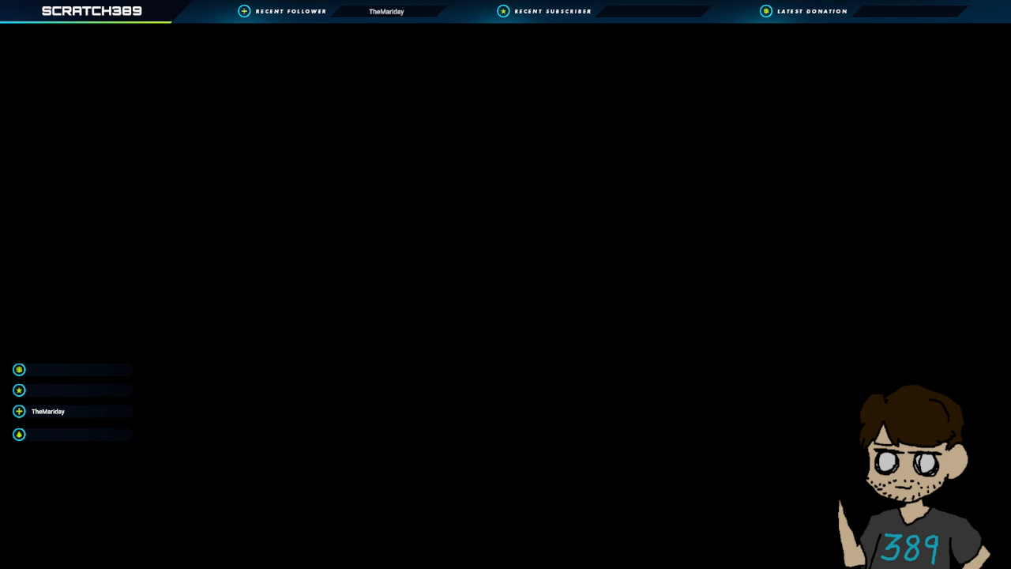
left_click(169, 175)
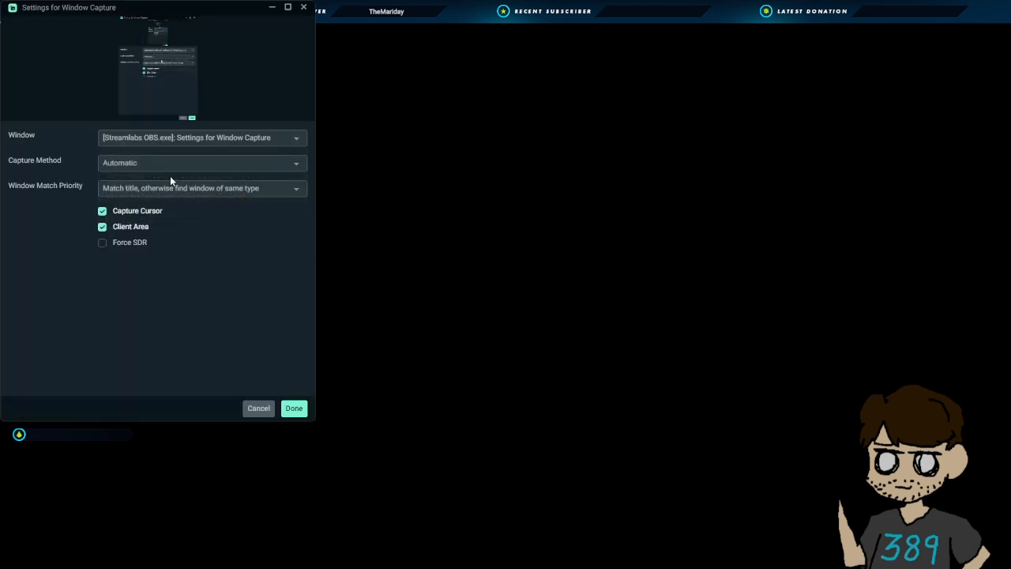
left_click(176, 164)
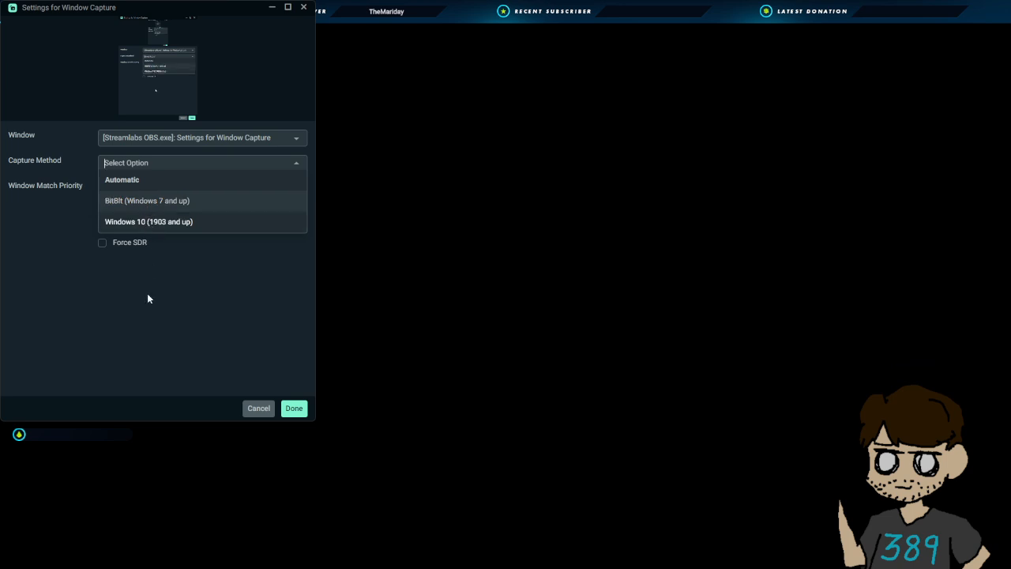
left_click(147, 293)
left_click(175, 191)
left_click(162, 279)
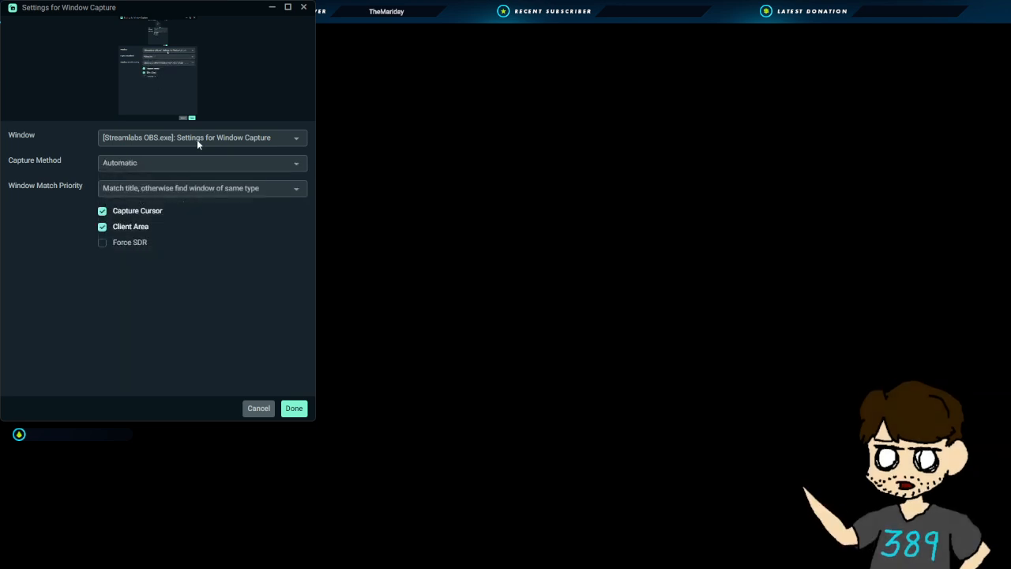
left_click(197, 139)
left_click(183, 220)
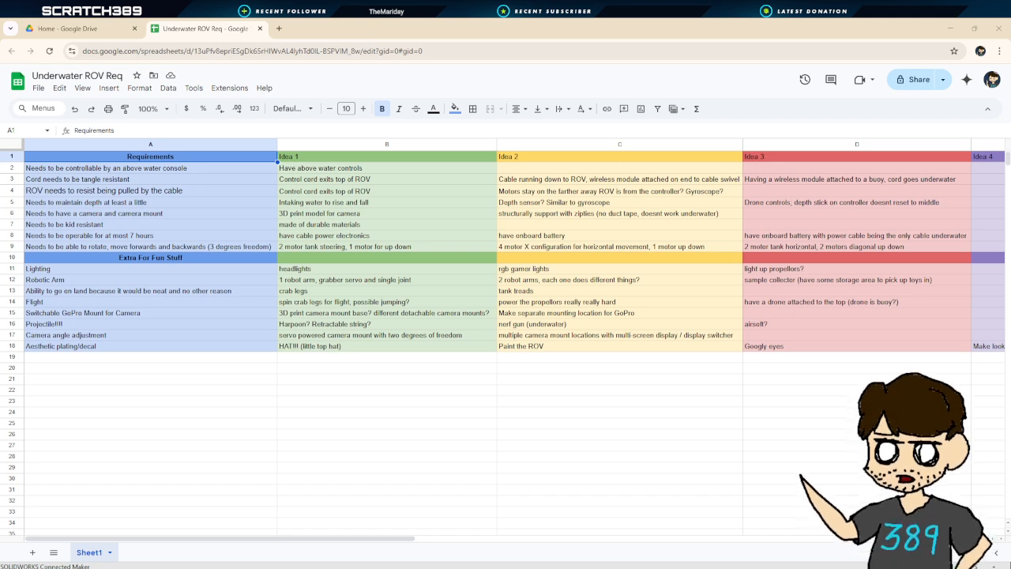
Open a new browser tab and search Google for underwater rov motors, browsing the results
left_click(988, 412)
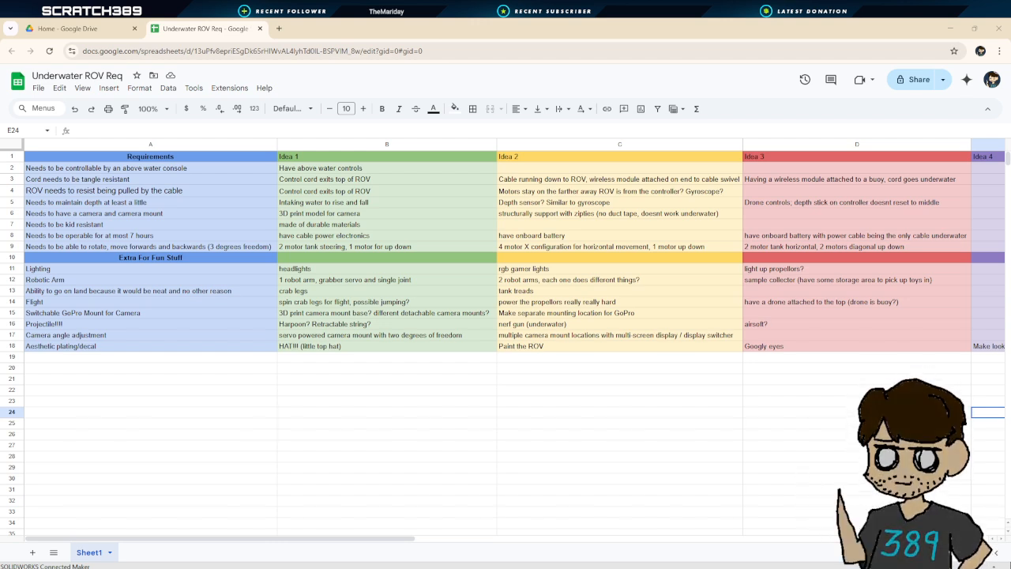
left_click(278, 28)
left_click(404, 220)
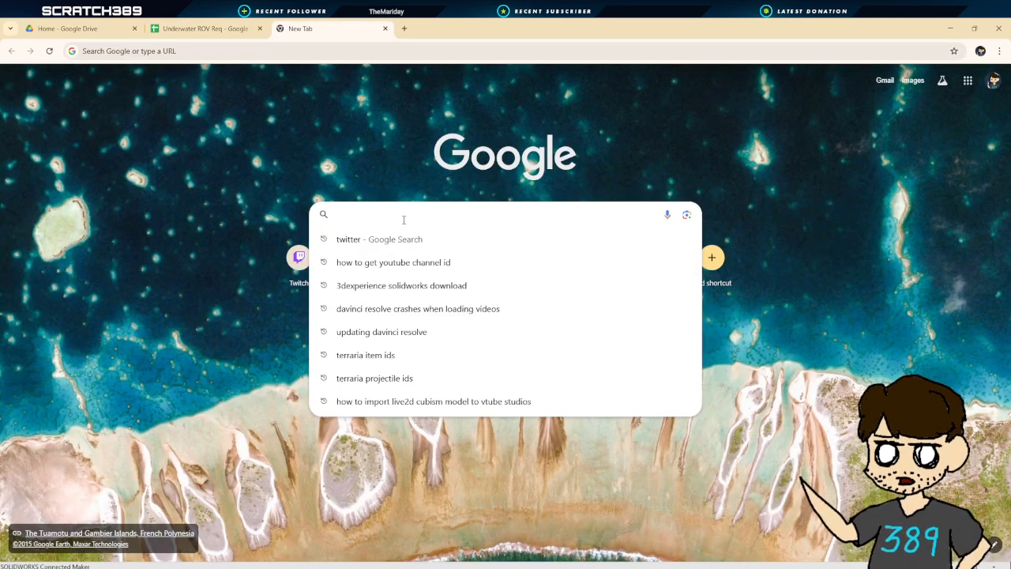
type("underwater")
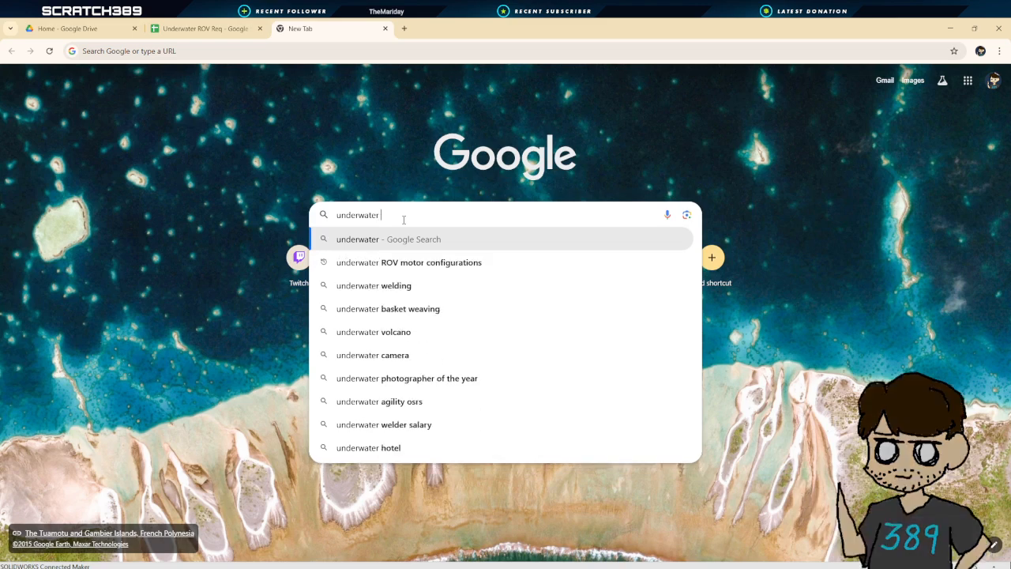
type(" rov motors")
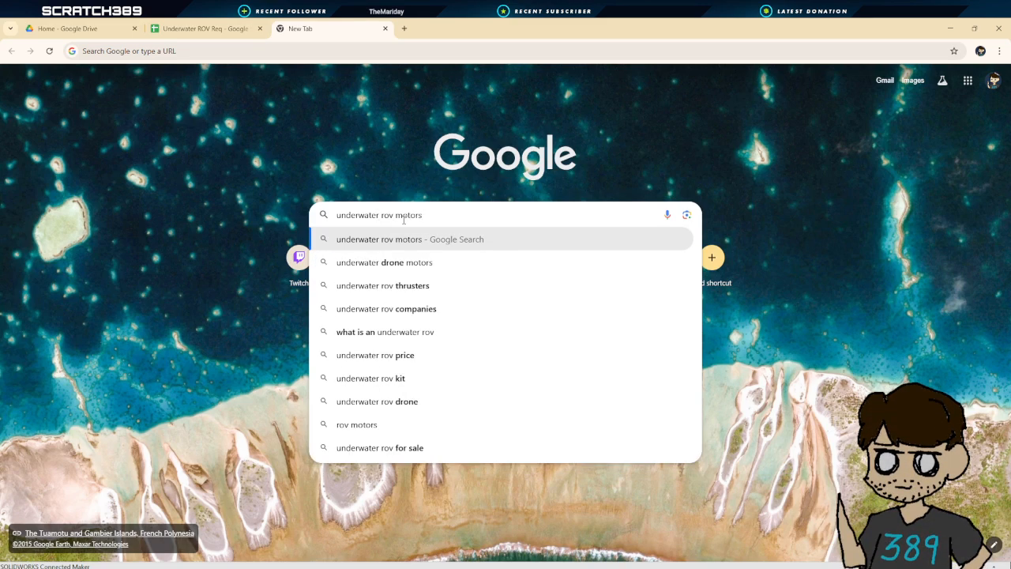
key("Return")
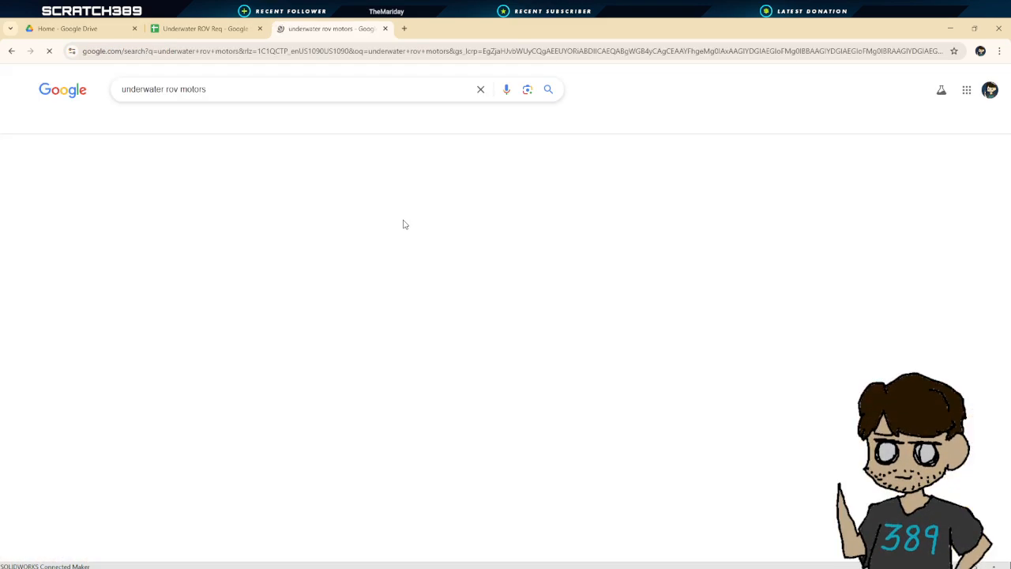
scroll(406, 226, "down", 5)
scroll(598, 338, "down", 5)
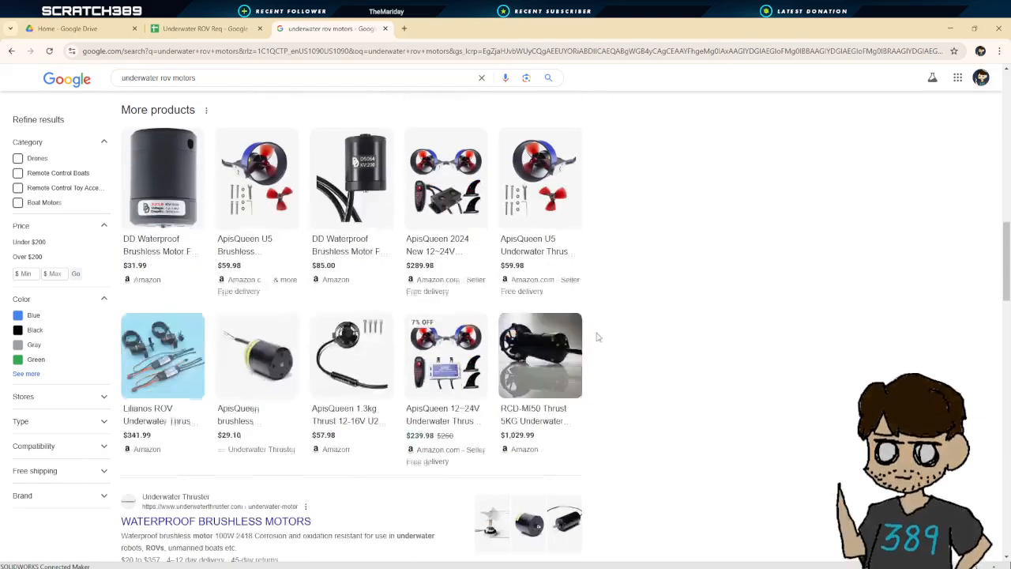
scroll(514, 362, "down", 5)
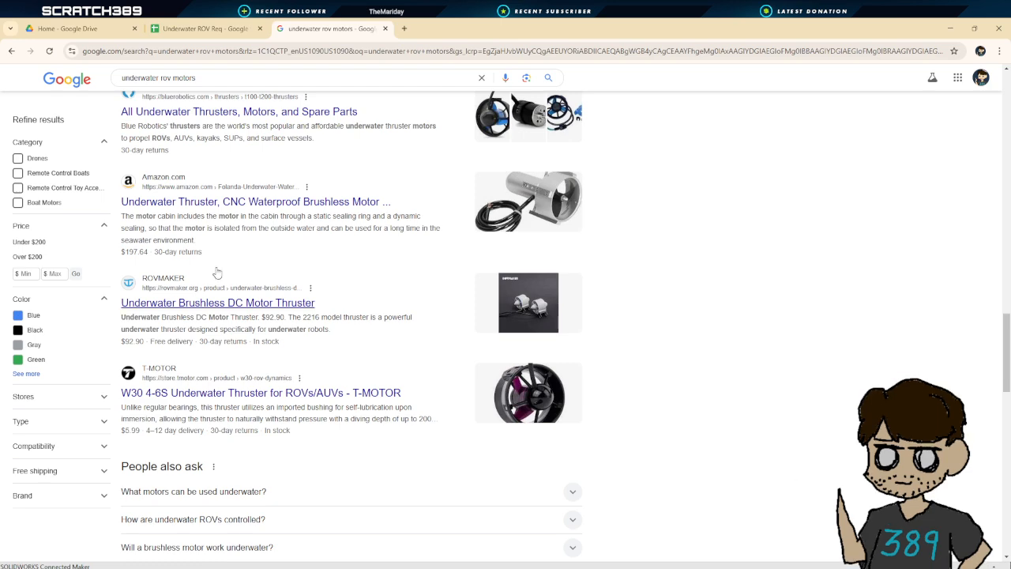
Replace the search query with underwater thruster and run it
triple_click(163, 86)
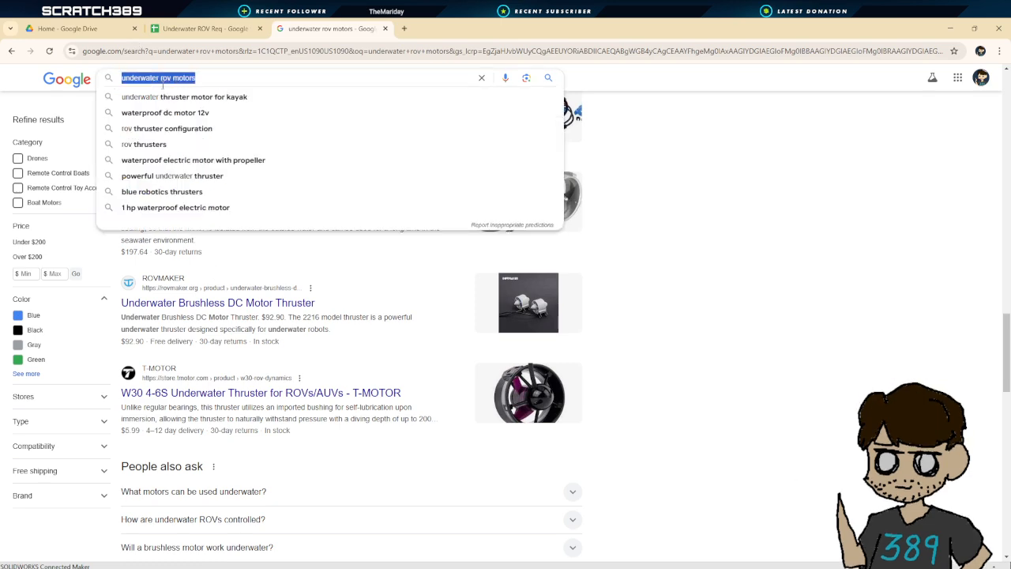
type("underwater th")
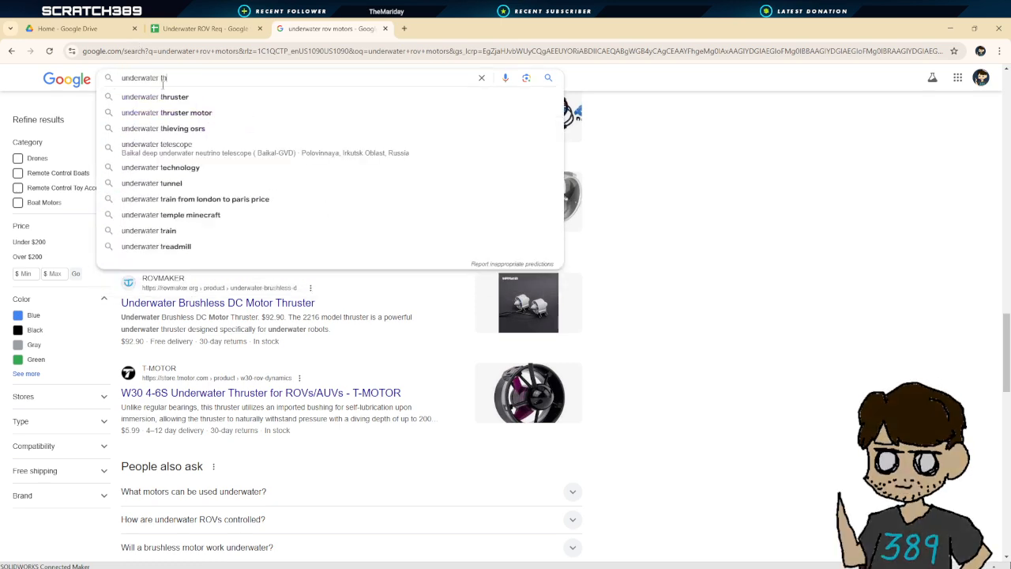
type("ruster")
key("Return")
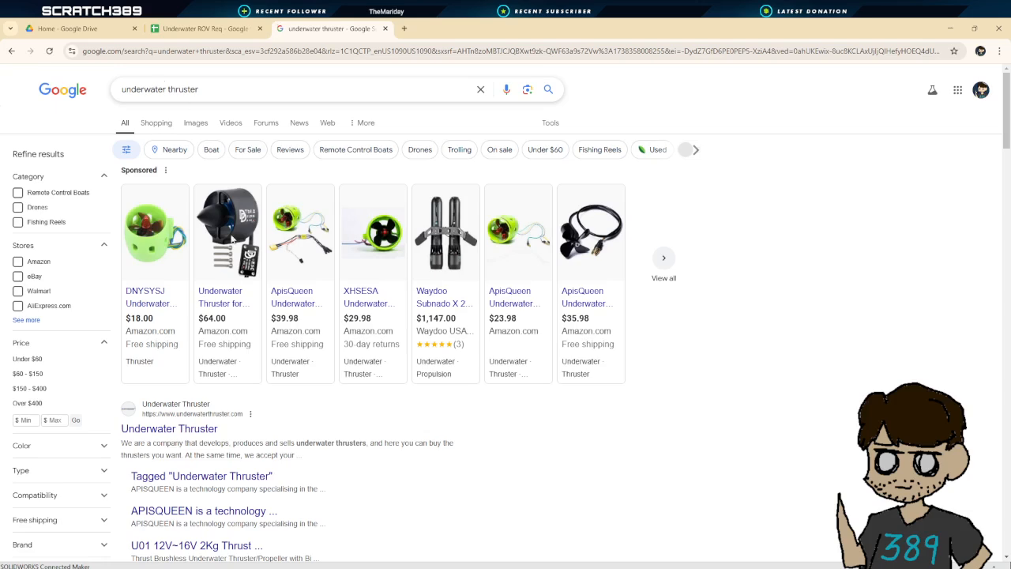
Open the Underwater Thruster (APISQUEEN) website from the search results
scroll(231, 239, "down", 2)
left_click(194, 270)
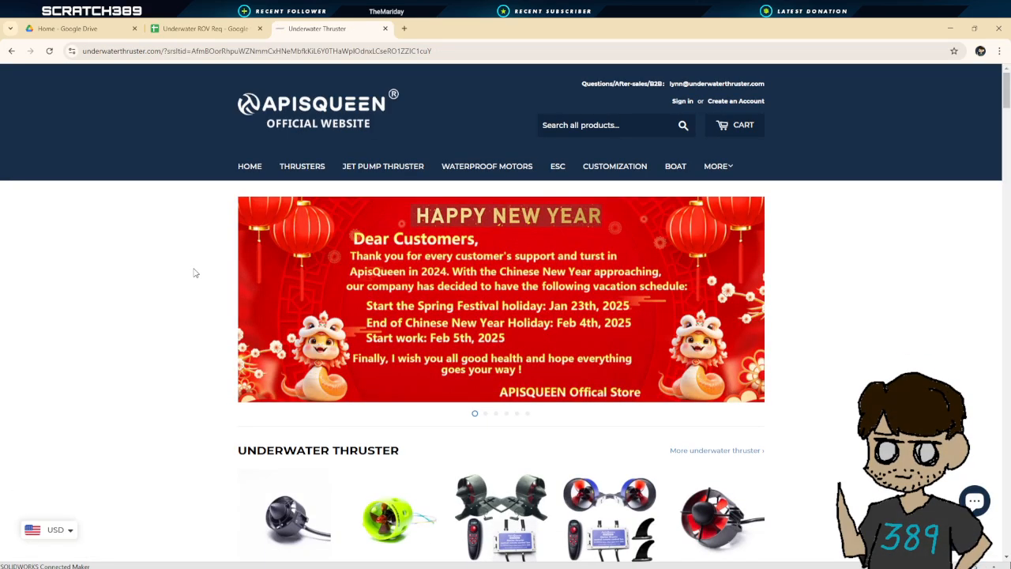
Browse the site's underwater thruster, jet pump and underwater motor listings
scroll(325, 341, "down", 3)
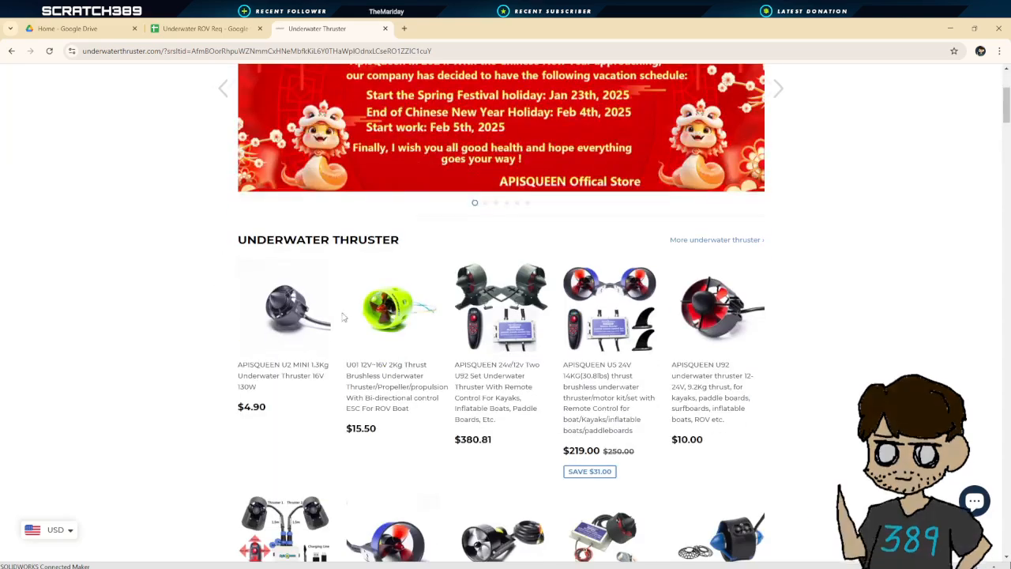
scroll(334, 323, "down", 2)
scroll(399, 256, "down", 1)
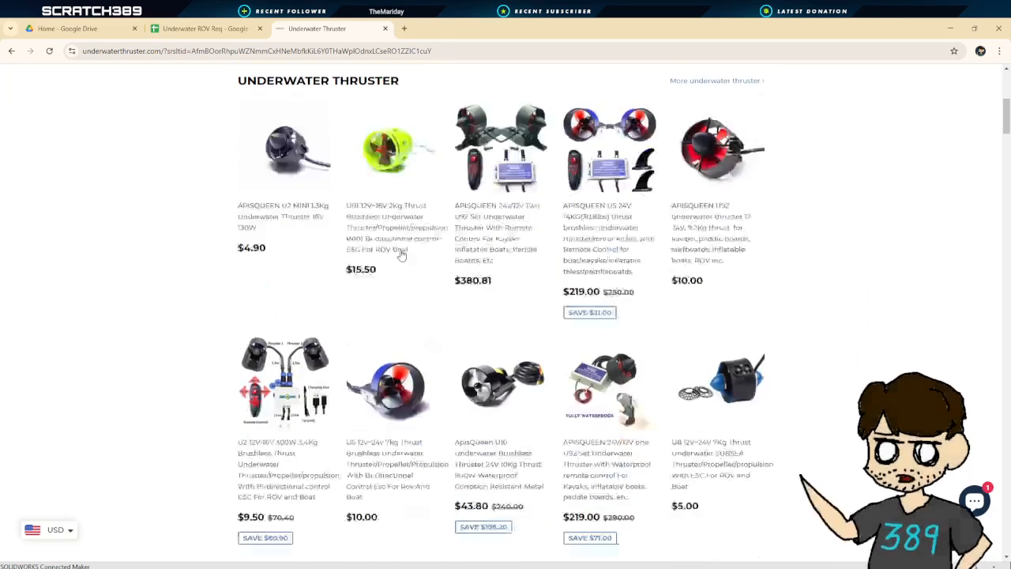
scroll(404, 266, "down", 6)
scroll(405, 268, "up", 1)
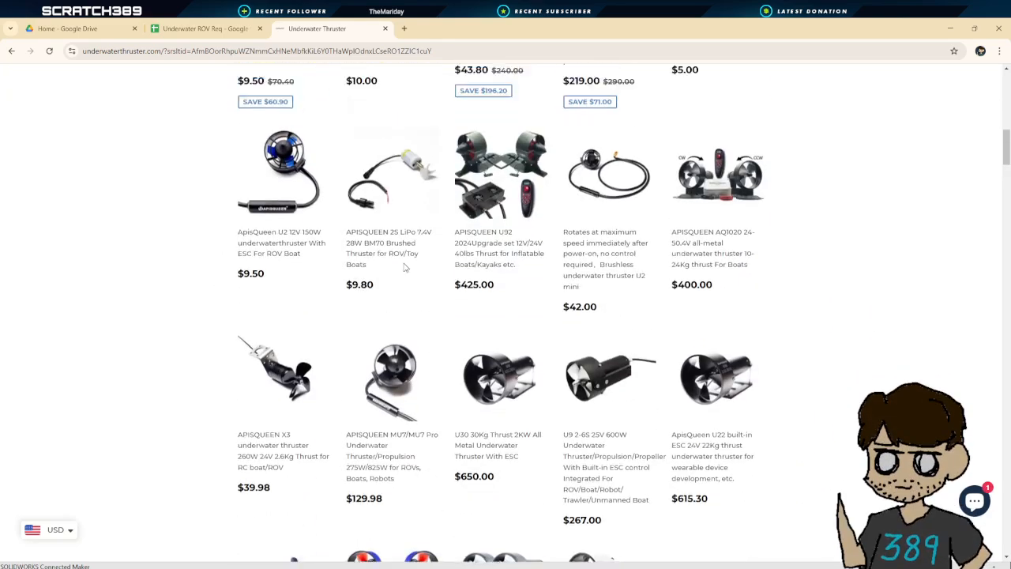
scroll(404, 266, "up", 10)
scroll(425, 265, "down", 3)
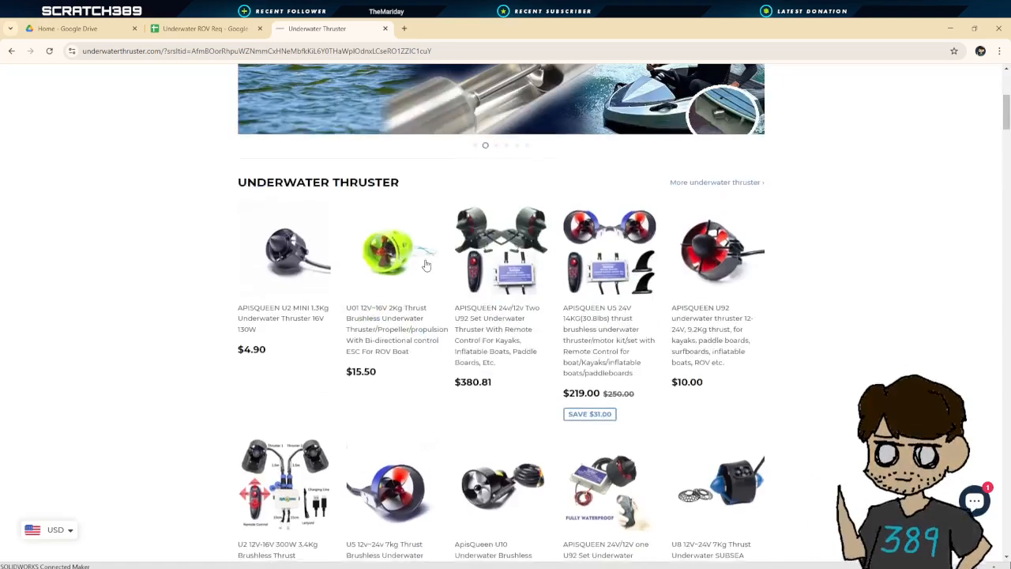
scroll(294, 320, "down", 4)
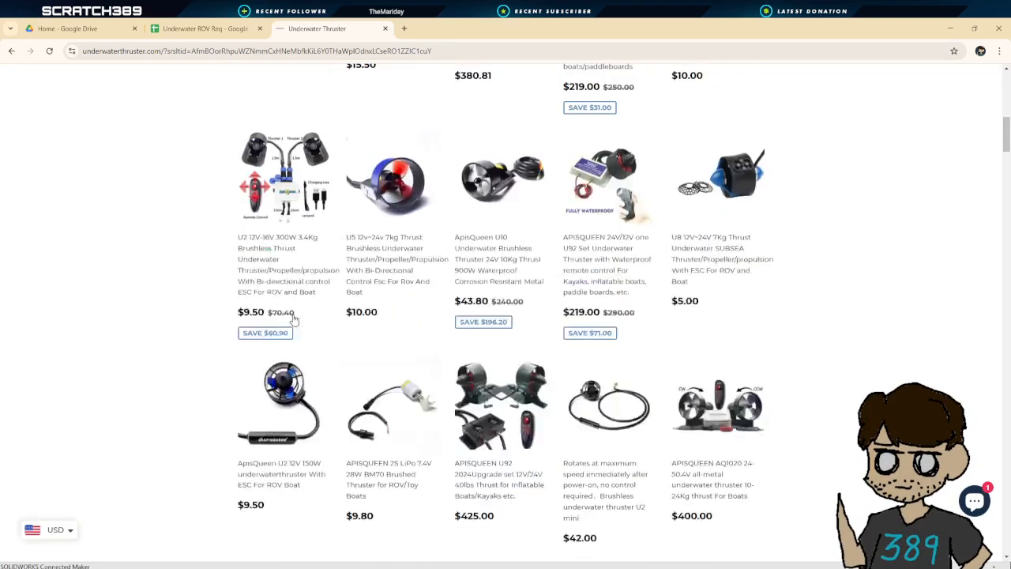
scroll(295, 318, "down", 4)
scroll(294, 324, "down", 3)
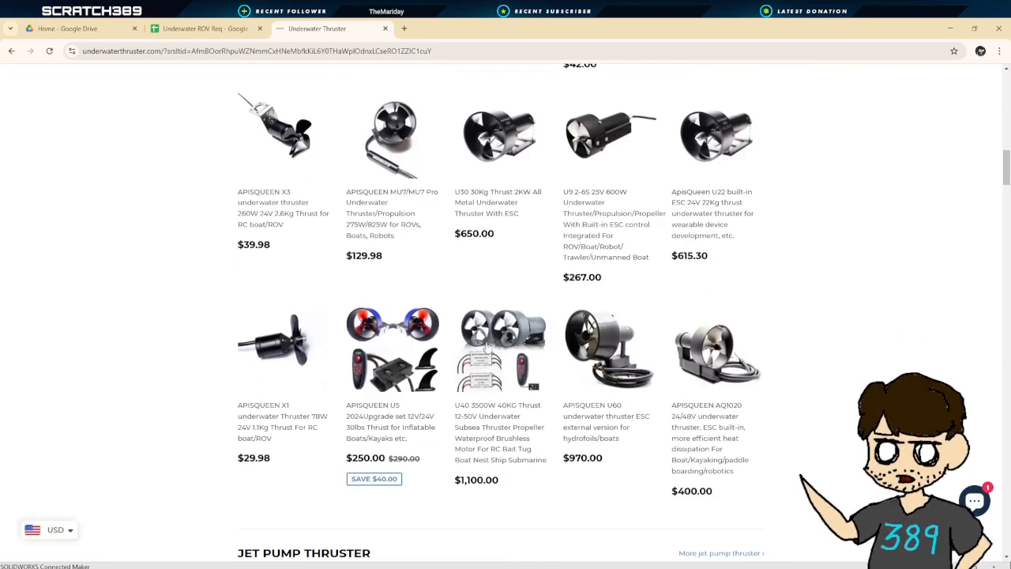
scroll(487, 348, "down", 3)
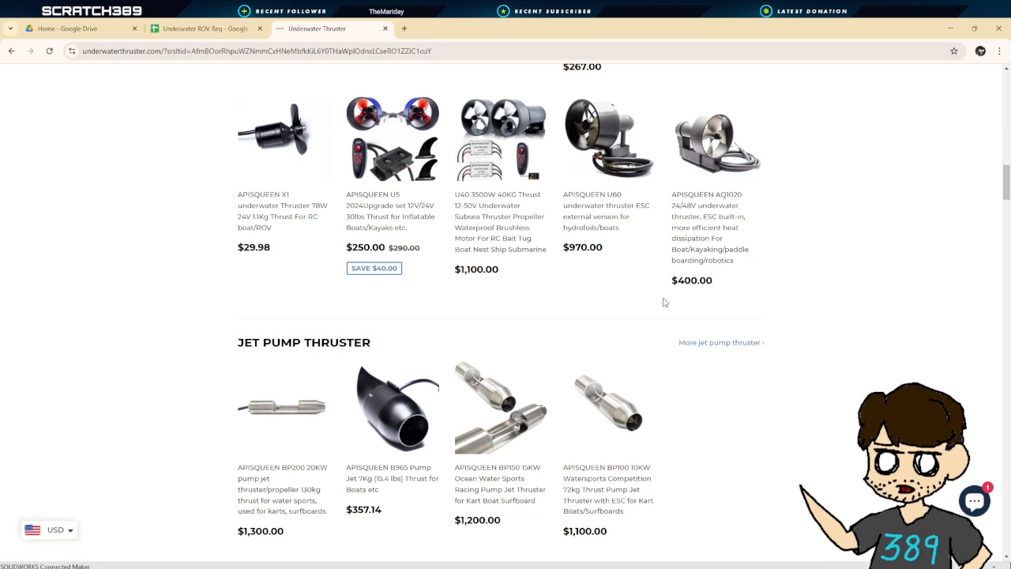
scroll(656, 304, "down", 6)
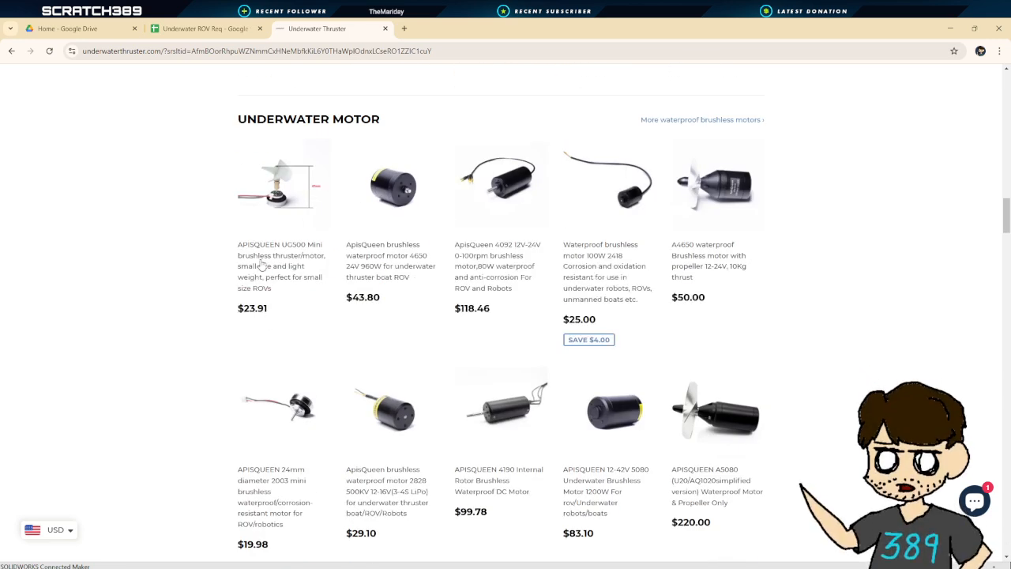
Open the APISQUEEN UG500 mini brushless thruster page and examine its specifications
left_click(266, 268)
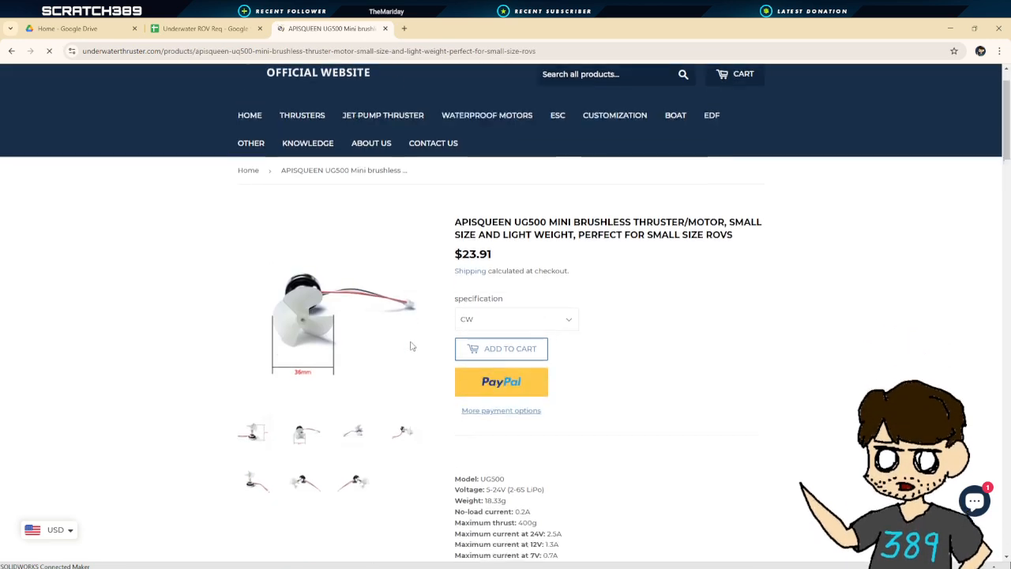
scroll(410, 346, "down", 2)
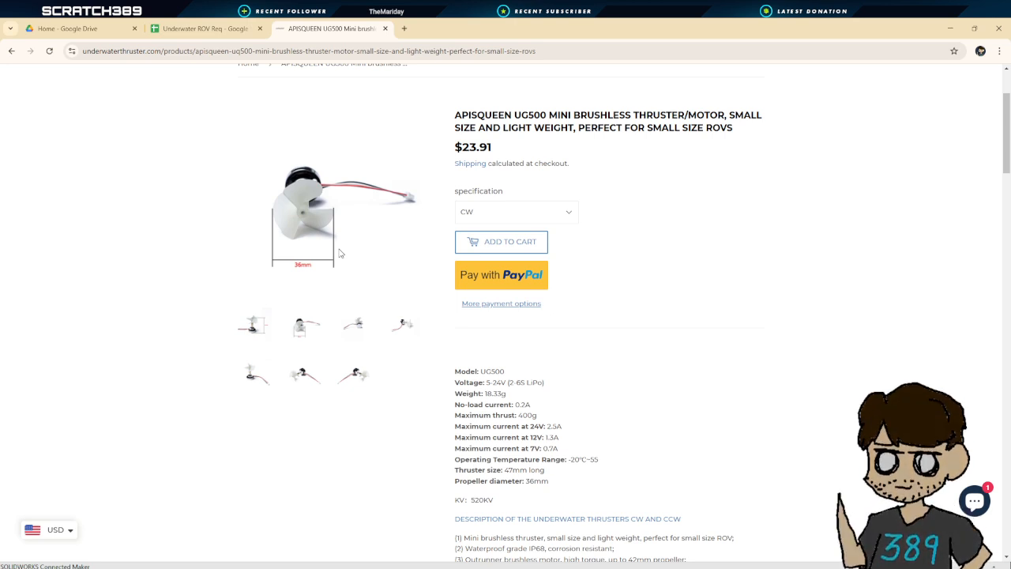
scroll(340, 253, "up", 2)
scroll(340, 253, "down", 3)
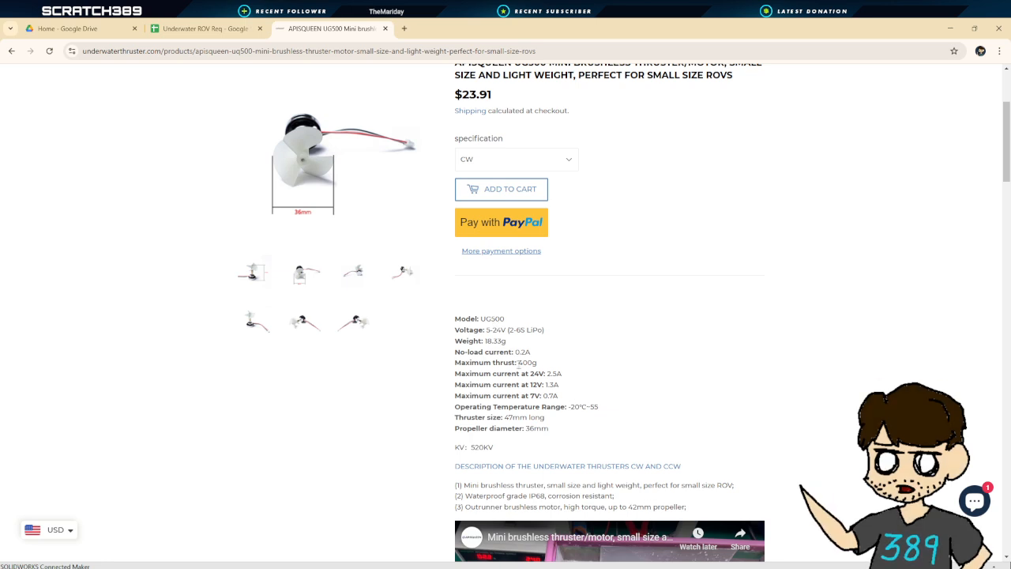
left_click_drag(519, 362, 540, 364)
left_click(545, 368)
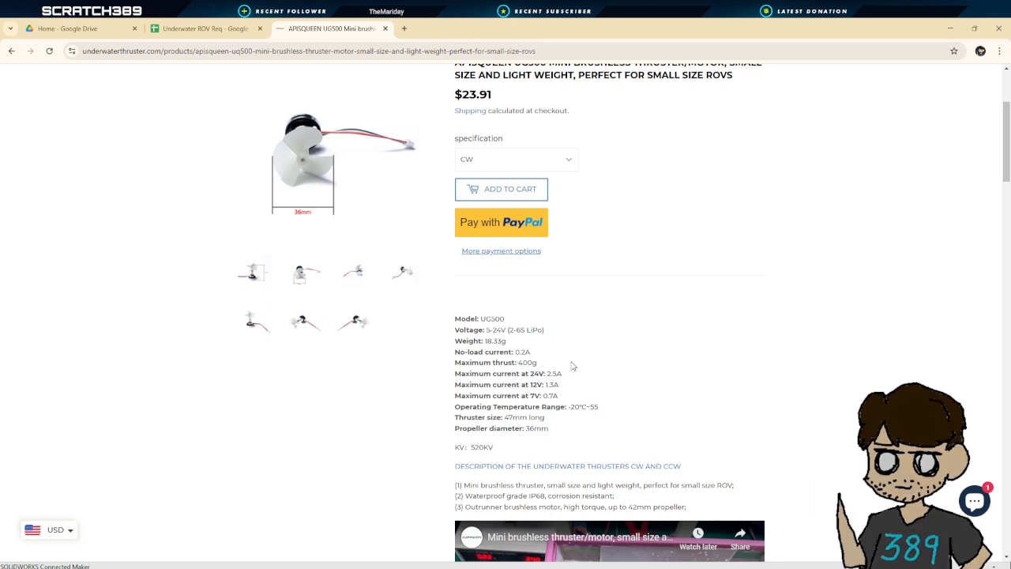
mouse_move(546, 373)
left_mouse_down()
mouse_move(564, 386)
mouse_move(541, 363)
left_mouse_up()
double_click(539, 376)
mouse_move(545, 374)
left_mouse_down()
mouse_move(557, 386)
mouse_move(563, 377)
left_mouse_up()
left_click(563, 376)
double_click(538, 375)
left_click(533, 356)
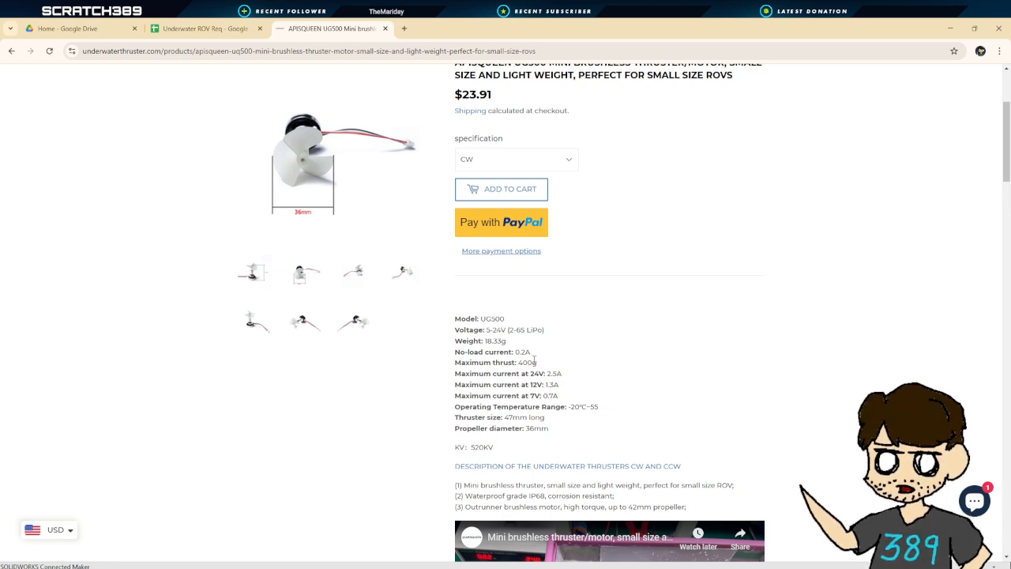
Browse the UG500 product photos in the page's image gallery
scroll(531, 359, "up", 2)
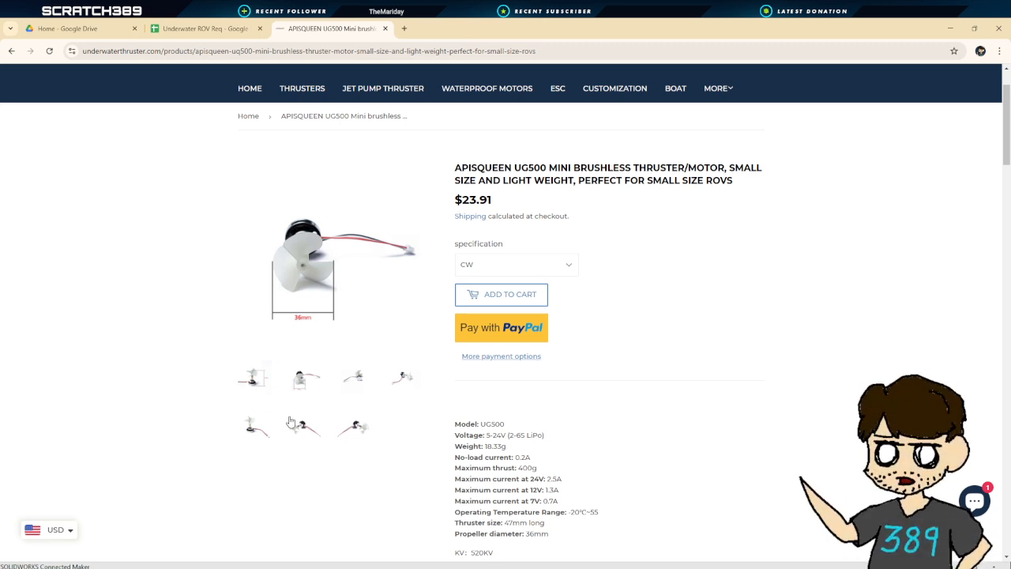
left_click(357, 384)
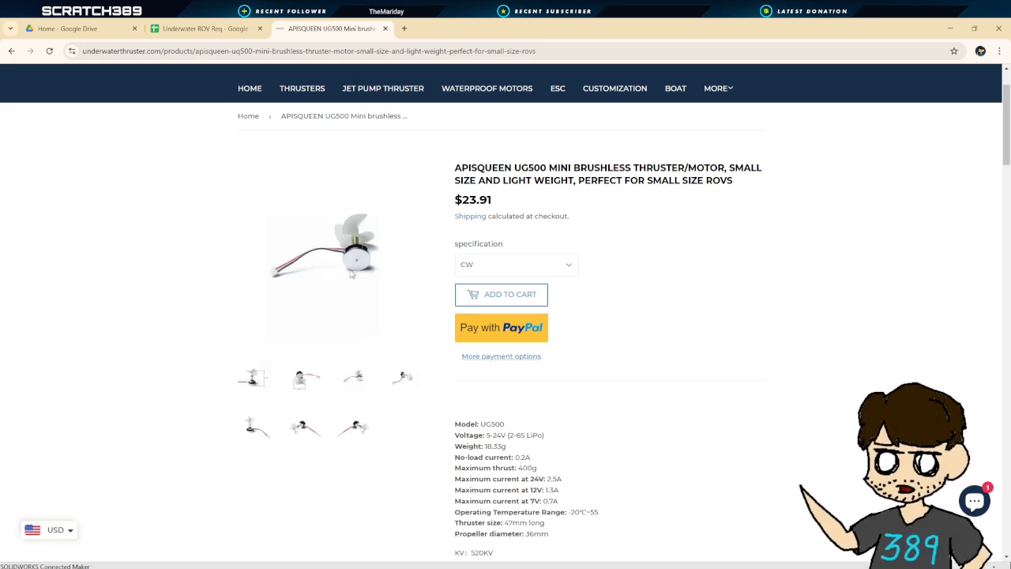
left_click(405, 380)
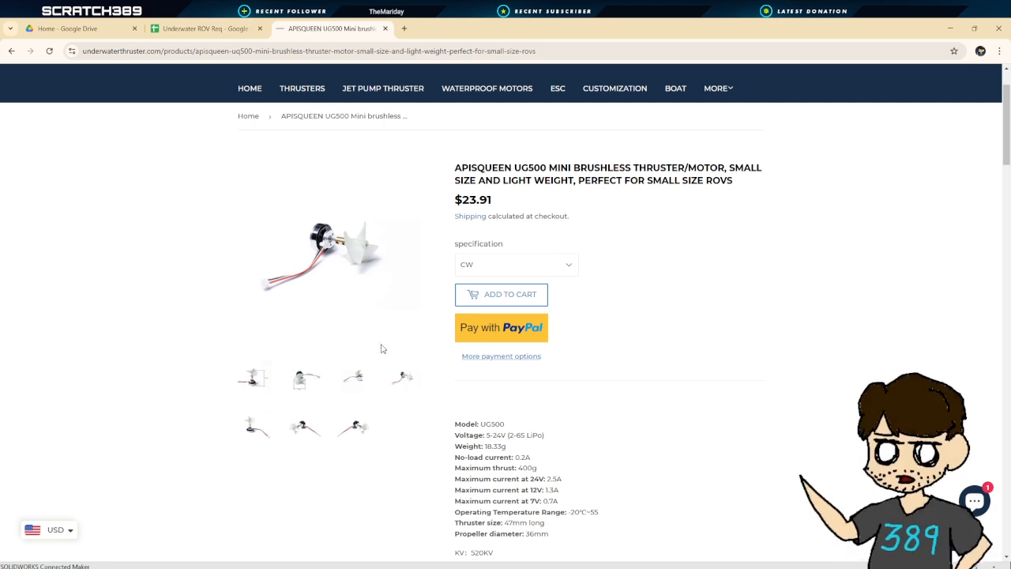
scroll(326, 255, "up", 1)
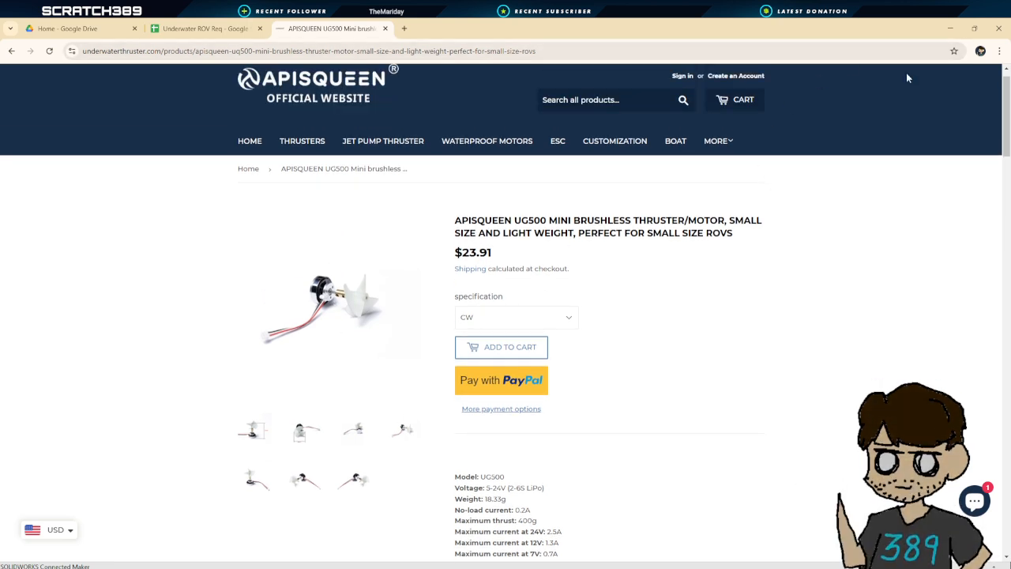
scroll(259, 275, "down", 4)
left_click(264, 274)
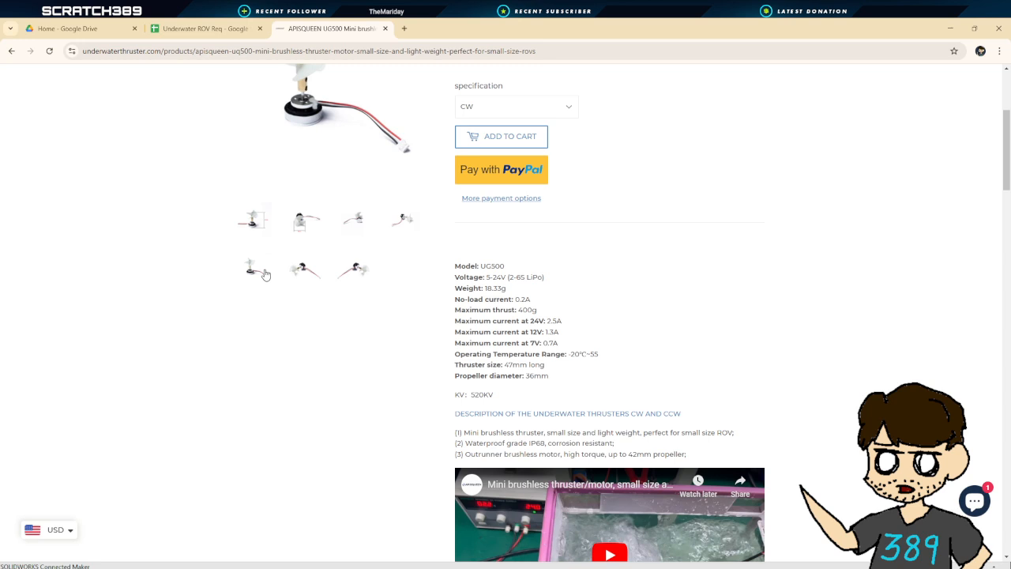
left_click(313, 267)
left_click(252, 271)
scroll(313, 223, "up", 4)
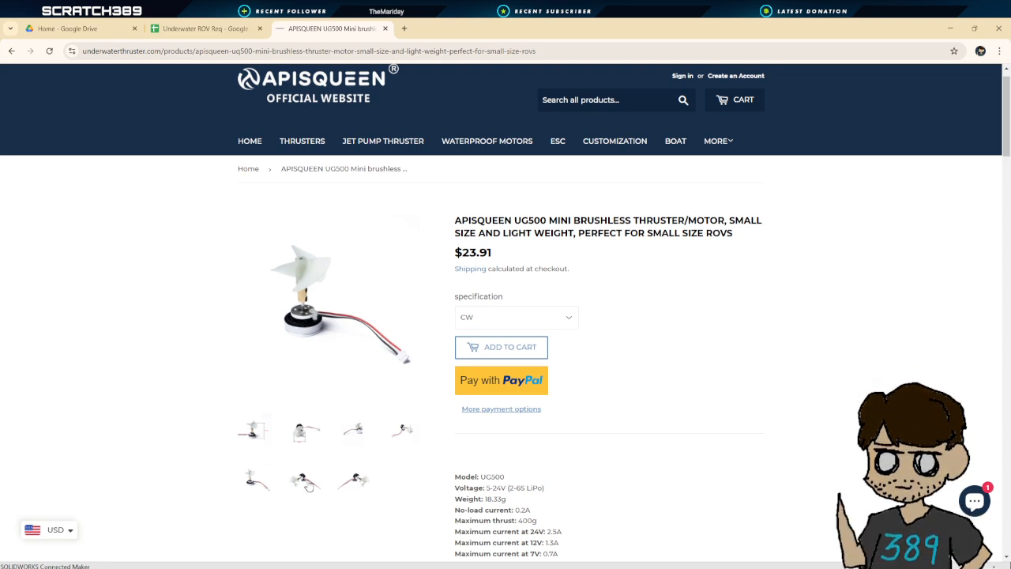
left_click(306, 482)
left_click(355, 483)
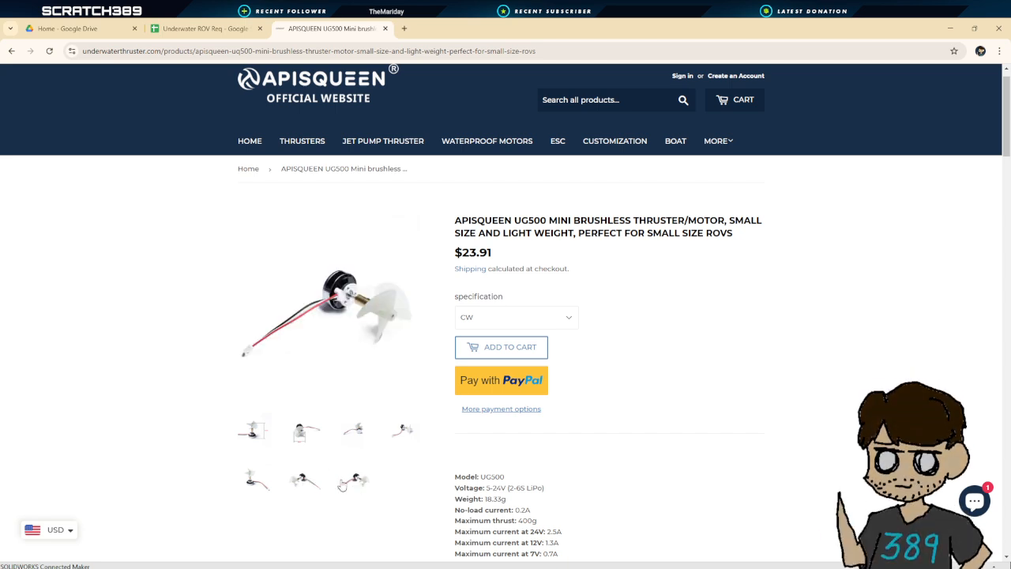
Flip back and forth between the remaining UG500 gallery photos
left_click(301, 484)
left_click(360, 479)
left_click(307, 483)
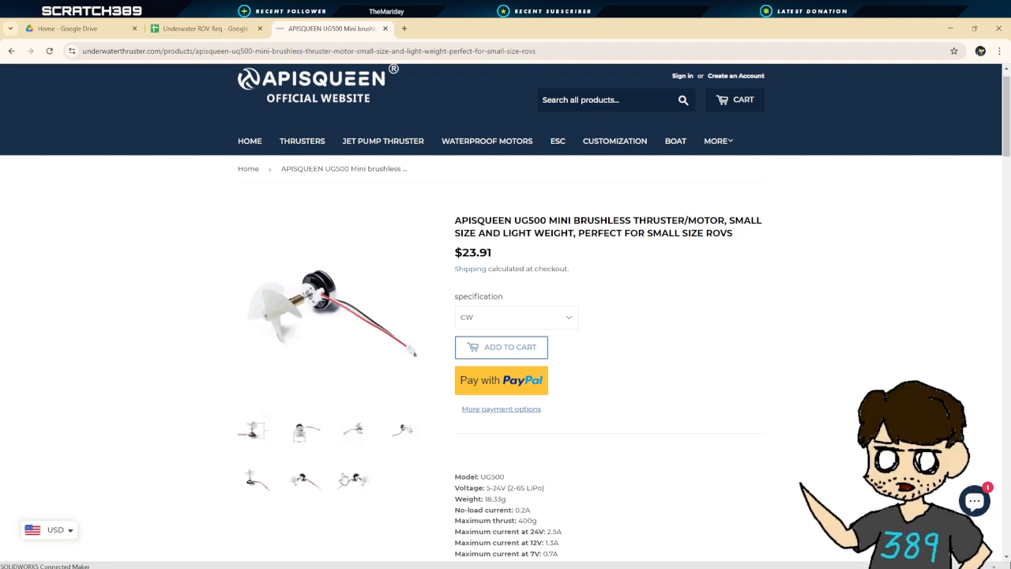
left_click(354, 478)
left_click(317, 479)
left_click(348, 479)
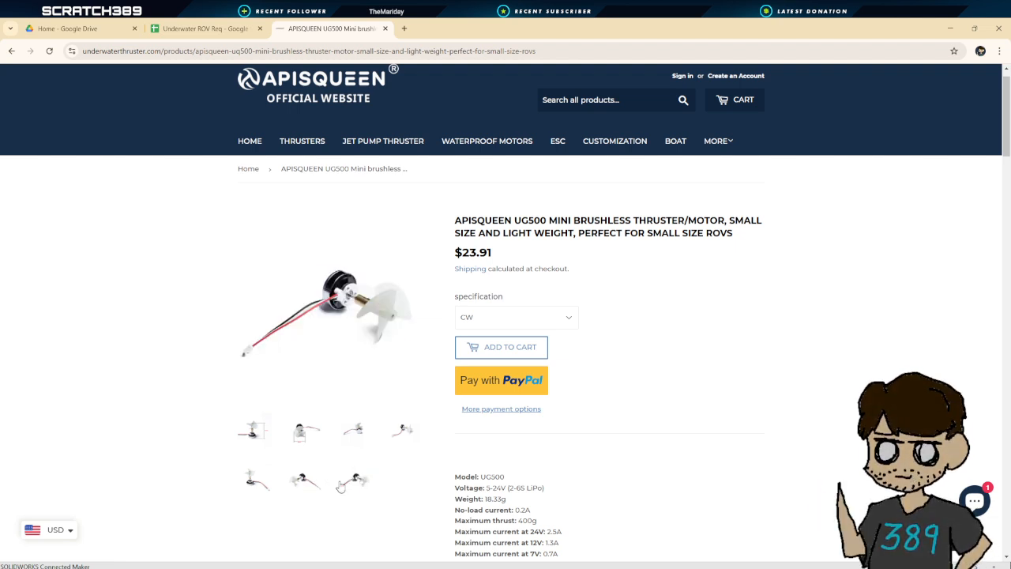
left_click(308, 484)
Scroll through the UG500 specifications and product description
scroll(336, 448, "down", 3)
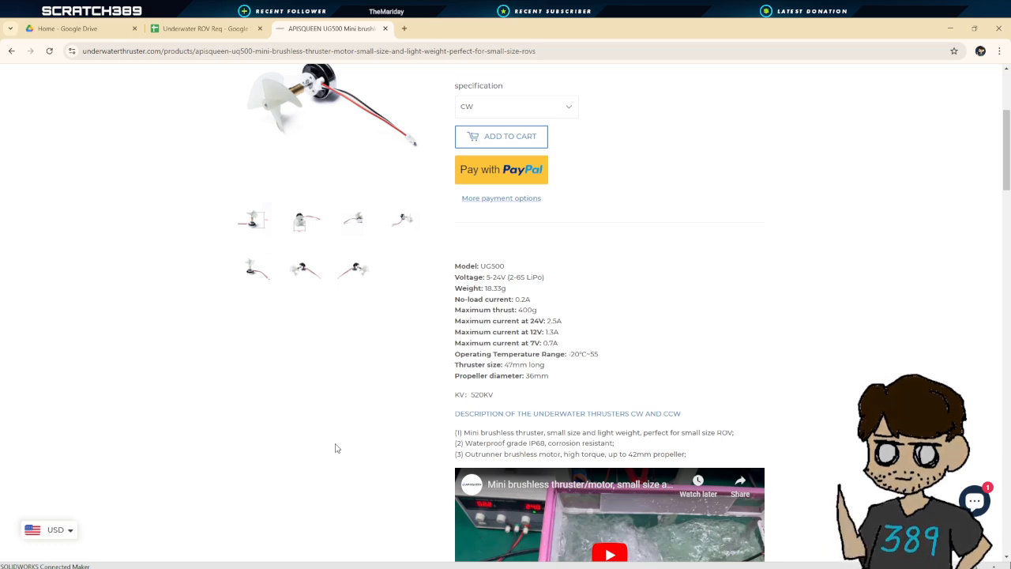
scroll(332, 332, "down", 3)
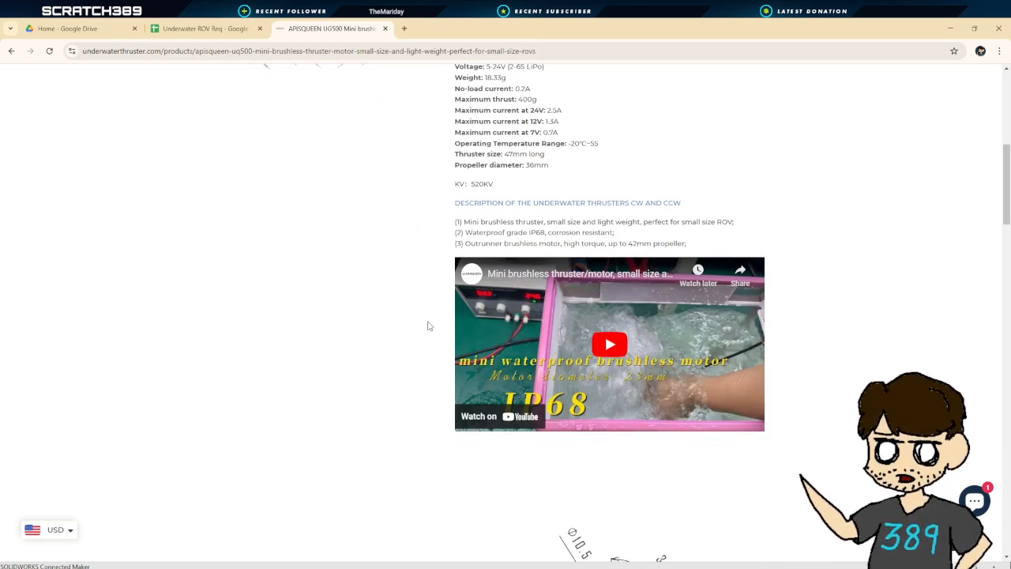
scroll(411, 330, "up", 6)
scroll(410, 330, "down", 4)
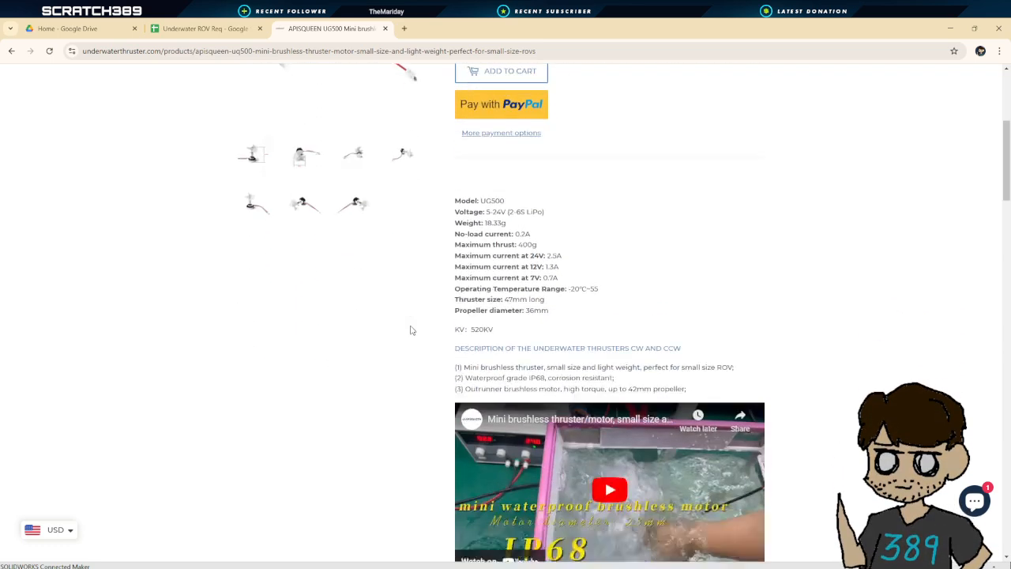
scroll(411, 329, "down", 4)
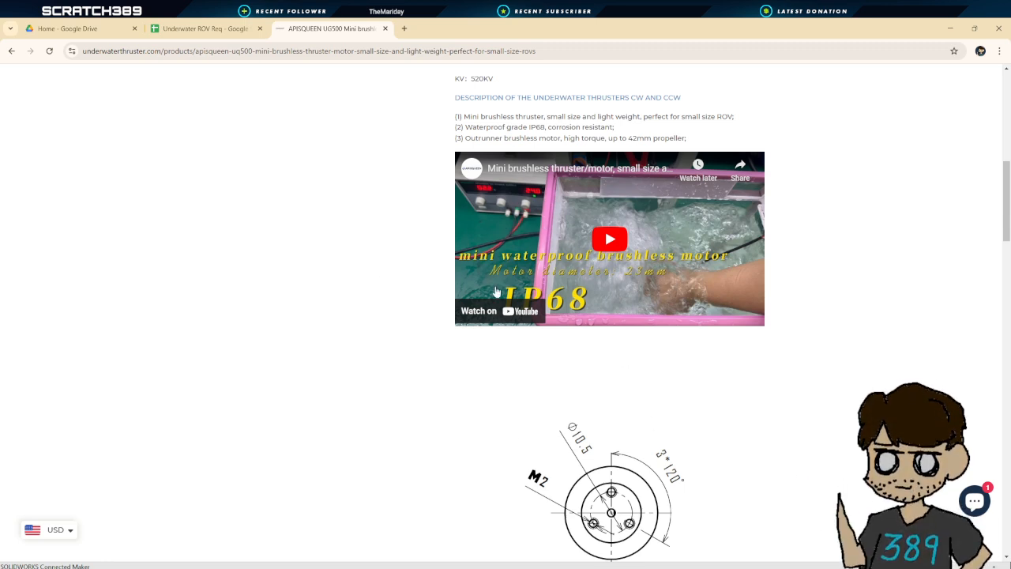
scroll(616, 245, "up", 2)
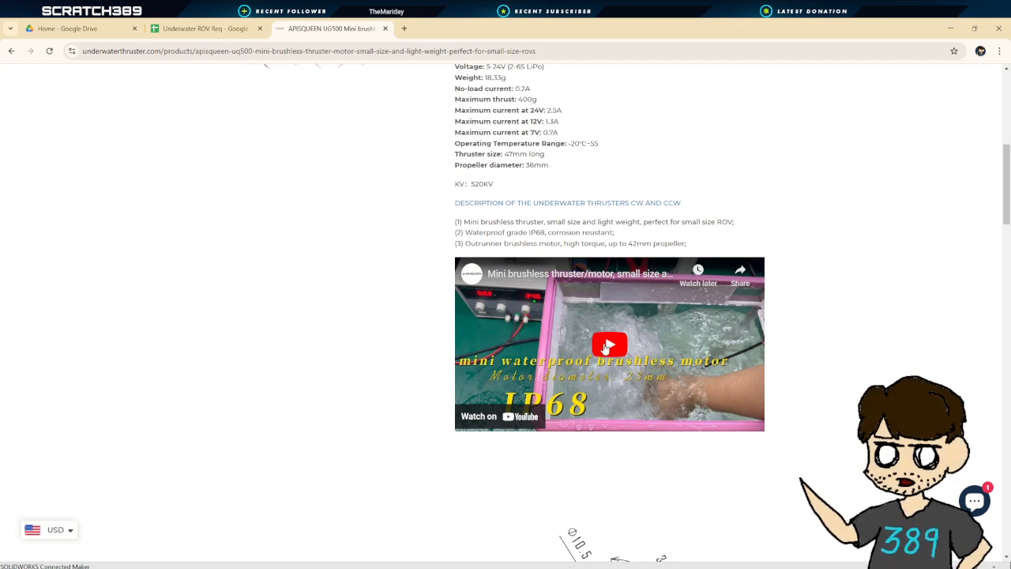
Play the UG500 demonstration video, pause it, and return to the top of the page
left_click(604, 348)
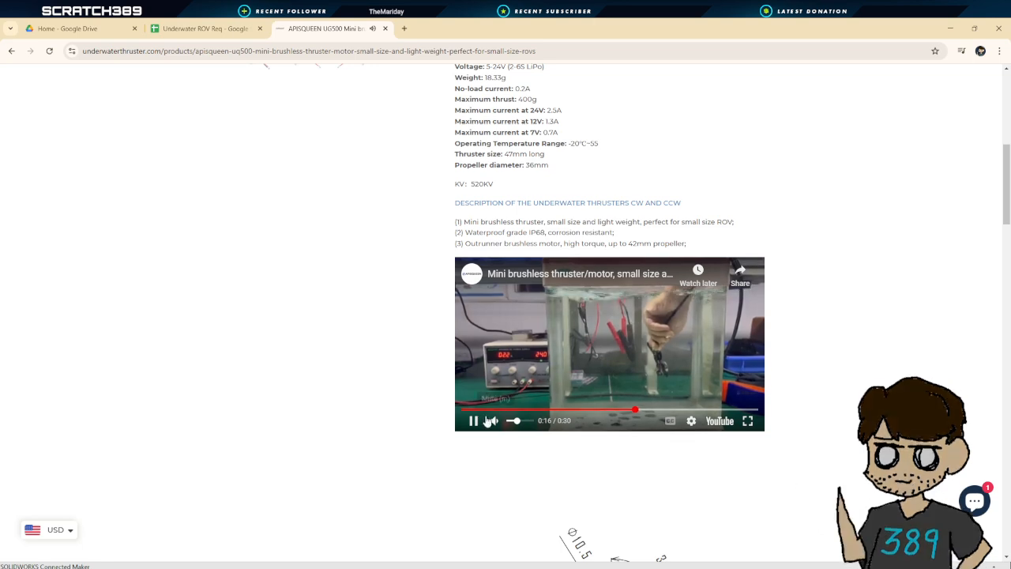
left_click(469, 421)
scroll(858, 313, "up", 5)
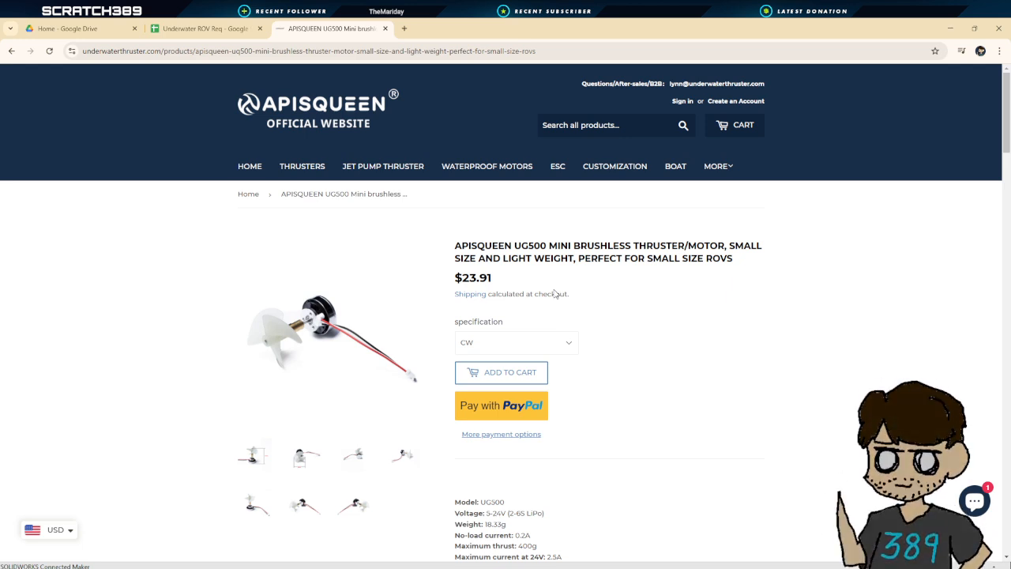
Switch to the Underwater ROV Req spreadsheet and back to the UG500 product page
left_click(207, 28)
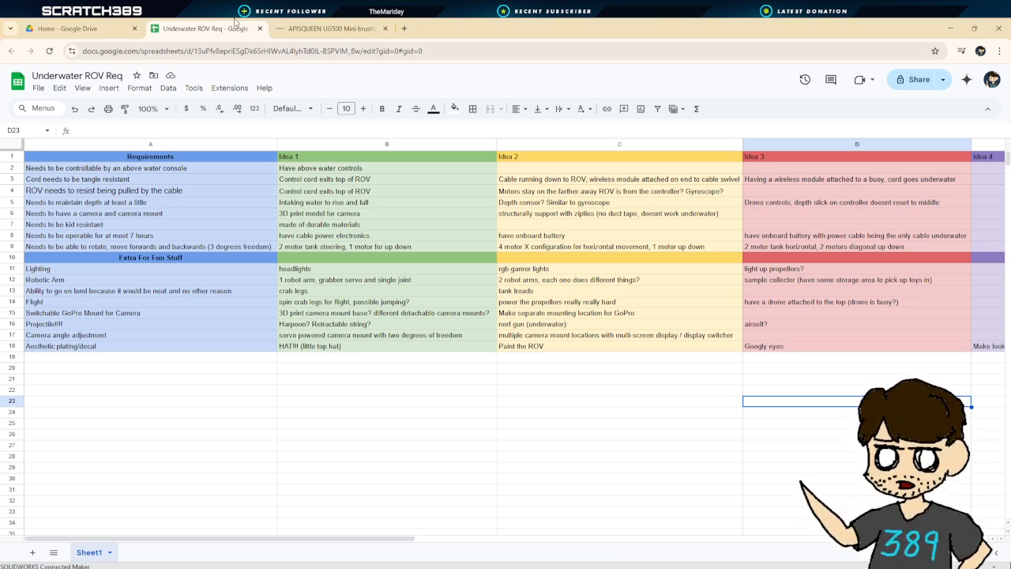
left_click(332, 29)
Examine the UG500 mounting and dimension drawings further down the product page
scroll(444, 380, "down", 1)
scroll(439, 378, "down", 15)
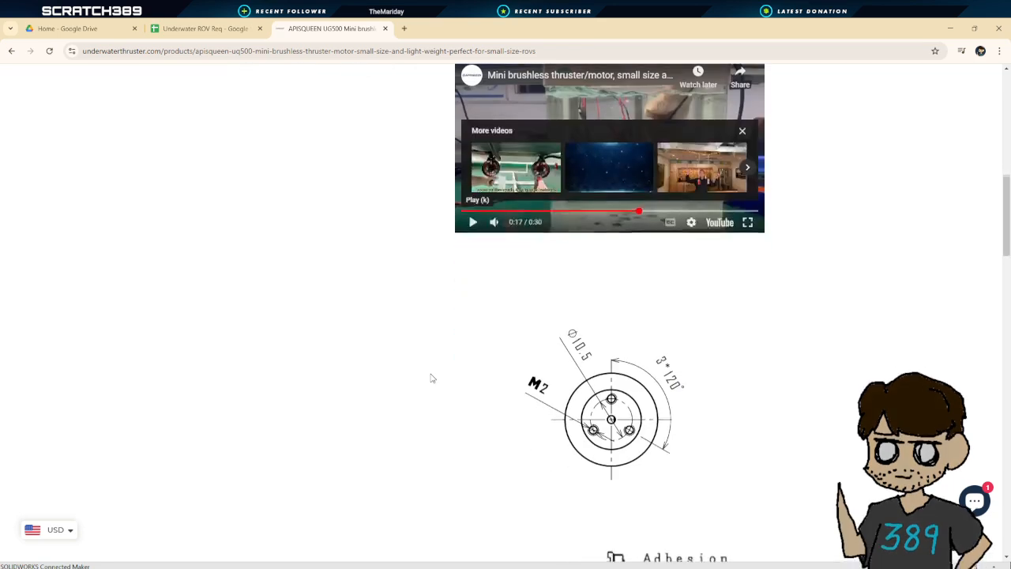
scroll(632, 324, "down", 1)
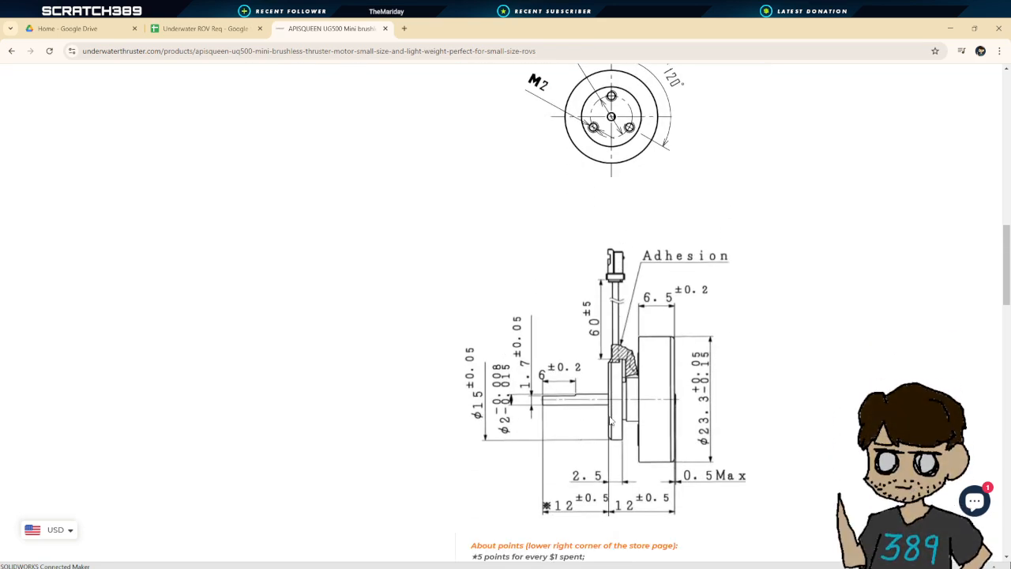
scroll(630, 395, "down", 1)
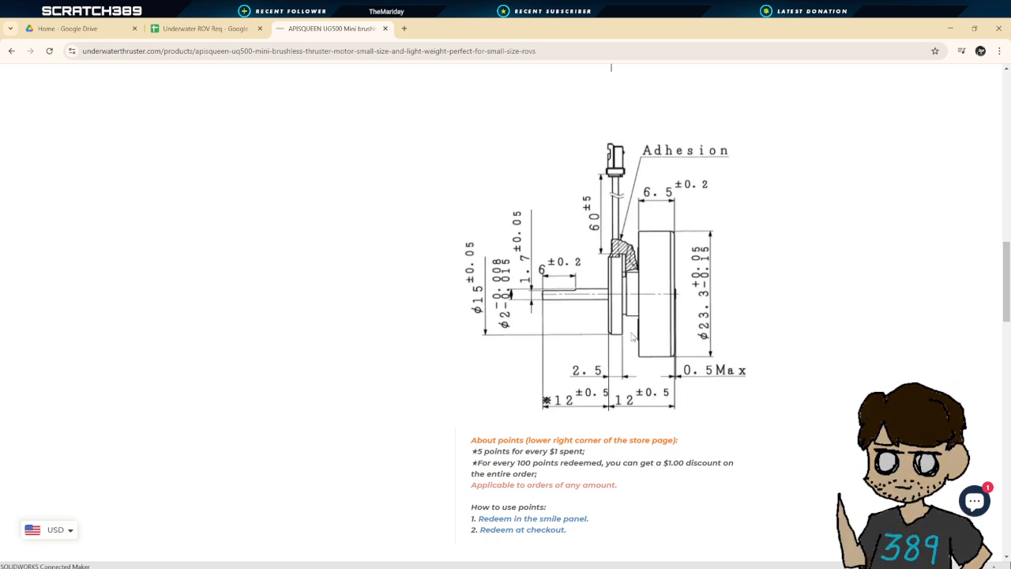
scroll(632, 338, "down", 1)
scroll(632, 338, "down", 2)
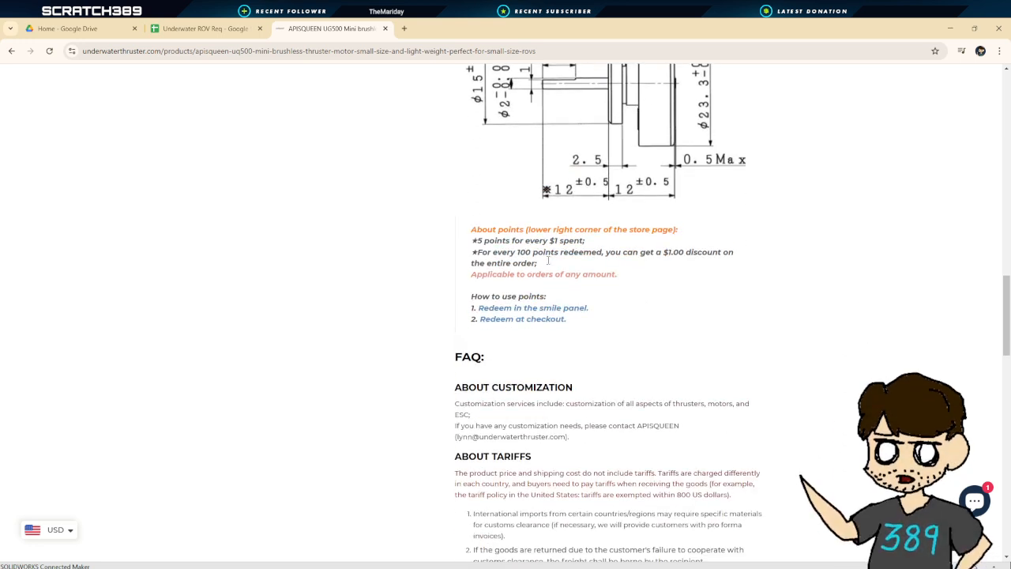
left_click_drag(473, 242, 746, 256)
left_click(746, 256)
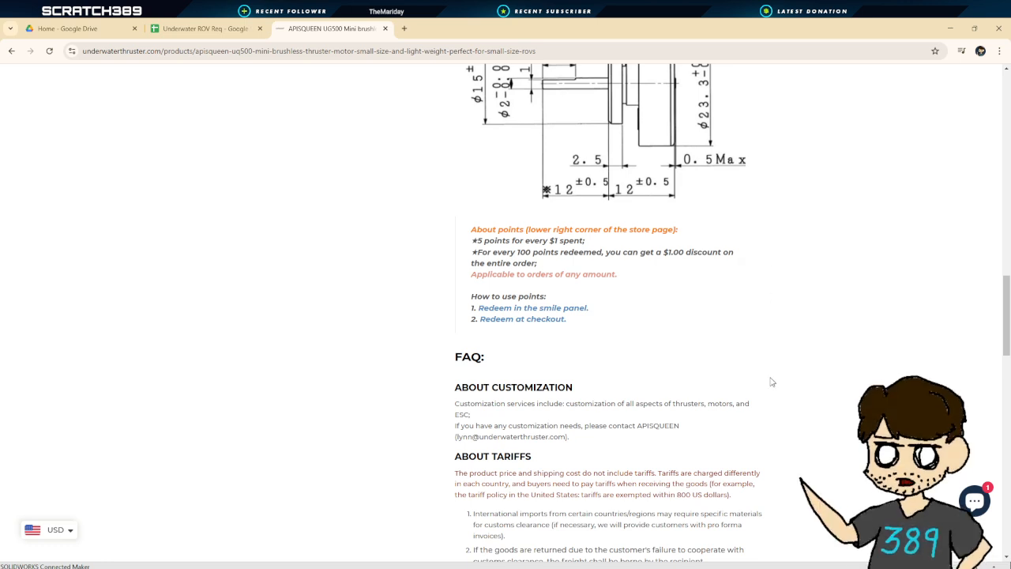
scroll(739, 335, "up", 8)
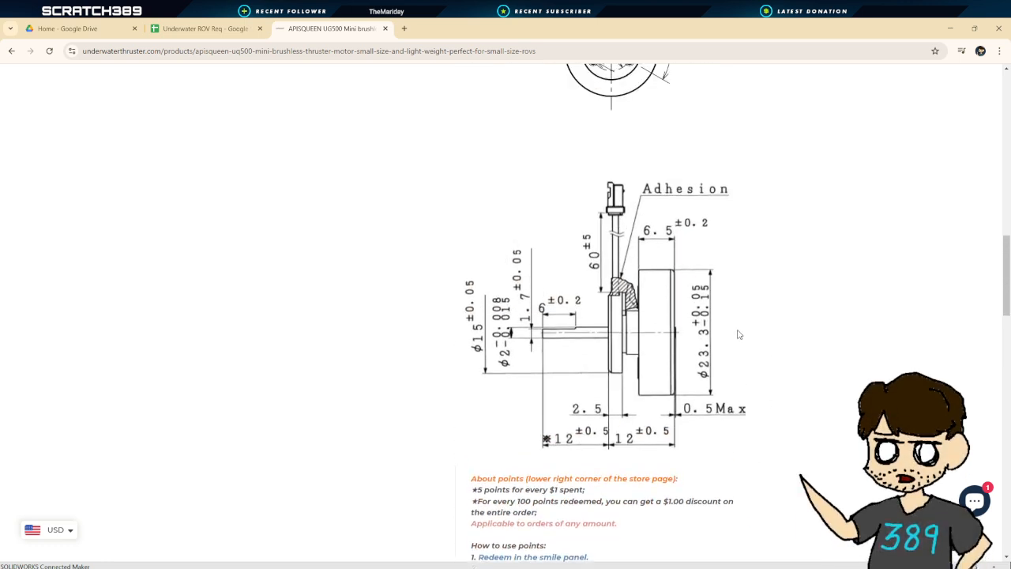
scroll(741, 346, "down", 5)
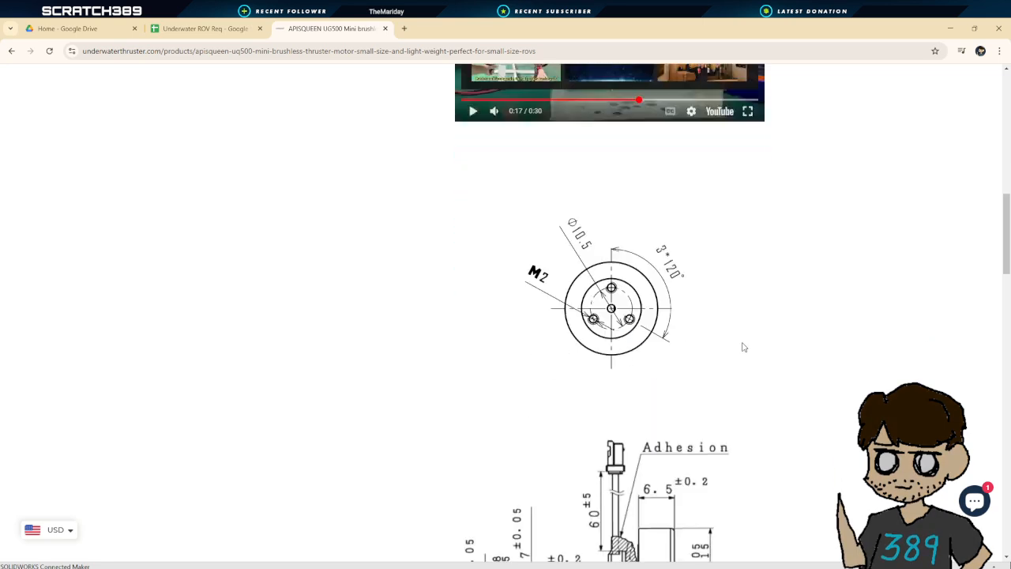
scroll(741, 345, "up", 6)
scroll(650, 219, "up", 5)
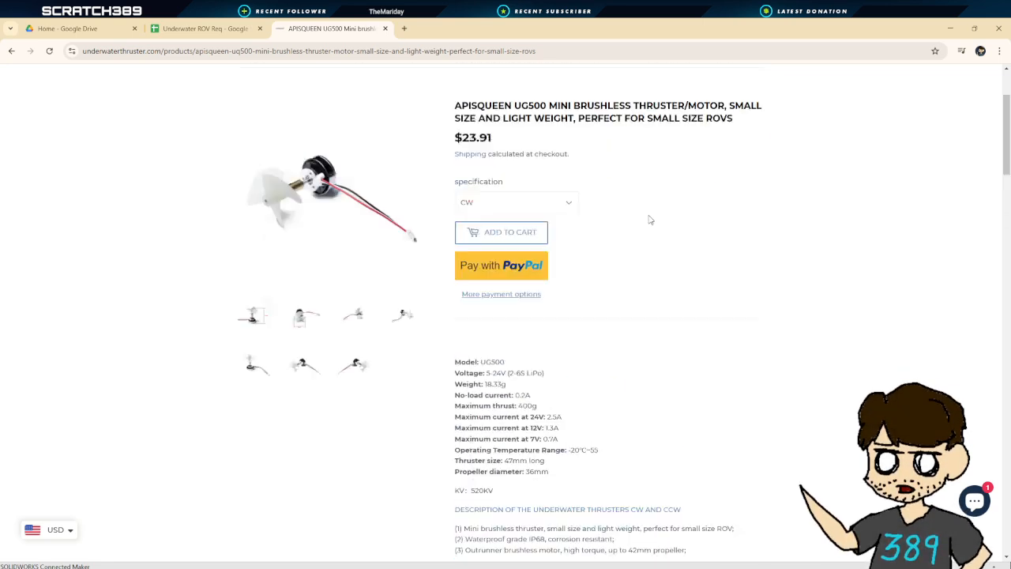
scroll(653, 269, "down", 3)
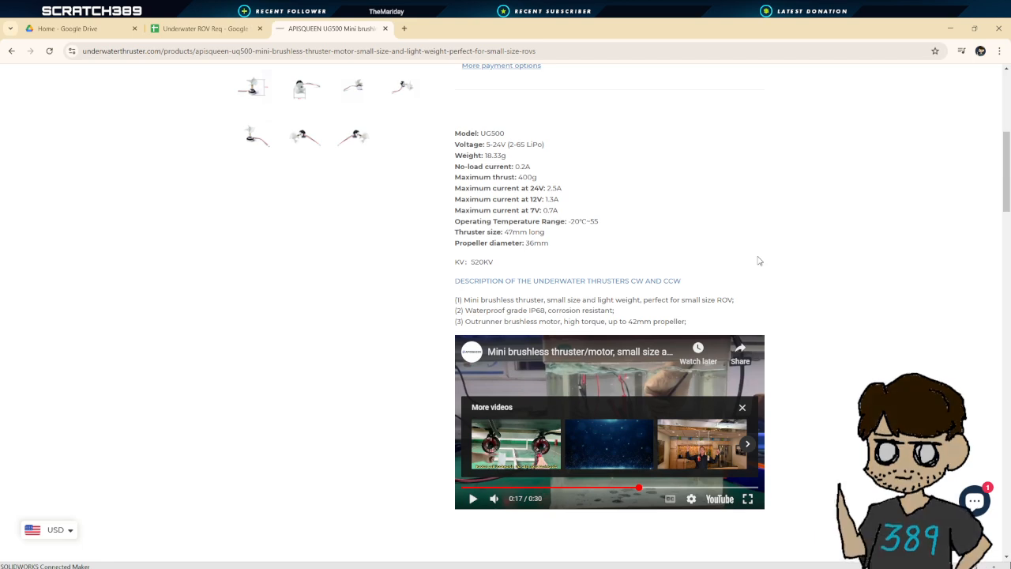
scroll(844, 300, "down", 1)
scroll(835, 339, "down", 3)
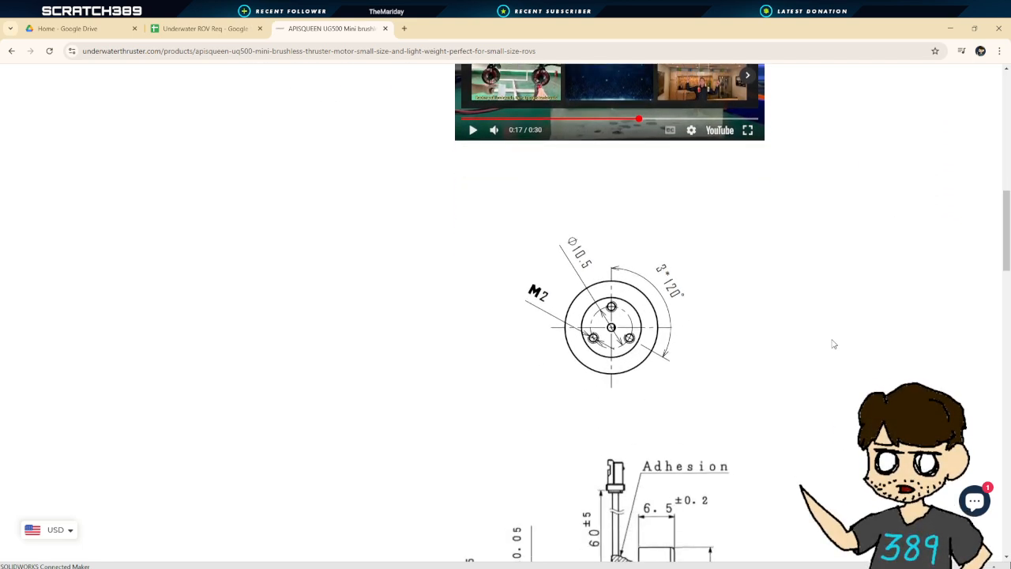
scroll(833, 345, "down", 4)
scroll(826, 344, "down", 1)
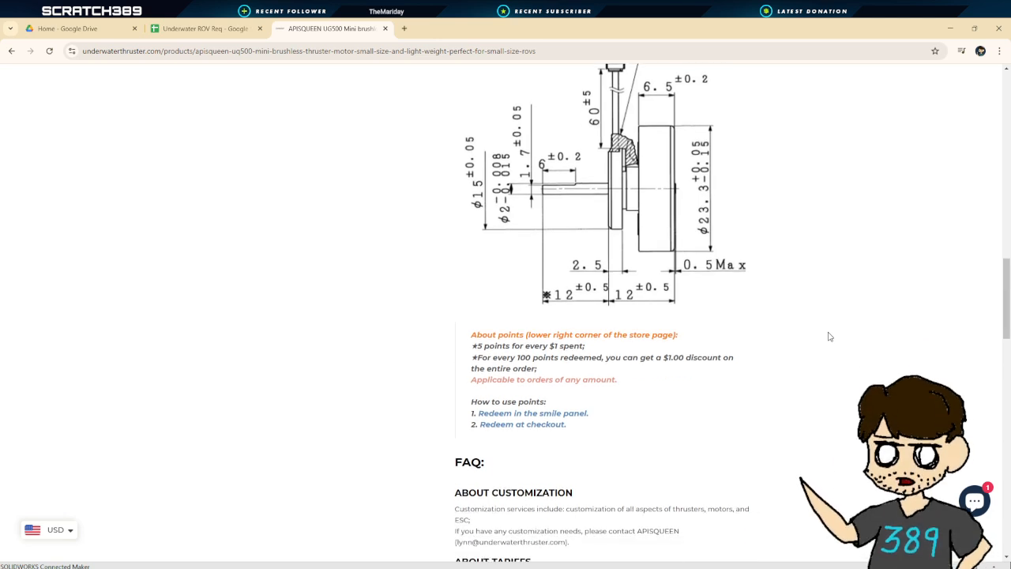
scroll(829, 337, "up", 10)
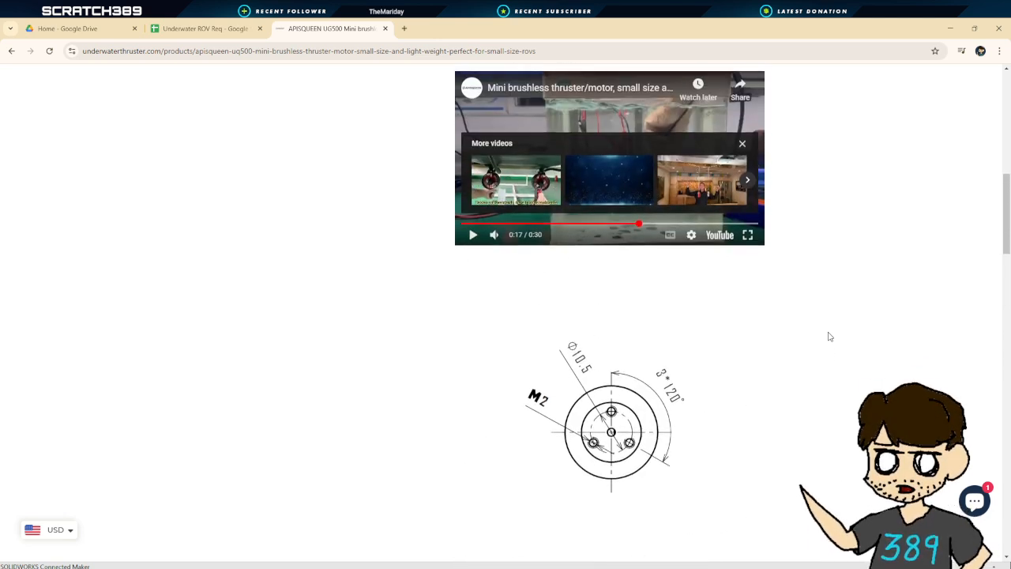
scroll(829, 338, "down", 8)
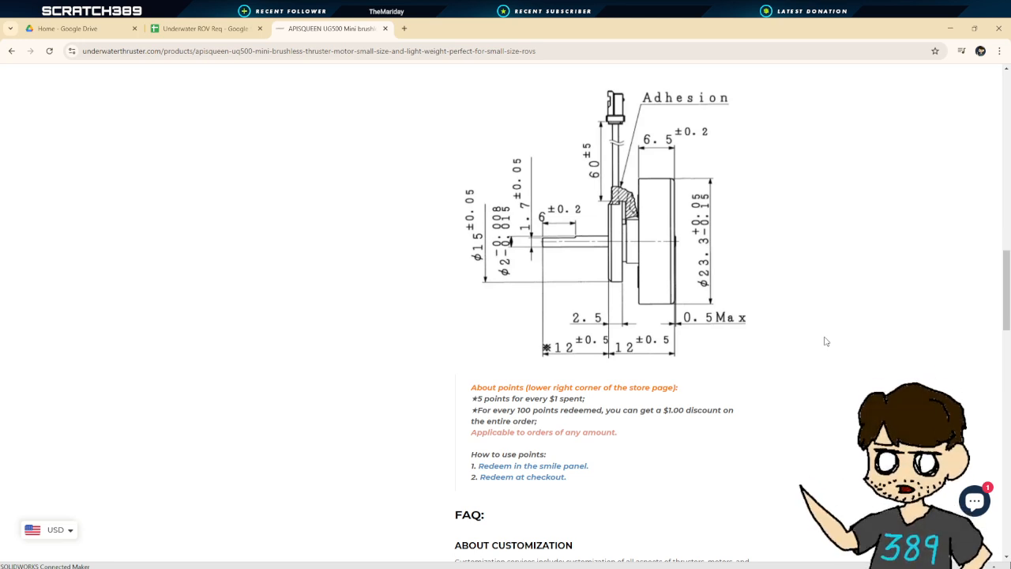
Open a new browser tab and search Google for 1/2 in pvc pipe t couple drawing
key("alt+Tab")
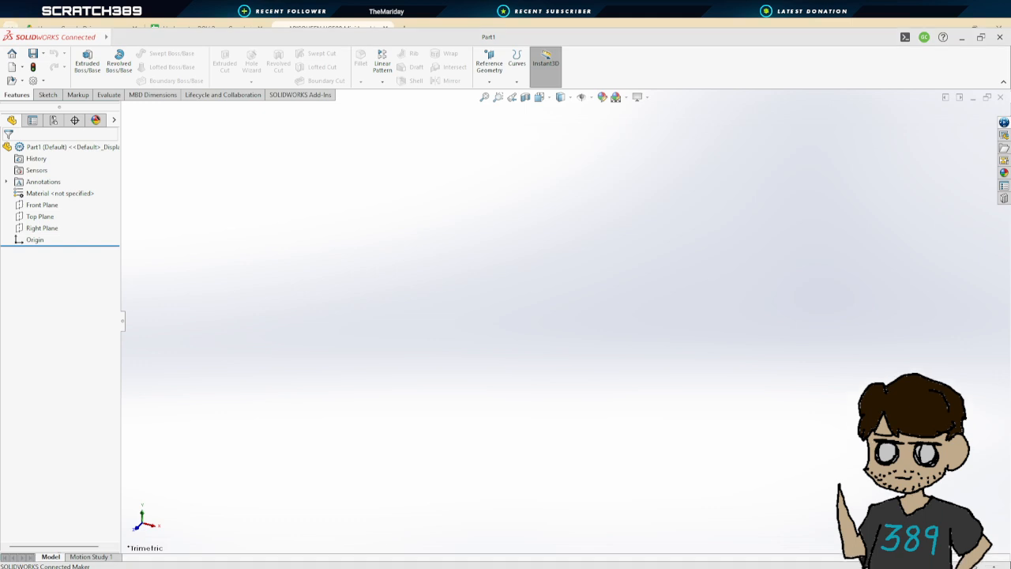
left_click(404, 26)
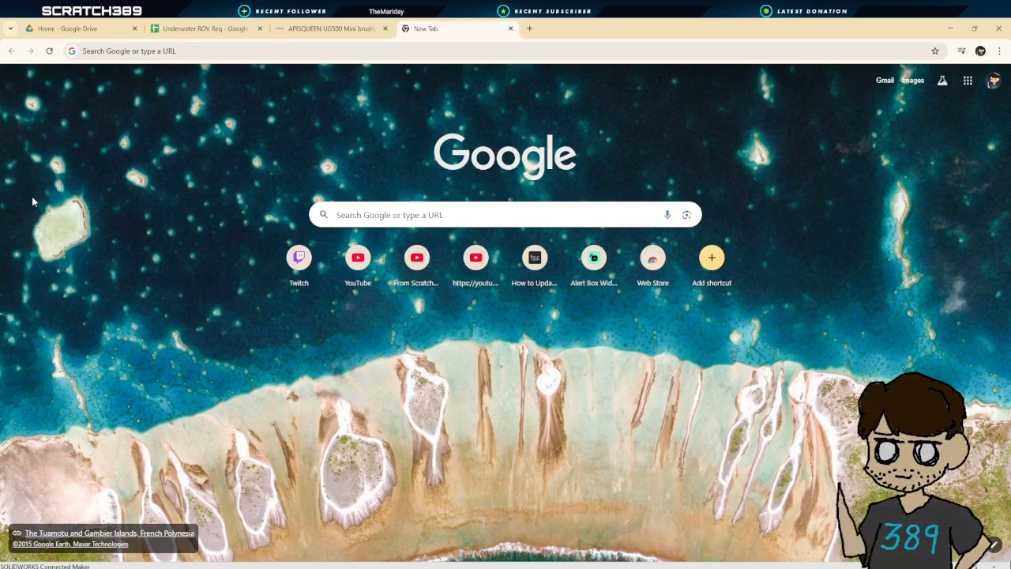
left_click(411, 215)
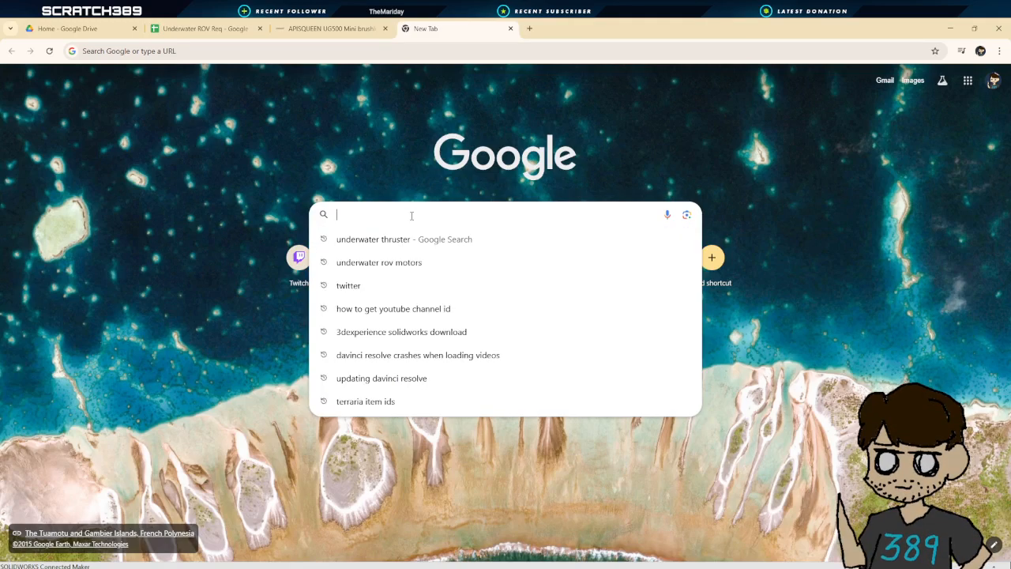
type("1")
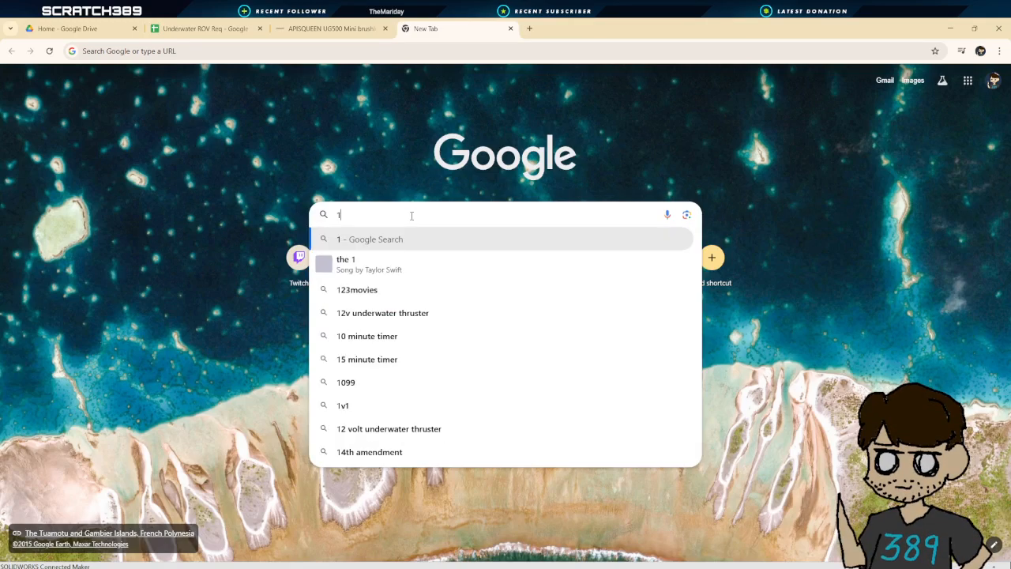
type("/2 in pvc pi")
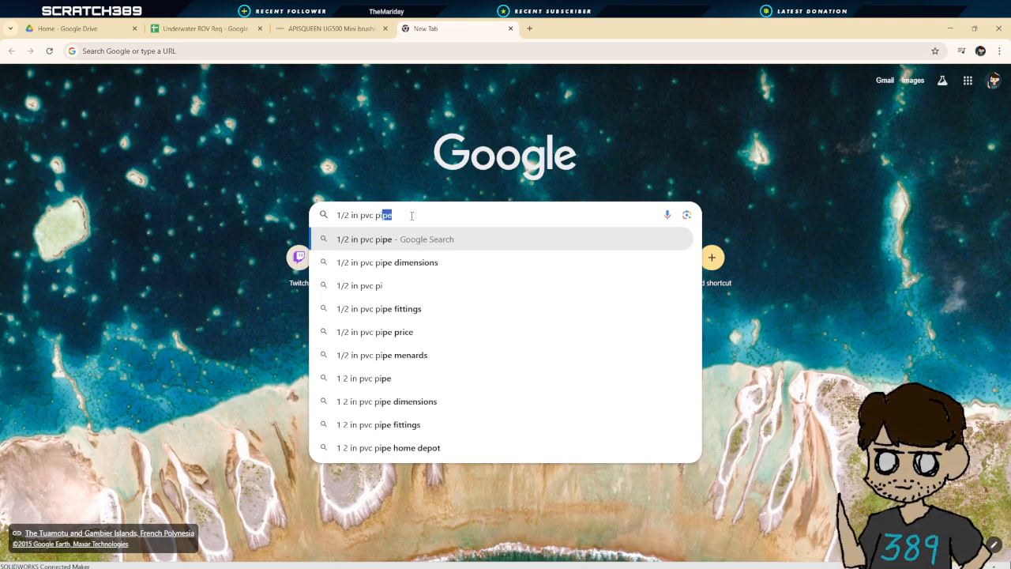
type("pe t couple ")
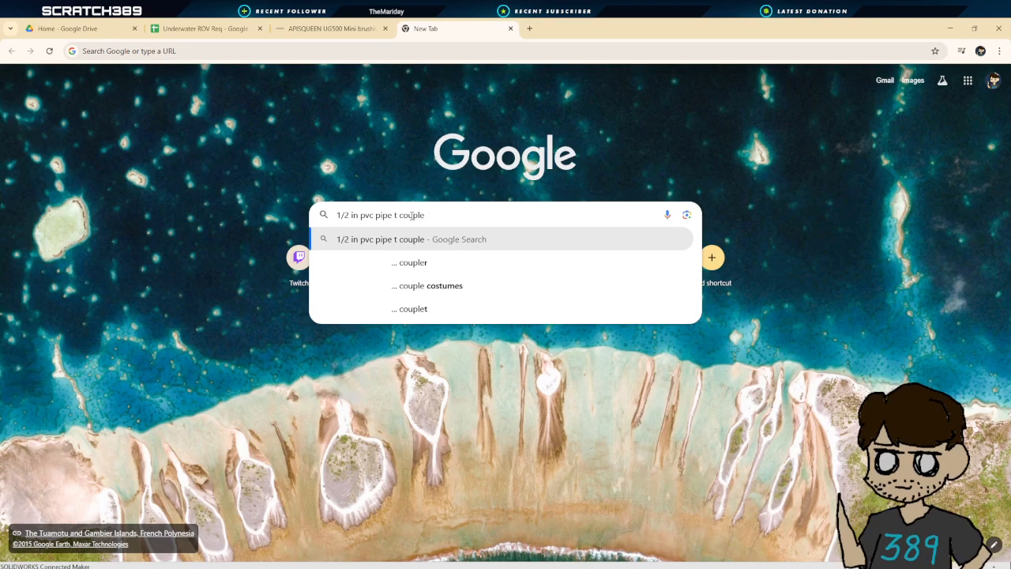
type("drawing")
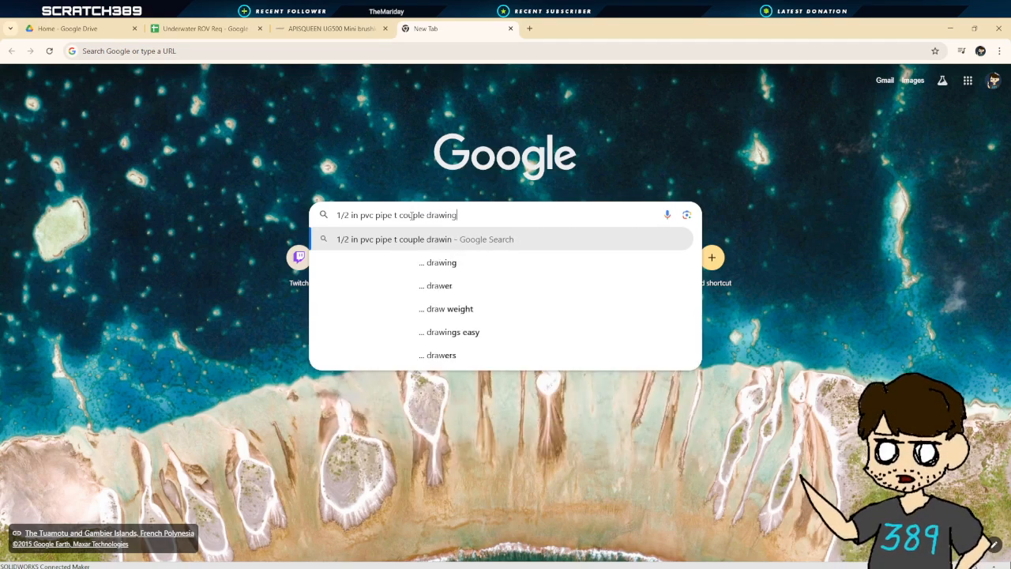
key("Return")
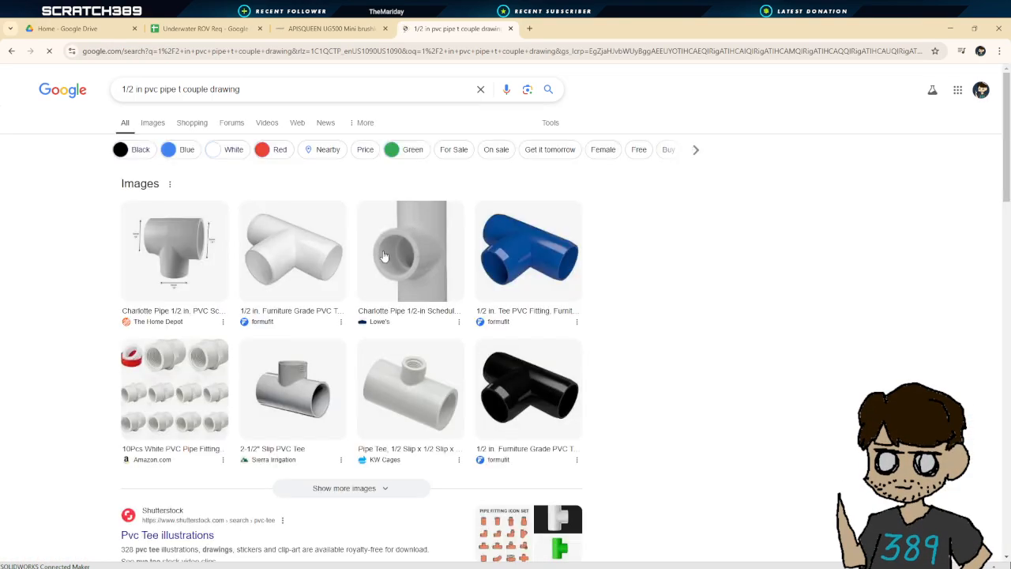
Scroll through the PVC tee search results
scroll(310, 332, "down", 3)
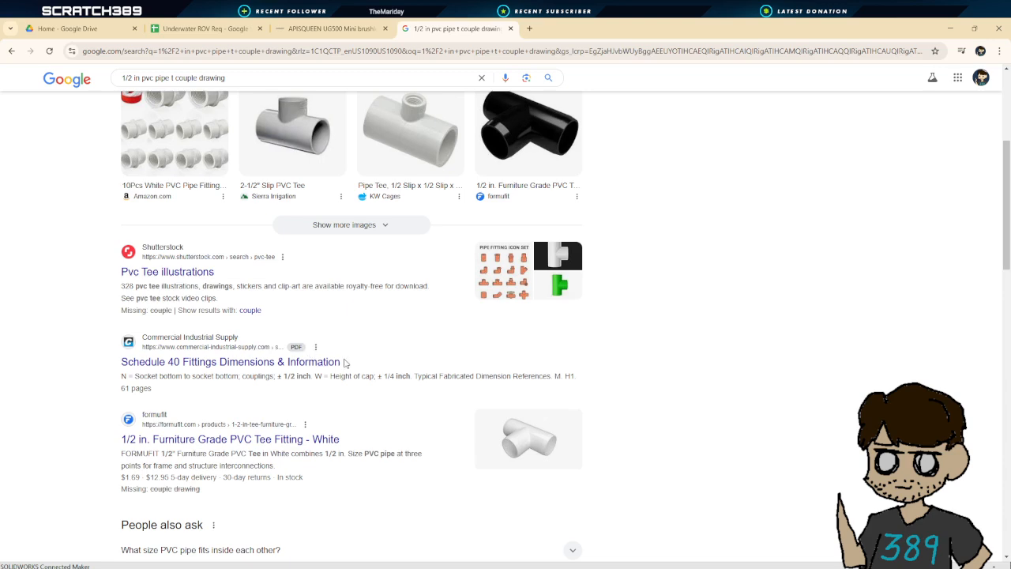
scroll(343, 380, "down", 2)
scroll(335, 368, "up", 3)
scroll(335, 363, "up", 3)
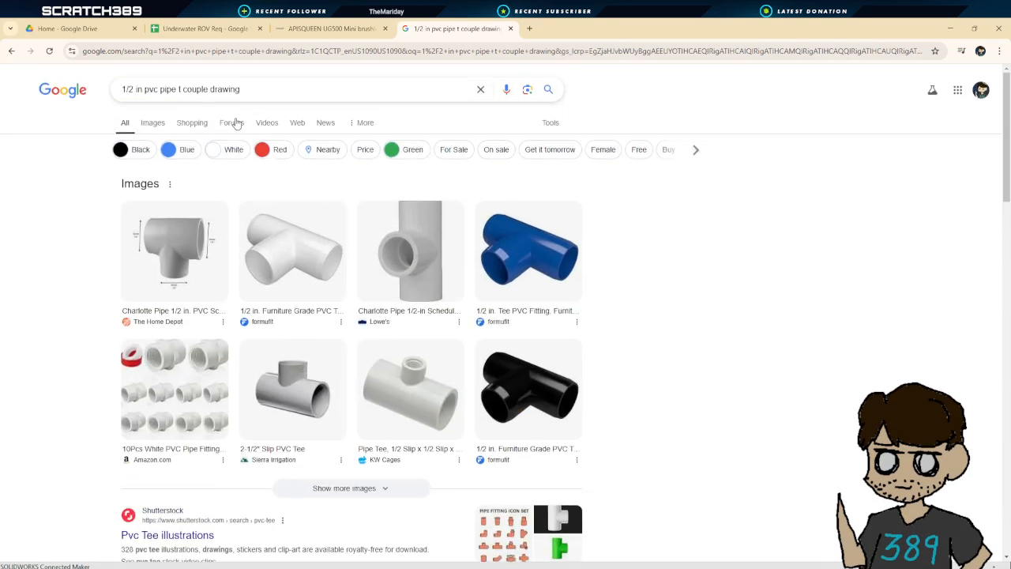
Change the Google search to 1/2 in pvc pipe t couple schematic
left_click(200, 91)
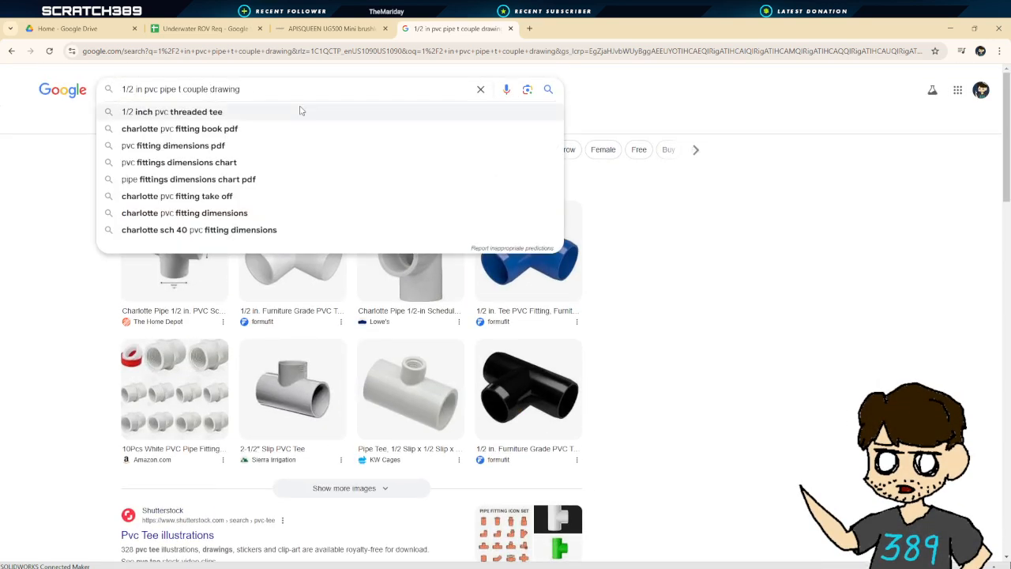
double_click(226, 89)
type("schemai")
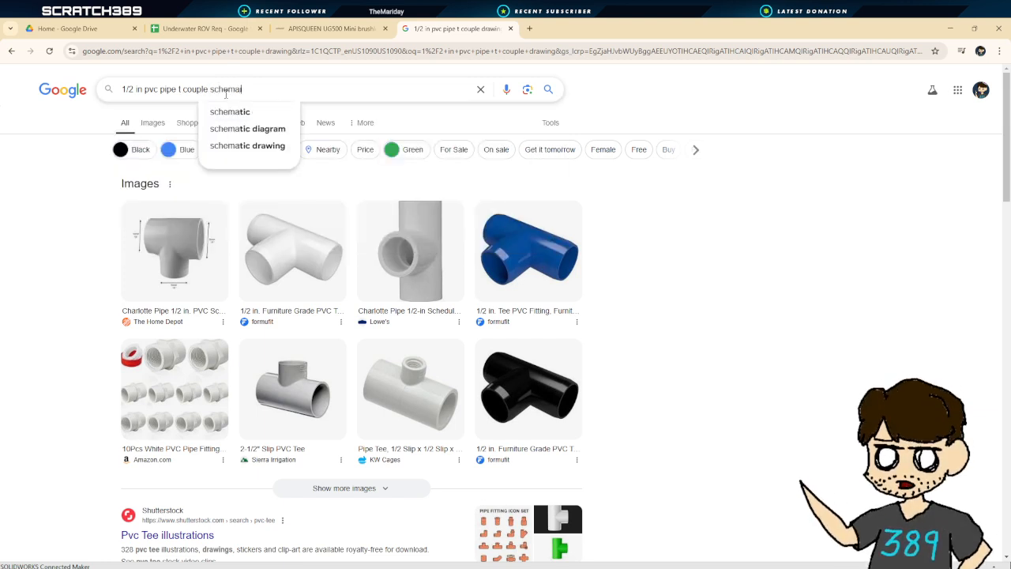
key("BackSpace")
type("tic")
key("Return")
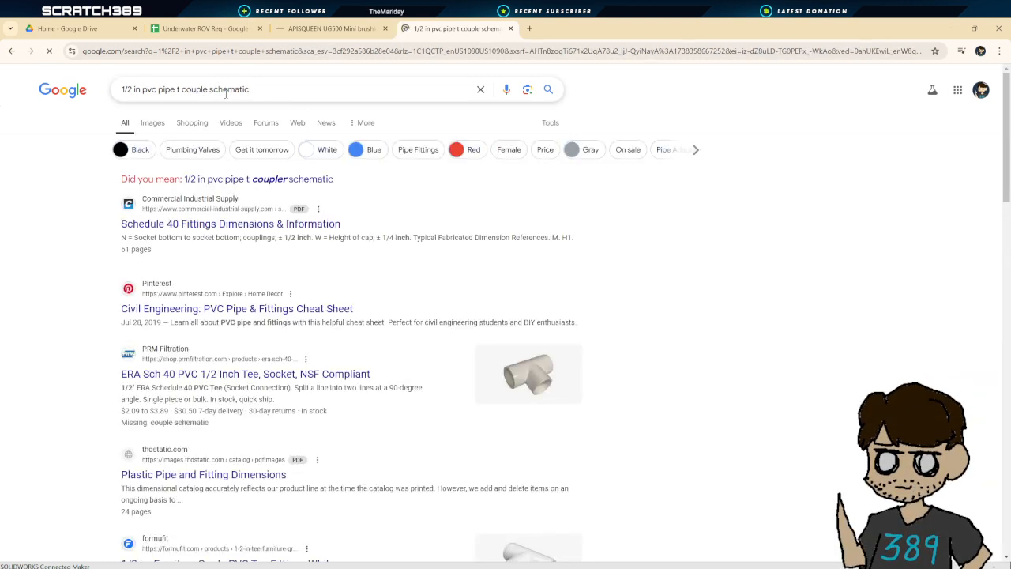
Switch to the suggested coupler spelling, show image results, and open the first tee image
left_click(273, 179)
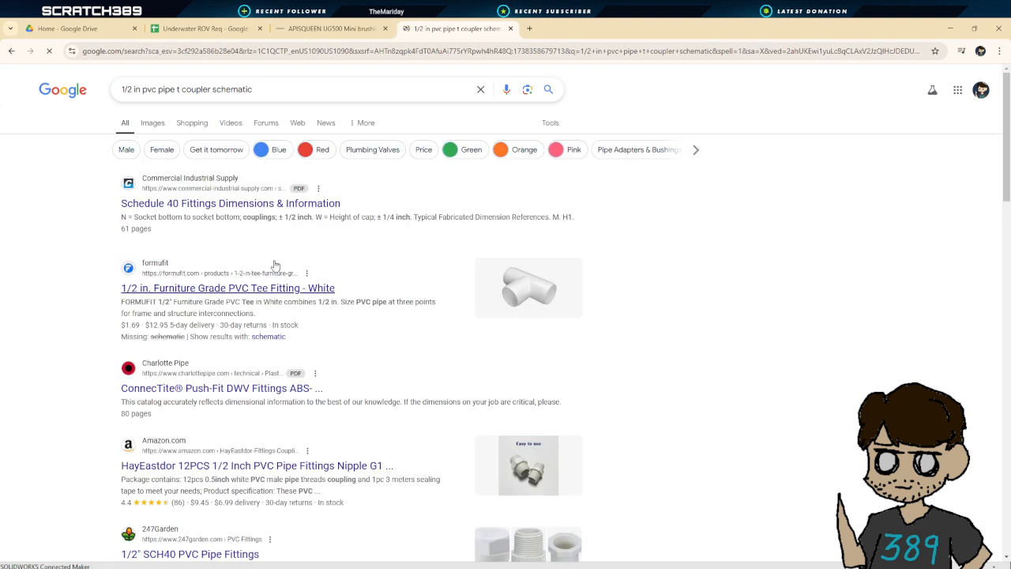
left_click(155, 124)
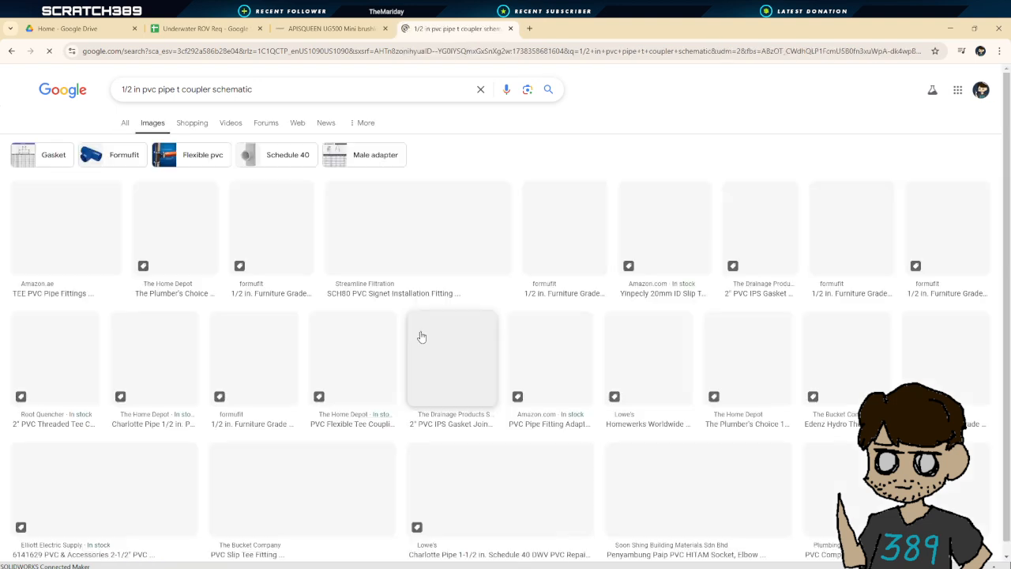
left_click(66, 229)
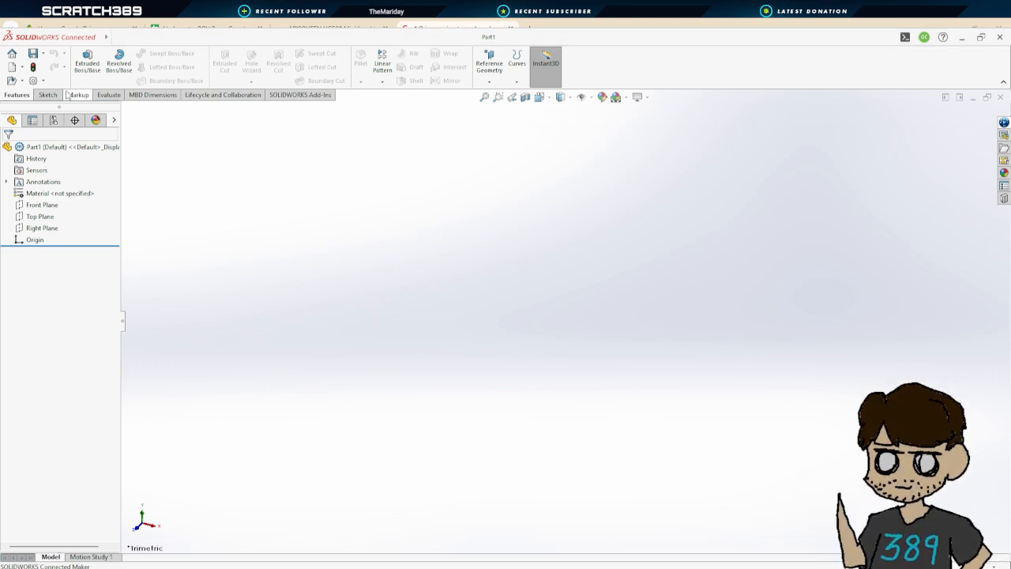
Start an extruded boss sketch on the Front Plane and draw a circle centred on the origin
left_click(95, 55)
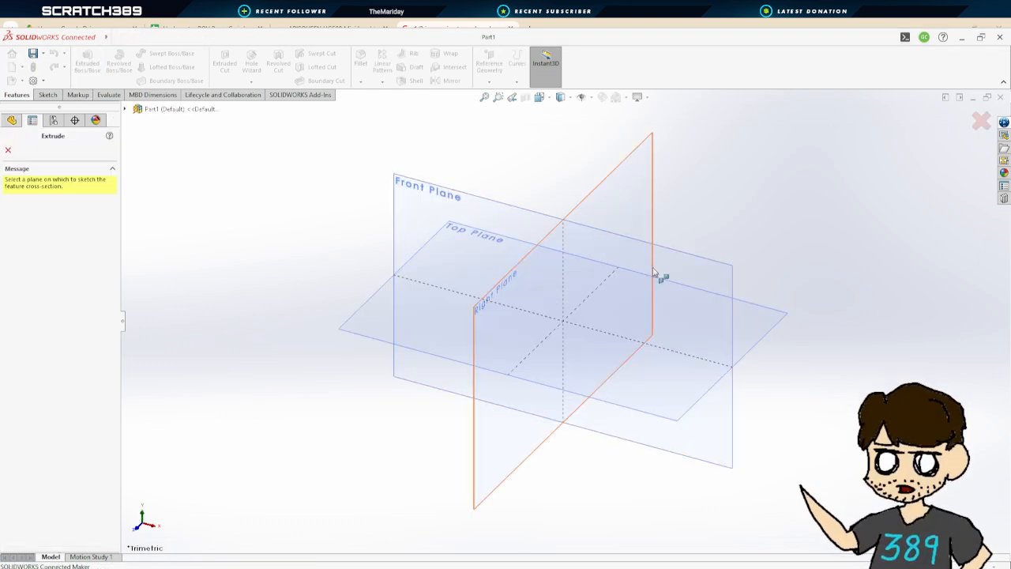
left_click(661, 276)
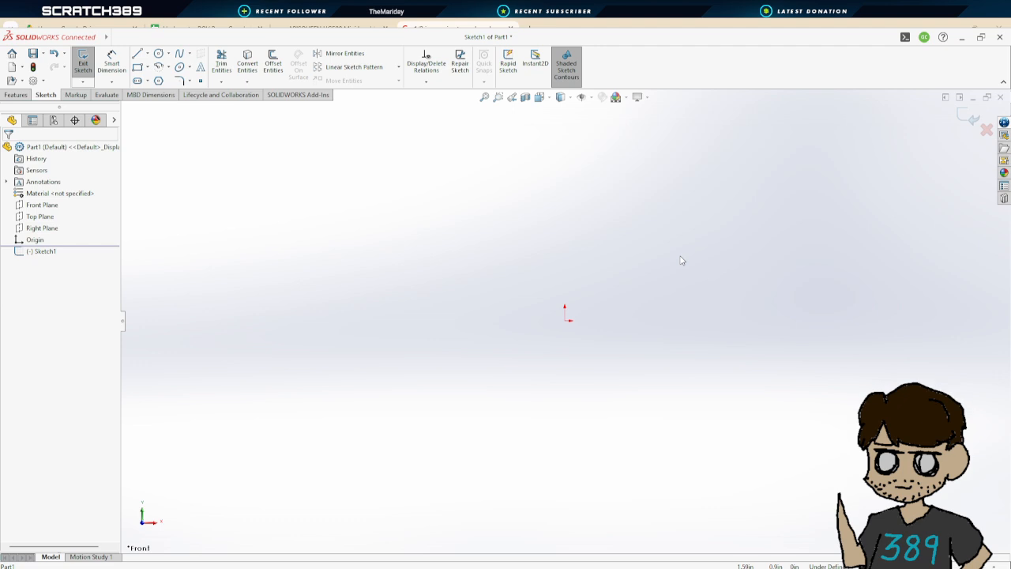
left_click(158, 53)
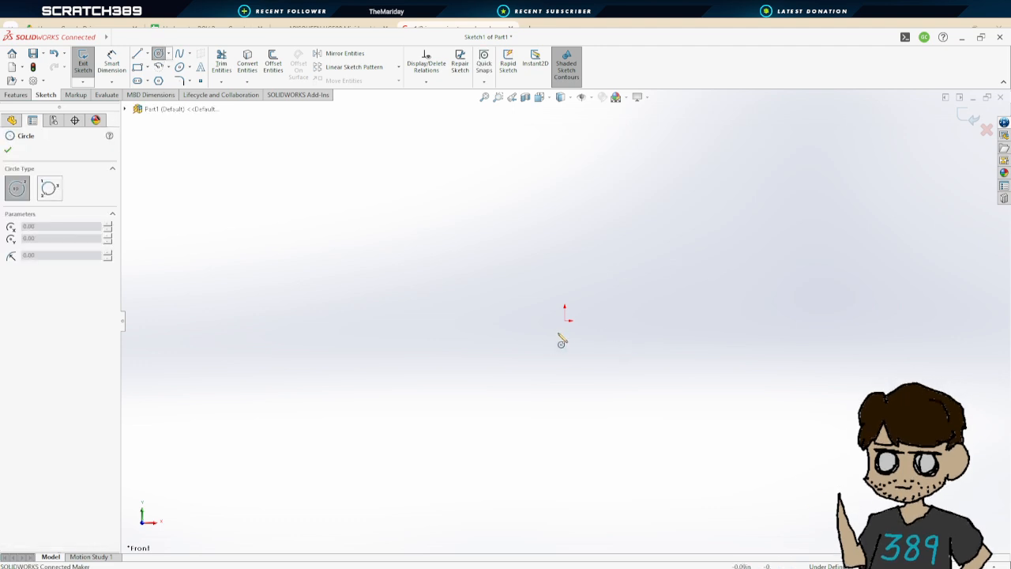
left_click(564, 321)
left_click(626, 234)
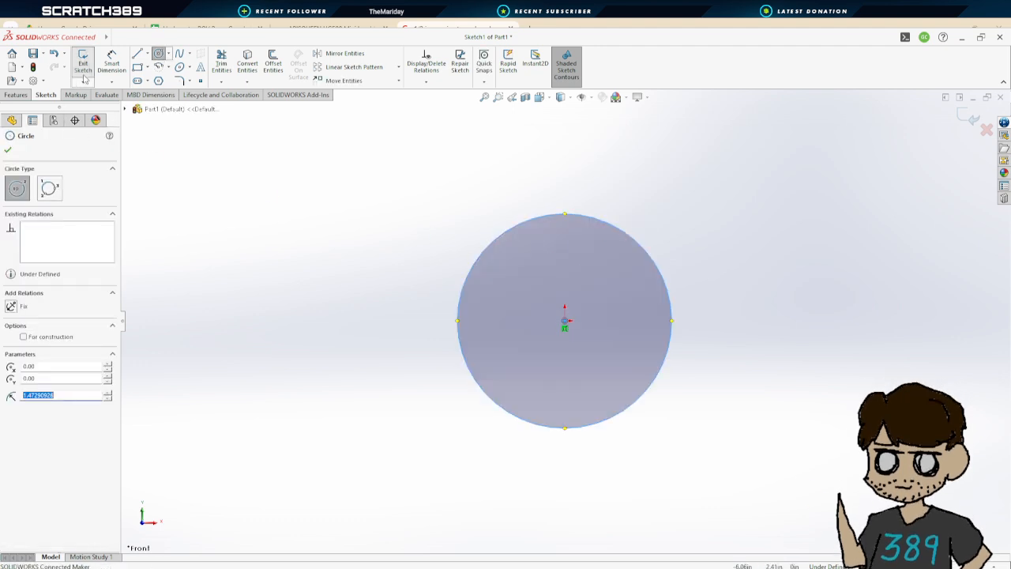
Dimension the outer circle's diameter as 1.083 in
left_click(111, 64)
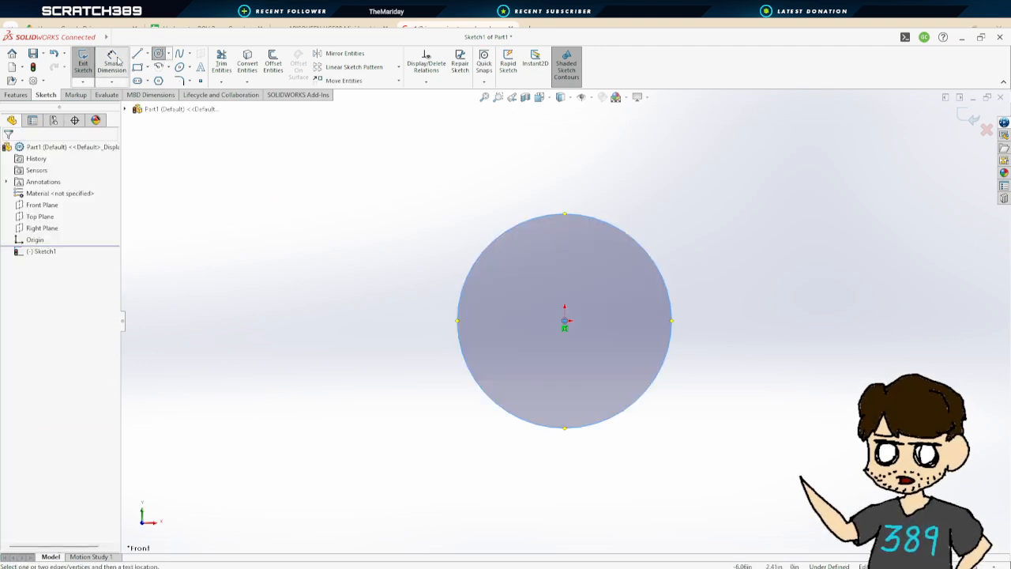
left_click(636, 245)
left_click(762, 346)
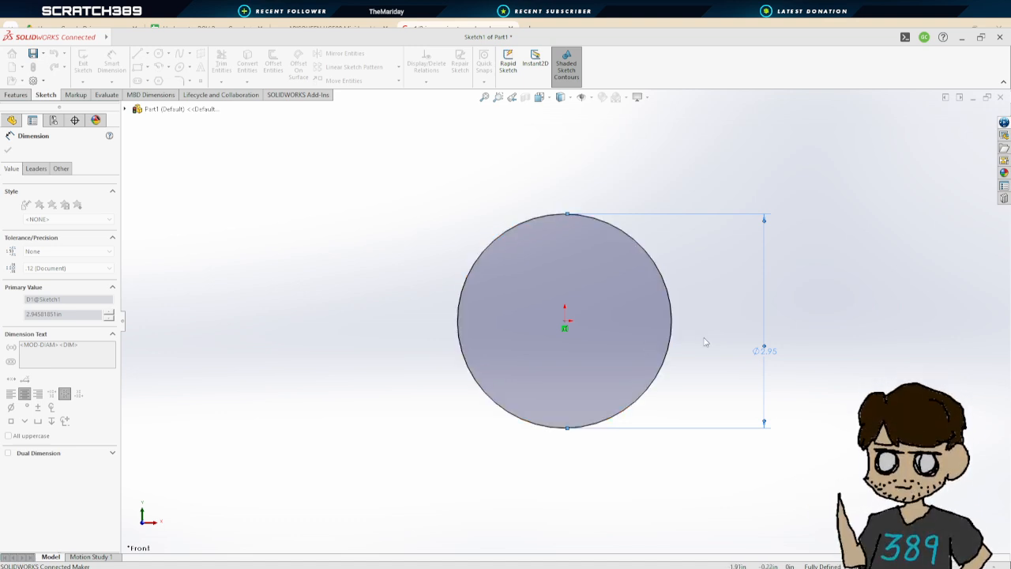
key("Return")
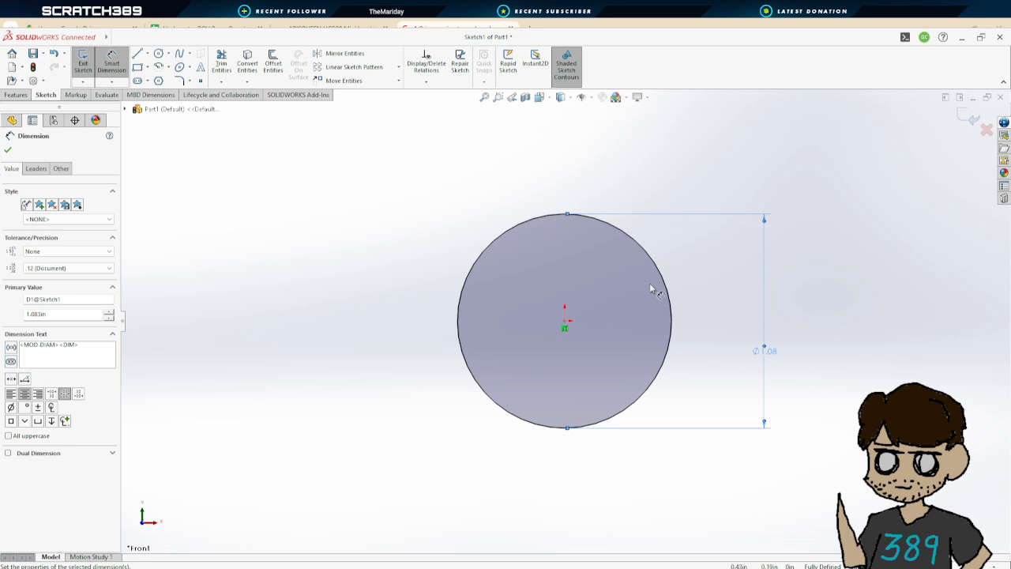
Sketch a concentric inner circle at the origin and set its diameter to 0.79 in
left_click(159, 53)
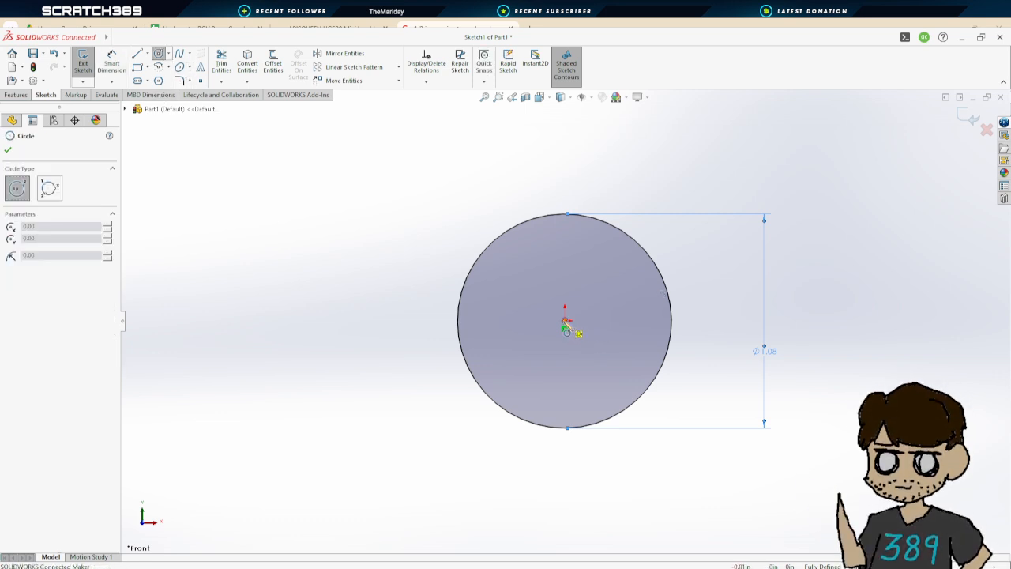
left_click(565, 322)
left_click(553, 235)
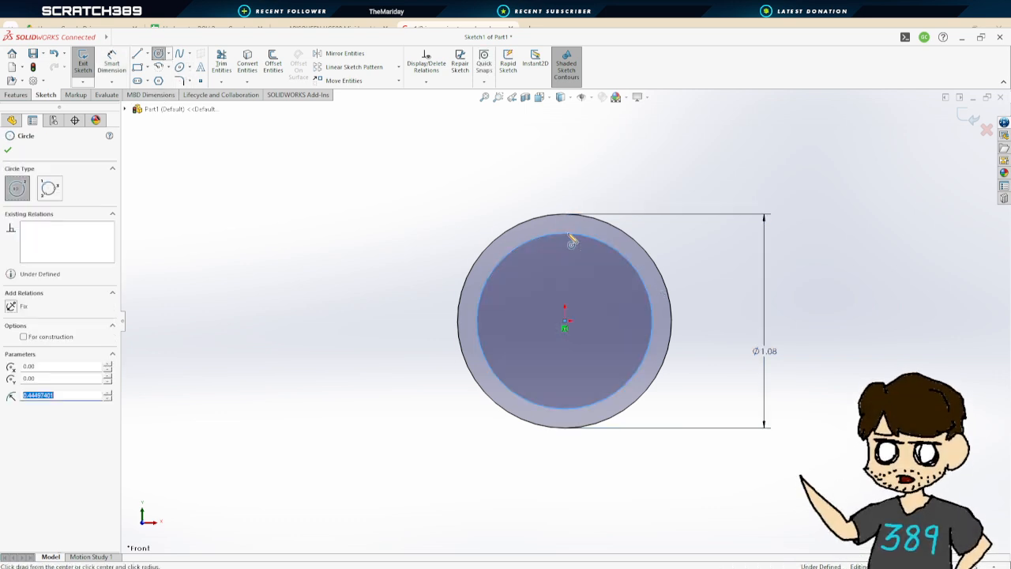
left_click(111, 64)
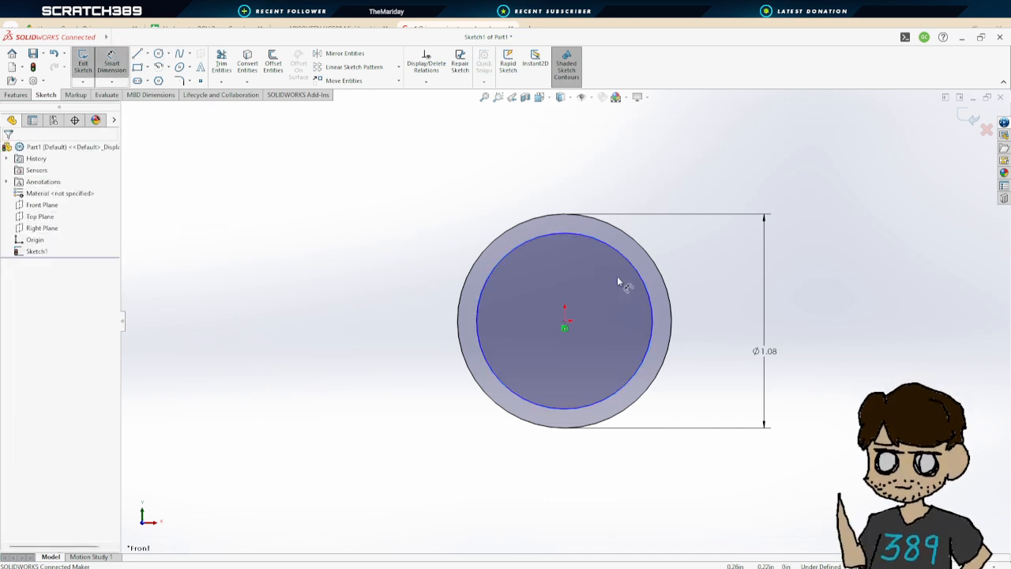
left_click(649, 306)
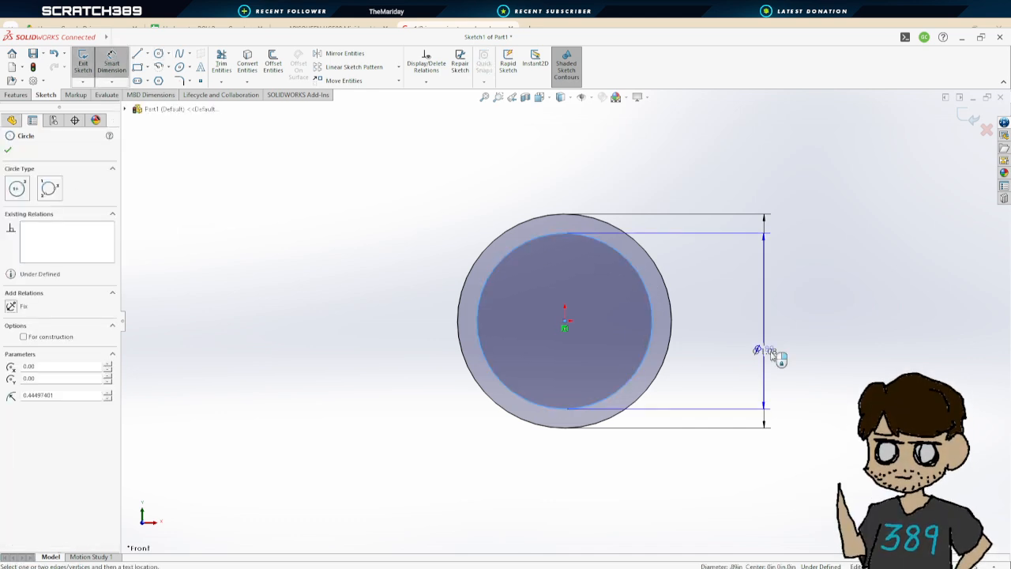
left_click(805, 480)
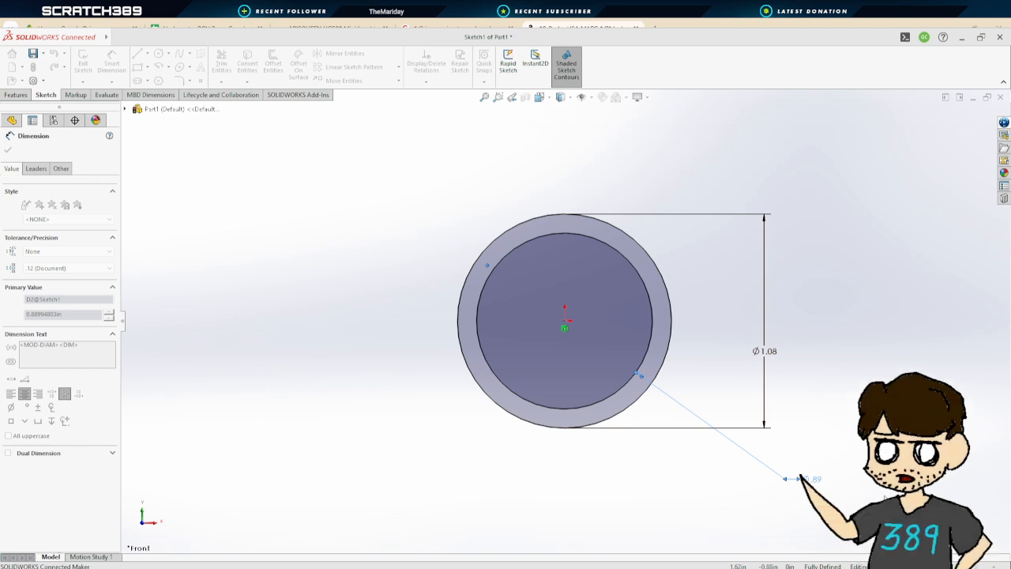
type(".79")
key("Return")
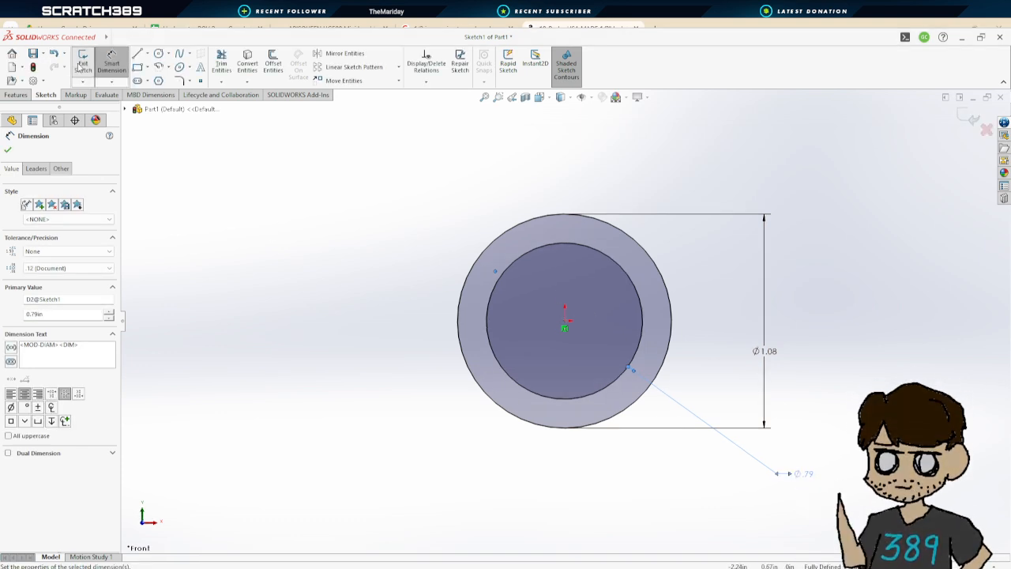
Extrude the ring profile 2.835 in to form the pipe body
left_click(78, 65)
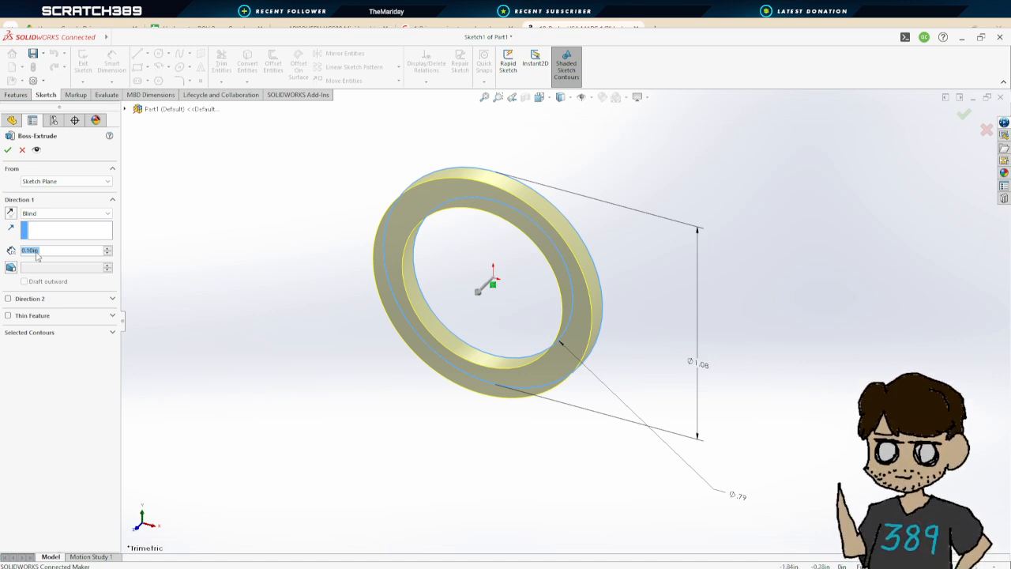
type("1")
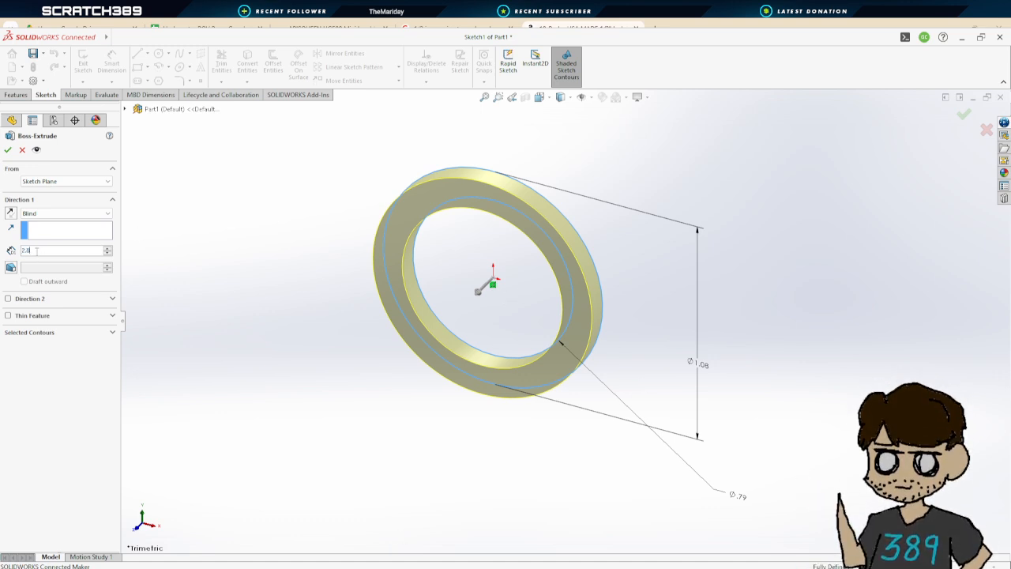
key("Return")
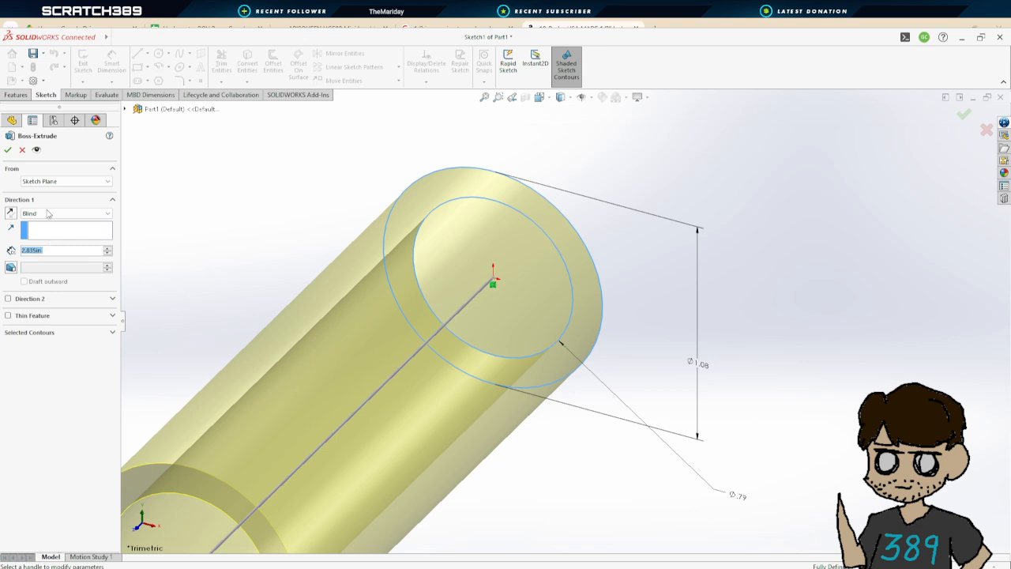
left_click(8, 150)
Start a new sketch on the Top Plane
scroll(395, 291, "down", 3)
scroll(407, 297, "up", 4)
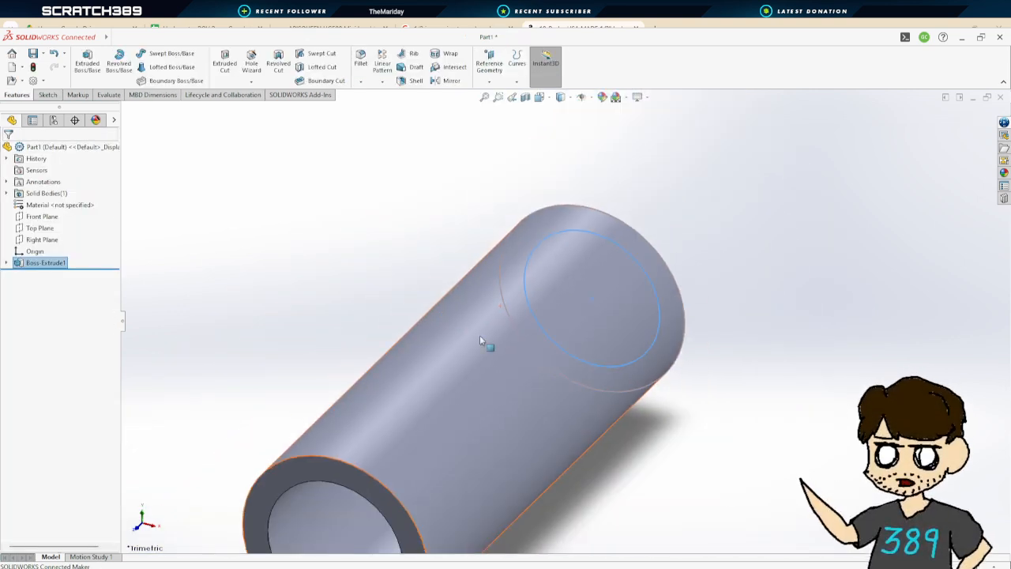
scroll(480, 340, "up", 3)
middle_click_drag(616, 429, 613, 365)
middle_click_drag(558, 235, 642, 194)
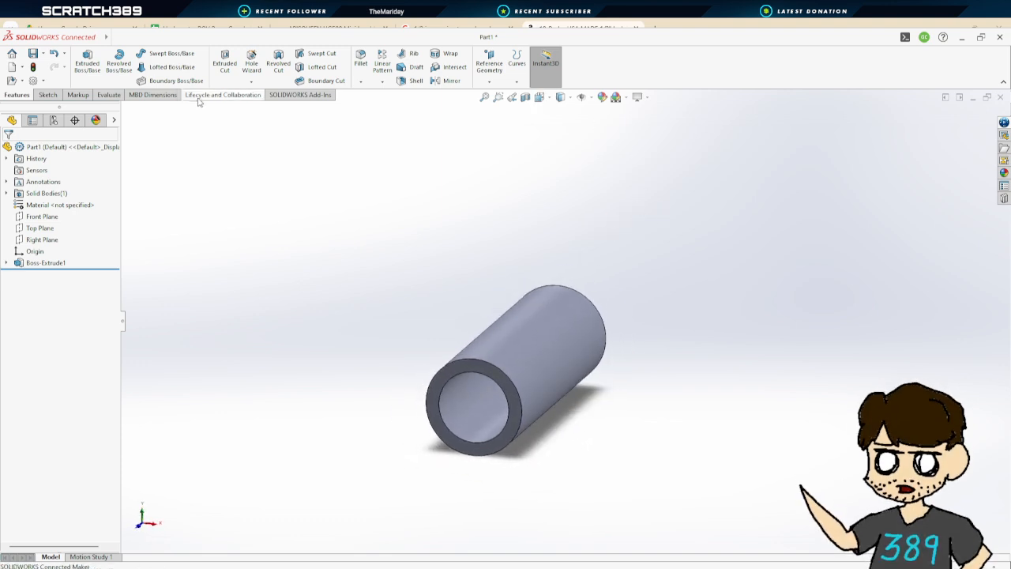
left_click(39, 228)
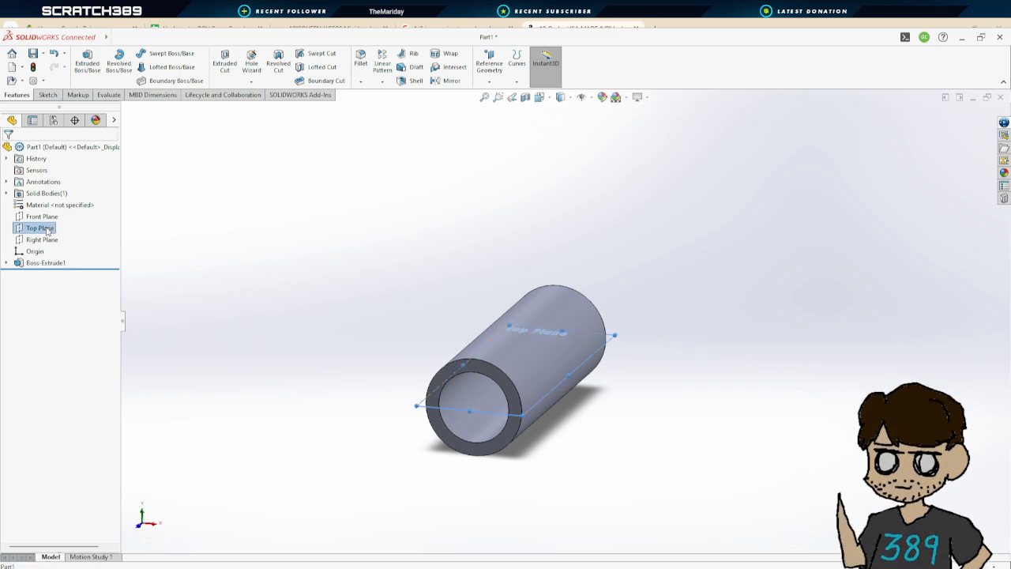
left_click(60, 212)
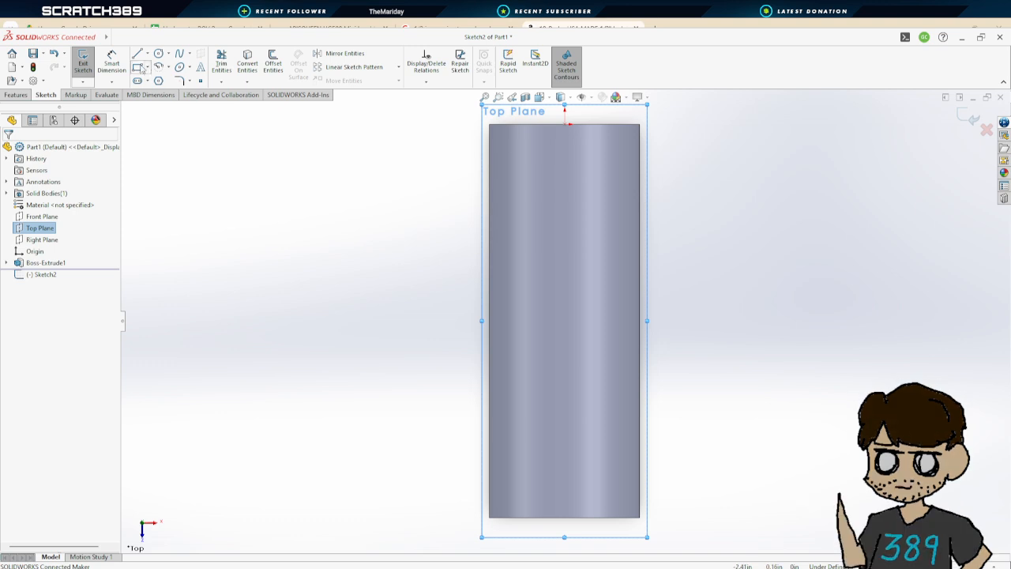
Draw a construction centerline along the pipe's axis over its full length
left_click(137, 53)
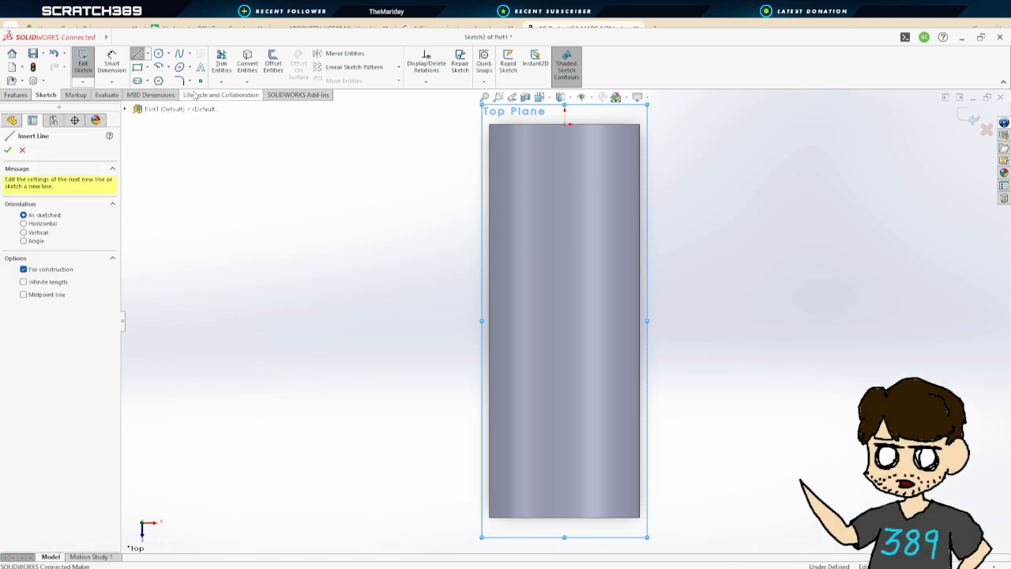
left_click(565, 125)
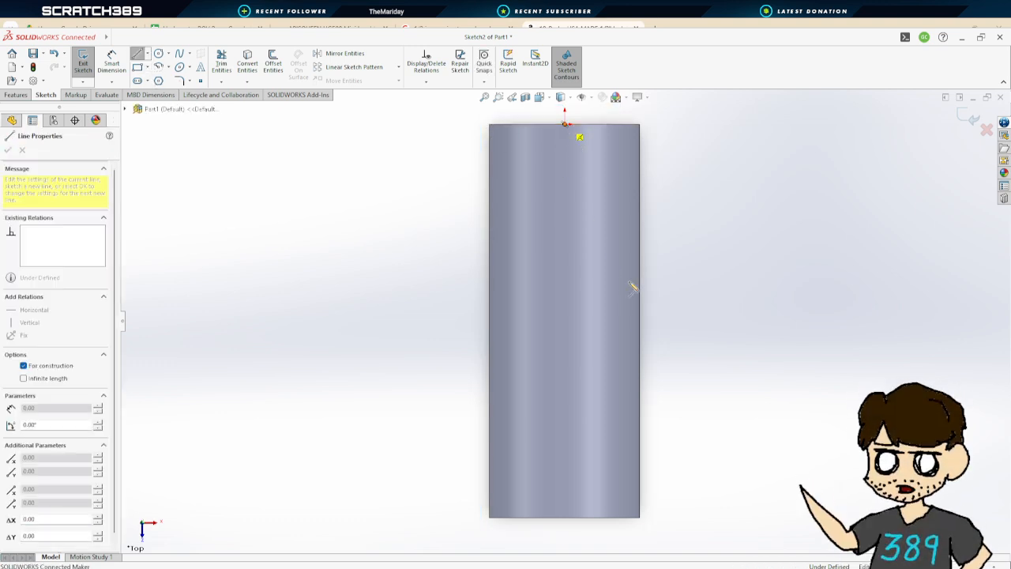
left_click(565, 519)
key("Escape")
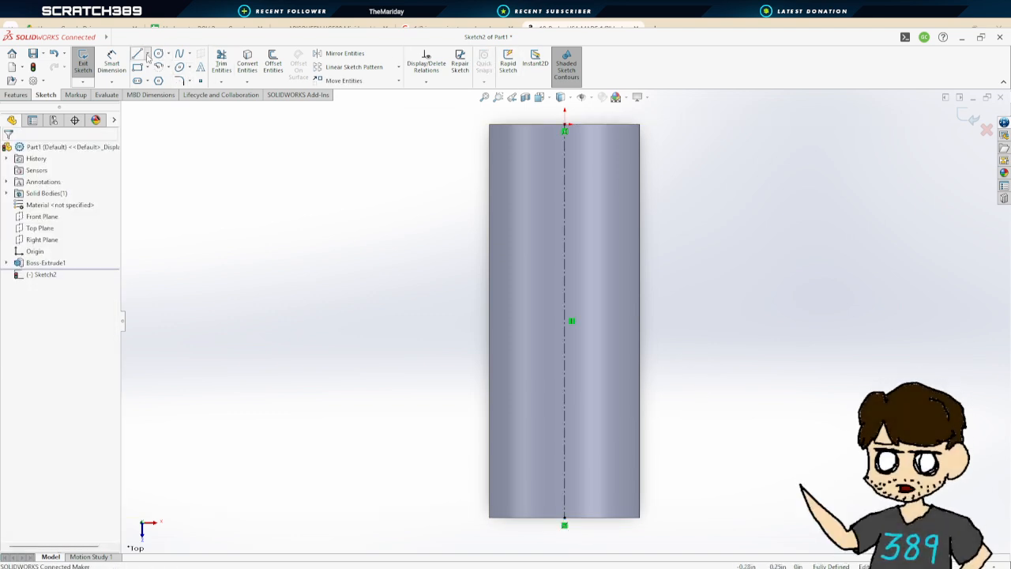
Draw a horizontal construction line across the pipe's width at its middle
left_click(147, 83)
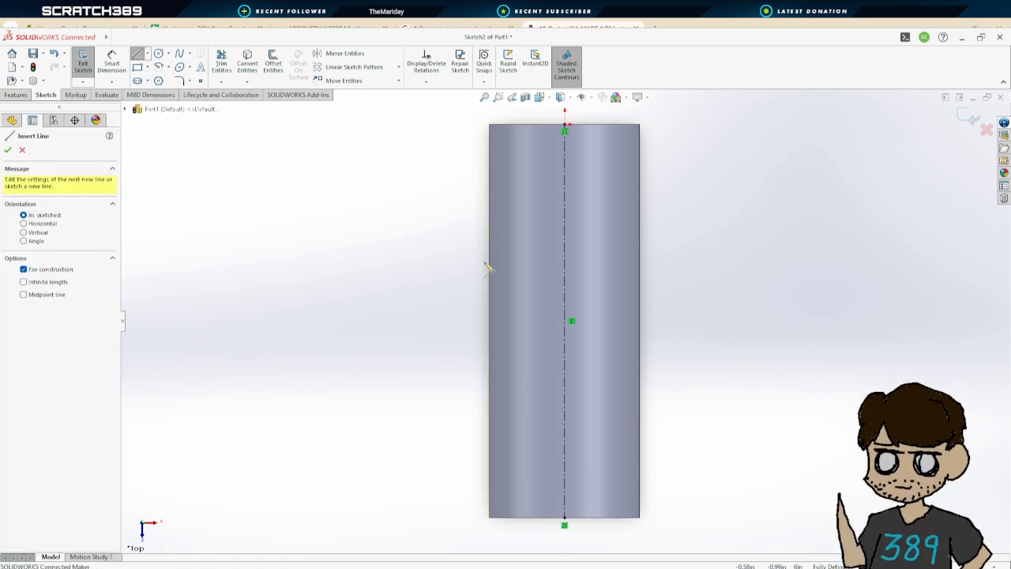
left_click(489, 322)
left_click(640, 320)
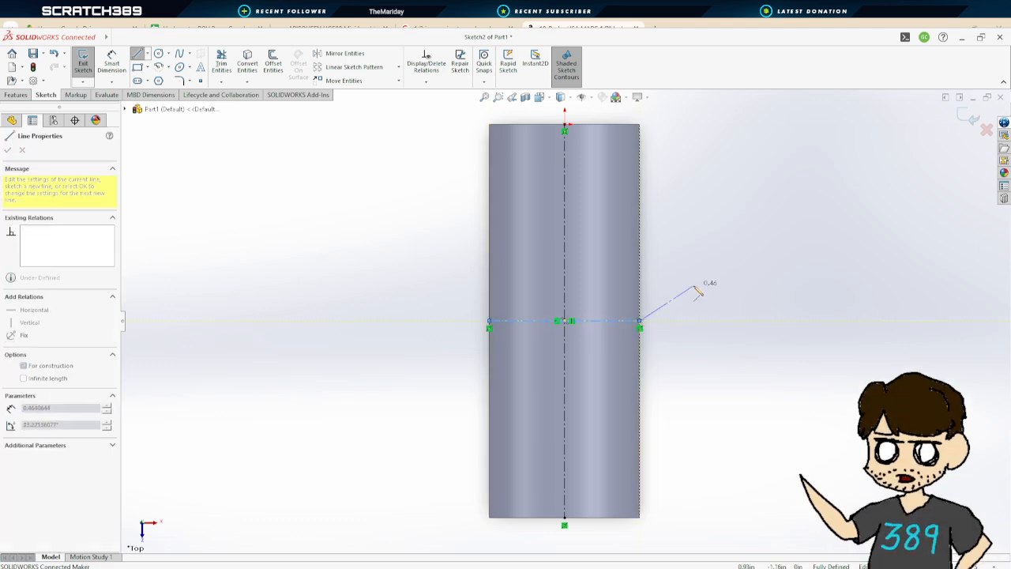
key("Escape")
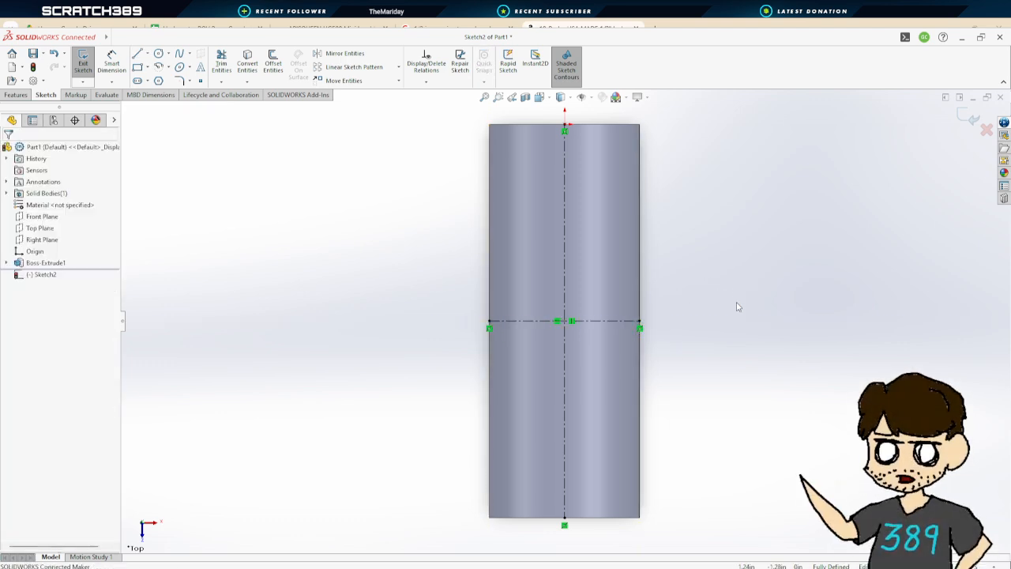
Place a sketch point at the centerlines' intersection and draw a circle about 1.08 in across centered on it
left_click(200, 81)
left_click(565, 321)
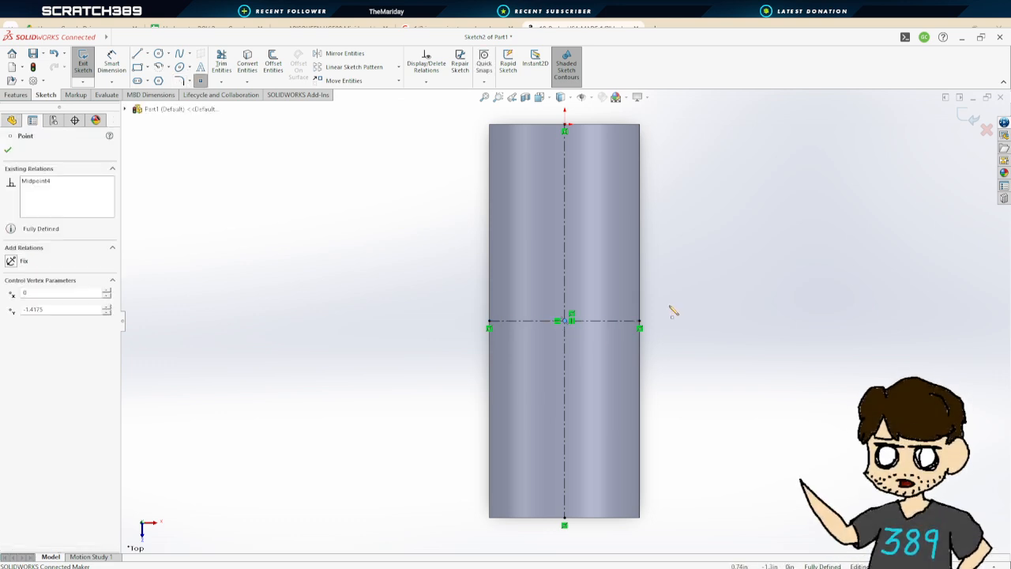
left_click(158, 53)
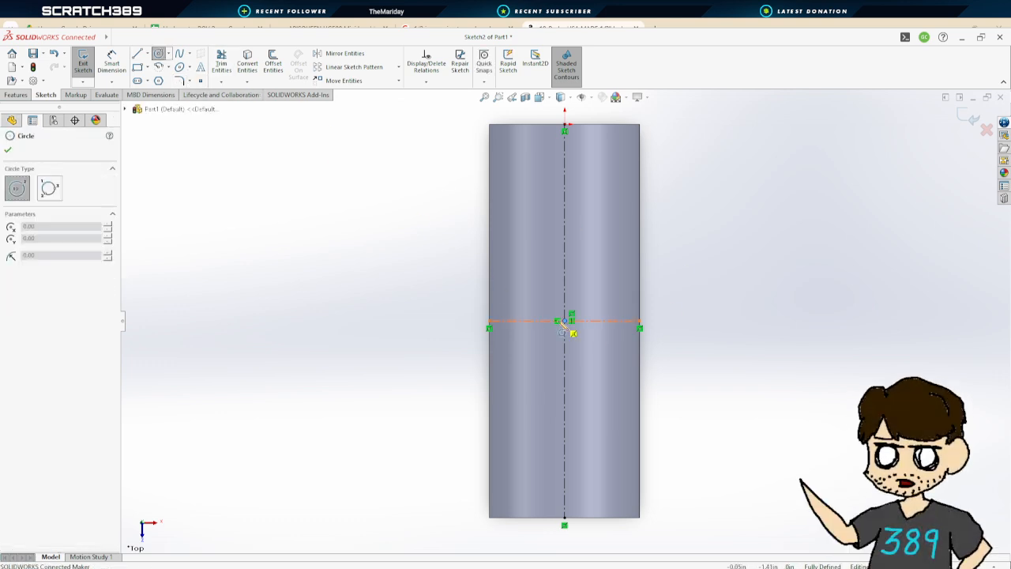
left_click(564, 321)
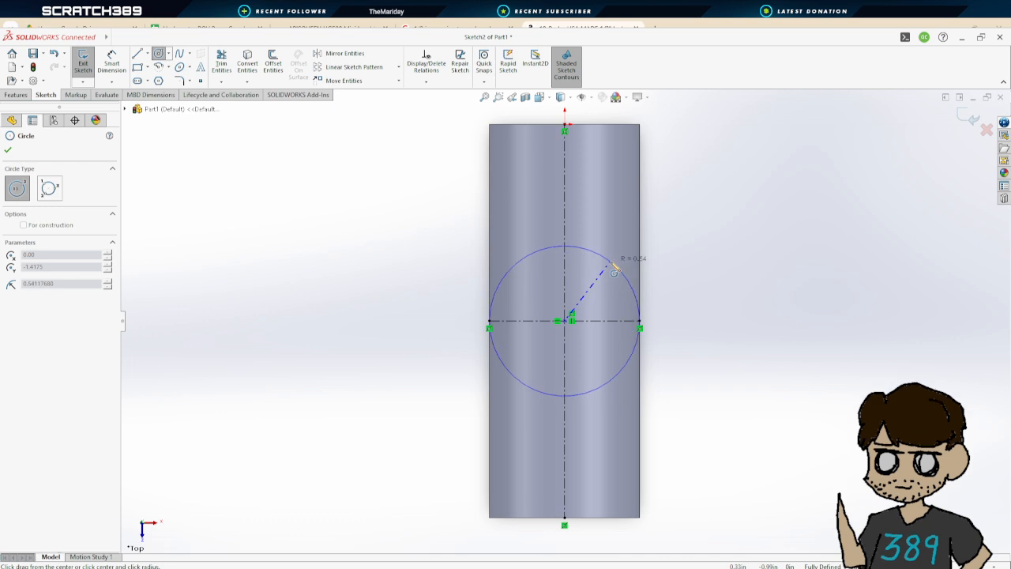
left_click(620, 269)
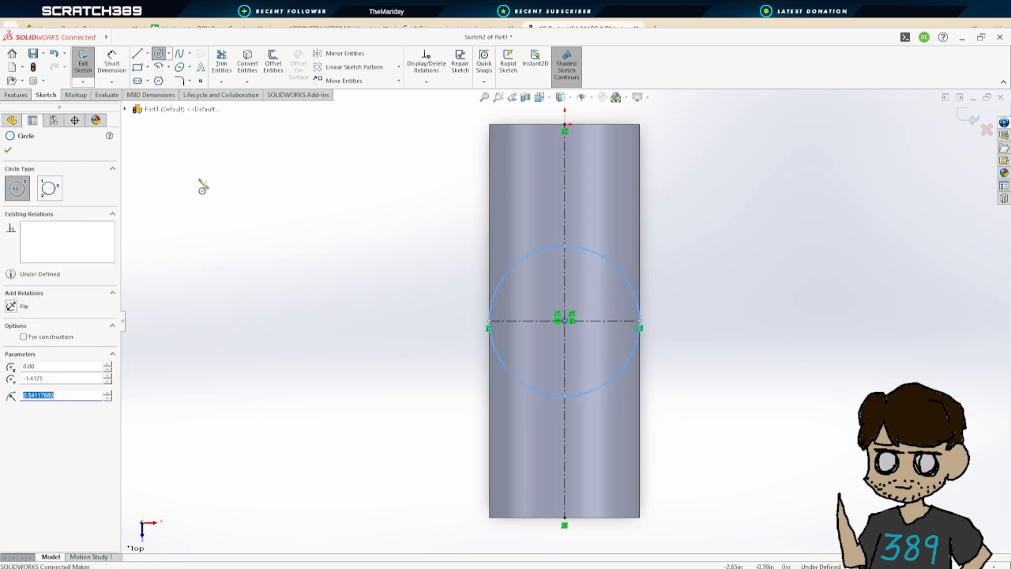
Dimension the circle's diameter as 1.083 in and exit the sketch
left_click(111, 63)
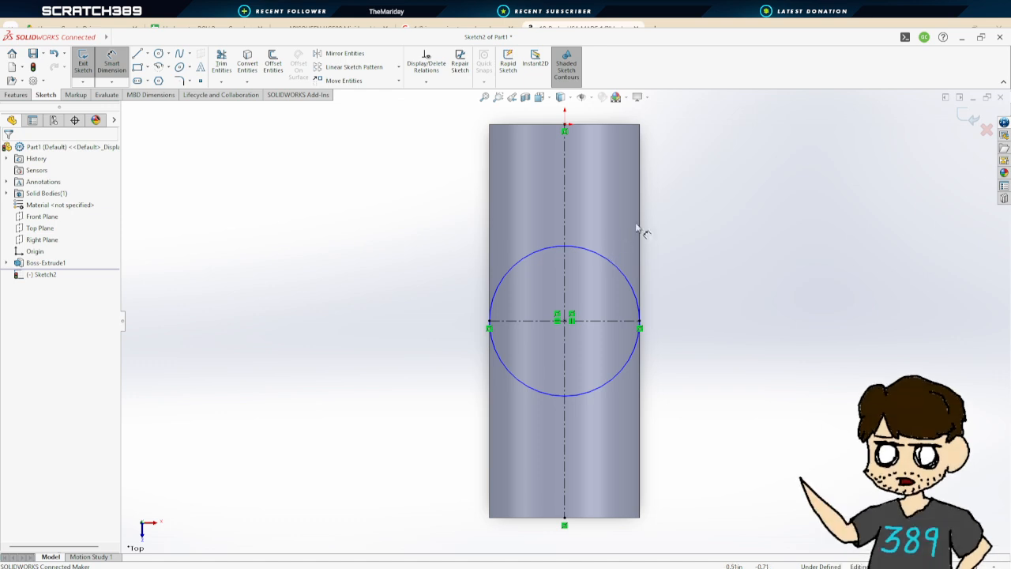
left_click(636, 304)
left_click(704, 331)
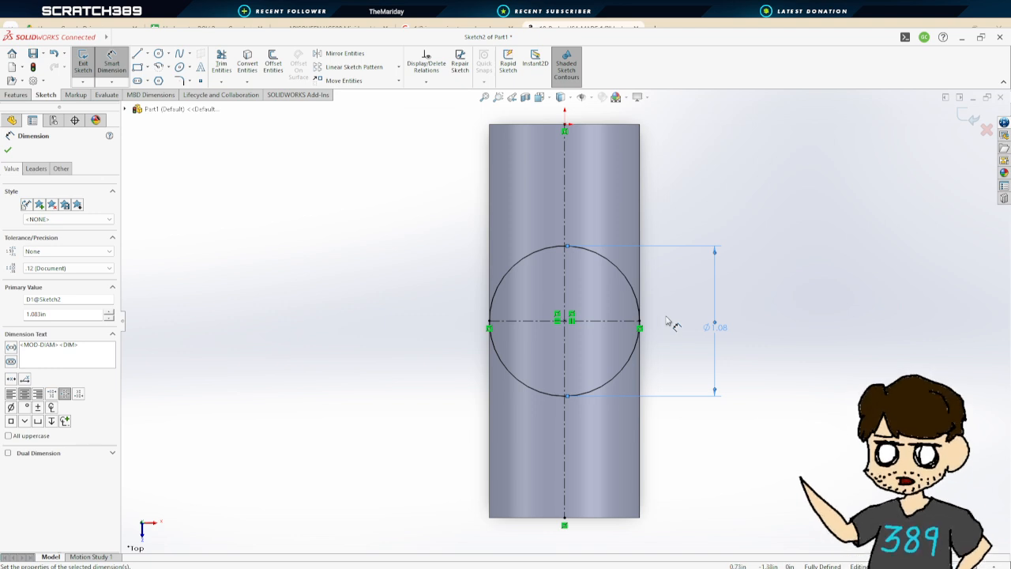
left_click(84, 60)
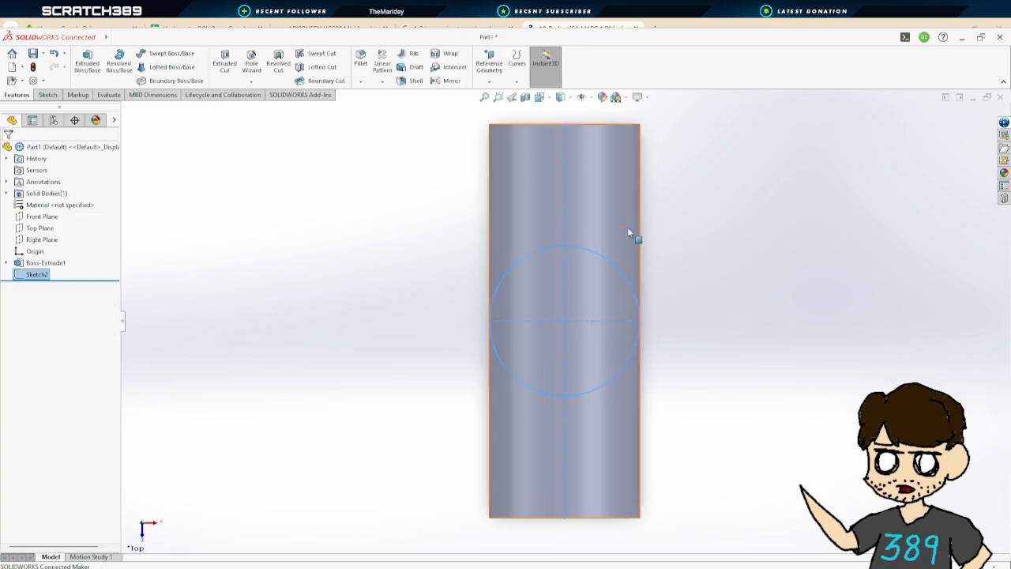
Extrude the circle 1.48 in upward to form the tee's branch
left_click(87, 63)
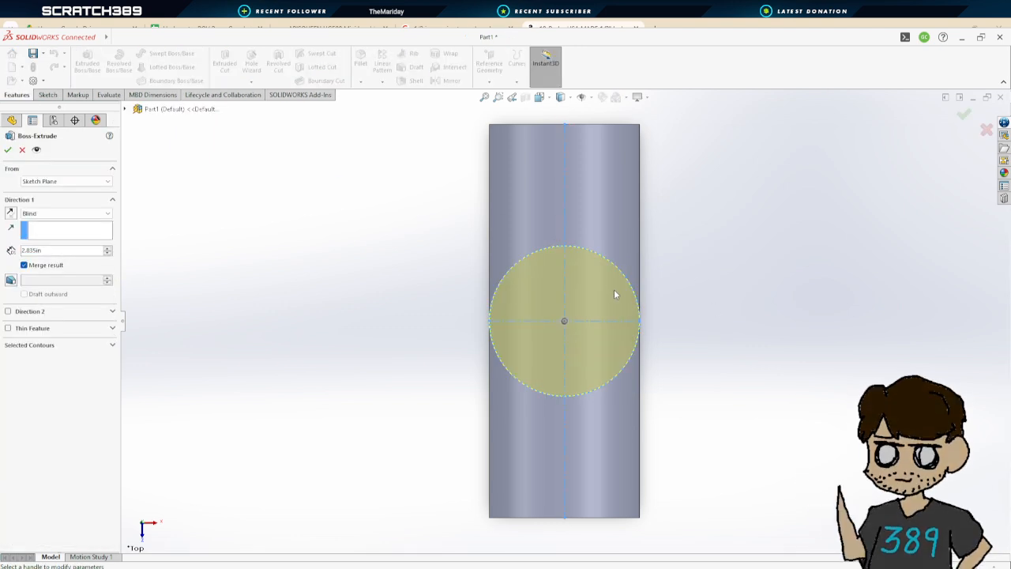
middle_click_drag(706, 388, 731, 164)
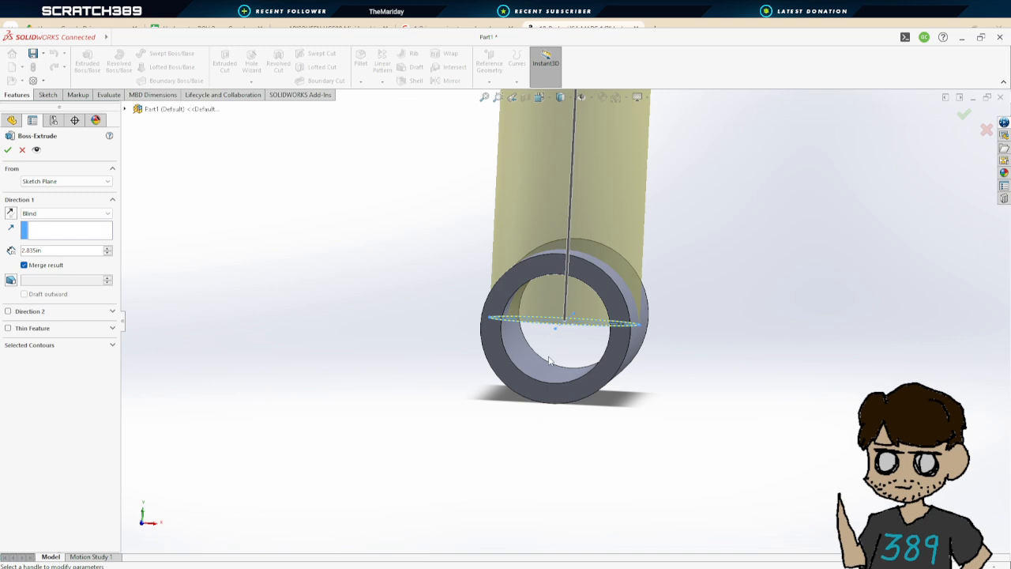
middle_click_drag(657, 372, 715, 349)
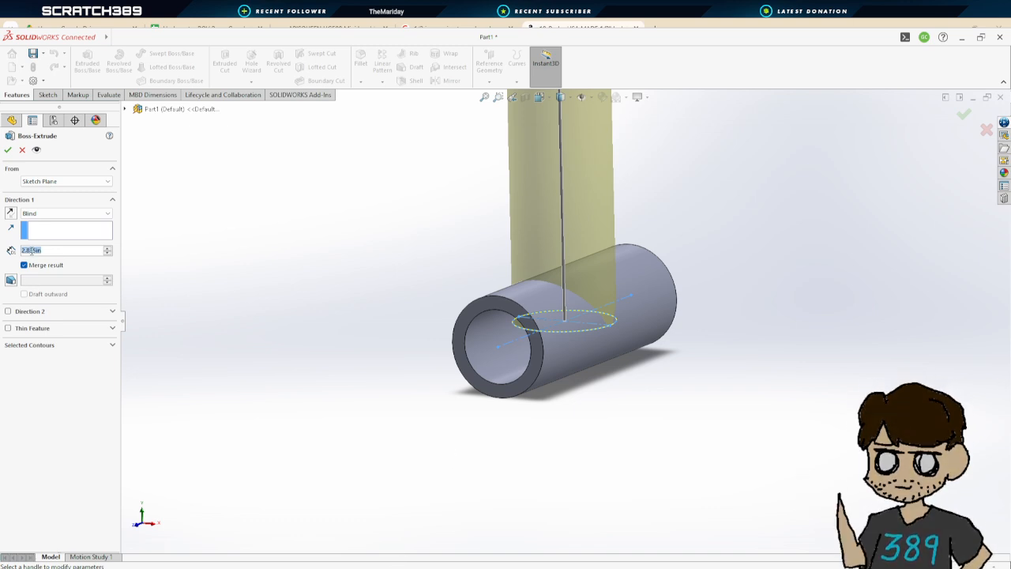
type("1.48")
key("Return")
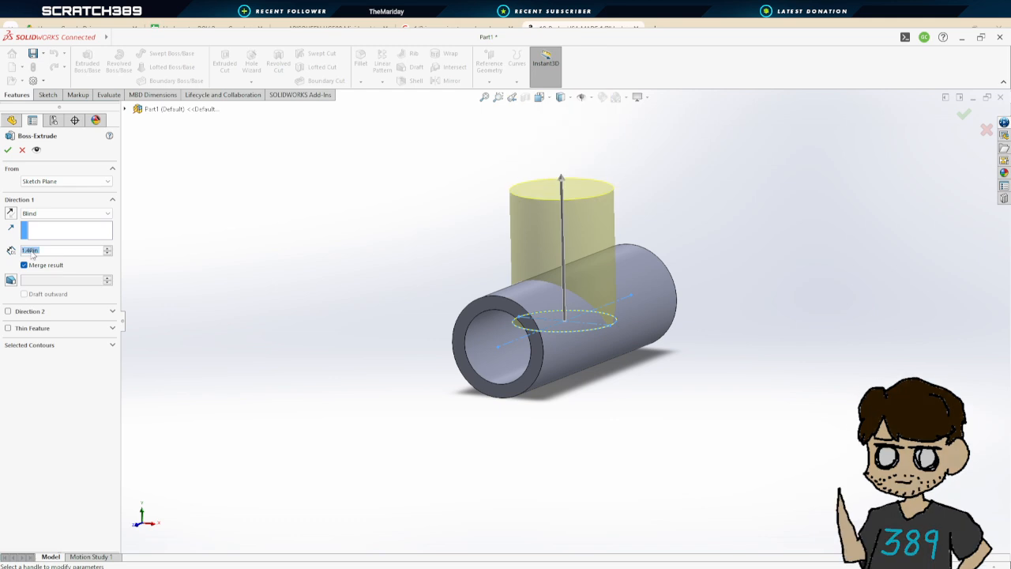
left_click(8, 149)
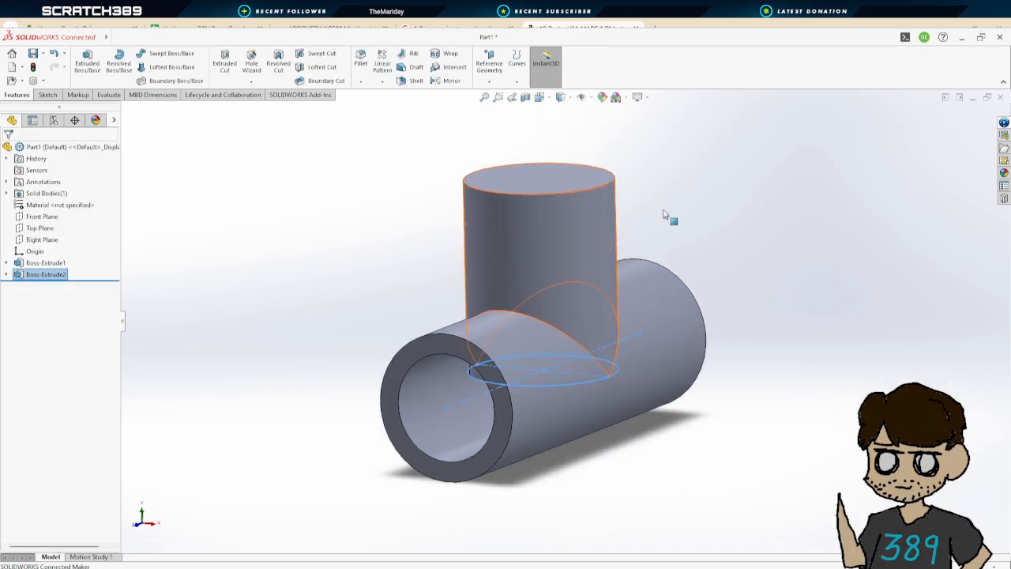
Fillet the two intersection edges between the branch and the pipe with a 0.10 in radius
middle_click_drag(669, 205, 620, 178)
left_click(360, 60)
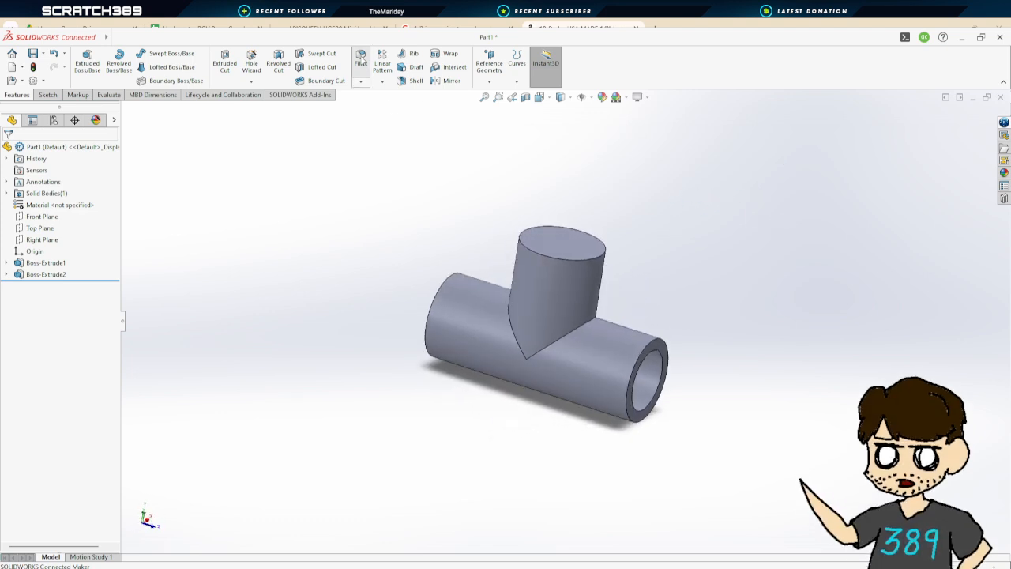
left_click(585, 324)
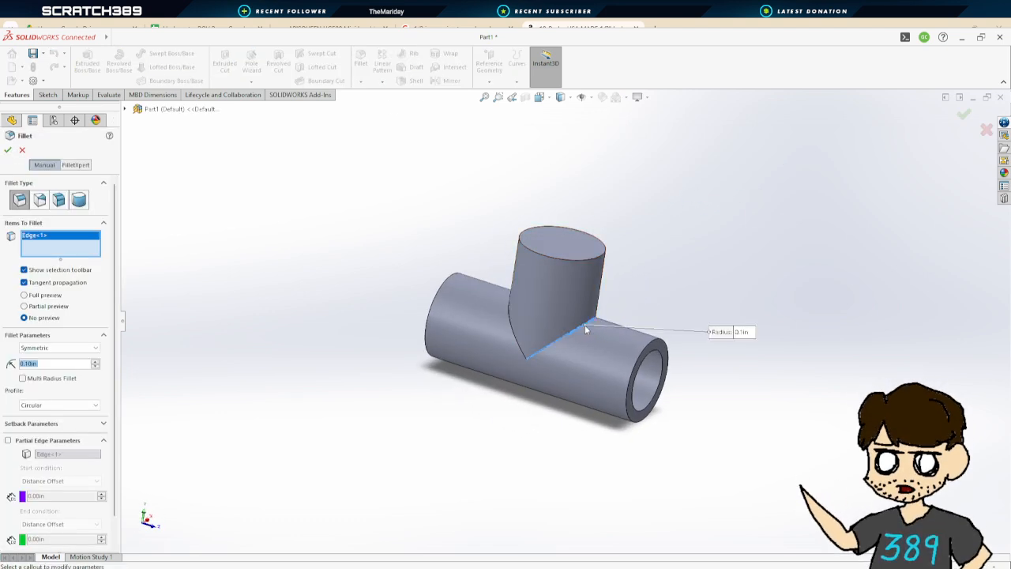
left_click(513, 330)
middle_click_drag(758, 276, 674, 327)
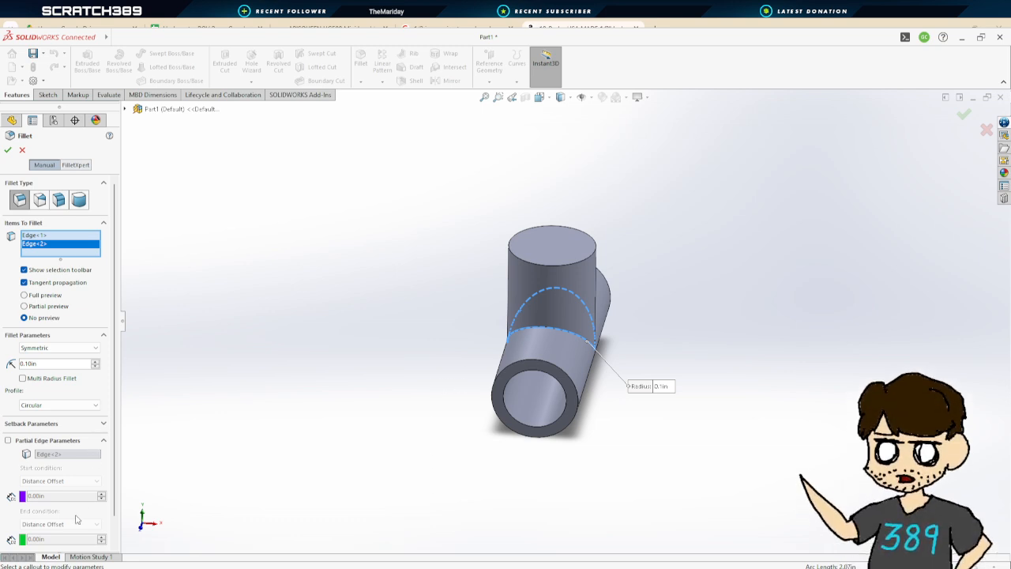
left_click(7, 150)
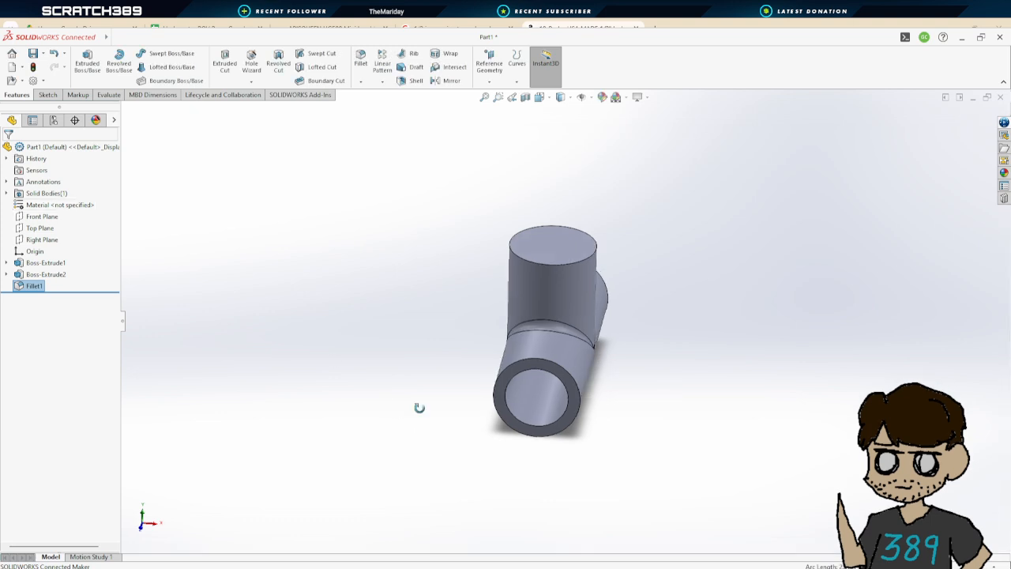
Start an extruded cut on the branch's top face and sketch a concentric circle on it
middle_click_drag(418, 406, 465, 432)
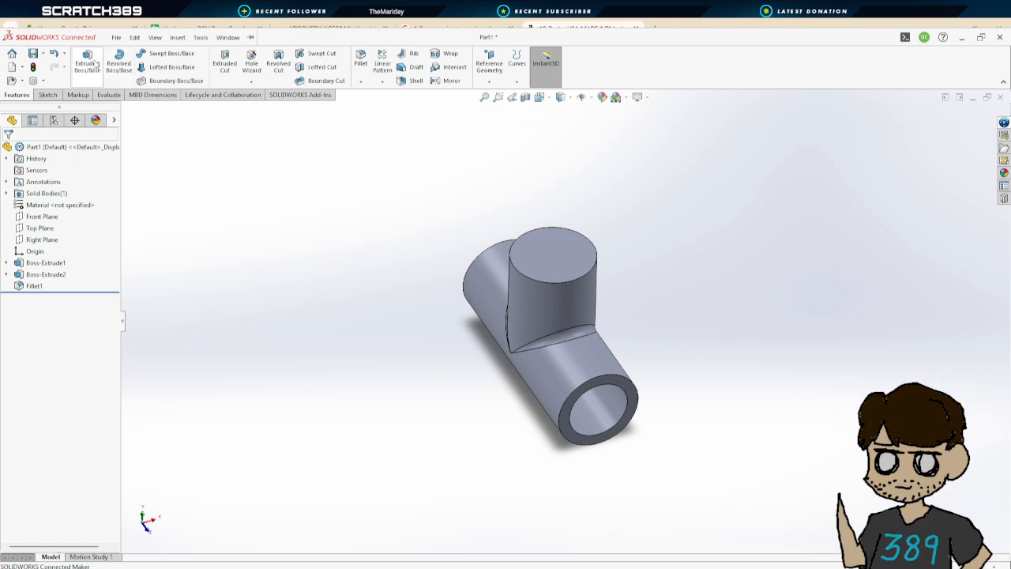
left_click(225, 61)
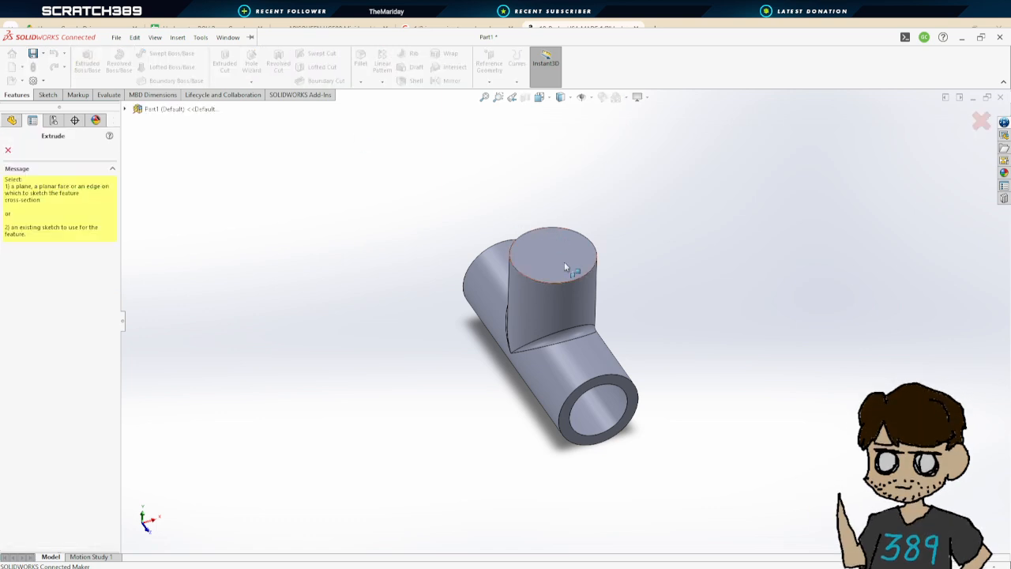
left_click(564, 262)
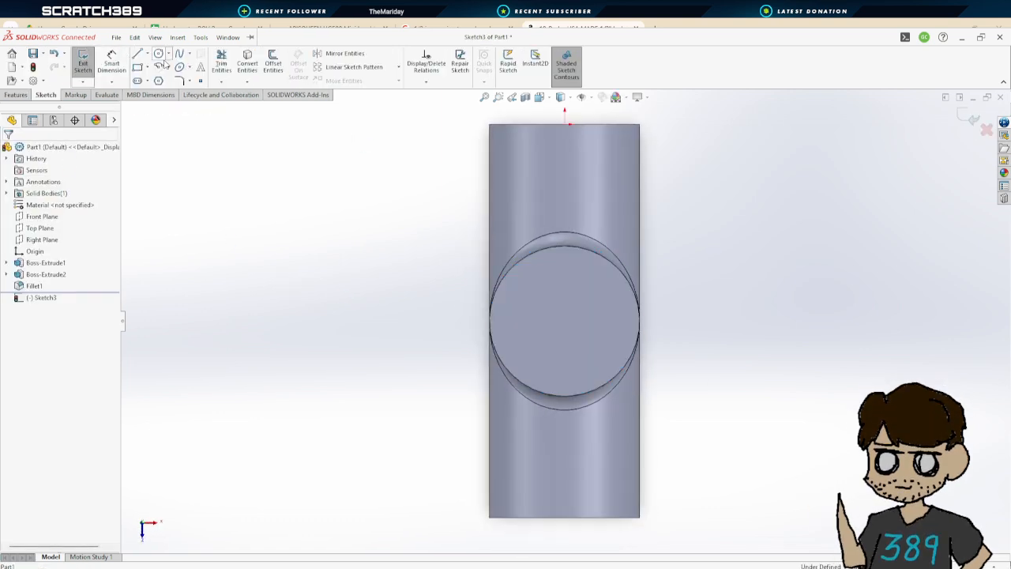
left_click(159, 53)
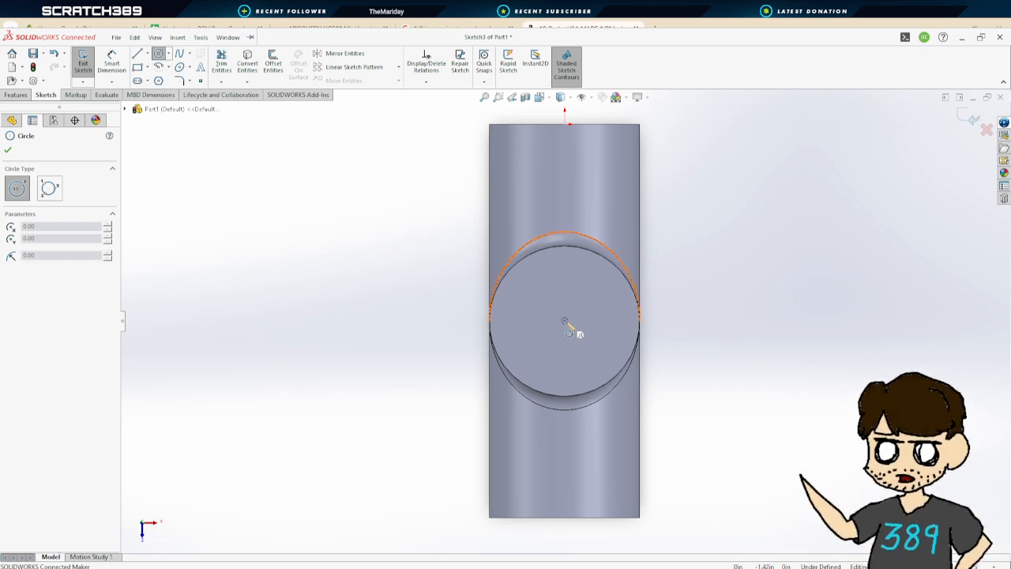
left_click(564, 320)
left_click(567, 258)
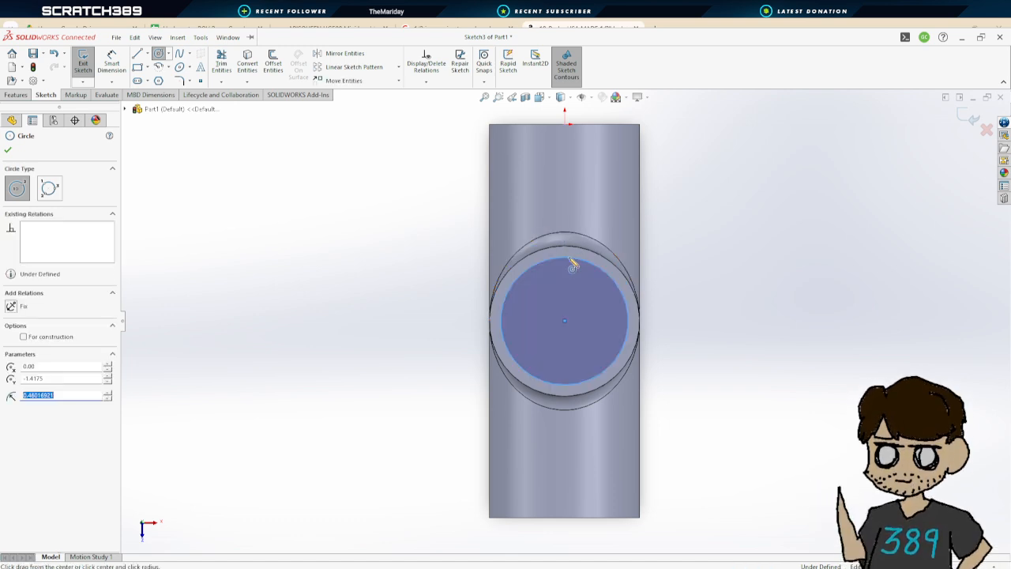
key("Escape")
Dimension the branch circle's diameter as 0.79 in
left_click(623, 301)
left_click(728, 320)
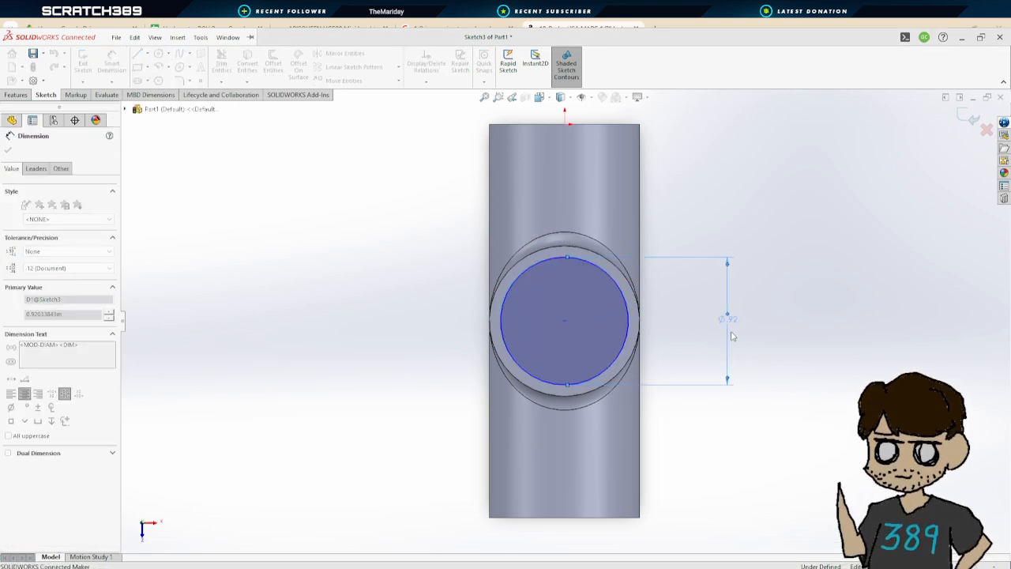
type(".79")
key("Return")
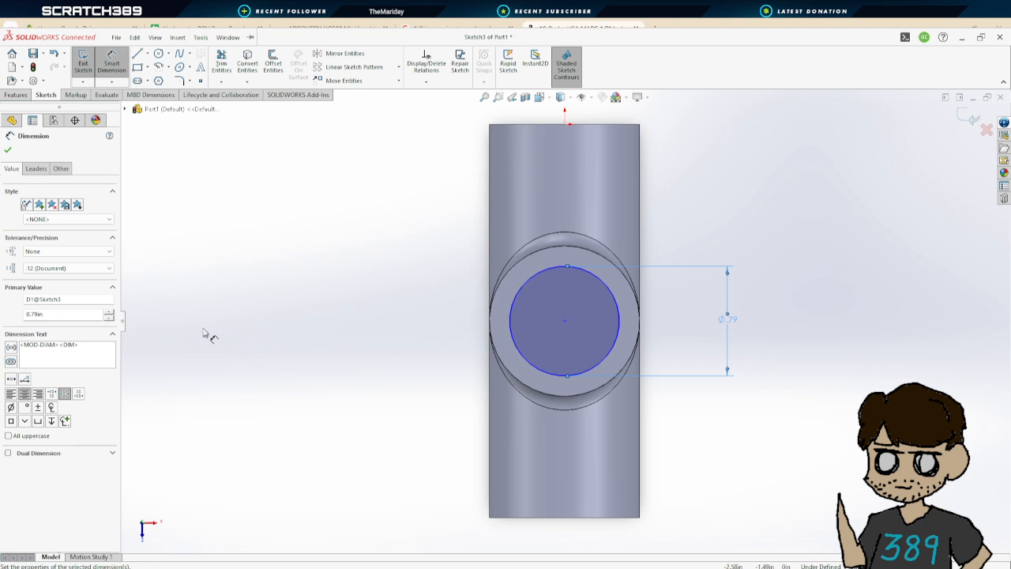
left_click(8, 152)
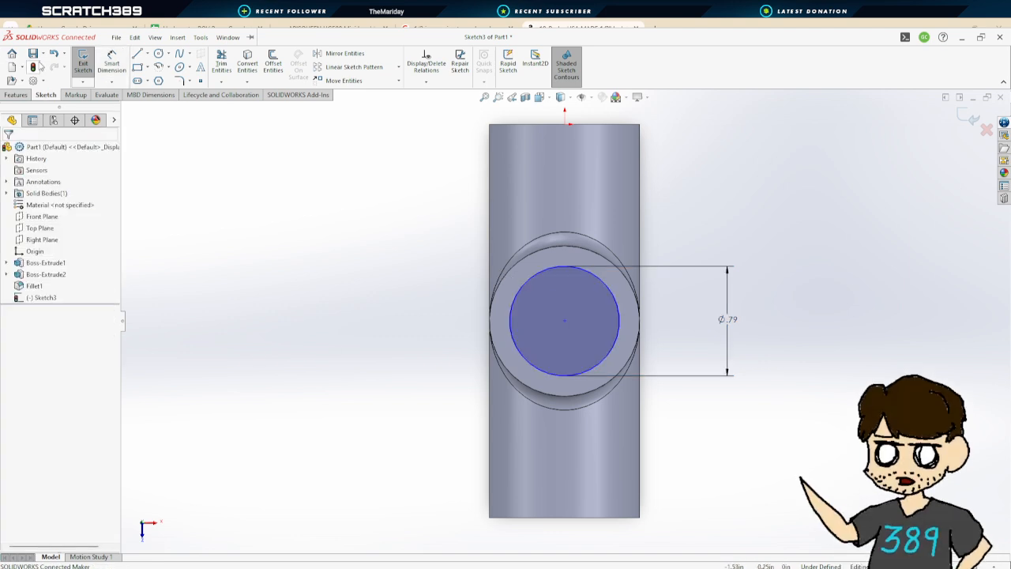
Cut-extrude the circle 1.40 in down into the branch to hollow it
left_click(82, 60)
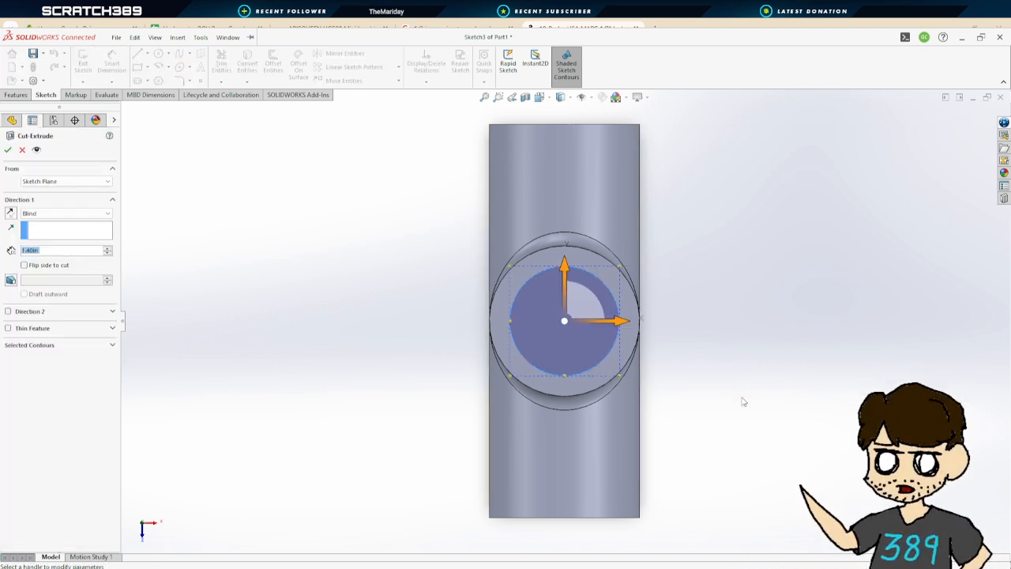
mouse_move(745, 401)
middle_mouse_down()
mouse_move(691, 246)
mouse_move(700, 134)
middle_mouse_up()
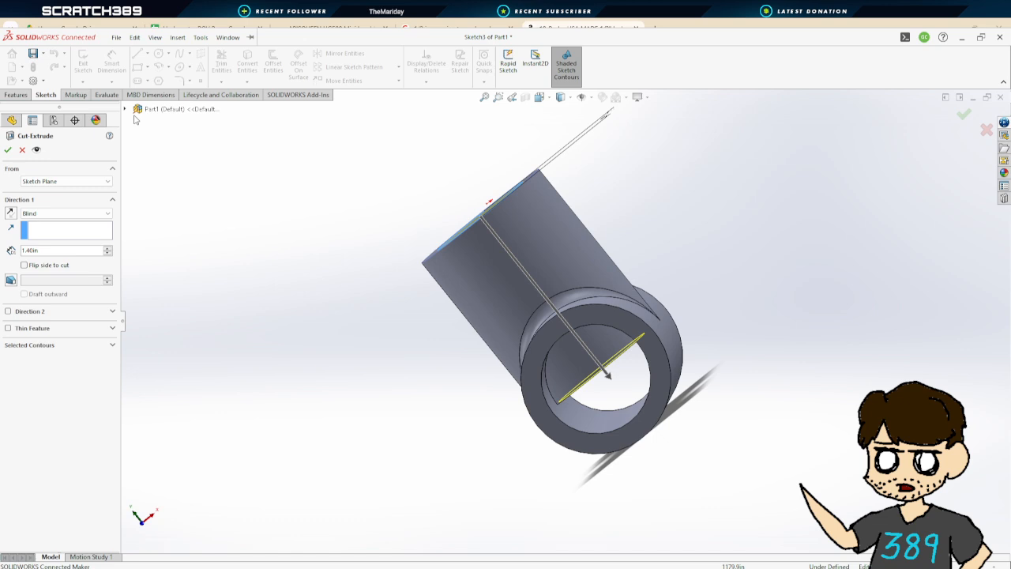
left_click(8, 150)
Start an extruded cut on the main pipe's end face and sketch a circle matching its inner bore edge
middle_click_drag(851, 316, 781, 163)
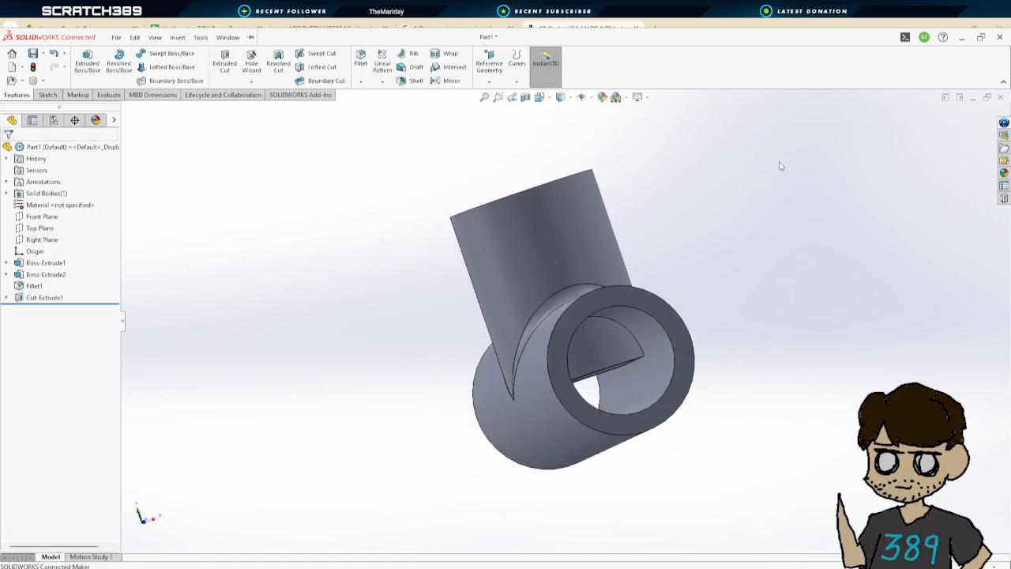
middle_click_drag(658, 320, 810, 520)
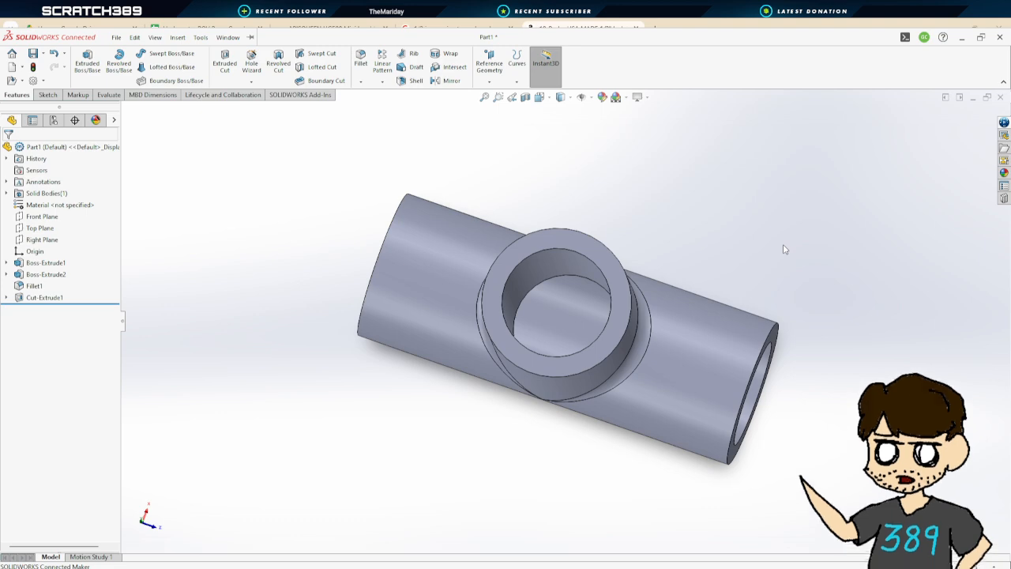
middle_click_drag(790, 249, 722, 262)
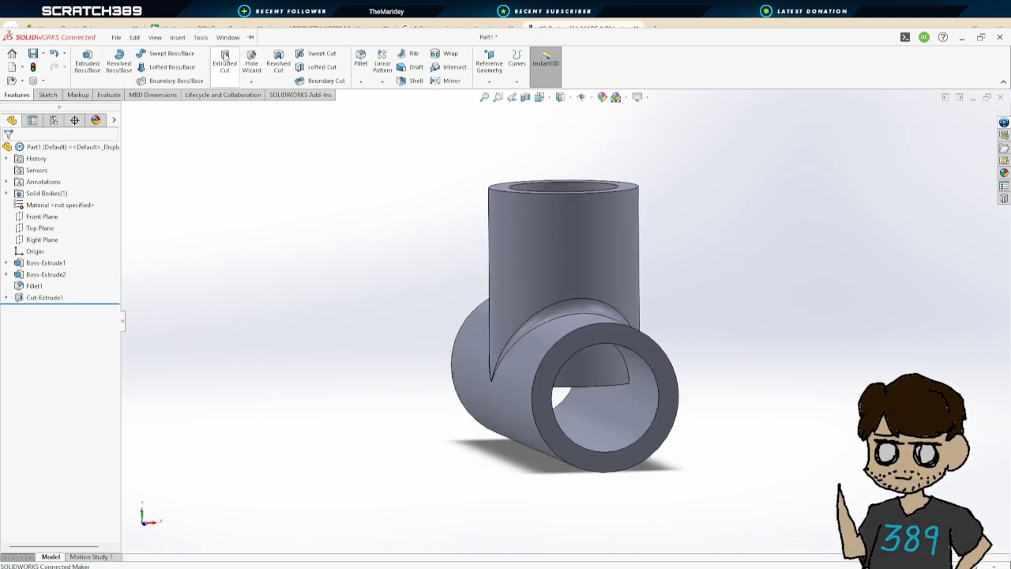
left_click(226, 63)
left_click(615, 332)
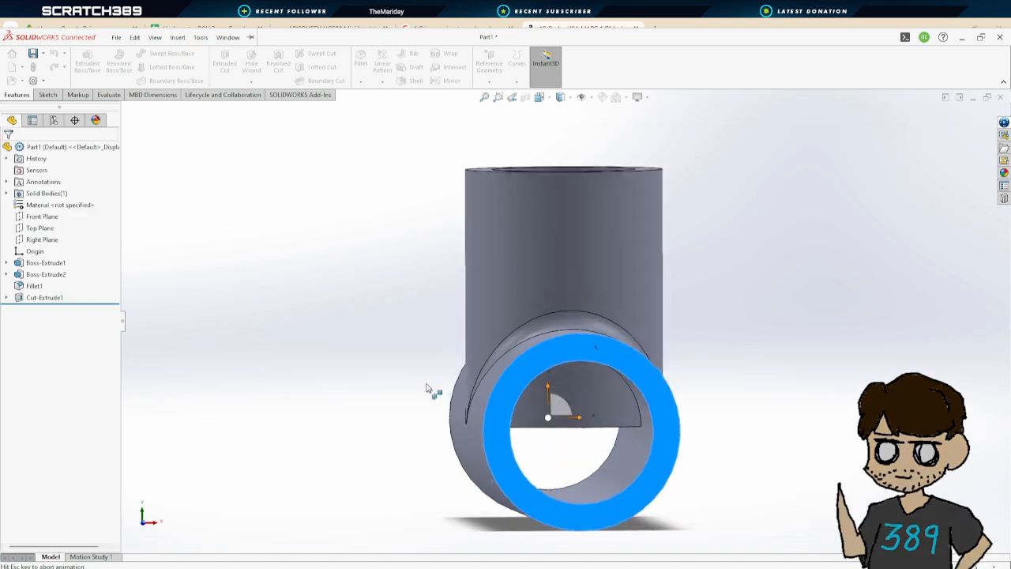
left_click(158, 53)
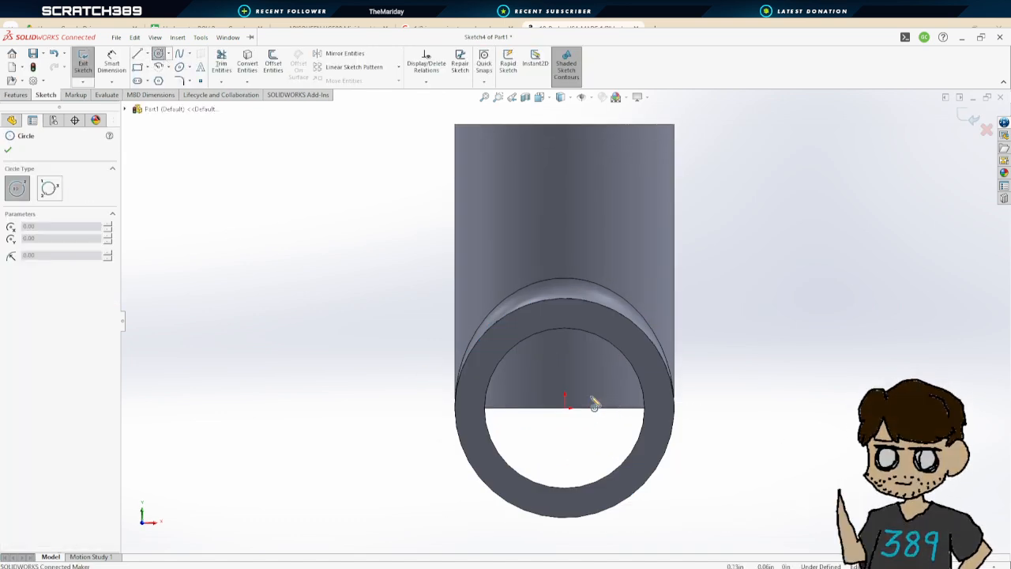
left_click(574, 333)
left_click(10, 151)
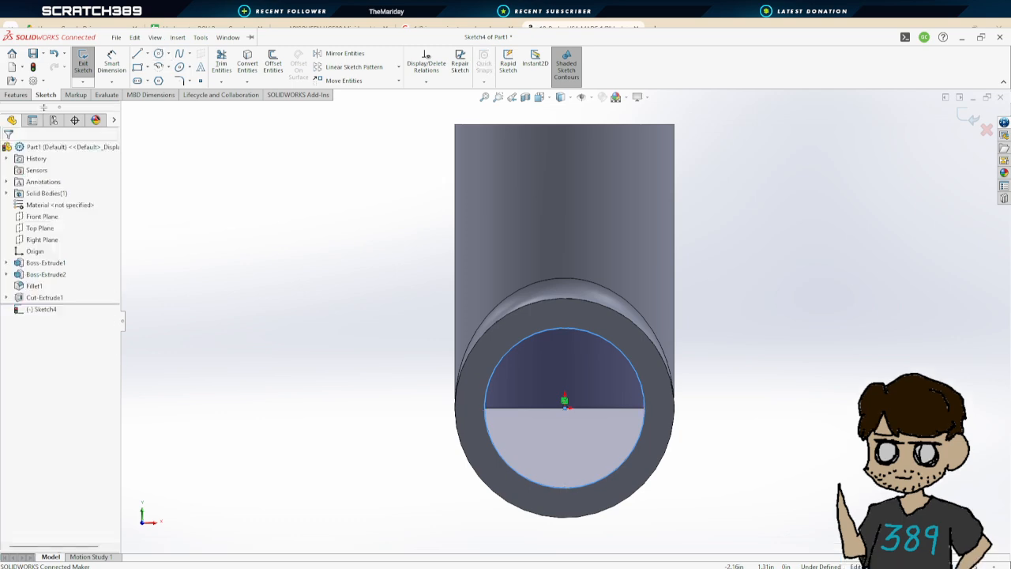
Cut-extrude the bore circle along the full length of the main pipe
left_click(84, 67)
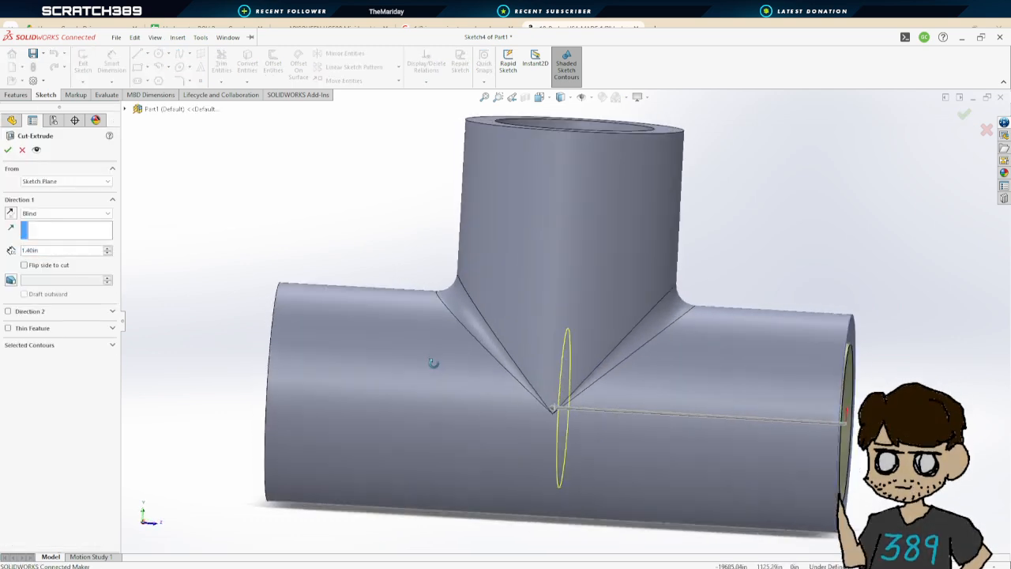
left_click_drag(556, 407, 208, 375)
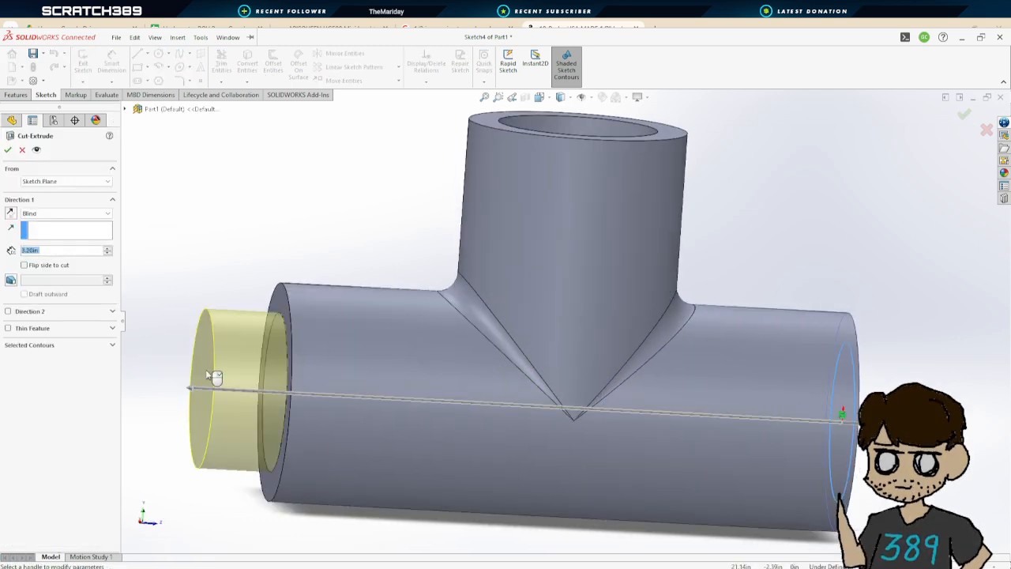
left_click(8, 150)
Inspect the finished tee model and compare it with the dimensioned tee drawing on the Amazon product page
scroll(855, 390, "down", 3)
scroll(854, 390, "up", 4)
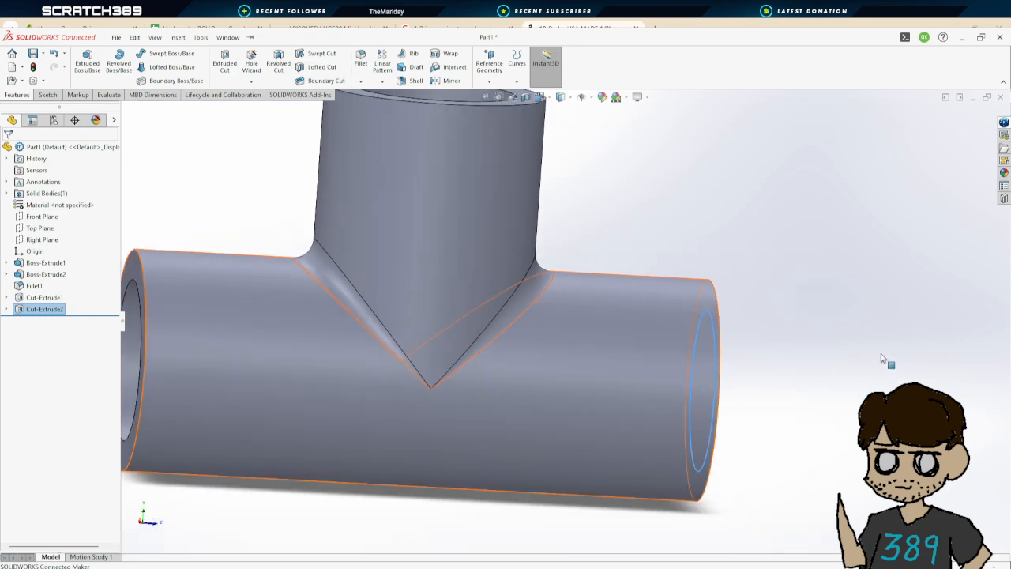
middle_click_drag(887, 361, 361, 530)
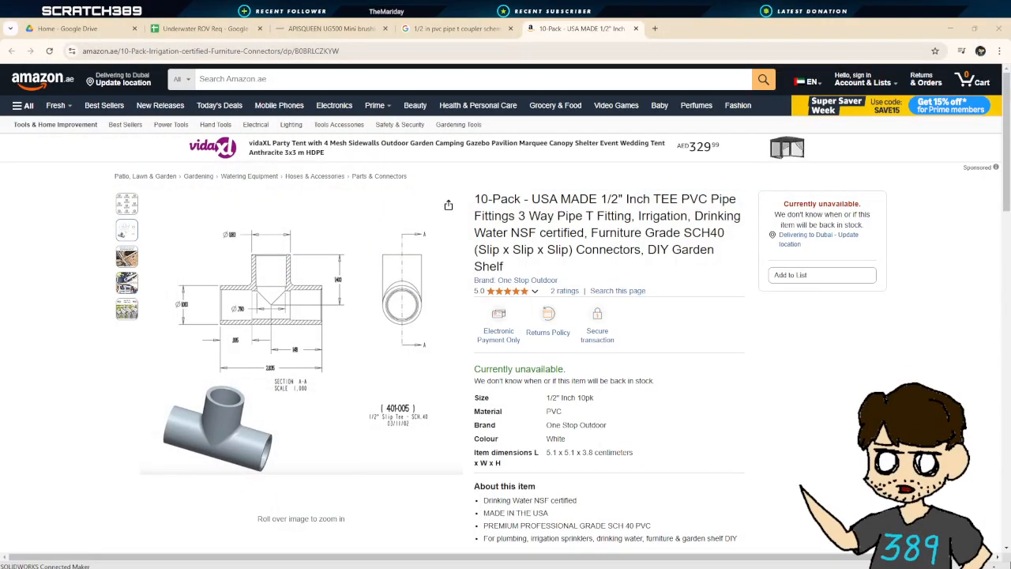
mouse_move(272, 307)
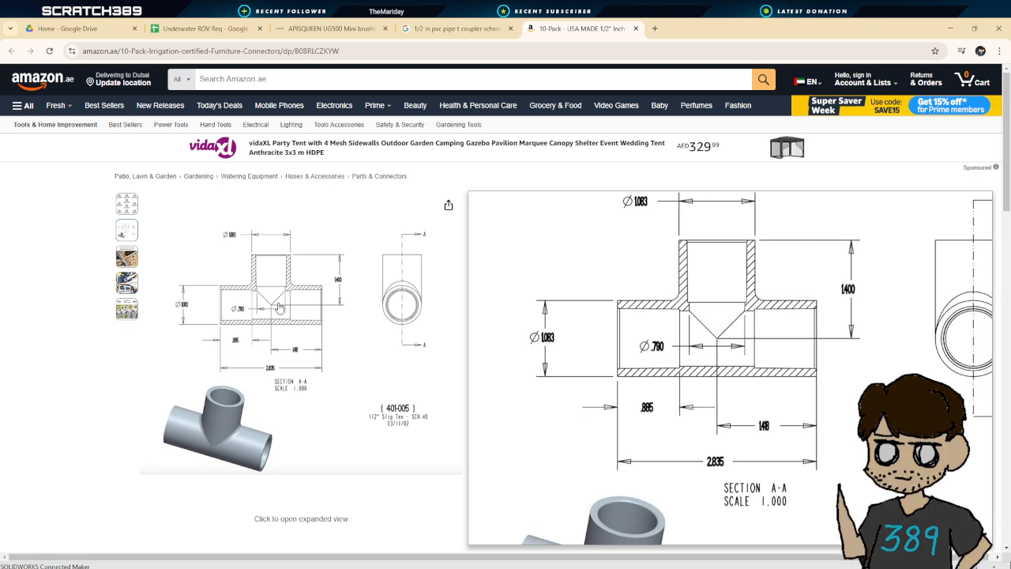
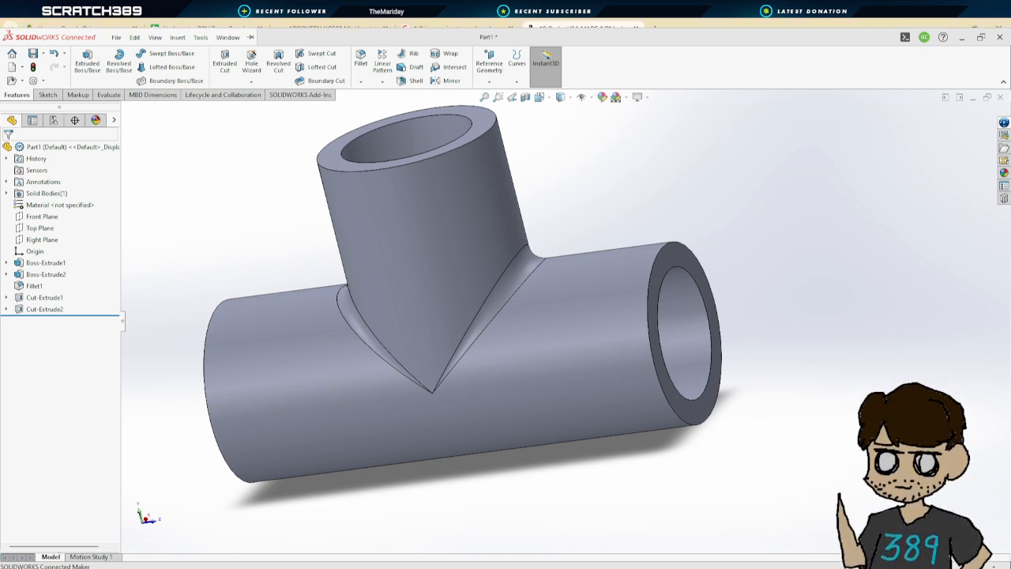
scroll(538, 319, "down", 4)
scroll(553, 308, "up", 7)
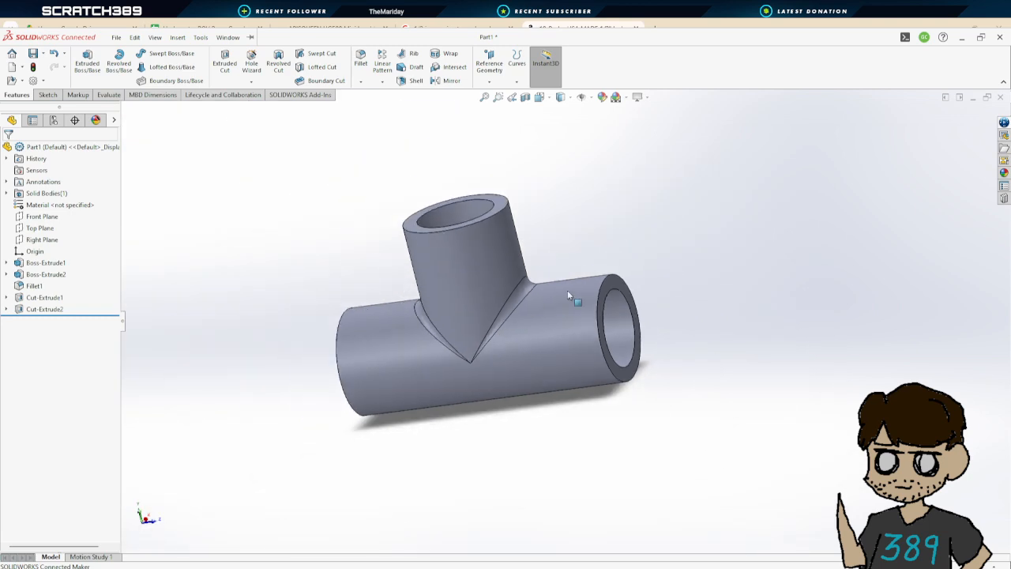
middle_click_drag(570, 294, 546, 309)
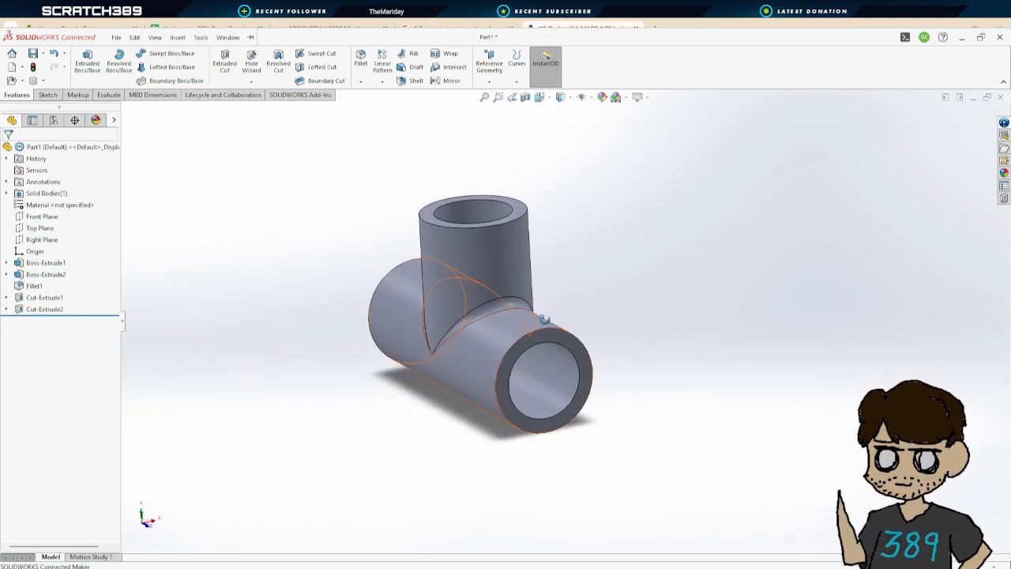
scroll(545, 292, "down", 2)
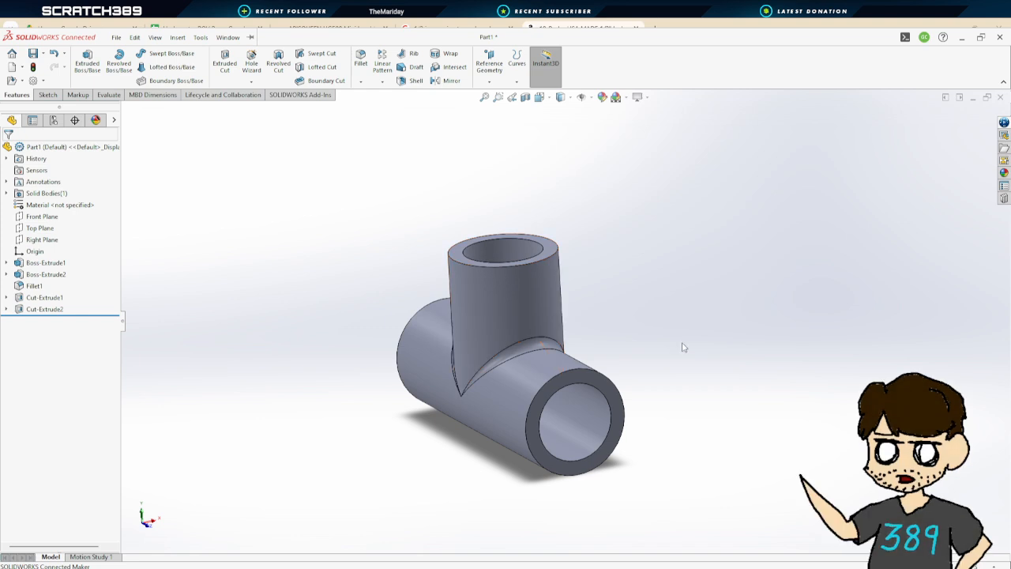
middle_click_drag(685, 345, 483, 242)
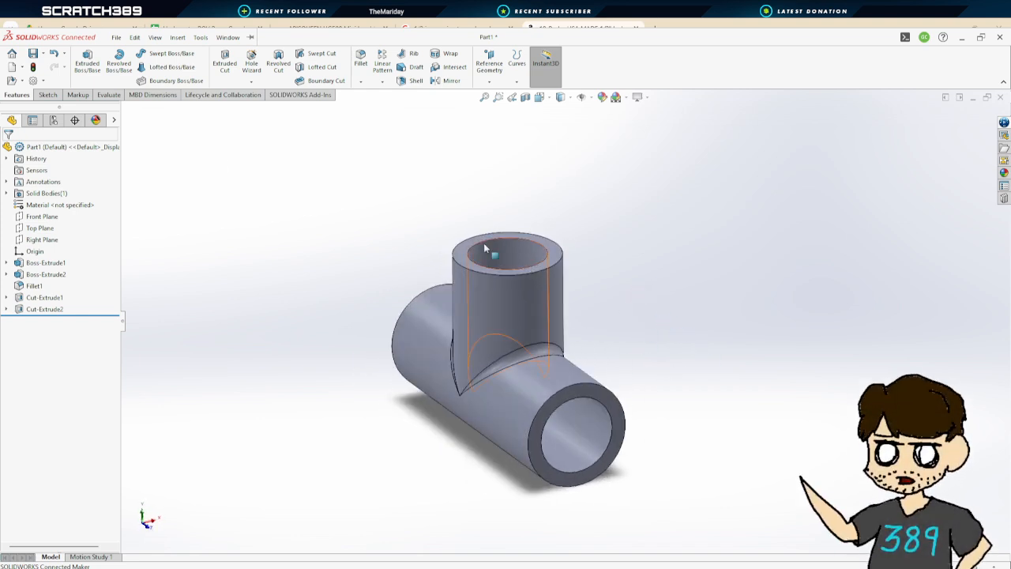
left_click(87, 56)
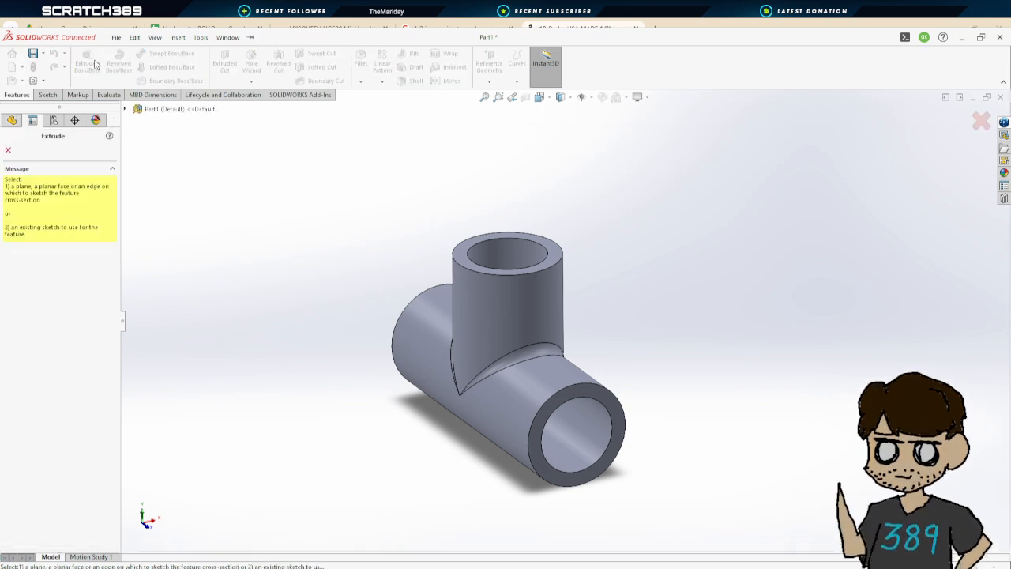
left_click(8, 149)
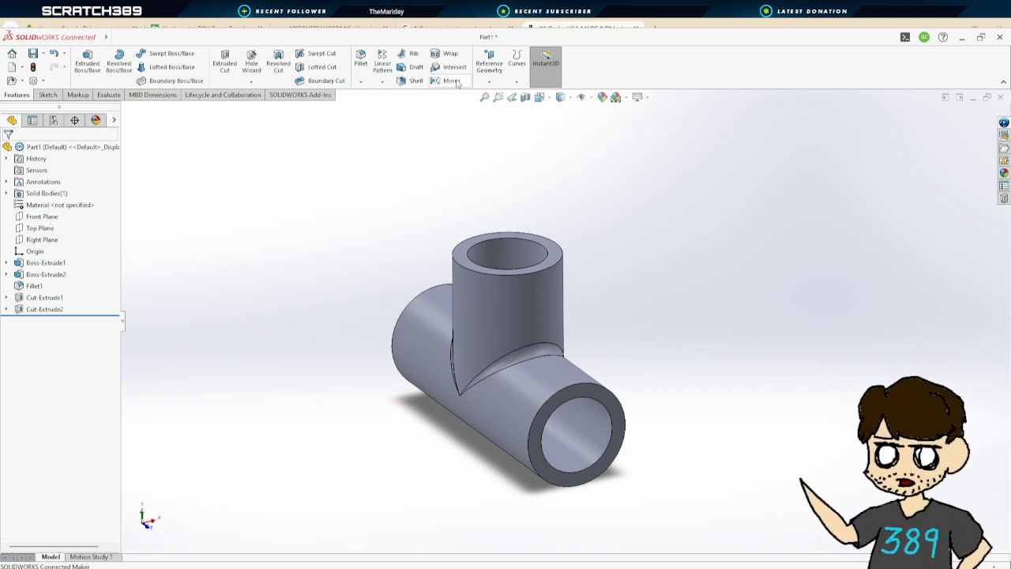
Create a reference plane offset 1.418 in from the main pipe's end face, flipping the offset toward the tee's centre
left_click(501, 98)
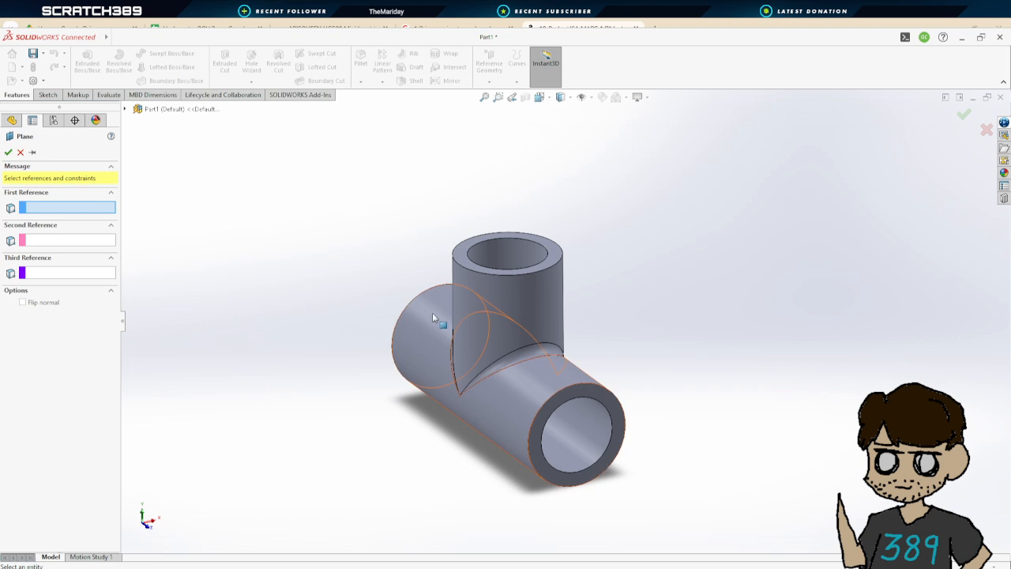
middle_click_drag(433, 312, 479, 373)
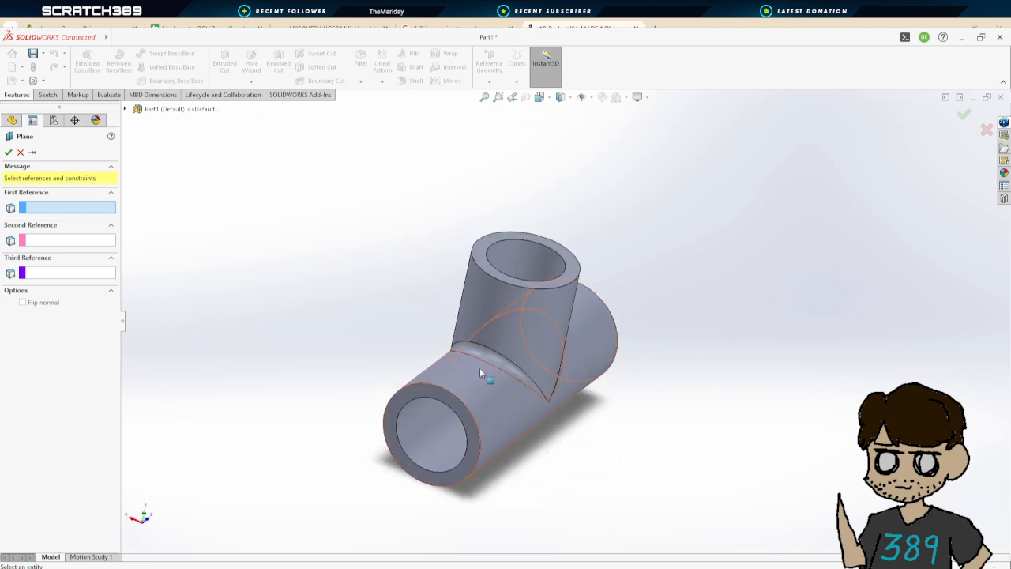
left_click(434, 395)
middle_click_drag(790, 367, 758, 450)
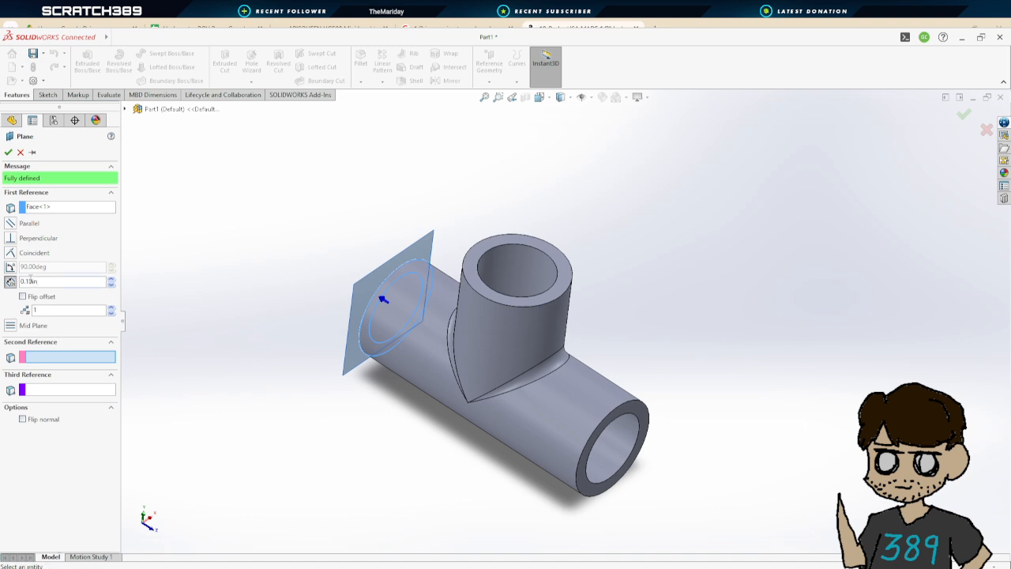
double_click(30, 281)
type("1.418")
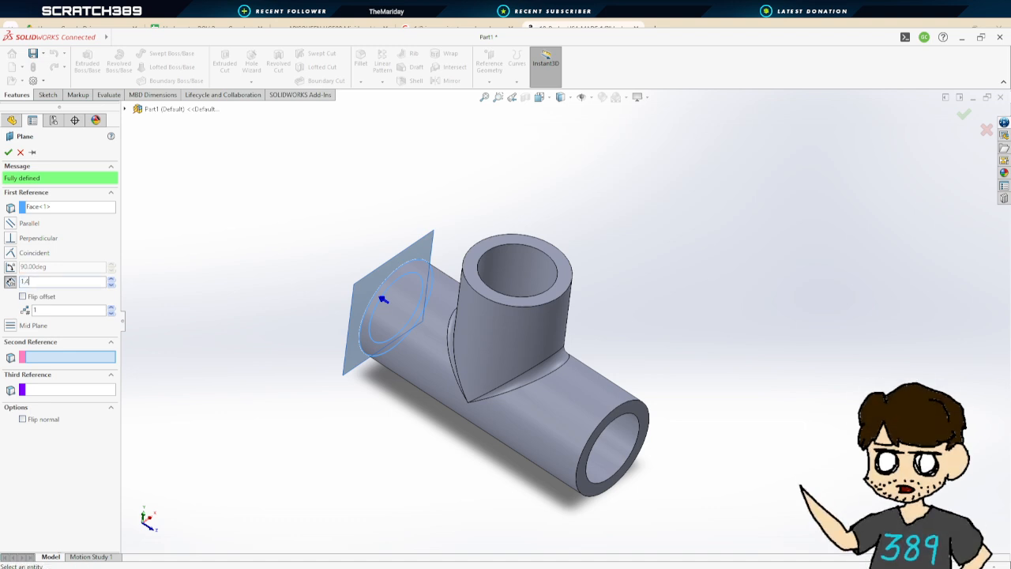
key("Return")
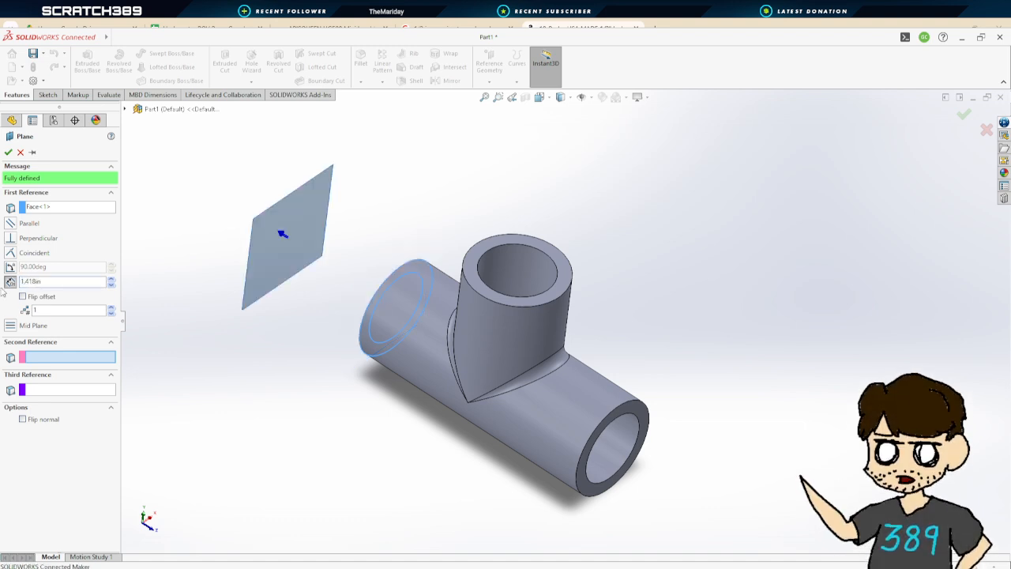
left_click(23, 297)
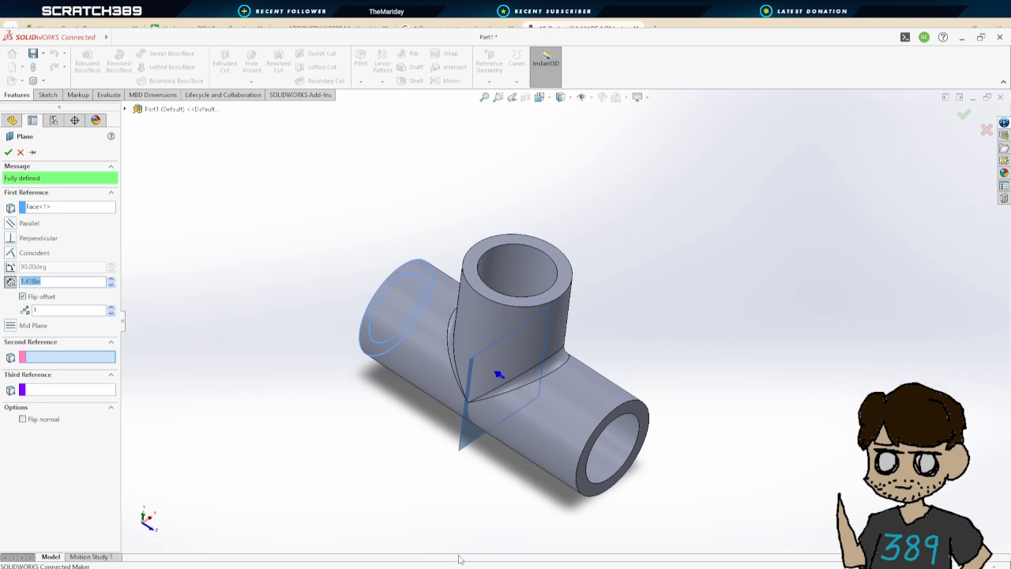
middle_click_drag(474, 521, 511, 466)
left_click(8, 152)
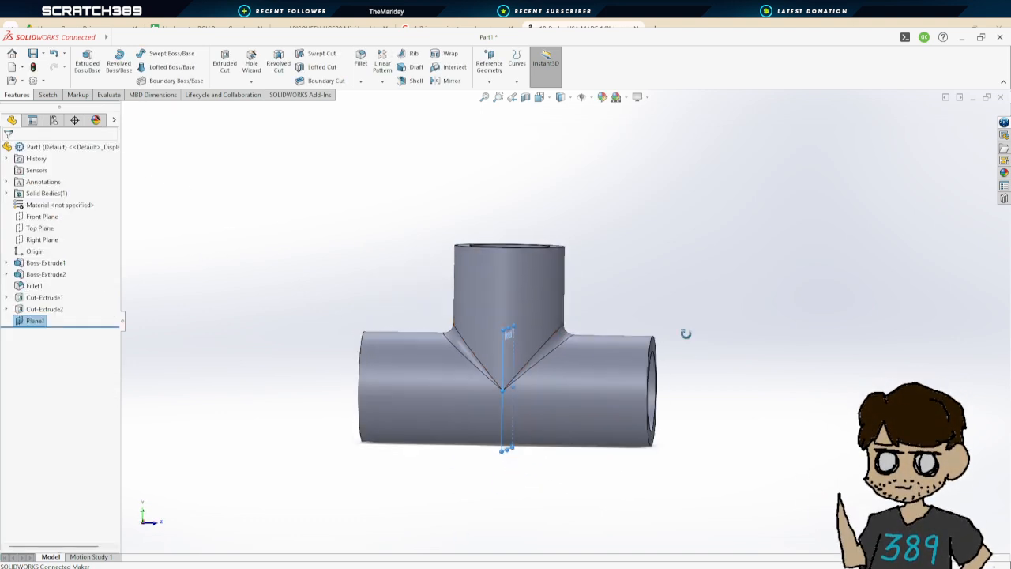
Start a boss extrude sketch on Plane1 and draw a circle at the origin matching the main pipe's inner bore
mouse_move(684, 334)
middle_mouse_down()
mouse_move(611, 341)
mouse_move(583, 320)
mouse_move(597, 335)
middle_mouse_up()
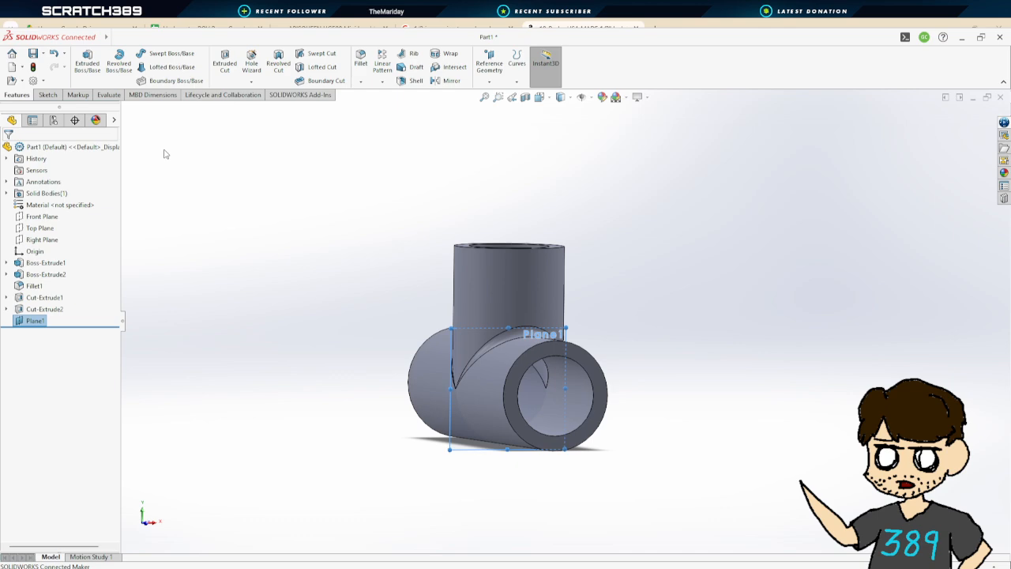
left_click(87, 64)
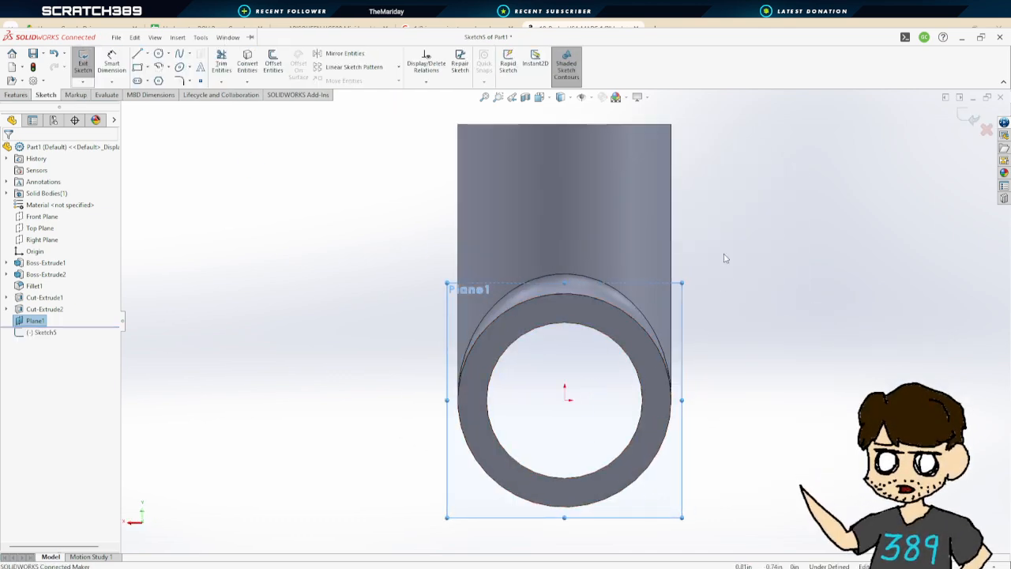
middle_click_drag(309, 266, 307, 244)
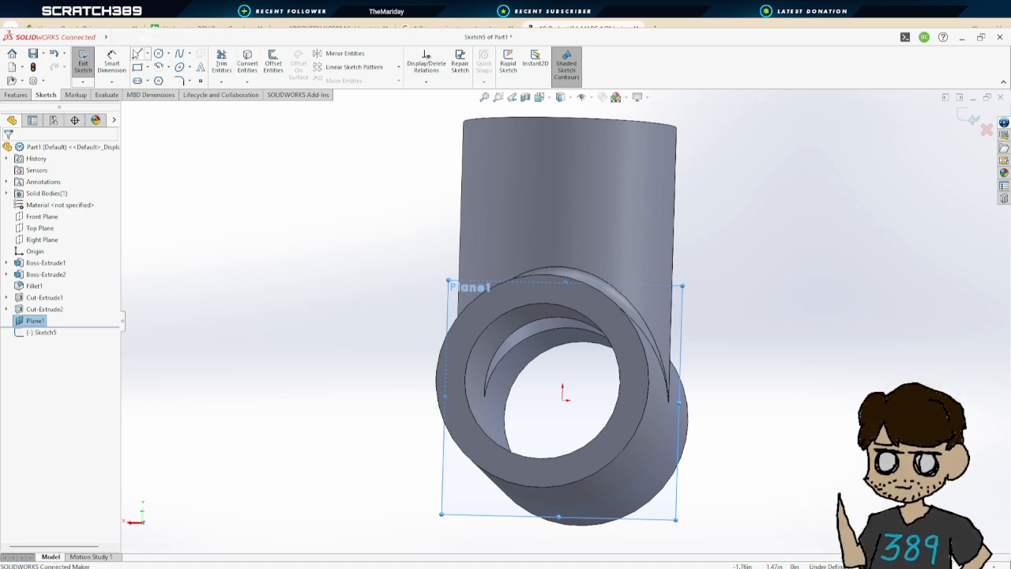
left_click(159, 53)
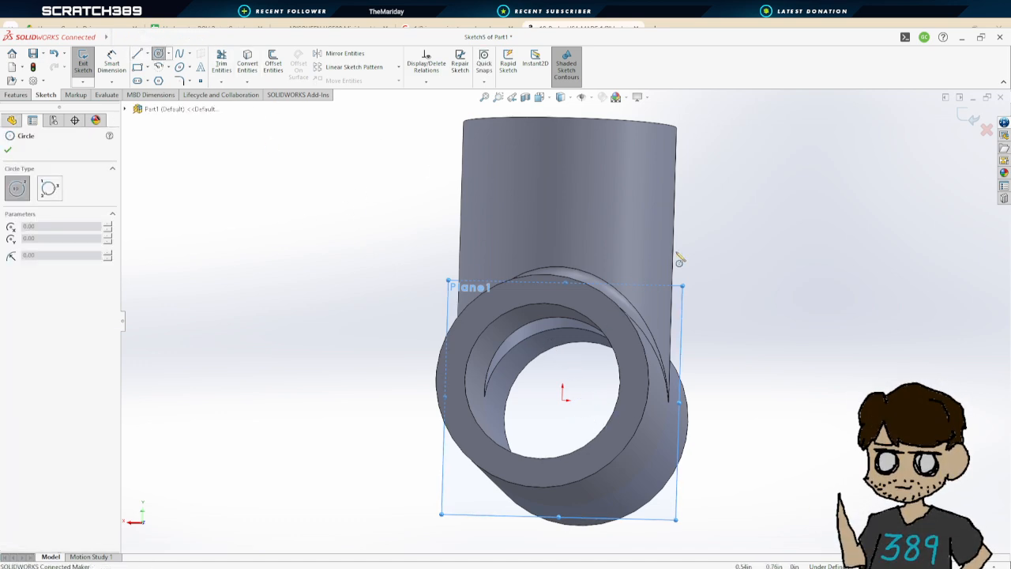
left_click(542, 98)
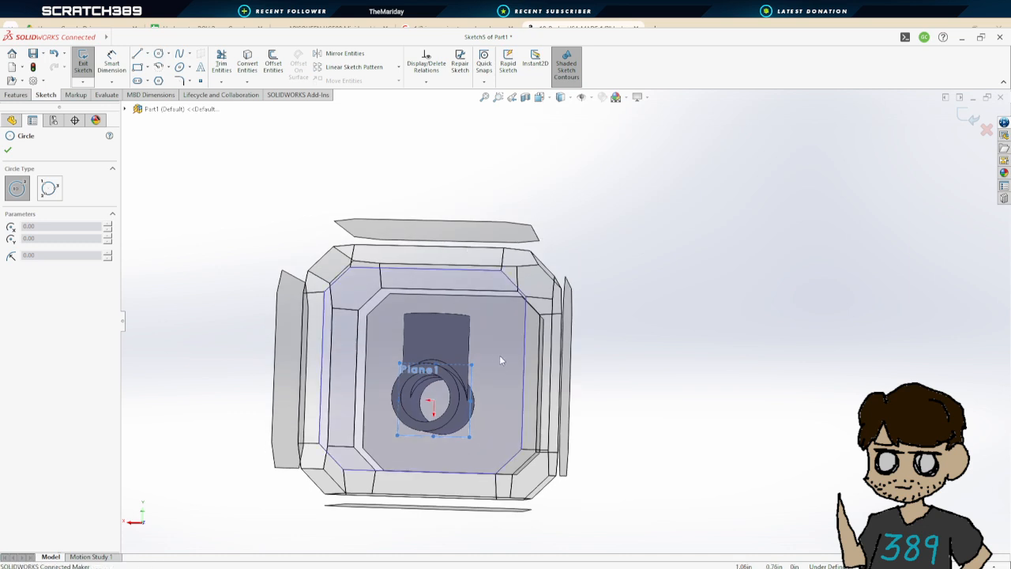
left_click(499, 354)
left_click(565, 400)
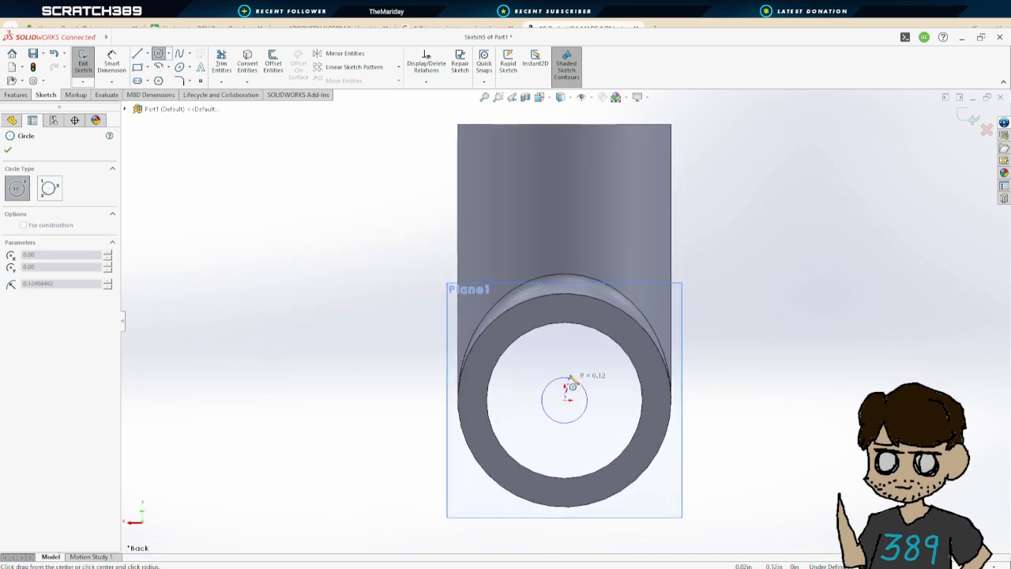
left_click(573, 330)
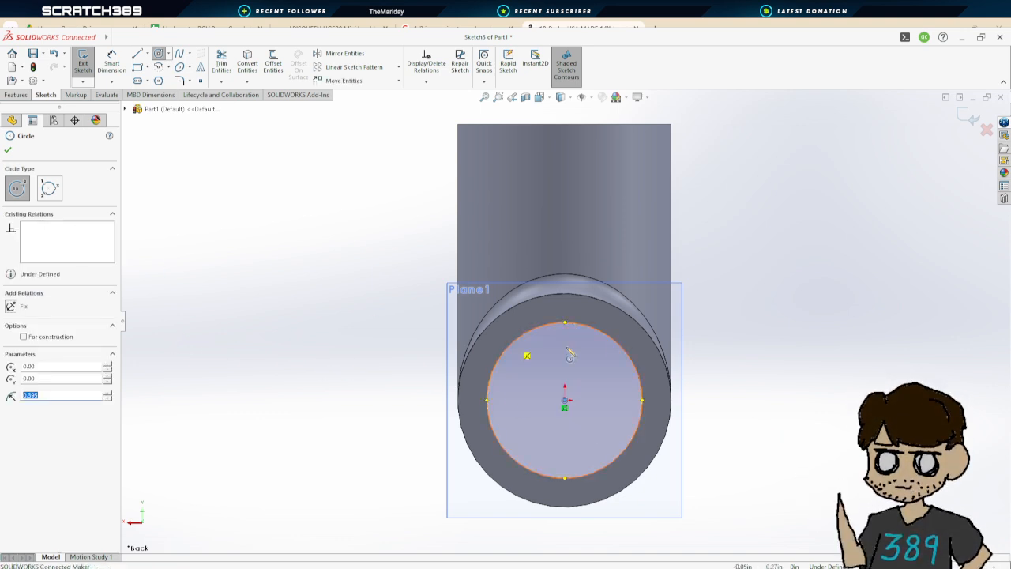
mouse_move(527, 354)
middle_mouse_down()
mouse_move(717, 327)
mouse_move(733, 336)
mouse_move(706, 345)
mouse_move(720, 342)
mouse_move(724, 325)
mouse_move(703, 334)
mouse_move(734, 339)
mouse_move(709, 345)
mouse_move(720, 342)
middle_mouse_up()
middle_click_drag(716, 346, 718, 346)
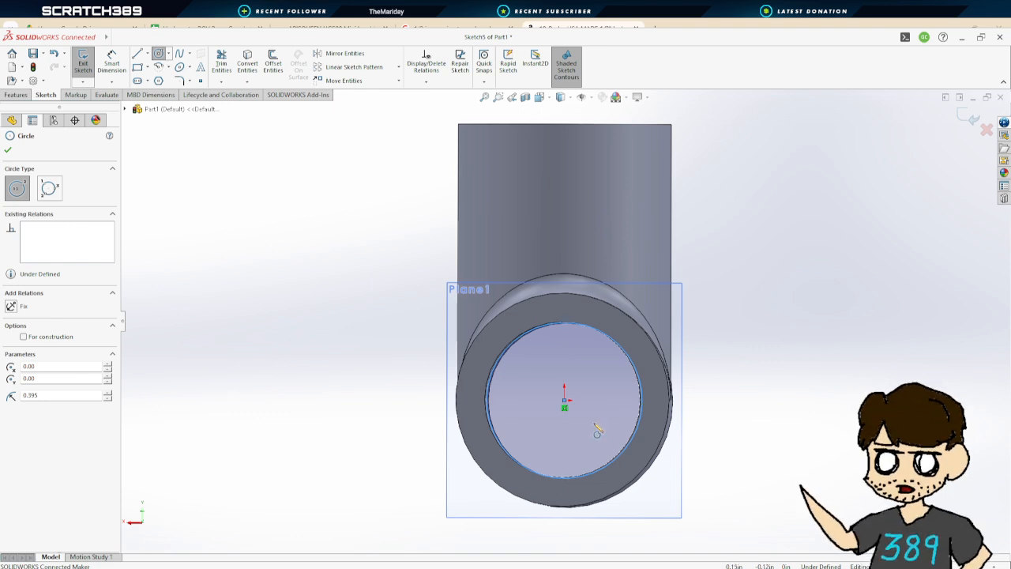
middle_click_drag(593, 397, 593, 390)
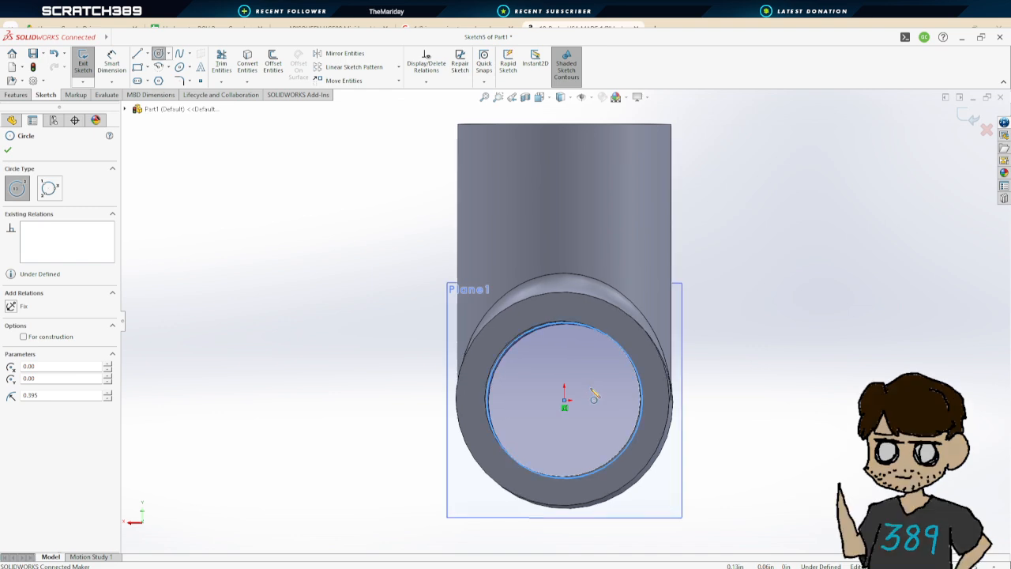
Offset the bore circle by 0.05 in with the direction reversed to form a thin ring profile
left_click(273, 64)
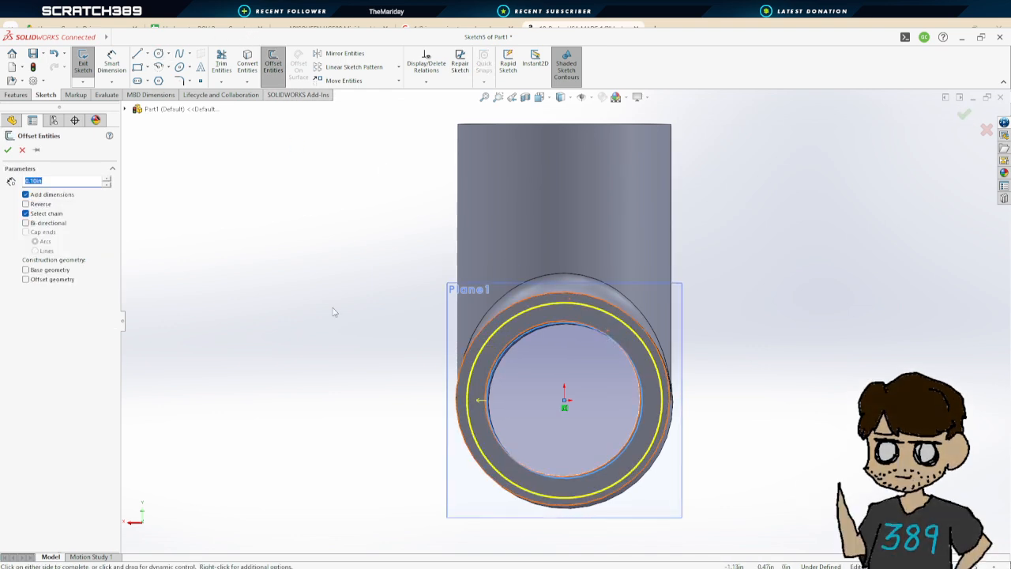
type("0")
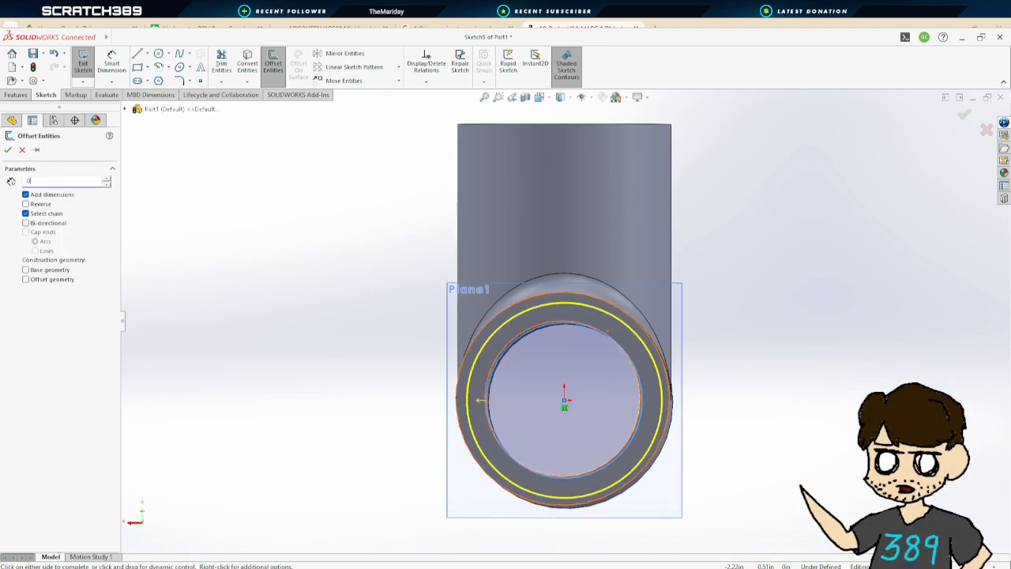
type(".05")
key("Return")
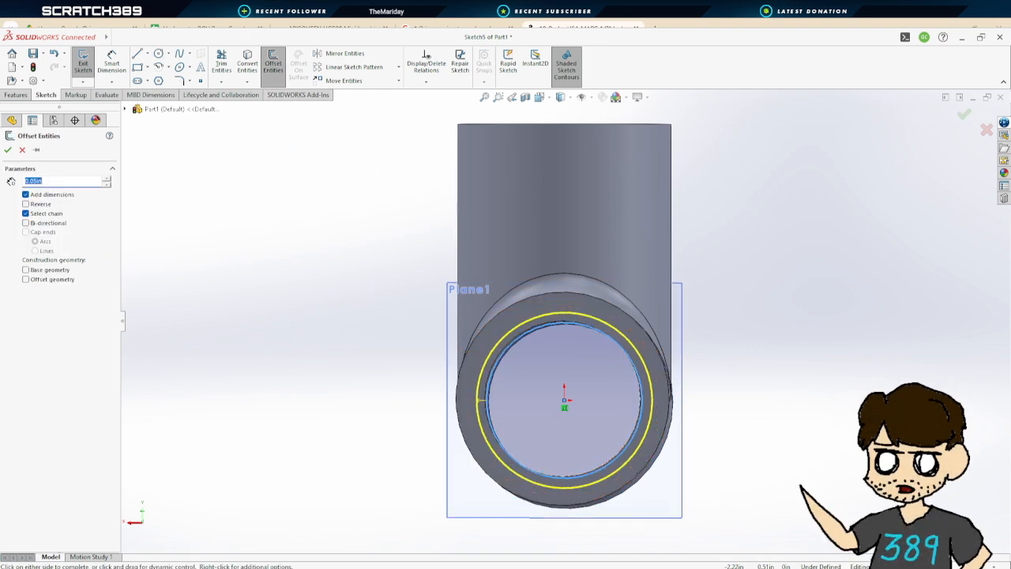
left_click(25, 204)
mouse_move(792, 344)
middle_mouse_down()
mouse_move(803, 349)
mouse_move(788, 342)
middle_mouse_up()
left_click(9, 149)
Boss-extrude the ring profile with Direction 2 enabled and the Direction 1 depth set to 1.418-.885 in
mouse_move(727, 293)
middle_mouse_down()
mouse_move(783, 361)
mouse_move(736, 320)
mouse_move(802, 353)
mouse_move(763, 350)
middle_mouse_up()
left_click(88, 60)
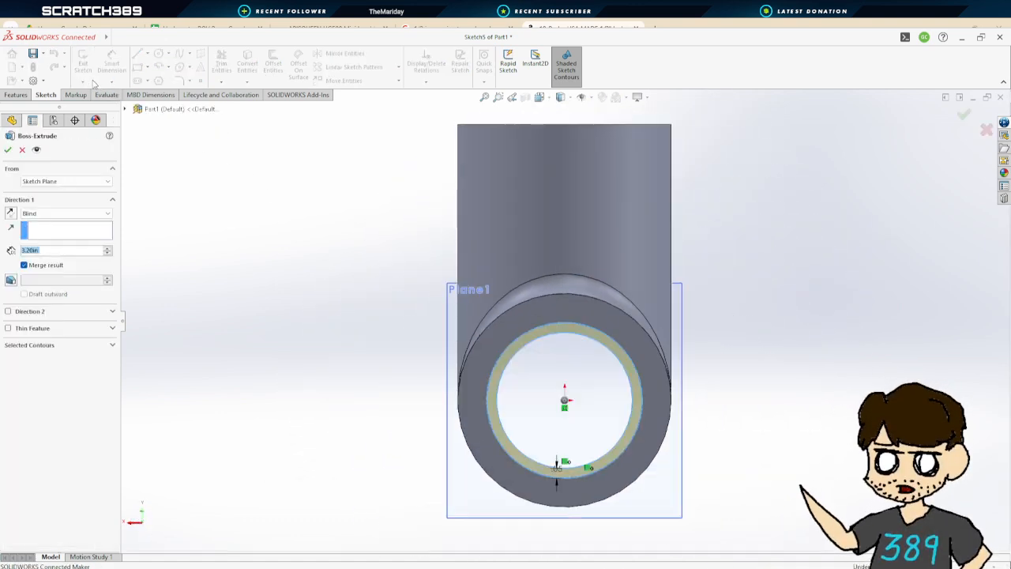
left_click(43, 214)
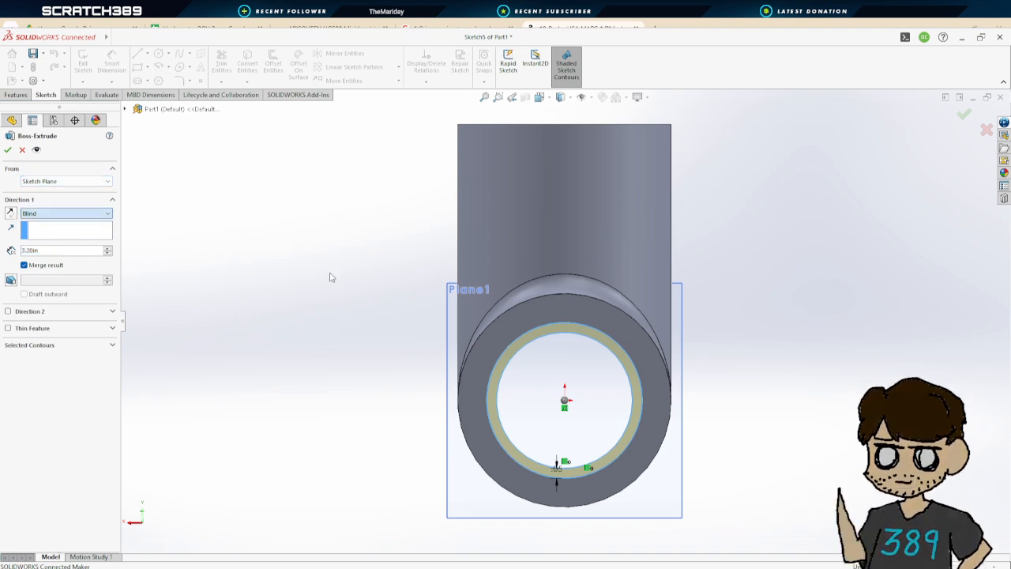
middle_click_drag(402, 382, 448, 410)
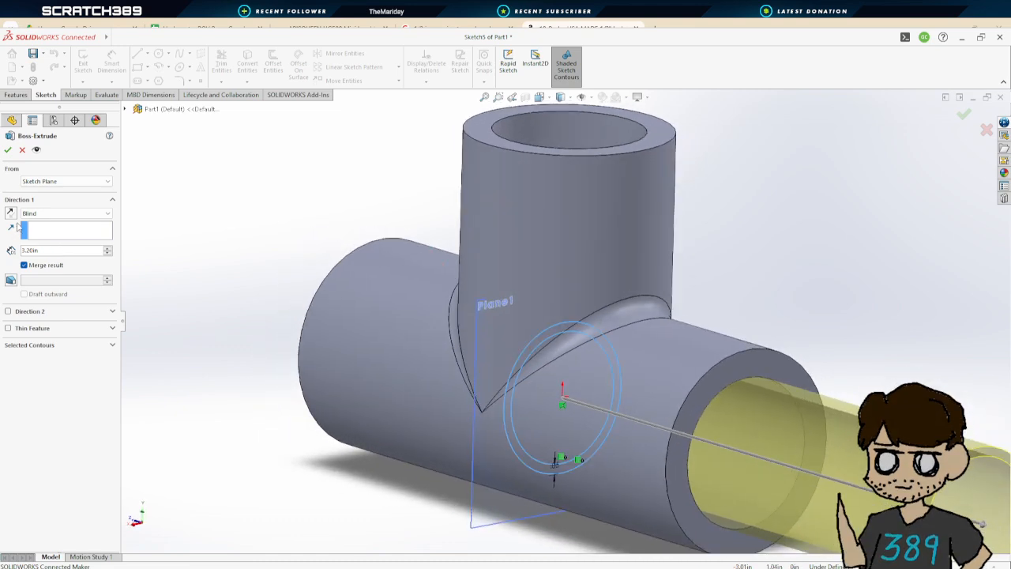
middle_click_drag(165, 225, 541, 333)
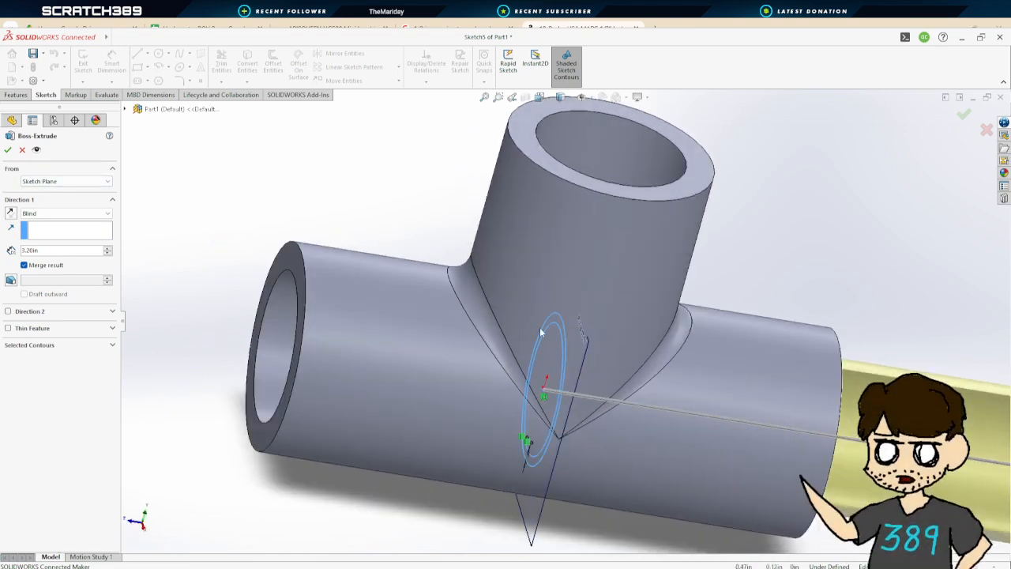
scroll(508, 361, "up", 5)
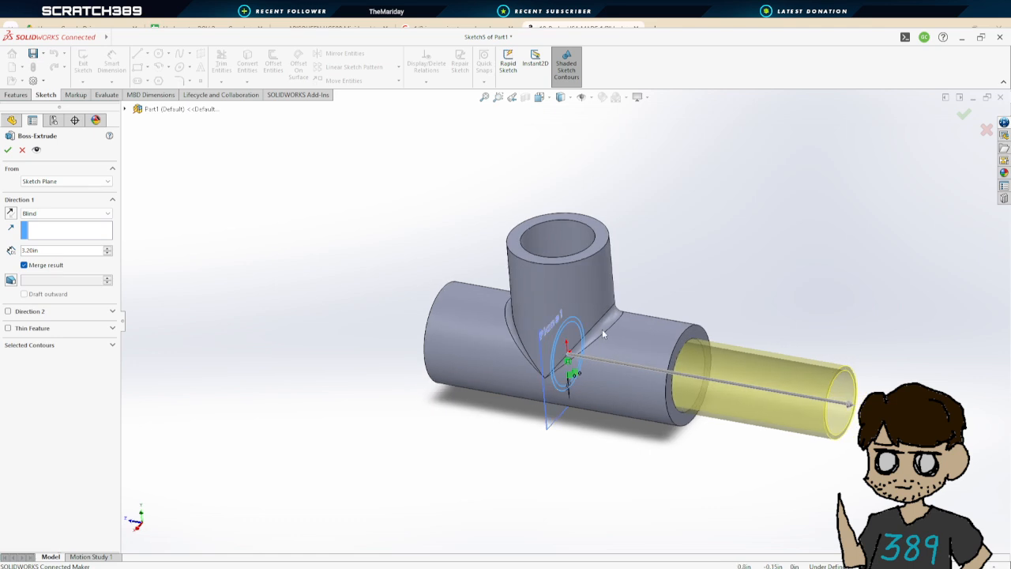
left_click(8, 312)
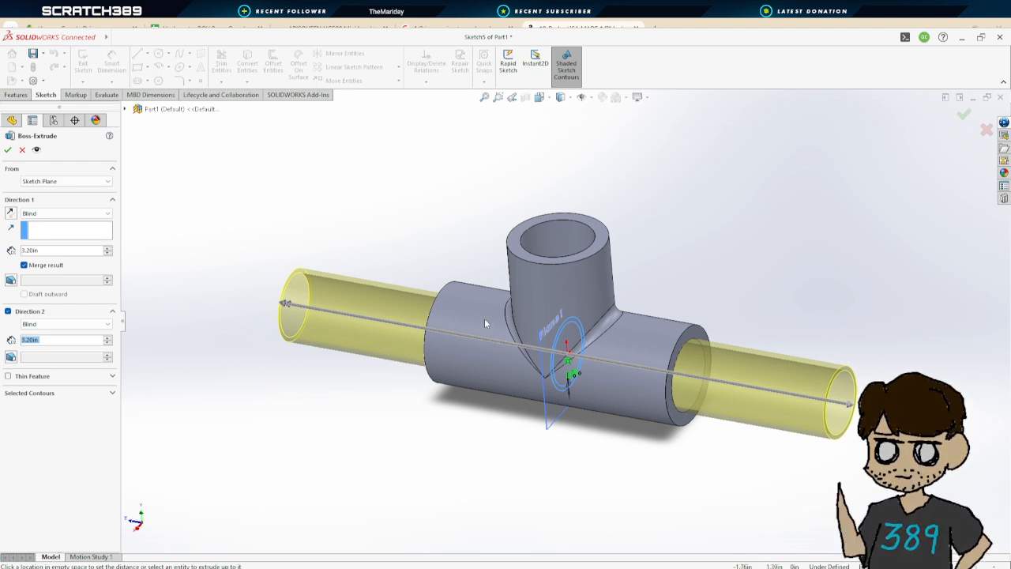
double_click(28, 251)
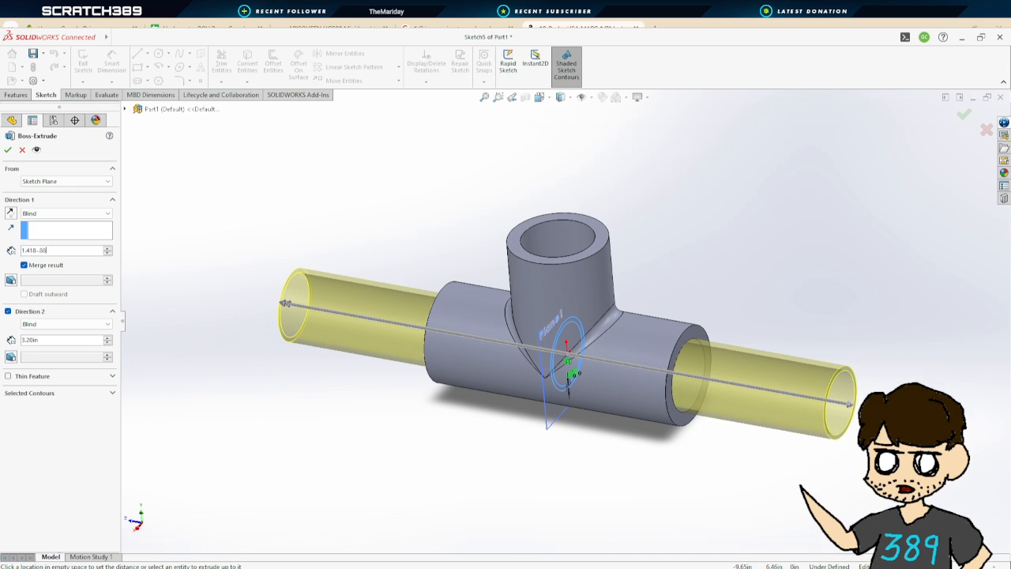
type("1.418-.885")
key("Return")
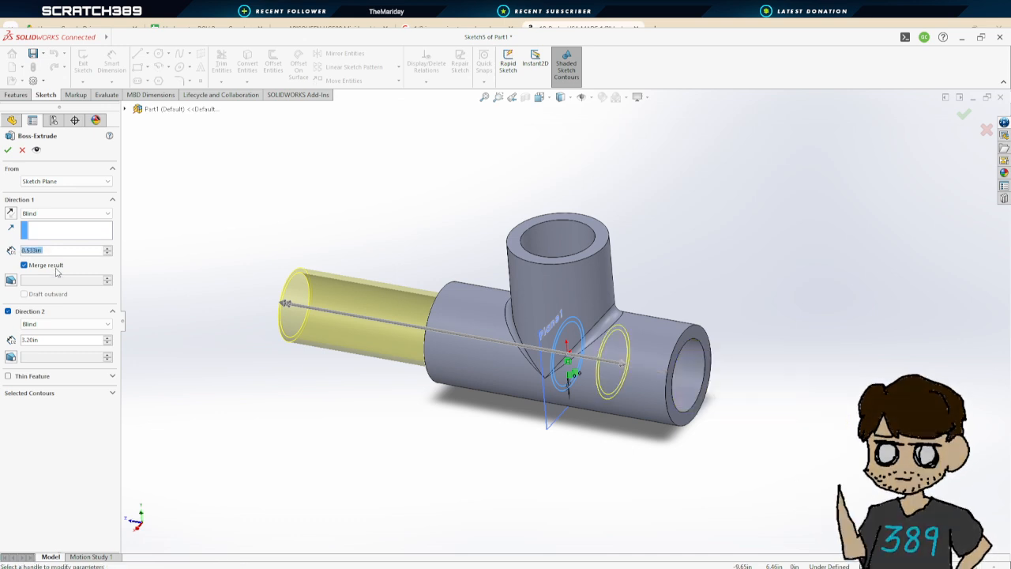
Set the Direction 2 depth to 1.418-.885 in and confirm the boss extrude of the ring
left_click(32, 340)
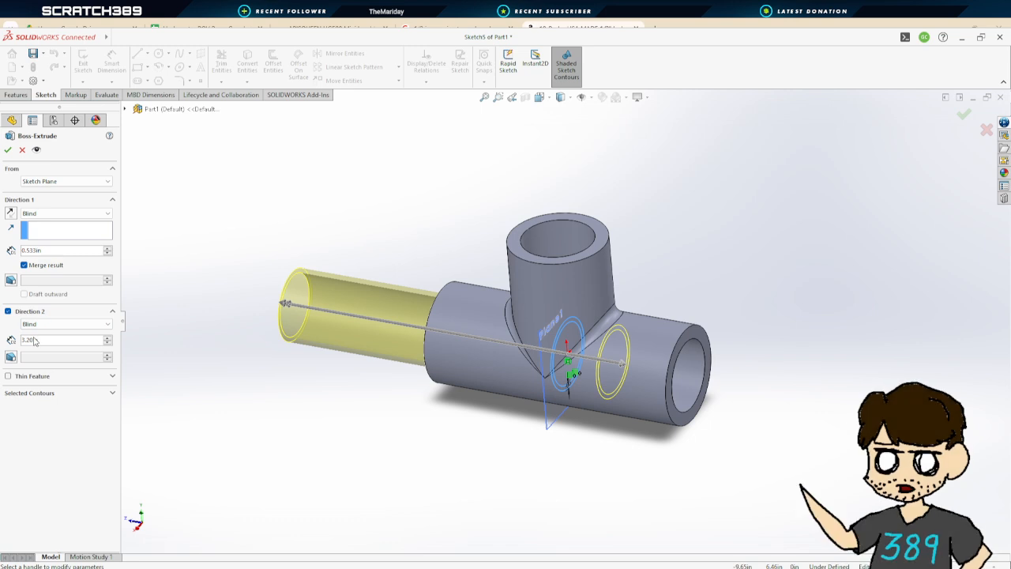
left_click(34, 338)
type("1.4")
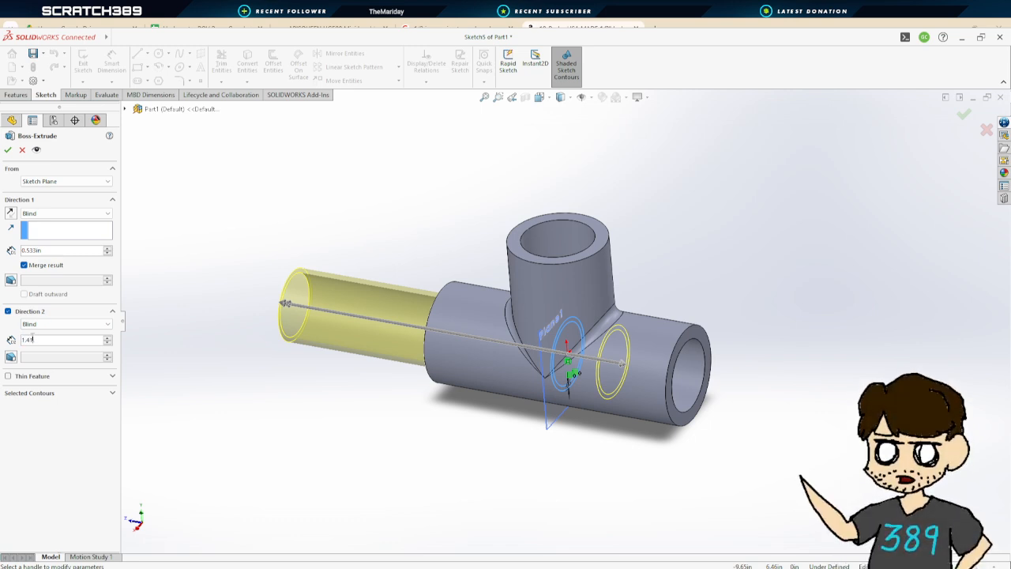
type("18-")
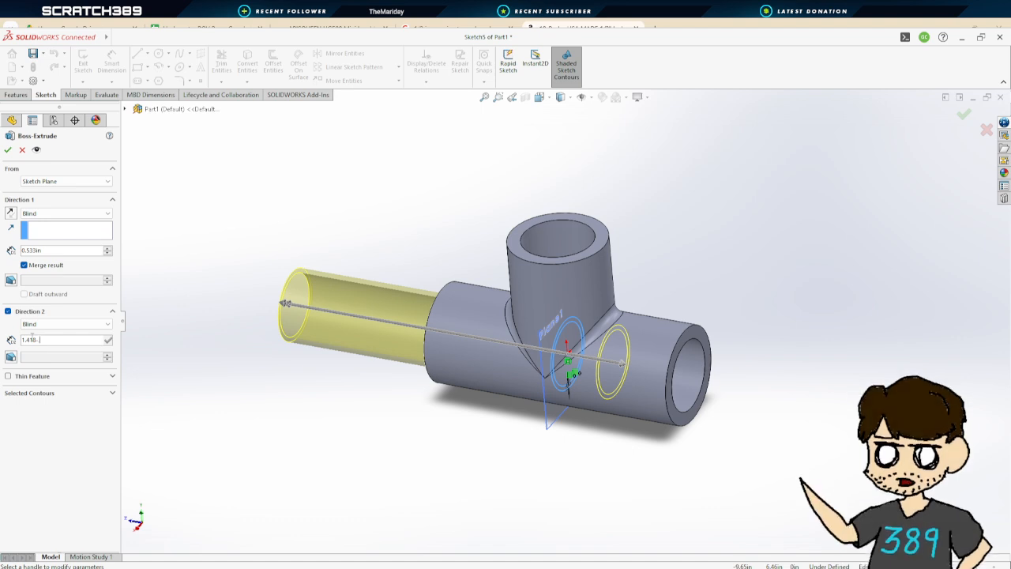
type(".80")
key("Return")
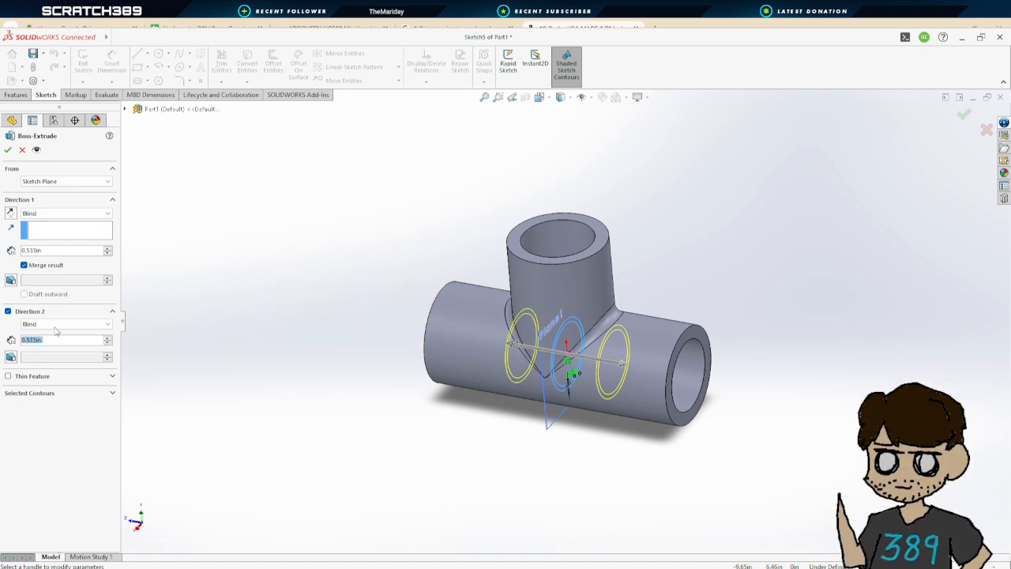
middle_click_drag(544, 419, 537, 367)
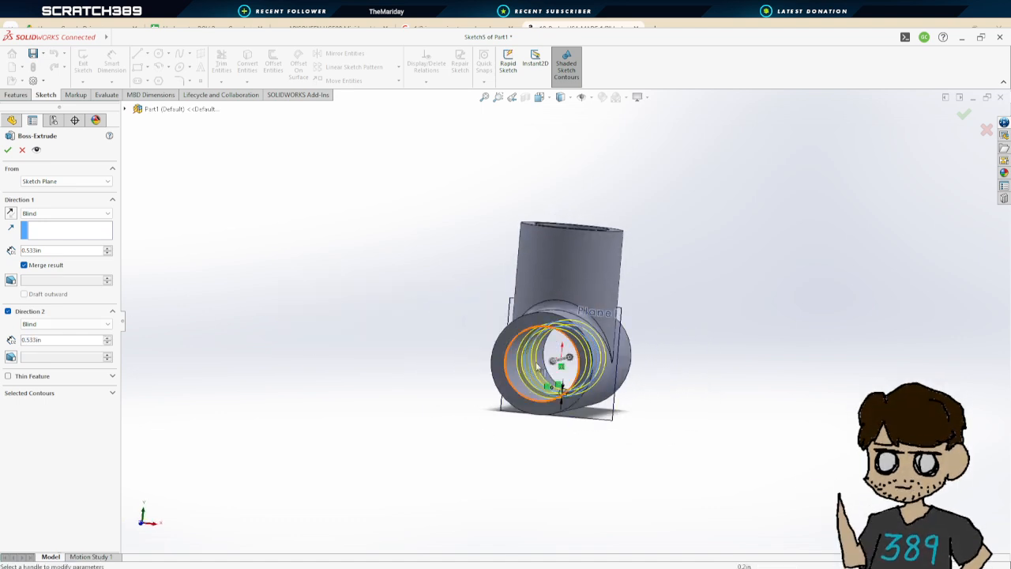
left_click(7, 150)
Move Cut-Extrude1 below Boss-Extrude3 in the feature tree so the branch bore is cut after the ring
middle_click_drag(542, 434, 624, 493)
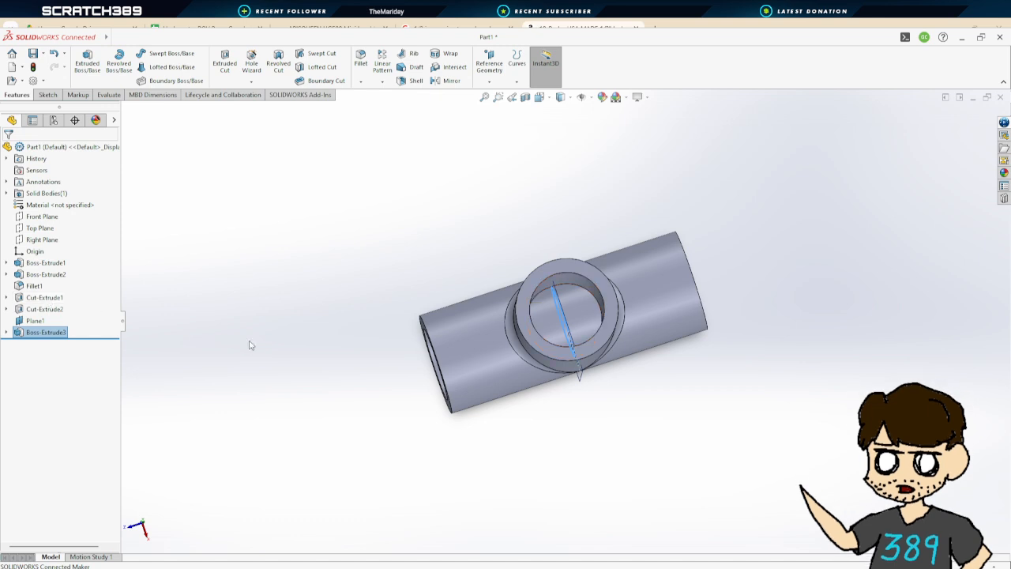
middle_click_drag(248, 343, 350, 267)
left_click(32, 324)
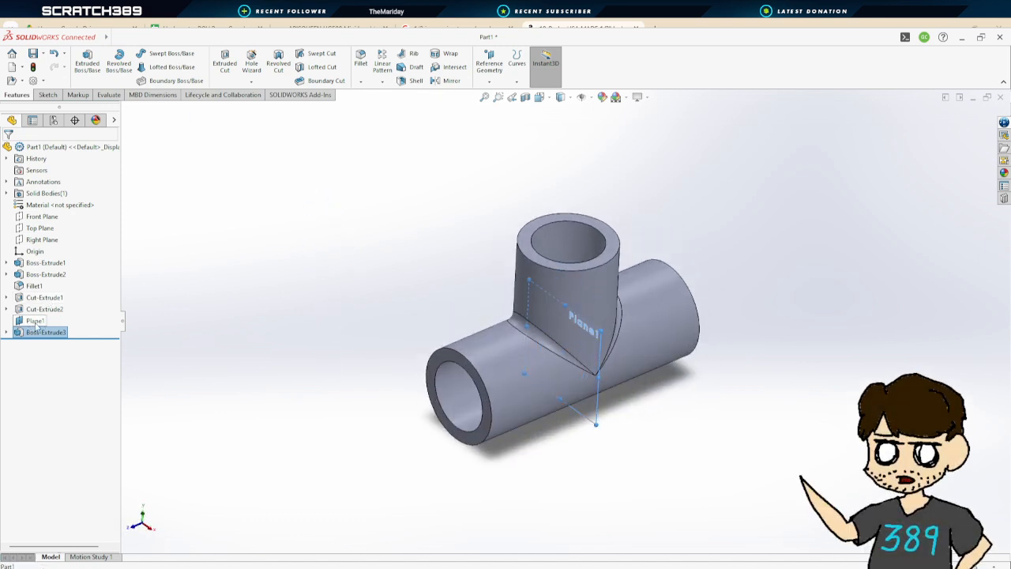
left_click(89, 307)
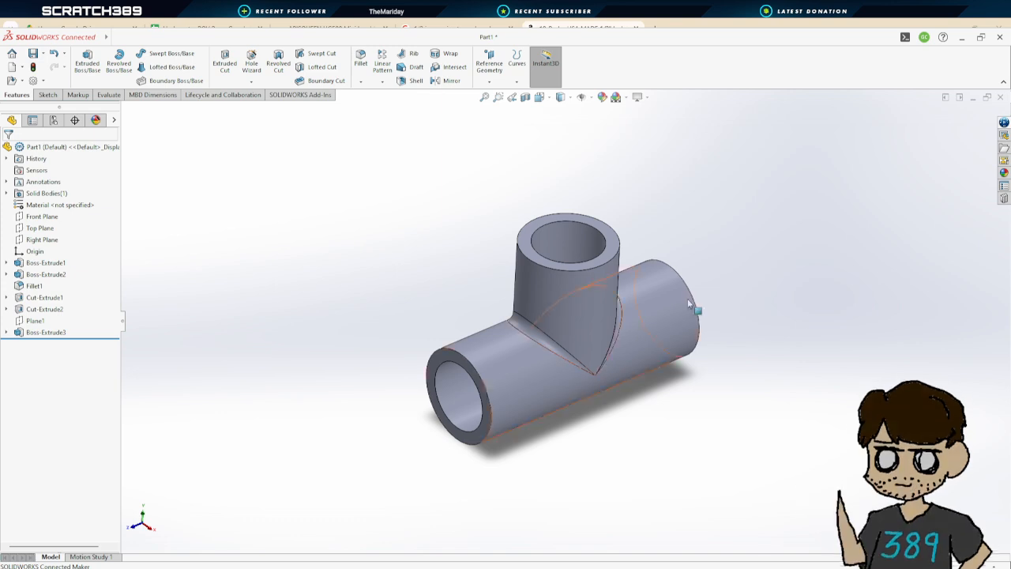
middle_click_drag(690, 309, 695, 524)
middle_click_drag(722, 348, 747, 211)
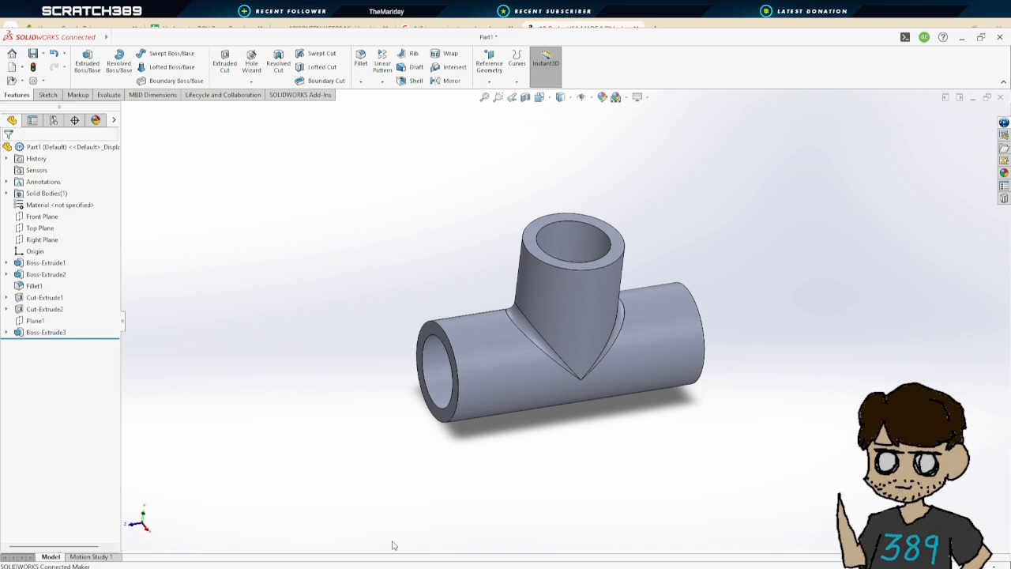
middle_click_drag(744, 279, 671, 289)
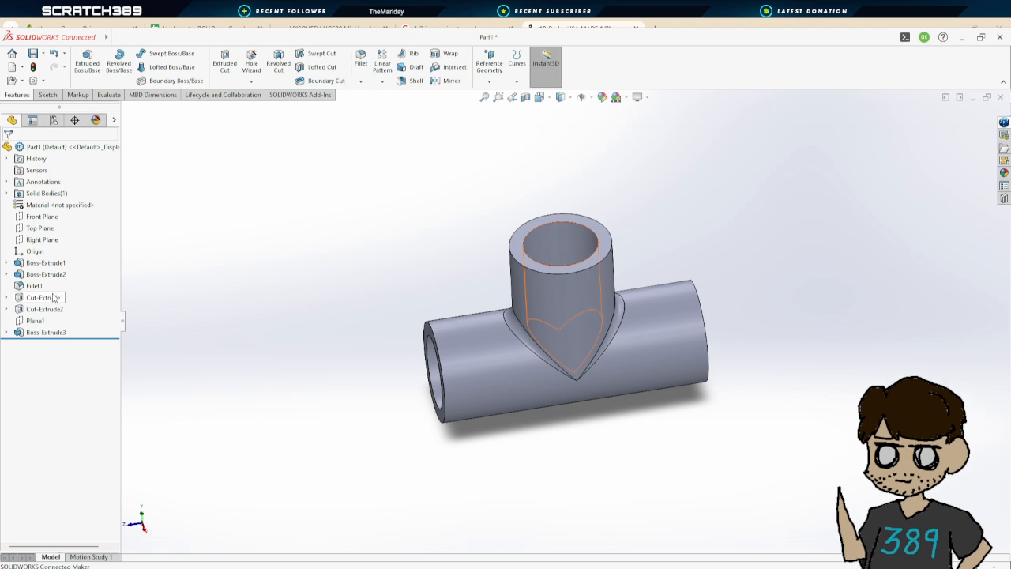
left_click_drag(52, 297, 75, 337)
Create a reference plane offset 0.885 in from the branch pipe's top end face, flipping the offset toward the tee's centre
middle_click_drag(720, 223, 808, 149)
scroll(598, 336, "down", 4)
mouse_move(599, 333)
middle_mouse_down()
mouse_move(661, 302)
mouse_move(649, 328)
mouse_move(636, 300)
mouse_move(643, 289)
mouse_move(666, 327)
mouse_move(640, 324)
mouse_move(609, 300)
mouse_move(640, 314)
mouse_move(629, 300)
mouse_move(592, 319)
mouse_move(535, 406)
mouse_move(523, 516)
mouse_move(585, 355)
mouse_move(589, 366)
mouse_move(621, 356)
mouse_move(589, 316)
mouse_move(571, 354)
mouse_move(595, 353)
mouse_move(588, 306)
mouse_move(704, 147)
mouse_move(656, 235)
mouse_move(655, 285)
mouse_move(647, 210)
mouse_move(629, 316)
mouse_move(627, 307)
mouse_move(582, 323)
mouse_move(605, 355)
mouse_move(598, 419)
mouse_move(496, 359)
mouse_move(548, 248)
mouse_move(519, 156)
mouse_move(564, 293)
mouse_move(564, 335)
mouse_move(542, 245)
mouse_move(475, 232)
mouse_move(476, 271)
mouse_move(553, 266)
mouse_move(598, 350)
mouse_move(594, 320)
middle_mouse_up()
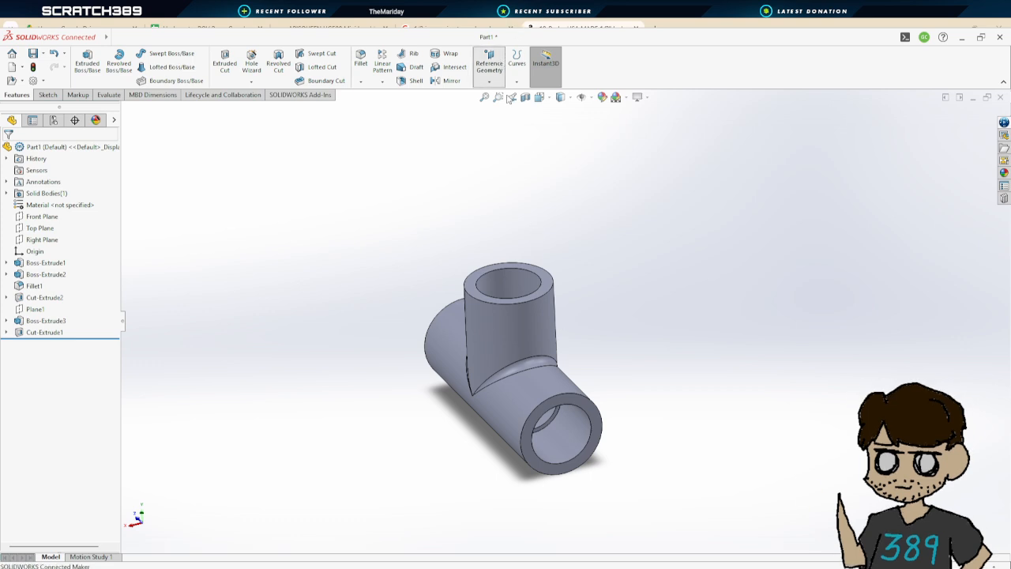
left_click(488, 60)
left_click(553, 284)
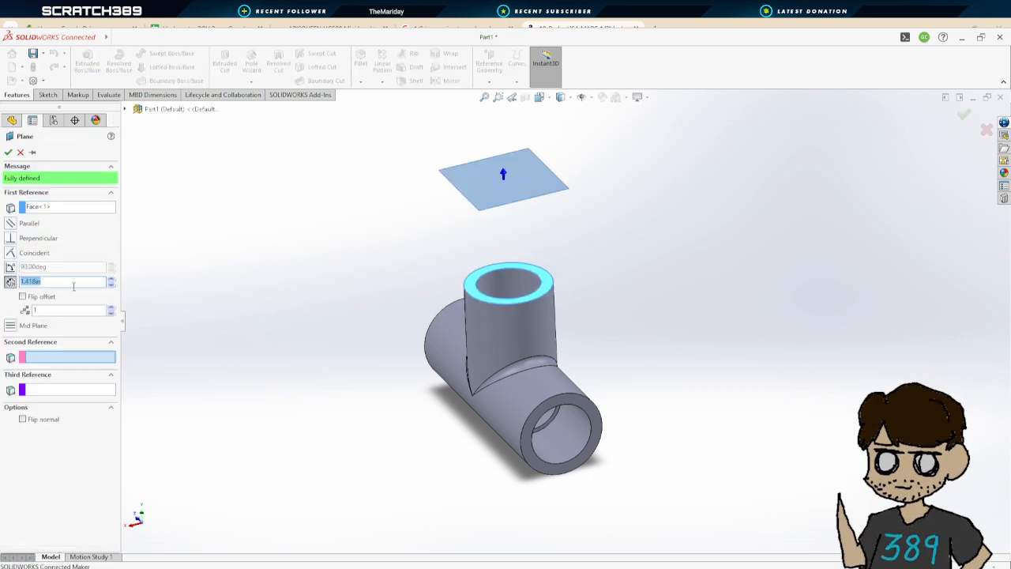
middle_click_drag(324, 360, 298, 340)
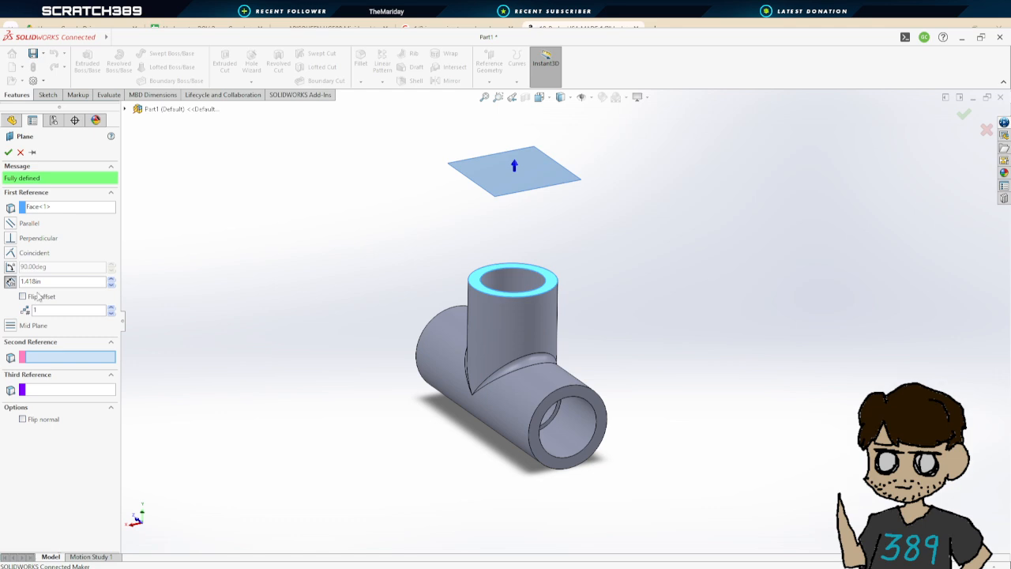
type(".885")
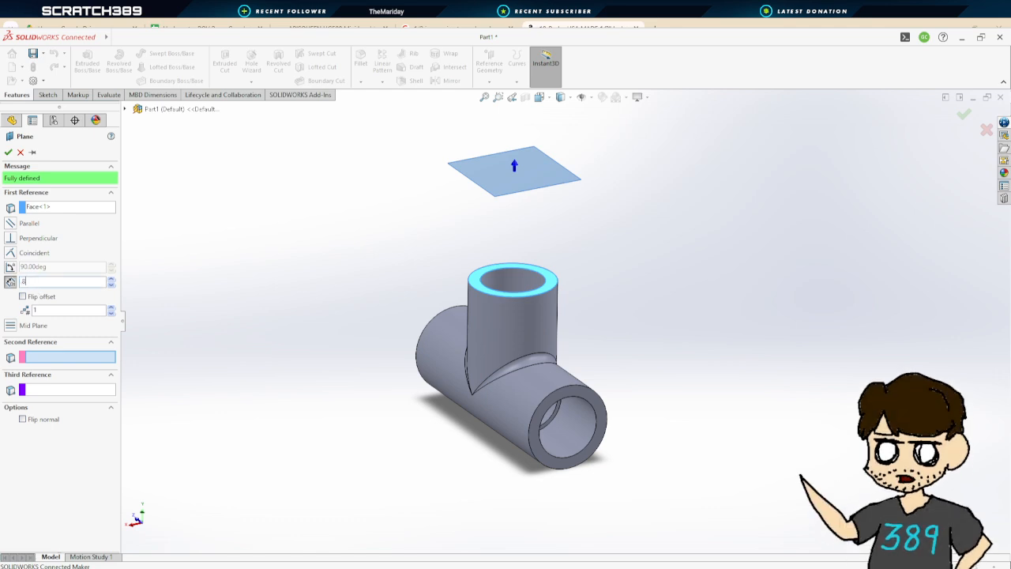
key("Return")
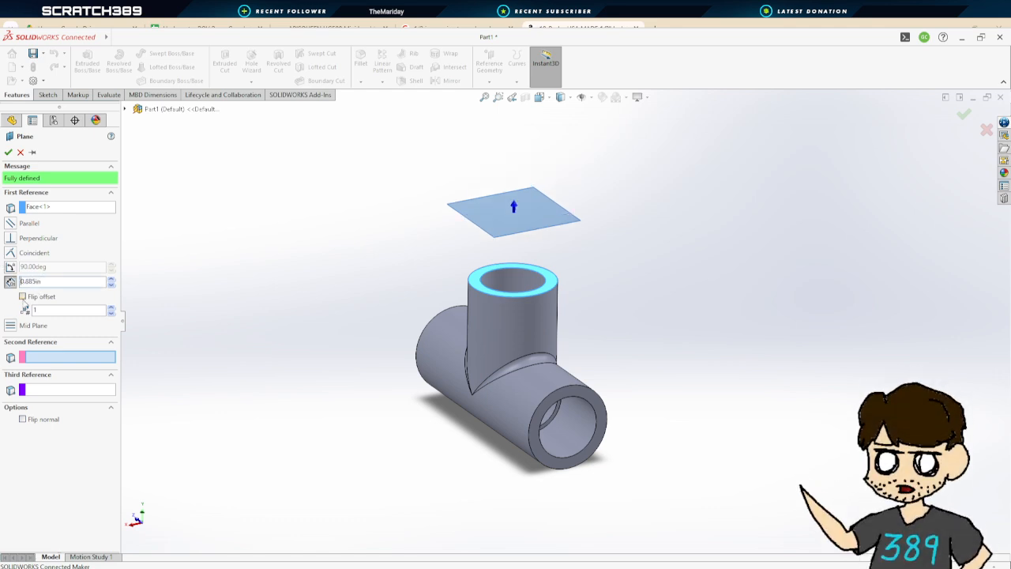
left_click(49, 293)
left_click(8, 152)
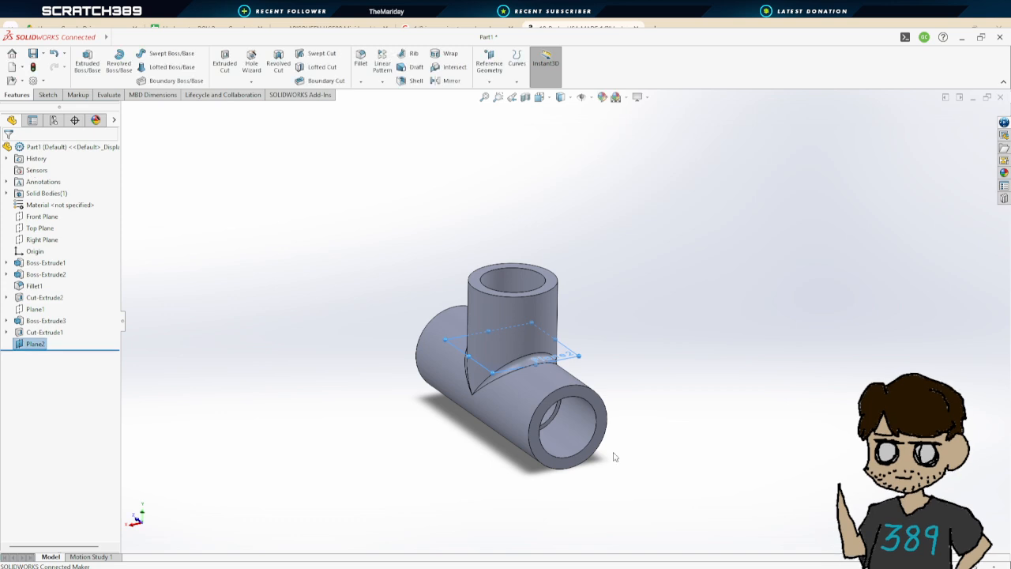
Start a sketch on Plane2 and draw a circle at its centre matching the branch pipe's inner bore
mouse_move(612, 453)
middle_mouse_down()
mouse_move(605, 426)
mouse_move(608, 454)
middle_mouse_up()
left_click(47, 94)
left_click(83, 61)
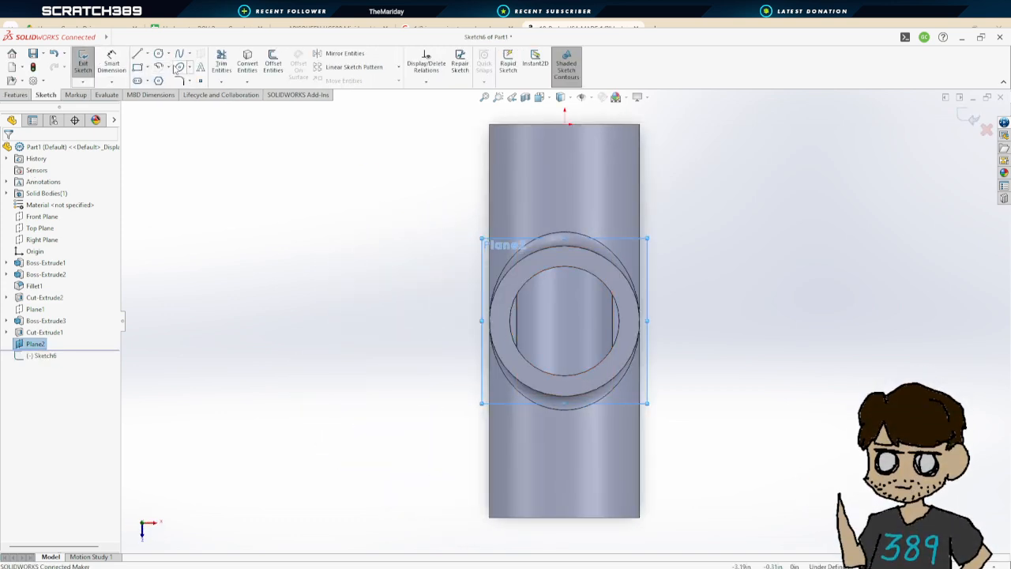
left_click(158, 53)
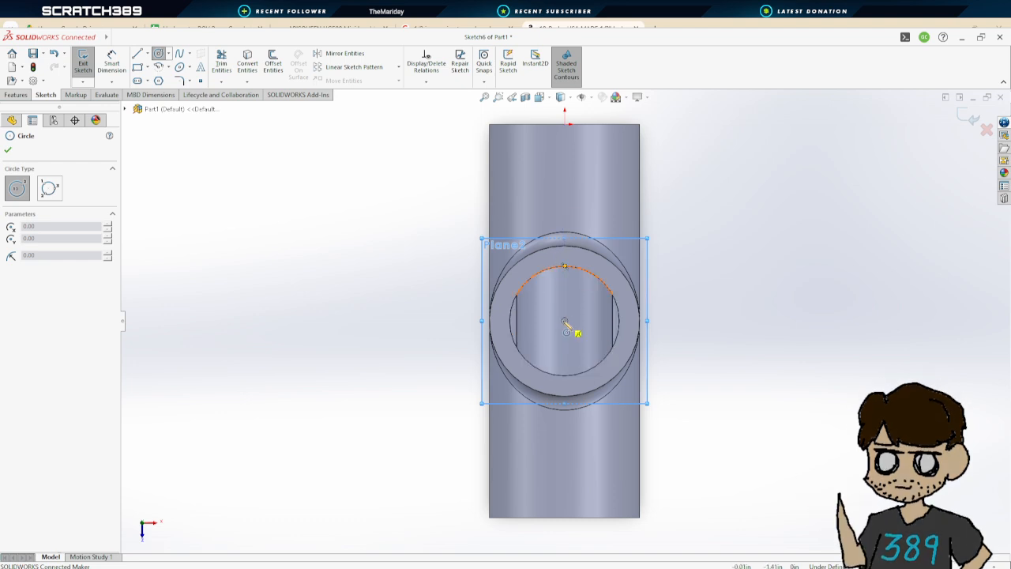
scroll(565, 322, "down", 5)
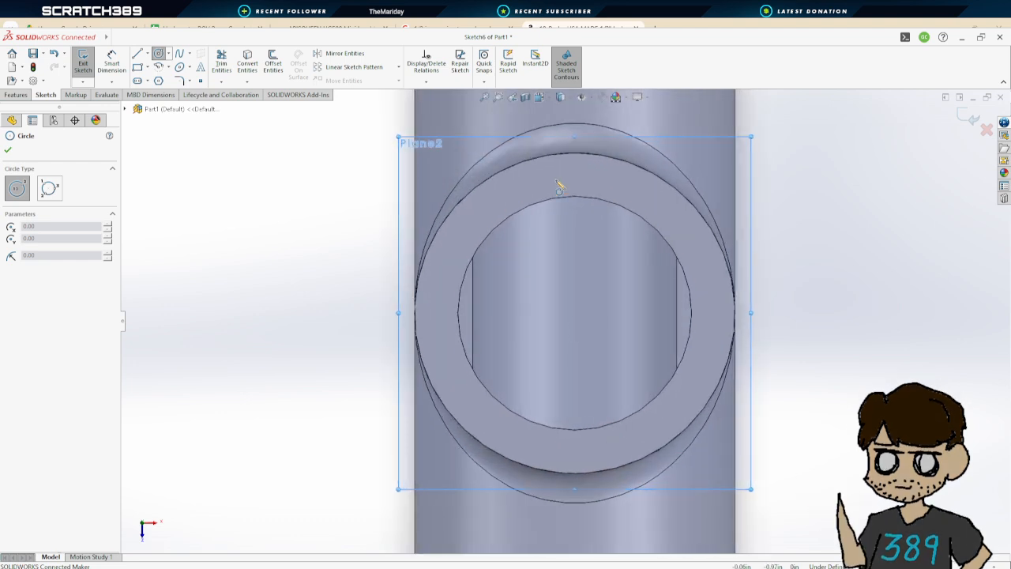
left_click(575, 313)
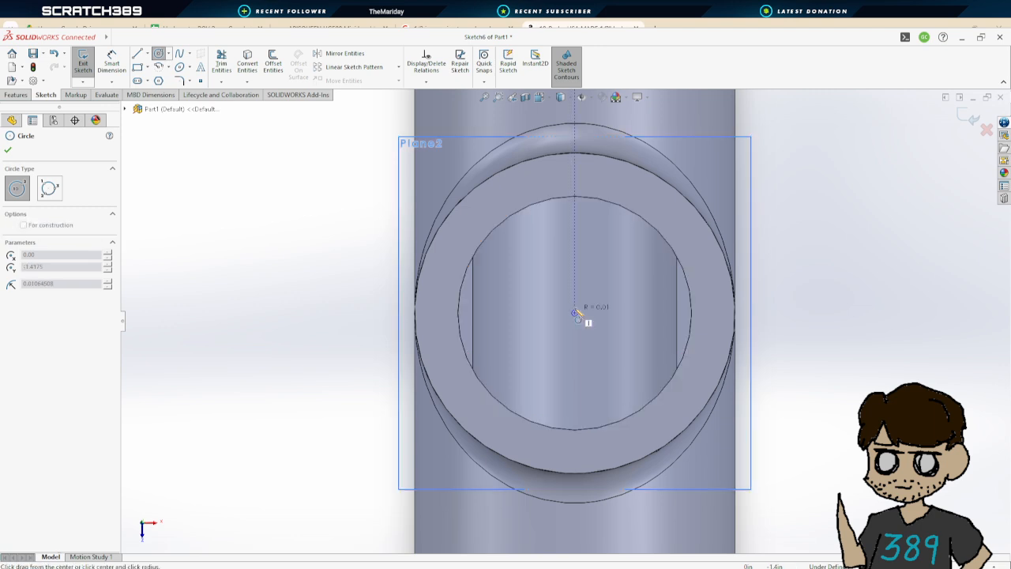
left_click(582, 196)
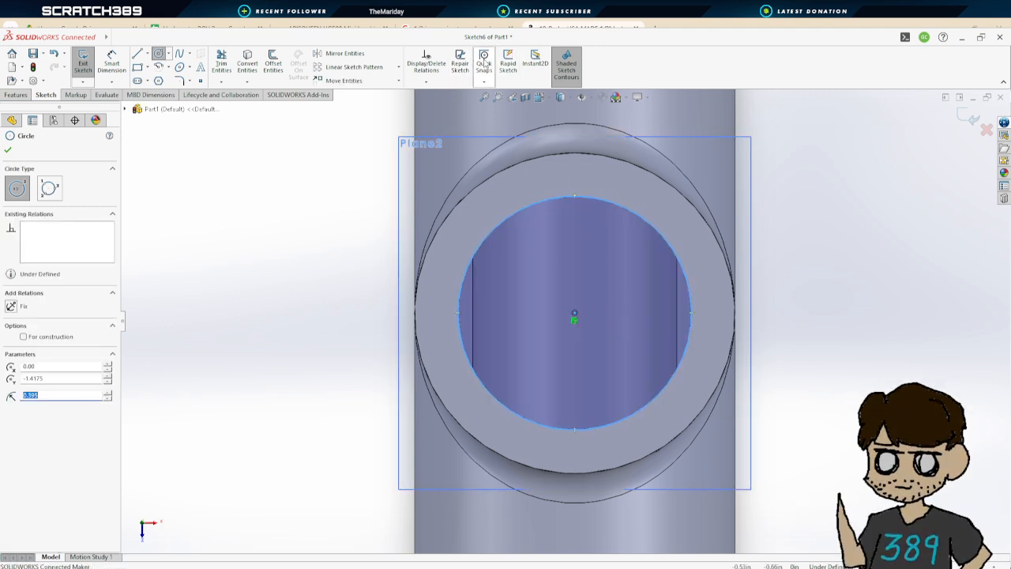
Offset the bore circle by 0.05 in with the direction reversed to form a thin ring profile
left_click(273, 63)
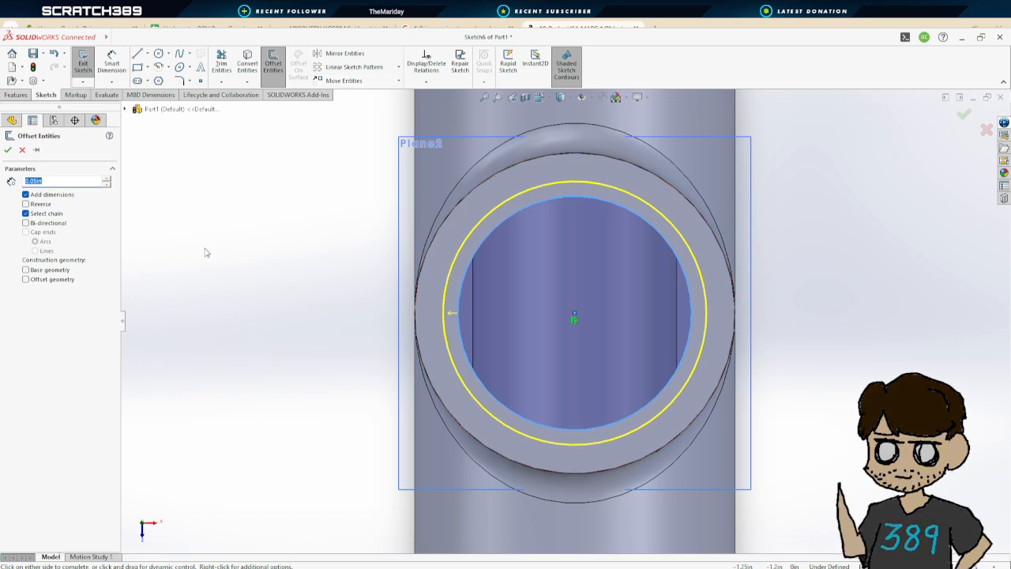
left_click(26, 204)
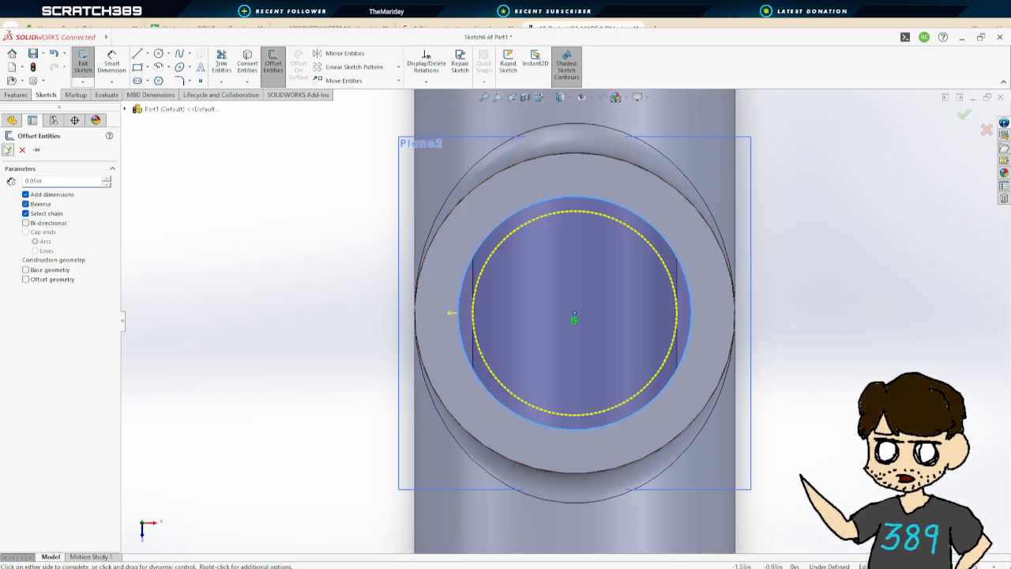
left_click(7, 150)
Boss-extrude the ring profile with Direction 1 reversed toward the main pipe, dragging the depth to about 0.153 in
middle_click_drag(833, 368, 837, 394)
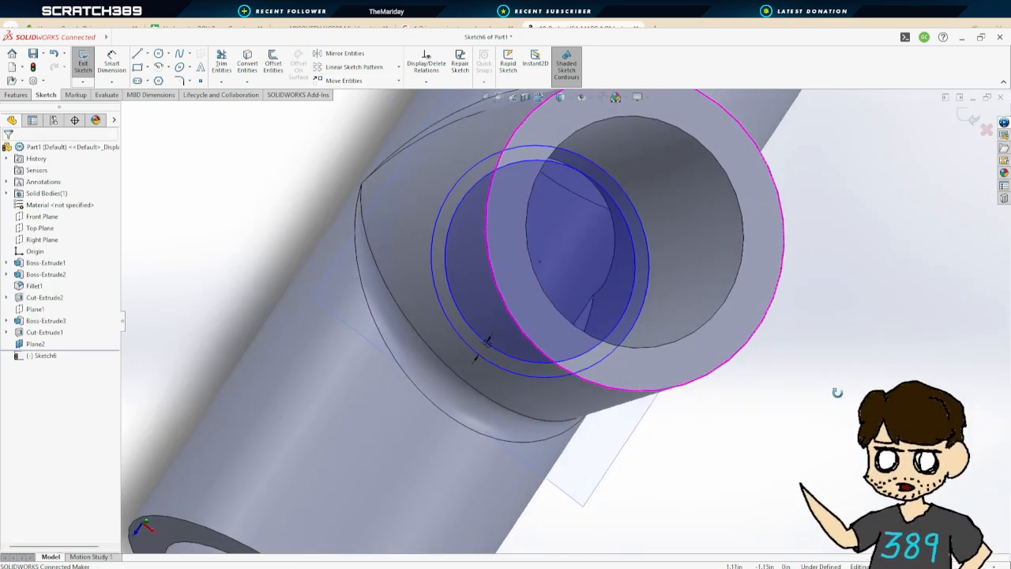
left_click(82, 63)
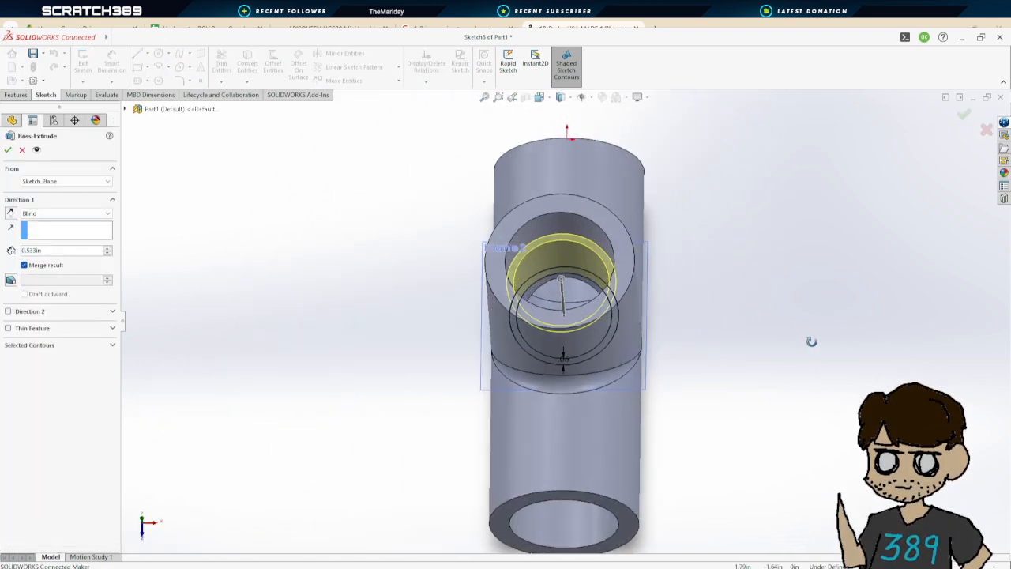
middle_click_drag(693, 361, 679, 272)
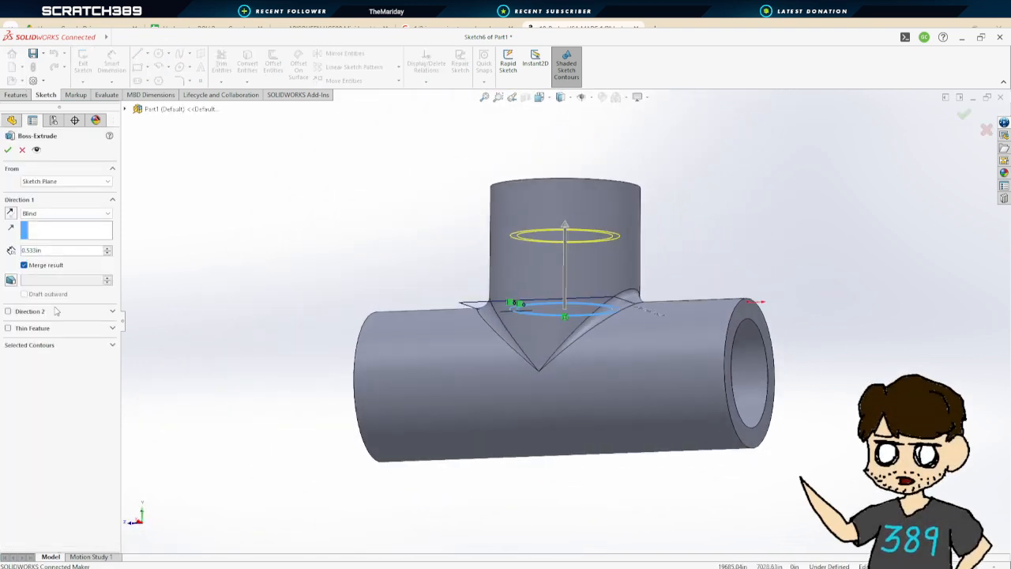
left_click(24, 265)
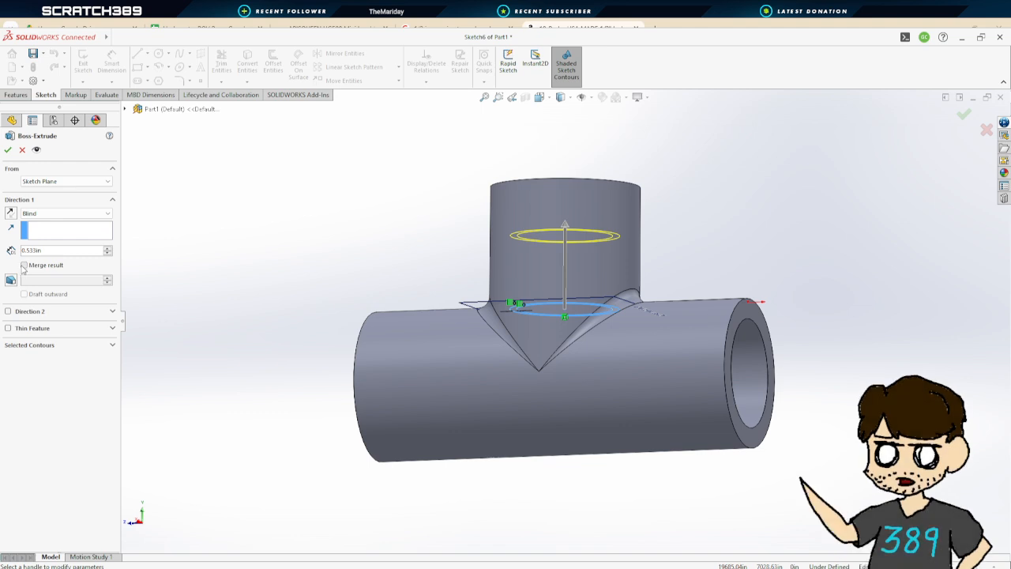
left_click(23, 266)
left_click(11, 213)
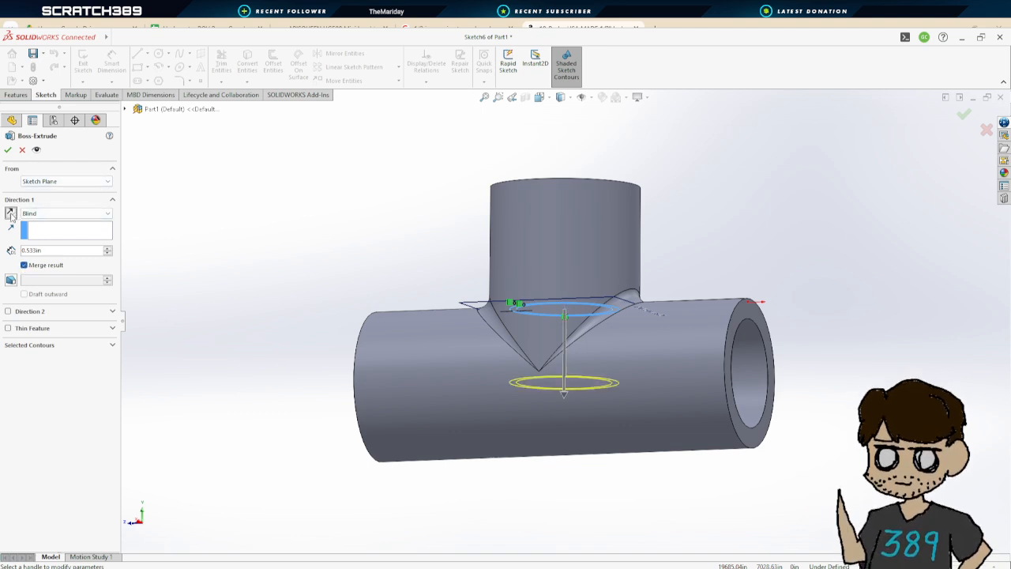
middle_click_drag(761, 274, 670, 273)
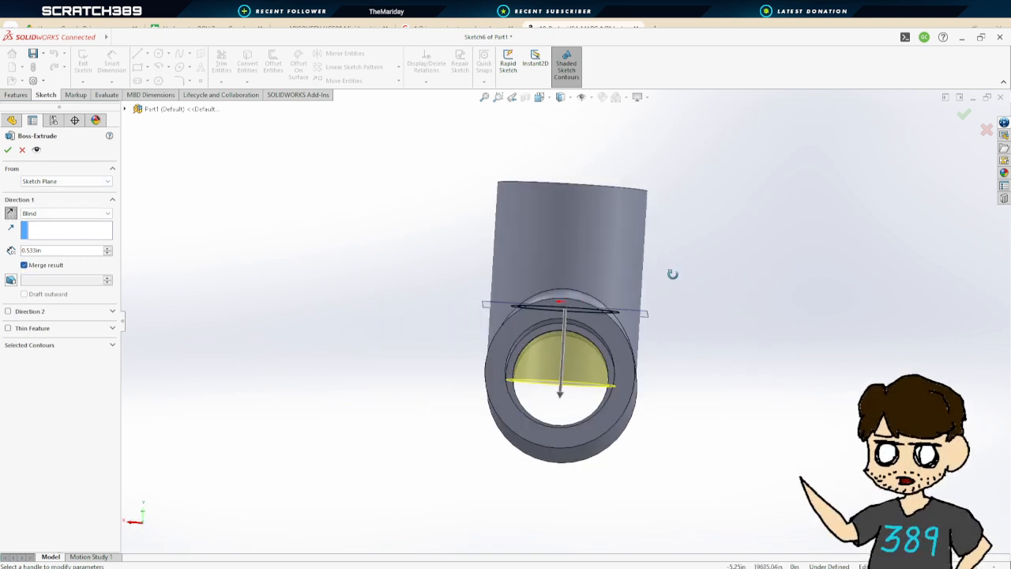
left_click(568, 396)
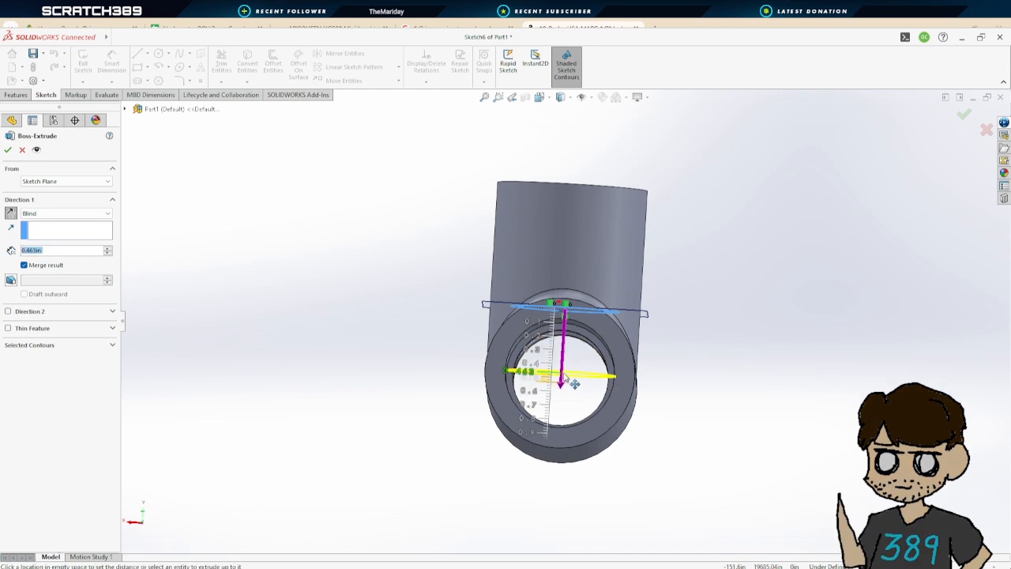
left_click(579, 340)
middle_click_drag(680, 348, 618, 346)
scroll(618, 347, "down", 10)
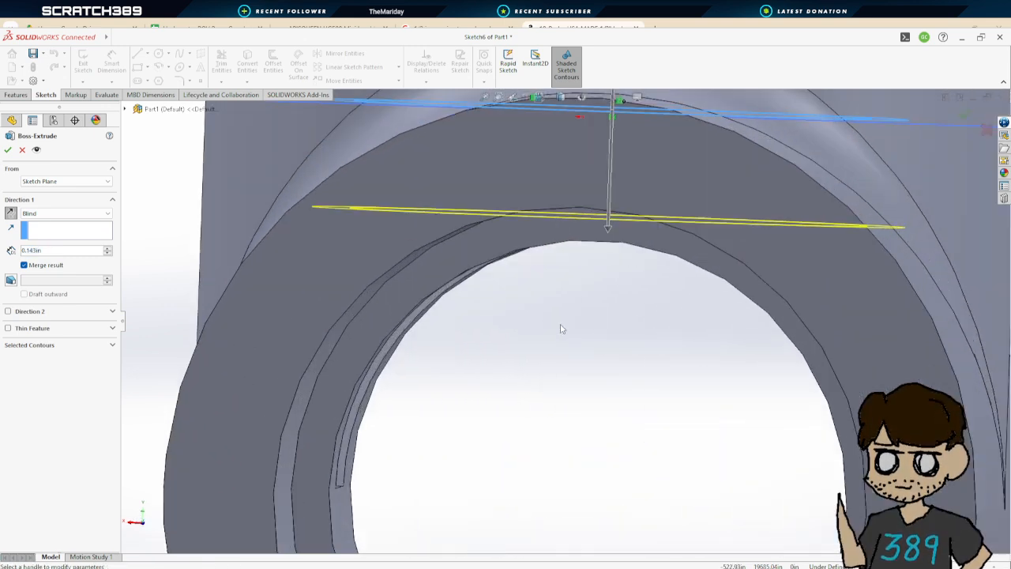
left_click_drag(606, 227, 609, 236)
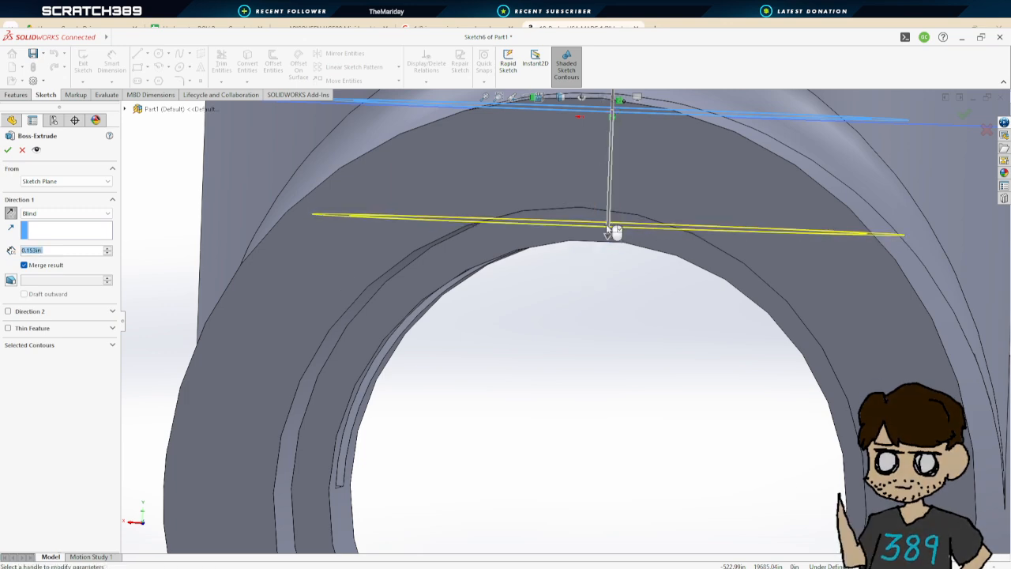
Zoom and orbit around the ring extrusion preview to inspect where it meets the main pipe's bore
scroll(613, 268, "down", 2)
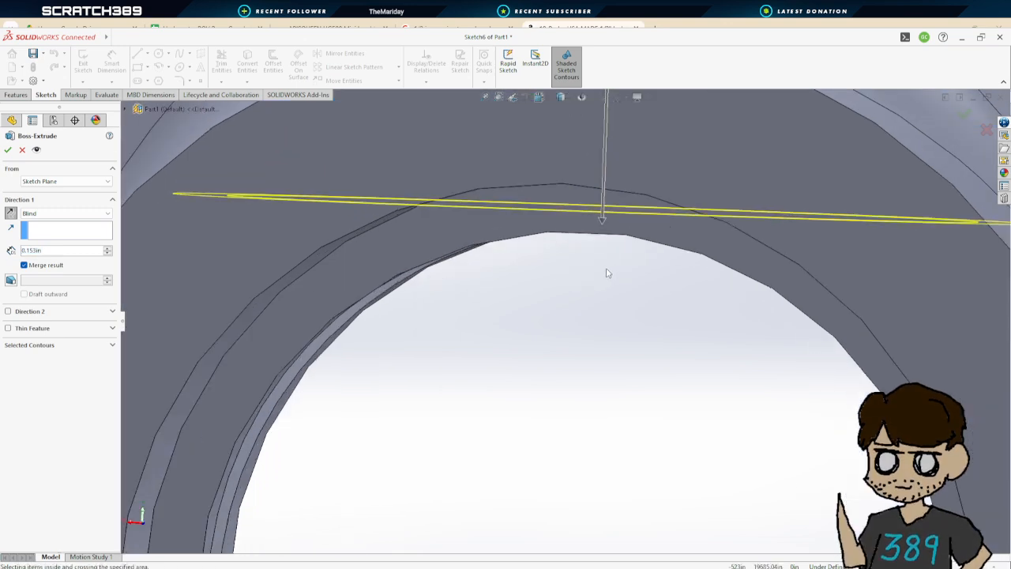
scroll(606, 274, "up", 4)
scroll(594, 298, "down", 4)
scroll(574, 335, "up", 6)
middle_click_drag(574, 335, 394, 346)
scroll(395, 344, "up", 4)
middle_click_drag(496, 215, 537, 450)
scroll(716, 436, "down", 5)
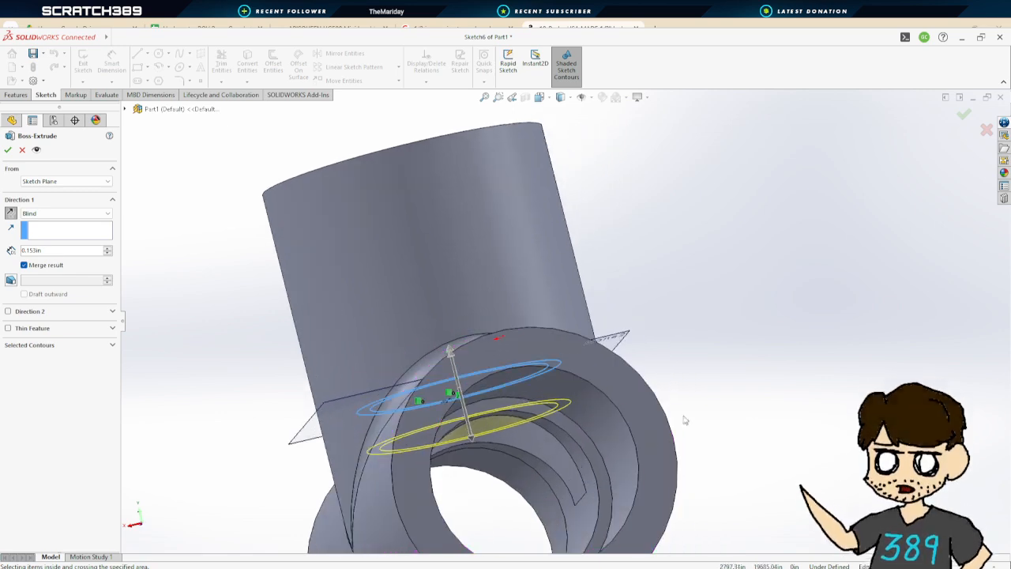
scroll(508, 454, "down", 2)
scroll(514, 443, "down", 5)
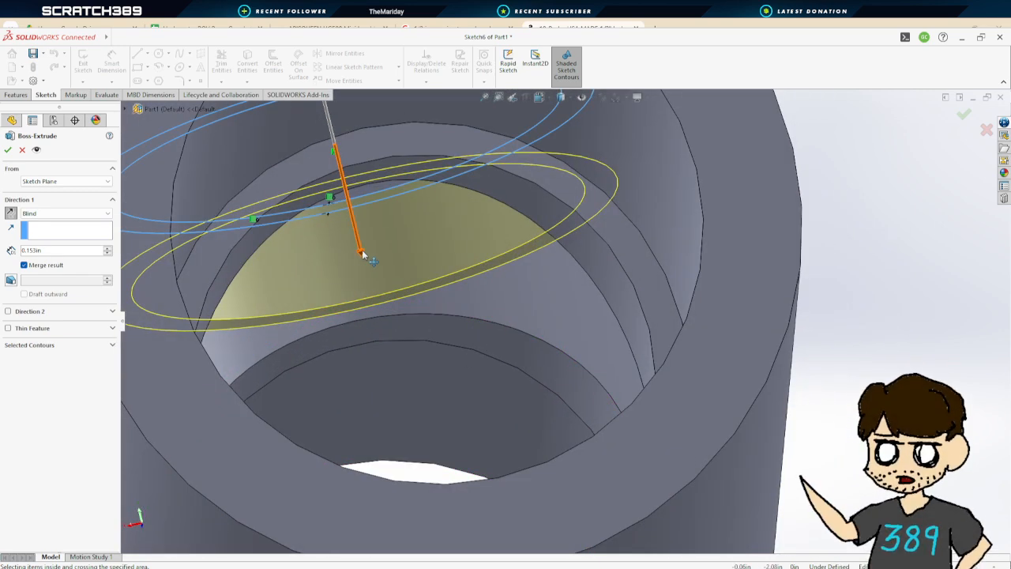
Adjust the ring's extrusion depth, dragging it to about 0.133 in and then entering 0.05 in
mouse_move(363, 254)
left_mouse_down()
mouse_move(351, 224)
mouse_move(355, 237)
left_mouse_up()
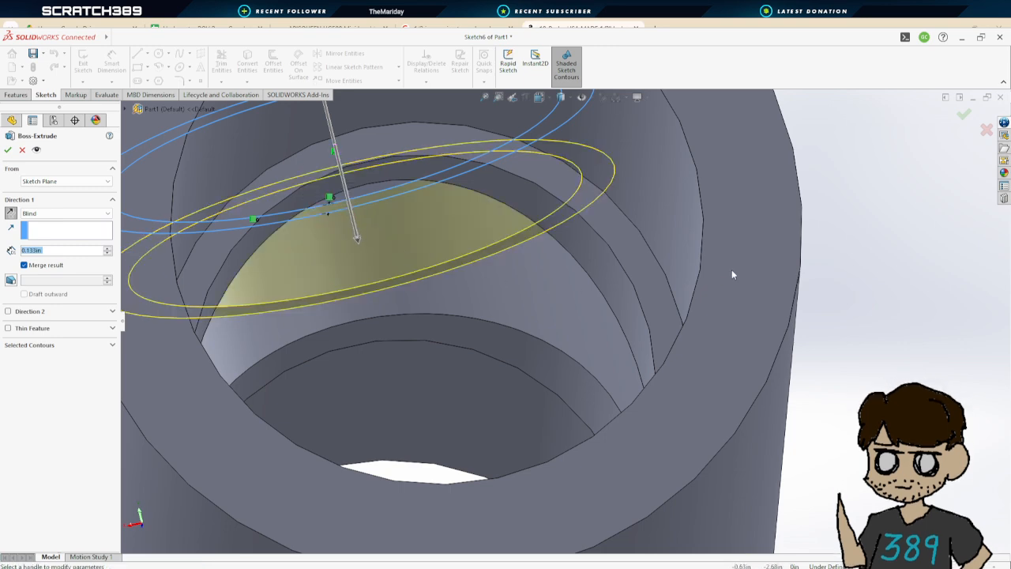
scroll(758, 261, "down", 3)
scroll(769, 255, "up", 5)
middle_click_drag(774, 253, 786, 270)
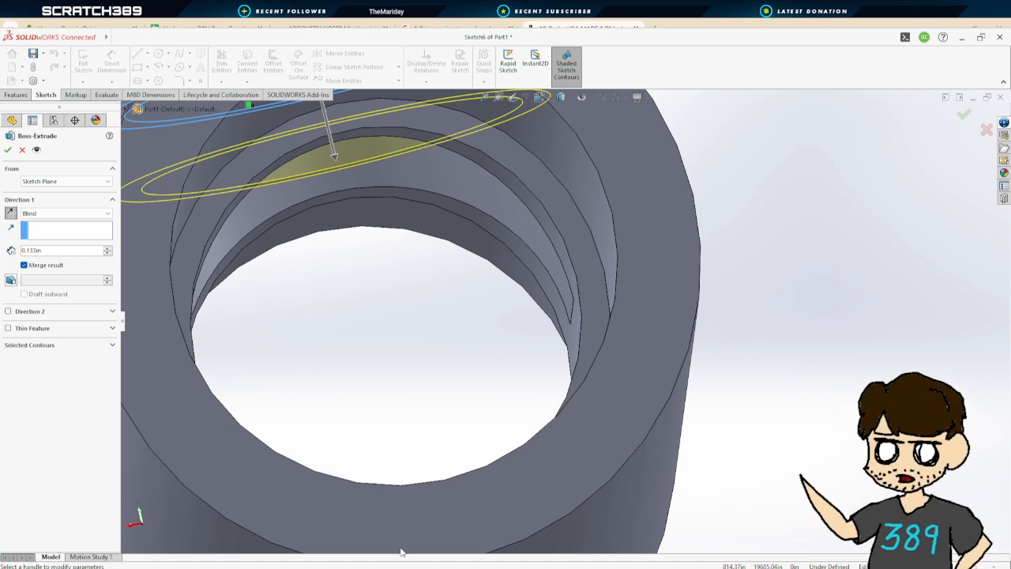
scroll(507, 306, "down", 2)
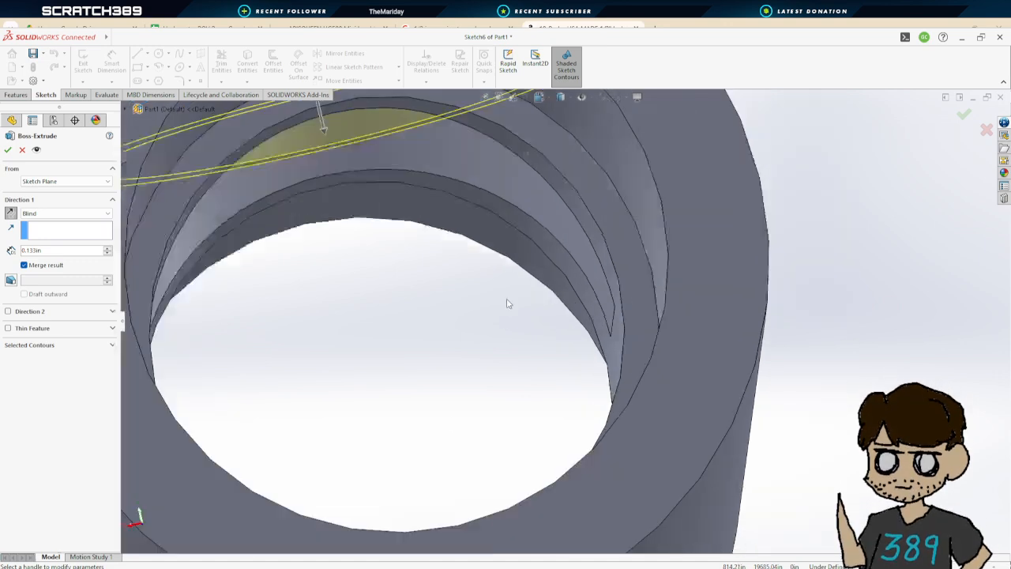
scroll(537, 291, "up", 6)
middle_click_drag(544, 286, 516, 226)
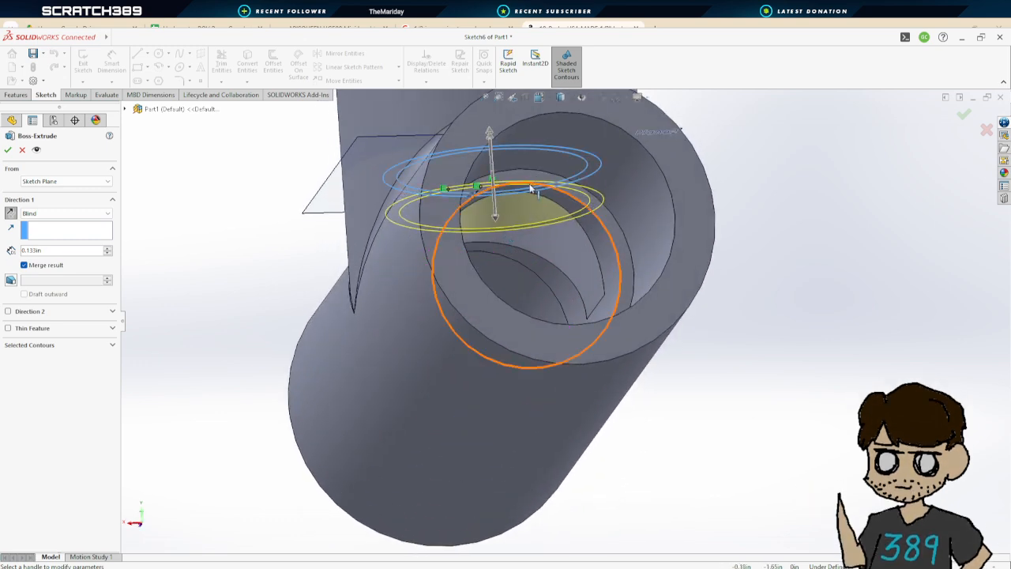
middle_click_drag(465, 226, 453, 275)
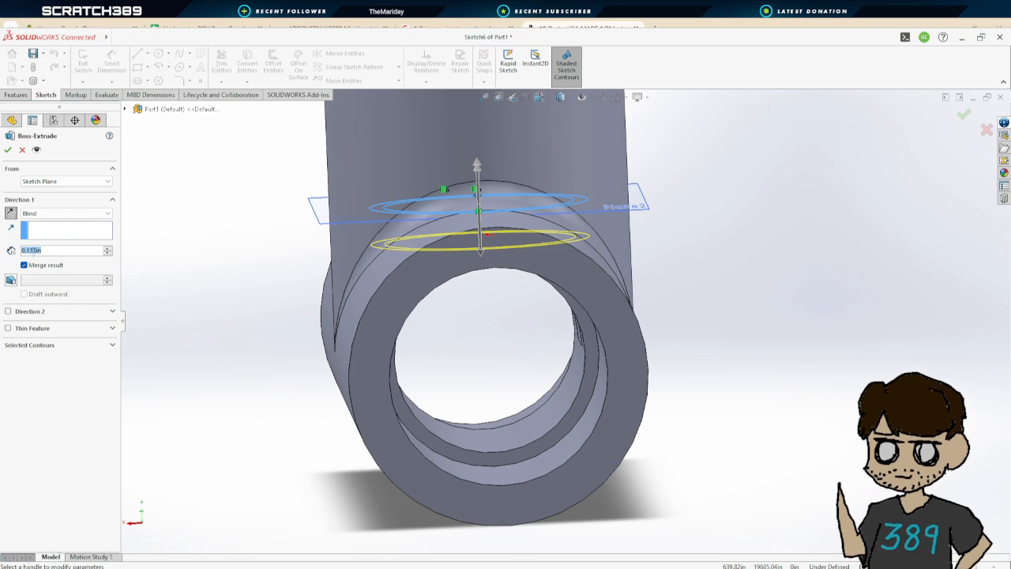
type("0.05")
key("Return")
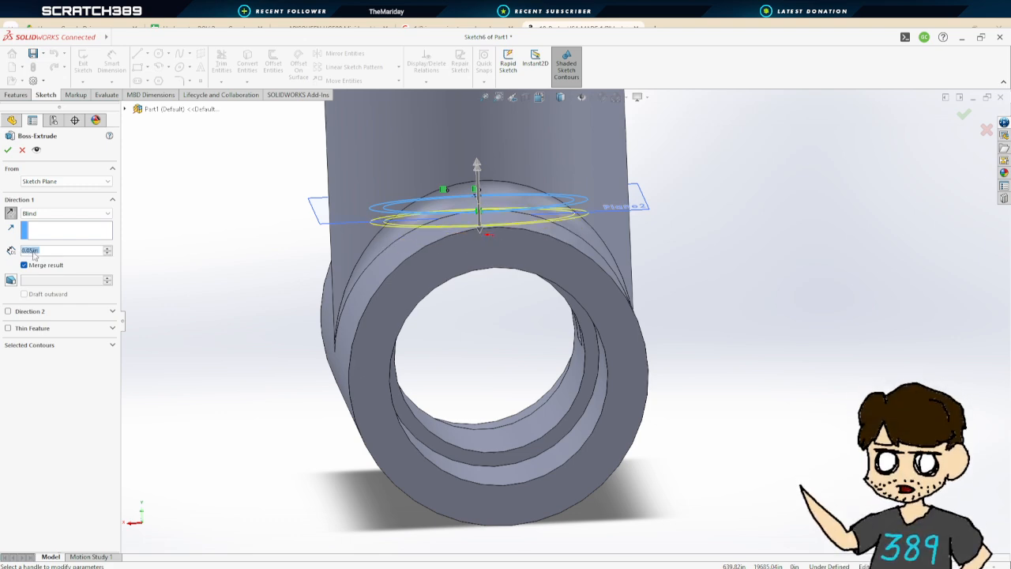
Set the ring's extrusion depth to 0.1965 in and confirm the boss-extrude
mouse_move(823, 323)
middle_mouse_down()
mouse_move(806, 287)
mouse_move(809, 304)
mouse_move(387, 232)
mouse_move(447, 206)
mouse_move(476, 224)
mouse_move(356, 190)
mouse_move(319, 198)
mouse_move(364, 197)
middle_mouse_up()
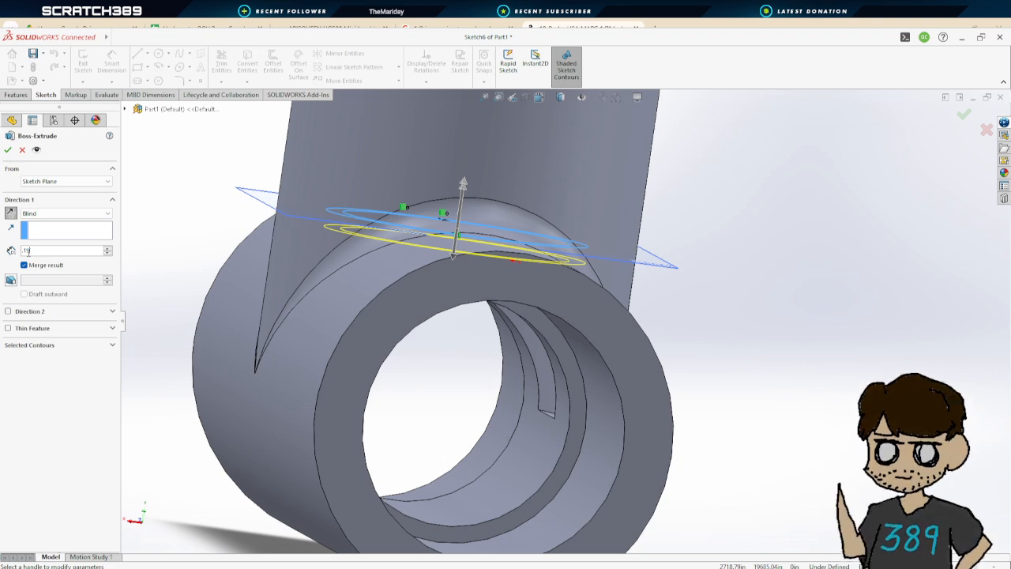
type("65")
key("Return")
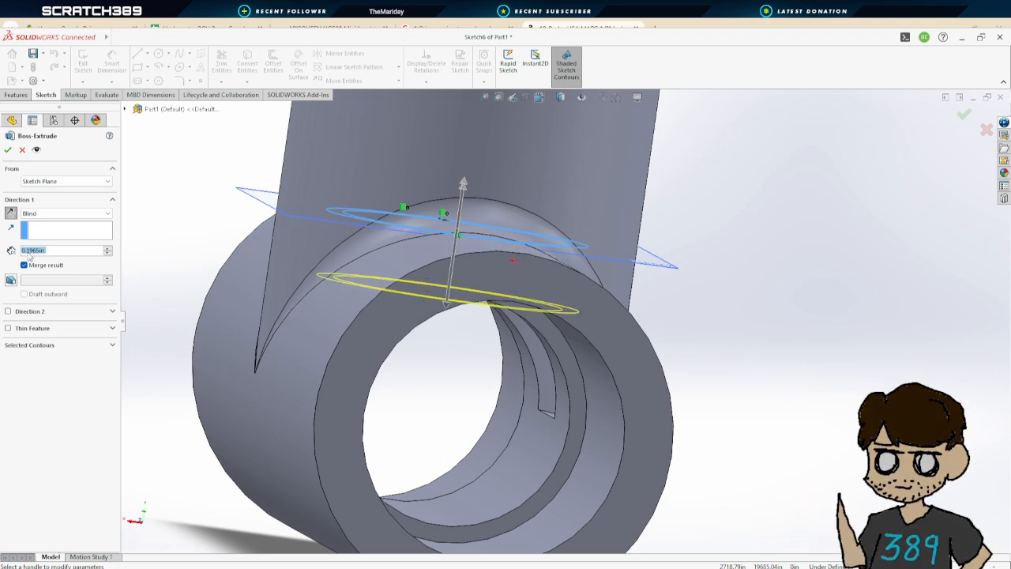
left_click(8, 149)
Hide Plane2 from the model view
middle_click_drag(741, 282, 634, 273)
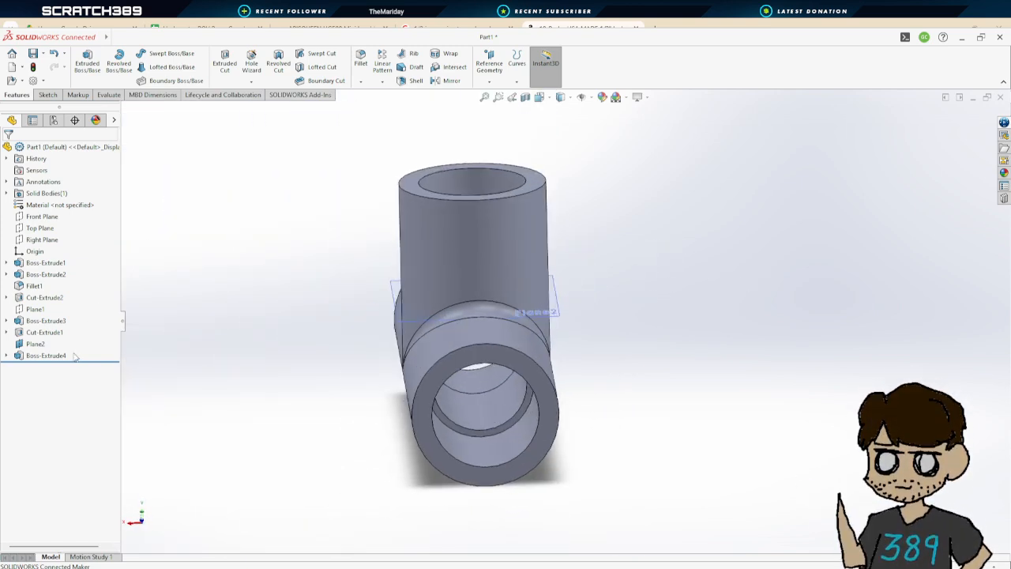
left_click(38, 344)
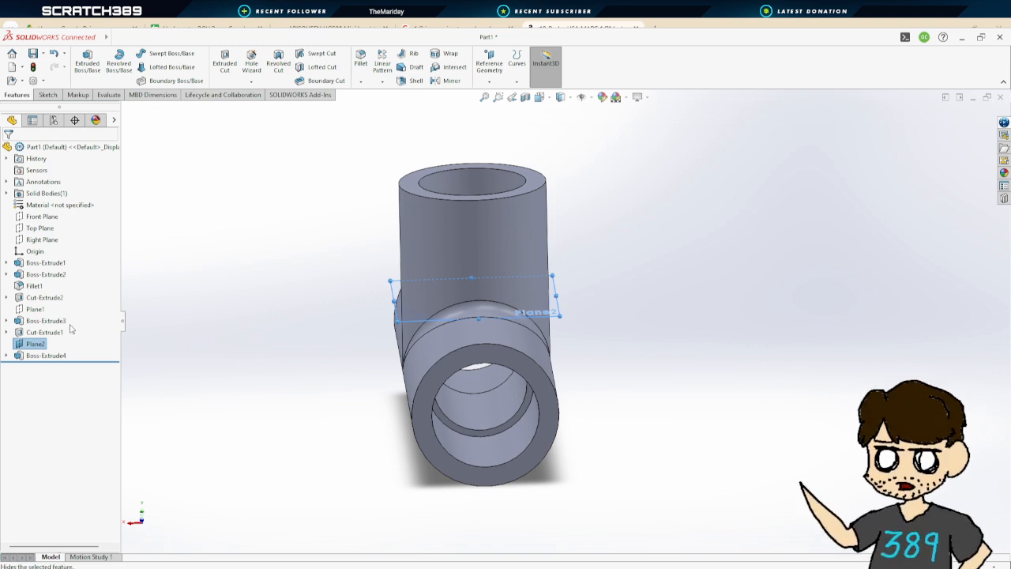
left_click(70, 329)
middle_click_drag(681, 371, 684, 335)
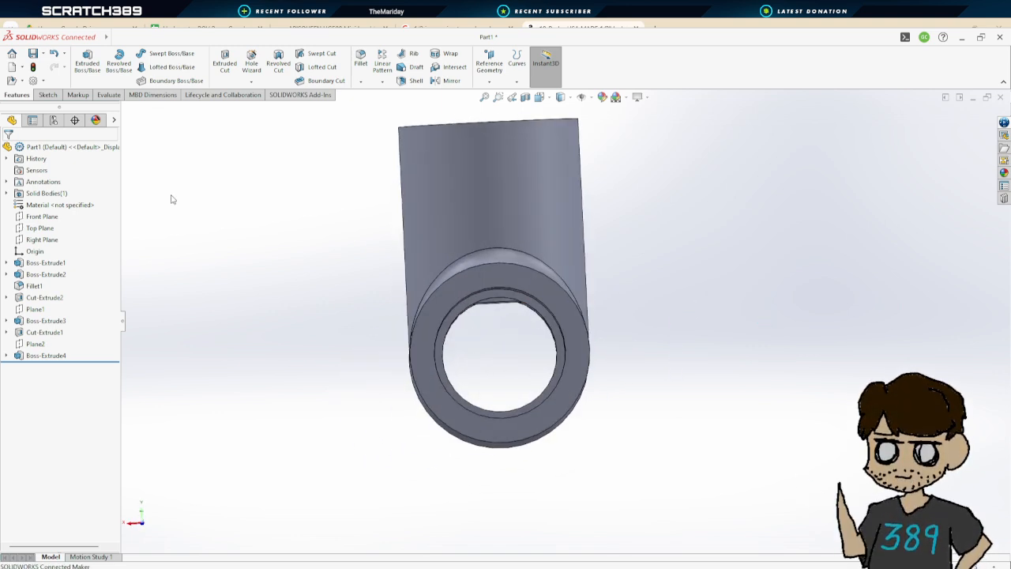
Start a boss-extrude sketch on the main socket's end face and draw a circle matching the inner bore
left_click(87, 62)
left_click(555, 290)
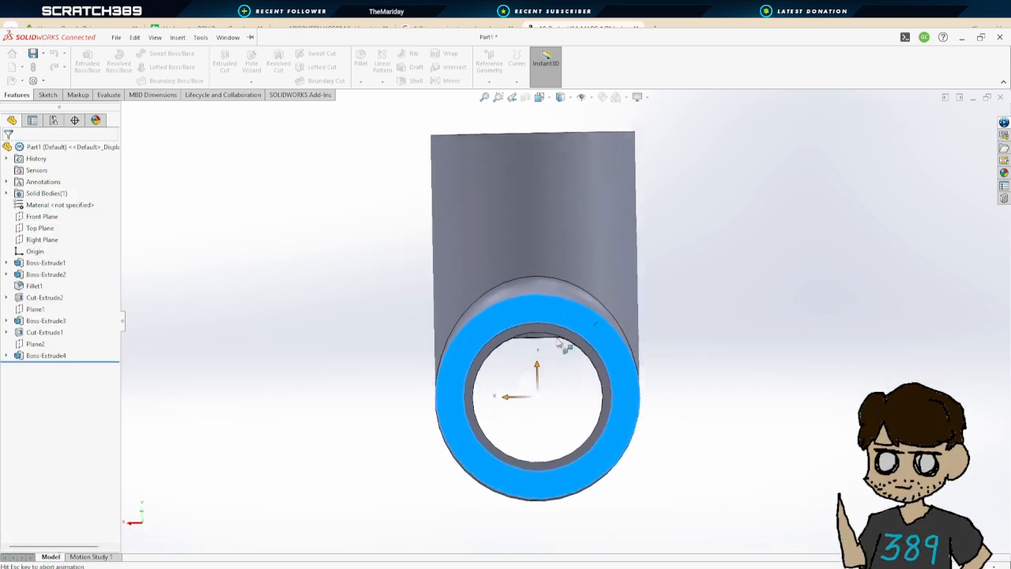
left_click(158, 53)
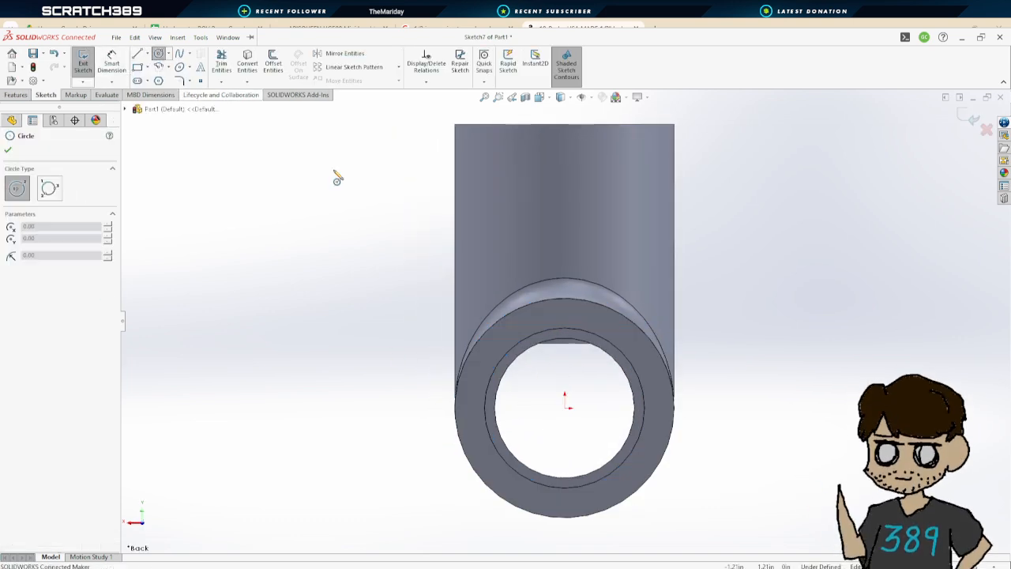
left_click(564, 405)
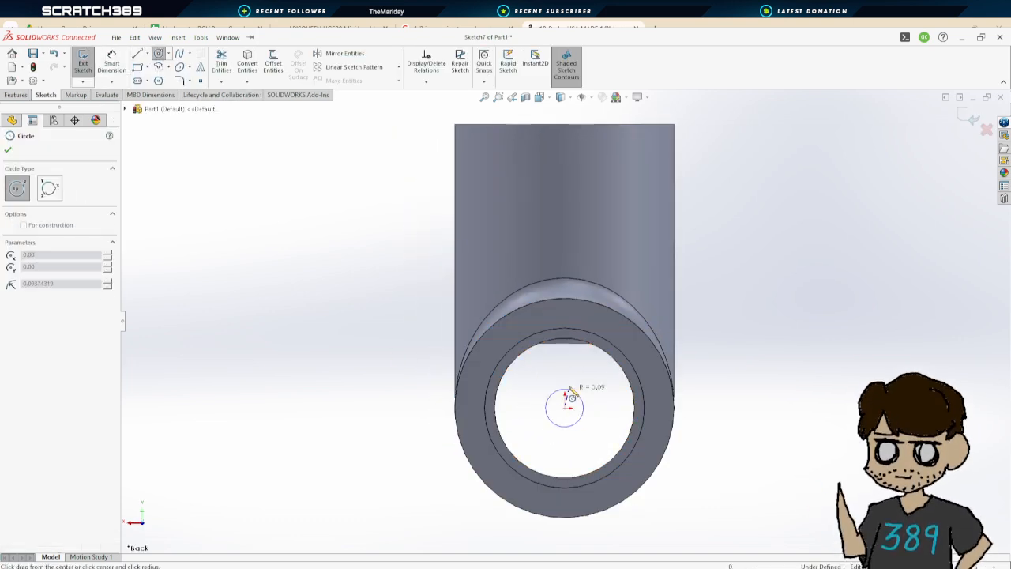
left_click(574, 344)
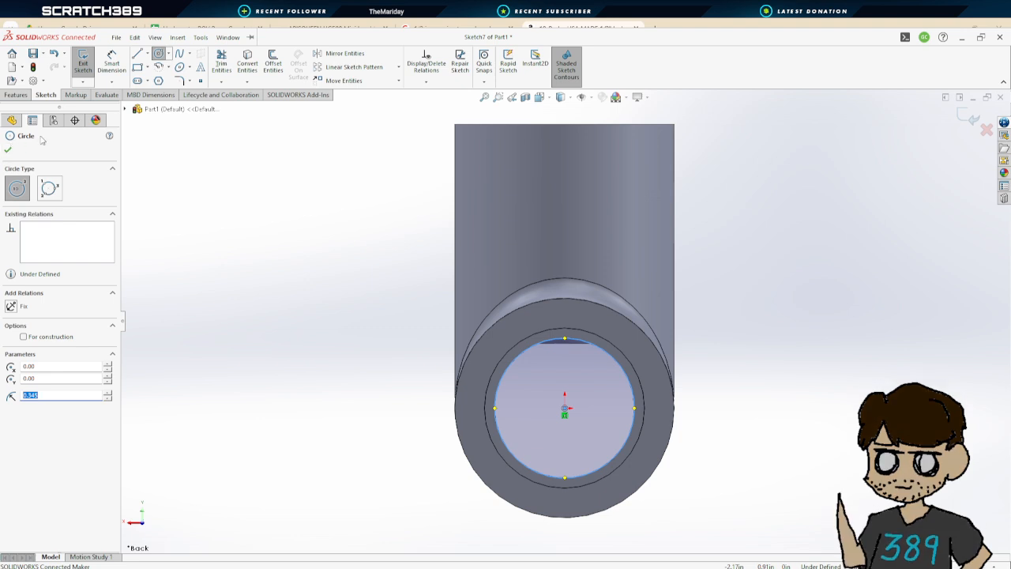
key("Escape")
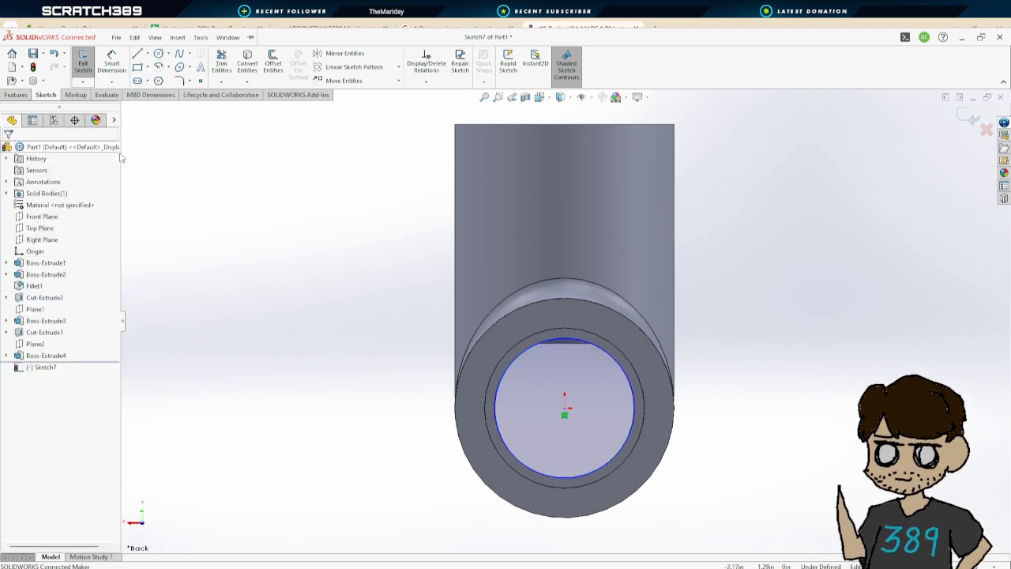
left_click(82, 61)
left_click(22, 149)
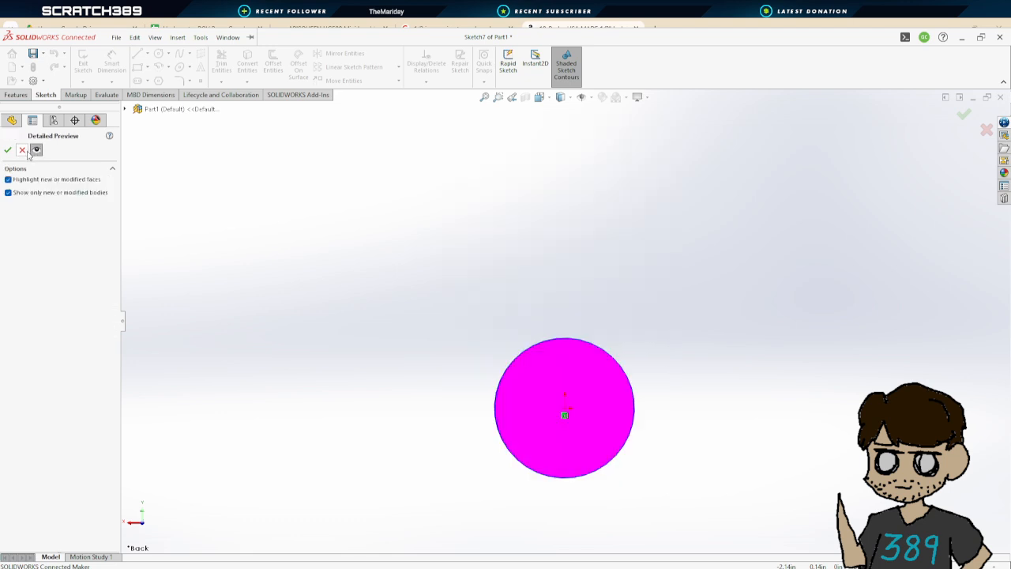
Exit the circle sketch and delete Sketch7
left_click(35, 367)
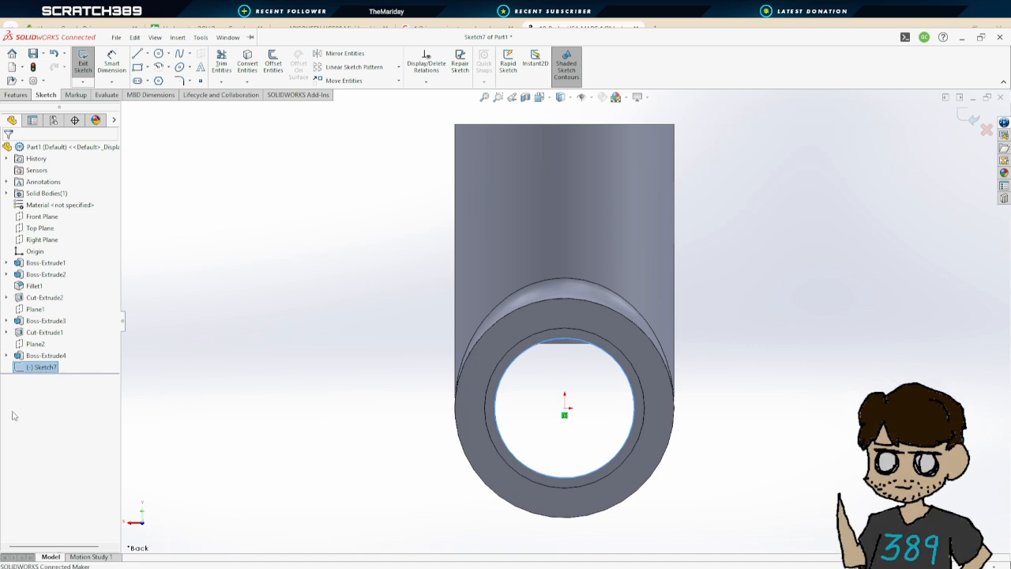
left_click(237, 361)
left_click(82, 62)
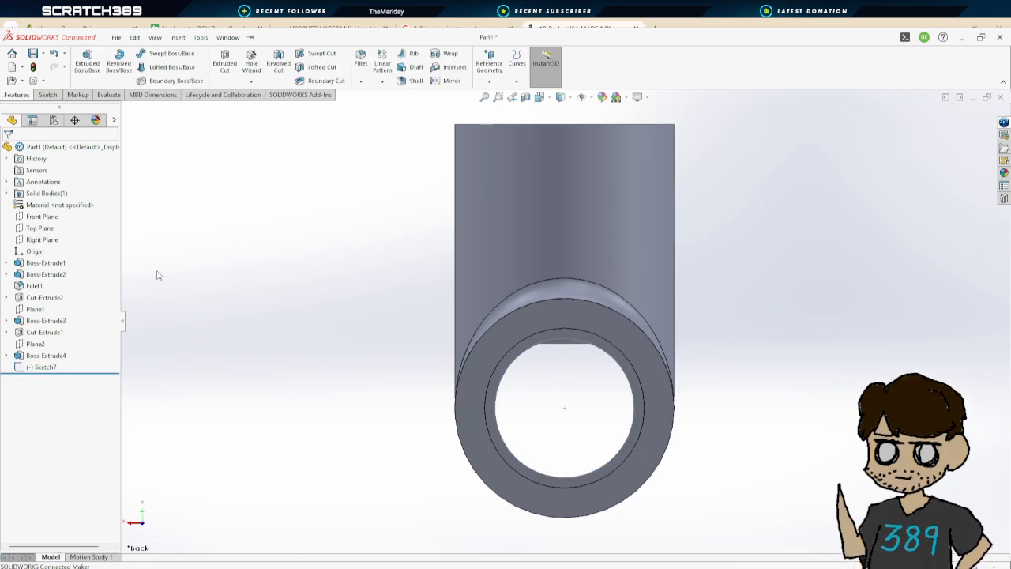
left_click(43, 366)
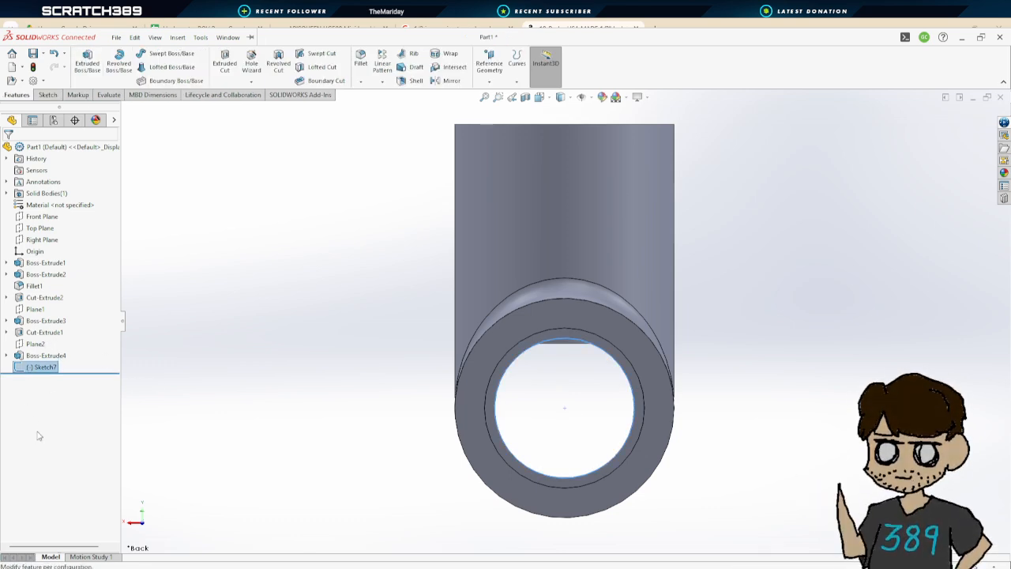
key("Delete")
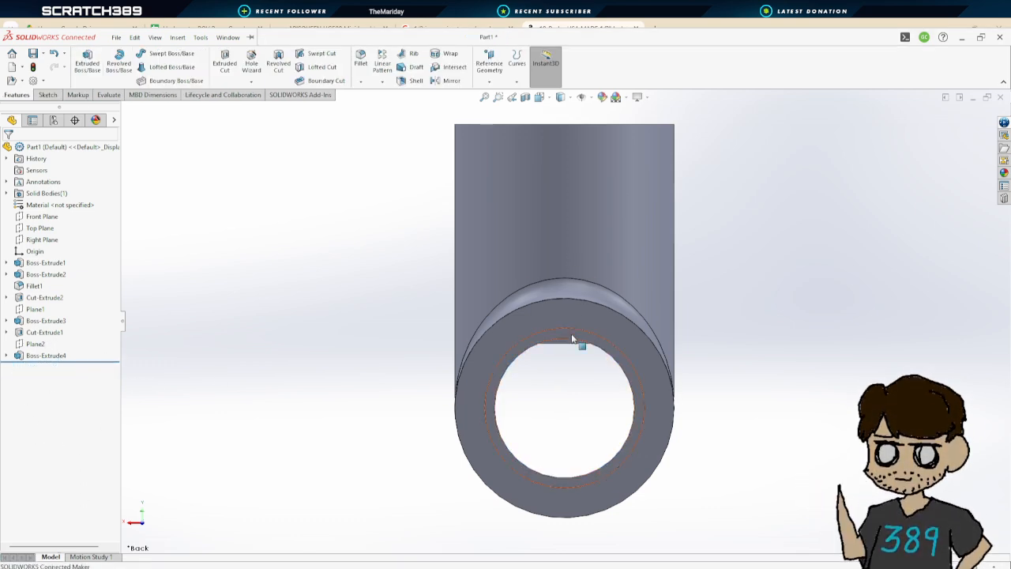
scroll(393, 363, "down", 1)
middle_click_drag(382, 363, 387, 331)
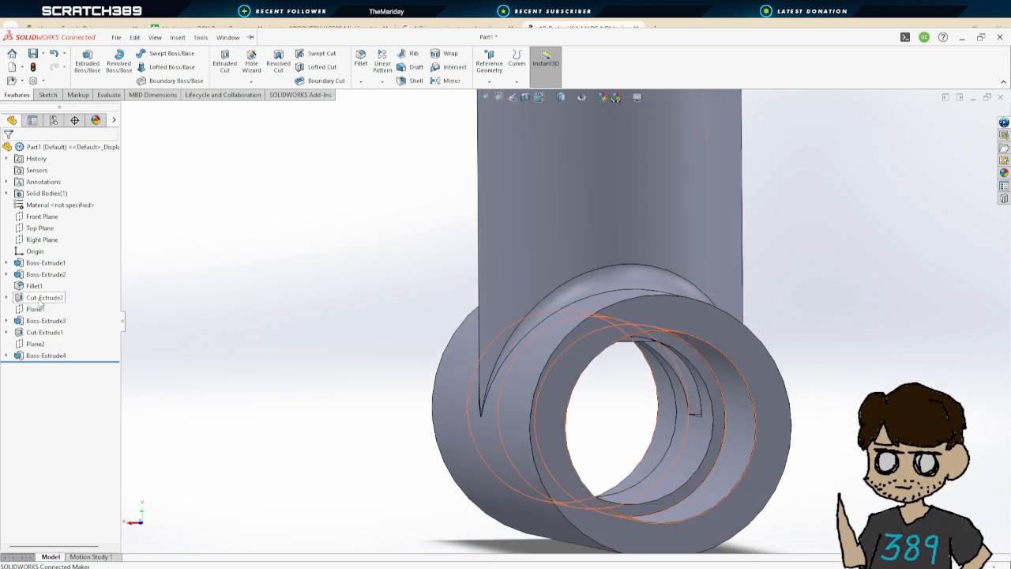
key("ctrl+1")
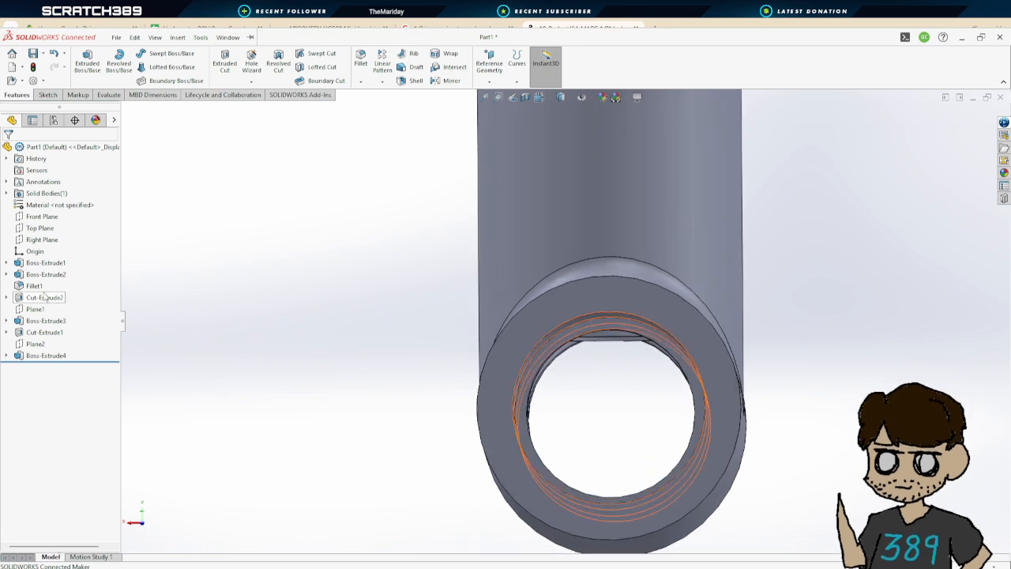
middle_click_drag(158, 316, 170, 315)
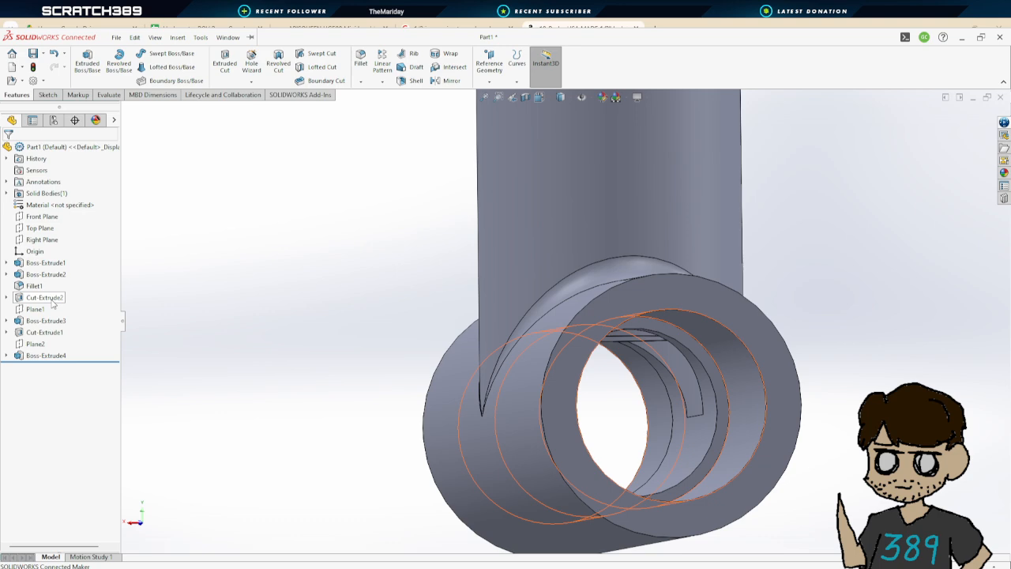
middle_click_drag(162, 314, 167, 313)
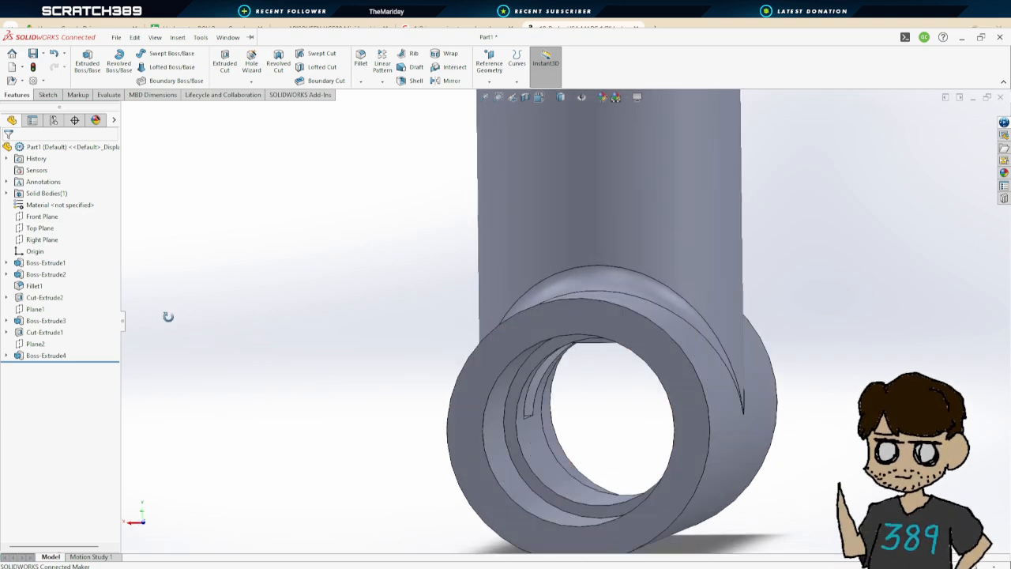
left_click(90, 62)
left_click(7, 149)
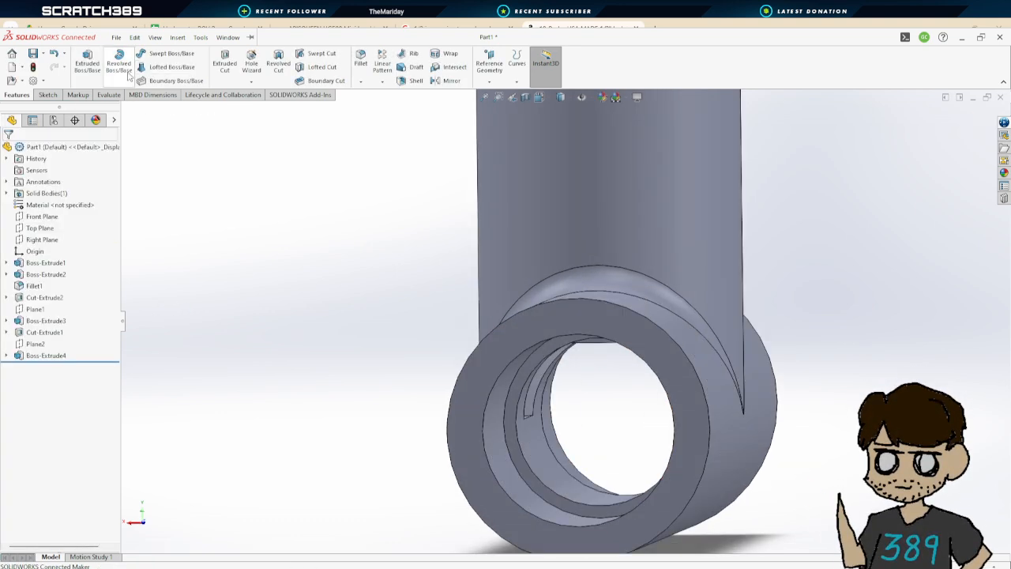
Start an extruded cut sketch on the main socket's end face and draw a circle on the origin matching the inner bore
left_click(223, 62)
left_click(620, 325)
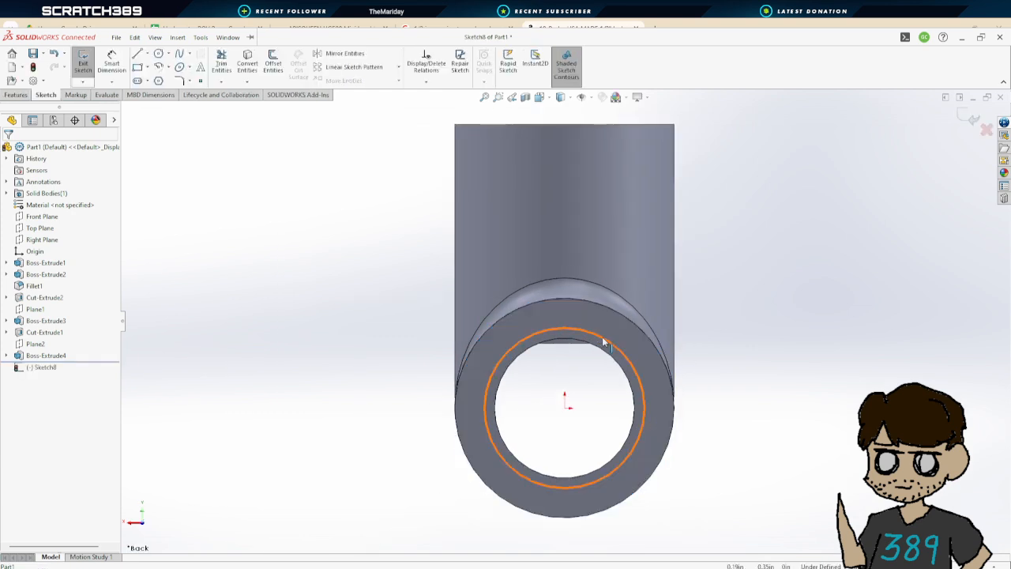
left_click(159, 53)
left_click(564, 403)
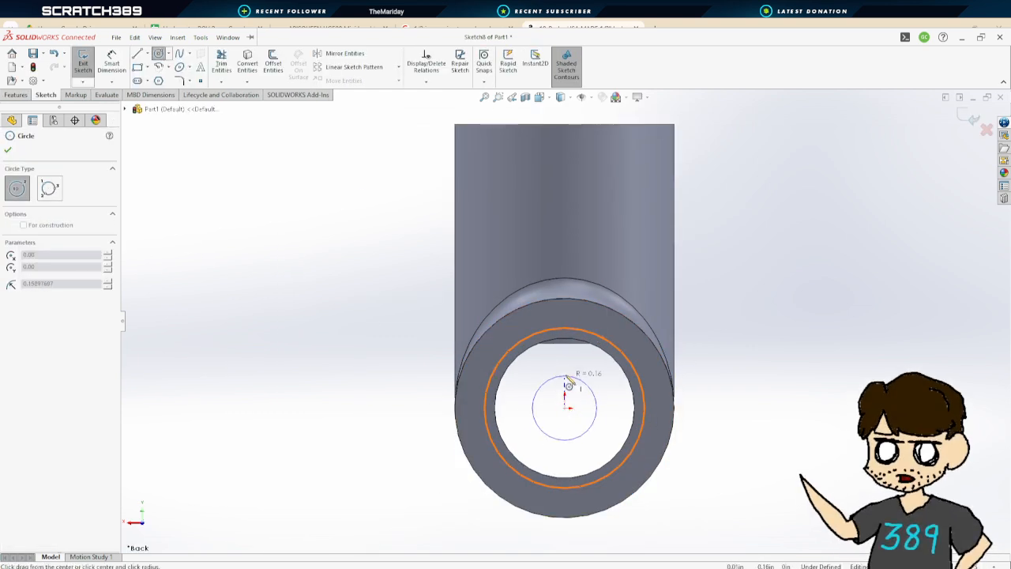
left_click(593, 348)
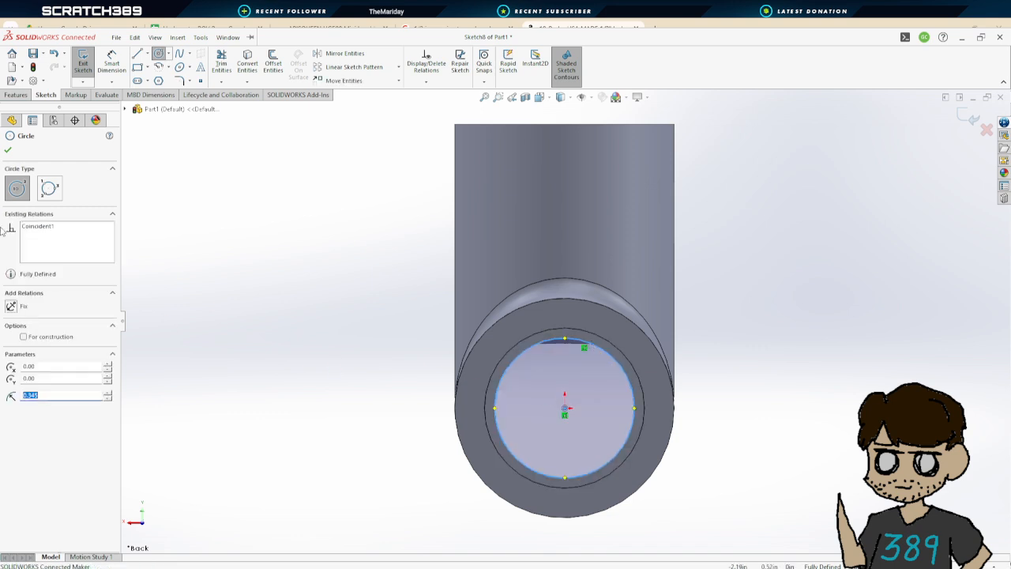
left_click(8, 150)
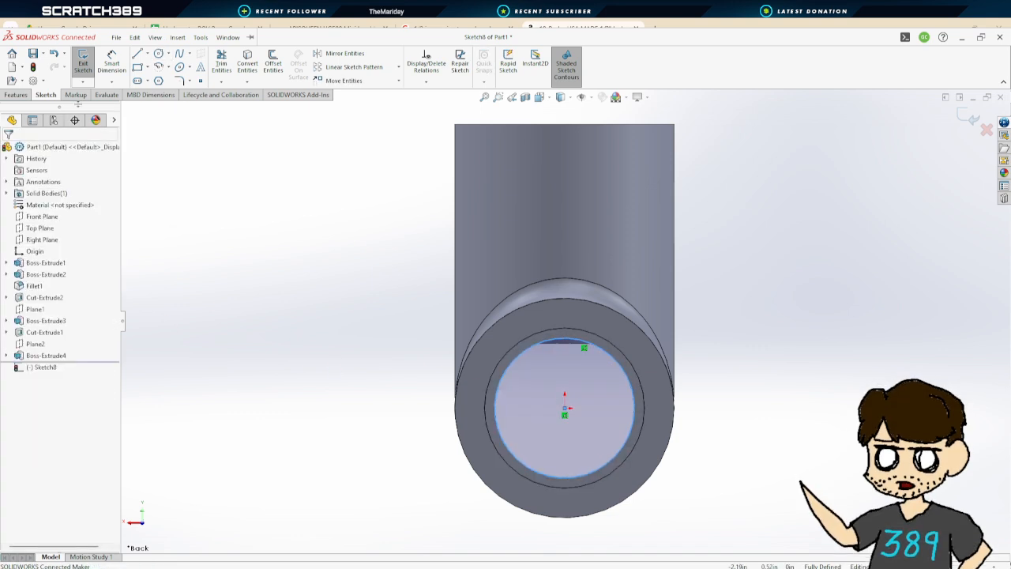
Exit the sketch and cut the circle Through All
left_click(85, 59)
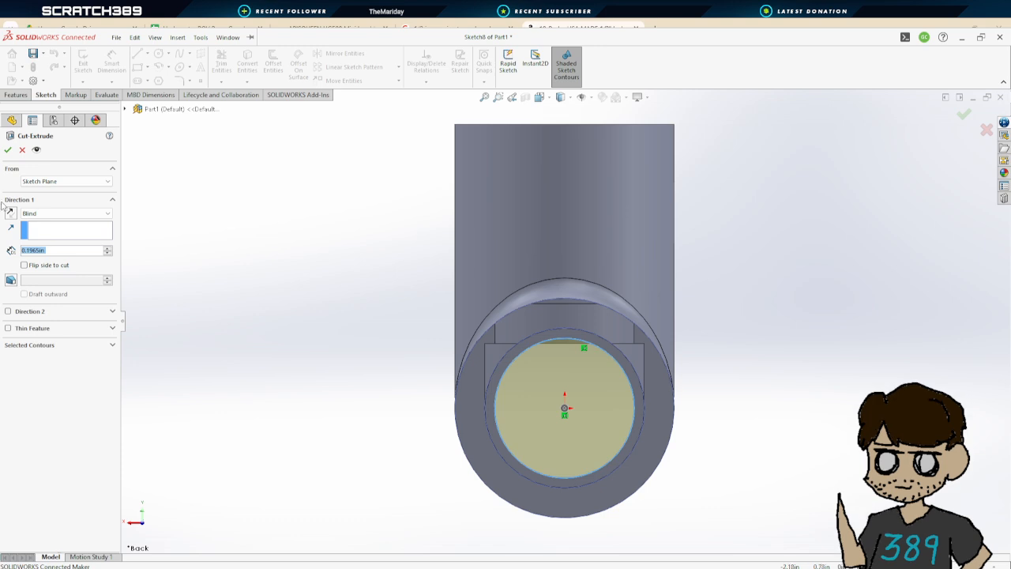
left_click(55, 213)
left_click(50, 233)
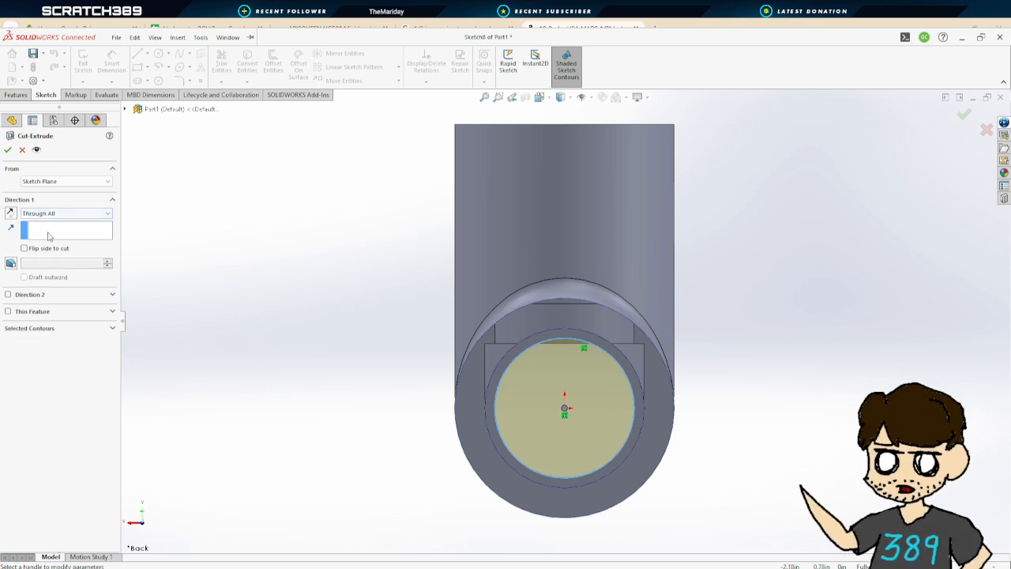
left_click(7, 149)
Fillet the inner edges of all three socket openings with a 0.05 in radius, using full preview
middle_click_drag(324, 355, 390, 242)
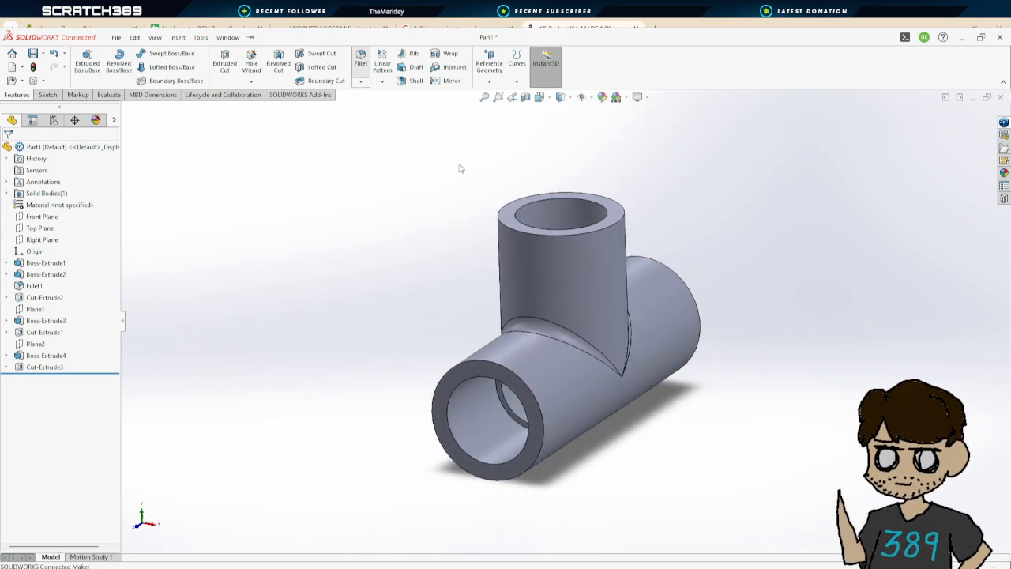
left_click(516, 215)
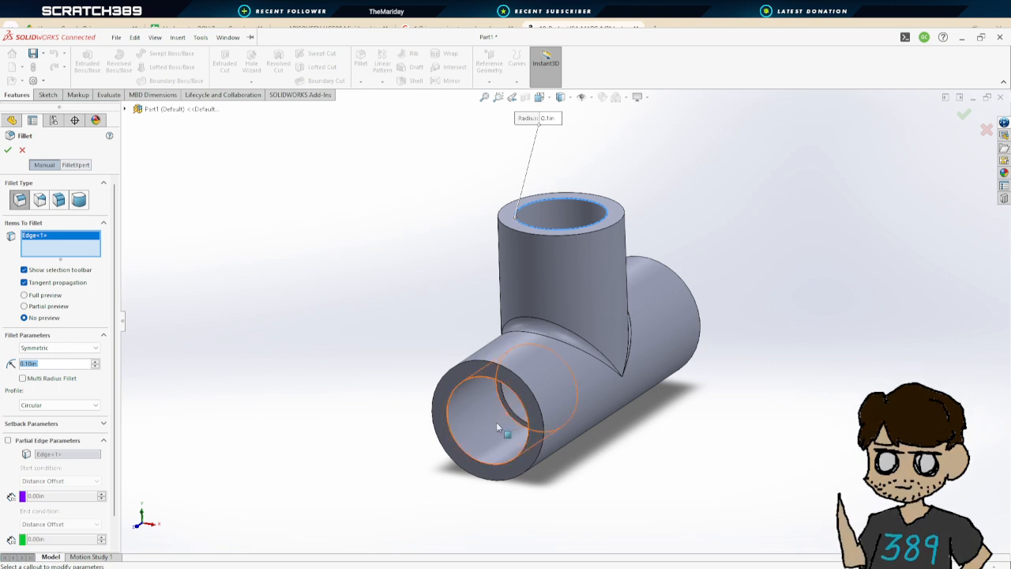
left_click(474, 378)
middle_click_drag(750, 327, 604, 272)
left_click(604, 272)
middle_click_drag(247, 295, 395, 302)
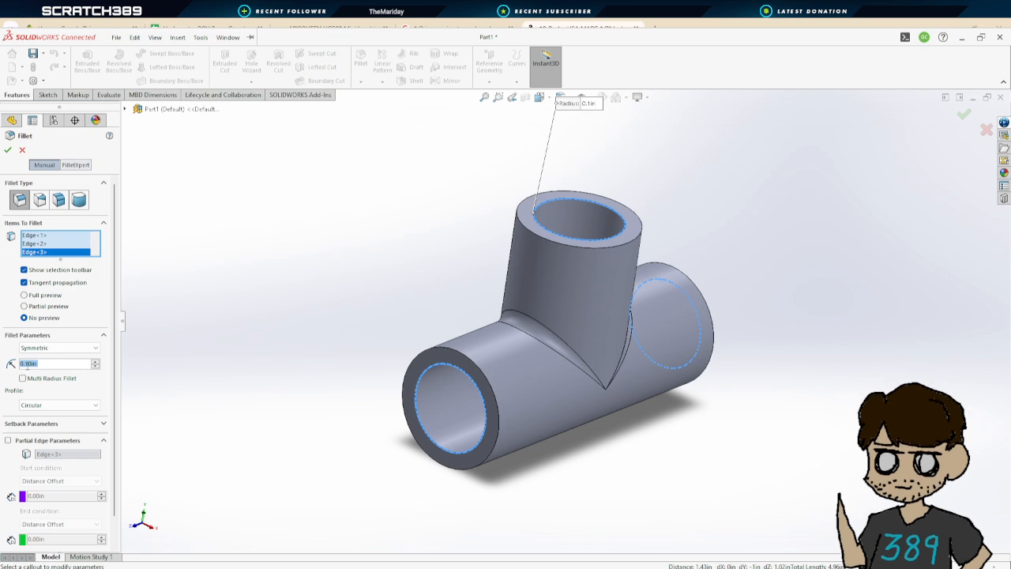
type(".05")
key("Return")
left_click(24, 295)
mouse_move(351, 448)
middle_mouse_down()
mouse_move(334, 428)
mouse_move(387, 411)
mouse_move(387, 422)
mouse_move(350, 450)
mouse_move(305, 436)
mouse_move(357, 445)
mouse_move(335, 444)
middle_mouse_up()
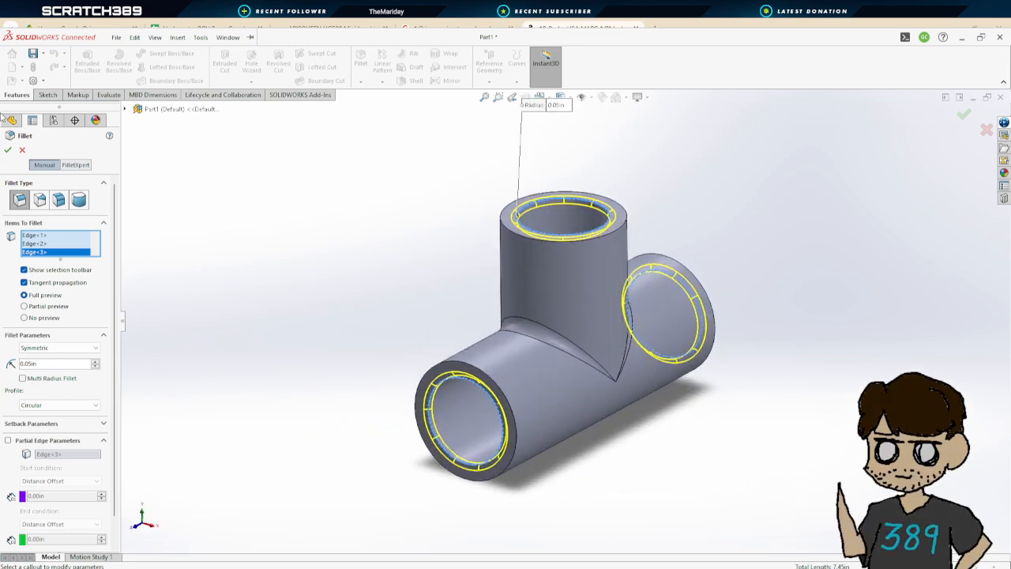
left_click(8, 151)
mouse_move(806, 314)
middle_mouse_down()
mouse_move(738, 271)
mouse_move(649, 279)
mouse_move(779, 280)
mouse_move(795, 308)
middle_mouse_up()
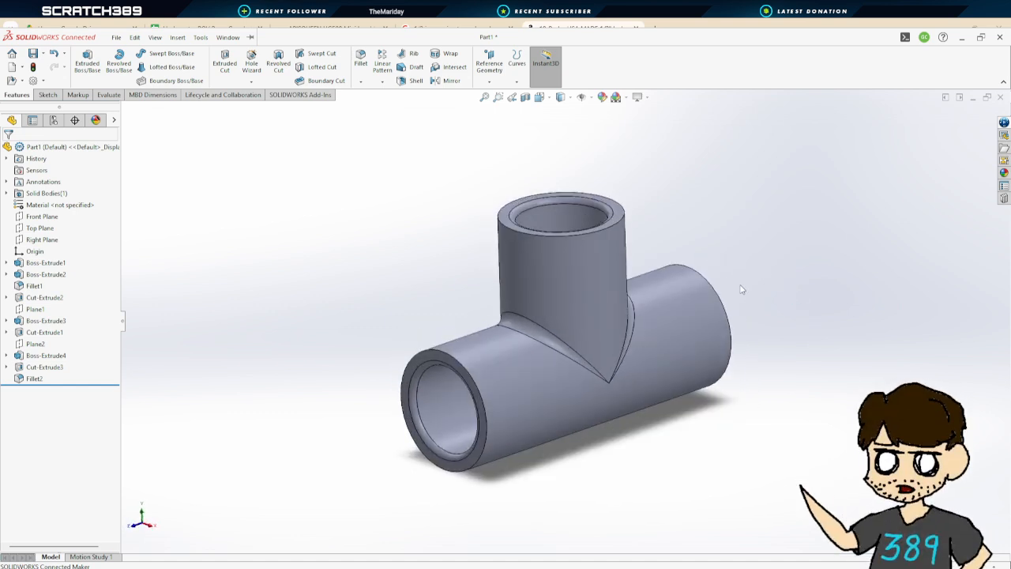
Assign the PVC Rigid material to the part
scroll(741, 292, "down", 2)
scroll(722, 270, "up", 1)
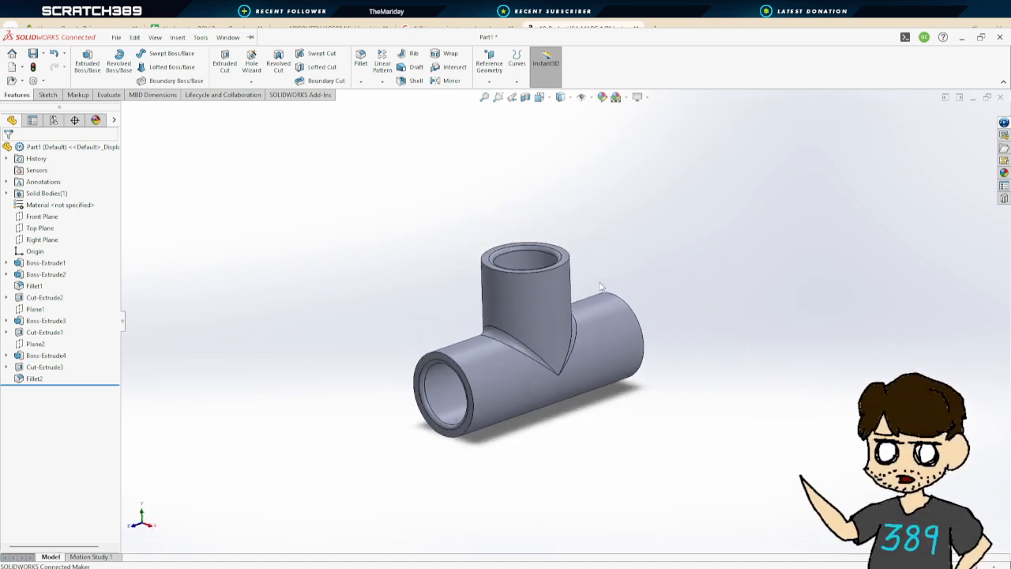
left_click(96, 120)
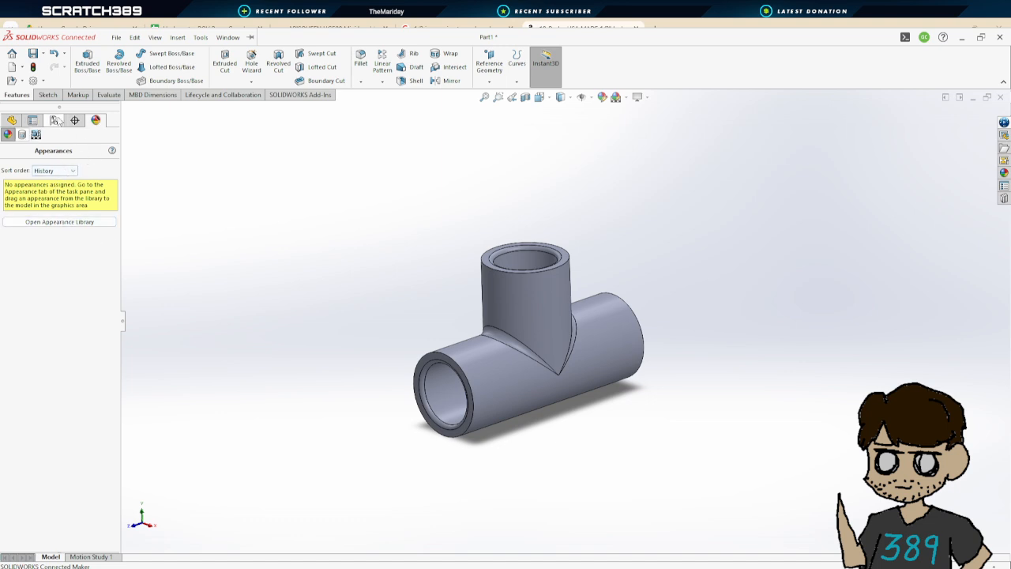
left_click(12, 120)
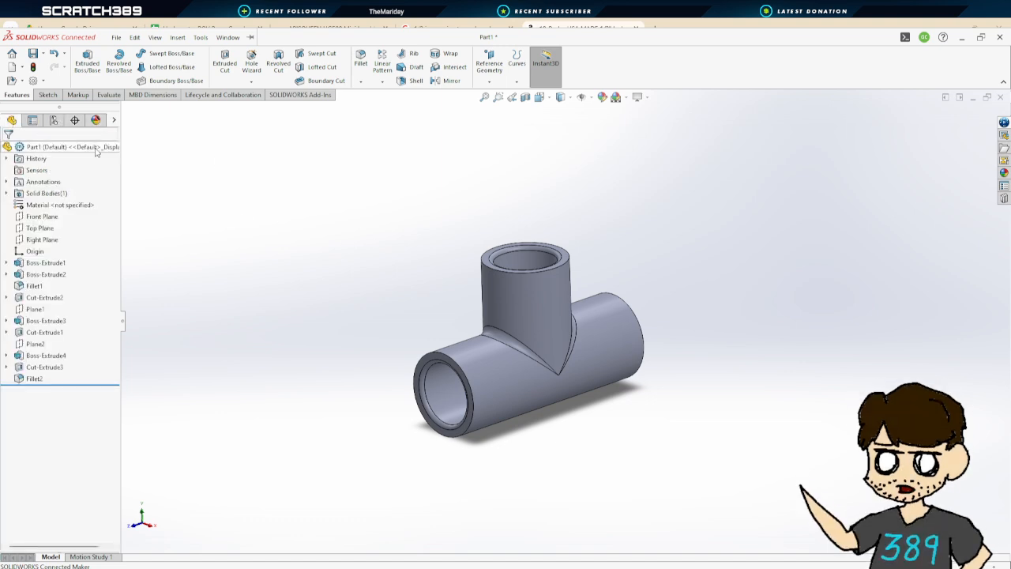
left_click(45, 205)
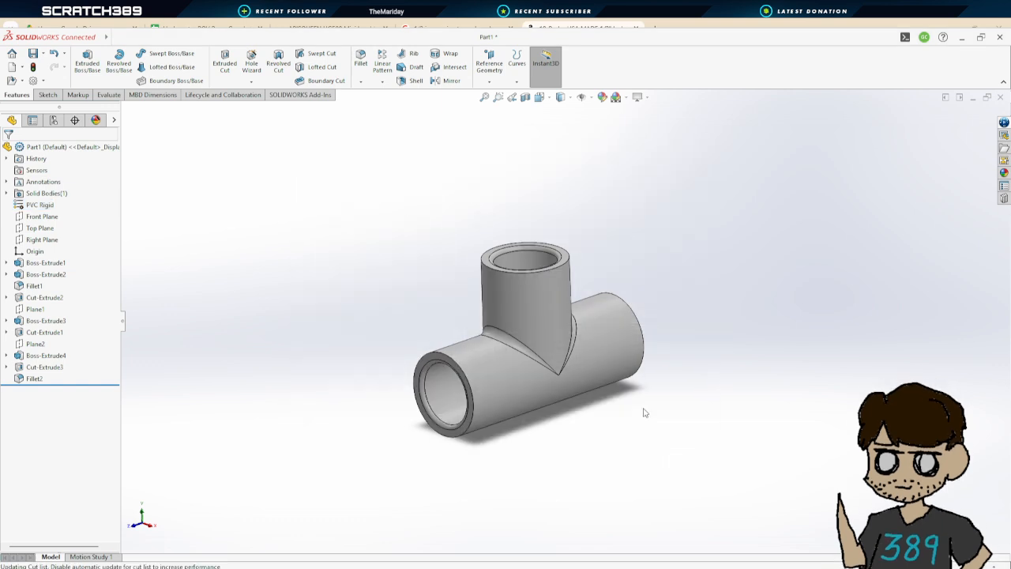
middle_click_drag(717, 429, 426, 290)
scroll(439, 280, "up", 1)
scroll(482, 239, "down", 2)
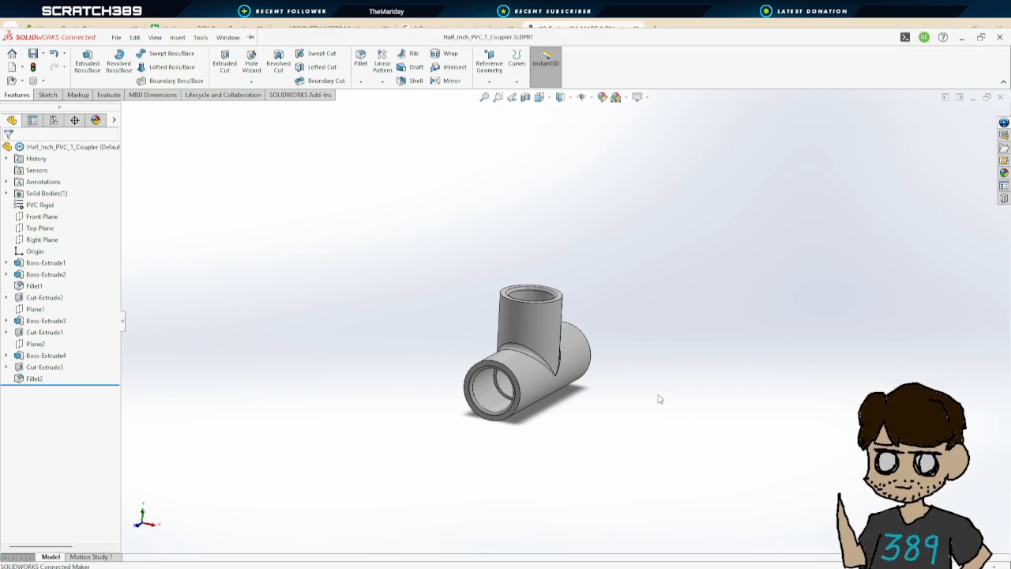
mouse_move(659, 399)
middle_mouse_down()
mouse_move(634, 397)
mouse_move(648, 401)
middle_mouse_up()
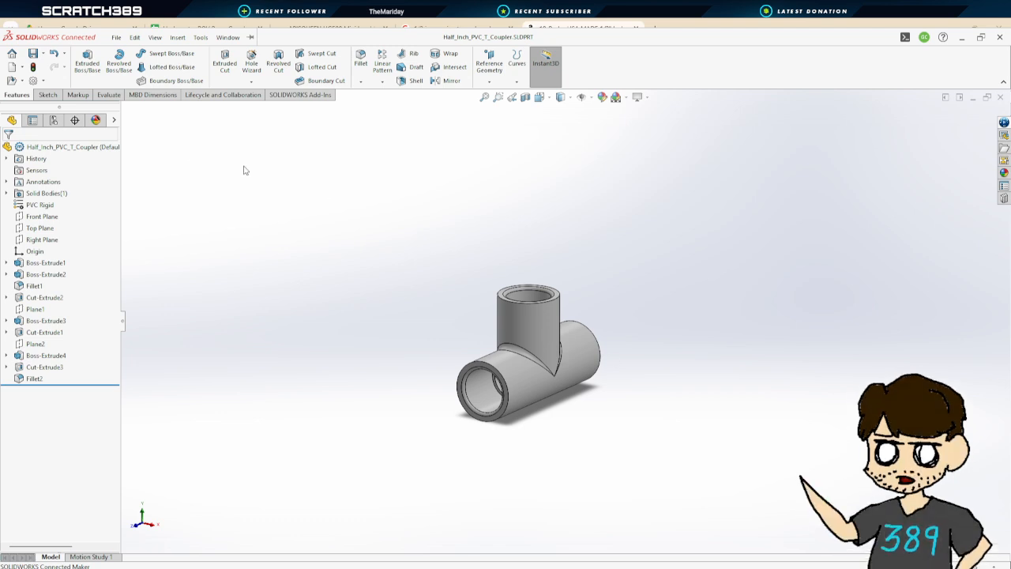
Create a new part, start an extruded boss sketch on the Front Plane, and draw a circle centred on the origin
left_click(13, 67)
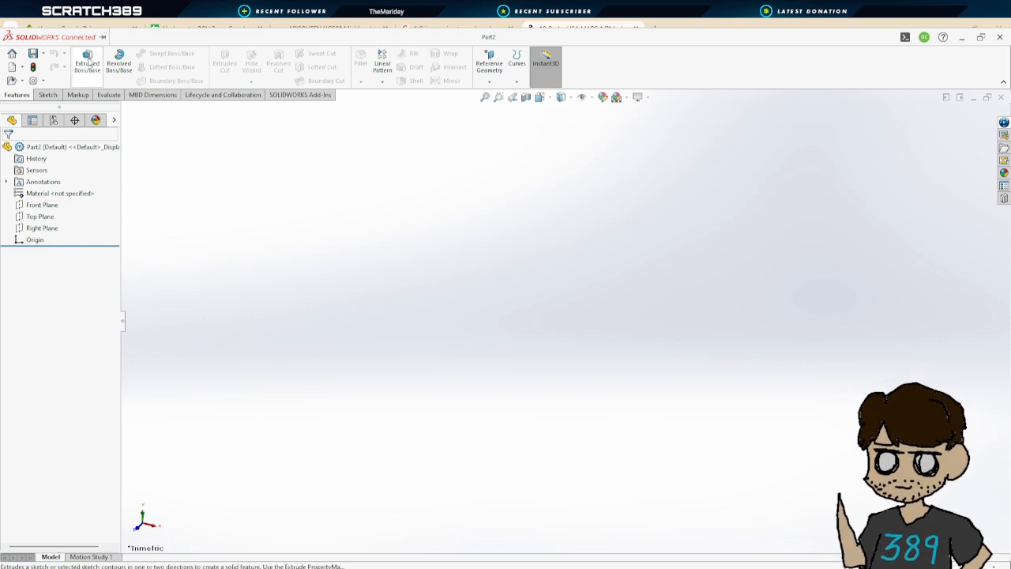
left_click(88, 62)
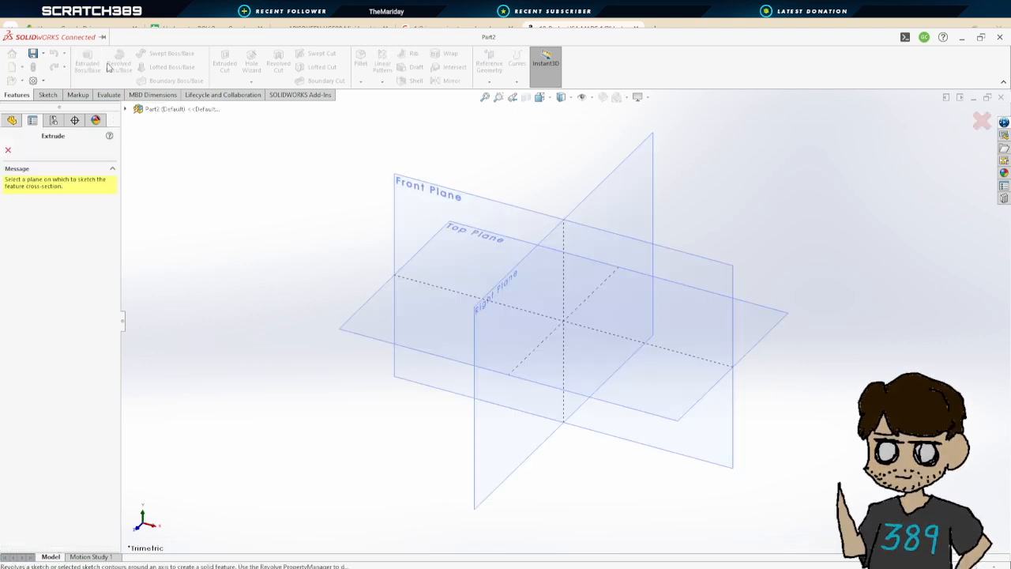
left_click(675, 271)
left_click(160, 55)
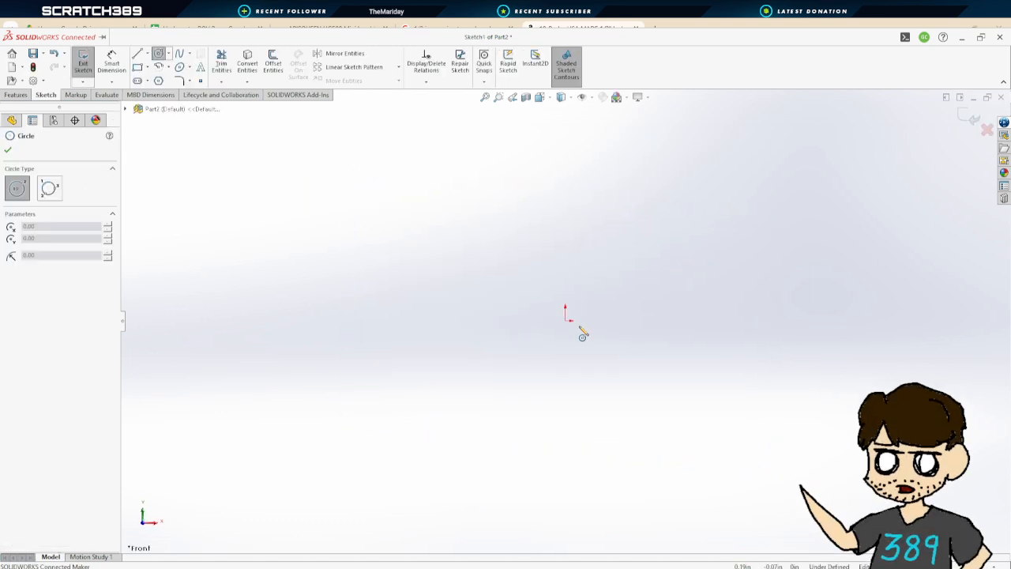
left_click(566, 321)
left_click(619, 223)
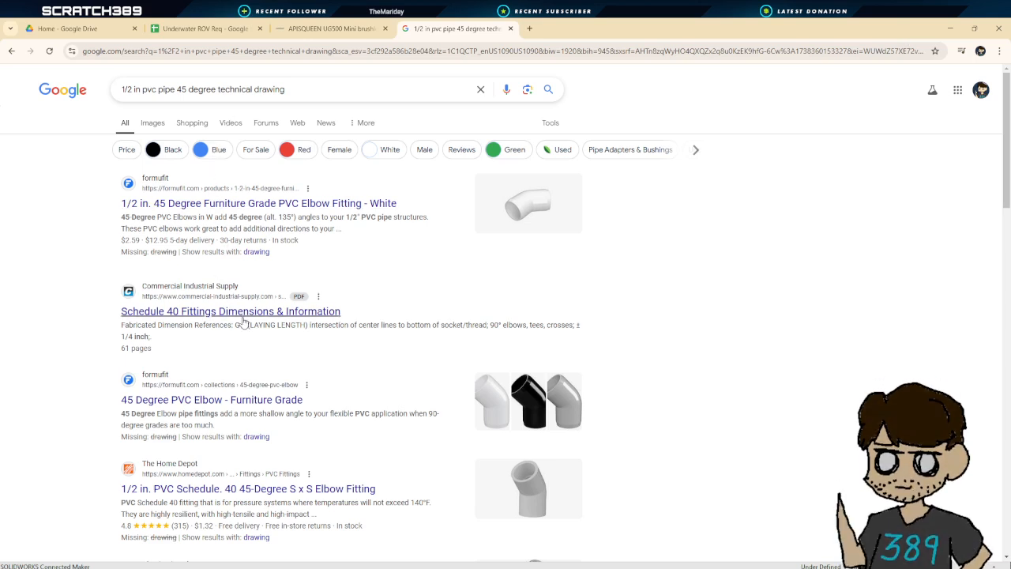
Open the Home Depot 1/2 in PVC 45-degree elbow listing and examine its product images
left_click(231, 488)
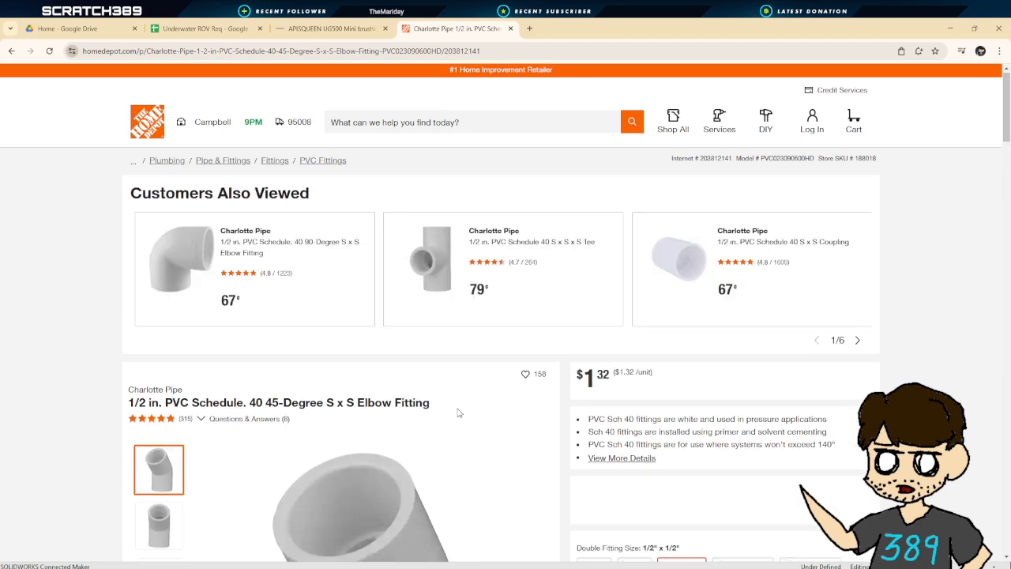
scroll(458, 413, "down", 2)
scroll(459, 412, "down", 1)
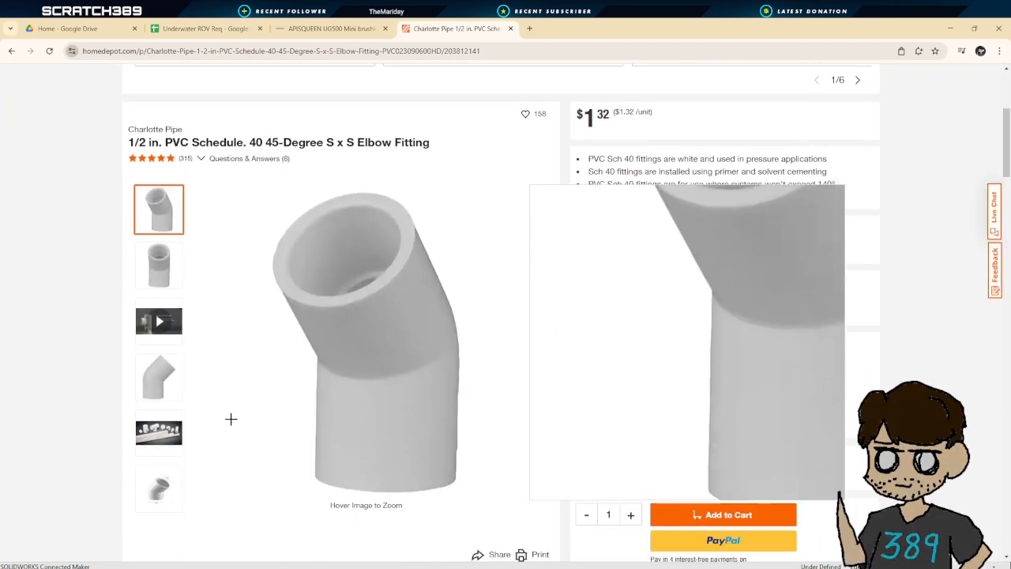
left_click(176, 440)
scroll(165, 389, "down", 2)
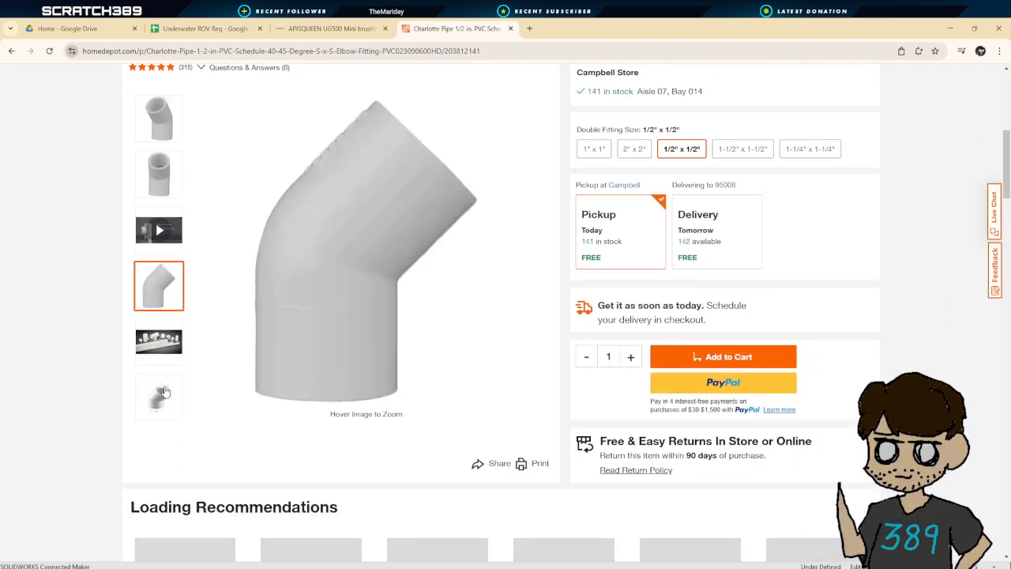
scroll(355, 373, "down", 3)
scroll(327, 318, "up", 5)
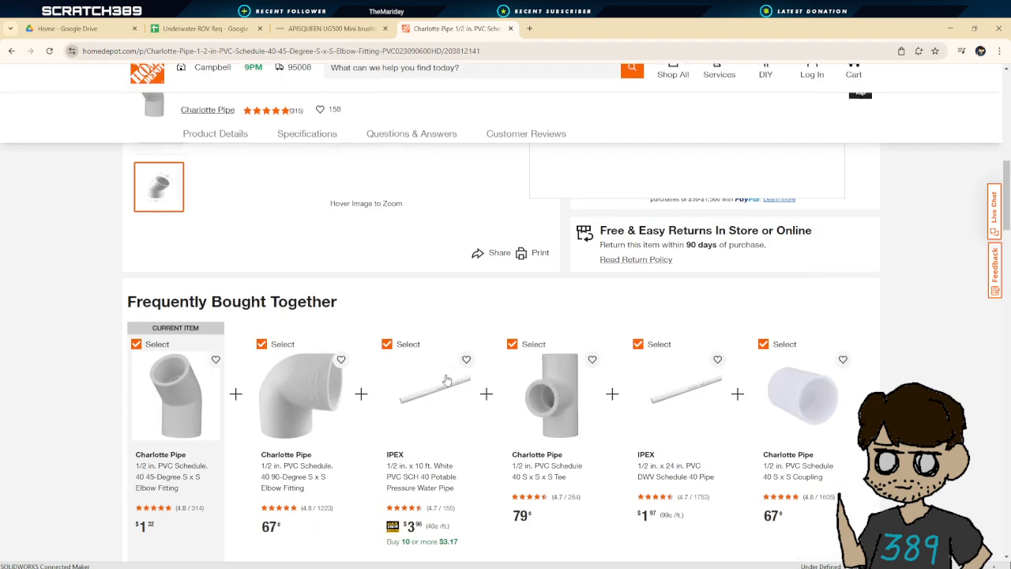
scroll(327, 317, "up", 2)
scroll(240, 368, "down", 3)
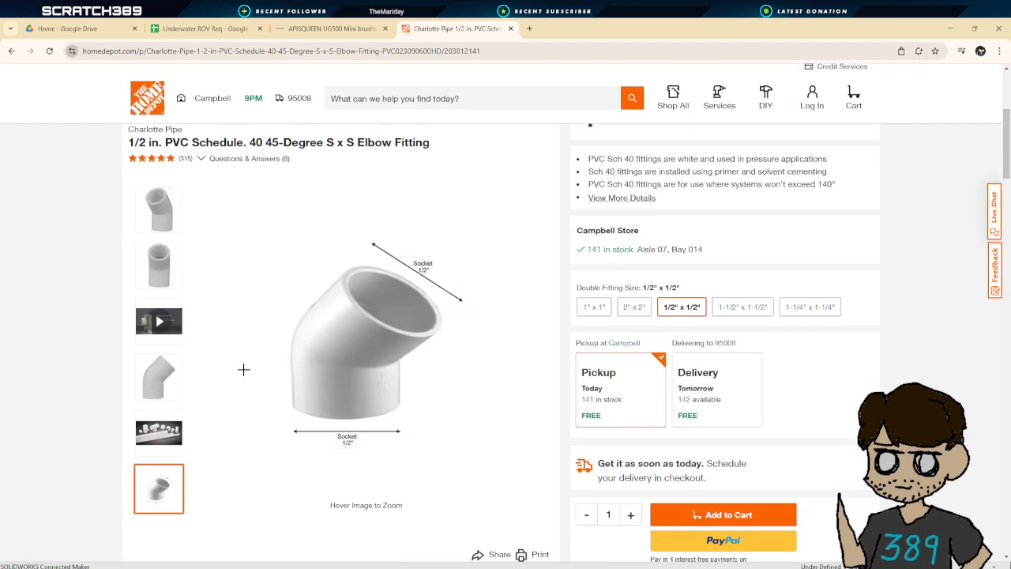
scroll(158, 300, "up", 1)
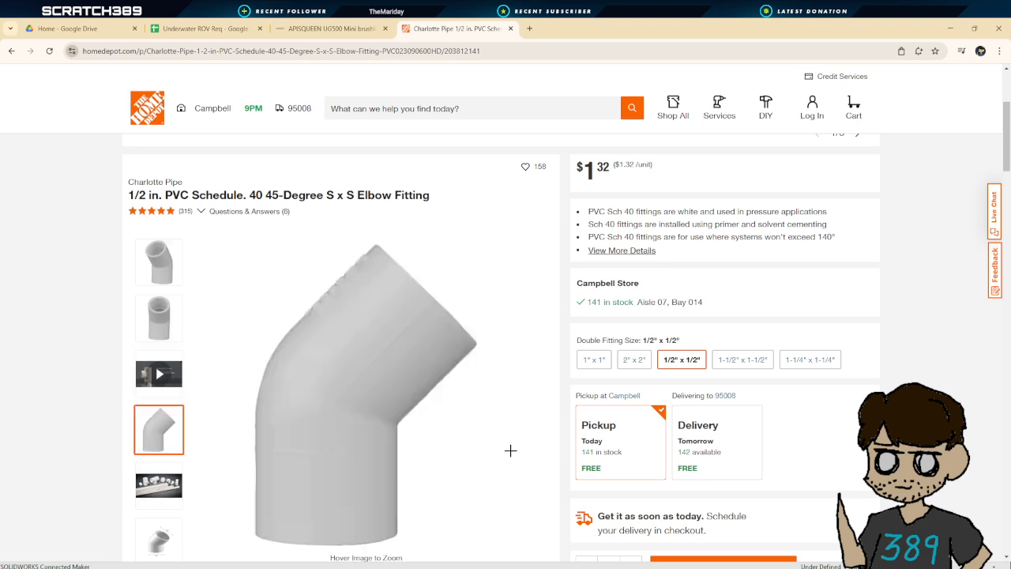
scroll(814, 408, "down", 8)
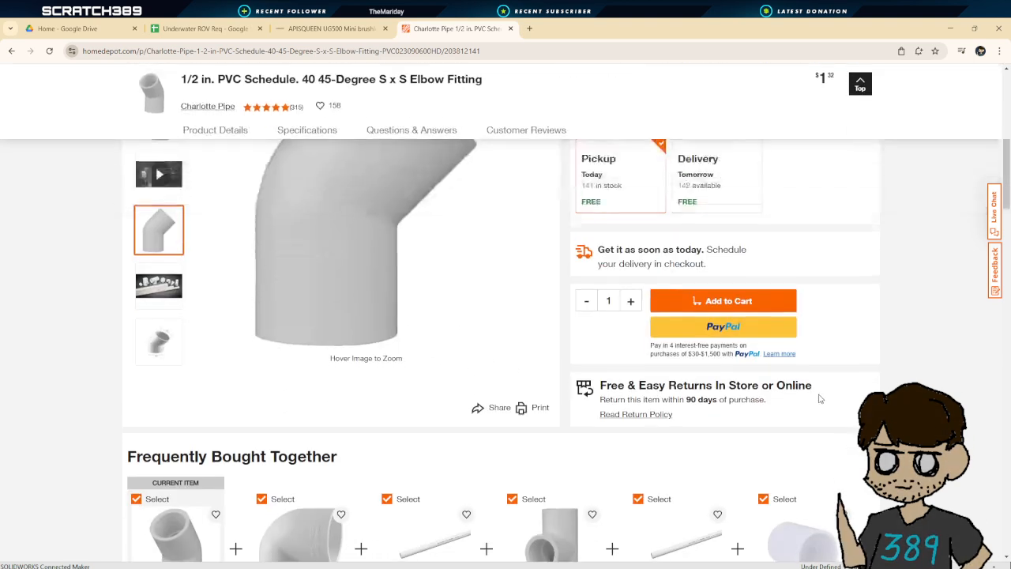
scroll(820, 392, "down", 6)
scroll(820, 392, "up", 3)
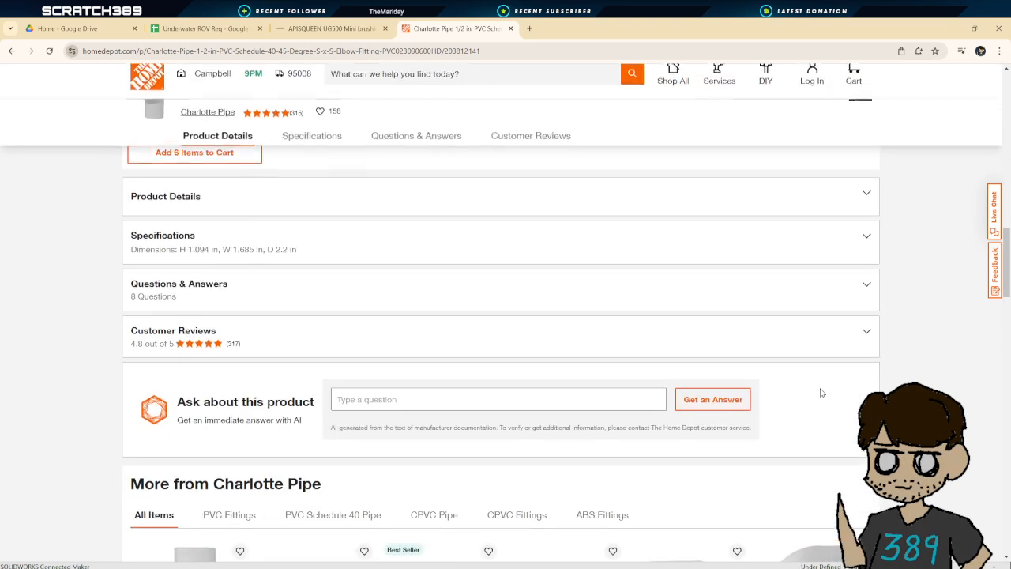
scroll(282, 326, "up", 1)
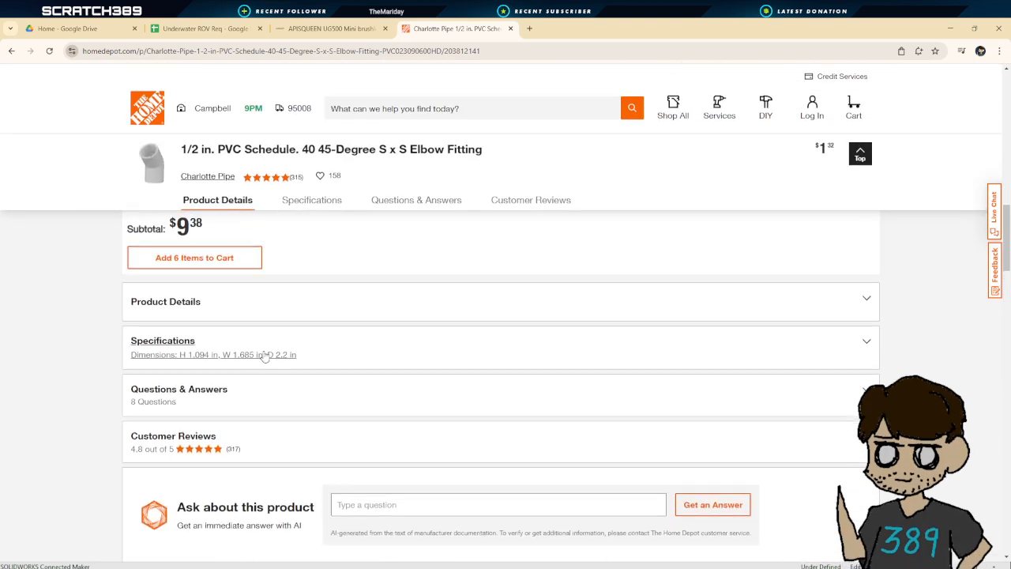
Examine the elbow listing's specifications for its dimensions
left_click(197, 345)
scroll(277, 384, "down", 5)
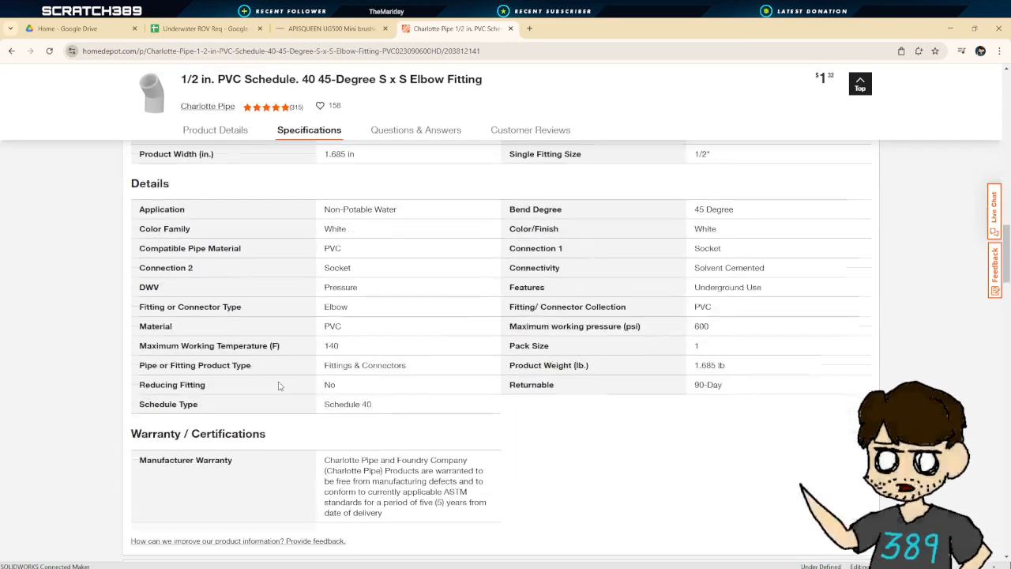
scroll(278, 385, "down", 1)
scroll(266, 431, "up", 3)
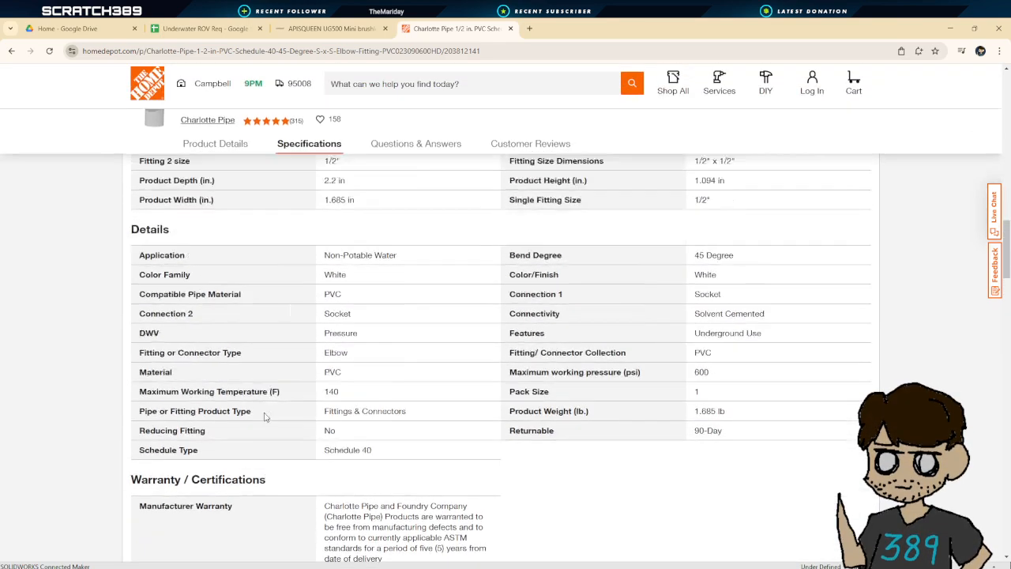
scroll(266, 419, "up", 15)
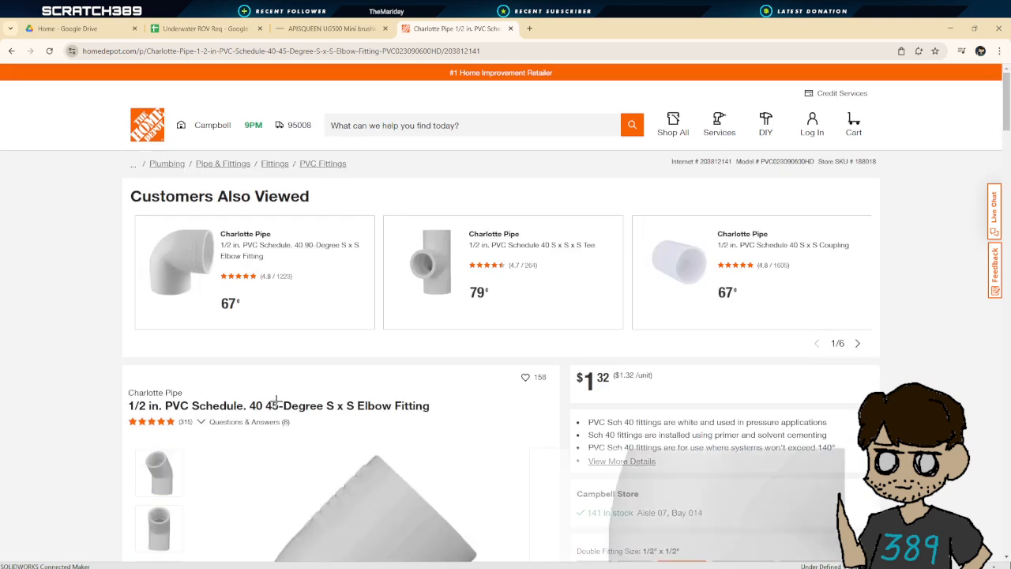
Return to the search results and open the Formufit 1/2 in 45 degree PVC elbow page
key("alt+Left")
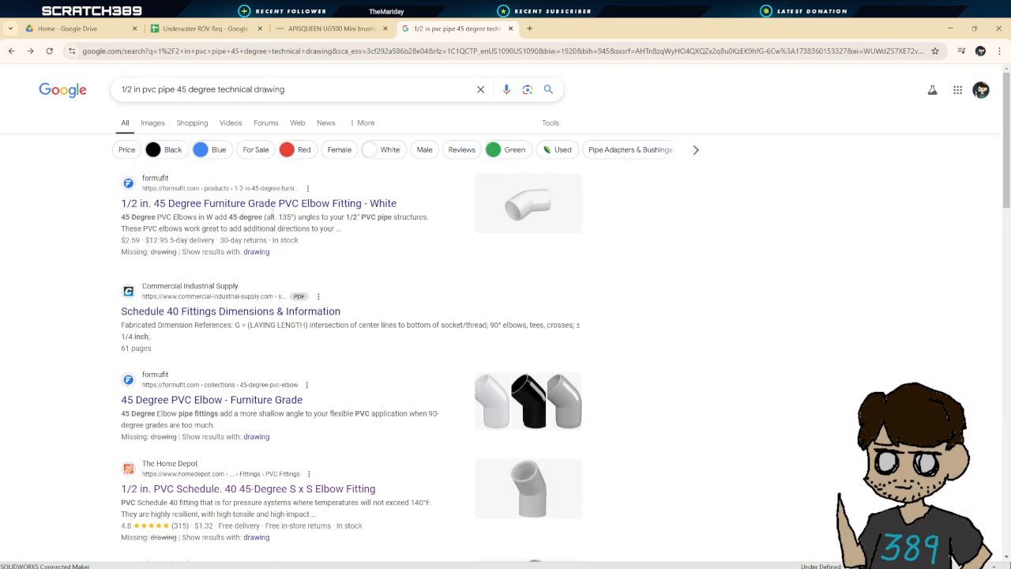
left_click(282, 204)
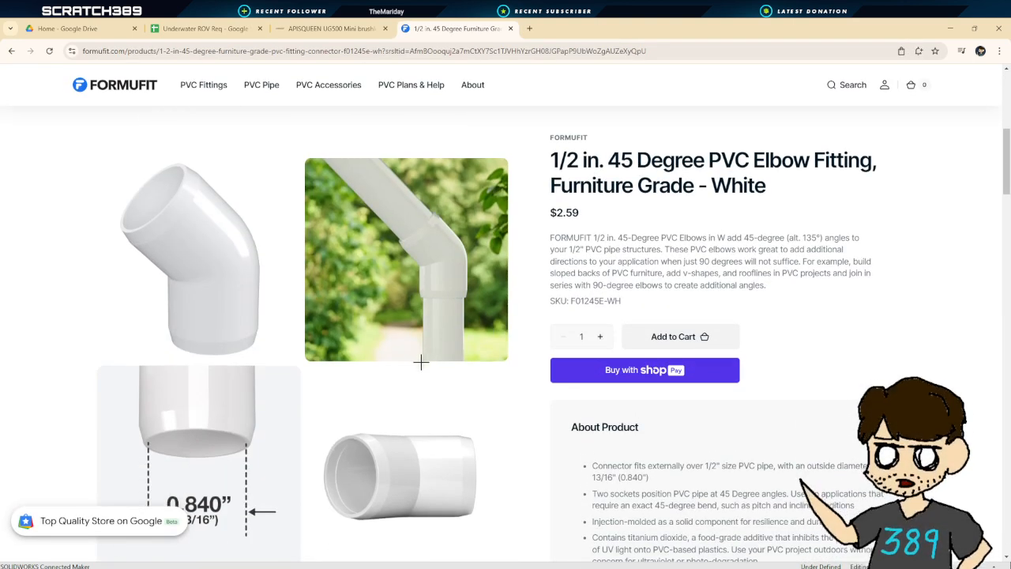
Return to the Google results for the 45 degree technical drawing search and switch to image results
scroll(420, 362, "down", 10)
left_click(12, 51)
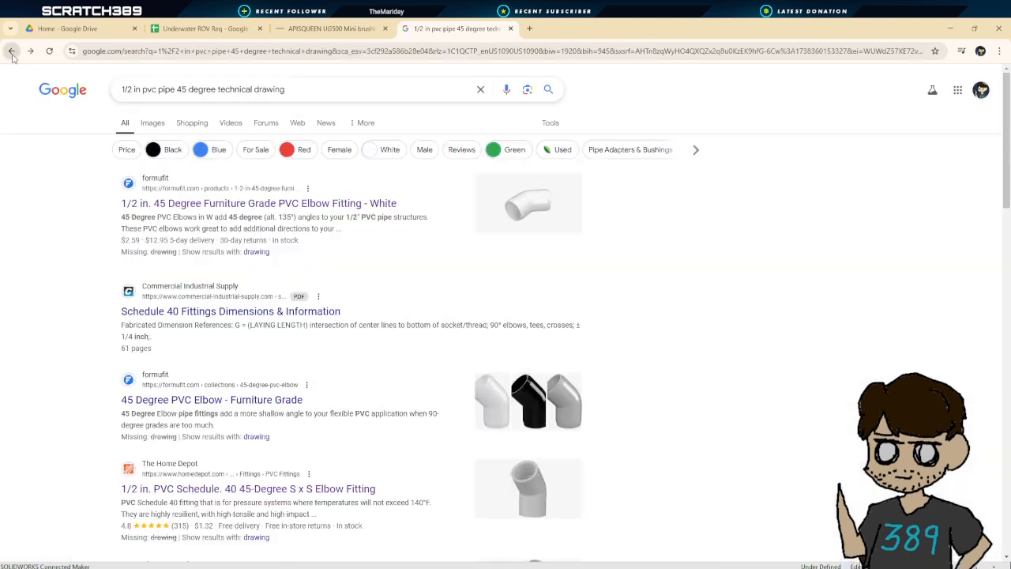
left_click(162, 127)
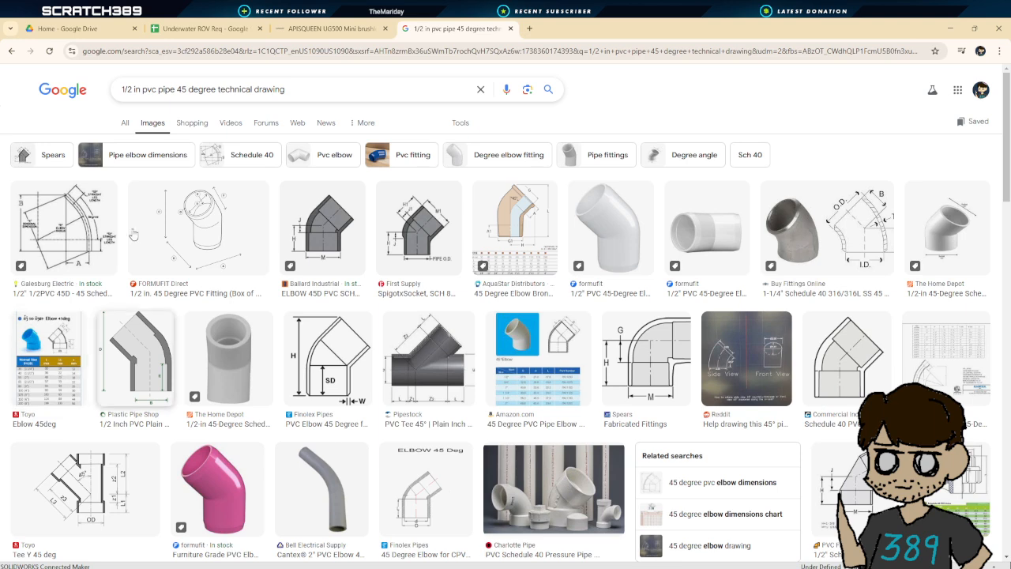
Search images for "1/2 in pvc pipe 45 degree schematic"
left_click_drag(218, 89, 286, 93)
type("schematic")
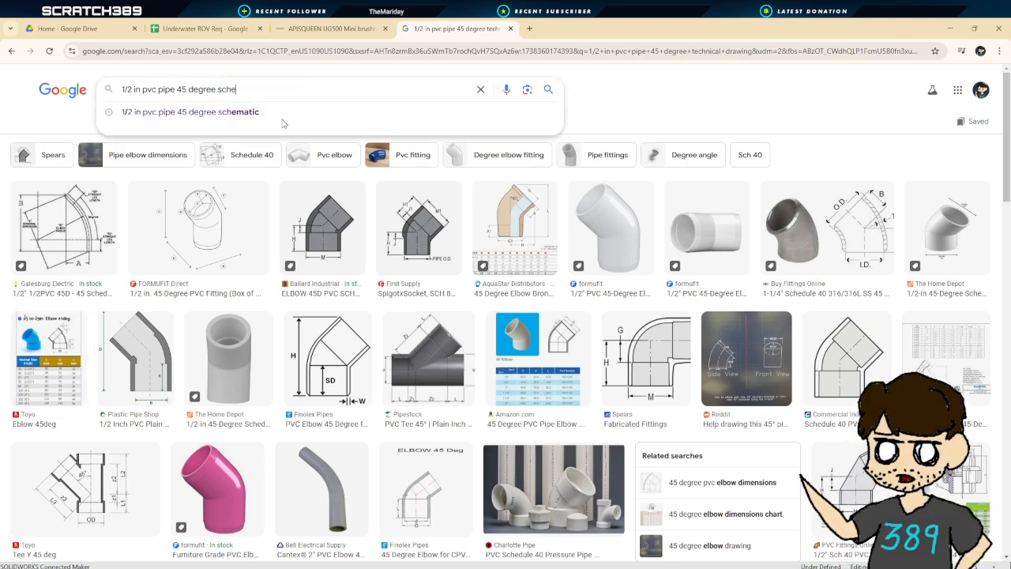
key("Return")
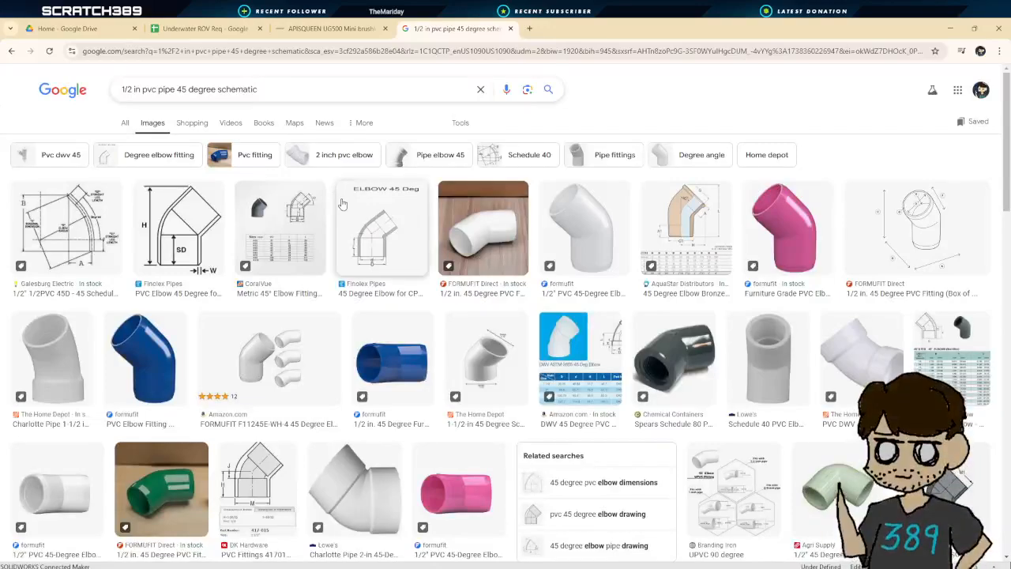
left_click(549, 92)
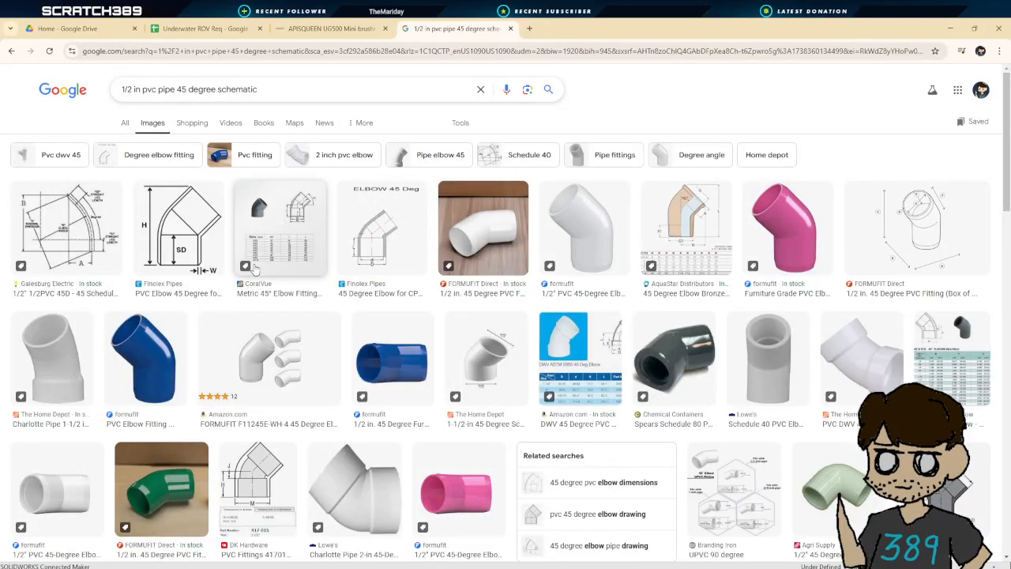
Examine the schematic images with elbow dimension tables for 1/2 in sizes
scroll(422, 318, "down", 2)
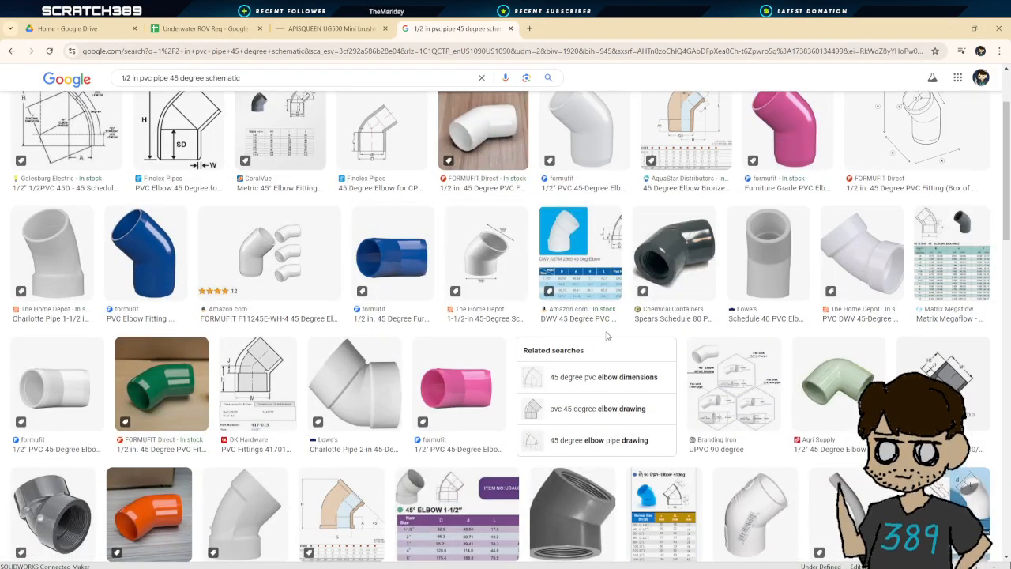
scroll(711, 372, "down", 4)
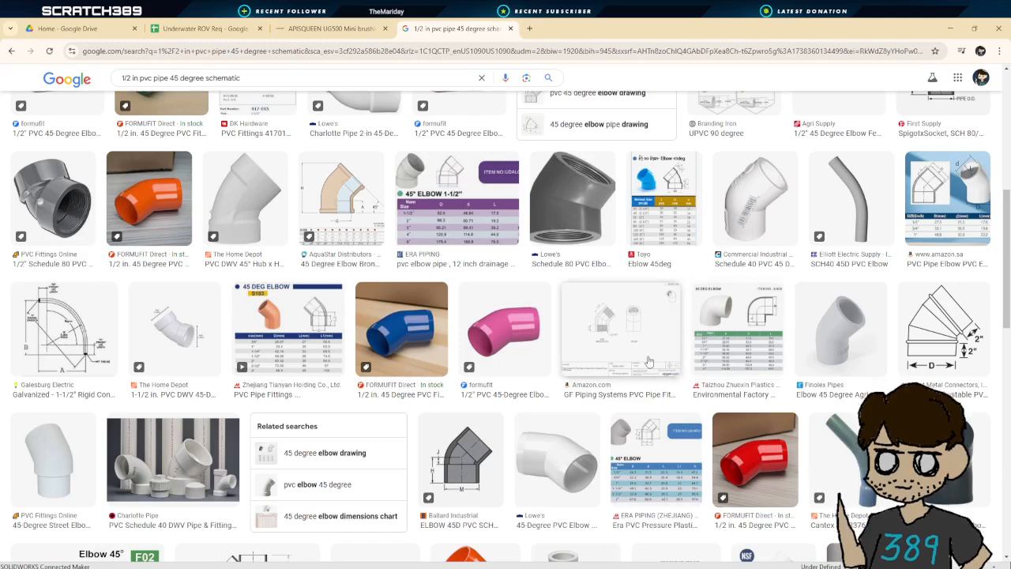
left_click(298, 347)
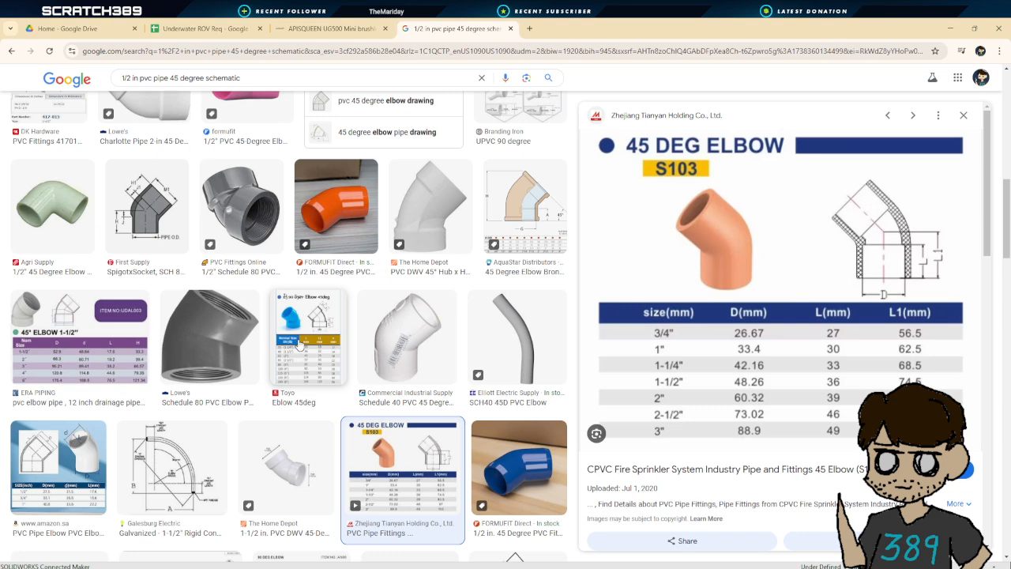
scroll(299, 345, "down", 3)
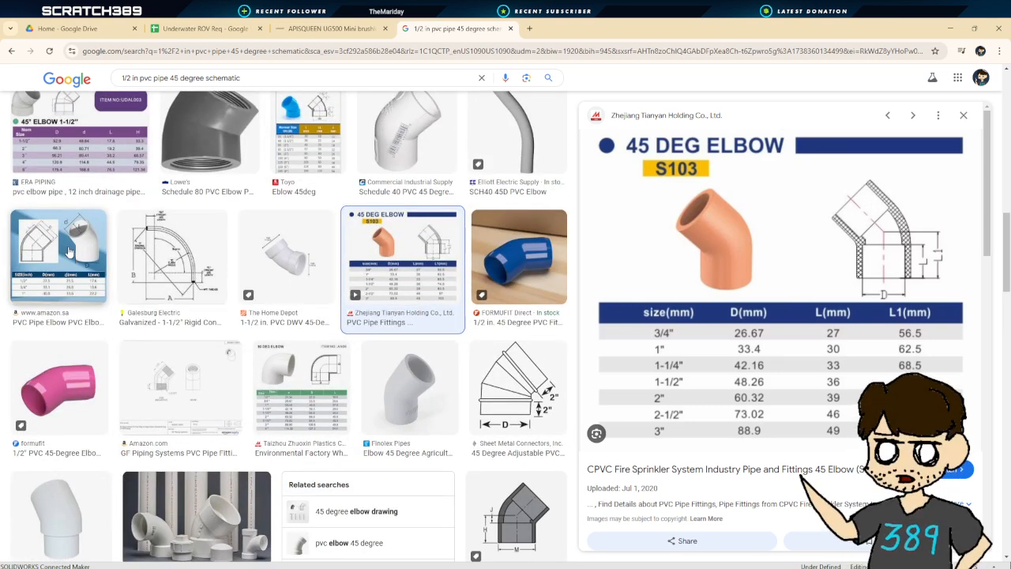
left_click(67, 250)
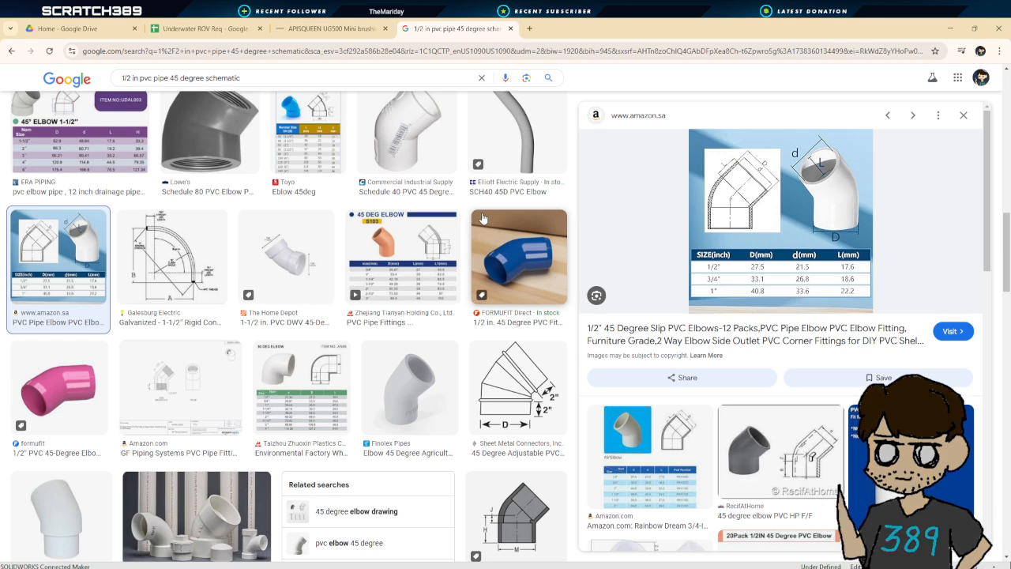
scroll(484, 218, "up", 3)
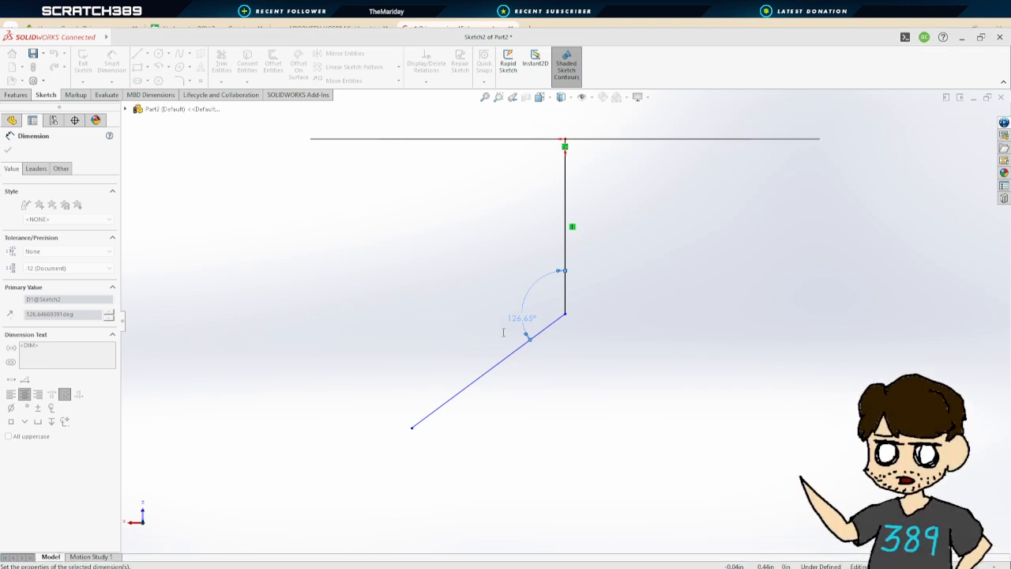
Set the angle between the vertical and angled path lines to 135°
type("135")
key("Return")
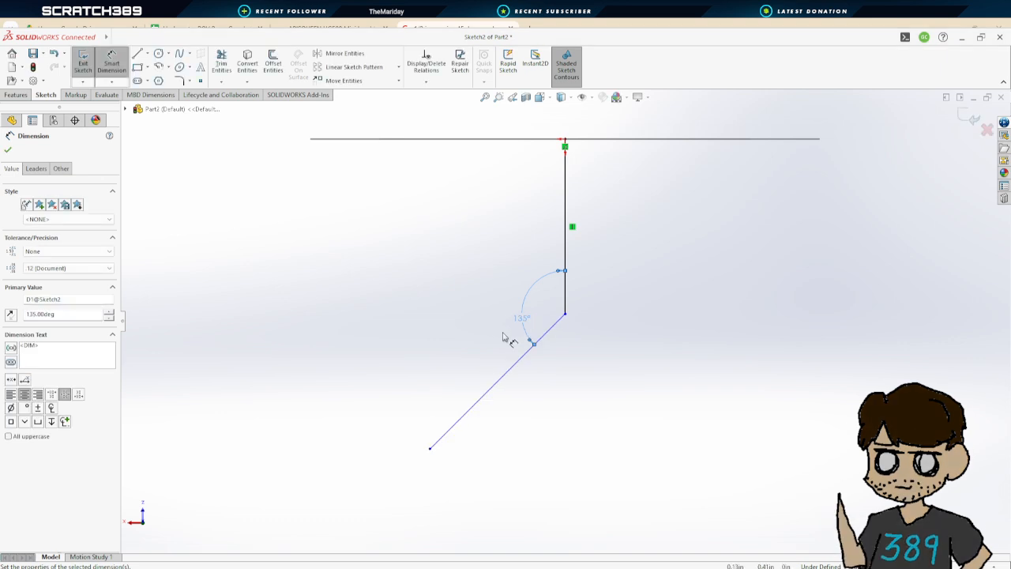
scroll(634, 338, "up", 2)
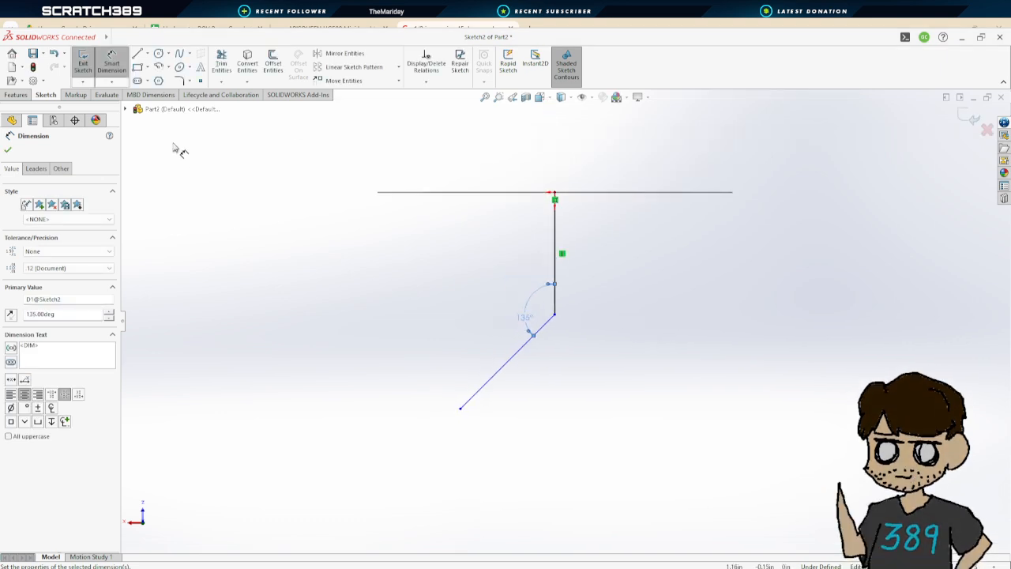
Dimension the vertical path line's length to 1.418 in
left_click(558, 253)
left_click(637, 255)
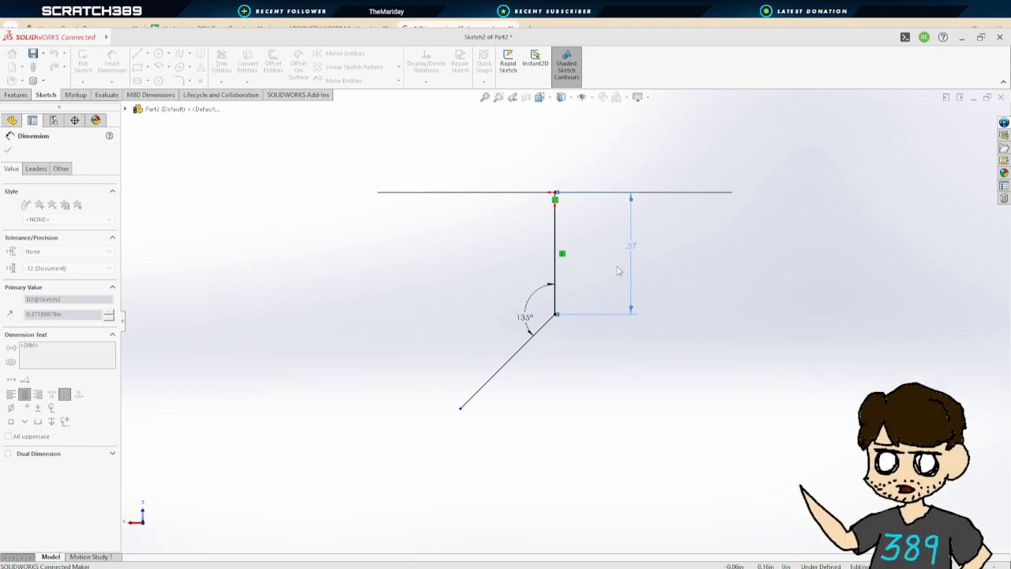
key("Return")
scroll(671, 387, "up", 4)
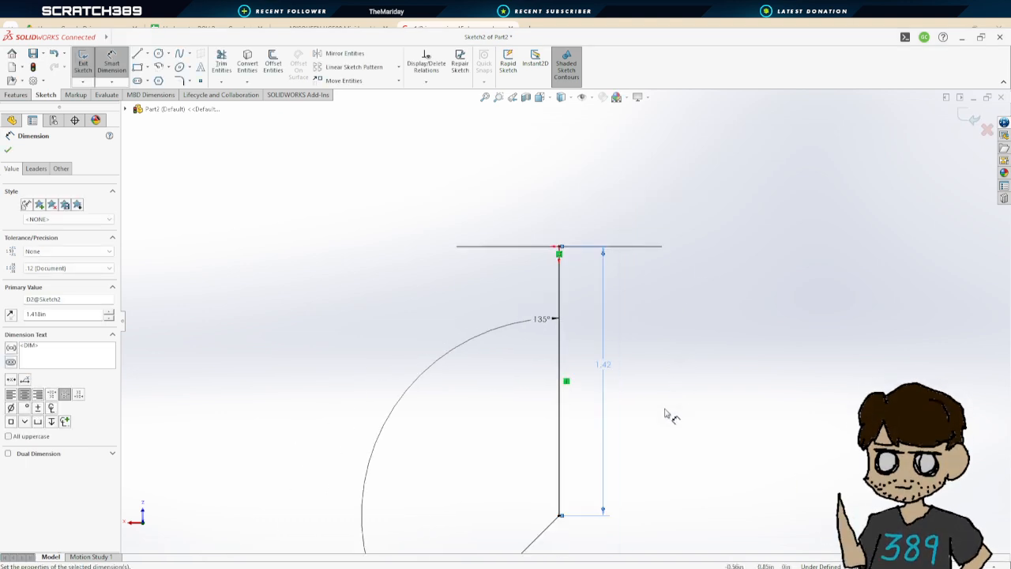
scroll(569, 255, "down", 5)
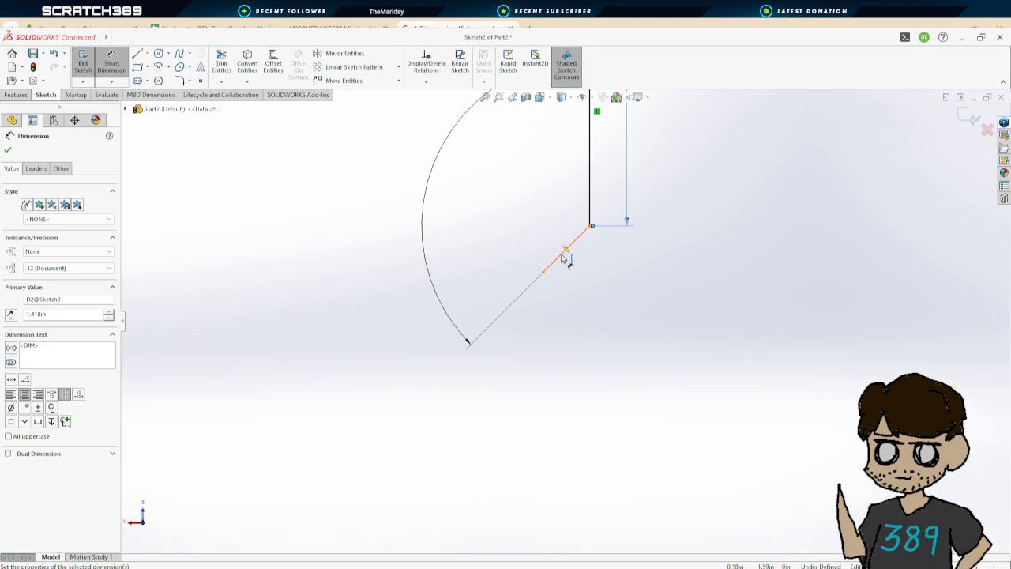
Dimension the angled path line's length to 1.418 in and exit the path sketch
left_click(565, 259)
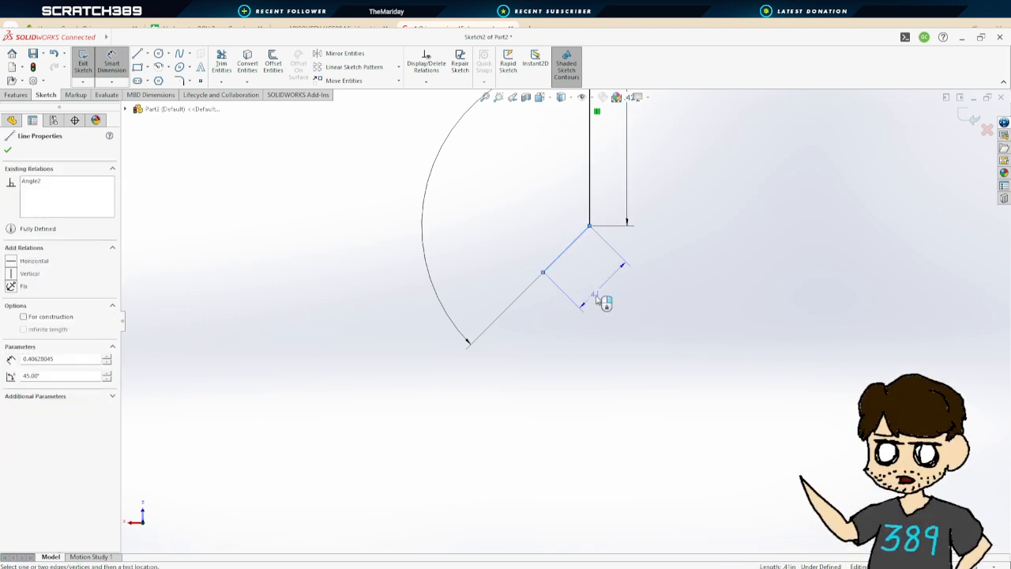
left_click(626, 304)
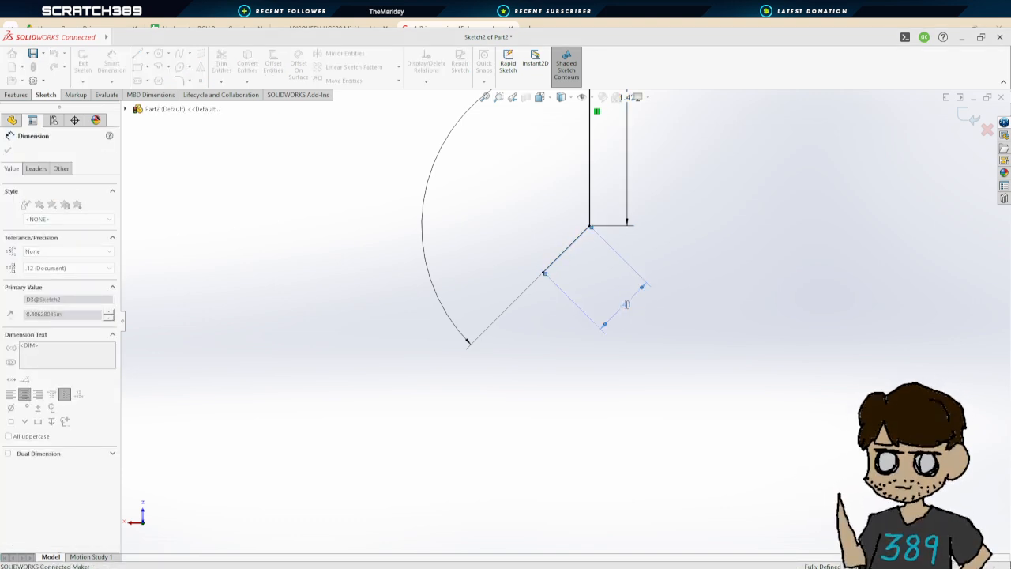
type("1.418")
key("Return")
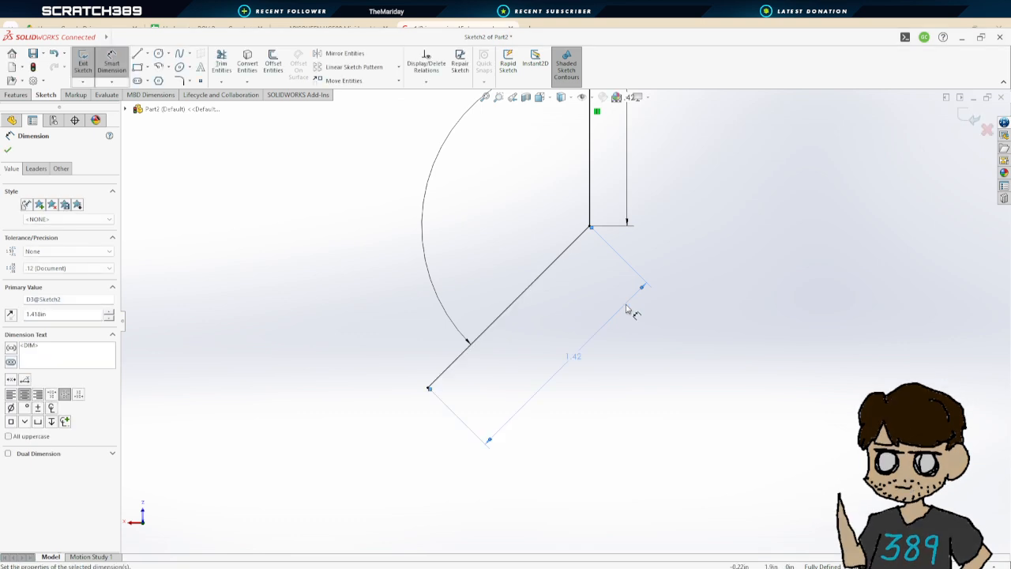
scroll(634, 309, "up", 7)
scroll(626, 204, "down", 3)
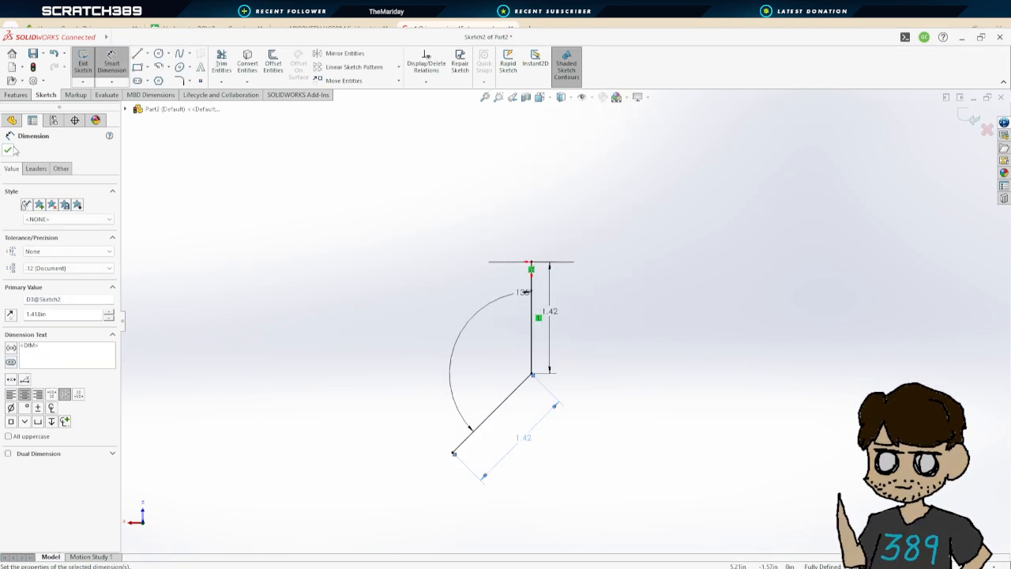
key("Escape")
mouse_move(564, 379)
middle_mouse_down()
mouse_move(559, 287)
mouse_move(545, 296)
middle_mouse_up()
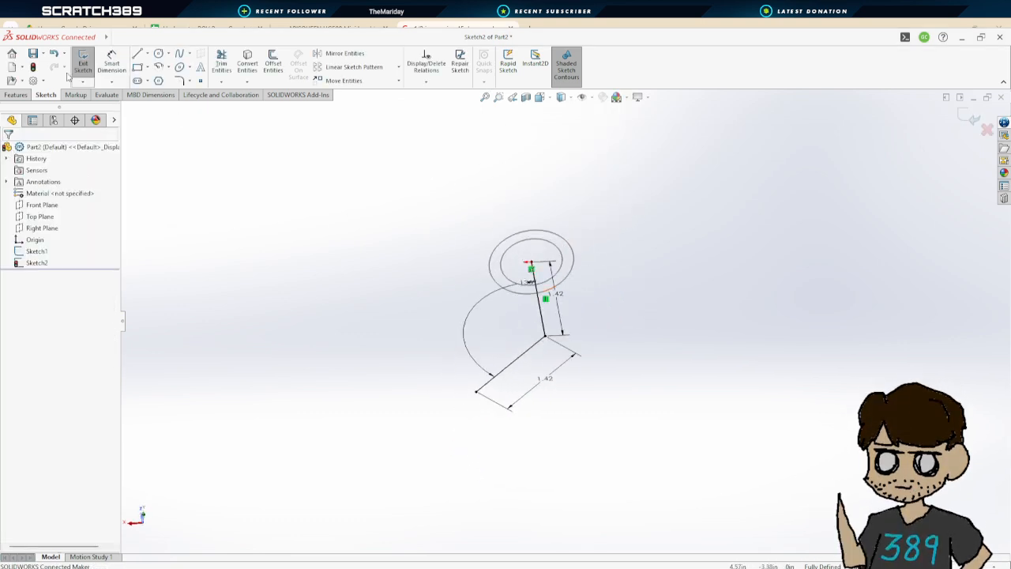
left_click(83, 63)
Sweep the ring profile sketch along the angled path sketch to form the elbow body
left_click(167, 54)
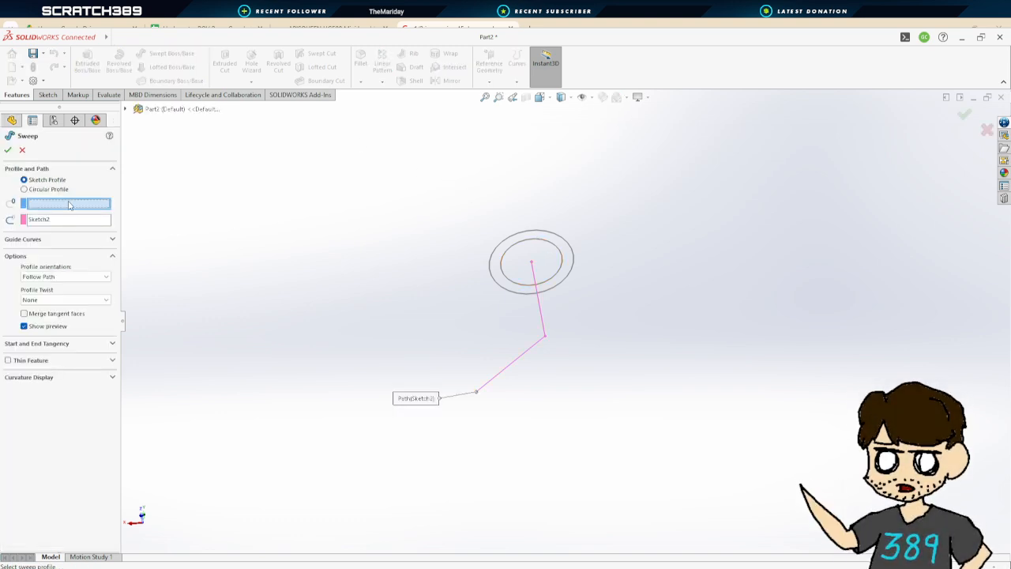
left_click(569, 241)
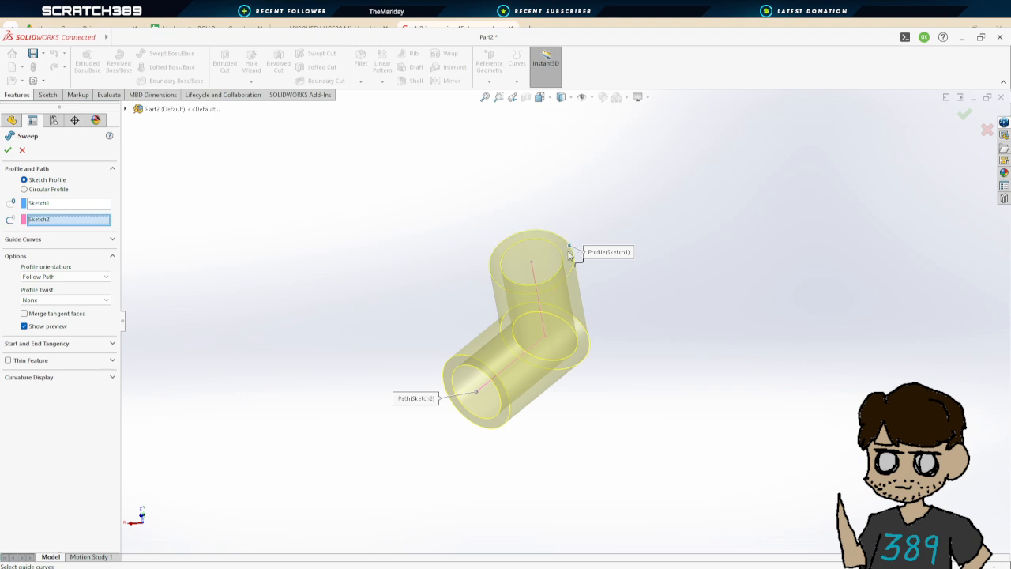
mouse_move(648, 384)
middle_mouse_down()
mouse_move(613, 312)
mouse_move(654, 311)
mouse_move(478, 481)
mouse_move(414, 409)
mouse_move(633, 392)
mouse_move(648, 444)
mouse_move(664, 340)
mouse_move(651, 386)
mouse_move(609, 418)
mouse_move(643, 368)
mouse_move(655, 374)
mouse_move(648, 410)
middle_mouse_up()
key("Return")
left_click(413, 409)
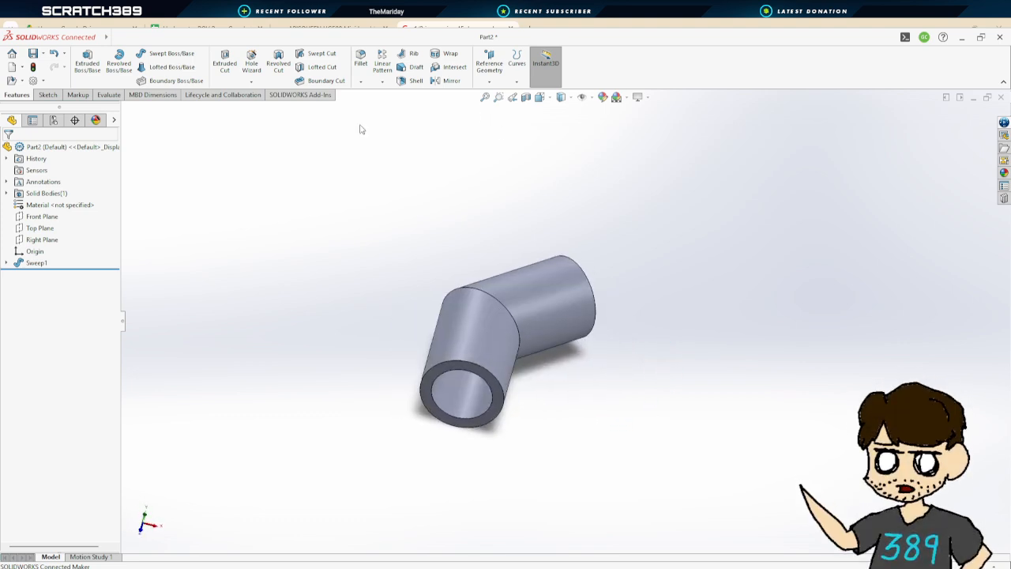
Fillet the outer edge at the elbow's bend with a 0.10 in radius
left_click(360, 59)
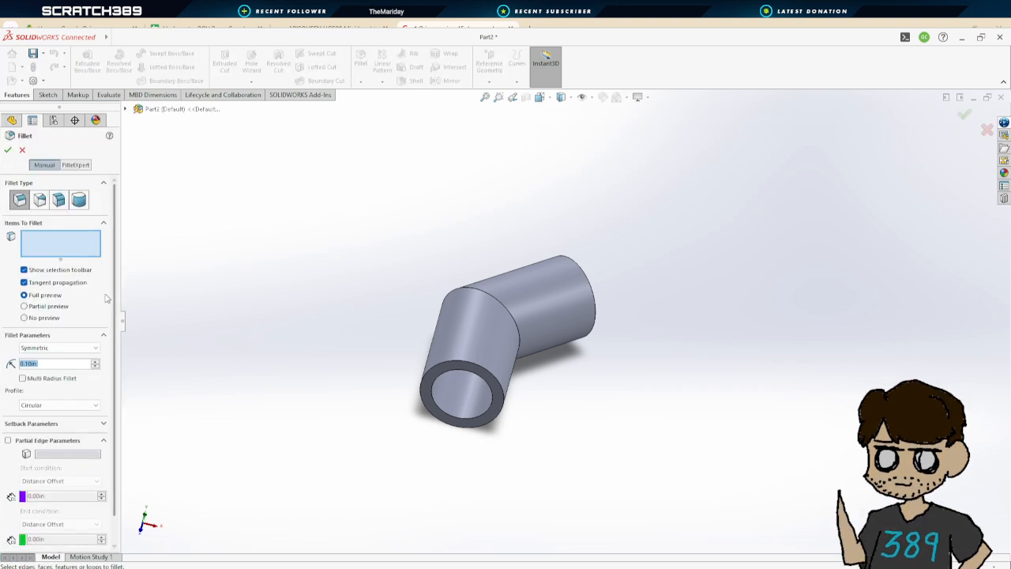
left_click(474, 292)
middle_click_drag(411, 277, 230, 221)
key("Return")
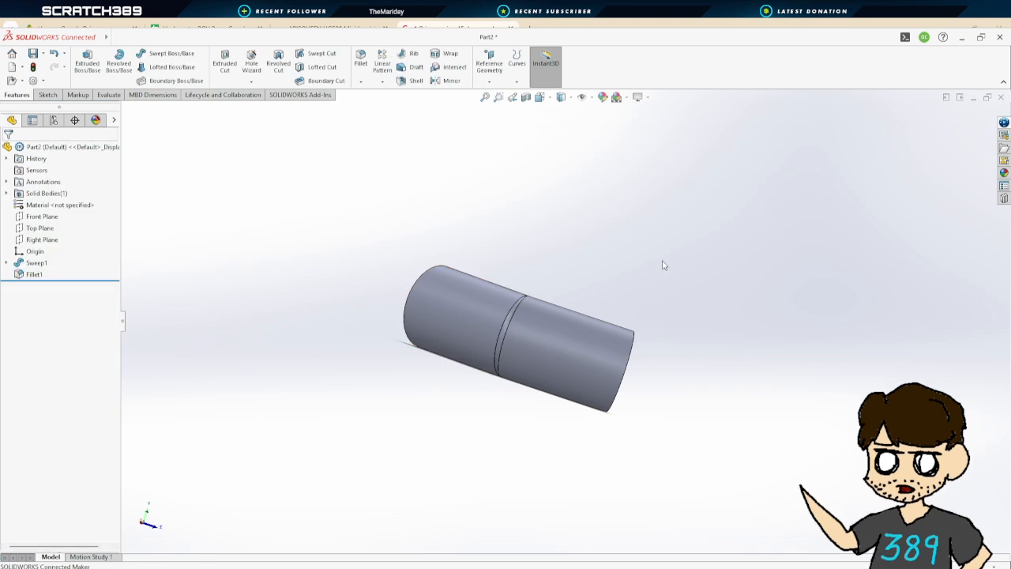
Create a reference plane offset 0.885 in inward from the elbow's open end face, flipping the offset
middle_click_drag(663, 265, 485, 262)
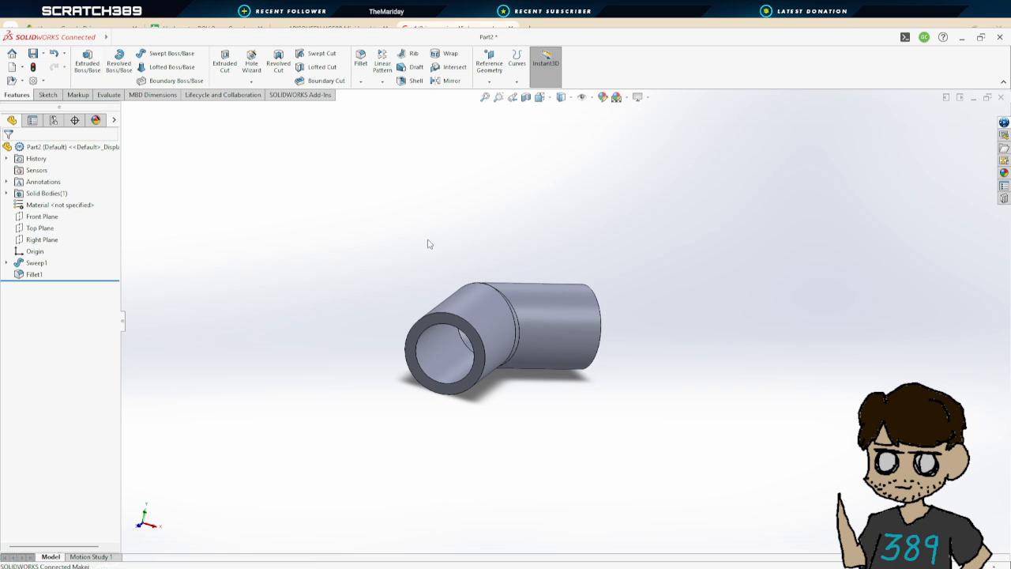
middle_click_drag(406, 233, 466, 217)
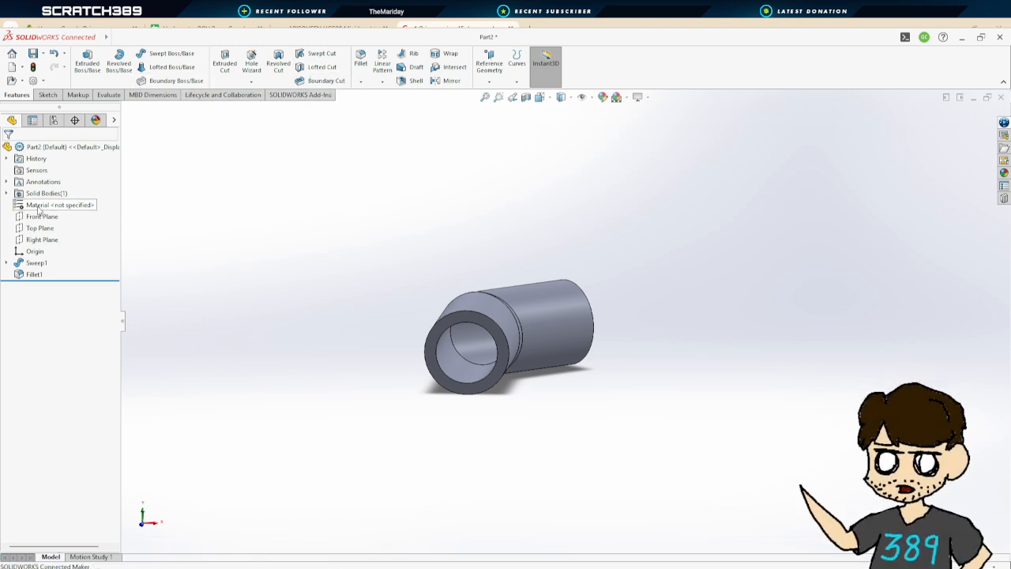
middle_click_drag(426, 294, 339, 292)
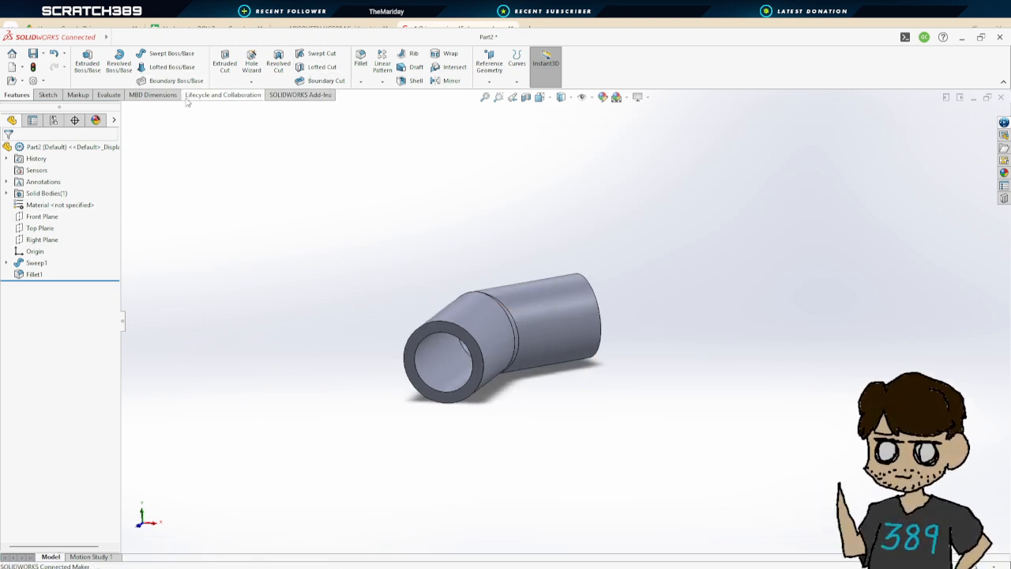
left_click(490, 62)
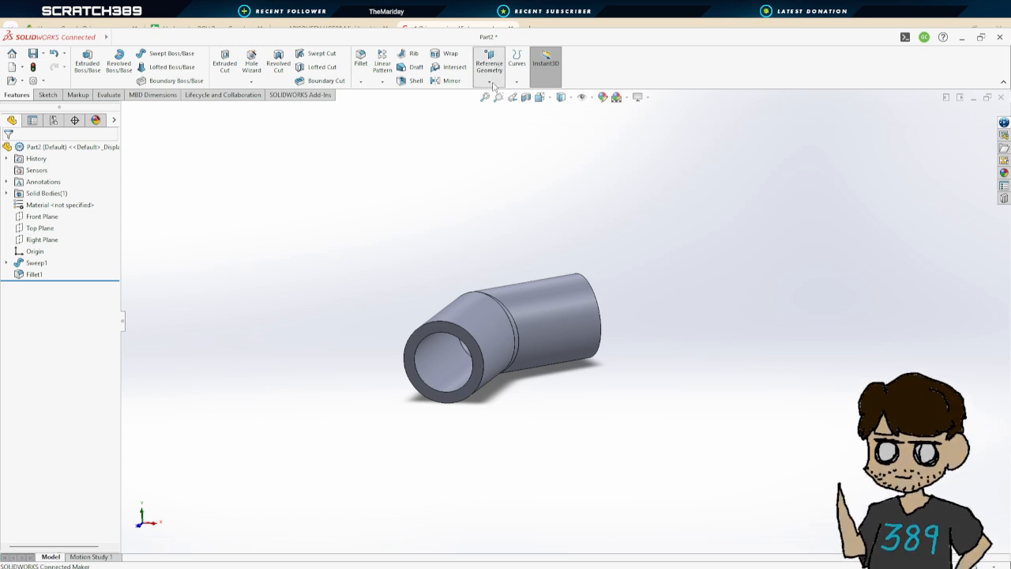
left_click(450, 338)
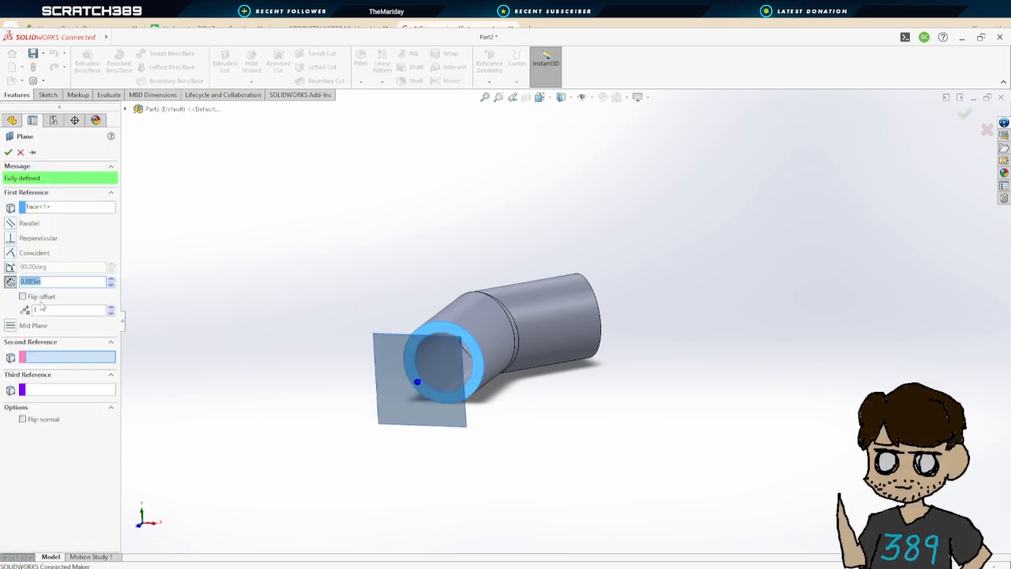
left_click(23, 297)
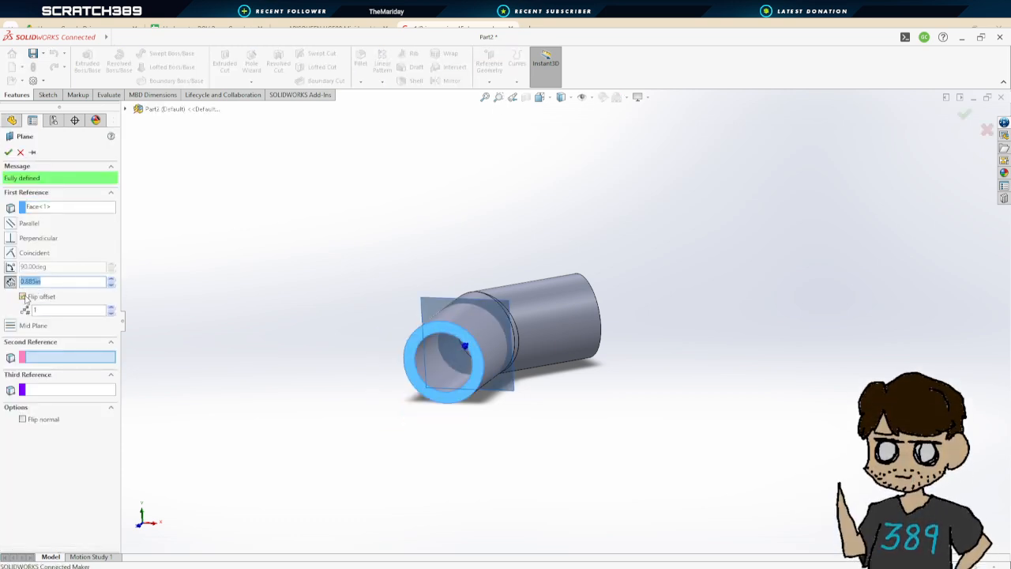
left_click(9, 154)
Open a sketch on Plane1 and draw two concentric circles centered on the origin inside the elbow's end
middle_click_drag(359, 336, 387, 325)
left_click(87, 61)
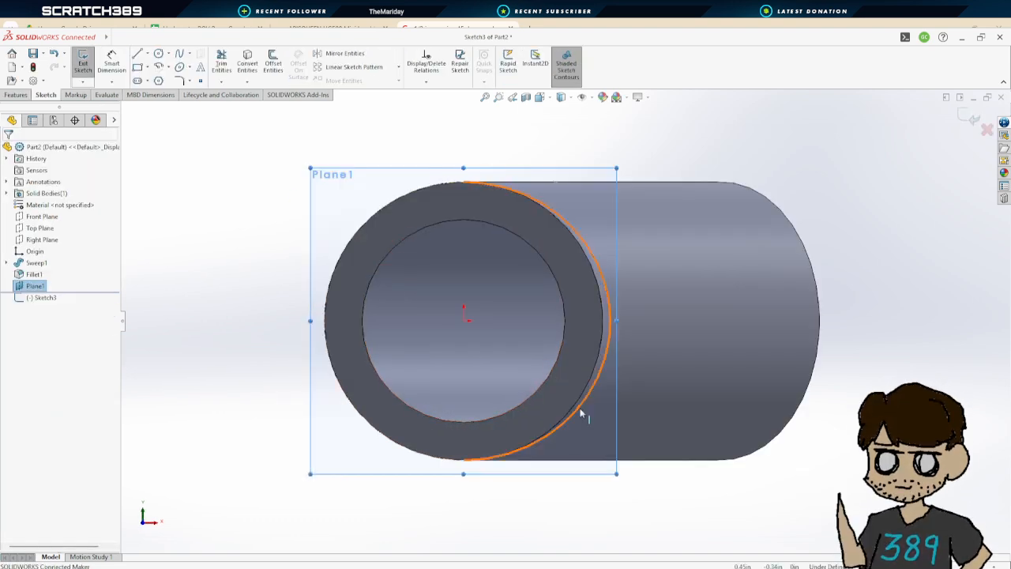
left_click(158, 53)
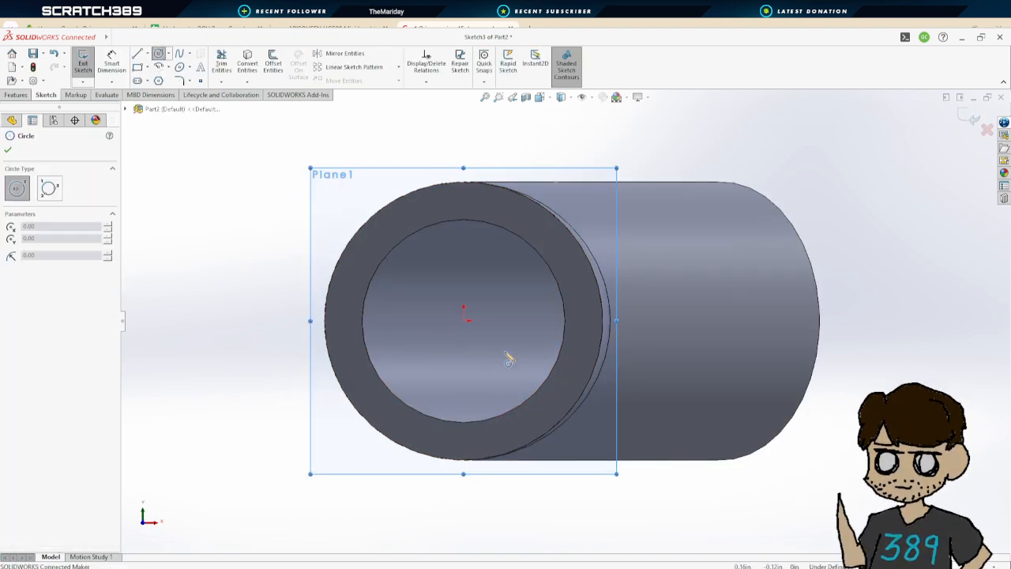
left_click(465, 321)
left_click(501, 233)
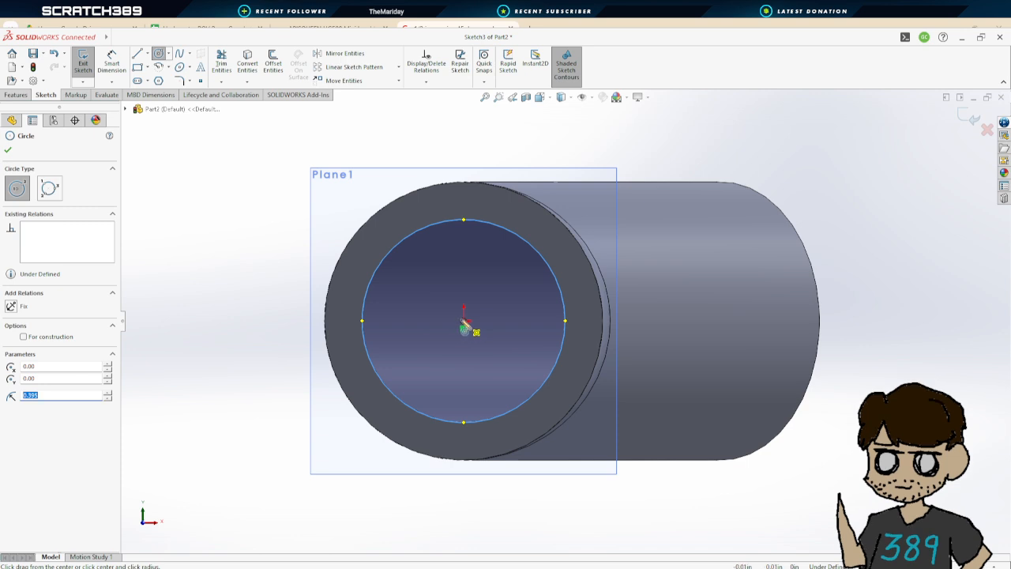
left_click(464, 322)
left_click(480, 234)
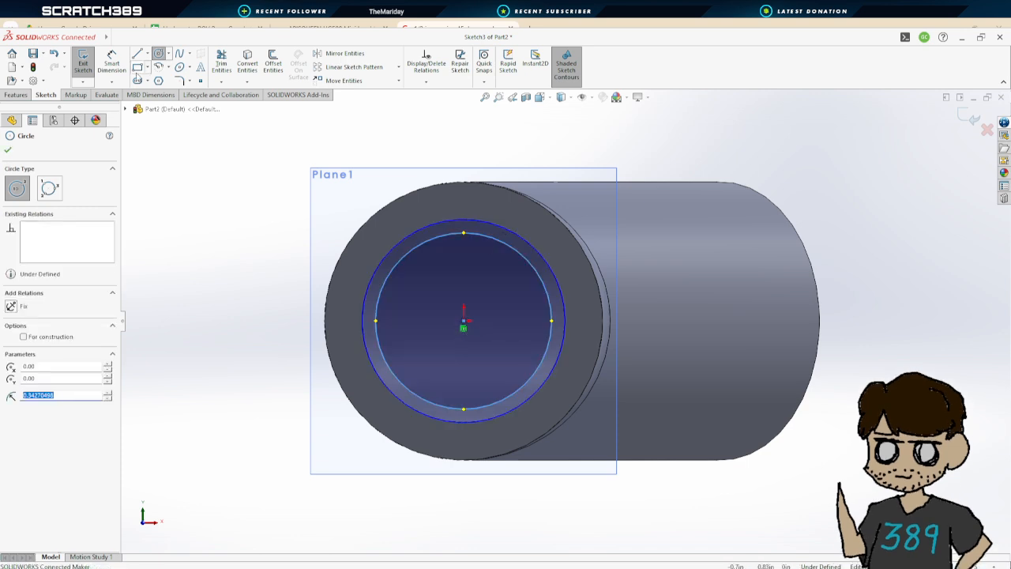
Dimension the gap between the two circles as 0.05 in
left_click(111, 63)
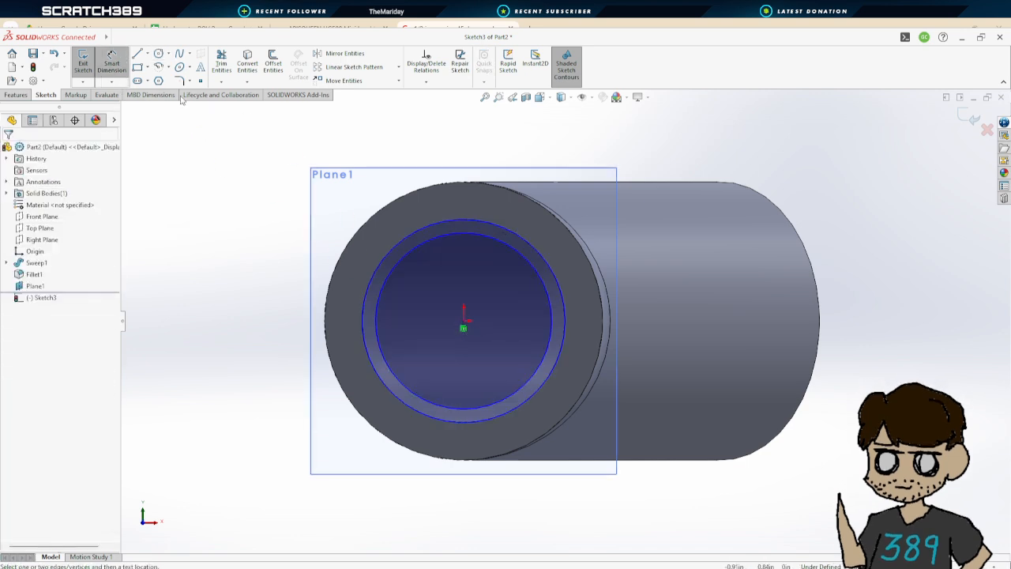
left_click(542, 257)
left_click(820, 280)
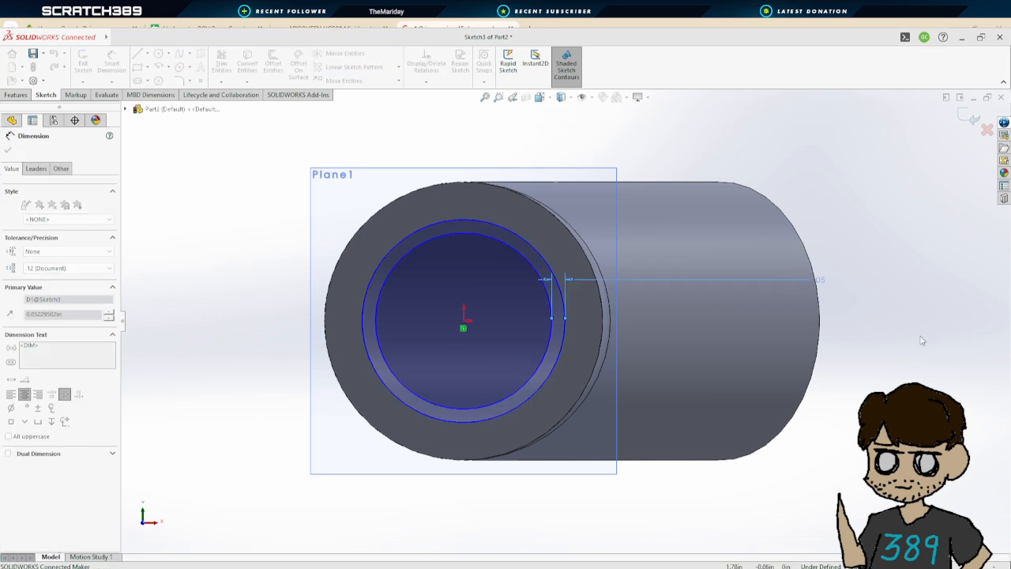
key("Return")
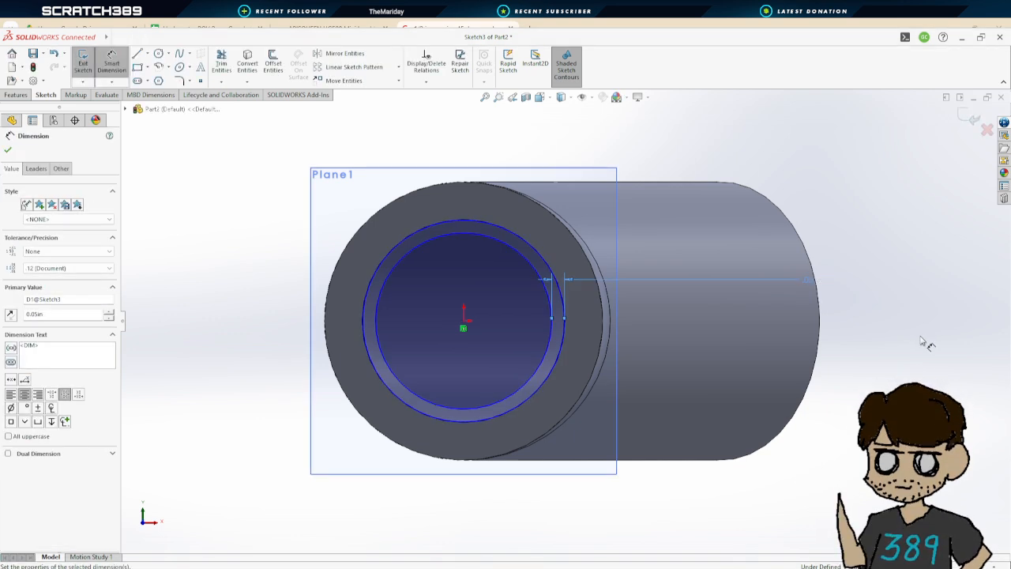
left_click(8, 150)
Extrude the ring sketch 0.10 in with the direction reversed, merging it with the elbow
left_click(83, 62)
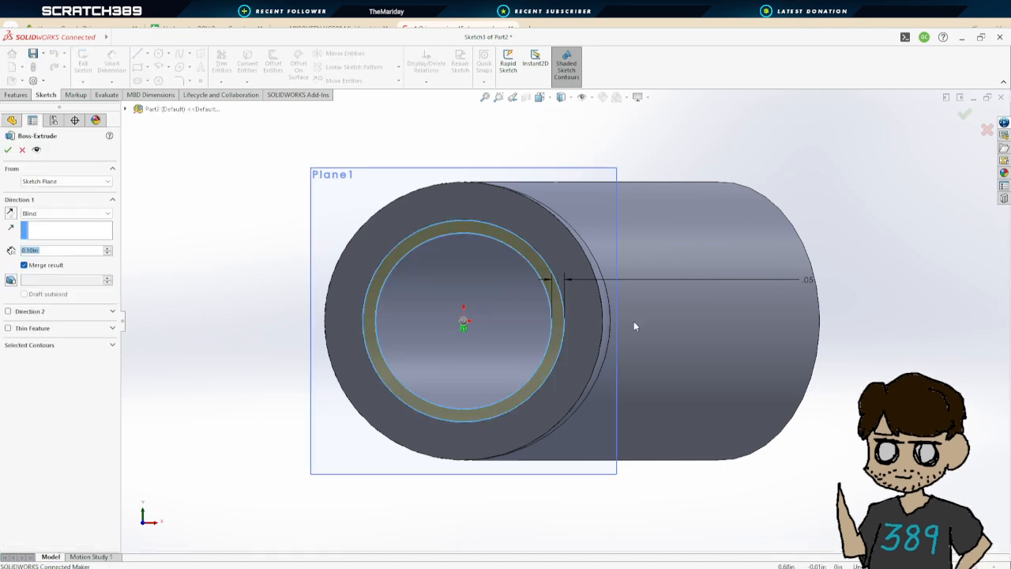
mouse_move(874, 343)
middle_mouse_down()
mouse_move(709, 374)
mouse_move(767, 390)
middle_mouse_up()
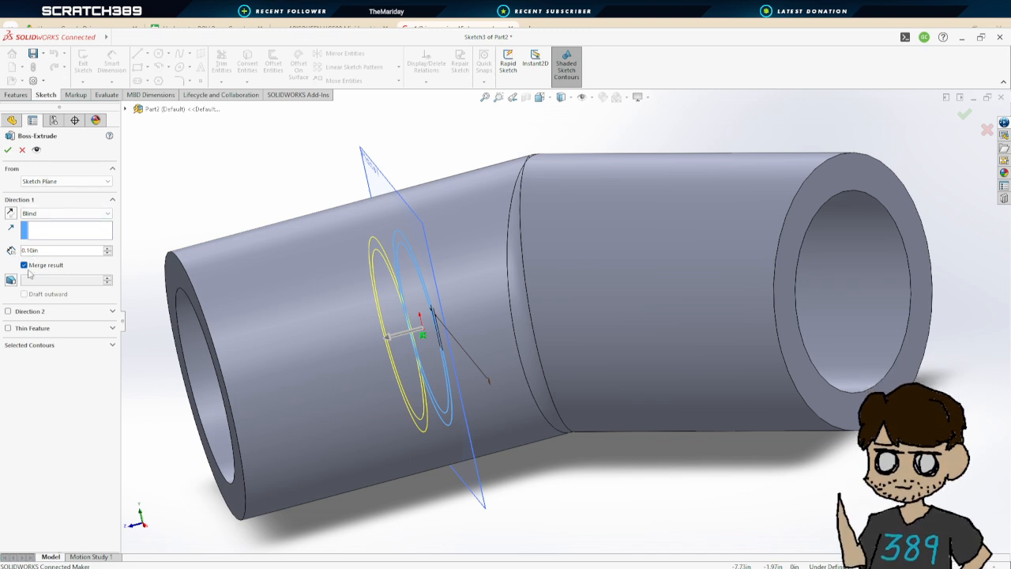
left_click(10, 213)
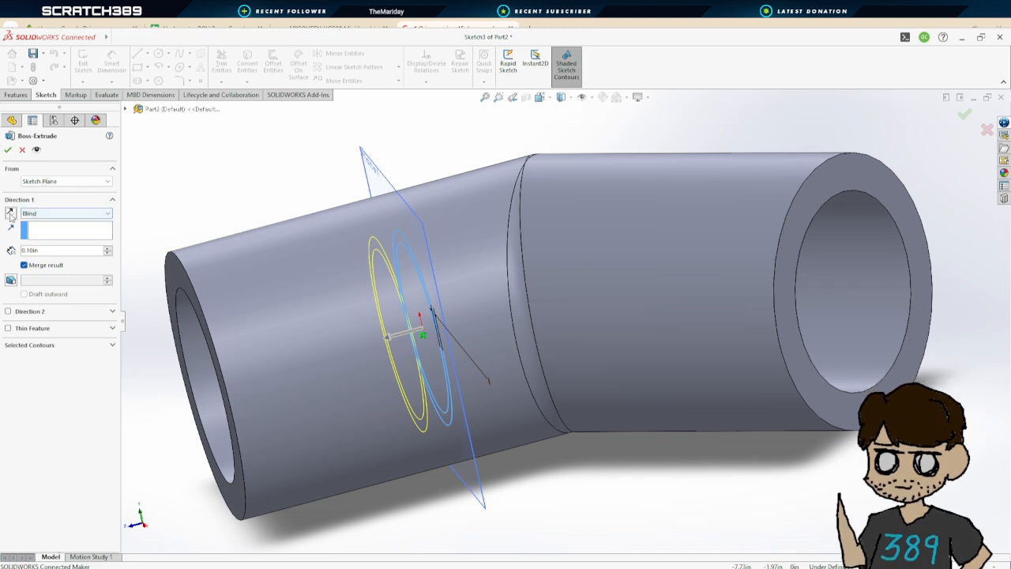
left_click(8, 149)
Hide Plane1
scroll(527, 441, "down", 4)
scroll(533, 450, "up", 6)
middle_click_drag(537, 457, 453, 389)
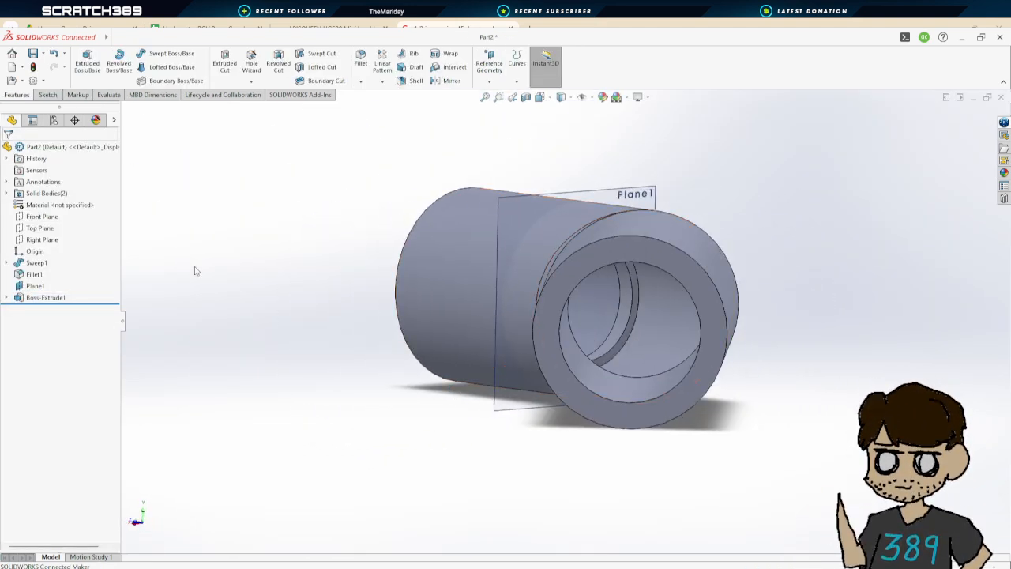
left_click(38, 286)
right_click(42, 287)
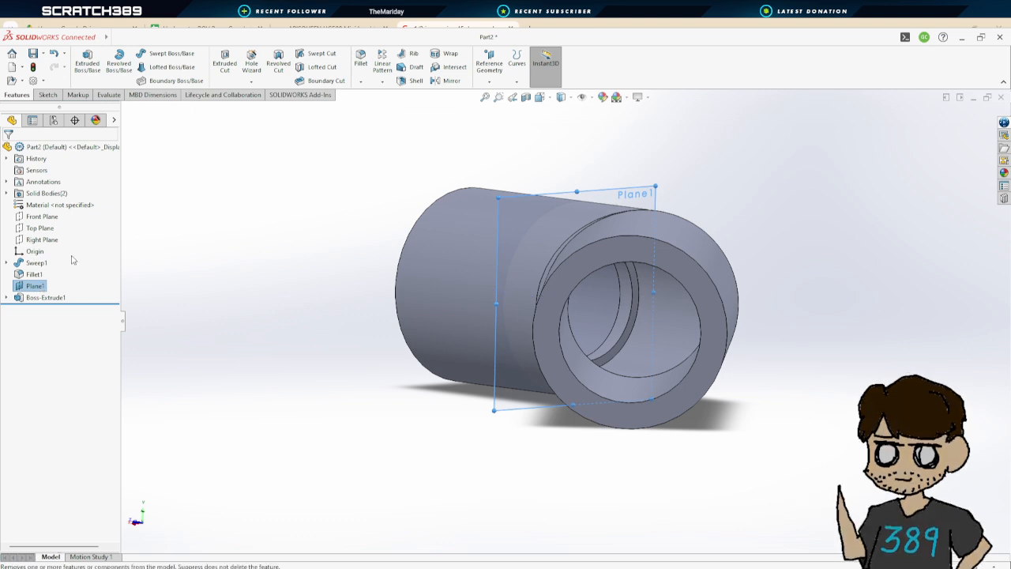
left_click(71, 256)
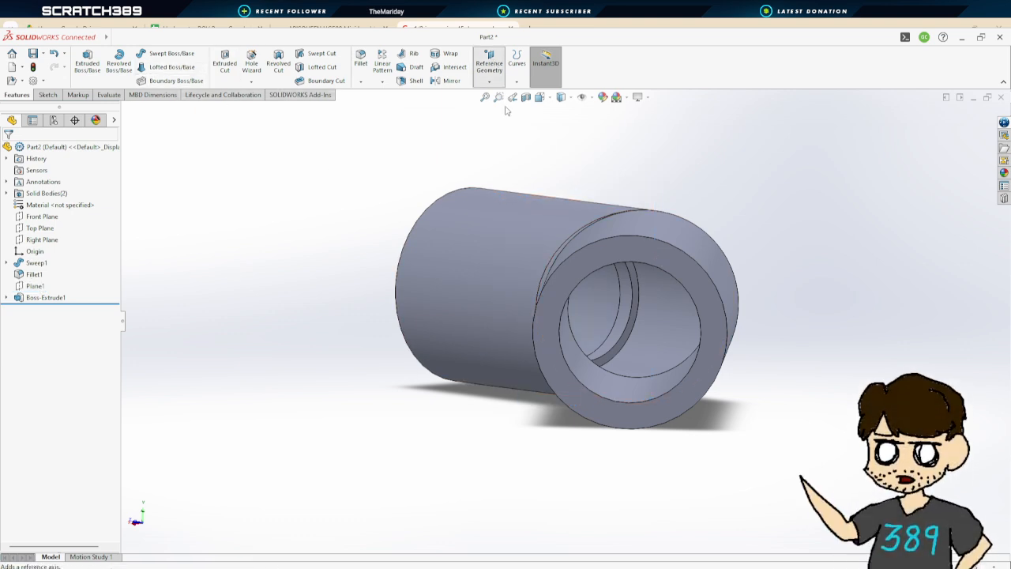
Create a reference plane offset 0.885 in inward from the elbow's other open end face, flipping the offset
left_click(489, 60)
left_click(672, 249)
middle_click_drag(672, 249, 440, 250)
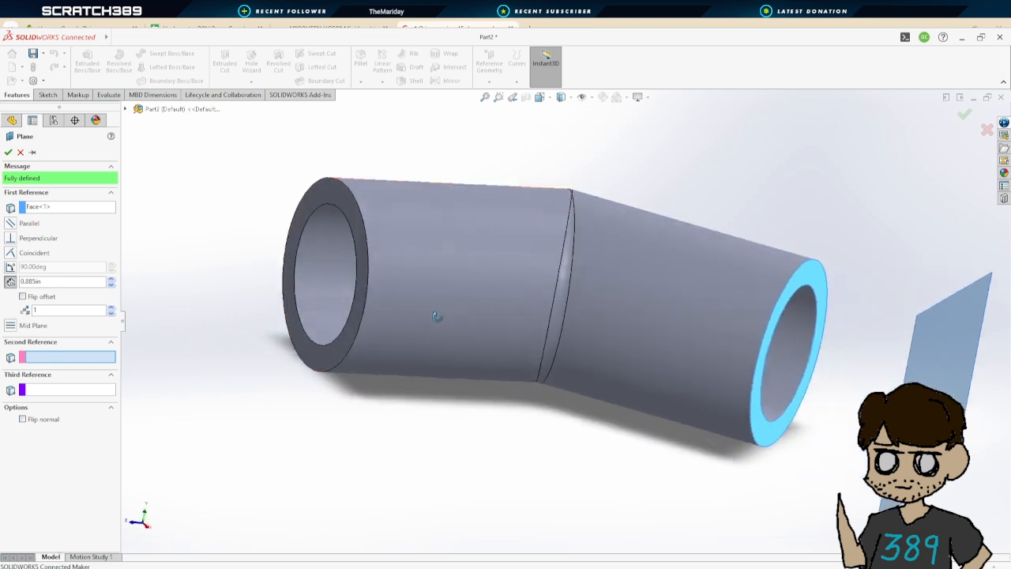
left_click(23, 298)
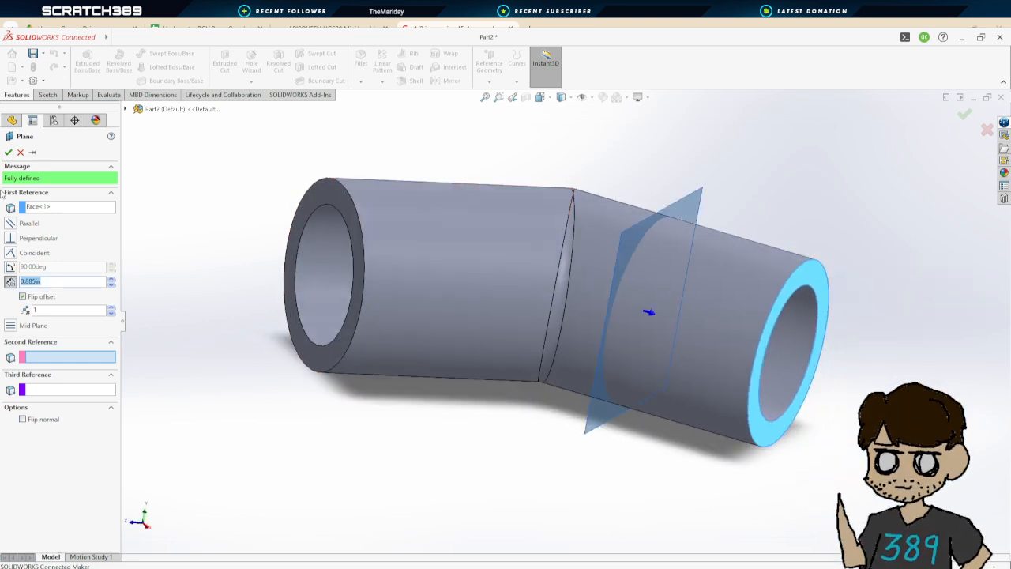
left_click(9, 152)
Open a sketch on Plane2 and draw two concentric circles centered on the elbow's end axis
left_click(97, 69)
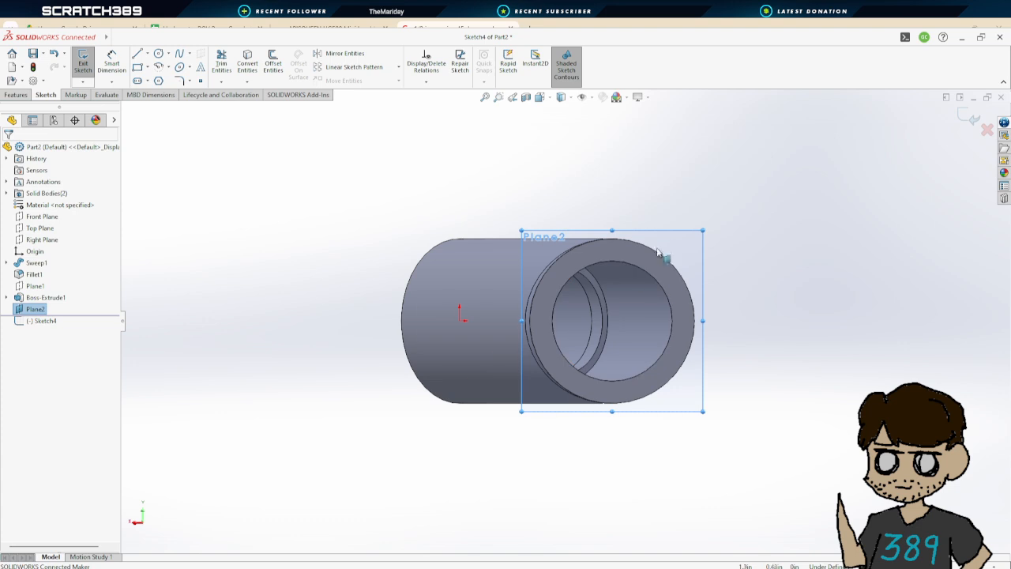
left_click(158, 53)
left_click(613, 327)
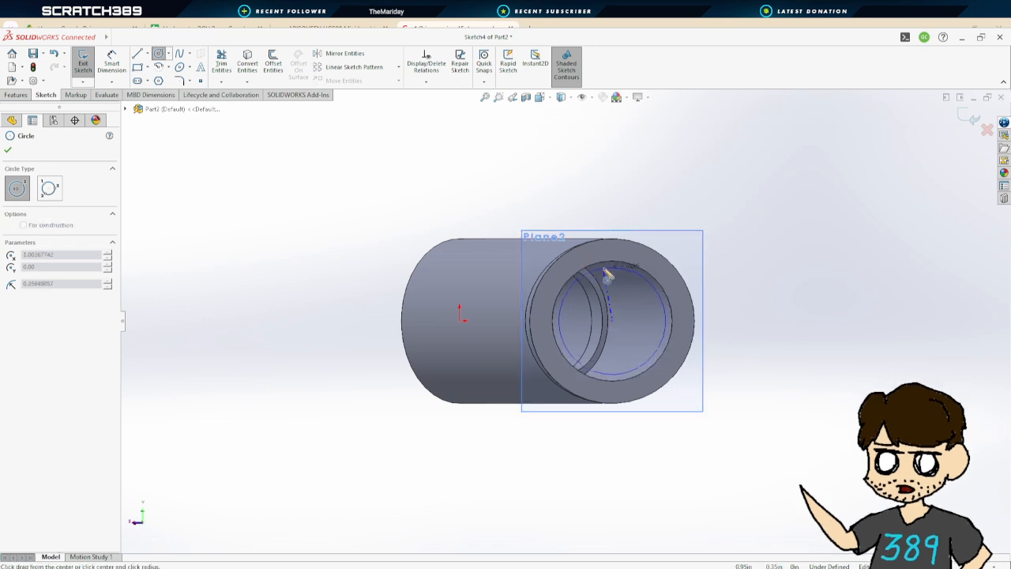
left_click(617, 269)
left_click(612, 322)
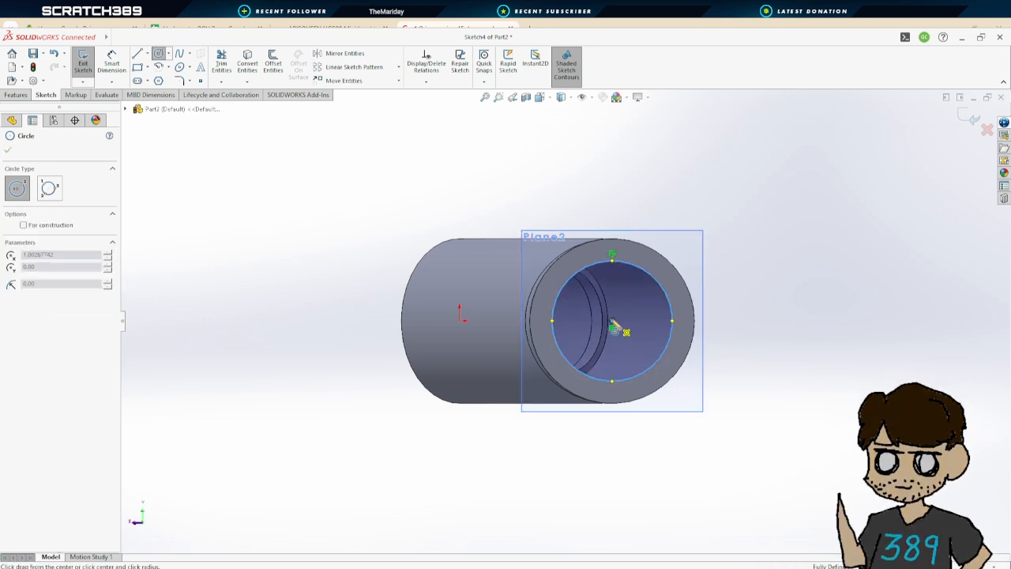
left_click(608, 269)
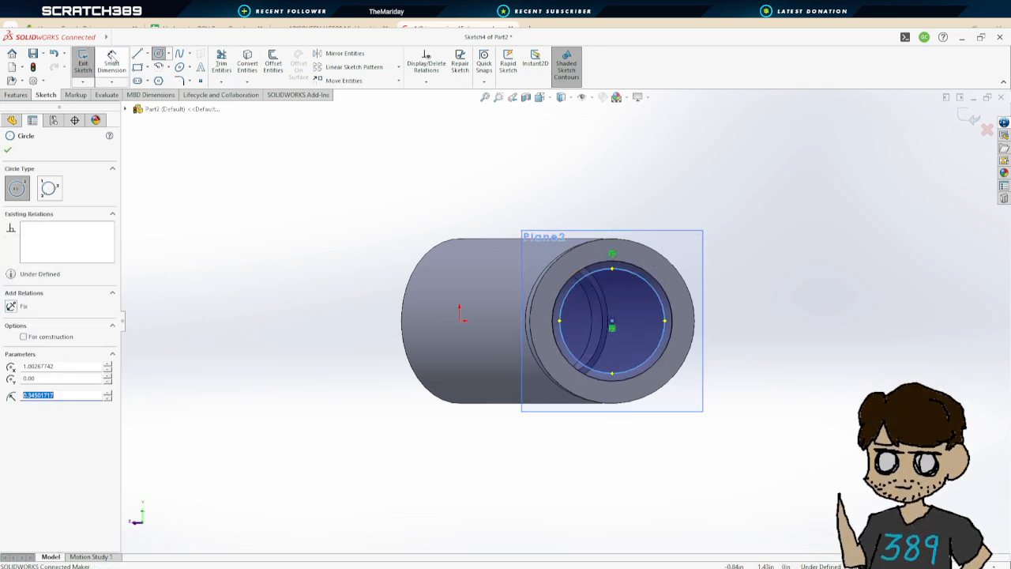
key("Escape")
Dimension the gap between the two circles on Plane2 as 0.05 in
left_click(644, 284)
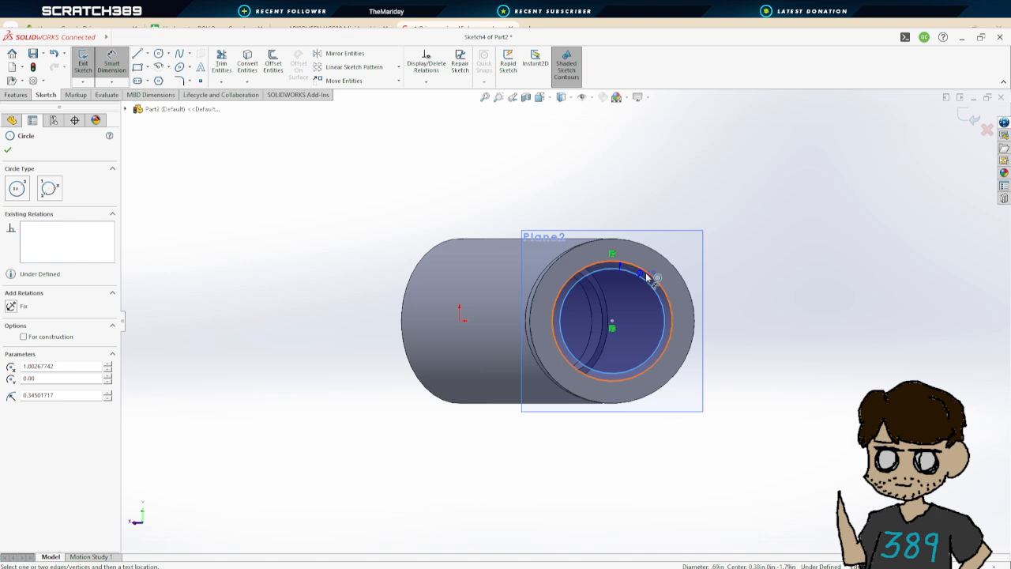
left_click(747, 317)
key("Return")
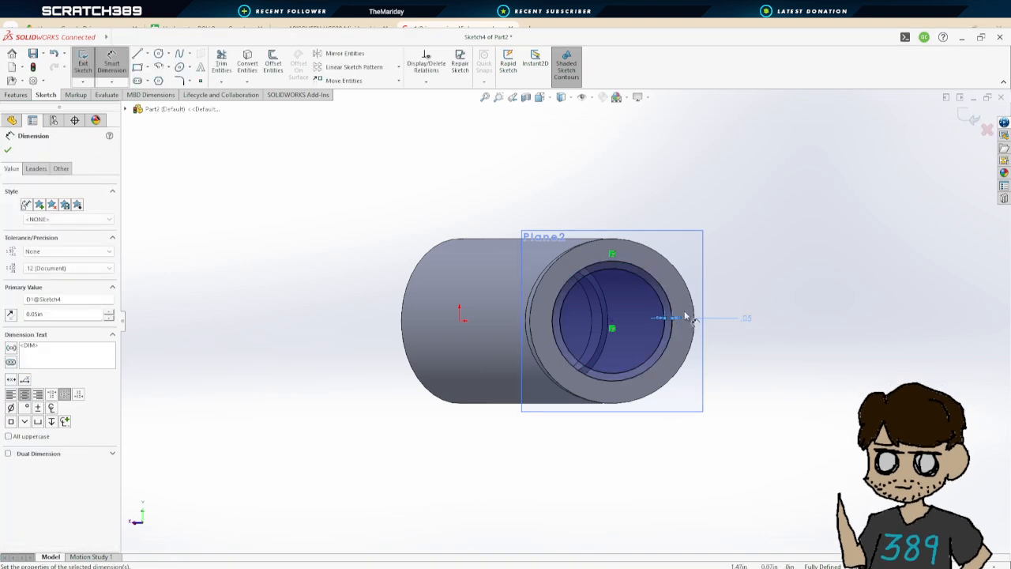
left_click(9, 150)
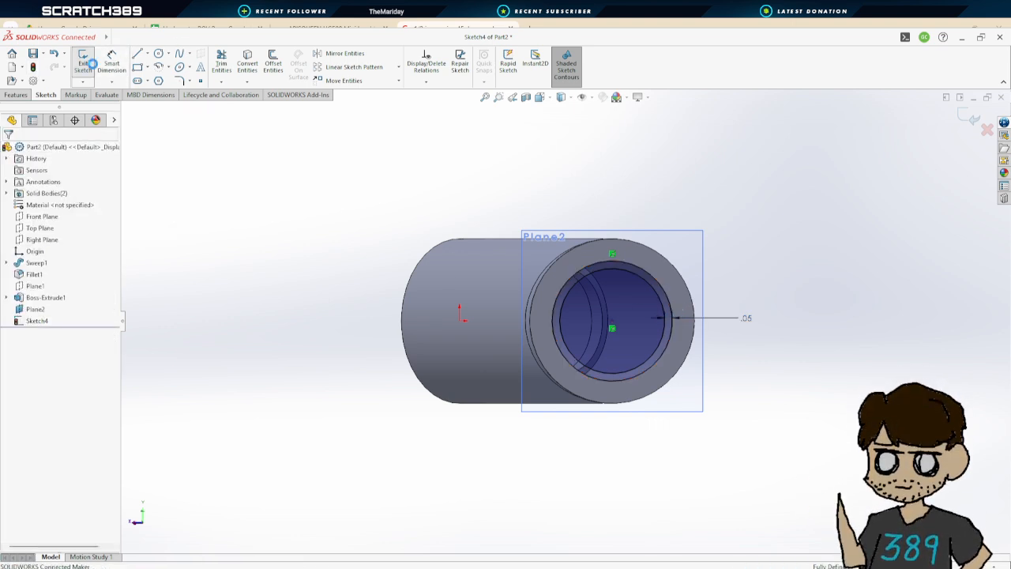
Extrude the Plane2 ring sketch 0.10 in with the direction reversed
left_click(89, 63)
middle_click_drag(309, 318, 442, 341)
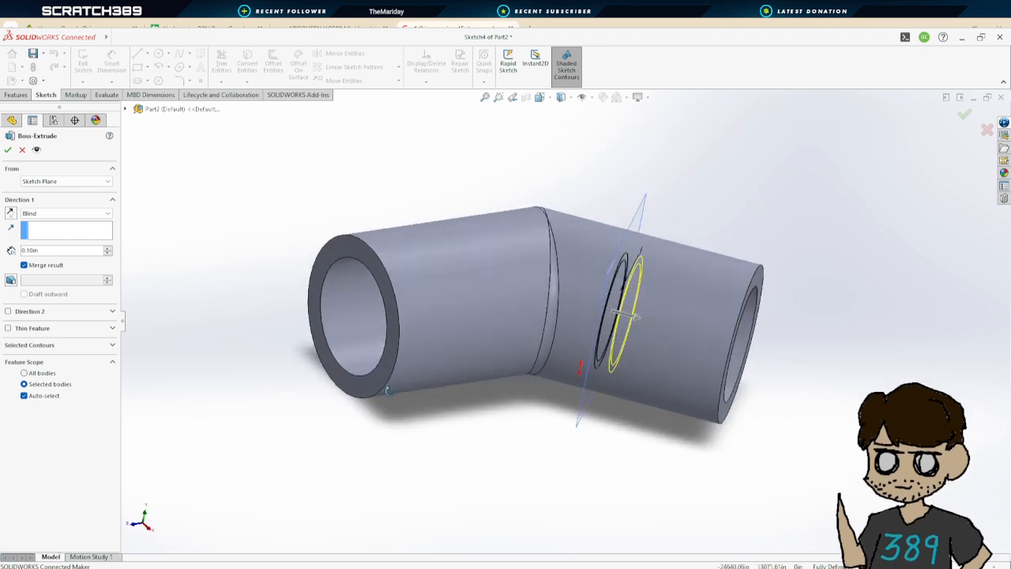
left_click(11, 214)
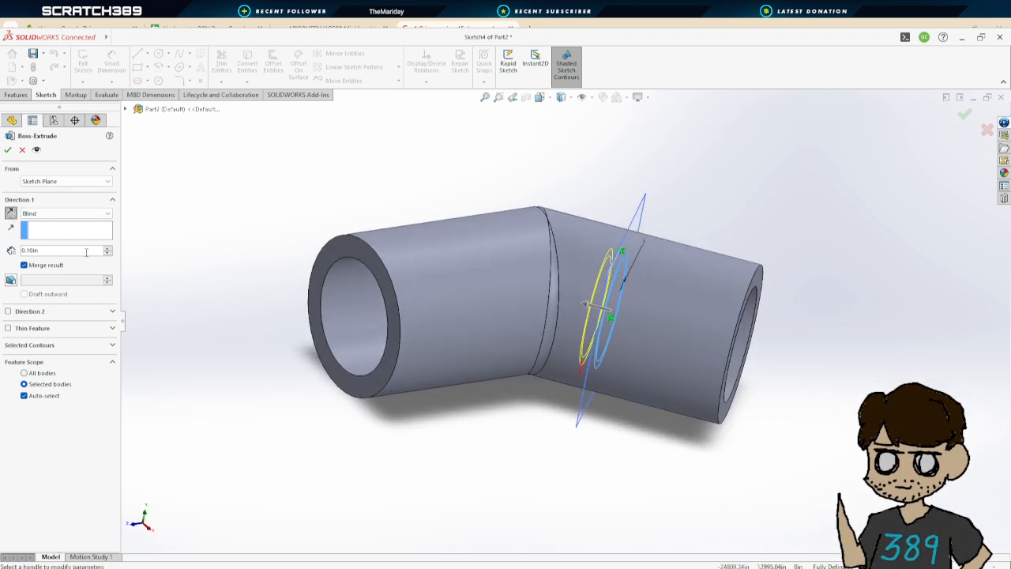
left_click(8, 149)
Hide Plane2
middle_click_drag(765, 498, 630, 460)
left_click(39, 312)
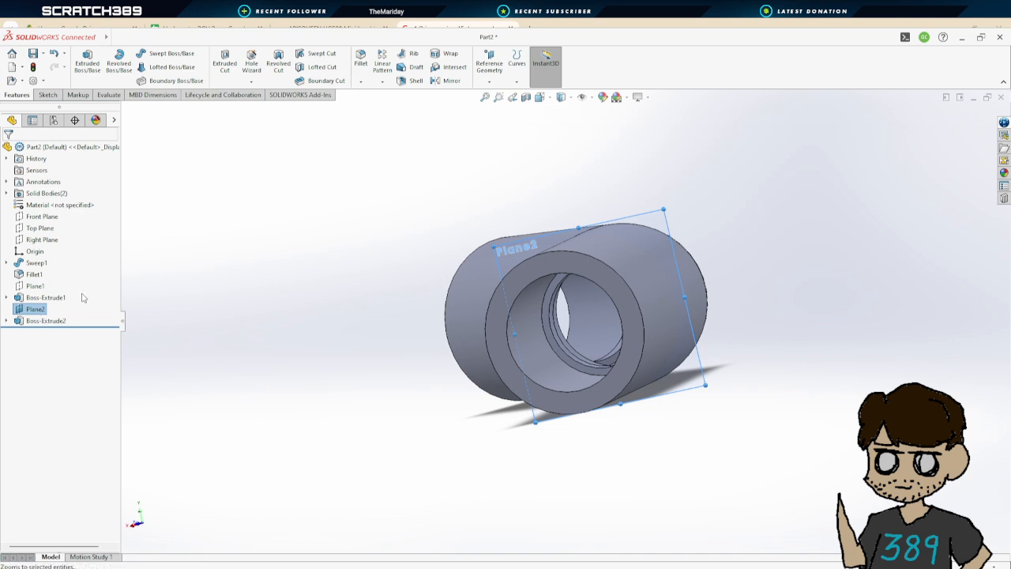
key("Escape")
middle_click_drag(309, 309, 271, 117)
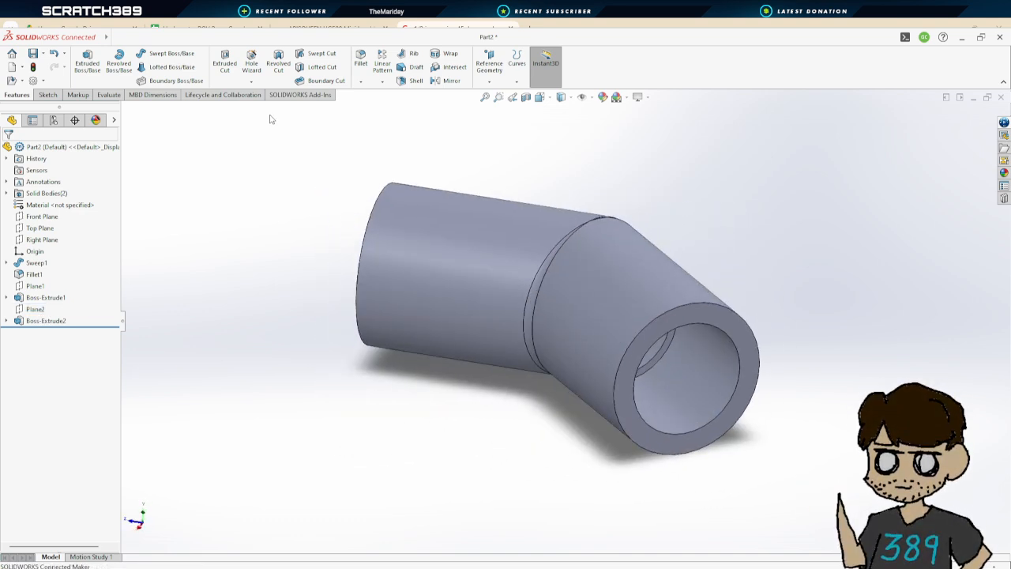
Fillet the inner edges of both open ends with a 0.05 in radius
left_click(361, 62)
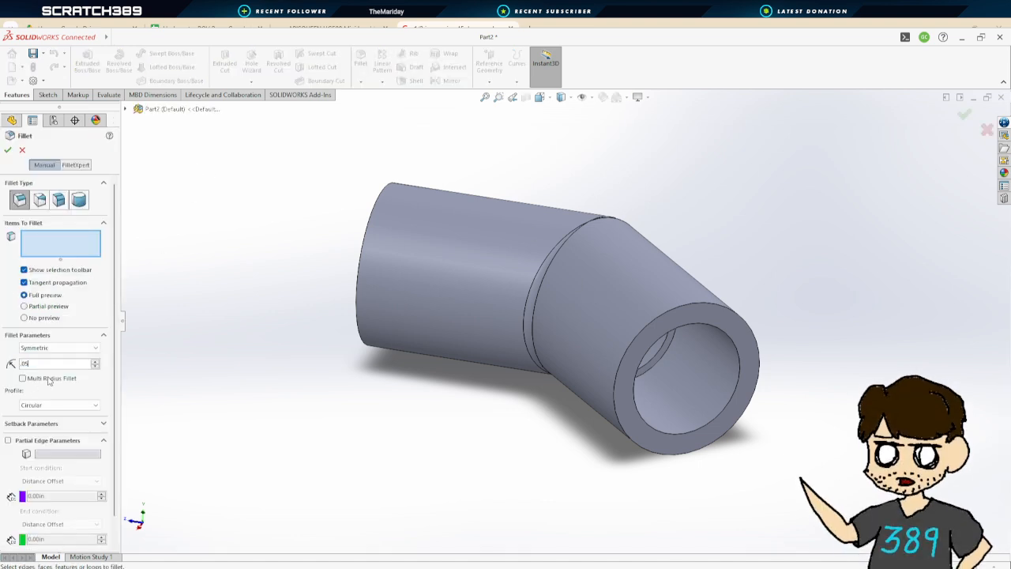
left_click(711, 332)
middle_click_drag(593, 347, 528, 248)
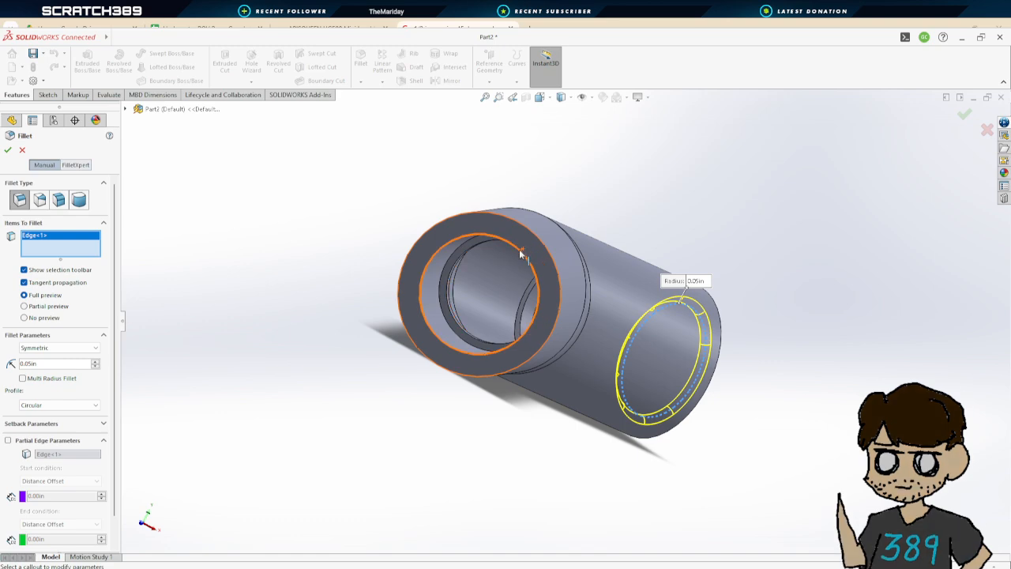
left_click(524, 264)
left_click(8, 150)
Assign the PVC Rigid material to the part
scroll(783, 363, "down", 3)
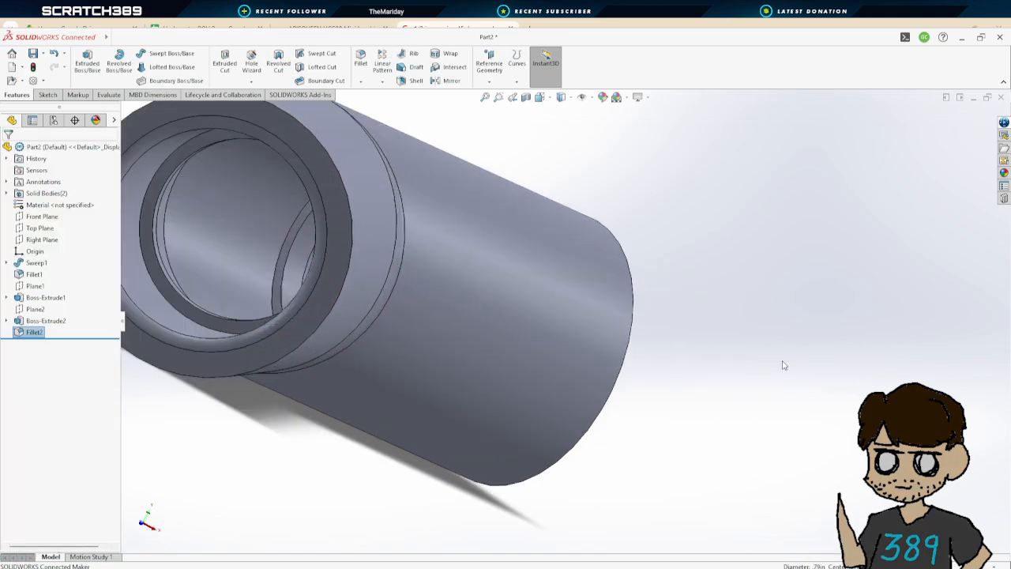
scroll(782, 363, "up", 4)
middle_click_drag(735, 356, 632, 372)
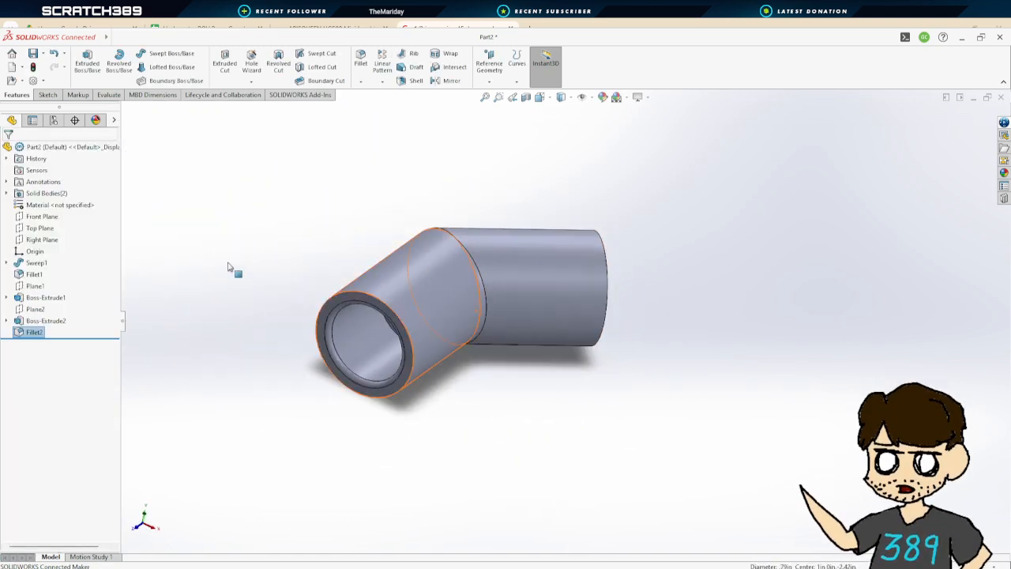
left_click(44, 205)
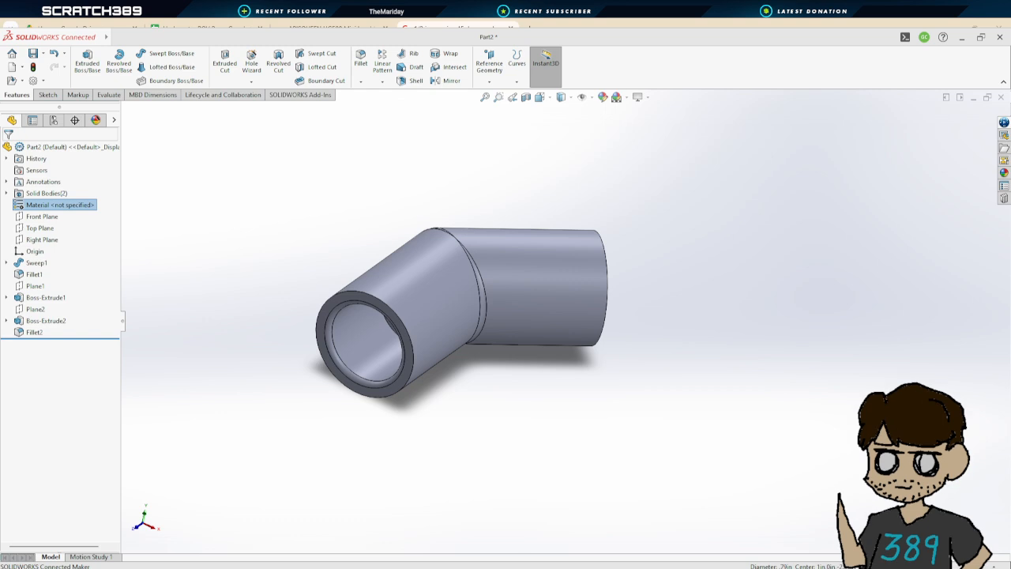
left_click(631, 453)
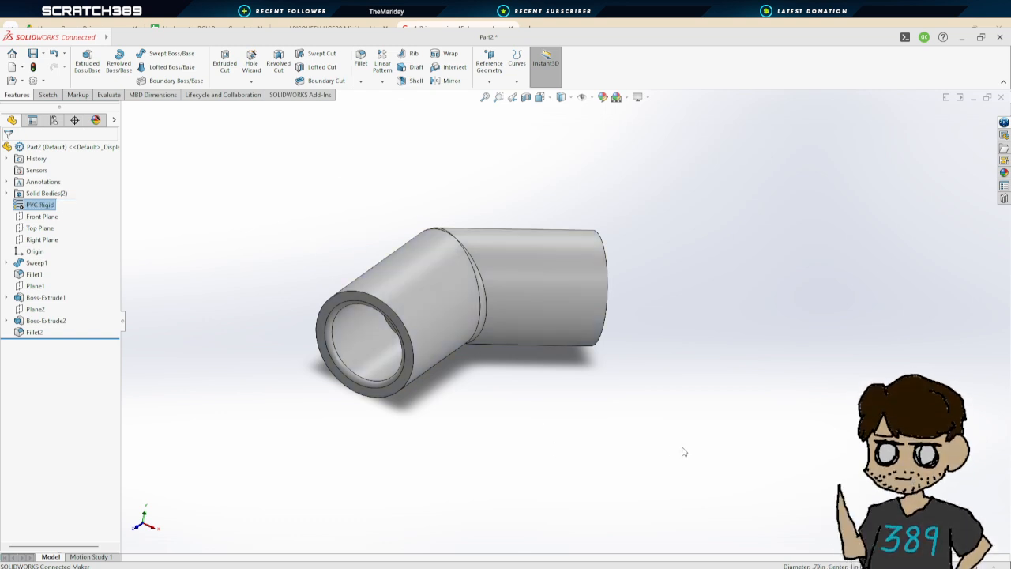
left_click(667, 453)
scroll(391, 271, "up", 4)
scroll(517, 254, "down", 1)
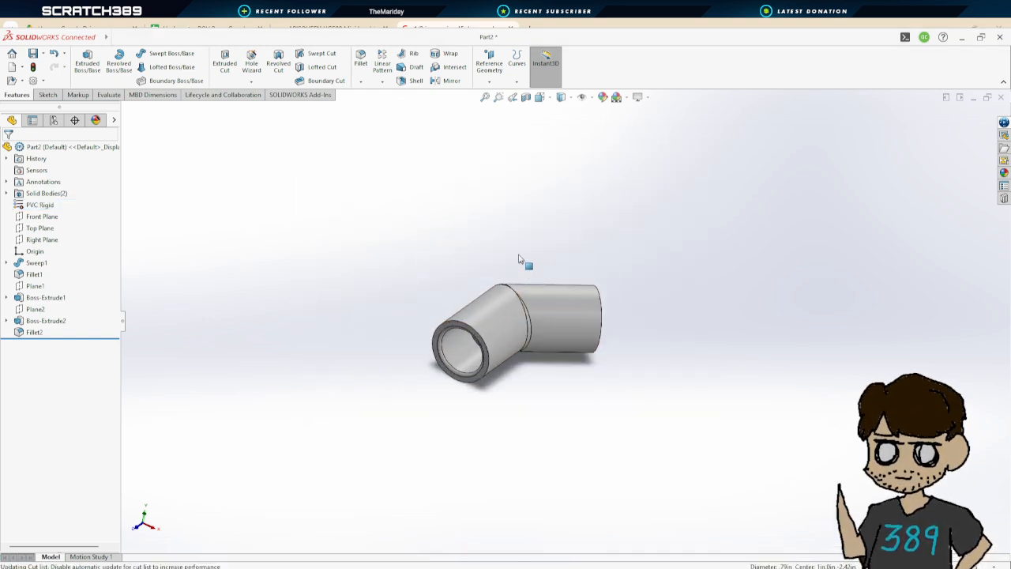
middle_click_drag(600, 170, 598, 266)
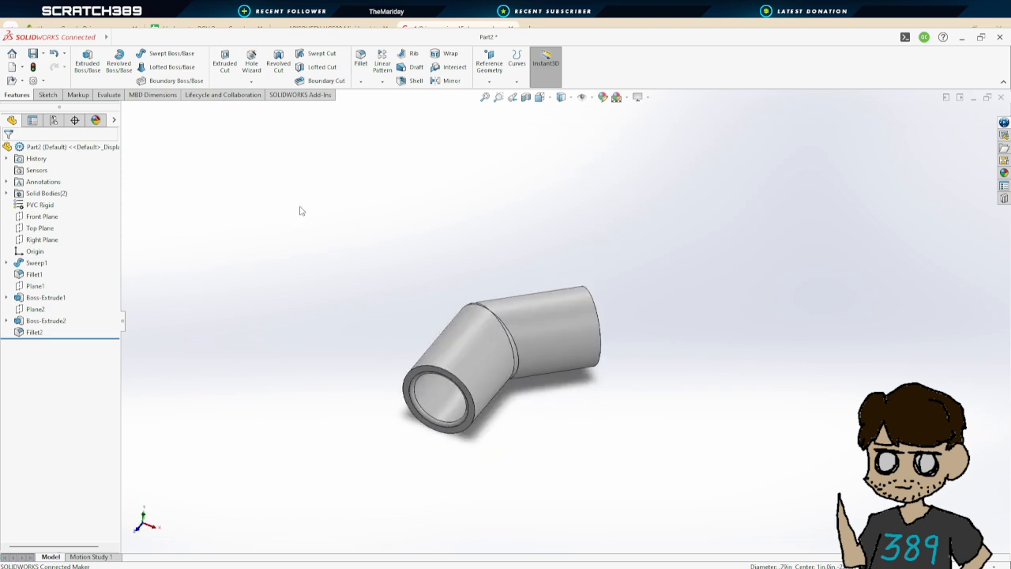
Save the elbow part as Half_Inch_PVC_45_Degree_Coupler
left_click(33, 55)
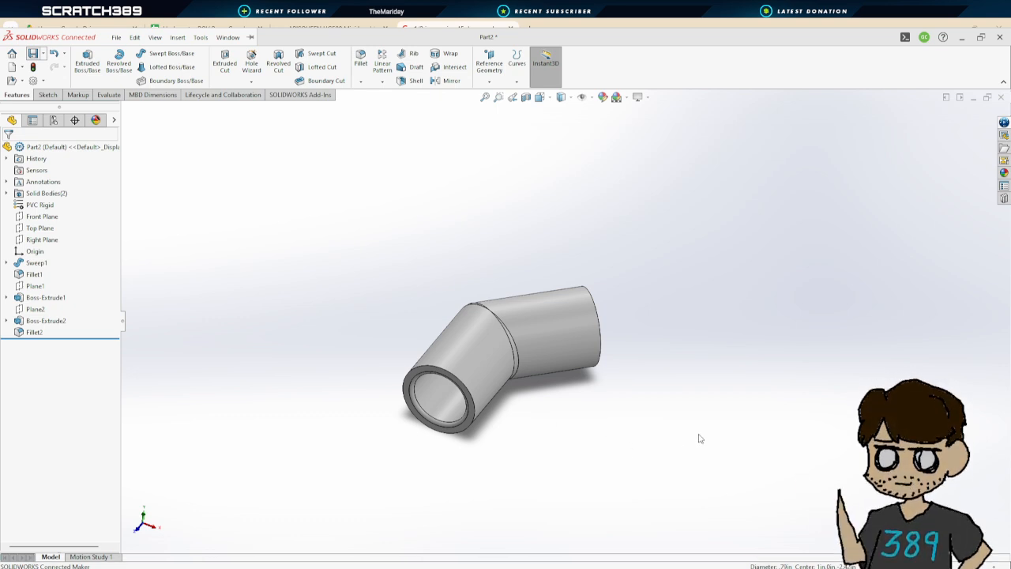
scroll(587, 434, "down", 5)
scroll(553, 345, "up", 3)
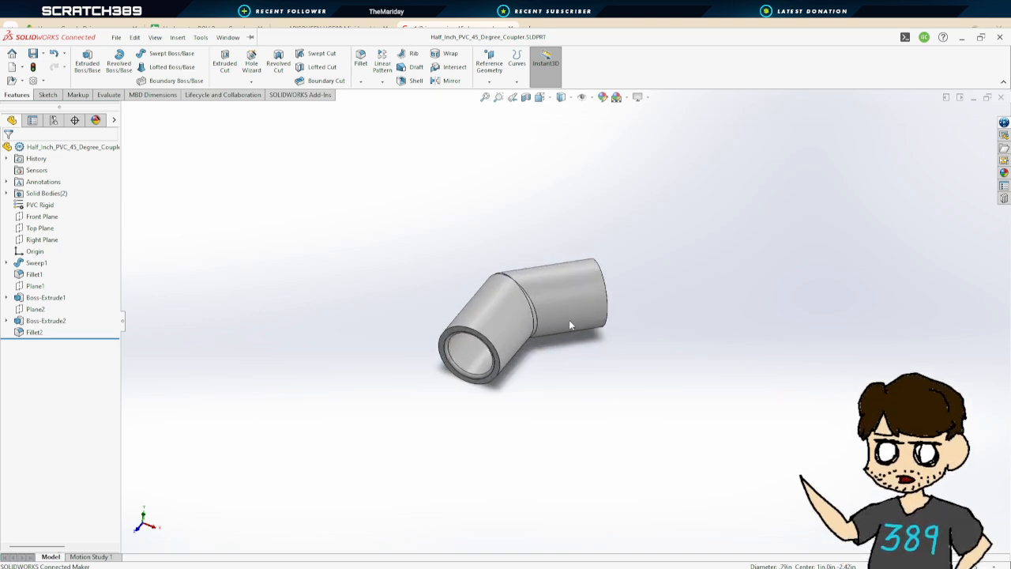
In a new assembly, insert the Half_Inch_PVC_45_Degree_Coupler and Half_Inch_PVC_T_Coupler parts
middle_click_drag(613, 357, 607, 313)
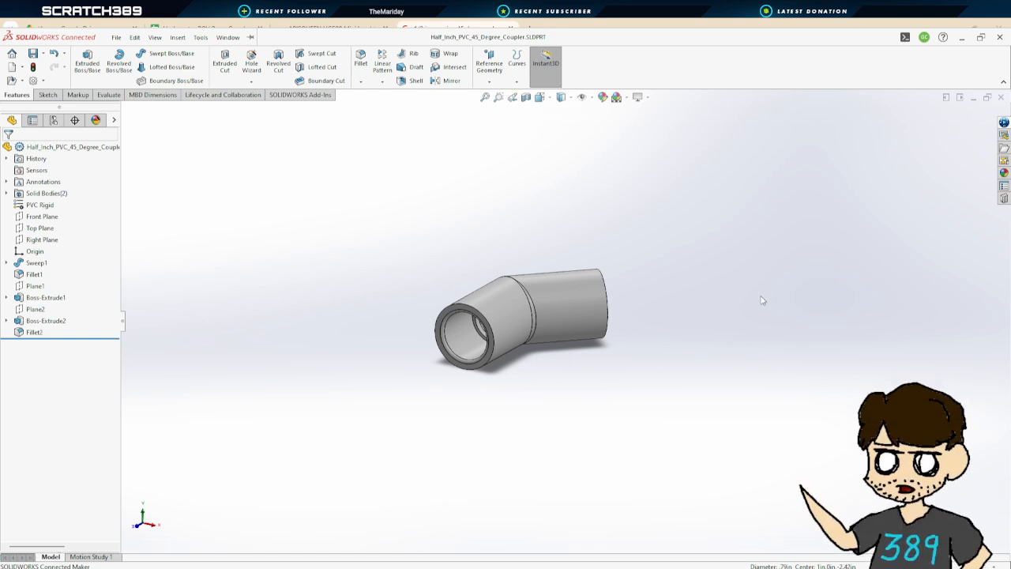
middle_click_drag(774, 337, 764, 373)
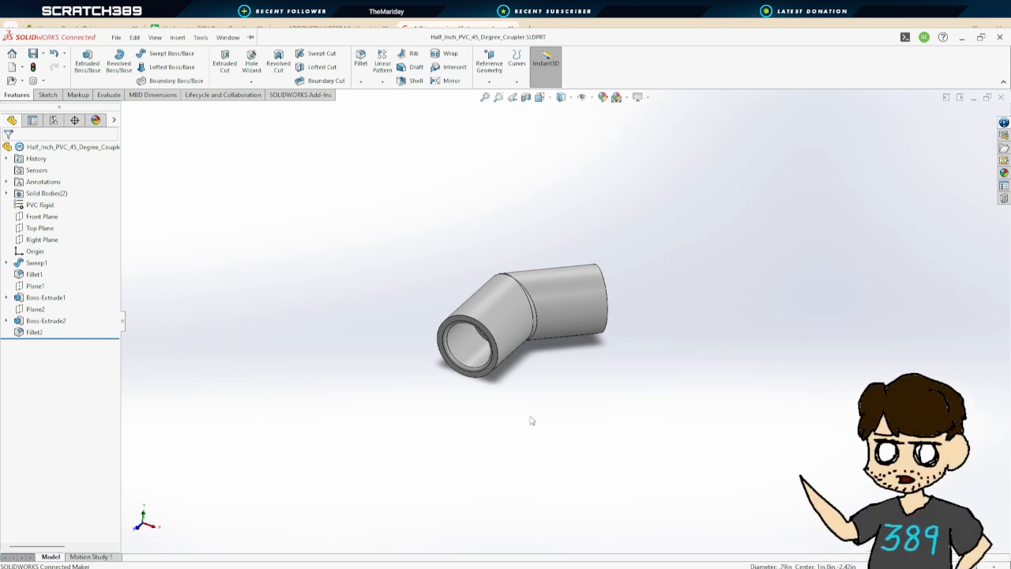
middle_click_drag(532, 421, 551, 406)
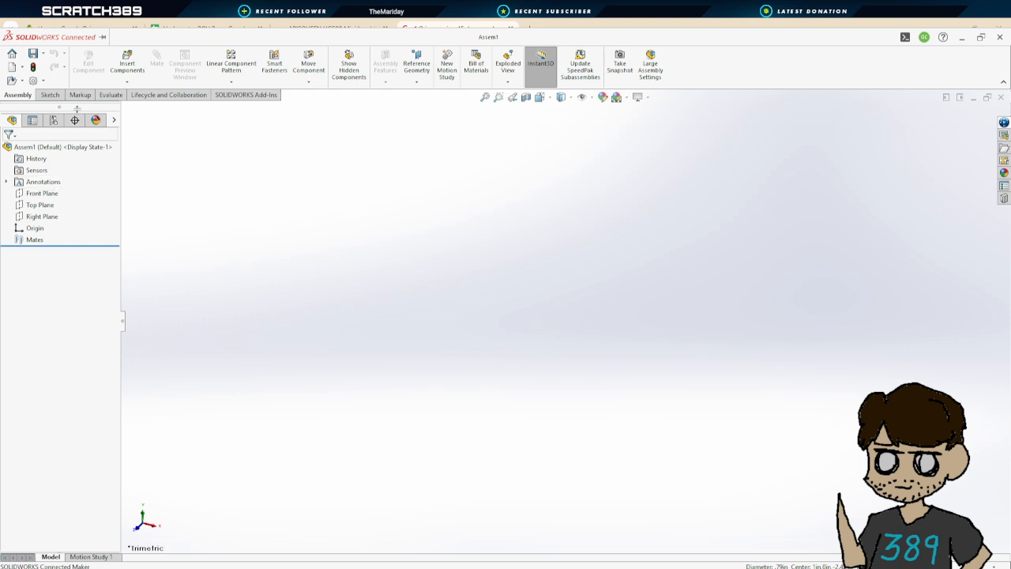
left_click(127, 63)
left_click(36, 267)
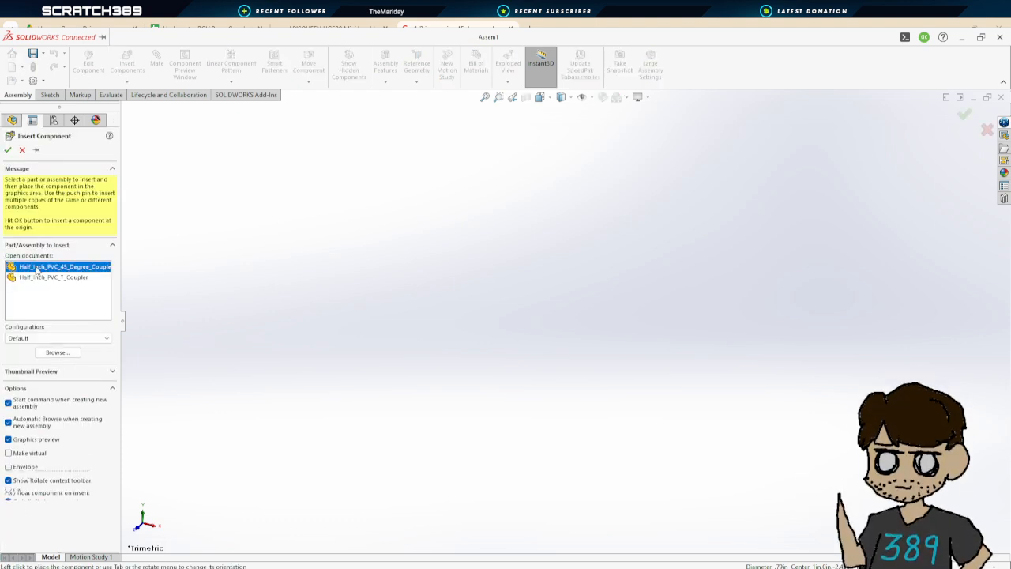
left_click(36, 277, "shift")
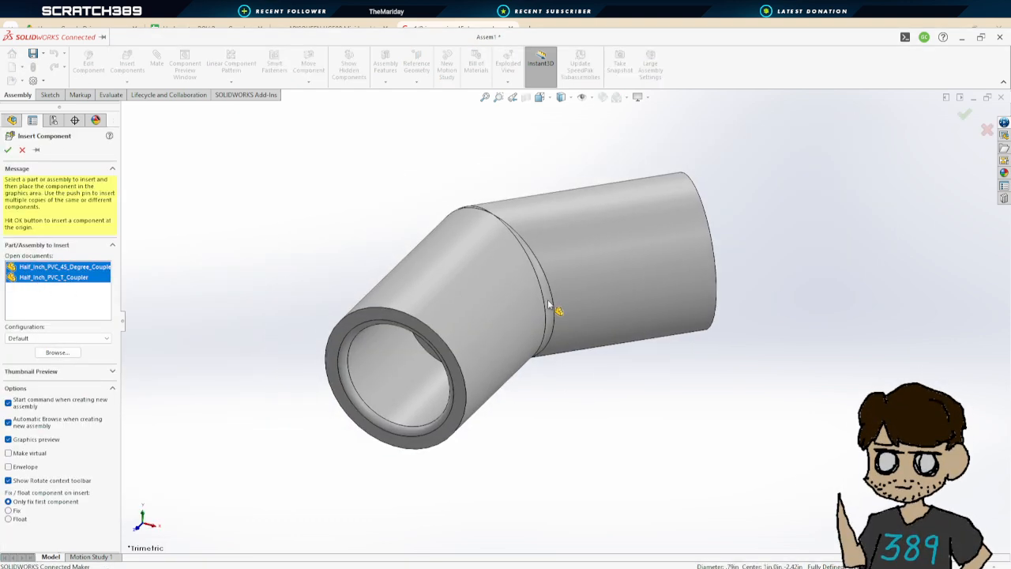
left_click(549, 304)
scroll(549, 308, "up", 10)
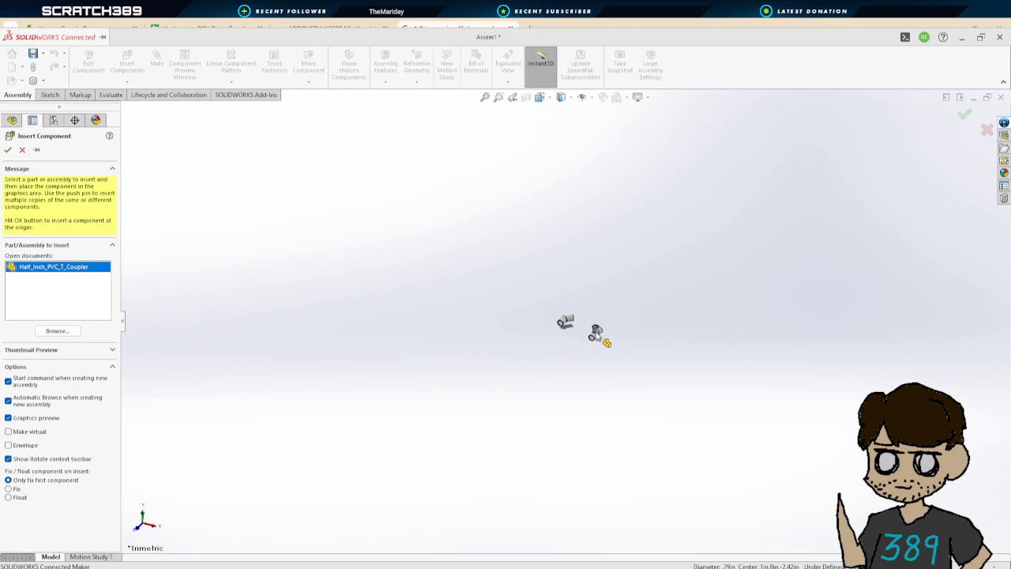
left_click(596, 334)
Paste many copies of the 45-degree elbow around the assembly and delete the one extra copy
scroll(589, 324, "down", 3)
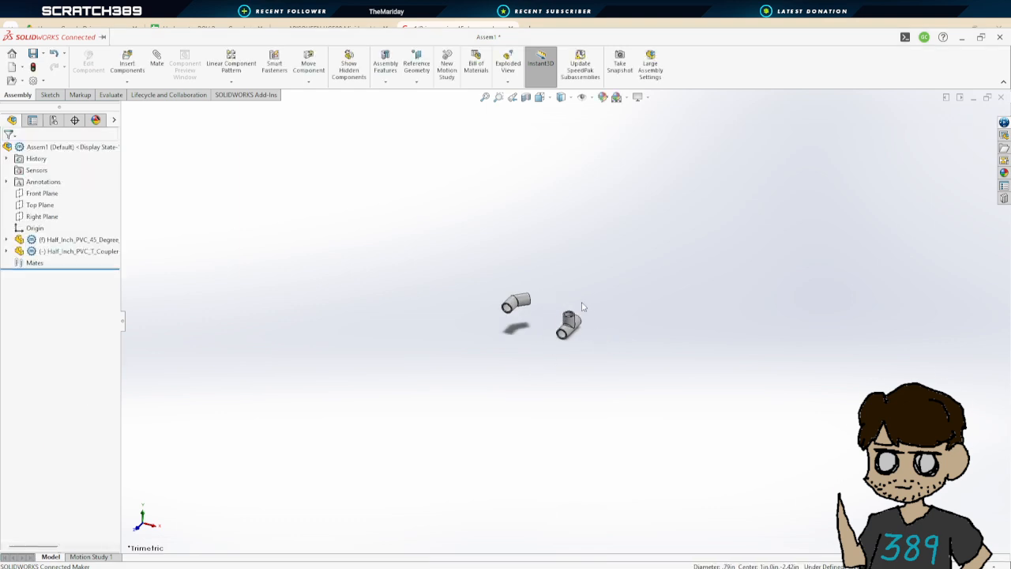
scroll(546, 305, "down", 3)
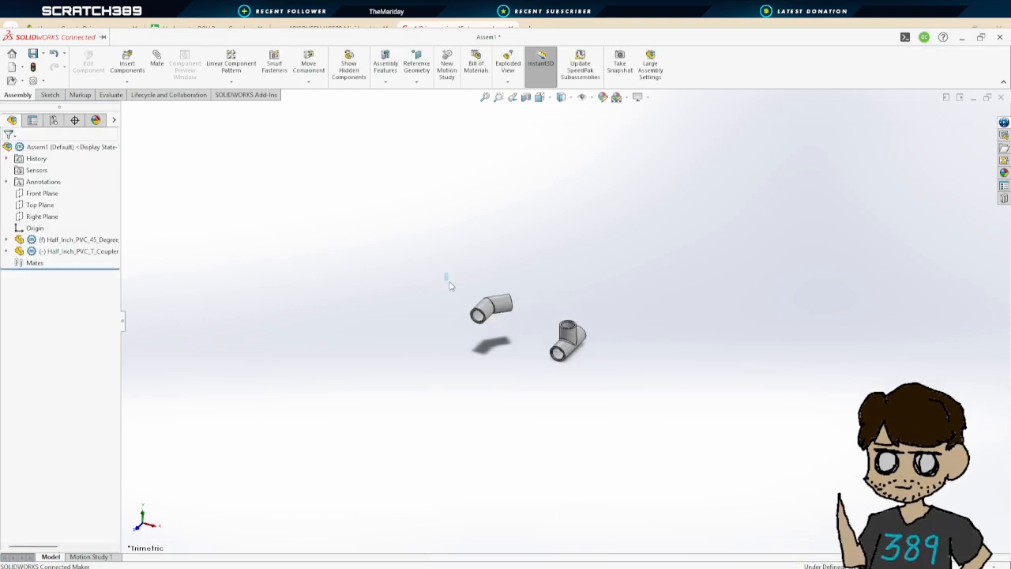
left_click_drag(446, 273, 529, 345)
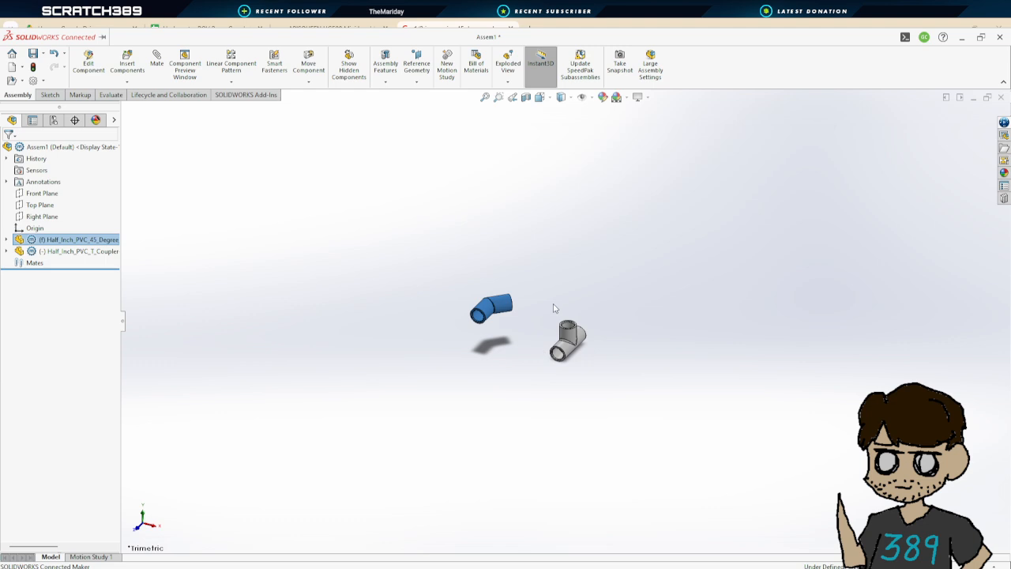
left_click_drag(544, 308, 594, 372)
left_click(548, 279)
left_click_drag(437, 264, 536, 344)
key("ctrl+v")
key("ctrl+v")
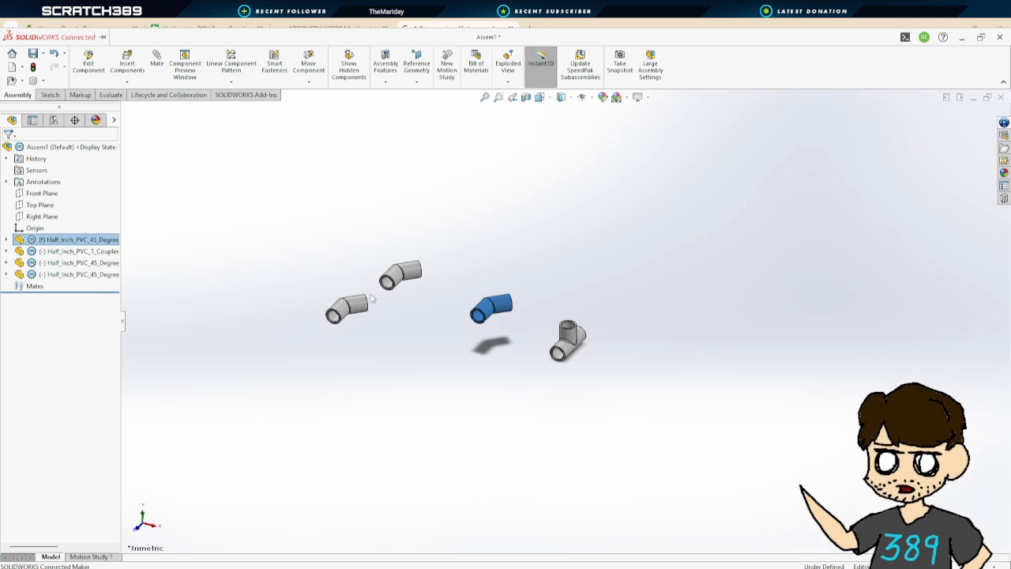
key("ctrl+v")
key("ctrl+v")
key("ctrl+v")
key("ctrl+v")
key("ctrl+v")
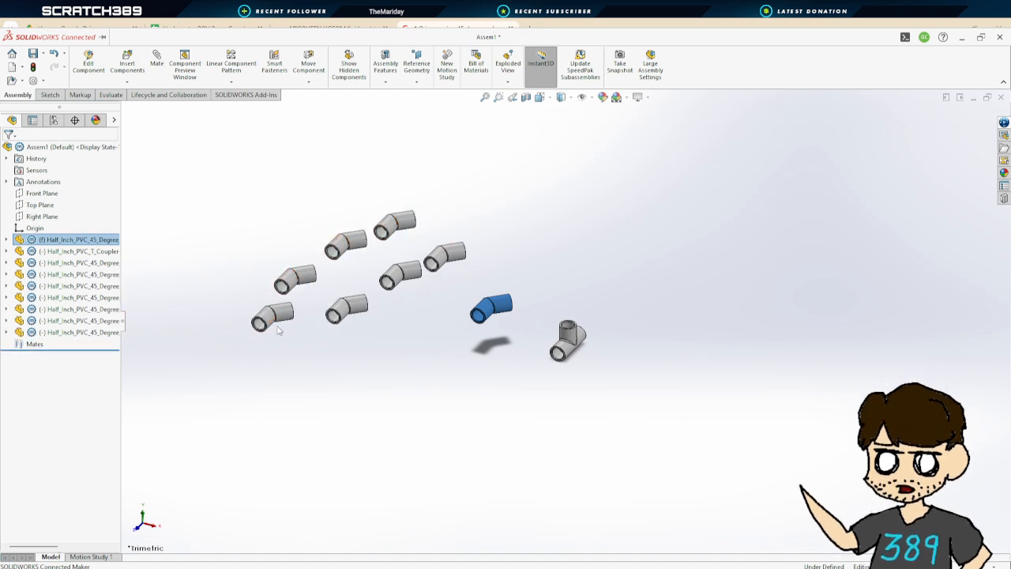
key("ctrl+v")
key("ctrl+v")
key("ctrl+v")
key("ctrl+v")
key("ctrl+v")
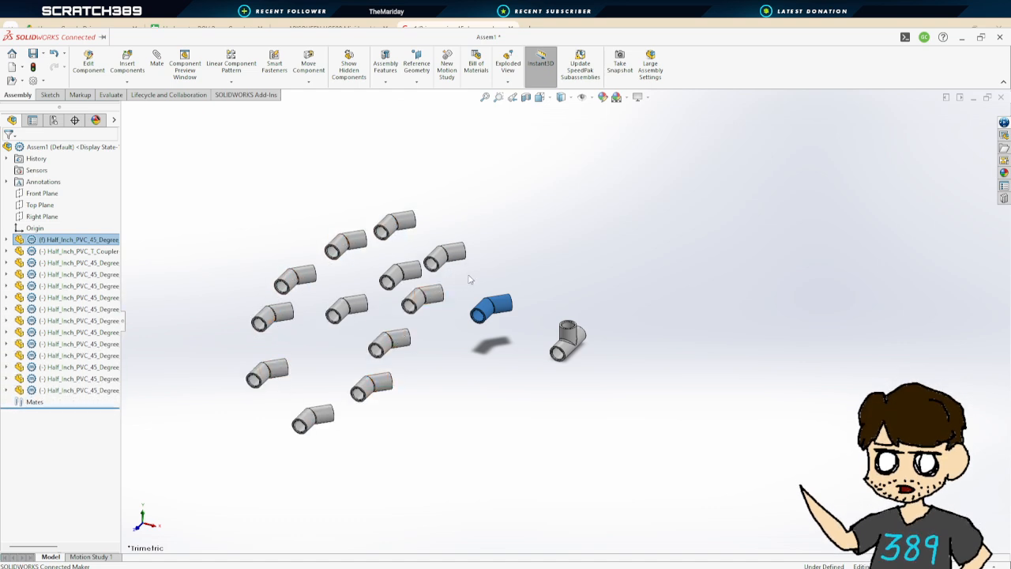
key("ctrl+v")
key("ctrl+v")
key("ctrl+v")
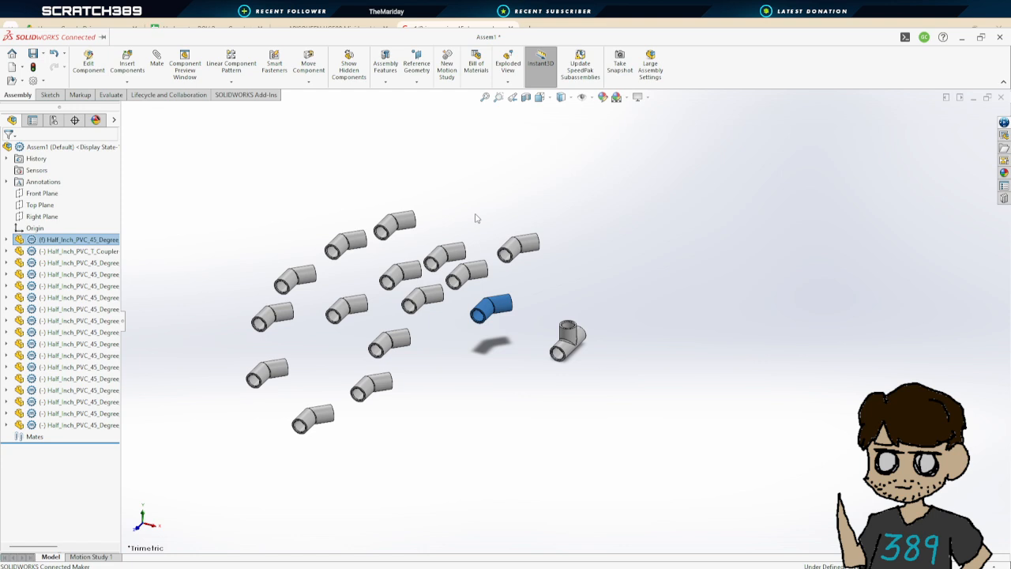
key("ctrl+v")
key("ctrl+v")
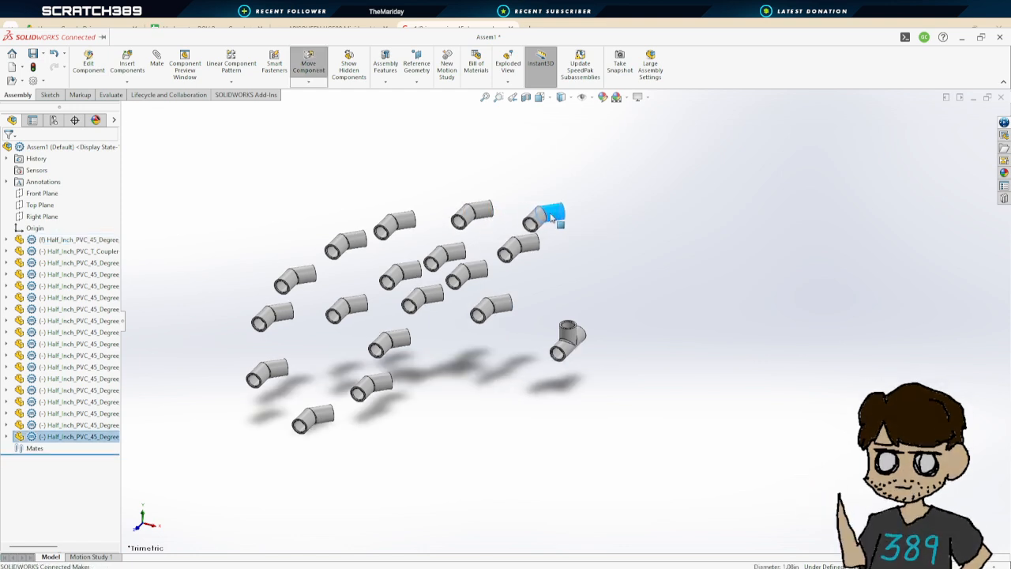
key("Delete")
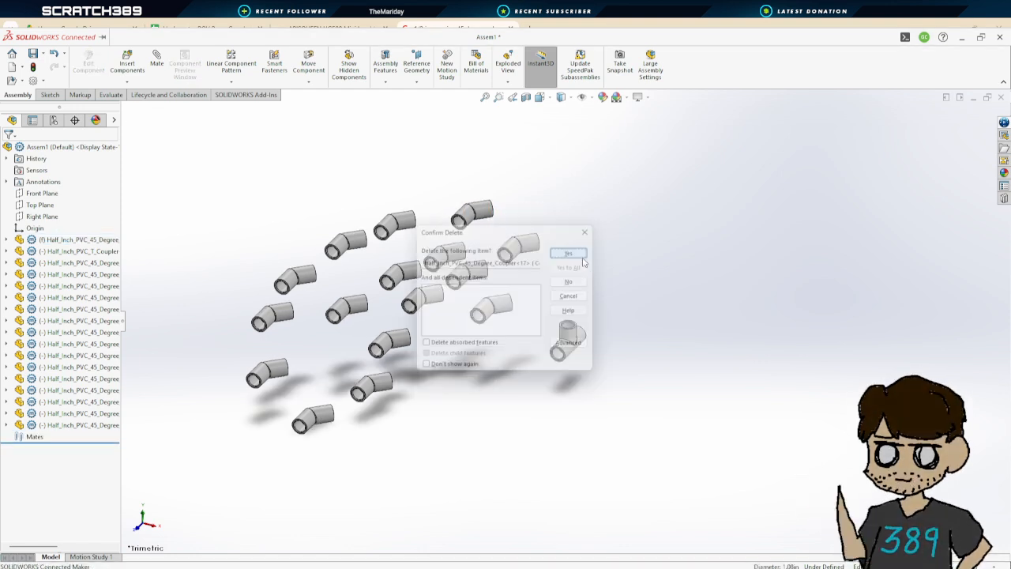
key("Return")
Paste several copies of the T coupler into the assembly
left_click_drag(547, 313, 594, 371)
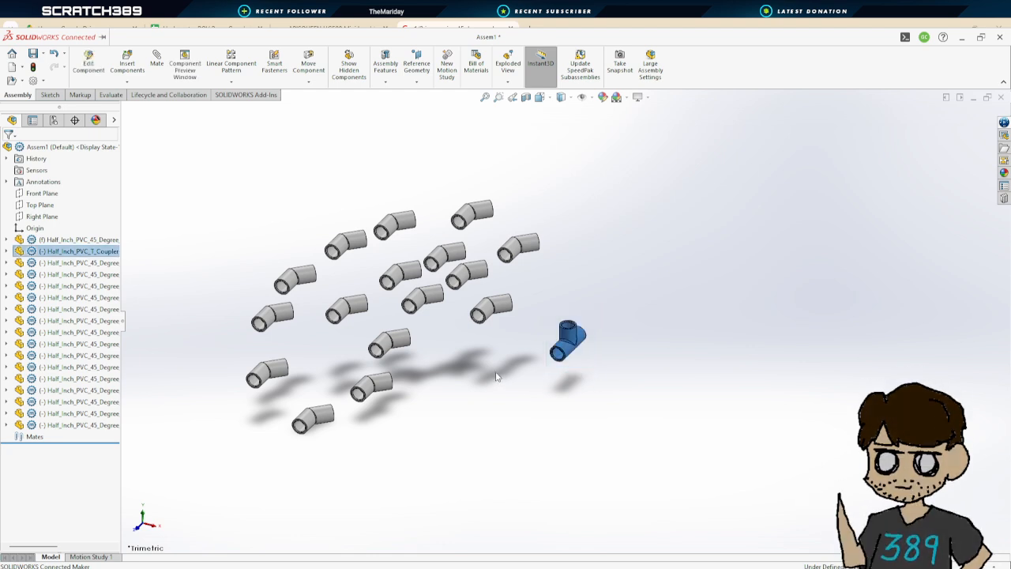
key("ctrl+v")
key("ctrl+v")
key("ctrl+v")
key("ctrl+v")
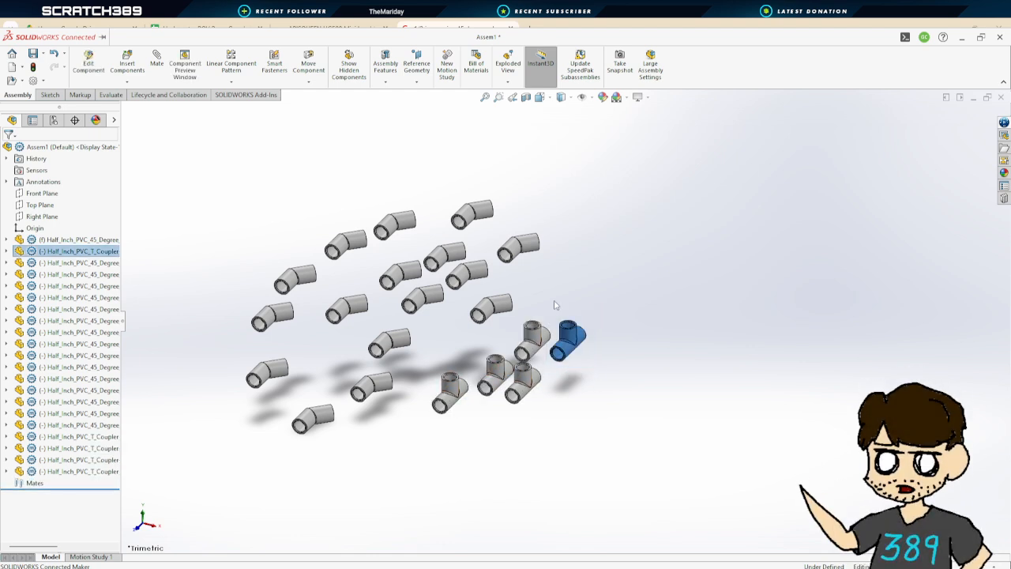
key("ctrl+v")
key("ctrl+v")
key("ctrl+v")
left_click(643, 348)
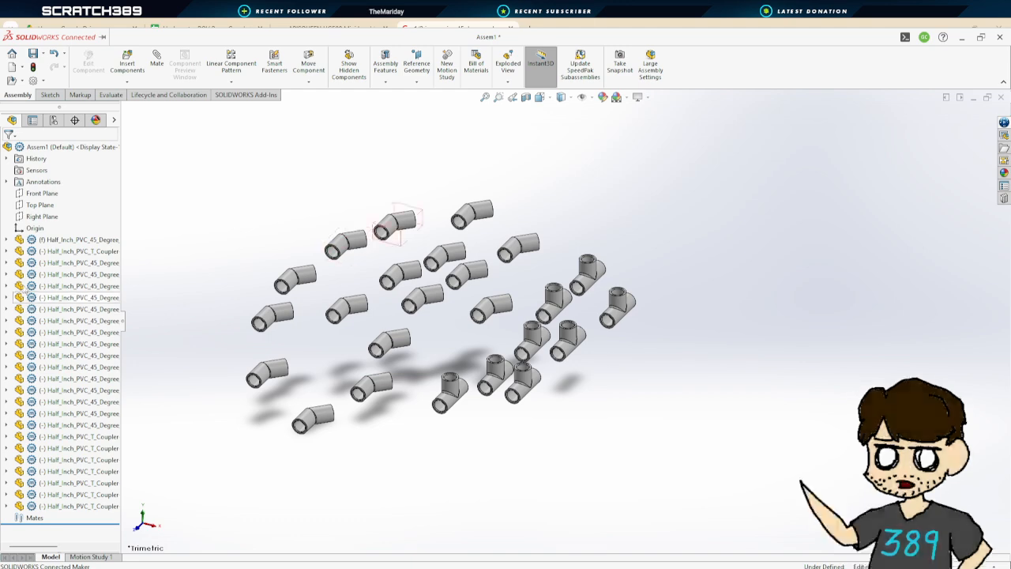
Group all the 45-degree elbow components into a new folder named 45 Degree Pipes
left_click(79, 239)
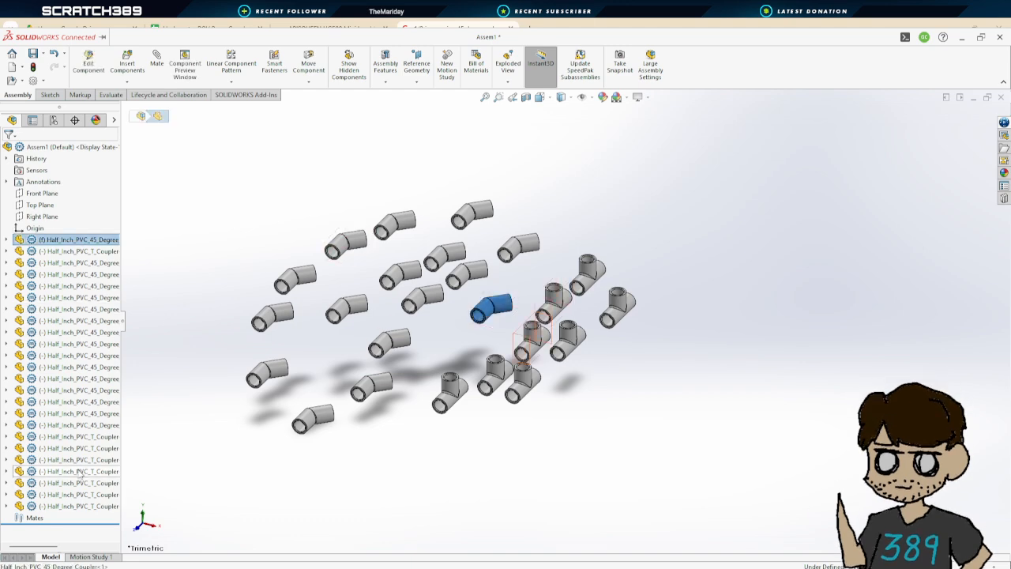
left_click(94, 427, "shift")
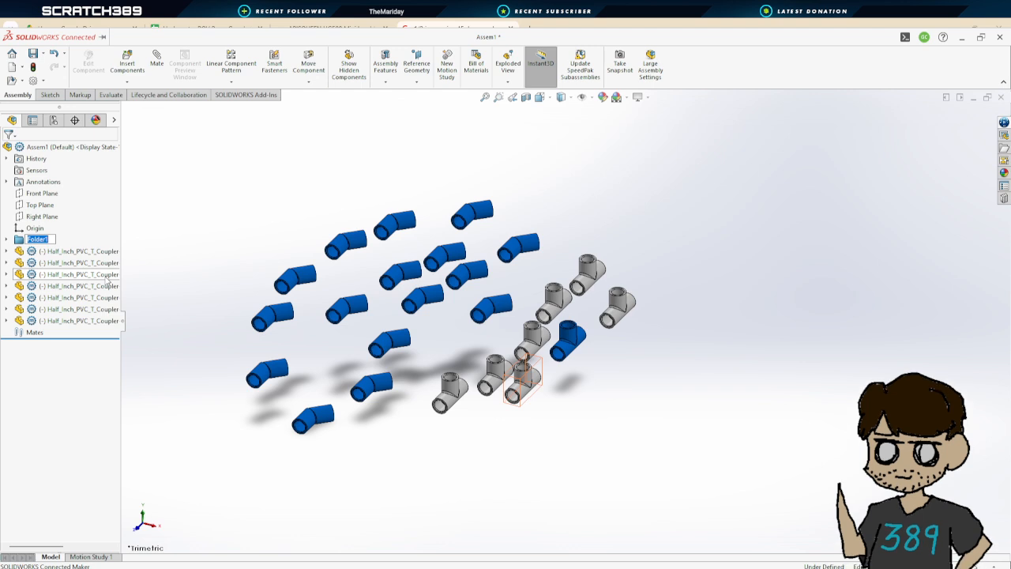
type("45 Degree")
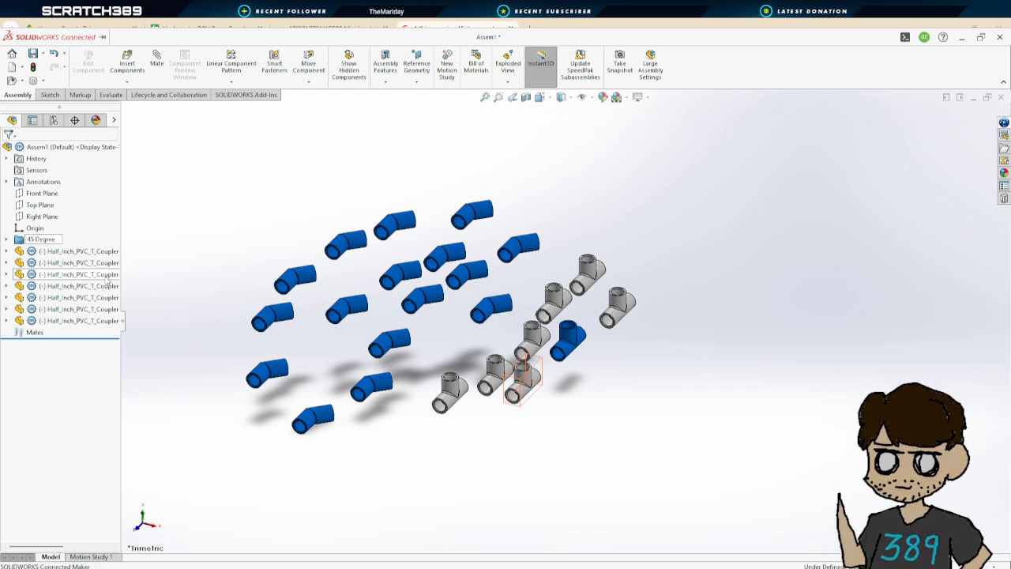
type(" Pipes")
key("Return")
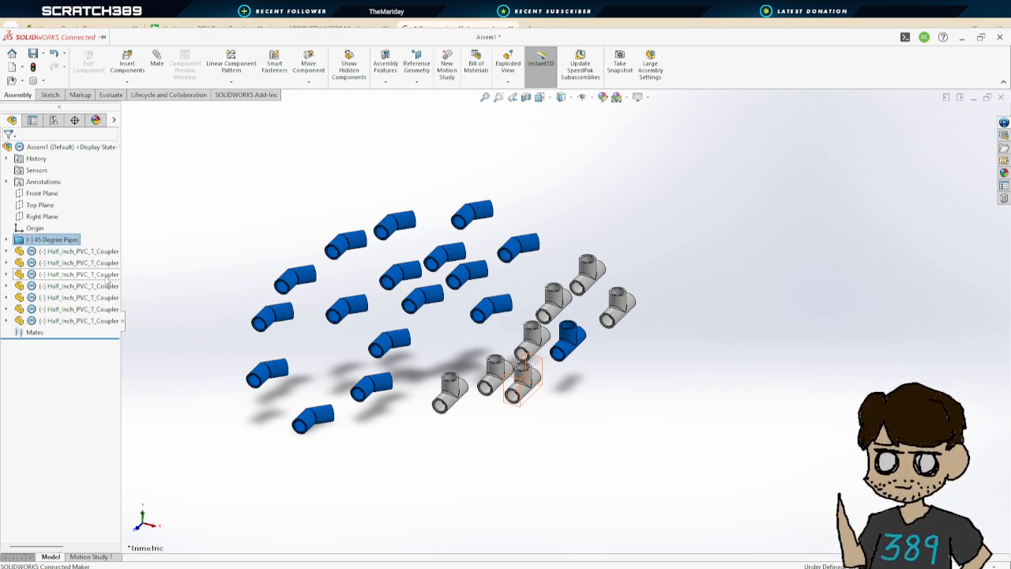
Group all the T coupler components into a new folder named T Couplers
left_click(79, 250)
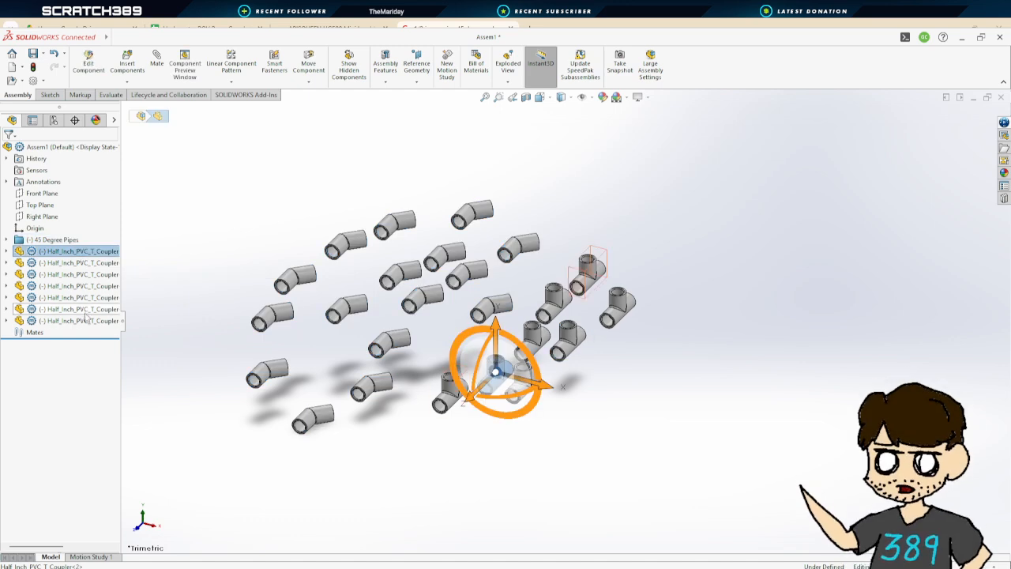
left_click(83, 320, "shift")
right_click(91, 252)
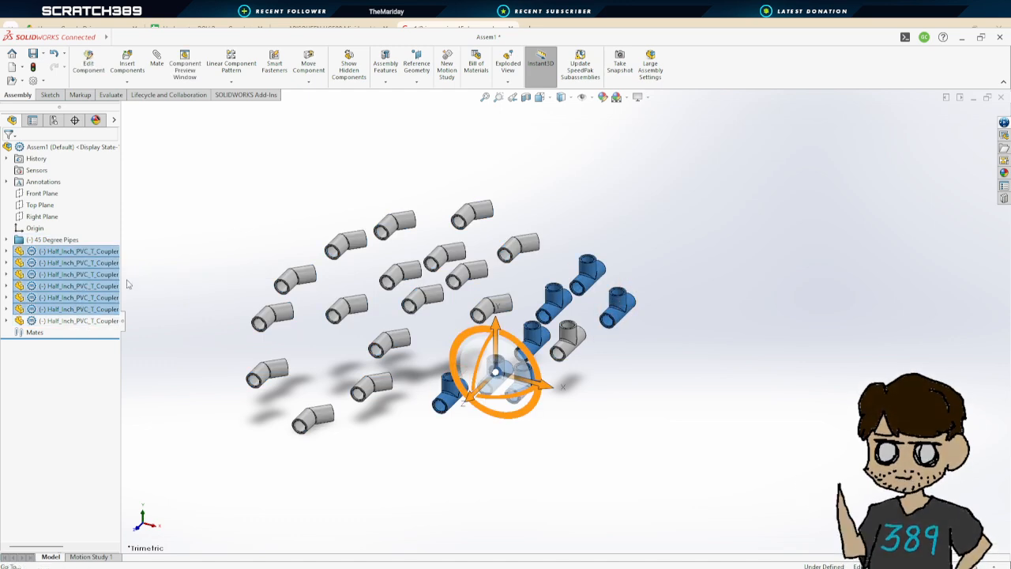
left_click(152, 485)
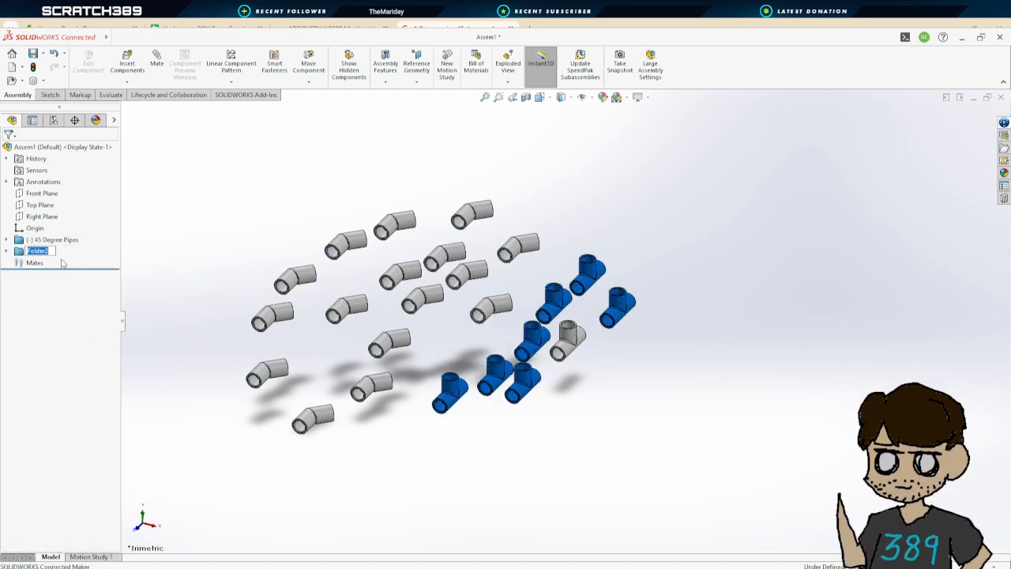
type("T Couplers")
key("Return")
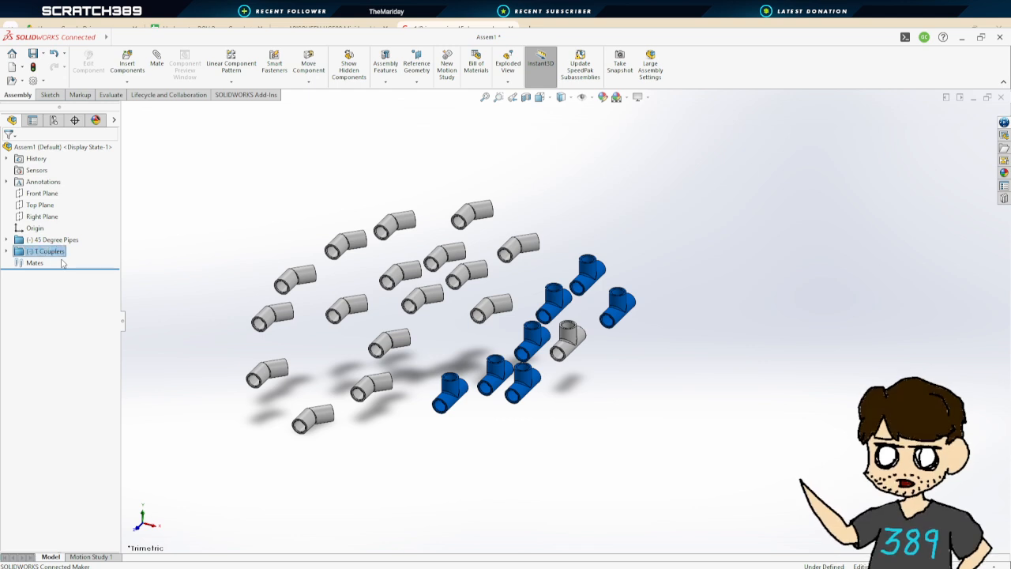
Drag a couple of T couplers to spread them apart from the others
left_click(652, 390)
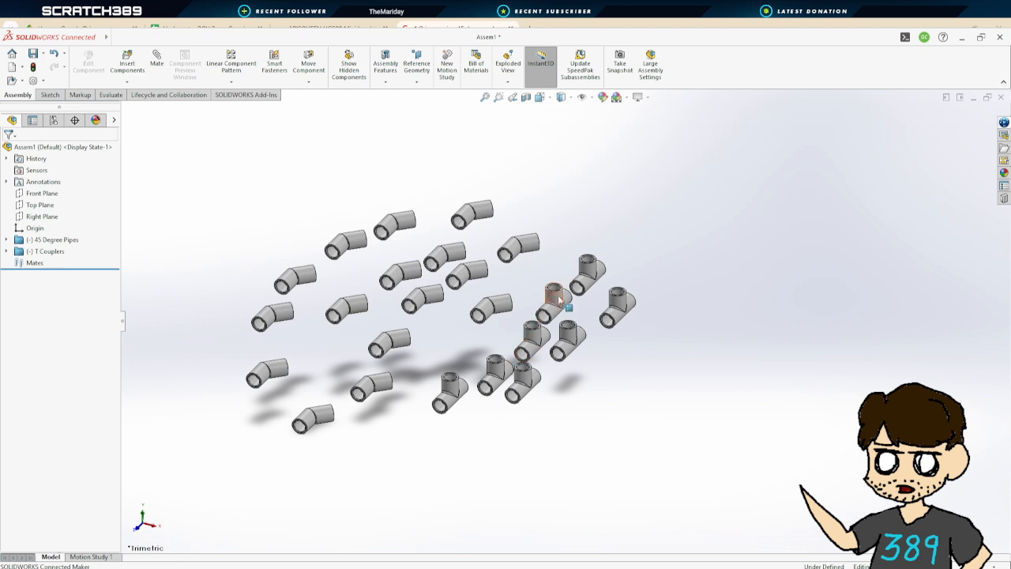
left_click_drag(555, 290, 665, 290)
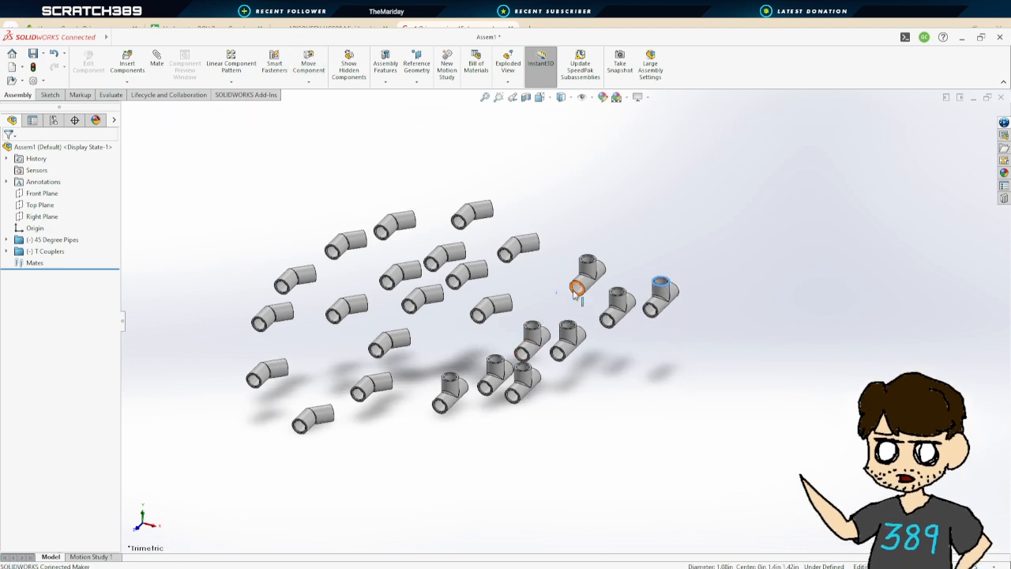
left_click(588, 269)
left_click_drag(588, 269, 570, 268)
left_click(622, 235)
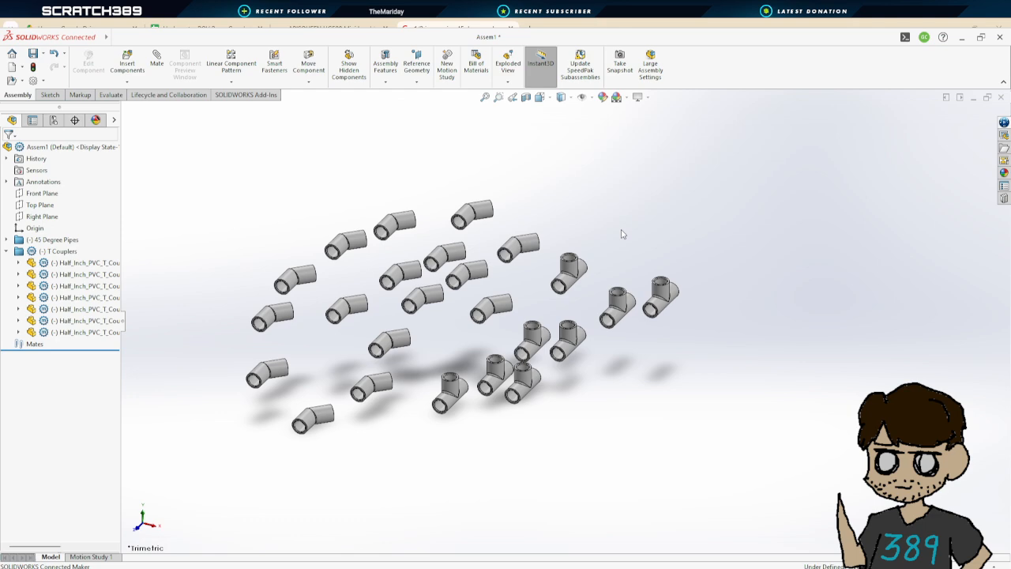
Zoom around the assembly to inspect the arrangement of elbows and T couplers
scroll(451, 320, "down", 4)
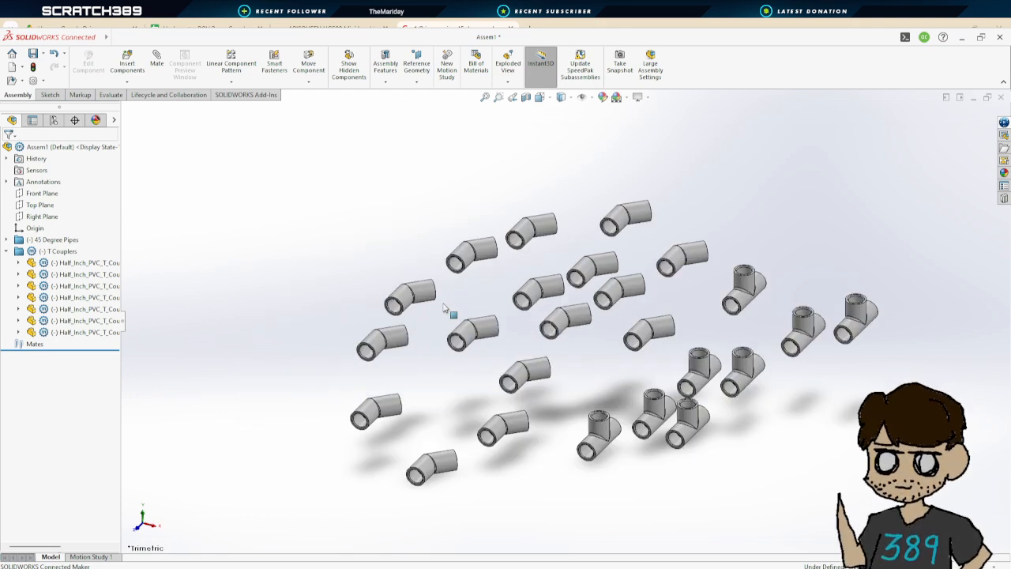
scroll(716, 411, "up", 4)
scroll(632, 372, "down", 2)
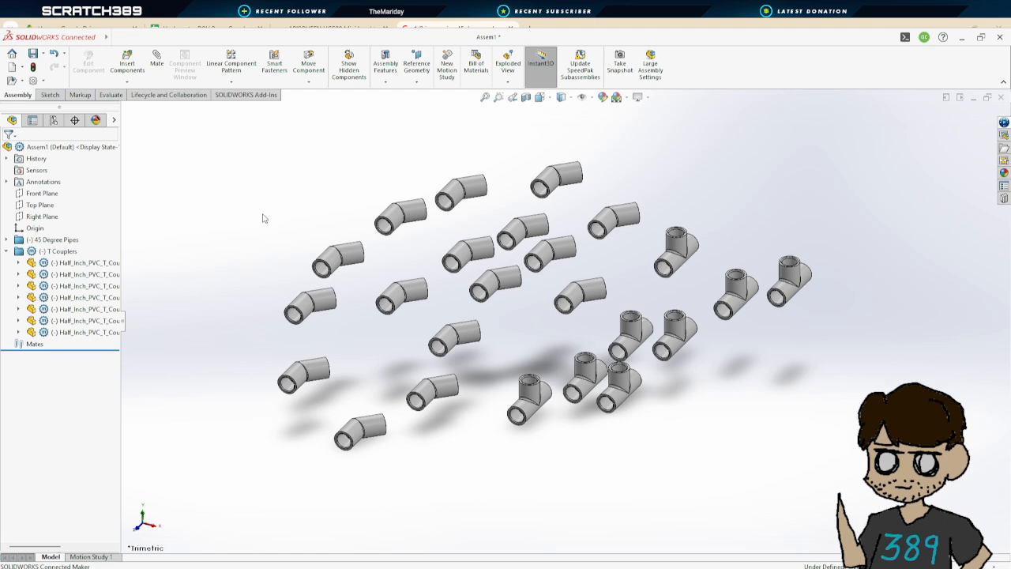
left_click(6, 251)
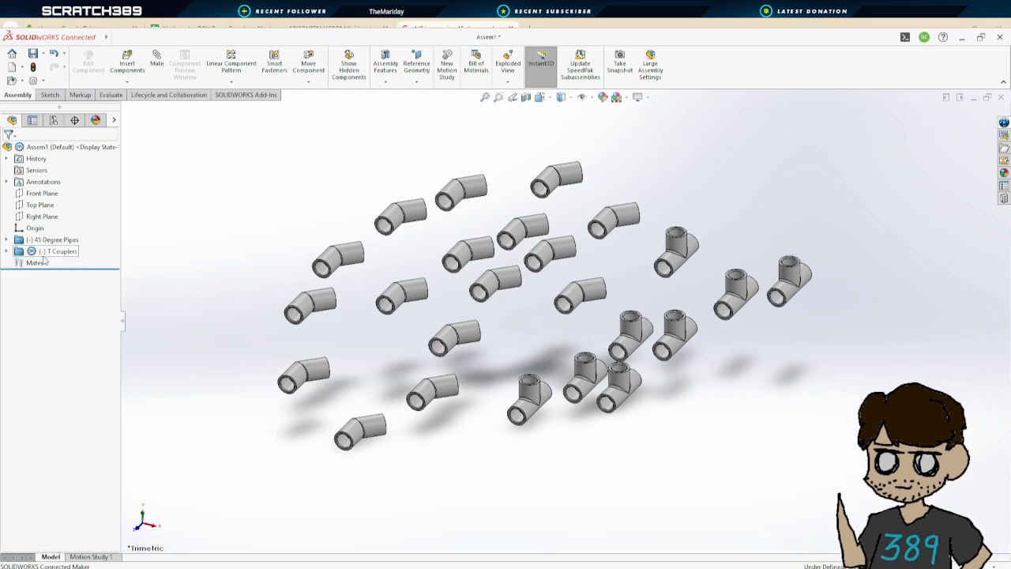
scroll(592, 347, "up", 4)
scroll(490, 332, "down", 3)
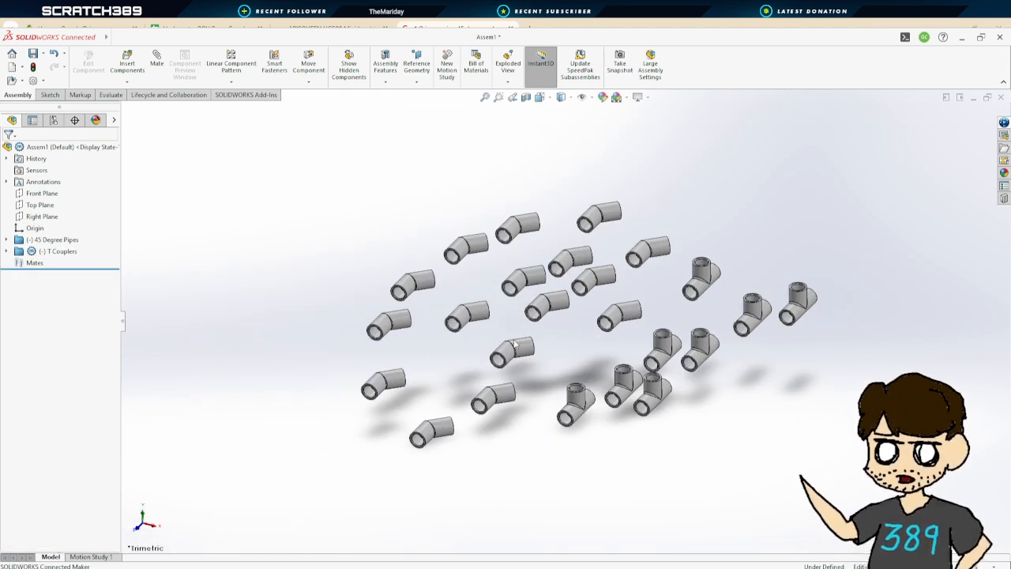
scroll(604, 326, "down", 2)
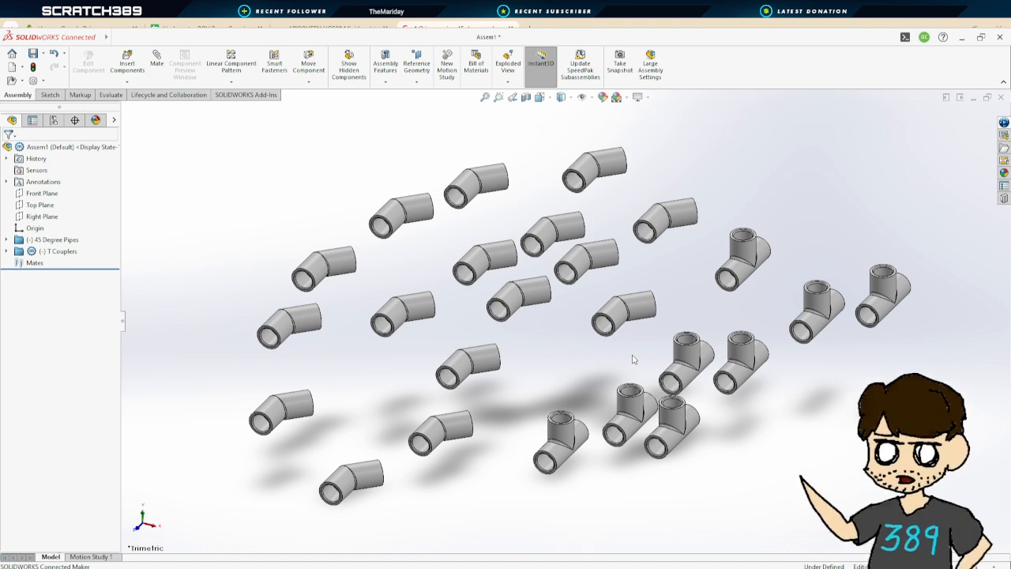
scroll(632, 358, "up", 2)
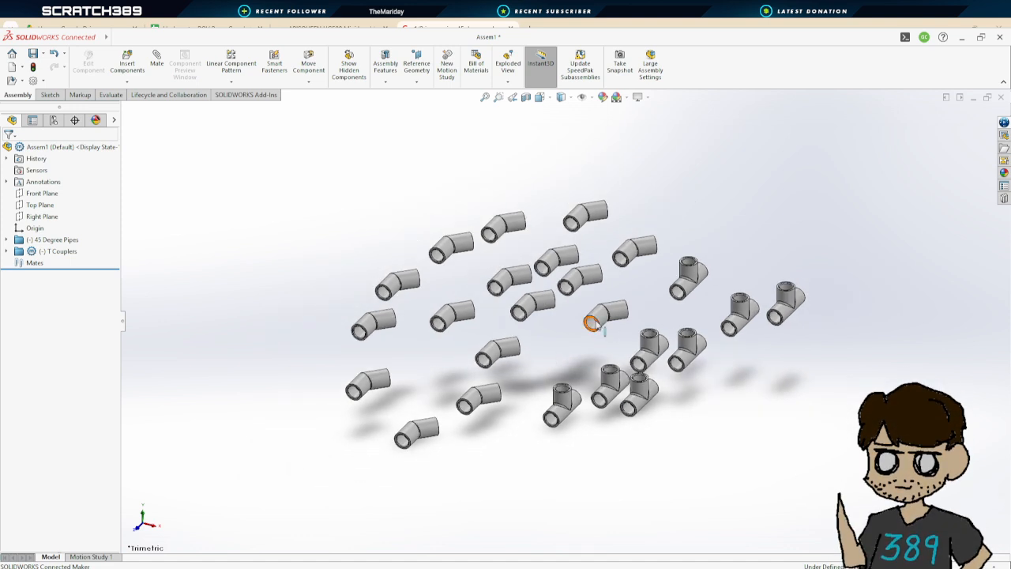
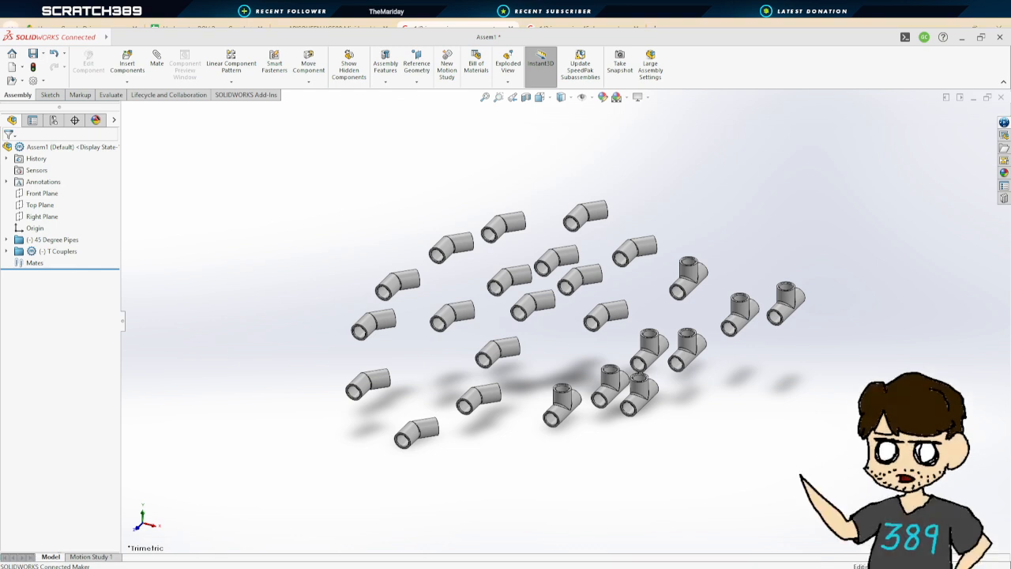
Save the assembly as Underwater_ROV_Mock_1.0
left_click(32, 54)
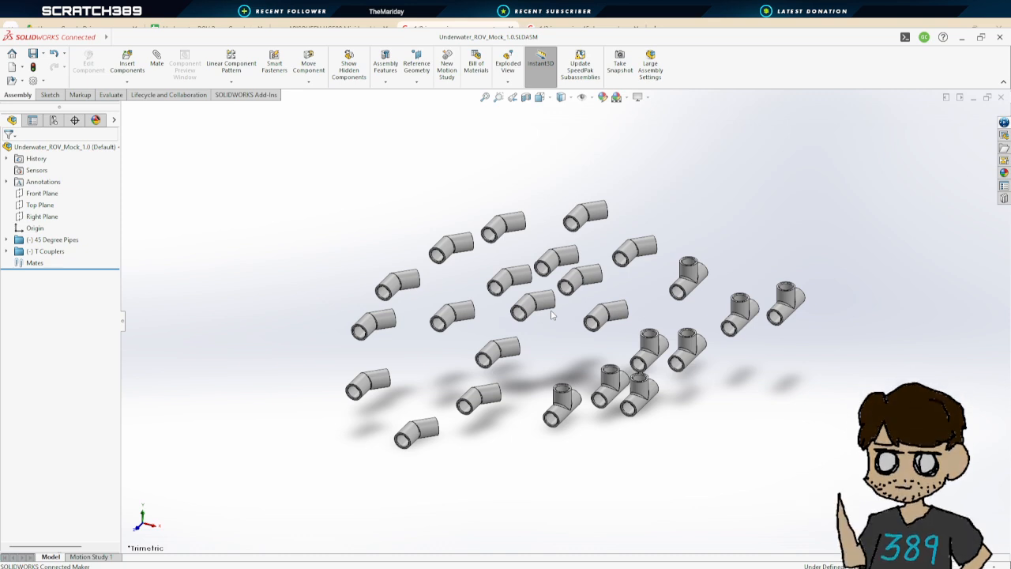
scroll(686, 339, "down", 2)
scroll(687, 351, "up", 5)
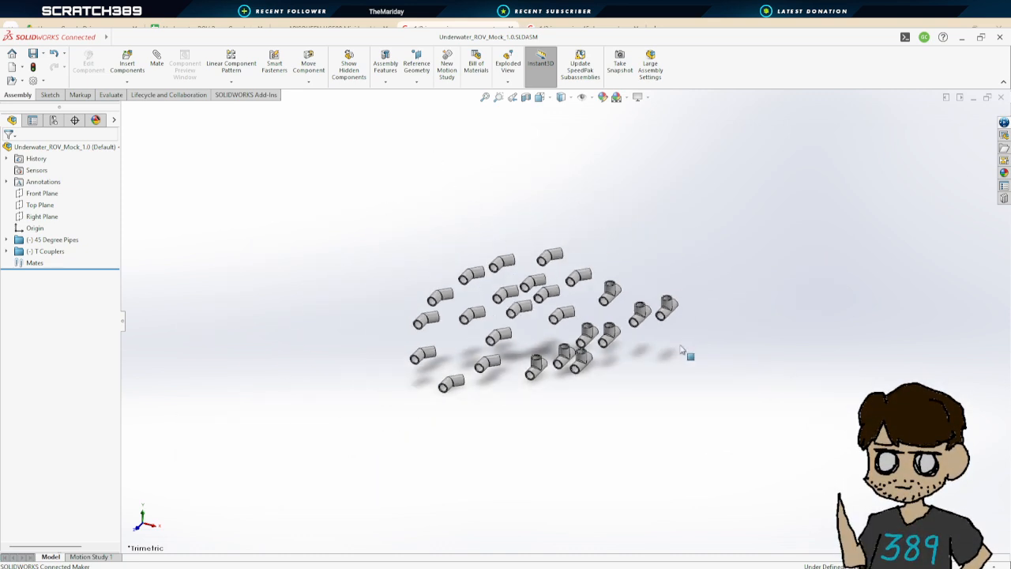
scroll(639, 338, "down", 2)
scroll(568, 314, "down", 1)
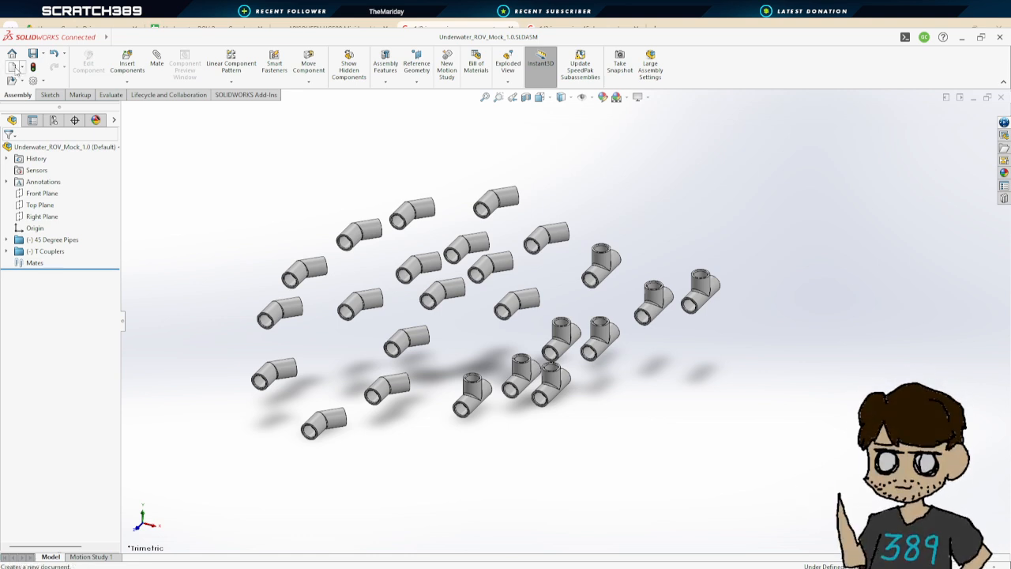
Create a new part and start an extruded boss on the Front Plane, sketching a circle centred on the origin
left_click(14, 68)
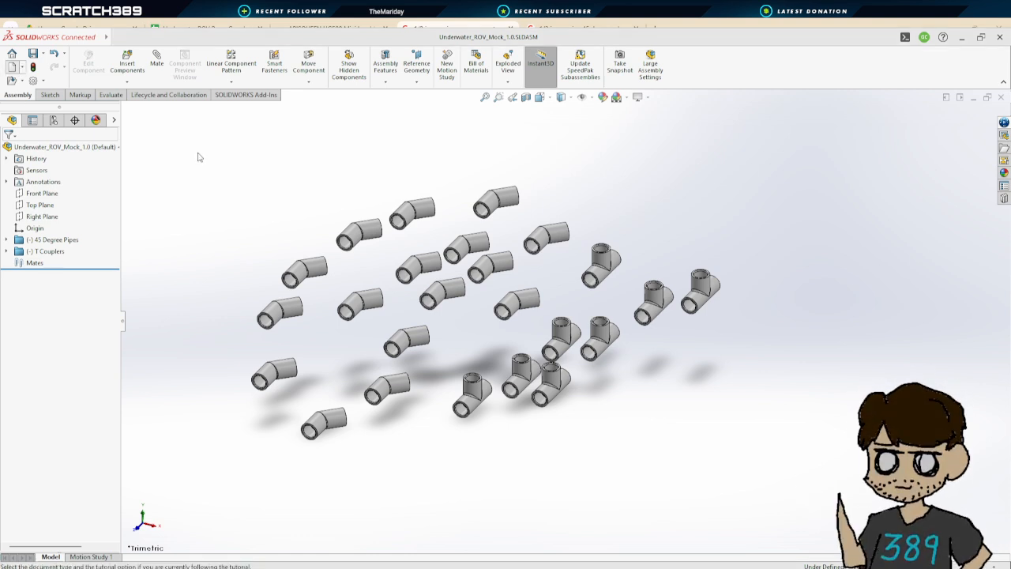
left_click(424, 436)
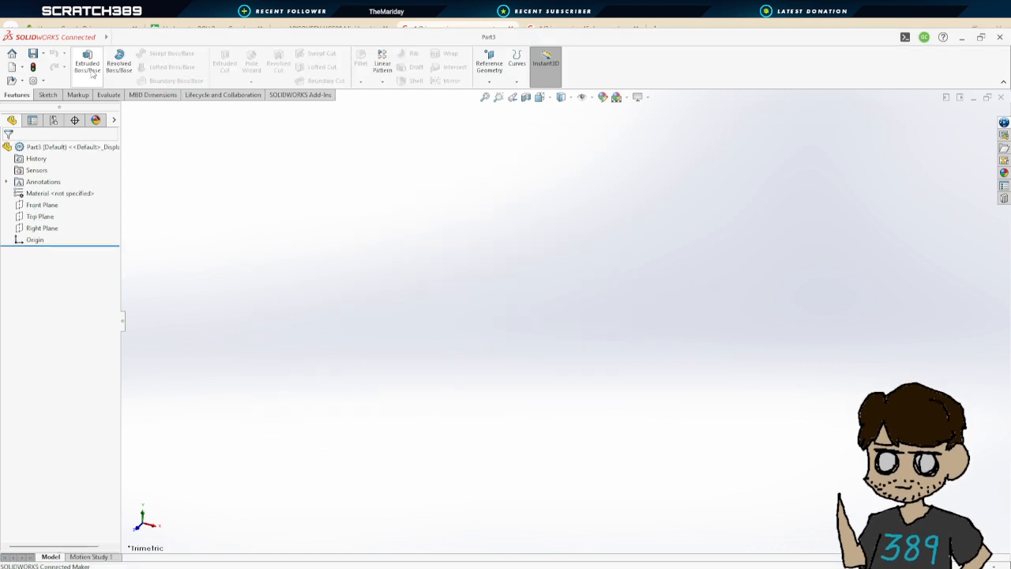
left_click(92, 71)
left_click(706, 273)
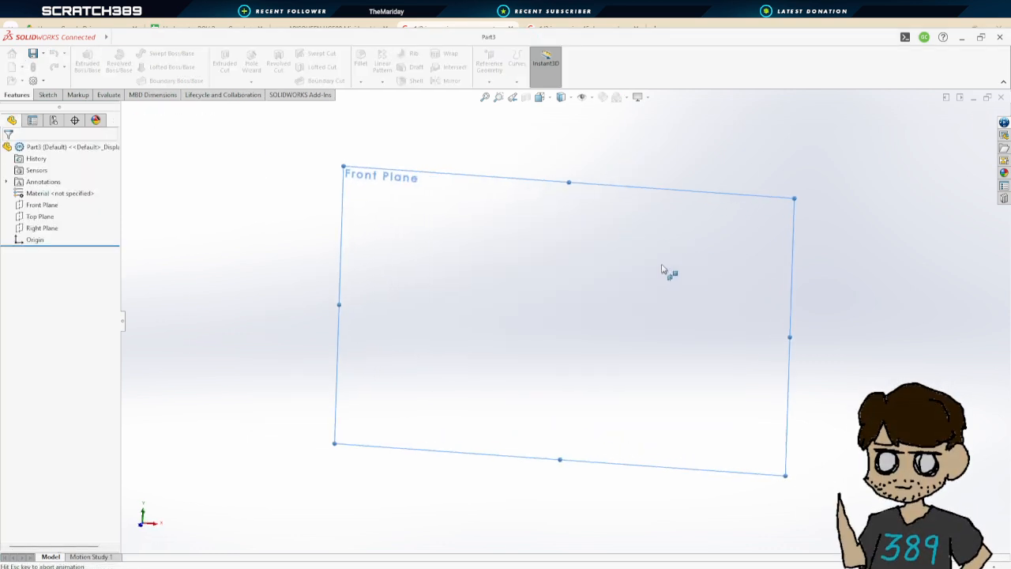
left_click(159, 52)
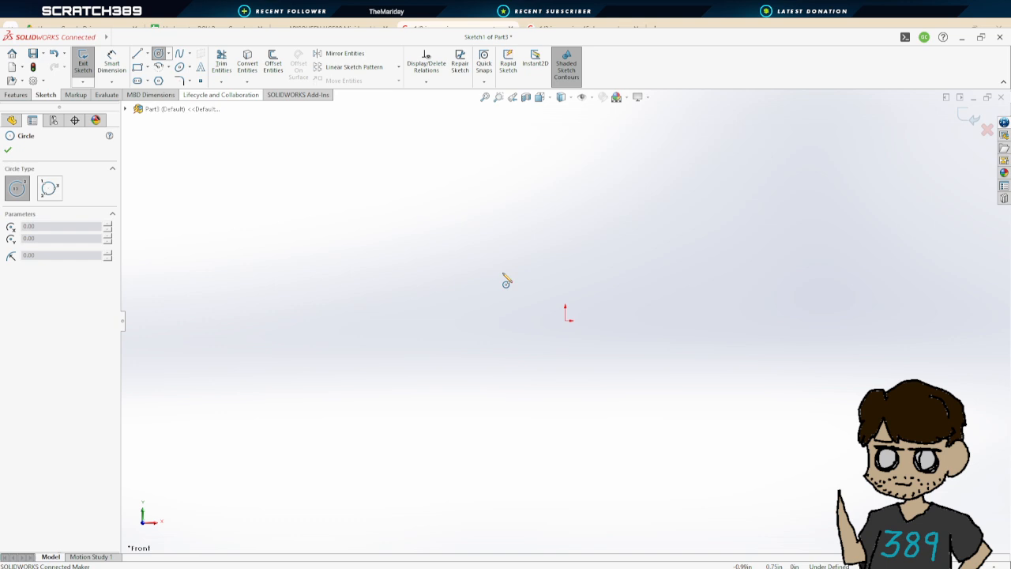
left_click(566, 320)
left_click(593, 232)
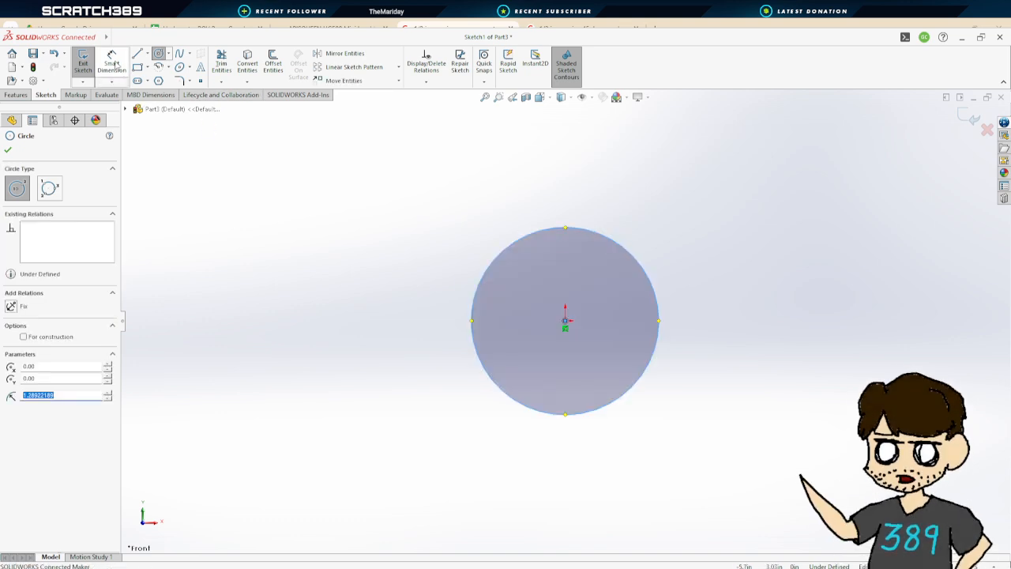
Dimension the circle's diameter to 0.79 in
left_click(114, 65)
left_click(641, 264)
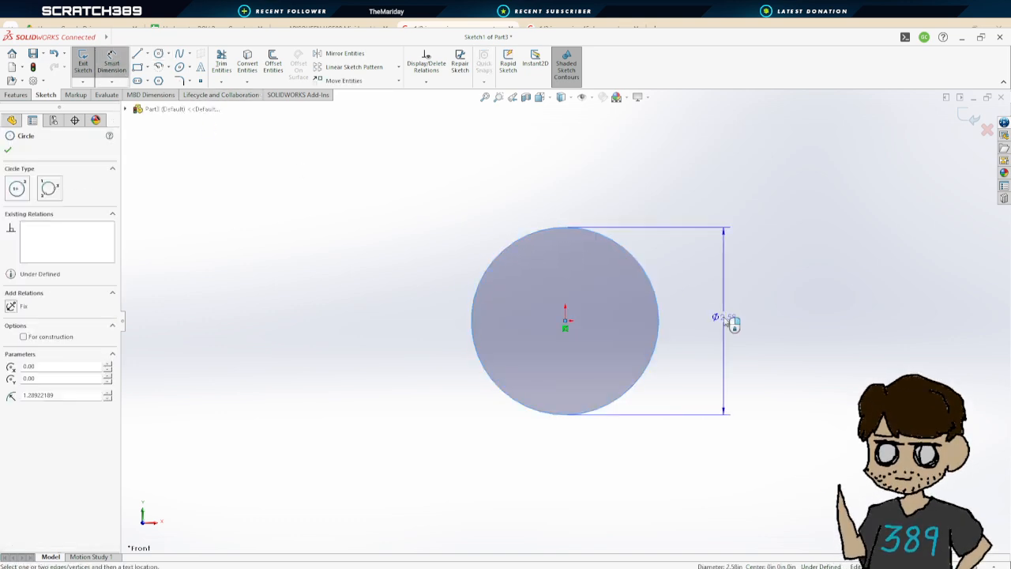
left_click(732, 323)
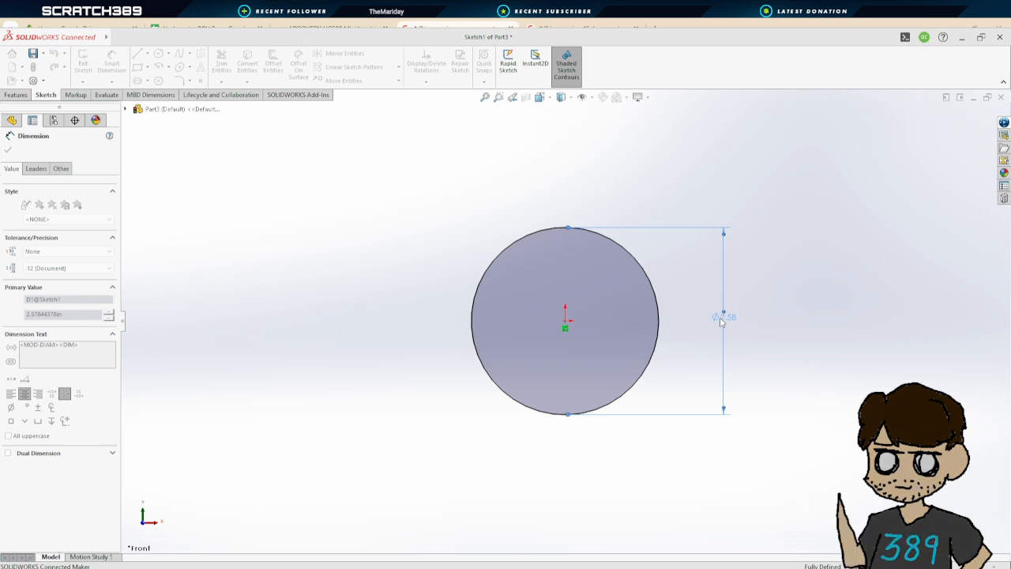
key("Return")
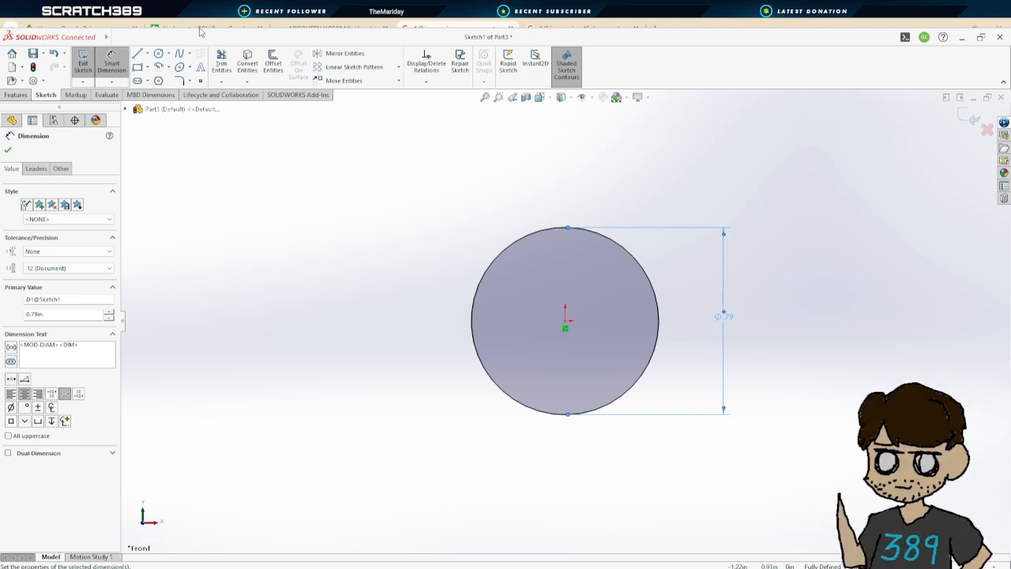
Sketch a second concentric circle at the origin and set its diameter to 0.5 in
left_click(159, 54)
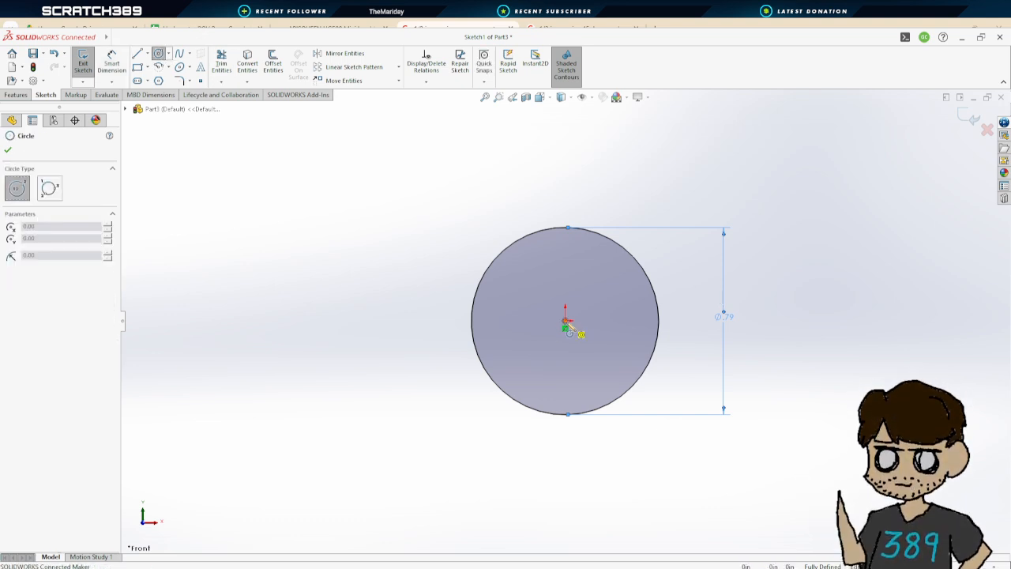
left_click(565, 320)
left_click(571, 255)
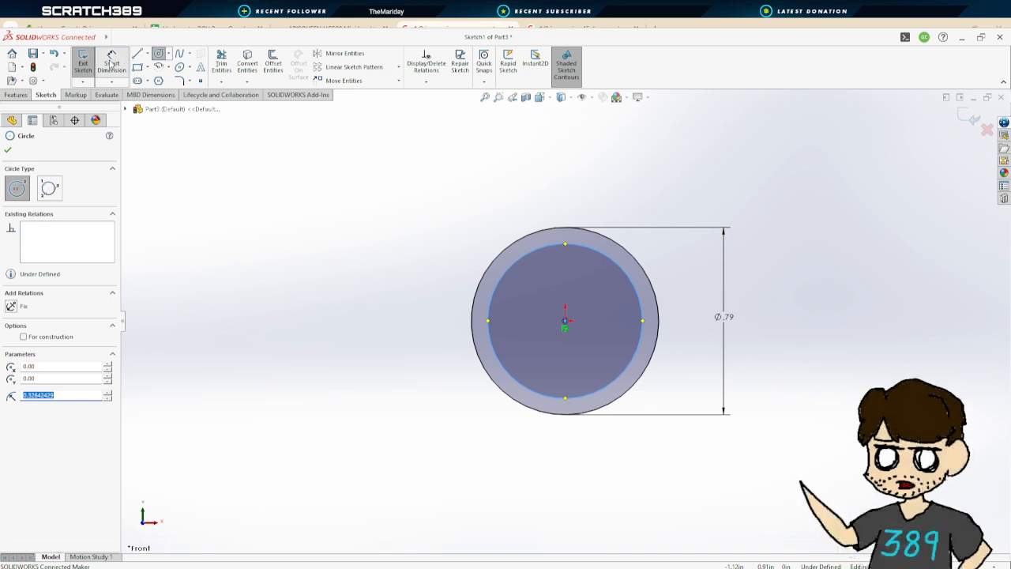
key("Escape")
left_click(638, 290)
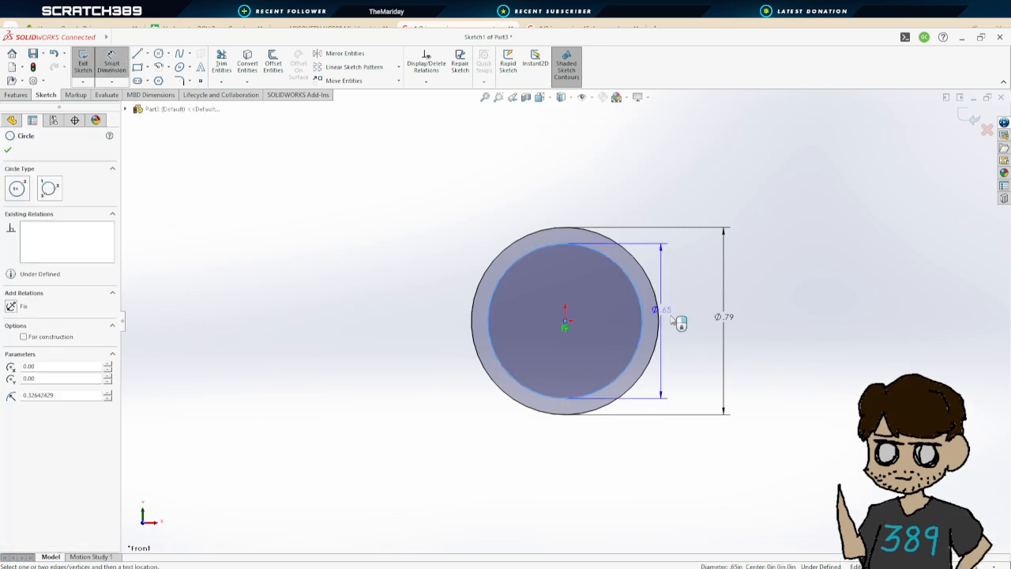
left_click(830, 474)
type(".5")
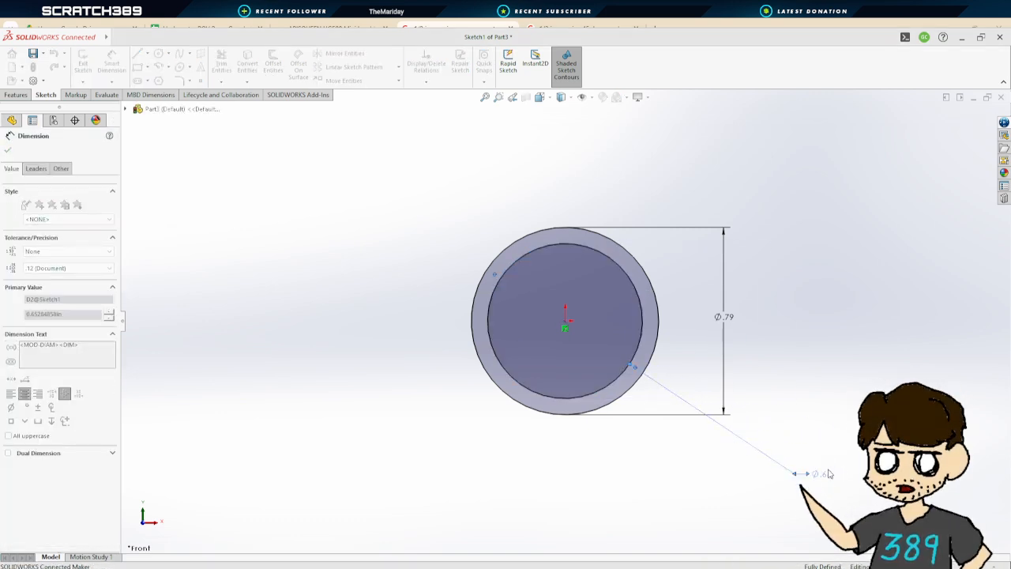
key("Return")
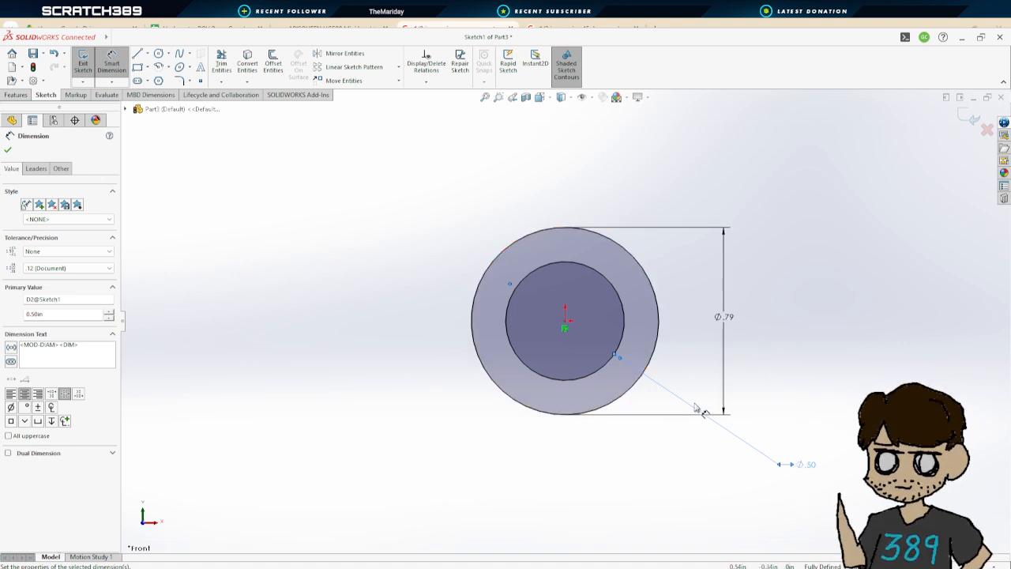
Exit the sketch and extrude the ring profile 5 in to form a pipe
left_click(83, 60)
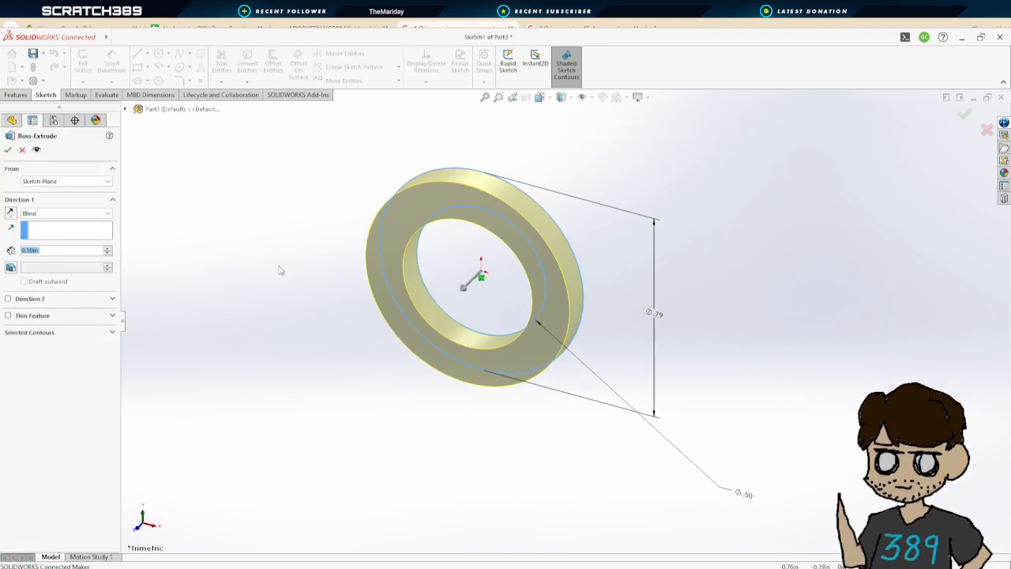
scroll(532, 320, "down", 1)
scroll(531, 321, "up", 4)
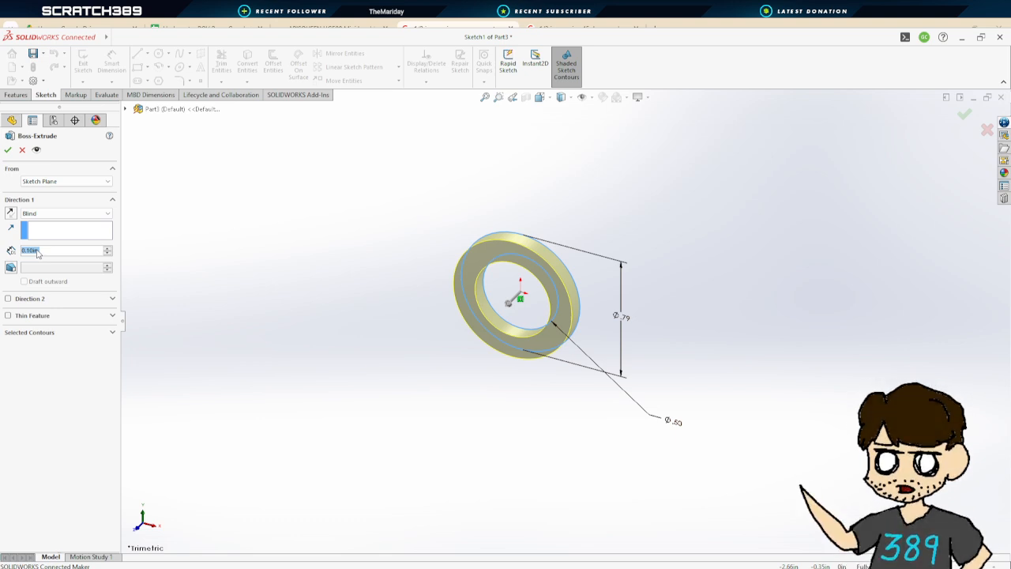
type("1")
key("Return")
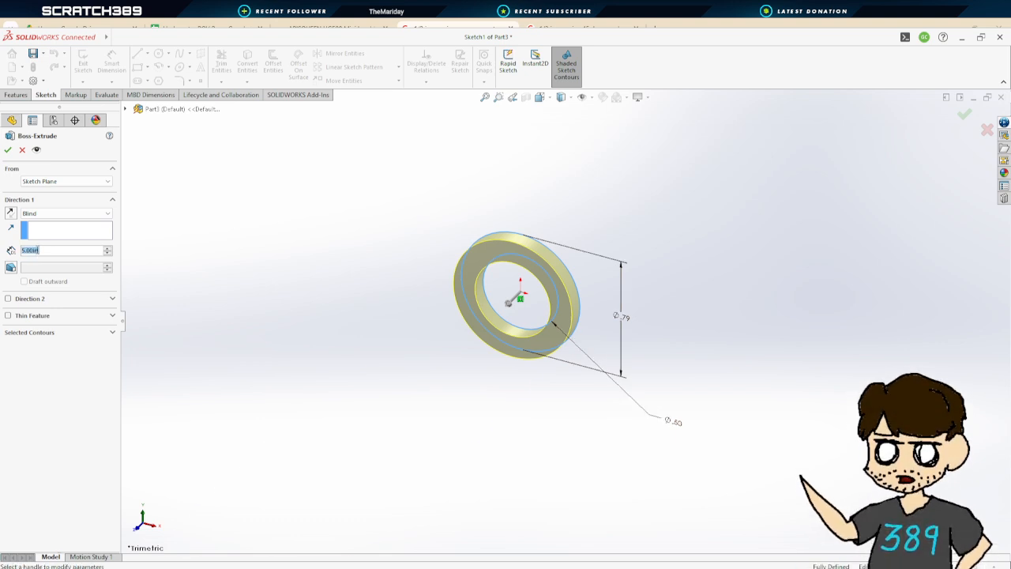
scroll(454, 470, "up", 2)
scroll(454, 471, "up", 2)
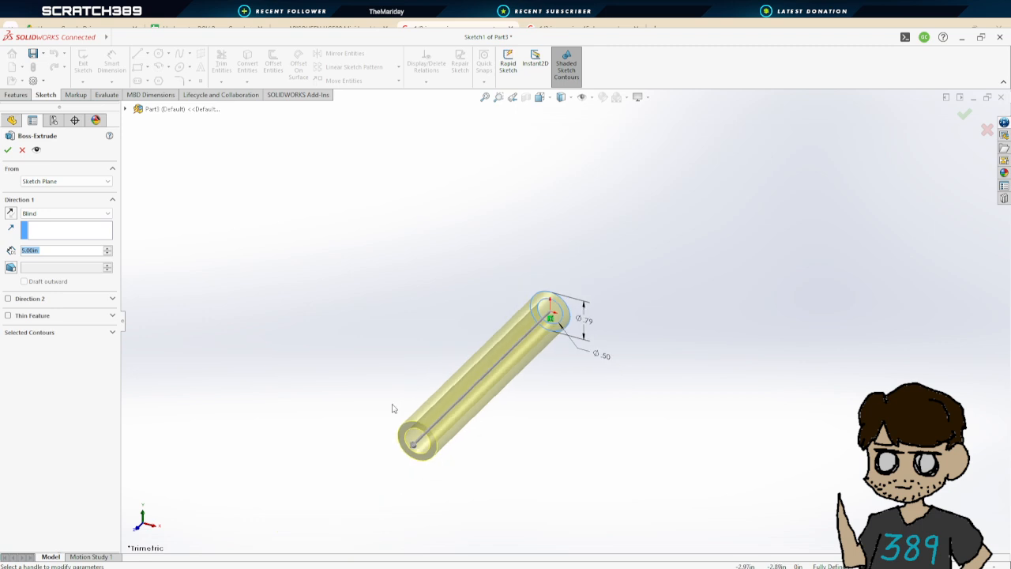
left_click(8, 149)
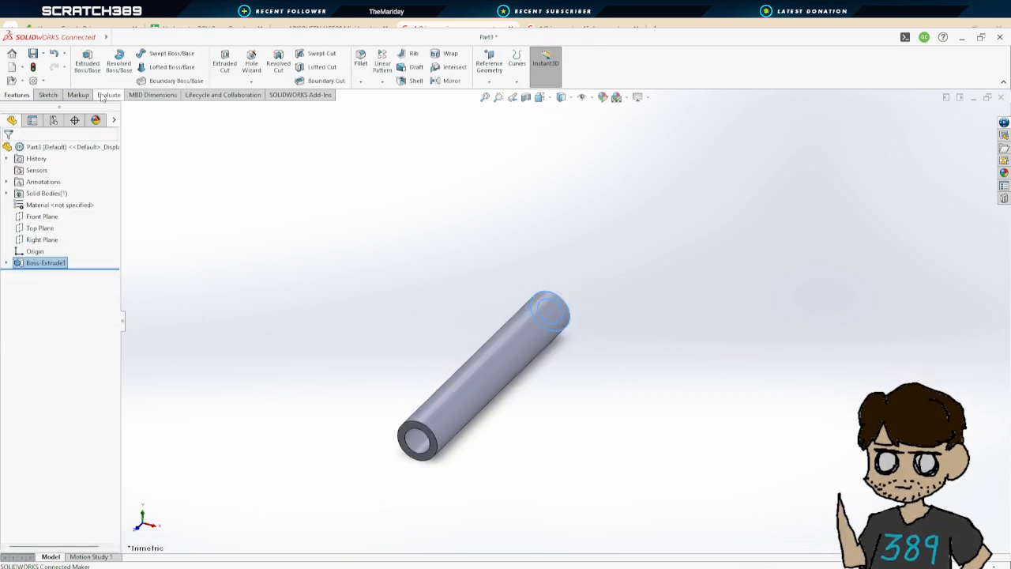
Assign PVC Rigid as the part's material
left_click(74, 148)
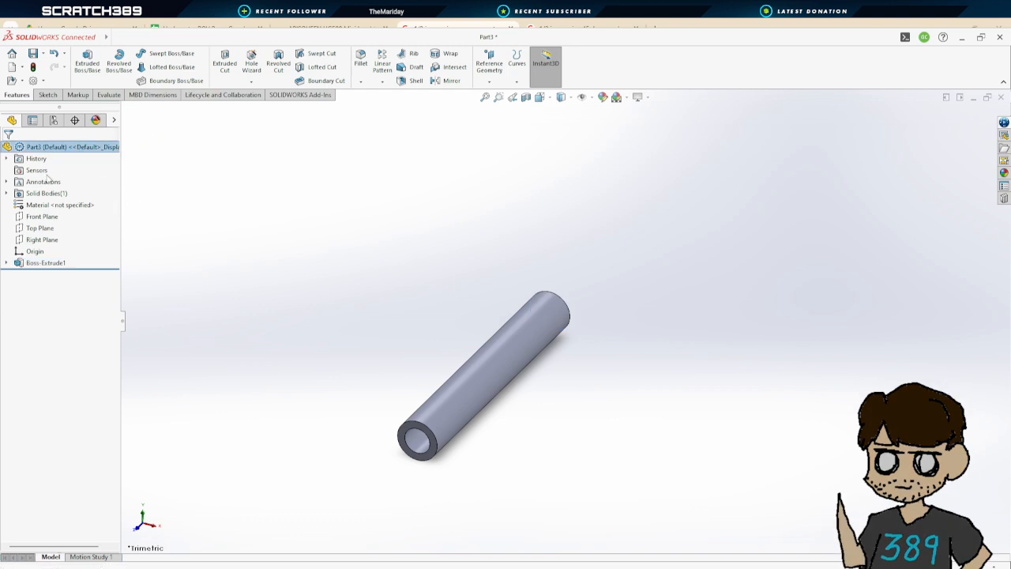
left_click(56, 205)
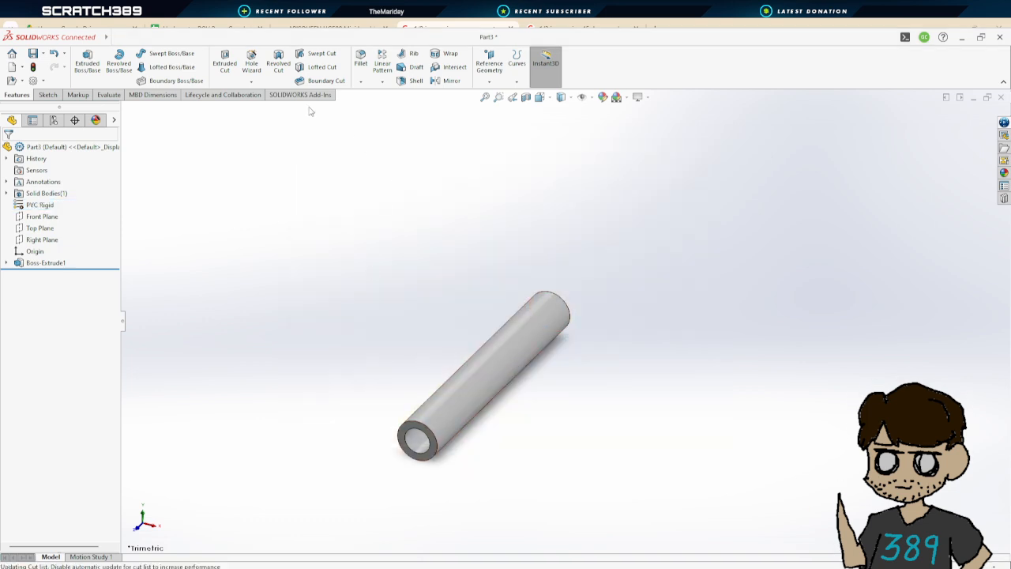
Fillet the edge at the pipe's end with a 0.05 in radius
left_click(361, 61)
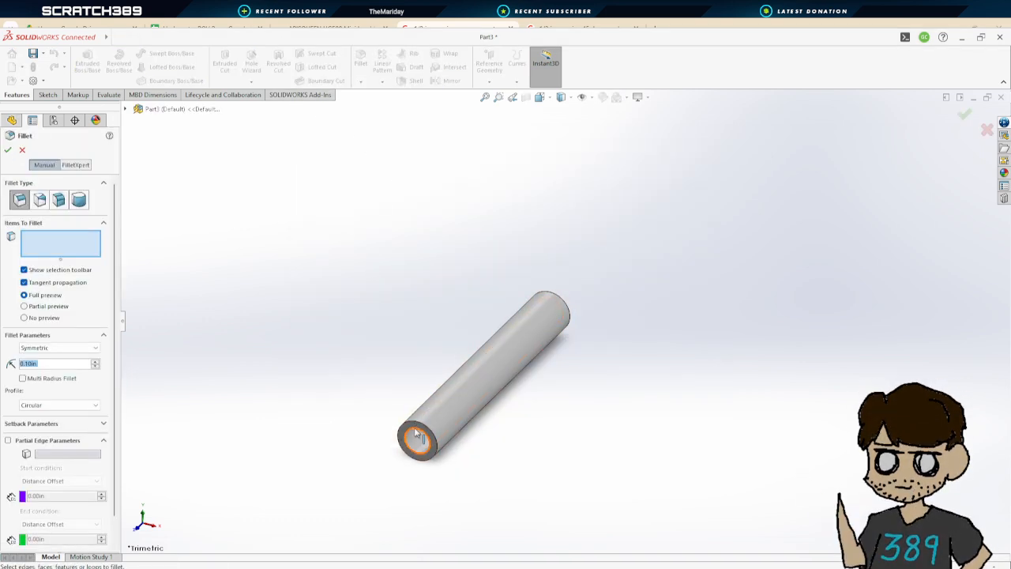
left_click(416, 433)
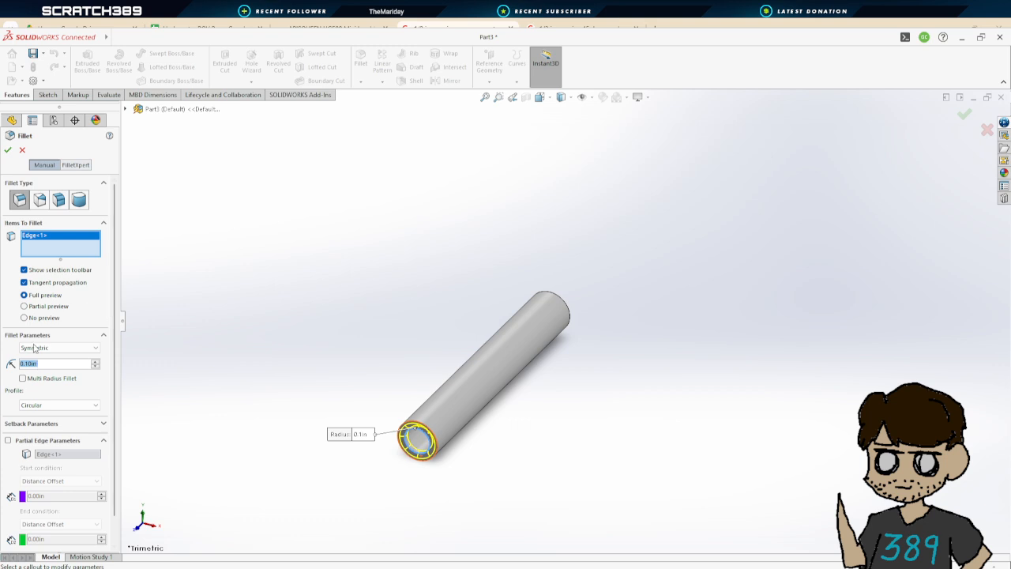
type("0.05")
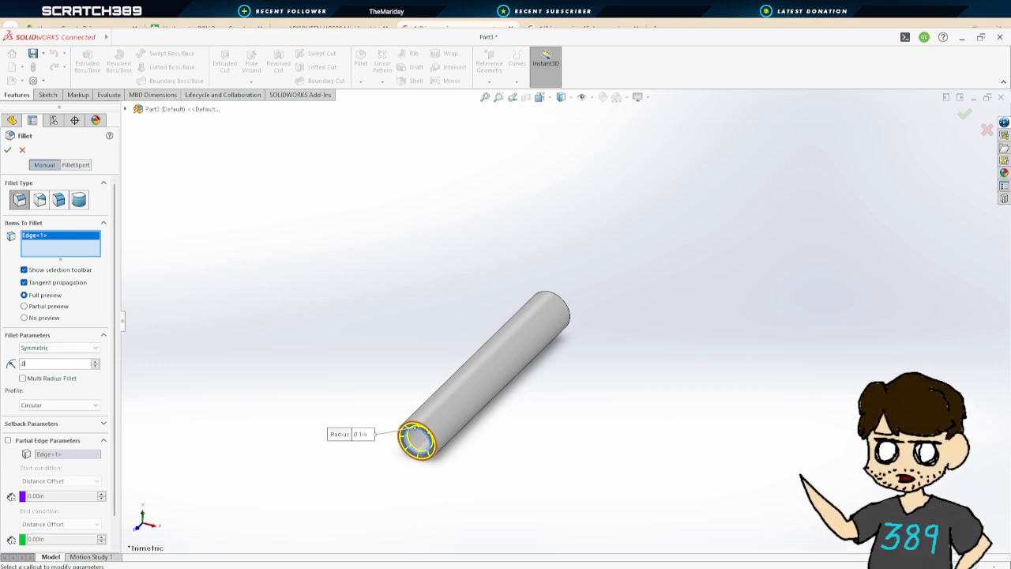
key("Return")
left_click(8, 149)
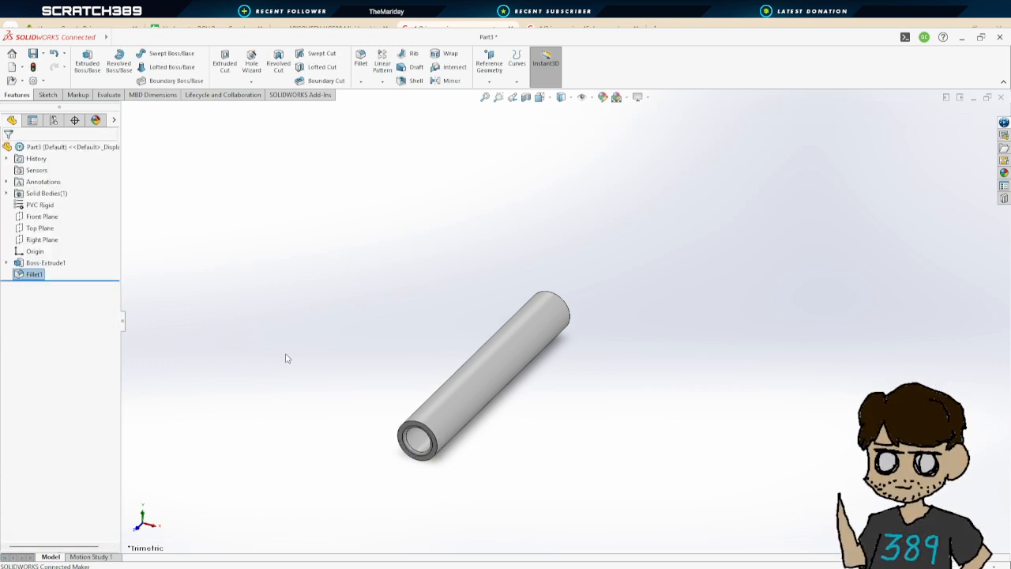
Save the part as Half_Inch_PVC_5_Inches
middle_click_drag(430, 406, 487, 339)
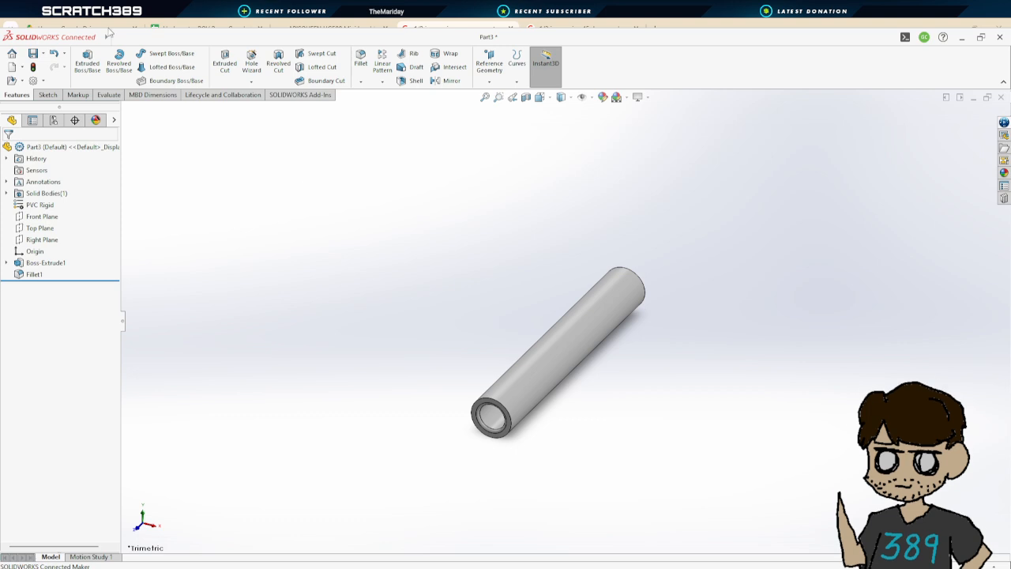
mouse_move(134, 37)
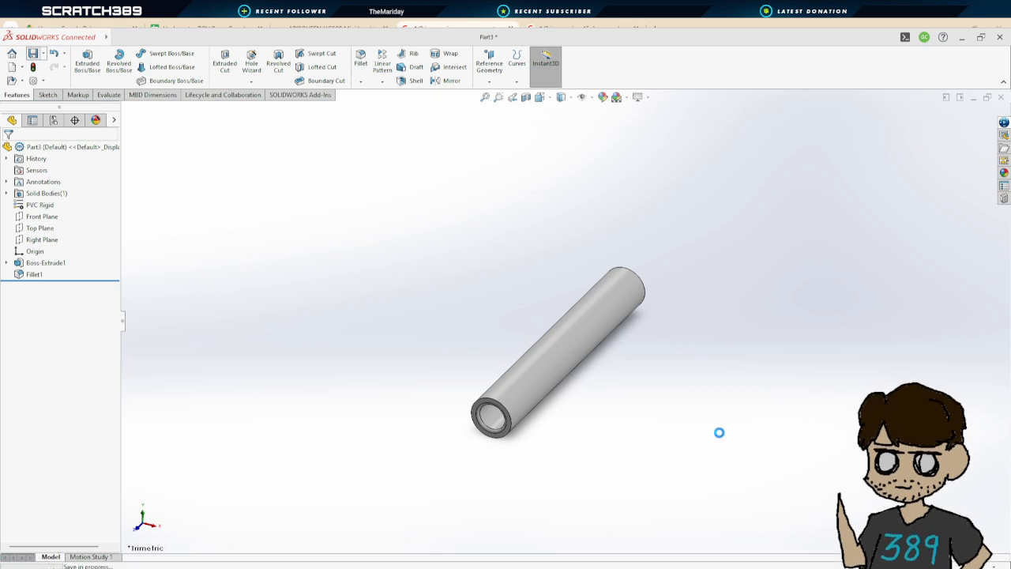
scroll(626, 401, "down", 2)
scroll(637, 389, "up", 5)
scroll(644, 303, "up", 2)
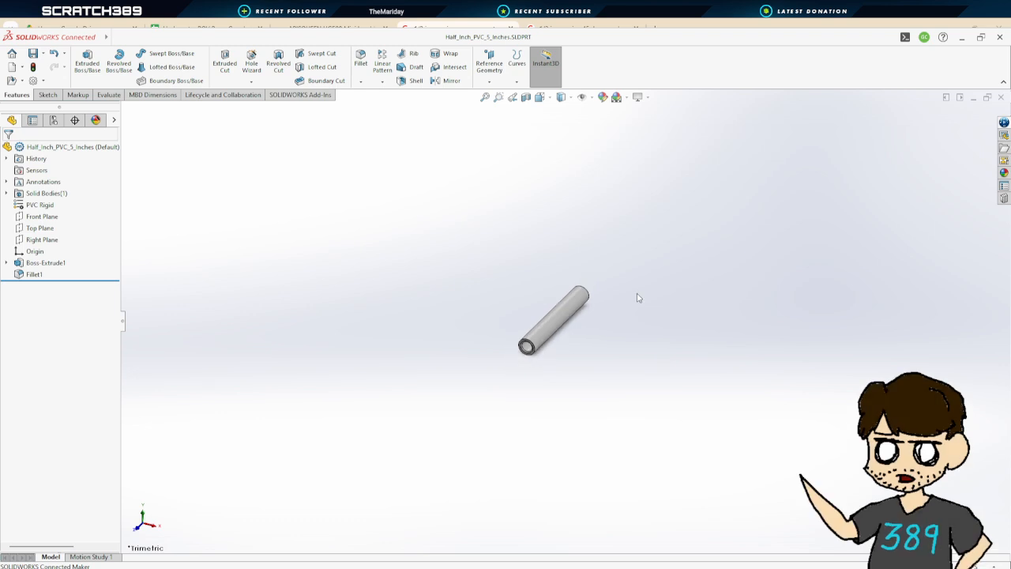
scroll(639, 299, "down", 2)
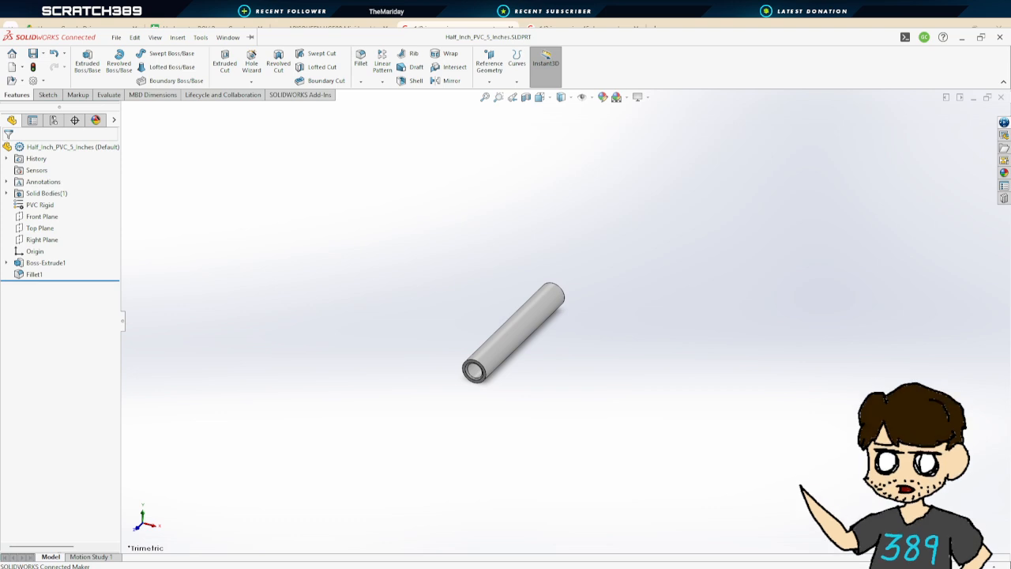
Switch to the ROV assembly and insert the Half_Inch_PVC_5_Inches part beside the fittings
left_click(446, 522)
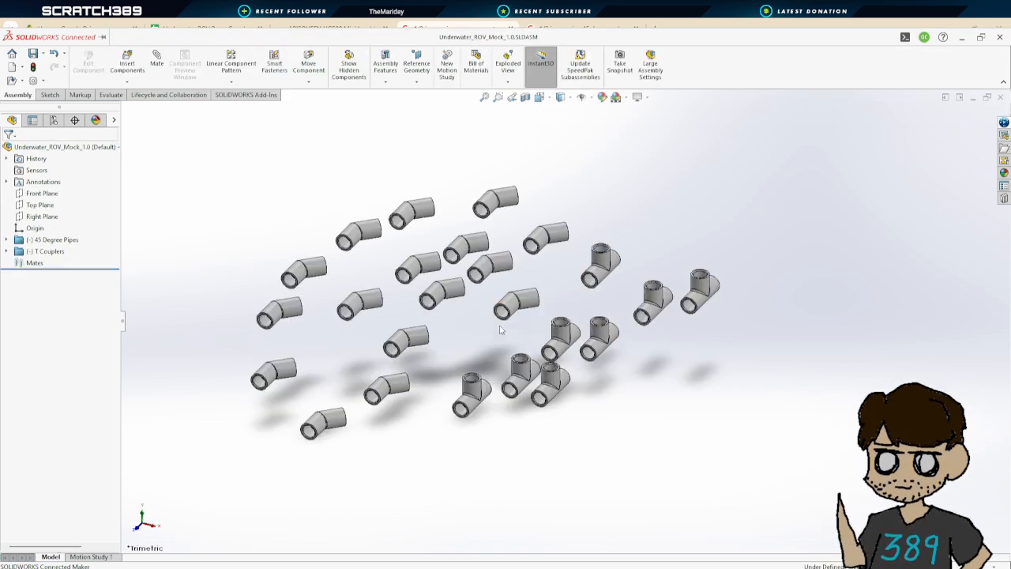
scroll(224, 282, "up", 2)
scroll(380, 323, "down", 2)
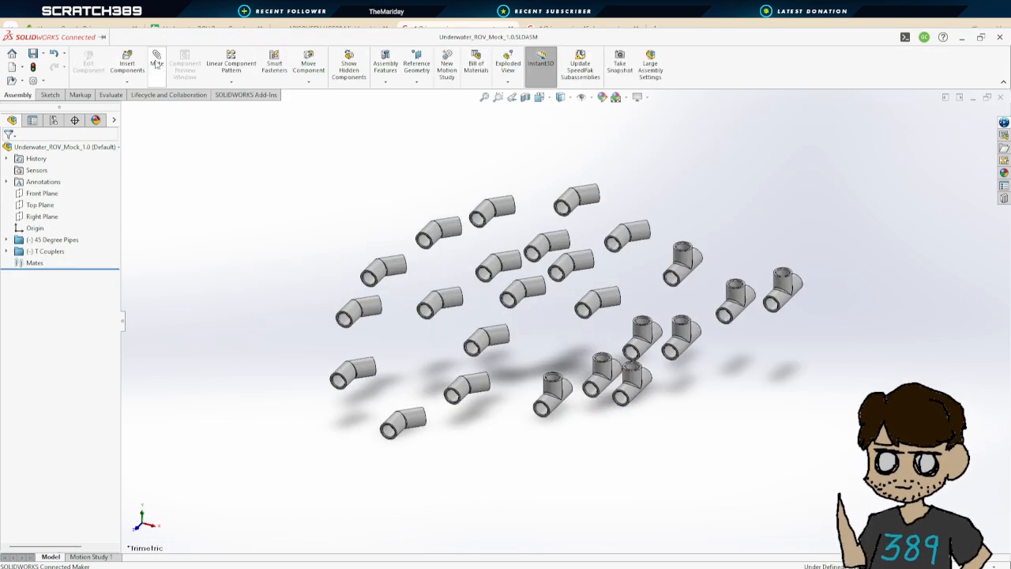
left_click(127, 60)
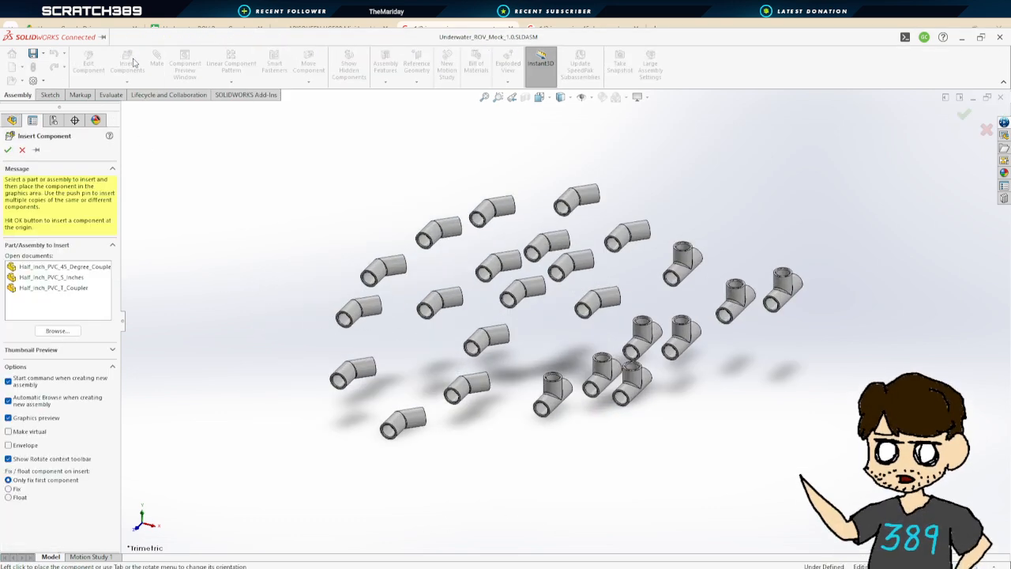
left_click(76, 277)
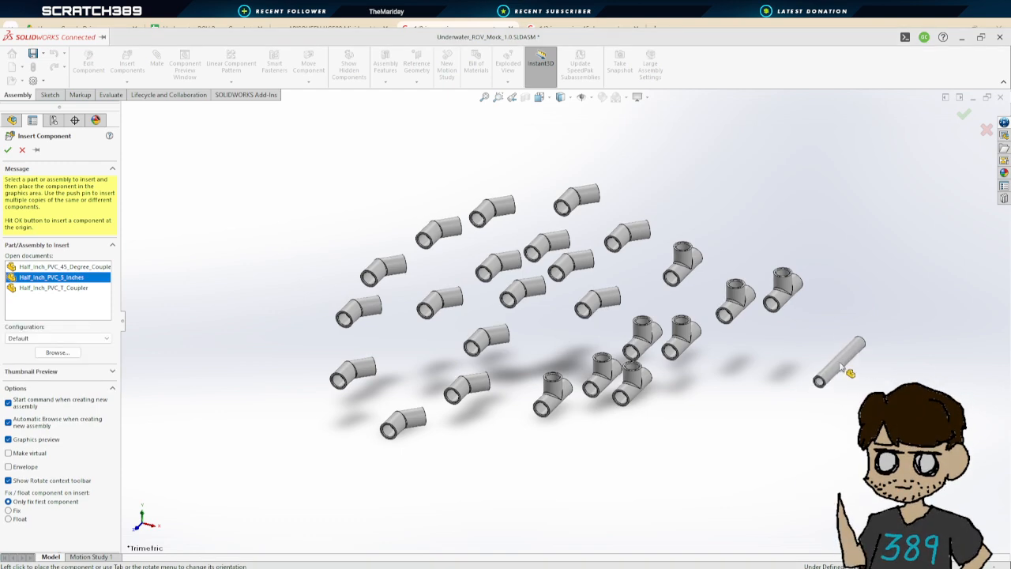
left_click(838, 359)
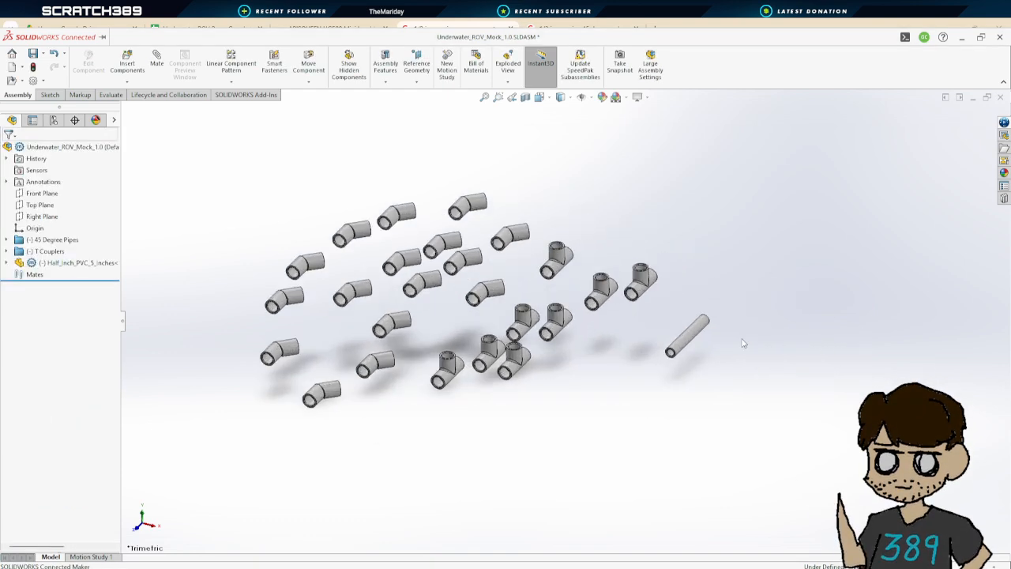
Copy the inserted pipe and paste seven more copies of it into the assembly
scroll(632, 300, "down", 5)
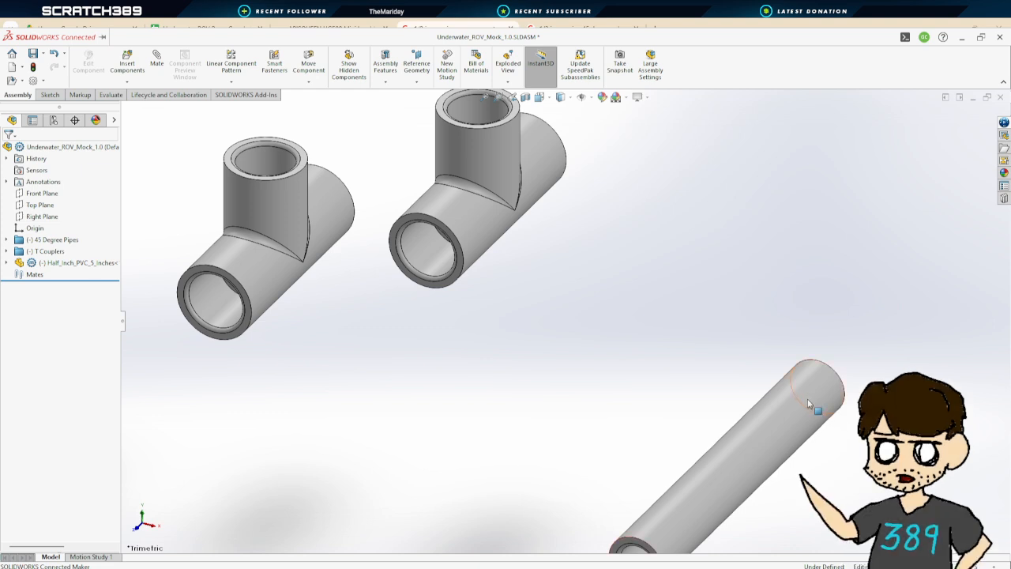
scroll(598, 313, "up", 3)
scroll(598, 314, "up", 2)
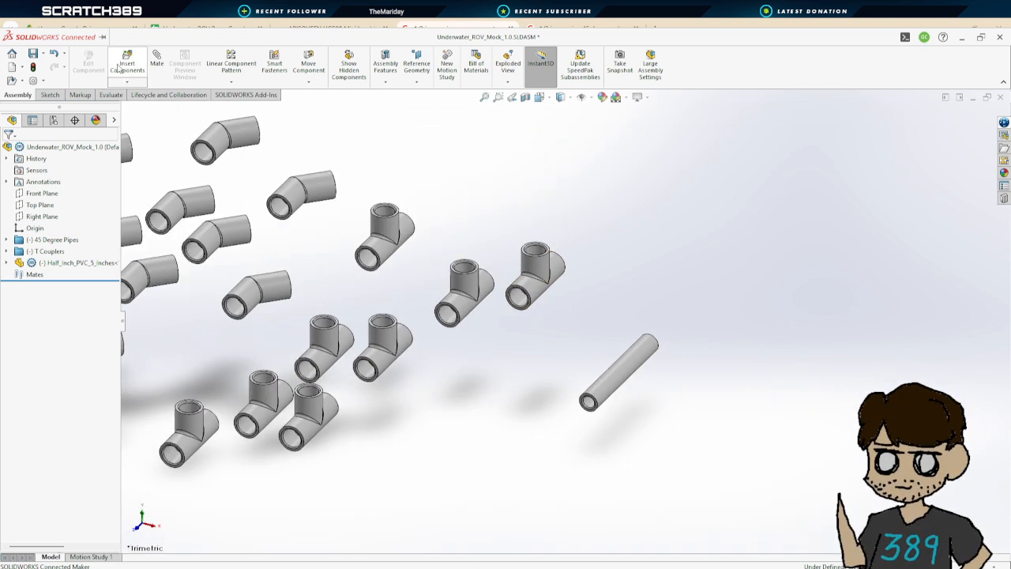
scroll(569, 361, "down", 2)
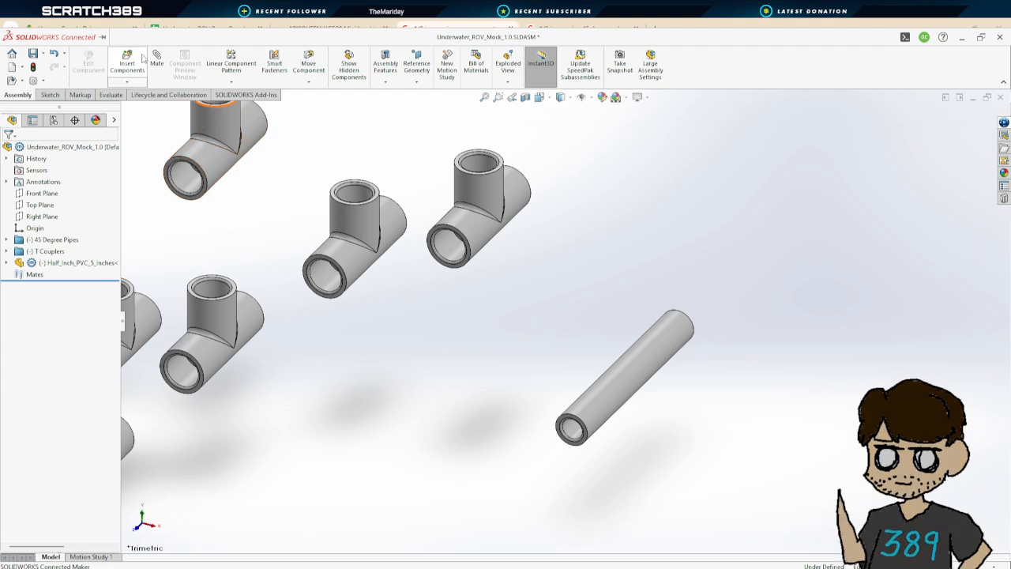
scroll(584, 337, "down", 2)
scroll(580, 338, "up", 3)
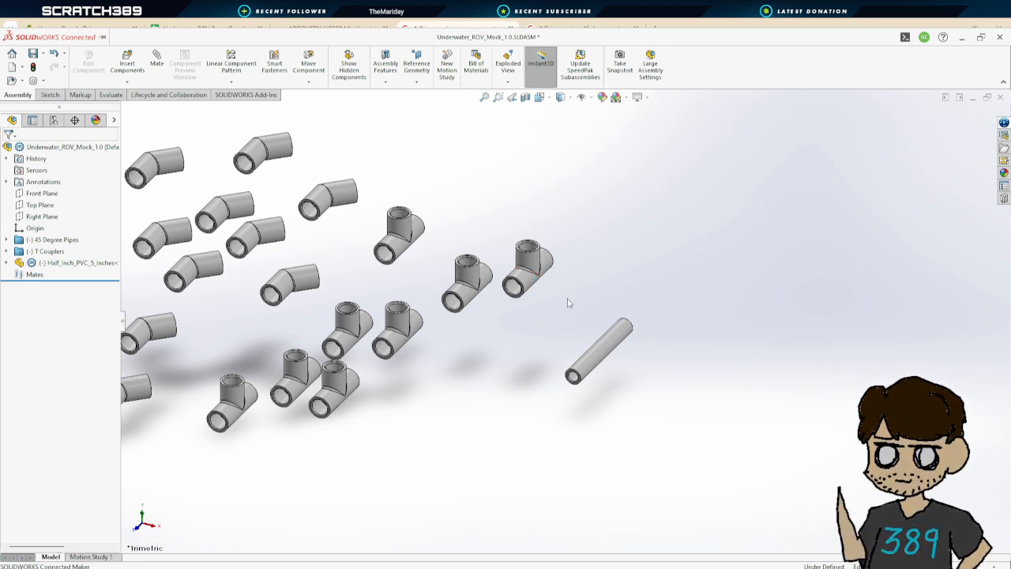
left_click_drag(552, 295, 654, 406)
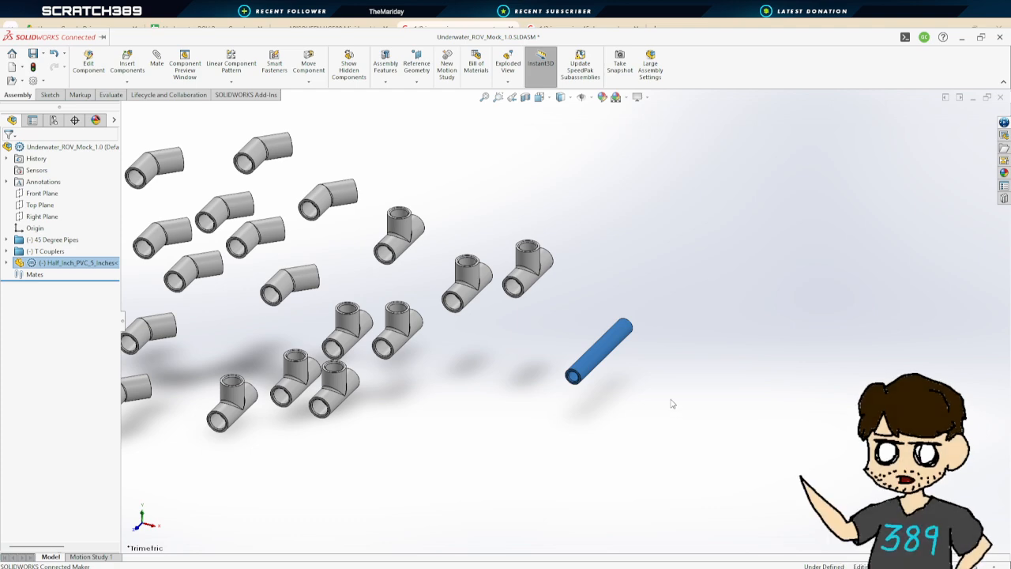
key("ctrl+c")
key("ctrl+v")
key("ctrl+v")
key("ctrl+v")
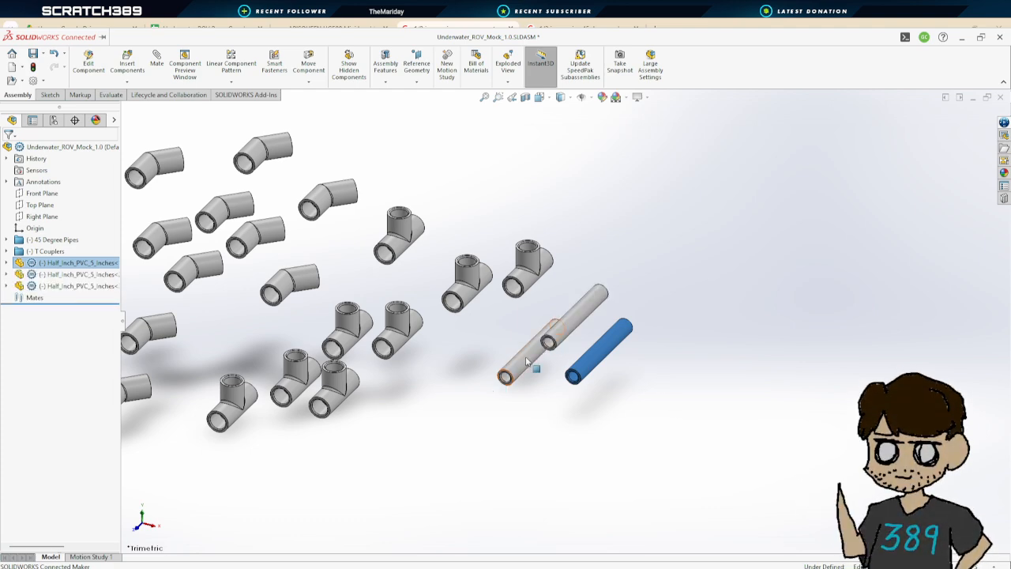
key("ctrl+v")
key("ctrl+v")
key("ctrl+v")
key("ctrl+v")
key("ctrl+v")
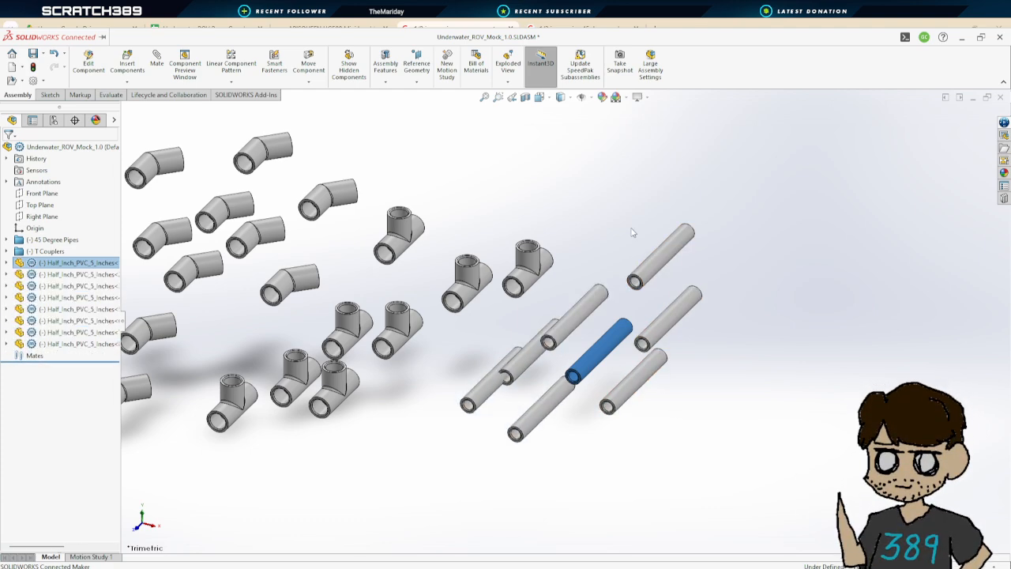
Group all eight pipe components into a new folder named Long Structure Part
left_click(590, 281)
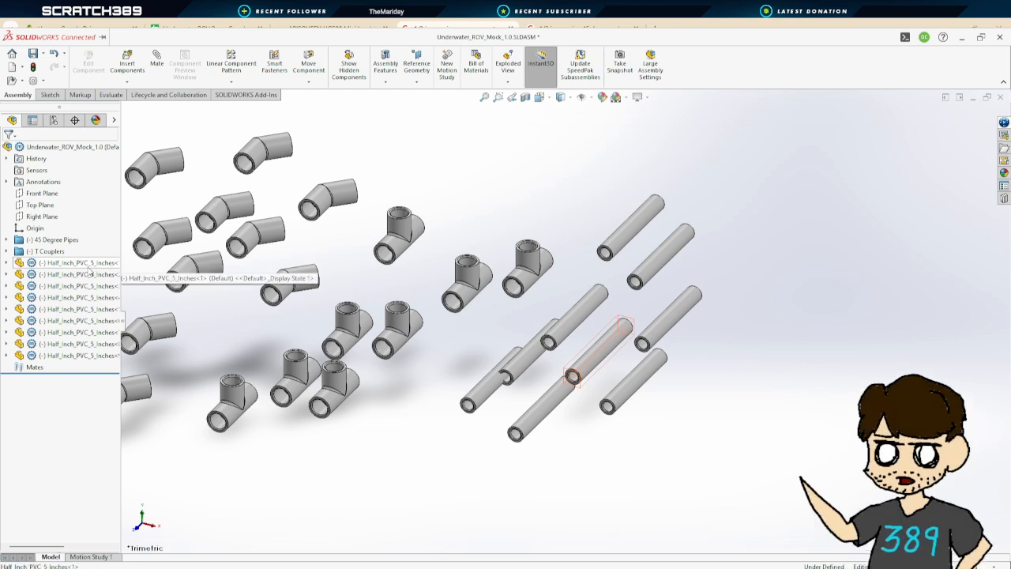
left_click(63, 264)
left_click(62, 357, "shift")
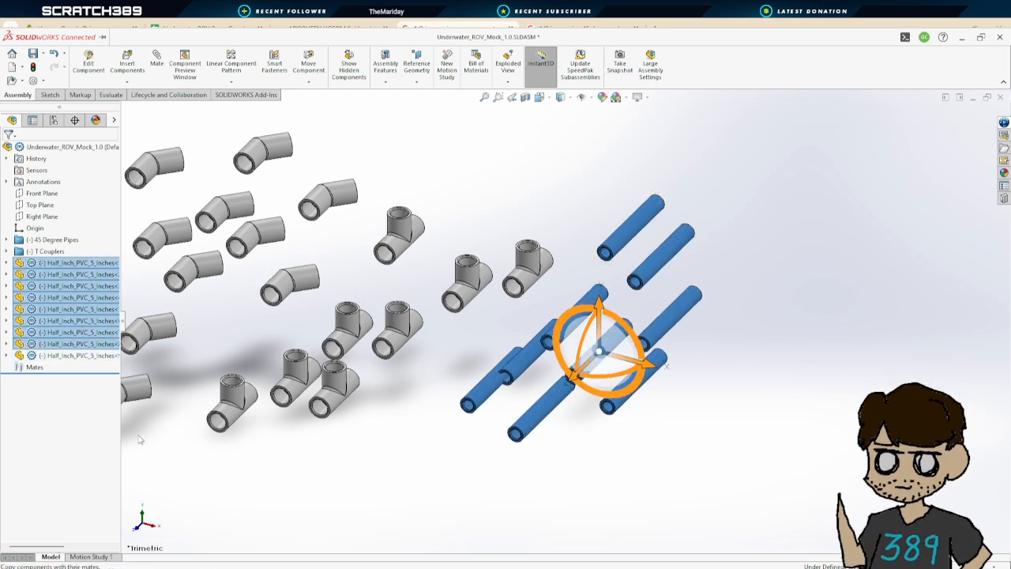
left_click(117, 496)
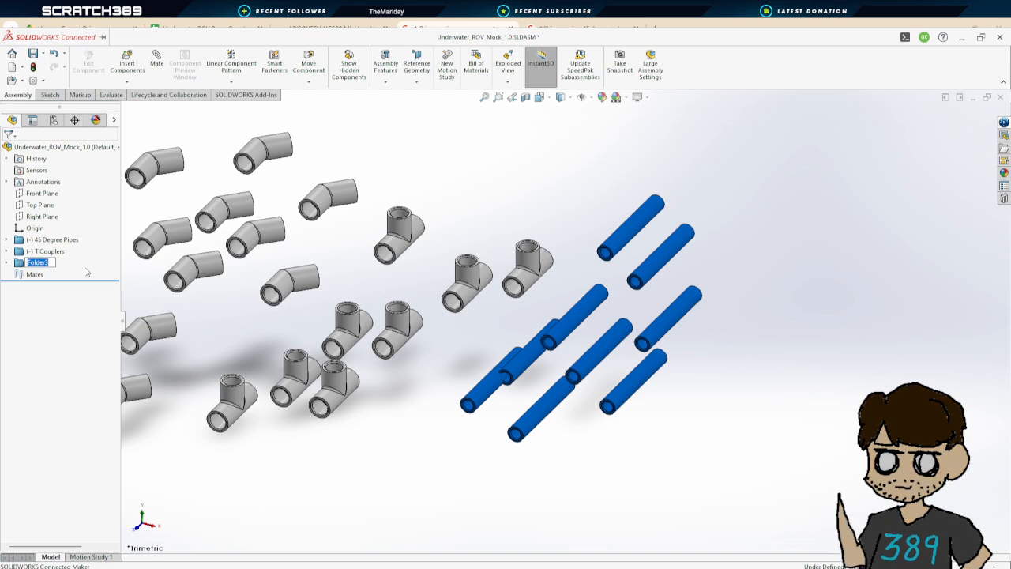
type("Long St")
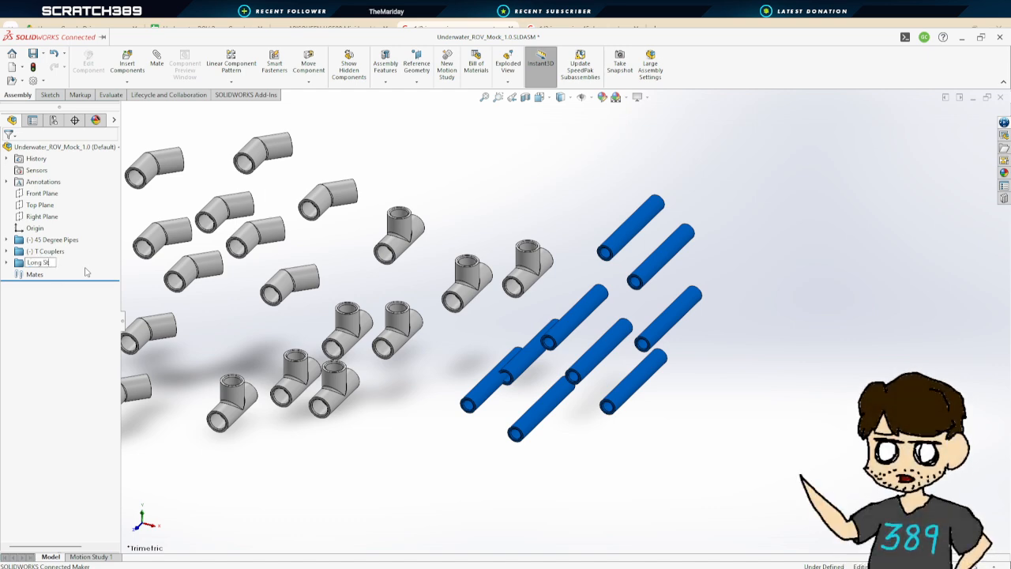
type("ructure Parts")
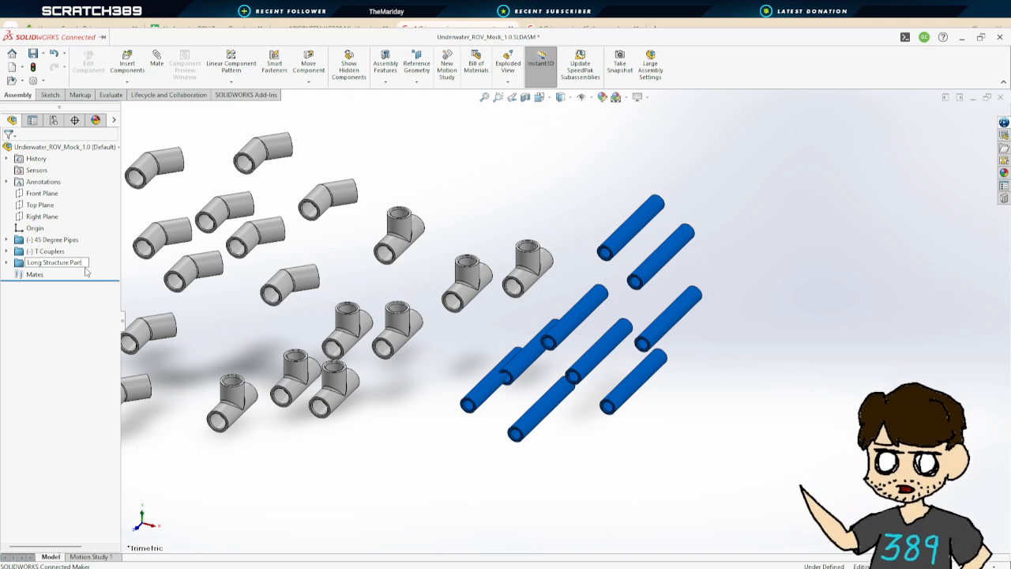
key("Return")
left_click(726, 373)
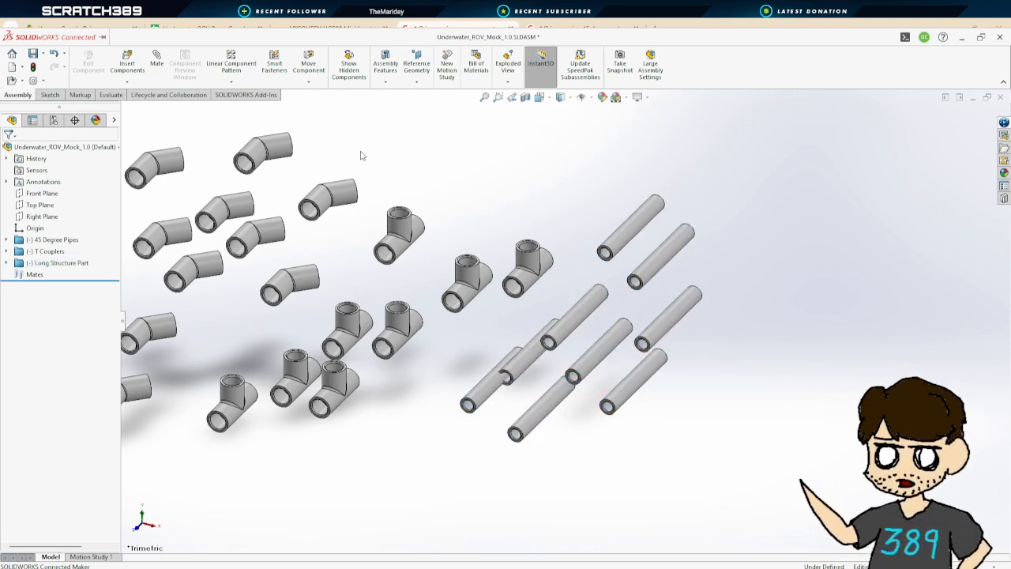
Add a concentric mate between a pipe's end face and the inner face of a 45 degree coupler
left_click(156, 56)
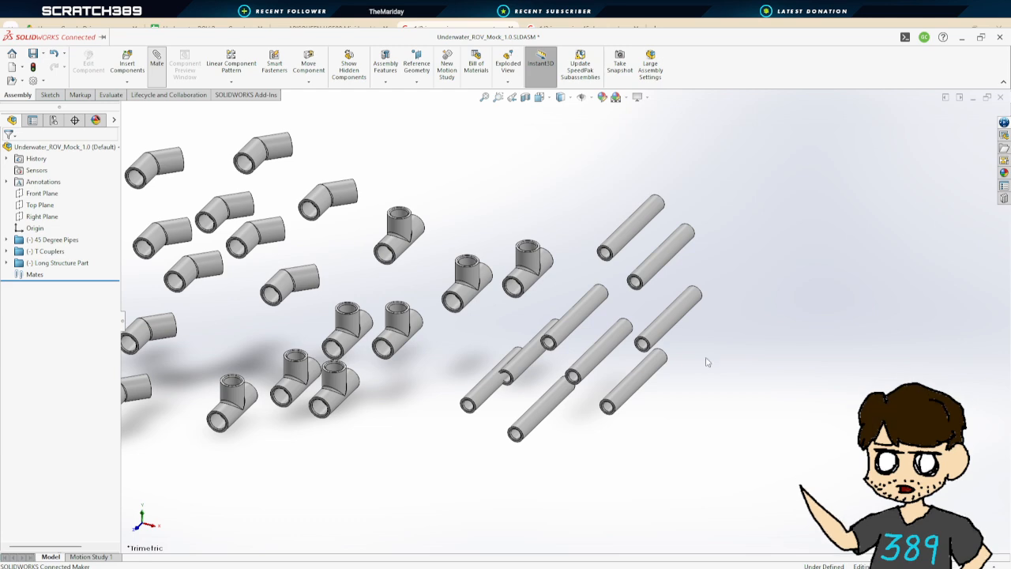
scroll(629, 292, "up", 2)
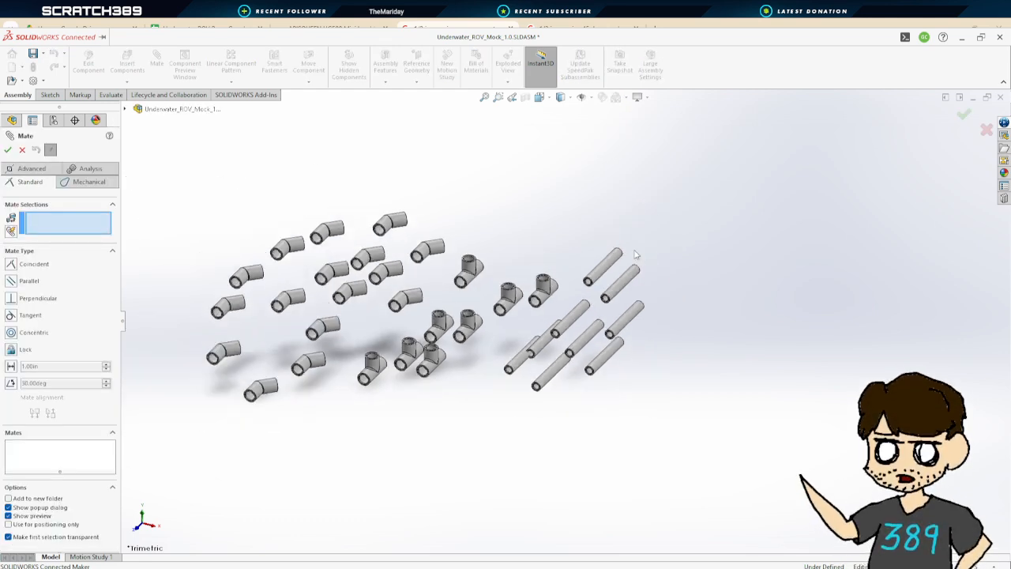
scroll(632, 293, "down", 10)
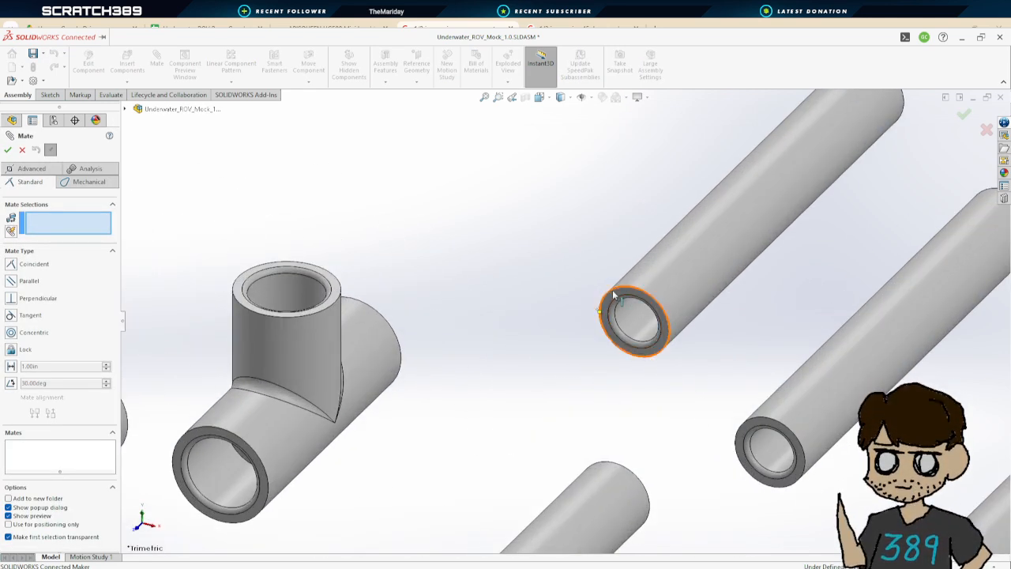
left_click(658, 278)
scroll(632, 285, "up", 8)
scroll(323, 271, "down", 3)
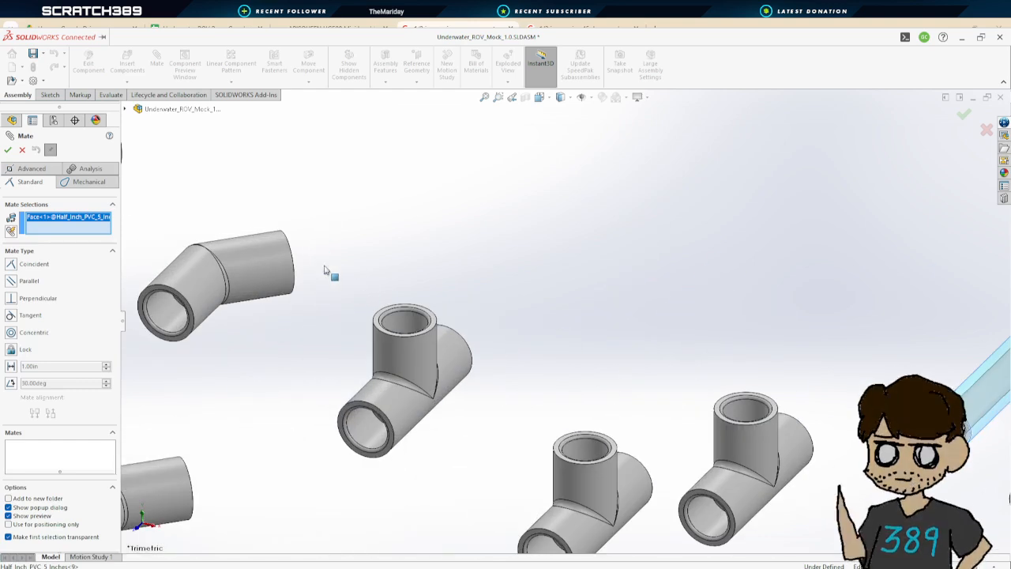
scroll(361, 361, "up", 4)
scroll(505, 332, "down", 2)
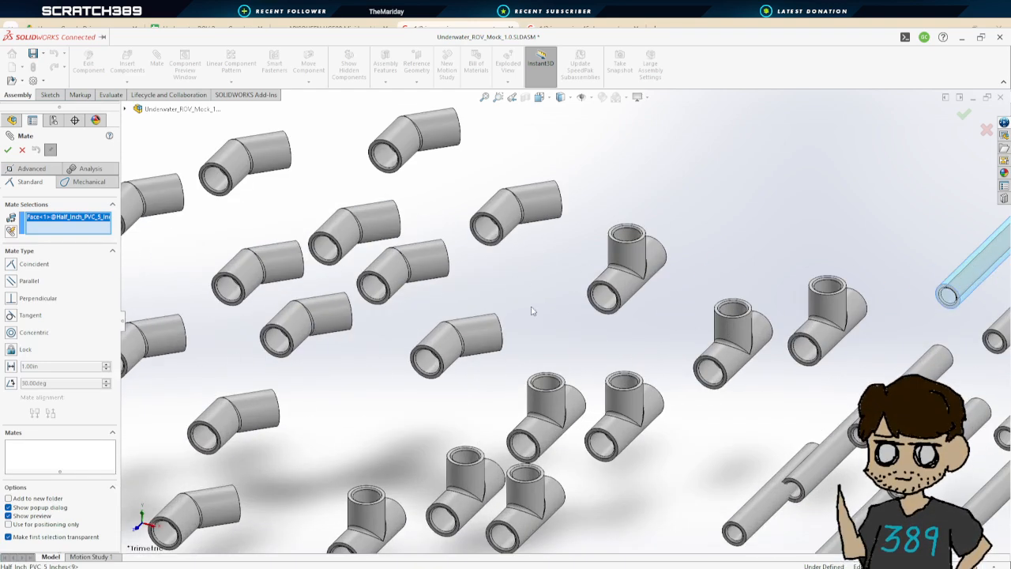
left_click(491, 233)
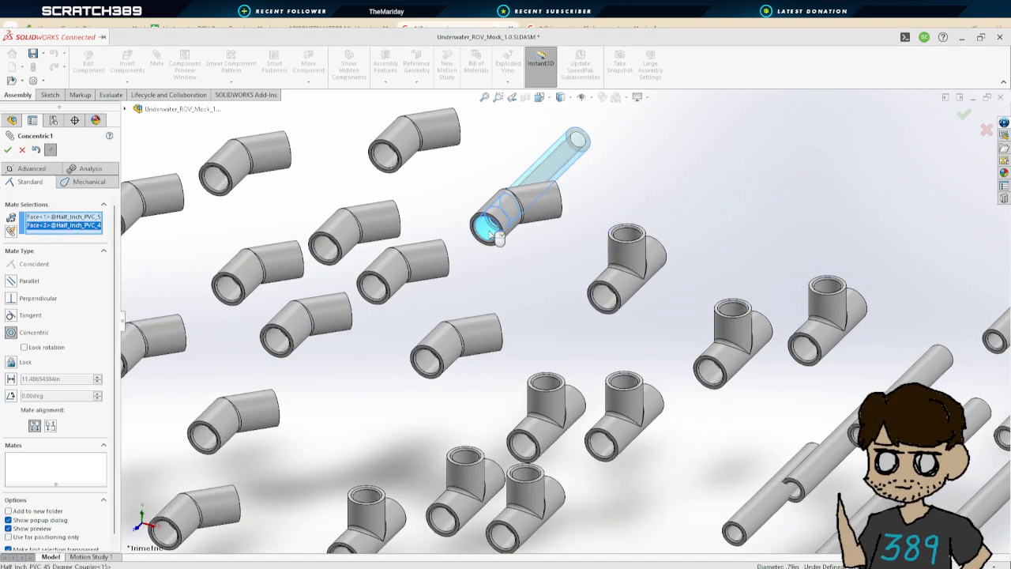
left_click(8, 151)
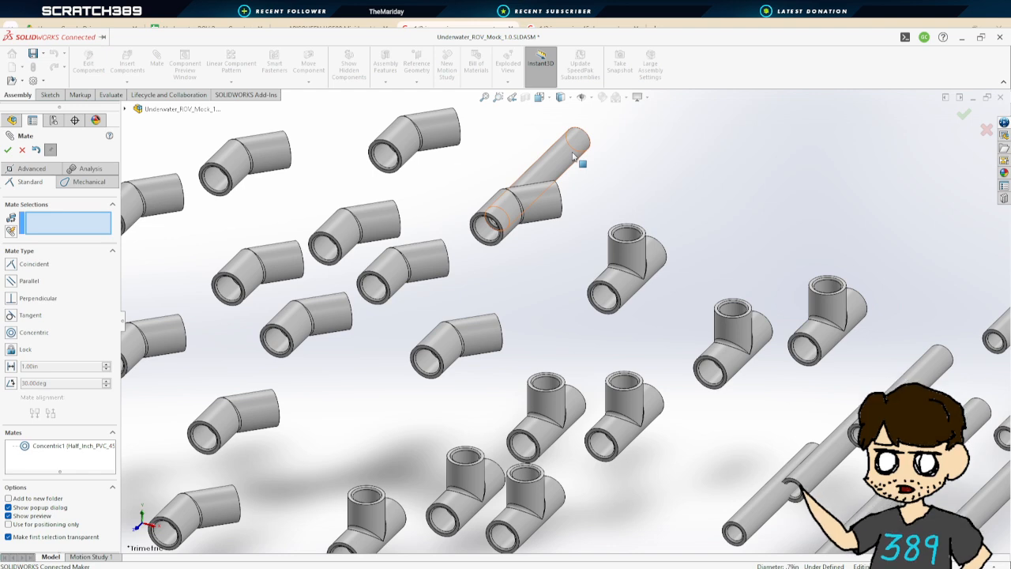
Slide the pipe into the coupler and mate the pipe end coincident with the coupler's inner shoulder
left_click_drag(573, 157, 544, 239)
scroll(506, 255, "up", 5)
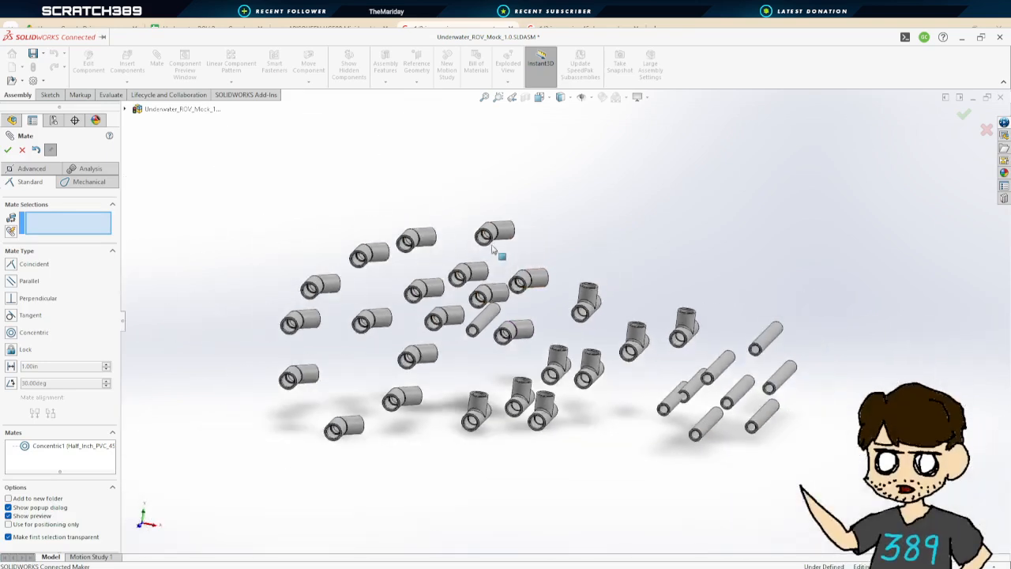
scroll(514, 285, "down", 10)
scroll(568, 353, "down", 5)
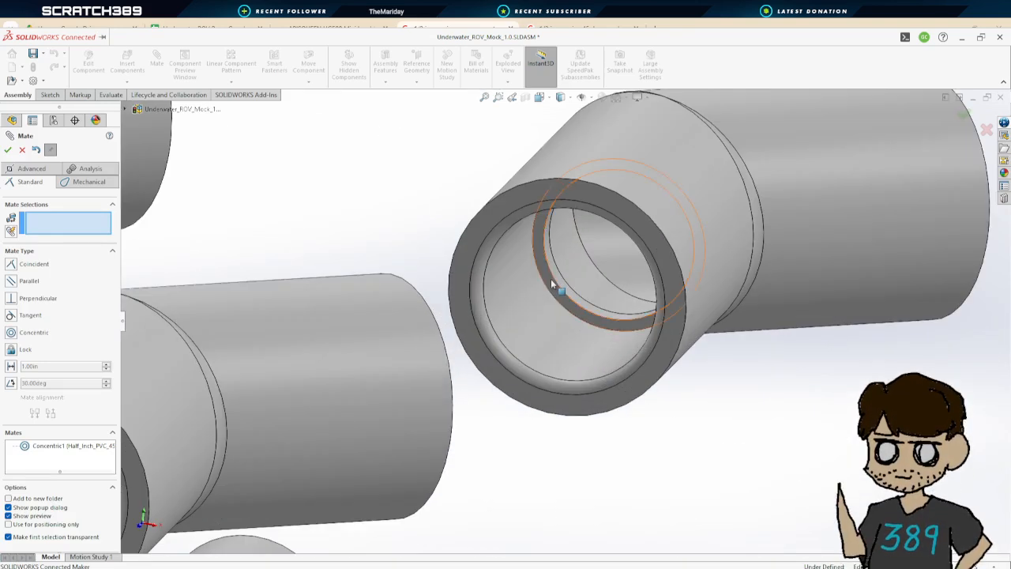
left_click(551, 283)
scroll(553, 284, "up", 5)
middle_click_drag(654, 363, 606, 395)
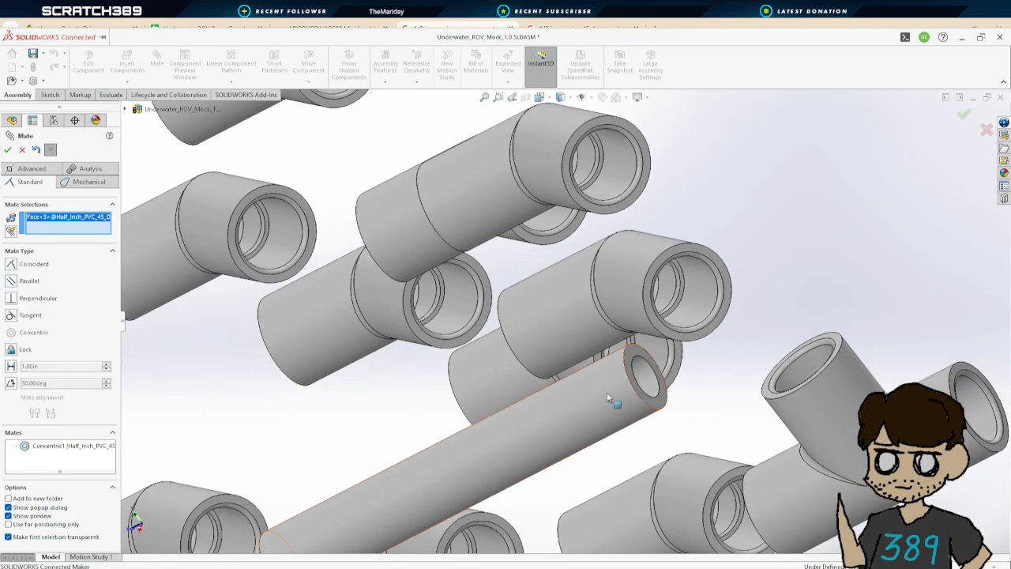
left_click(641, 356)
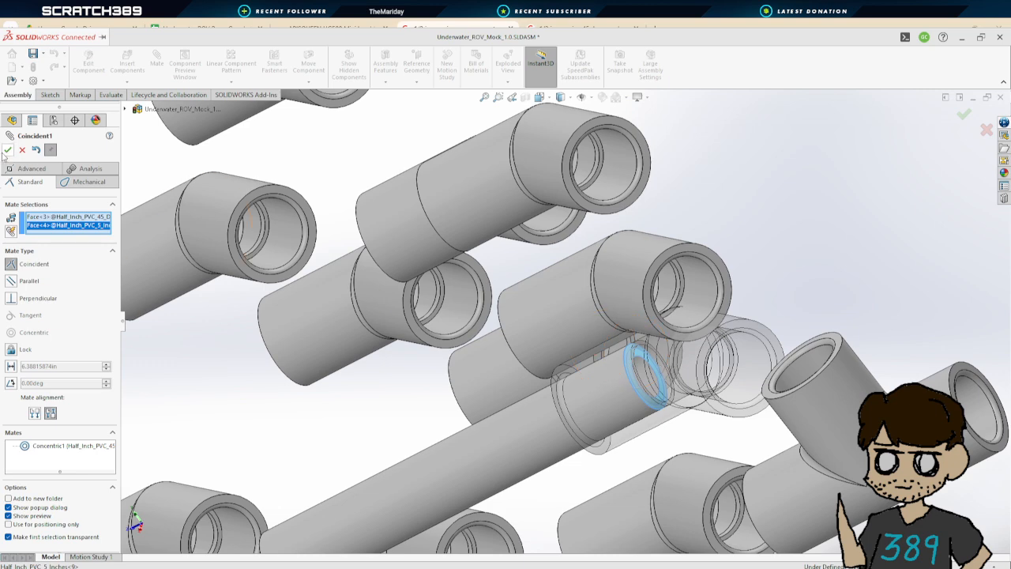
left_click(8, 150)
scroll(597, 411, "up", 5)
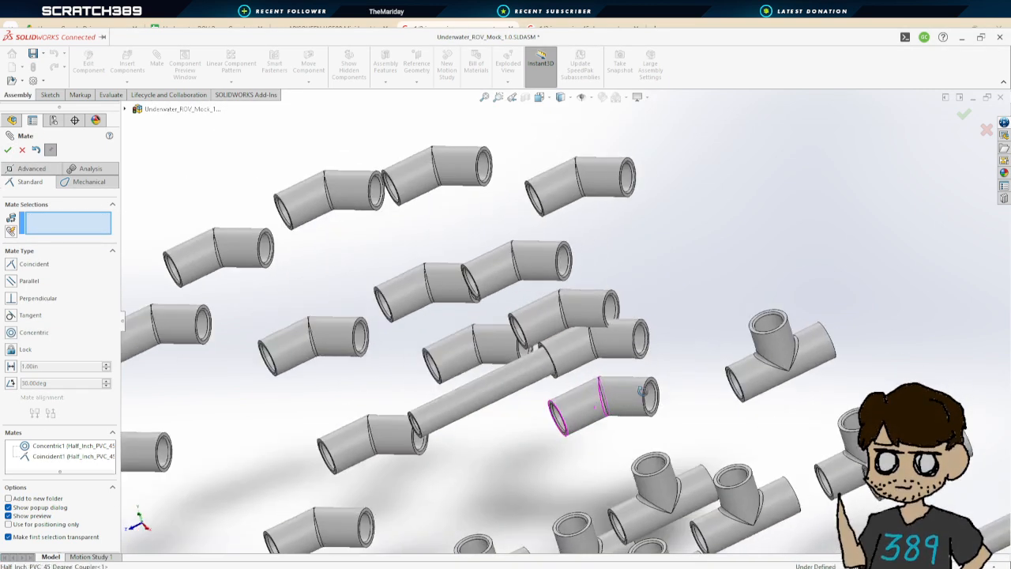
scroll(634, 391, "up", 3)
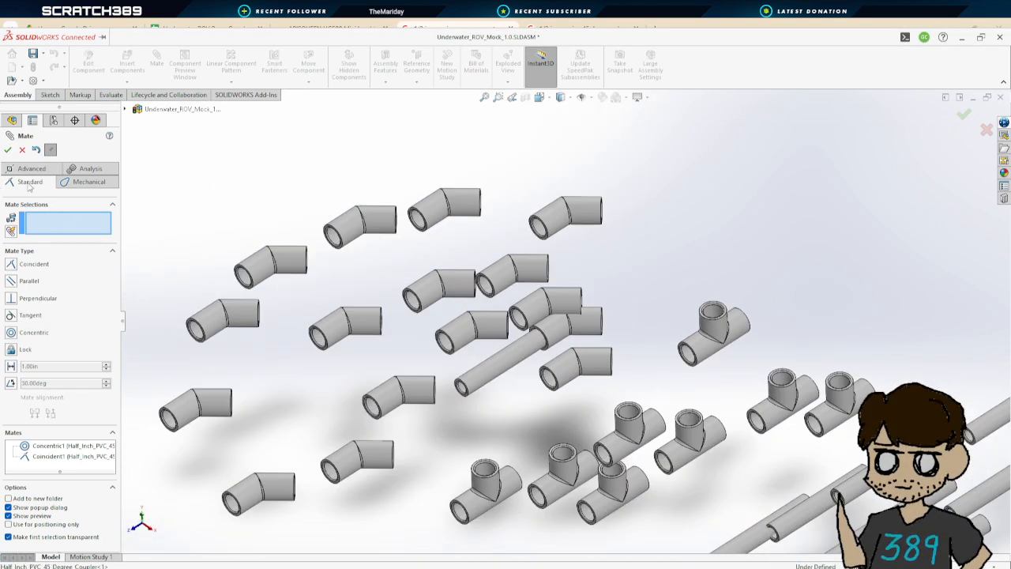
left_click(7, 152)
Try dragging a T coupler into a new position, then undo the last change
middle_click_drag(630, 336, 614, 343)
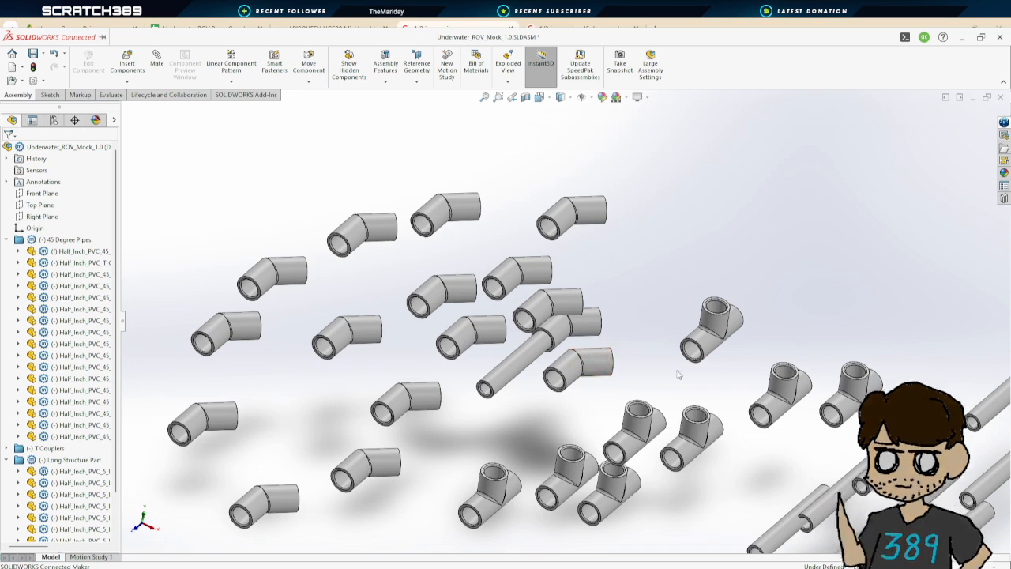
left_click(703, 358)
left_click_drag(703, 358, 644, 432)
left_click_drag(635, 487, 640, 476)
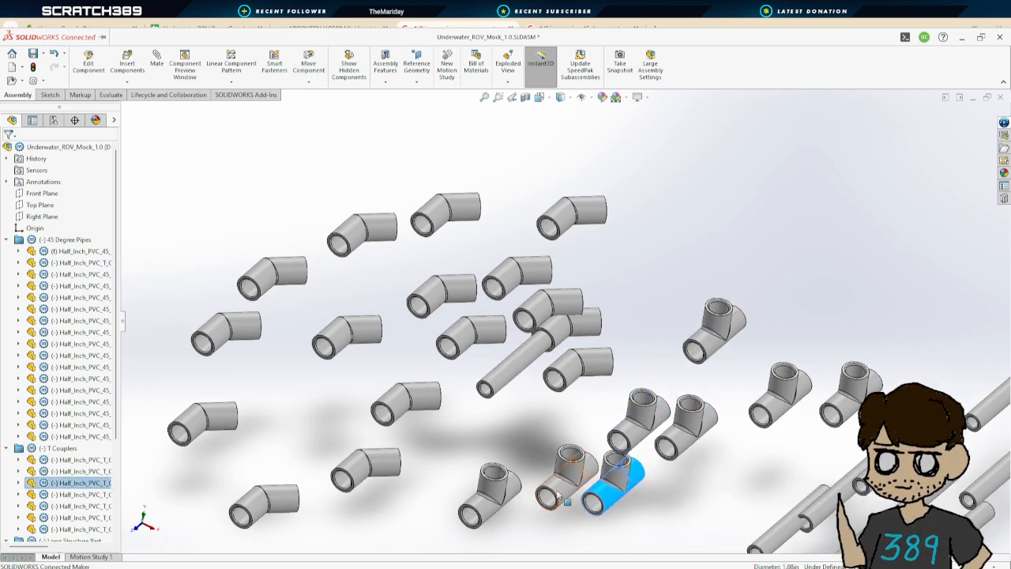
left_click_drag(553, 494, 553, 471)
left_click(562, 377)
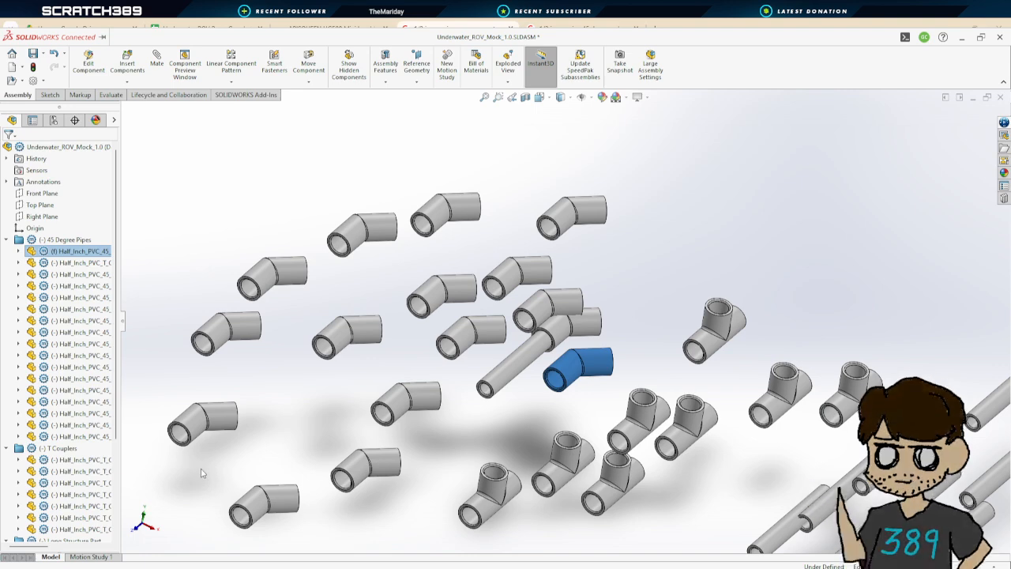
left_click(517, 367)
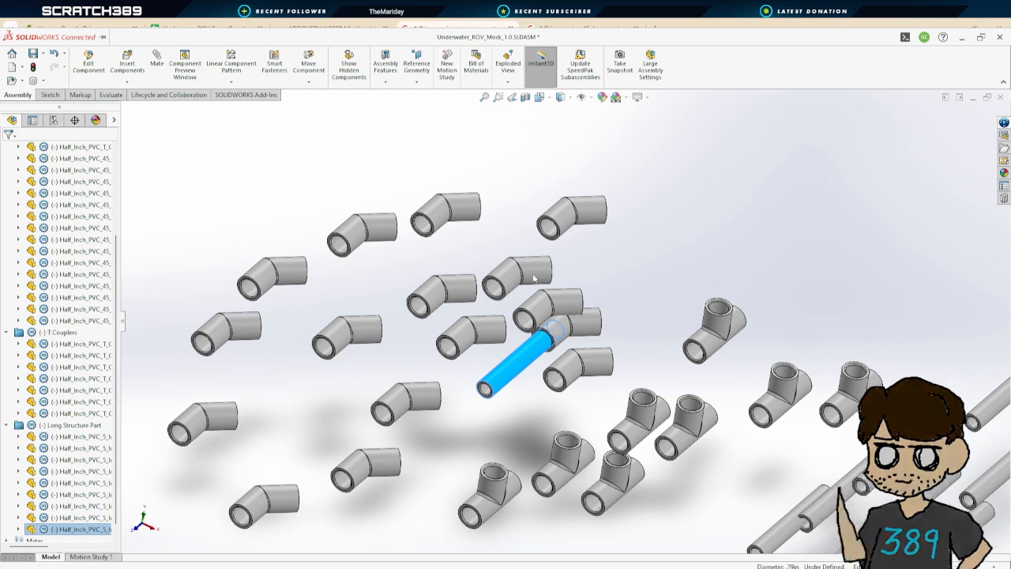
left_click(621, 197)
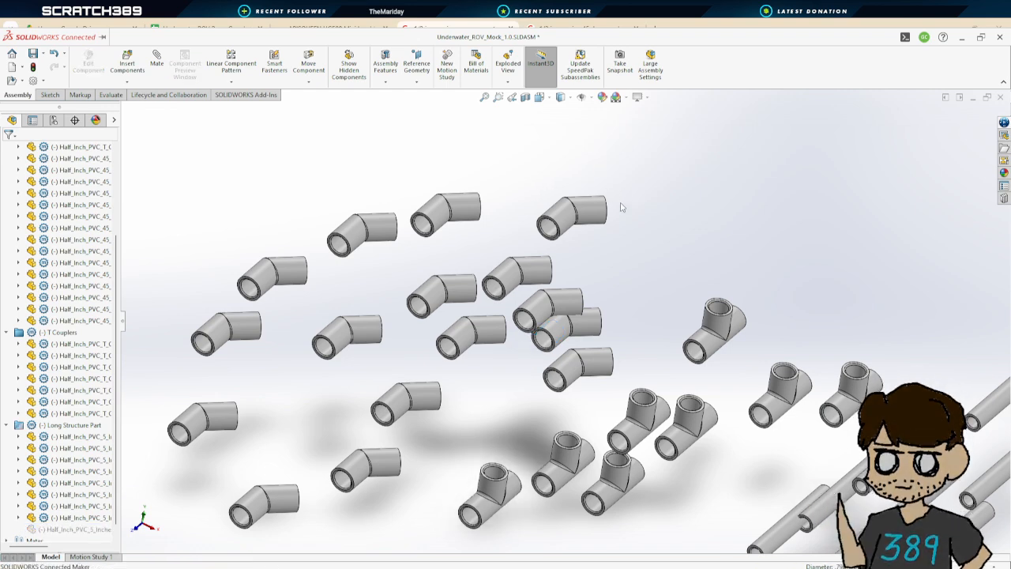
key("ctrl+z")
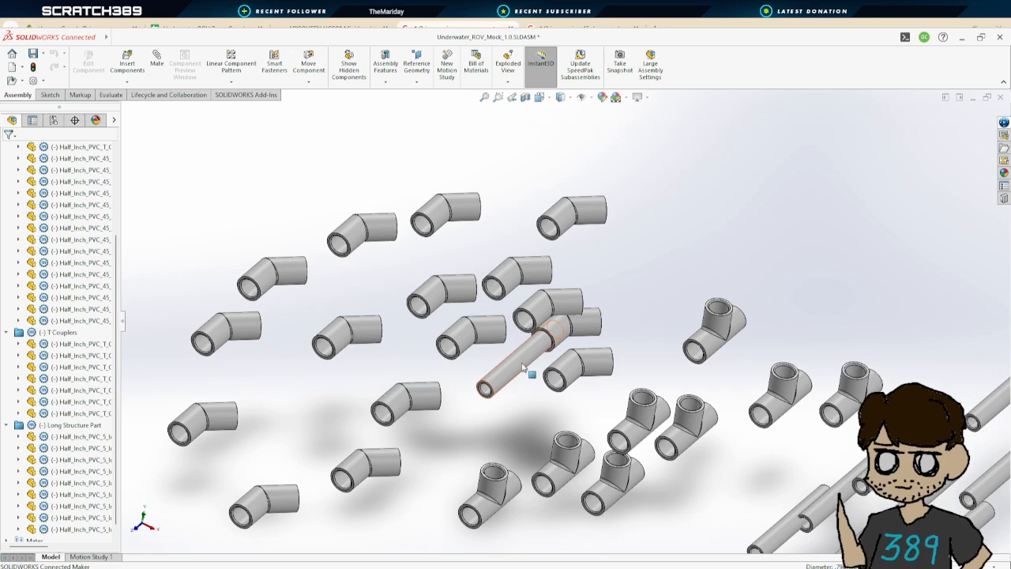
left_click(522, 367)
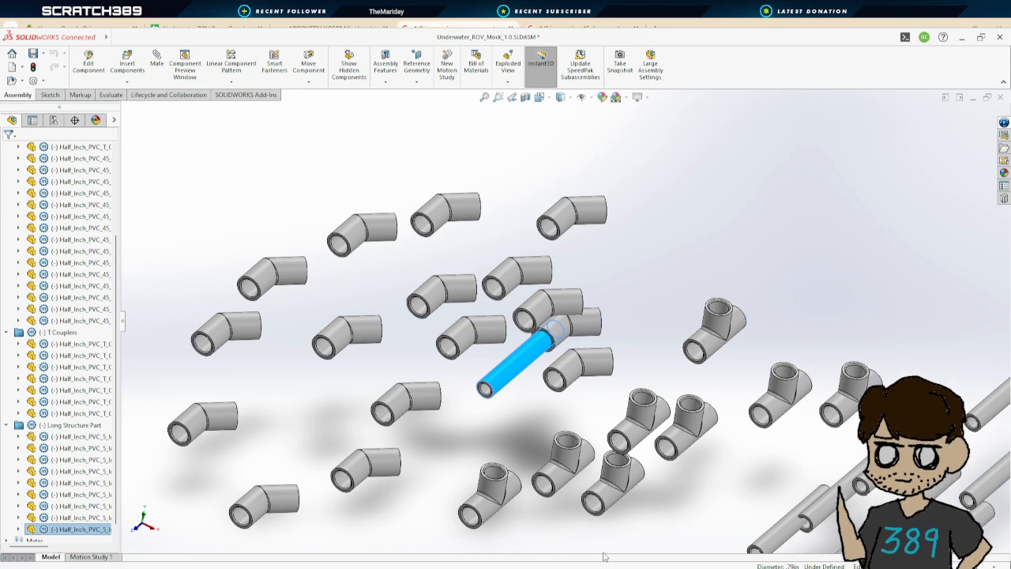
key("Escape")
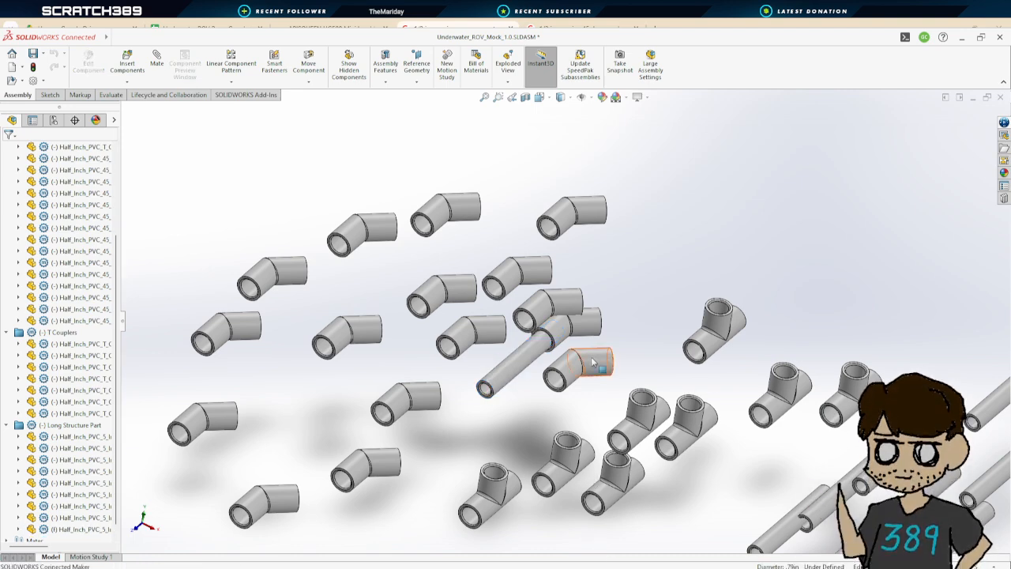
left_click(523, 369)
key("f")
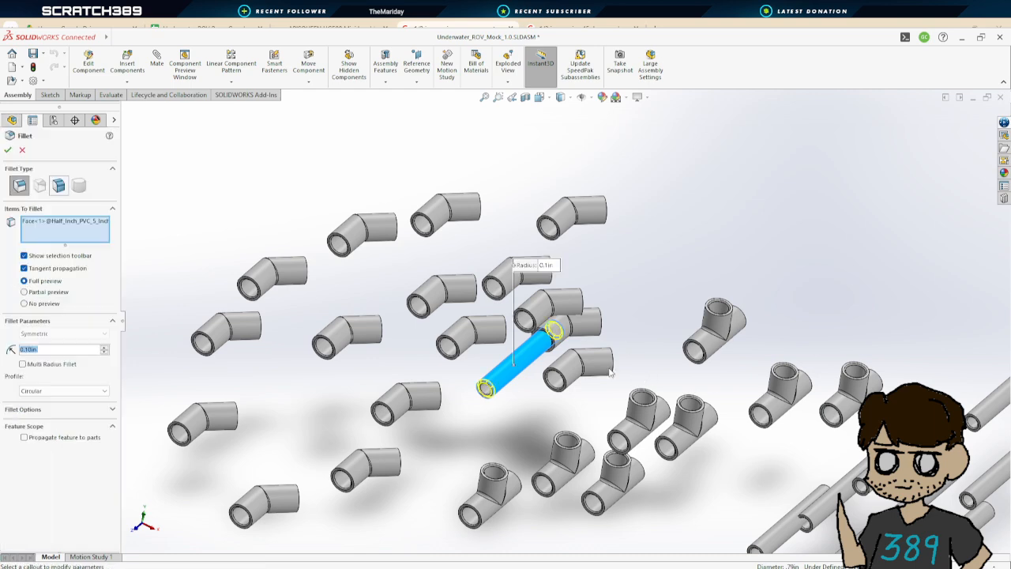
left_click(604, 362)
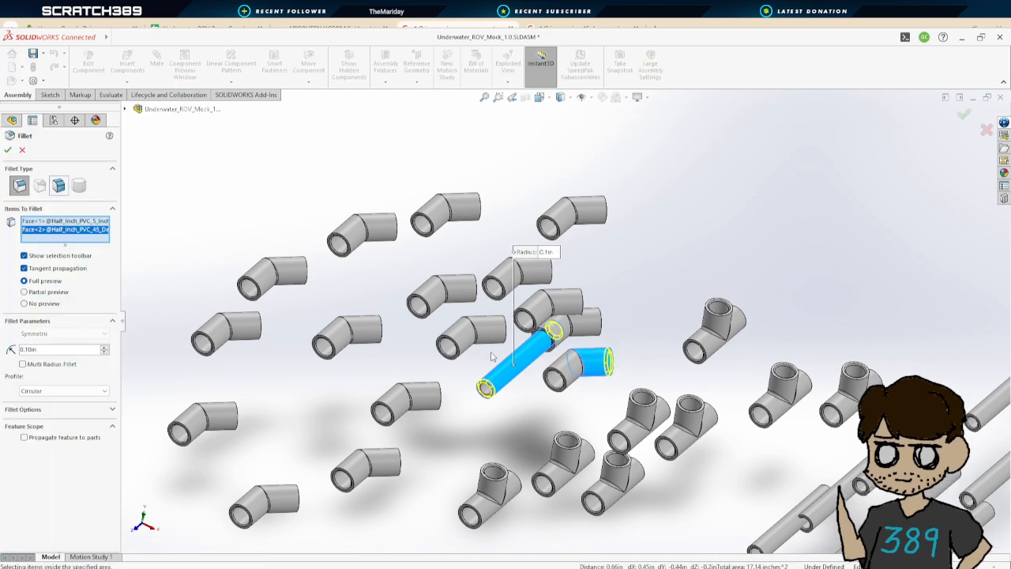
left_click(22, 150)
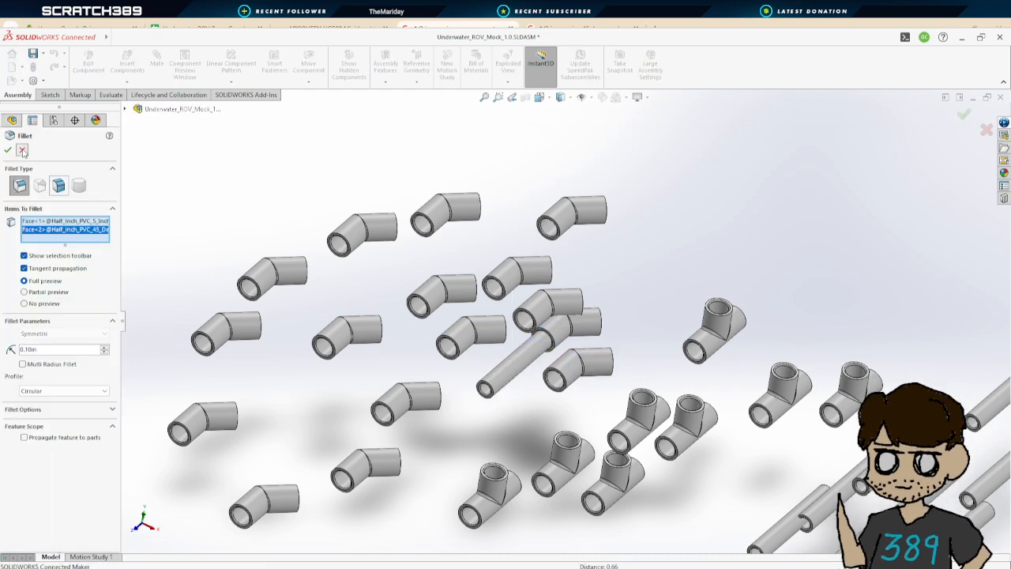
Drag the loose 45 degree coupler away from the pipe into open space above the T couplers
left_click(604, 365)
left_click(577, 410)
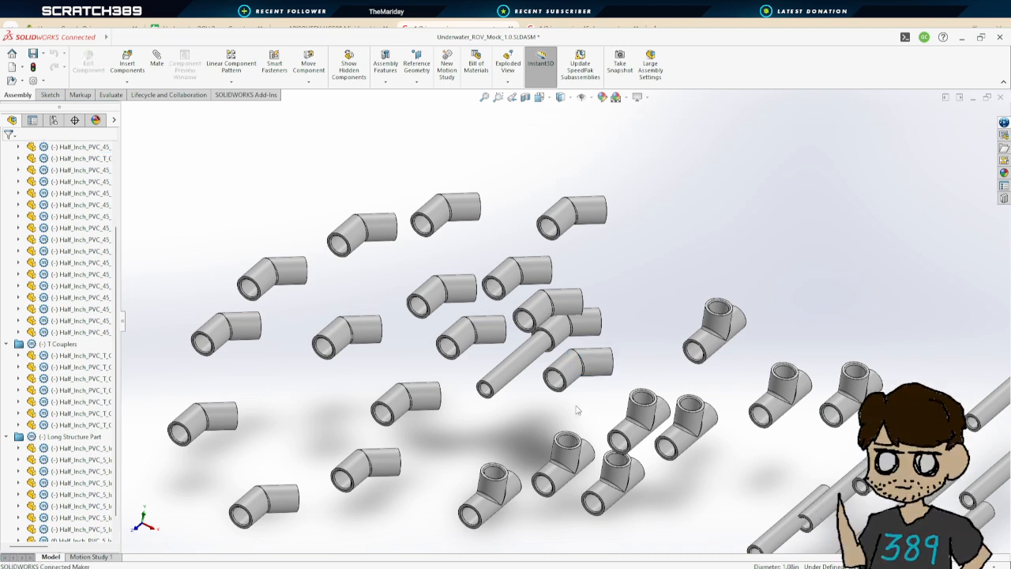
left_click_drag(604, 362, 715, 273)
middle_click_drag(714, 272, 632, 371)
scroll(594, 368, "up", 4)
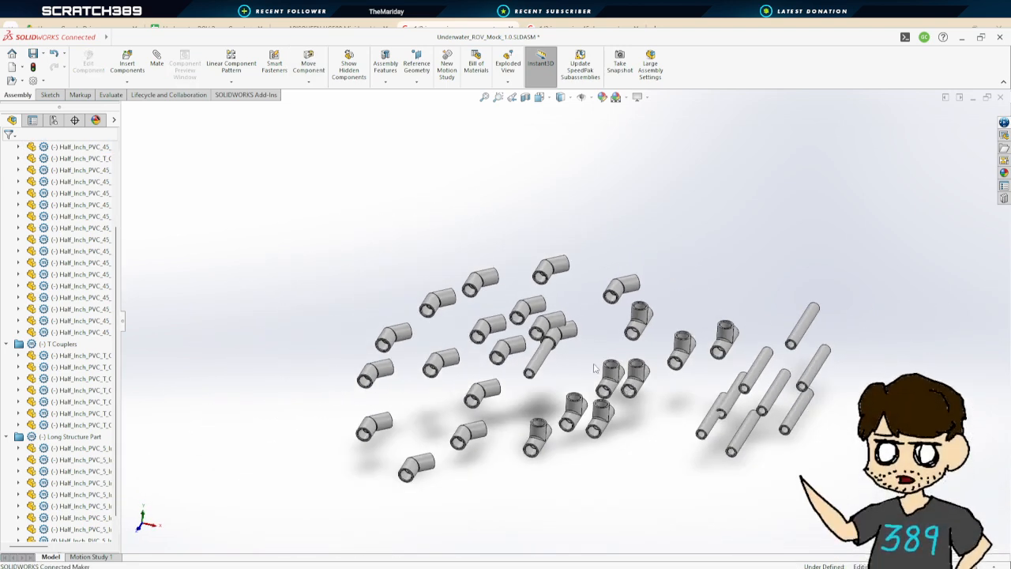
scroll(595, 368, "down", 3)
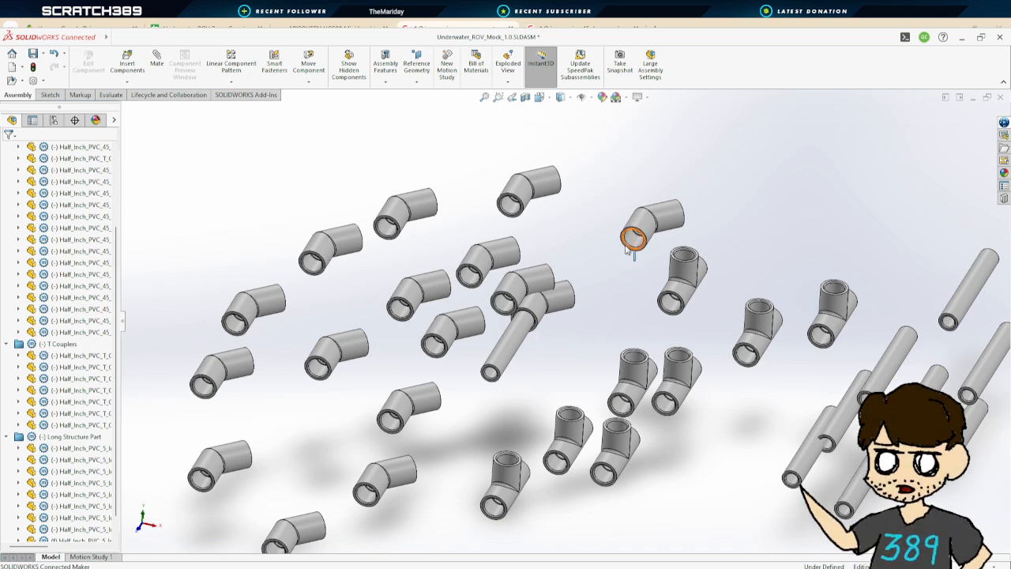
Add a concentric mate between the pipe's free end face and the inner face of the 45 degree coupler
left_click(157, 69)
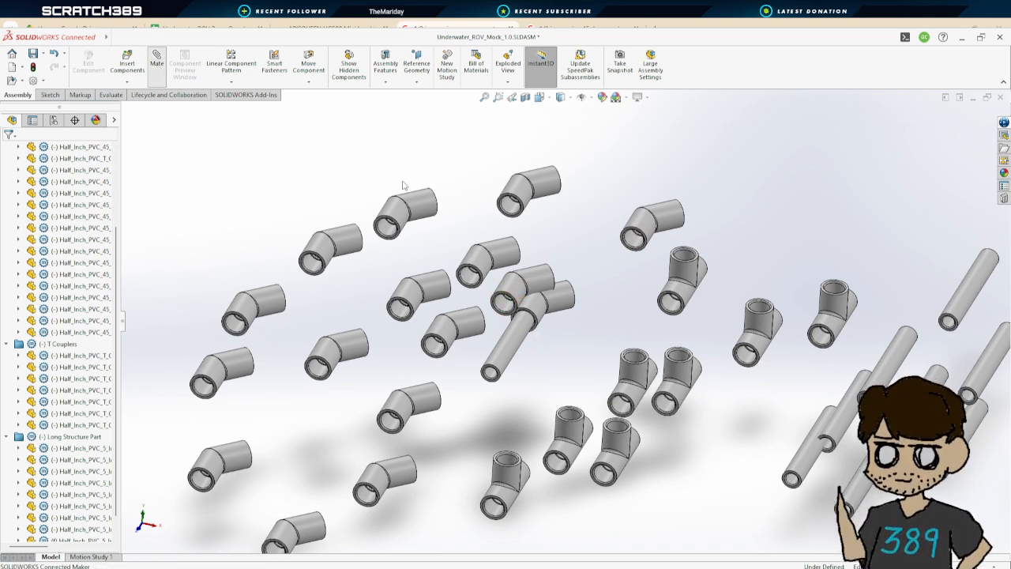
left_click(511, 353)
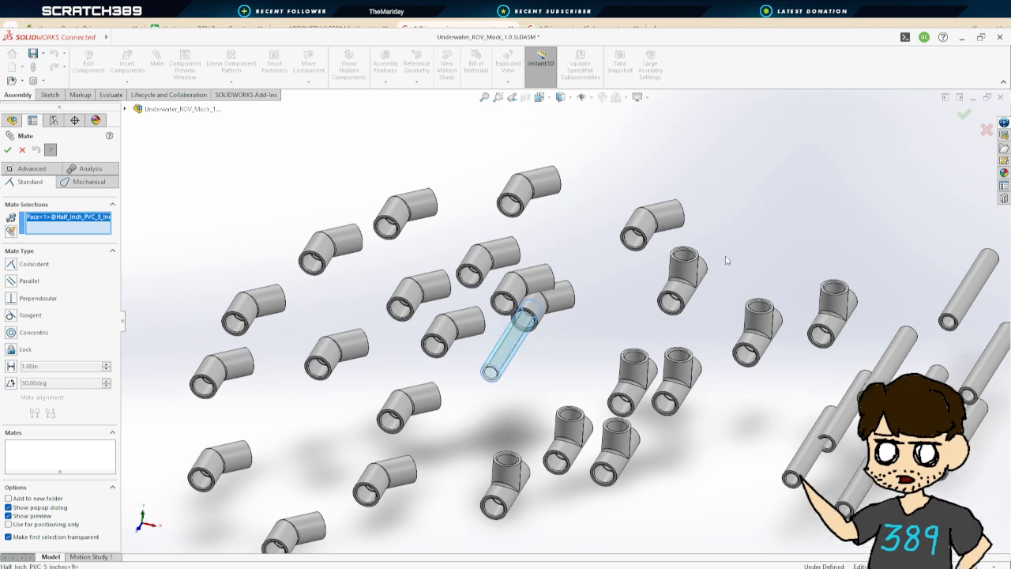
middle_click_drag(748, 212, 698, 229)
left_click(703, 215)
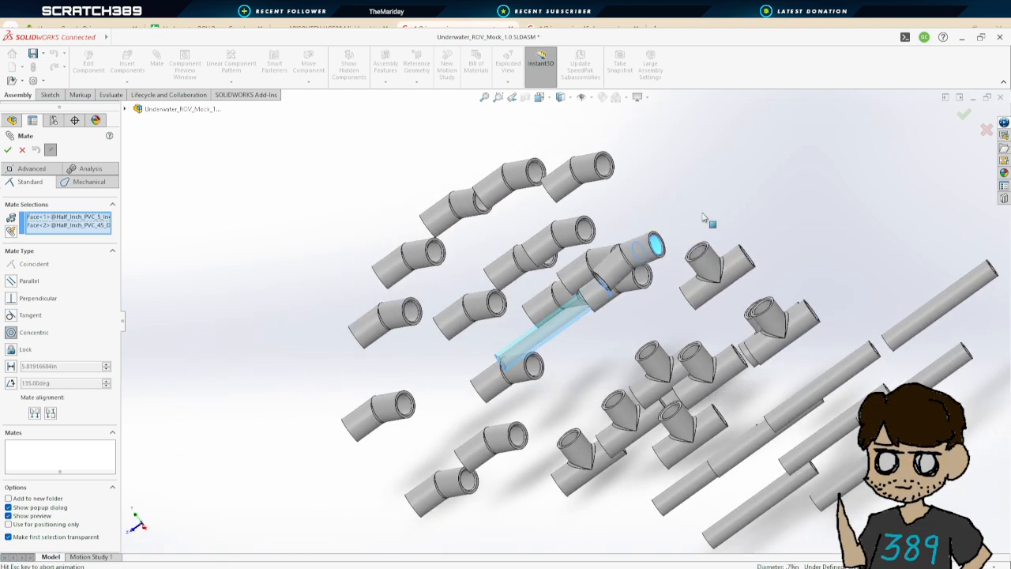
left_click(8, 149)
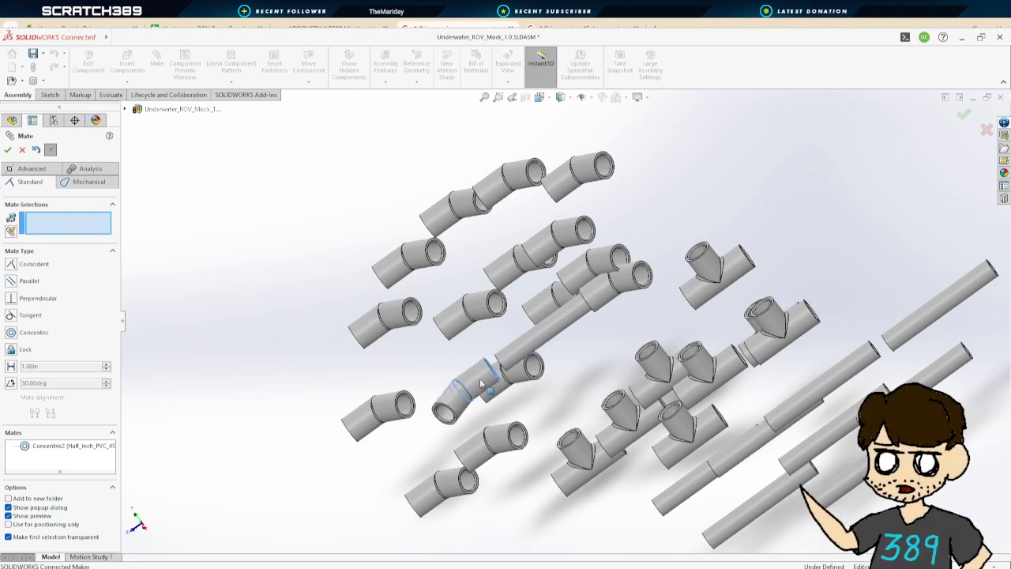
Mate the pipe's end face coincident with the 45 degree coupler's inner shoulder
middle_click_drag(525, 383, 677, 333)
scroll(565, 360, "up", 5)
scroll(503, 381, "down", 7)
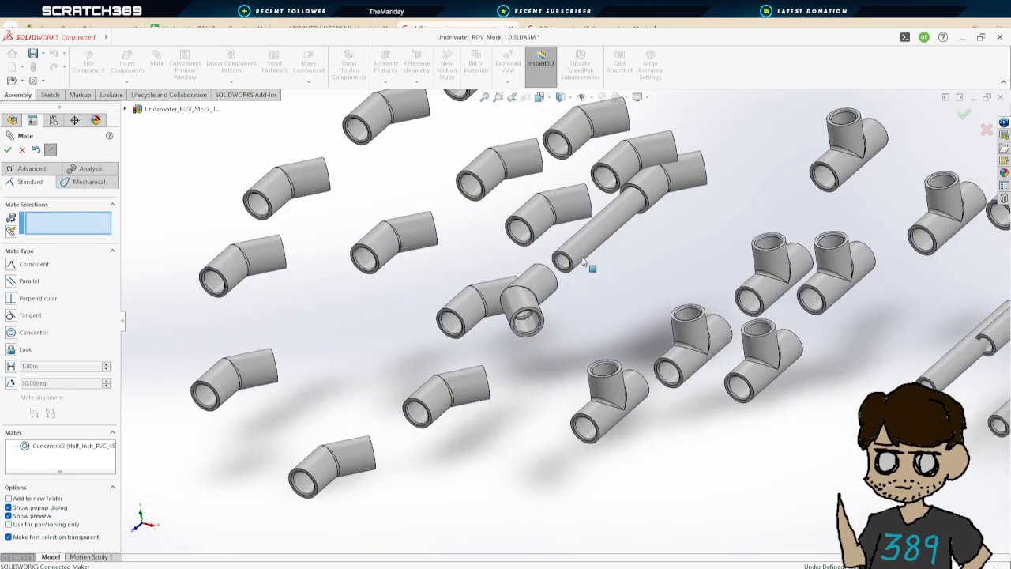
scroll(589, 256, "down", 8)
left_click(506, 293)
scroll(629, 325, "up", 5)
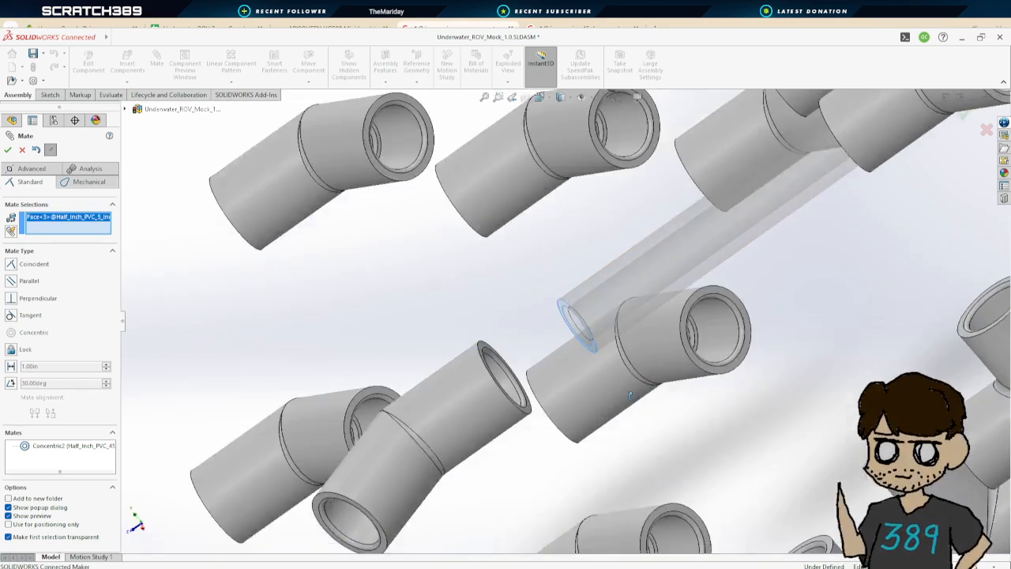
scroll(787, 263, "down", 6)
middle_click_drag(787, 263, 648, 354)
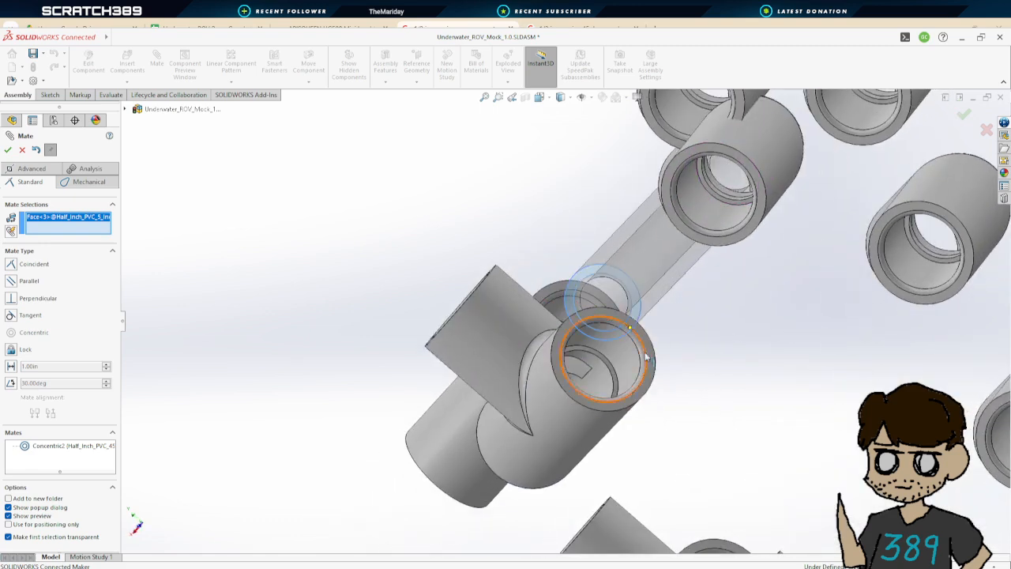
middle_click_drag(661, 295, 650, 309)
left_click(564, 287)
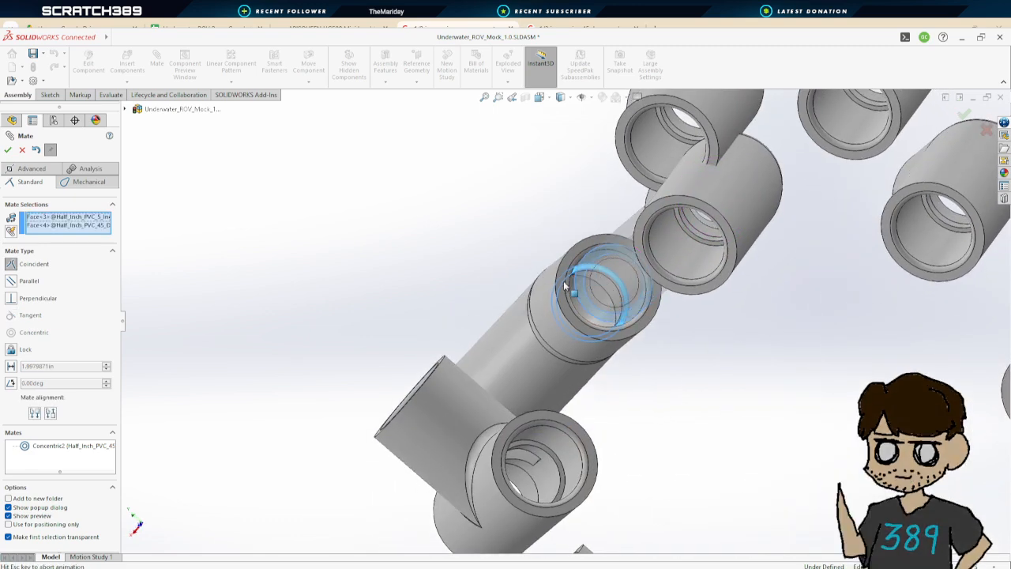
left_click(7, 150)
Orbit and zoom around the assembly to inspect the newly joined pipe and coupler, then close the mate command
scroll(395, 282, "up", 5)
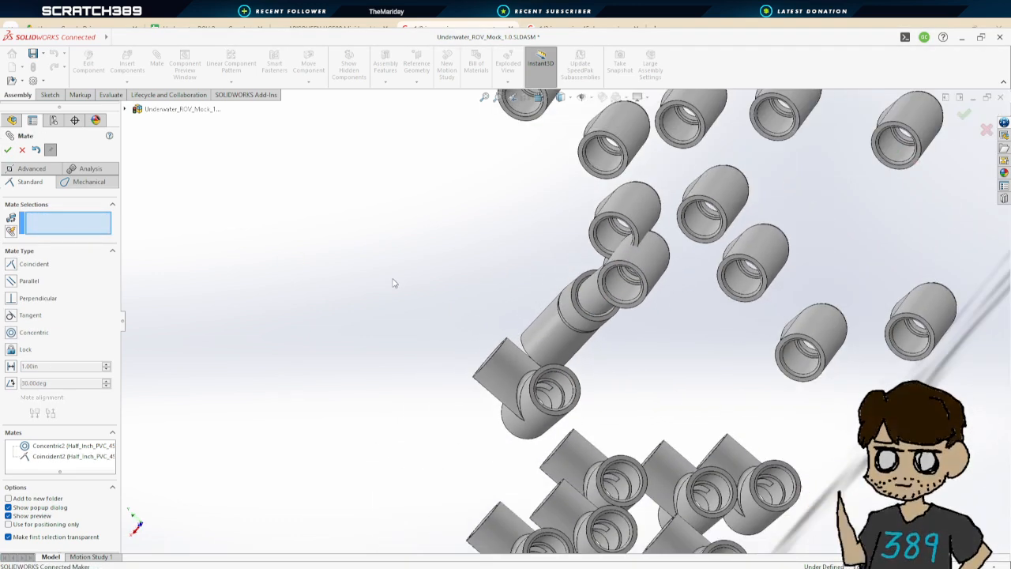
middle_click_drag(395, 282, 376, 333)
scroll(379, 338, "down", 2)
middle_click_drag(395, 366, 528, 390)
scroll(528, 393, "up", 3)
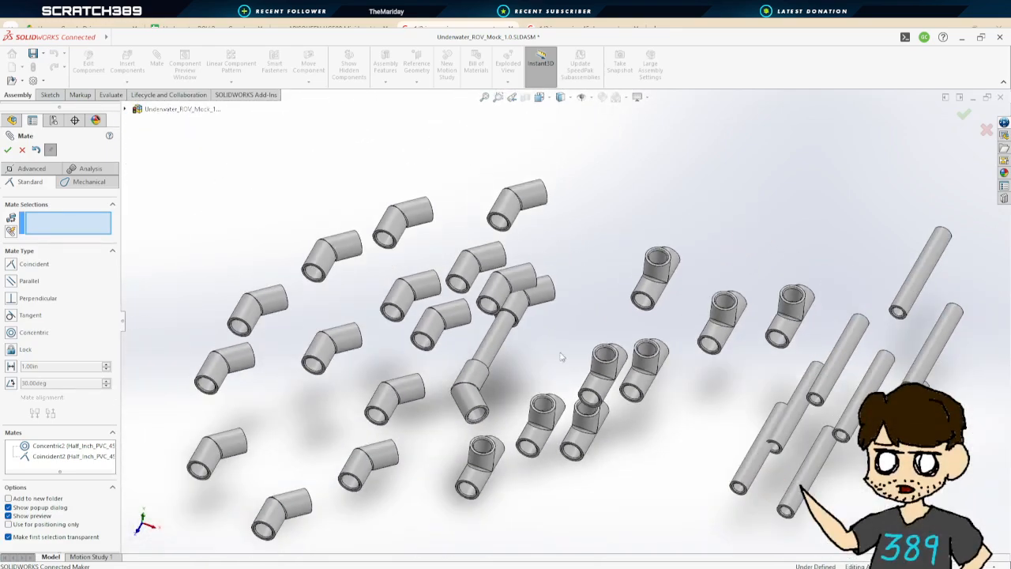
middle_click_drag(591, 356, 562, 335)
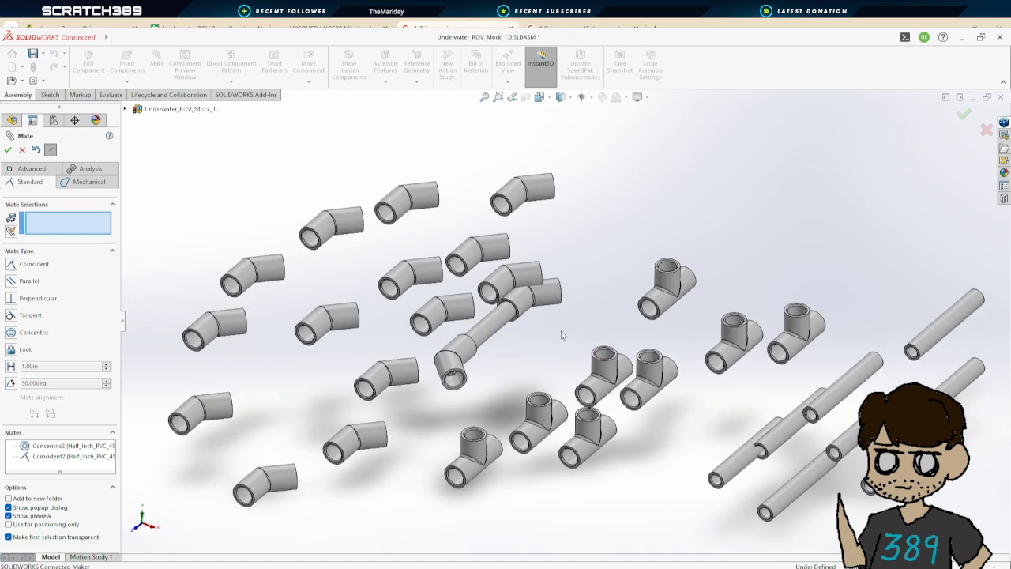
scroll(591, 321, "down", 2)
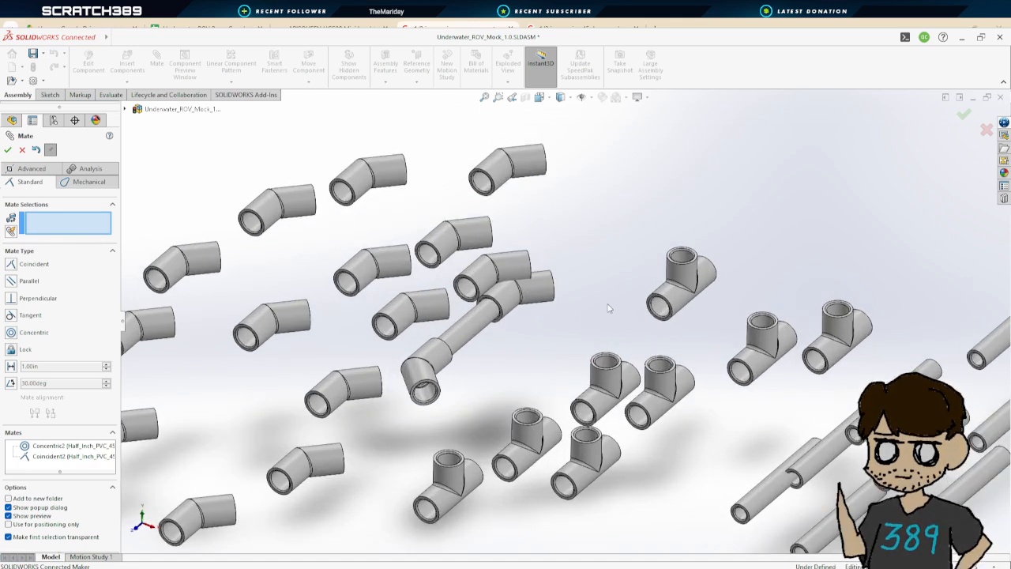
scroll(583, 320, "up", 3)
mouse_move(587, 318)
middle_mouse_down()
mouse_move(584, 276)
mouse_move(590, 323)
mouse_move(580, 325)
middle_mouse_up()
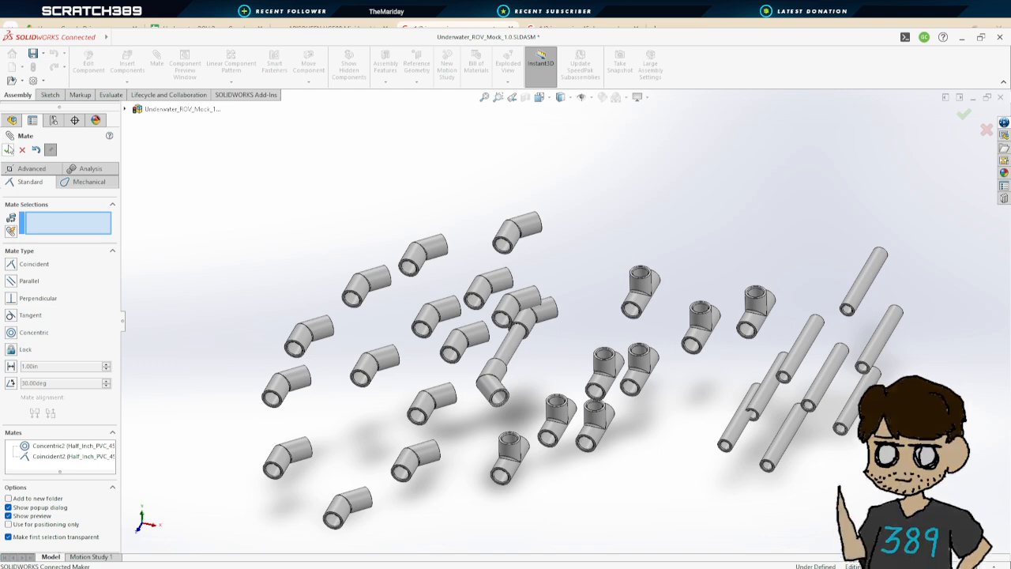
left_click(8, 150)
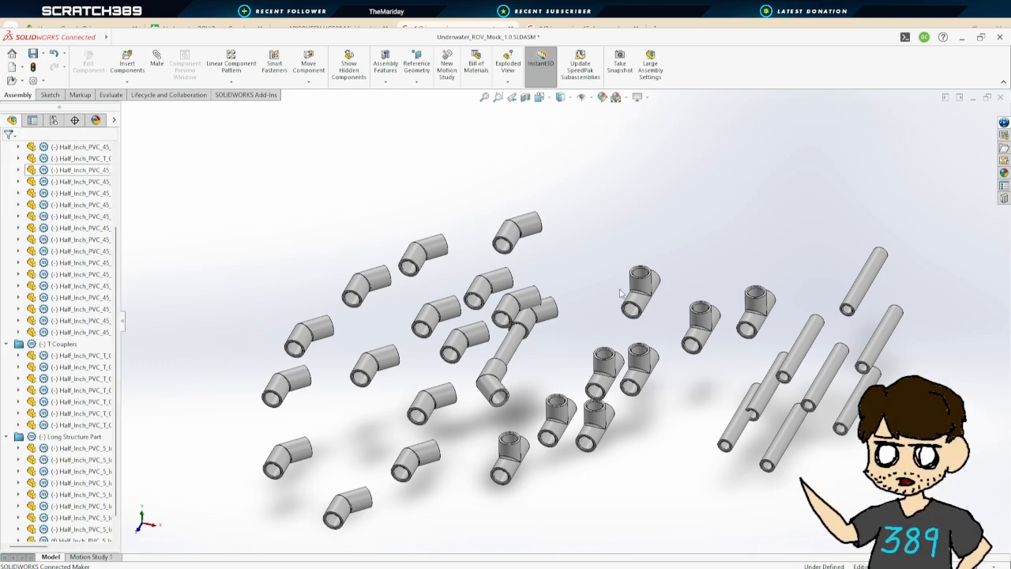
Collapse the 45 Degree Pipes, T Couplers and Long Structure Part folders in the design tree
scroll(24, 211, "up", 3)
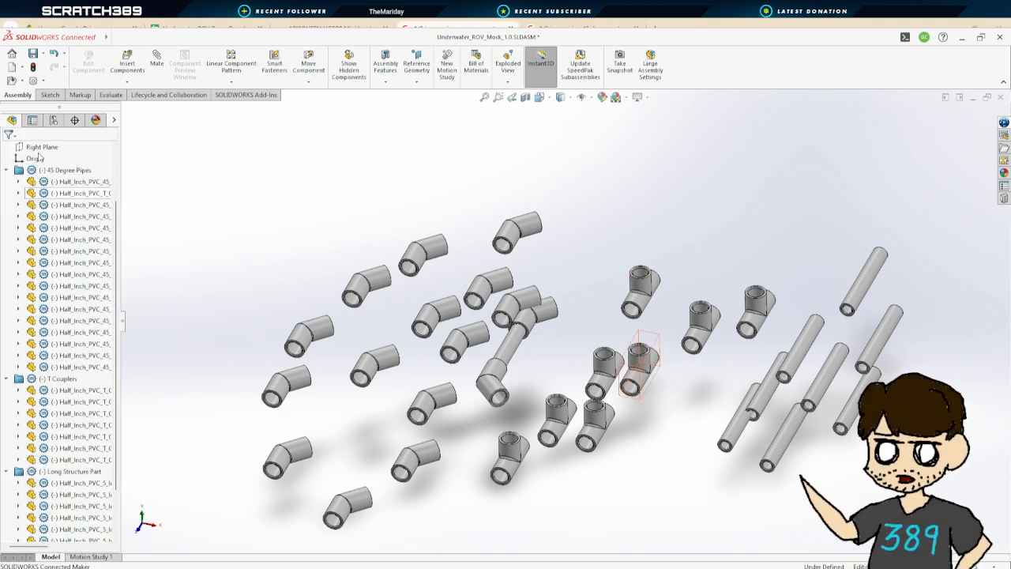
left_click(7, 240)
left_click(7, 251)
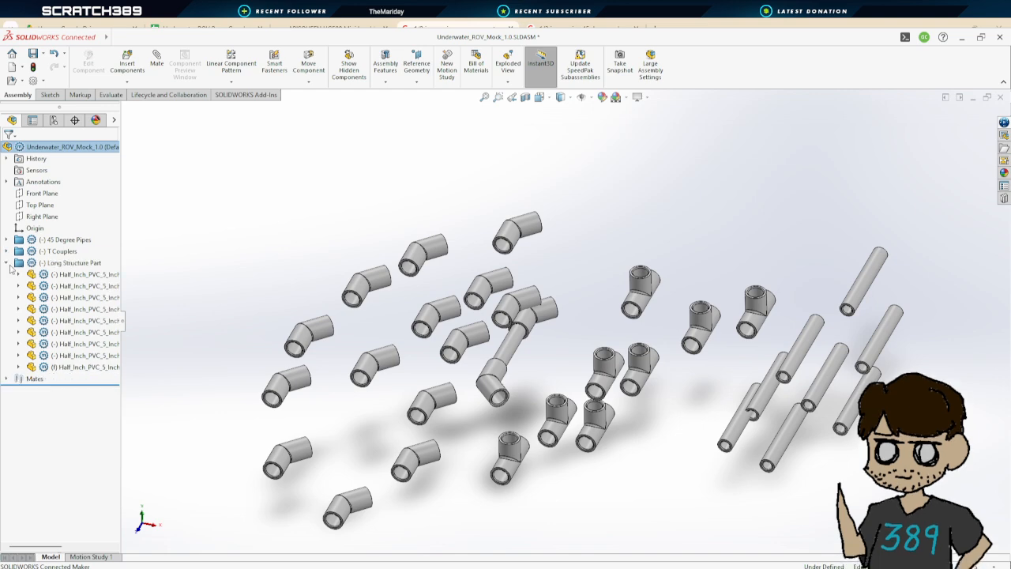
left_click(8, 263)
scroll(596, 277, "up", 4)
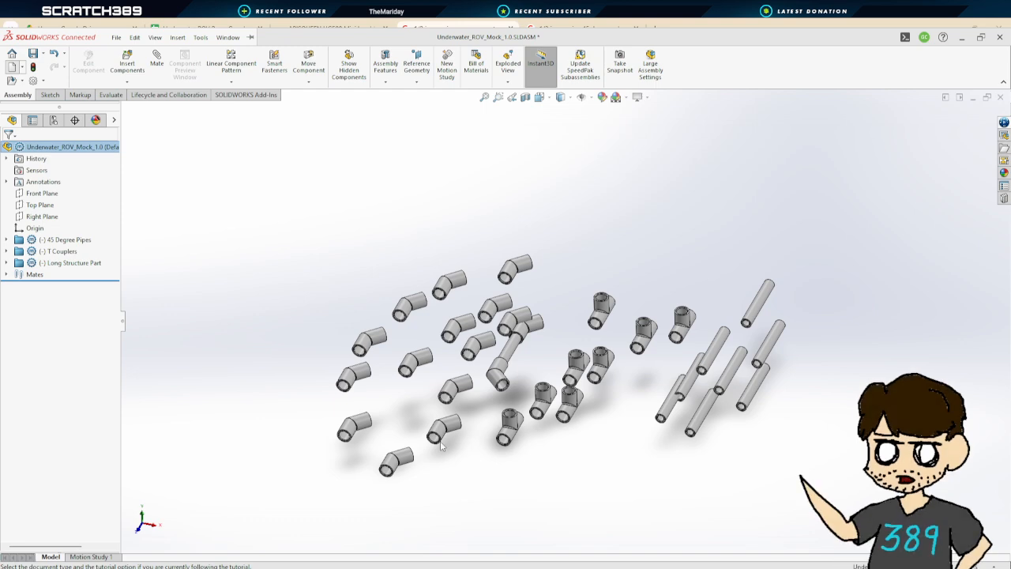
Create a new part and start an Extruded Boss/Base sketch on the Front Plane
left_click(409, 435)
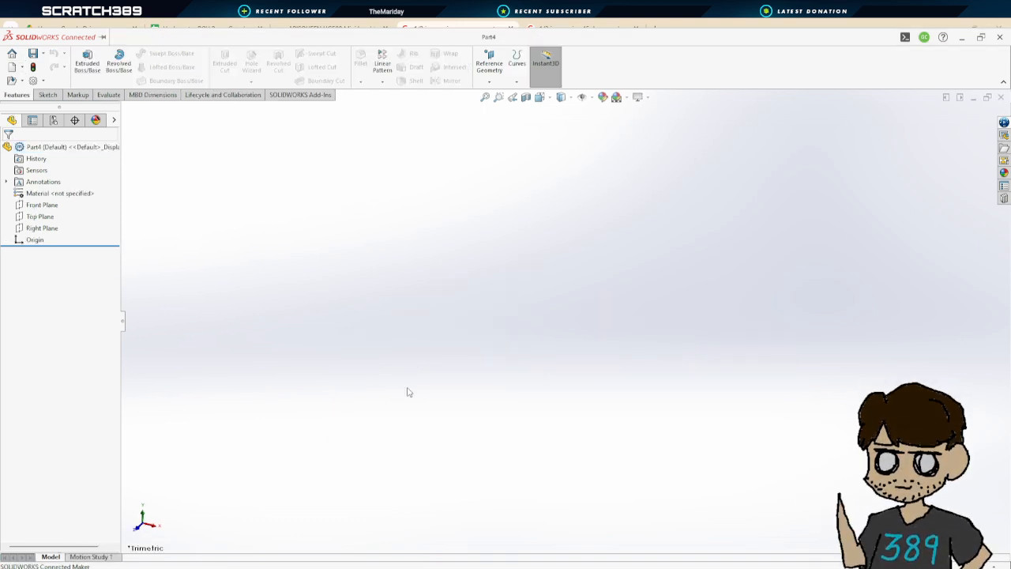
left_click(87, 62)
left_click(535, 332)
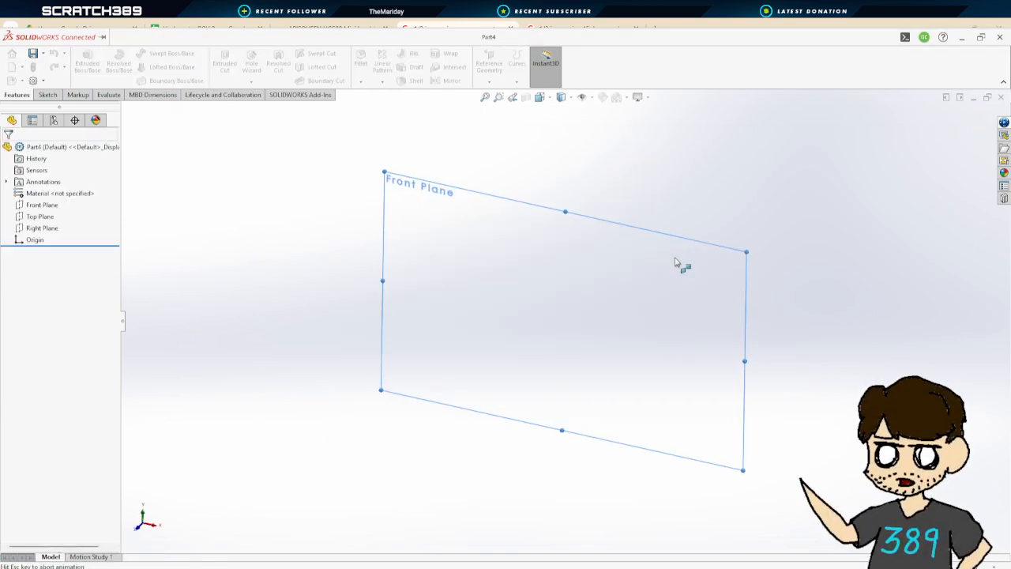
Draw a circle centred on the origin with a radius of about 1.36 in
left_click(158, 54)
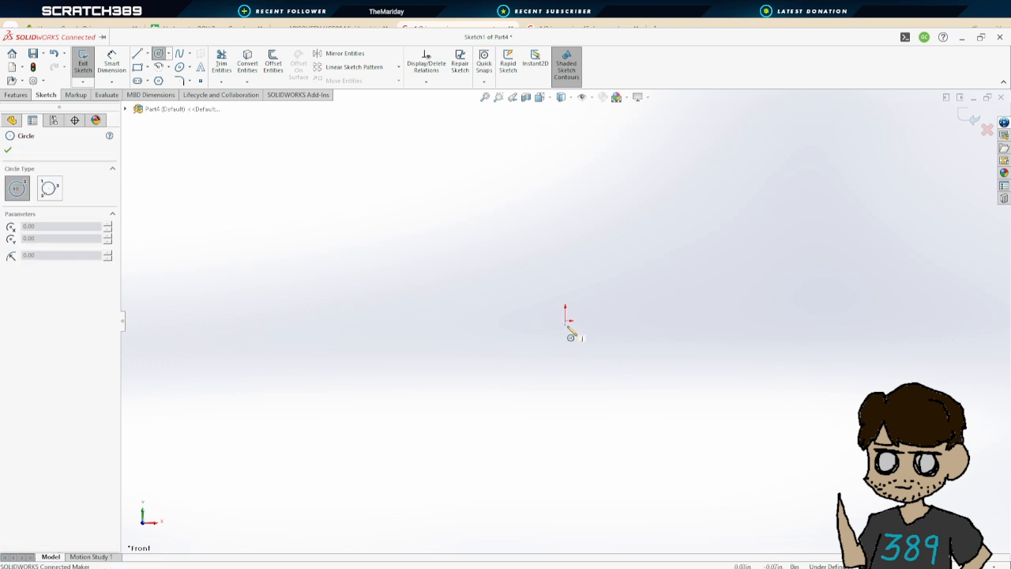
left_click_drag(565, 320, 482, 244)
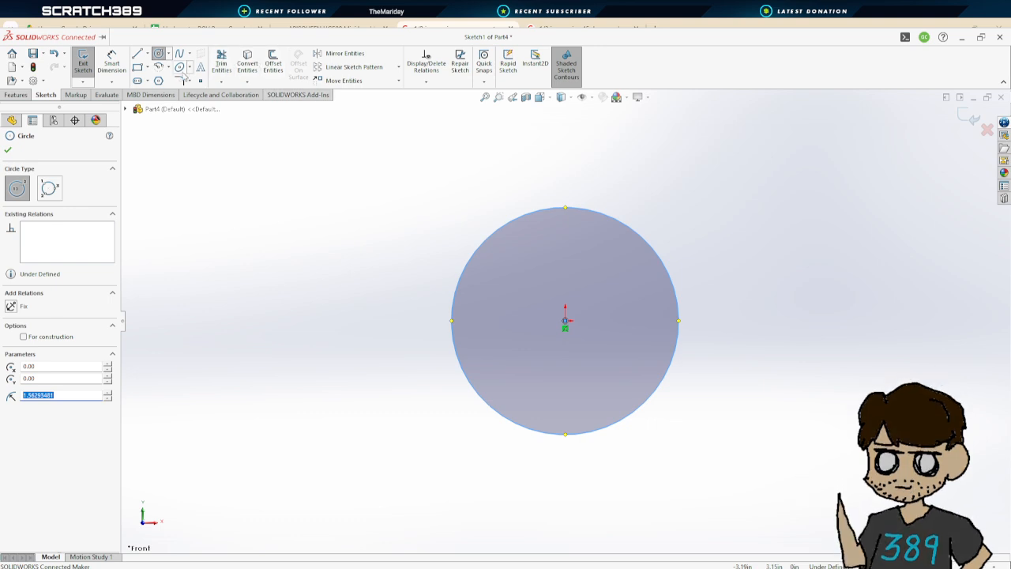
Add a diameter dimension to the outer circle of the sketch
left_click(562, 320)
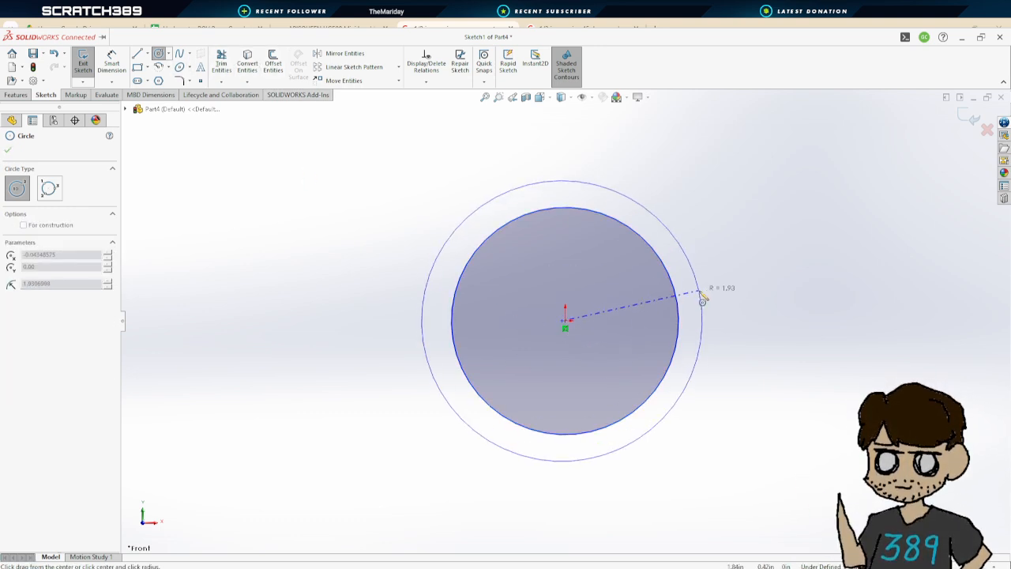
key("Escape")
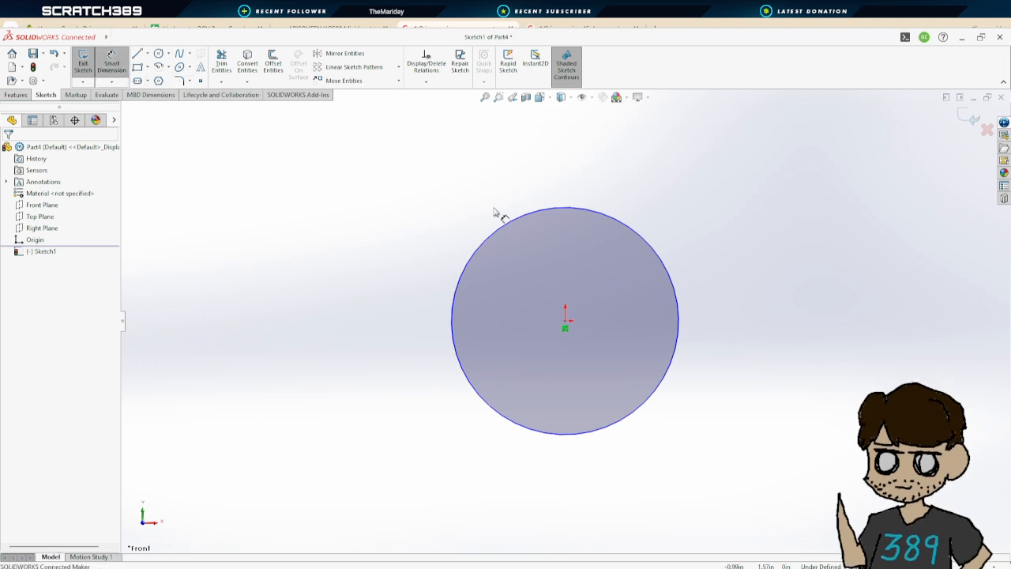
left_click(673, 276)
left_click(776, 301)
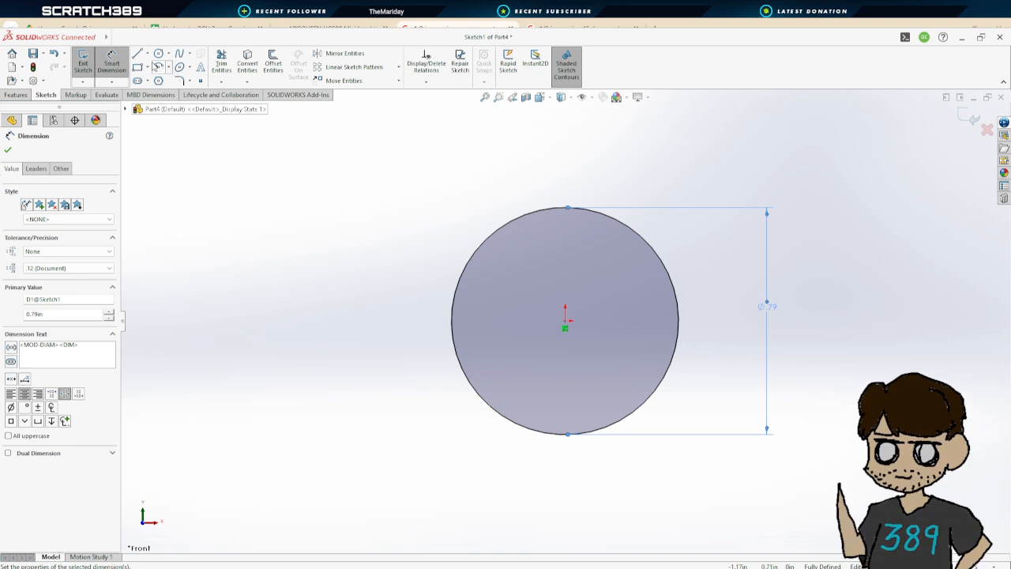
Draw a second, smaller circle centred on the origin inside the first one
left_click(158, 52)
left_click(565, 320)
left_click(494, 279)
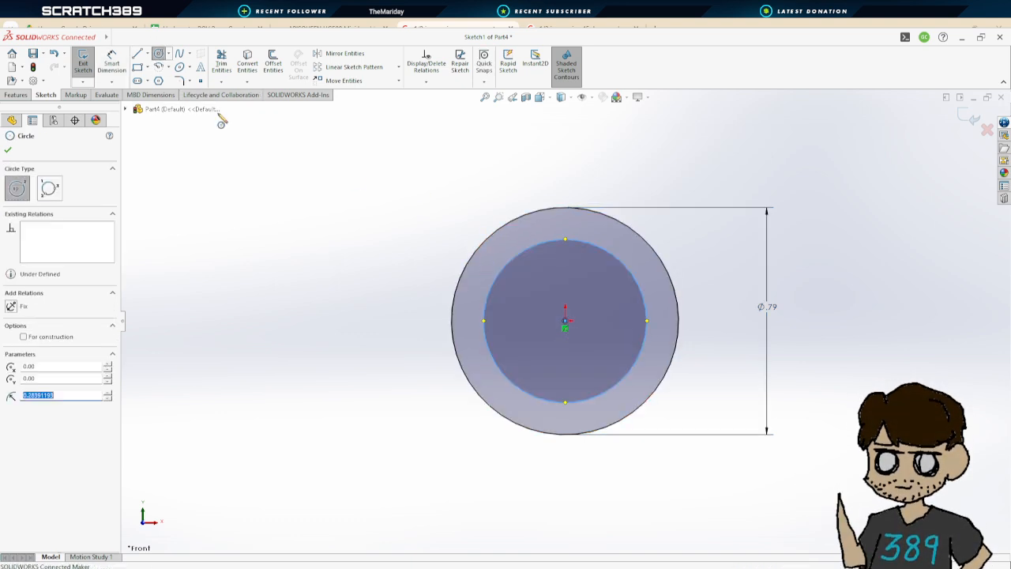
Dimension the inner circle's diameter to 0.5 in
left_click(111, 63)
left_click(640, 279)
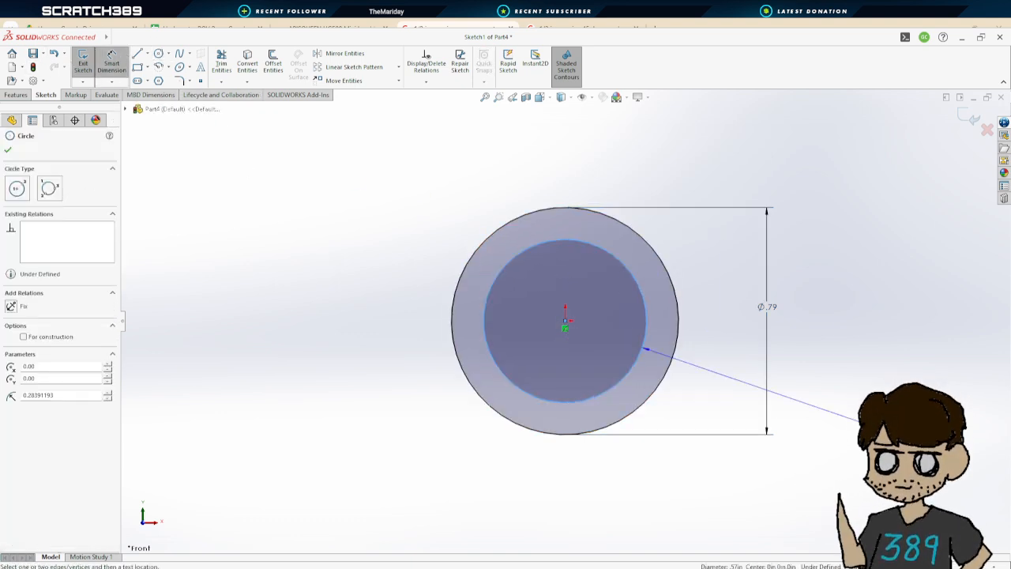
left_click(905, 438)
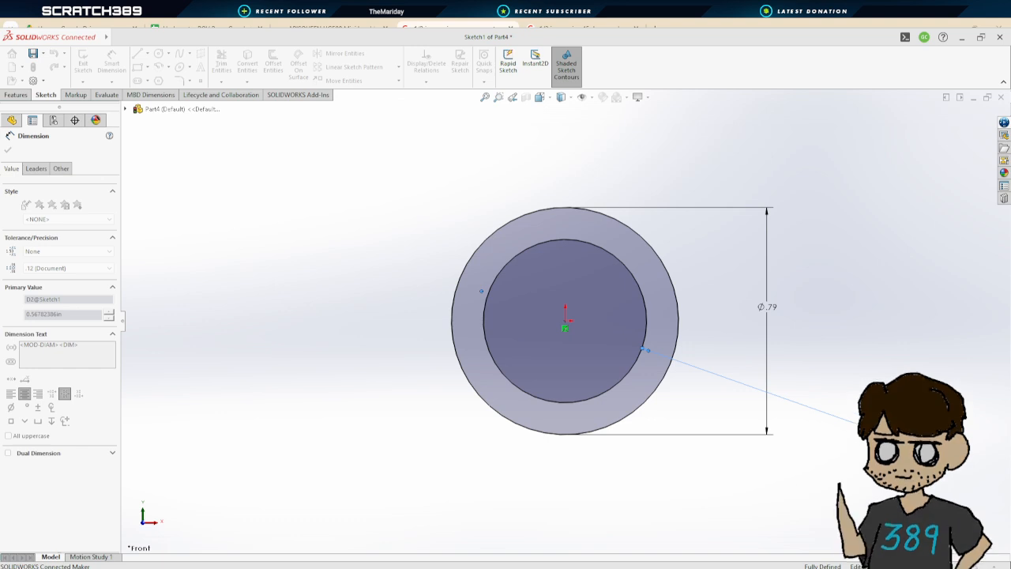
type(".5")
key("Return")
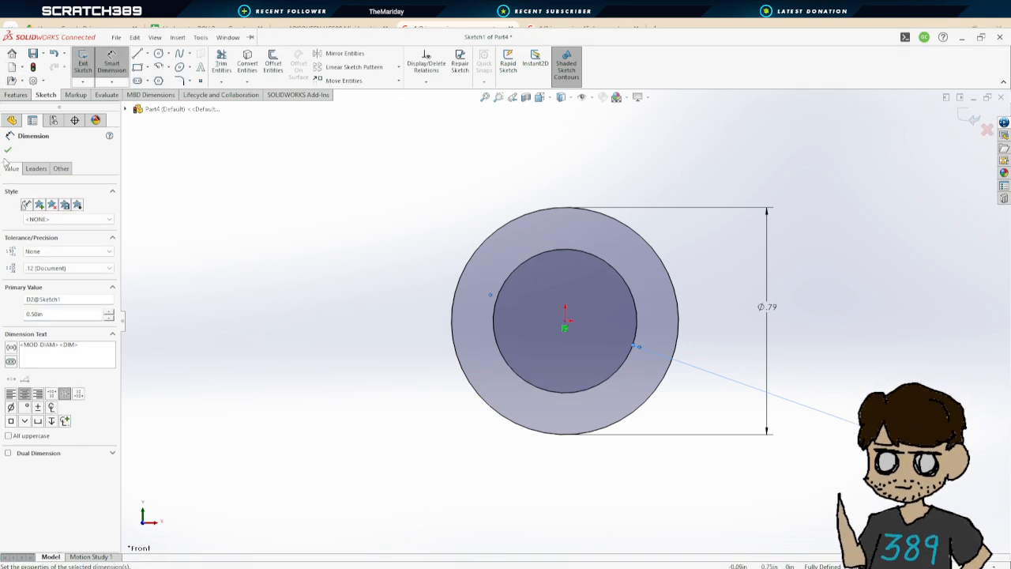
left_click(8, 150)
Exit the sketch and extrude the ring profile to a depth of 1.96 in
left_click(83, 64)
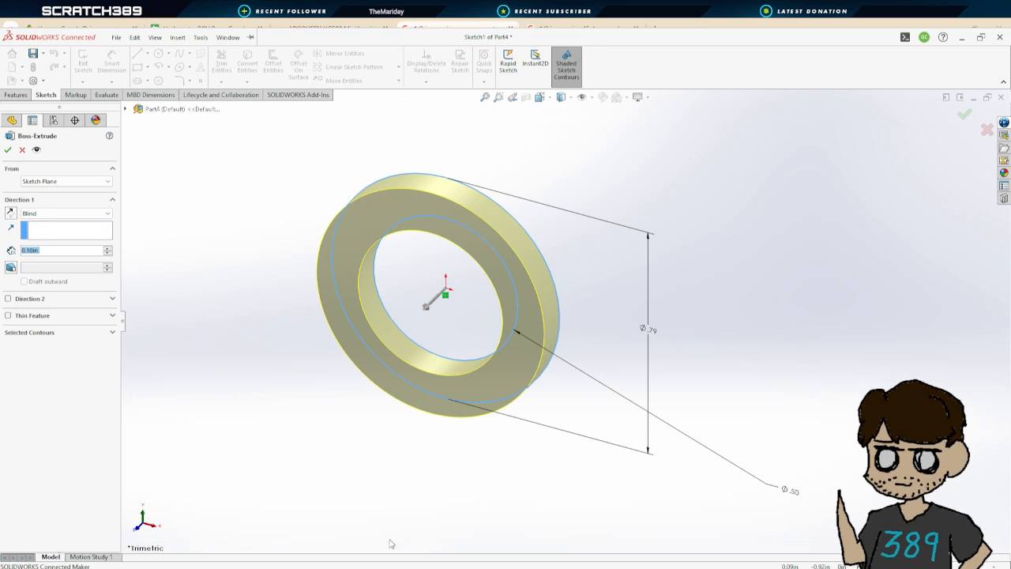
key("alt+Tab")
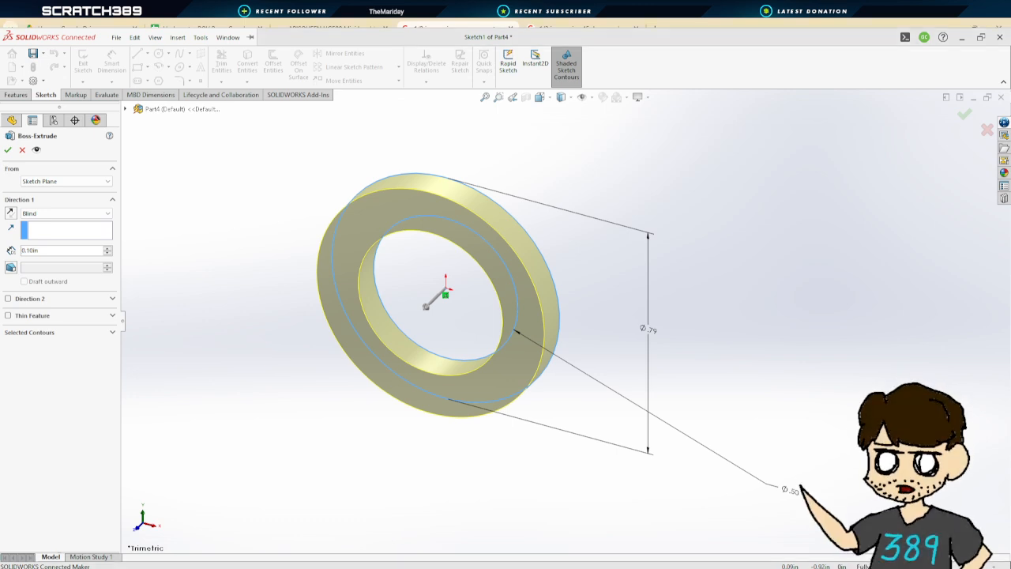
key("ctrl+Tab")
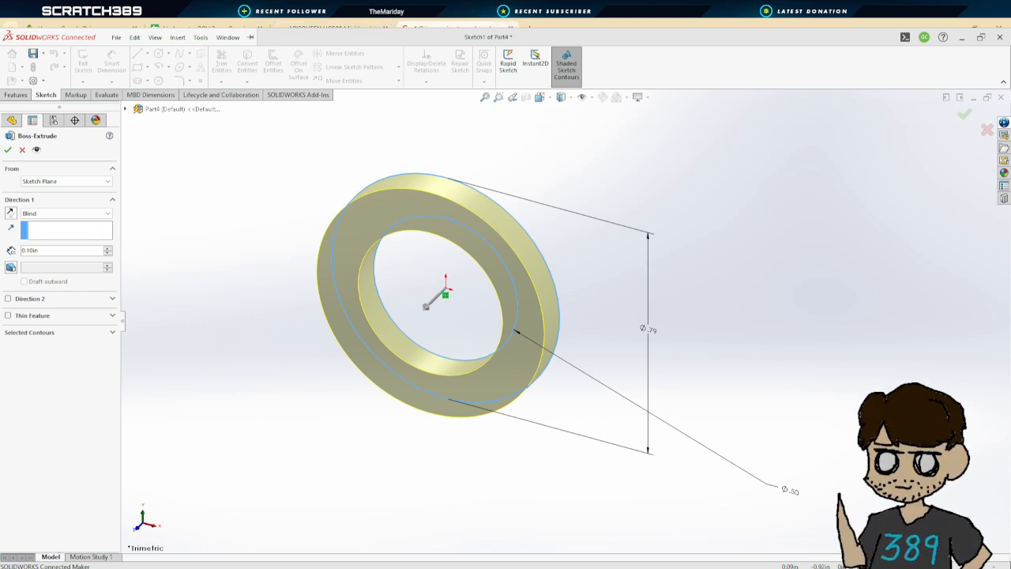
double_click(32, 250)
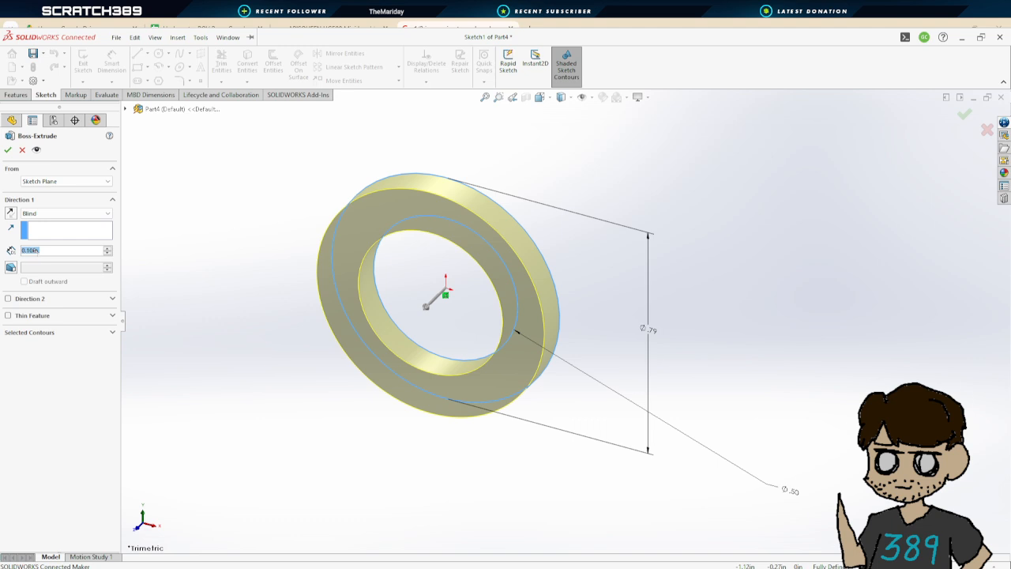
type("1.96")
key("Return")
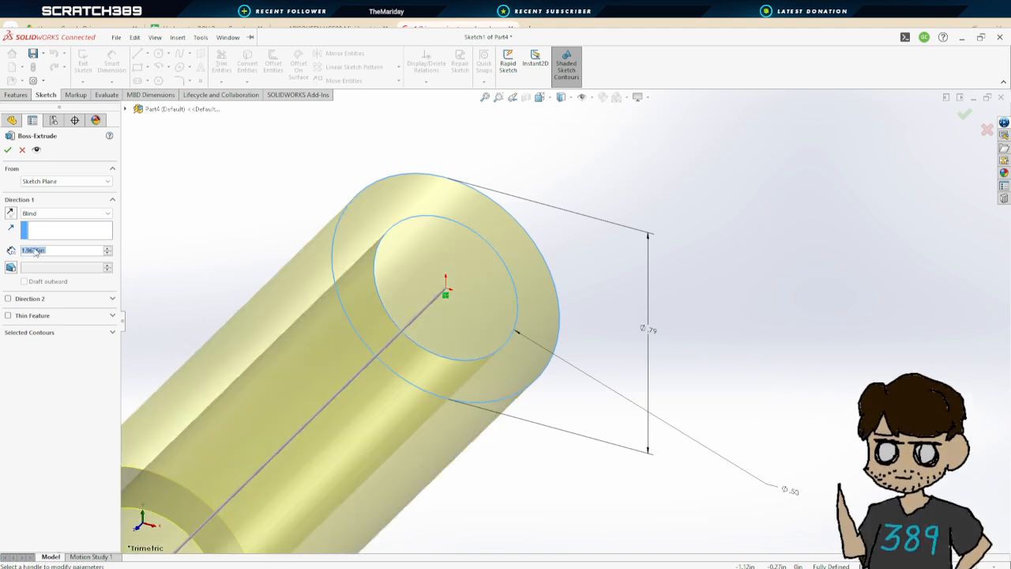
left_click(7, 150)
Fillet the inner bore edge at the pipe's front end with a 0.05 in radius
scroll(584, 403, "up", 5)
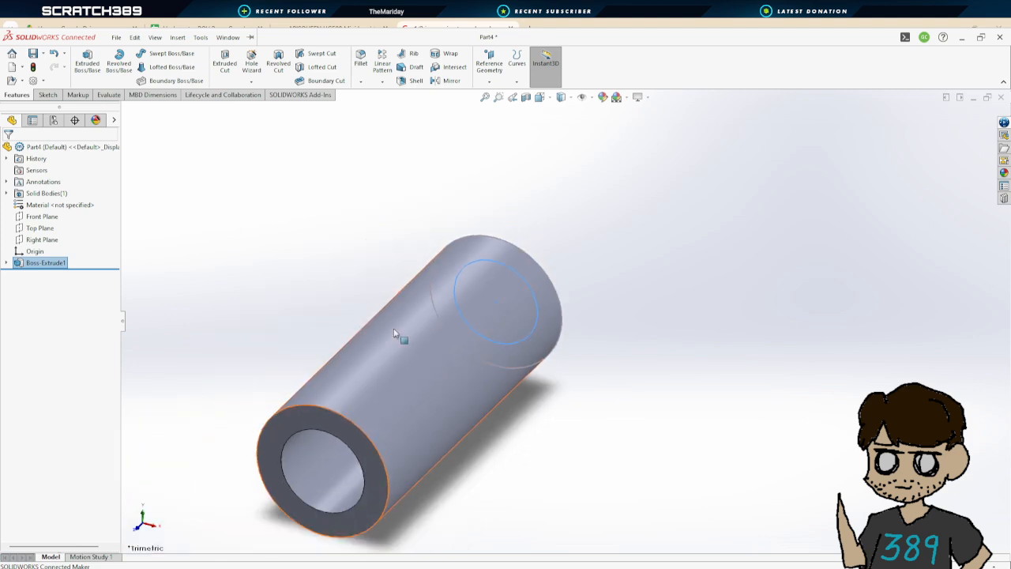
left_click(607, 400)
middle_click_drag(607, 399, 594, 381)
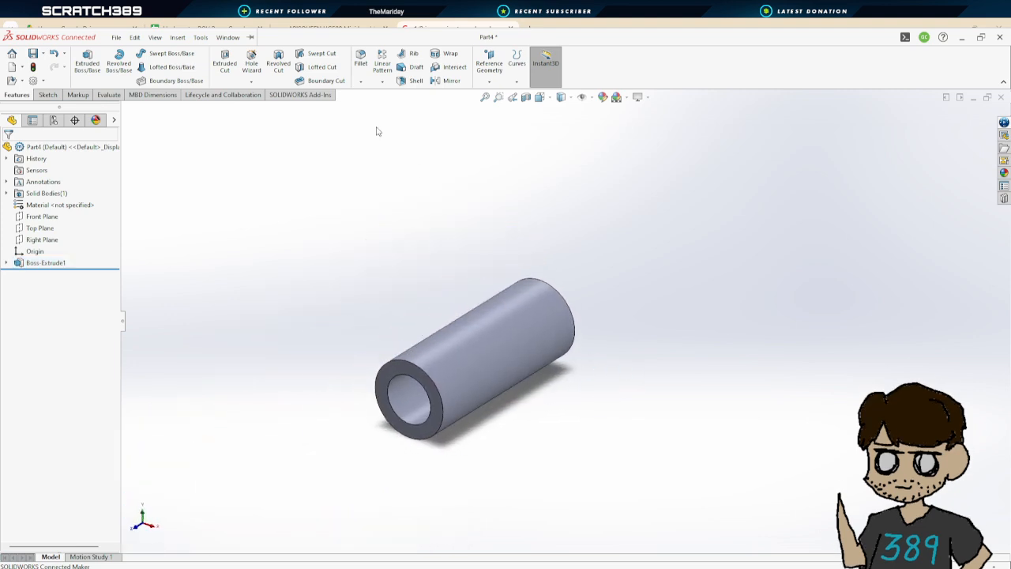
left_click(361, 60)
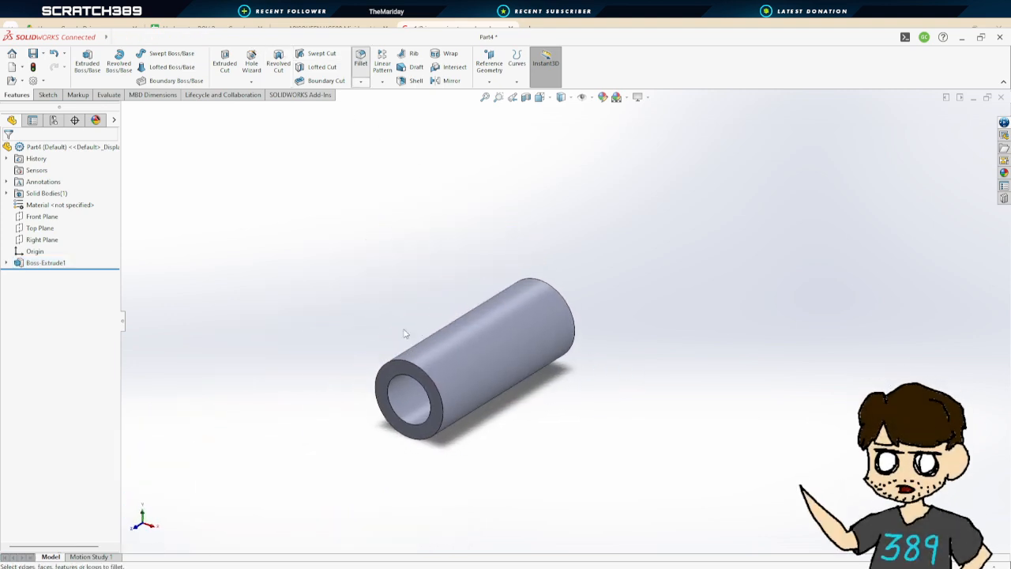
left_click(403, 379)
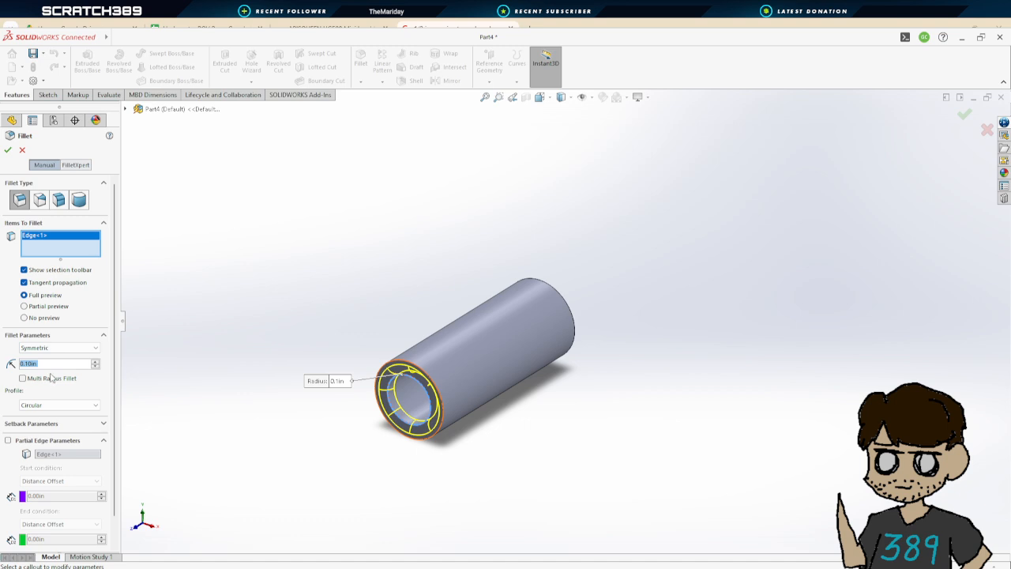
type("0.05")
key("Return")
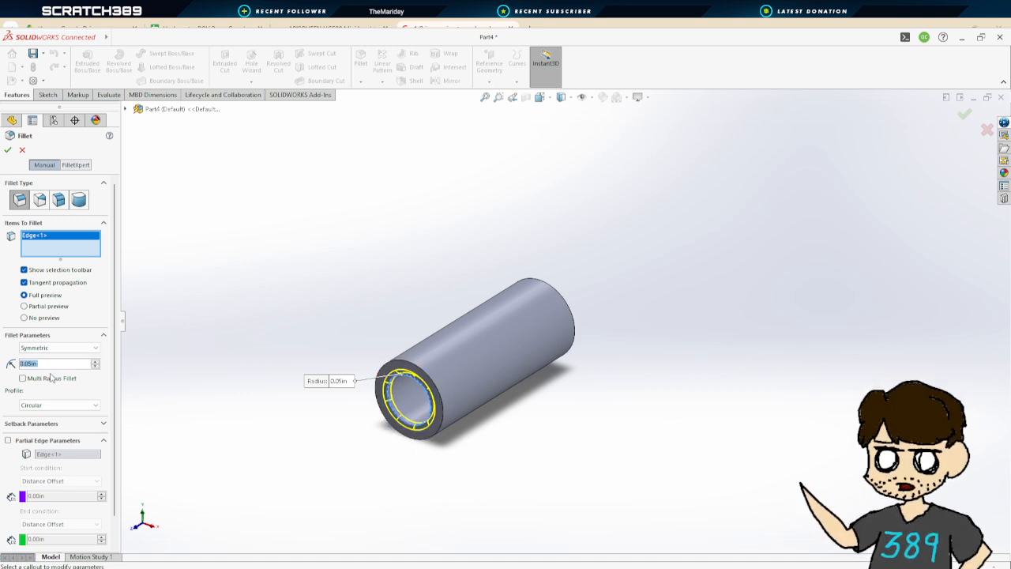
left_click(7, 149)
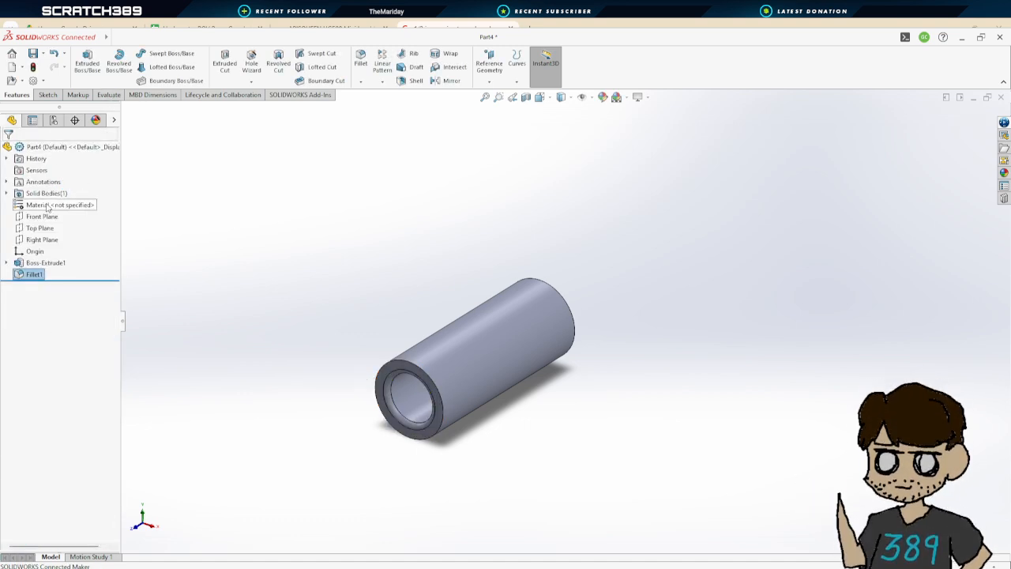
Assign the PVC Rigid material and save the part as Half_Inch_PVC_Short_Part
left_click(47, 207)
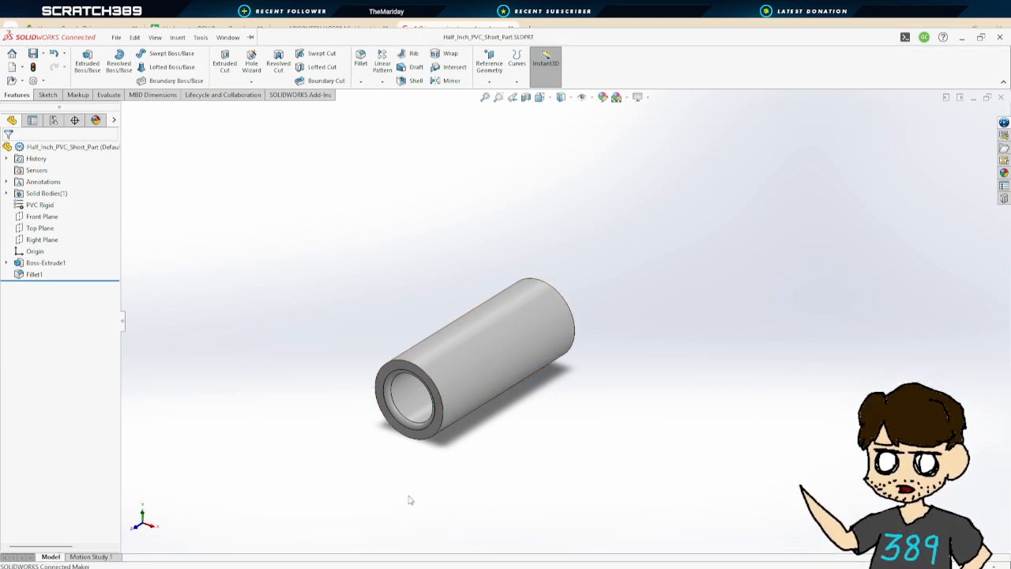
left_click(445, 527)
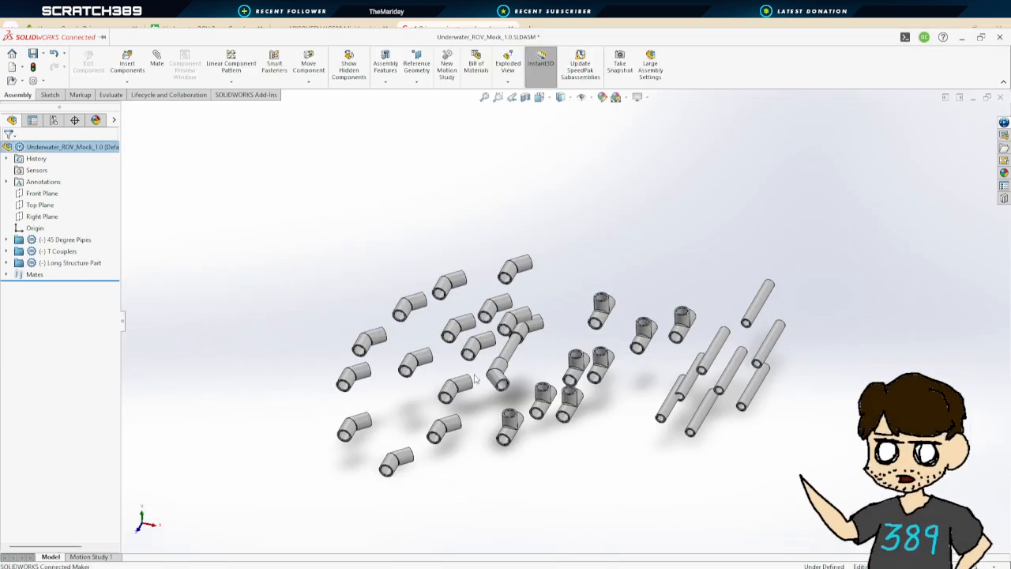
Insert Half_Inch_PVC_Short_Part into the ROV assembly, placing it above the existing fittings
left_click(134, 79)
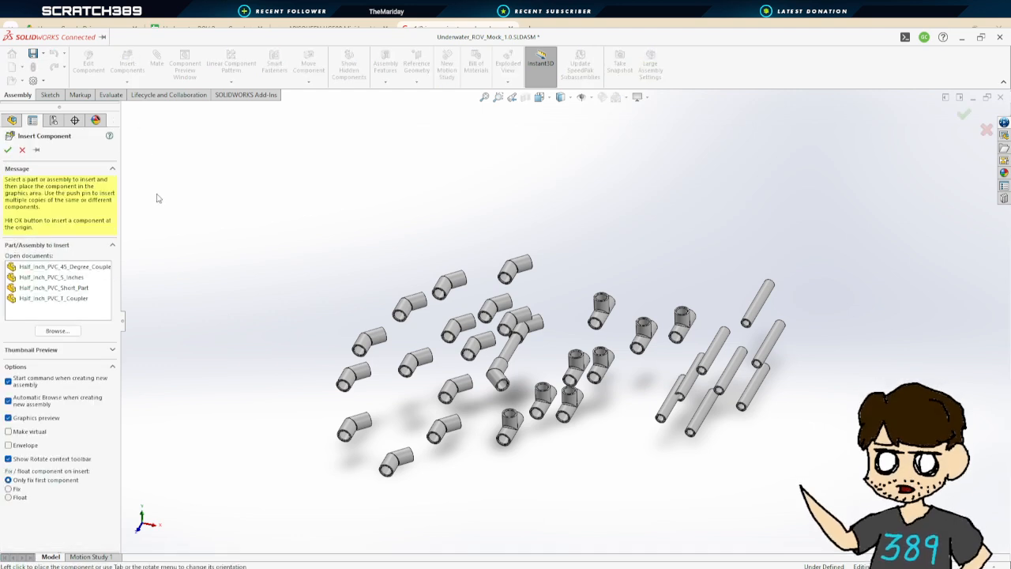
left_click(75, 288)
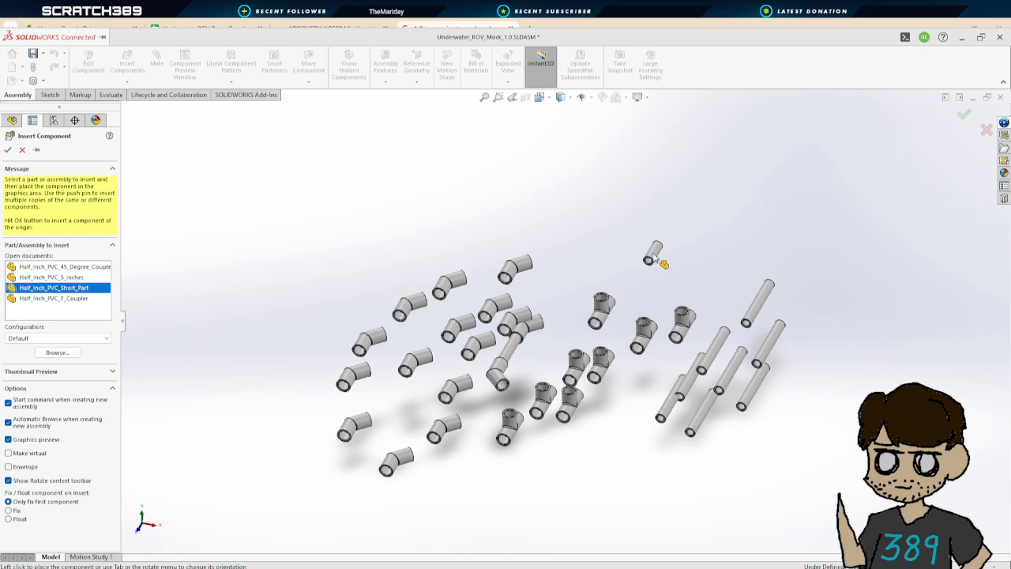
left_click(657, 242)
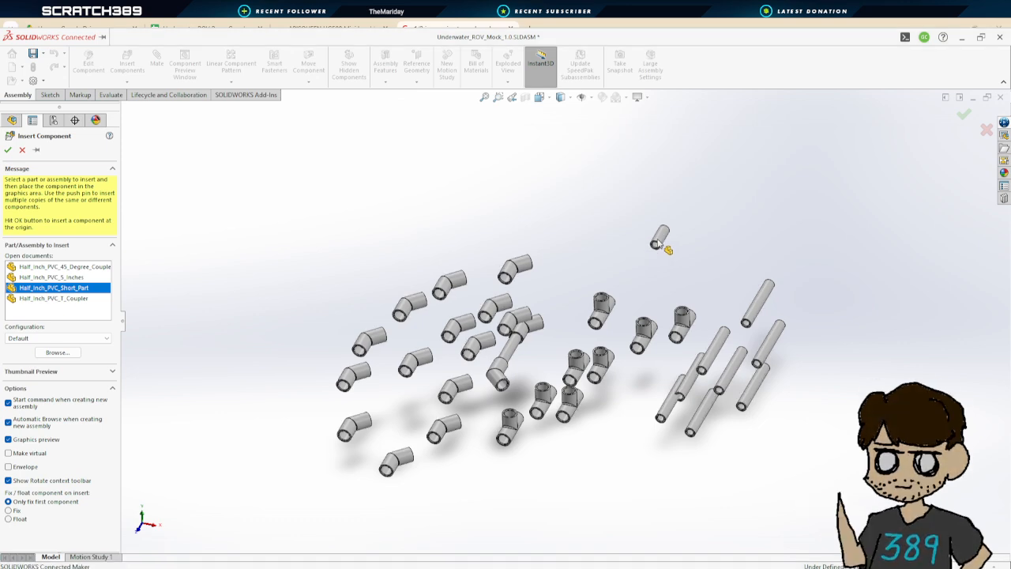
scroll(656, 245, "down", 2)
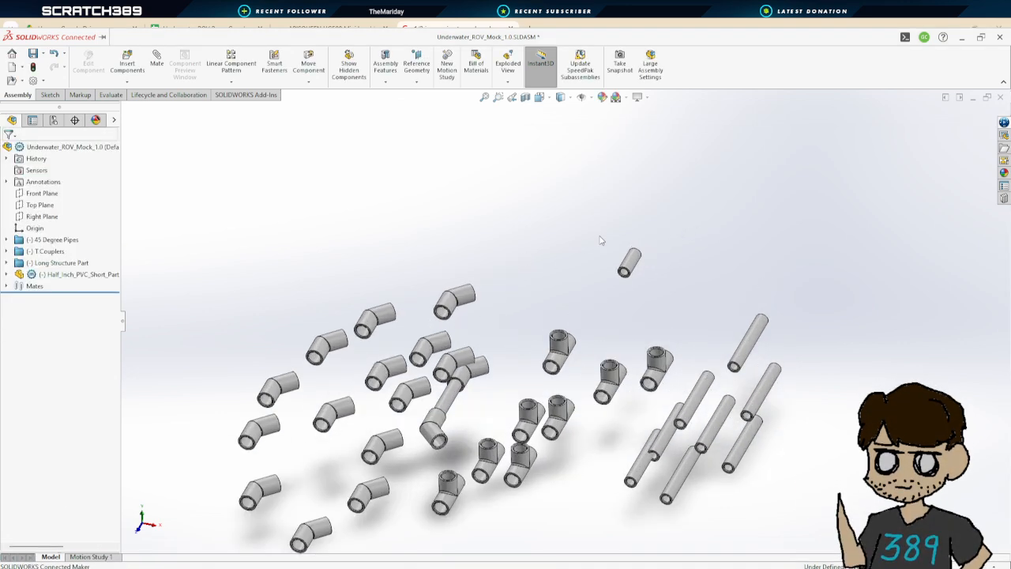
Select the inserted short pipe and paste 15 more copies of it into the assembly
left_click_drag(646, 283, 648, 283)
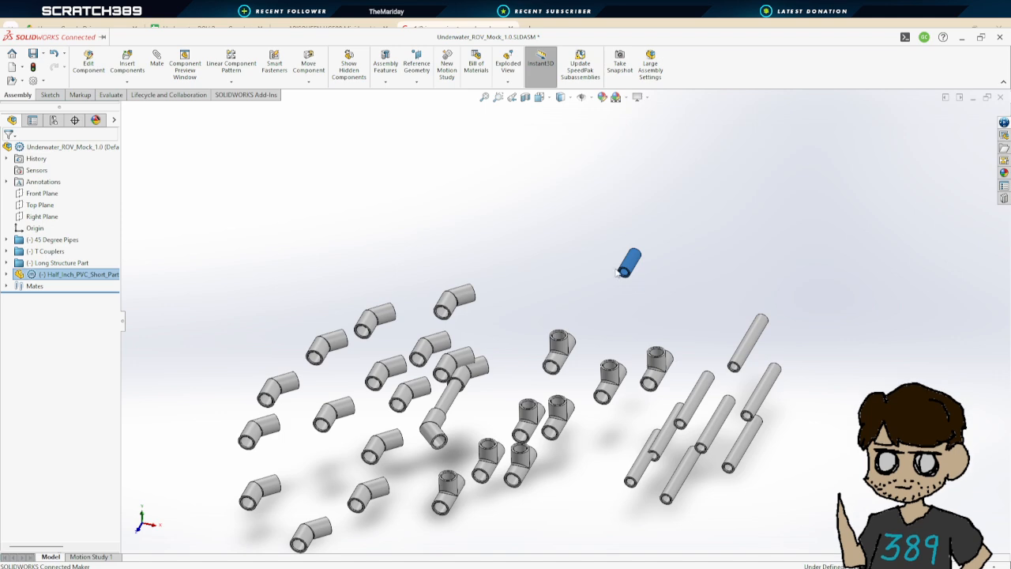
key("ctrl+v")
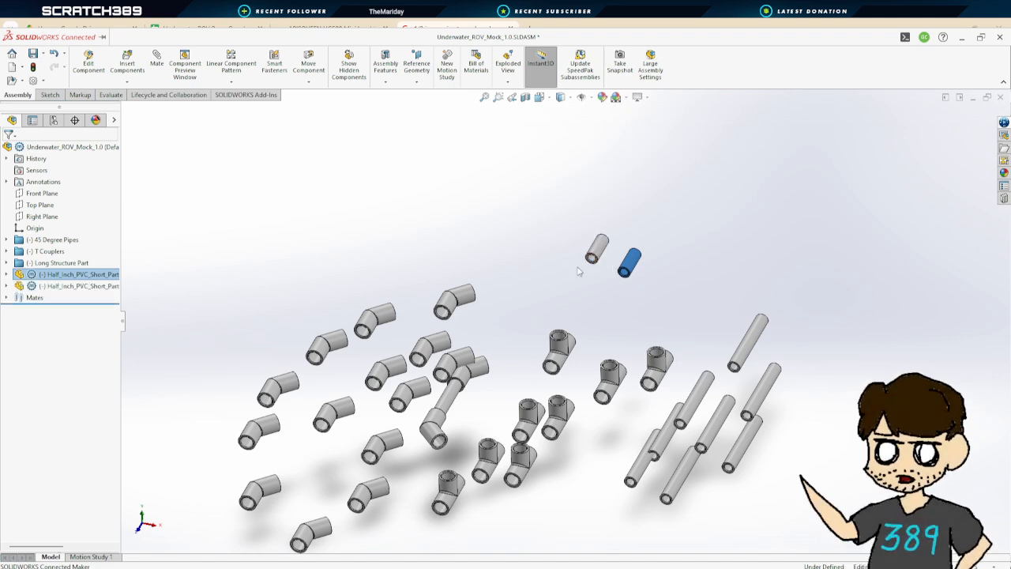
key("ctrl+v")
key("ctrl+v")
key("ctrl+v")
key("ctrl+v")
key("ctrl+v")
key("ctrl+v")
key("ctrl+v")
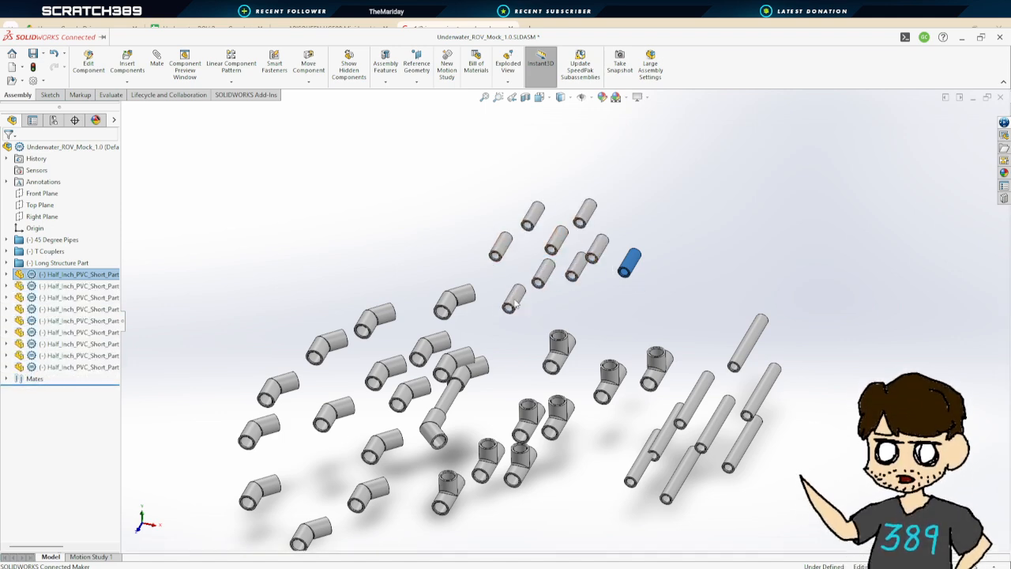
key("ctrl+v")
key("ctrl+v")
key("ctrl+v")
key("ctrl+v")
key("ctrl+v")
key("ctrl+v")
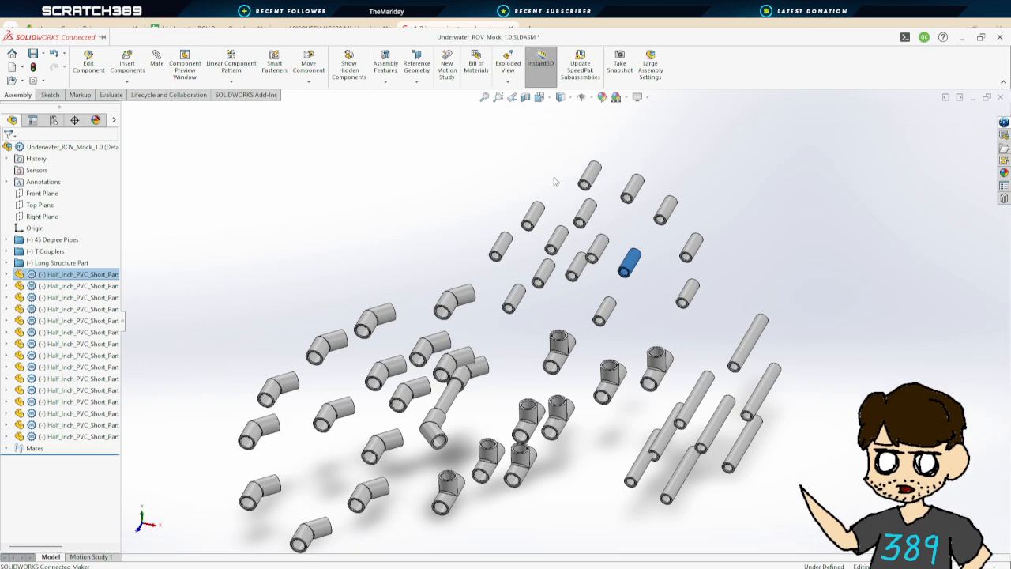
key("ctrl+v")
Group all the short pipe components into a new folder named Short Structure
left_click(457, 208)
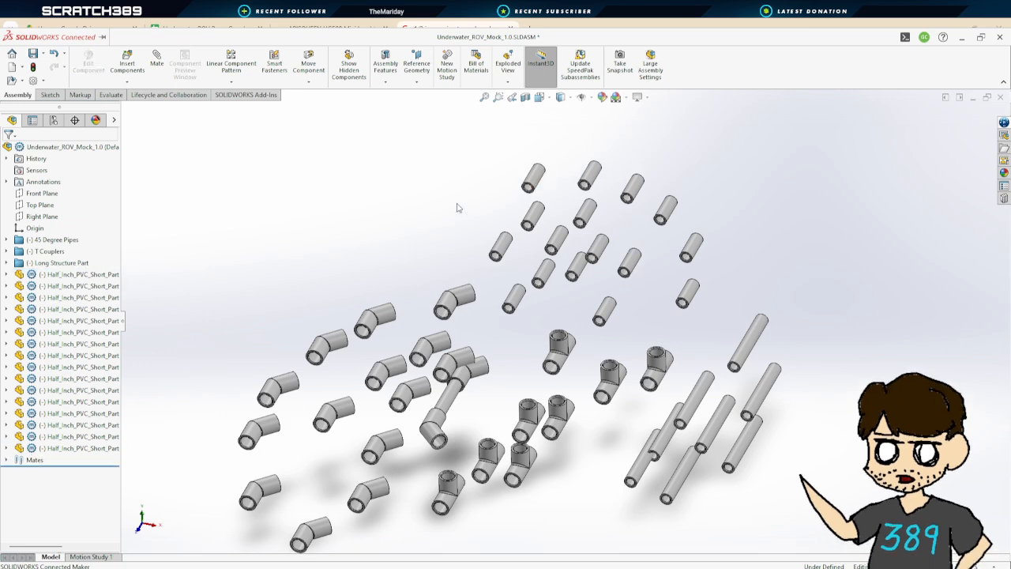
left_click(62, 276)
left_click(71, 448, "shift")
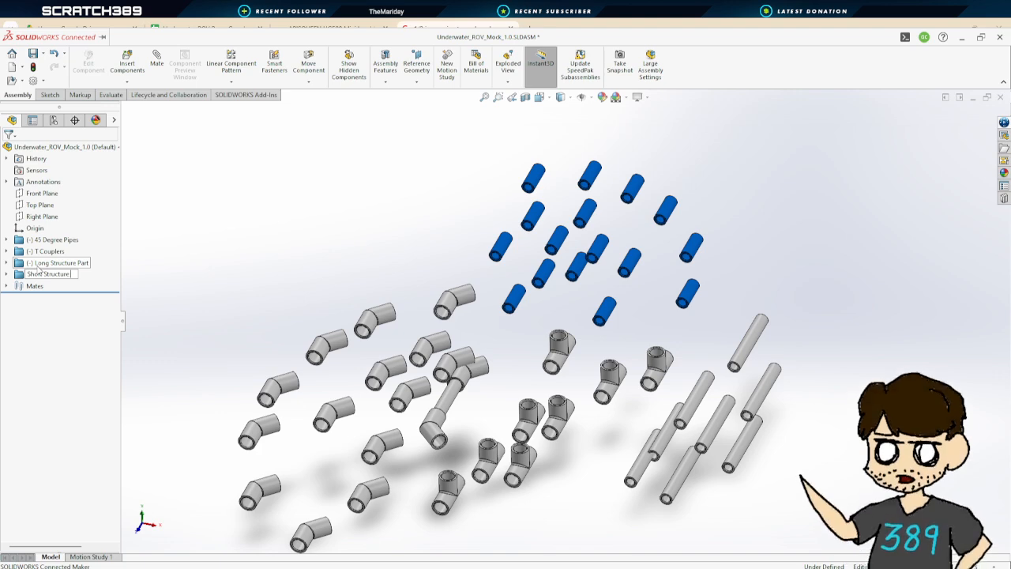
Add a concentric mate between a short pipe's outer surface and the bore of a 45-degree coupler
left_click(762, 207)
scroll(648, 320, "up", 1)
scroll(484, 398, "down", 3)
scroll(506, 383, "up", 2)
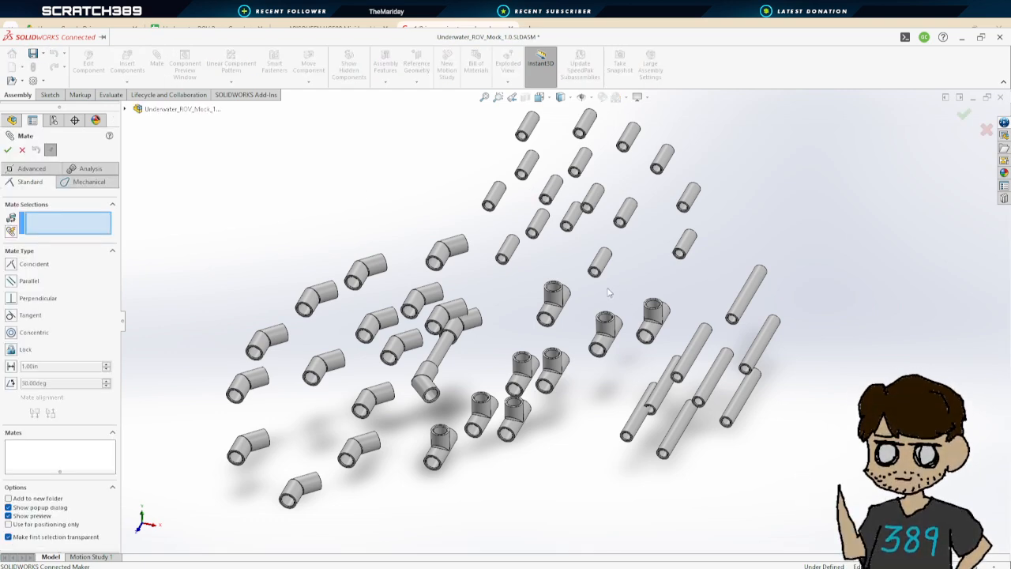
scroll(600, 305, "up", 3)
scroll(530, 338, "down", 5)
scroll(490, 249, "down", 6)
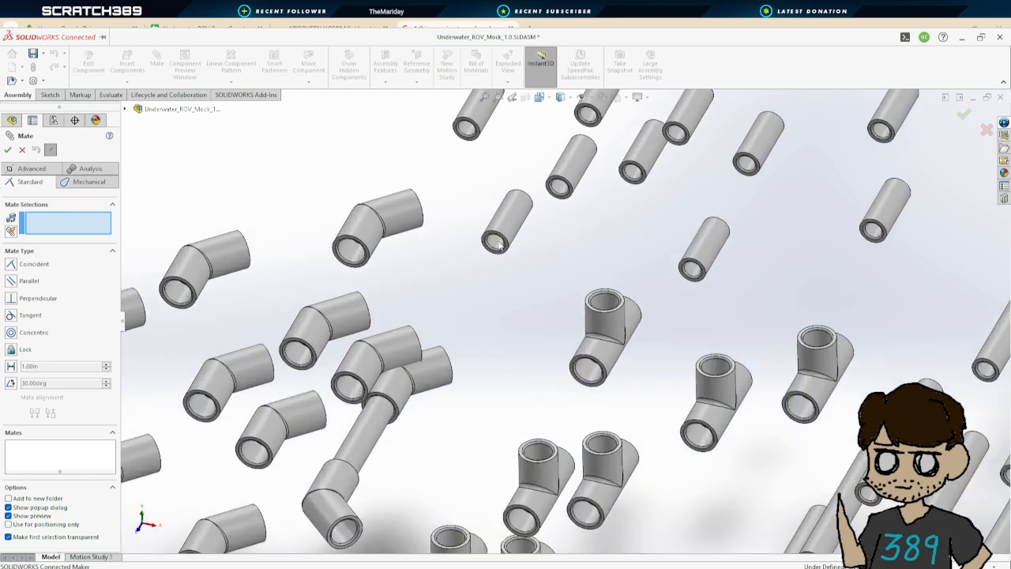
scroll(522, 201, "up", 3)
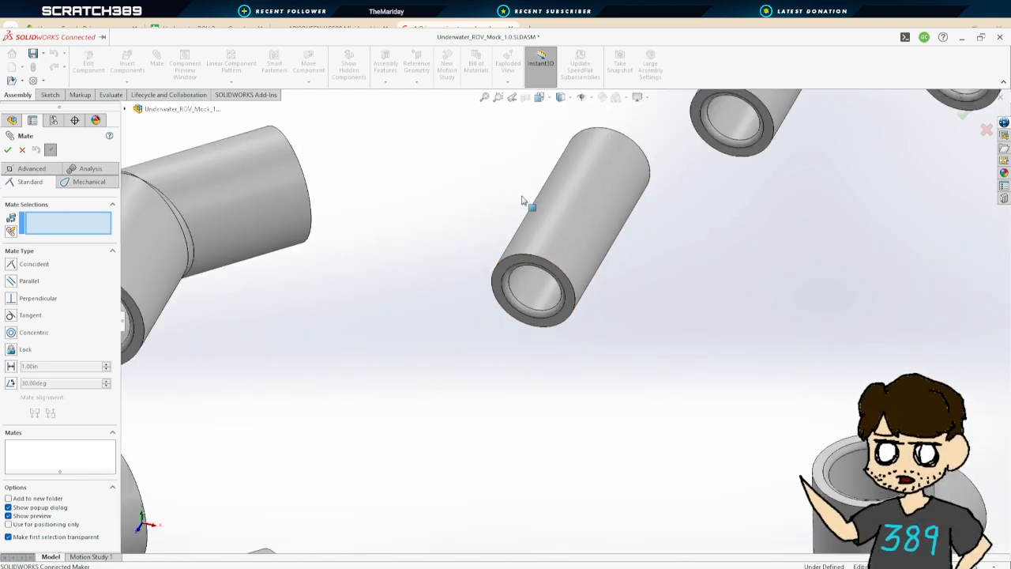
left_click(583, 250)
scroll(587, 261, "up", 3)
scroll(582, 413, "down", 3)
middle_click_drag(582, 413, 569, 463)
left_click(569, 467)
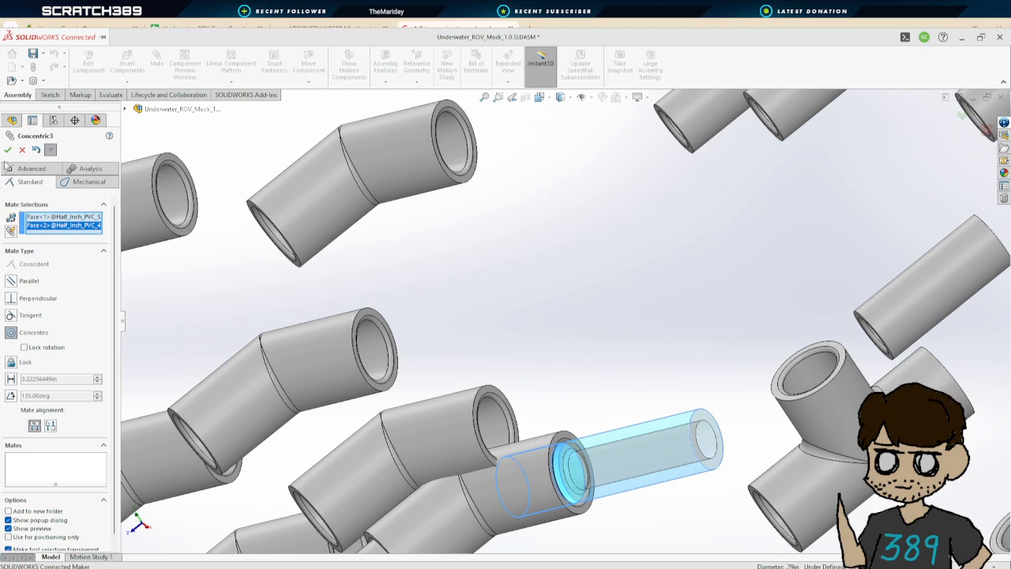
left_click(8, 149)
Slide the pipe into the coupler and mate its end face coincident with the coupler's inner shoulder
middle_click_drag(654, 440, 691, 354)
left_click_drag(673, 461, 758, 435)
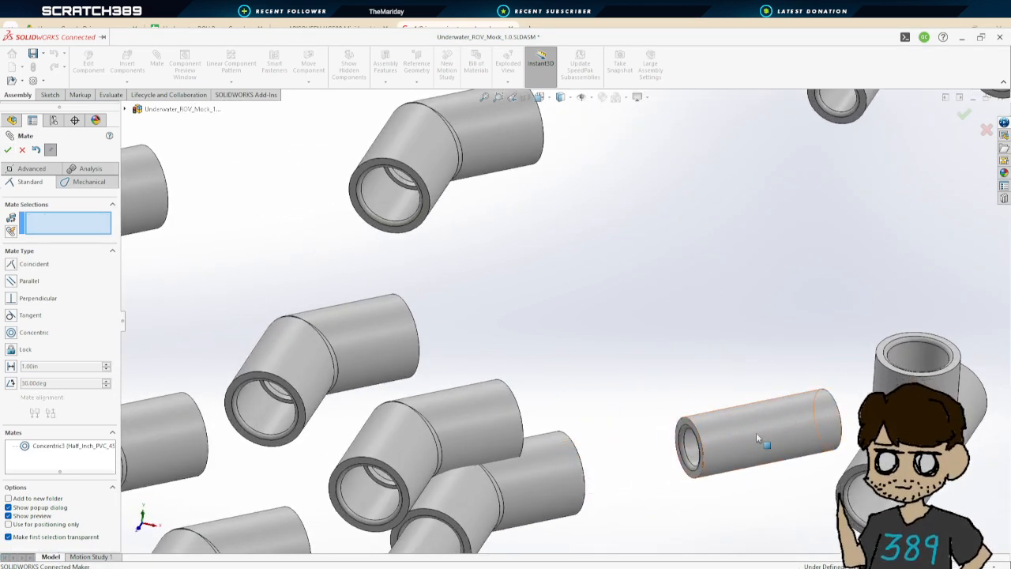
scroll(691, 437, "up", 4)
scroll(652, 379, "down", 8)
left_click(553, 308)
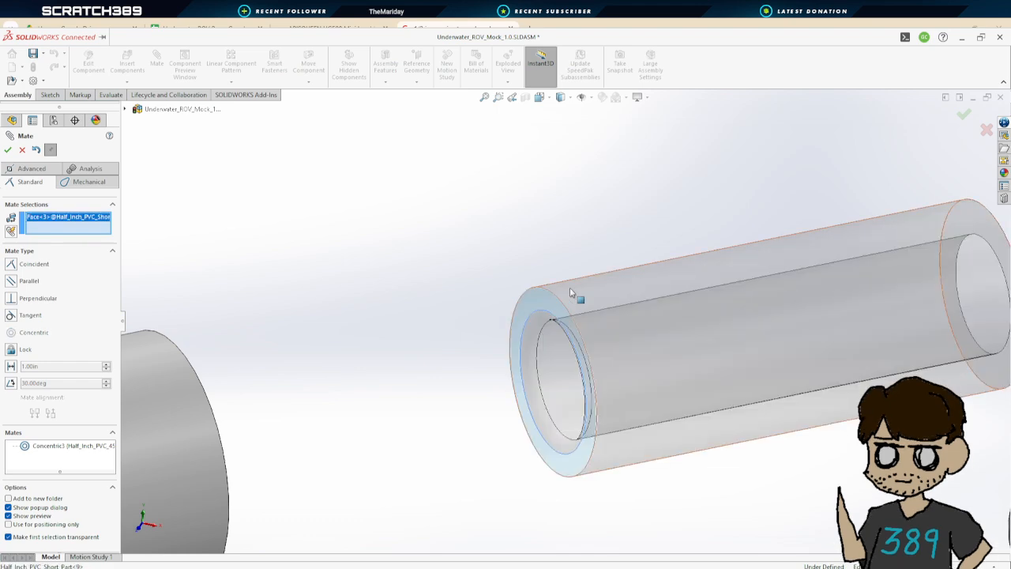
middle_click_drag(553, 308, 371, 341)
left_click(360, 346)
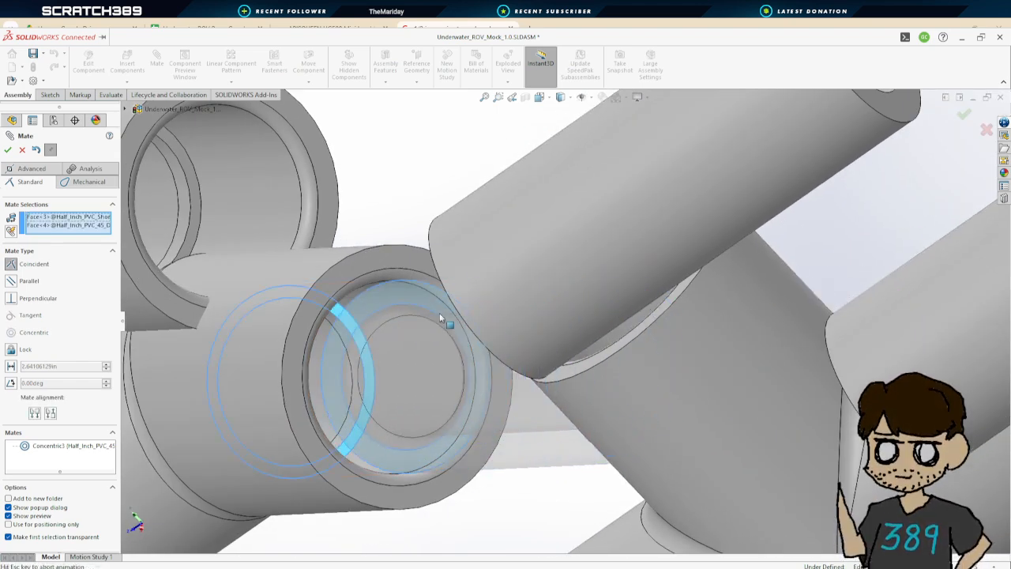
scroll(541, 263, "up", 2)
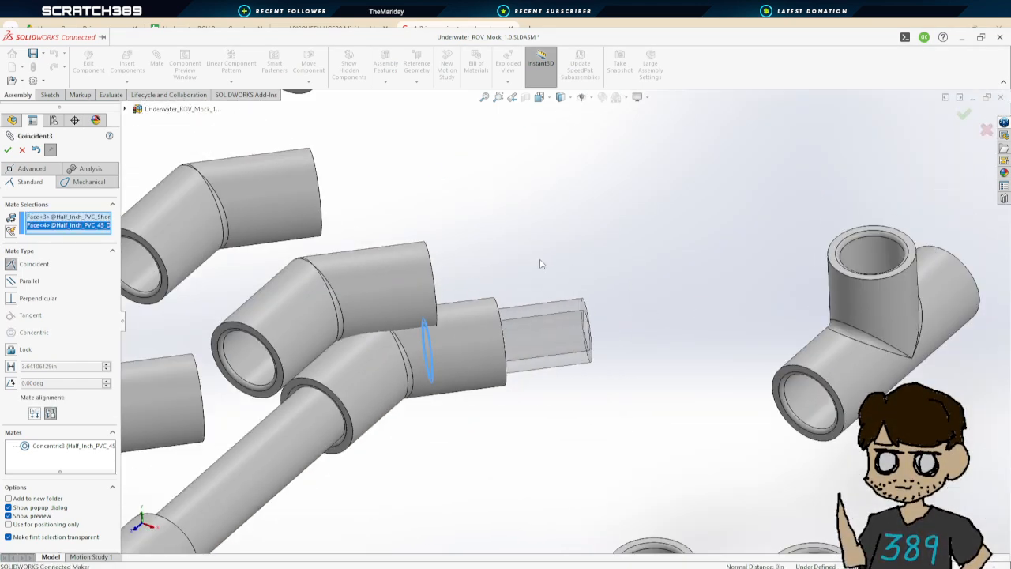
left_click(11, 151)
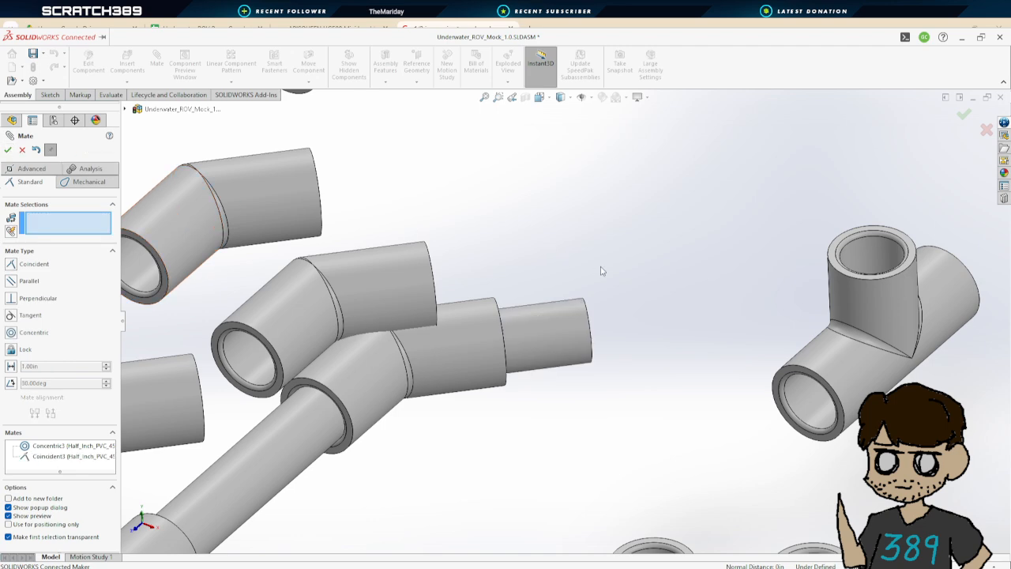
Mate a T coupler's side opening concentric with the short pipe's free end
scroll(604, 273, "down", 1)
scroll(617, 290, "up", 2)
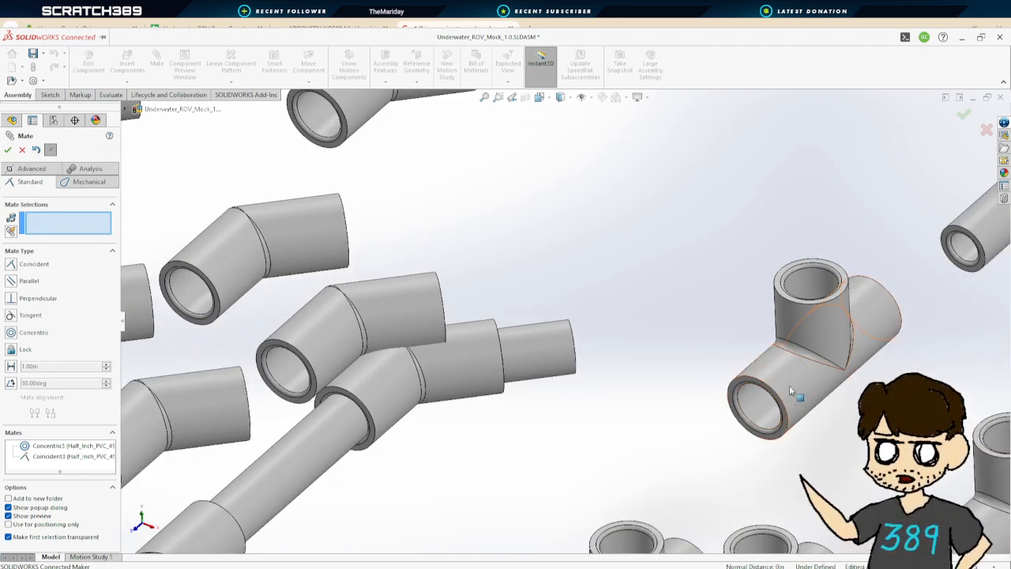
left_click(757, 404)
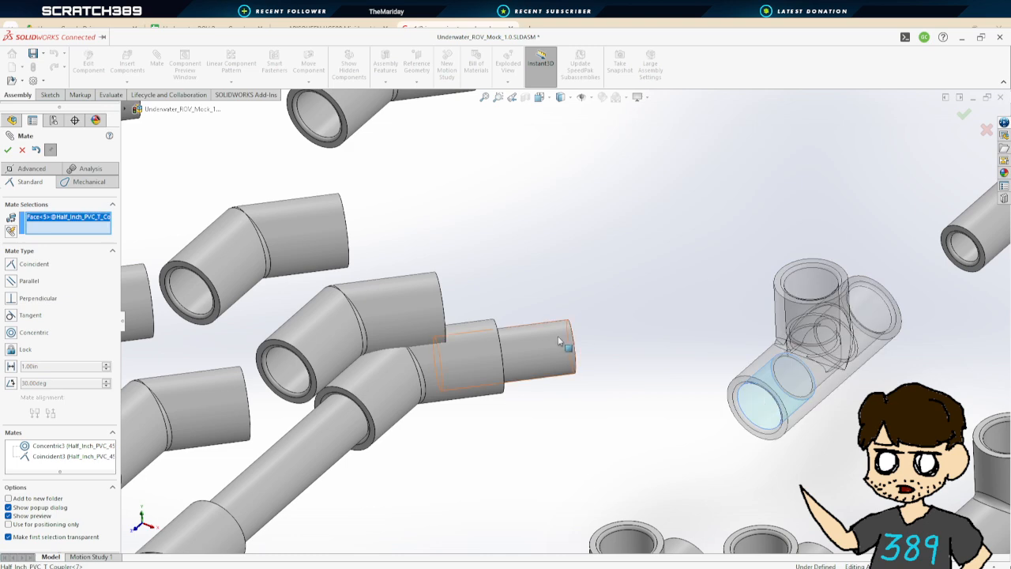
left_click(577, 357)
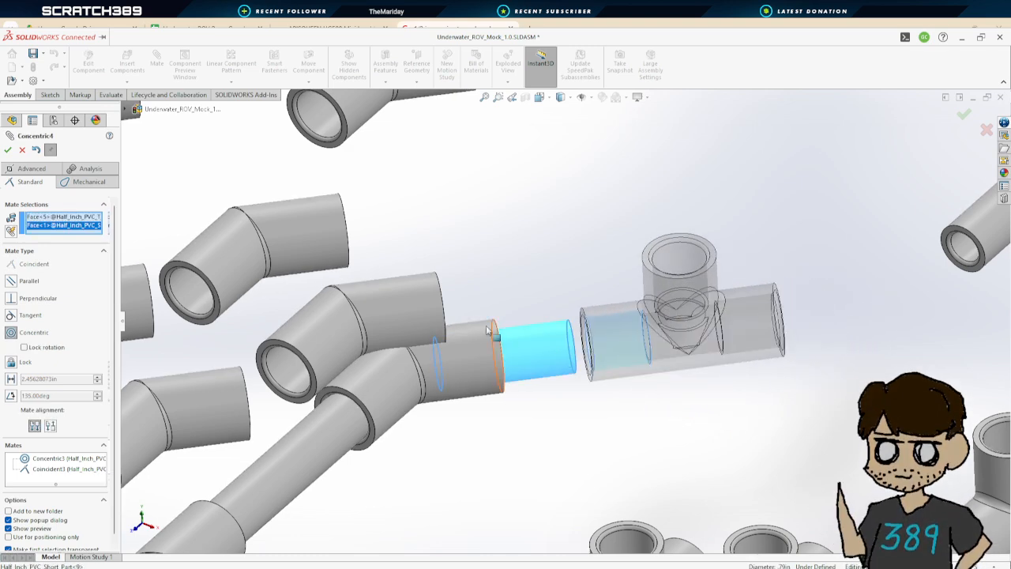
left_click(9, 152)
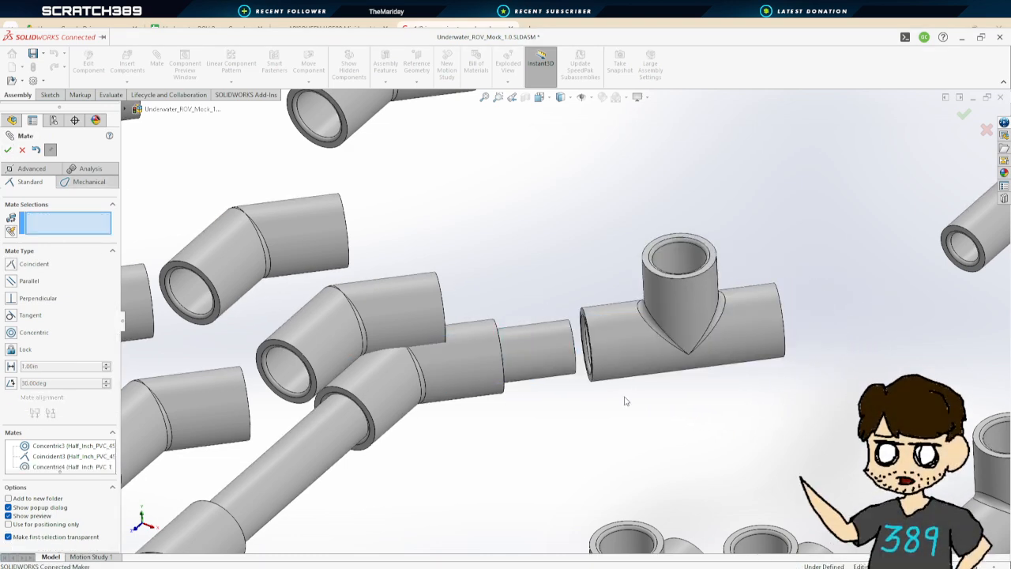
Mate the short pipe's end face coincident with the T coupler's inner stop
middle_click_drag(626, 400, 657, 359)
middle_click_drag(579, 350, 602, 357)
scroll(603, 355, "down", 5)
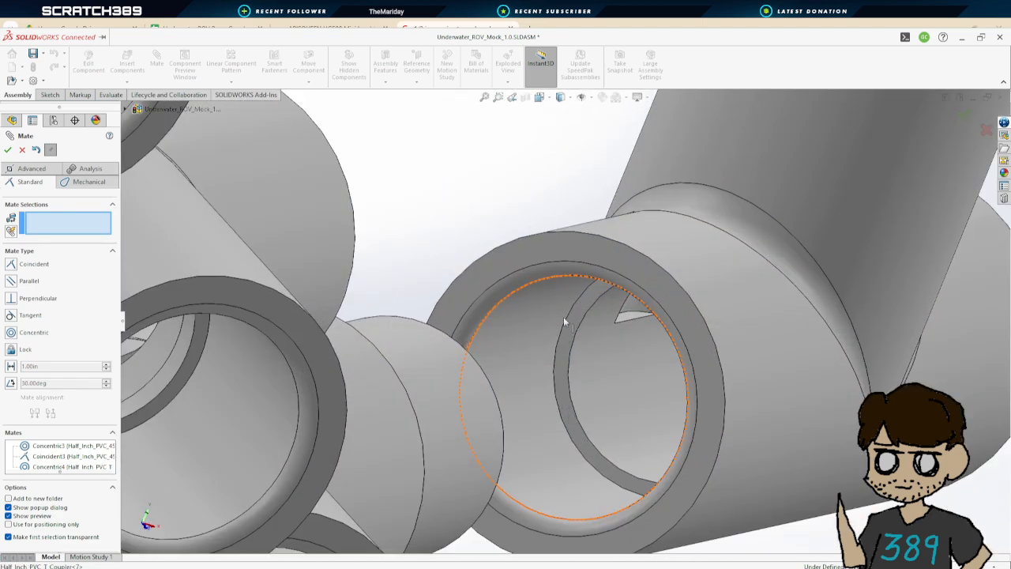
left_click(582, 305)
scroll(590, 304, "up", 6)
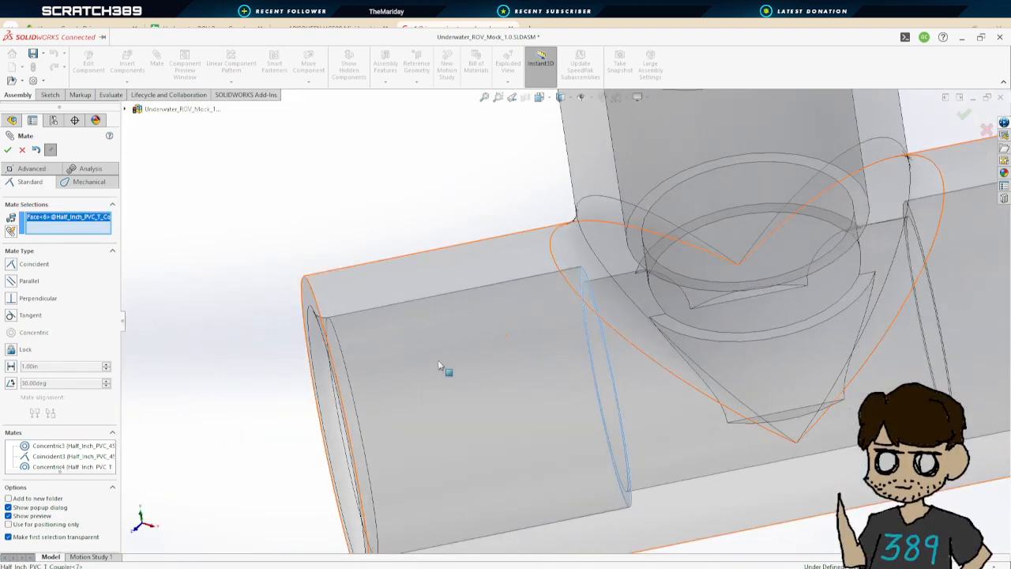
scroll(424, 374, "up", 1)
middle_click_drag(424, 374, 307, 409)
left_click(426, 360)
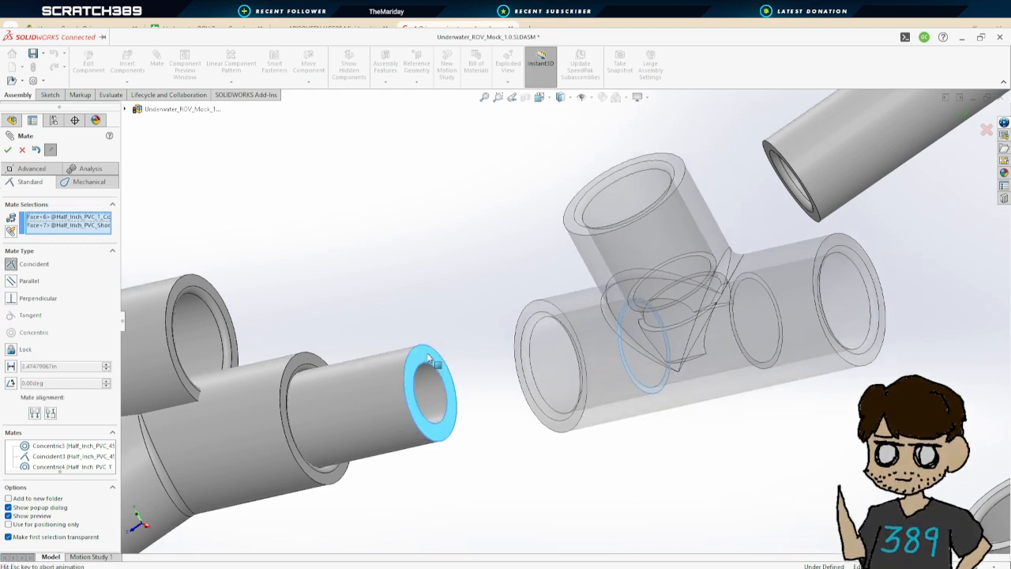
left_click(7, 149)
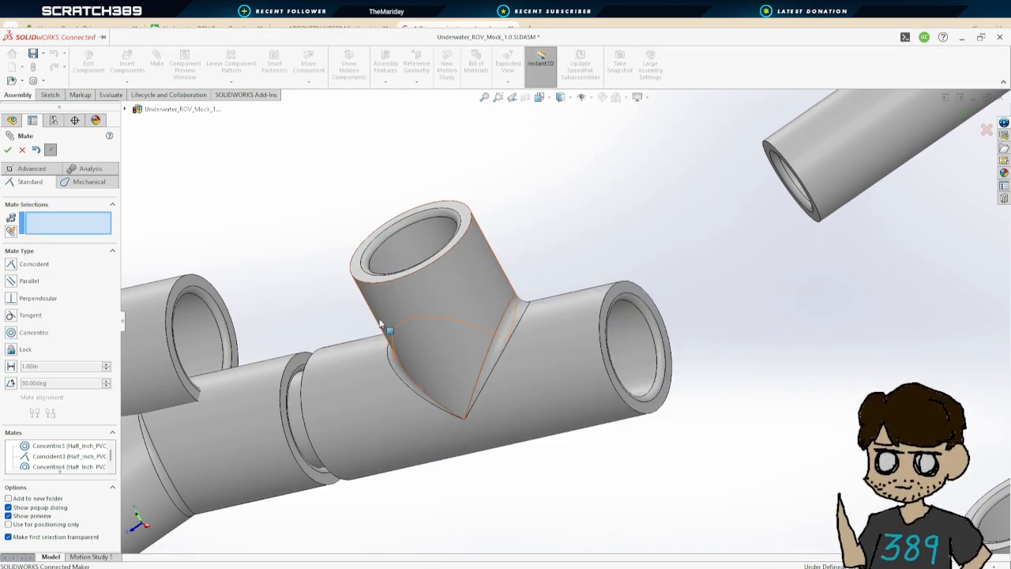
Mate a second short pipe concentric with the T coupler's opposite opening
scroll(387, 328, "up", 4)
scroll(419, 300, "down", 3)
scroll(474, 331, "up", 4)
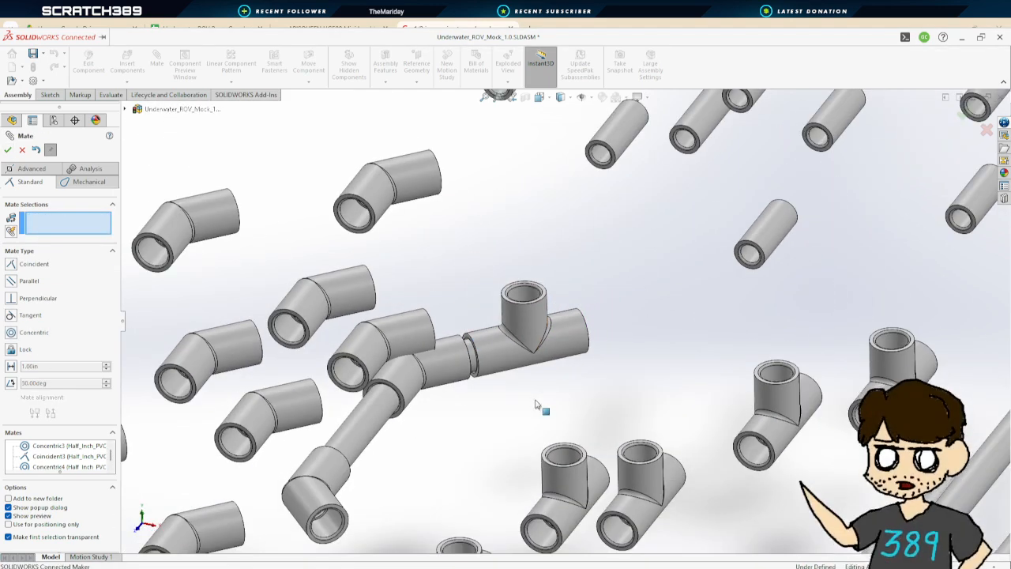
scroll(550, 418, "down", 3)
scroll(553, 414, "up", 2)
middle_click_drag(552, 408, 573, 396)
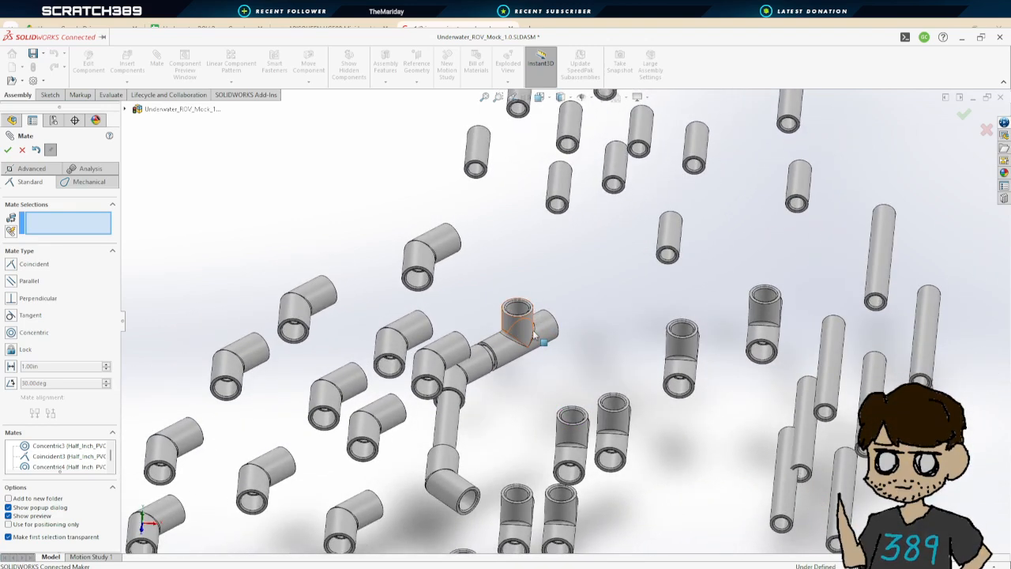
middle_click_drag(624, 342, 623, 341, "ctrl")
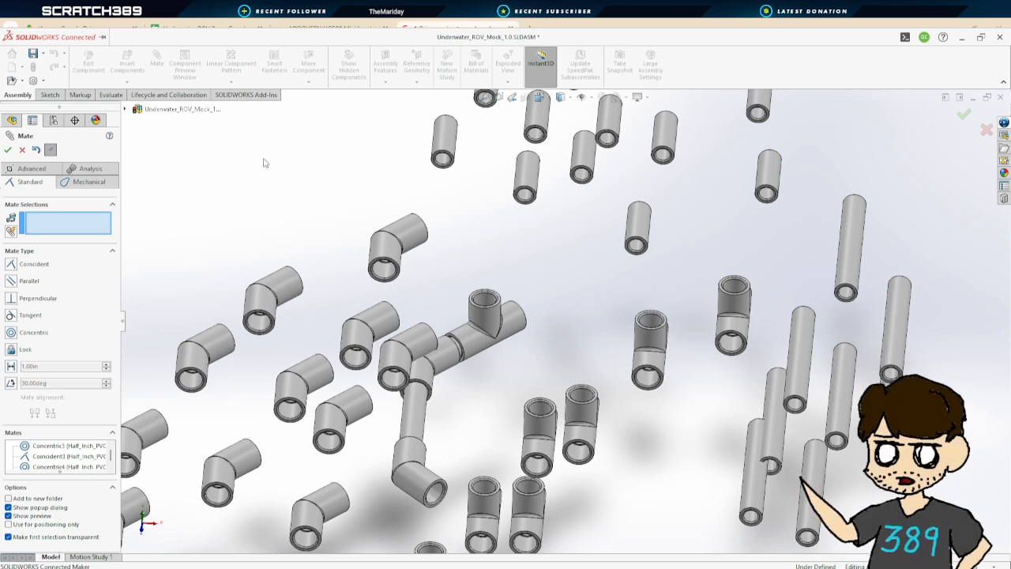
scroll(538, 166, "down", 4)
left_click(546, 232)
middle_click_drag(609, 408, 535, 463)
left_click(535, 464)
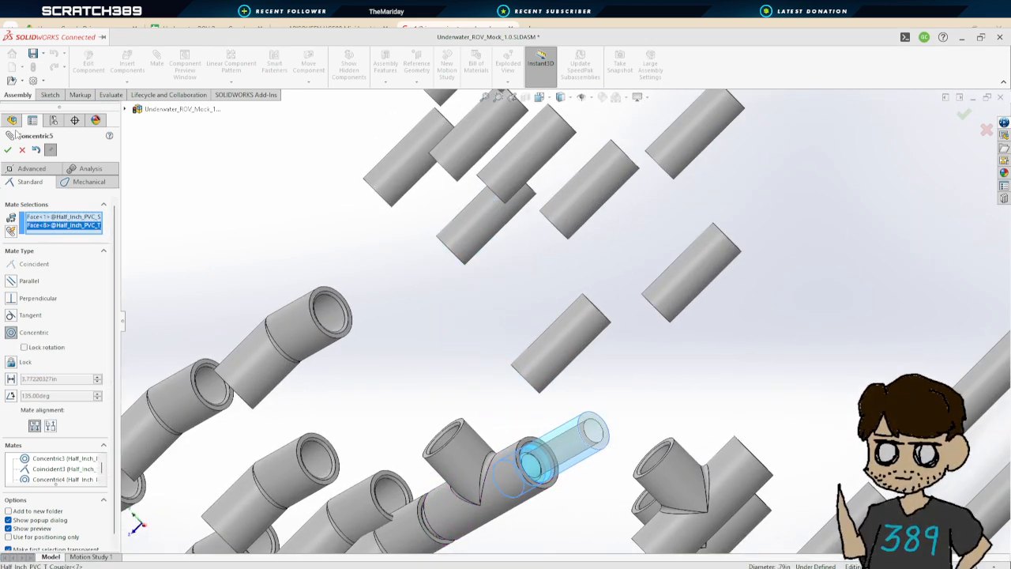
left_click(8, 150)
Mate the second short pipe's end face coincident with the T coupler's inner stop
left_click_drag(564, 448, 674, 381)
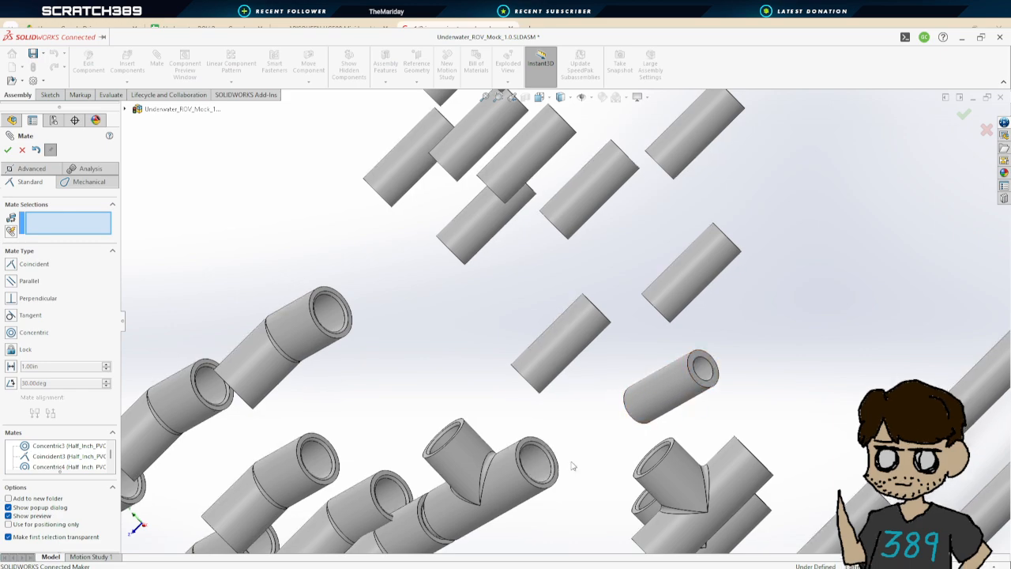
middle_click_drag(587, 453, 548, 463)
scroll(540, 464, "up", 3)
scroll(573, 374, "down", 3)
scroll(543, 411, "down", 6)
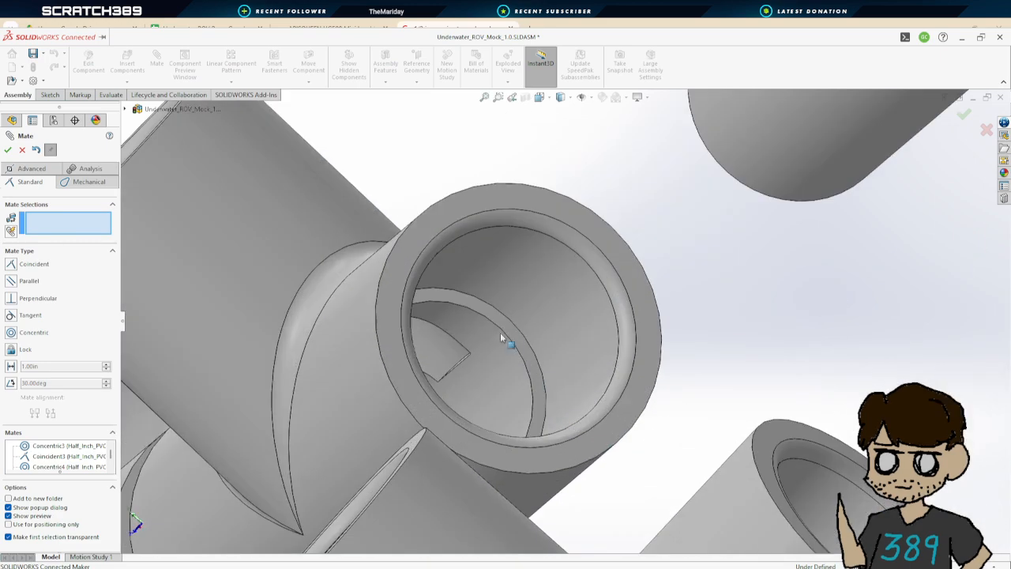
left_click(499, 320)
scroll(500, 320, "up", 8)
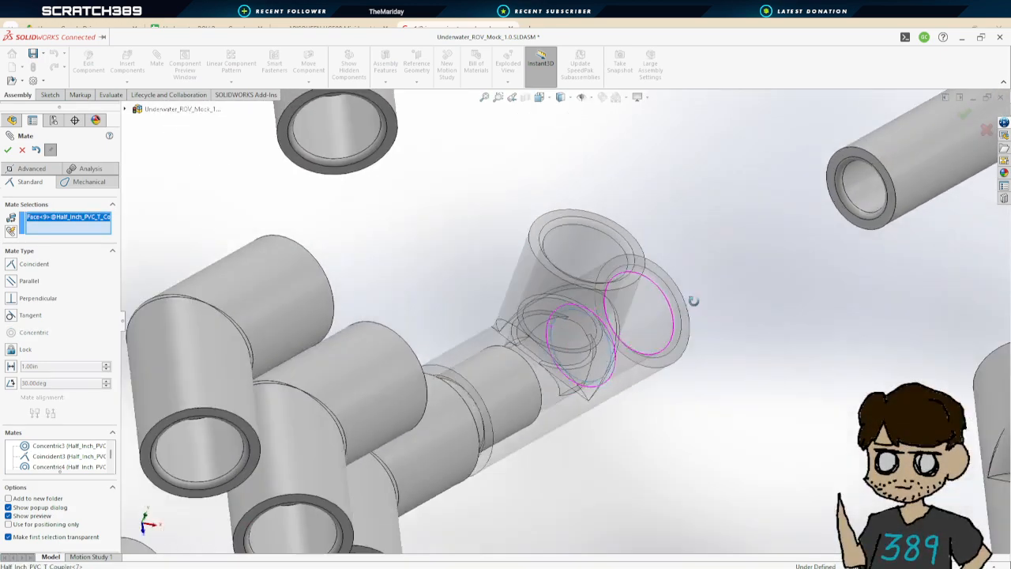
left_click(842, 155)
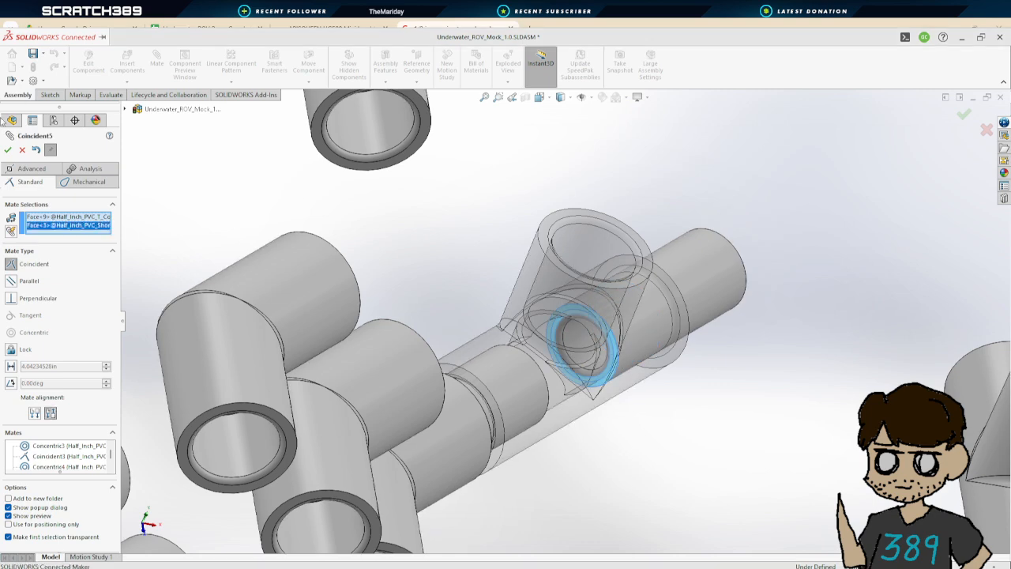
left_click(8, 151)
Mate a 45-degree coupler's opening concentric with the second short pipe's free end
scroll(619, 338, "up", 10)
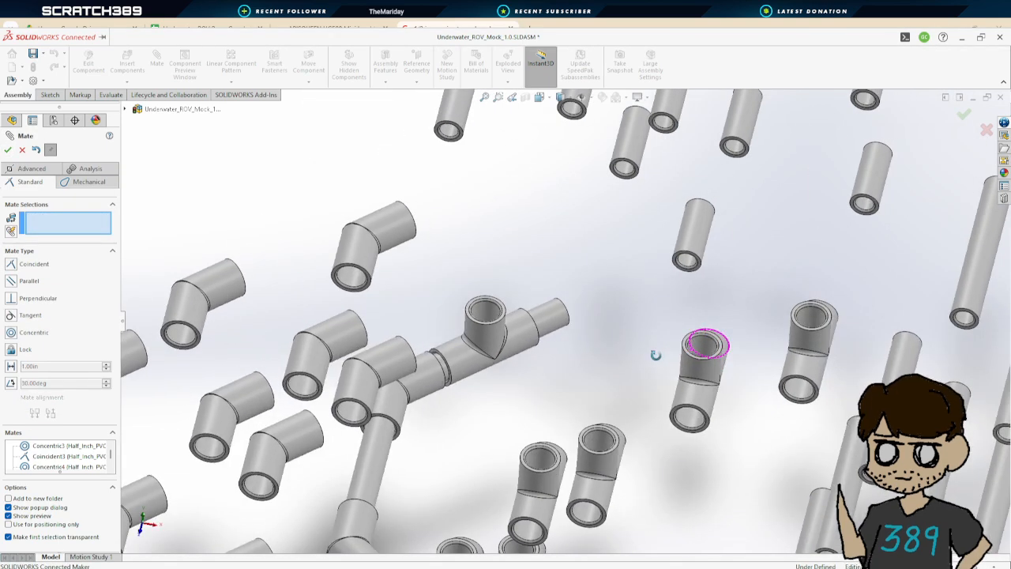
left_click(351, 283)
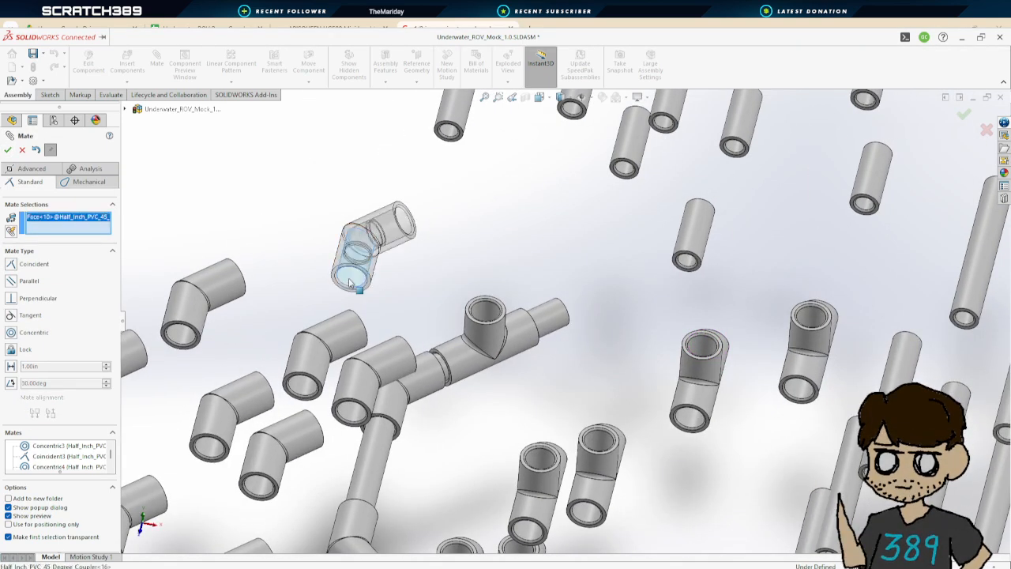
left_click(555, 317)
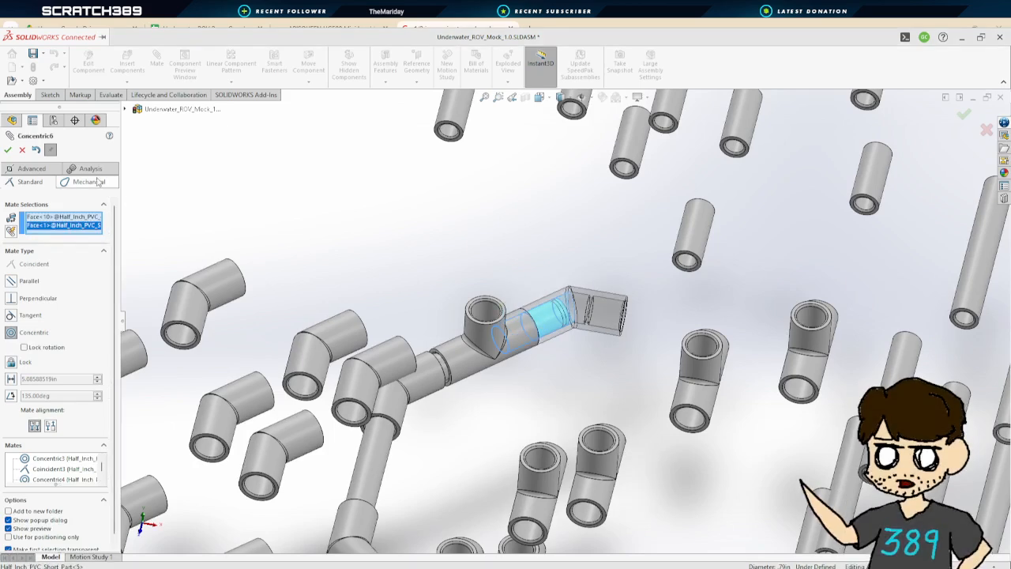
left_click(8, 150)
Mate the 45-degree coupler's inner shoulder coincident with the second pipe's end face
left_click_drag(560, 318, 600, 296)
scroll(587, 333, "down", 10)
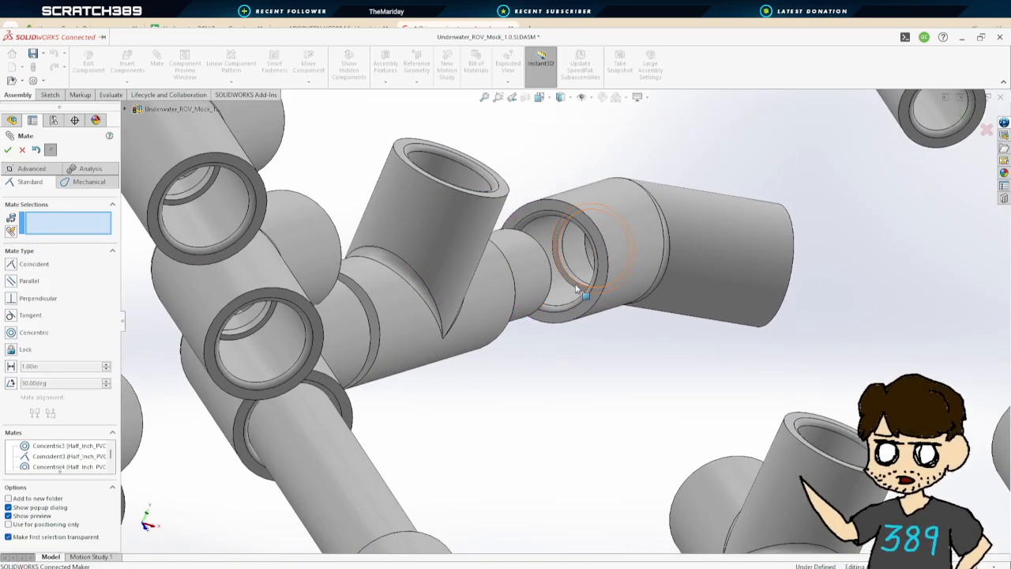
left_click(578, 289)
middle_click_drag(634, 361, 408, 286)
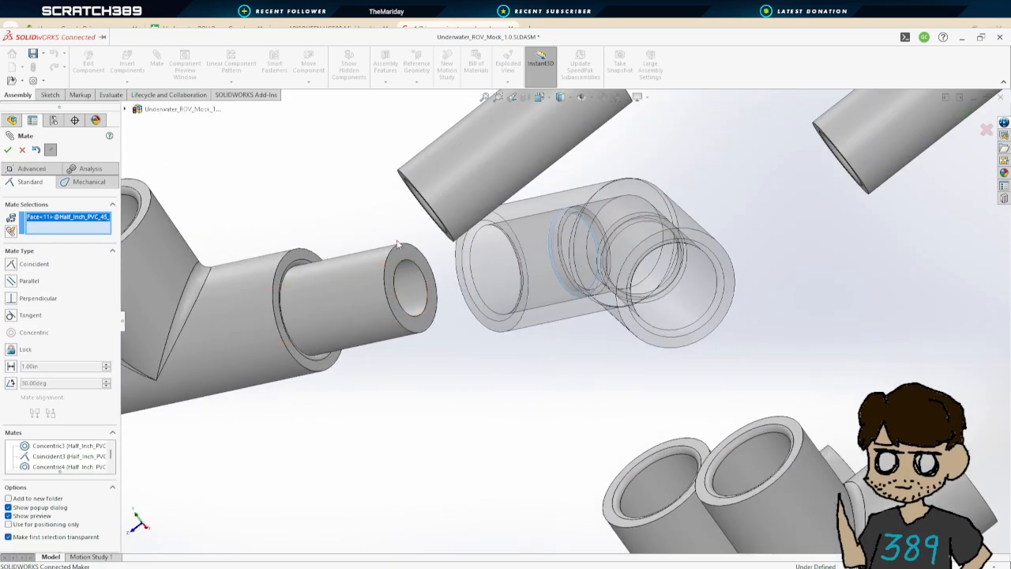
left_click(405, 252)
left_click(8, 149)
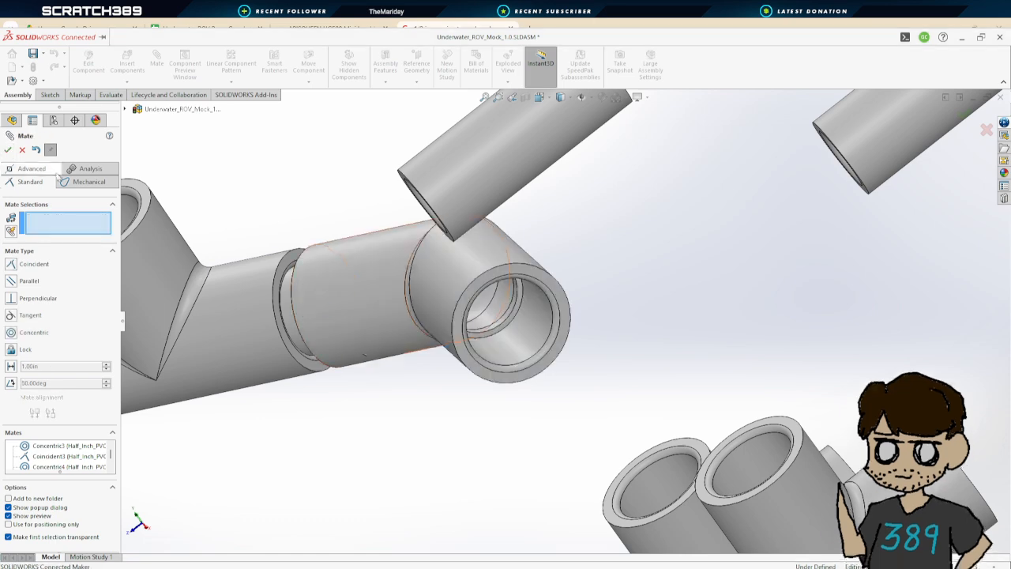
Mate a longer pipe segment concentric with the 45-degree coupler's open end
scroll(413, 361, "up", 8)
middle_click_drag(417, 377, 485, 390)
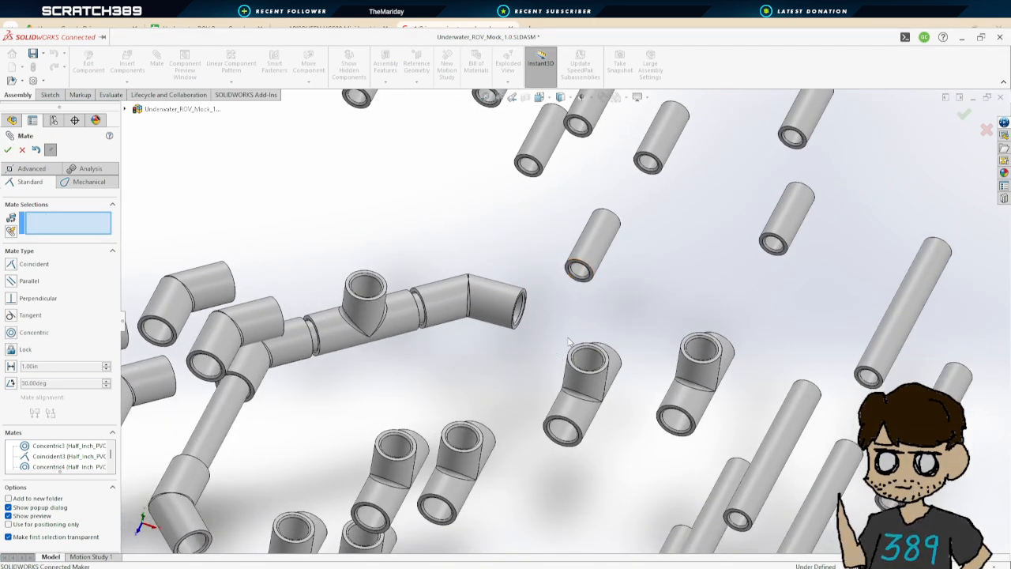
mouse_move(570, 356)
middle_mouse_down()
mouse_move(570, 339)
mouse_move(560, 364)
middle_mouse_up()
scroll(542, 368, "down", 3)
scroll(539, 368, "up", 3)
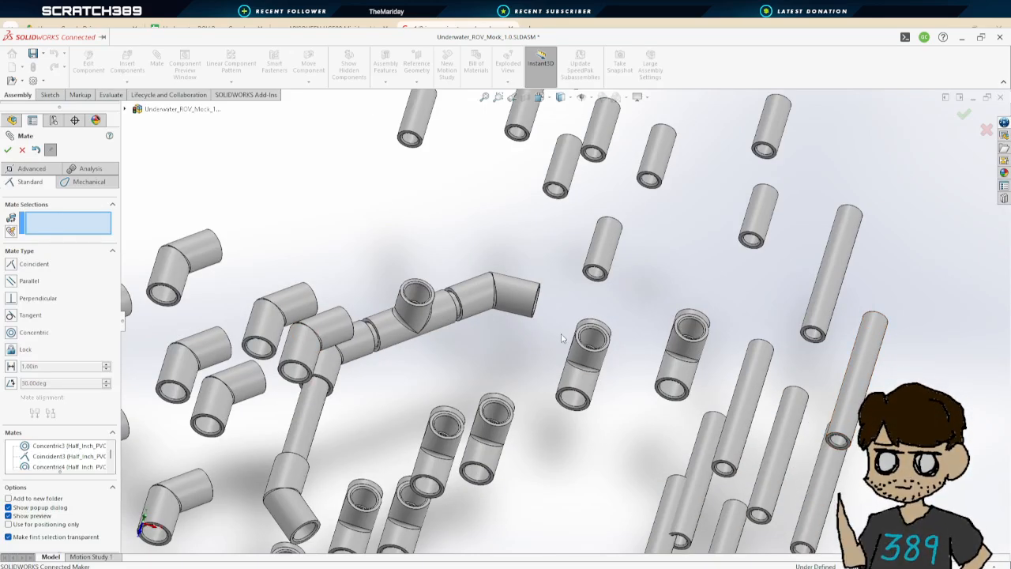
left_click(736, 443)
middle_click_drag(523, 351, 522, 298)
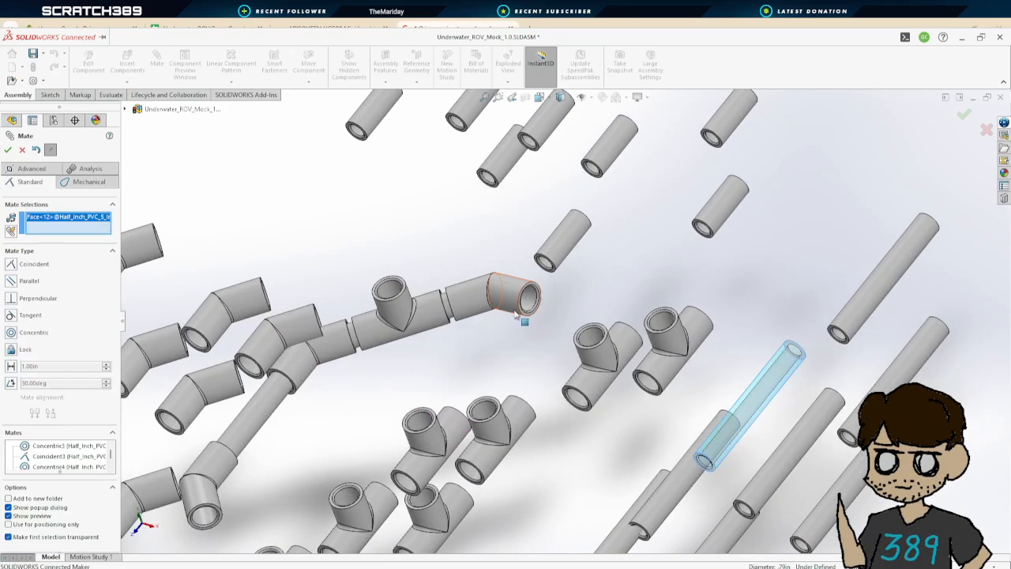
left_click(522, 299)
left_click(8, 149)
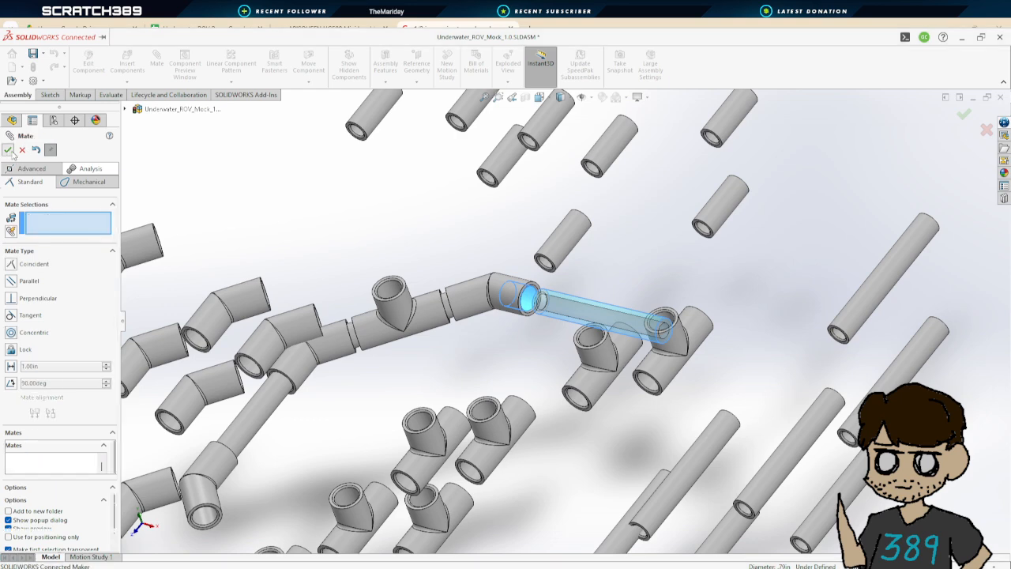
Mate the longer pipe's end face coincident with the 45-degree coupler's inner shoulder
scroll(646, 368, "down", 5)
scroll(646, 368, "down", 3)
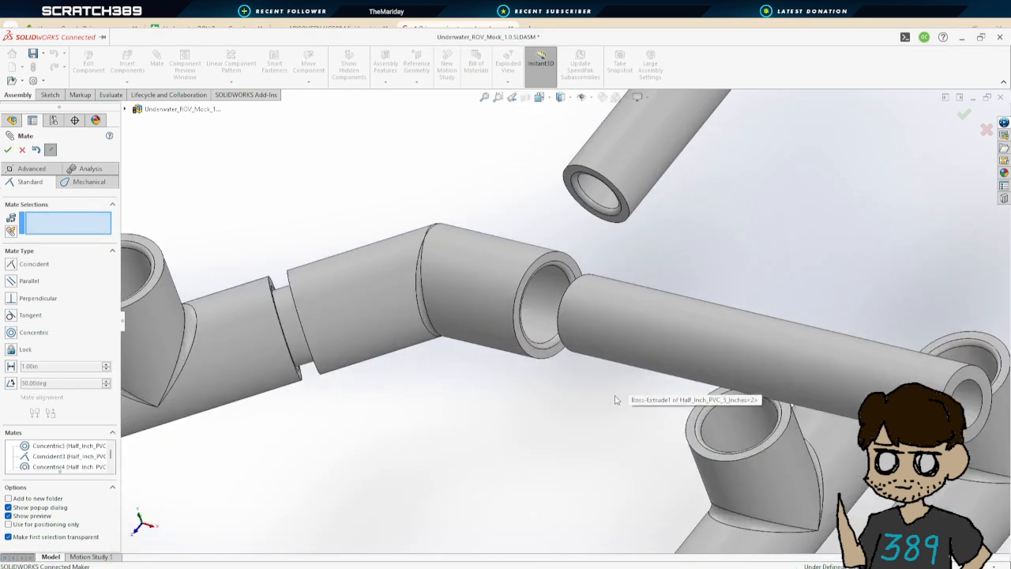
middle_click_drag(613, 398, 534, 269)
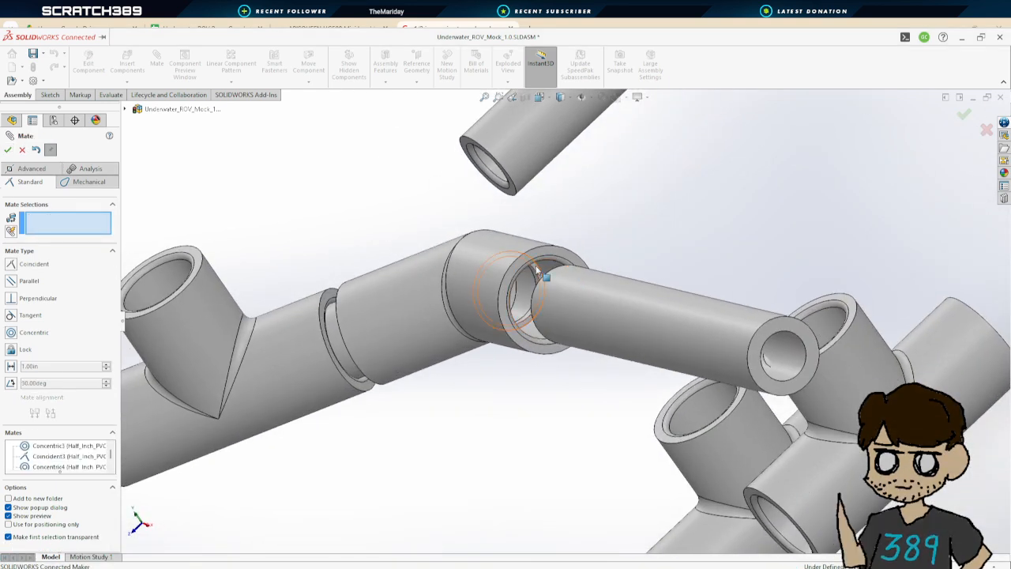
left_click(537, 270)
middle_click_drag(534, 403, 452, 339)
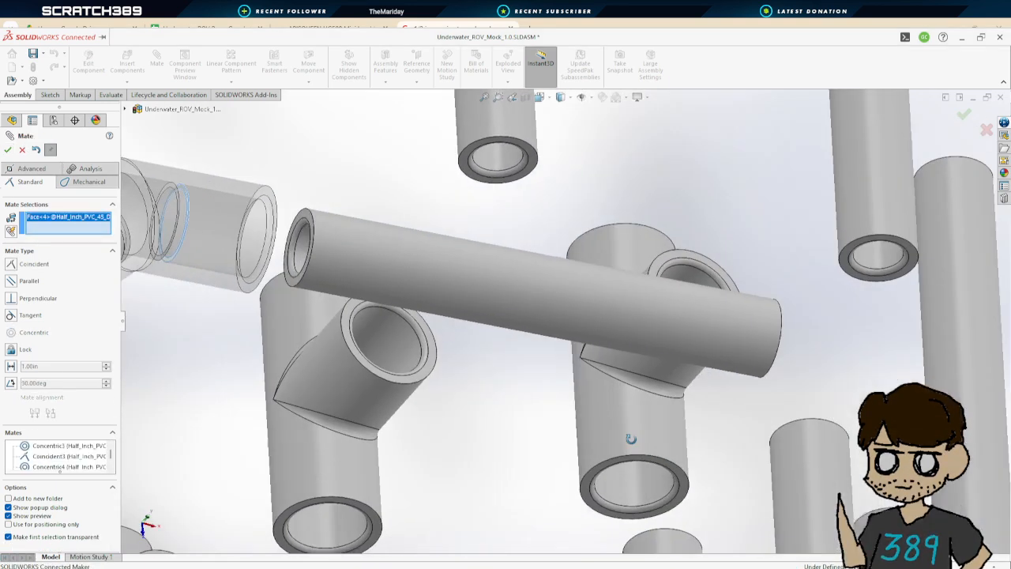
left_click(309, 215)
left_click(7, 149)
Mate another 45-degree coupler's opening concentric with the longer pipe's free end
scroll(464, 332, "up", 5)
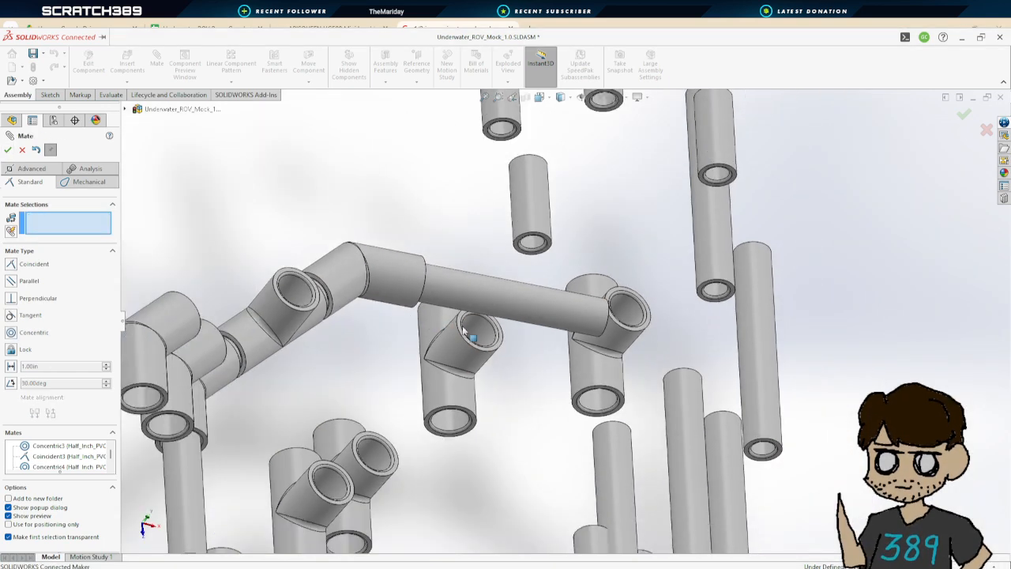
scroll(466, 331, "up", 3)
middle_click_drag(564, 408, 512, 353)
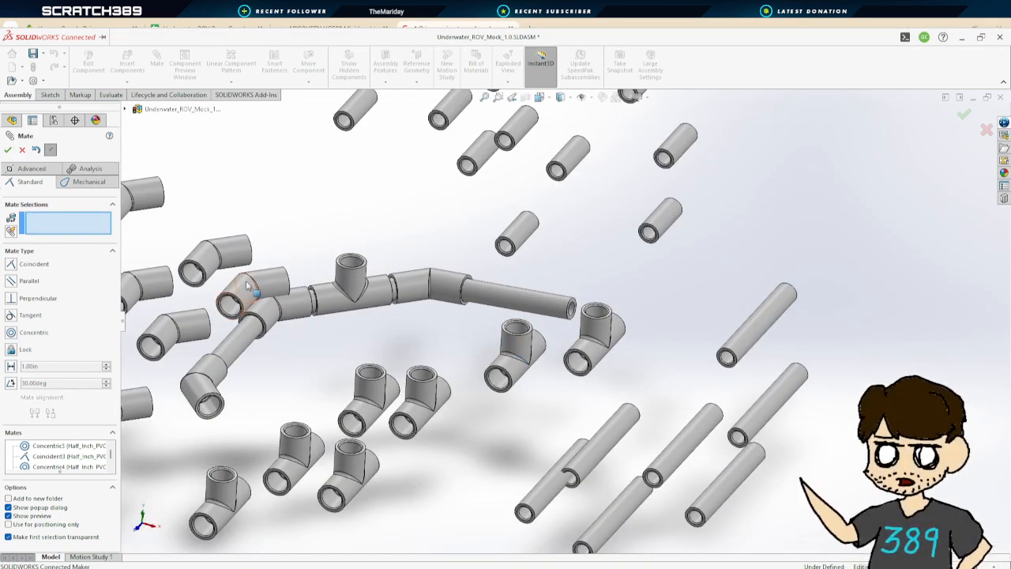
left_click(204, 272)
scroll(628, 327, "down", 3)
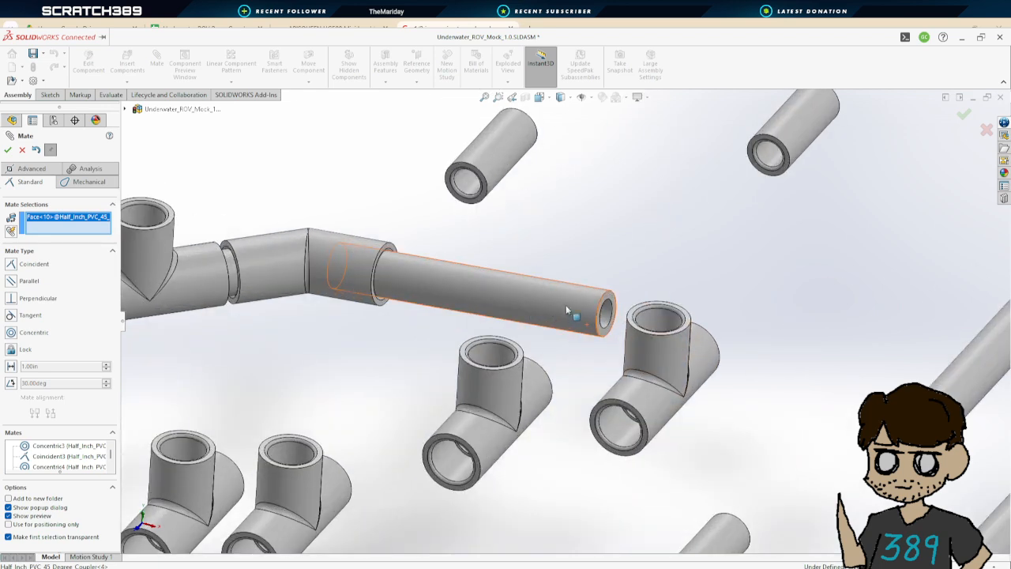
left_click(577, 300)
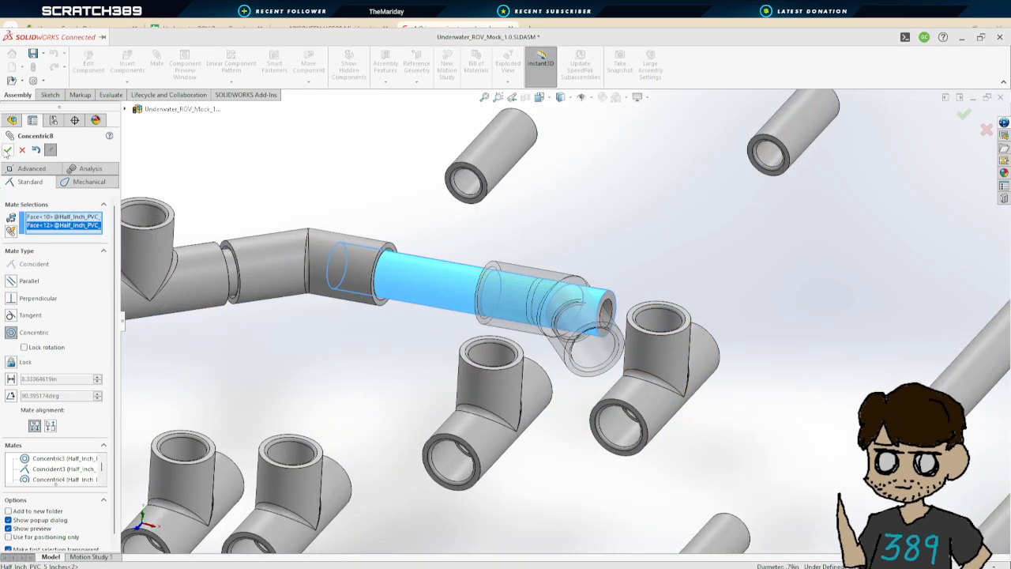
left_click(8, 150)
Mate the longer pipe's end face coincident with the new 45-degree coupler's inner shoulder
left_click(613, 300)
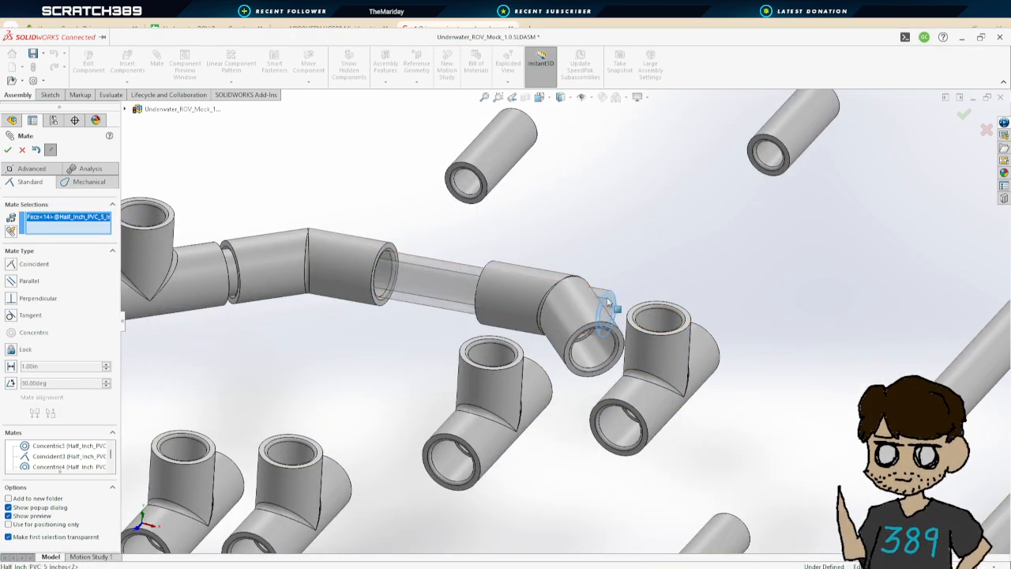
middle_click_drag(613, 300, 542, 413)
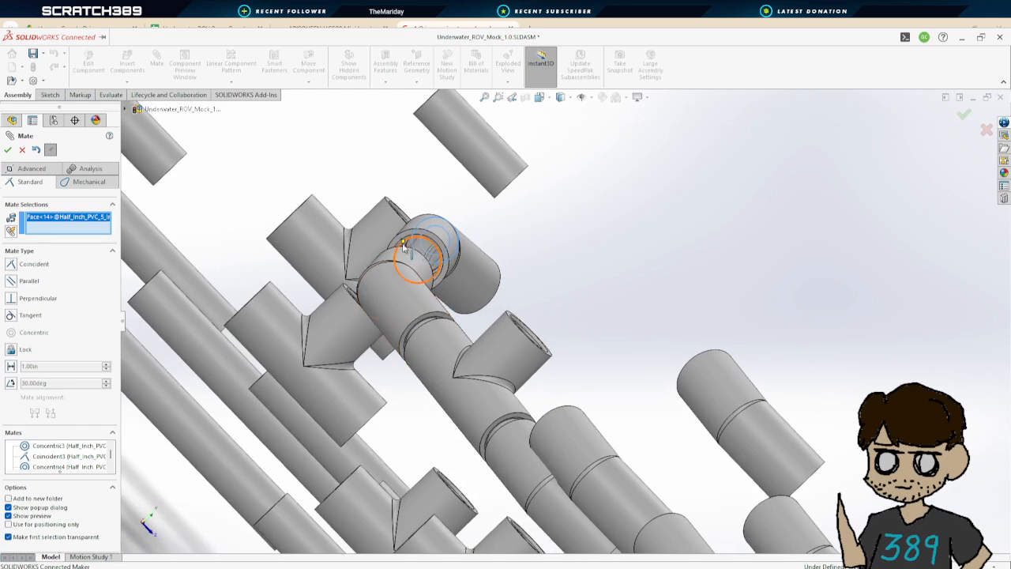
scroll(411, 243, "down", 7)
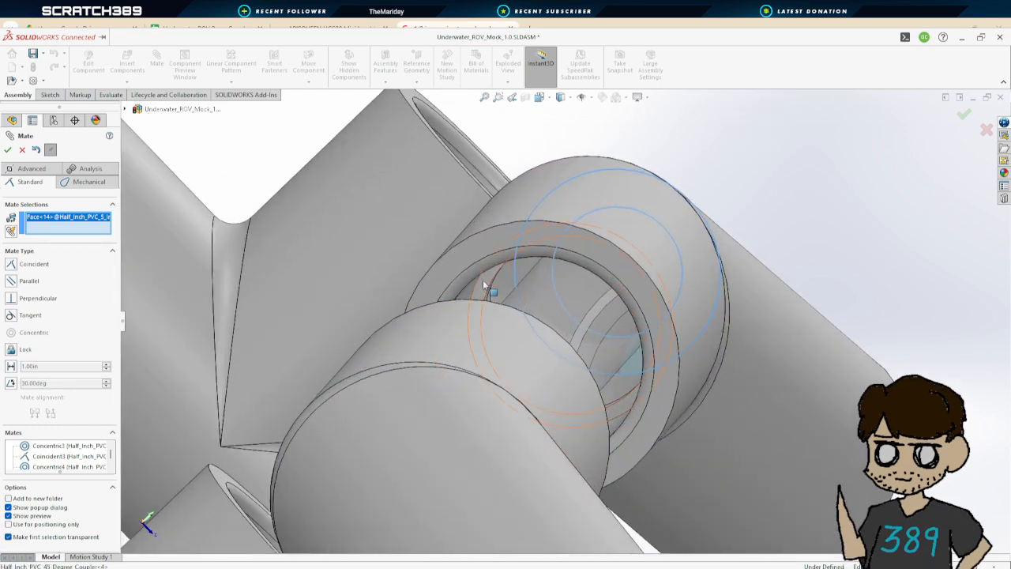
left_click(483, 281)
left_click(8, 150)
Mate a short pipe concentric with the new 45-degree coupler's open end
scroll(795, 356, "up", 10)
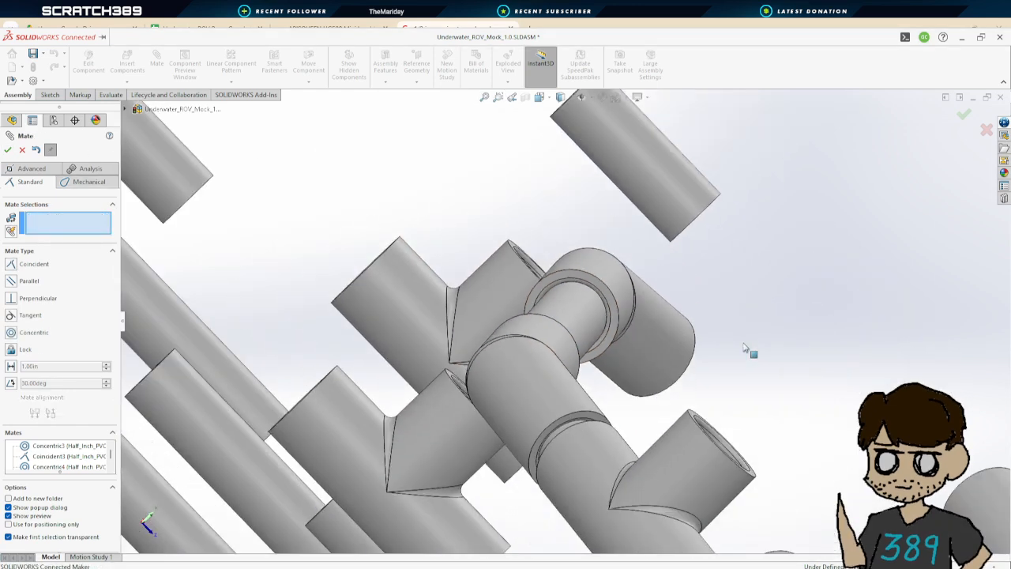
scroll(795, 407, "down", 2)
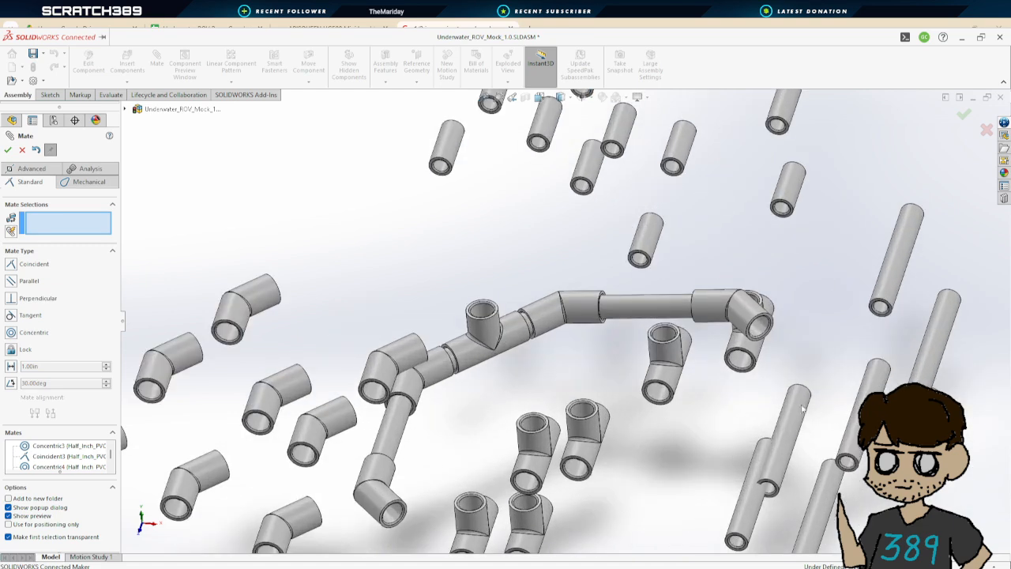
middle_click_drag(790, 410, 709, 384)
scroll(783, 449, "up", 3)
scroll(706, 375, "up", 1)
scroll(692, 352, "down", 3)
mouse_move(640, 336)
middle_mouse_down()
mouse_move(661, 344)
mouse_move(636, 343)
middle_mouse_up()
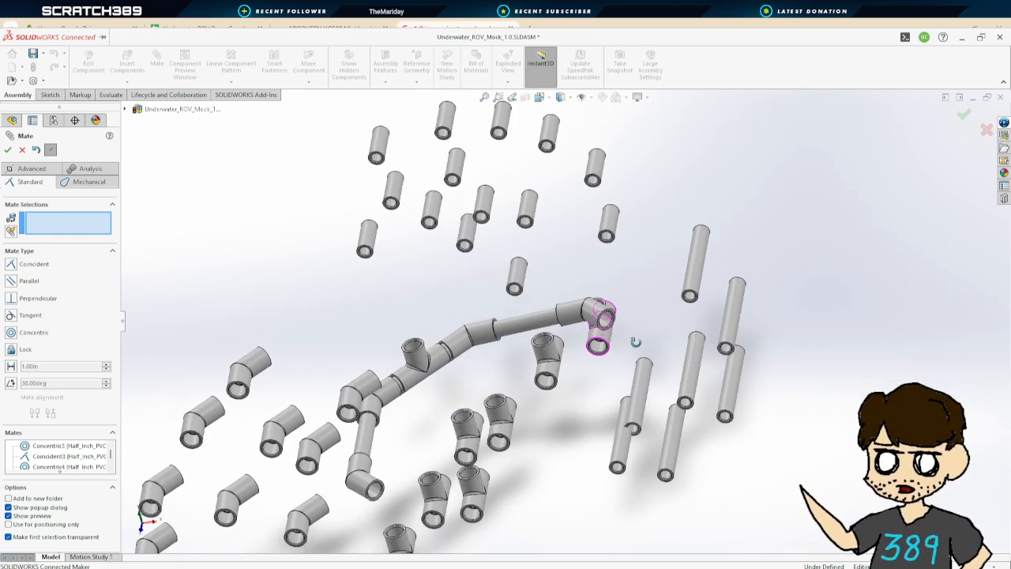
left_click(521, 276)
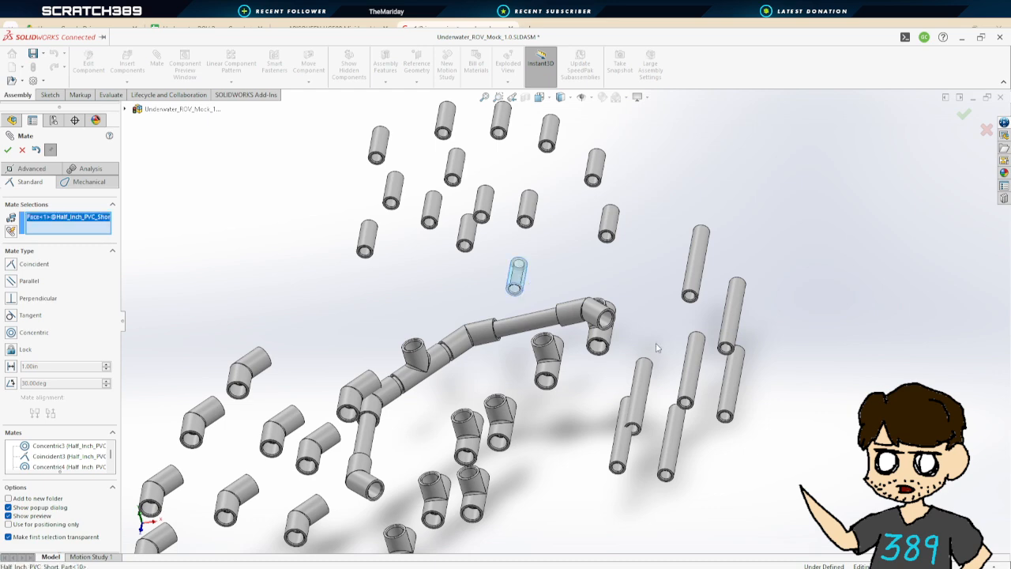
left_click(608, 320)
left_click(8, 149)
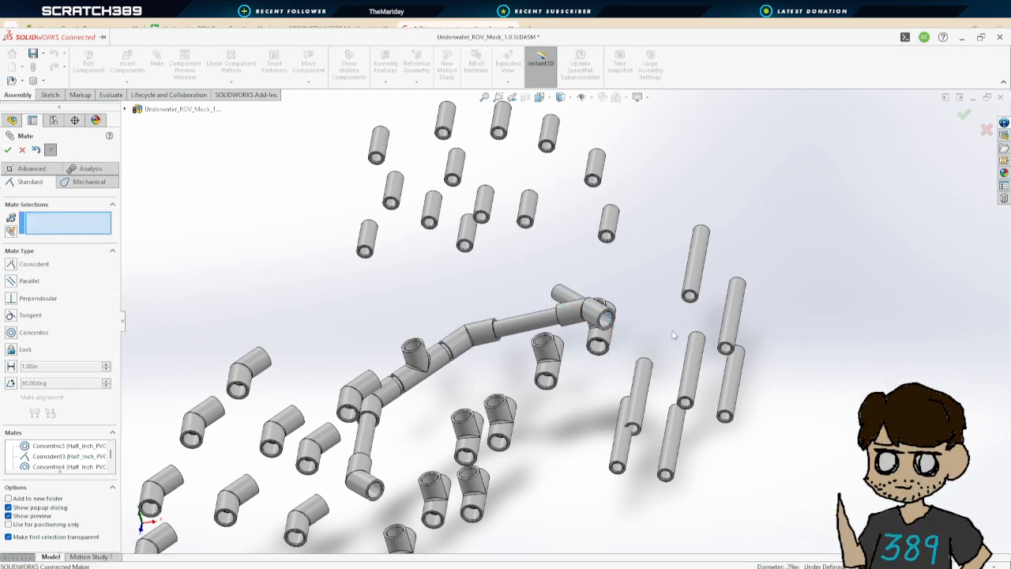
Mate the short pipe's end face coincident with the 45-degree coupler's inner shoulder and close the Mate command
scroll(542, 284, "down", 6)
scroll(541, 284, "down", 5)
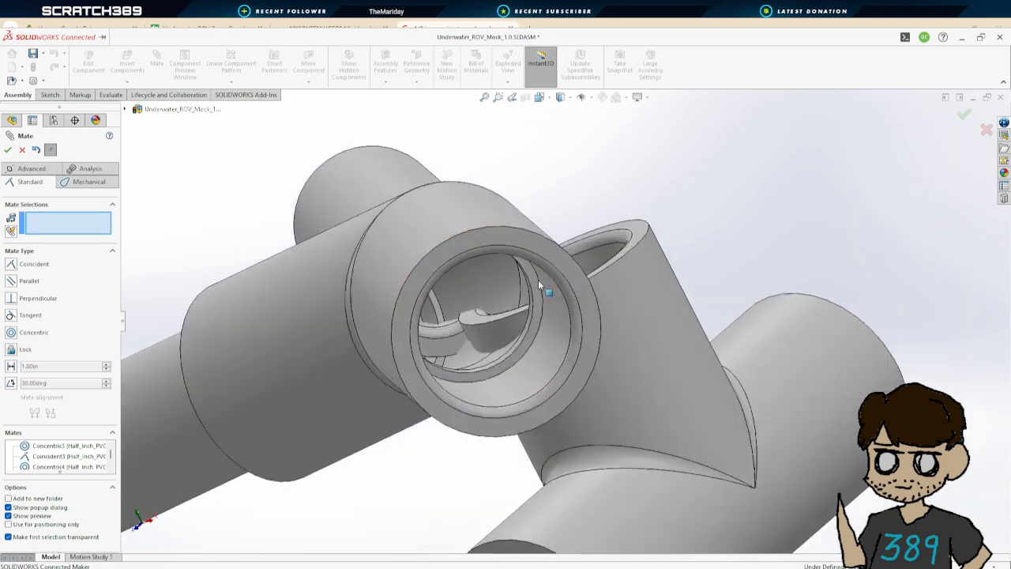
left_click(532, 268)
scroll(531, 272, "up", 3)
middle_click_drag(532, 299, 253, 190)
scroll(254, 205, "up", 4)
scroll(363, 249, "down", 3)
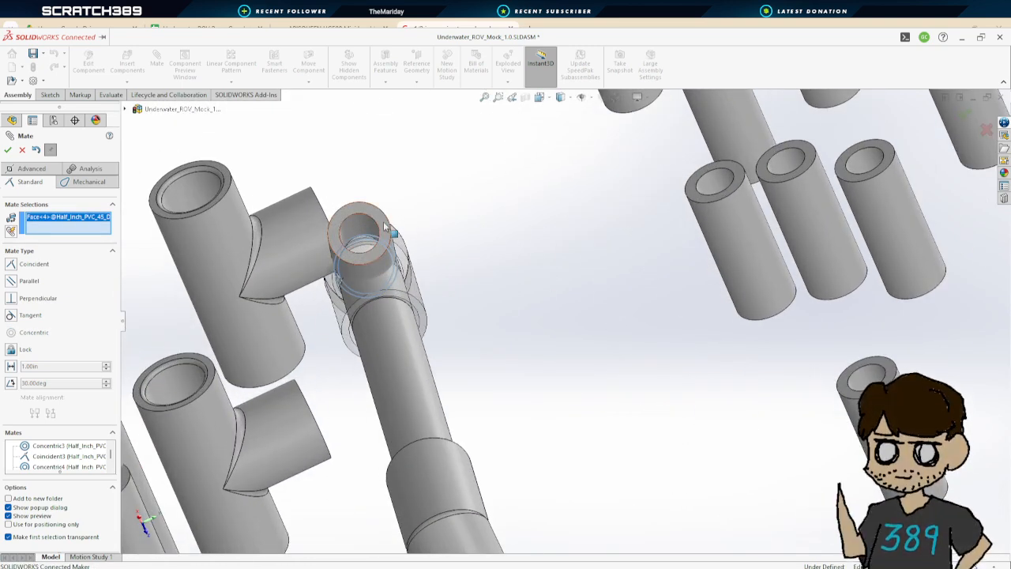
left_click(362, 237)
middle_click_drag(593, 329, 426, 245)
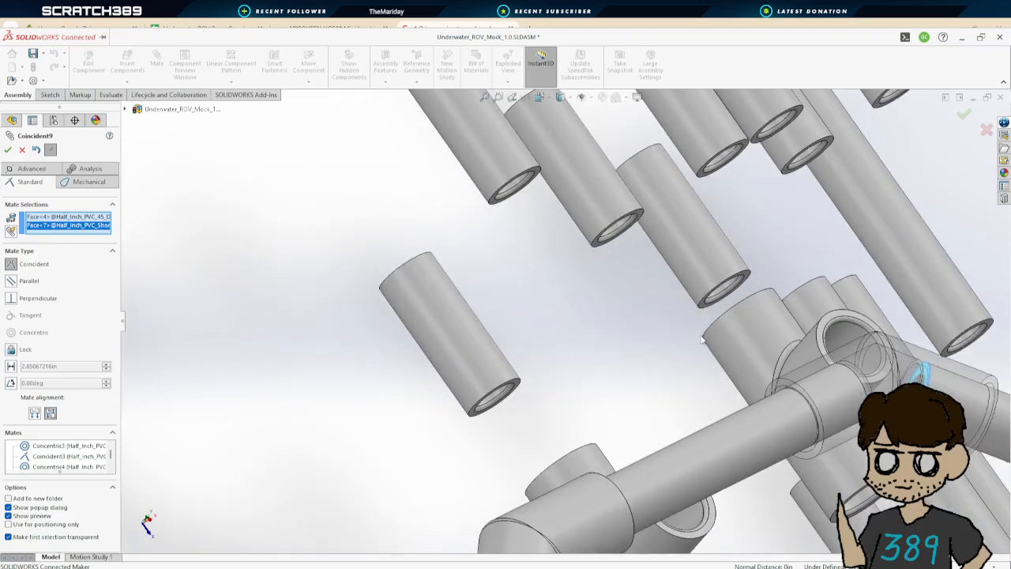
scroll(741, 349, "up", 3)
middle_click_drag(799, 386, 755, 363)
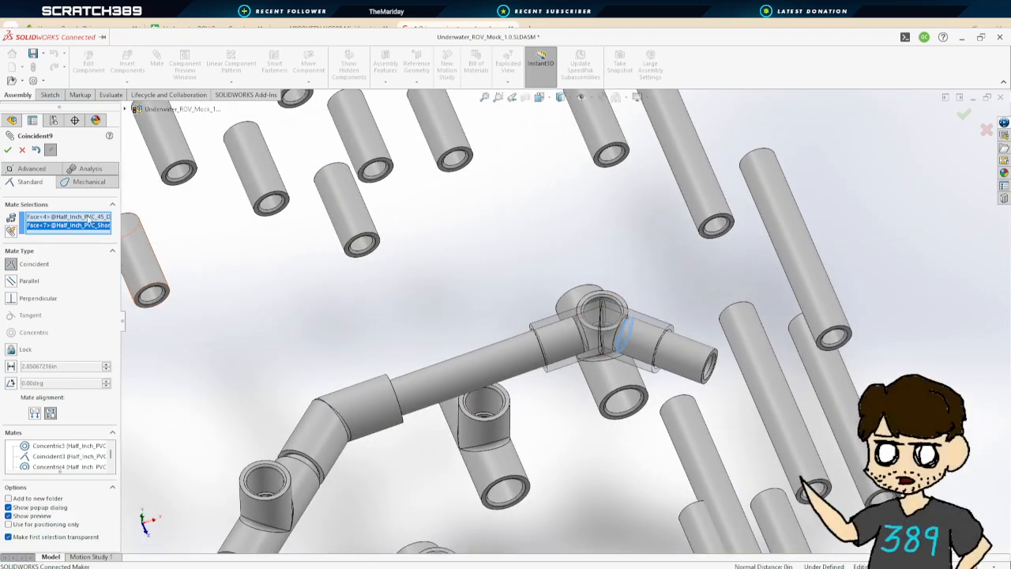
left_click(8, 149)
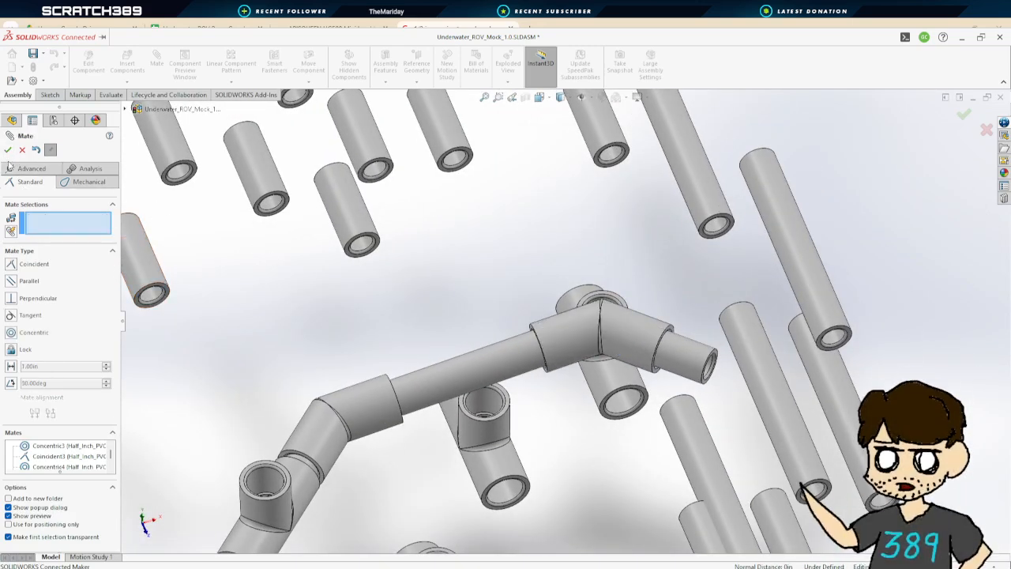
left_click(8, 149)
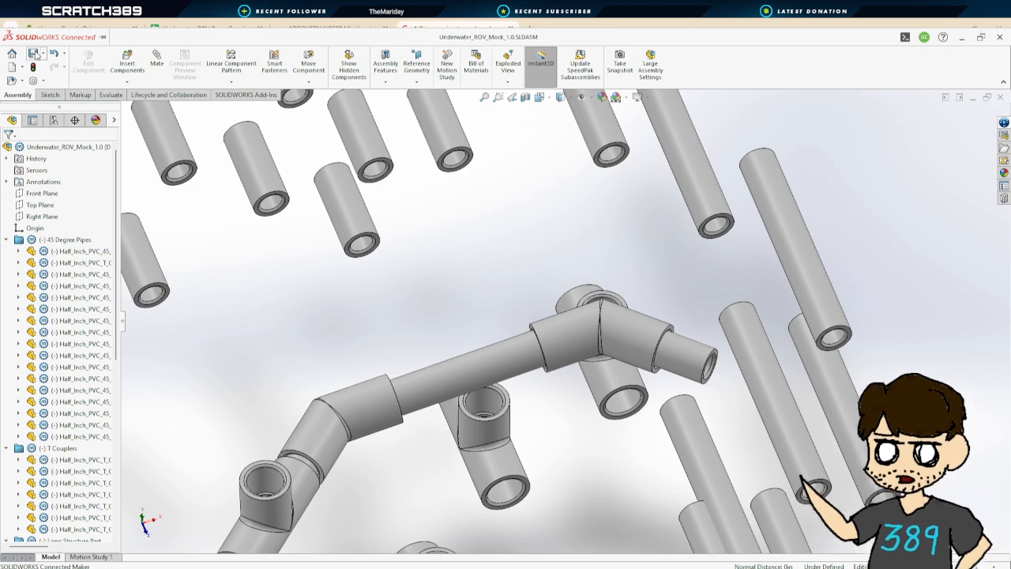
Mate a T coupler's opening concentric with the short pipe's free end
scroll(545, 380, "down", 4)
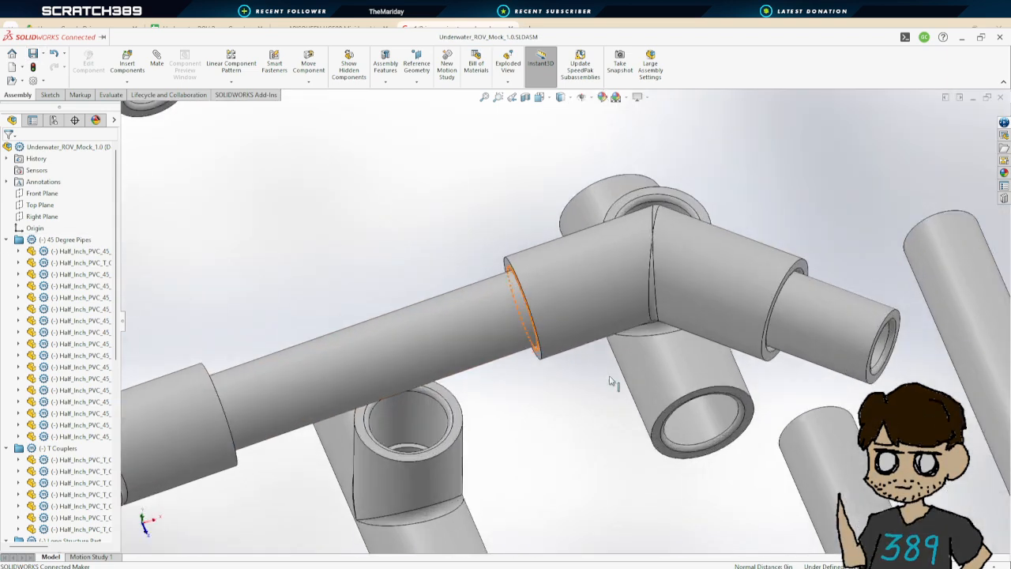
scroll(624, 384, "up", 8)
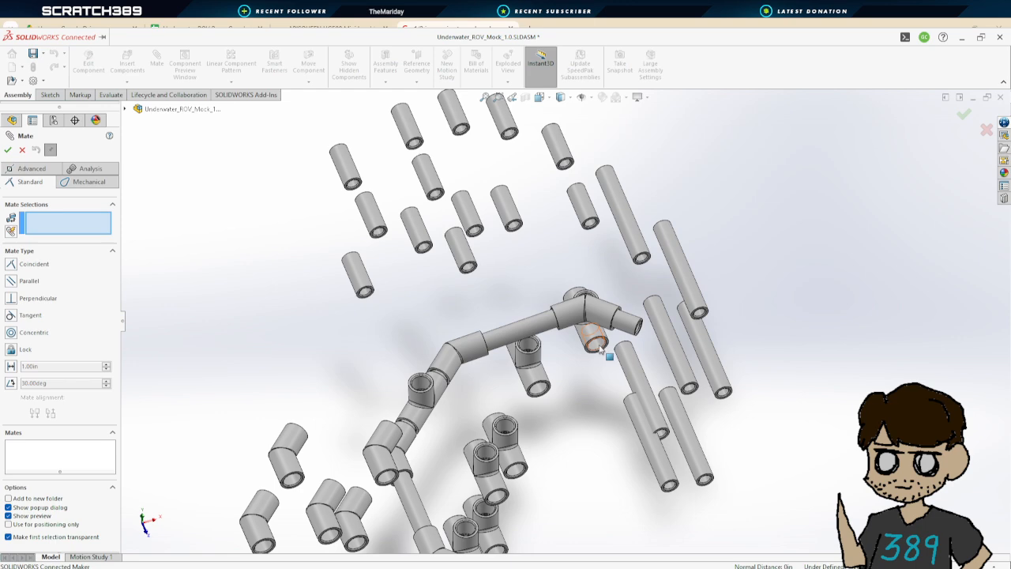
middle_click_drag(565, 386, 567, 332)
left_click(608, 316)
left_click(573, 333)
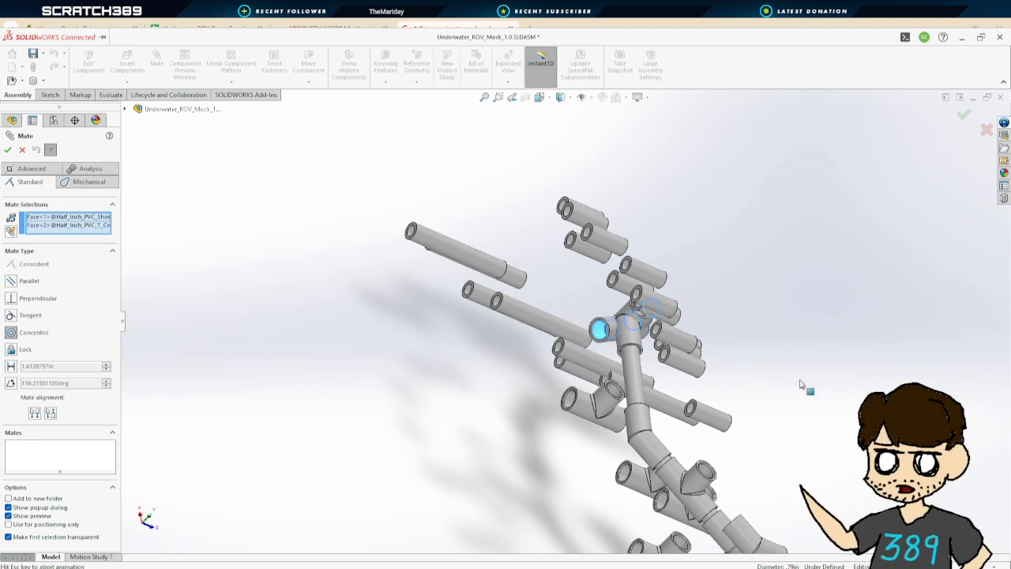
middle_click_drag(805, 388, 805, 338)
scroll(804, 339, "down", 5)
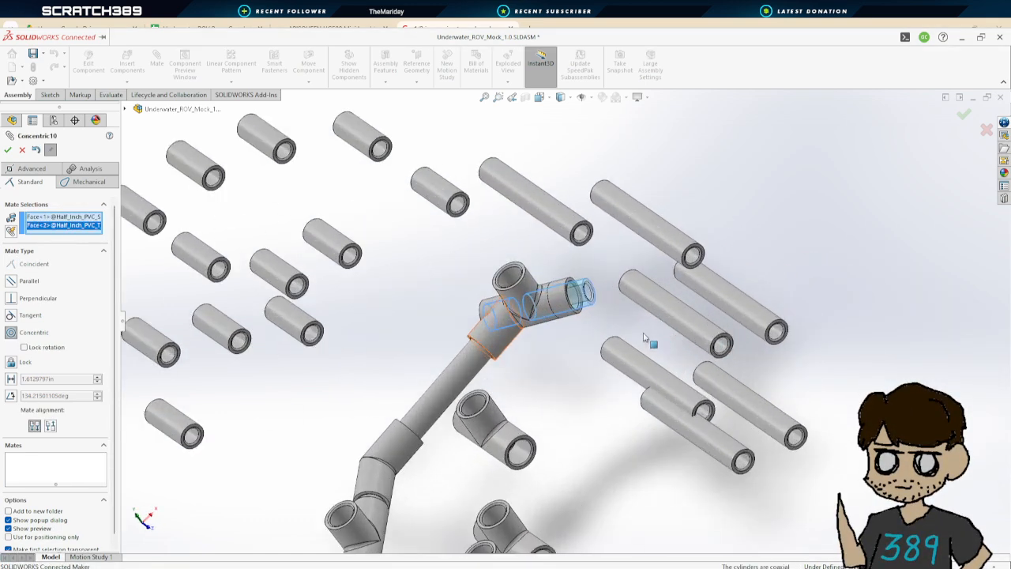
left_click(8, 150)
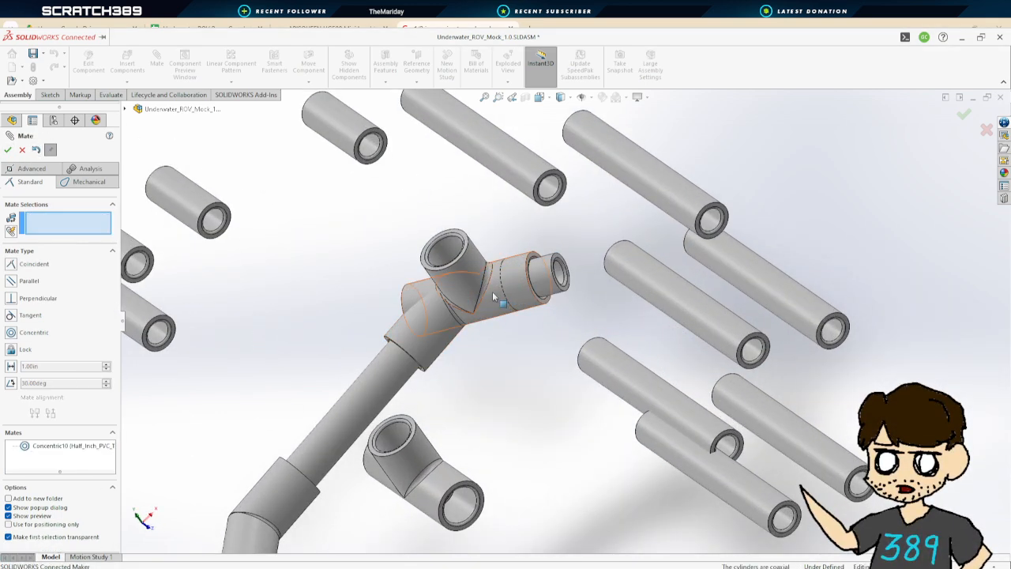
Mate the T coupler's inner stop coincident with the short pipe's end face
left_click_drag(493, 292, 666, 240)
middle_click_drag(665, 240, 657, 259)
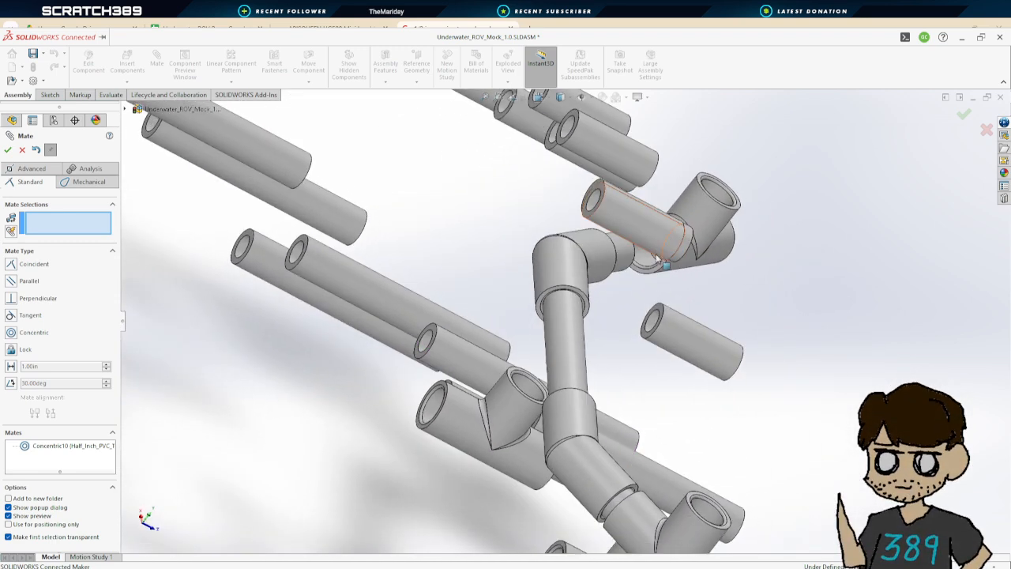
scroll(659, 261, "down", 10)
left_click(497, 300)
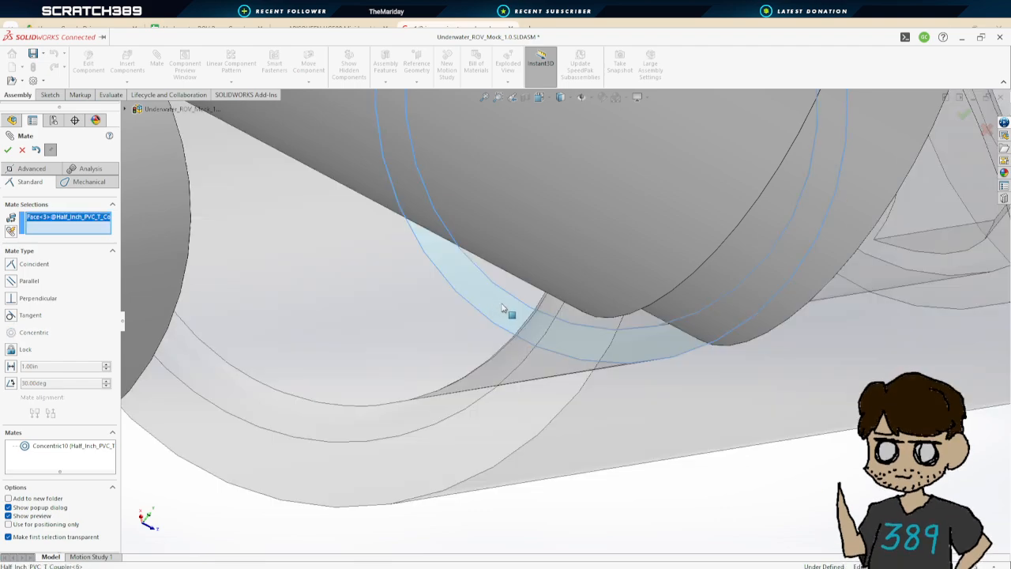
scroll(499, 301, "up", 5)
middle_click_drag(666, 376, 444, 366)
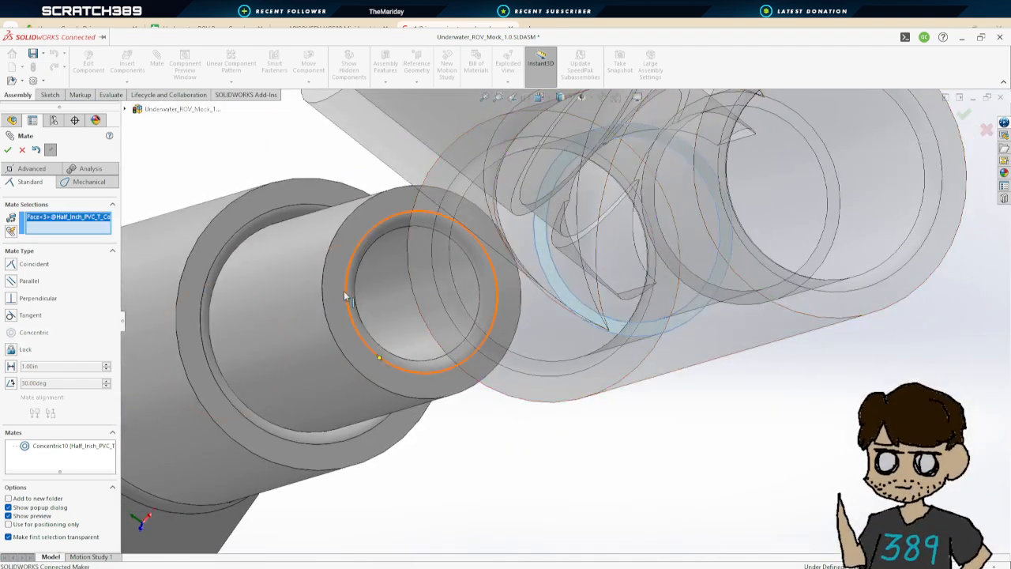
left_click(374, 228)
left_click(8, 150)
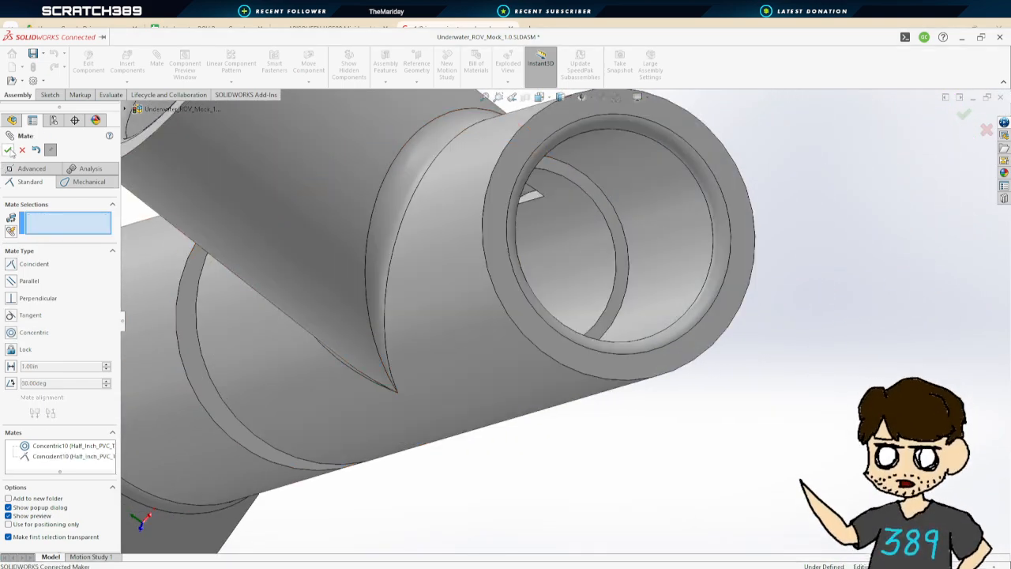
Mate another short pipe concentric with the T coupler's open through end
scroll(524, 361, "up", 6)
middle_click_drag(595, 368, 685, 460)
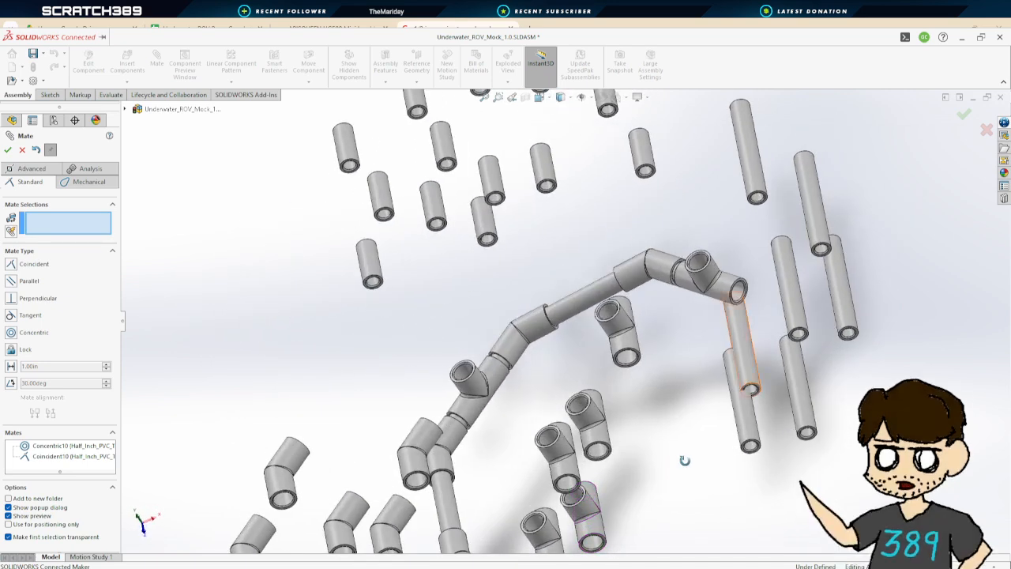
left_click(543, 170)
scroll(773, 304, "down", 5)
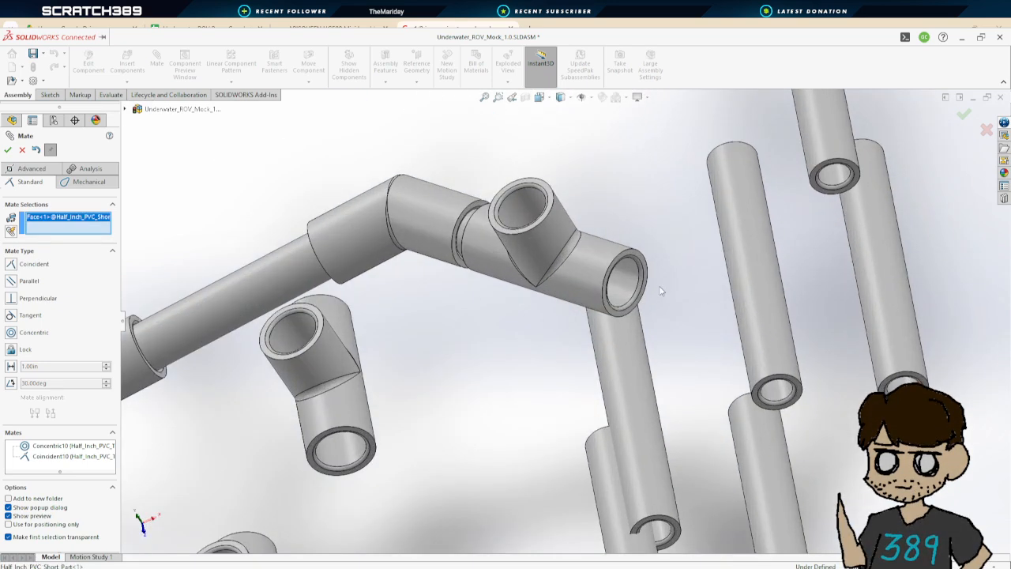
left_click(630, 285)
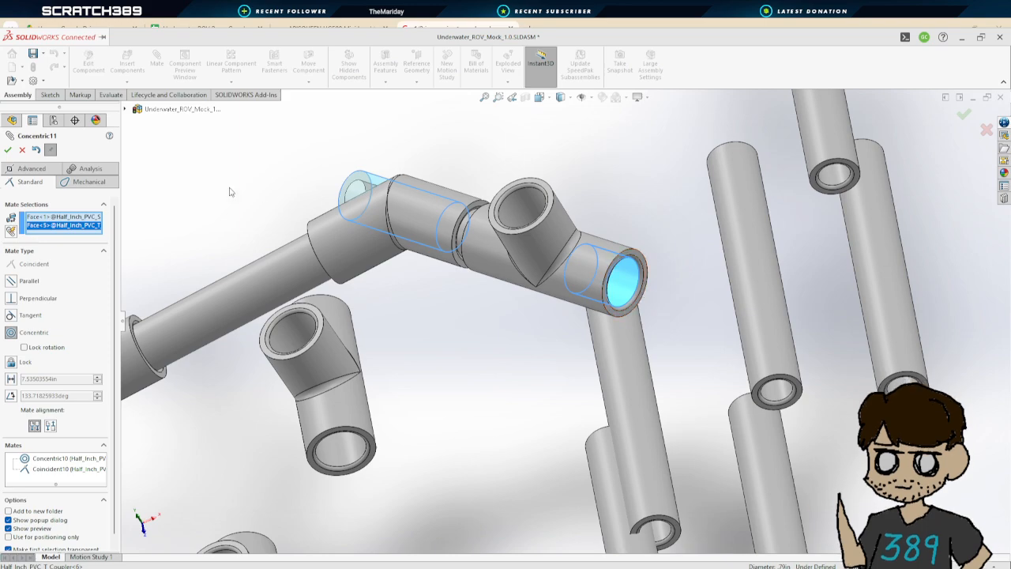
left_click(9, 150)
Mate the short pipe's end face coincident with the T coupler's inner stop and confirm the mate
middle_click_drag(612, 319, 543, 327)
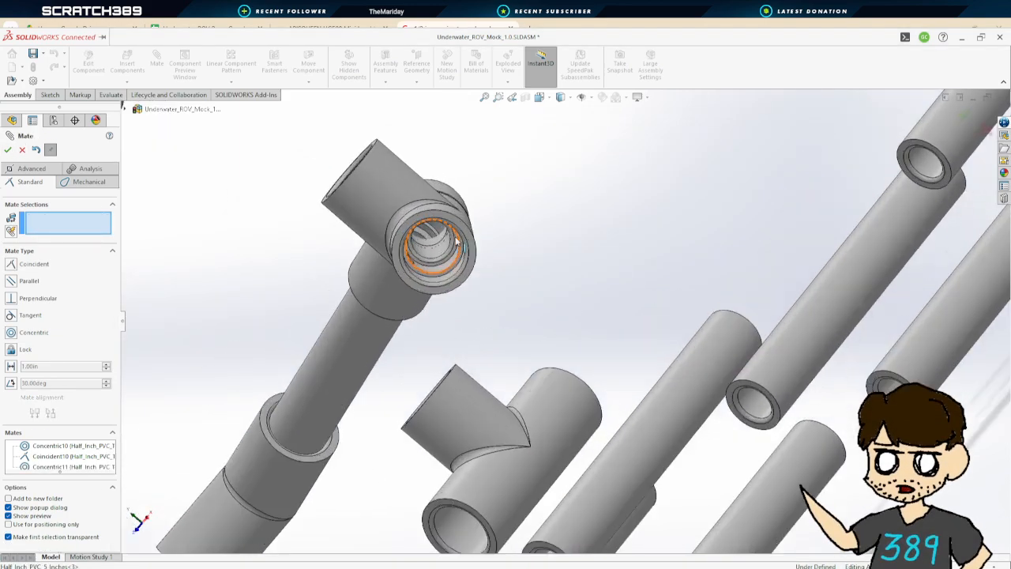
scroll(458, 264, "down", 4)
scroll(458, 277, "down", 3)
left_click(572, 290)
scroll(570, 290, "up", 5)
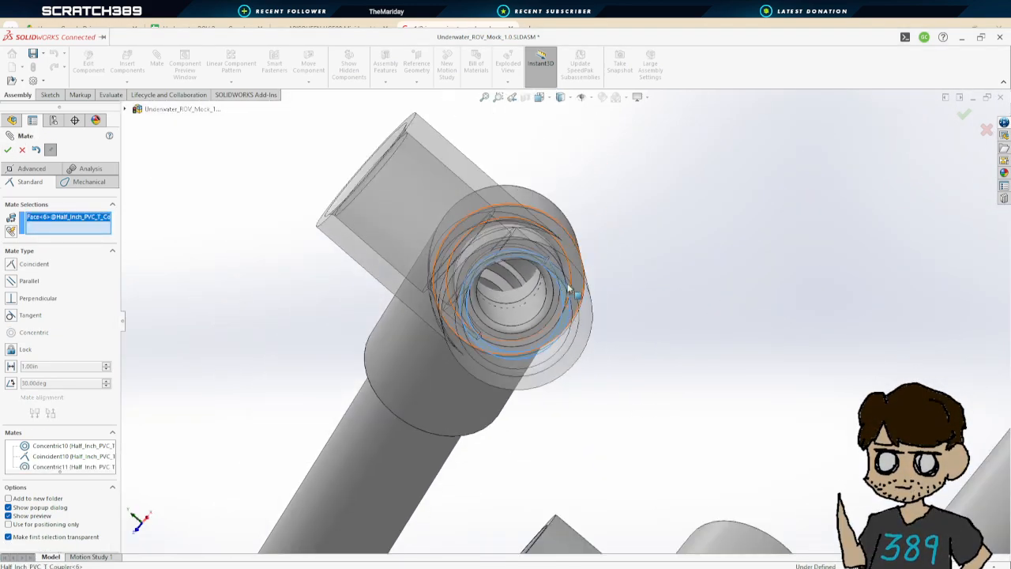
middle_click_drag(569, 289, 455, 323)
scroll(455, 323, "up", 5)
middle_click_drag(546, 366, 488, 383)
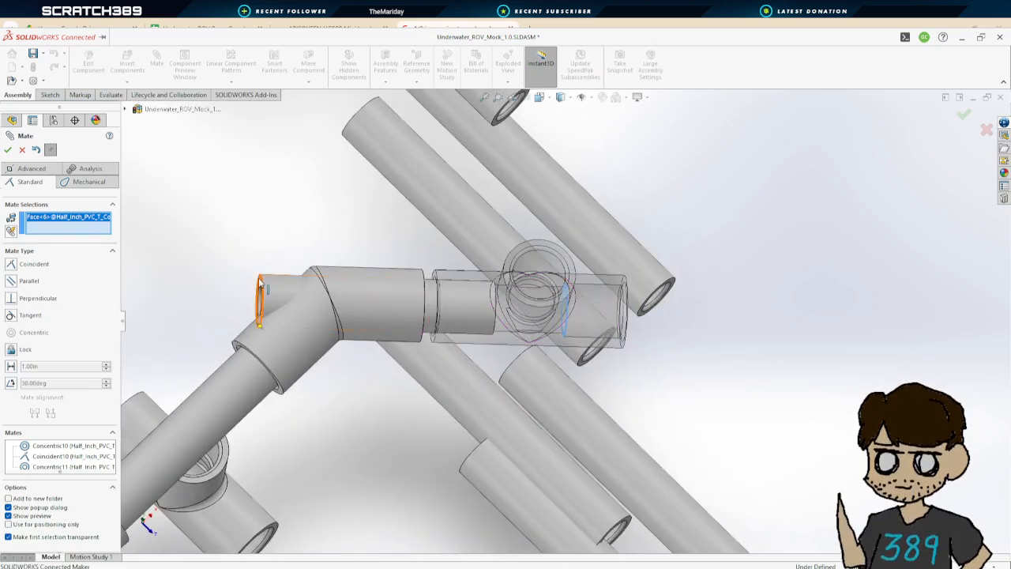
left_click(8, 150)
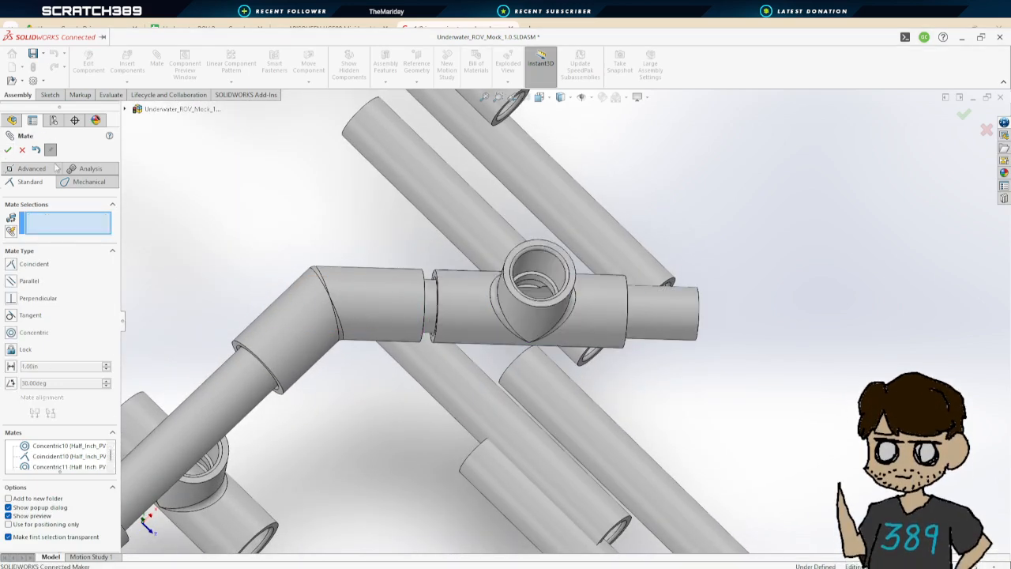
Mate a 45-degree coupler's opening concentric with the free end of the pipe on the T coupler
scroll(490, 320, "up", 4)
middle_click_drag(790, 411, 585, 303)
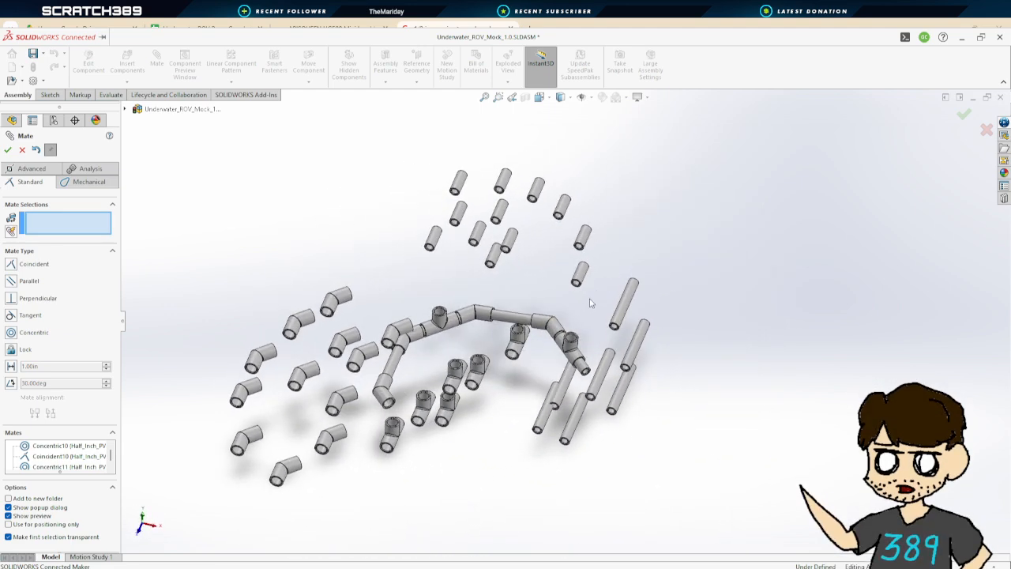
scroll(340, 316, "down", 8)
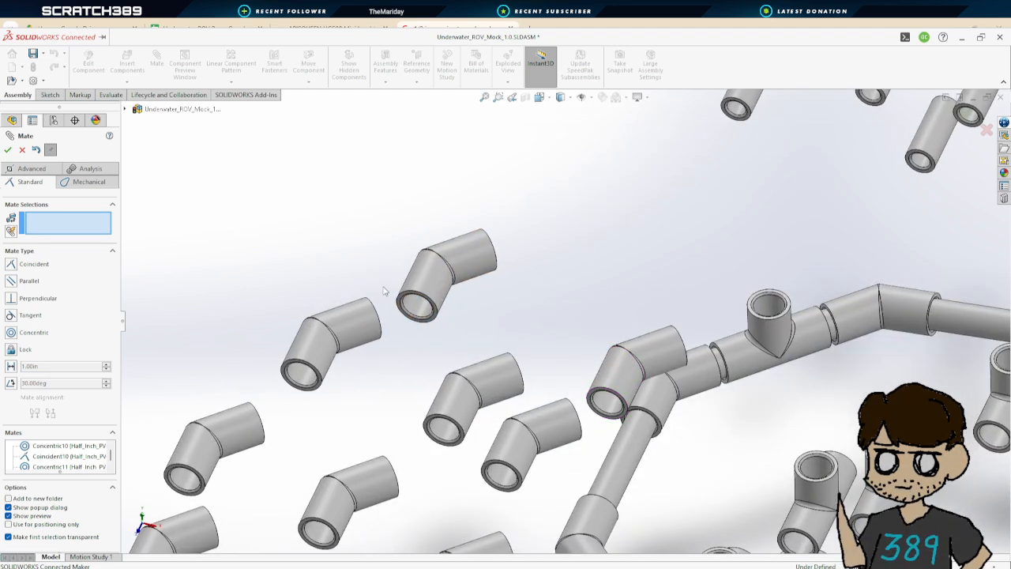
left_click(419, 308)
scroll(691, 362, "up", 4)
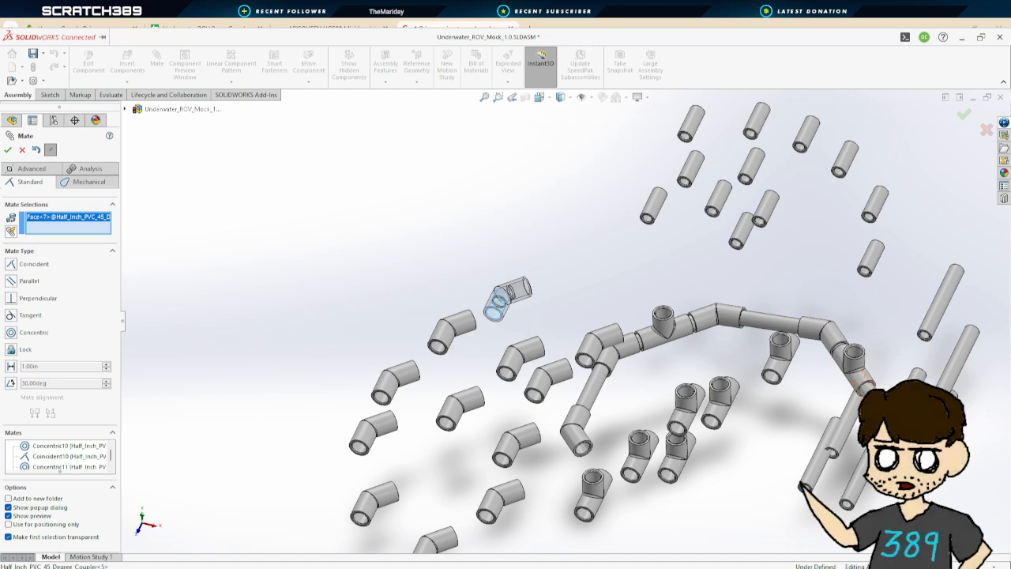
left_click(865, 387)
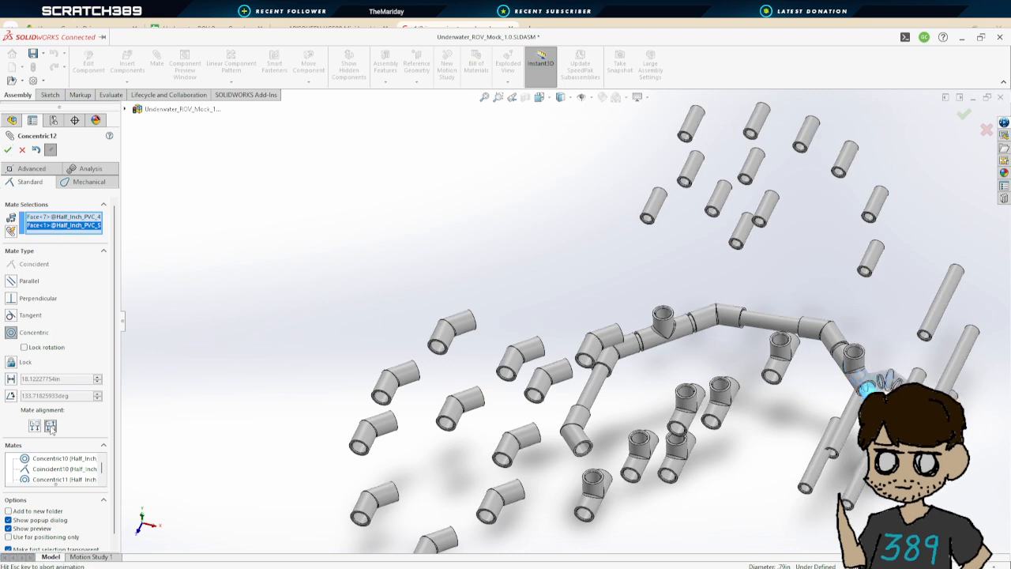
left_click(8, 149)
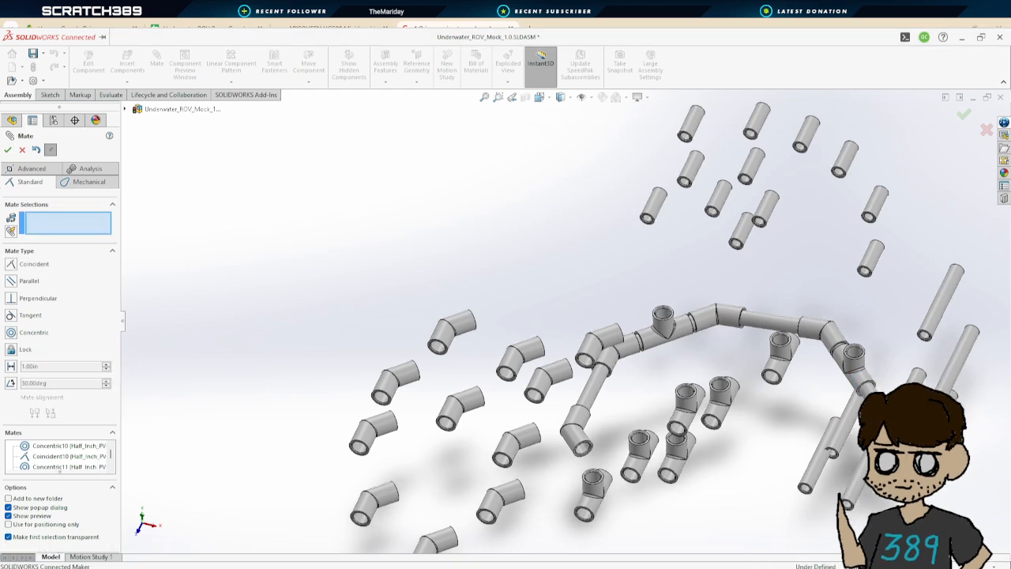
Mate that pipe's end face coincident with the 45-degree coupler's inner shoulder
scroll(681, 300, "down", 10)
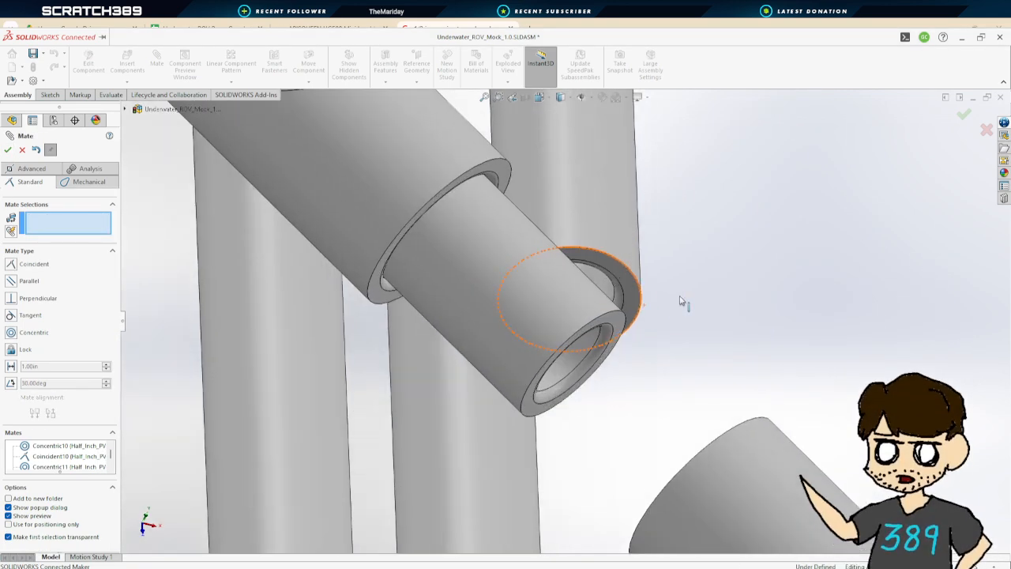
left_click(624, 323)
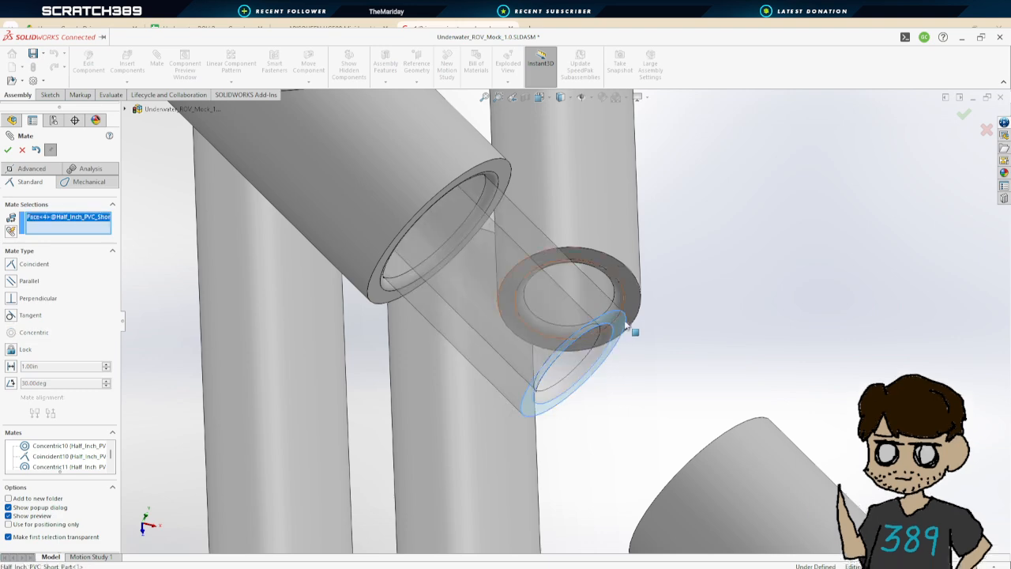
middle_click_drag(624, 324, 813, 478)
middle_click_drag(763, 404, 736, 375)
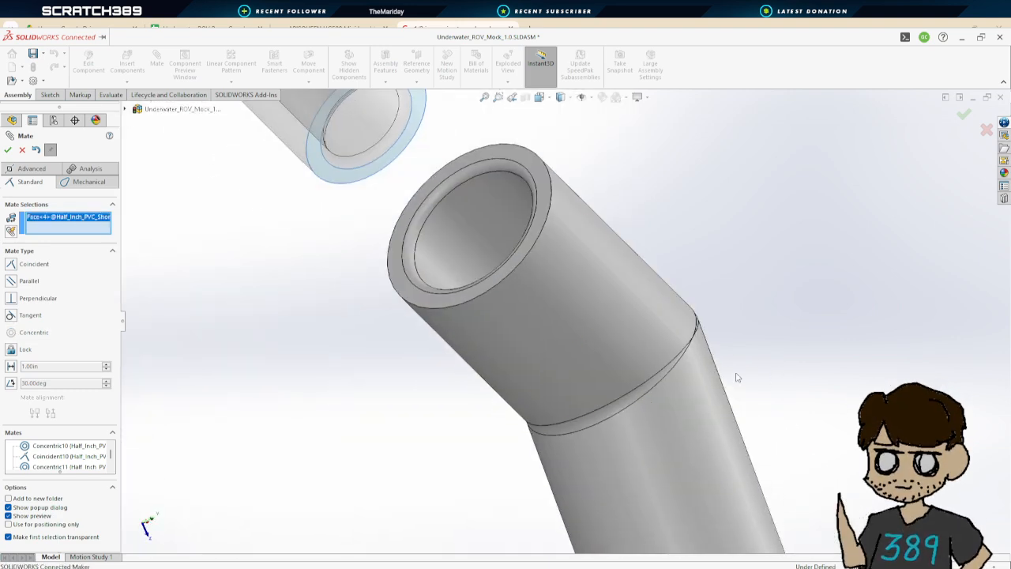
left_click(505, 212)
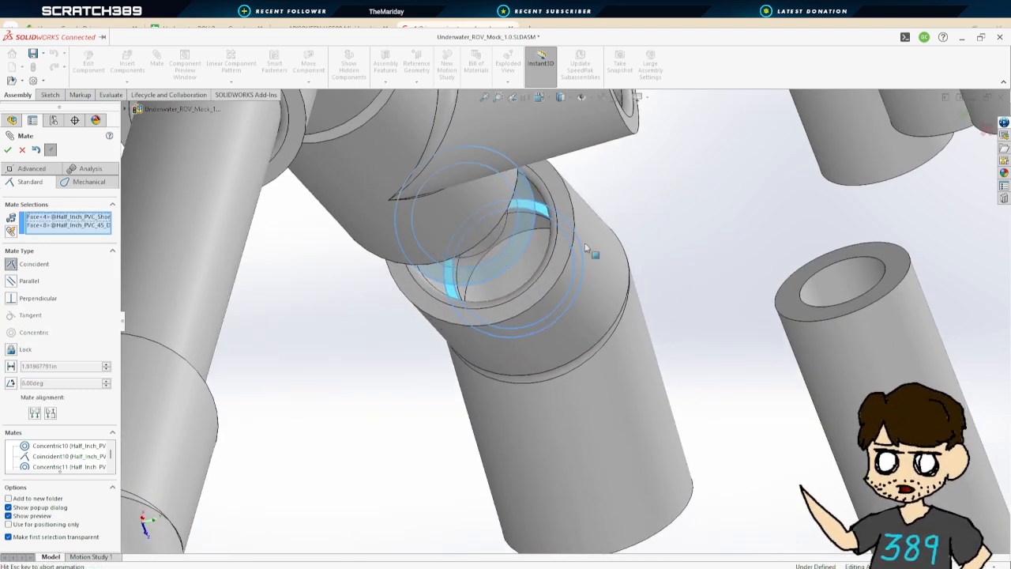
left_click(5, 153)
Orbit and zoom around the frame assembly to inspect the remaining loose pipes and fittings
scroll(558, 296, "up", 4)
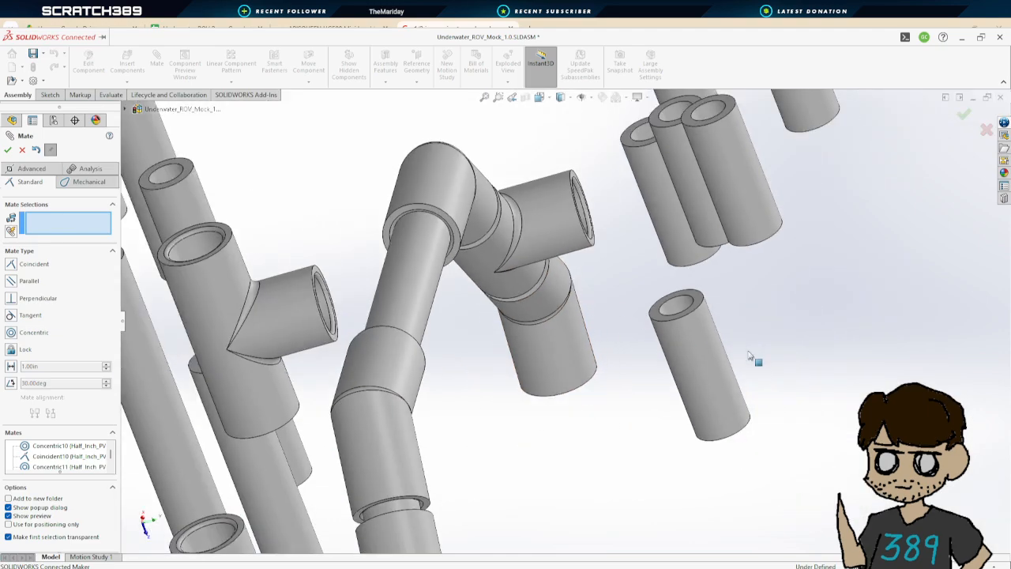
middle_click_drag(711, 360, 699, 288)
scroll(695, 355, "up", 5)
scroll(771, 443, "down", 6)
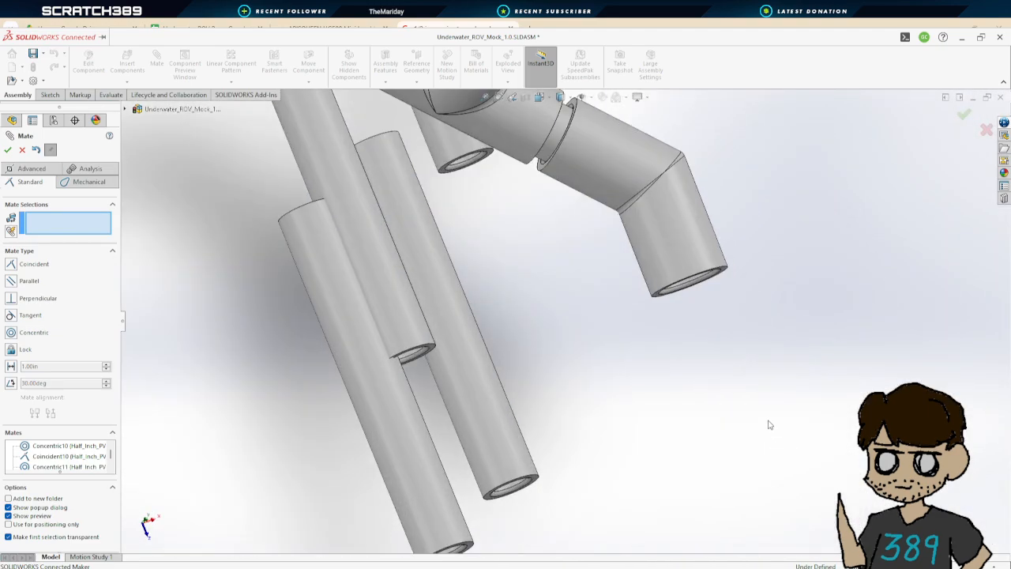
scroll(770, 424, "up", 2)
middle_click_drag(674, 410, 545, 341)
scroll(352, 316, "up", 5)
scroll(368, 318, "down", 3)
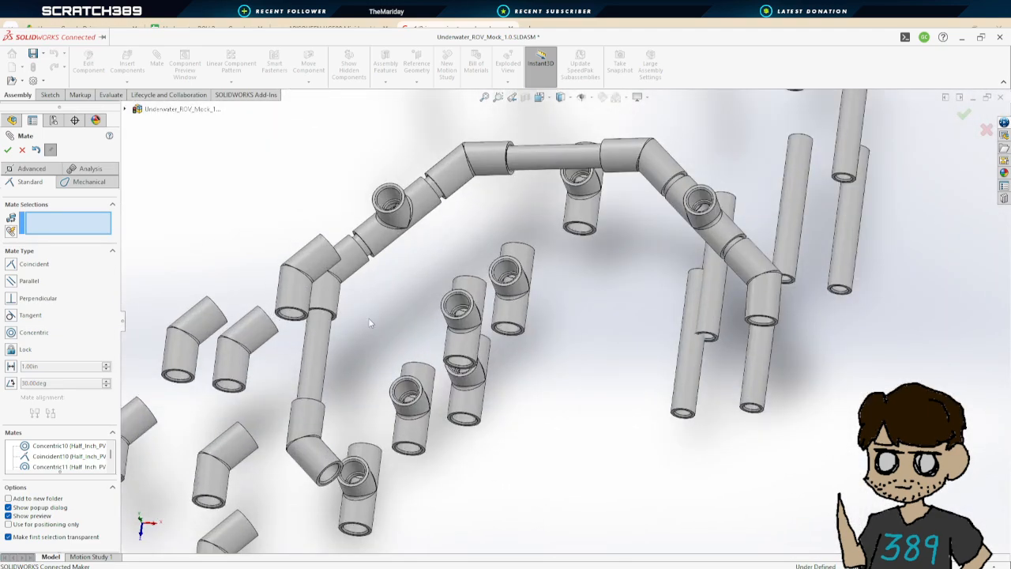
middle_click_drag(434, 379, 541, 380)
scroll(606, 387, "up", 3)
middle_click_drag(606, 386, 604, 228)
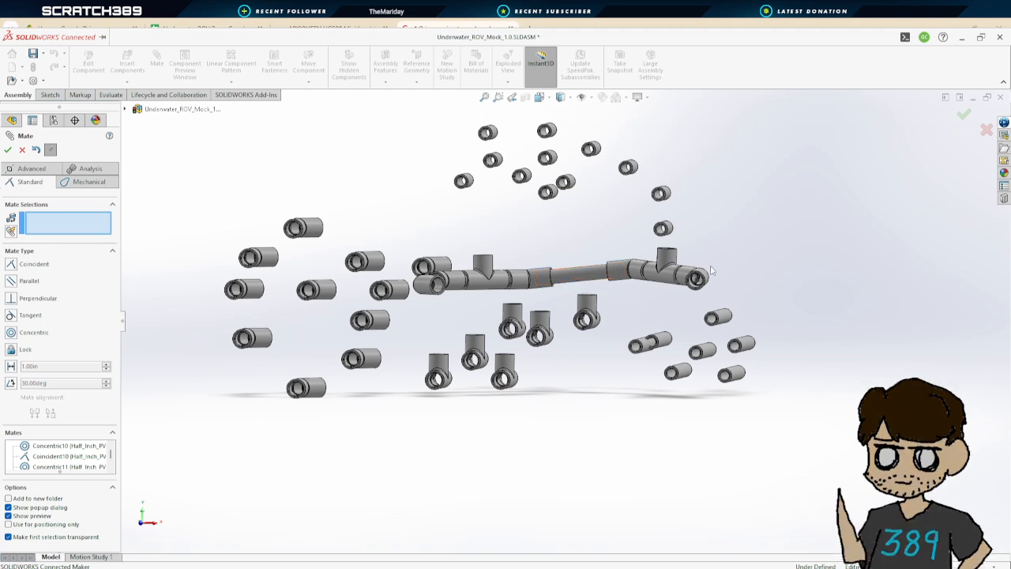
scroll(634, 295, "down", 1)
scroll(734, 241, "up", 2)
middle_click_drag(737, 239, 736, 357)
scroll(653, 338, "down", 5)
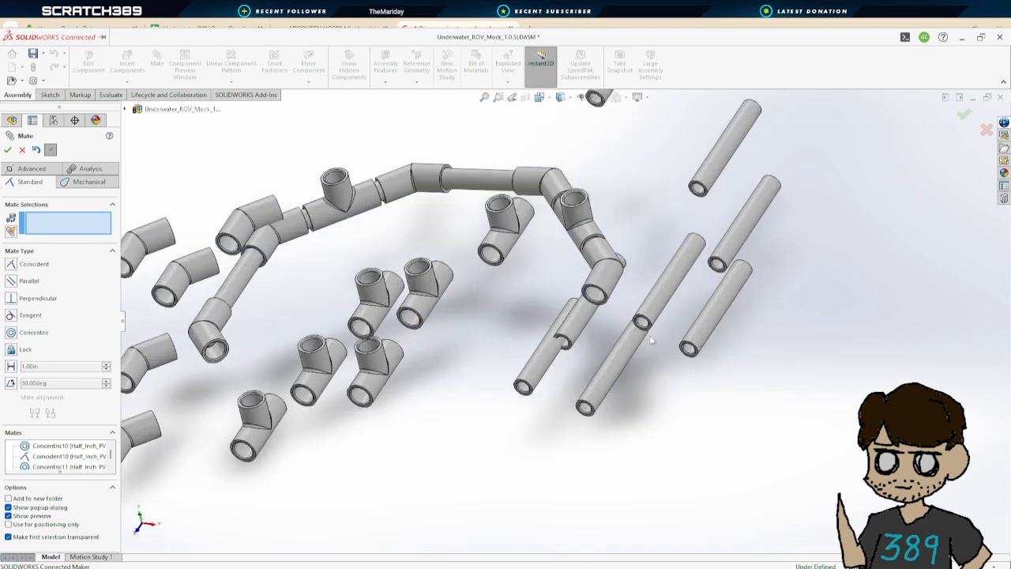
Mate a 5-inch pipe concentric with the 45-degree coupler's open end
left_click(715, 140)
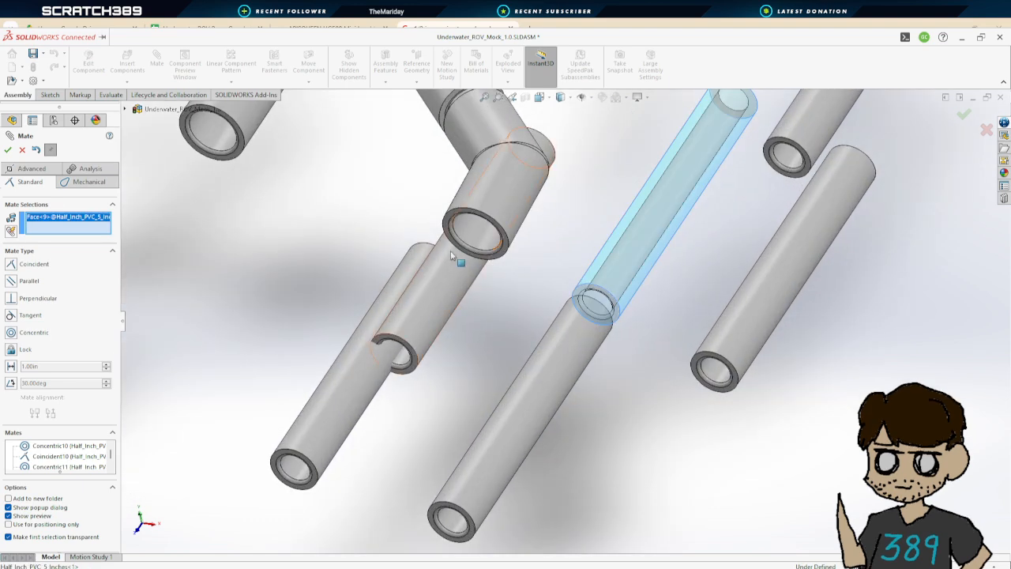
left_click(477, 231)
left_click(7, 149)
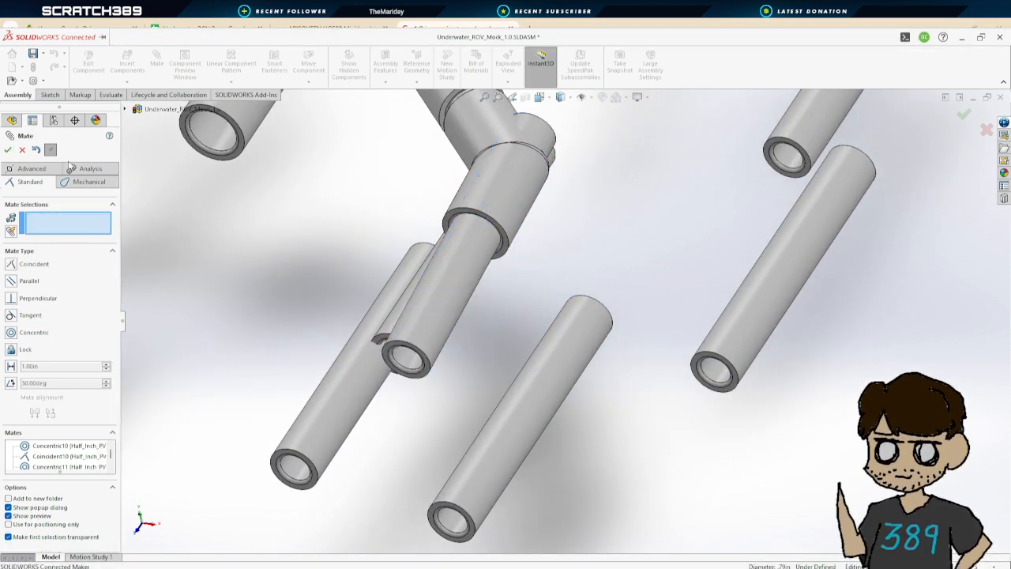
Seat the 5-inch pipe by mating its end face coincident with the coupler's inner shoulder
middle_click_drag(586, 267, 585, 187)
scroll(480, 199, "down", 8)
left_click(542, 240)
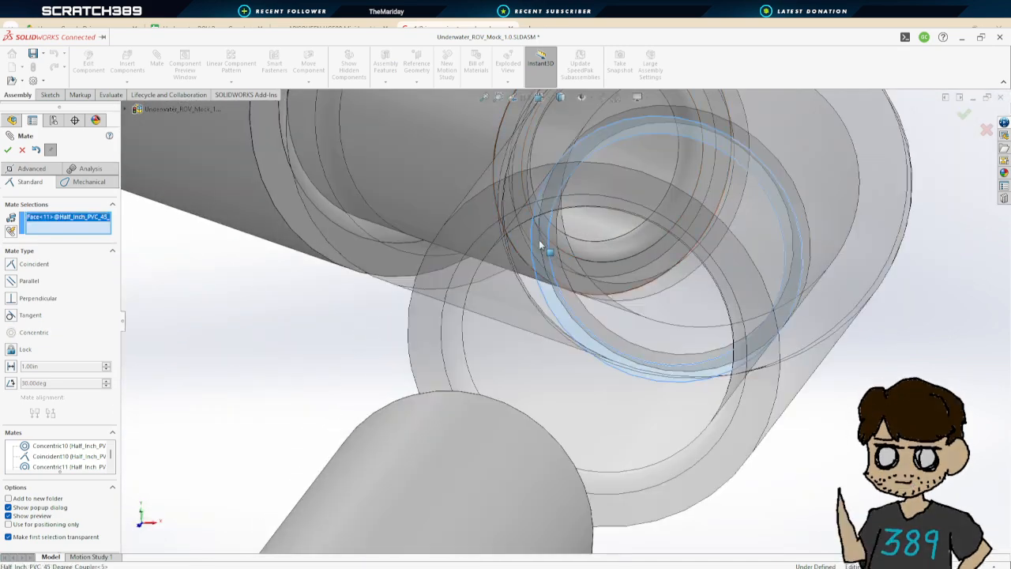
scroll(539, 240, "up", 10)
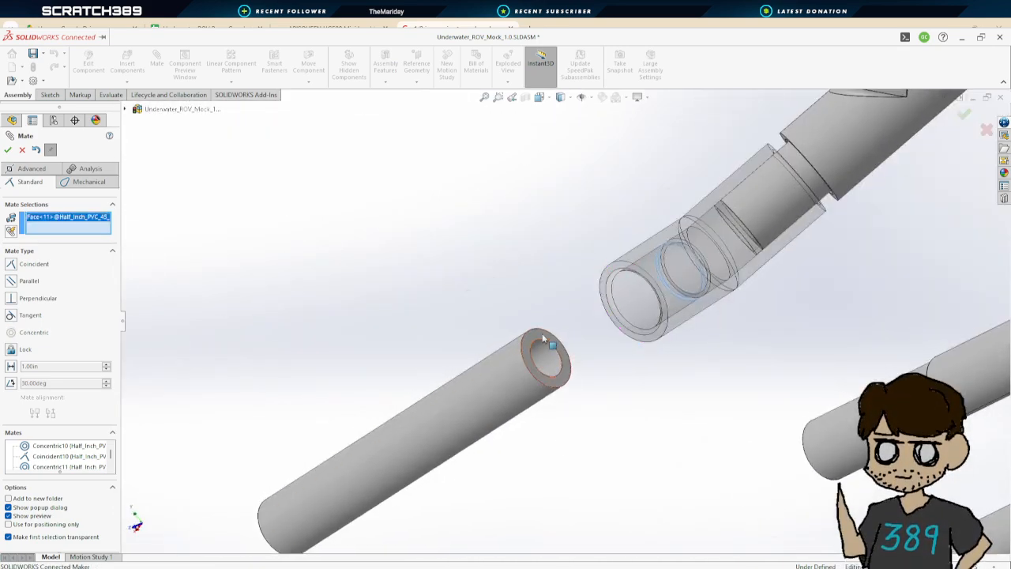
mouse_move(539, 336)
middle_mouse_down()
mouse_move(549, 410)
mouse_move(668, 359)
mouse_move(539, 335)
middle_mouse_up()
left_click(540, 339)
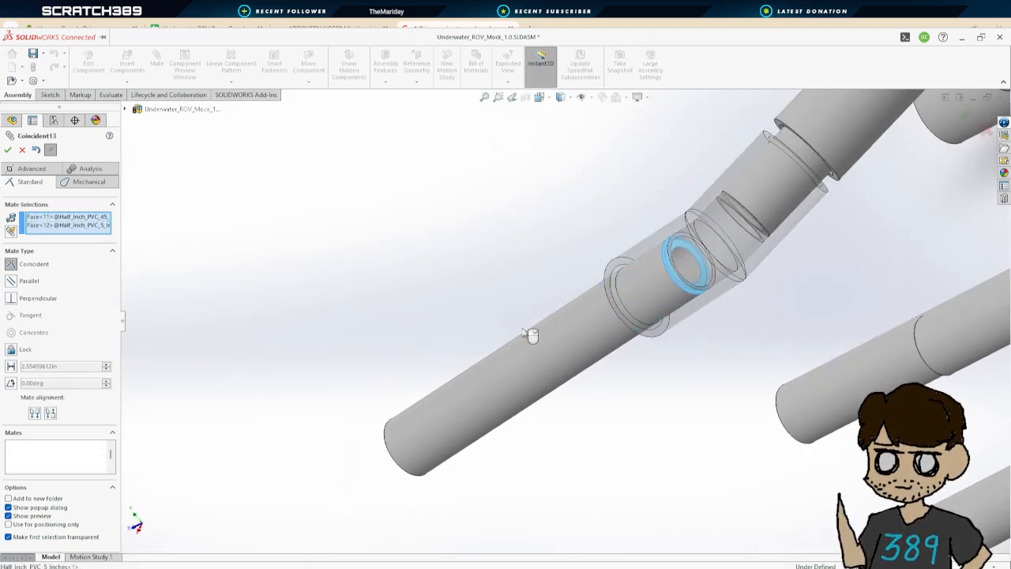
right_click(522, 333)
Mate another 45-degree coupler's opening concentric with the 5-inch pipe's free lower end
middle_click_drag(461, 284, 647, 257)
scroll(864, 273, "up", 4)
middle_click_drag(864, 273, 776, 294)
scroll(902, 355, "down", 1)
scroll(734, 267, "down", 2)
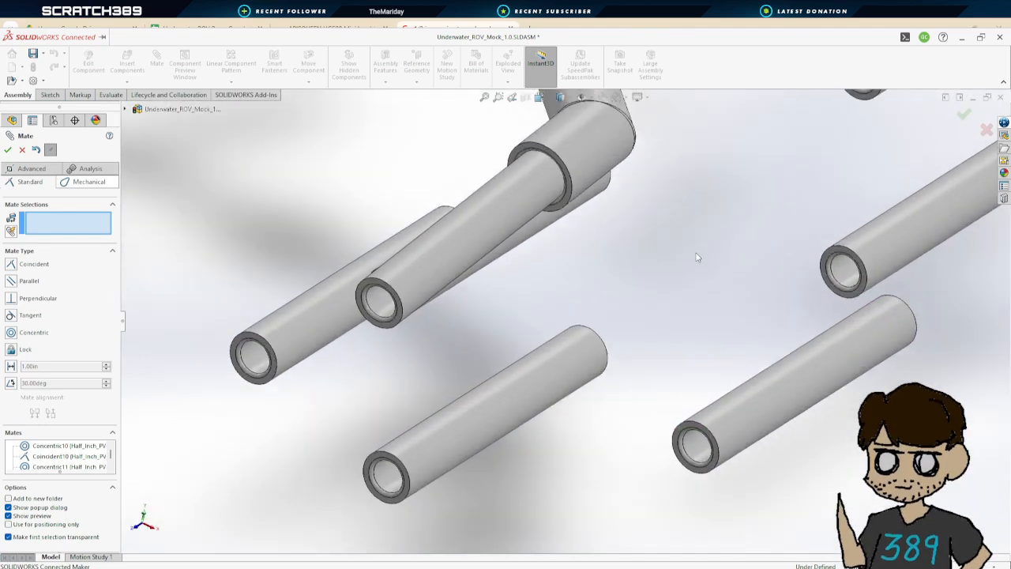
scroll(680, 257, "up", 3)
middle_click_drag(669, 261, 759, 344)
scroll(580, 306, "up", 2)
middle_click_drag(580, 335, 492, 353)
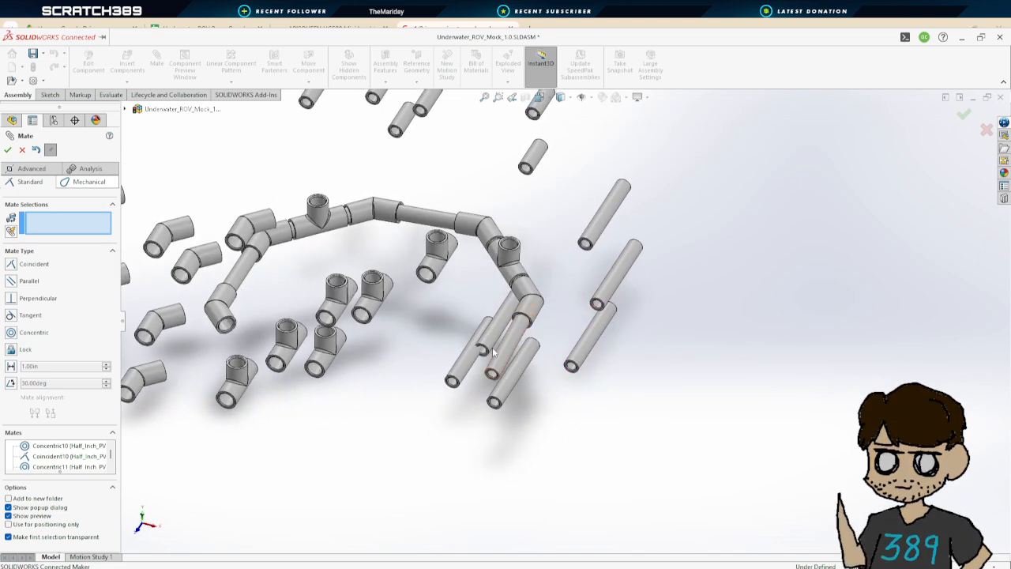
middle_click_drag(380, 358, 390, 369)
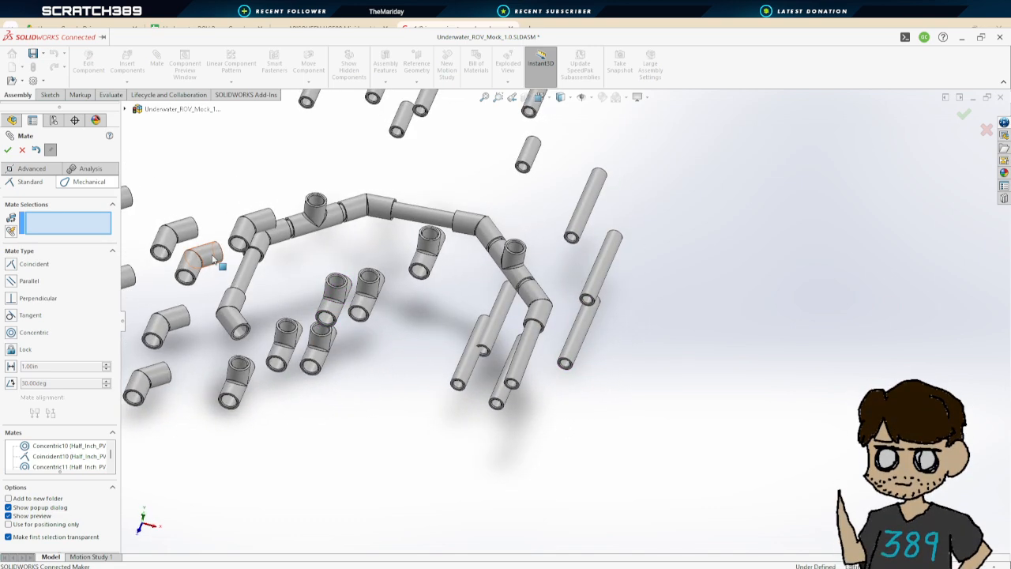
middle_click_drag(267, 290, 527, 380)
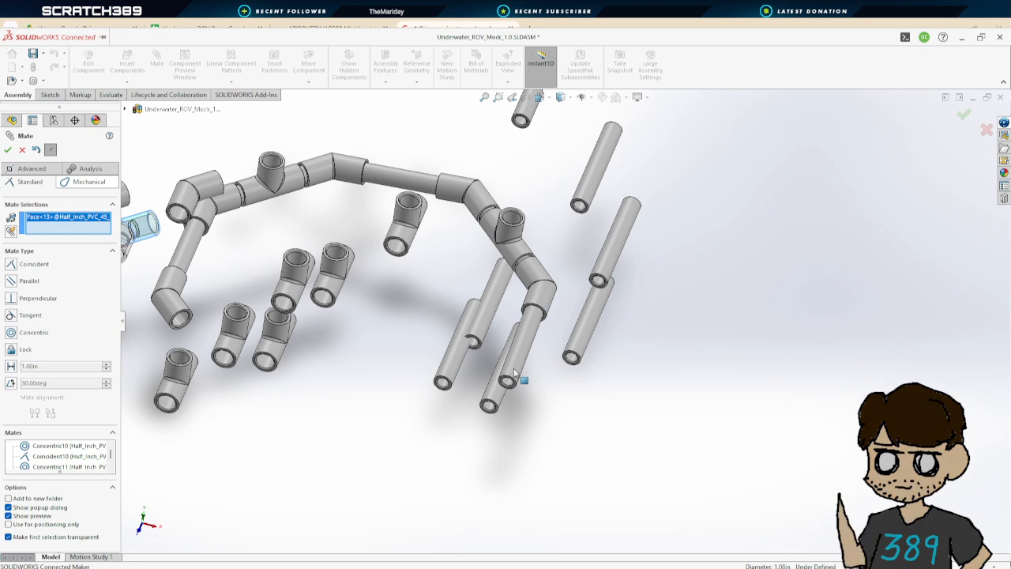
left_click(517, 372)
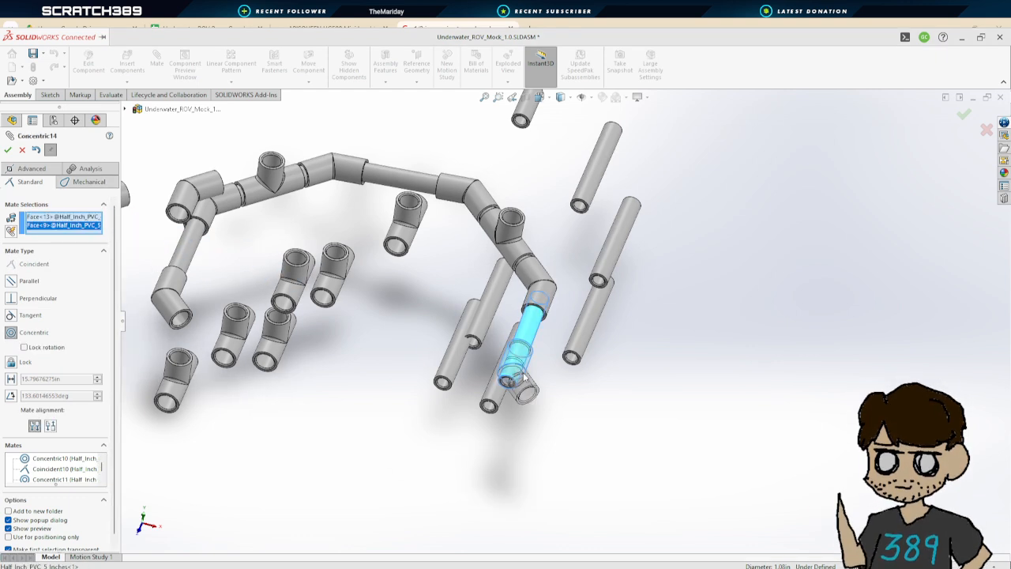
left_click(8, 150)
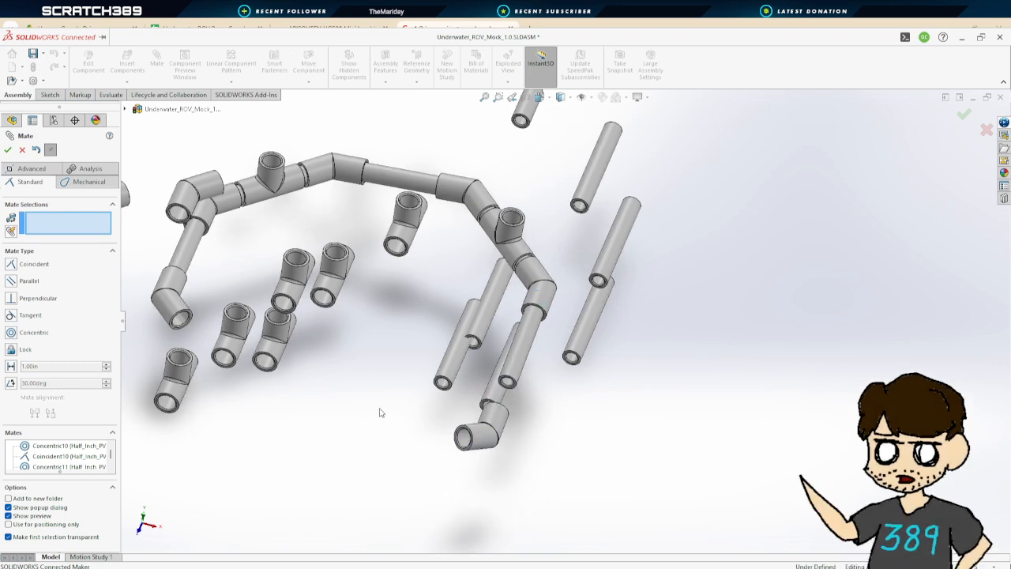
Mate the 5-inch pipe's end face coincident with the new 45-degree coupler's inner shoulder
middle_click_drag(567, 420, 506, 397)
scroll(507, 397, "down", 6)
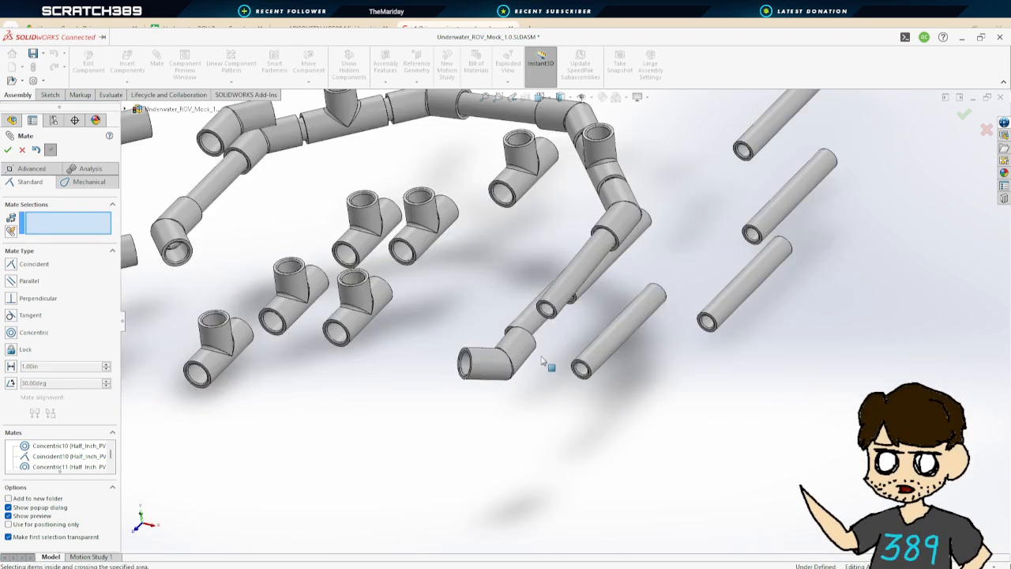
left_click(595, 307)
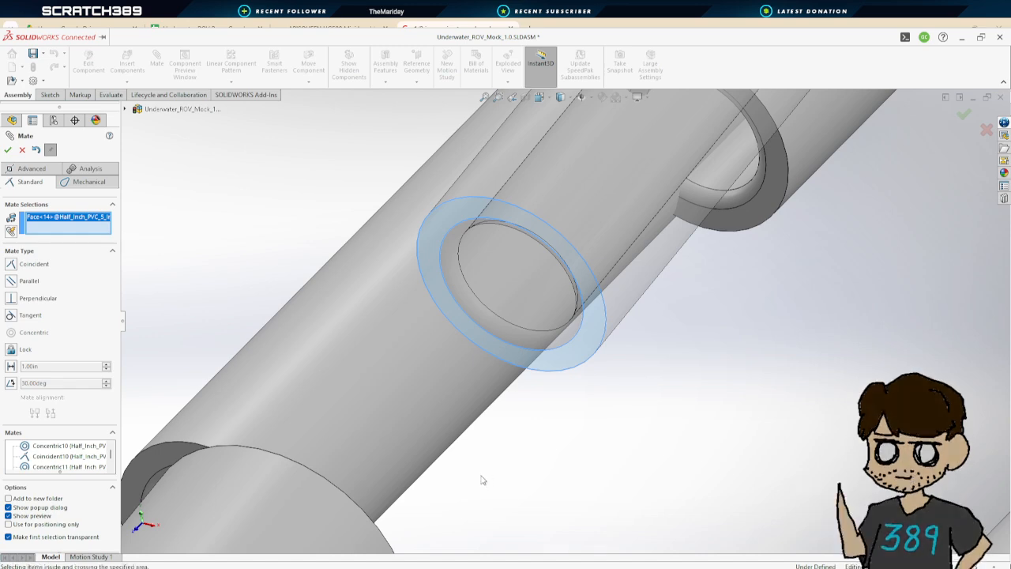
middle_click_drag(480, 478, 320, 505)
scroll(451, 392, "up", 10)
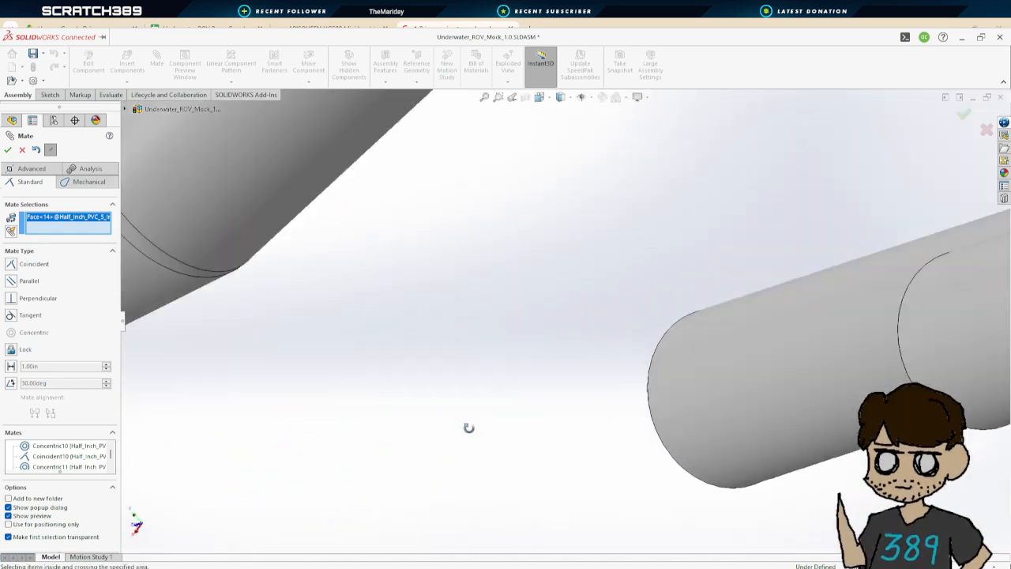
scroll(321, 371, "down", 5)
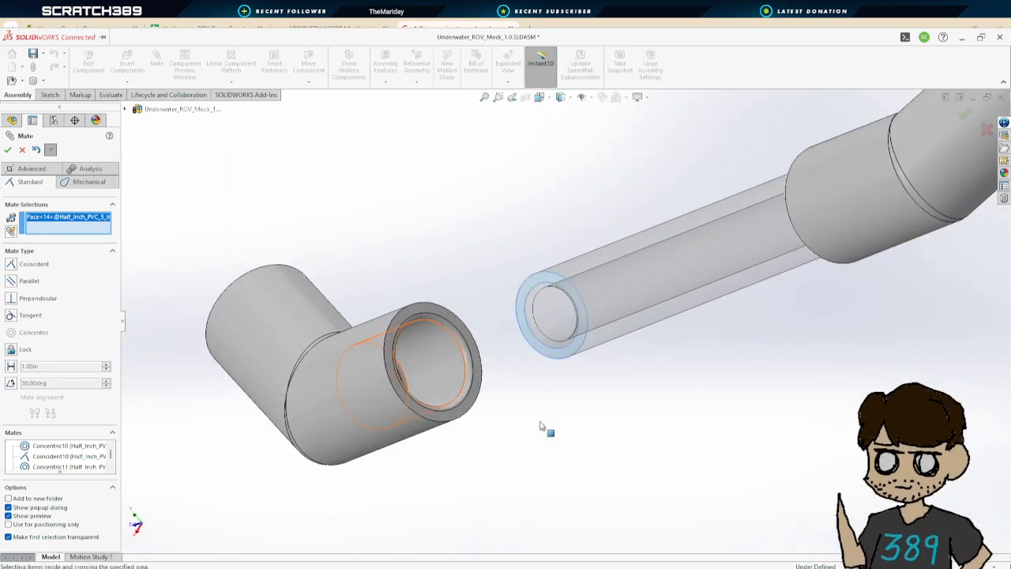
scroll(427, 374, "down", 3)
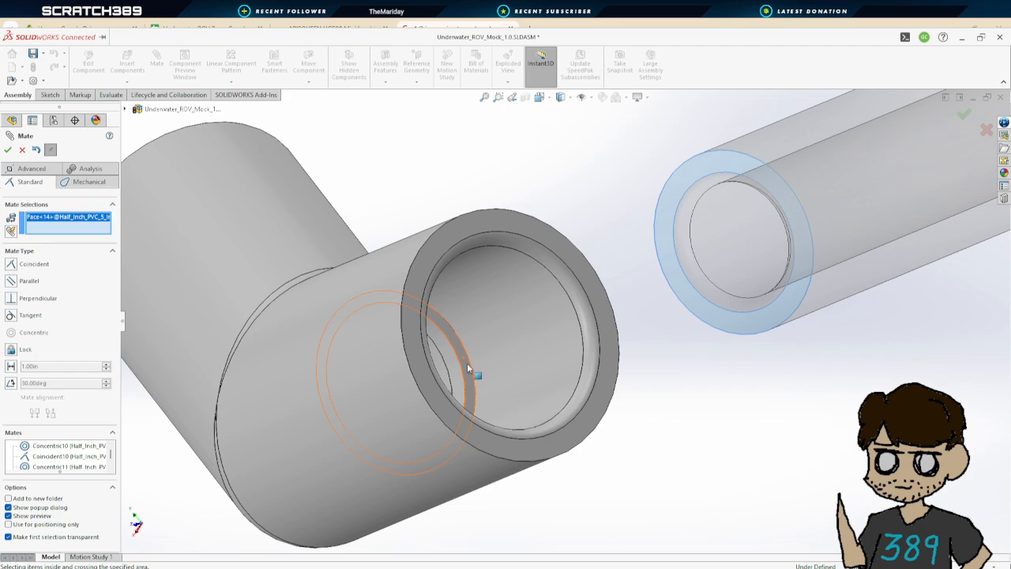
left_click(467, 363)
key("Return")
scroll(588, 322, "up", 3)
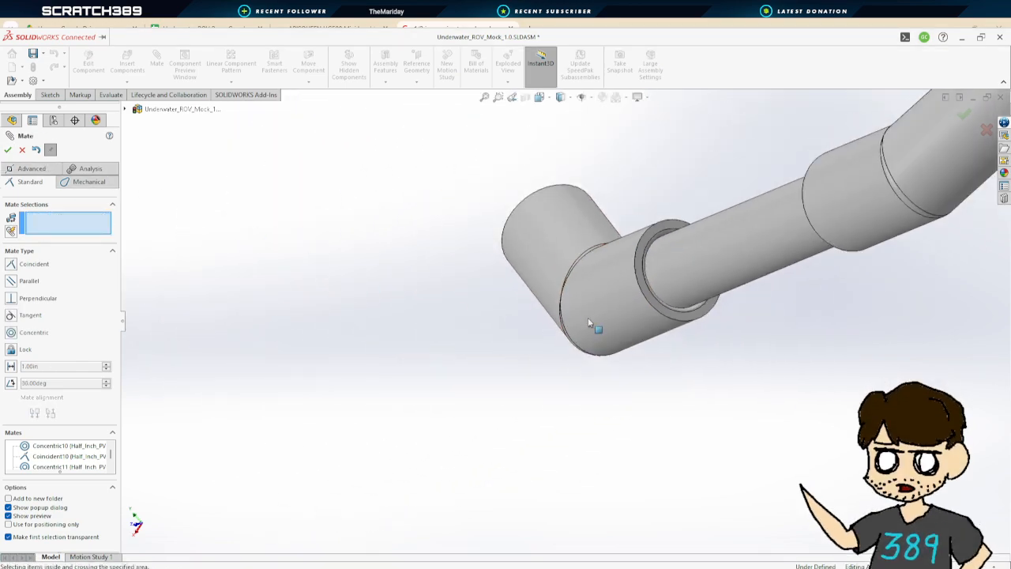
Mate a short pipe concentric with the new 45-degree coupler's open lower end
scroll(589, 322, "up", 5)
mouse_move(564, 388)
middle_mouse_down()
mouse_move(598, 255)
mouse_move(697, 284)
mouse_move(541, 324)
mouse_move(487, 281)
mouse_move(504, 300)
middle_mouse_up()
middle_click_drag(443, 268, 548, 334)
scroll(552, 260, "up", 3)
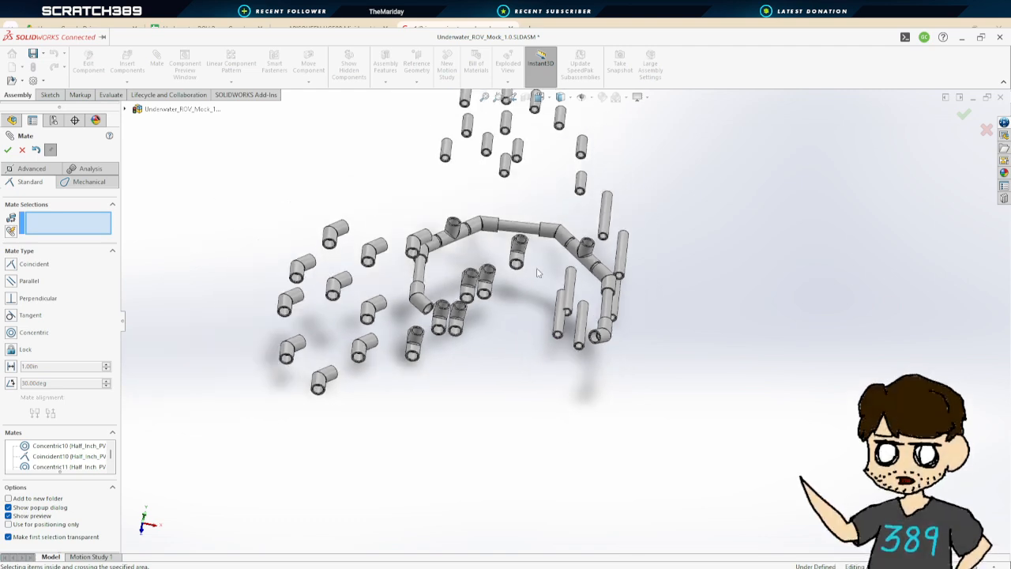
scroll(555, 234, "down", 3)
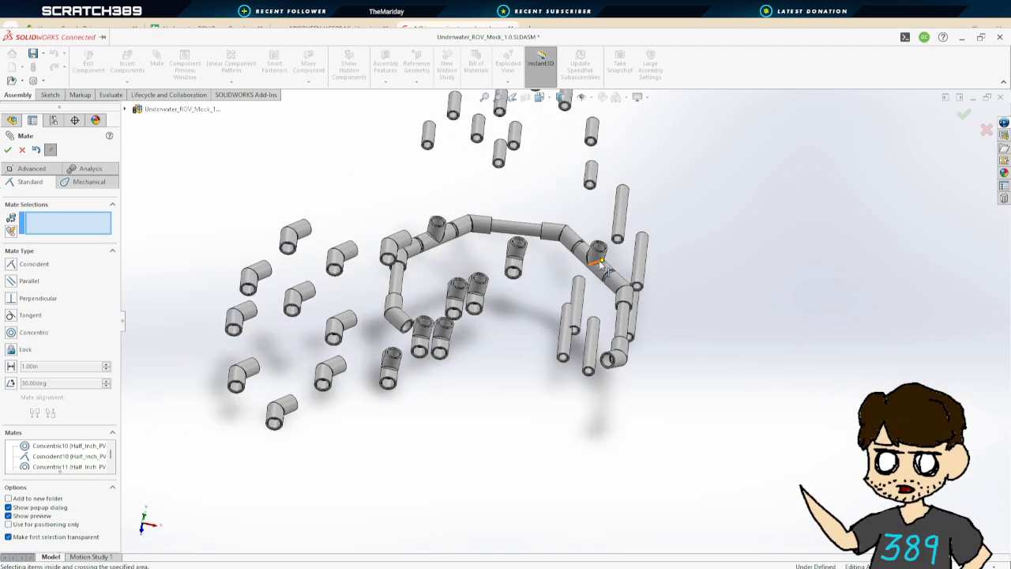
middle_click_drag(644, 277, 699, 277)
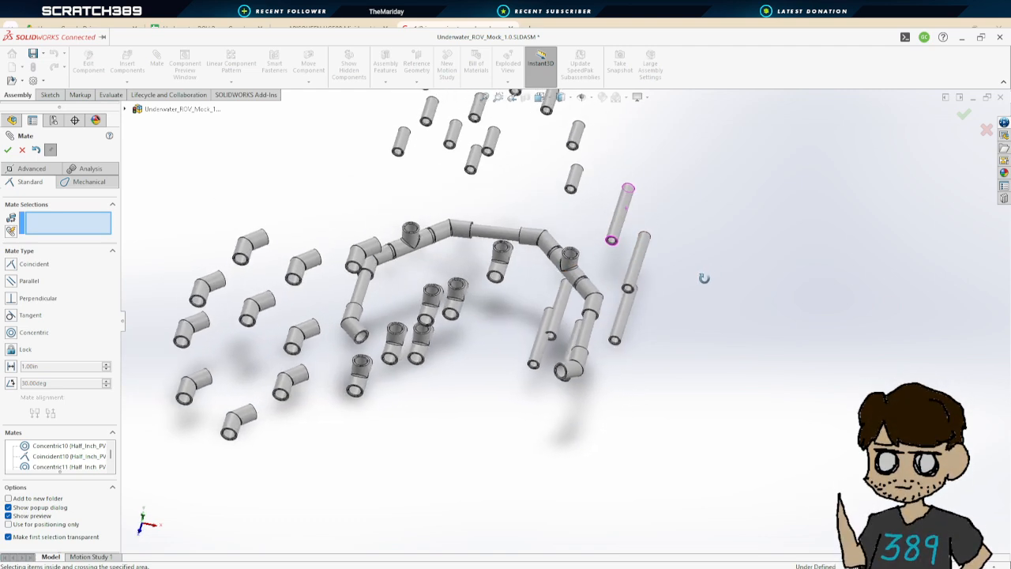
scroll(573, 193, "down", 5)
left_click(588, 187)
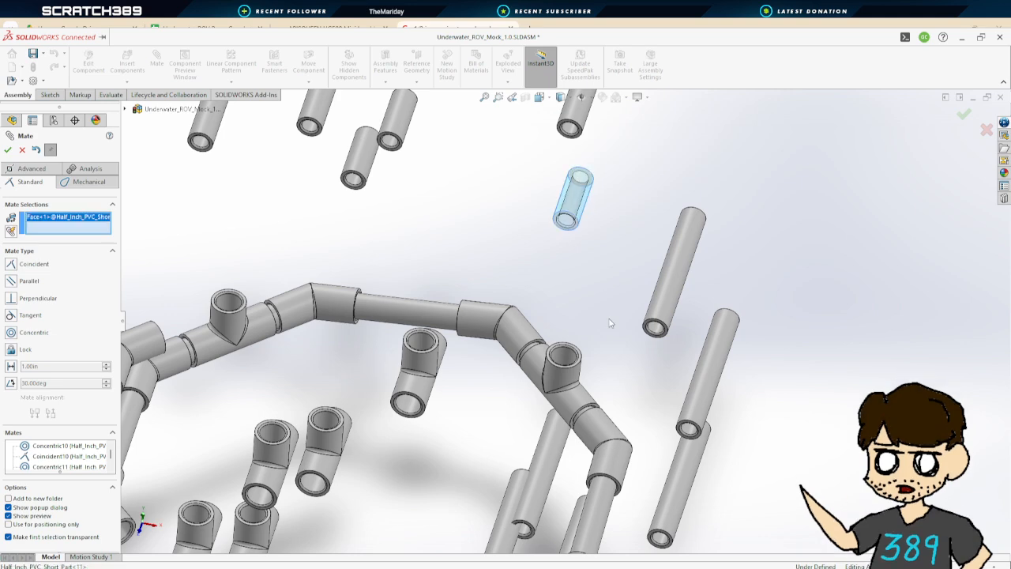
scroll(585, 197, "up", 3)
left_click(550, 488)
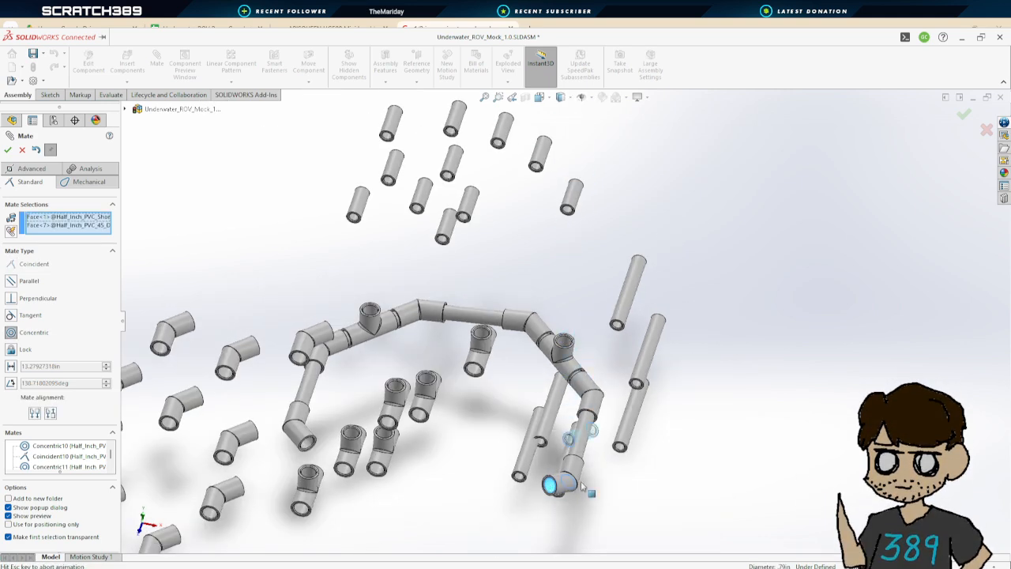
left_click(8, 149)
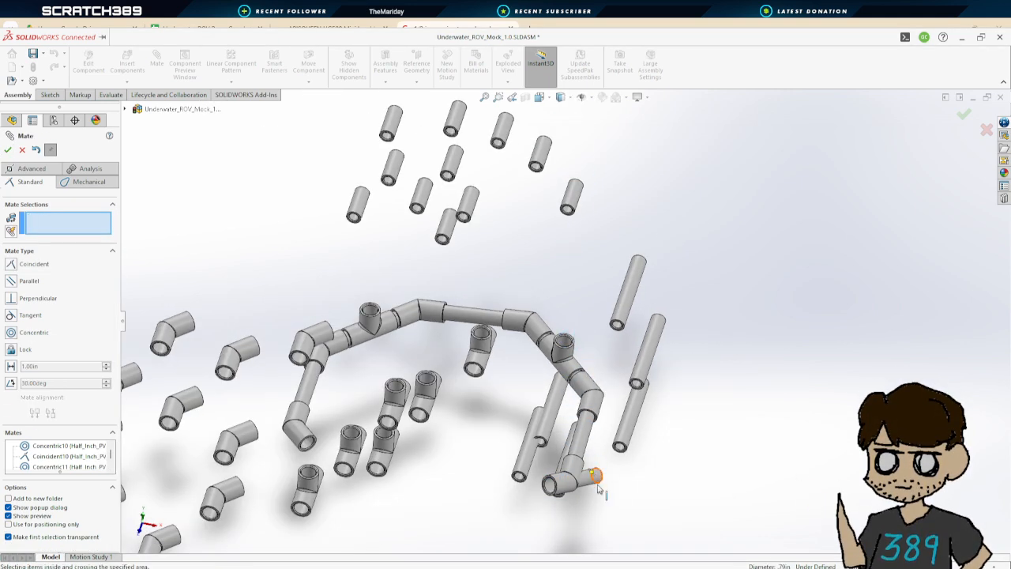
Seat the short pipe by mating its end face coincident with the 45-degree coupler's inner shoulder
scroll(554, 502, "up", 3)
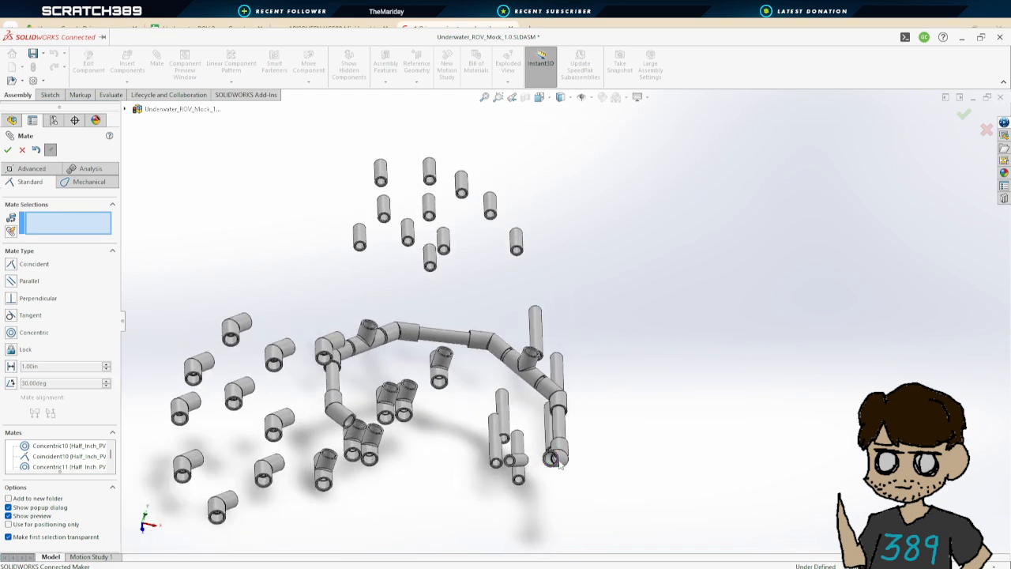
scroll(553, 451, "down", 8)
scroll(560, 332, "down", 5)
left_click(511, 306)
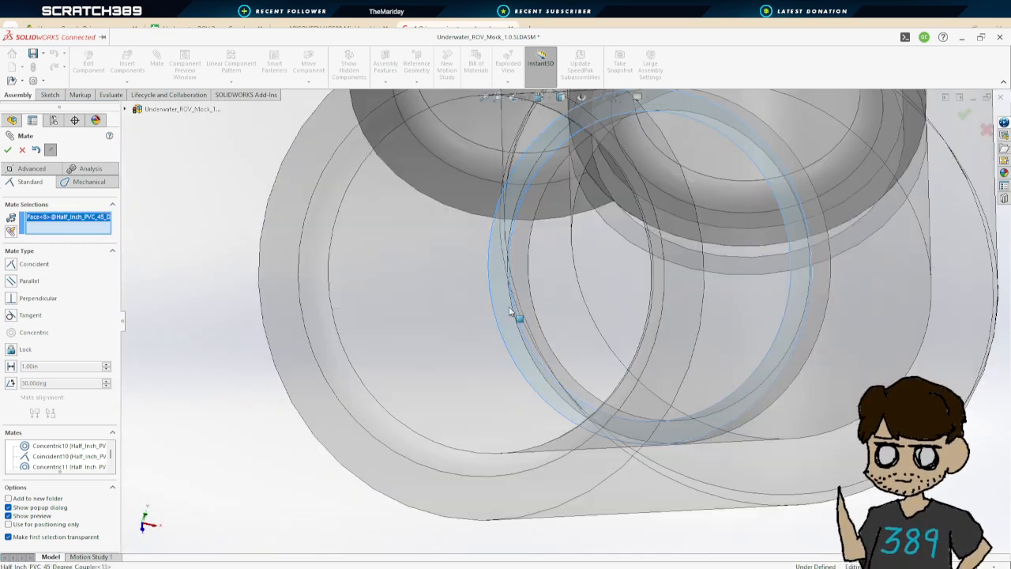
scroll(515, 317, "up", 7)
middle_click_drag(514, 373, 377, 394)
scroll(279, 336, "up", 8)
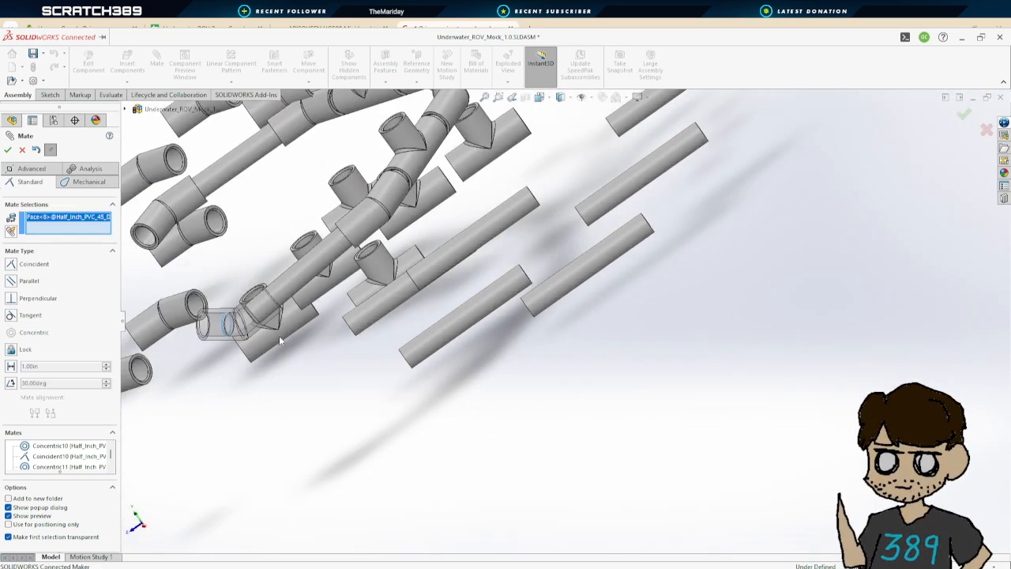
scroll(233, 279, "down", 5)
scroll(275, 296, "down", 2)
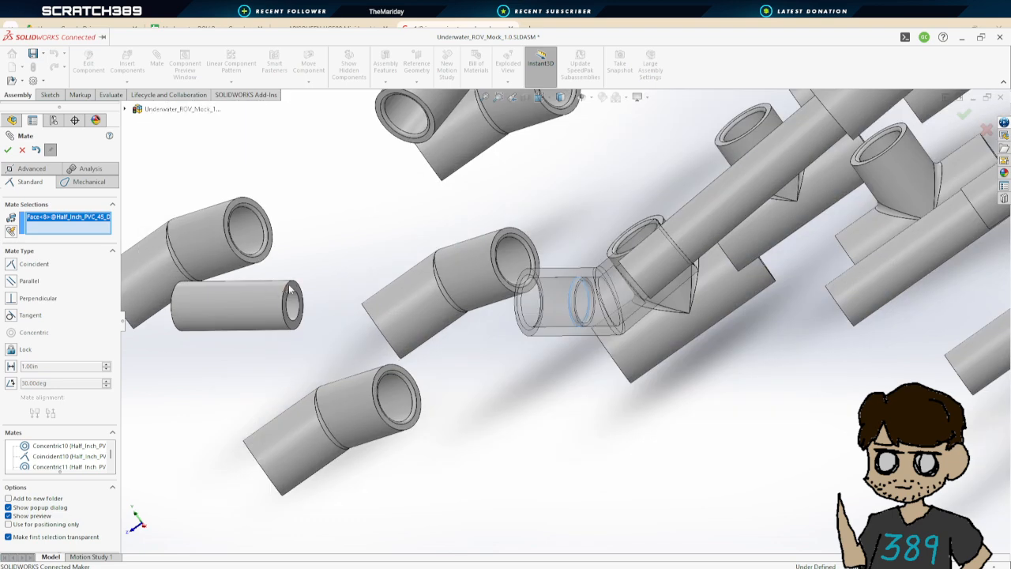
left_click(295, 293)
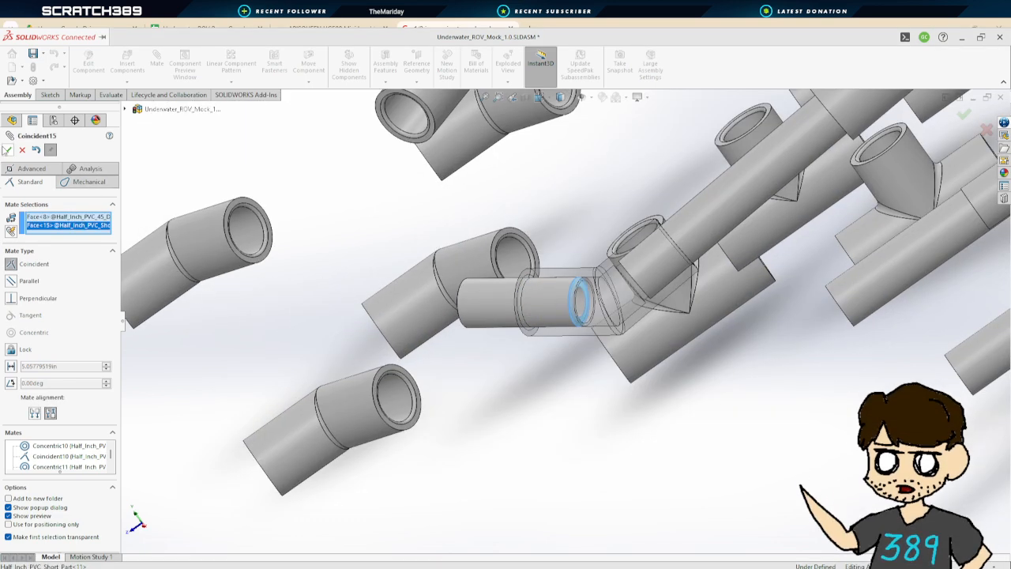
left_click(6, 150)
Mate a T coupler's run opening concentric with the short pipe's free end
scroll(428, 292, "up", 4)
middle_click_drag(392, 305, 860, 316)
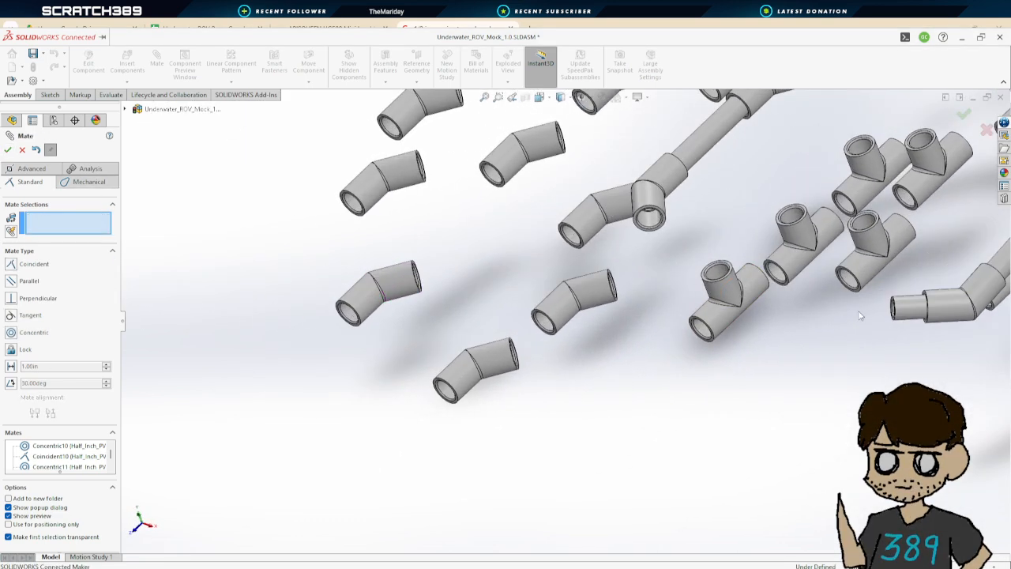
scroll(860, 316, "up", 4)
scroll(738, 273, "down", 4)
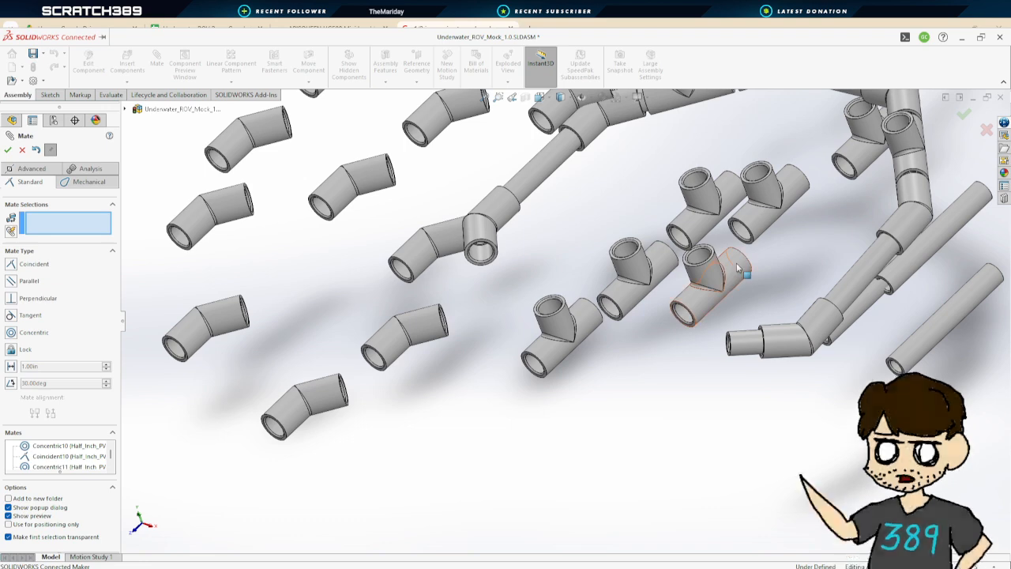
left_click(740, 267)
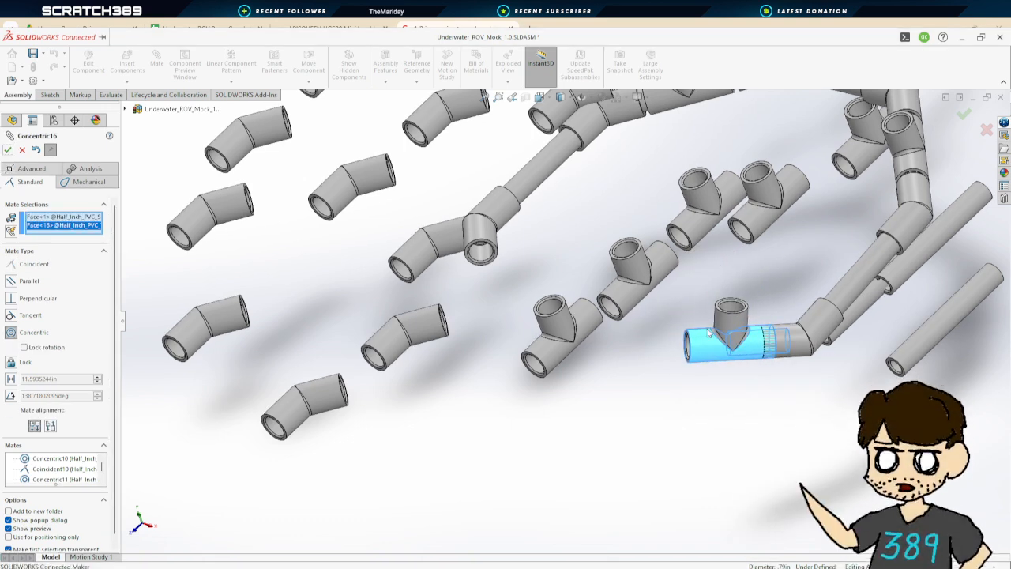
left_click(7, 150)
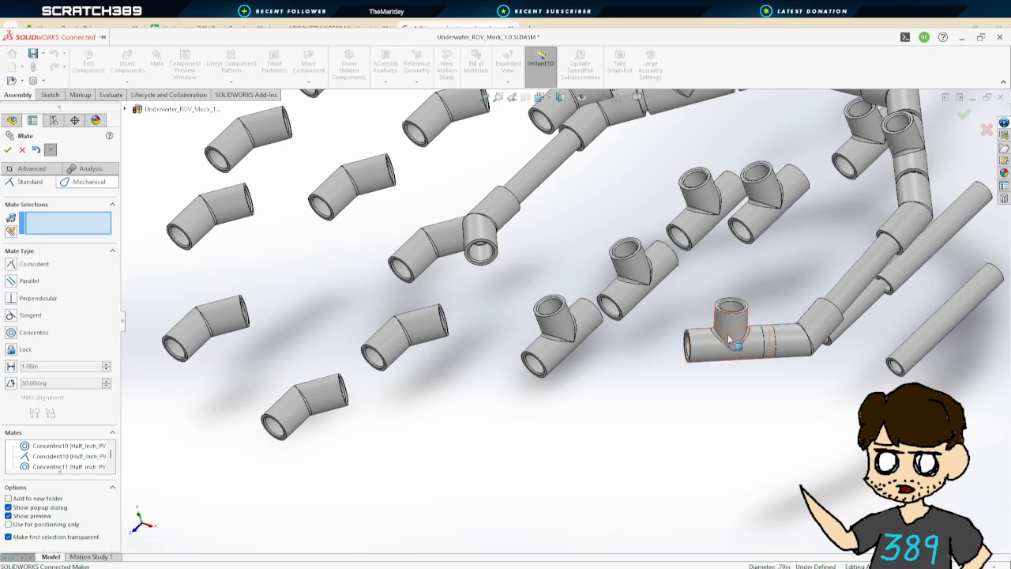
Mate the short pipe's end face coincident with the T coupler's inner shoulder
left_click_drag(733, 352, 621, 357)
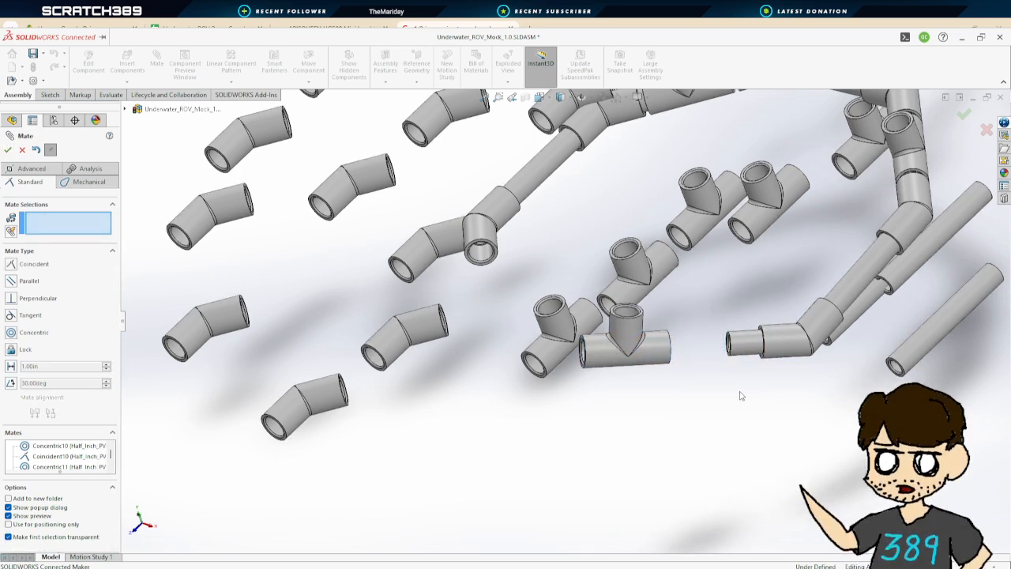
scroll(750, 387, "down", 8)
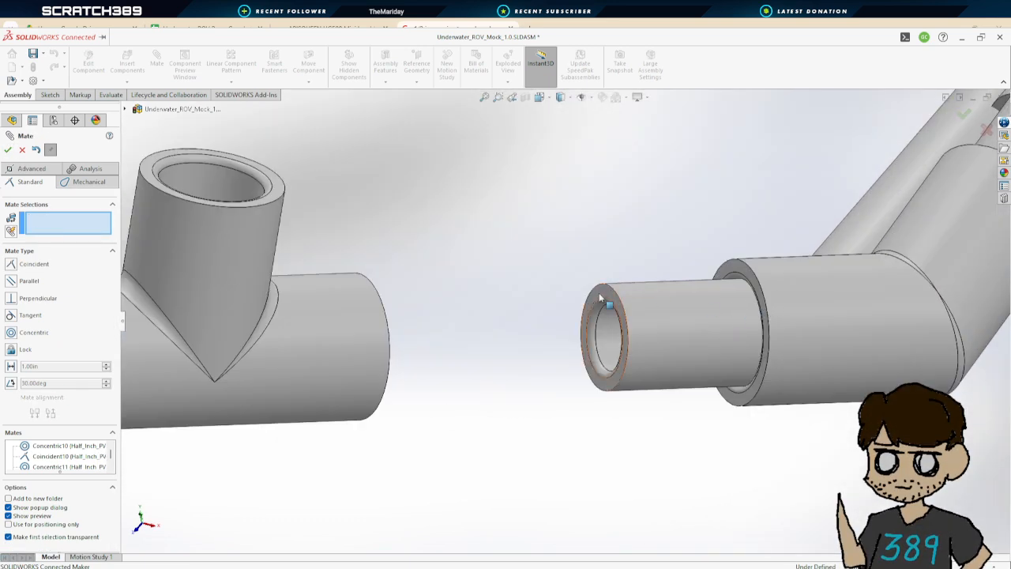
left_click(601, 298)
scroll(251, 327, "up", 6)
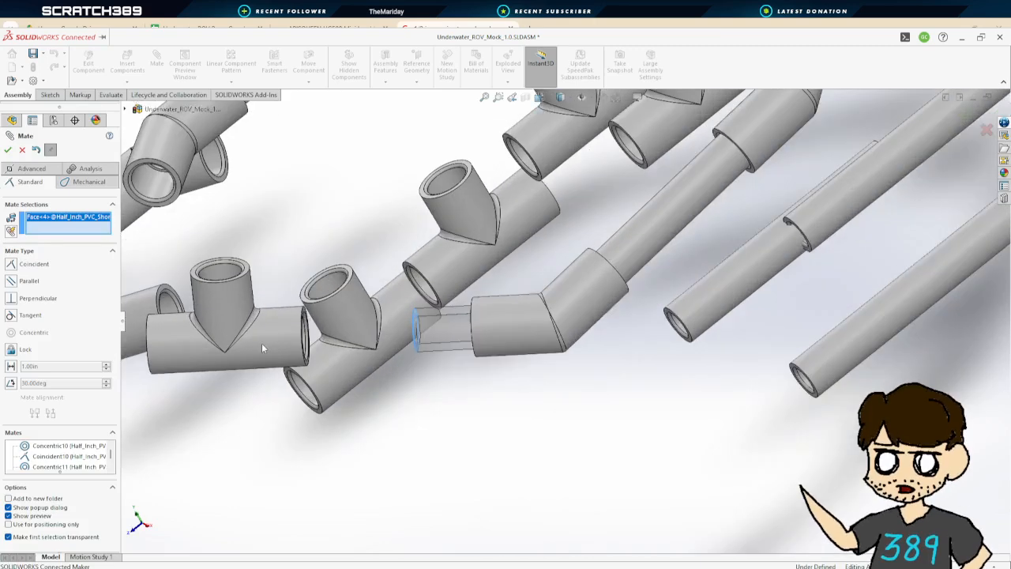
scroll(261, 348, "down", 2)
middle_click_drag(417, 342, 260, 372)
scroll(260, 372, "up", 3)
scroll(356, 313, "down", 4)
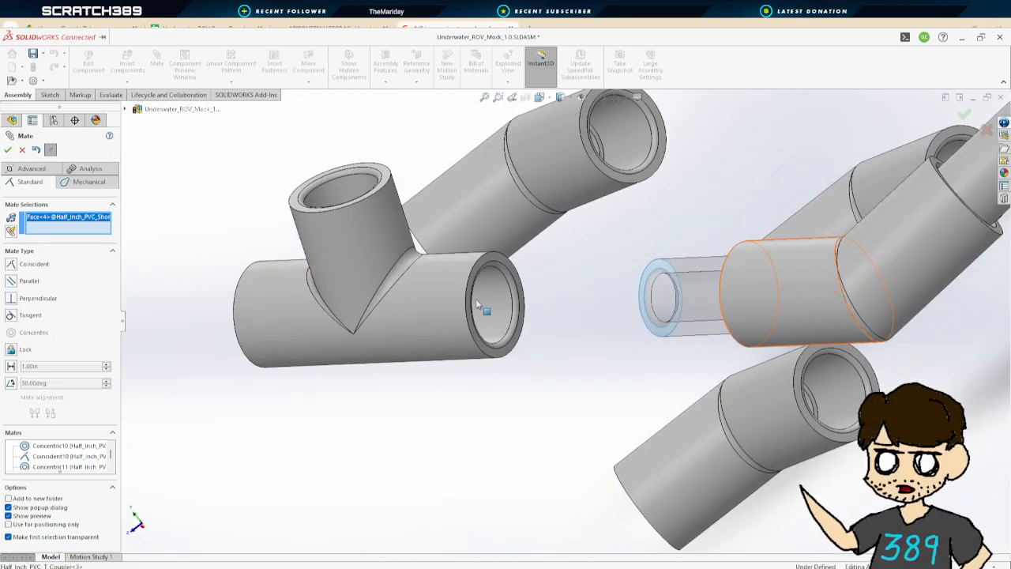
middle_click_drag(530, 293, 492, 292)
scroll(468, 294, "down", 3)
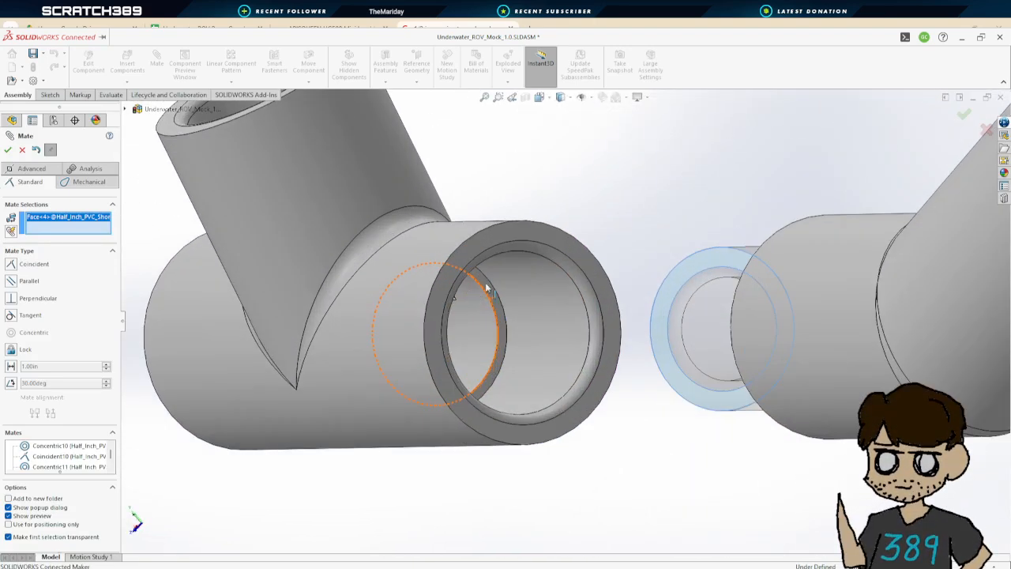
left_click(481, 281)
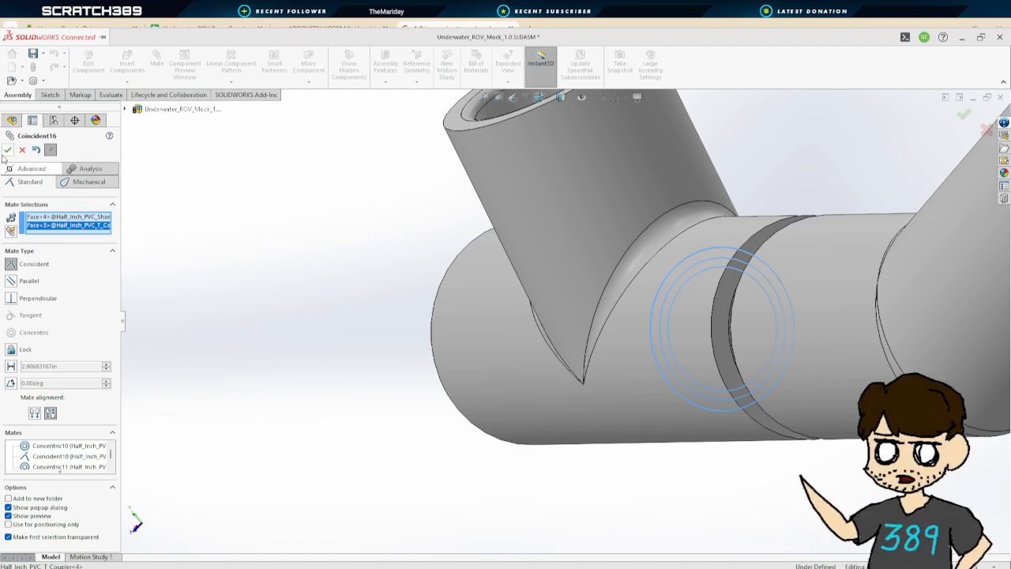
left_click(7, 151)
Survey the frame assembly from several angles to find the next fittings to mate
scroll(383, 322, "up", 6)
middle_click_drag(422, 354, 625, 314)
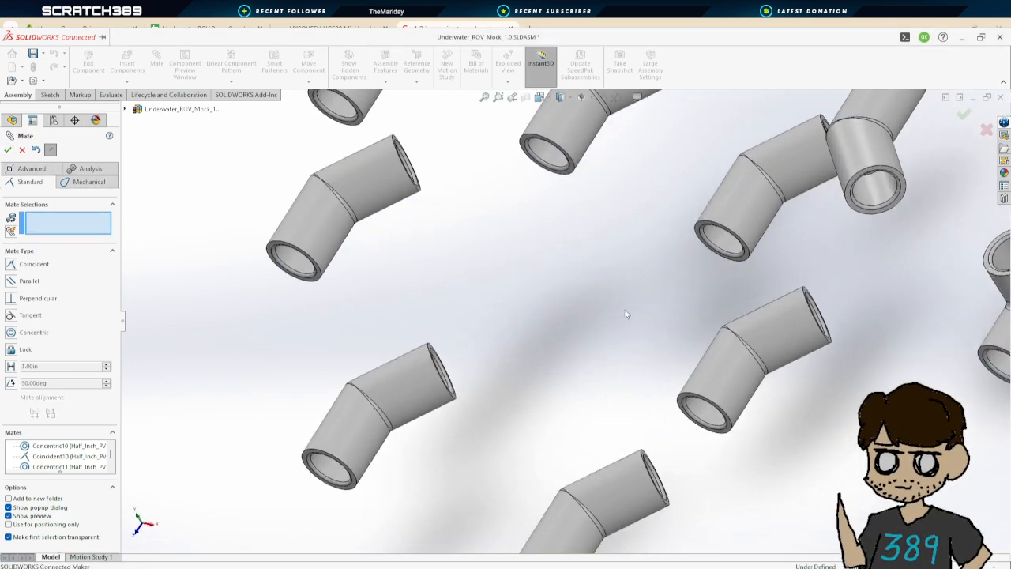
scroll(626, 314, "up", 7)
middle_click_drag(736, 311, 783, 244)
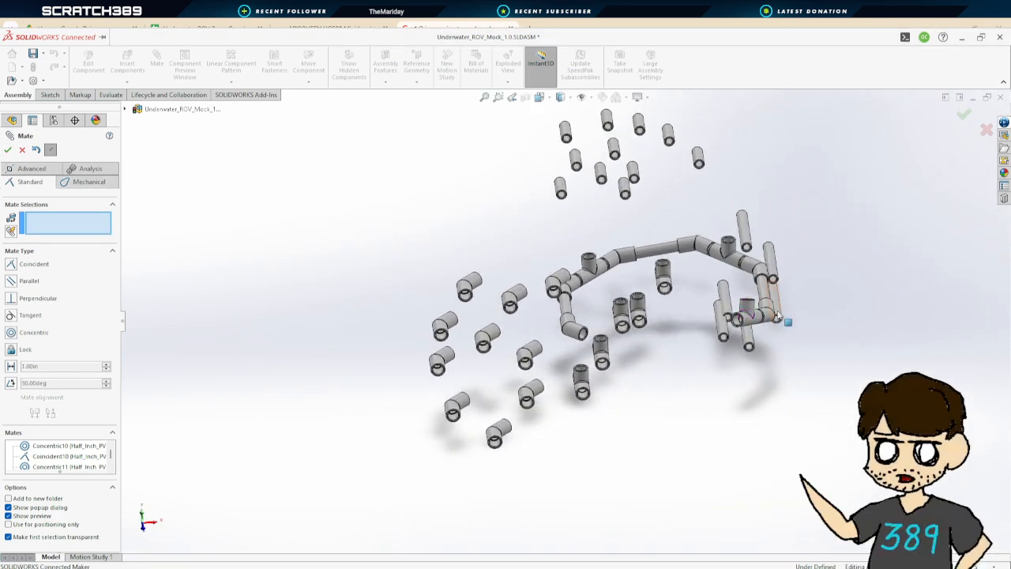
middle_click_drag(778, 315, 702, 364)
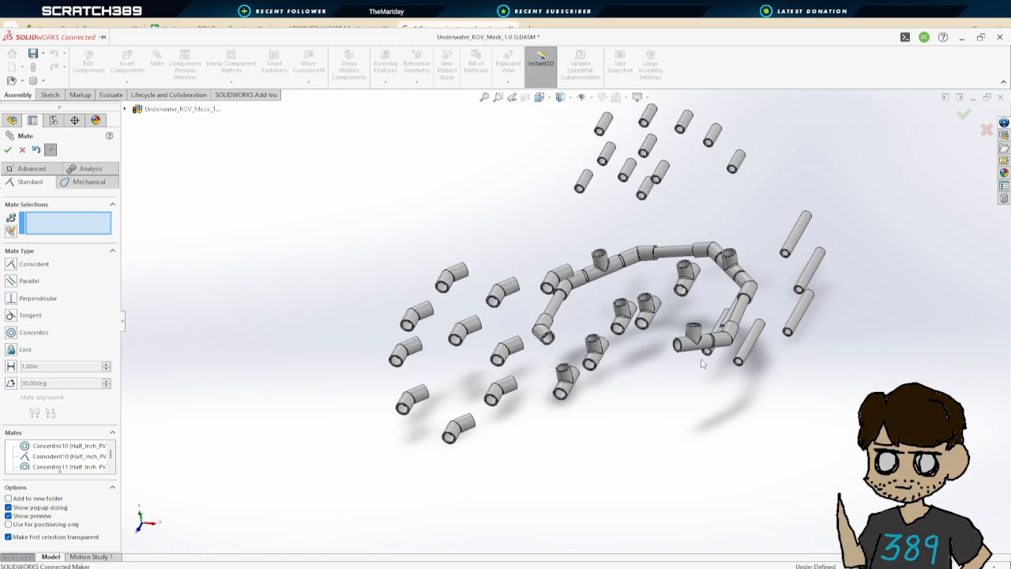
scroll(703, 364, "down", 2)
scroll(666, 337, "up", 5)
scroll(666, 193, "down", 6)
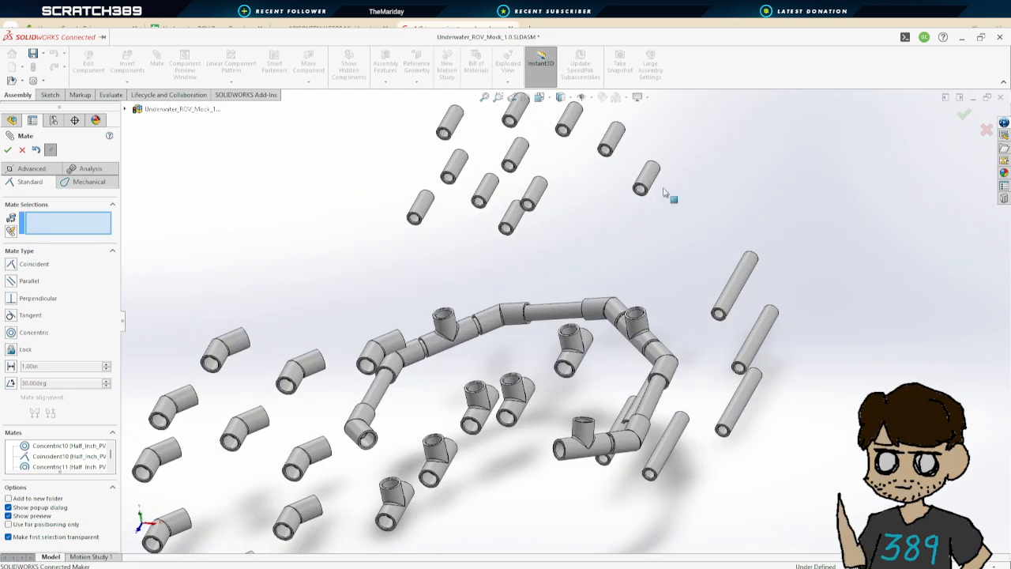
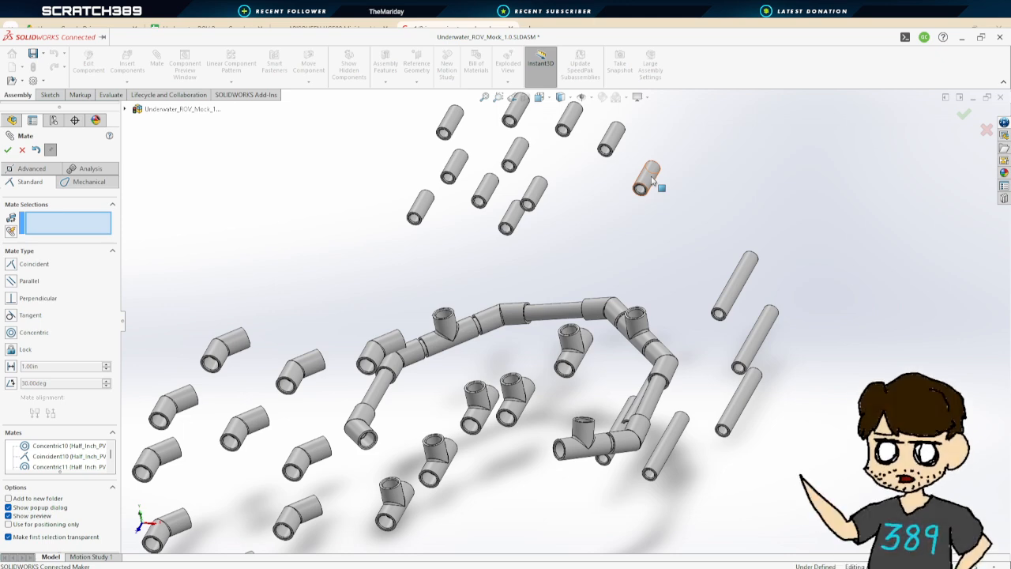
Mate another short pipe concentric with the T coupler's open run end
left_click(654, 176)
middle_click_drag(587, 473, 584, 347, "ctrl")
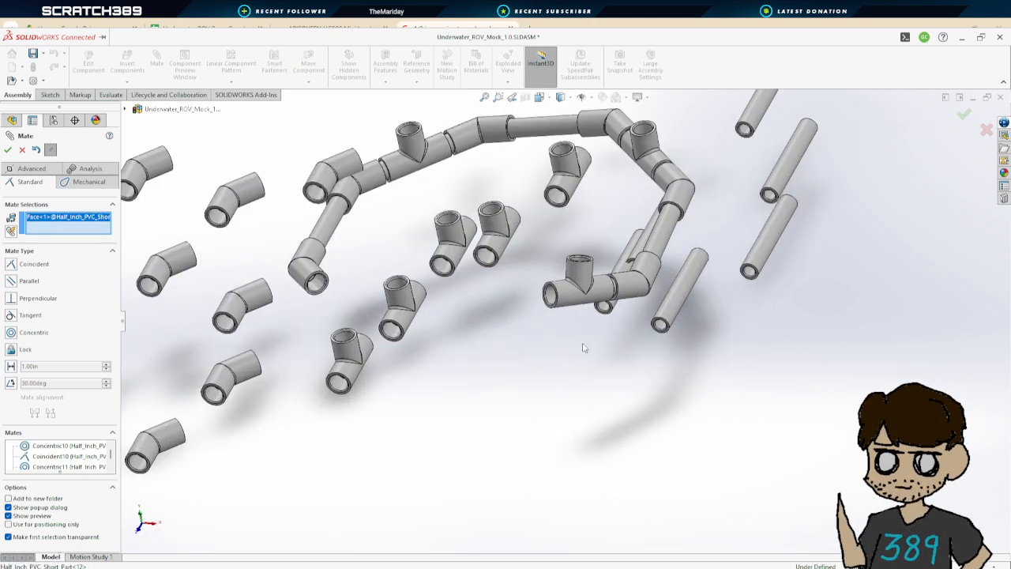
scroll(584, 347, "down", 5)
left_click(499, 343)
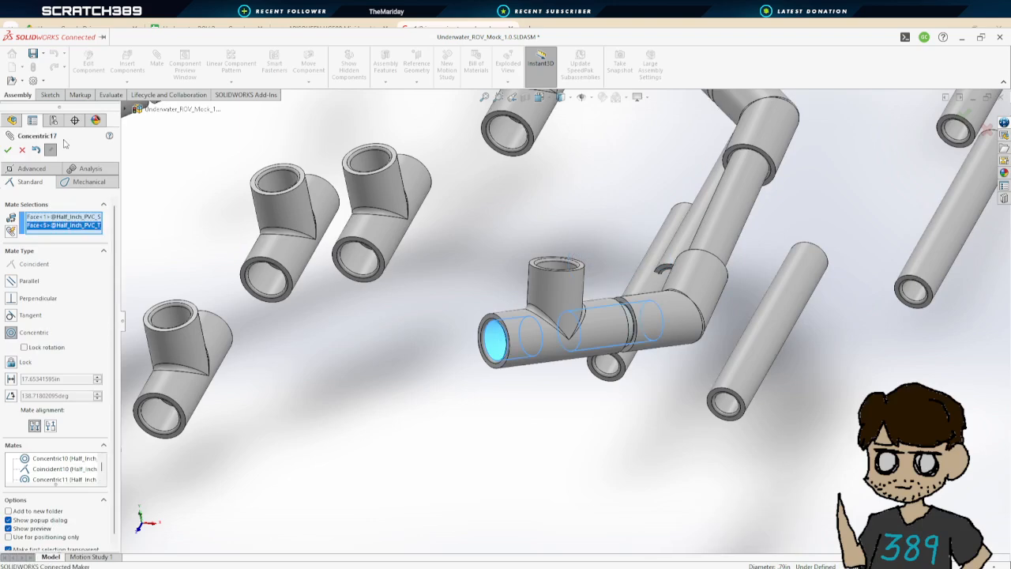
left_click(7, 149)
Slide the short pipe out of the T coupler to expose the coupler's inner shoulder
middle_click_drag(458, 379, 603, 365)
middle_click_drag(769, 401, 856, 342)
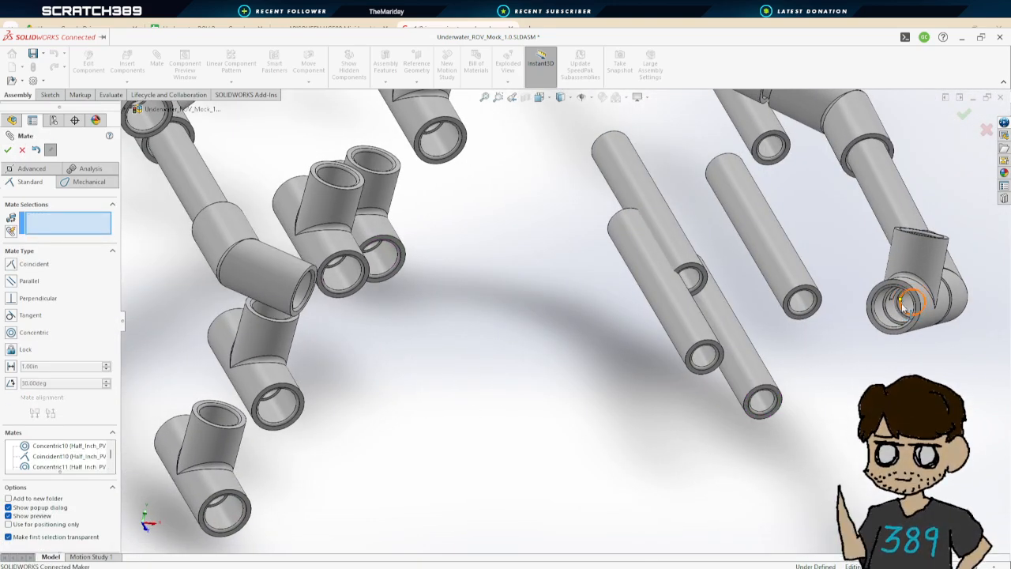
left_click_drag(891, 310, 754, 343)
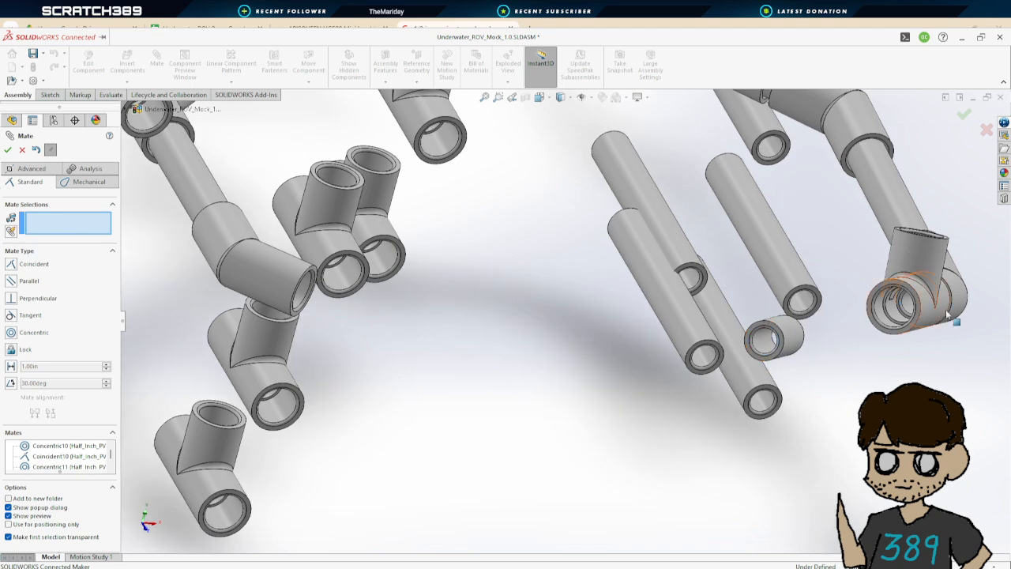
middle_click_drag(908, 305, 728, 300, "ctrl")
scroll(601, 340, "down", 3)
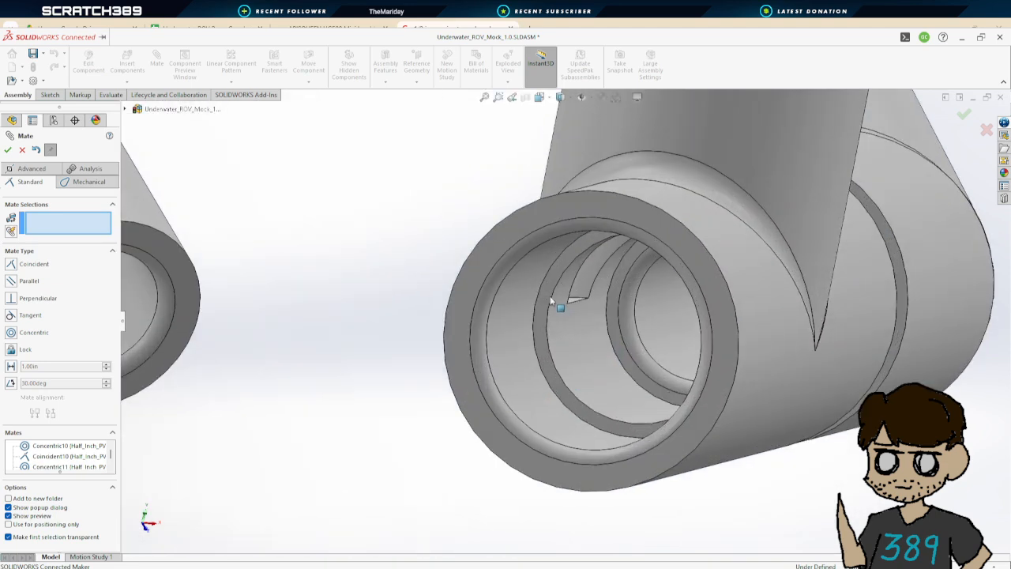
left_click(550, 298)
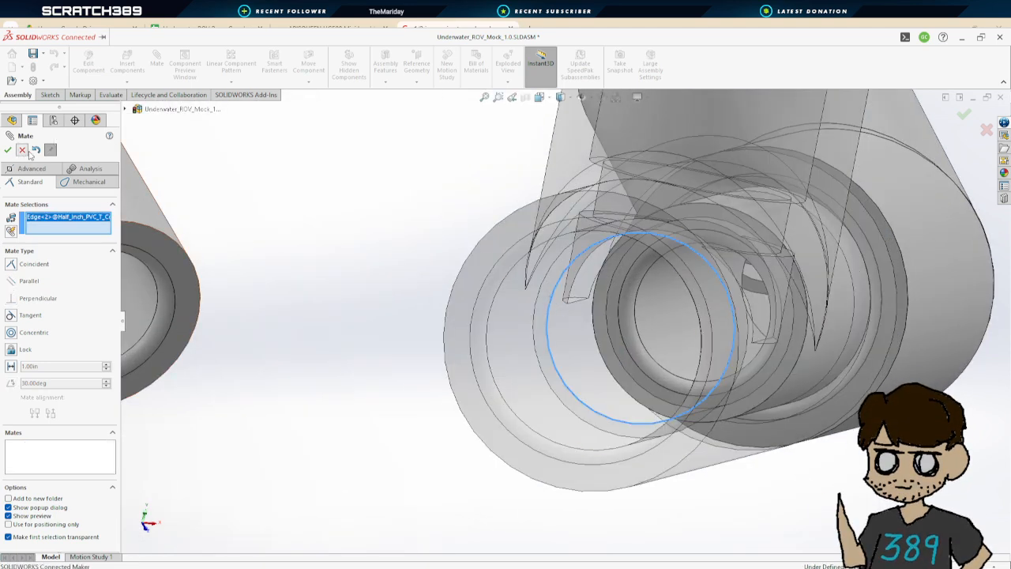
left_click(23, 150)
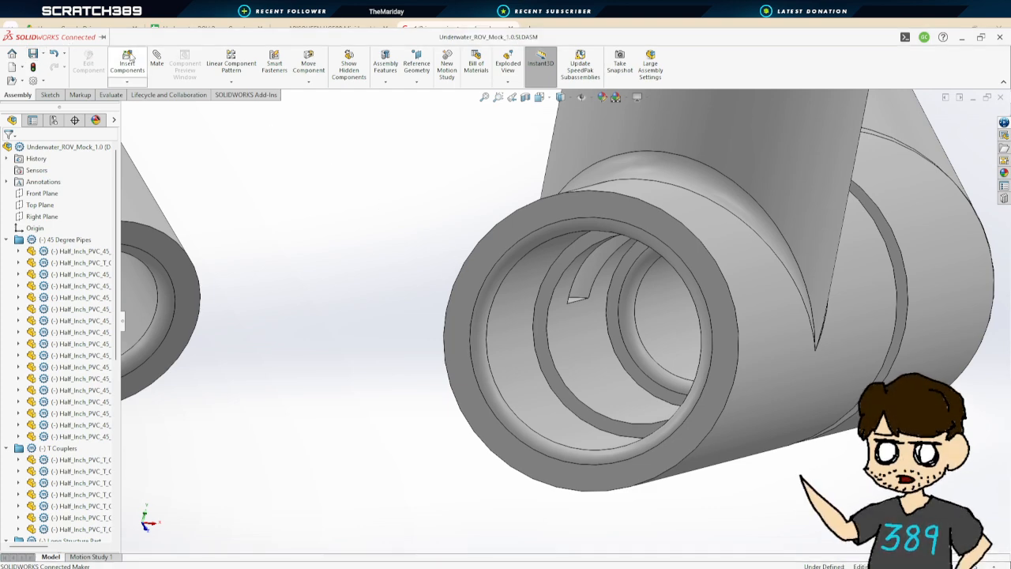
Mate the T coupler's inner shoulder coincident with the short pipe's end face
left_click(157, 60)
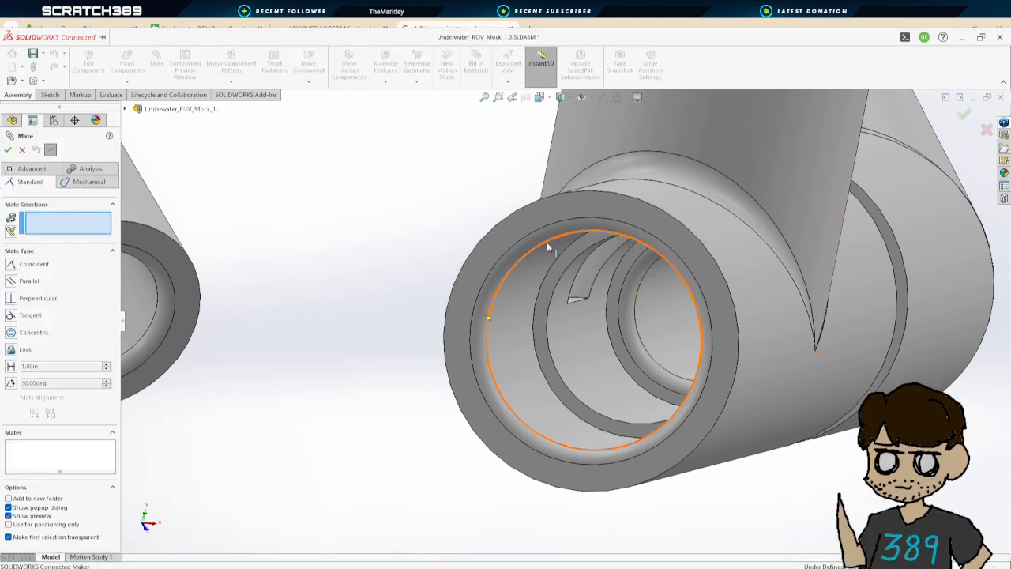
left_click(571, 255)
scroll(443, 350, "up", 4)
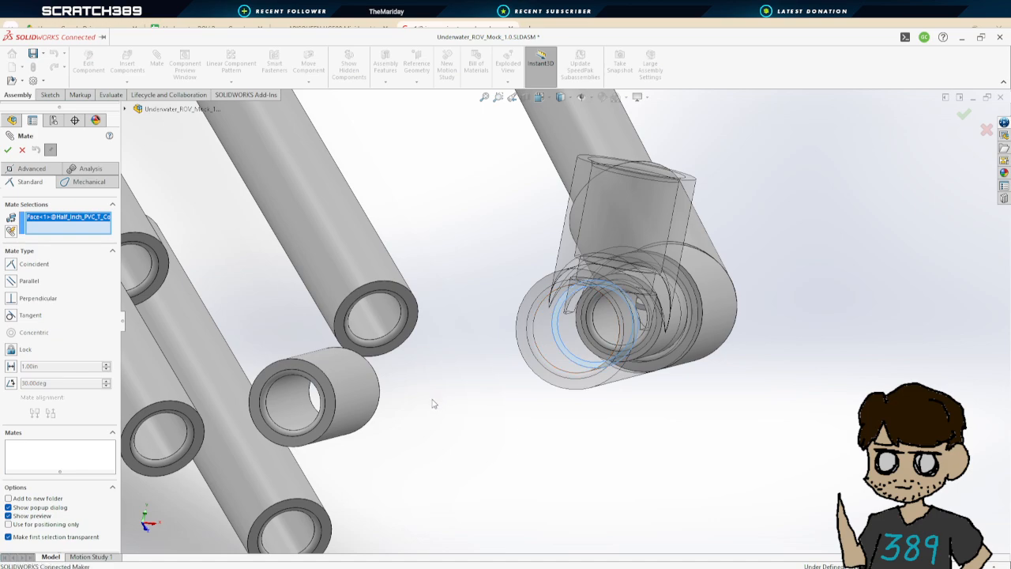
middle_click_drag(433, 404, 338, 424)
scroll(337, 424, "up", 8)
scroll(300, 395, "down", 2)
scroll(199, 350, "down", 2)
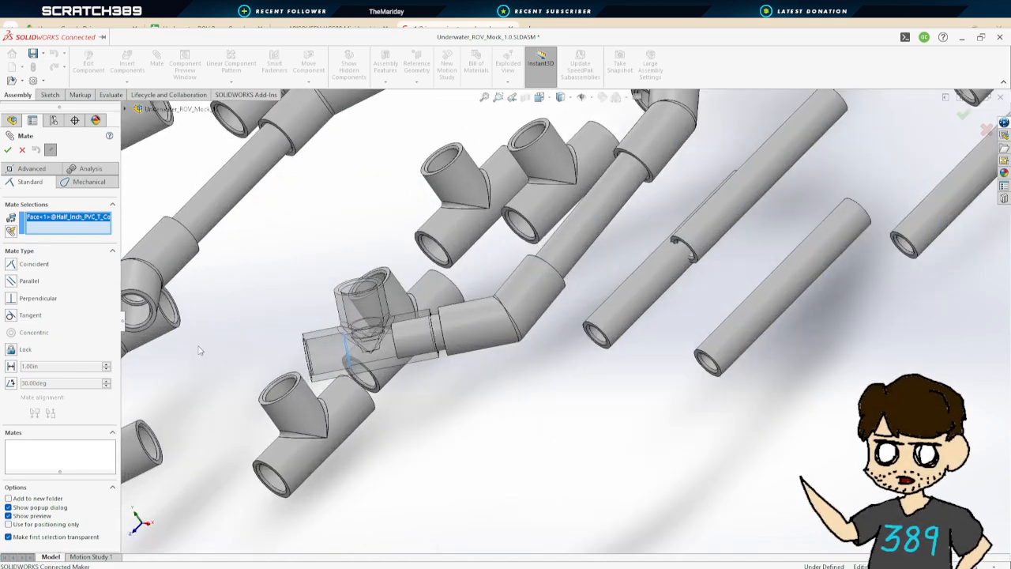
scroll(199, 350, "up", 6)
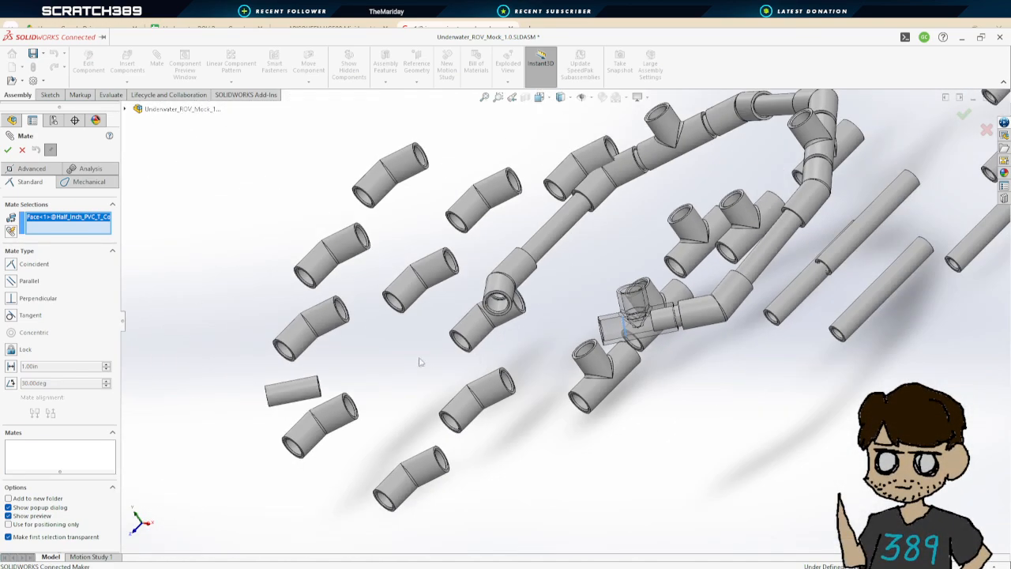
middle_click_drag(406, 366, 377, 378)
scroll(254, 408, "down", 4)
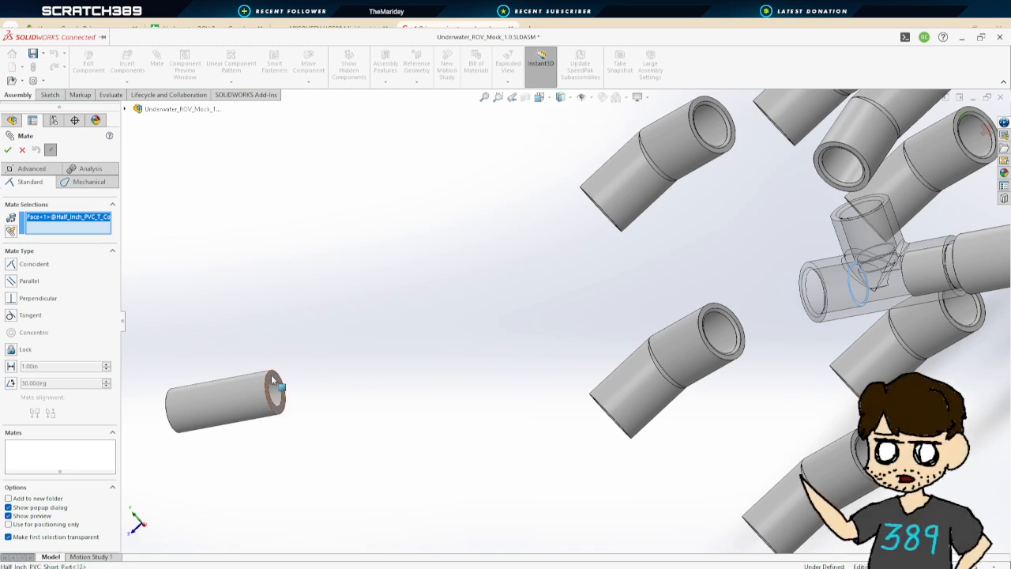
left_click(272, 377)
left_click(6, 152)
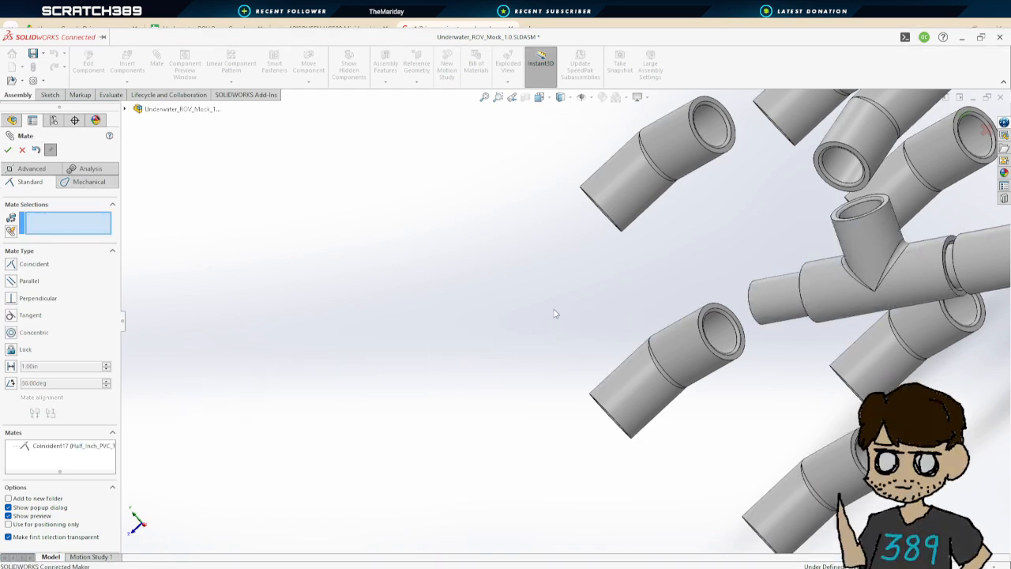
Mate a 45-degree coupler concentric with the short pipe's free end at the T coupler
scroll(628, 340, "up", 4)
middle_click_drag(652, 387, 732, 358)
scroll(732, 359, "up", 4)
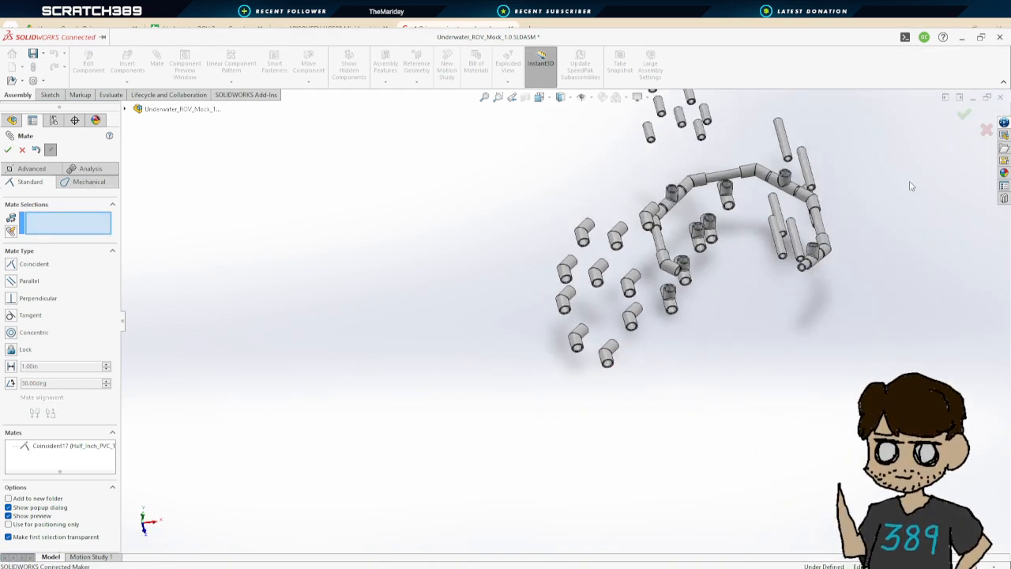
scroll(703, 321, "down", 4)
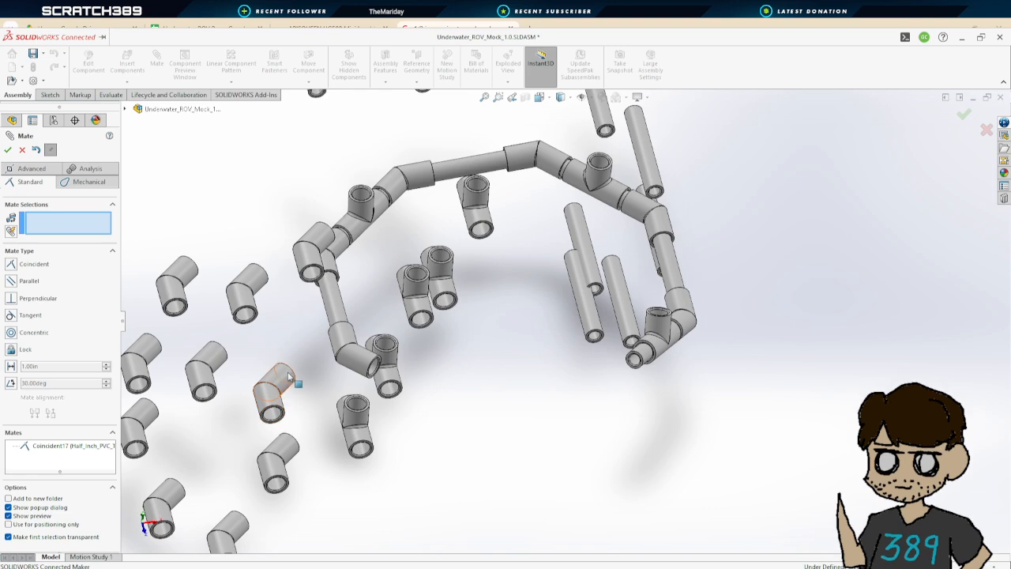
left_click(646, 359)
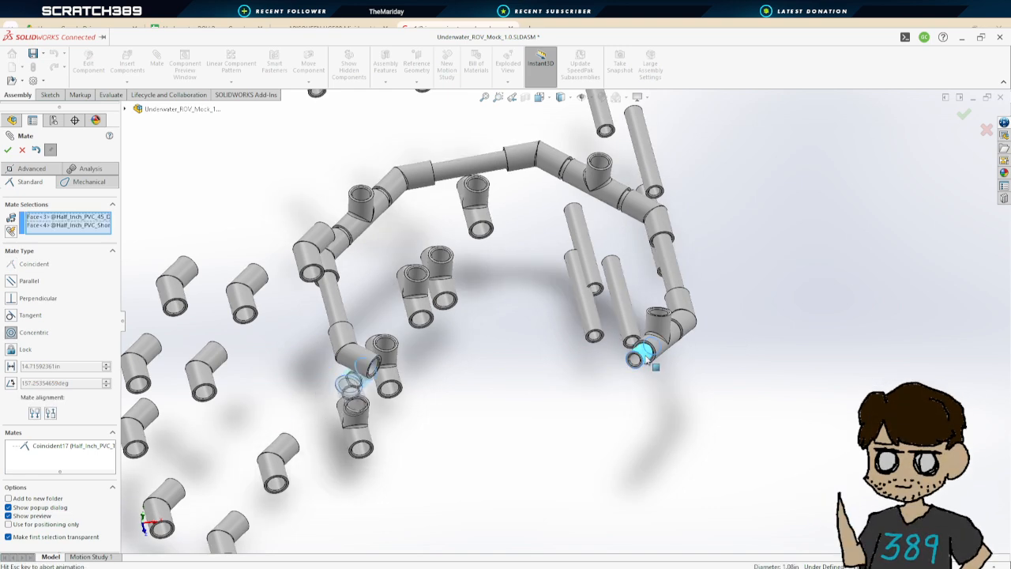
left_click(7, 150)
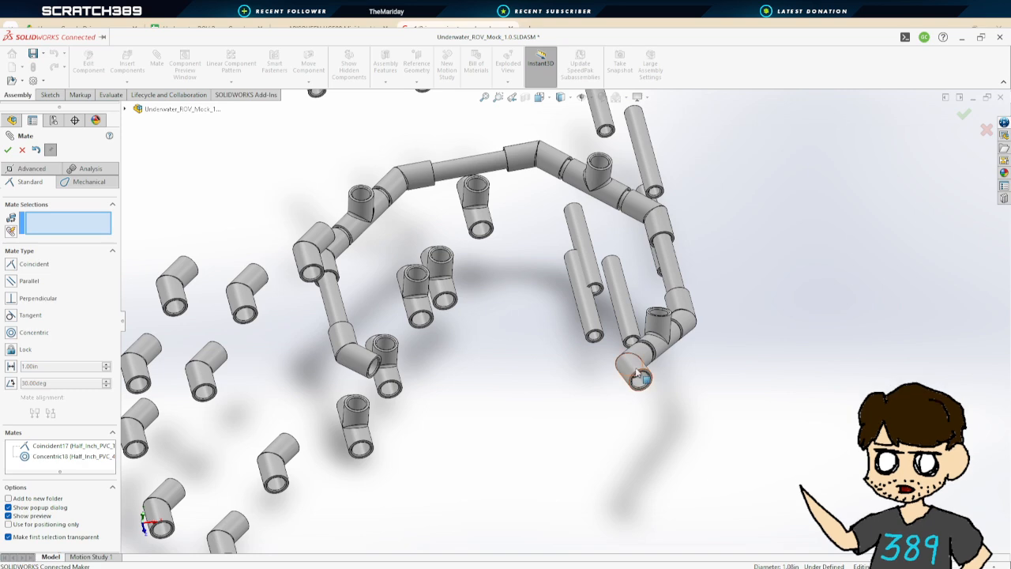
Mate the short pipe's end face coincident with the 45-degree coupler's inner shoulder
middle_click_drag(512, 328, 632, 383)
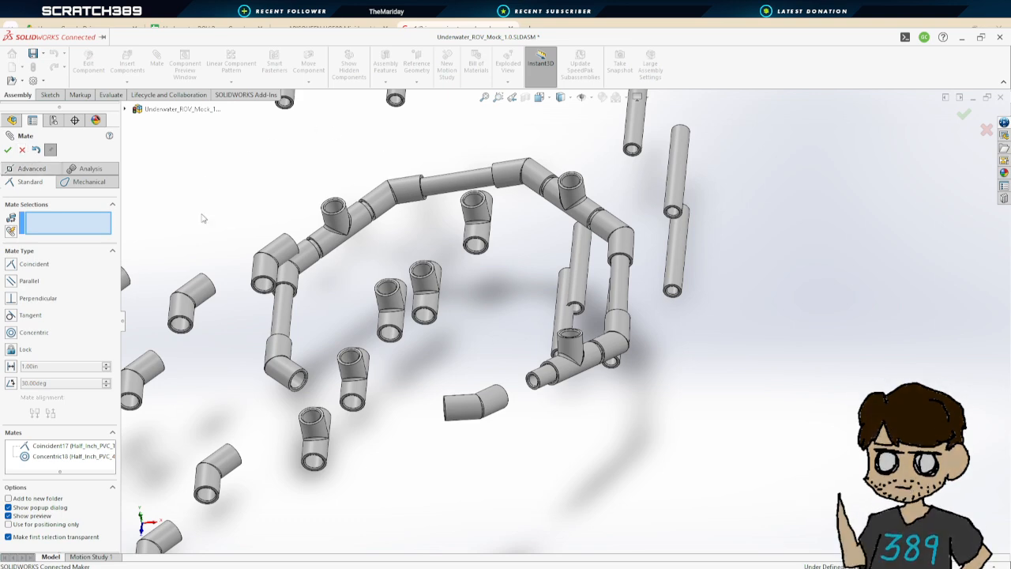
scroll(522, 386, "up", 10)
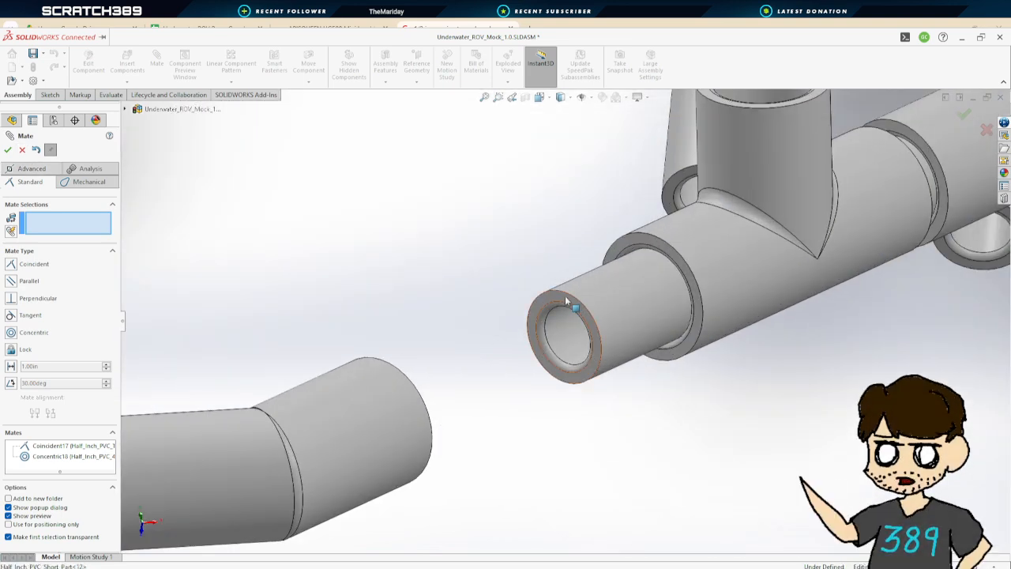
left_click(566, 300)
middle_click_drag(411, 385, 333, 414)
middle_click_drag(453, 380, 549, 417)
scroll(400, 447, "down", 8)
scroll(264, 444, "up", 6)
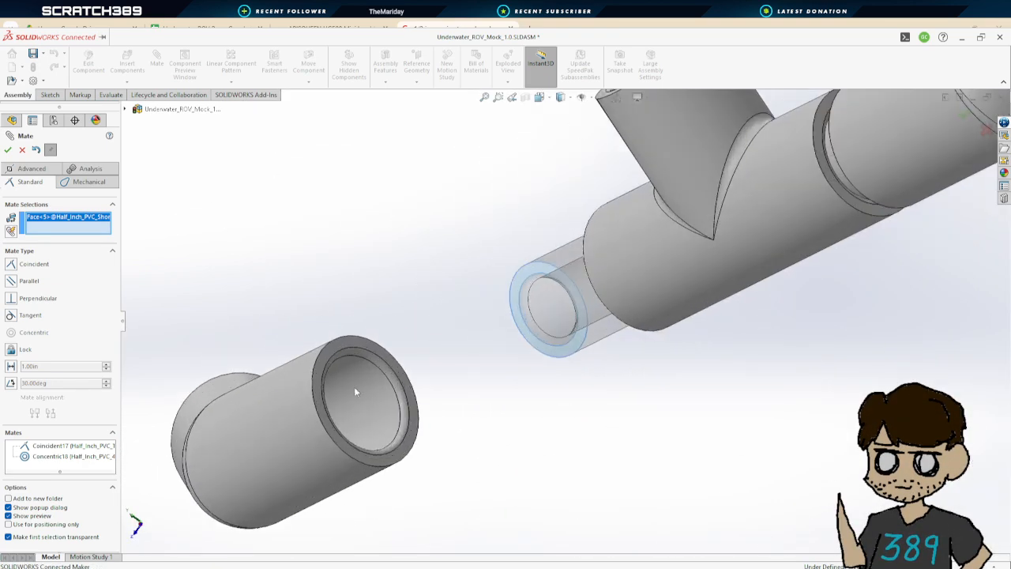
middle_click_drag(355, 392, 336, 398)
left_click(336, 398)
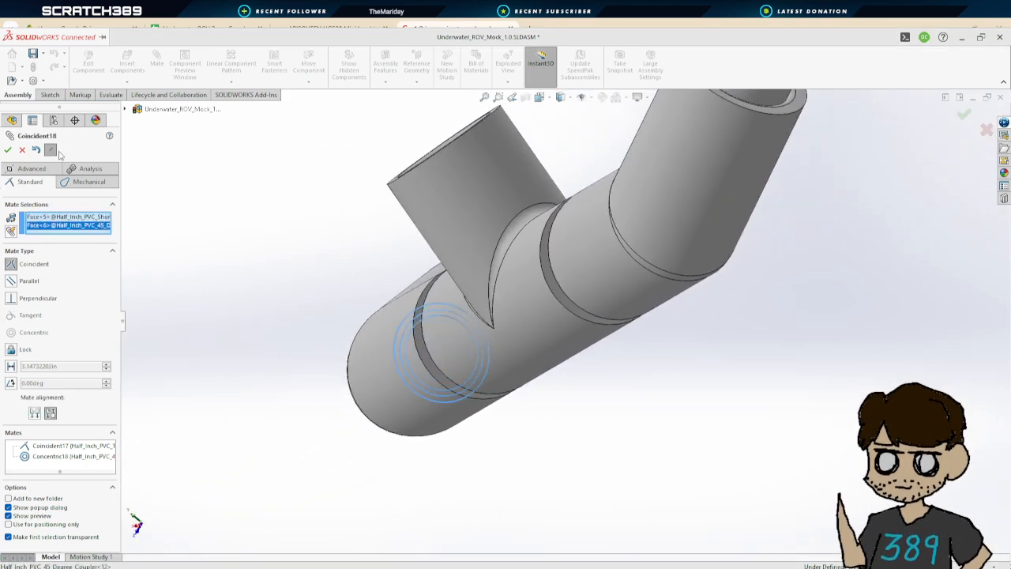
left_click(7, 150)
Mate a 5-inch pipe concentric with the 45-degree coupler's open end
scroll(402, 345, "down", 6)
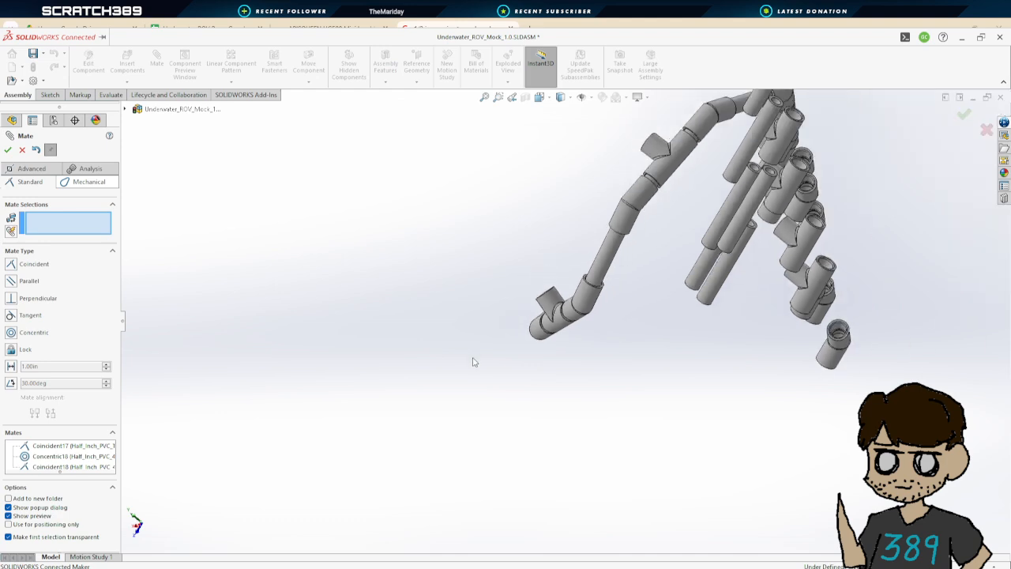
middle_click_drag(474, 361, 489, 278)
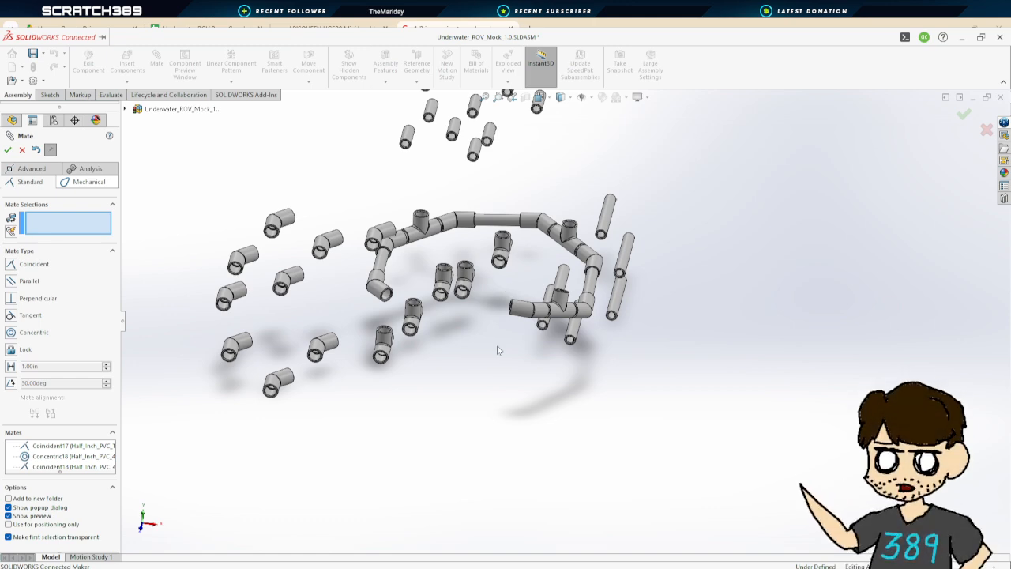
mouse_move(499, 350)
middle_mouse_down()
mouse_move(494, 319)
mouse_move(499, 350)
middle_mouse_up()
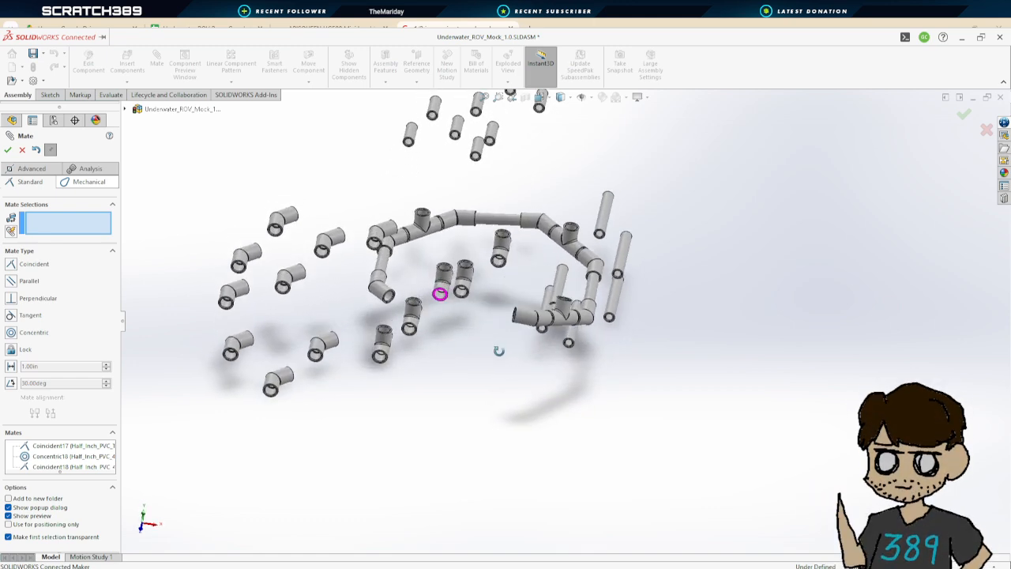
scroll(502, 298, "down", 2)
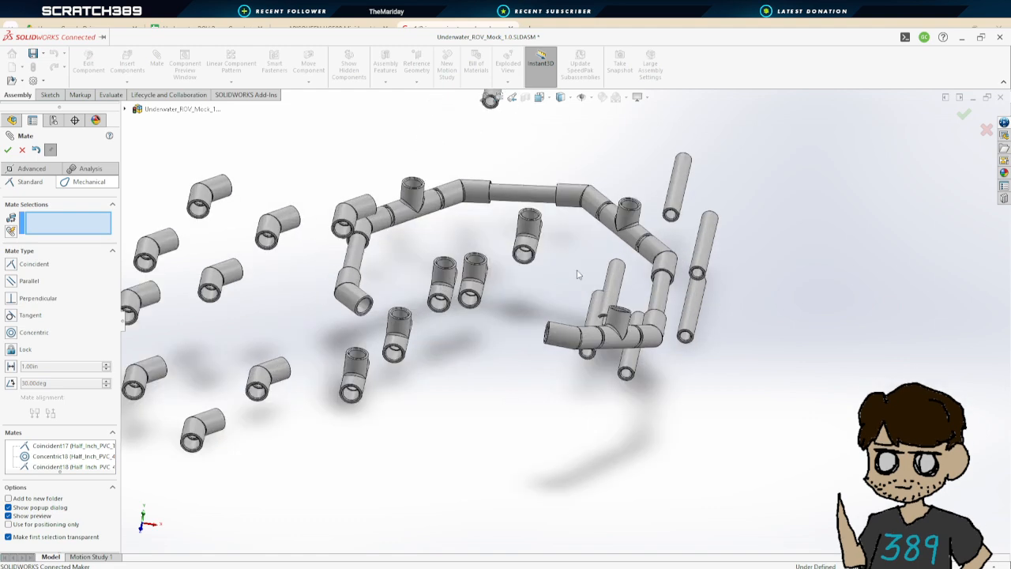
left_click(676, 211)
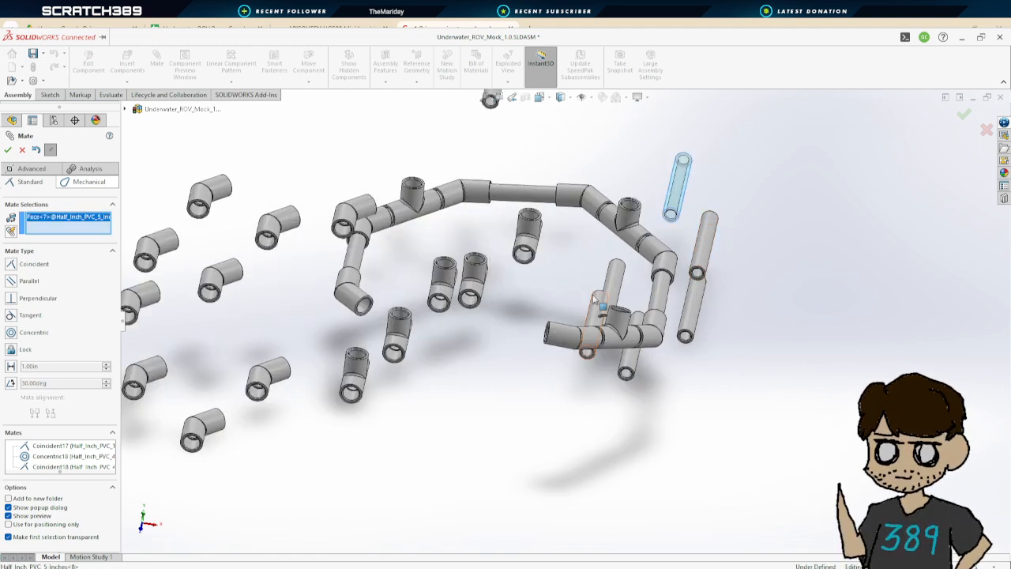
left_click(555, 336)
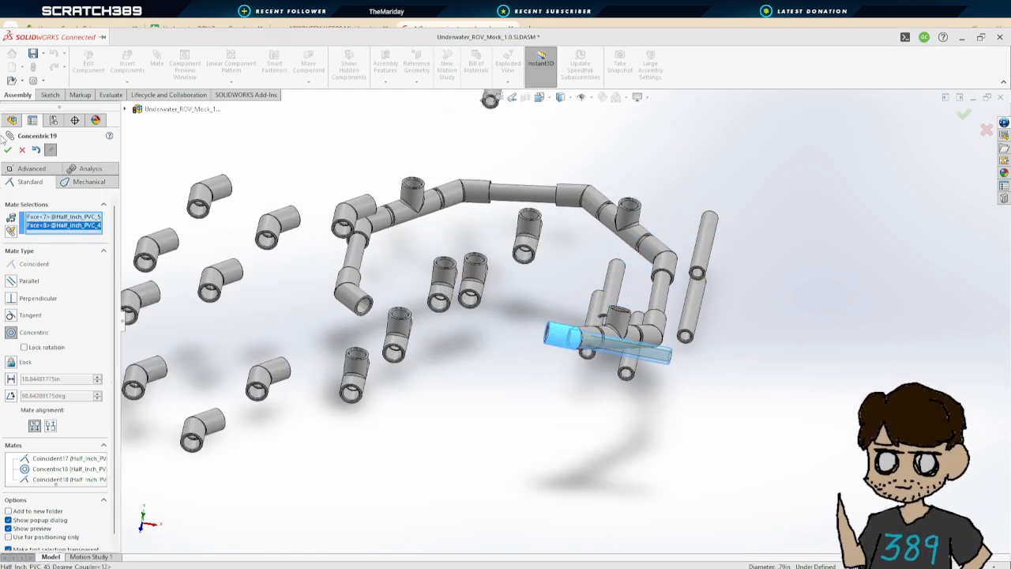
left_click(7, 151)
Mate the 45-degree coupler's inner shoulder coincident with the 5-inch pipe's end face
left_click_drag(658, 362, 518, 344)
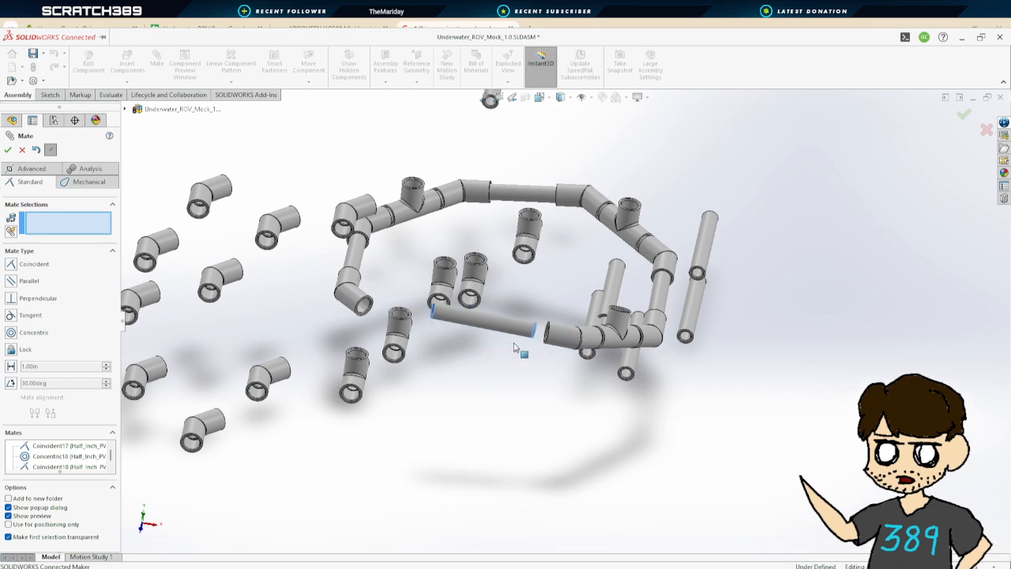
middle_click_drag(519, 344, 580, 383)
scroll(545, 331, "down", 8)
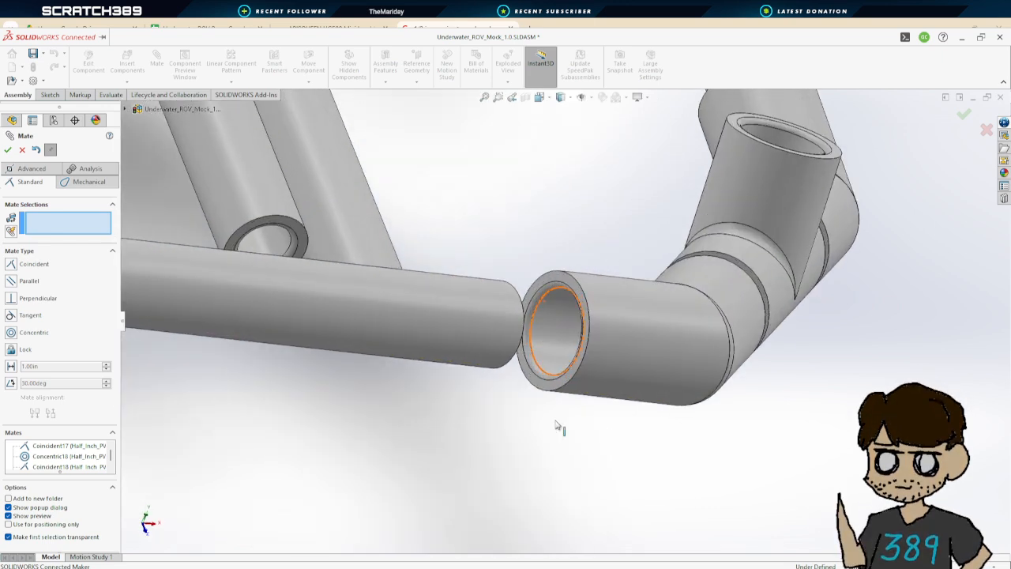
middle_click_drag(560, 427, 610, 429)
left_click(578, 309)
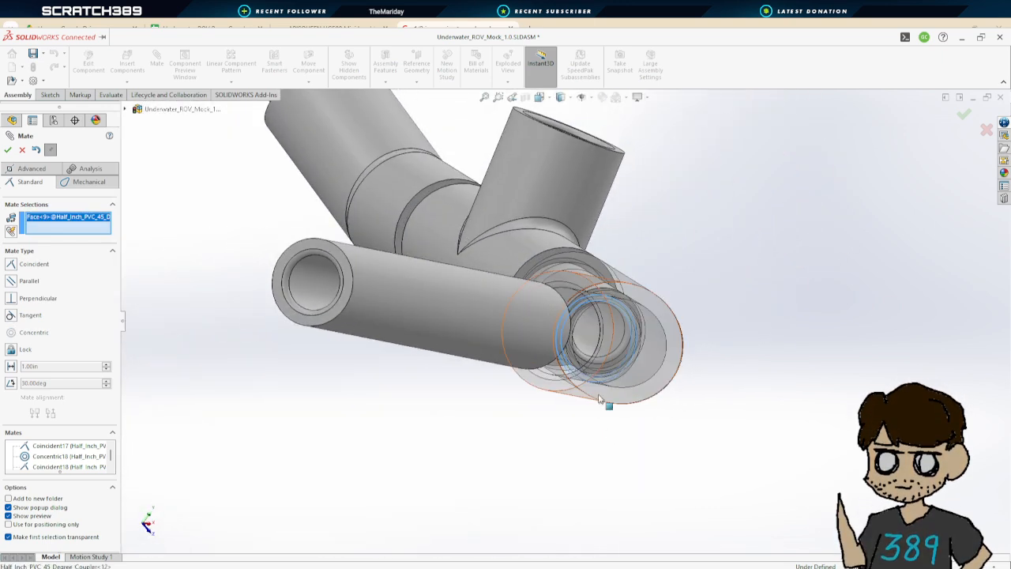
middle_click_drag(578, 309, 496, 298)
left_click(505, 289)
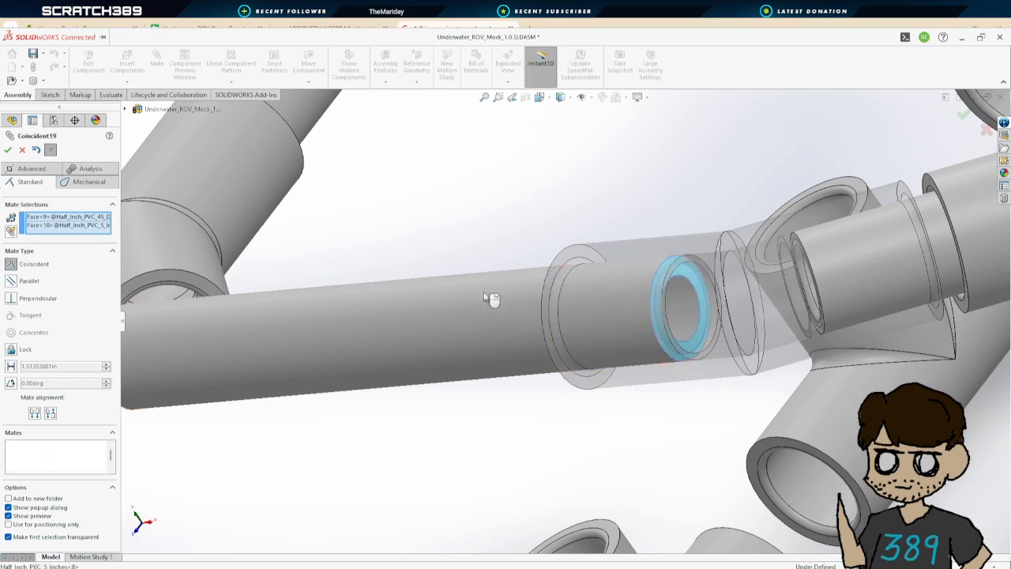
left_click(7, 150)
Mate another 45-degree coupler concentric with the 5-inch pipe's other end, flipping the mate alignment
scroll(371, 331, "up", 5)
scroll(374, 332, "up", 2)
mouse_move(431, 338)
middle_mouse_down()
mouse_move(419, 365)
mouse_move(433, 377)
mouse_move(423, 349)
middle_mouse_up()
scroll(422, 345, "down", 4)
scroll(395, 340, "up", 6)
scroll(316, 321, "up", 1)
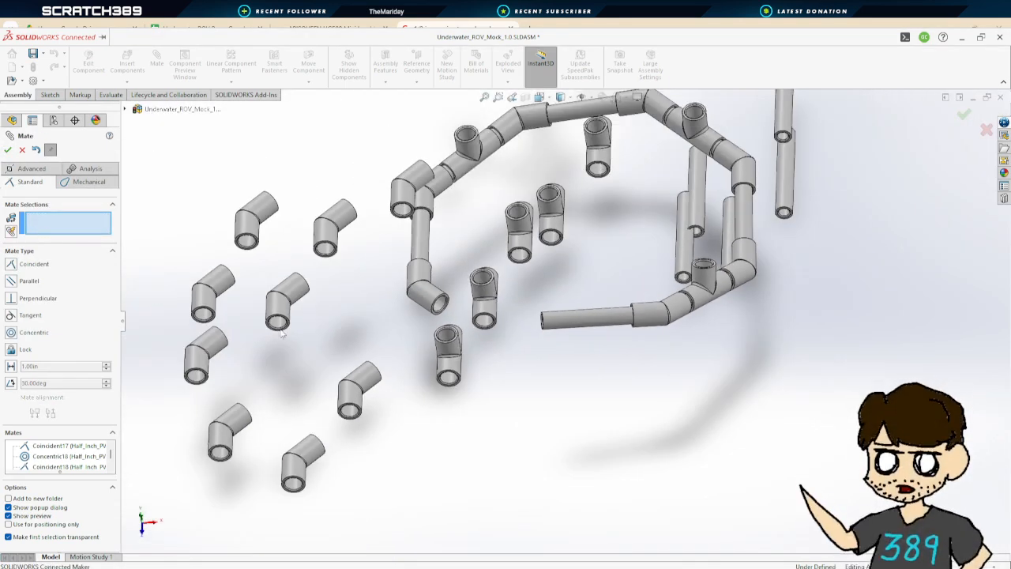
left_click(558, 326)
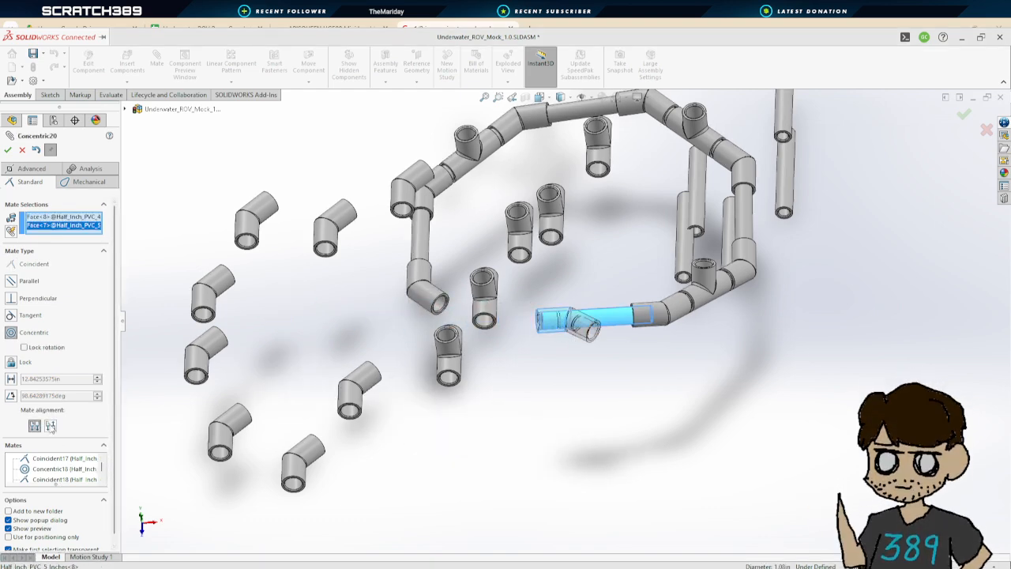
left_click(50, 426)
left_click(7, 150)
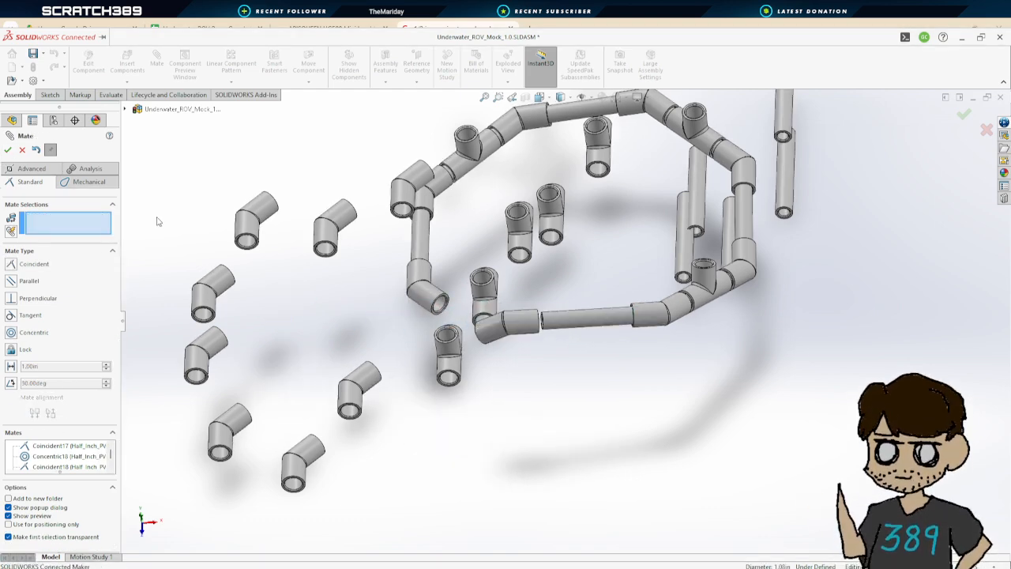
scroll(486, 320, "up", 2)
scroll(506, 323, "down", 6)
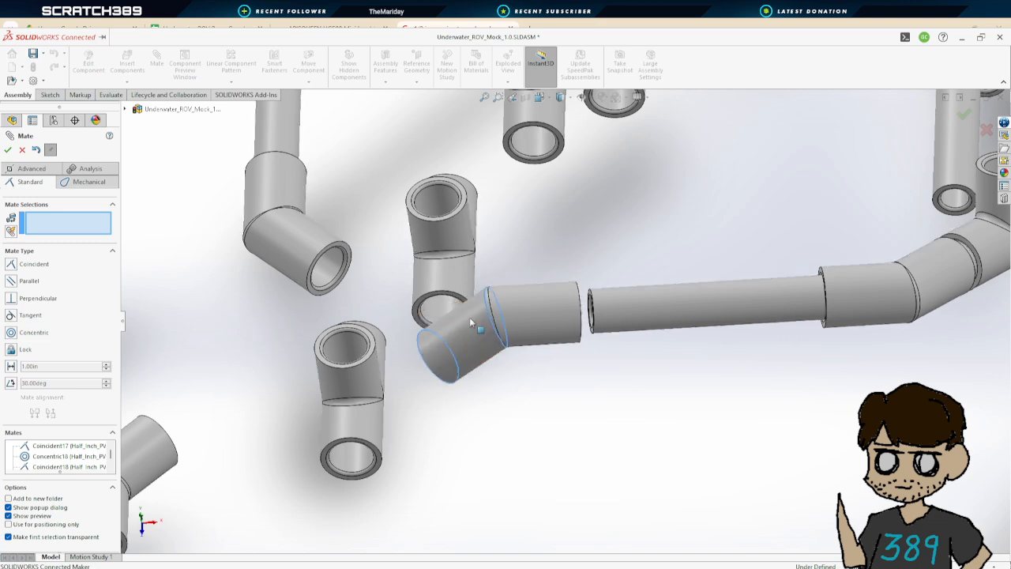
Mate the 45-degree coupler's inner shoulder coincident with the 5-inch pipe's end face
left_click_drag(470, 320, 420, 233)
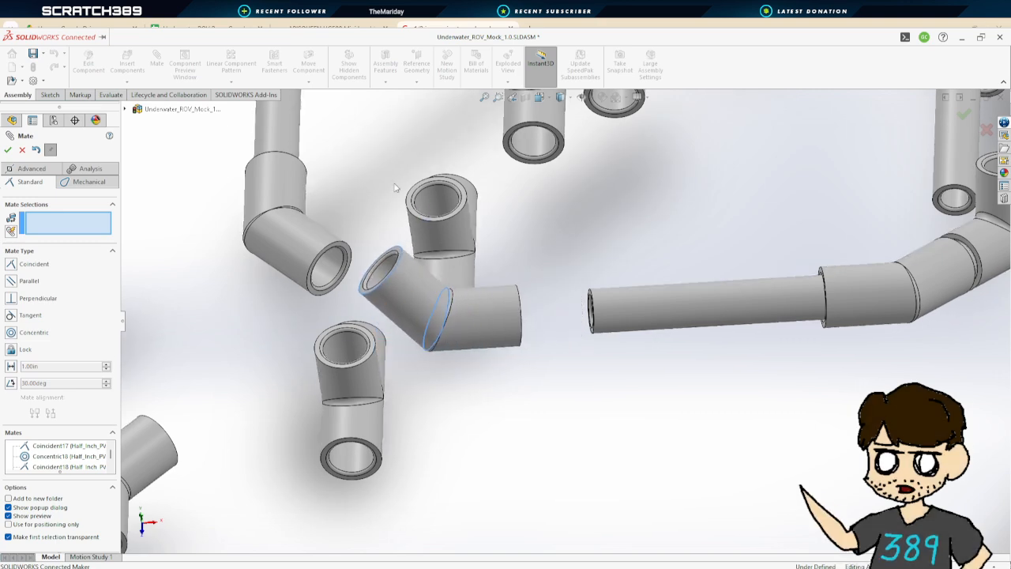
middle_click_drag(498, 317, 427, 285)
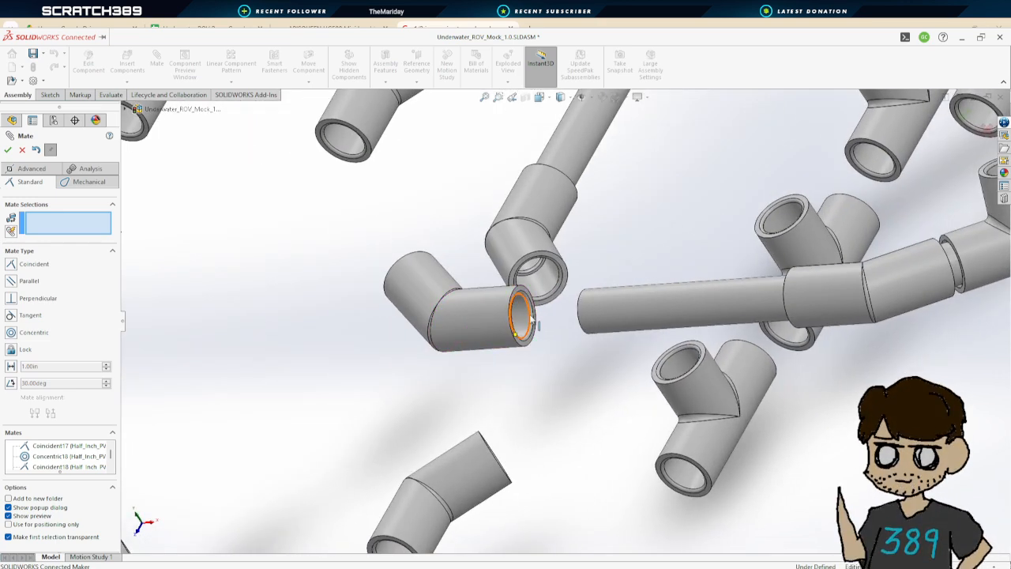
scroll(540, 321, "down", 6)
middle_click_drag(602, 355, 588, 409)
scroll(515, 401, "up", 3)
left_click(427, 324)
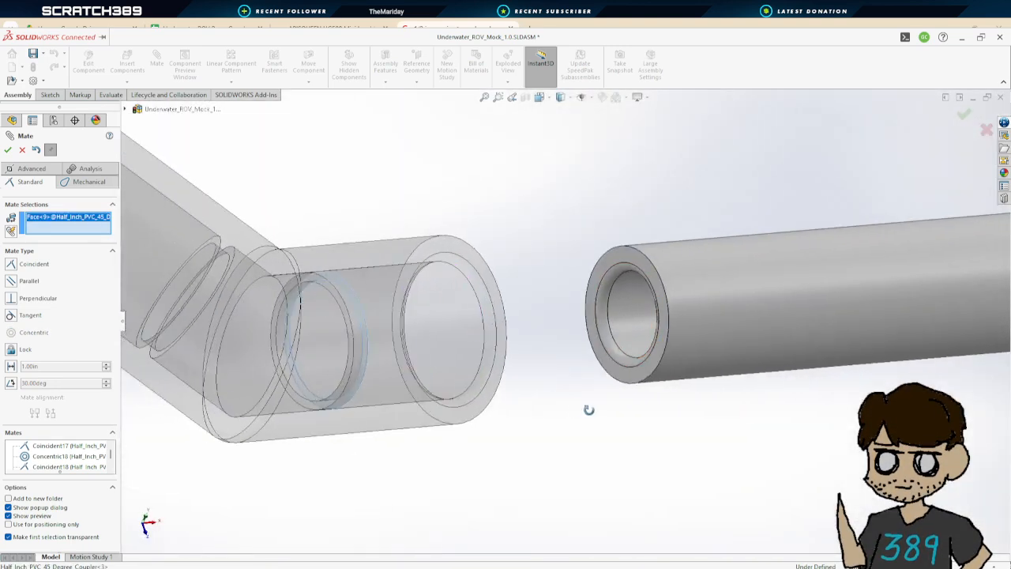
left_click(623, 256)
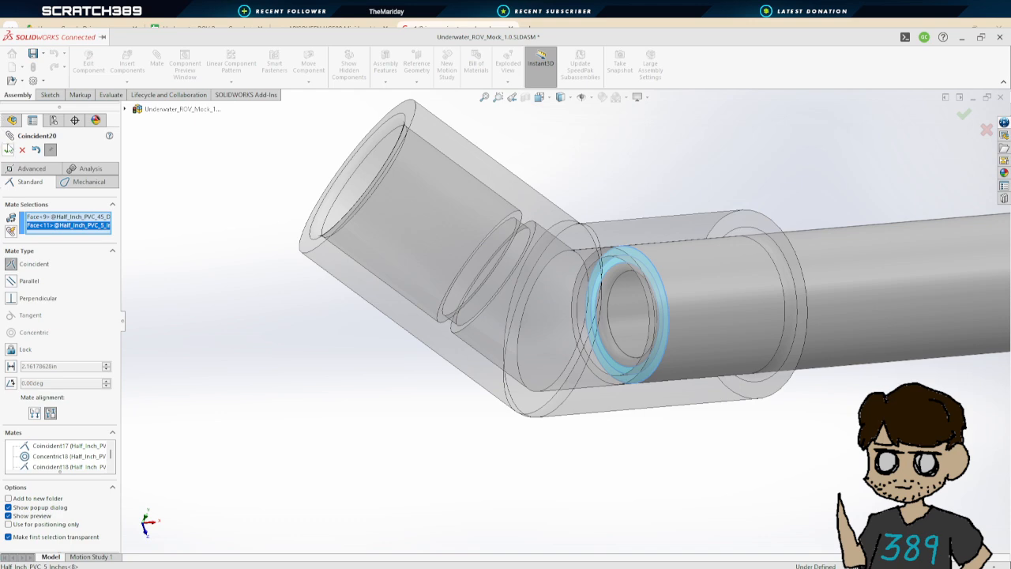
left_click(8, 149)
Mate a 5-inch pipe concentric with the 45-degree coupler's open end
scroll(655, 303, "down", 3)
scroll(666, 302, "up", 12)
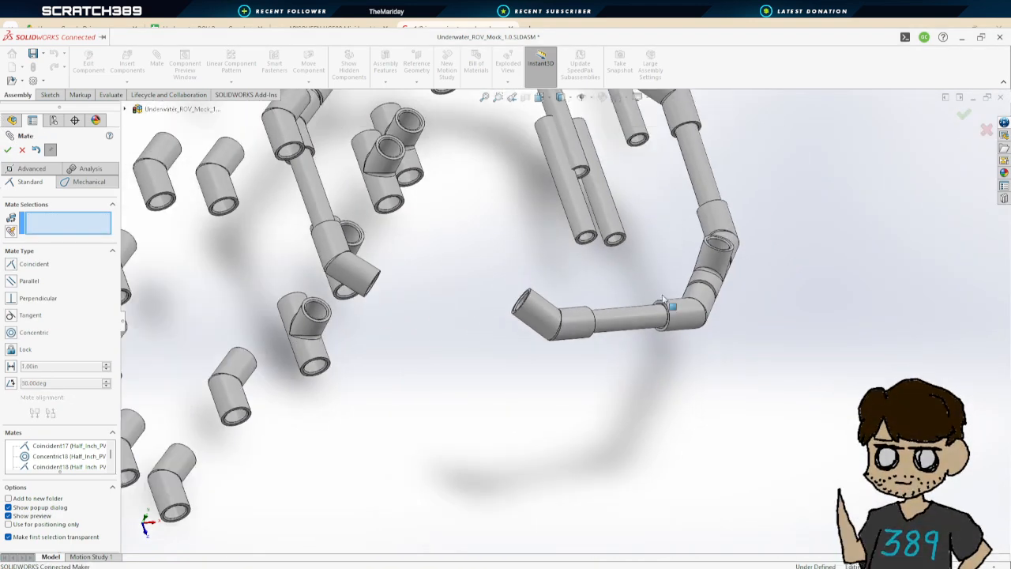
middle_click_drag(664, 298, 596, 212)
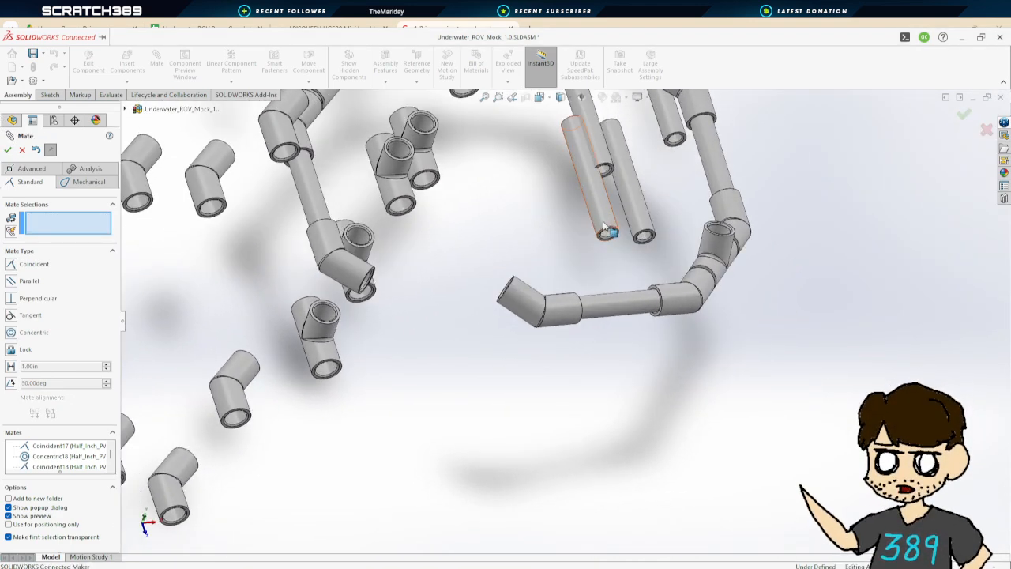
left_click(517, 300)
left_click(8, 150)
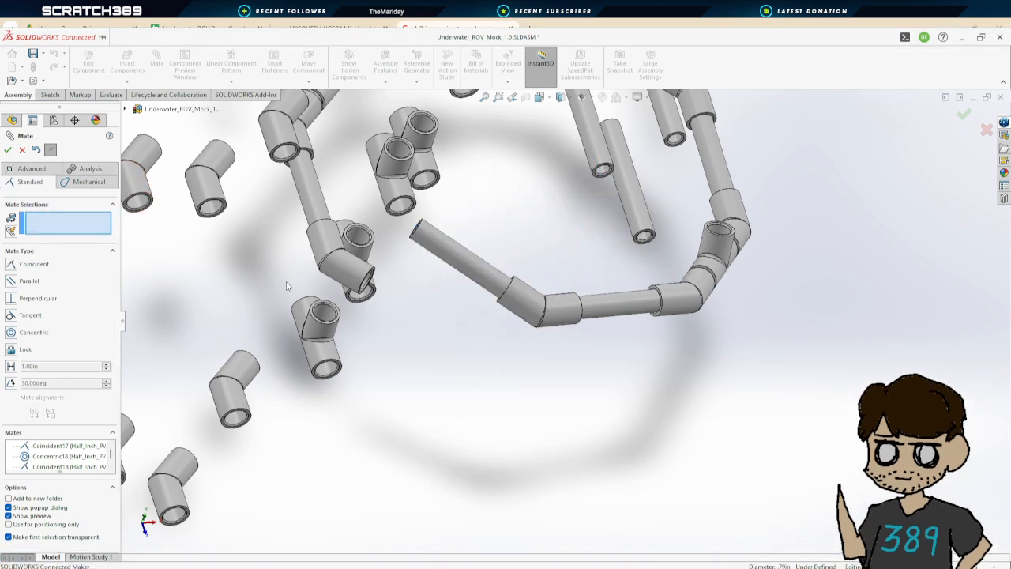
middle_click_drag(472, 355, 625, 282)
left_click_drag(613, 275, 585, 270)
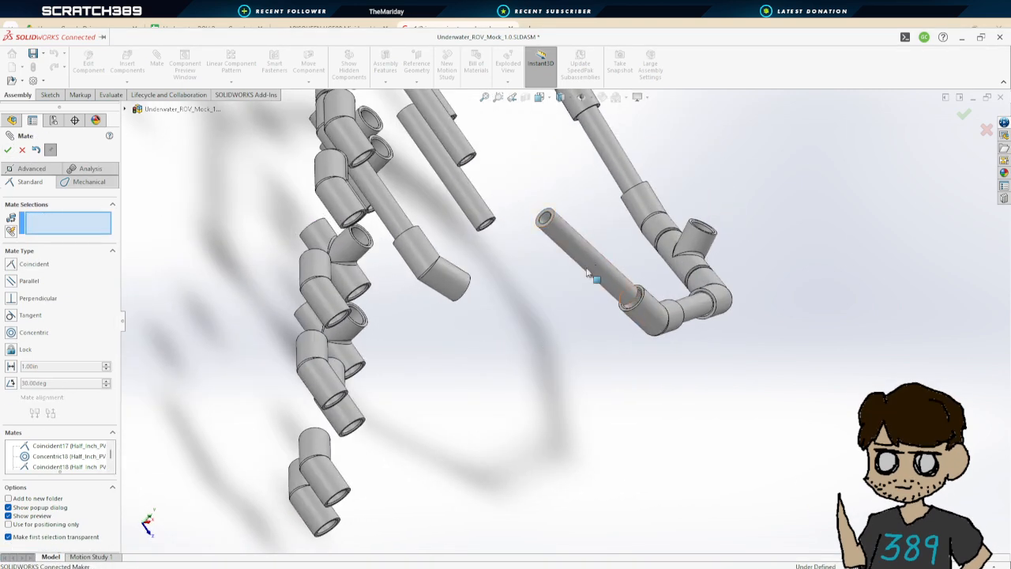
left_click(569, 245)
left_click(449, 279)
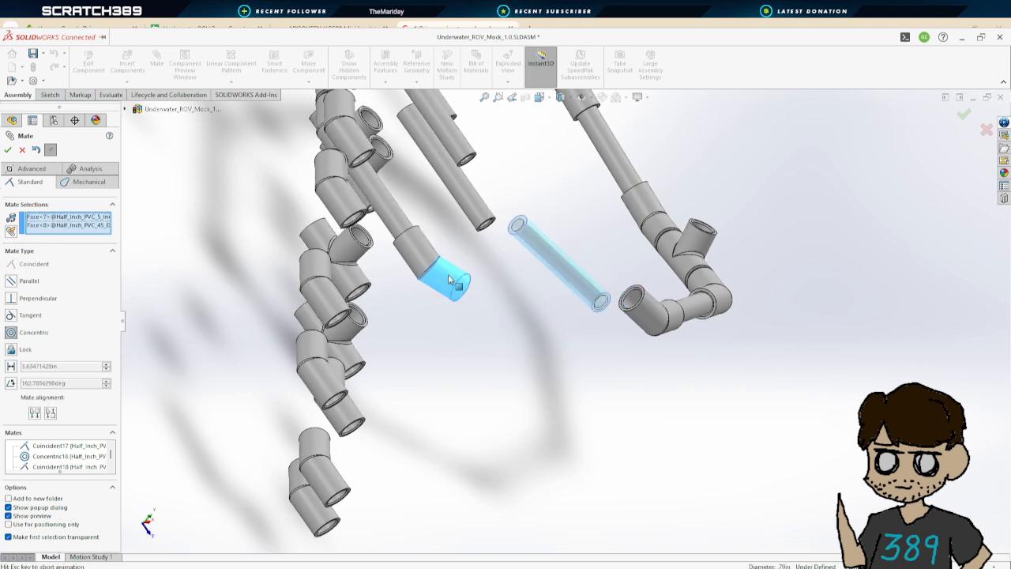
middle_click_drag(751, 421, 682, 377)
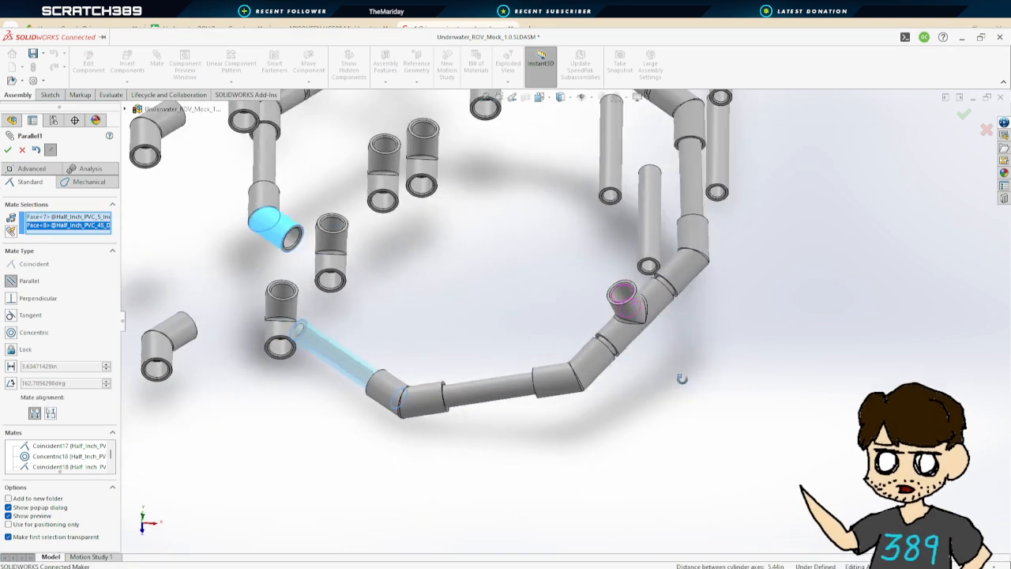
scroll(439, 336, "up", 4)
middle_click_drag(466, 316, 560, 344)
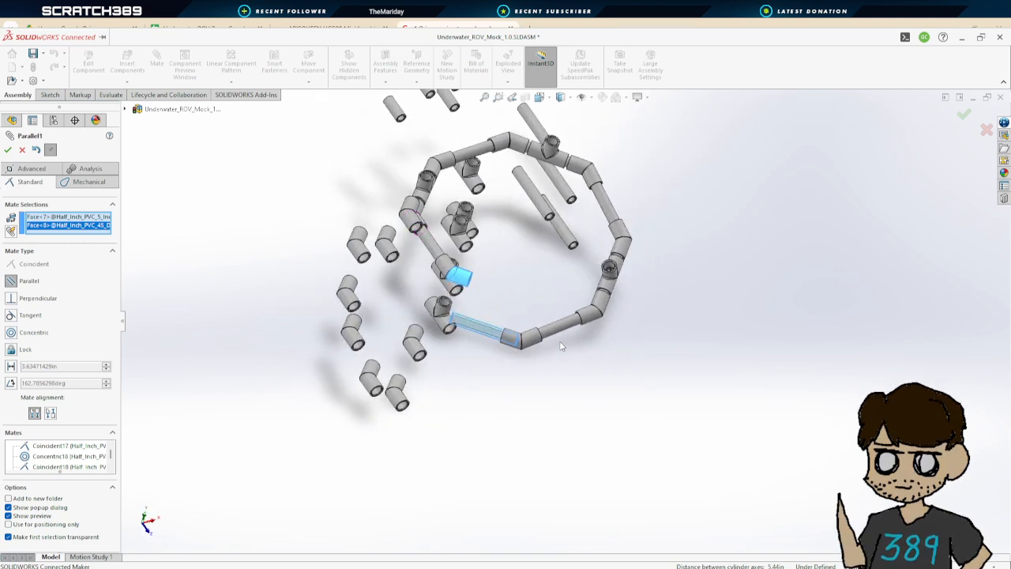
scroll(563, 344, "down", 5)
key("Escape")
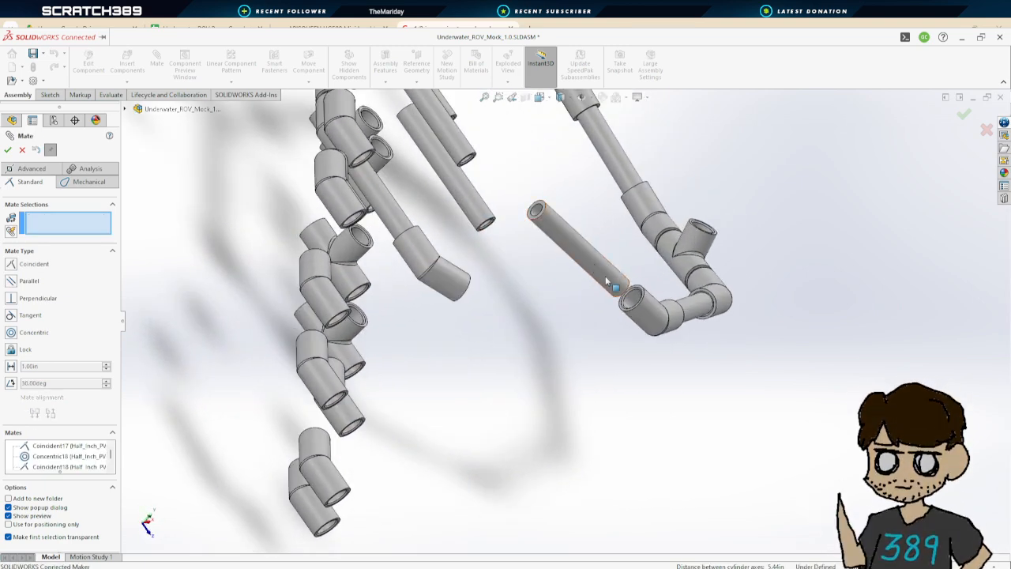
Mate the 5-inch pipe's end face coincident with the inner shoulder of a 45-degree coupler
scroll(631, 320, "down", 5)
middle_click_drag(631, 320, 878, 502)
left_click(579, 260)
scroll(856, 468, "down", 2)
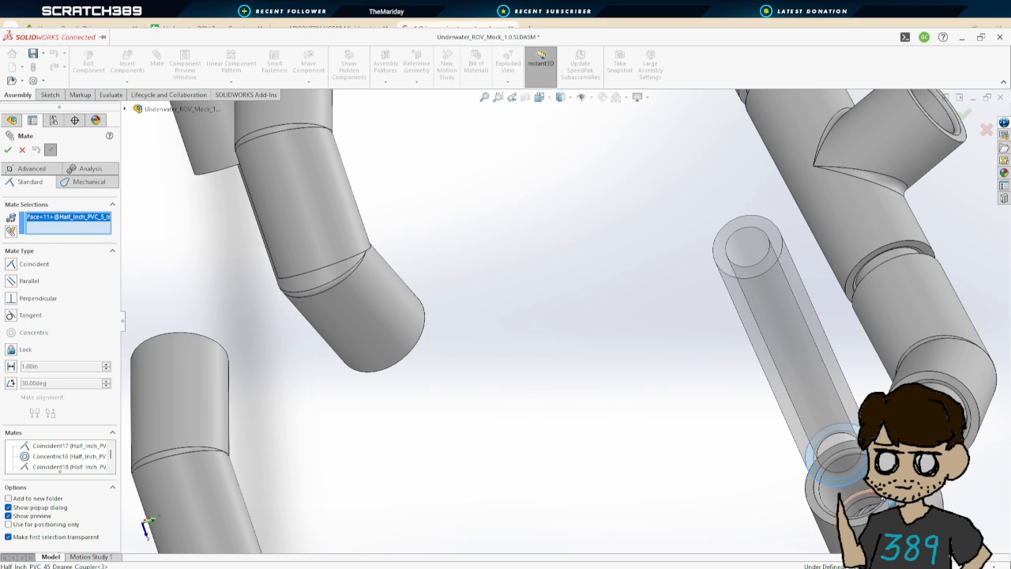
left_click(883, 500)
left_click(8, 150)
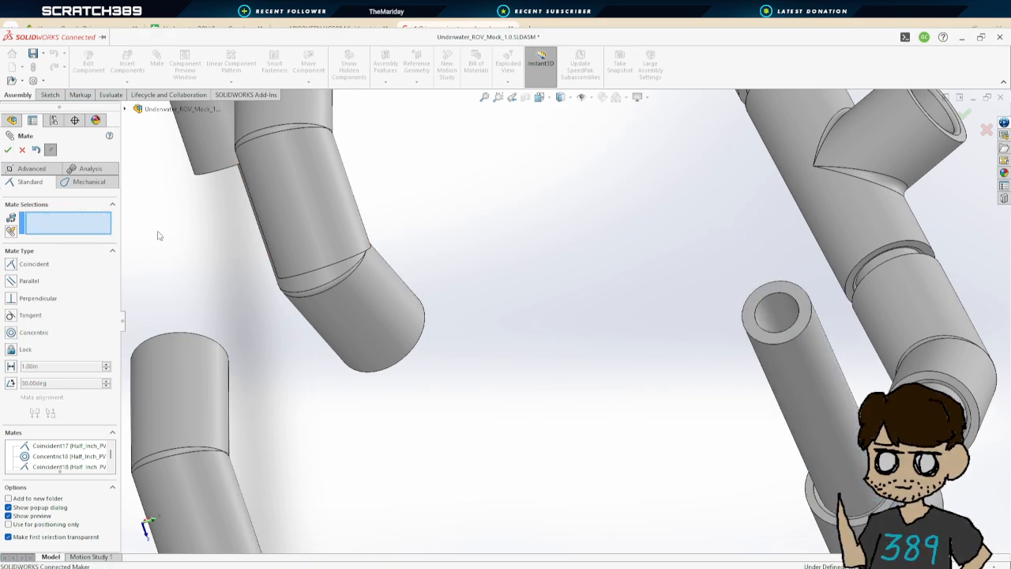
scroll(591, 350, "up", 2)
scroll(592, 350, "down", 1)
middle_click_drag(621, 371, 414, 251)
left_click(415, 250)
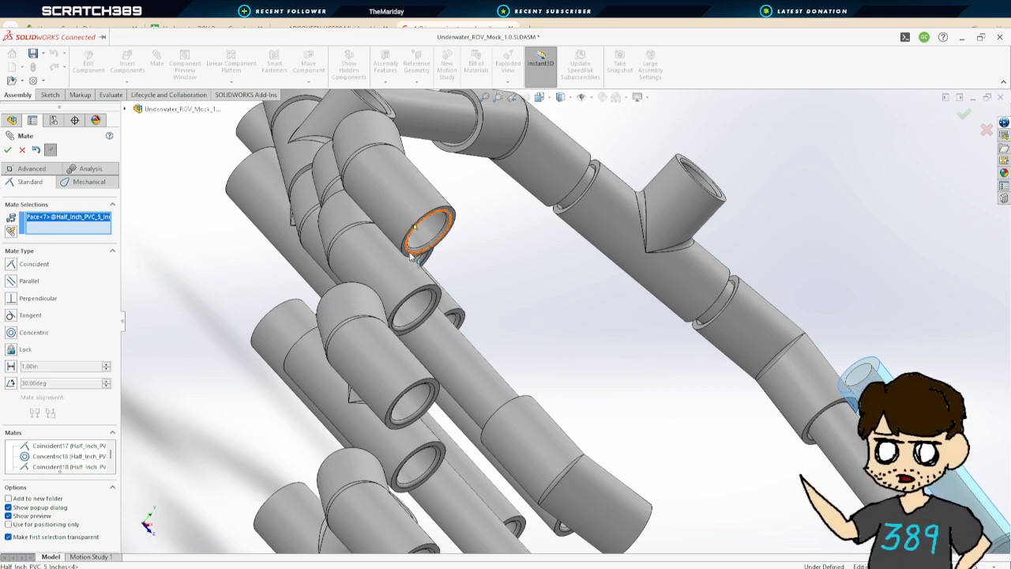
left_click(430, 230)
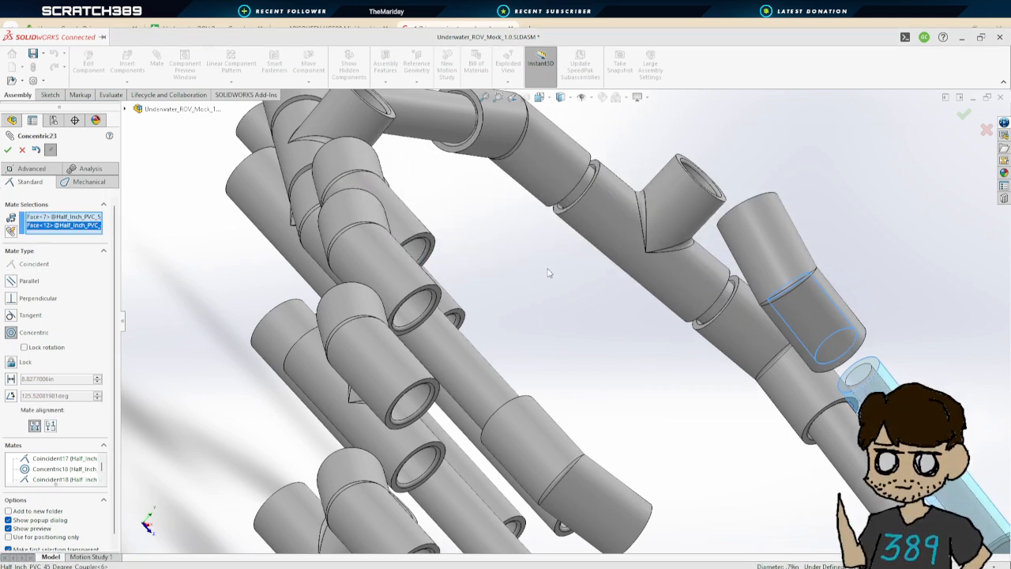
scroll(551, 275, "up", 2)
middle_click_drag(595, 293, 597, 383)
scroll(577, 360, "down", 2)
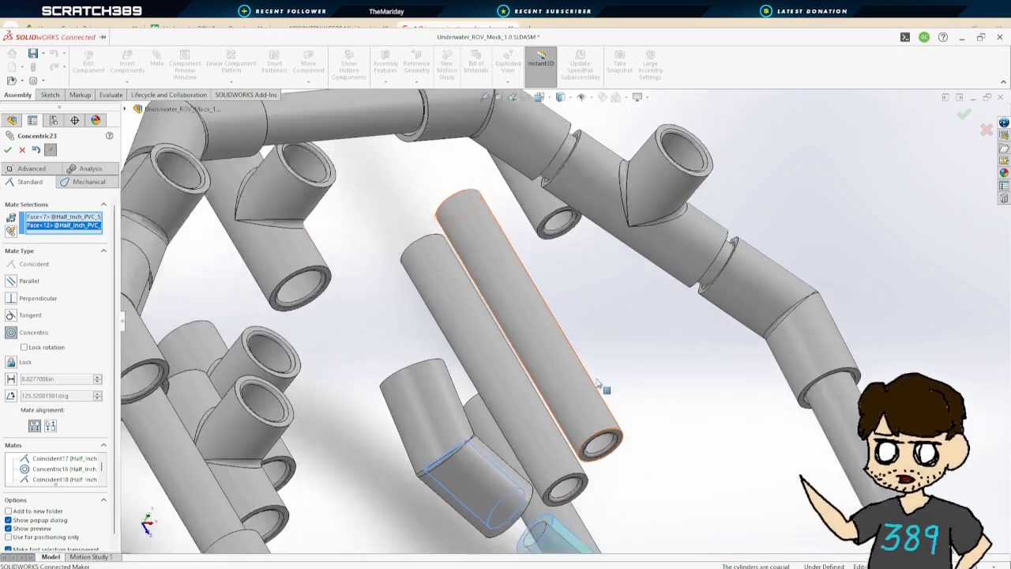
scroll(598, 383, "up", 2)
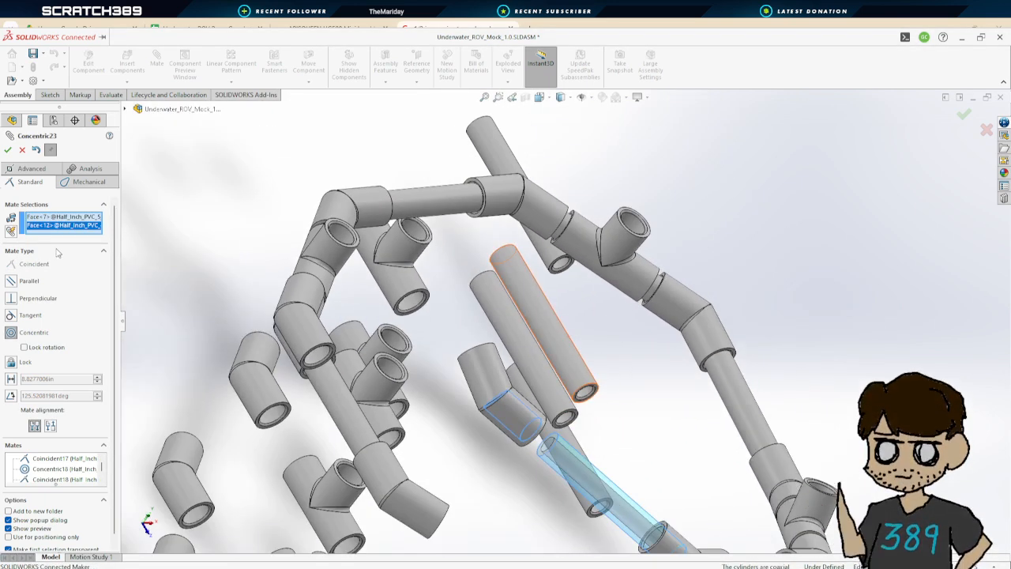
left_click(24, 150)
Drag the loose couplers and pipes aside to clear space around the frame, then save the assembly
scroll(519, 367, "down", 3)
middle_click_drag(519, 368, 637, 367)
scroll(606, 375, "down", 2)
scroll(606, 375, "up", 3)
scroll(575, 300, "up", 3)
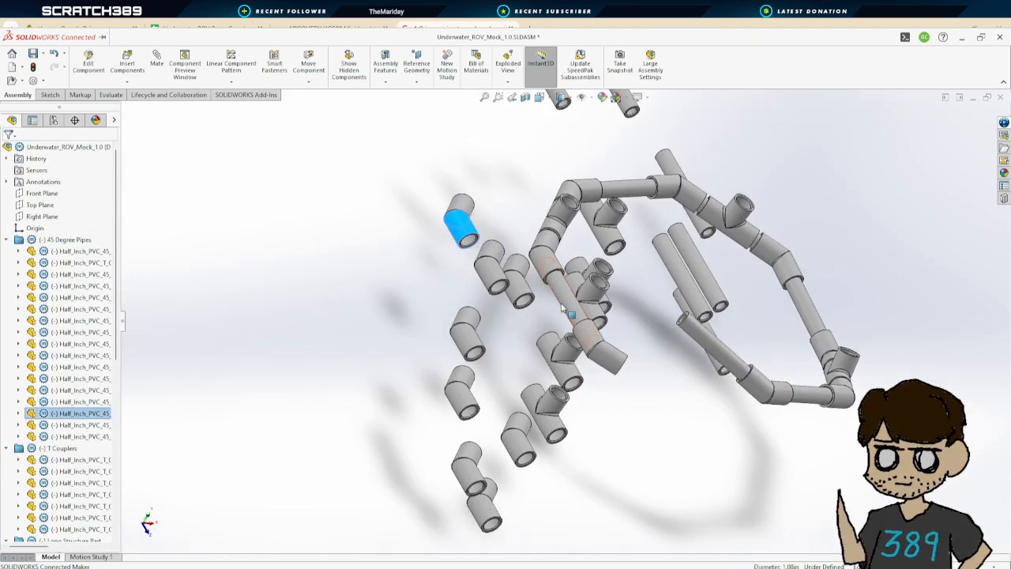
left_click(515, 291)
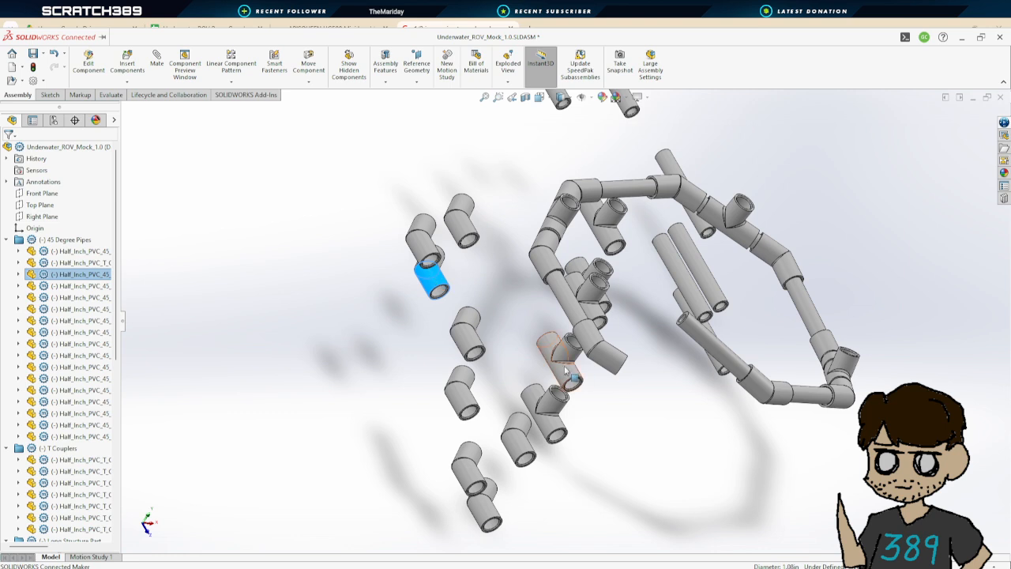
left_click_drag(566, 372, 445, 334)
left_click_drag(574, 282, 566, 262)
left_click_drag(549, 241, 448, 207)
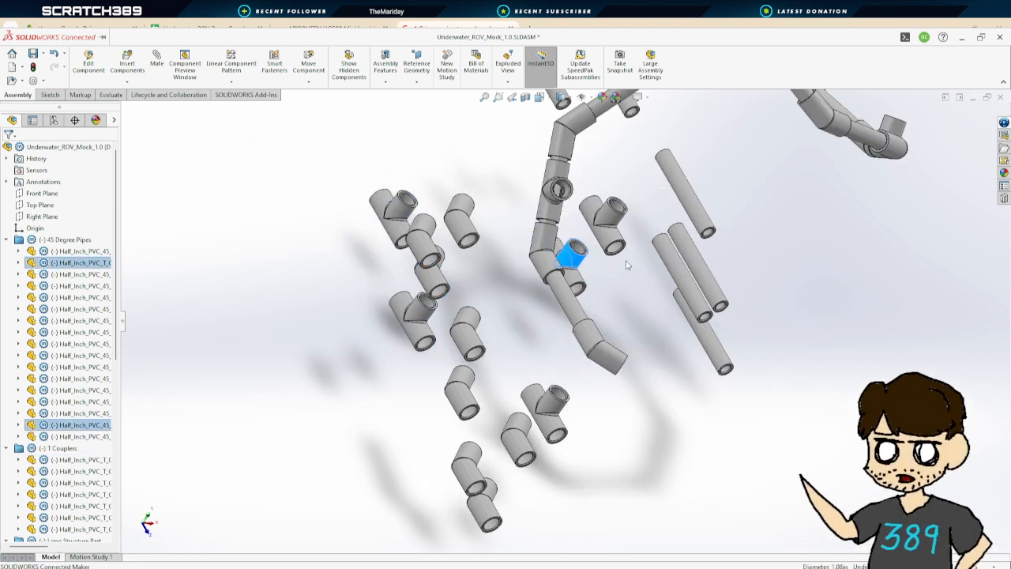
left_click_drag(572, 254, 462, 201)
left_click_drag(606, 227, 459, 163)
middle_click_drag(704, 407, 714, 303)
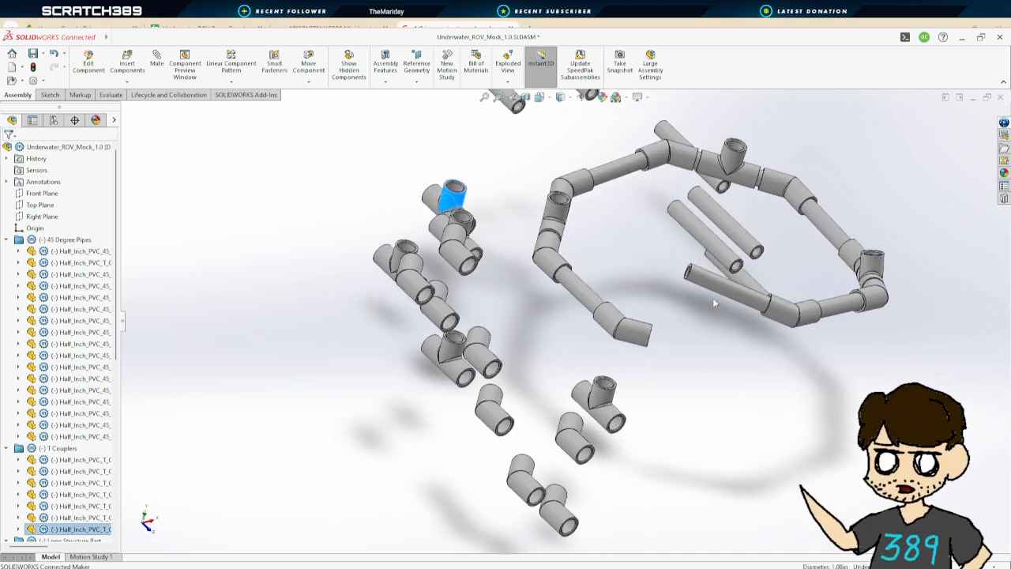
left_click(36, 60)
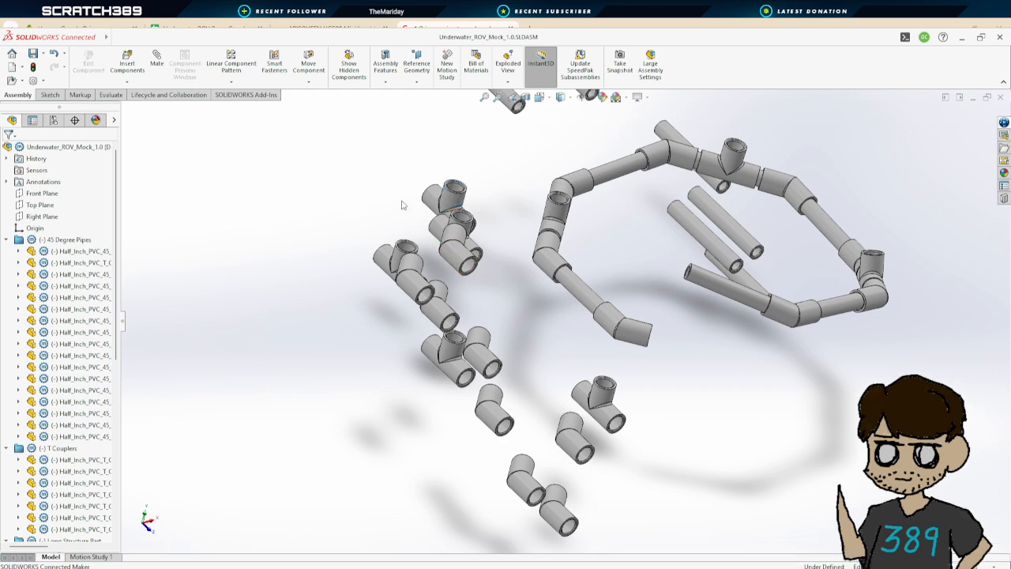
left_click(156, 57)
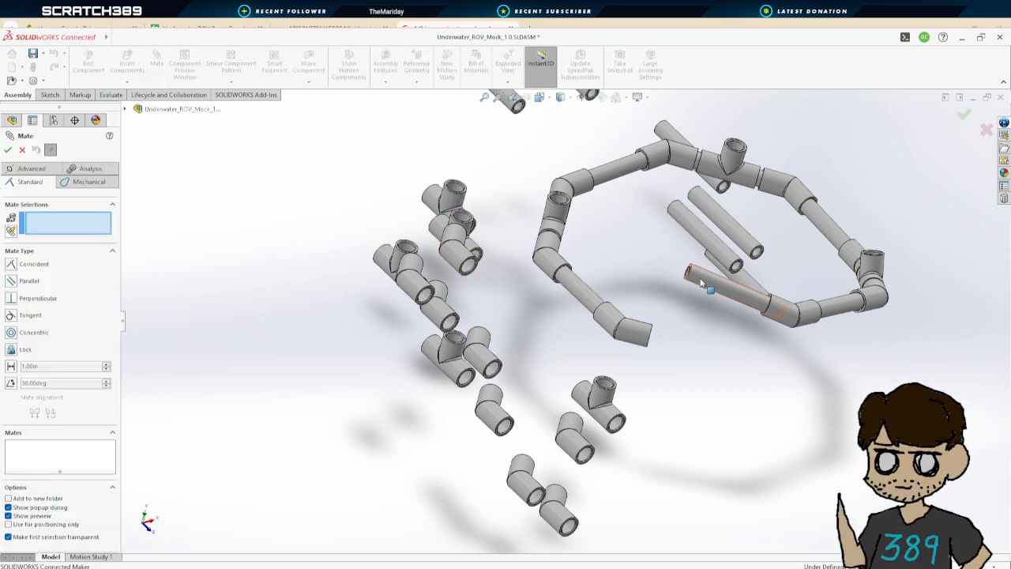
left_click(700, 284)
scroll(648, 354, "down", 6)
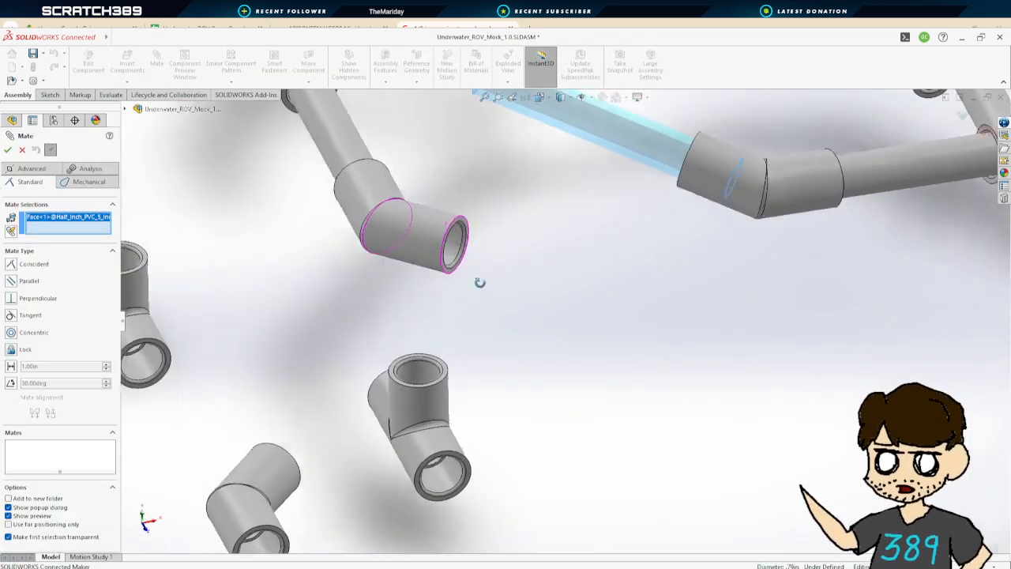
middle_click_drag(480, 282, 466, 251)
left_click(461, 244)
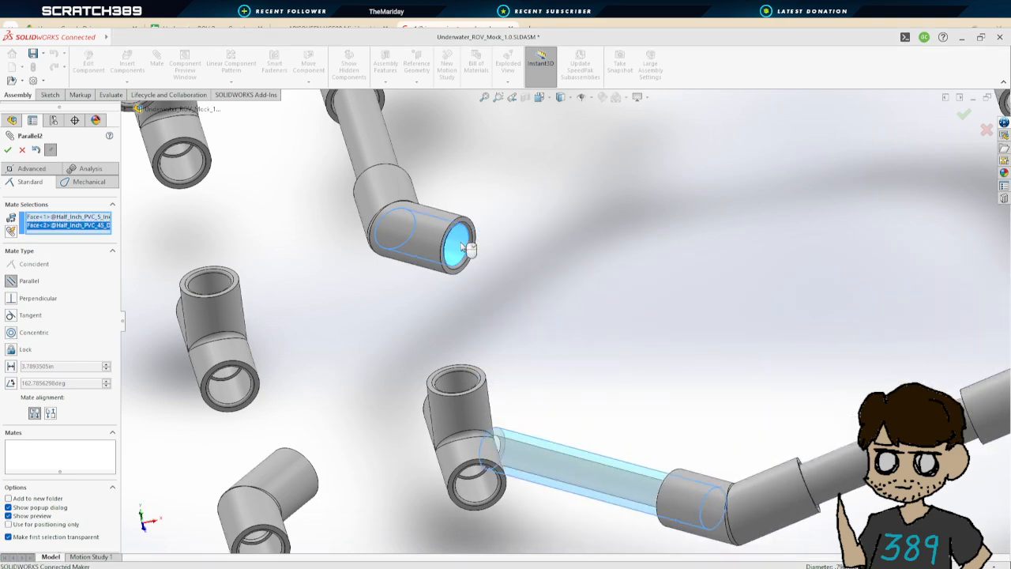
scroll(558, 350, "down", 2)
scroll(562, 354, "up", 7)
middle_click_drag(580, 345, 627, 394)
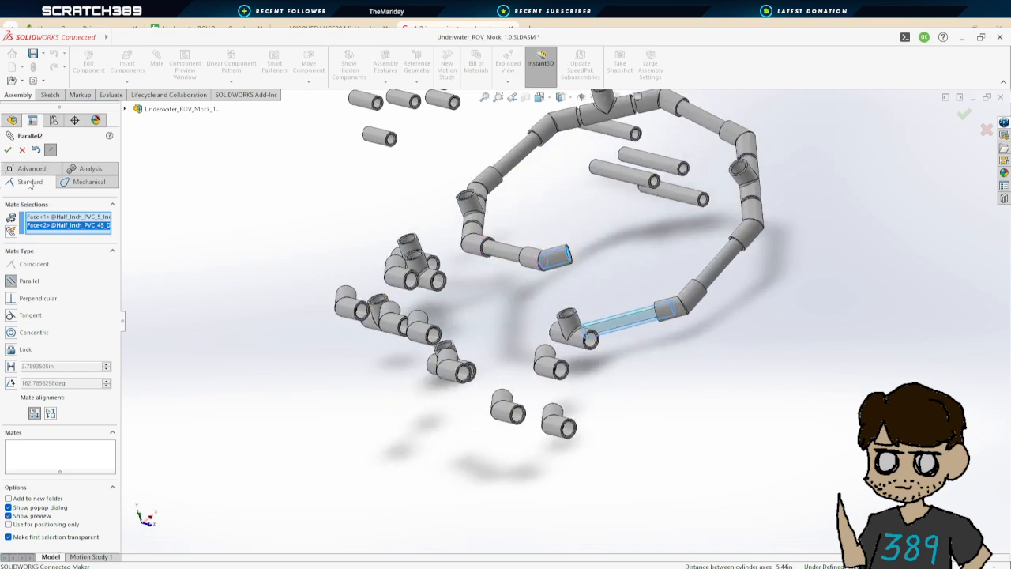
left_click(43, 337)
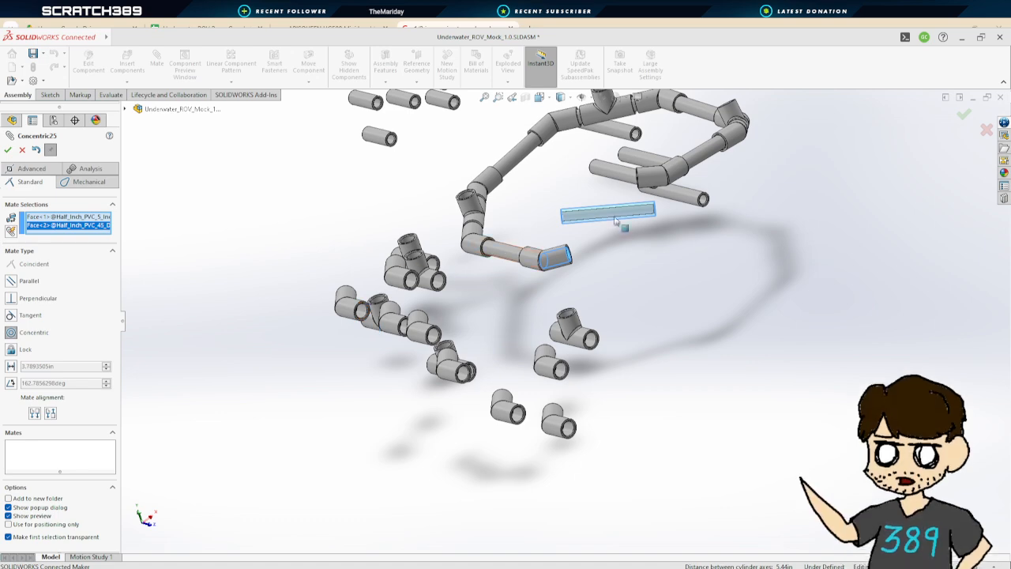
middle_click_drag(553, 253, 688, 244)
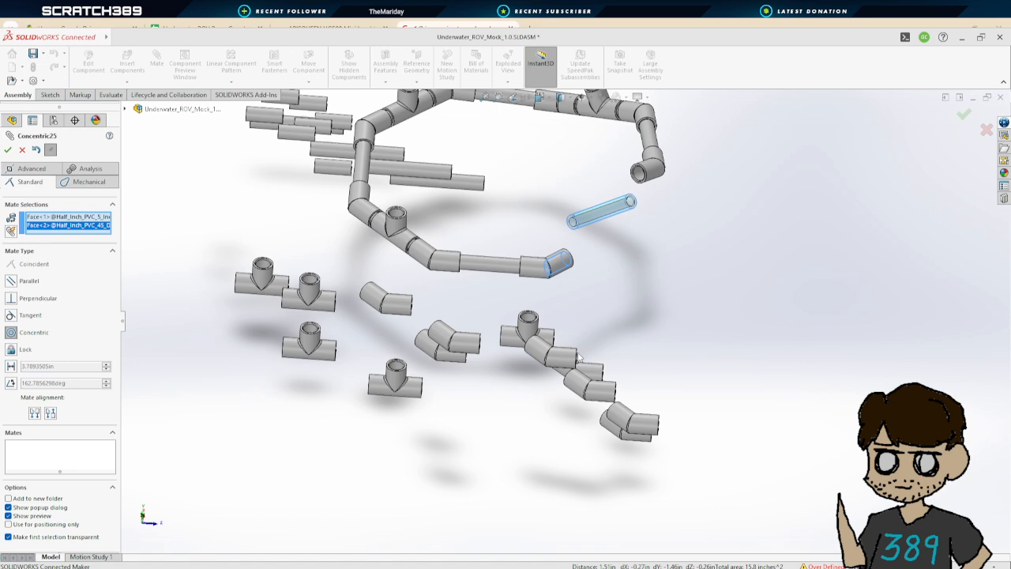
middle_click_drag(596, 354, 526, 320)
scroll(608, 303, "down", 6)
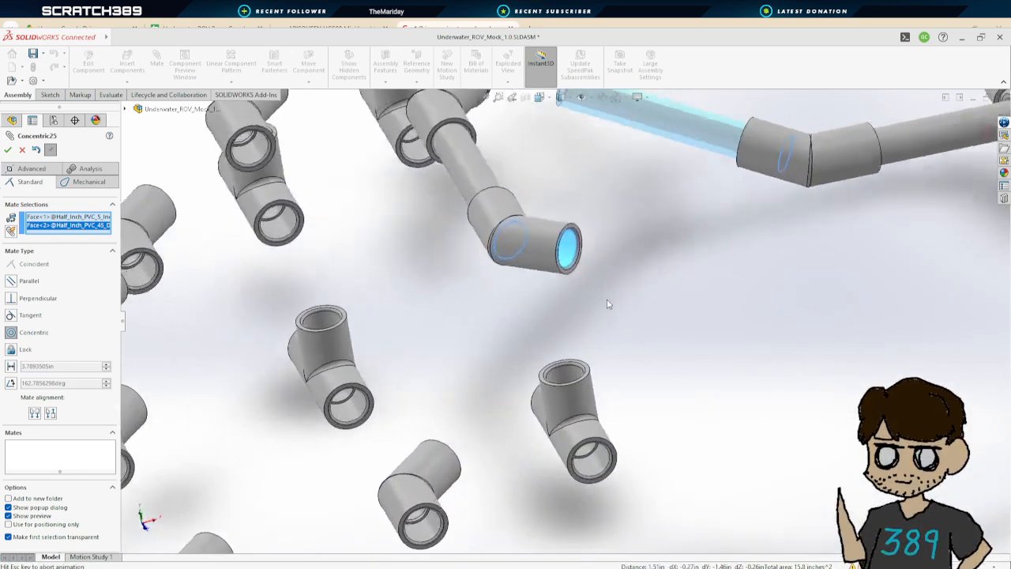
left_click(36, 150)
left_click(22, 150)
Drag a loose 45-degree coupler into place between the pipe ends of the frame loop
scroll(589, 222, "down", 2)
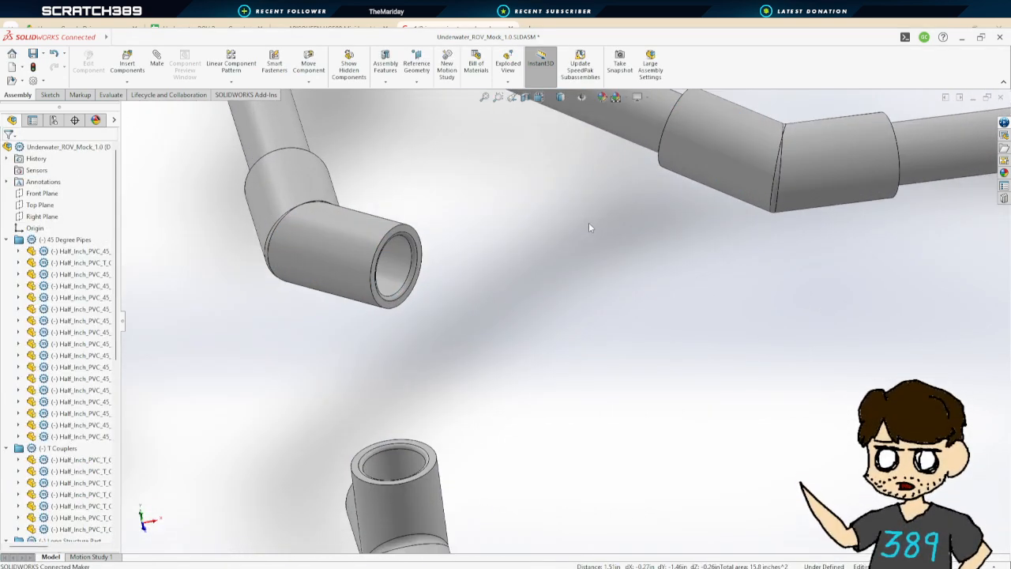
scroll(589, 222, "up", 8)
left_click(553, 255)
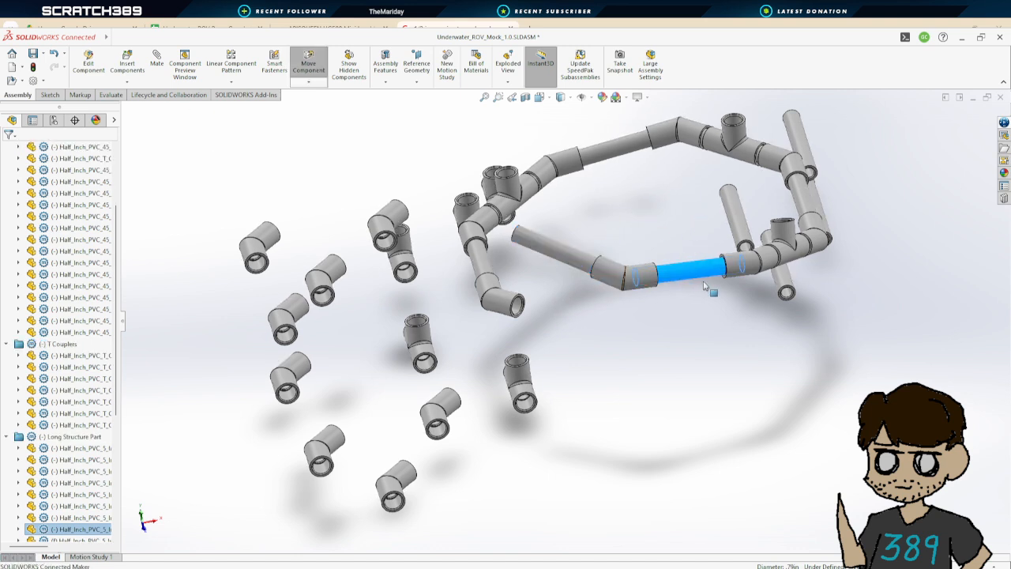
left_click(733, 120)
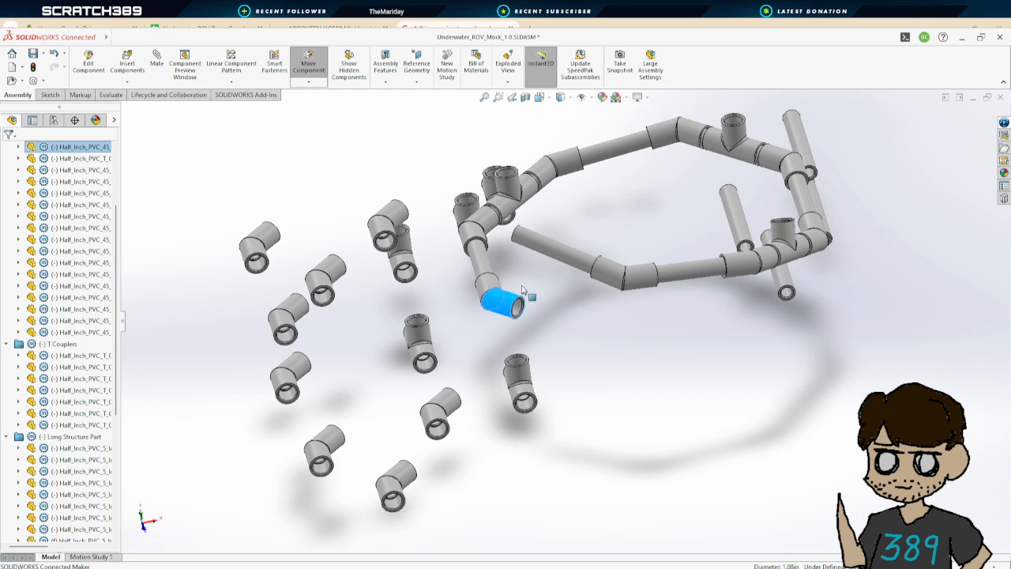
left_click_drag(621, 271, 604, 276)
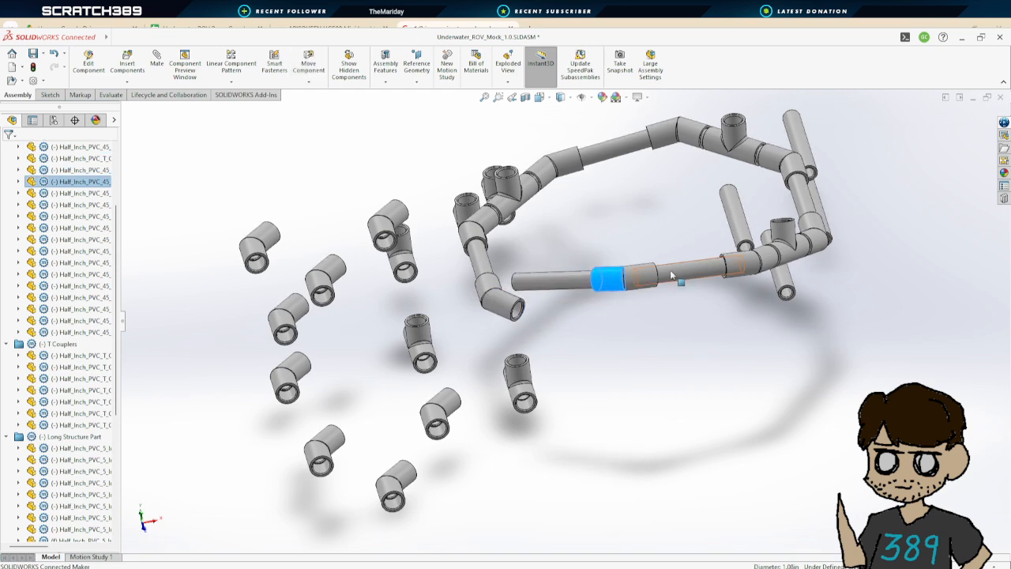
mouse_move(671, 346)
middle_mouse_down()
mouse_move(661, 339)
mouse_move(681, 278)
mouse_move(703, 306)
mouse_move(661, 300)
mouse_move(660, 387)
middle_mouse_up()
left_click(625, 417)
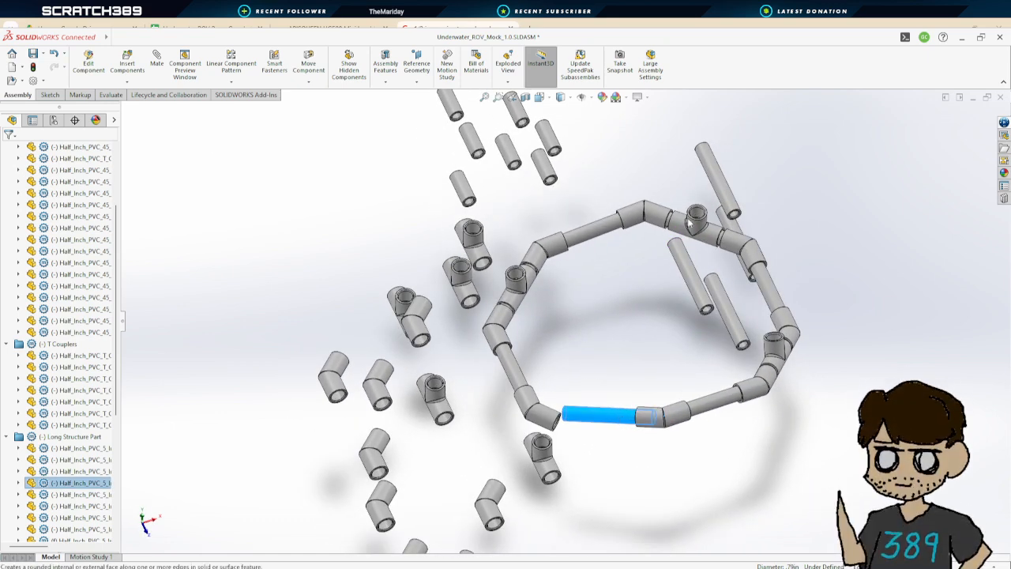
Delete the concentric and coincident mates of the 5-inch pipe in the frame gap and drag that pipe away from the frame
left_click(75, 483)
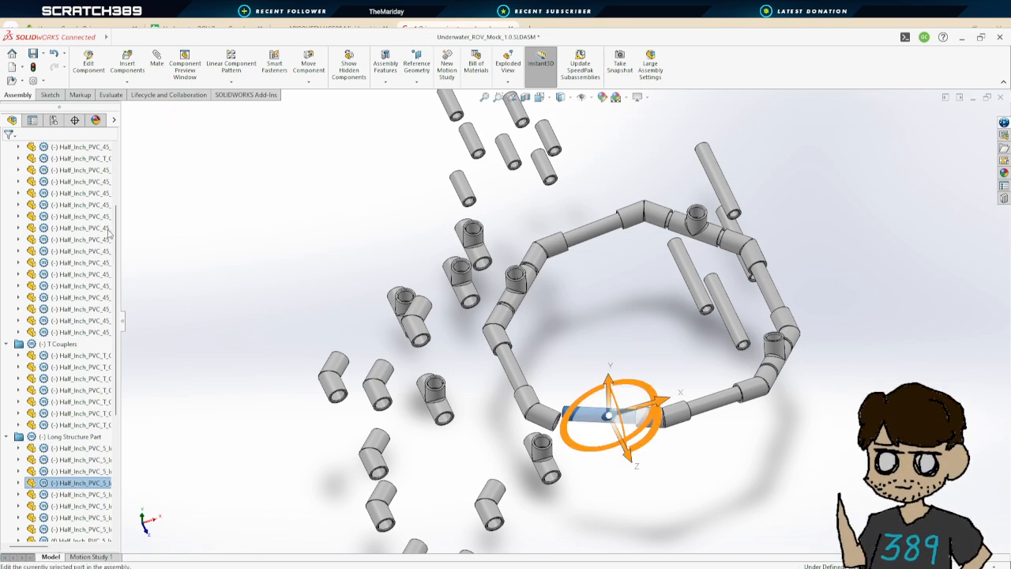
left_click(268, 462)
left_click(19, 482)
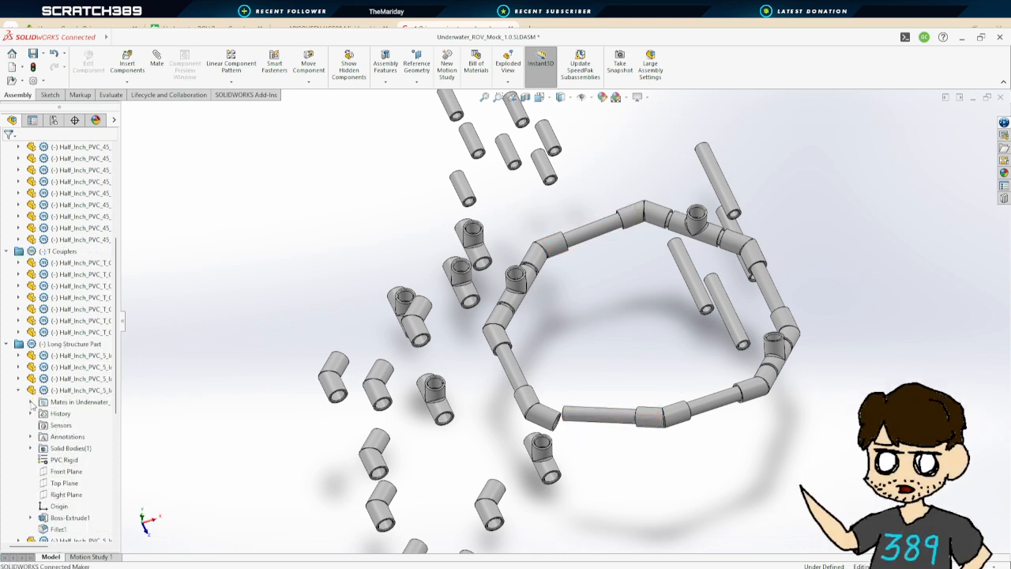
left_click(31, 403)
left_click(87, 414)
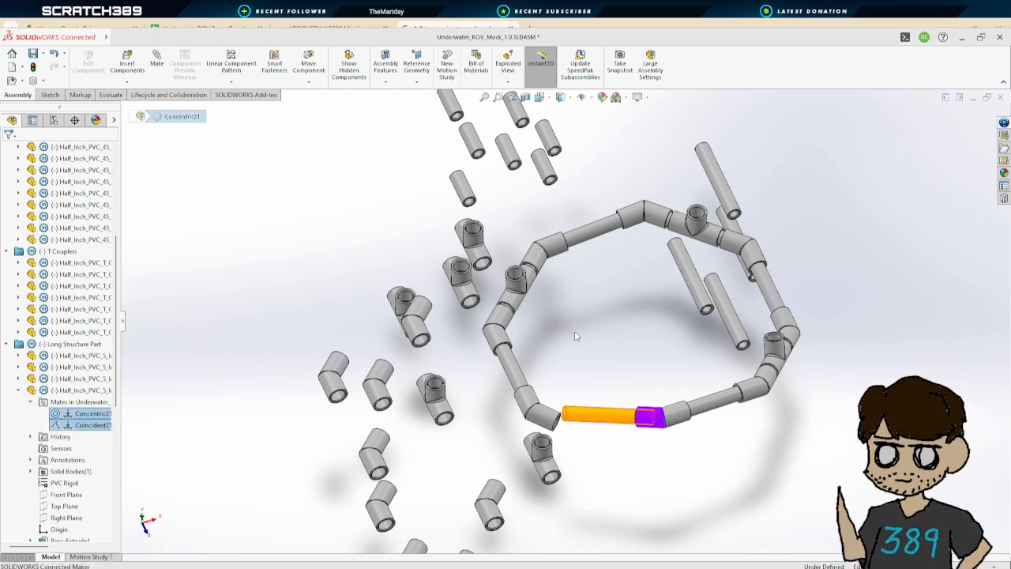
left_click(570, 255)
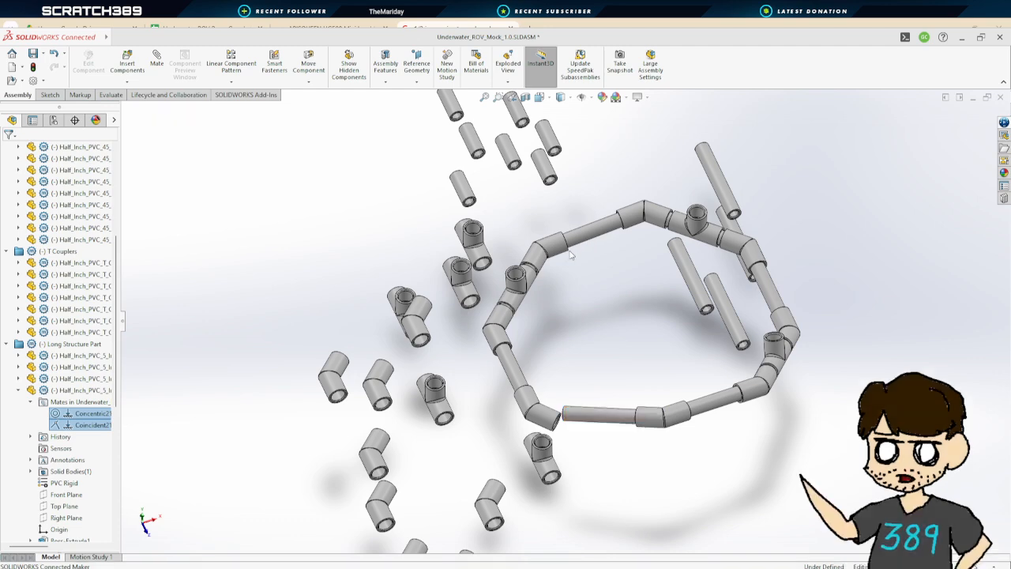
left_click_drag(609, 419, 328, 289)
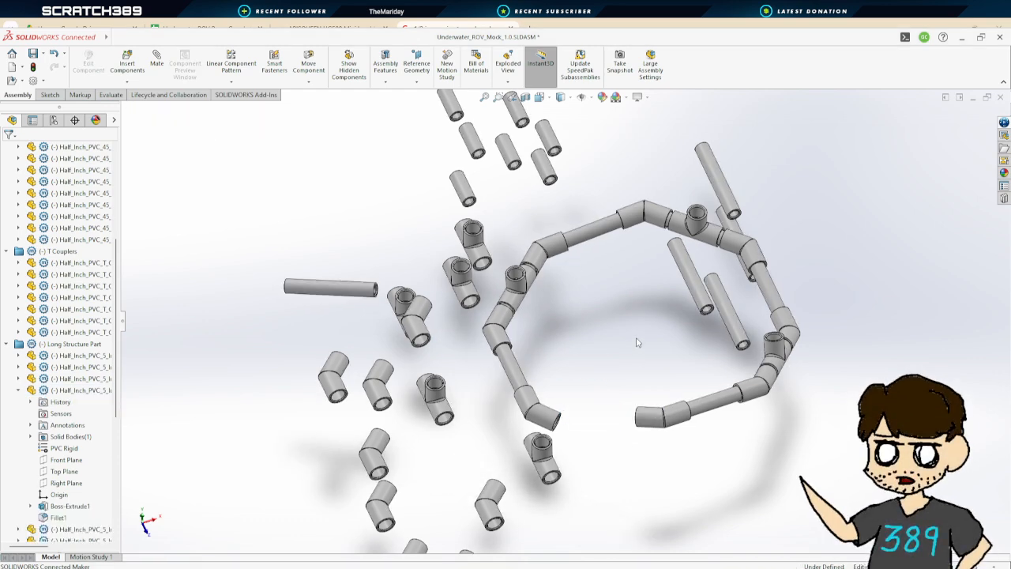
Mate a short pipe concentric with the open end of the 45-degree coupler at the frame gap
middle_click_drag(637, 343, 661, 276)
middle_click_drag(740, 301, 647, 390)
left_click(791, 380)
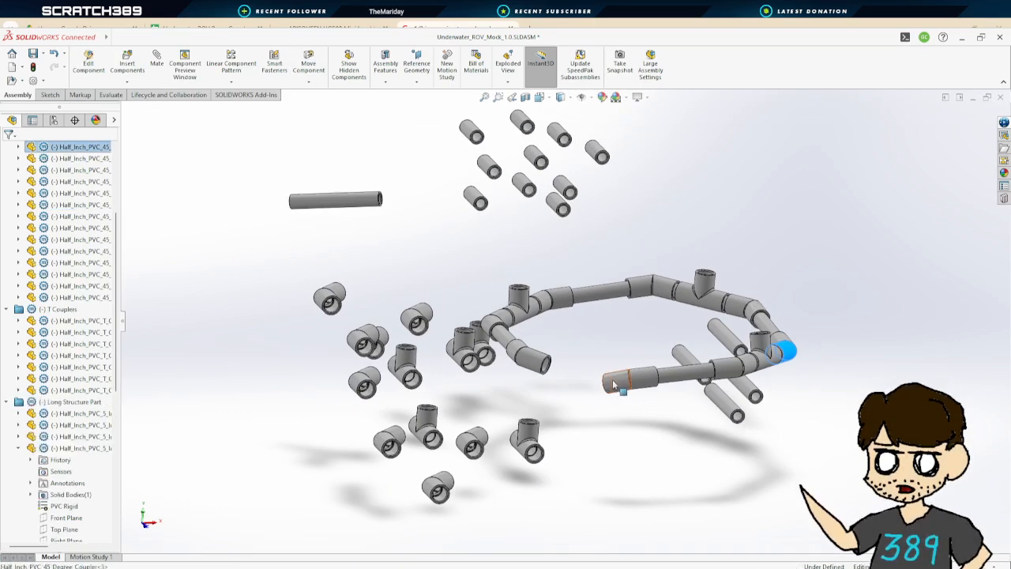
left_click(615, 384)
left_click_drag(621, 382, 615, 381)
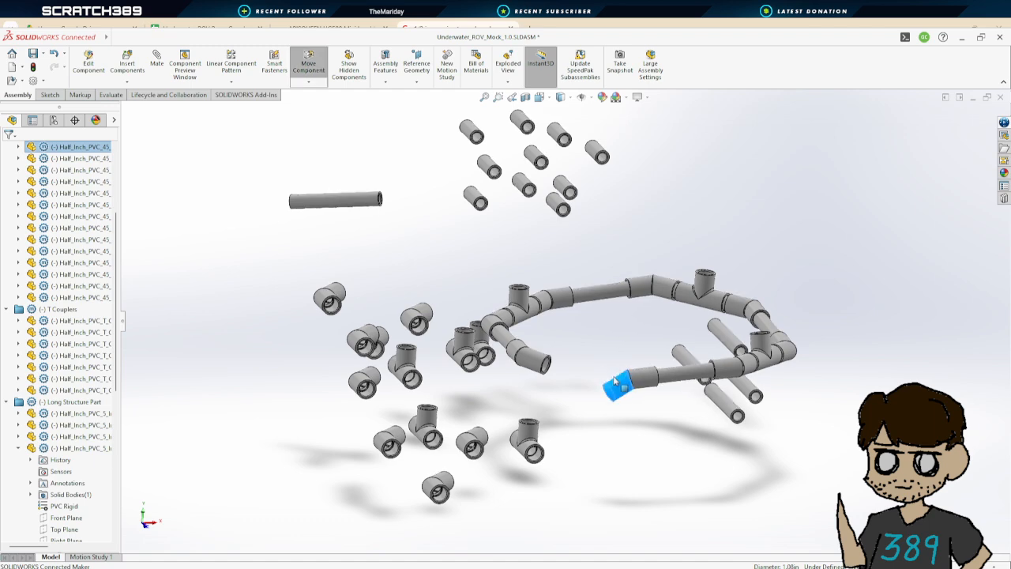
left_click(628, 402)
middle_click_drag(627, 402, 636, 475)
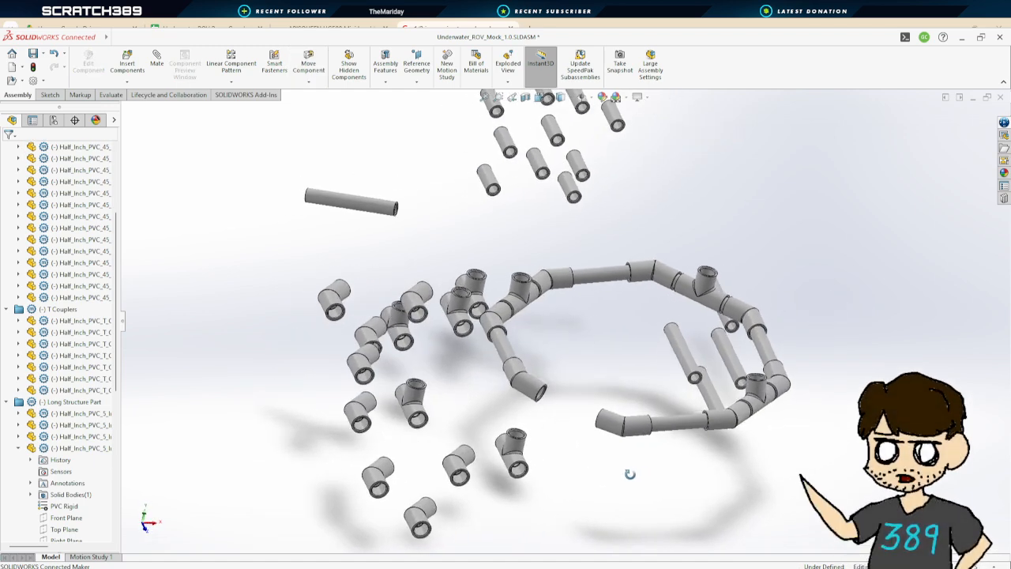
left_click(573, 189)
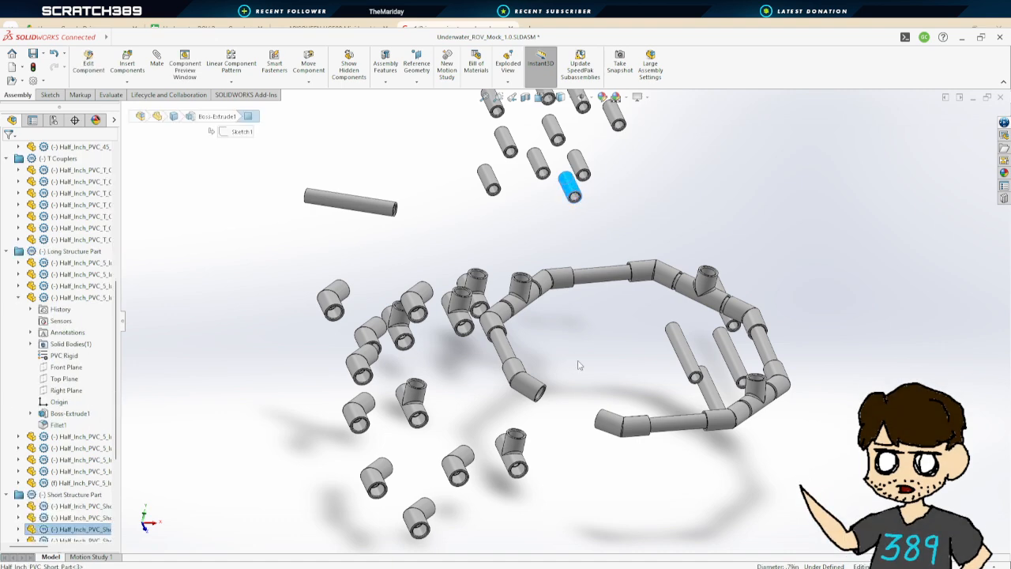
left_click(149, 63)
left_click(22, 150)
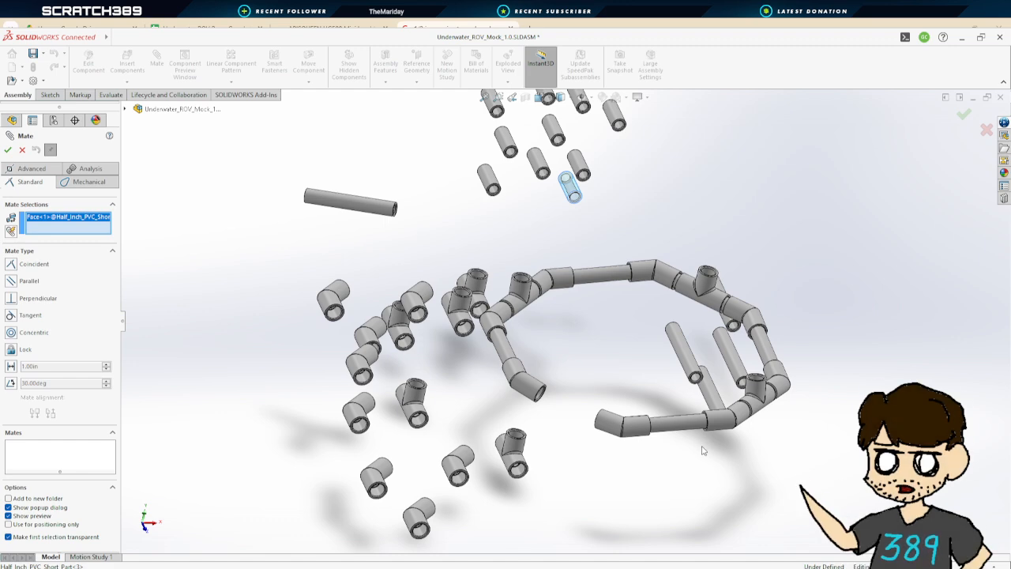
left_click(605, 425)
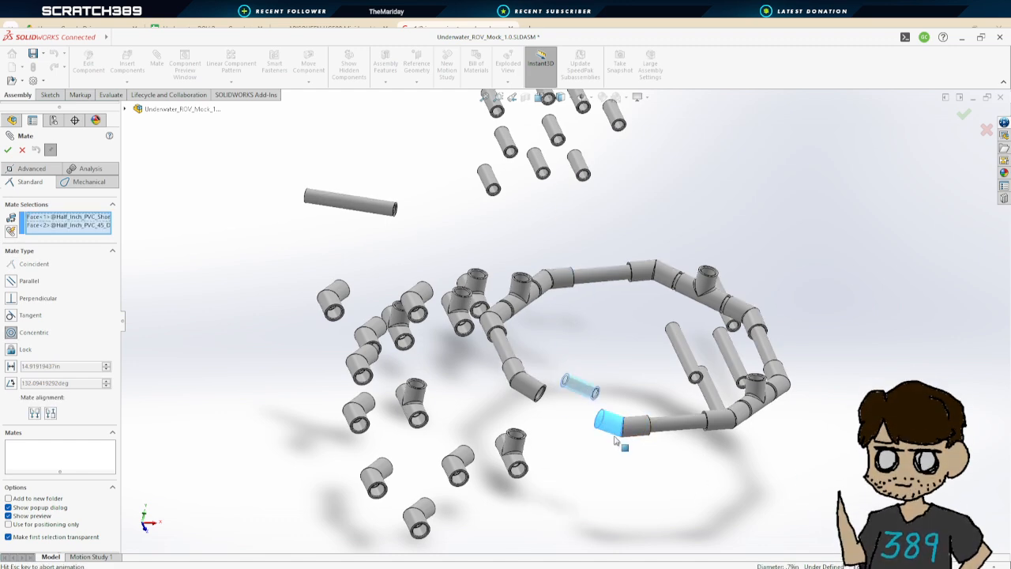
left_click(7, 150)
Mate the short pipe's end face coincident with the inner shoulder of the 45-degree coupler
scroll(605, 445, "down", 10)
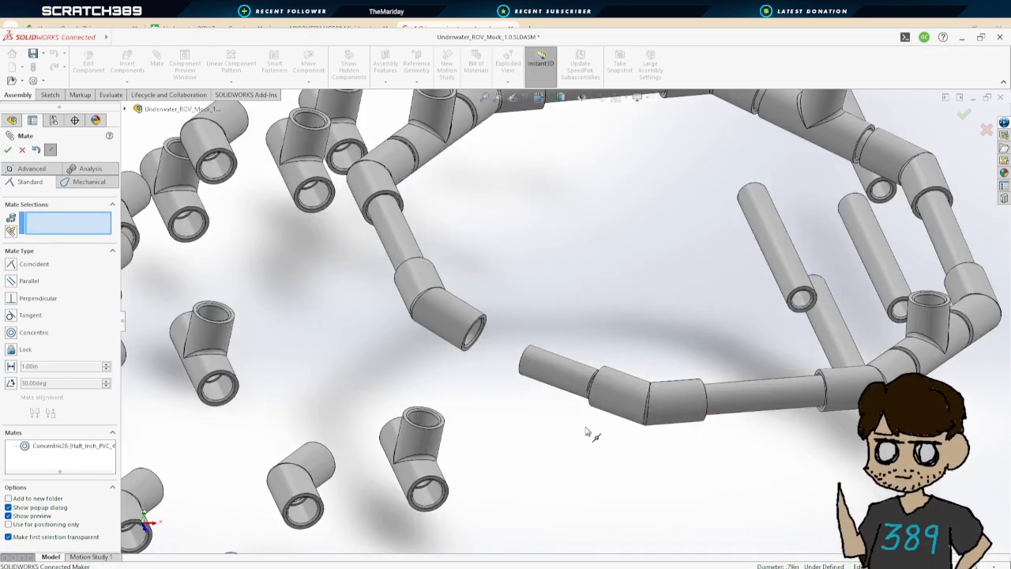
middle_click_drag(622, 414, 535, 393)
scroll(553, 253, "down", 5)
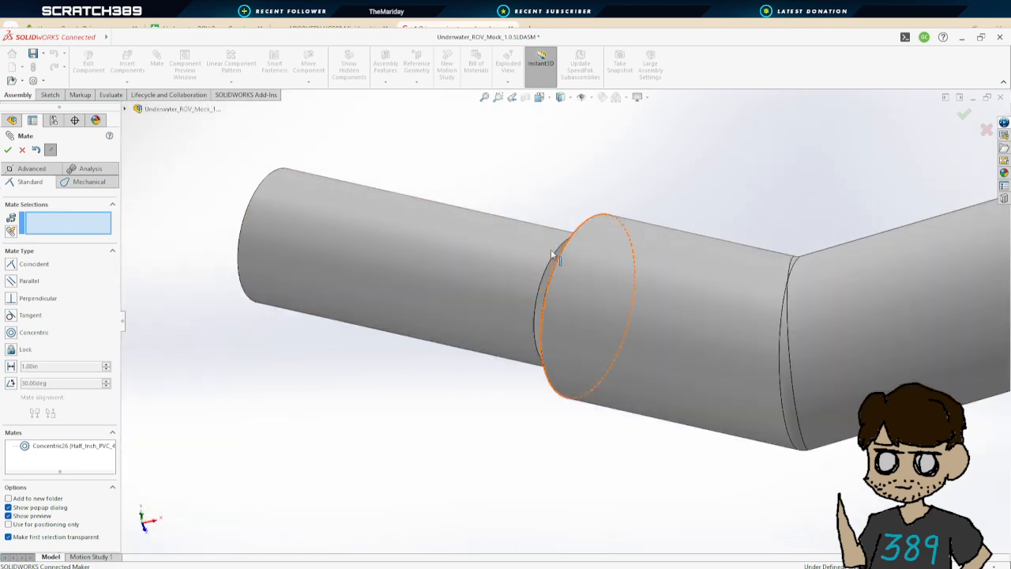
left_click(562, 306)
scroll(558, 322, "up", 5)
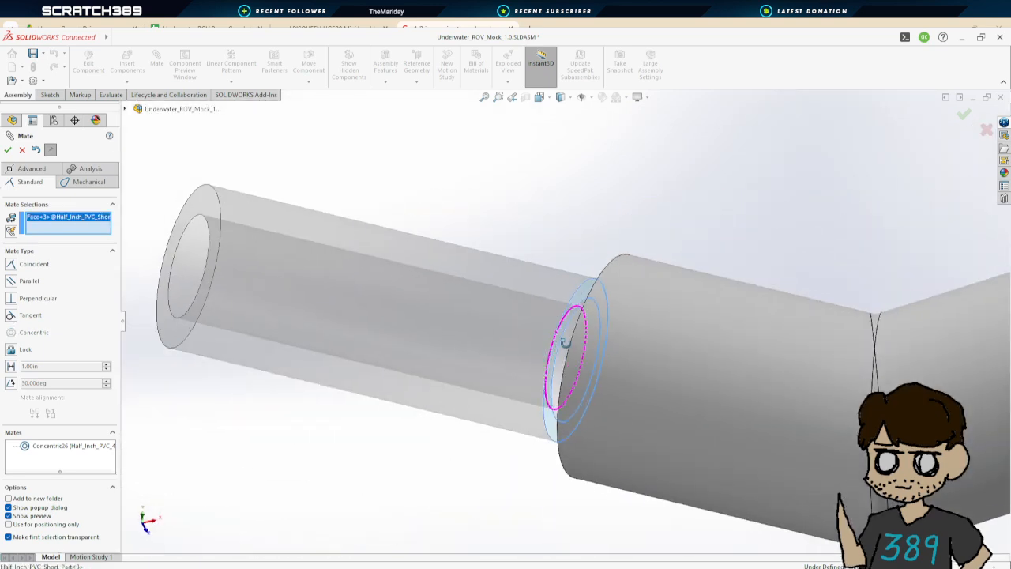
middle_click_drag(564, 343, 684, 373)
left_click(556, 272)
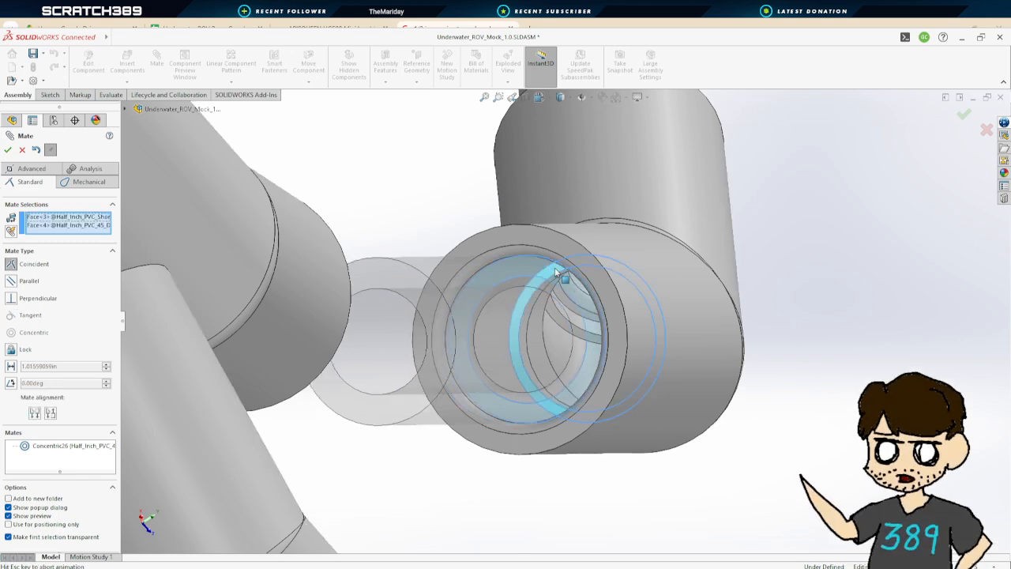
left_click(8, 150)
Mate a T coupler concentric with the short pipe's free end
scroll(290, 254, "up", 10)
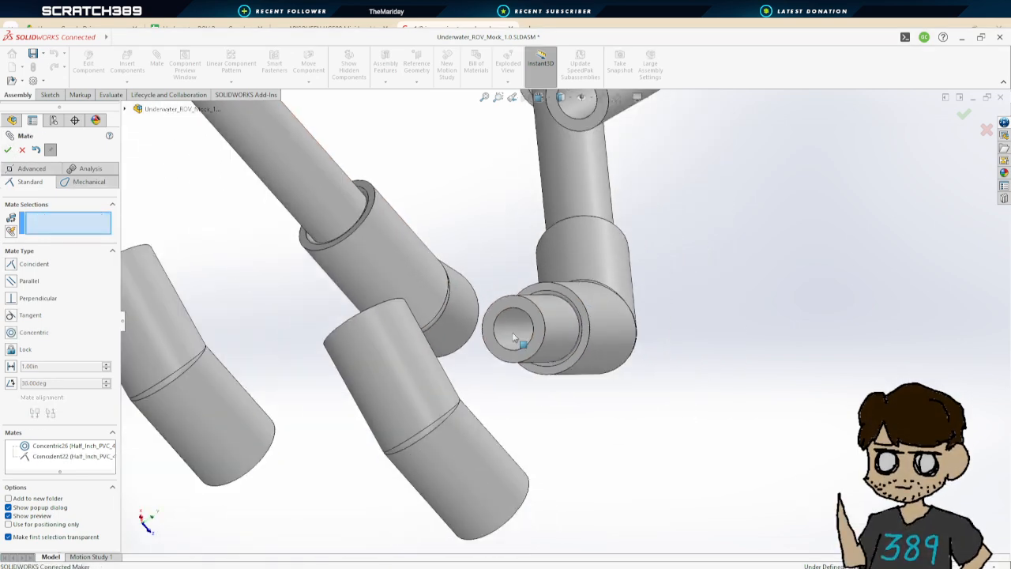
scroll(373, 354, "down", 10)
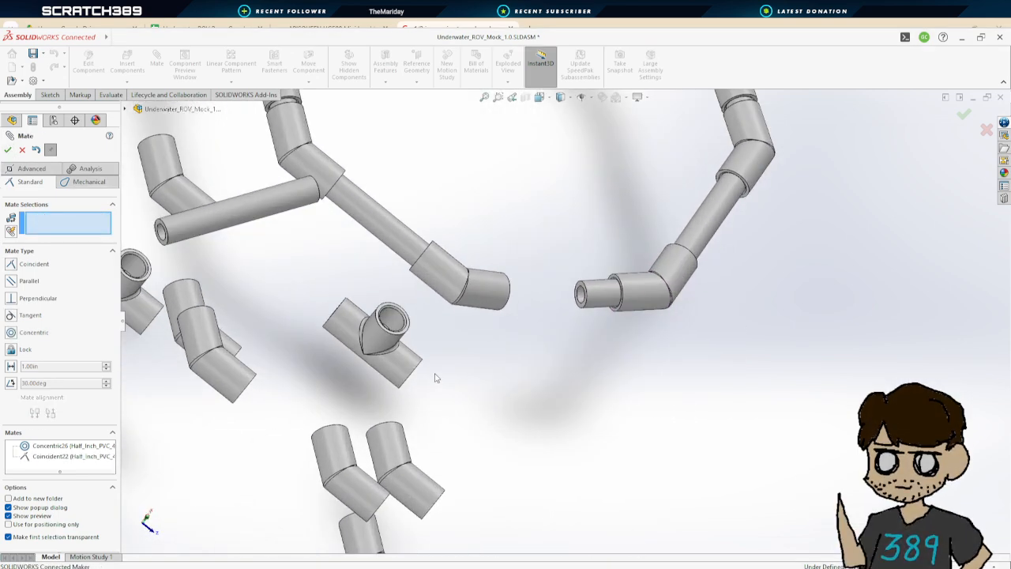
scroll(495, 404, "up", 3)
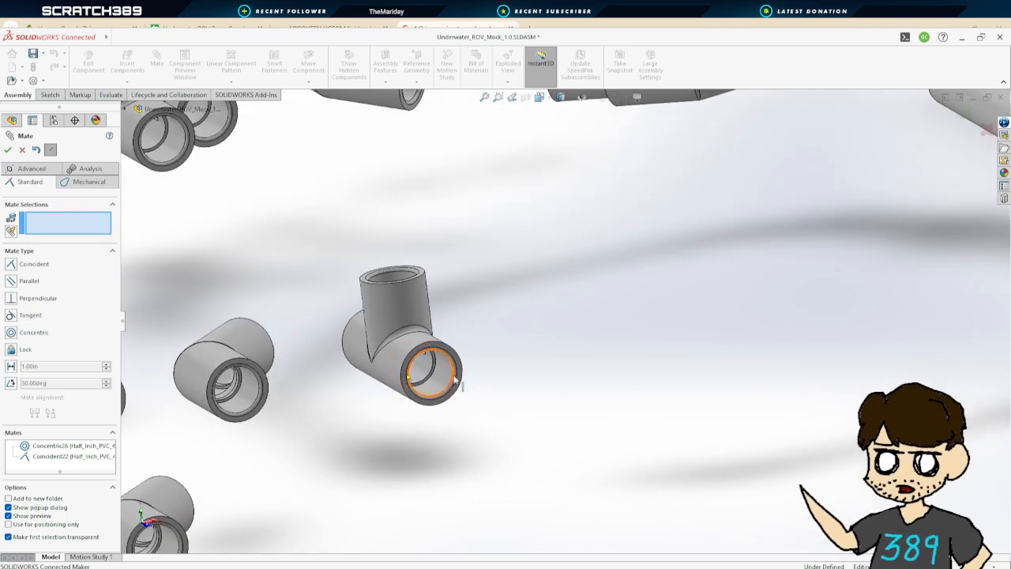
scroll(529, 259, "up", 3)
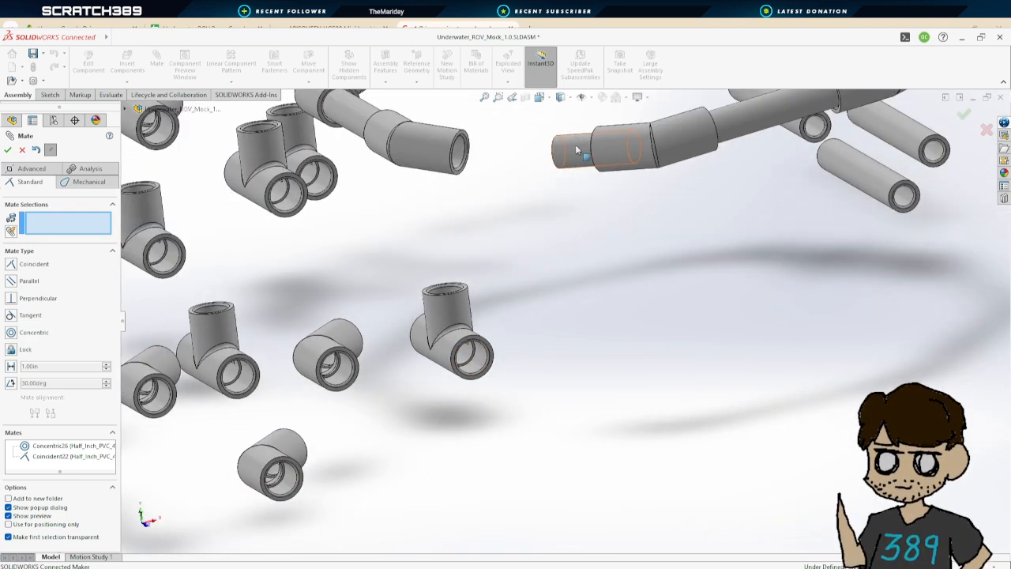
left_click(575, 155)
left_click(486, 368)
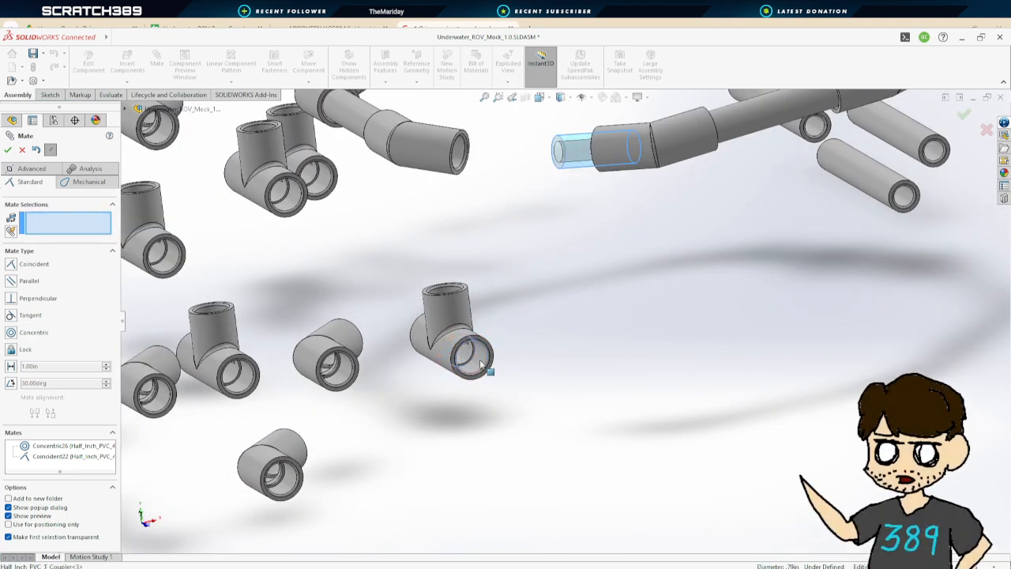
left_click(9, 151)
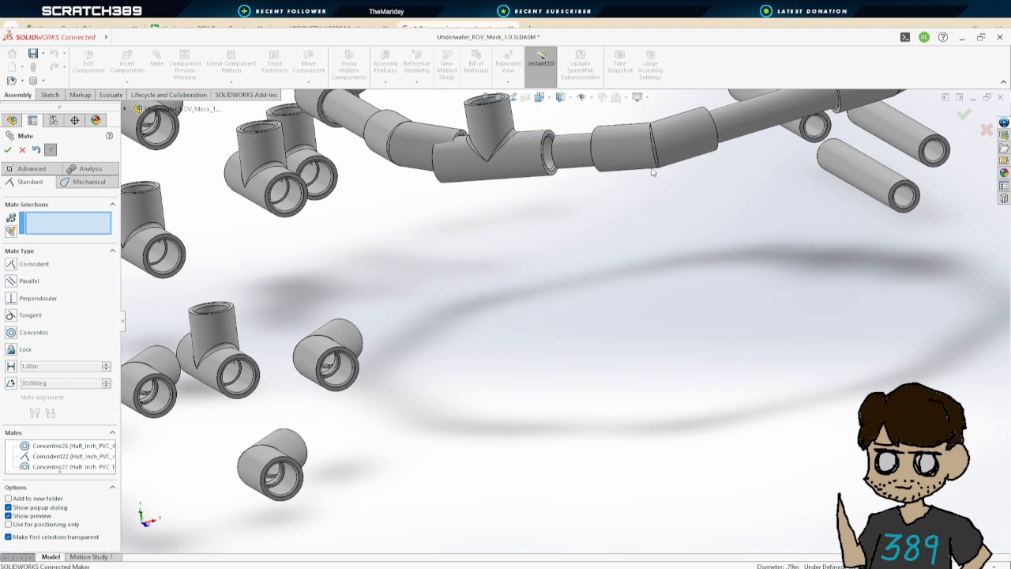
Mate the T coupler's inner shoulder coincident with the short pipe's end face
scroll(534, 349, "up", 3)
scroll(534, 349, "down", 8)
middle_click_drag(534, 351, 448, 291)
left_click(370, 253)
left_click(309, 278)
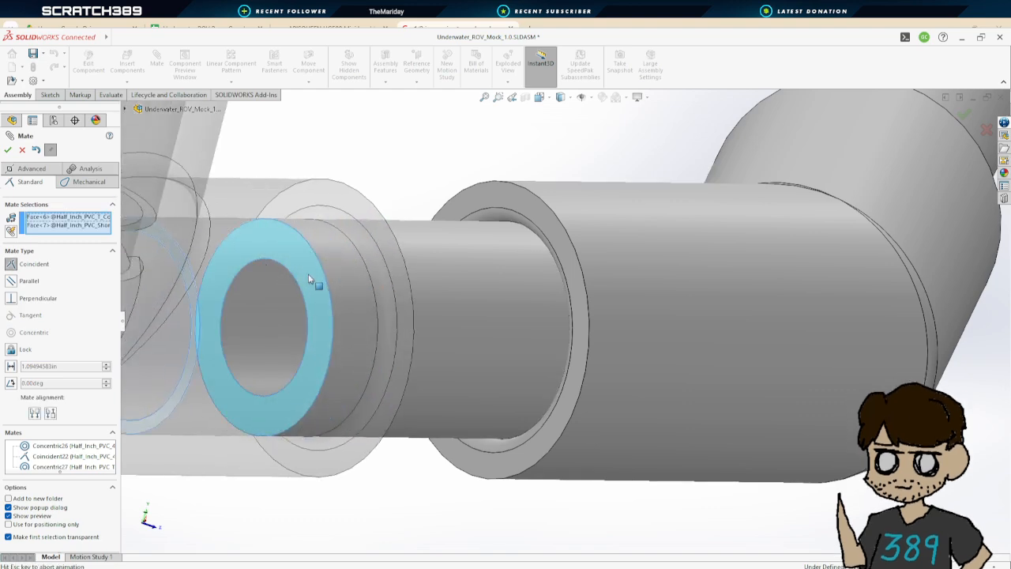
left_click(8, 151)
Mate another short pipe concentric with the T coupler's opposite opening
scroll(497, 320, "down", 10)
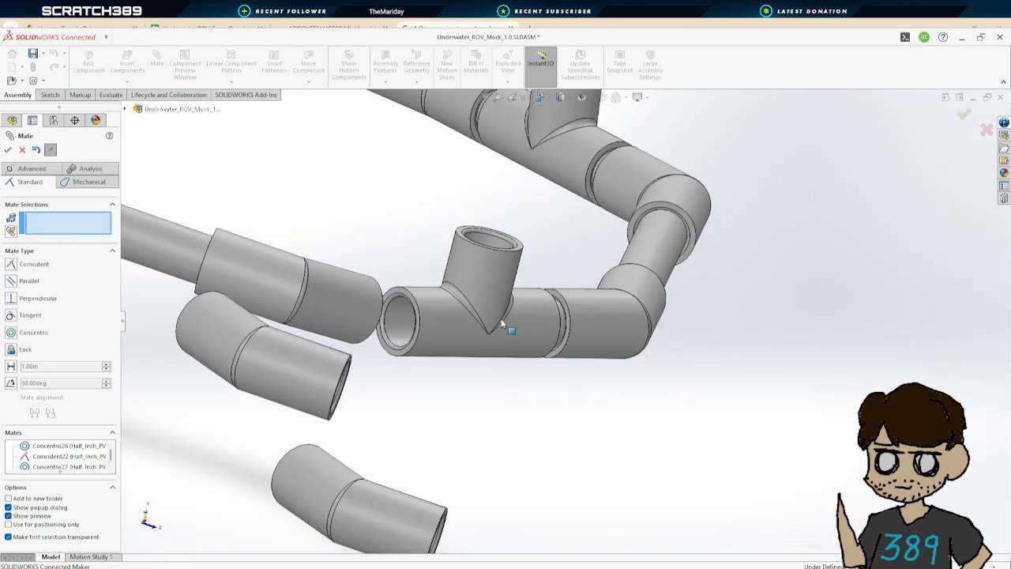
middle_click_drag(698, 302, 671, 266)
scroll(400, 419, "up", 1)
scroll(485, 339, "down", 5)
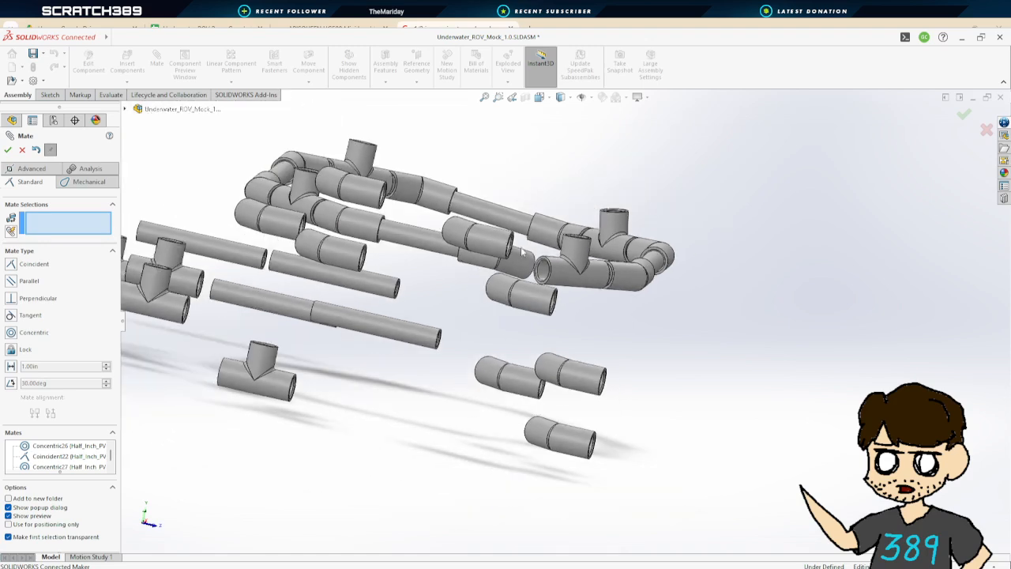
middle_click_drag(518, 257, 583, 332)
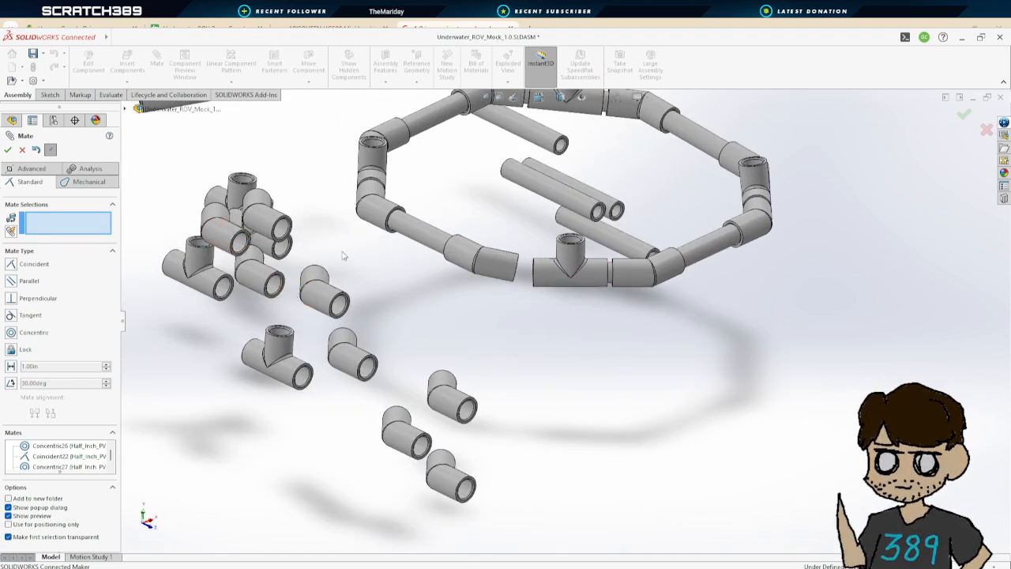
scroll(374, 256, "down", 3)
left_click(425, 130)
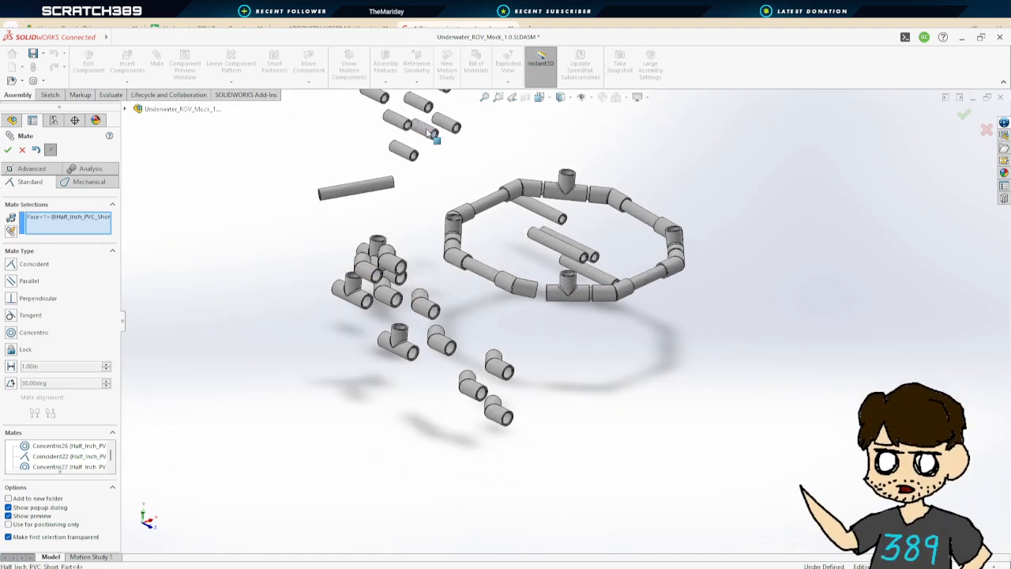
scroll(570, 319, "up", 8)
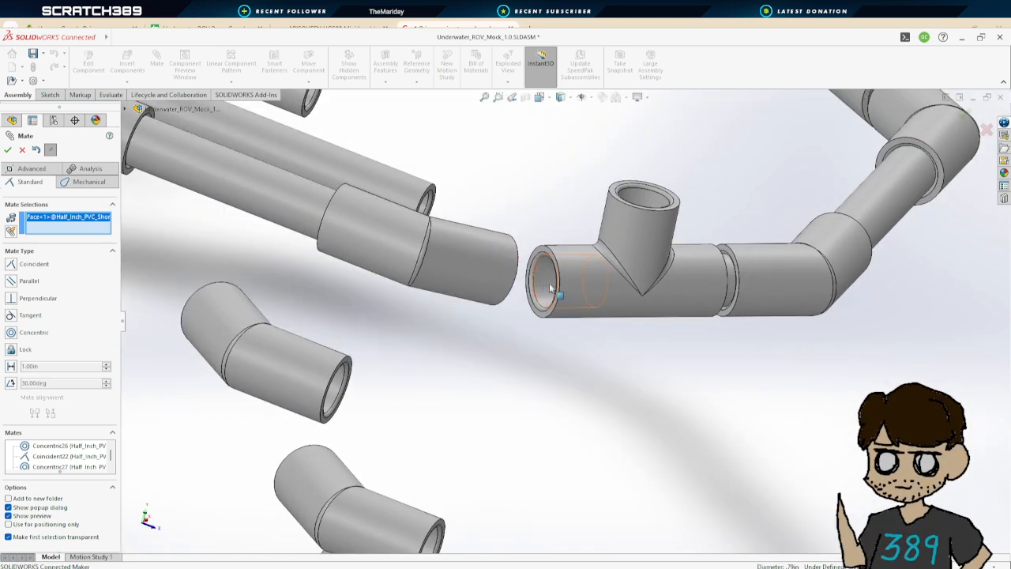
left_click(551, 288)
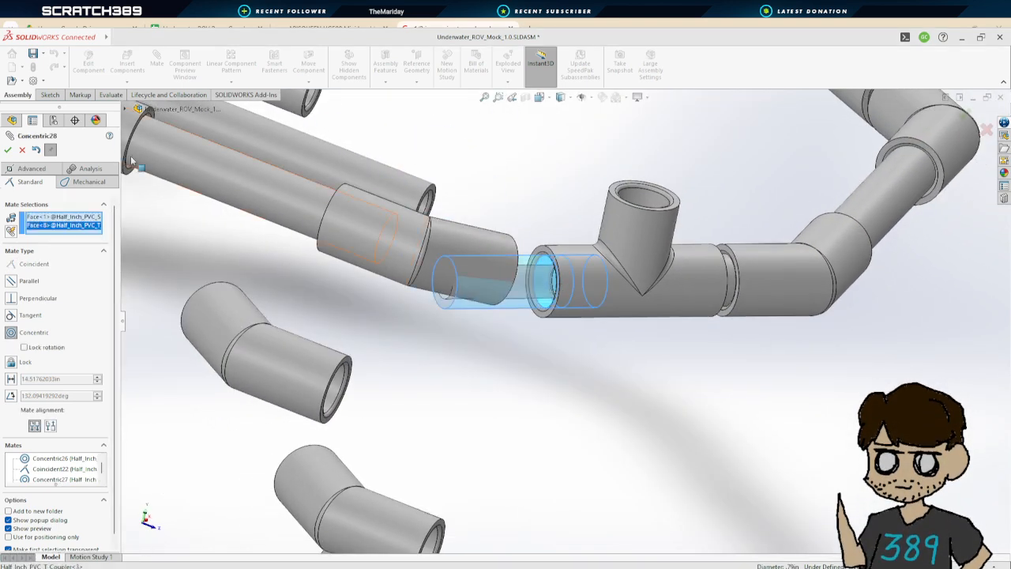
left_click(9, 149)
Mate the second short pipe's end face coincident with the T coupler's inner shoulder and close the Mate command
left_click_drag(529, 289, 465, 303)
middle_click_drag(553, 354, 605, 364)
scroll(508, 296, "down", 6)
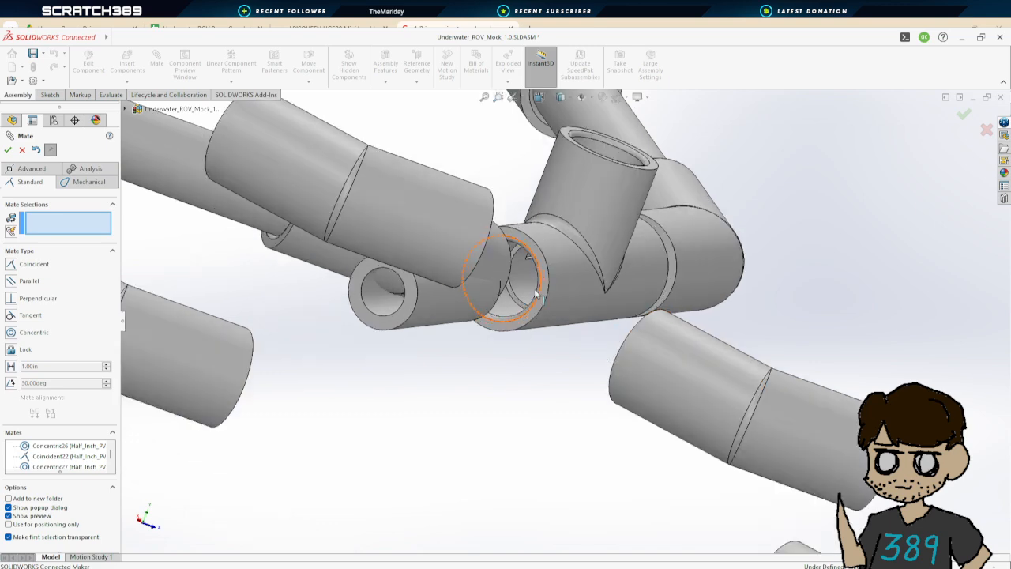
scroll(493, 330, "up", 3)
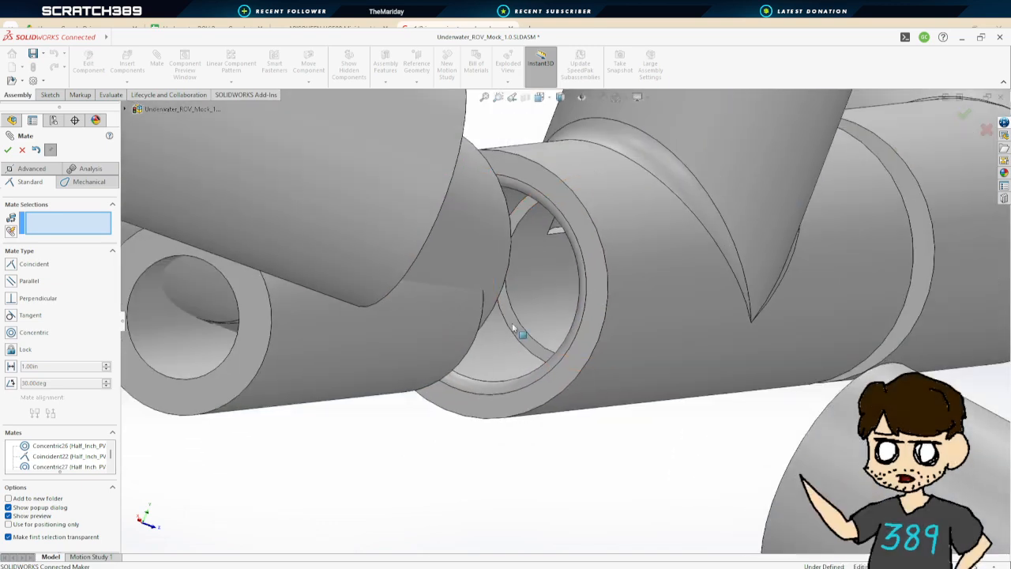
left_click(511, 320)
scroll(526, 345, "up", 2)
middle_click_drag(526, 345, 386, 357)
left_click(272, 385)
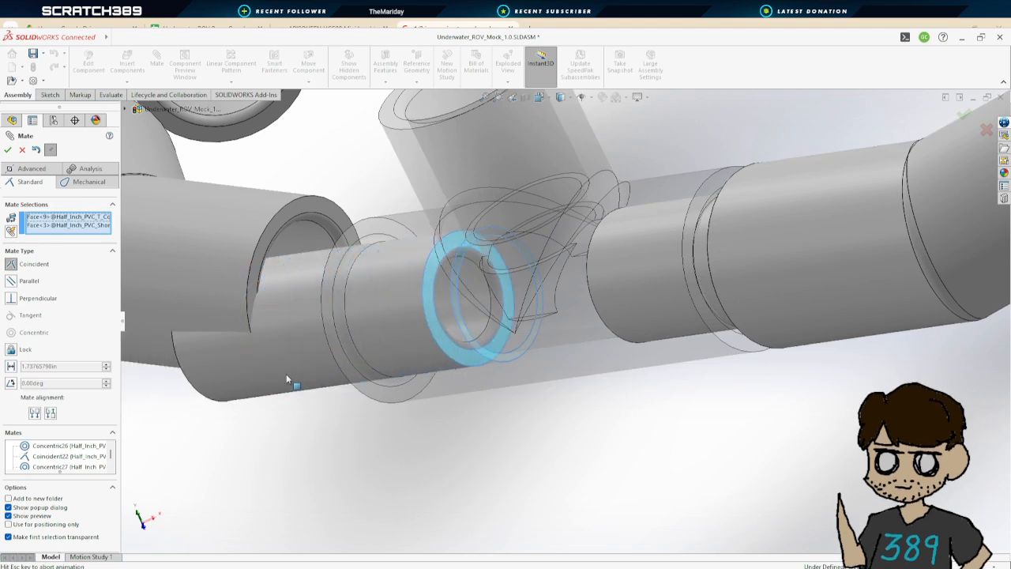
left_click(8, 151)
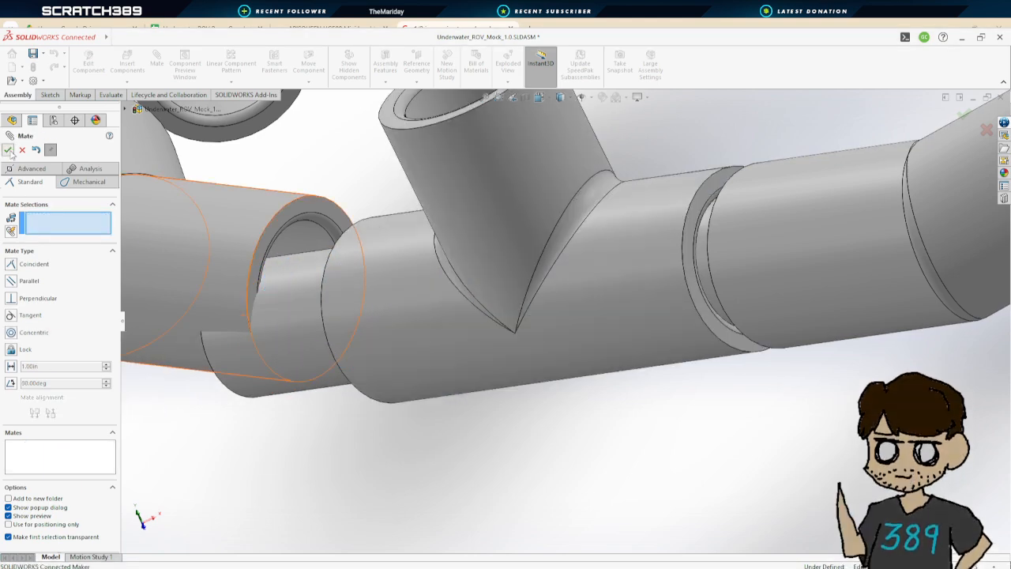
left_click(7, 151)
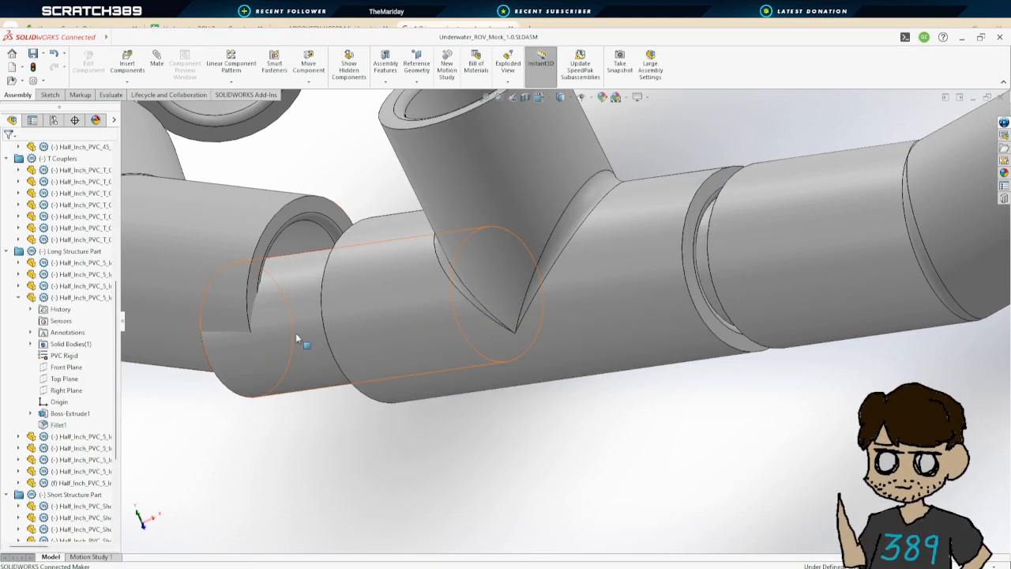
Mate the short pipe's free end concentric with the 45-degree coupler's opening
key("m")
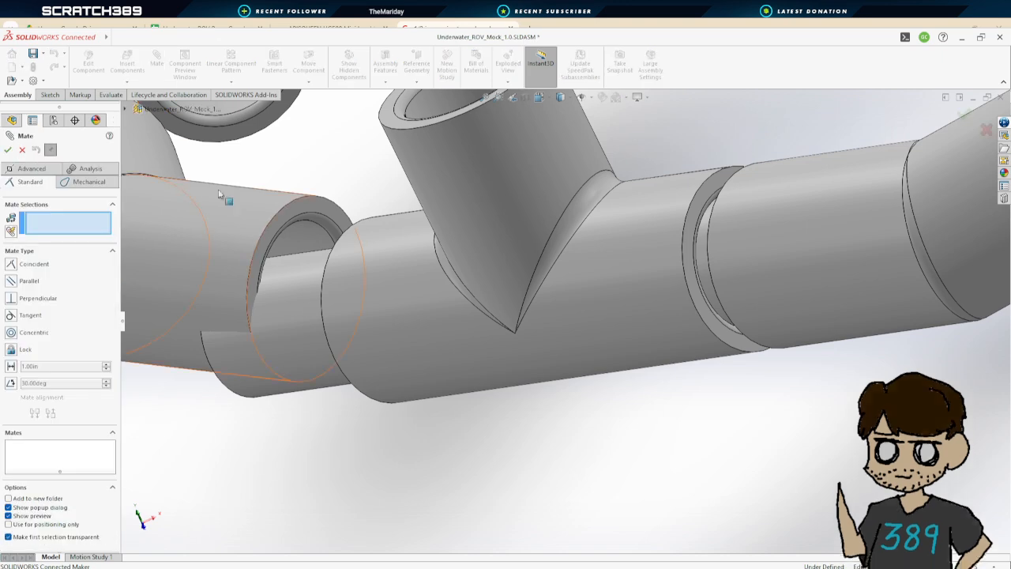
left_click(308, 235)
left_click(308, 231)
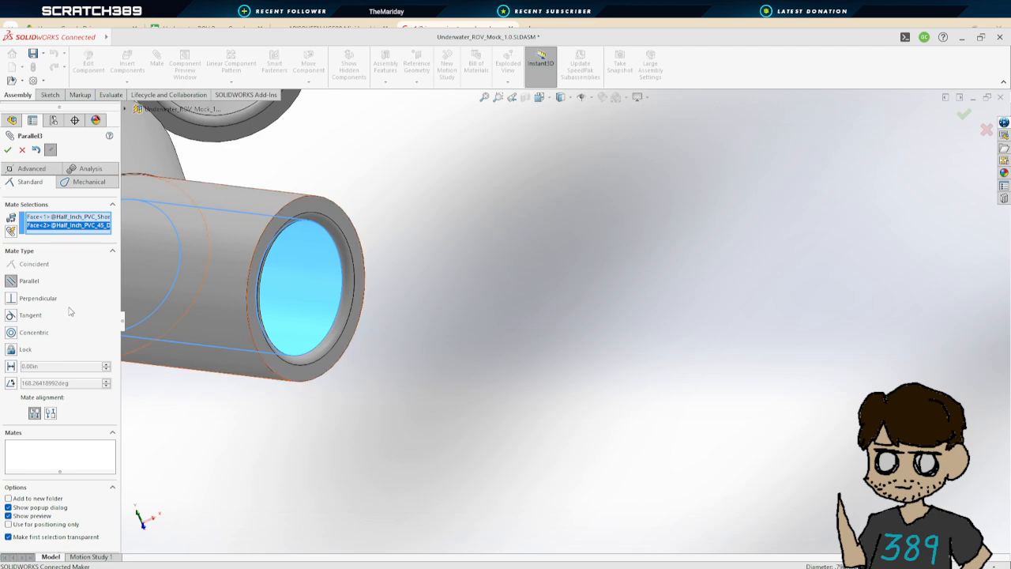
left_click(11, 333)
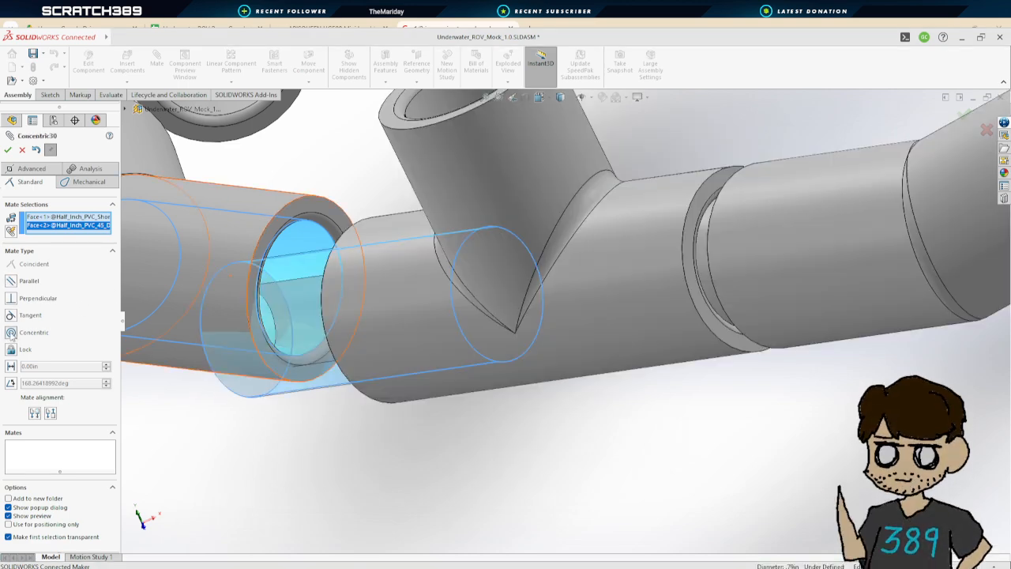
left_click(22, 150)
scroll(399, 343, "down", 3)
scroll(417, 362, "up", 6)
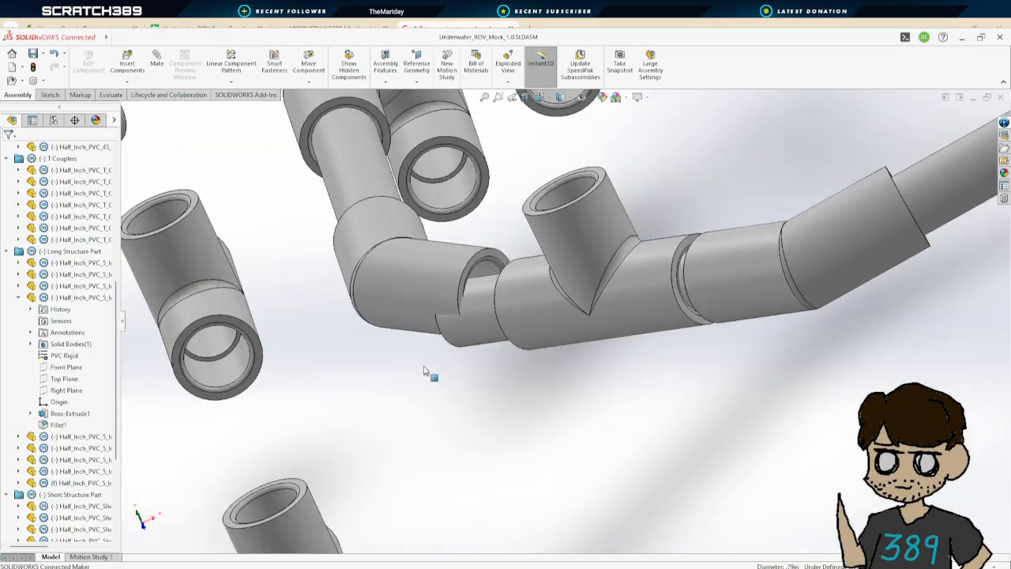
mouse_move(454, 344)
middle_mouse_down()
mouse_move(479, 372)
mouse_move(441, 344)
middle_mouse_up()
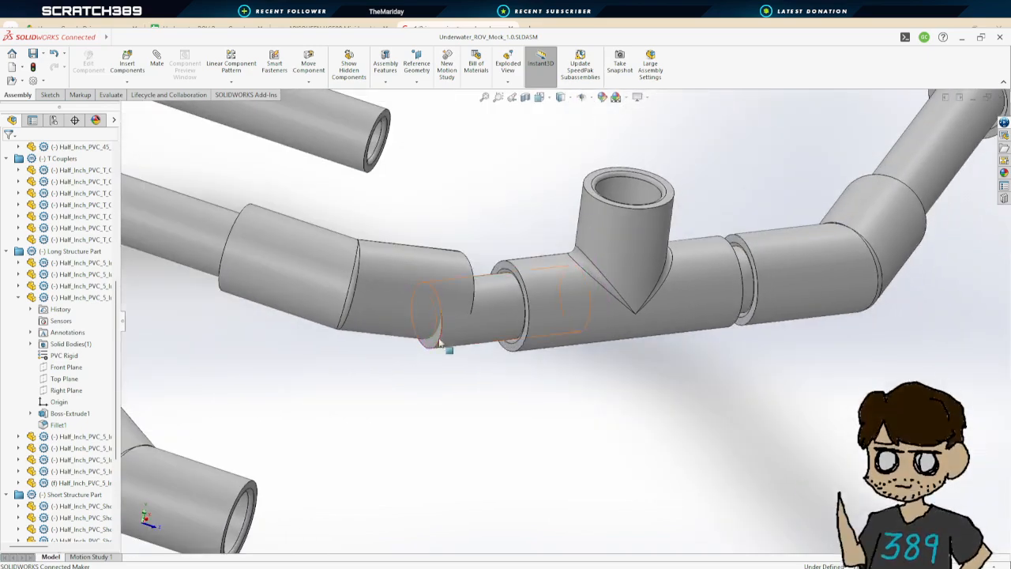
left_click(437, 347)
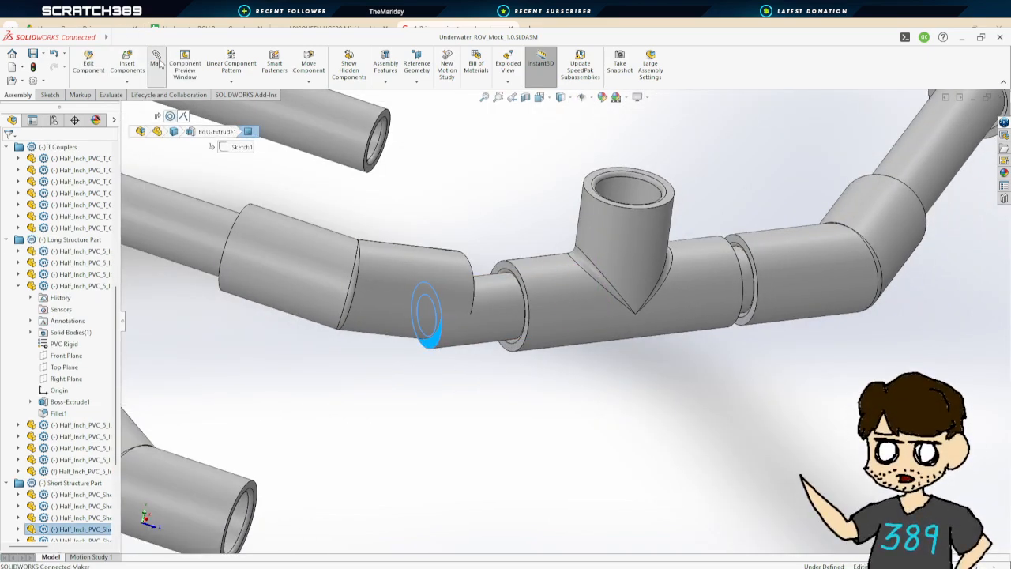
middle_click_drag(498, 370, 403, 362)
scroll(423, 290, "down", 6)
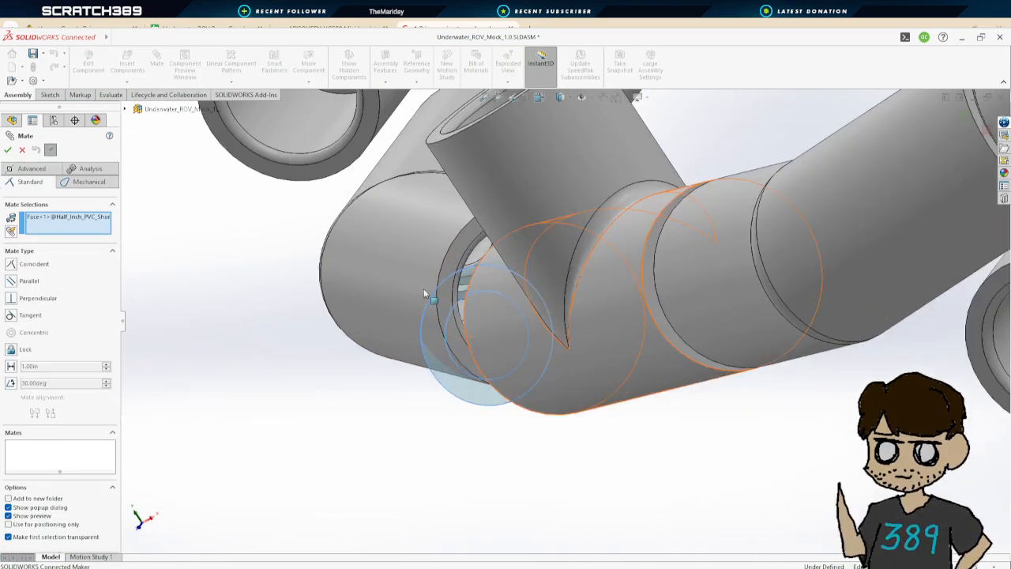
middle_click_drag(564, 335, 575, 309)
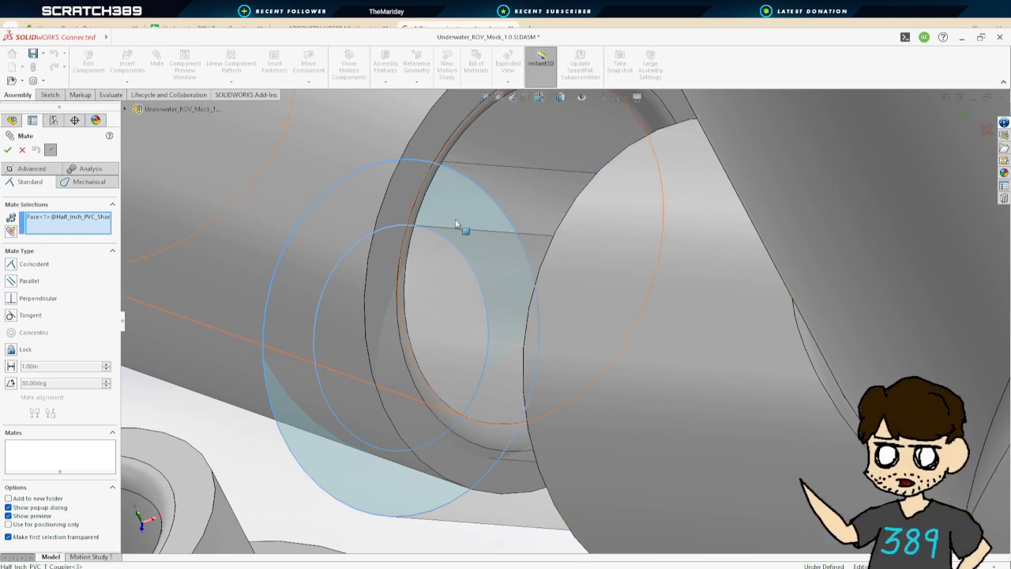
middle_click_drag(455, 224, 506, 273)
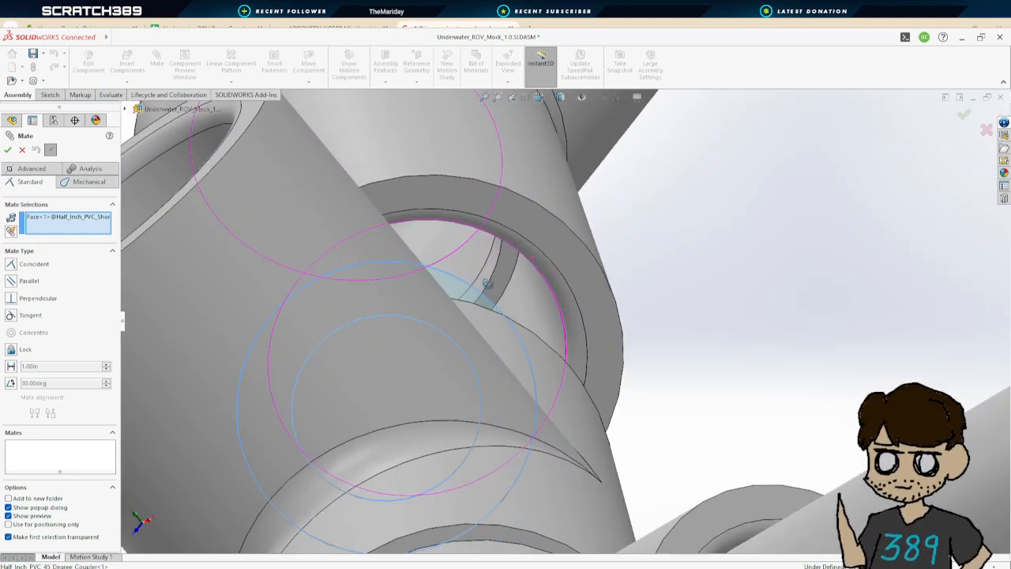
left_click(499, 272)
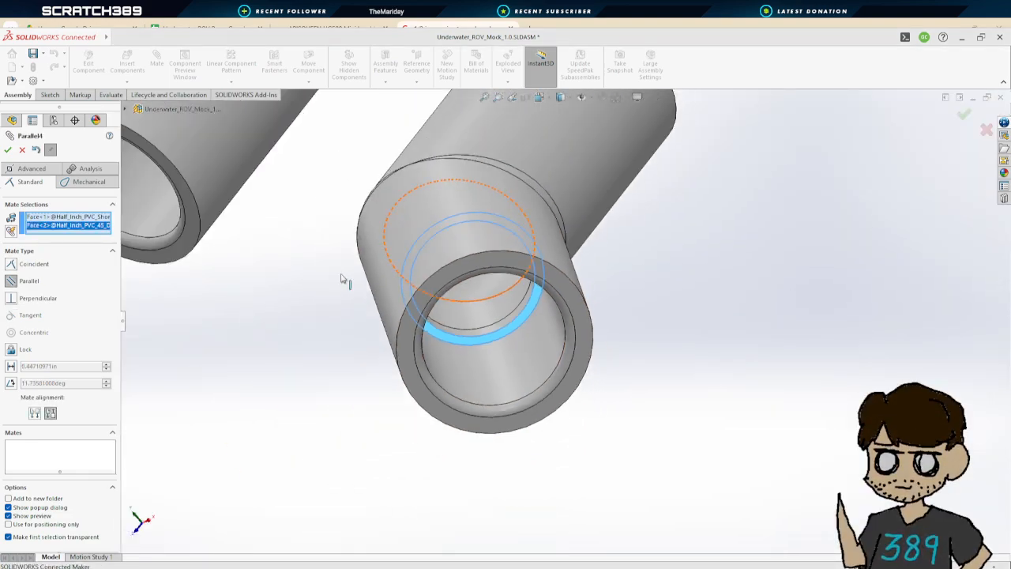
scroll(341, 278, "up", 9)
middle_click_drag(460, 293, 725, 176)
scroll(752, 171, "up", 5)
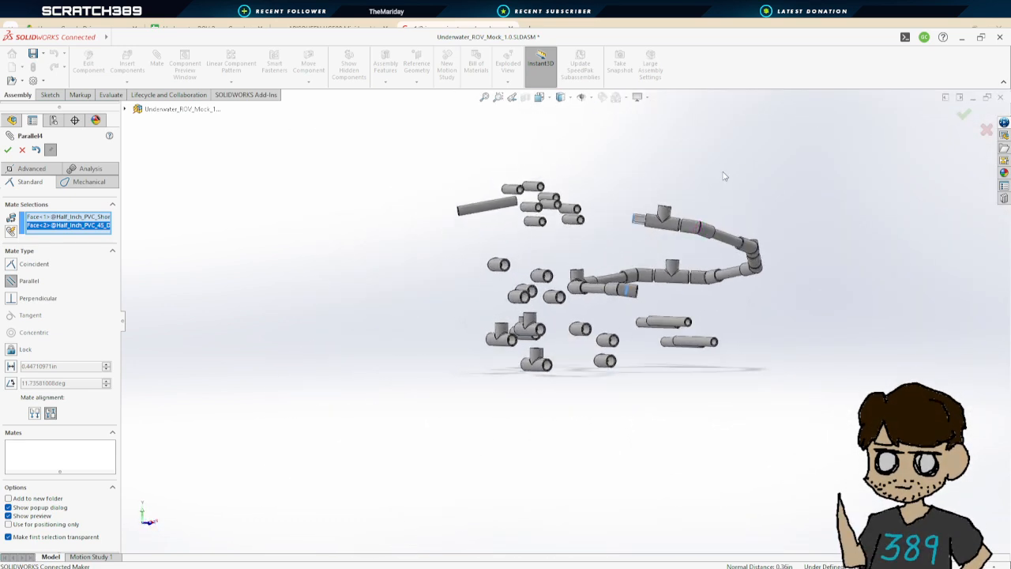
left_click(22, 151)
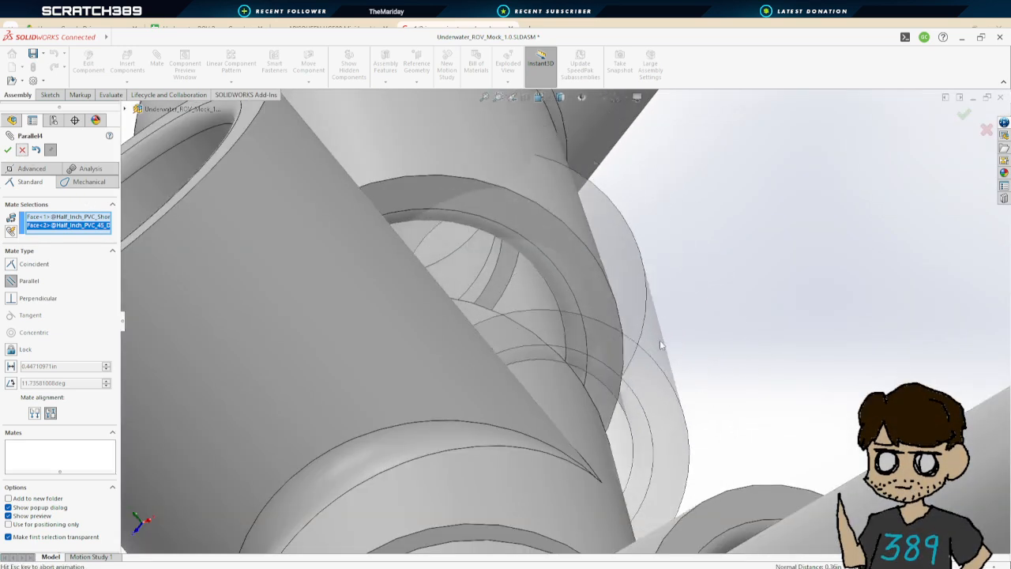
Mate the branch-opening top faces of two T couplers coincident so they sit level
scroll(608, 320, "down", 2)
scroll(607, 315, "up", 6)
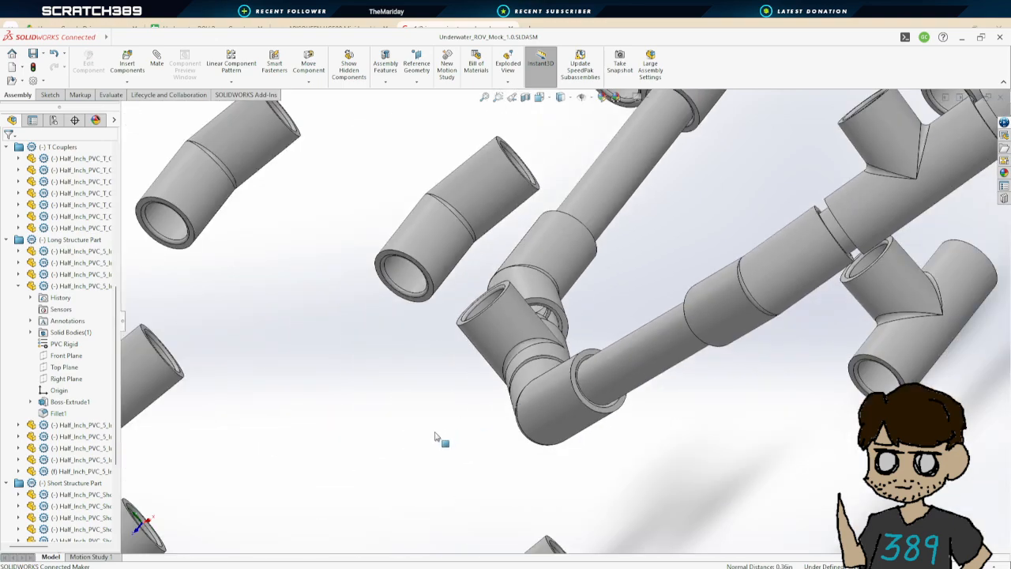
scroll(519, 393, "down", 3)
scroll(518, 392, "up", 5)
middle_click_drag(519, 392, 553, 236)
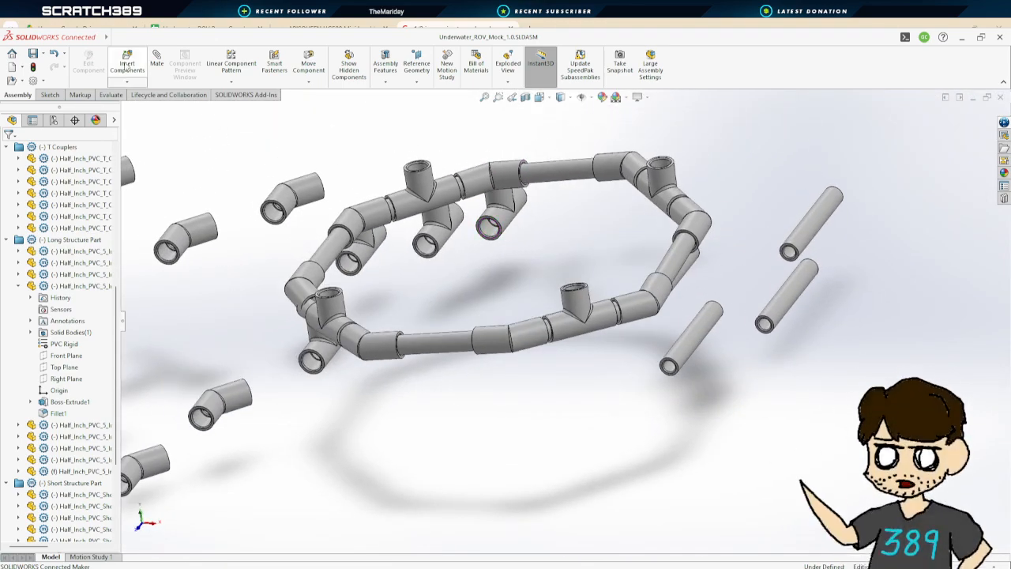
key("m")
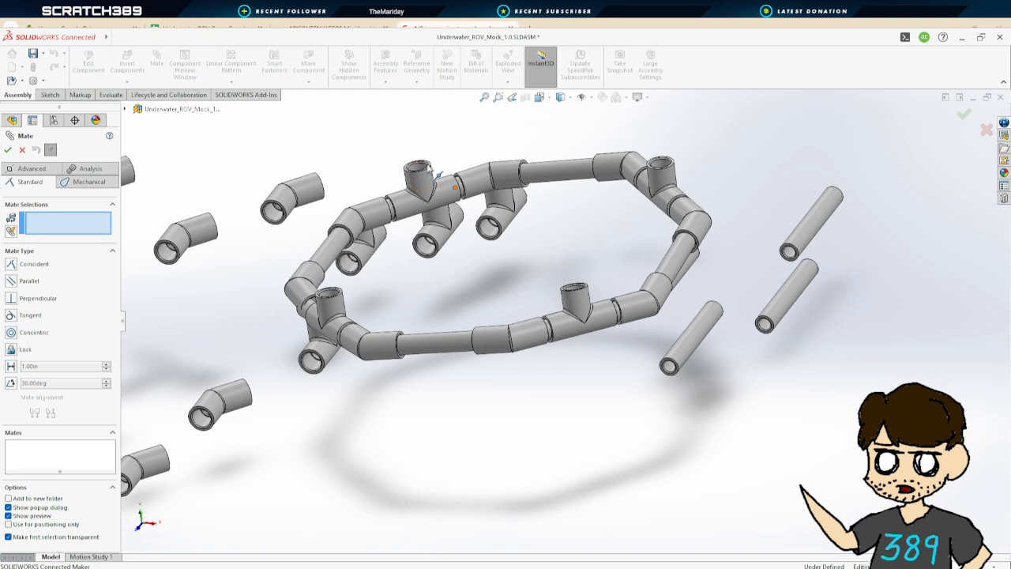
scroll(431, 172, "down", 5)
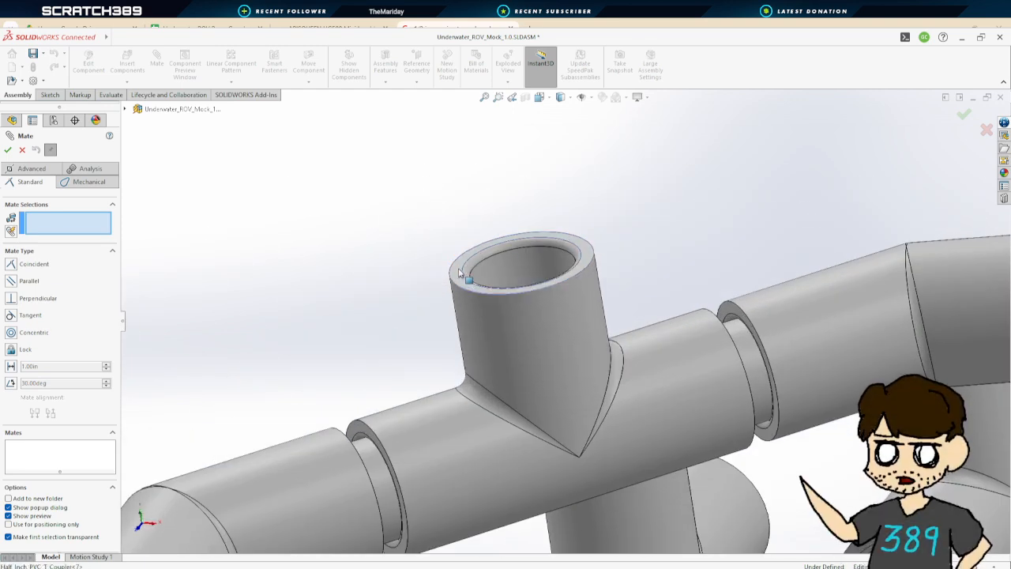
left_click(454, 263)
scroll(454, 263, "up", 5)
scroll(673, 323, "down", 6)
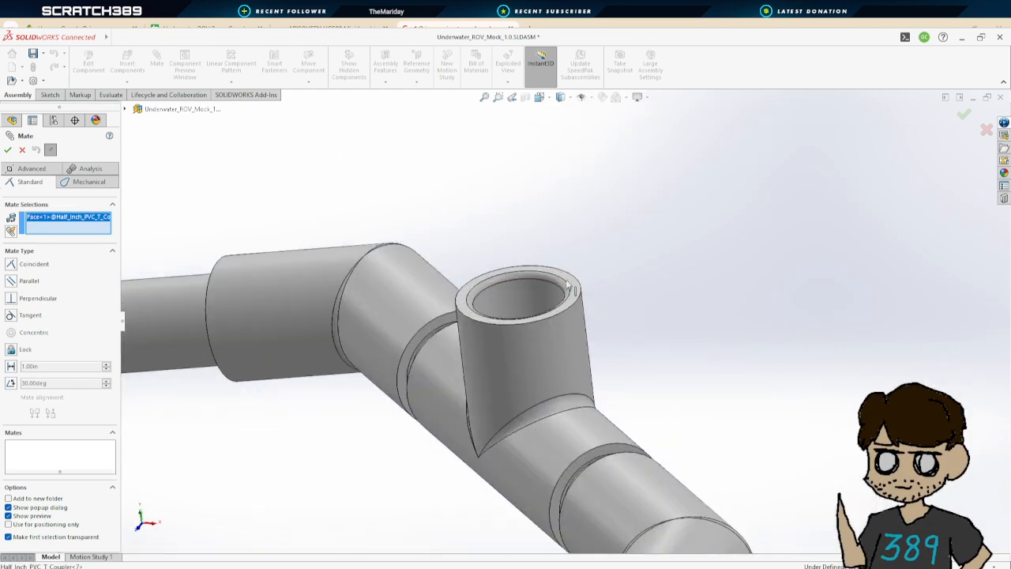
left_click(578, 294)
scroll(361, 361, "up", 6)
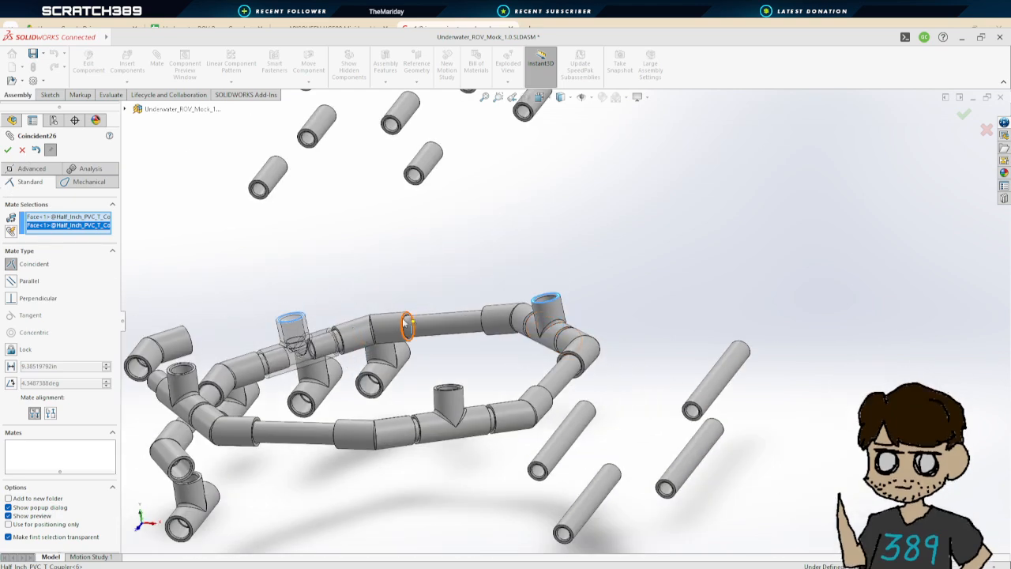
mouse_move(405, 320)
middle_mouse_down()
mouse_move(437, 251)
mouse_move(402, 327)
middle_mouse_up()
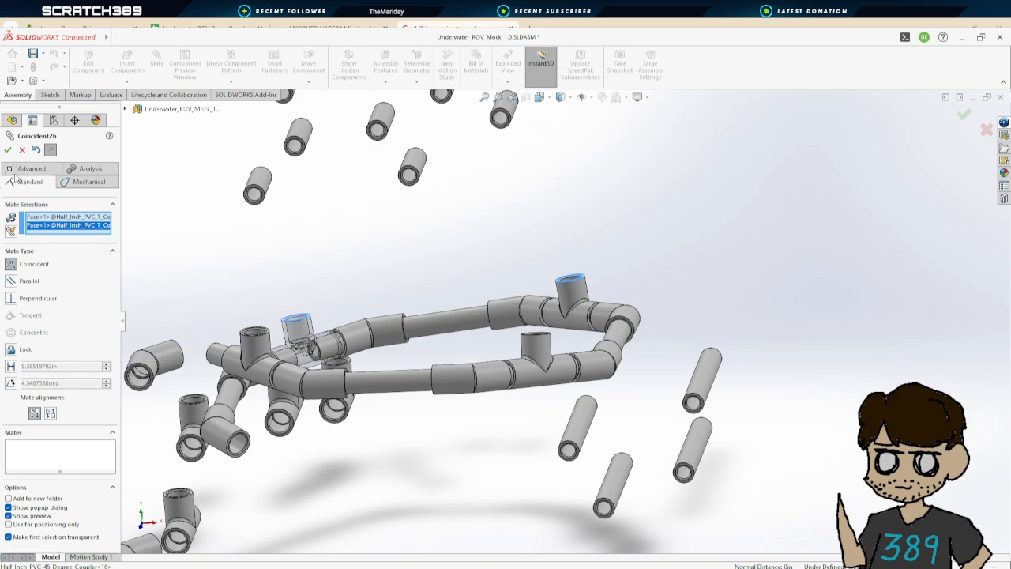
left_click(11, 282)
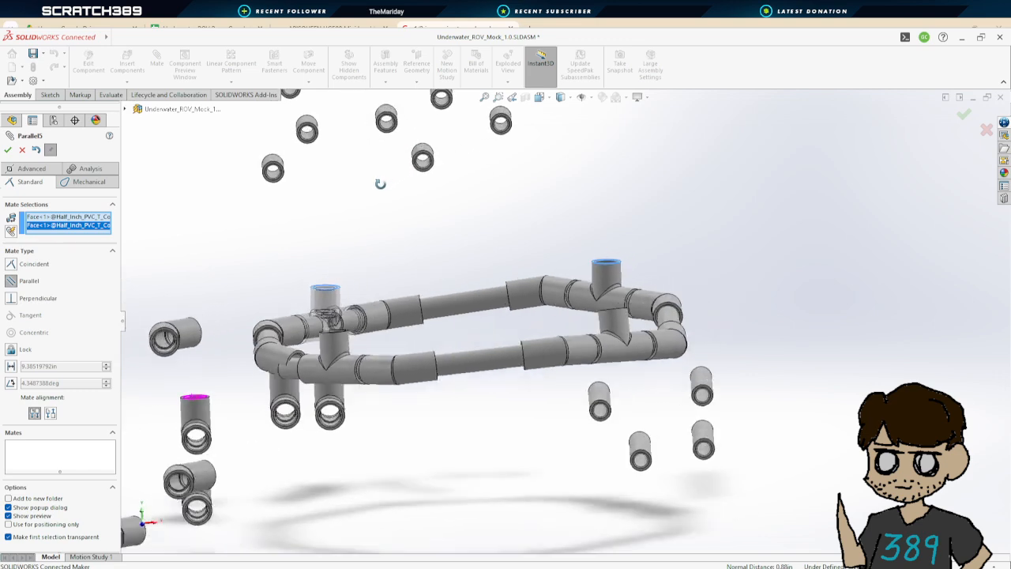
left_click(11, 265)
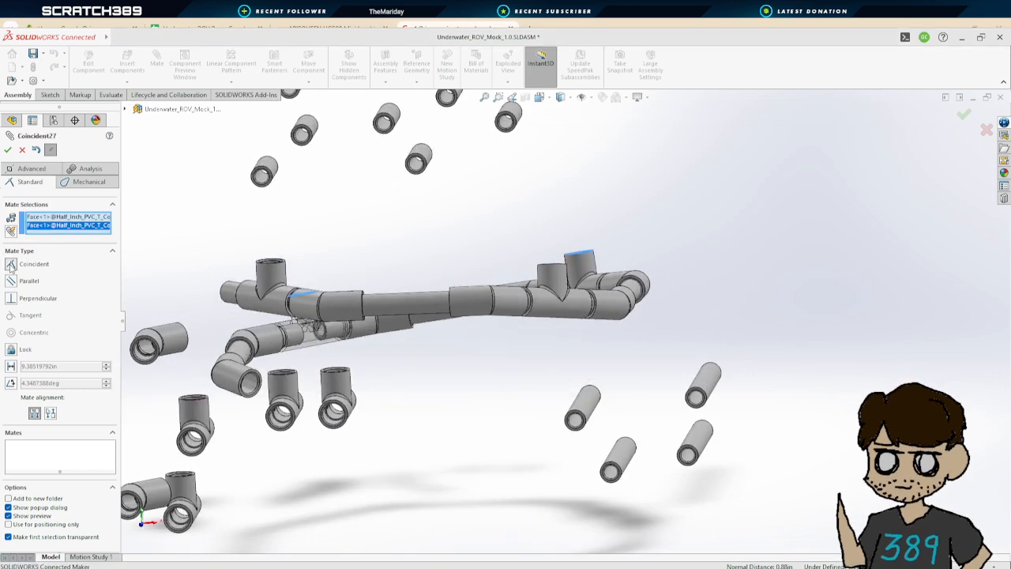
left_click(7, 150)
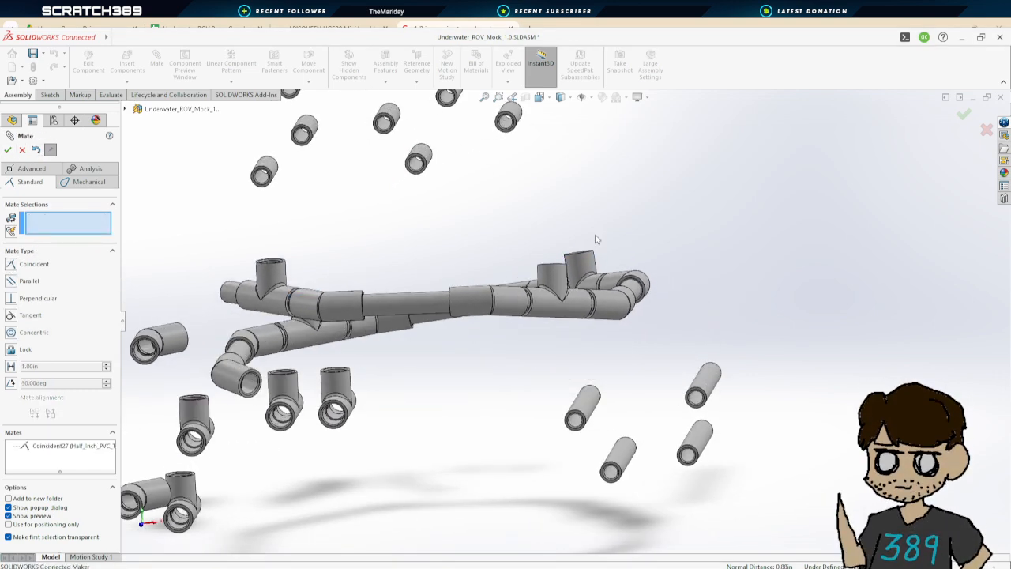
Mate a third T coupler's top face coincident with another T coupler's top face
scroll(588, 258, "up", 5)
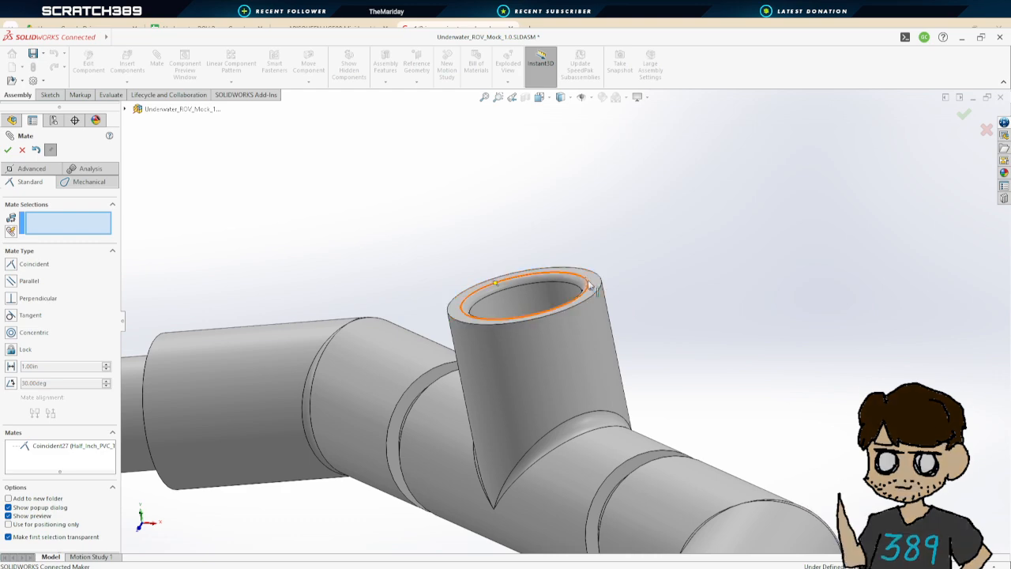
left_click(620, 302)
scroll(512, 447, "down", 3)
scroll(486, 342, "up", 6)
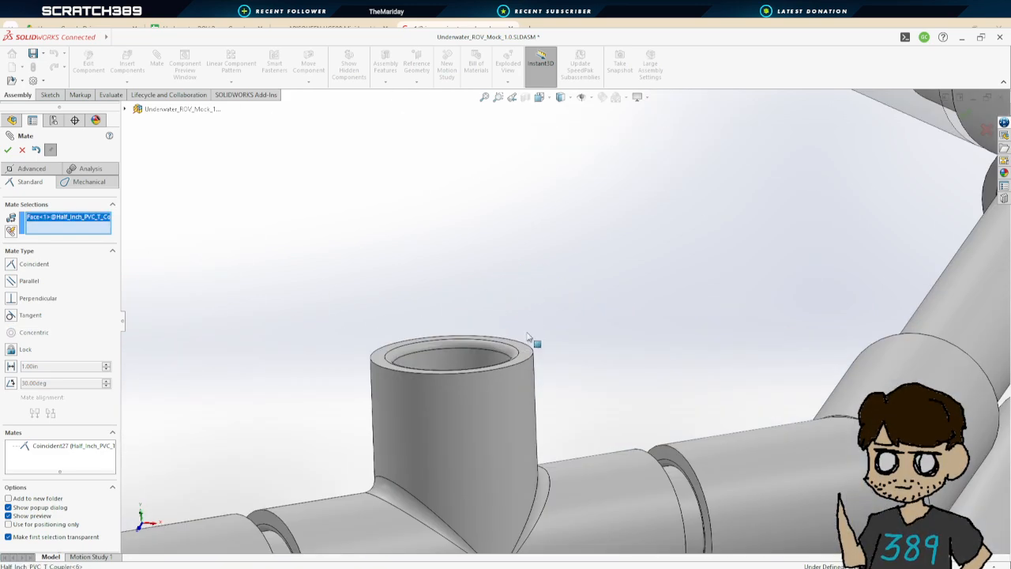
left_click(527, 357)
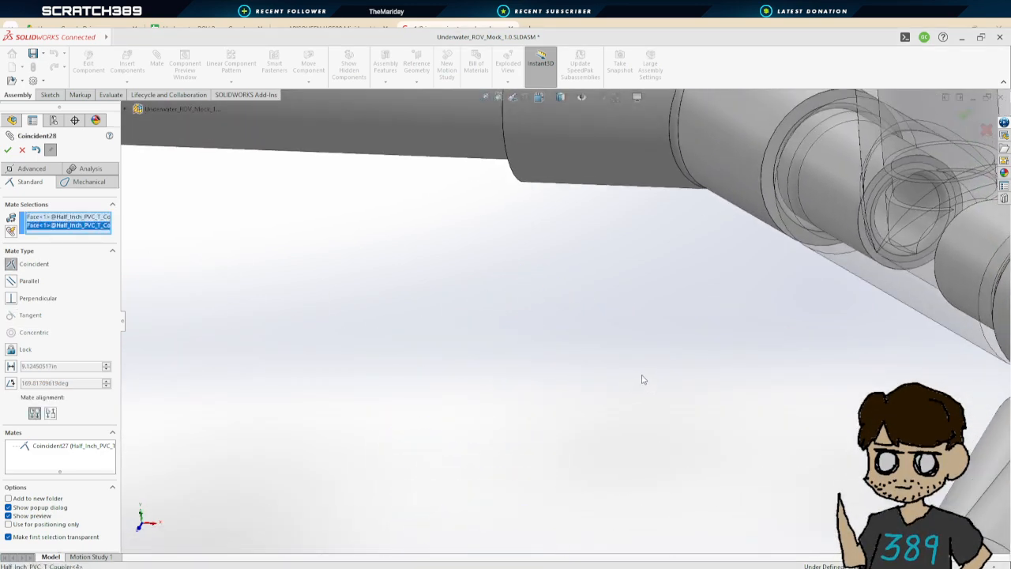
scroll(644, 380, "down", 5)
middle_click_drag(648, 391, 614, 311)
left_click(8, 150)
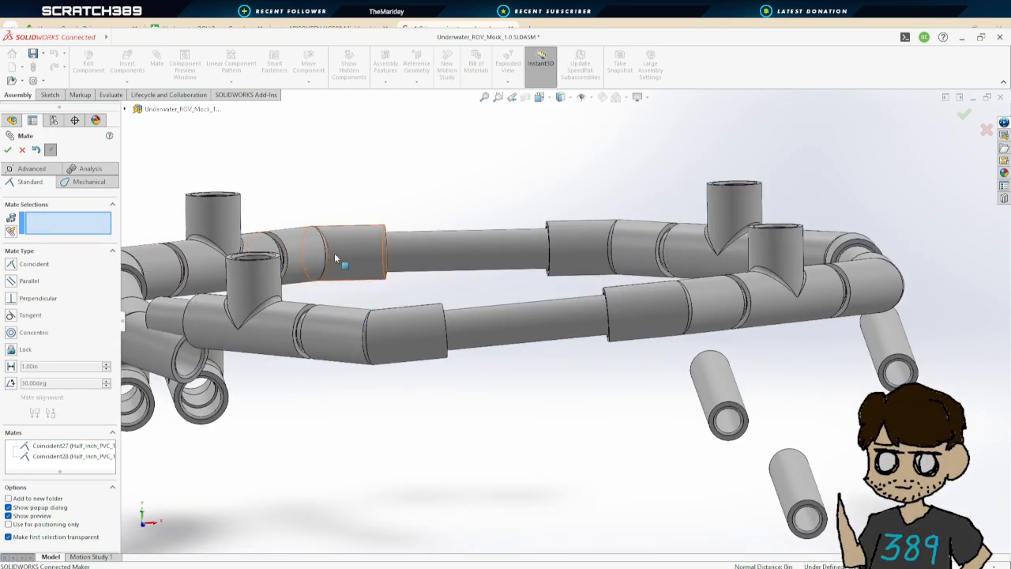
Mate a fourth T coupler's top face coincident with another T coupler's top face and close the Mate command
scroll(778, 229, "down", 4)
scroll(730, 279, "up", 8)
middle_click_drag(496, 215, 490, 247)
scroll(339, 355, "down", 6)
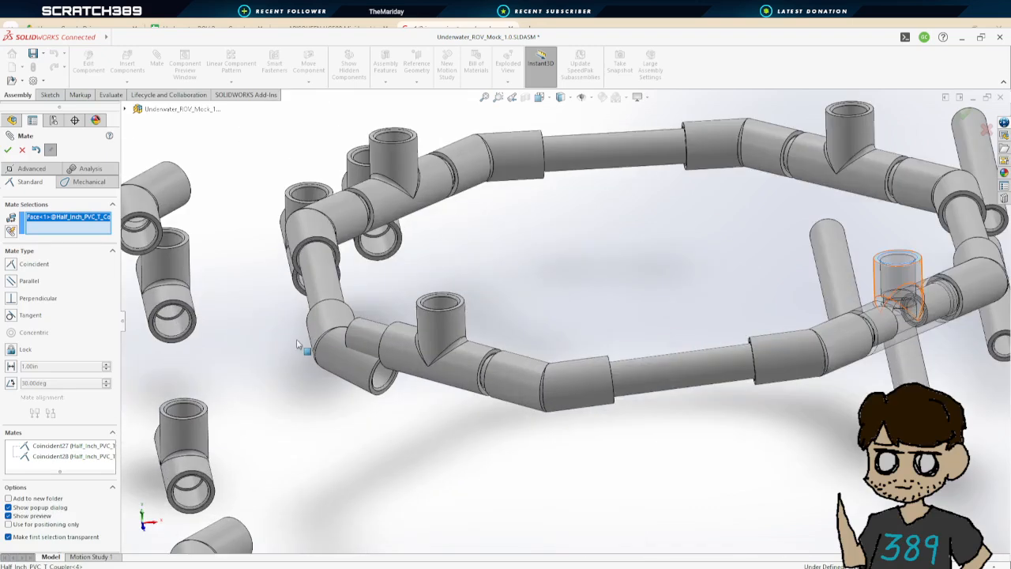
scroll(588, 243, "up", 8)
left_click(615, 237)
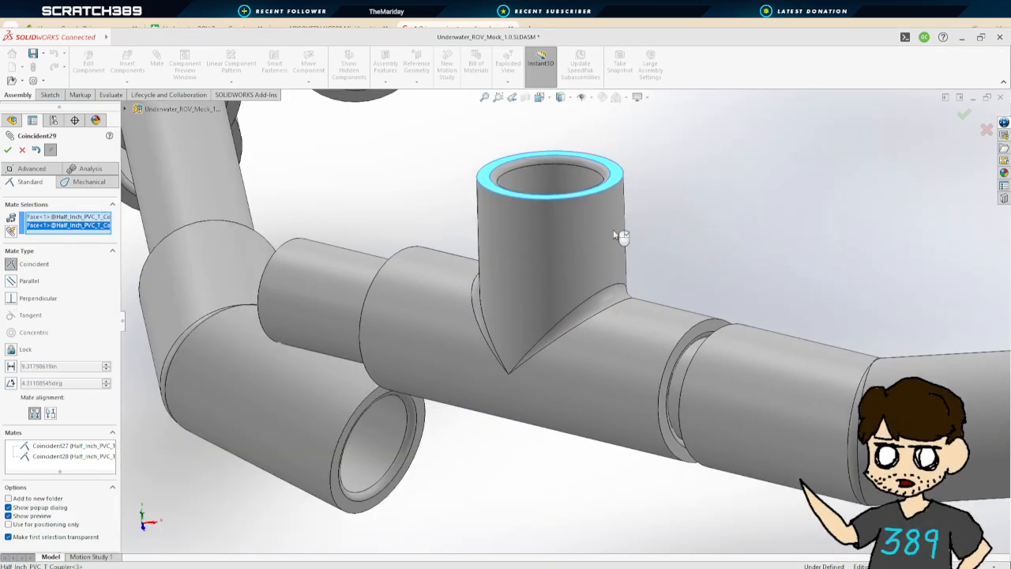
left_click(8, 150)
scroll(448, 257, "down", 6)
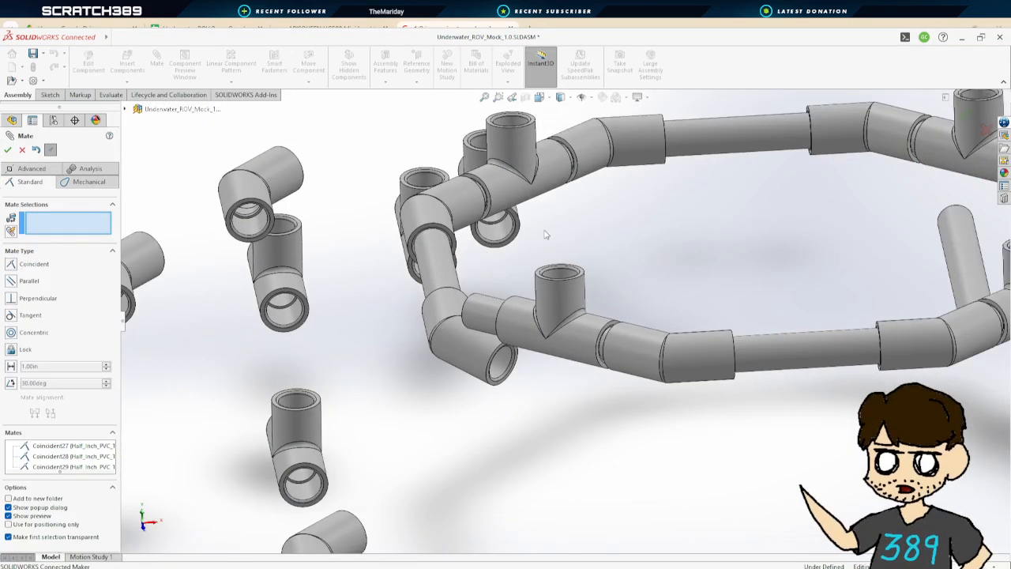
mouse_move(546, 233)
middle_mouse_down()
mouse_move(578, 227)
mouse_move(555, 233)
middle_mouse_up()
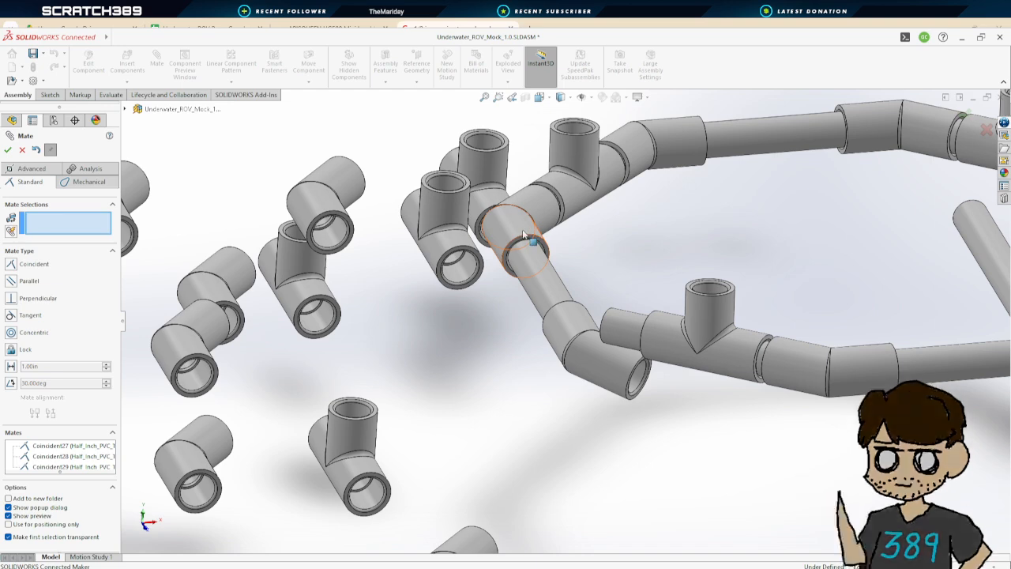
left_click(8, 150)
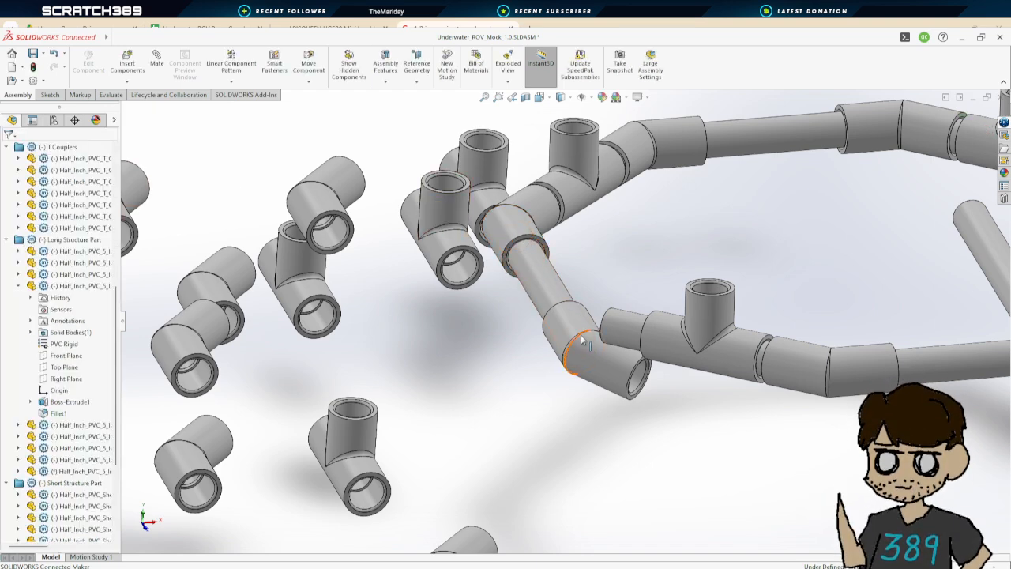
Select the 45-degree couplers in the ring and orbit around them to examine how they join the pipes
left_click(607, 358)
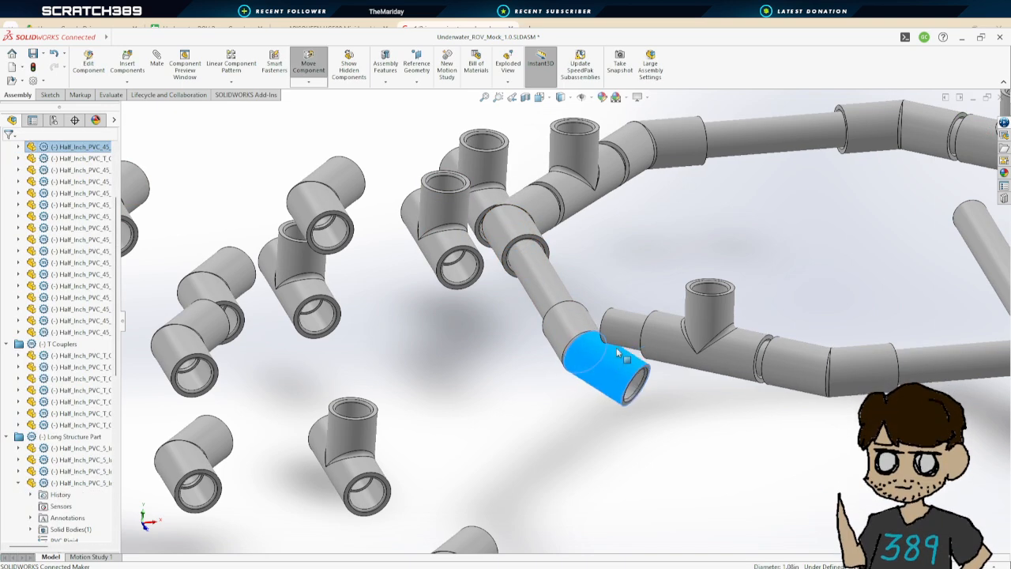
left_click(517, 237)
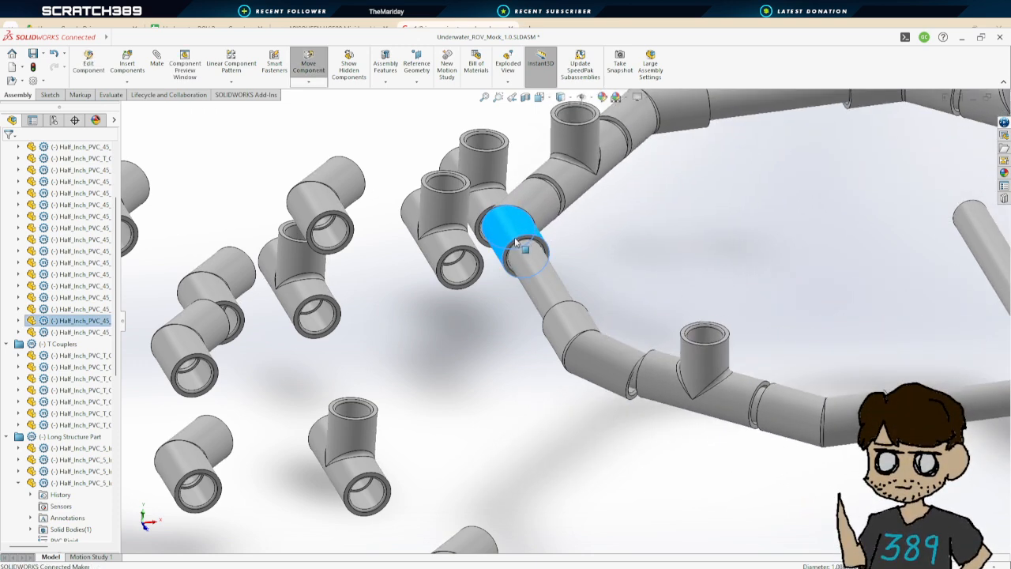
middle_click_drag(644, 300, 702, 363)
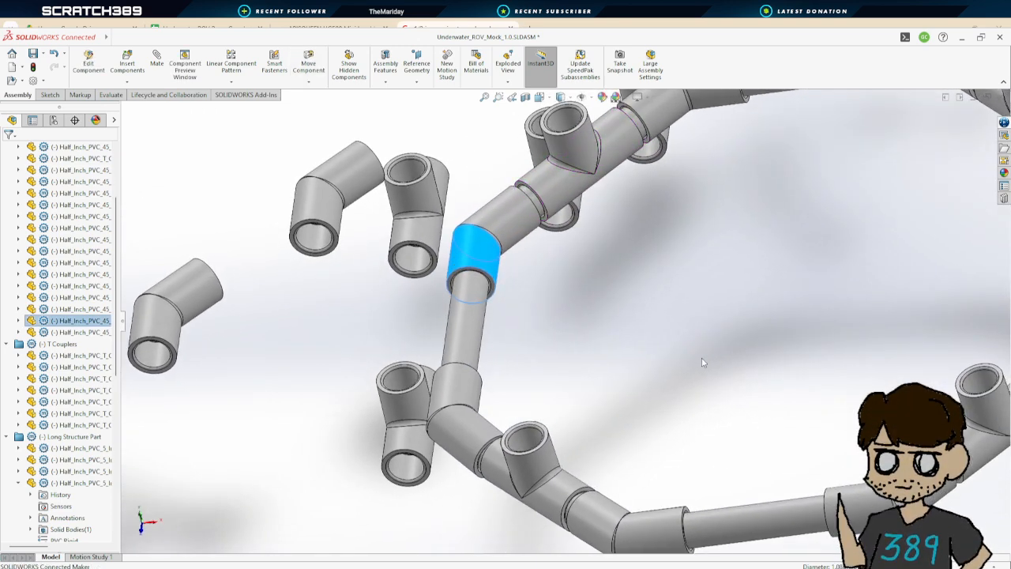
middle_click_drag(544, 360, 626, 350)
scroll(678, 407, "up", 5)
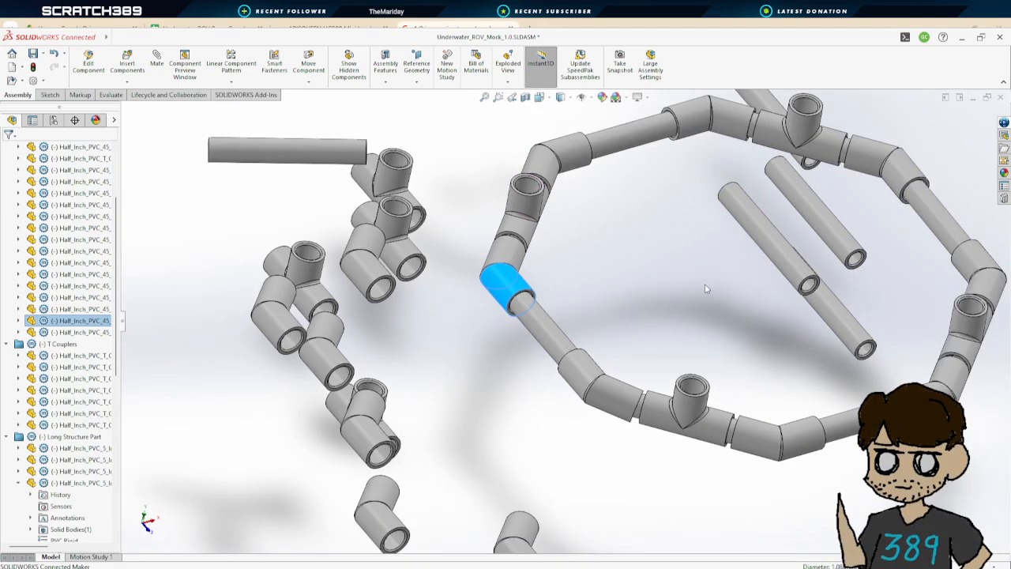
middle_click_drag(762, 247, 698, 335)
left_click(438, 446)
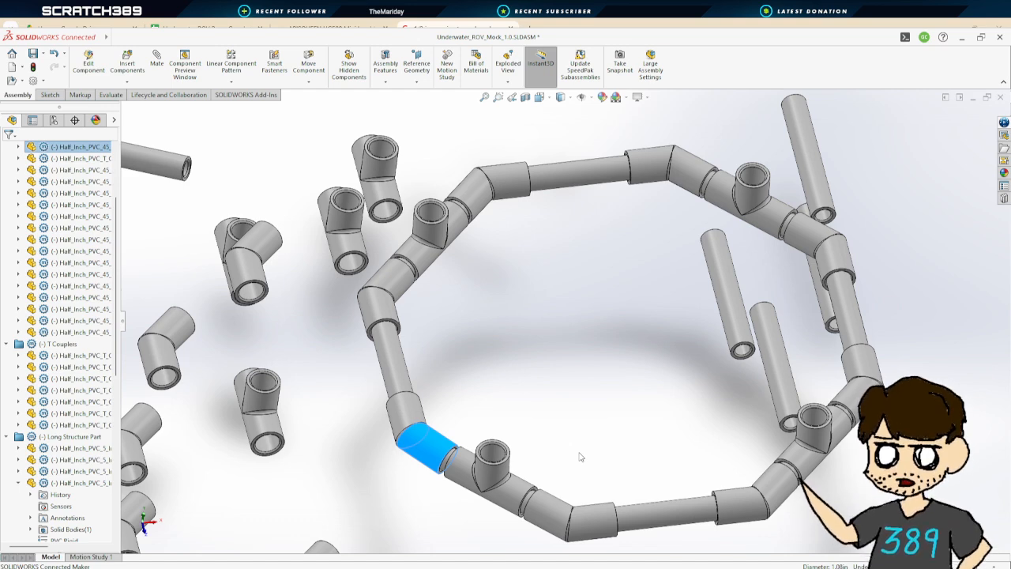
middle_click_drag(451, 376, 508, 460)
scroll(520, 458, "up", 3)
scroll(602, 426, "down", 1)
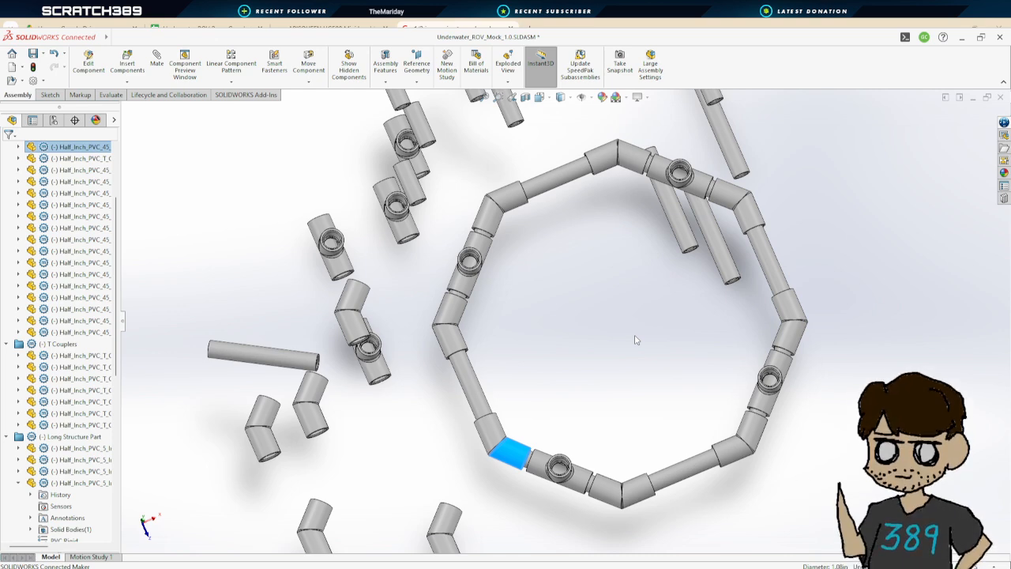
Orbit and zoom around the whole assembly to examine the completed octagonal ring and loose parts
middle_click_drag(635, 373, 603, 239)
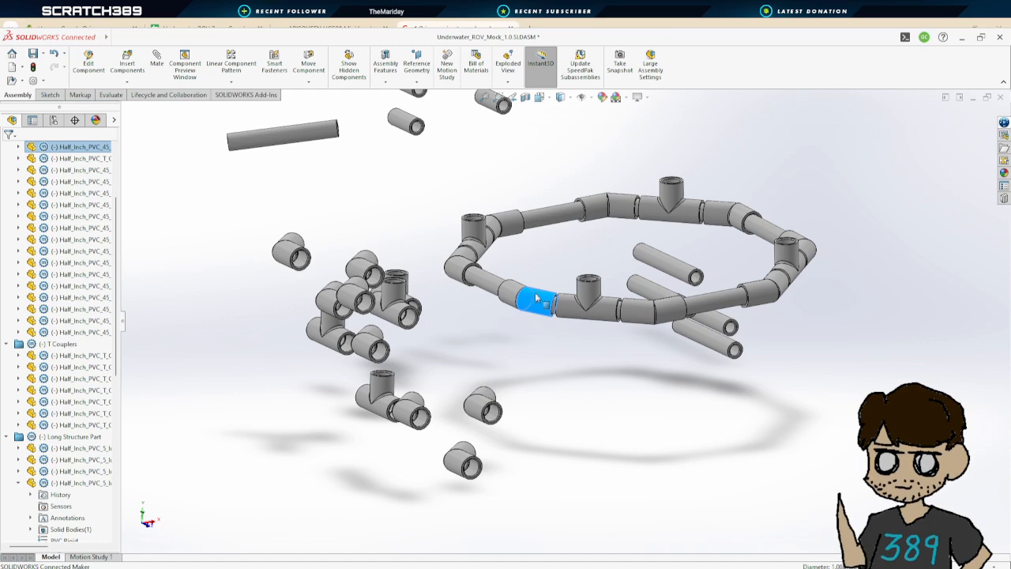
mouse_move(585, 276)
middle_mouse_down()
mouse_move(598, 250)
mouse_move(577, 253)
mouse_move(572, 271)
middle_mouse_up()
scroll(604, 248, "up", 5)
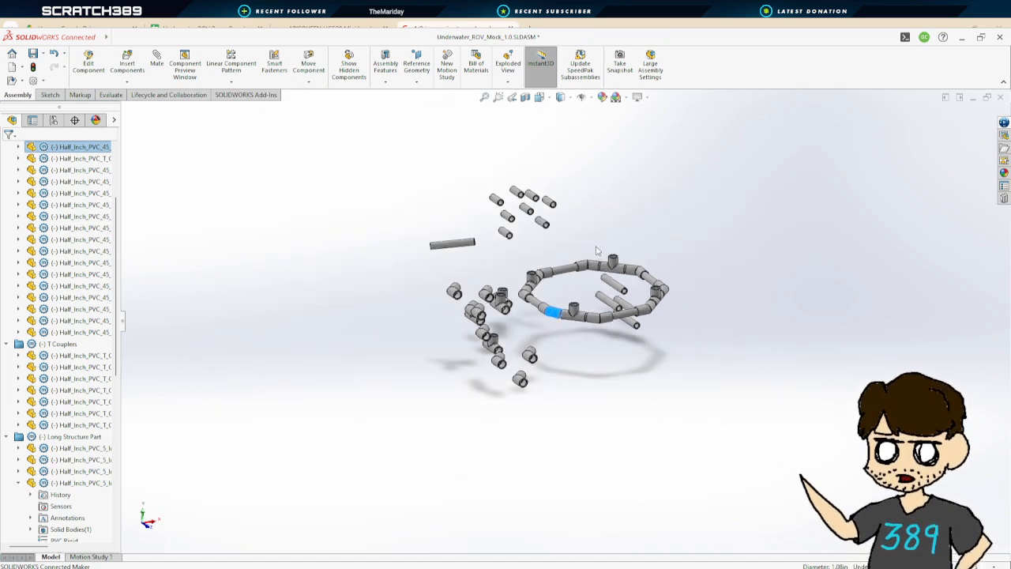
scroll(611, 243, "down", 5)
middle_click_drag(610, 243, 464, 458)
scroll(464, 458, "down", 10)
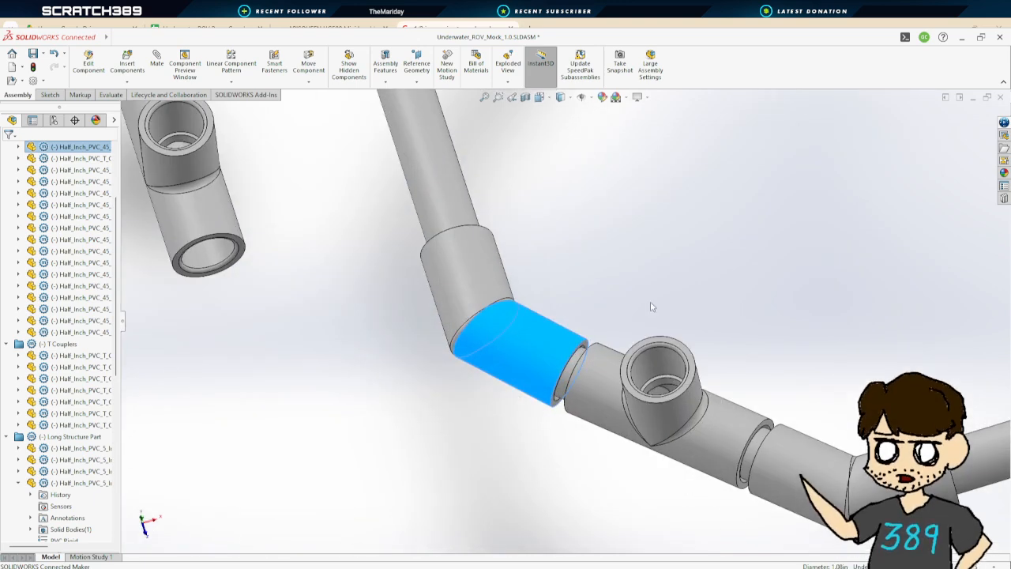
middle_click_drag(656, 275, 560, 253)
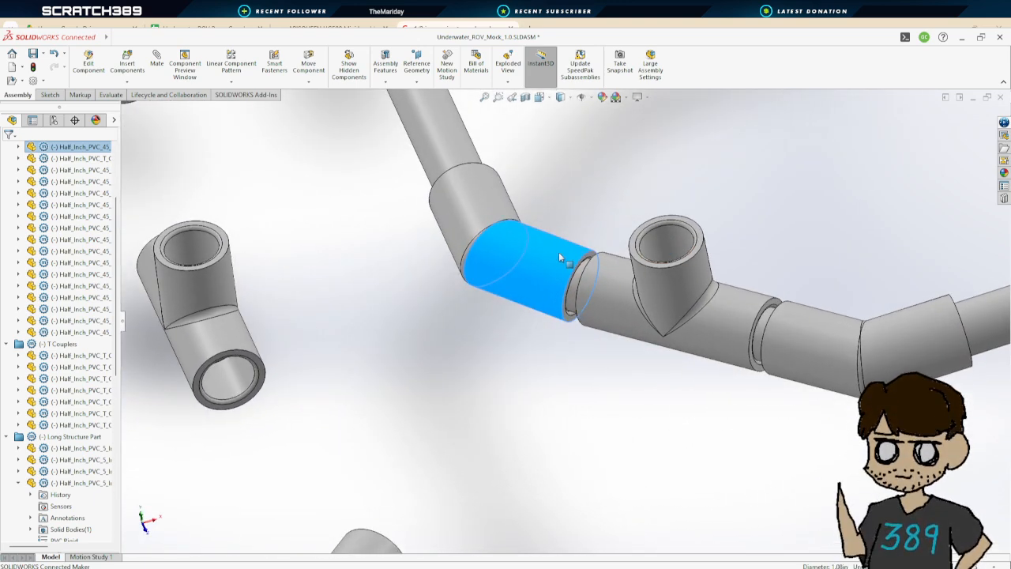
scroll(581, 251, "up", 10)
left_click(648, 229)
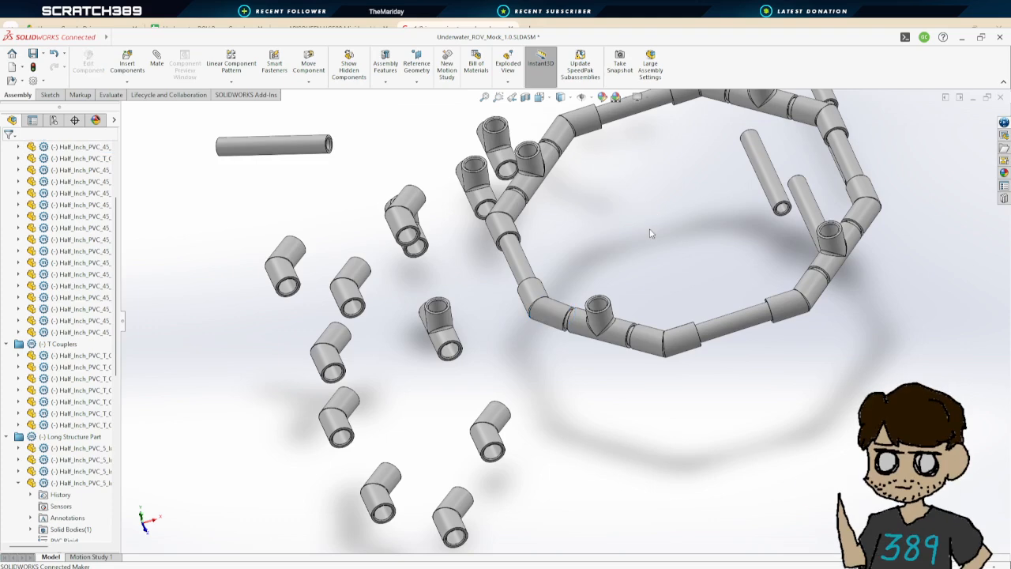
middle_click_drag(650, 232, 624, 304)
scroll(569, 361, "up", 4)
middle_click_drag(568, 361, 535, 490)
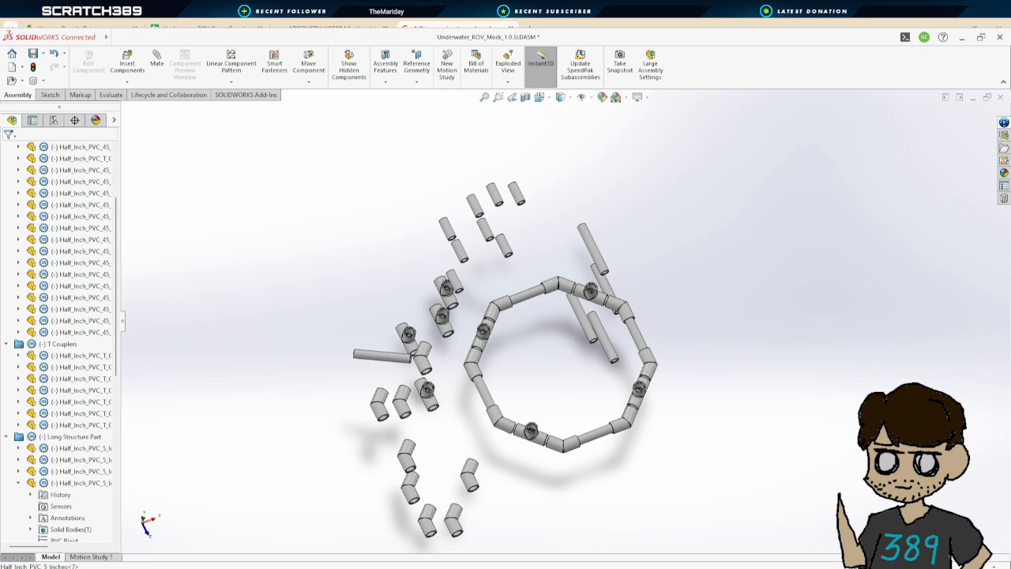
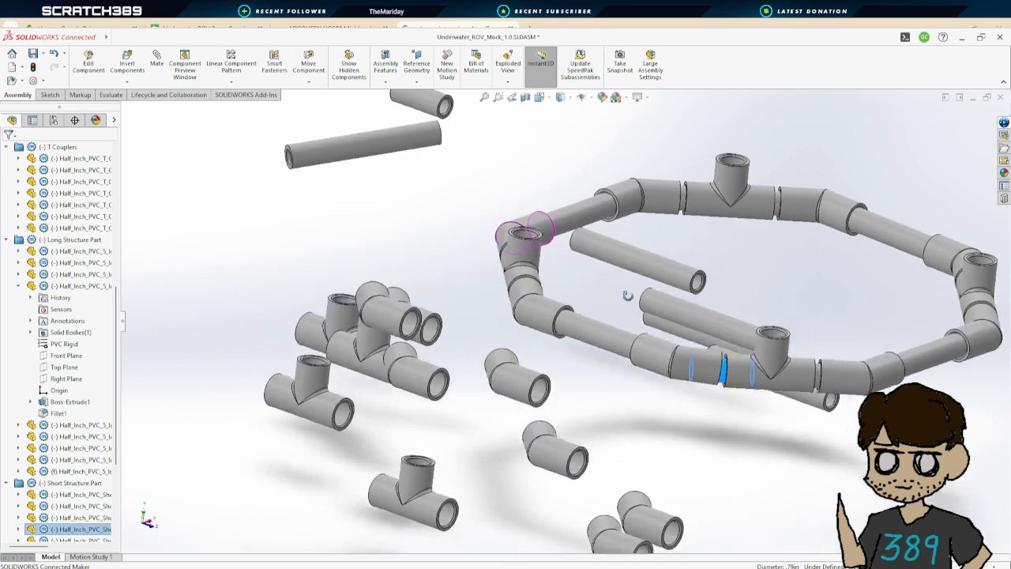
Select a 45-degree coupler in the ring and inspect closely how it joins the neighbouring pipe
left_click(635, 367)
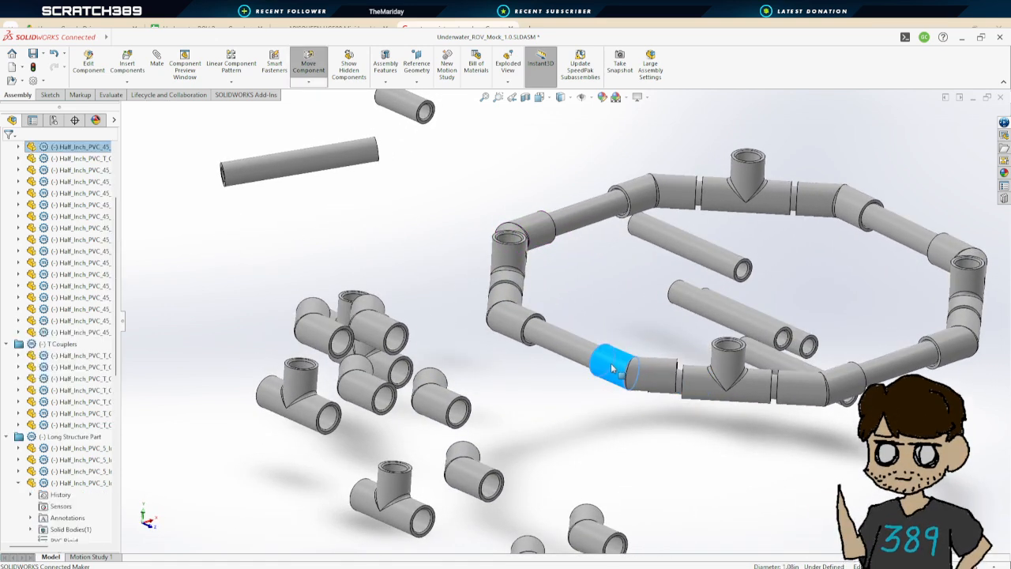
left_click_drag(604, 354, 603, 356)
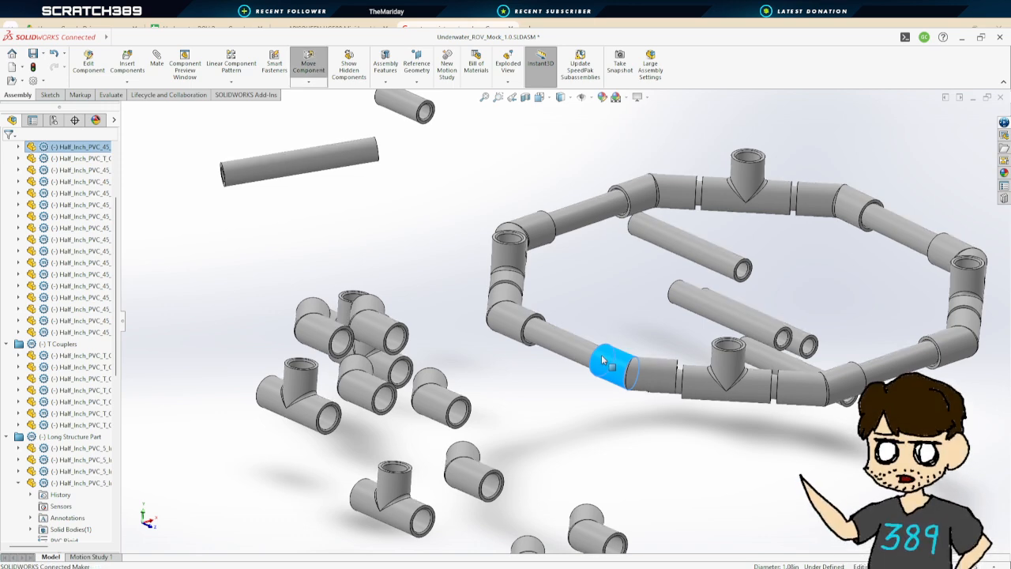
middle_click_drag(511, 297, 611, 389)
scroll(576, 347, "up", 2)
scroll(542, 472, "up", 2)
scroll(532, 429, "down", 4)
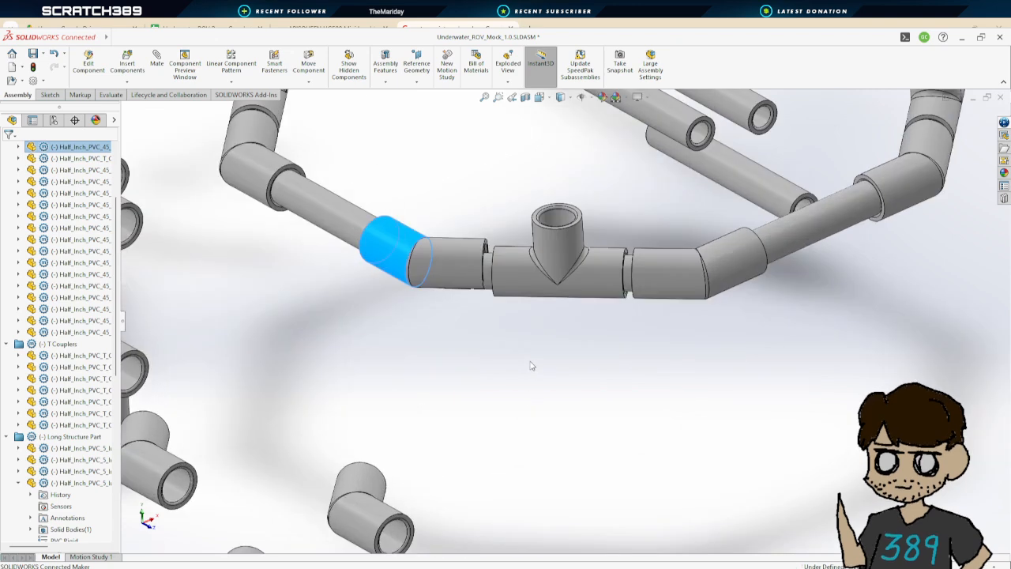
Examine the octagonal ring from the side to check that its pipes and couplers lie level
middle_click_drag(533, 366, 528, 300)
middle_click_drag(711, 305, 655, 311)
scroll(659, 313, "up", 3)
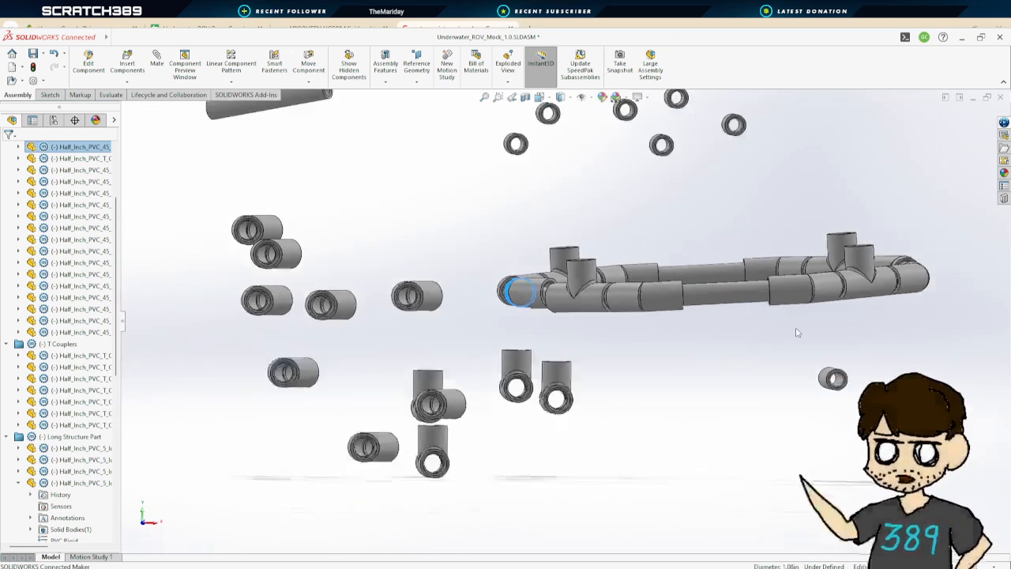
scroll(815, 277, "down", 2)
left_click_drag(779, 276, 749, 207)
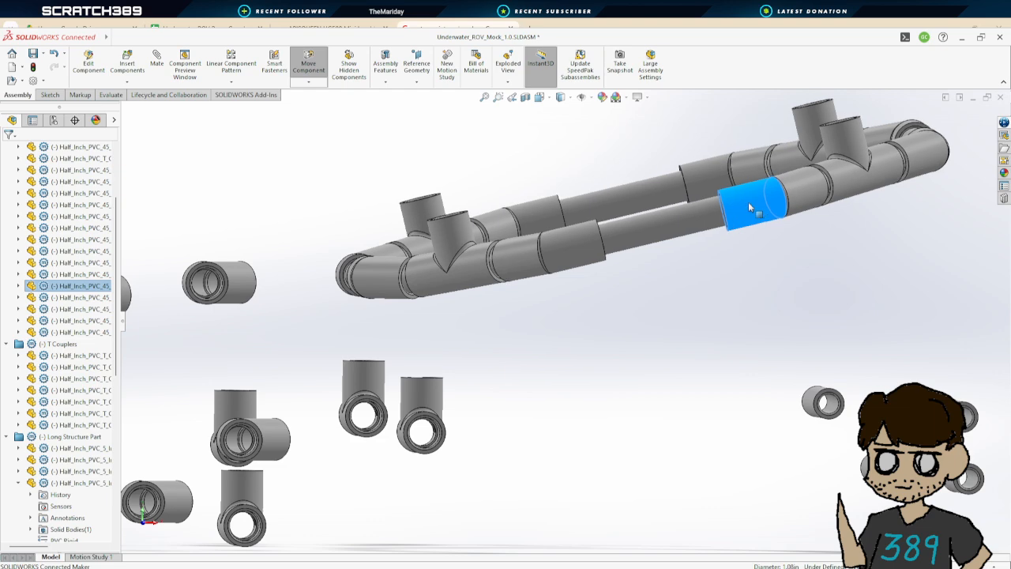
middle_click_drag(581, 250, 676, 336)
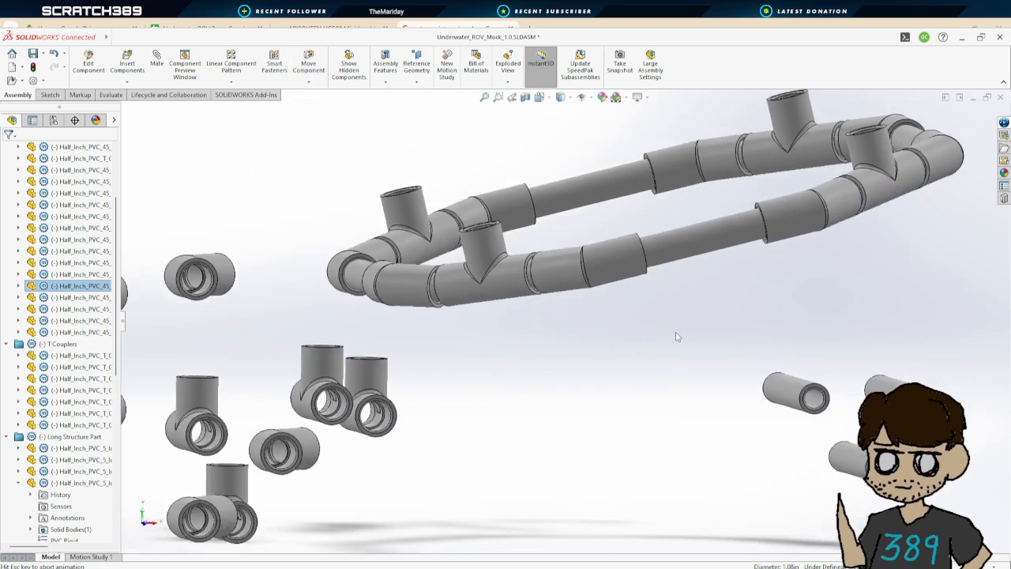
left_click(677, 336)
middle_click_drag(532, 196, 670, 297)
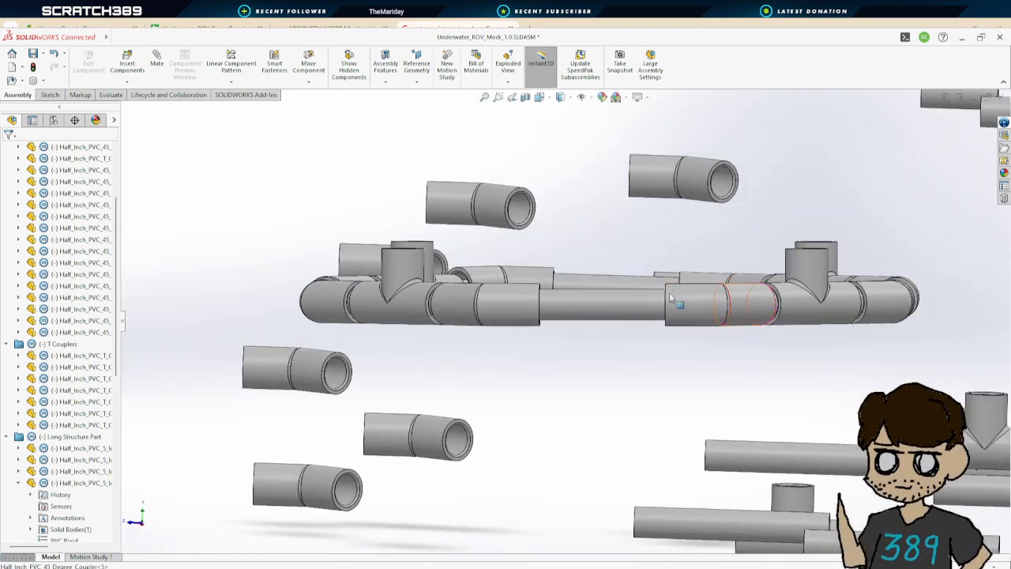
middle_click_drag(652, 230, 532, 271)
Select pipes and couplers along the ring to examine how each segment connects
left_click(568, 299)
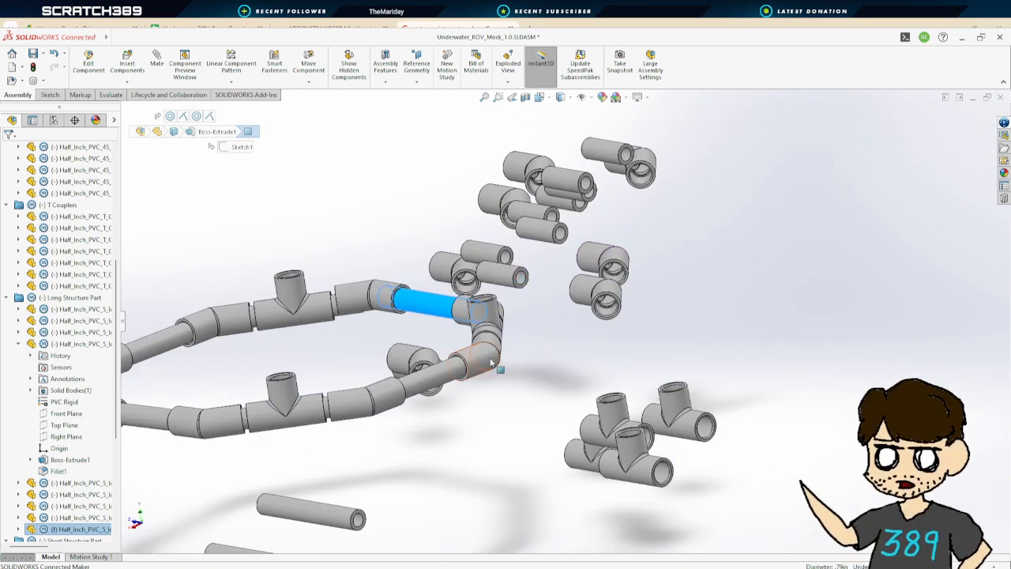
left_click_drag(479, 357, 479, 345)
middle_click_drag(479, 344, 395, 361)
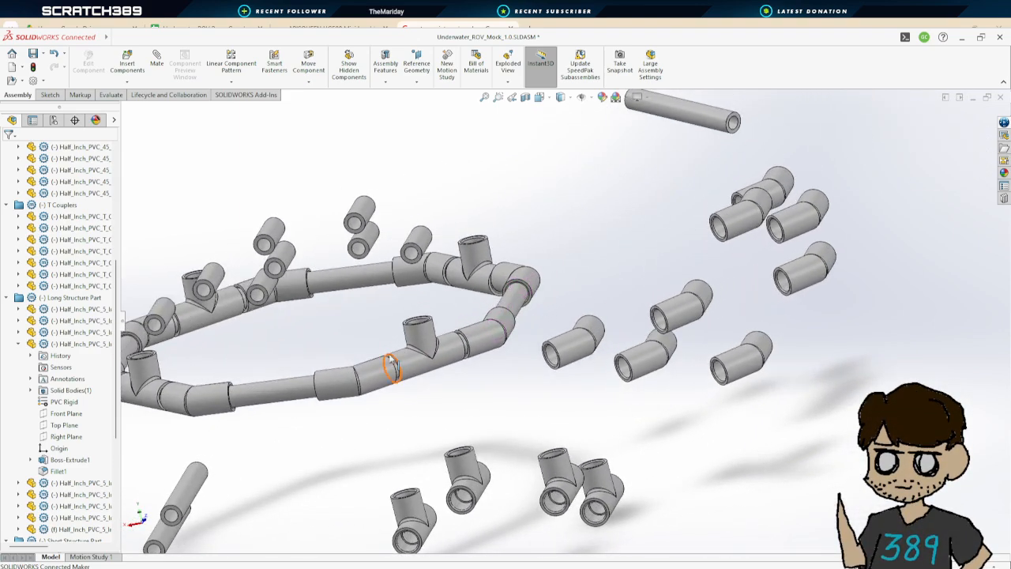
left_click_drag(335, 384, 323, 345)
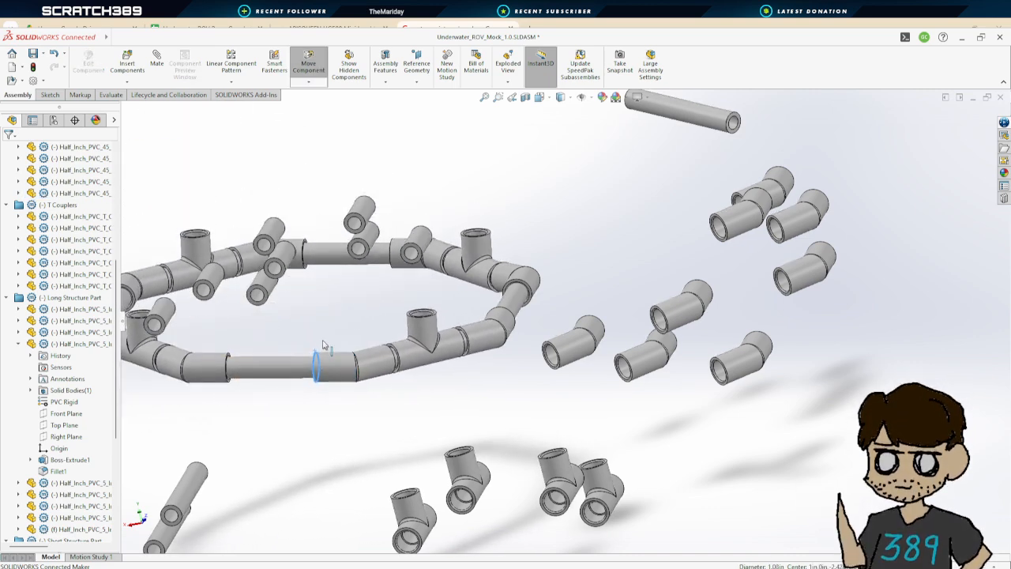
left_click(320, 362)
left_click(217, 355)
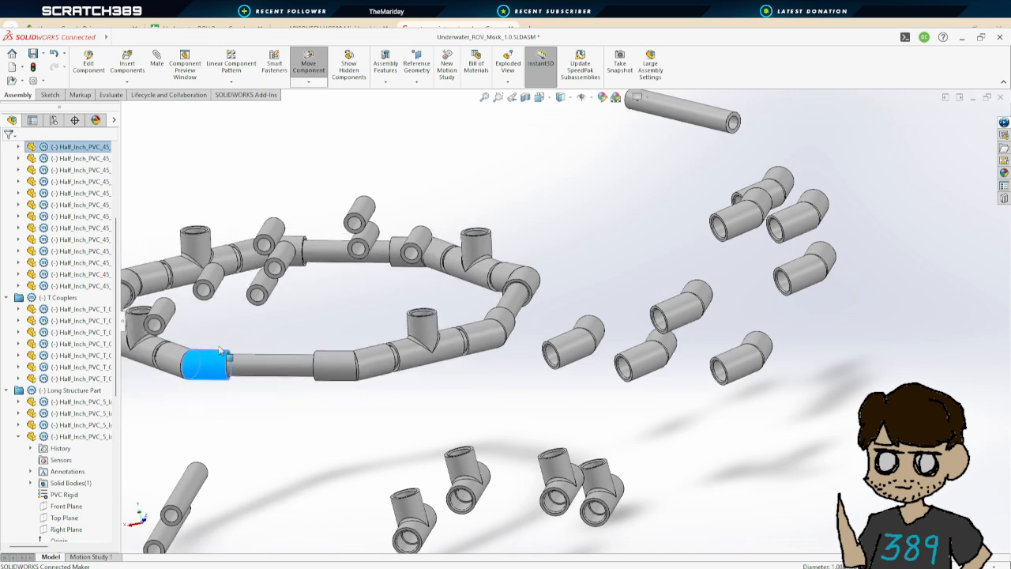
middle_click_drag(359, 299, 282, 303)
scroll(282, 303, "down", 3)
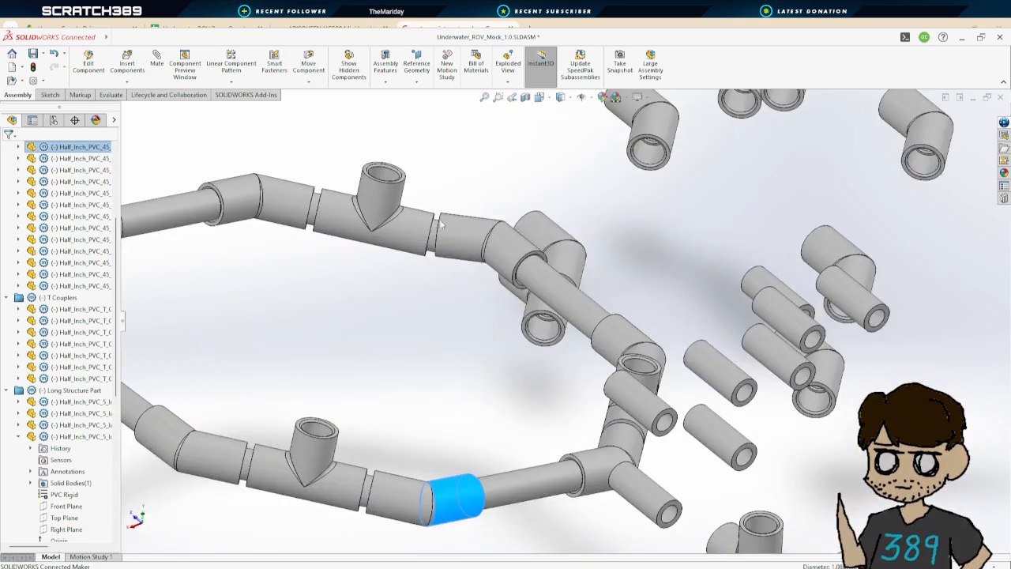
Examine the pipe joints on the far side of the ring and the loose fittings nearby
left_click(462, 225)
left_click_drag(463, 226, 414, 236)
left_click_drag(567, 484, 455, 434)
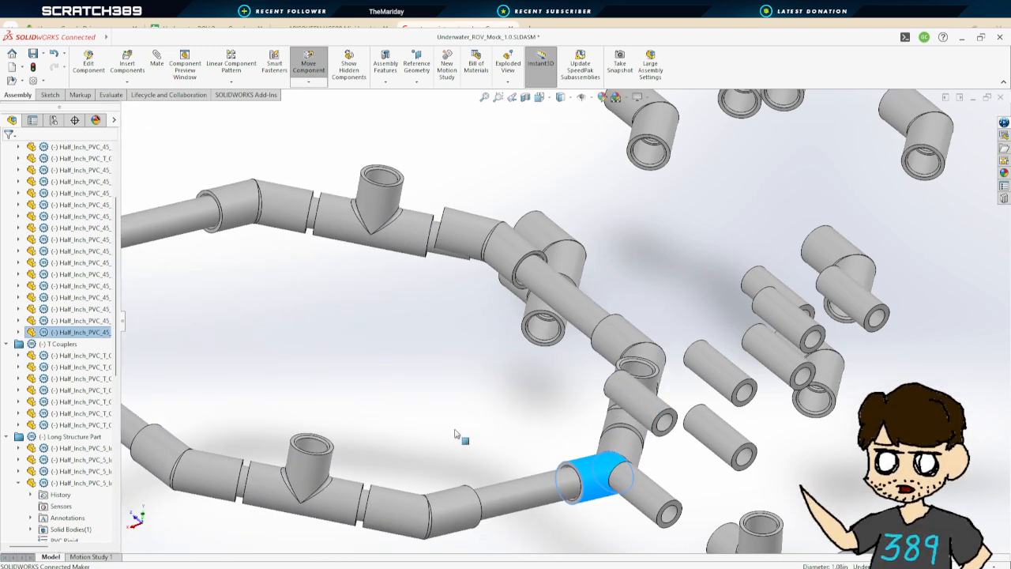
left_click(466, 296)
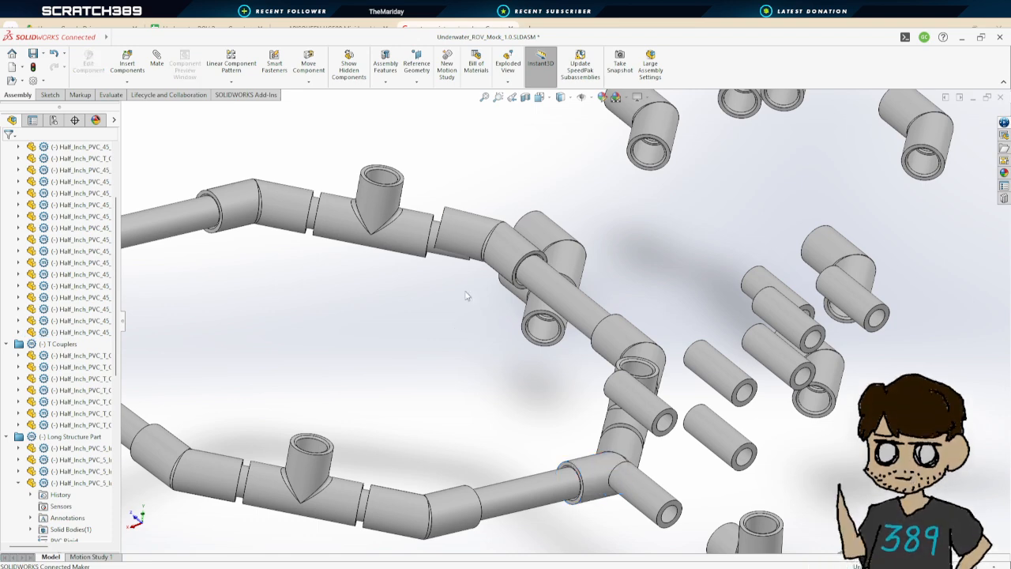
left_click_drag(464, 233, 453, 237)
middle_click_drag(431, 308, 406, 304)
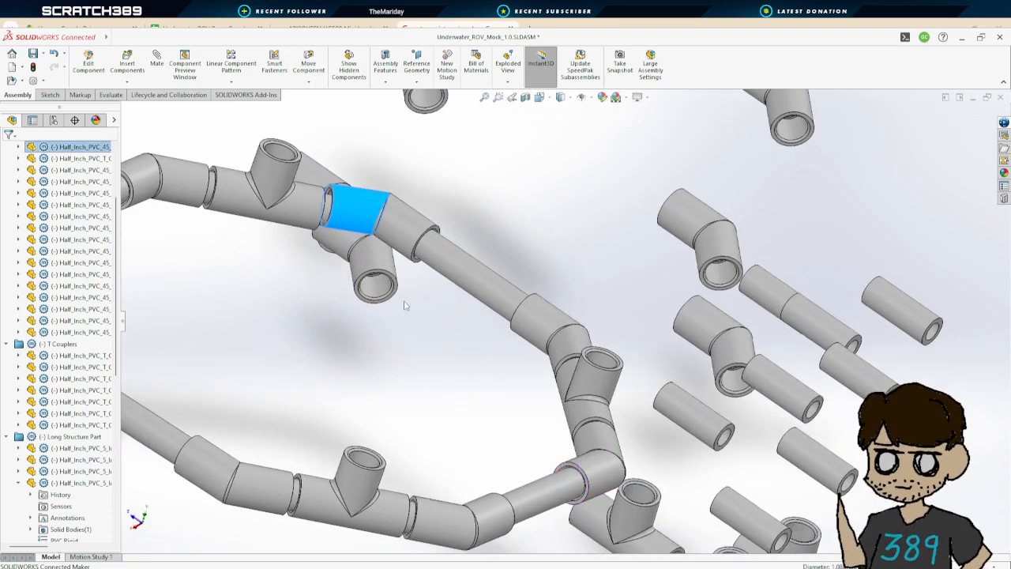
Inspect a T coupler joint in the ring and select the adjacent pipe and 45-degree coupler to compare their fit
scroll(393, 296, "up", 2)
scroll(387, 292, "down", 2)
mouse_move(476, 230)
left_mouse_down()
mouse_move(477, 219)
mouse_move(510, 225)
mouse_move(479, 222)
left_mouse_up()
left_click_drag(518, 227, 457, 244)
left_click_drag(519, 231, 469, 237)
scroll(460, 315, "up", 1)
middle_click_drag(460, 314, 487, 329)
scroll(487, 329, "up", 4)
scroll(357, 421, "down", 5)
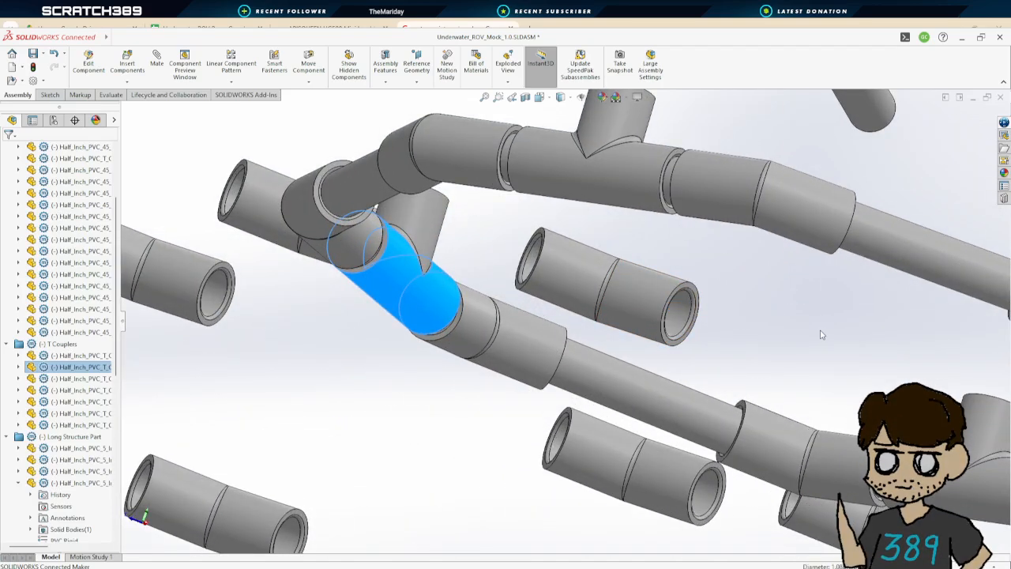
middle_click_drag(827, 328, 786, 357)
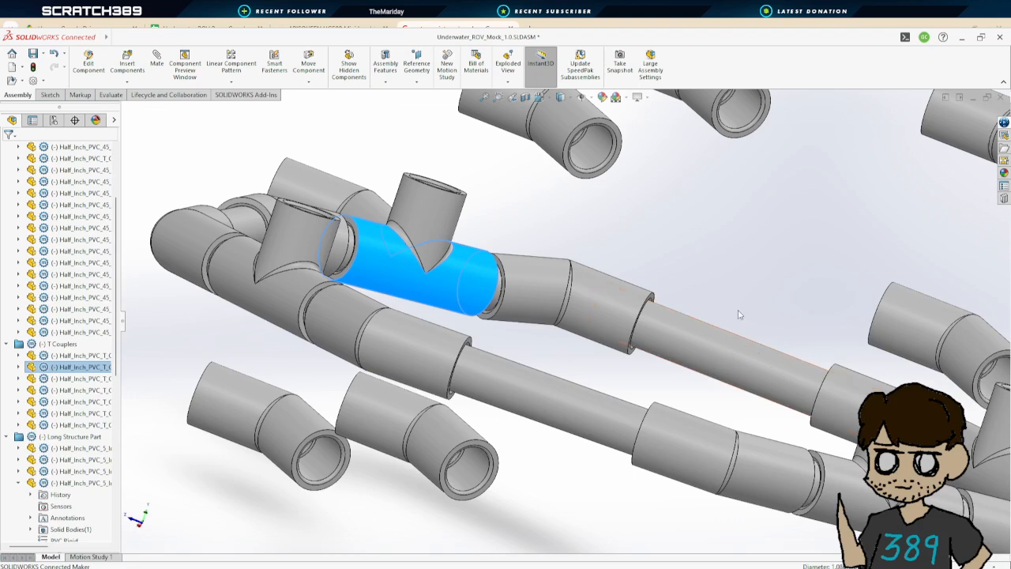
middle_click_drag(739, 315, 634, 289)
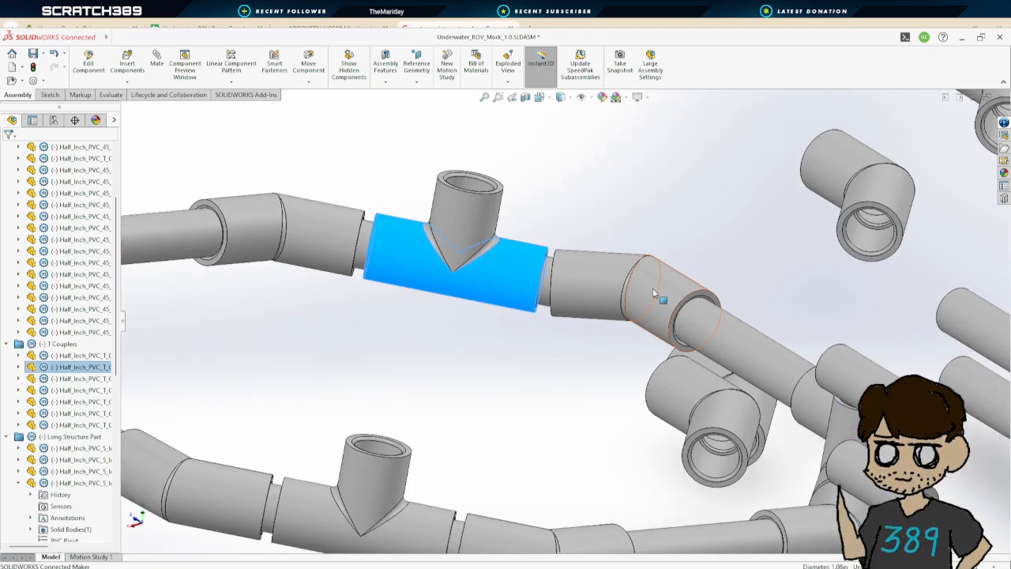
left_click(546, 280)
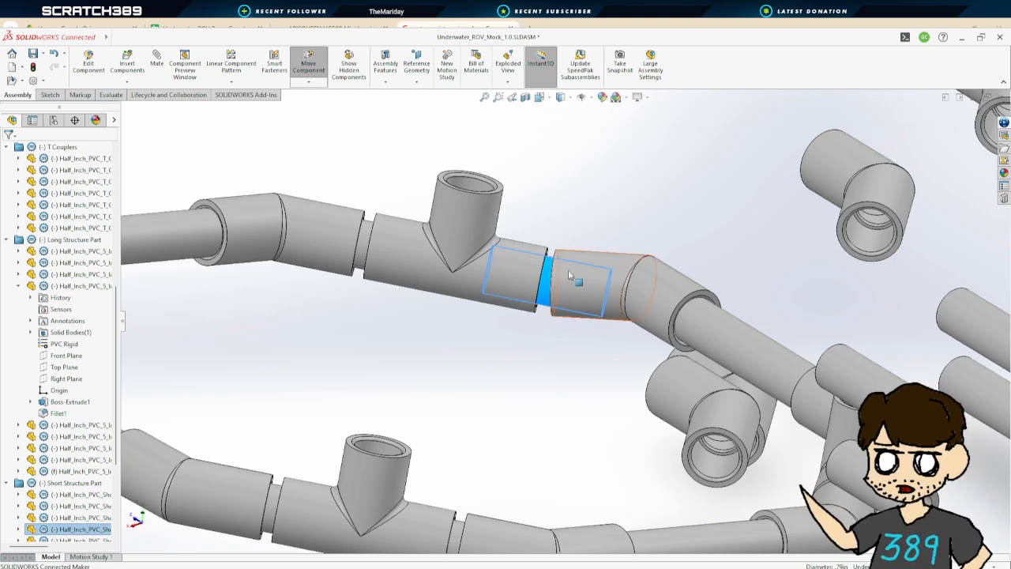
left_click(607, 257)
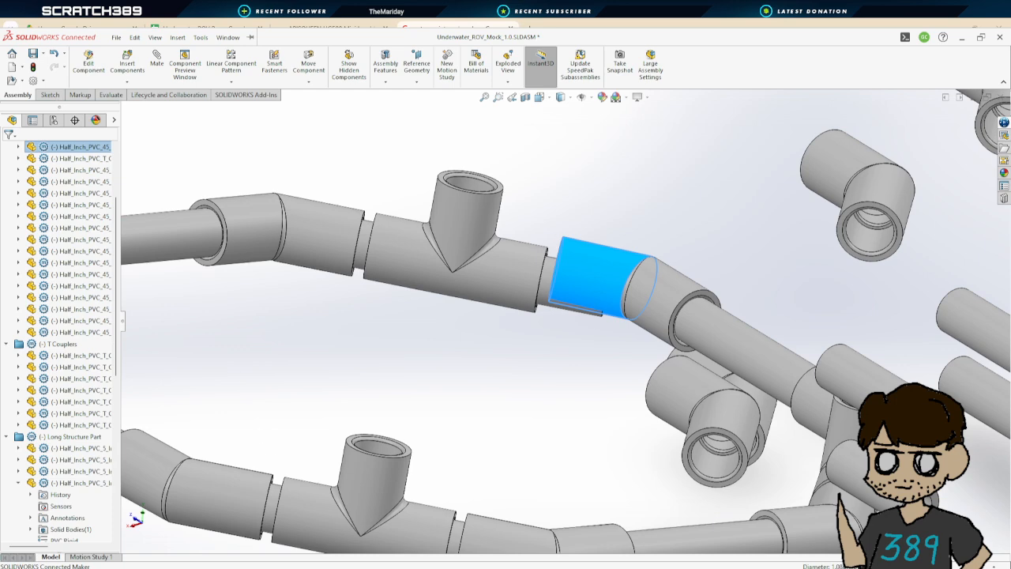
Open the 45-degree coupler part and display the Sweep1 path sketch to examine its dimensions
left_click(320, 527)
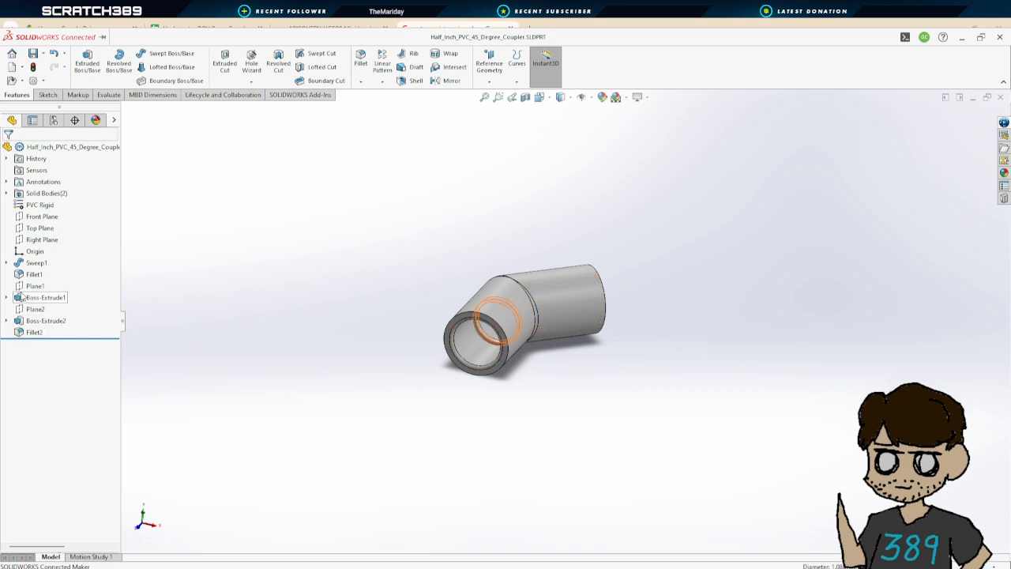
left_click(8, 263)
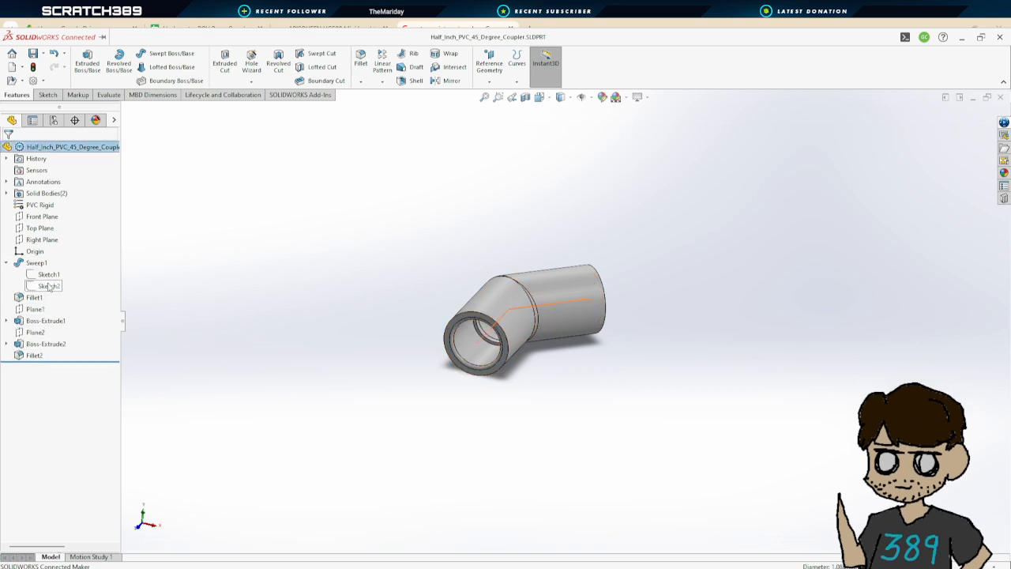
left_click(49, 286)
mouse_move(416, 353)
middle_mouse_down()
mouse_move(402, 410)
mouse_move(402, 511)
middle_mouse_up()
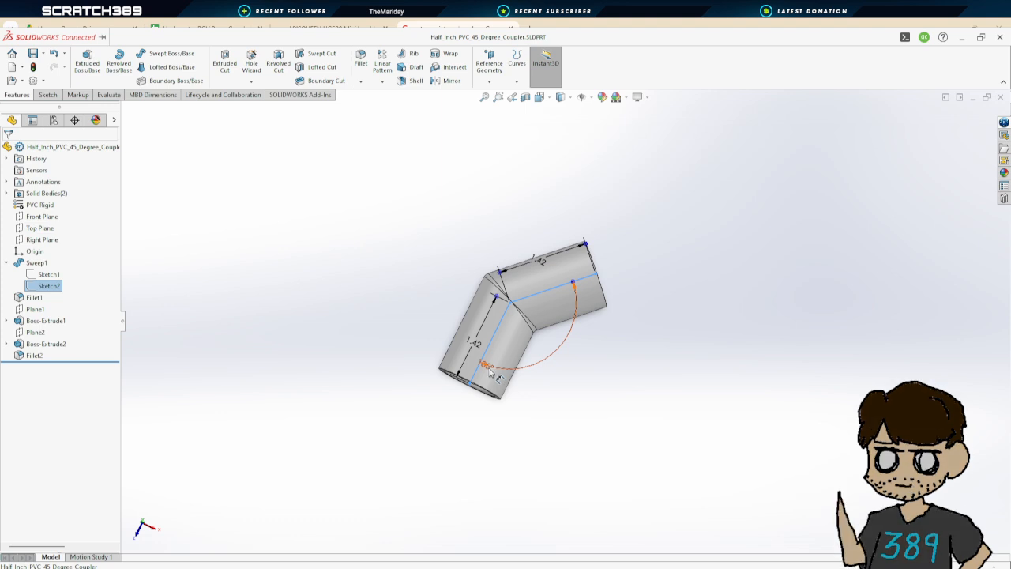
mouse_move(553, 429)
middle_mouse_down()
mouse_move(571, 372)
mouse_move(580, 433)
mouse_move(558, 414)
middle_mouse_up()
left_click(566, 405)
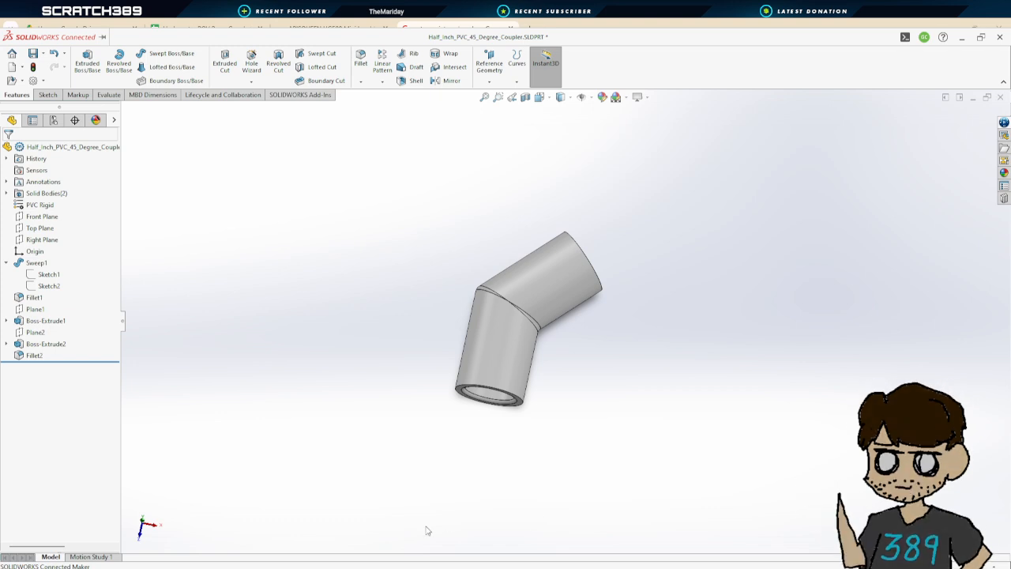
Return to the ROV assembly and examine the ring's couplers and the loose T couplers beside it
key("ctrl+Tab")
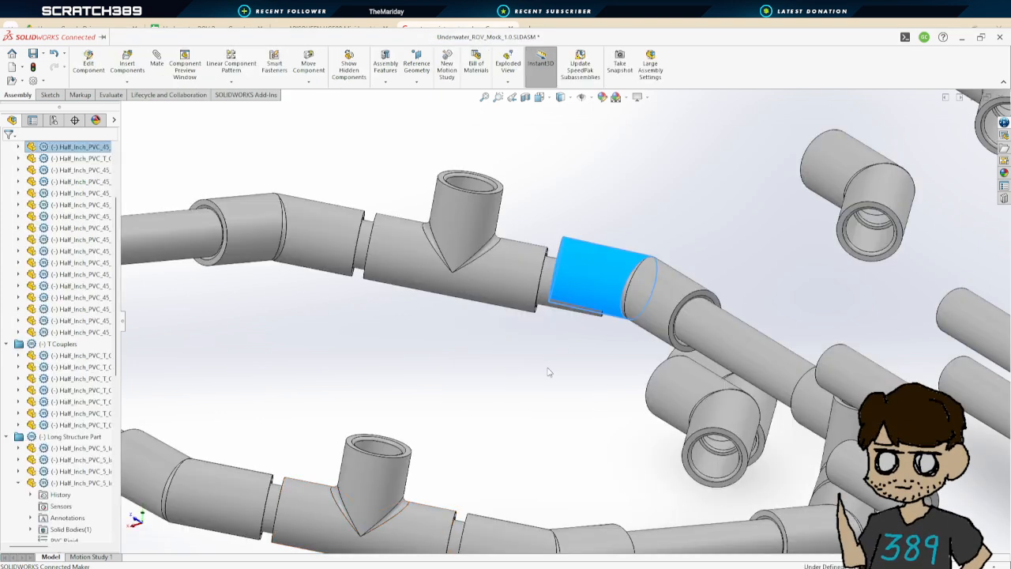
left_click_drag(552, 273, 583, 276)
left_click(719, 346)
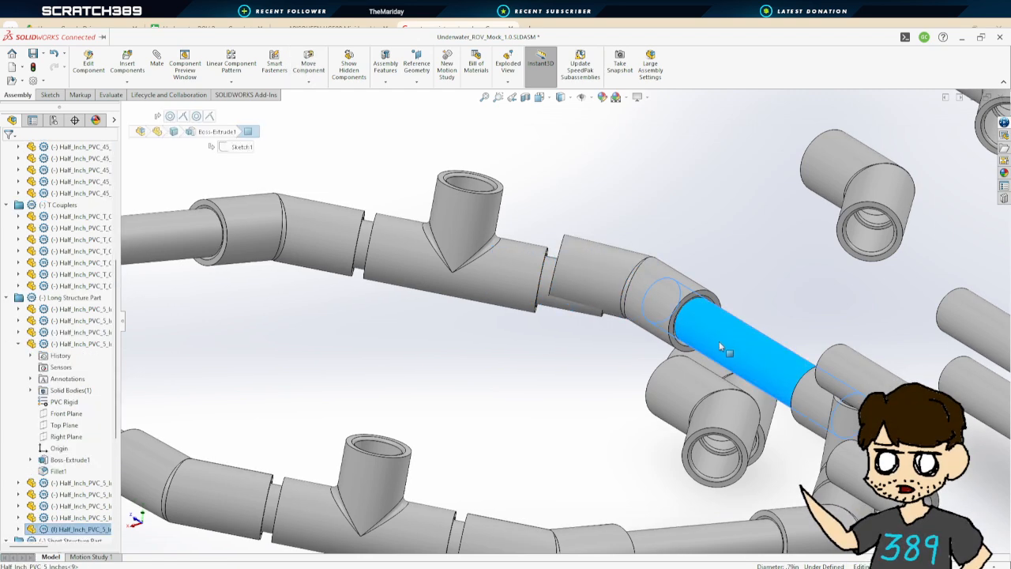
left_click(568, 286)
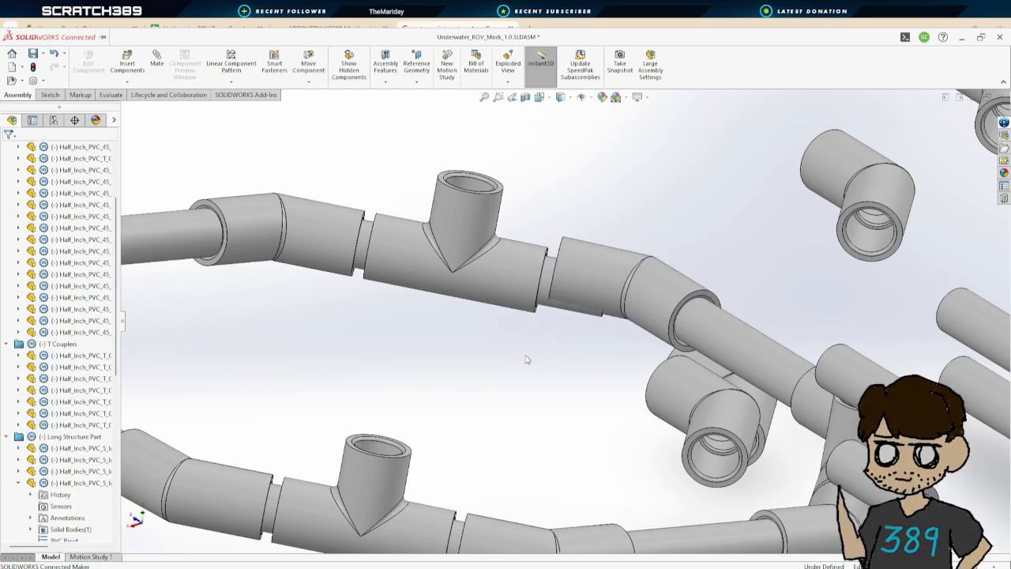
scroll(526, 359, "up", 10)
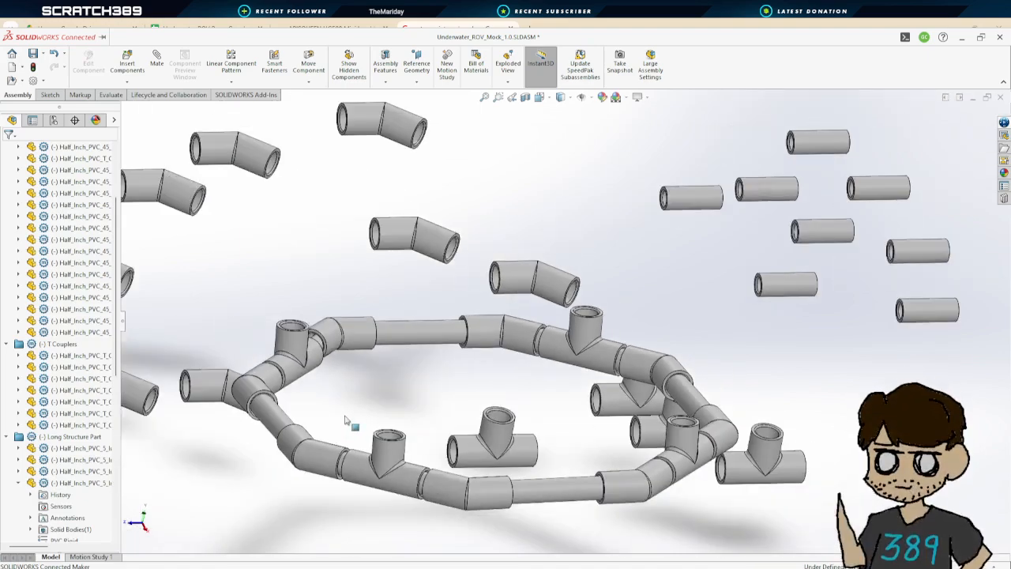
scroll(346, 421, "down", 3)
middle_click_drag(421, 393, 477, 421)
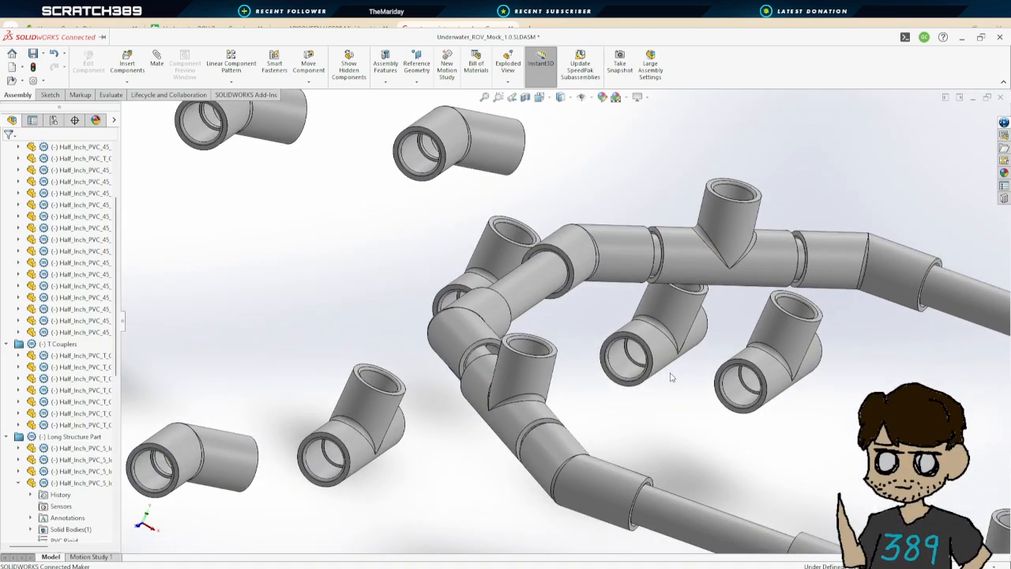
middle_click_drag(677, 382, 650, 392)
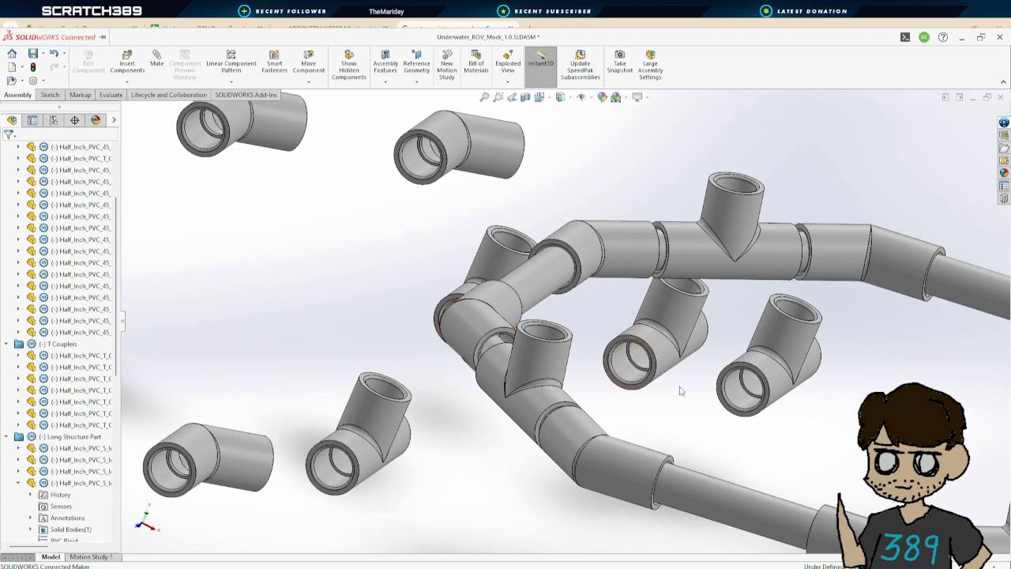
middle_click_drag(689, 397, 670, 387)
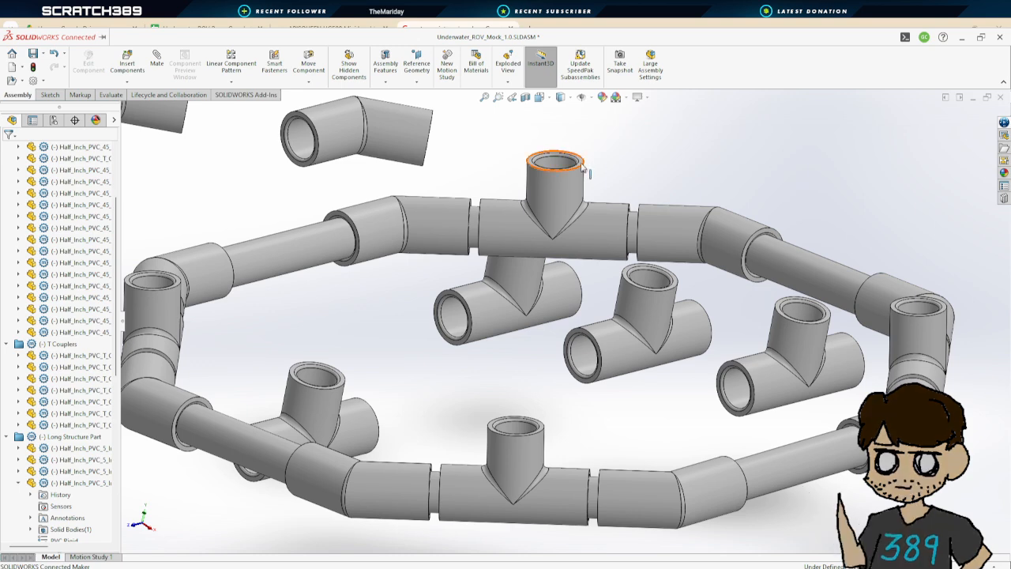
Examine the whole ring assembly and switch to the isometric view
middle_click_drag(546, 385, 519, 278)
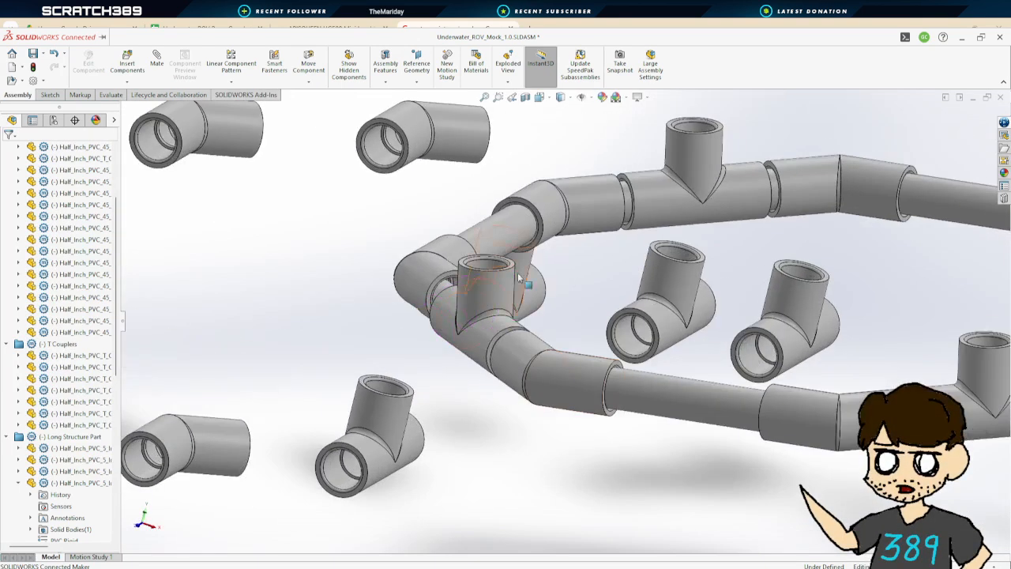
scroll(523, 273, "up", 3)
middle_click_drag(614, 303, 756, 374)
scroll(754, 339, "up", 5)
scroll(780, 328, "down", 4)
middle_click_drag(761, 376, 646, 279)
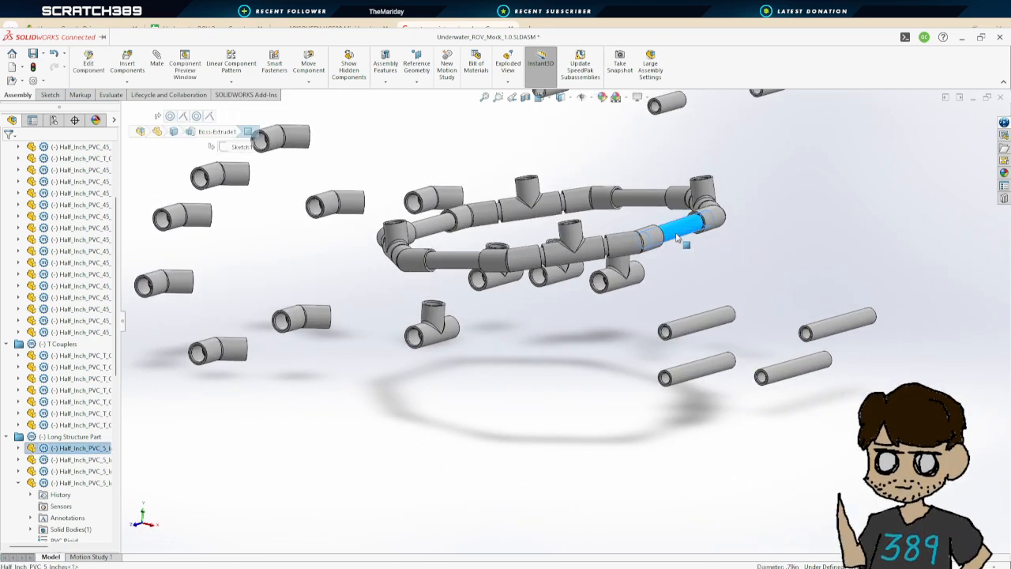
left_click(540, 98)
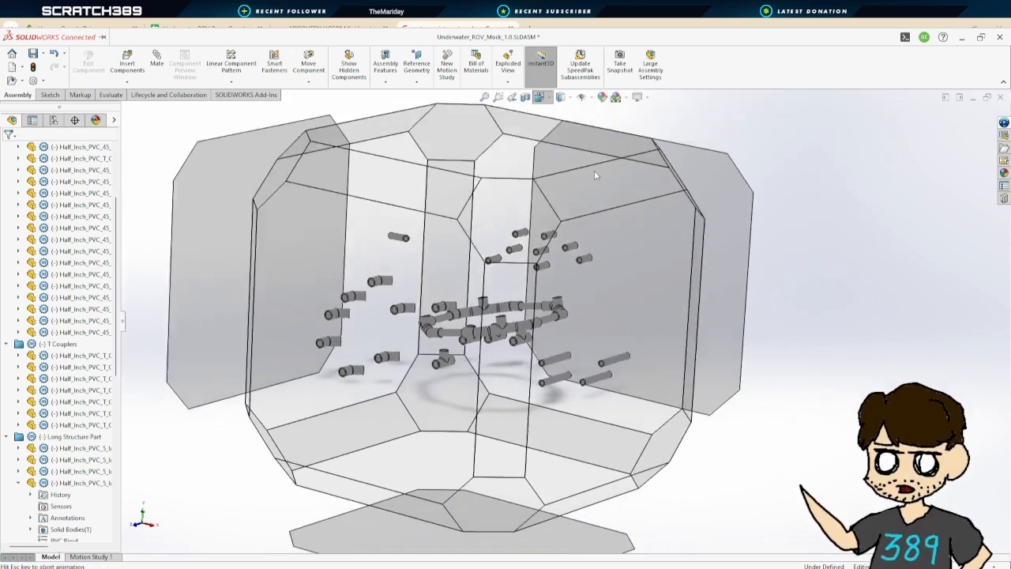
left_click(458, 329)
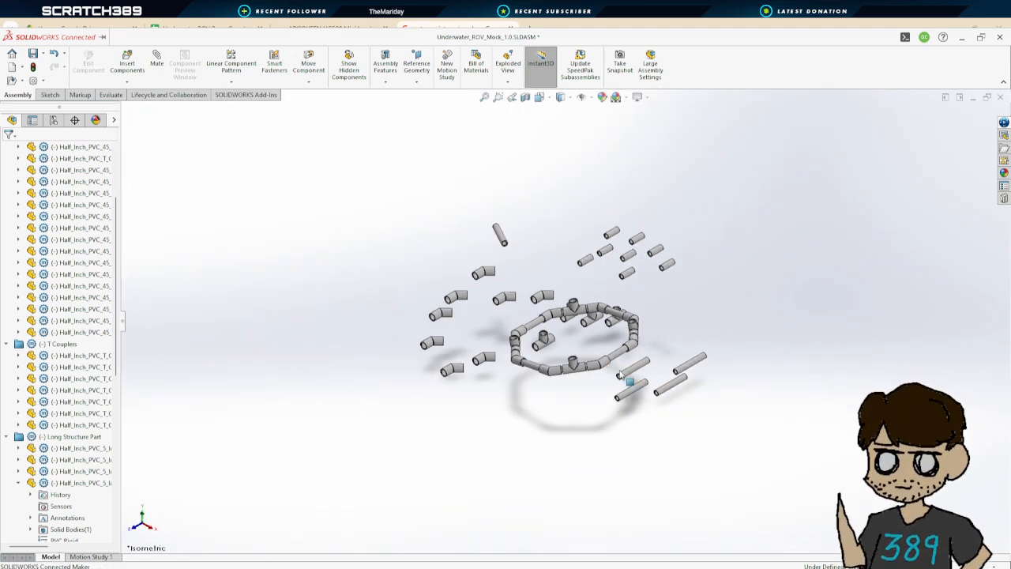
Zoom into the ring and orbit around it, selecting its 45-degree and T couplers one by one to check their alignment
scroll(553, 347, "down", 5)
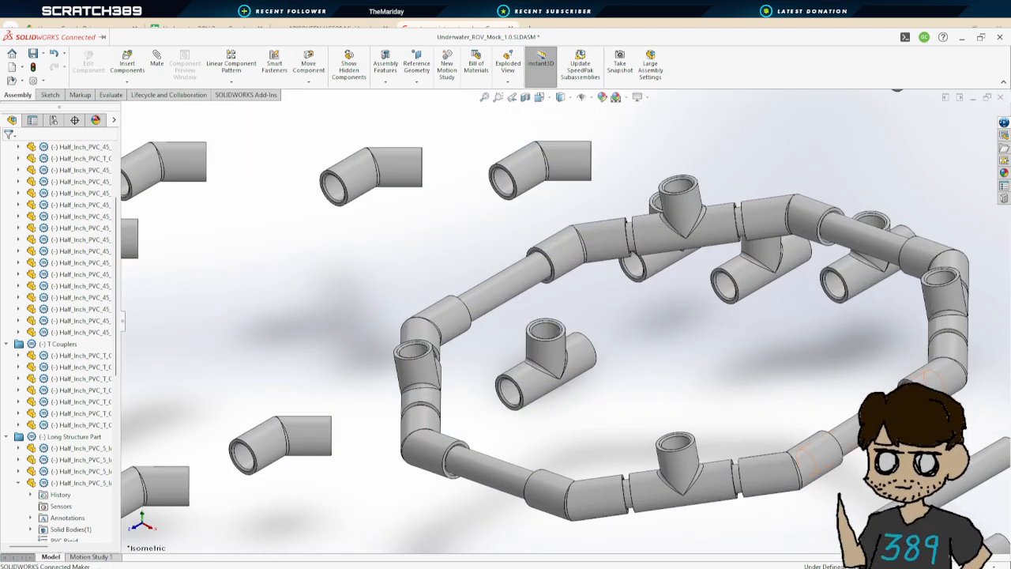
left_click_drag(850, 434, 853, 433)
mouse_move(563, 252)
left_mouse_down()
mouse_move(563, 262)
mouse_move(549, 260)
mouse_move(563, 259)
left_mouse_up()
middle_click_drag(564, 261, 672, 308)
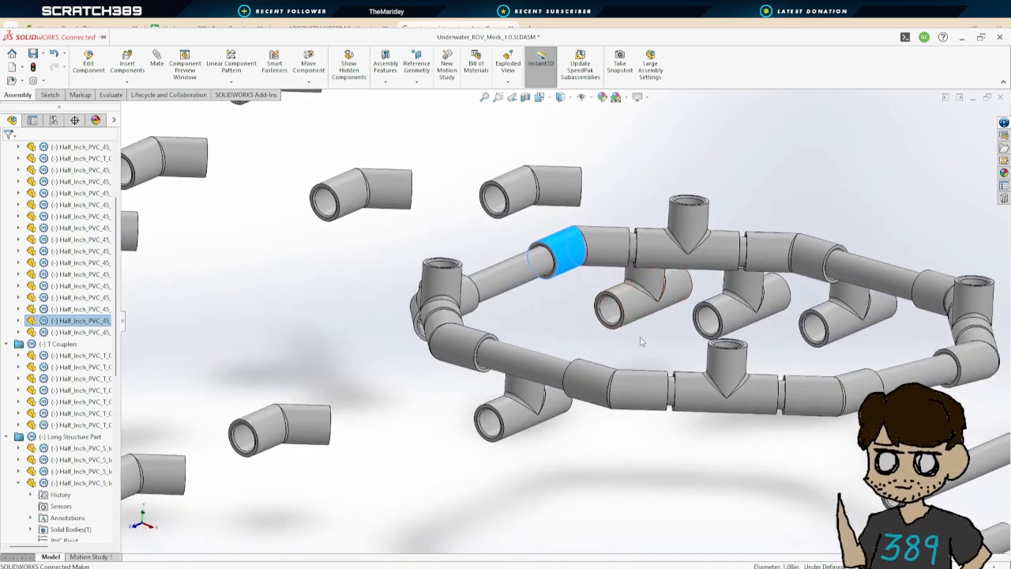
left_click(806, 259)
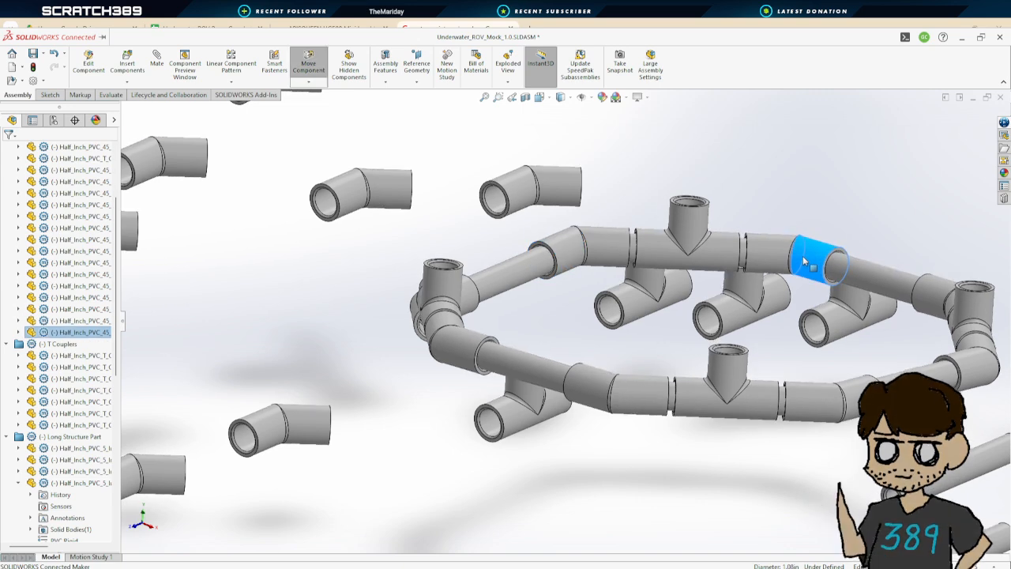
left_click_drag(759, 252, 728, 245)
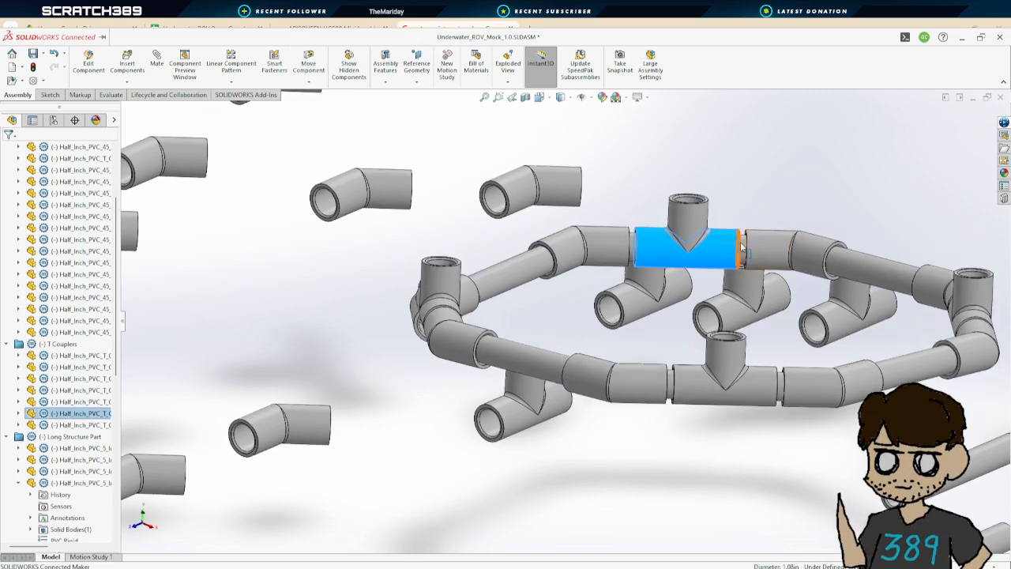
left_click(742, 249)
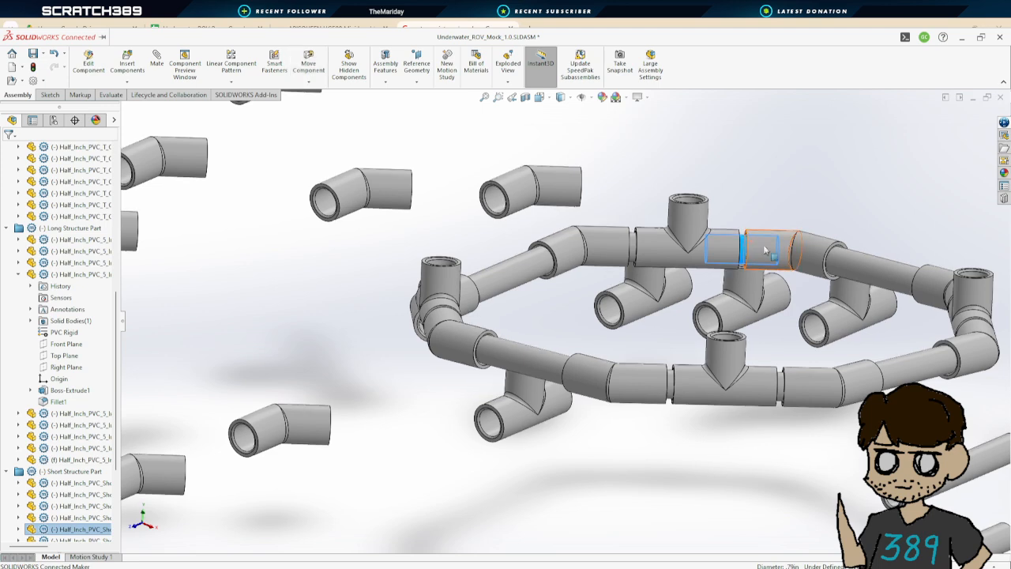
left_click(817, 264)
left_click_drag(922, 276, 919, 284)
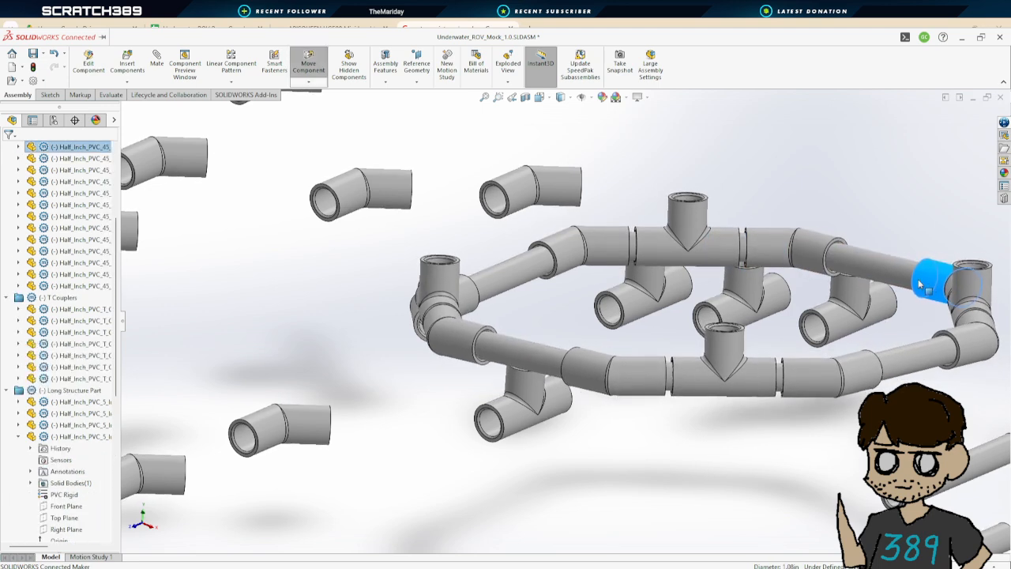
left_click(992, 331)
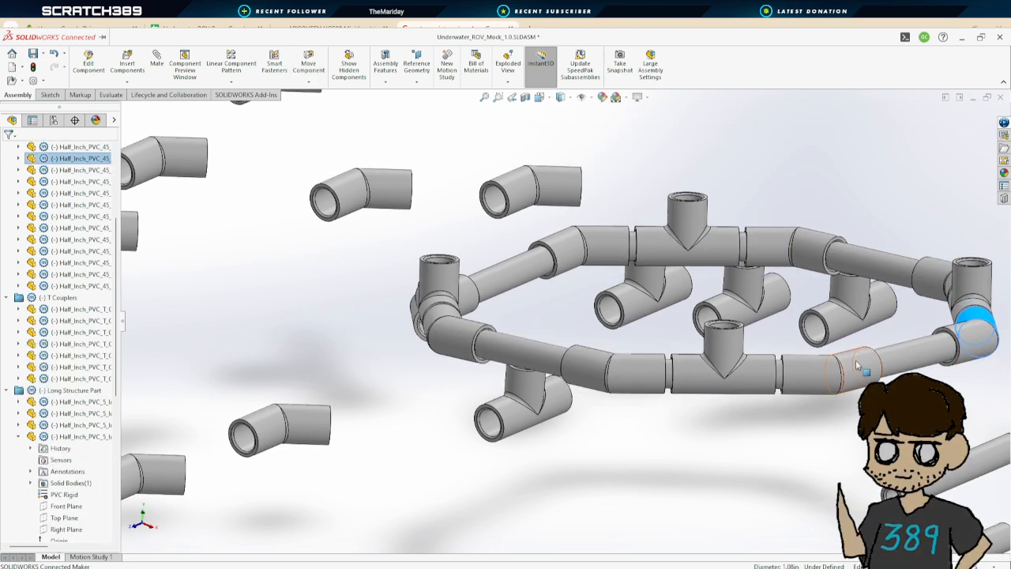
left_click(857, 365)
left_click(643, 364)
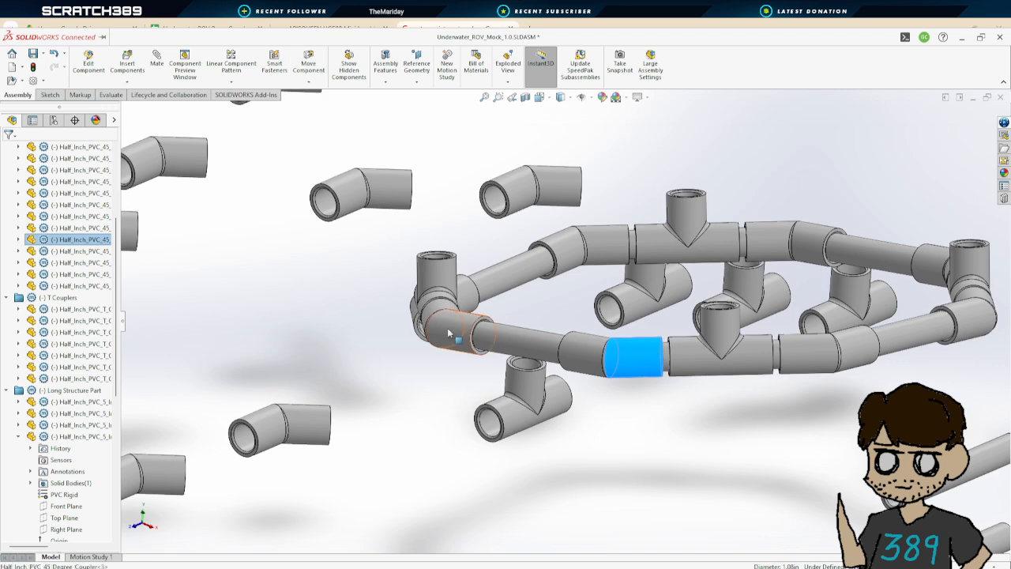
left_click(483, 340)
left_click_drag(507, 321, 523, 337)
left_click(536, 311)
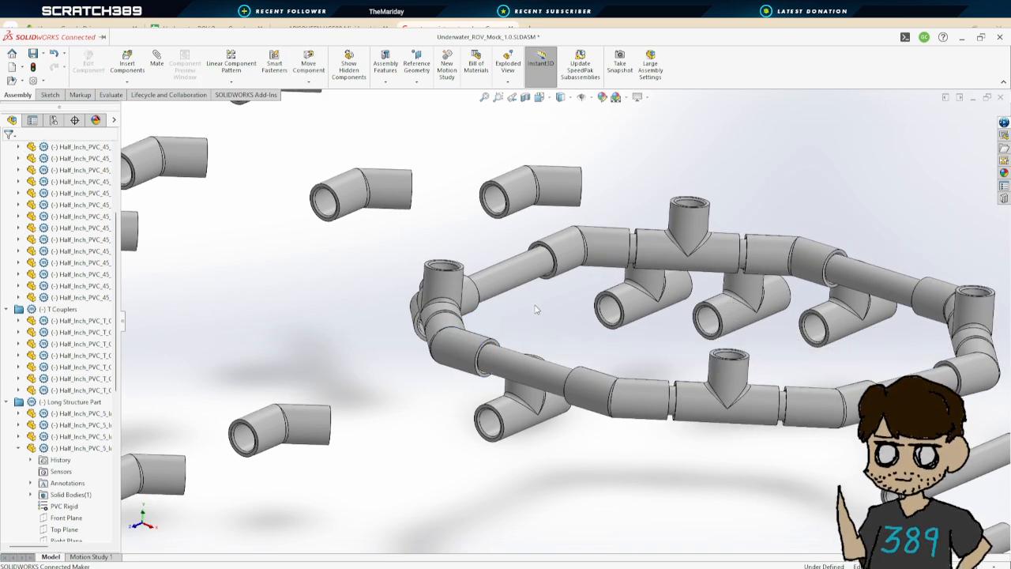
middle_click_drag(538, 311, 607, 291)
left_click_drag(630, 289, 669, 266)
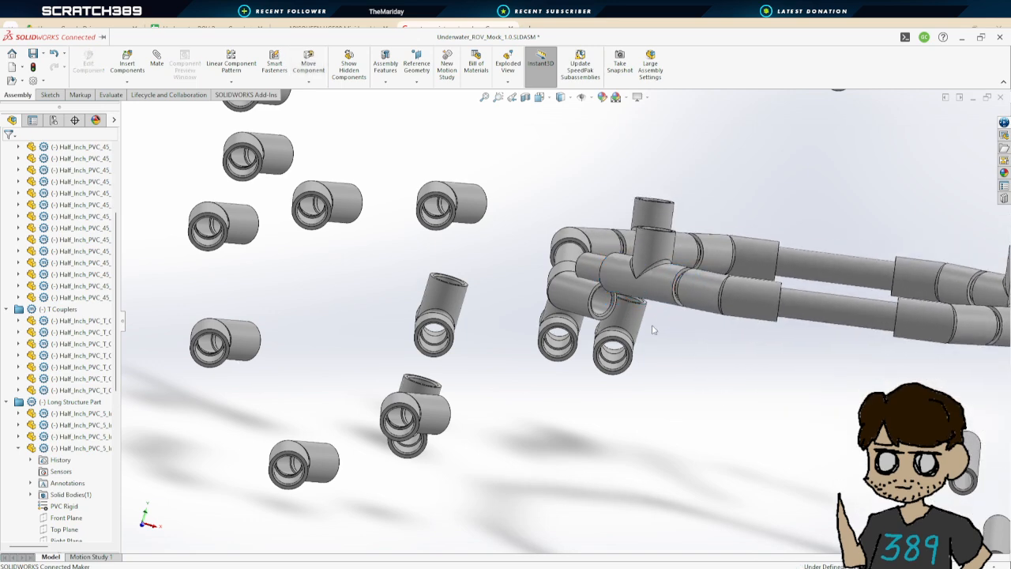
middle_click_drag(652, 330, 645, 350)
middle_click_drag(644, 350, 588, 387)
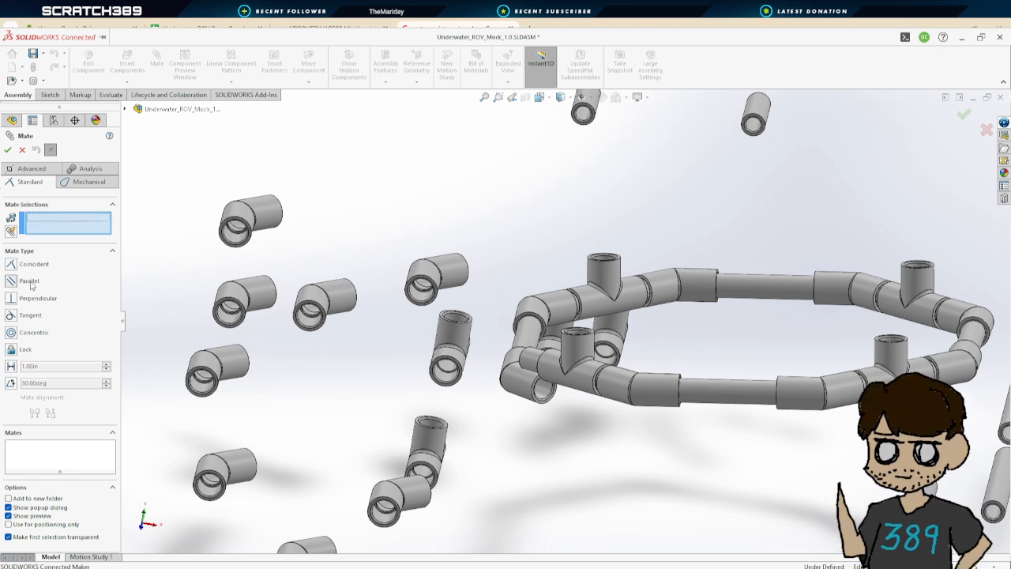
left_click(567, 311)
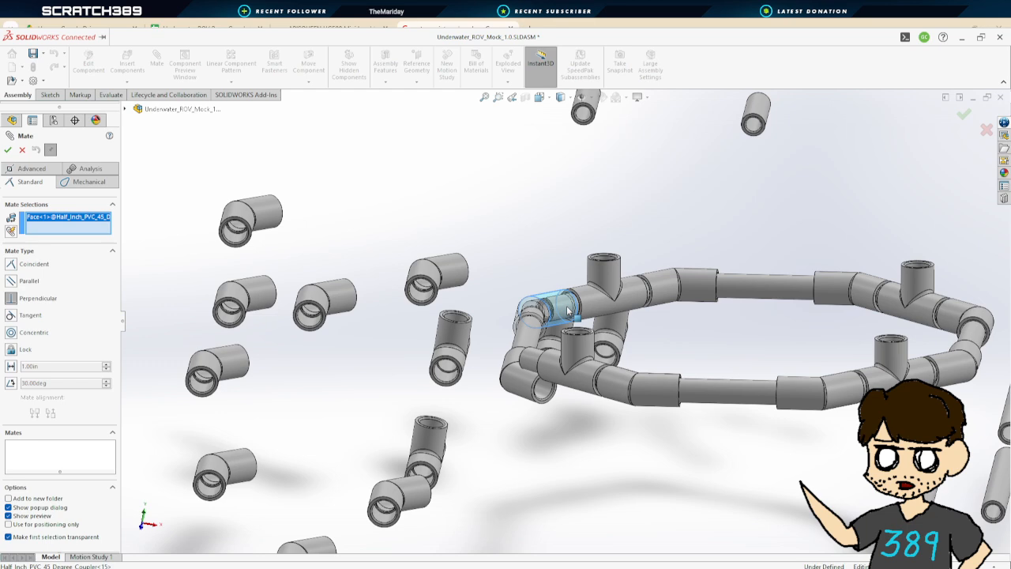
left_click(869, 295)
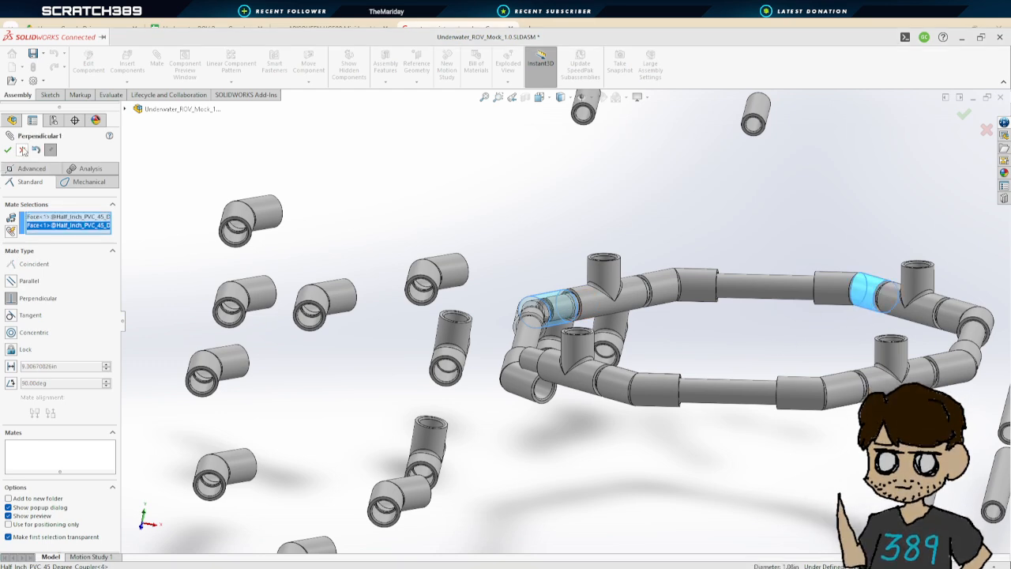
left_click(23, 150)
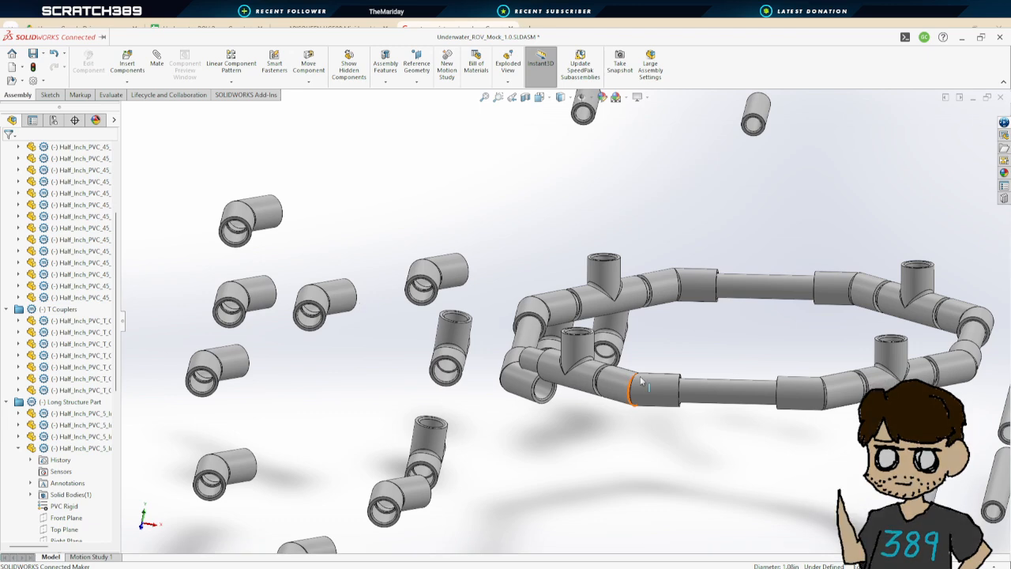
left_click(157, 61)
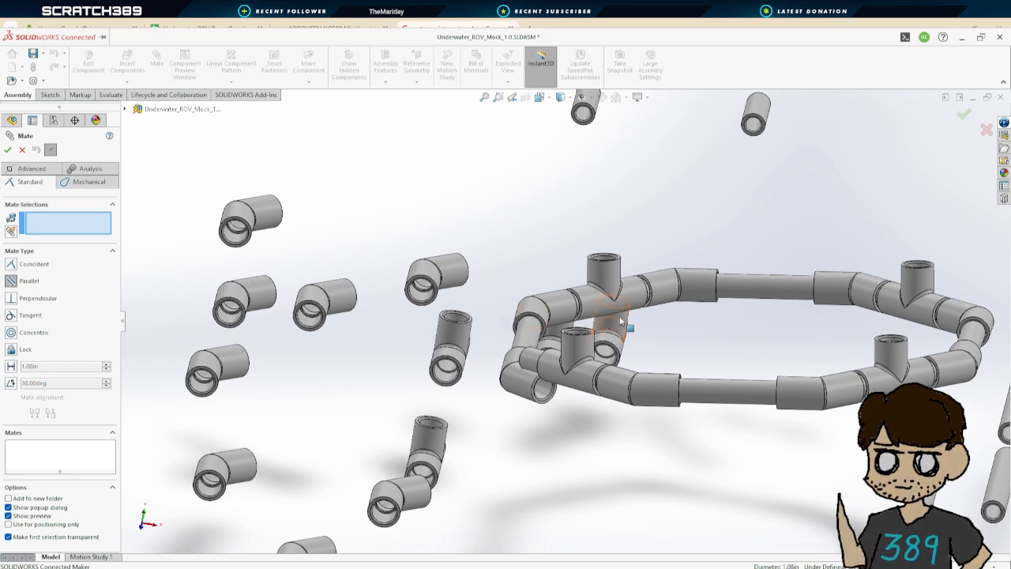
left_click(558, 308)
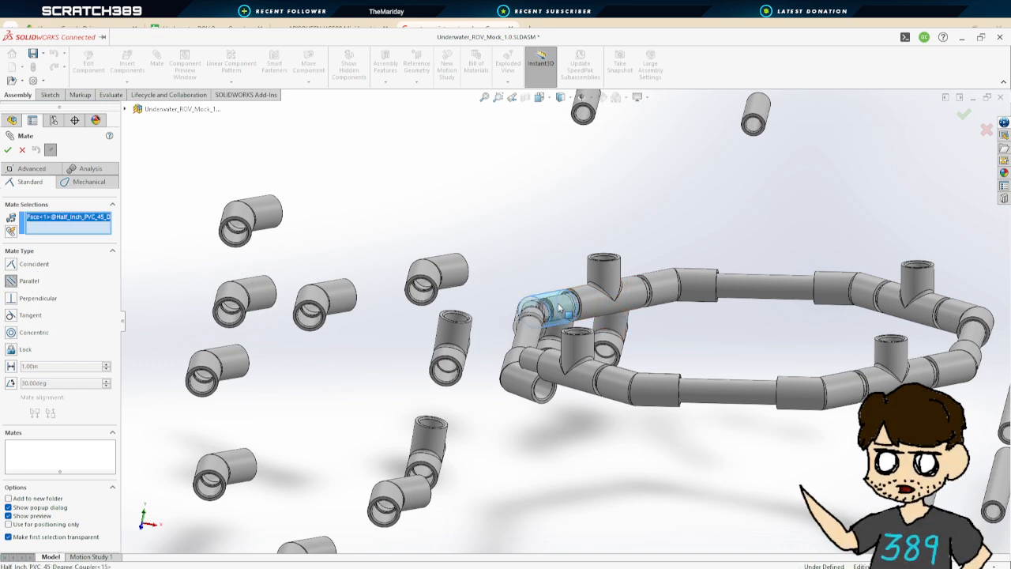
left_click(952, 371)
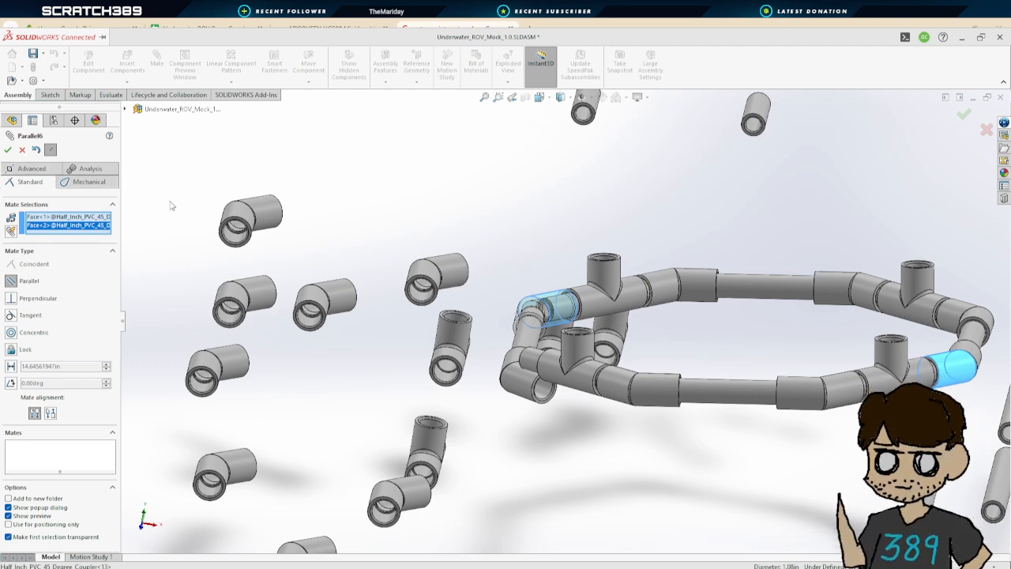
left_click(22, 150)
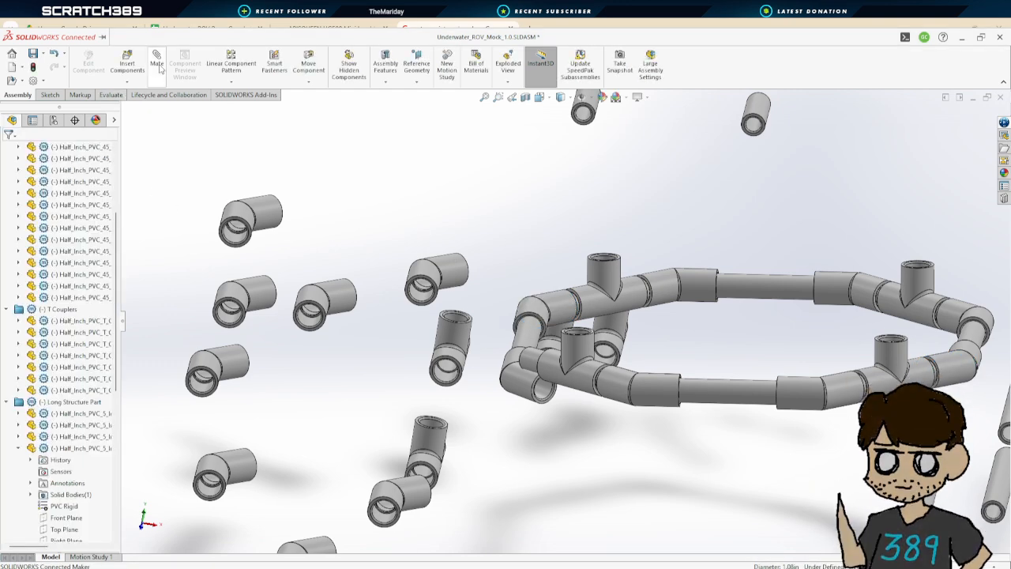
Add a Parallel mate between faces of two 45-degree couplers on opposite sides of the ring
left_click(157, 63)
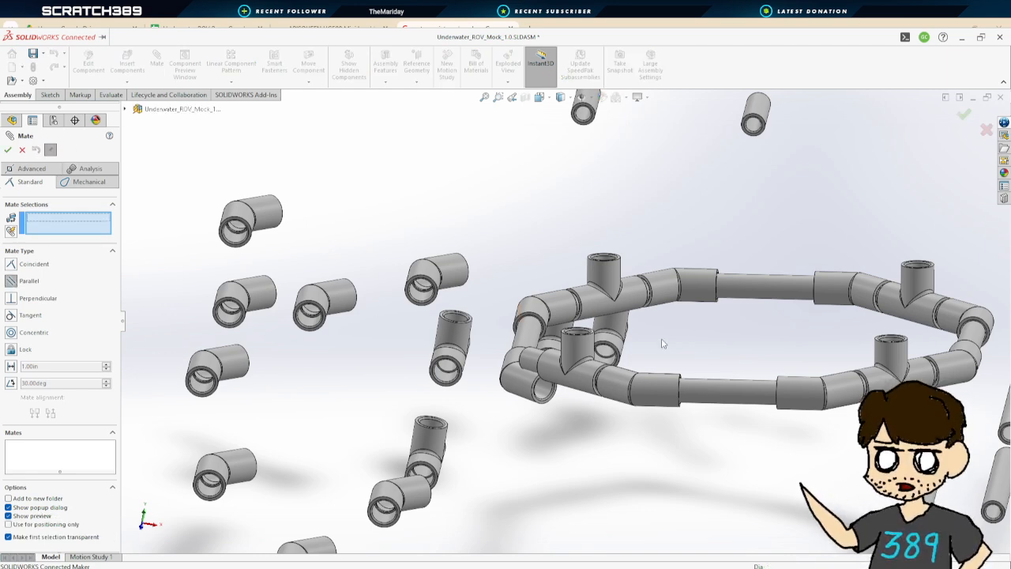
middle_click_drag(617, 297, 701, 330)
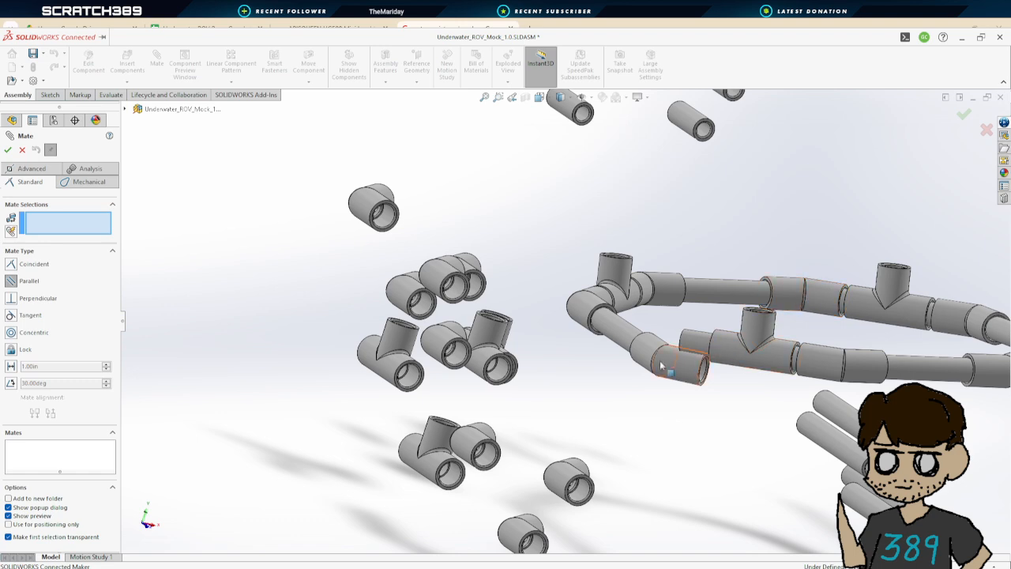
left_click(685, 366)
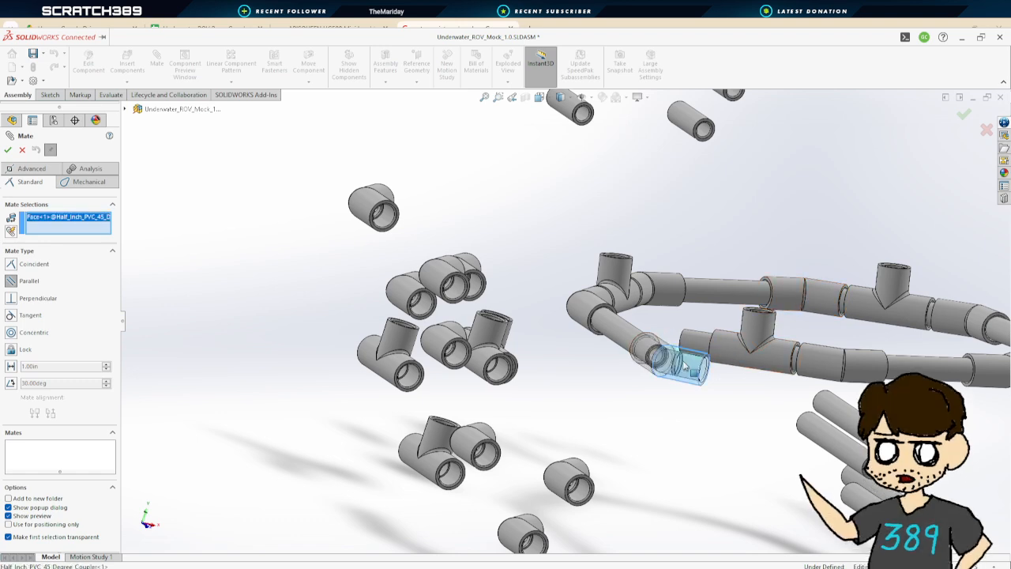
left_click(831, 296)
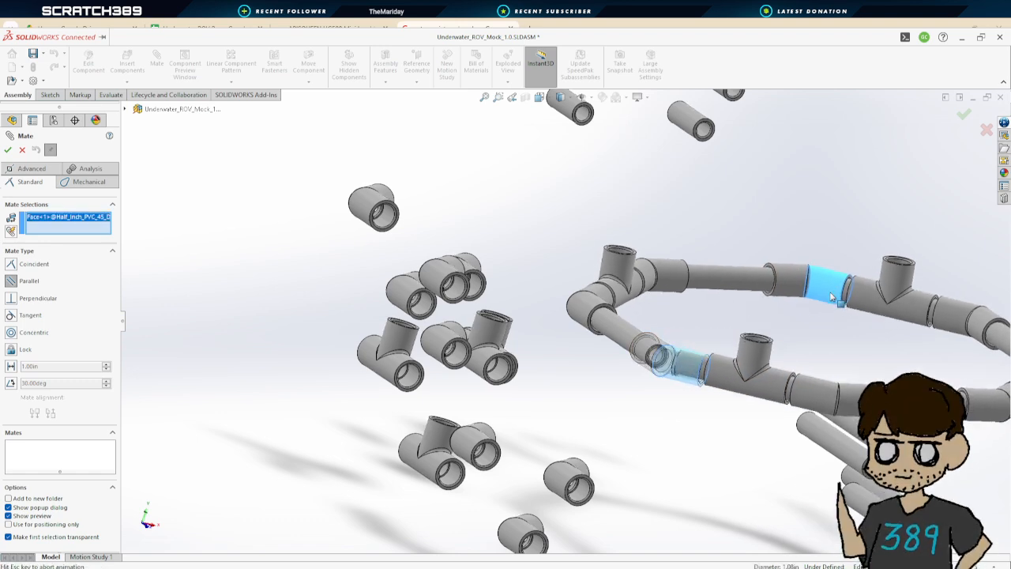
left_click(7, 150)
mouse_move(718, 421)
middle_mouse_down()
mouse_move(678, 431)
mouse_move(713, 407)
mouse_move(681, 392)
mouse_move(724, 413)
middle_mouse_up()
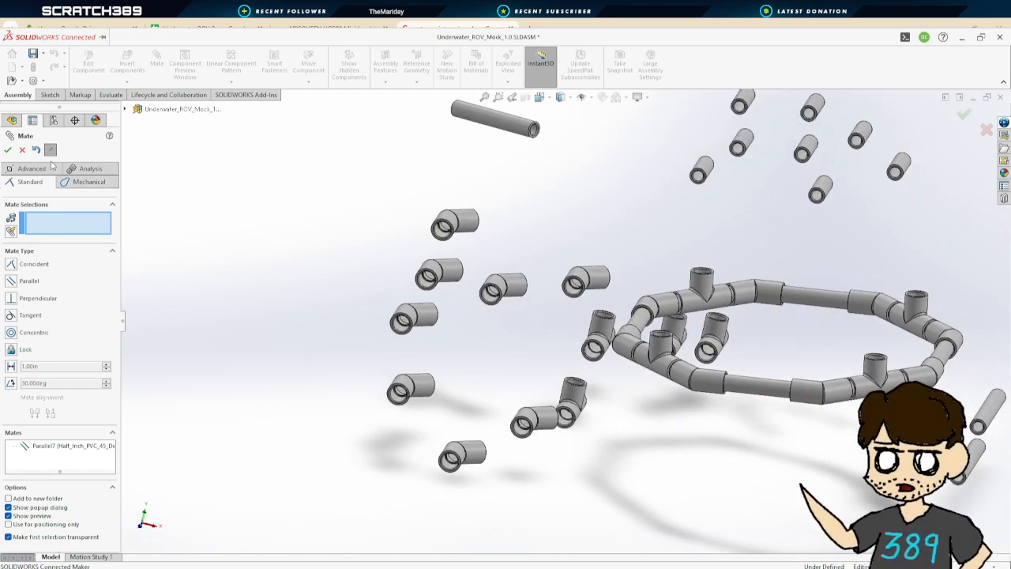
left_click(8, 150)
Orbit and zoom around the ring, selecting individual couplers to examine how the ring segments line up
middle_click_drag(774, 478, 764, 455)
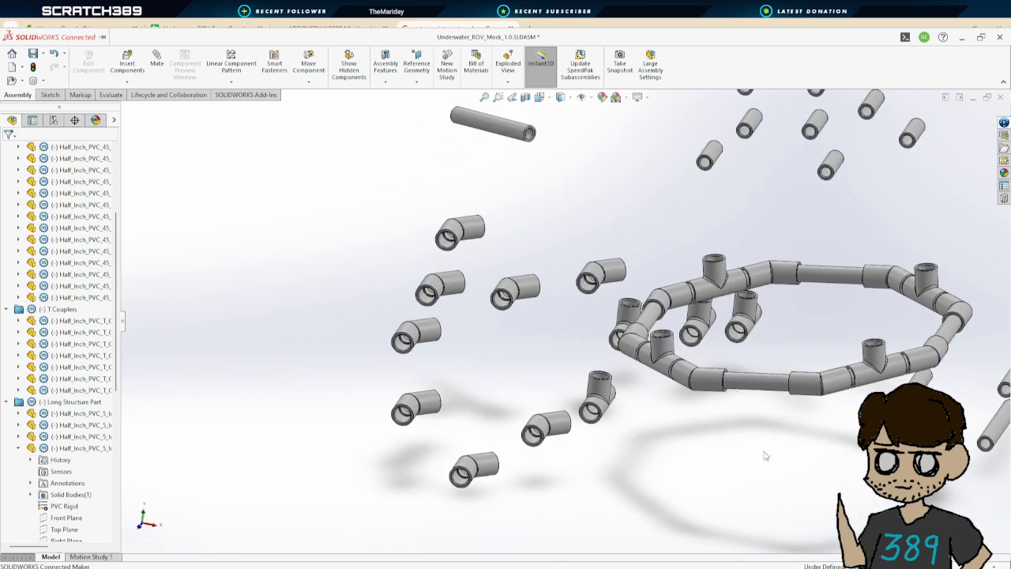
left_click_drag(740, 380, 696, 299)
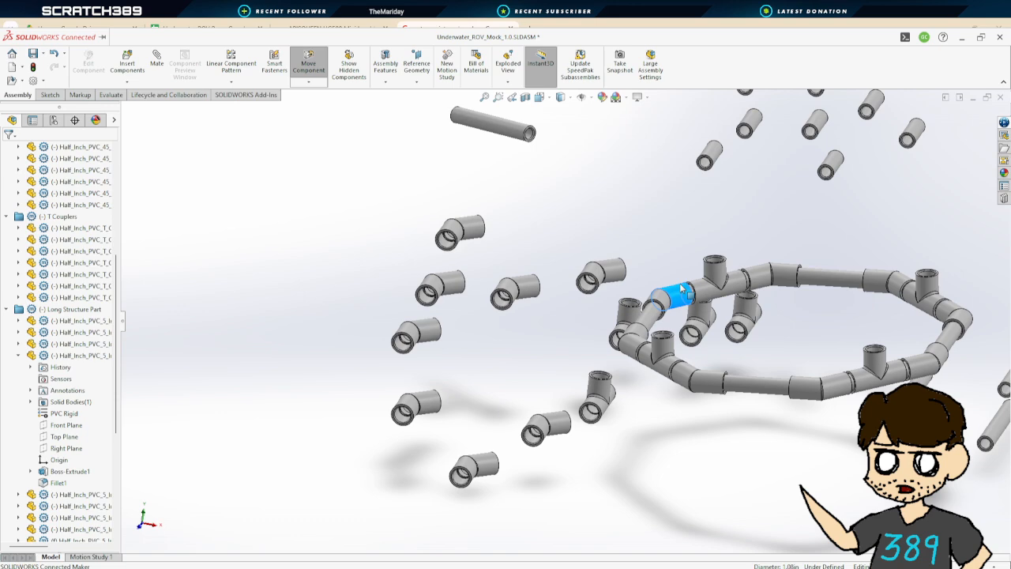
left_click(700, 425)
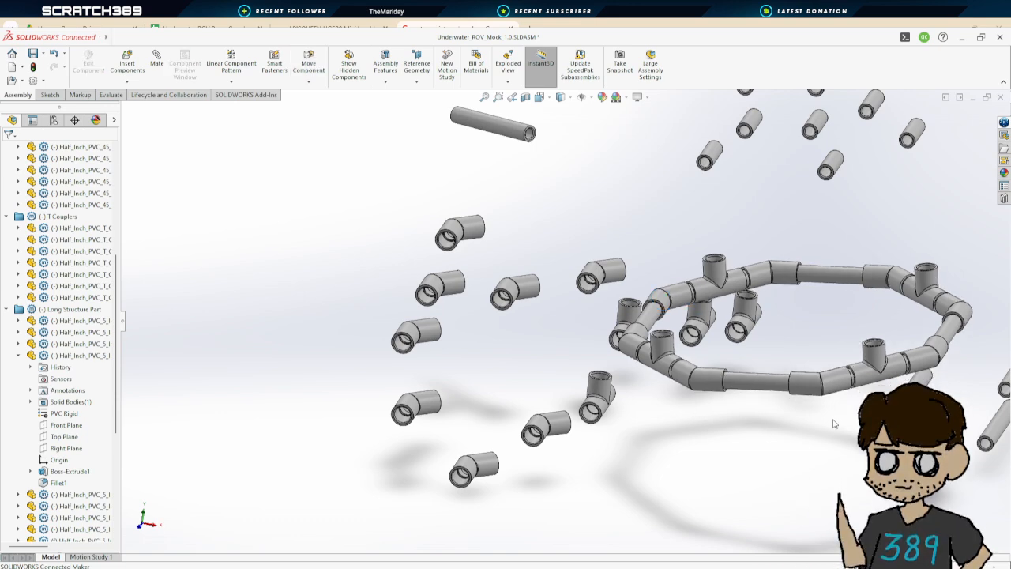
middle_click_drag(827, 416, 652, 372)
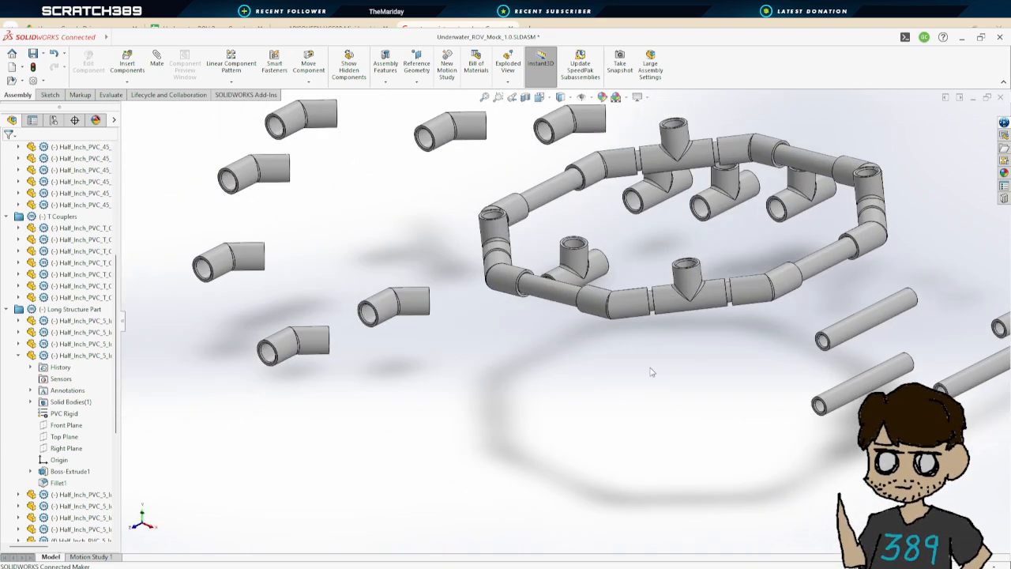
left_click(817, 266)
left_click(593, 173)
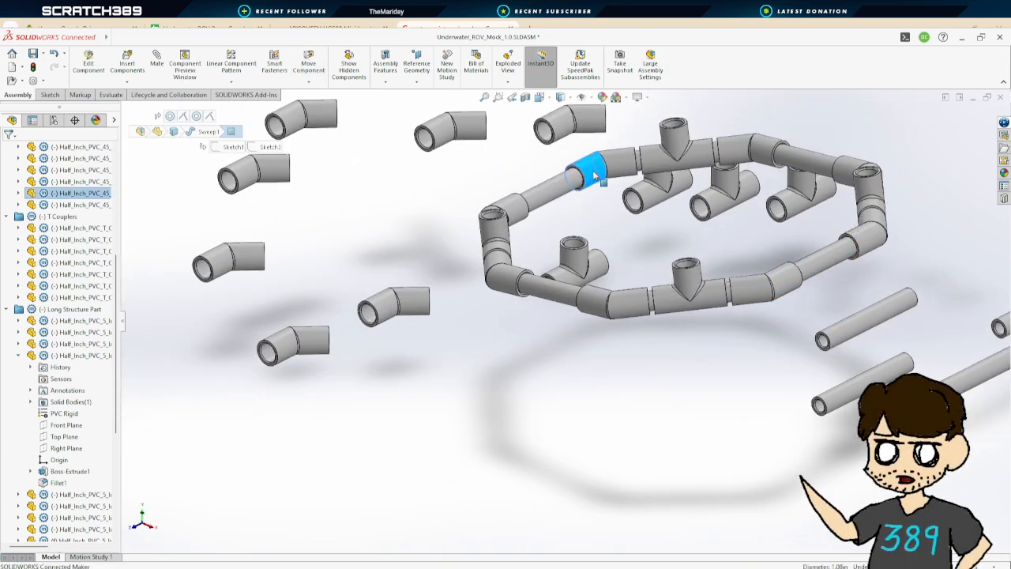
left_click_drag(594, 176, 604, 175)
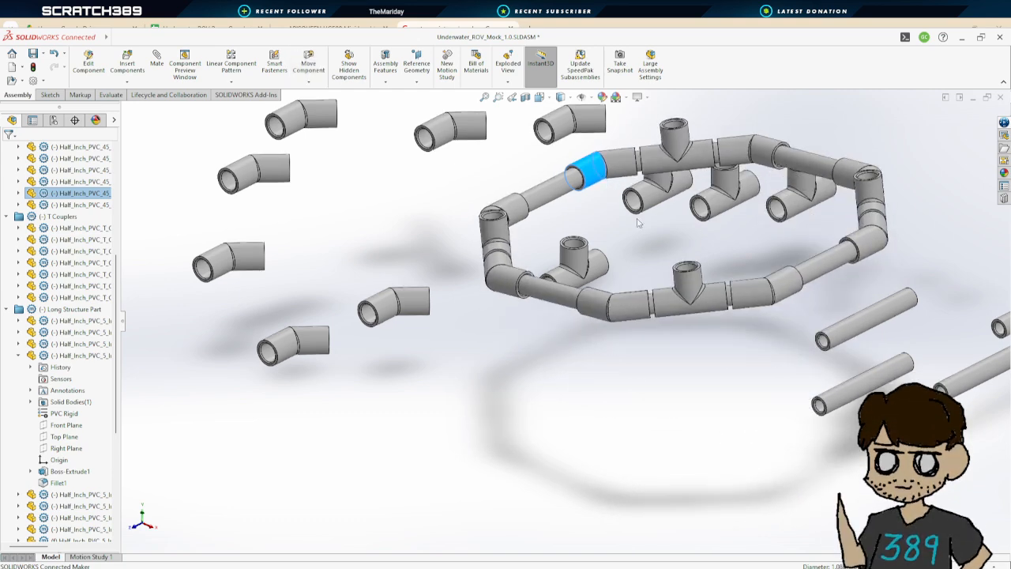
left_click_drag(707, 299, 720, 346)
middle_click_drag(699, 260, 778, 256)
scroll(788, 263, "up", 3)
scroll(789, 264, "down", 3)
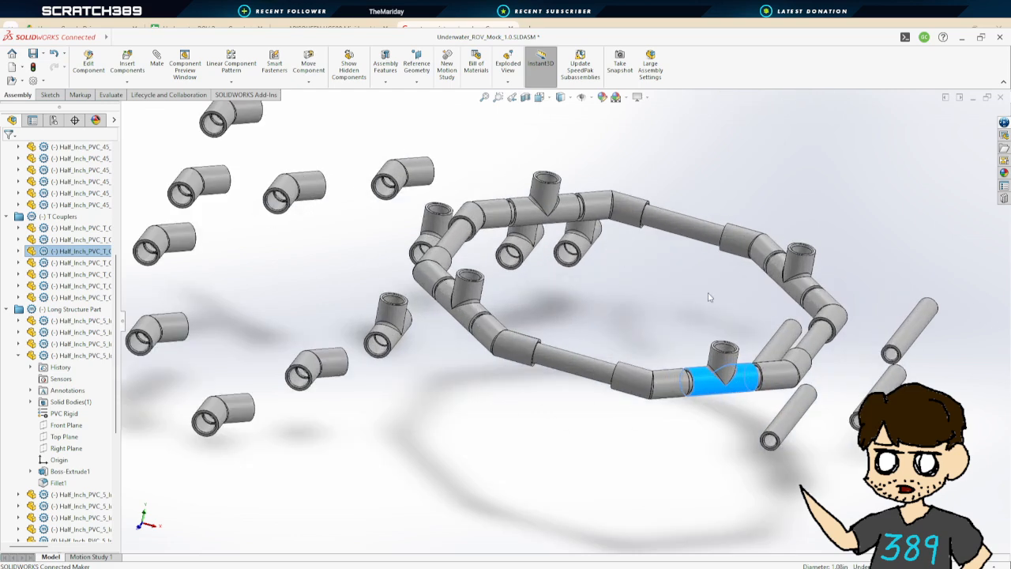
left_click(709, 297)
middle_click_drag(704, 298, 655, 285)
scroll(663, 297, "up", 2)
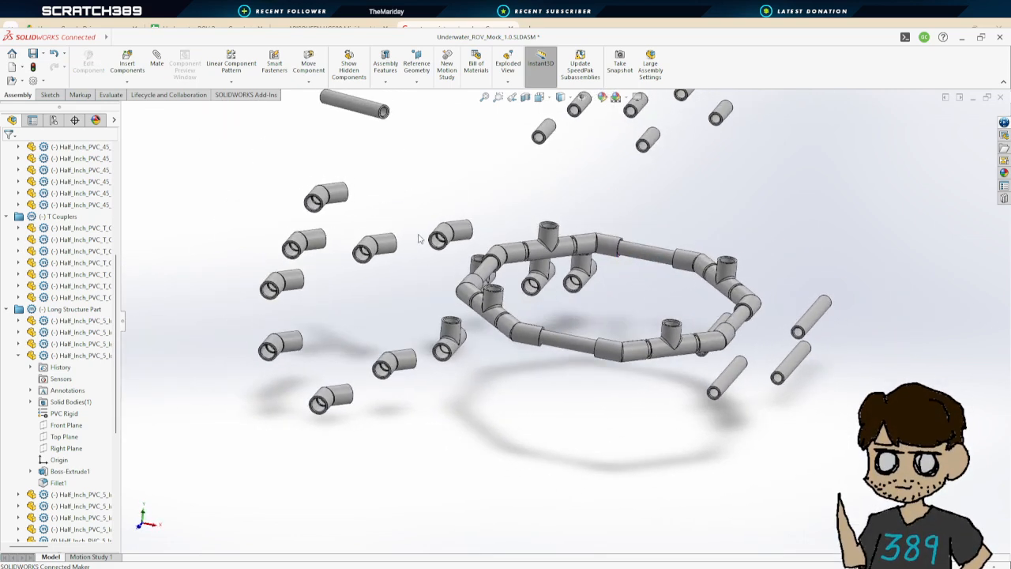
left_click(418, 67)
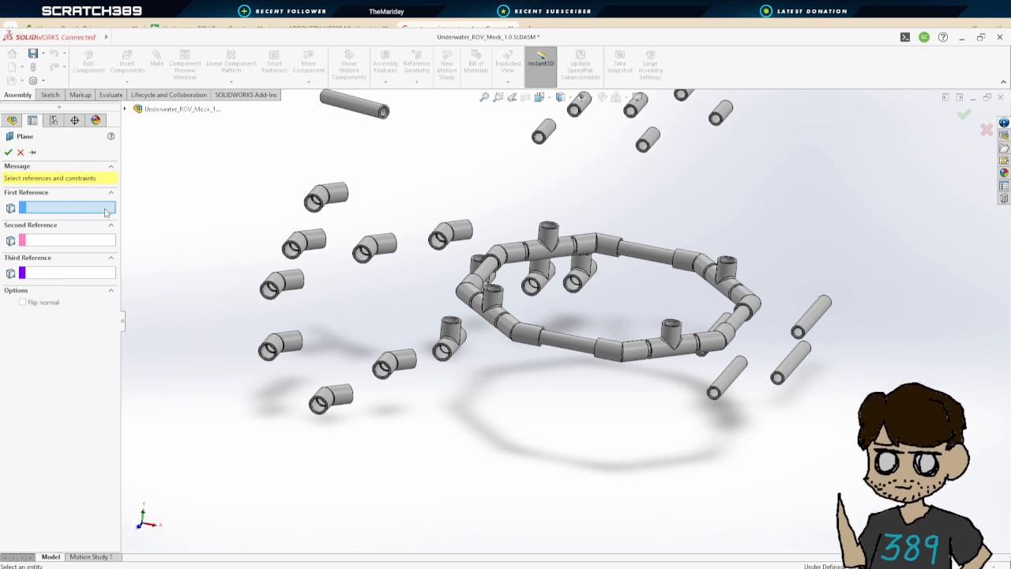
left_click(126, 110)
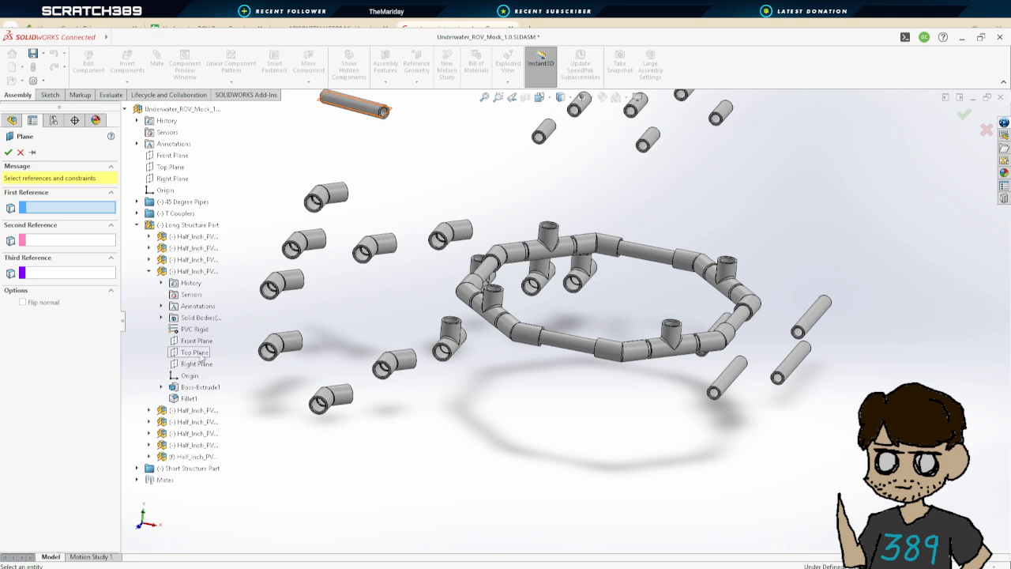
scroll(568, 301, "up", 2)
scroll(568, 302, "up", 2)
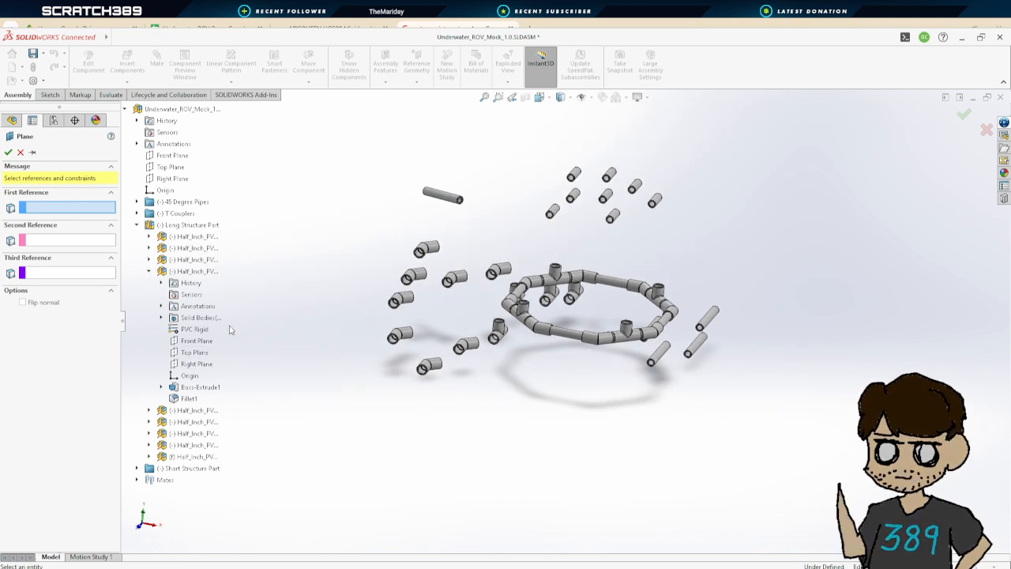
left_click(199, 354)
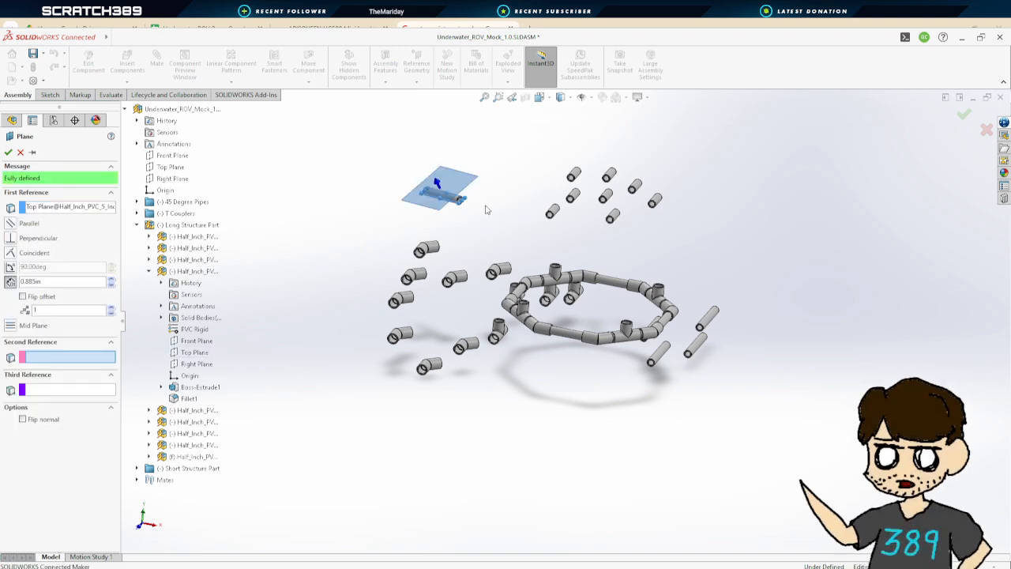
mouse_move(489, 211)
middle_mouse_down()
mouse_move(488, 170)
mouse_move(487, 209)
middle_mouse_up()
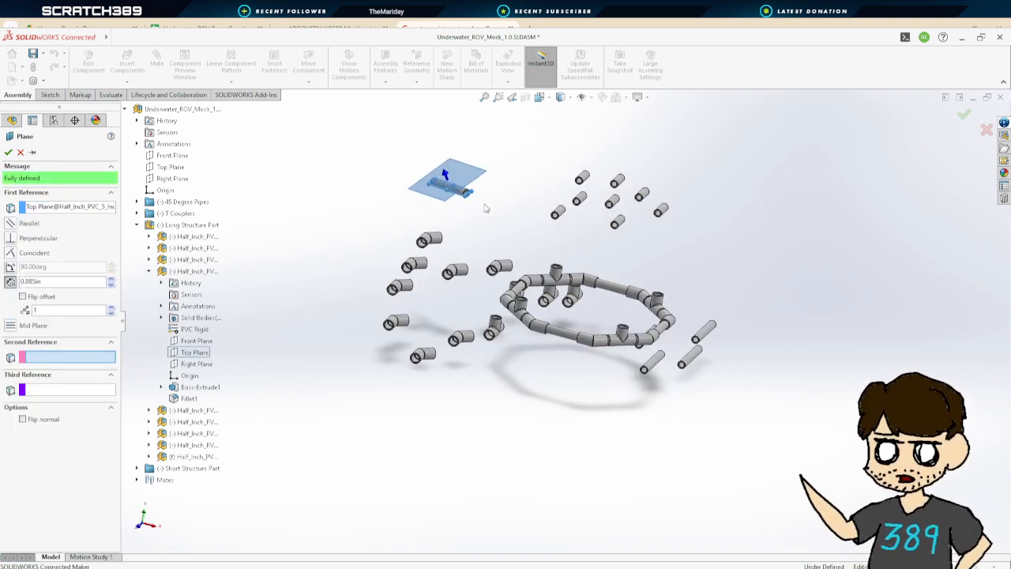
left_click(21, 152)
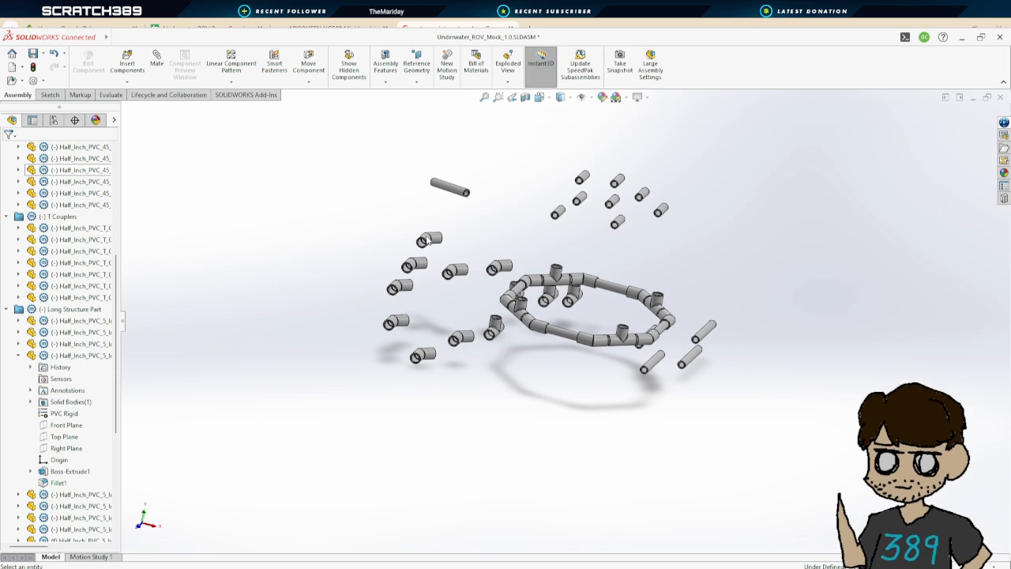
Create a reference plane offset 25 in from the assembly's Top Plane
left_click(433, 98)
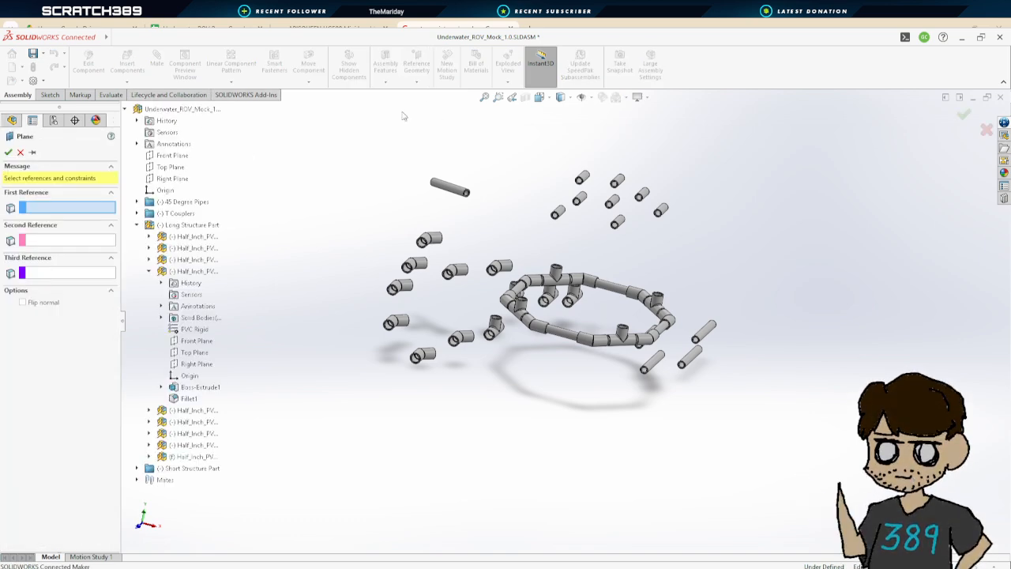
left_click(149, 271)
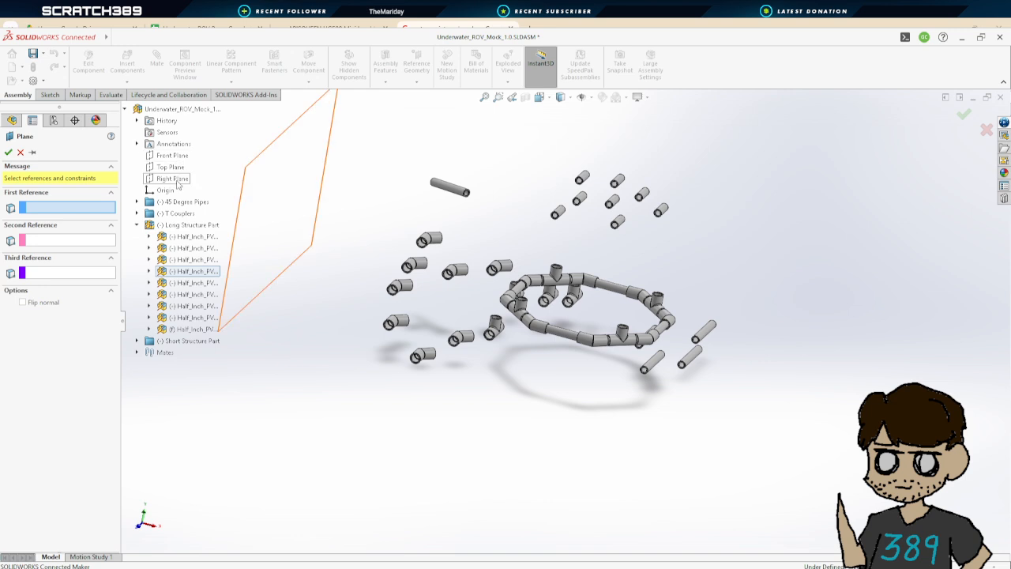
left_click(170, 167)
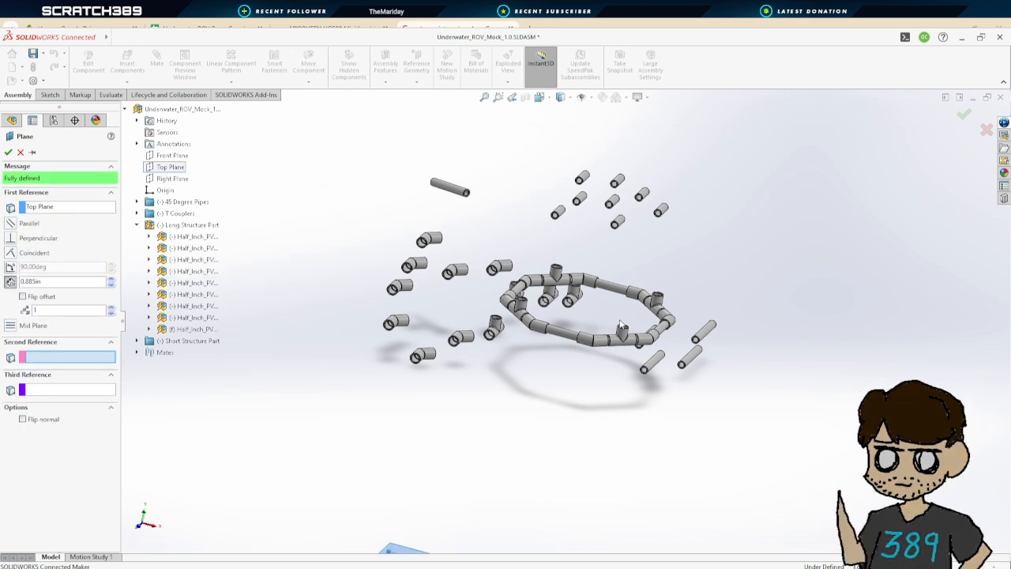
scroll(615, 397, "up", 2)
mouse_move(598, 399)
middle_mouse_down()
mouse_move(607, 380)
mouse_move(574, 342)
mouse_move(615, 377)
mouse_move(602, 399)
middle_mouse_up()
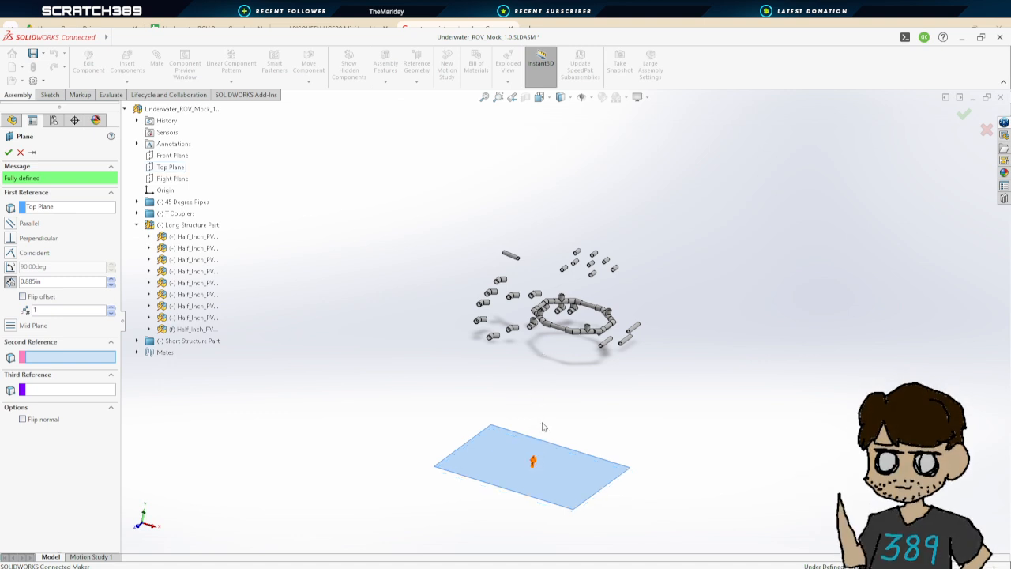
left_click(36, 282)
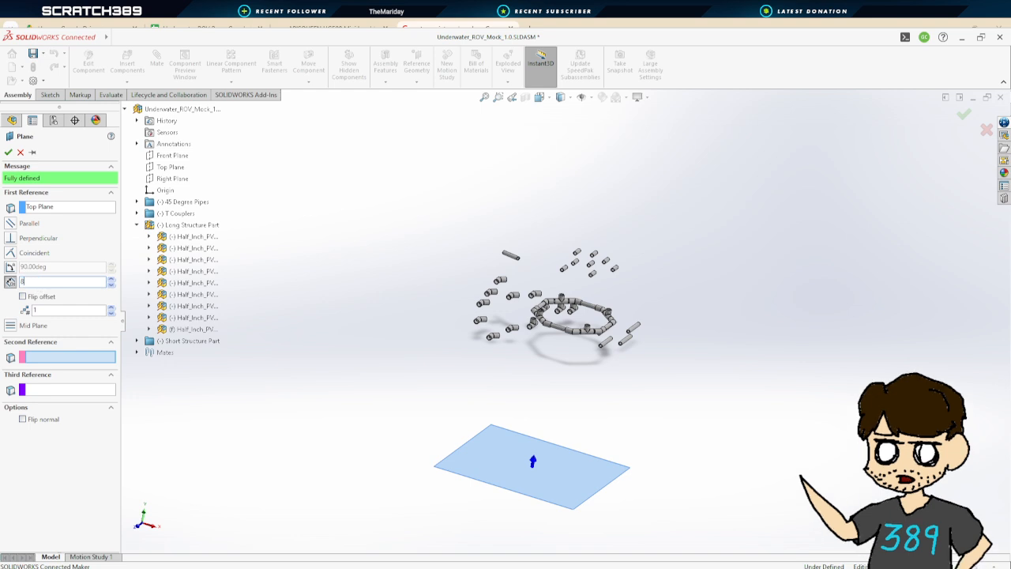
type("3")
key("Return")
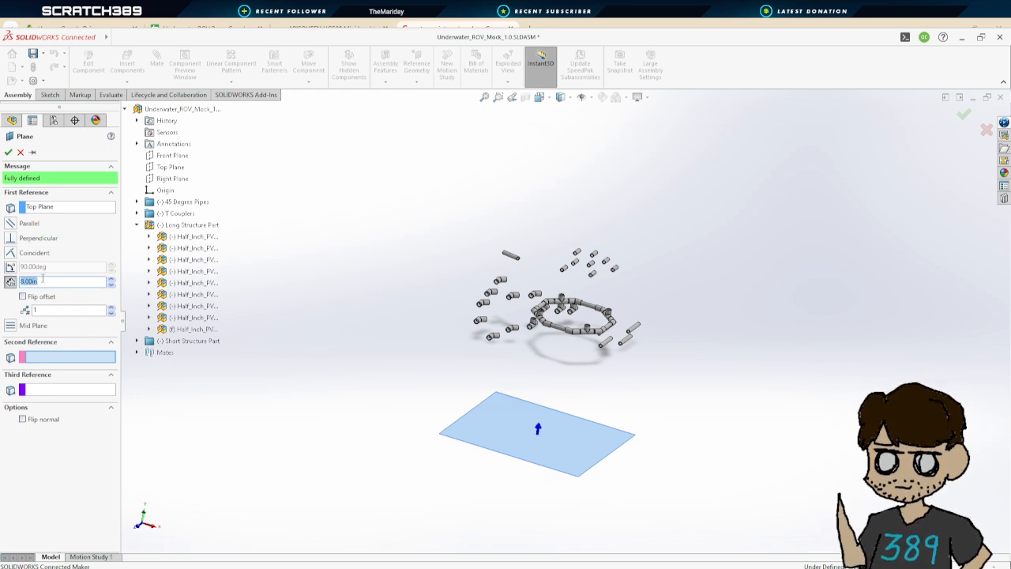
type("25")
key("Return")
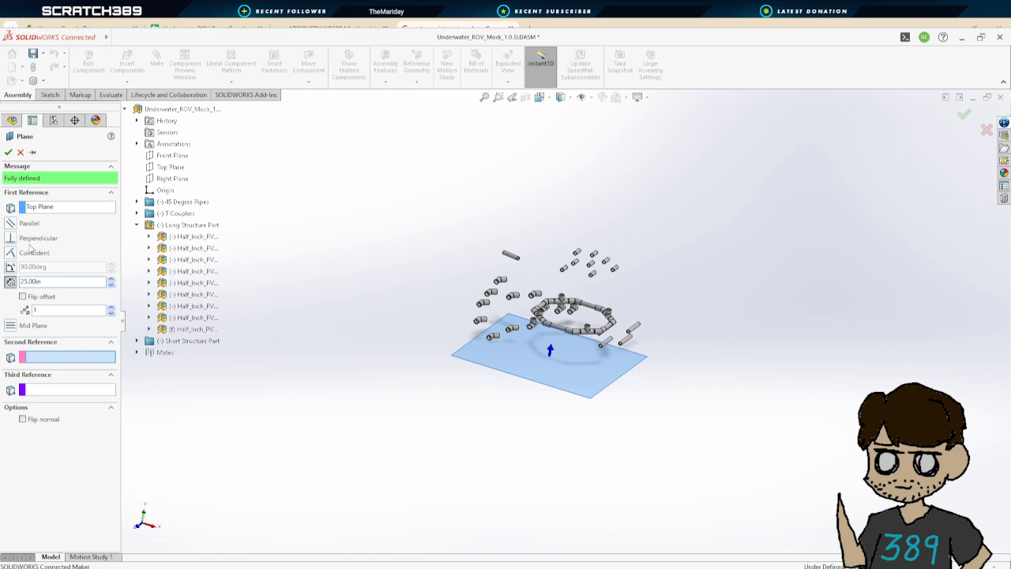
left_click(8, 152)
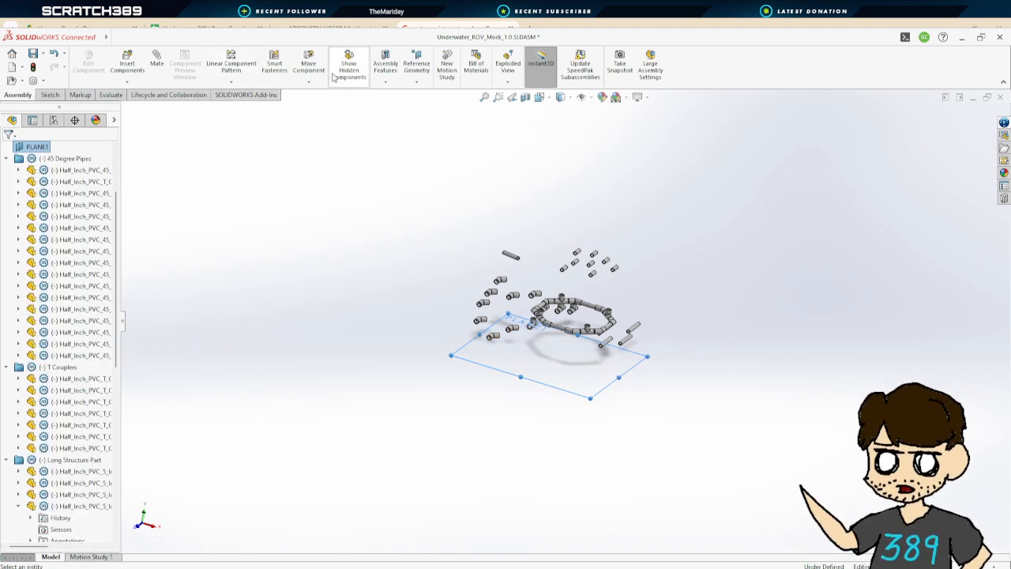
Add a Parallel mate between the new plane and the top face of a T coupler's branch opening on the ring
middle_click_drag(711, 360, 675, 356)
left_click(157, 62)
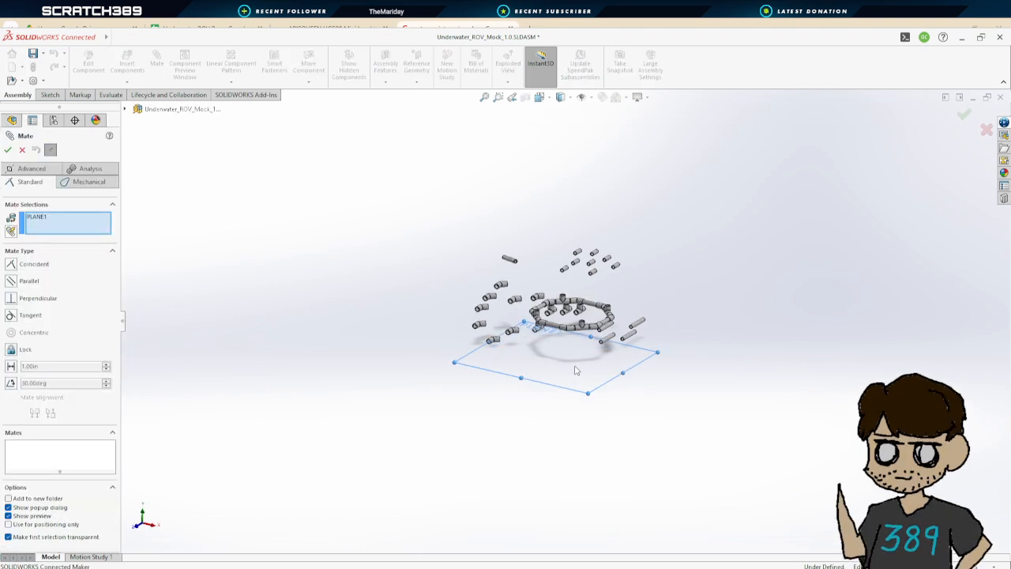
scroll(584, 316, "down", 10)
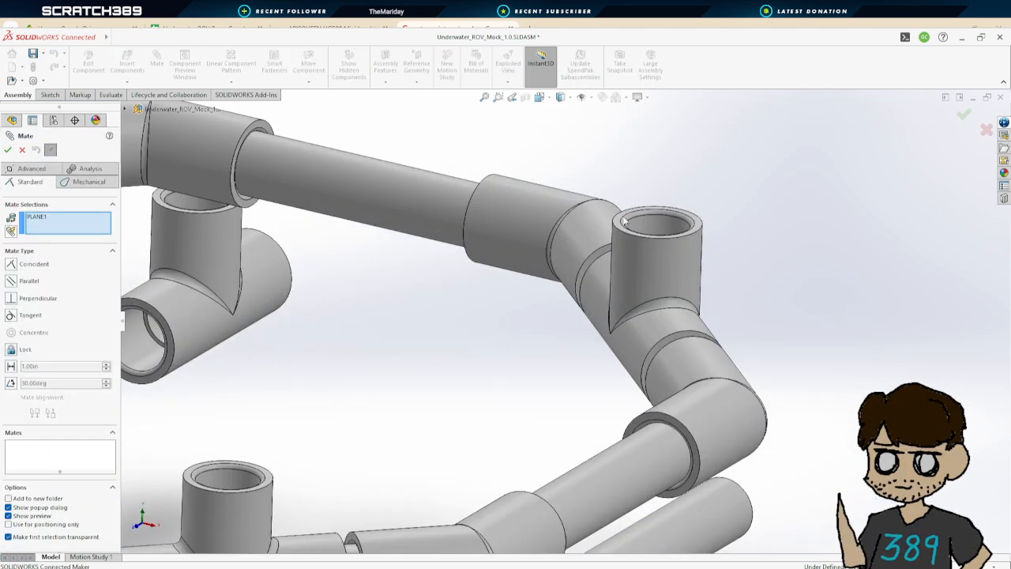
left_click(621, 223)
scroll(585, 331, "up", 5)
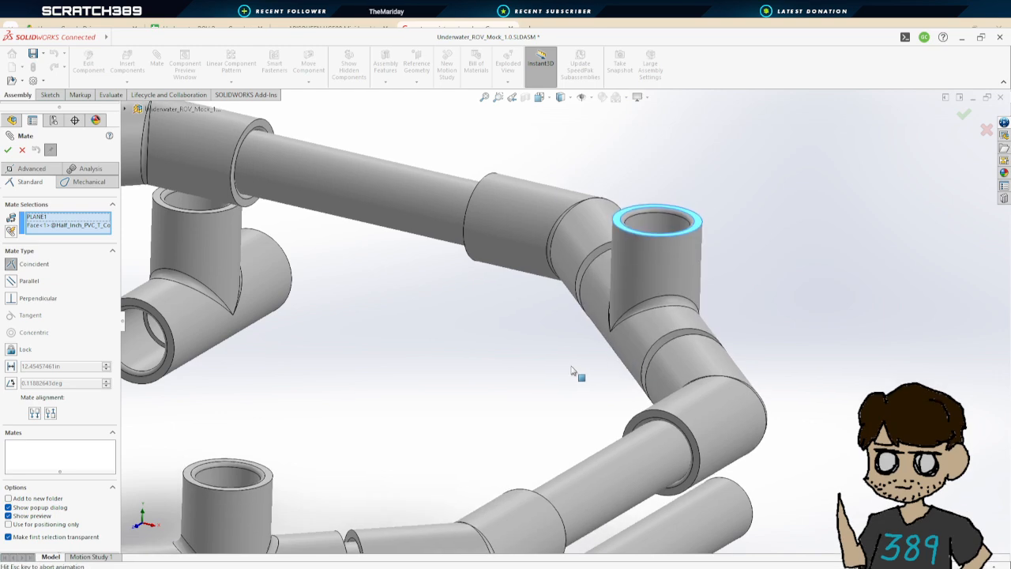
scroll(531, 408, "up", 3)
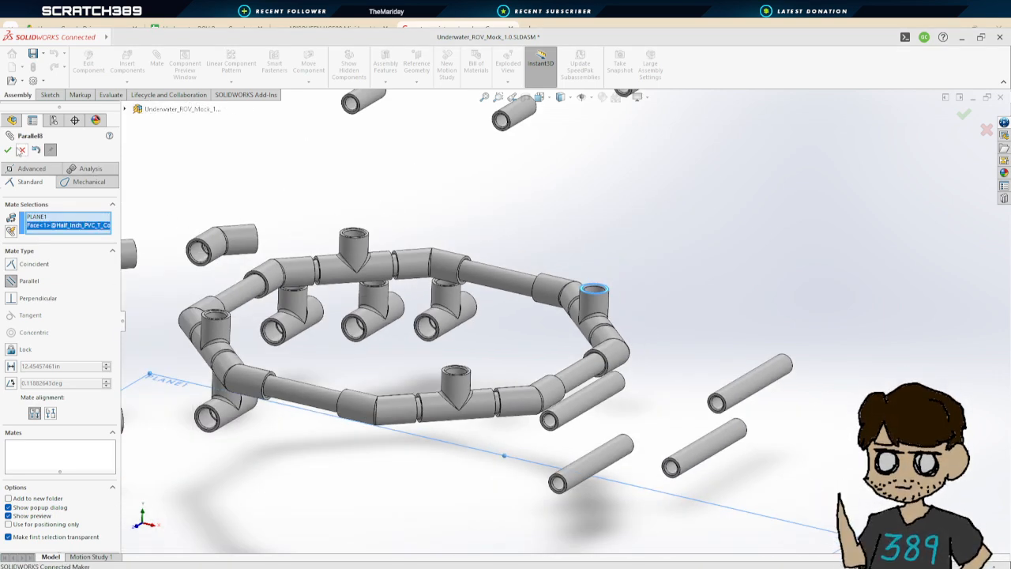
left_click(8, 150)
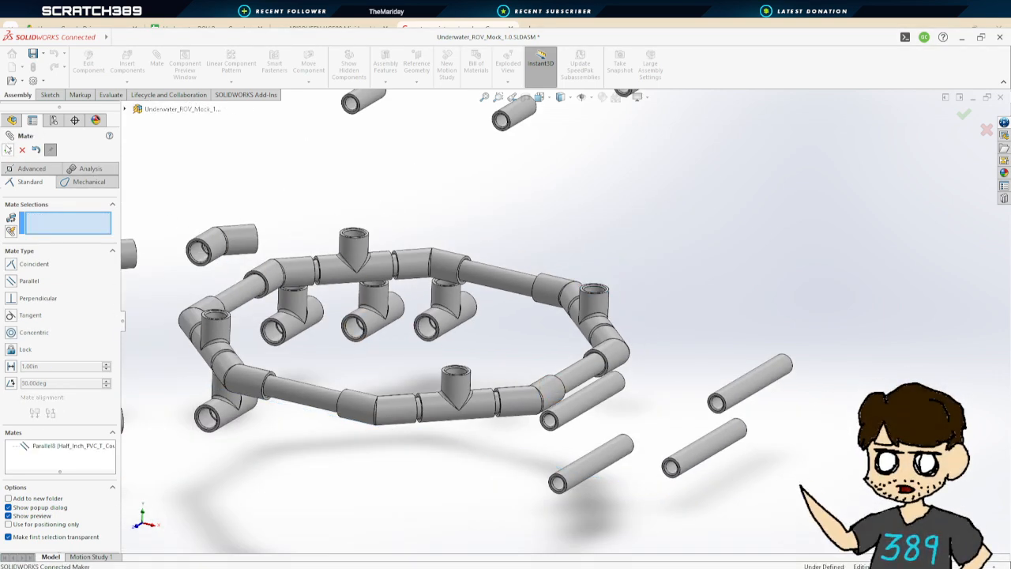
left_click(8, 150)
Orbit and zoom around the ring to examine how it sits relative to the new plane
left_click(292, 270)
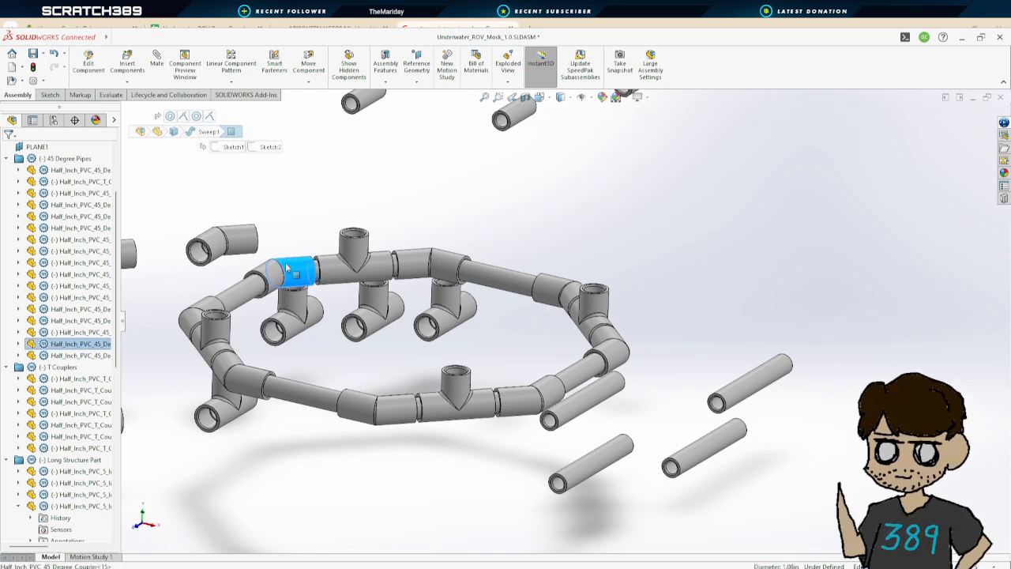
key("Escape")
left_click_drag(586, 381, 598, 190)
scroll(679, 317, "up", 3)
middle_click_drag(679, 319, 675, 391)
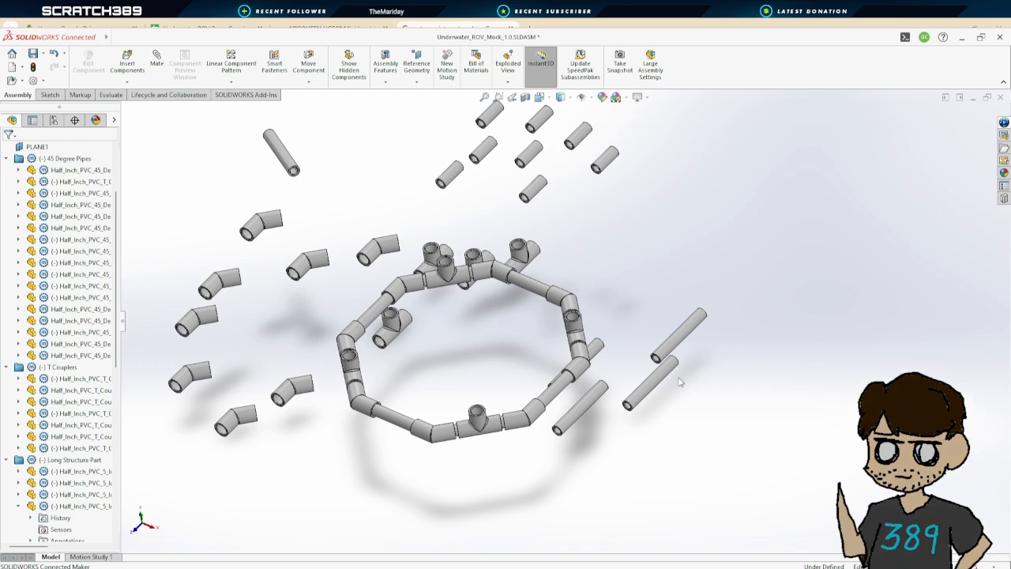
middle_click_drag(681, 381, 545, 293)
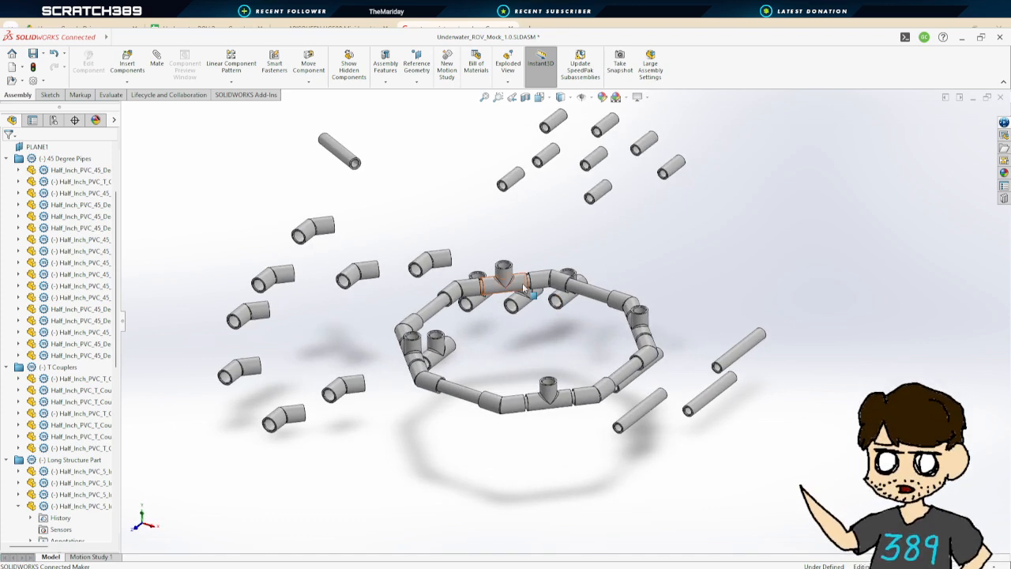
scroll(625, 249, "up", 2)
scroll(618, 248, "down", 3)
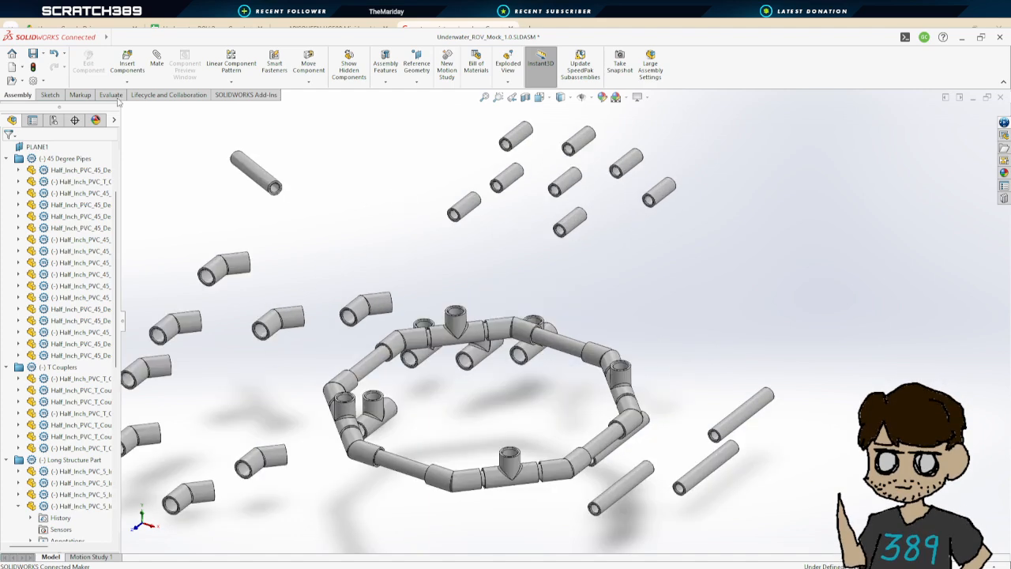
Save the assembly and collapse the component folders in the design tree
left_click(32, 58)
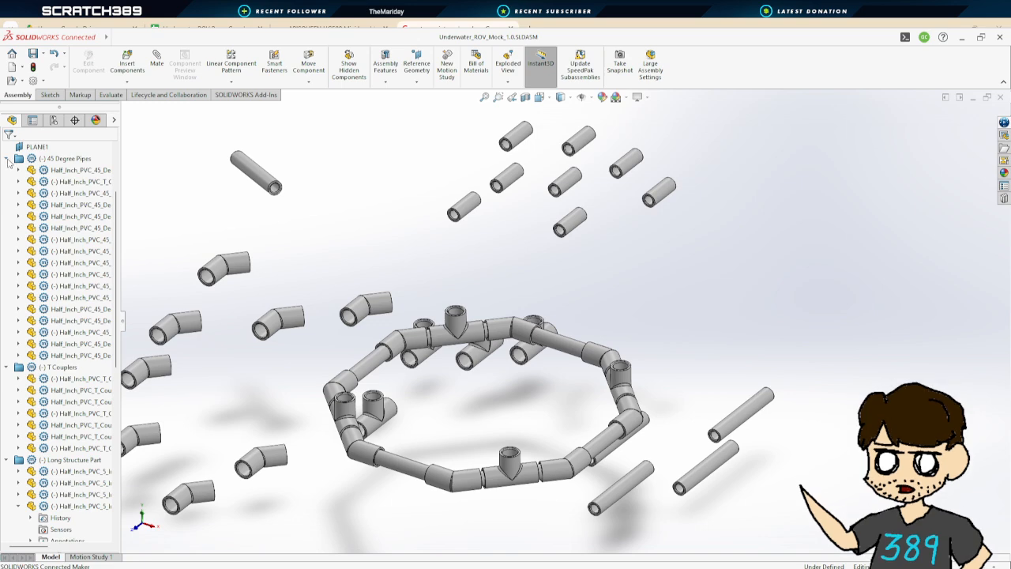
left_click(7, 159)
left_click(8, 170)
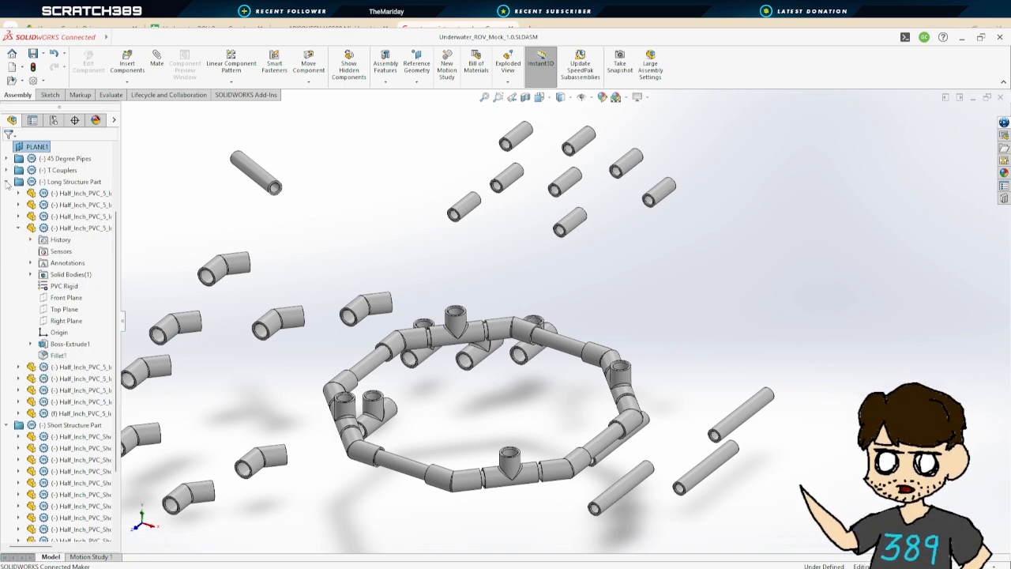
left_click(7, 181)
left_click(7, 287)
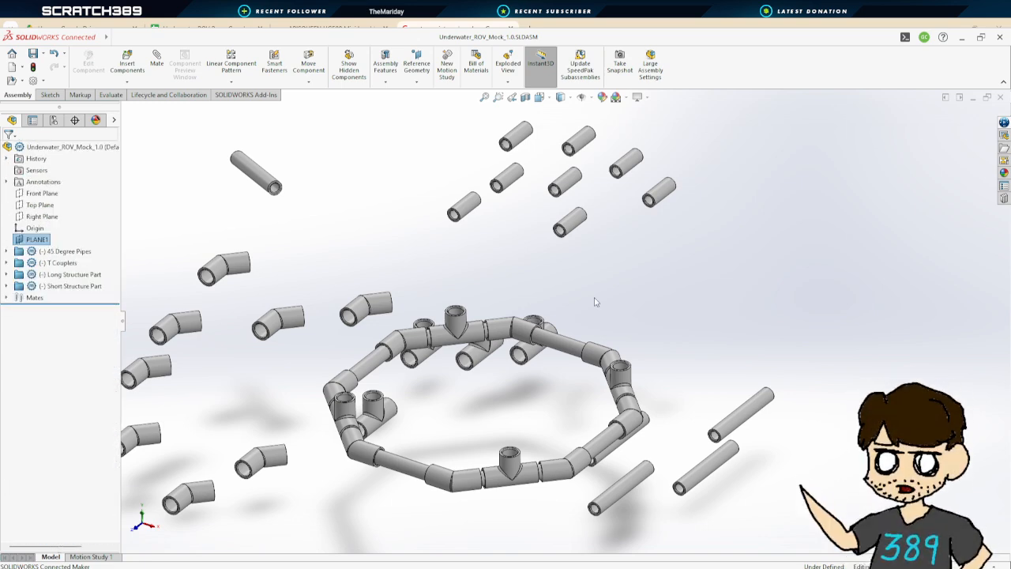
scroll(660, 334, "up", 3)
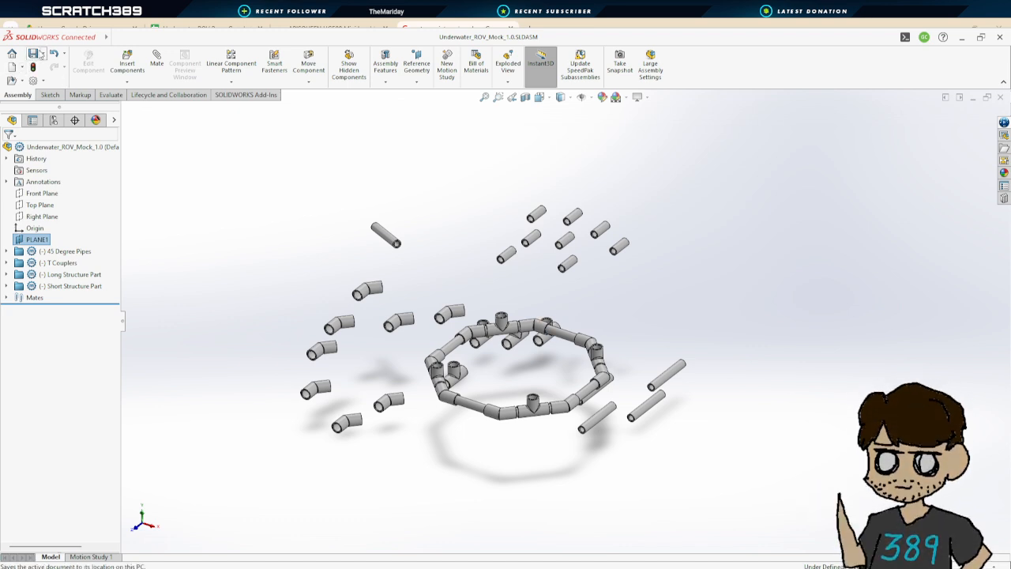
Start a new part document
left_click(413, 434)
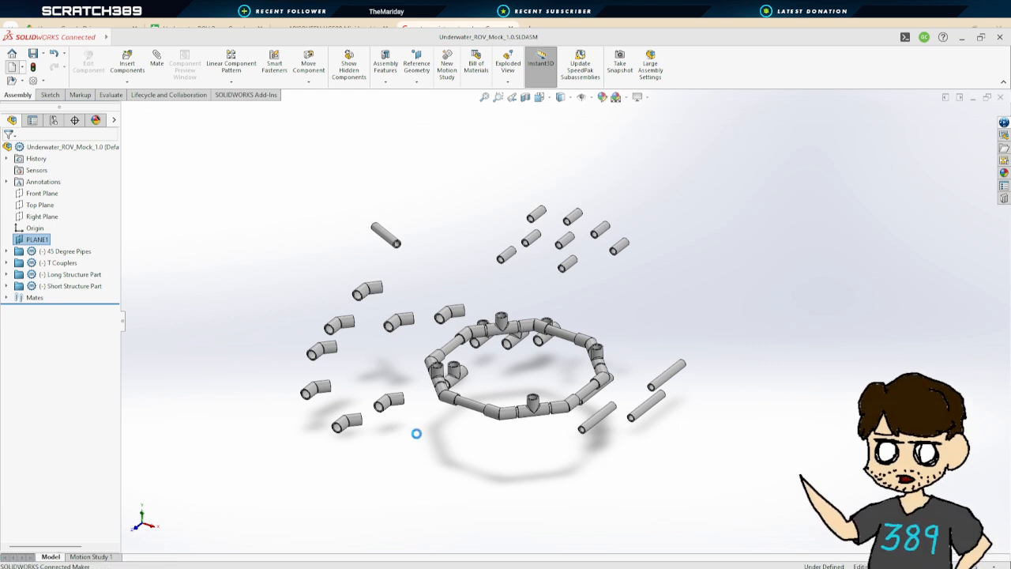
left_click(87, 62)
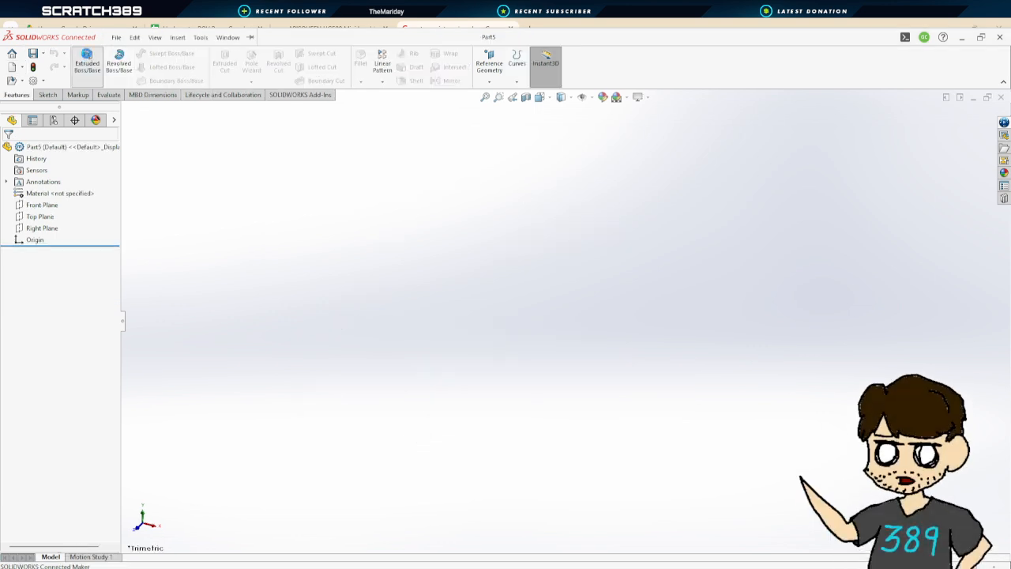
Open a sketch on the Front Plane and draw a circle centred on the origin, about 3.5 in in diameter
left_click(765, 304)
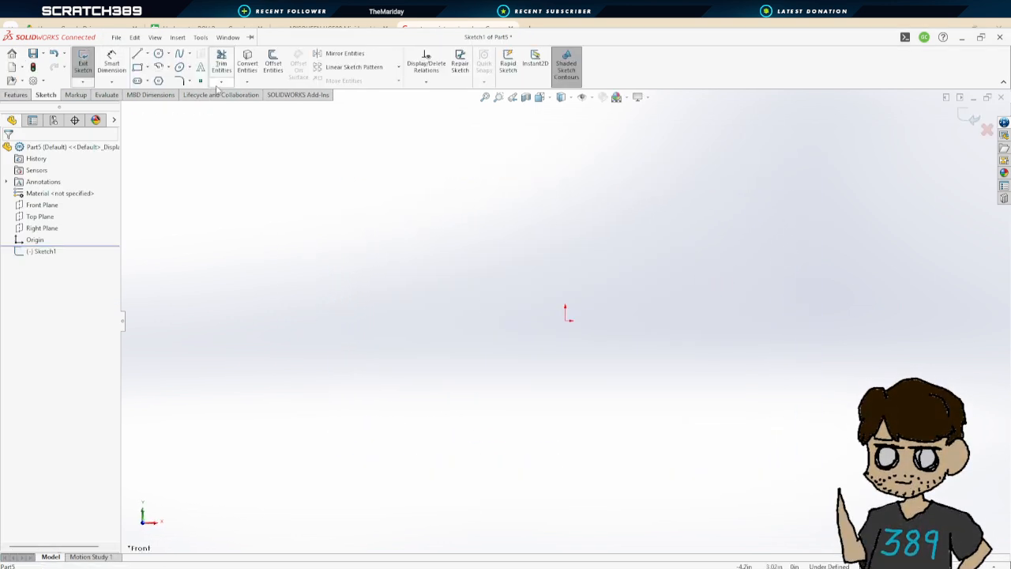
key("c")
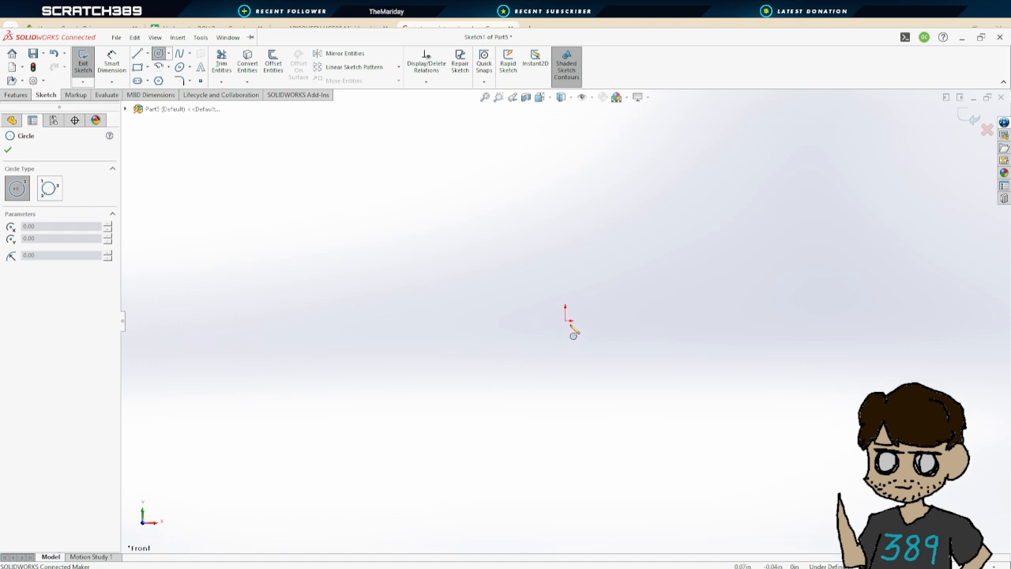
left_click(565, 320)
left_click(466, 239)
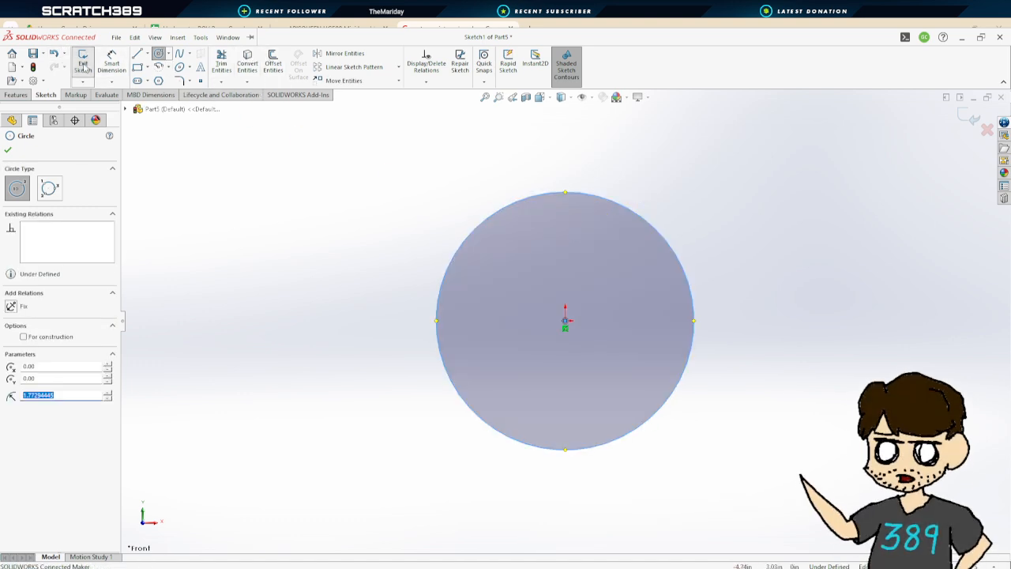
Dimension the circle's diameter as 0.79 in
left_click(112, 63)
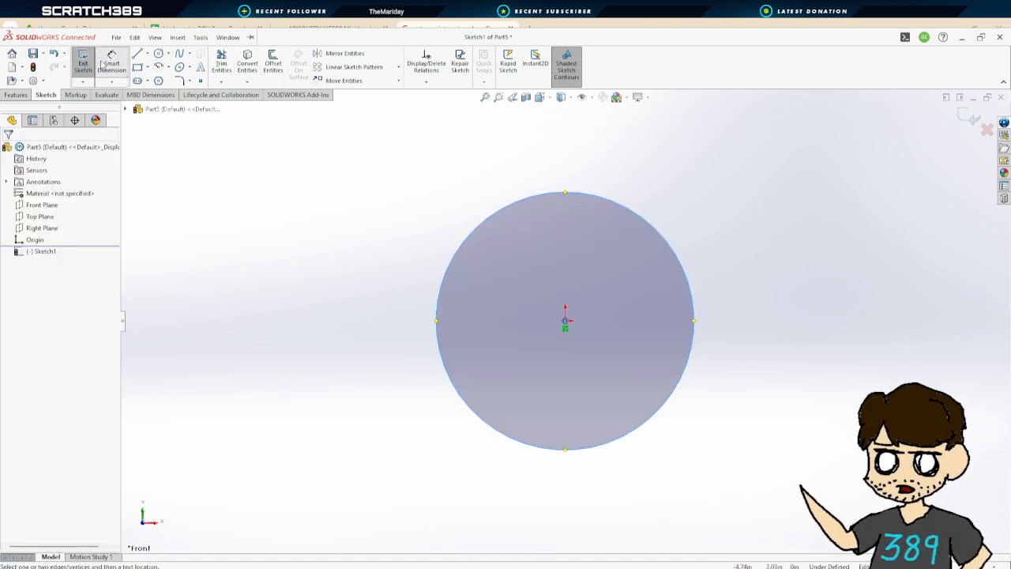
left_click(687, 277)
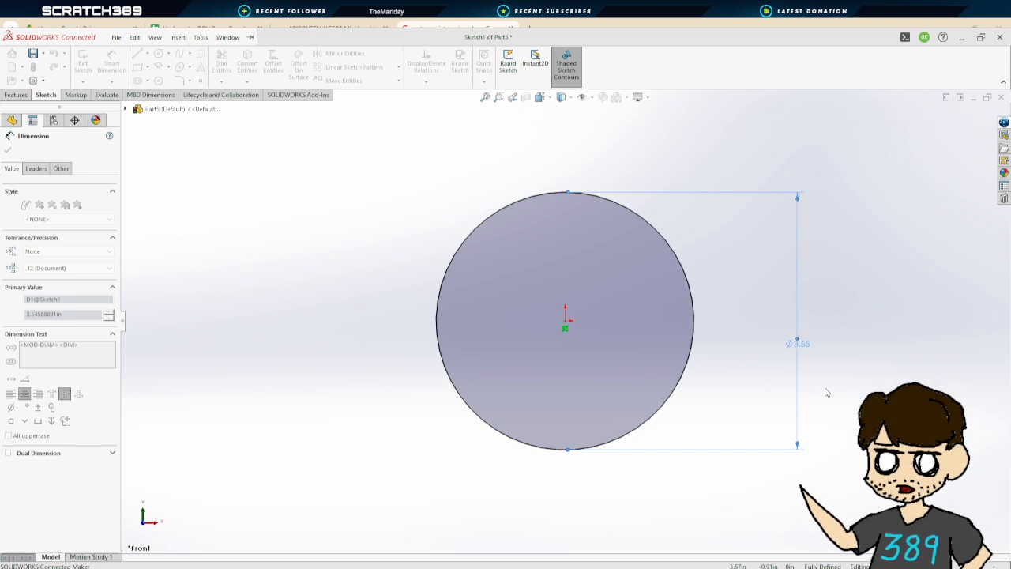
left_click(824, 392)
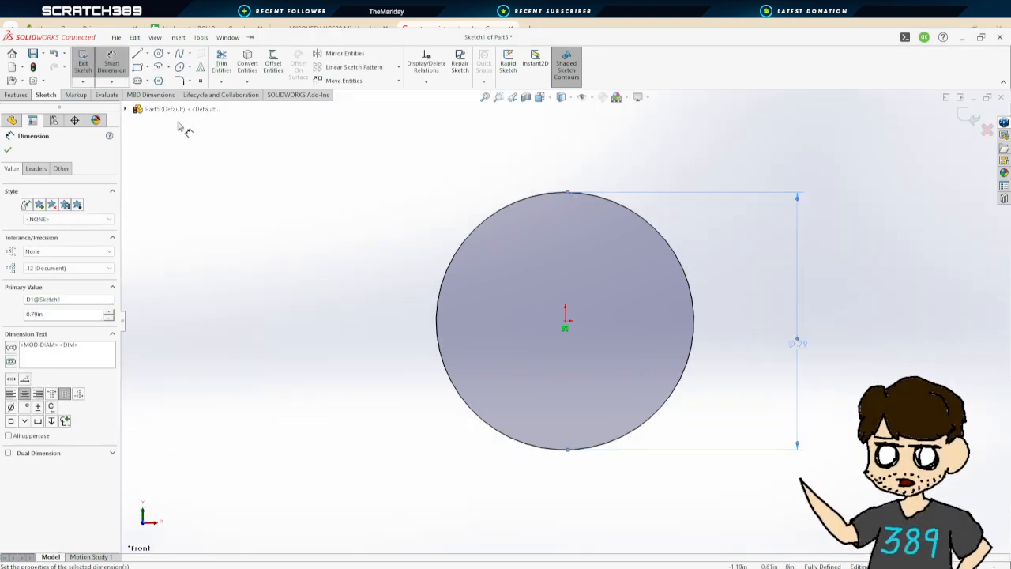
Draw a second circle centred on the origin and dimension its diameter to 0.5 in
left_click(158, 53)
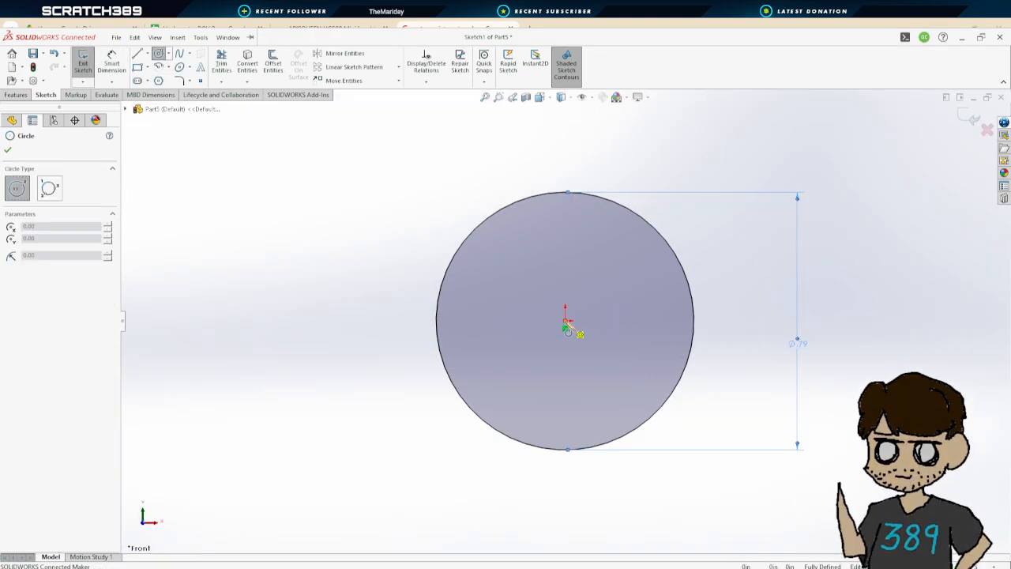
left_click(565, 320)
left_click(589, 249)
left_click(111, 63)
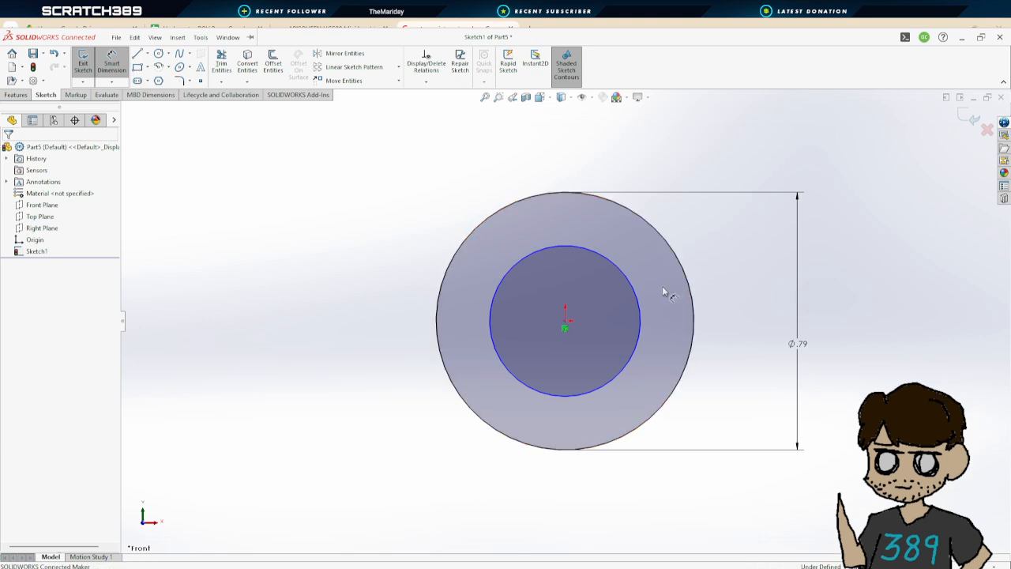
left_click(641, 310)
left_click(778, 304)
type(".5")
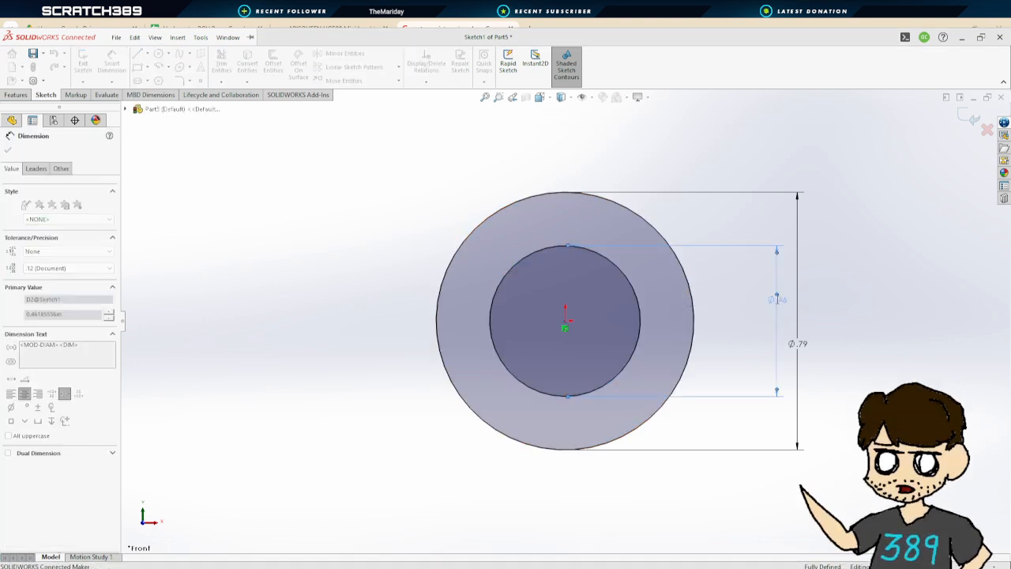
key("Return")
key("Escape")
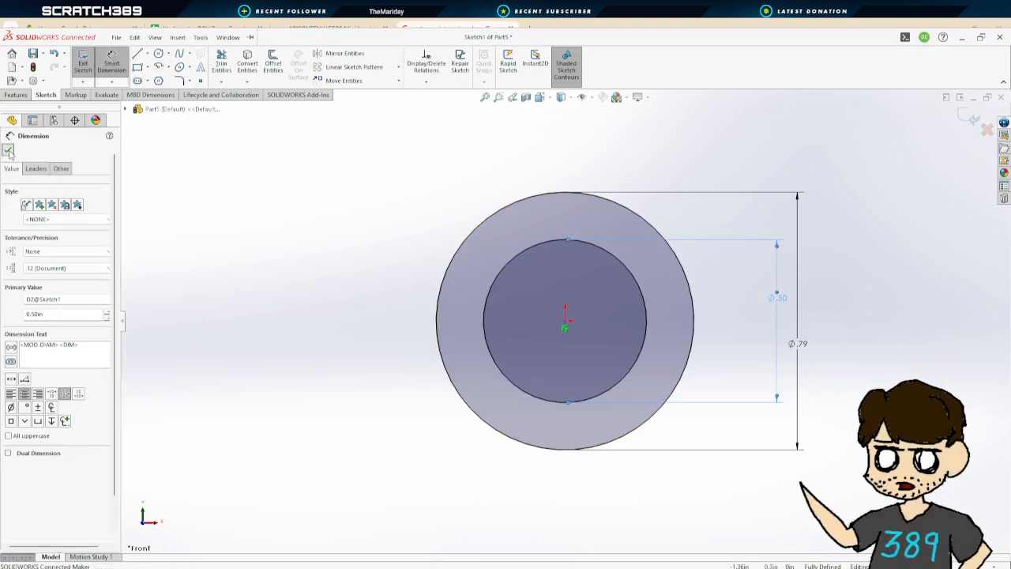
Extrude the ring profile 6 in to form the pipe
left_click(86, 66)
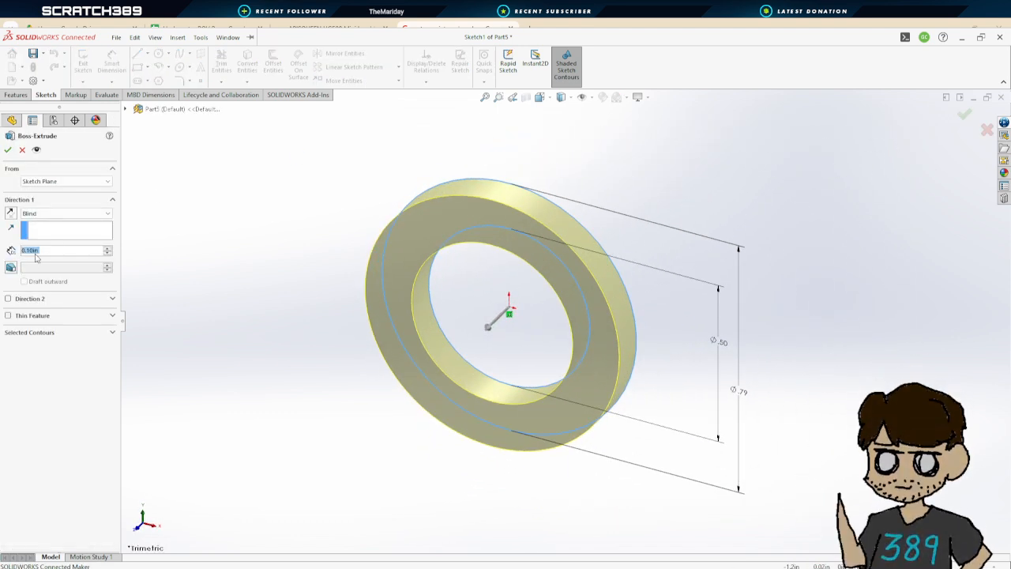
type("6")
key("Return")
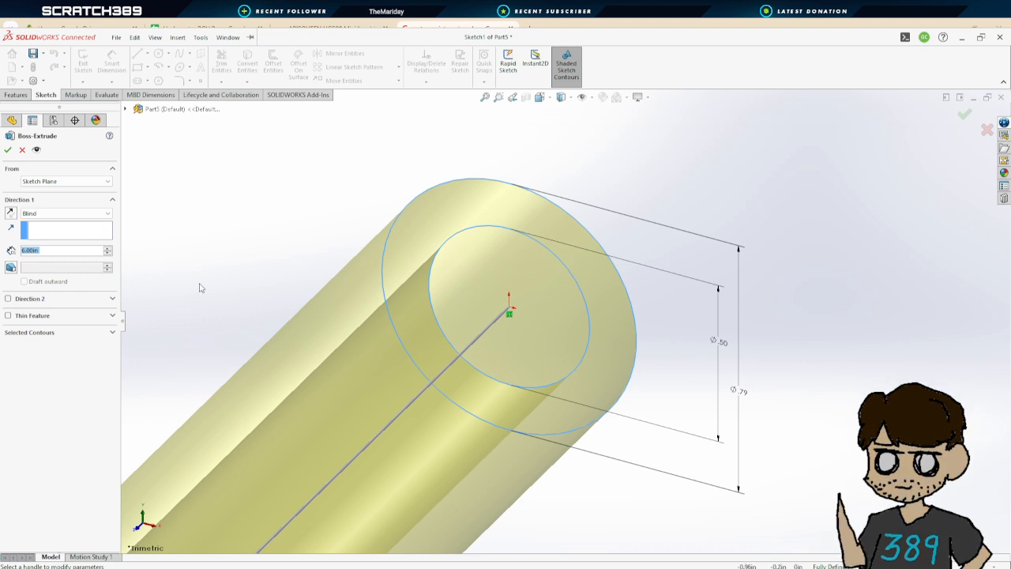
scroll(434, 452, "up", 5)
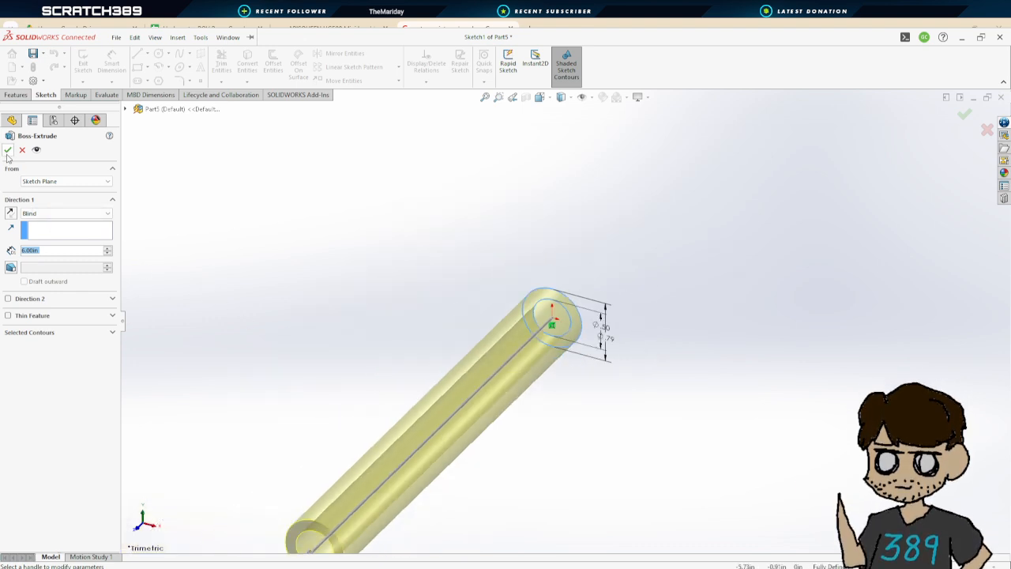
left_click(7, 150)
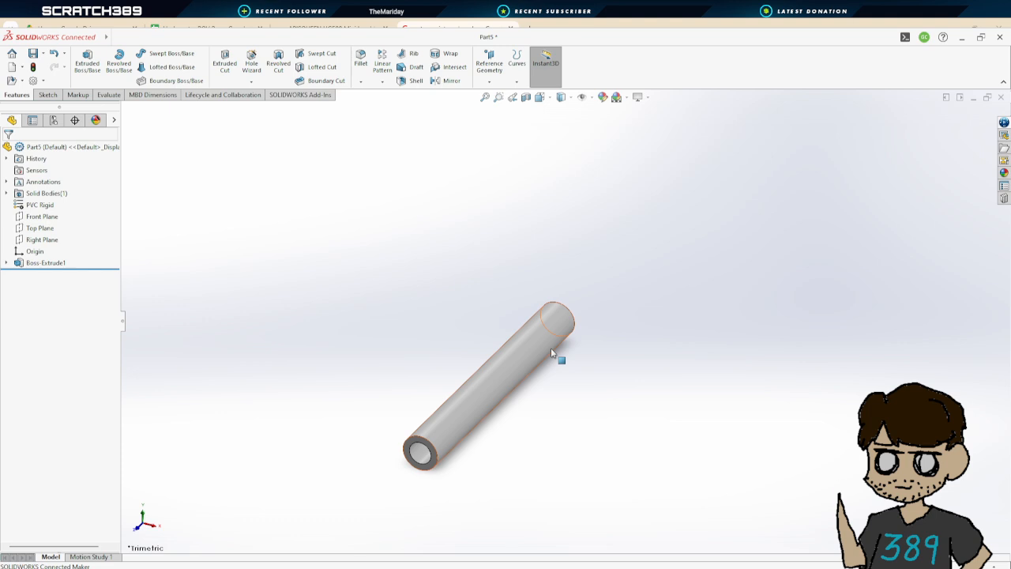
Switch to the ROV assembly and insert the Half_Inch_PVC_Motor_Mount part beside the frame
scroll(545, 417, "up", 2)
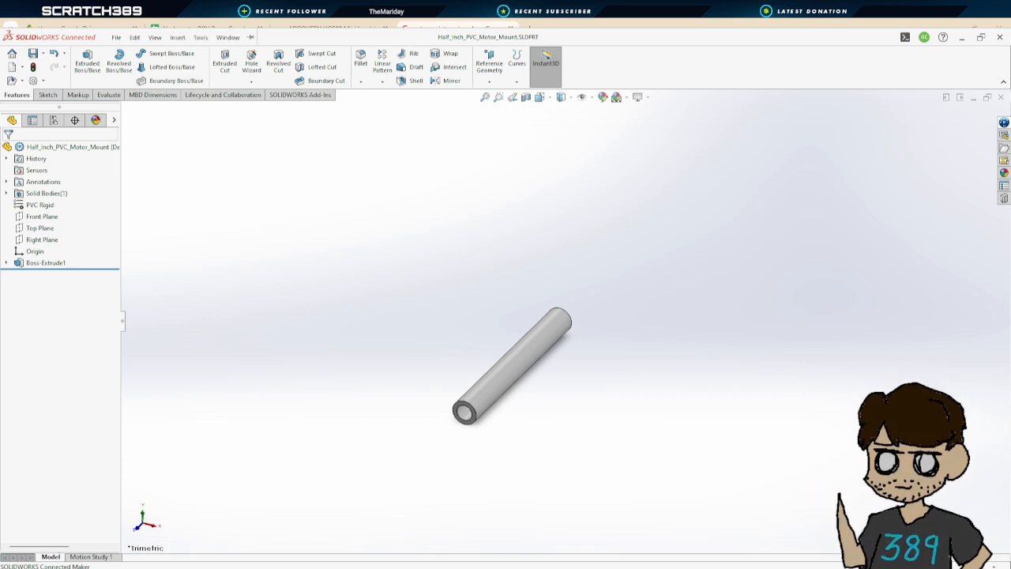
left_click(377, 546)
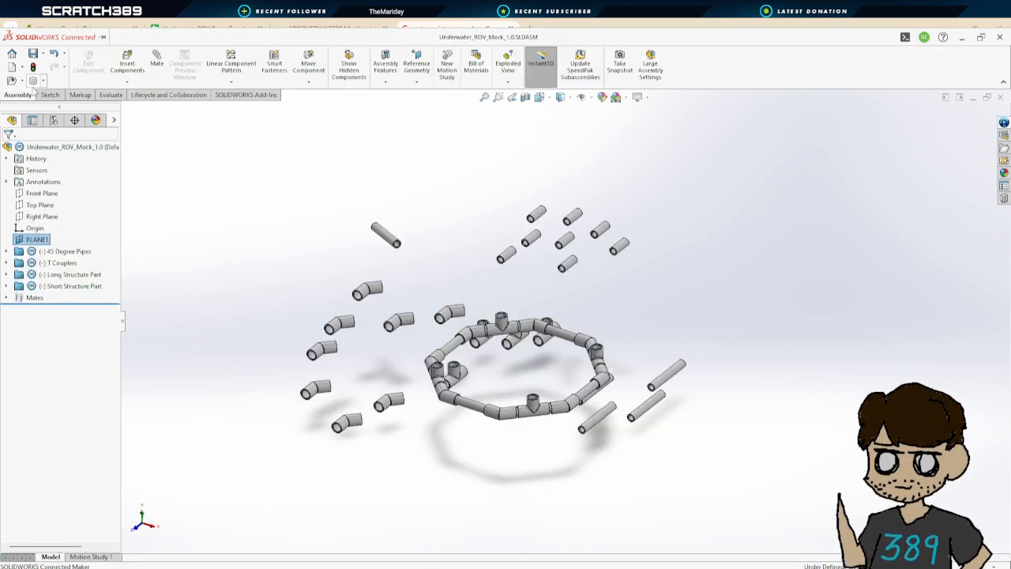
left_click(133, 64)
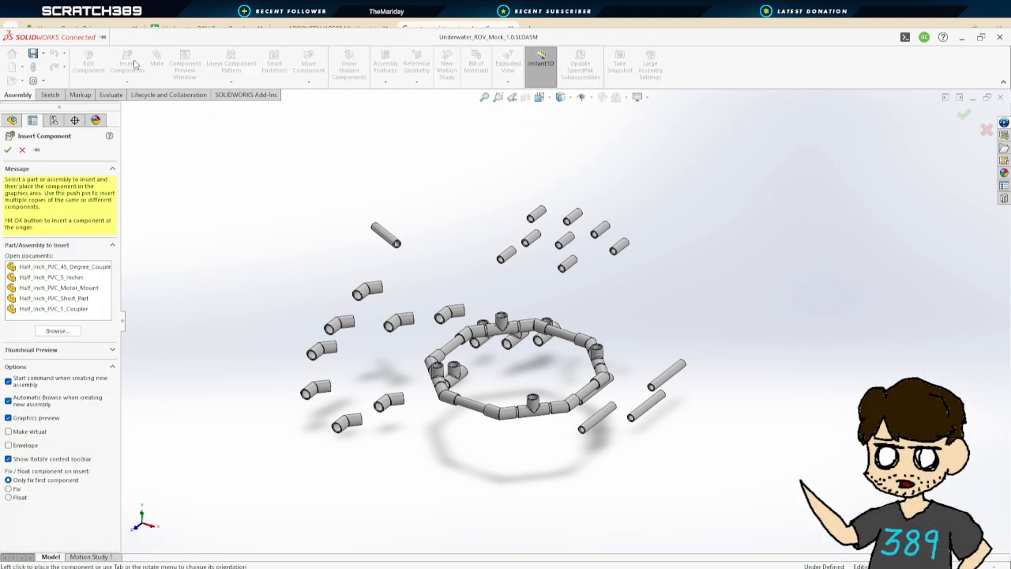
left_click(83, 288)
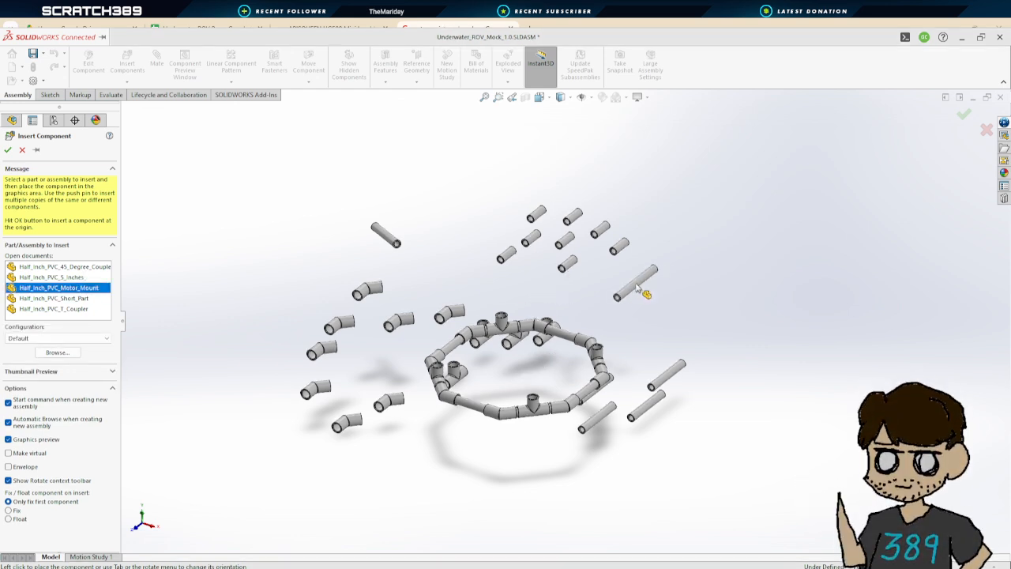
left_click(716, 298)
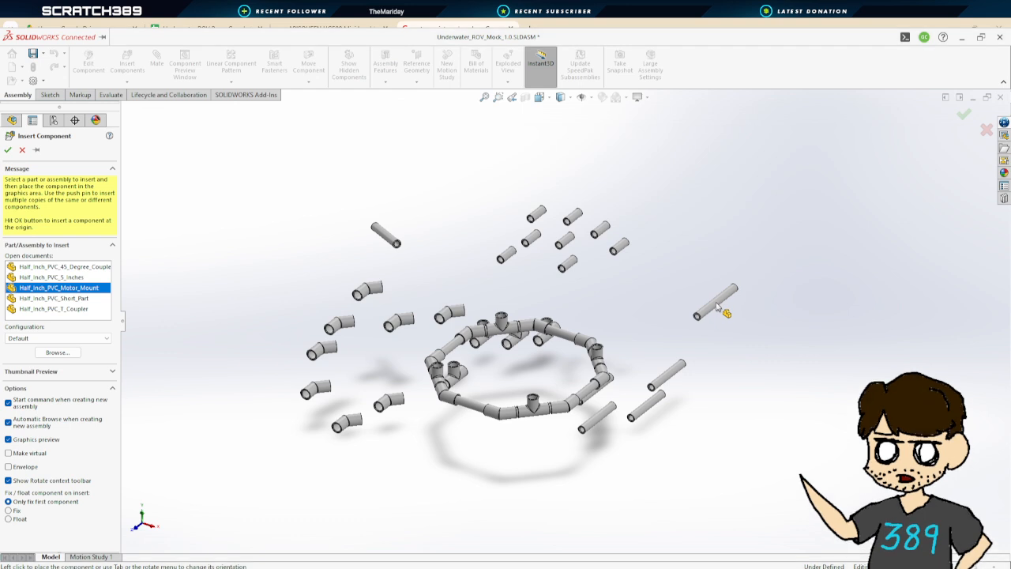
Copy the motor mount pipe and paste three more instances into the assembly
left_click_drag(691, 270, 751, 333)
key("ctrl+v")
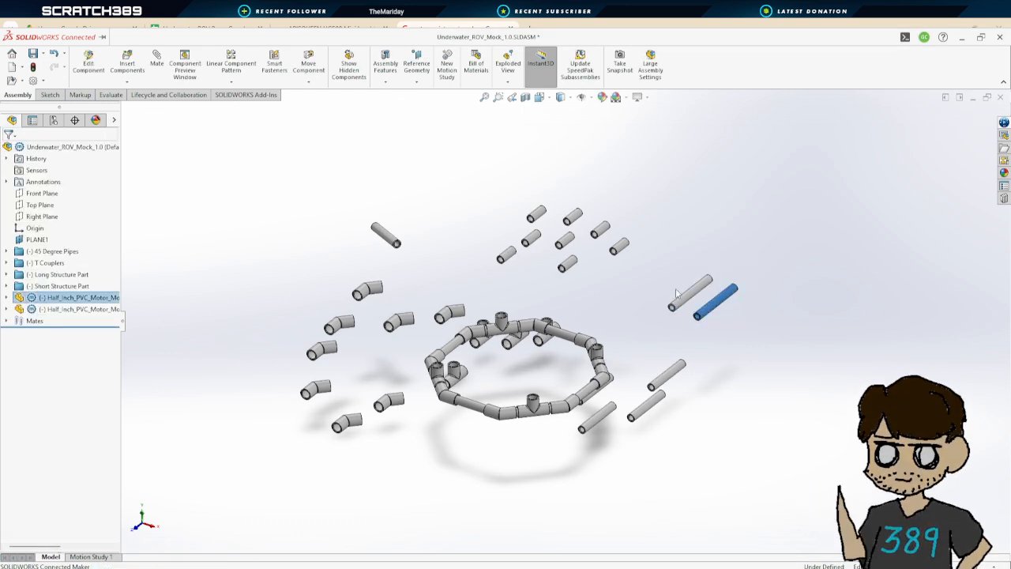
key("ctrl+v")
key("ctrl+v")
left_click(785, 324)
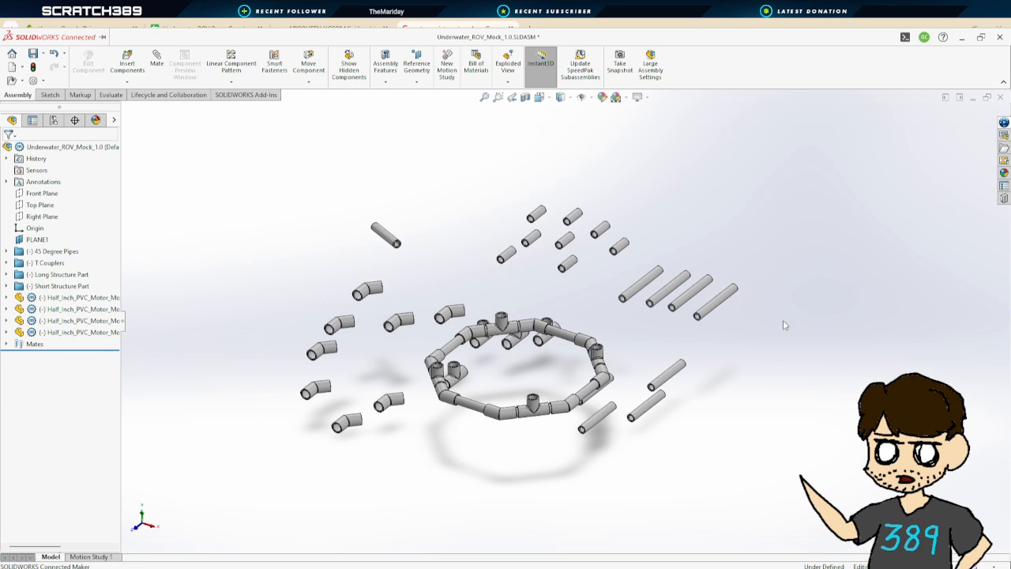
Group the four motor mount components into a new folder named Motor Support Structure
left_click(67, 297)
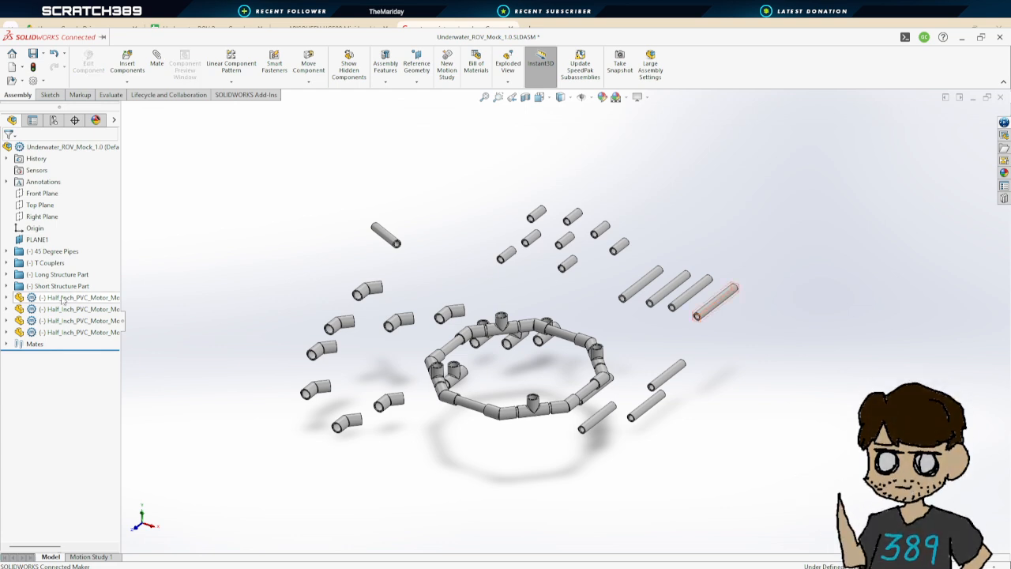
left_click(76, 334, "shift")
right_click(76, 335)
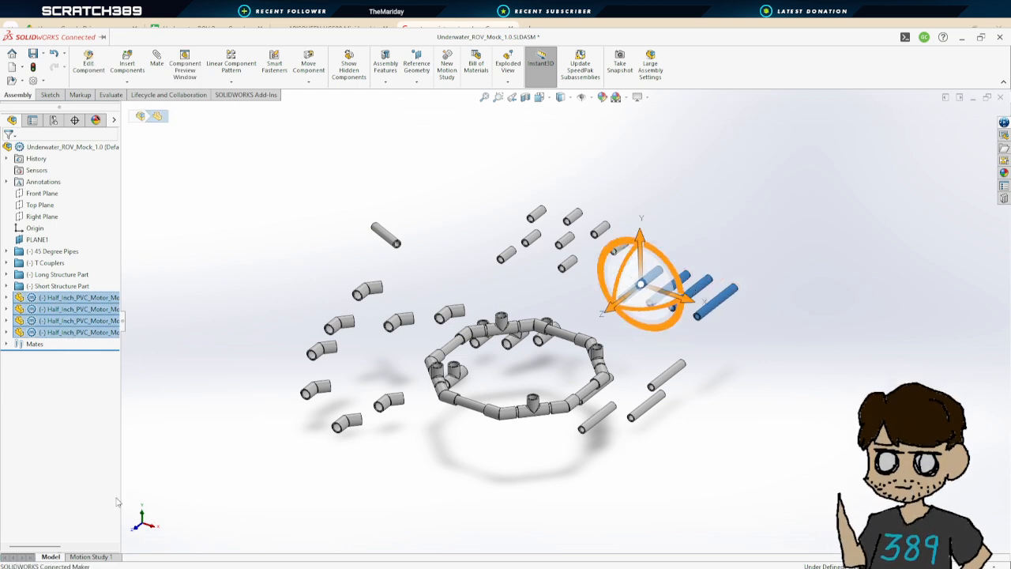
left_click(108, 517)
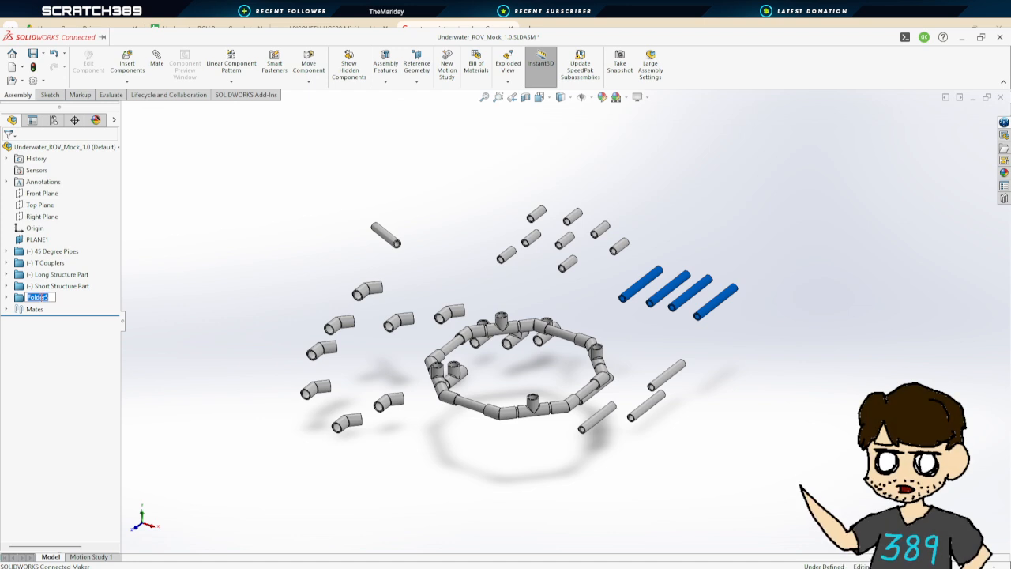
type("Motor S")
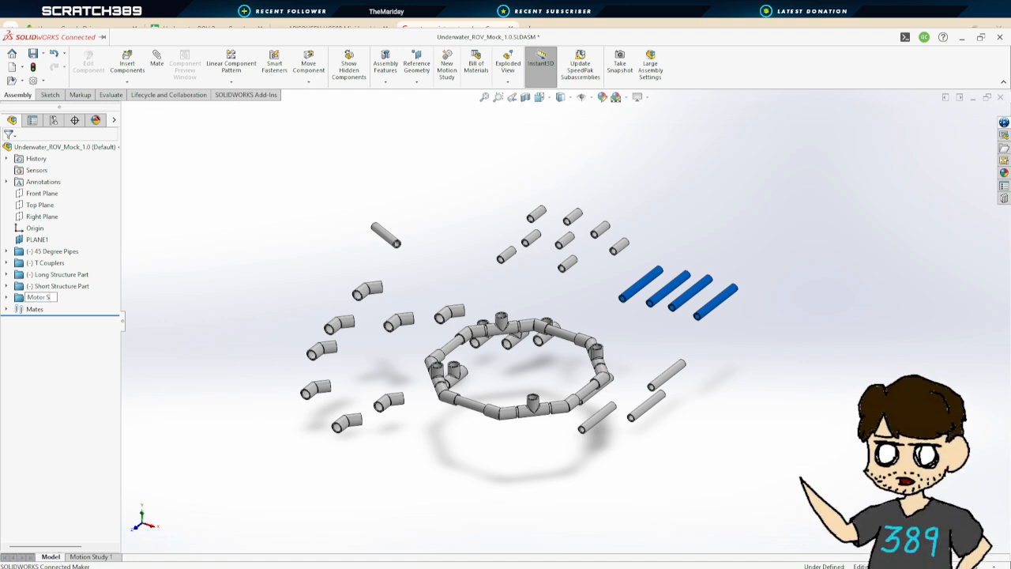
type("upport St")
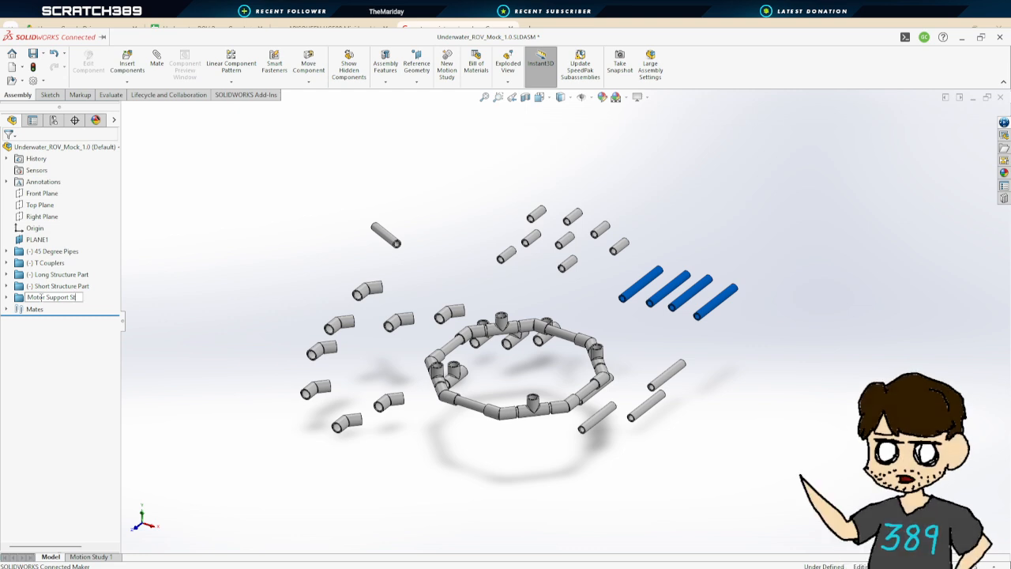
type("ruc")
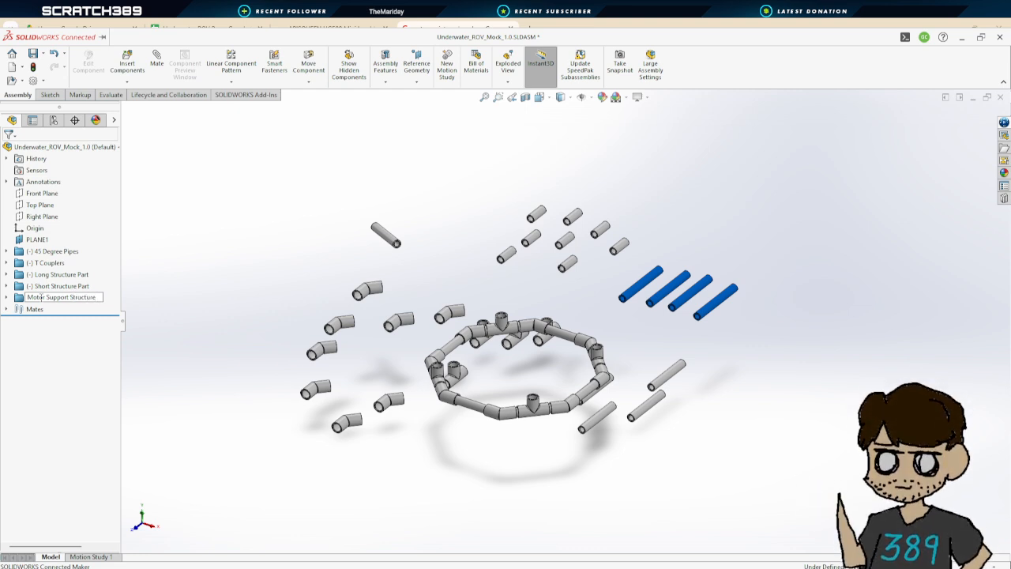
type("ture")
key("Return")
left_click(763, 344)
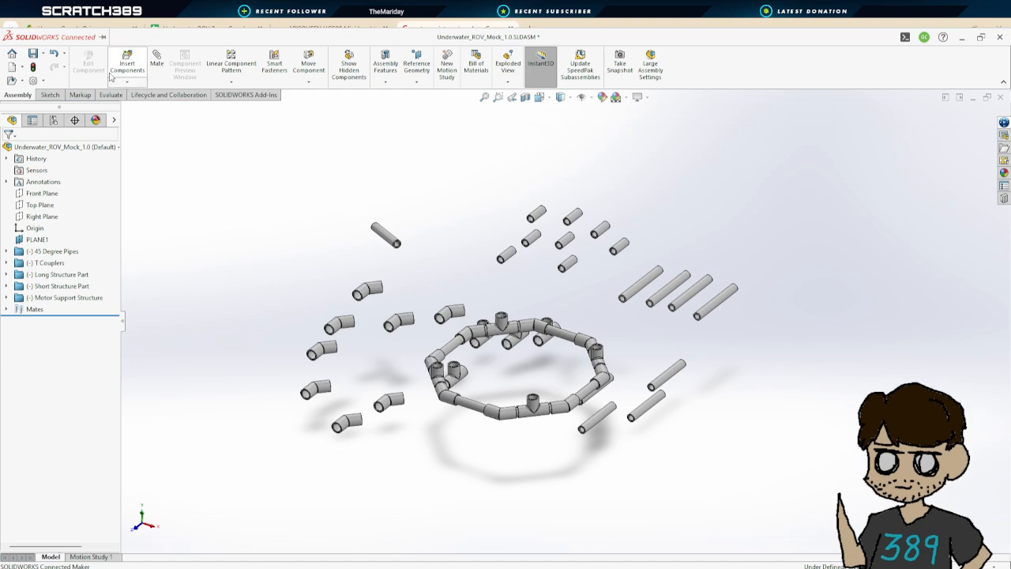
Mate a motor mount pipe concentric with a T coupler's open socket on the frame
left_click(156, 60)
scroll(711, 322, "down", 5)
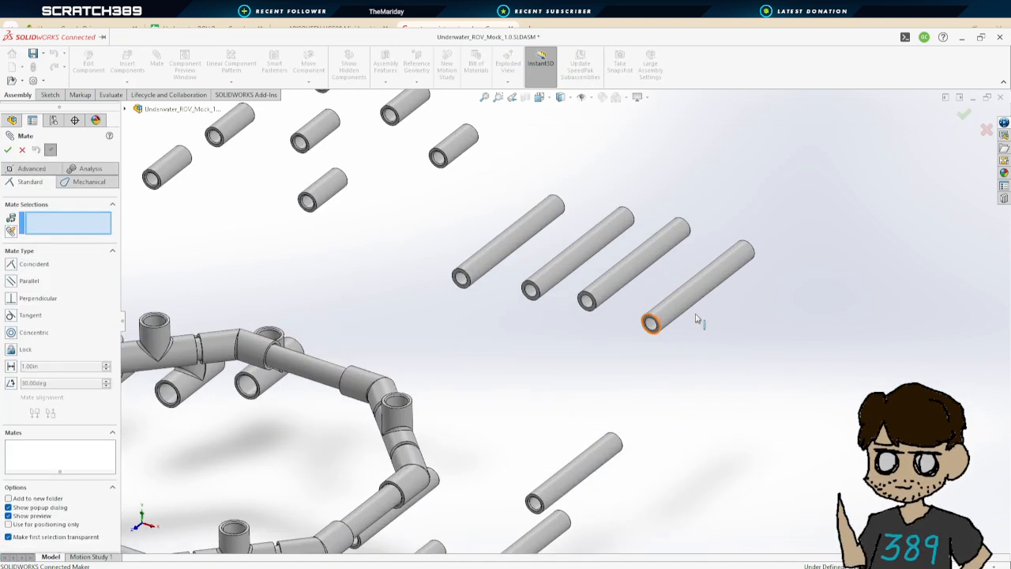
left_click(545, 254)
scroll(545, 257, "up", 3)
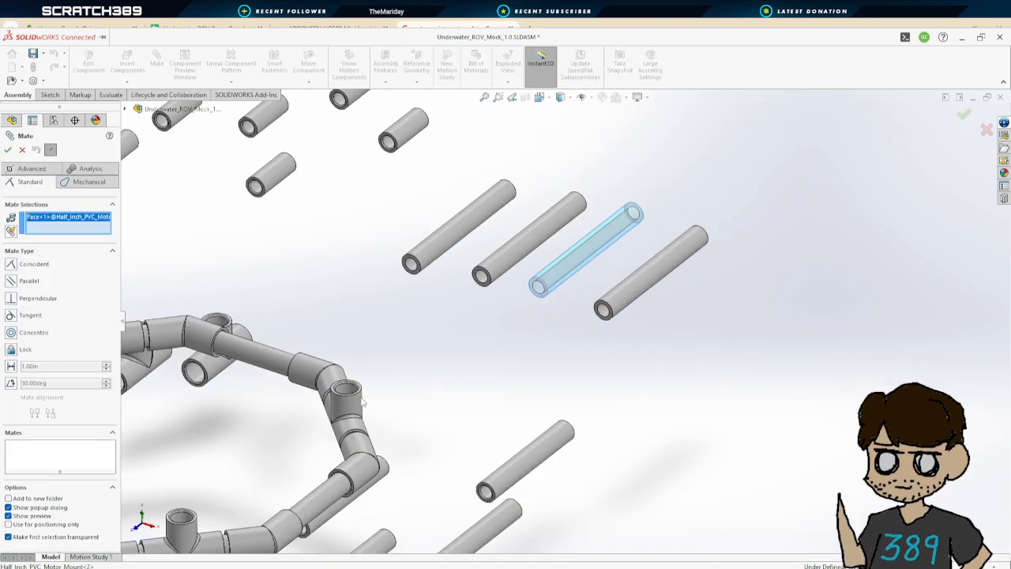
scroll(339, 361, "down", 4)
left_click(339, 361)
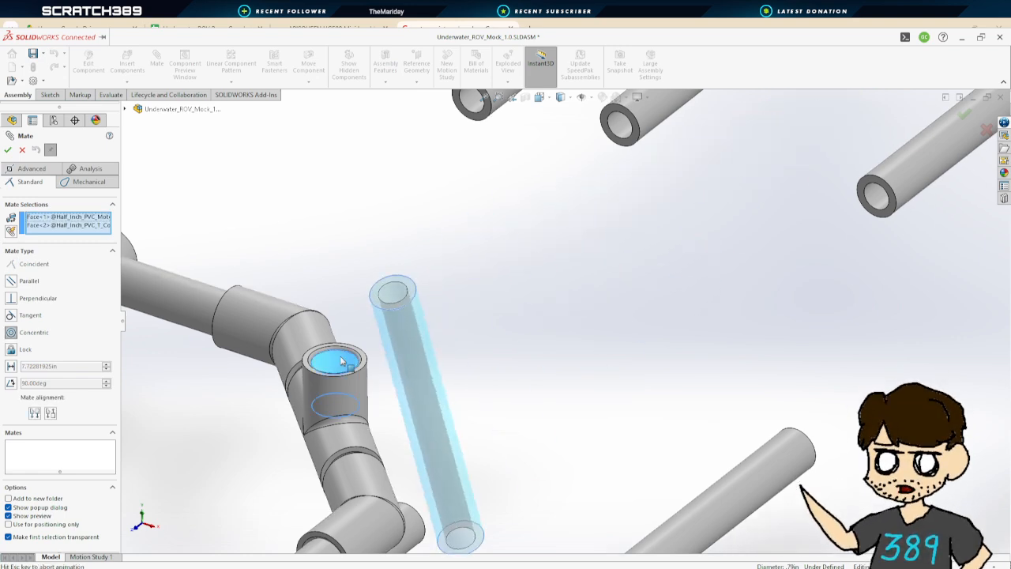
left_click(8, 149)
Add a coincident mate between the pipe's end face and the coupler's socket face
left_click_drag(336, 297, 339, 232)
middle_click_drag(391, 306, 382, 404)
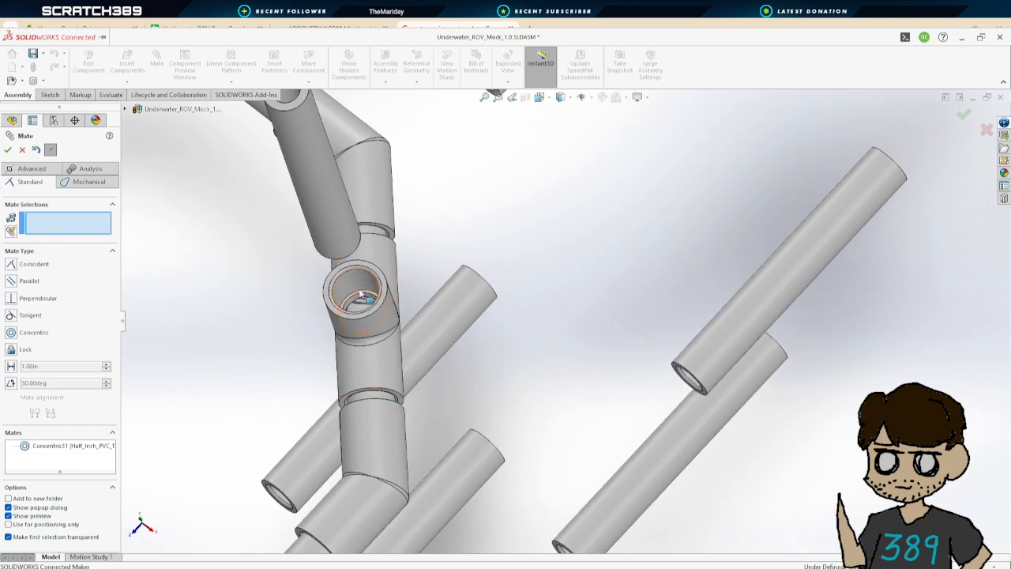
scroll(362, 296, "up", 4)
scroll(472, 313, "down", 10)
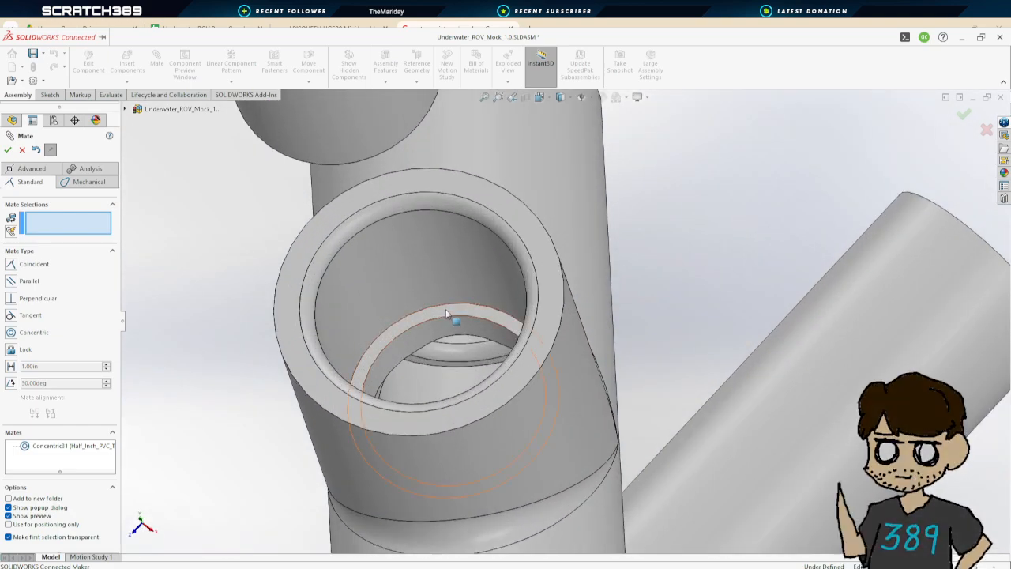
left_click(439, 315)
middle_click_drag(439, 315, 324, 145)
scroll(327, 148, "up", 5)
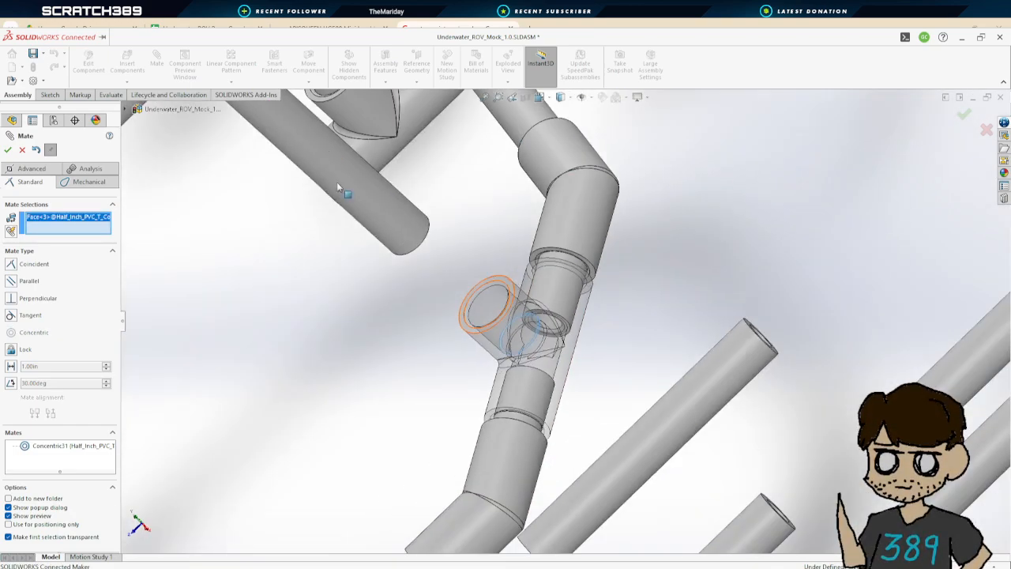
middle_click_drag(417, 235, 391, 203)
left_click(450, 224)
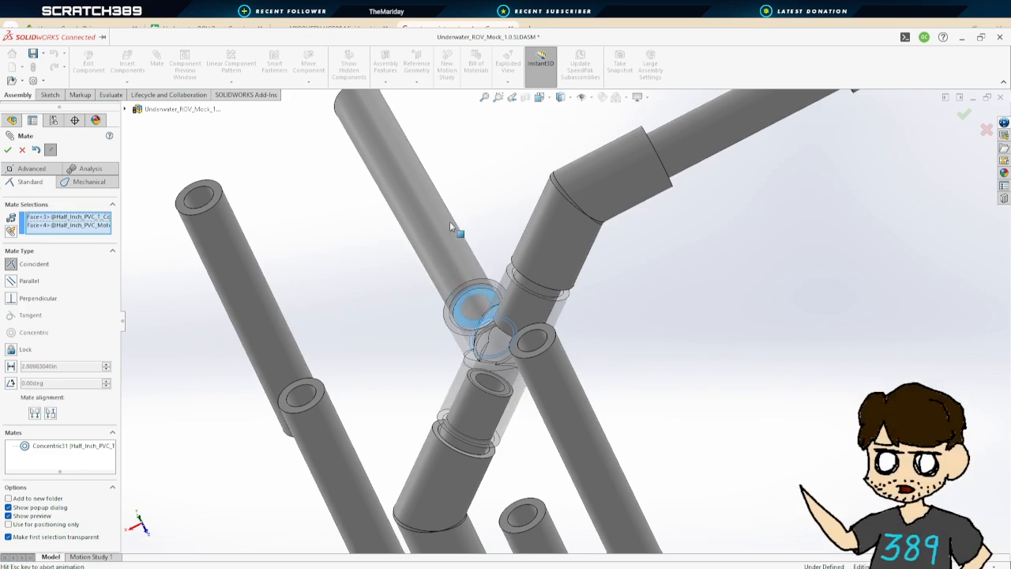
left_click(11, 152)
Orbit around the frame to inspect the mated motor mount pipe
scroll(399, 265, "up", 5)
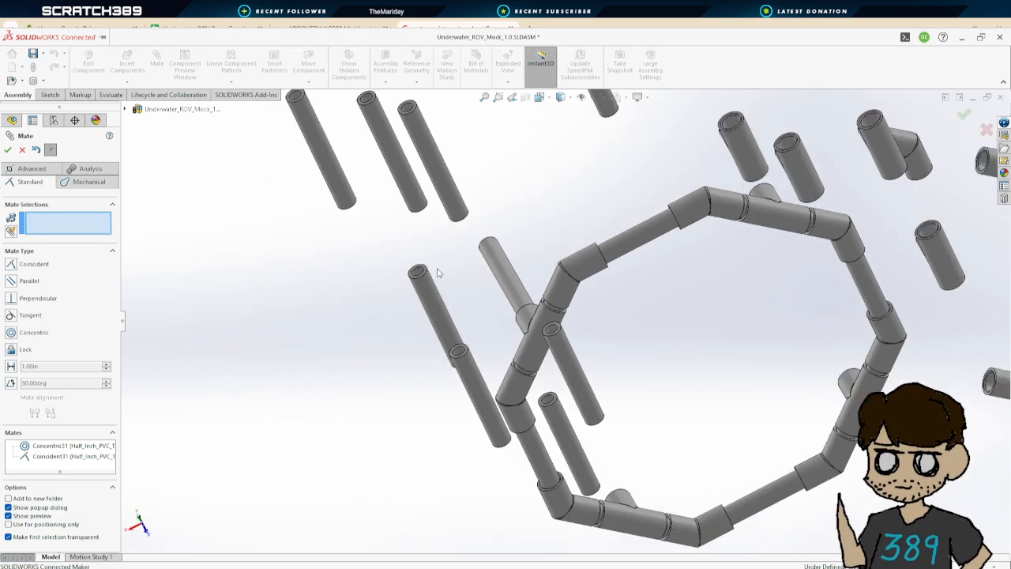
middle_click_drag(434, 274, 291, 278)
scroll(293, 279, "up", 5)
scroll(309, 307, "down", 3)
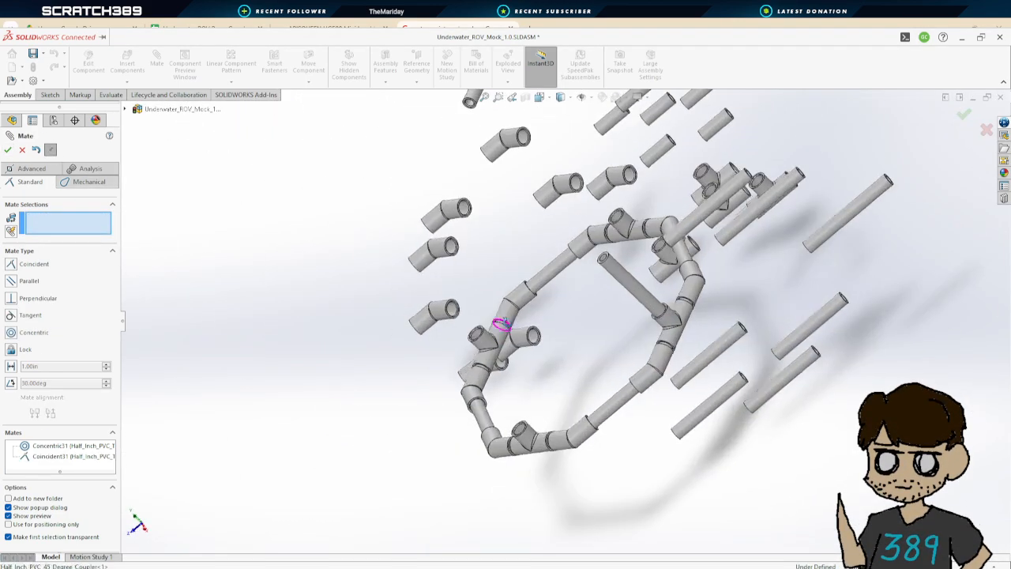
middle_click_drag(501, 327, 525, 265)
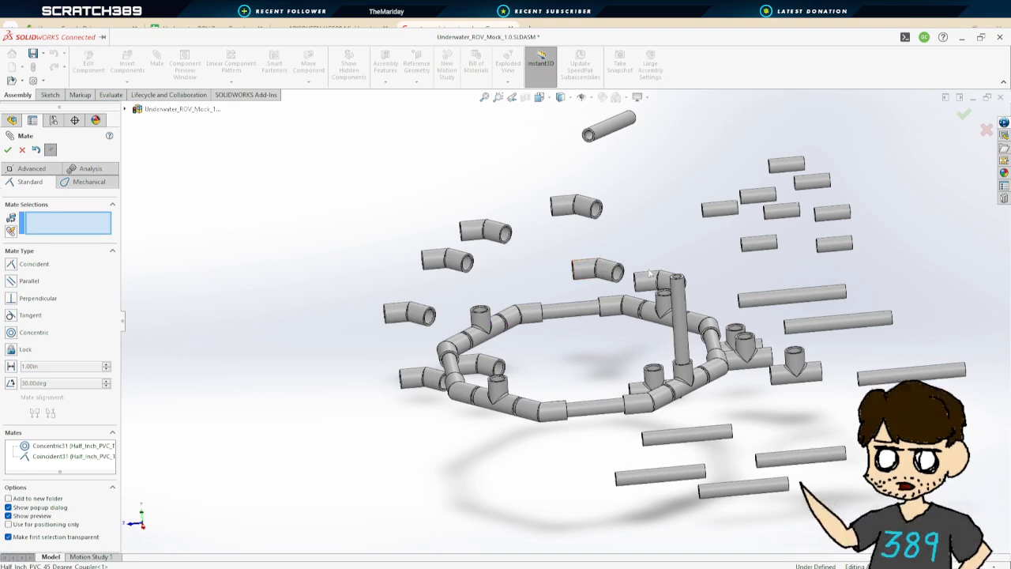
Mate another motor mount pipe concentric with an open T coupler socket on the frame
middle_click_drag(698, 286, 801, 319)
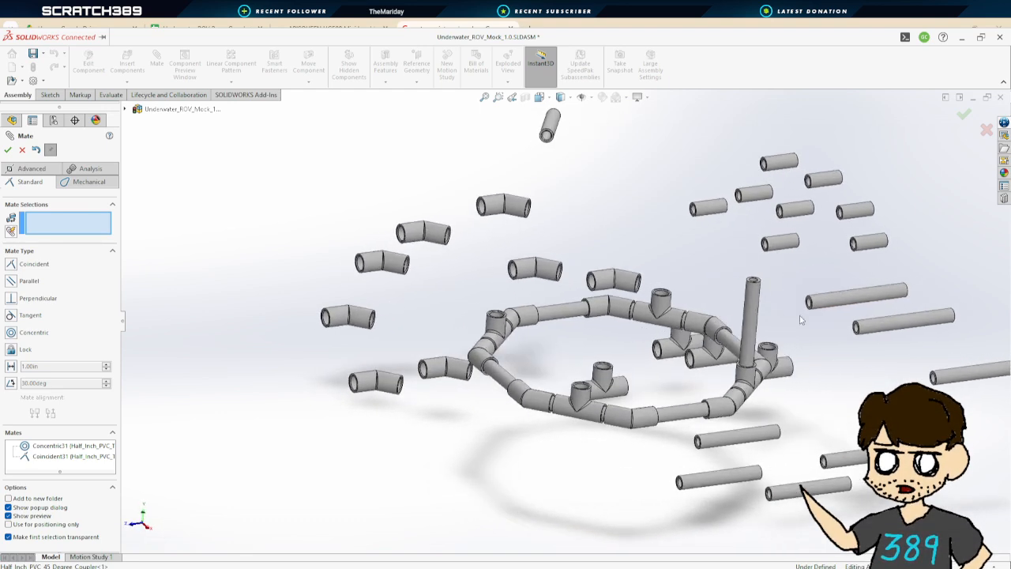
scroll(820, 318, "down", 6)
left_click(732, 306)
scroll(544, 363, "up", 3)
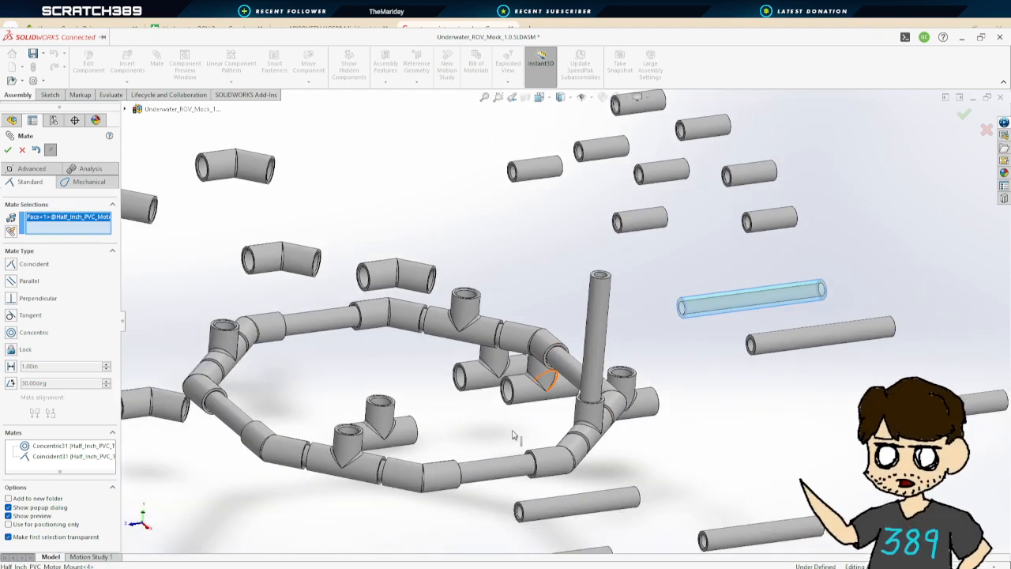
left_click(351, 444)
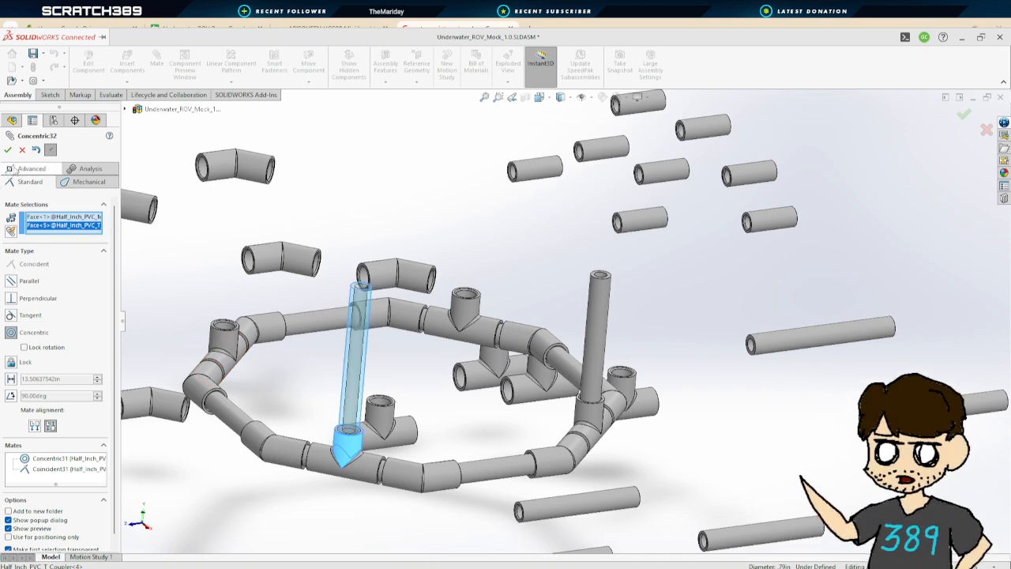
left_click(8, 150)
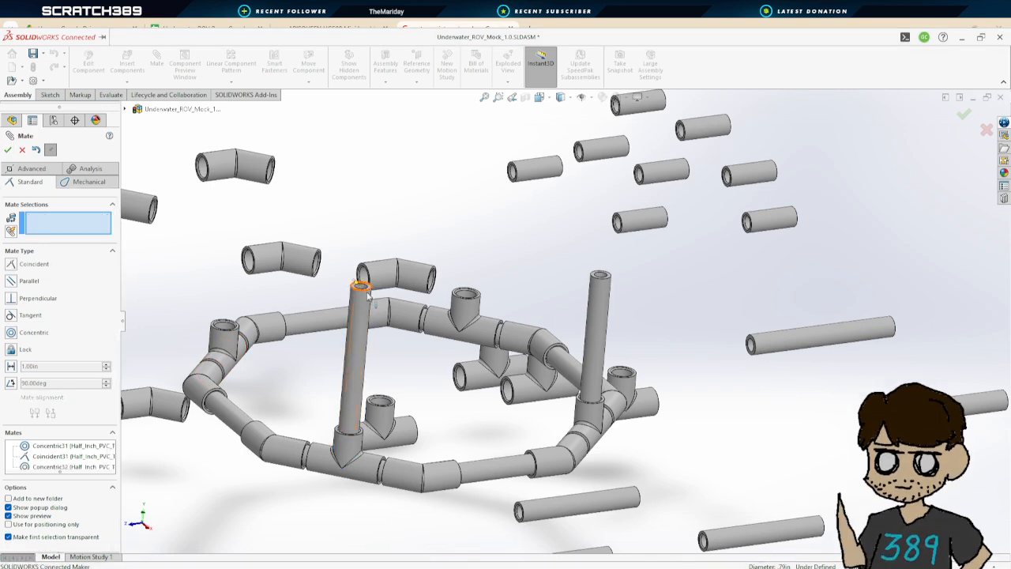
Add a coincident mate between the top end faces of the two mounted motor pipes to level them
scroll(418, 300, "up", 3)
scroll(524, 306, "down", 3)
scroll(677, 308, "down", 2)
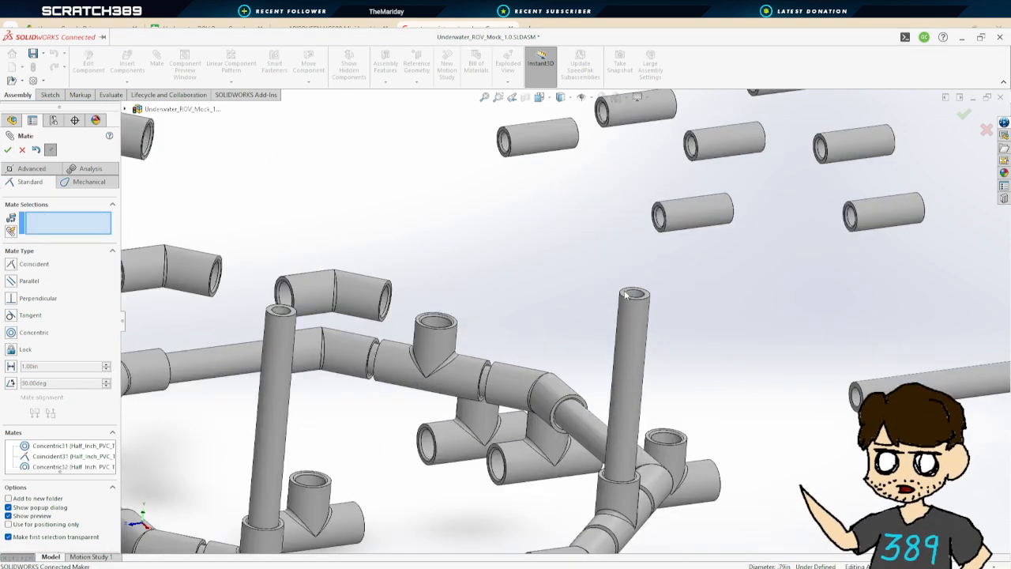
left_click(634, 295)
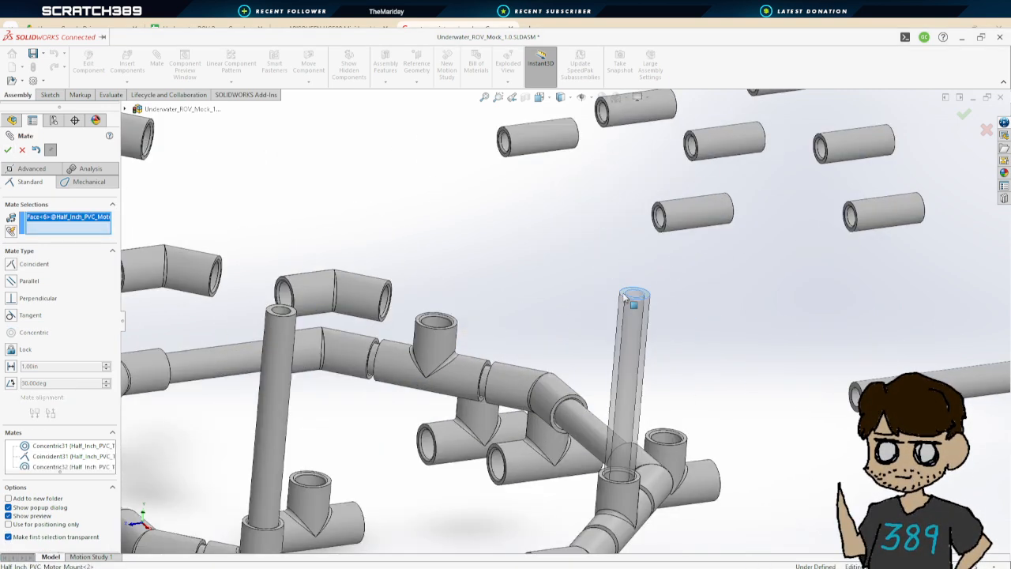
left_click(292, 312)
left_click(8, 150)
Mate the third motor mount pipe concentric with another T coupler socket on the frame
scroll(564, 320, "up", 3)
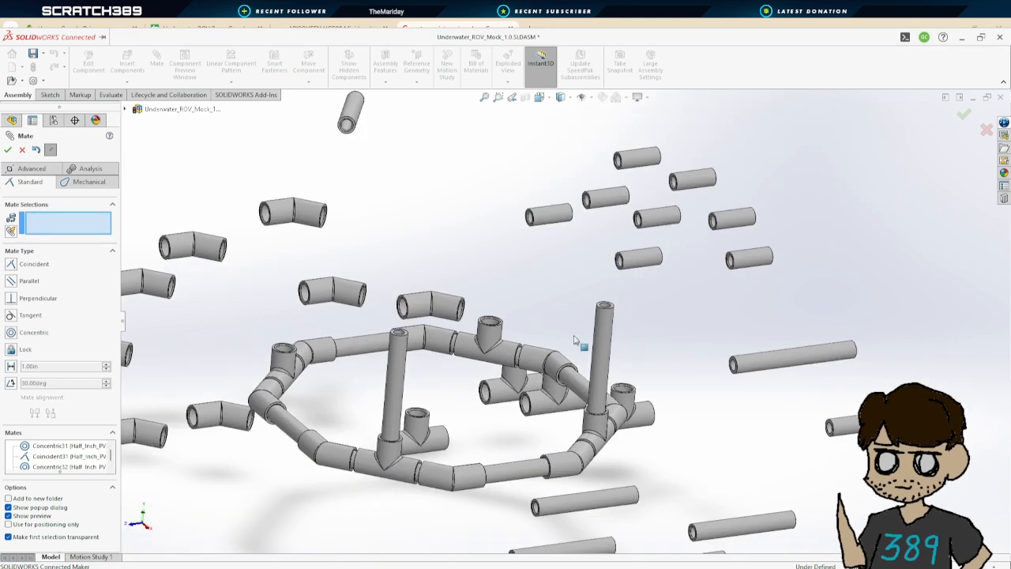
left_click(750, 362)
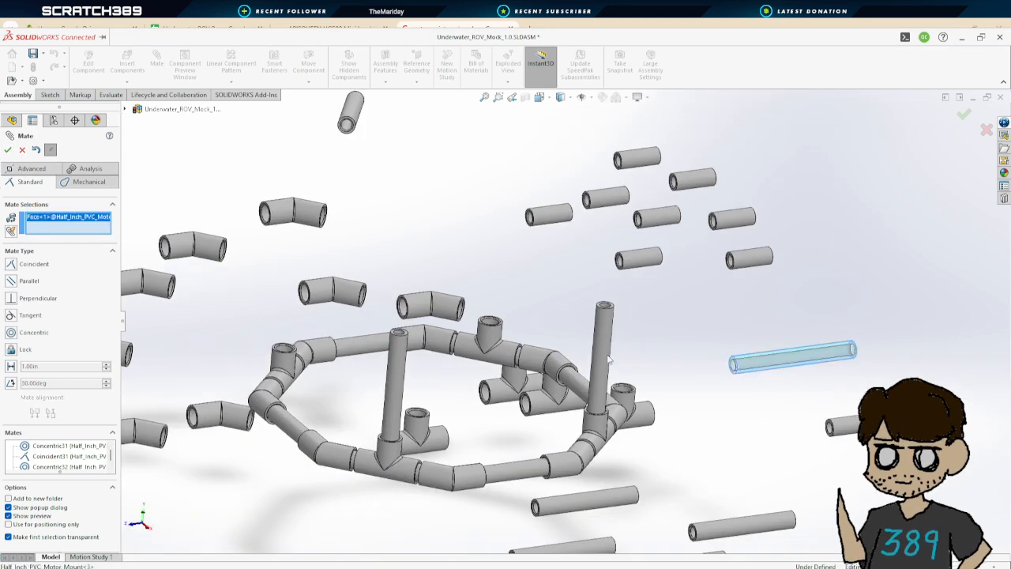
left_click(492, 324)
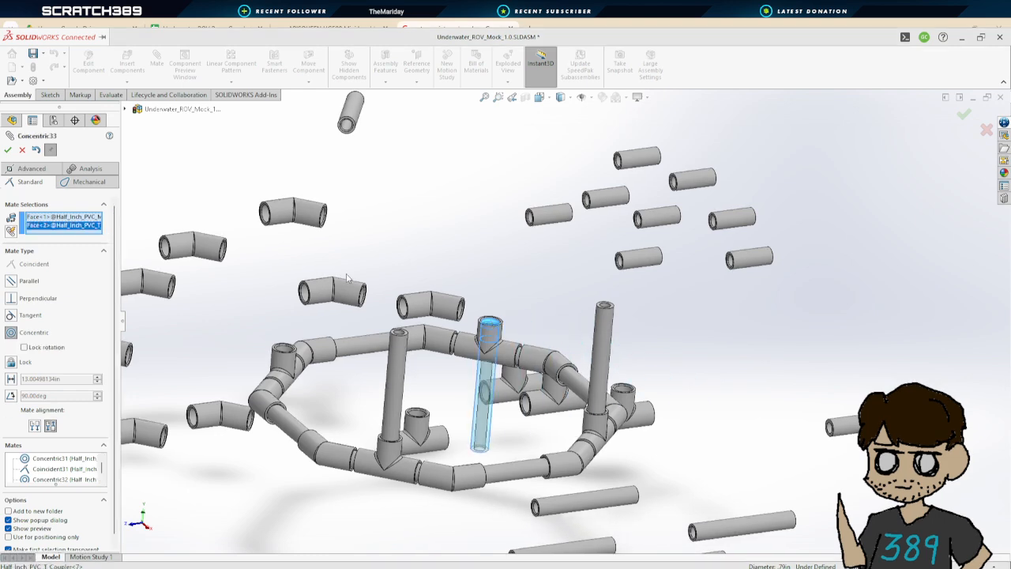
left_click(8, 150)
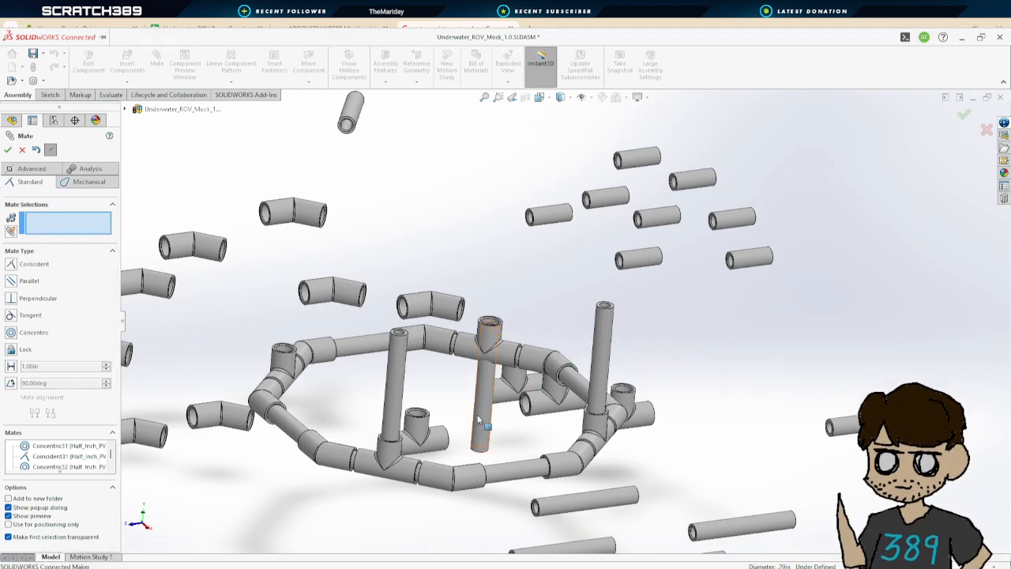
Make the third pipe's top end face coincident with the top end face of a mounted motor pipe
scroll(604, 312, "up", 2)
scroll(577, 310, "down", 5)
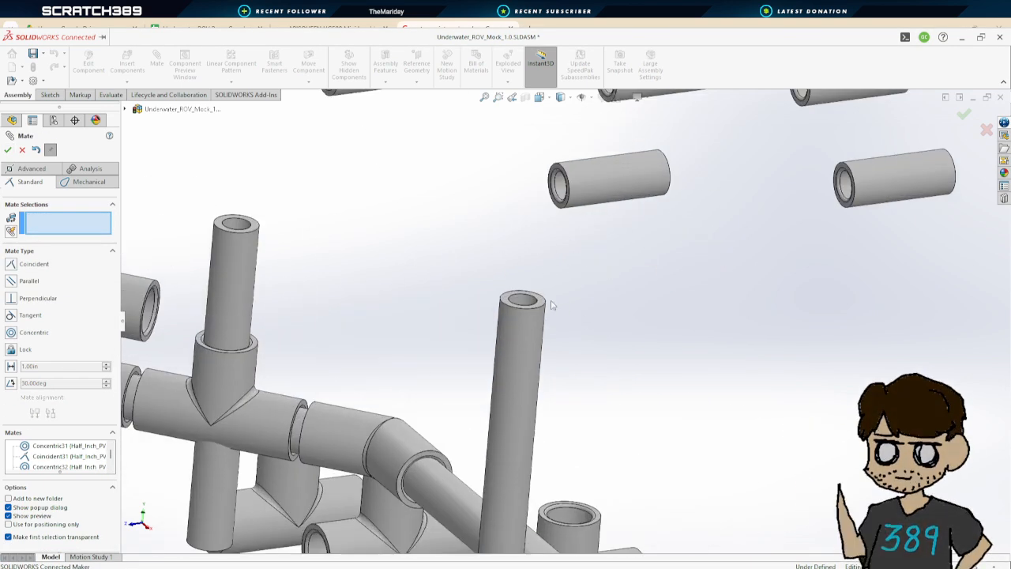
left_click(506, 302)
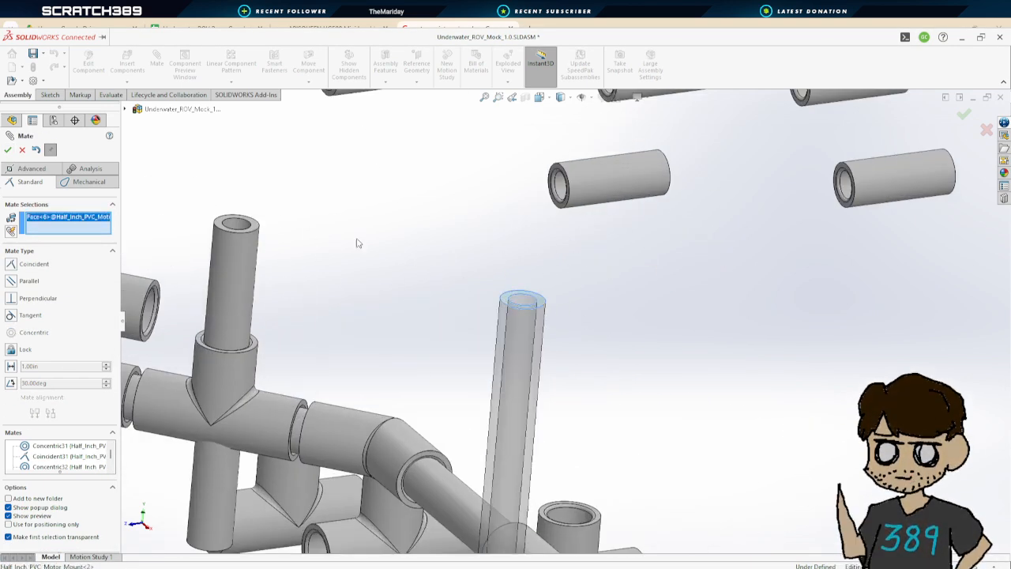
left_click(257, 227)
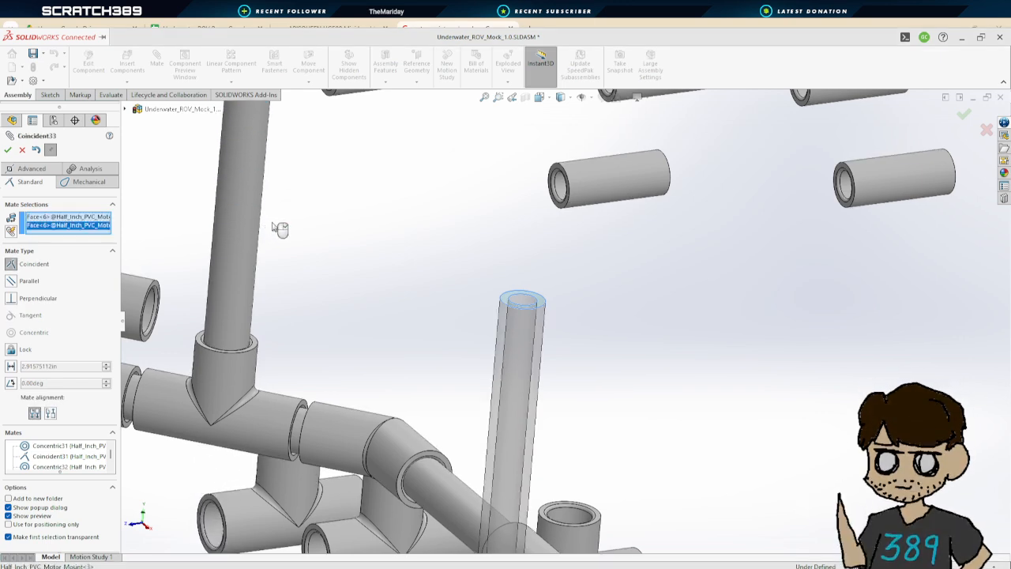
scroll(278, 229, "up", 5)
left_click(8, 150)
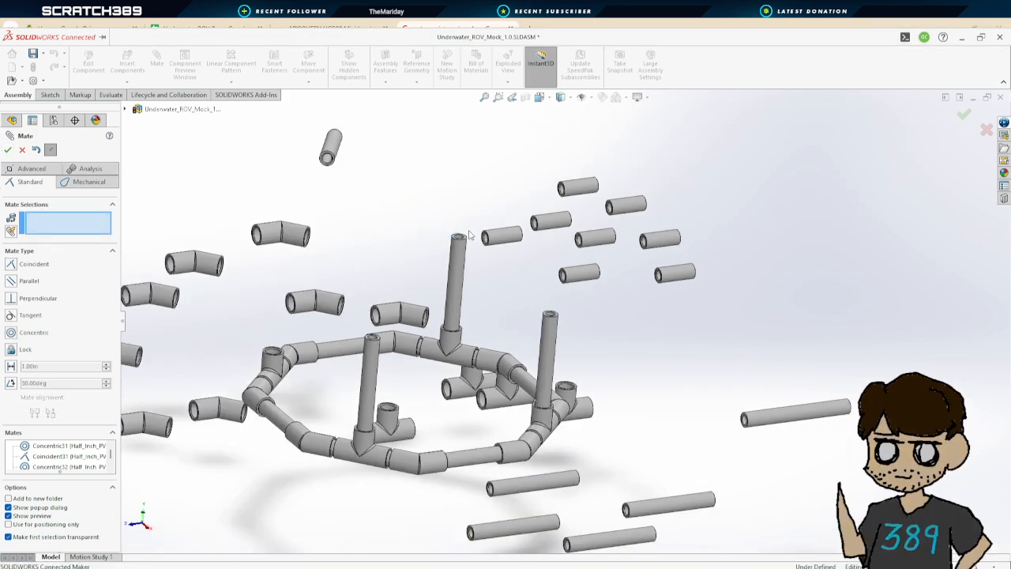
Mate the fourth motor mount pipe concentric with the remaining T coupler socket
left_click(770, 419)
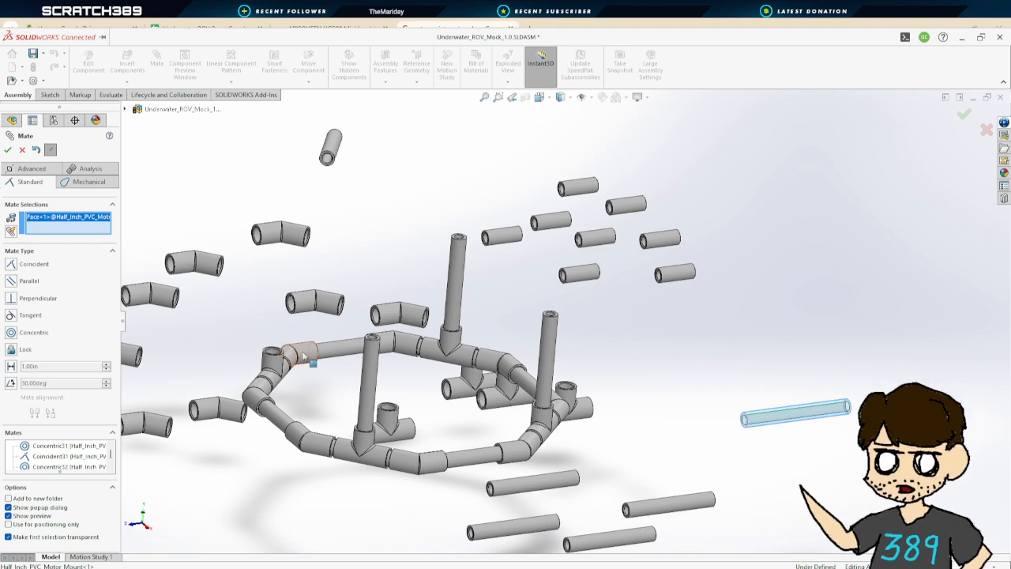
left_click(275, 359)
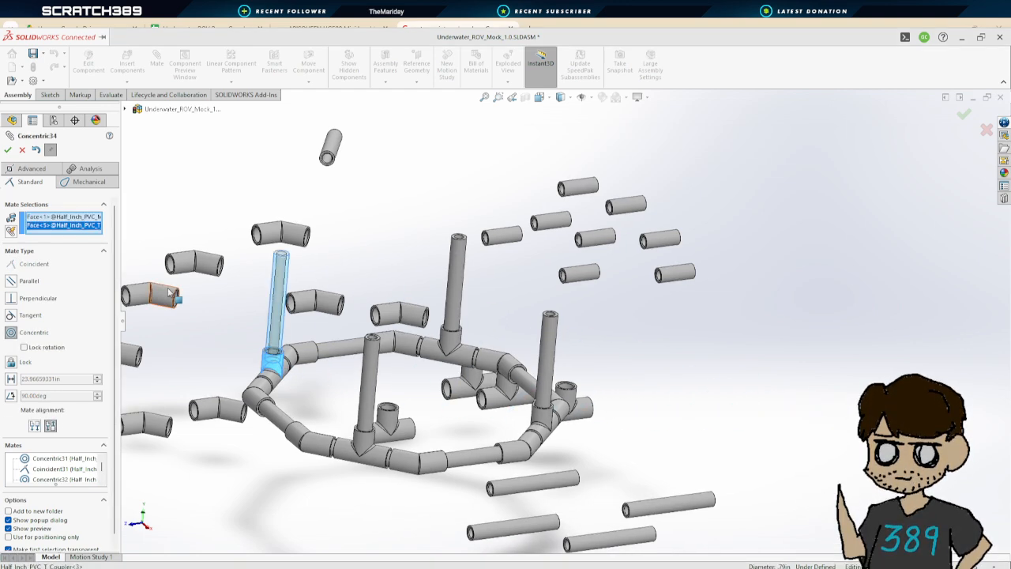
left_click(8, 151)
Make the fourth pipe's top end face coincident with another motor pipe's top face, and close the Mate command
scroll(365, 311, "down", 4)
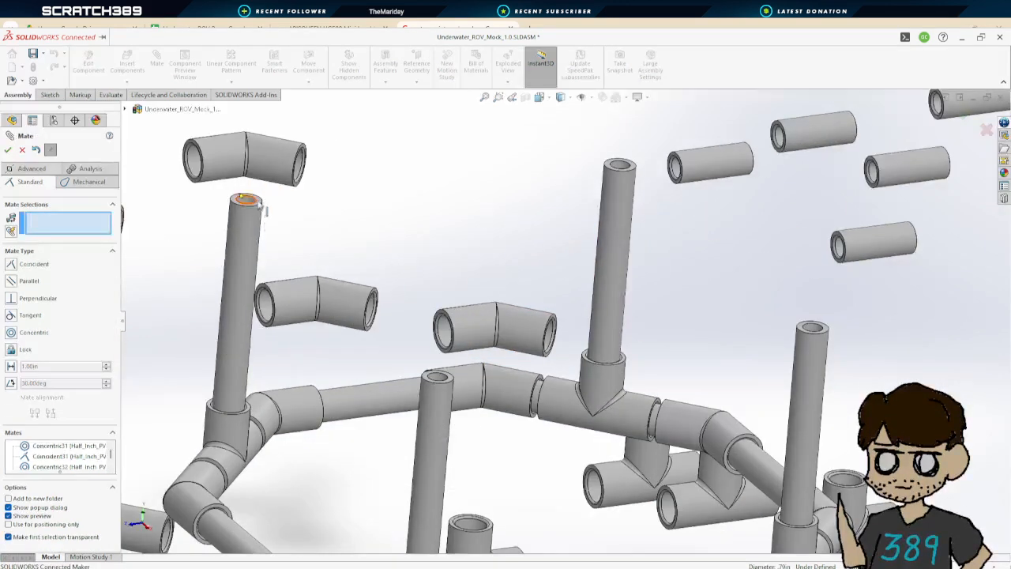
left_click(247, 200)
left_click(437, 374)
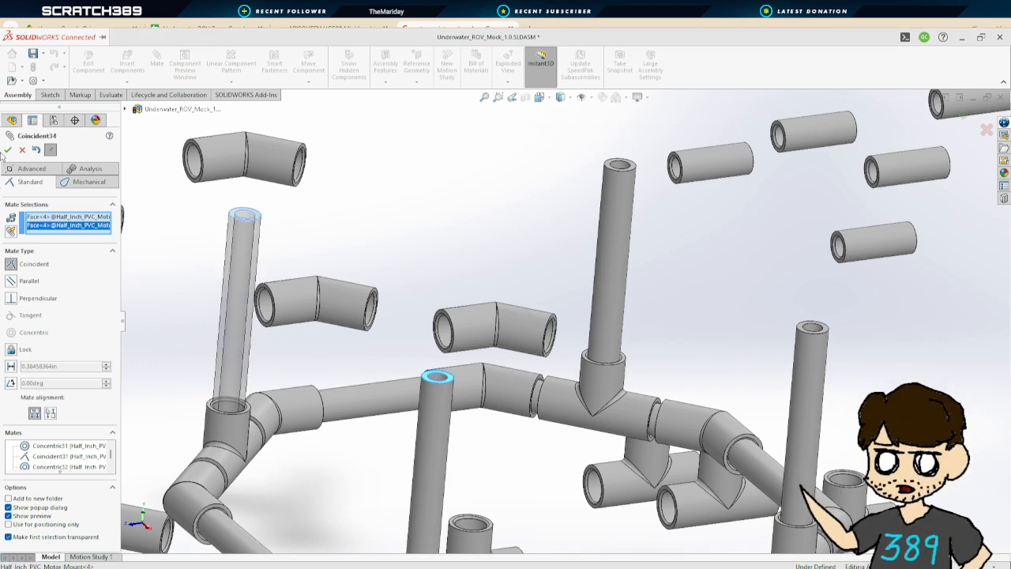
left_click(8, 150)
scroll(751, 410, "up", 4)
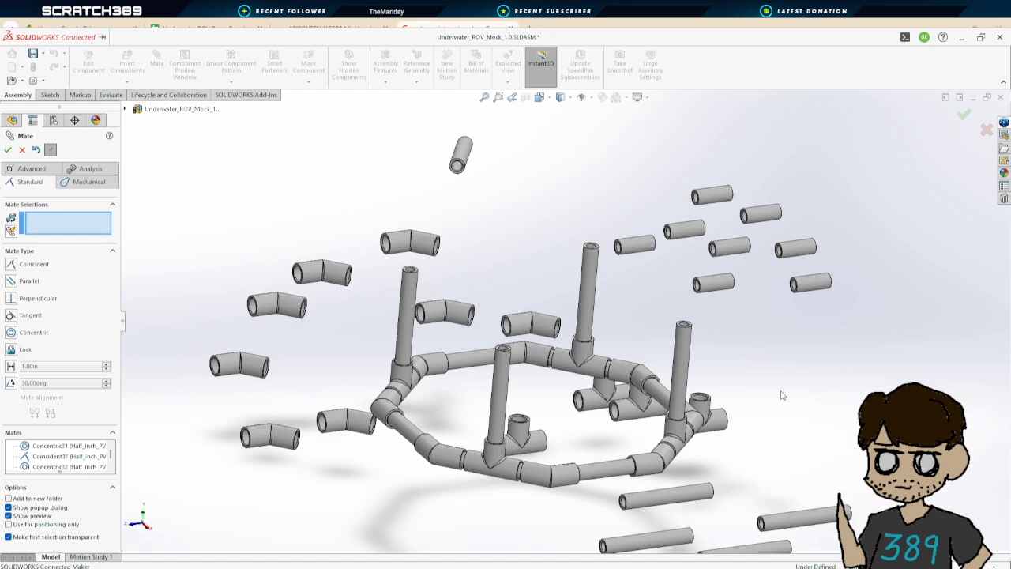
left_click(6, 150)
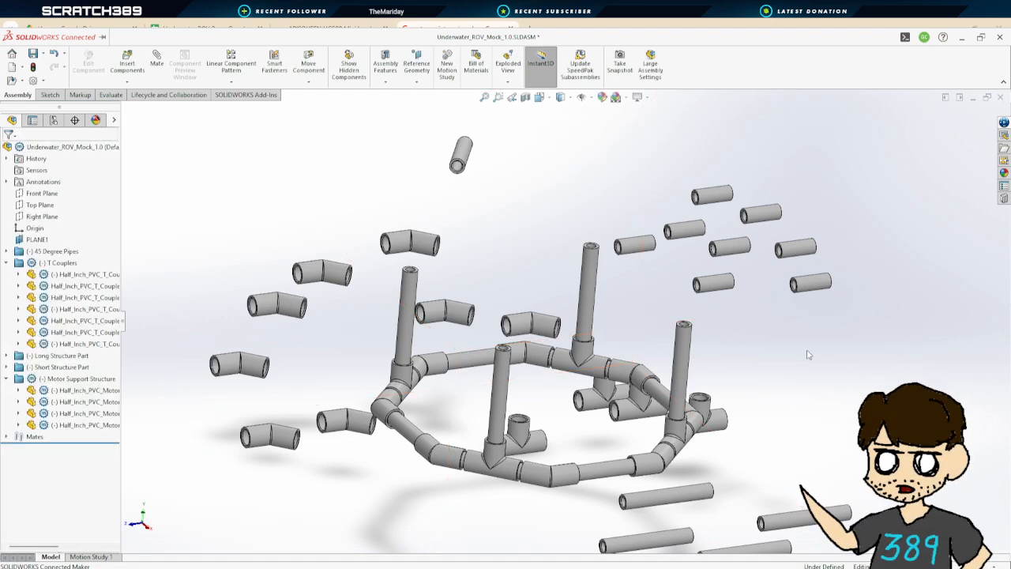
Orbit and zoom around the frame to inspect the four motor support pipes
middle_click_drag(810, 355, 850, 421)
scroll(770, 415, "up", 3)
middle_click_drag(790, 362, 752, 418)
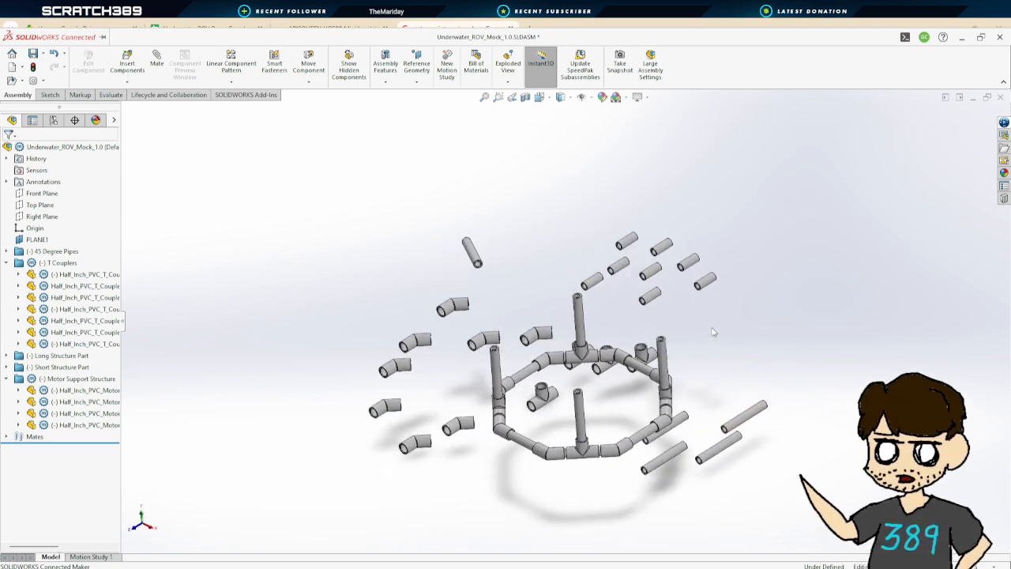
middle_click_drag(713, 332, 731, 343)
scroll(628, 346, "up", 2)
scroll(628, 346, "down", 4)
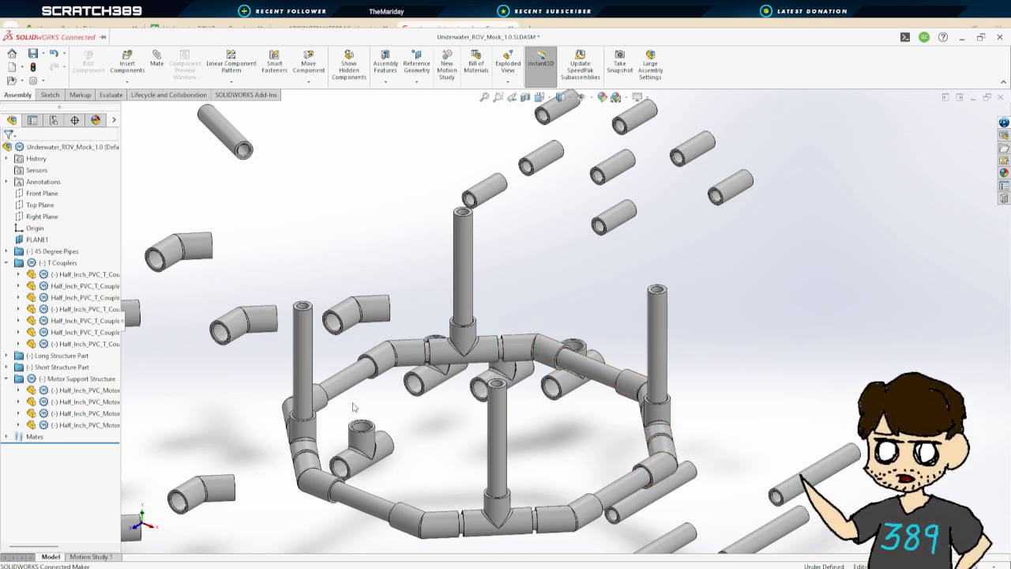
scroll(353, 407, "down", 2)
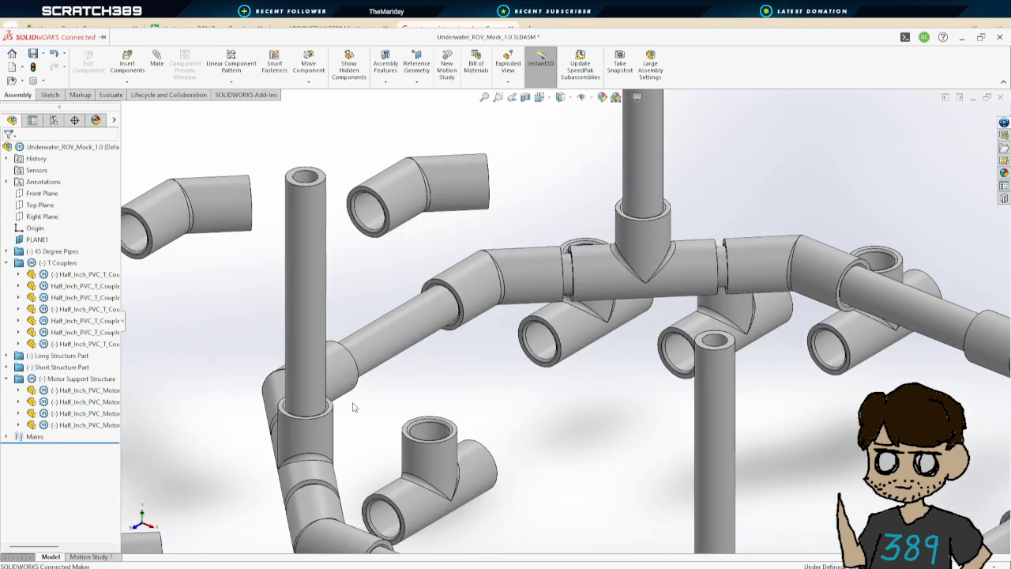
scroll(428, 395, "up", 5)
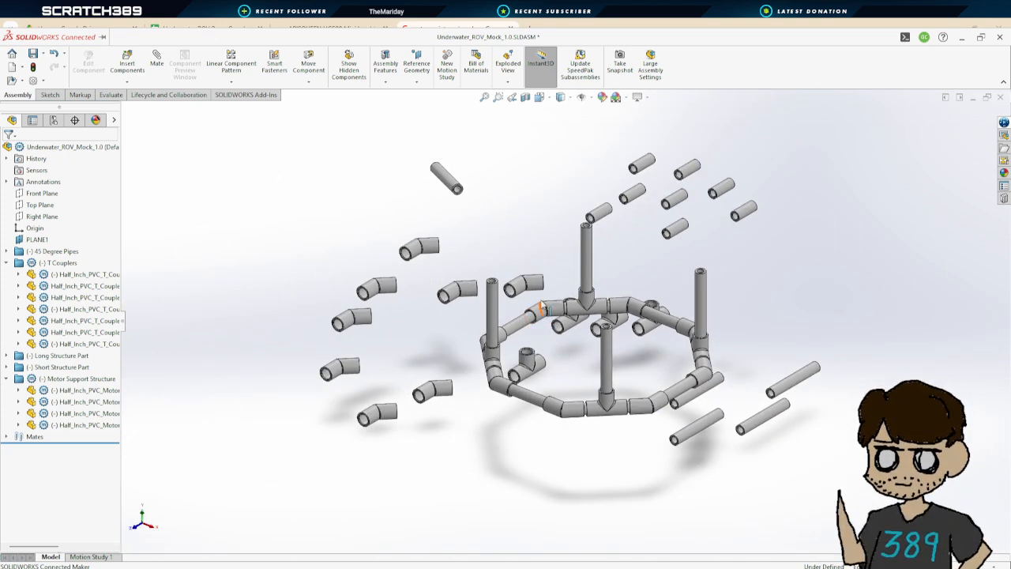
Move the unused 45 degree and T couplers away from the frame into a pile on its left
left_click_drag(533, 286, 452, 248)
left_click_drag(429, 246, 383, 222)
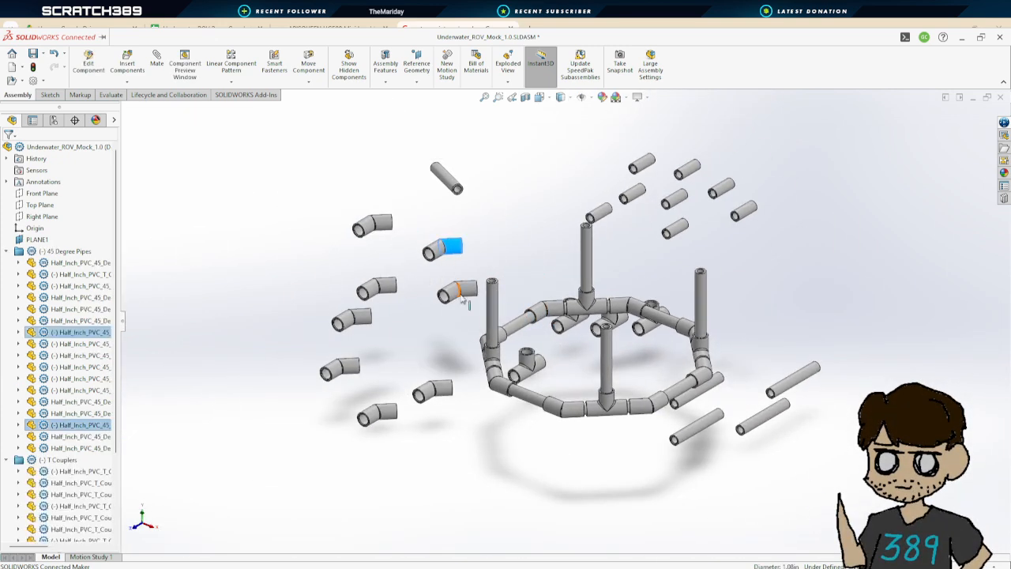
left_click_drag(465, 293, 317, 260)
left_click(544, 310)
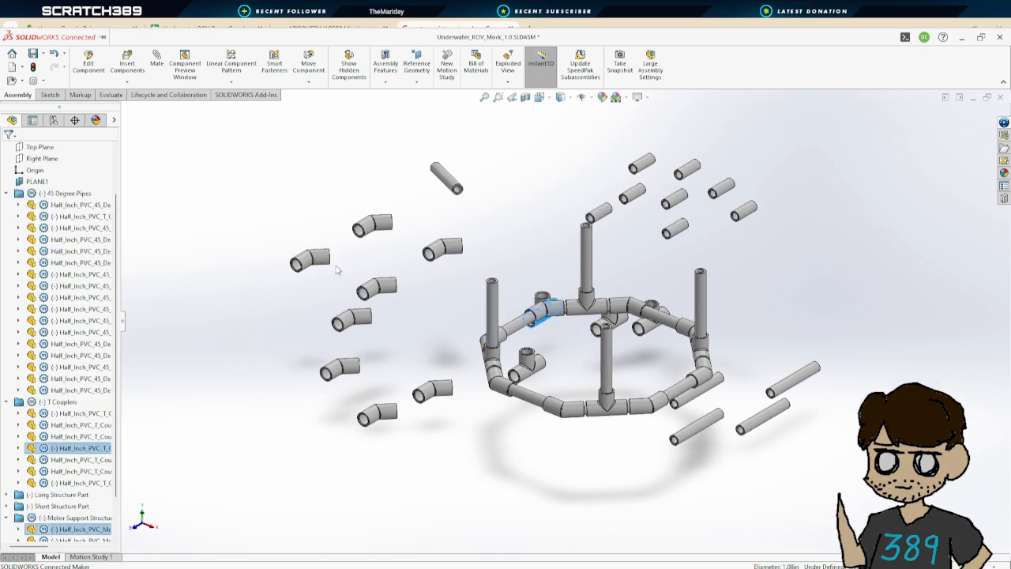
left_click_drag(535, 375, 342, 297)
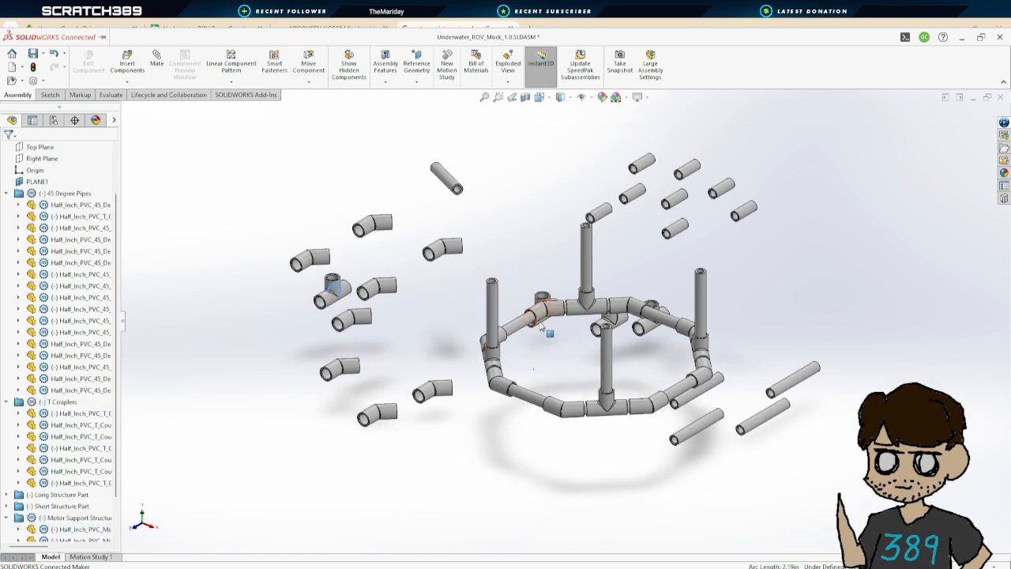
left_click_drag(542, 325, 372, 272)
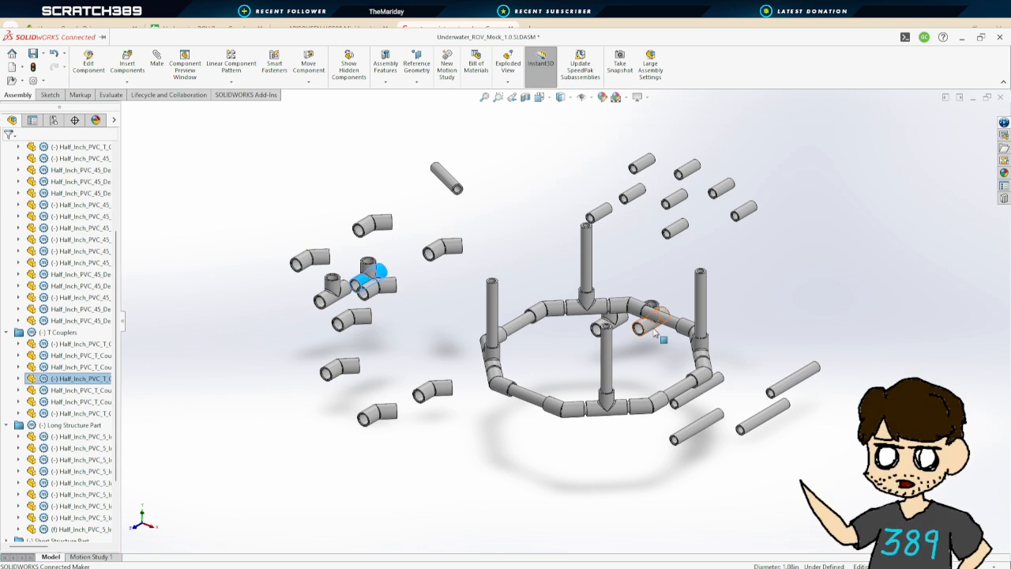
left_click_drag(654, 333, 429, 274)
left_click_drag(604, 326, 357, 251)
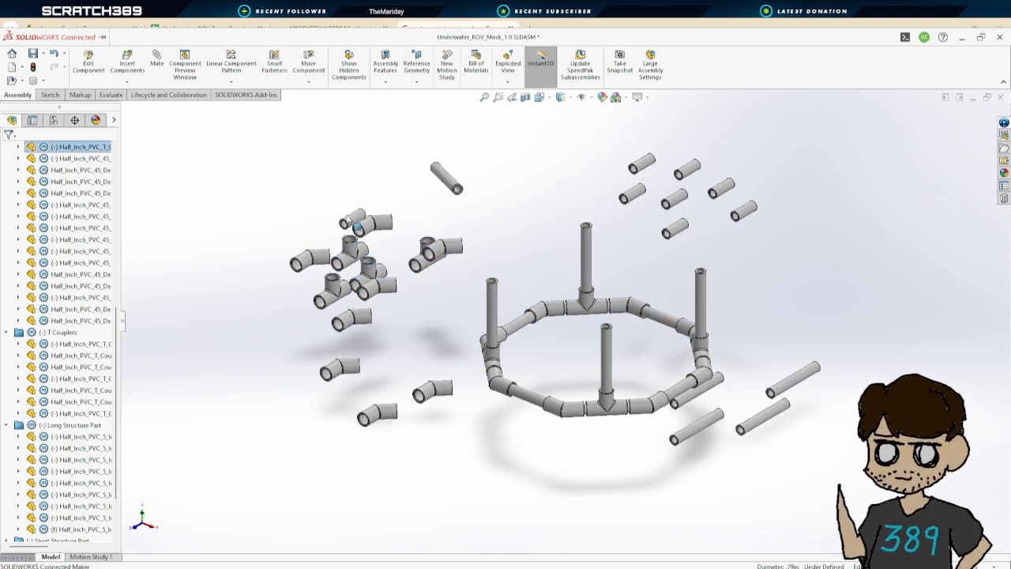
Move the leftover straight pipes from around the frame into the pile of unused parts on its left
left_click_drag(606, 209, 331, 209)
left_click_drag(636, 192, 225, 194)
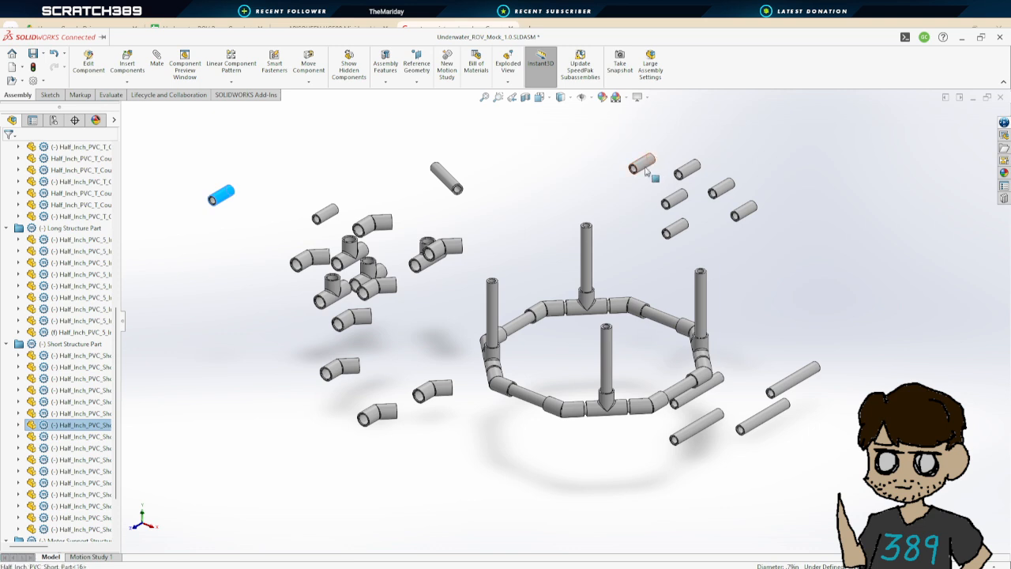
left_click_drag(644, 166, 307, 225)
left_click_drag(673, 199, 299, 204)
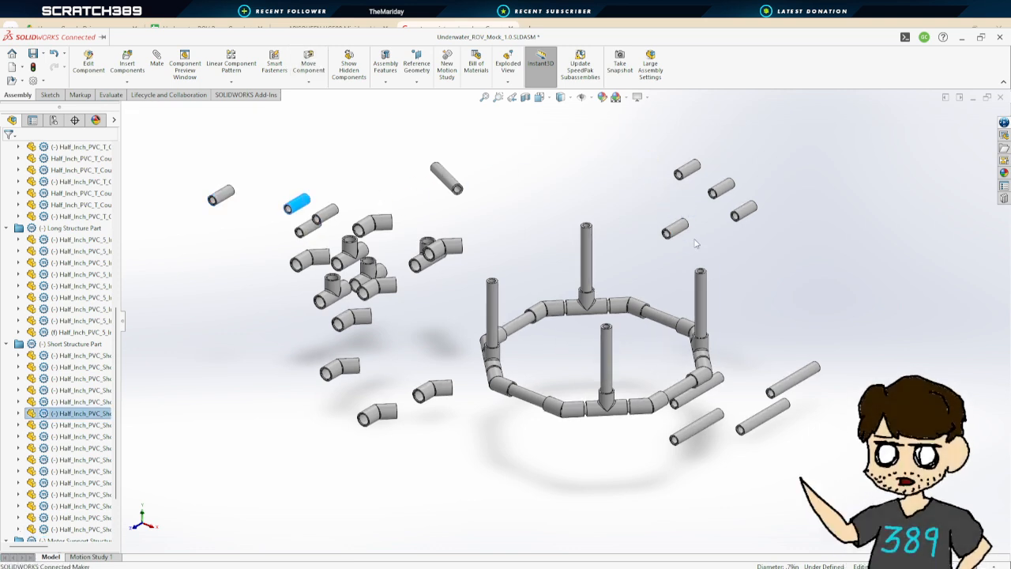
left_click_drag(675, 229, 294, 210)
left_click_drag(447, 393, 316, 327)
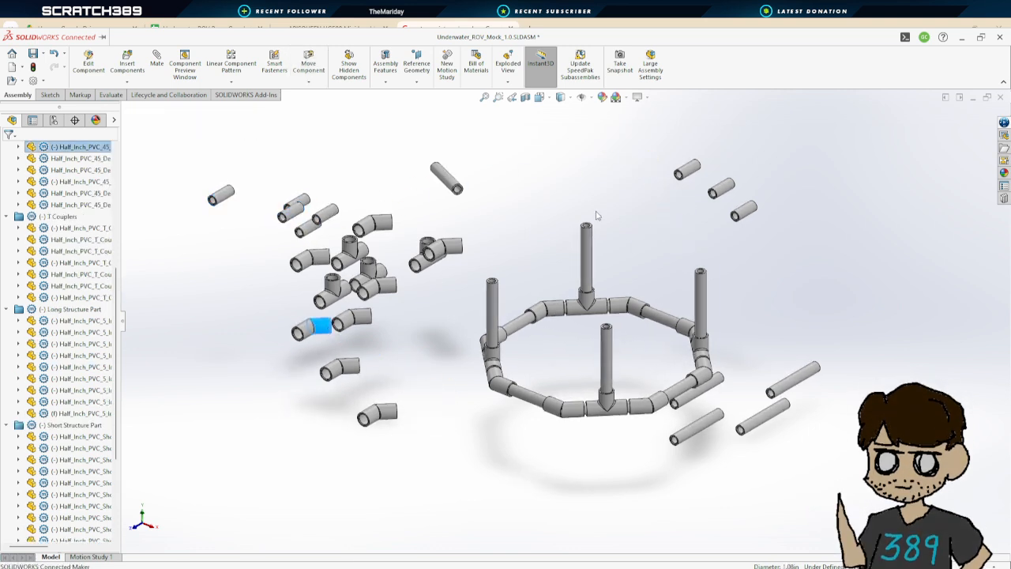
left_click_drag(694, 168, 406, 250)
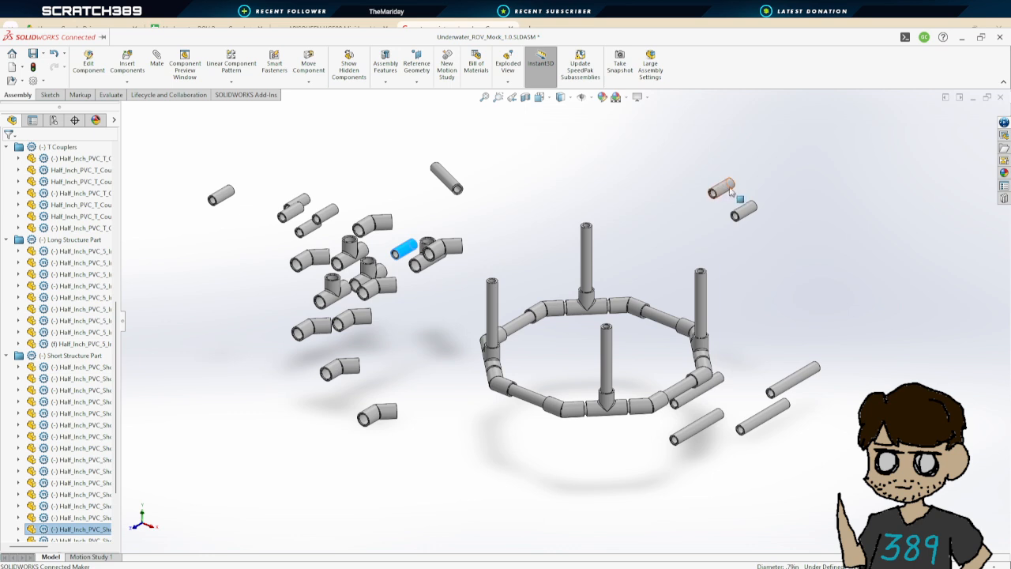
left_click_drag(722, 189, 349, 219)
left_click_drag(746, 210, 298, 229)
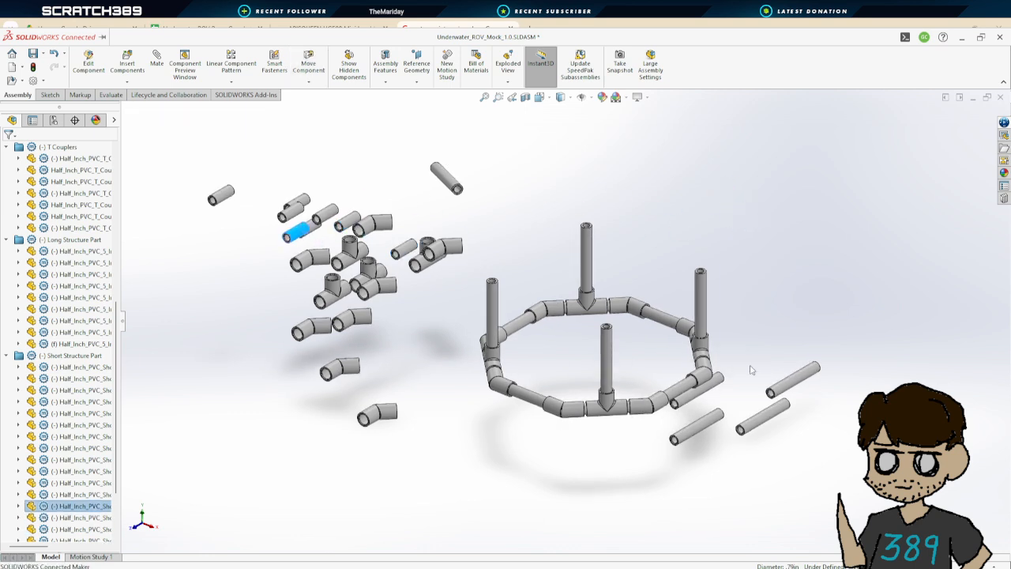
left_click_drag(796, 386, 340, 271)
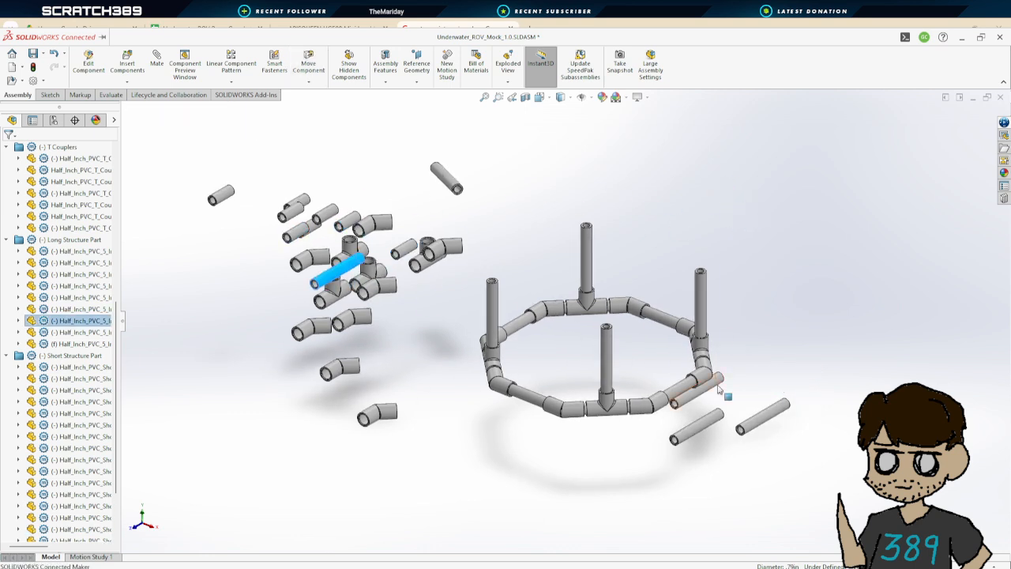
left_click_drag(719, 387, 315, 278)
left_click_drag(720, 420, 312, 308)
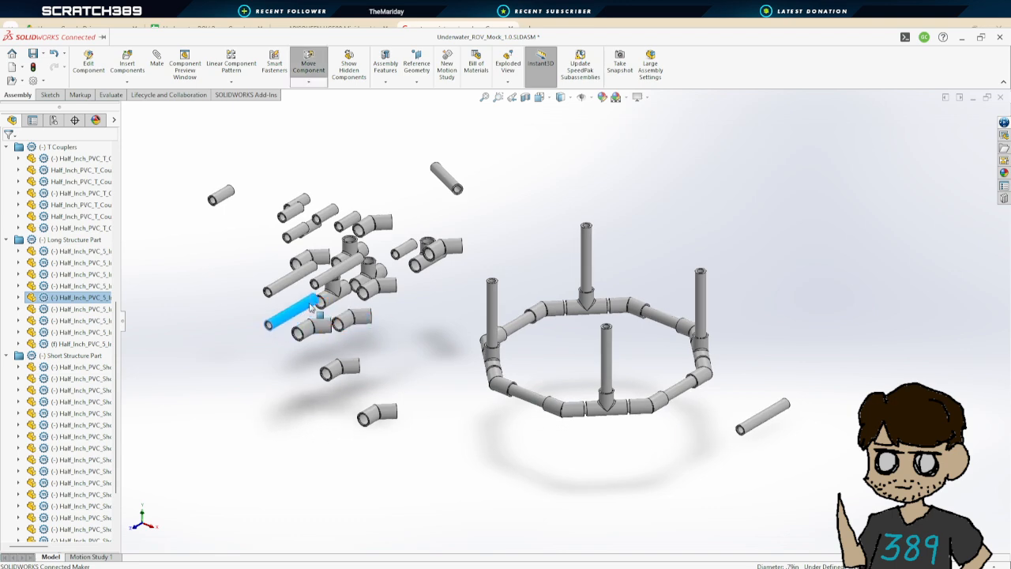
left_click_drag(774, 419, 313, 365)
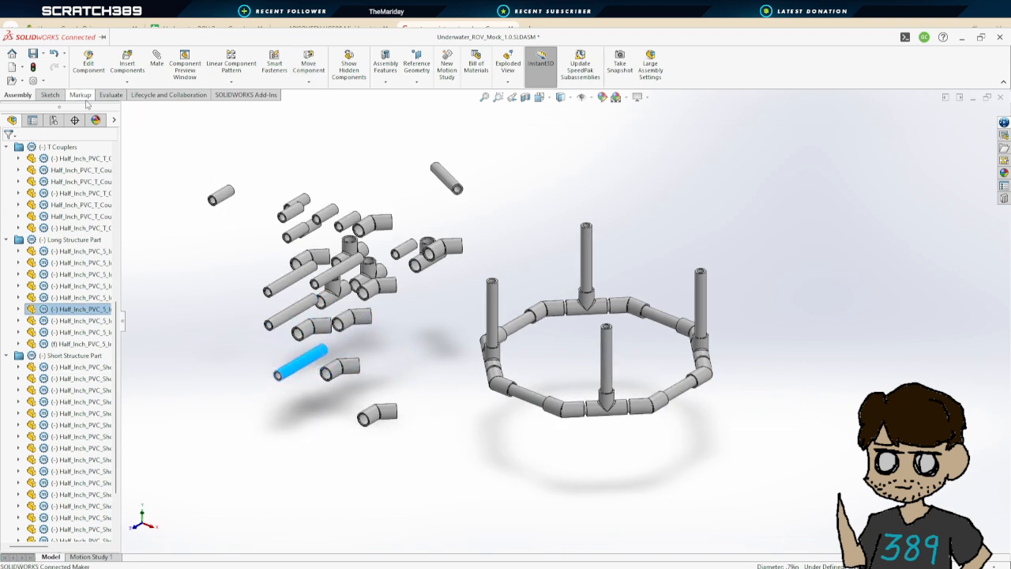
left_click(212, 162)
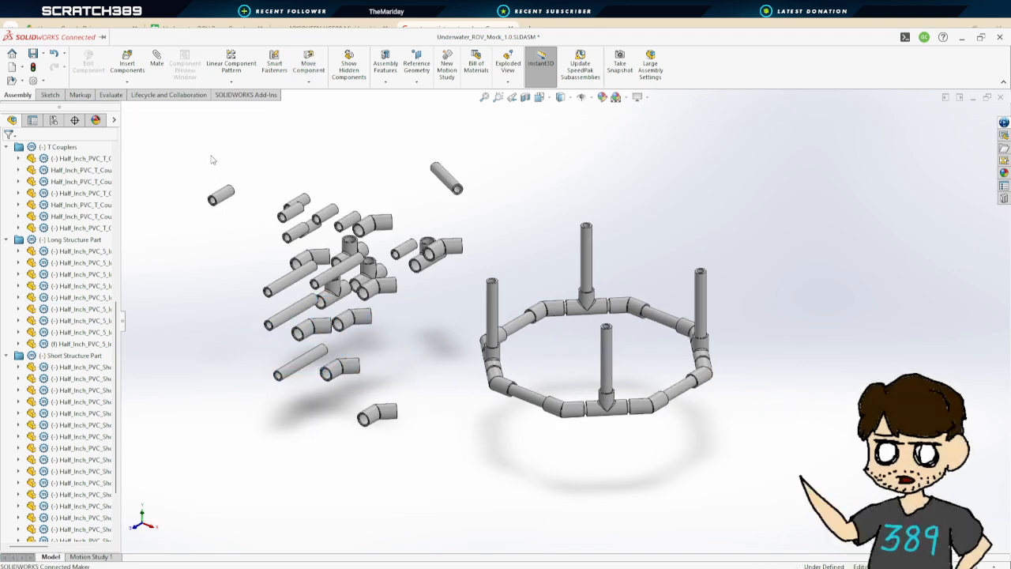
Save the assembly and shift a spare T coupler, 45 degree coupler and pipe further into the pile
left_click(34, 54)
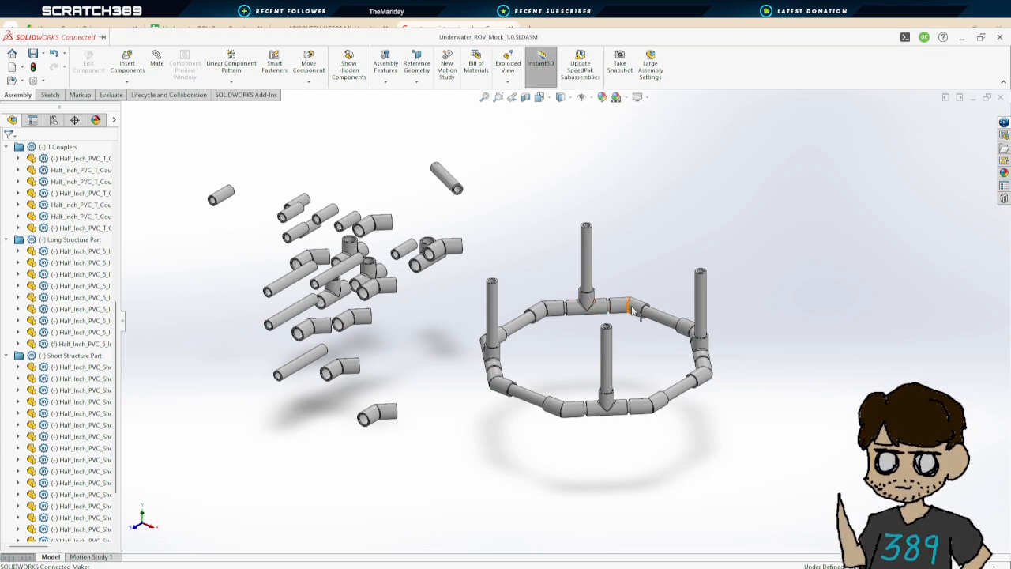
left_click_drag(447, 245, 387, 197)
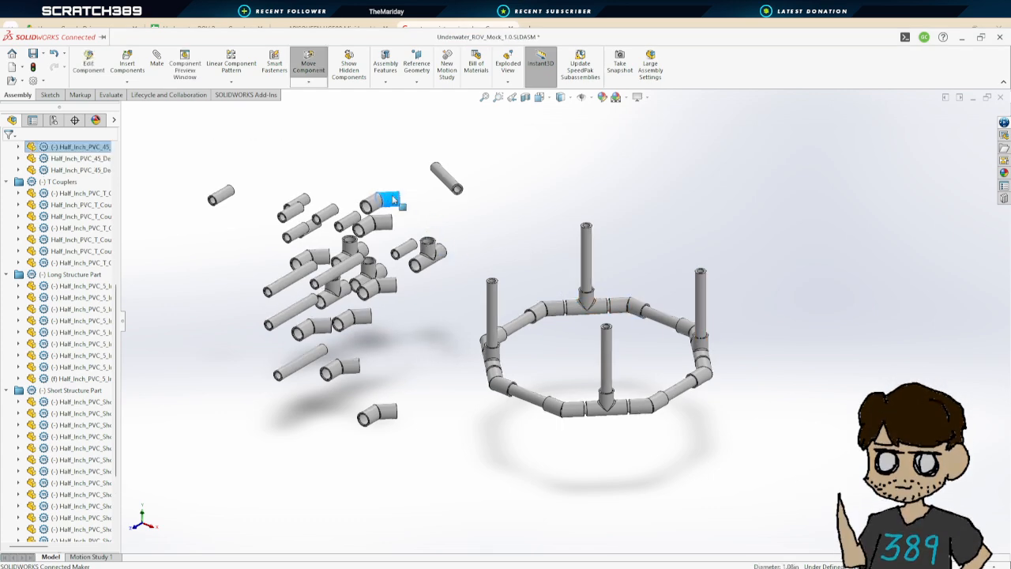
left_click_drag(428, 249, 380, 225)
left_click_drag(448, 182, 374, 179)
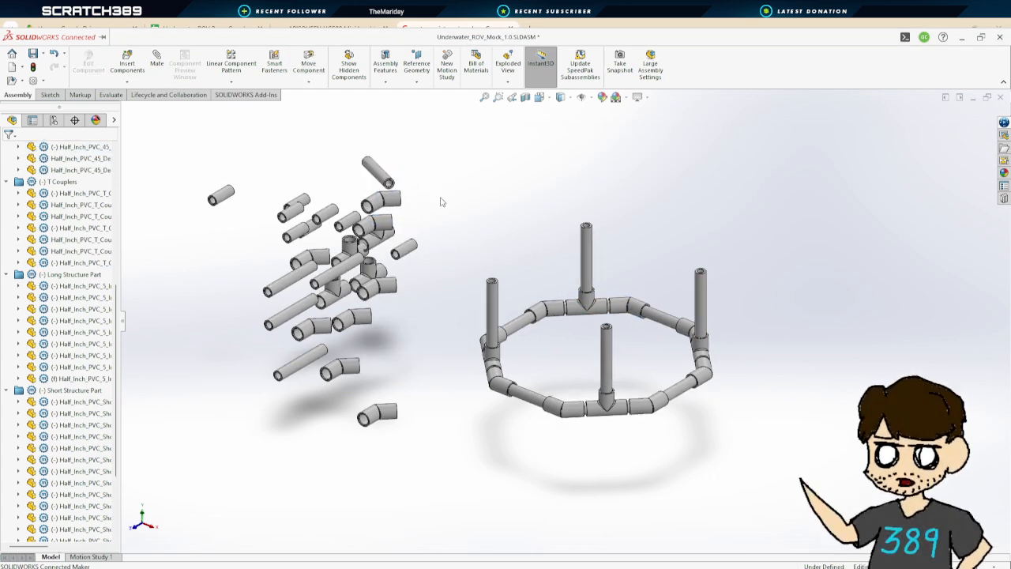
Copy the upper octagon ring with its motor pipes and delete the four motor pipes from the copy
left_click_drag(452, 201, 753, 459)
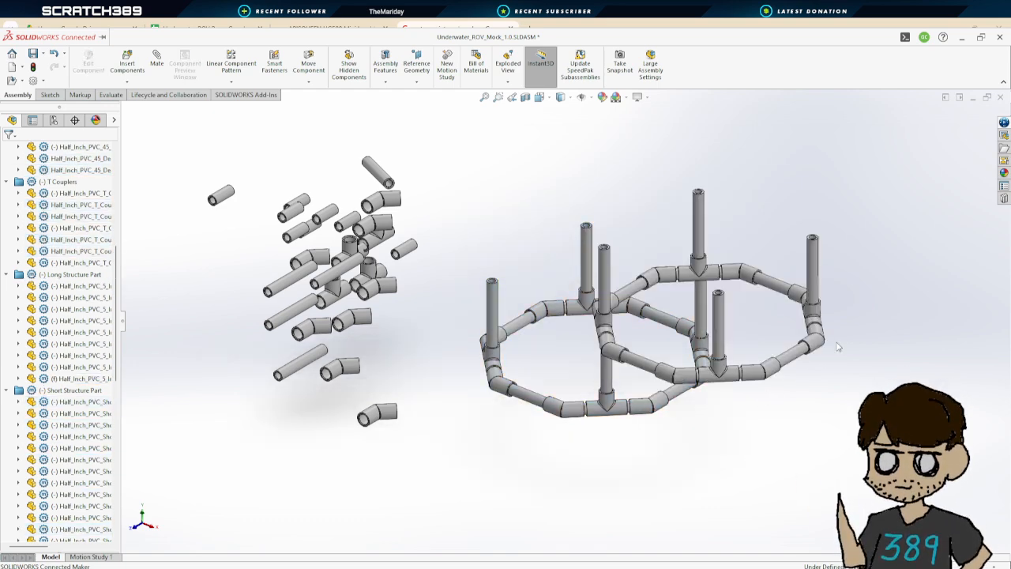
left_click(719, 321)
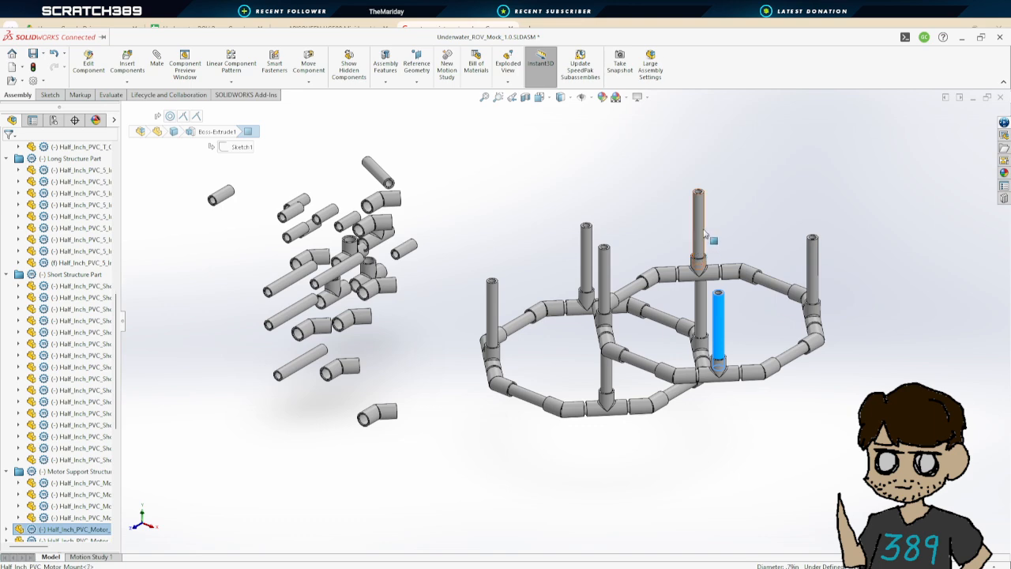
left_click(700, 230, "ctrl")
left_click(605, 277, "ctrl")
left_click(811, 272, "ctrl")
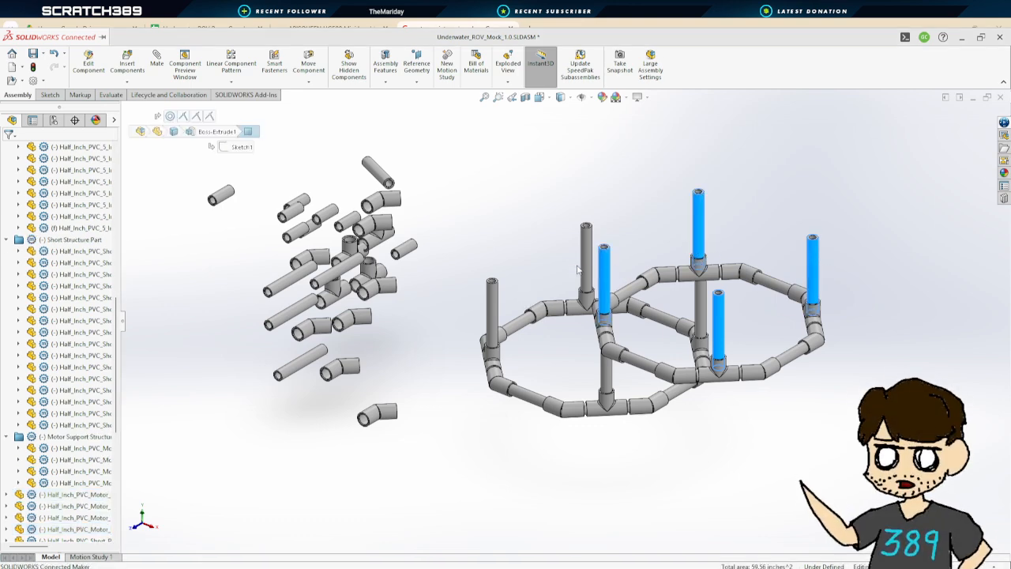
key("Delete")
Move the copied octagon ring up above the frame
left_click_drag(780, 290, 684, 197)
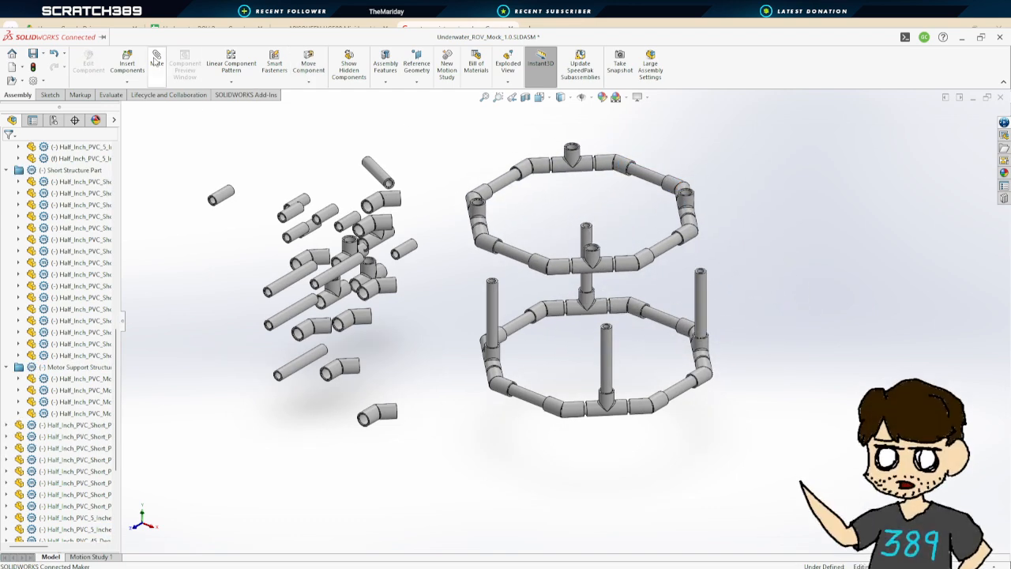
scroll(604, 261, "down", 5)
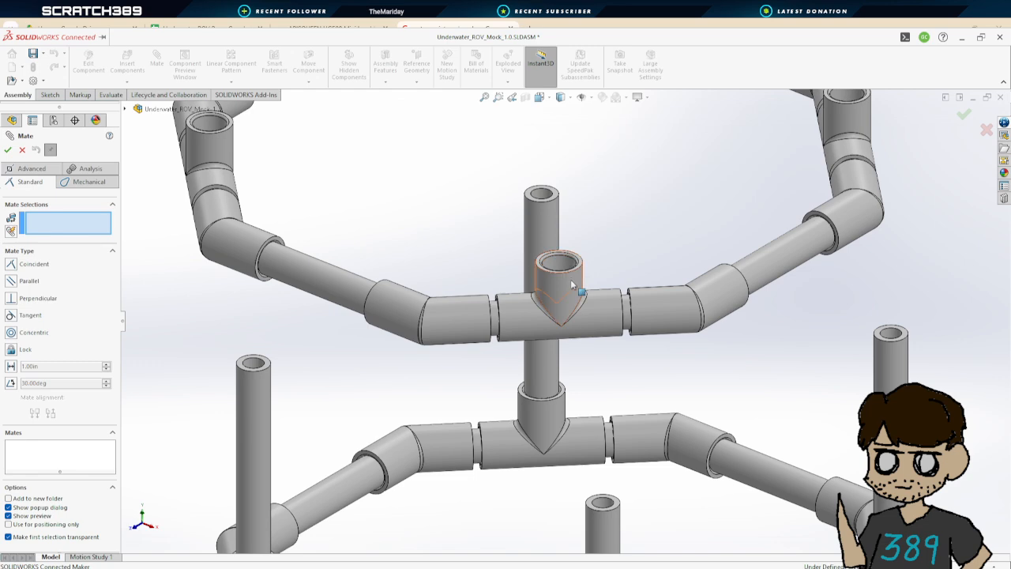
left_click(571, 279)
middle_click_drag(614, 350, 627, 424)
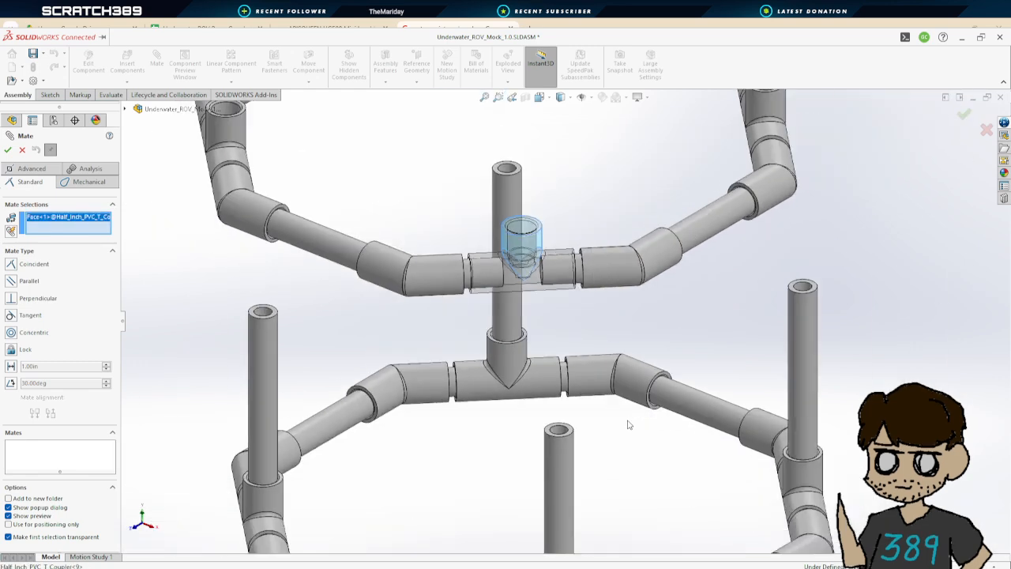
left_click(22, 150)
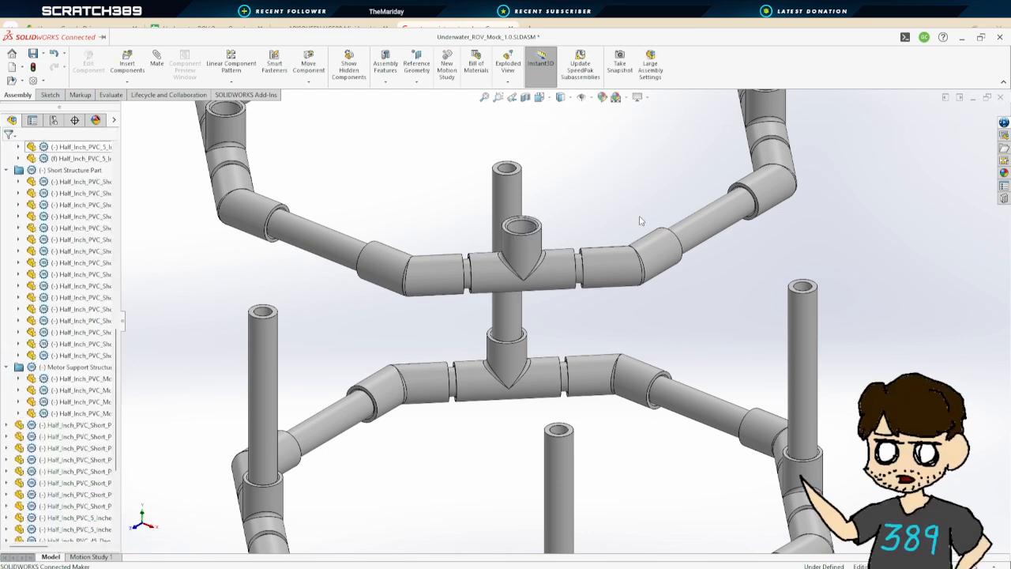
Mate the central motor pipe's top face coincident with the copied ring's T coupler socket face, flipping the alignment
middle_click_drag(528, 243, 576, 192)
scroll(492, 188, "up", 7)
scroll(520, 231, "down", 6)
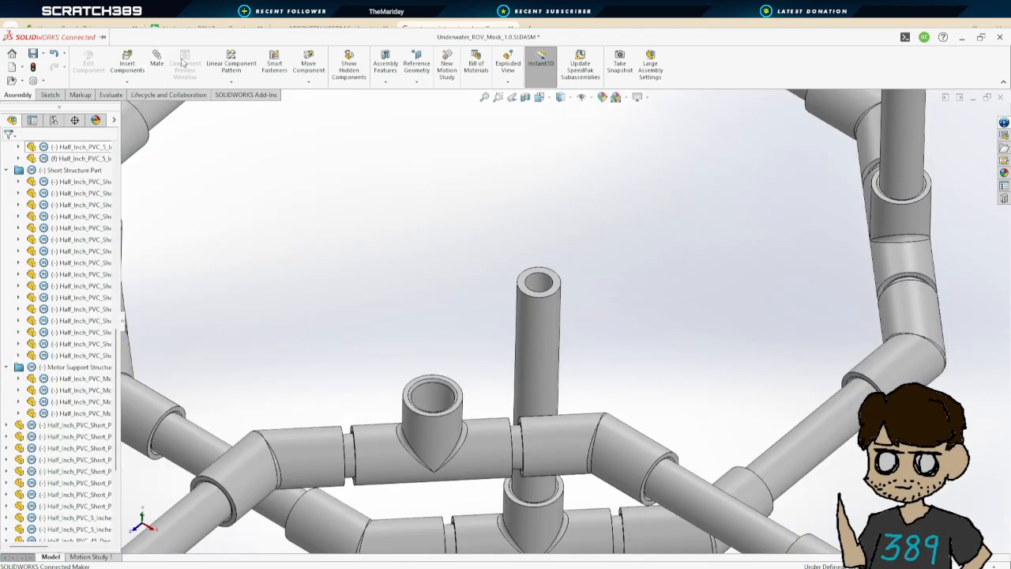
left_click(157, 59)
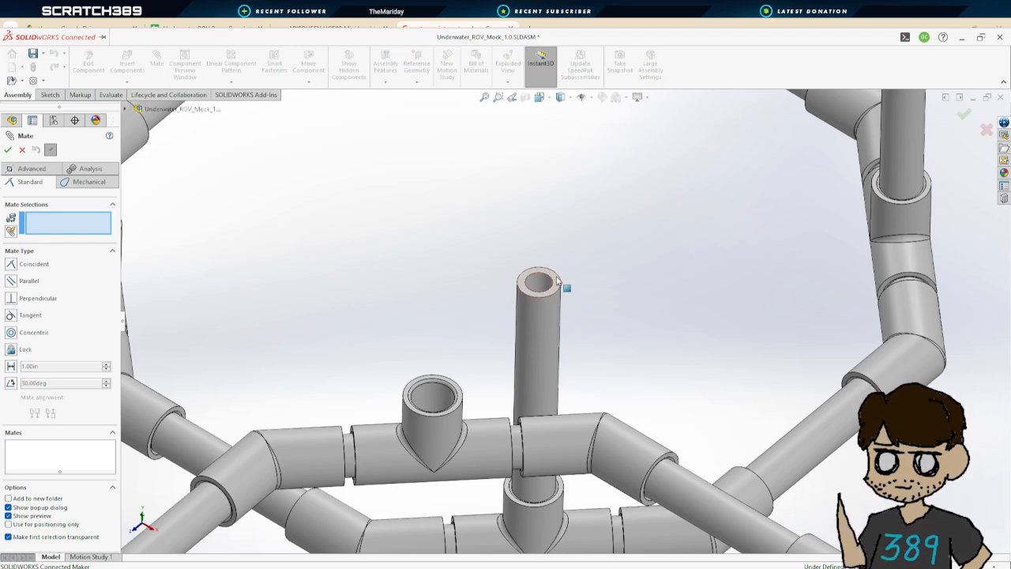
left_click(542, 284)
scroll(555, 385, "up", 2)
scroll(555, 385, "up", 6)
scroll(564, 387, "down", 8)
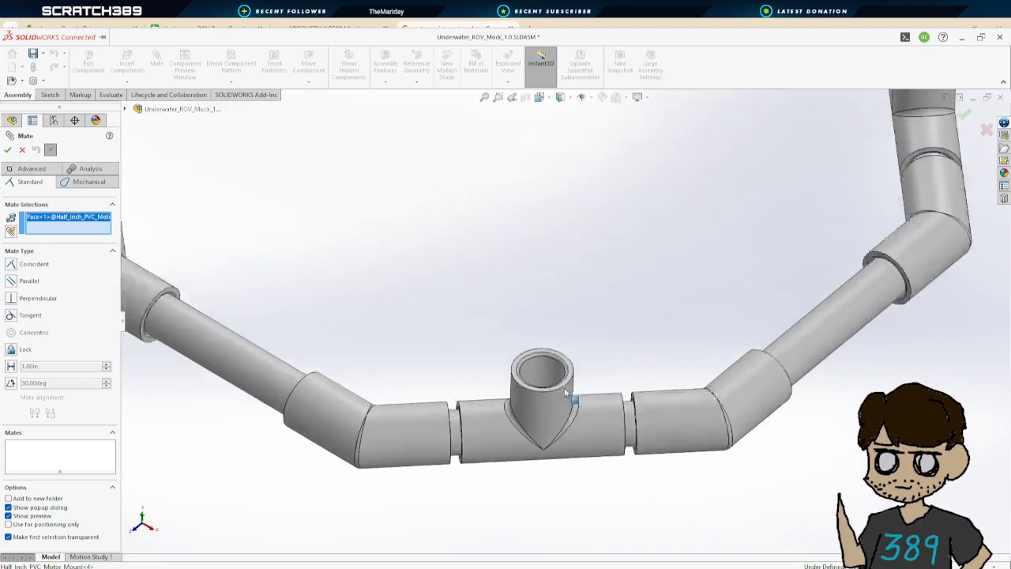
middle_click_drag(570, 320, 610, 380)
left_click(540, 344)
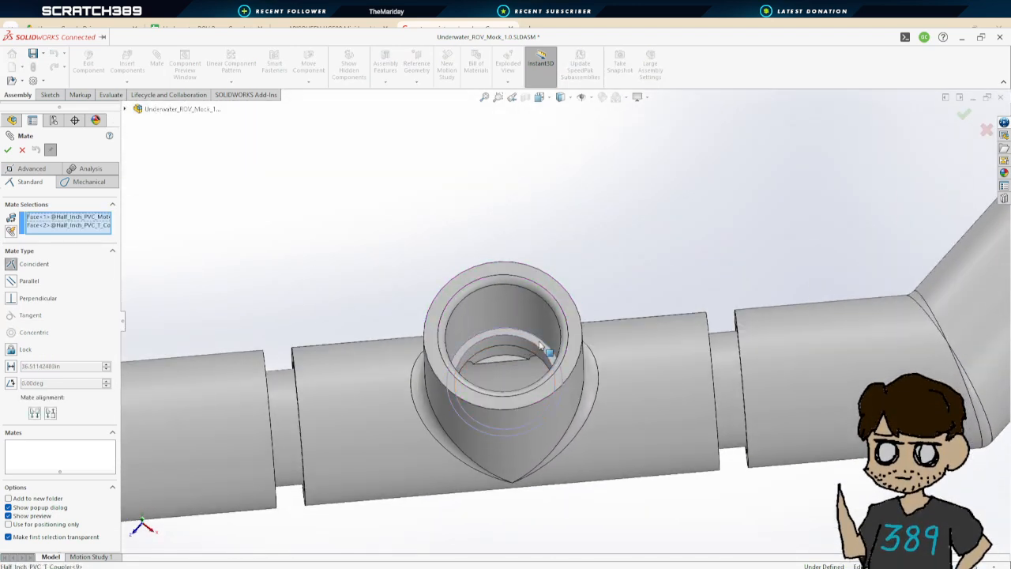
scroll(613, 321, "up", 9)
middle_click_drag(654, 391, 621, 370)
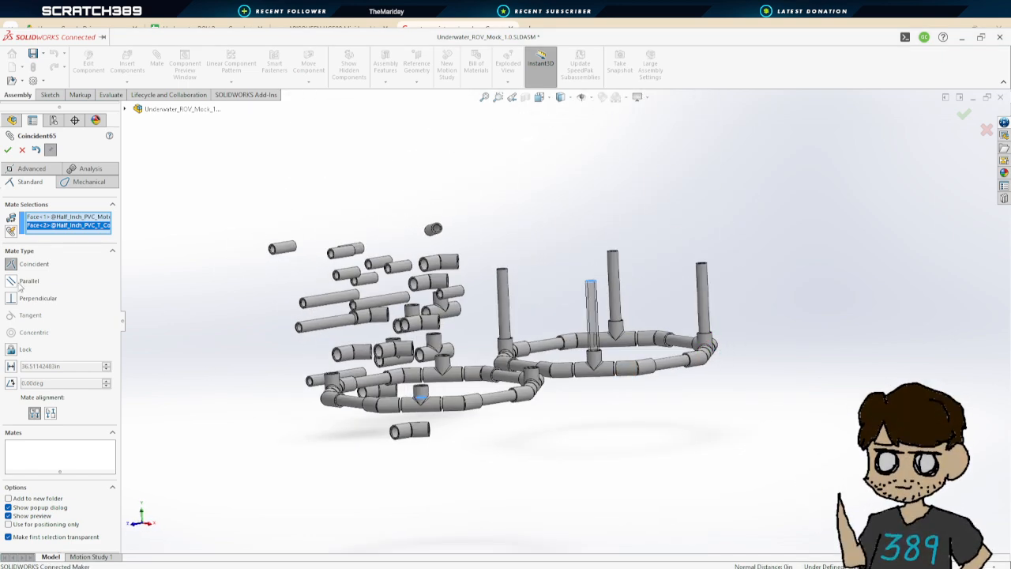
left_click(50, 412)
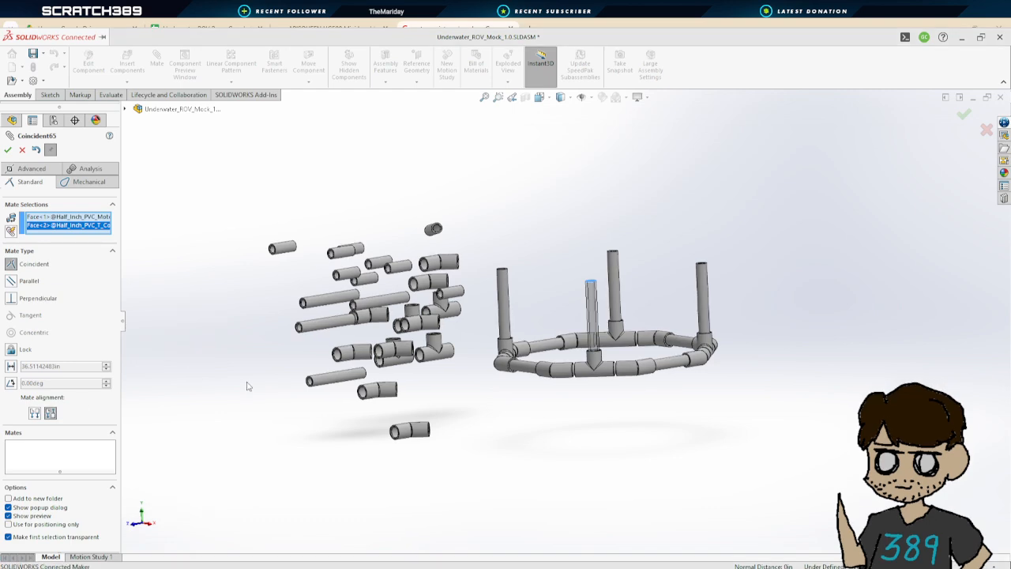
scroll(249, 386, "up", 5)
left_click(8, 150)
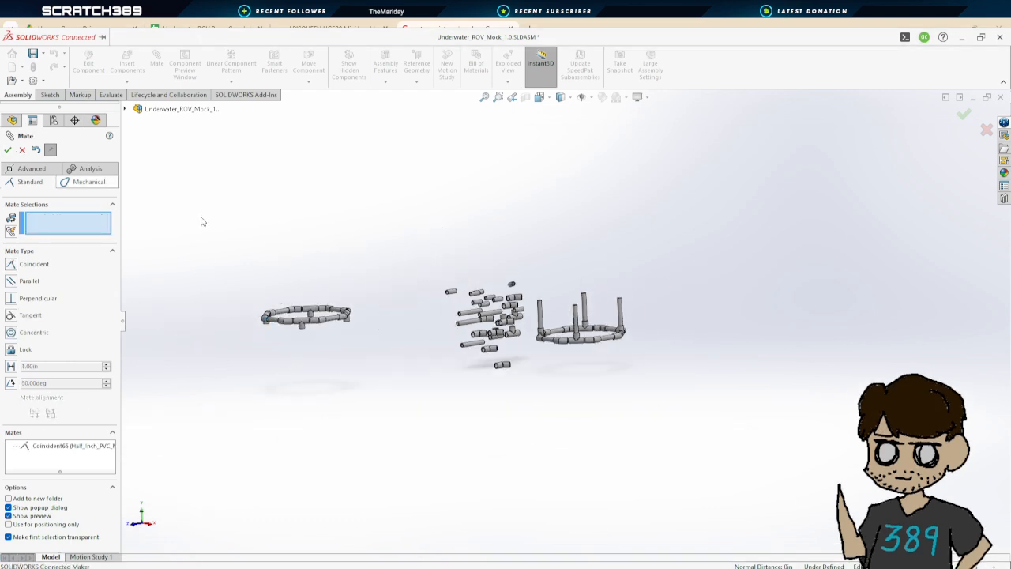
Mate the central motor pipe concentric with the copied ring's T coupler
left_click(576, 319)
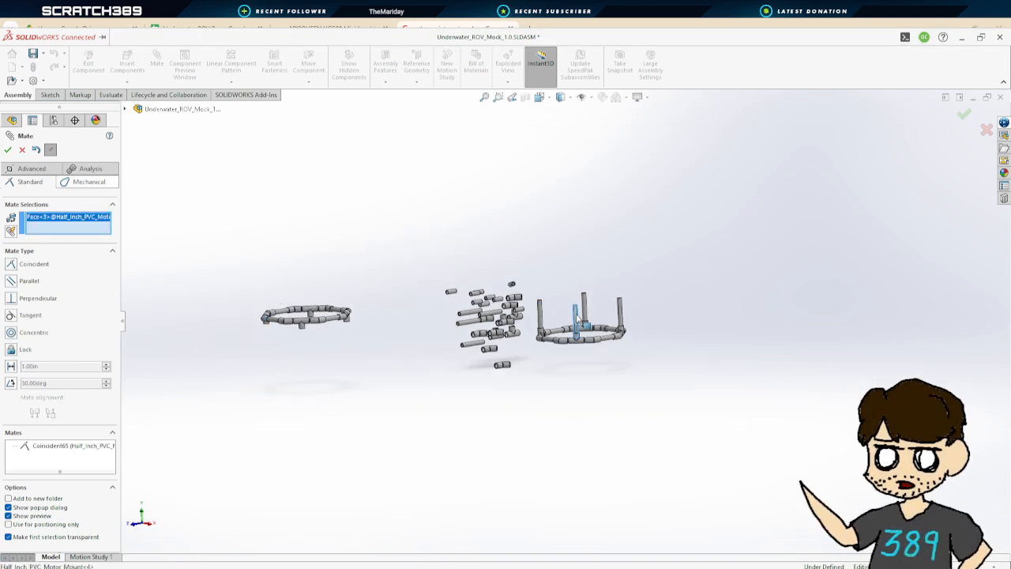
left_click(304, 330)
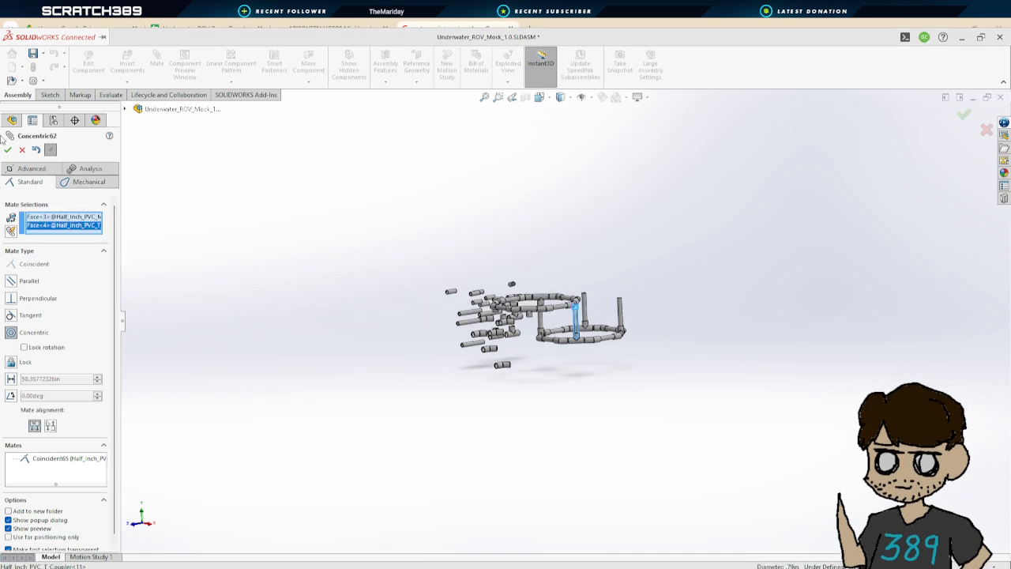
left_click(8, 150)
Mate another copied-ring T coupler concentric with a corner motor pipe and close the Mate command
scroll(484, 265, "down", 5)
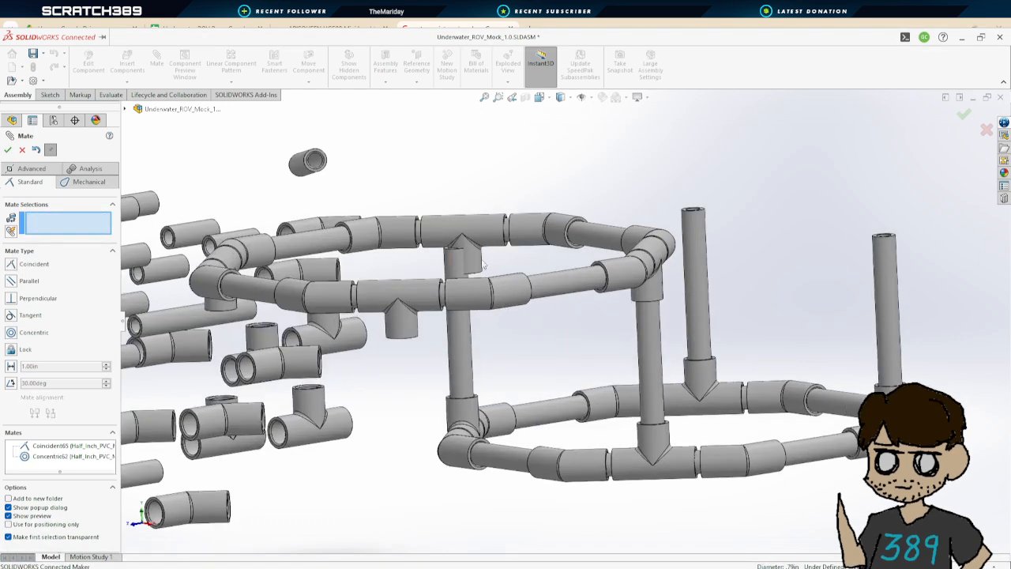
left_click(215, 306)
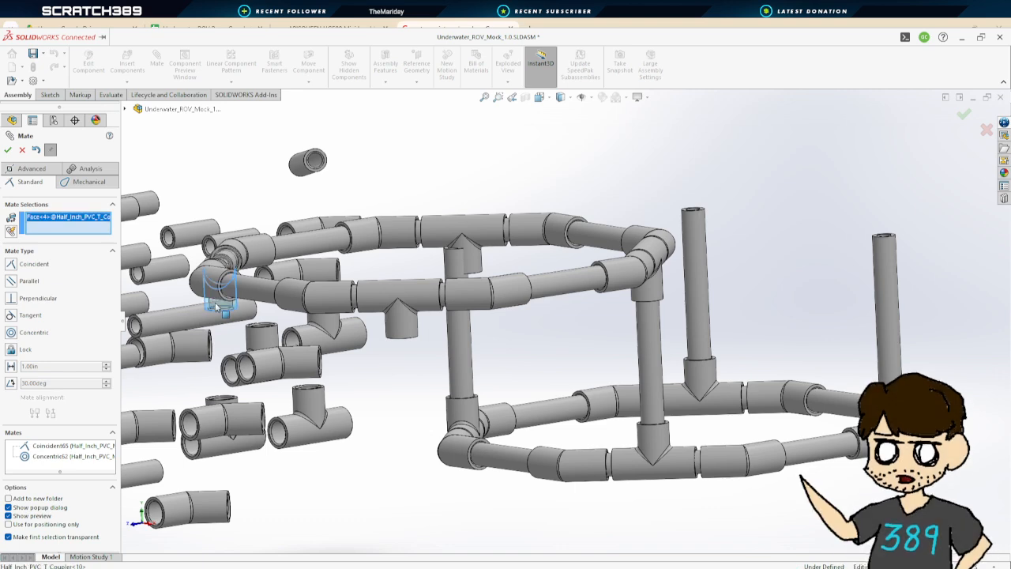
left_click(702, 241)
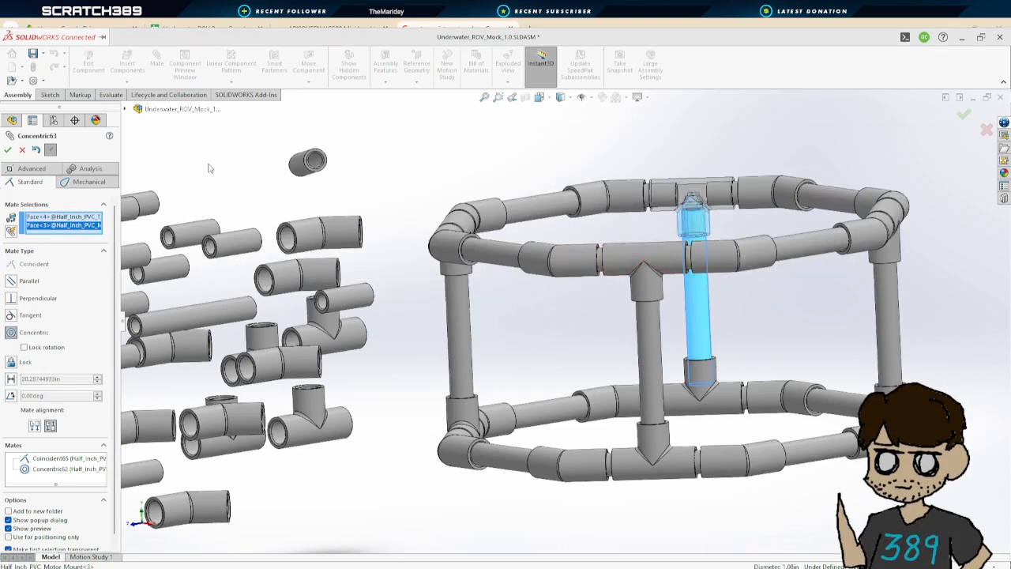
left_click(8, 150)
middle_click_drag(837, 237, 857, 221)
scroll(855, 231, "up", 3)
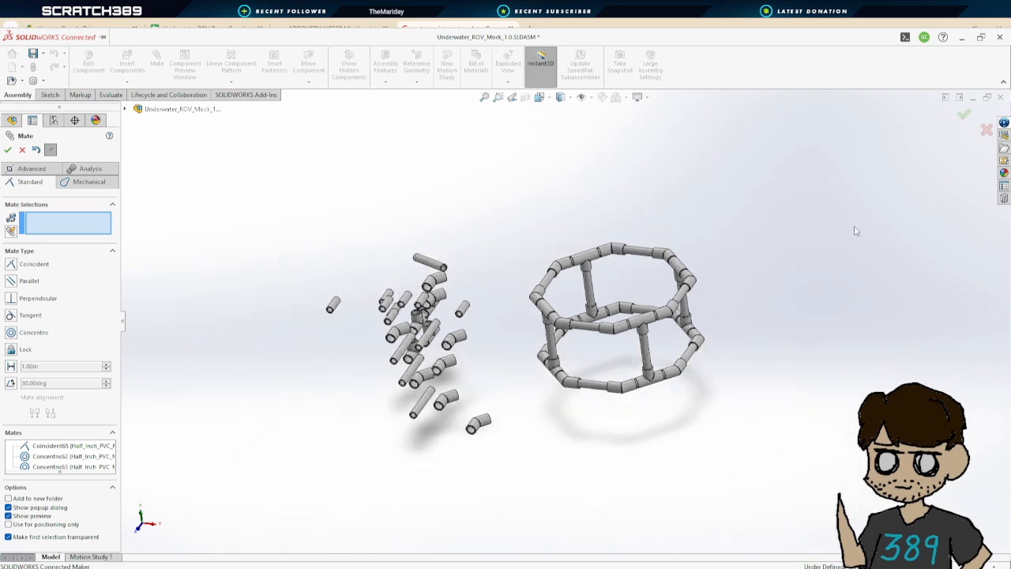
left_click(8, 151)
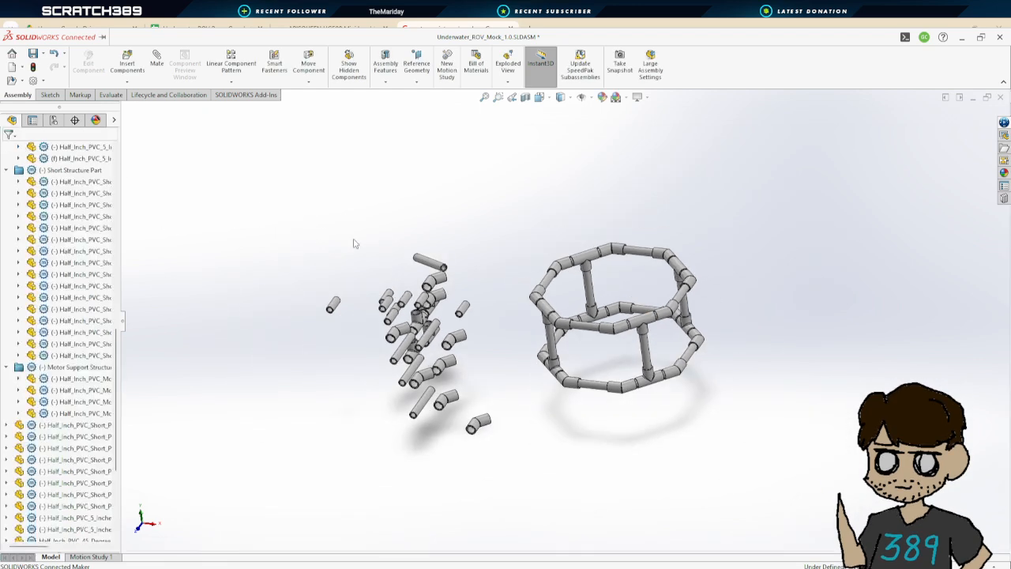
Select all the unused loose pipes and couplers in the pile and delete them
left_click_drag(282, 219, 499, 474)
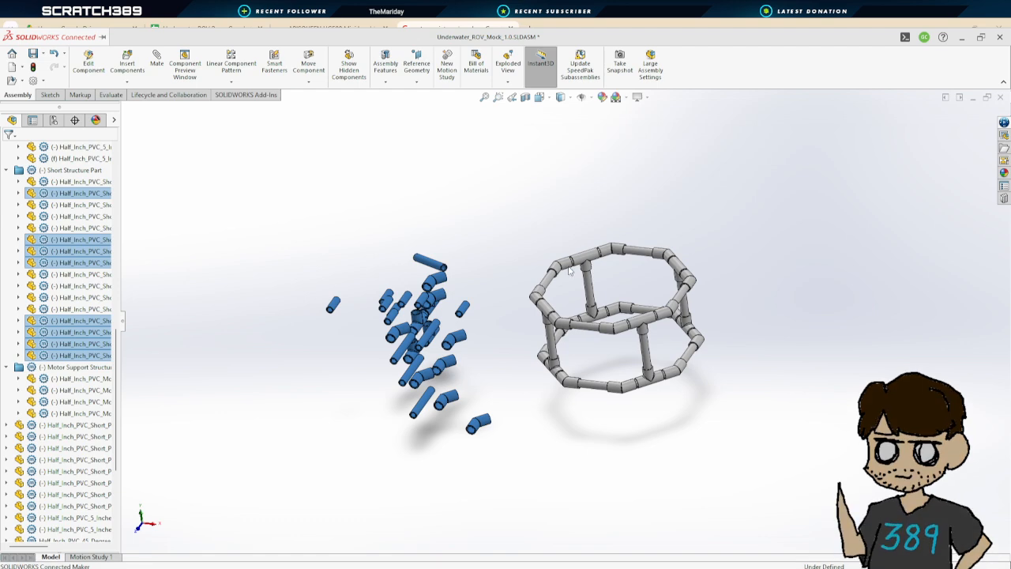
key("Delete")
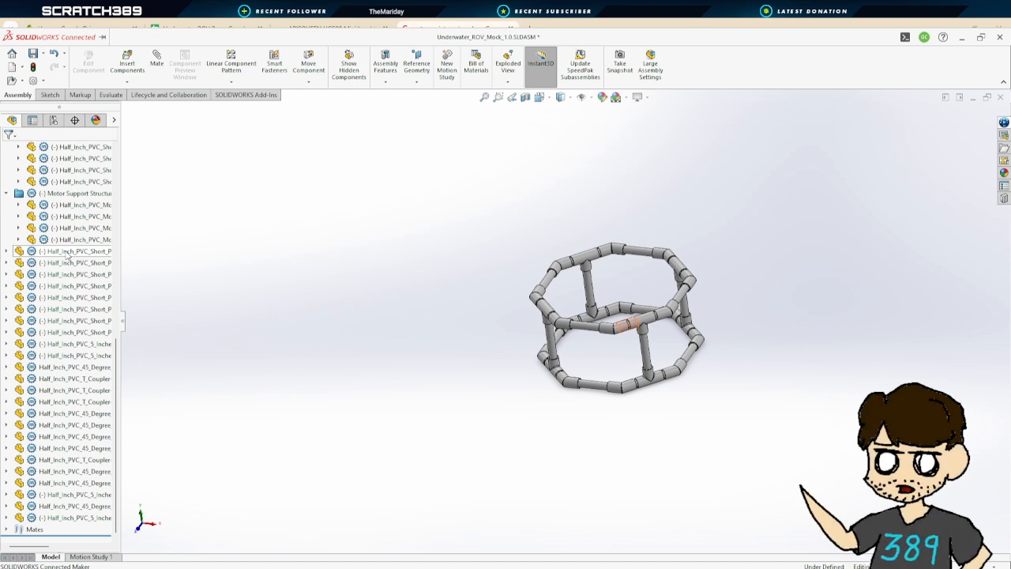
Group the eight loose short pipes into the Short Structure Part folder and collapse it
middle_click_drag(773, 360, 681, 331)
scroll(681, 330, "down", 3)
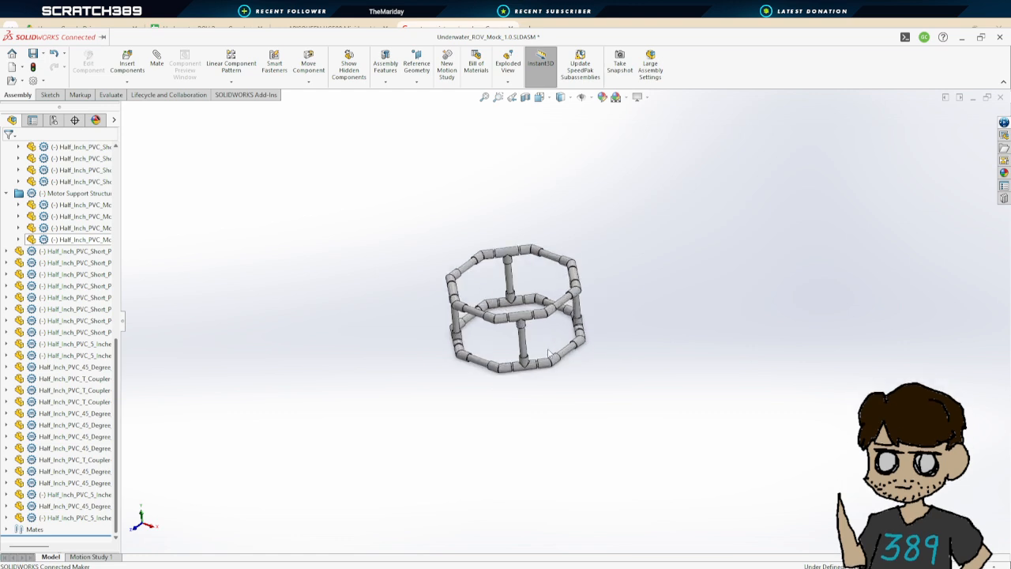
middle_click_drag(607, 360, 644, 369)
scroll(591, 315, "down", 3)
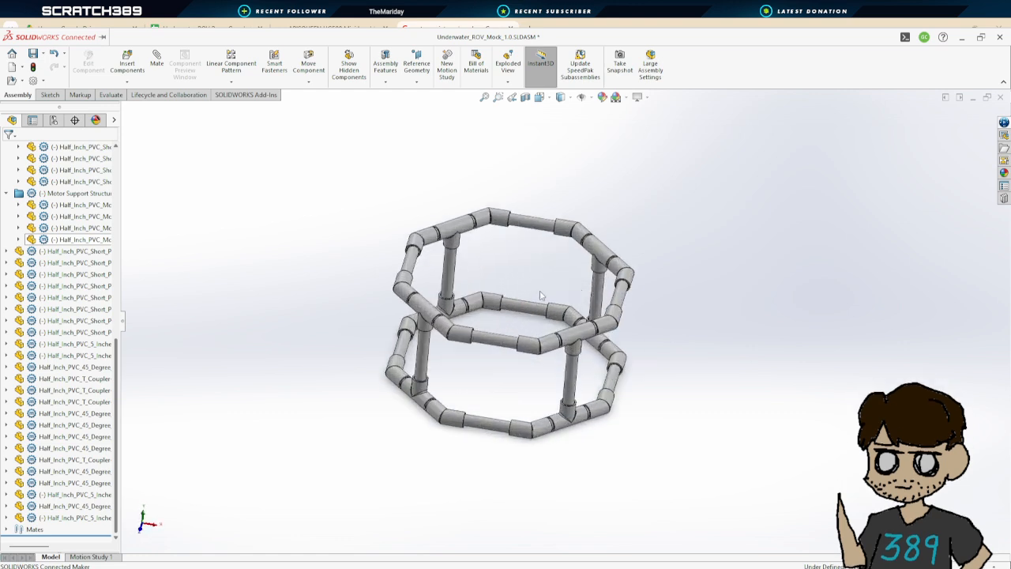
middle_click_drag(538, 291, 681, 319)
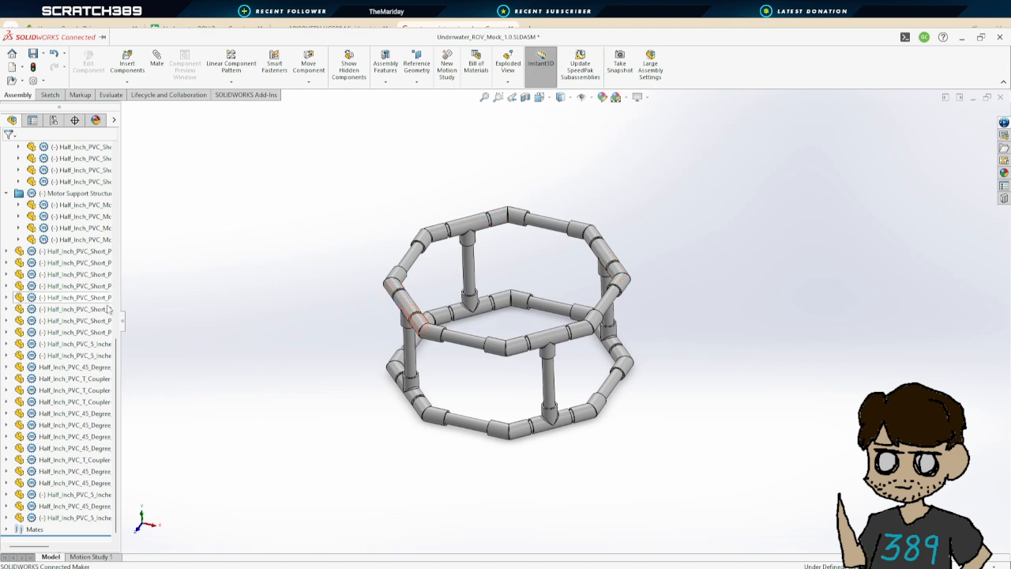
left_click(76, 252)
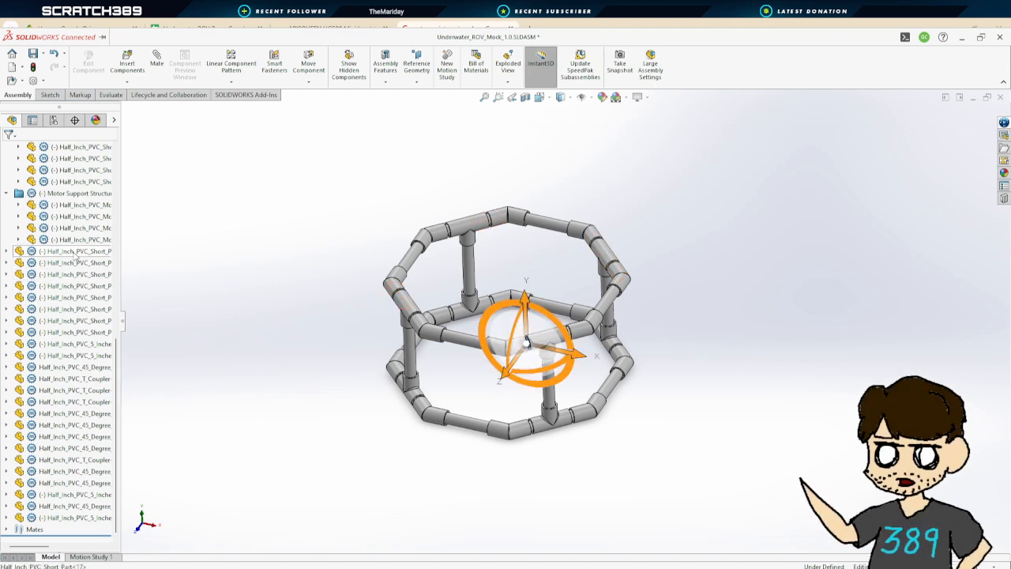
left_click(92, 335, "shift")
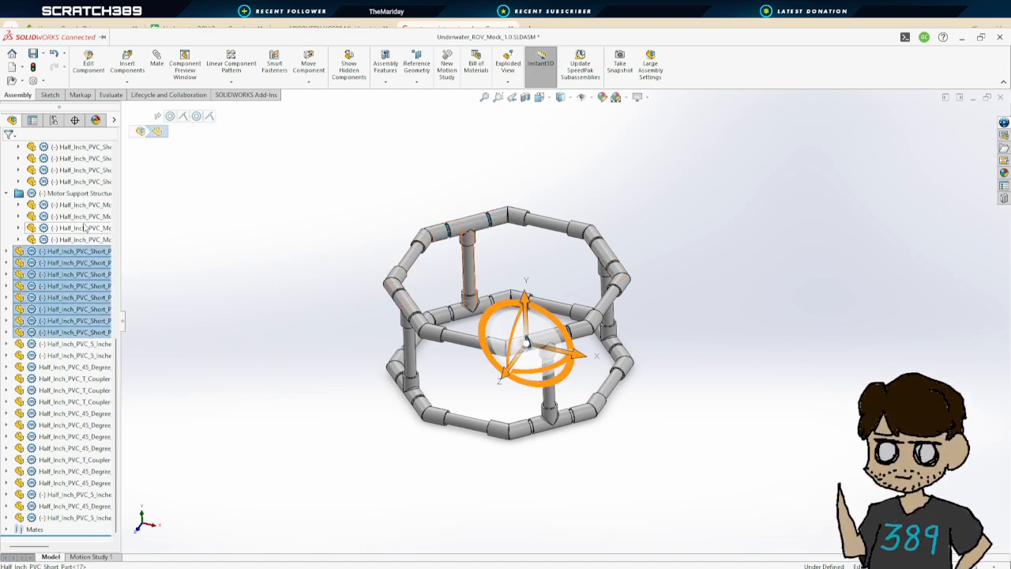
scroll(73, 263, "up", 2)
scroll(74, 263, "up", 1)
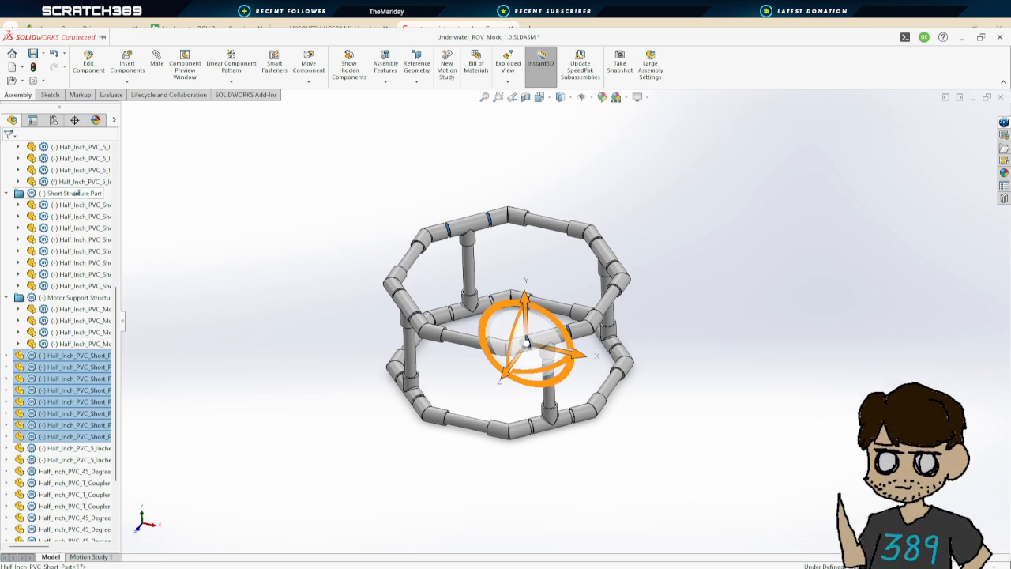
left_click_drag(77, 195, 75, 193)
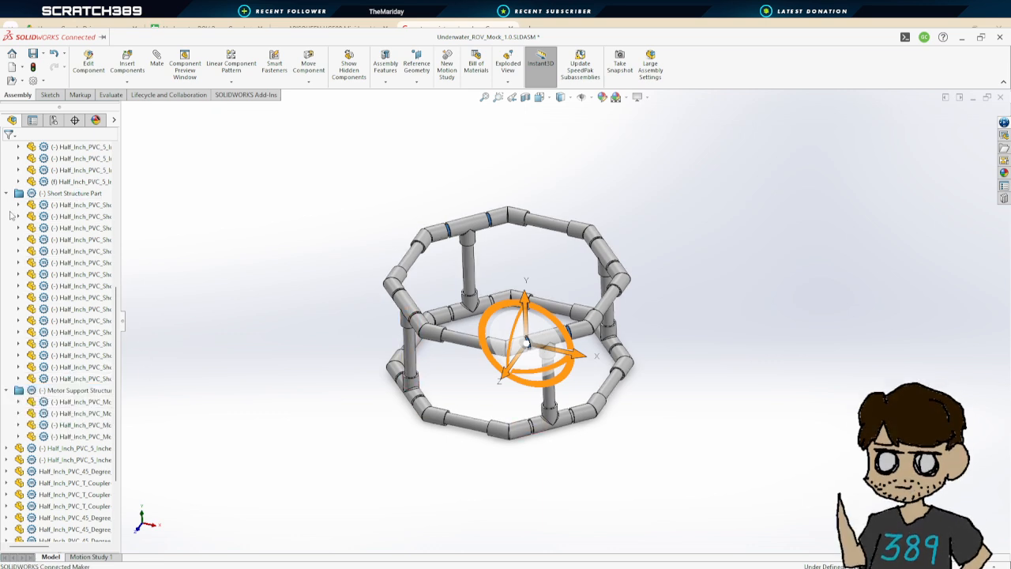
left_click(7, 194)
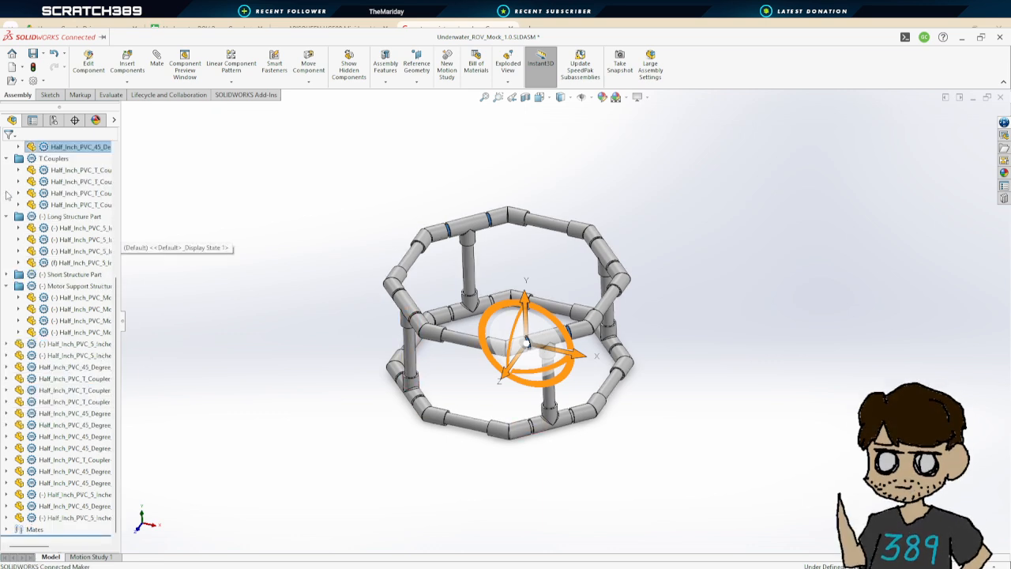
Group the loose 5-inch long pipes into the Long Structure Part folder and collapse the folders
left_click(83, 345)
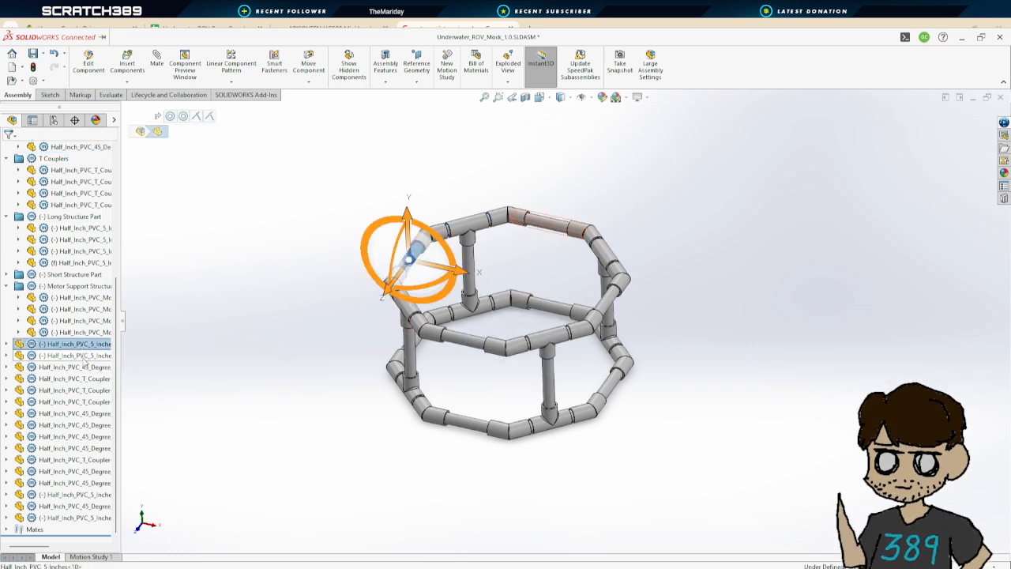
left_click(85, 357, "ctrl")
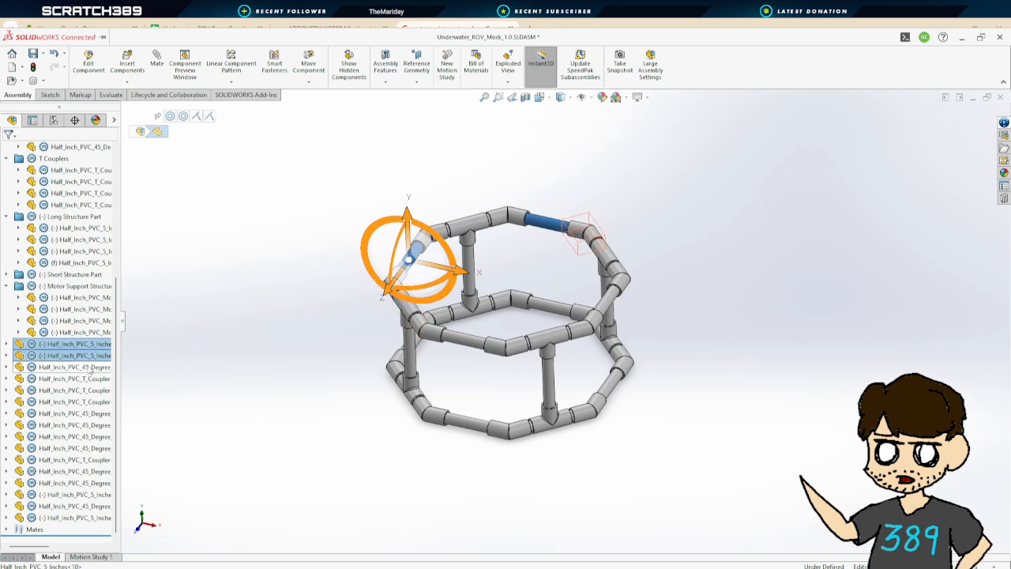
left_click(98, 495, "ctrl")
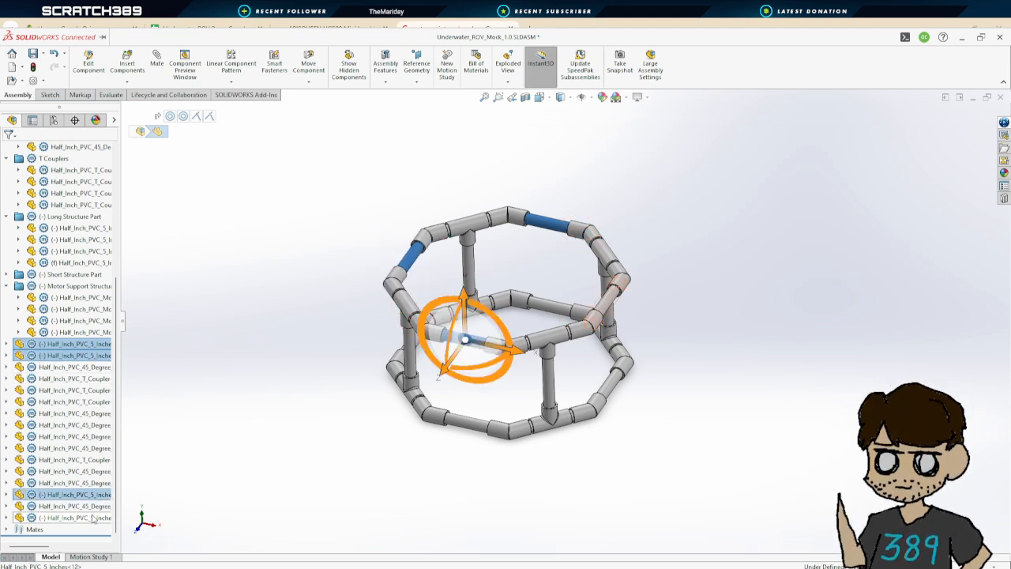
left_click(92, 518, "ctrl")
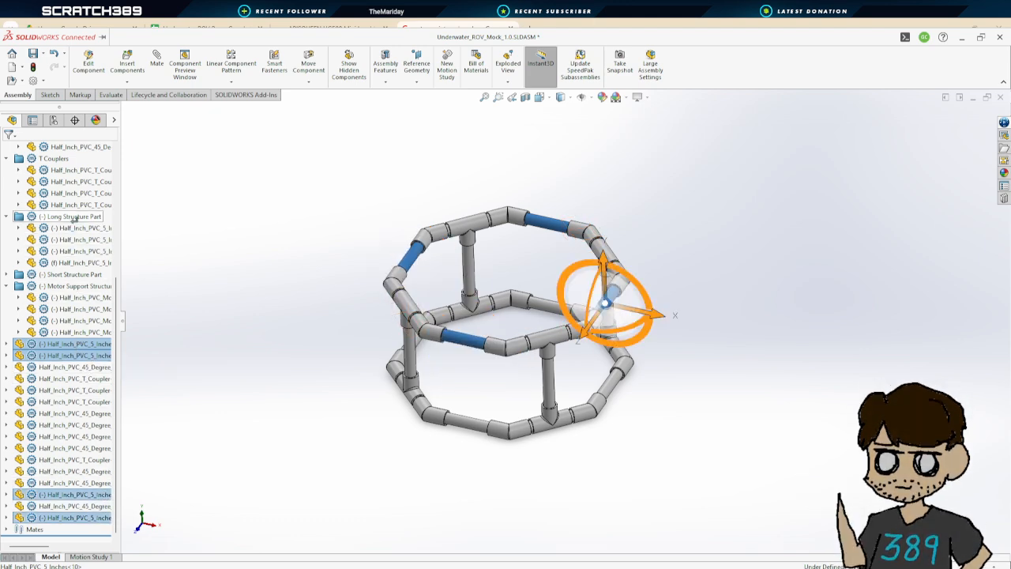
left_click_drag(77, 227, 75, 221)
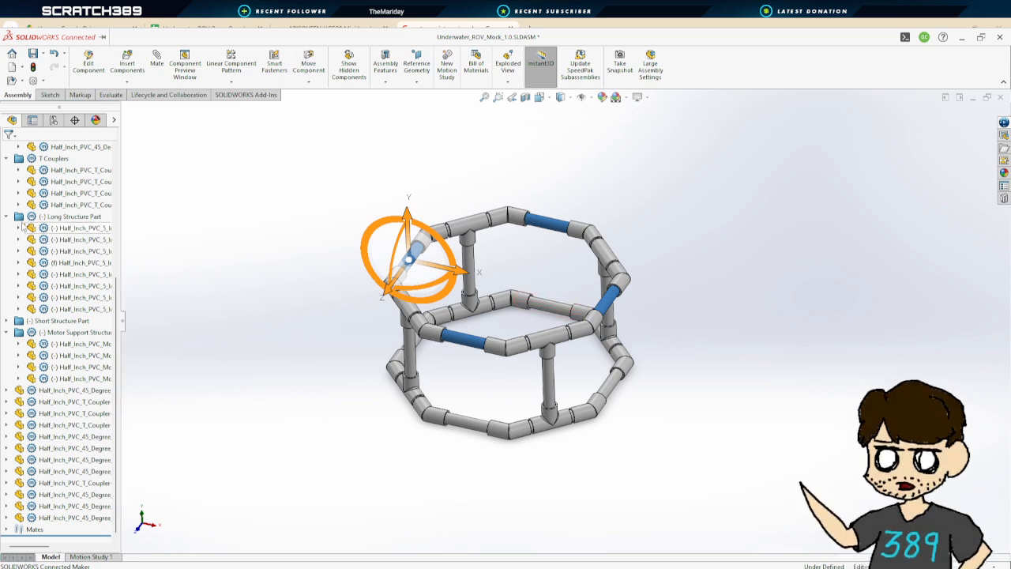
left_click(6, 216)
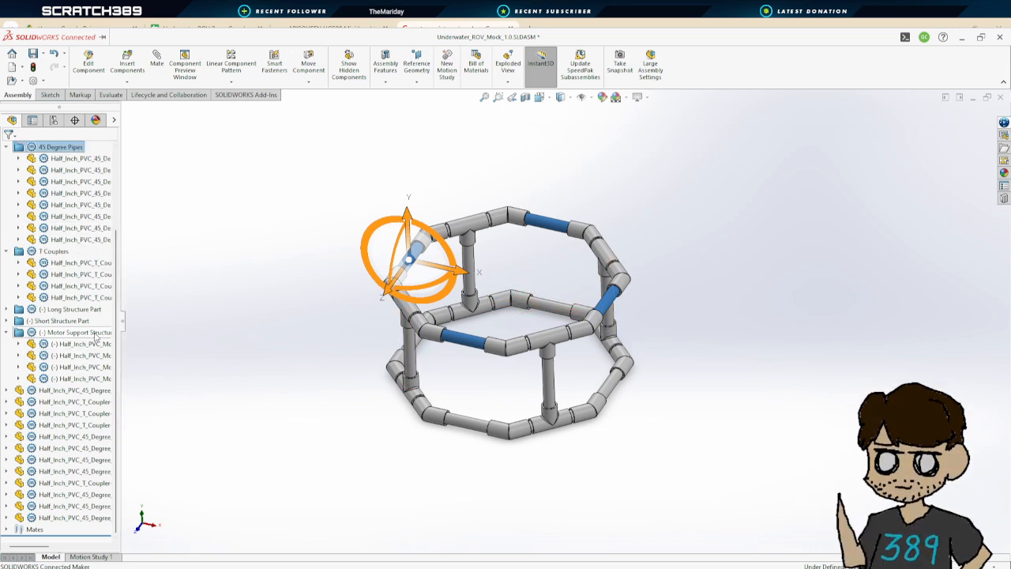
left_click(7, 333)
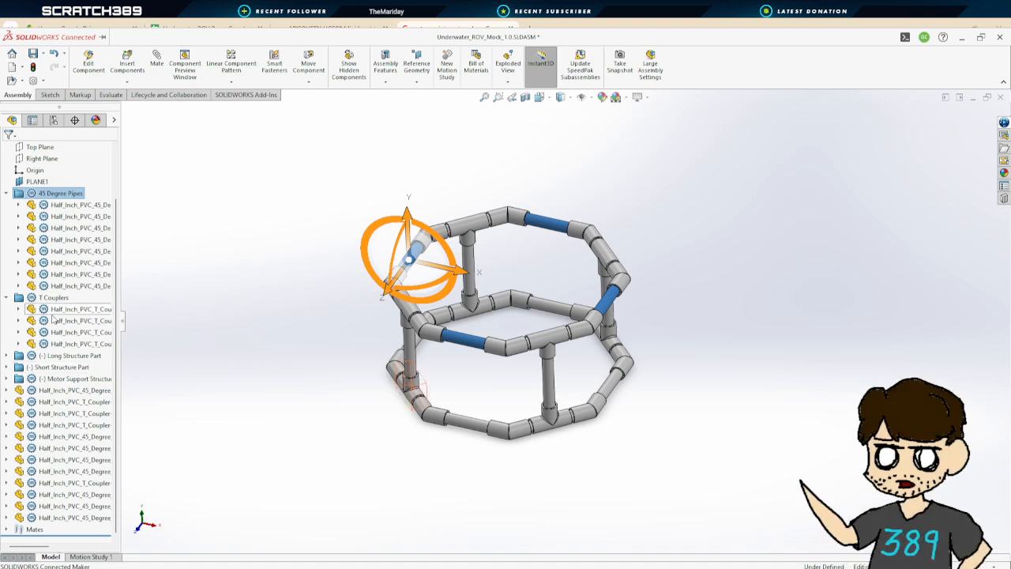
Group all the loose 45-degree couplers into the 45 Degree Pipes folder
left_click(90, 392)
left_click(90, 438, "ctrl")
left_click(87, 450, "ctrl")
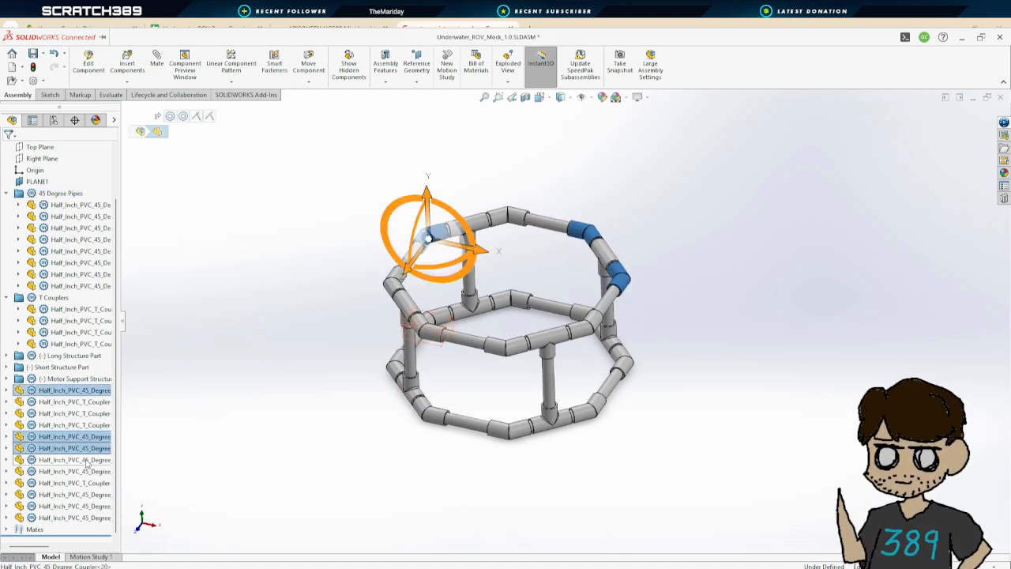
left_click(89, 461, "ctrl")
left_click(89, 473, "ctrl")
left_click(89, 495, "ctrl")
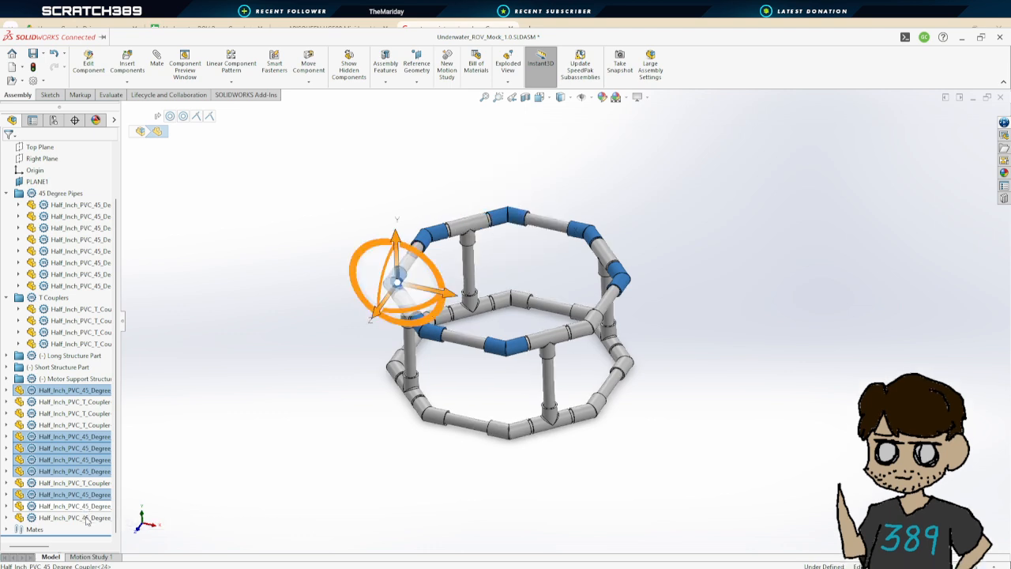
left_click(87, 506, "ctrl")
left_click(86, 518, "ctrl")
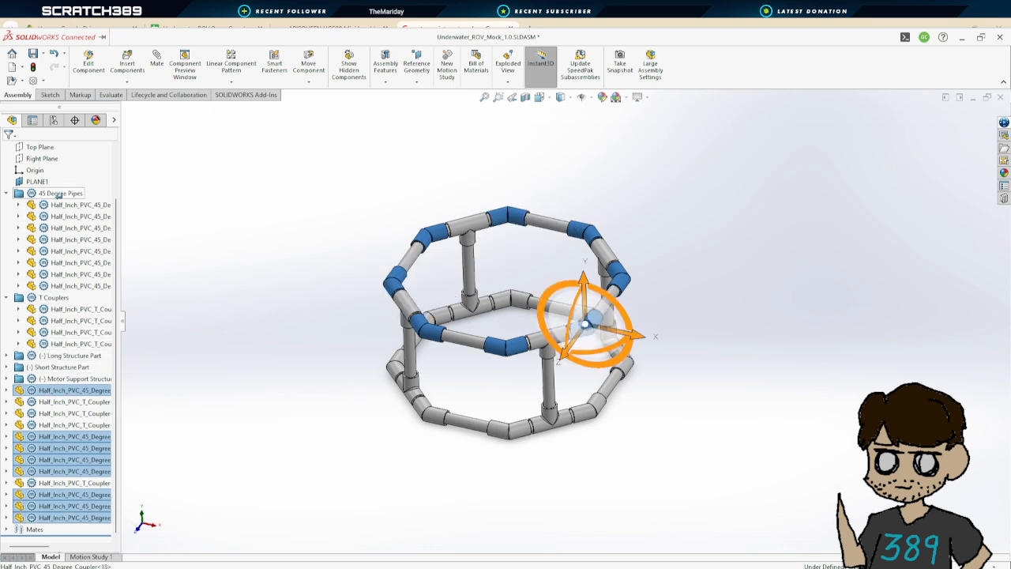
left_click_drag(58, 196, 58, 196)
Group the four loose T couplers into the T Couplers folder and collapse all folders
left_click(71, 482)
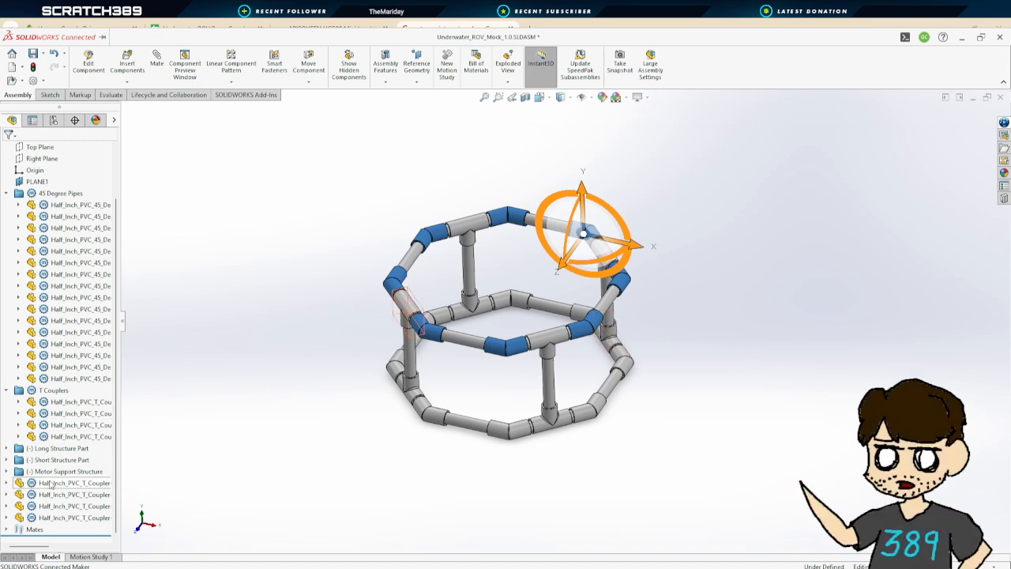
left_click(63, 517, "shift")
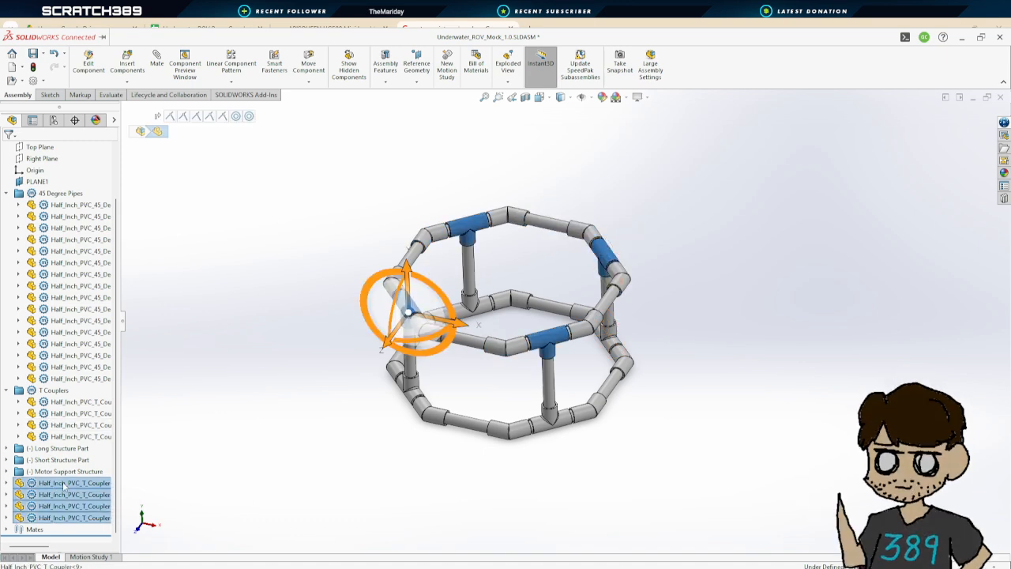
left_click_drag(63, 488, 49, 390)
left_click(223, 373)
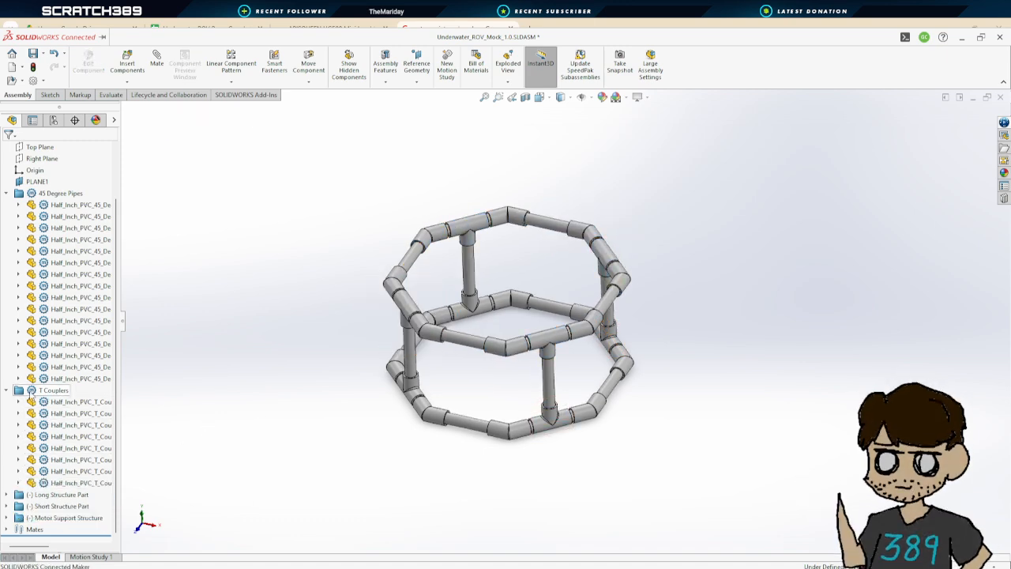
left_click(7, 390)
left_click(7, 251)
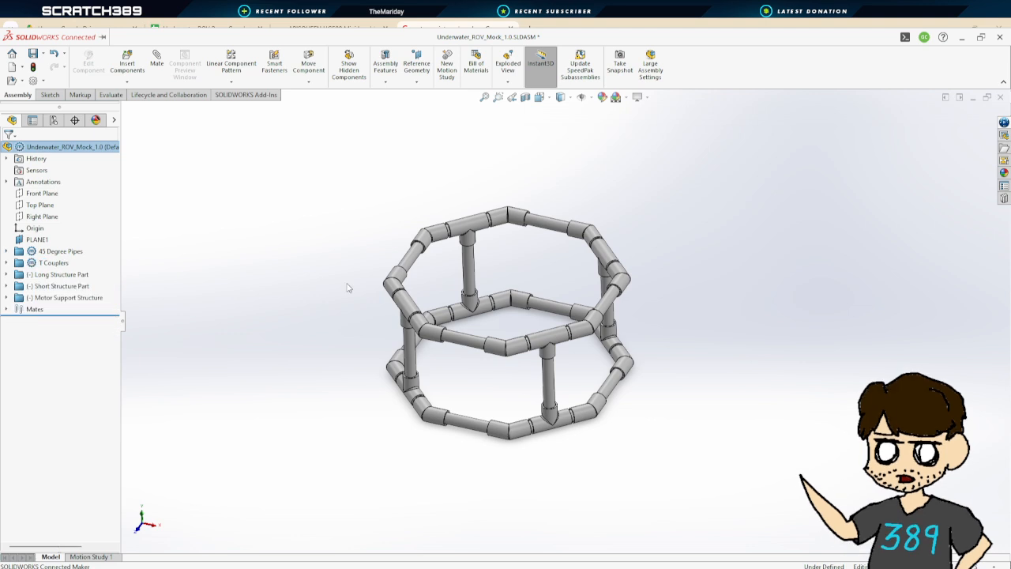
Save the assembly
scroll(616, 287, "up", 3)
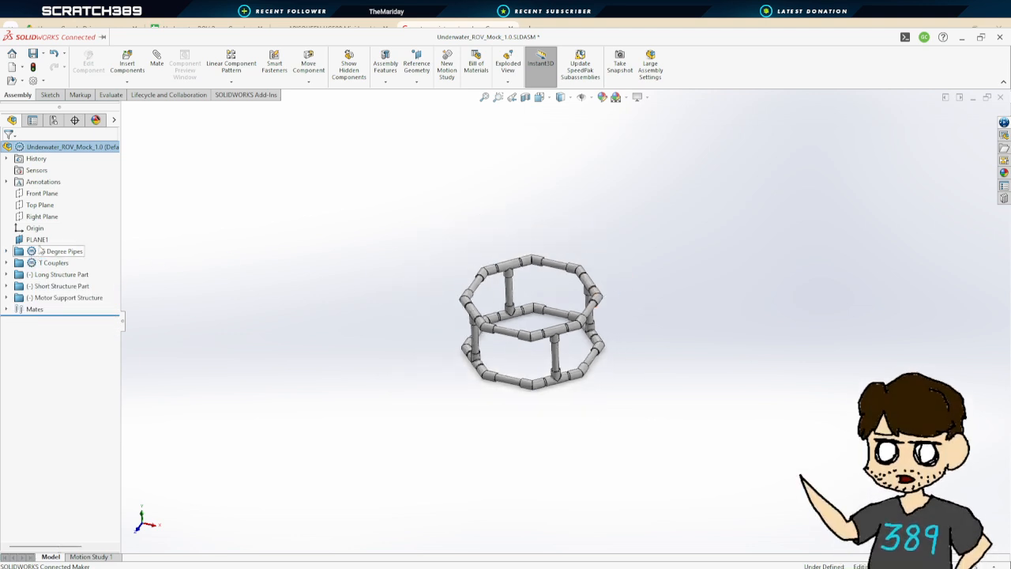
left_click(33, 53)
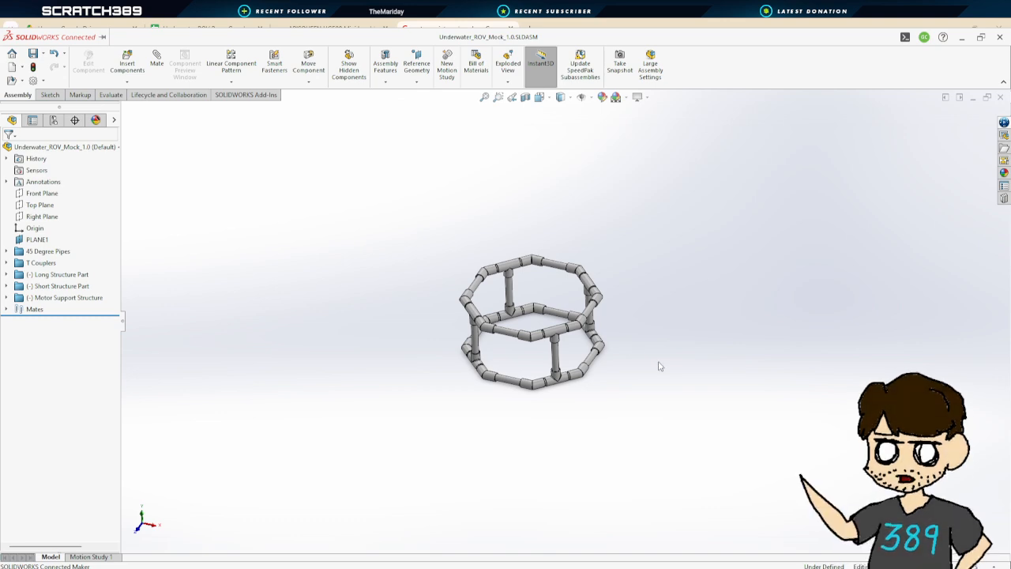
Measure the center distance between two opposite long pipes of the octagon ring
scroll(636, 341, "down", 2)
scroll(605, 324, "up", 6)
mouse_move(599, 317)
middle_mouse_down()
mouse_move(611, 258)
mouse_move(589, 284)
mouse_move(609, 295)
mouse_move(598, 293)
mouse_move(599, 308)
middle_mouse_up()
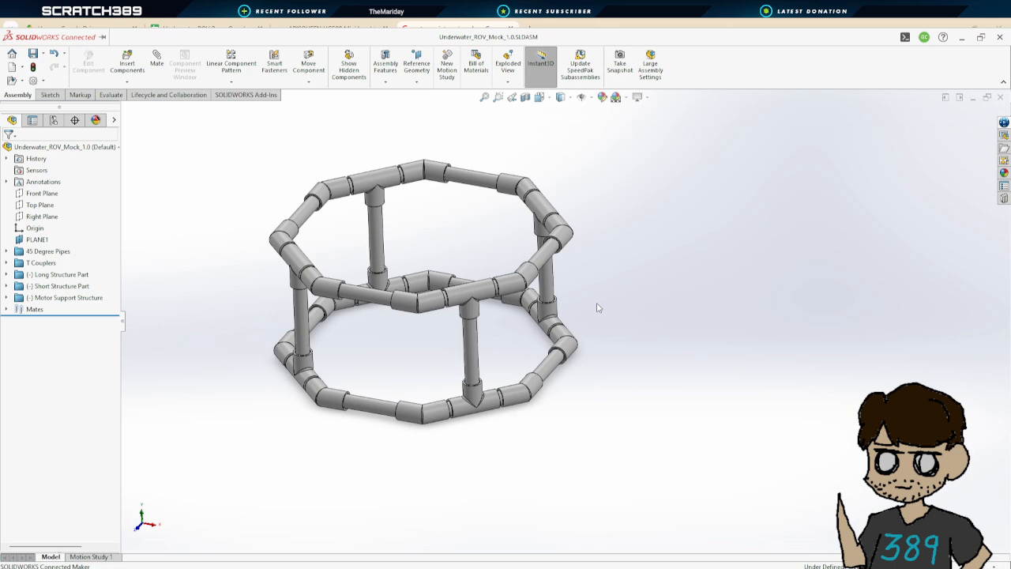
scroll(472, 273, "up", 2)
scroll(472, 265, "down", 2)
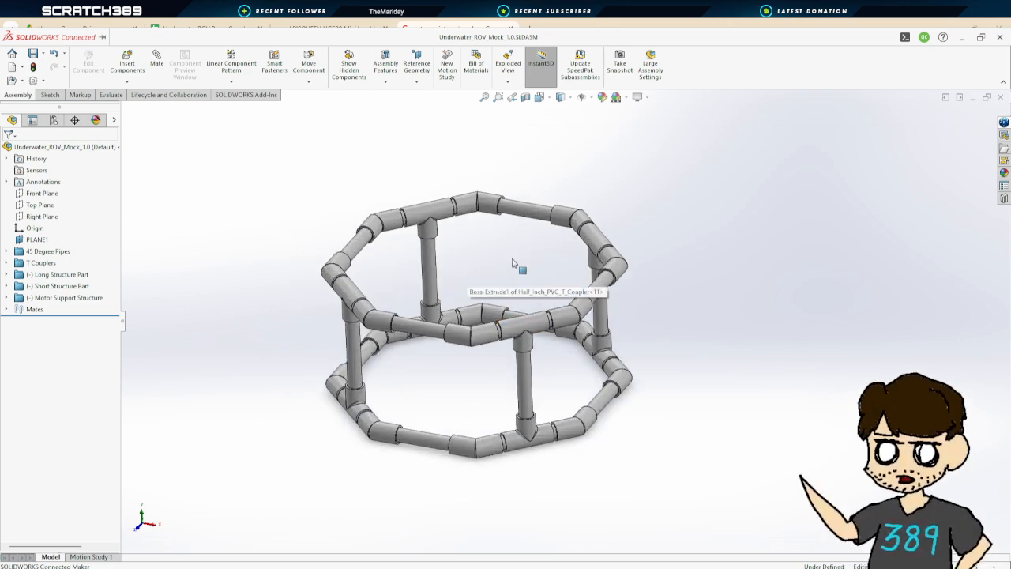
middle_click_drag(514, 263, 719, 366)
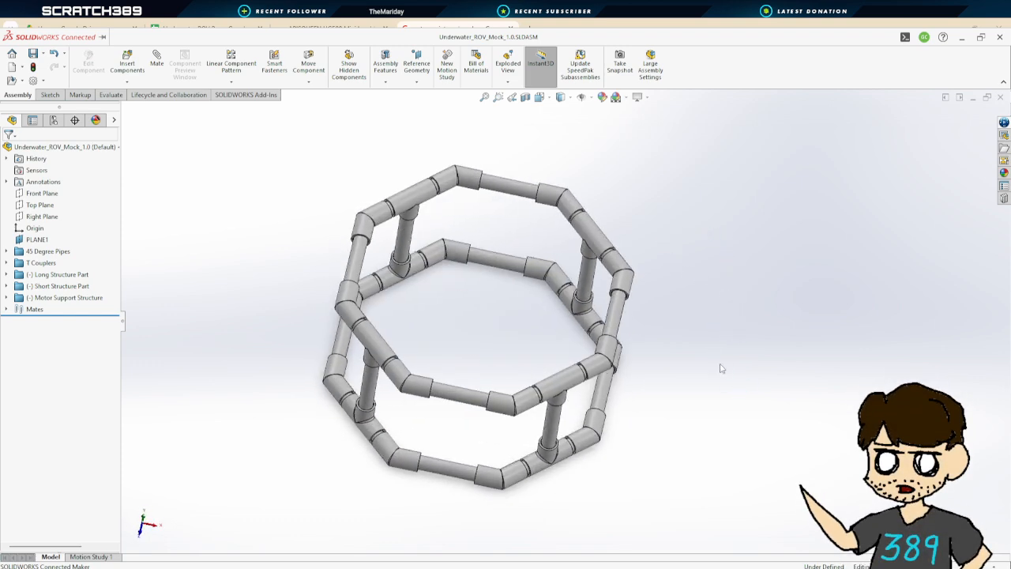
left_click(111, 94)
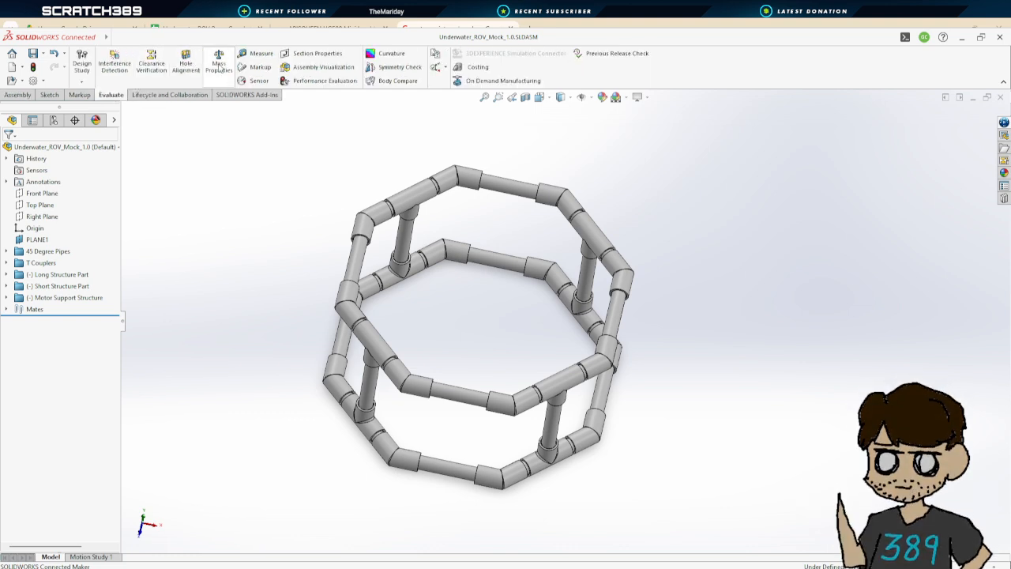
left_click(254, 53)
left_click(513, 186)
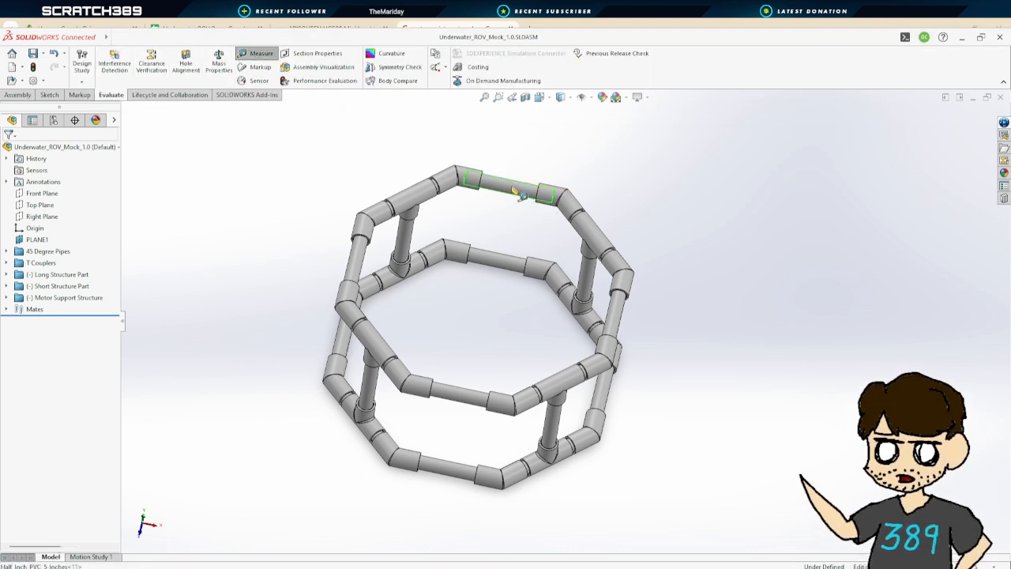
left_click(469, 401)
key("Escape")
left_click(475, 397)
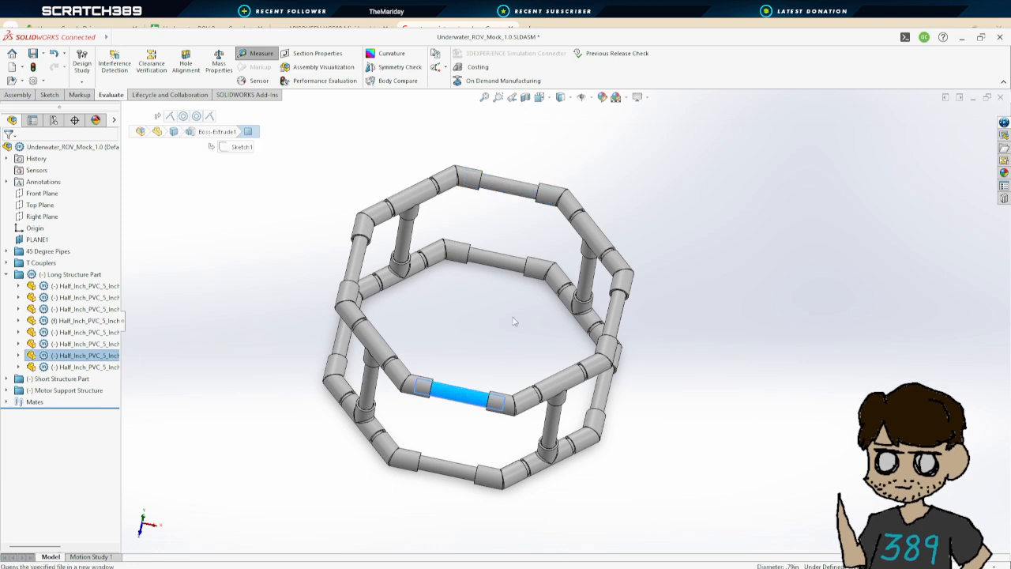
left_click(512, 187)
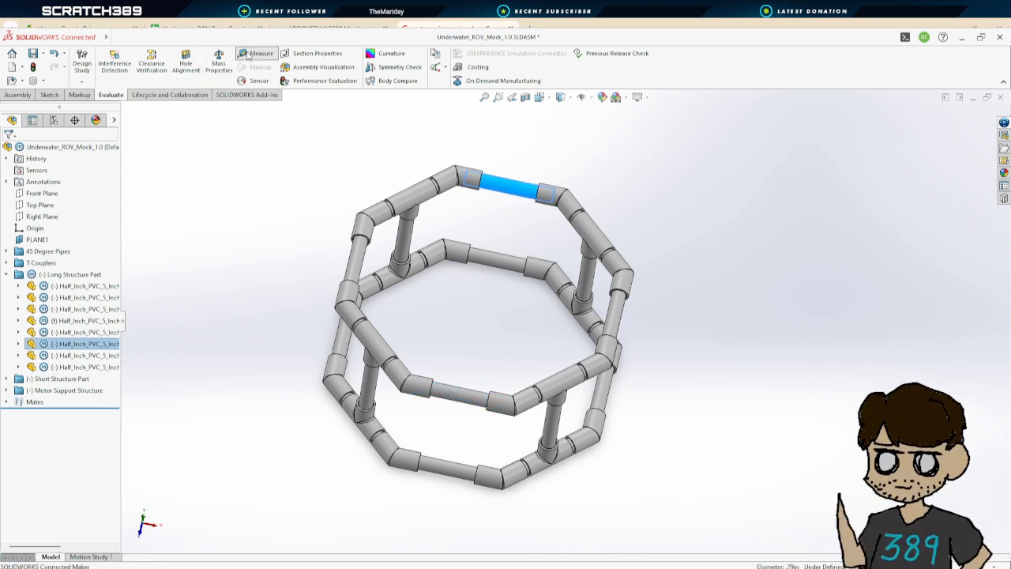
left_click(257, 53)
left_click(458, 393)
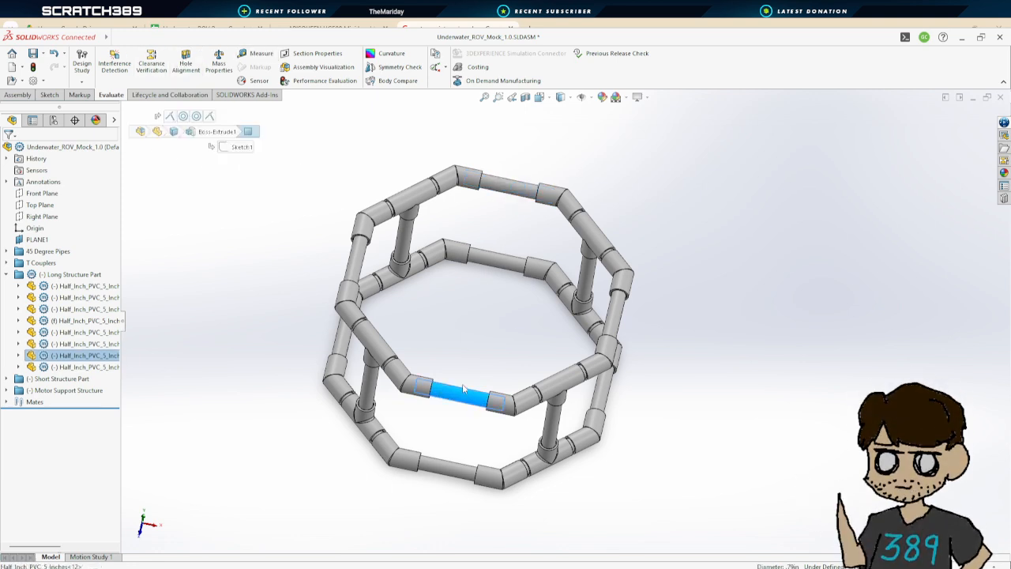
left_click(255, 53)
left_click(518, 194)
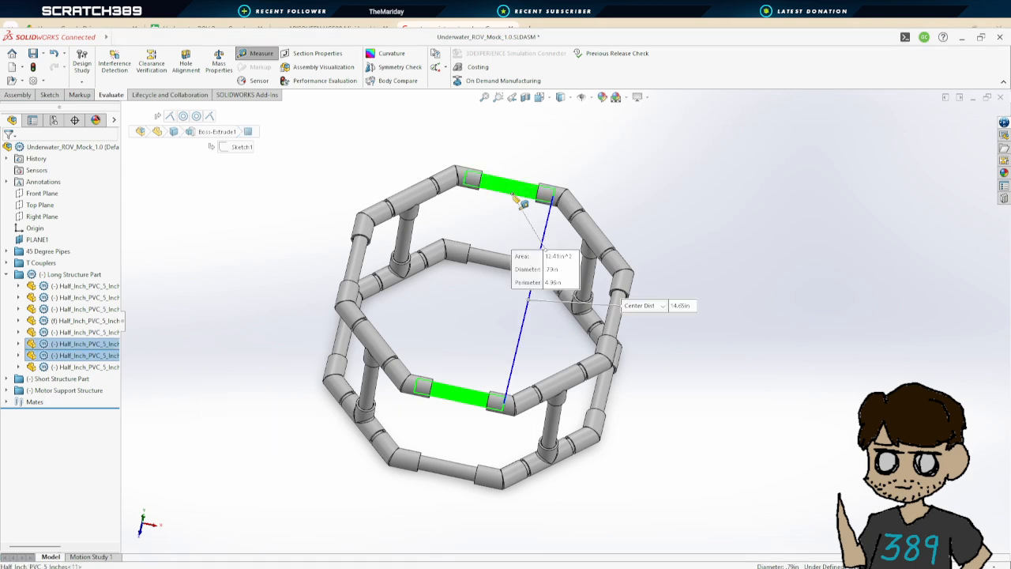
middle_click_drag(772, 325, 741, 359)
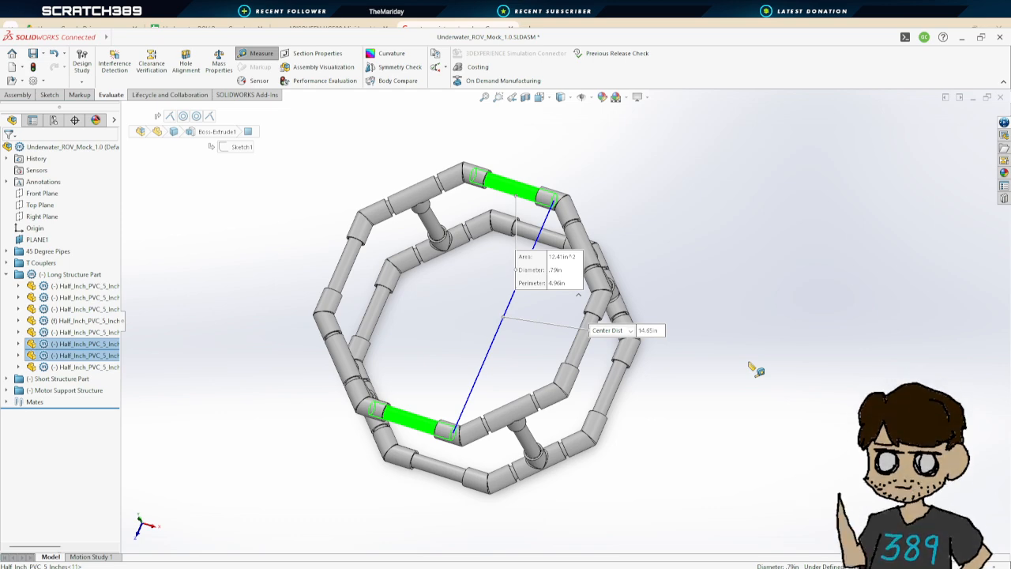
middle_click_drag(654, 390, 706, 334)
key("Escape")
key("Escape")
scroll(677, 318, "up", 2)
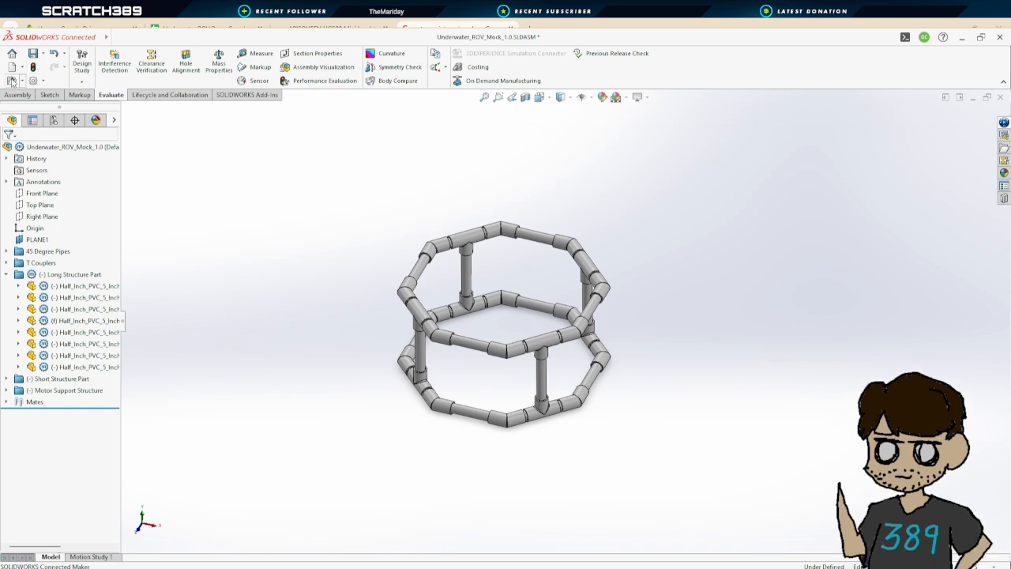
Create a new part document
left_click(13, 70)
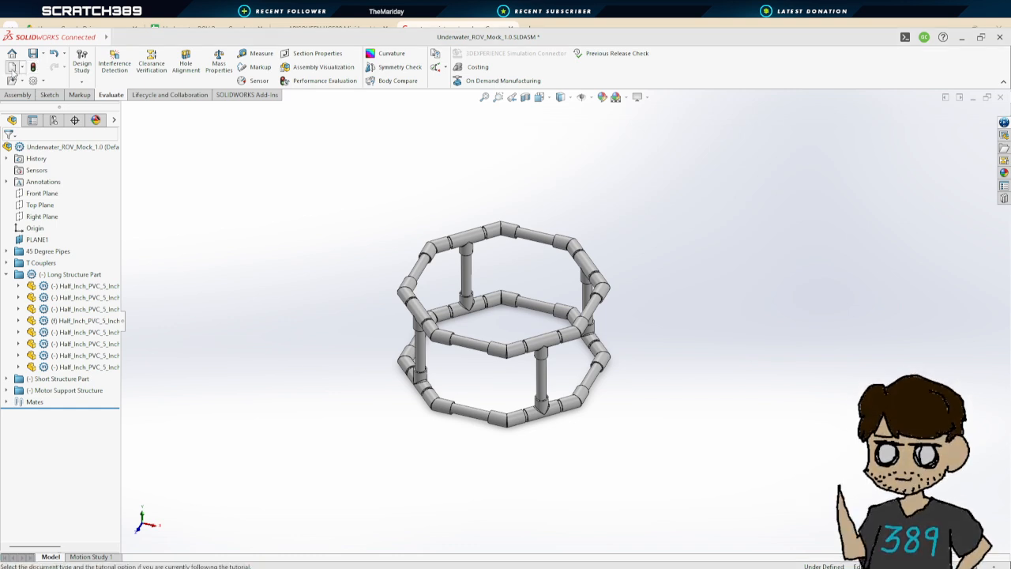
left_click(429, 434)
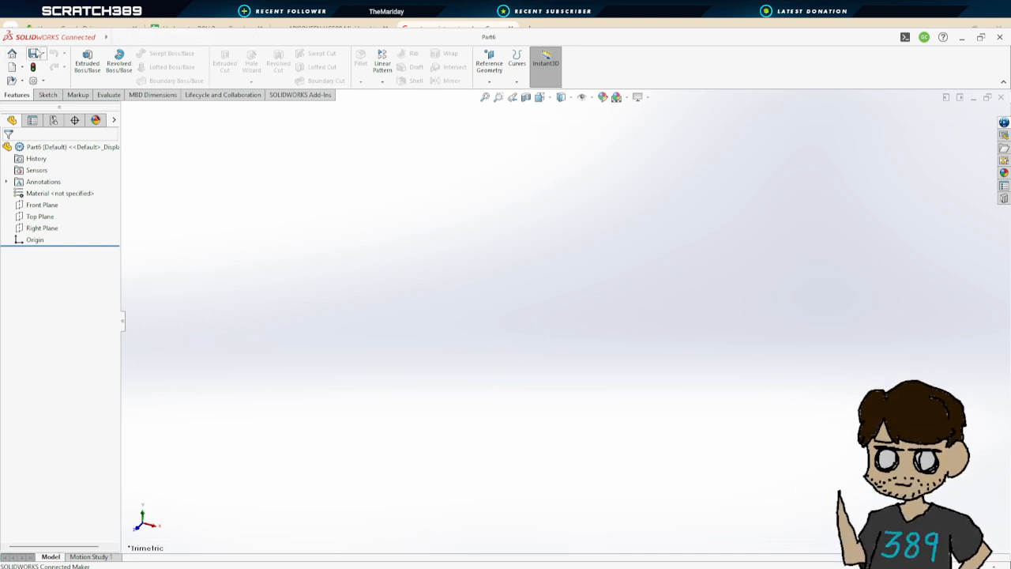
Start an Extruded Boss sketch on the Front Plane and draw two concentric circles centered on the origin
left_click(87, 60)
left_click(709, 276)
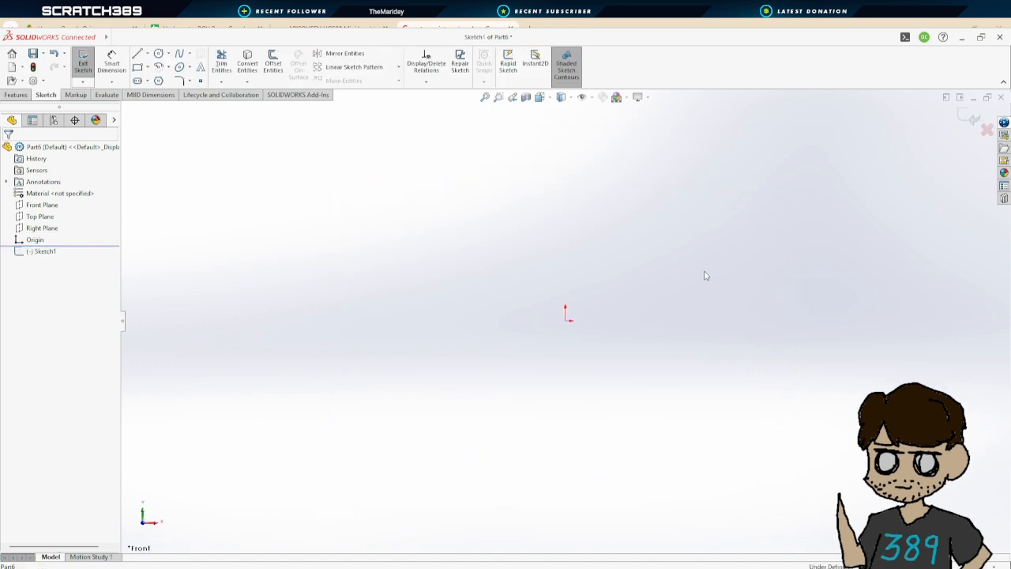
left_click(158, 53)
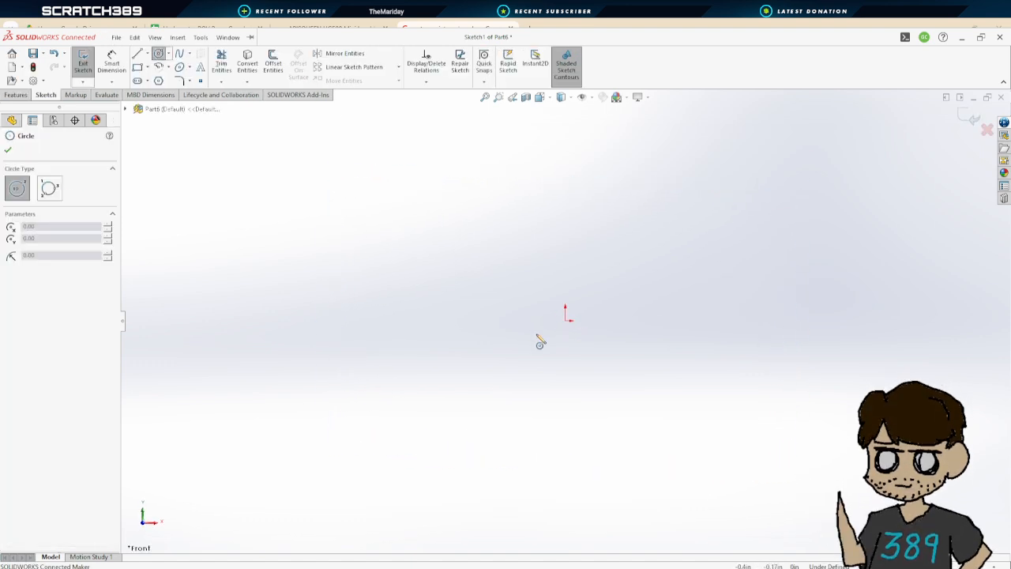
left_click(566, 321)
left_click(677, 190)
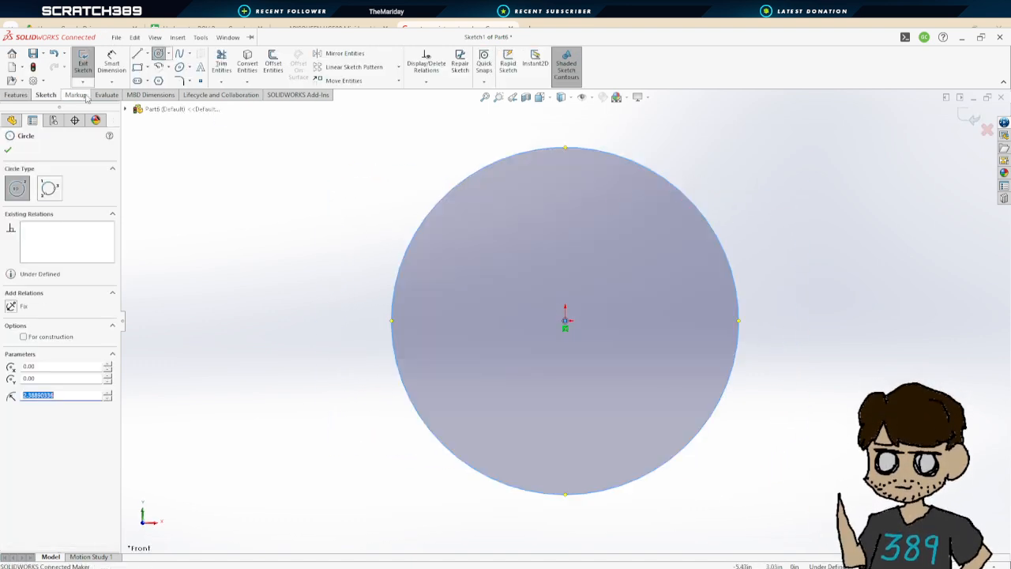
left_click(158, 54)
left_click(566, 322)
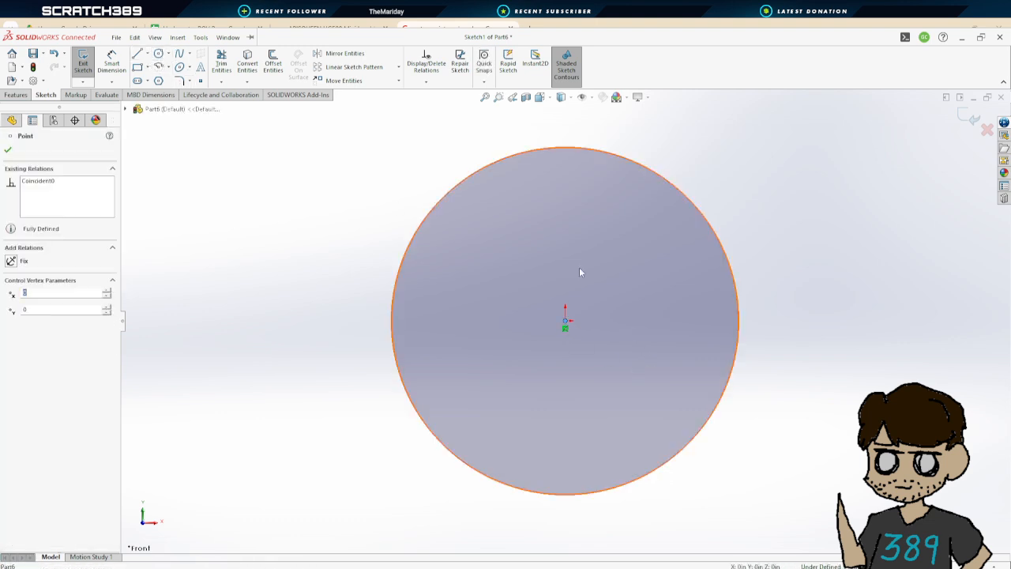
left_click(158, 54)
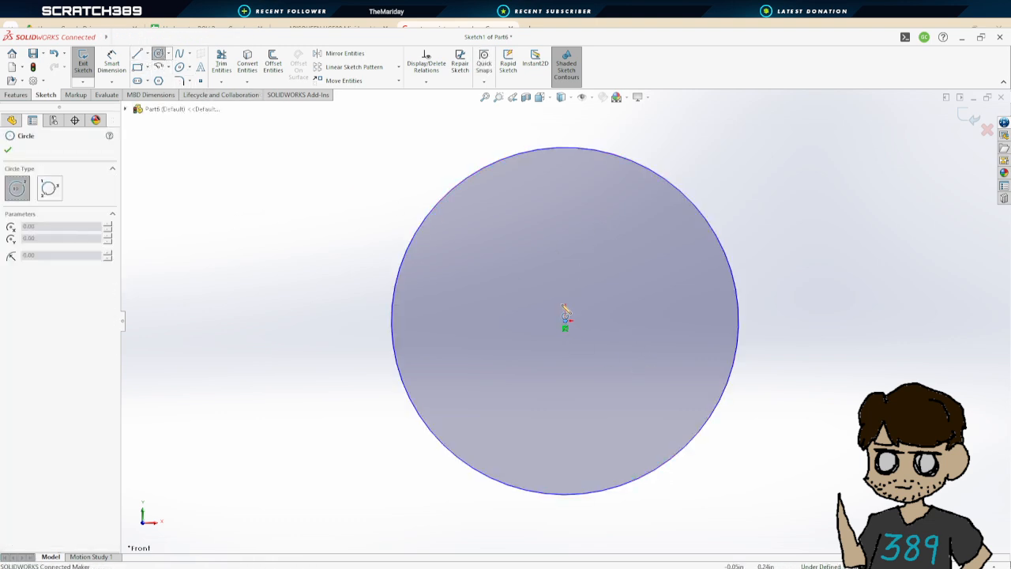
left_click(565, 322)
left_click(598, 214)
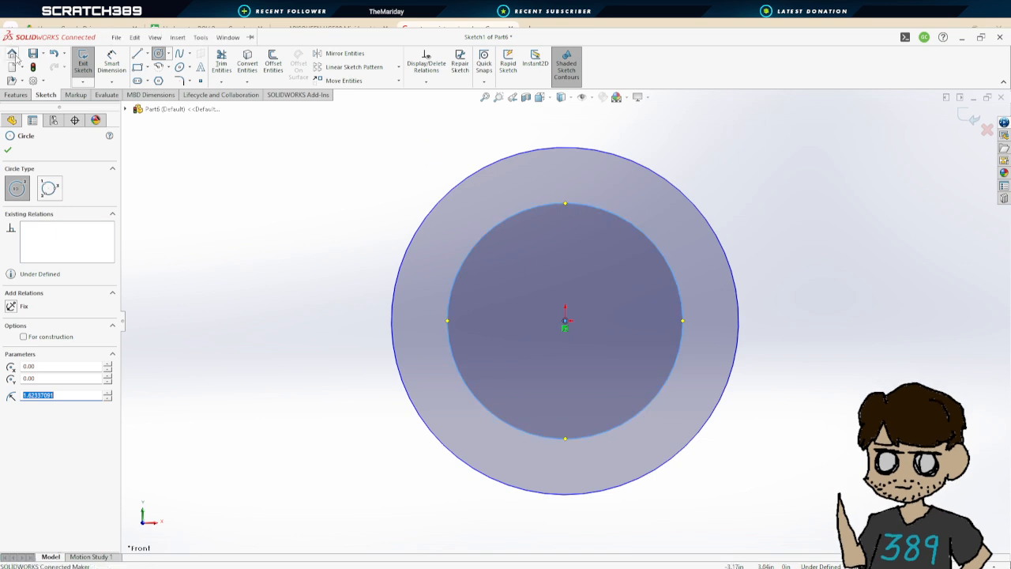
key("Escape")
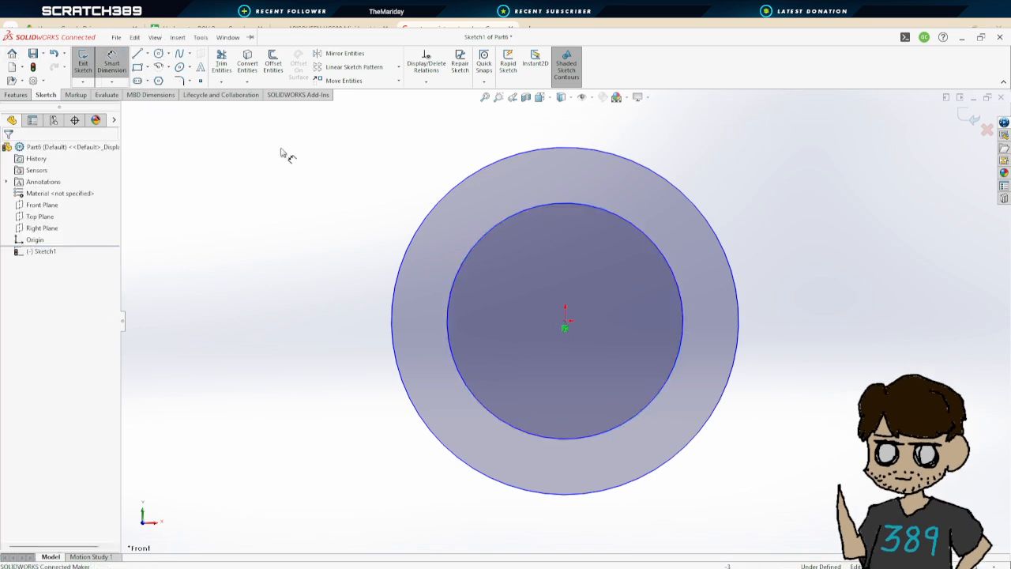
Dimension the inner circle's diameter and set the outer circle's diameter to 3 in
left_click(674, 274)
left_click(857, 408)
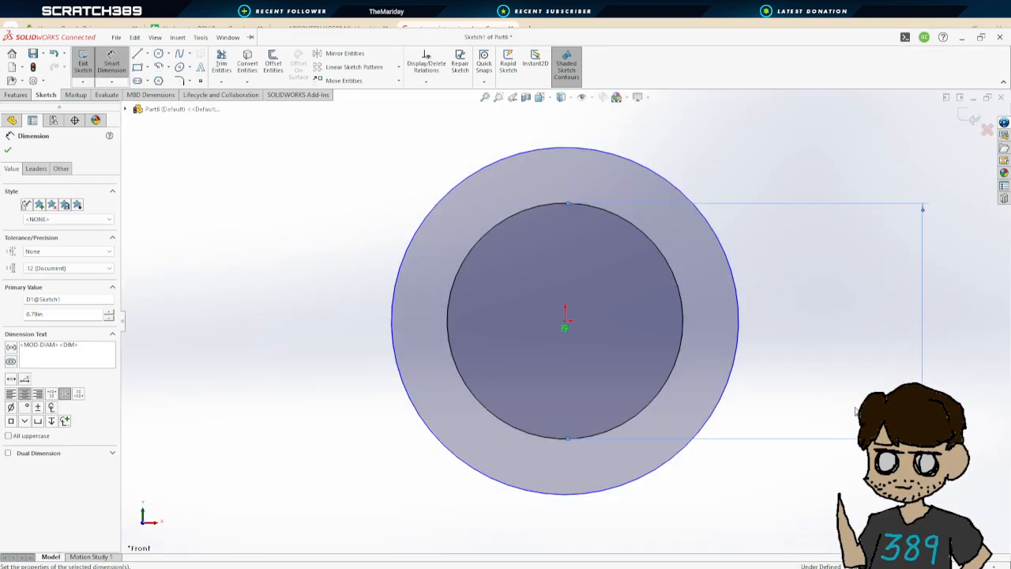
left_click(711, 220)
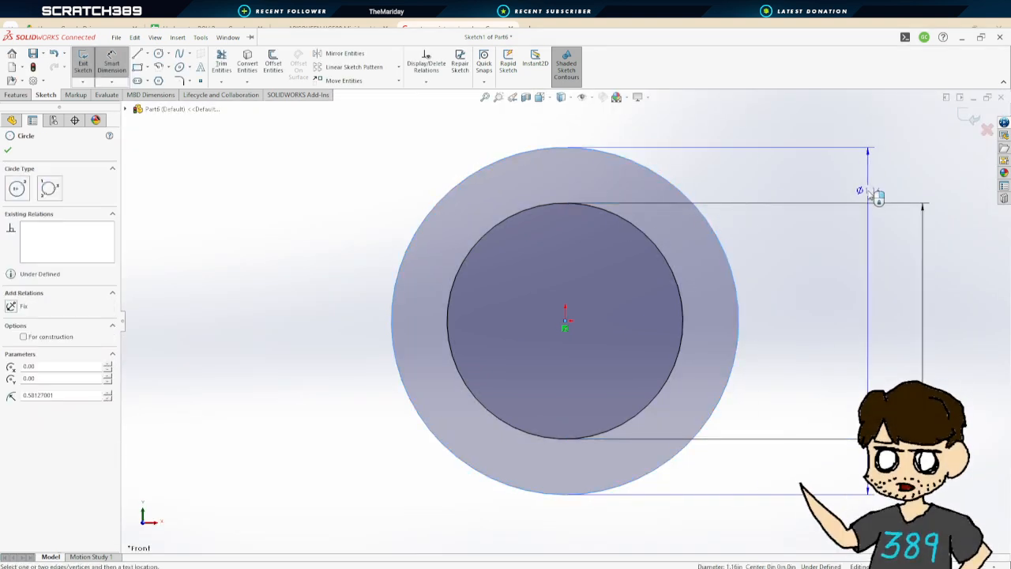
left_click(869, 191)
type("3")
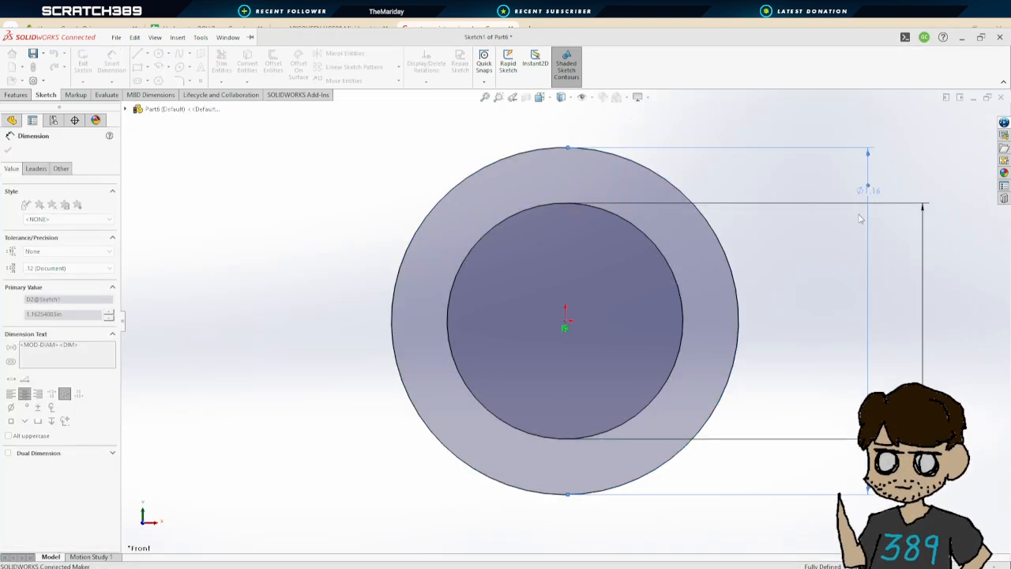
key("Return")
scroll(699, 263, "down", 3)
scroll(703, 273, "up", 3)
mouse_move(706, 282)
middle_mouse_down()
mouse_move(767, 274)
mouse_move(748, 284)
mouse_move(775, 290)
mouse_move(772, 274)
middle_mouse_up()
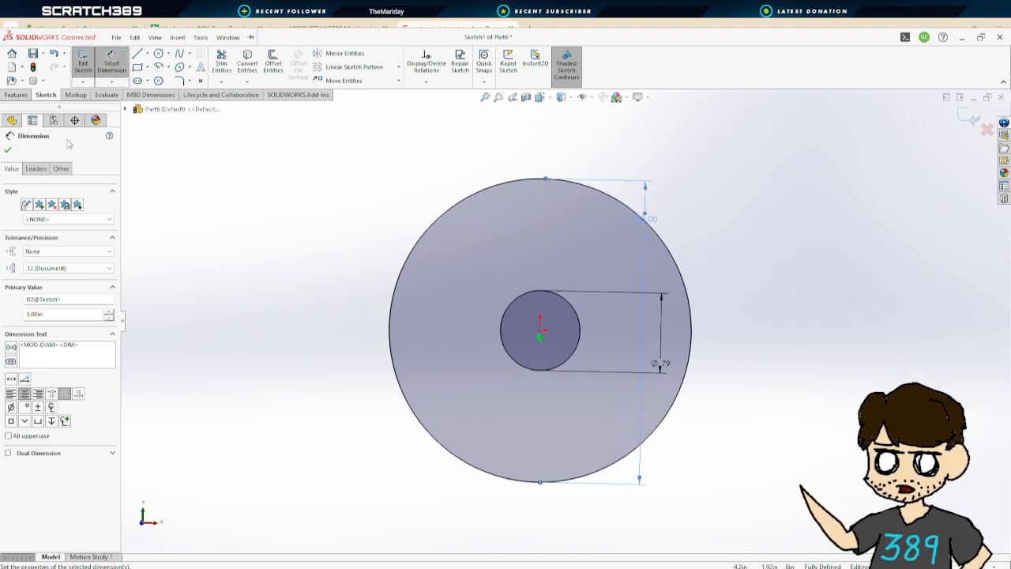
left_click(9, 151)
Exit the sketch and extrude the ring profile 4 in
left_click(80, 58)
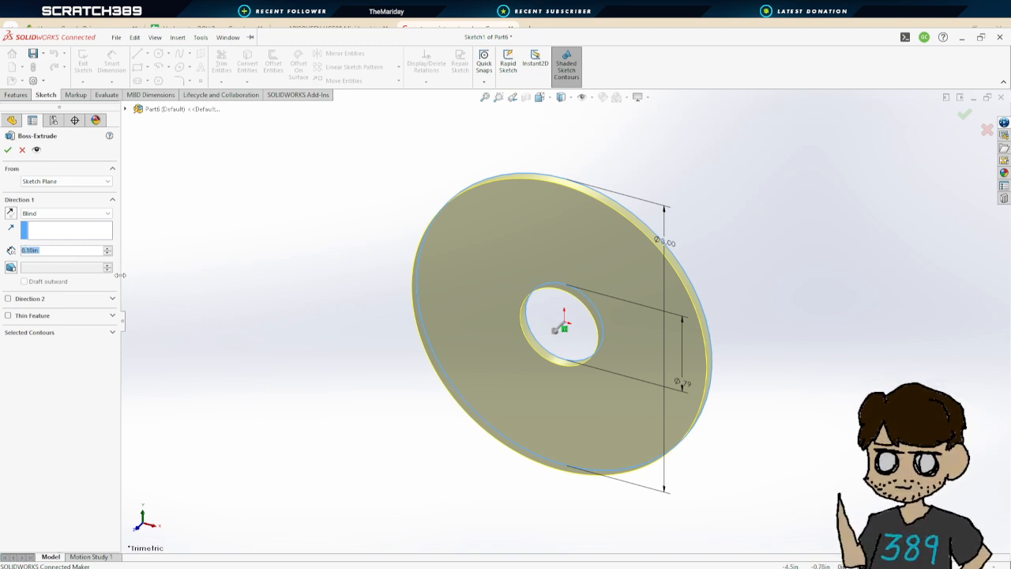
type("4")
key("Return")
scroll(636, 384, "down", 3)
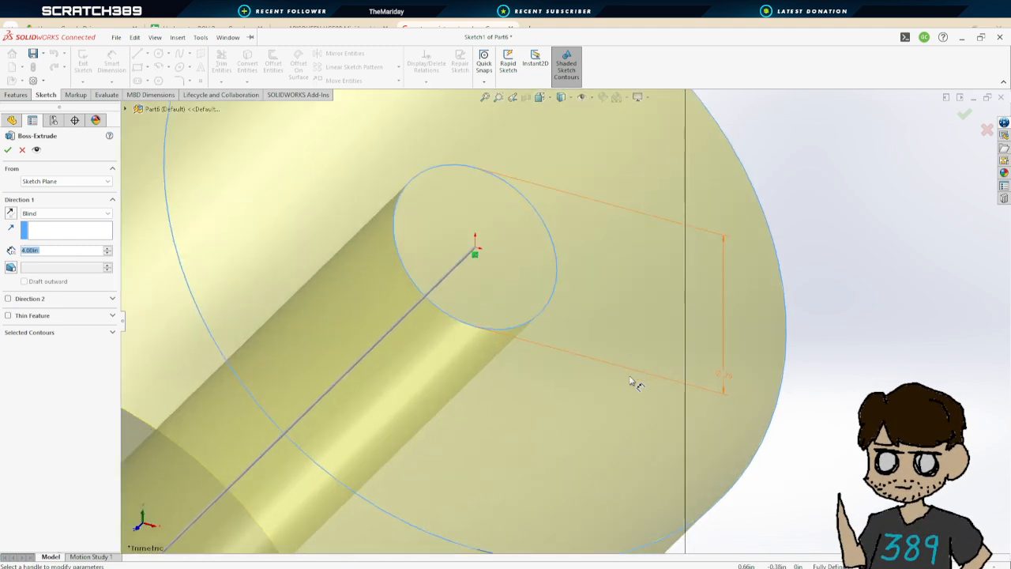
key("f")
left_click(8, 150)
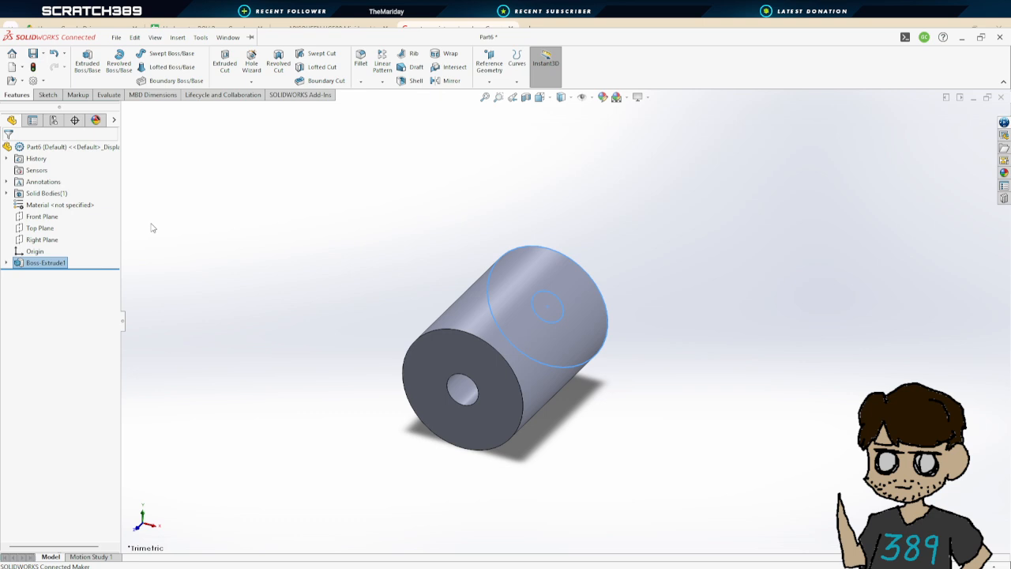
Assign Polyurethane Foam Rigid as the part's material
left_click(610, 429)
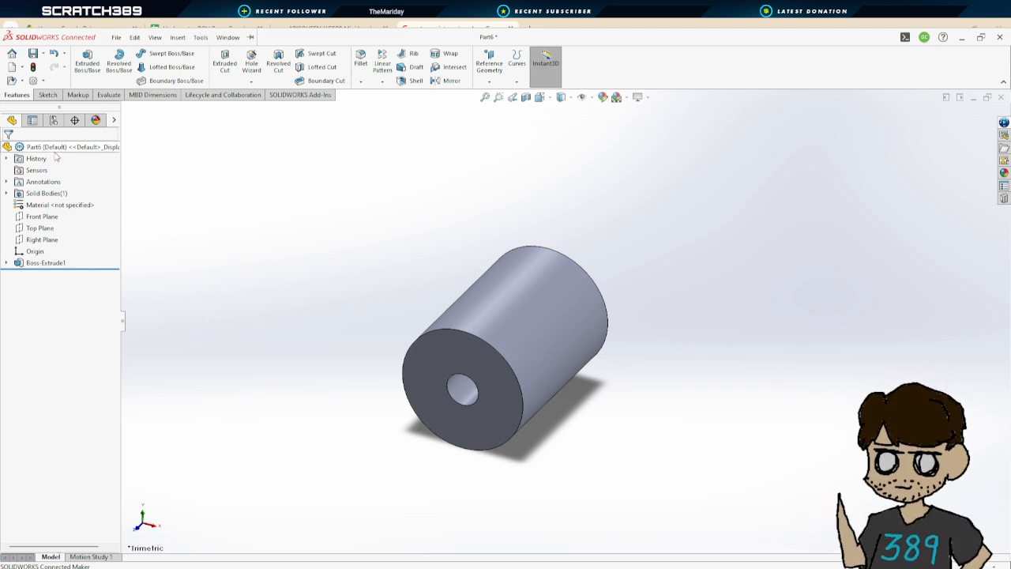
left_click(69, 205)
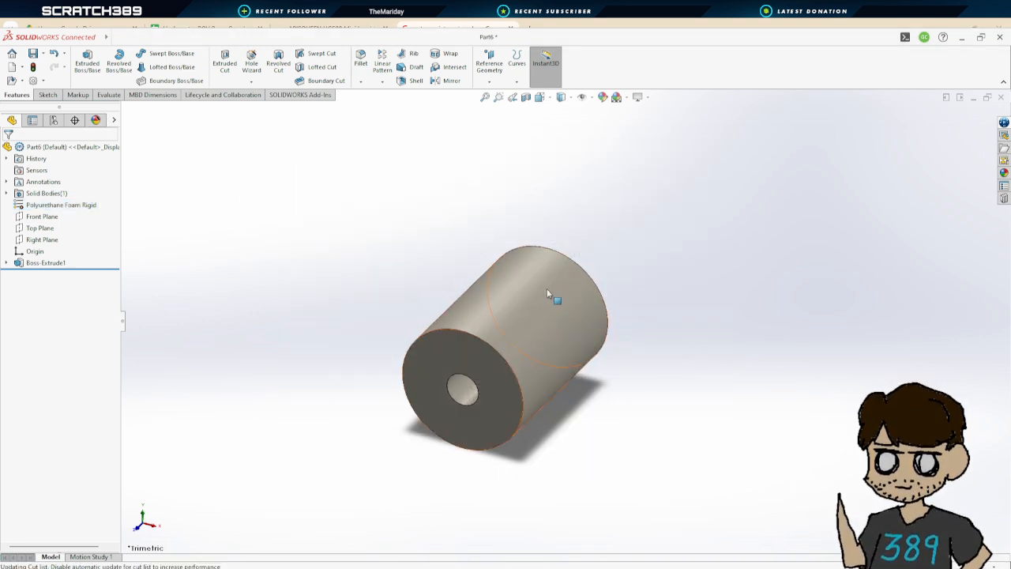
Change the part's appearance color to light pink, RGB 255, 192, 255
left_click(509, 286)
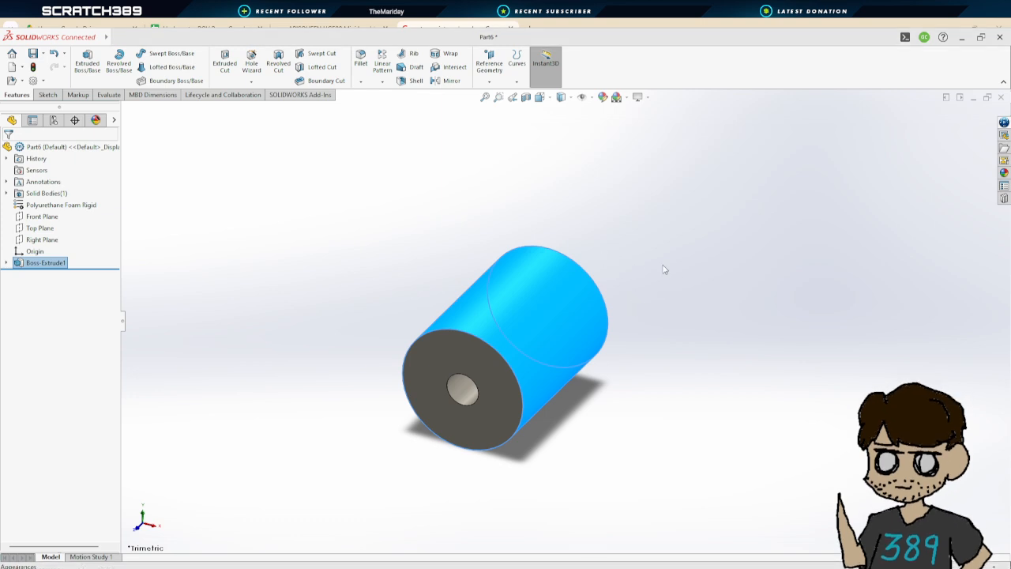
left_click(629, 305)
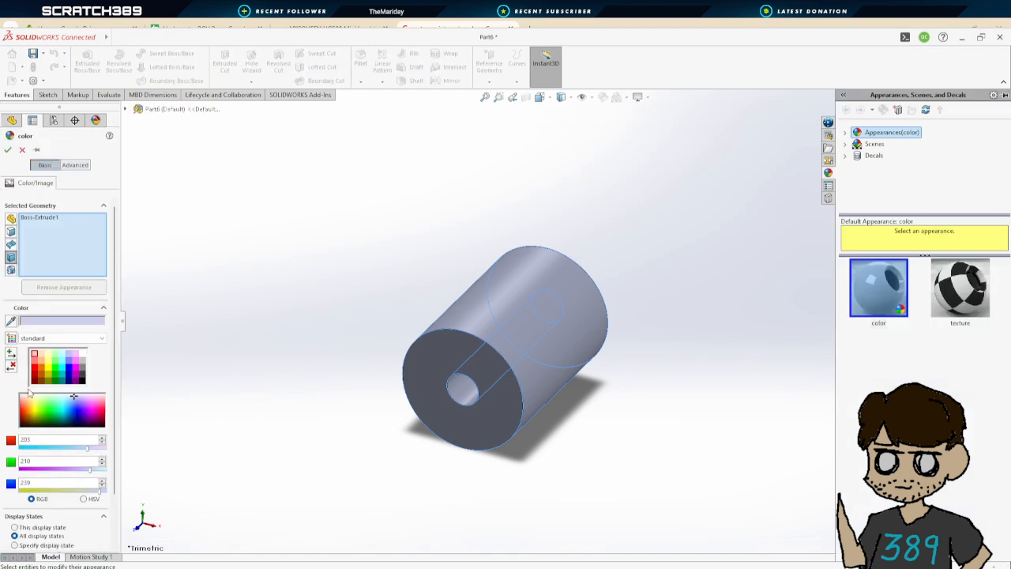
left_click(70, 375)
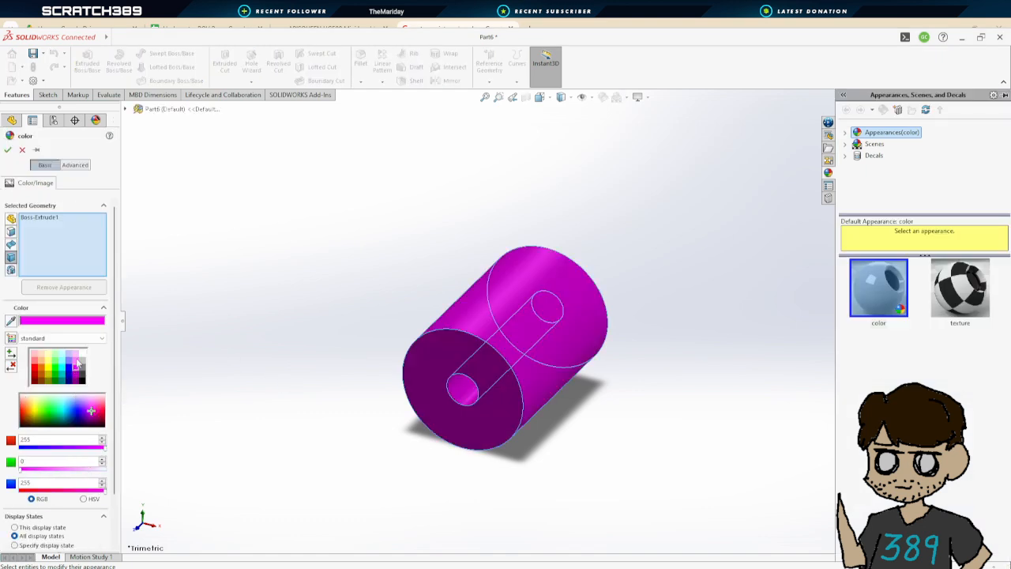
left_click(75, 357)
left_click(75, 355)
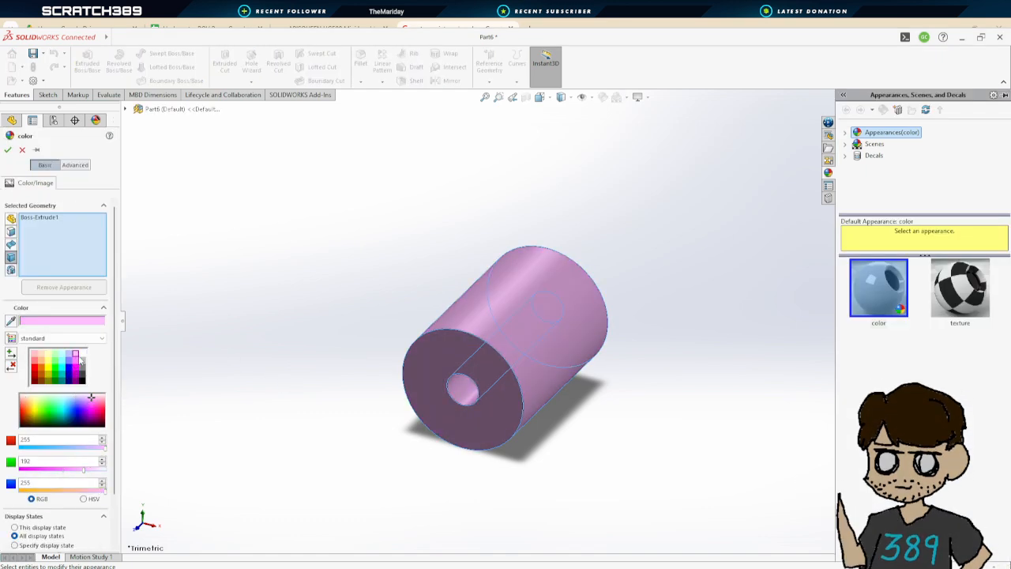
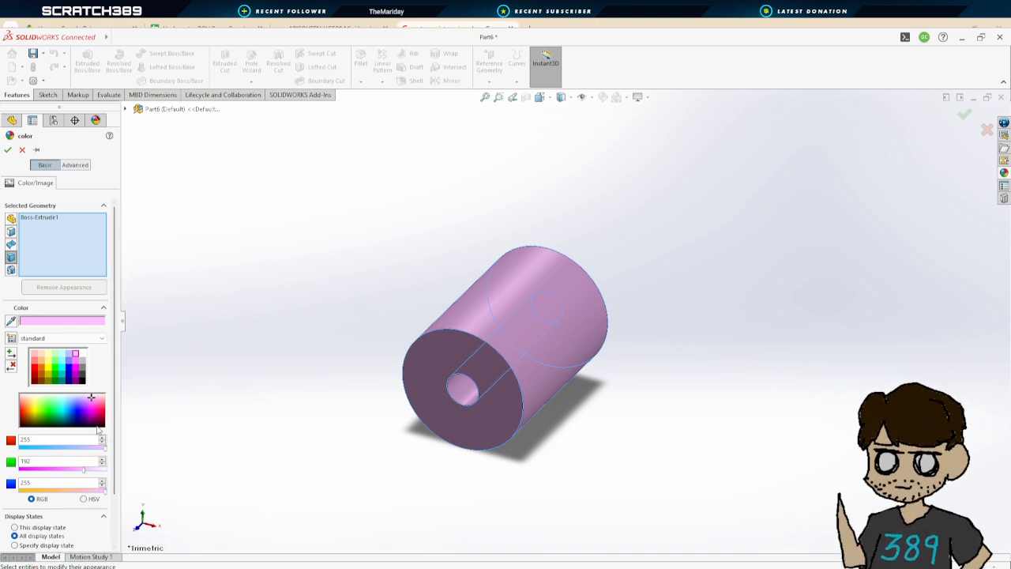
Set the part's appearance colour to RGB 255, 111, 255 and apply it
left_click_drag(83, 469, 29, 471)
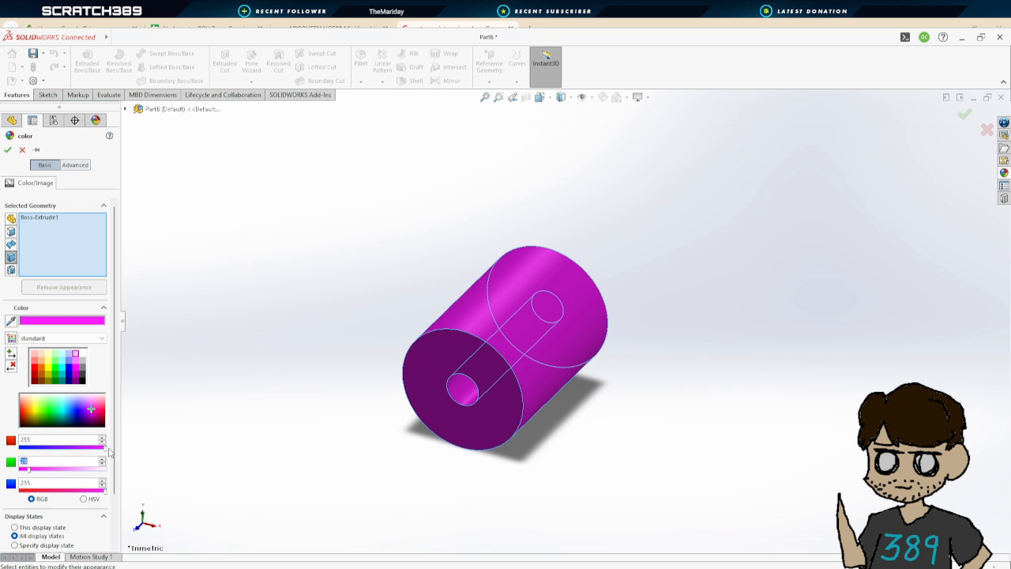
left_click_drag(27, 473, 13, 473)
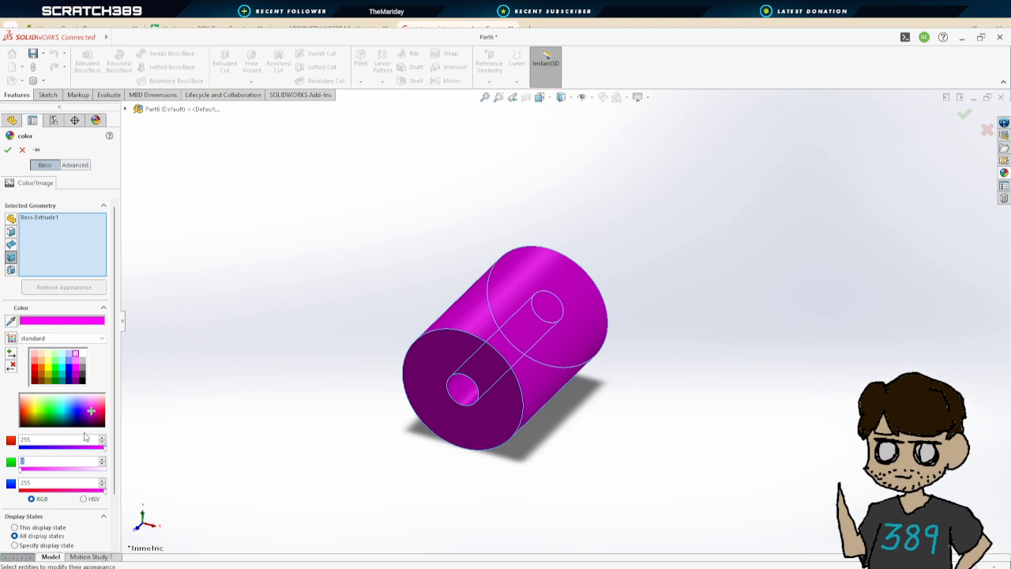
left_click_drag(105, 492, 59, 497)
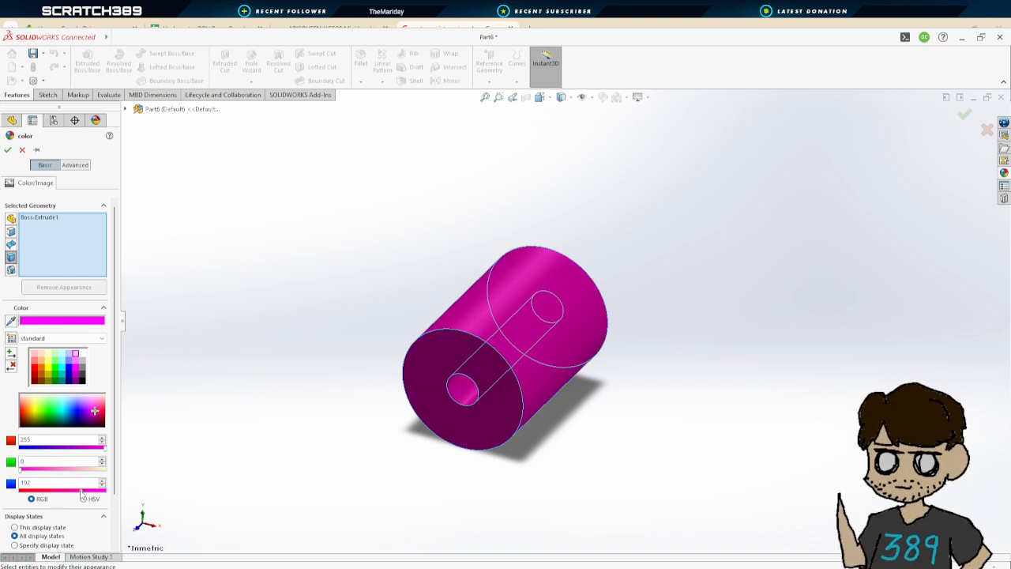
left_click(71, 487)
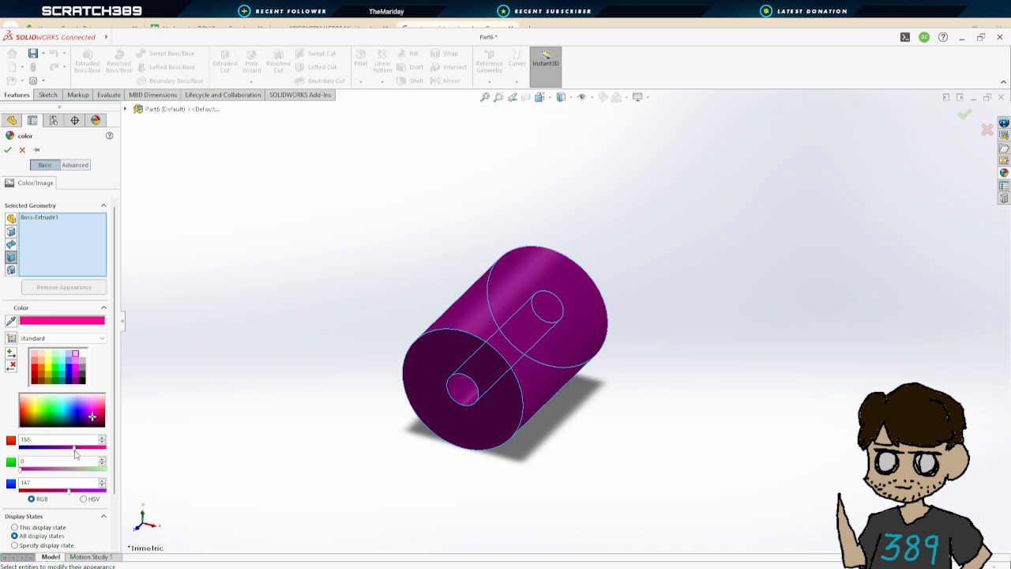
left_click_drag(71, 452, 145, 491)
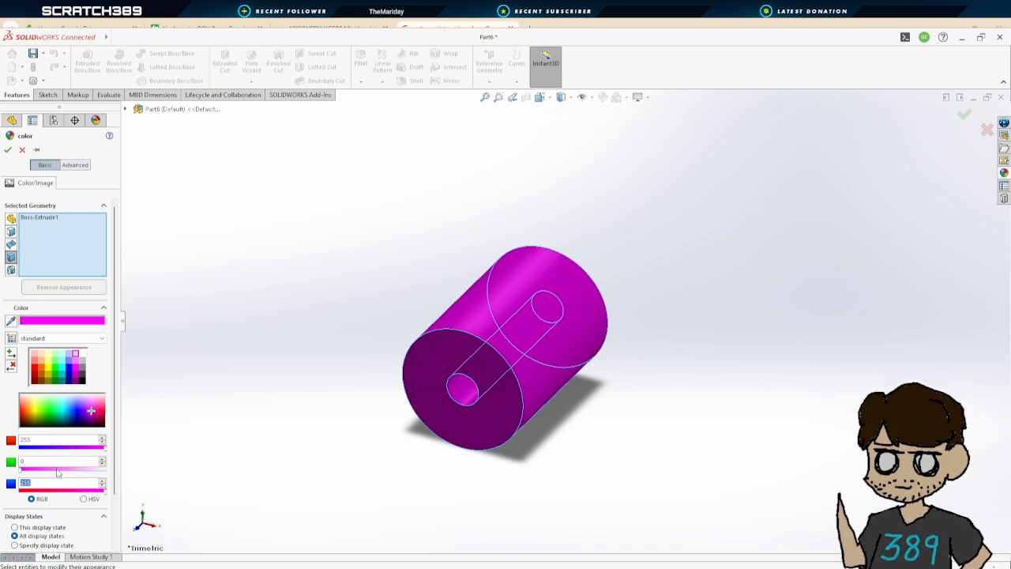
mouse_move(21, 470)
left_mouse_down()
mouse_move(130, 472)
mouse_move(3, 466)
mouse_move(61, 463)
mouse_move(16, 463)
left_mouse_up()
left_click(42, 470)
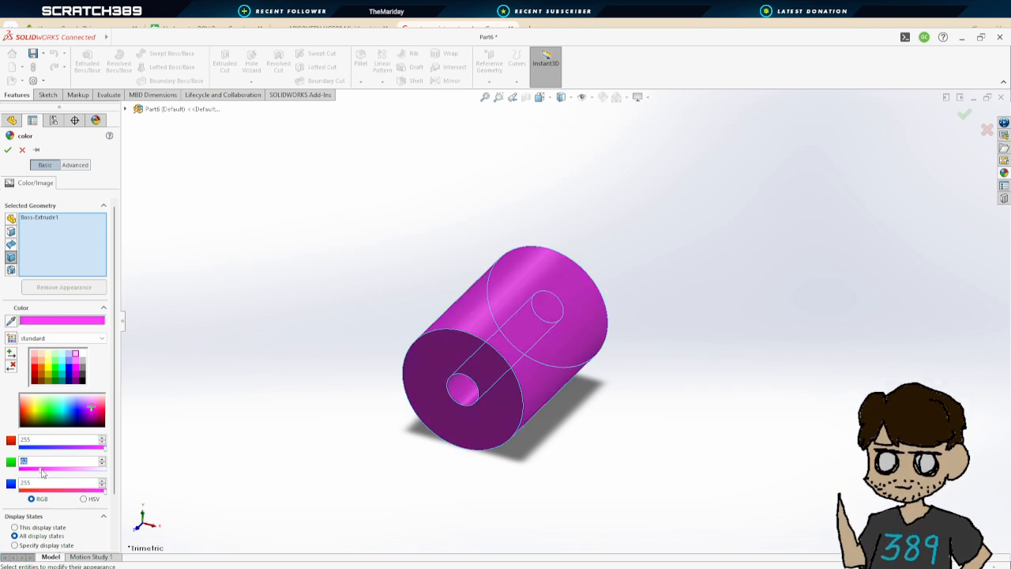
left_click(56, 470)
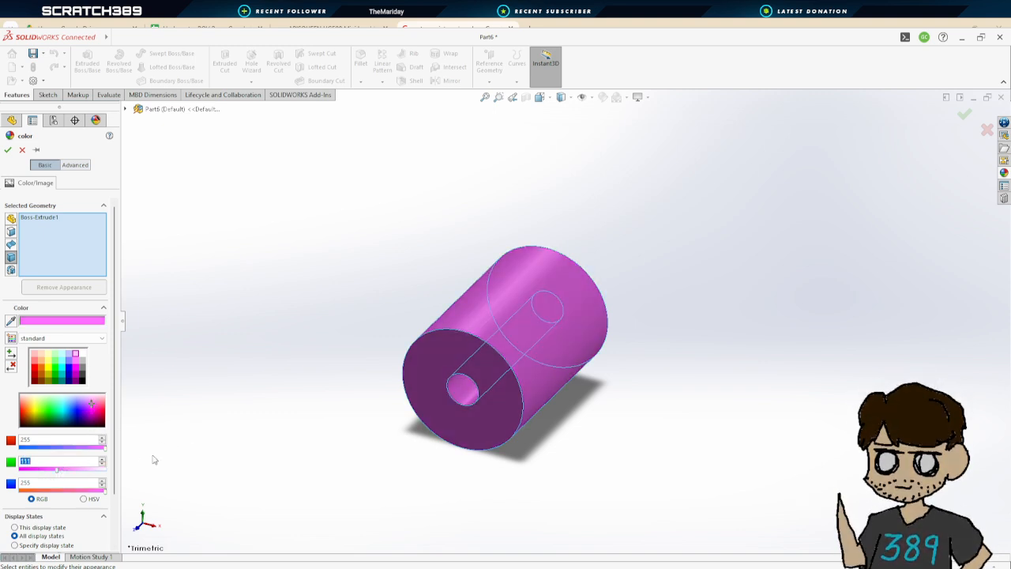
left_click(8, 151)
Save the part as Mock_Pool_Noodle
scroll(608, 388, "up", 3)
mouse_move(607, 387)
middle_mouse_down()
mouse_move(519, 345)
mouse_move(605, 368)
mouse_move(593, 402)
middle_mouse_up()
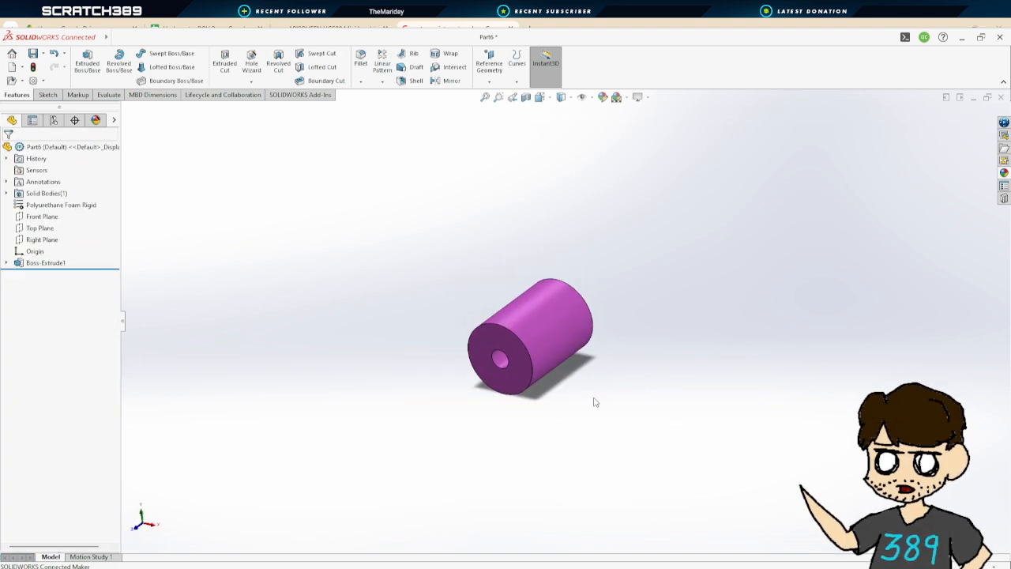
left_click(33, 55)
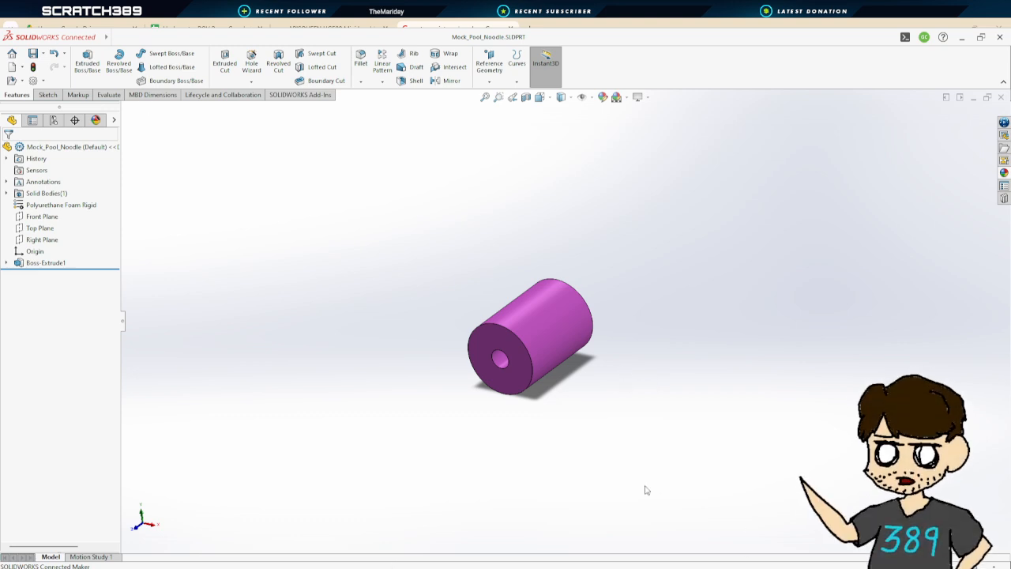
Insert the Mock_Pool_Noodle part into the Underwater_ROV_Mock_1.0 assembly above the frame and paste a second copy
left_click(300, 524)
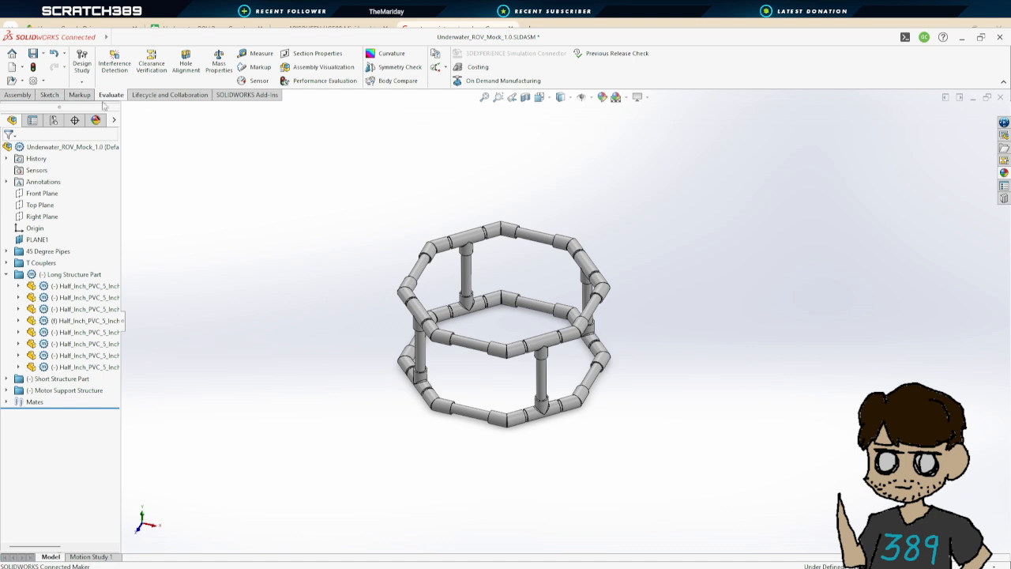
left_click(52, 96)
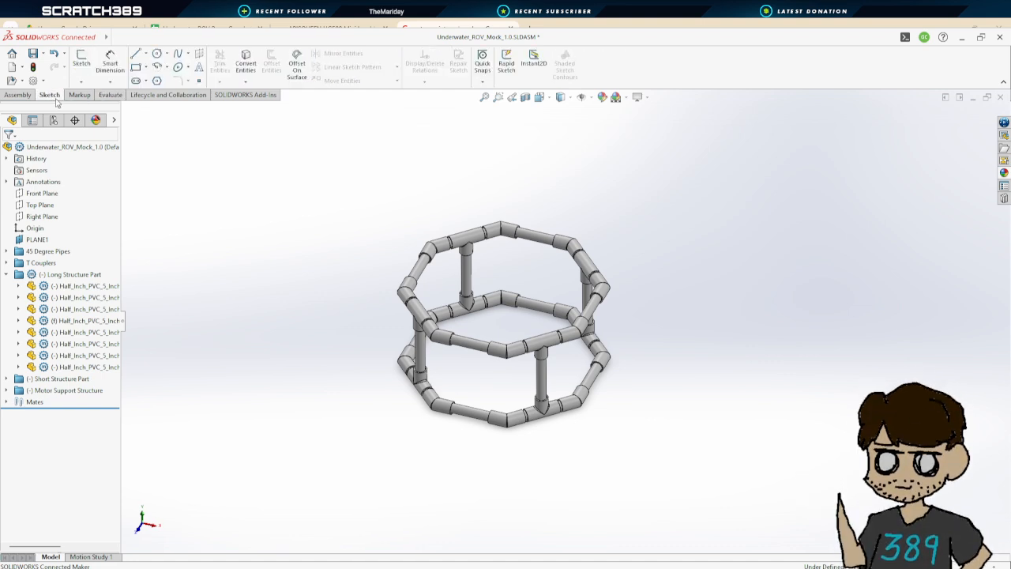
left_click(15, 96)
left_click(128, 64)
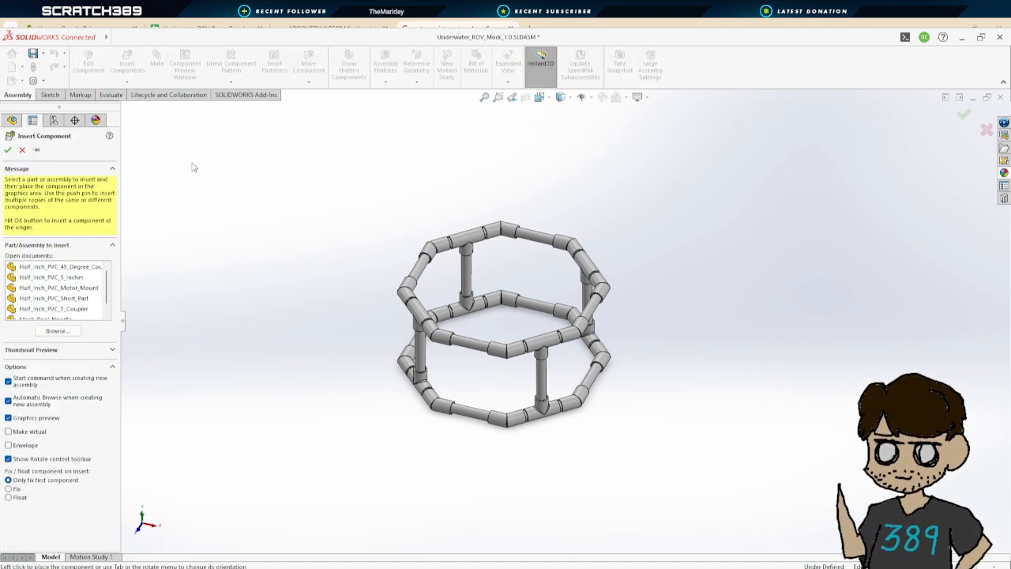
scroll(61, 292, "down", 1)
left_click(47, 308)
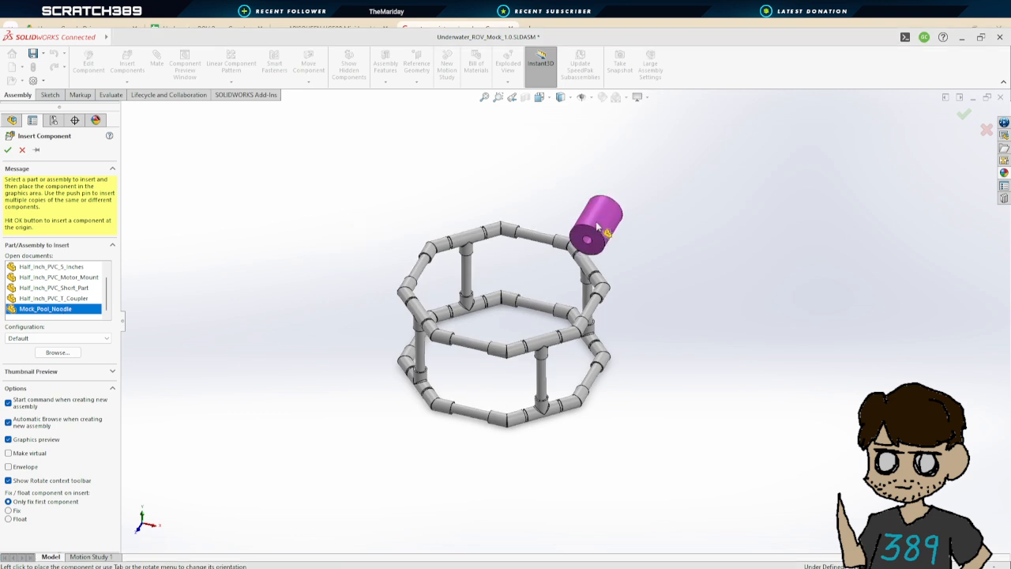
left_click(606, 204)
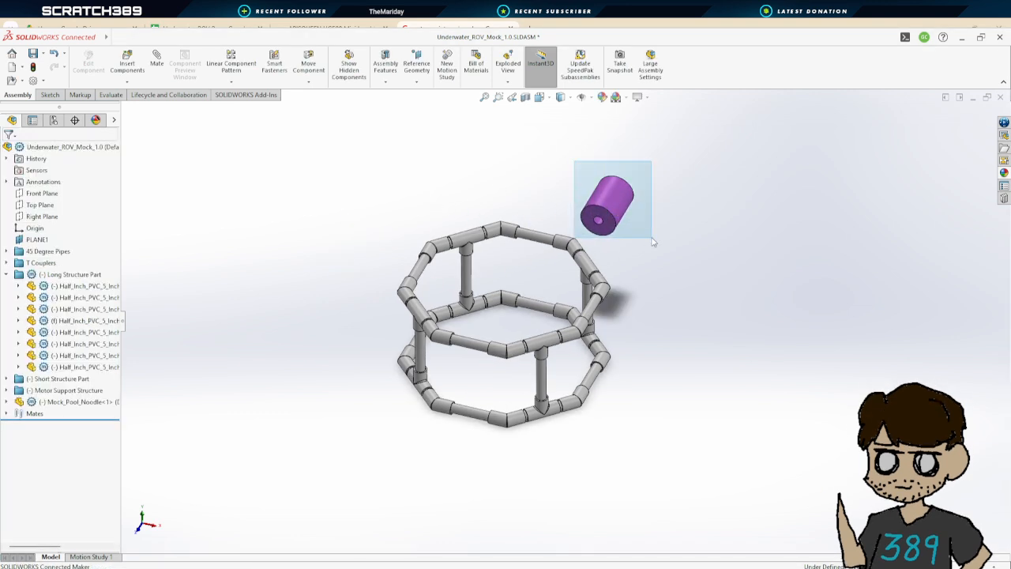
left_click(609, 204)
key("ctrl+v")
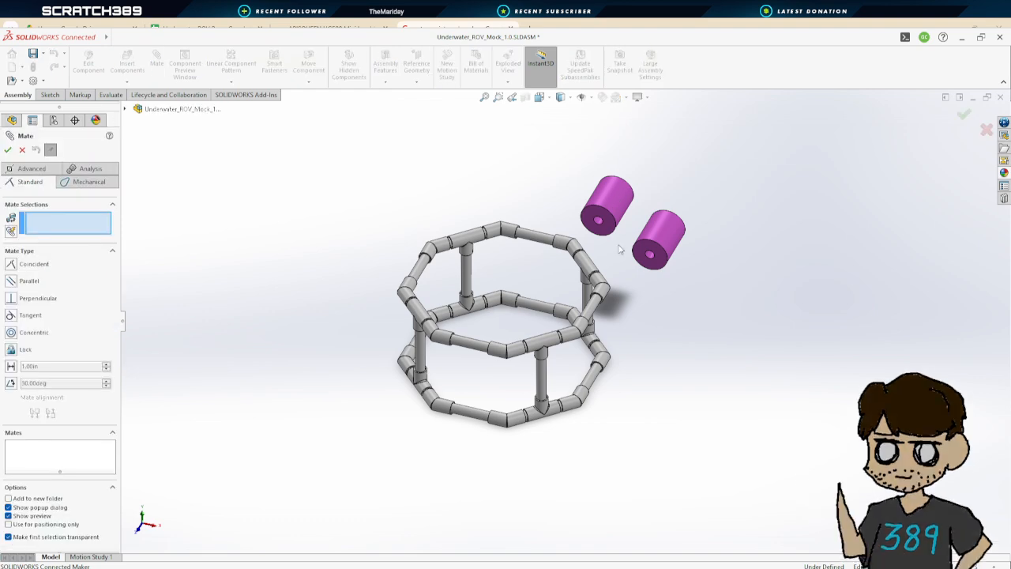
Add a concentric mate between the first pool noodle's bore and an upper frame pipe
scroll(617, 233, "down", 5)
left_click(523, 259)
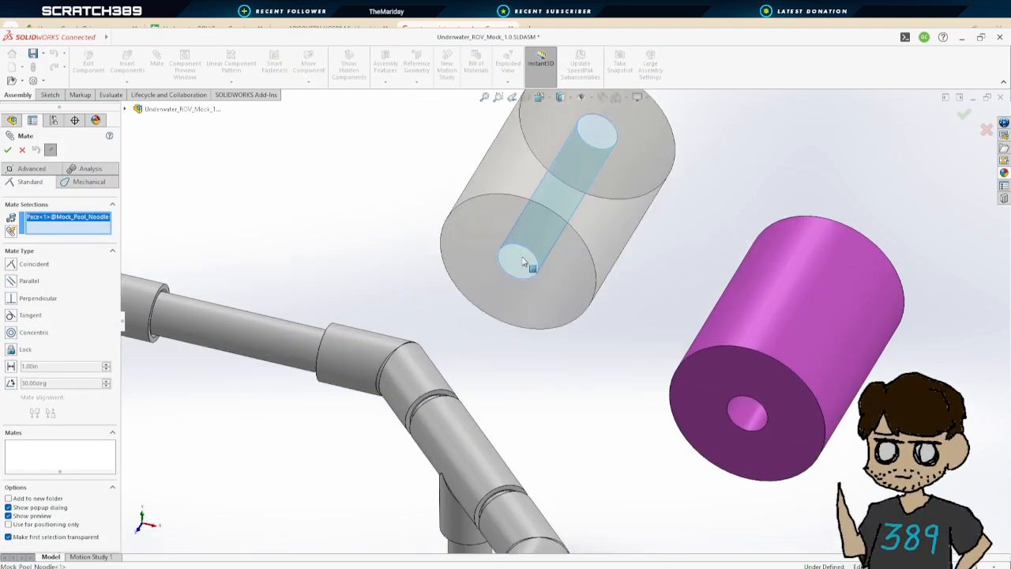
left_click(247, 329)
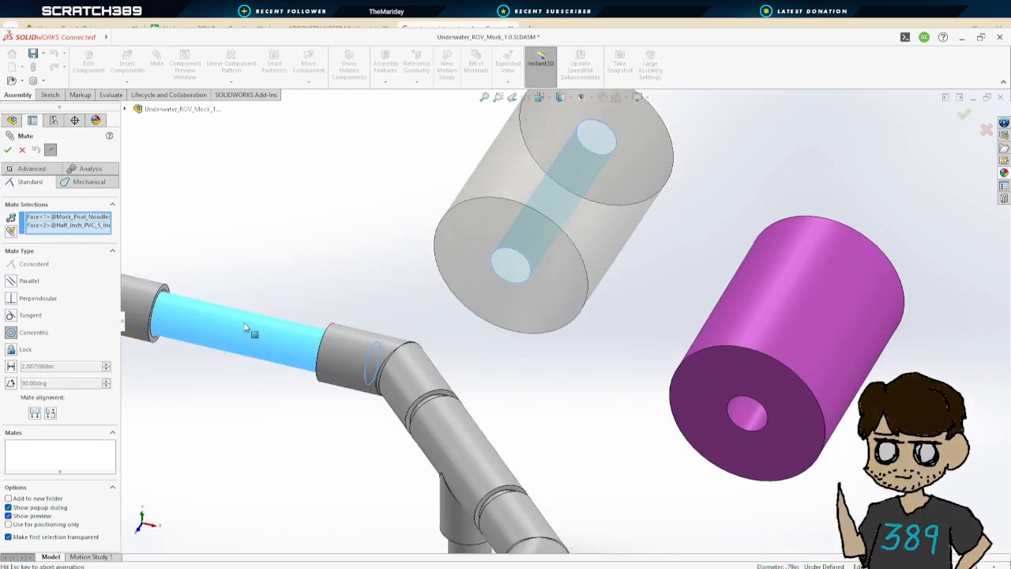
left_click(8, 151)
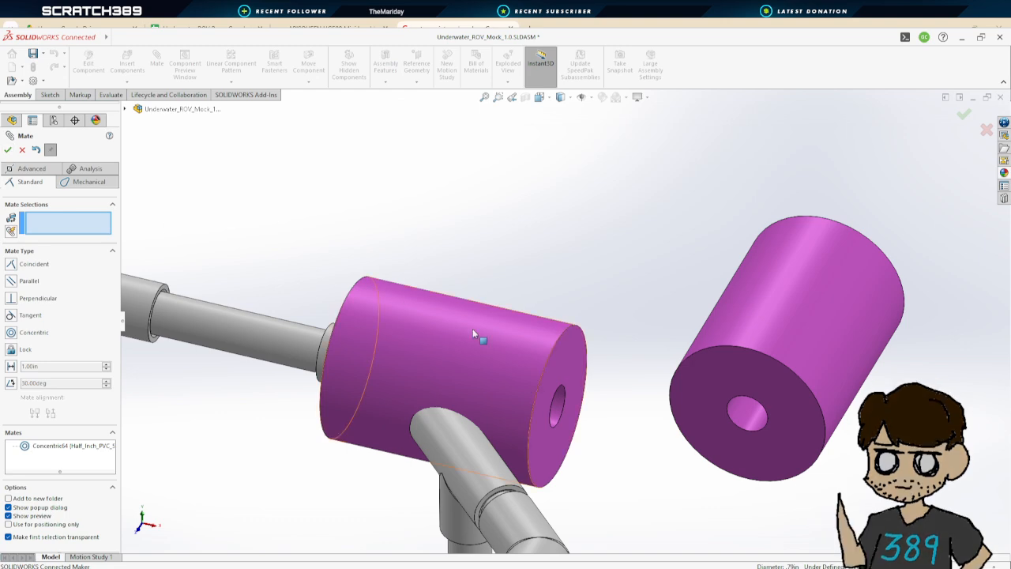
Add a concentric mate between the second pool noodle's bore and the opposite lower frame pipe
left_click_drag(473, 328, 230, 276)
middle_click_drag(230, 276, 535, 424)
scroll(569, 411, "up", 3)
scroll(587, 406, "up", 2)
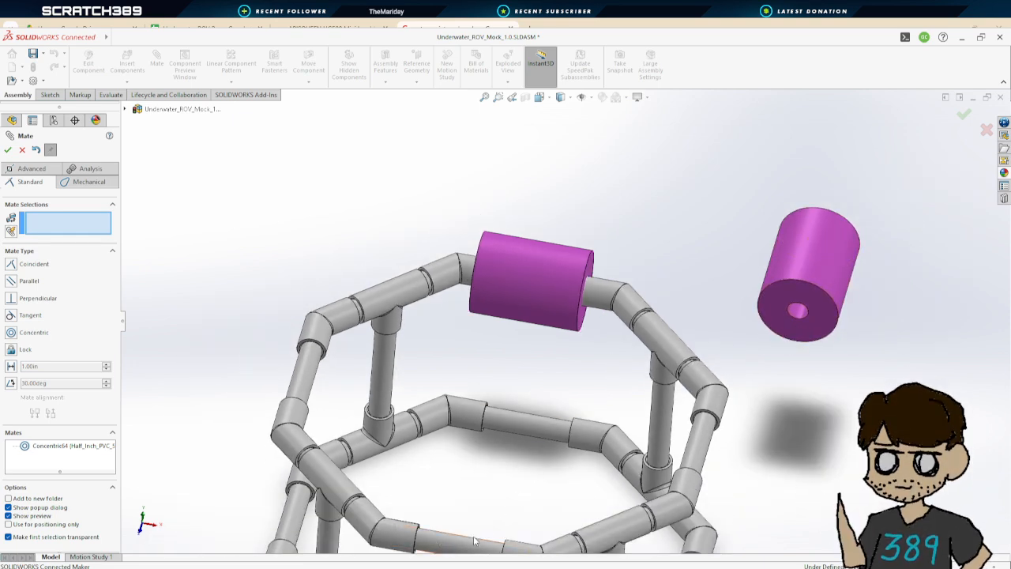
left_click(474, 541)
left_click(806, 316)
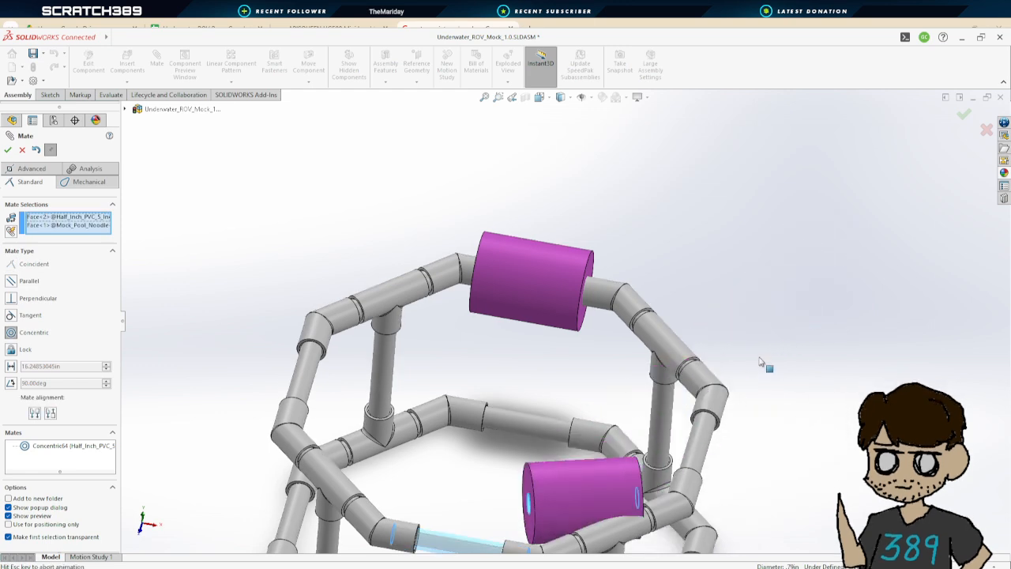
key("Return")
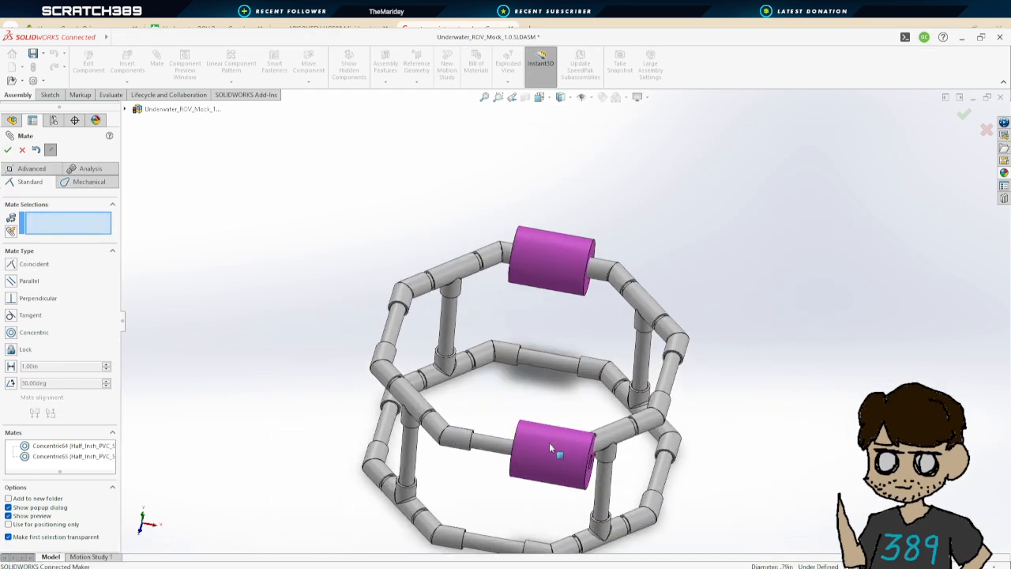
Add a coincident mate between the end faces of the two pool noodles
middle_click_drag(589, 389, 552, 357)
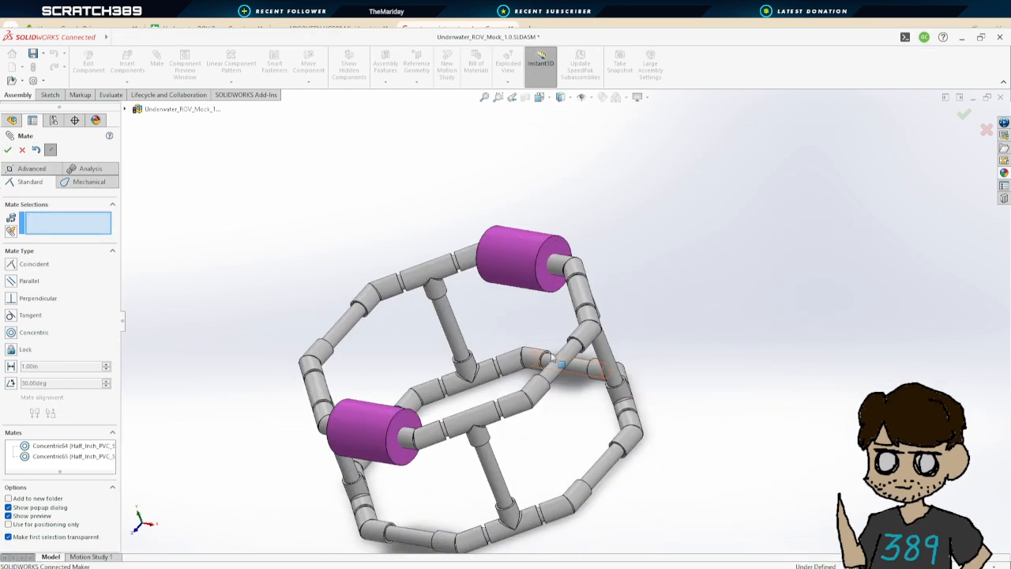
left_click(552, 260)
left_click(407, 430)
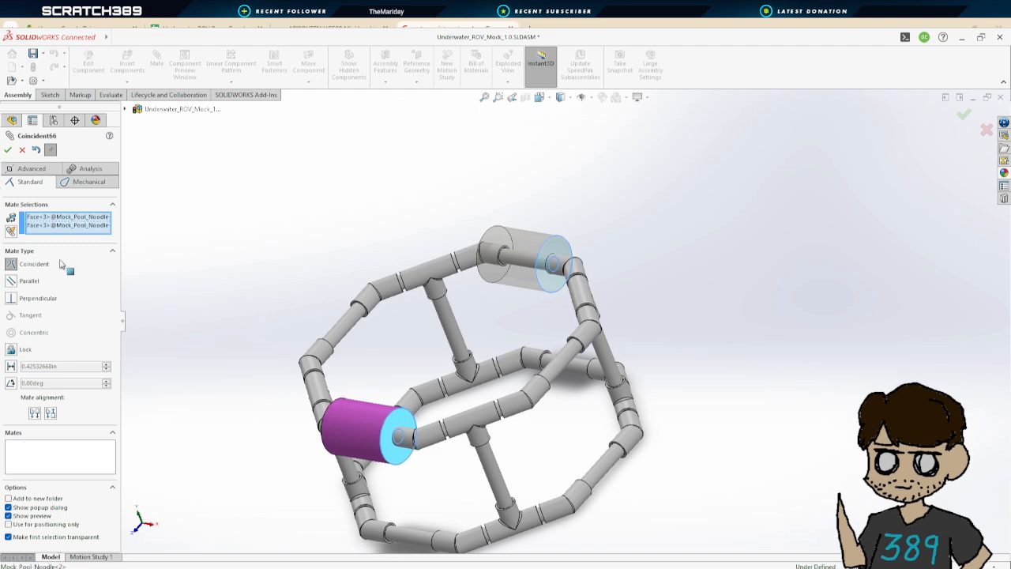
left_click(7, 150)
middle_click_drag(529, 323, 477, 245)
key("Return")
Drag the pool noodles along their pipes to reposition them, then save the assembly
left_click(482, 240)
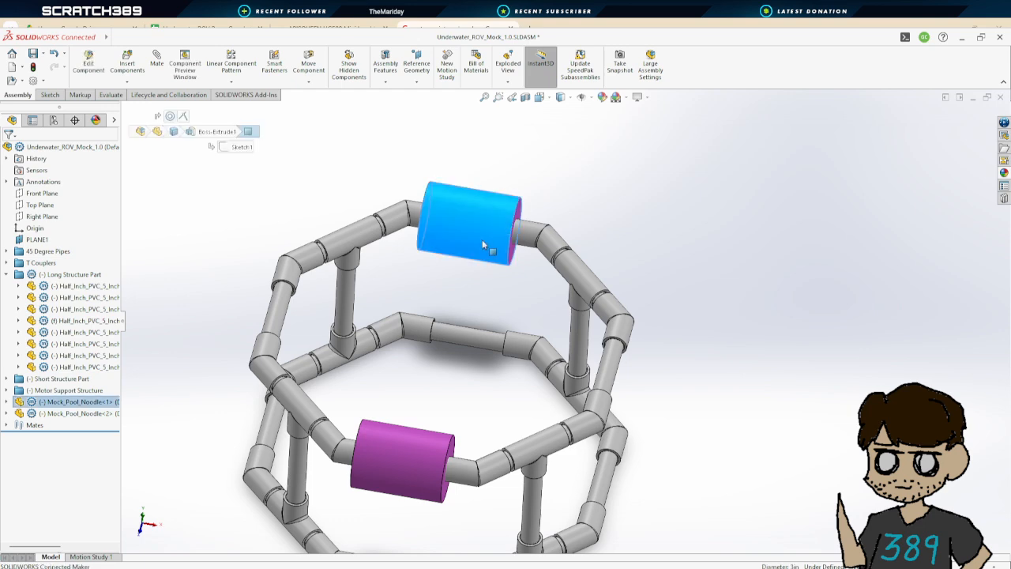
left_click(426, 454)
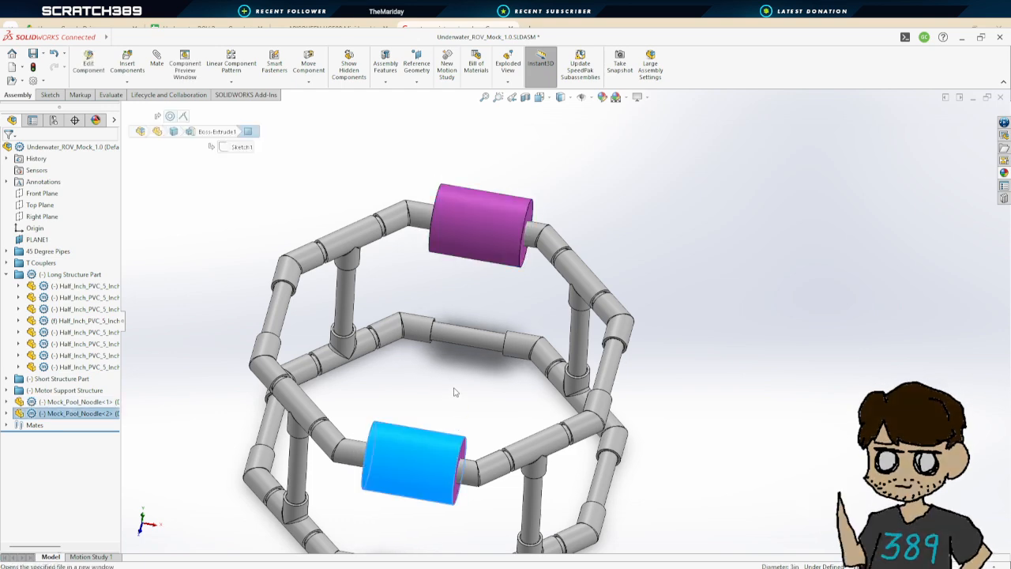
left_click(439, 406)
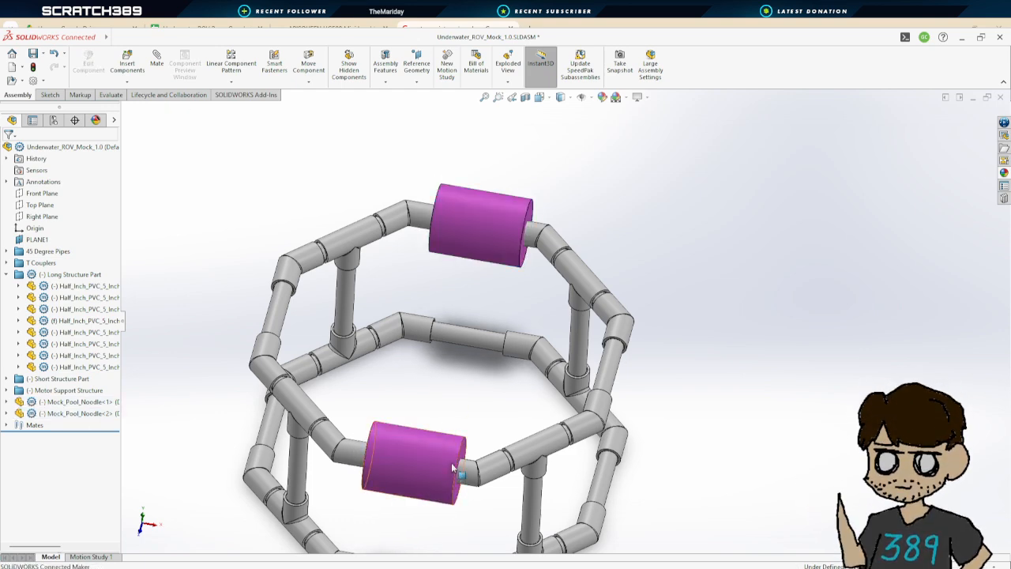
left_click(441, 464)
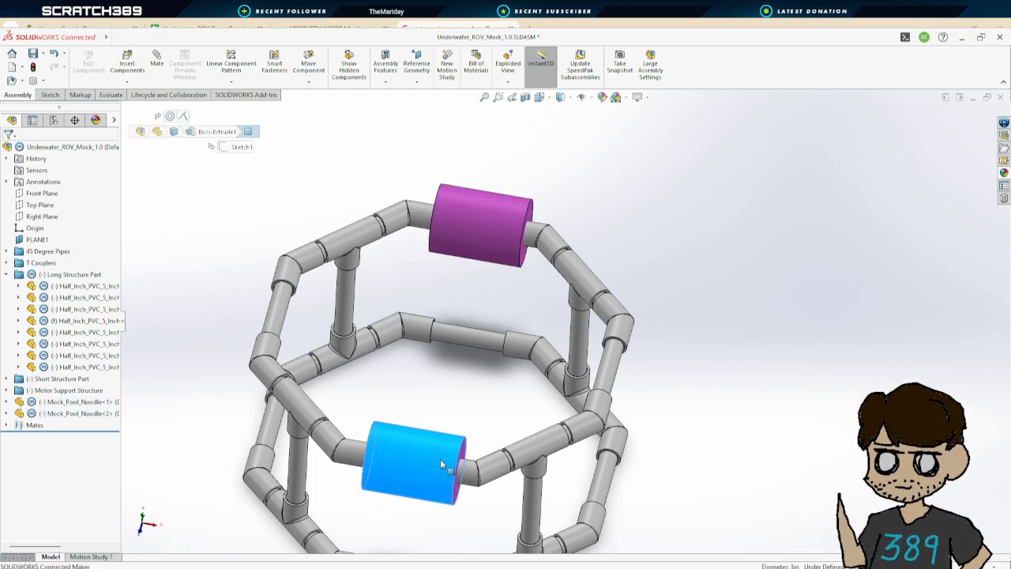
left_click(486, 258)
left_click(498, 271)
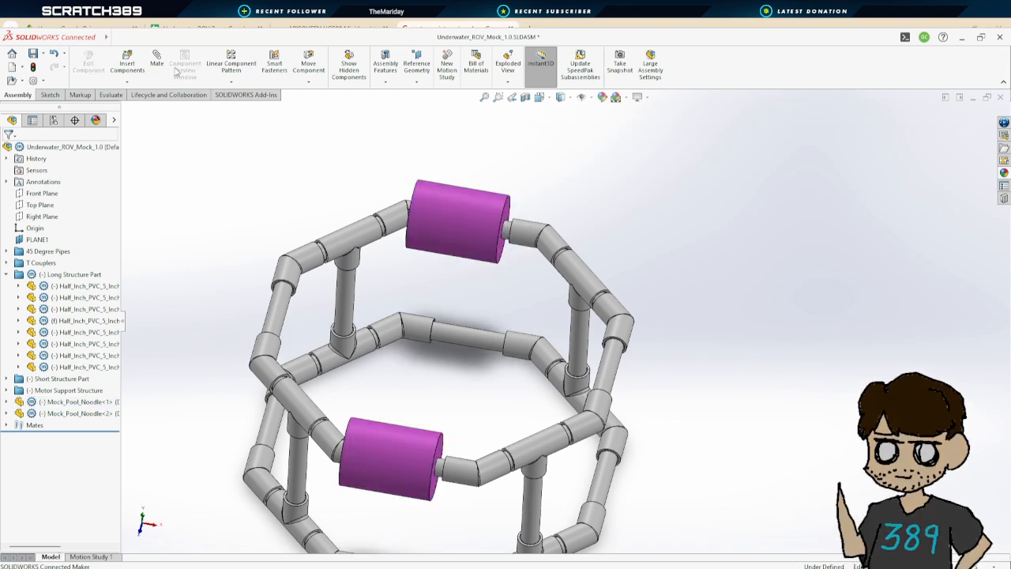
left_click(34, 56)
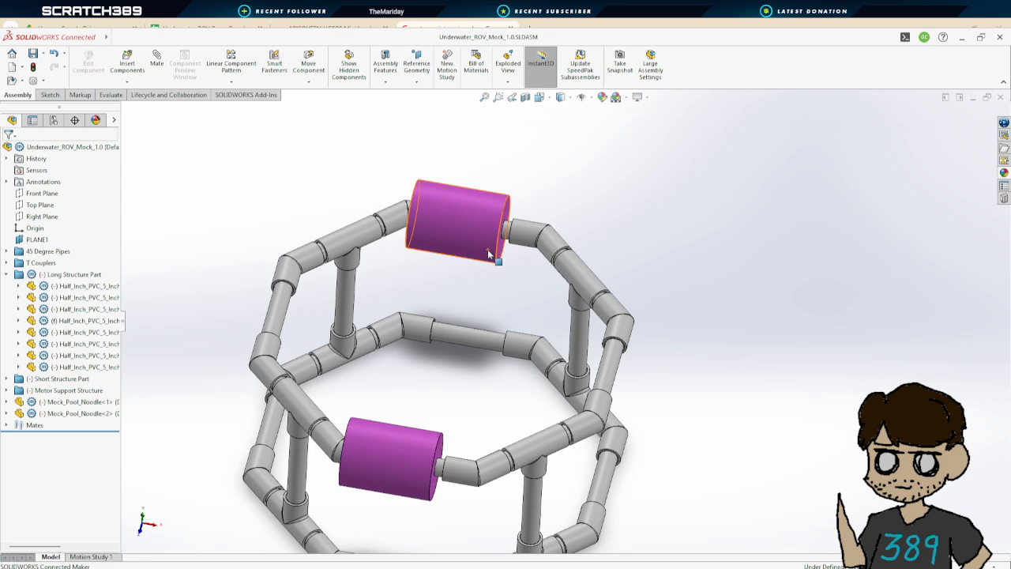
Drag the upper pool noodle along its pipe to centre it on the frame side
left_click(499, 251)
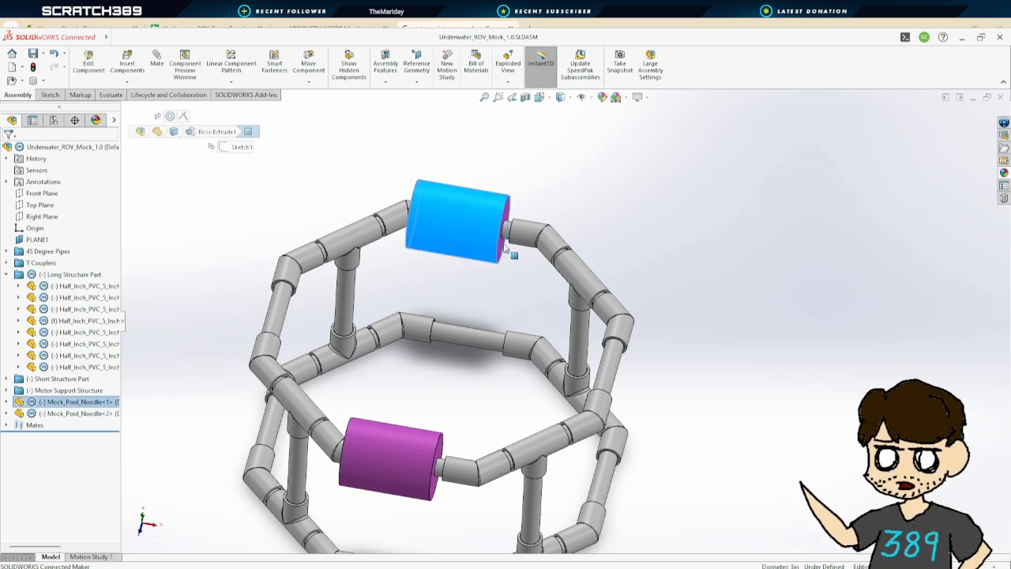
left_click(509, 273)
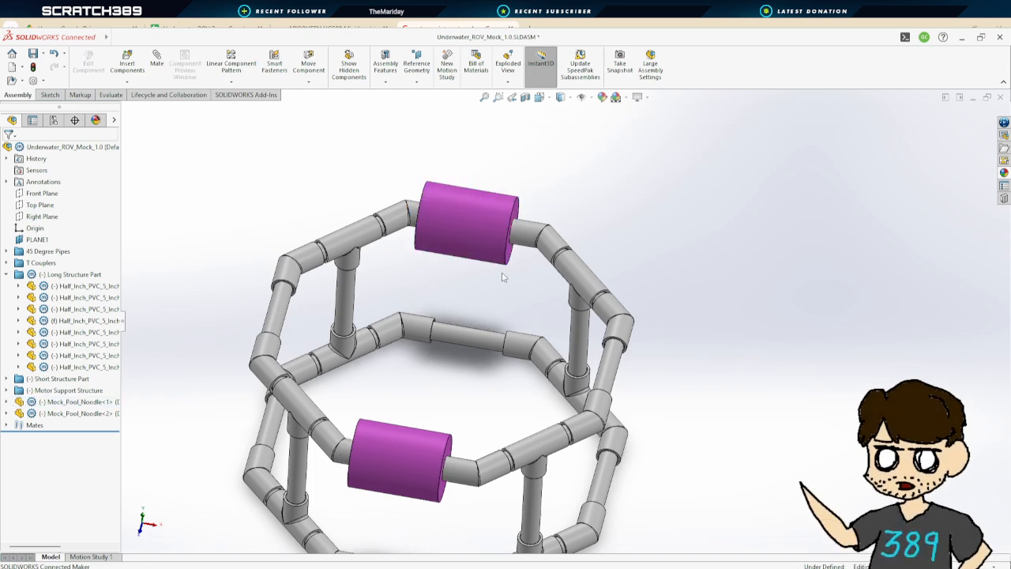
middle_click_drag(503, 280, 502, 259)
left_click(502, 260)
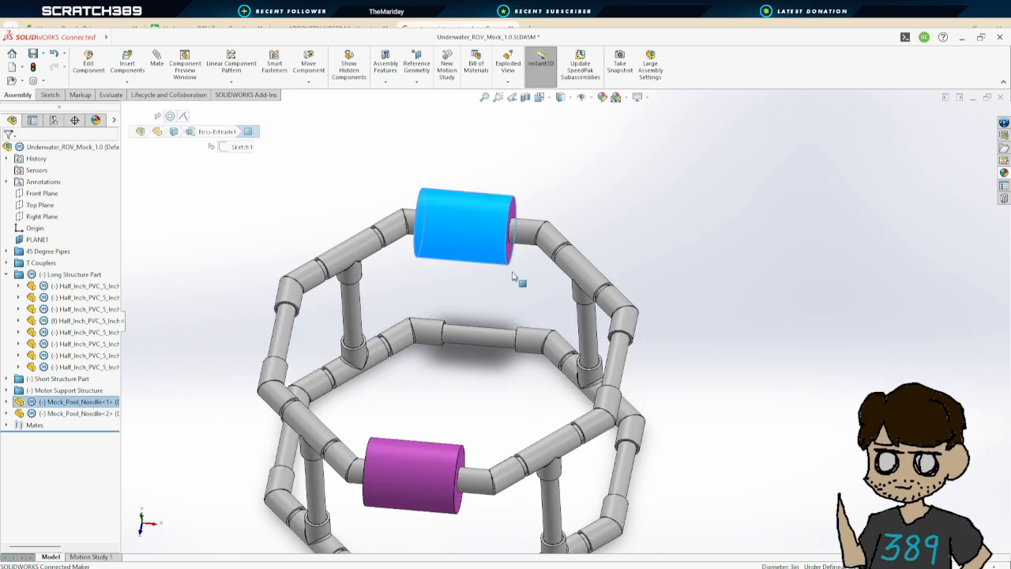
left_click(514, 275)
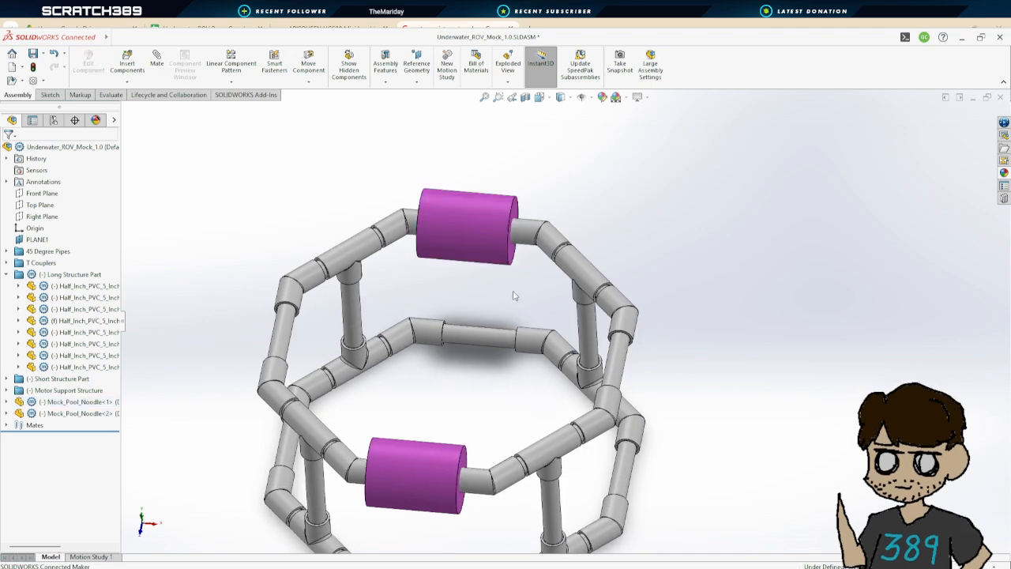
middle_click_drag(514, 295, 643, 348)
scroll(519, 311, "up", 3)
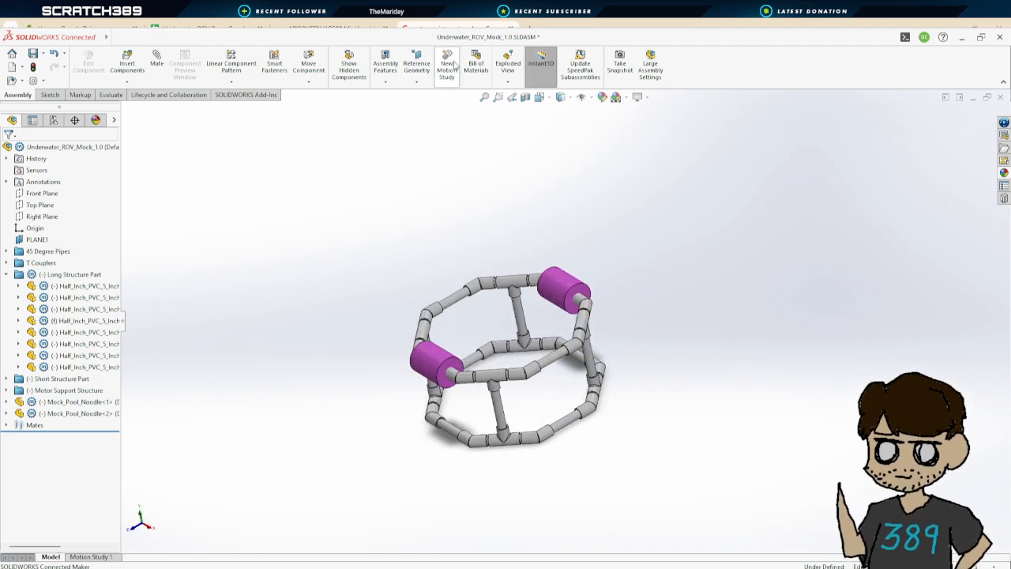
left_click(419, 73)
left_click(444, 98)
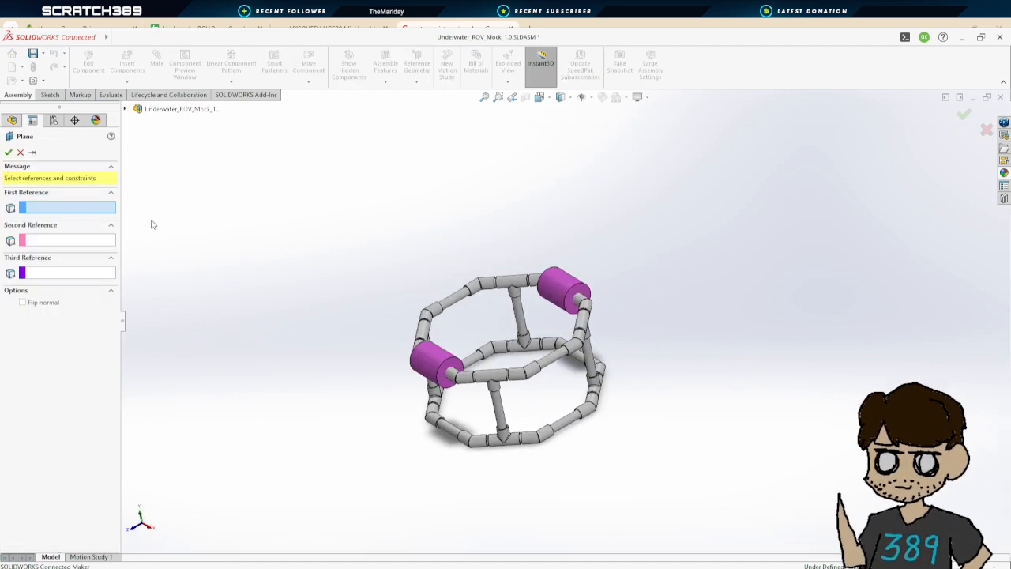
left_click(125, 109)
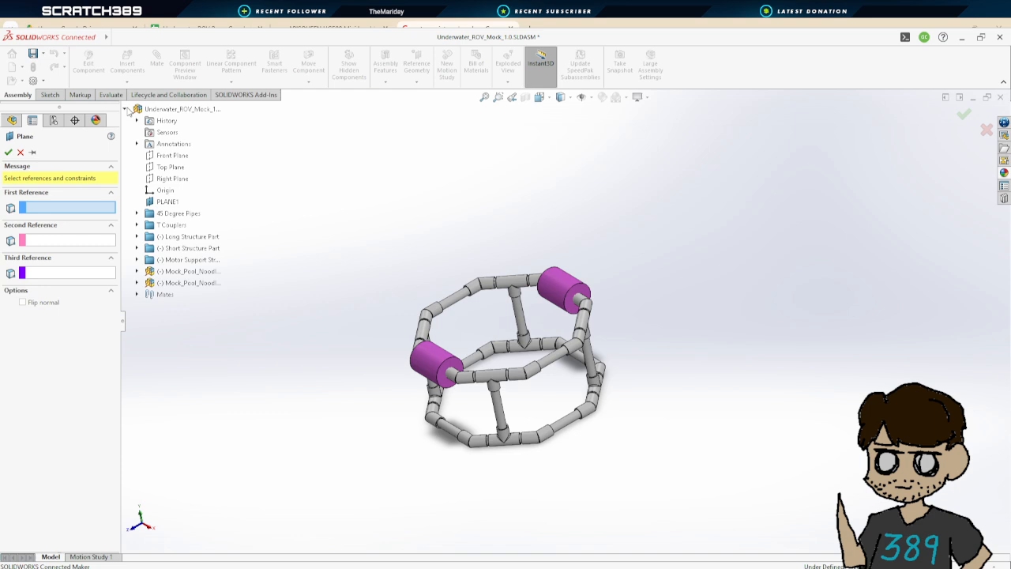
left_click(171, 179)
middle_click_drag(432, 256, 446, 339)
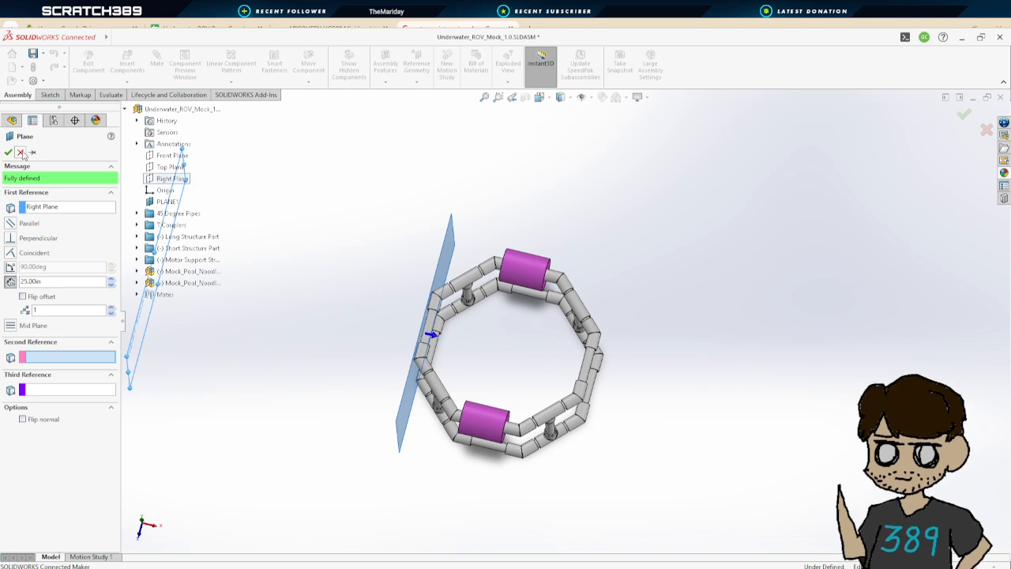
middle_click_drag(346, 268, 359, 224)
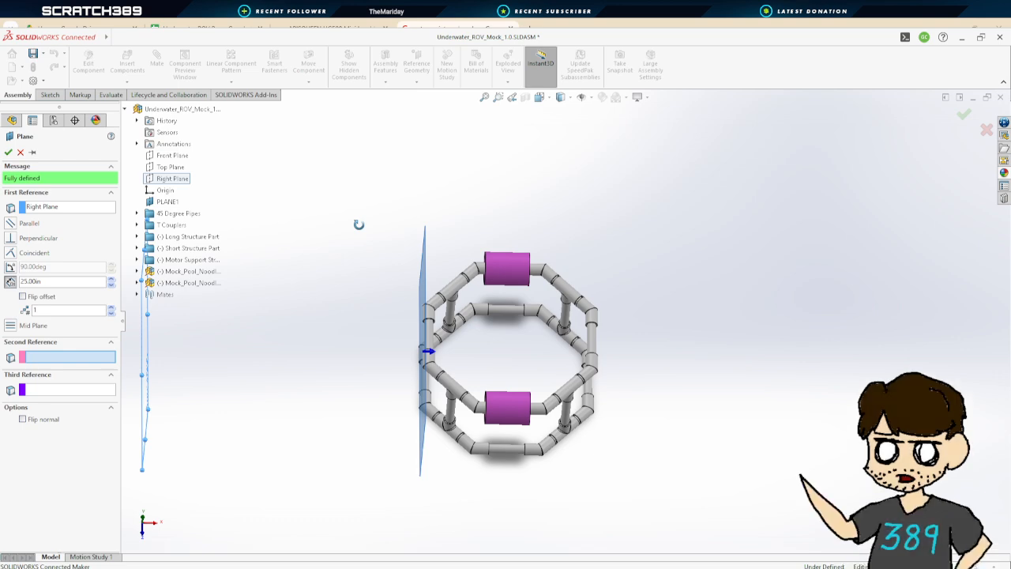
middle_click_drag(358, 225, 335, 227)
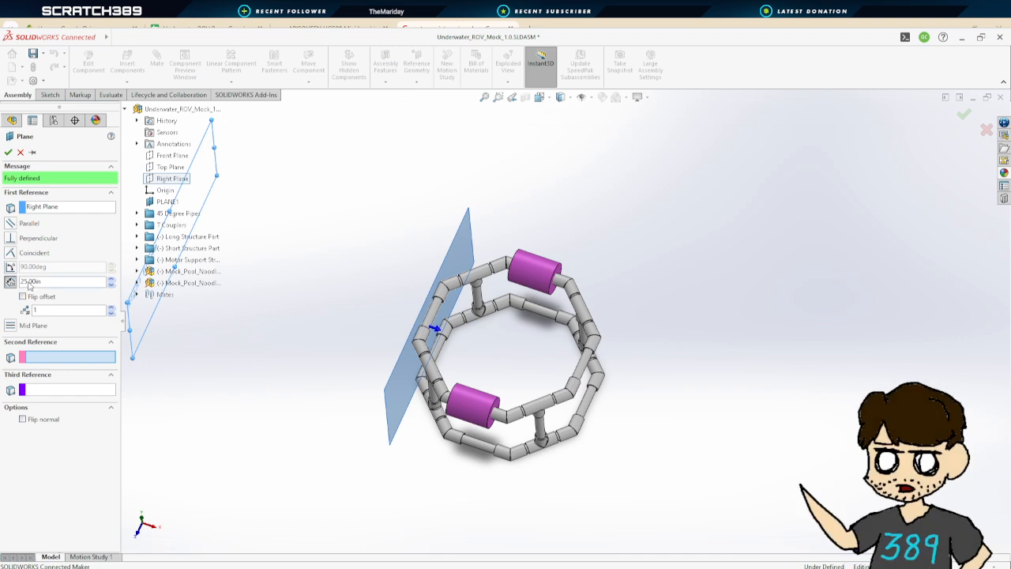
middle_click_drag(317, 321, 4, 204)
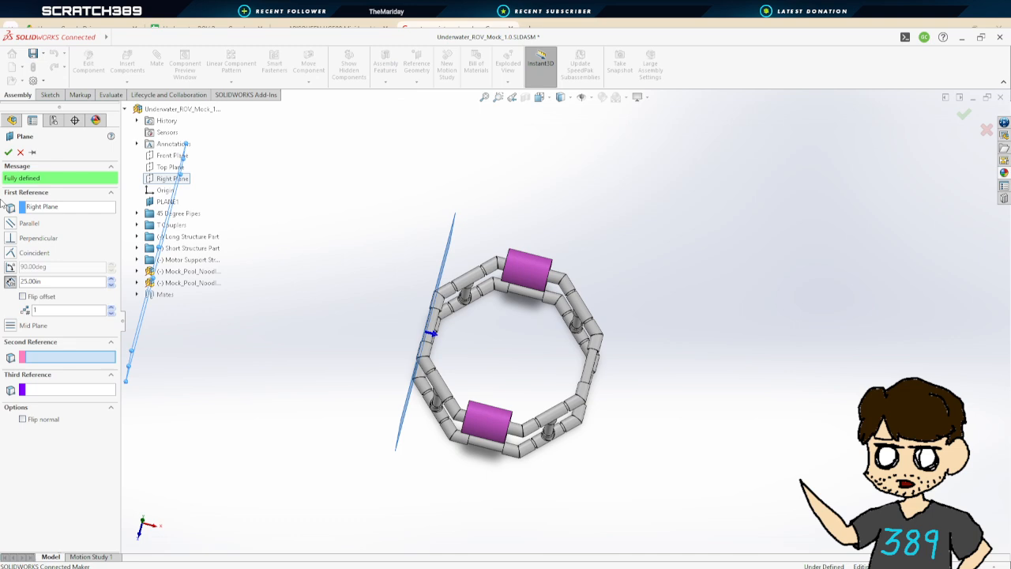
left_click(20, 151)
Add a 0.5 in distance mate, with flipped dimension, between the upper pool noodle's end face and the adjacent 45-degree coupler's end face
scroll(613, 293, "up", 1)
scroll(607, 297, "down", 6)
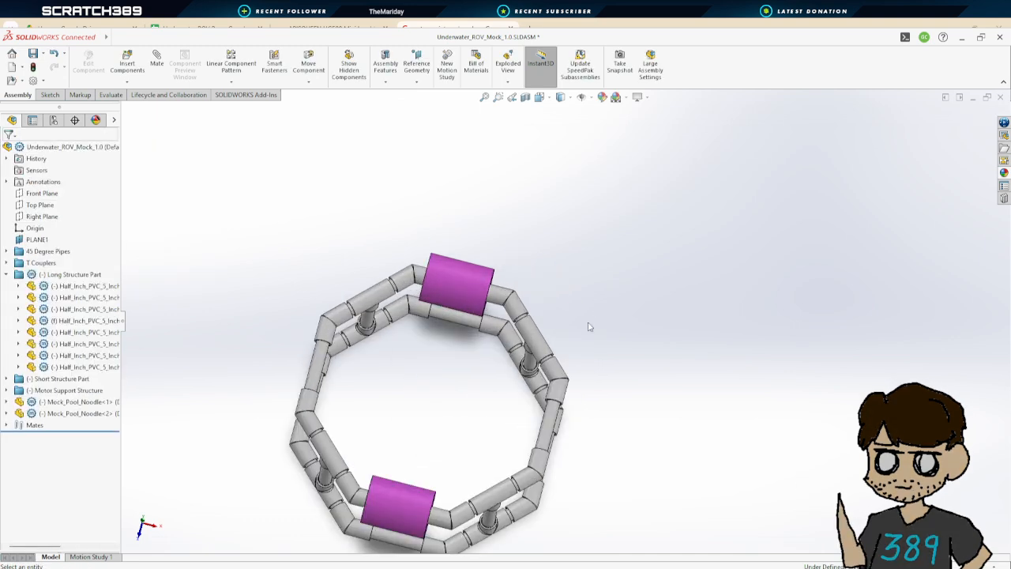
middle_click_drag(521, 354, 353, 251)
left_click(416, 272)
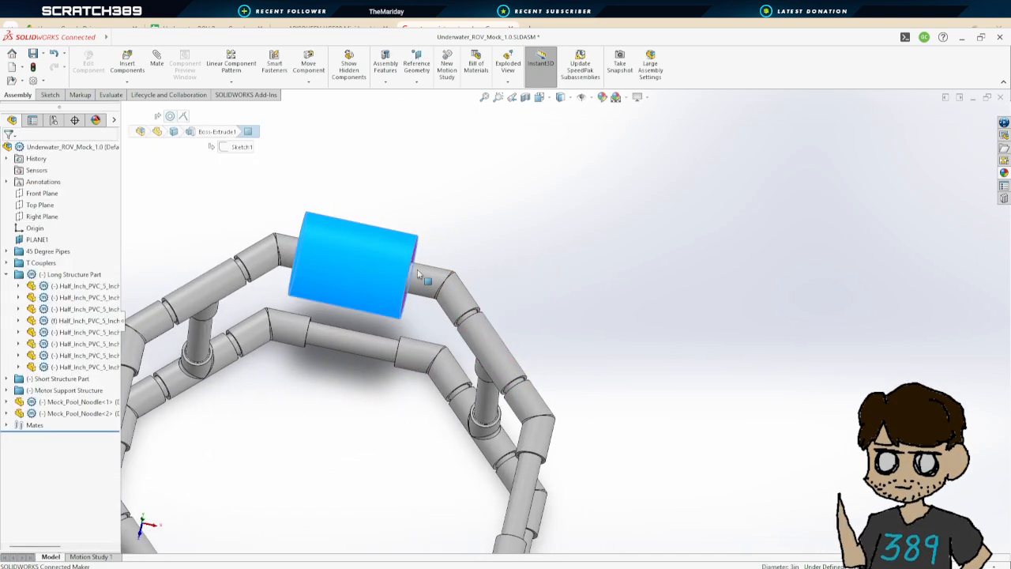
left_click_drag(465, 228, 447, 253)
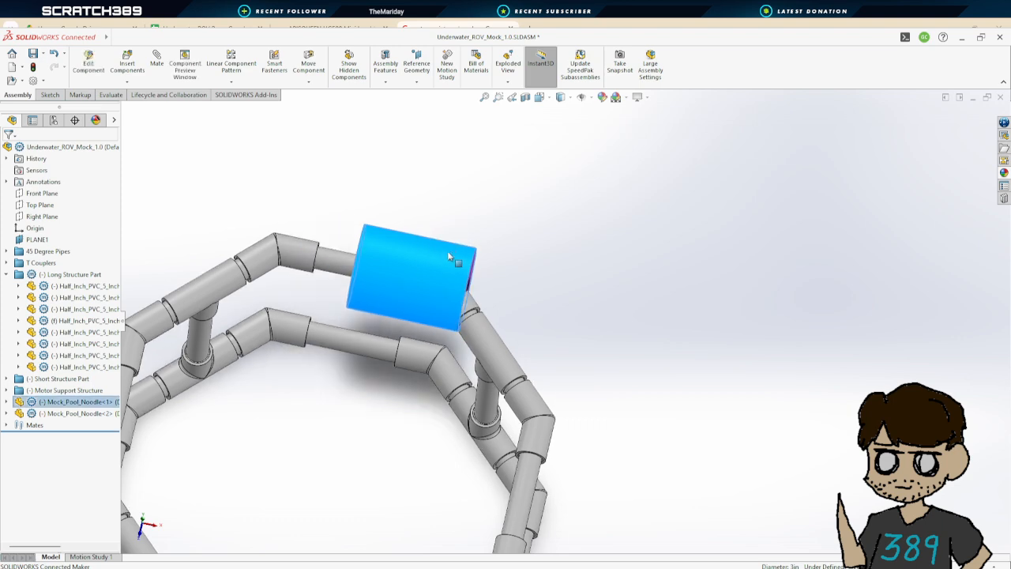
left_click(157, 59)
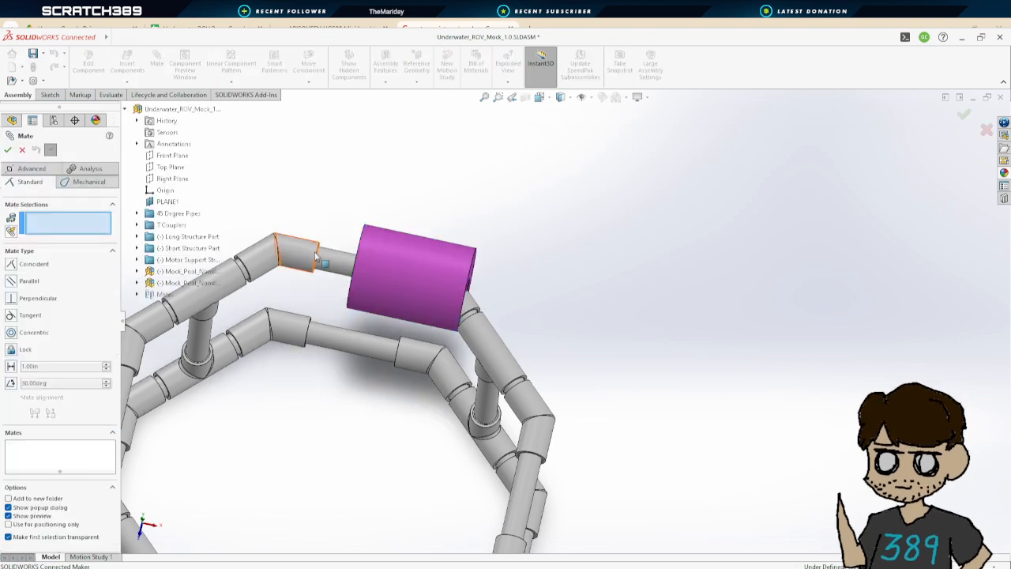
scroll(443, 268, "down", 4)
scroll(443, 268, "down", 3)
middle_click_drag(443, 268, 519, 309)
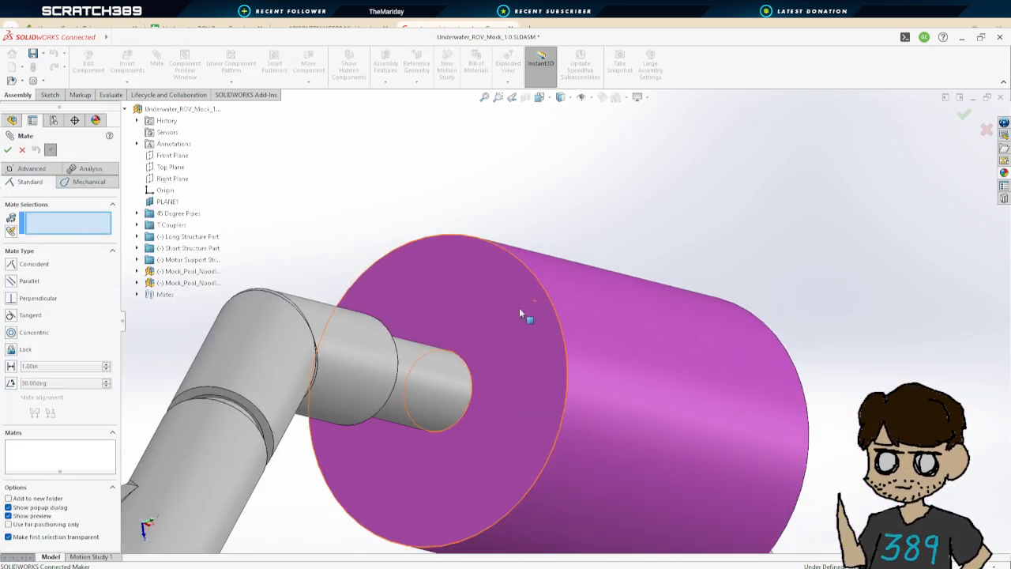
left_click(519, 309)
middle_click_drag(368, 244, 261, 228)
left_click(195, 345)
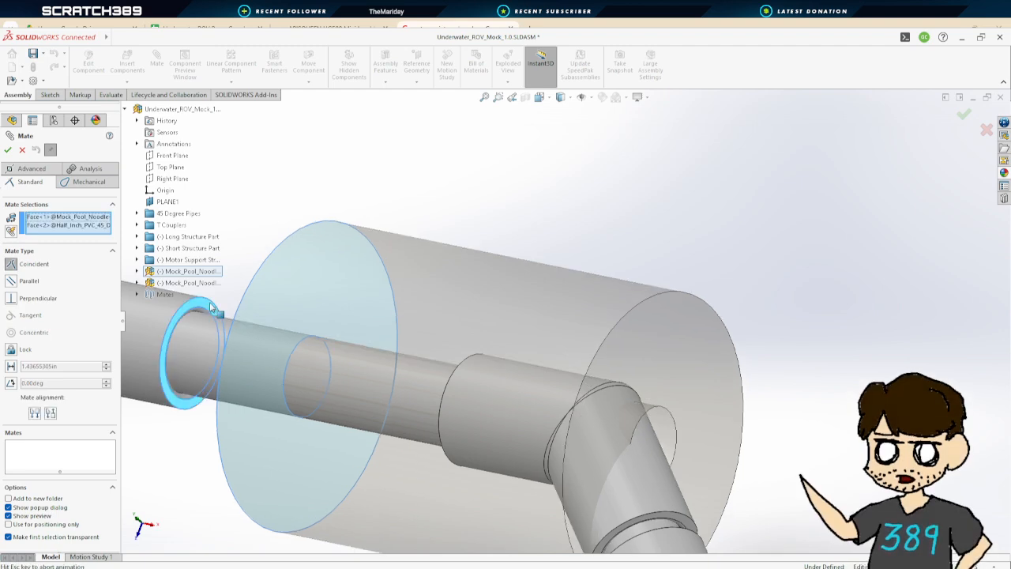
middle_click_drag(524, 348, 486, 310)
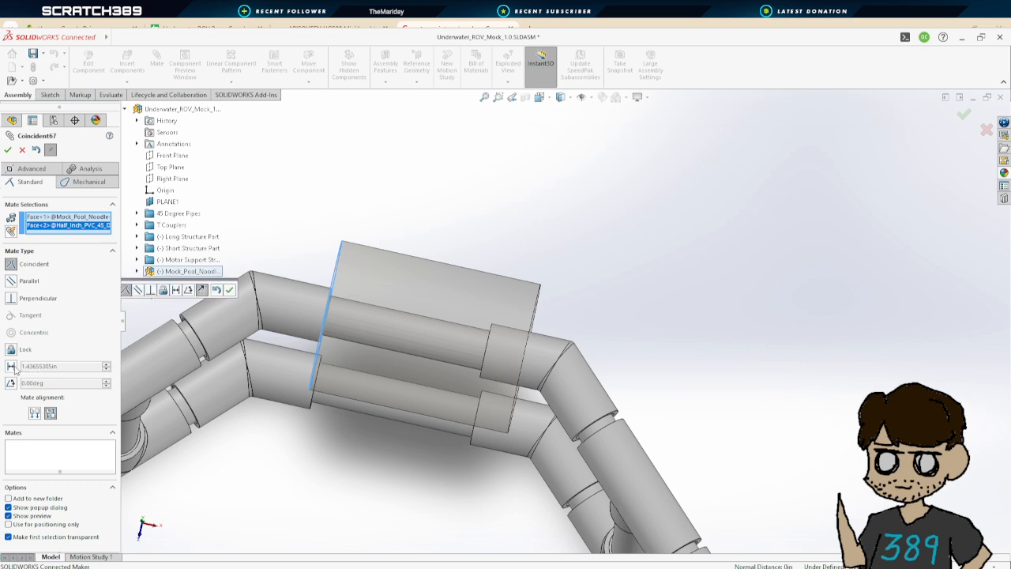
left_click(11, 366)
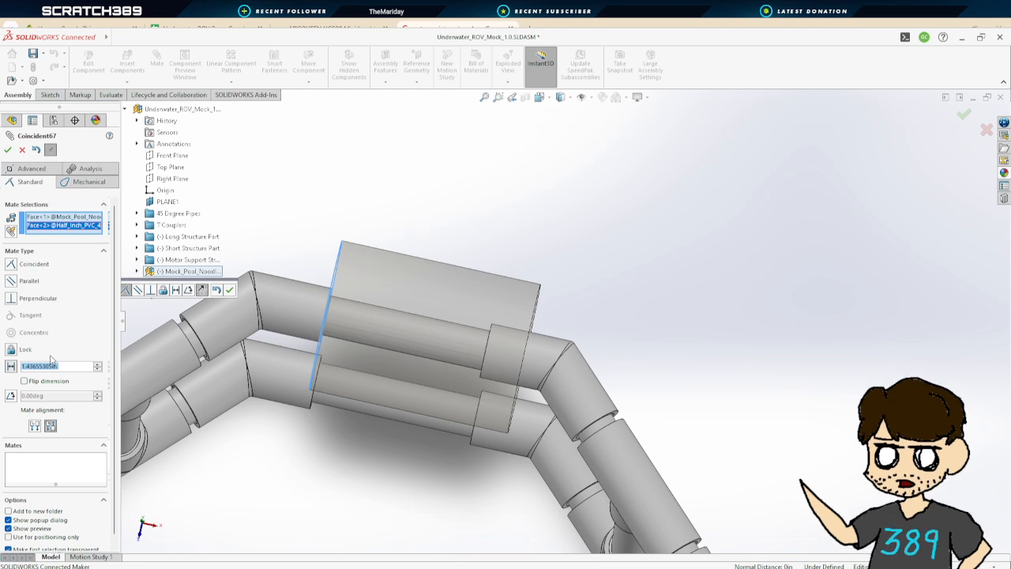
type("5")
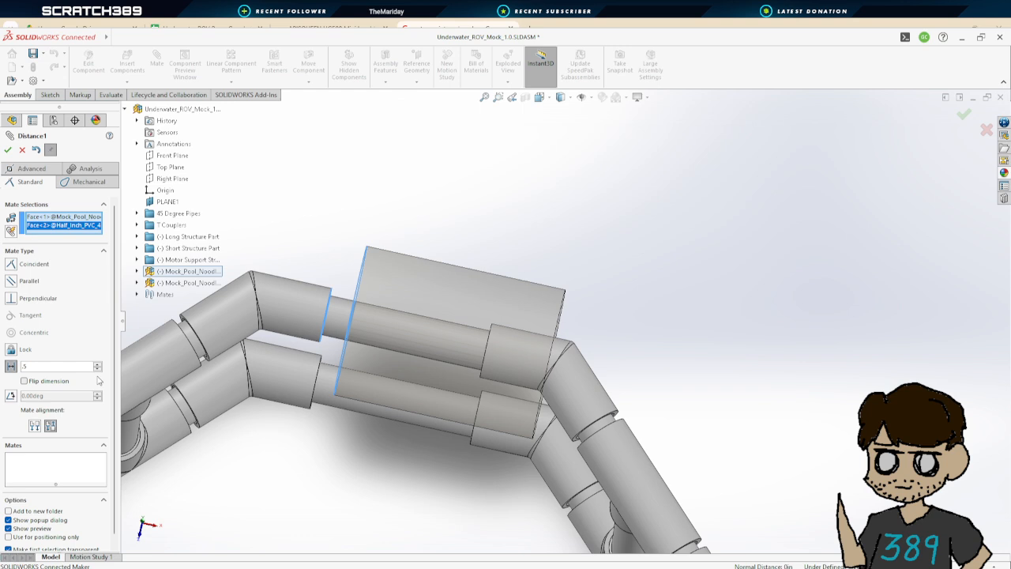
key("Return")
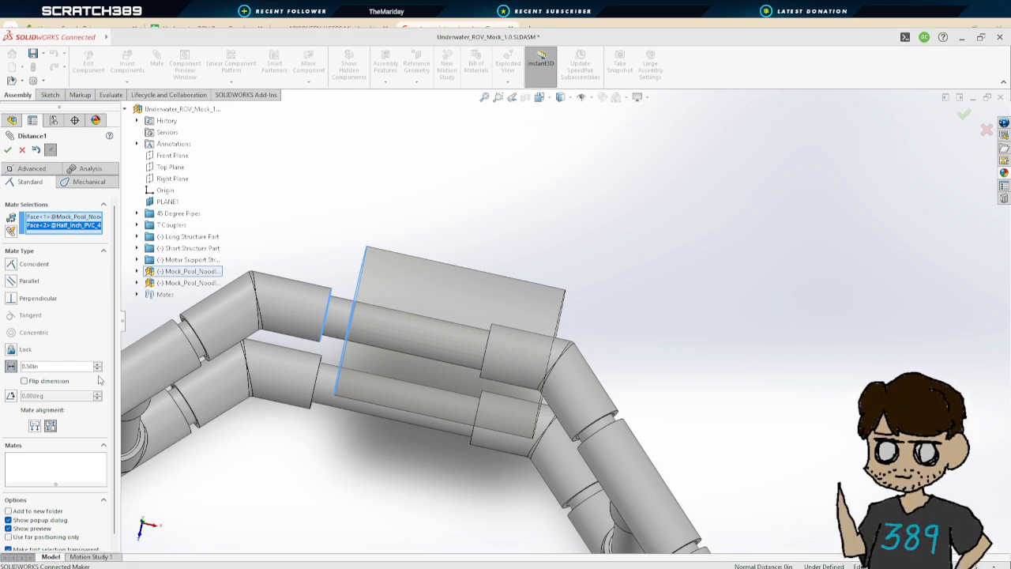
left_click(23, 380)
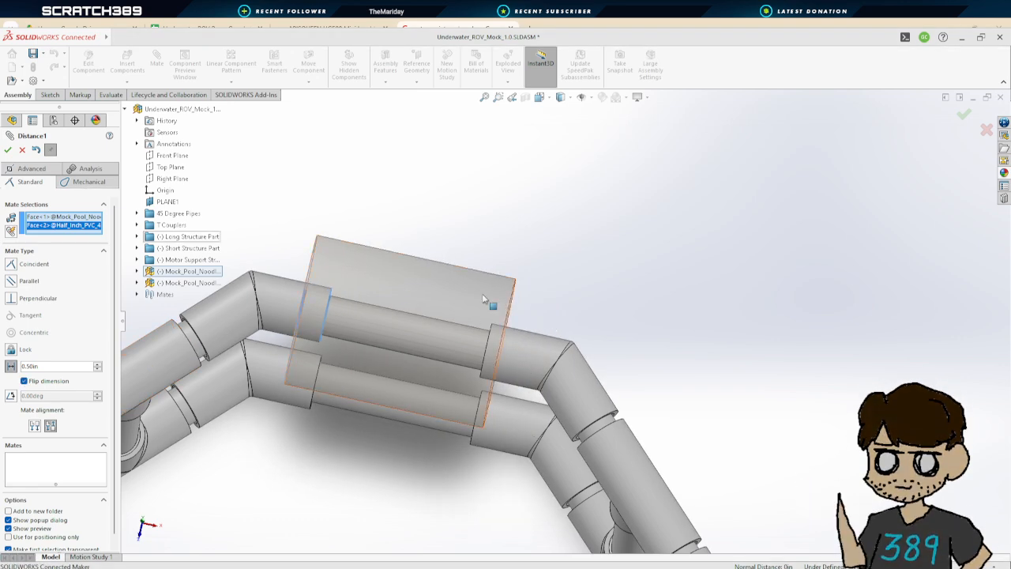
scroll(412, 294, "down", 5)
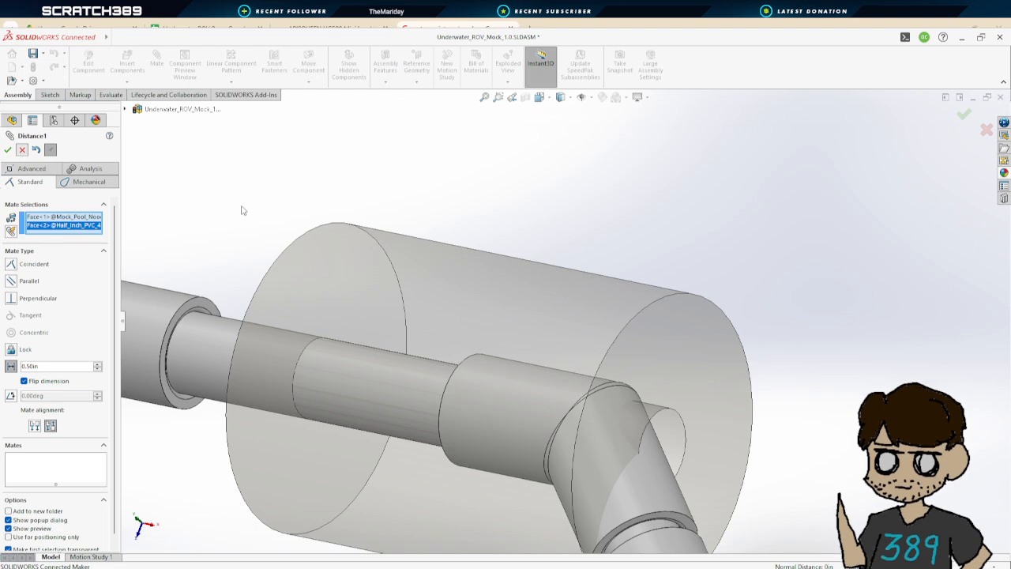
key("Return")
Hide the 45-degree coupler at the end of the pool noodle's pipe
scroll(289, 242, "up", 5)
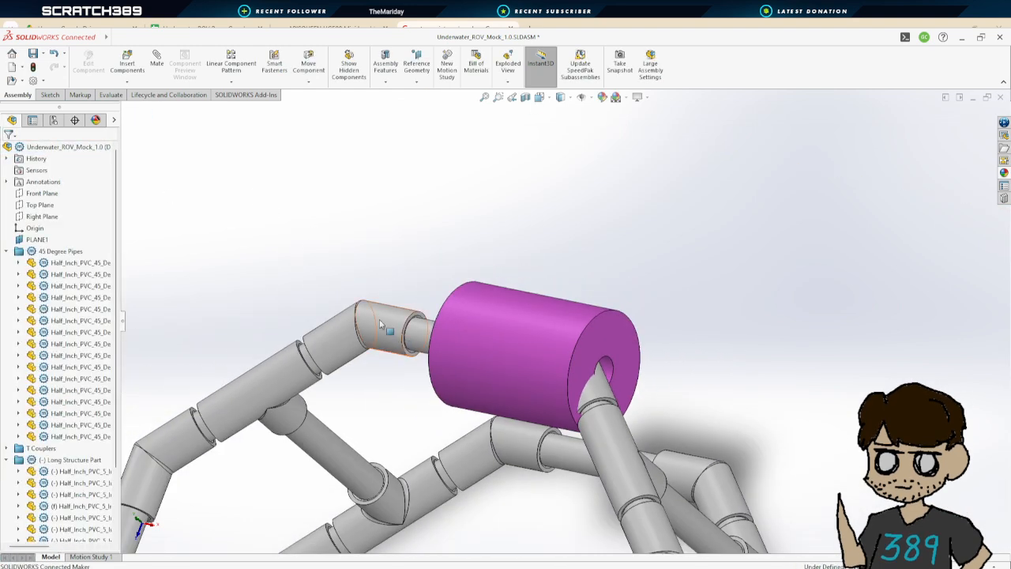
left_click(373, 316)
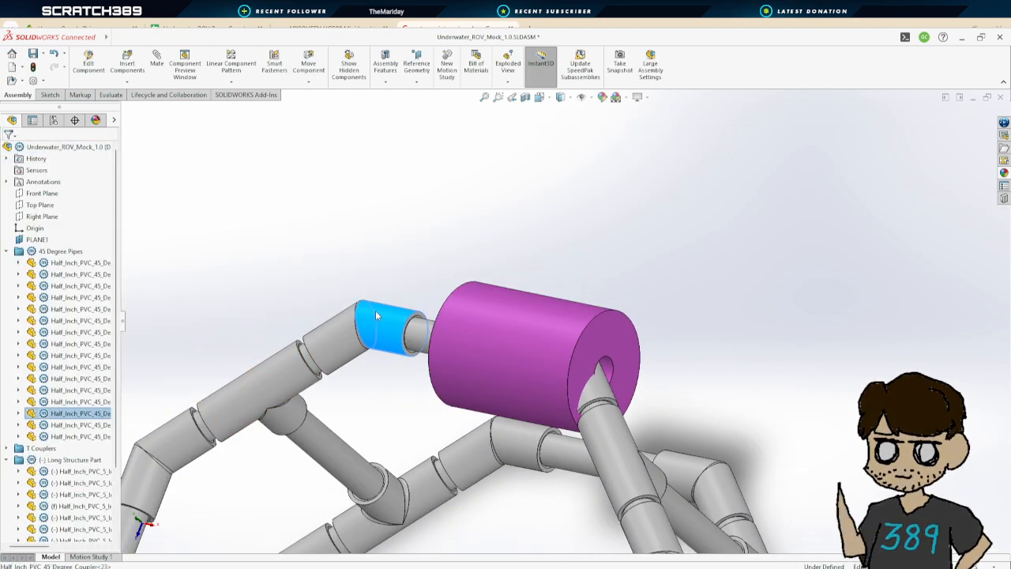
left_click(452, 188)
middle_click_drag(452, 187, 300, 203)
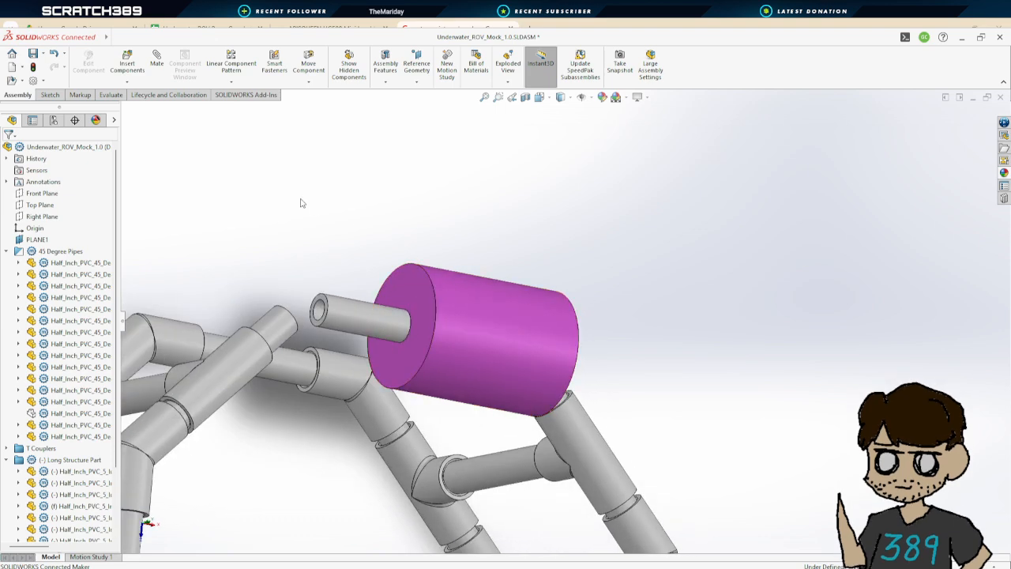
Add a 0.5 in distance mate between the pool noodle's end face and the exposed end of the 5-inch pipe
left_click(156, 61)
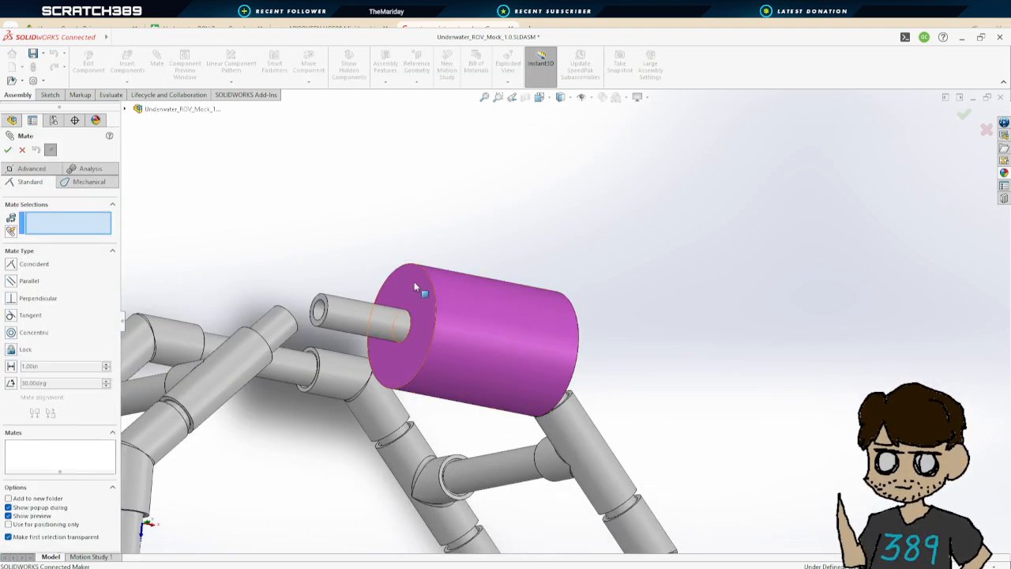
left_click(414, 281)
scroll(338, 304, "down", 3)
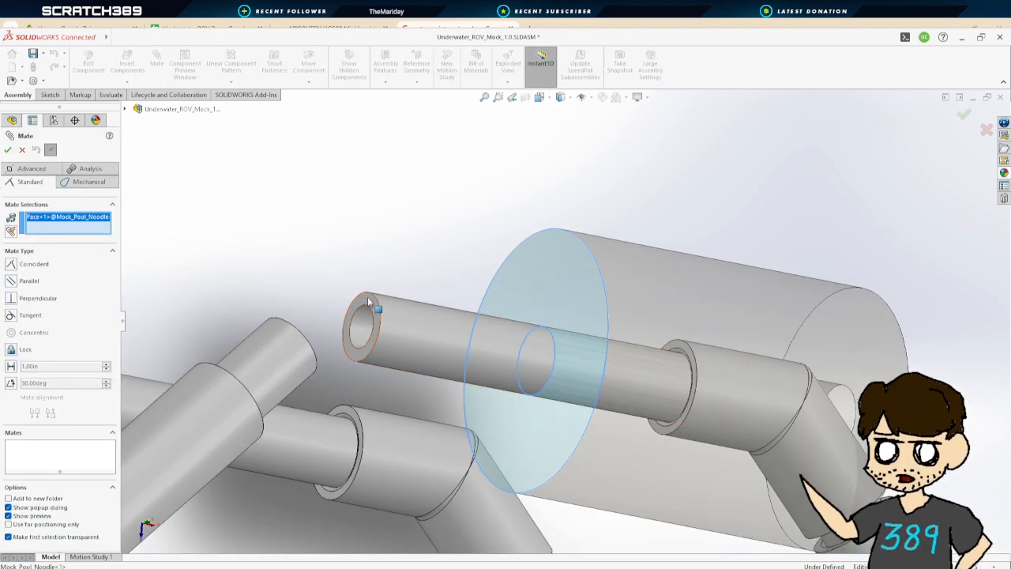
left_click(364, 306)
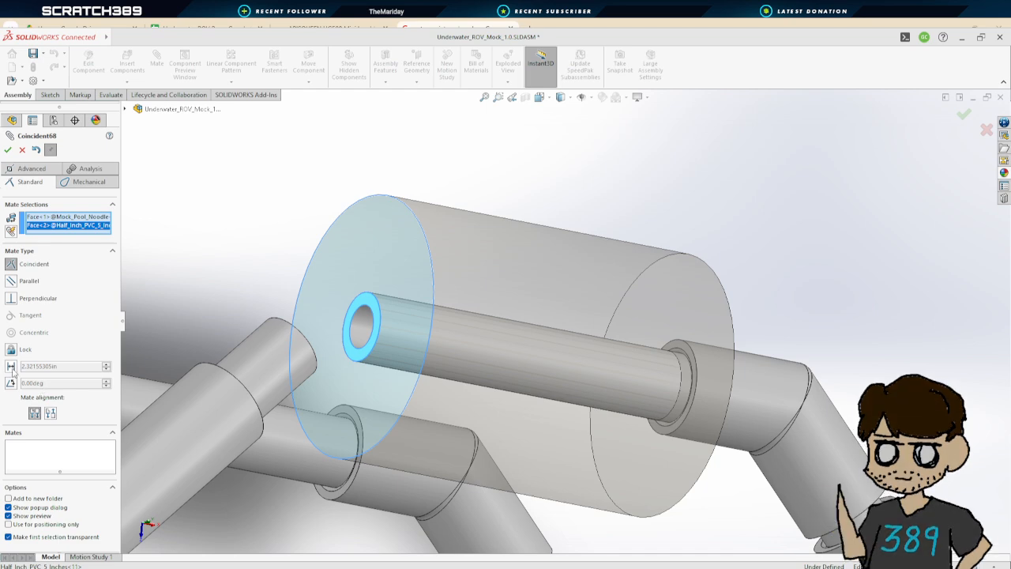
left_click(12, 367)
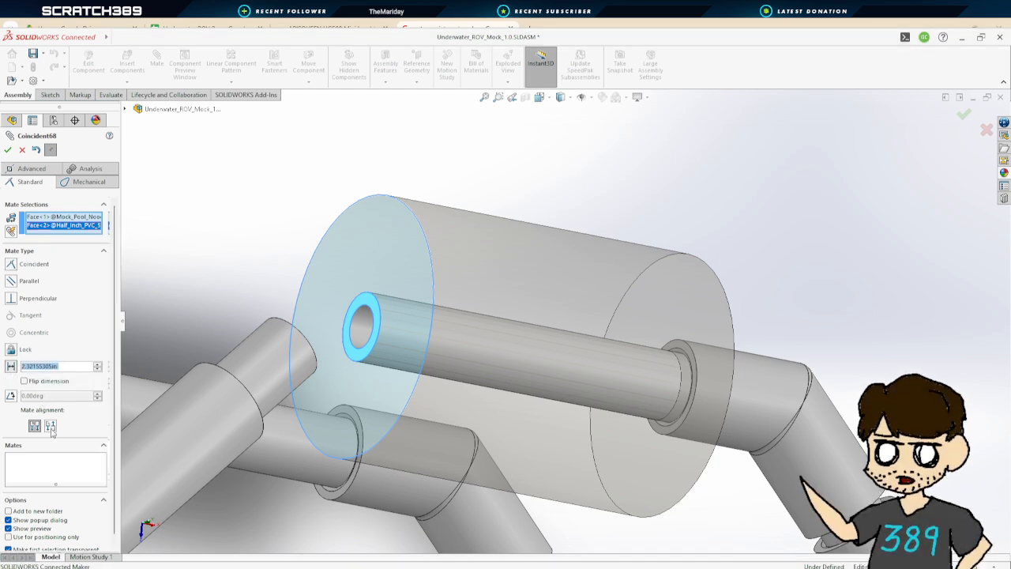
type(".")
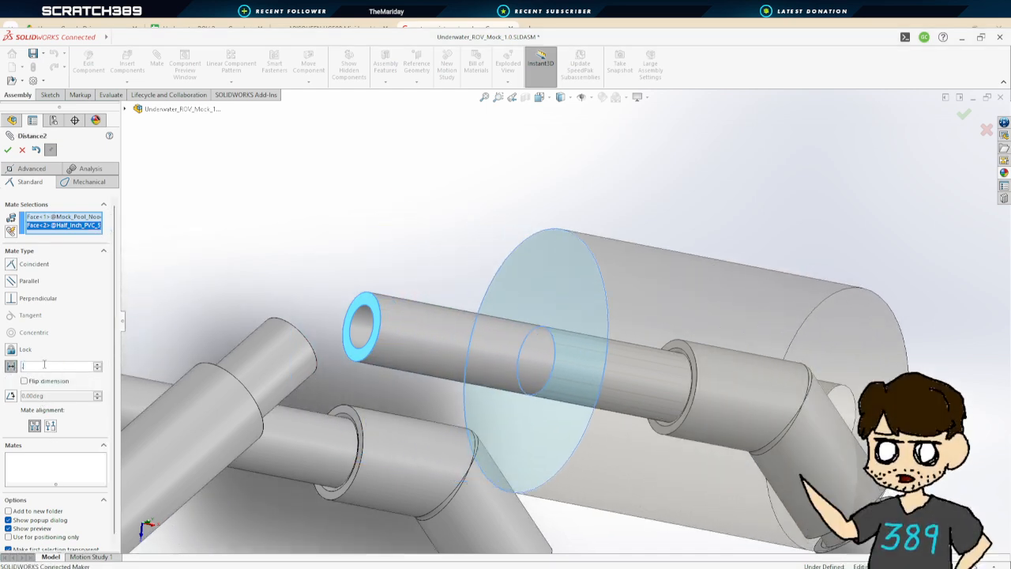
type("5")
key("Return")
left_click(7, 154)
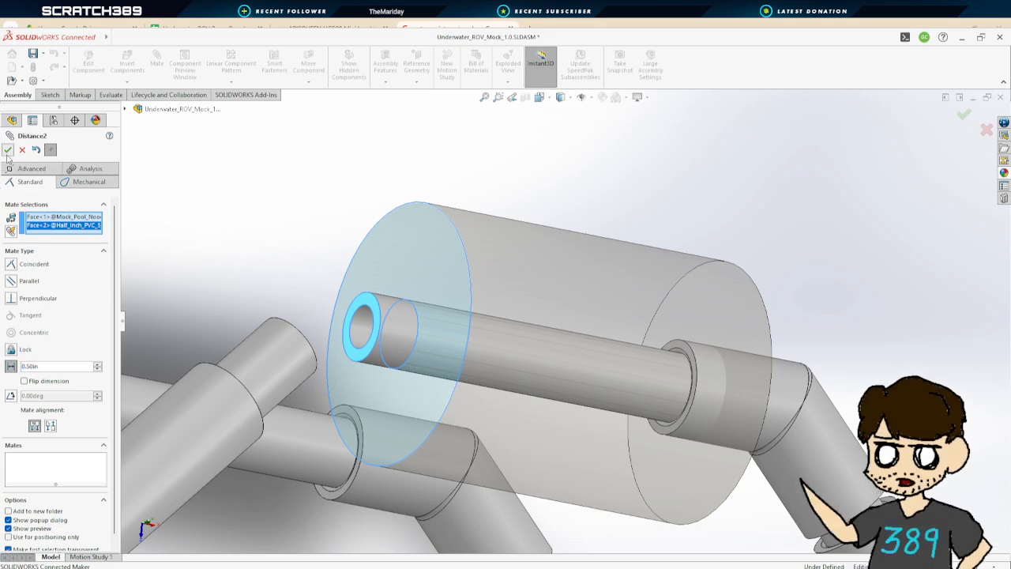
left_click(7, 154)
Show the hidden 45-degree coupler again
scroll(293, 329, "up", 3)
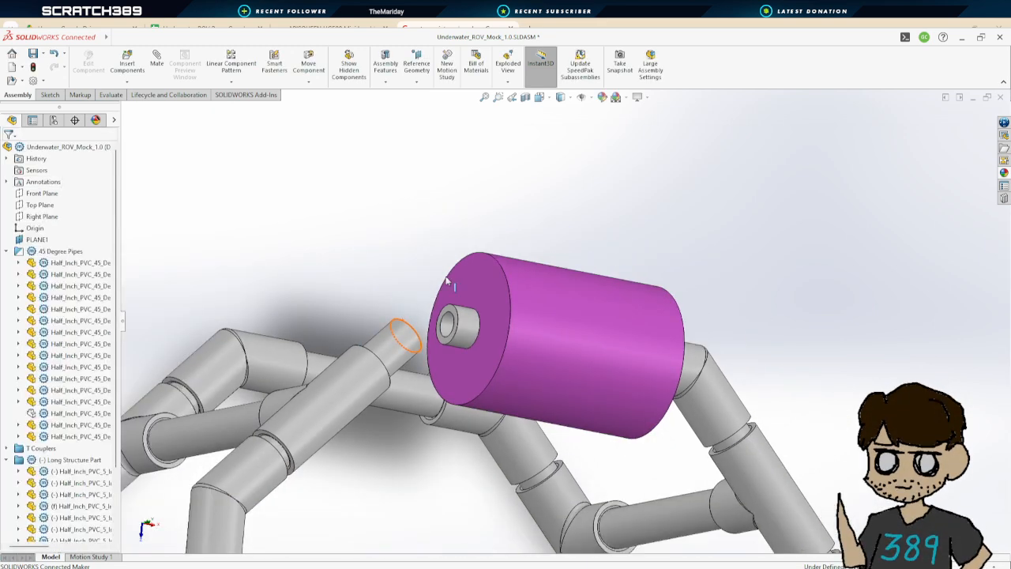
middle_click_drag(420, 293, 392, 284)
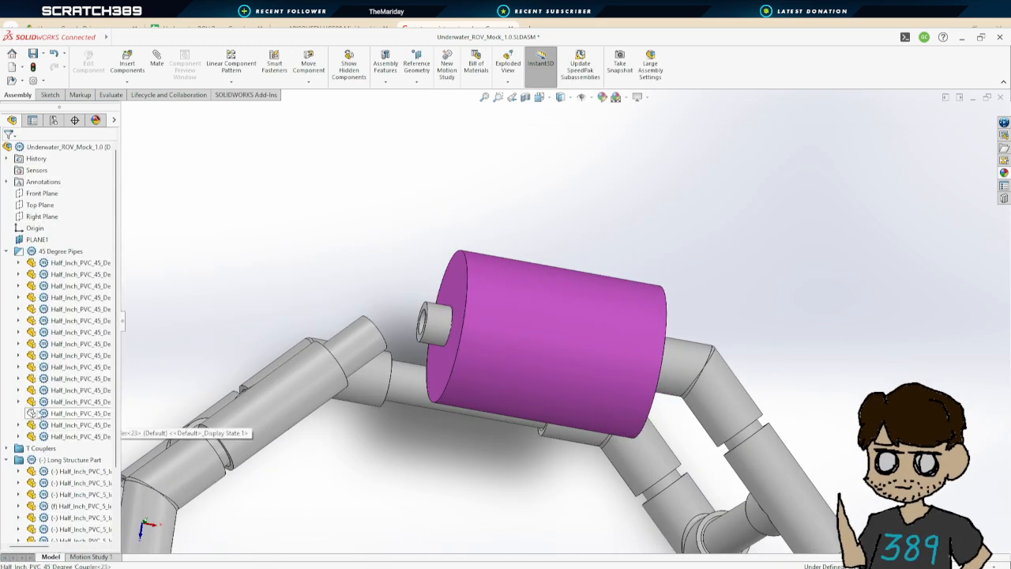
left_click(31, 413)
left_click(97, 232)
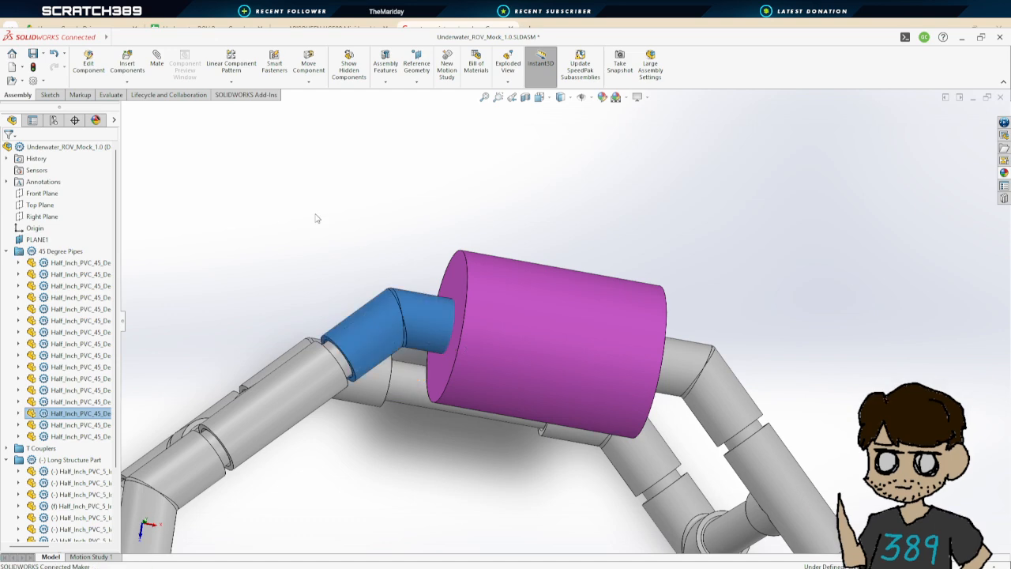
left_click(318, 220)
Save the assembly
middle_click_drag(413, 220, 391, 219)
scroll(598, 440, "up", 4)
middle_click_drag(532, 453, 624, 269)
scroll(546, 459, "up", 4)
left_click(32, 53)
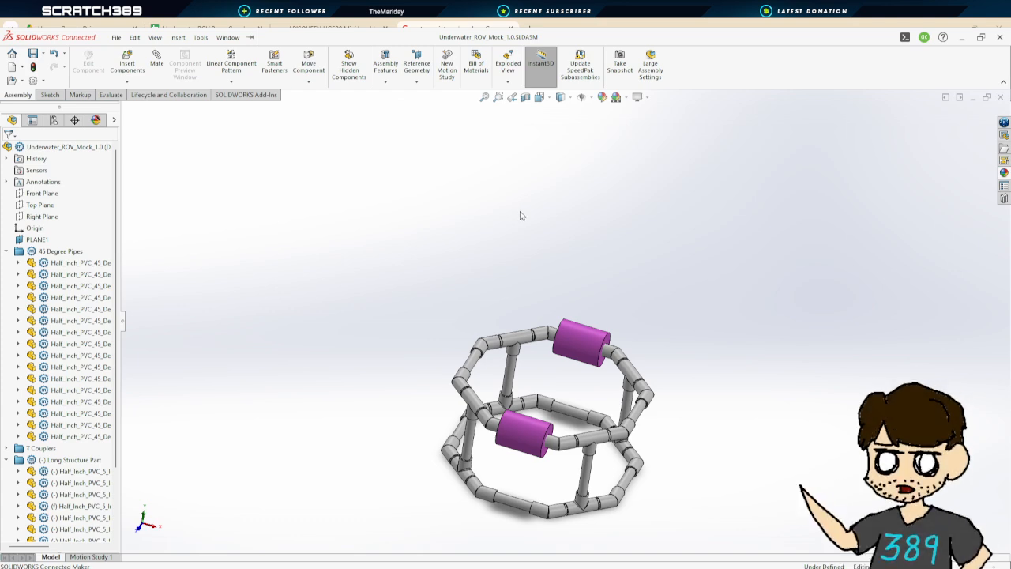
middle_click_drag(733, 347, 685, 333)
key("space")
left_click(667, 364)
left_click(33, 53)
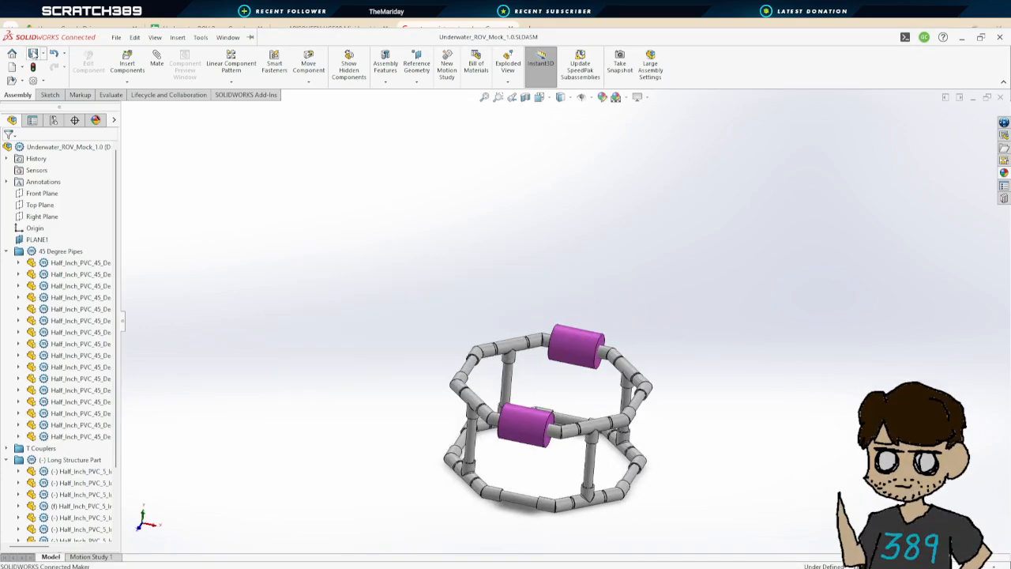
middle_click_drag(740, 427, 720, 385)
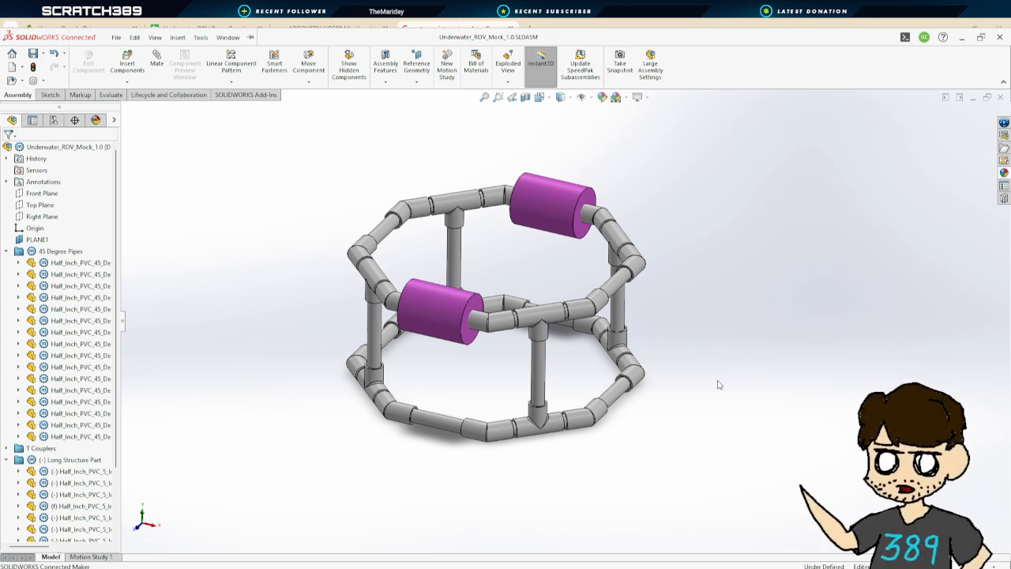
scroll(649, 349, "up", 2)
scroll(543, 289, "down", 2)
scroll(546, 287, "up", 1)
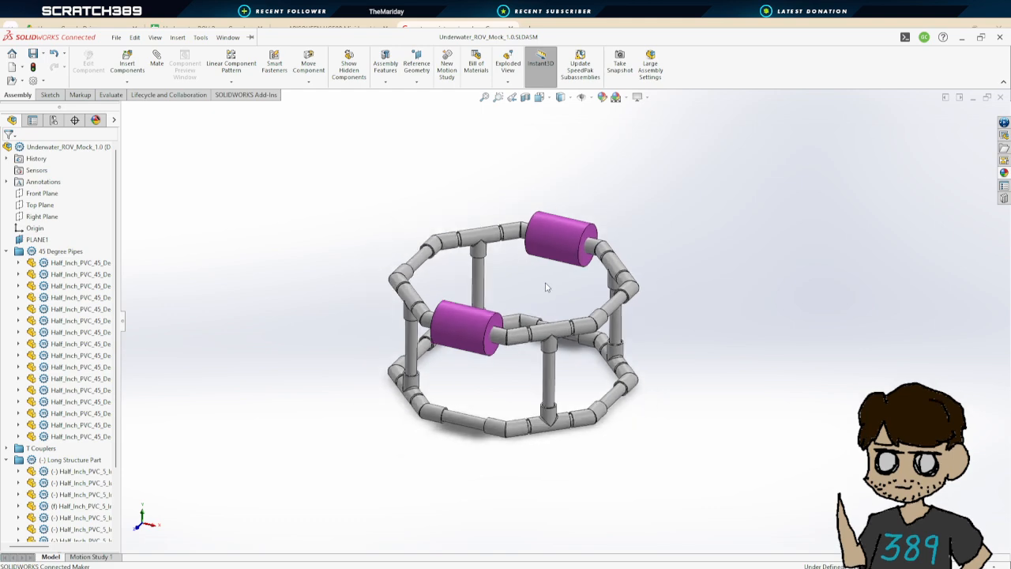
Review the APISQUEEN UG500 thruster product page's specifications and dimensioned drawings
middle_click_drag(702, 309, 652, 312)
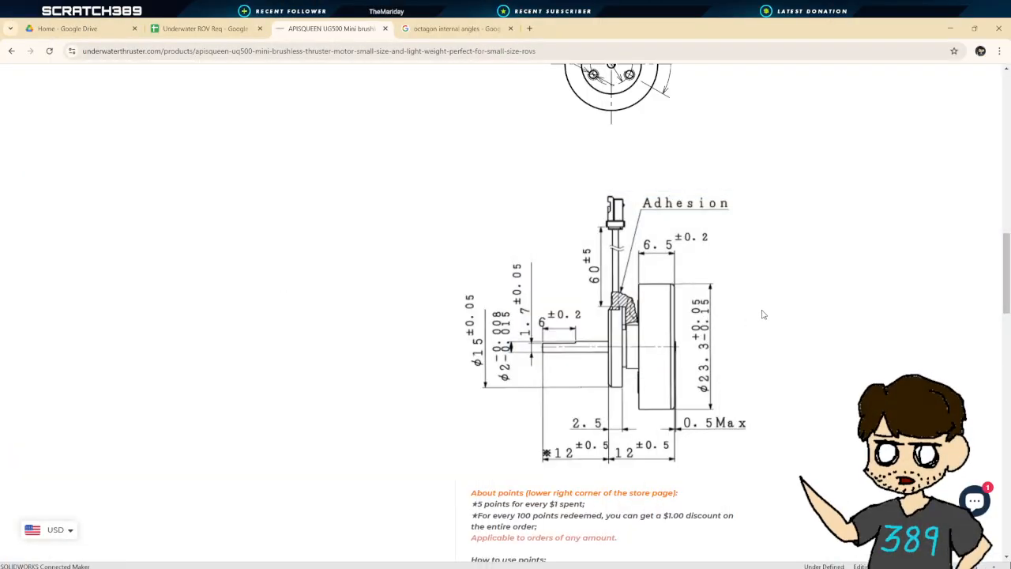
scroll(760, 289, "up", 1)
scroll(686, 298, "up", 1)
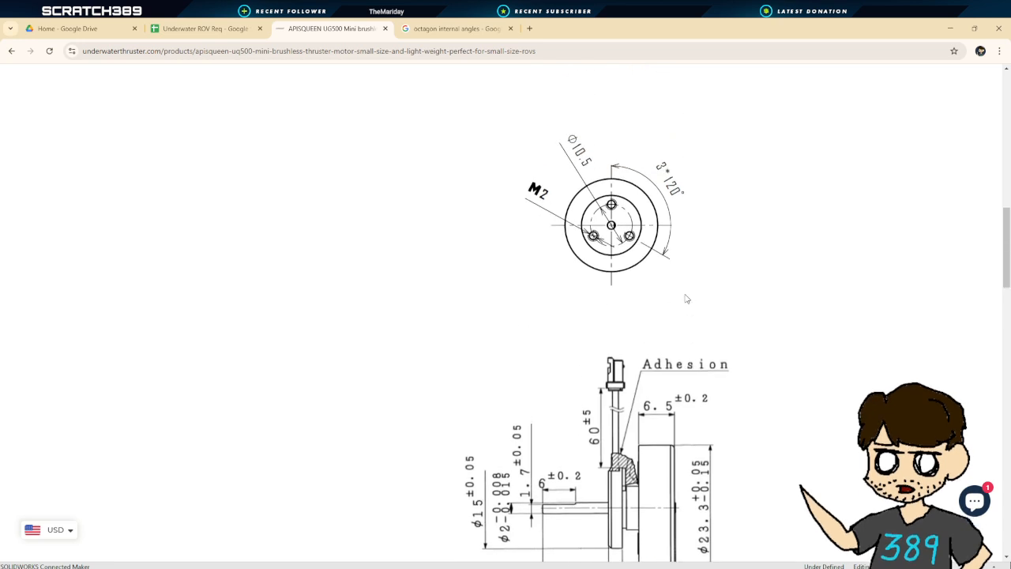
scroll(686, 299, "up", 6)
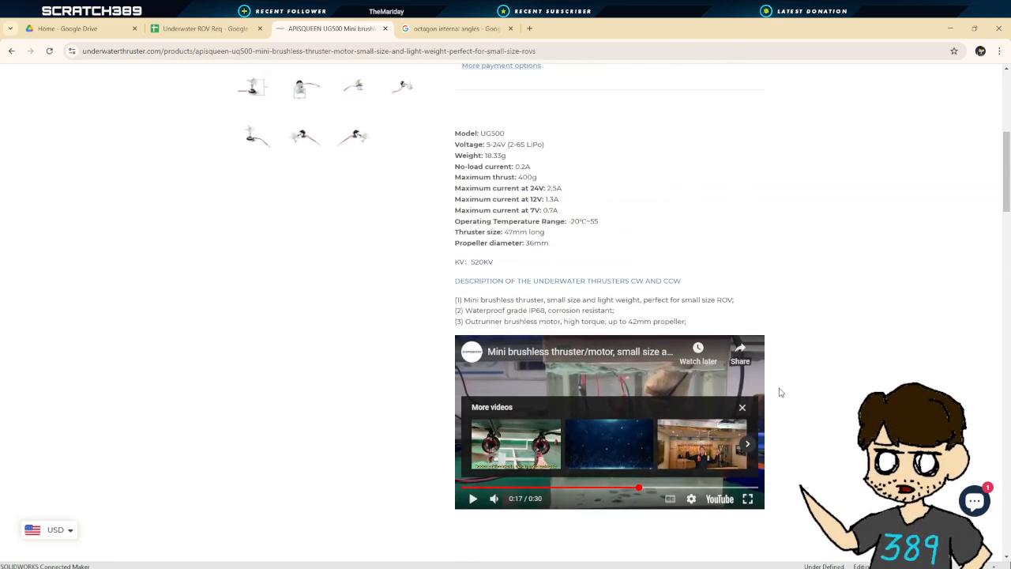
scroll(505, 237, "up", 3)
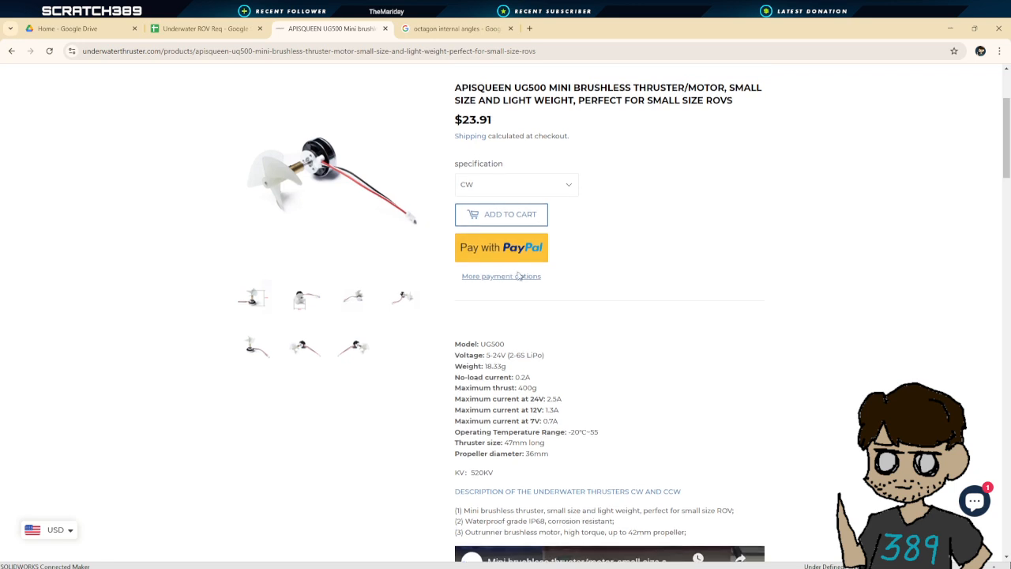
scroll(553, 308, "down", 2)
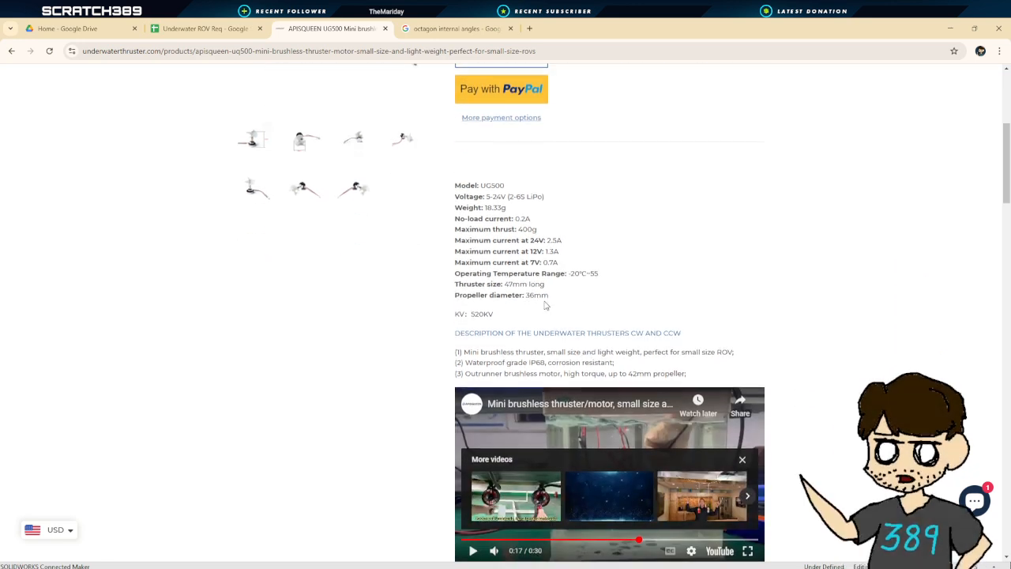
scroll(563, 315, "down", 6)
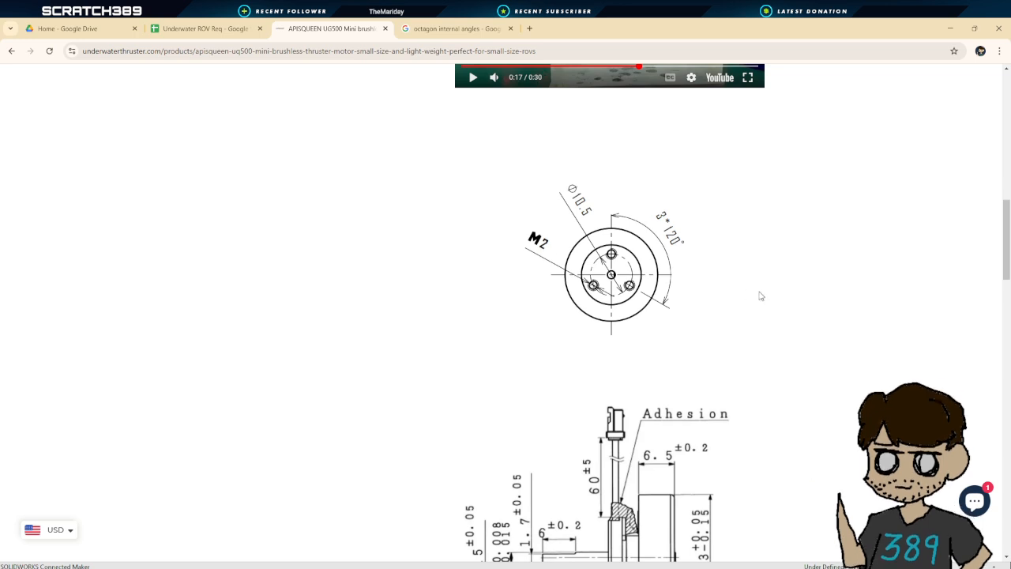
scroll(758, 300, "down", 3)
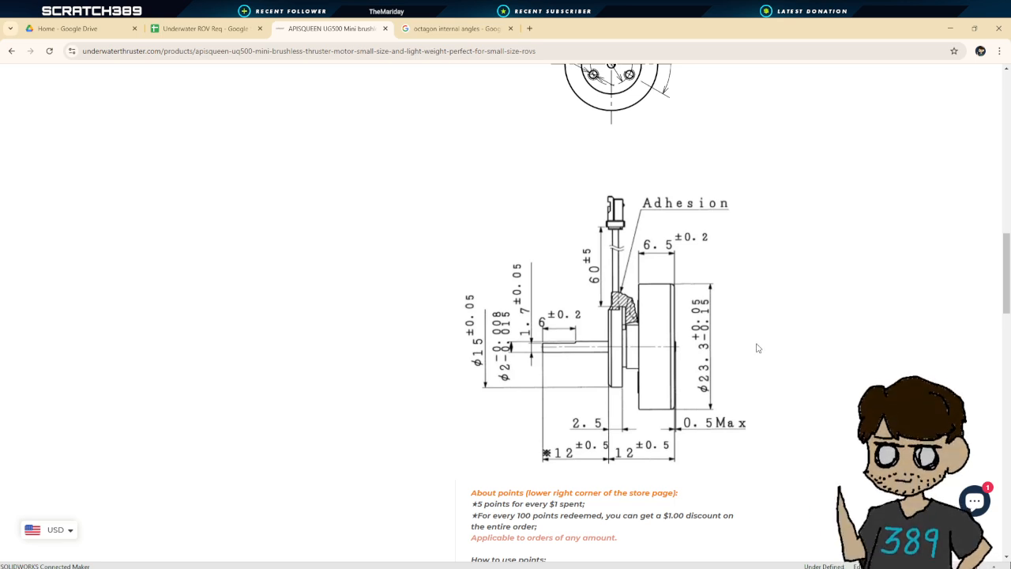
scroll(776, 355, "up", 3)
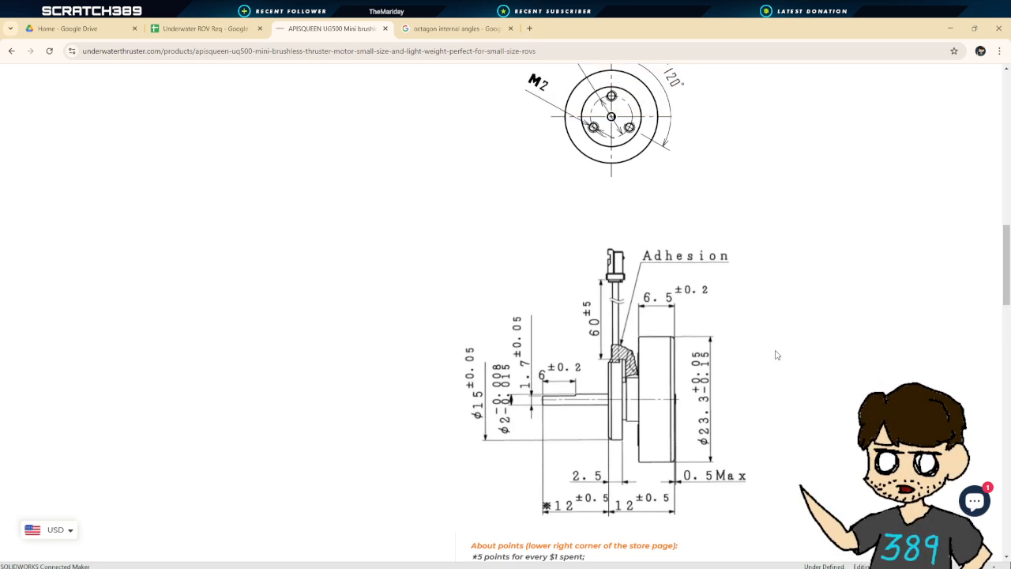
scroll(776, 354, "down", 3)
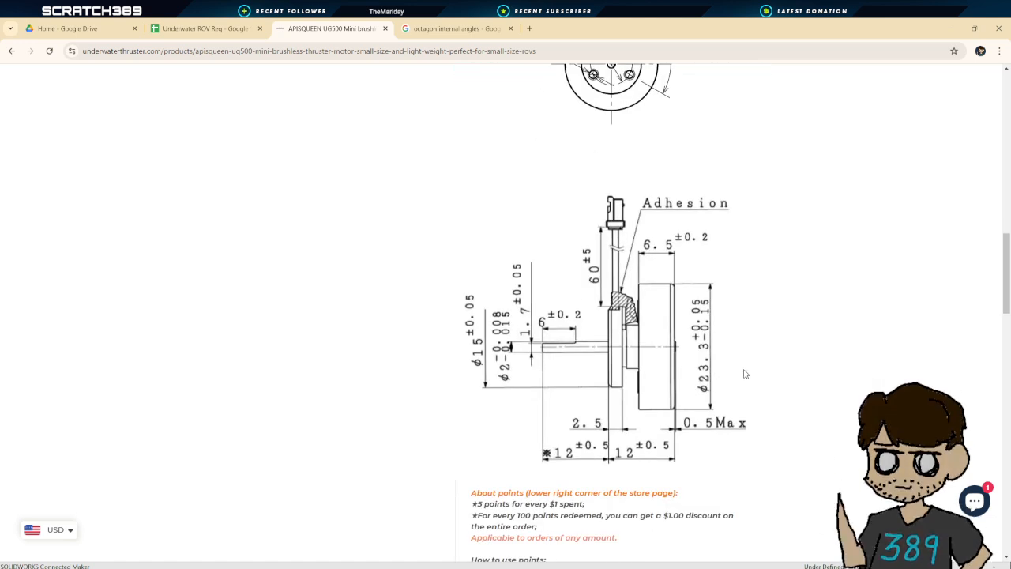
scroll(745, 373, "up", 1)
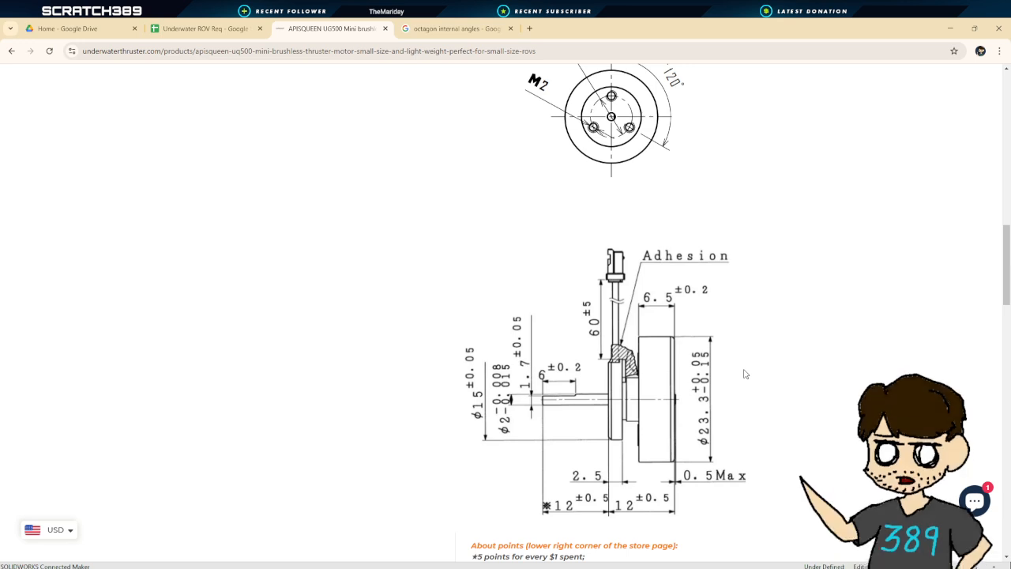
scroll(568, 245, "up", 5)
Play the thruster's product video in full screen and watch it
left_click(472, 340)
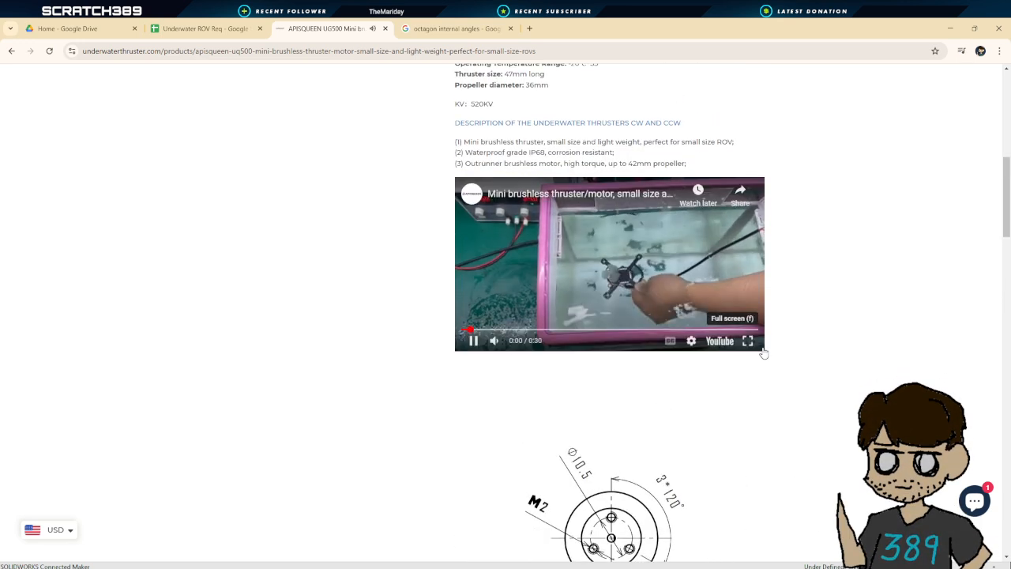
left_click(748, 340)
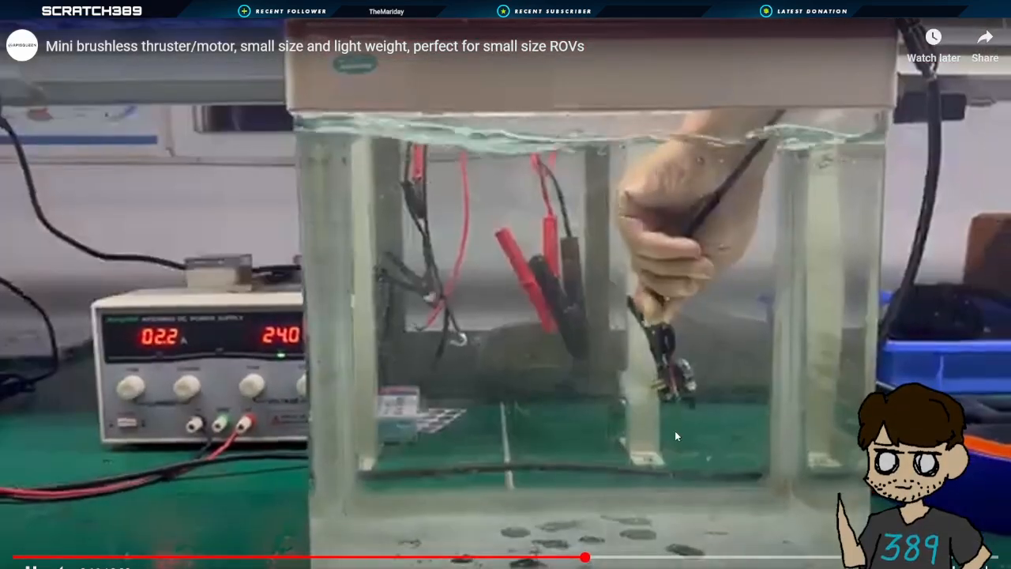
left_click(695, 435)
left_click(729, 359)
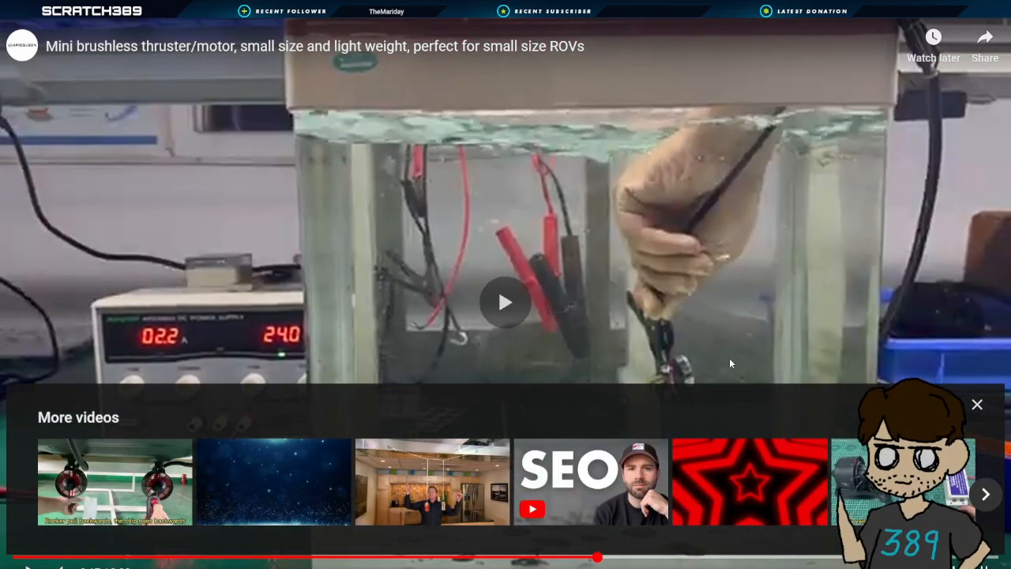
left_click(729, 358)
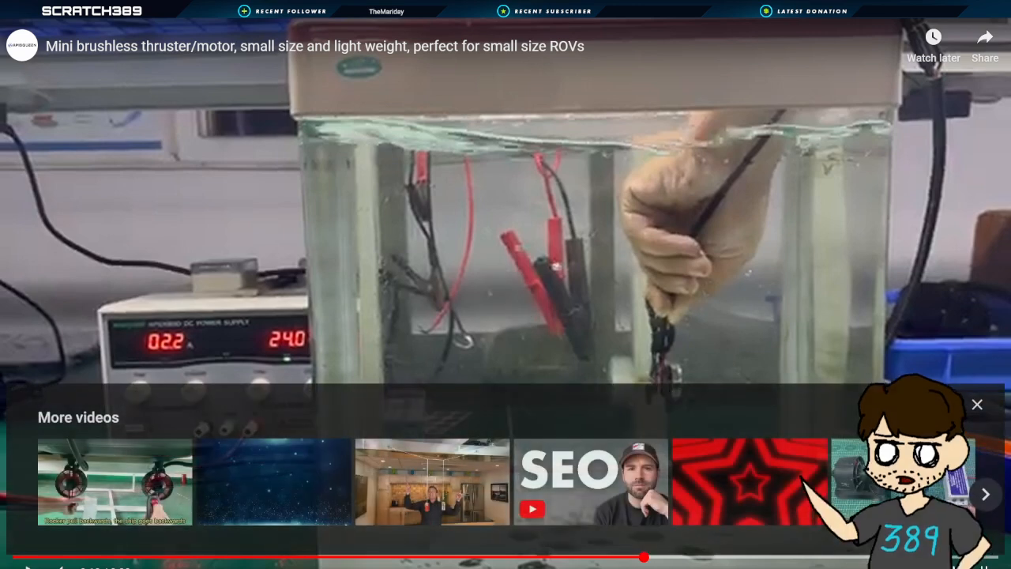
key("Escape")
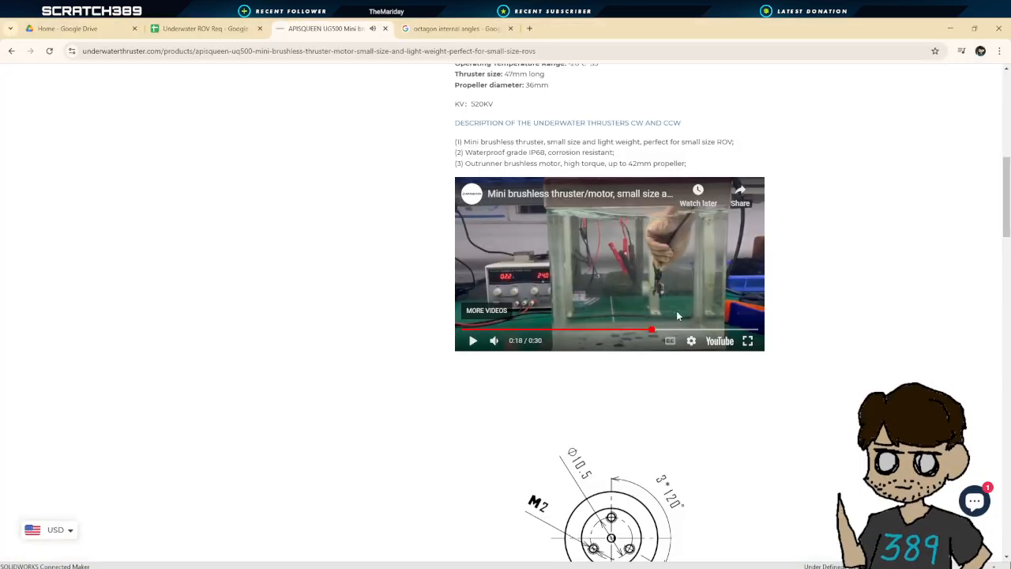
Scroll through the rest of the product page and back to the thruster's dimensioned side drawing
scroll(661, 351, "down", 3)
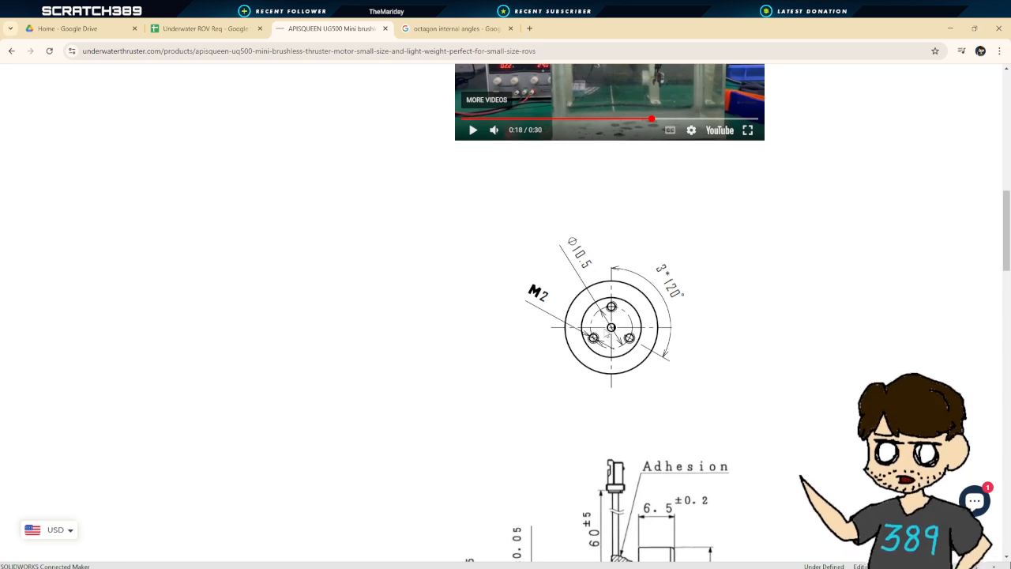
scroll(661, 450, "down", 2)
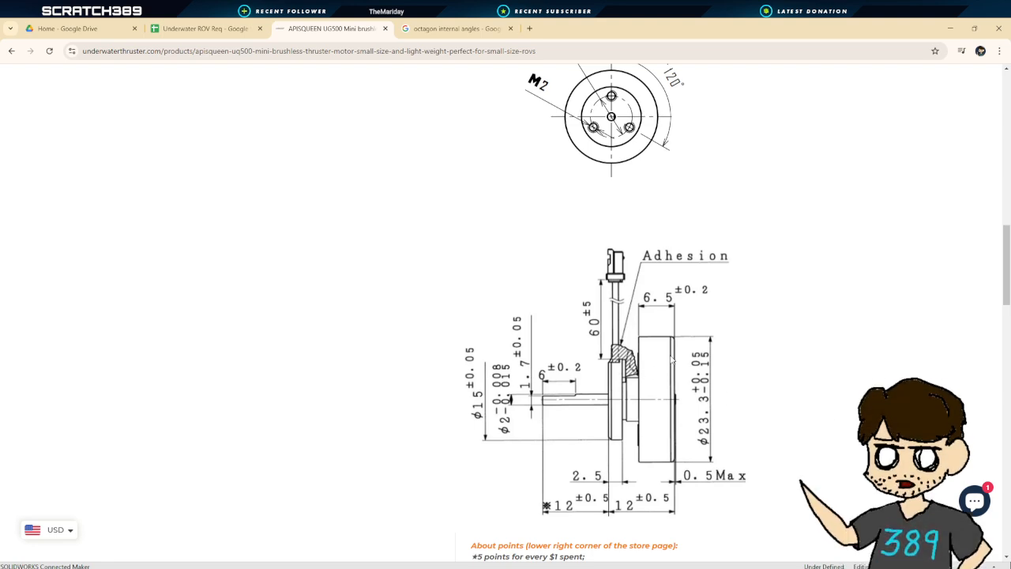
scroll(646, 390, "down", 2)
scroll(679, 364, "up", 4)
scroll(697, 347, "up", 3)
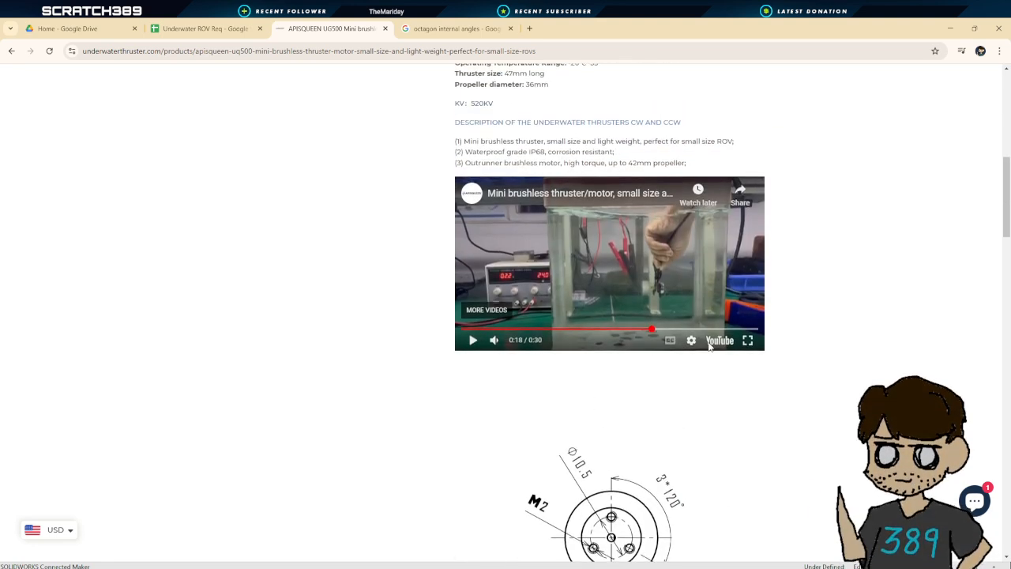
scroll(710, 346, "down", 5)
scroll(709, 346, "down", 4)
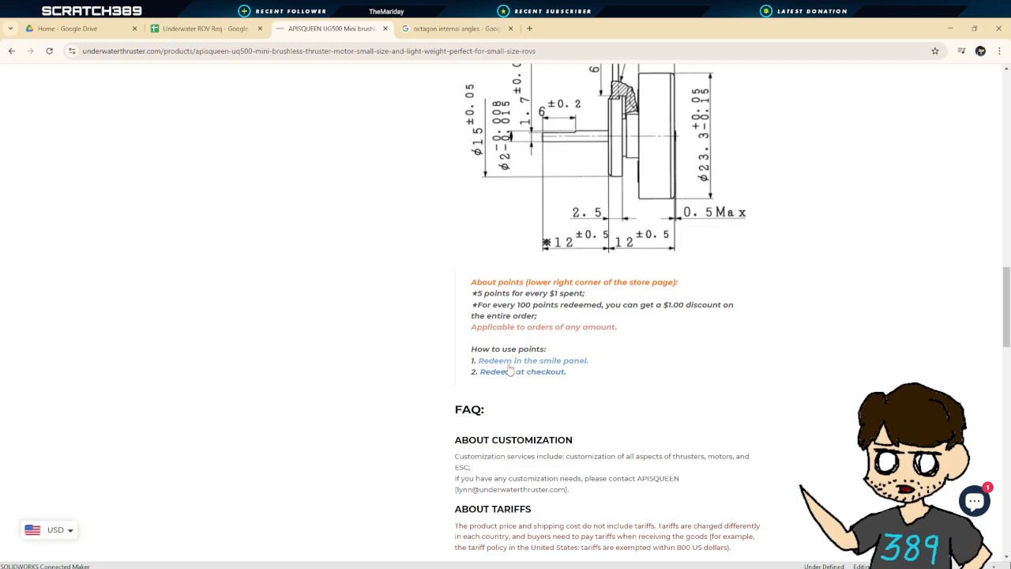
scroll(592, 379, "down", 4)
scroll(593, 374, "down", 12)
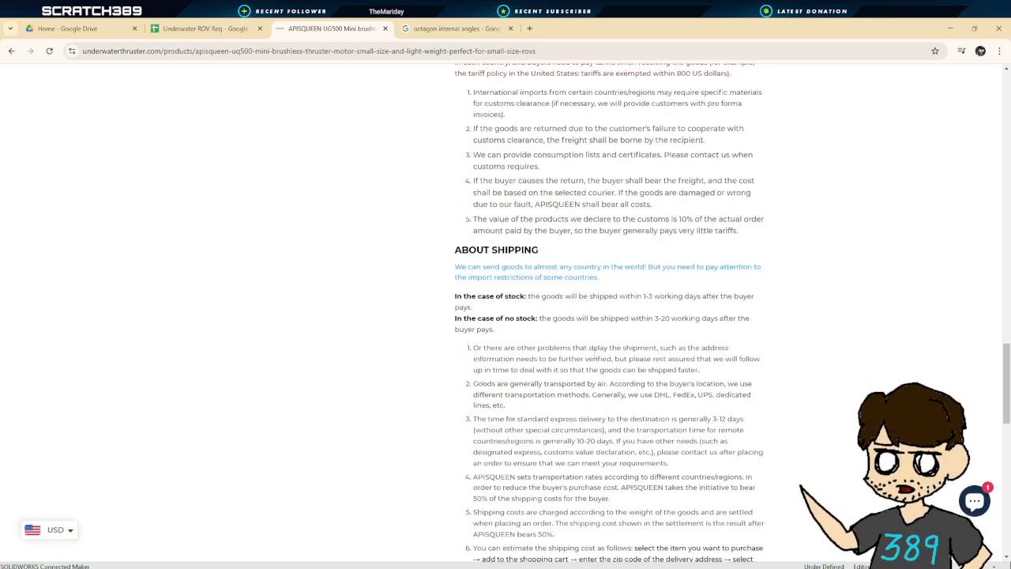
scroll(600, 341, "up", 15)
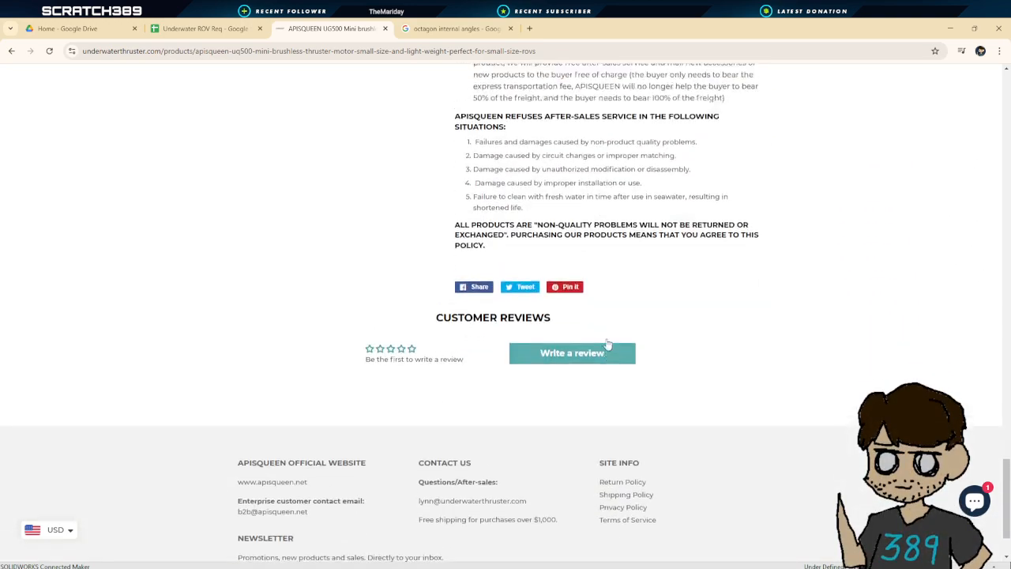
scroll(706, 358, "up", 5)
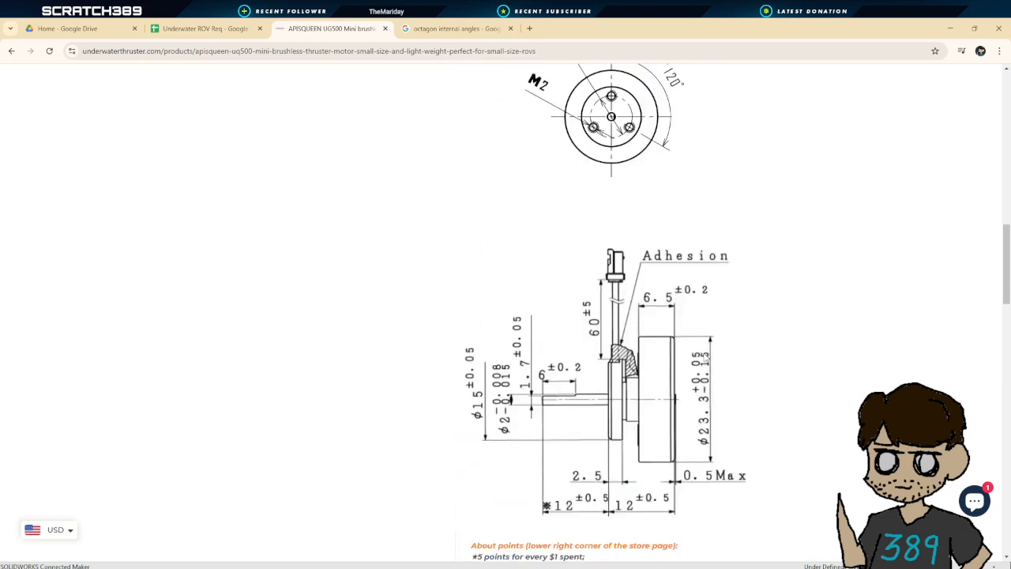
scroll(722, 361, "down", 3)
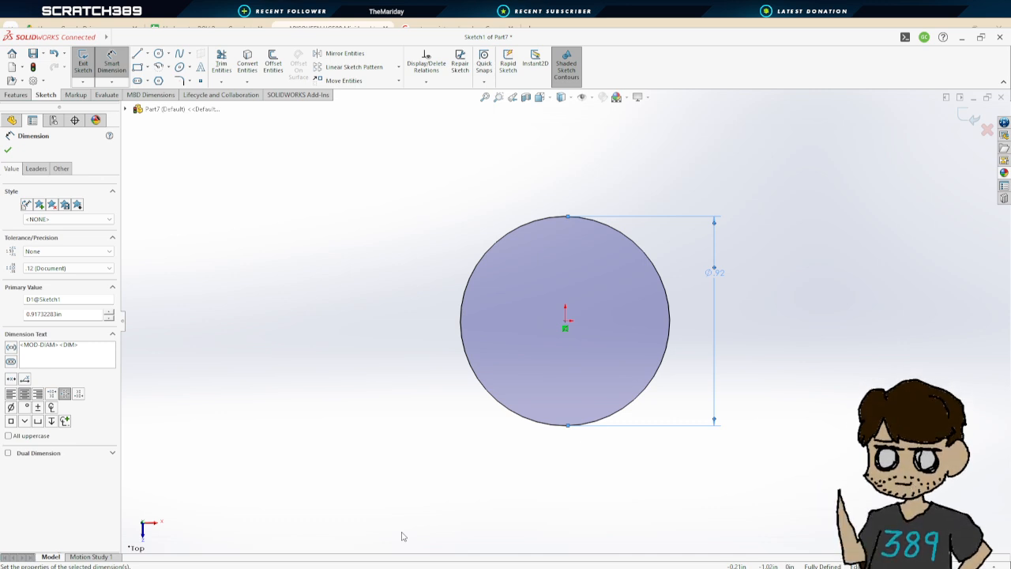
Exit the 0.92 in circle sketch without extruding it and delete the sketch from the new part
key("Escape")
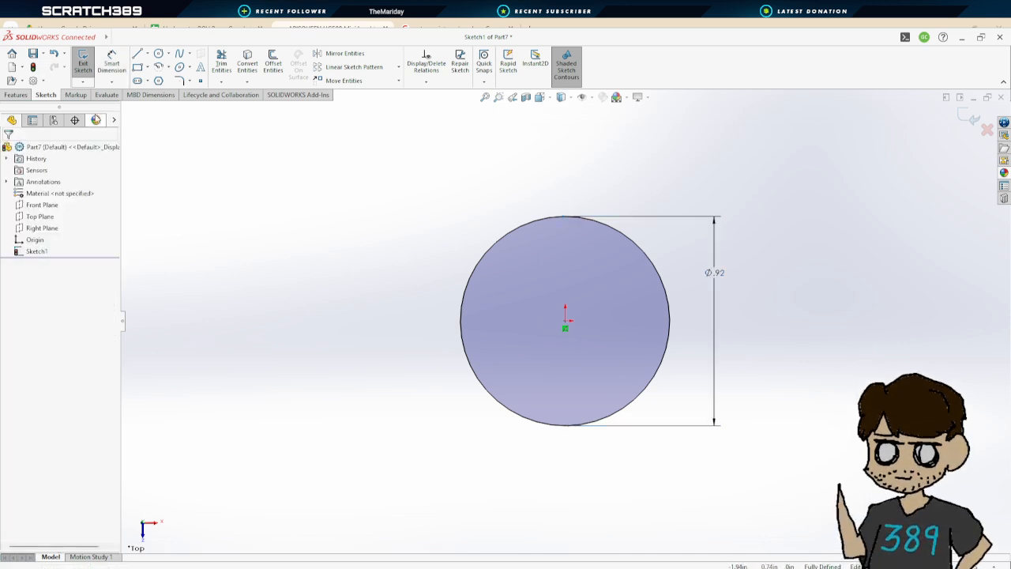
left_click(83, 69)
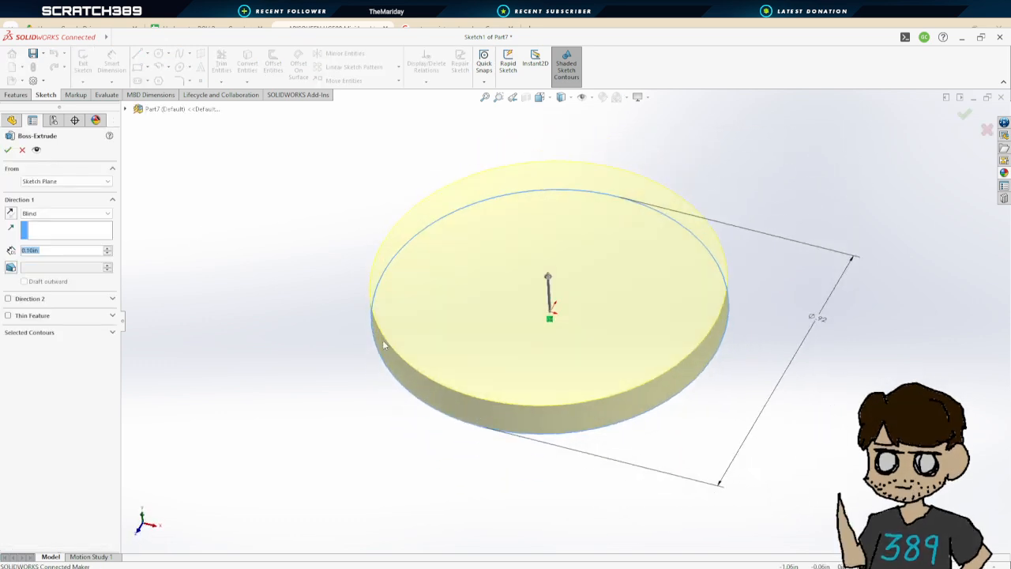
left_click(23, 149)
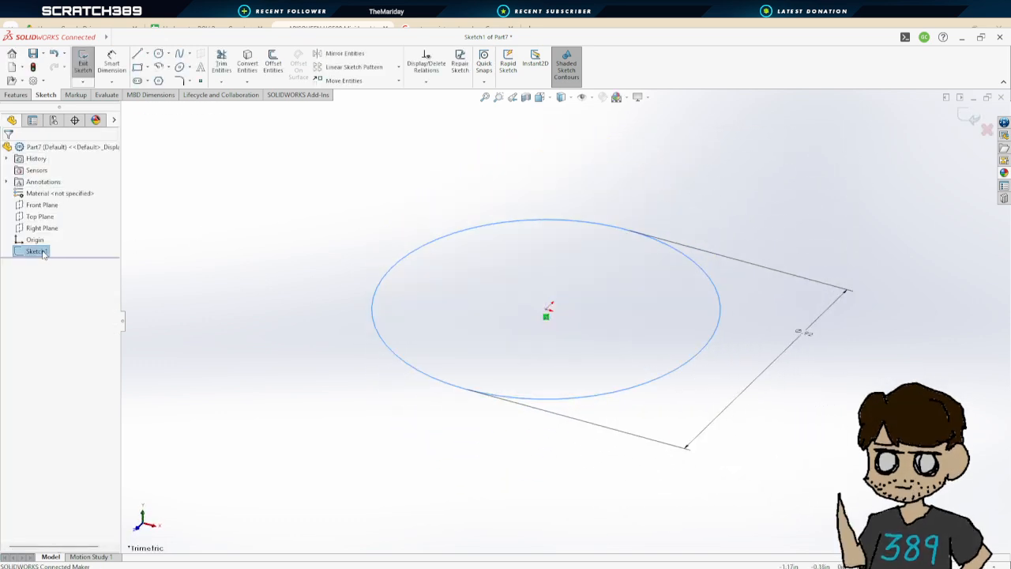
left_click(83, 63)
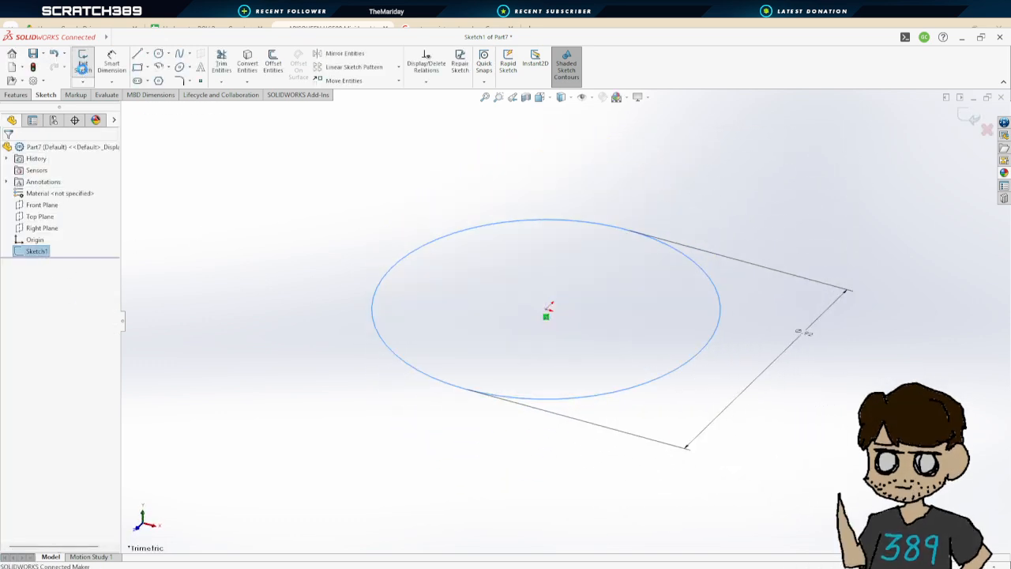
left_click(40, 250)
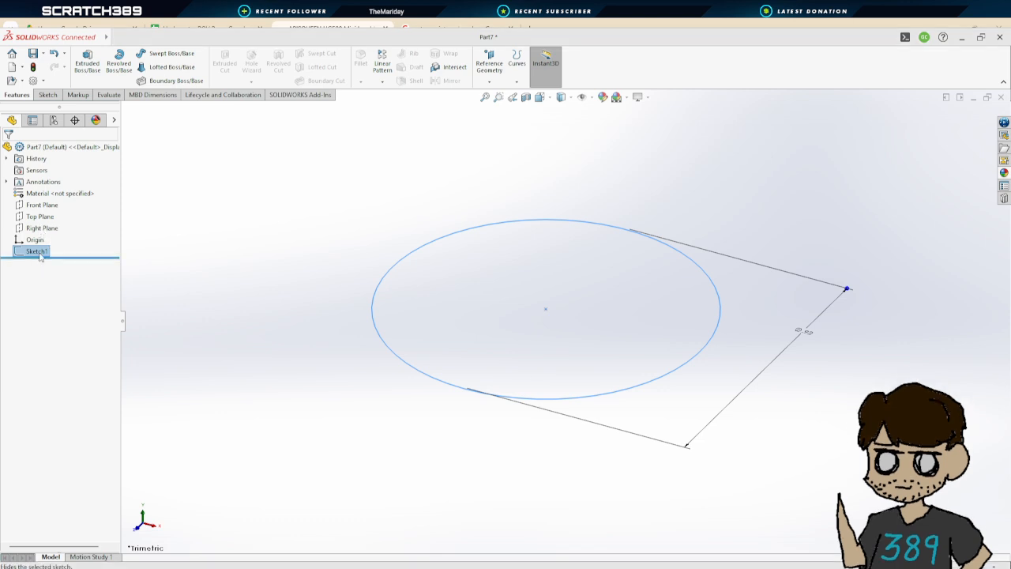
key("Delete")
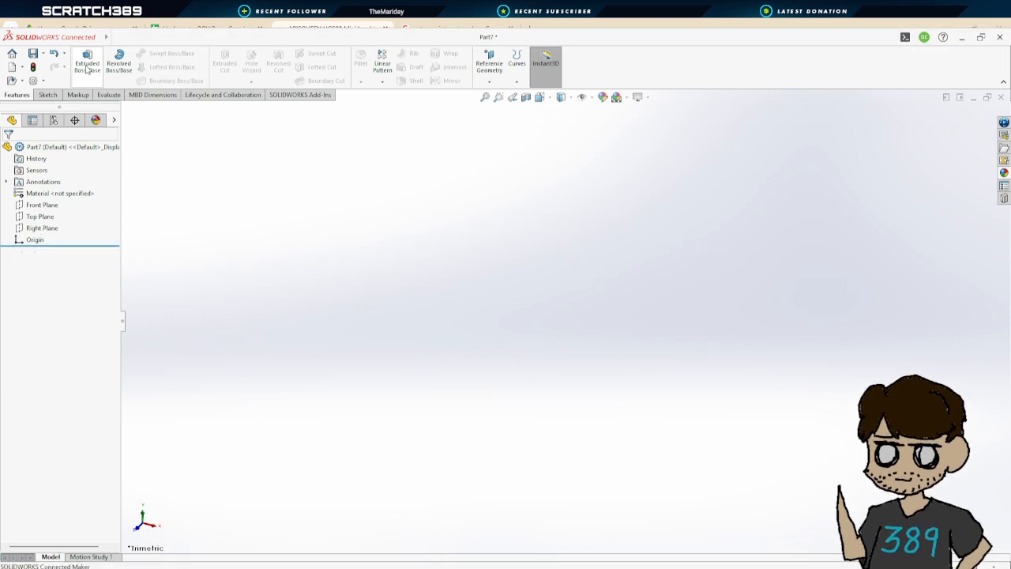
Start a Revolve on the Front Plane and sketch a vertical line upward from the origin
left_click(120, 61)
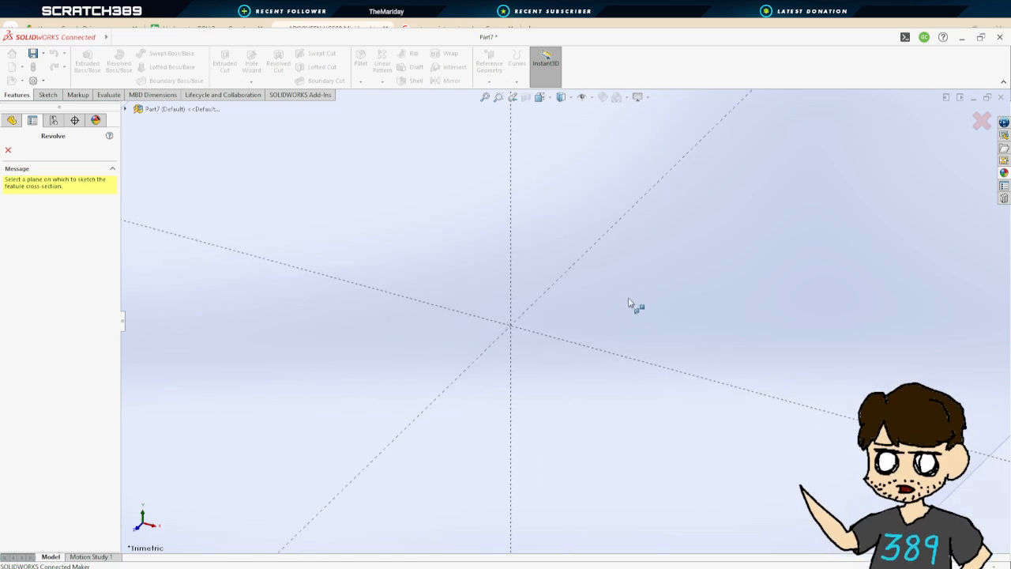
left_click(735, 239)
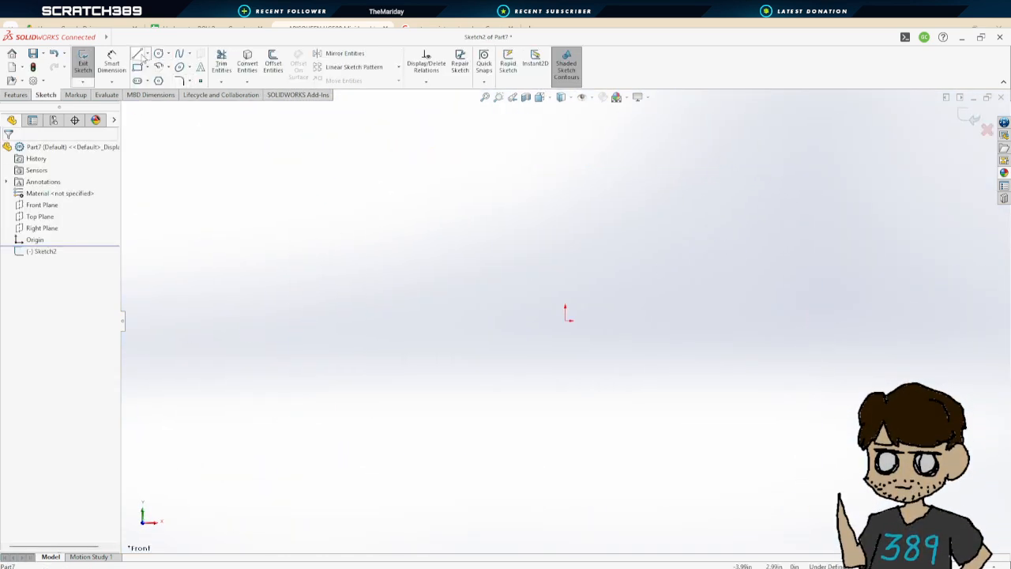
left_click(137, 55)
left_click(566, 314)
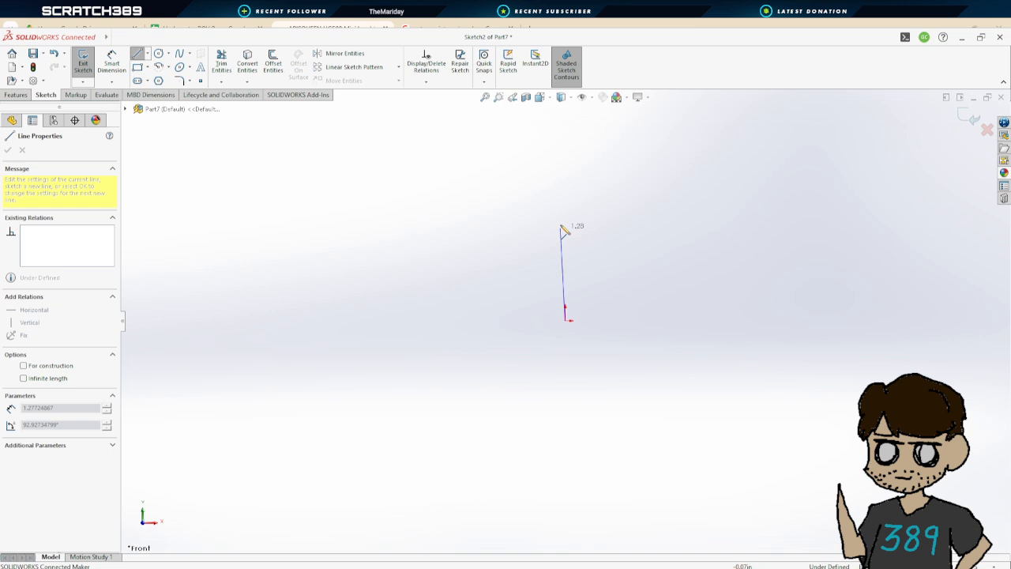
left_click(567, 147)
key("Escape")
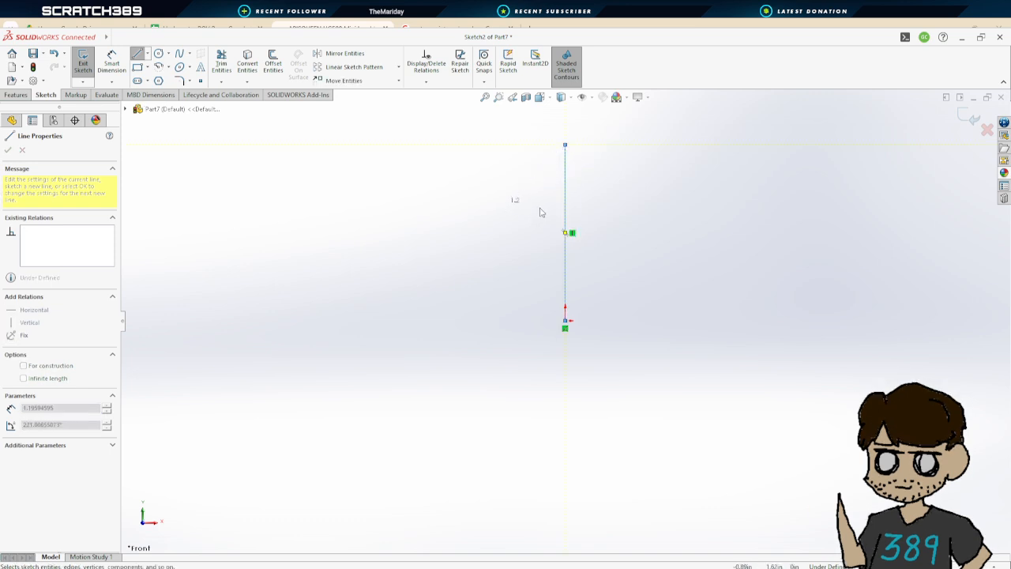
key("Escape")
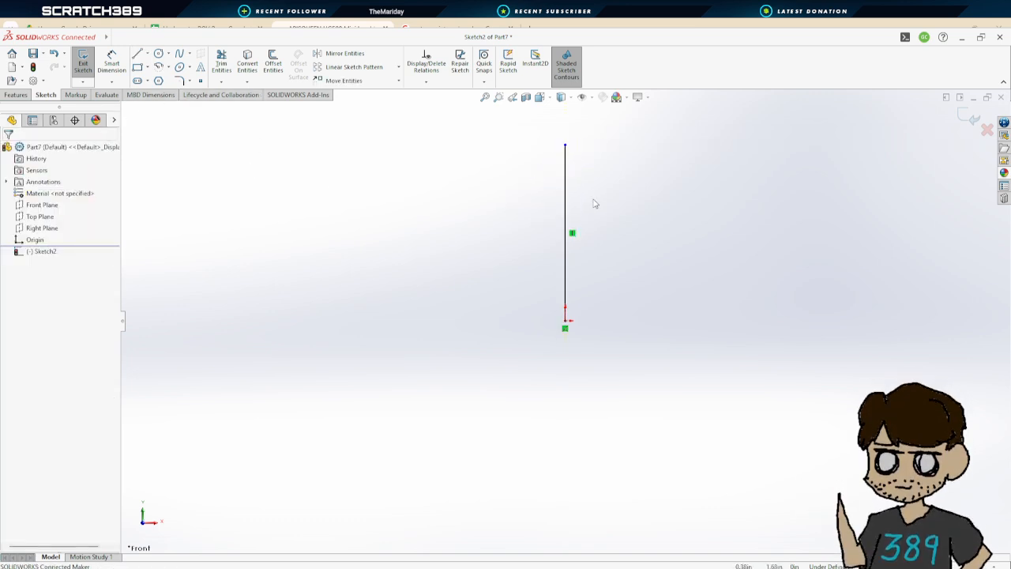
key("f")
scroll(610, 424, "down", 2)
scroll(543, 363, "up", 1)
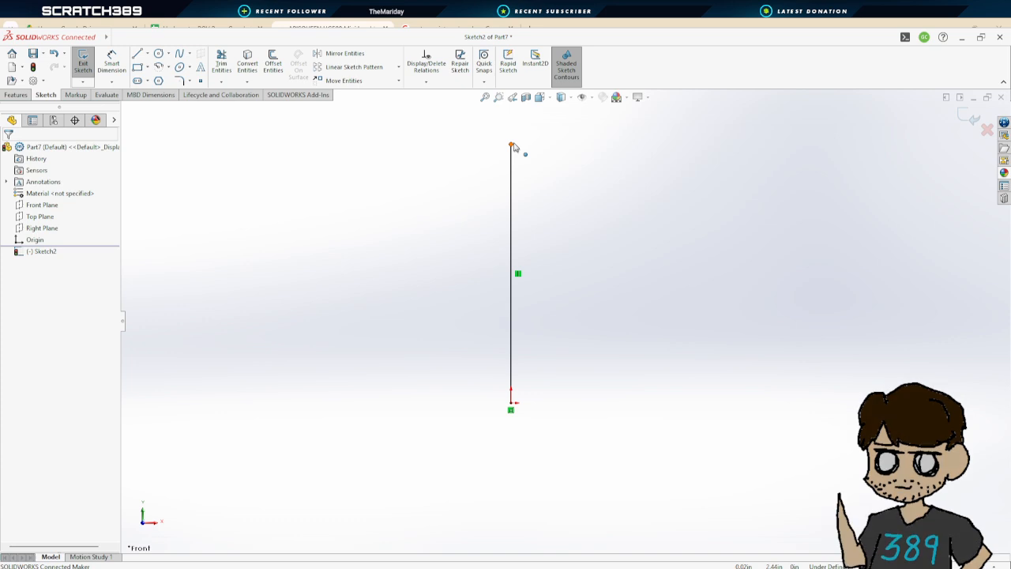
Draw a narrow rectangle up along the vertical line from the origin, about 0.14 in wide and 2.42 in tall
left_click(137, 69)
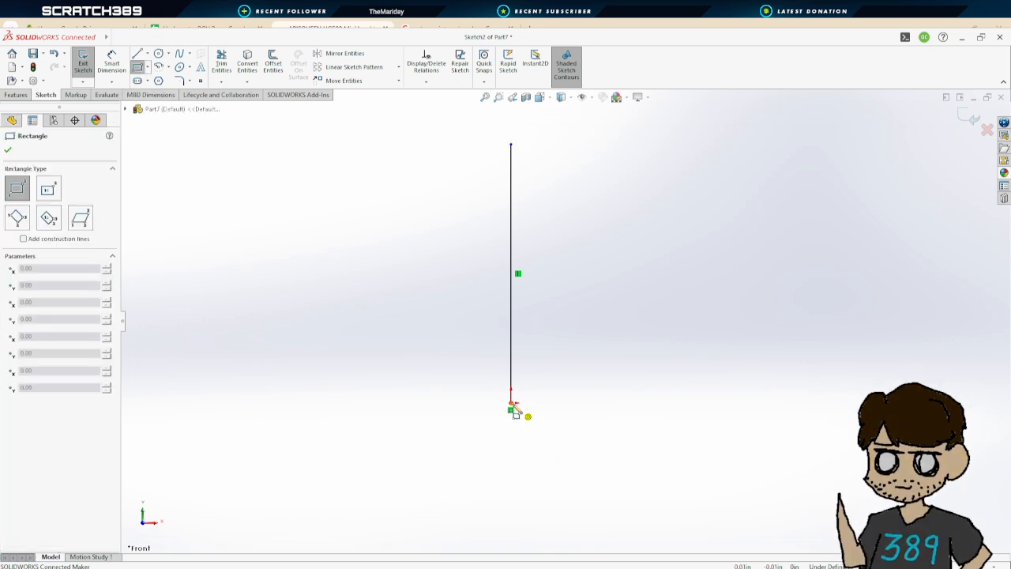
left_click(511, 403)
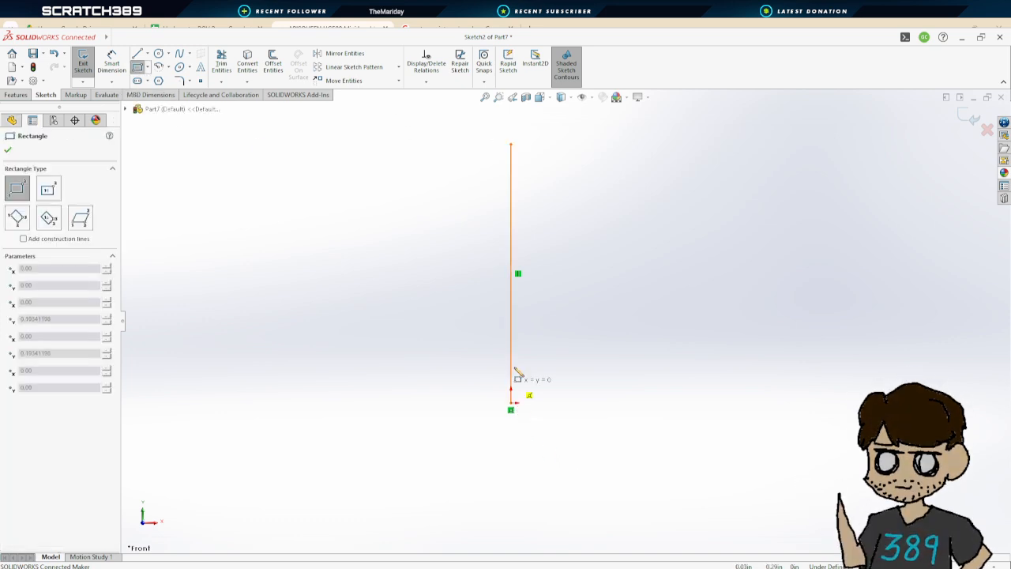
left_click(531, 145)
Dimension the narrow rectangle's height to 0.47 in
left_click(113, 65)
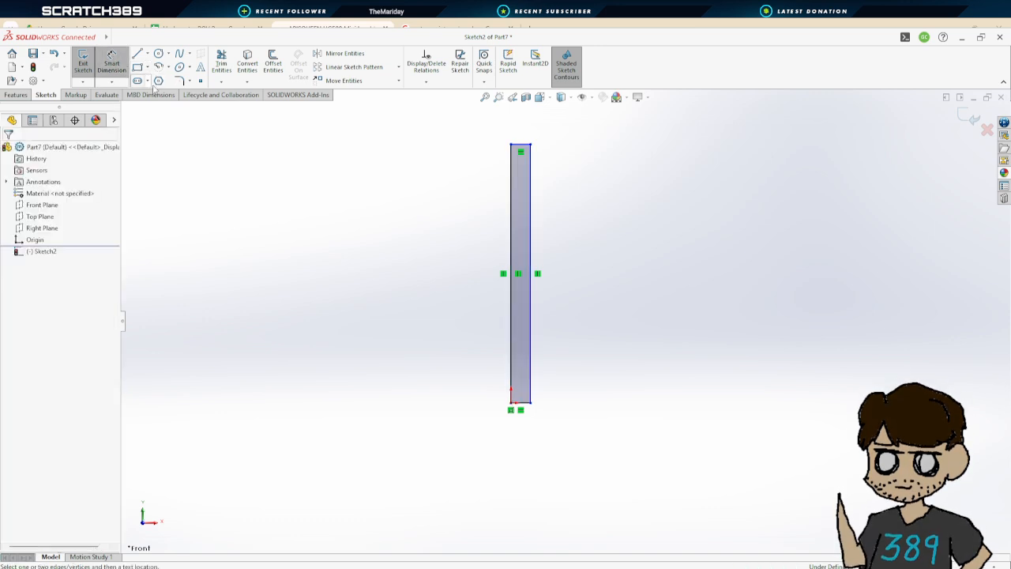
left_click(513, 230)
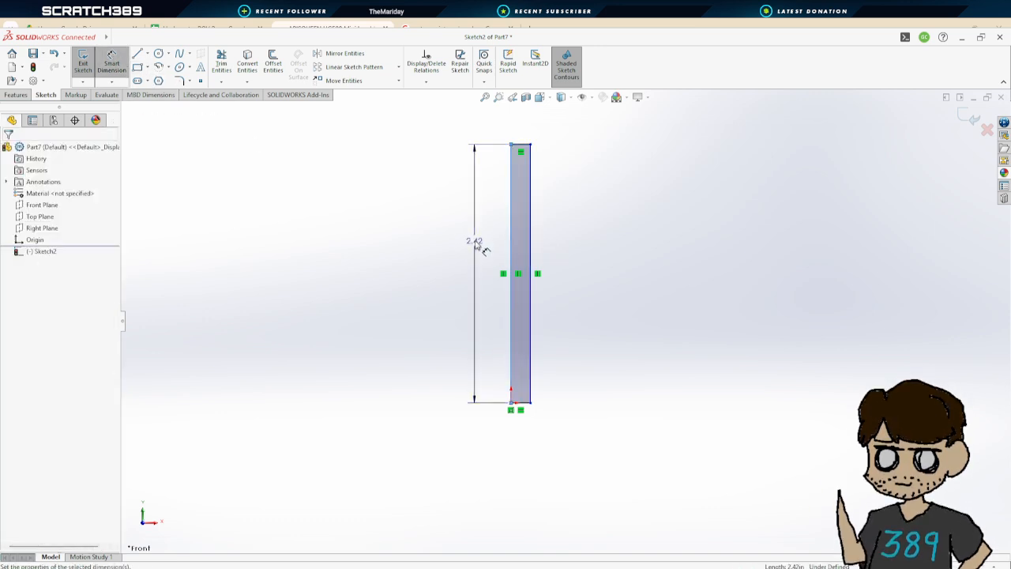
left_click(474, 241)
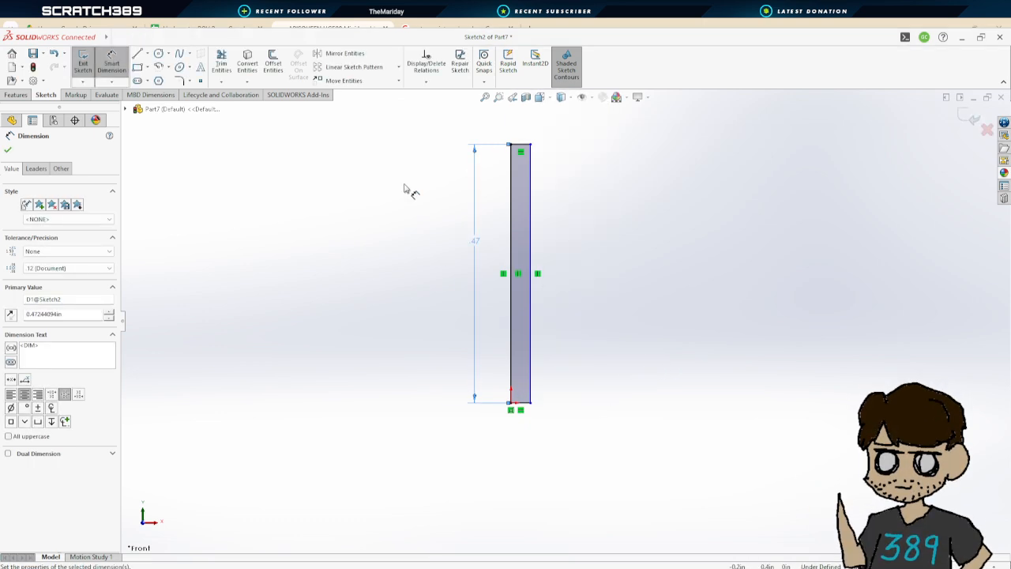
Draw a second rectangle from the origin, about 0.27 in wide and 0.1 in tall
left_click(137, 68)
left_click(510, 402)
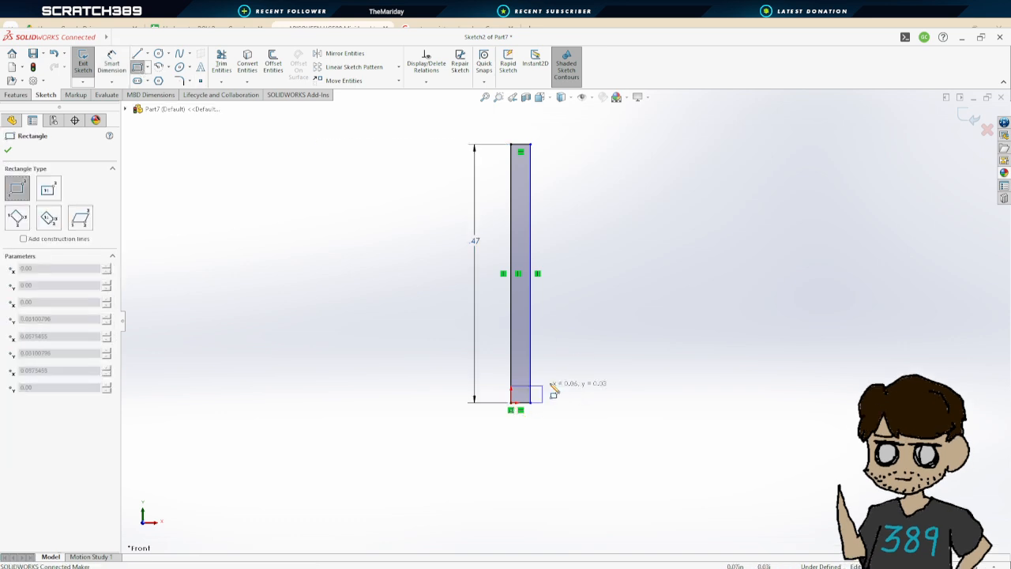
left_click(658, 346)
Dimension the second rectangle's bottom width to 0.45 in
left_click(137, 68)
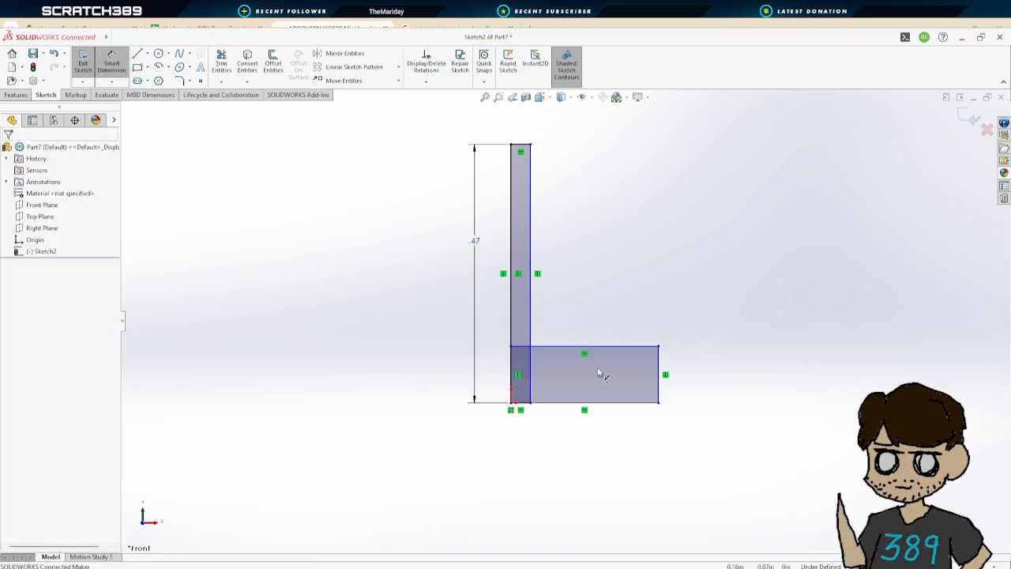
left_click(606, 404)
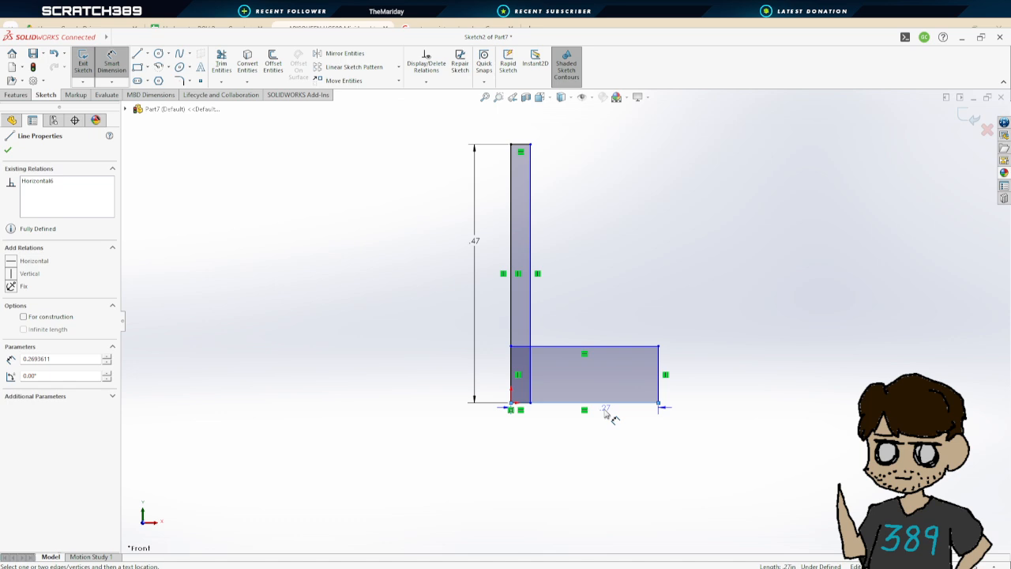
left_click(580, 466)
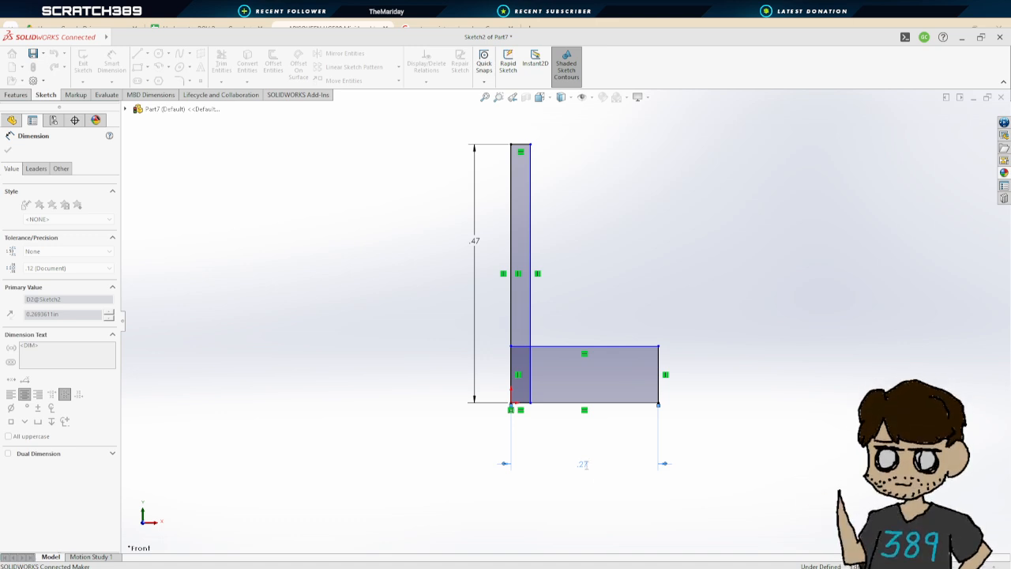
key("Return")
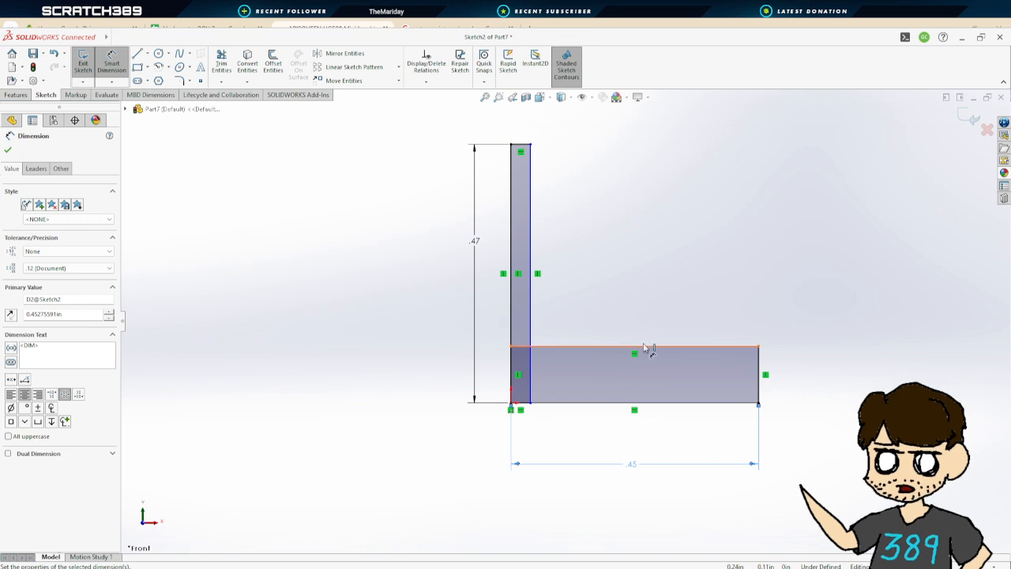
Dimension the second rectangle's height to 6 mm
double_click(632, 465)
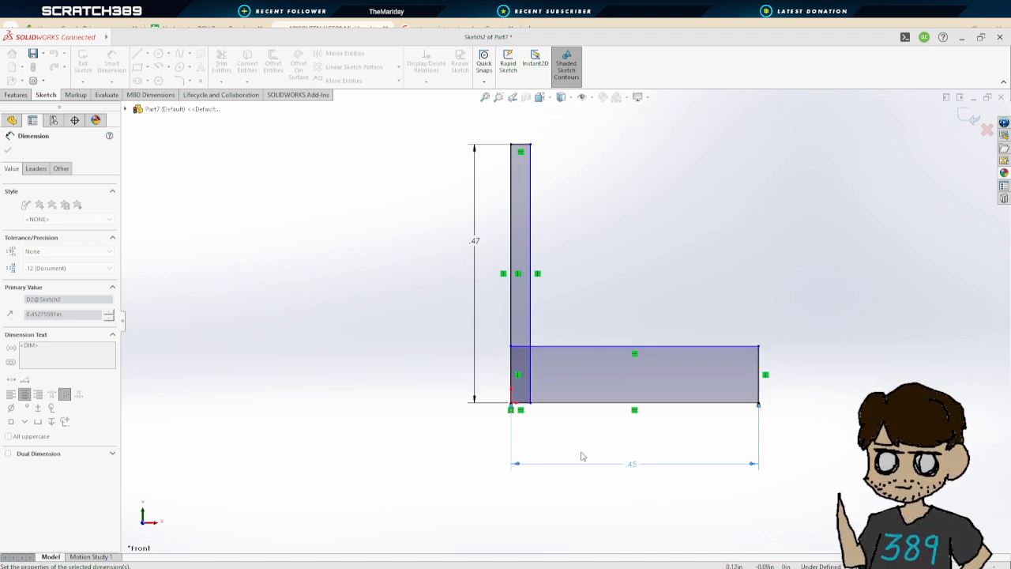
left_click(759, 373)
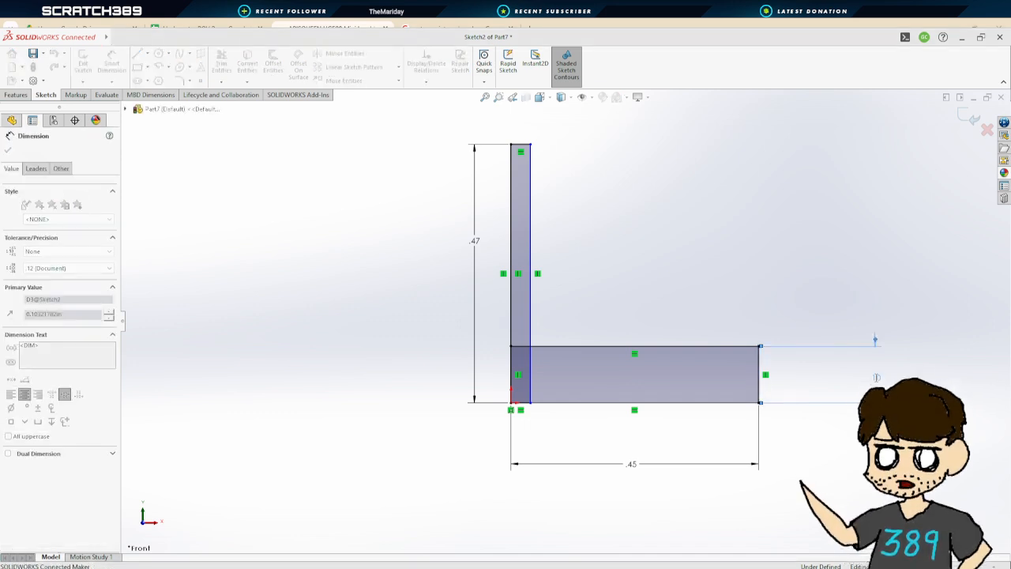
type("6mm")
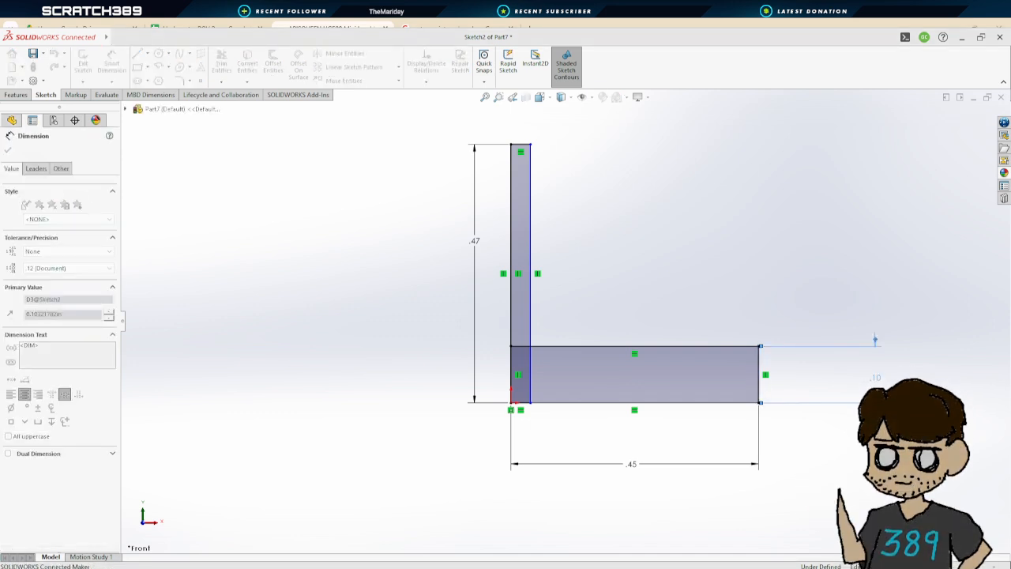
key("Return")
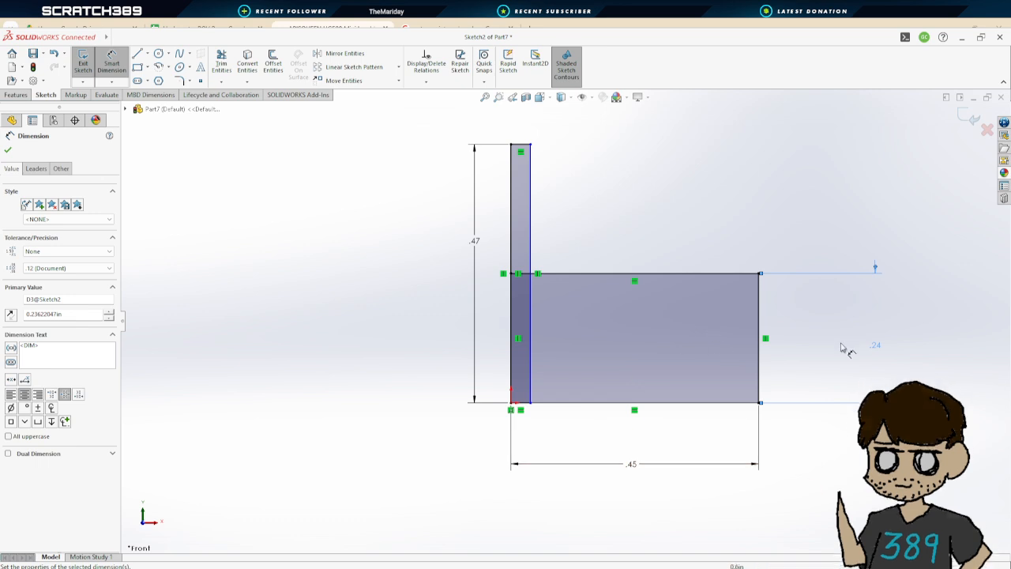
Set the second rectangle's height to 0.26 in
double_click(878, 346)
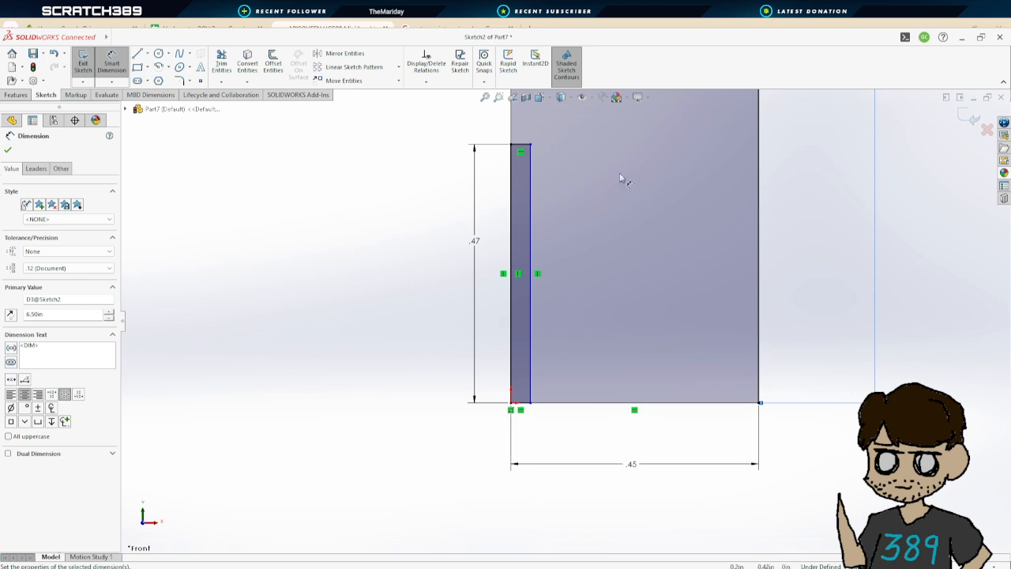
scroll(706, 244, "up", 3)
scroll(774, 195, "up", 1)
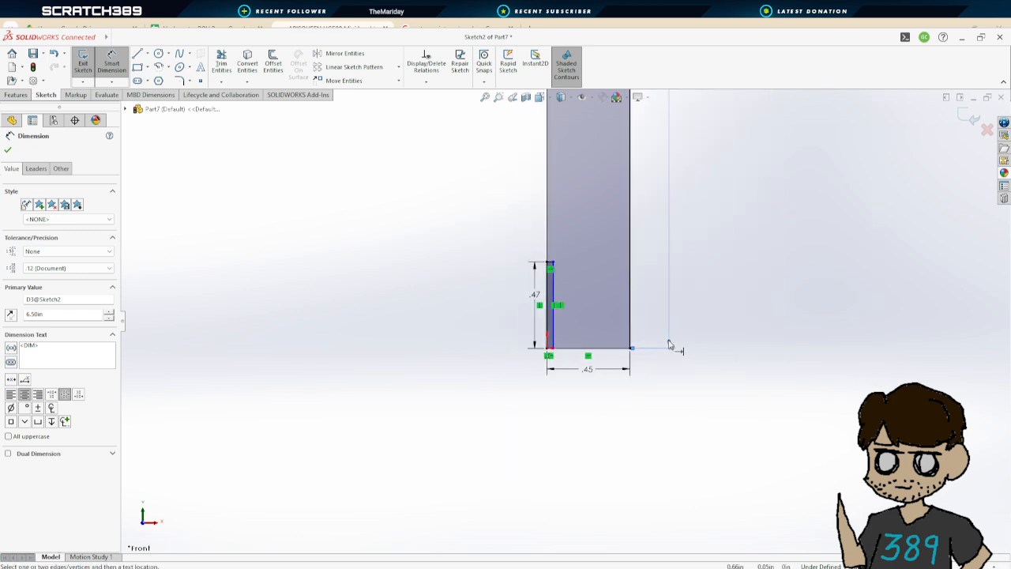
scroll(695, 186, "down", 5)
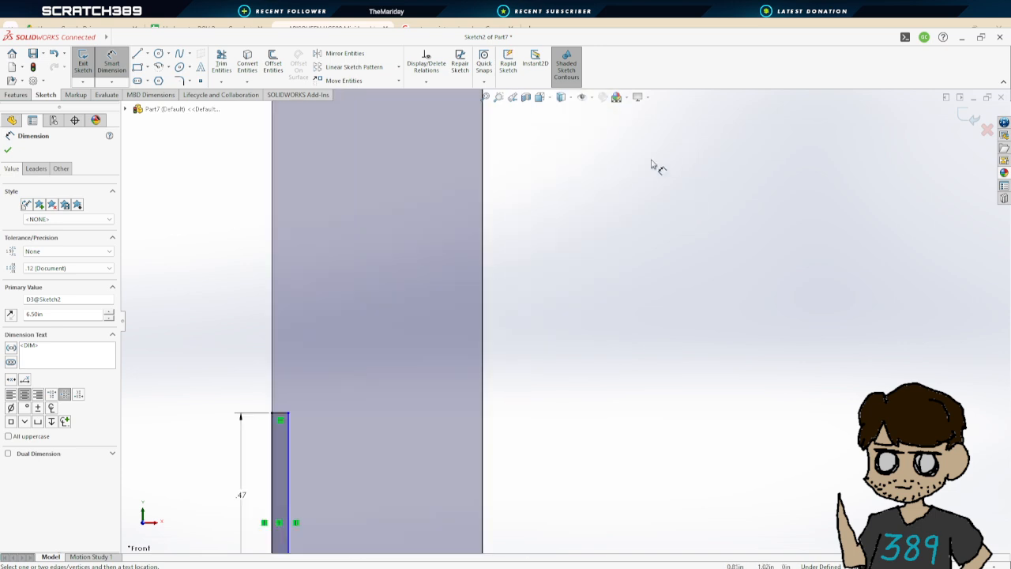
scroll(643, 159, "up", 10)
double_click(568, 181)
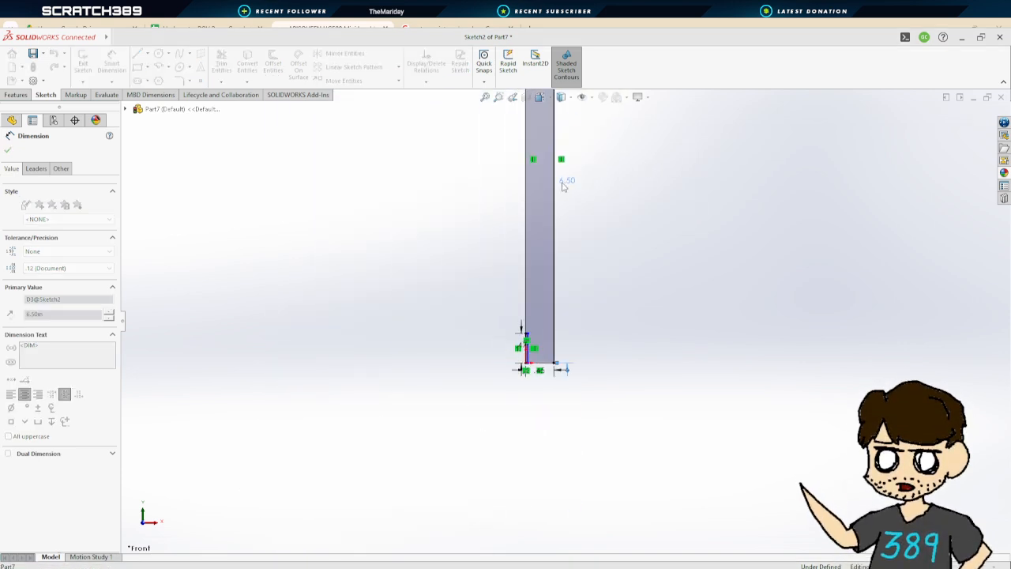
key("Return")
Set the narrow rectangle's height to 0.94 in
scroll(558, 268, "up", 2)
scroll(544, 341, "down", 4)
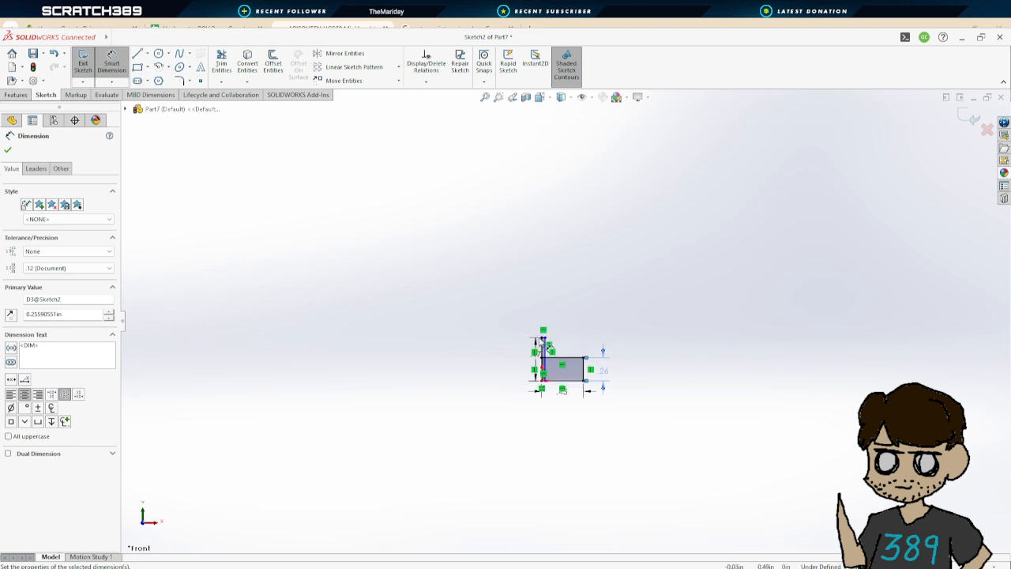
scroll(542, 356, "down", 8)
key("Escape")
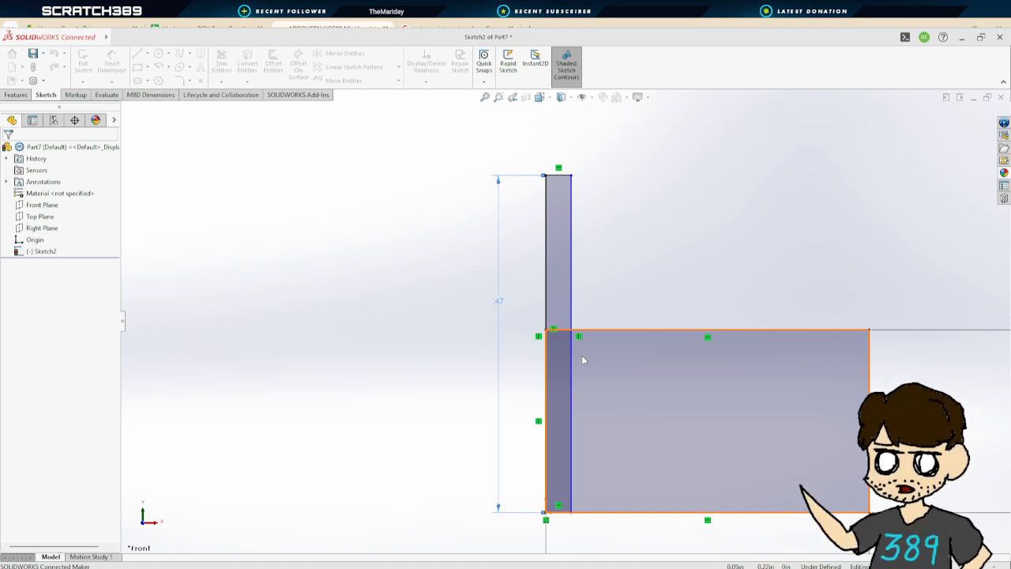
key("Return")
scroll(600, 324, "up", 5)
scroll(628, 302, "down", 2)
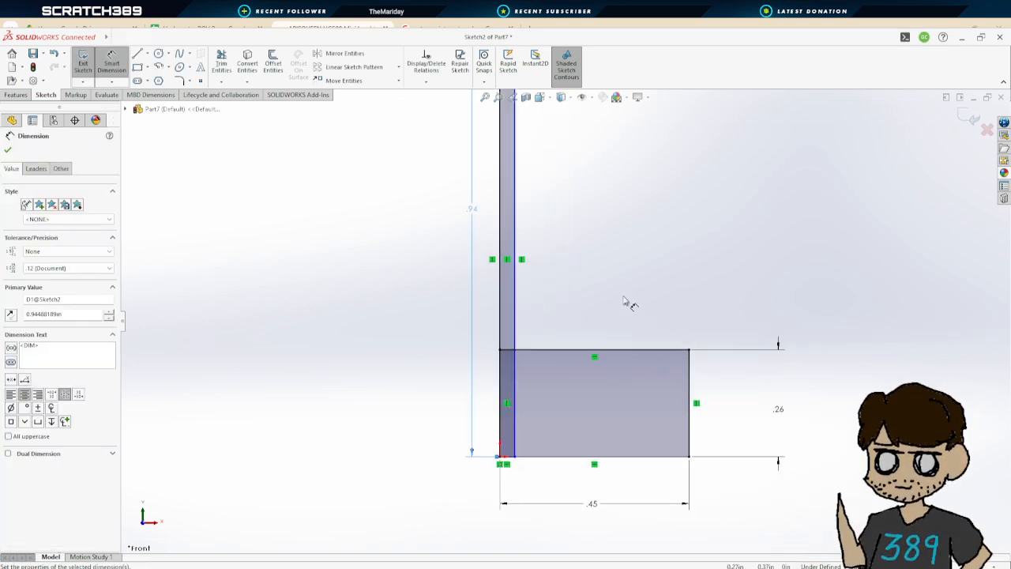
scroll(636, 322, "up", 1)
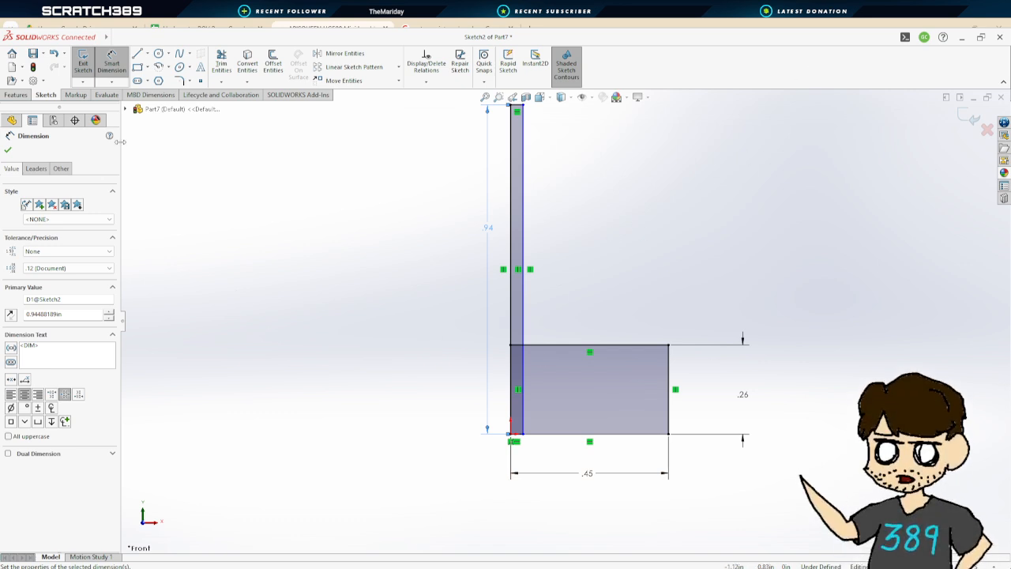
Draw a third rectangle on top of the second one from its upper-left corner, about 0.24 in wide and 0.12 in tall
left_click(137, 67)
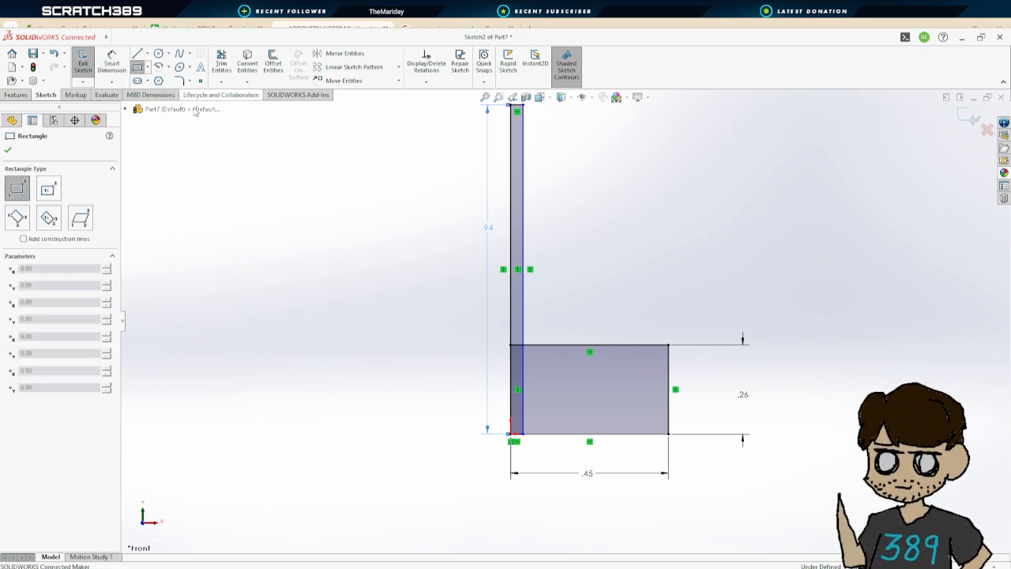
left_click(510, 345)
left_click(595, 303)
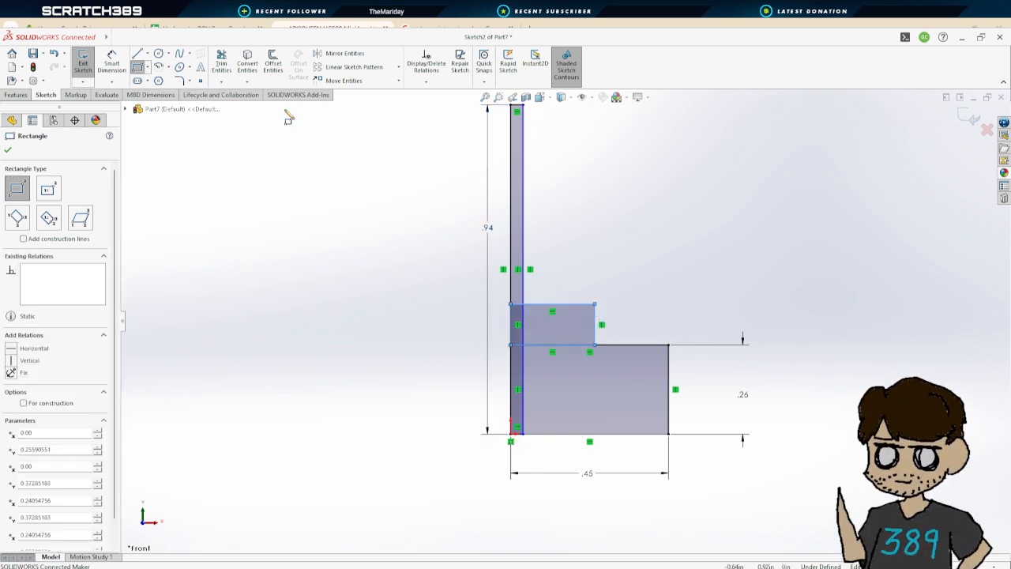
Dimension the third rectangle's height to 4 mm
left_click(112, 63)
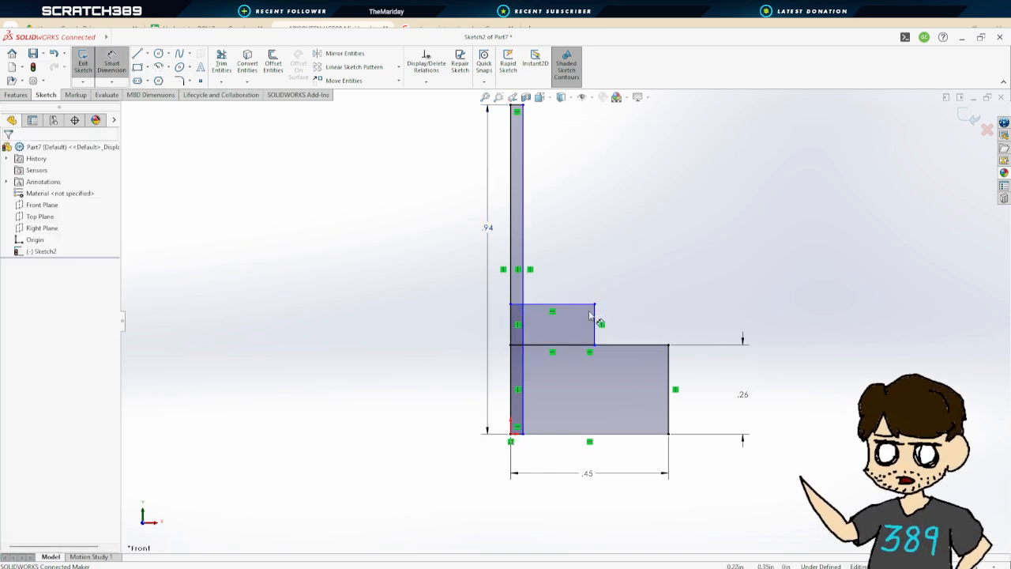
left_click(595, 319)
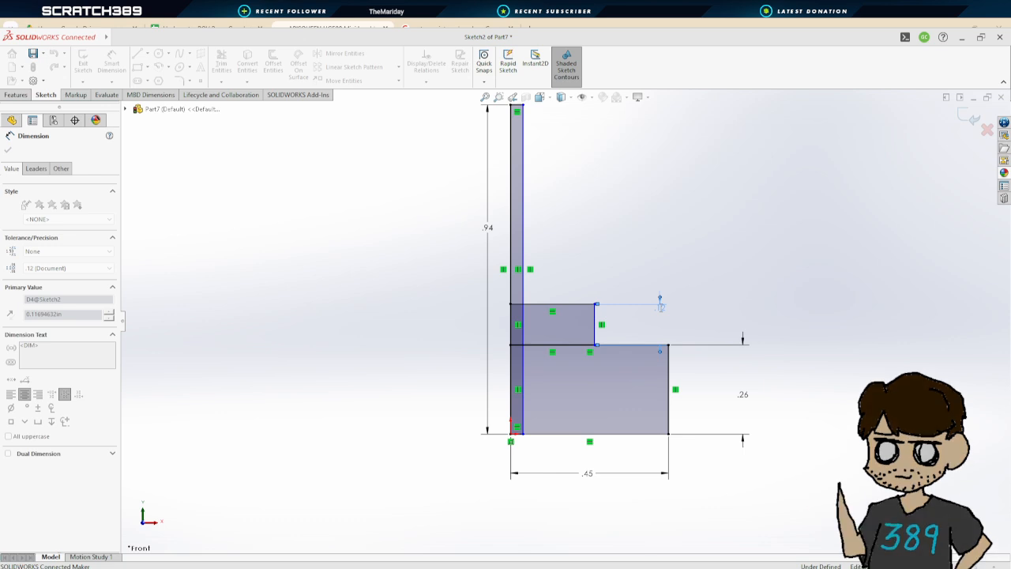
type("4mm")
key("Return")
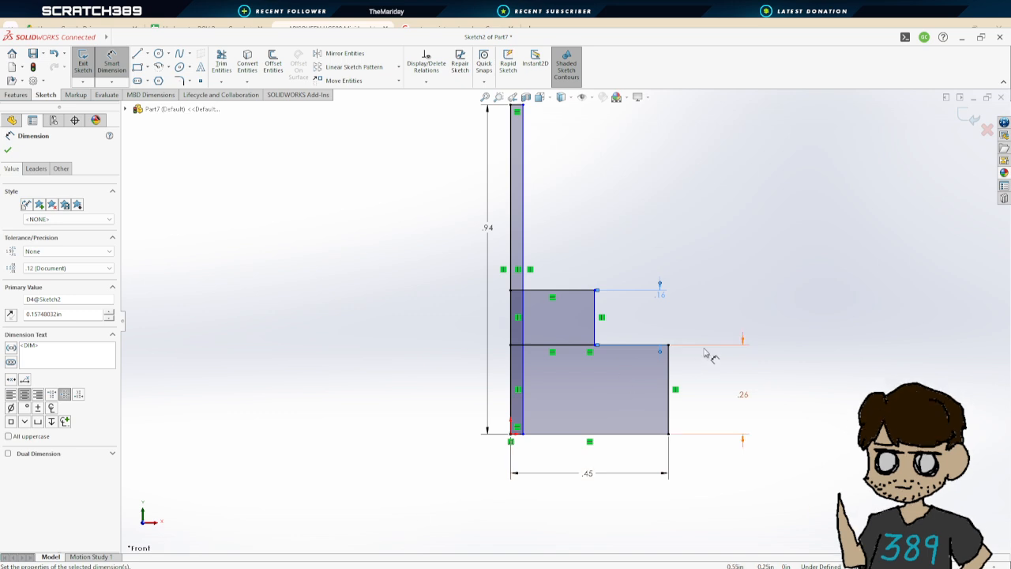
Dimension the third rectangle's width and set it to 0.20 in
left_click(589, 294)
left_click(589, 234)
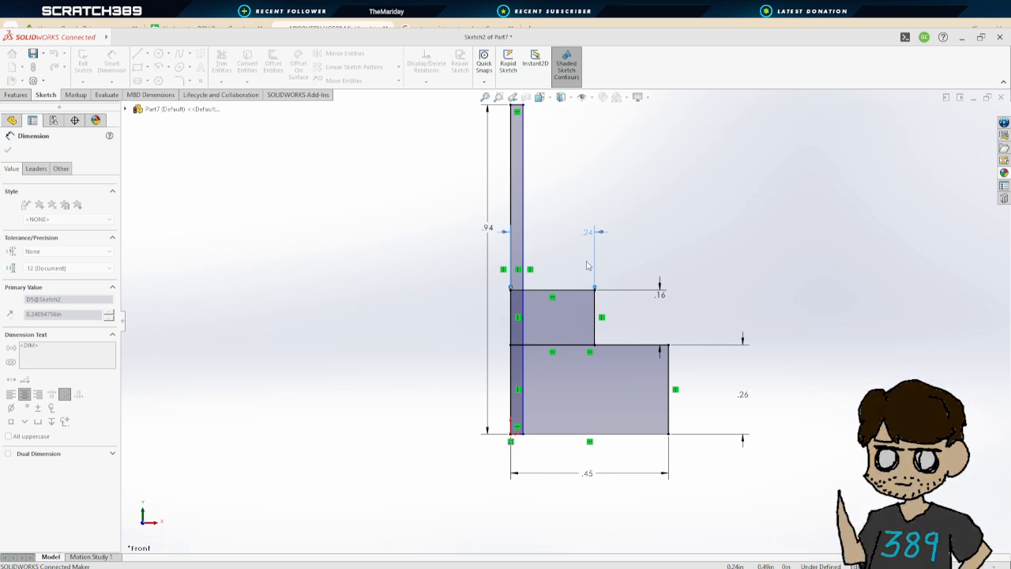
key("Return")
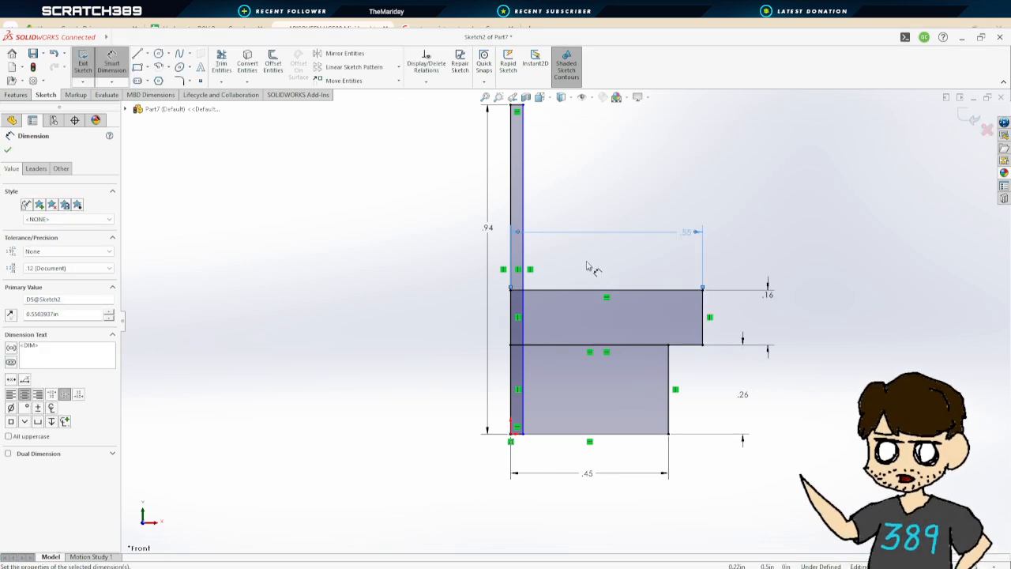
double_click(685, 233)
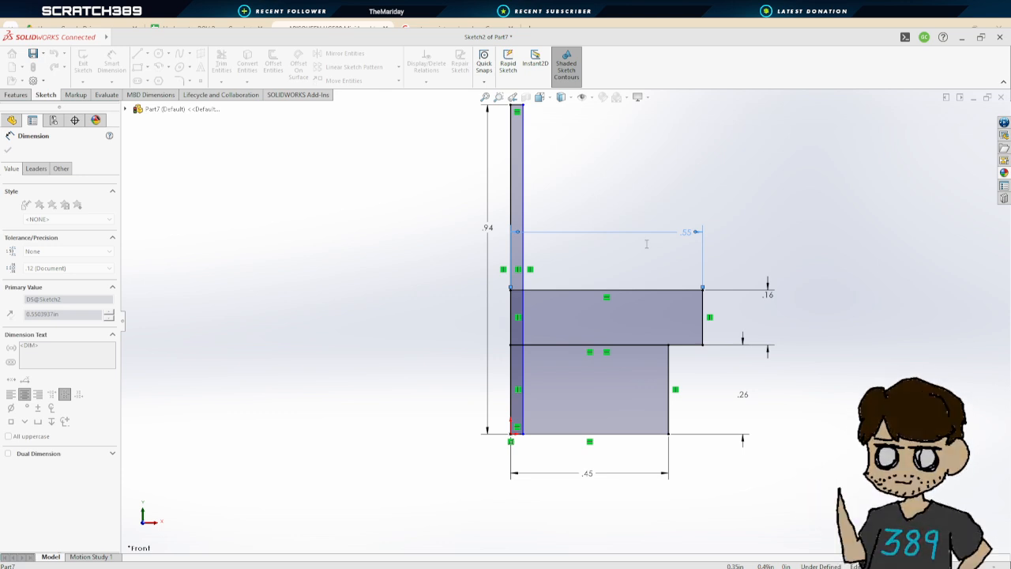
key("Return")
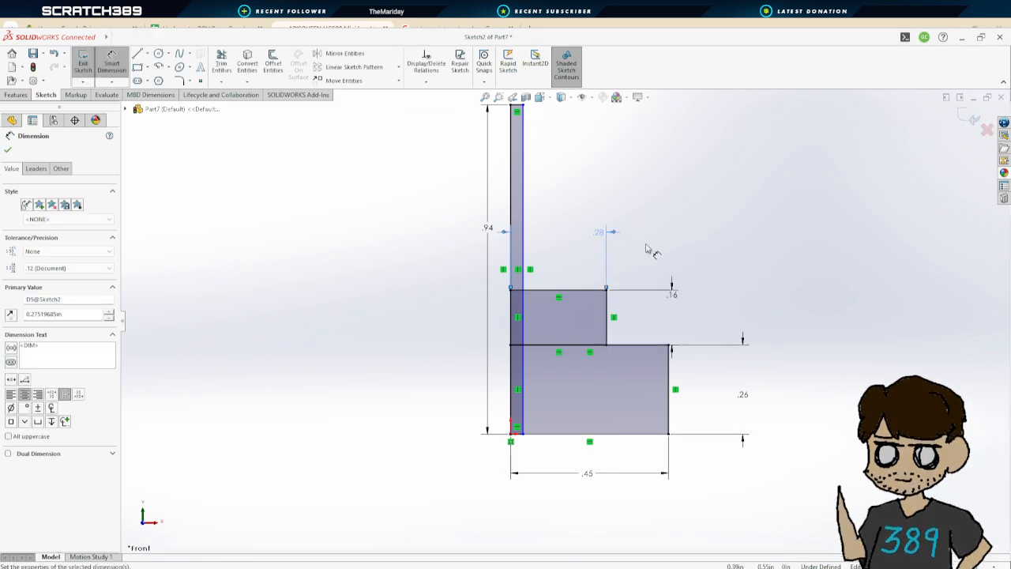
double_click(599, 232)
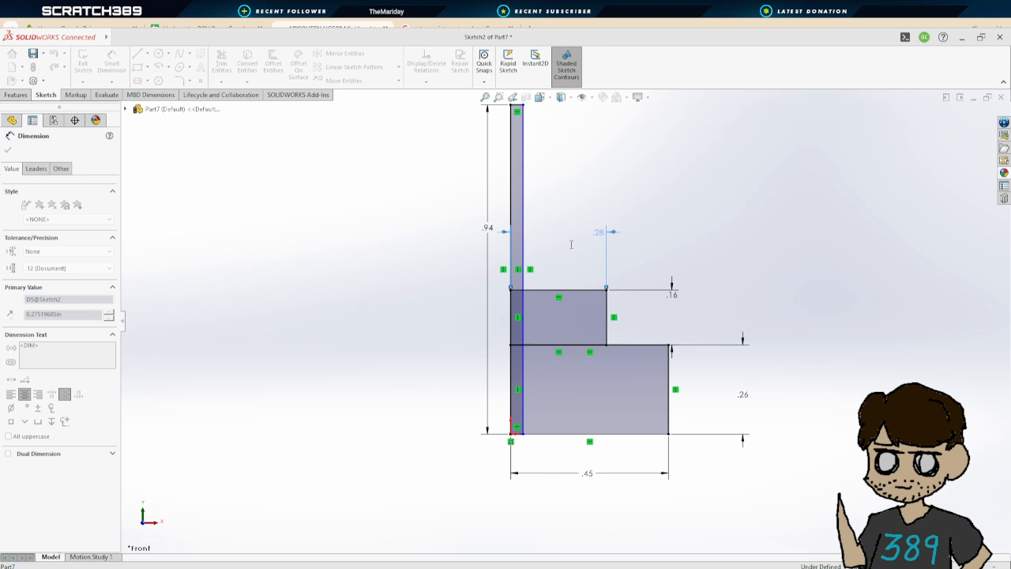
key("Return")
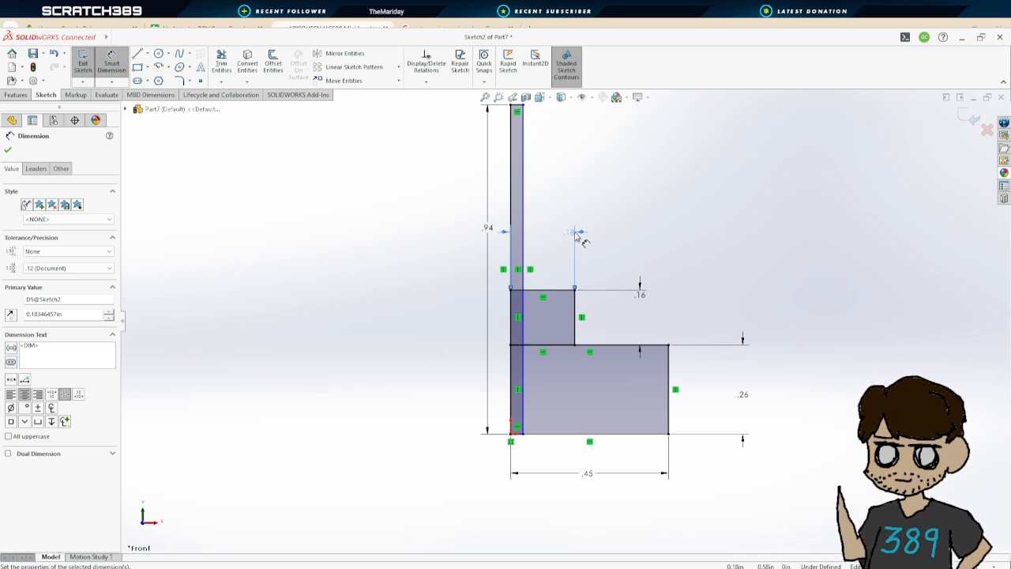
double_click(577, 235)
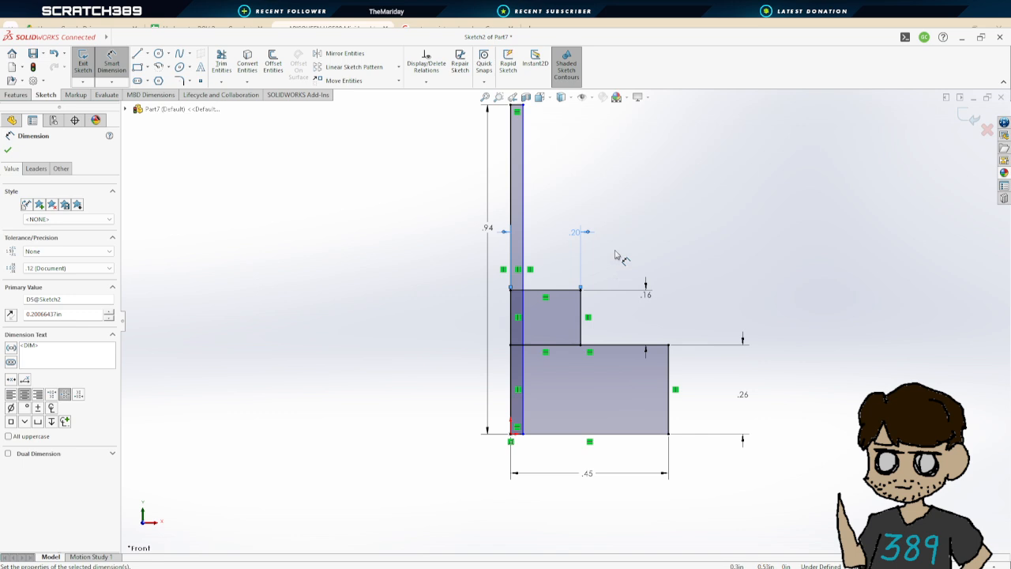
scroll(632, 296, "up", 2)
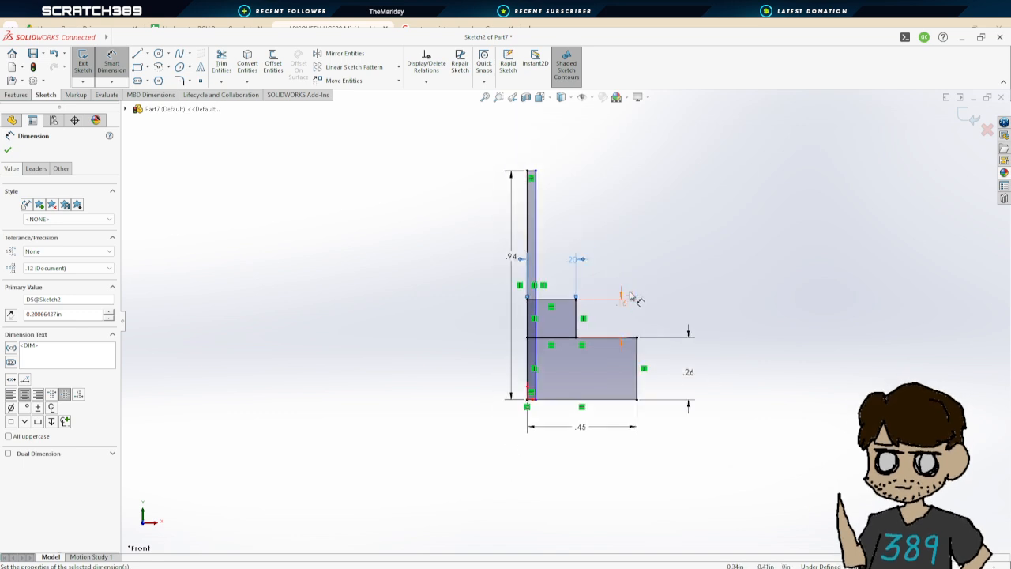
Draw a fourth rectangle above the third one from its upper-left corner, about 0.40 in wide and 0.12 in tall
scroll(548, 300, "down", 5)
scroll(676, 328, "up", 3)
scroll(675, 328, "up", 2)
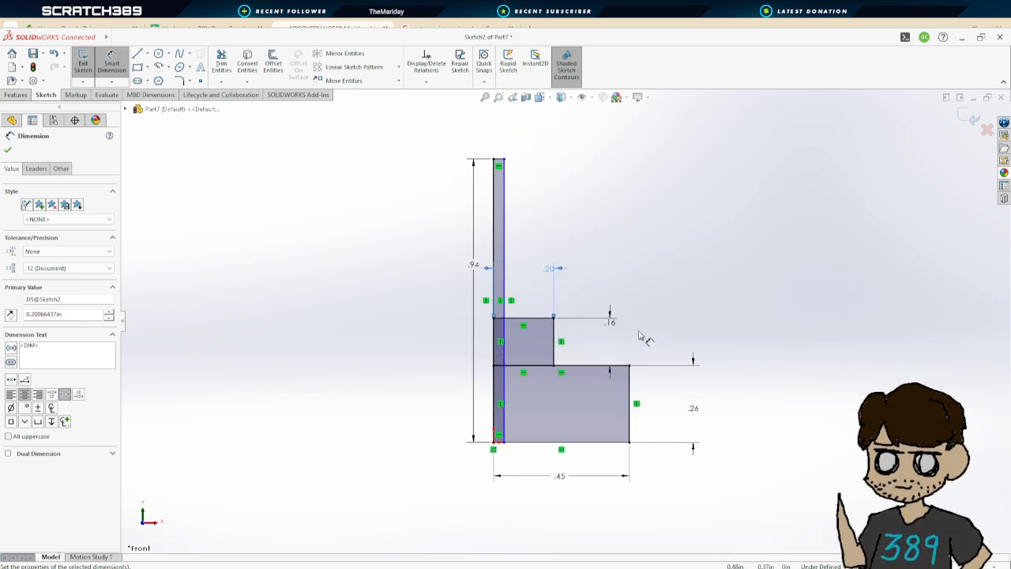
scroll(605, 321, "down", 2)
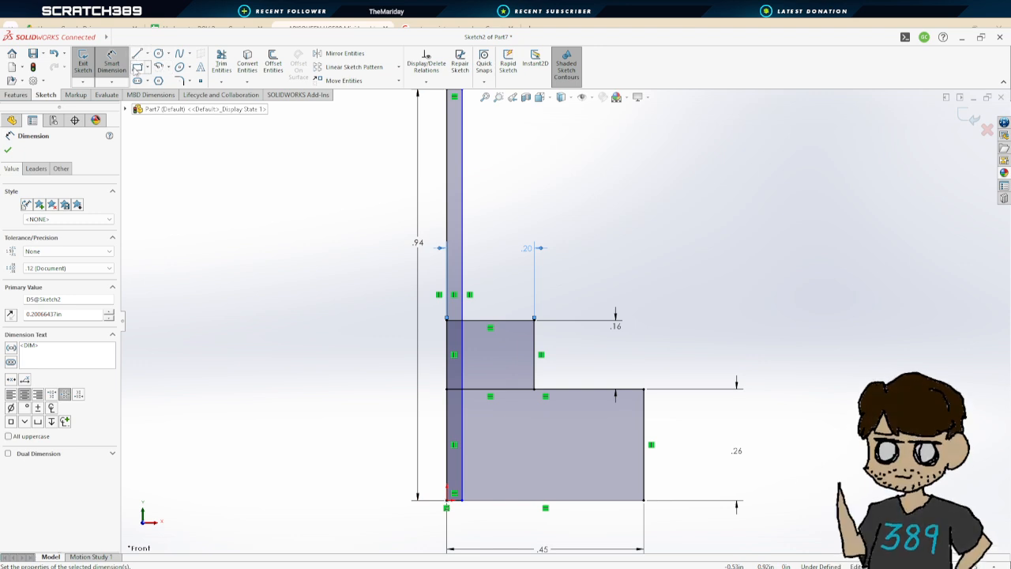
left_click(137, 68)
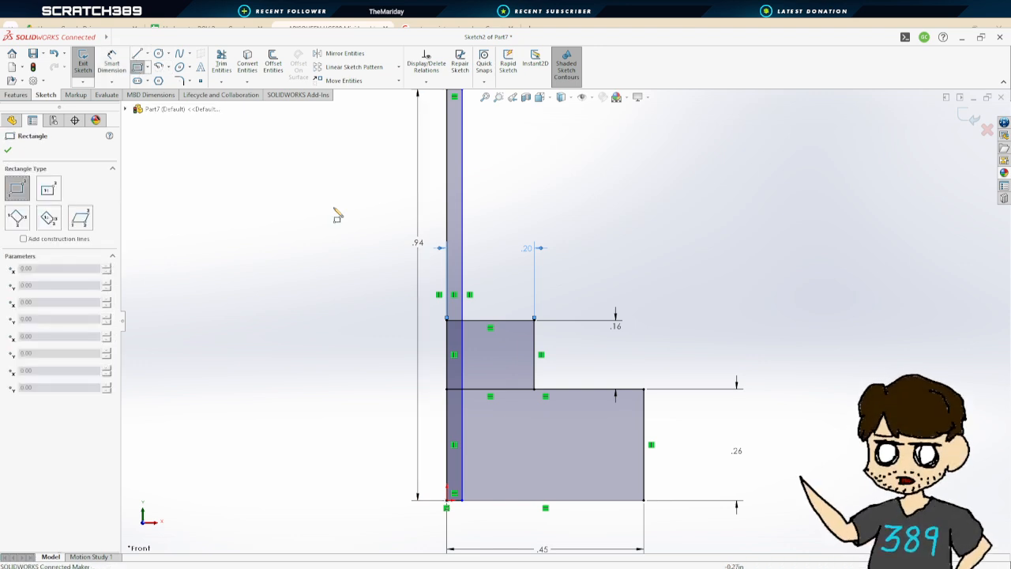
left_click(447, 320)
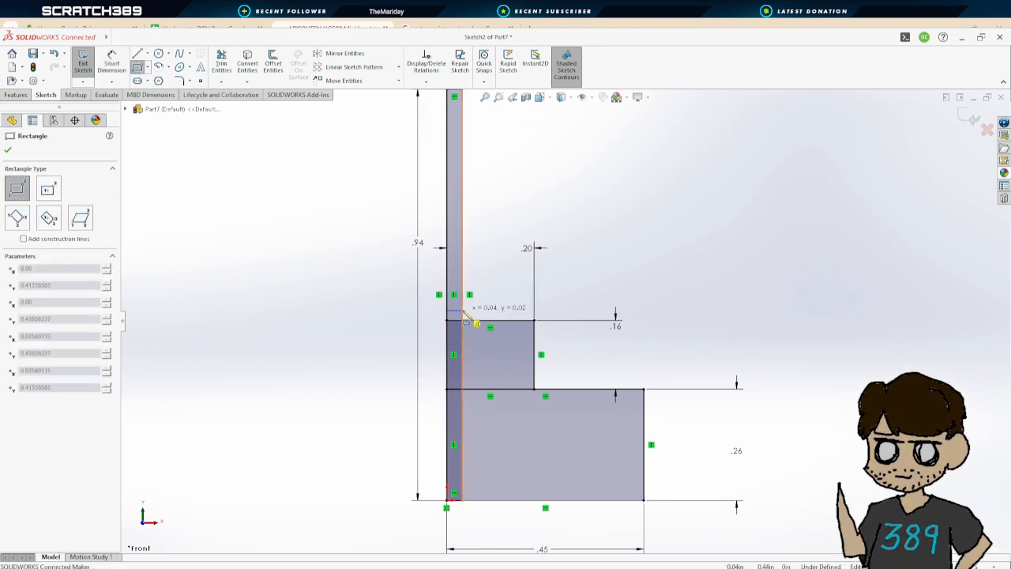
left_click(619, 266)
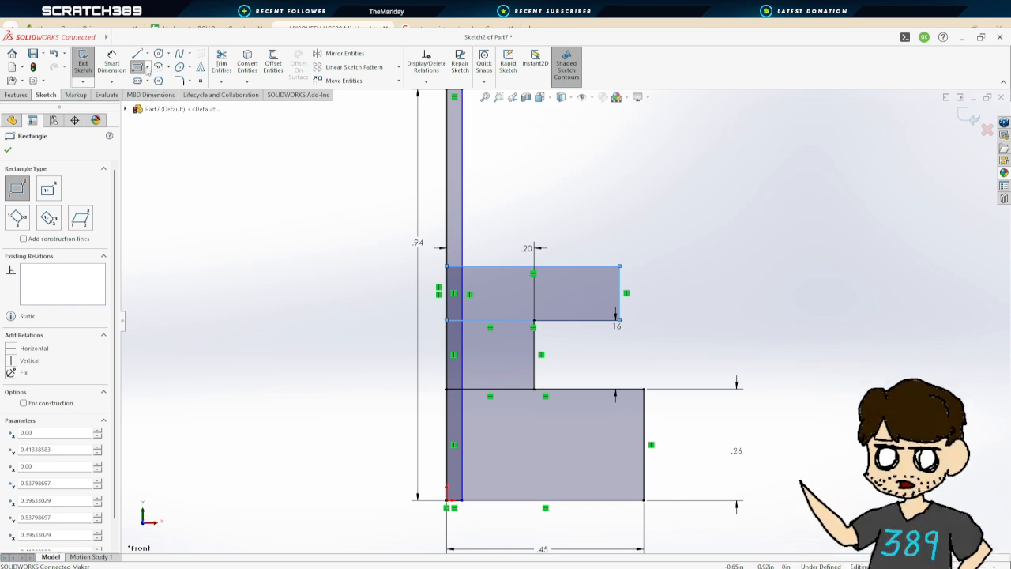
Dimension the fourth rectangle's height and set it to 0.10 in
scroll(514, 234, "down", 2)
scroll(630, 354, "up", 3)
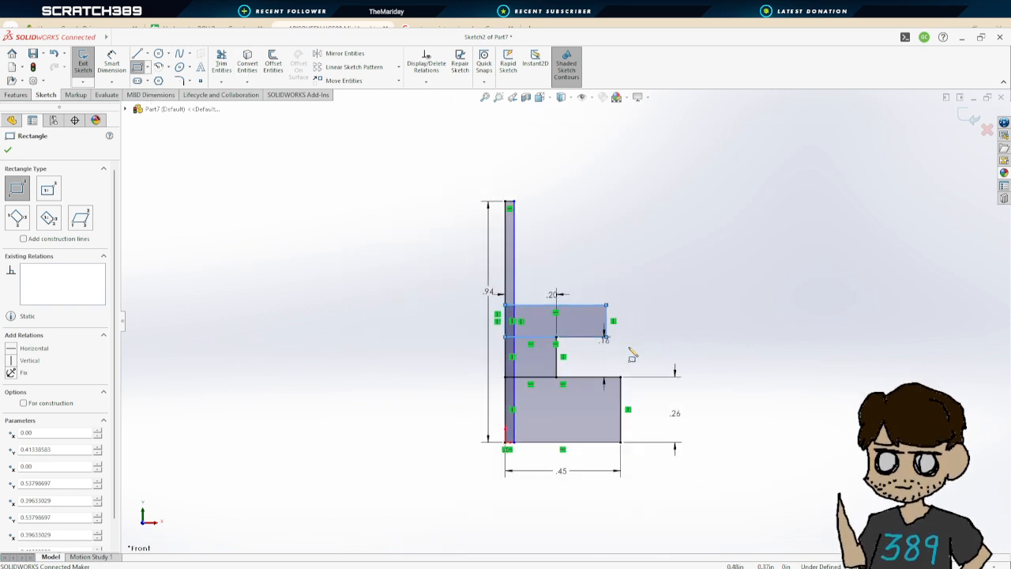
scroll(465, 352, "down", 2)
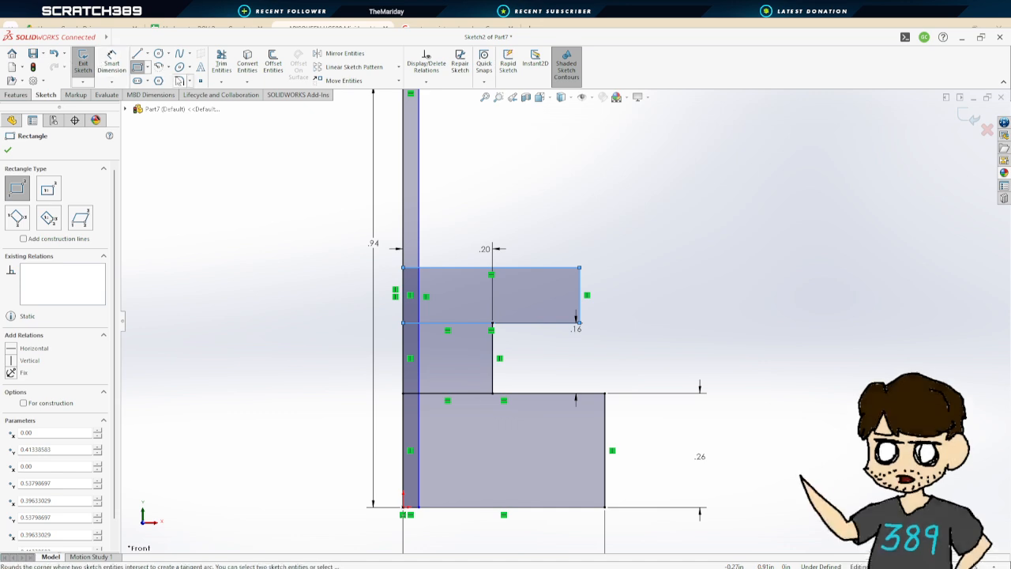
left_click(111, 63)
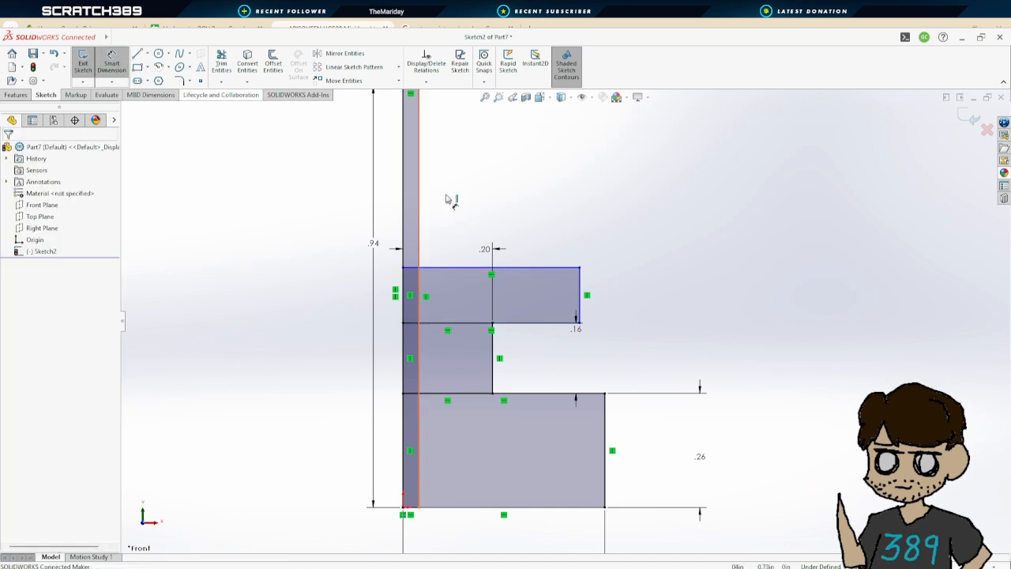
left_click(588, 292)
left_click(643, 282)
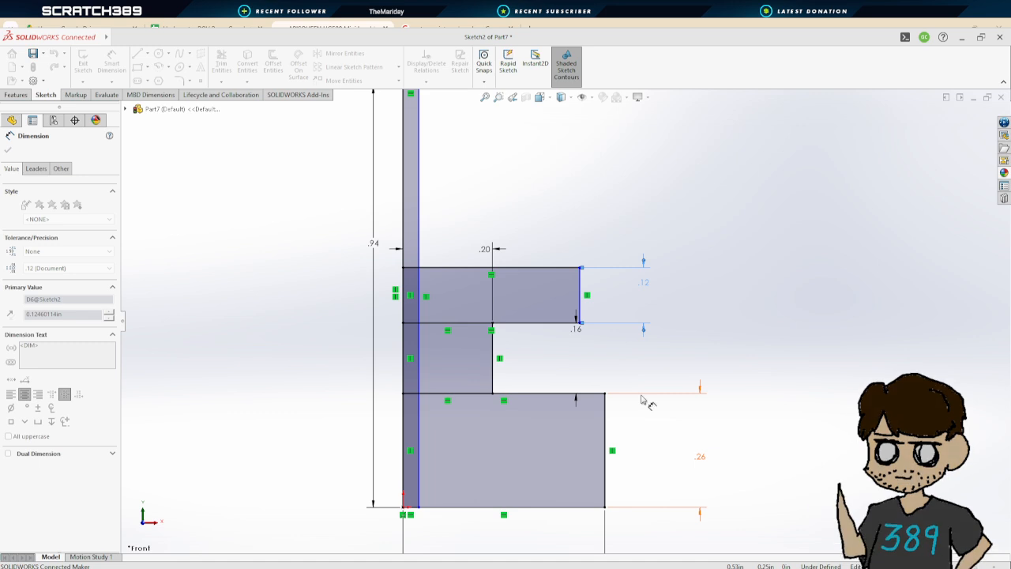
key("Return")
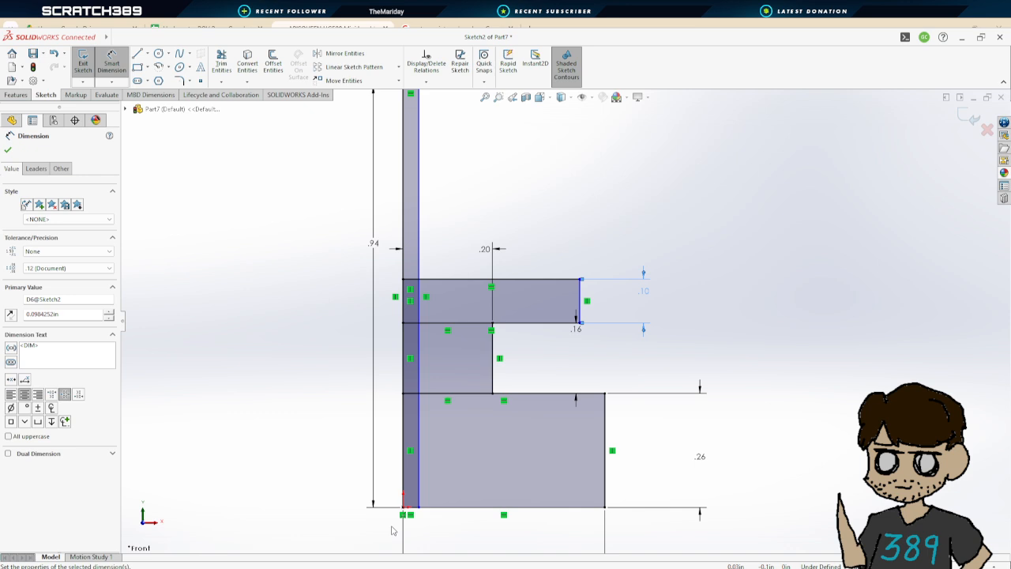
Dimension the fourth rectangle's width and set it to 7.5 mm
left_click(547, 286)
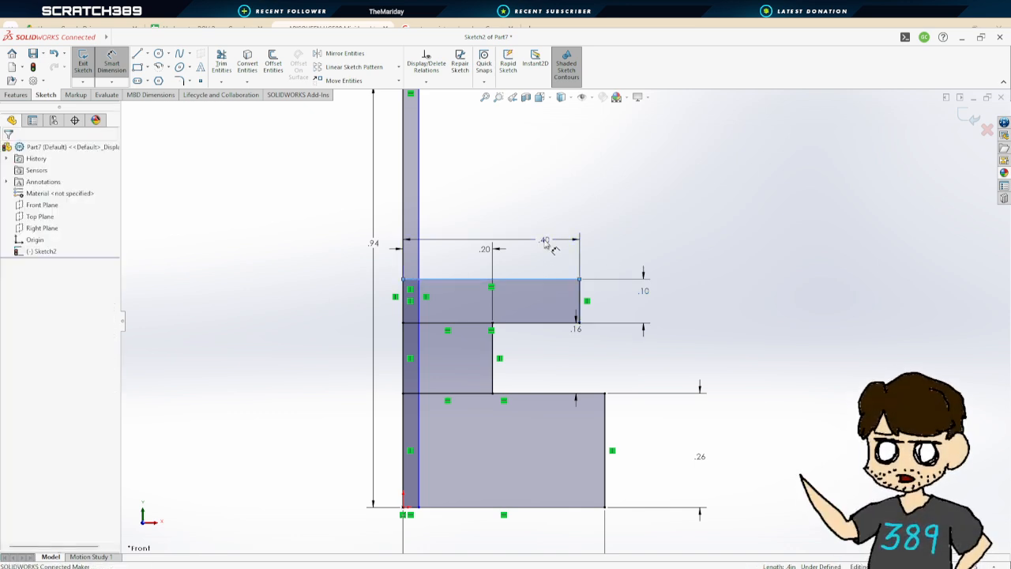
type("7.5mm")
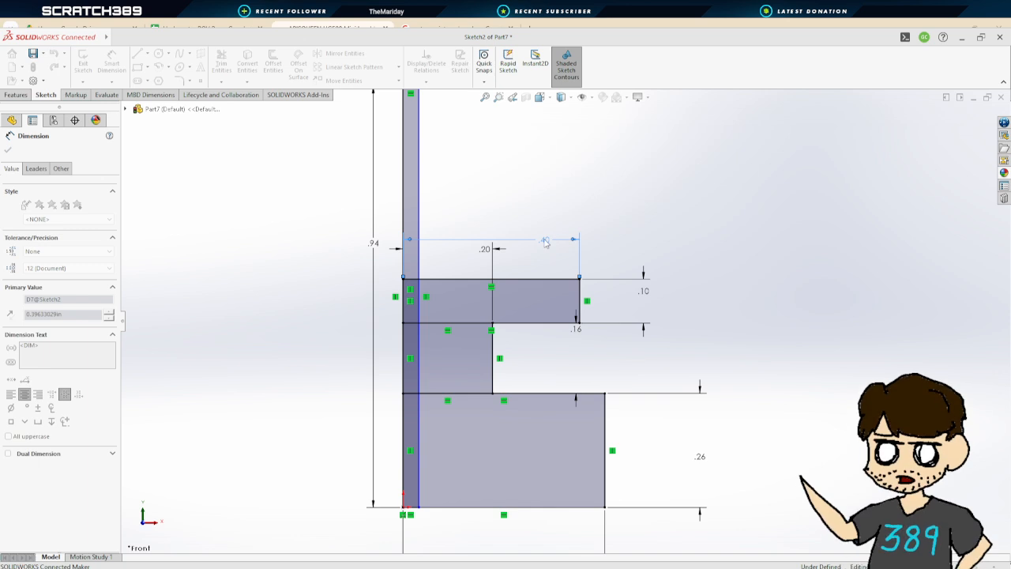
key("Return")
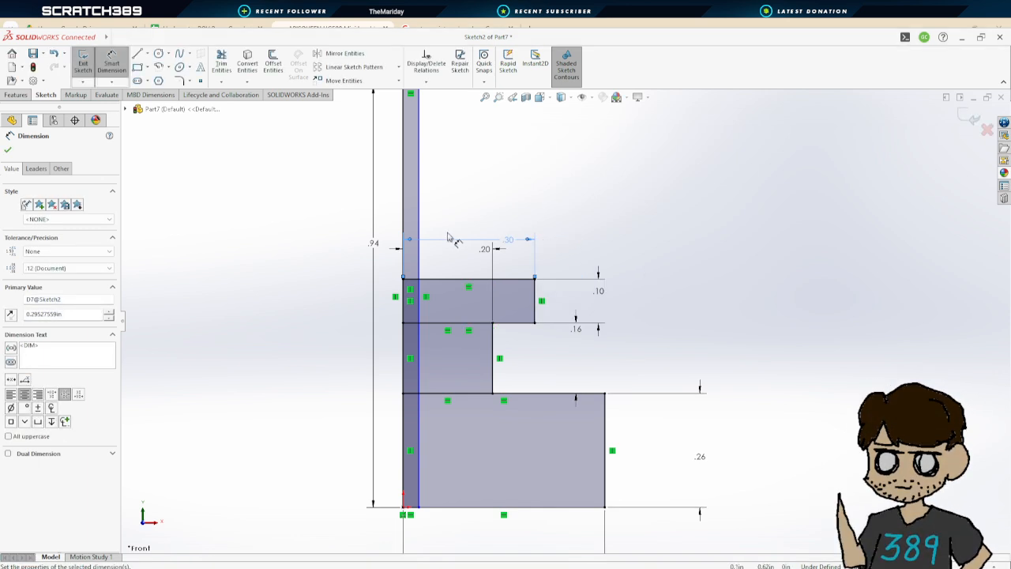
scroll(557, 323, "up", 3)
scroll(543, 294, "down", 1)
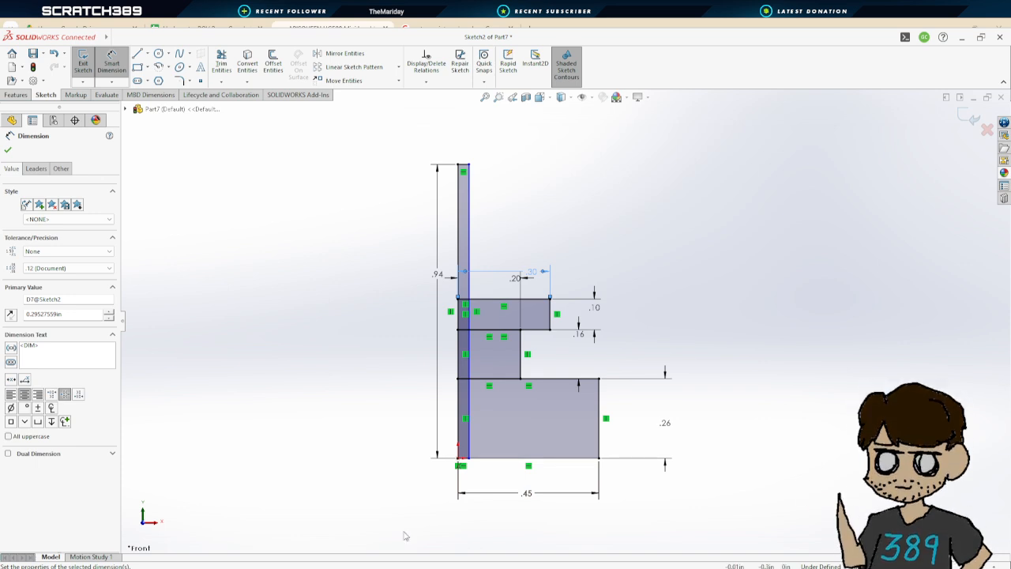
left_click(8, 150)
Revolve all regions of the stepped profile 360° around the sketch's left vertical line
scroll(557, 321, "up", 2)
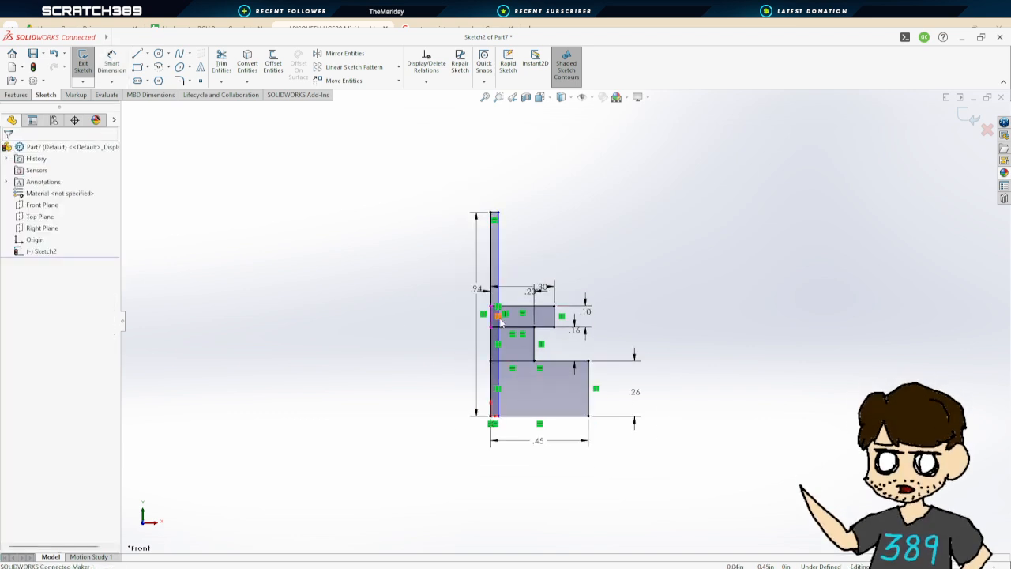
left_click(79, 68)
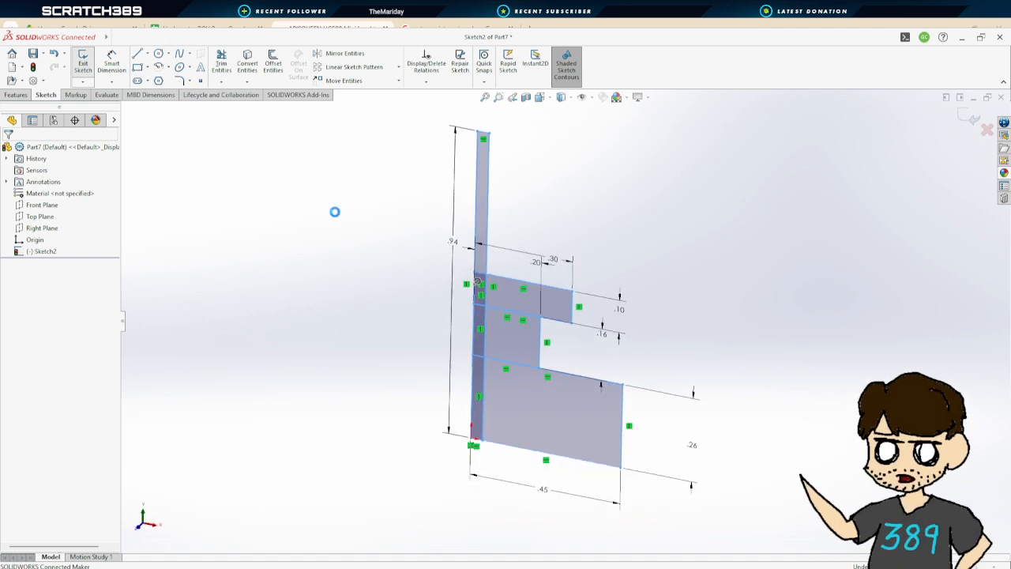
left_click(471, 229)
left_click(478, 236)
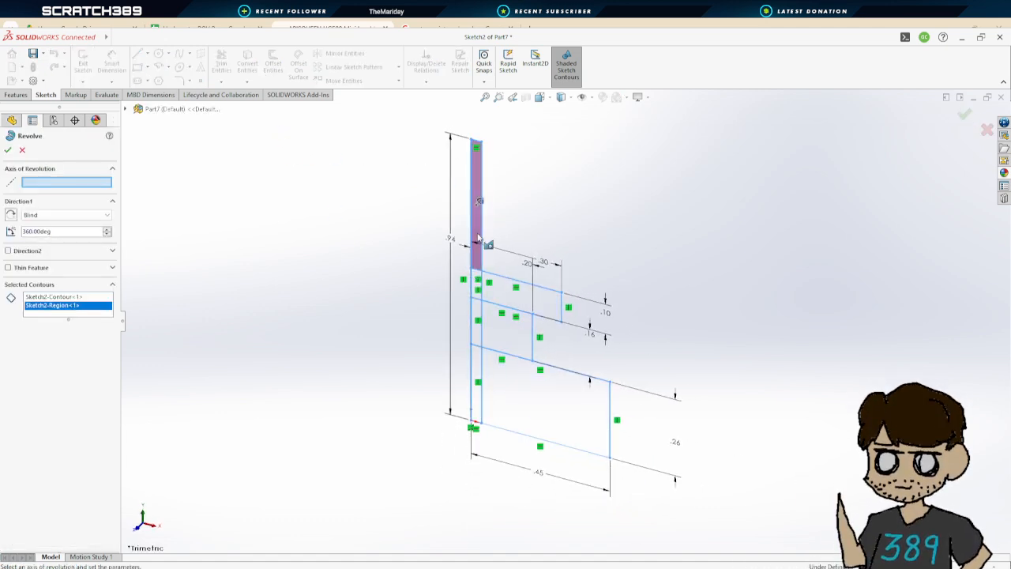
left_click(506, 302)
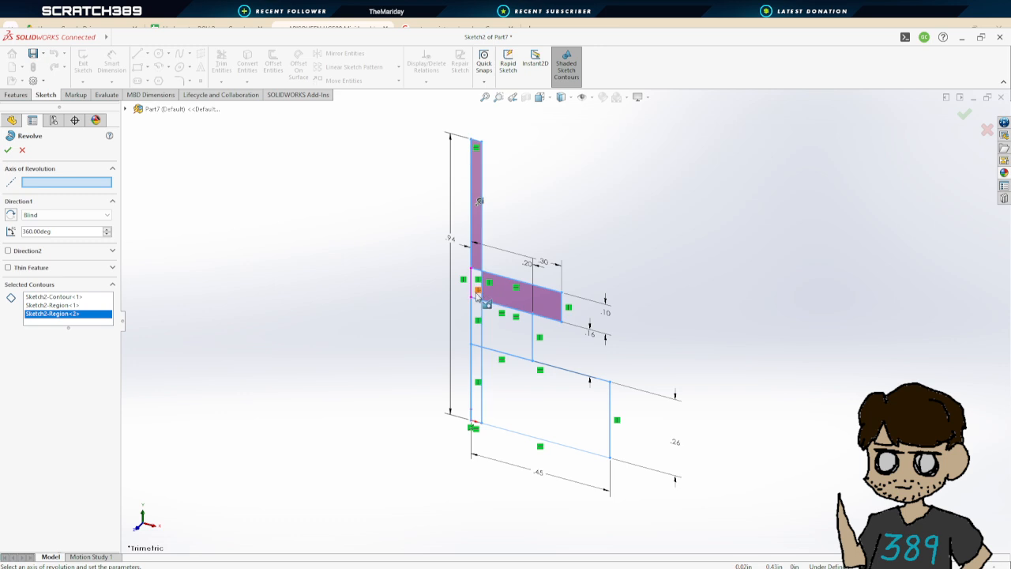
middle_click_drag(480, 301, 476, 304)
scroll(477, 303, "down", 5)
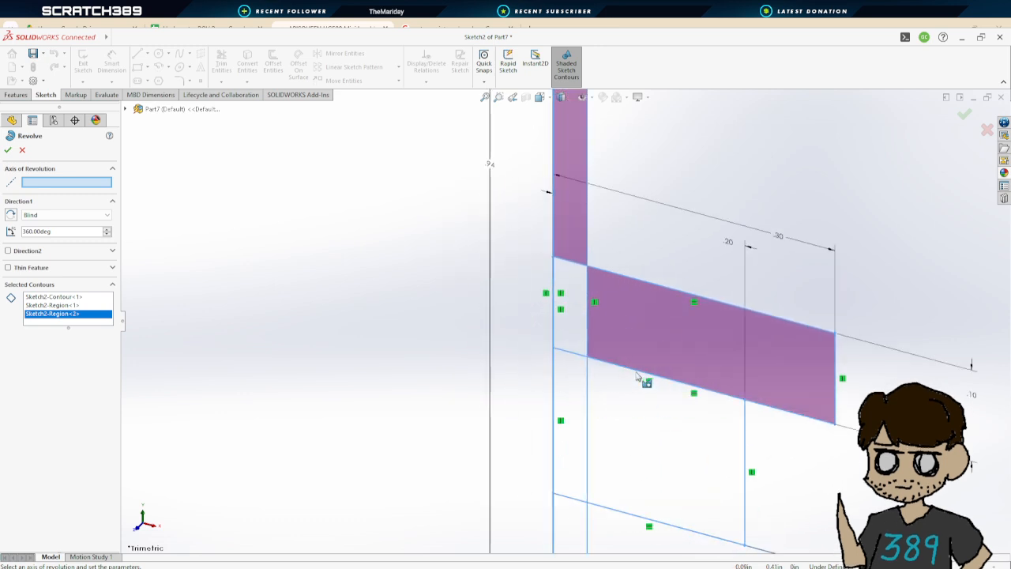
left_click(568, 339)
left_click(572, 395)
left_click(632, 430)
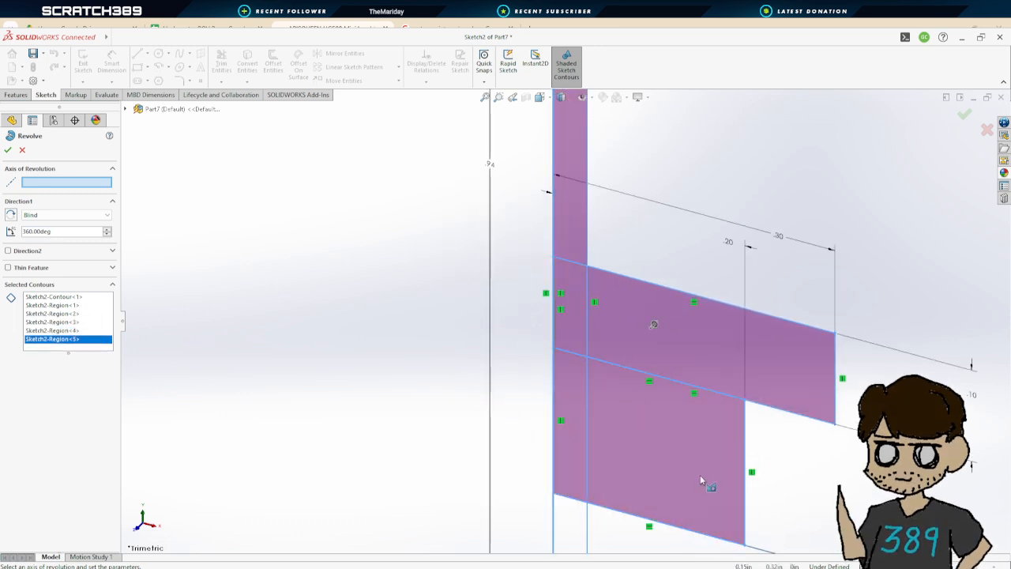
scroll(699, 476, "up", 3)
scroll(635, 525, "down", 3)
left_click(518, 481)
left_click(598, 474)
scroll(598, 474, "up", 2)
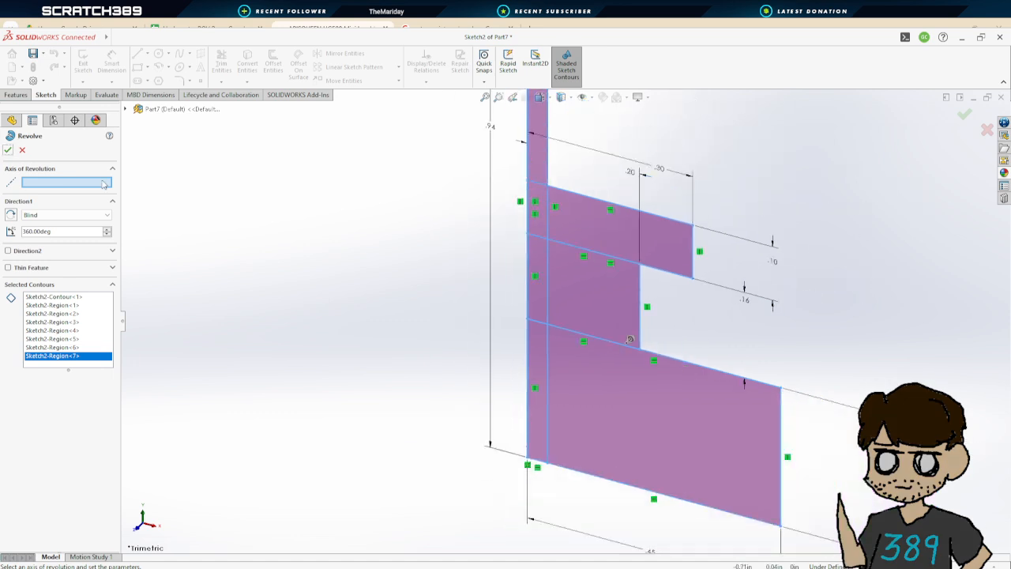
left_click(530, 167)
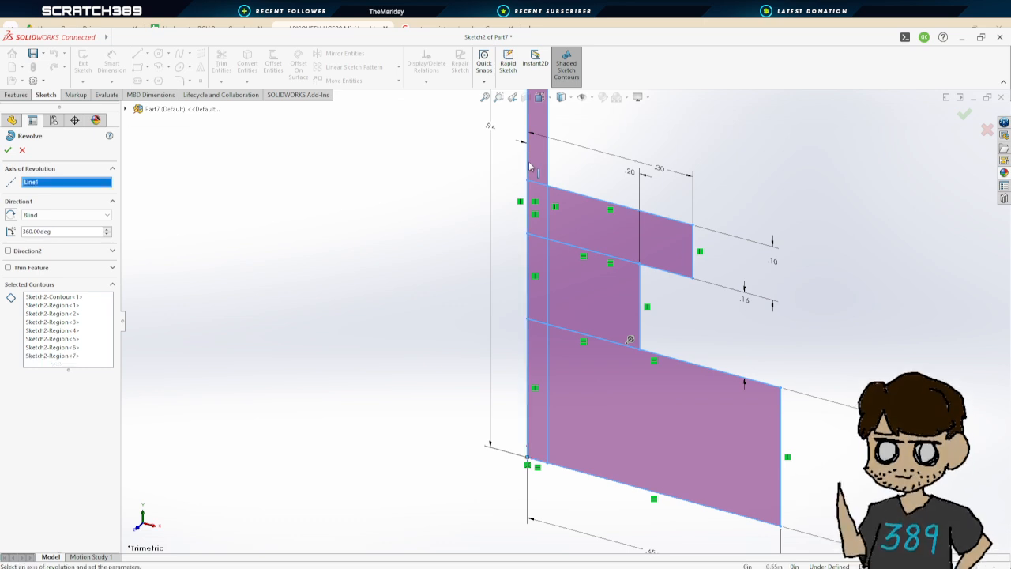
left_click(8, 151)
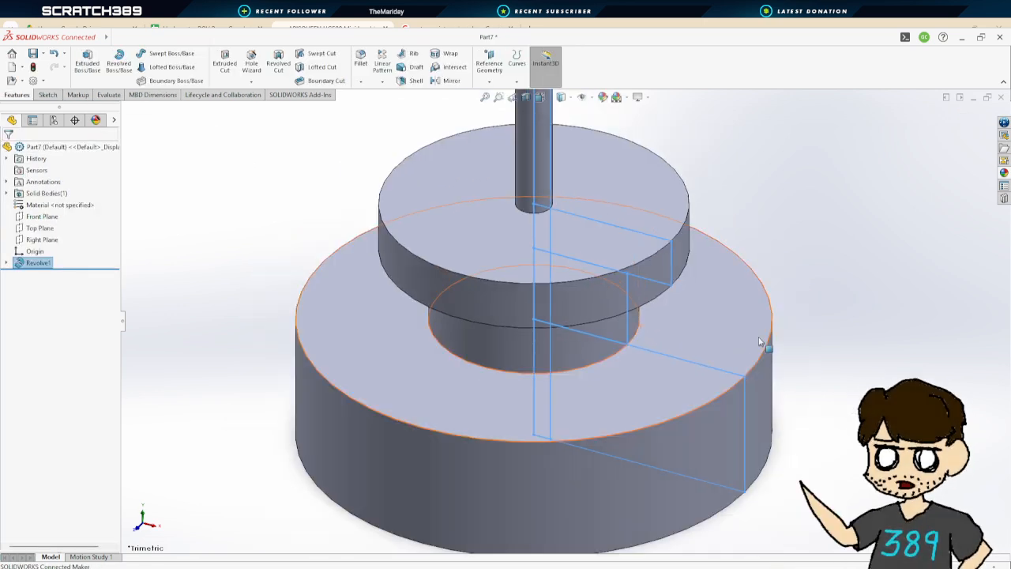
Orbit and reorient the revolved part to inspect it from an isometric view
left_click(763, 293)
mouse_move(752, 316)
middle_mouse_down()
mouse_move(761, 264)
mouse_move(741, 256)
middle_mouse_up()
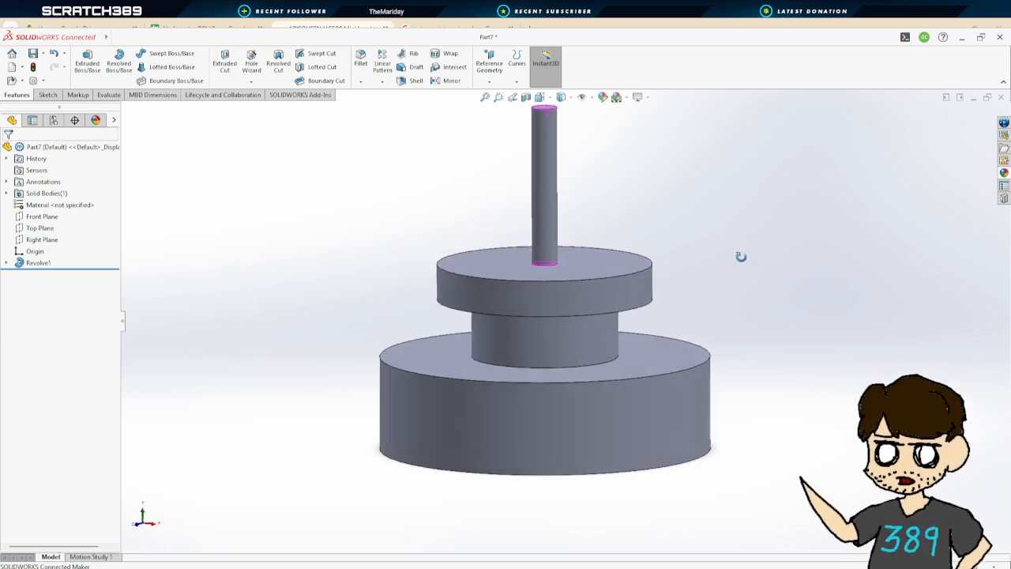
scroll(707, 342, "up", 3)
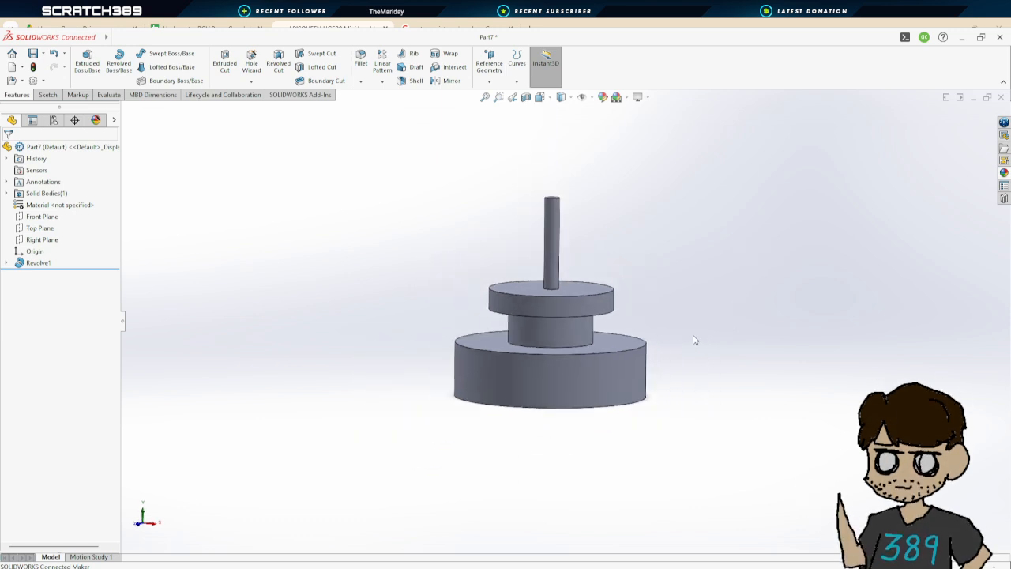
middle_click_drag(694, 340, 709, 359)
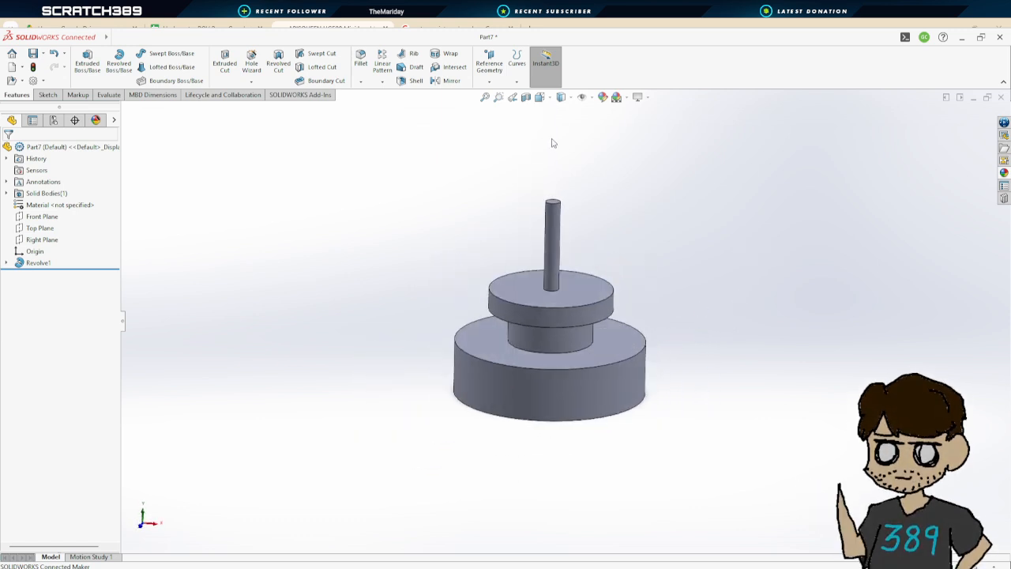
left_click(541, 97)
left_click(510, 334)
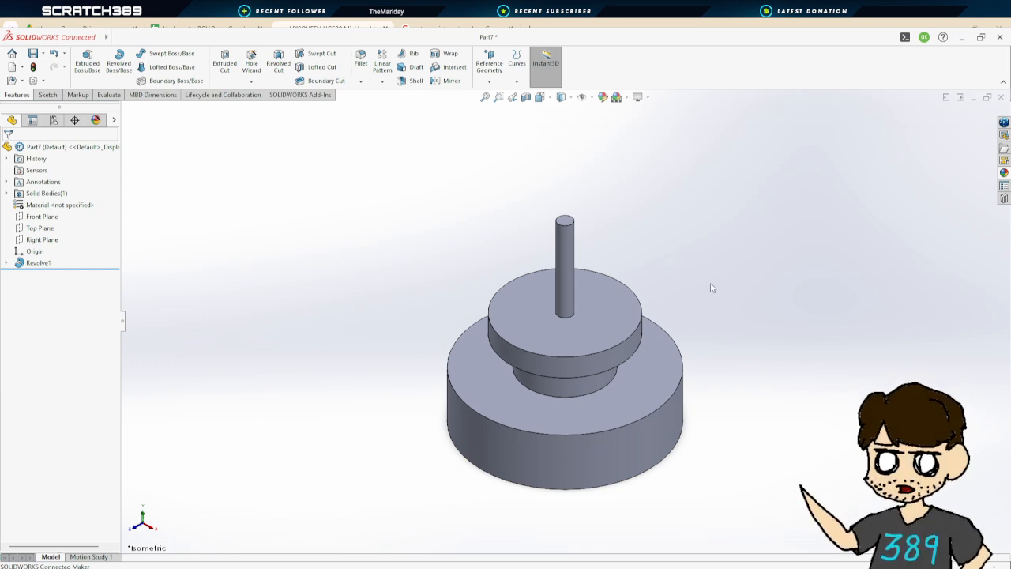
middle_click_drag(711, 288, 702, 258)
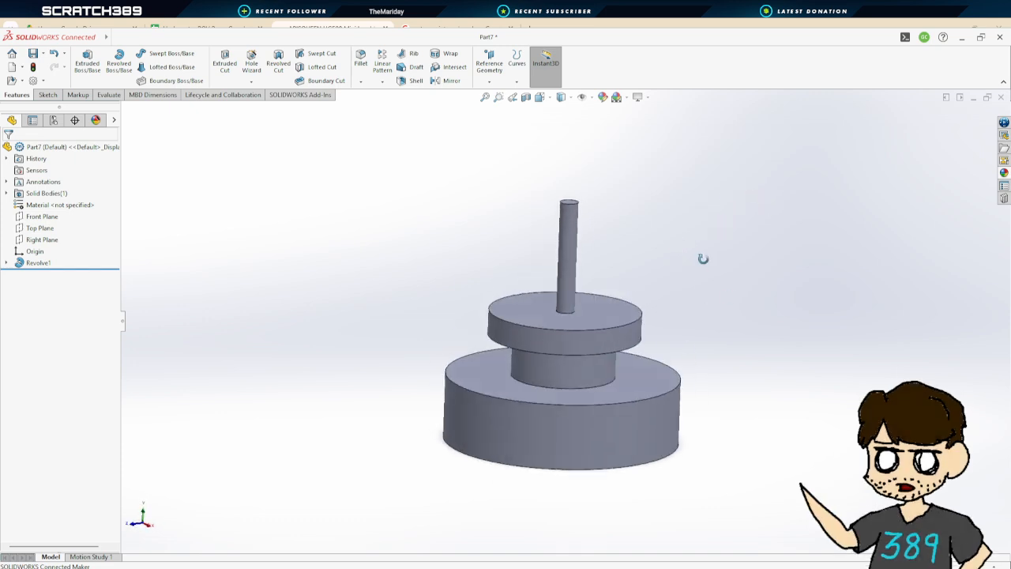
left_click(542, 99)
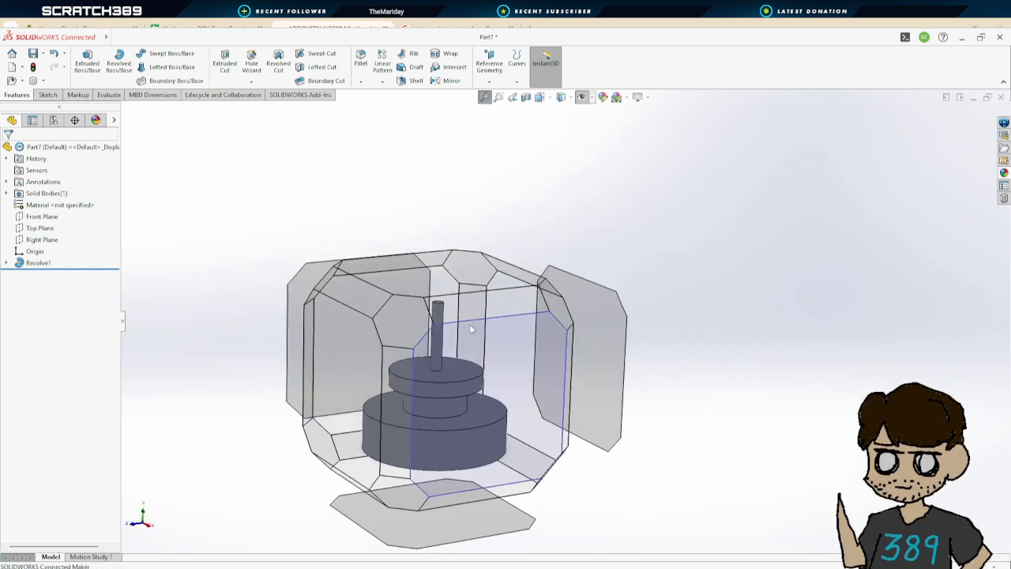
left_click(420, 321)
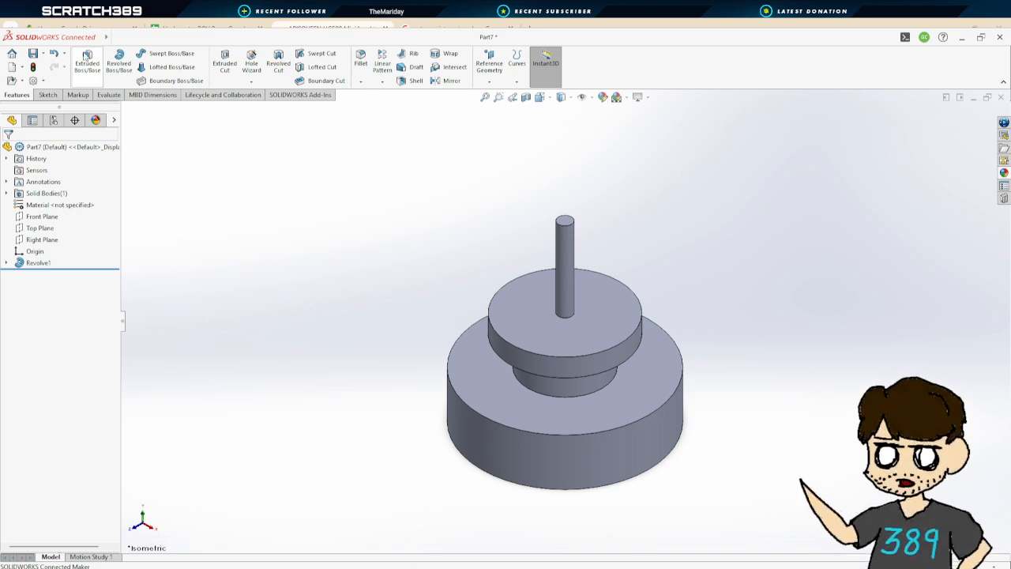
Start an Extruded Cut sketched on the top face of the upper disc of the revolved part
left_click(87, 61)
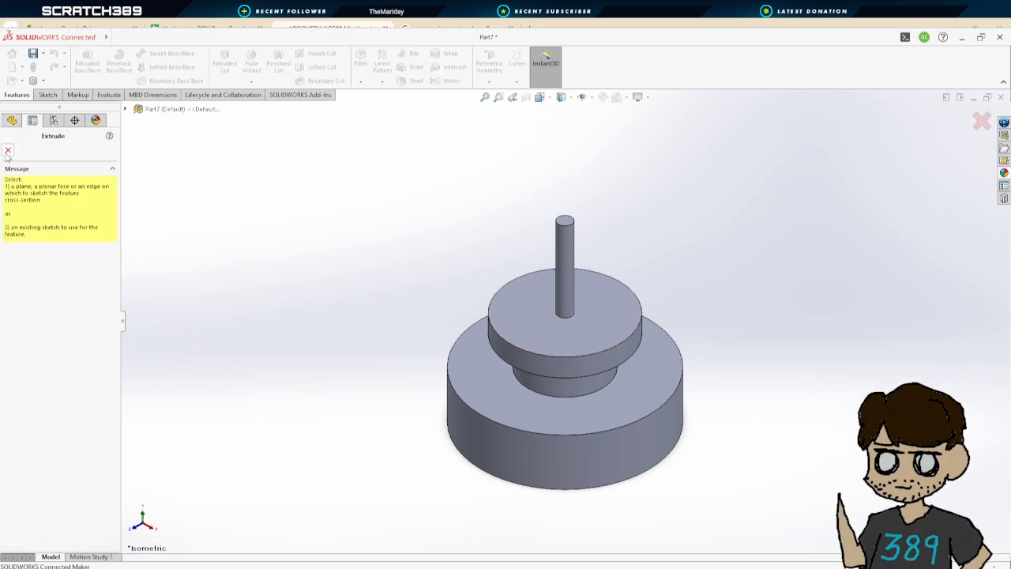
left_click(8, 149)
left_click(224, 63)
left_click(617, 310)
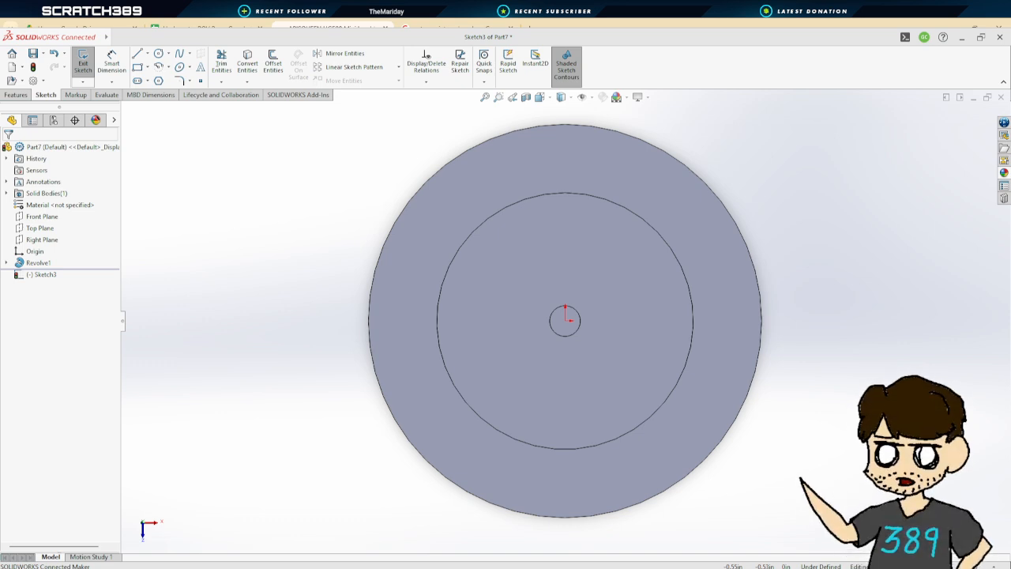
Sketch a small circle directly above the centre, between the inner circle and the shaft
left_click(469, 534)
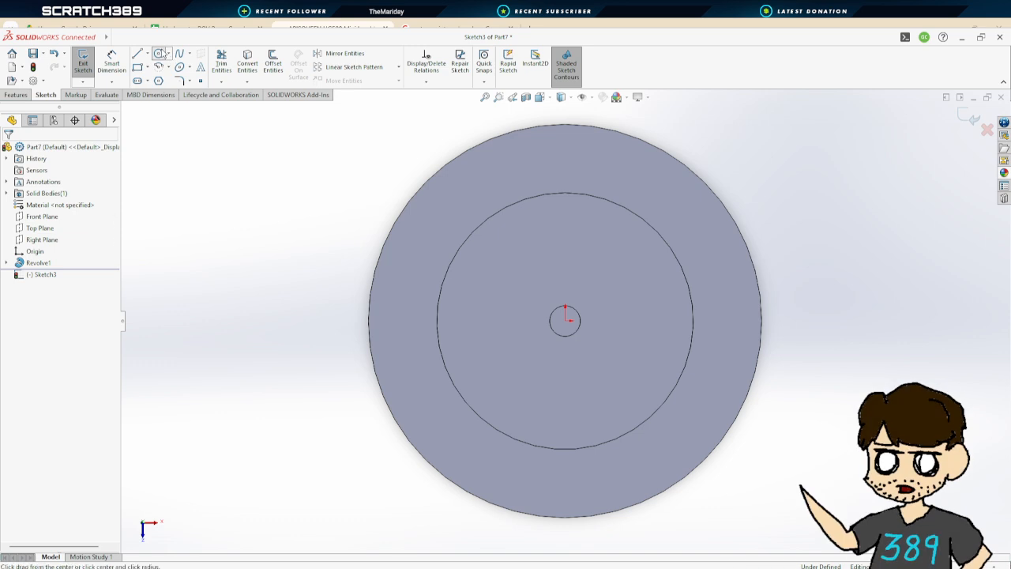
left_click(159, 53)
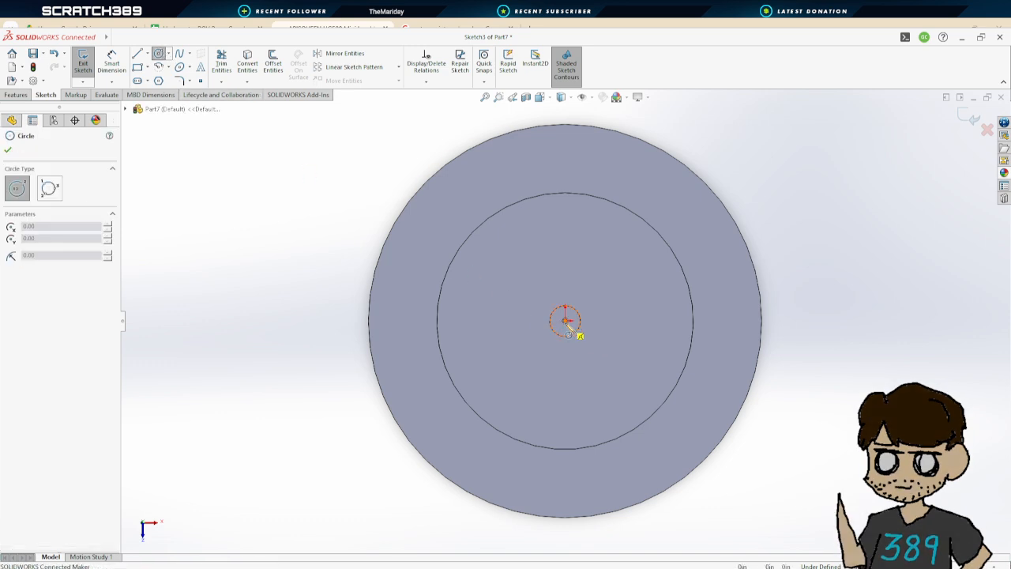
left_click(566, 231)
left_click(582, 239)
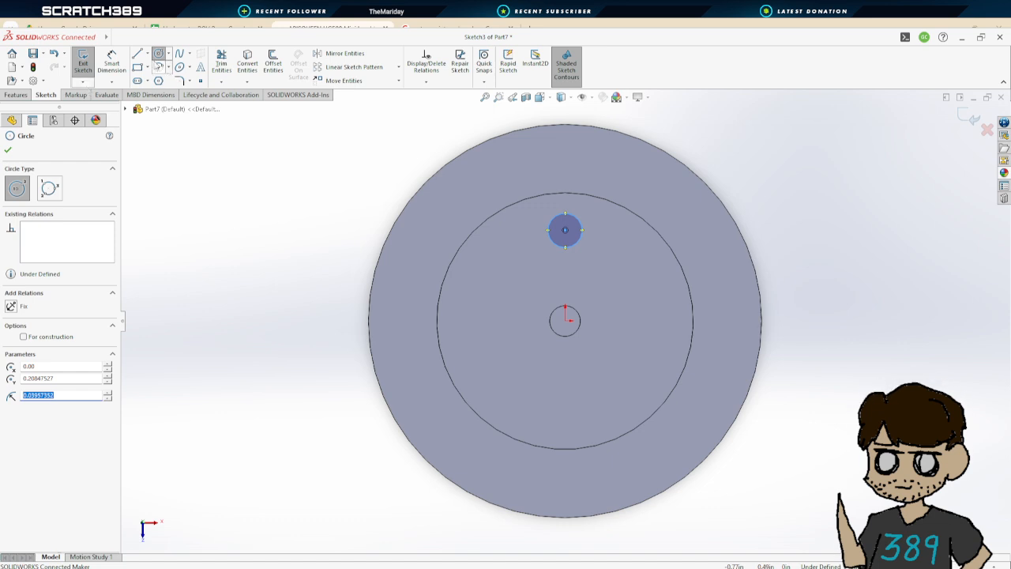
Dimension the circle centre's distance from the origin at about 0.21 in
left_click(113, 64)
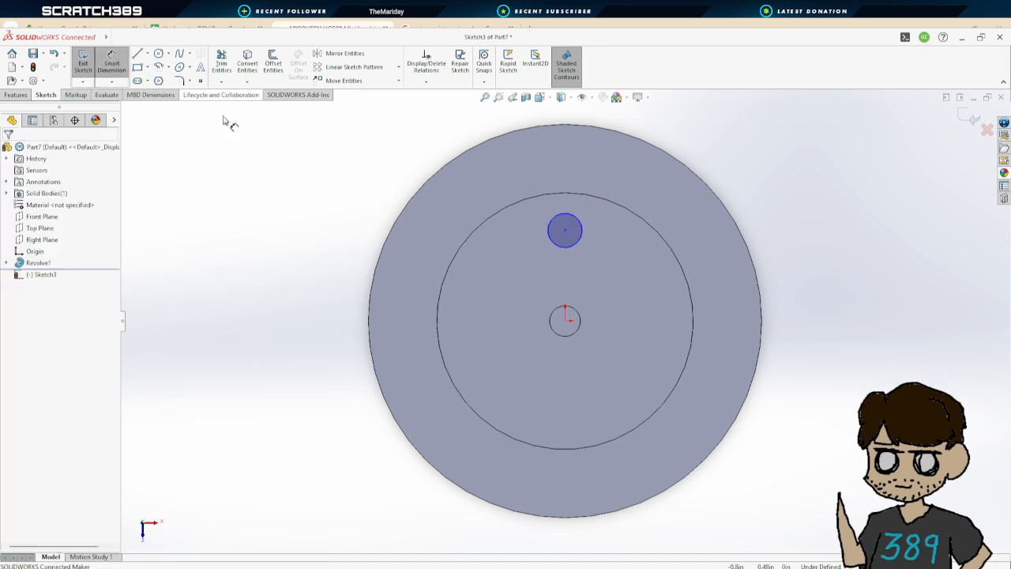
left_click(565, 230)
left_click(566, 319)
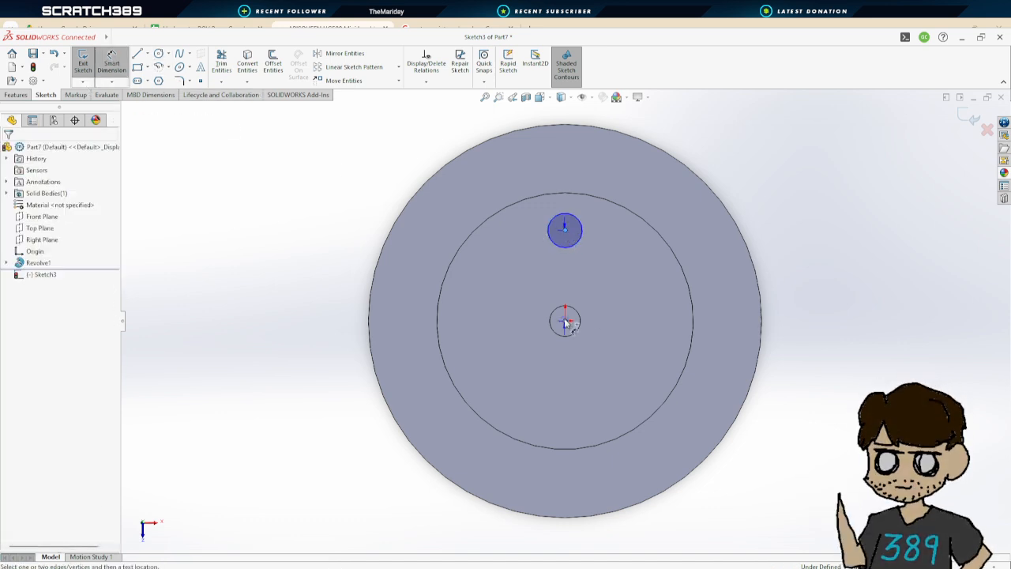
left_click(650, 308)
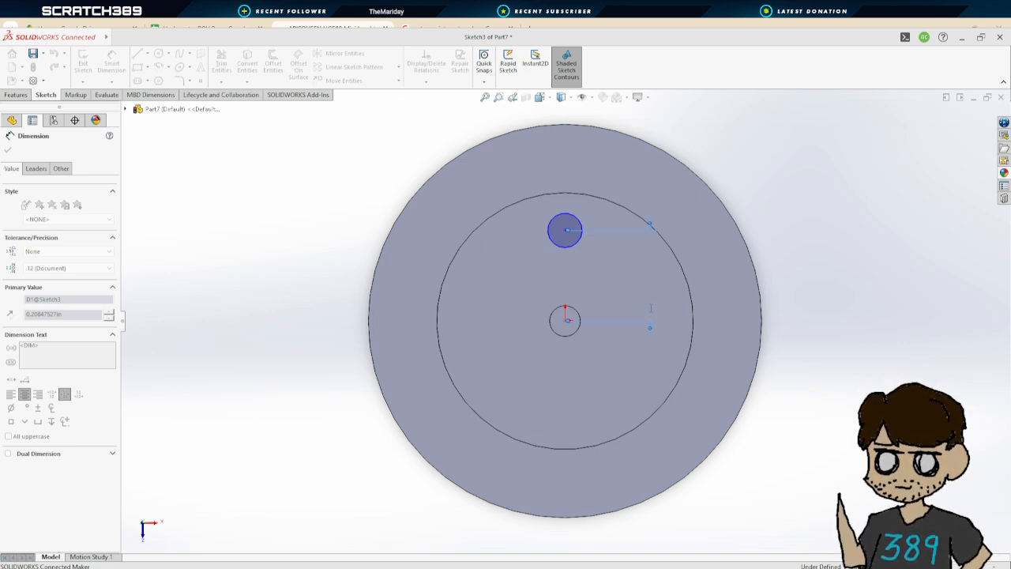
key("Return")
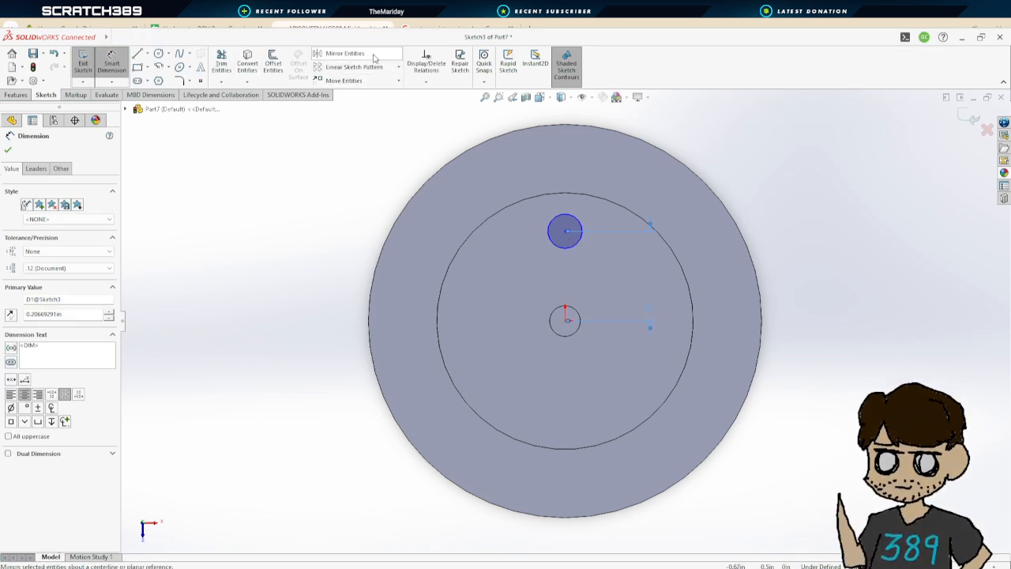
Circular-pattern the circle around the origin into 3 equally spaced instances over 360°
left_click(399, 67)
left_click(362, 96)
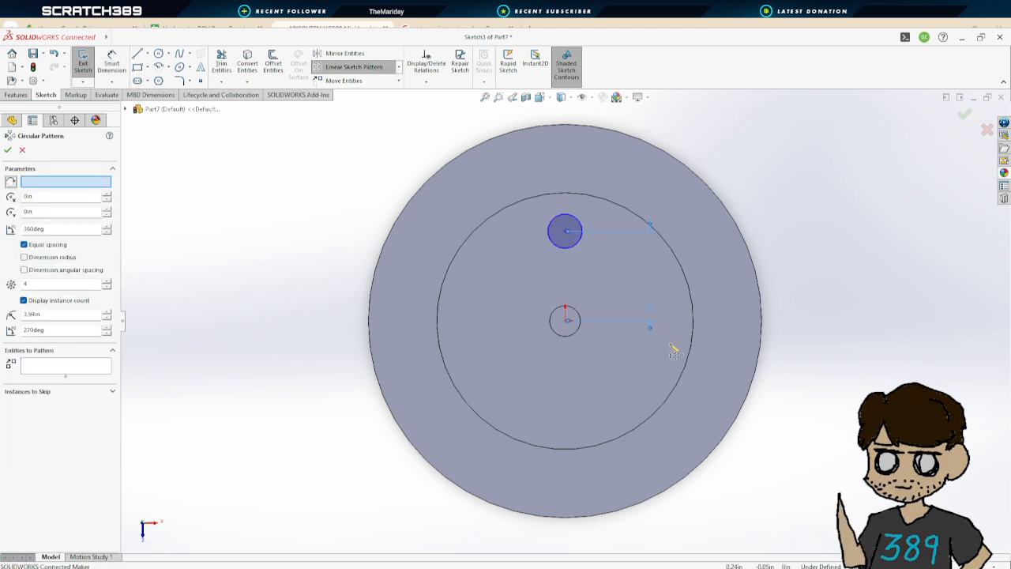
left_click(565, 320)
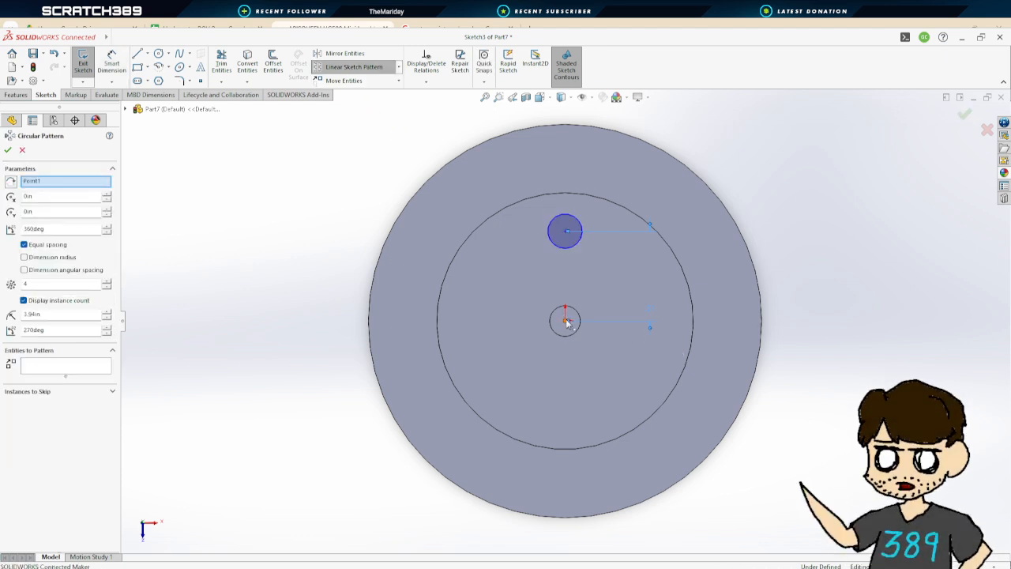
left_click(582, 230)
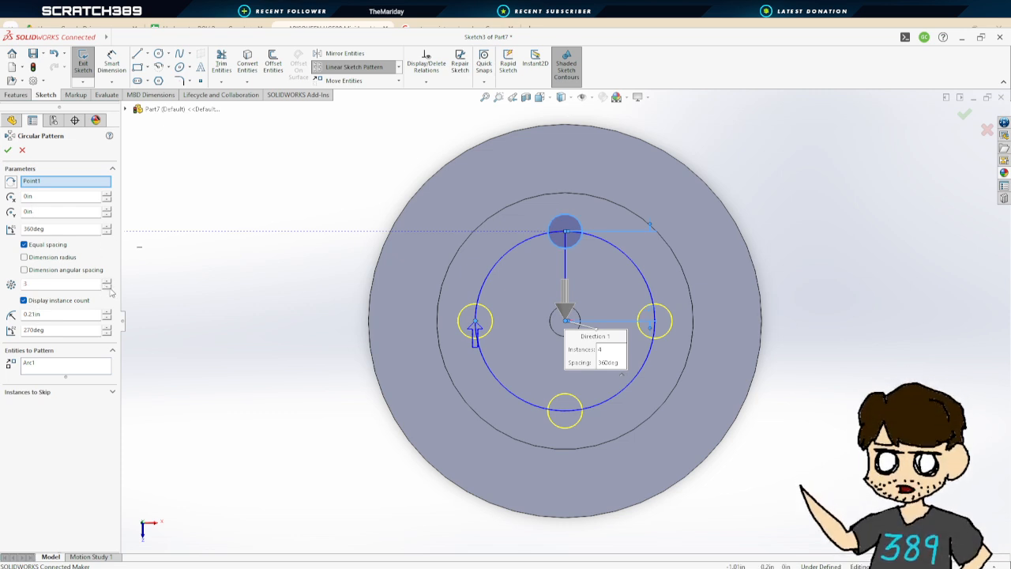
left_click(106, 287)
left_click(7, 151)
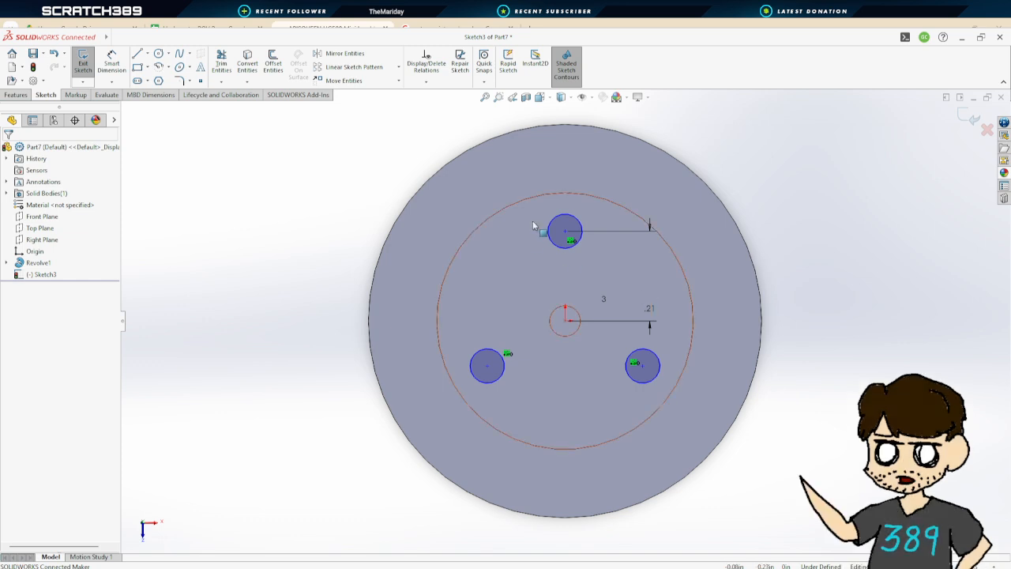
Dimension the top circle's diameter as 0.0787 in
left_click(111, 63)
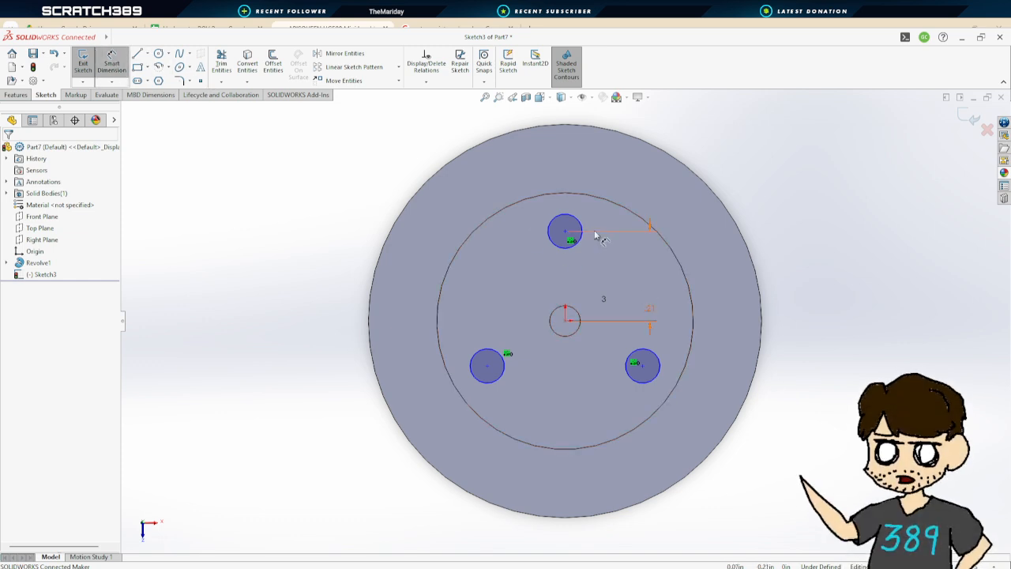
left_click(565, 215)
left_click(836, 394)
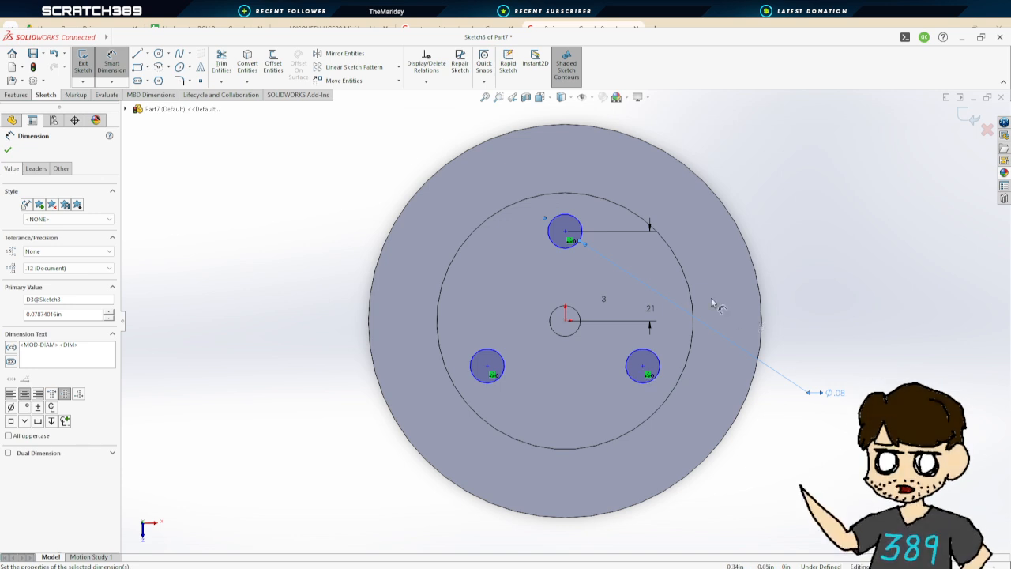
left_click(8, 149)
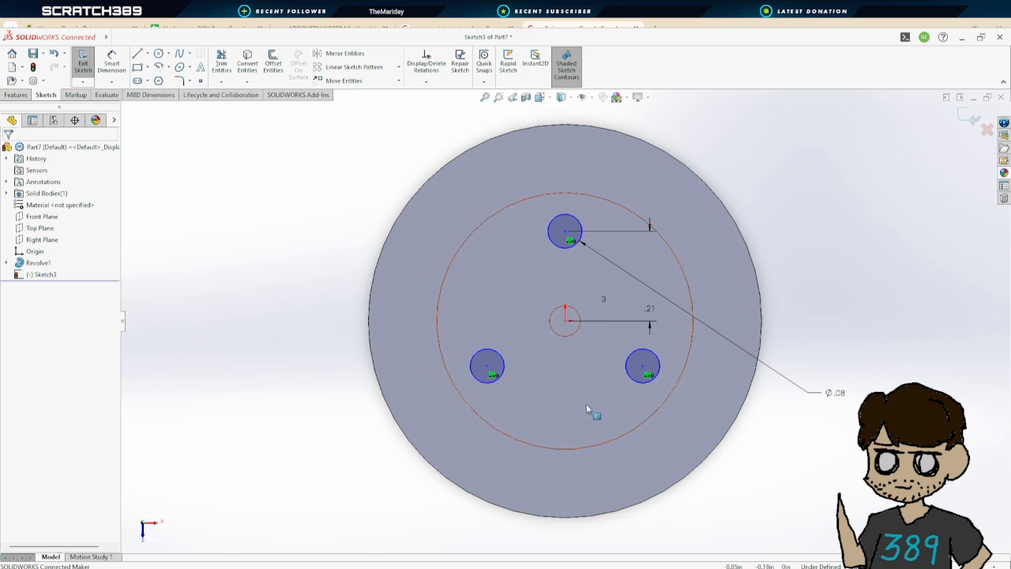
Cut-extrude the three circles Up To Surface, selecting the upper disc's opposite face as the limit
left_click(80, 64)
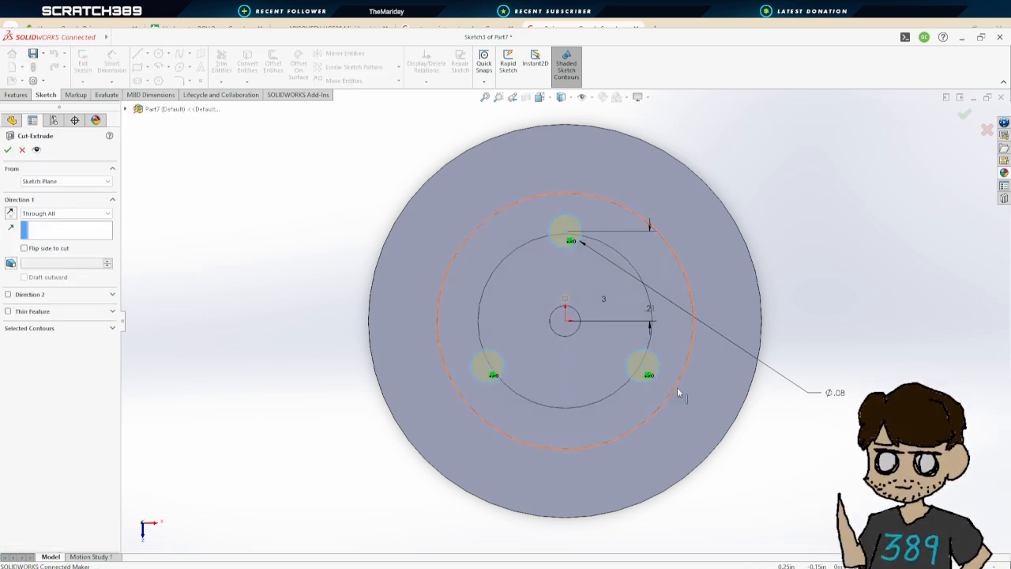
middle_click_drag(745, 383, 604, 399)
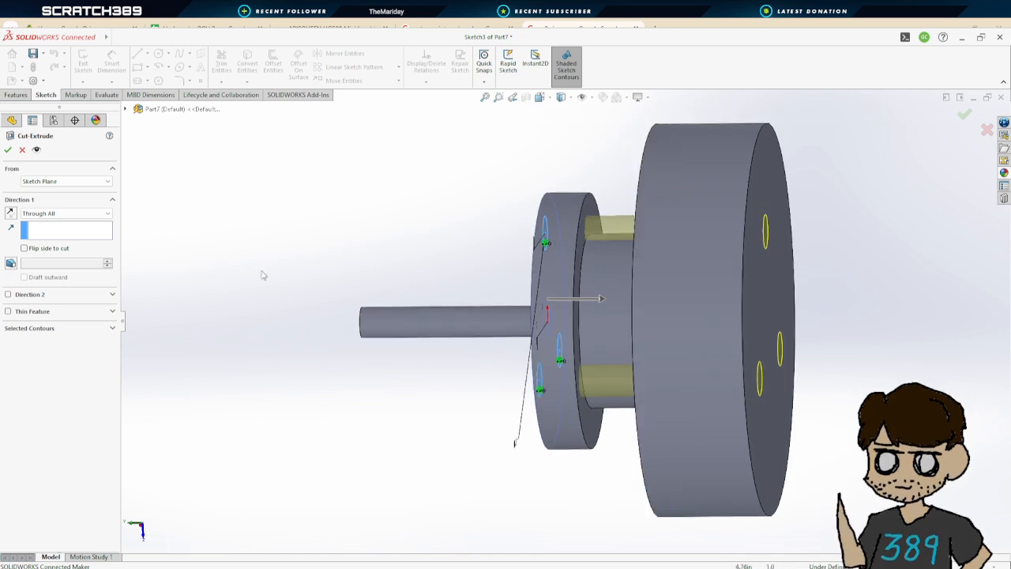
left_click(57, 259)
left_click(598, 221)
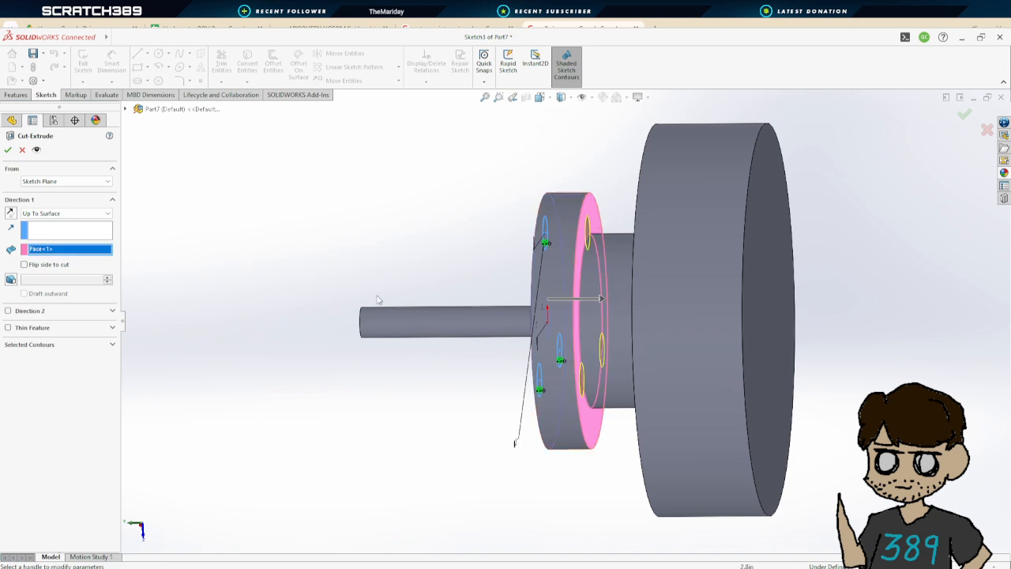
key("Return")
Edit the revolve's profile sketch and set the middle step's width dimension to 0.18 in, then rebuild
middle_click_drag(458, 217, 673, 209)
scroll(640, 282, "up", 3)
middle_click_drag(640, 282, 670, 285)
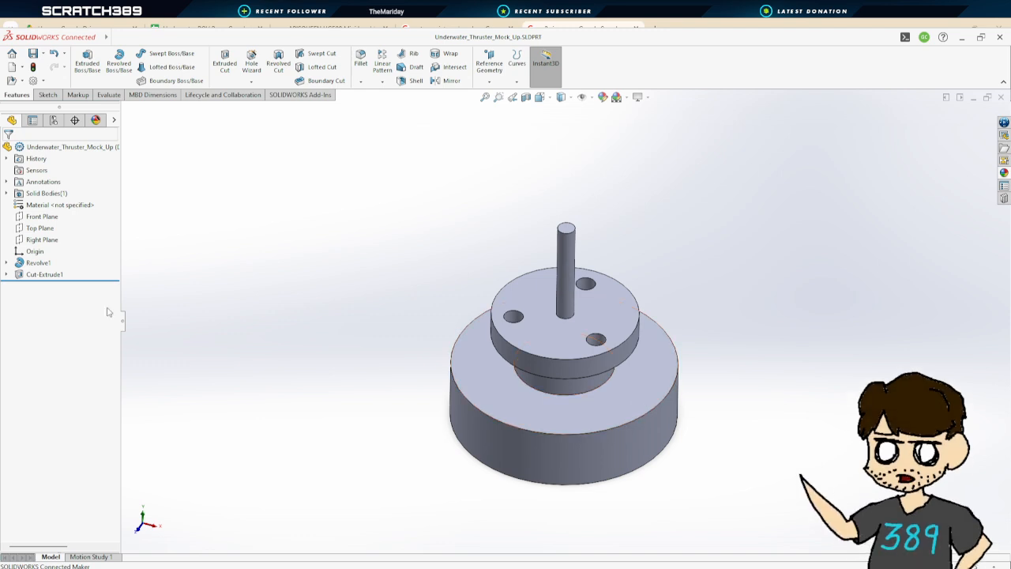
left_click(7, 263)
left_click(53, 274)
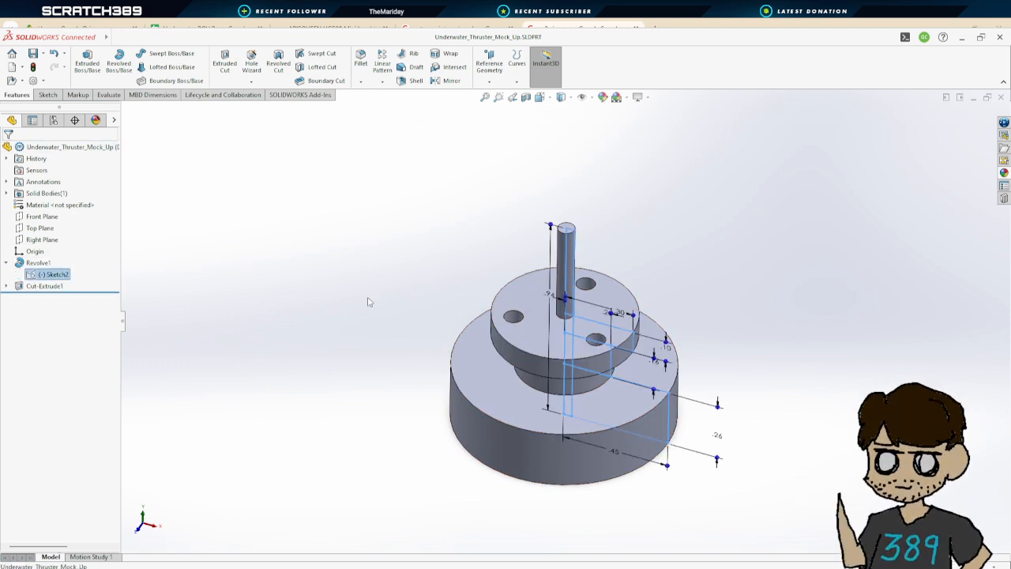
double_click(53, 276)
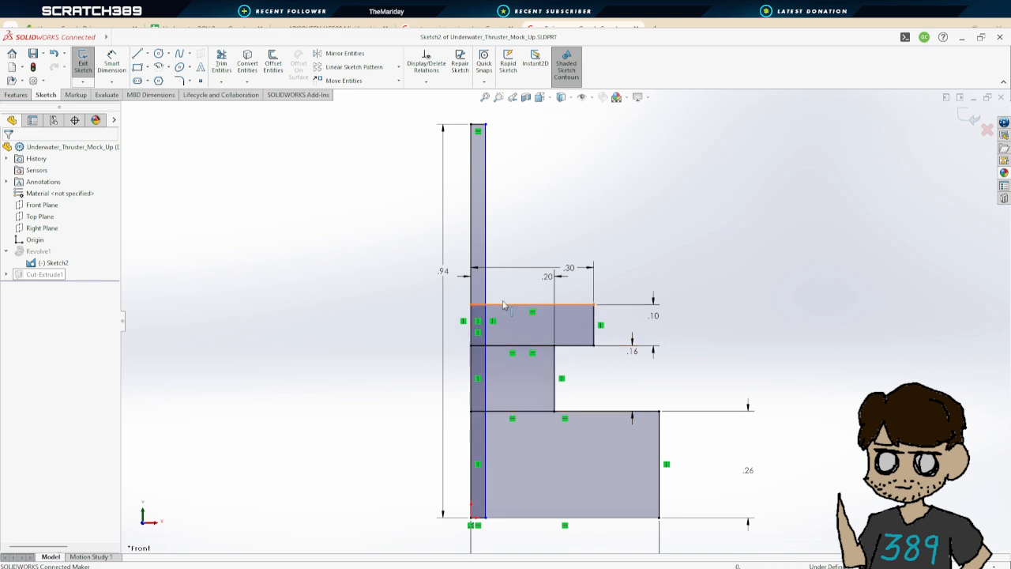
left_click(548, 278)
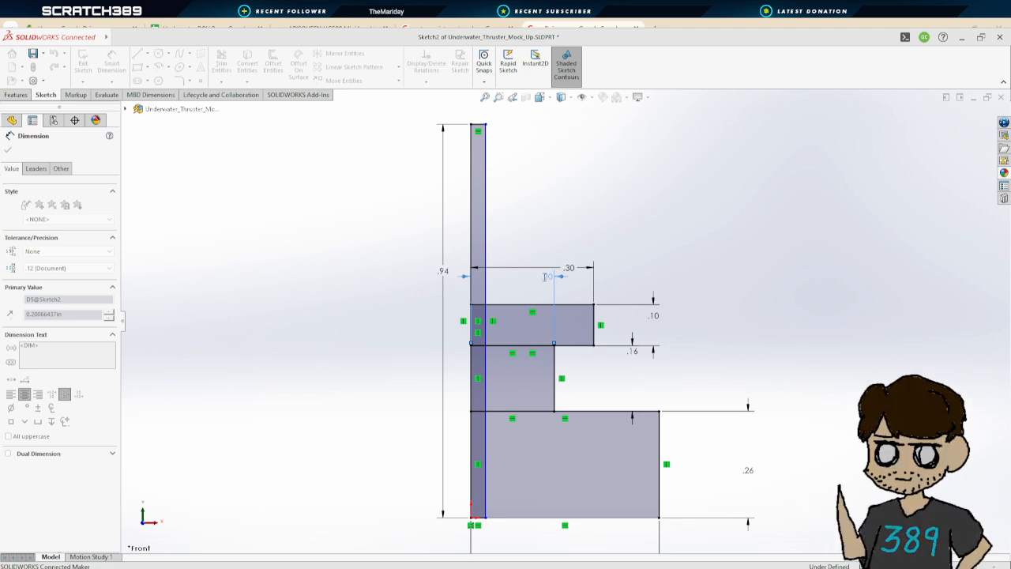
left_click(7, 150)
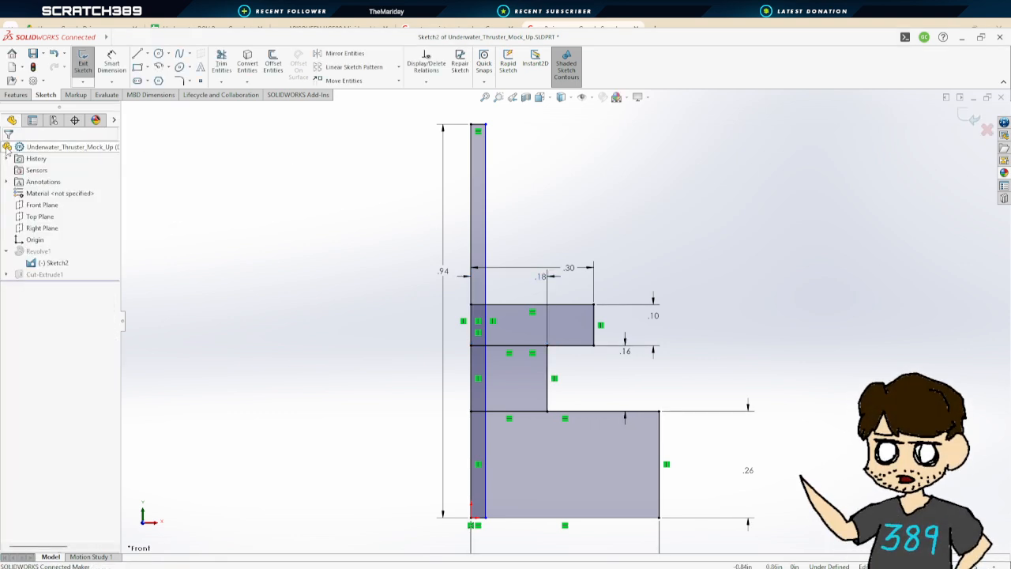
left_click(83, 63)
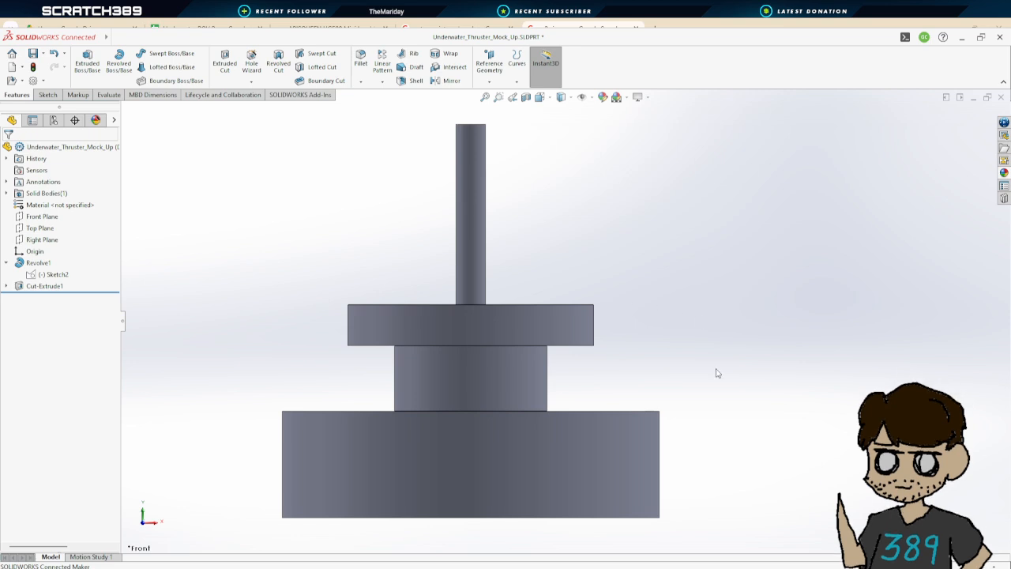
Examine the APISQUEEN UG500 dimension drawings on the product web page
middle_click_drag(717, 373, 727, 334)
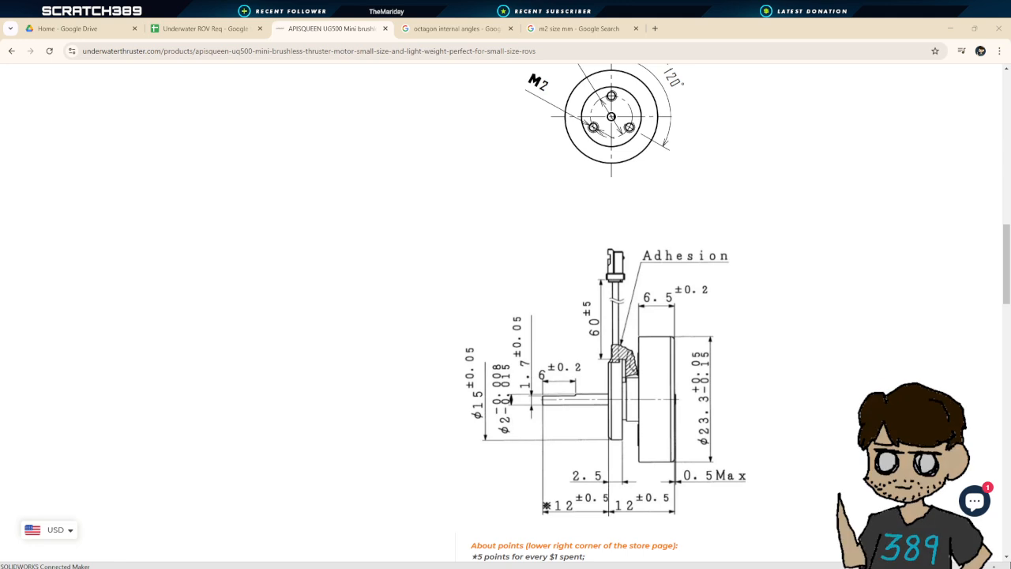
left_click(567, 286)
scroll(669, 295, "down", 2)
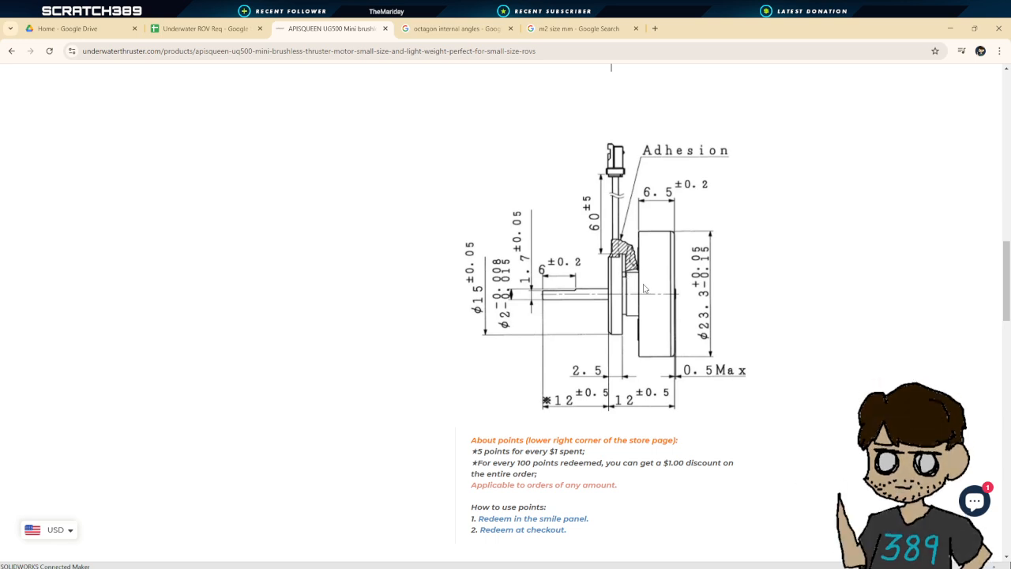
scroll(644, 289, "up", 4)
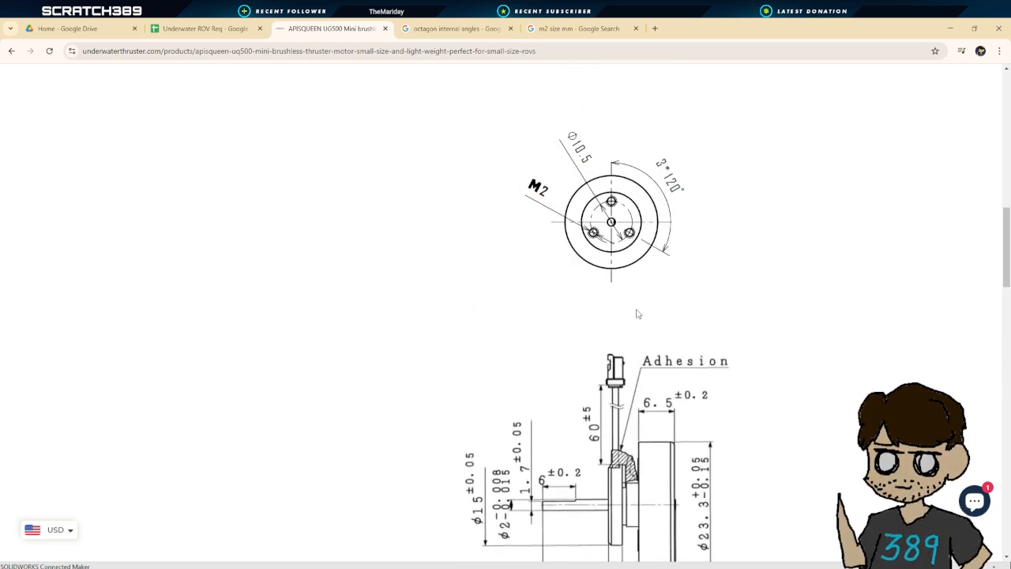
scroll(638, 313, "down", 2)
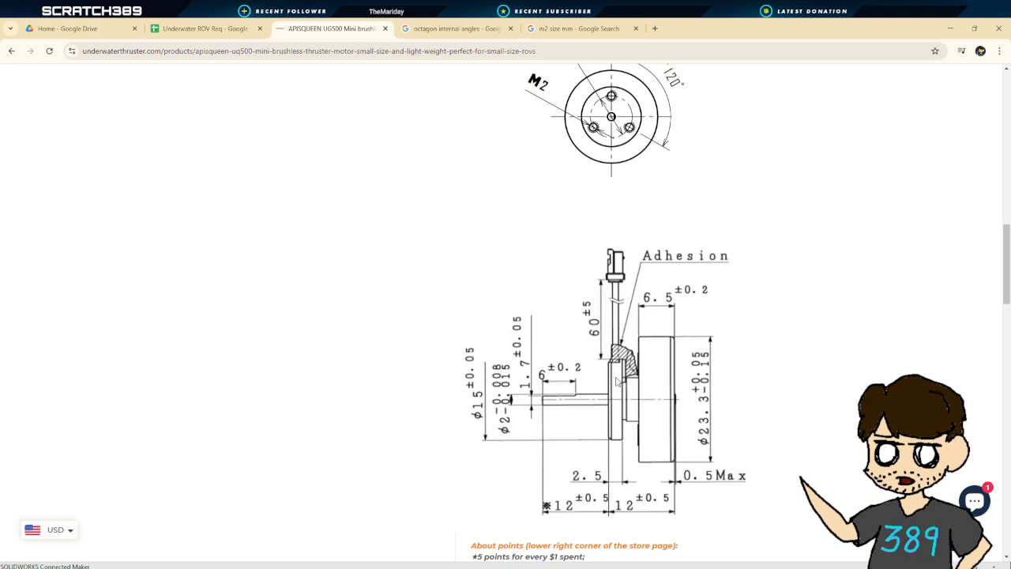
scroll(618, 371, "up", 2)
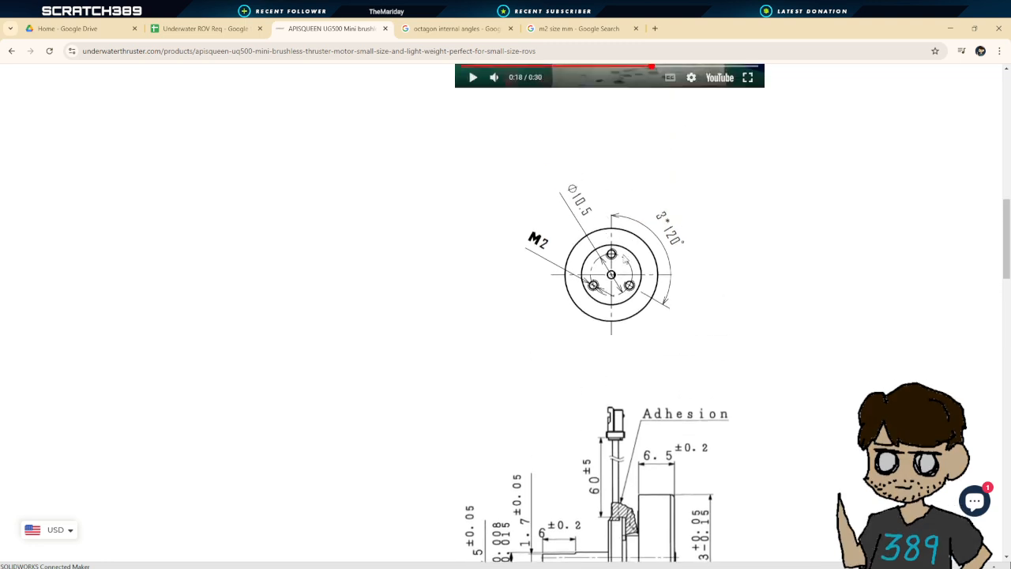
scroll(630, 308, "down", 1)
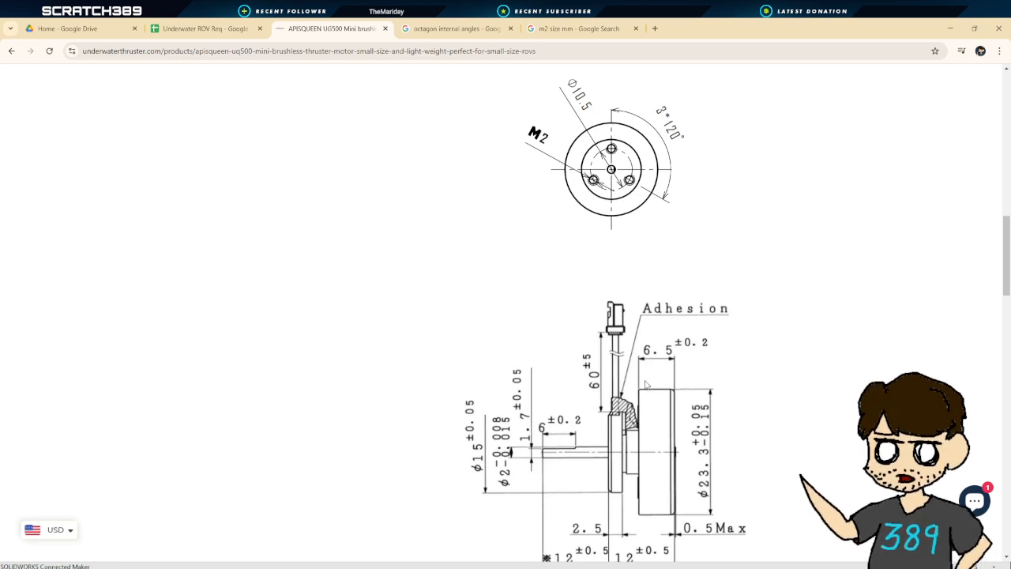
scroll(650, 382, "up", 1)
scroll(652, 379, "down", 2)
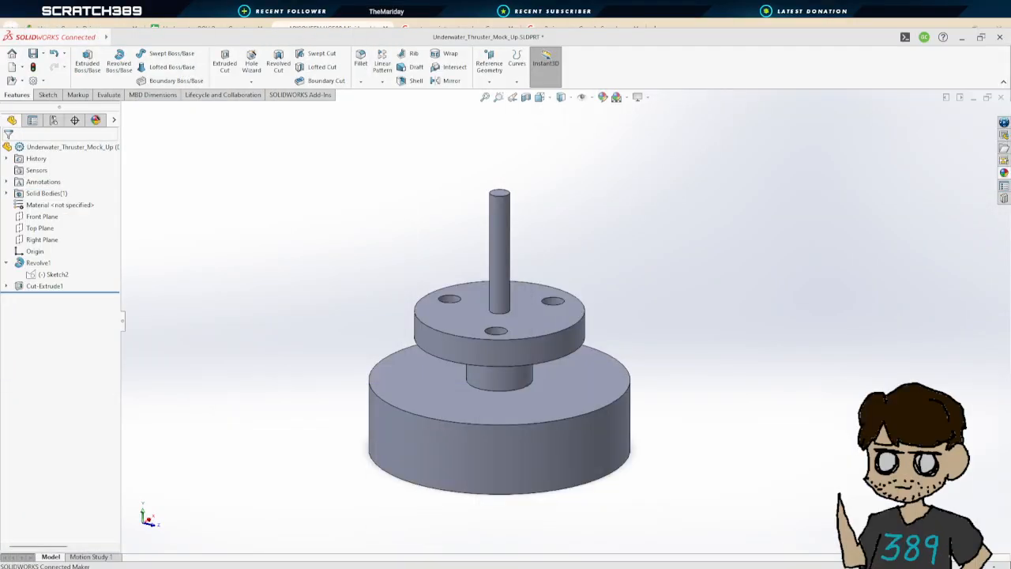
Start an extruded boss with a new sketch on the upper disc's top face
left_click(440, 560)
left_click(454, 540)
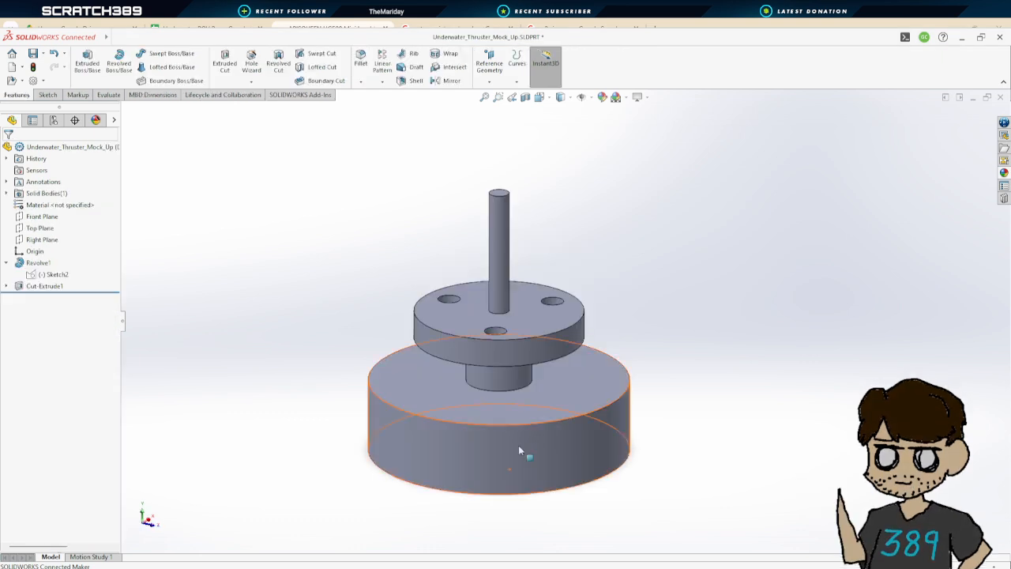
scroll(649, 356, "up", 3)
middle_click_drag(651, 347, 564, 171)
left_click(538, 96)
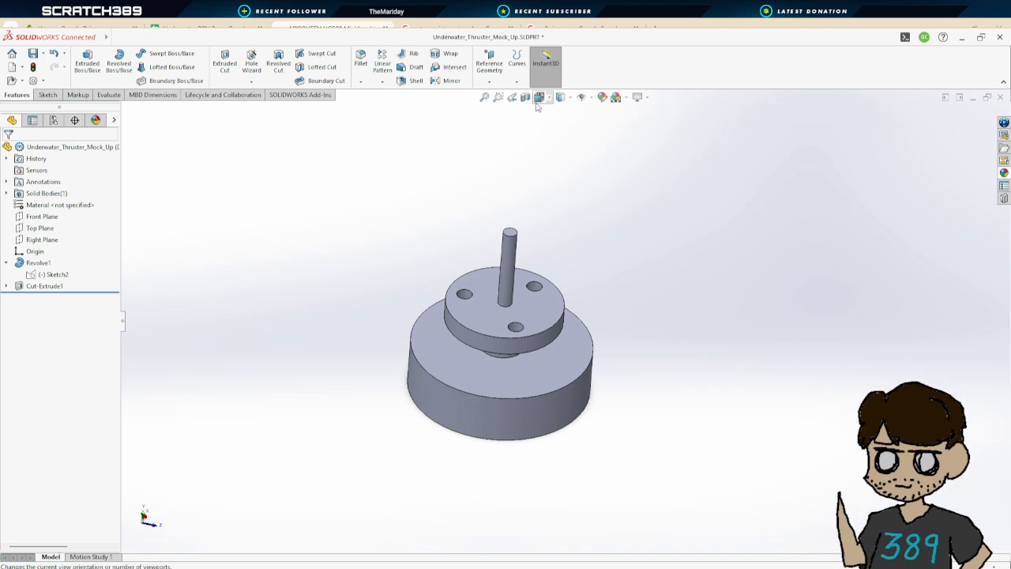
left_click(493, 376)
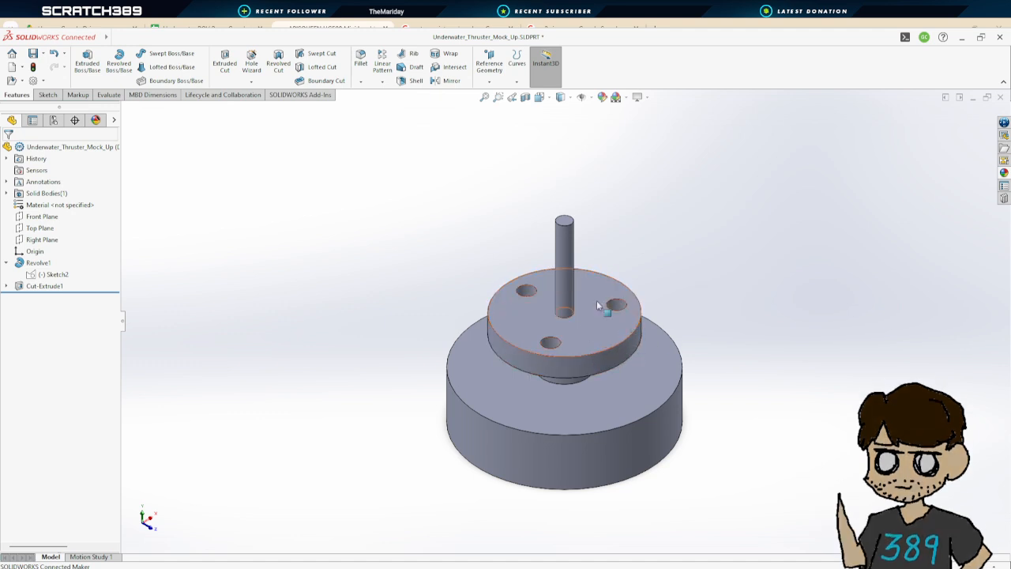
left_click(87, 63)
left_click(608, 339)
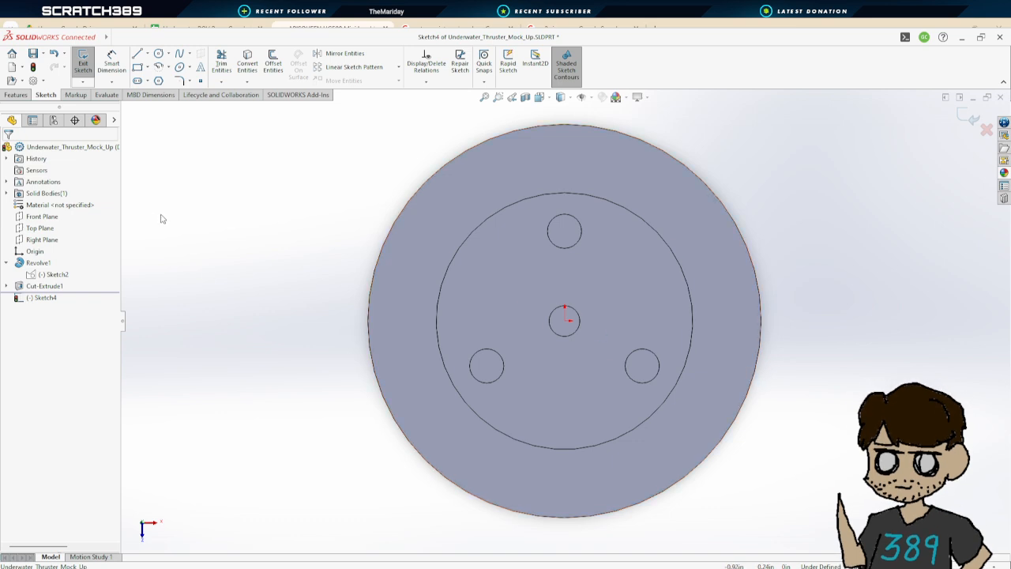
Draw a horizontal construction line from the centre point outward past the disc edge, about 0.59 in long
left_click(139, 68)
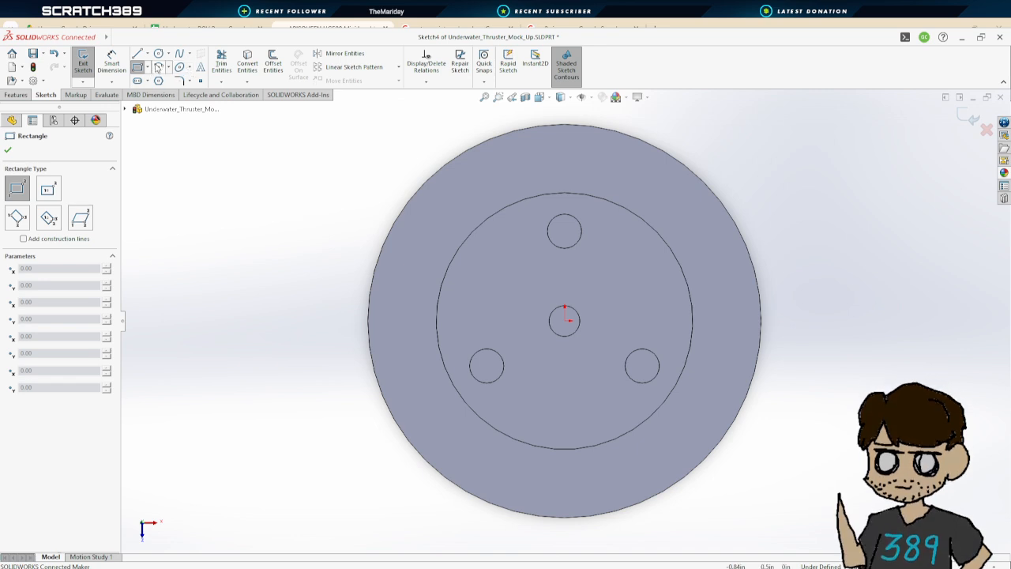
left_click(139, 54)
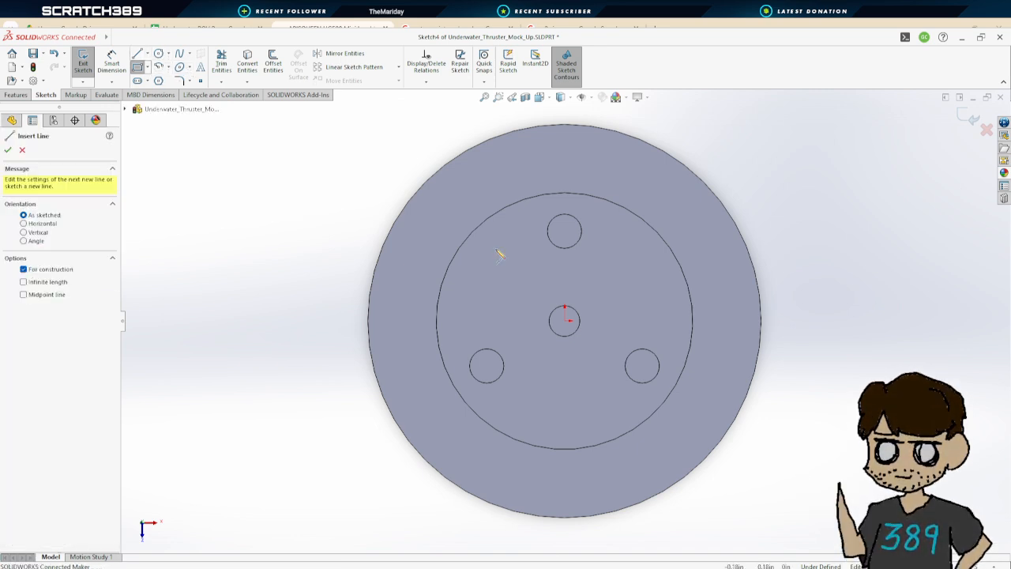
left_click(565, 320)
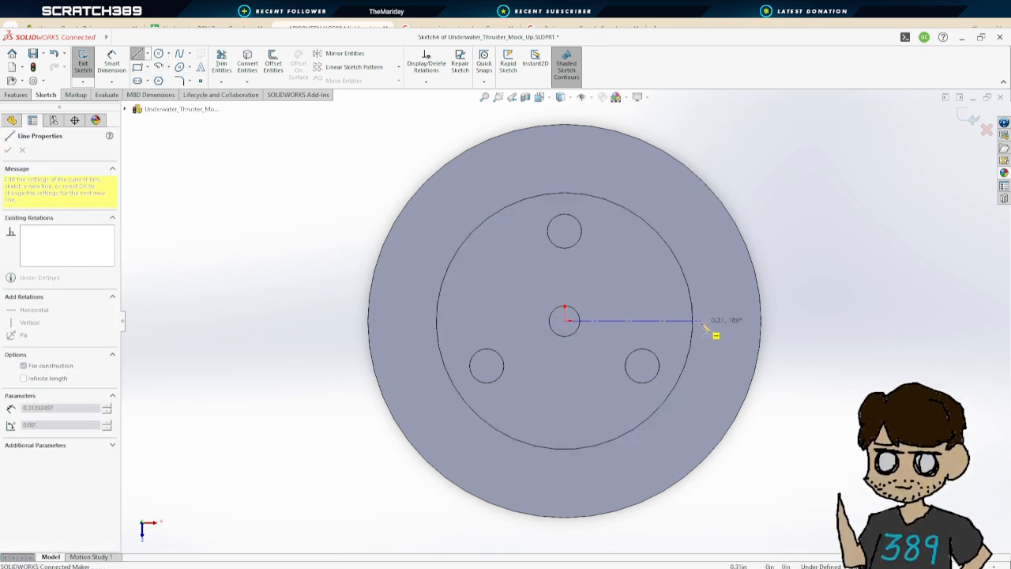
left_click(823, 321)
key("Escape")
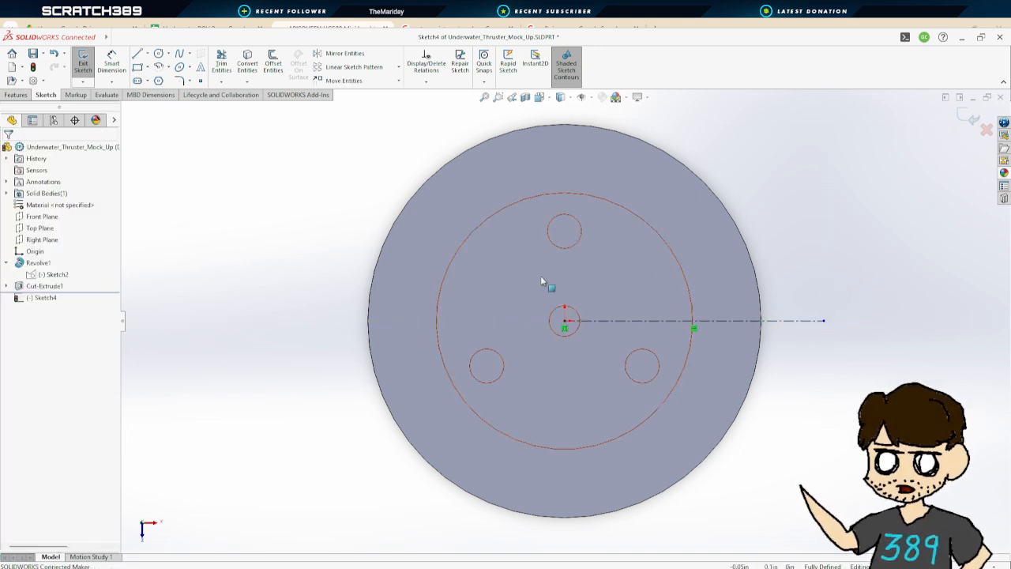
Draw a corner rectangle straddling the construction line, extending beyond the disc's outer edge
left_click(137, 67)
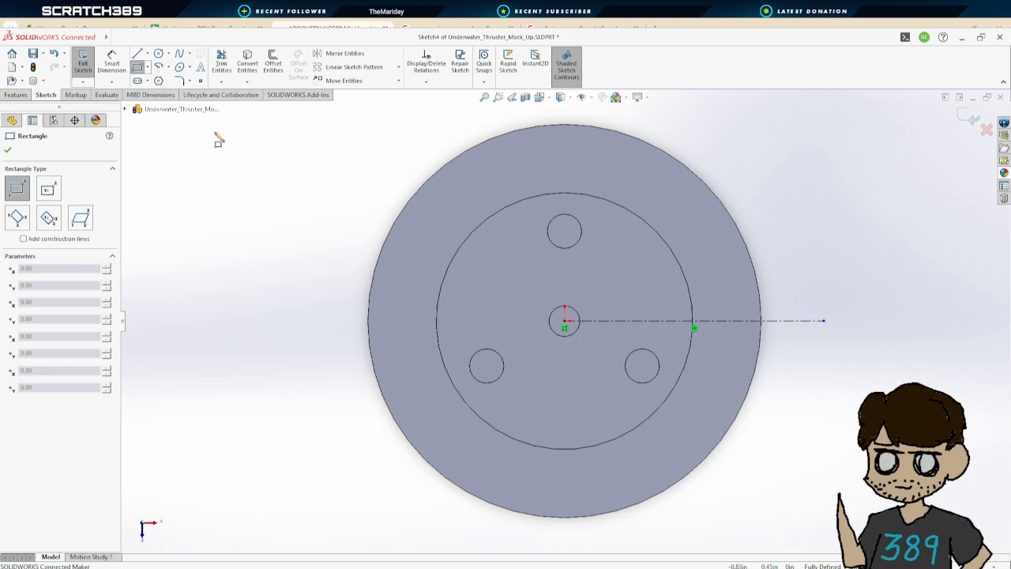
left_click(661, 333)
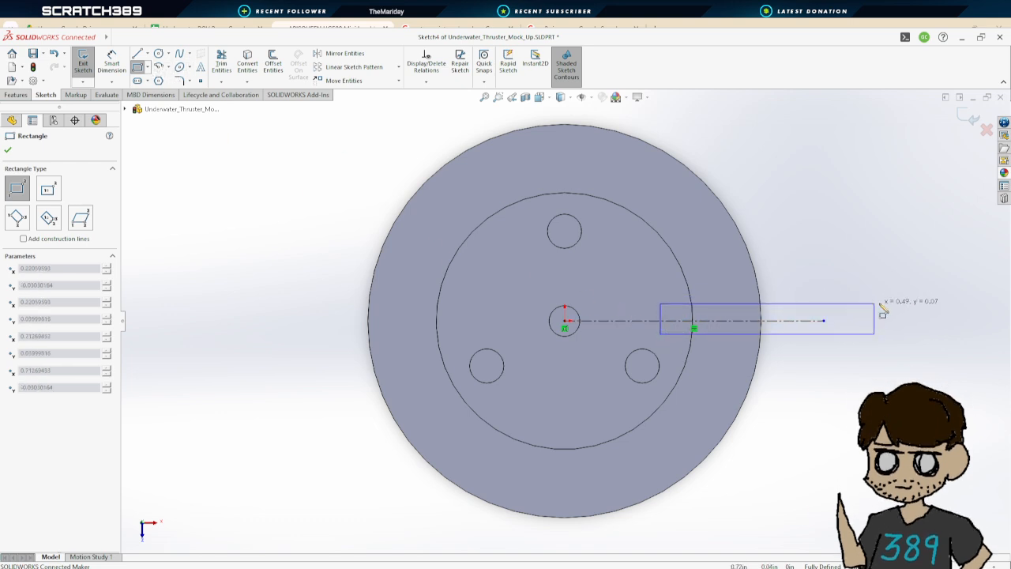
left_click(916, 304)
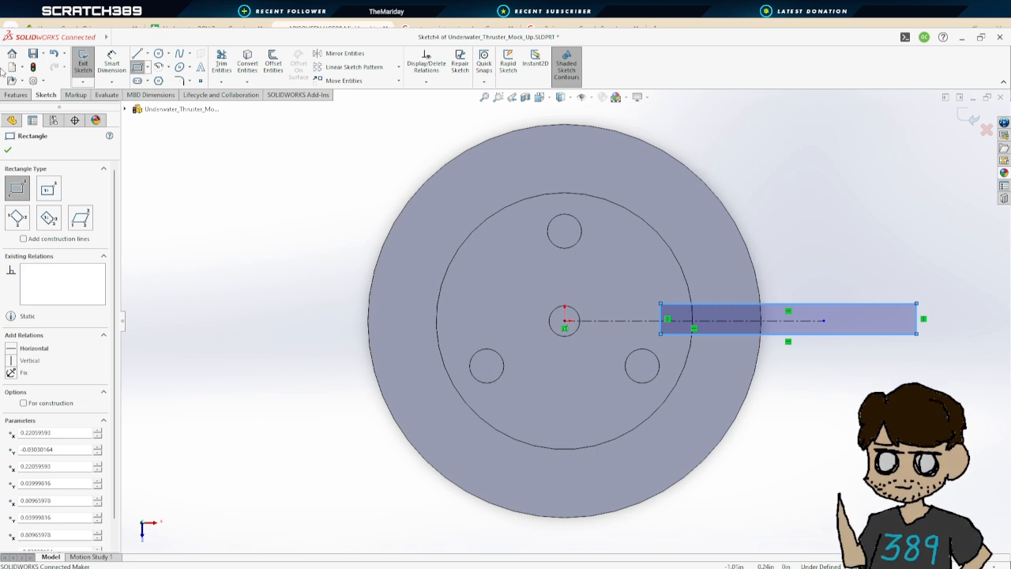
Dimension the rectangle's short edge as 2 mm
left_click(112, 63)
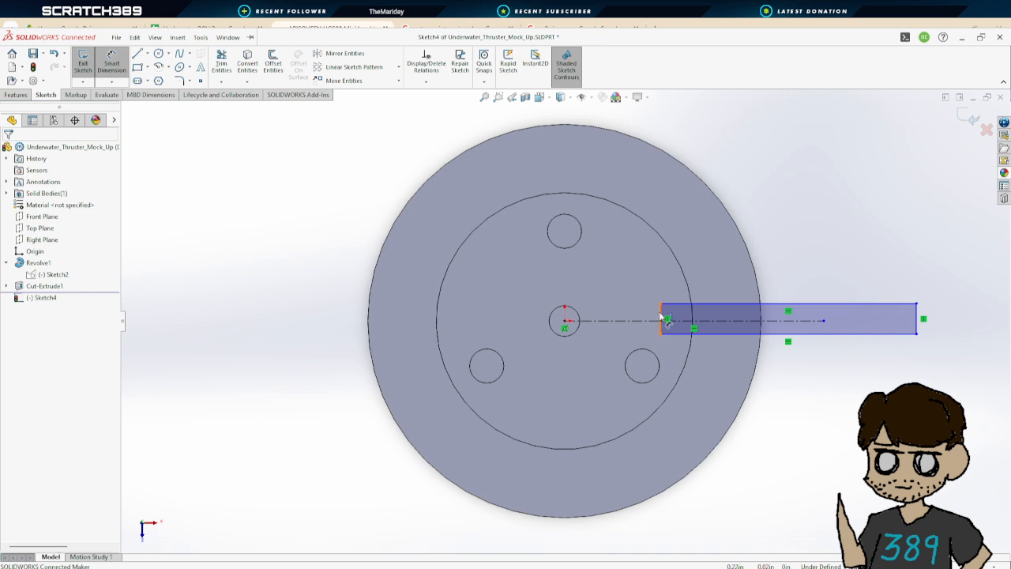
left_click(917, 320)
left_click(972, 319)
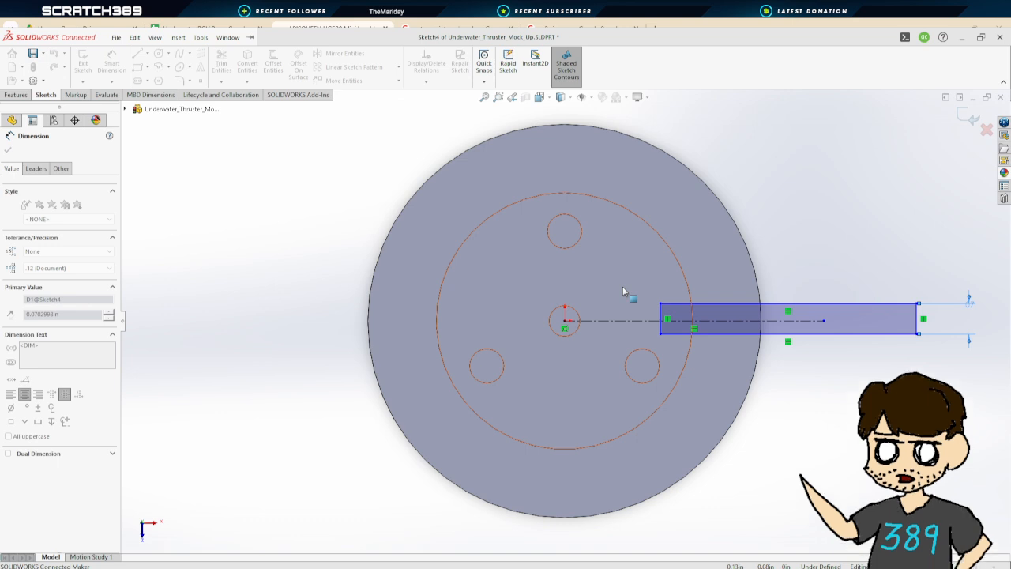
type("2mm")
key("Return")
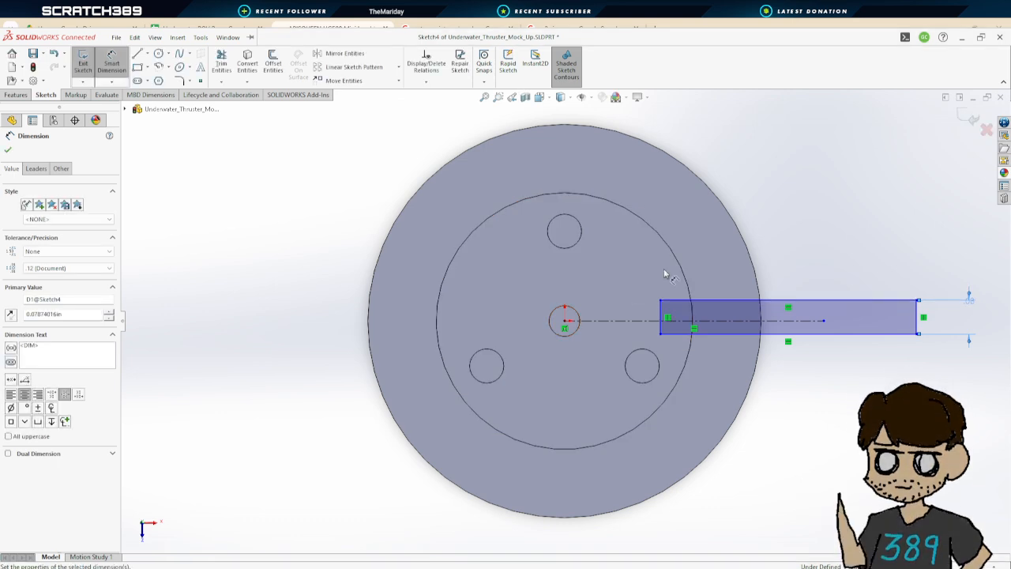
Dimension the distance between the construction line and the rectangle's top edge as 1 mm
left_click(686, 321)
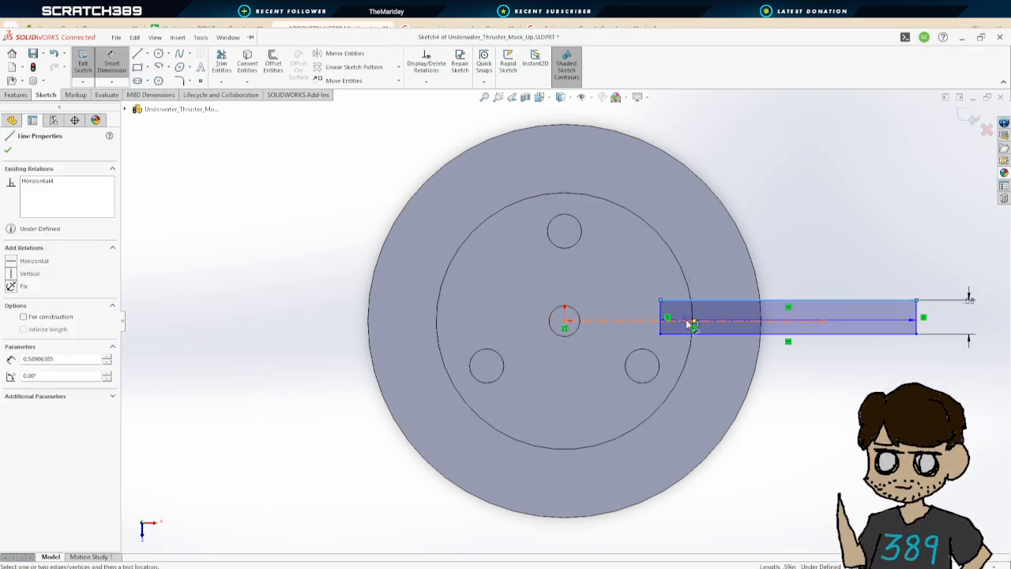
left_click(625, 303)
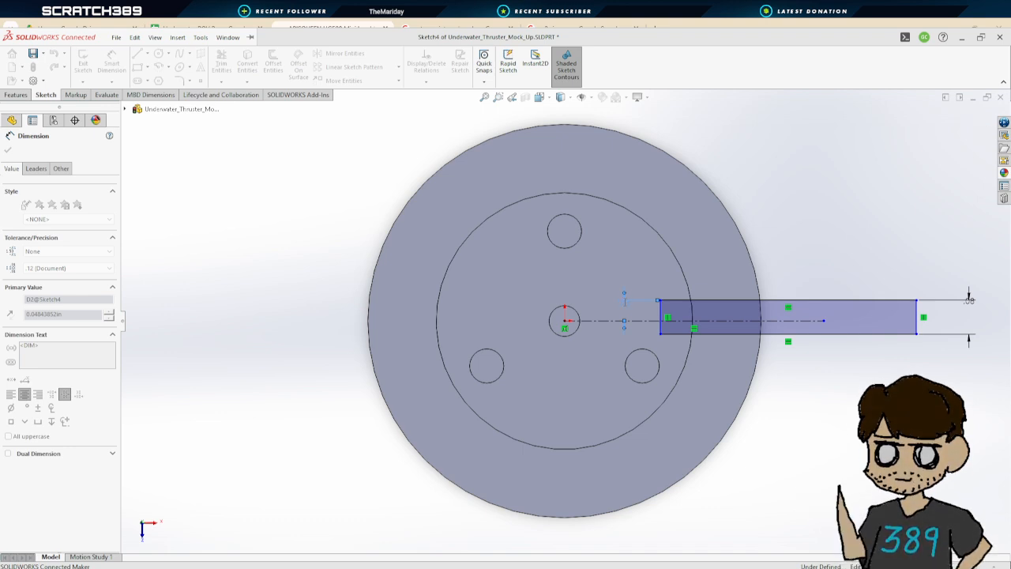
key("Return")
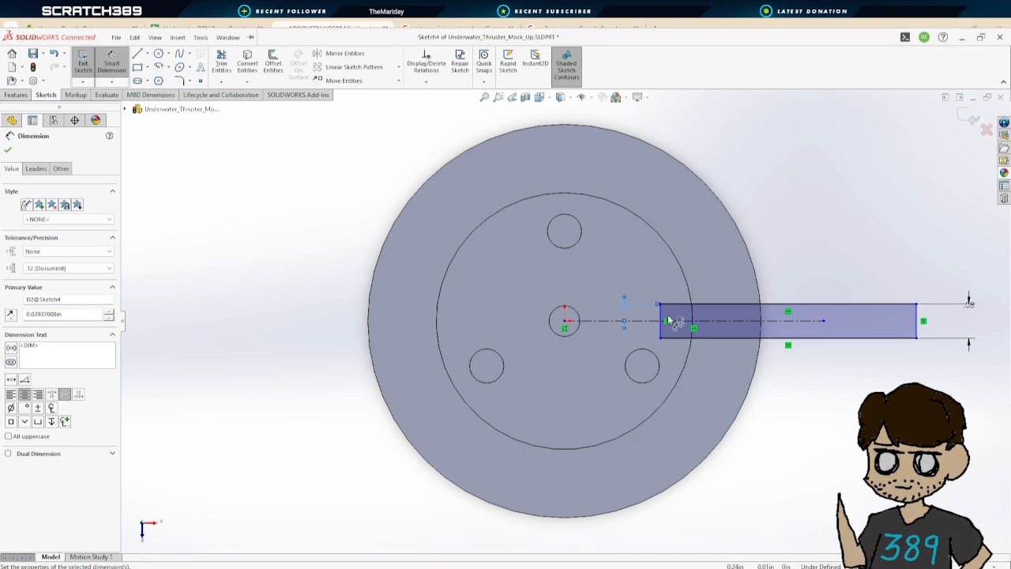
Dimension the rectangle's length as 0.50 in
left_click(790, 306)
left_click(576, 324)
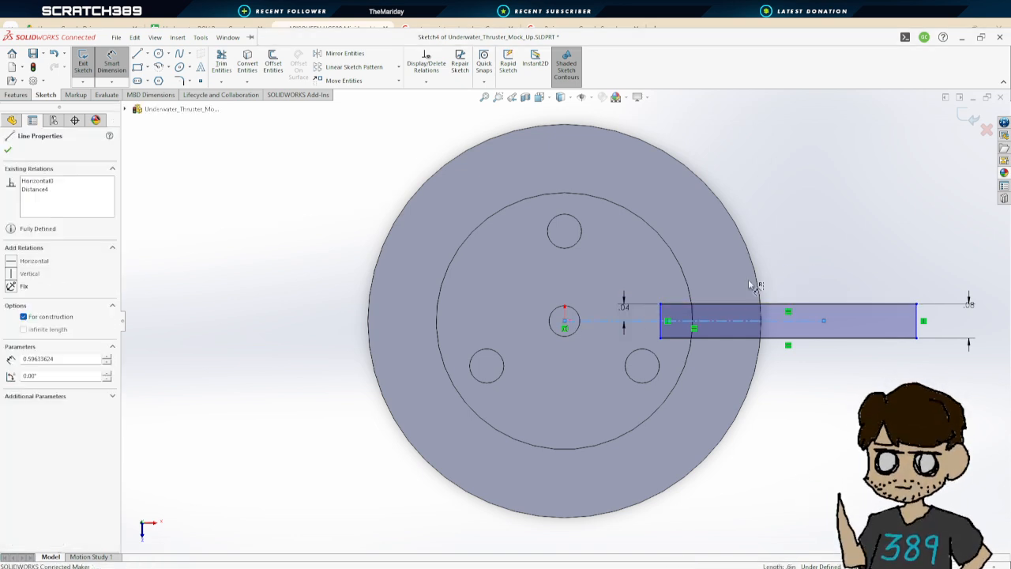
left_click(809, 306)
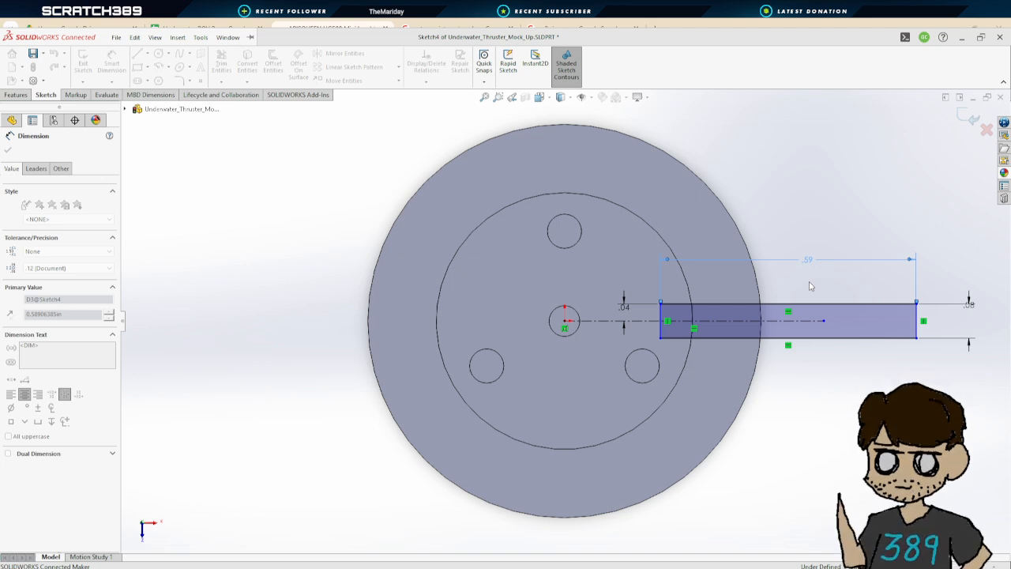
key("Return")
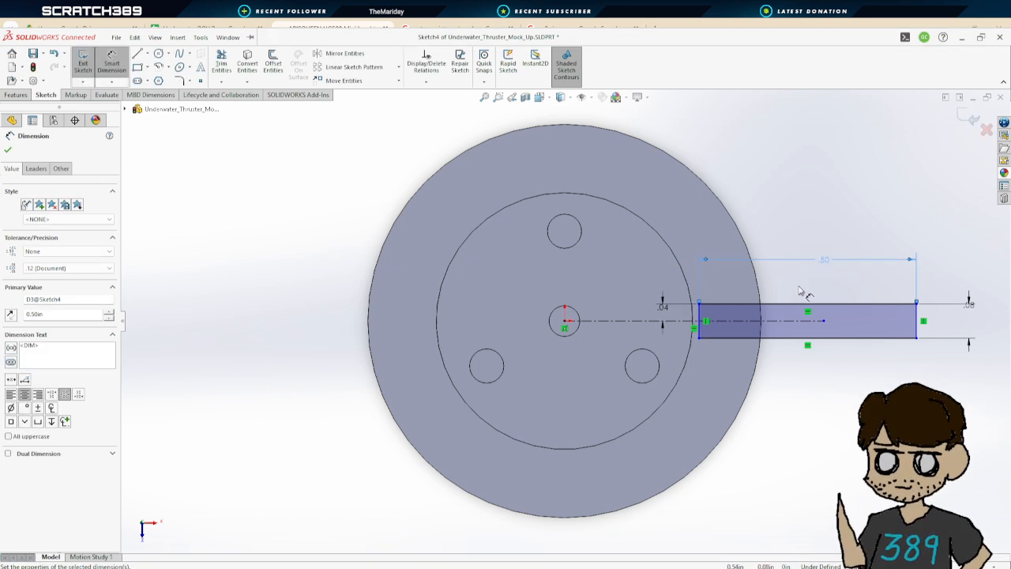
Dimension the rectangle's inner edge from the centre point as 0.25 in and close the dimension tool
left_click(699, 319)
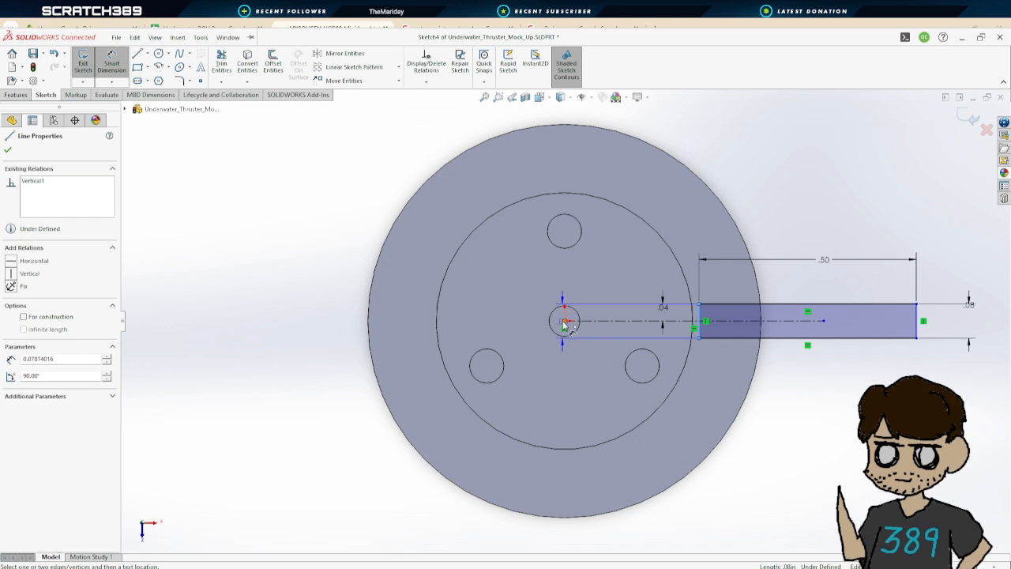
left_click(564, 322)
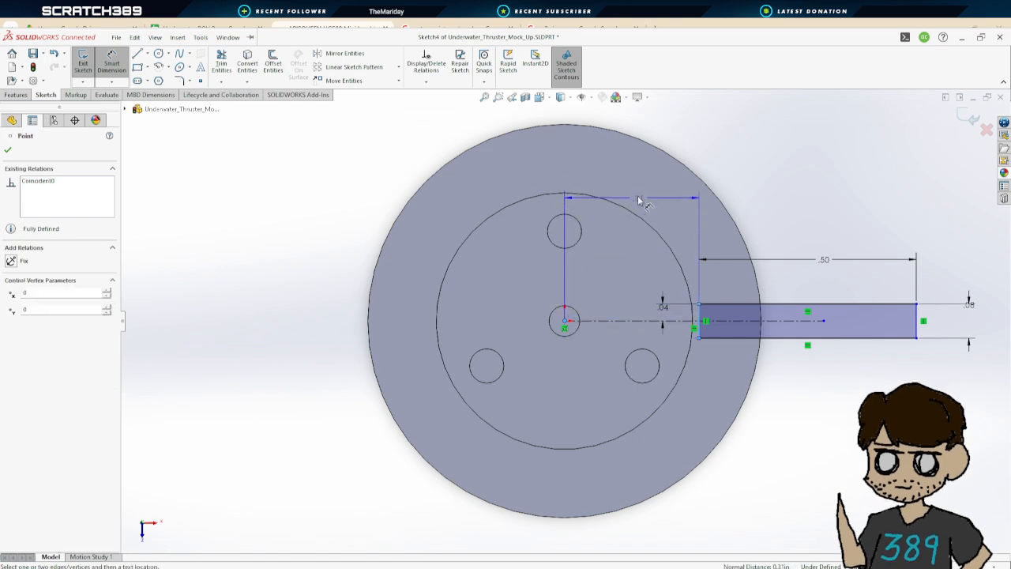
left_click(635, 189)
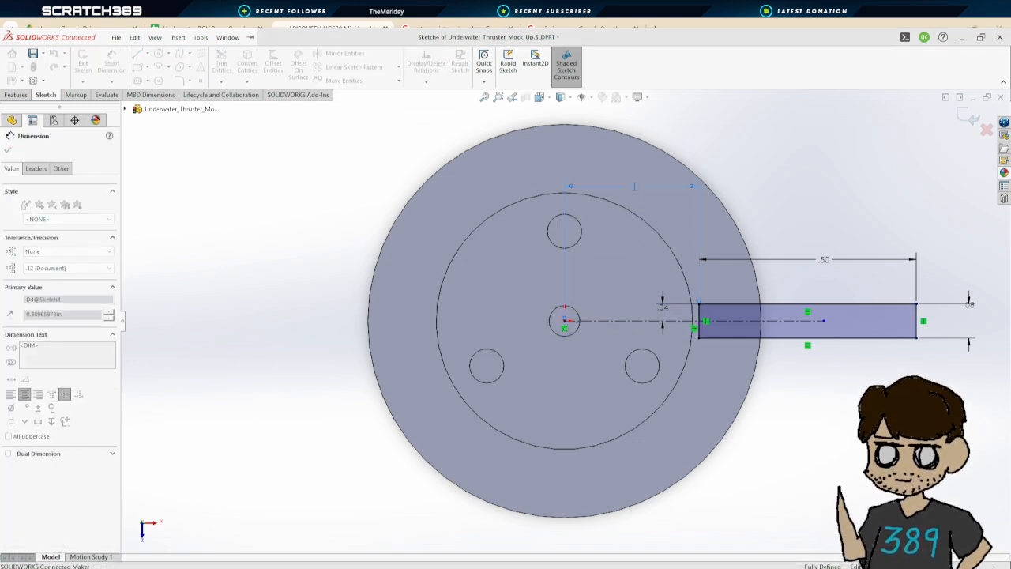
key("Return")
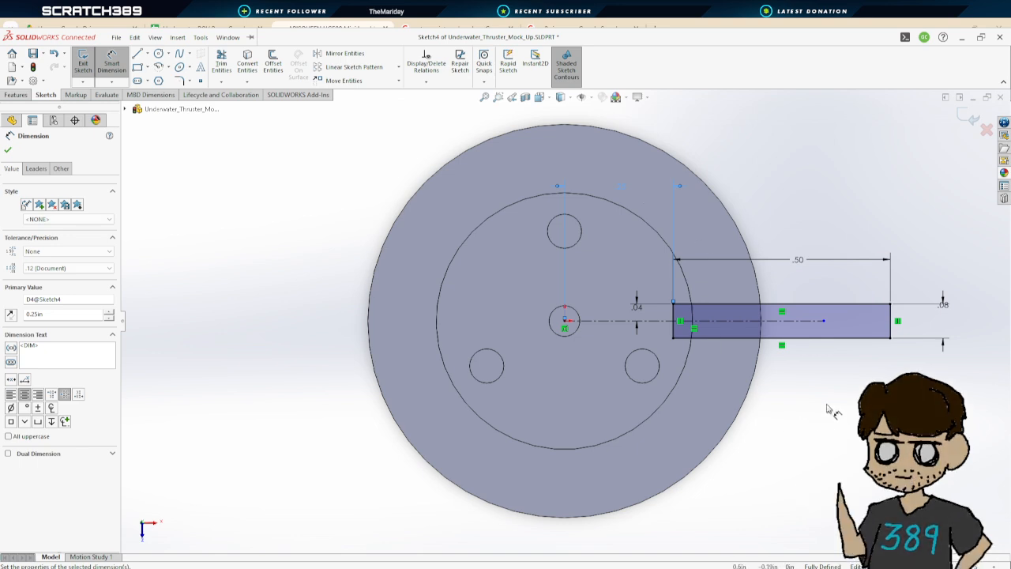
scroll(827, 408, "up", 2)
scroll(827, 408, "down", 2)
scroll(827, 408, "up", 1)
left_click(8, 150)
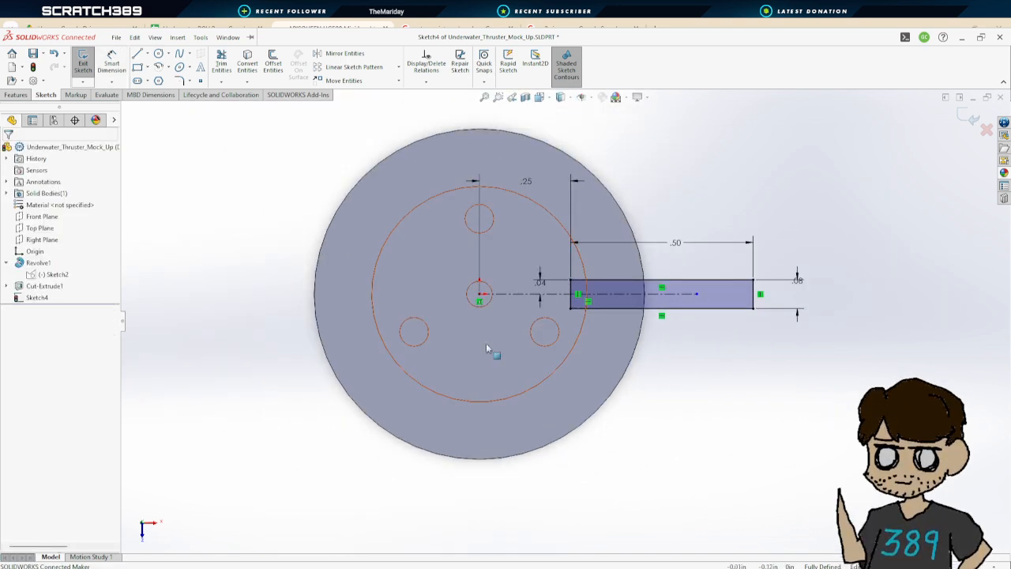
Exit the sketch and extrude the rectangle as a boss in the reversed direction, 0.05 in deep
left_click(83, 63)
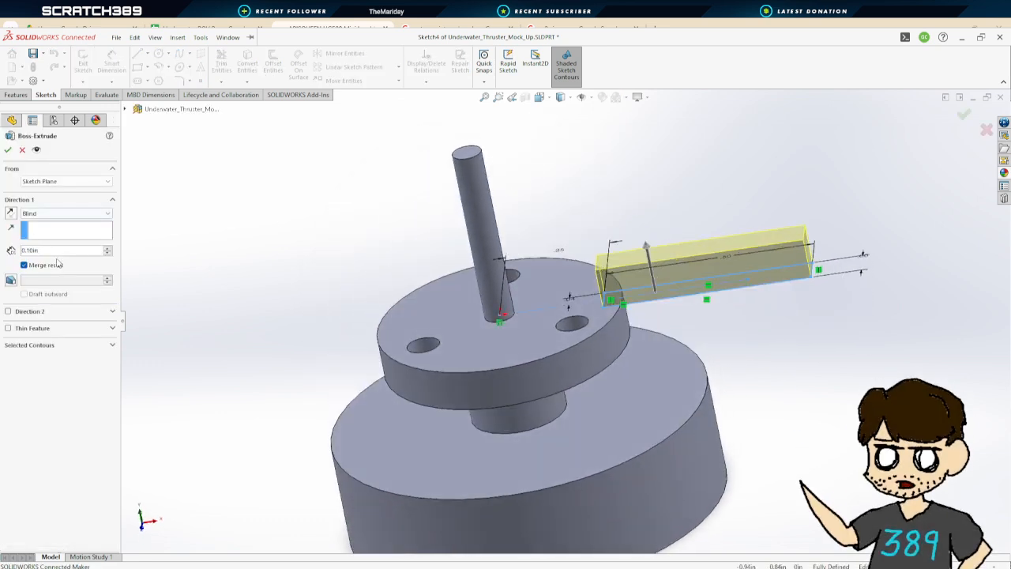
left_click(11, 214)
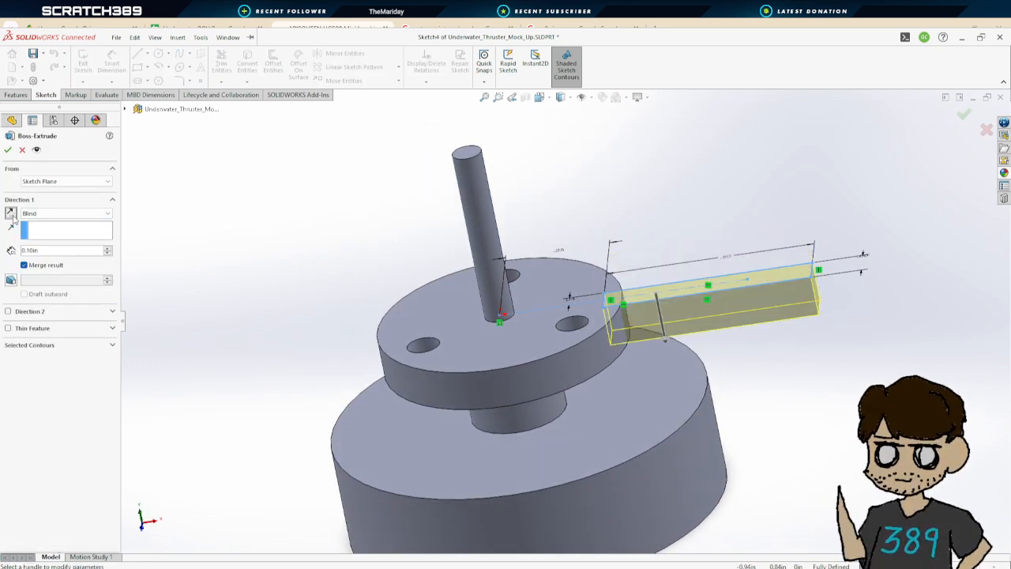
middle_click_drag(748, 399, 729, 350)
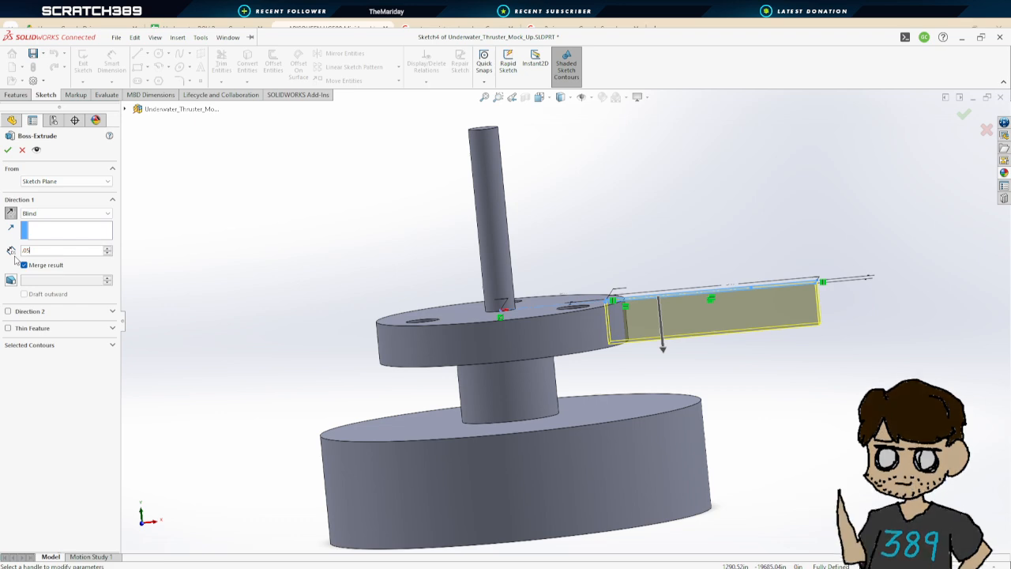
key("Return")
left_click(10, 152)
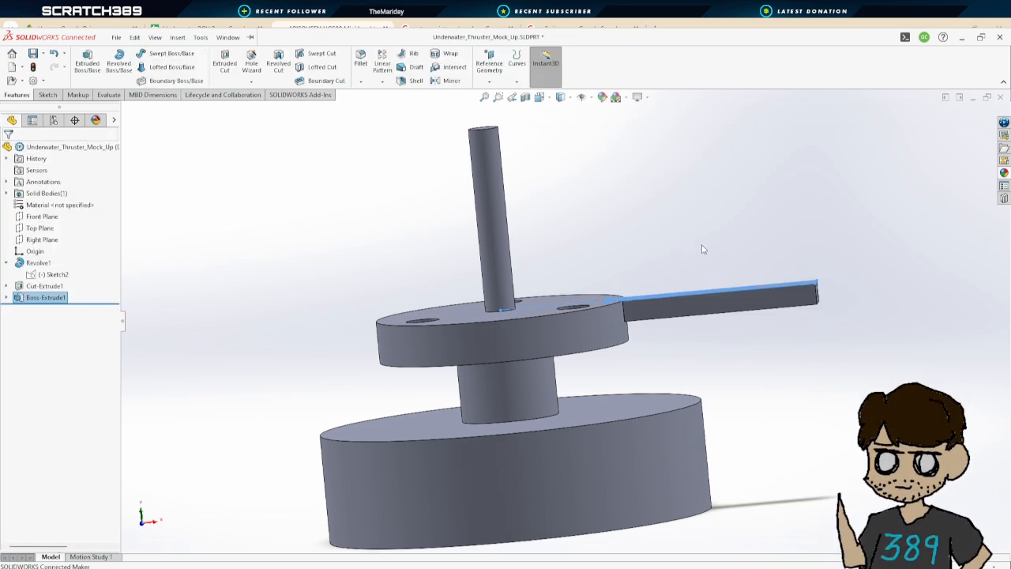
Open the appearance editor and colour the whole part dark grey (64, 64, 64)
left_click(703, 248)
middle_click_drag(703, 247, 710, 308)
scroll(785, 412, "up", 3)
middle_click_drag(786, 413, 711, 315)
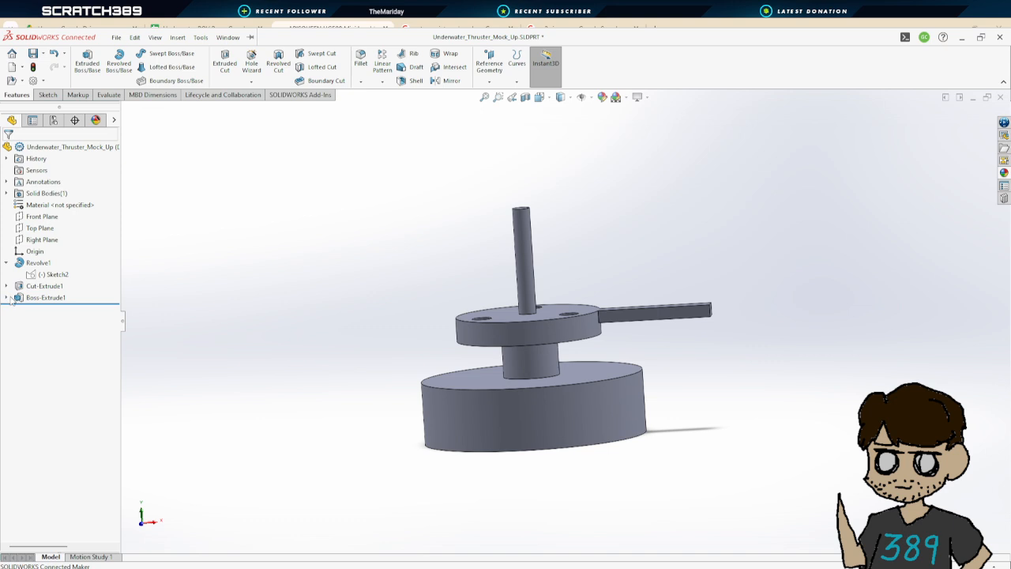
middle_click_drag(552, 237, 558, 413)
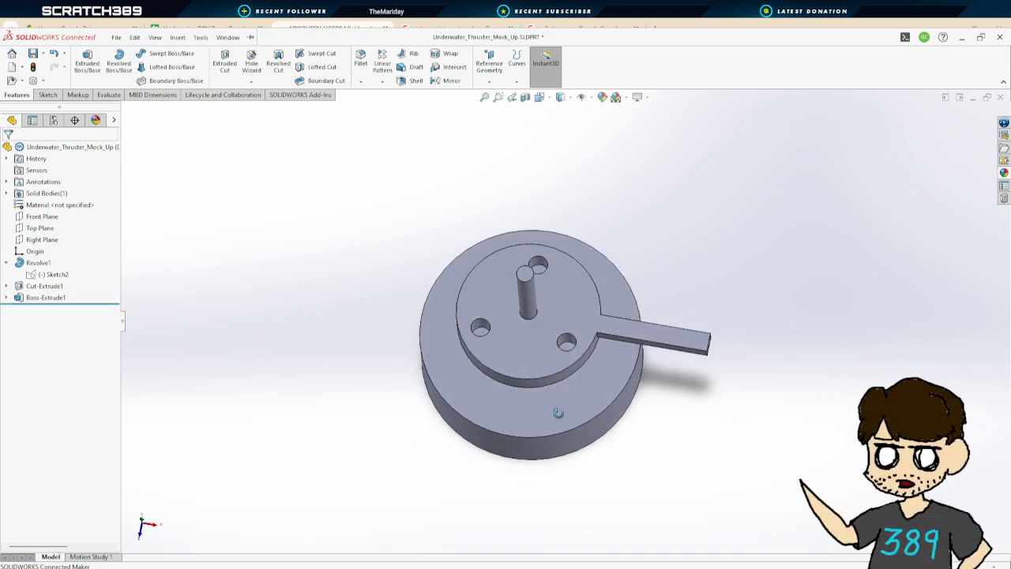
middle_click_drag(602, 344, 750, 379)
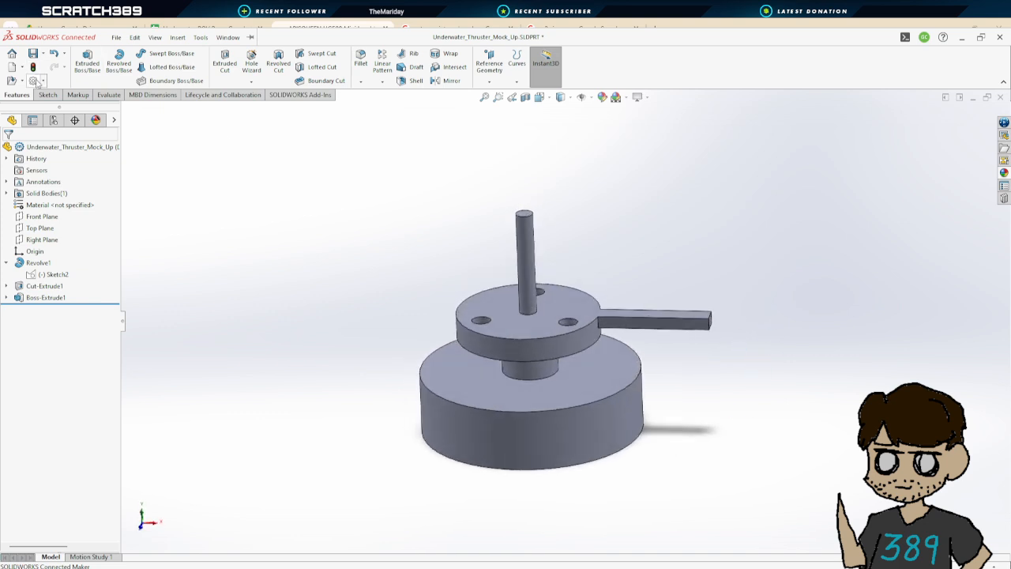
left_click(34, 54)
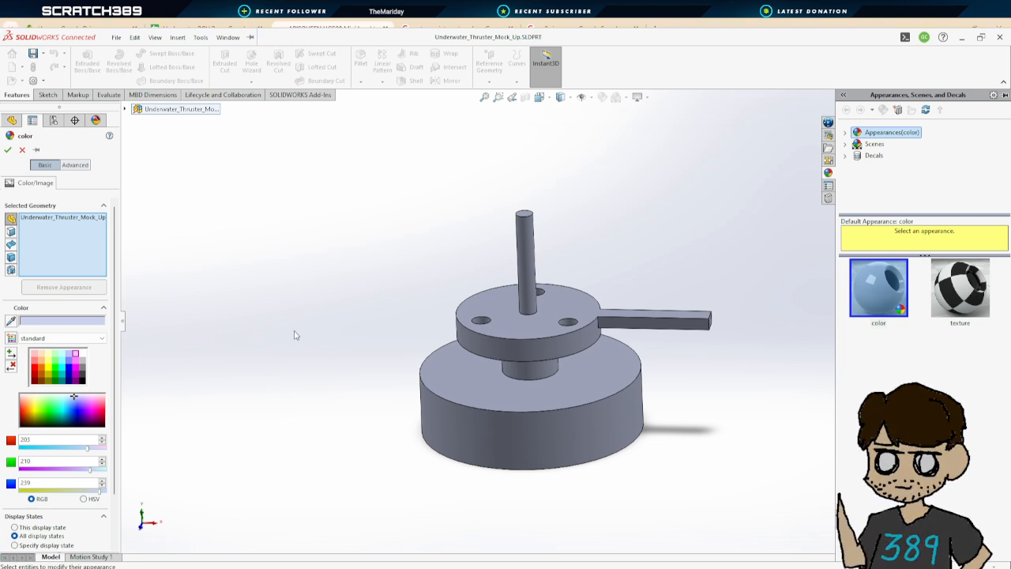
left_click(81, 378)
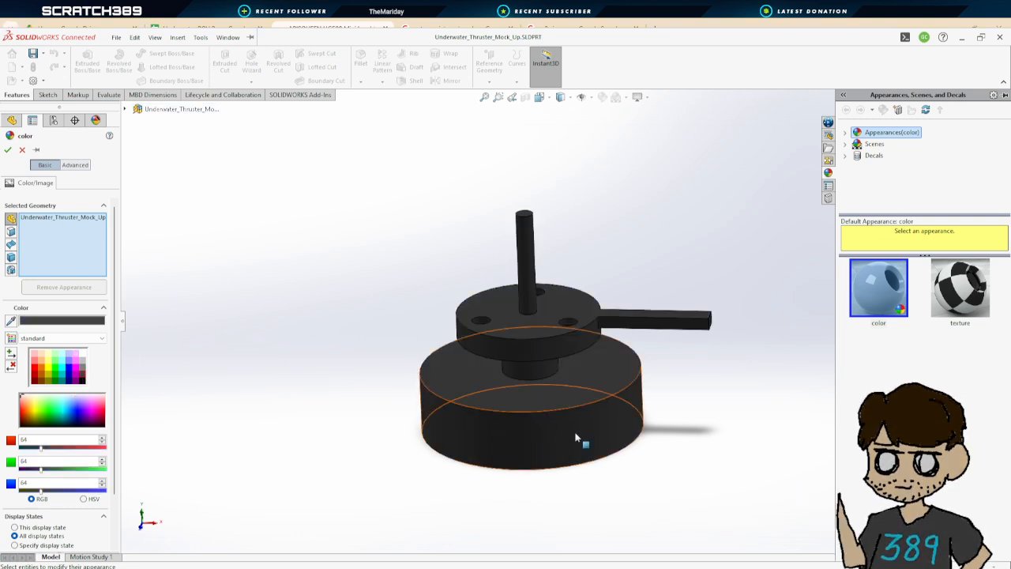
Select the upper disc, hub and shaft faces and colour them light grey (192, 192, 192)
left_click(557, 345)
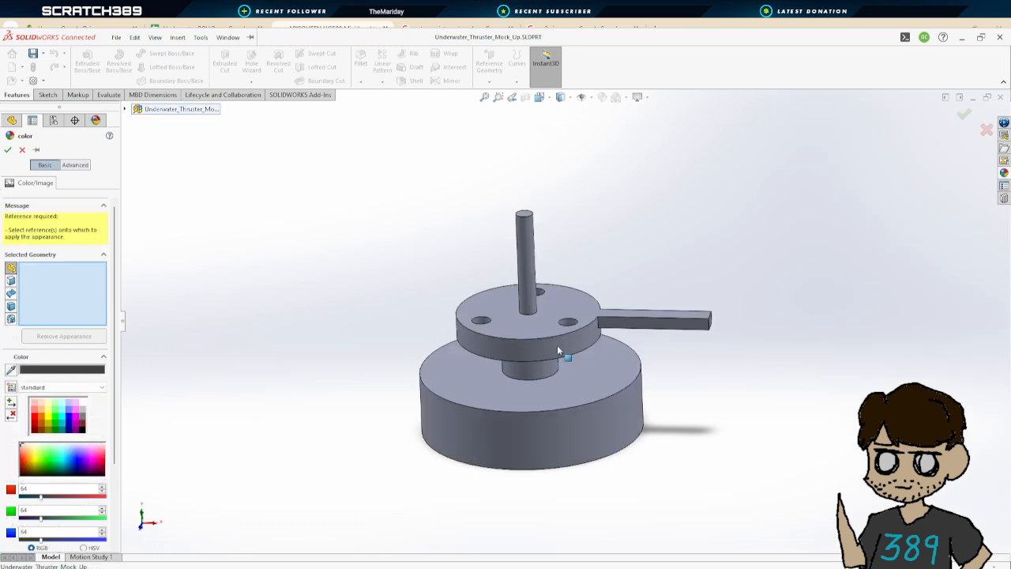
left_click(541, 344)
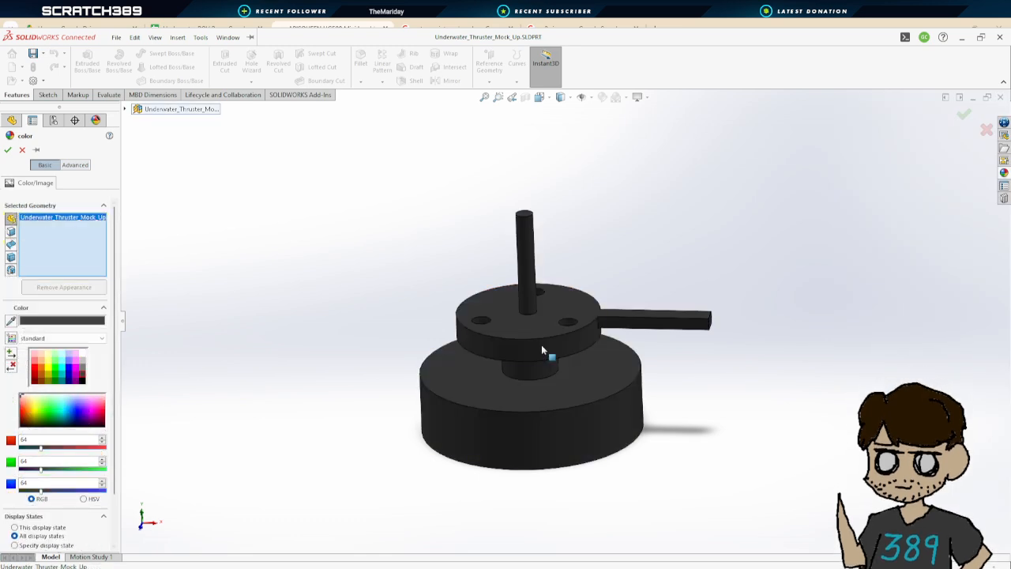
left_click(535, 322)
left_click(546, 348)
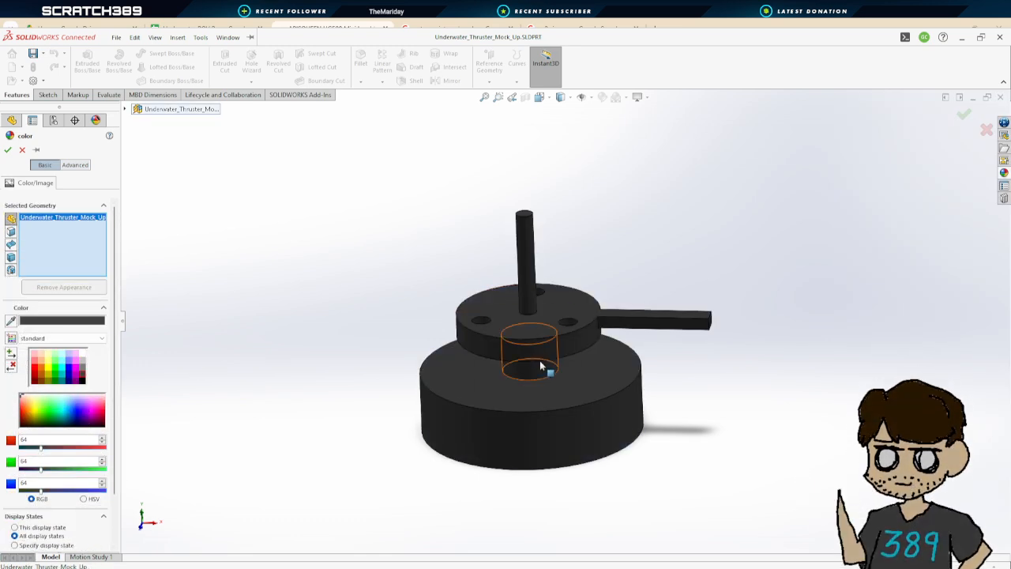
left_click(553, 345)
left_click(545, 322)
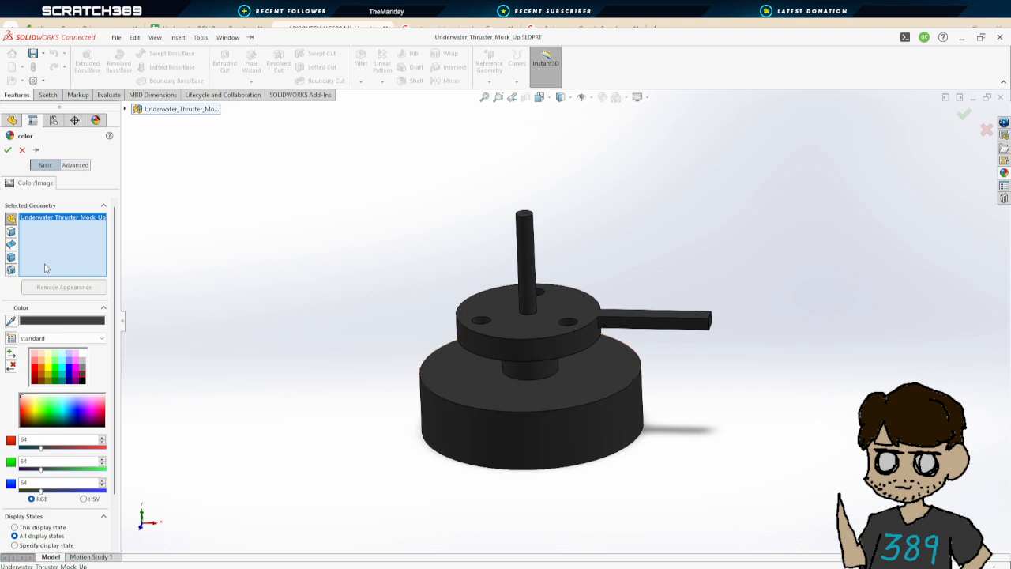
left_click(552, 365)
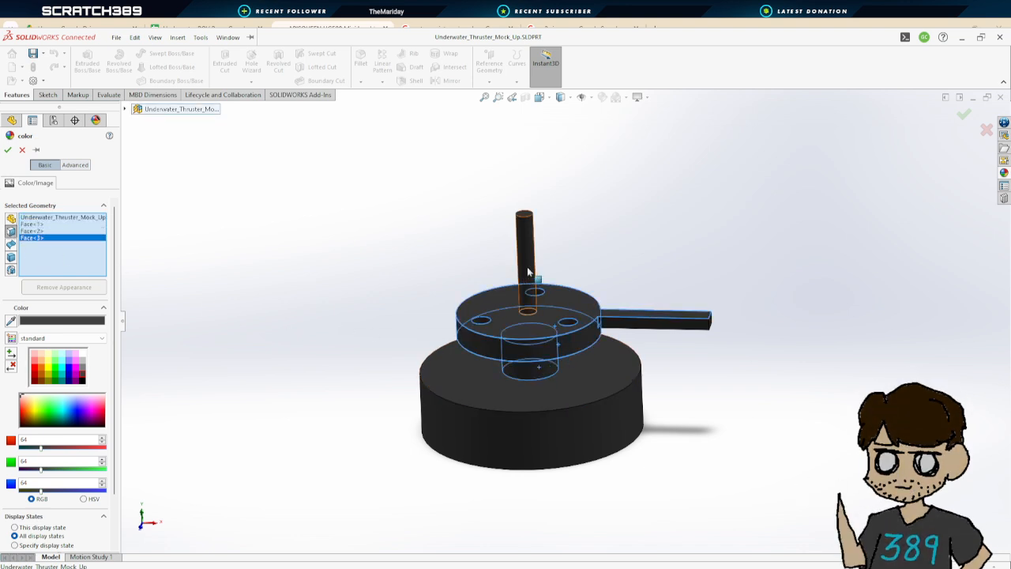
left_click(536, 272)
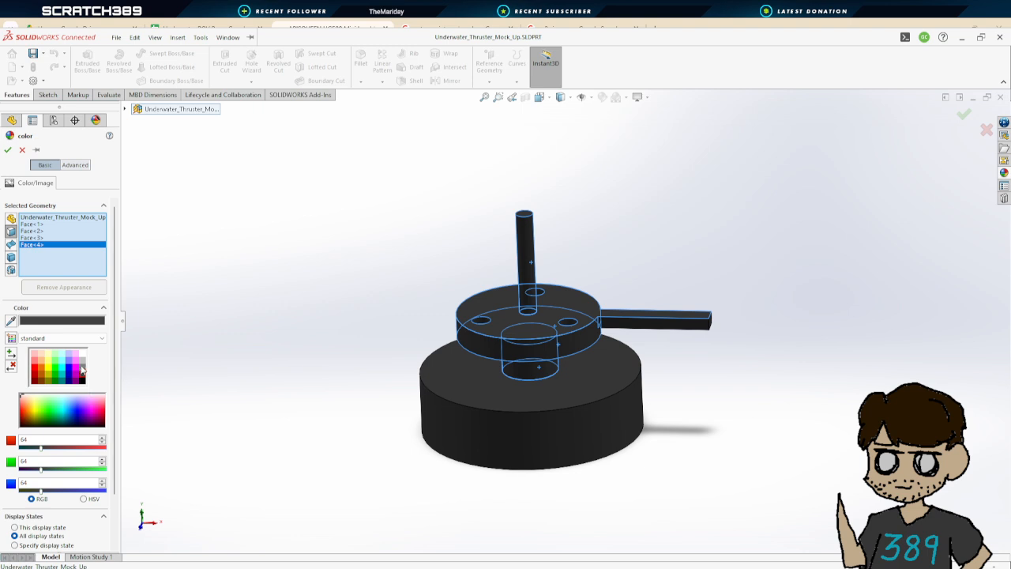
left_click(82, 361)
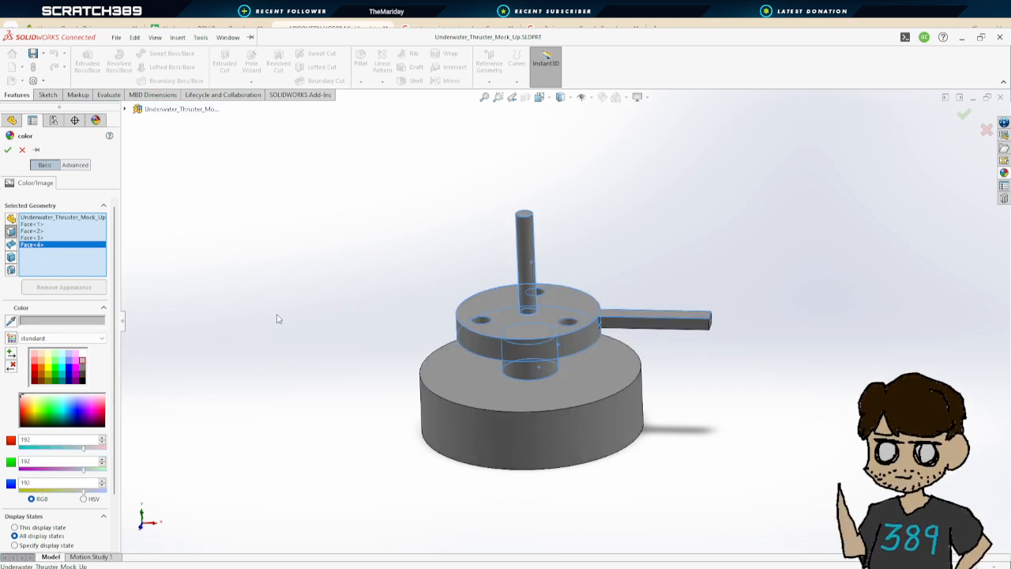
Remove the face selections from the appearance's selected geometry list
left_click(66, 218)
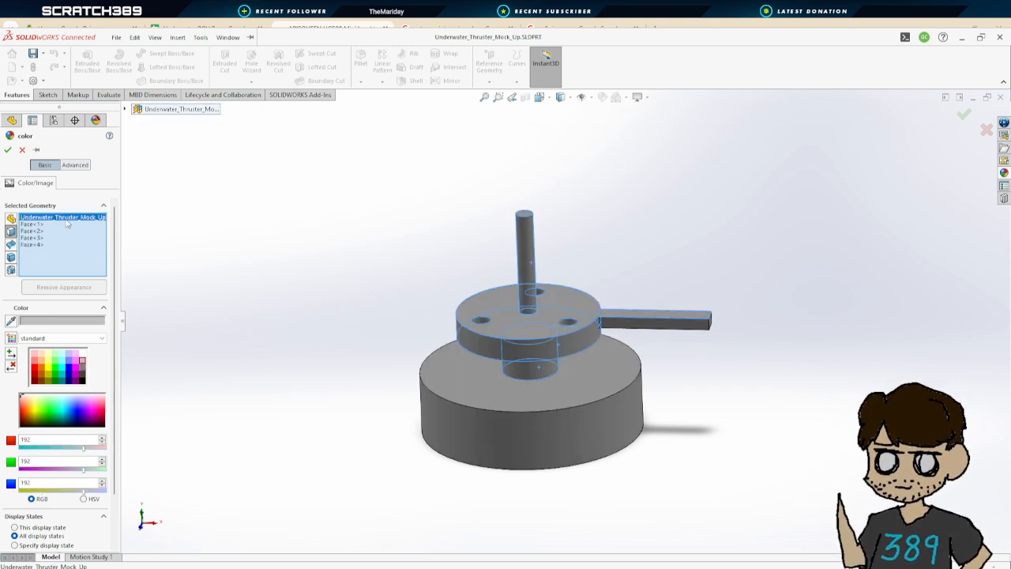
left_click(105, 241)
right_click(62, 220)
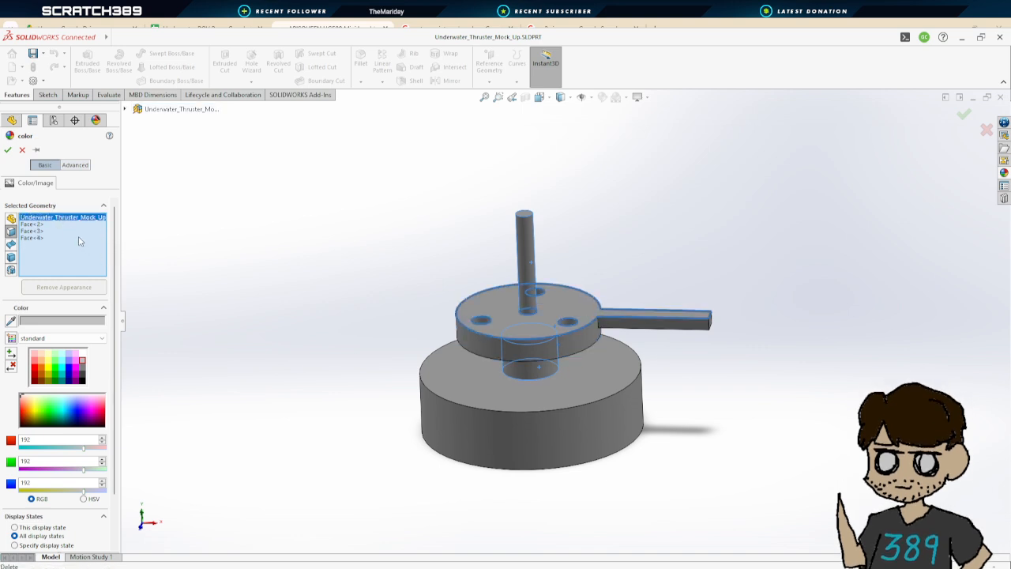
left_click(79, 239)
left_click(57, 220)
left_click(84, 241)
right_click(56, 220)
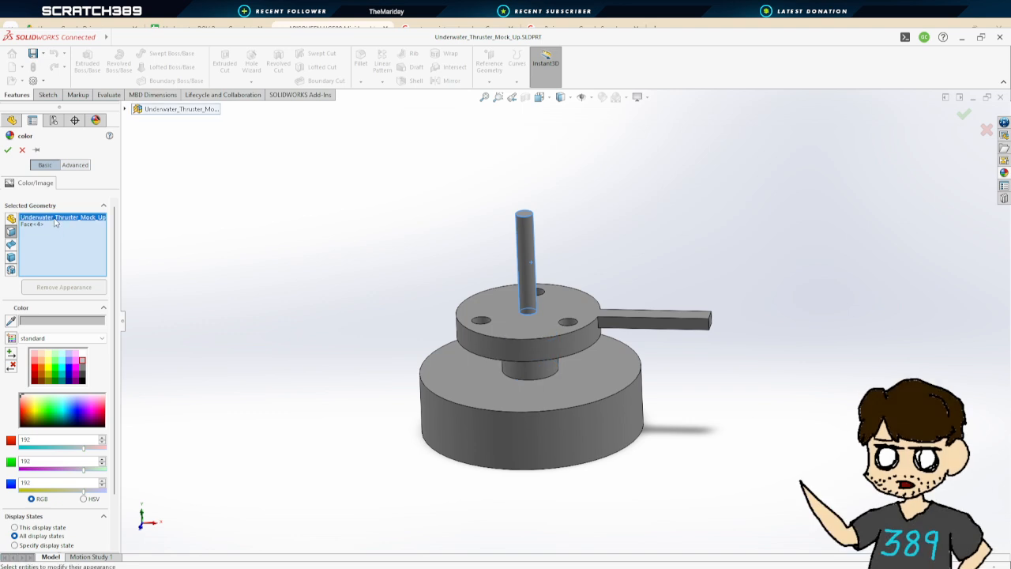
left_click(88, 238)
left_click(68, 220)
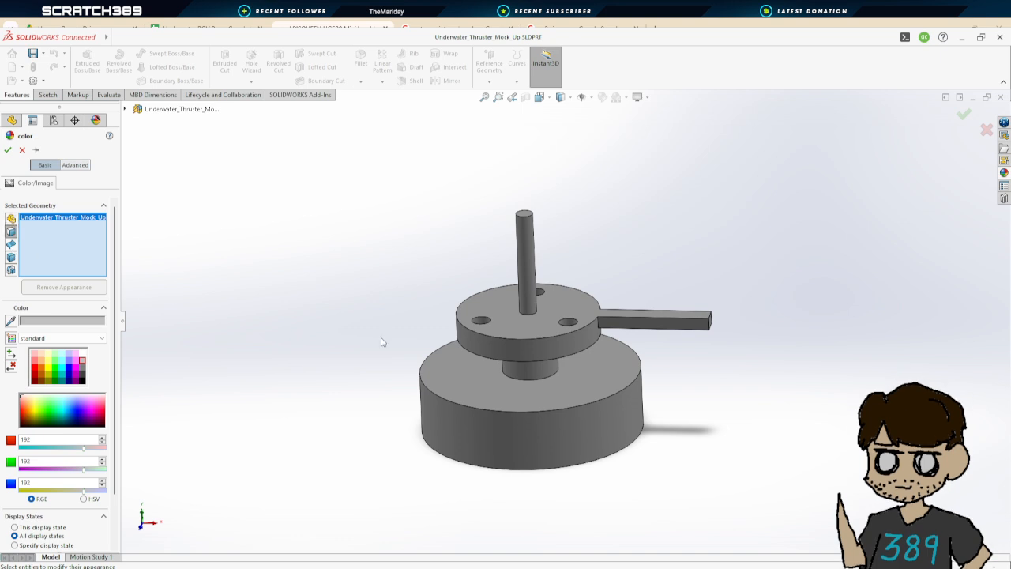
Select the shaft face, apply dark grey (64, 64, 64) and confirm the appearance
left_click(523, 275)
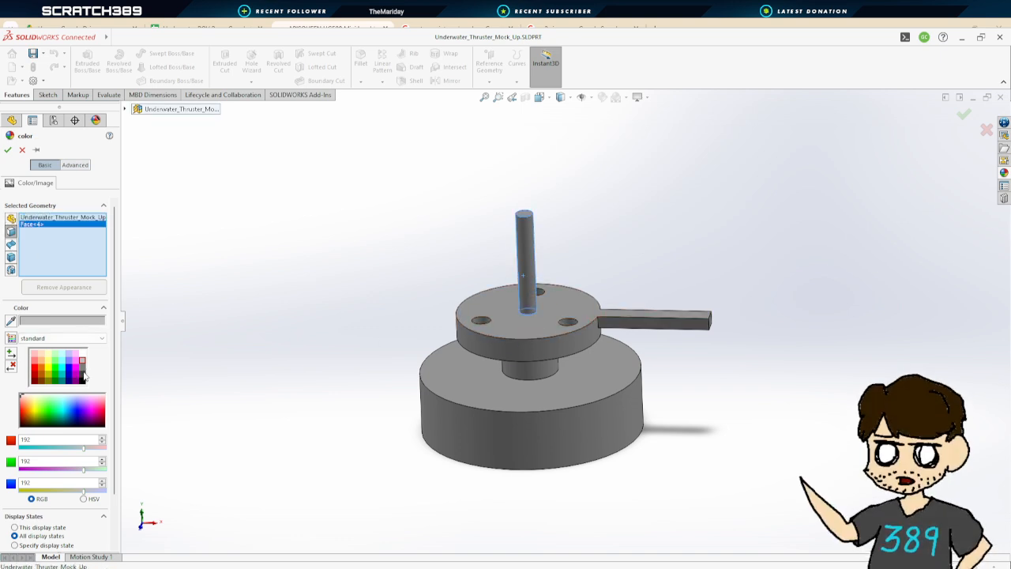
left_click(82, 376)
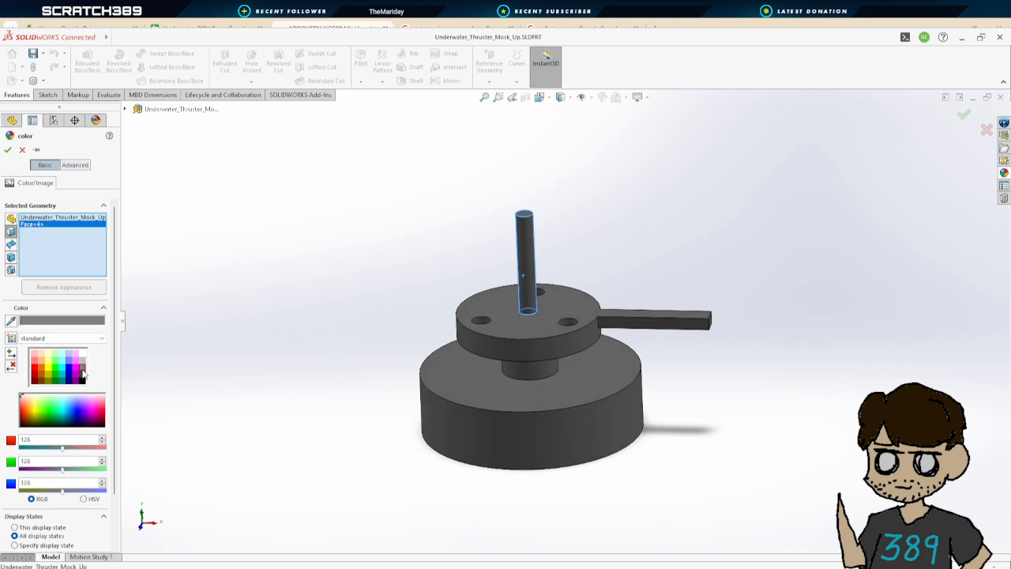
left_click(8, 150)
scroll(366, 265, "up", 3)
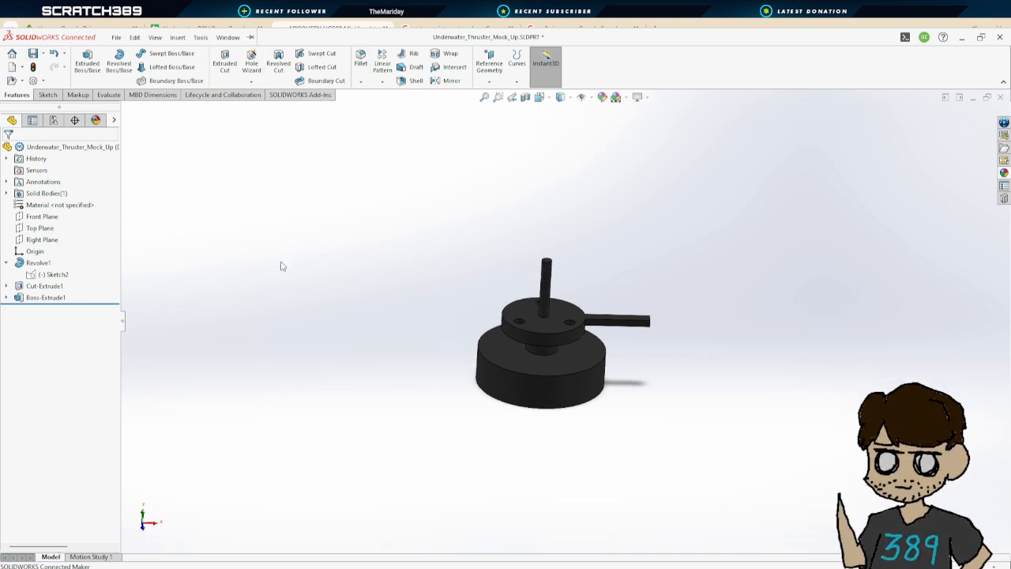
scroll(507, 320, "up", 2)
scroll(619, 369, "down", 4)
middle_click_drag(618, 365, 601, 360)
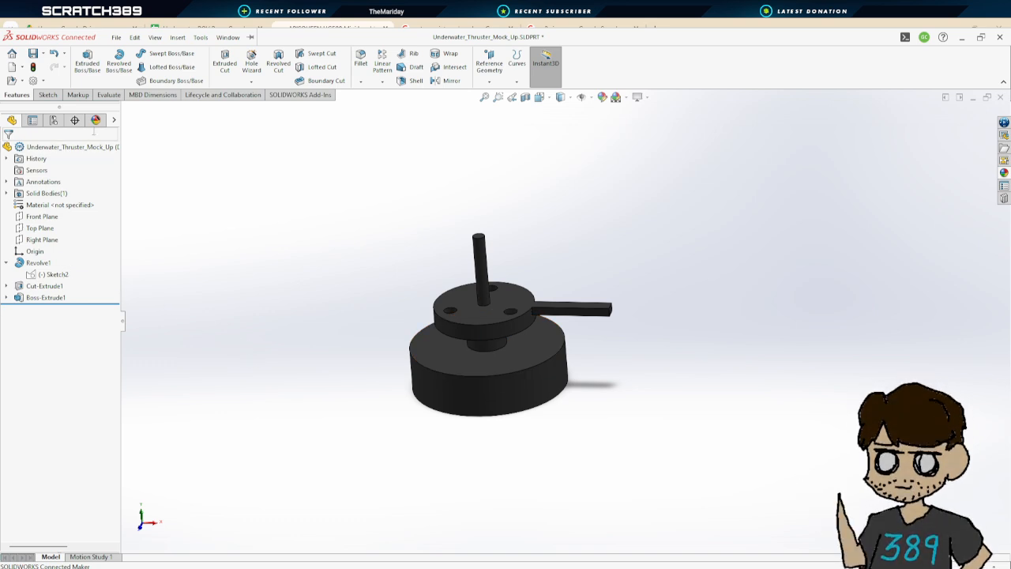
left_click(96, 120)
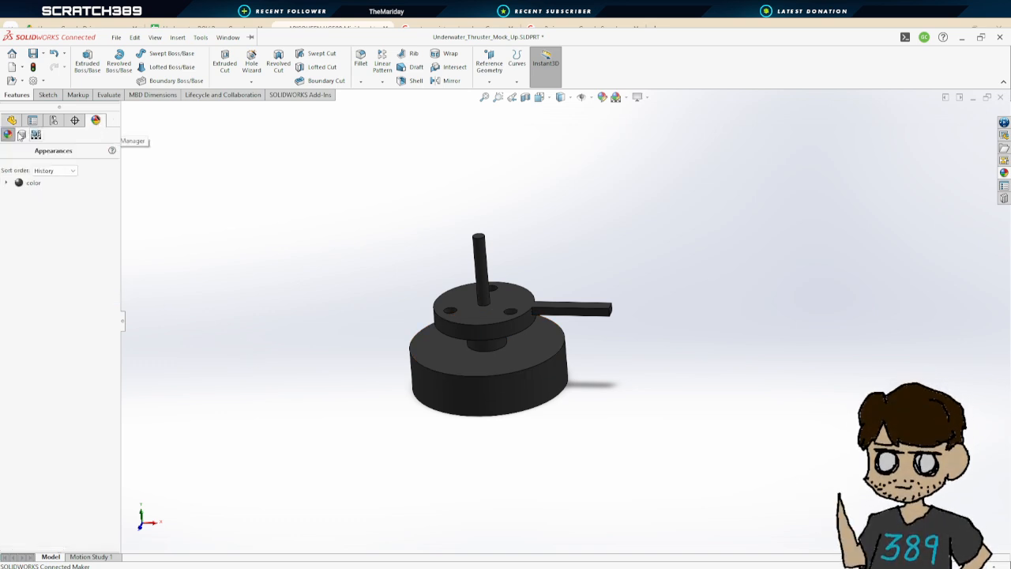
left_click(11, 120)
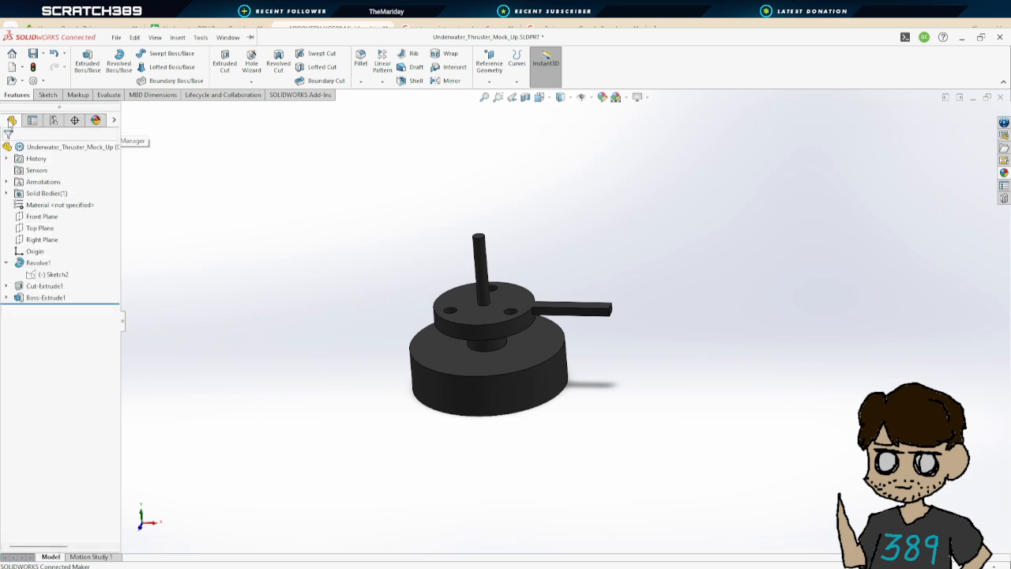
Start a new appearance and colour the shaft, upper disc and hub faces light grey (192, 192, 192)
left_click(481, 272)
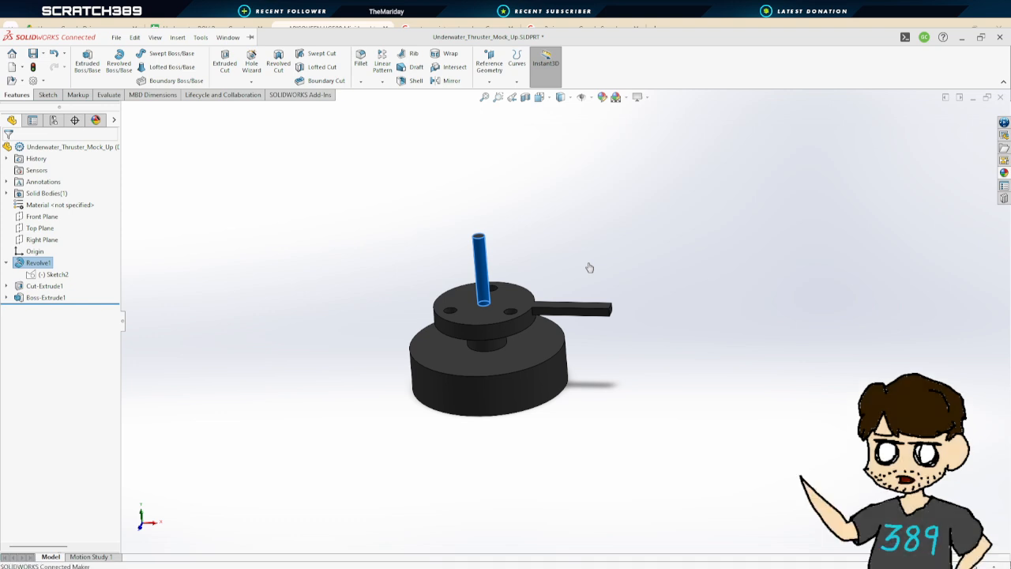
left_click(591, 269)
left_click(83, 362)
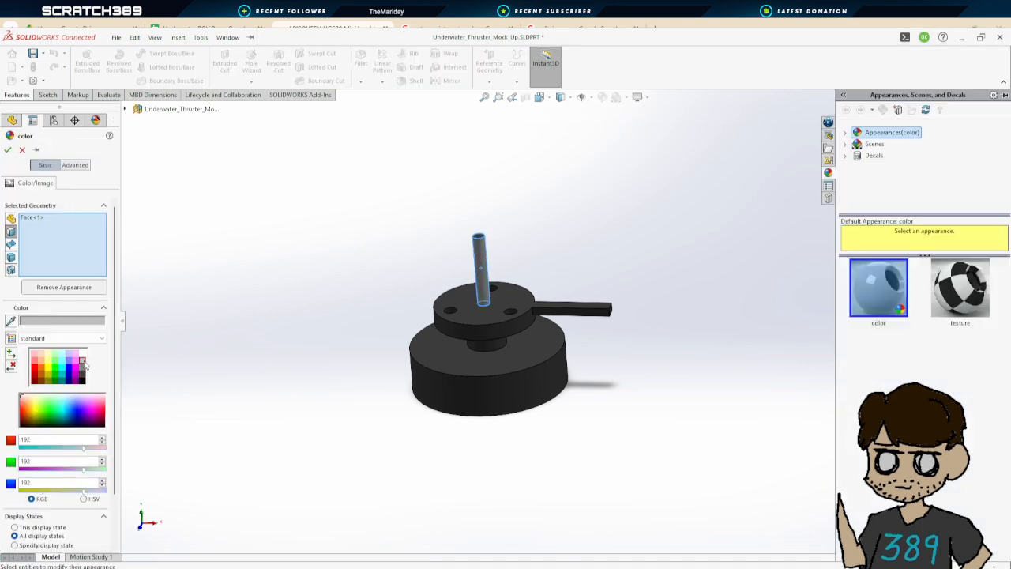
left_click(495, 315)
left_click(500, 325)
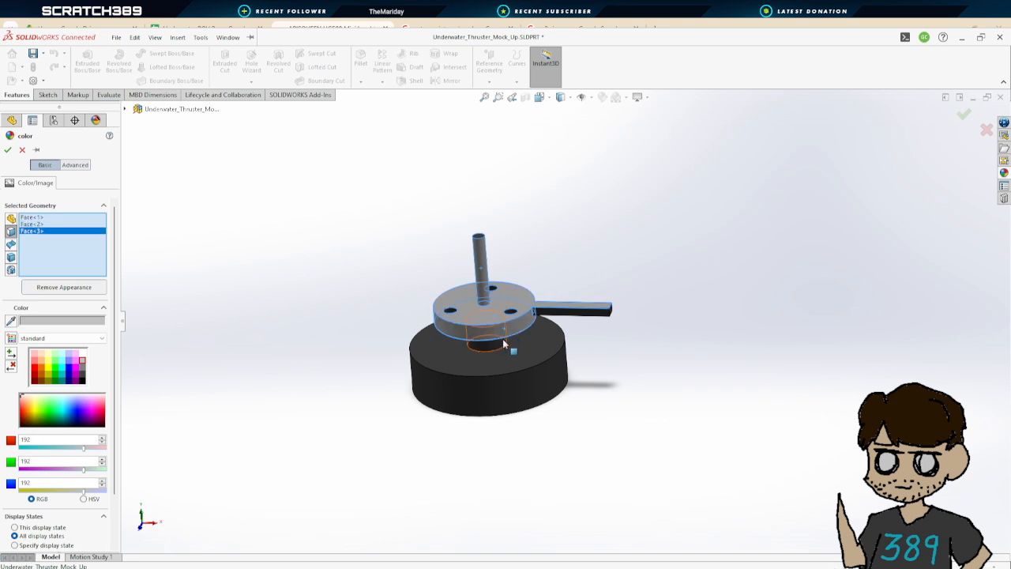
left_click(492, 353)
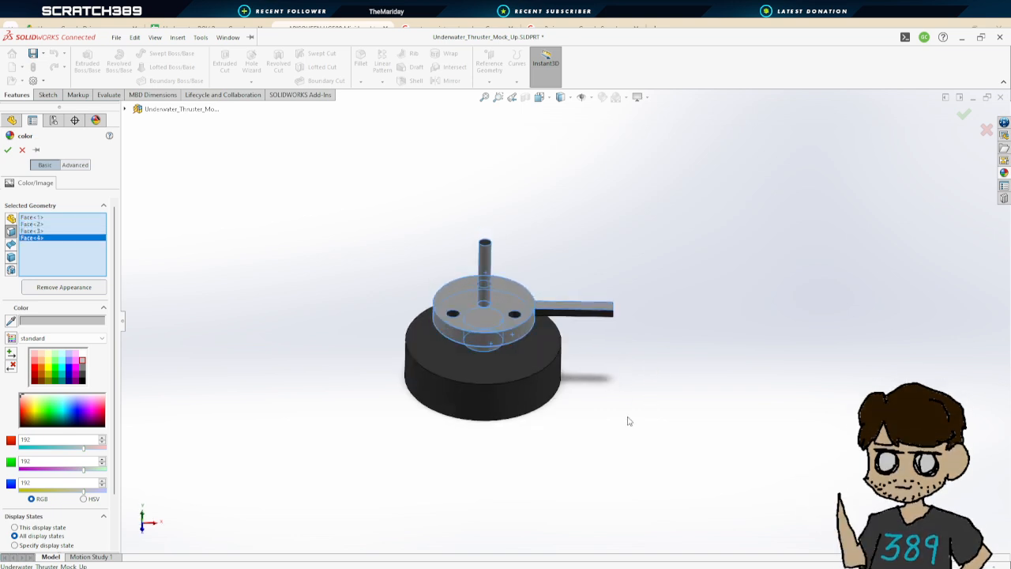
Add the remaining disc and hole faces to the light grey appearance and confirm it
scroll(514, 315, "down", 5)
left_click(534, 327)
left_click(378, 323)
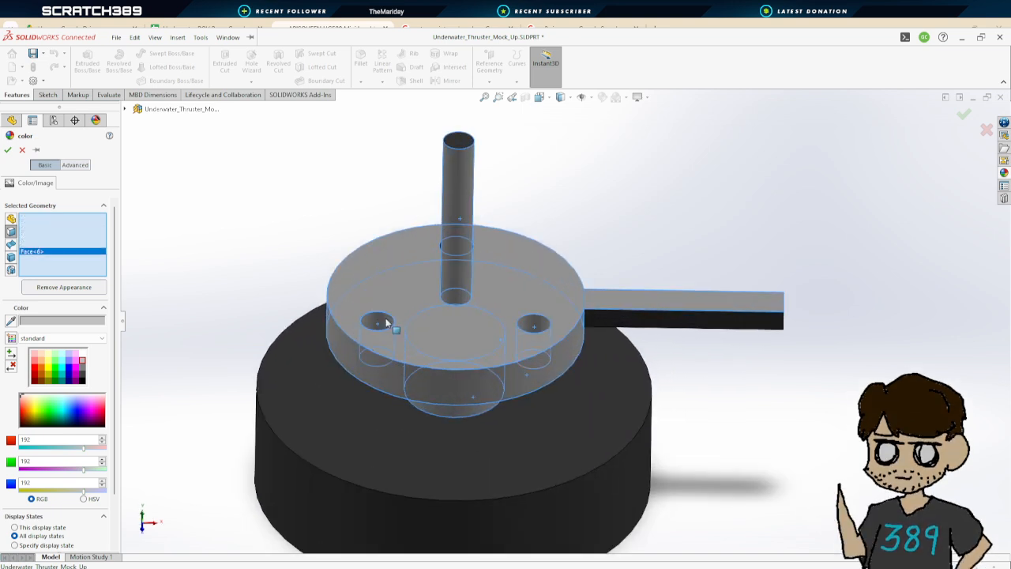
middle_click_drag(386, 322, 419, 326)
left_click(417, 231)
middle_click_drag(673, 415, 630, 311)
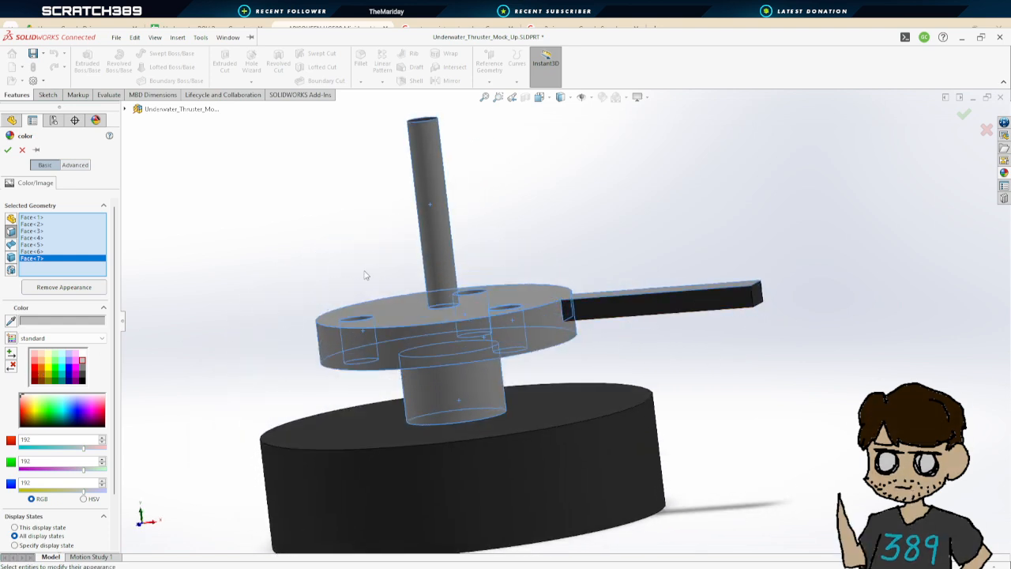
left_click(8, 151)
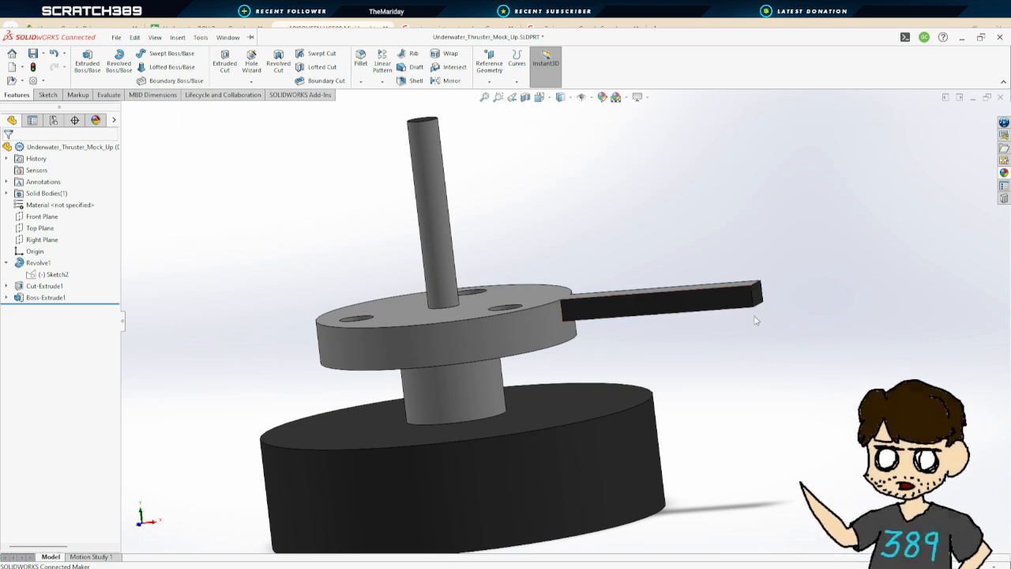
Colour the side arm boss red (255, 0, 0) on all its faces and confirm
left_click(689, 310)
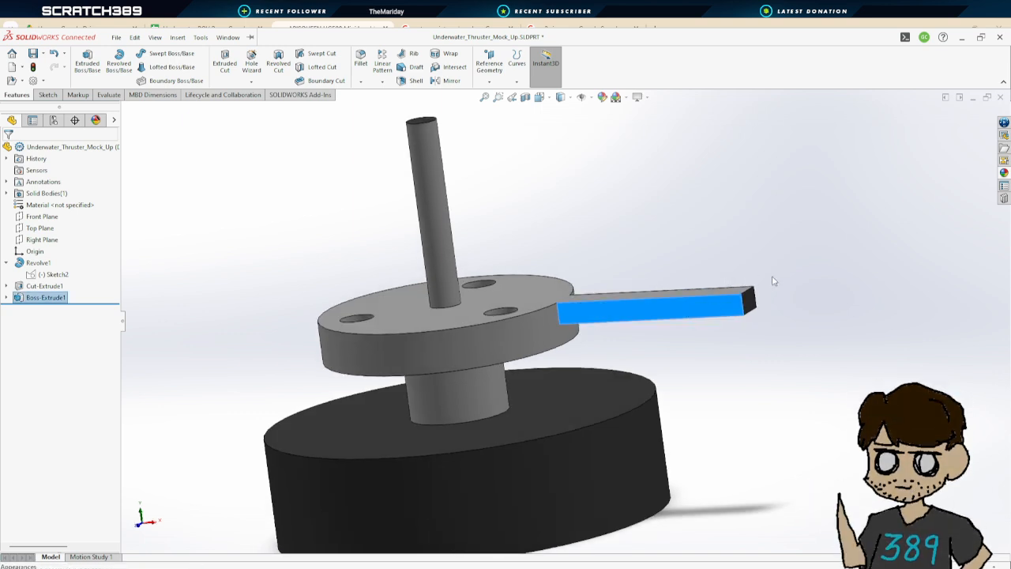
left_click(788, 304)
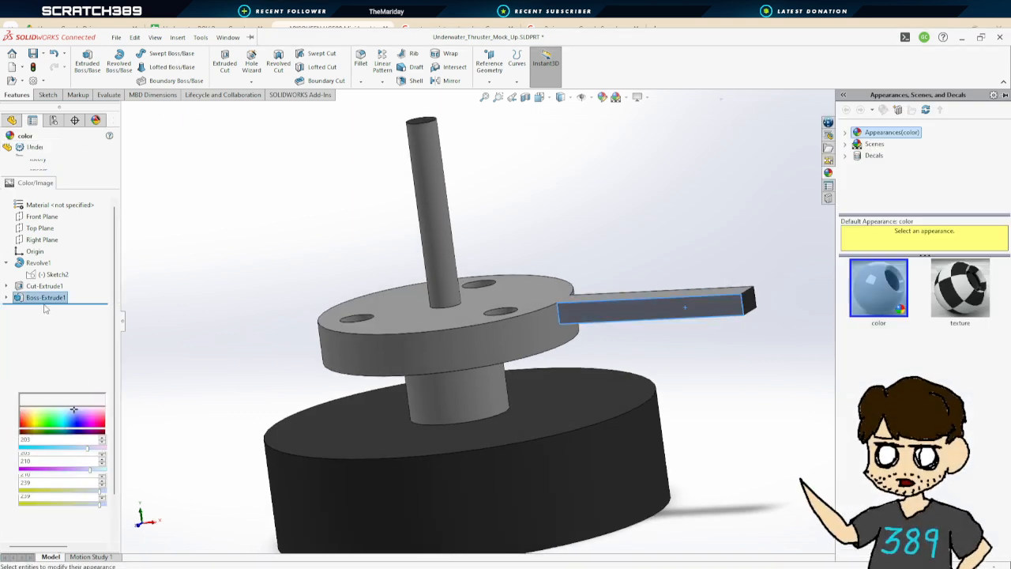
left_click(34, 371)
middle_click_drag(636, 361, 431, 324)
middle_click_drag(317, 277, 619, 220)
left_click(620, 219)
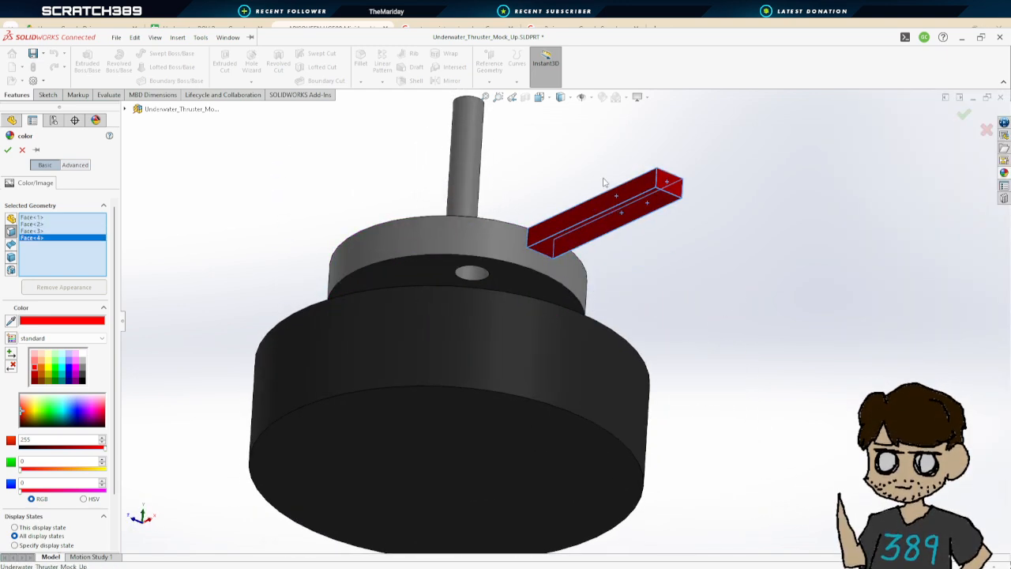
middle_click_drag(605, 185, 342, 237)
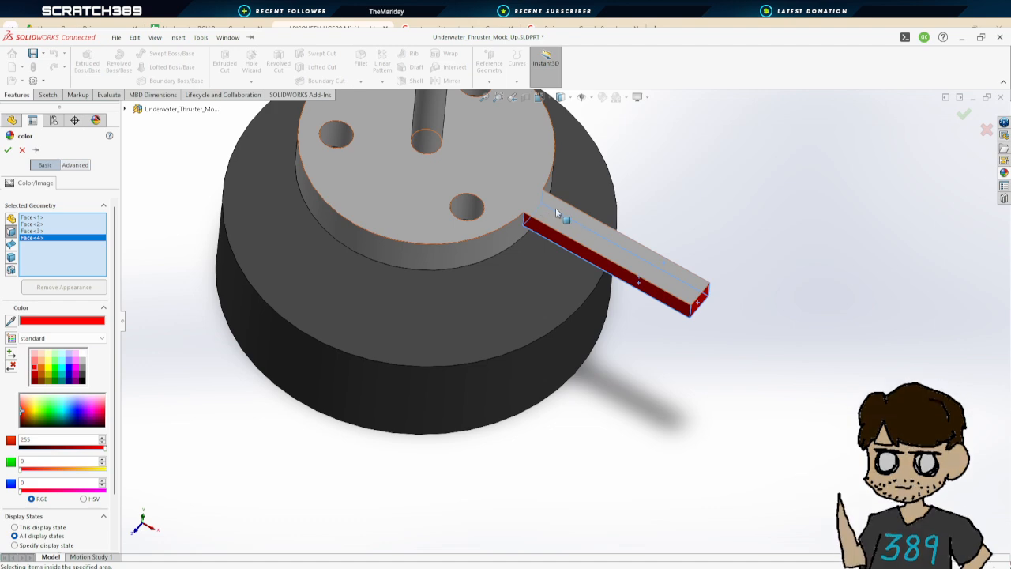
left_click(8, 150)
Switch to the browser and scroll through the APISQUEEN UG500 product page
middle_click_drag(606, 314, 558, 411)
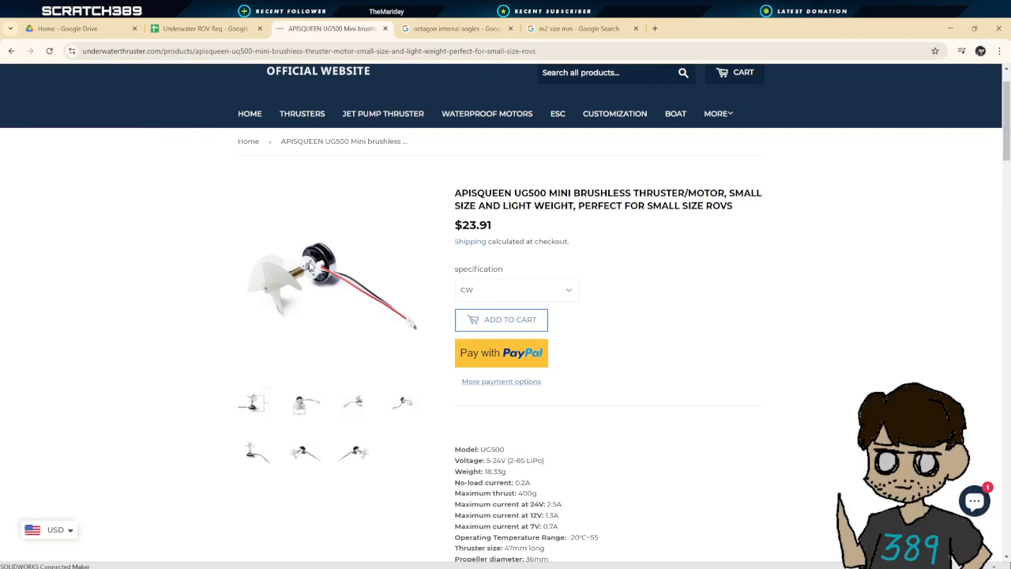
scroll(308, 268, "down", 1)
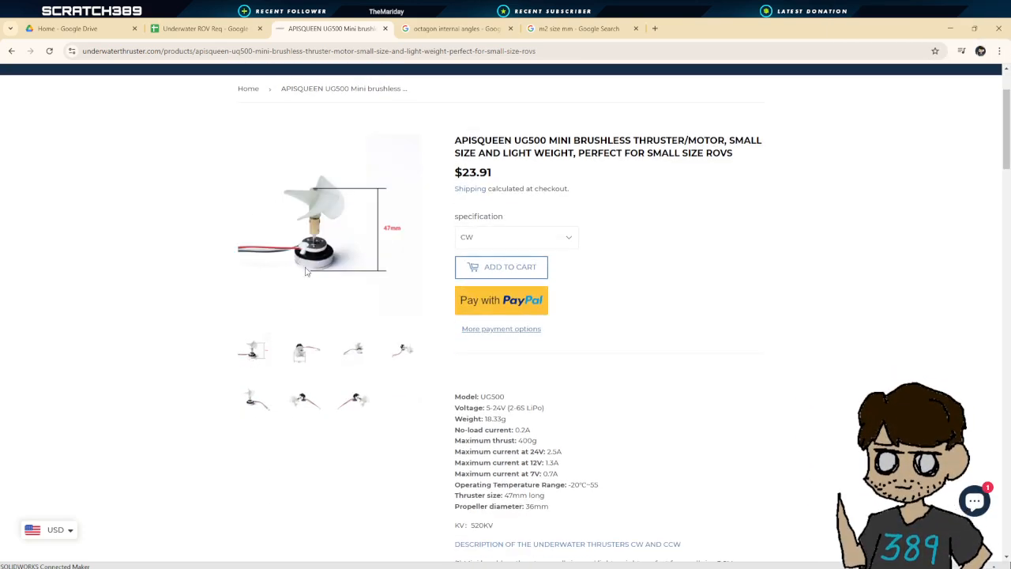
Browse through the thruster's product photos in the page's image gallery
left_click(302, 357)
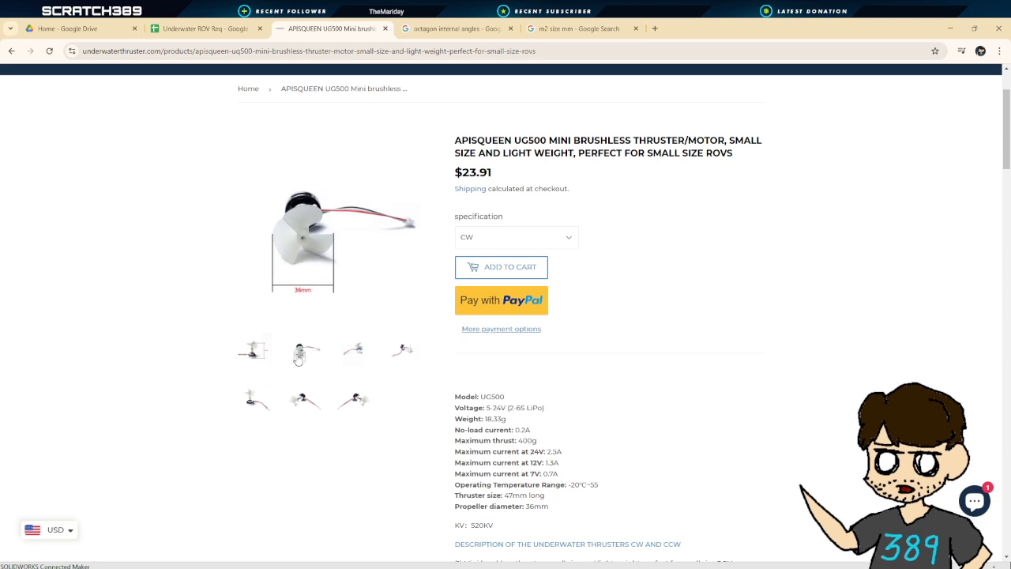
left_click(356, 350)
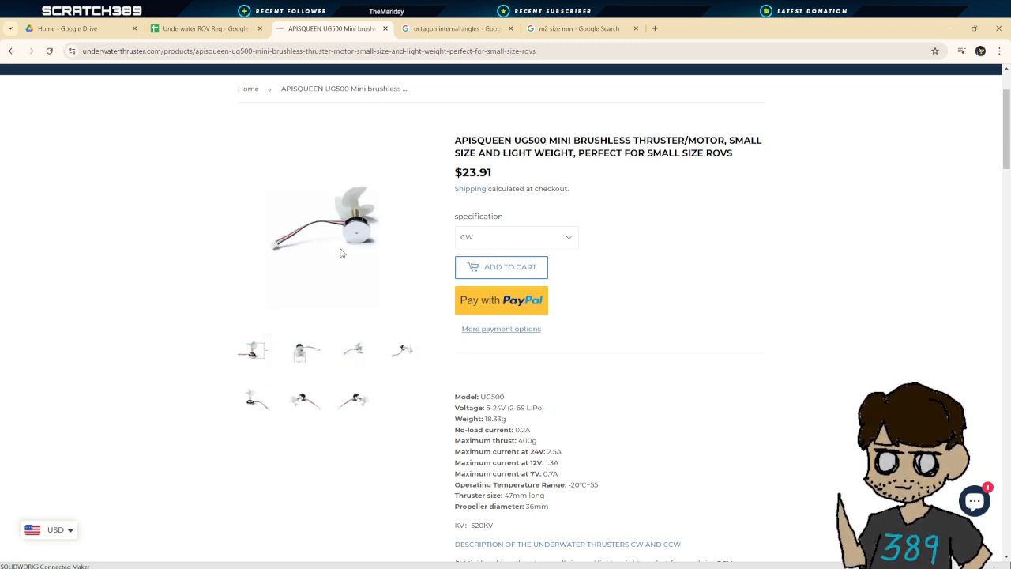
left_click(245, 362)
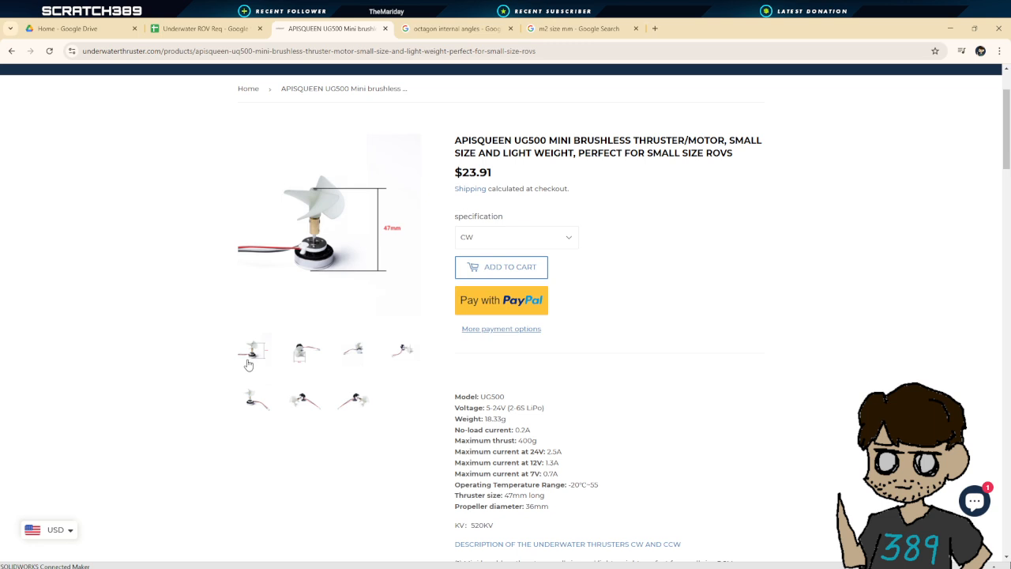
left_click(401, 357)
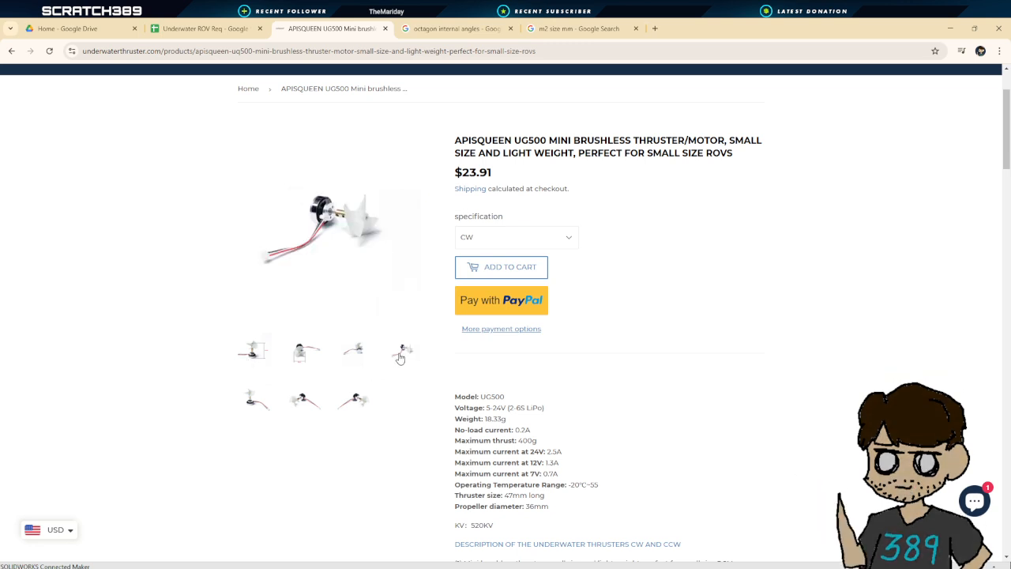
left_click(364, 401)
left_click(299, 391)
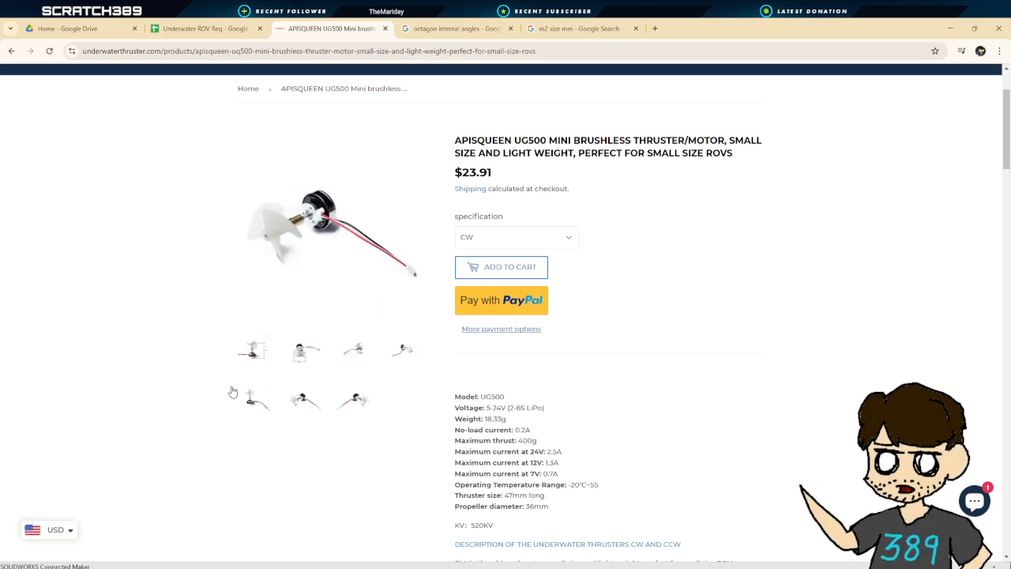
left_click(241, 395)
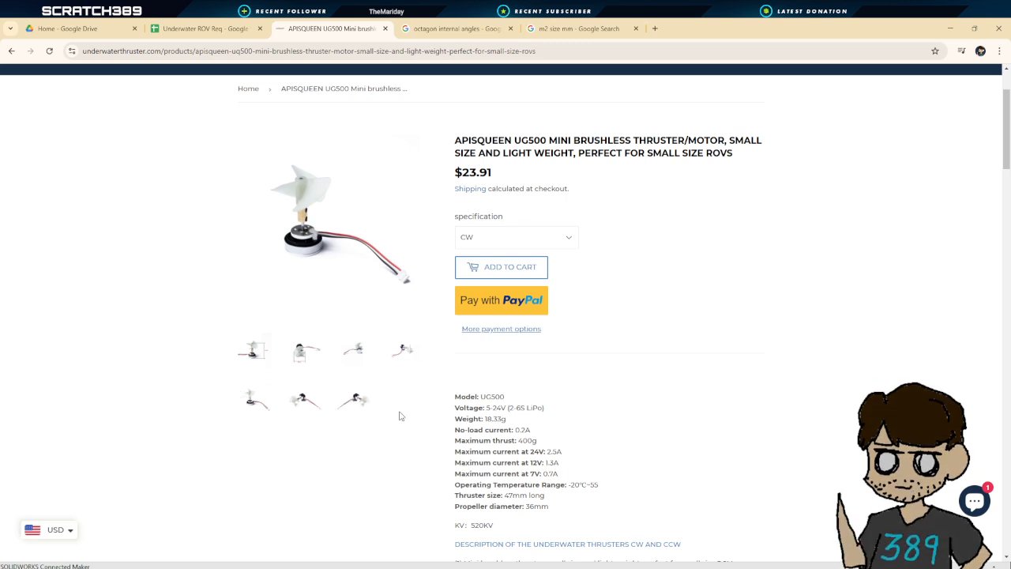
Scroll down to examine the thruster's dimensioned drawing, then return to the product specifications
scroll(412, 409, "down", 7)
scroll(417, 402, "down", 8)
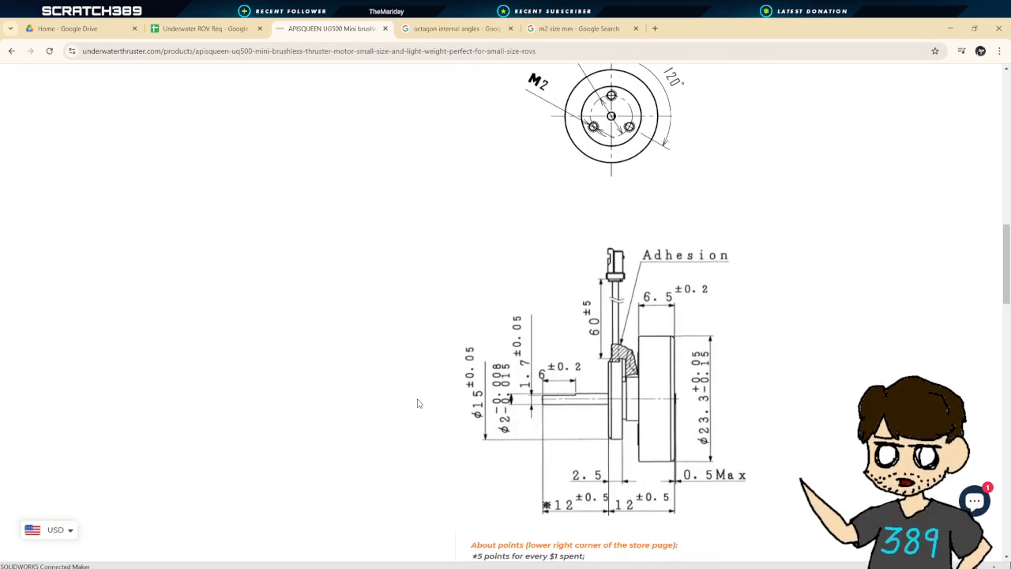
scroll(414, 404, "up", 12)
scroll(410, 406, "up", 4)
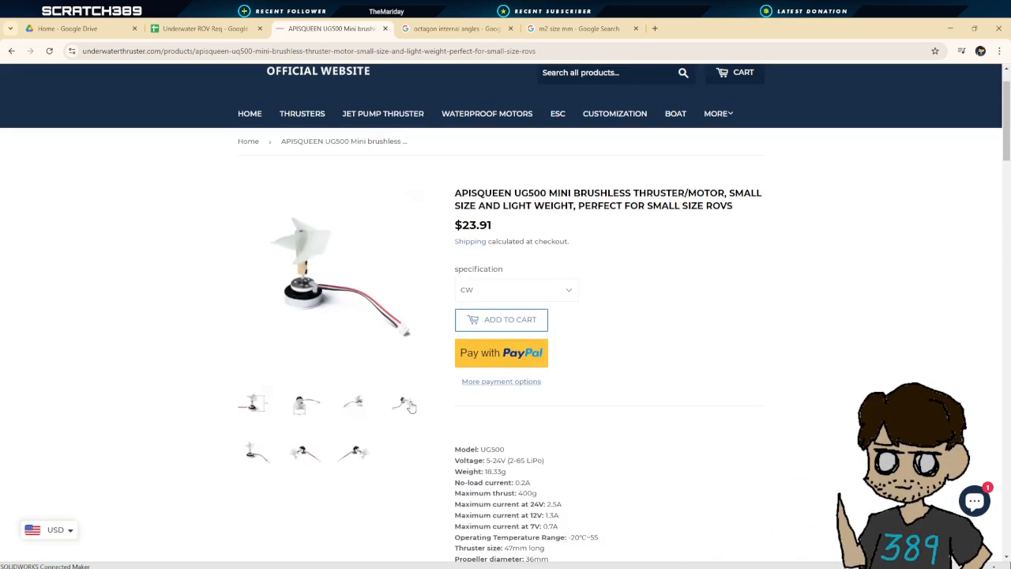
scroll(369, 416, "down", 1)
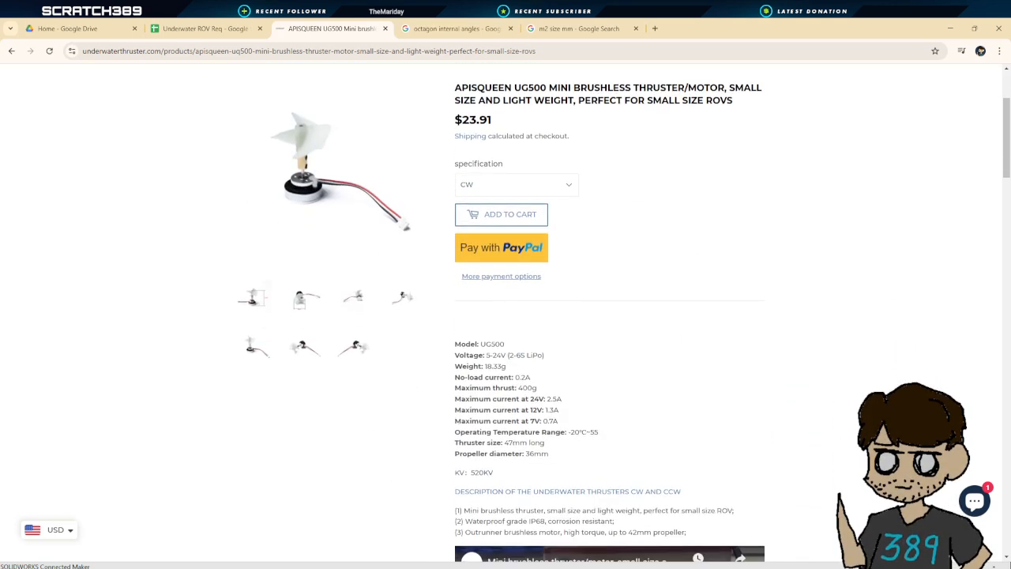
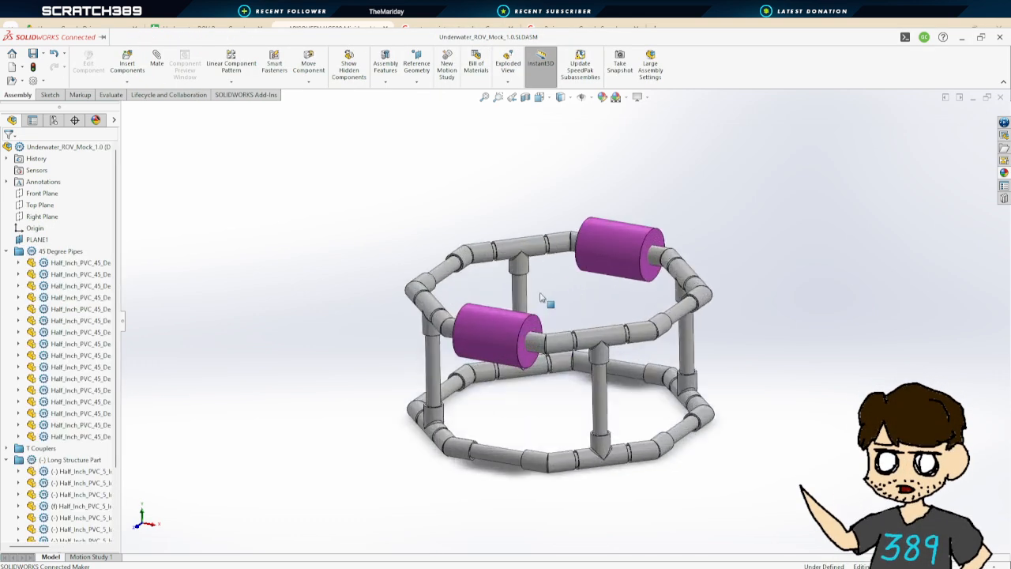
Orbit and zoom around the ROV frame to inspect its vertical pipe supports
scroll(541, 297, "down", 6)
middle_click_drag(691, 261, 446, 231)
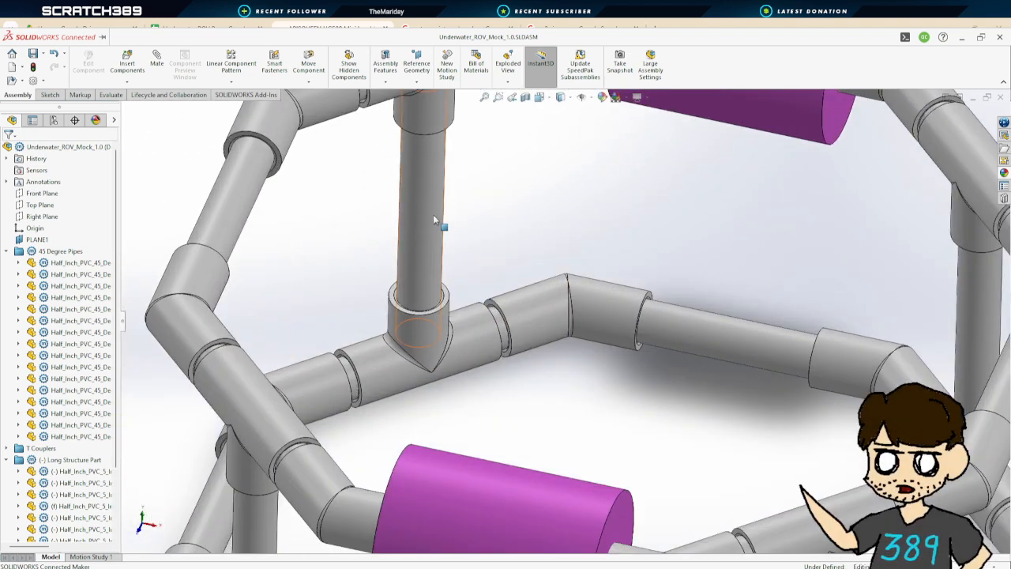
left_click(433, 220)
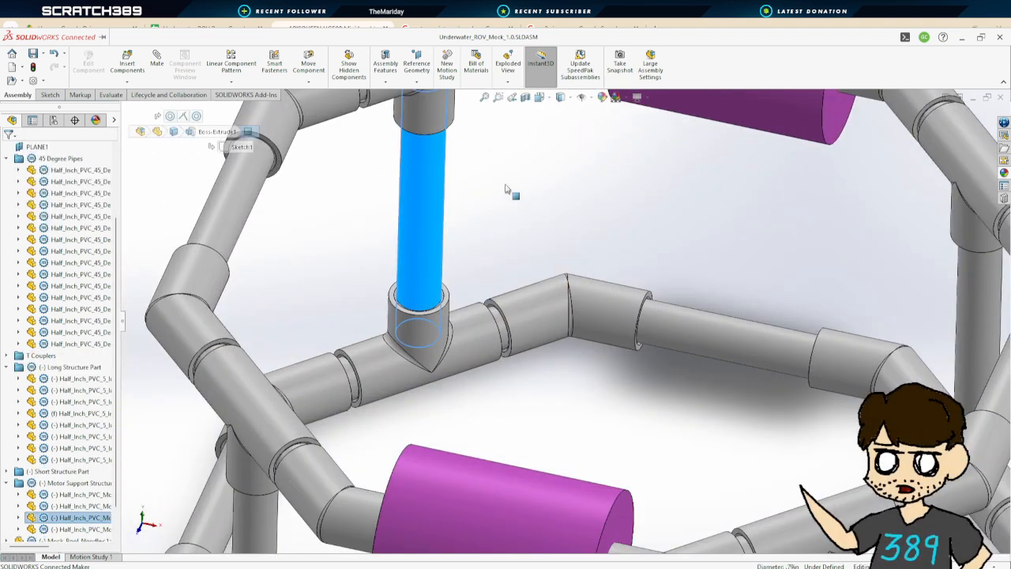
left_click(562, 196)
scroll(537, 218, "up", 3)
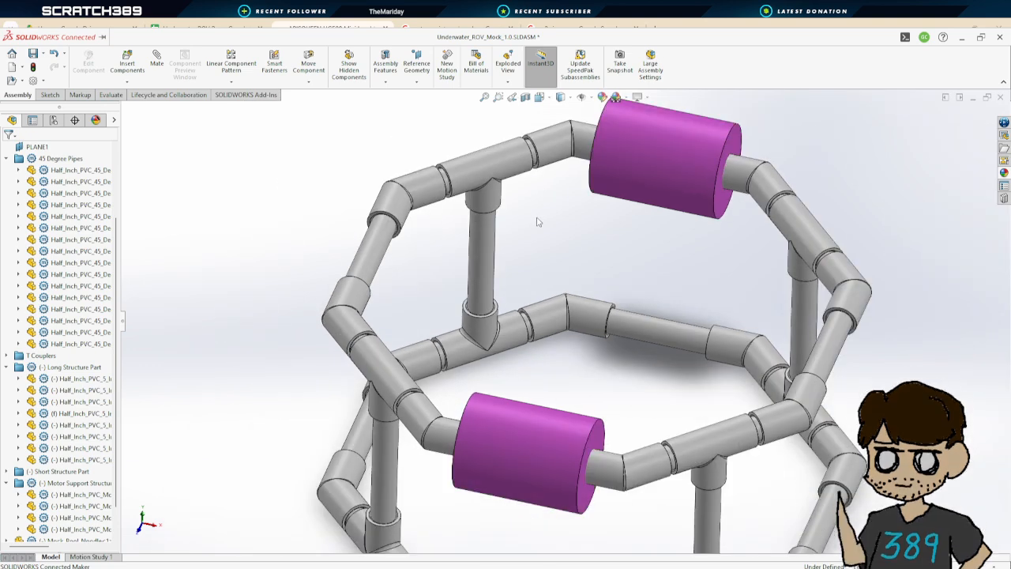
middle_click_drag(537, 218, 547, 282)
scroll(547, 282, "up", 1)
scroll(546, 282, "up", 1)
scroll(562, 295, "down", 4)
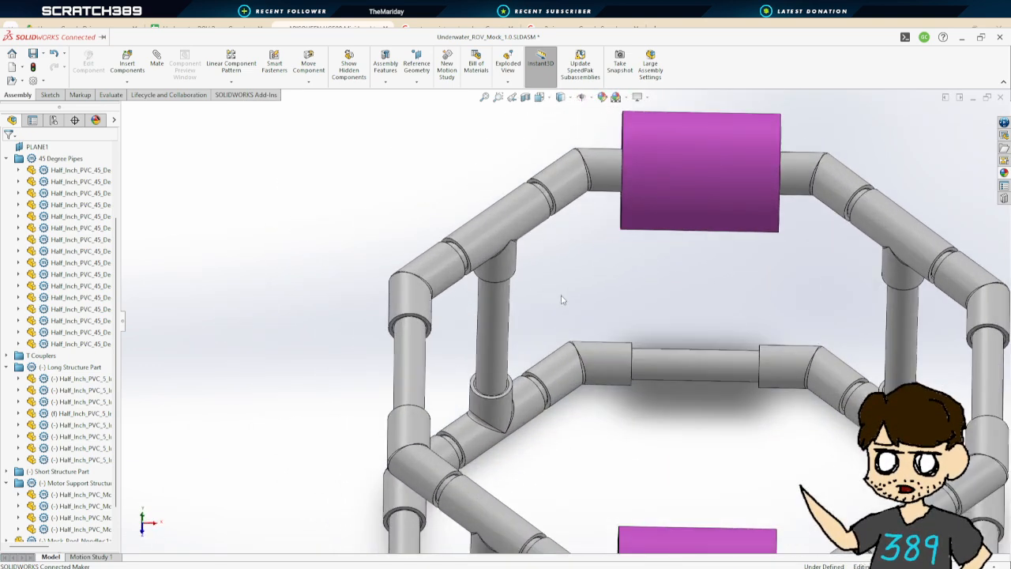
scroll(607, 313, "up", 2)
scroll(606, 313, "down", 2)
middle_click_drag(607, 314, 514, 314)
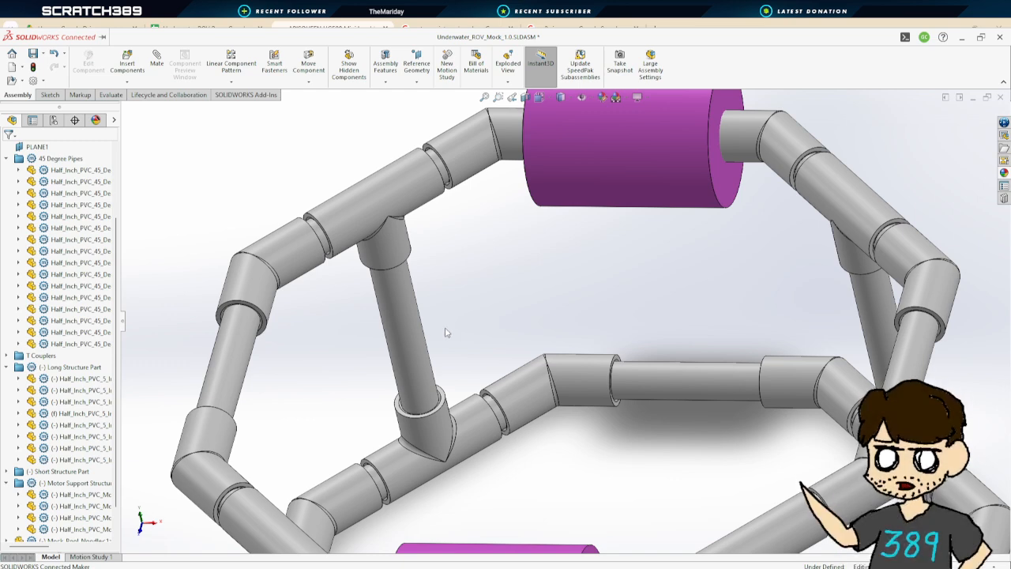
scroll(467, 331, "up", 1)
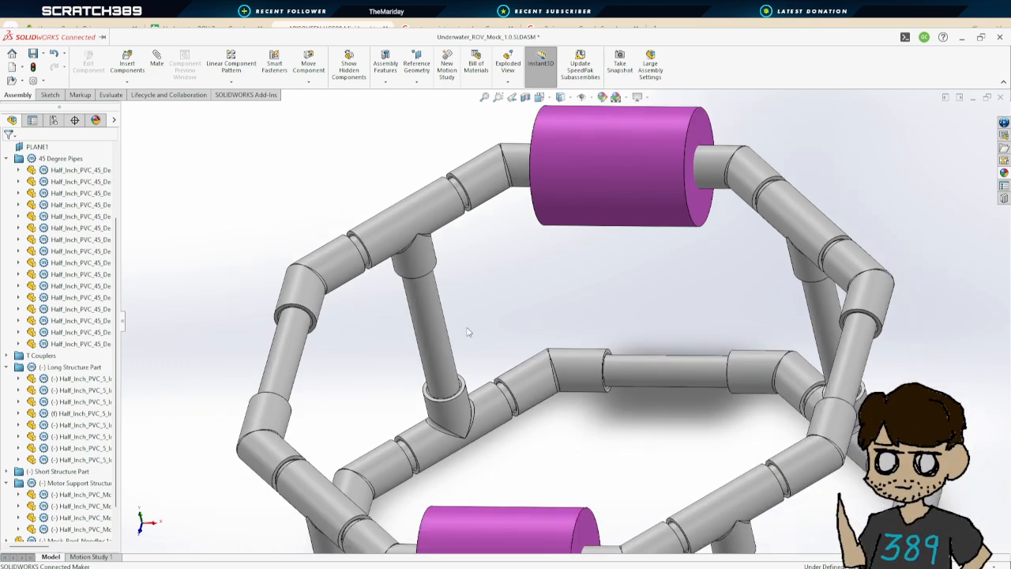
scroll(468, 338, "down", 2)
middle_click_drag(470, 339, 487, 371)
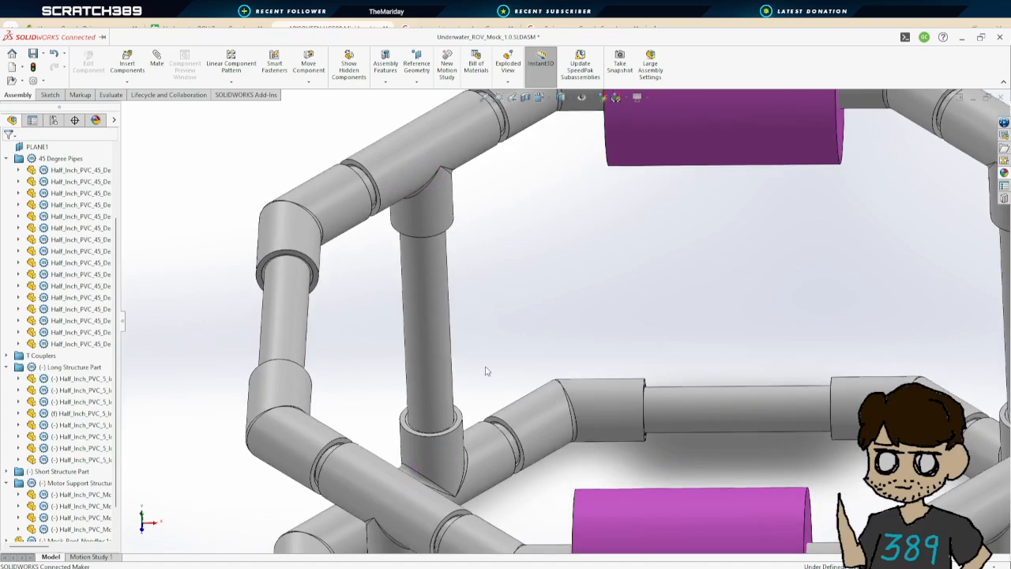
middle_click_drag(501, 318, 478, 350)
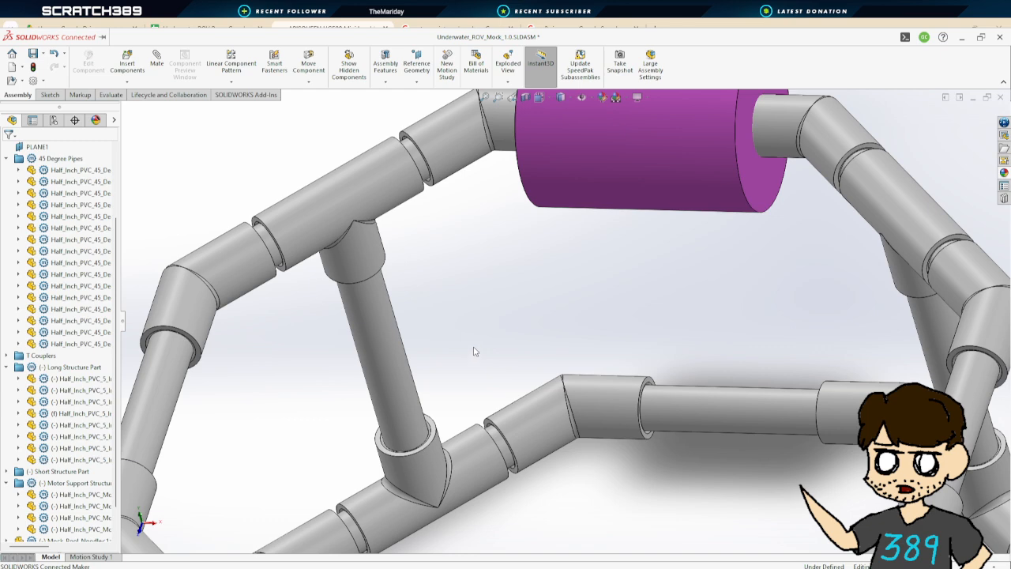
scroll(474, 352, "up", 3)
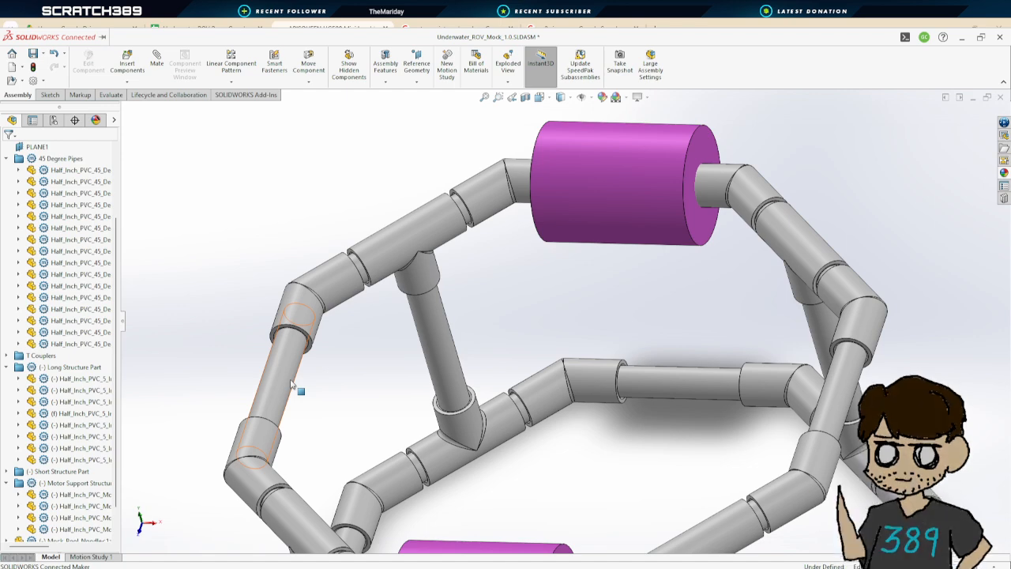
scroll(292, 385, "up", 4)
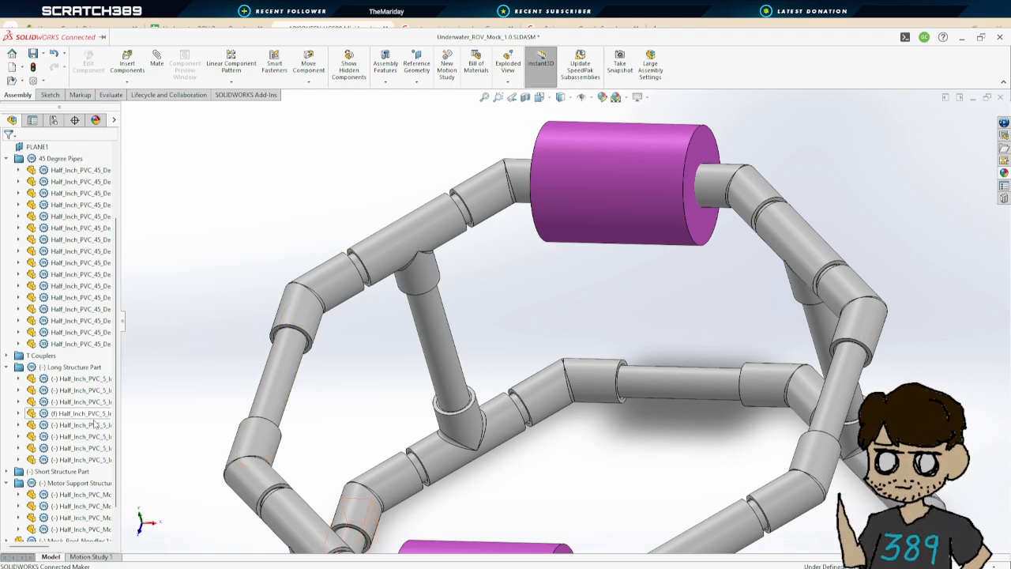
scroll(498, 389, "down", 2)
scroll(497, 390, "down", 1)
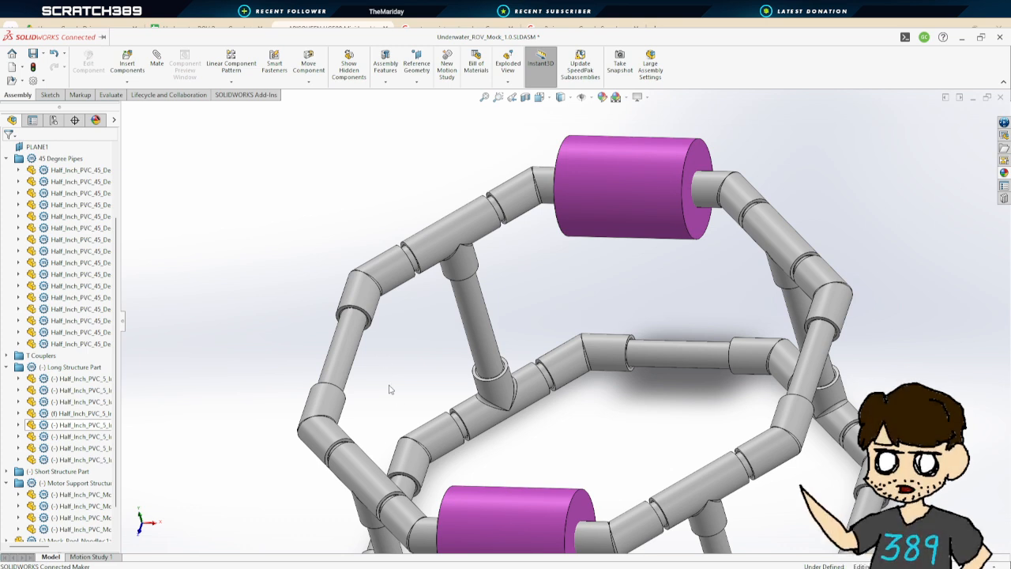
Inspect the frame's side pipes and motor mounts from several angles
left_click(351, 330)
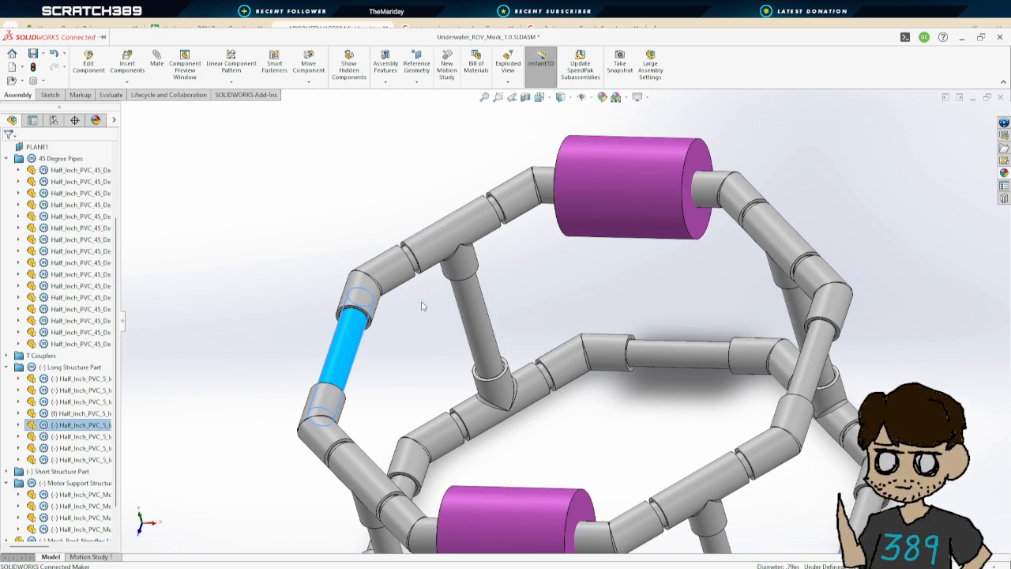
left_click(419, 344)
scroll(424, 364, "up", 1)
scroll(436, 366, "down", 1)
middle_click_drag(456, 361, 466, 359)
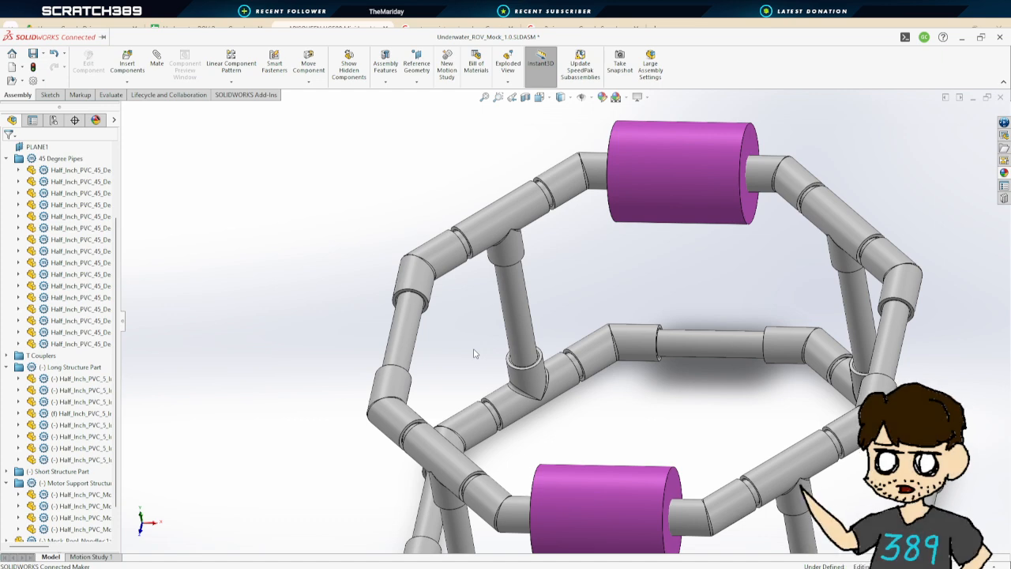
middle_click_drag(474, 353, 461, 374)
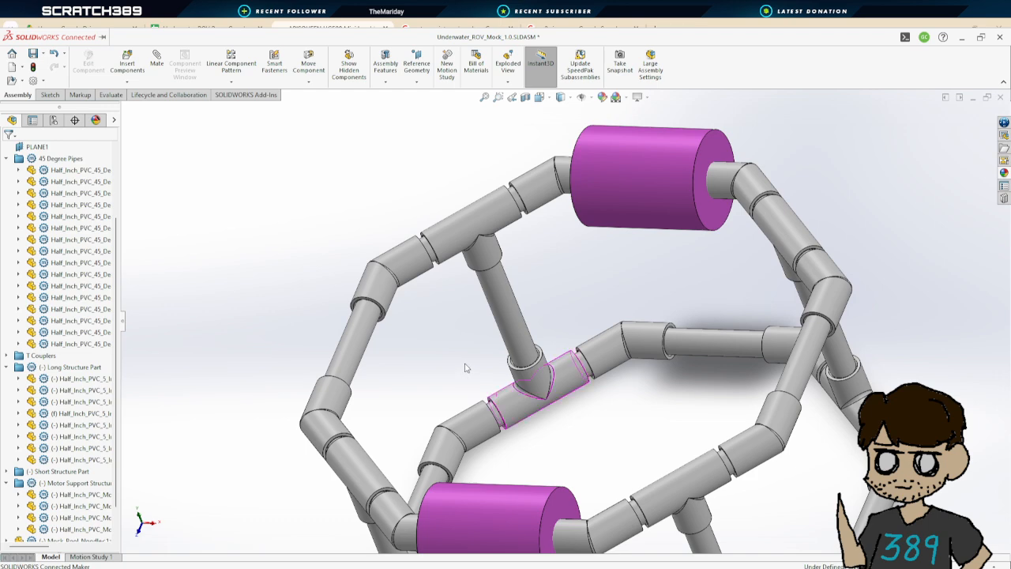
middle_click_drag(465, 367, 488, 357)
scroll(645, 398, "up", 2)
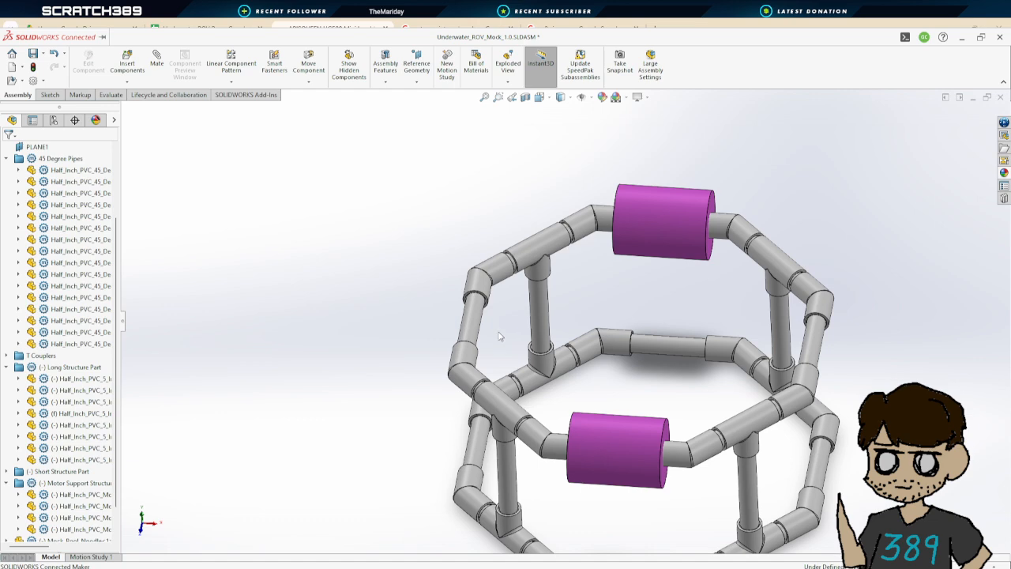
middle_click_drag(502, 333, 492, 323)
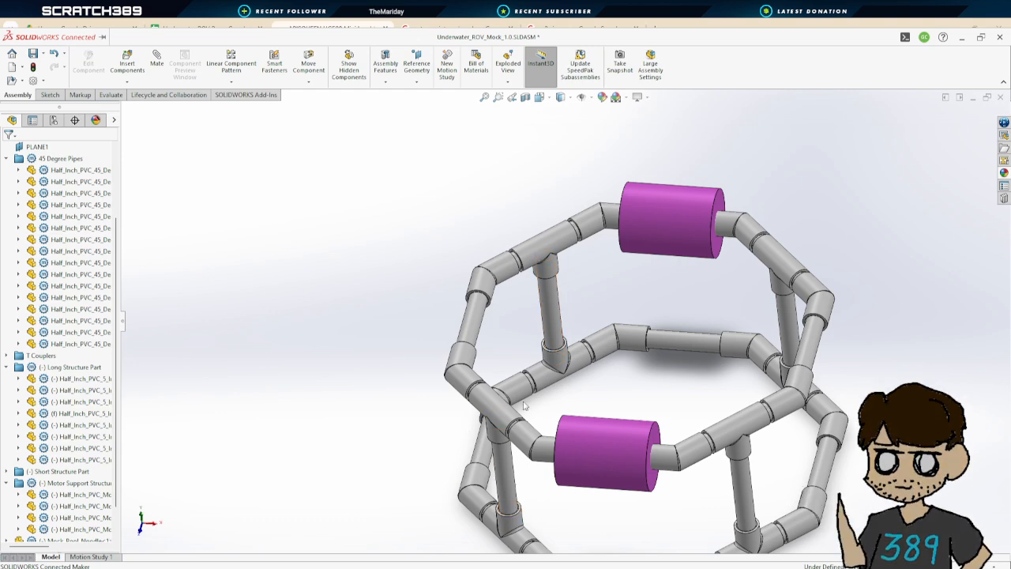
mouse_move(584, 384)
middle_mouse_down()
mouse_move(582, 375)
mouse_move(582, 435)
mouse_move(600, 425)
mouse_move(598, 389)
middle_mouse_up()
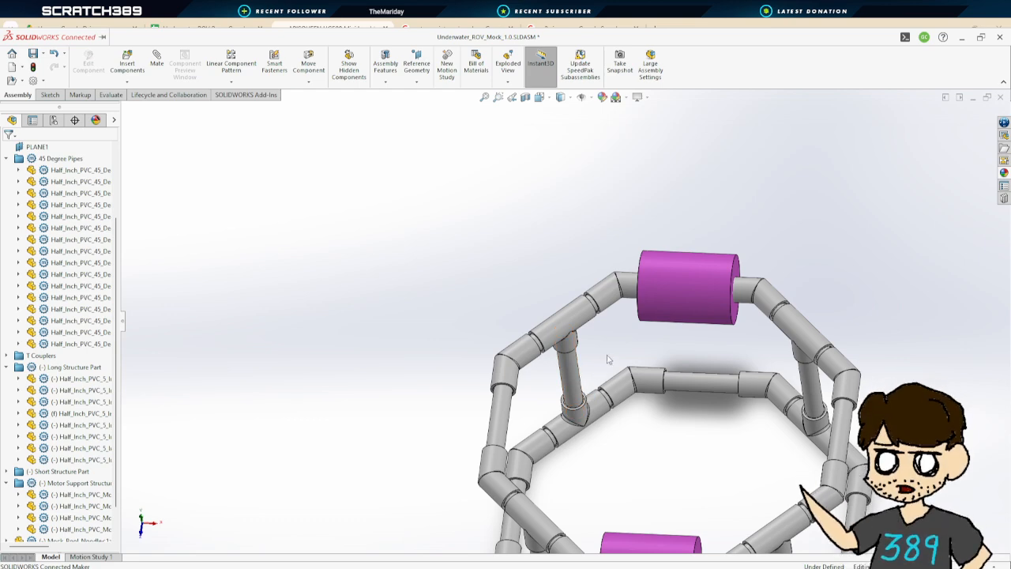
middle_click_drag(636, 423, 640, 390)
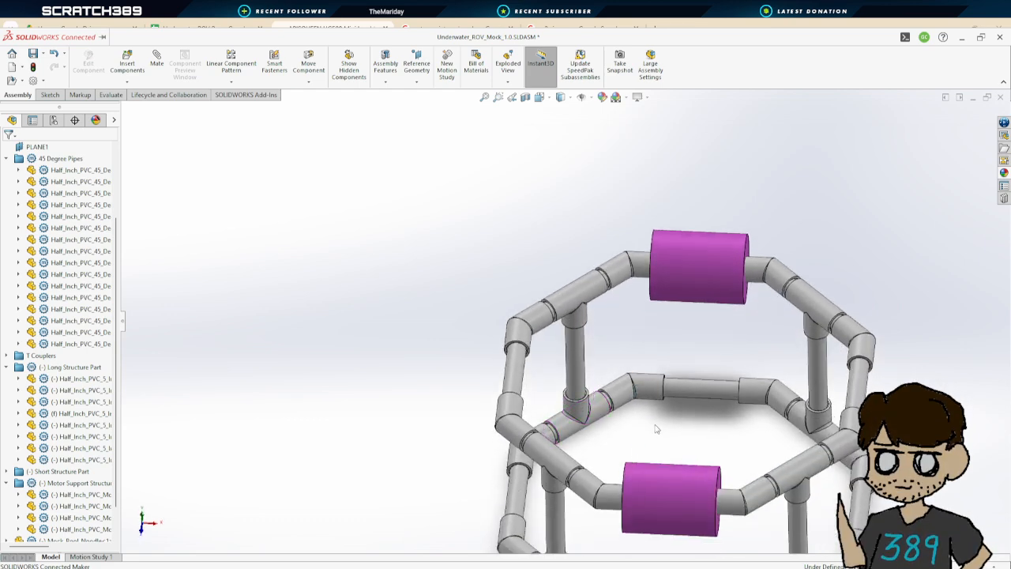
mouse_move(656, 429)
middle_mouse_down()
mouse_move(638, 427)
mouse_move(655, 421)
middle_mouse_up()
scroll(695, 408, "up", 1)
scroll(704, 402, "down", 3)
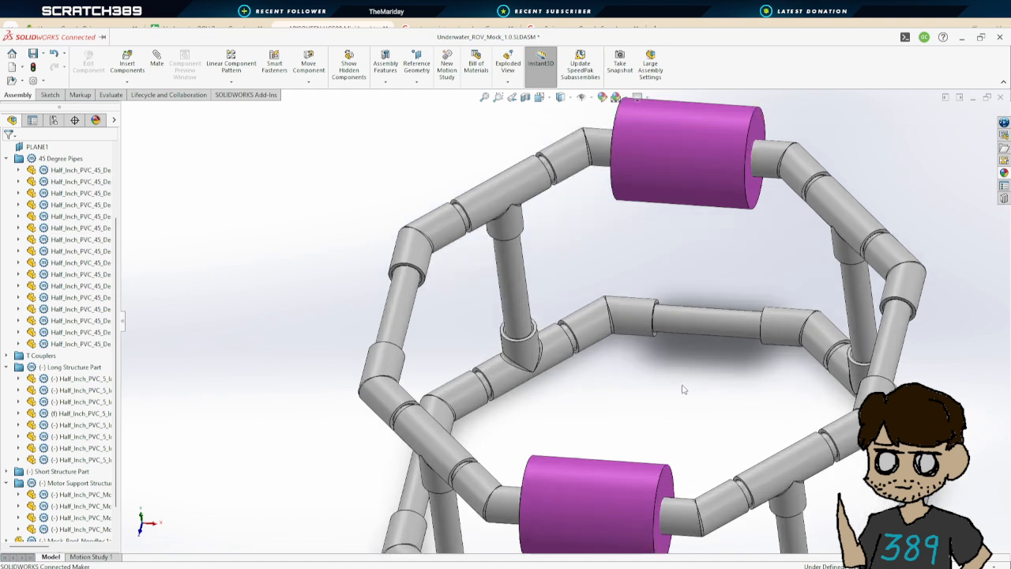
middle_click_drag(684, 388, 695, 403)
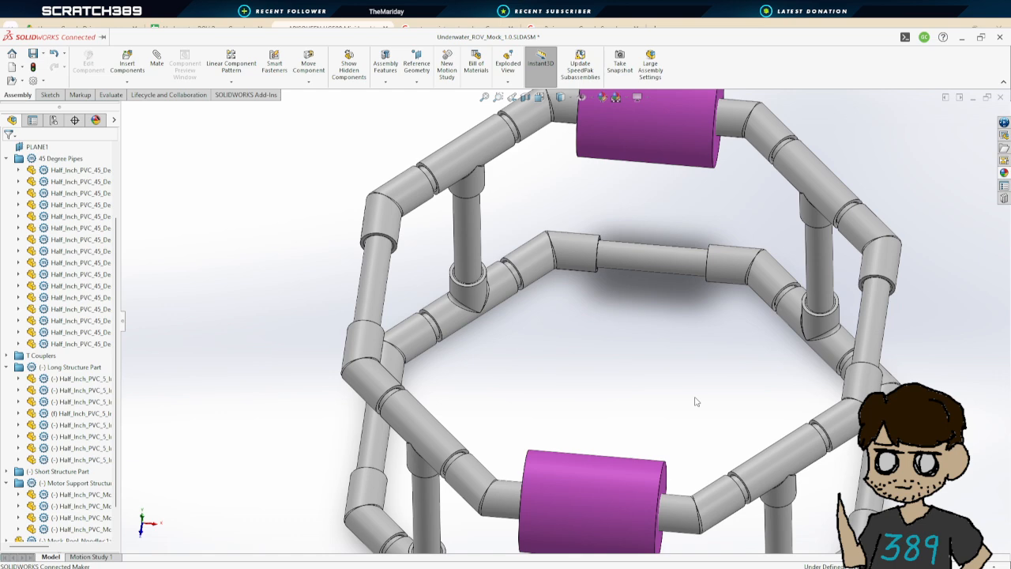
middle_click_drag(666, 377, 645, 351)
scroll(654, 376, "up", 2)
scroll(544, 312, "up", 2)
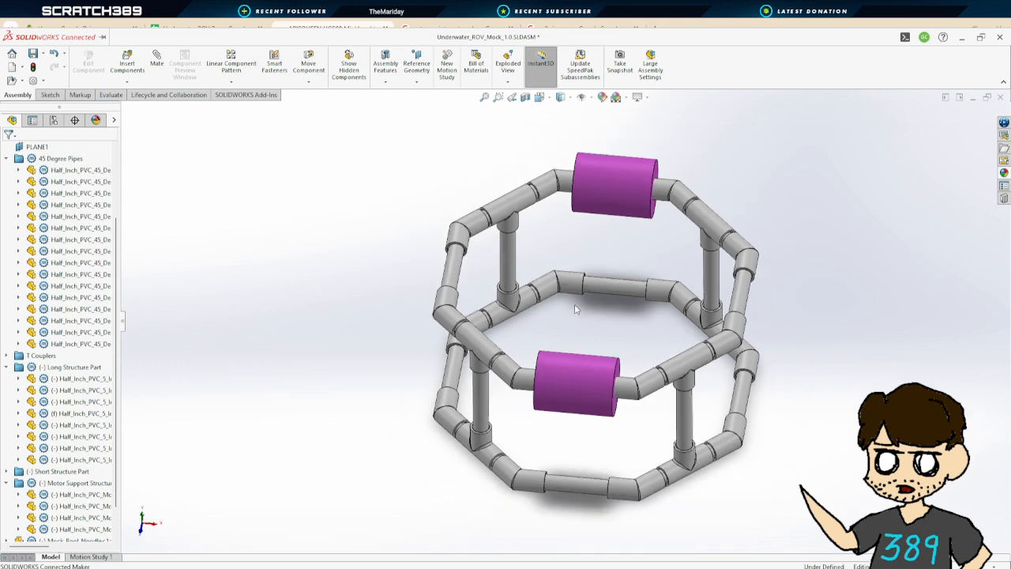
middle_click_drag(576, 310, 618, 310)
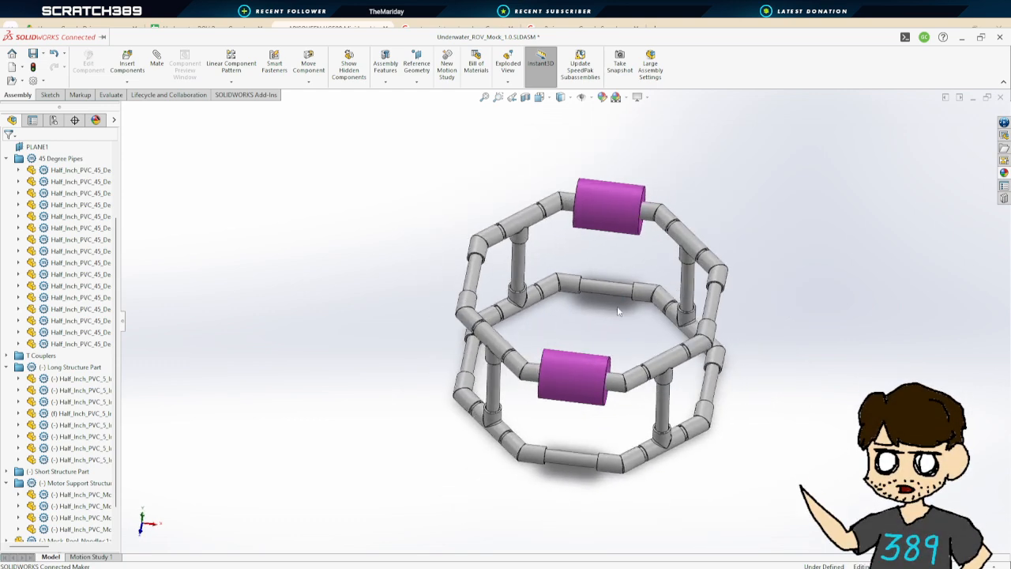
Insert the Underwater_Thruster_Mock_Up part into the assembly, placing it beside the frame
left_click(138, 61)
left_click(59, 268)
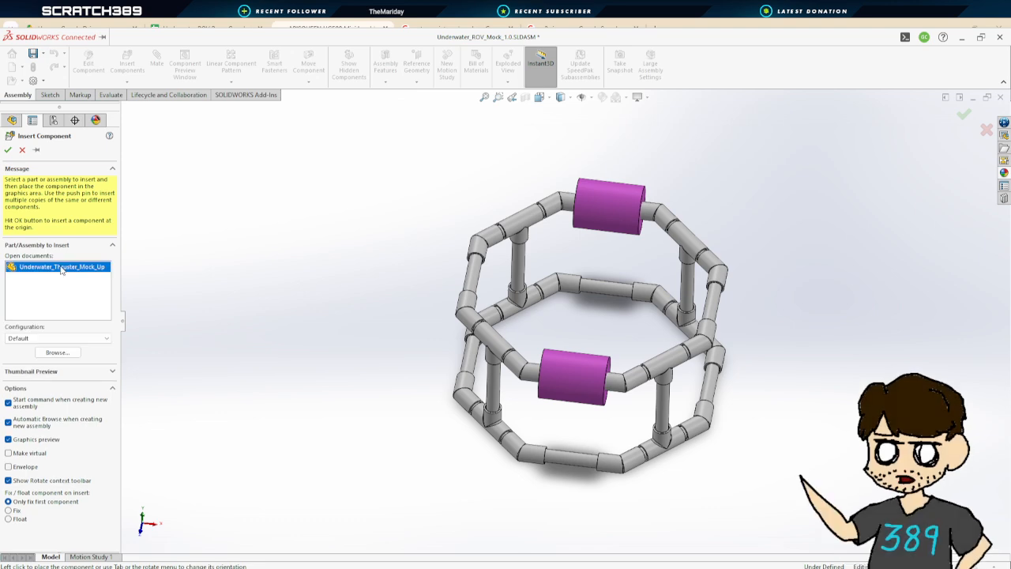
left_click(395, 233)
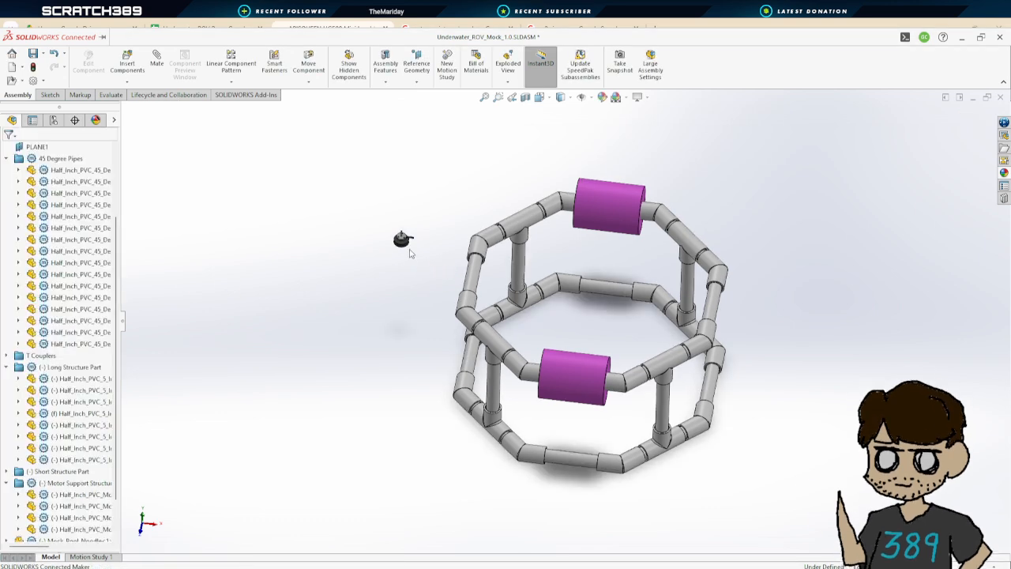
Copy the inserted thruster and paste five more copies of it beside the frame
left_click_drag(377, 210, 432, 257)
key("ctrl+c")
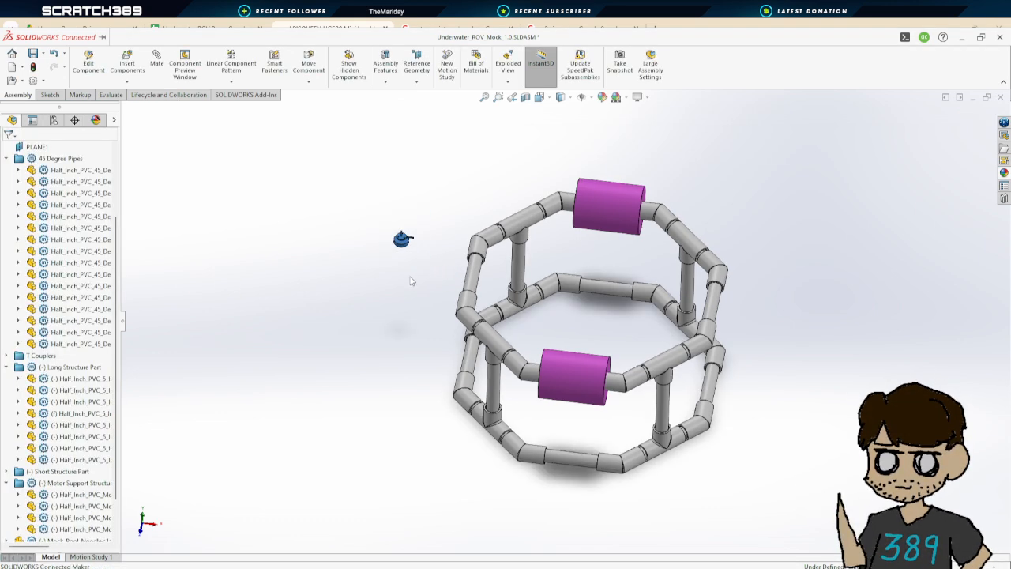
key("ctrl+v")
key("ctrl+v")
key("ctrl+v")
key("ctrl+v")
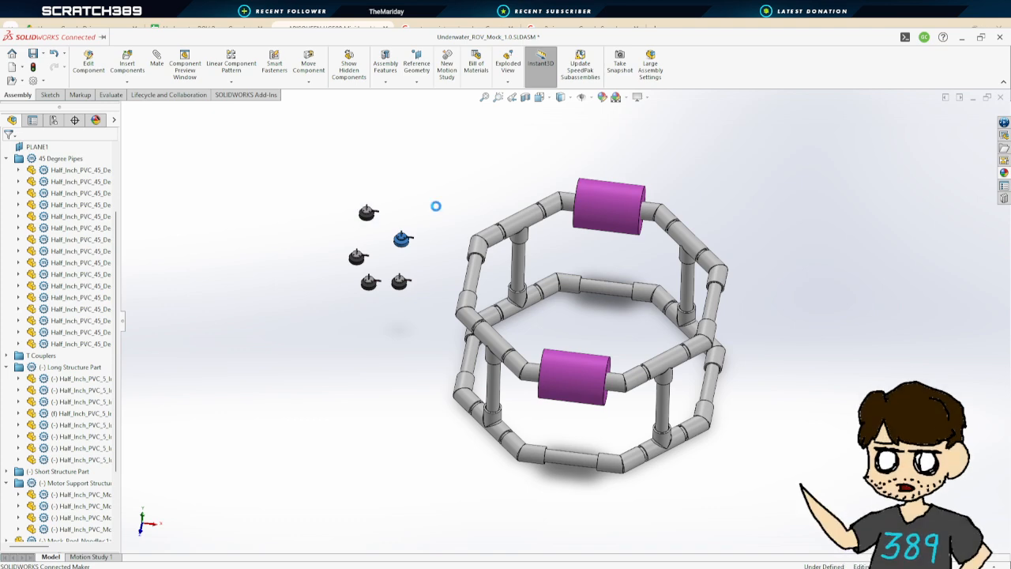
key("ctrl+v")
Save the assembly and collapse the component folders in the feature tree
left_click(33, 53)
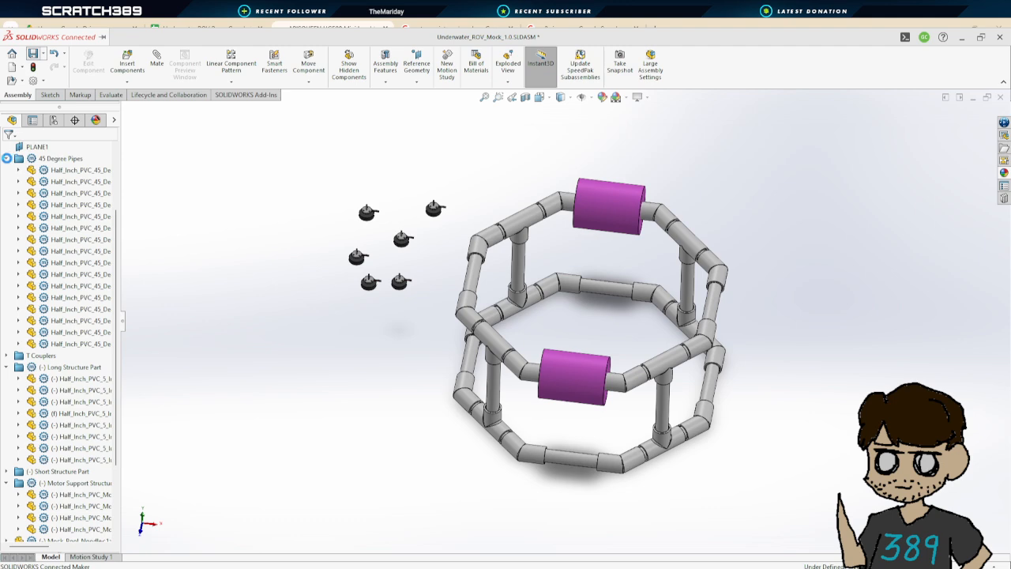
left_click(7, 159)
left_click(6, 263)
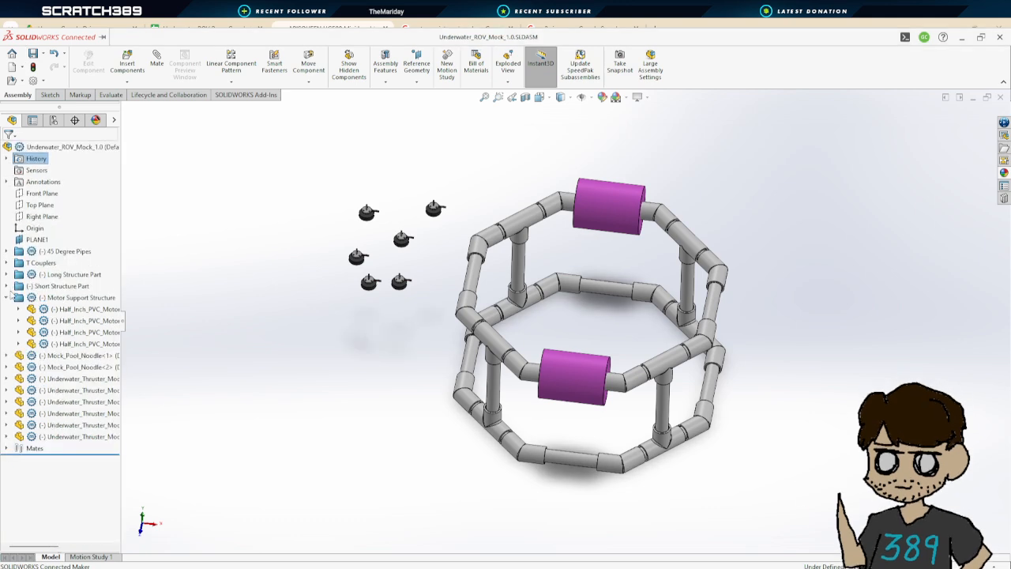
left_click(7, 298)
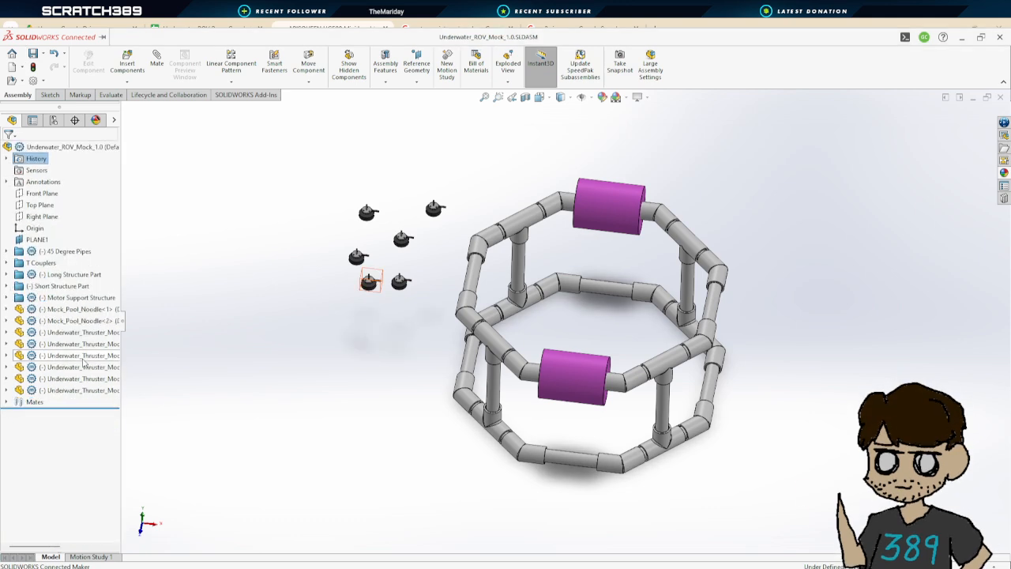
Group the two Mock_Pool_Noodle components into a new folder named Floatation
left_click(83, 309)
left_click(87, 320, "ctrl")
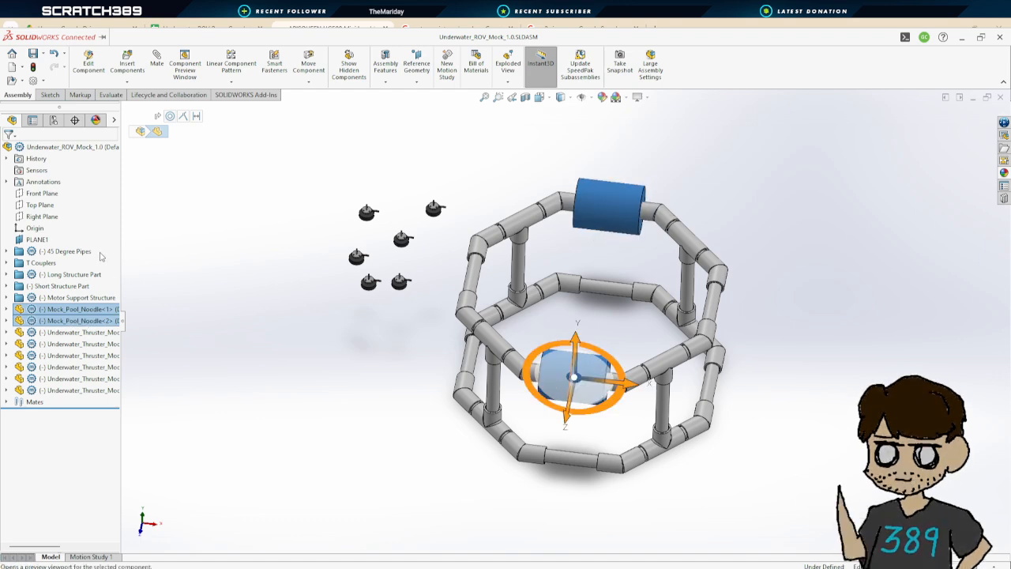
left_click(110, 510)
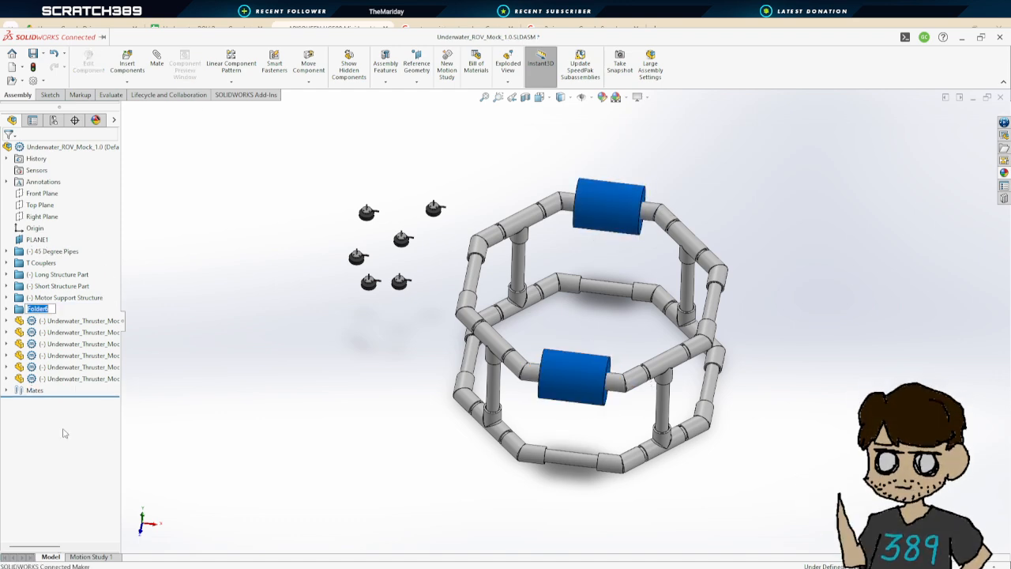
type("Floatation")
key("Return")
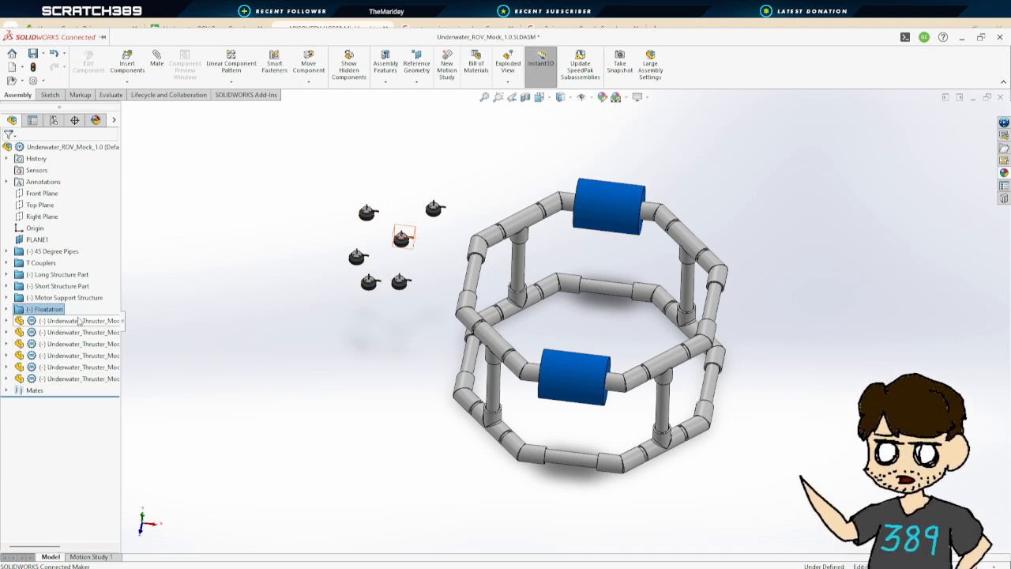
Group the six thruster components into a new folder named Thrust
left_click(81, 321)
left_click(79, 379, "shift")
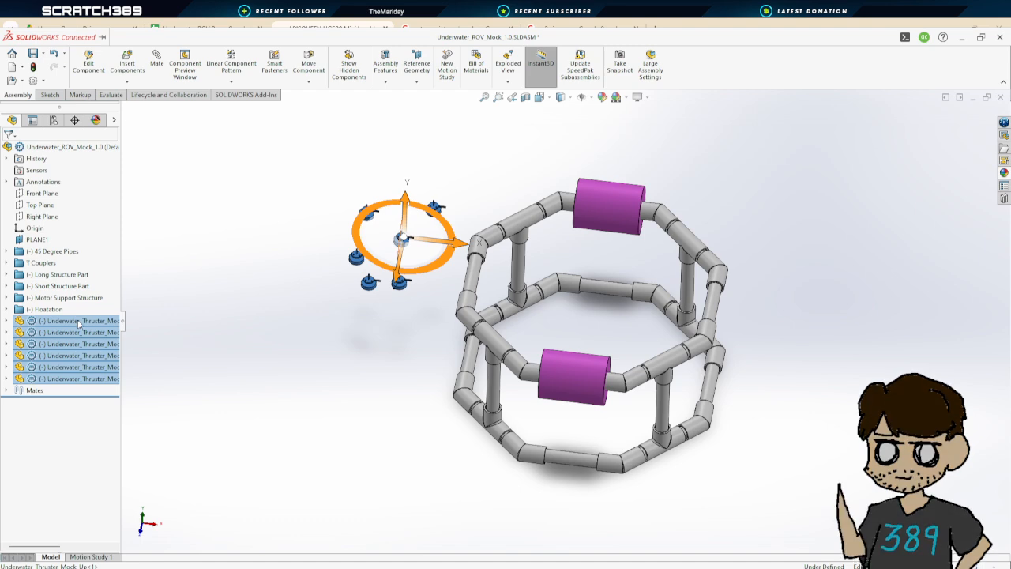
left_click(117, 521)
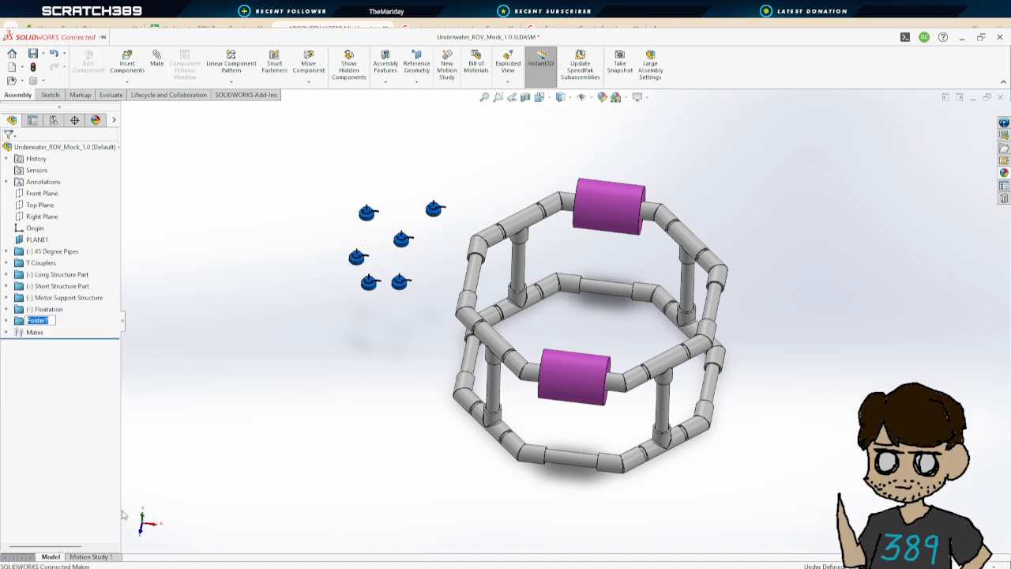
key("Return")
Zoom in on the six thrusters beside the frame
left_click(391, 322)
scroll(428, 275, "up", 3)
scroll(448, 278, "down", 8)
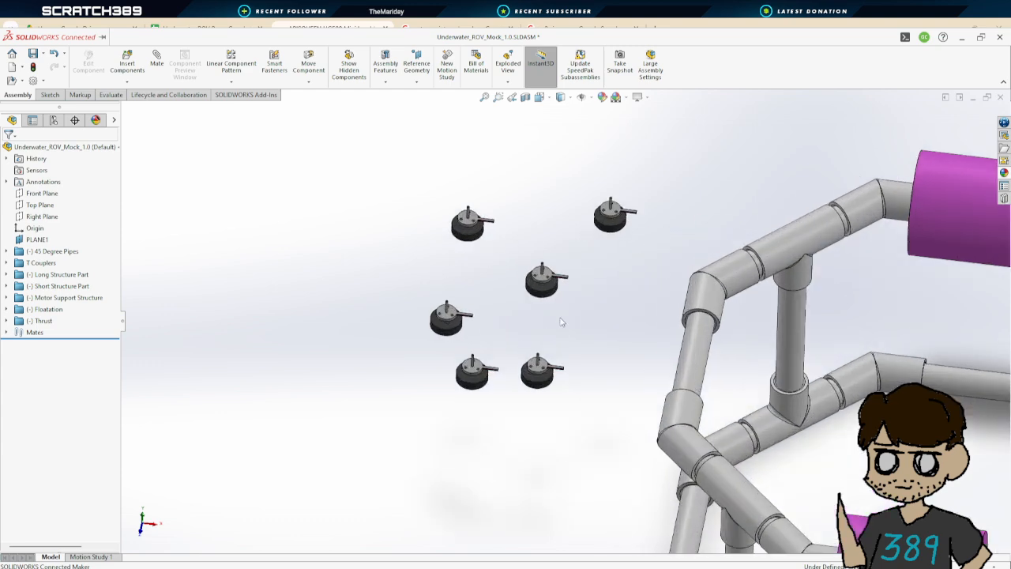
Drag one thruster from the group over to the frame's upper corner
scroll(604, 359, "up", 2)
scroll(619, 363, "down", 3)
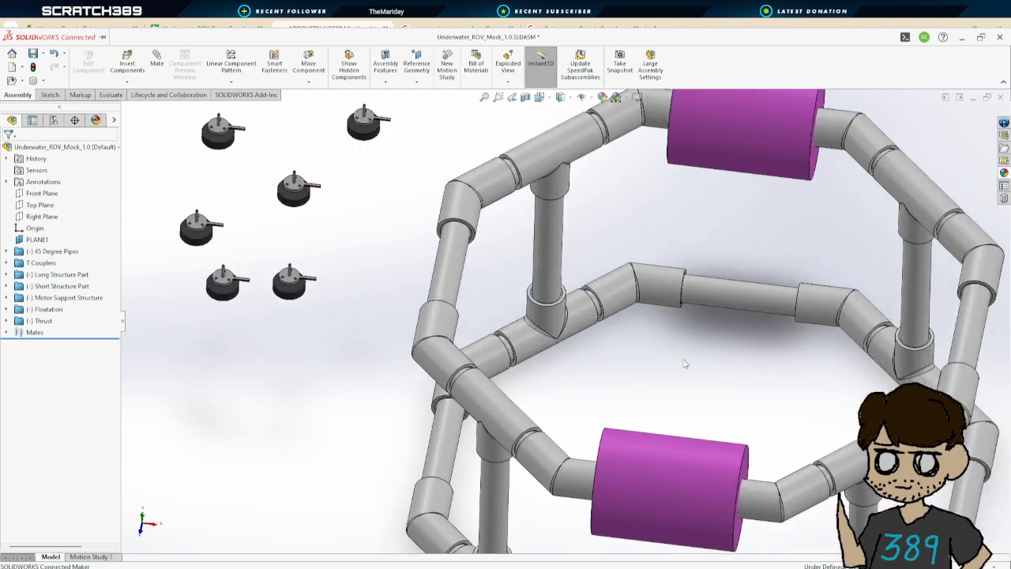
scroll(585, 276, "up", 2)
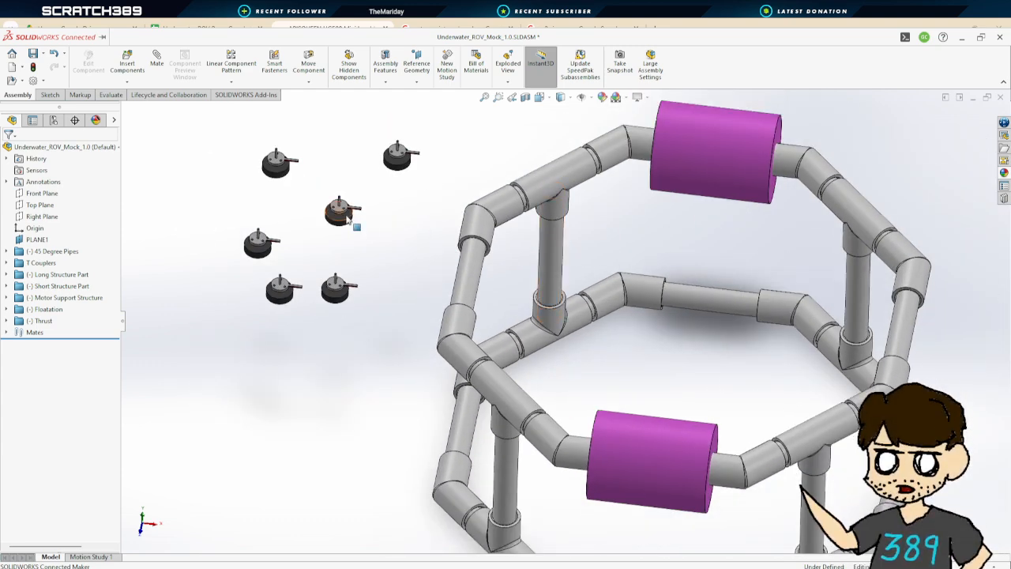
left_click_drag(349, 222, 516, 282)
middle_click_drag(516, 282, 600, 237)
left_click_drag(600, 236, 562, 228)
middle_click_drag(564, 229, 605, 174)
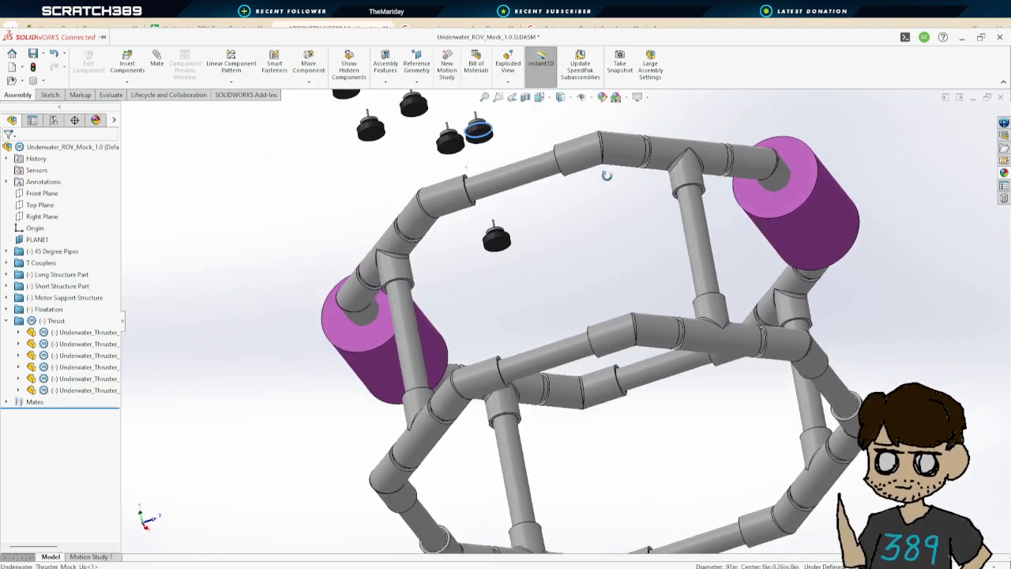
middle_click_drag(510, 207, 510, 401)
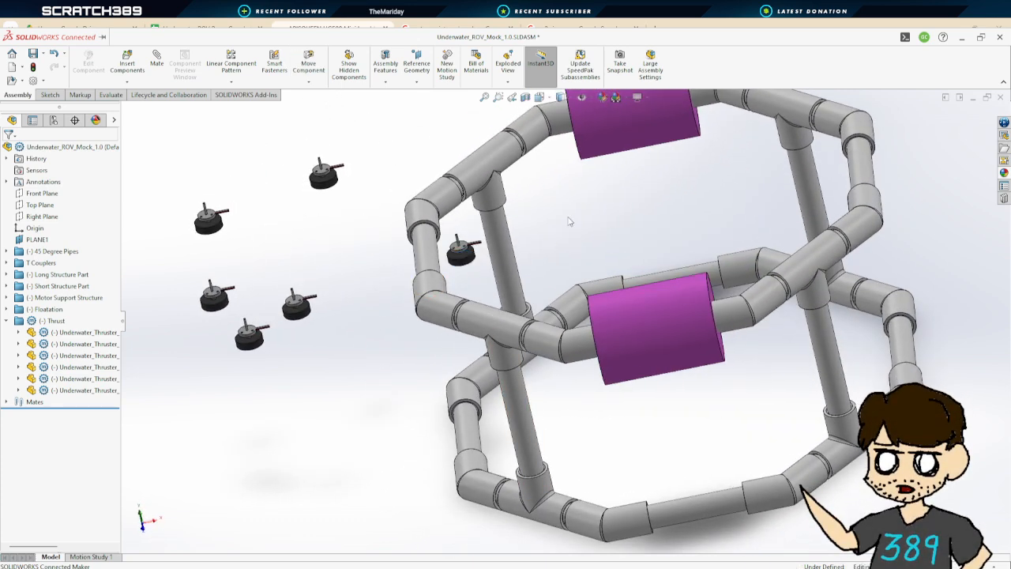
middle_click_drag(569, 219, 440, 241)
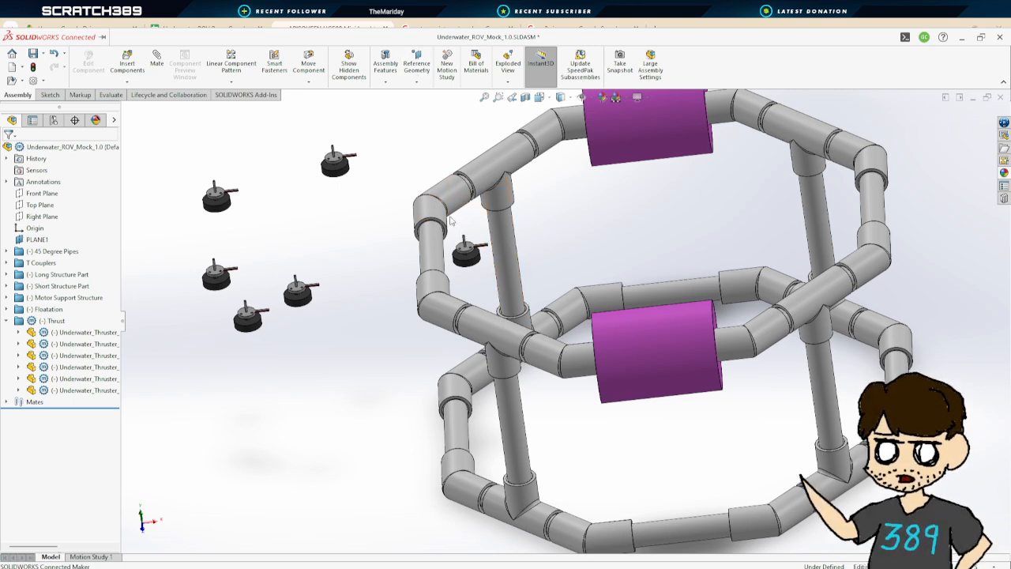
left_click(433, 253)
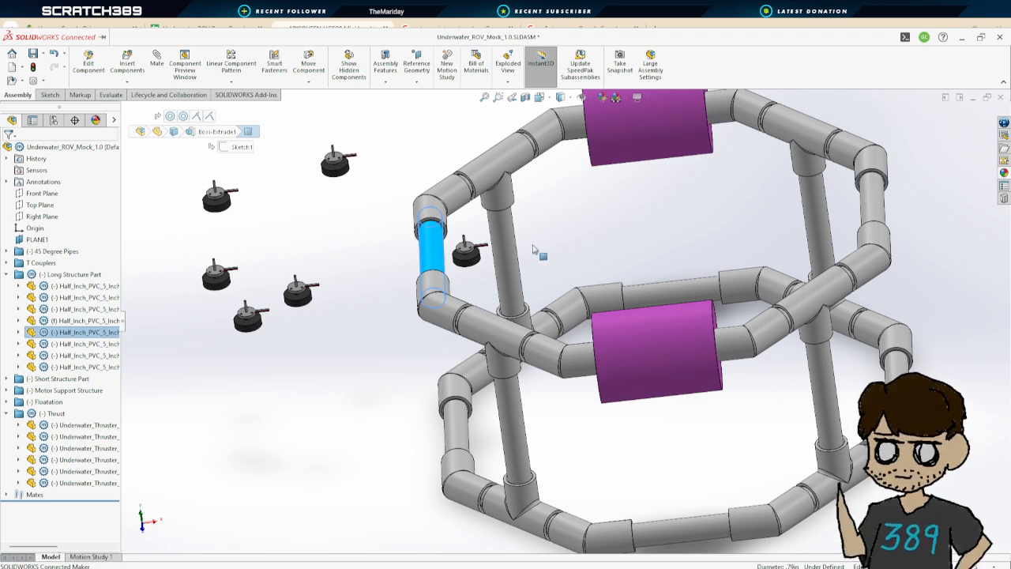
left_click(474, 263)
left_click(475, 264)
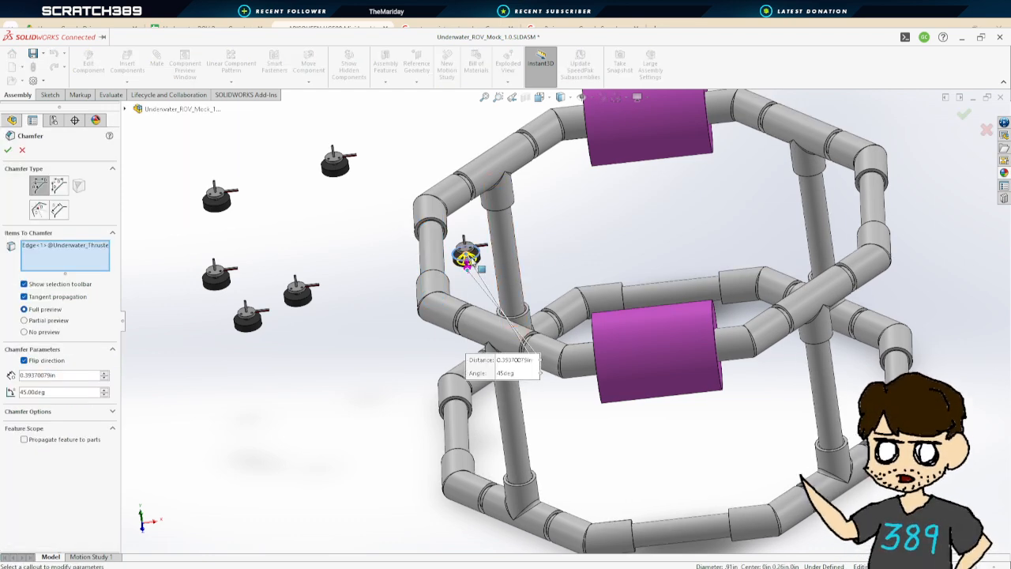
left_click(23, 151)
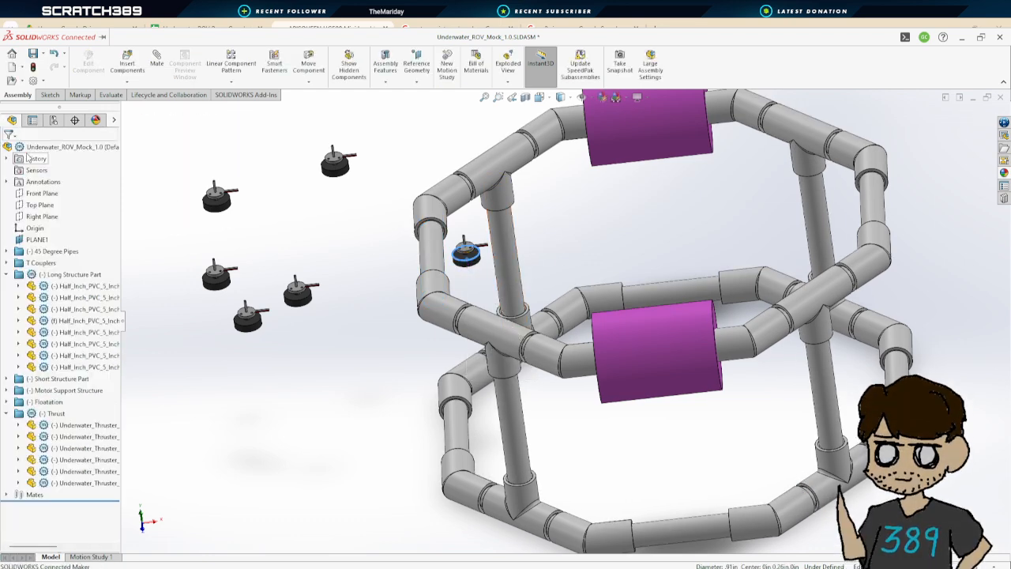
left_click(586, 263)
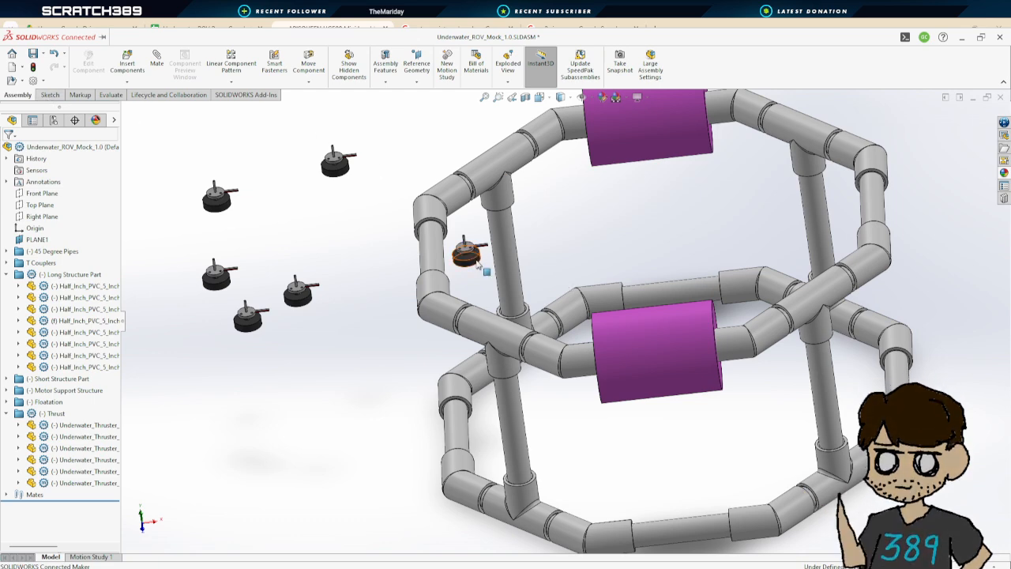
Reposition the first thruster against the frame's corner pipe and drag a second thruster toward the frame
left_click_drag(466, 254, 448, 297)
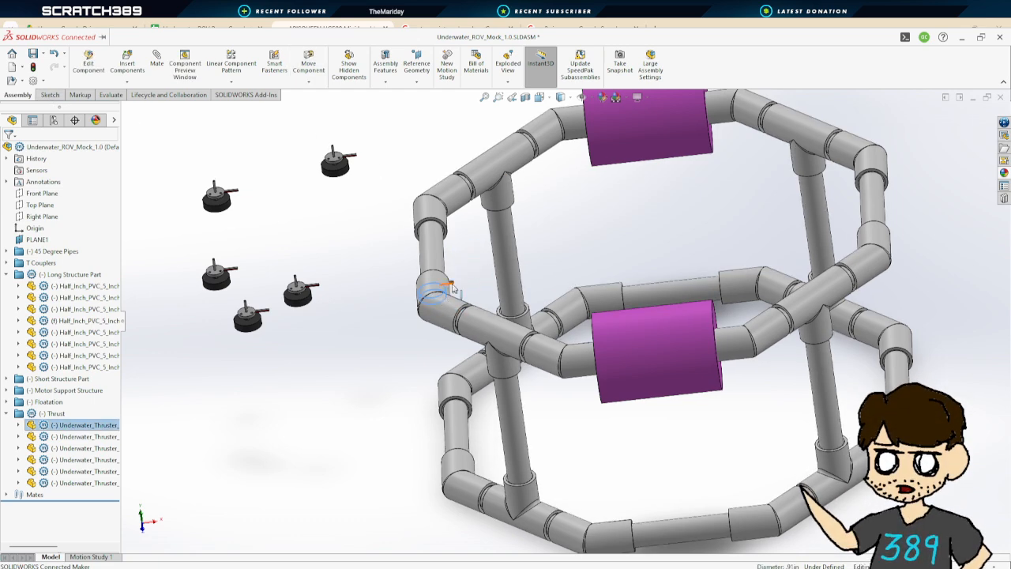
middle_click_drag(452, 289, 514, 211)
left_click_drag(532, 214, 524, 214)
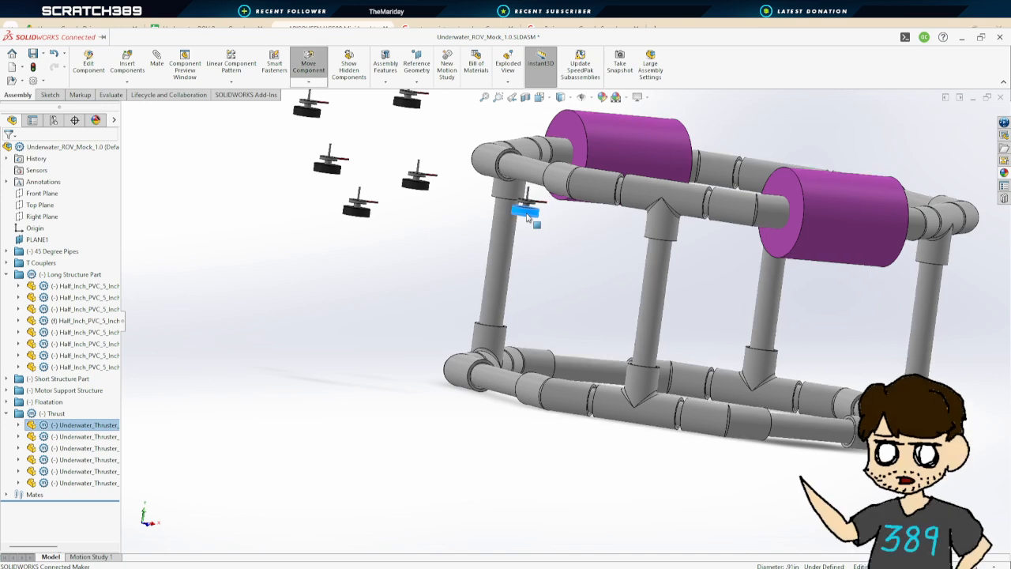
middle_click_drag(590, 174, 526, 198)
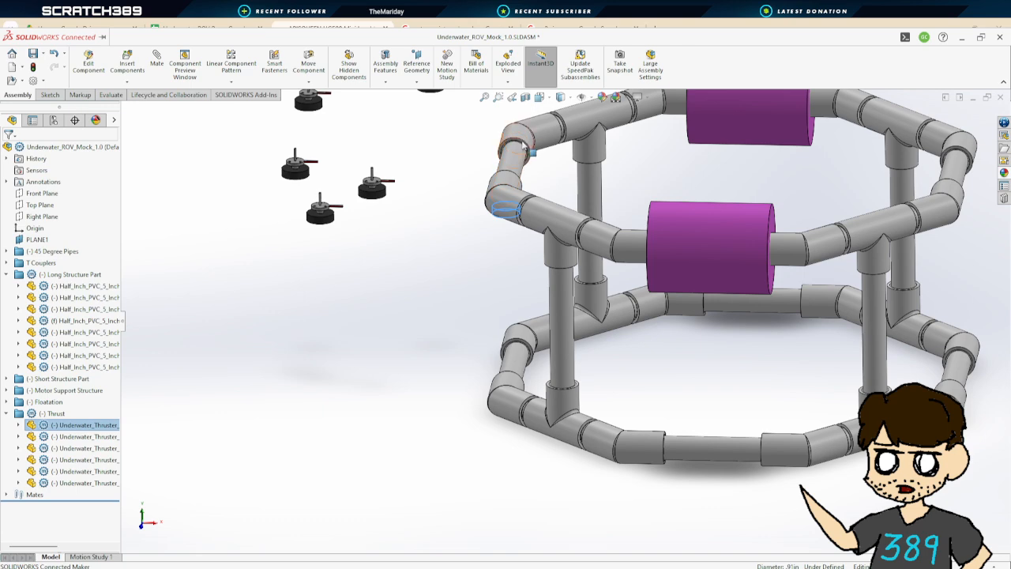
middle_click_drag(534, 158, 577, 227)
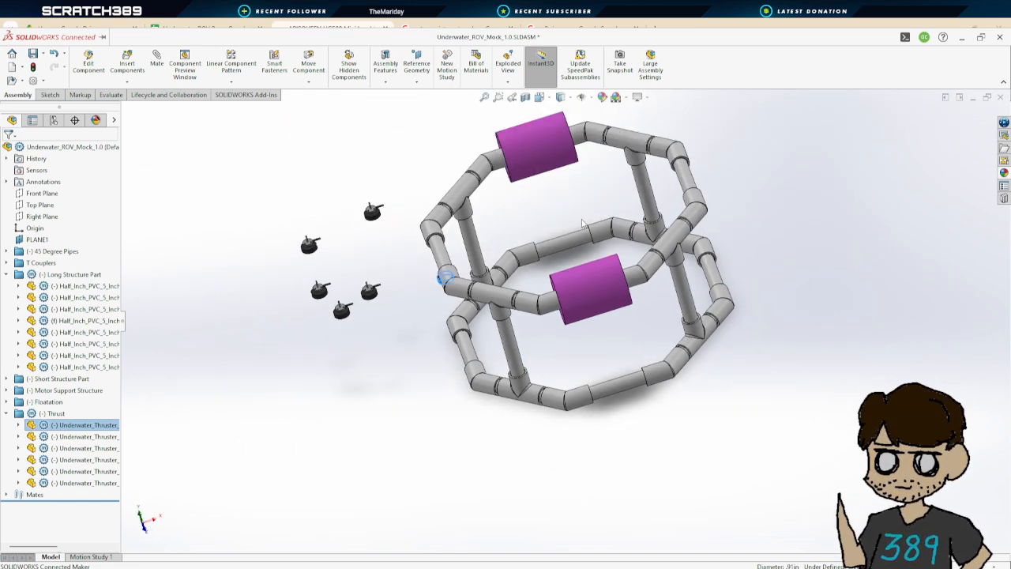
middle_click_drag(551, 220, 554, 294)
middle_click_drag(535, 251, 444, 281)
scroll(382, 219, "down", 5)
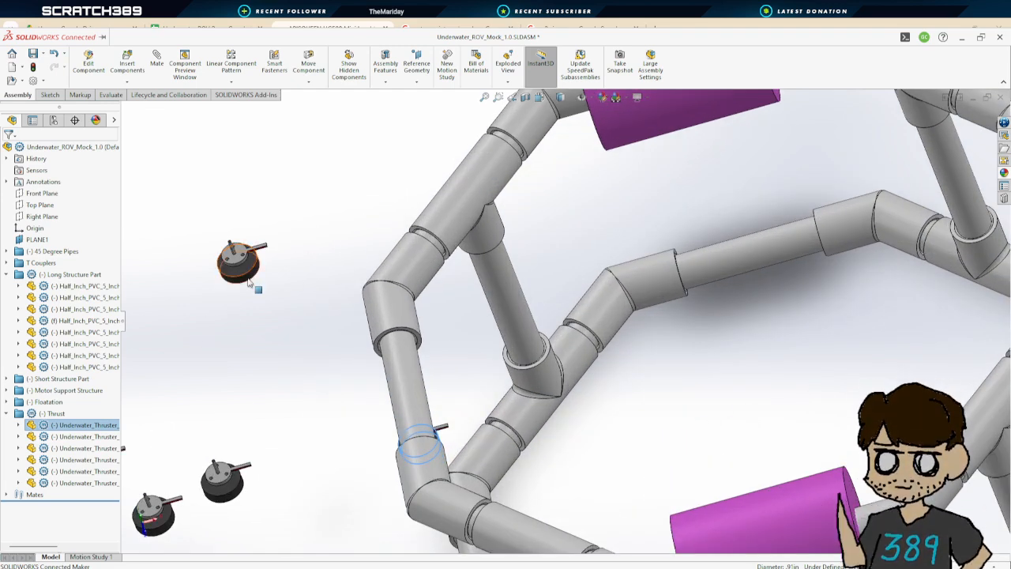
left_click_drag(248, 277, 509, 273)
middle_click_drag(528, 361, 716, 191)
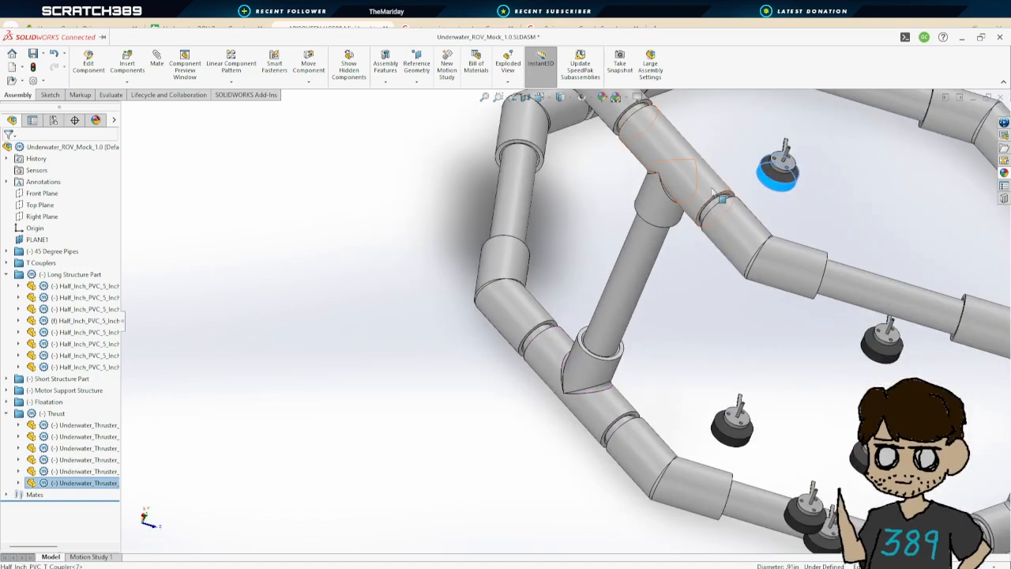
left_click_drag(791, 185, 614, 265)
Drag the second thruster inside the frame beside its lower pipes
middle_click_drag(695, 328, 667, 417)
left_click_drag(668, 417, 545, 483)
middle_click_drag(545, 483, 565, 491)
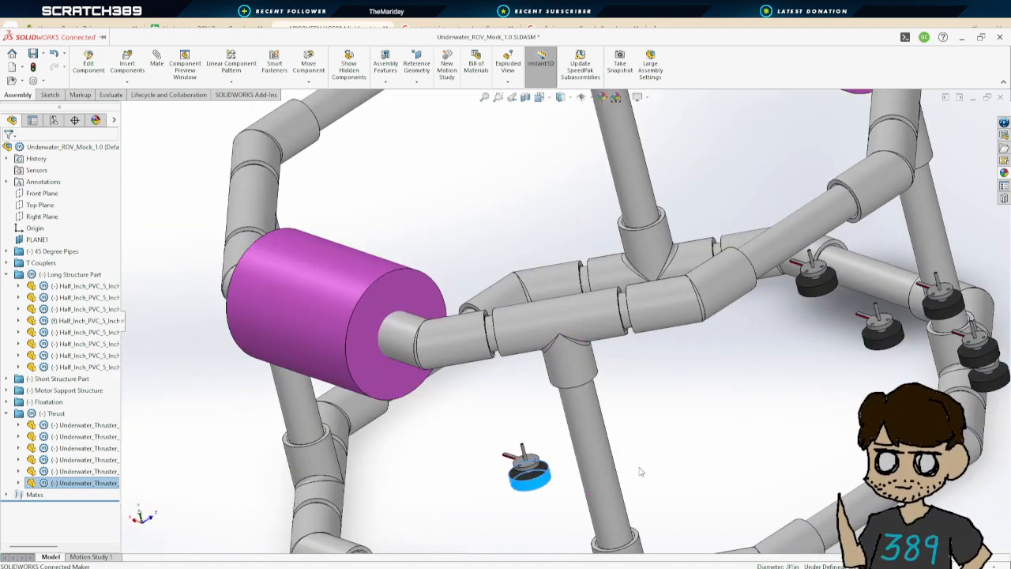
scroll(640, 471, "up", 3)
middle_click_drag(643, 470, 703, 399)
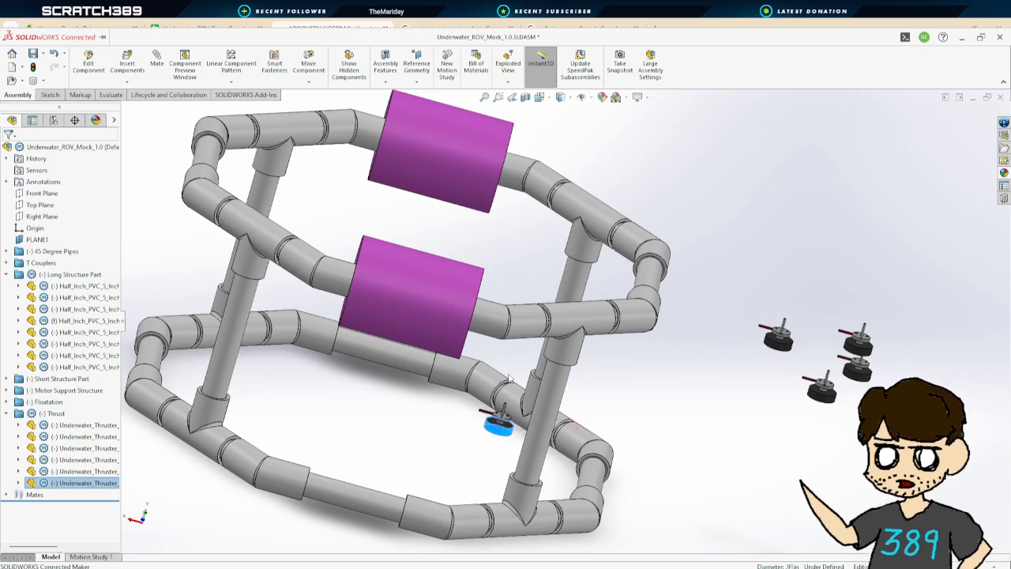
middle_click_drag(698, 470, 349, 409)
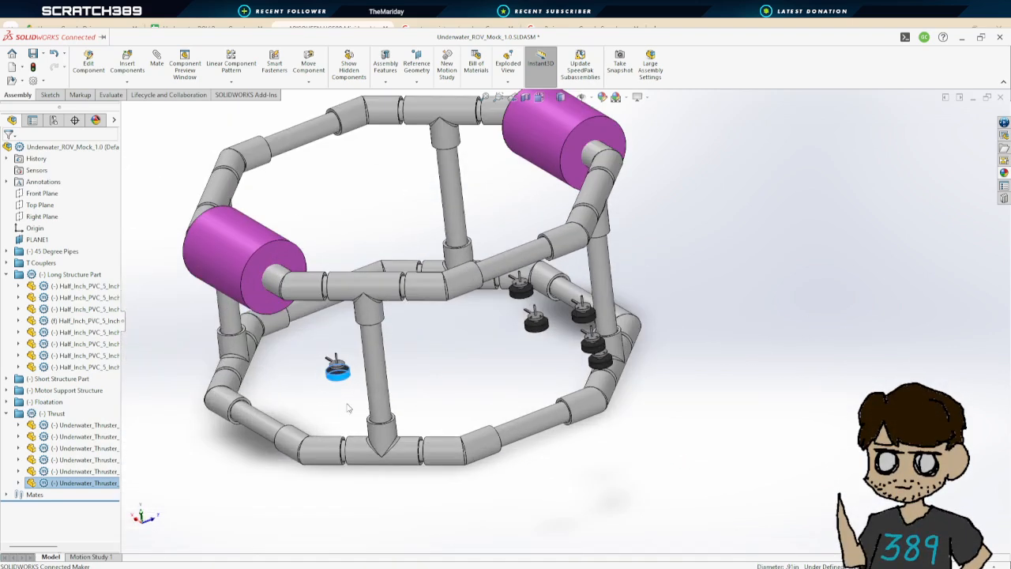
scroll(448, 369, "down", 2)
middle_click_drag(447, 368, 385, 361)
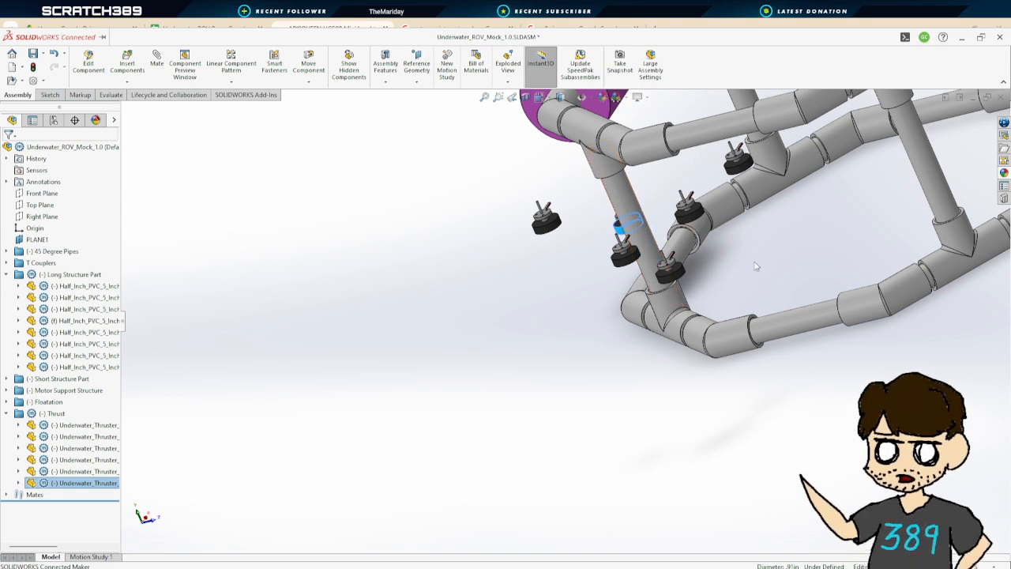
middle_click_drag(641, 222, 569, 197)
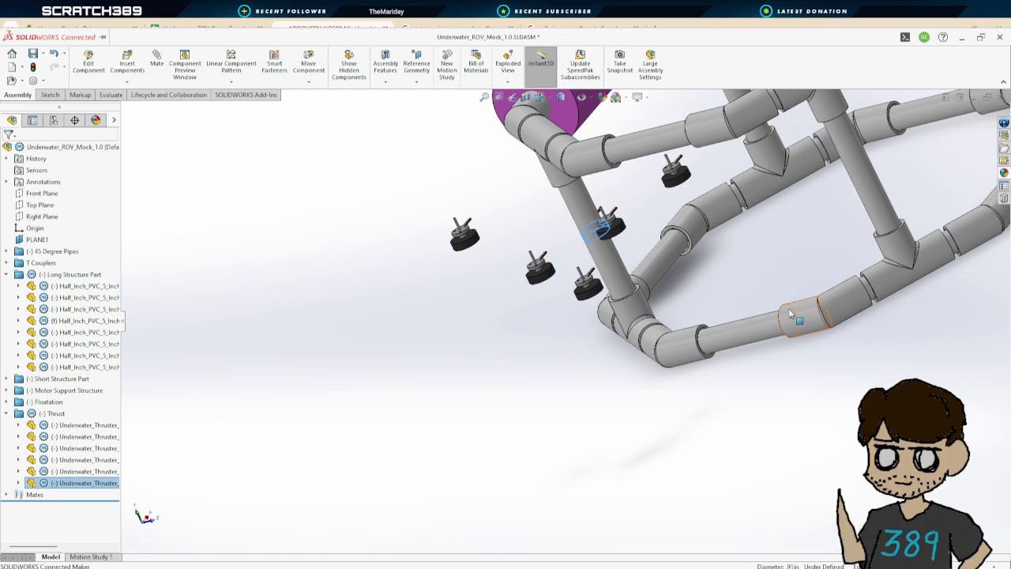
middle_click_drag(741, 222, 681, 253)
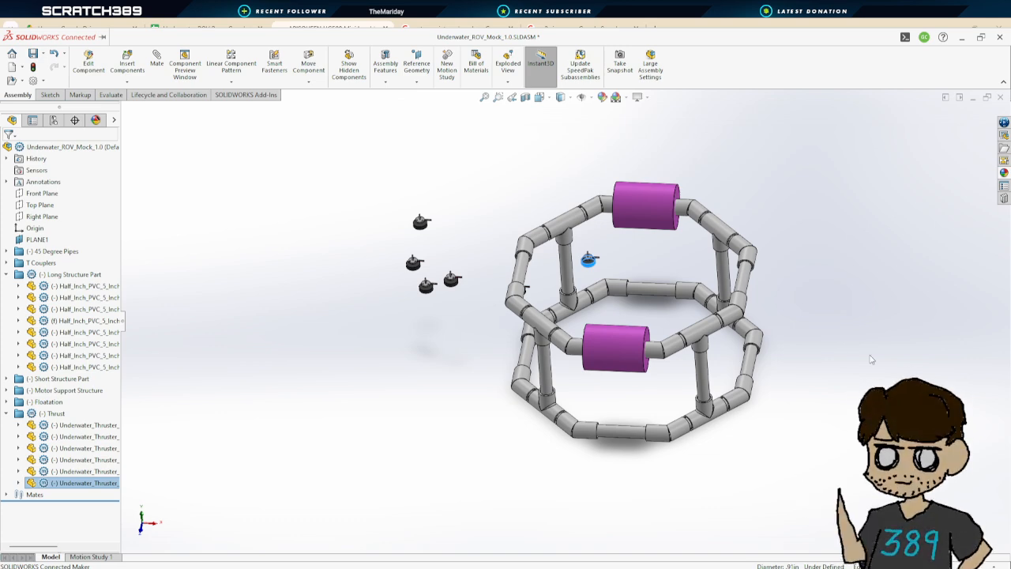
Orbit and zoom around the frame to inspect where the thrusters sit
middle_click_drag(801, 320, 862, 360)
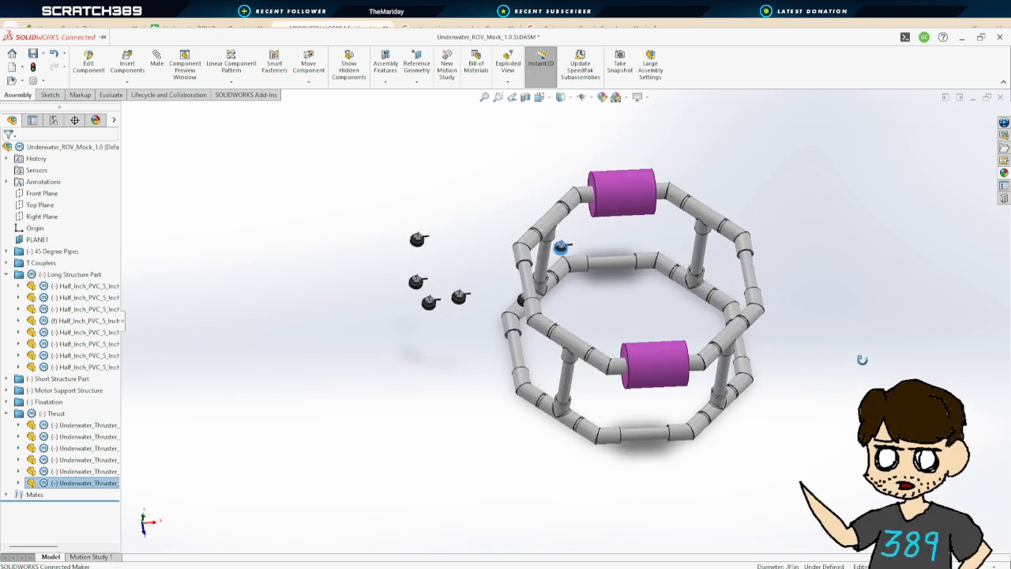
middle_click_drag(862, 359, 822, 335)
left_click(652, 300)
middle_click_drag(890, 343, 586, 310)
scroll(586, 310, "down", 5)
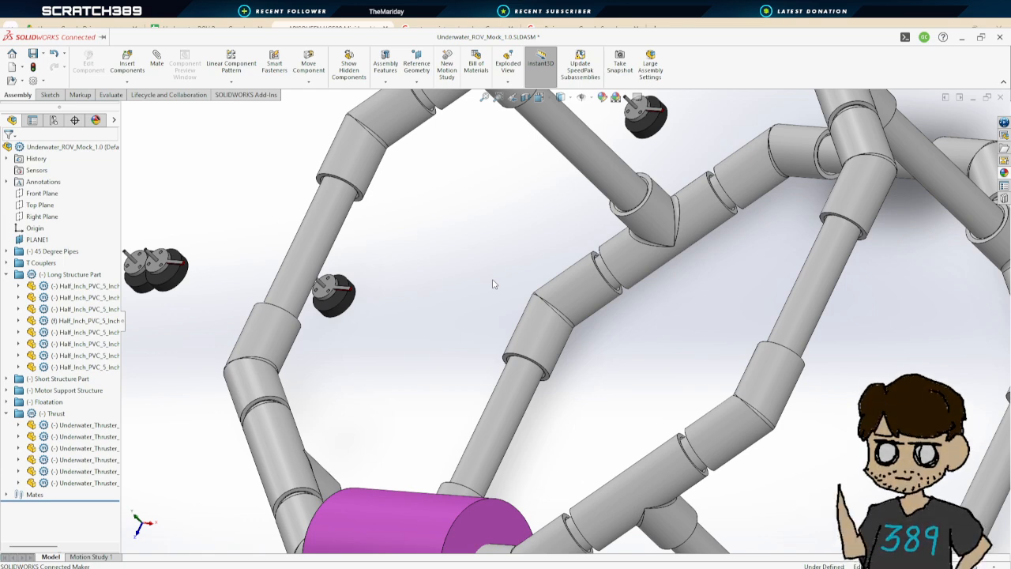
scroll(492, 284, "up", 3)
scroll(496, 291, "down", 10)
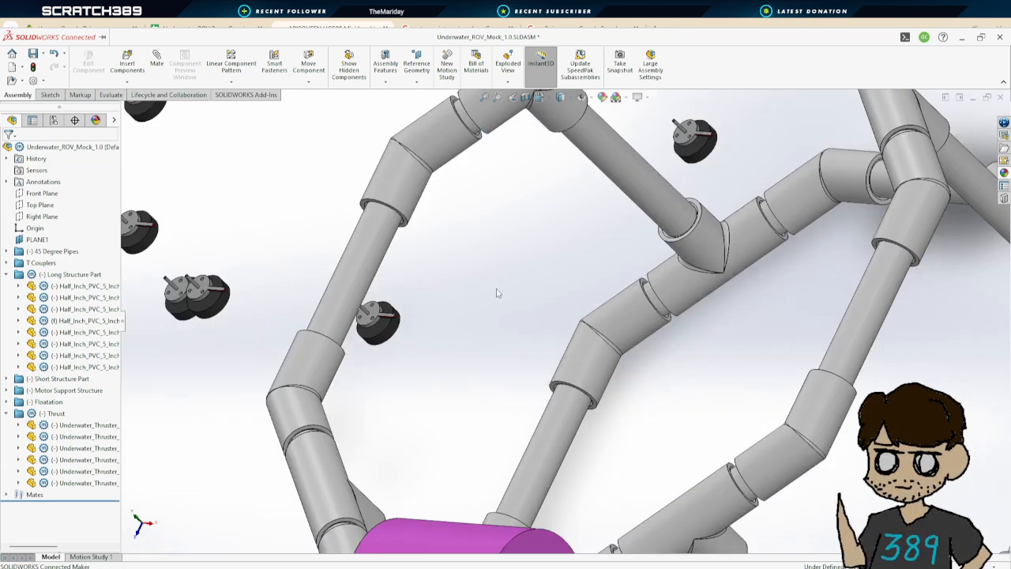
scroll(690, 342, "down", 1)
middle_click_drag(772, 345, 793, 304)
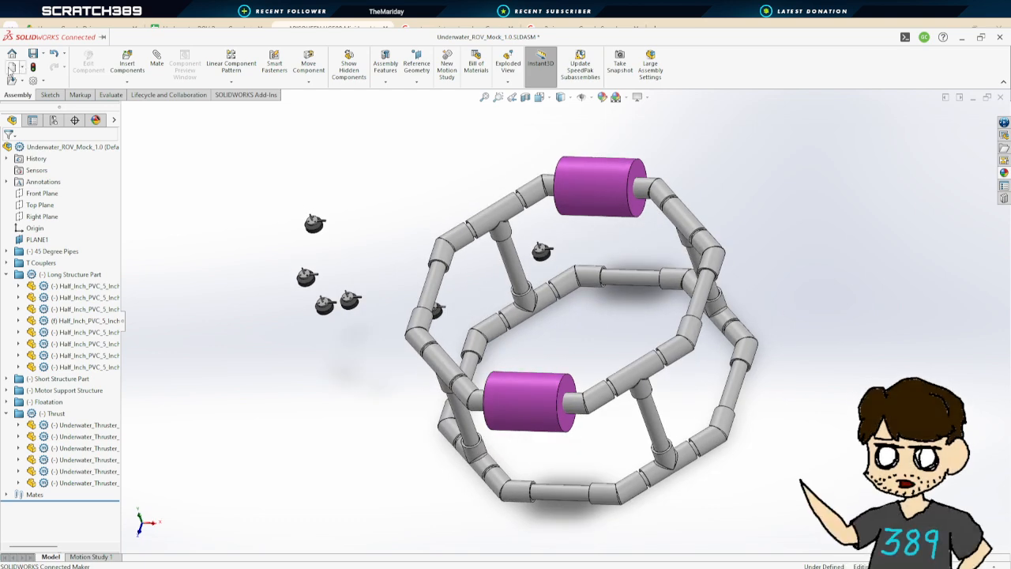
Create a new part and start an Extruded Boss/Base sketch on the Front Plane
left_click(420, 438)
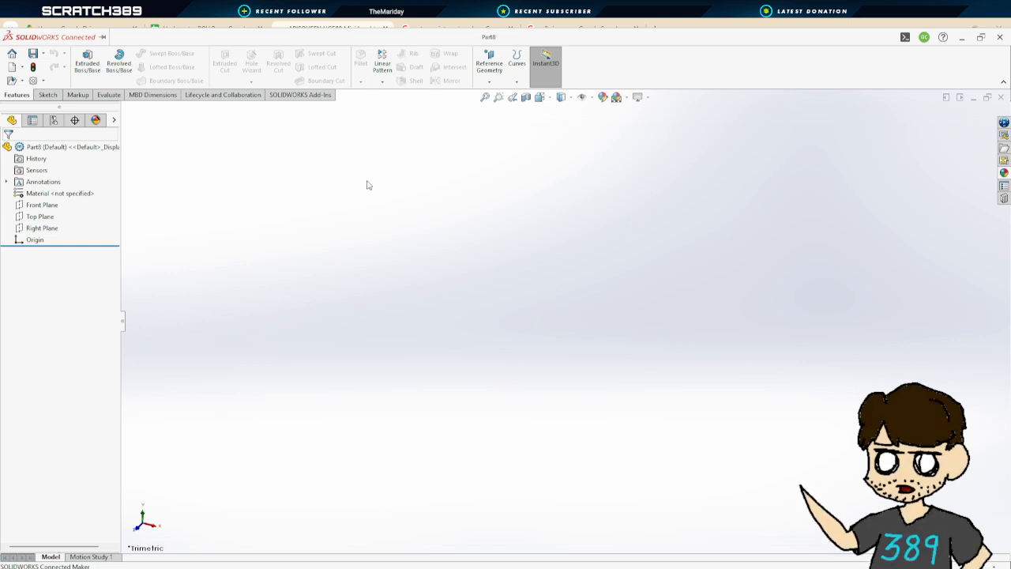
left_click(87, 61)
left_click(668, 277)
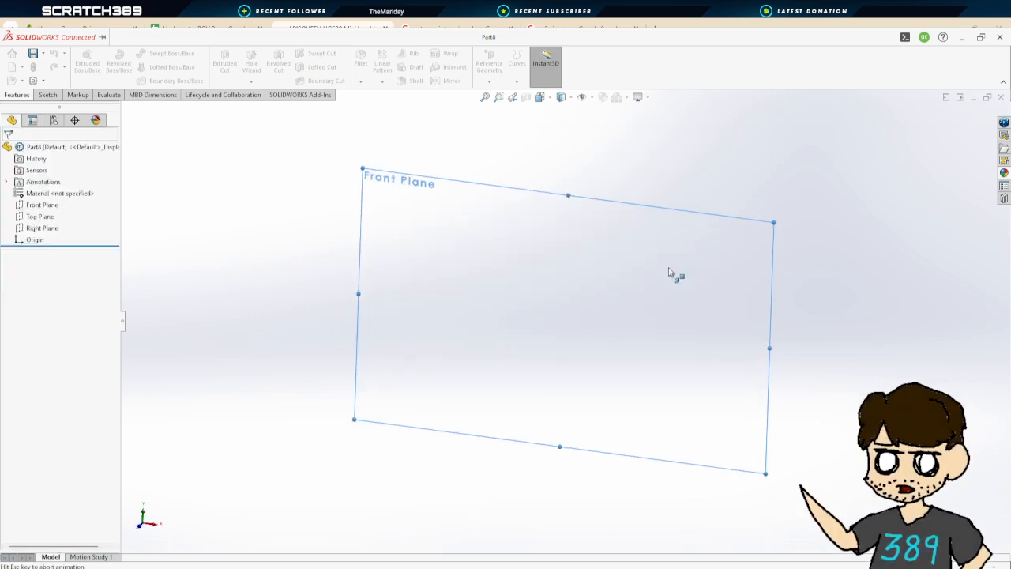
Sketch a circle centered on the origin and dimension its diameter as 1.15 in
left_click(159, 54)
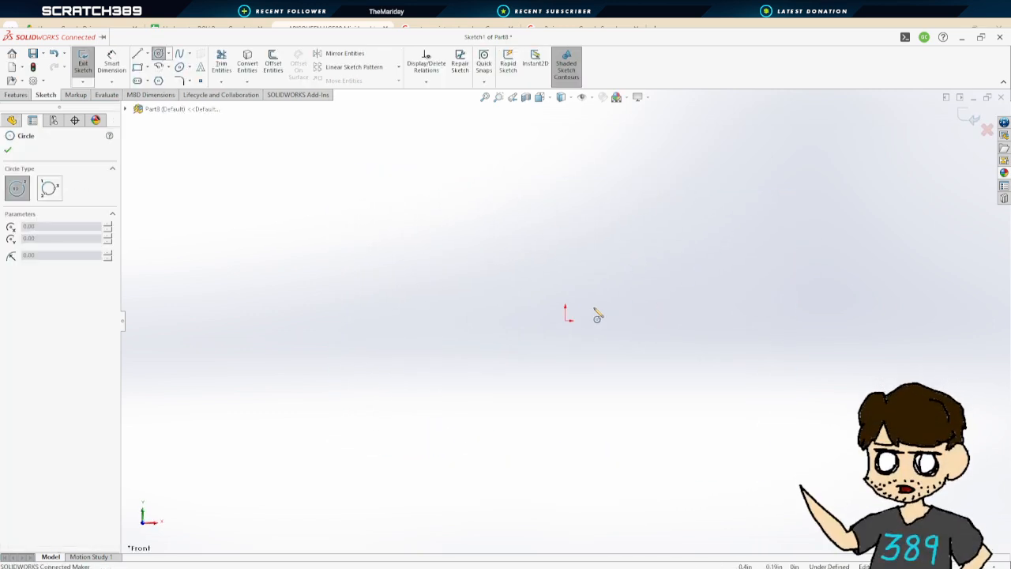
left_click(566, 323)
left_click(624, 206)
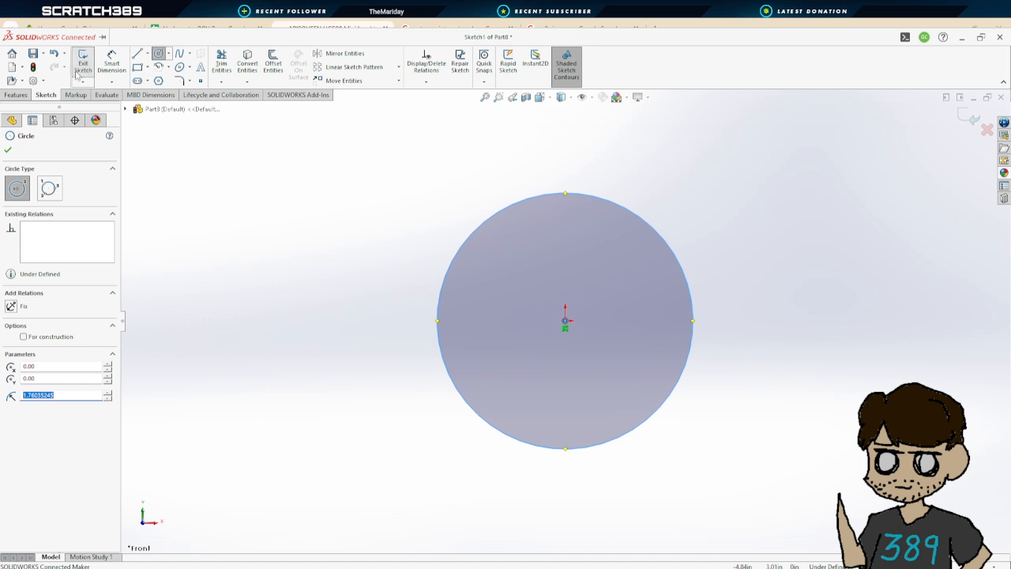
left_click(112, 64)
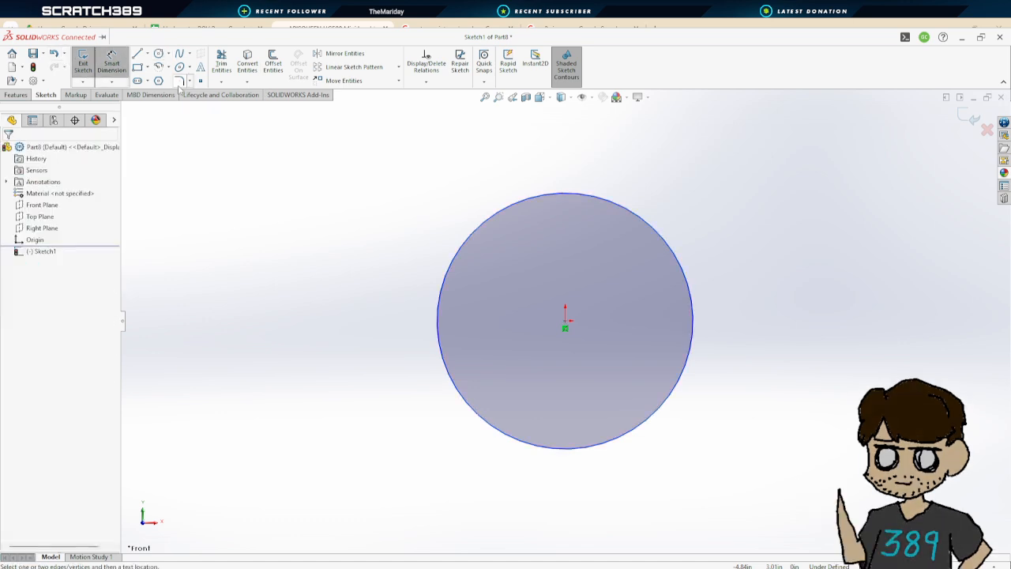
left_click(688, 276)
left_click(782, 325)
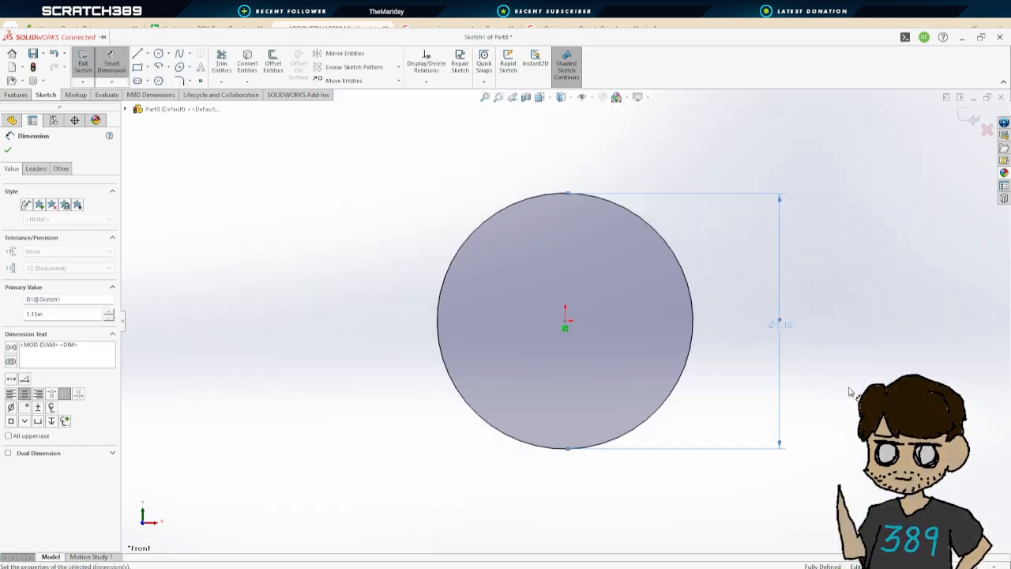
Sketch a second circle centered on the origin and dimension its diameter as 0.80 in
left_click(159, 53)
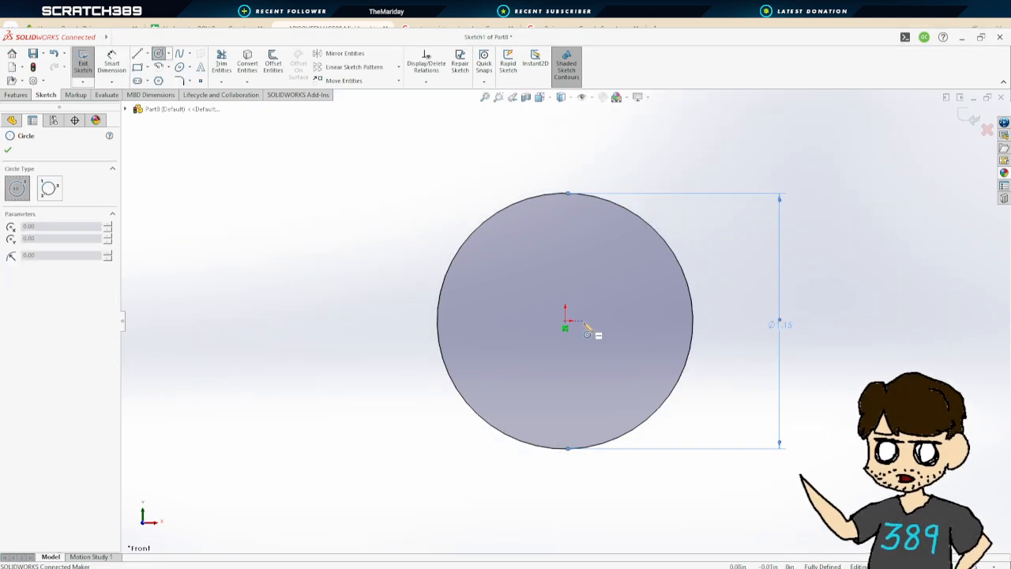
left_click(564, 321)
left_click(576, 219)
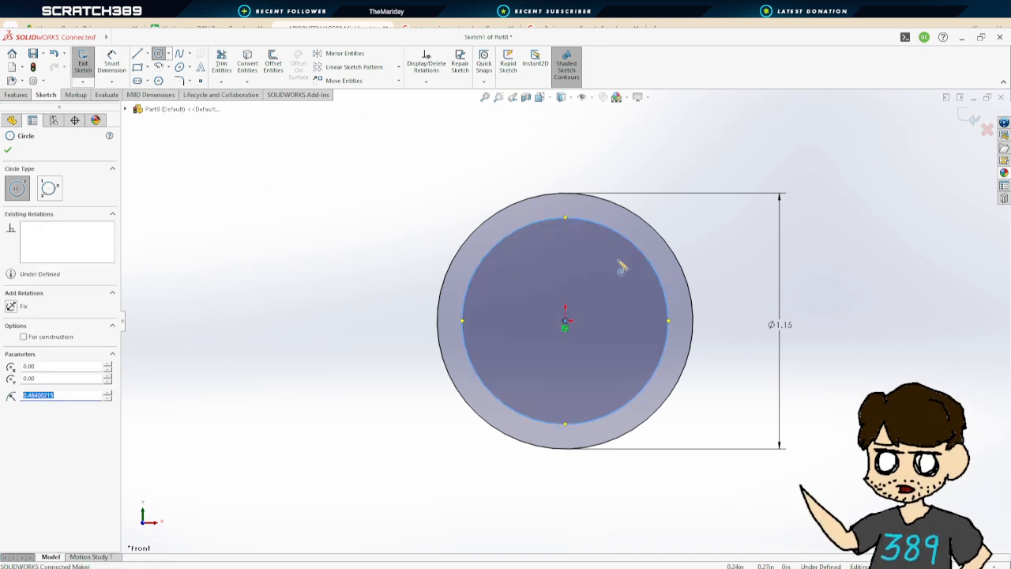
left_click(109, 58)
left_click(662, 286)
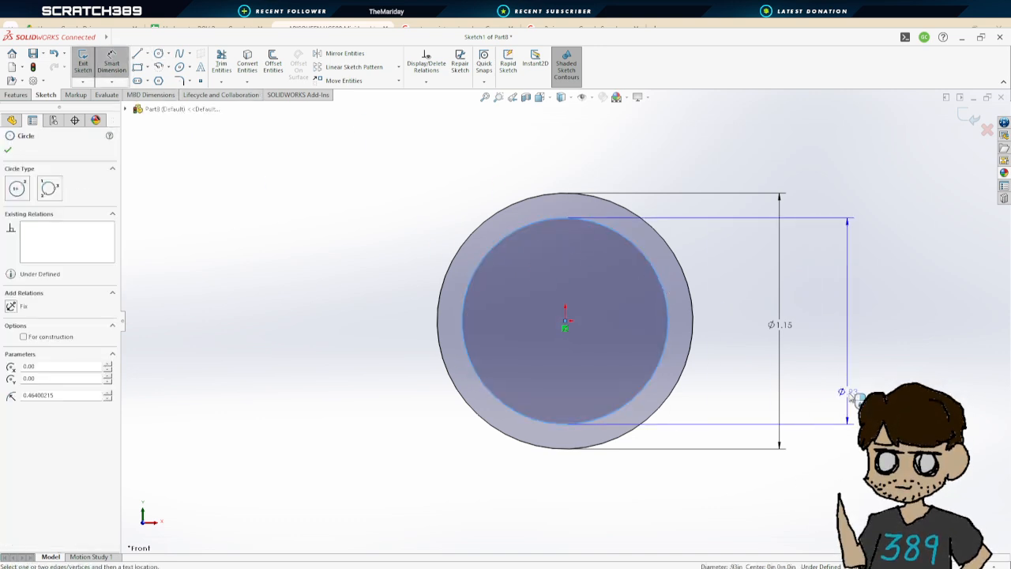
left_click(857, 397)
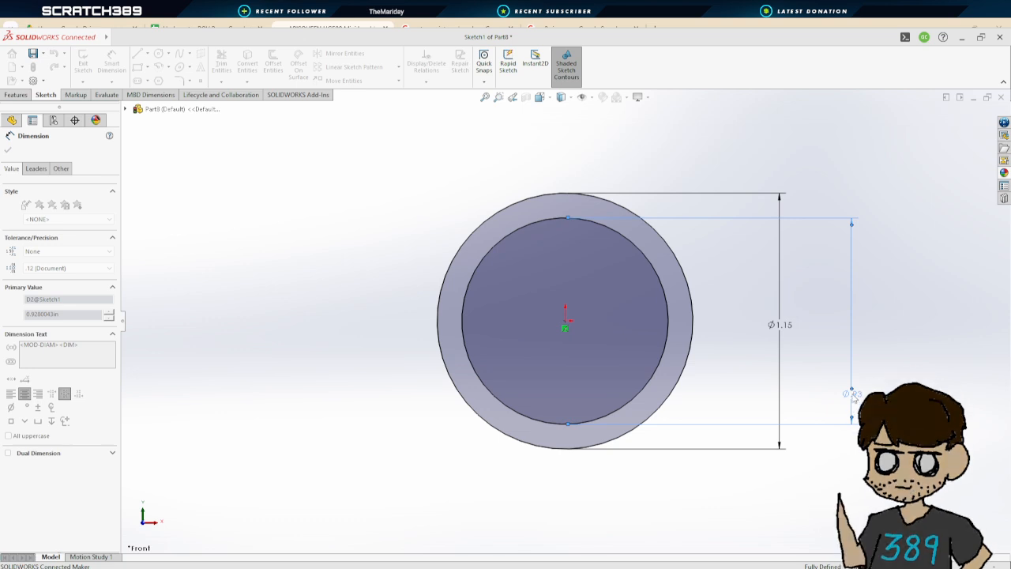
key("Return")
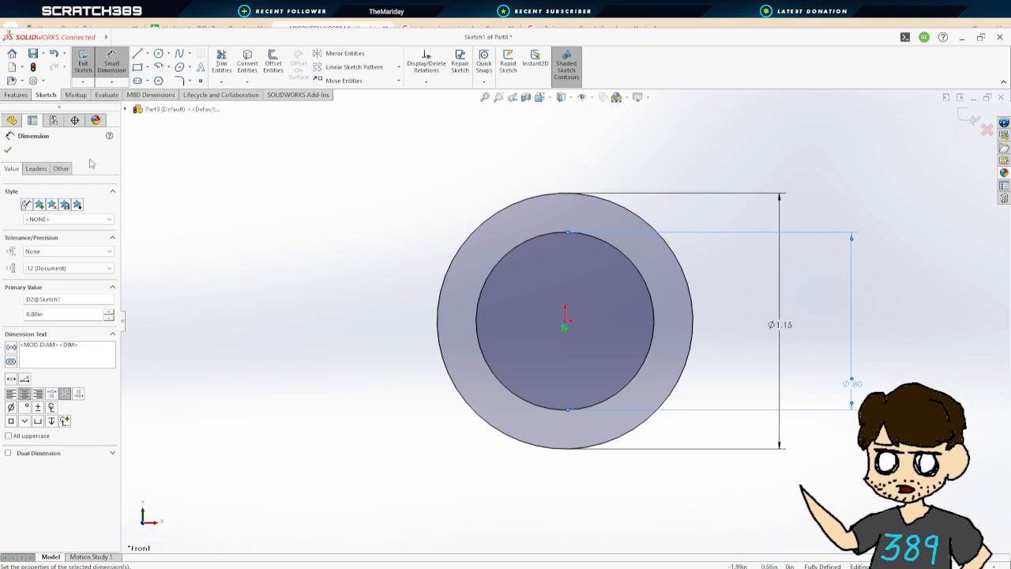
left_click(8, 151)
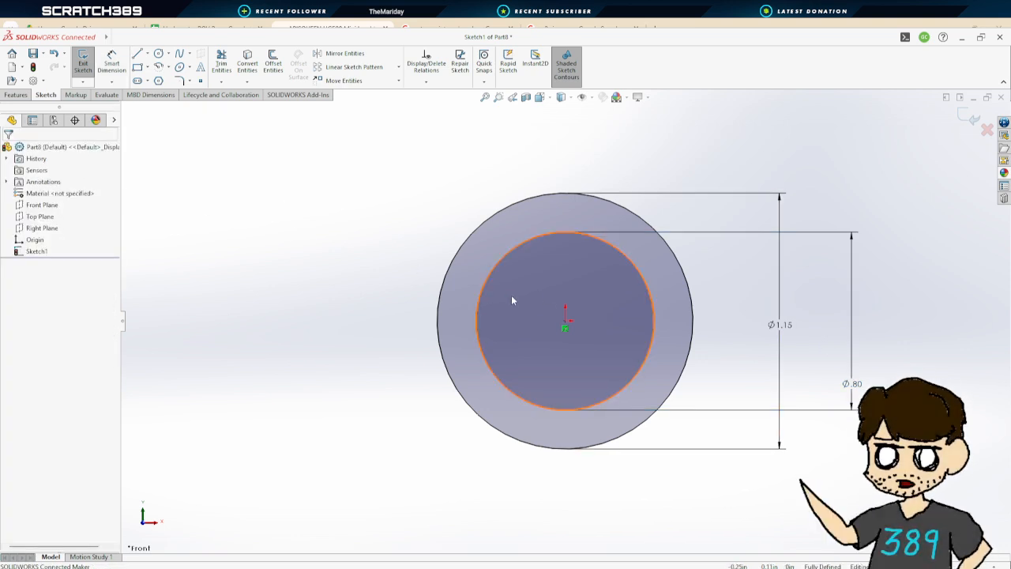
Exit the sketch and extrude the ring between the two circles 2 in as a boss
left_click(83, 63)
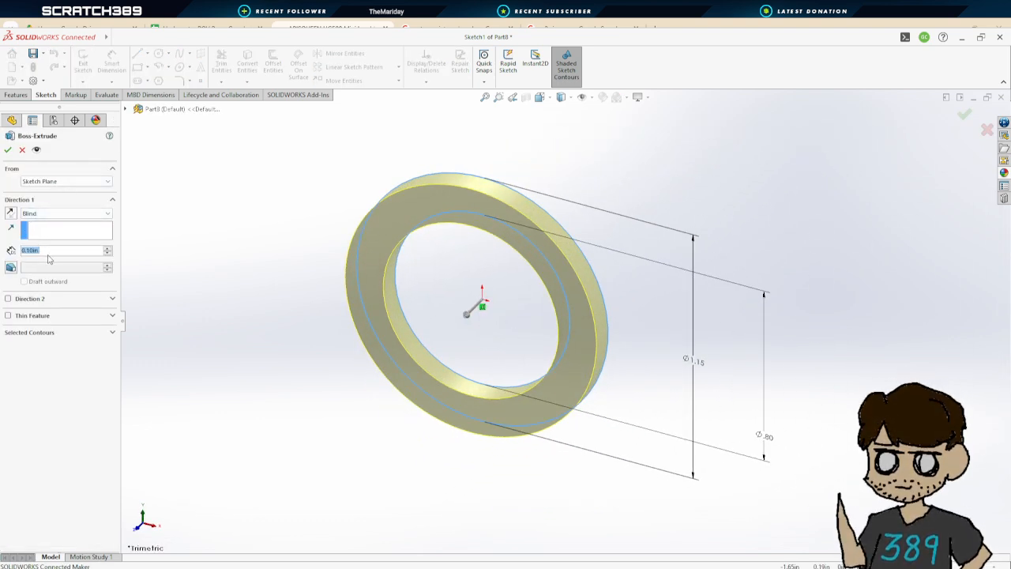
type("2")
key("Return")
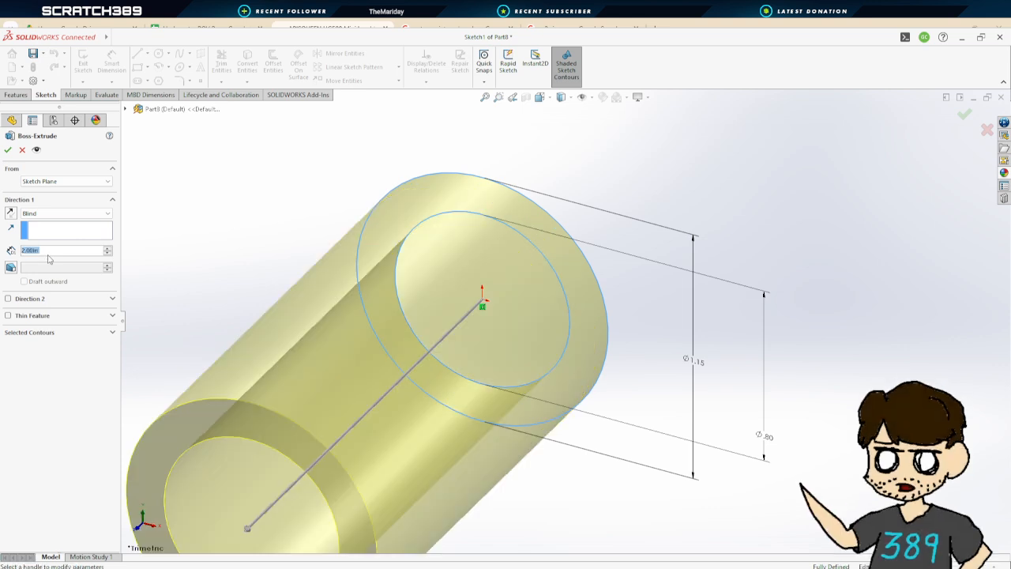
scroll(611, 446, "up", 5)
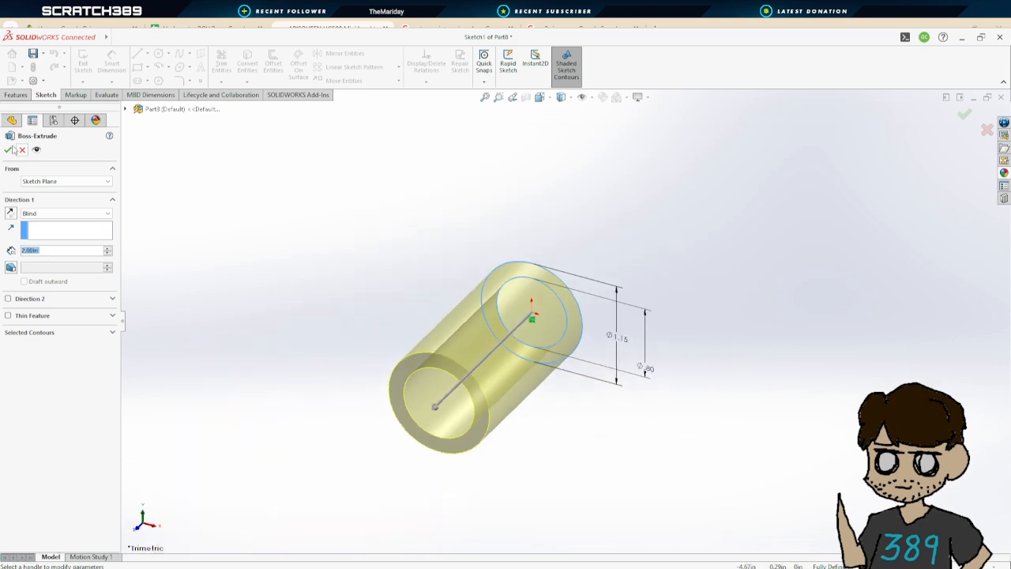
left_click(9, 149)
Create a reference plane offset 1 in from the Front Plane
middle_click_drag(634, 376, 601, 327)
left_click(641, 408)
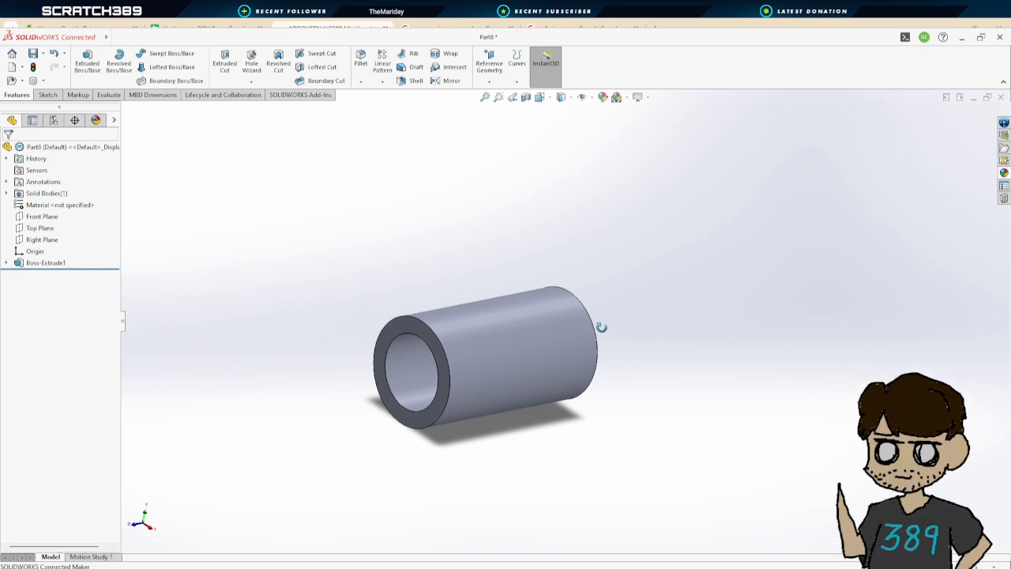
middle_click_drag(601, 328, 603, 333)
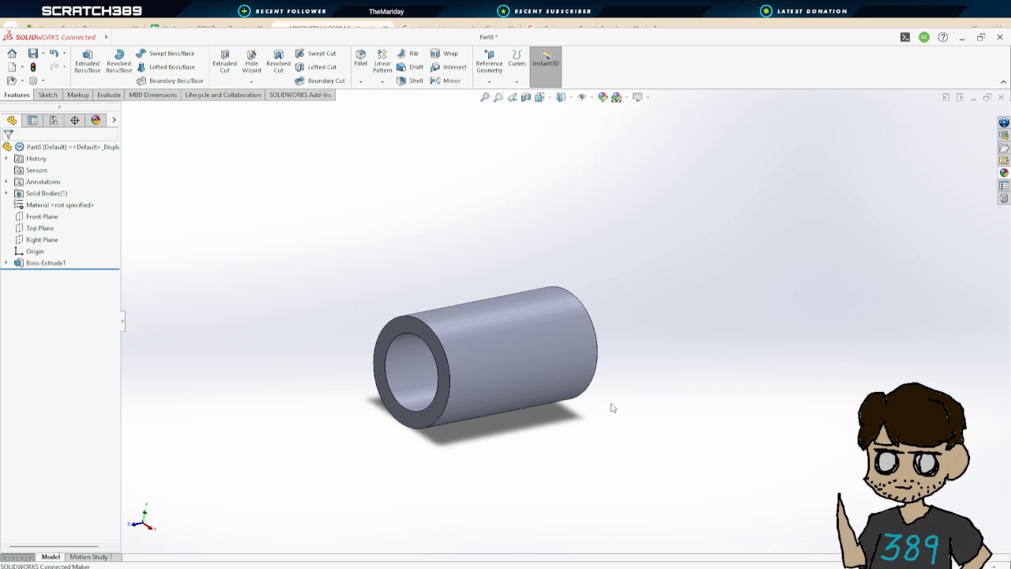
middle_click_drag(609, 409, 616, 385)
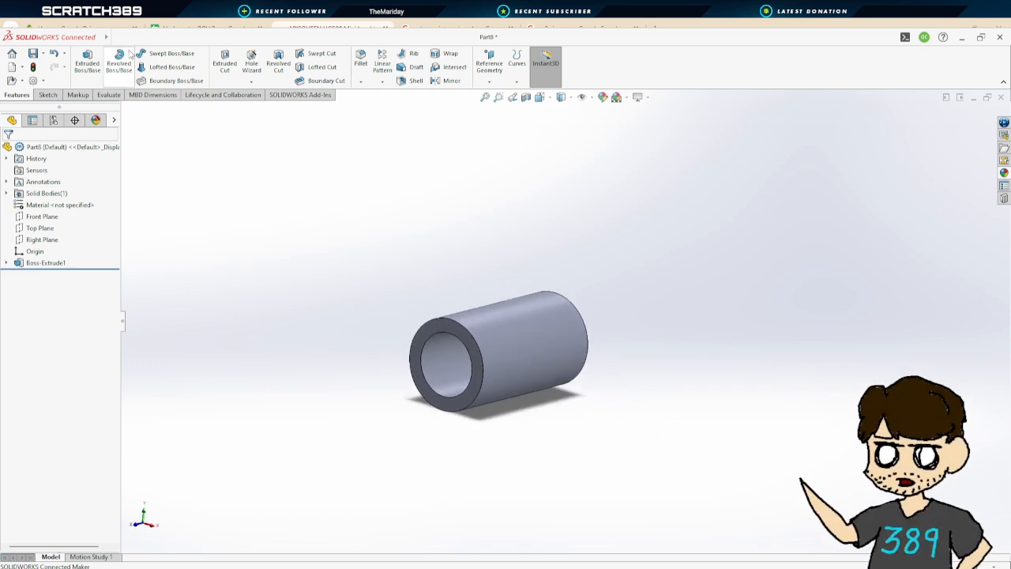
middle_click_drag(323, 195, 356, 219)
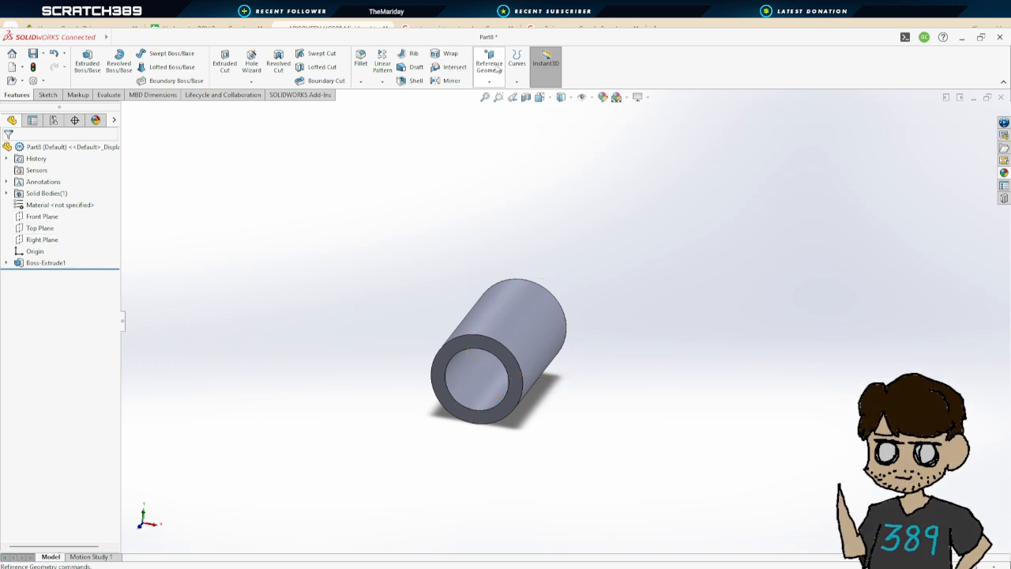
left_click(498, 69)
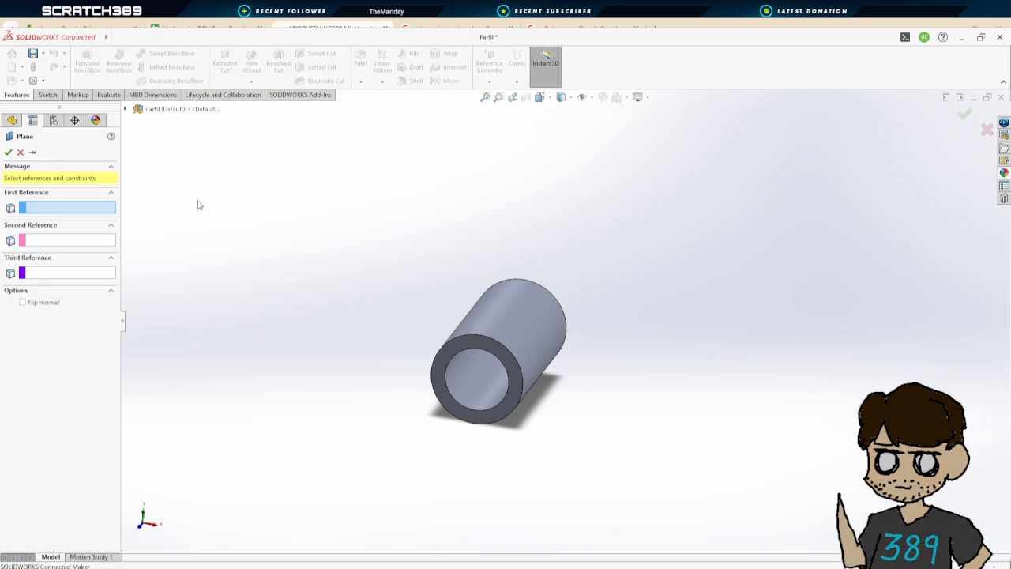
left_click(125, 109)
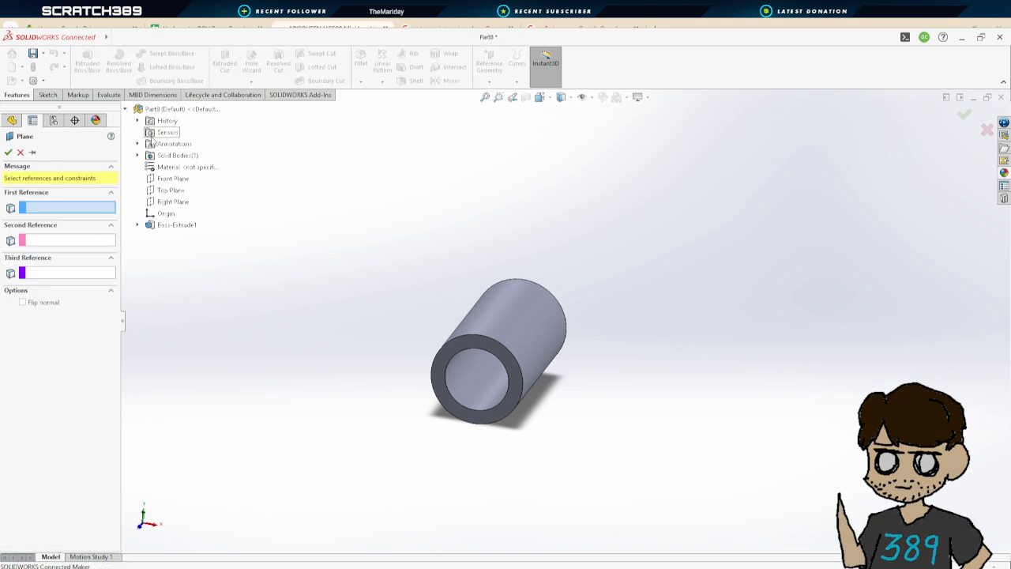
left_click(170, 178)
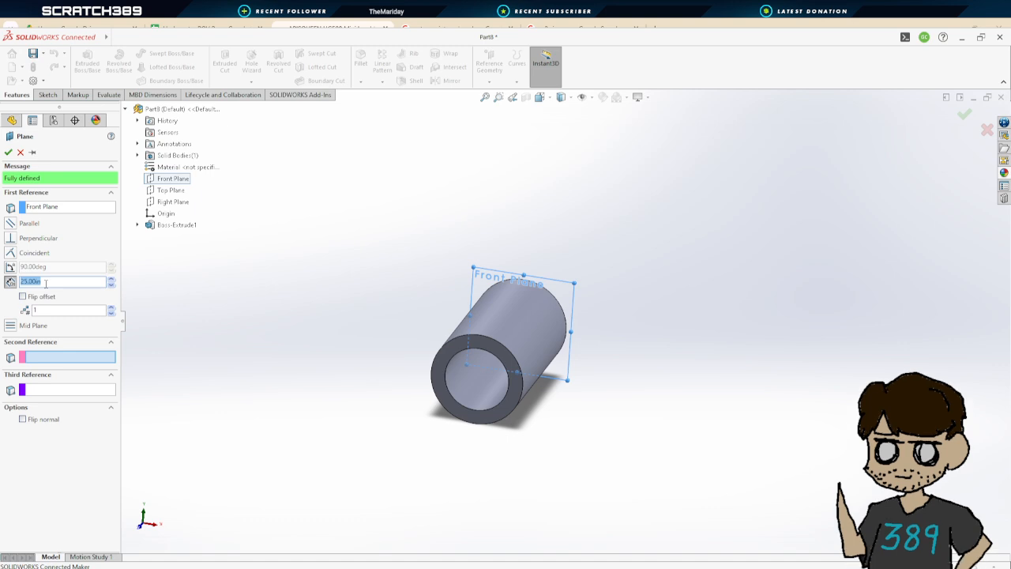
type("1")
key("Return")
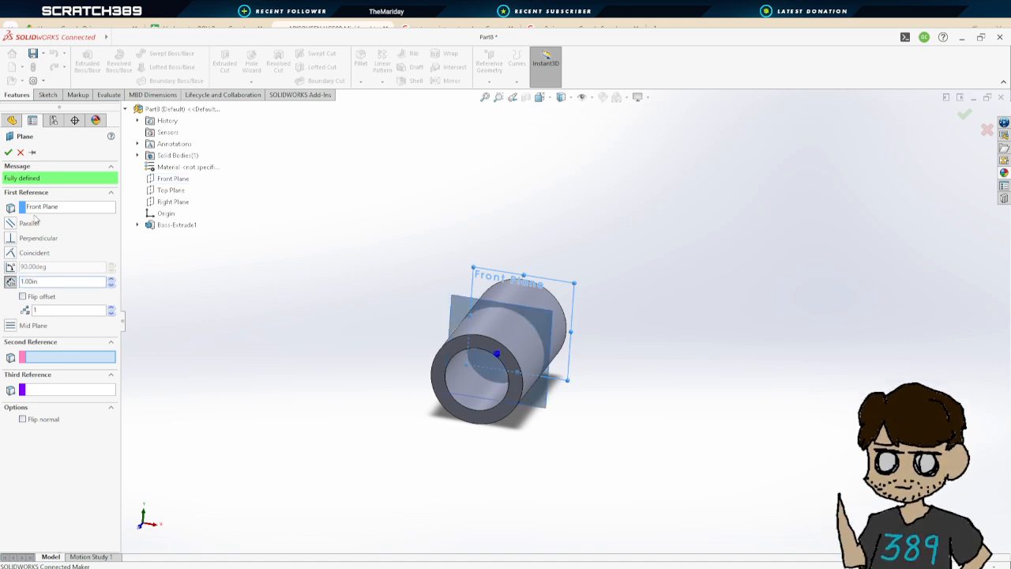
left_click(8, 151)
middle_click_drag(687, 345, 676, 418)
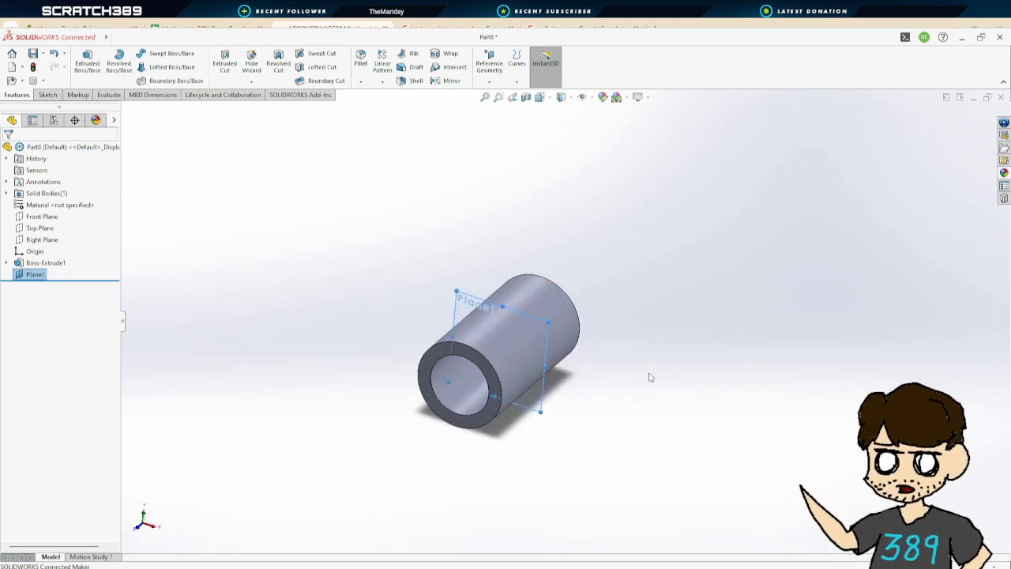
middle_click_drag(742, 423, 756, 355)
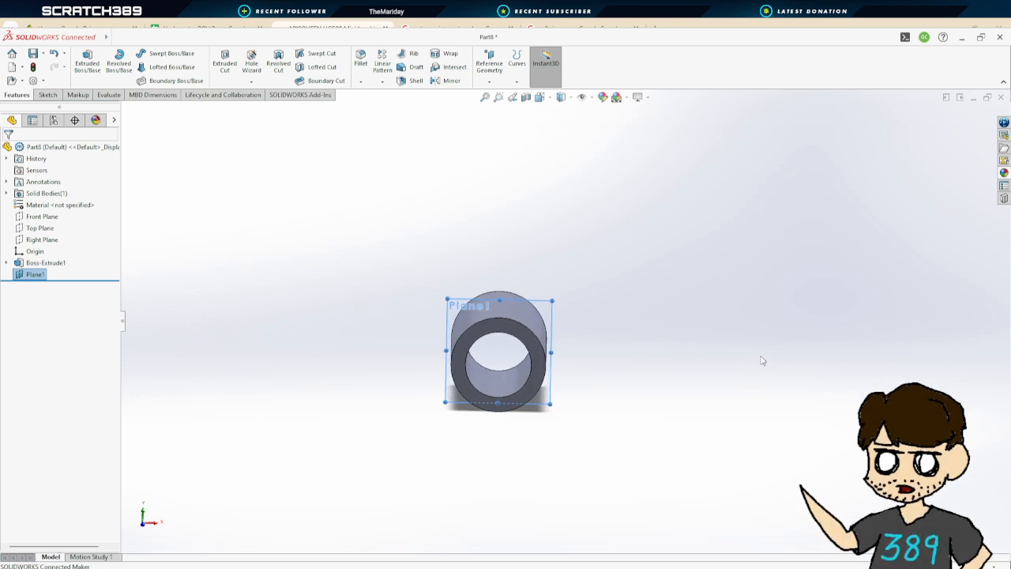
middle_click_drag(772, 360, 756, 390)
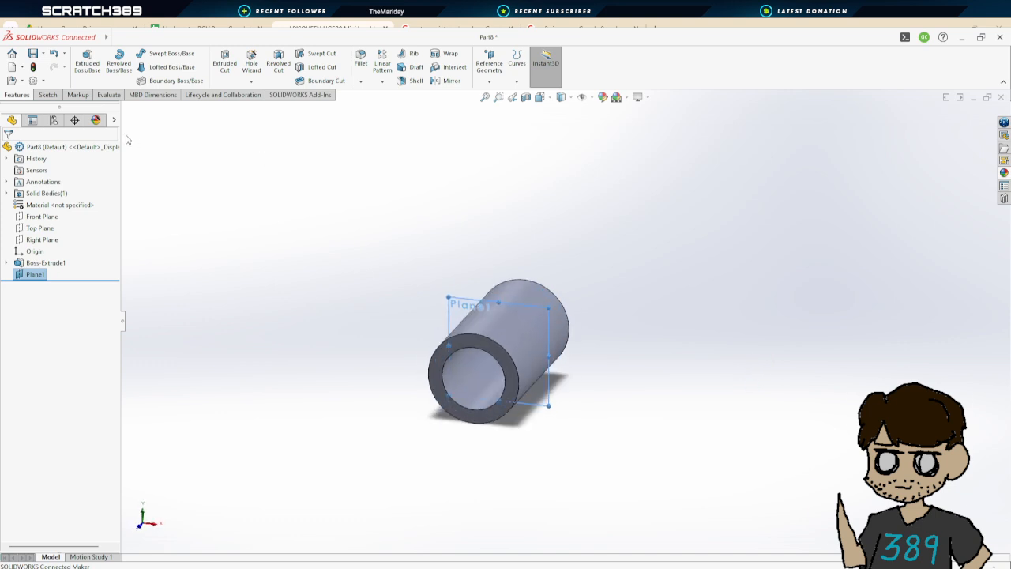
scroll(605, 353, "down", 2)
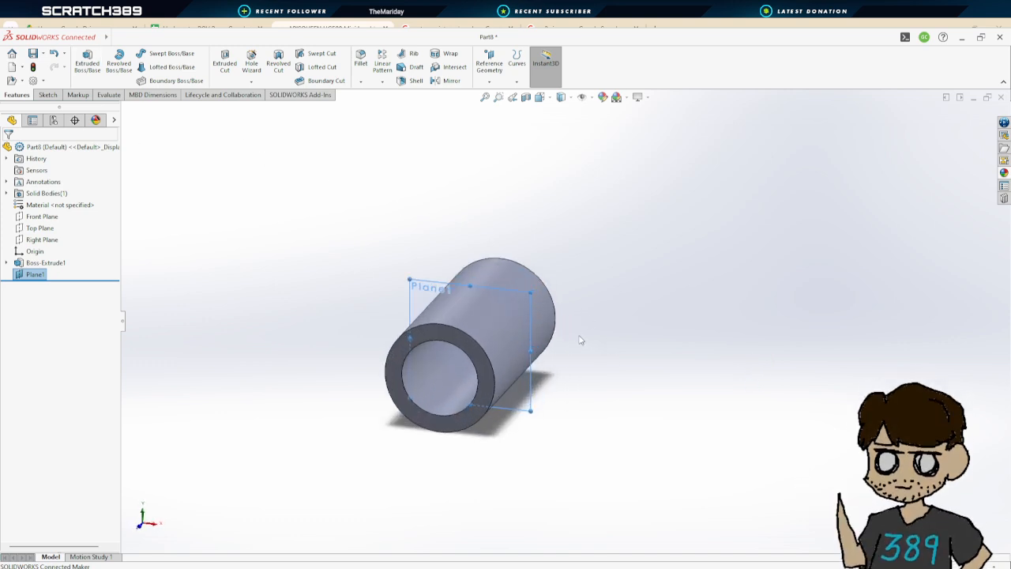
middle_click_drag(564, 354, 580, 337)
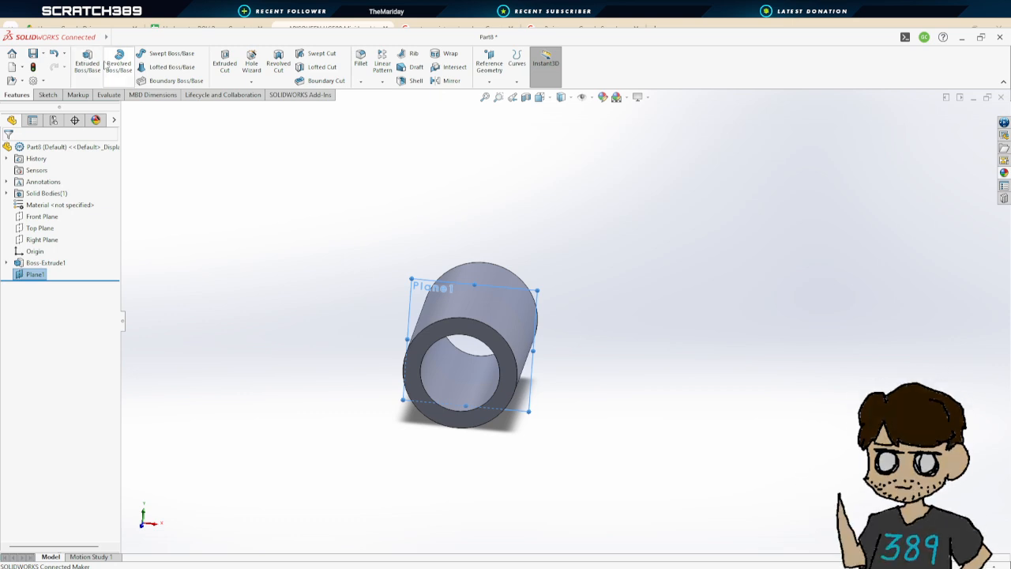
left_click(87, 57)
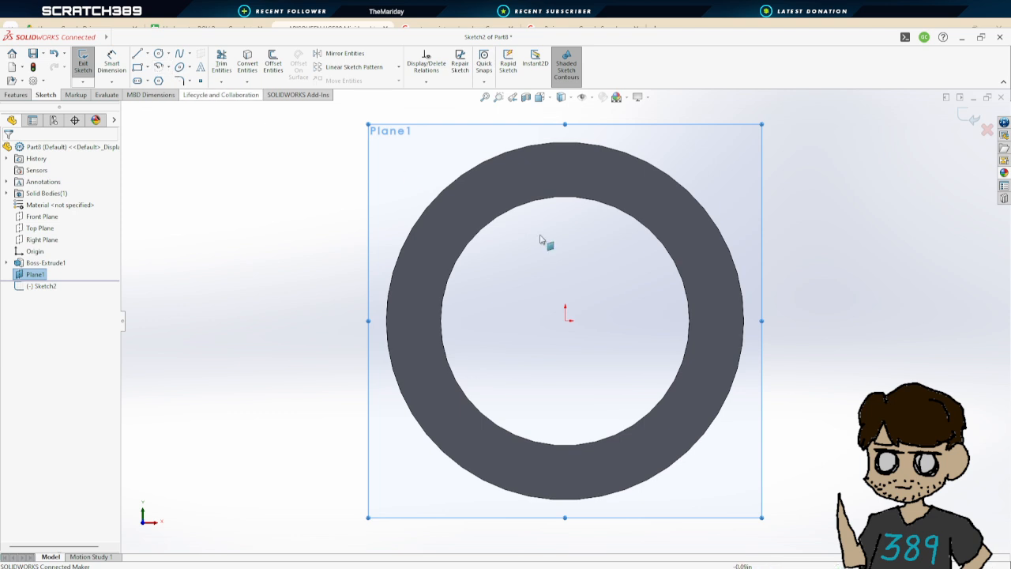
scroll(782, 336, "down", 3)
mouse_move(790, 335)
middle_mouse_down()
mouse_move(801, 337)
mouse_move(786, 335)
middle_mouse_up()
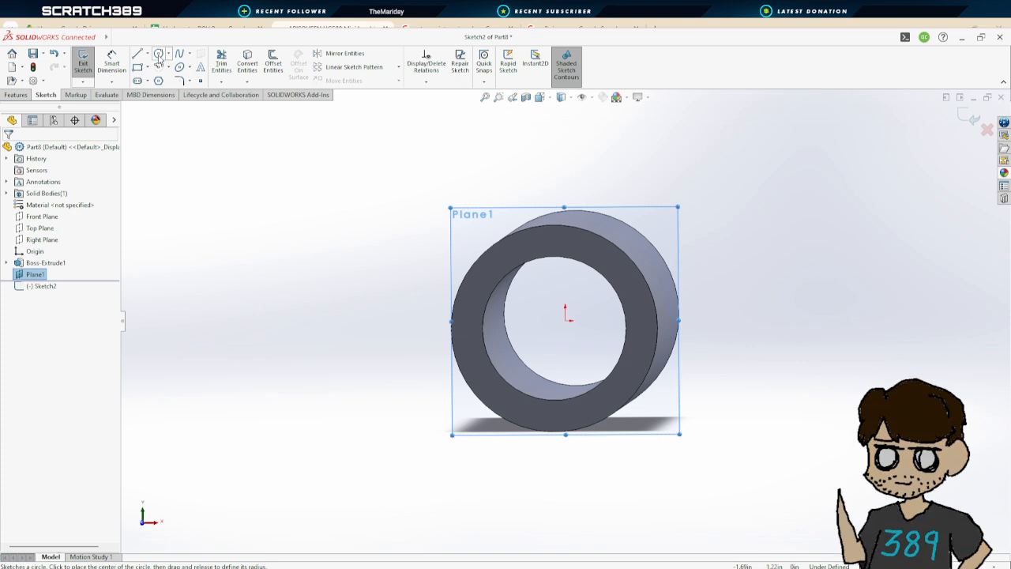
middle_click_drag(713, 285, 365, 171)
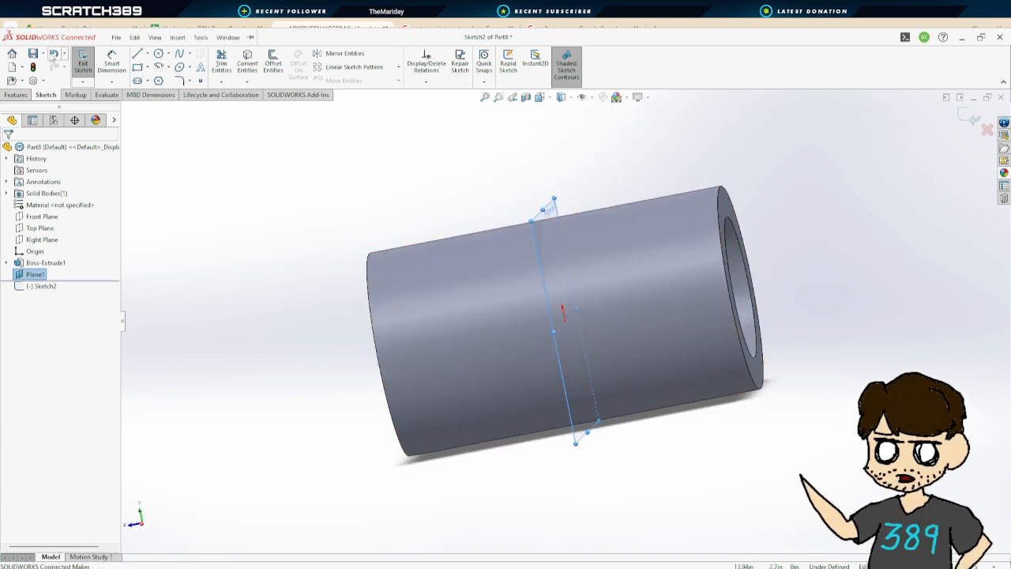
left_click(55, 55)
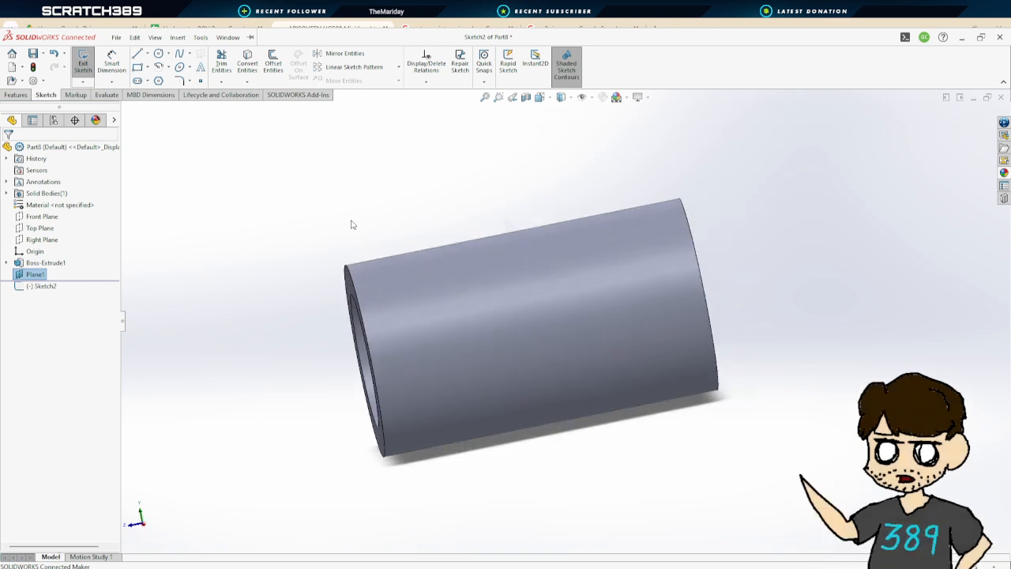
Delete the offset reference plane
left_click(37, 275)
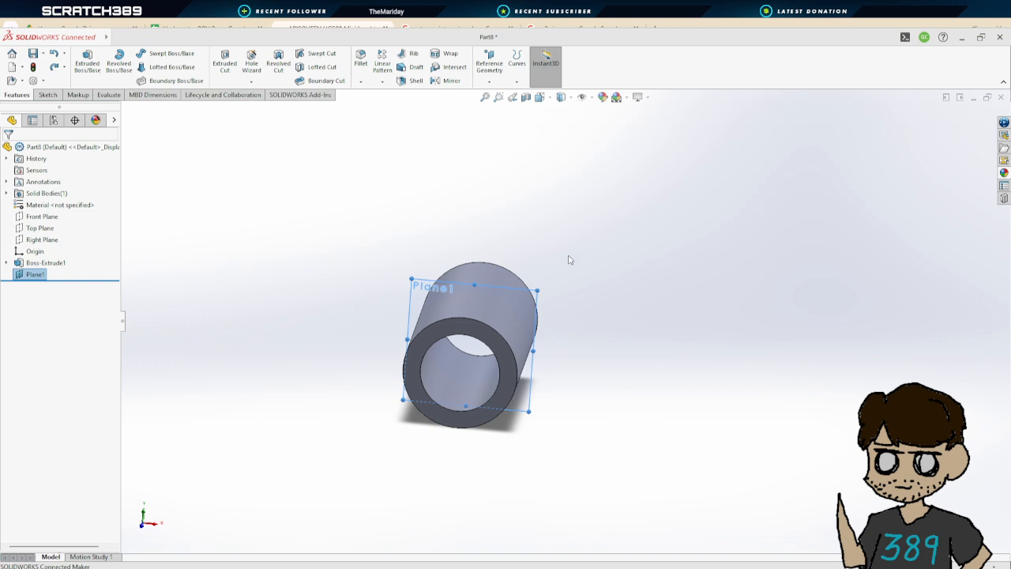
key("Delete")
middle_click_drag(650, 323, 496, 326)
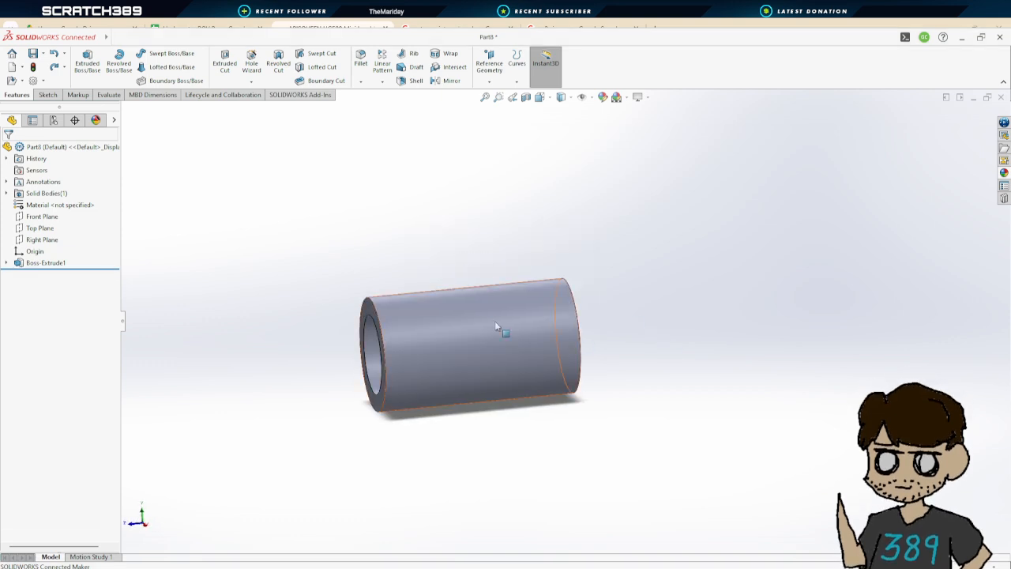
middle_click_drag(492, 241, 524, 296)
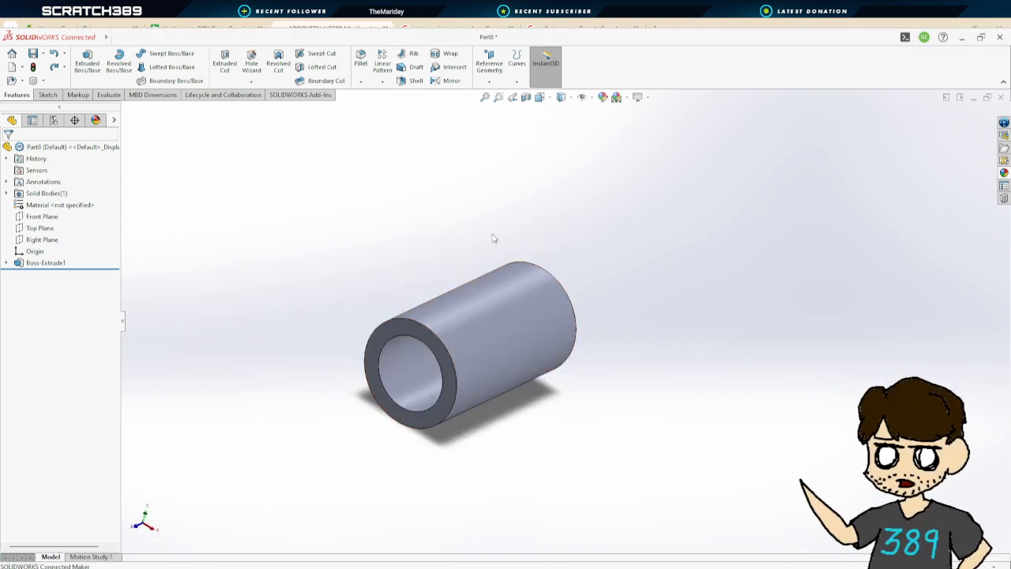
middle_click_drag(503, 229, 464, 199)
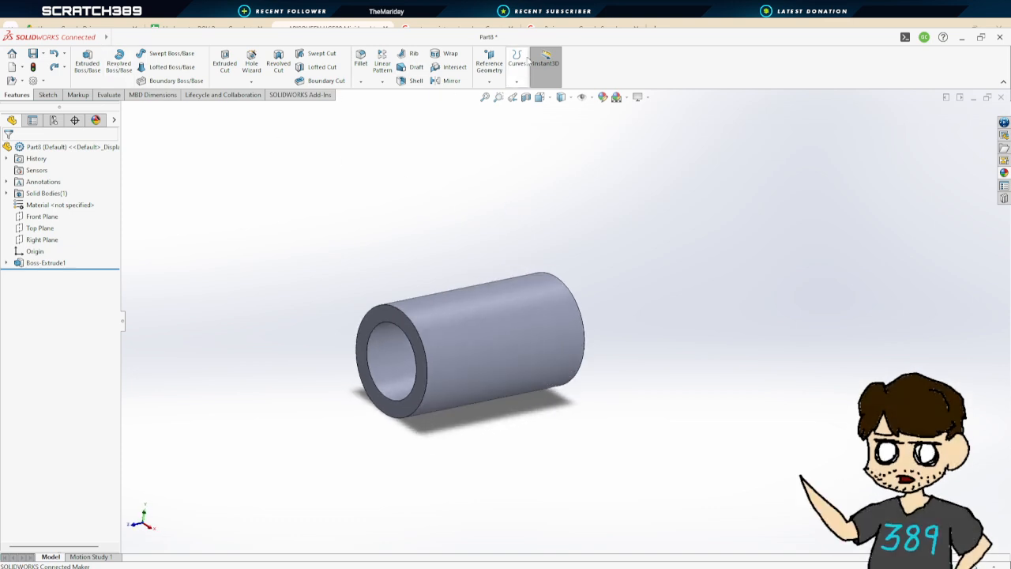
left_click(503, 101)
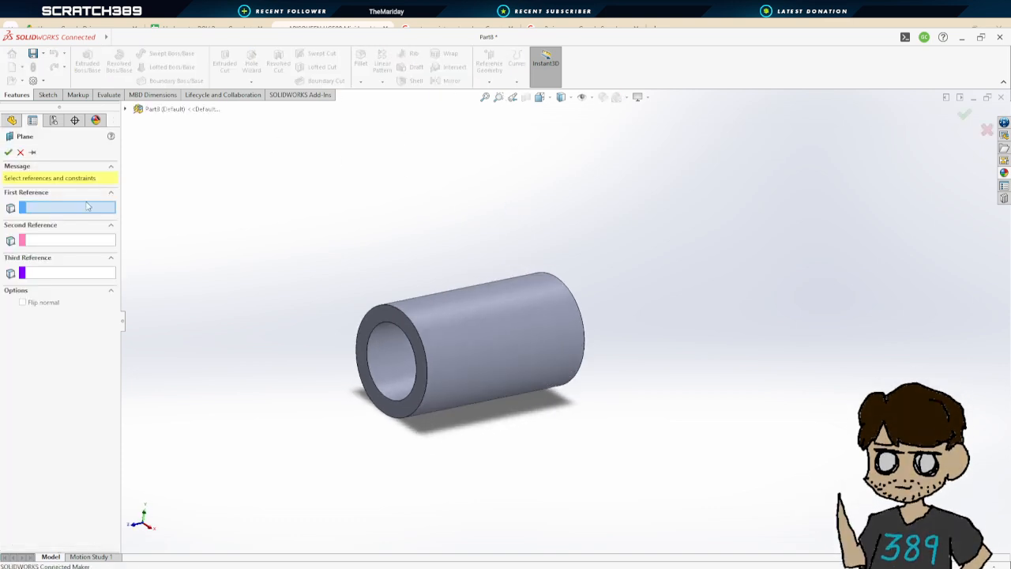
left_click(125, 109)
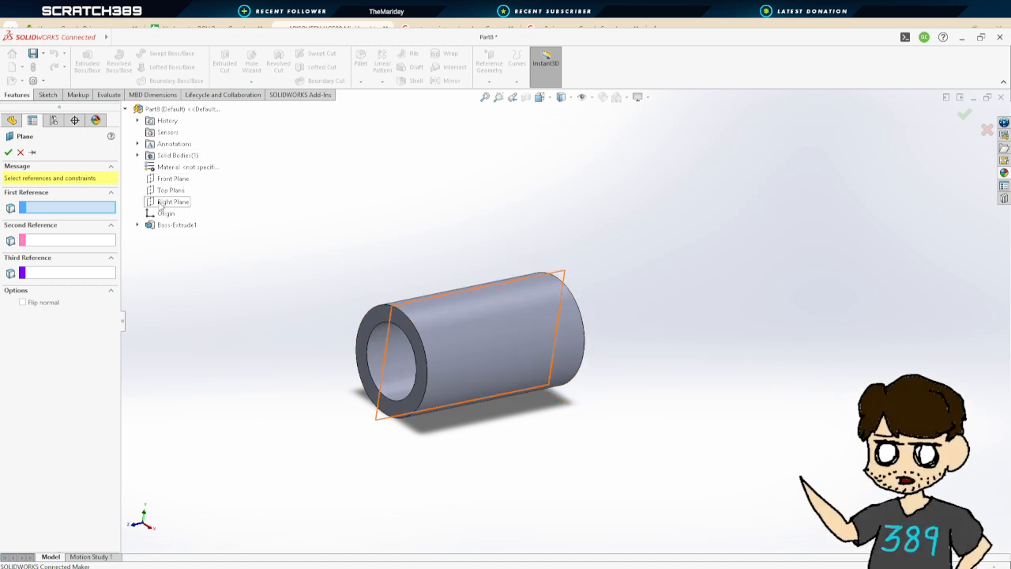
key("Escape")
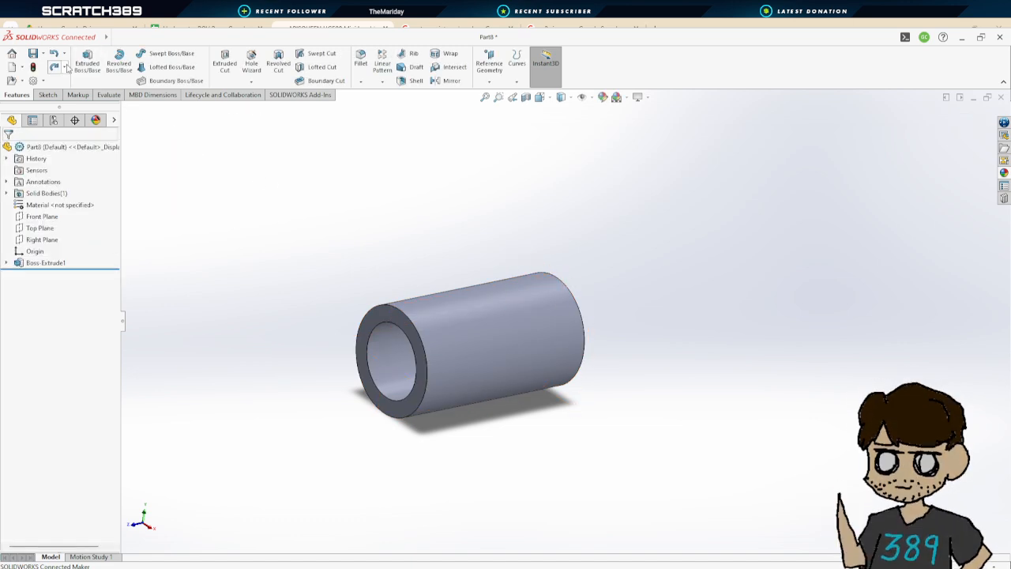
Start a new sketch on the Right Plane of the tube part
left_click(57, 240)
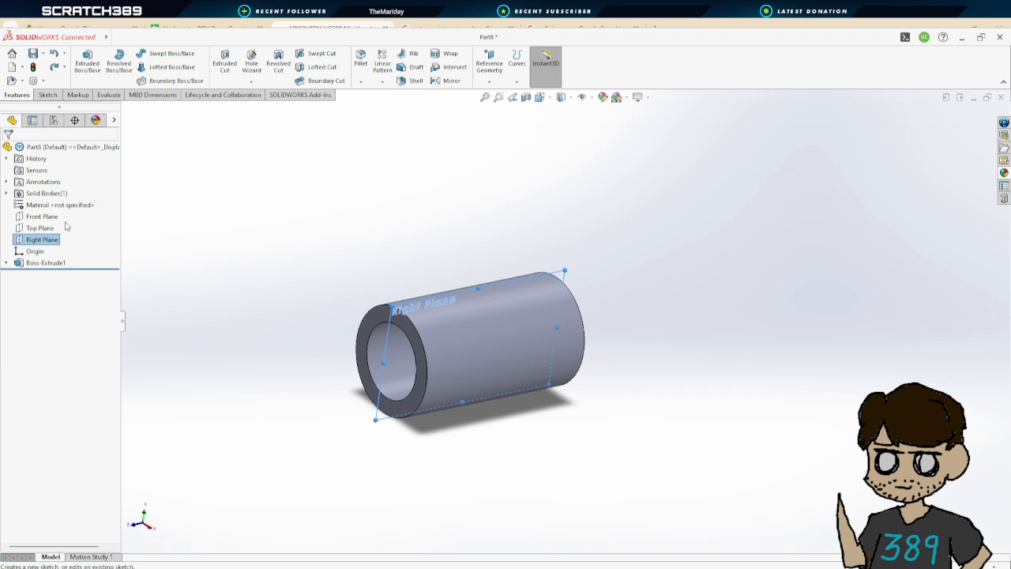
left_click(67, 227)
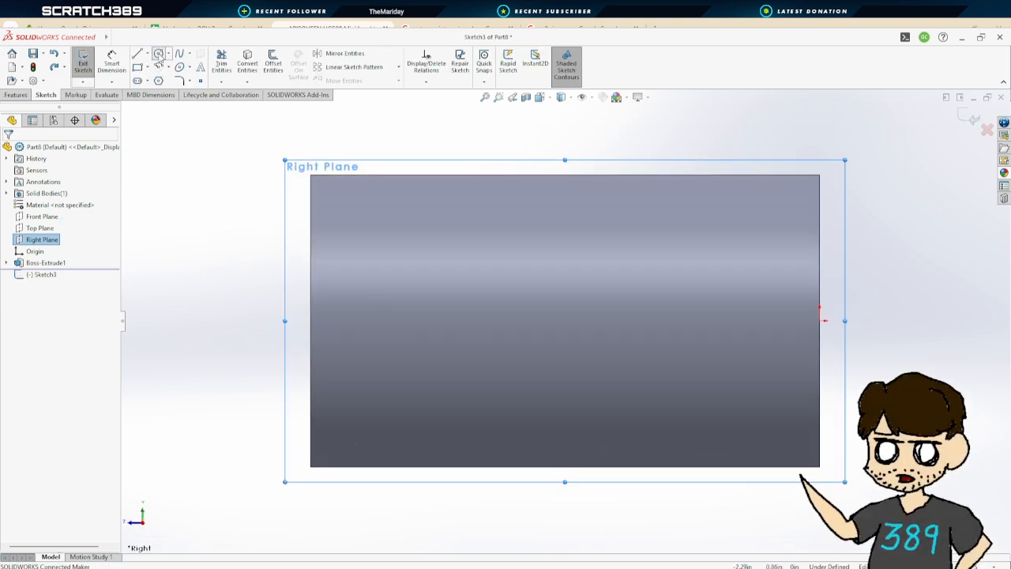
Sketch a circle on the Right Plane of the tube part and dimension its diameter to 1 in
left_click(158, 54)
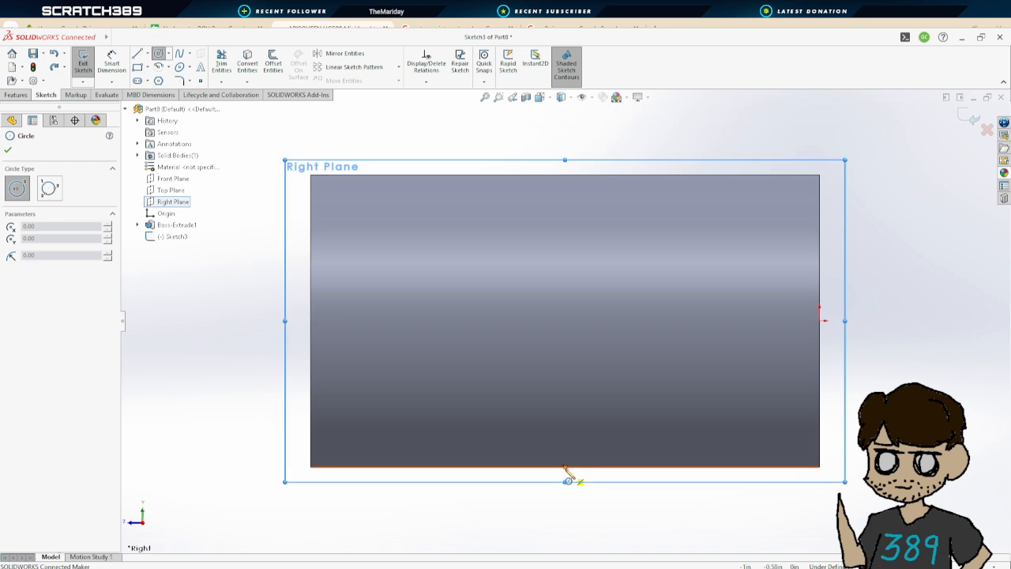
left_click(565, 321)
left_click(609, 255)
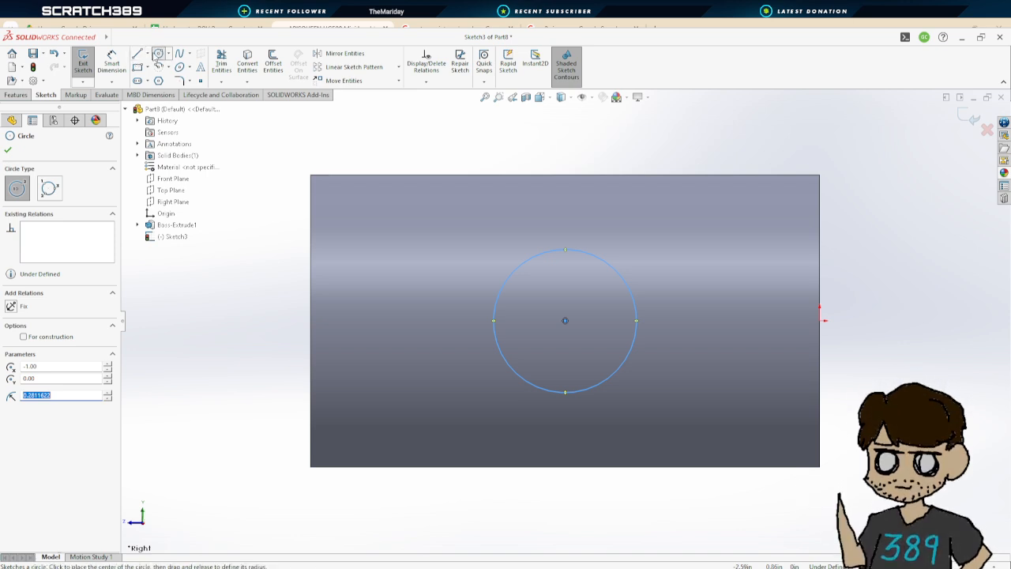
left_click(112, 61)
left_click(635, 296)
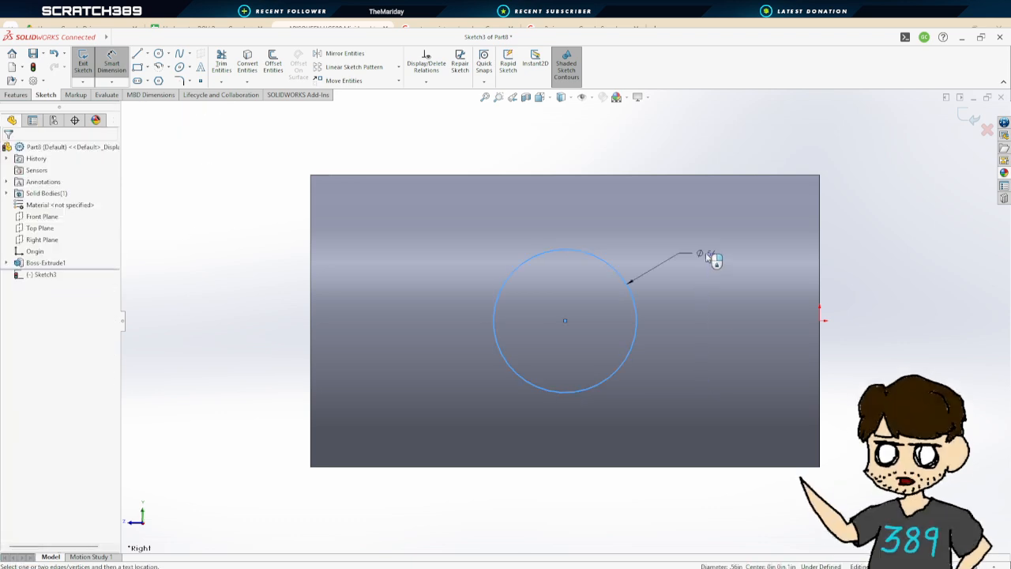
type("1")
key("Return")
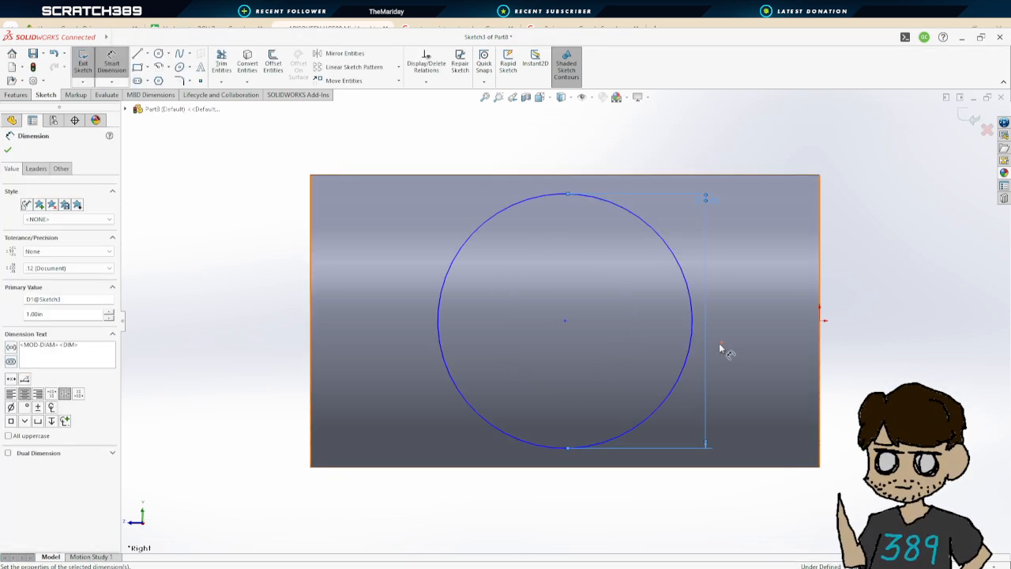
Inspect the sketched circle on the tube, then examine the thrusters and frame in the ROV assembly
scroll(735, 332, "up", 2)
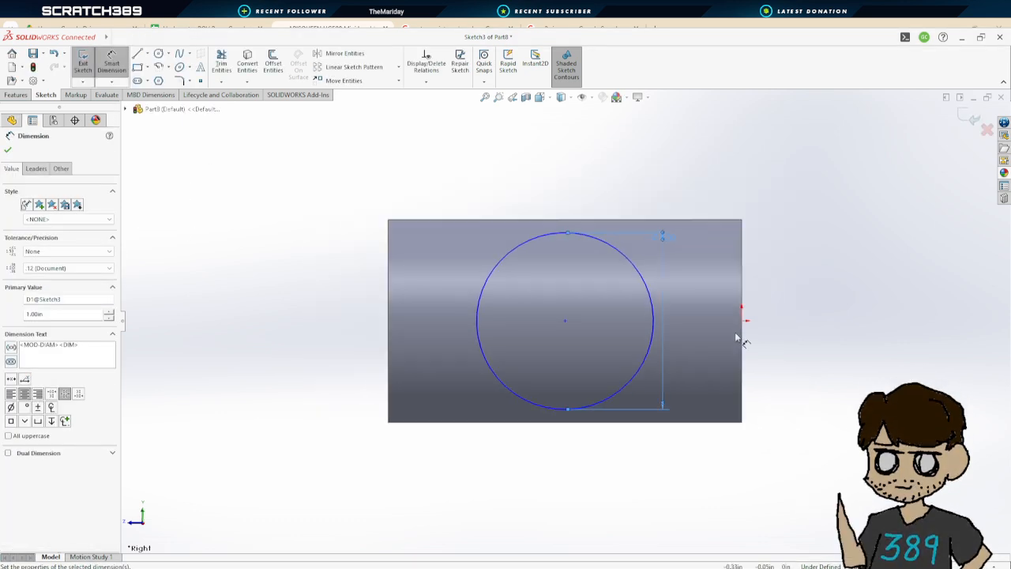
mouse_move(735, 332)
middle_mouse_down()
mouse_move(728, 293)
mouse_move(788, 313)
mouse_move(774, 321)
mouse_move(824, 323)
mouse_move(813, 305)
mouse_move(842, 309)
mouse_move(799, 324)
middle_mouse_up()
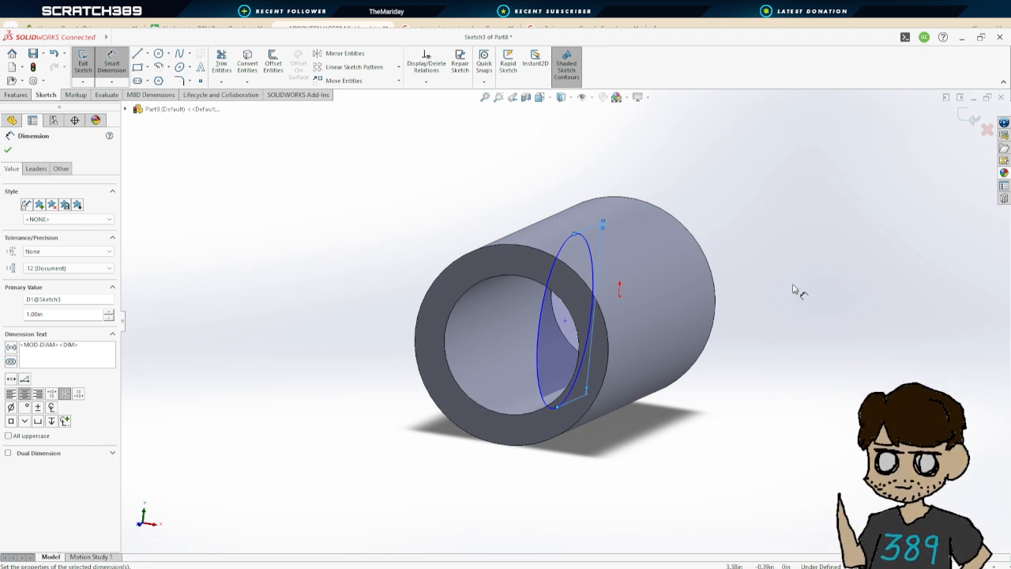
mouse_move(720, 378)
middle_mouse_down()
mouse_move(715, 360)
mouse_move(756, 329)
mouse_move(715, 347)
mouse_move(542, 357)
mouse_move(734, 363)
mouse_move(668, 394)
mouse_move(734, 377)
mouse_move(738, 386)
mouse_move(654, 385)
mouse_move(709, 406)
mouse_move(724, 375)
mouse_move(632, 394)
mouse_move(733, 379)
mouse_move(666, 394)
mouse_move(666, 403)
middle_mouse_up()
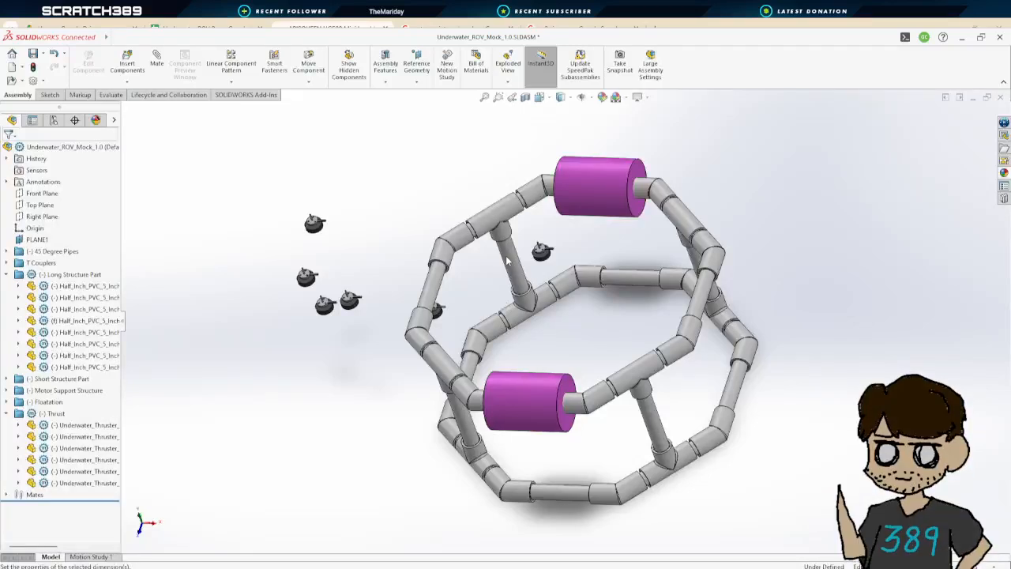
scroll(530, 279, "down", 5)
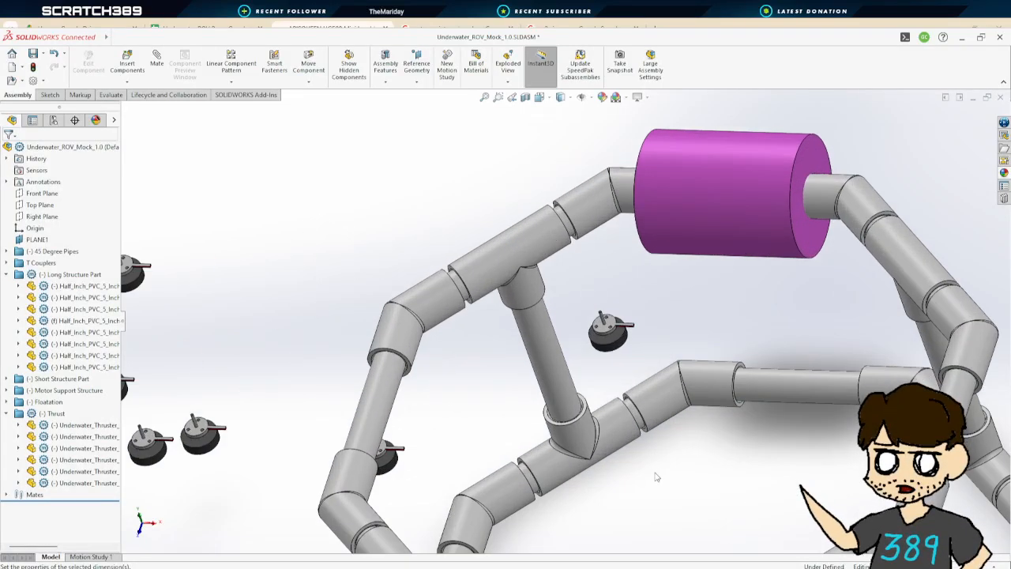
middle_click_drag(656, 478, 639, 462)
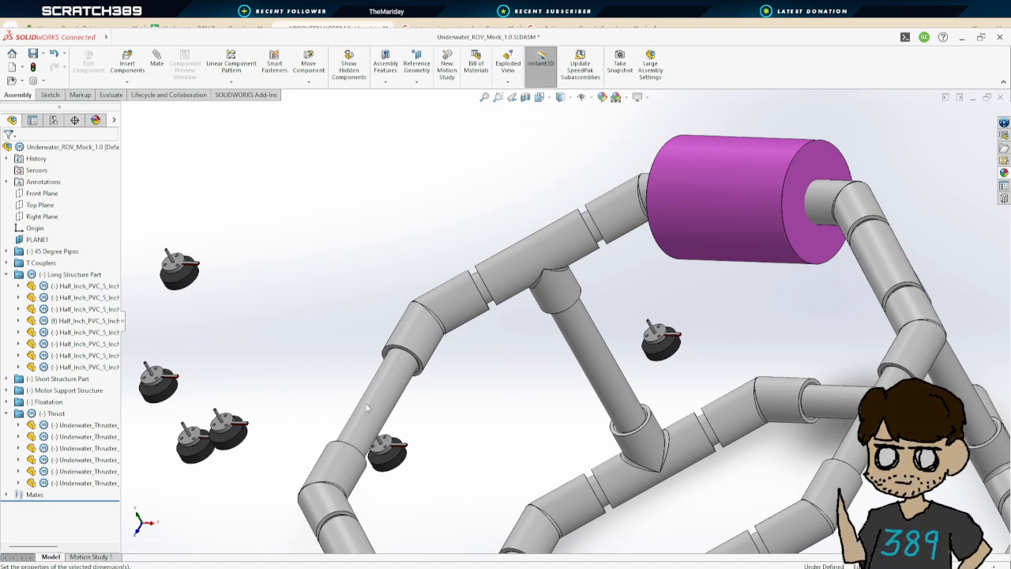
middle_click_drag(472, 385, 643, 418)
scroll(724, 412, "up", 4)
scroll(725, 410, "down", 1)
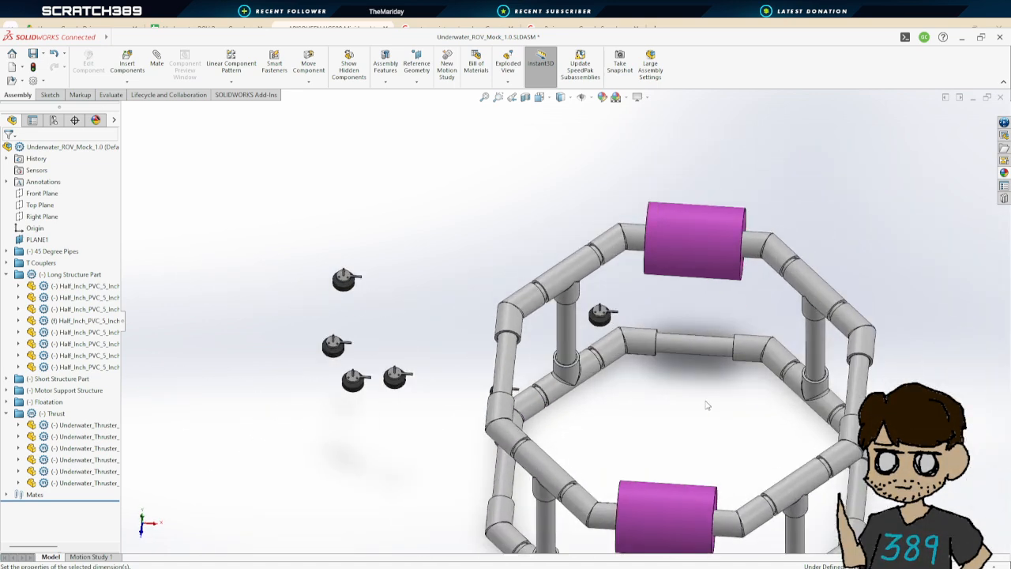
middle_click_drag(707, 403, 678, 400)
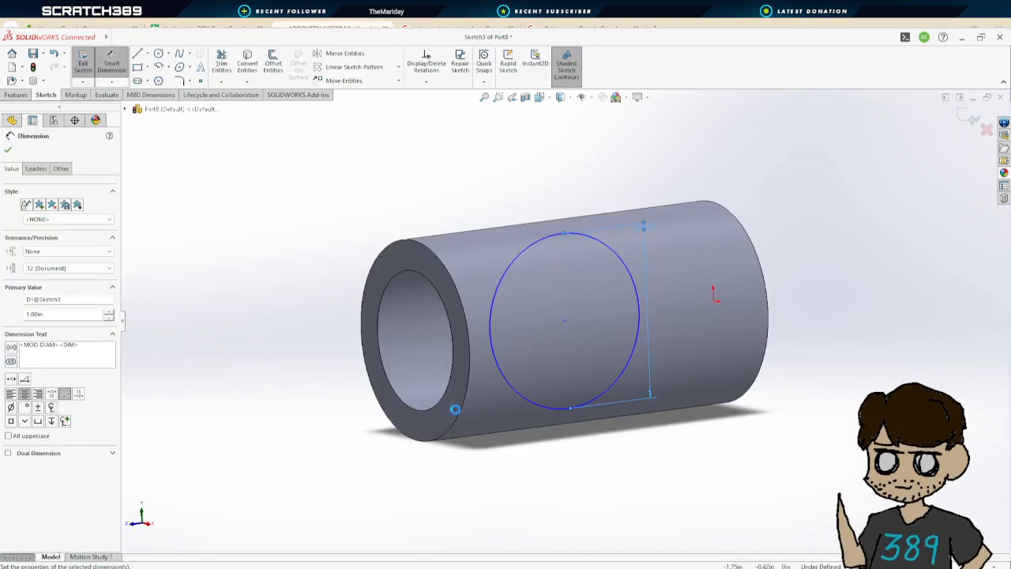
Confirm the dimension, exit the circle sketch and switch to a new blank part
left_click(8, 154)
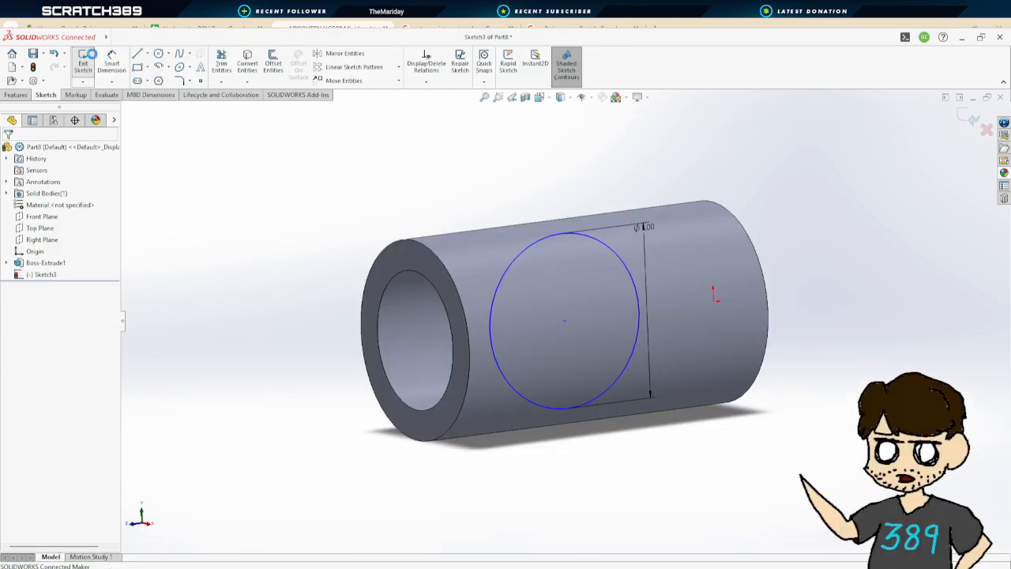
left_click(83, 62)
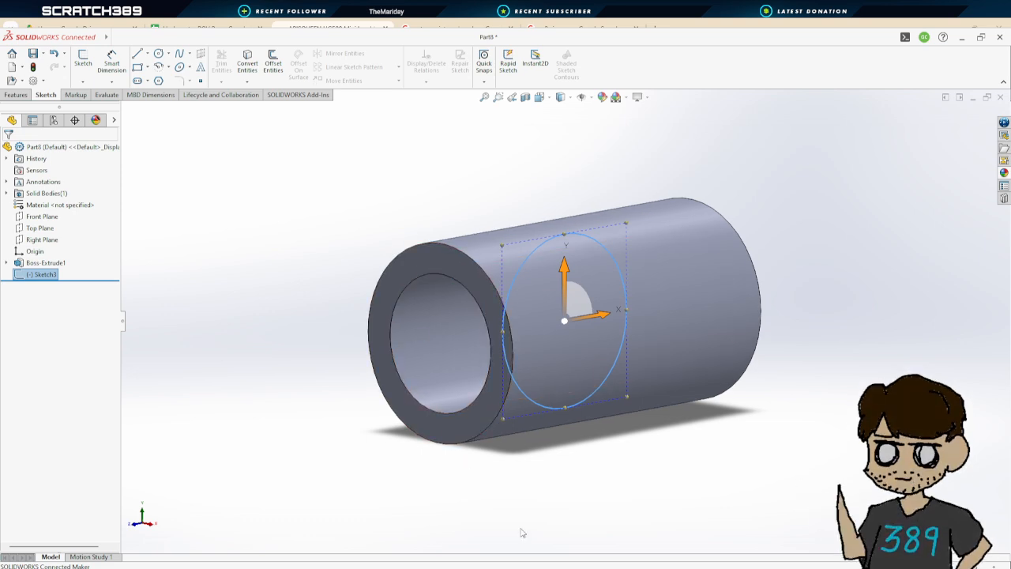
left_click(580, 494)
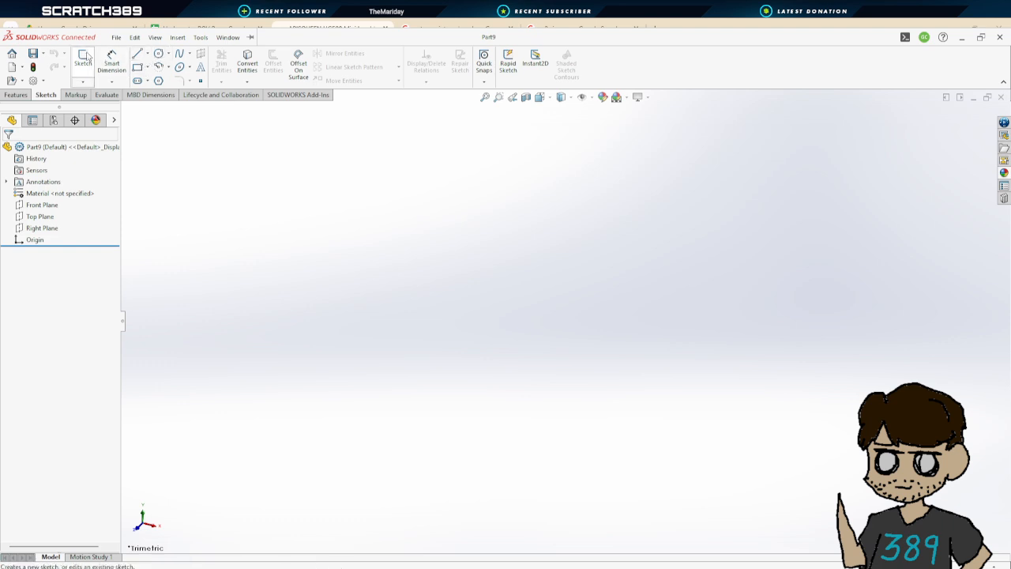
Start an Extruded Boss/Base in the new part and choose the Top Plane for its sketch
left_click(17, 97)
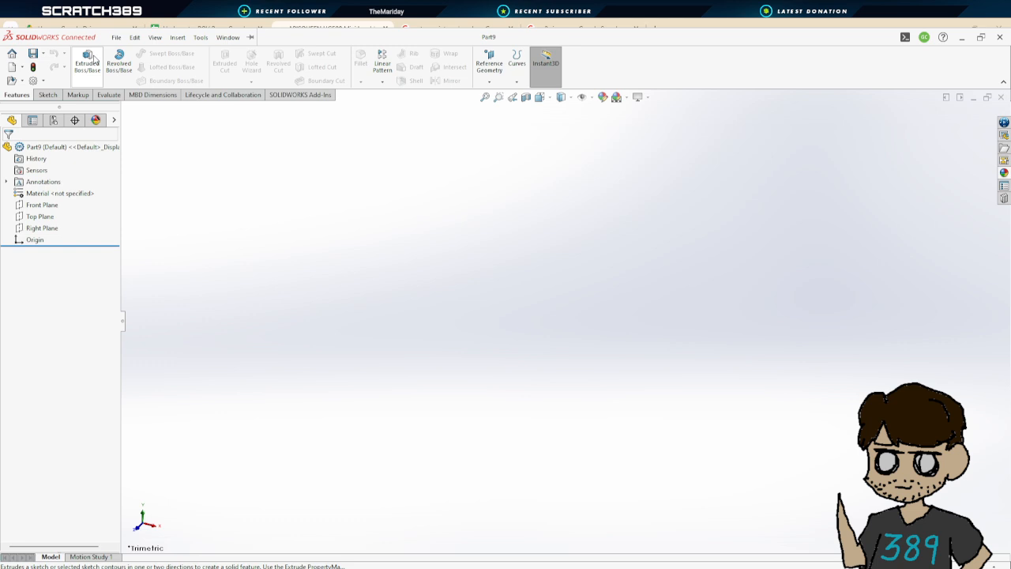
left_click(94, 59)
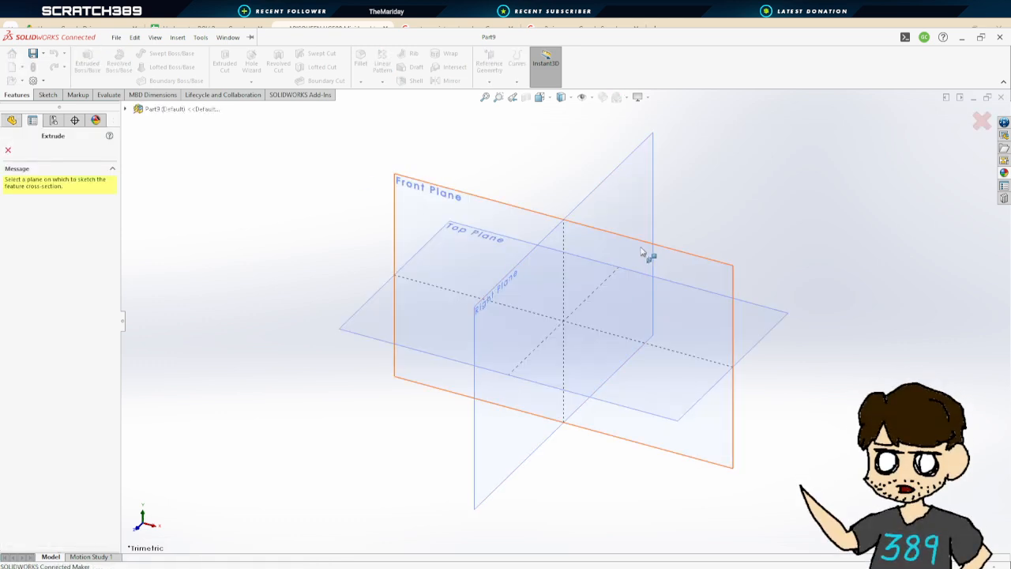
left_click(661, 388)
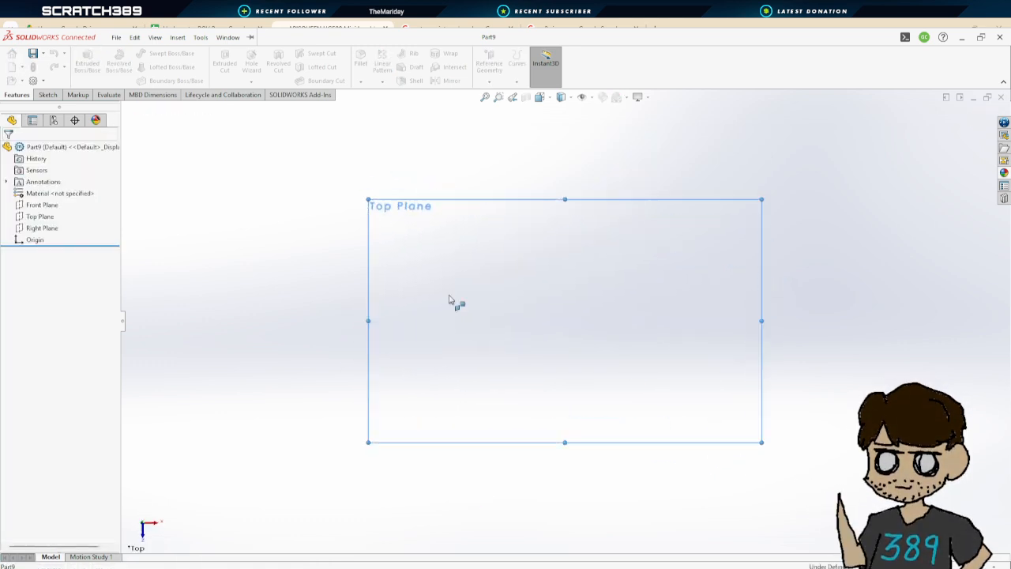
Sketch a circle centred on the origin and dimension its diameter to 1.5 in
left_click(158, 53)
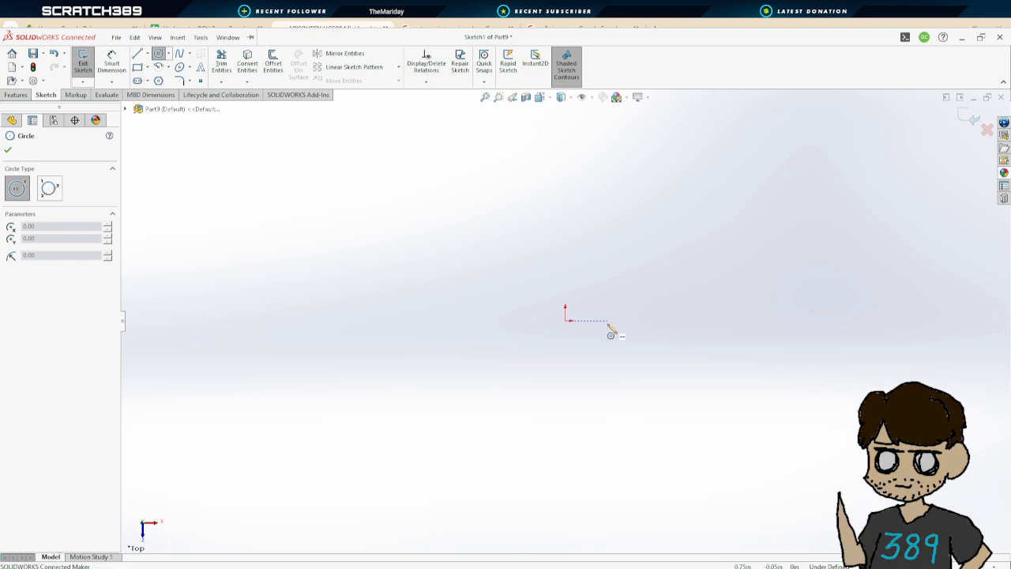
left_click(565, 321)
left_click(612, 255)
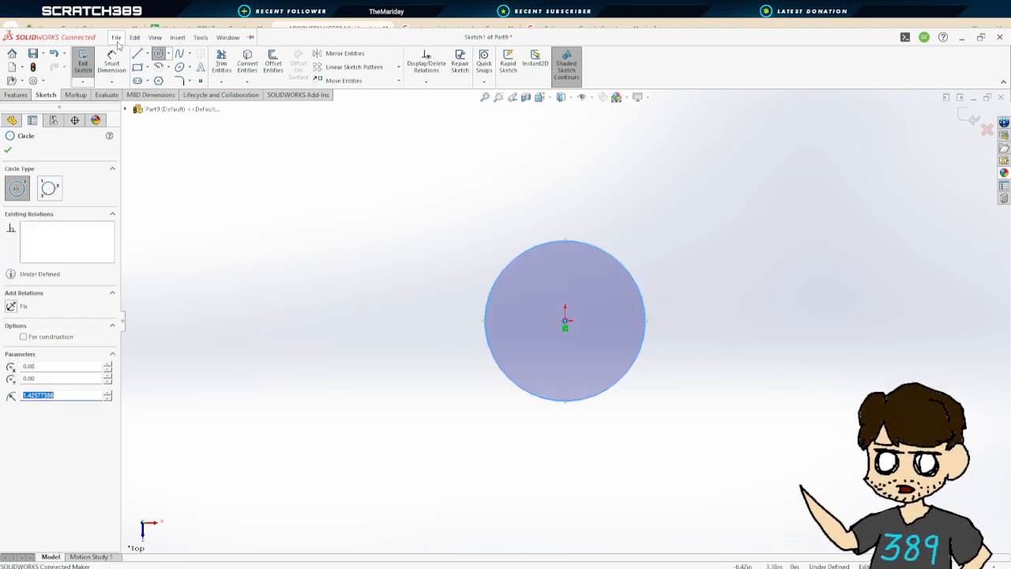
left_click(111, 63)
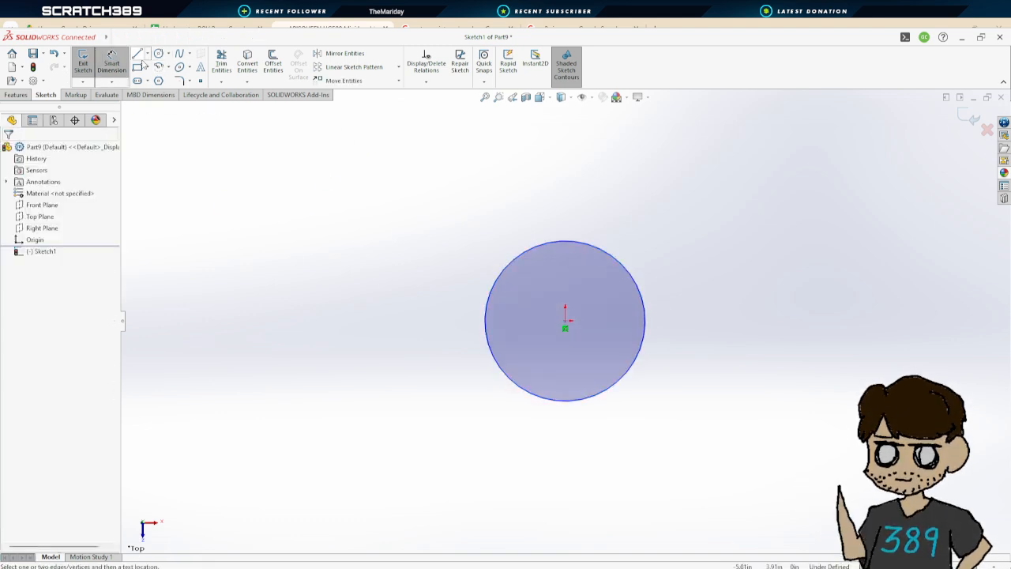
left_click(647, 315)
left_click(708, 332)
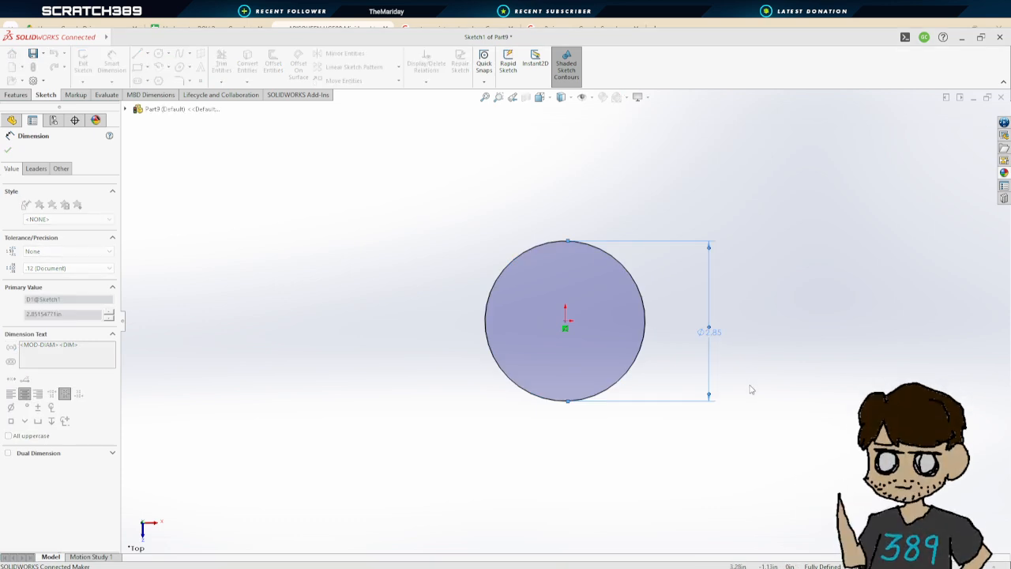
type("1.5")
key("Return")
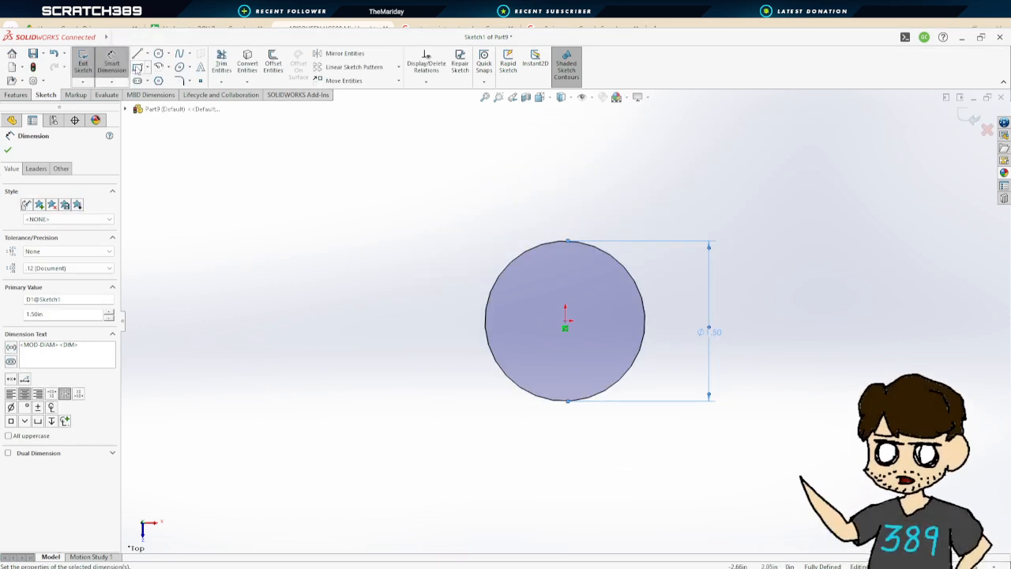
Sketch a small circle above the origin inside the large circle and dimension its diameter to 0.10 in
left_click(158, 53)
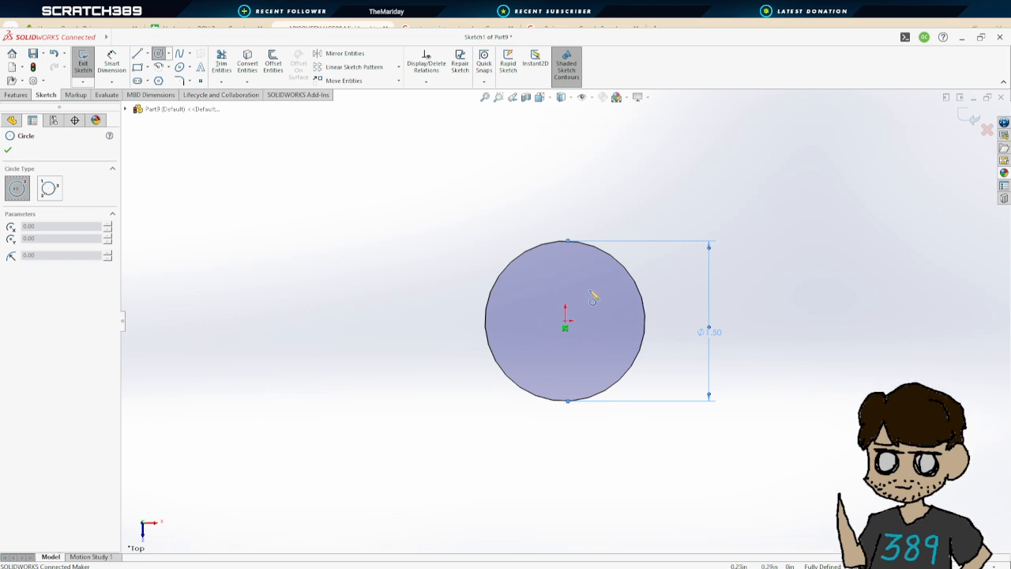
scroll(593, 297, "down", 5)
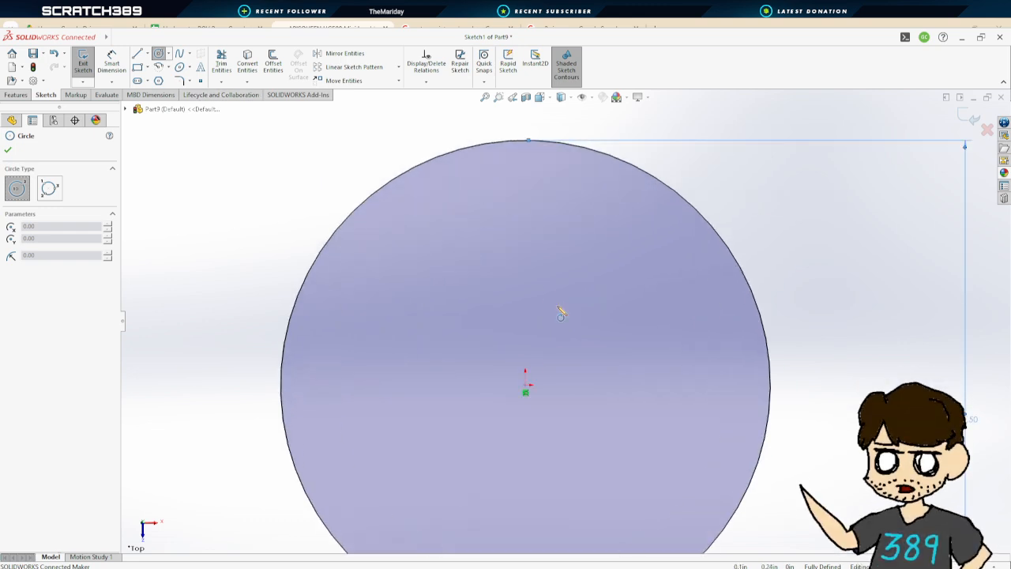
left_click(525, 247)
left_click(538, 261)
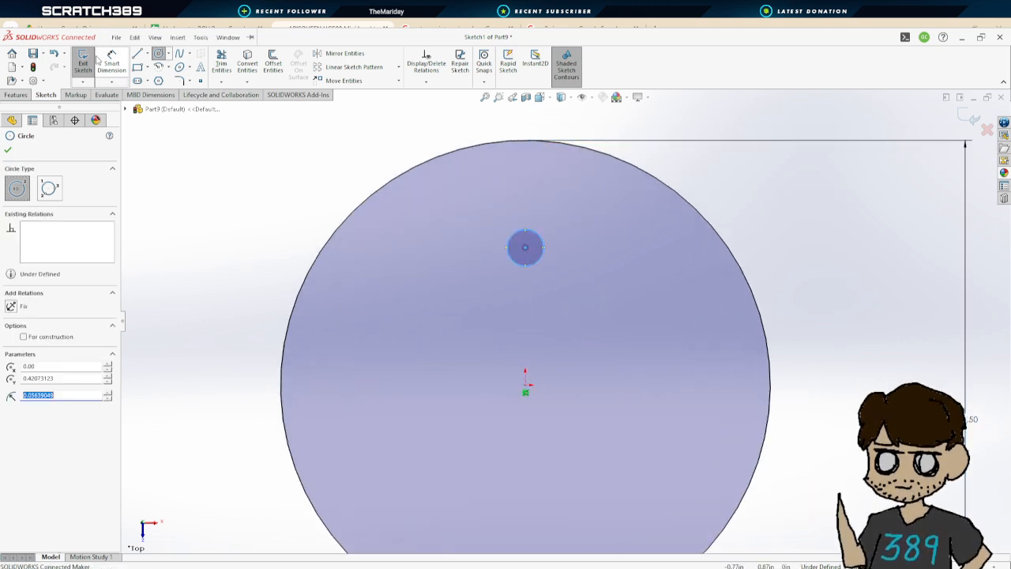
left_click(112, 64)
left_click(545, 245)
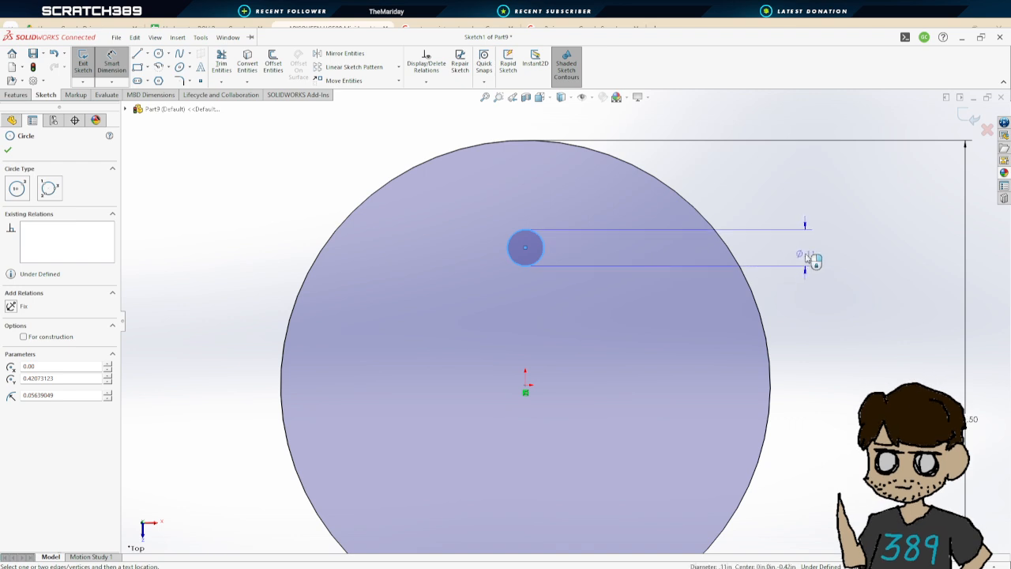
left_click(814, 257)
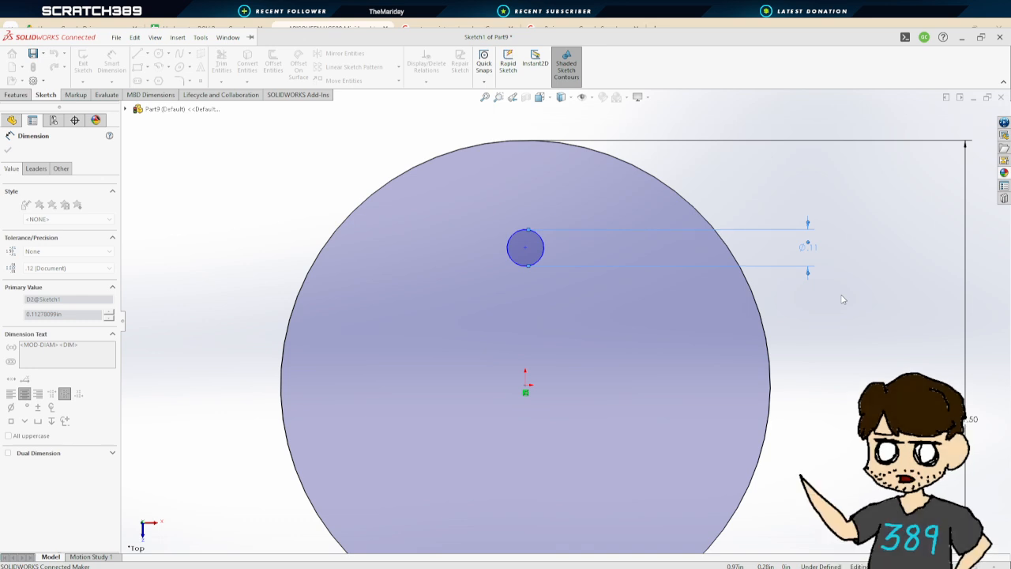
key("Return")
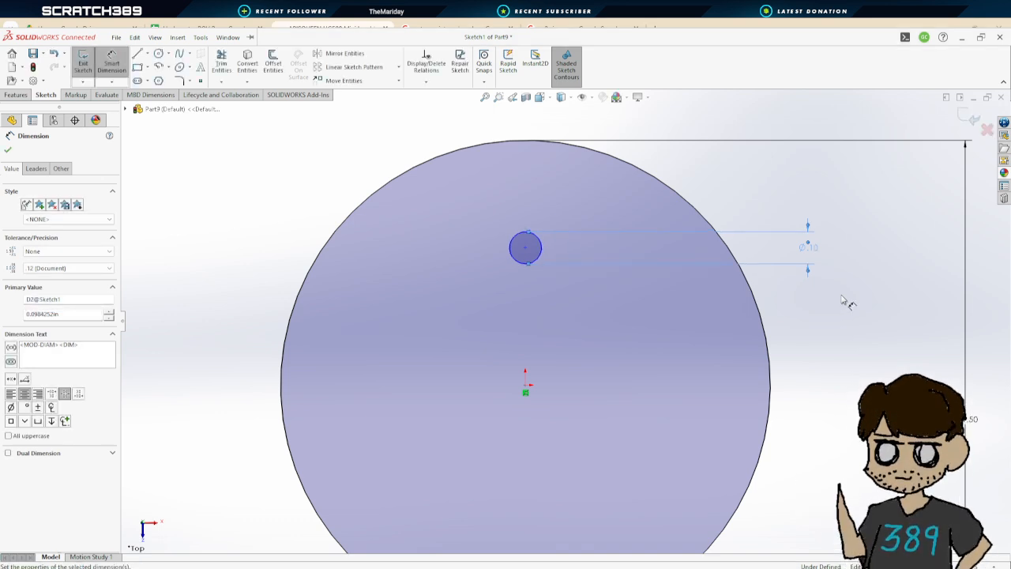
Dimension the small circle's vertical distance from the origin to about 0.21 in
left_click(525, 248)
left_click(597, 312)
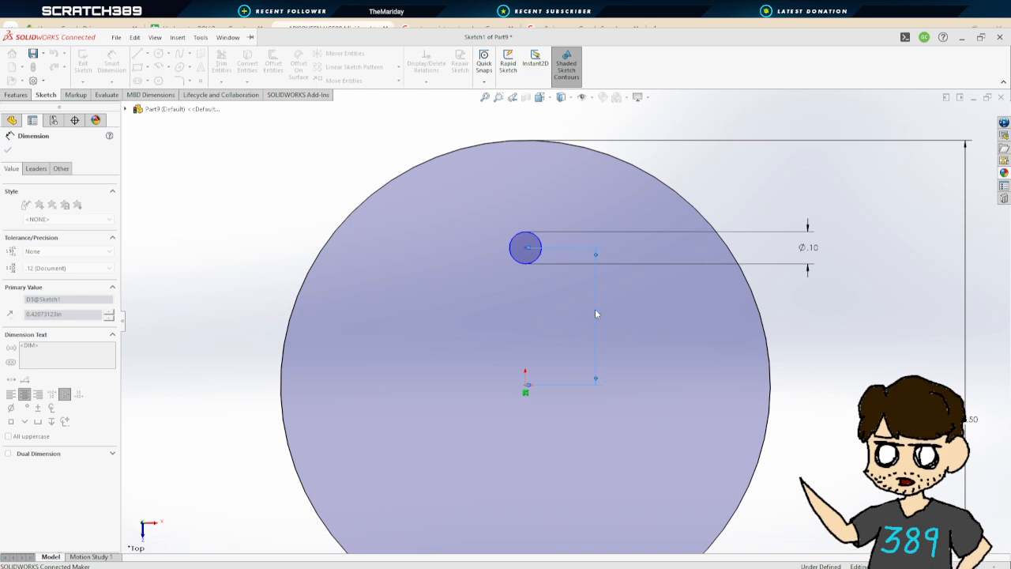
key("Return")
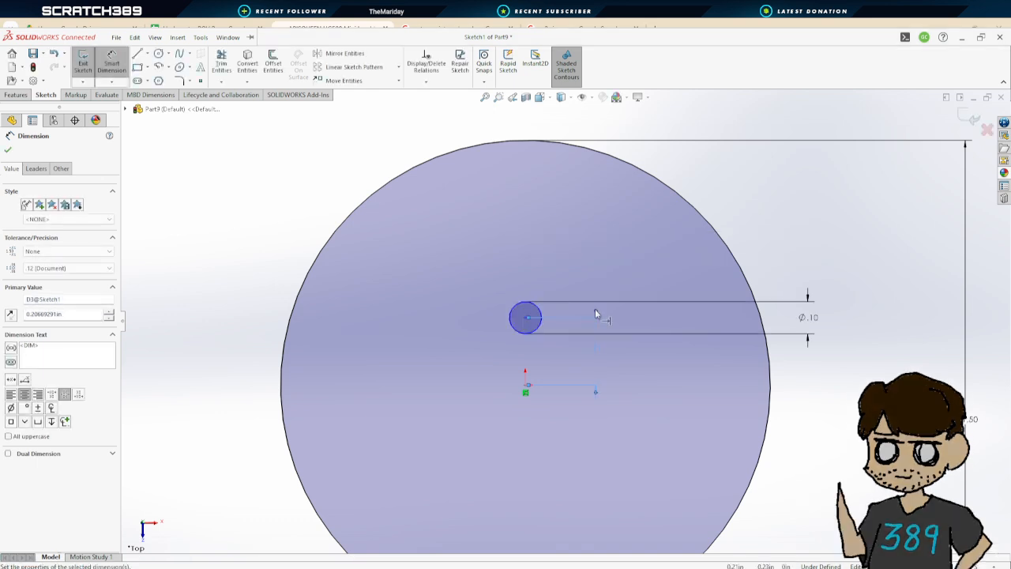
Create a circular sketch pattern of the small circle around the origin with 3 equally spaced instances over 360°
scroll(623, 399, "up", 1)
scroll(623, 404, "up", 2)
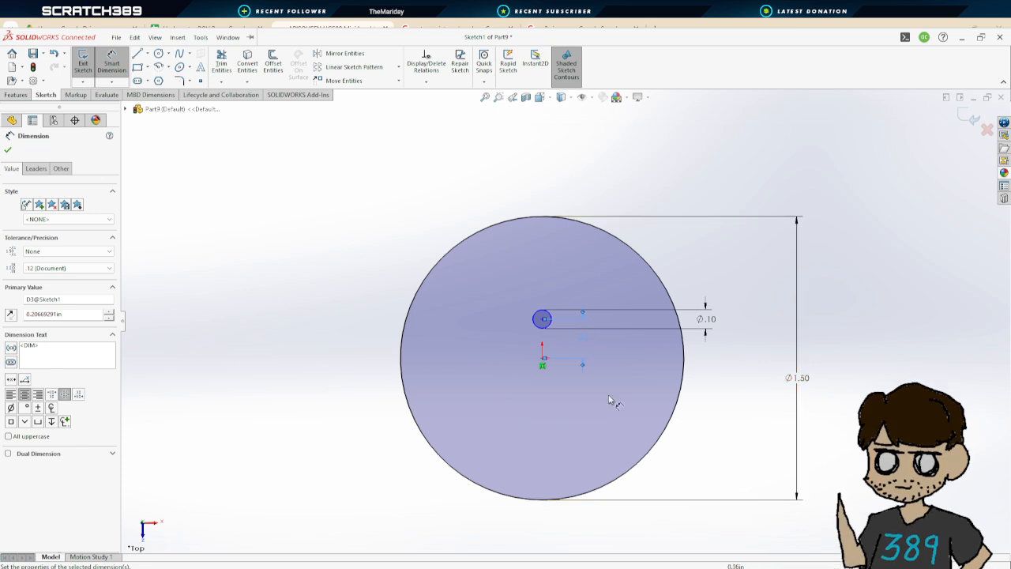
scroll(575, 374, "down", 2)
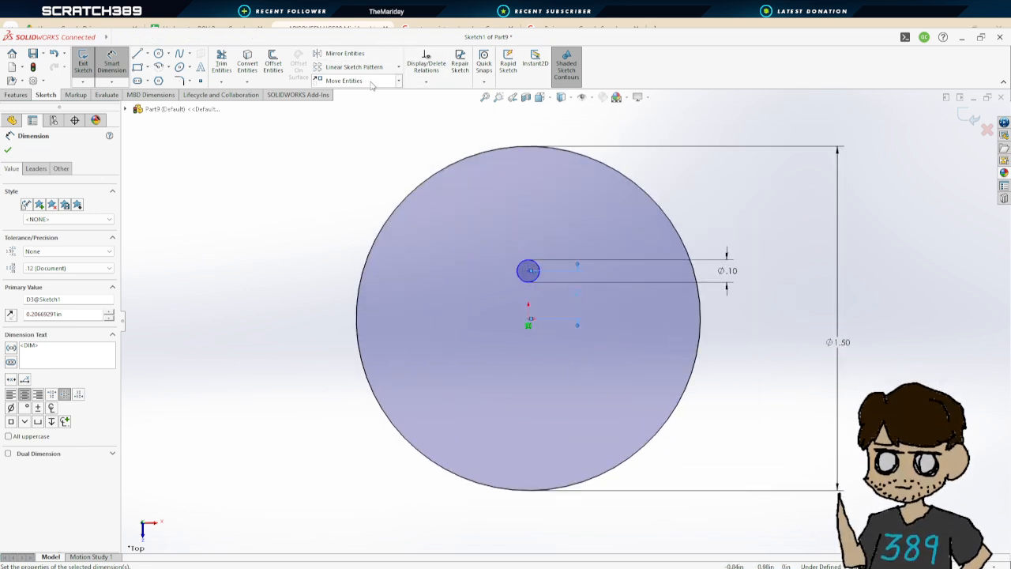
left_click(399, 67)
left_click(356, 80)
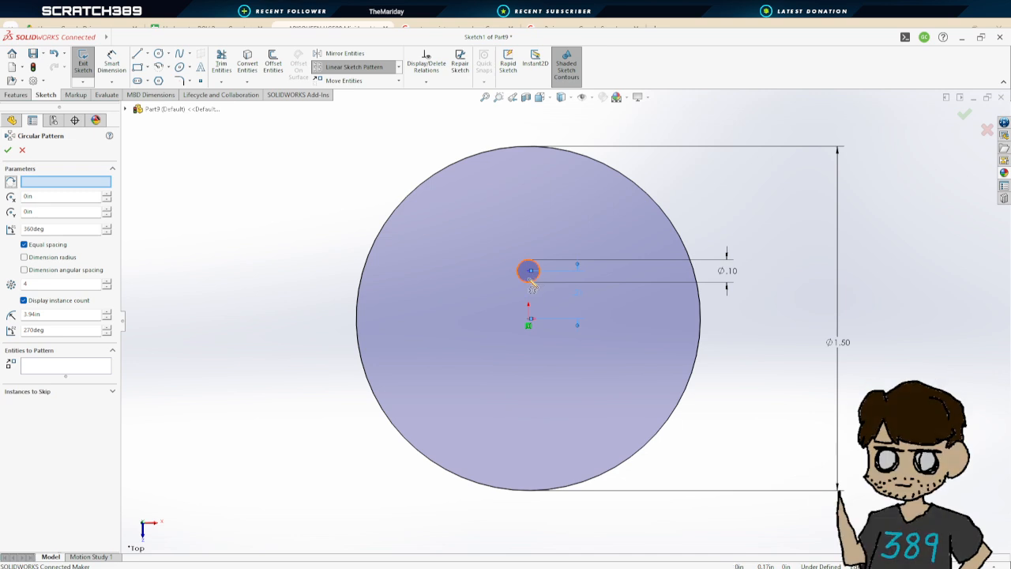
left_click(540, 270)
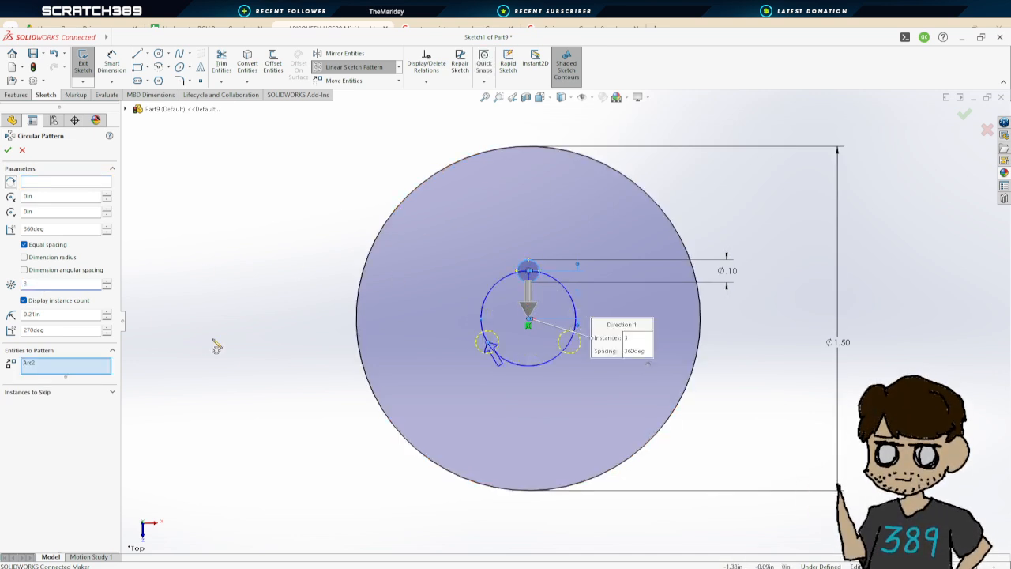
left_click(10, 151)
scroll(760, 365, "up", 3)
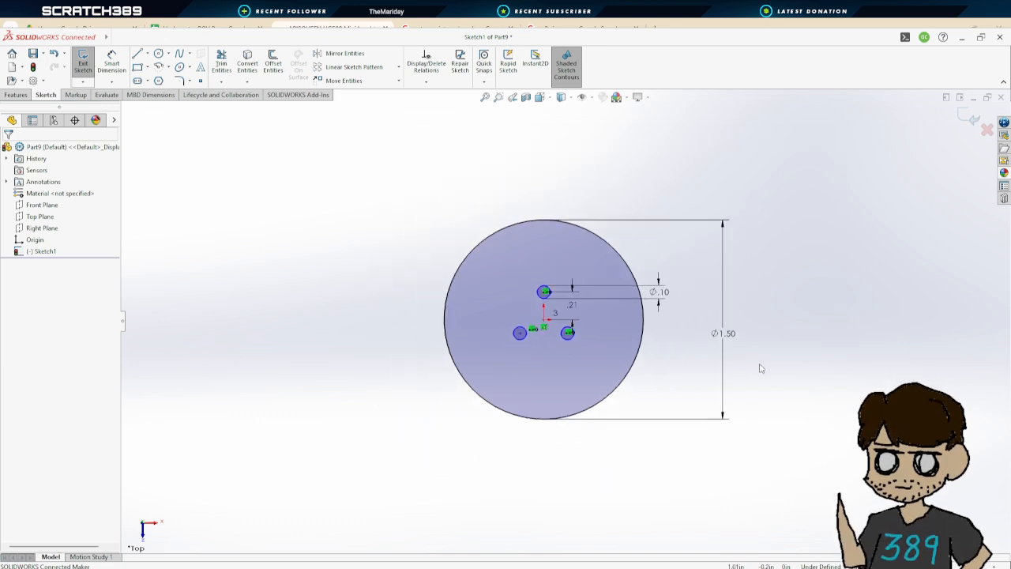
Switch to the thruster mock-up part and measure the diameter of the thruster's base
scroll(715, 372, "down", 1)
left_click(726, 324)
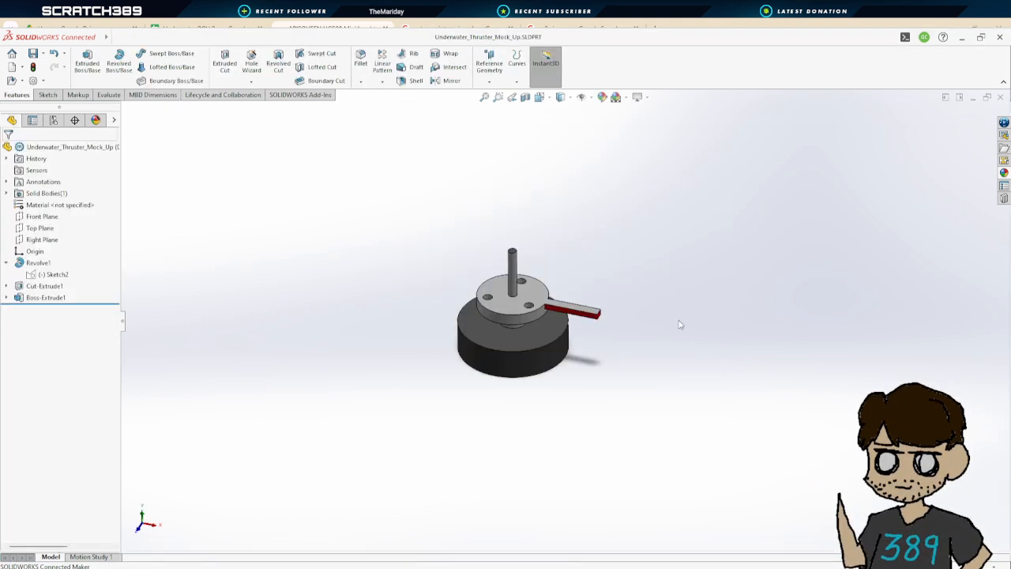
scroll(679, 322, "down", 2)
scroll(623, 419, "up", 3)
mouse_move(553, 308)
middle_mouse_down()
mouse_move(537, 291)
mouse_move(537, 205)
middle_mouse_up()
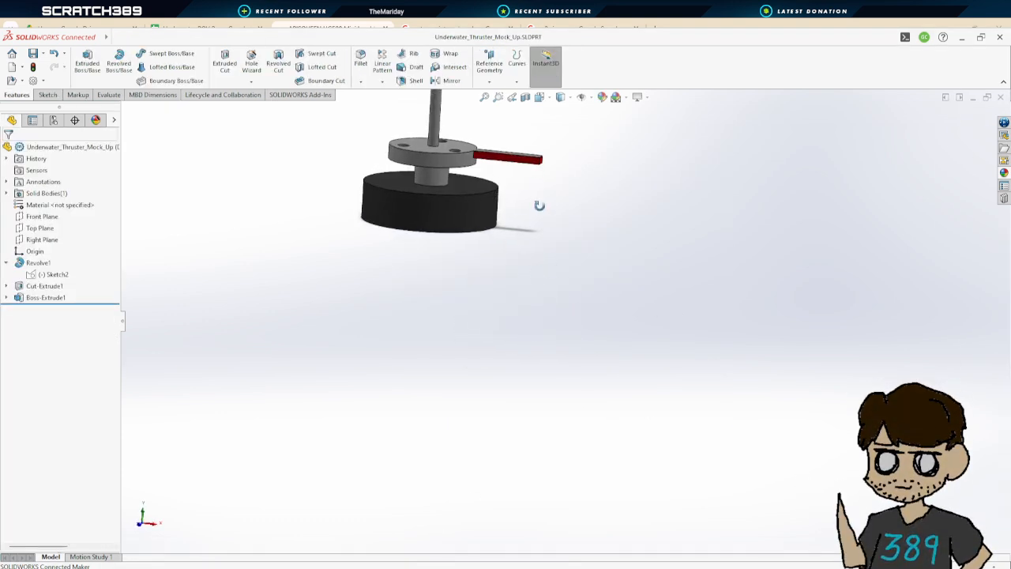
left_click(103, 96)
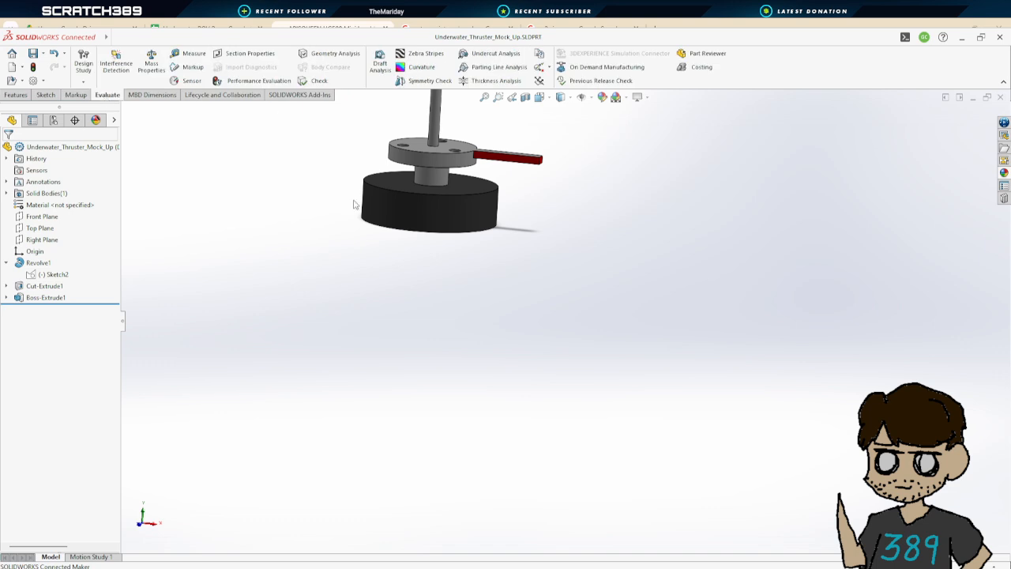
scroll(505, 213, "up", 2)
scroll(523, 215, "down", 4)
left_click(193, 53)
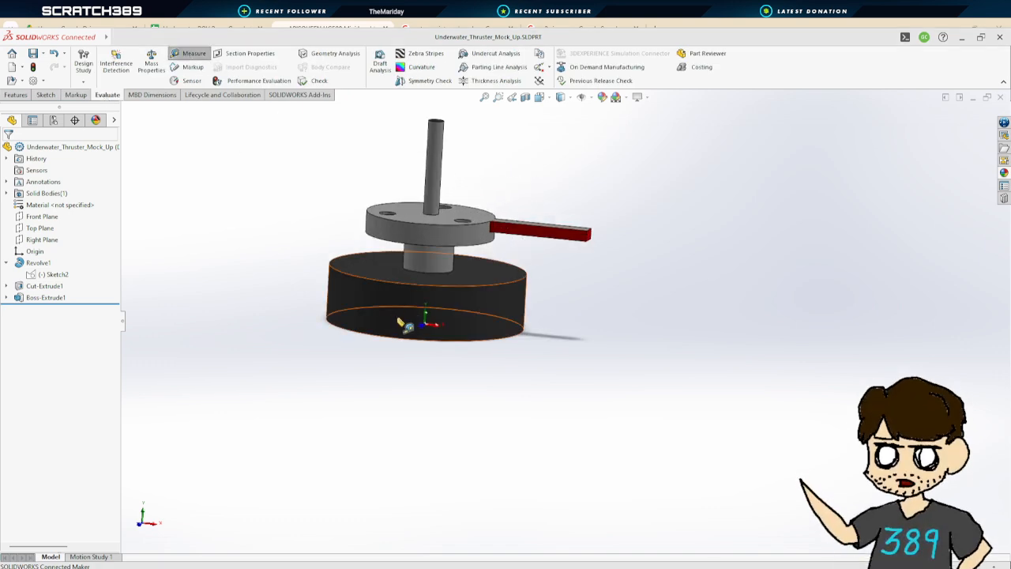
left_click(406, 314)
middle_click_drag(632, 390, 582, 406)
middle_click_drag(617, 349, 616, 469)
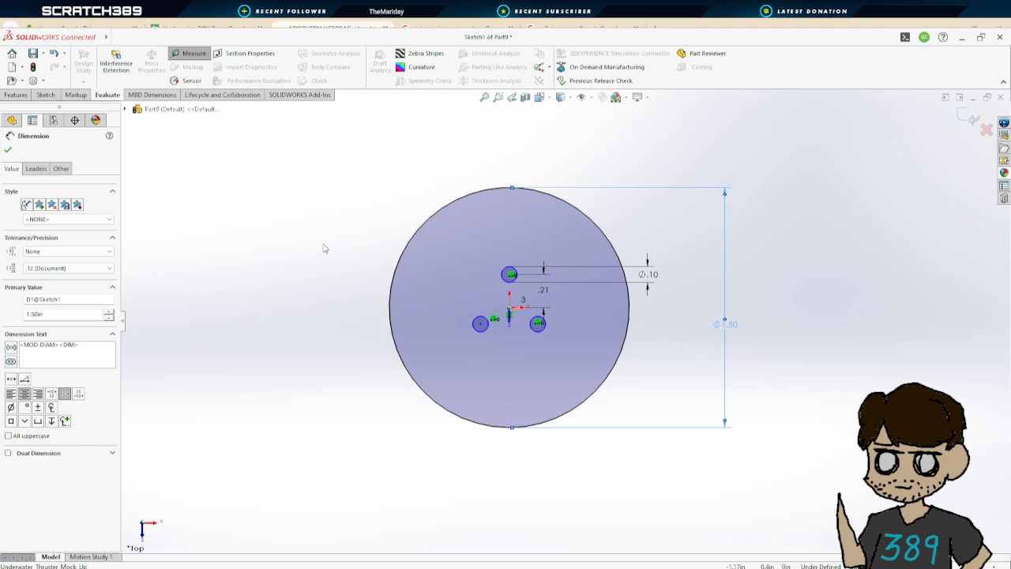
Return to the disc part and extrude the disc sketch 0.25 in as a boss feature
left_click(8, 149)
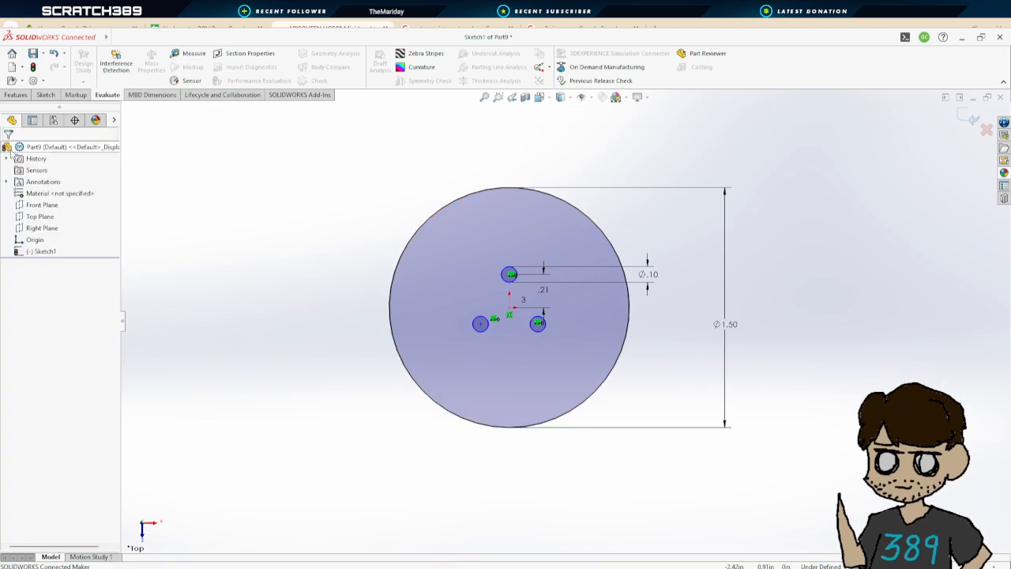
left_click(16, 94)
left_click(46, 94)
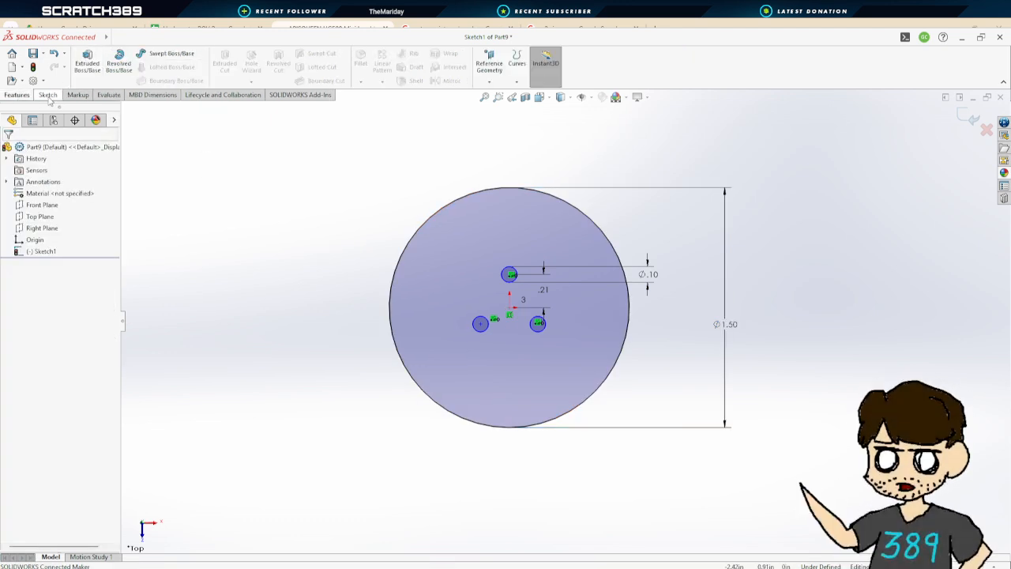
left_click(85, 63)
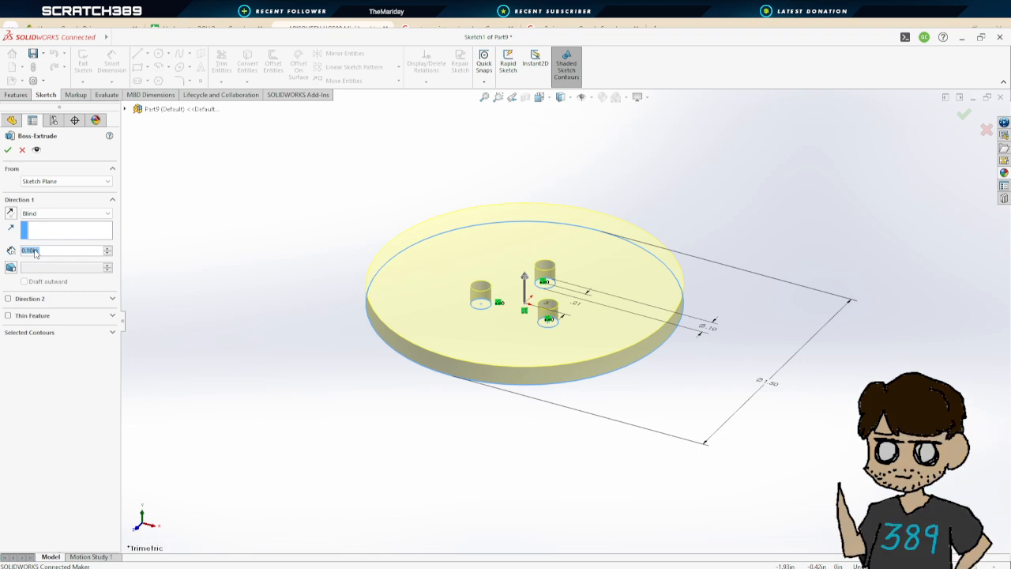
type(".25")
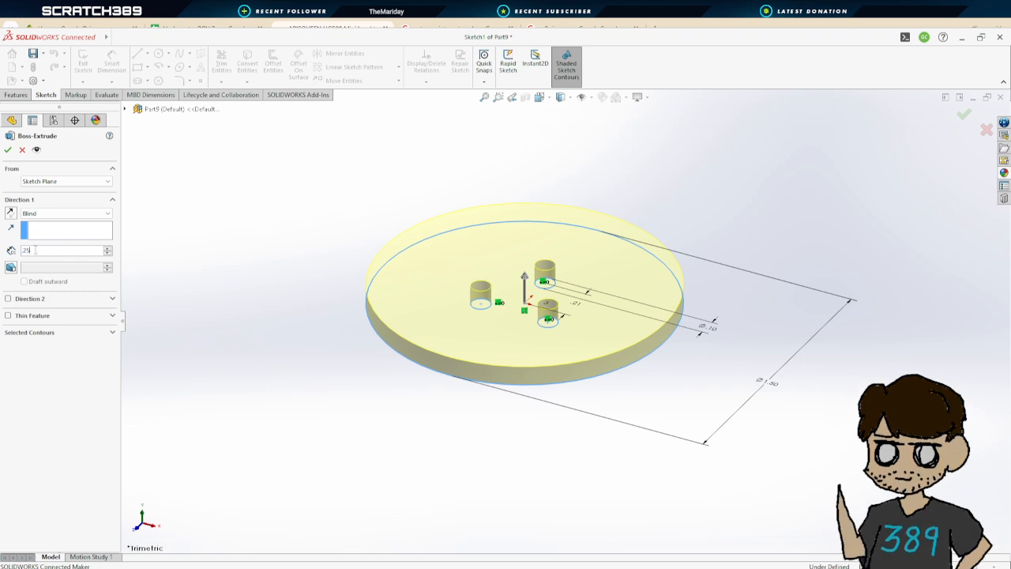
key("Return")
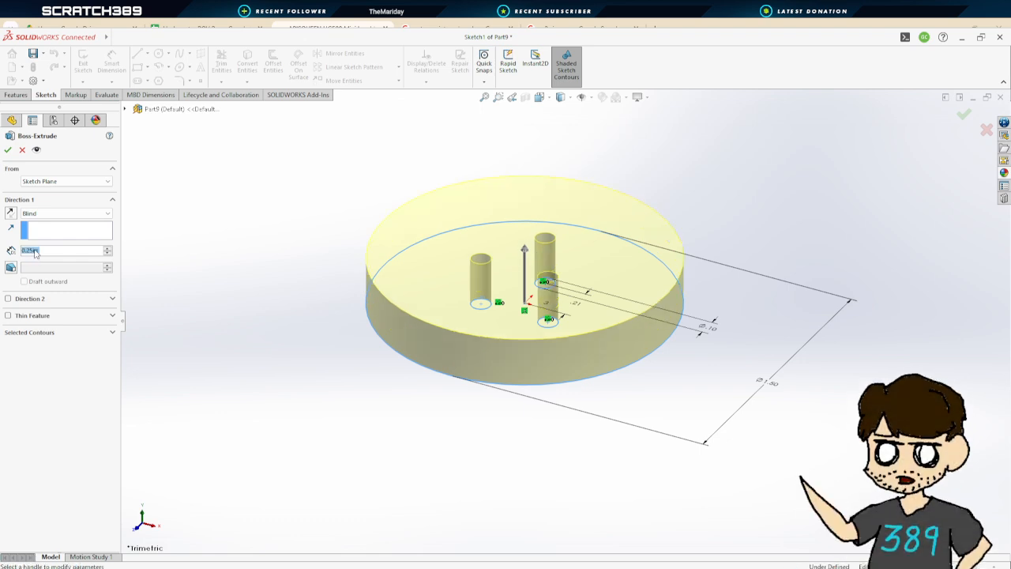
middle_click_drag(401, 397, 666, 451)
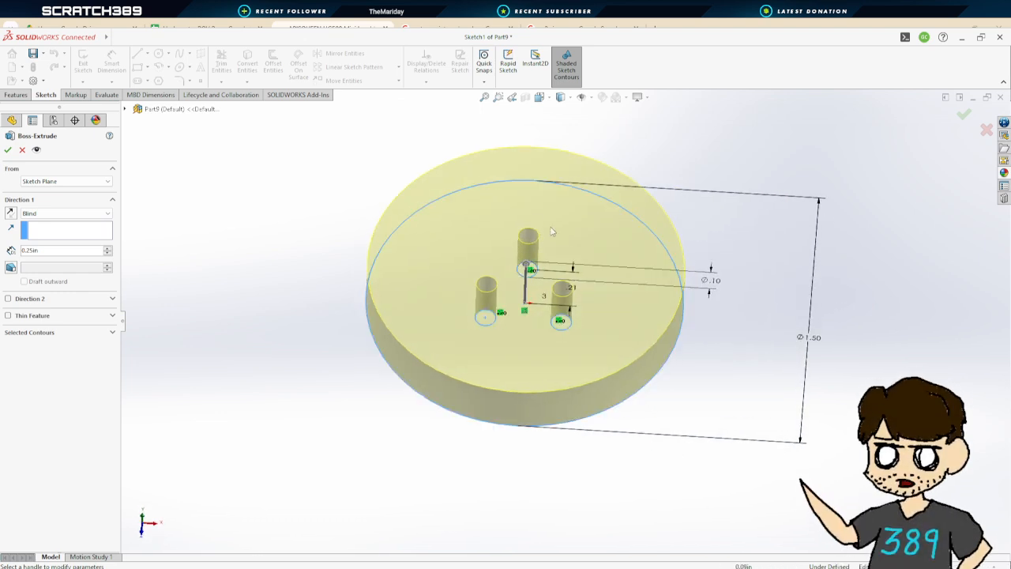
middle_click_drag(551, 277, 551, 344)
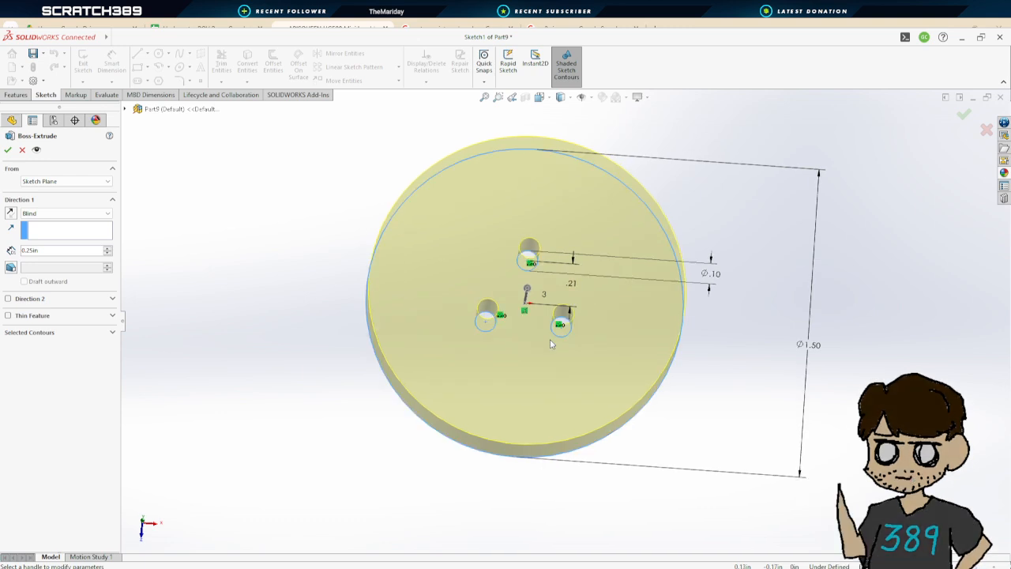
middle_click_drag(638, 432, 632, 277)
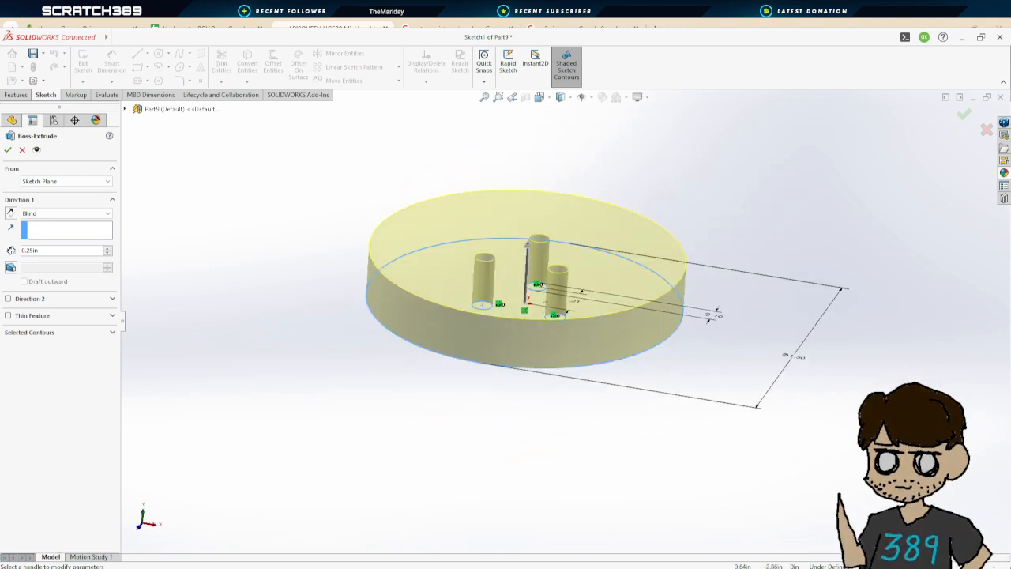
mouse_move(593, 394)
middle_mouse_down()
mouse_move(612, 386)
mouse_move(578, 386)
middle_mouse_up()
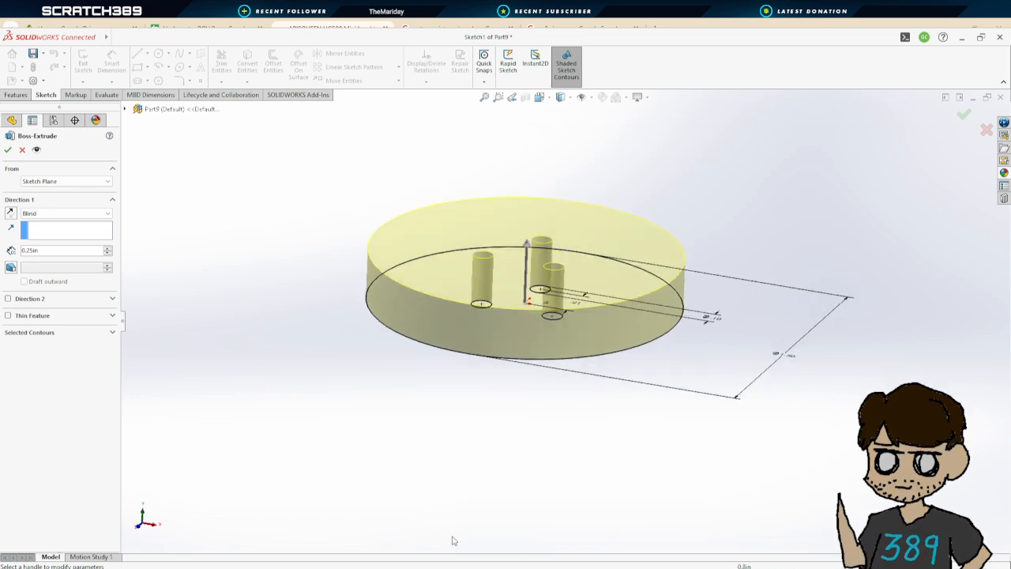
left_click(8, 149)
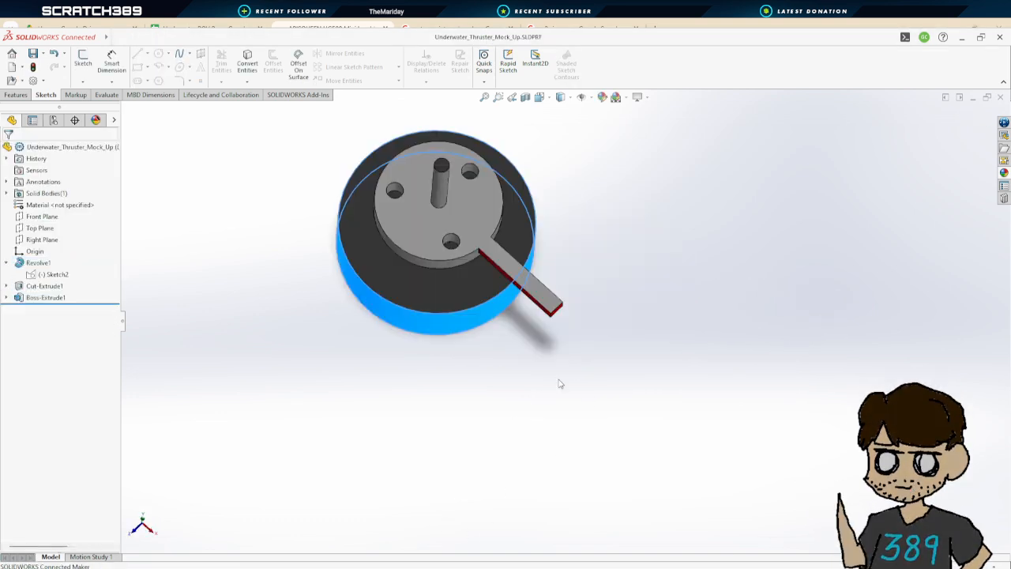
In the thruster part, measure between the top of the shaft and the flange face
middle_click_drag(558, 384, 639, 278)
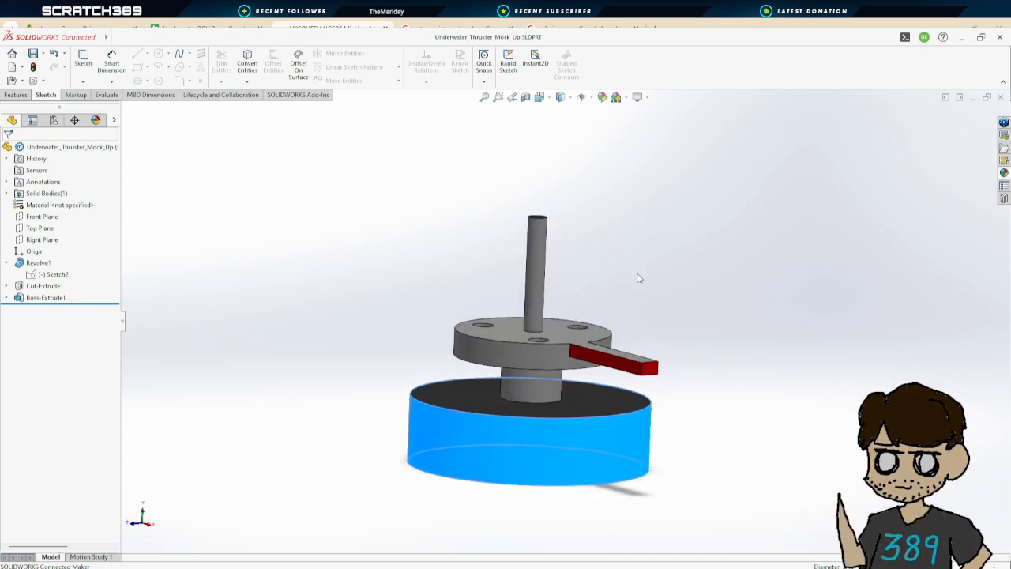
scroll(282, 94, "up", 3)
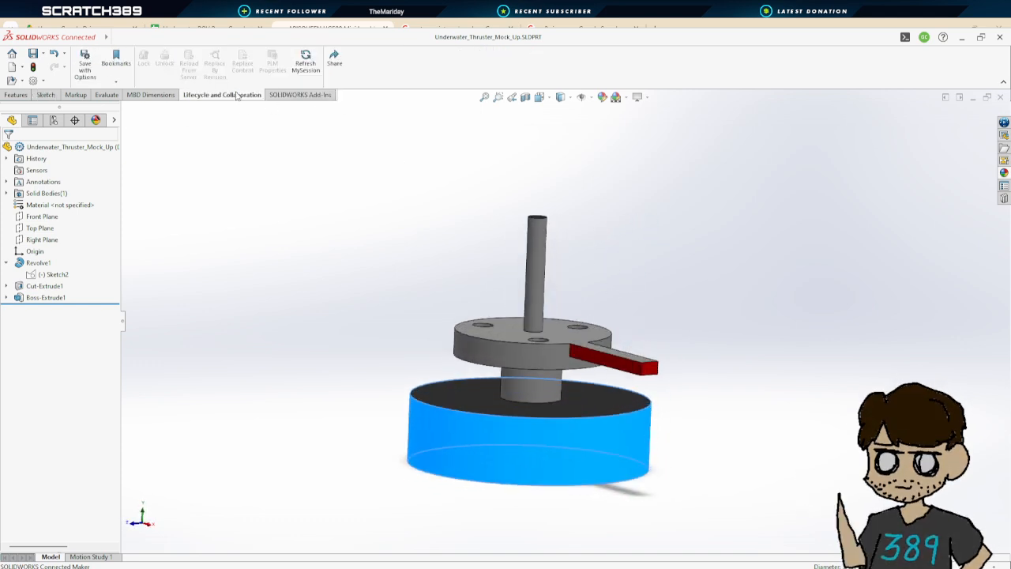
left_click(190, 53)
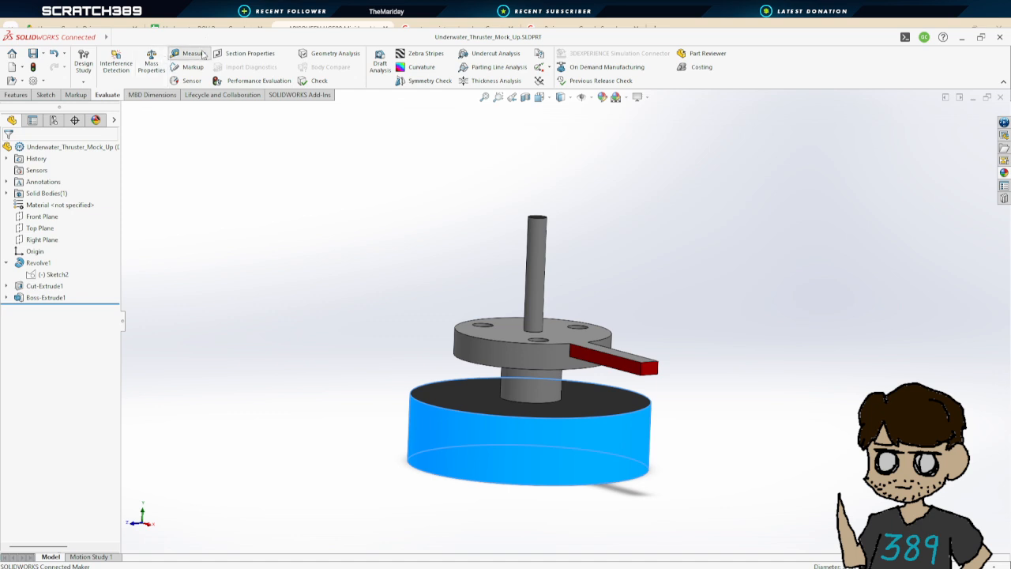
middle_click_drag(637, 236, 571, 258)
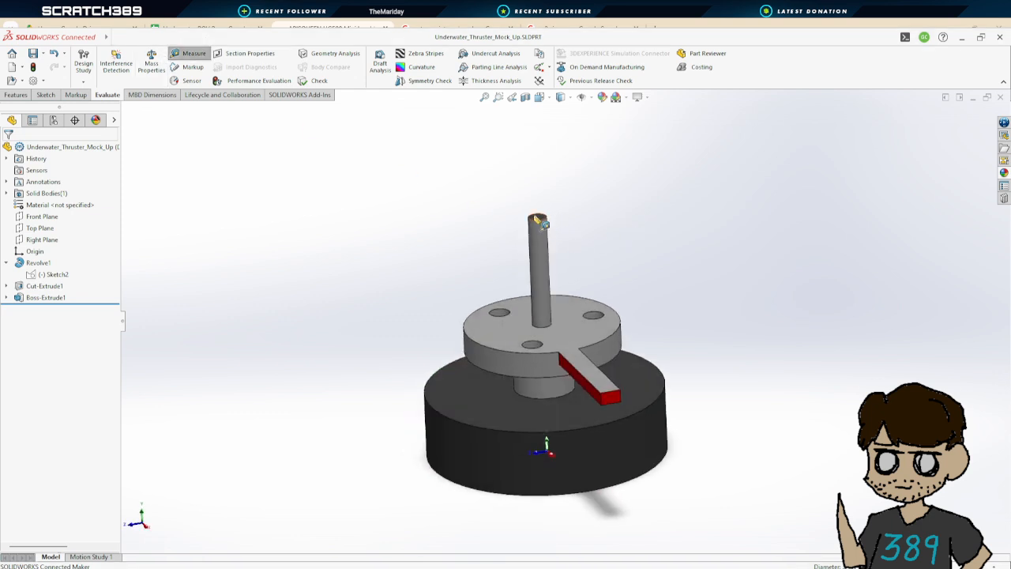
left_click(542, 272)
middle_click_drag(641, 273, 583, 248)
left_click(535, 220)
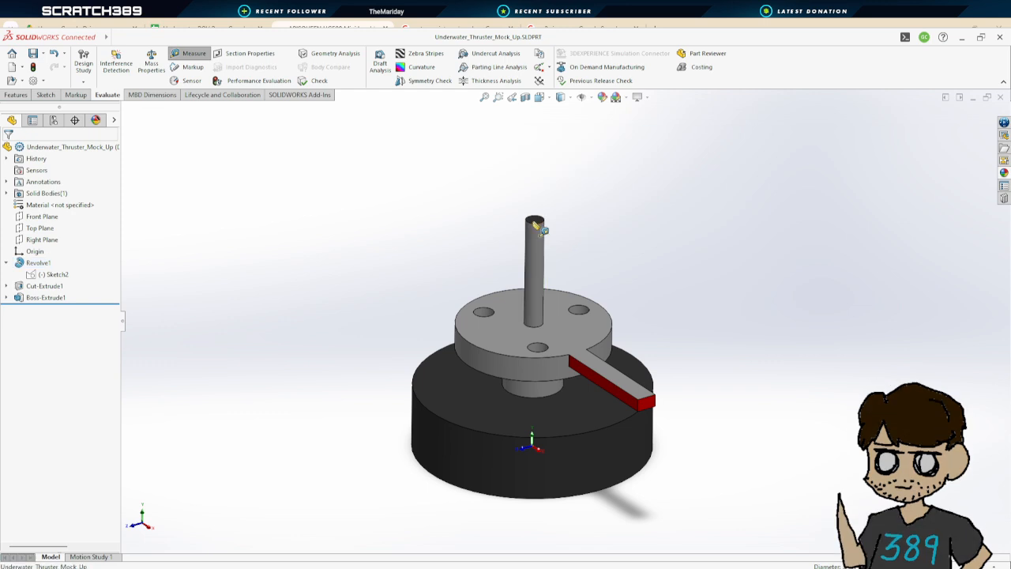
left_click(552, 335)
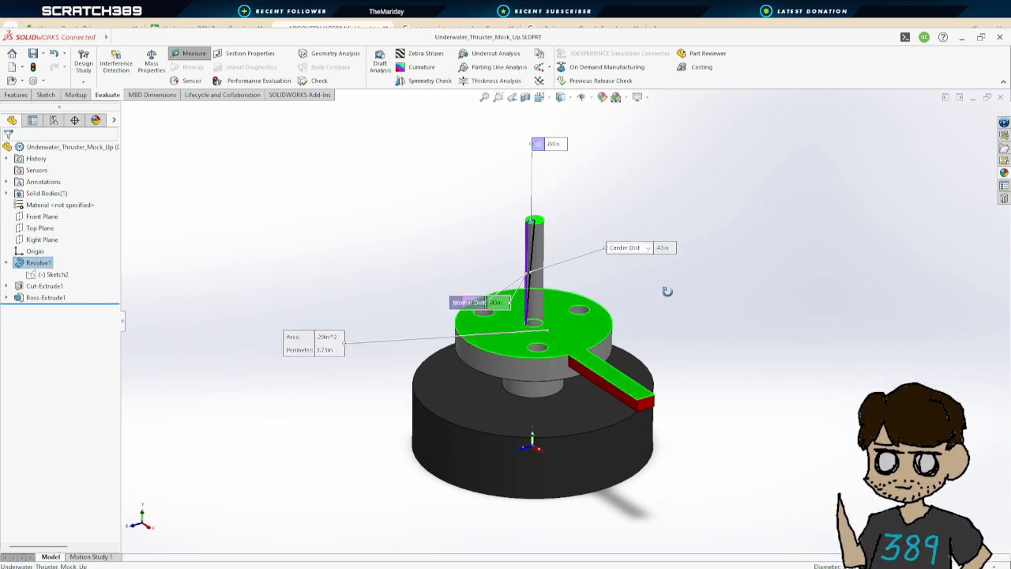
middle_click_drag(668, 289, 644, 251)
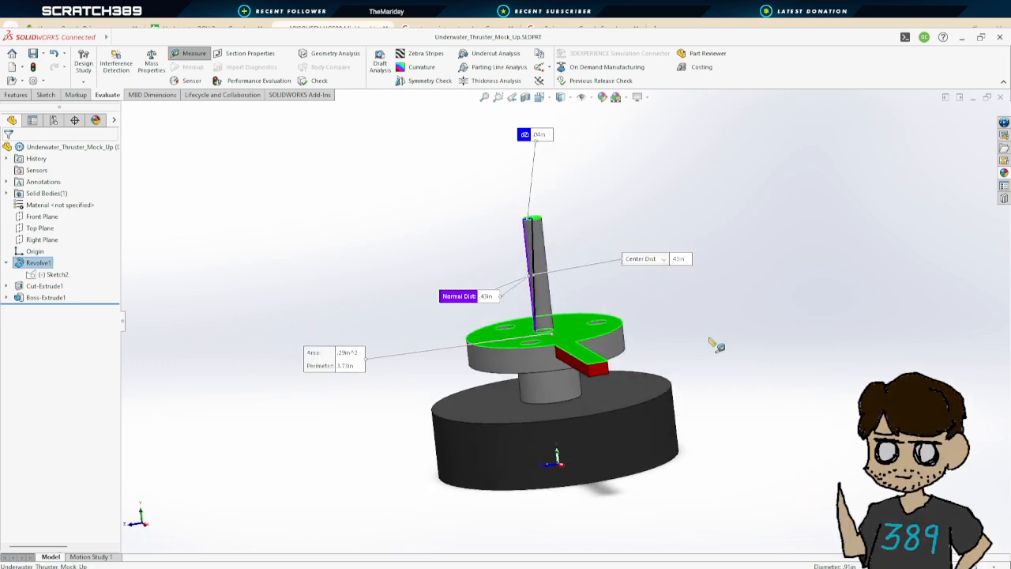
middle_click_drag(716, 345, 693, 339)
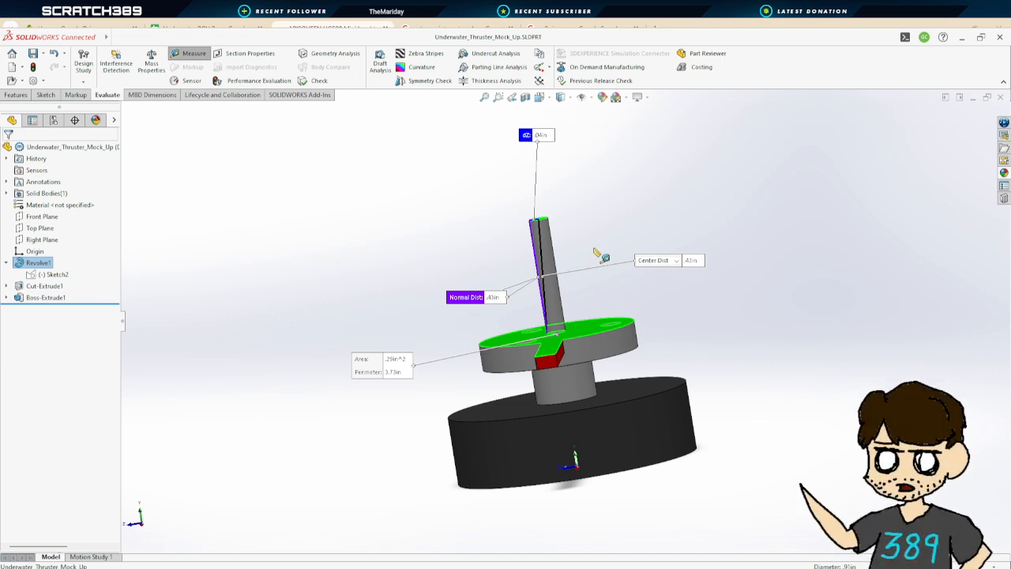
key("Escape")
middle_click_drag(595, 247, 644, 270)
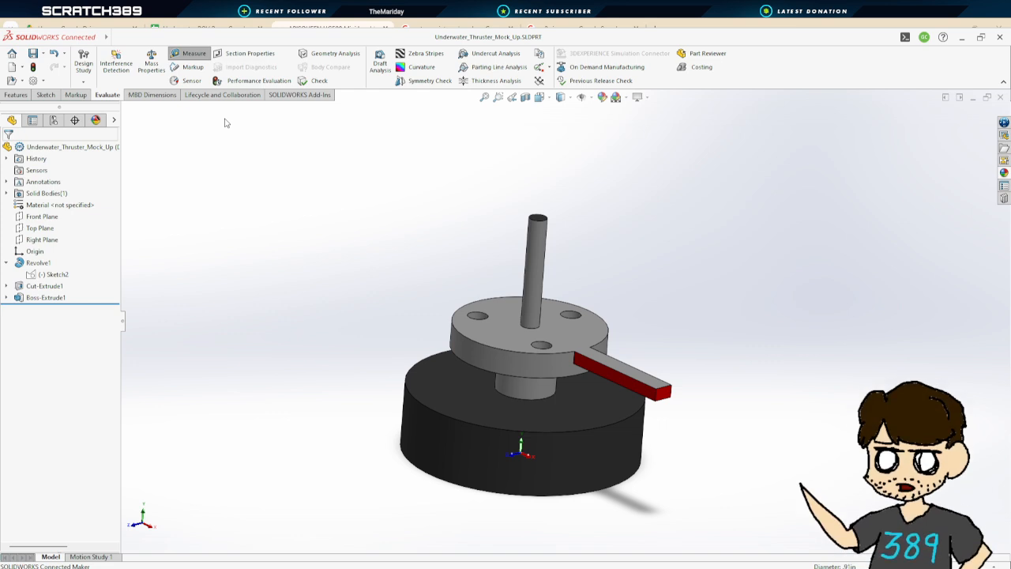
left_click(225, 121)
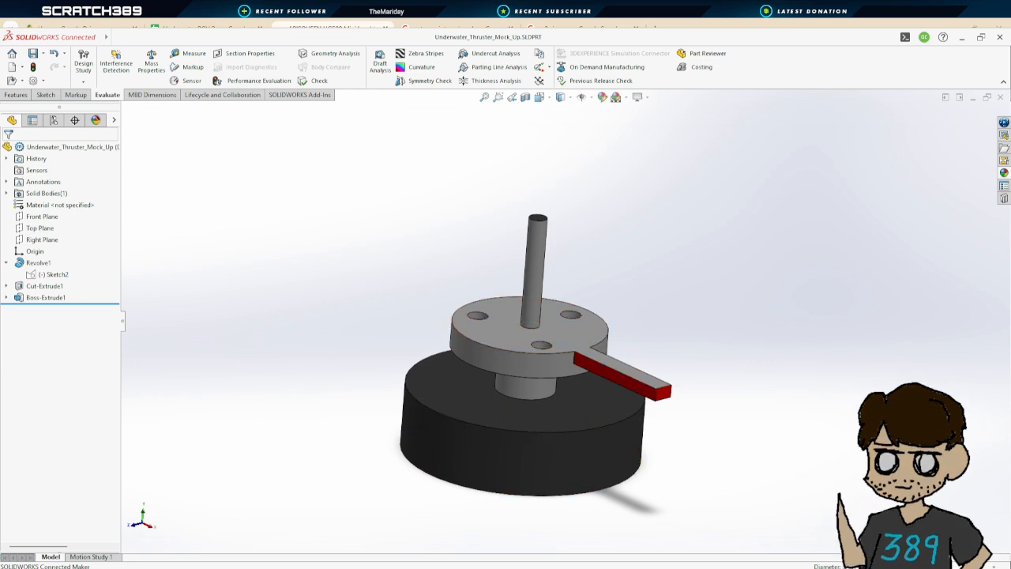
Edit the disc's sketch and draw a circle about 0.20 in diameter centred on the origin
left_click(502, 551)
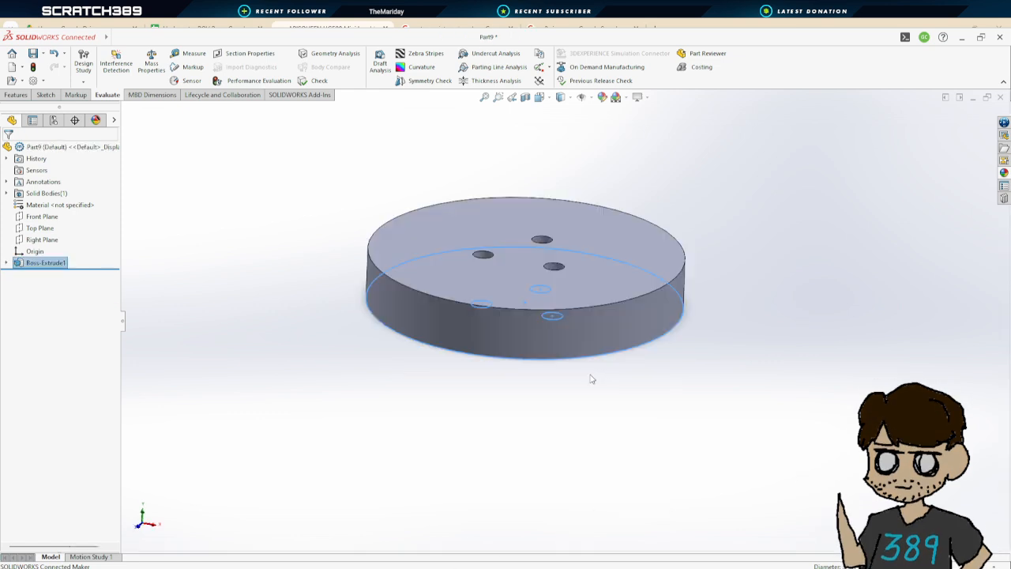
scroll(682, 332, "up", 3)
middle_click_drag(682, 277, 684, 419)
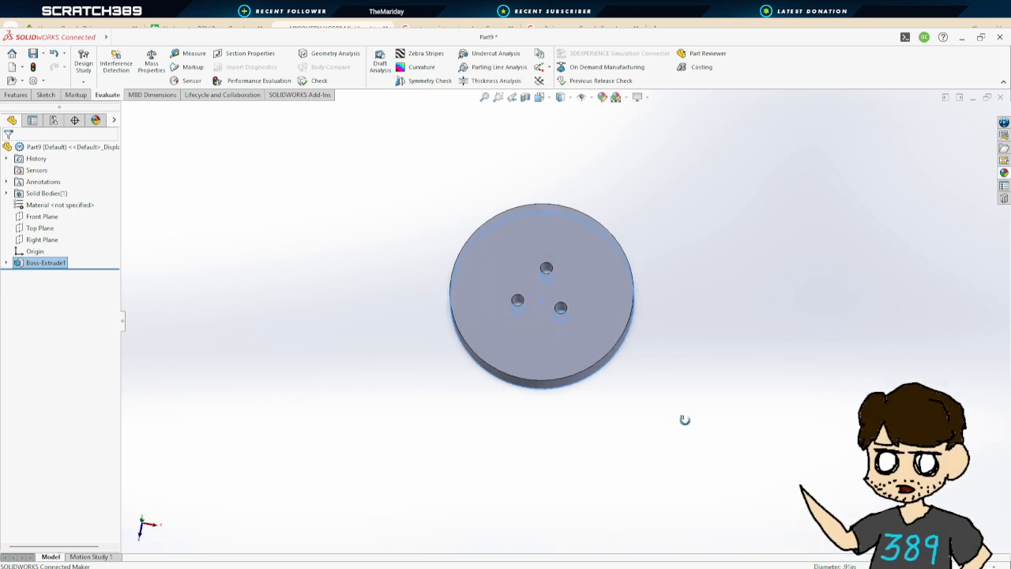
left_click(8, 266)
left_click(7, 263)
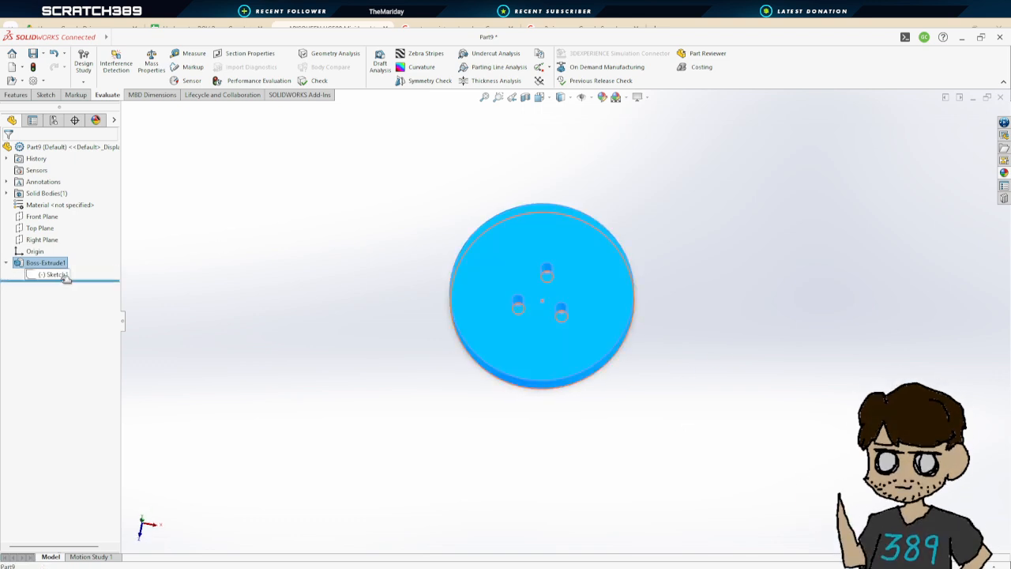
double_click(65, 276)
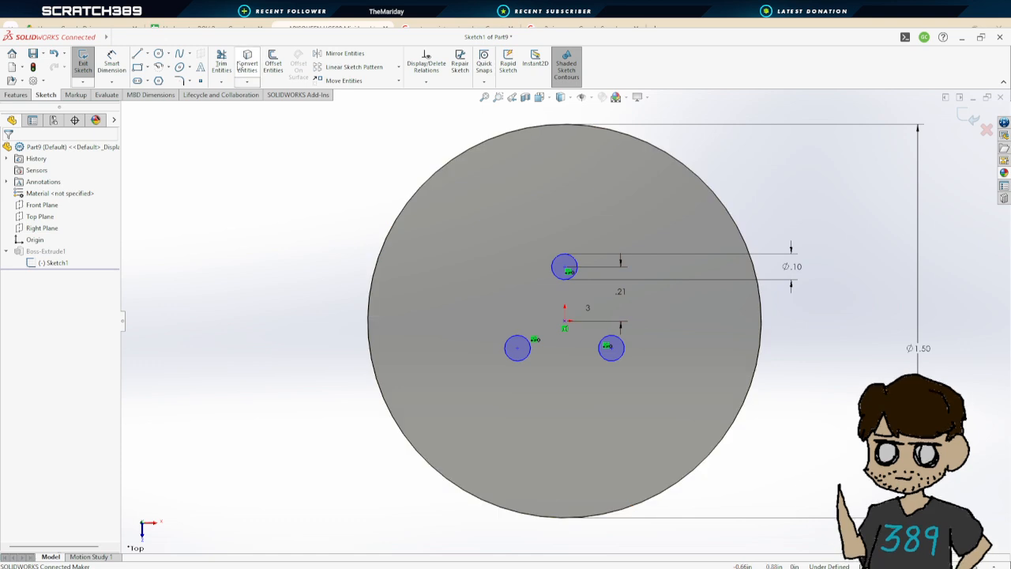
left_click(159, 54)
left_click(565, 321)
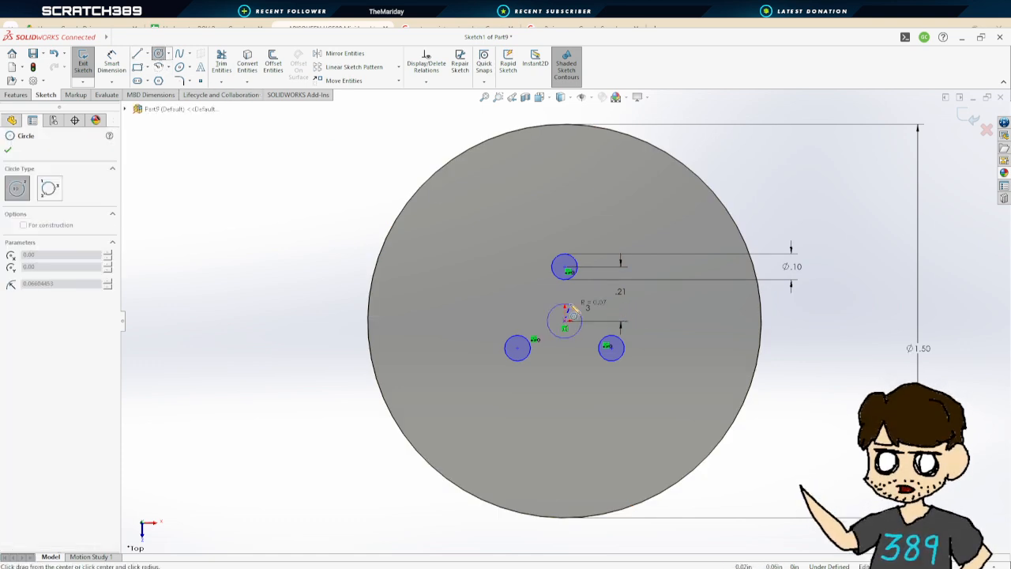
left_click(578, 298)
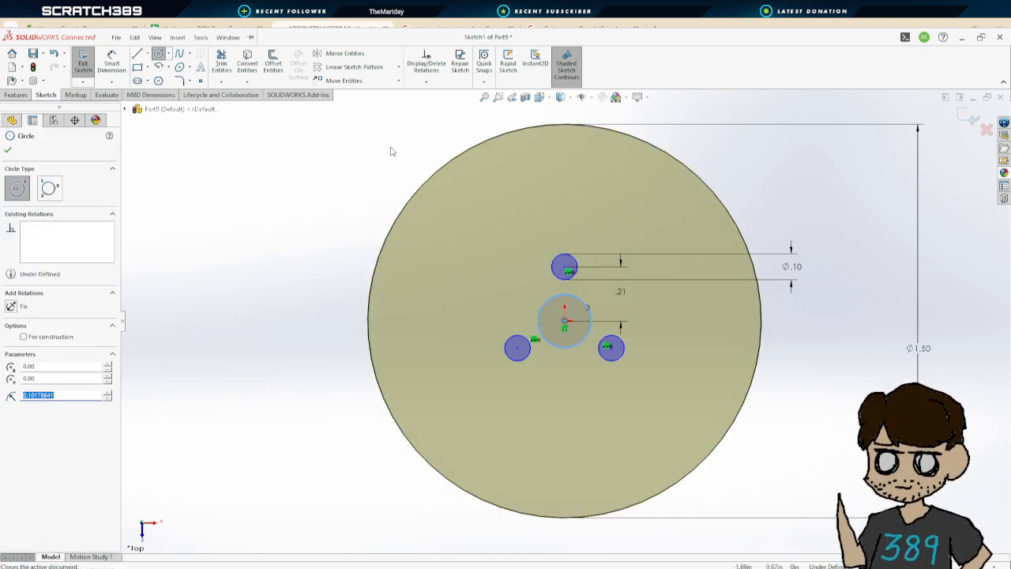
left_click(313, 126)
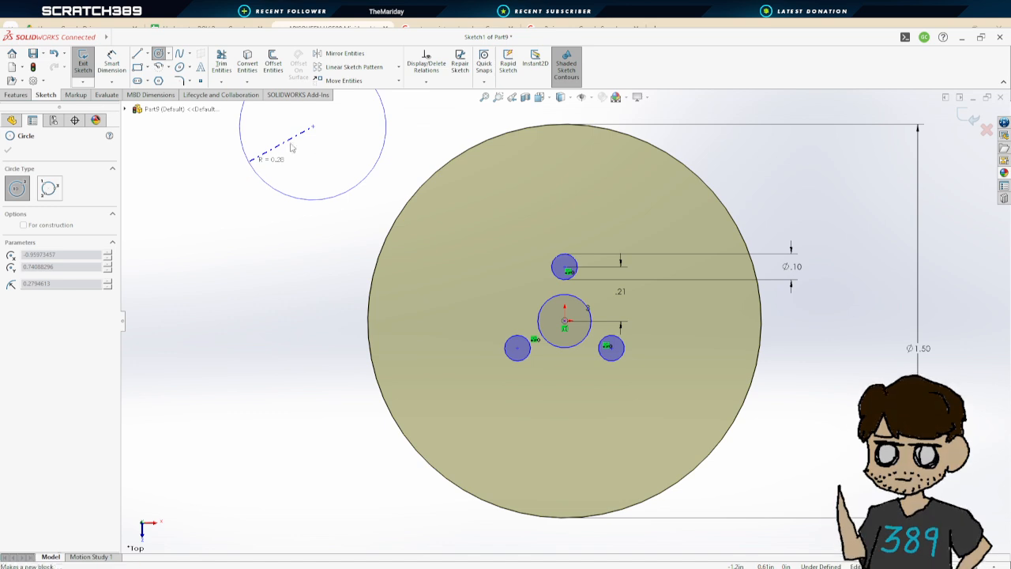
key("Escape")
Dimension the centre circle's diameter
left_click(112, 65)
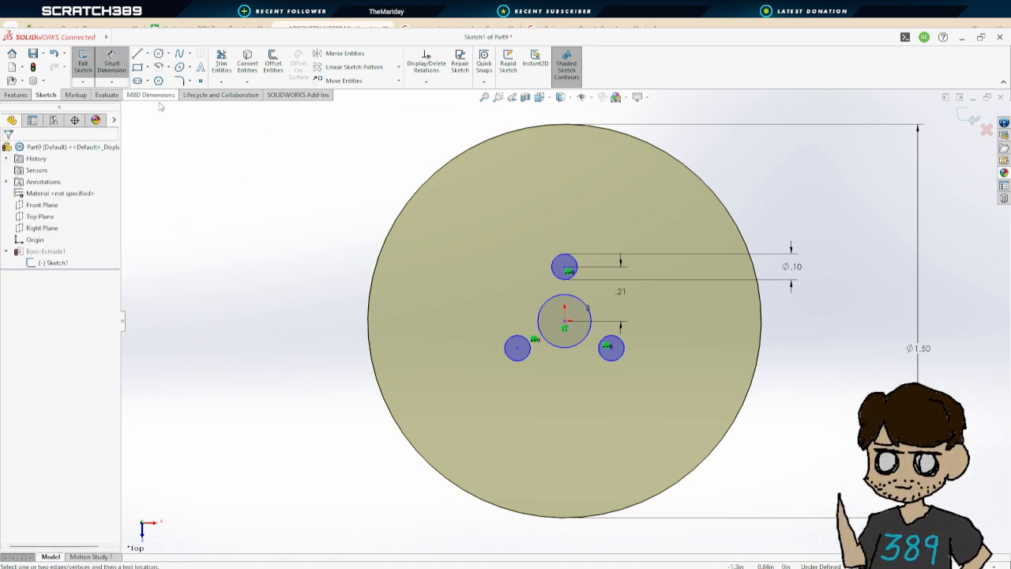
left_click(591, 320)
left_click(824, 341)
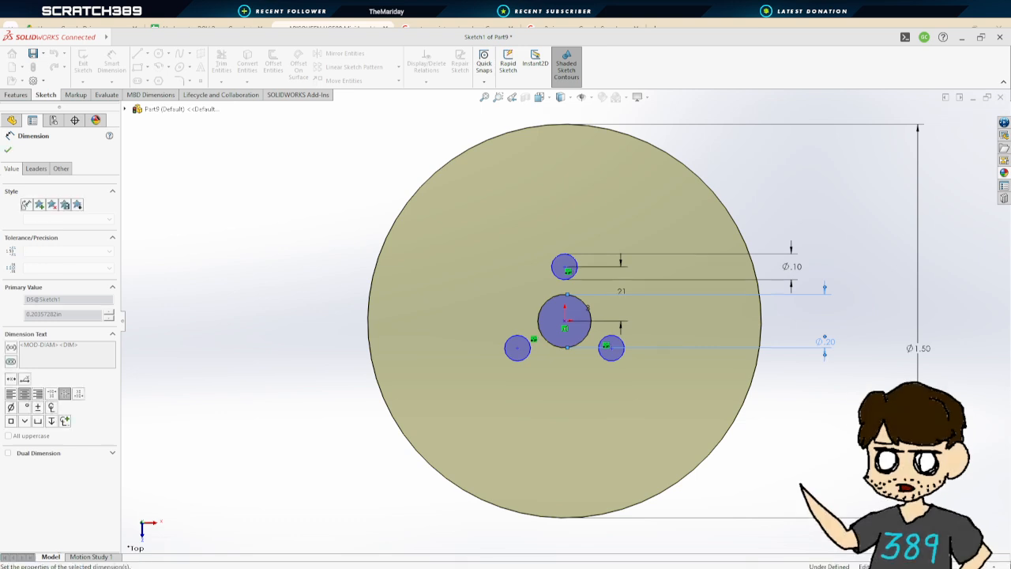
left_click(7, 150)
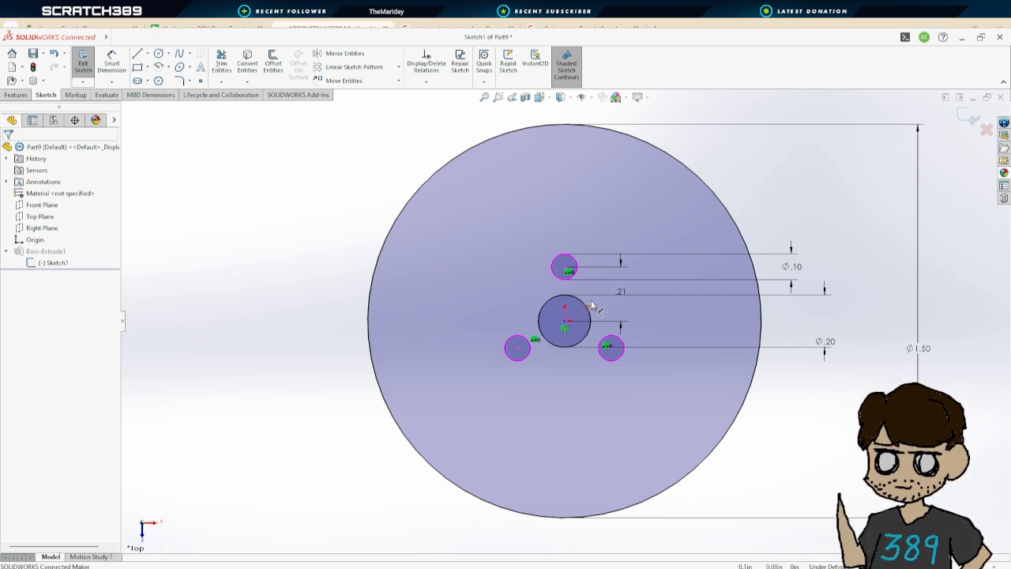
Exit the disc sketch to rebuild the extruded disc with its centre hole and three surrounding holes
scroll(637, 336, "down", 2)
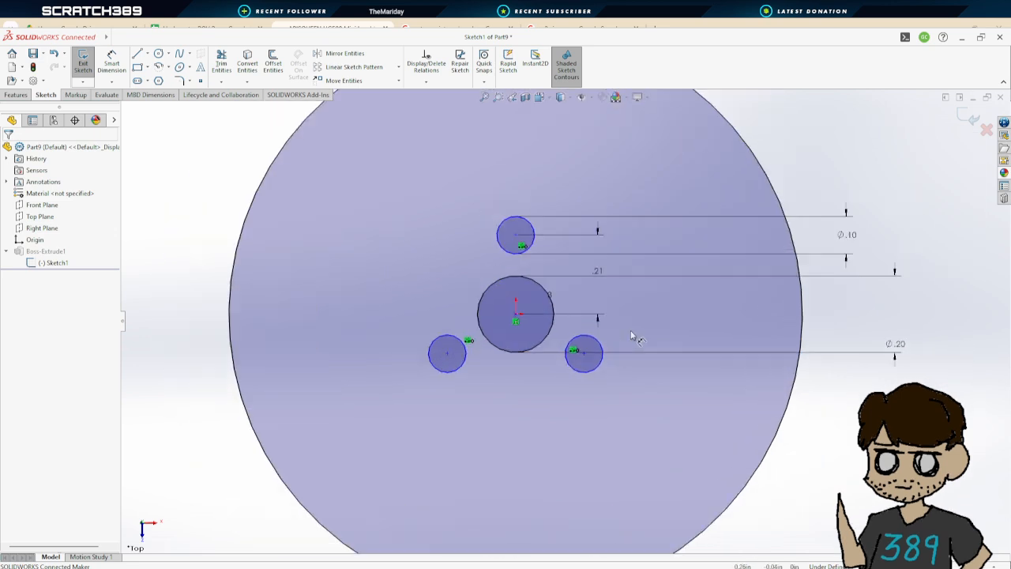
scroll(642, 339, "up", 6)
mouse_move(729, 366)
middle_mouse_down()
mouse_move(710, 268)
mouse_move(668, 288)
middle_mouse_up()
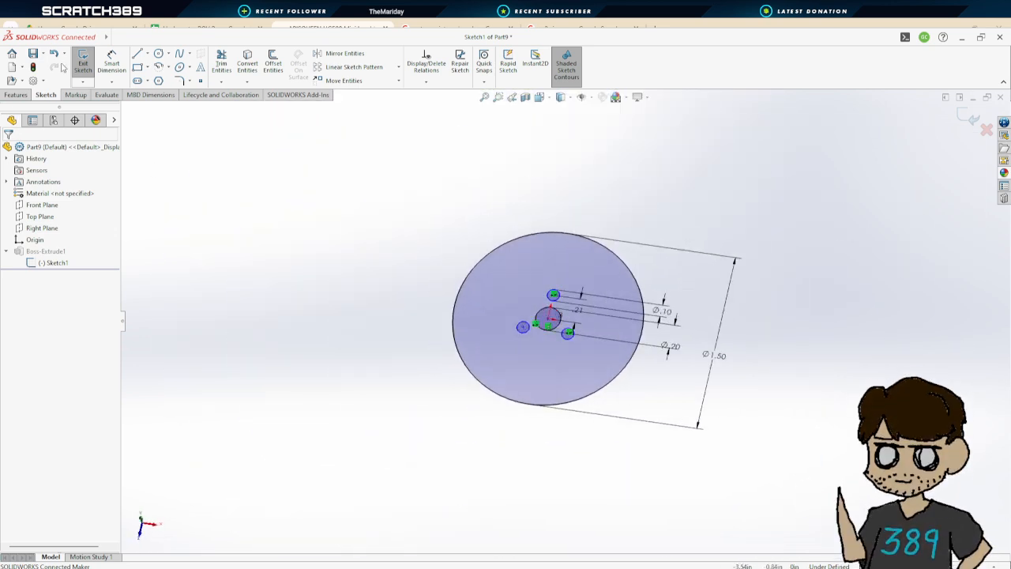
left_click(83, 63)
Orbit and zoom around the extruded disc to inspect its holes
mouse_move(745, 378)
middle_mouse_down()
mouse_move(750, 392)
mouse_move(727, 303)
mouse_move(742, 368)
middle_mouse_up()
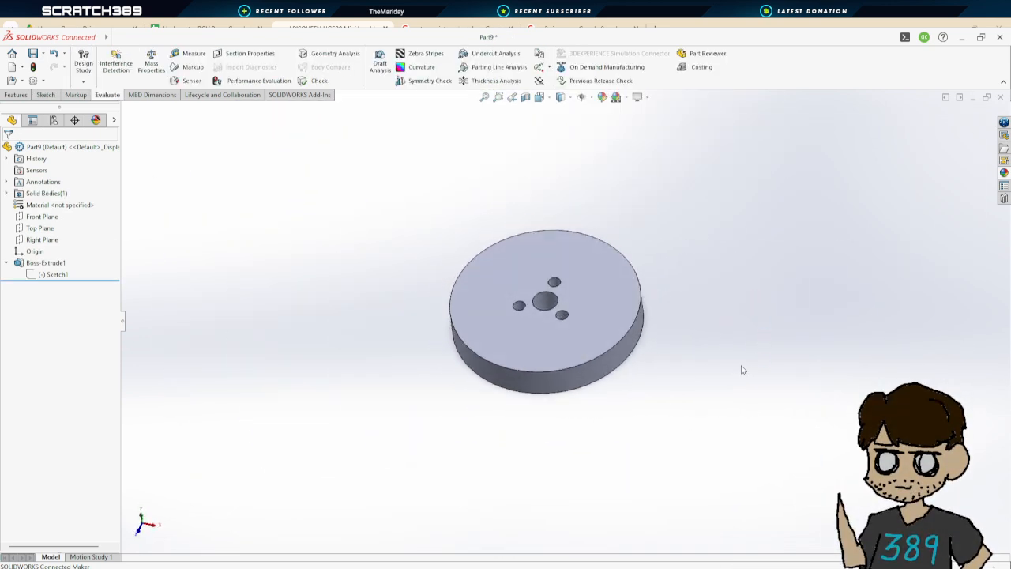
scroll(589, 339, "up", 2)
scroll(589, 339, "down", 4)
middle_click_drag(695, 392, 717, 401)
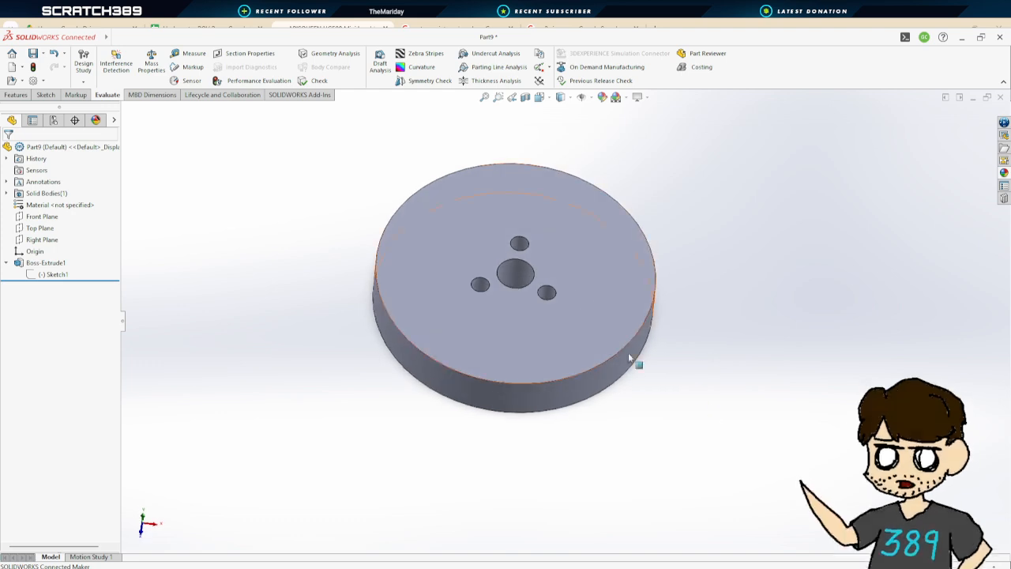
scroll(530, 292, "up", 2)
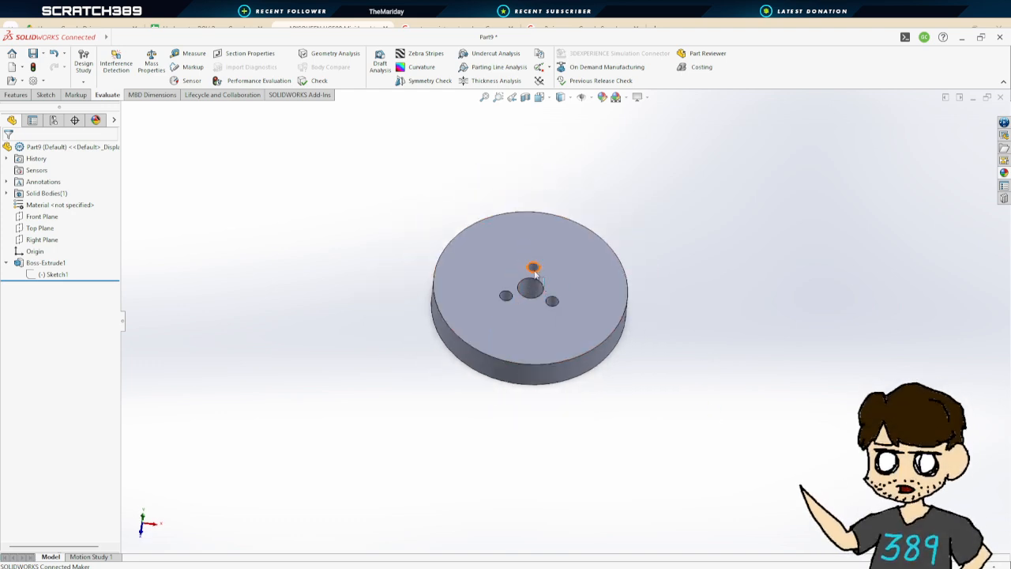
scroll(575, 332, "down", 5)
scroll(659, 368, "up", 4)
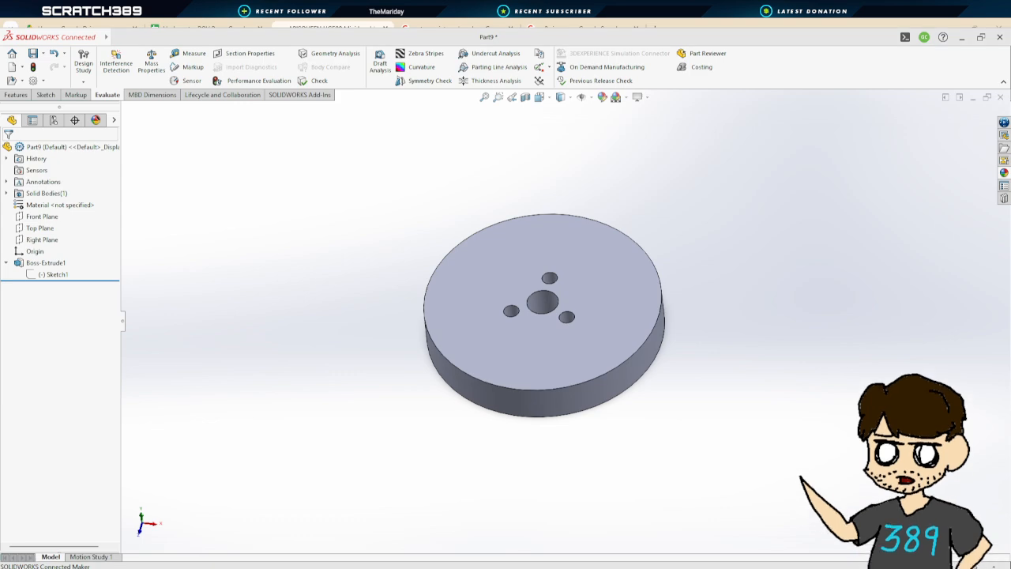
Switch to the ROV assembly and zoom in on a thruster mounted on the frame to compare with the disc
left_click(335, 534)
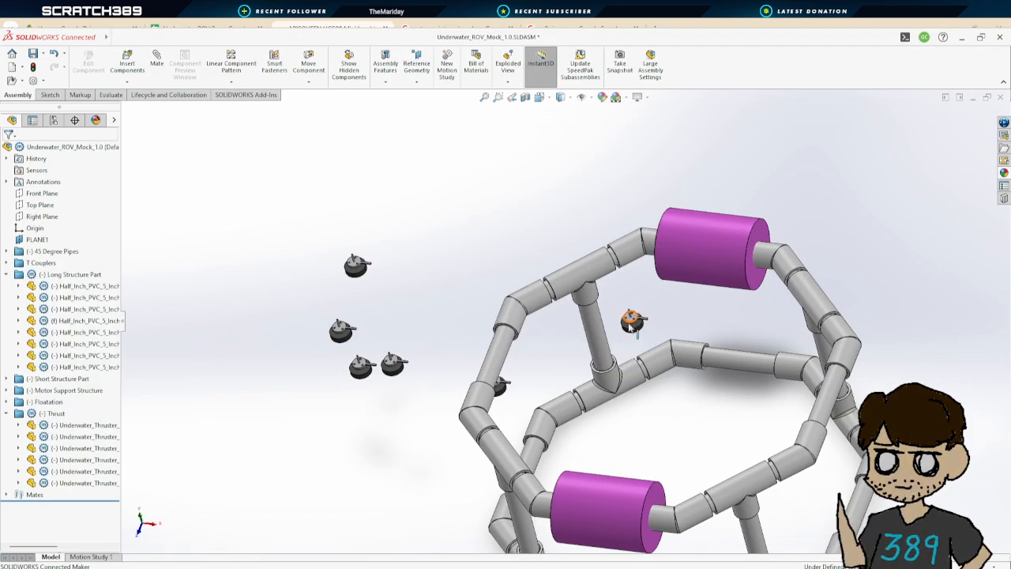
scroll(634, 317, "down", 5)
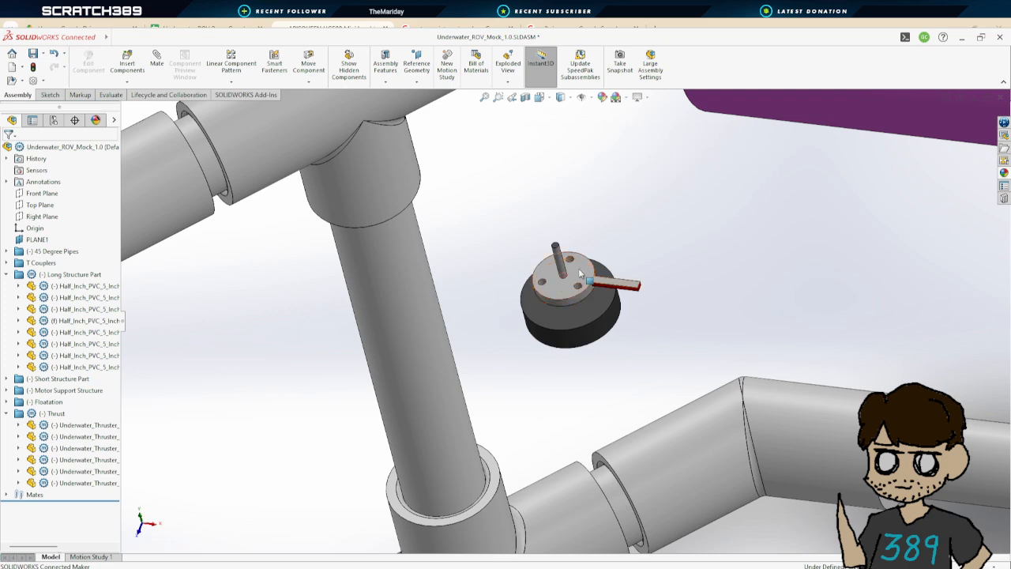
scroll(598, 324, "up", 3)
scroll(598, 325, "up", 5)
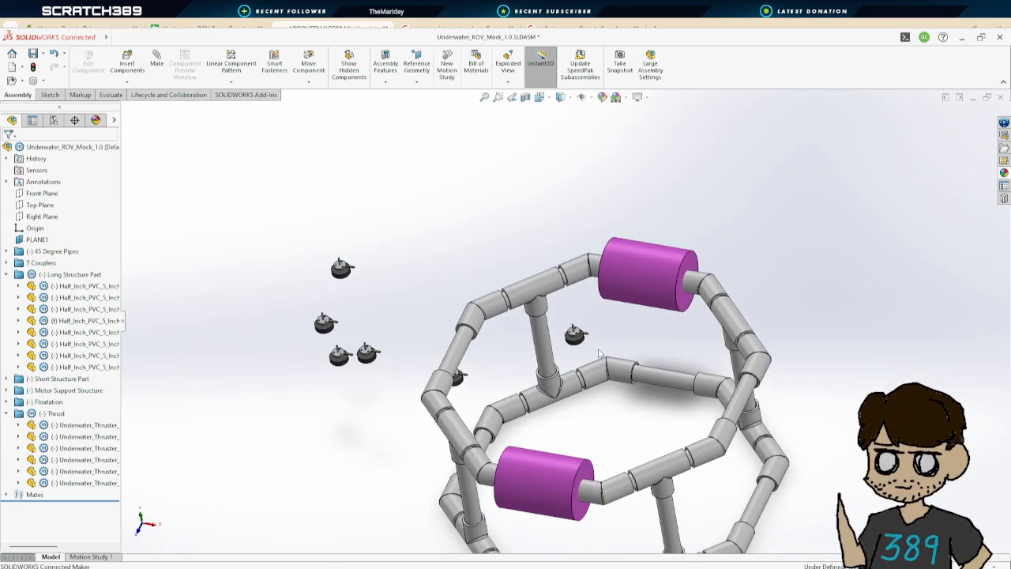
scroll(574, 332, "down", 5)
scroll(574, 332, "down", 6)
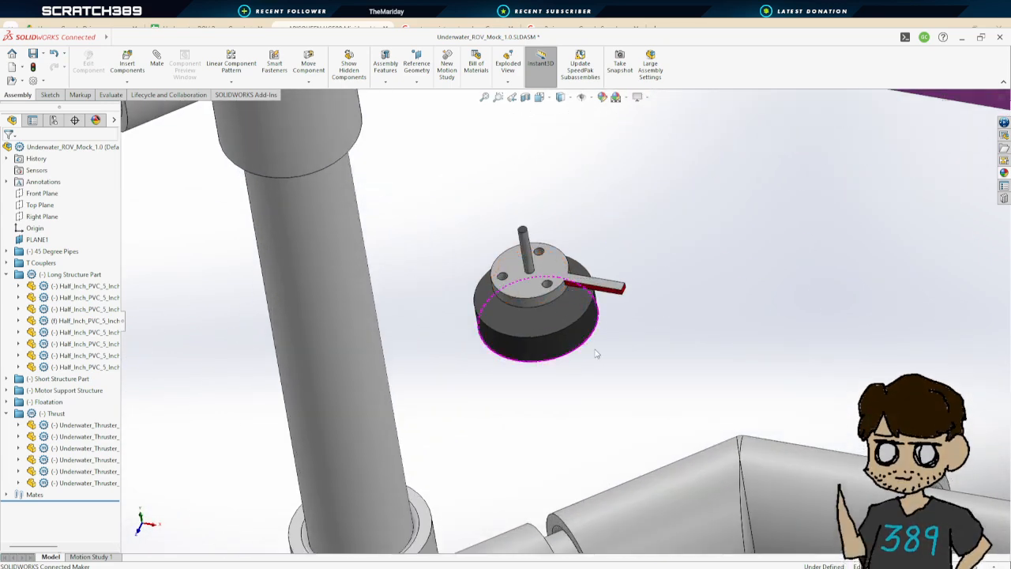
scroll(566, 299, "up", 6)
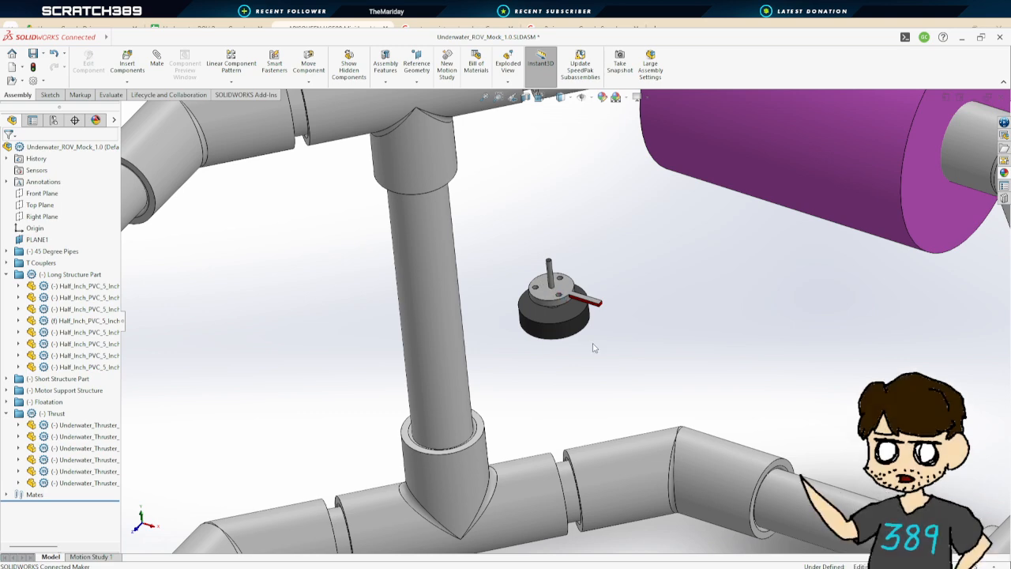
scroll(594, 348, "up", 5)
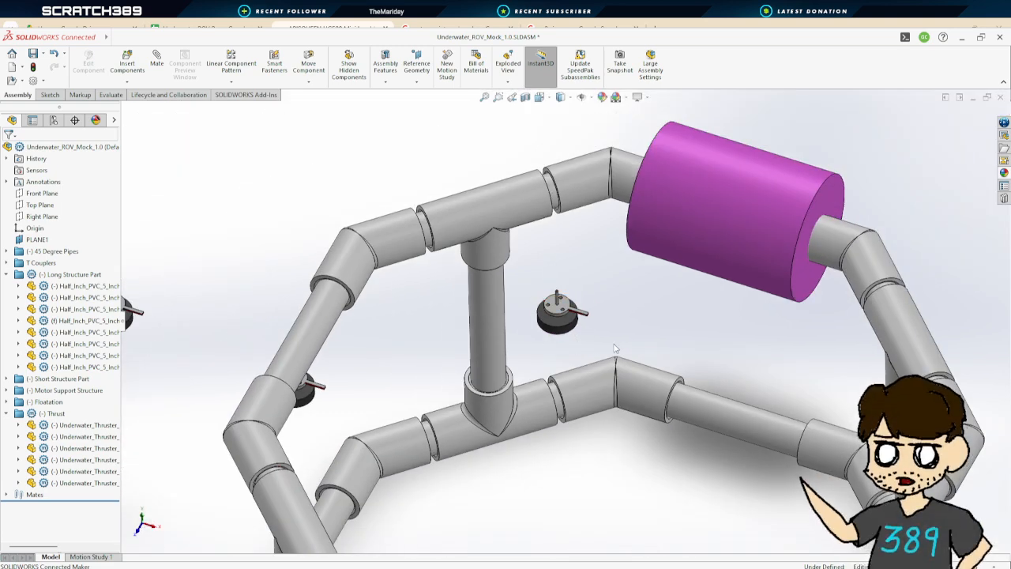
middle_click_drag(616, 349, 510, 260)
scroll(542, 352, "down", 3)
scroll(542, 352, "up", 4)
middle_click_drag(538, 357, 568, 349)
scroll(589, 358, "up", 2)
middle_click_drag(648, 404, 632, 400)
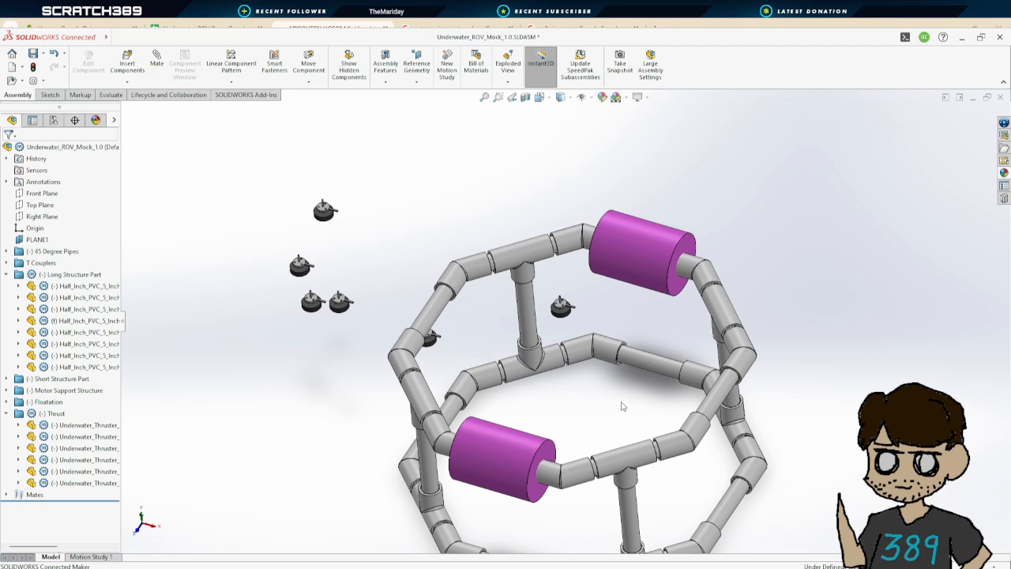
scroll(624, 403, "up", 1)
middle_click_drag(621, 406, 561, 328)
scroll(560, 328, "down", 3)
scroll(578, 332, "up", 1)
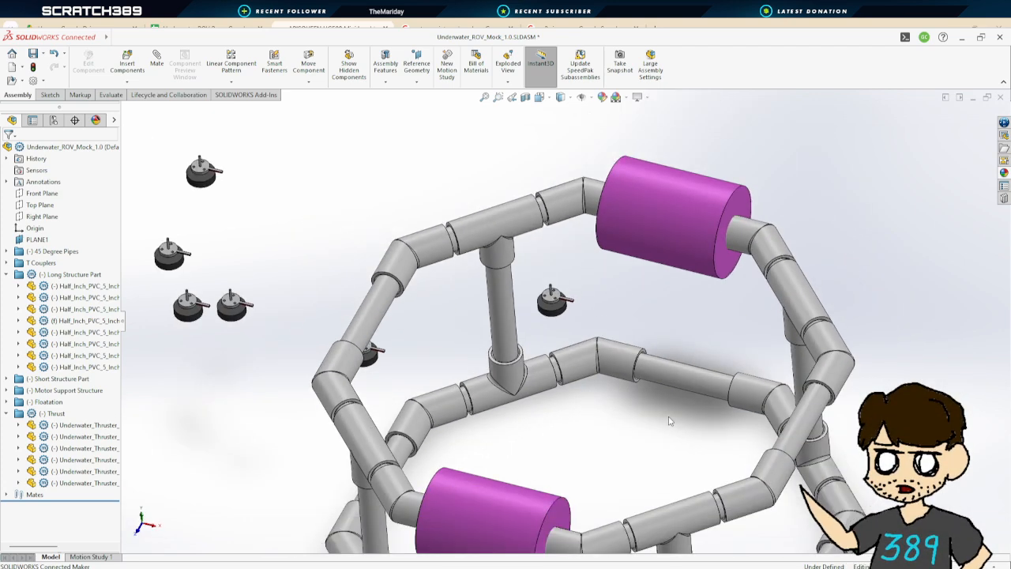
middle_click_drag(651, 444, 634, 431)
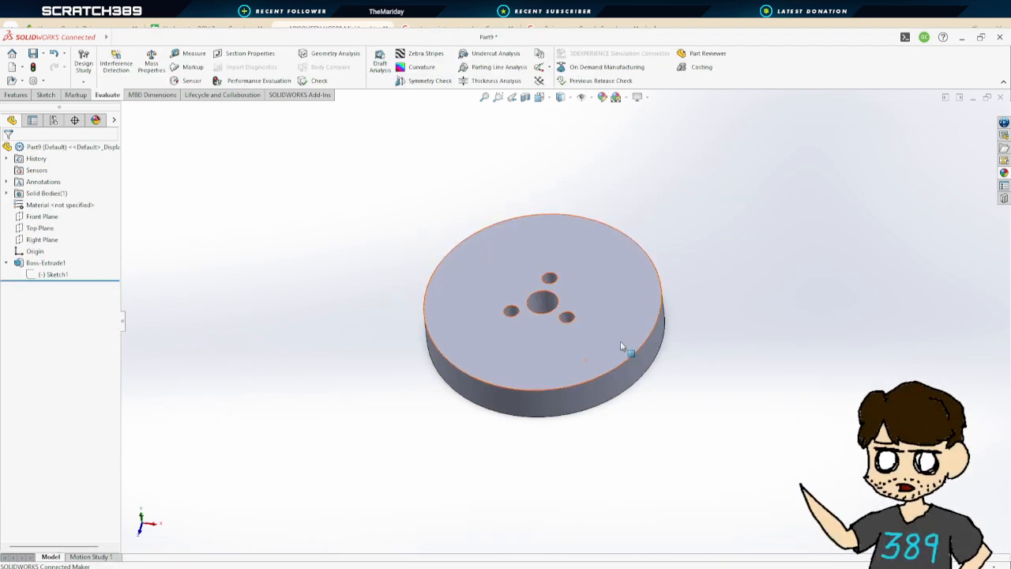
Return to the disc part and open the Boss-Extrude1 definition to review its depth, then close it
scroll(624, 347, "up", 3)
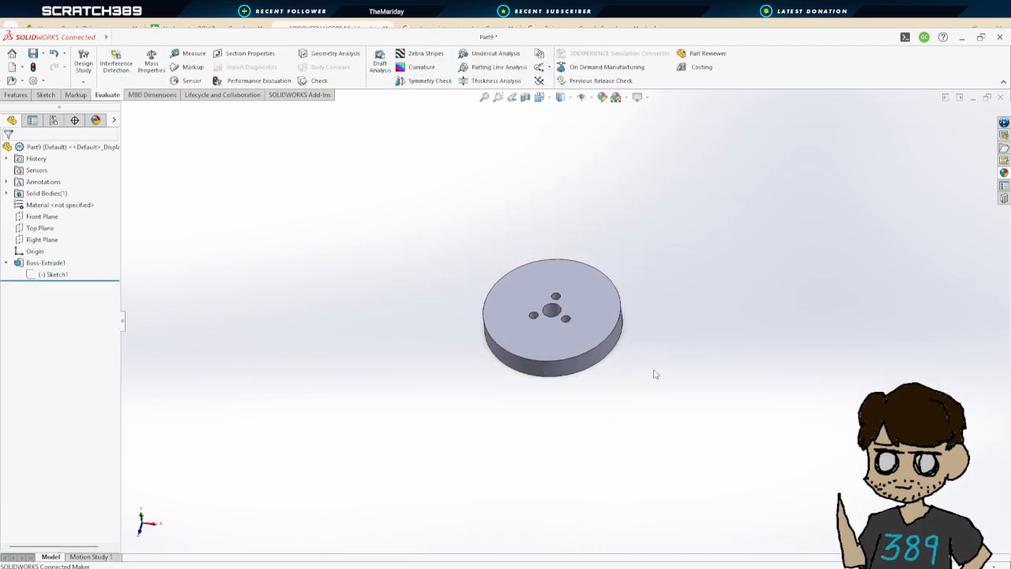
scroll(572, 323, "down", 4)
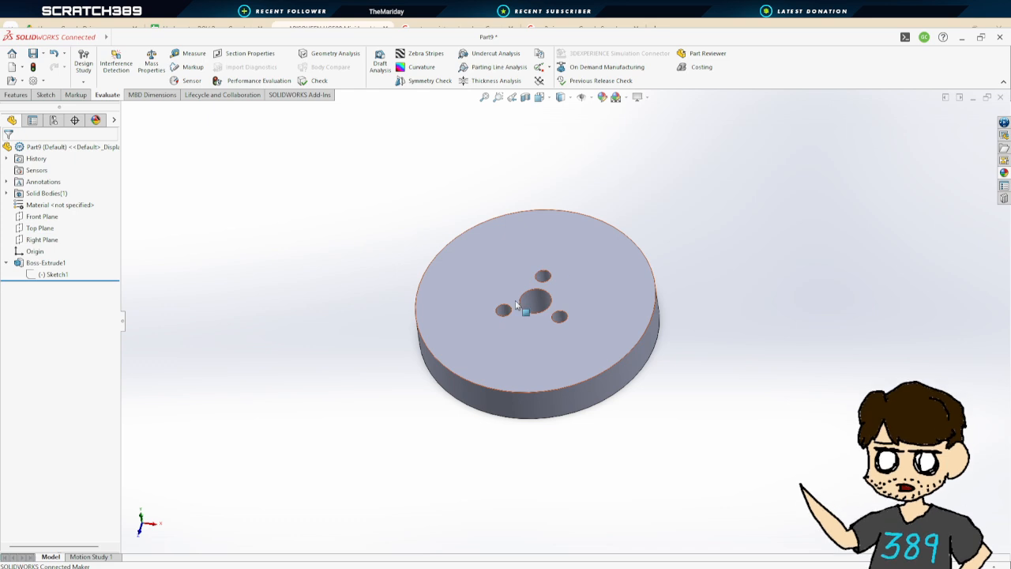
middle_click_drag(729, 387, 724, 418)
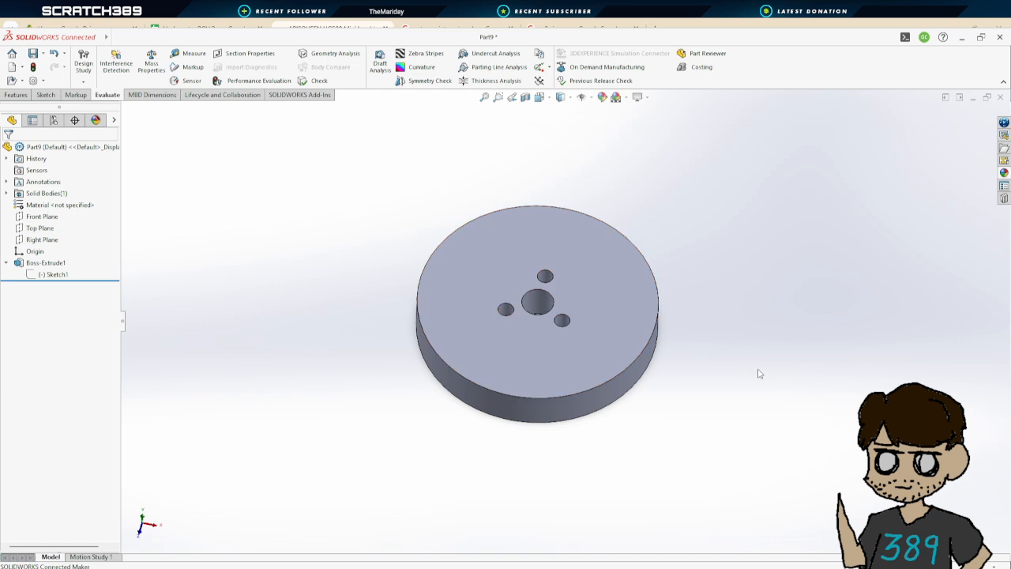
mouse_move(748, 366)
middle_mouse_down()
mouse_move(700, 309)
mouse_move(457, 303)
middle_mouse_up()
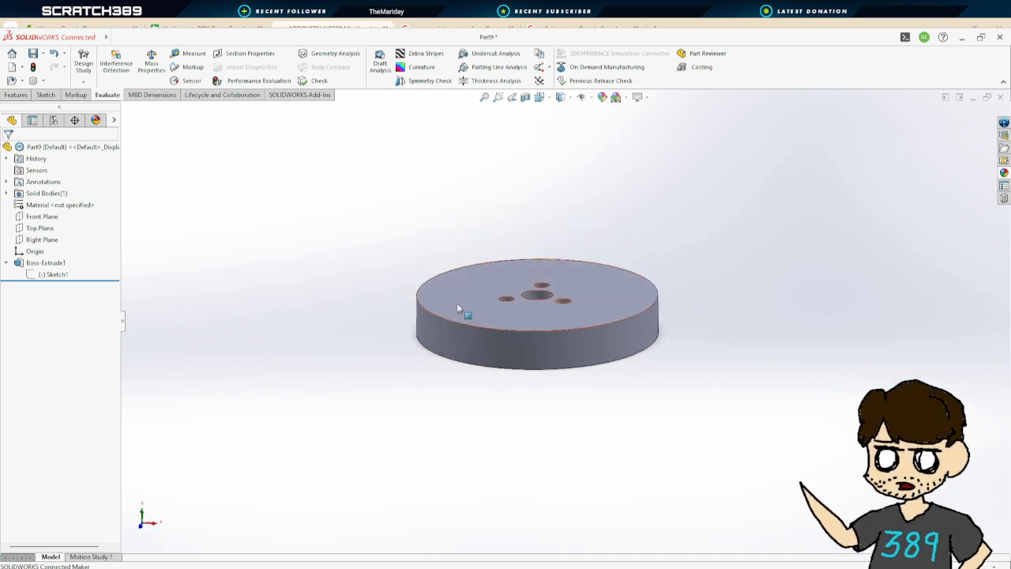
left_click(6, 262)
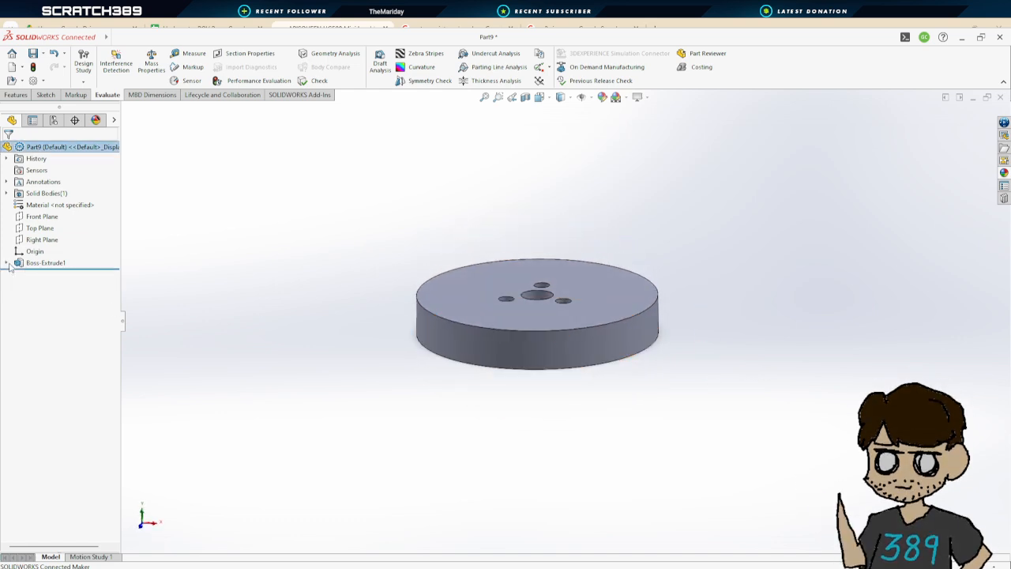
left_click(50, 263)
left_click(59, 235)
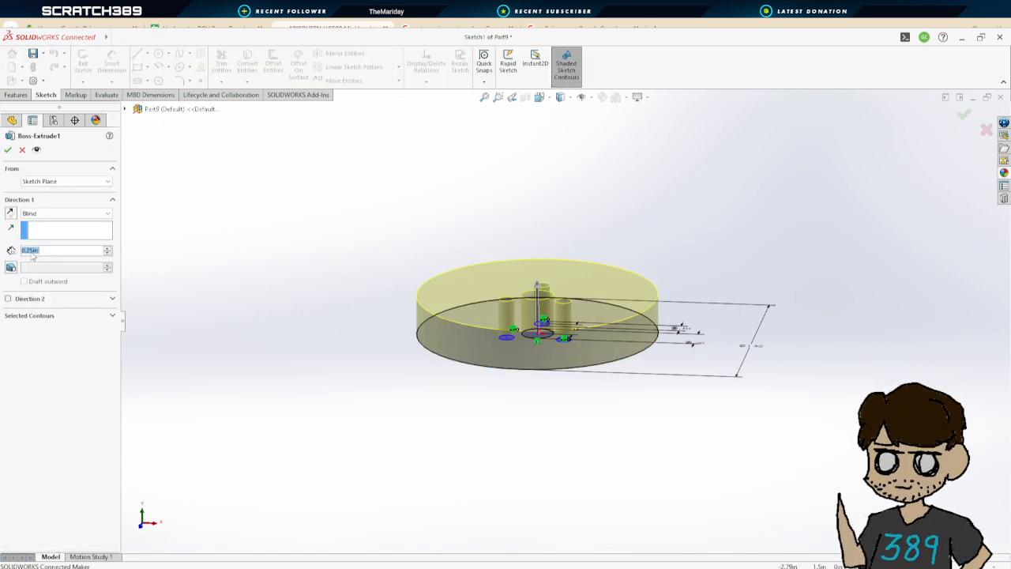
scroll(33, 256, "down", 1)
left_click(8, 150)
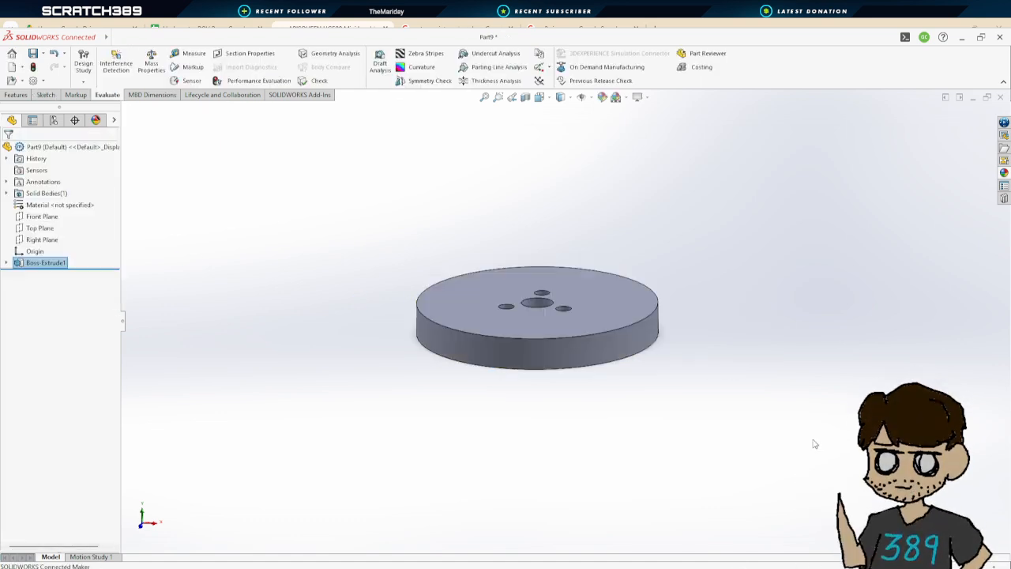
Orbit around the disc from several angles to examine its faces and holes
middle_click_drag(715, 348, 709, 433)
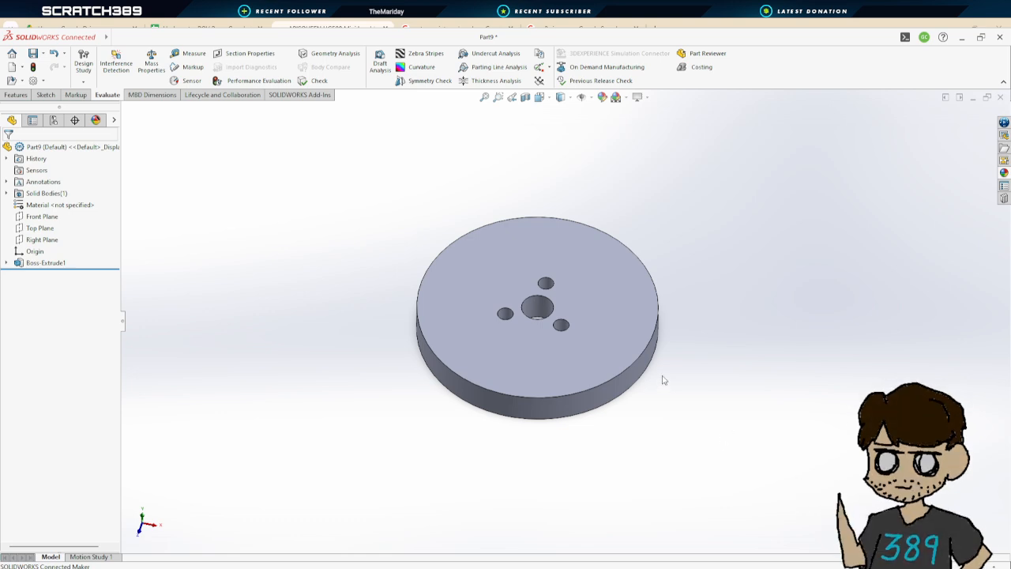
middle_click_drag(666, 390, 641, 353)
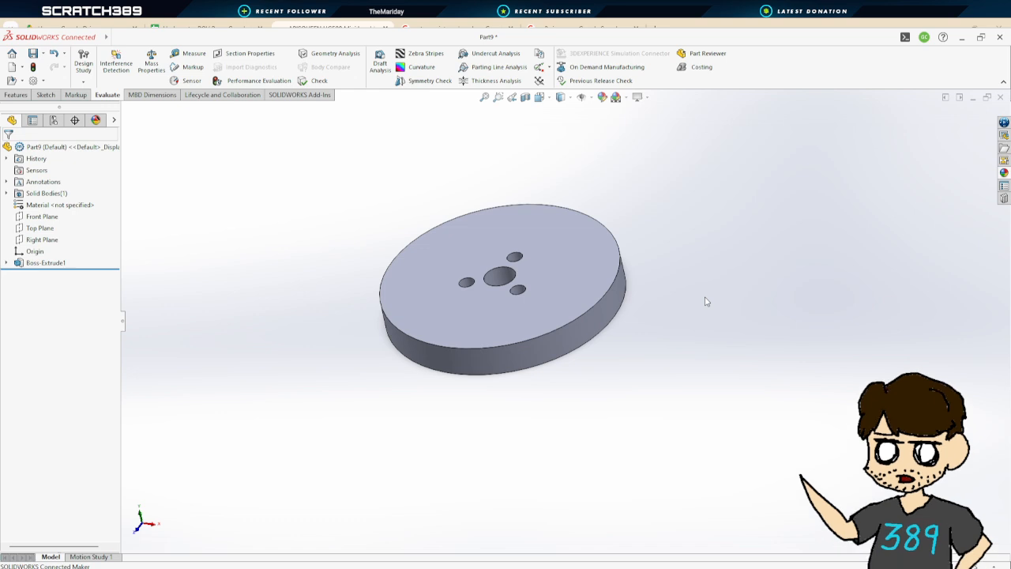
middle_click_drag(673, 327, 602, 342)
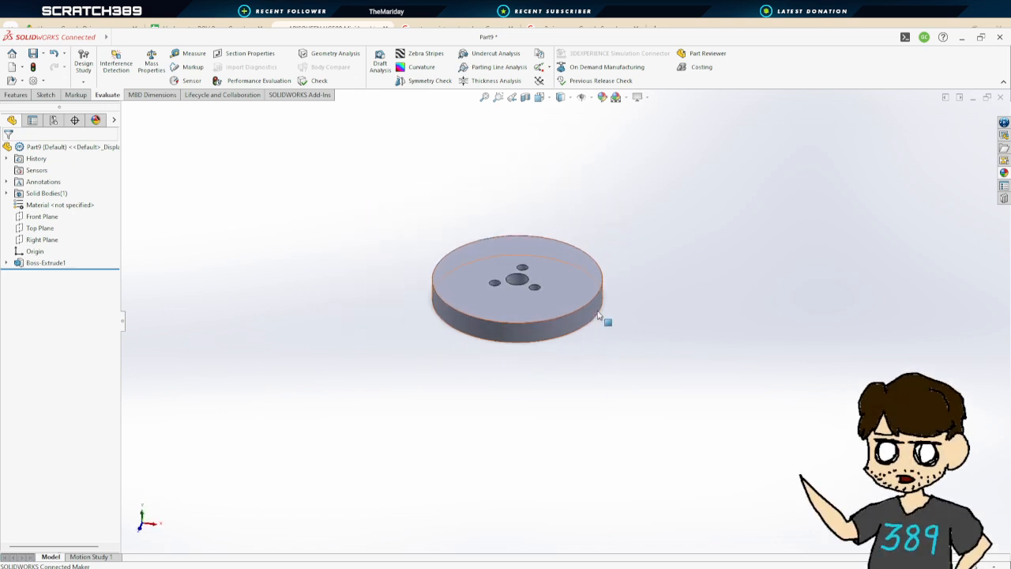
scroll(535, 295, "up", 2)
scroll(732, 294, "down", 1)
middle_click_drag(731, 294, 727, 338)
scroll(501, 318, "up", 2)
scroll(497, 319, "down", 2)
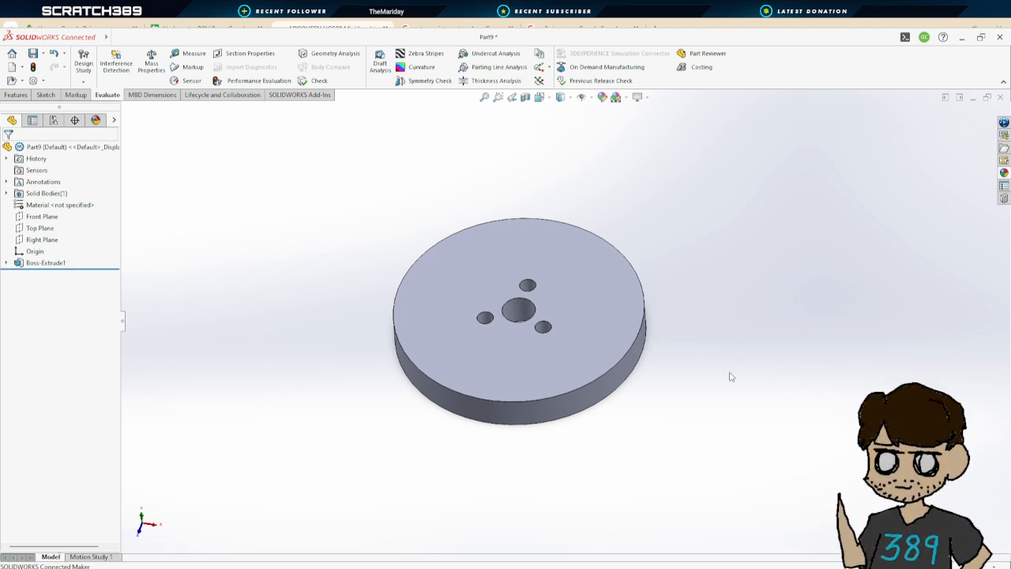
middle_click_drag(699, 375, 688, 394)
scroll(568, 327, "down", 1)
middle_click_drag(567, 328, 508, 316)
scroll(483, 330, "up", 2)
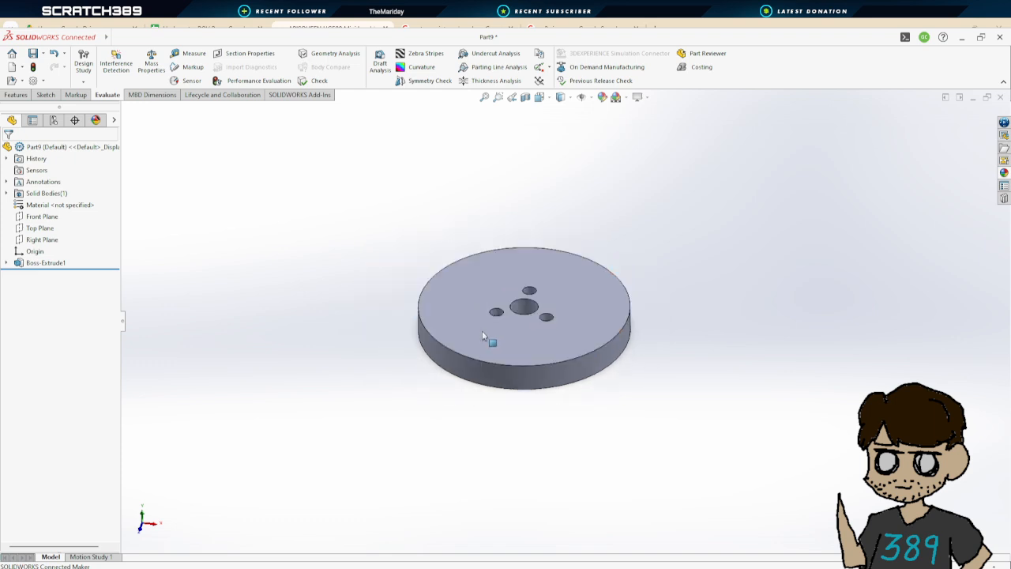
scroll(483, 331, "down", 2)
scroll(518, 319, "up", 2)
middle_click_drag(770, 348, 782, 376)
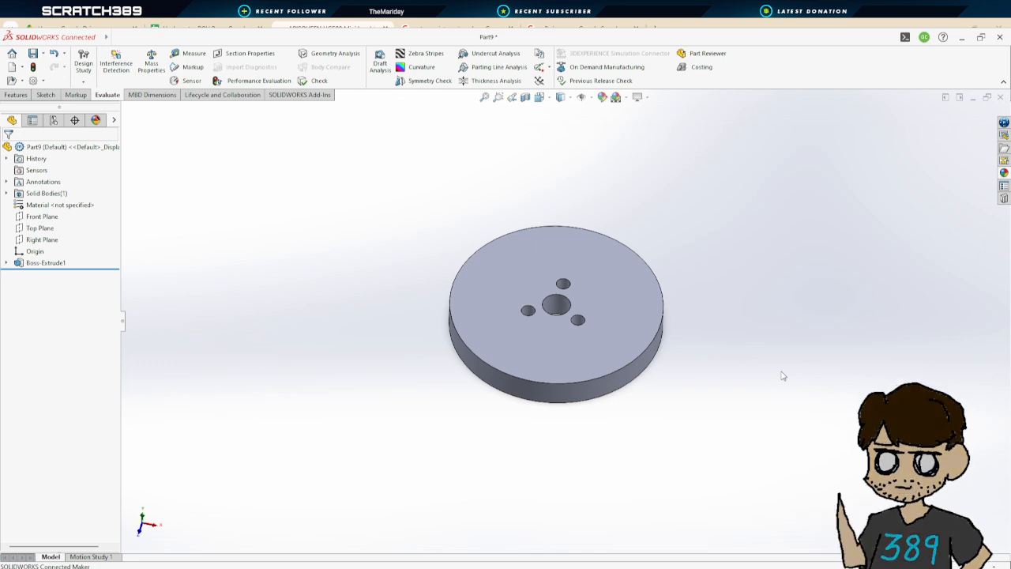
middle_click_drag(783, 376, 653, 317)
middle_click_drag(770, 233, 766, 474)
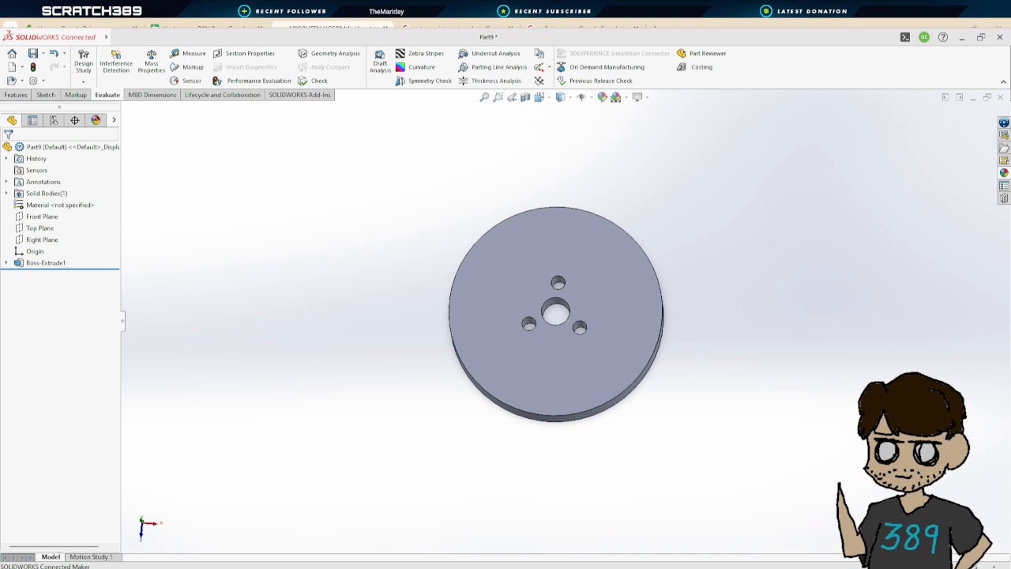
middle_click_drag(685, 430, 640, 347)
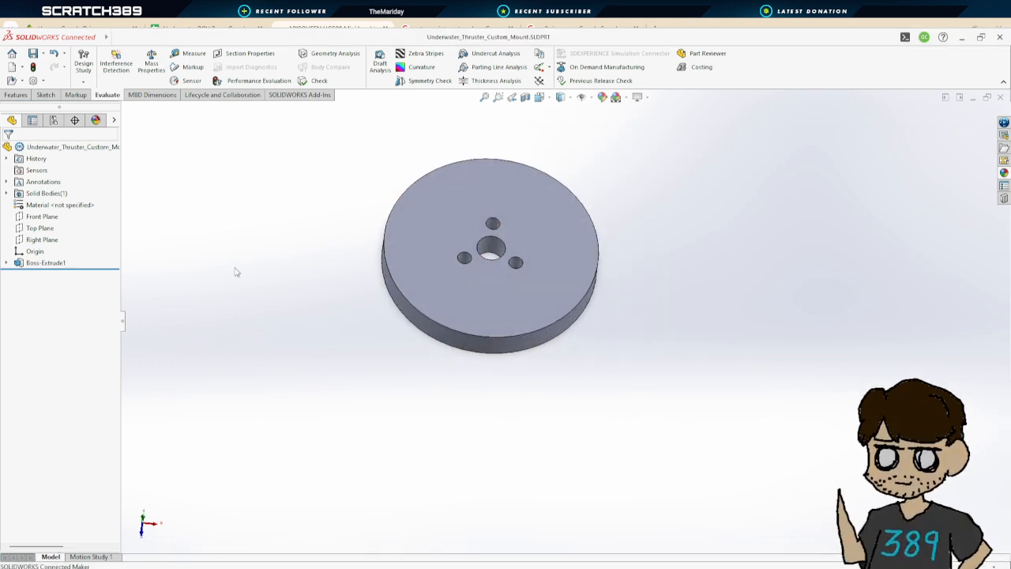
Start an Extruded Boss/Base and open a sketch on the disc's bottom face
middle_click_drag(234, 271, 289, 234)
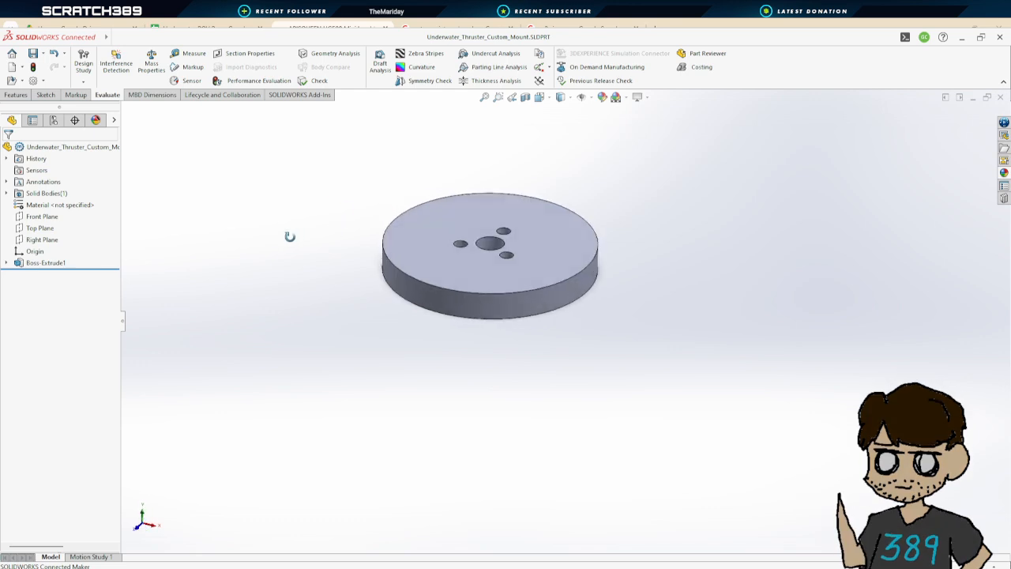
left_click(18, 94)
left_click(87, 63)
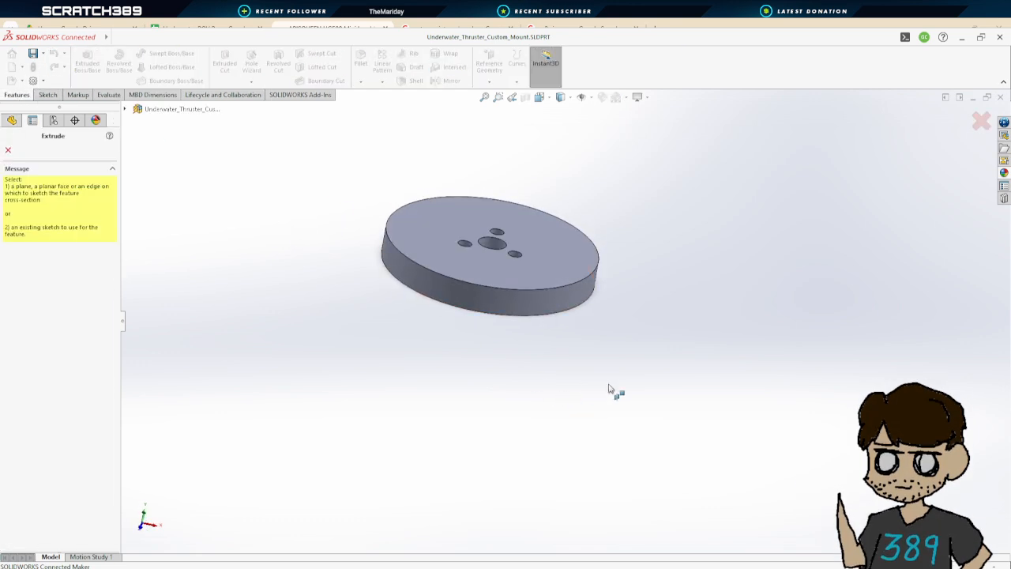
scroll(607, 352, "down", 2)
middle_click_drag(606, 355, 580, 234)
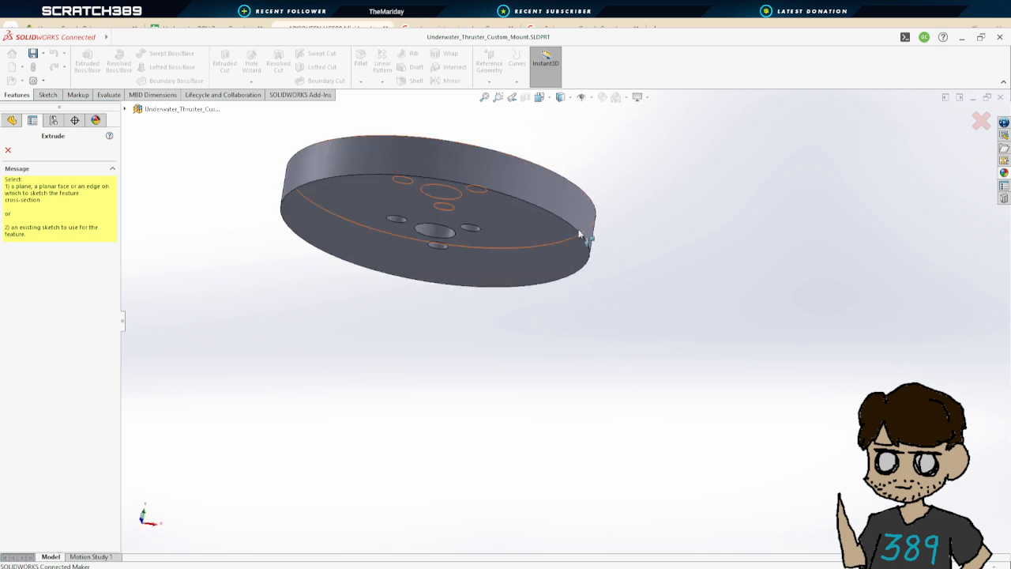
left_click(548, 243)
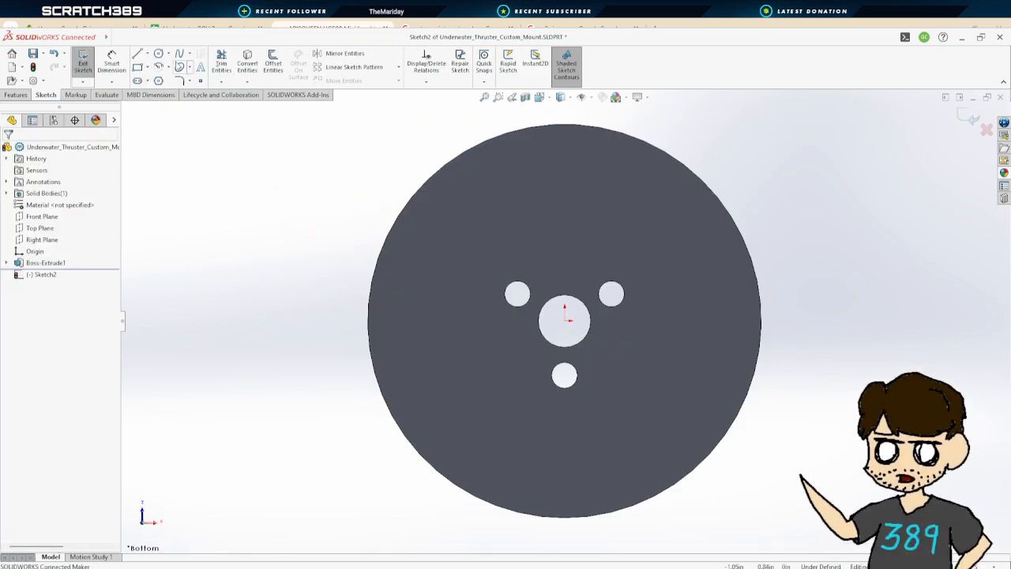
Sketch two concentric circles at the disc centre, one on the outer edge and one slightly inside it
left_click(159, 53)
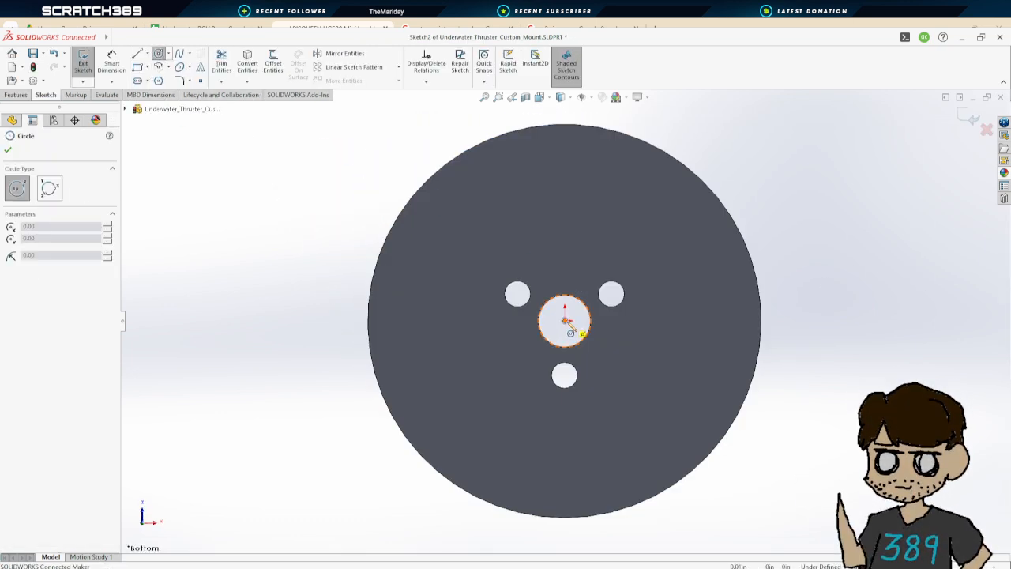
left_click(565, 311)
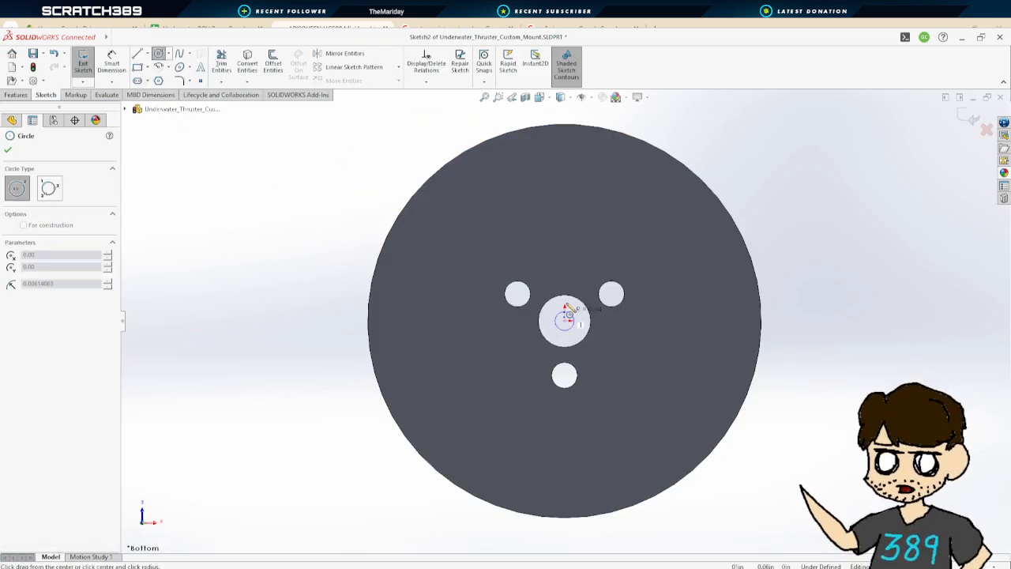
left_click(579, 134)
left_click(565, 324)
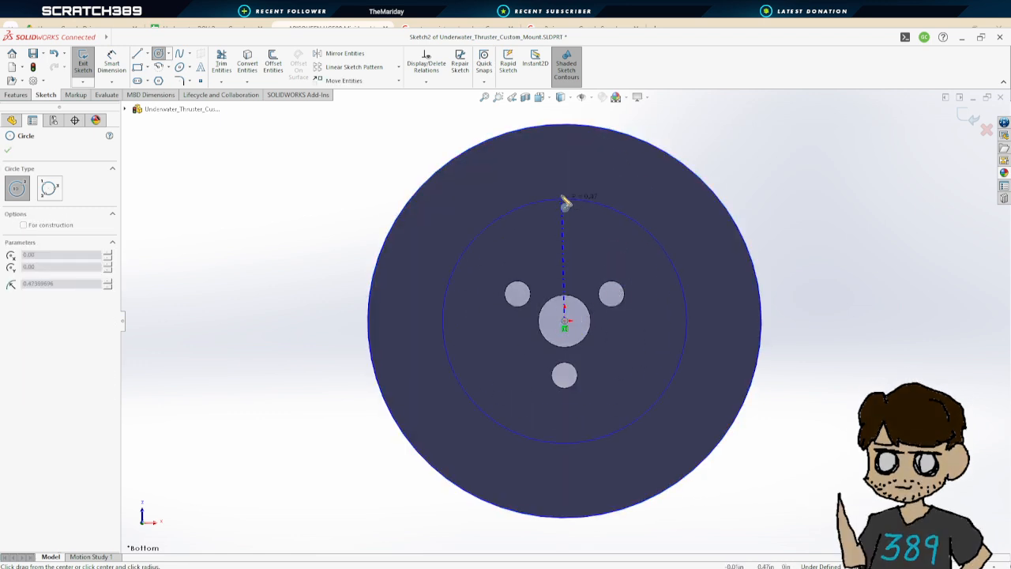
left_click(572, 147)
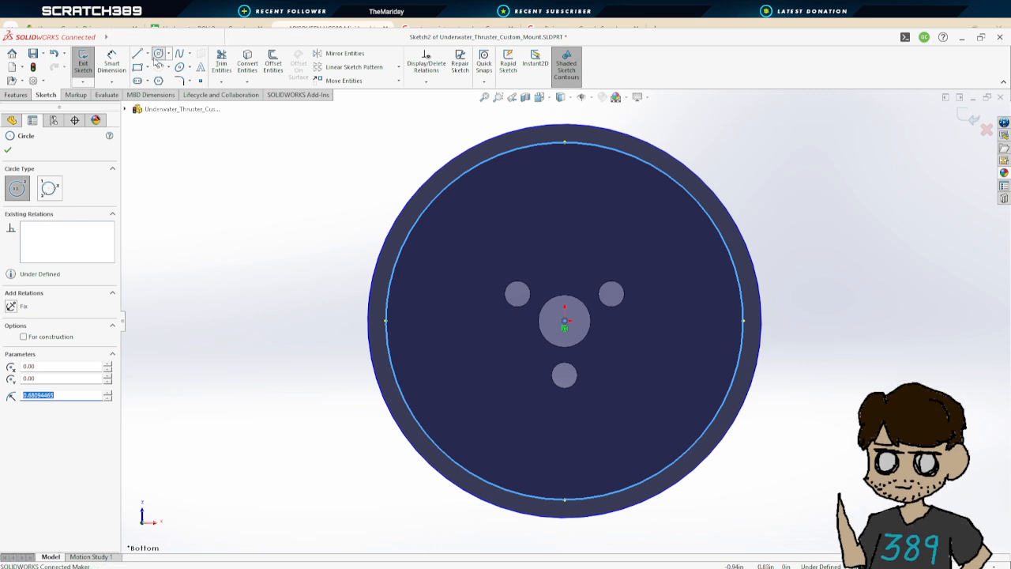
Dimension the gap between the circles as 0.1 in and the outer circle's diameter as 1.5 in
left_click(112, 63)
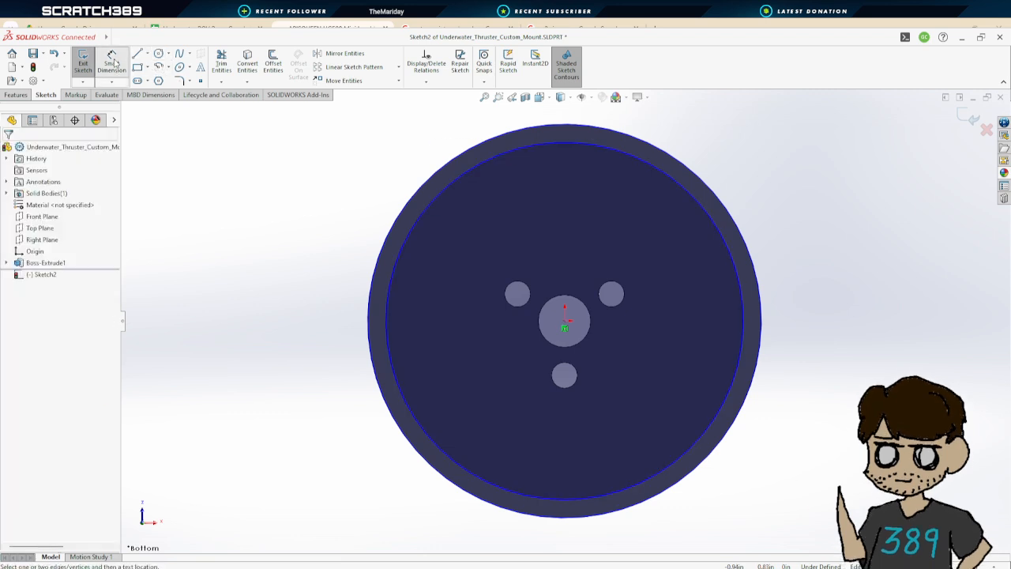
left_click(666, 152)
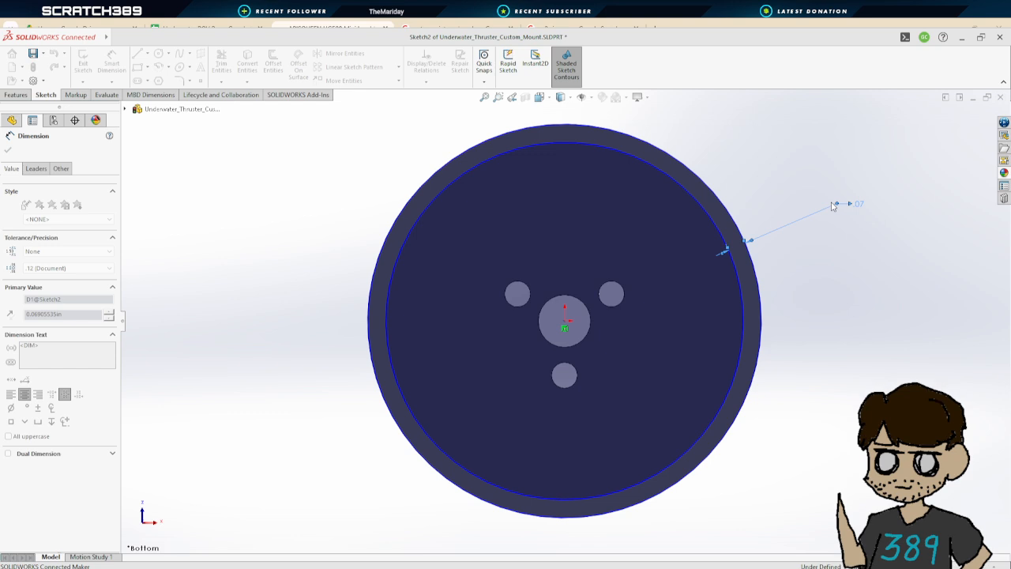
type(".1")
key("Return")
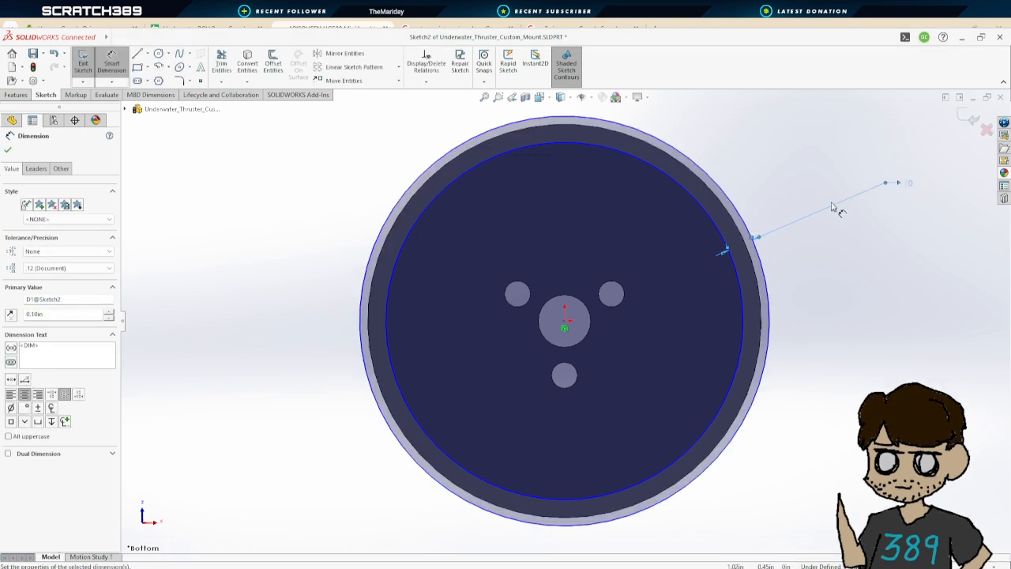
left_click(765, 267)
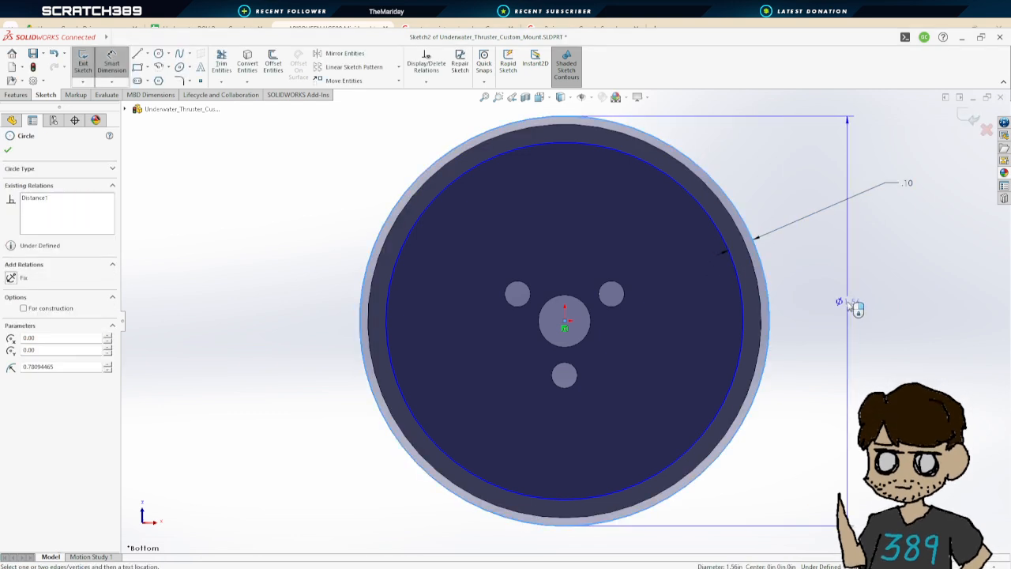
left_click(844, 302)
type("1.50in")
key("Return")
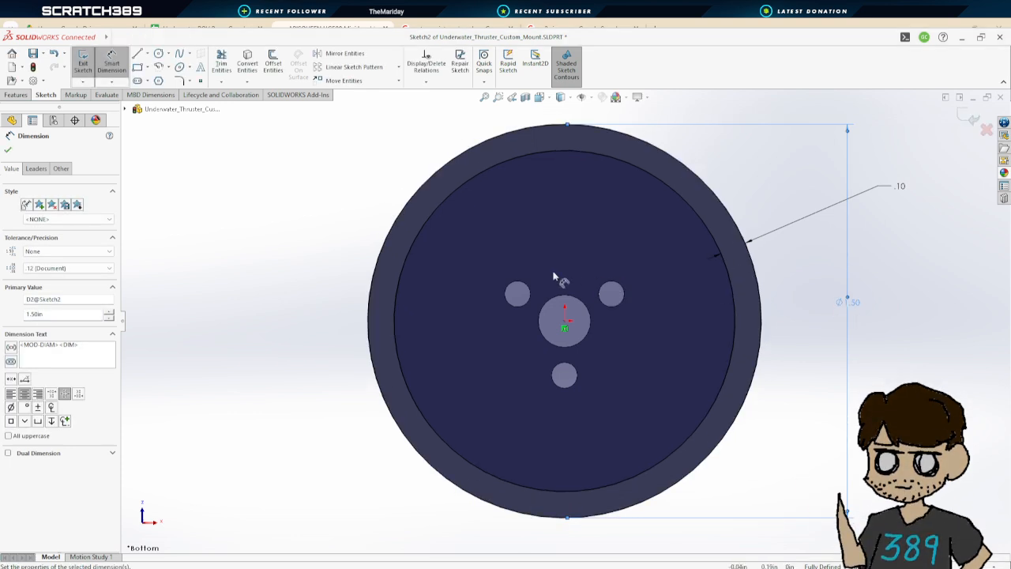
left_click(8, 150)
Extrude the ring sketch 0.50 in from the disc's bottom face
middle_click_drag(853, 248, 769, 309)
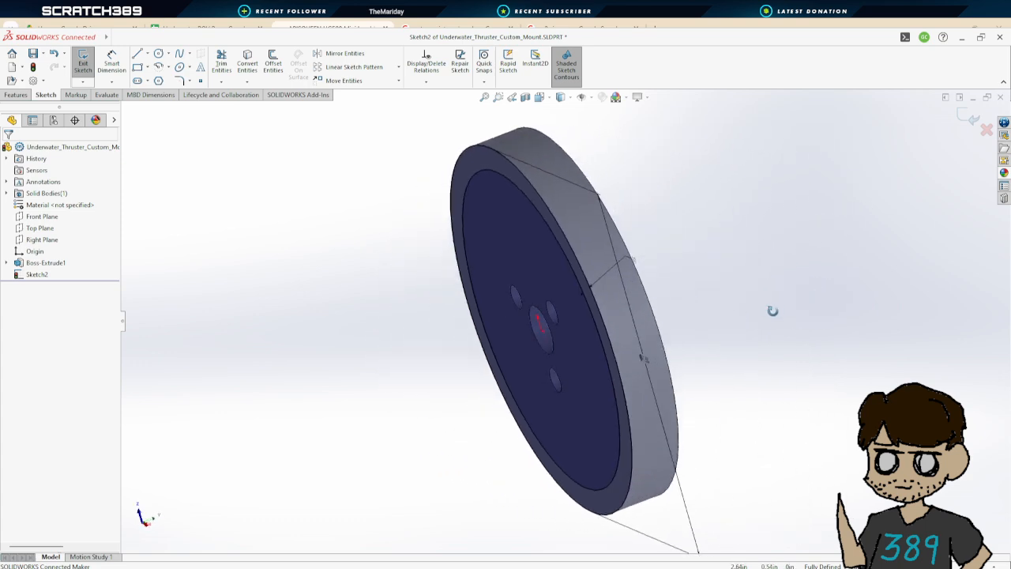
left_click(84, 63)
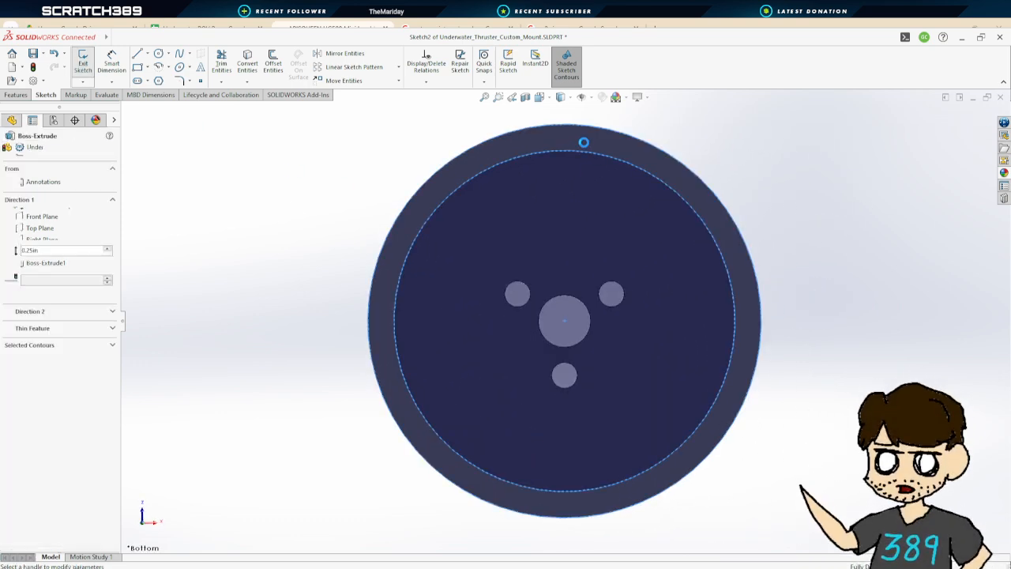
middle_click_drag(654, 168, 514, 542)
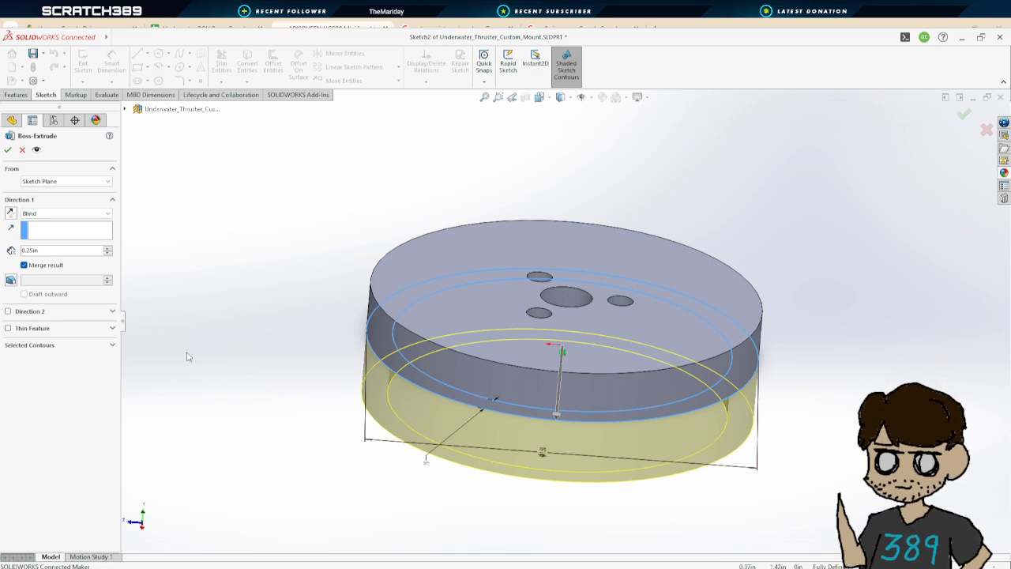
double_click(28, 252)
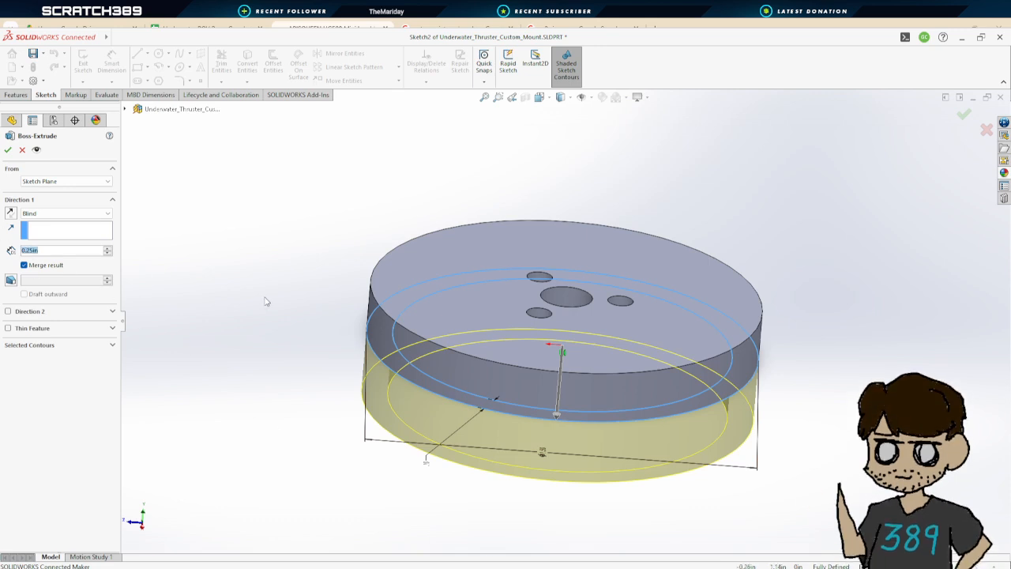
scroll(267, 302, "up", 1)
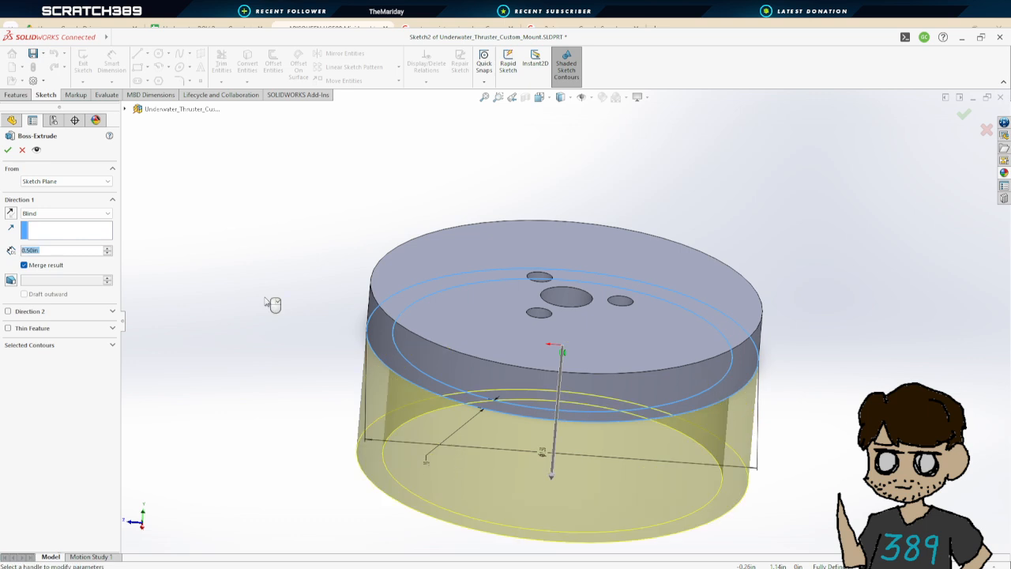
left_click(8, 150)
Zoom and orbit around the mount to examine the new extrusion
scroll(598, 434, "up", 2)
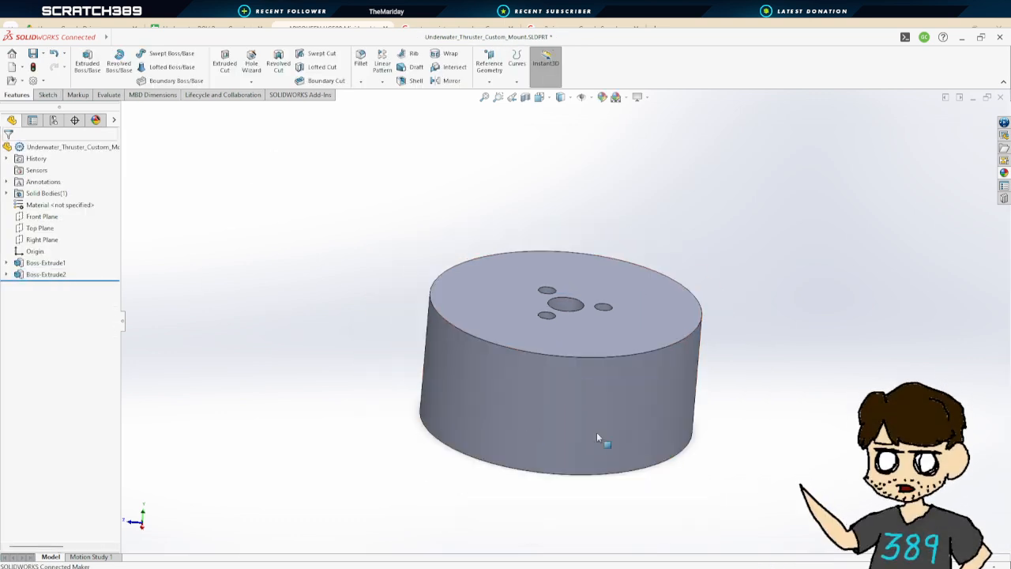
middle_click_drag(758, 443, 722, 159)
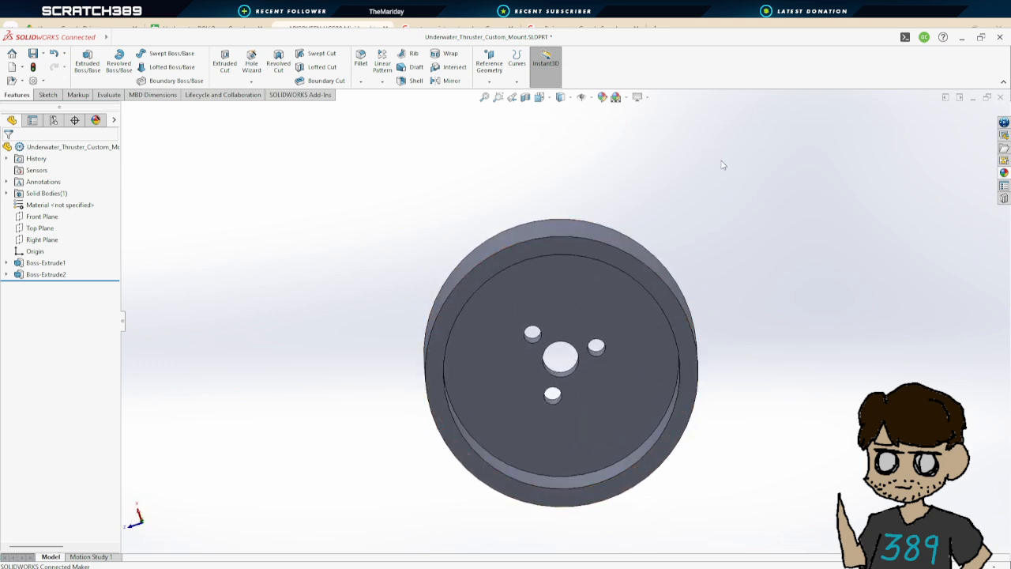
middle_click_drag(763, 214, 740, 530)
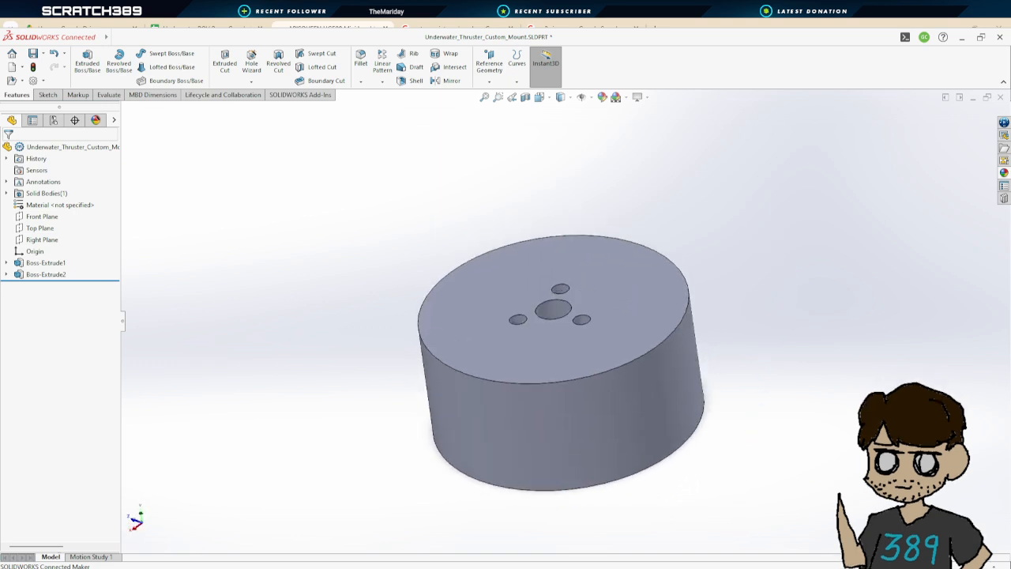
Switch to the Thruster Mock Up part and measure its flange's top face, then return to the mount
left_click(431, 532)
middle_click_drag(735, 398, 738, 350)
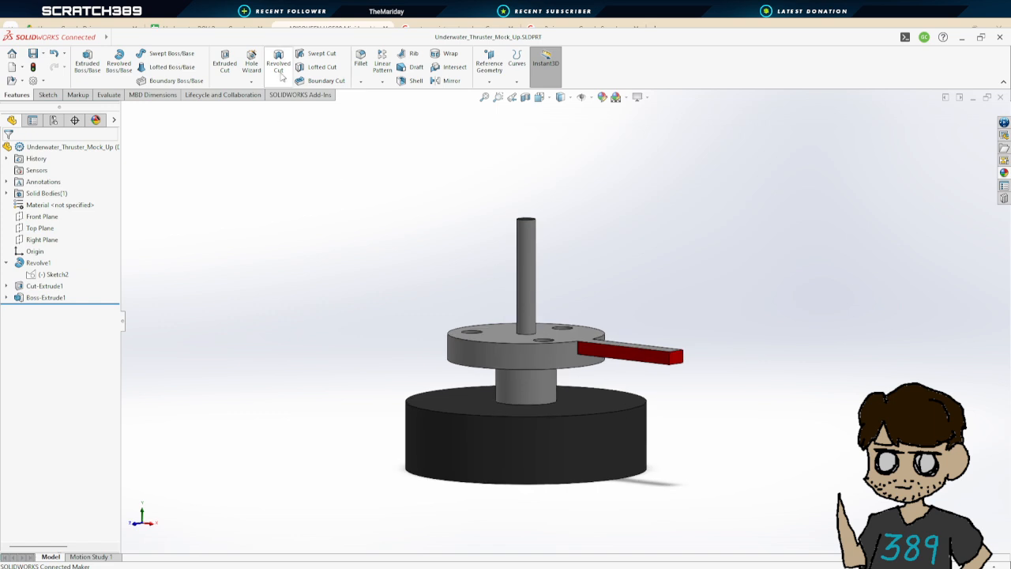
left_click(110, 96)
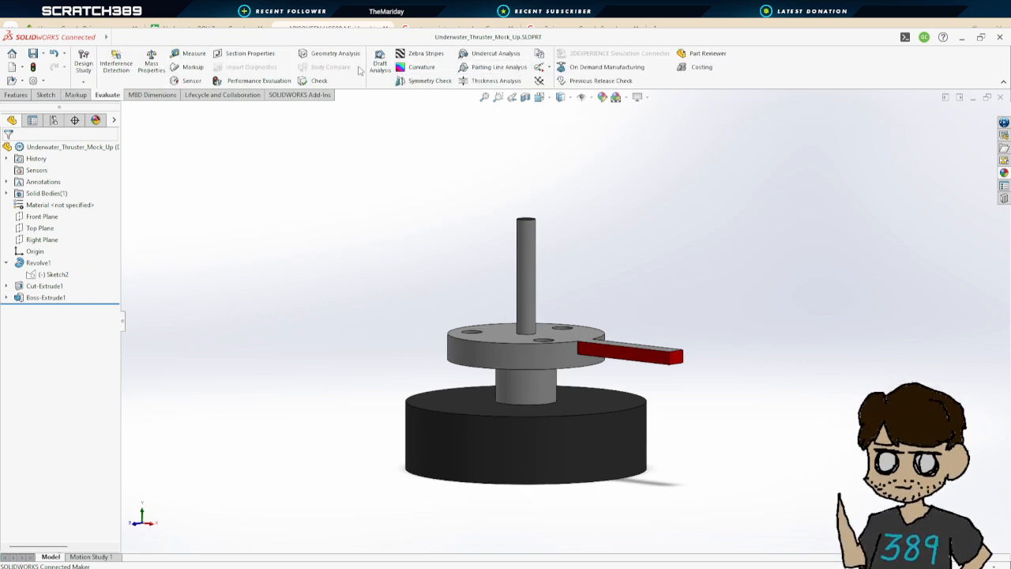
left_click(193, 53)
left_click(486, 334)
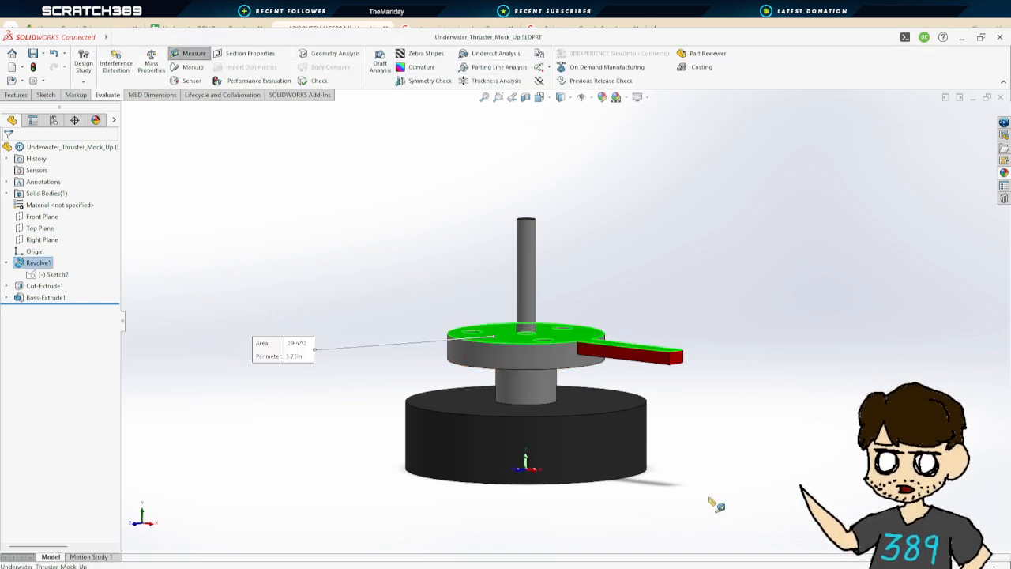
middle_click_drag(486, 334, 584, 441)
left_click(585, 441)
middle_click_drag(787, 293, 679, 406)
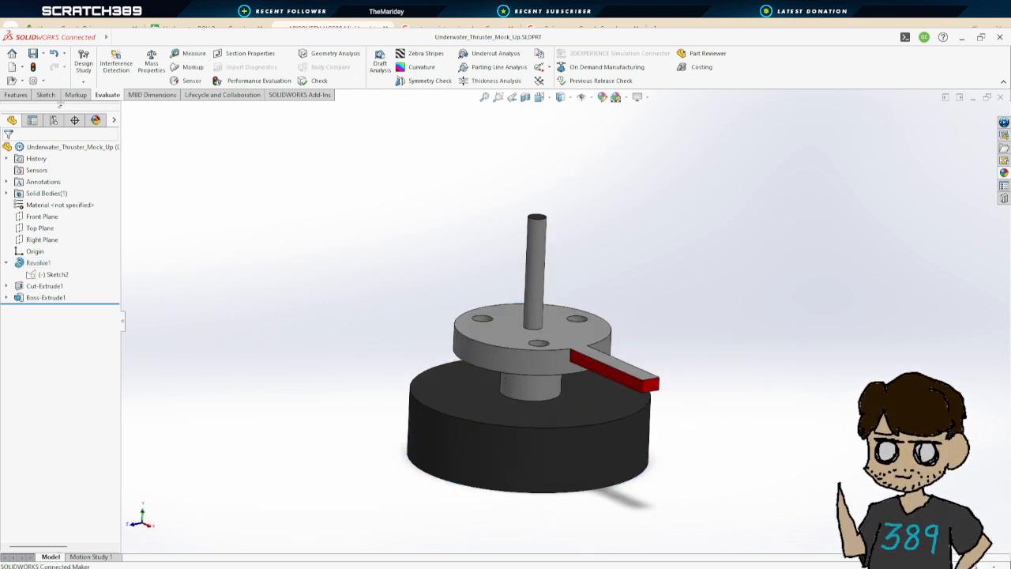
left_click(514, 523)
middle_click_drag(761, 420, 762, 368)
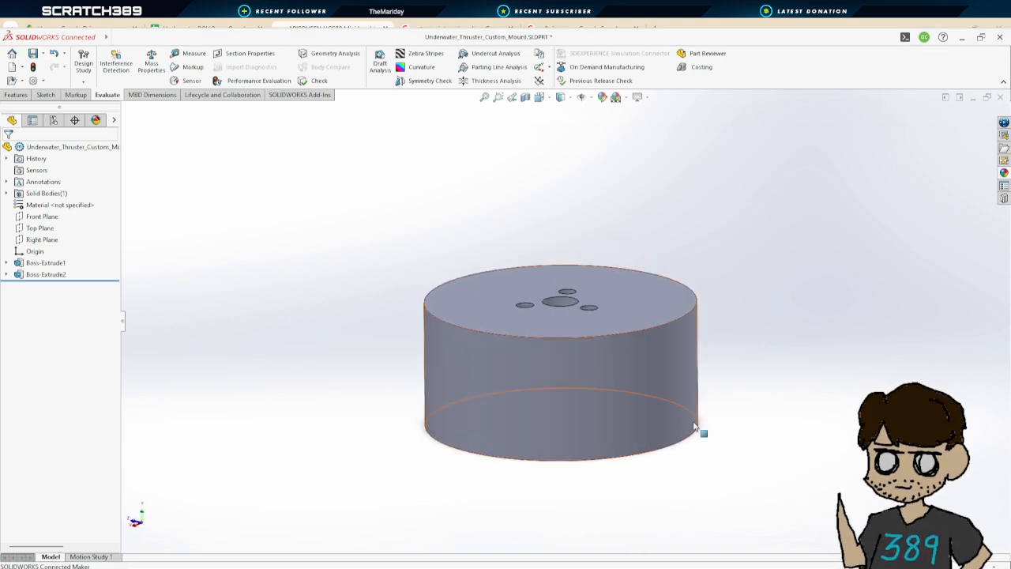
Edit Boss-Extrude2 and set its depth to 0.75 in
left_click(36, 274)
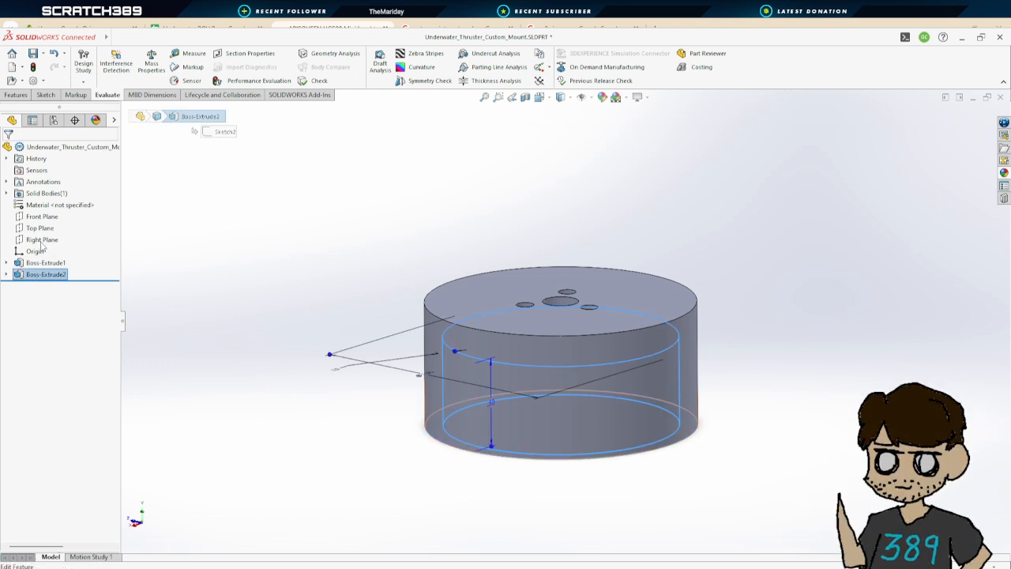
left_click(41, 246)
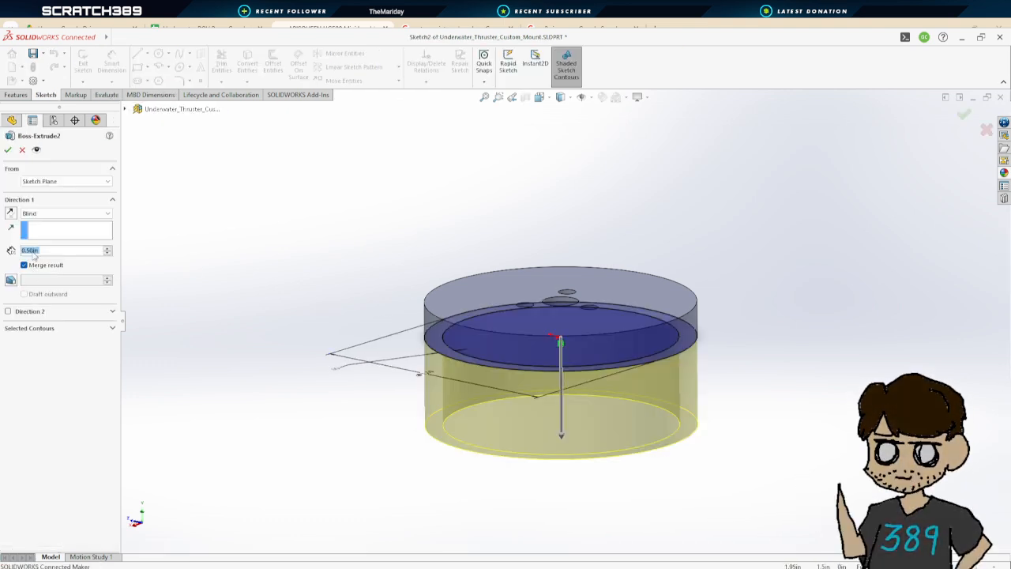
type(".75")
key("Return")
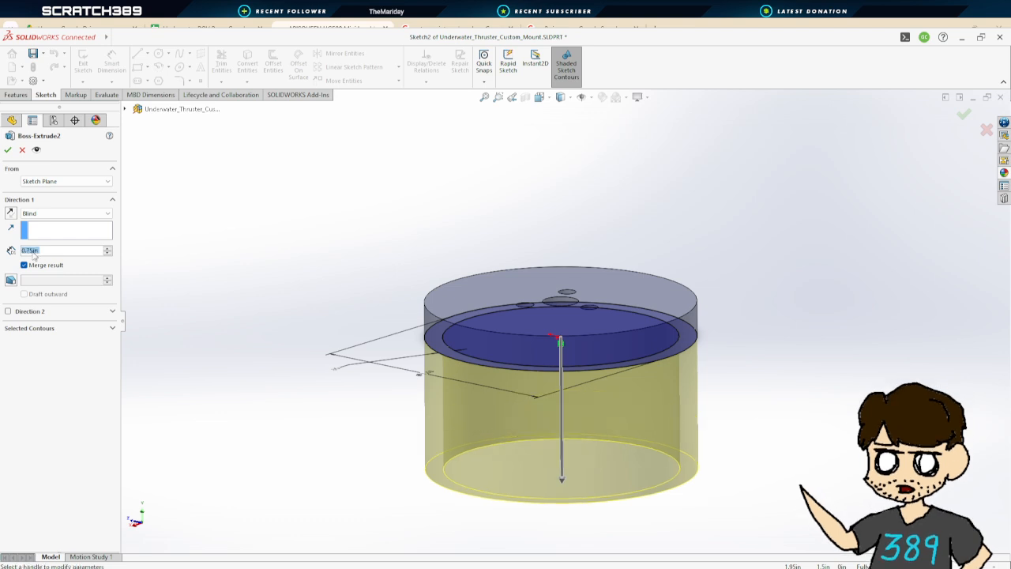
left_click(8, 149)
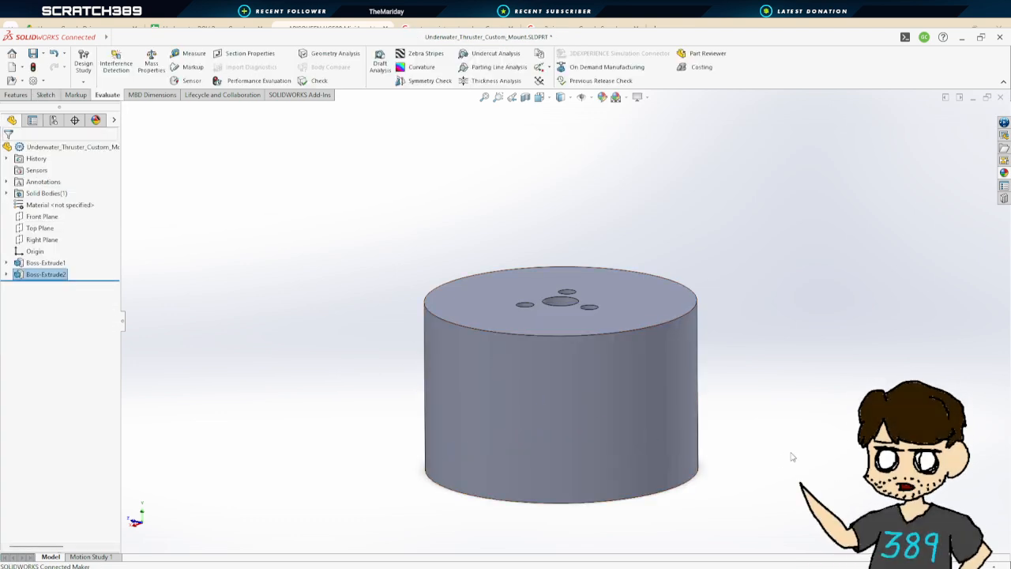
Start an extruded boss and open a new sketch on the open end face of the mount's ring
scroll(778, 461, "up", 3)
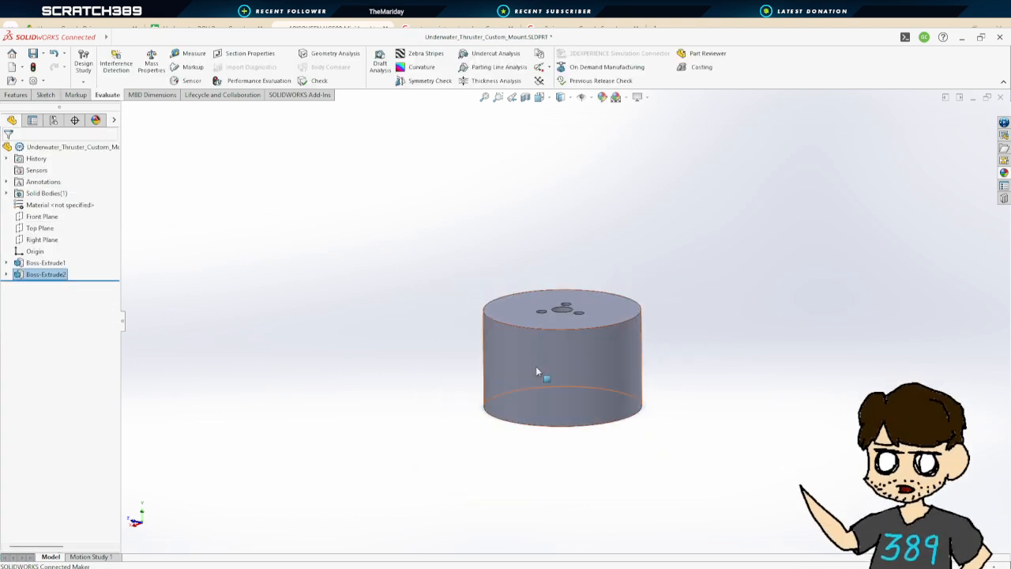
middle_click_drag(407, 363, 415, 428)
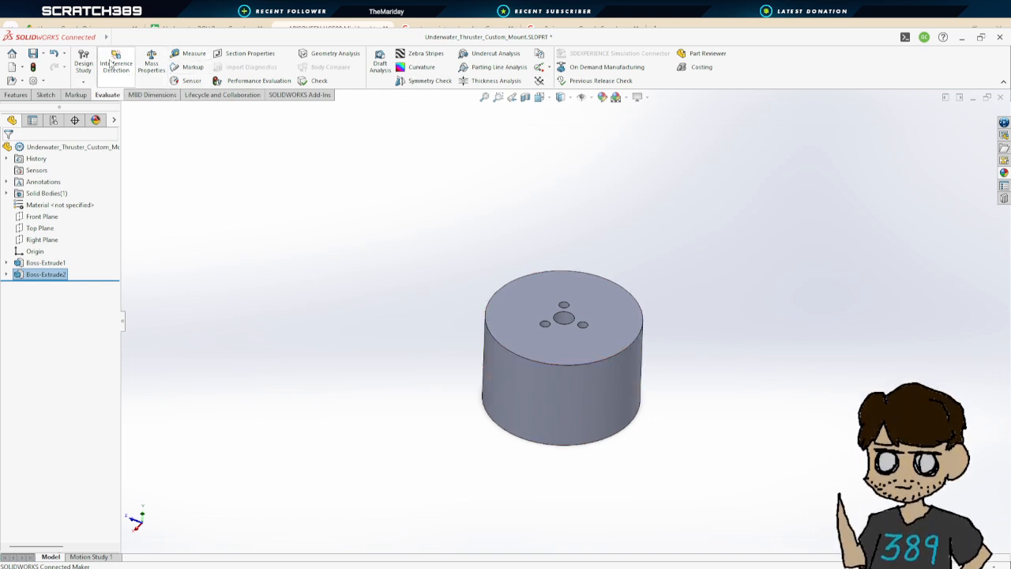
left_click(45, 95)
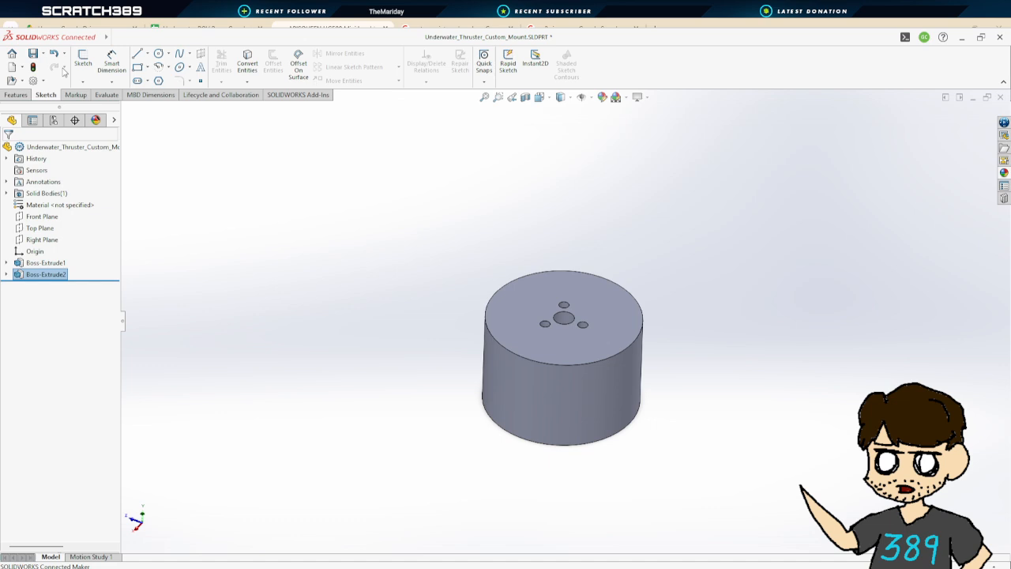
left_click(15, 95)
left_click(87, 59)
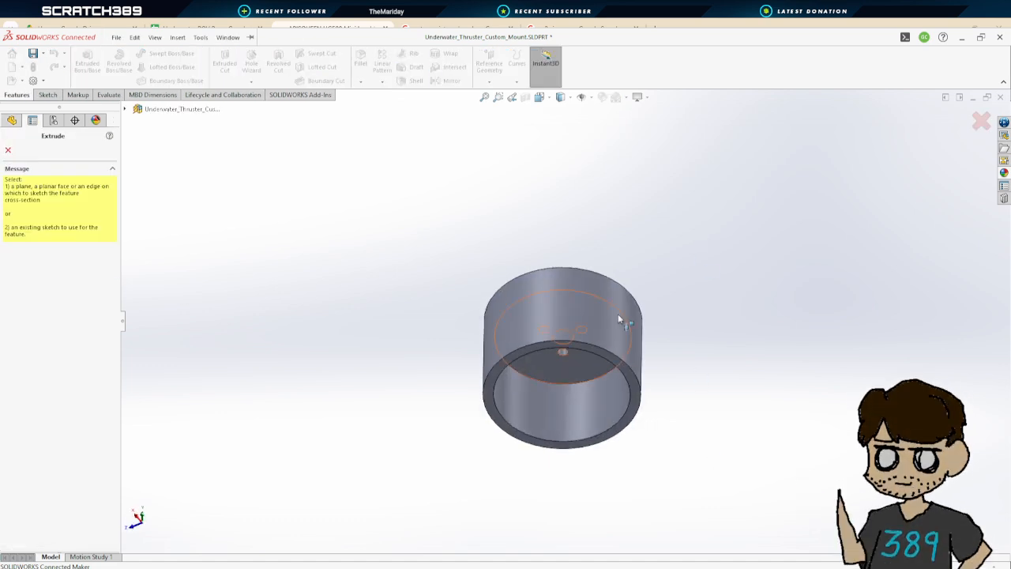
left_click(586, 346)
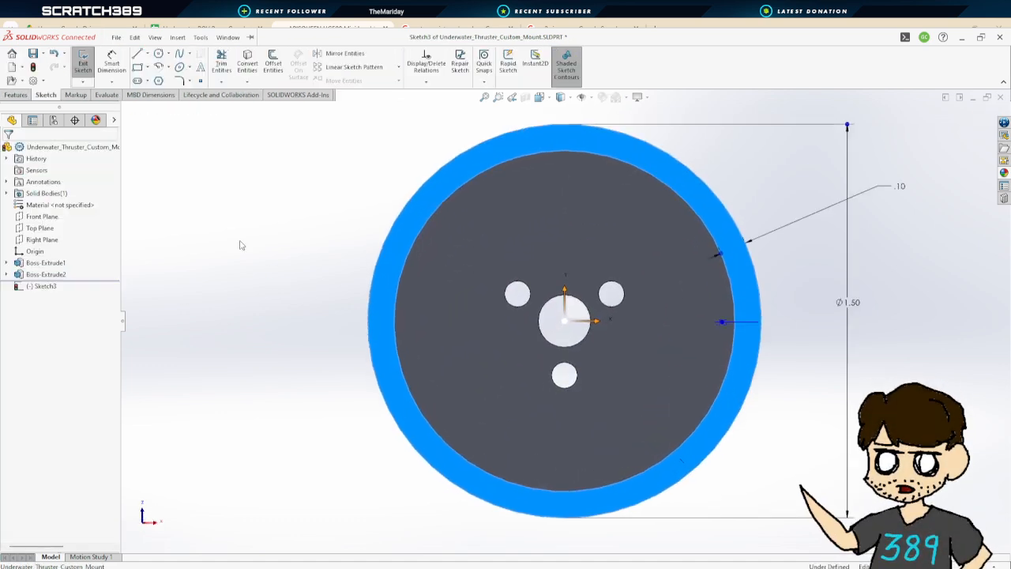
scroll(647, 241, "up", 3)
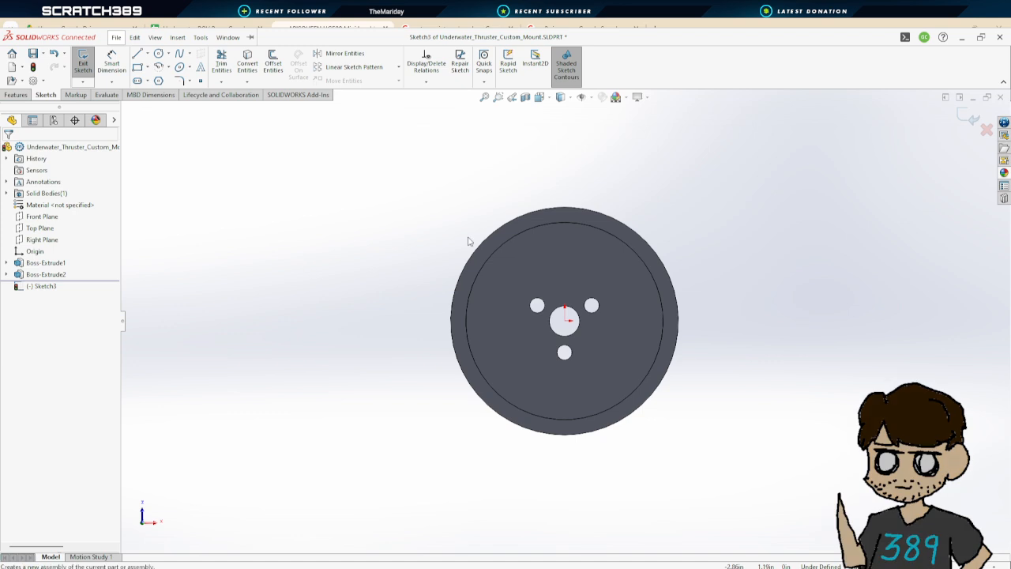
Sketch a circle on the ring's outer edge and a larger concentric circle of about 1.07 in radius at the center
left_click(159, 54)
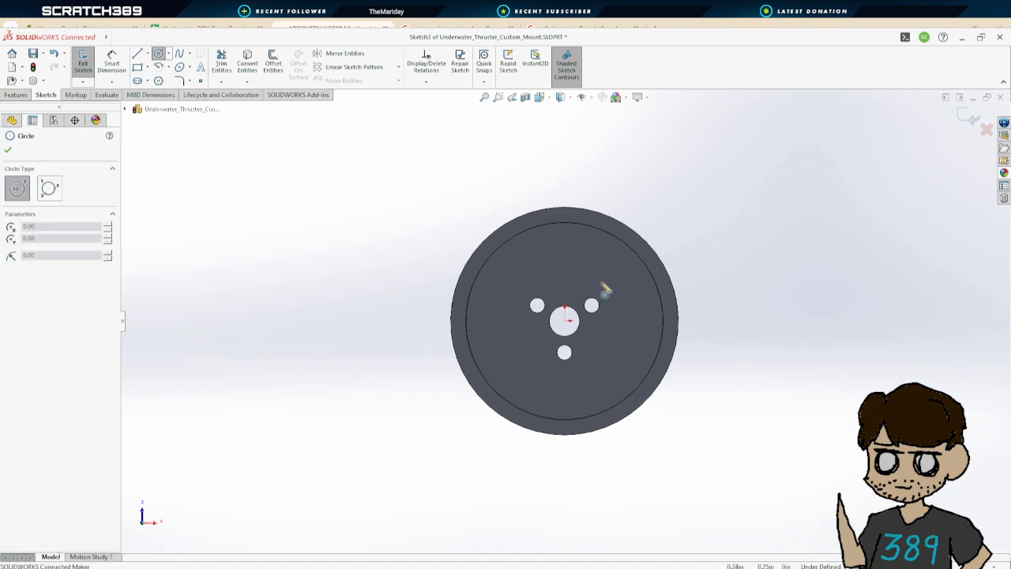
left_click(565, 320)
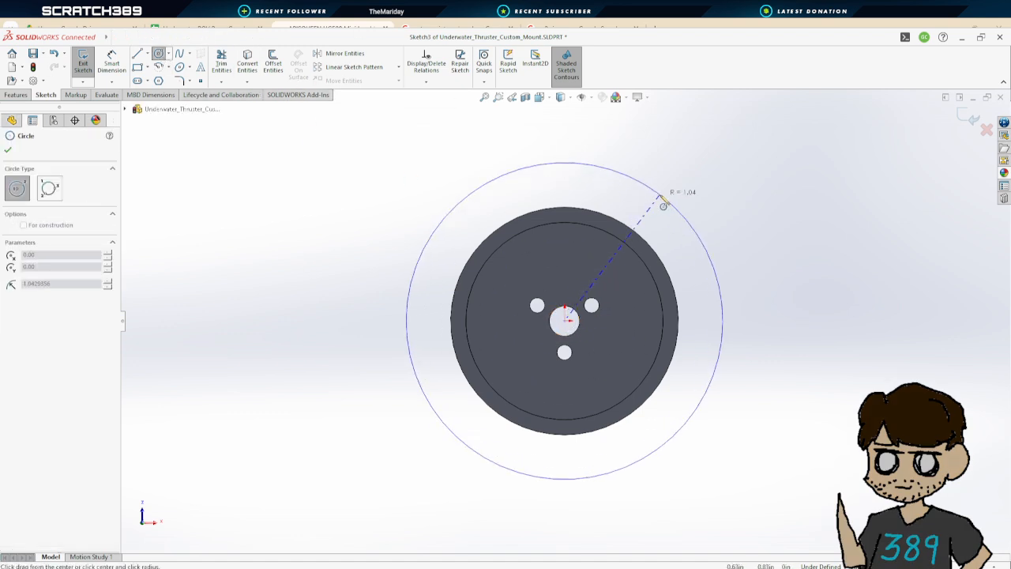
left_click(640, 238)
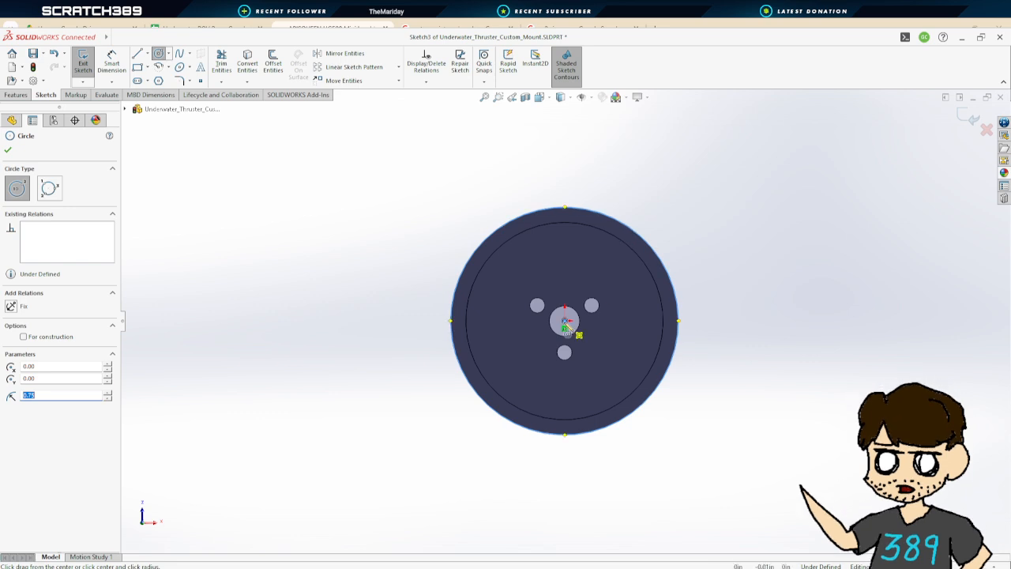
left_click(564, 320)
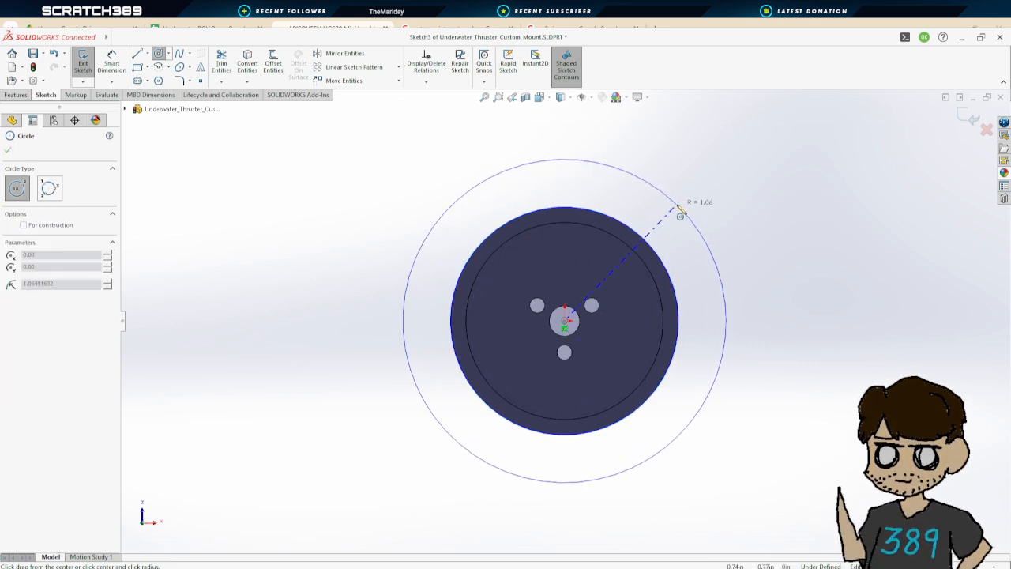
left_click(681, 209)
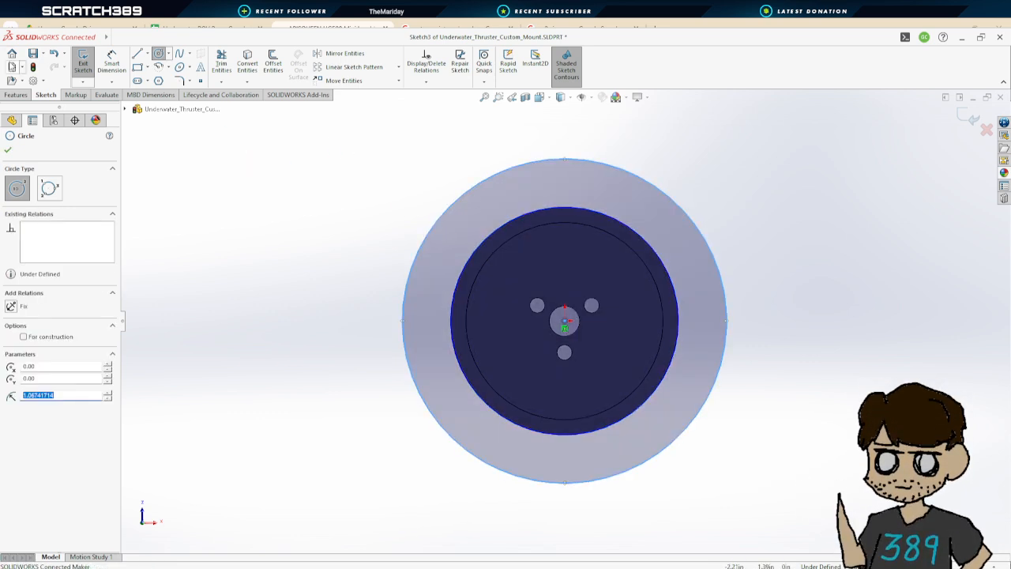
Dimension the gap between the two concentric circles as 0.50 in
left_click(116, 66)
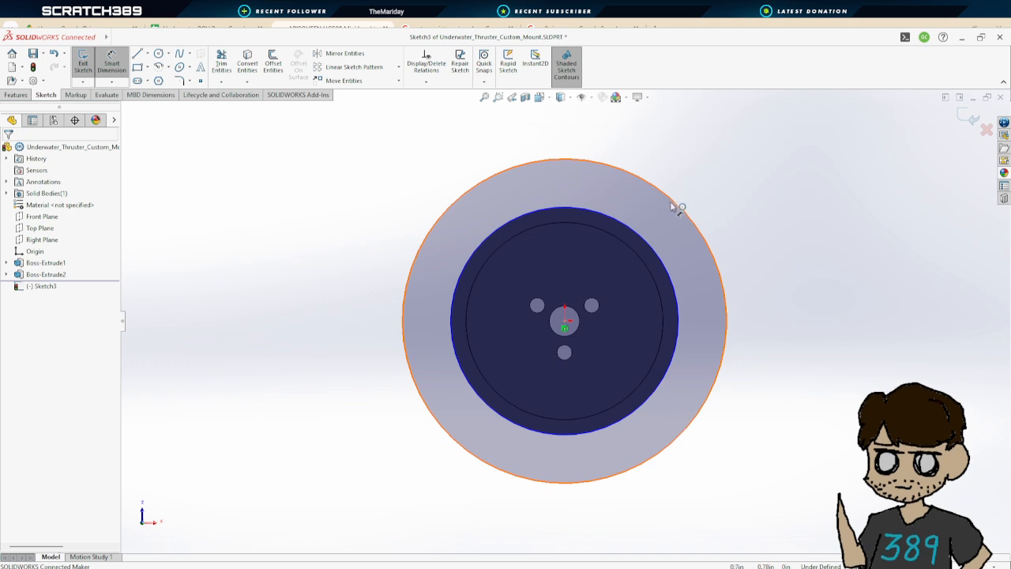
left_click(673, 204)
left_click(655, 244)
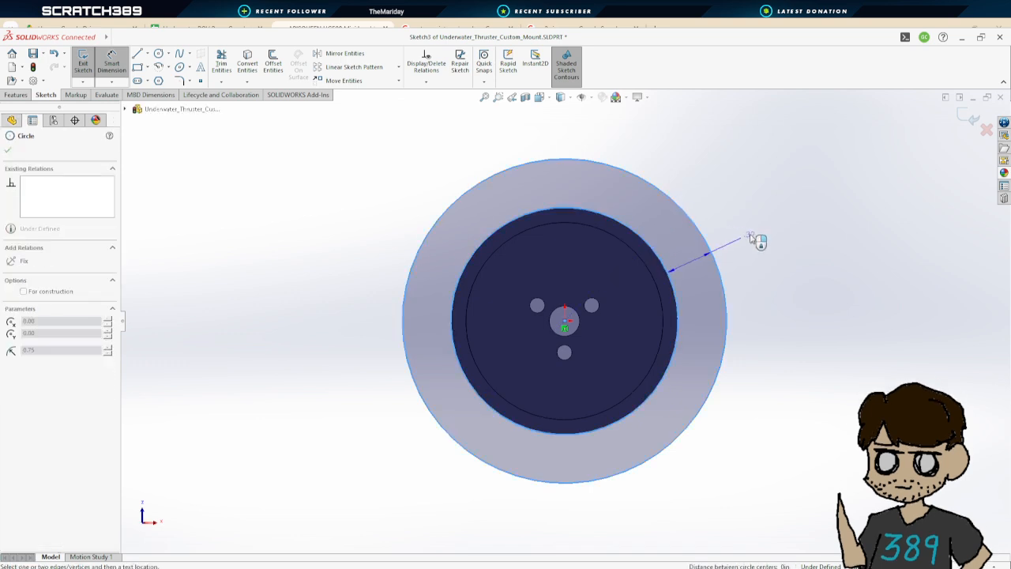
type(".5")
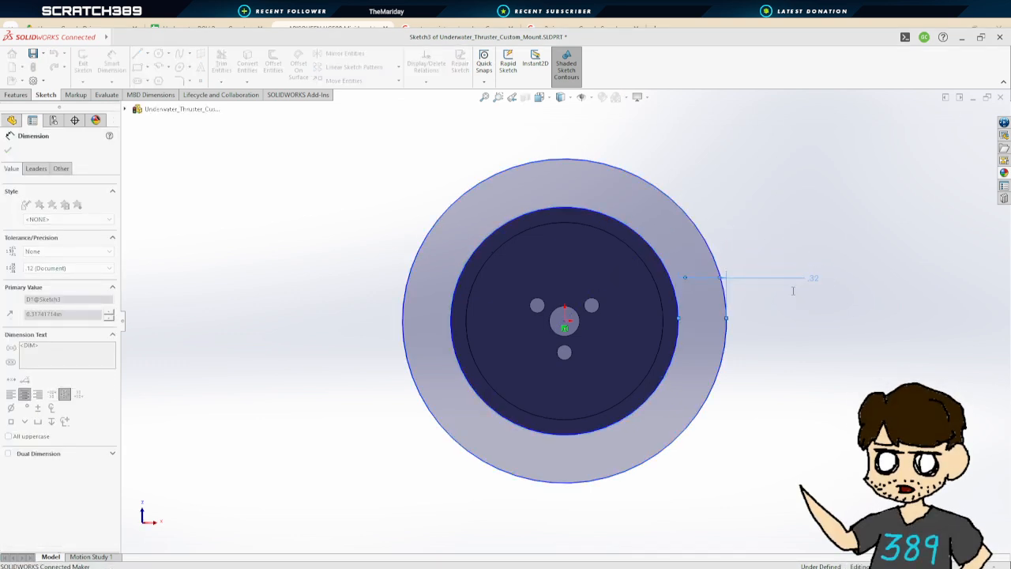
key("Return")
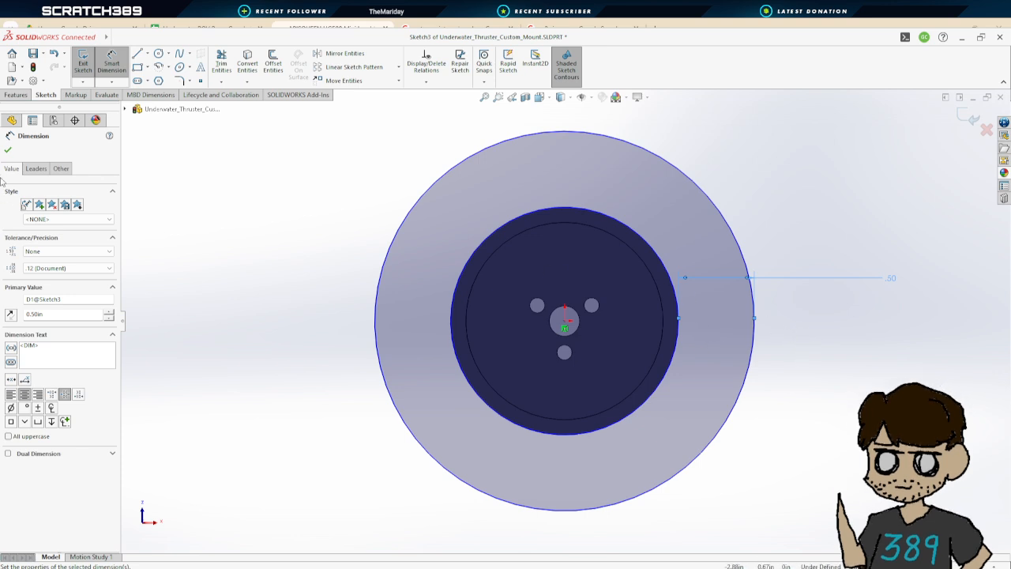
left_click(8, 149)
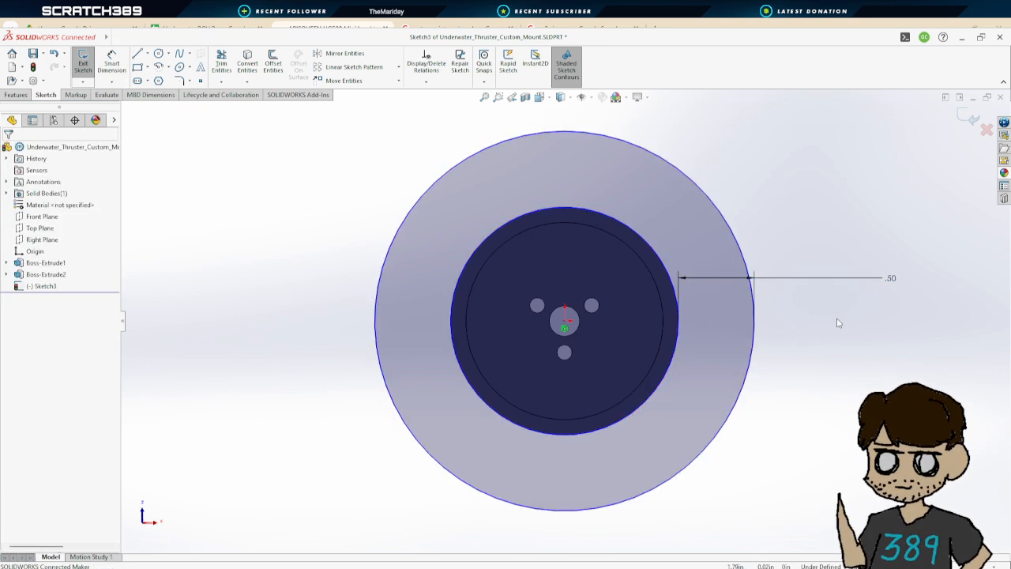
Extrude the ring-shaped profile 0.20 in as a flange, reversing the direction back toward the mount
middle_click_drag(837, 321, 699, 374)
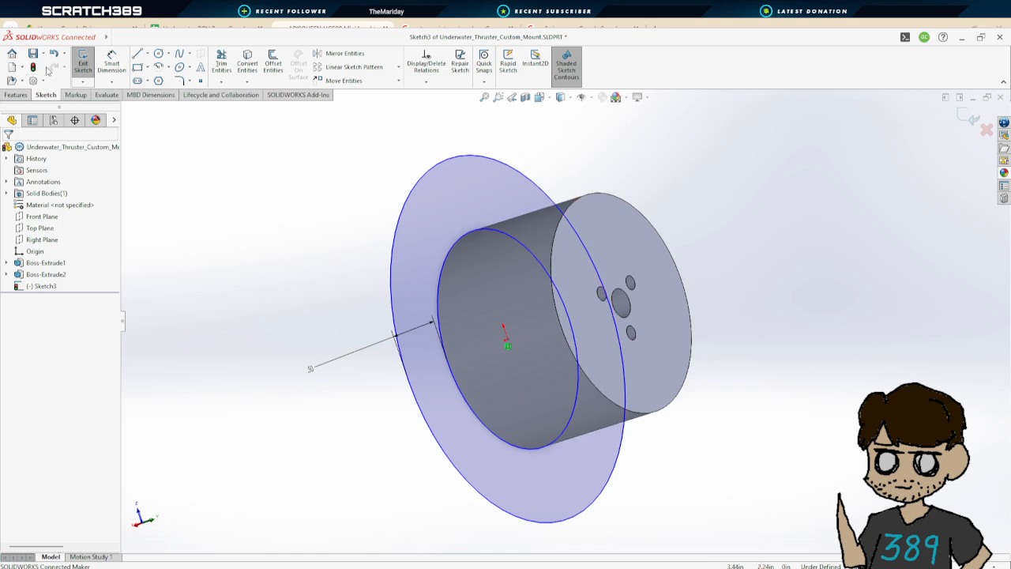
left_click(83, 64)
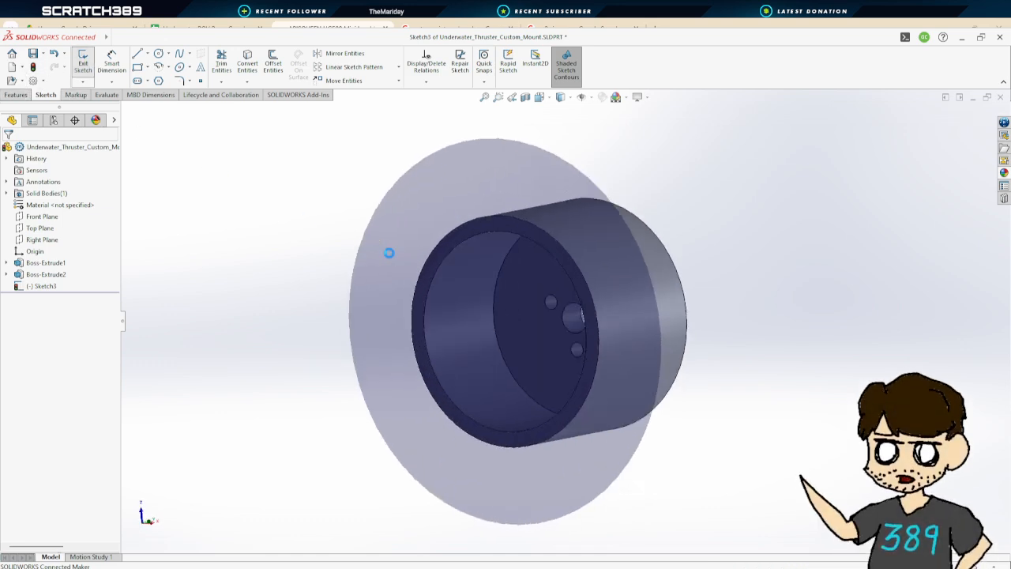
mouse_move(860, 338)
middle_mouse_down()
mouse_move(845, 331)
mouse_move(741, 368)
mouse_move(629, 377)
middle_mouse_up()
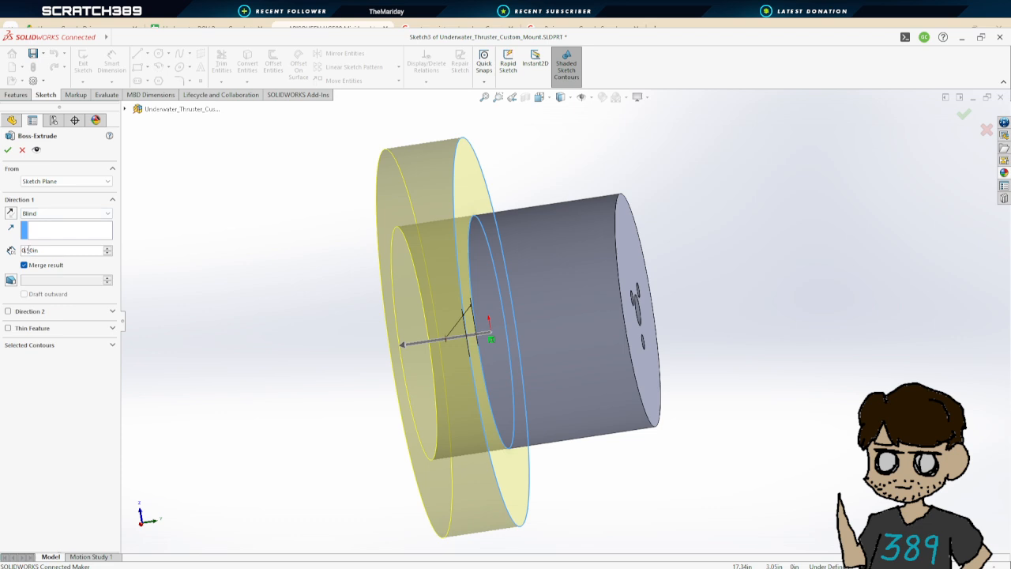
scroll(30, 250, "down", 3)
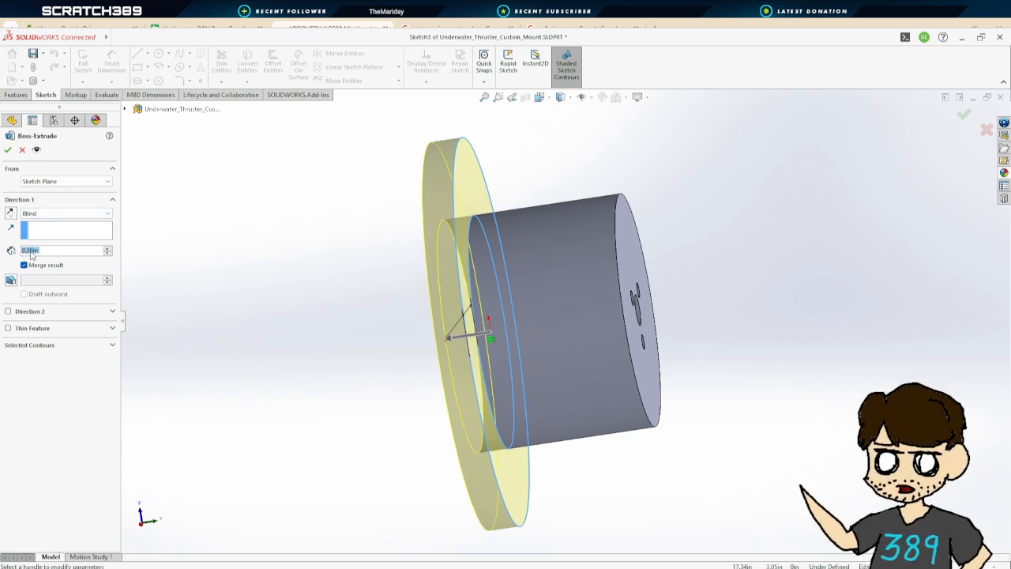
left_click(11, 213)
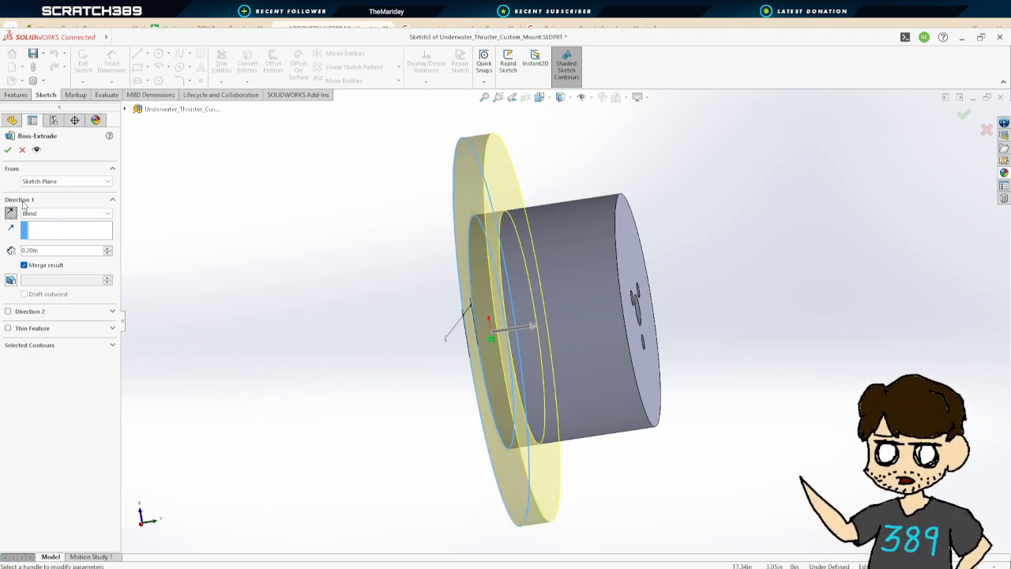
left_click(9, 150)
Edit the flange's sketch and draw a small circle of about 0.16 in diameter on the flange above the center
left_click(341, 311)
middle_click_drag(341, 311, 238, 294)
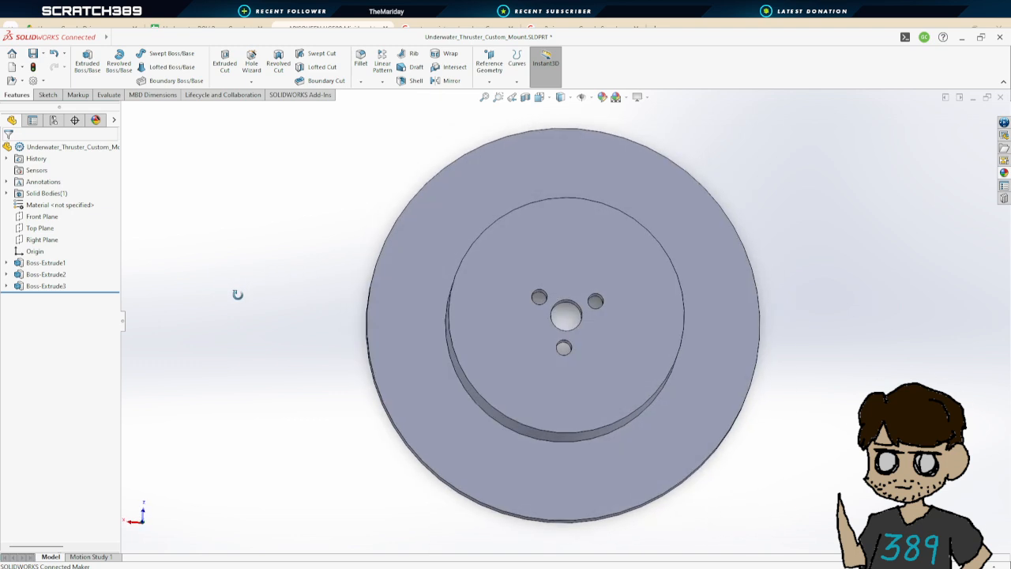
left_click(6, 286)
double_click(52, 296)
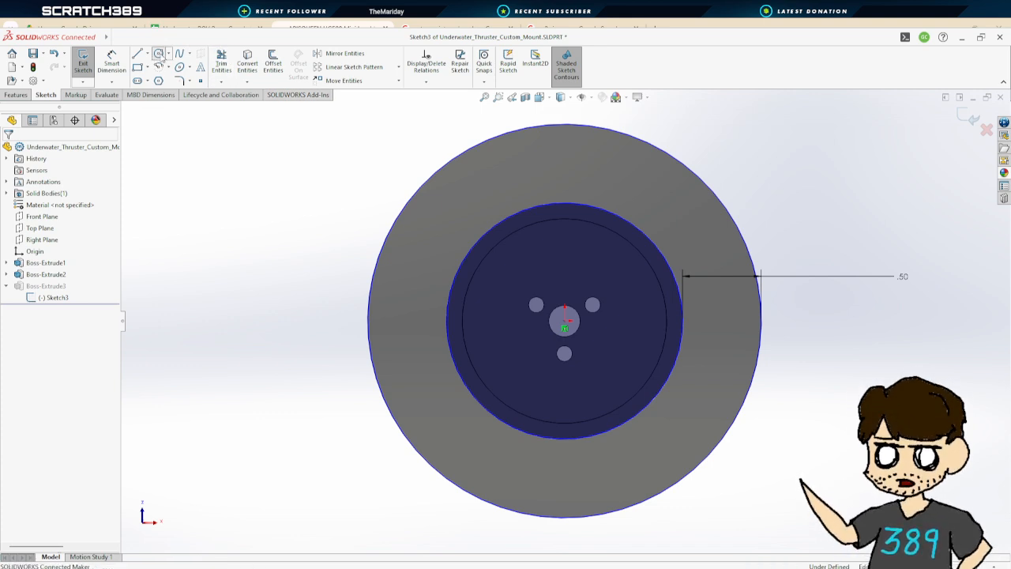
left_click(158, 54)
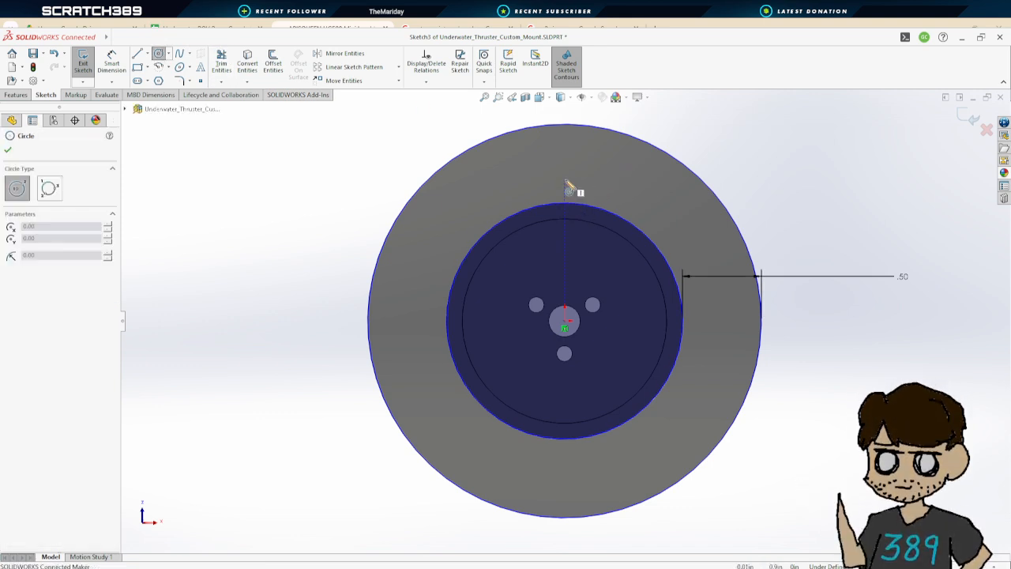
left_click_drag(564, 162, 577, 162)
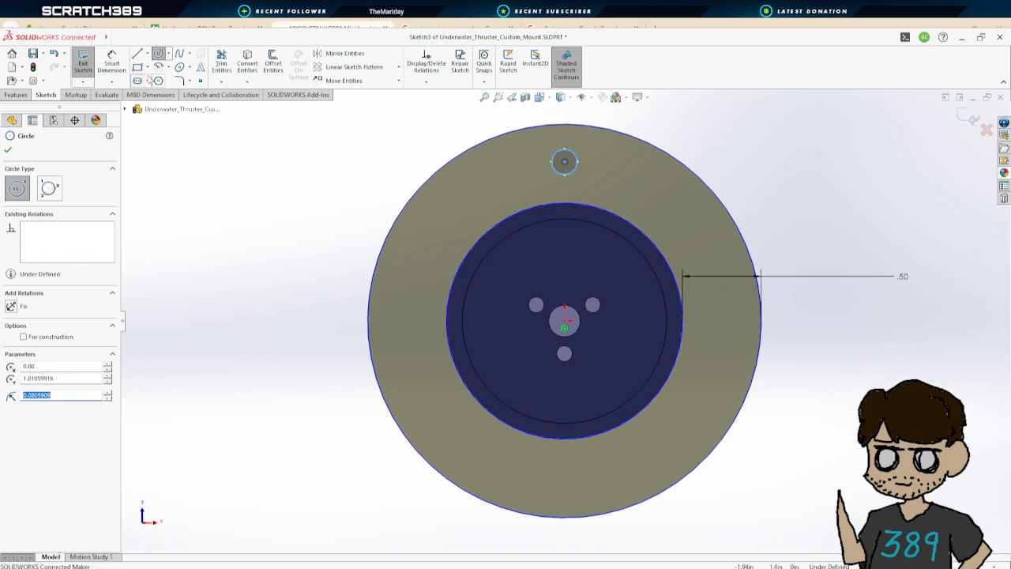
Set the small circle's diameter to 0.25 in
left_click(109, 62)
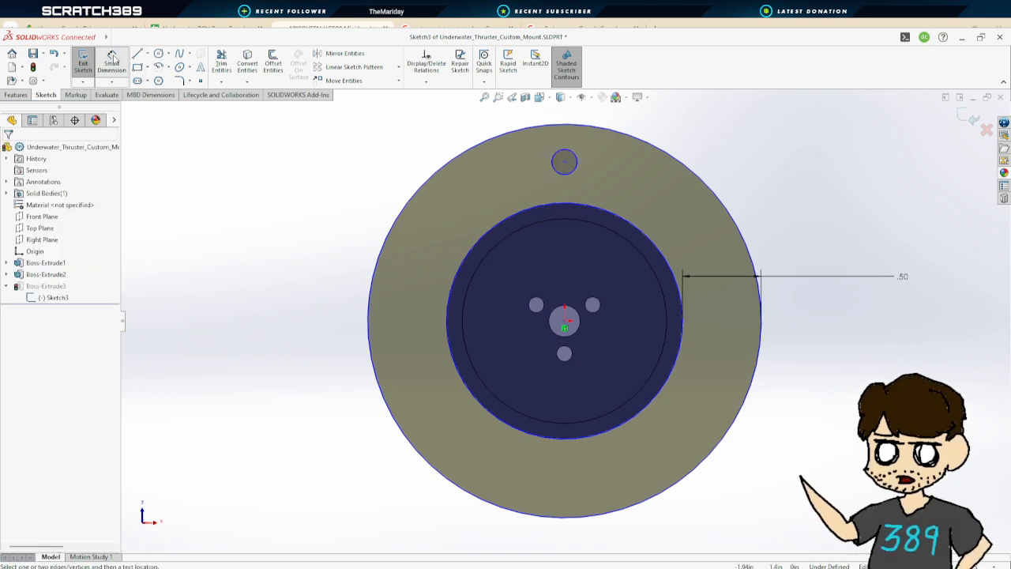
left_click(577, 162)
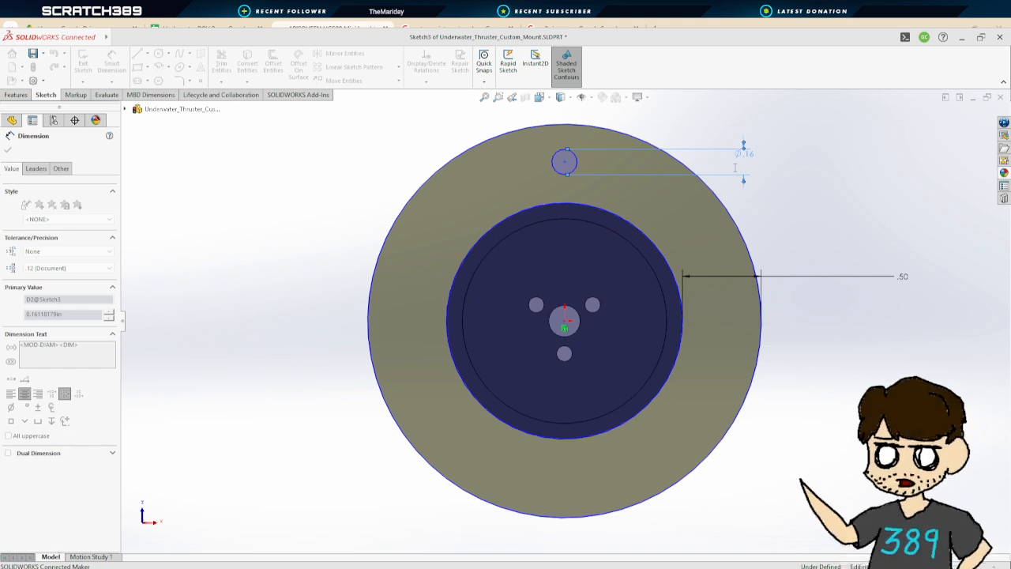
key("Return")
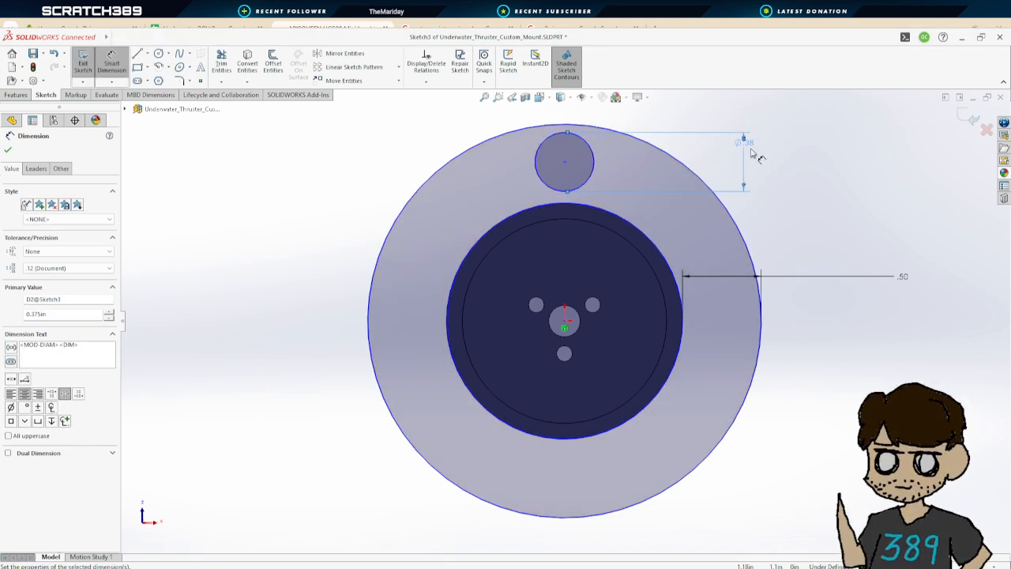
double_click(752, 145)
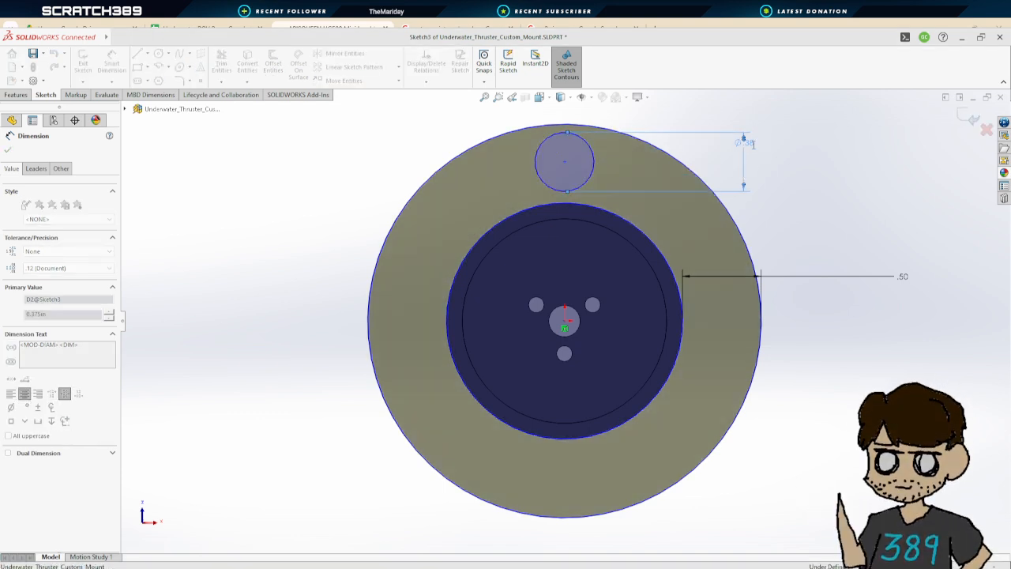
type(".25")
key("Return")
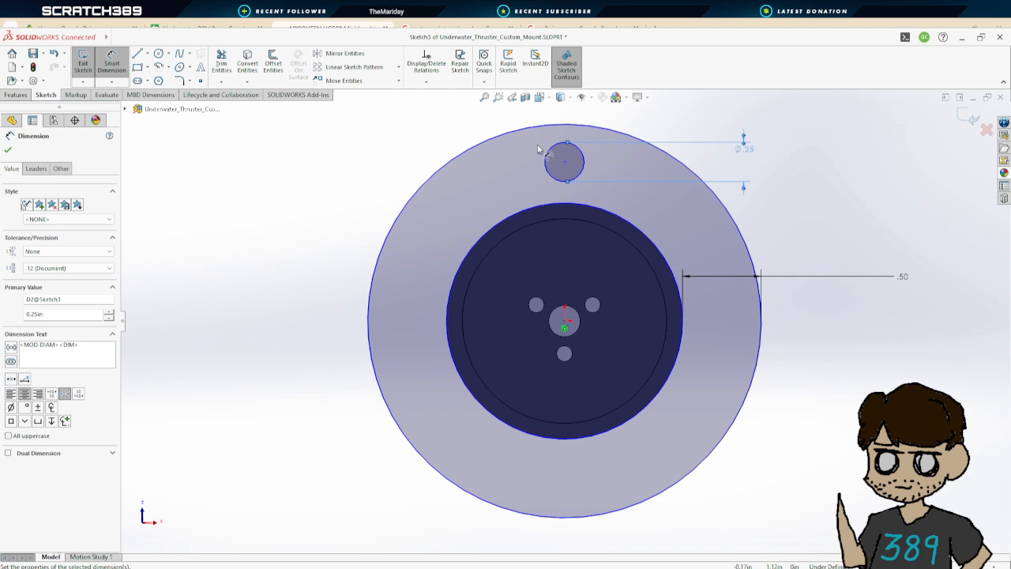
Dimension the small circle's center 1.00 in from the mount's center point
left_click(565, 162)
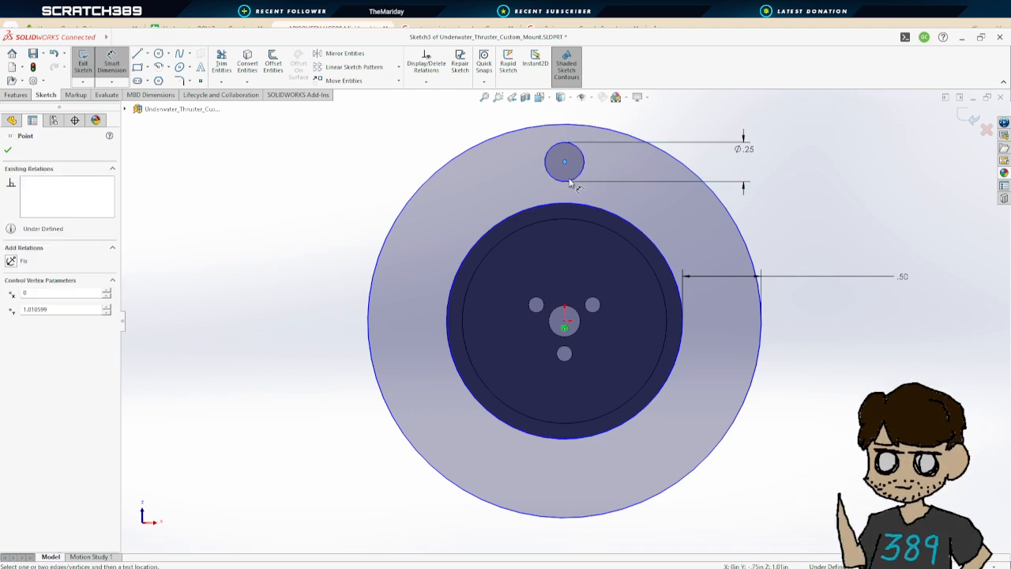
left_click(564, 322)
left_click(328, 249)
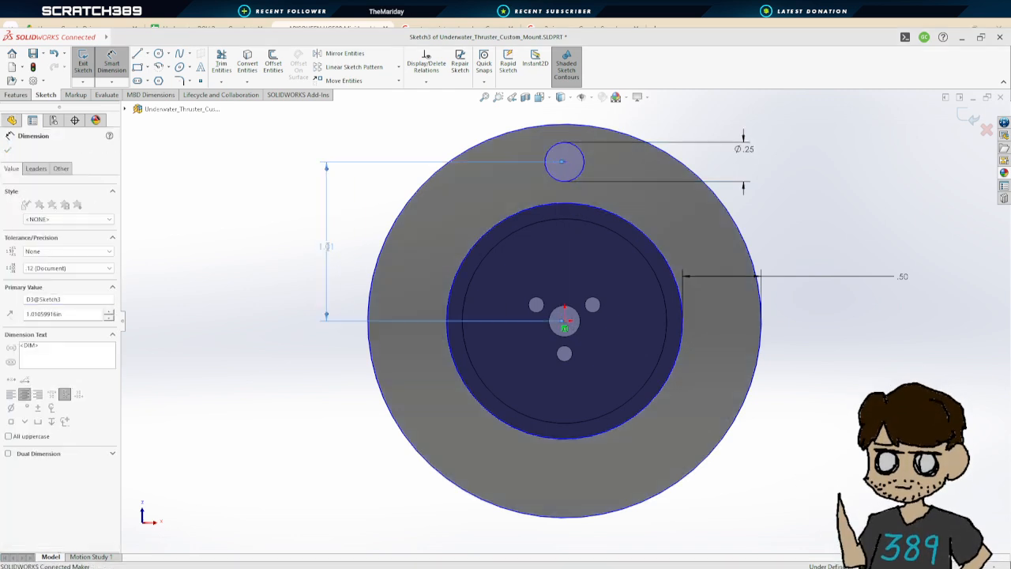
key("Return")
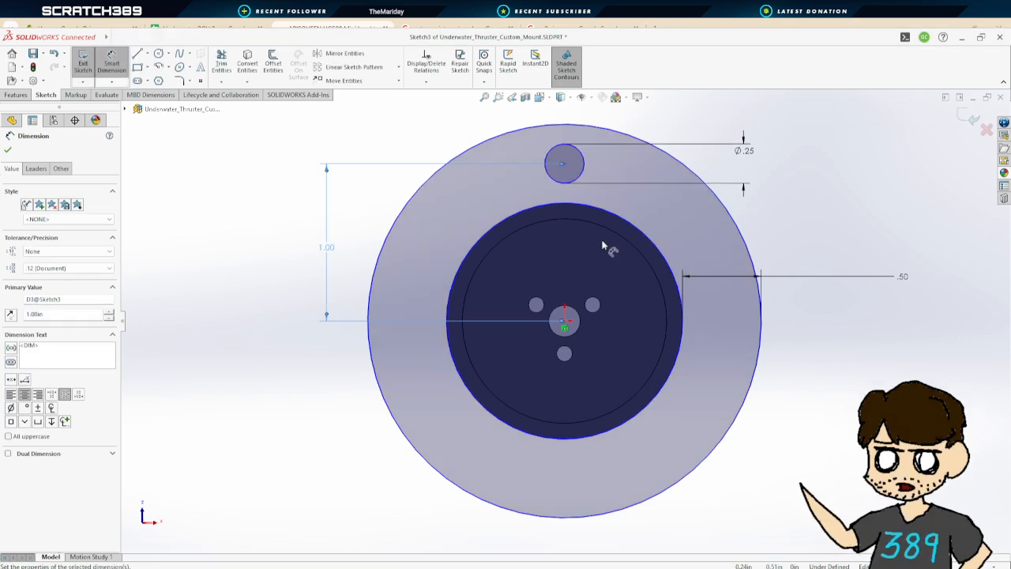
Create a circular sketch pattern of the hole with 4 equally spaced instances over 360 deg
left_click(400, 67)
left_click(355, 87)
left_click(583, 168)
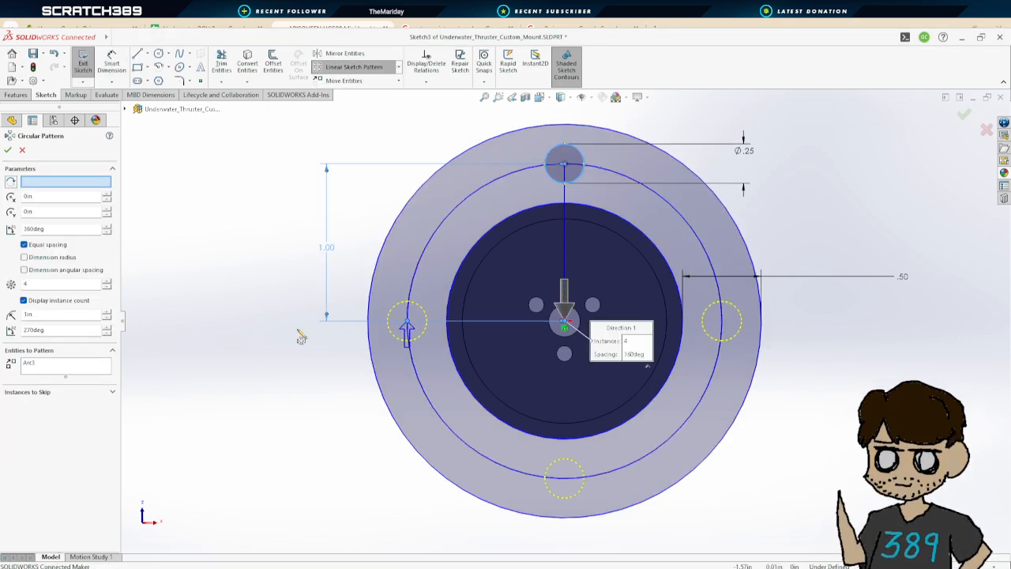
left_click(8, 150)
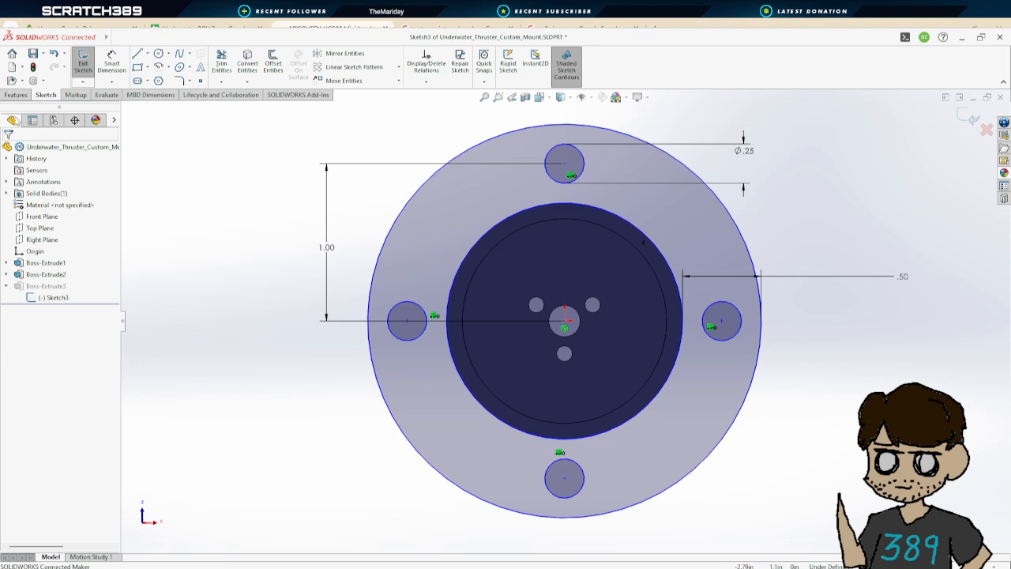
Exit the sketch to update the flange with its four bolt holes
left_click(83, 64)
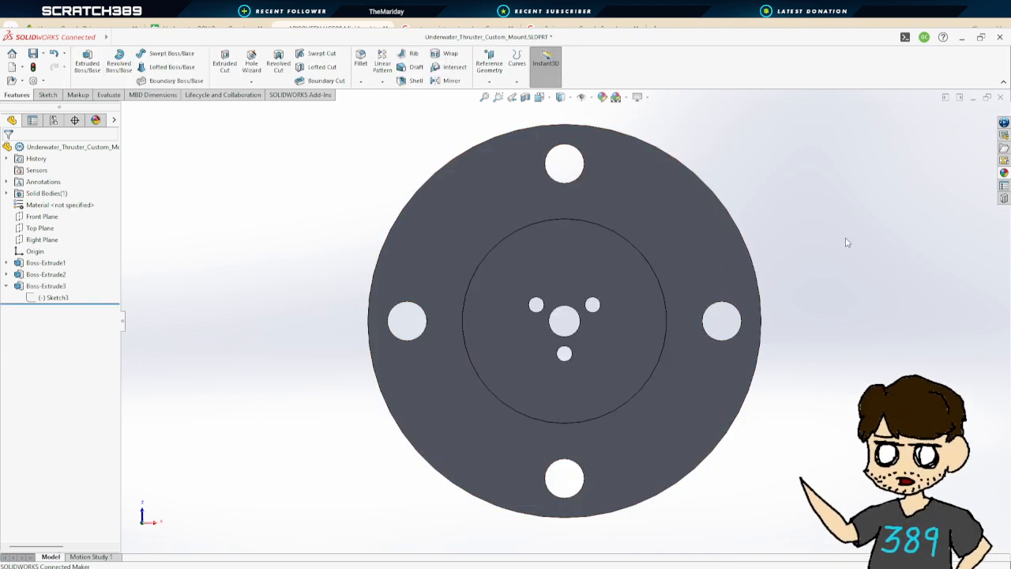
mouse_move(846, 242)
middle_mouse_down()
mouse_move(600, 262)
mouse_move(655, 149)
mouse_move(787, 429)
mouse_move(796, 150)
mouse_move(797, 171)
mouse_move(743, 304)
mouse_move(687, 291)
middle_mouse_up()
middle_click_drag(612, 192, 718, 341)
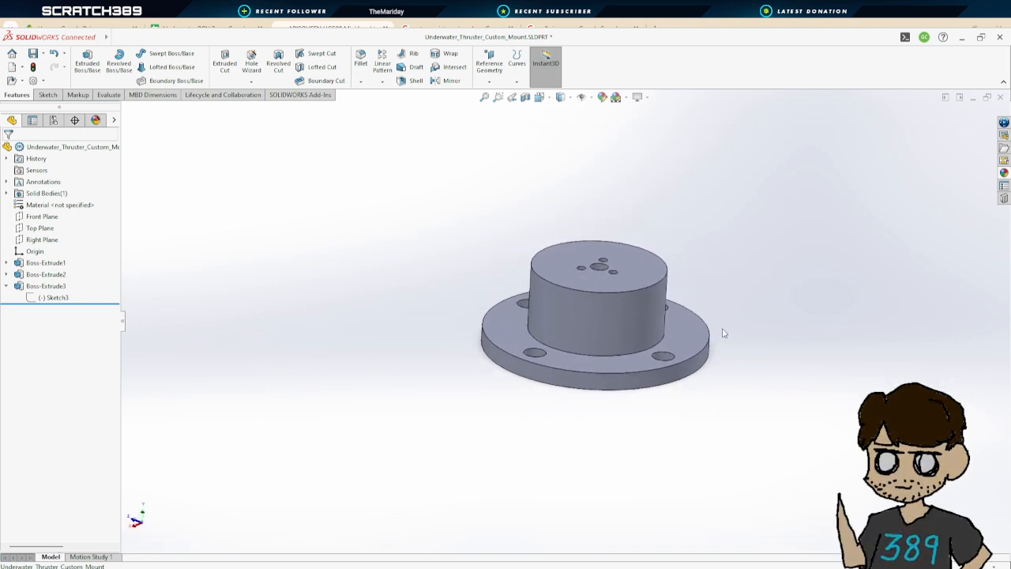
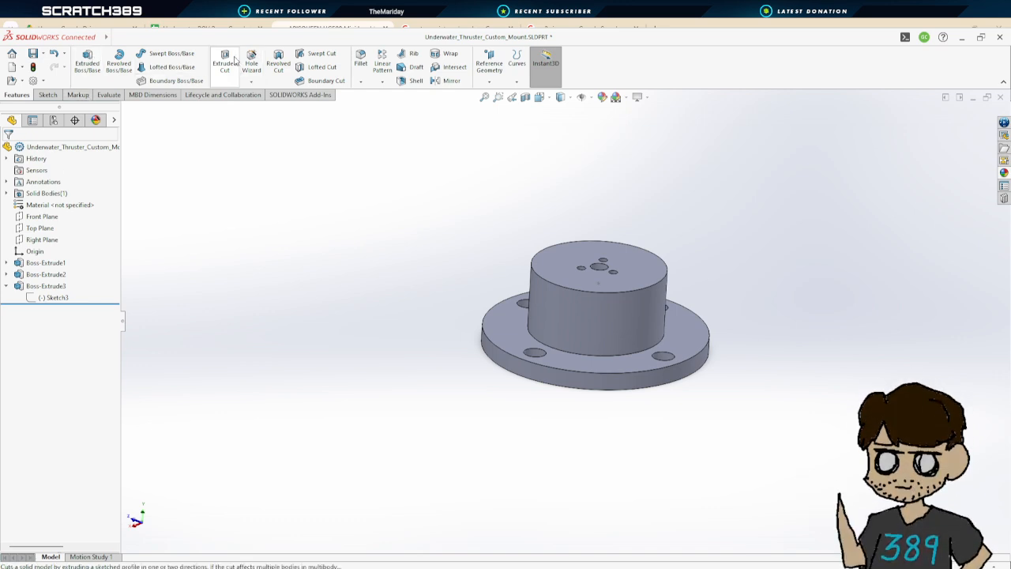
Sketch a rectangle on the Front Plane about 0.5 in wide and 0.55 in tall, from the origin's height down to the flange face
left_click(43, 217)
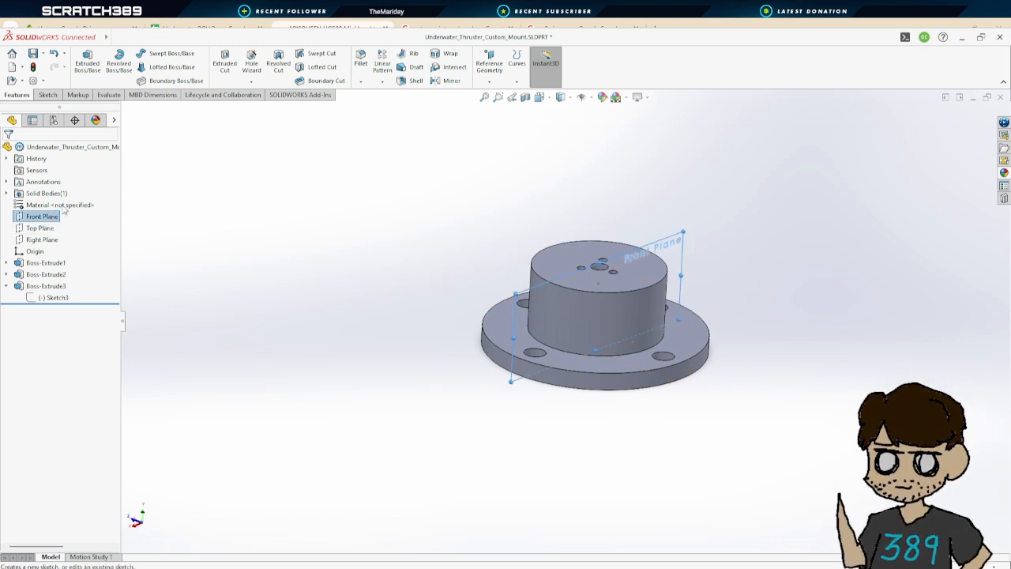
left_click(67, 206)
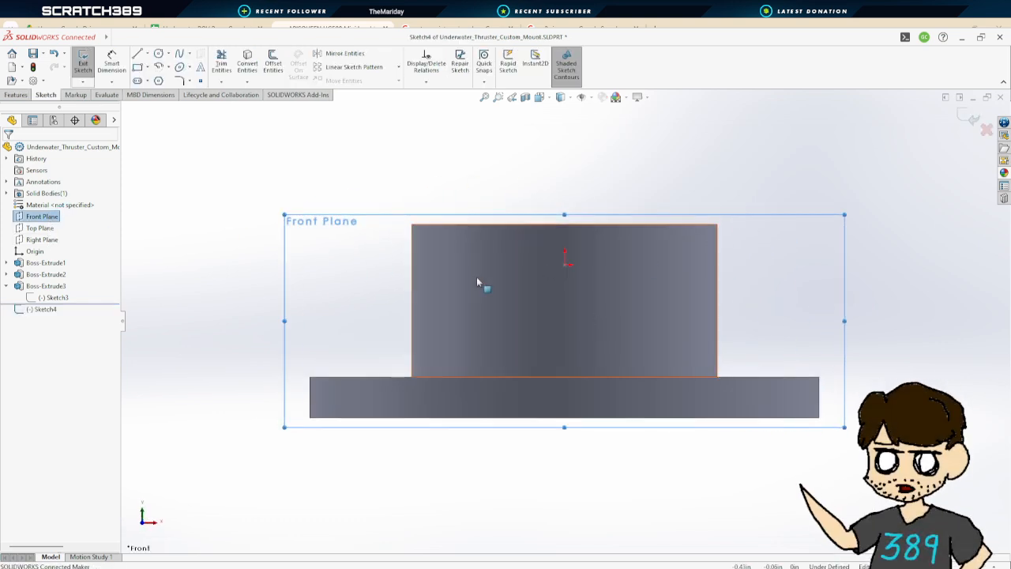
left_click(137, 68)
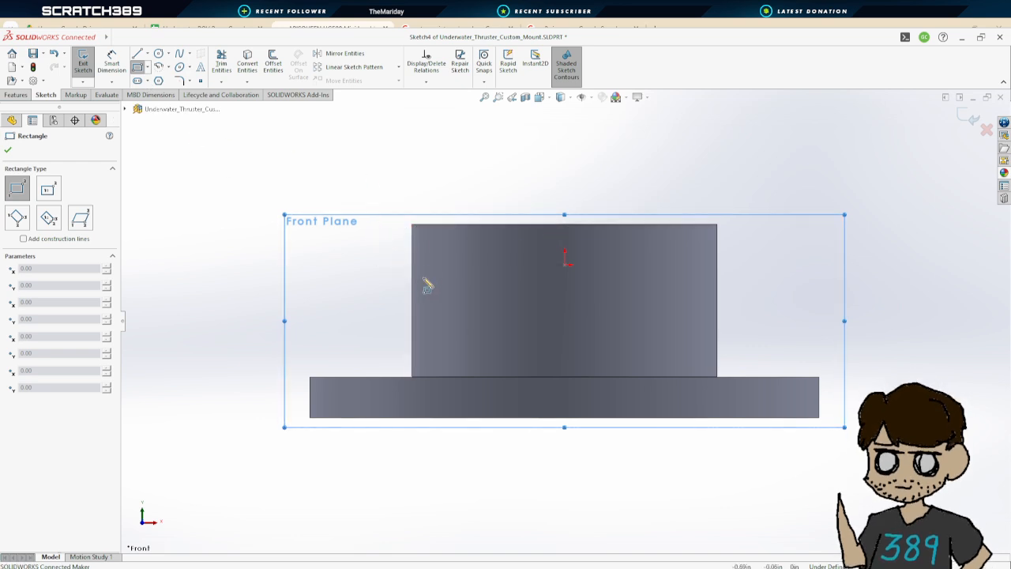
left_click(515, 264)
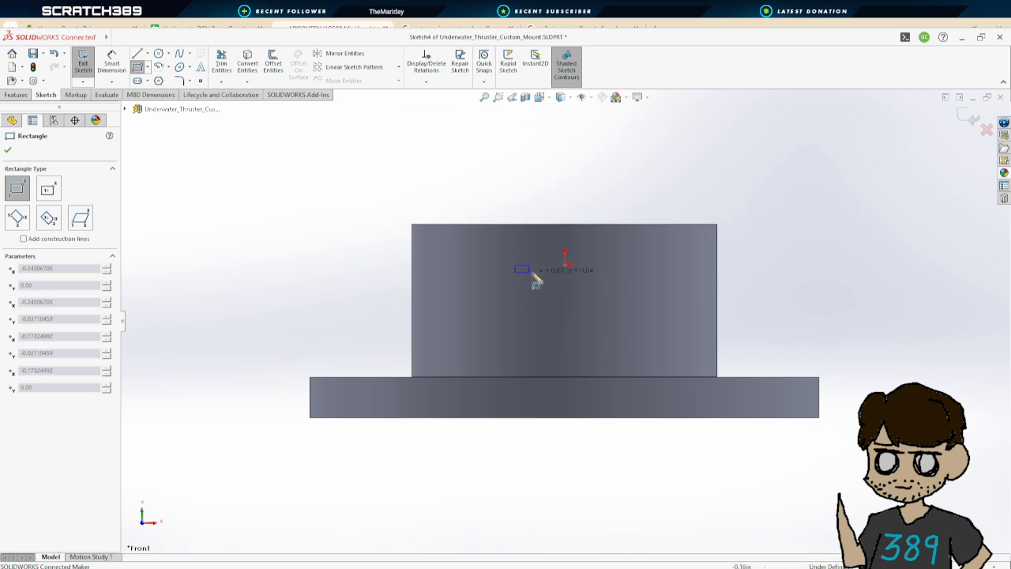
left_click(615, 377)
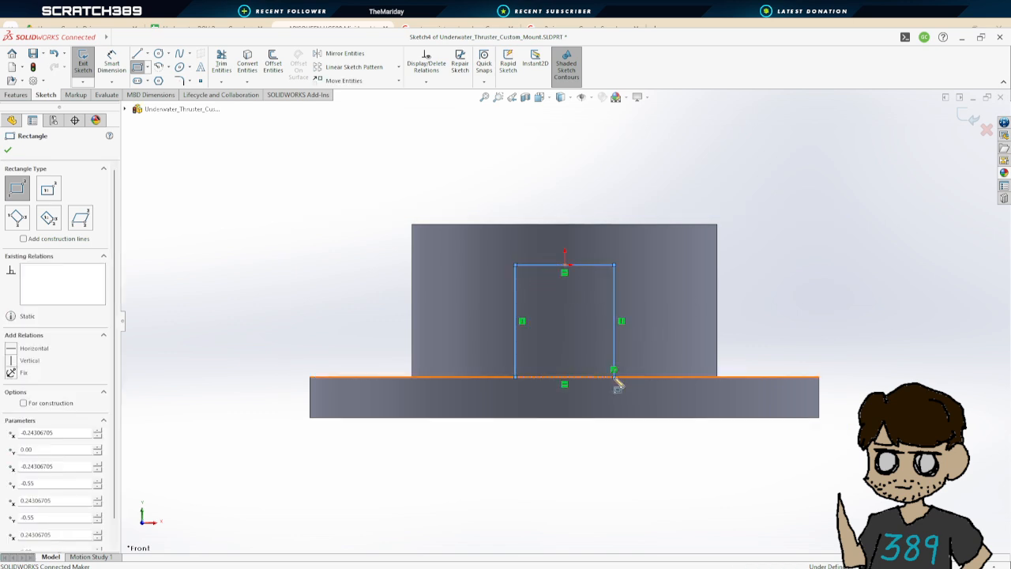
Dimension the rectangle's width and height with Smart Dimension
left_click(111, 63)
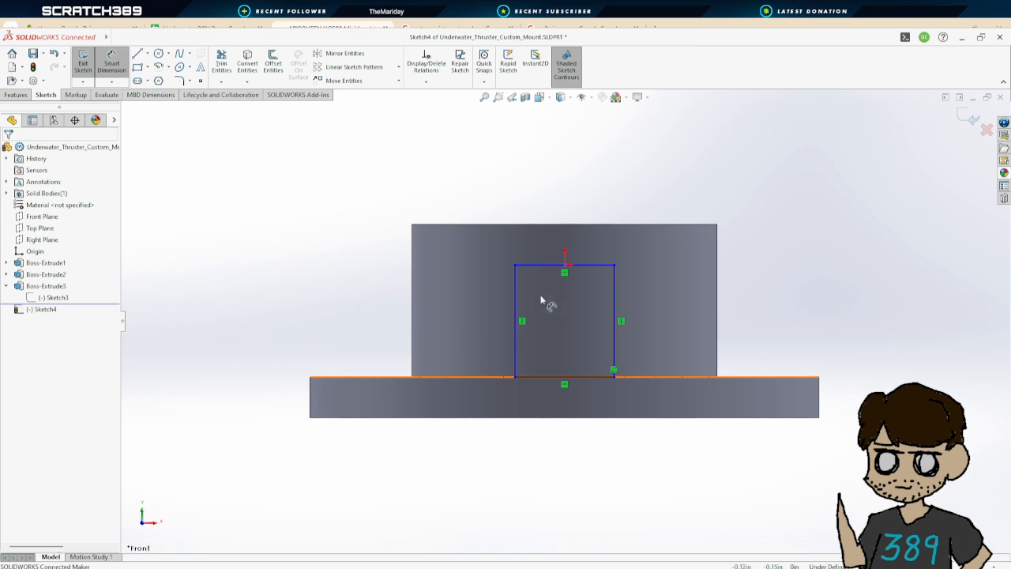
left_click(535, 269)
left_click(553, 196)
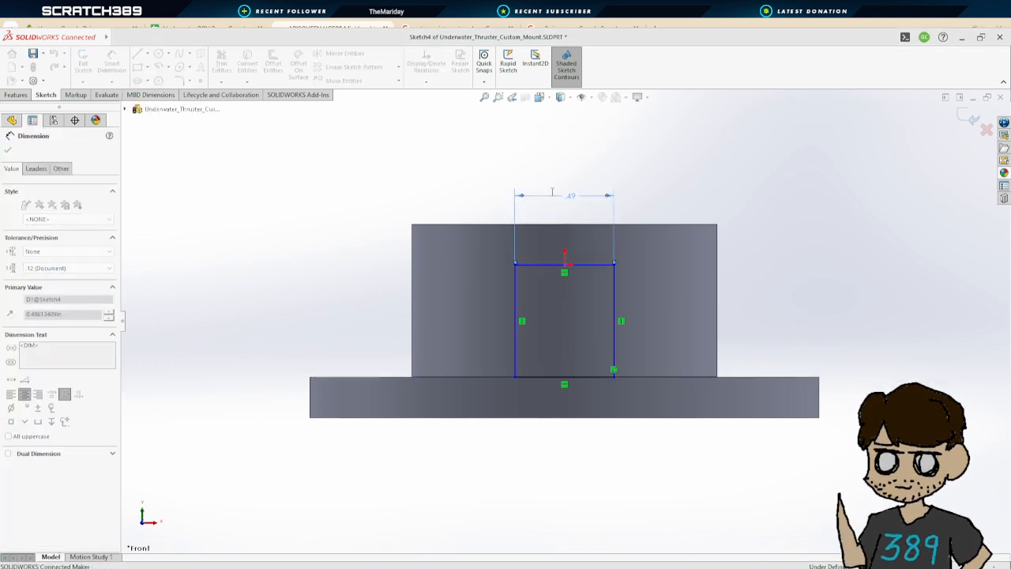
left_click(514, 302)
left_click(466, 320)
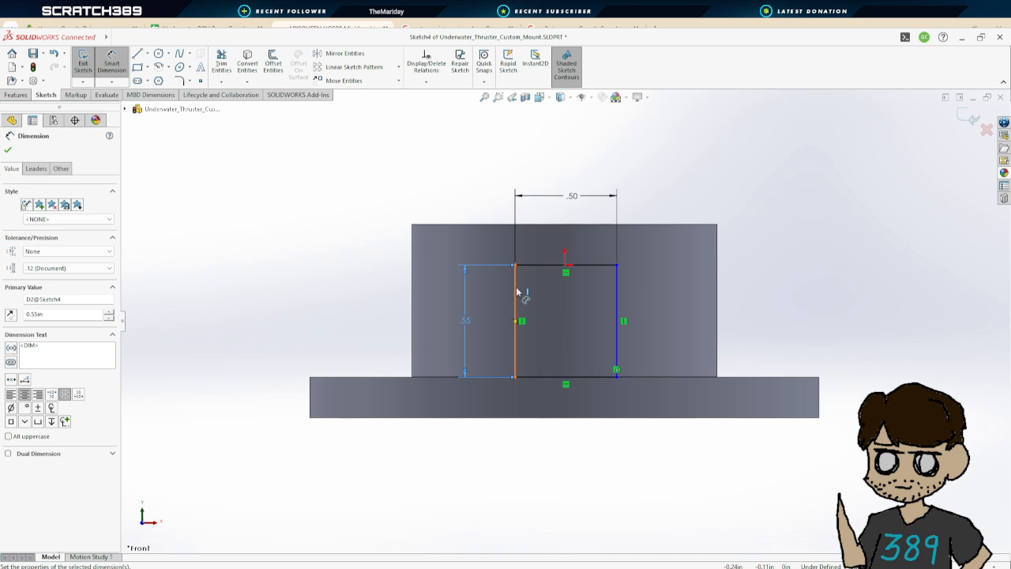
Dimension the rectangle's left side 0.5 in from the boss's left edge
left_click_drag(517, 292, 412, 304)
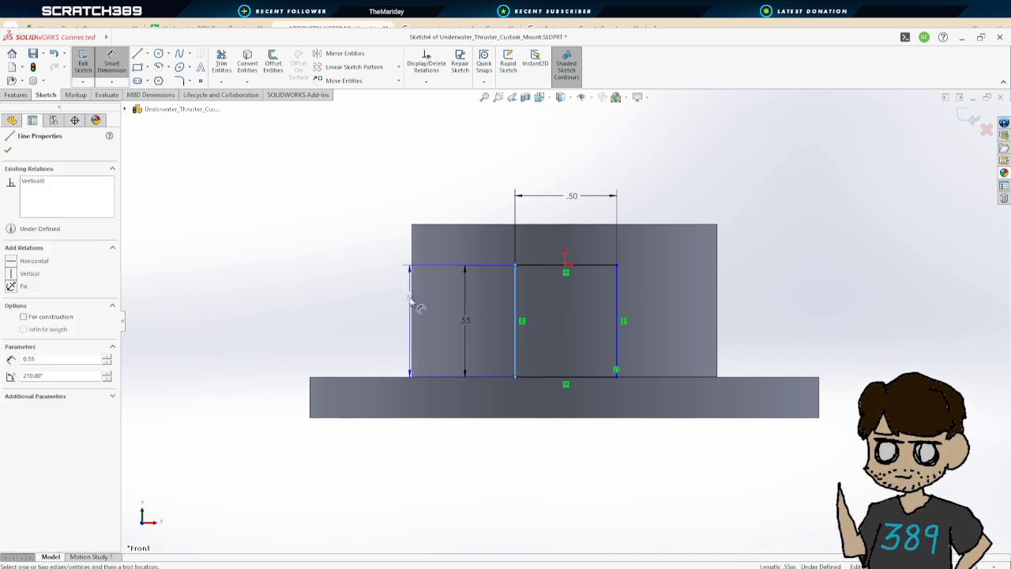
left_click(411, 301)
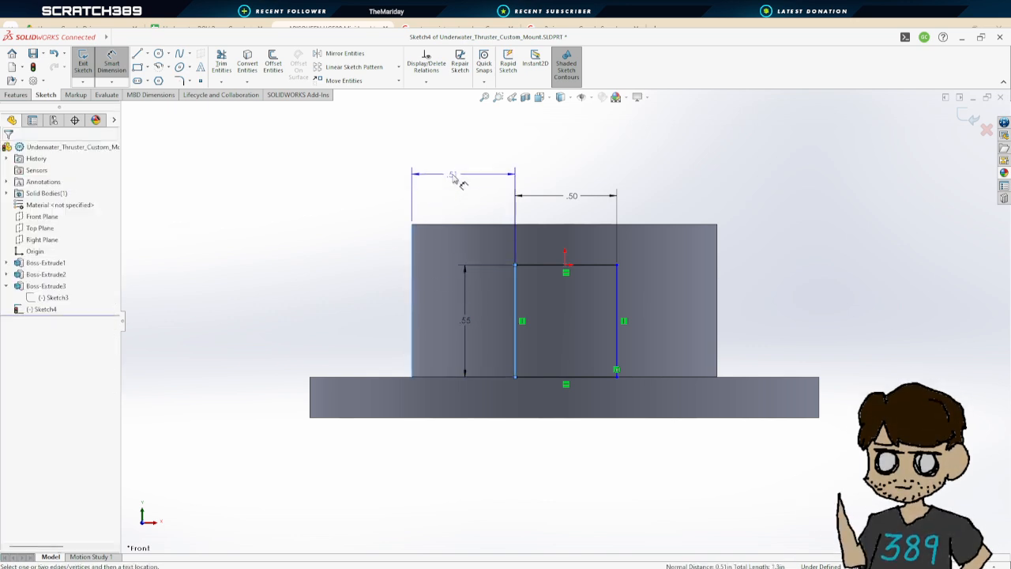
left_click(452, 174)
type(".50in")
key("Return")
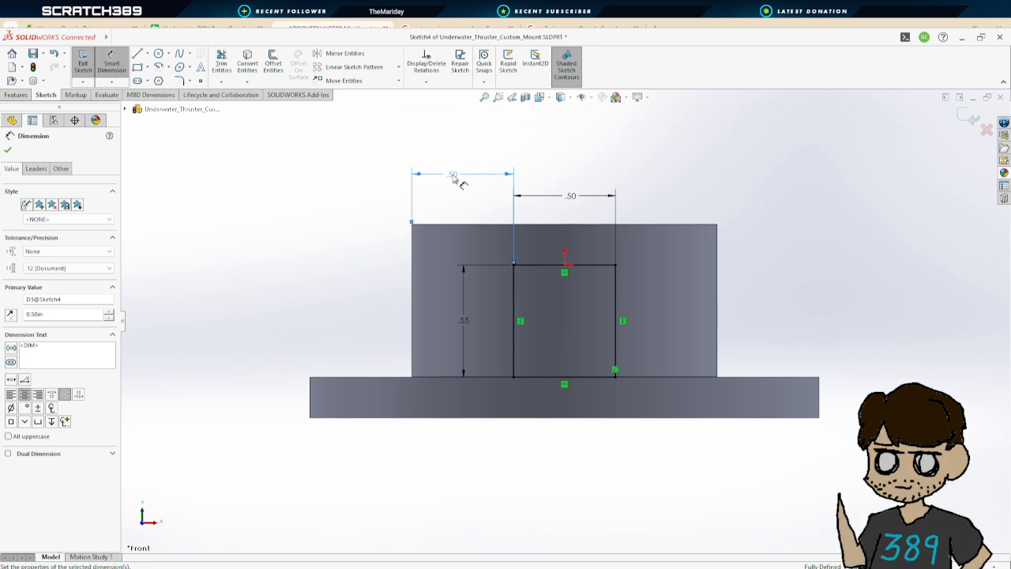
left_click(8, 149)
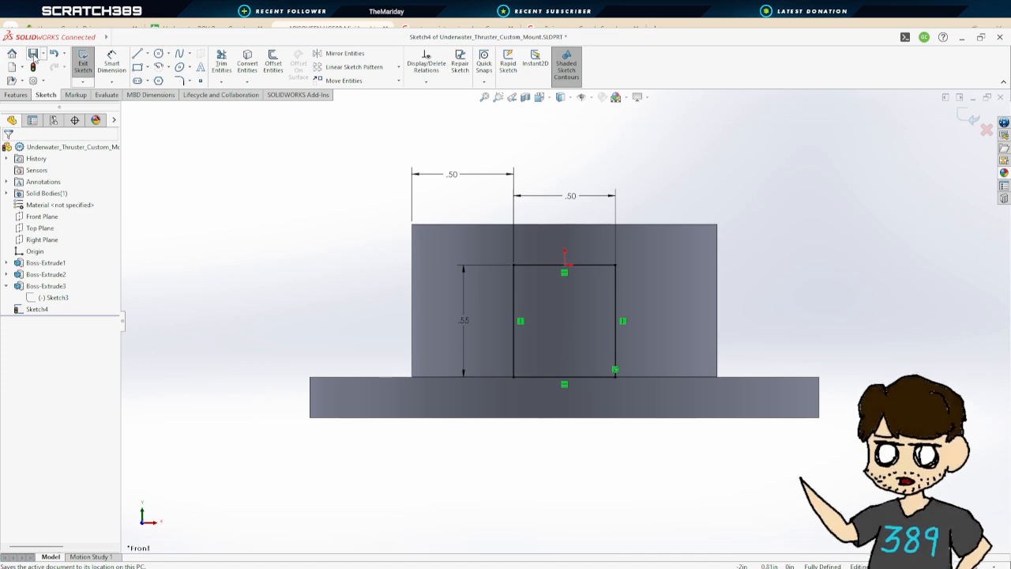
Exit the sketch and cut-extrude the rectangle through the side of the boss
left_click(84, 61)
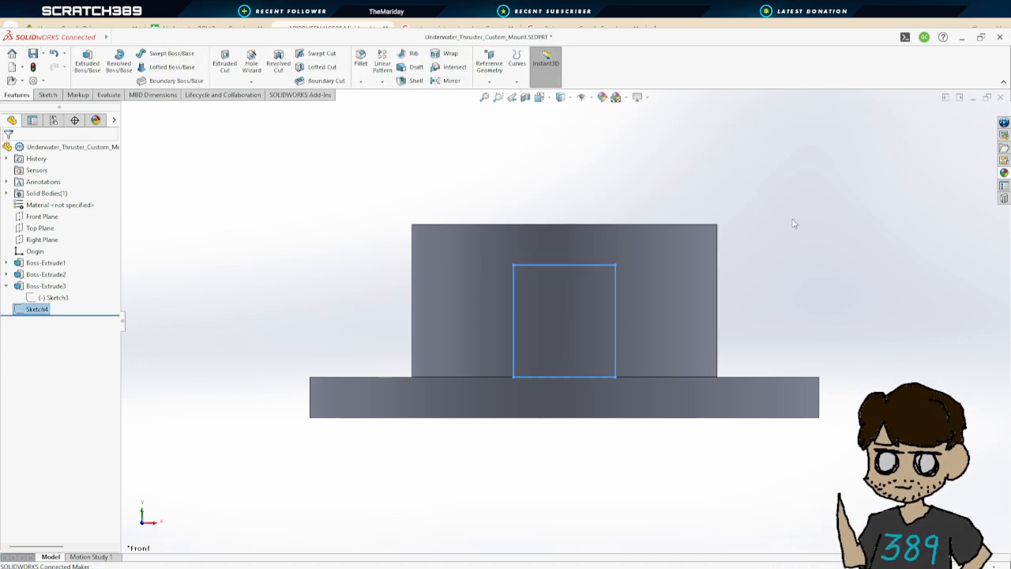
mouse_move(792, 223)
middle_mouse_down()
mouse_move(688, 316)
mouse_move(632, 285)
mouse_move(755, 287)
mouse_move(749, 297)
middle_mouse_up()
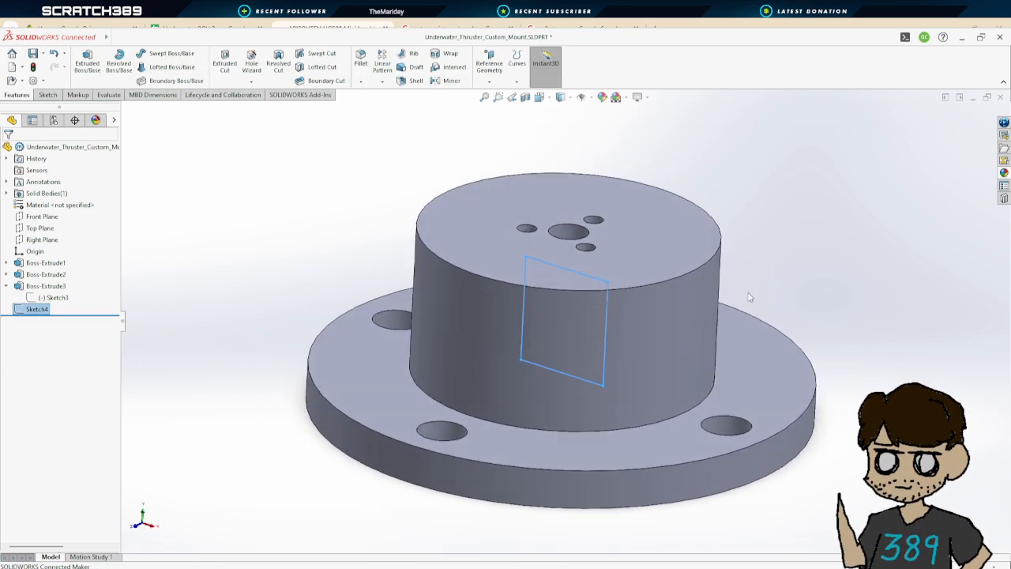
left_click(224, 60)
middle_click_drag(672, 317, 608, 312)
left_click(575, 292)
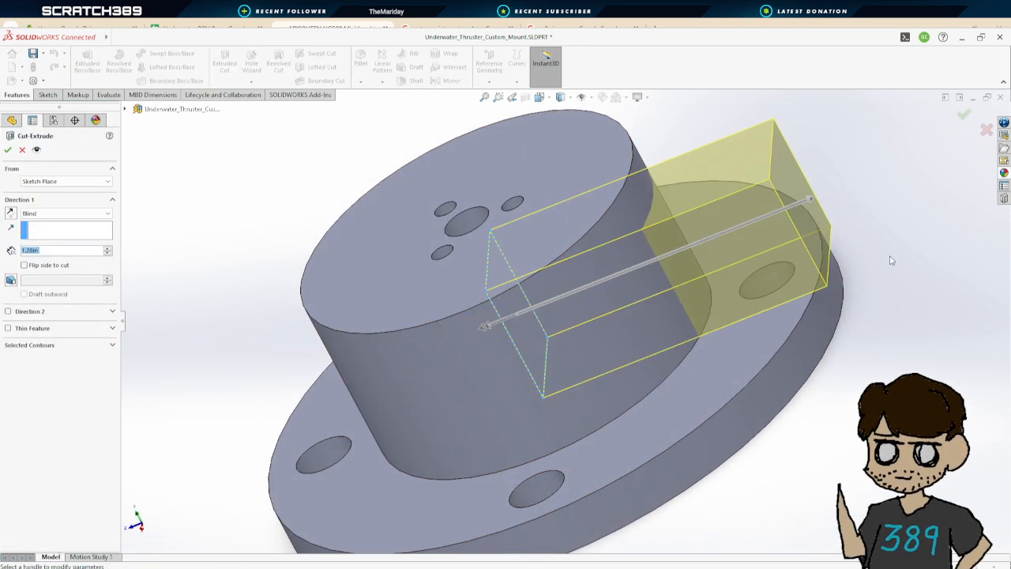
mouse_move(890, 260)
middle_mouse_down()
mouse_move(835, 294)
mouse_move(653, 272)
middle_mouse_up()
left_click(8, 150)
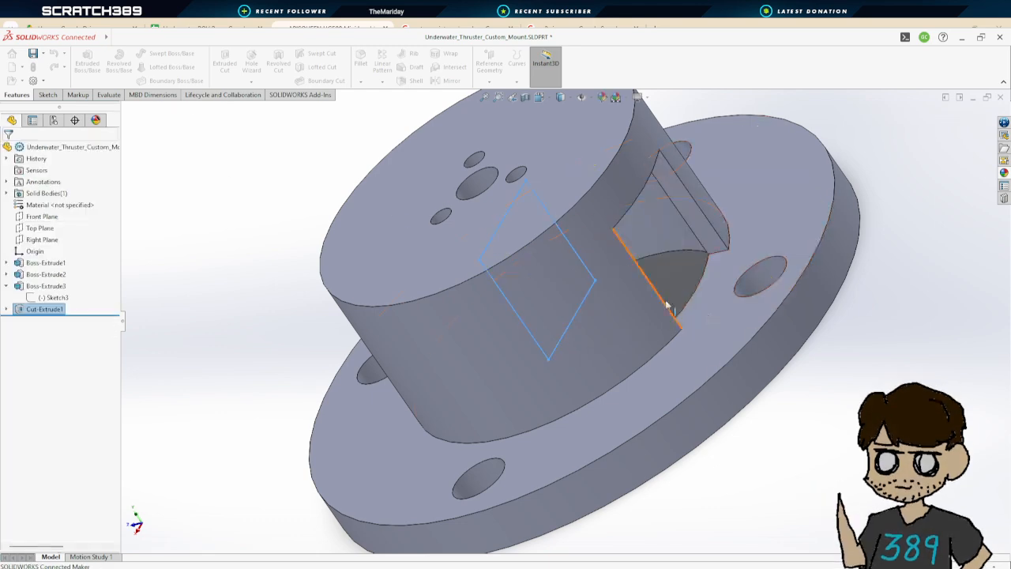
Edit the cut so it extends in the opposite direction across the boss
scroll(829, 381, "up", 3)
middle_click_drag(830, 381, 801, 323)
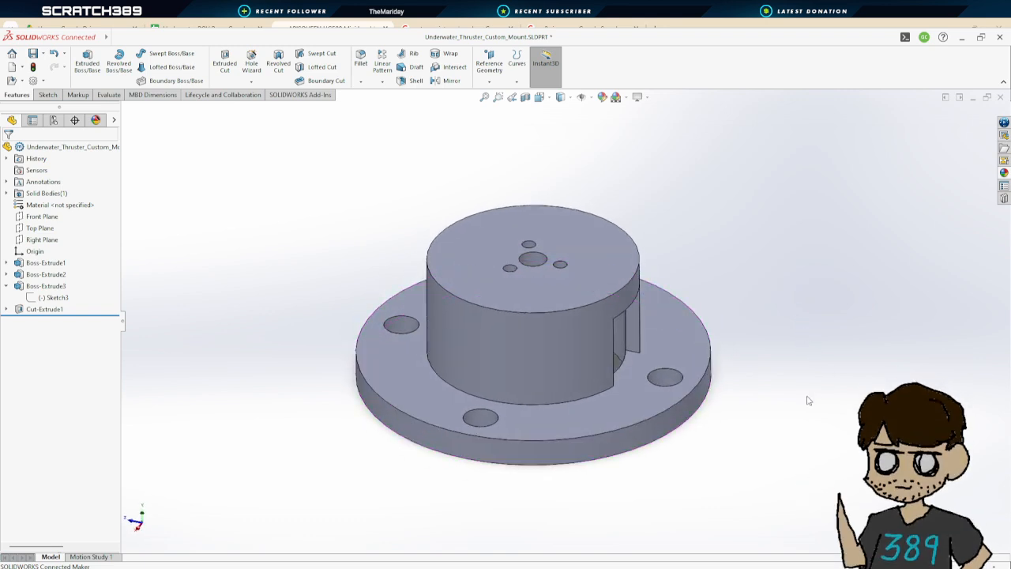
left_click(54, 309)
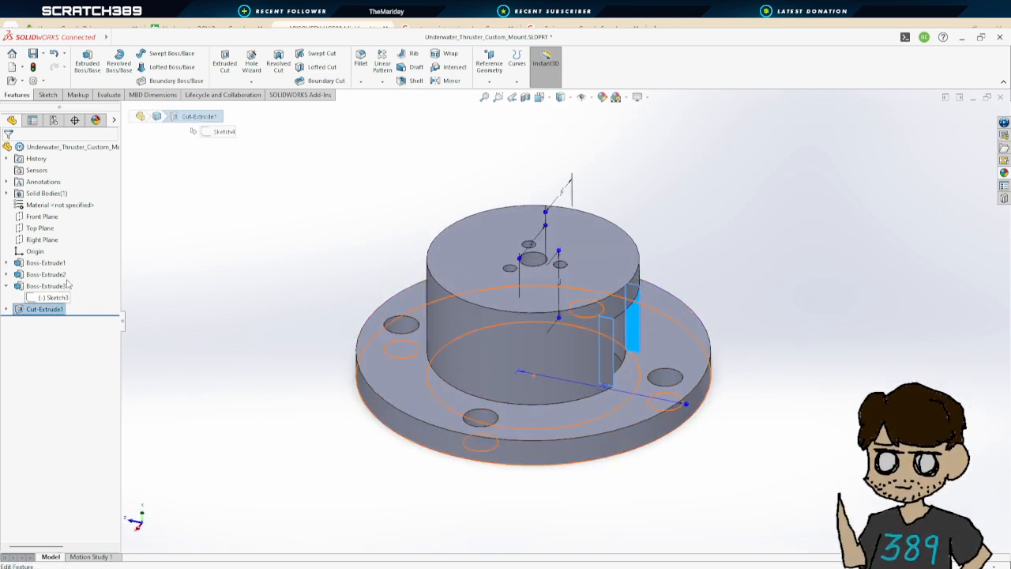
left_click(69, 286)
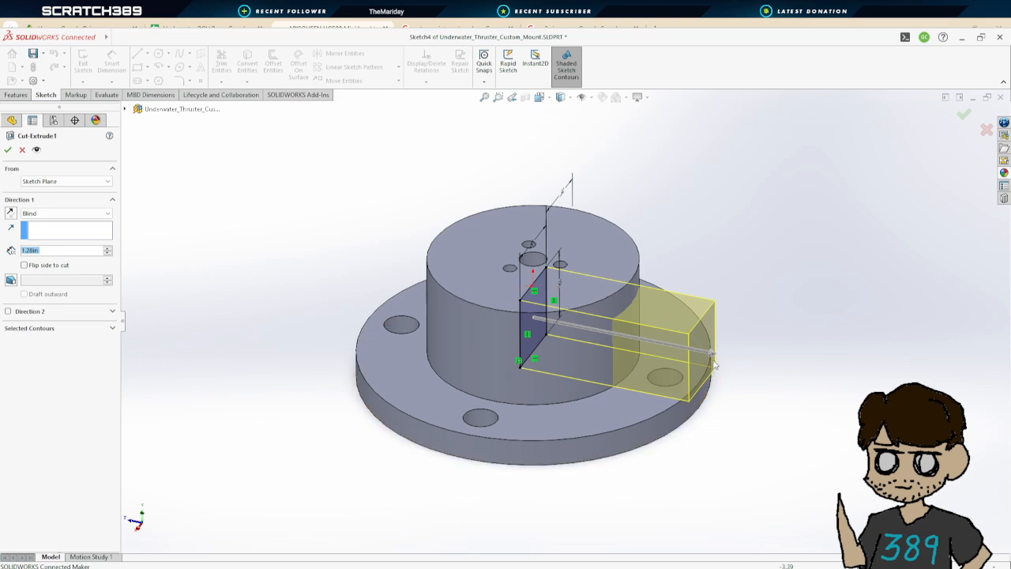
left_click_drag(714, 355, 348, 282)
left_click(8, 150)
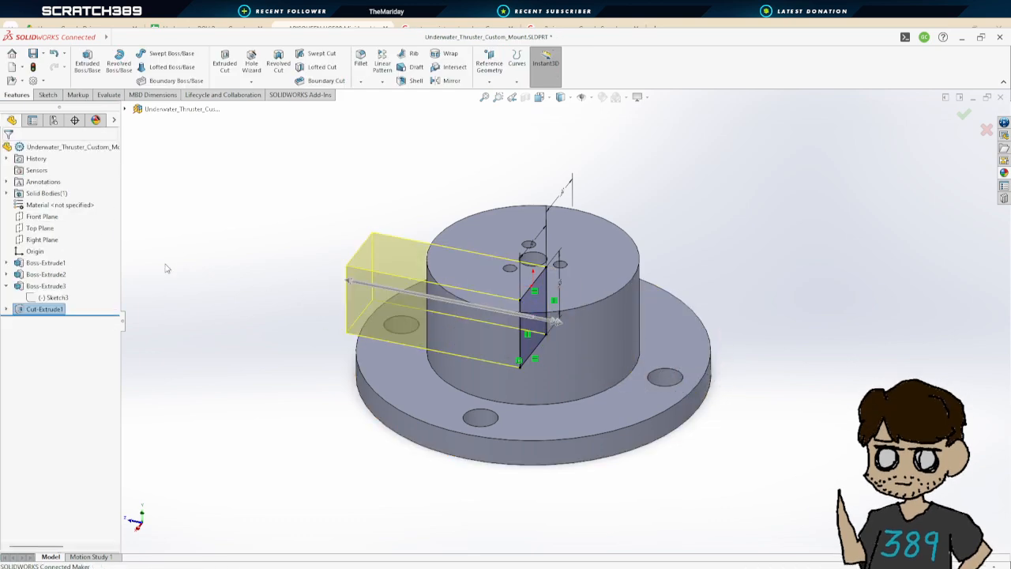
Examine the mount from several angles and compare it with the thruster mock-up part
middle_click_drag(264, 293, 261, 474)
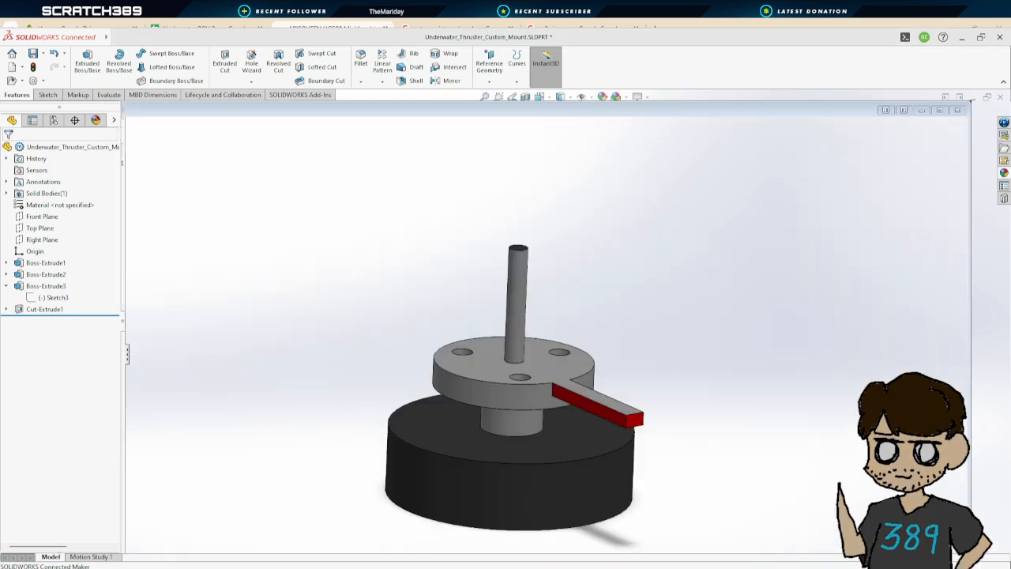
mouse_move(474, 522)
middle_mouse_down()
mouse_move(512, 514)
mouse_move(545, 391)
mouse_move(577, 467)
mouse_move(544, 422)
mouse_move(582, 451)
mouse_move(558, 445)
middle_mouse_up()
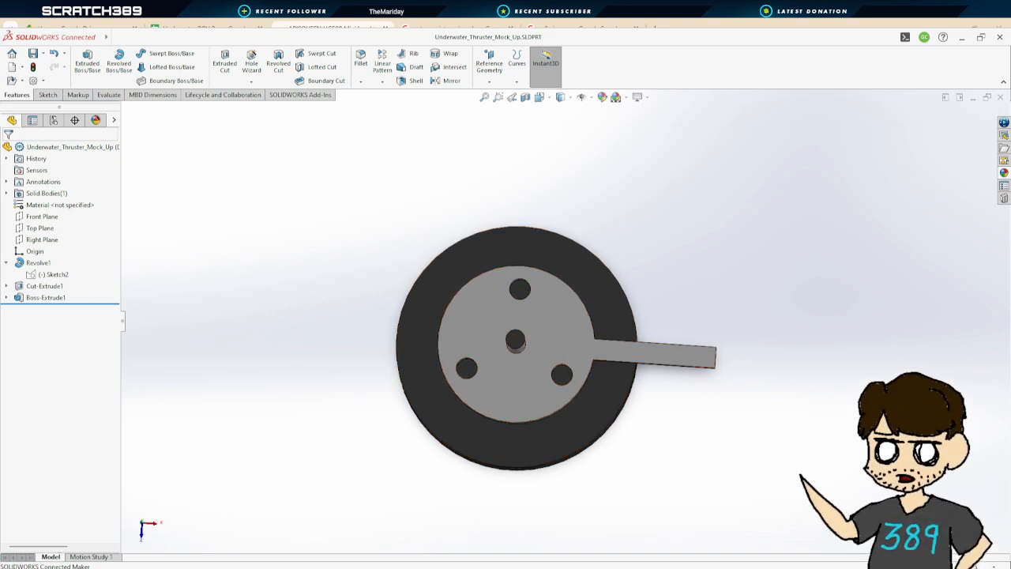
key("ctrl+Tab")
middle_click_drag(653, 341, 751, 303)
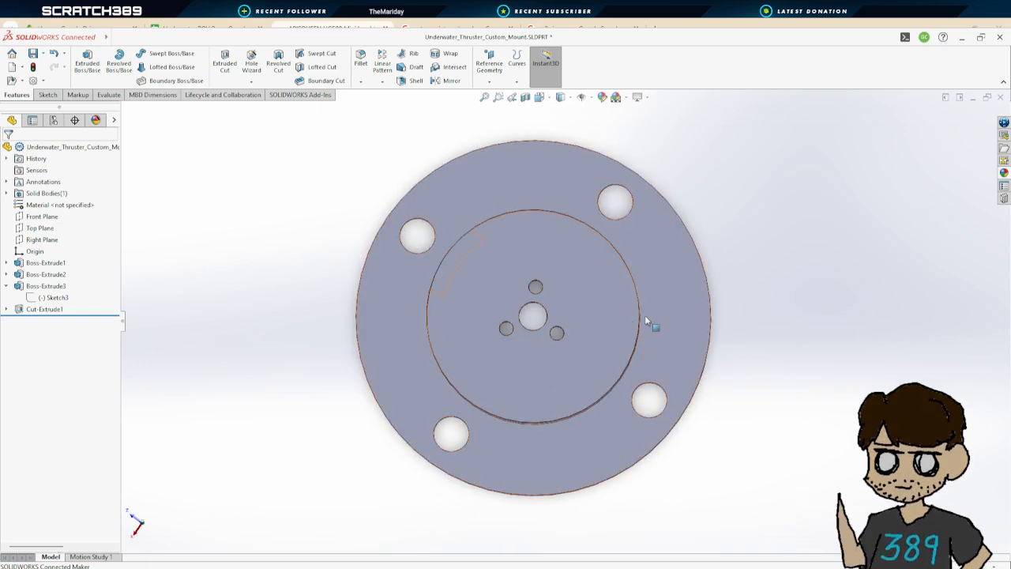
middle_click_drag(727, 344, 720, 296)
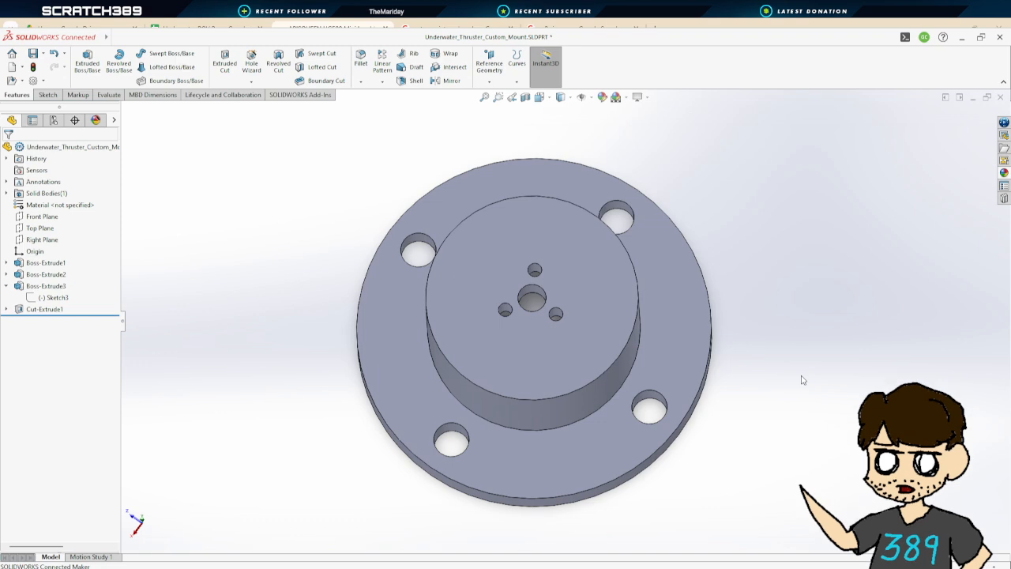
middle_click_drag(808, 388, 830, 324)
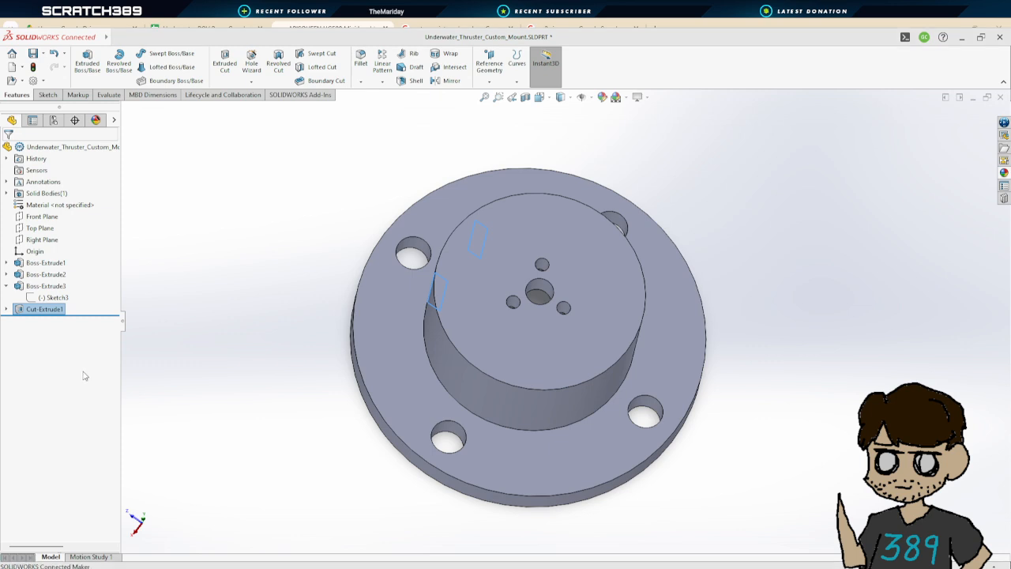
Undo the cut-extrude and its sketch
key("ctrl+z")
left_click(38, 309)
key("ctrl+z")
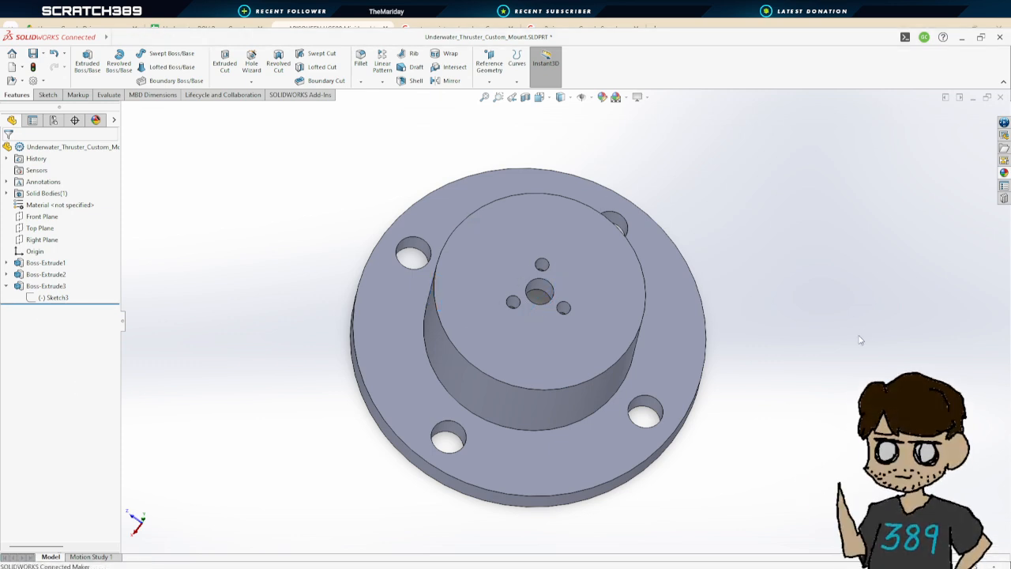
Sketch a rectangle on the Right Plane about 0.45 in wide and 0.55 in tall, from the origin's height down to the flange face
left_click(39, 241)
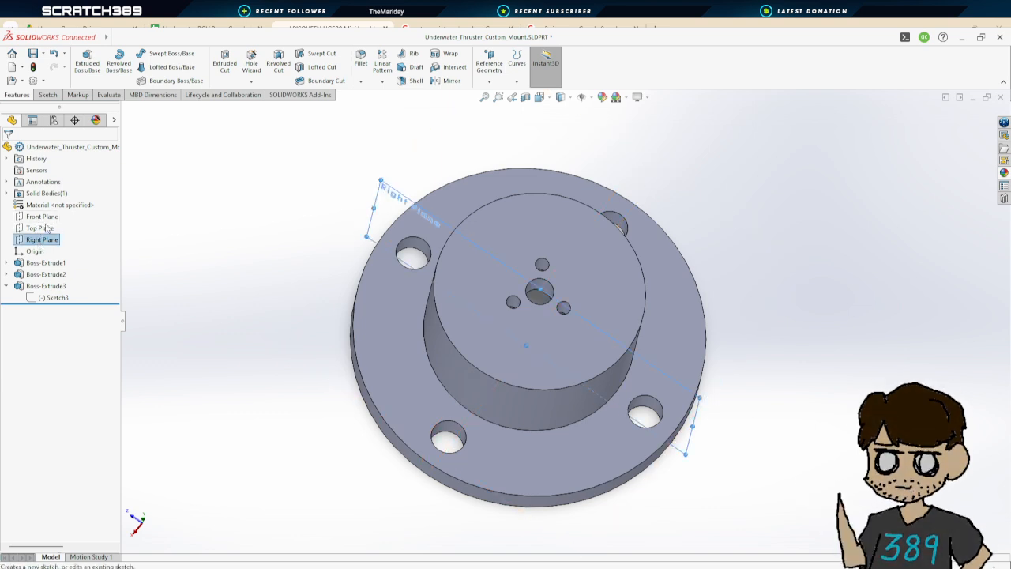
left_click(50, 227)
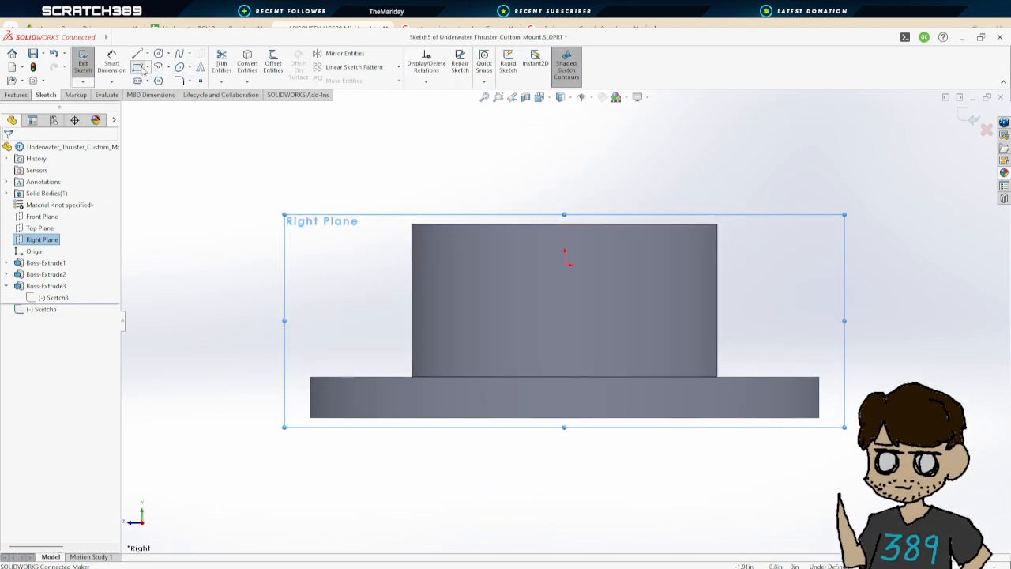
left_click(139, 68)
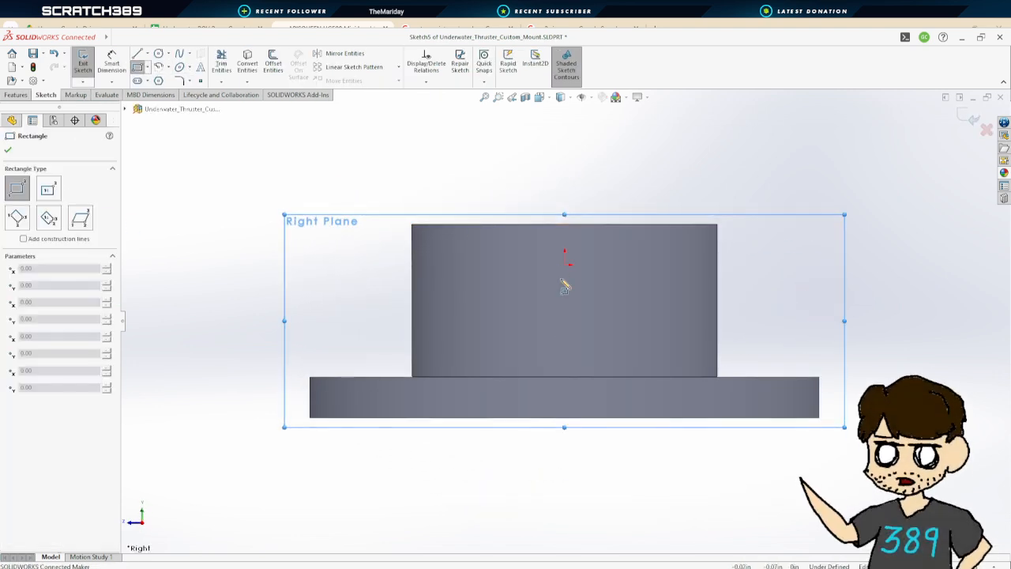
left_click(521, 265)
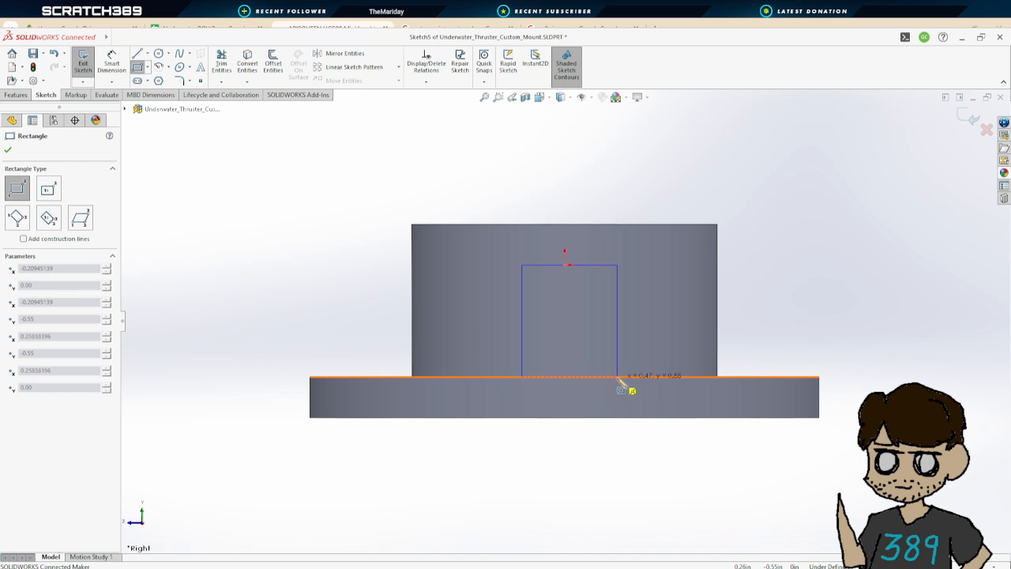
left_click(619, 377)
Set the rectangle's width to 0.50 in
left_click(111, 63)
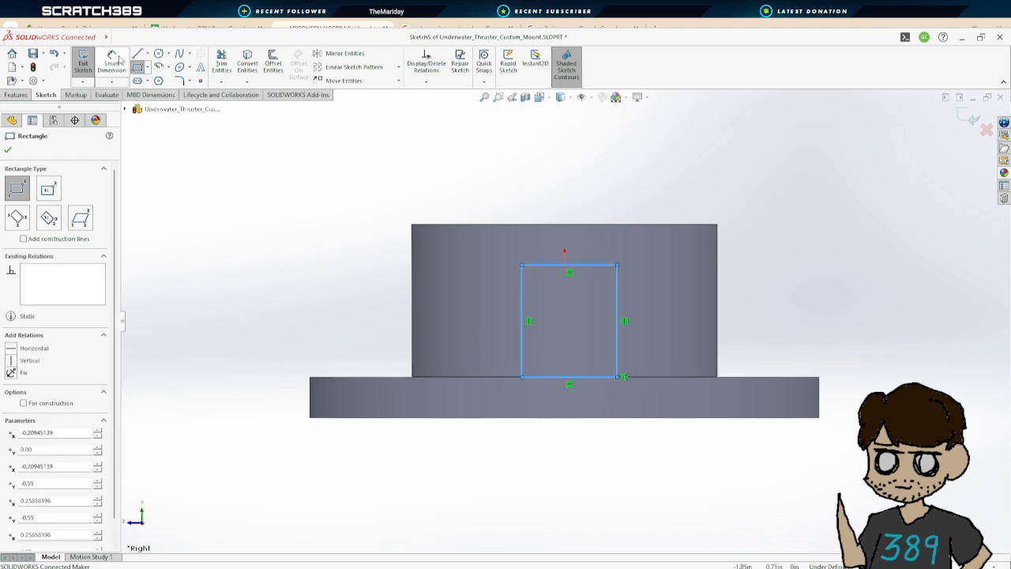
left_click(597, 268)
left_click(607, 163)
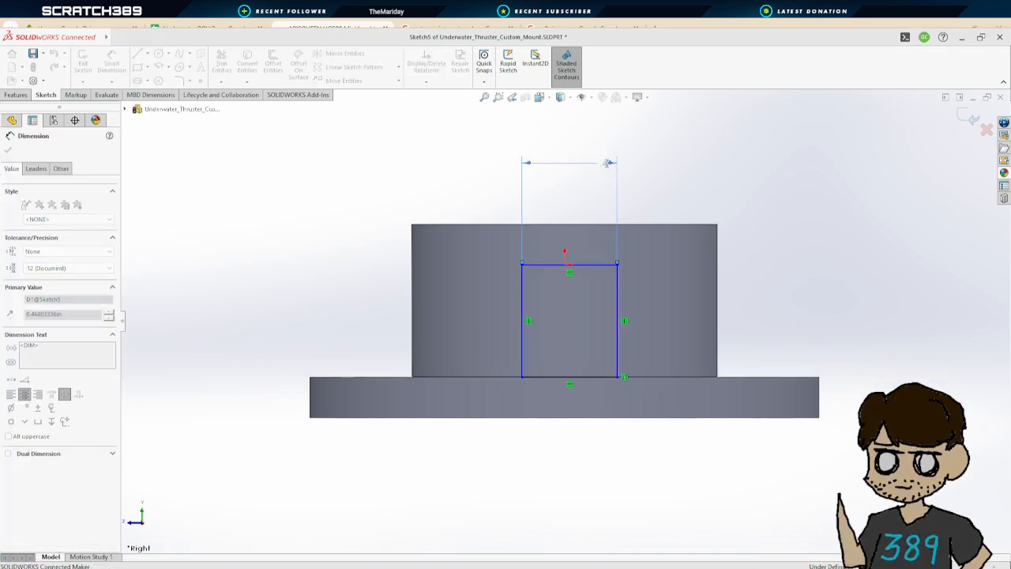
key("Return")
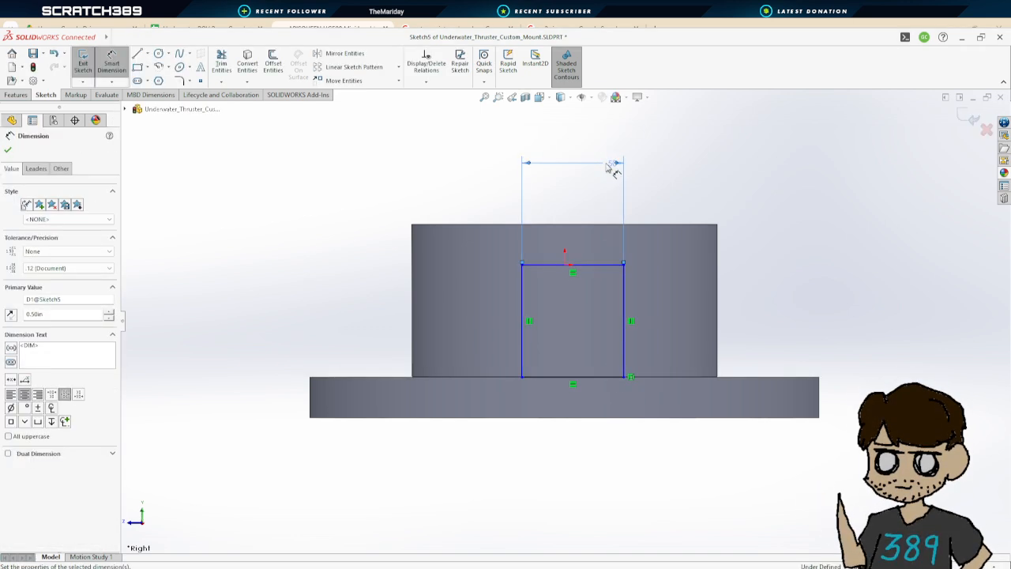
Dimension the Right Plane rectangle's left side 0.5 in from the boss's left edge
left_click(521, 282)
left_click(412, 295)
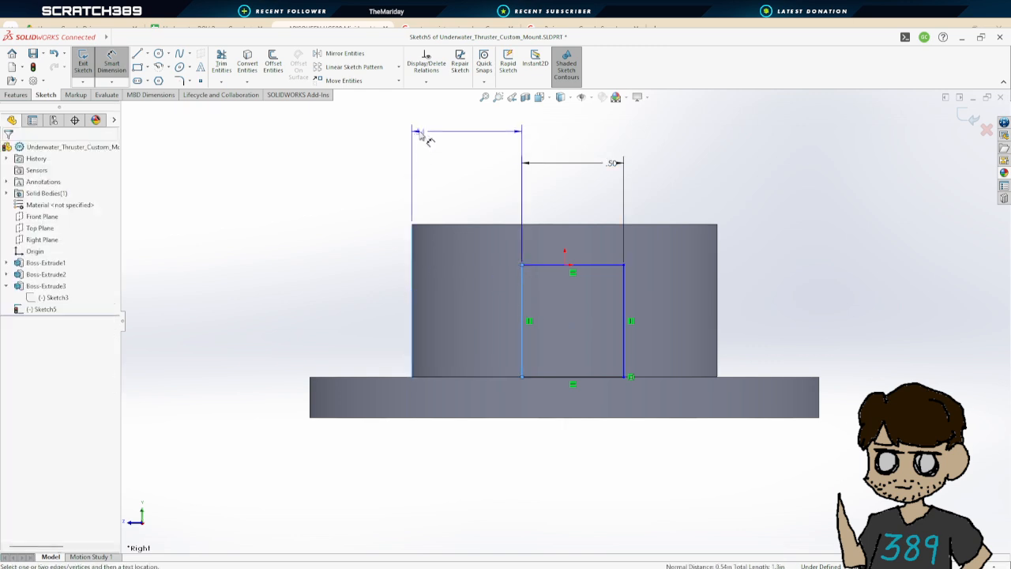
type(".50in")
key("Return")
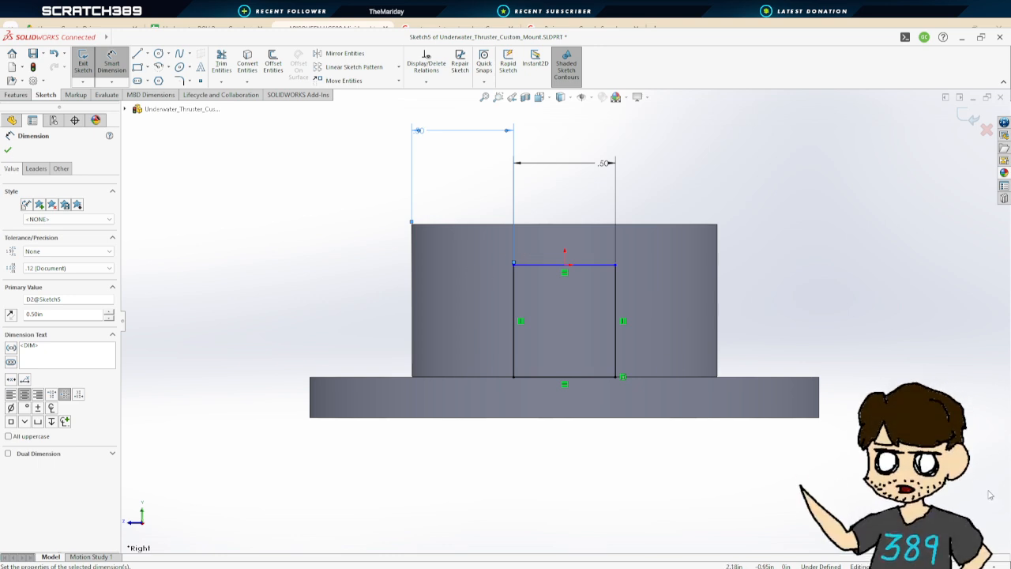
Exit the sketch and cut-extrude the Right Plane rectangle into the boss with a Blind depth
left_click(83, 61)
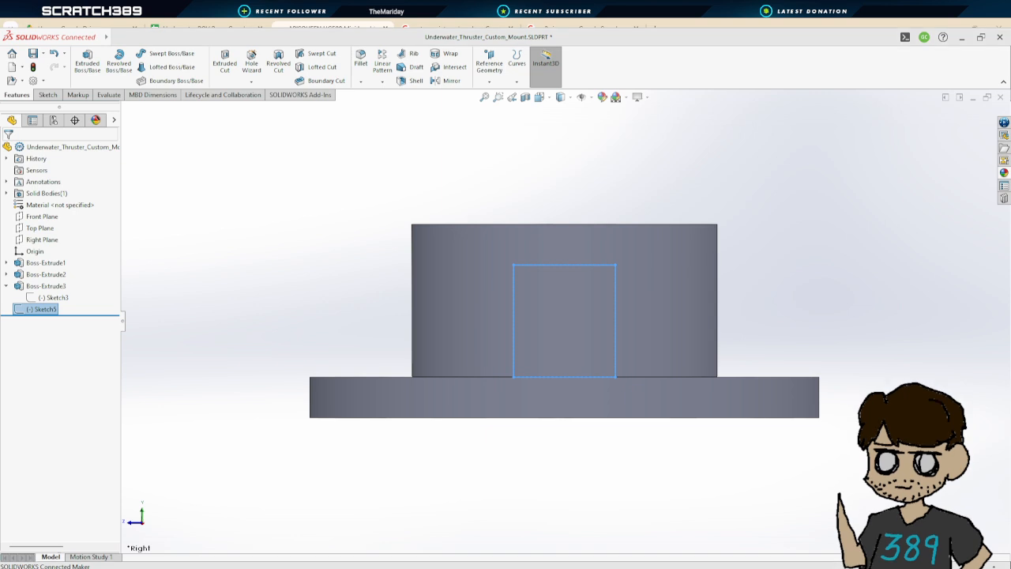
middle_click_drag(892, 387, 812, 436)
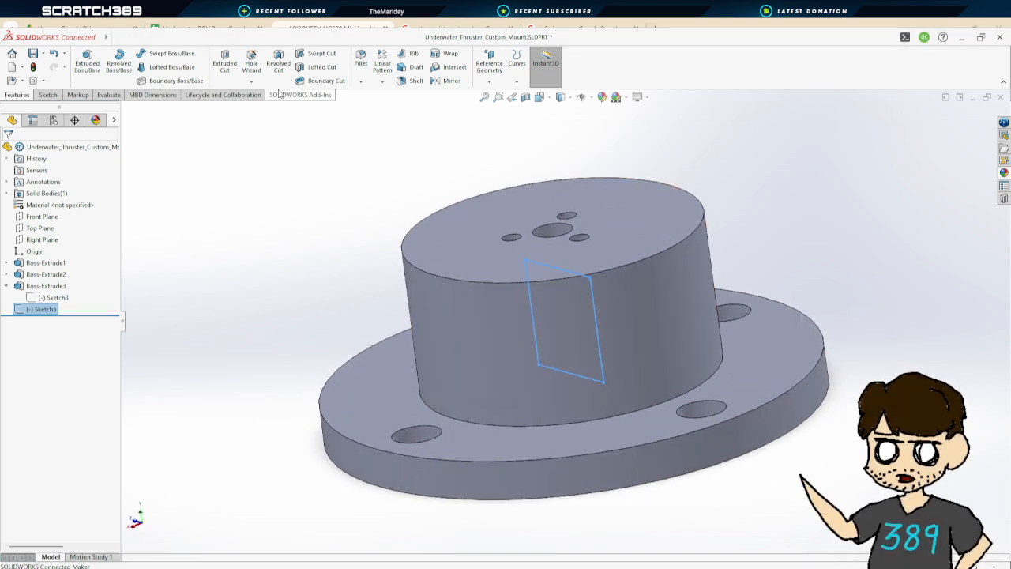
left_click(225, 61)
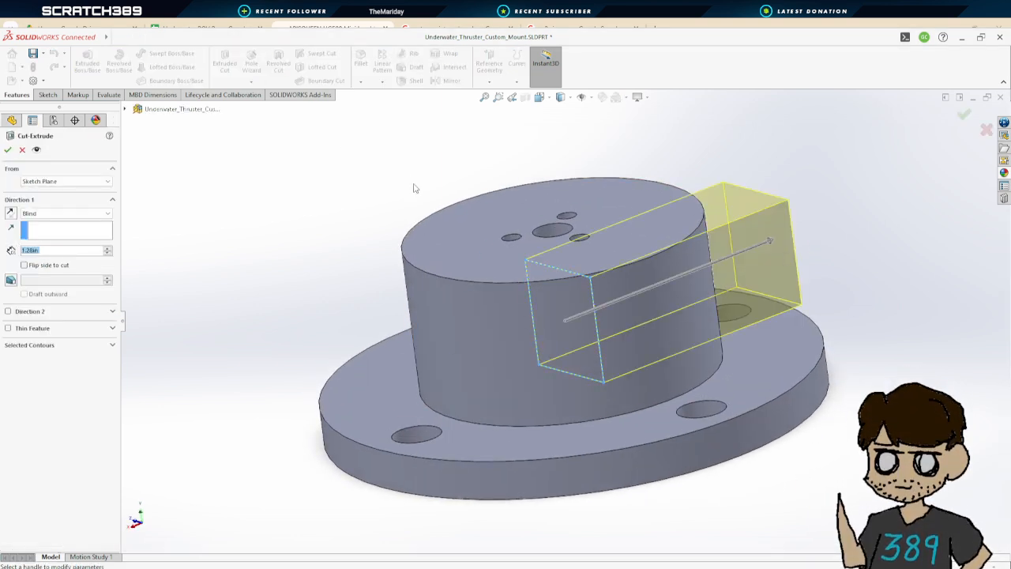
left_click(7, 150)
middle_click_drag(540, 294, 591, 349)
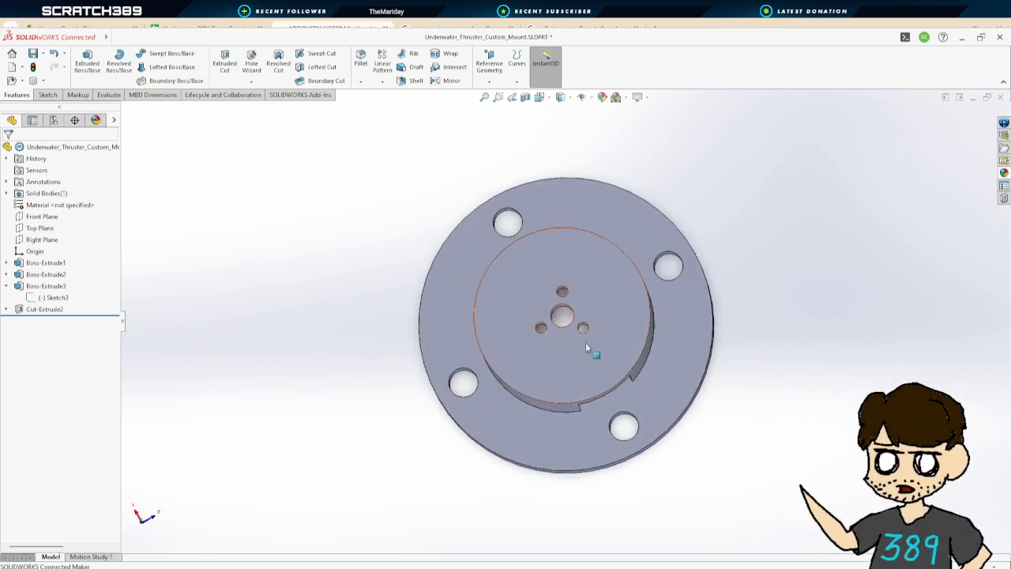
middle_click_drag(713, 401, 703, 545)
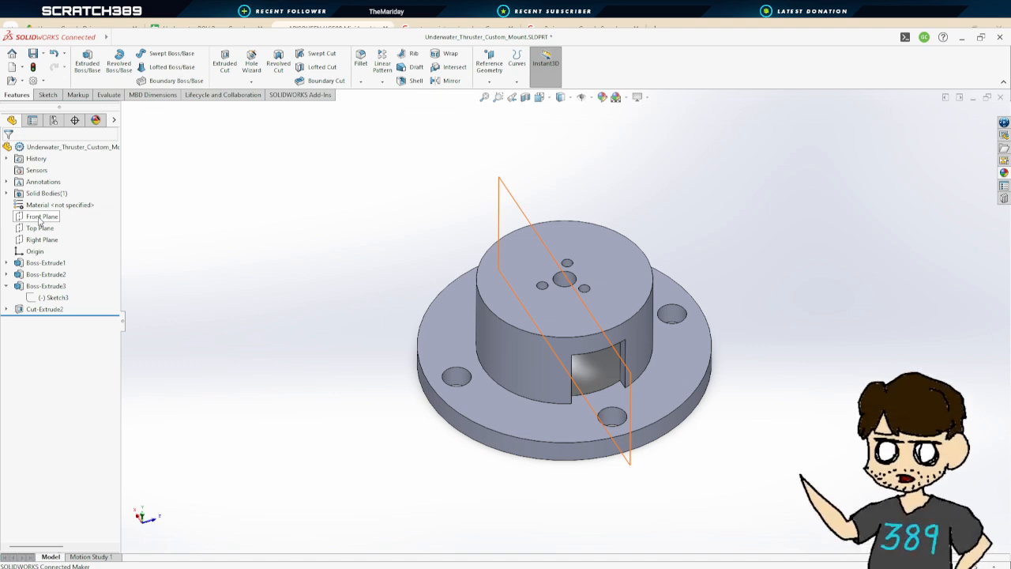
middle_click_drag(393, 365, 415, 383)
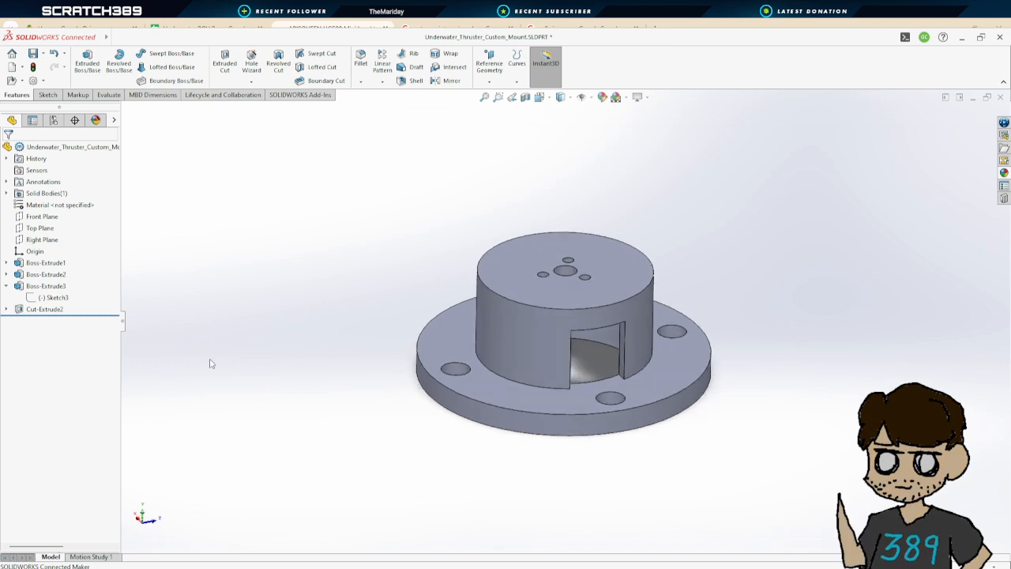
Undo the cut-extrude and the Right Plane sketch
left_click(47, 309)
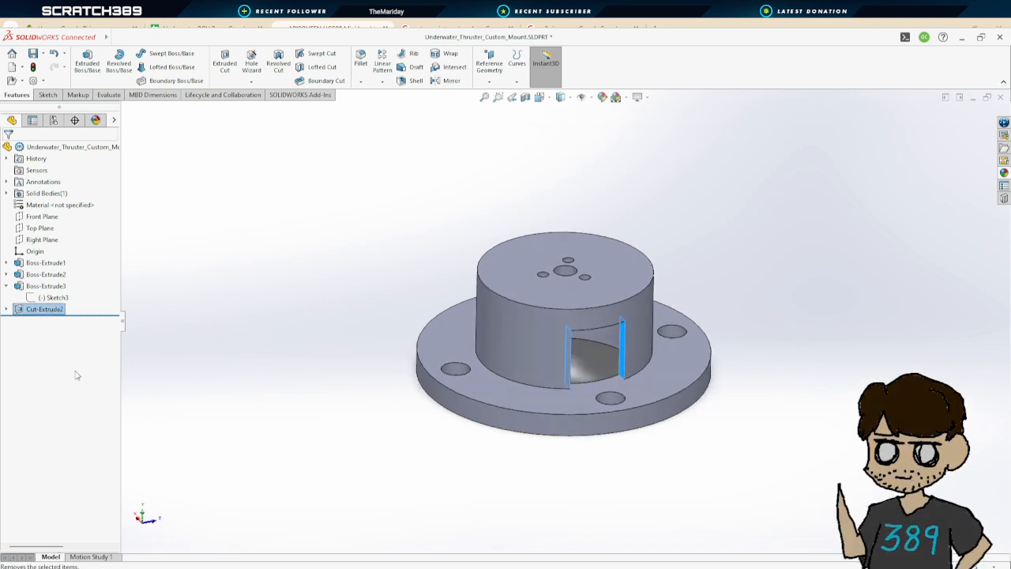
key("ctrl+z")
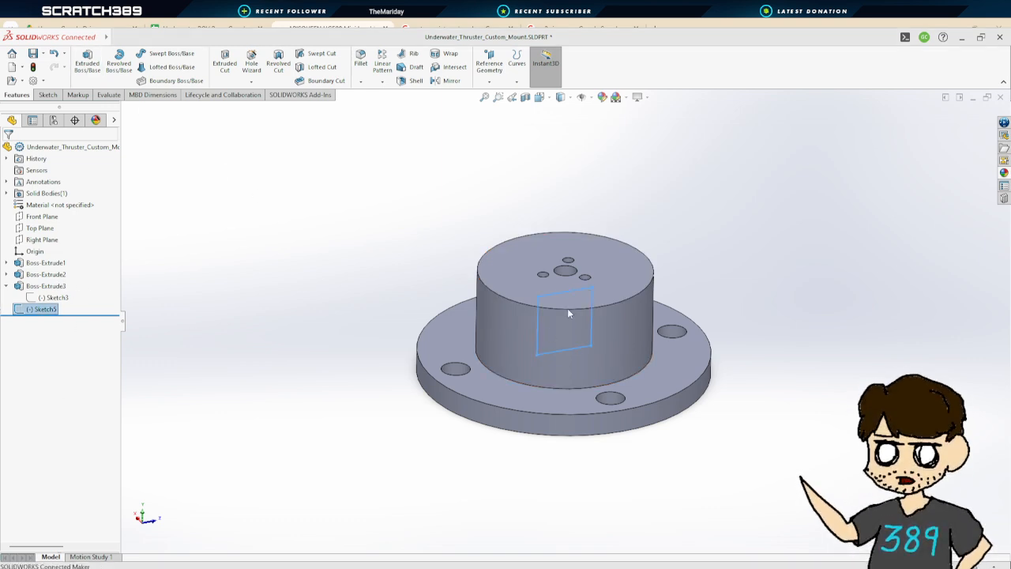
key("ctrl+z")
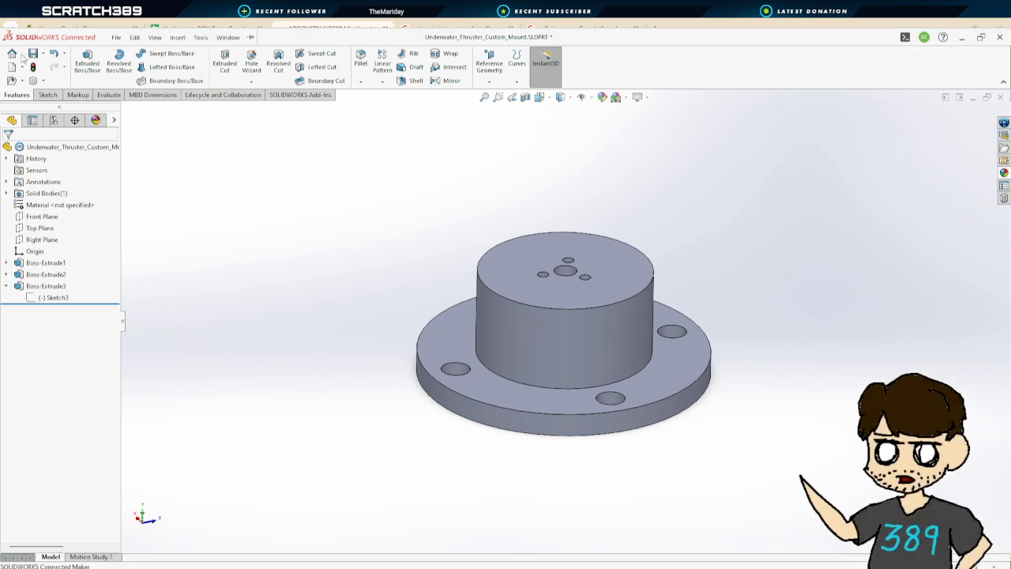
Sketch a rectangle on the Front Plane about 0.45 in wide and 0.55 in tall, from the origin's height down to the flange face
middle_click_drag(752, 273, 681, 319)
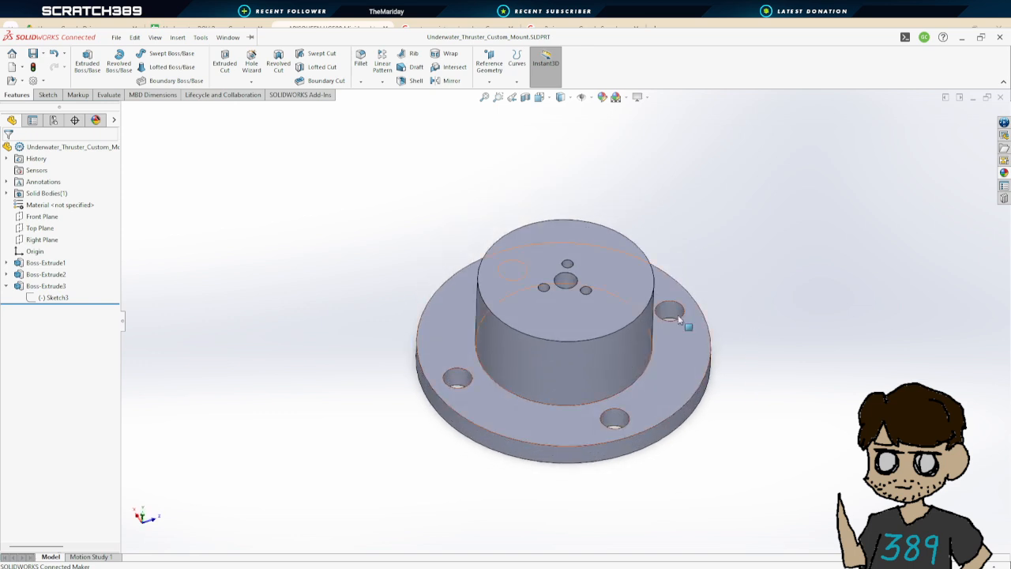
left_click(48, 220)
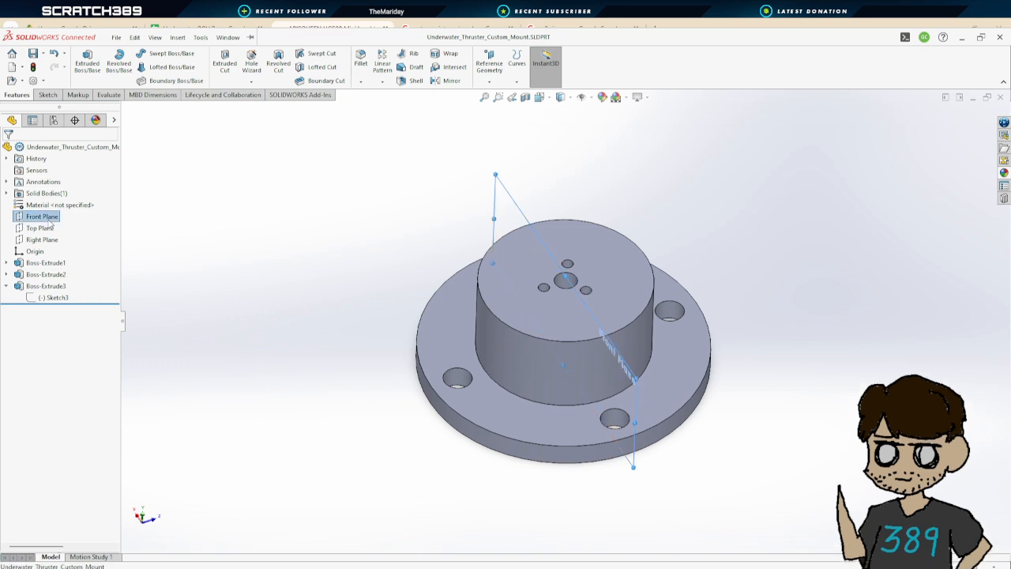
left_click(57, 210)
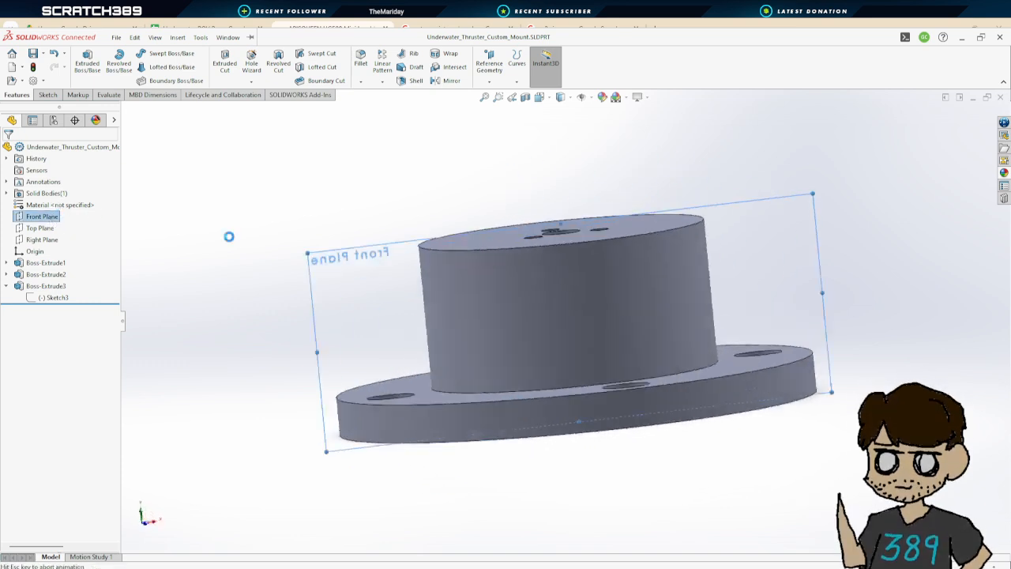
left_click(137, 68)
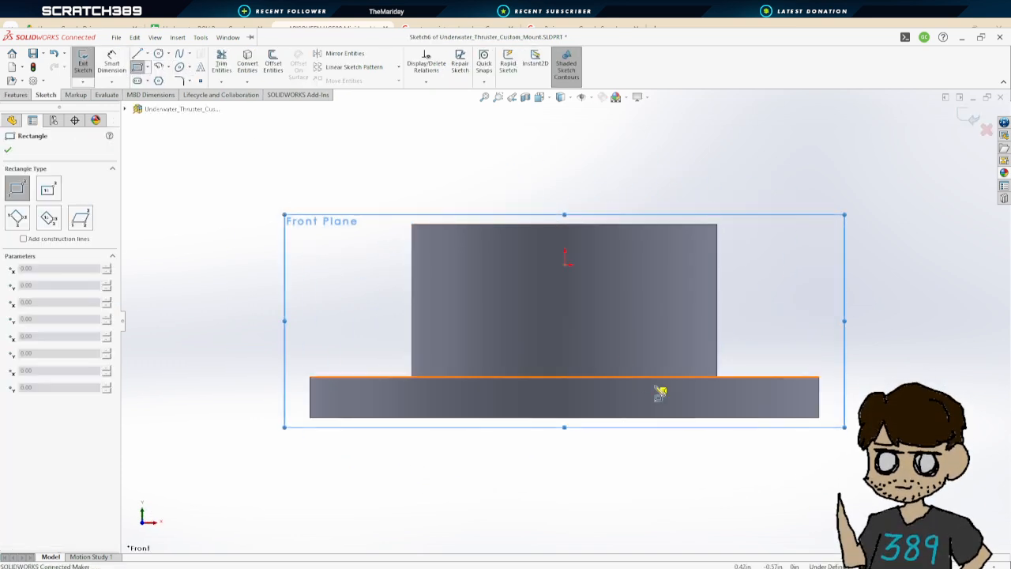
left_click(524, 265)
left_click(615, 377)
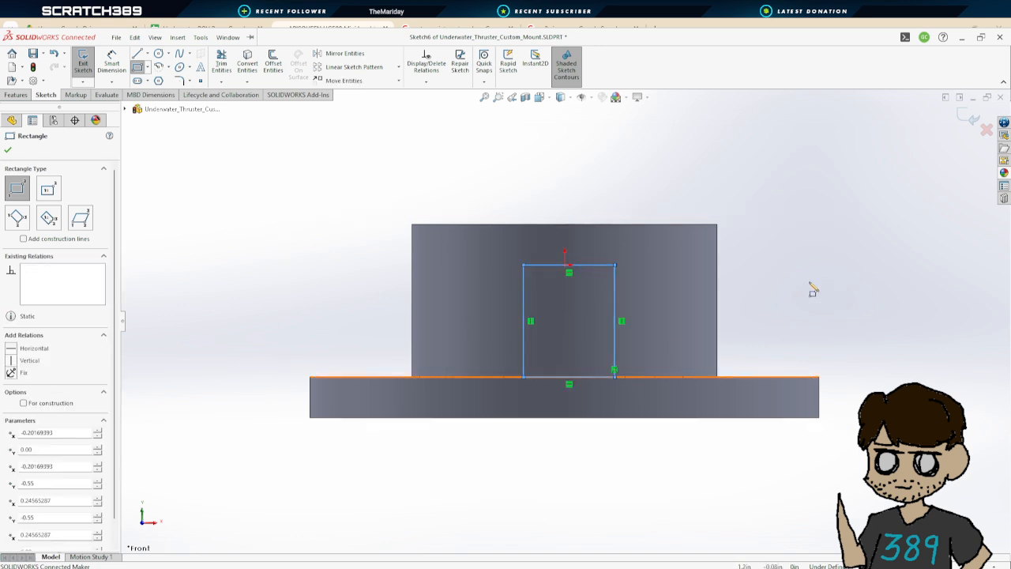
Set the Front Plane rectangle's width to 0.50 in and dimension its height
left_click(111, 63)
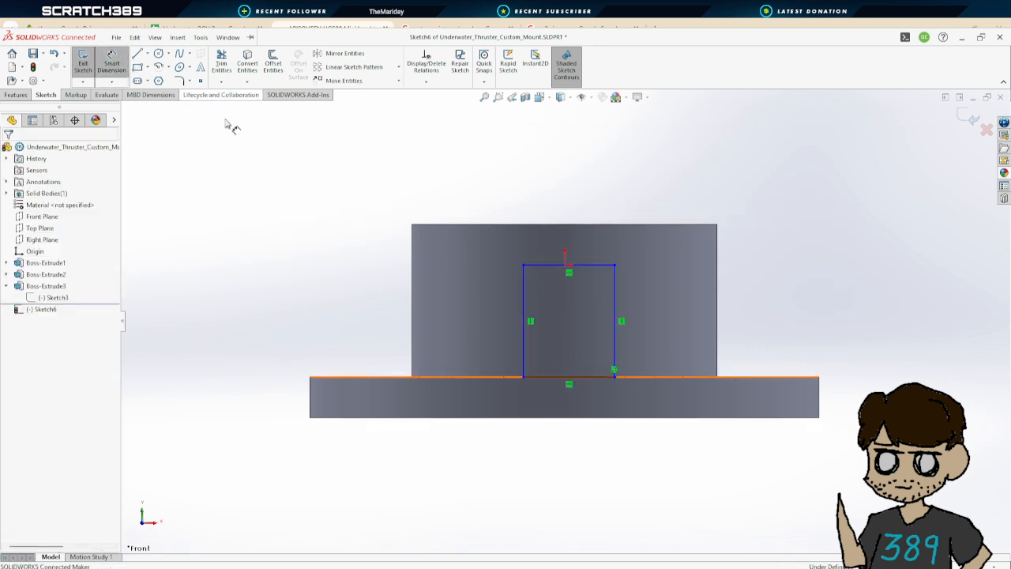
left_click(537, 265)
left_click(562, 197)
type(".5")
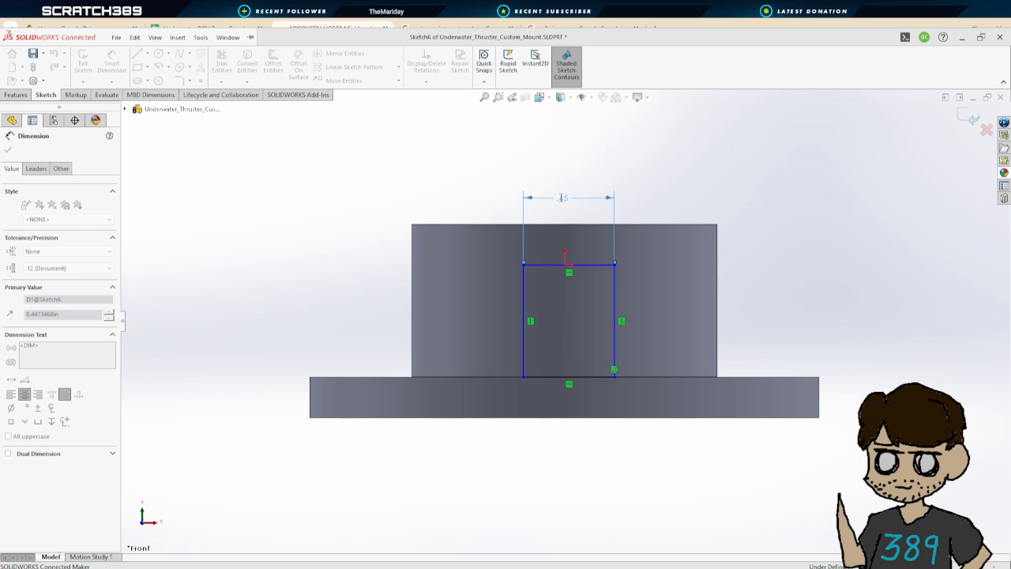
key("Return")
left_click(525, 312)
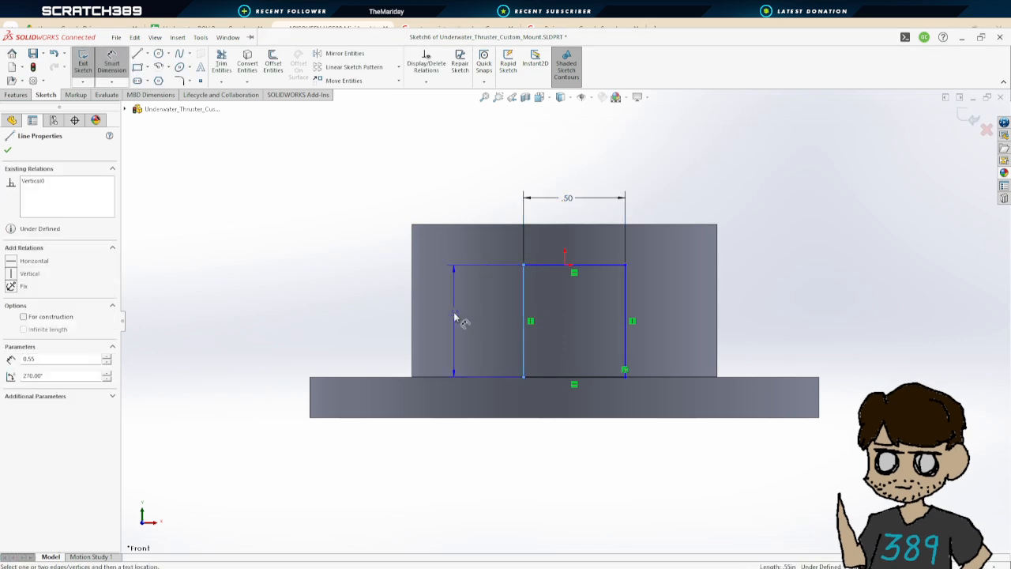
left_click(394, 312)
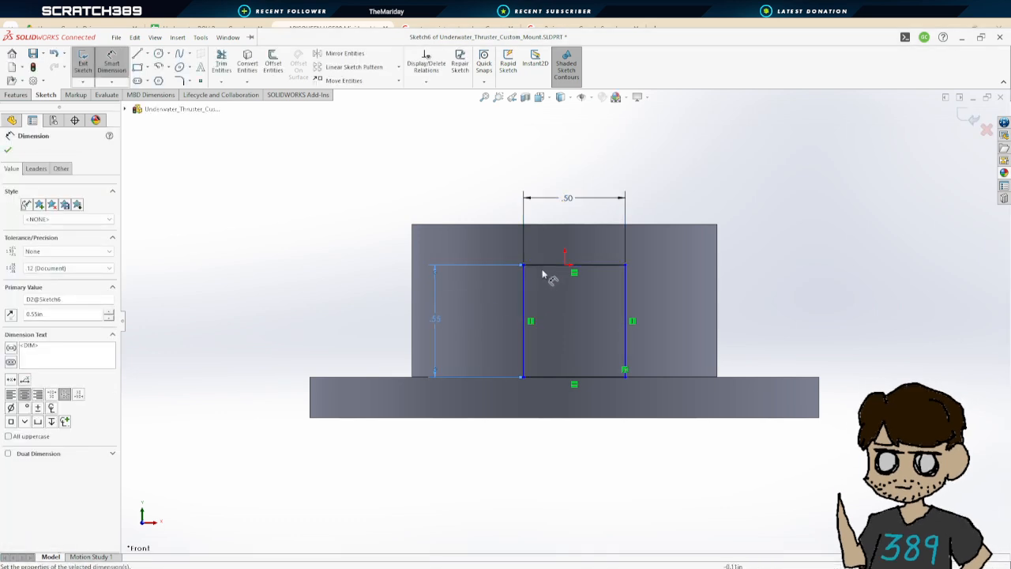
Dimension the rectangle's left side 0.5 in from the boss's left edge
left_click_drag(523, 284, 413, 289)
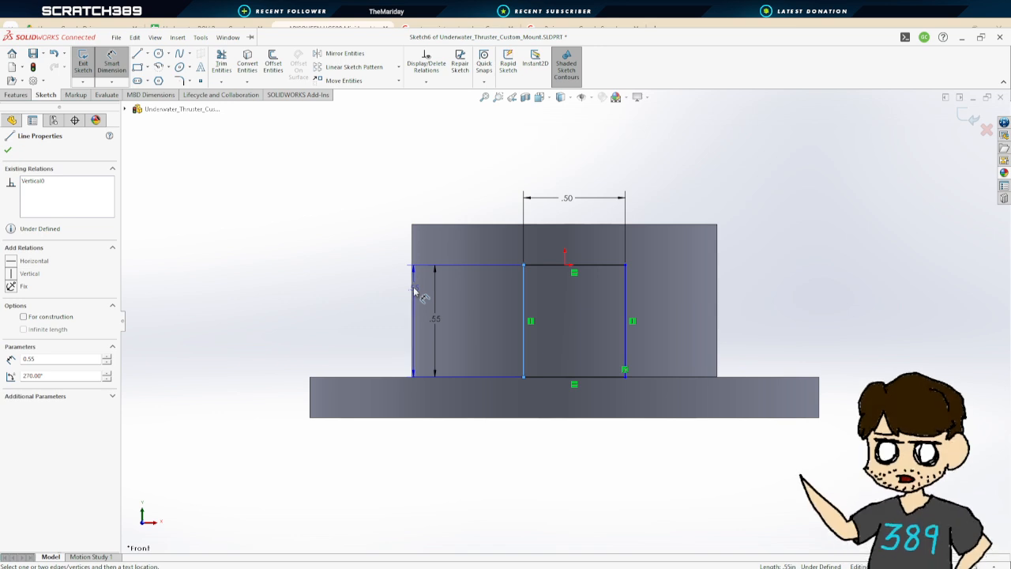
left_click(411, 292)
left_click(454, 200)
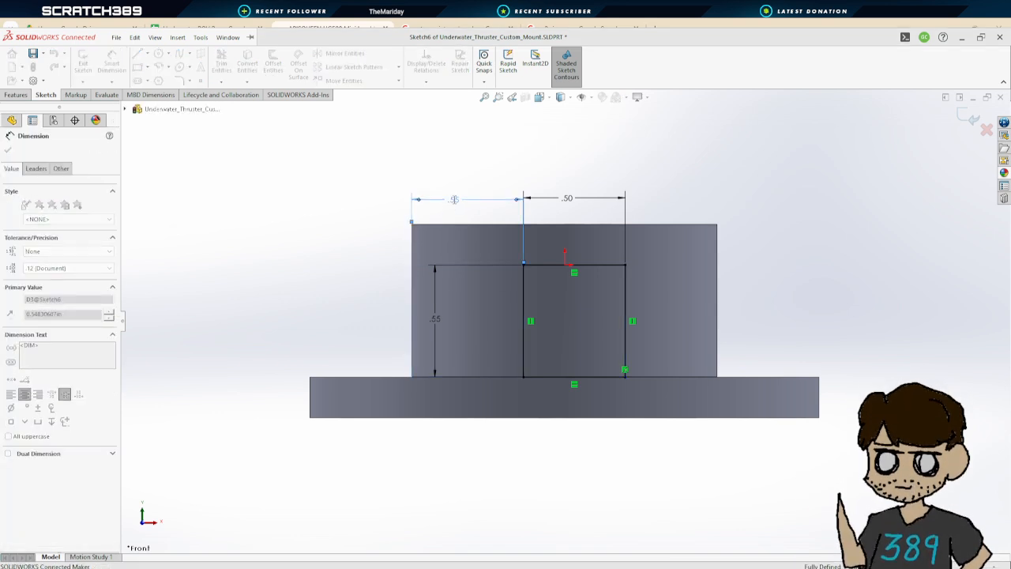
type(".5")
key("Return")
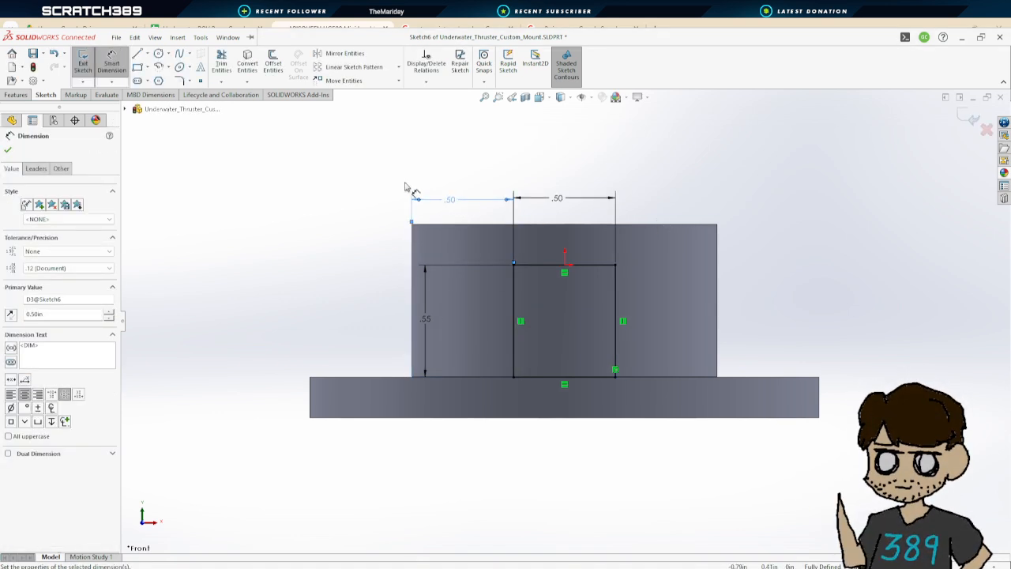
Cut-extrude the Front Plane rectangle through the boss with a Blind depth of 1.31 in
left_click(8, 150)
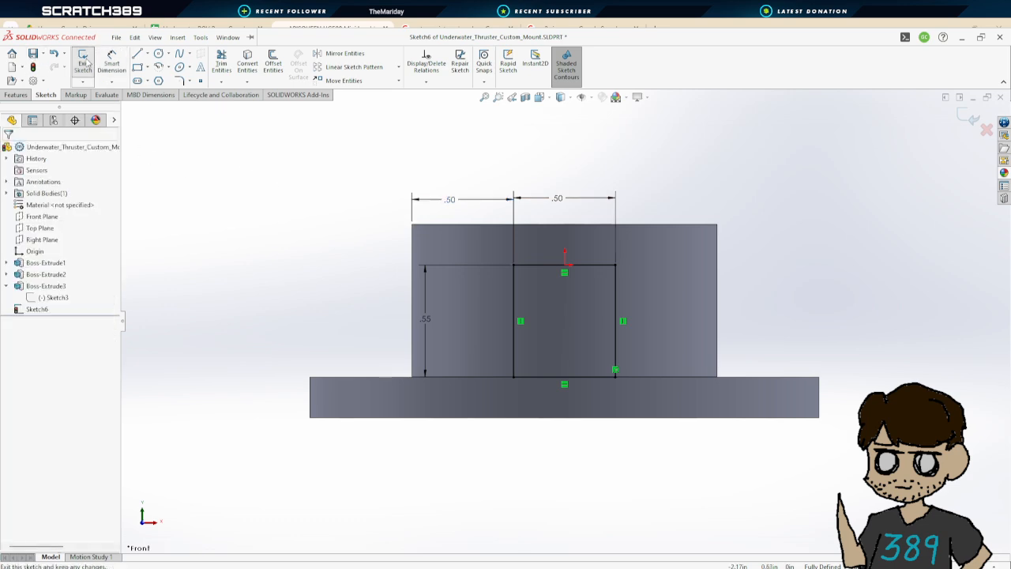
left_click(83, 63)
mouse_move(429, 181)
middle_mouse_down()
mouse_move(495, 227)
mouse_move(444, 276)
mouse_move(735, 293)
mouse_move(806, 408)
mouse_move(747, 416)
middle_mouse_up()
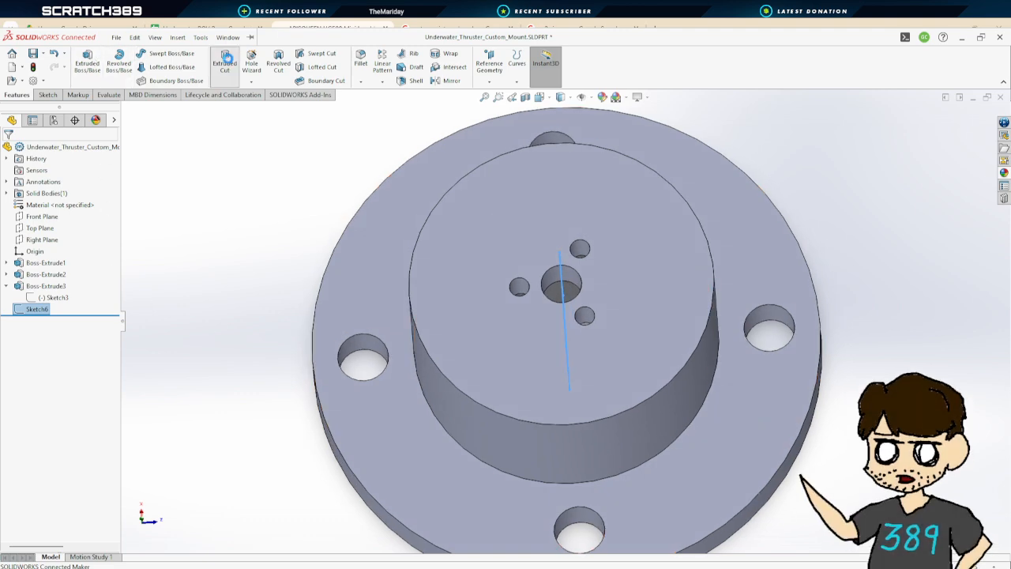
left_click(224, 61)
left_click_drag(292, 343, 840, 336)
middle_click_drag(815, 427, 838, 439)
scroll(728, 432, "up", 3)
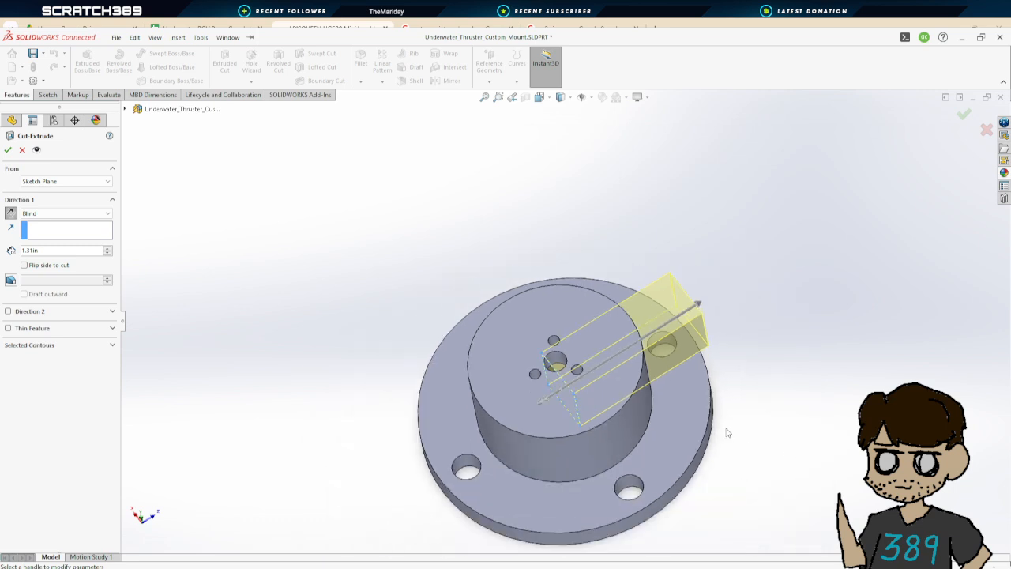
middle_click_drag(718, 415, 722, 464)
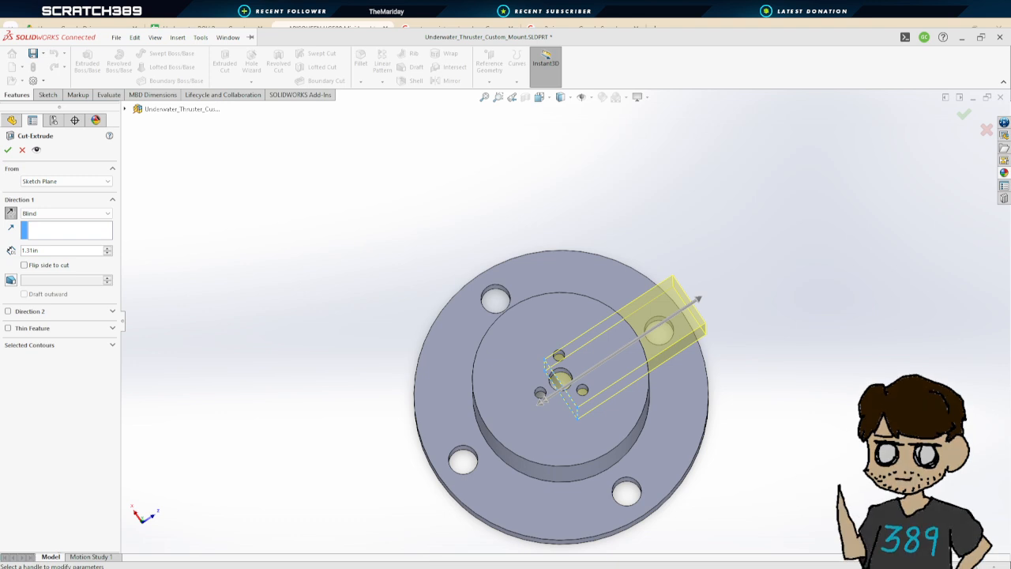
left_click(8, 150)
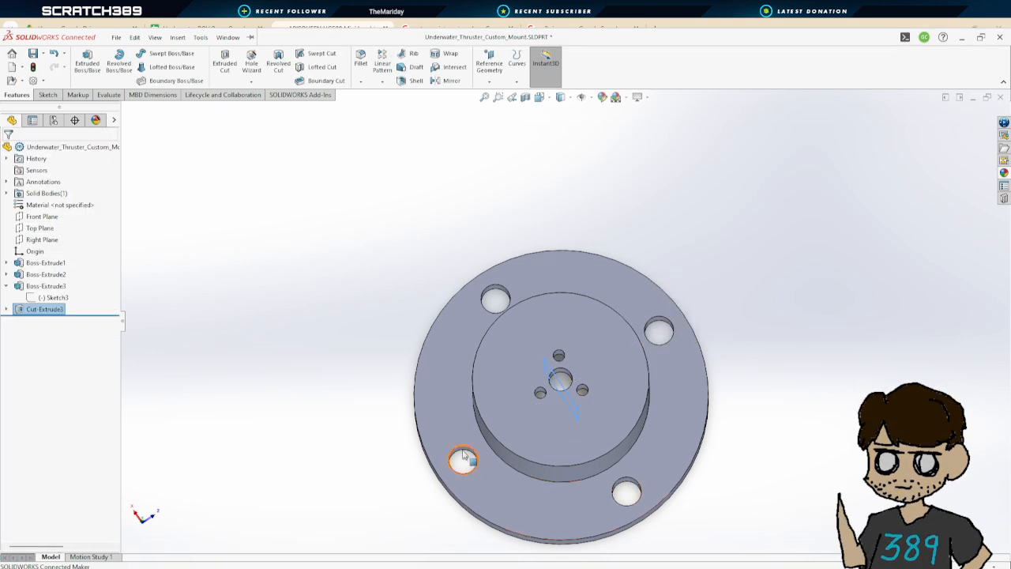
Compare the mount against the Underwater_Thruster_Mock_Up part in its other window
left_click(427, 567)
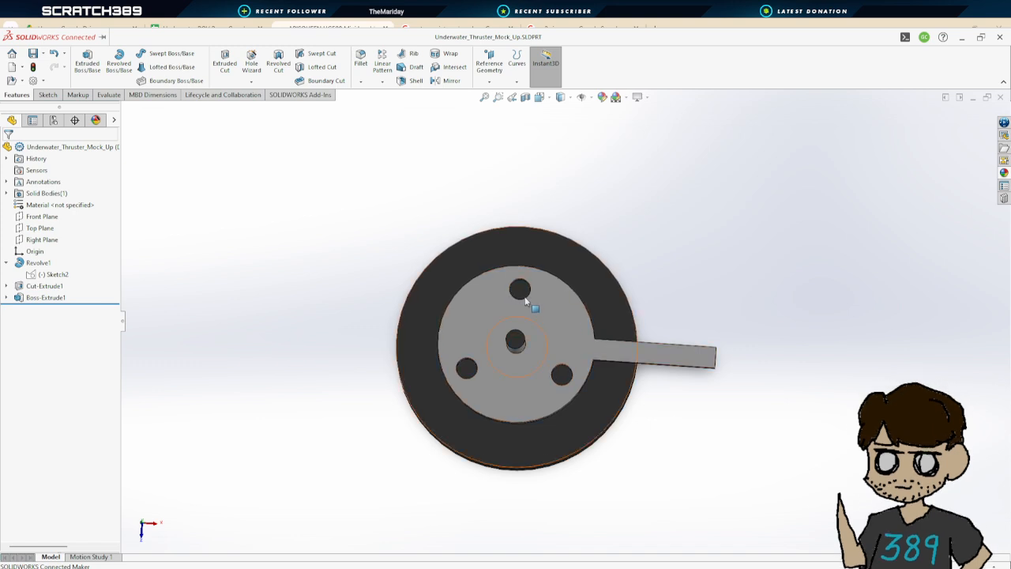
middle_click_drag(525, 300, 523, 308)
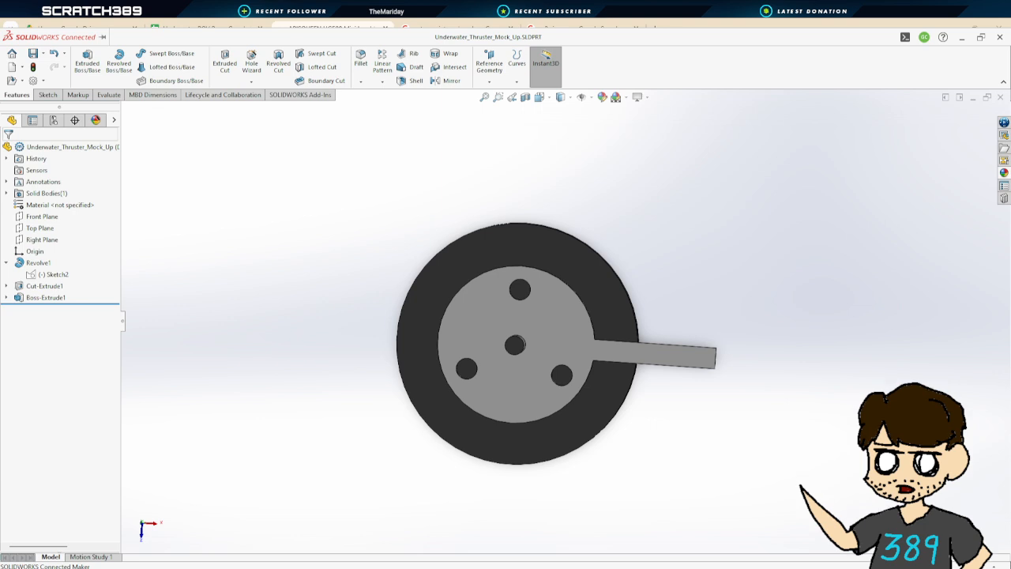
left_click(567, 543)
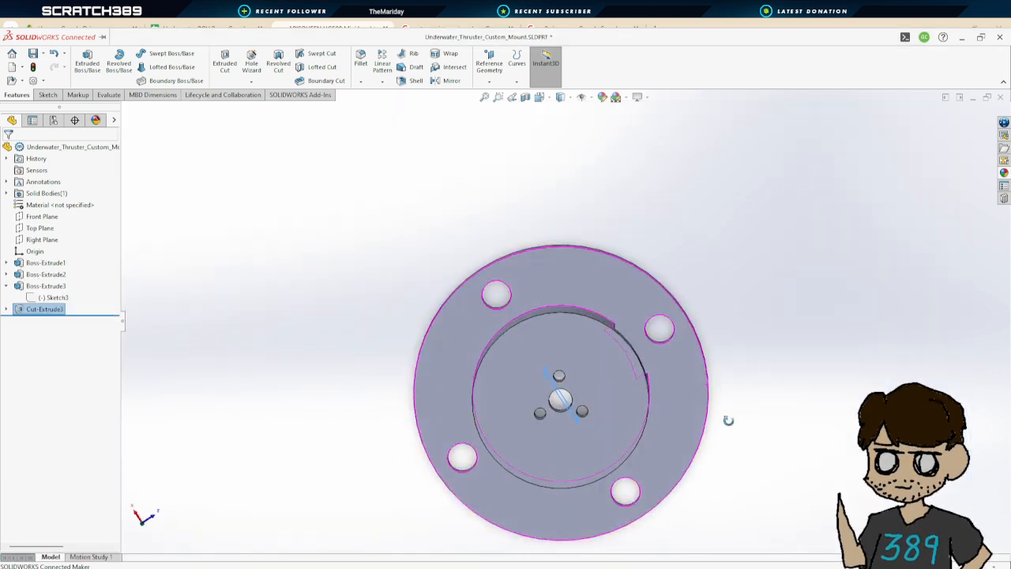
middle_click_drag(724, 445, 728, 410)
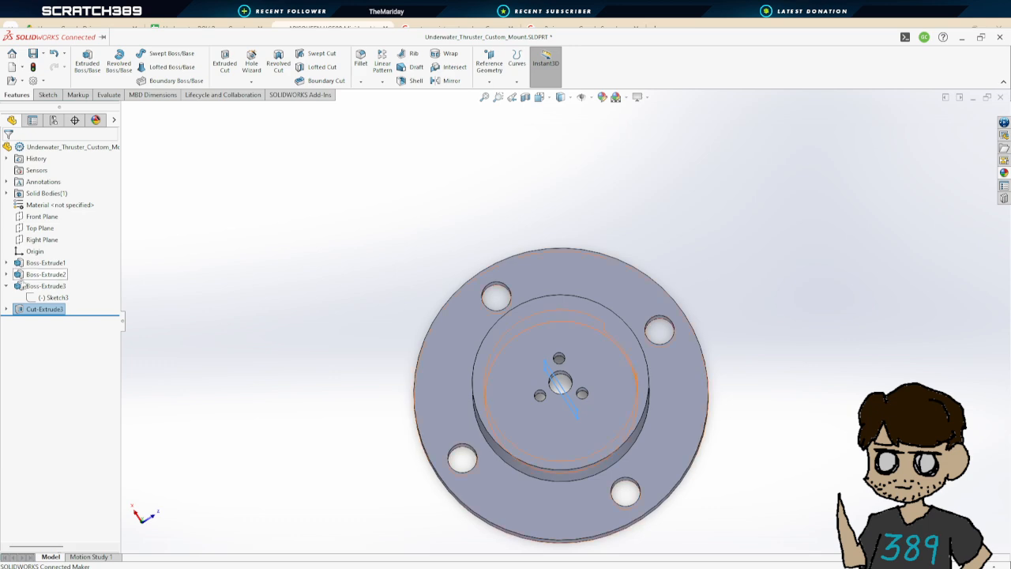
Open the base boss's Sketch1 for editing to inspect its hole dimensions, then exit the sketch
left_click(7, 263)
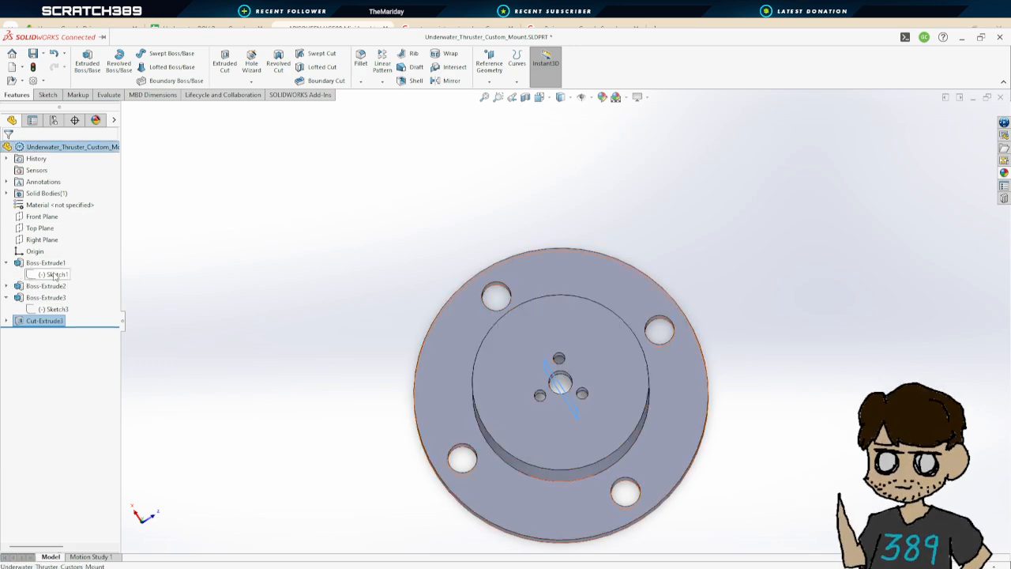
left_click(54, 275)
mouse_move(398, 407)
middle_mouse_down()
mouse_move(402, 361)
mouse_move(442, 331)
mouse_move(464, 462)
mouse_move(418, 466)
mouse_move(436, 446)
mouse_move(427, 459)
mouse_move(400, 356)
mouse_move(402, 323)
mouse_move(555, 347)
mouse_move(302, 355)
mouse_move(318, 440)
mouse_move(503, 449)
mouse_move(384, 478)
mouse_move(710, 373)
mouse_move(707, 387)
middle_mouse_up()
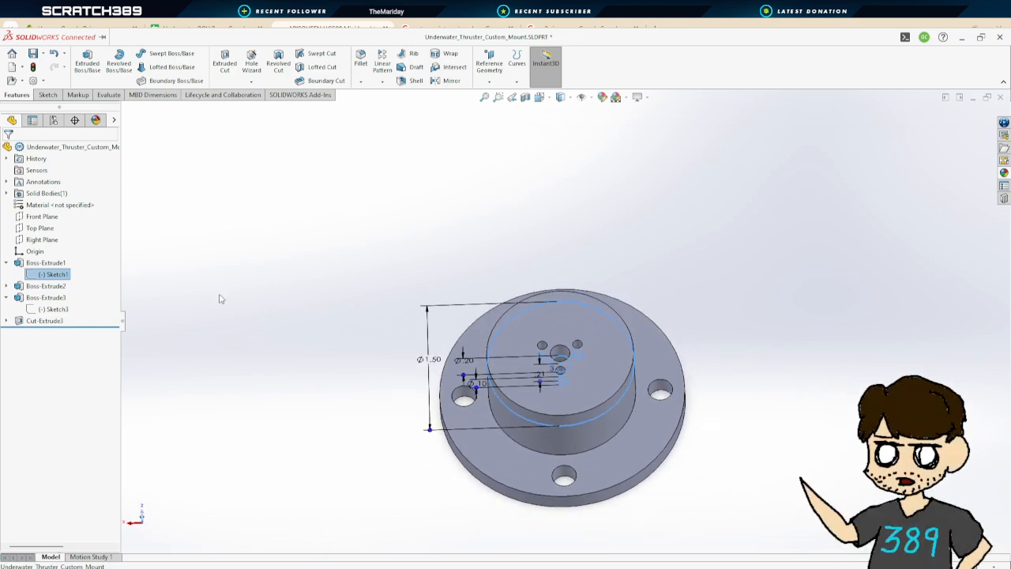
left_click(50, 274)
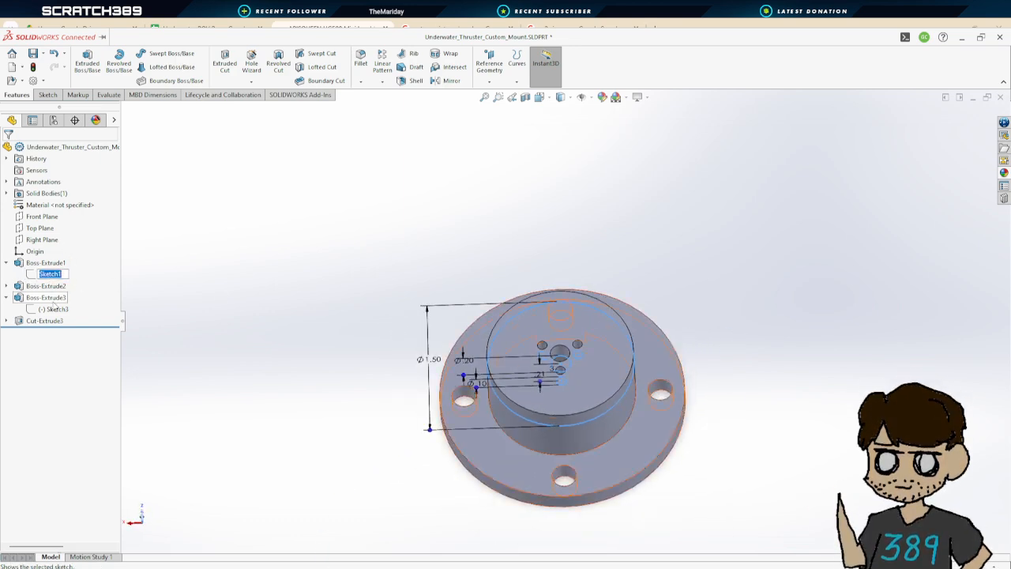
key("Escape")
double_click(46, 274)
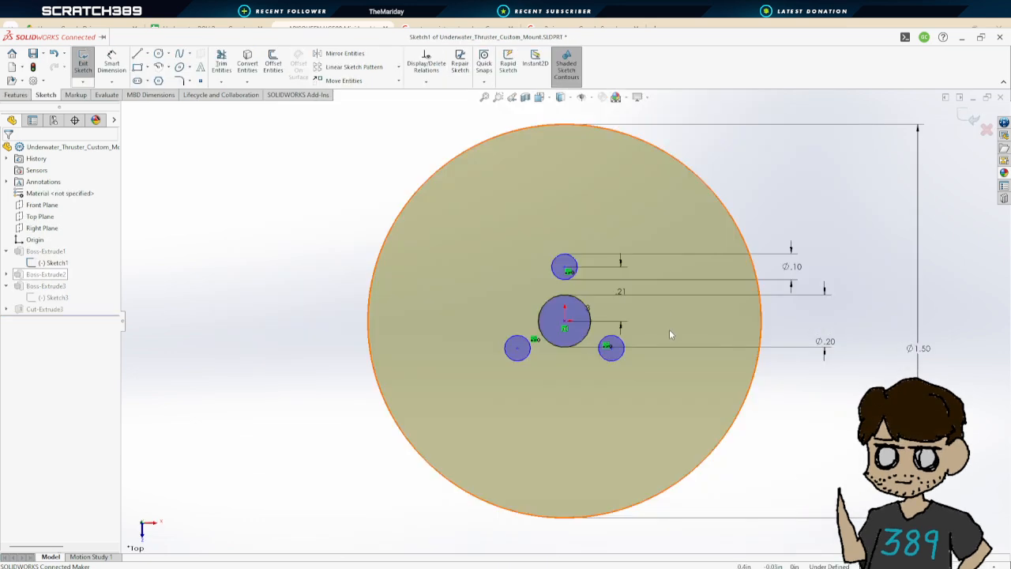
left_click(539, 99)
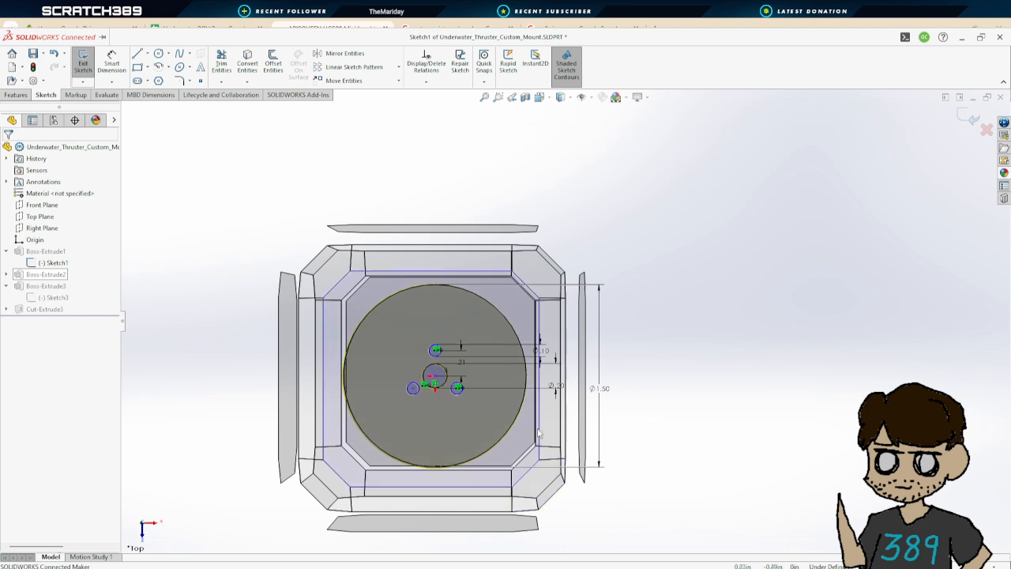
left_click(83, 62)
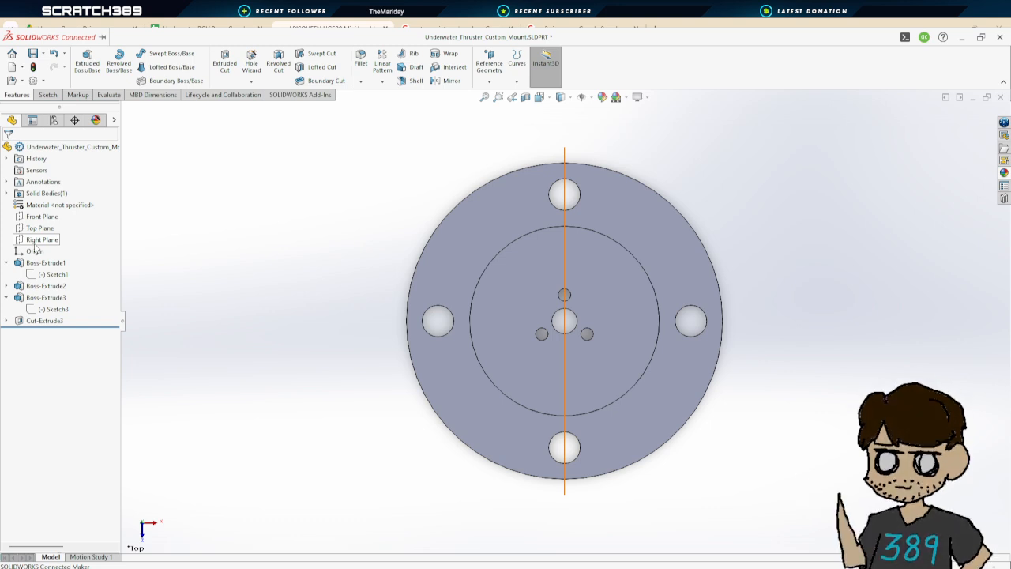
Sketch a rectangle on the Right Plane from the boss's upper area down to the flange top, about 0.55 in tall
left_click(35, 244)
middle_click_drag(748, 422, 705, 355)
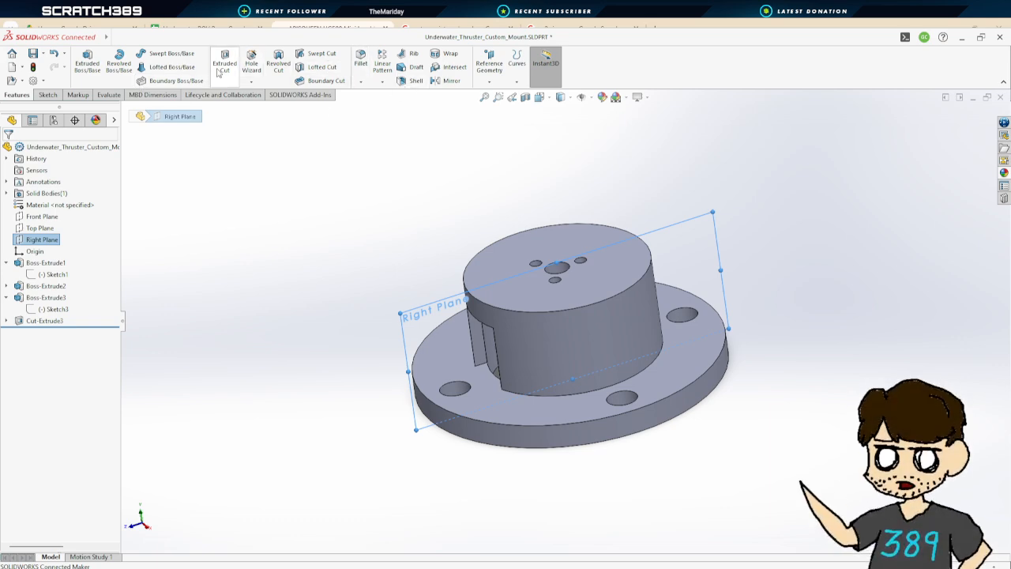
left_click(51, 244)
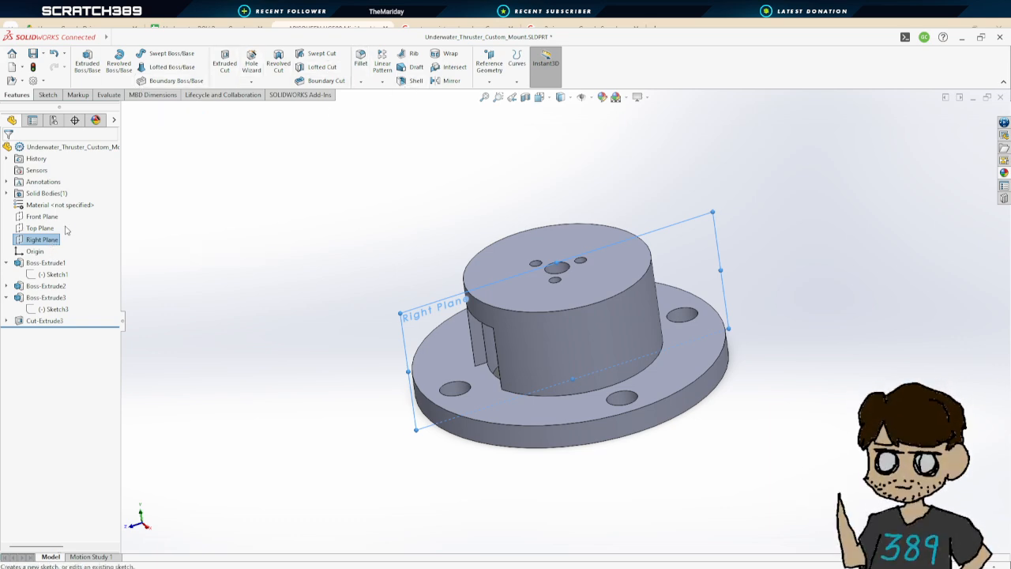
left_click(66, 228)
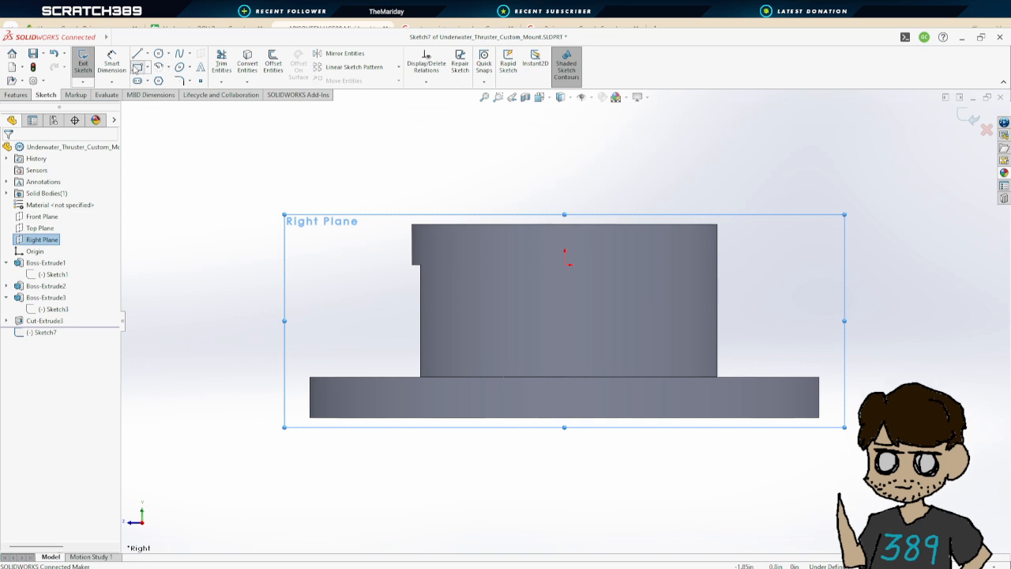
left_click(138, 67)
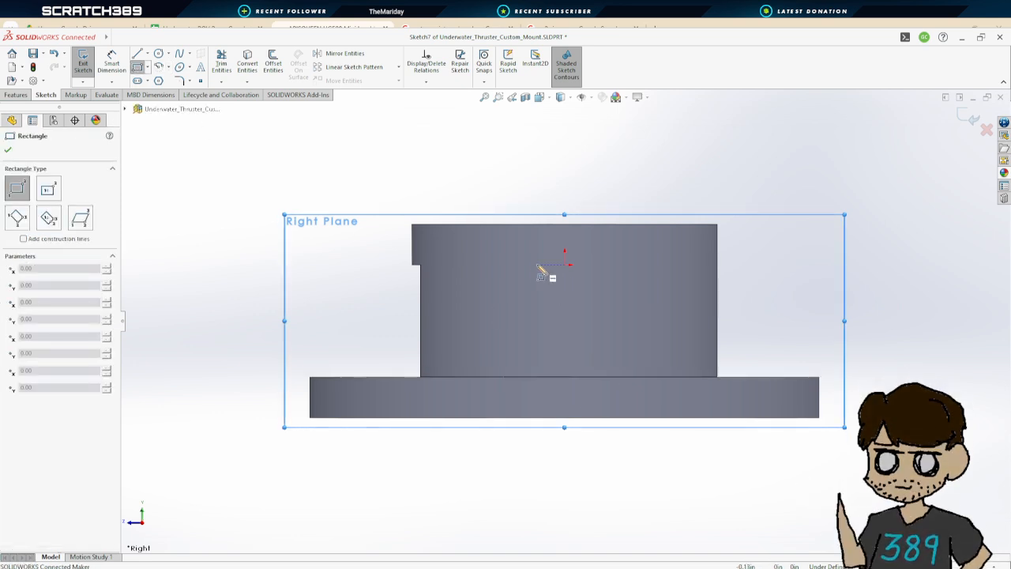
left_click_drag(530, 265, 608, 376)
left_click(609, 377)
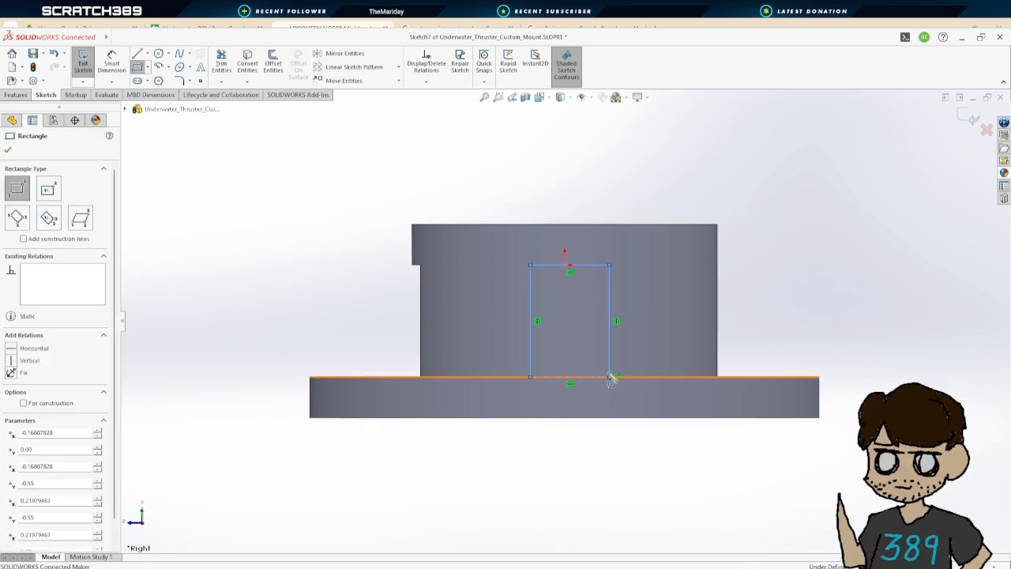
Set the Right Plane rectangle's width to 0.50 in
left_click(112, 63)
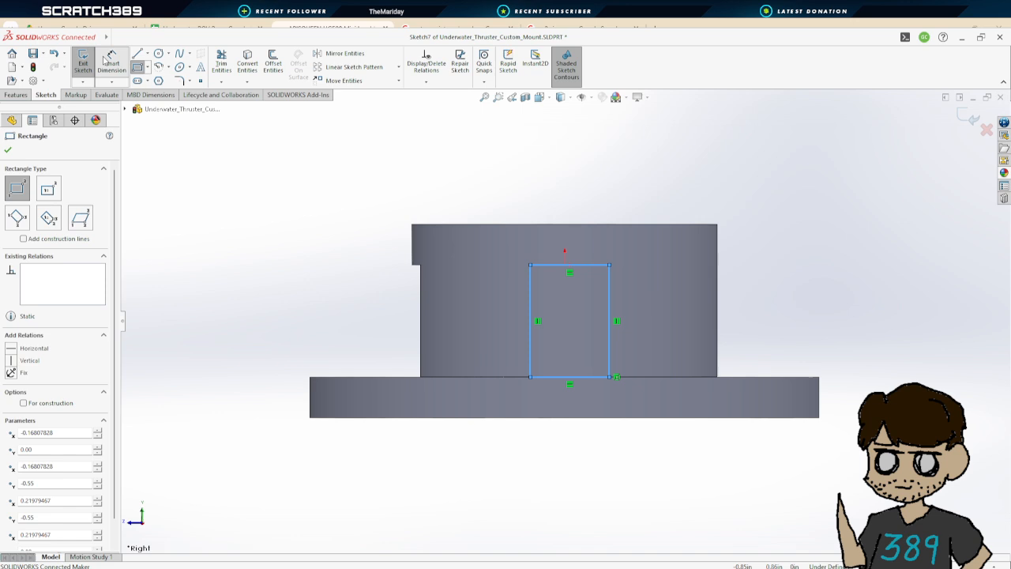
left_click(545, 270)
left_click(553, 189)
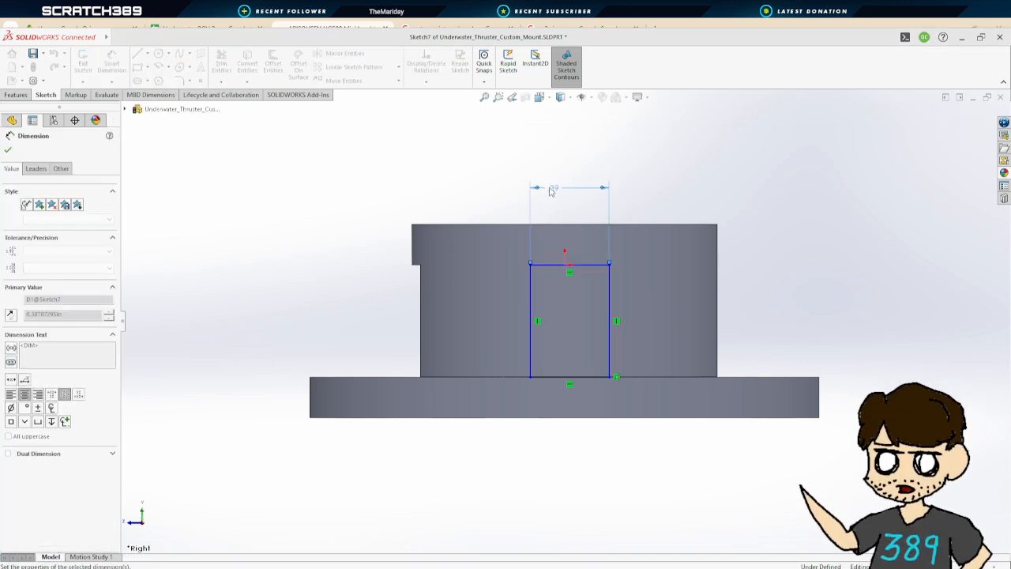
Dimension the rectangle's left side 1 in from the boss's right edge
left_click(531, 299)
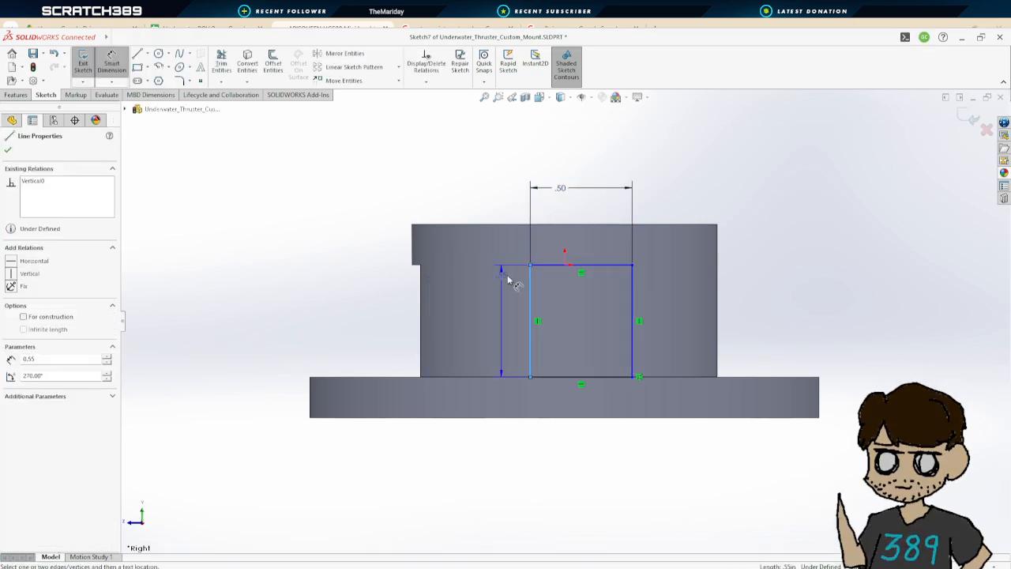
left_click(719, 300)
left_click(672, 156)
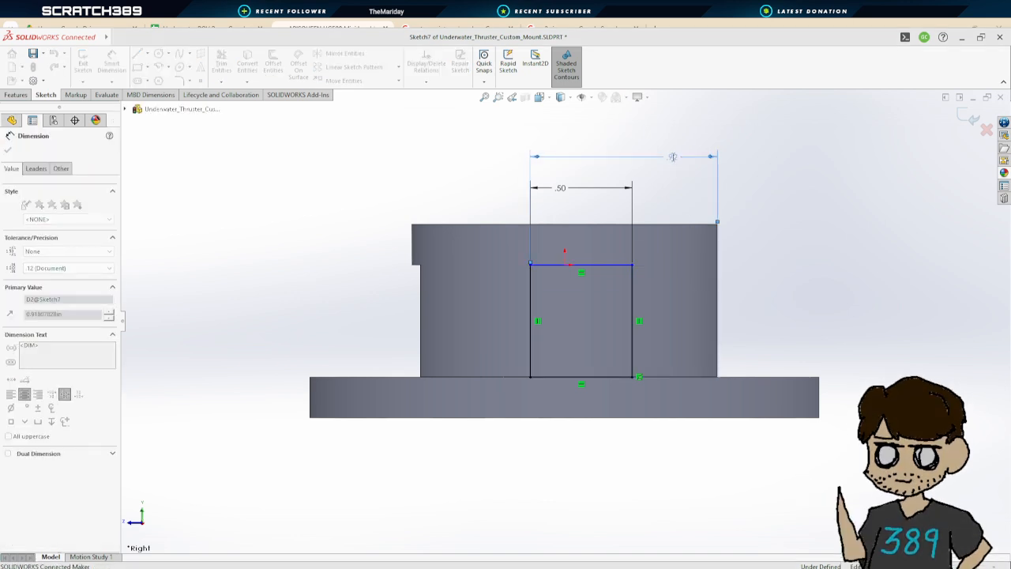
type("1")
key("Return")
left_click(8, 150)
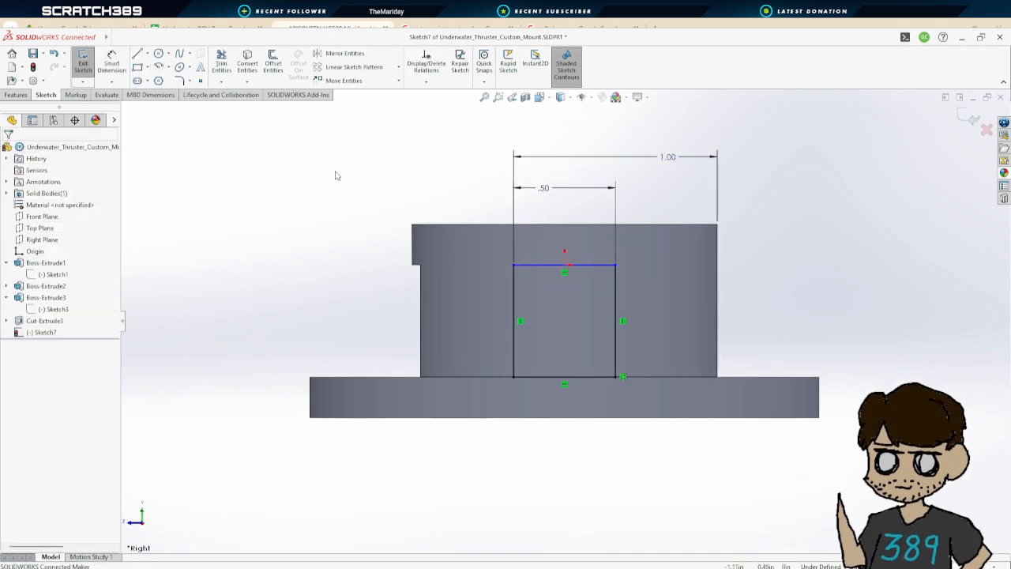
Cut-extrude the Right Plane rectangle through the boss with a Blind depth of 1.91 in
left_click(83, 63)
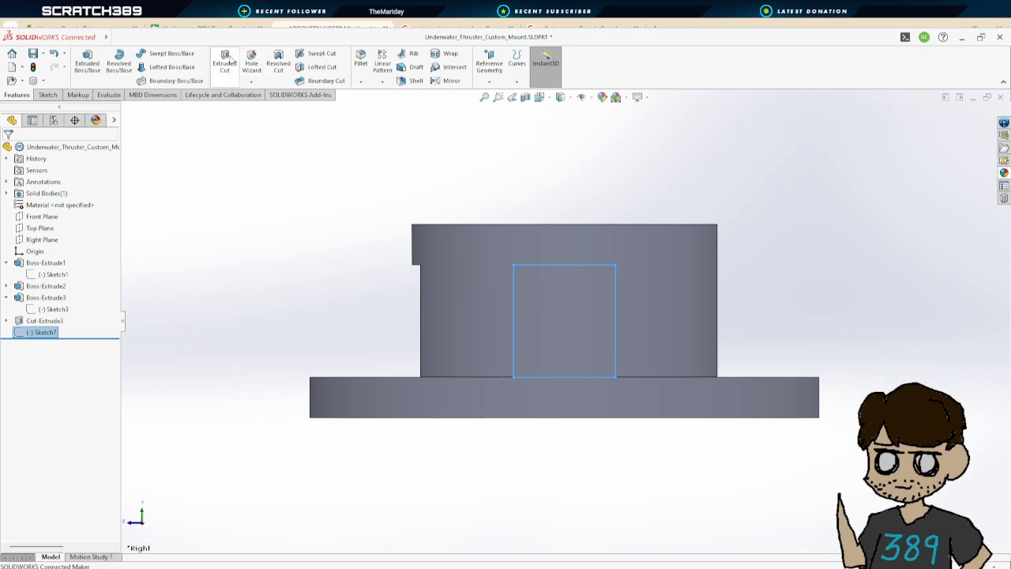
left_click(224, 62)
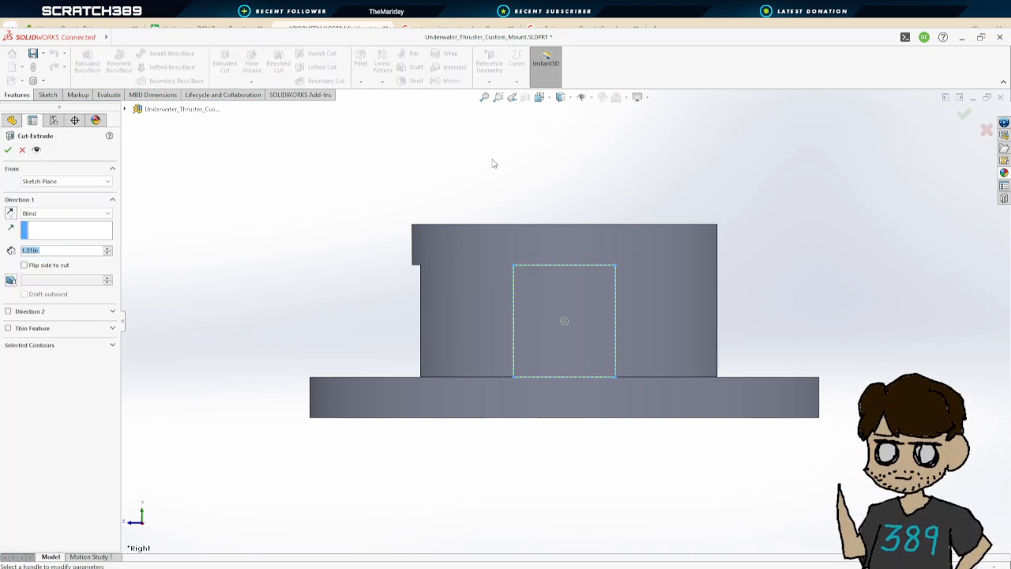
left_click_drag(380, 243, 861, 434)
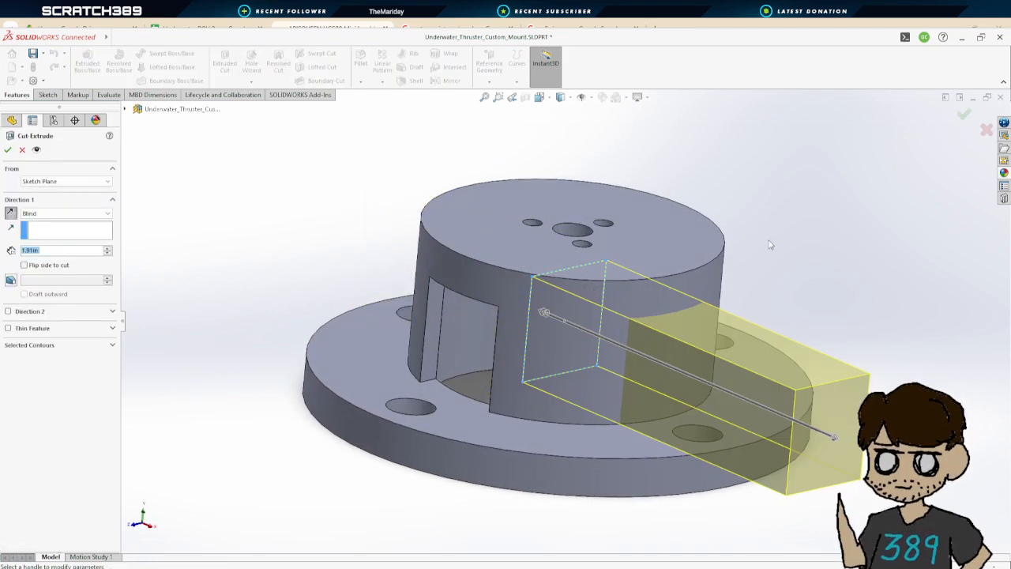
middle_click_drag(861, 434, 814, 421)
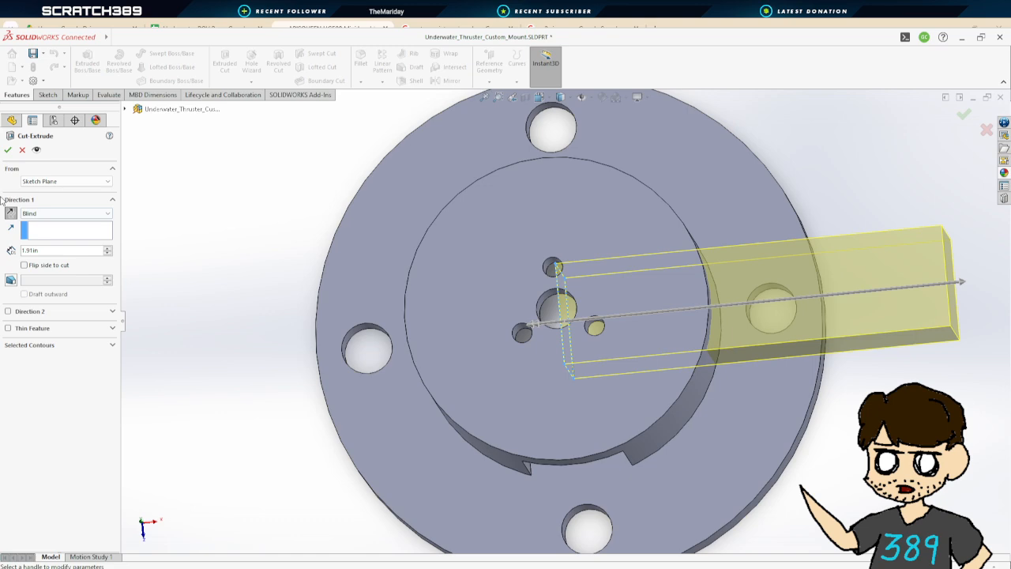
left_click(7, 151)
middle_click_drag(737, 324, 758, 239)
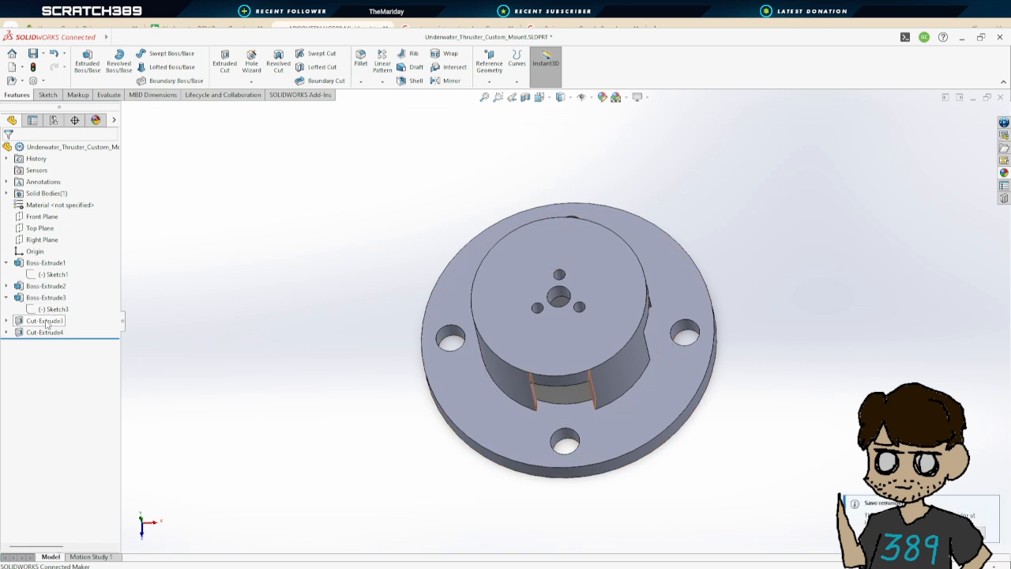
Delete the earlier Cut-Extrude3 feature and save the part
left_click(45, 321)
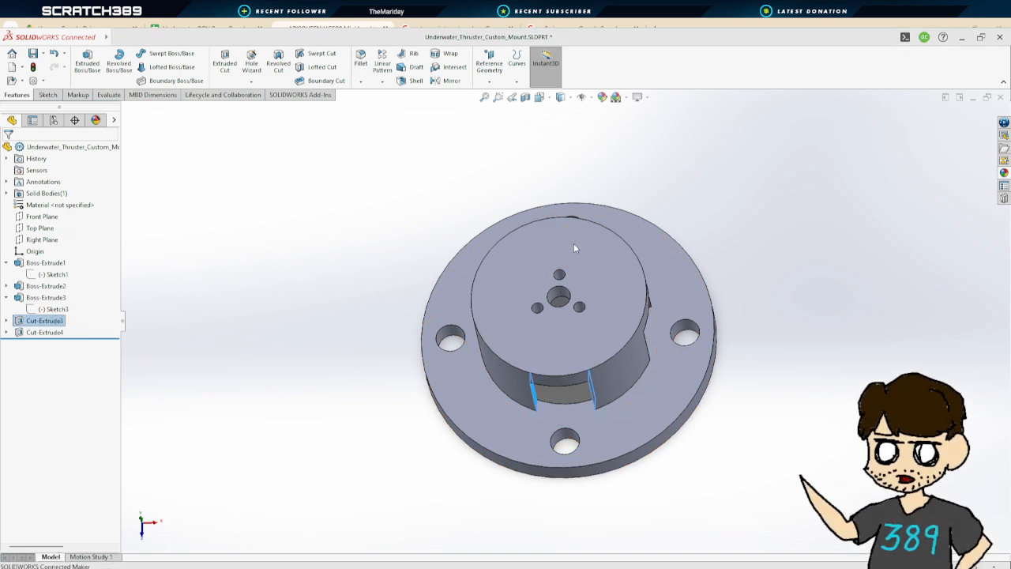
key("Delete")
key("Return")
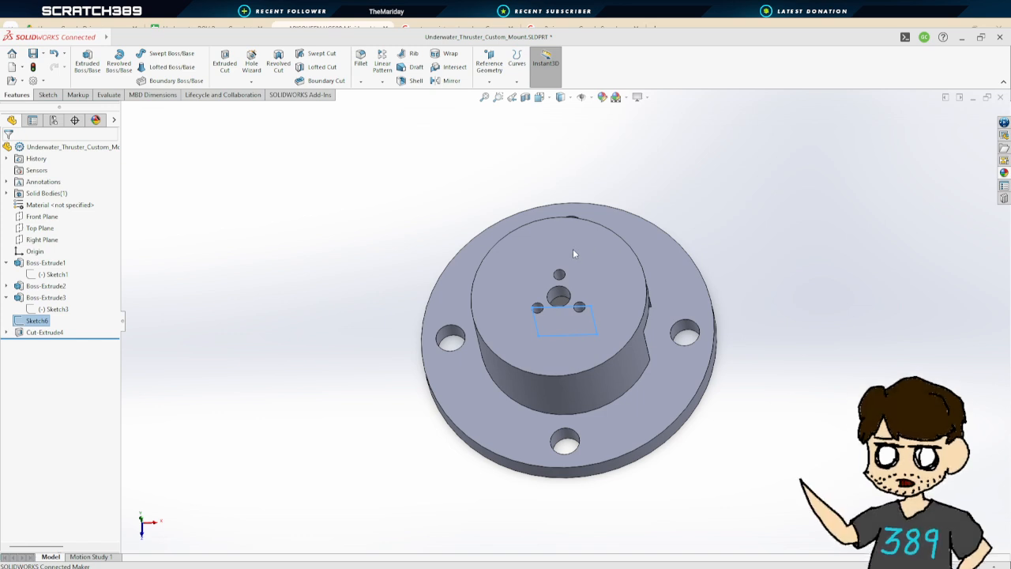
mouse_move(754, 275)
middle_mouse_down()
mouse_move(763, 241)
mouse_move(720, 150)
mouse_move(643, 144)
mouse_move(670, 133)
mouse_move(763, 273)
mouse_move(779, 333)
mouse_move(765, 266)
mouse_move(769, 192)
mouse_move(763, 335)
mouse_move(746, 210)
mouse_move(771, 248)
mouse_move(811, 250)
mouse_move(797, 253)
mouse_move(822, 292)
middle_mouse_up()
scroll(822, 294, "up", 1)
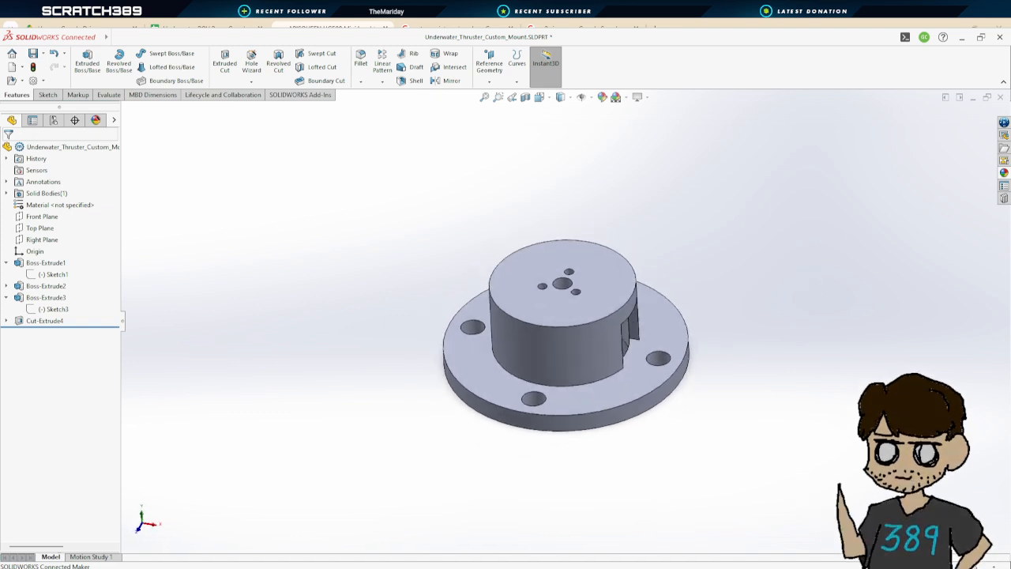
left_click(32, 54)
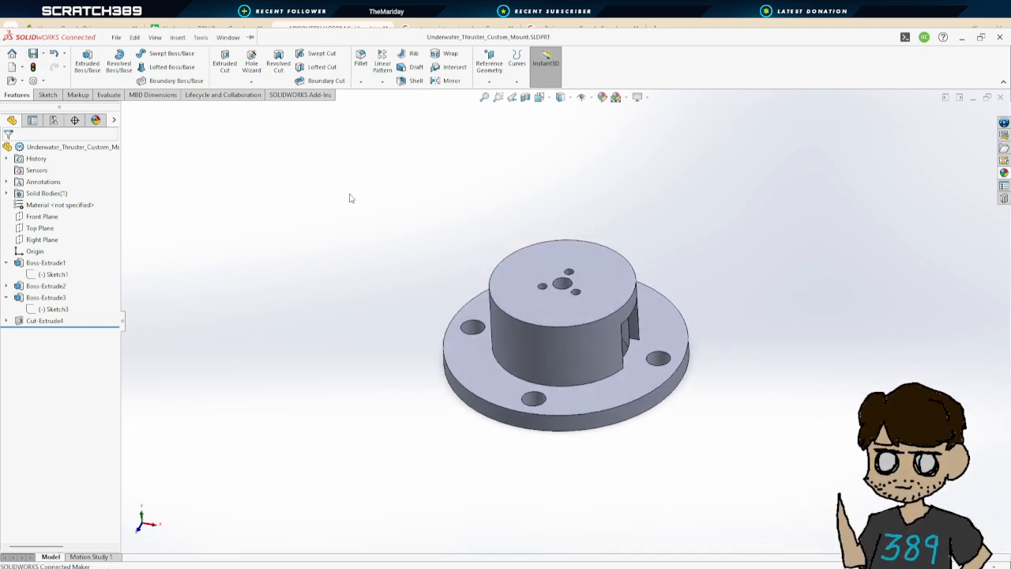
middle_click_drag(745, 262, 759, 314)
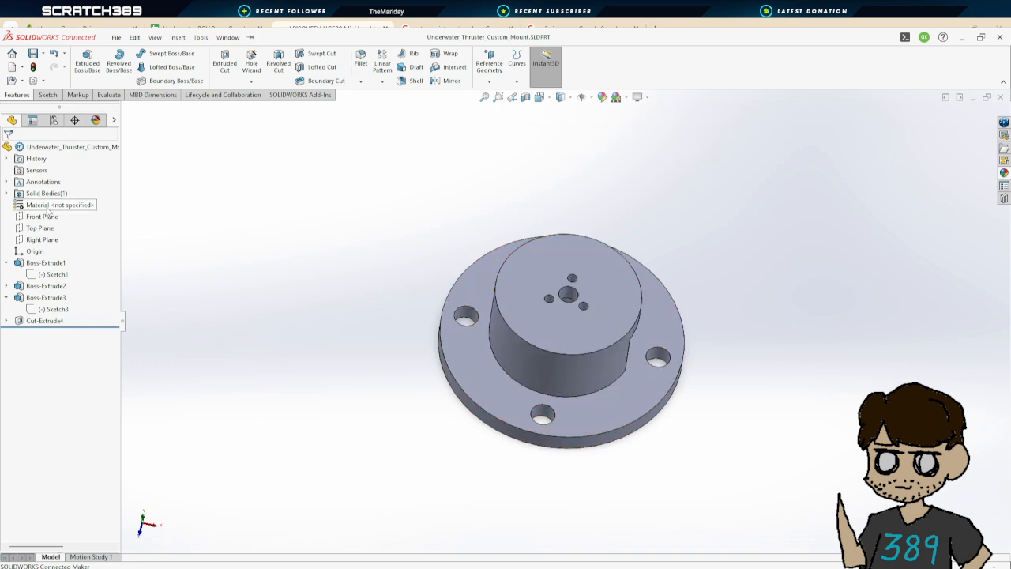
Apply a teal colour appearance to the whole part
left_click(37, 205)
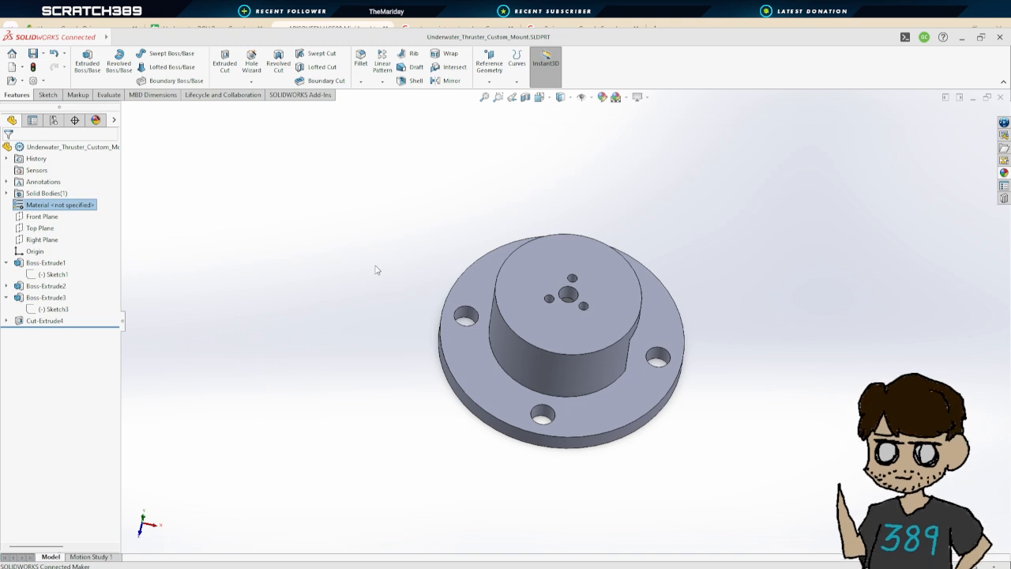
left_click(661, 452)
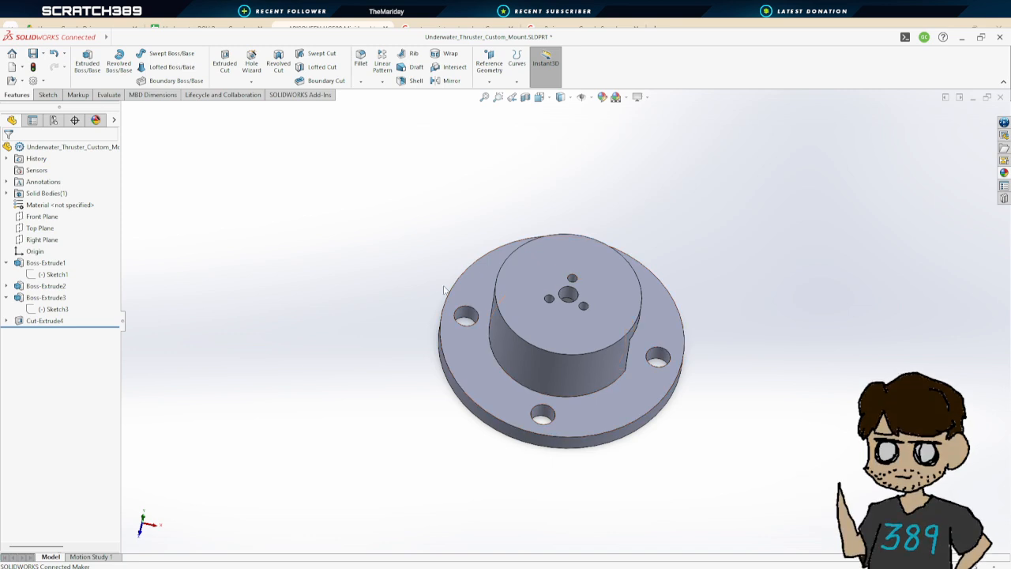
left_click(546, 261)
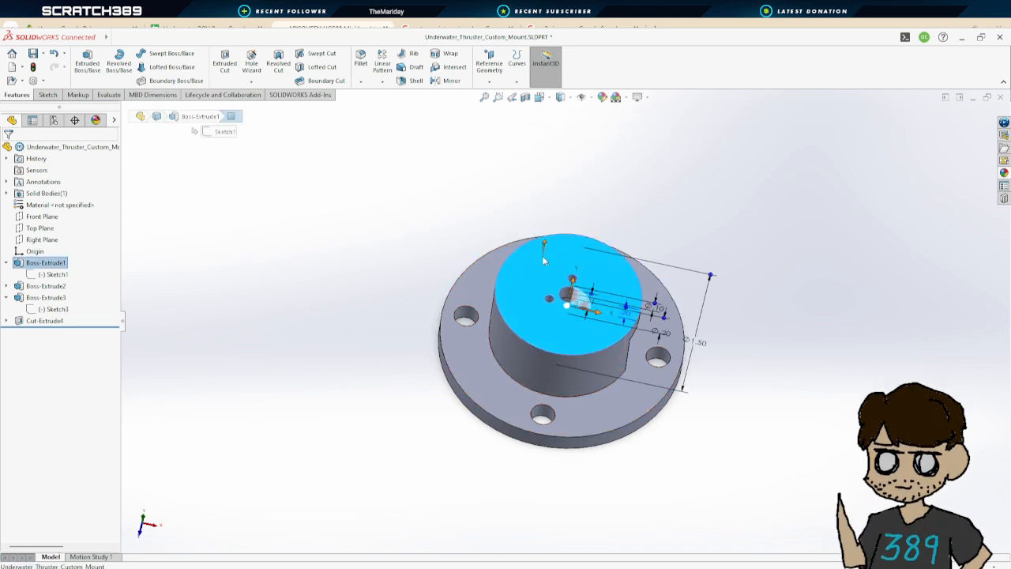
left_click(466, 224)
left_click(526, 259)
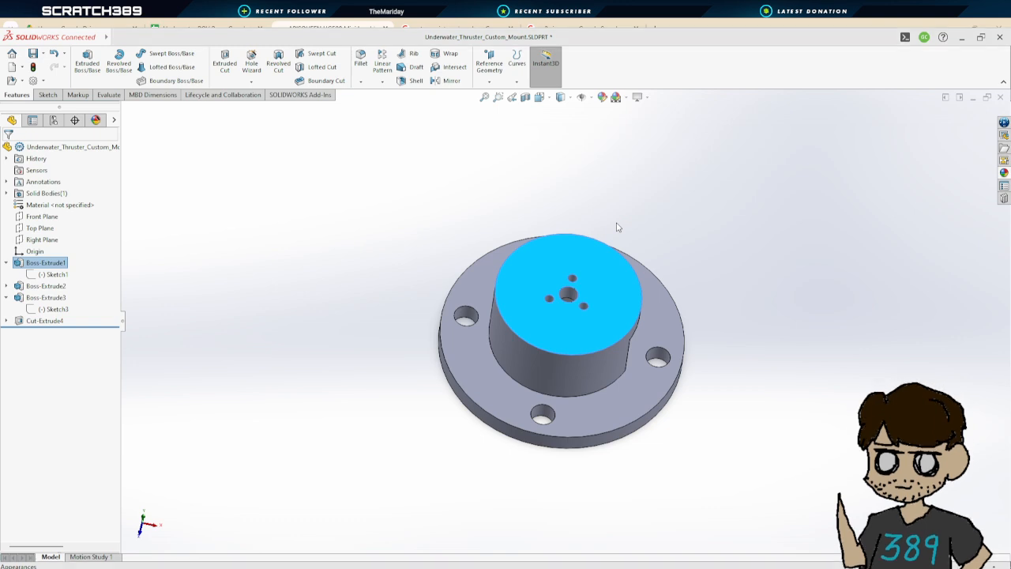
left_click(641, 274)
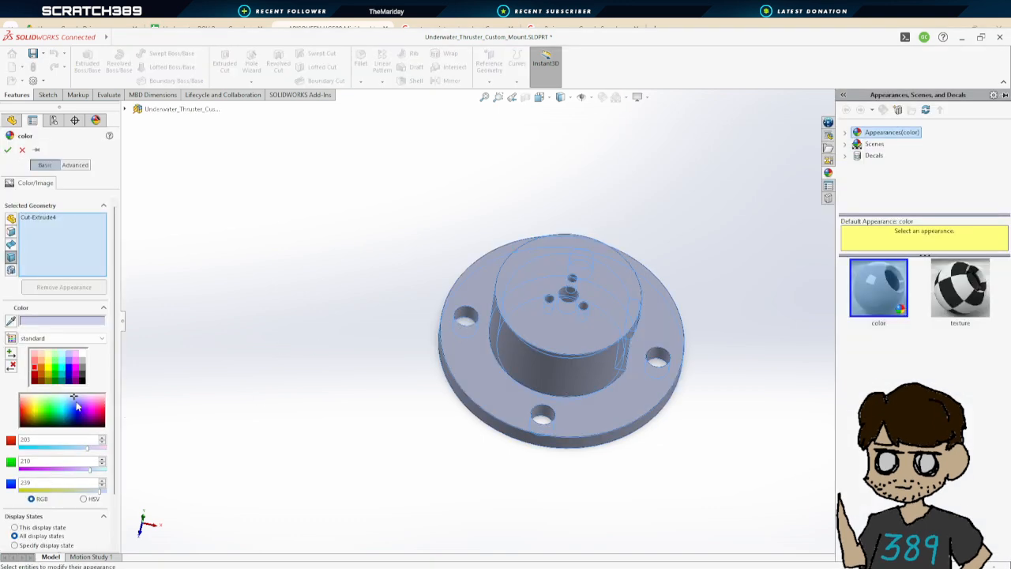
left_click(63, 362)
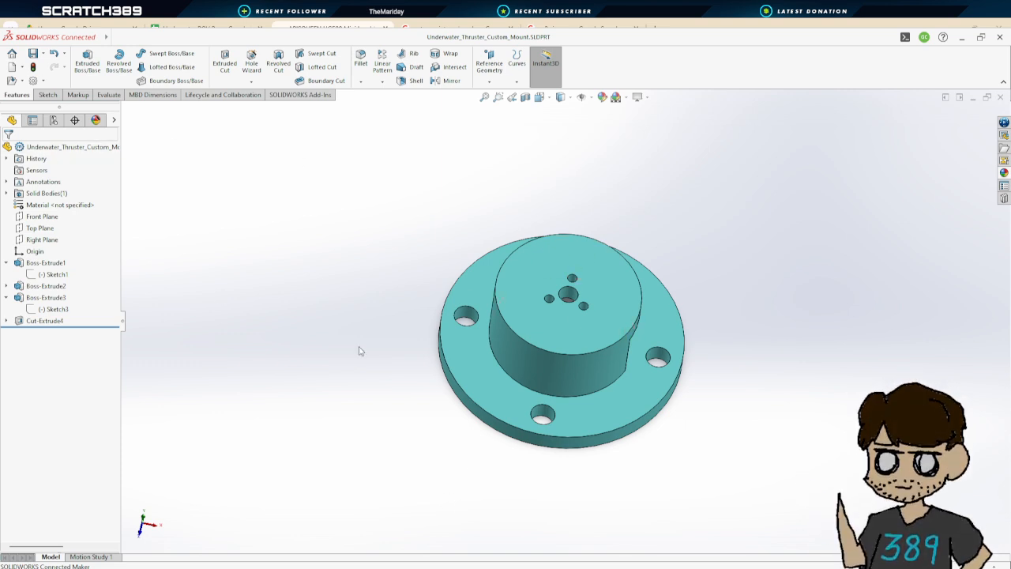
Create a new part document
scroll(646, 375, "up", 2)
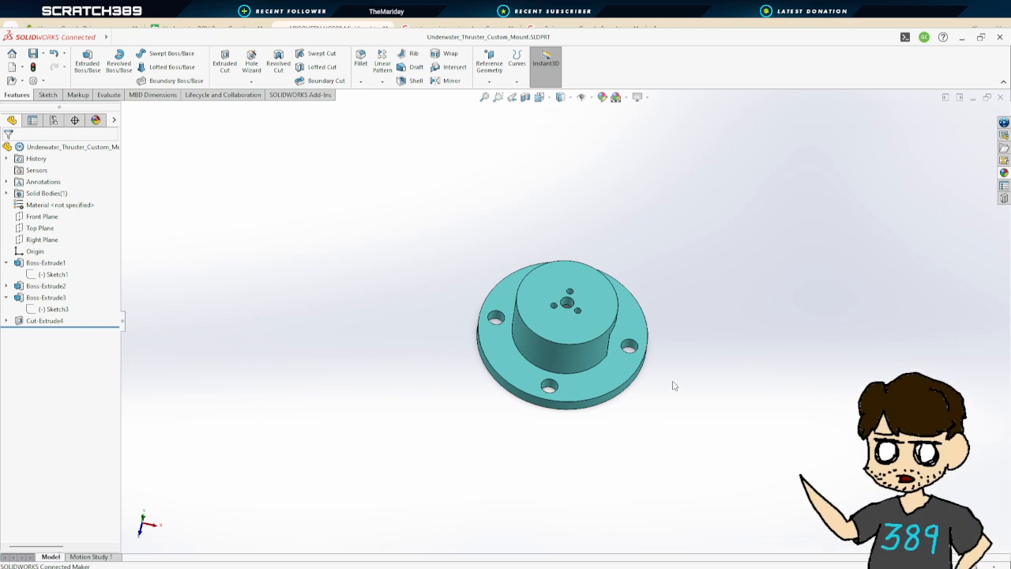
scroll(672, 379, "up", 2)
middle_click_drag(672, 377, 649, 189)
middle_click_drag(690, 299, 691, 461)
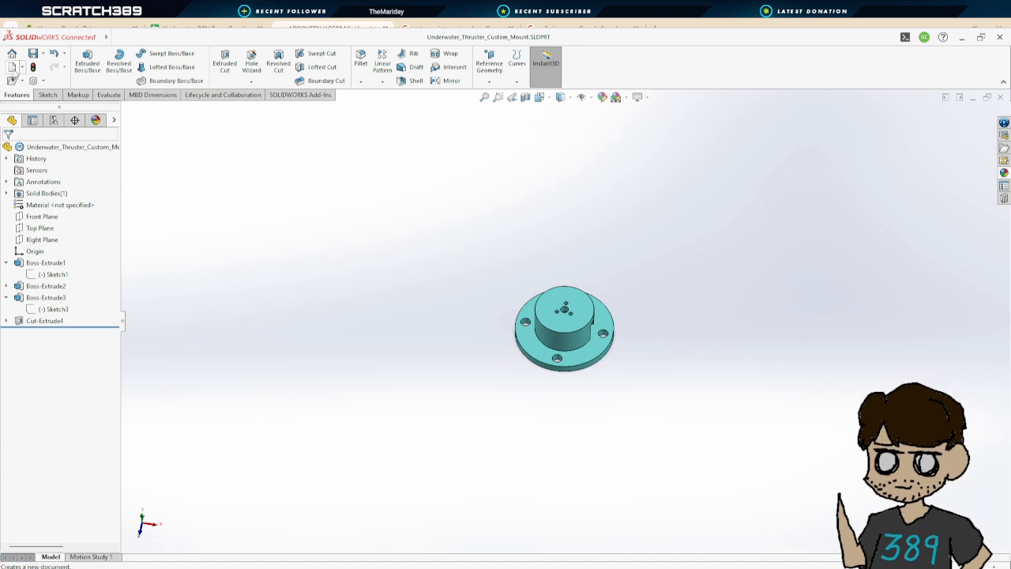
left_click(13, 68)
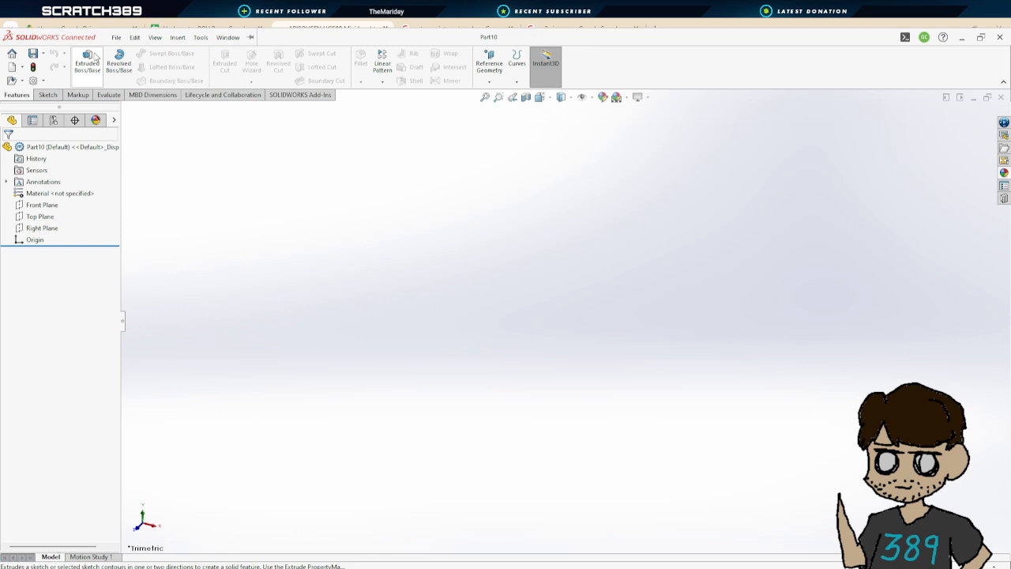
Start a sketch on the Right Plane and draw a circle centred on the origin, dimensioning its diameter to 2 in
left_click(94, 55)
left_click(655, 253)
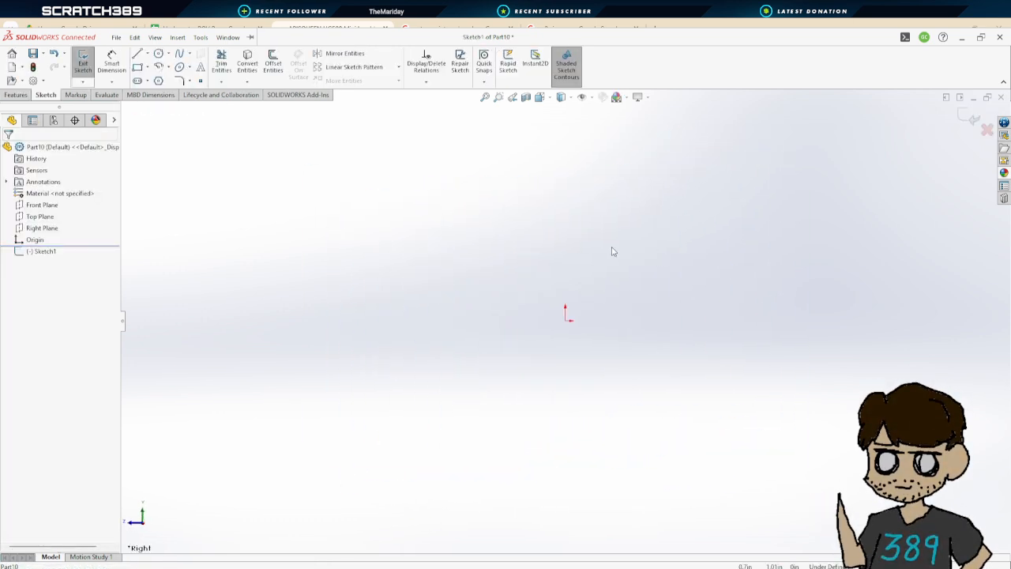
left_click(158, 53)
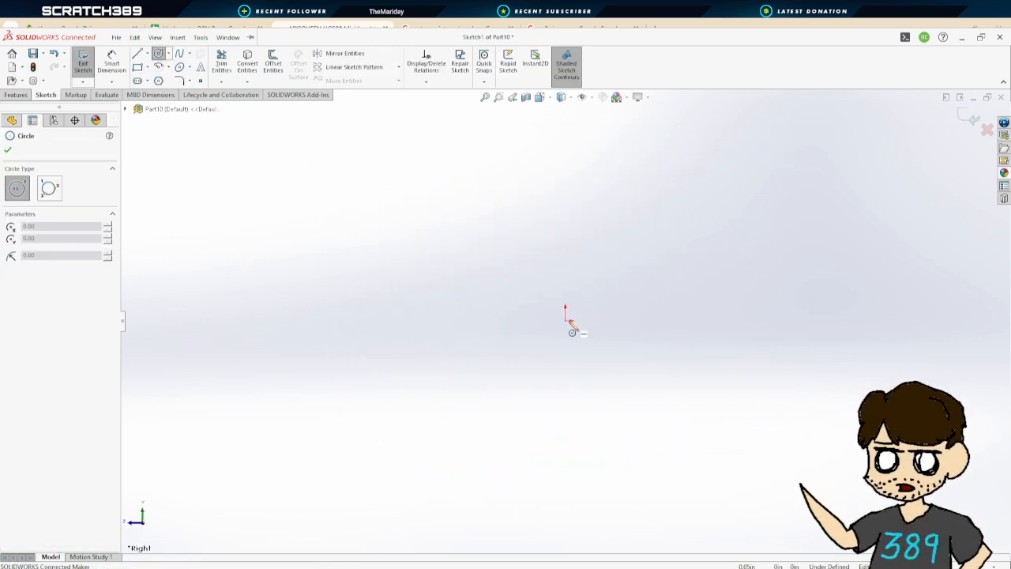
left_click_drag(566, 321, 442, 242)
left_click(112, 64)
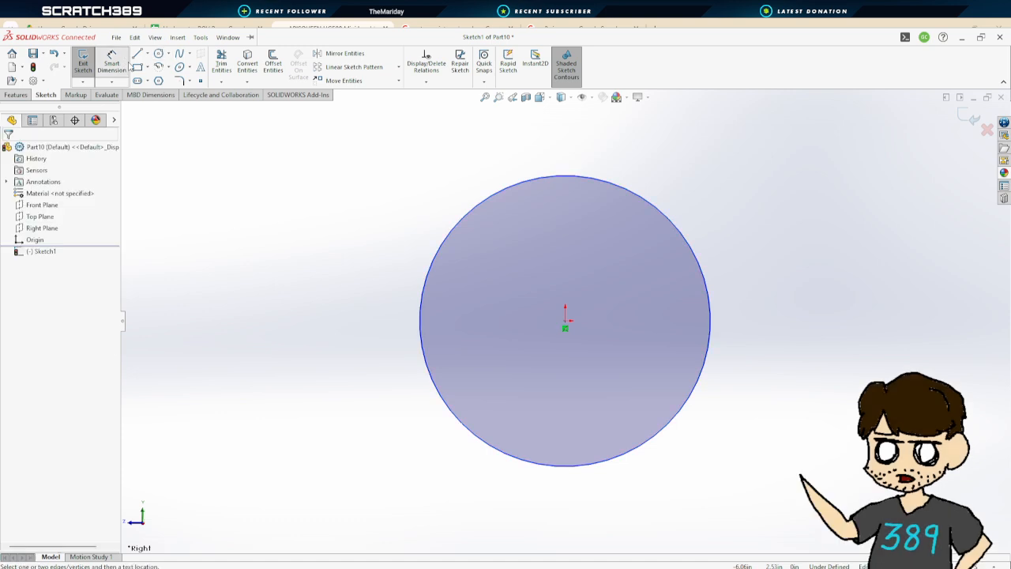
left_click(654, 208)
left_click(706, 219)
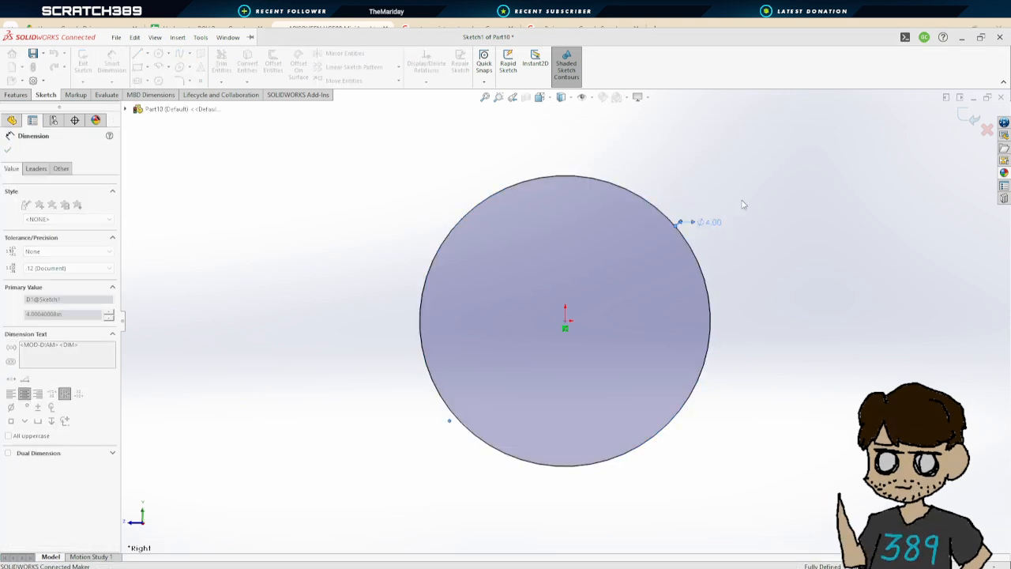
type("2")
key("Return")
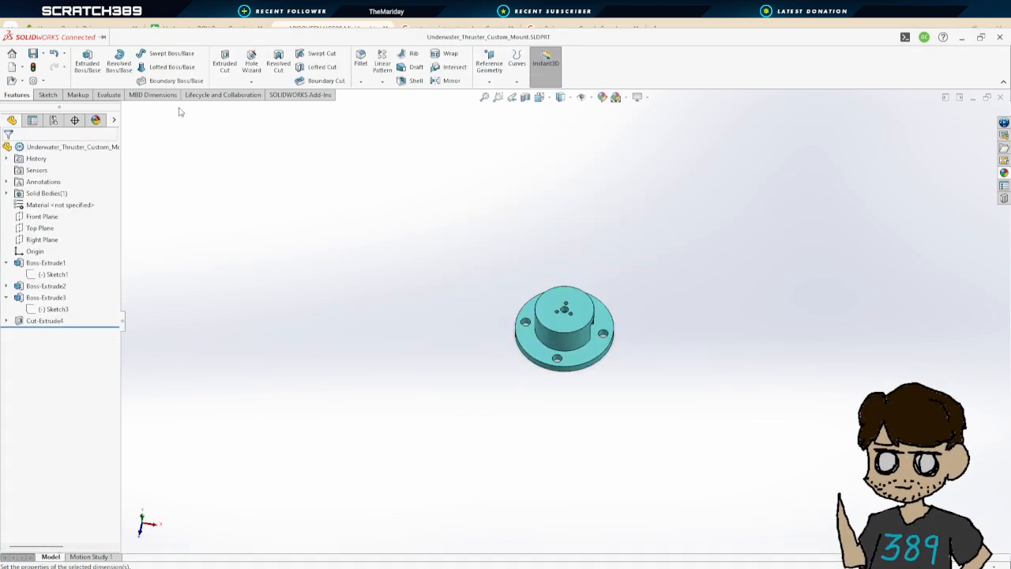
Measure the diameter of the thruster mount's base flange edge in the mount part
left_click(110, 94)
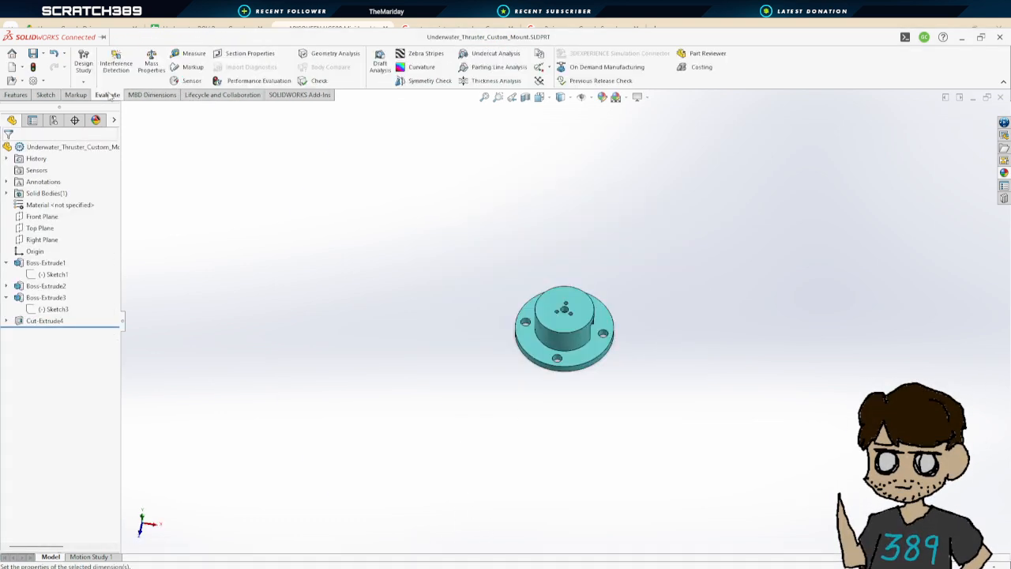
left_click(191, 53)
left_click(612, 357)
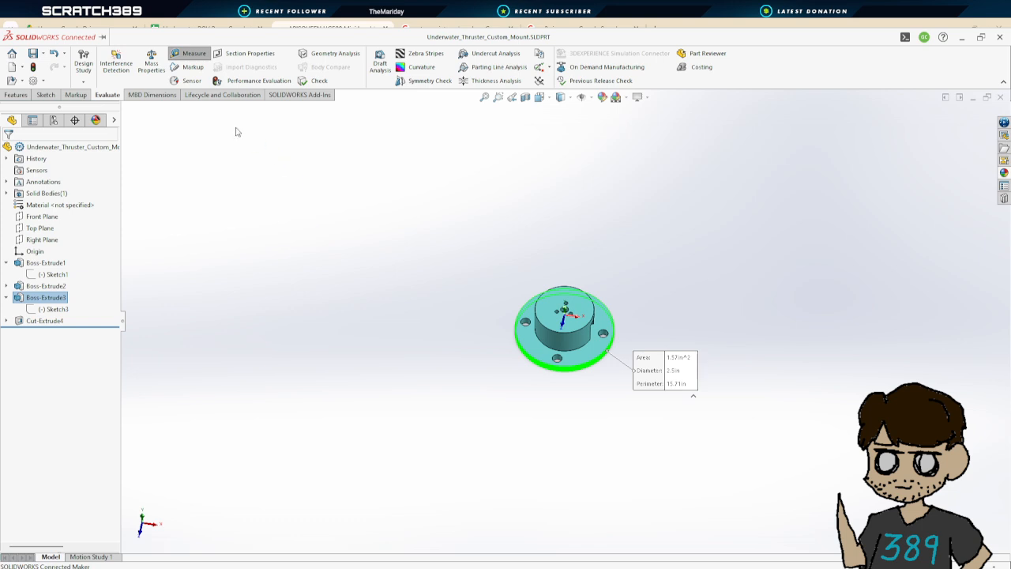
key("Escape")
left_click(76, 96)
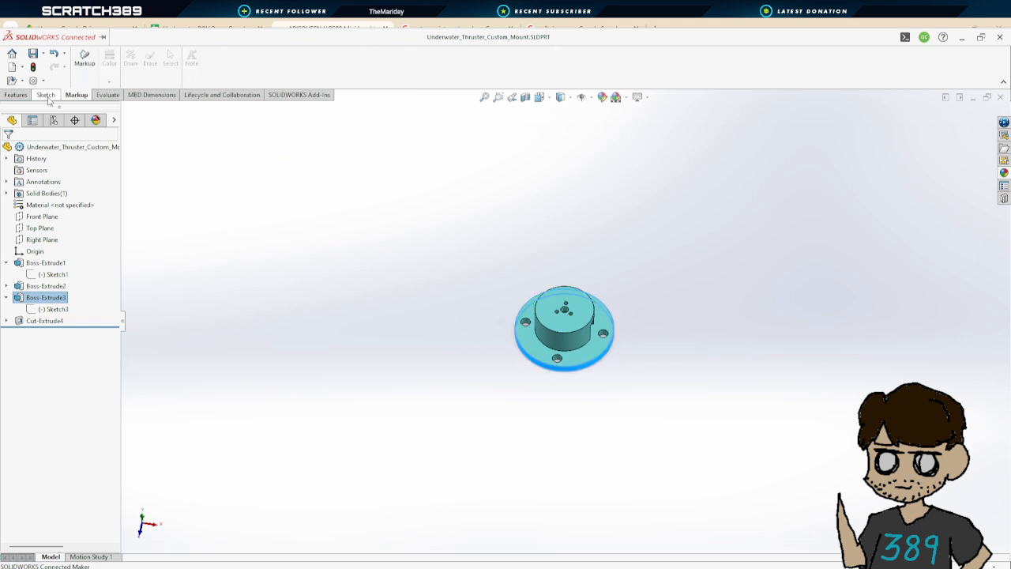
left_click(46, 95)
left_click(108, 96)
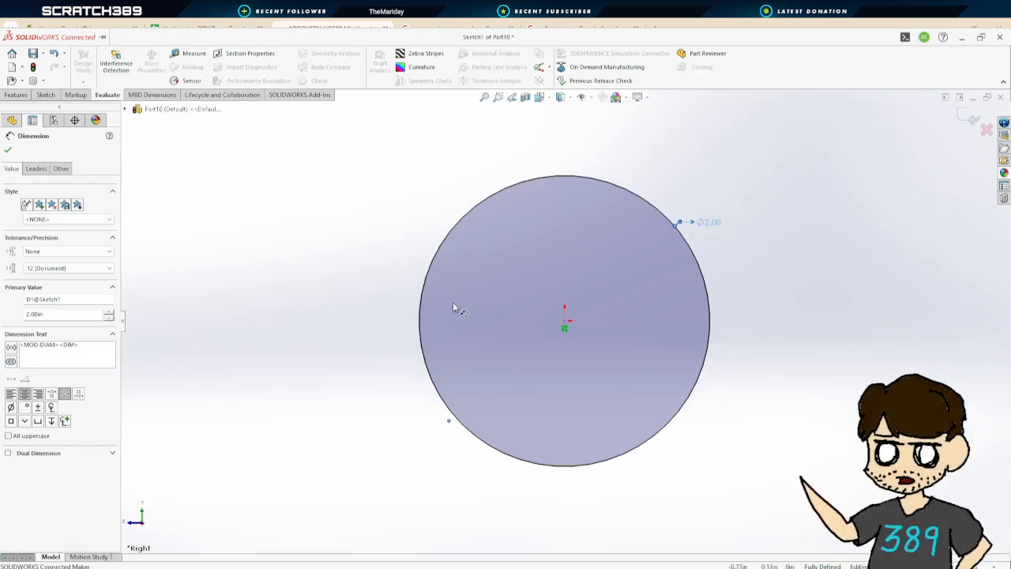
left_click(45, 95)
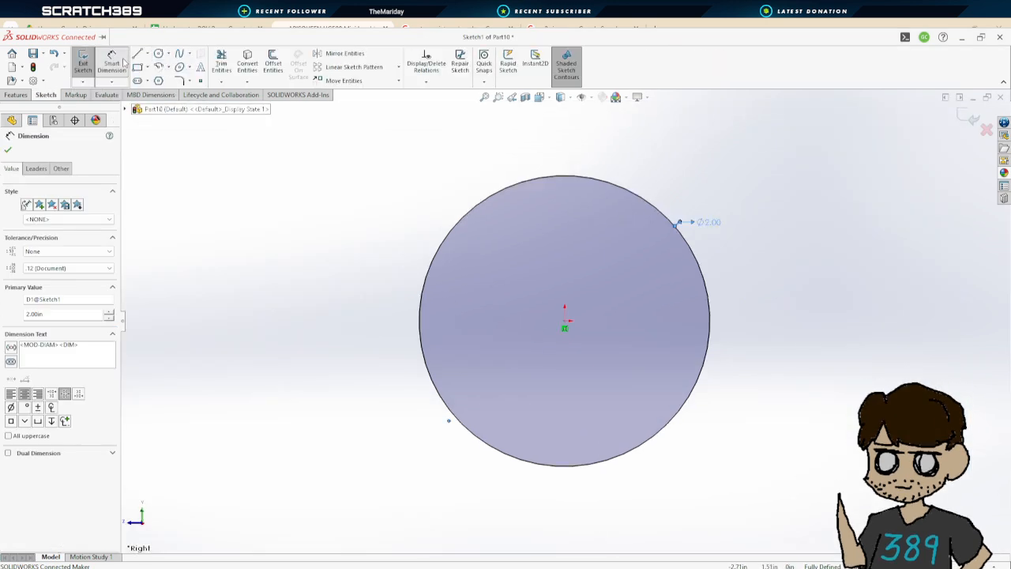
Set the large circle's diameter to 2.5 in
double_click(709, 222)
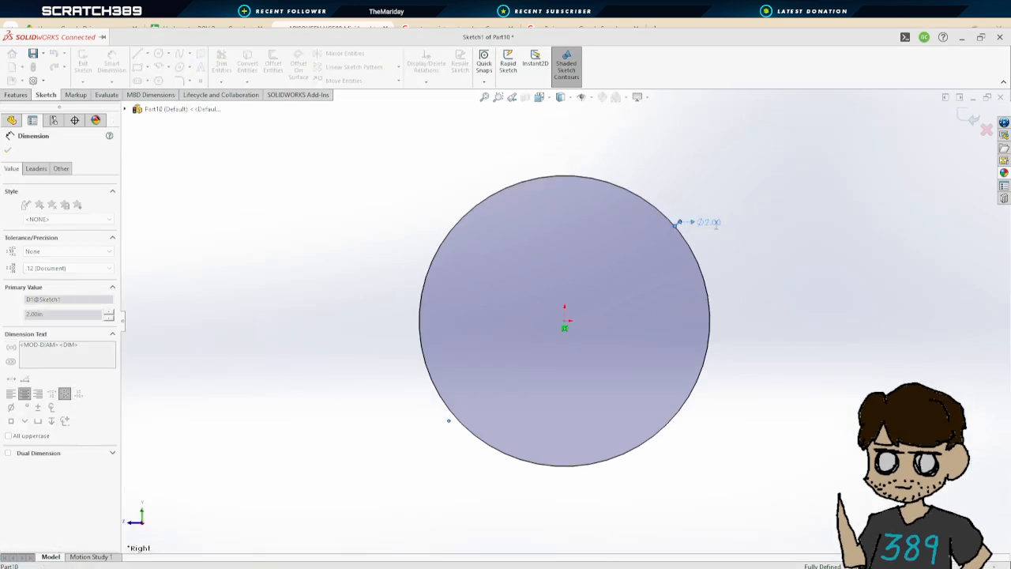
type("2.5")
key("Return")
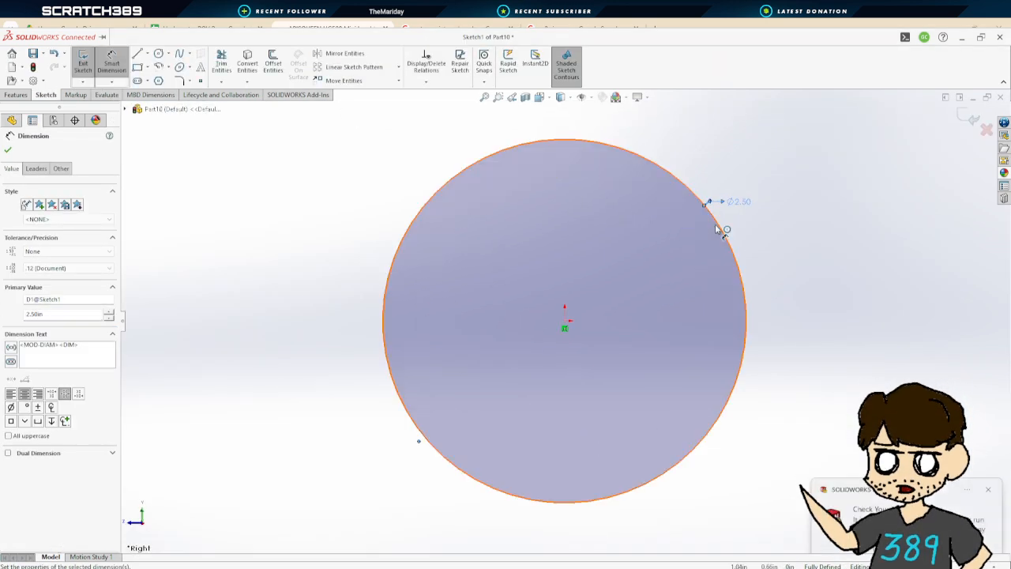
Sketch a small circle above the origin inside the large circle and dimension its diameter at about 0.25 in
left_click(159, 53)
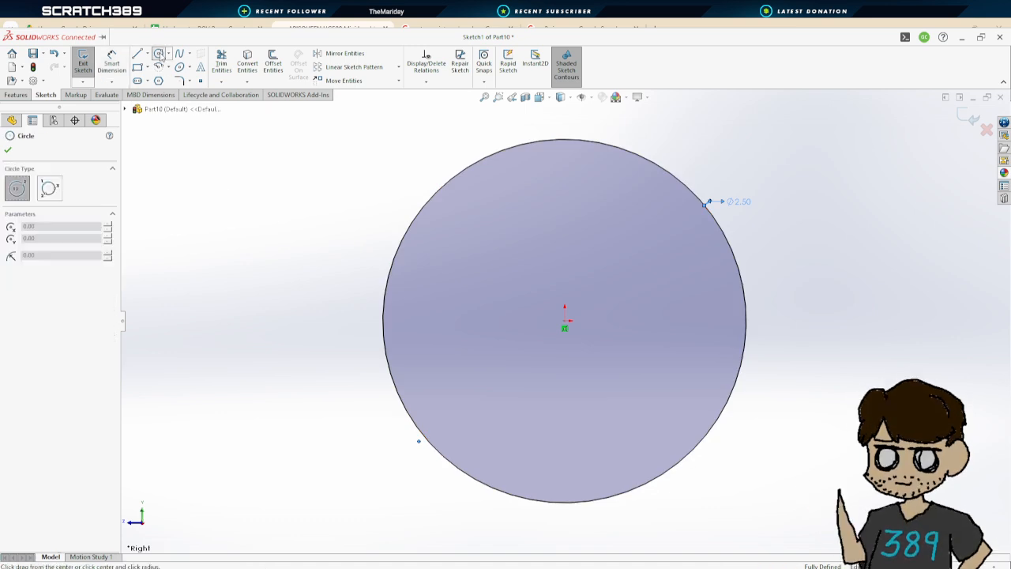
left_click(565, 173)
left_click(577, 184)
left_click(112, 61)
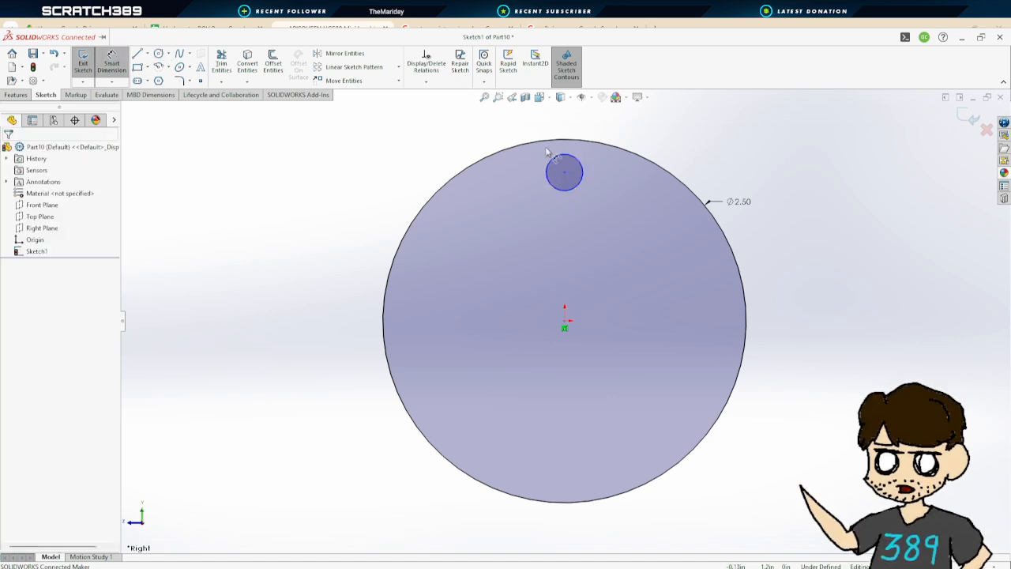
left_click(552, 159)
left_click(679, 146)
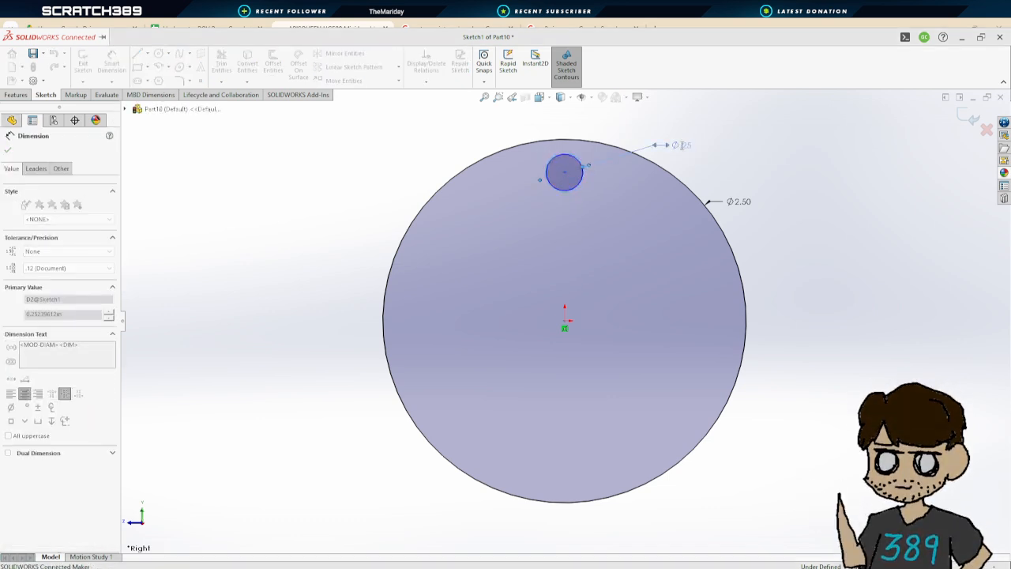
Dimension the small circle's centre 1 in vertically from the origin
left_click(564, 172)
left_click(565, 327)
left_click(608, 270)
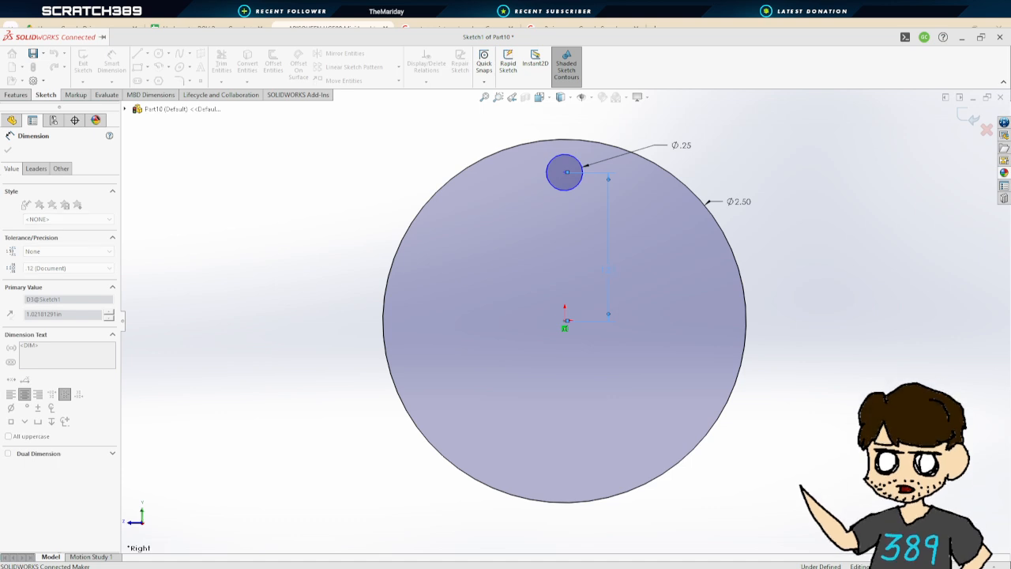
type("1")
key("Return")
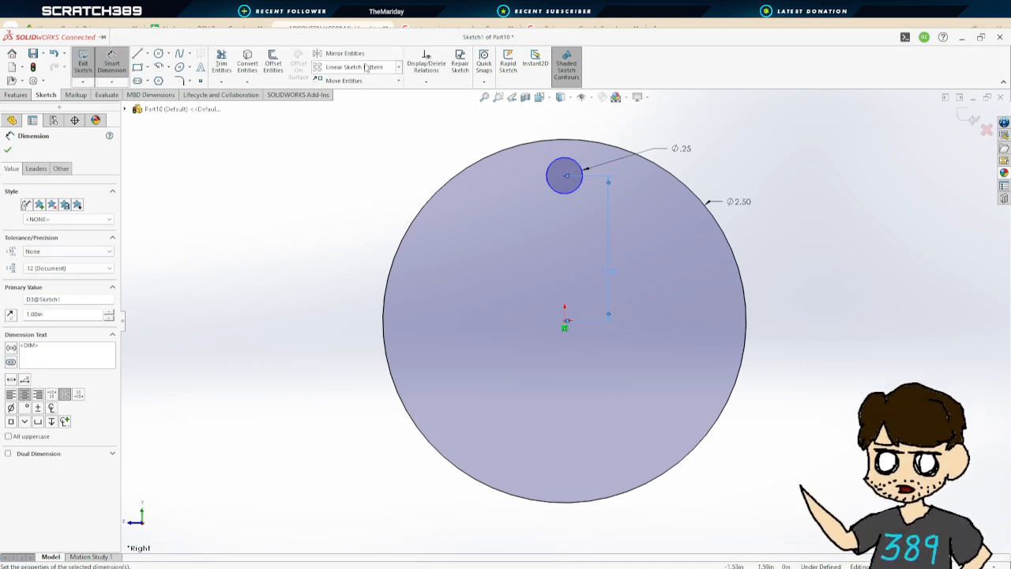
Circular-pattern the small circle into 4 equally spaced instances over 360 degrees around the origin
left_click(399, 67)
left_click(355, 81)
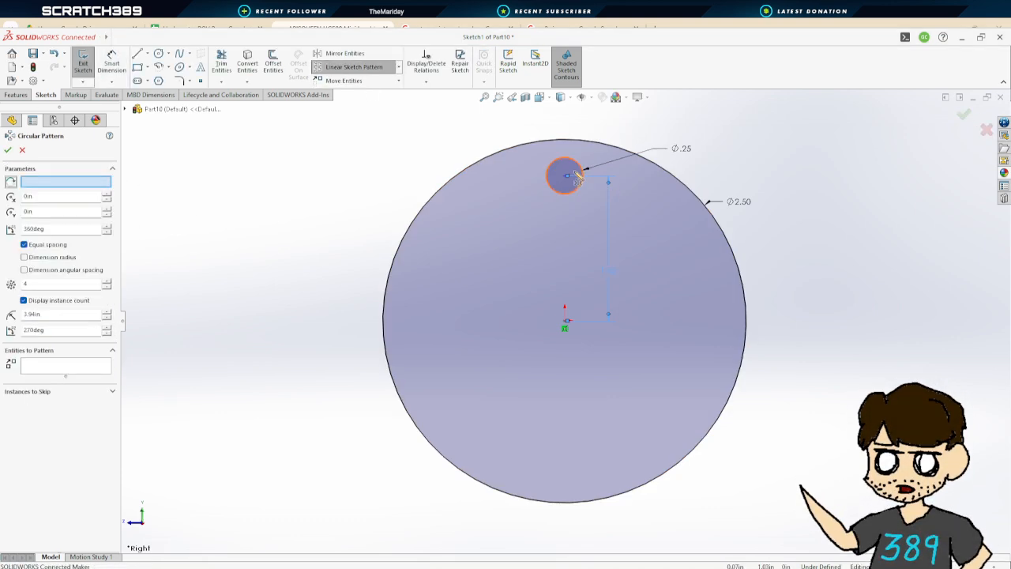
left_click(580, 168)
left_click(7, 150)
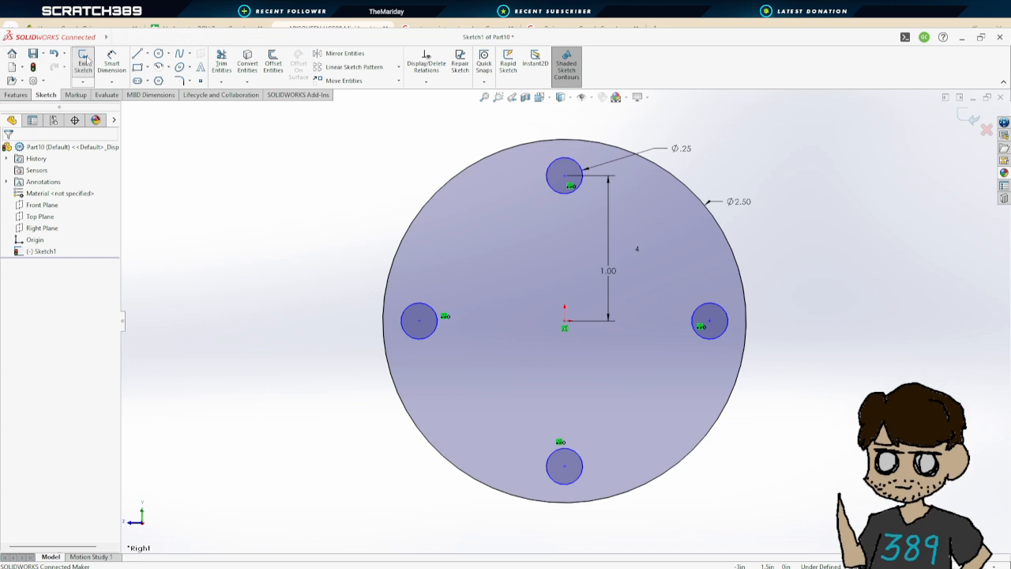
Exit the sketch and extrude it as a Blind boss 0.25 in deep
left_click(84, 62)
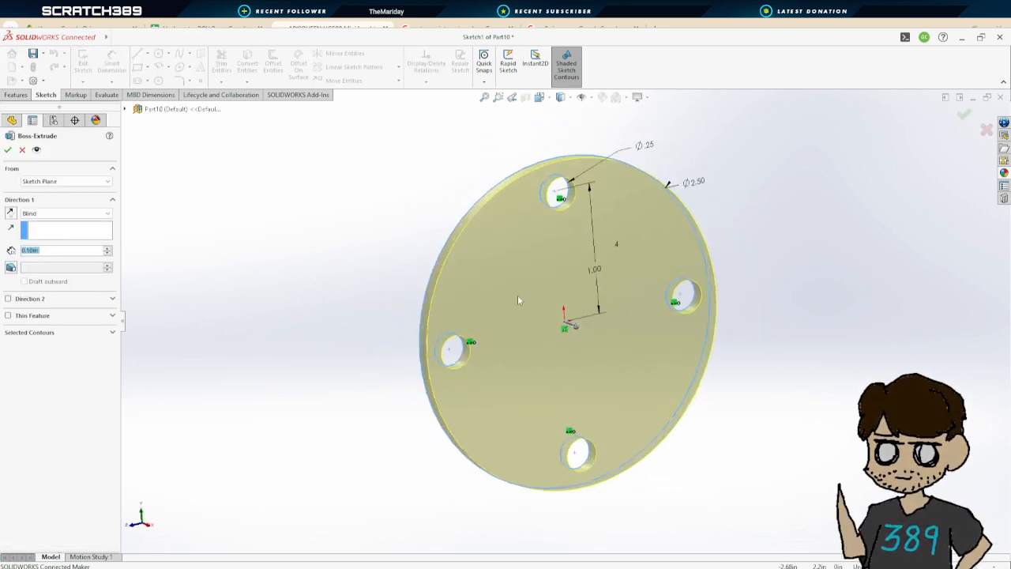
type(".2")
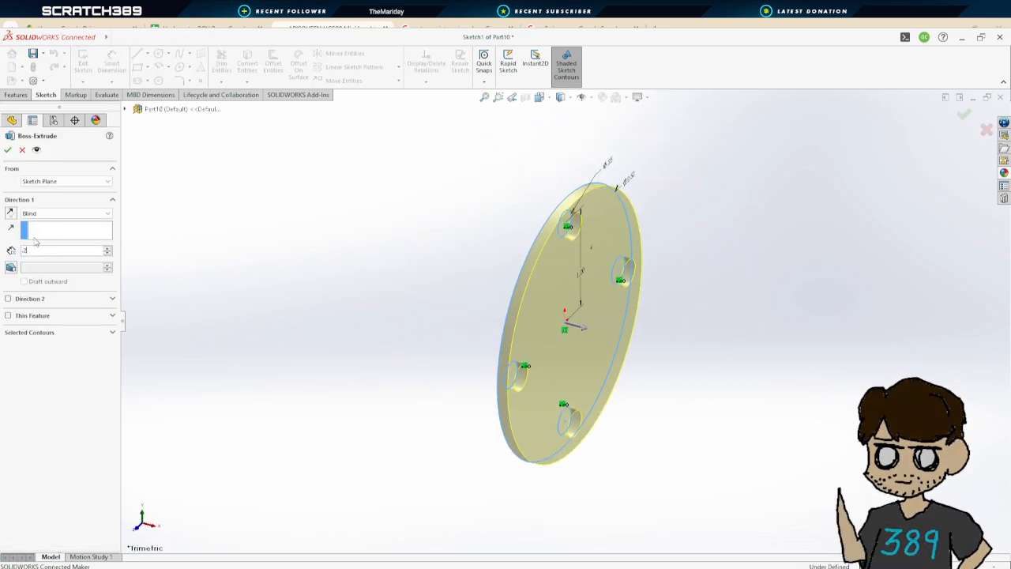
type("5")
key("Return")
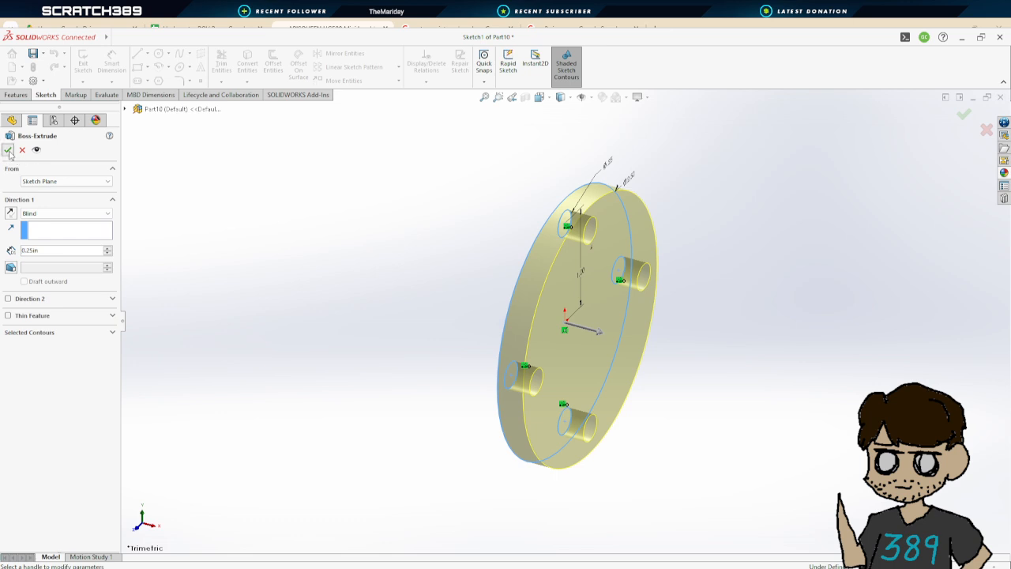
left_click(7, 150)
Start a sketch on the disc's front face and draw two concentric circles centred on the origin
middle_click_drag(787, 316, 362, 195)
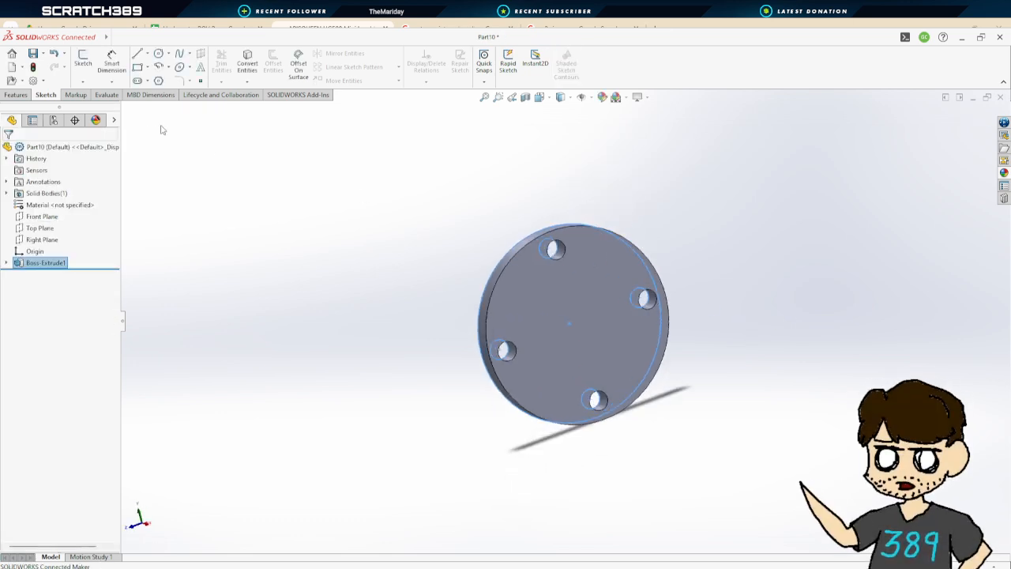
left_click(17, 94)
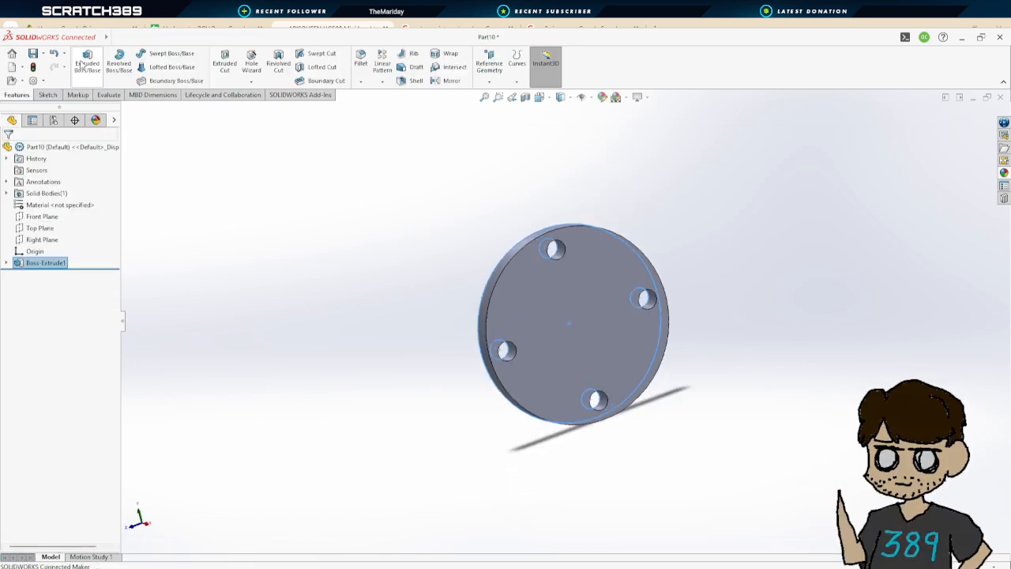
left_click(84, 63)
left_click(593, 299)
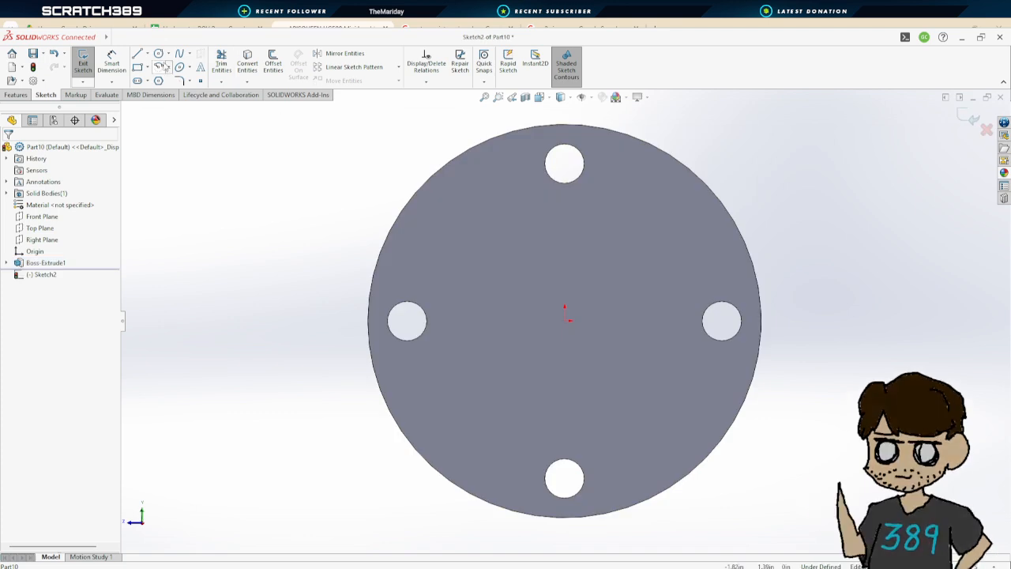
left_click(158, 53)
left_click(565, 322)
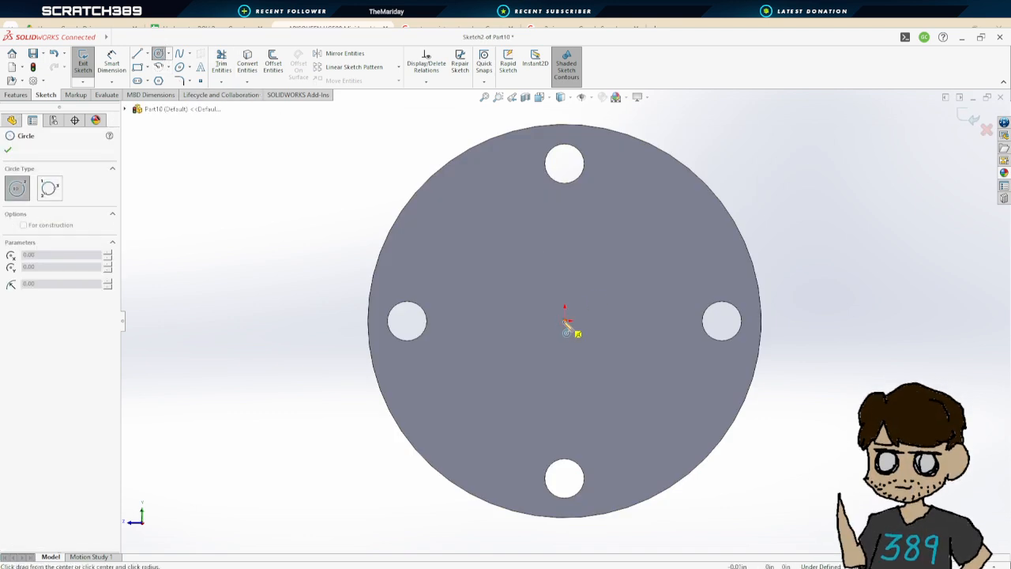
left_click(585, 226)
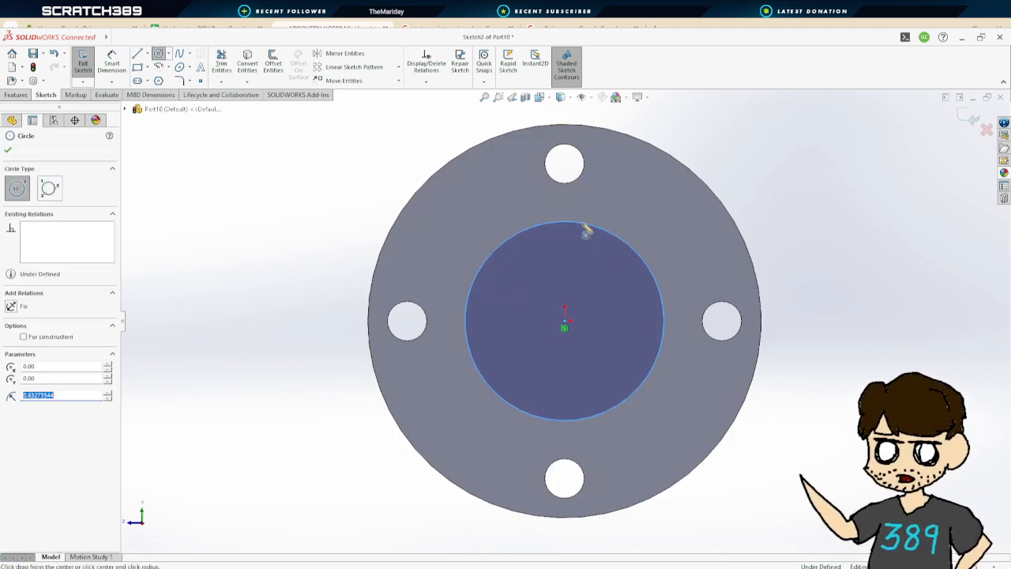
left_click(563, 322)
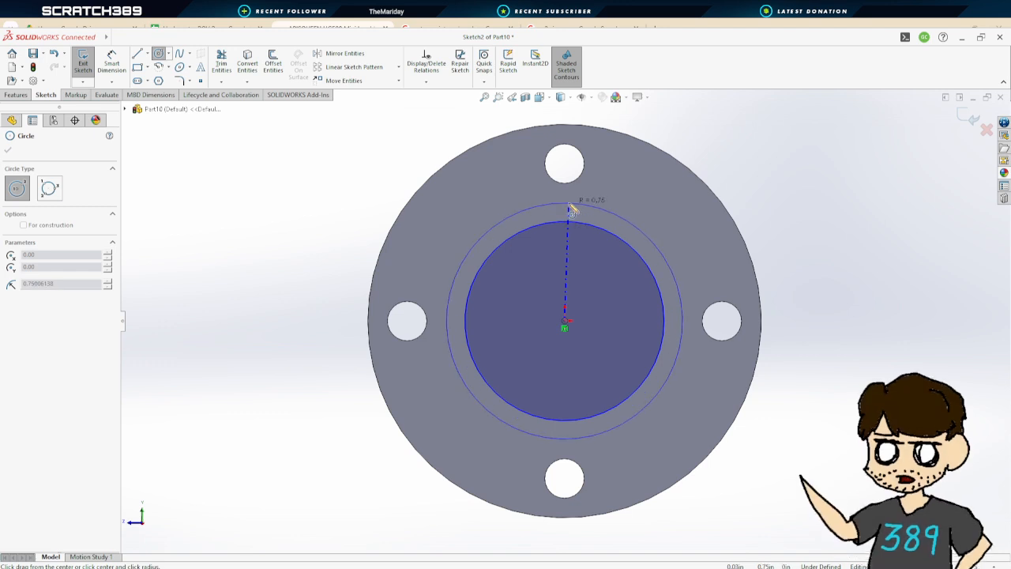
left_click(564, 200)
Dimension one of the concentric circles' diameter as 0.79 in
left_click(119, 65)
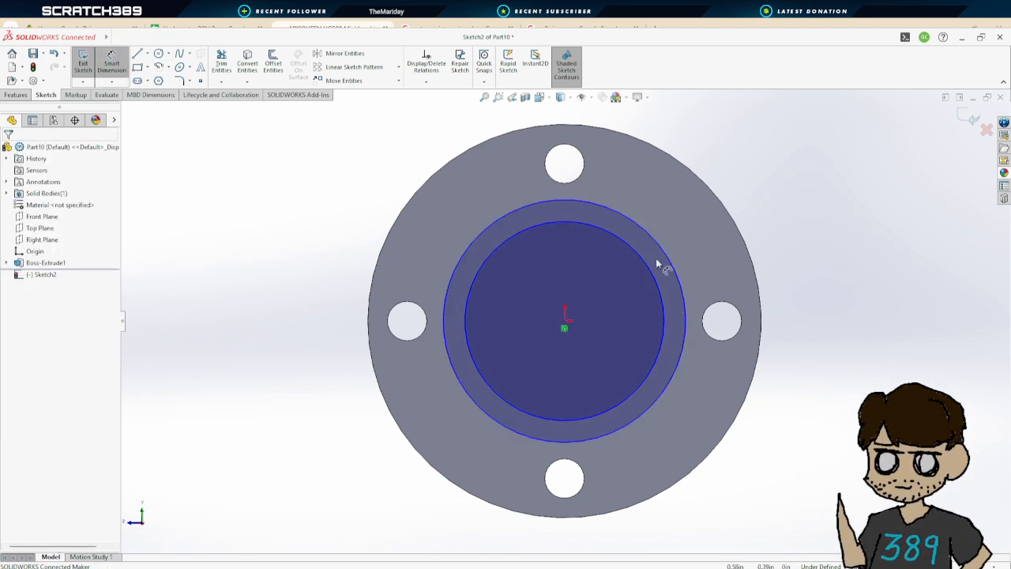
left_click(659, 237)
left_click(826, 251)
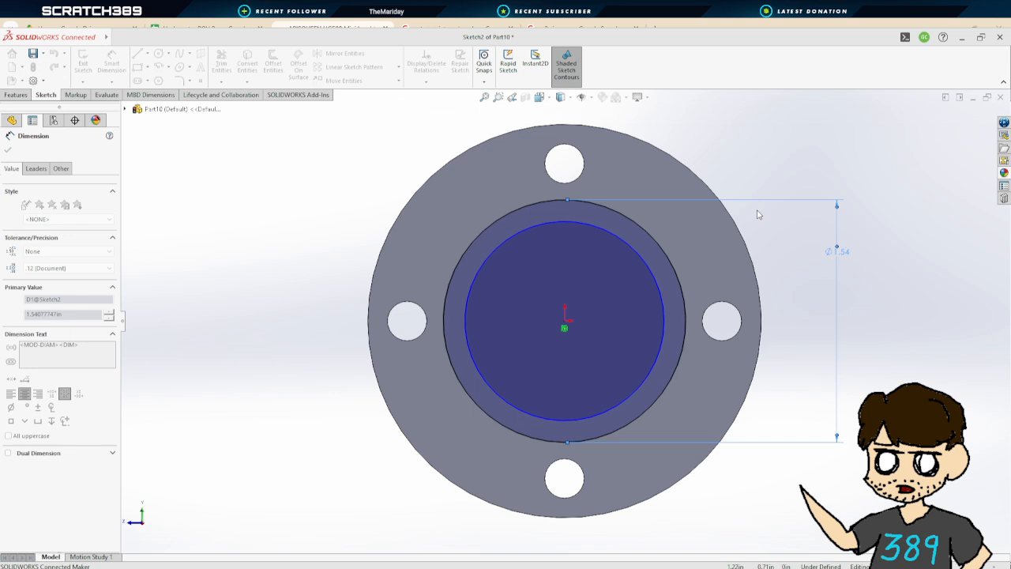
key("Return")
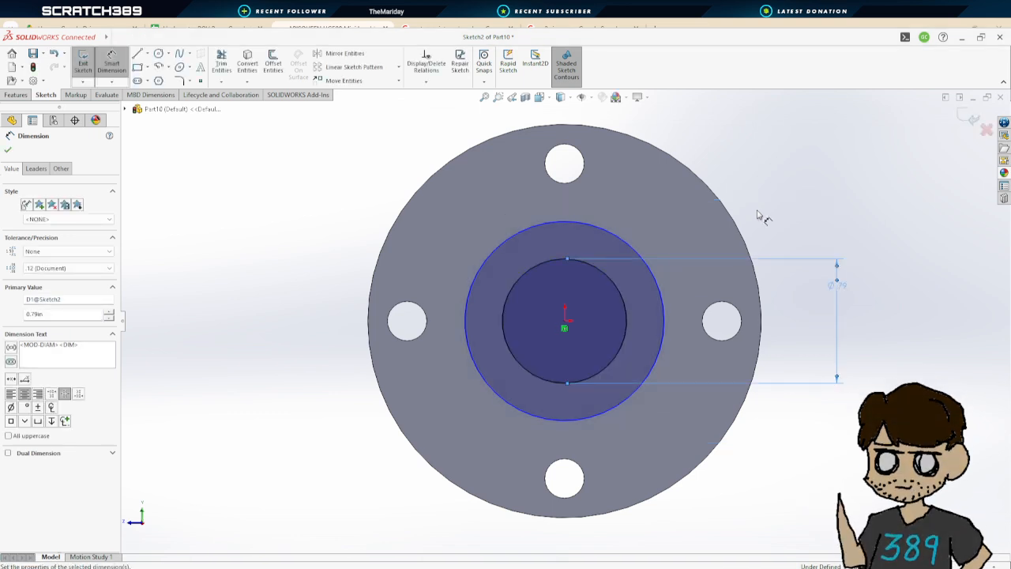
Set the other concentric circle's diameter to 0.5 in and confirm the dimension
left_click(657, 290)
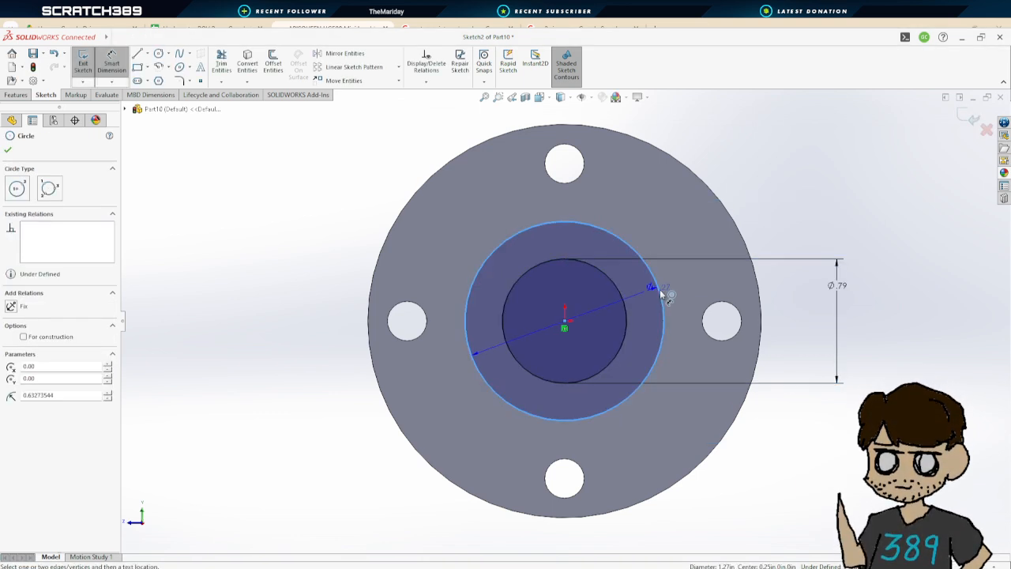
left_click(780, 465)
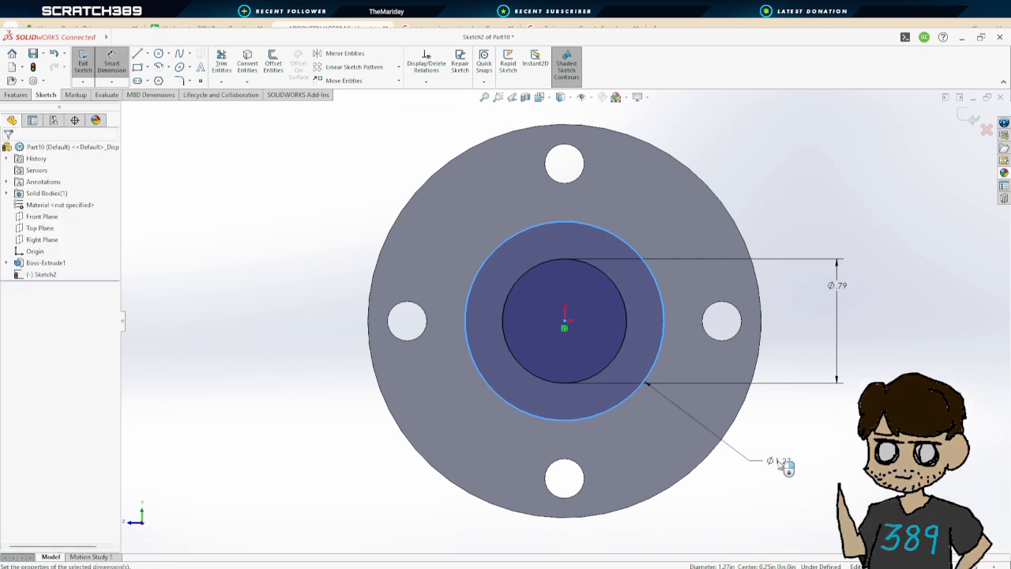
type("0.5")
key("Return")
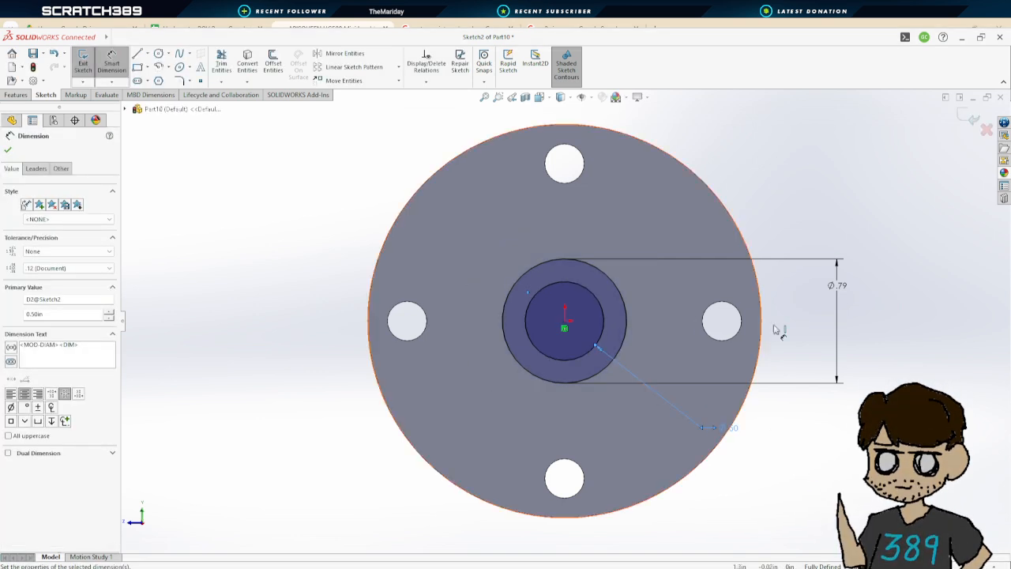
left_click(8, 150)
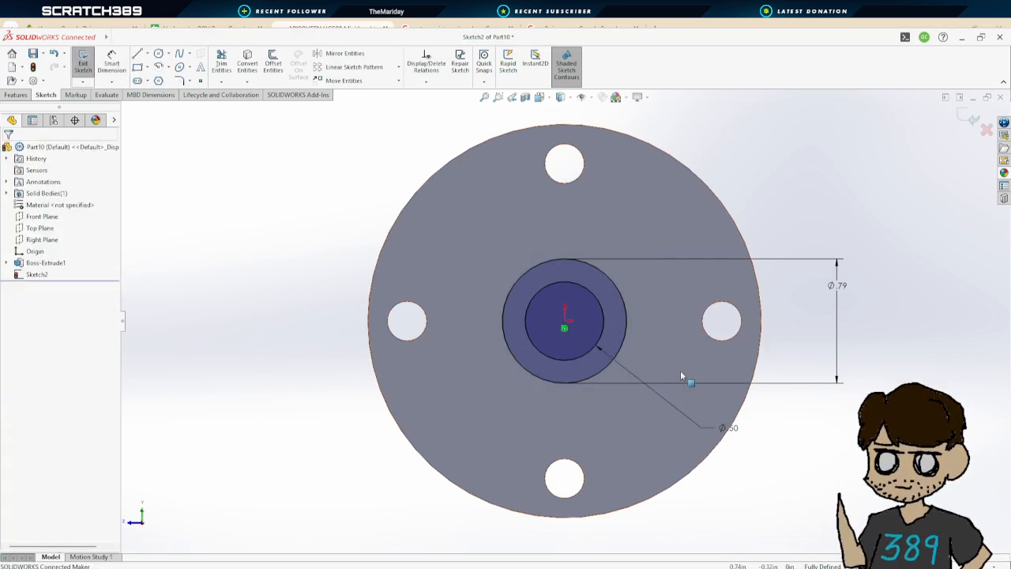
Extrude the ring between the concentric circles as a Blind boss 0.385 in deep, merged with the disc
left_click(87, 61)
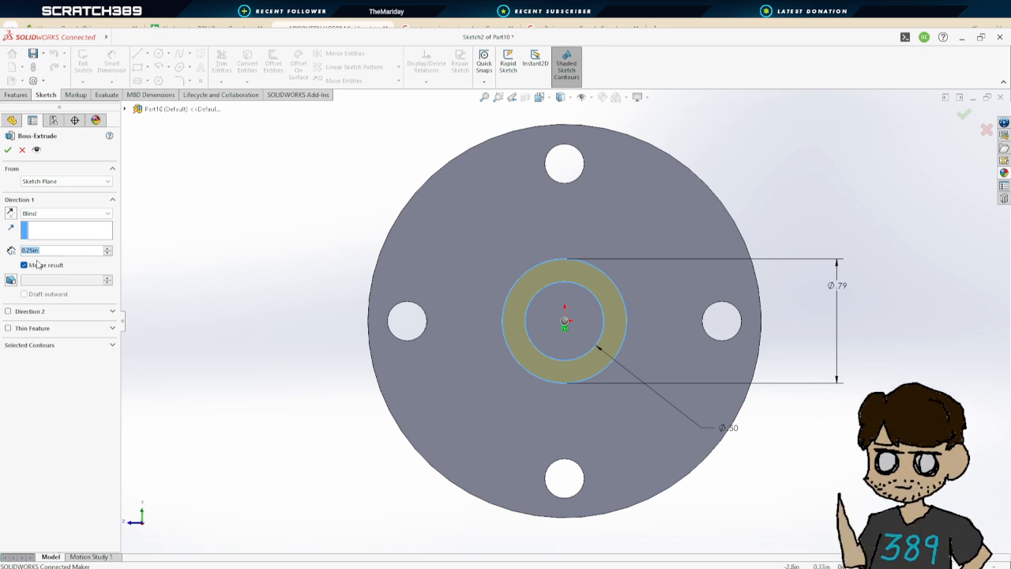
type(".5")
key("Return")
scroll(684, 314, "up", 2)
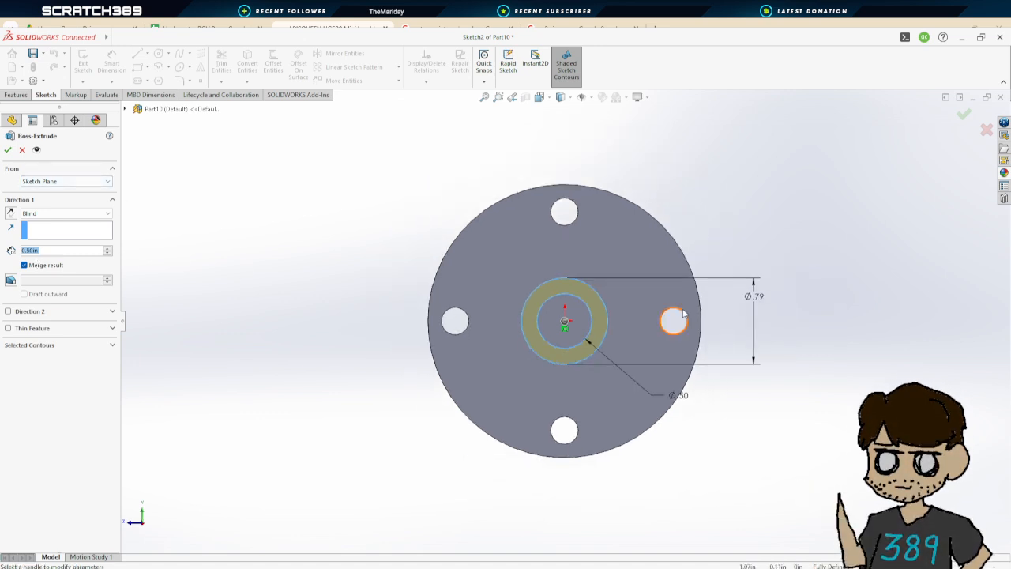
middle_click_drag(684, 313, 683, 371)
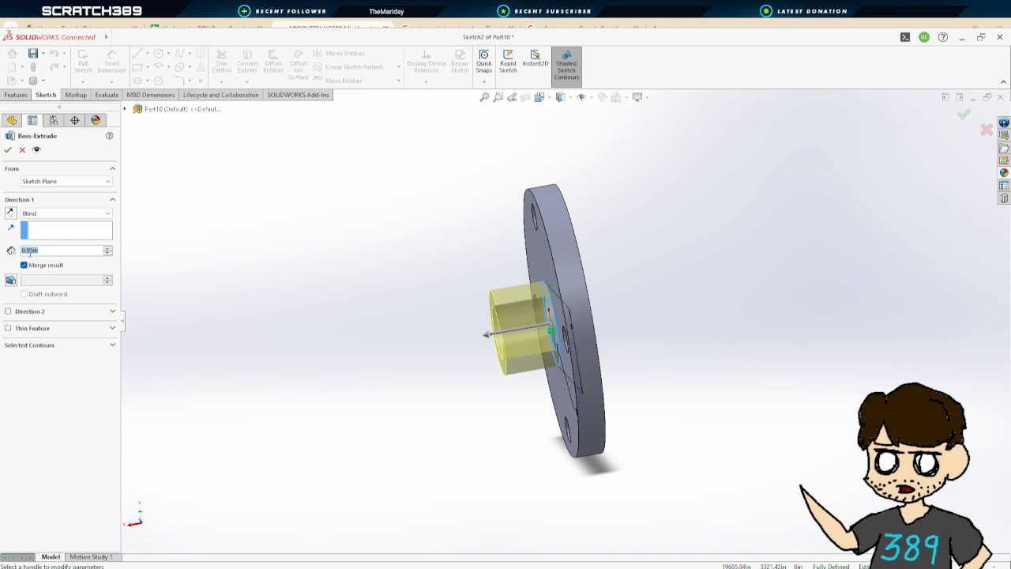
type(".385")
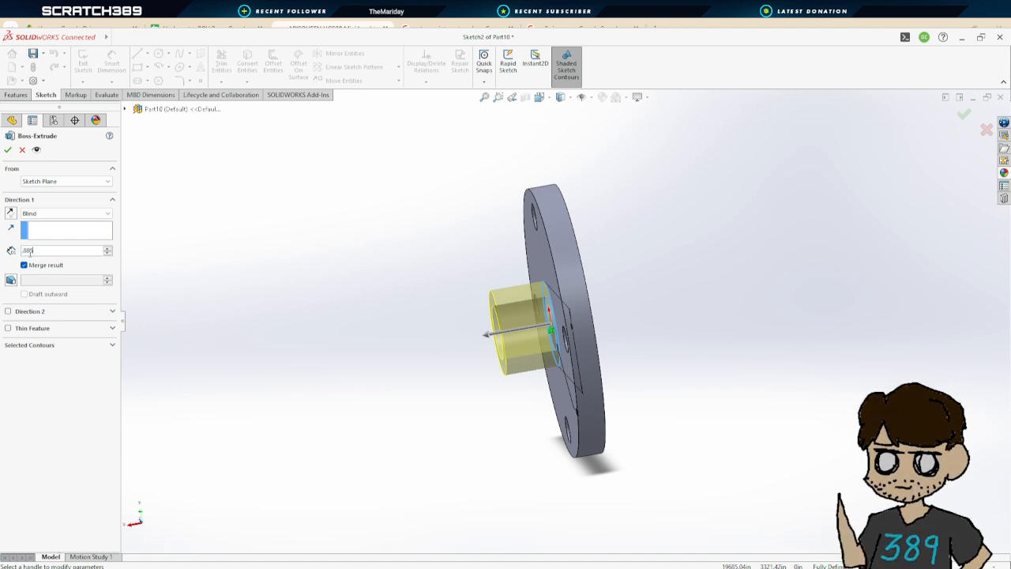
key("Return")
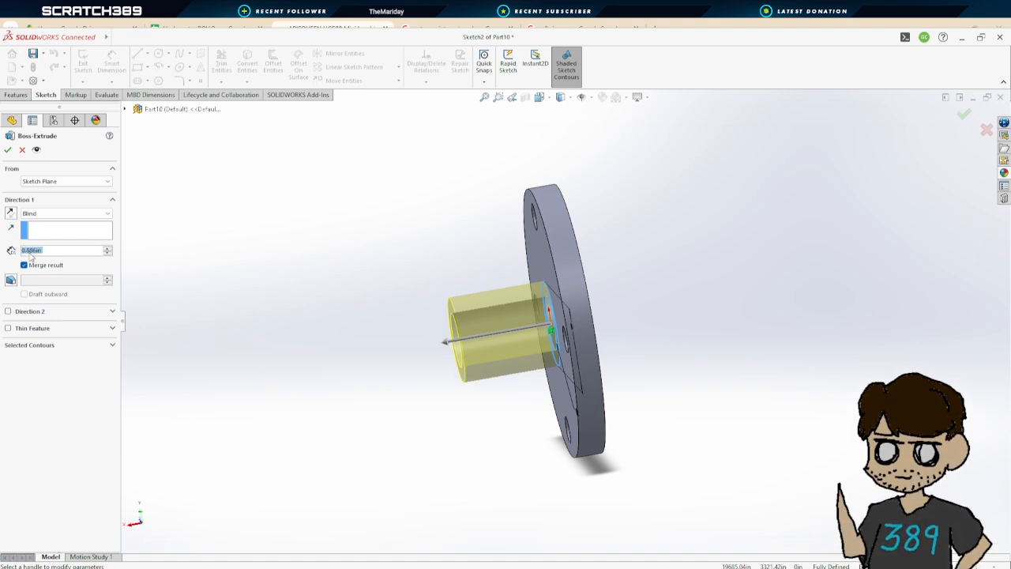
left_click(7, 150)
Apply a light cyan colour (RGB 128, 255, 255) to the part
middle_click_drag(343, 212, 308, 341)
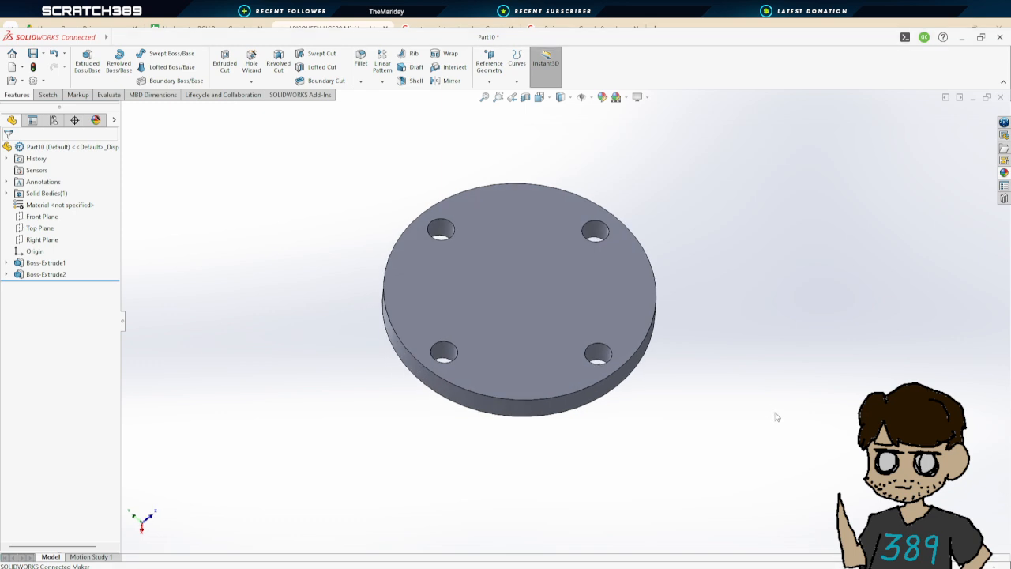
scroll(679, 353, "up", 3)
middle_click_drag(668, 355, 606, 335)
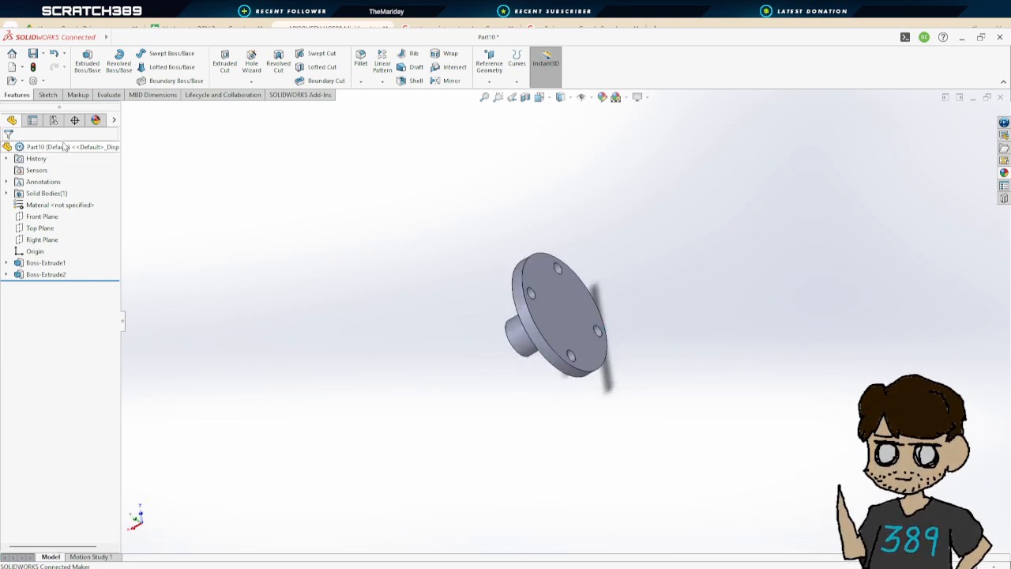
left_click(555, 291)
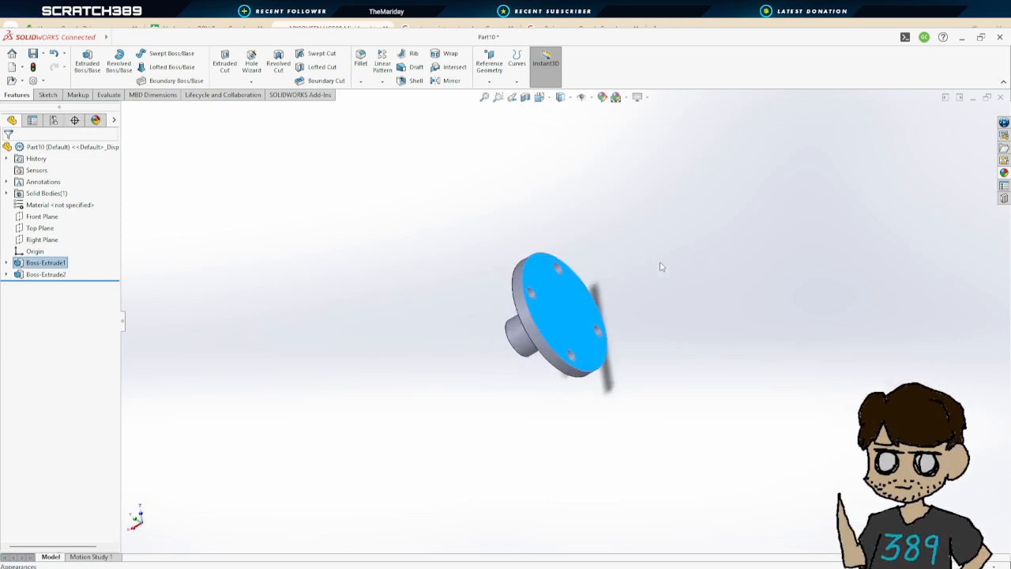
left_click(682, 308)
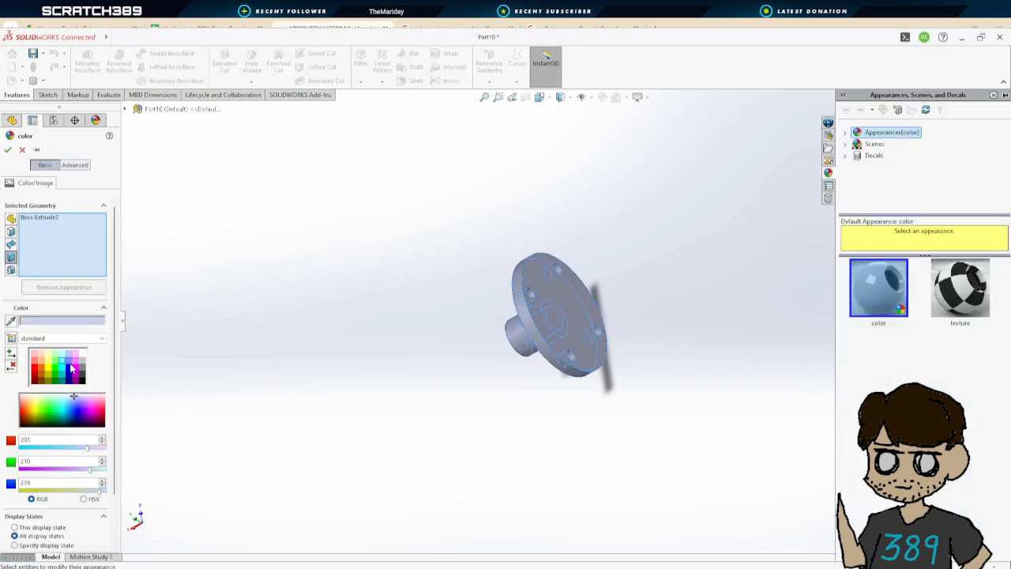
left_click(63, 361)
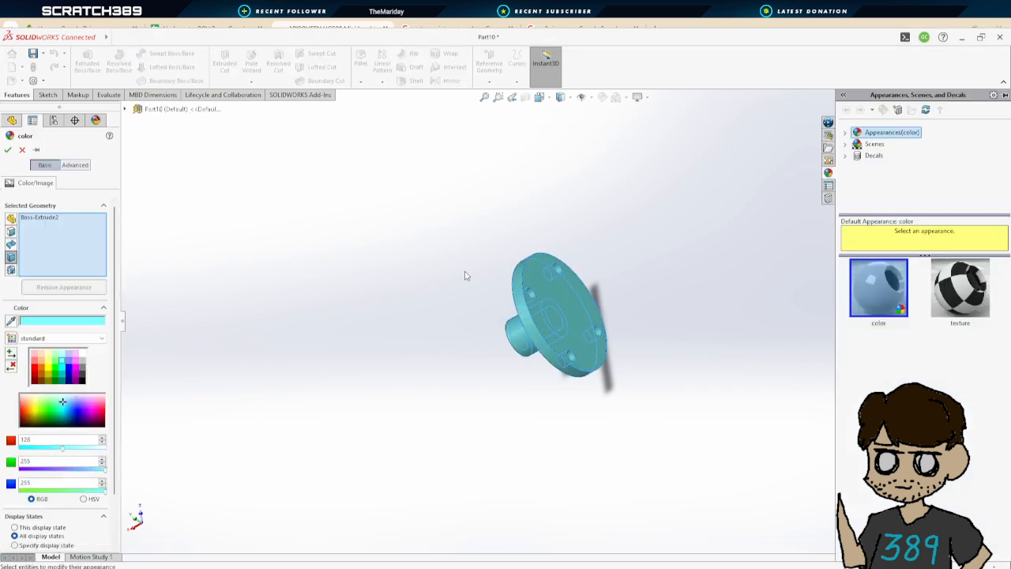
left_click(7, 151)
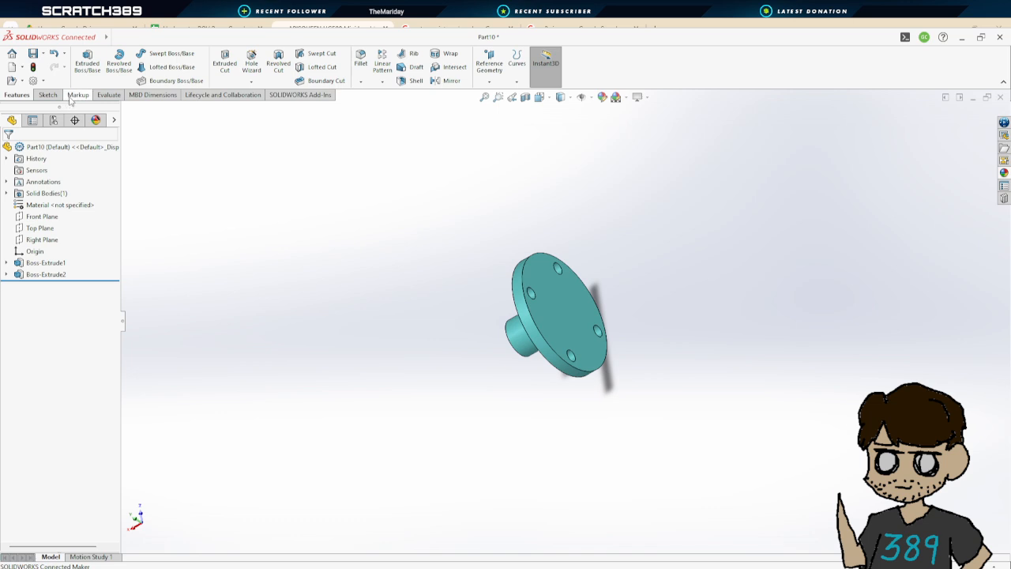
Change the part's appearance colour to purple (RGB 162, 47, 255)
mouse_move(90, 39)
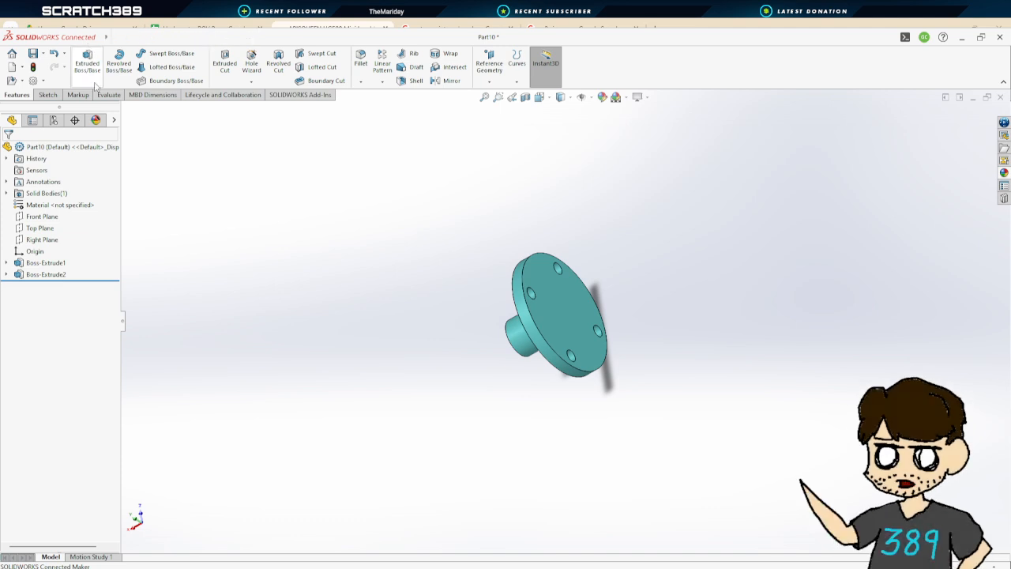
left_click(552, 297)
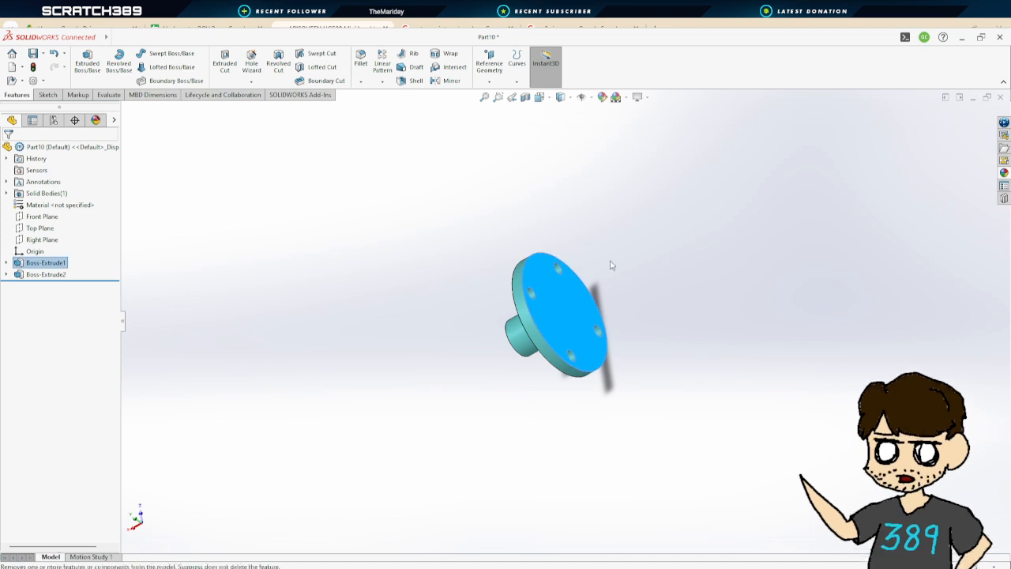
left_click(665, 311)
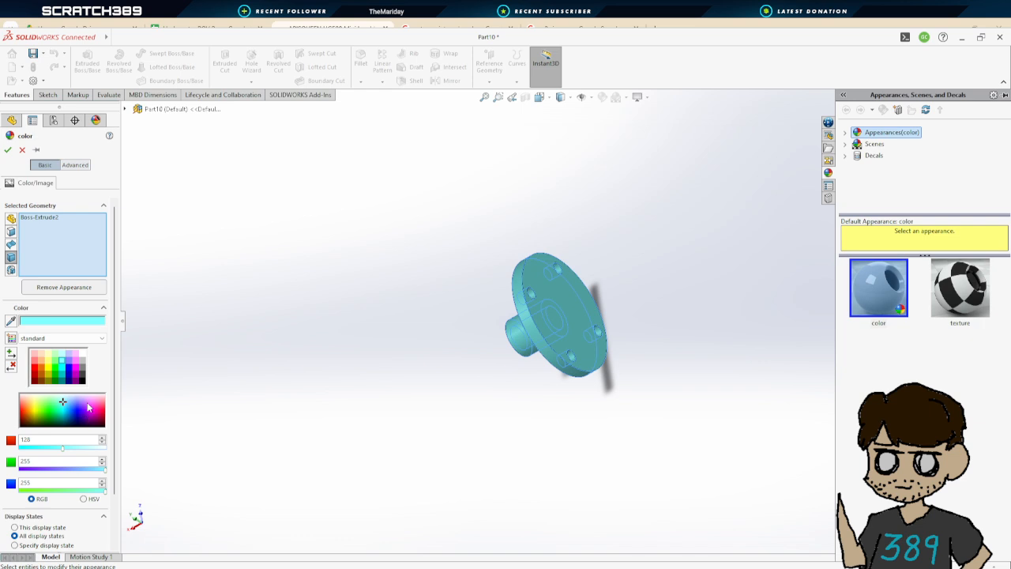
left_click(85, 410)
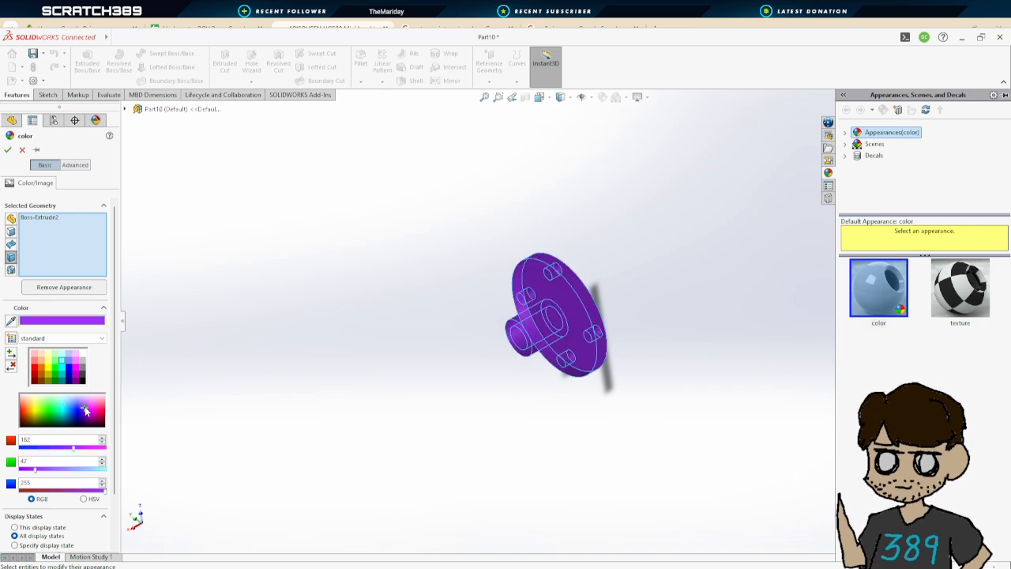
left_click(7, 149)
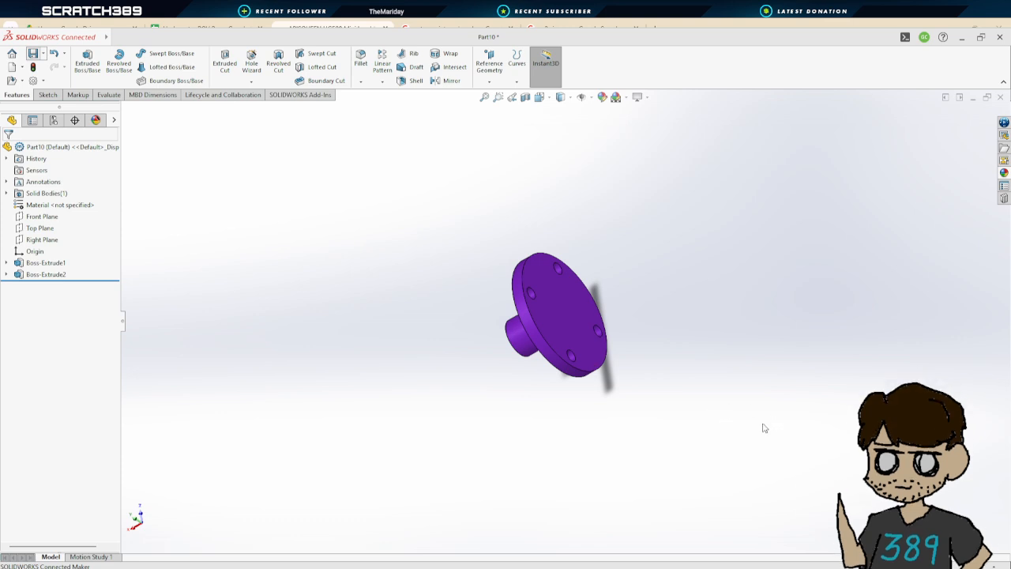
Switch to the Underwater_ROV_Mock_1.0 assembly and collapse the Long Structure Part and Thrust folders in the tree
scroll(655, 358, "up", 3)
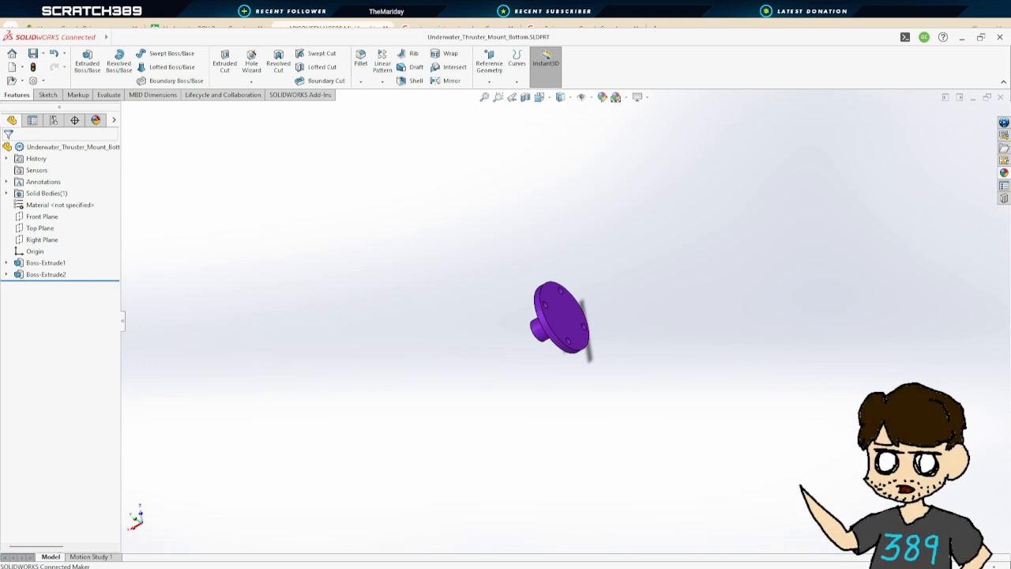
left_click(278, 535)
scroll(632, 370, "up", 3)
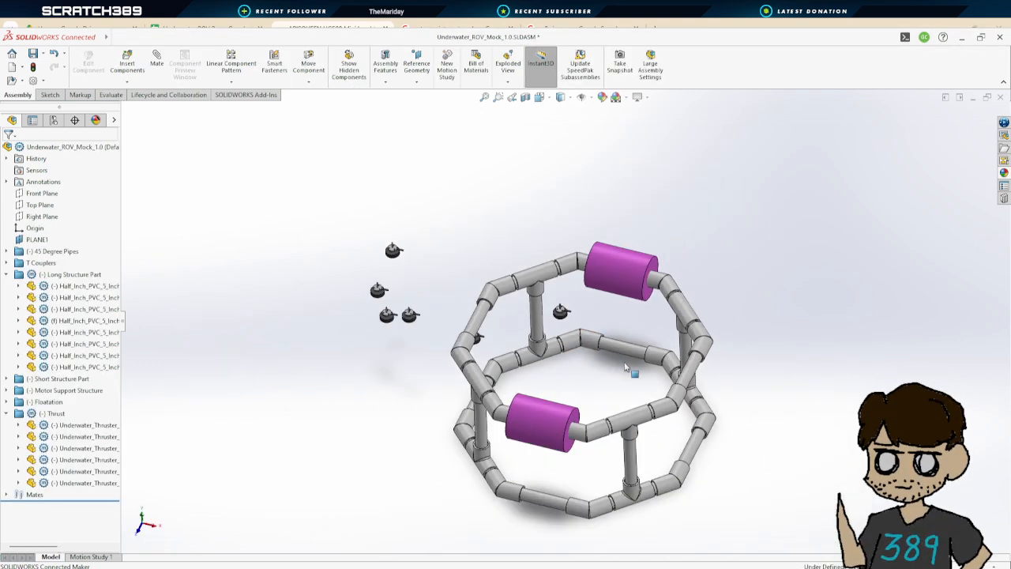
scroll(497, 324, "down", 4)
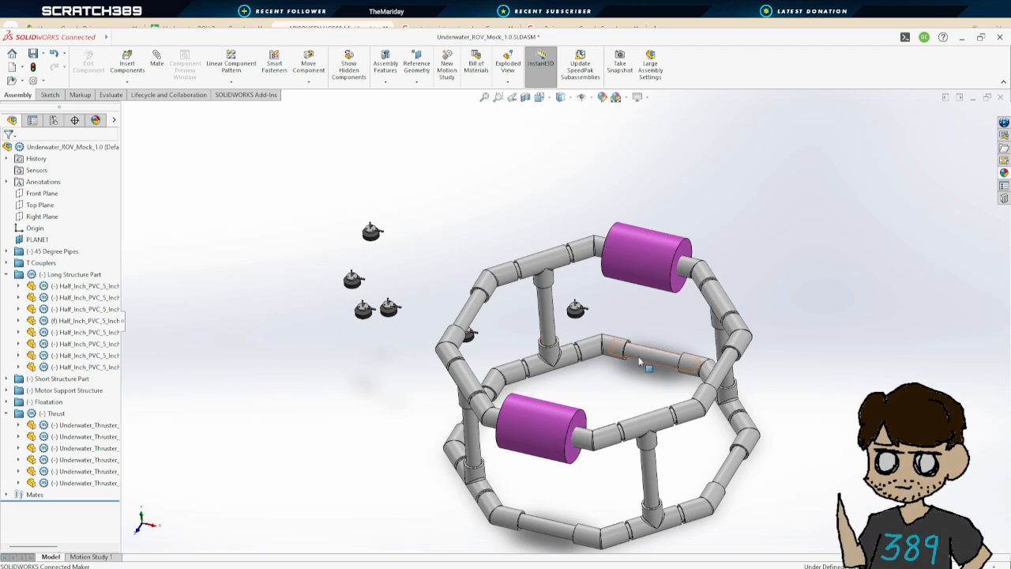
left_click(8, 274)
left_click(7, 321)
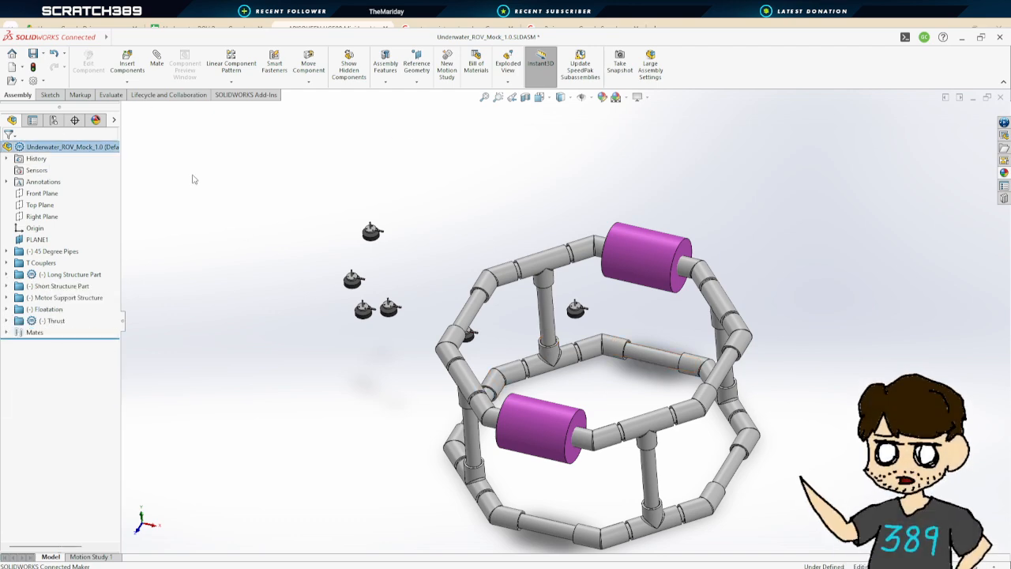
Insert the Underwater_Thruster_Custom mount and Underwater_Thruster_Mount_Bottom parts, placing both above the frame near the thrusters
left_click(127, 61)
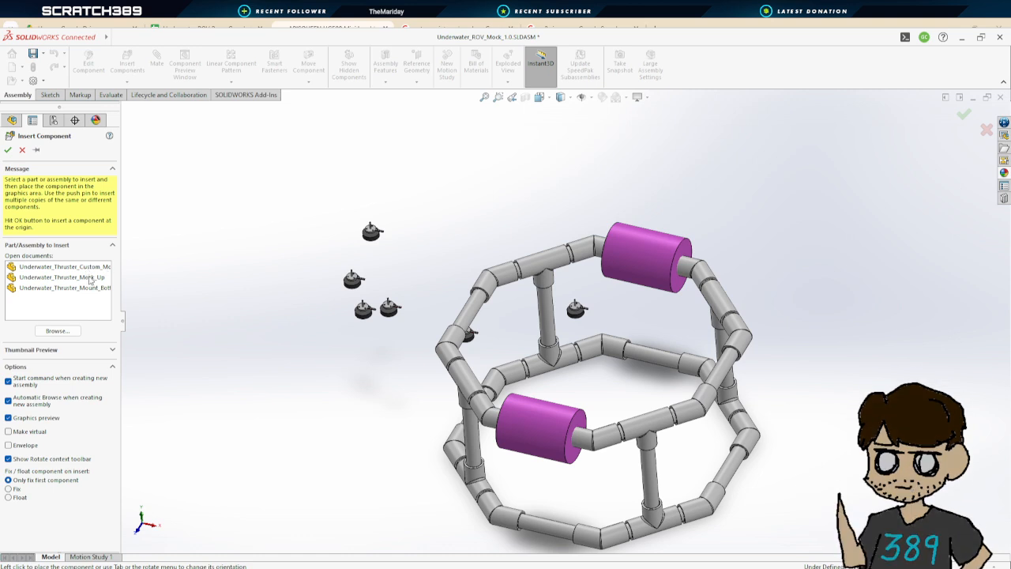
left_click(91, 268)
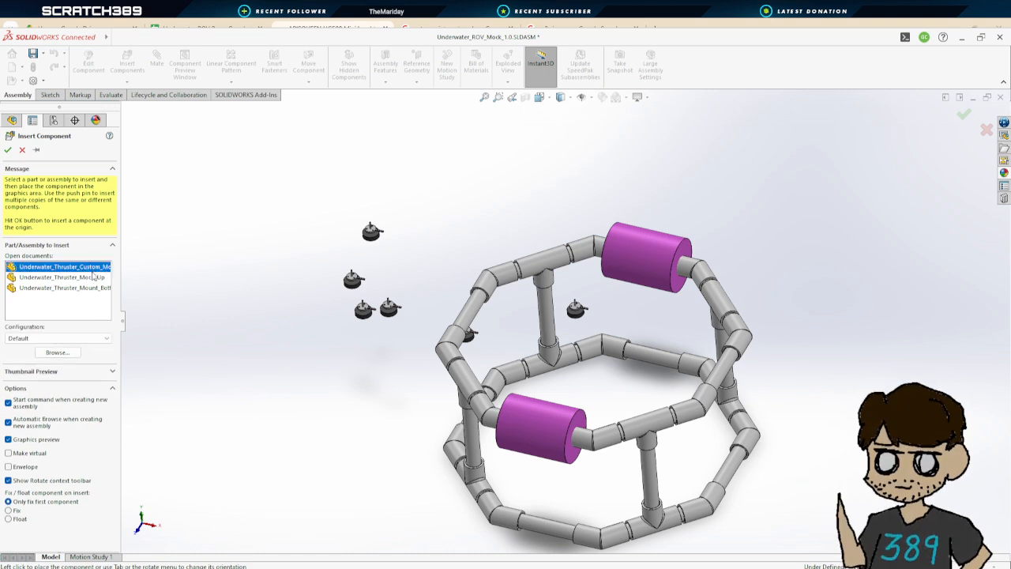
left_click(99, 288)
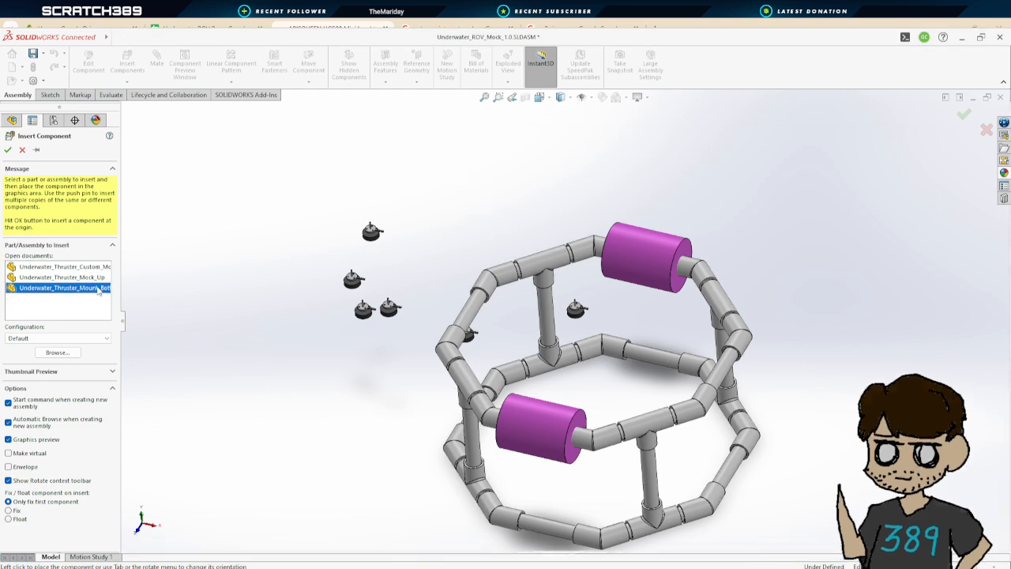
left_click(83, 266, "ctrl")
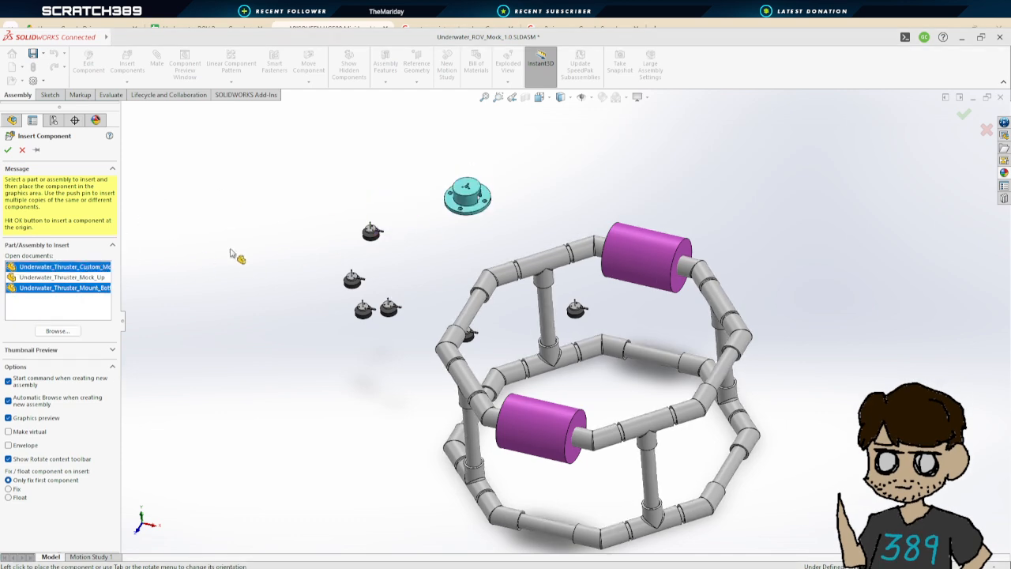
left_click(441, 185)
left_click(323, 210)
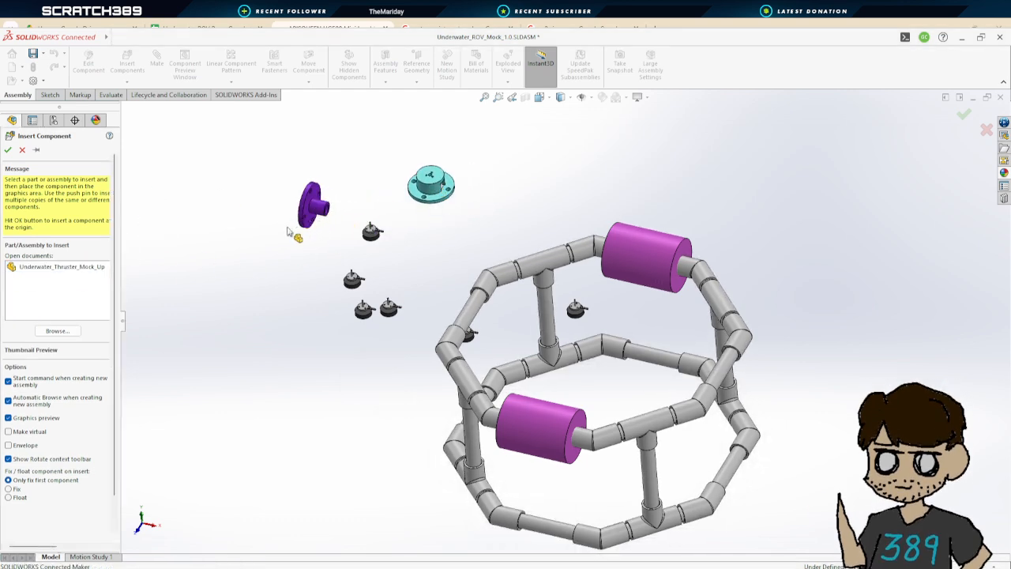
scroll(387, 237, "down", 5)
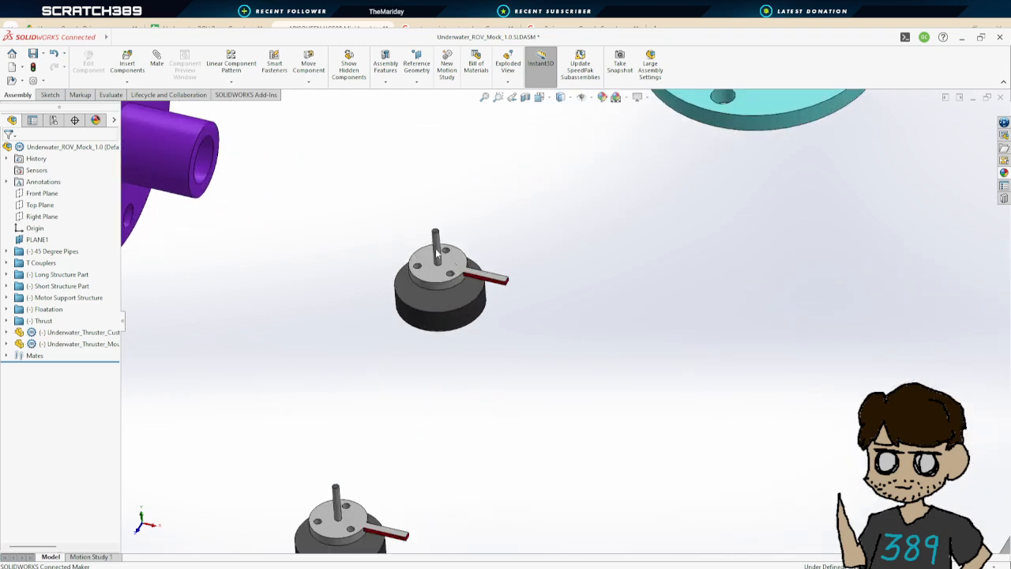
Add a Coincident mate between the thruster mock-up's top face and the face inside the custom mount's recess
scroll(553, 269, "up", 3)
middle_click_drag(589, 286, 618, 315)
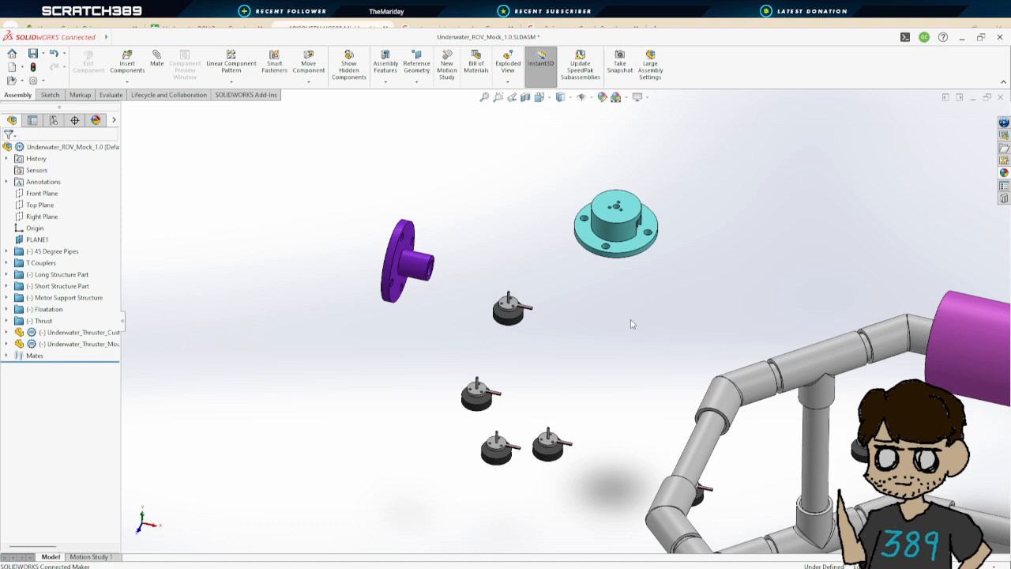
scroll(624, 328, "up", 2)
scroll(523, 316, "down", 6)
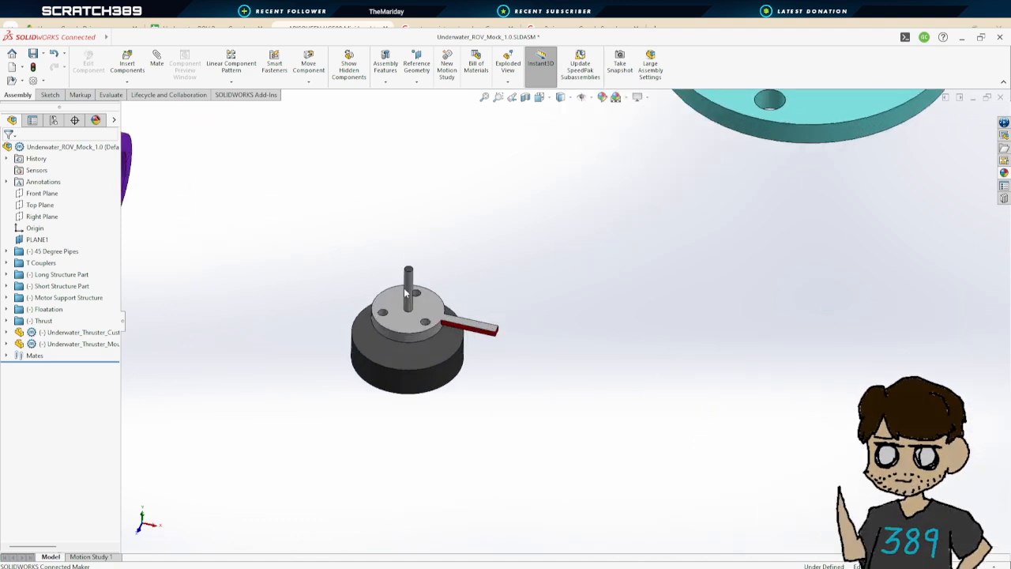
scroll(403, 287, "up", 2)
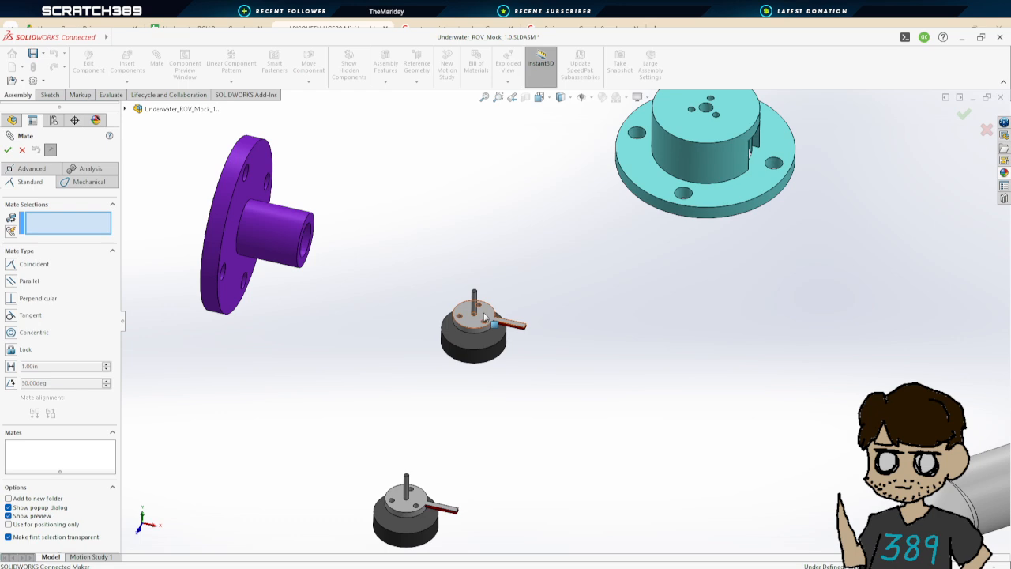
left_click(485, 317)
middle_click_drag(813, 307, 788, 185)
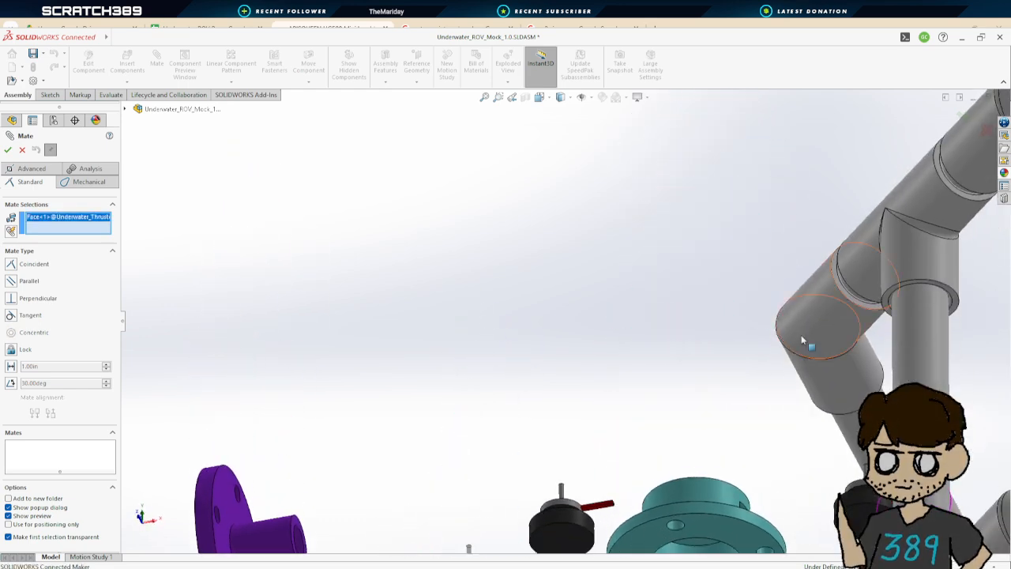
scroll(778, 372, "up", 3)
scroll(727, 498, "down", 4)
scroll(684, 395, "down", 2)
scroll(558, 490, "up", 4)
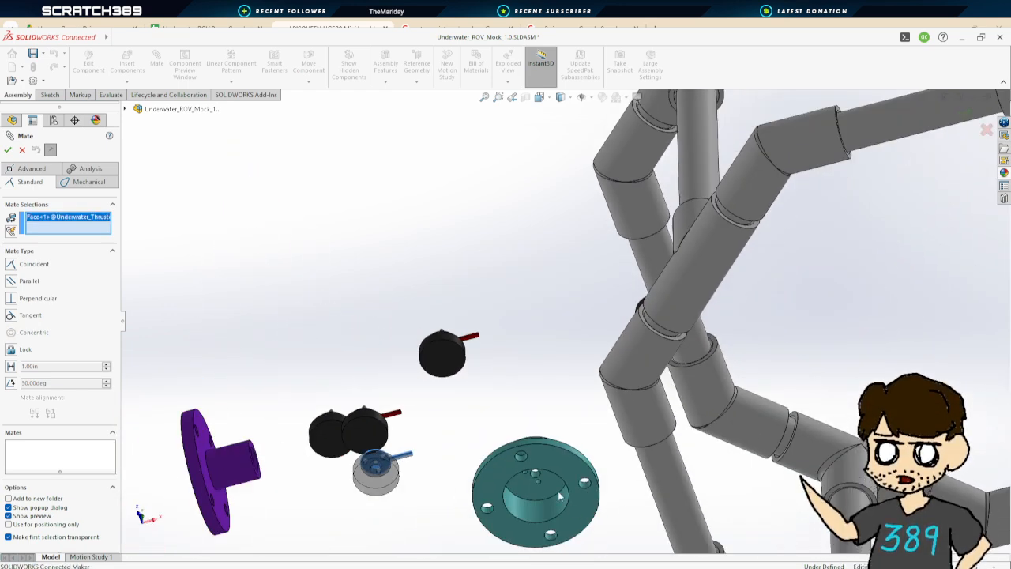
scroll(558, 427, "down", 5)
left_click(553, 437)
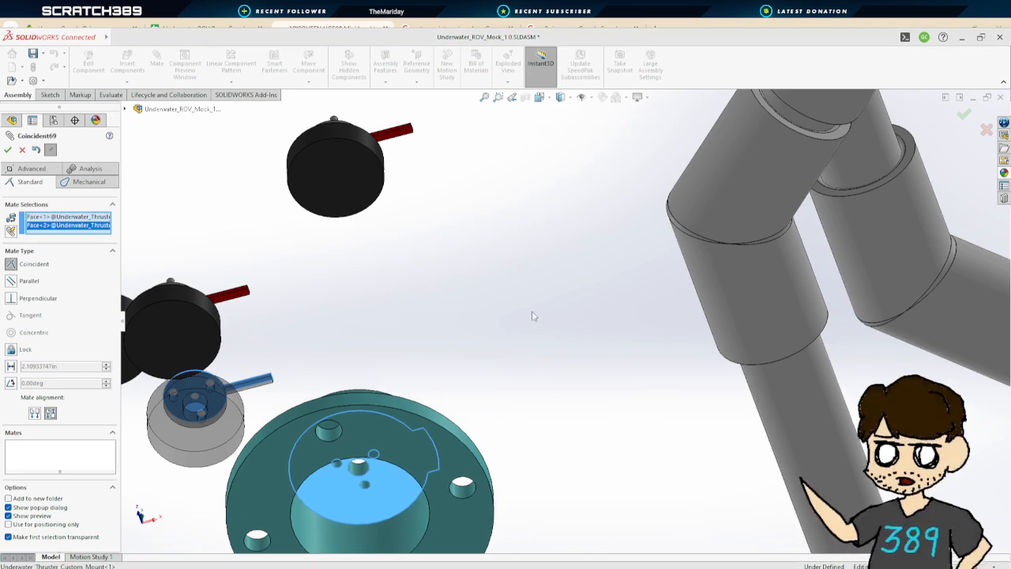
middle_click_drag(535, 316, 488, 223)
left_click(7, 150)
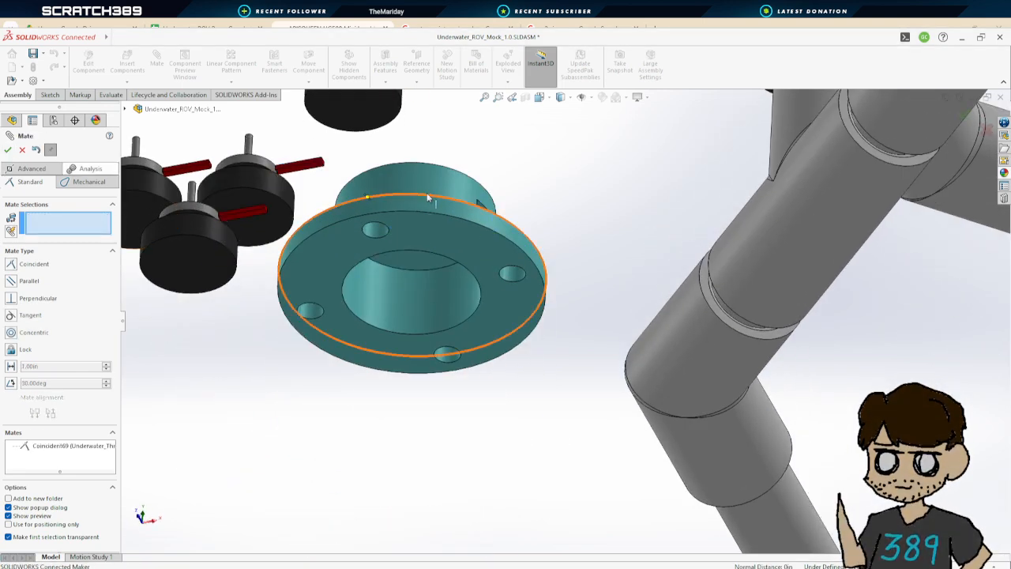
Add a Concentric mate between the thruster mock-up's shaft and the centre hole of the custom mount
scroll(506, 316, "up", 4)
scroll(517, 384, "down", 5)
scroll(482, 205, "down", 3)
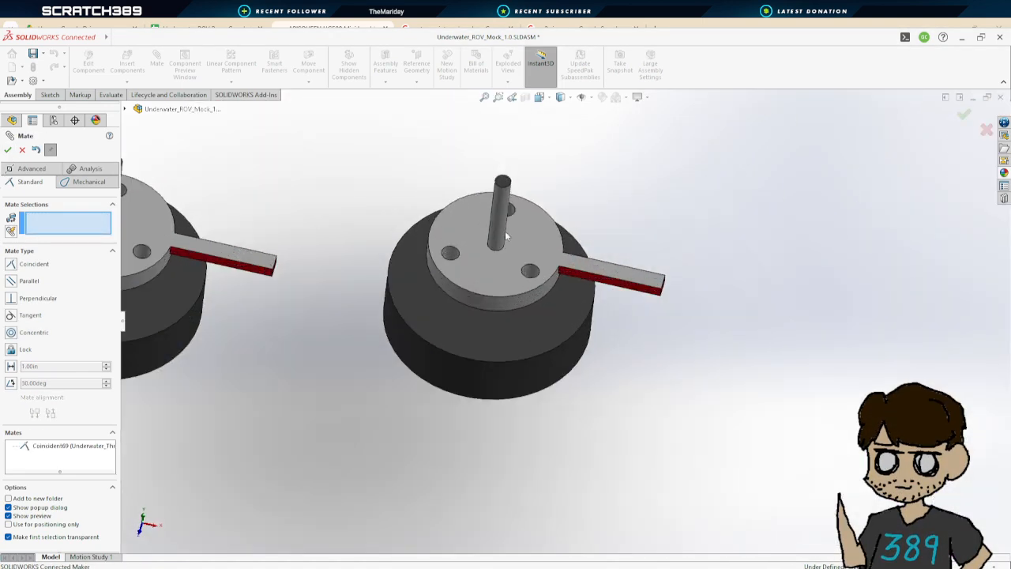
left_click(511, 213)
scroll(553, 165, "up", 5)
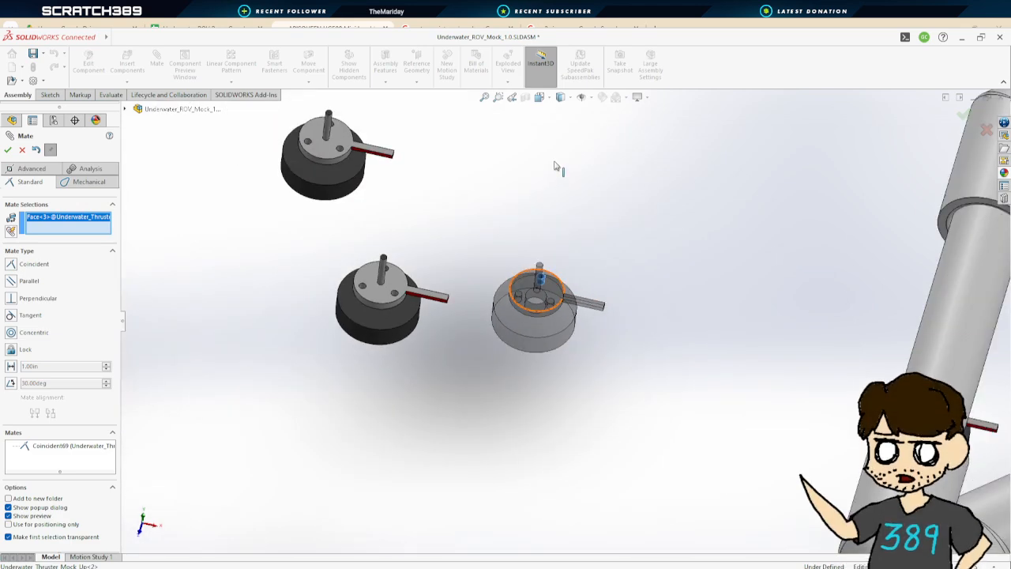
scroll(564, 135, "down", 7)
scroll(569, 336, "down", 5)
left_click(482, 255)
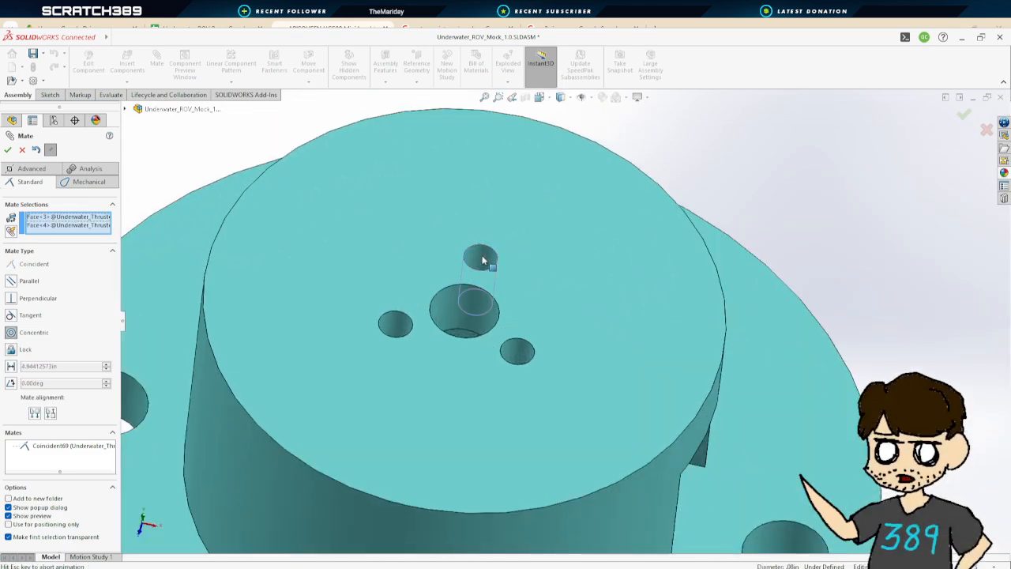
left_click(8, 149)
Add a Concentric mate between a screw hole in the thruster mock-up and a small hole in the custom mount
scroll(608, 425, "up", 8)
middle_click_drag(686, 351, 666, 295)
scroll(665, 297, "down", 6)
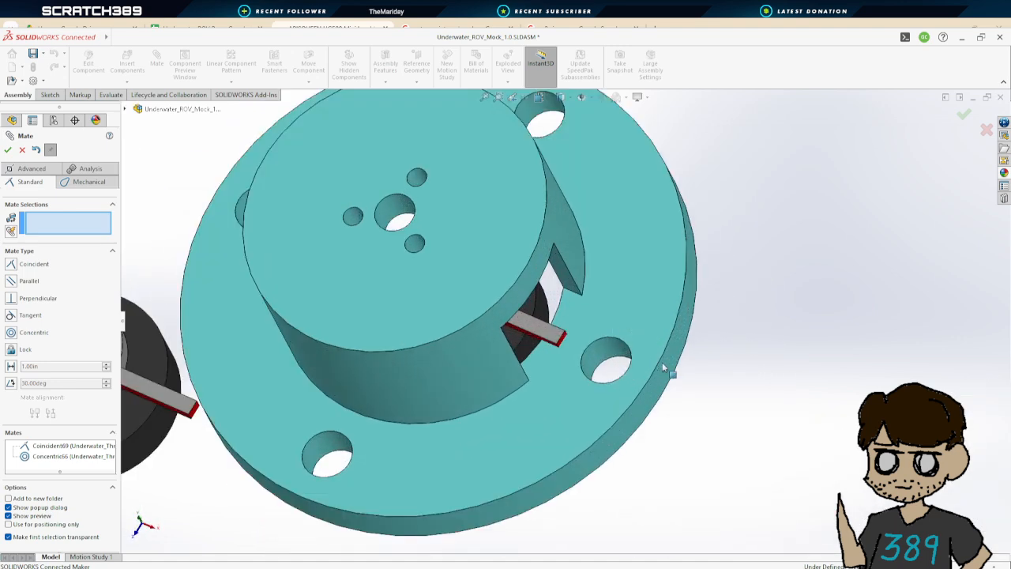
middle_click_drag(662, 364, 557, 344)
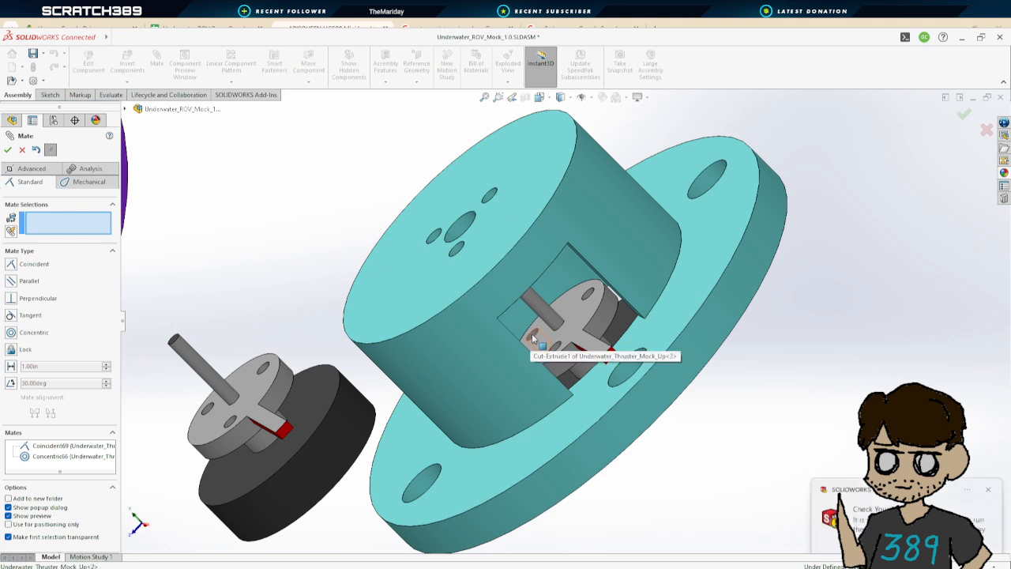
left_click(531, 335)
left_click(440, 238)
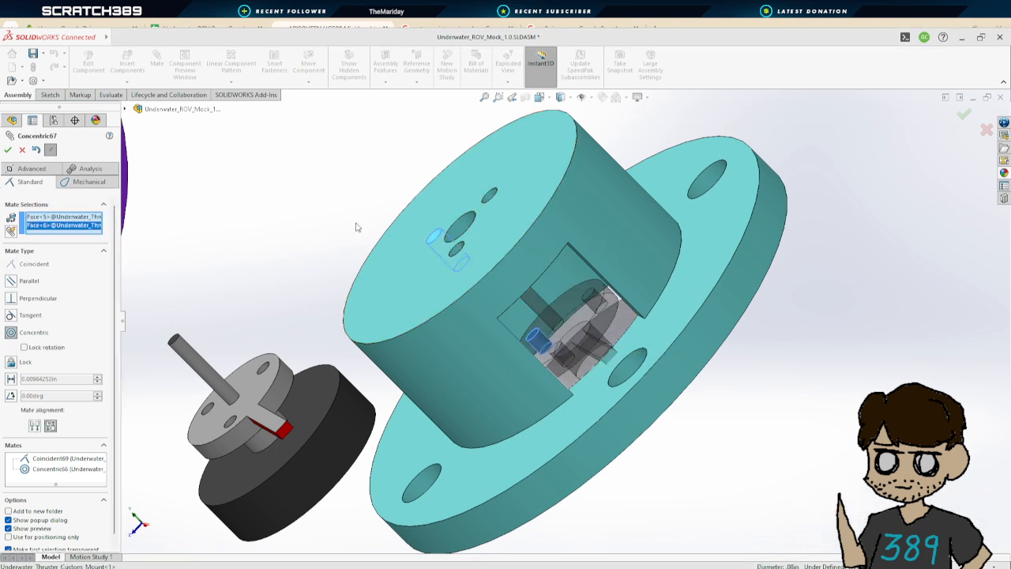
left_click(8, 149)
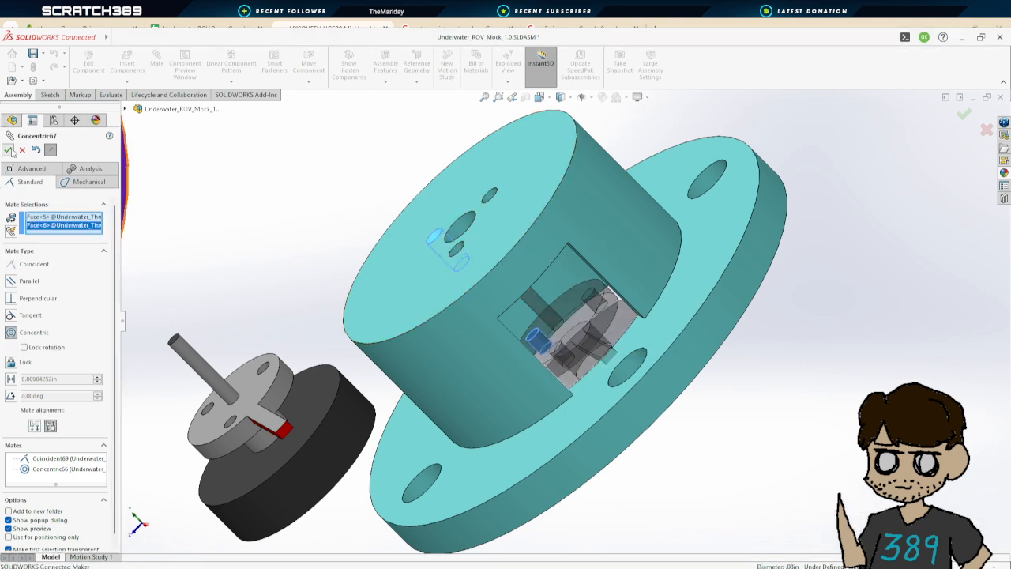
Add a Coincident mate between a face of the thruster mock-up and a face of the custom mount
left_click_drag(556, 297, 585, 312)
left_click(585, 313)
middle_click_drag(586, 313, 644, 296)
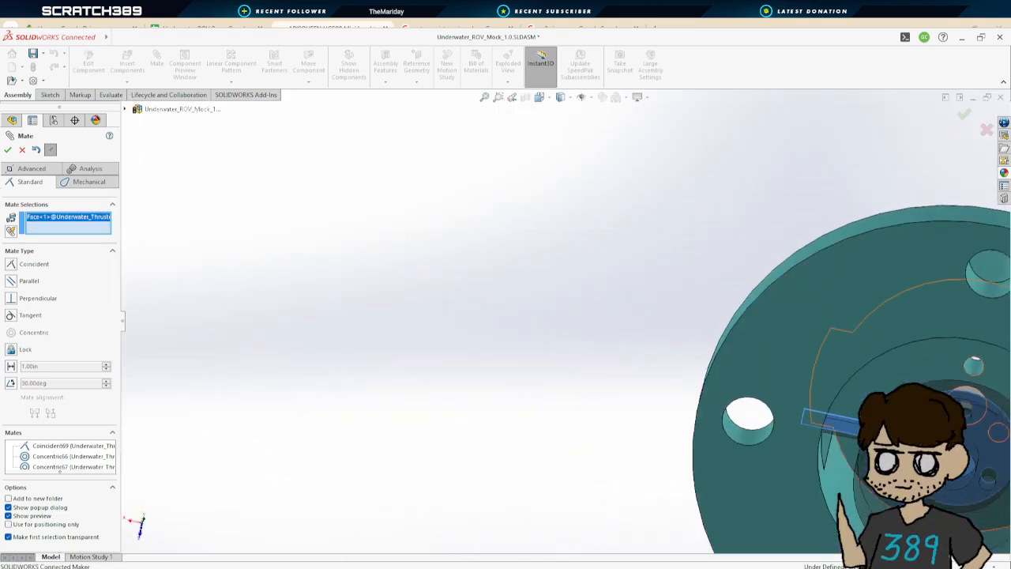
left_click(908, 377)
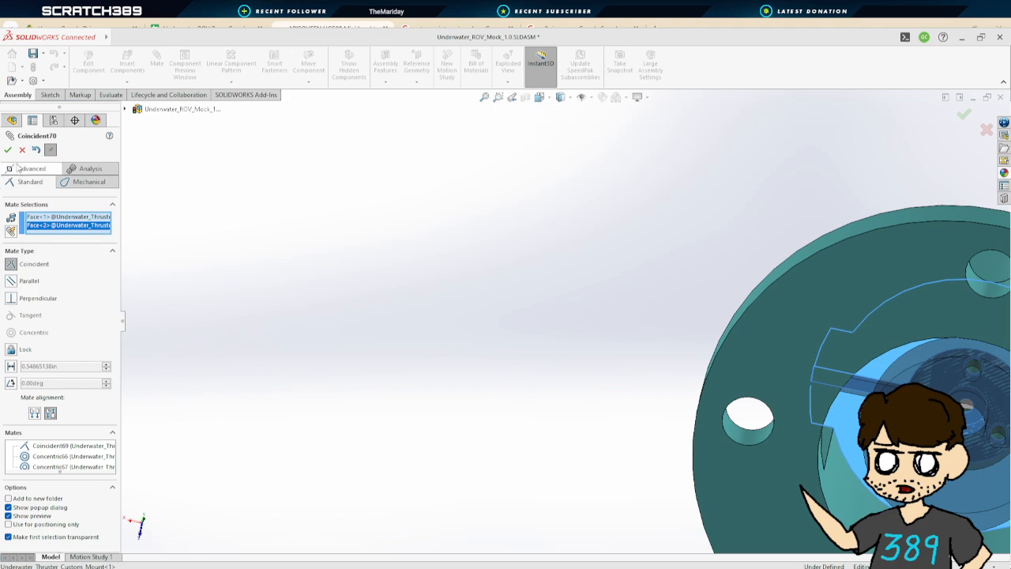
left_click(7, 150)
Inspect the mated custom mount and thruster from several angles, then close the Mate command
middle_click_drag(454, 288, 672, 339)
scroll(456, 332, "up", 5)
scroll(664, 338, "up", 4)
scroll(264, 316, "down", 2)
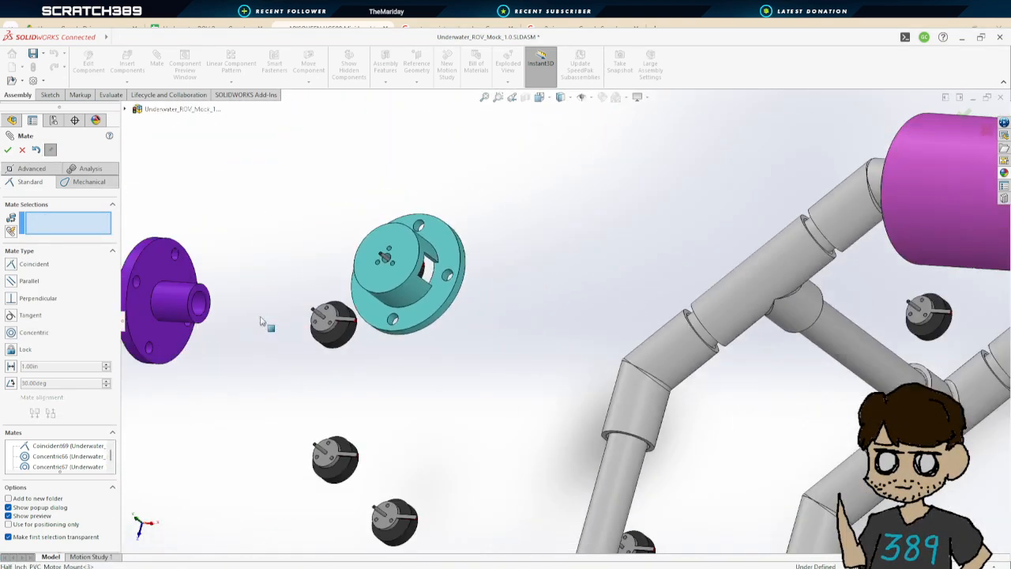
scroll(261, 321, "down", 1)
scroll(519, 290, "down", 2)
middle_click_drag(521, 289, 460, 251)
scroll(461, 252, "up", 2)
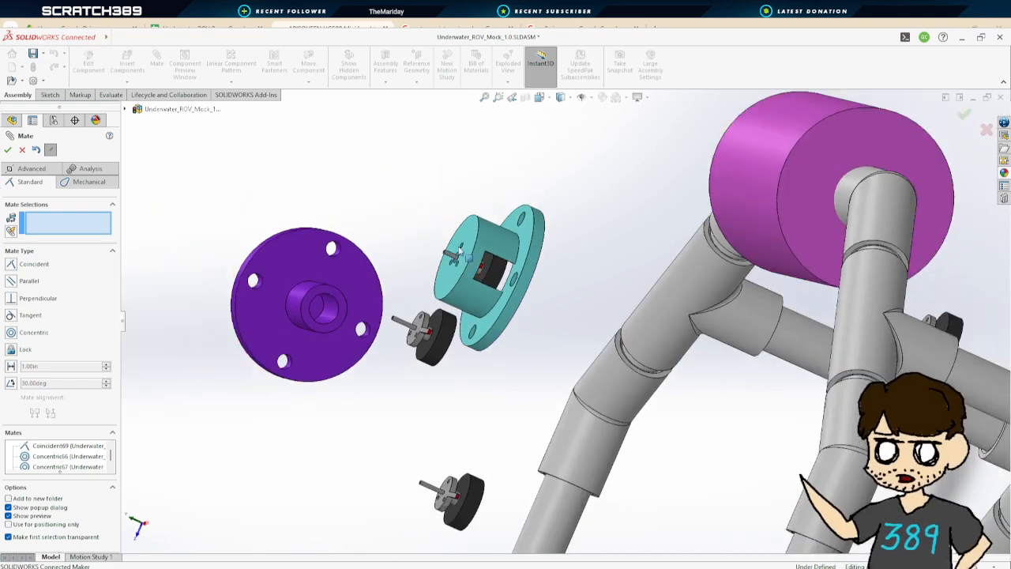
scroll(458, 252, "down", 5)
middle_click_drag(445, 291, 491, 316)
scroll(408, 282, "up", 4)
scroll(491, 316, "up", 3)
middle_click_drag(542, 342, 558, 235)
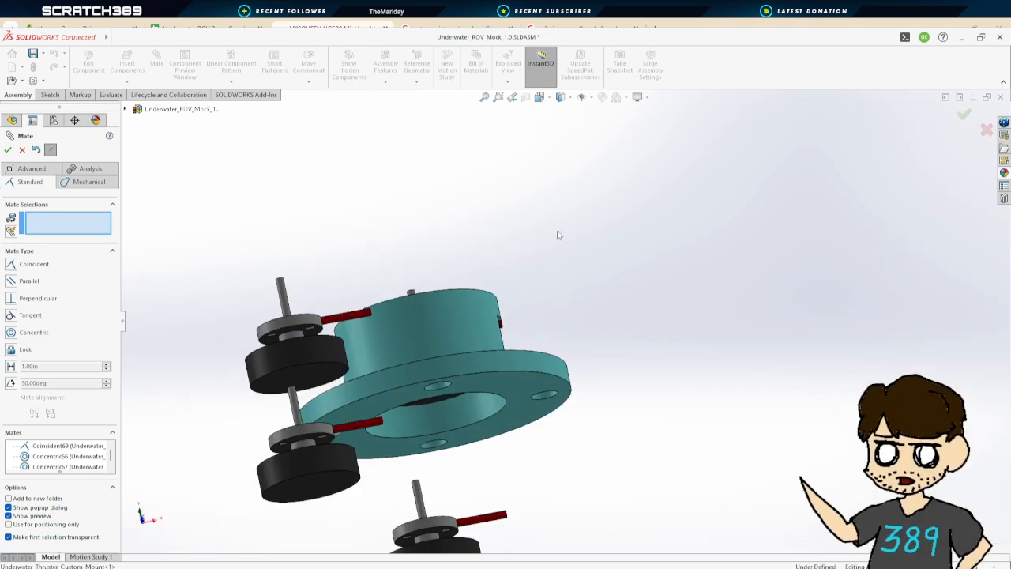
middle_click_drag(510, 386, 507, 434)
scroll(490, 326, "up", 2)
scroll(523, 350, "down", 8)
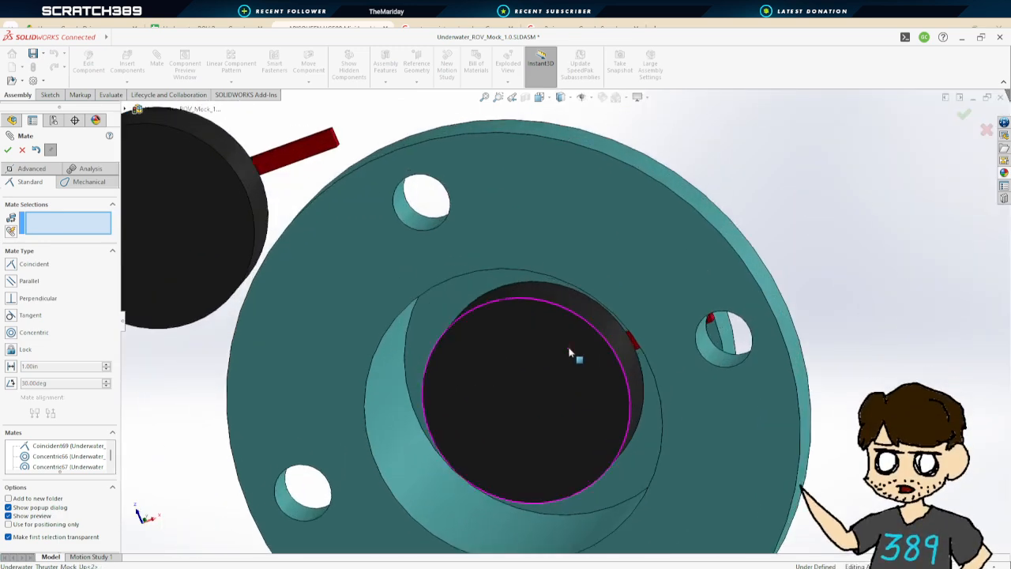
scroll(588, 353, "up", 3)
scroll(578, 371, "down", 4)
scroll(566, 361, "up", 3)
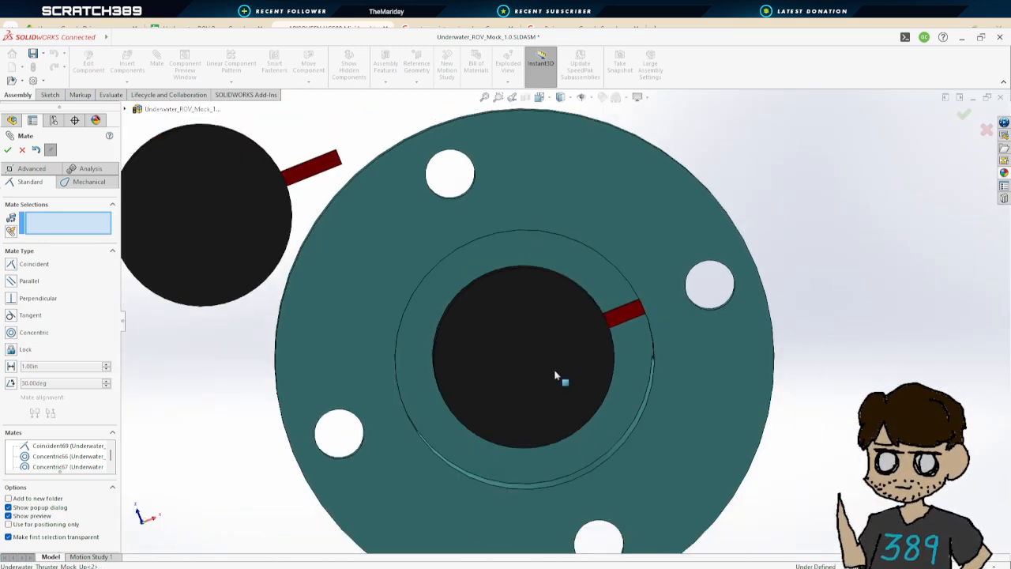
middle_click_drag(643, 380, 641, 329)
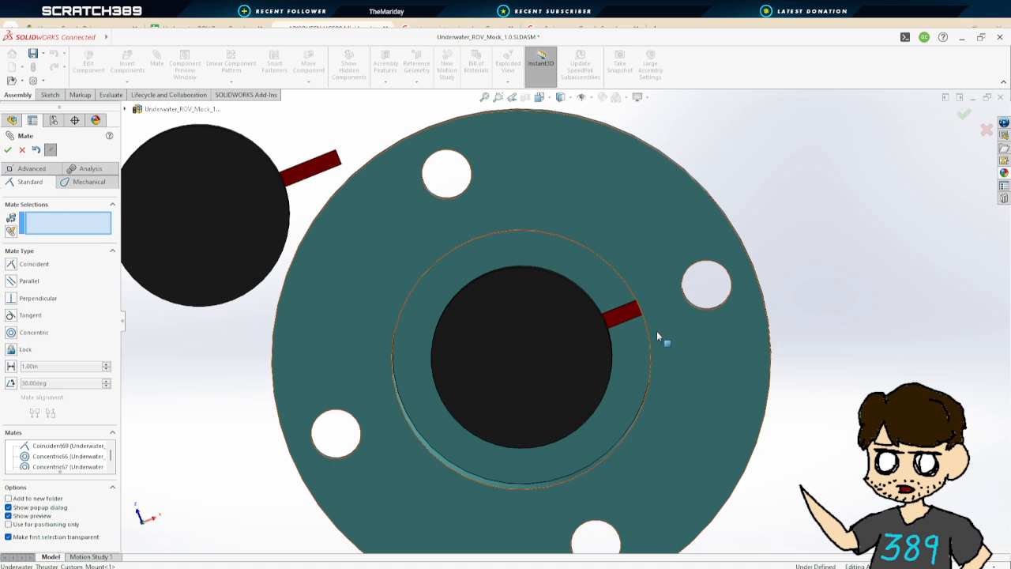
scroll(657, 336, "up", 3)
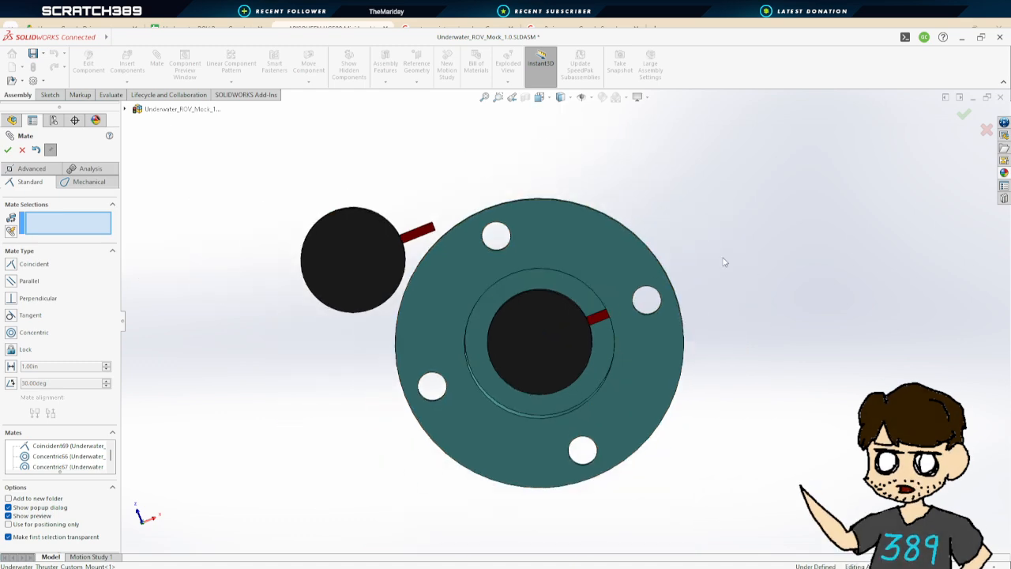
middle_click_drag(722, 260, 727, 311)
scroll(728, 277, "up", 4)
scroll(723, 260, "down", 2)
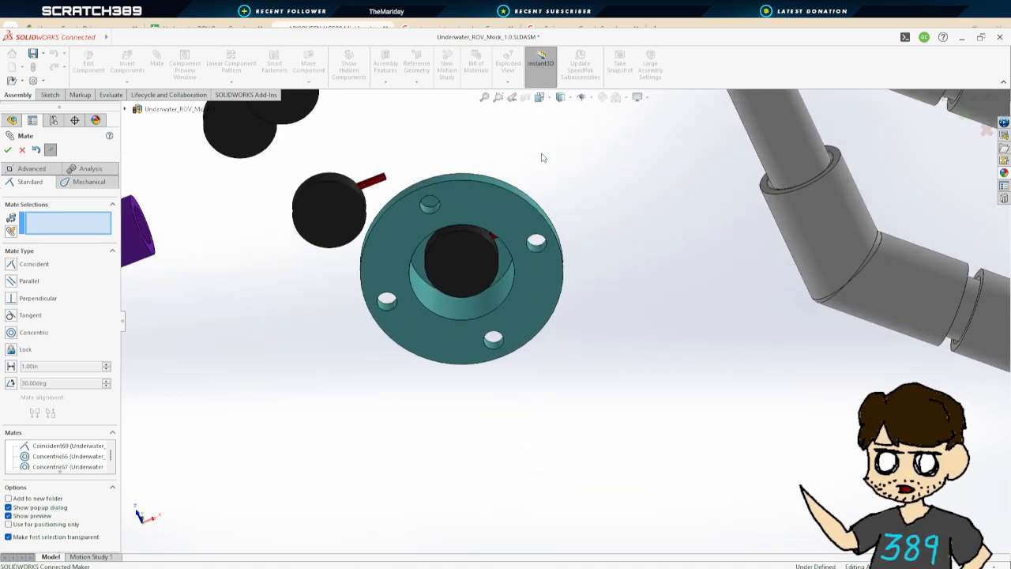
middle_click_drag(542, 158, 604, 181)
scroll(604, 180, "up", 1)
scroll(607, 185, "down", 1)
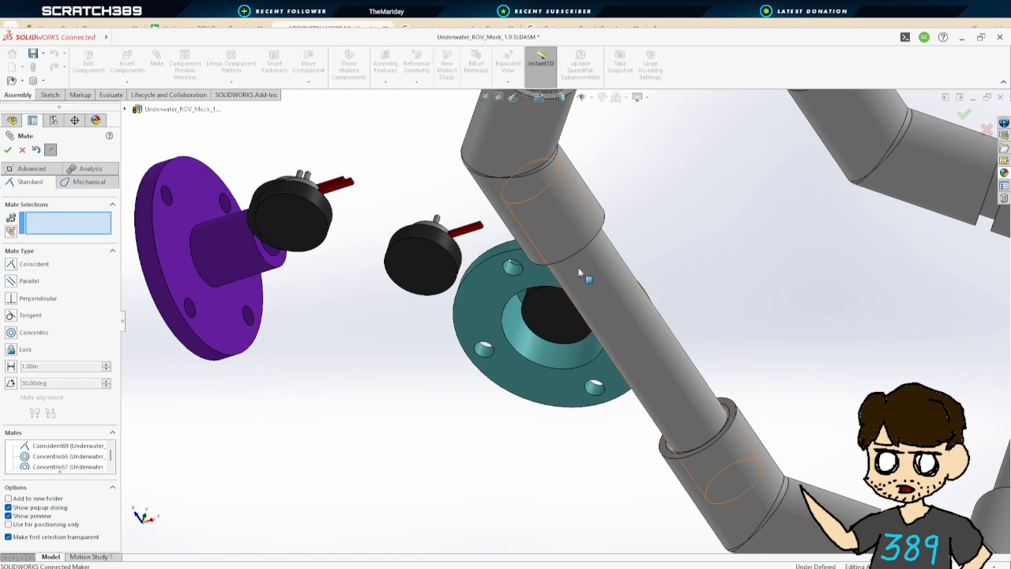
scroll(579, 267, "up", 1)
middle_click_drag(578, 267, 200, 190)
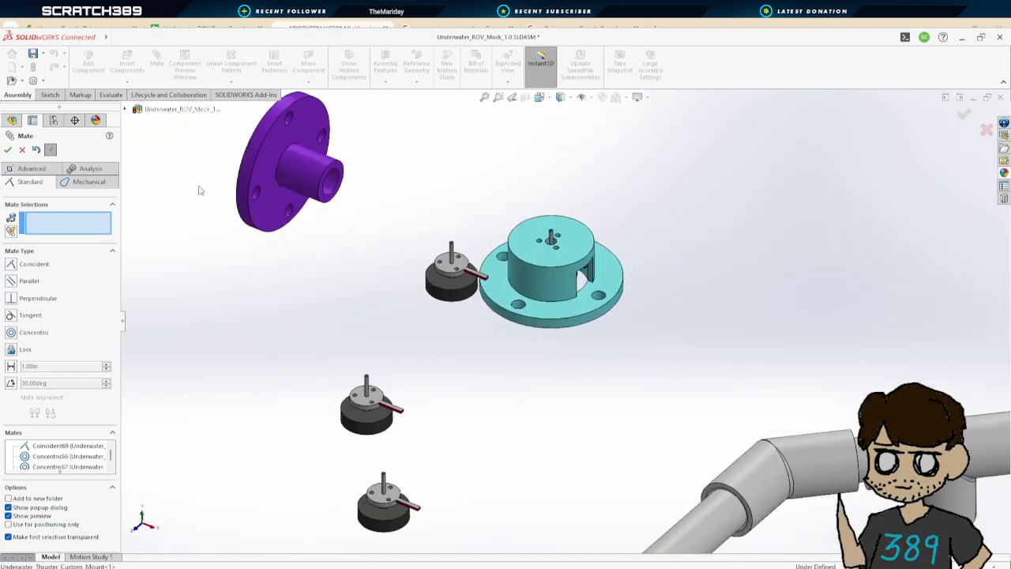
left_click(22, 150)
Edit Sketch1 of Boss-Extrude1 in the custom mount part, set its outer circle diameter to 1.25 in, and exit the sketch
scroll(591, 302, "up", 2)
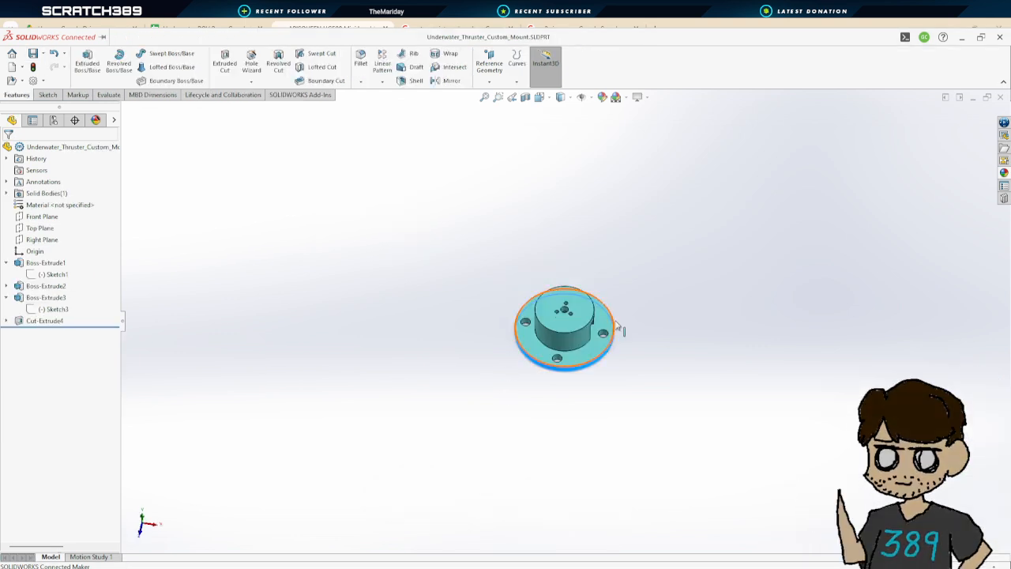
left_click(7, 264)
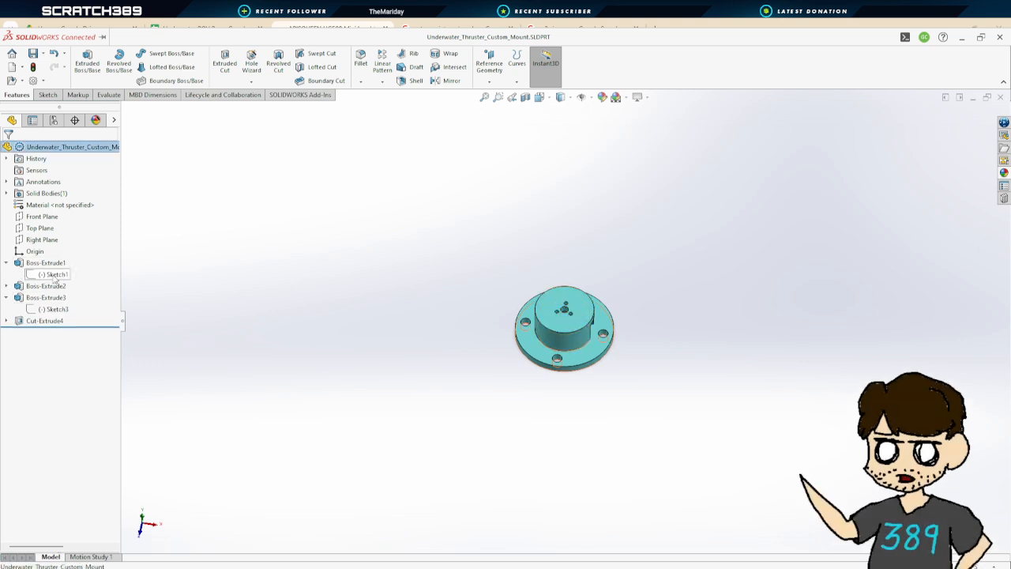
left_click(53, 275)
left_click(71, 246)
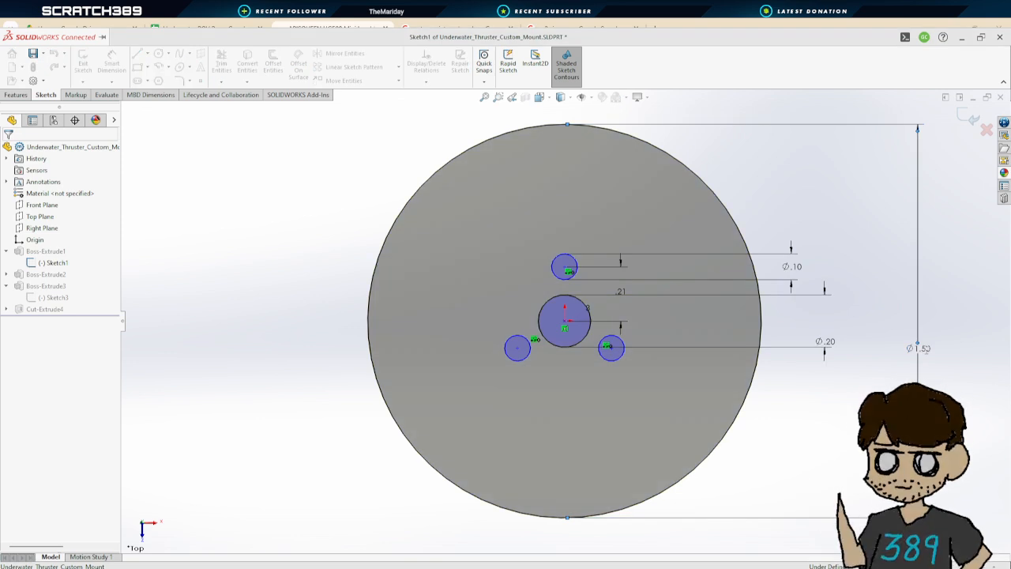
left_click(919, 347)
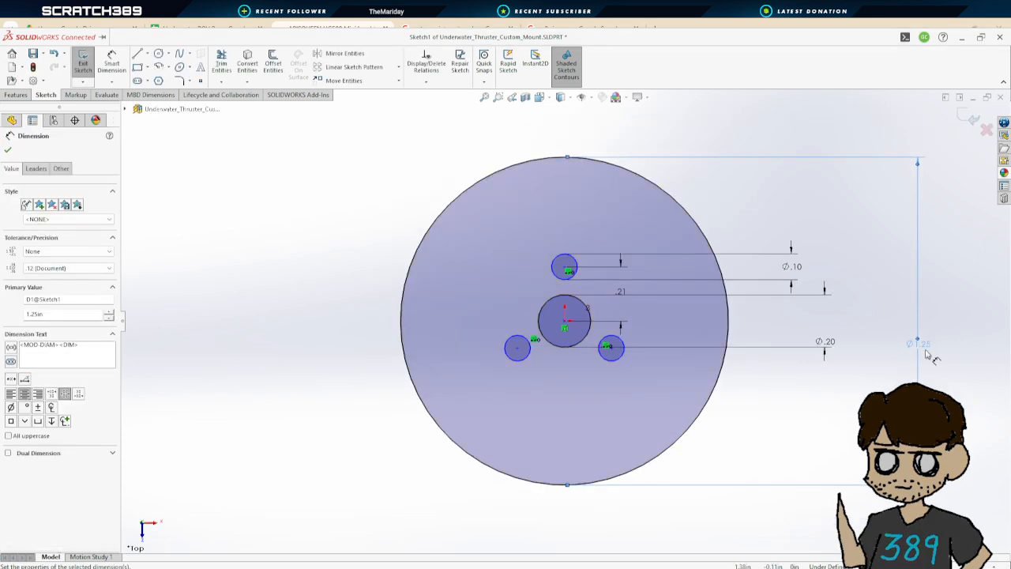
left_click(8, 150)
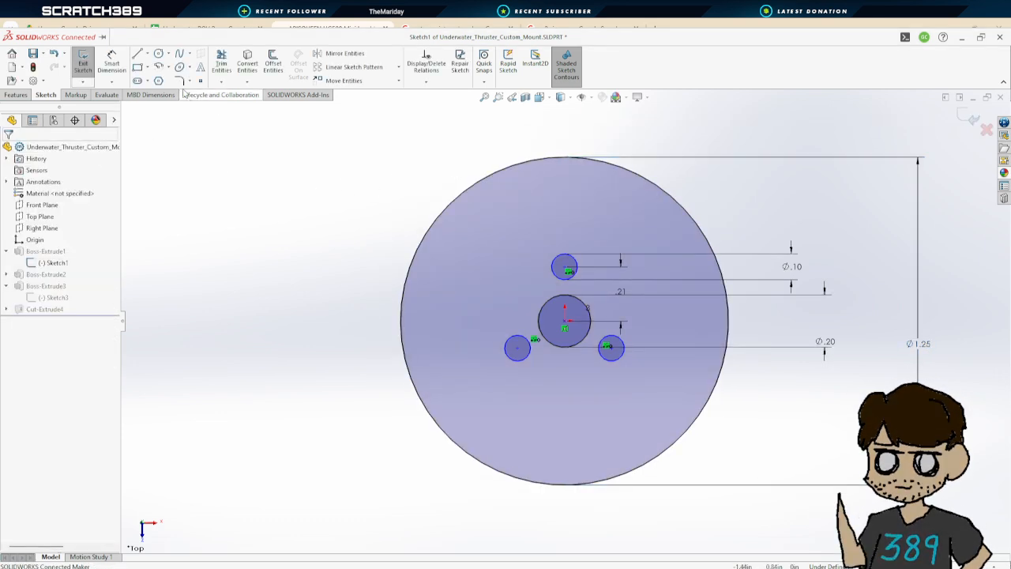
left_click(83, 64)
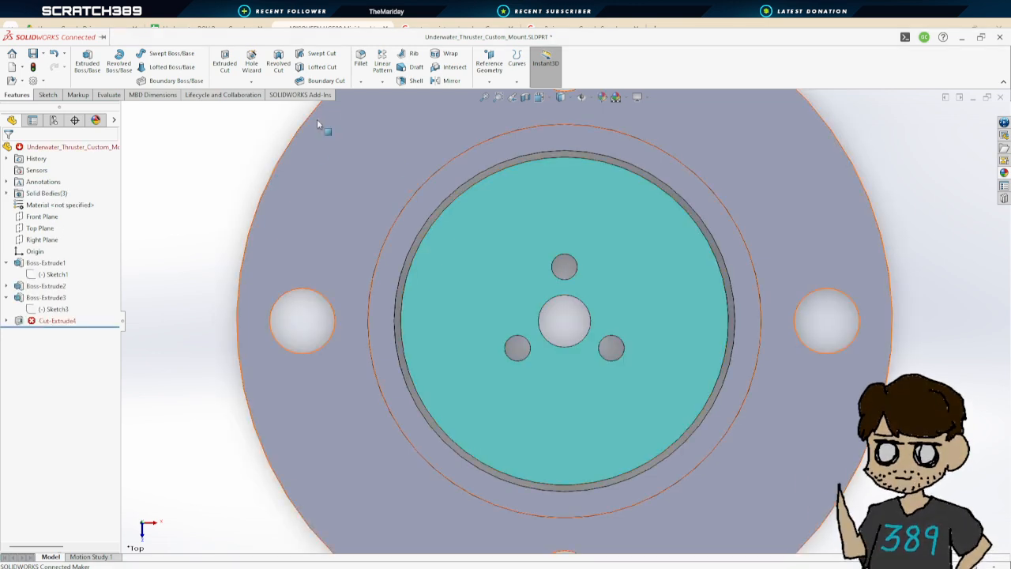
Edit Sketch2 of Boss-Extrude2 and set its outer circle diameter to 1.25 in
key("f")
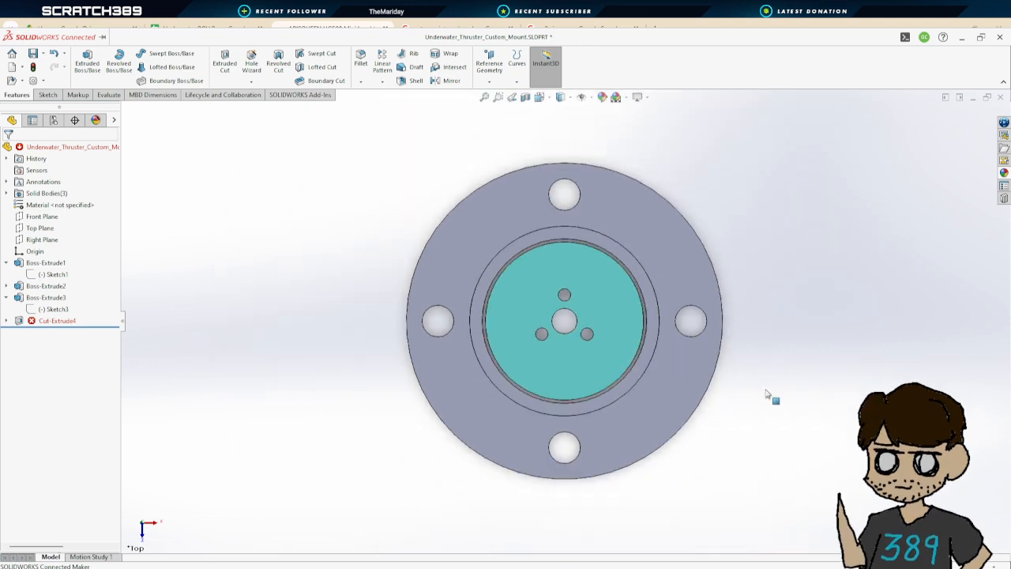
middle_click_drag(765, 394, 696, 383)
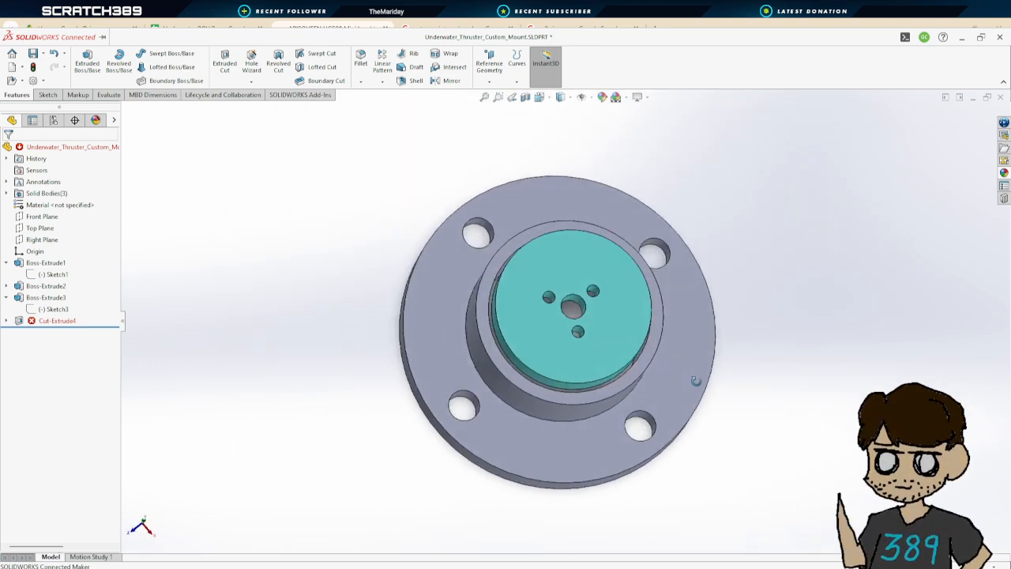
left_click(7, 321)
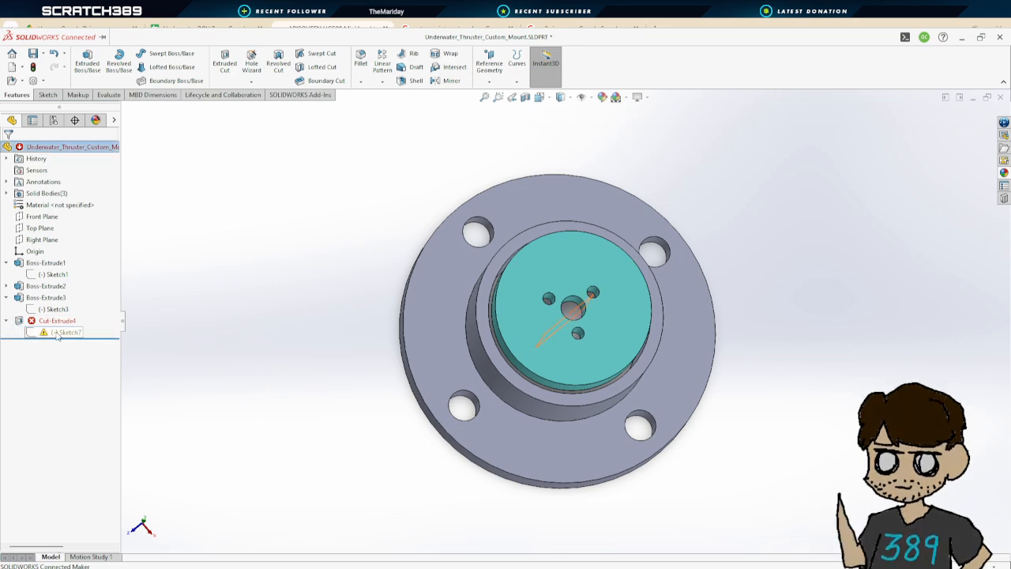
middle_click_drag(632, 406, 600, 482)
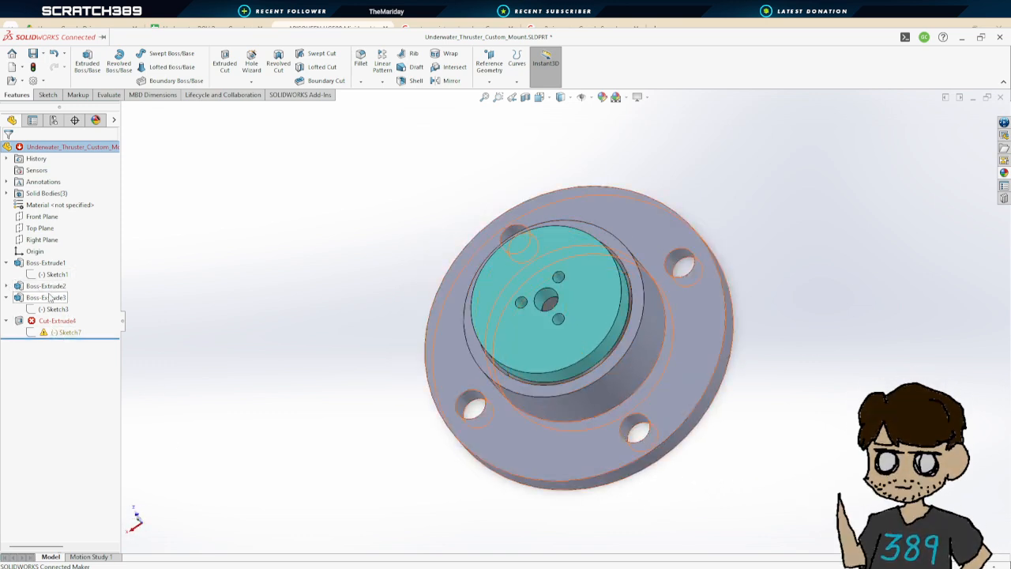
middle_click_drag(345, 361, 377, 340)
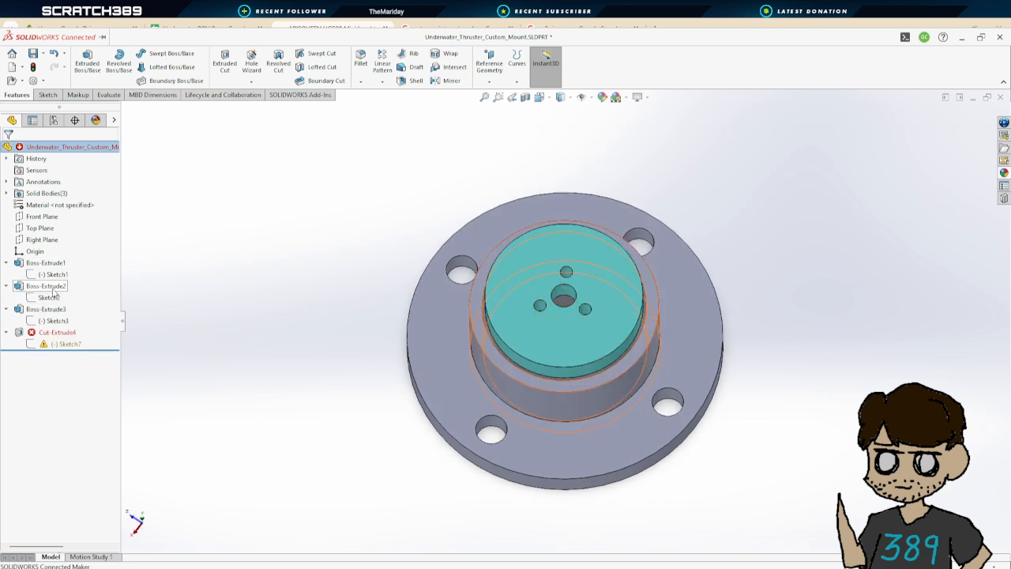
left_click(50, 298)
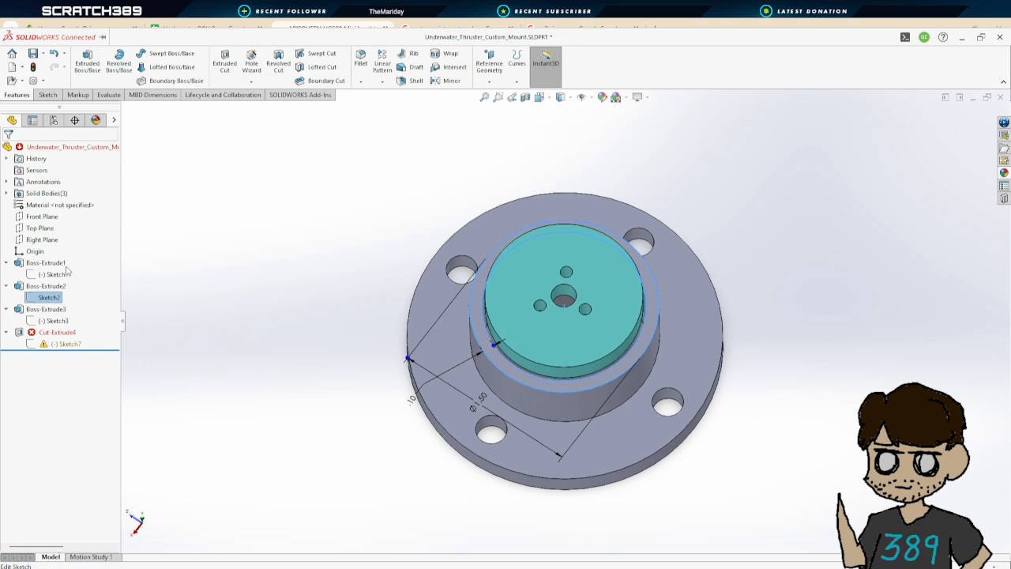
left_click(67, 271)
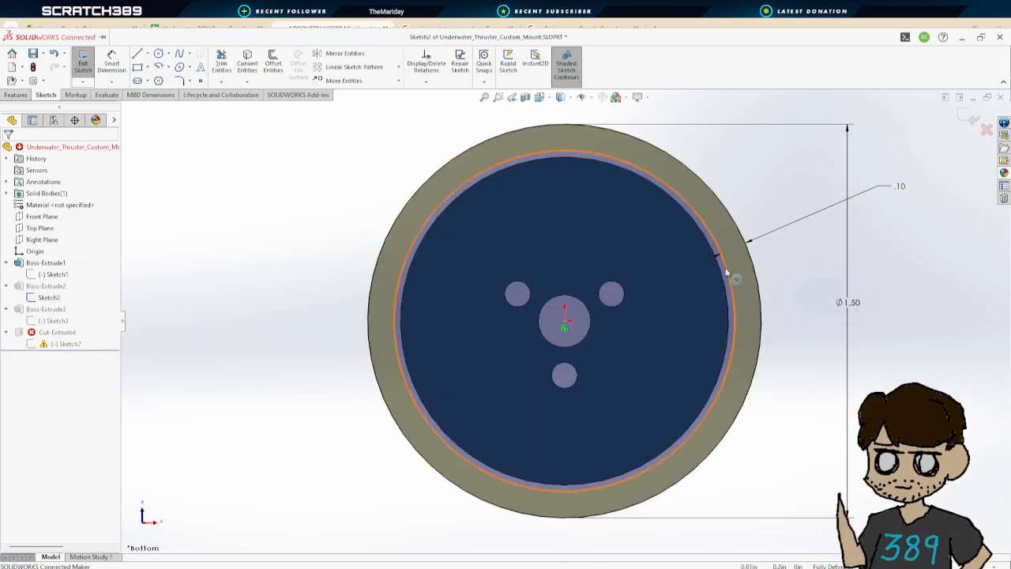
double_click(855, 303)
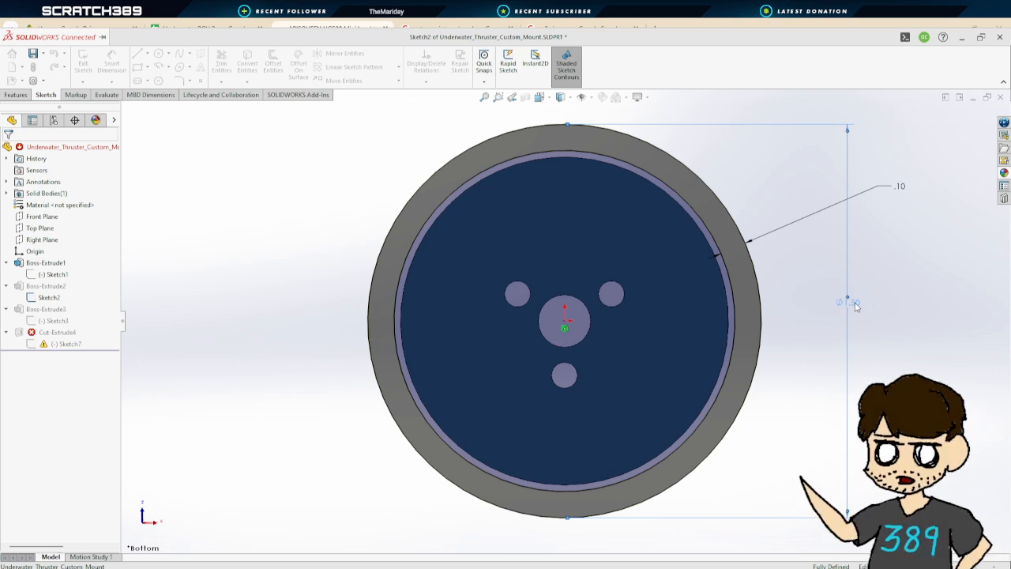
type("1.25")
key("Return")
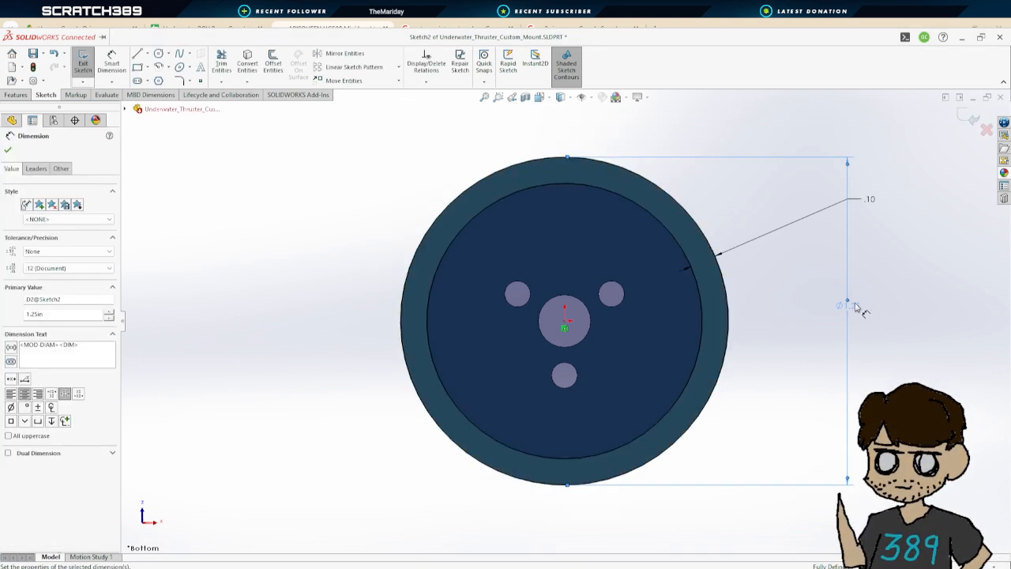
left_click(9, 150)
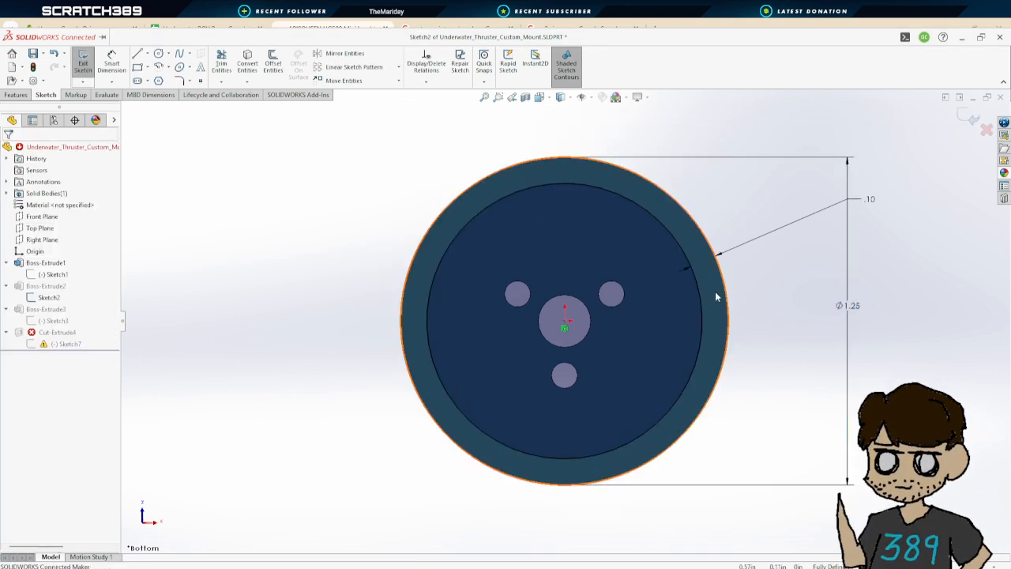
Exit Sketch2 and open Sketch3 of Boss-Extrude3 in the custom mount for editing
left_click(80, 62)
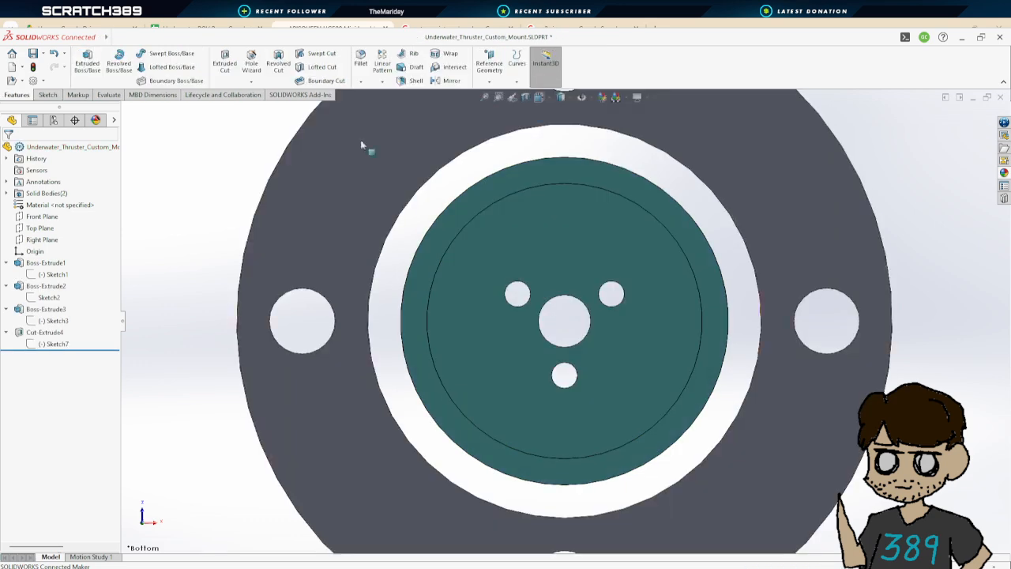
scroll(799, 316, "down", 2)
scroll(797, 320, "up", 3)
middle_click_drag(796, 320, 432, 211)
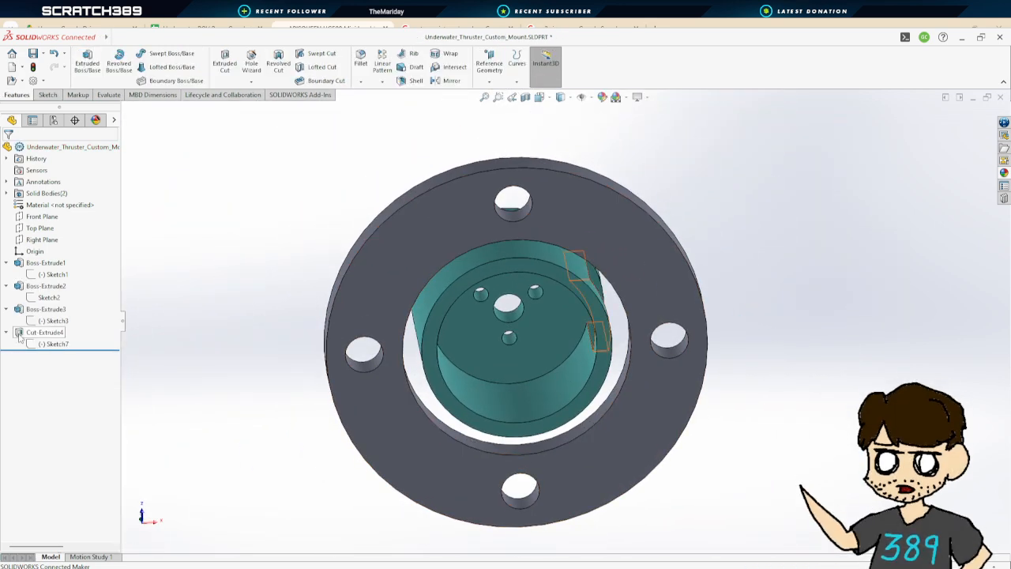
left_click(53, 322)
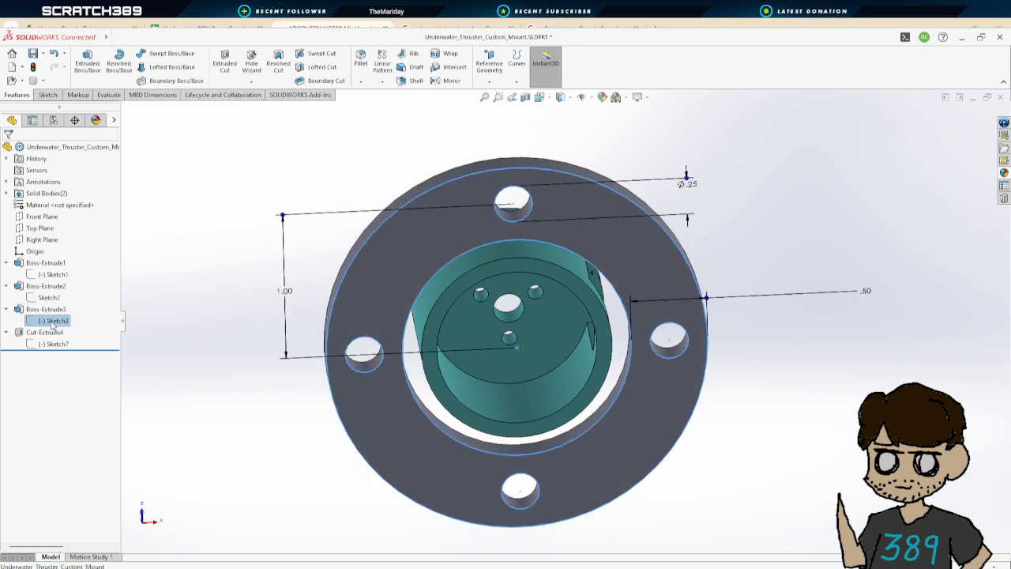
left_click(63, 298)
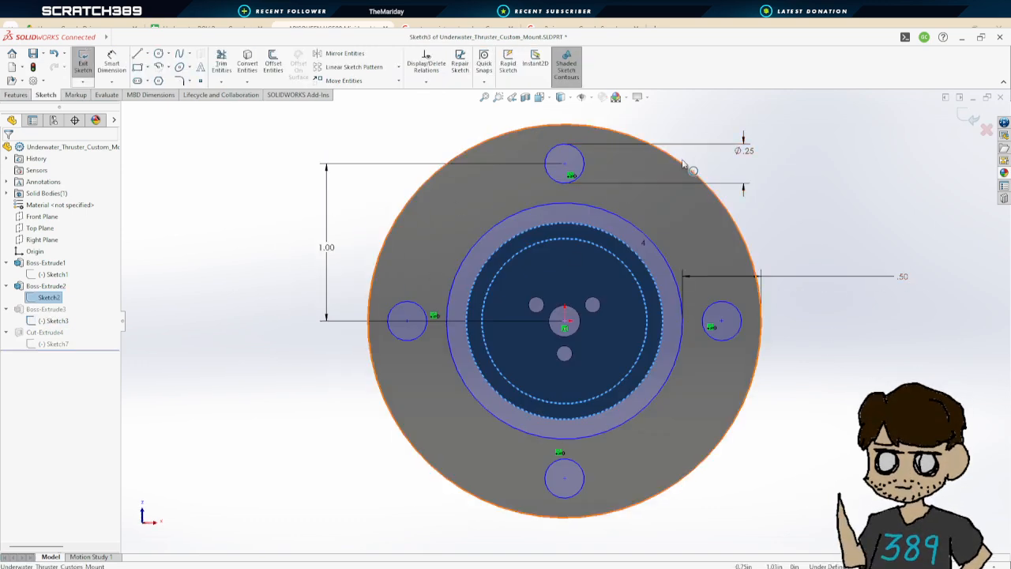
Dimension the flange's outer circle and set its diameter to 2.25 in
scroll(617, 339, "up", 3)
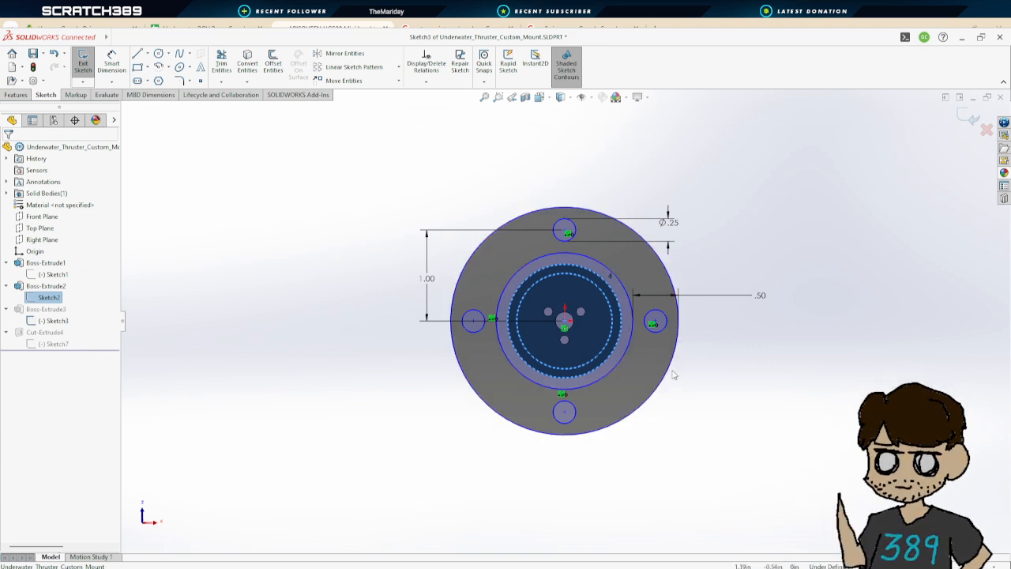
left_click(115, 67)
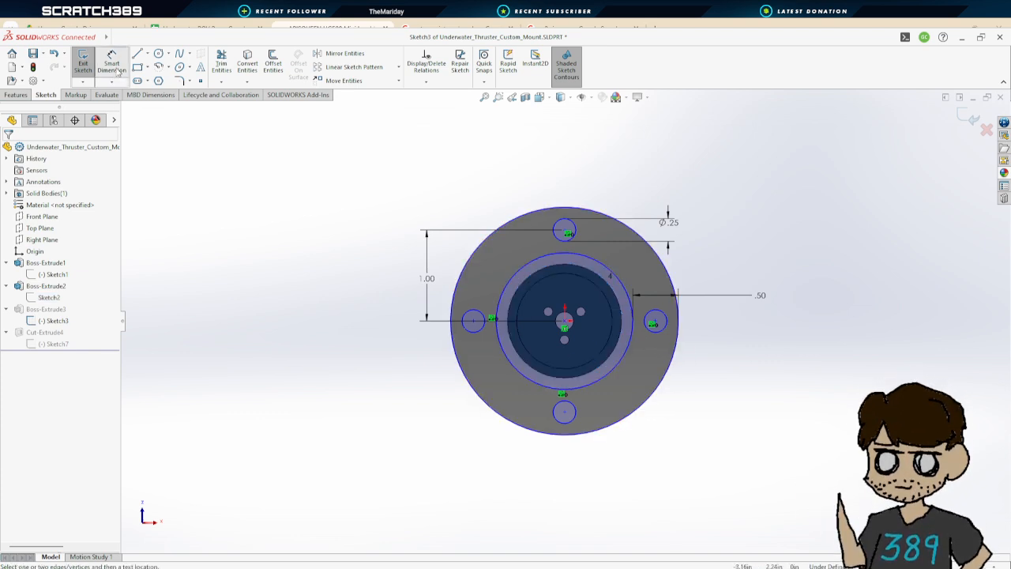
left_click(669, 376)
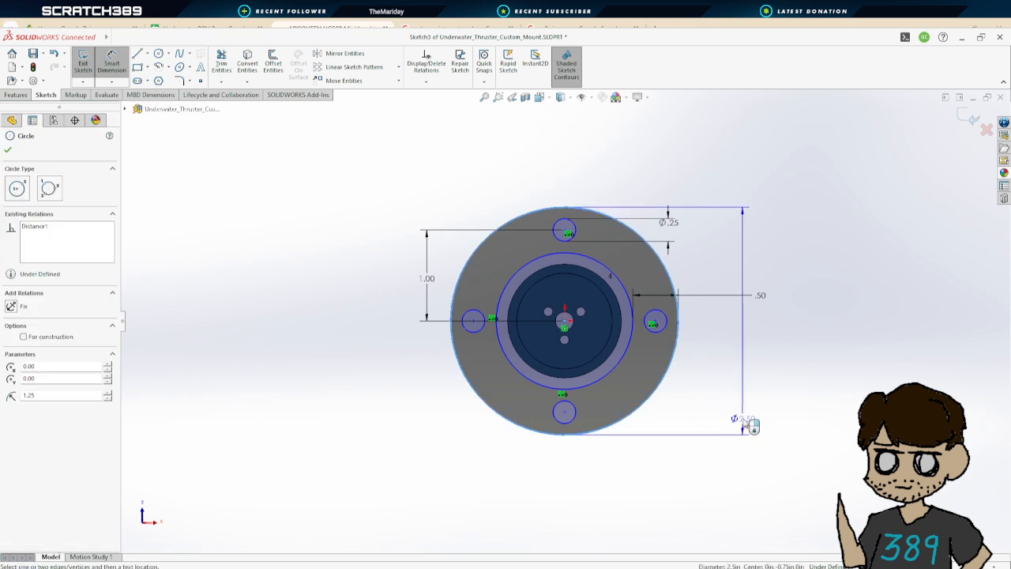
left_click(762, 411)
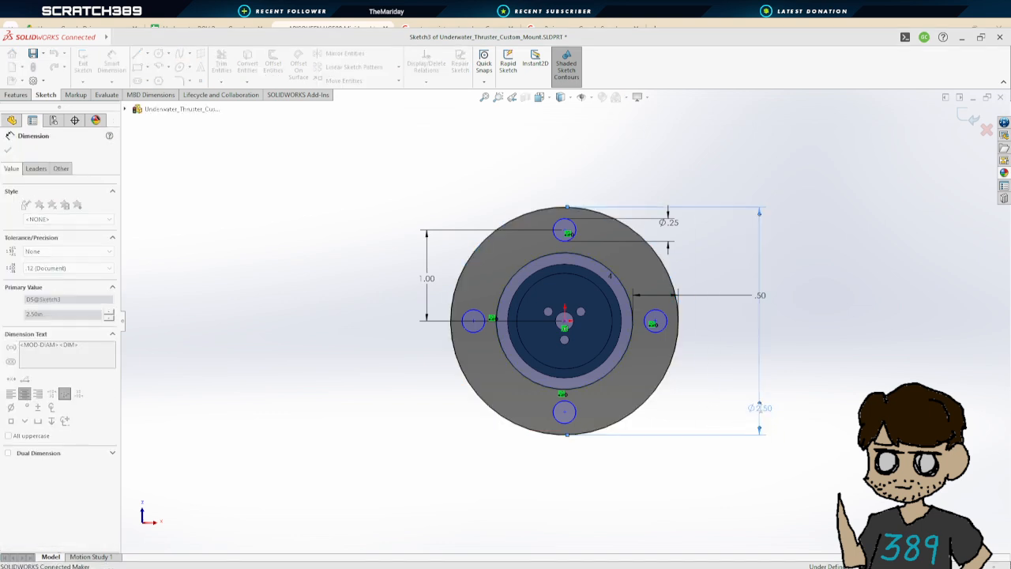
type("2.25")
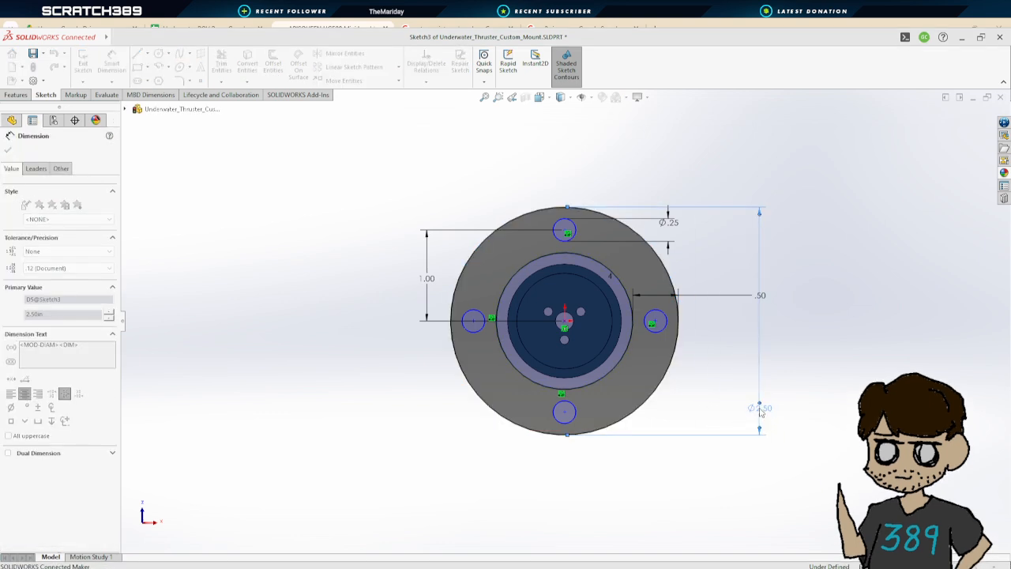
key("Return")
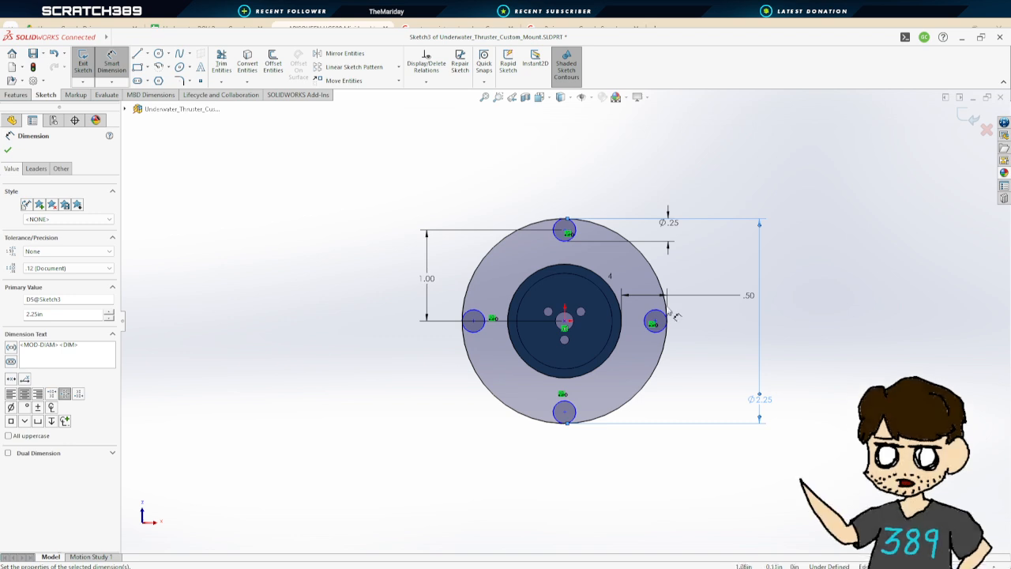
Set the vertical distance from the centre to the top bolt hole to 0.875 in
double_click(425, 285)
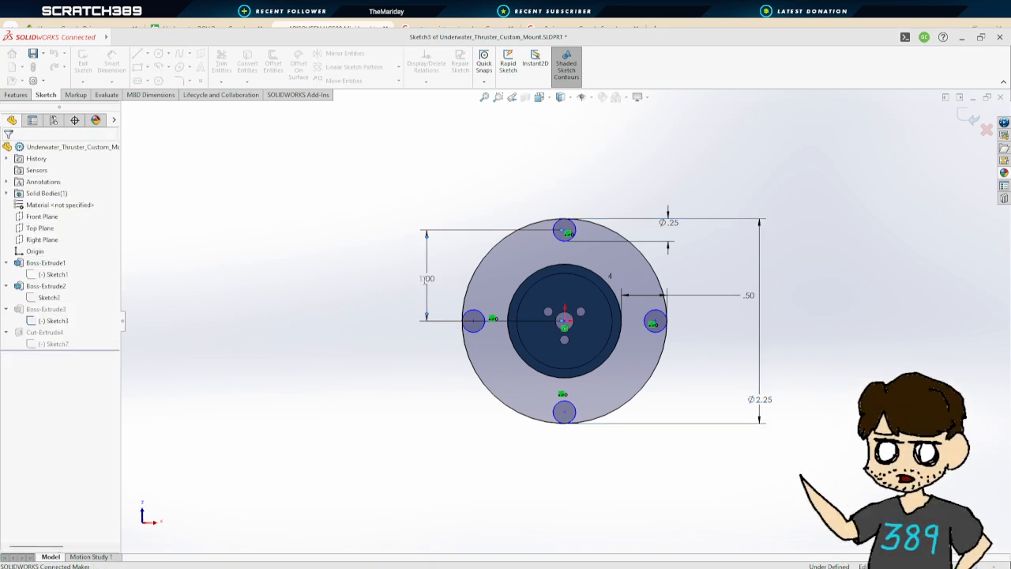
key("Return")
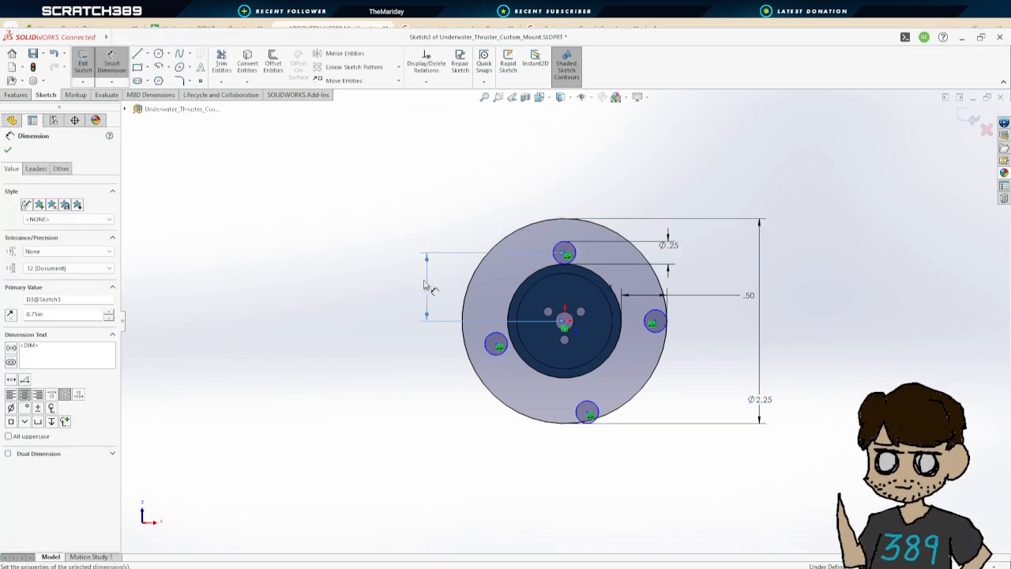
double_click(429, 290)
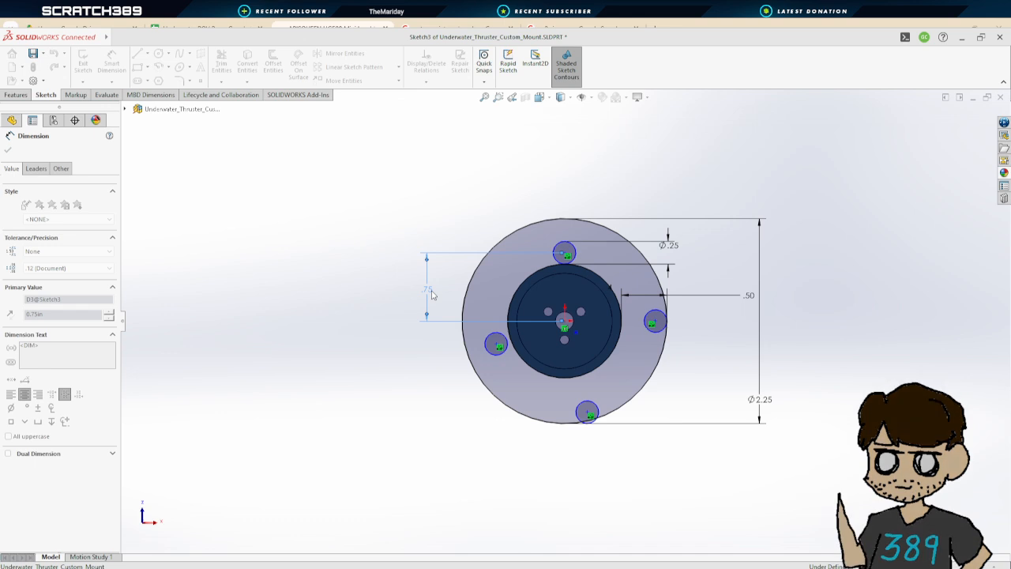
type(".875")
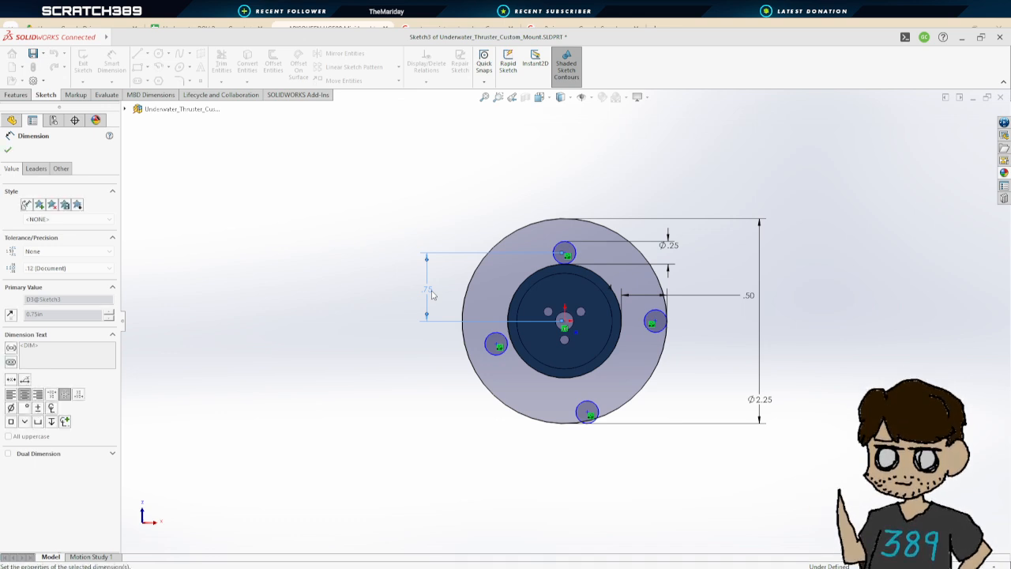
key("Return")
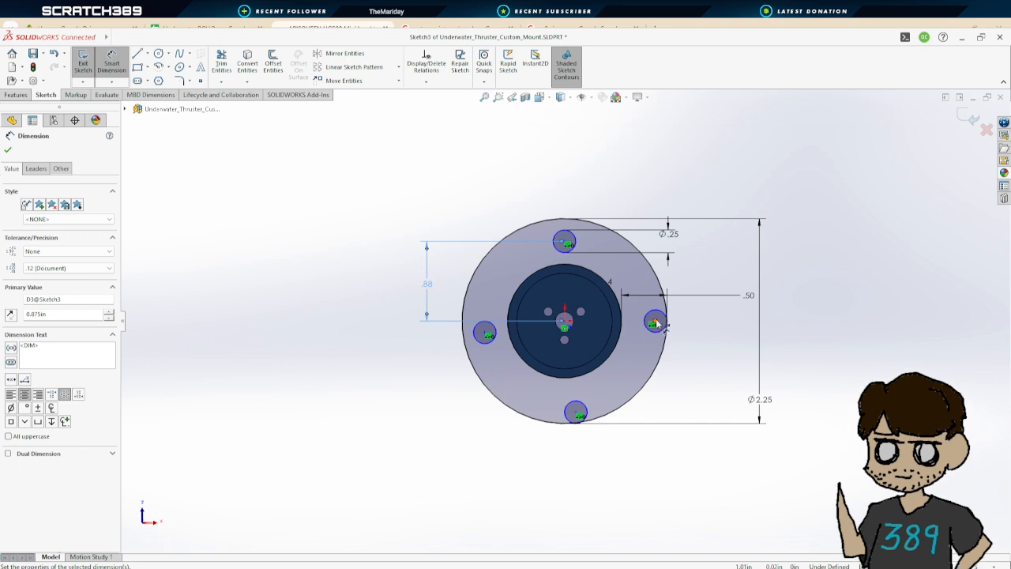
Delete the other bolt-hole circles in Sketch3, leaving only the top hole
scroll(571, 263, "up", 4)
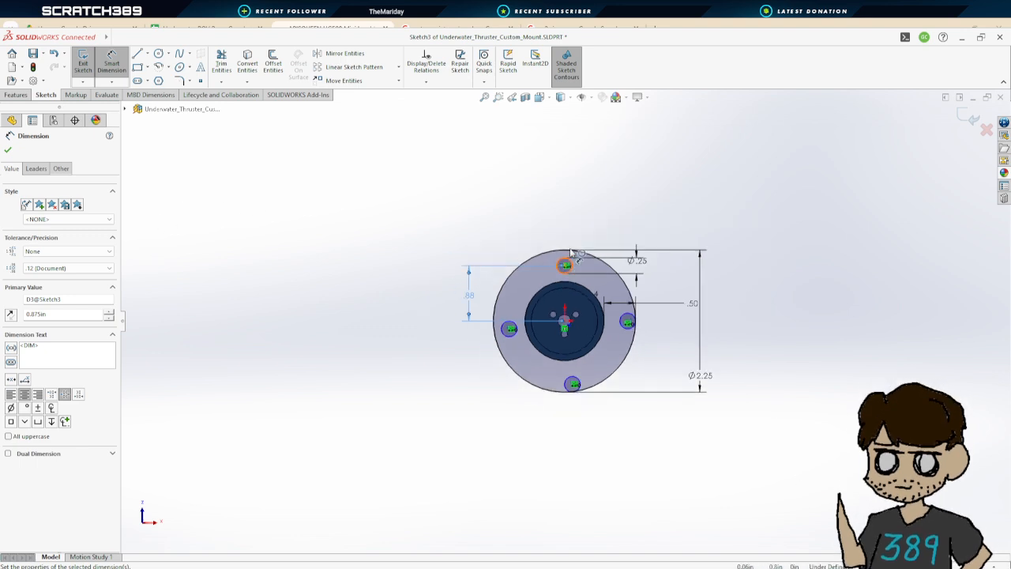
scroll(537, 276, "down", 8)
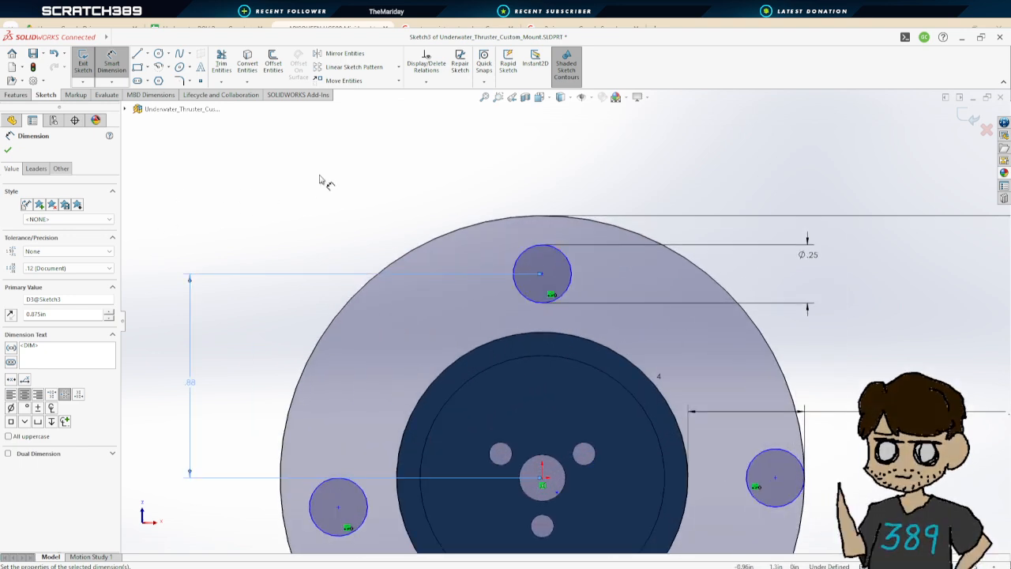
key("Escape")
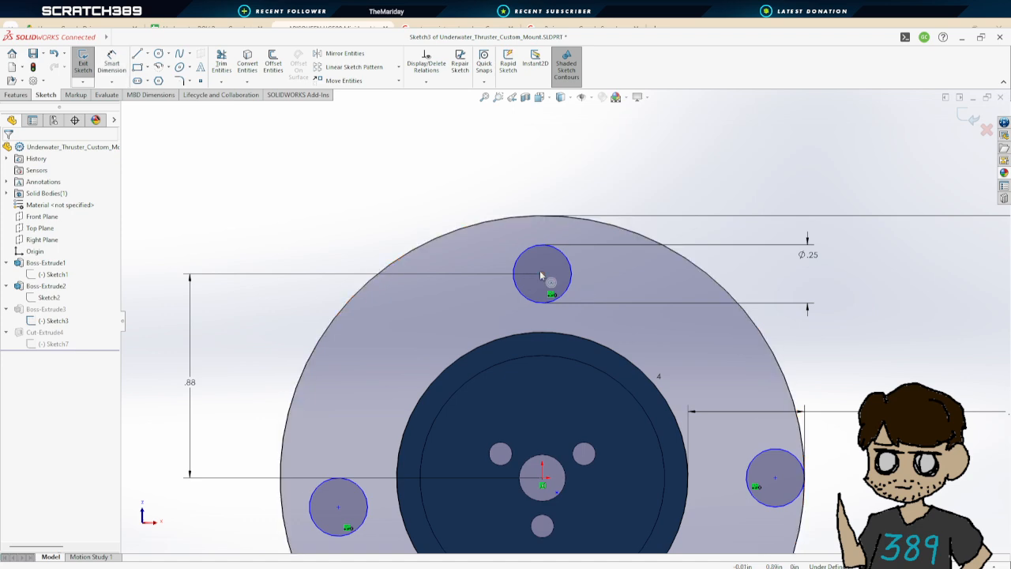
mouse_move(540, 273)
left_mouse_down()
mouse_move(594, 291)
mouse_move(529, 268)
mouse_move(542, 273)
left_mouse_up()
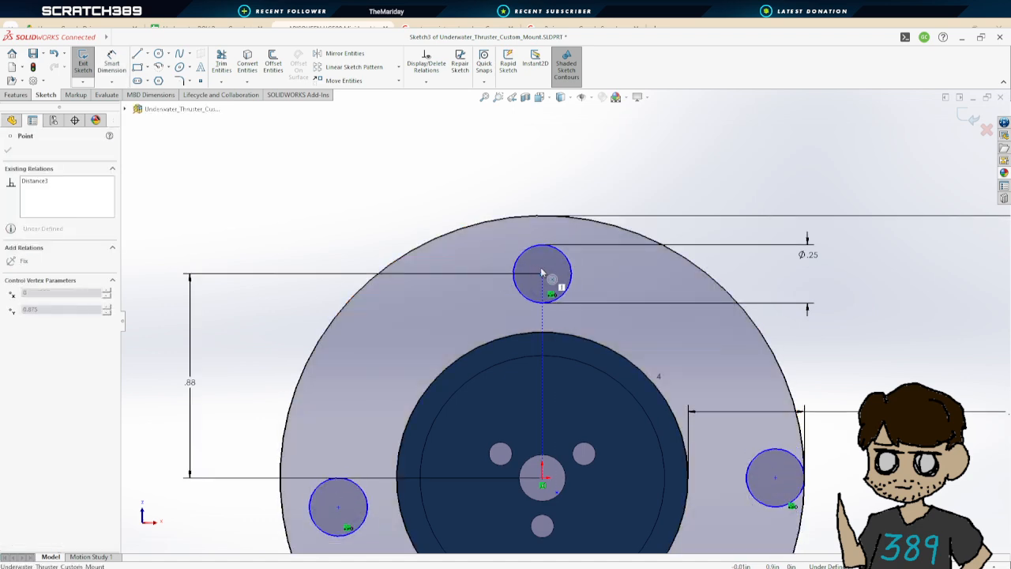
scroll(567, 312, "up", 3)
scroll(722, 469, "down", 2)
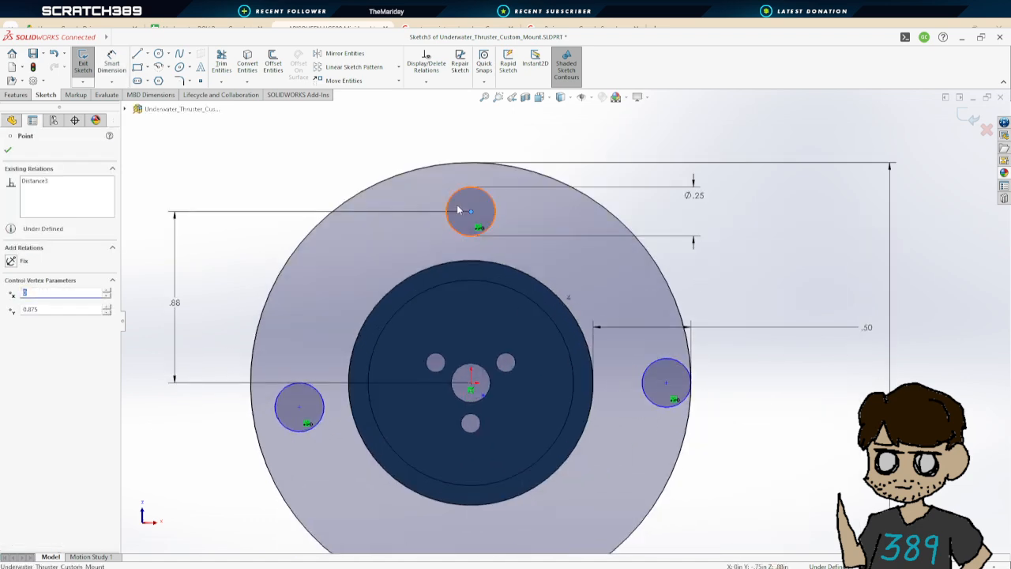
left_click(669, 382)
key("Delete")
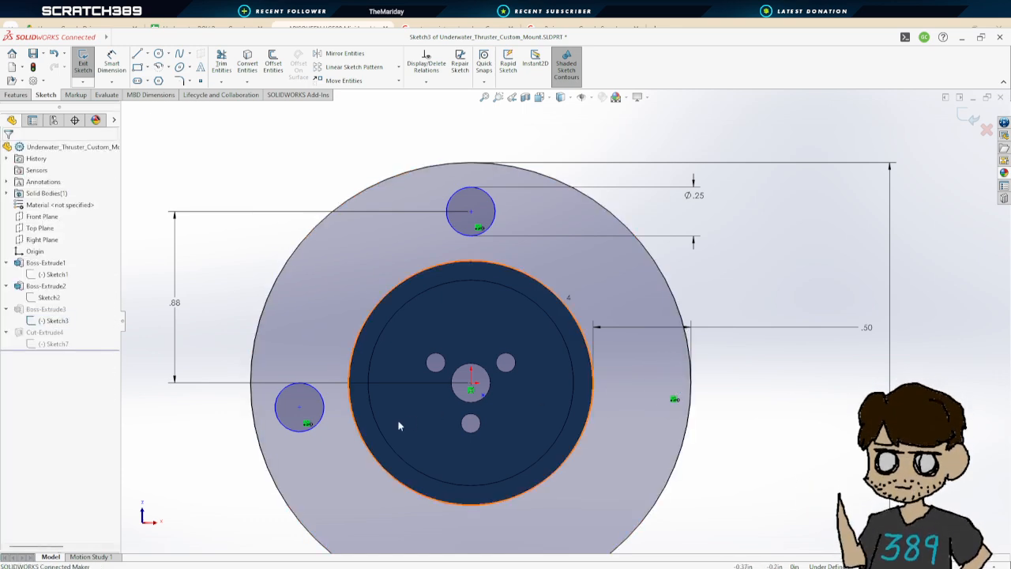
left_click(315, 403)
key("Delete")
Create a circular sketch pattern of the top hole with 4 equally spaced instances over 360°
scroll(519, 492, "up", 2)
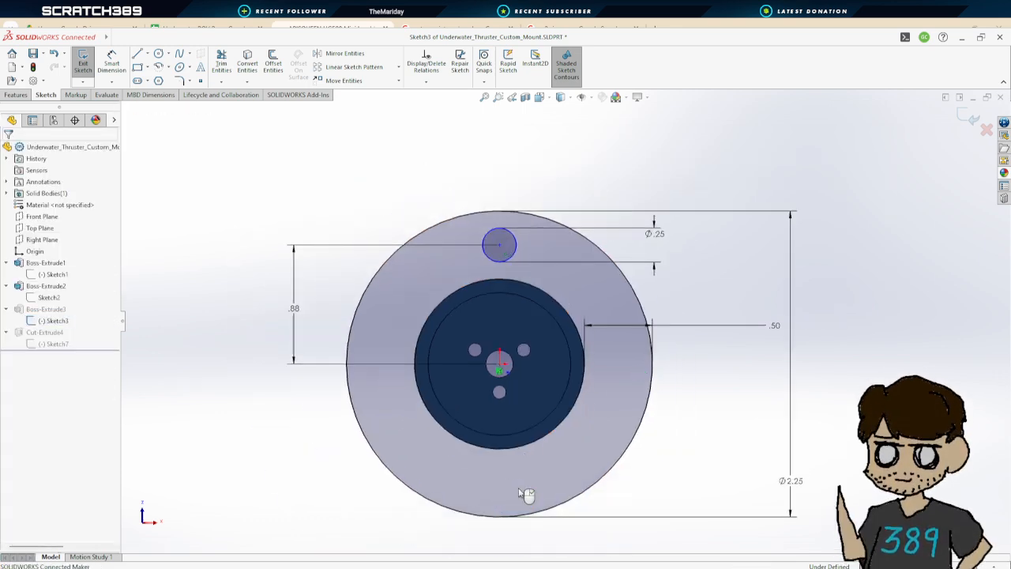
left_click(375, 96)
left_click(512, 251)
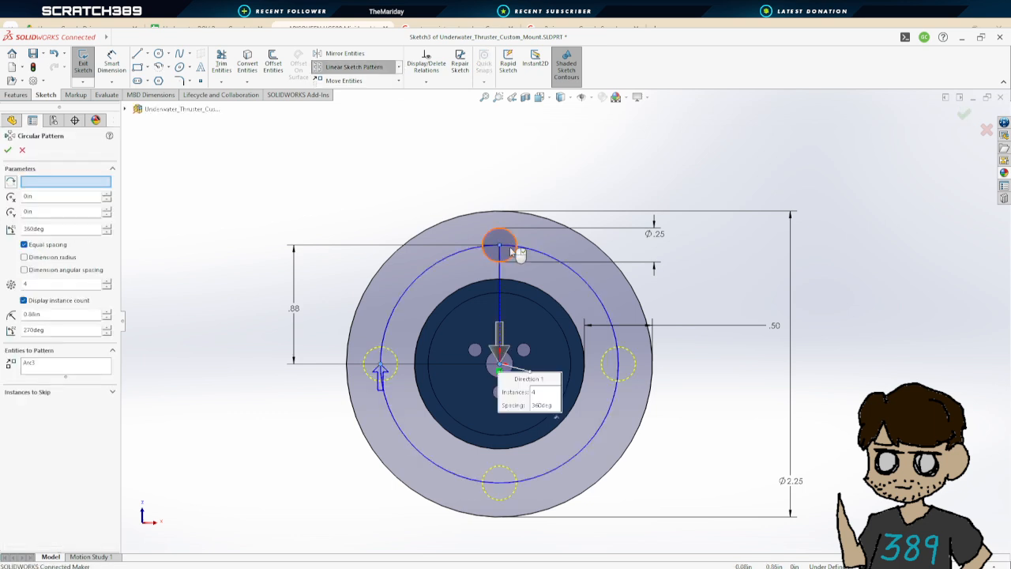
left_click(8, 150)
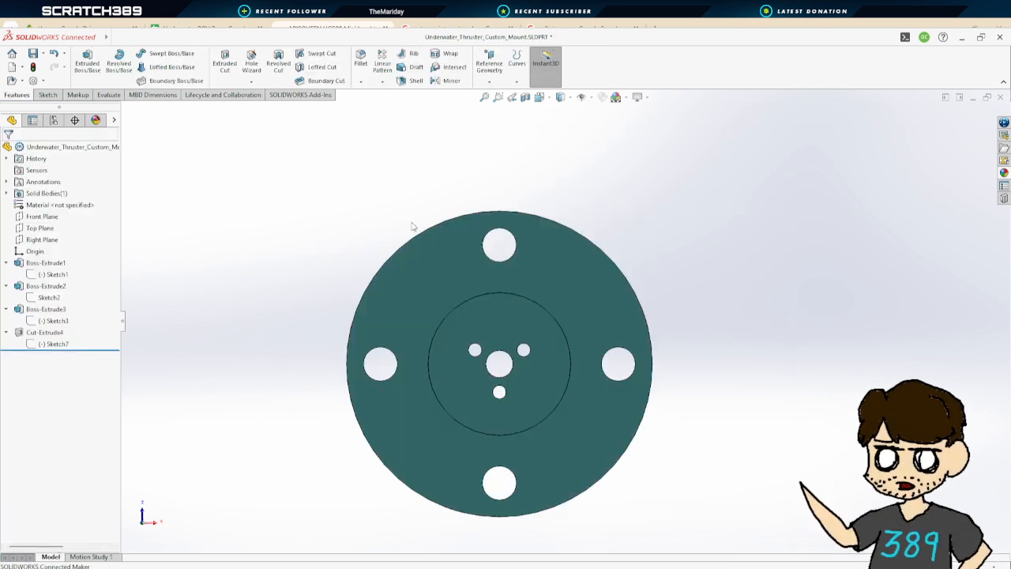
Exit the sketch and save the custom mount part
middle_click_drag(713, 309, 672, 467)
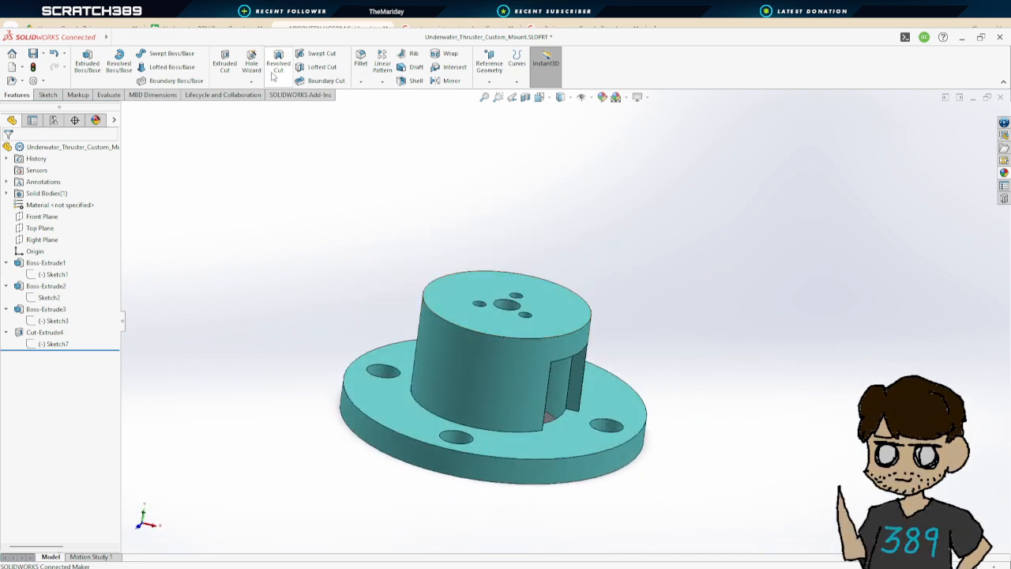
left_click(33, 53)
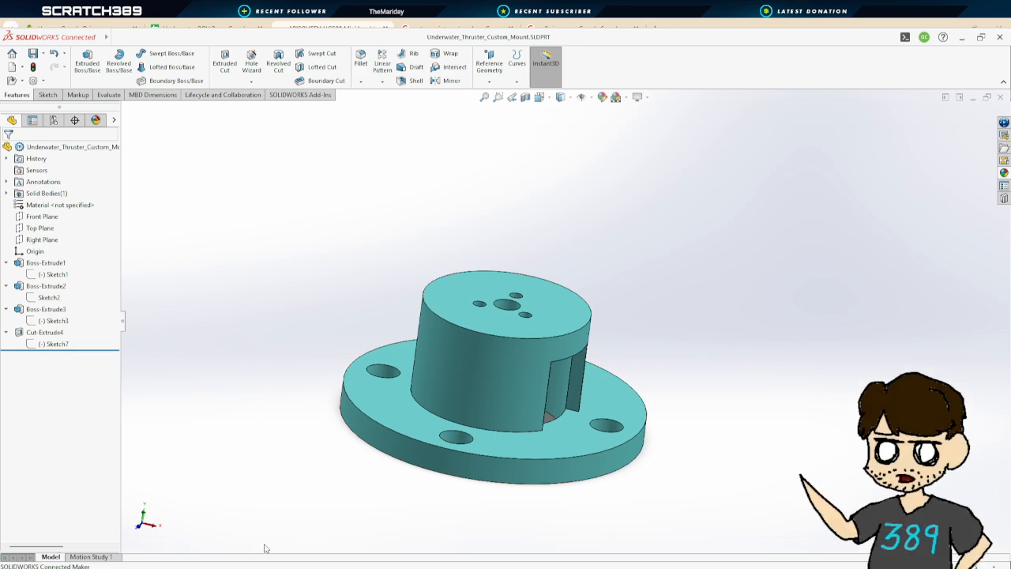
Switch to the ROV assembly and inspect the resized custom mount and thrusters from several angles
key("ctrl+Tab")
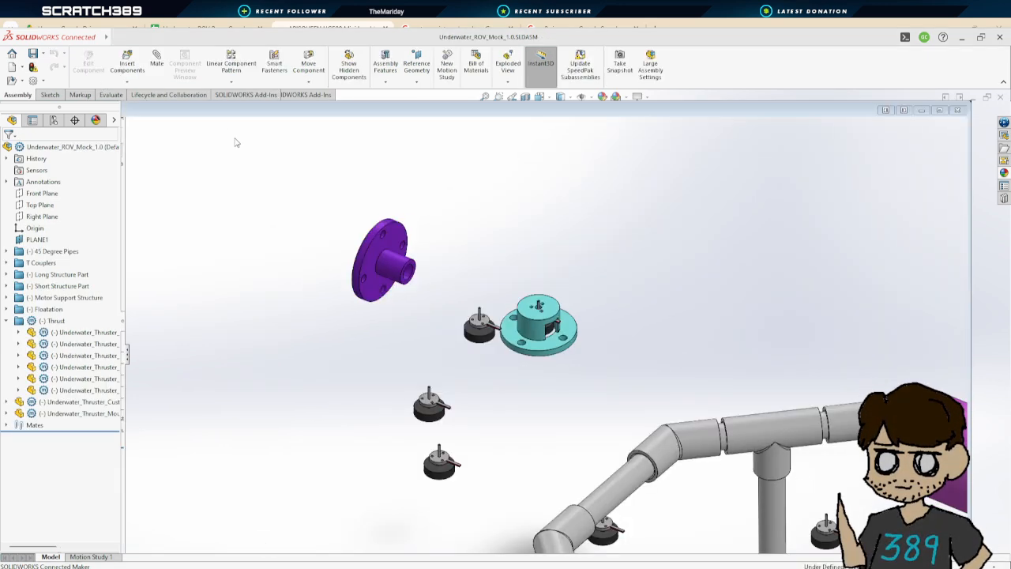
scroll(606, 327, "up", 1)
scroll(605, 327, "down", 5)
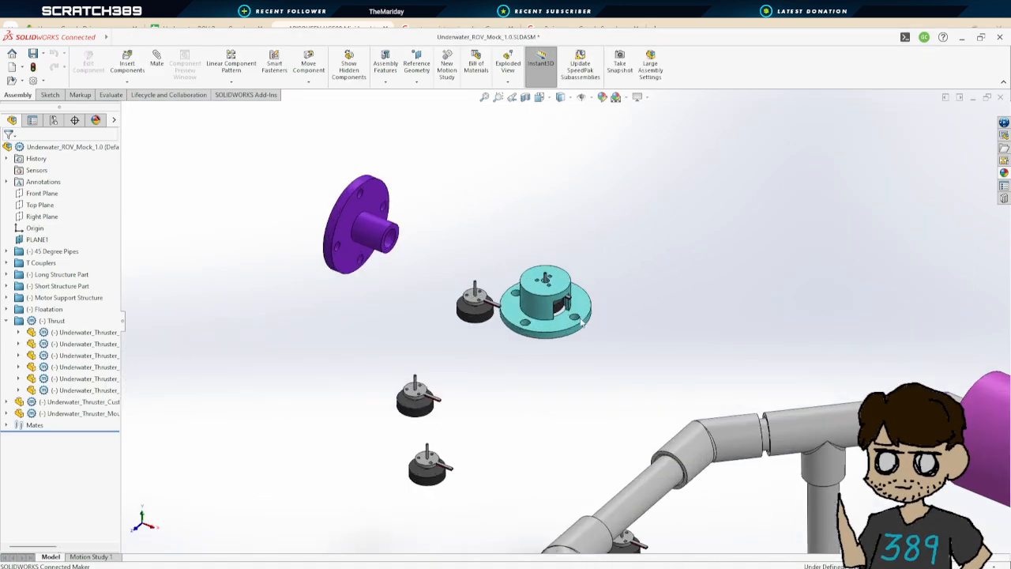
scroll(240, 286, "up", 2)
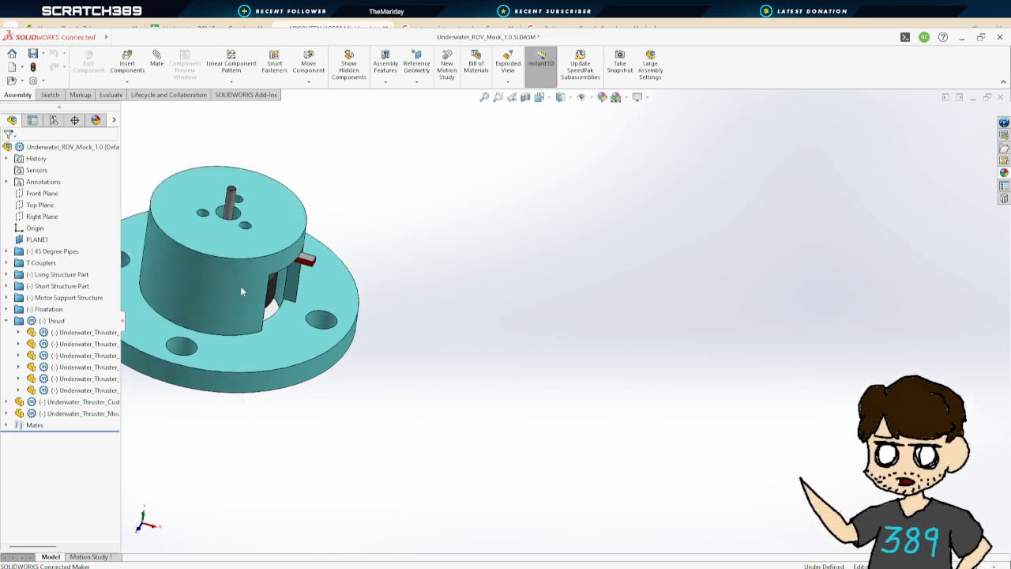
scroll(240, 286, "down", 3)
middle_click_drag(437, 325, 374, 111)
scroll(404, 386, "up", 2)
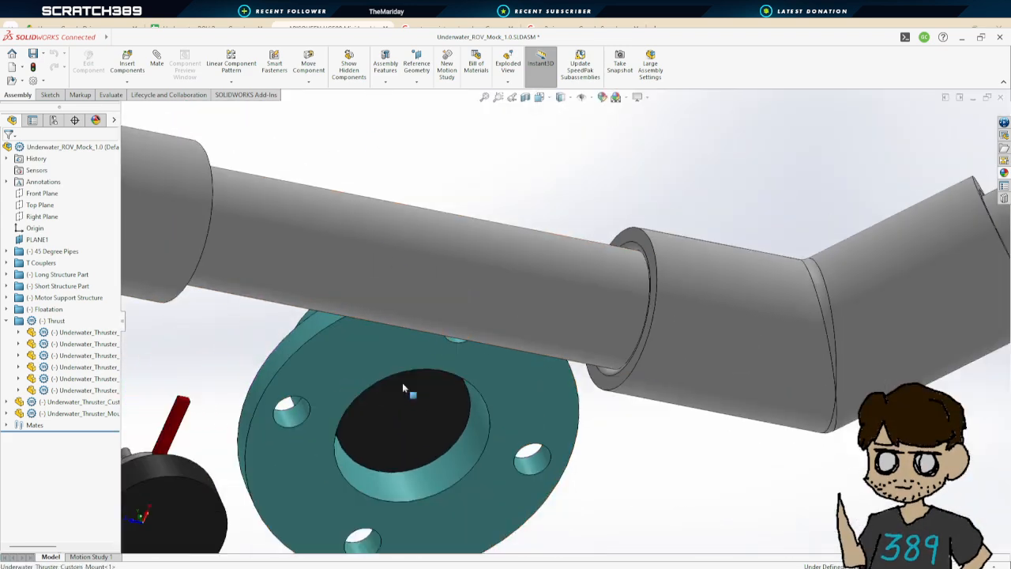
scroll(469, 417, "down", 5)
middle_click_drag(471, 396, 463, 265)
scroll(481, 305, "up", 2)
scroll(483, 306, "up", 2)
middle_click_drag(622, 306, 623, 338)
middle_click_drag(550, 312, 583, 506)
middle_click_drag(577, 328, 595, 451)
scroll(534, 276, "up", 3)
middle_click_drag(534, 276, 656, 306)
scroll(653, 316, "up", 6)
scroll(605, 346, "down", 2)
middle_click_drag(569, 374, 544, 380)
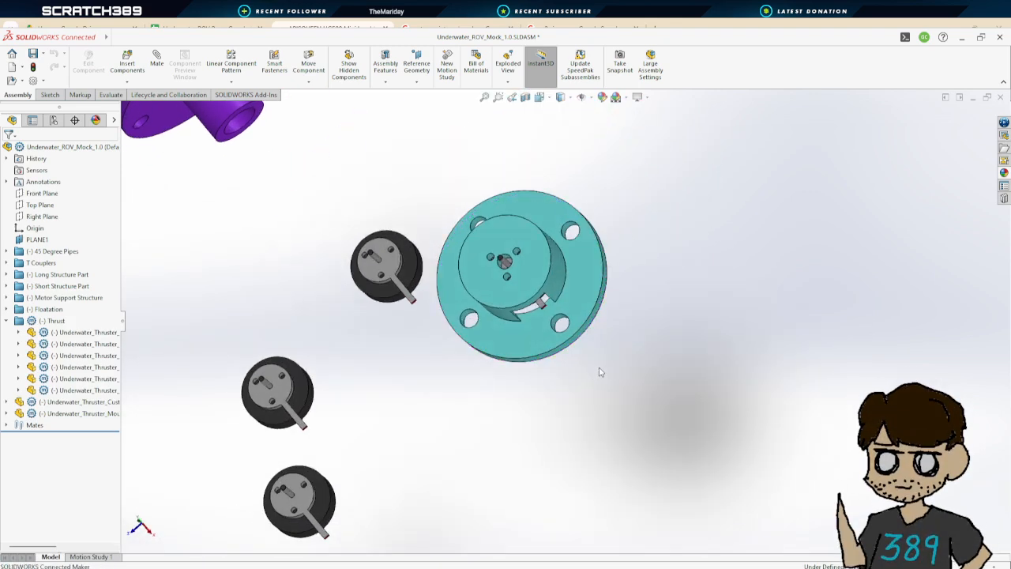
scroll(567, 322, "up", 3)
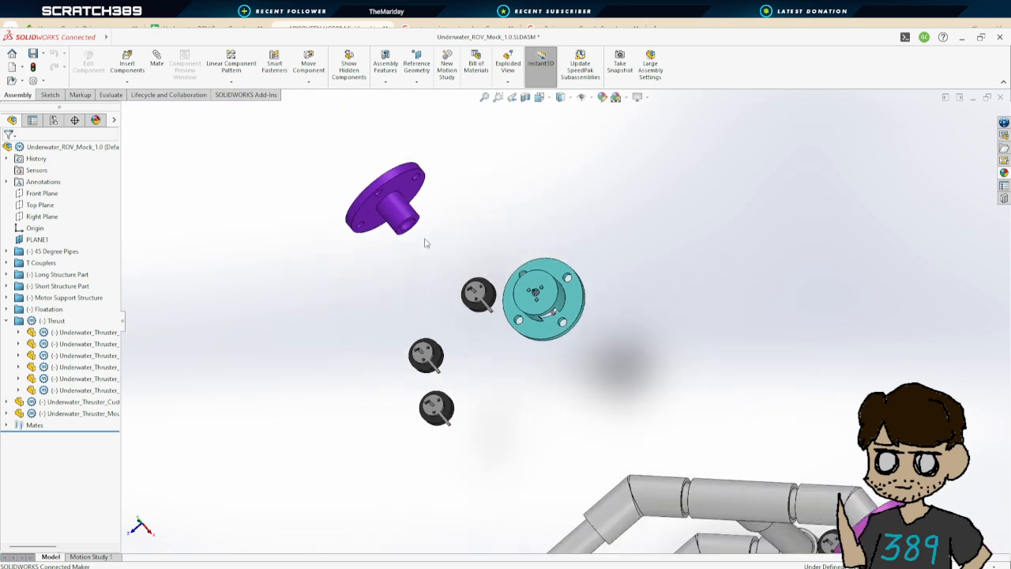
left_click_drag(398, 191, 581, 204)
middle_click_drag(631, 275, 604, 225)
scroll(557, 277, "up", 2)
scroll(513, 275, "down", 3)
middle_click_drag(513, 275, 636, 341)
scroll(688, 396, "up", 7)
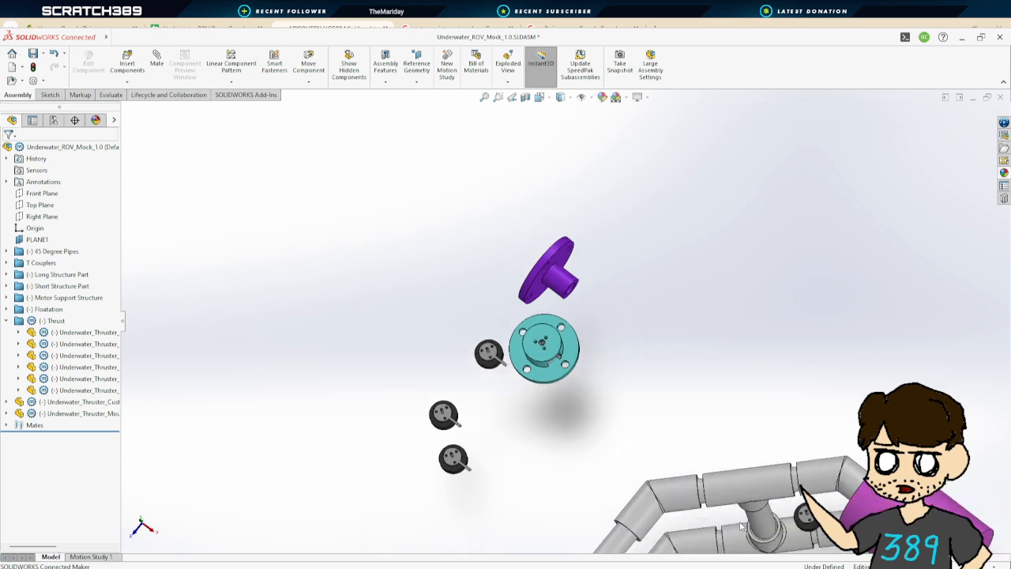
scroll(621, 466, "down", 3)
middle_click_drag(618, 447, 645, 388)
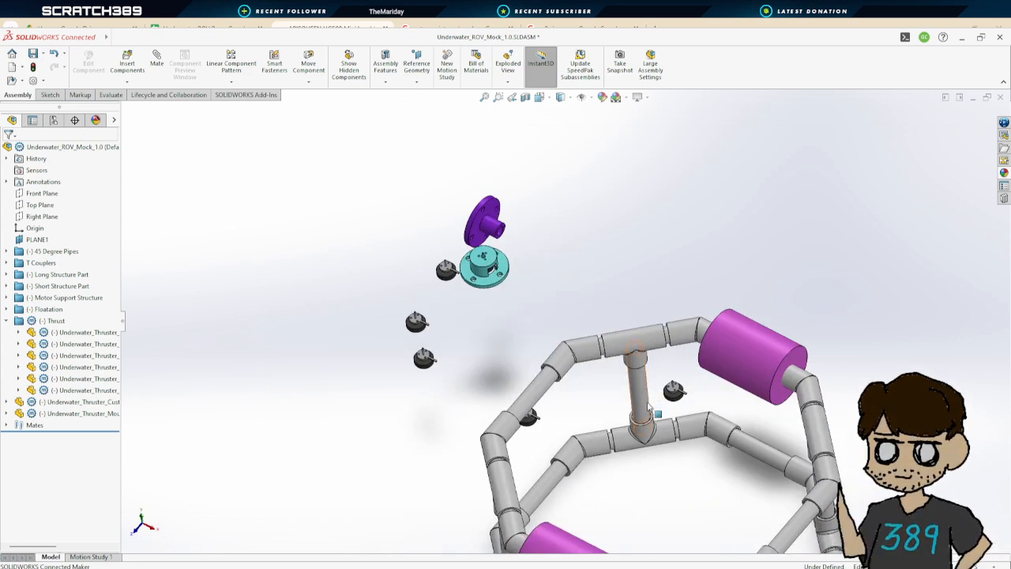
scroll(654, 410, "down", 1)
middle_click_drag(677, 427, 663, 400)
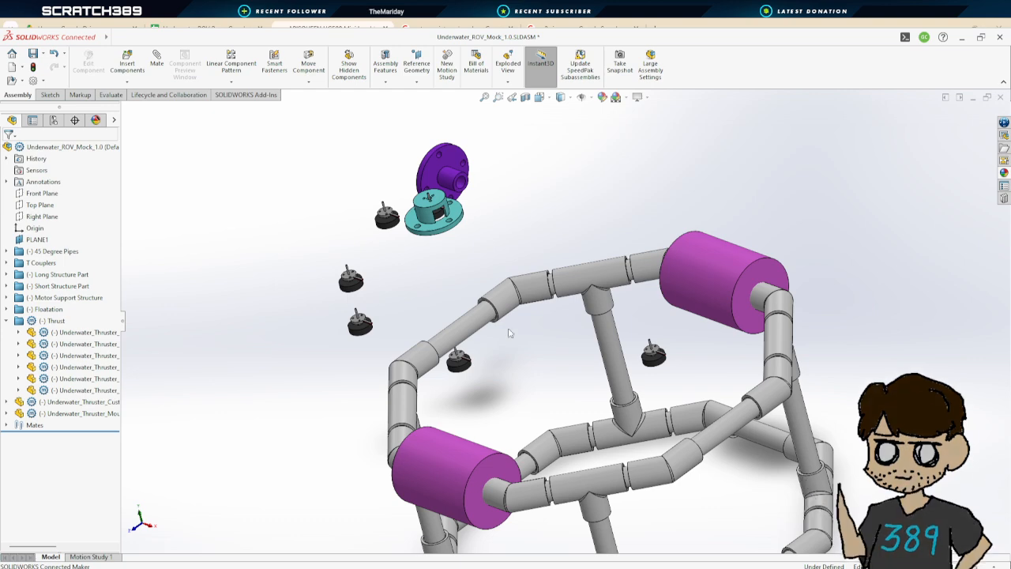
Switch to the bottom thruster mount part document
scroll(475, 209, "up", 3)
scroll(536, 252, "down", 2)
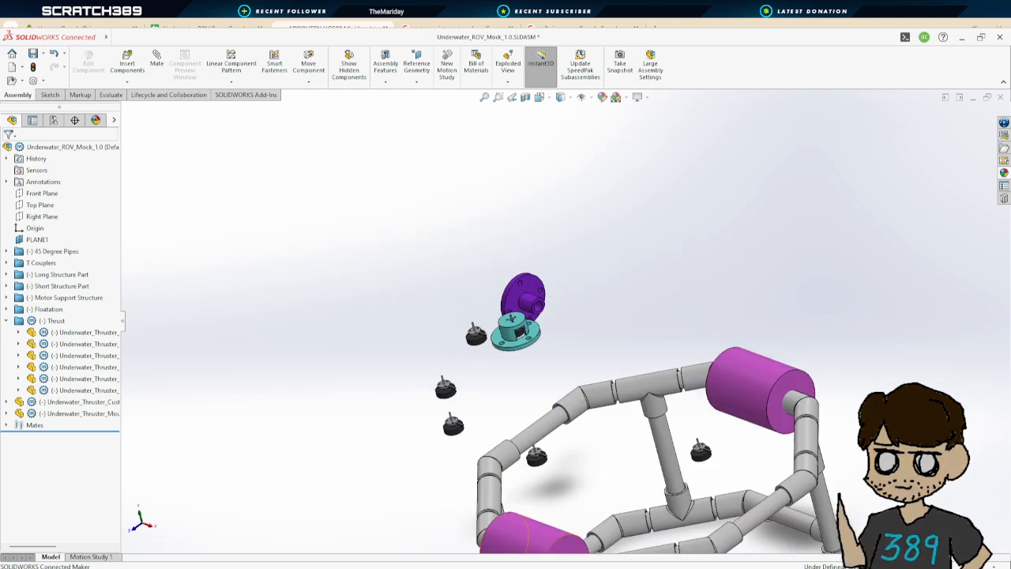
left_click(619, 567)
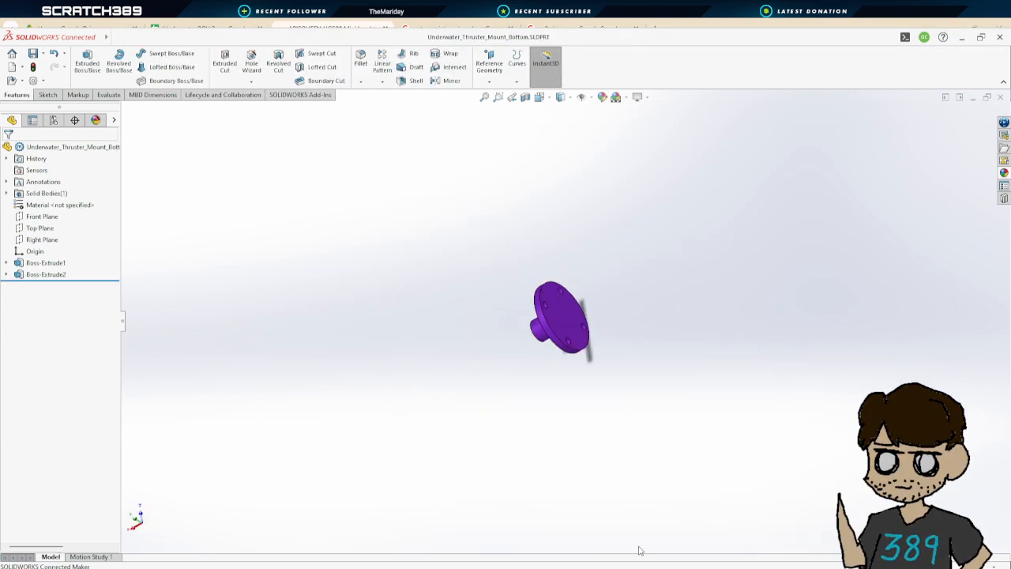
Edit Sketch1 of Boss-Extrude1 and set the flange diameter to 2.25 in
left_click(7, 263)
left_click(49, 274)
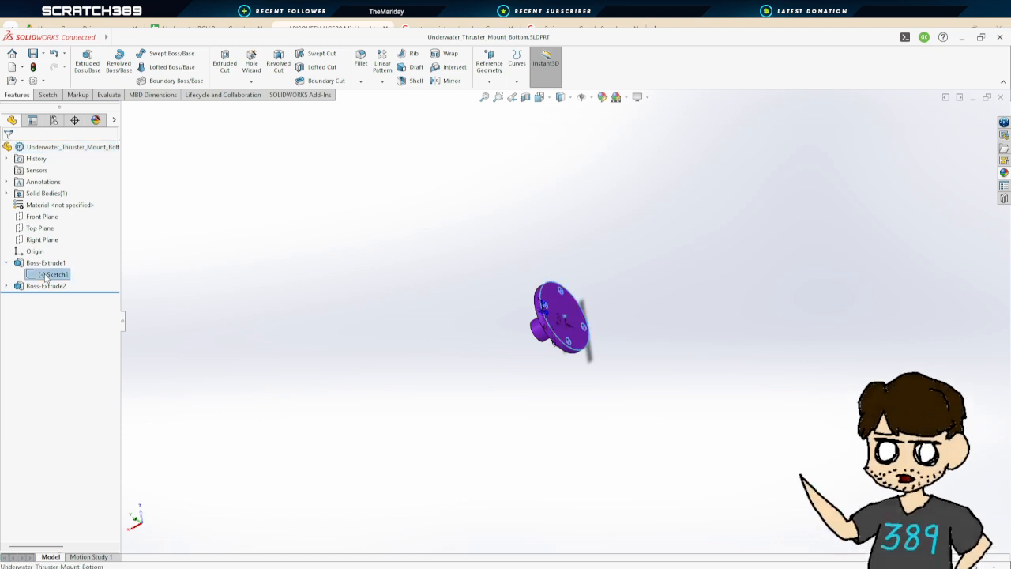
double_click(52, 275)
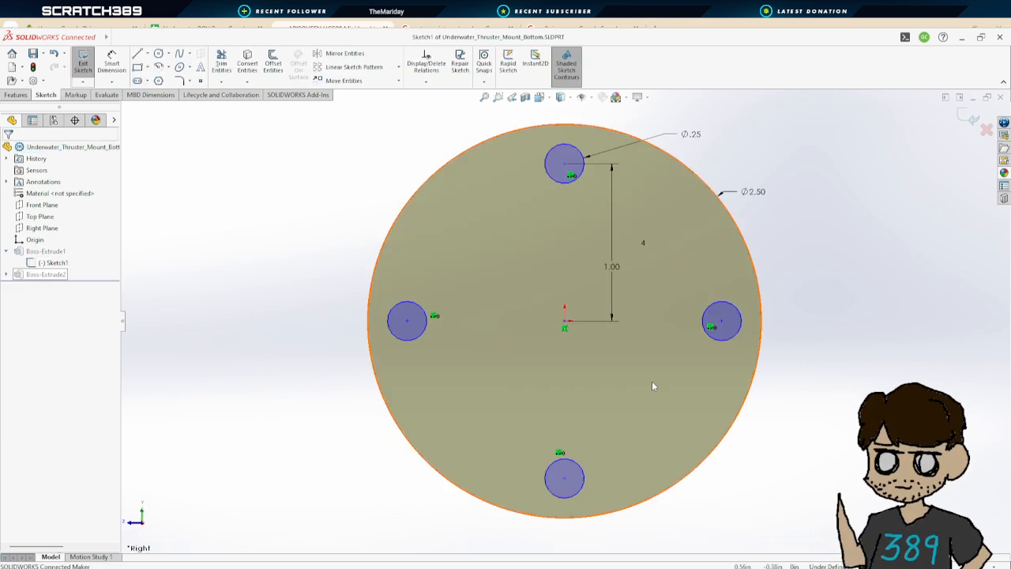
double_click(766, 198)
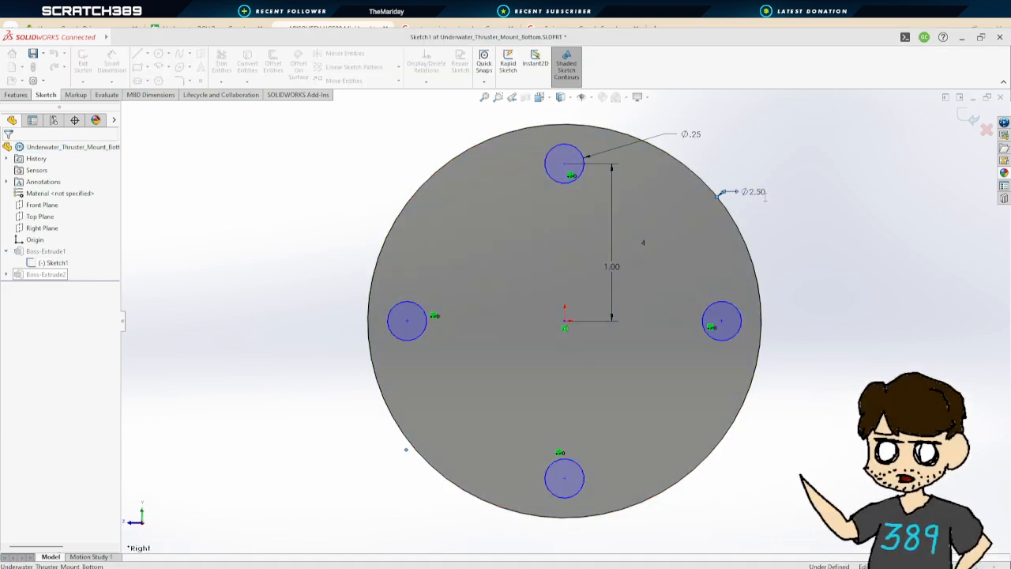
type("2.25")
key("Return")
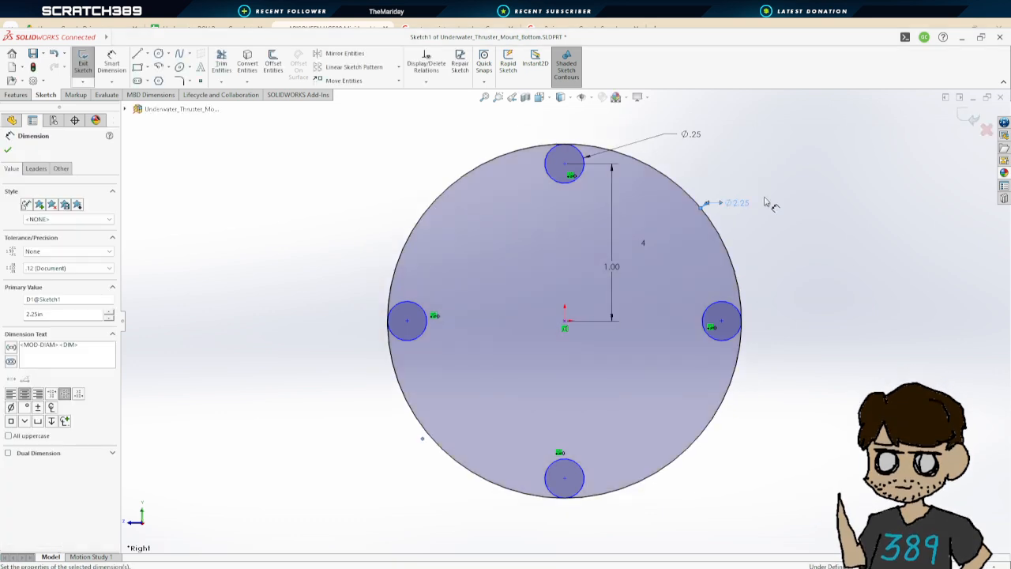
Set the bolt-hole distance from the flange centre to 0.875 in
double_click(614, 265)
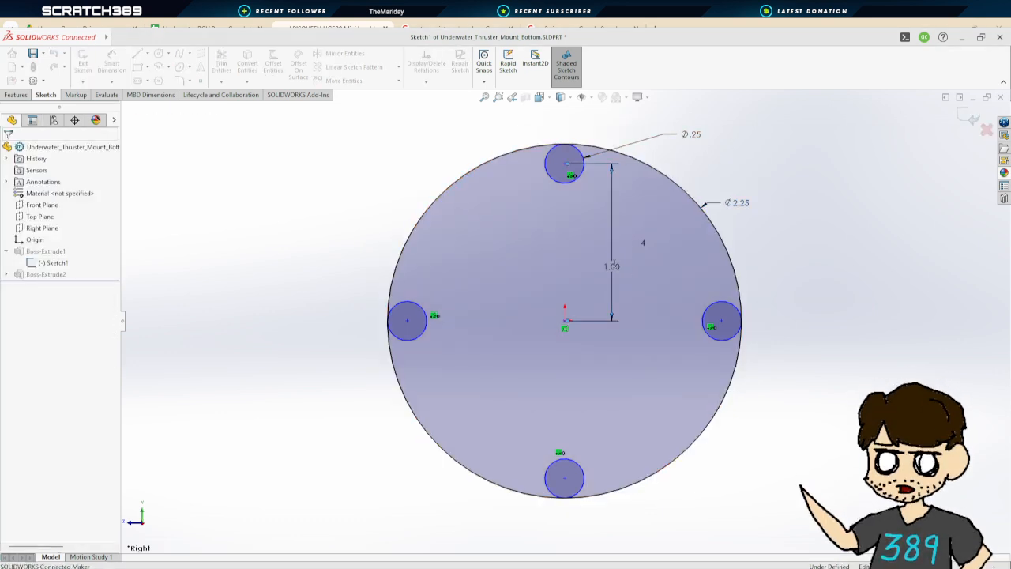
type("0.875")
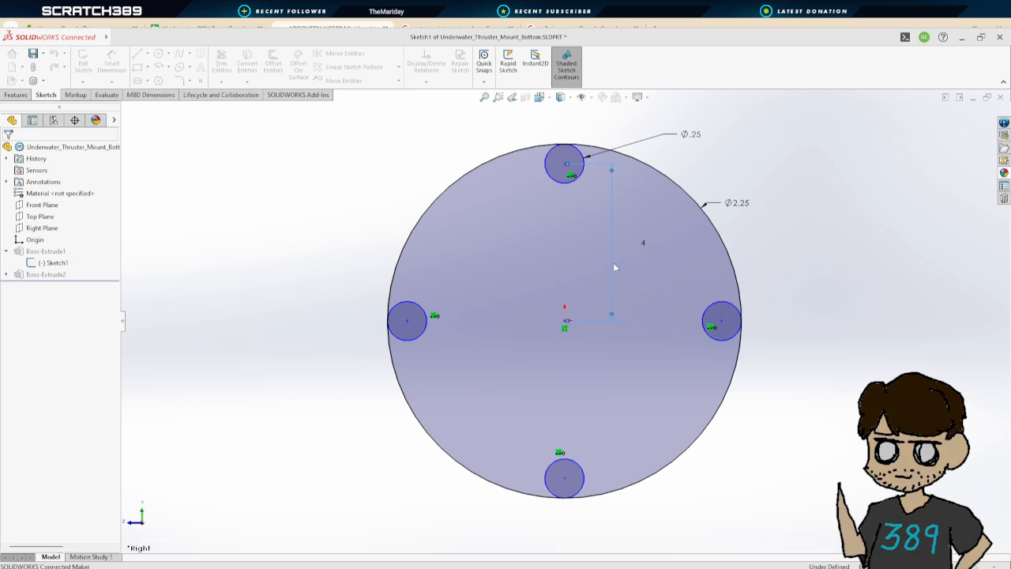
key("Return")
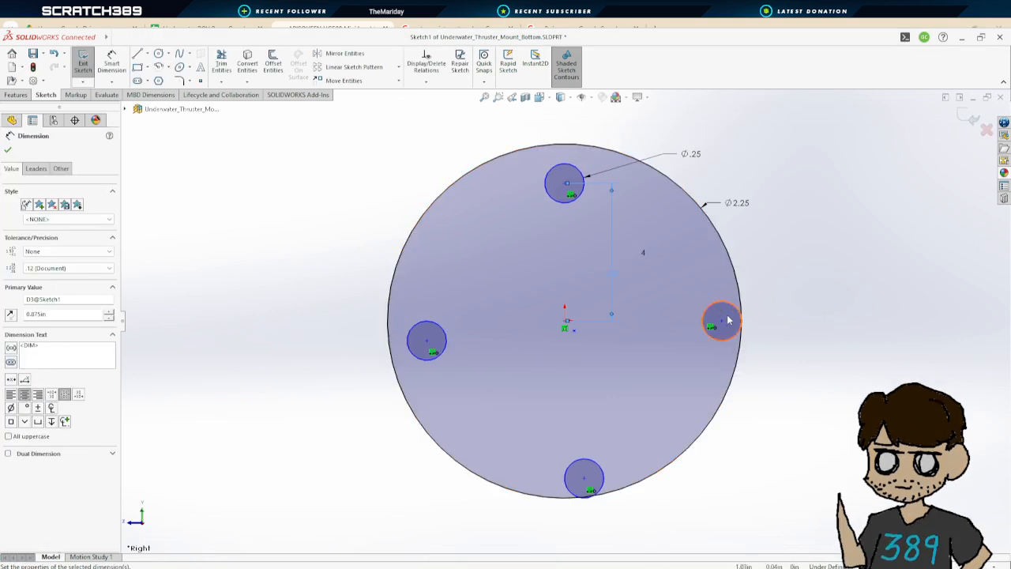
Reattach the sketch's centre point to the origin and realign the top bolt hole vertically above it
mouse_move(723, 321)
left_mouse_down()
mouse_move(706, 338)
mouse_move(711, 312)
left_mouse_up()
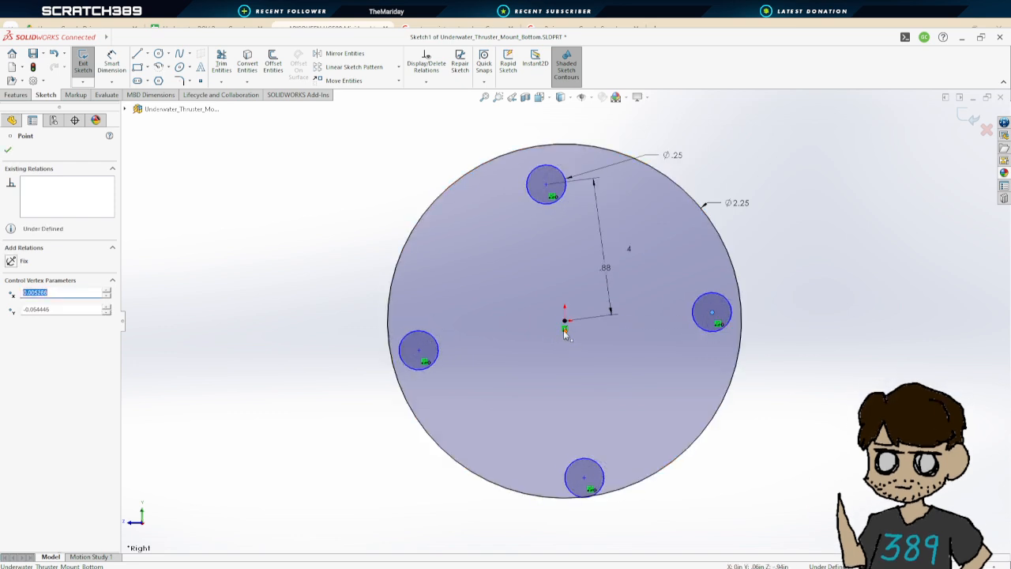
left_click_drag(565, 335, 564, 316)
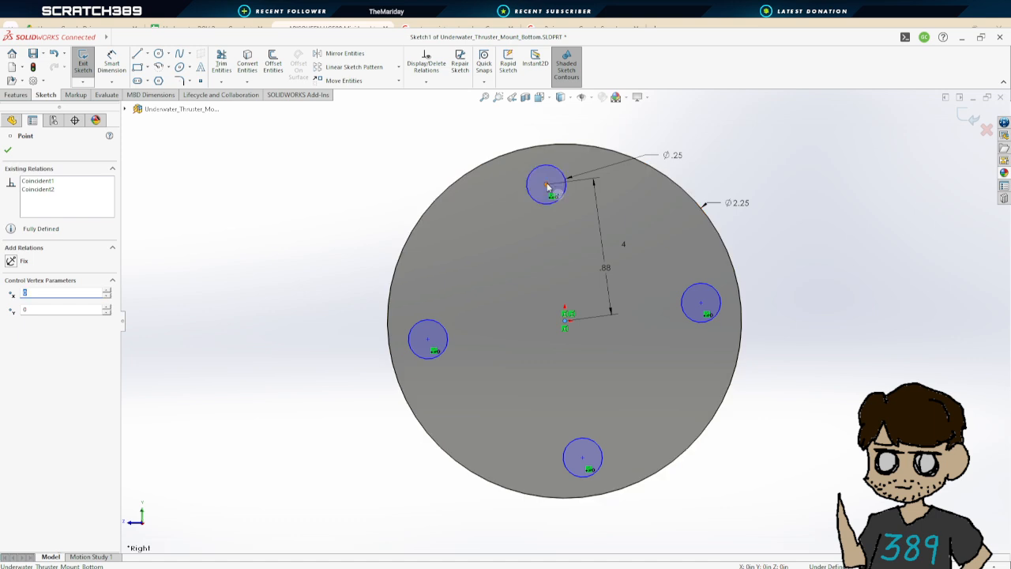
left_click_drag(548, 187, 565, 183)
left_click(858, 271)
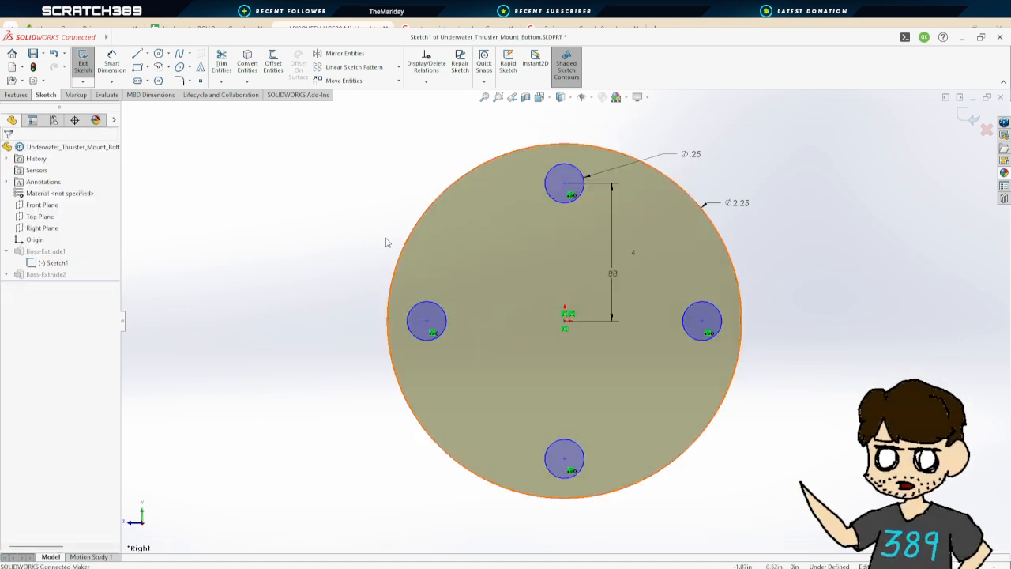
Exit the sketch and save the bottom mount part
left_click(85, 62)
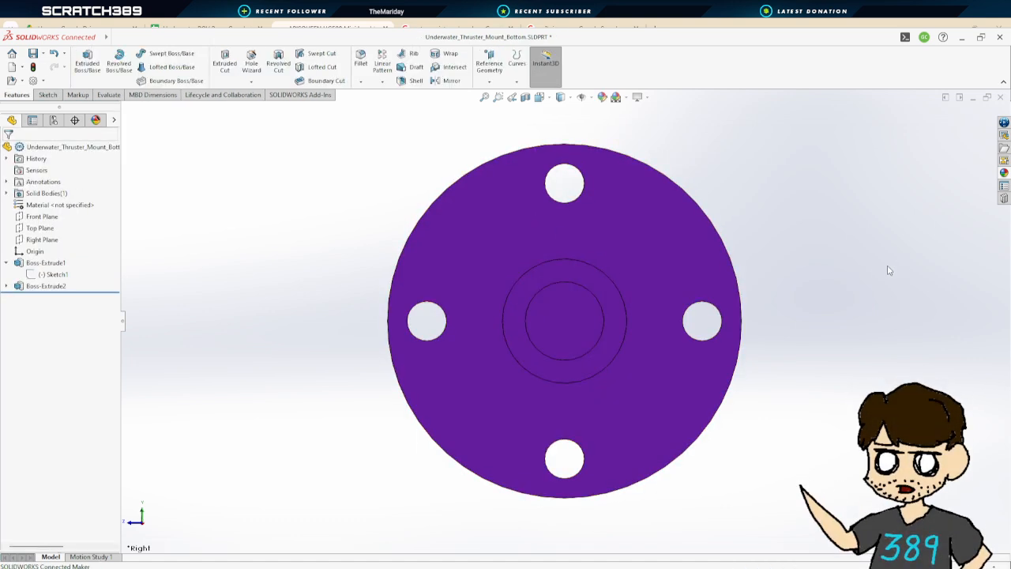
scroll(792, 339, "up", 3)
mouse_move(792, 339)
middle_mouse_down()
mouse_move(768, 305)
mouse_move(738, 406)
mouse_move(571, 481)
mouse_move(734, 415)
mouse_move(305, 129)
middle_mouse_up()
left_click(32, 53)
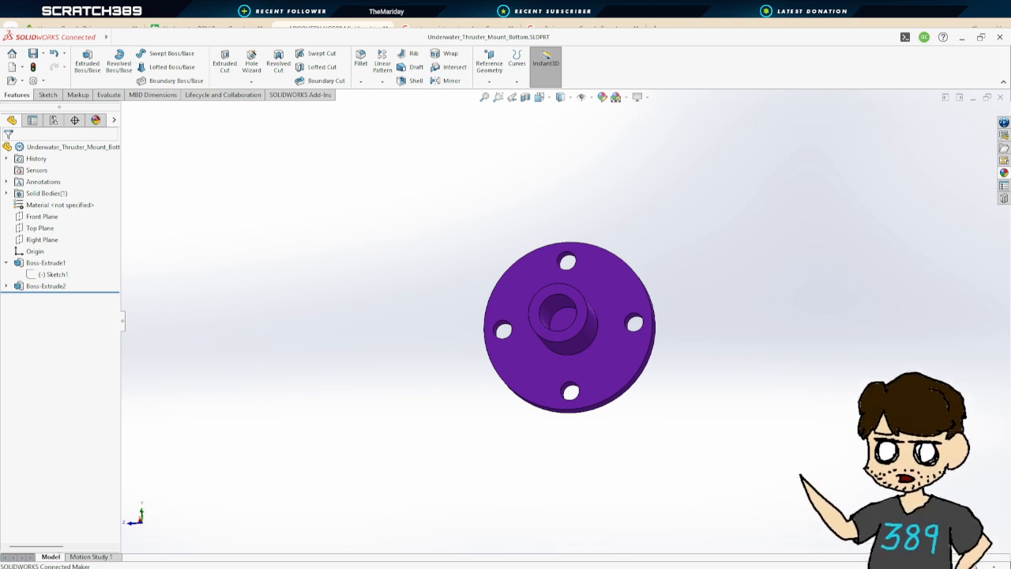
Switch back to the ROV assembly document
left_click(252, 544)
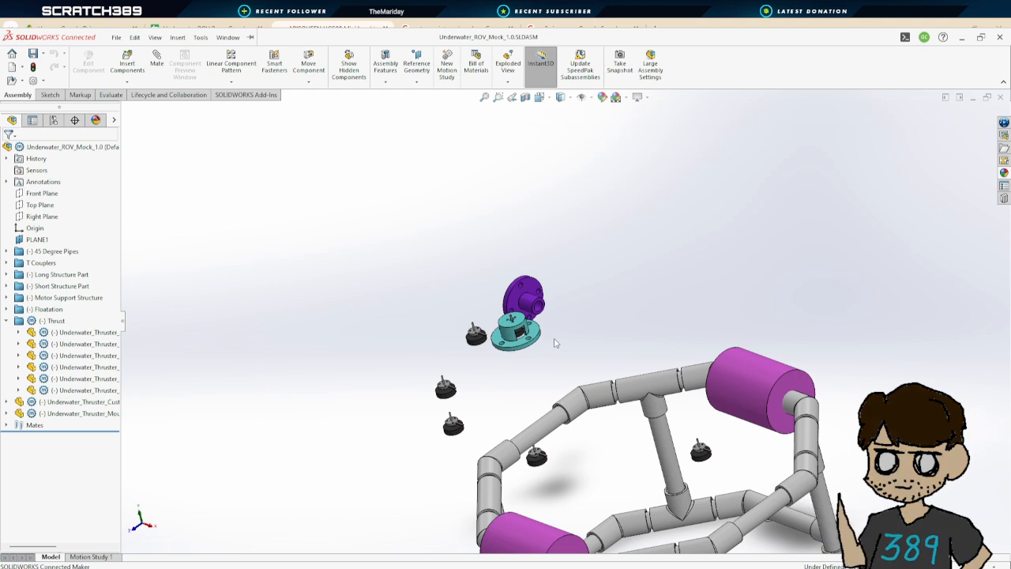
scroll(554, 343, "up", 1)
scroll(555, 343, "down", 4)
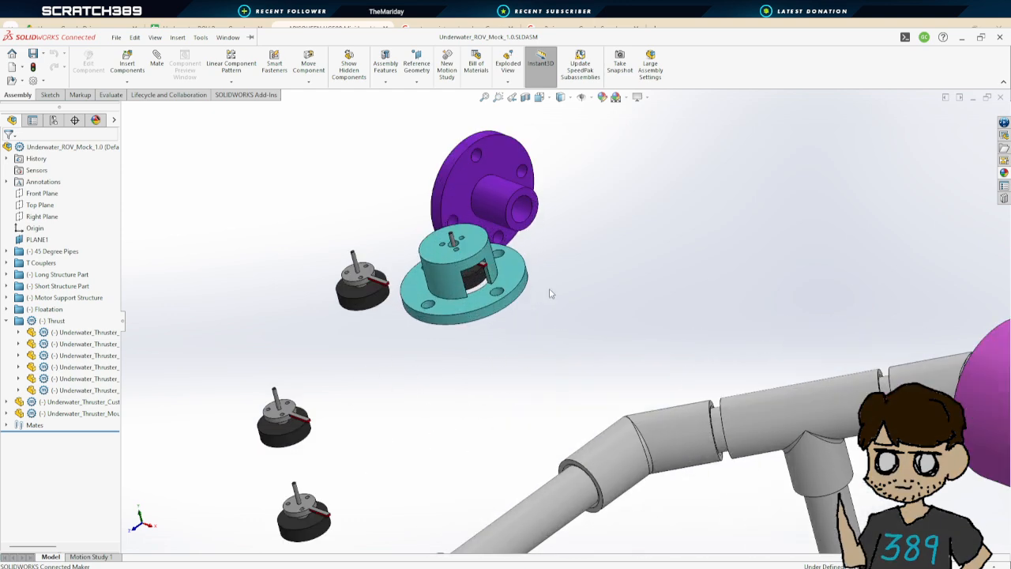
Mate the custom mount's flange face coincident with the bottom mount's flange face
left_click(156, 62)
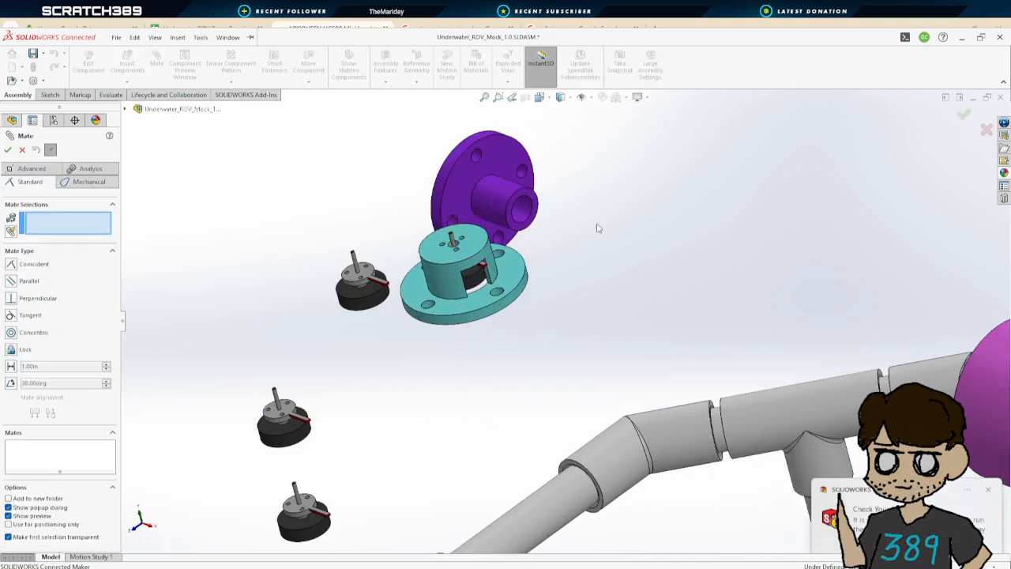
middle_click_drag(598, 228, 644, 265)
left_click(298, 156)
middle_click_drag(529, 245, 454, 130)
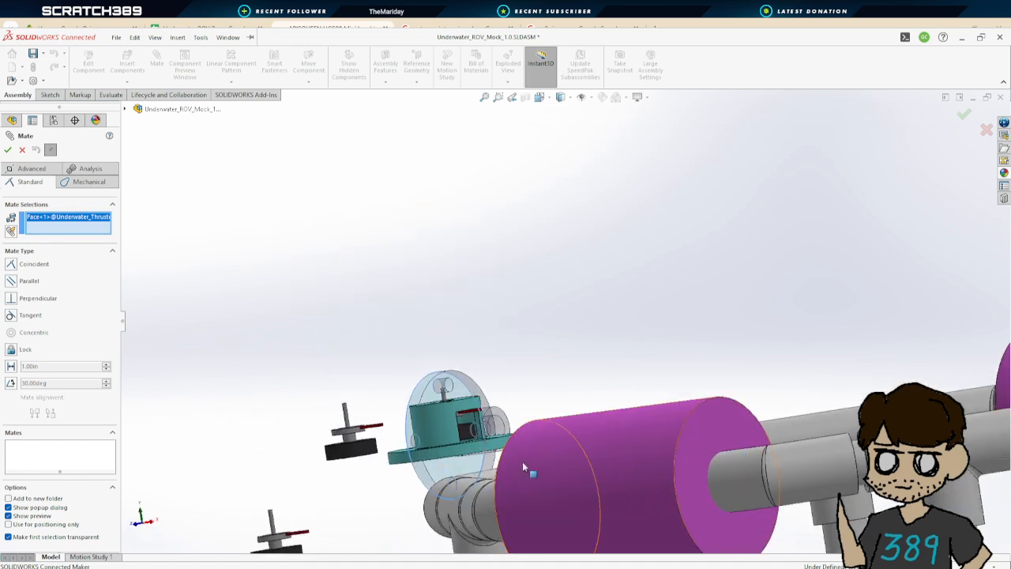
scroll(474, 458, "down", 2)
middle_click_drag(469, 455, 481, 368)
scroll(480, 374, "up", 4)
scroll(480, 375, "down", 3)
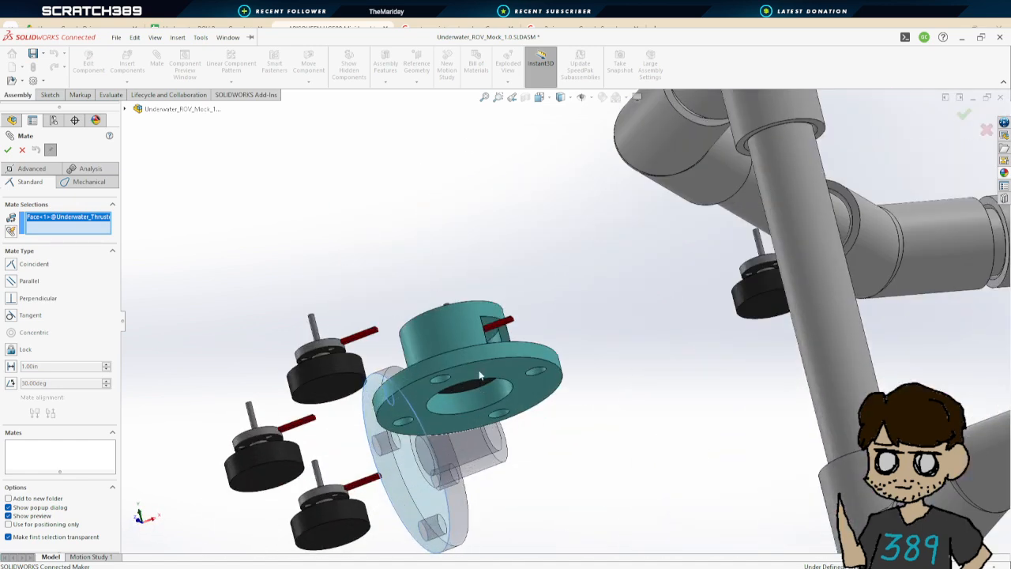
left_click(480, 376)
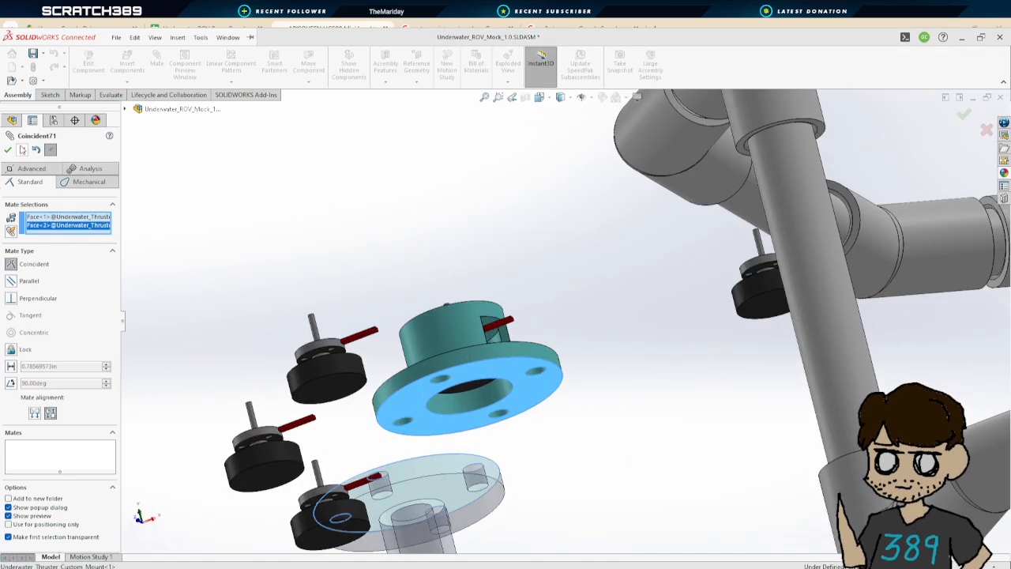
left_click(8, 151)
Align two pairs of bolt holes between the custom and bottom mounts with concentric mates, then close Mate
left_click(480, 484)
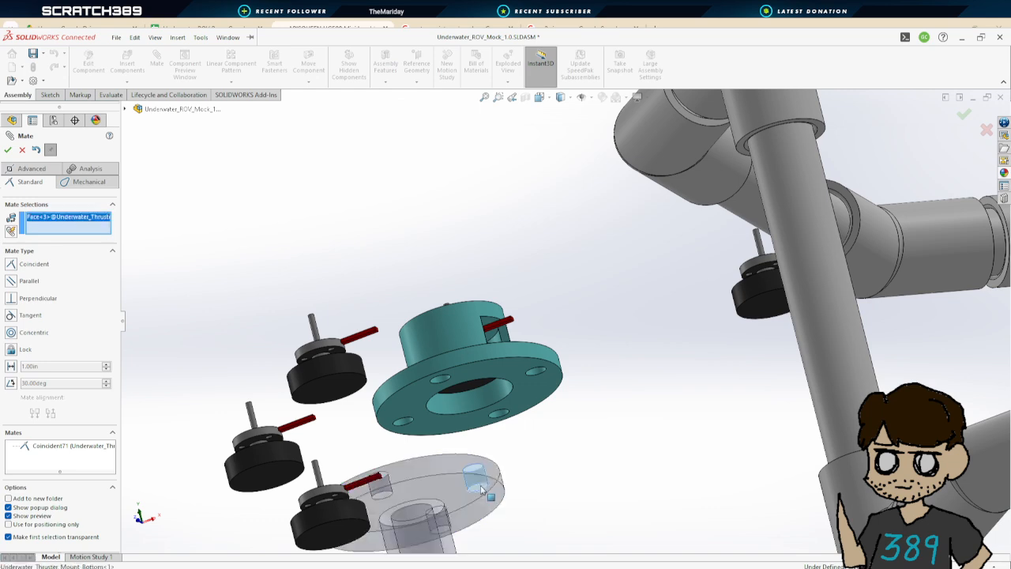
left_click(536, 371)
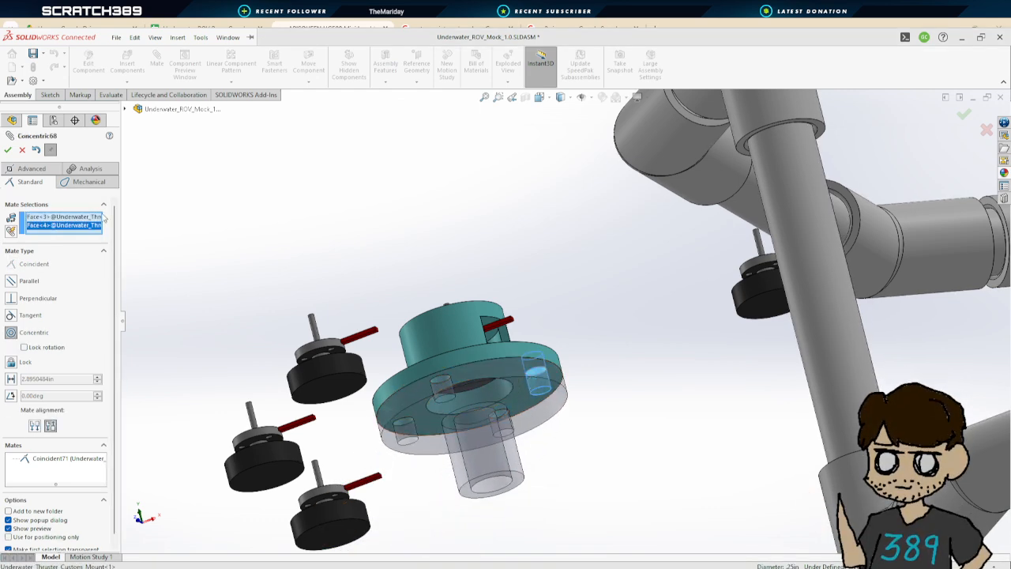
left_click(7, 149)
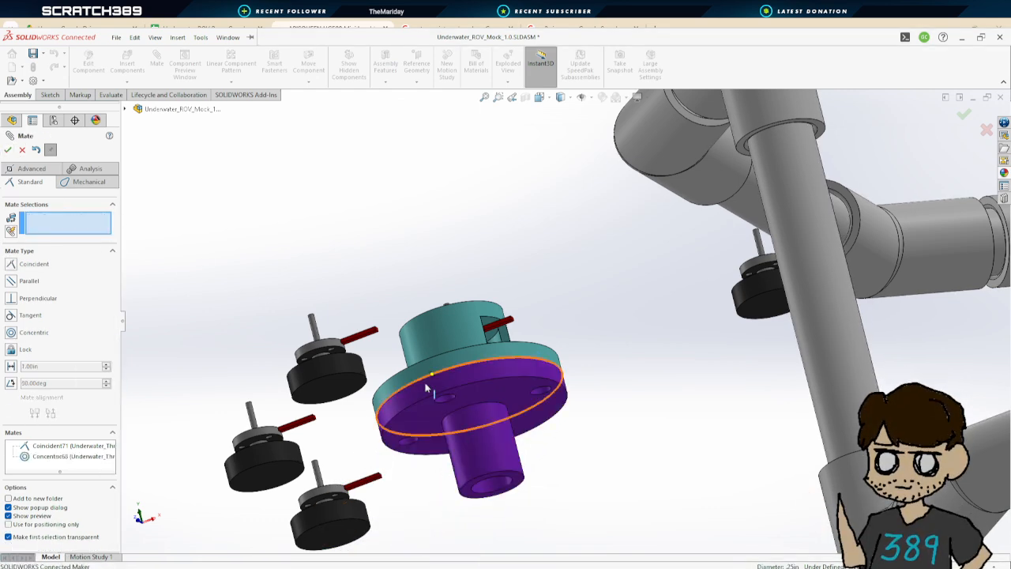
left_click(408, 447)
left_click(404, 426)
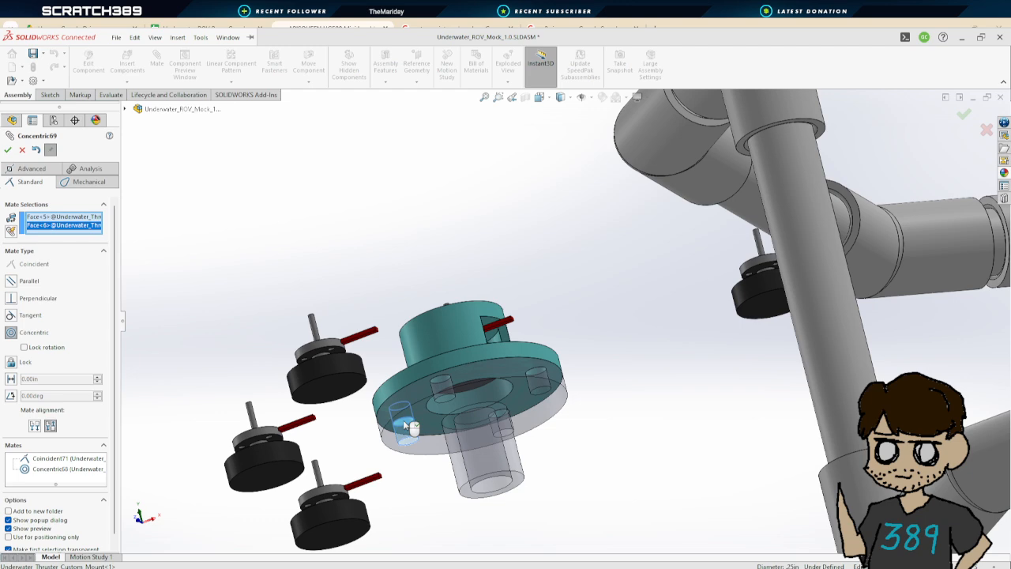
left_click(11, 150)
left_click(11, 150)
Inspect the mated mounts and nearby thrusters from several angles and zoom levels
scroll(403, 275, "up", 4)
middle_click_drag(453, 246, 481, 368)
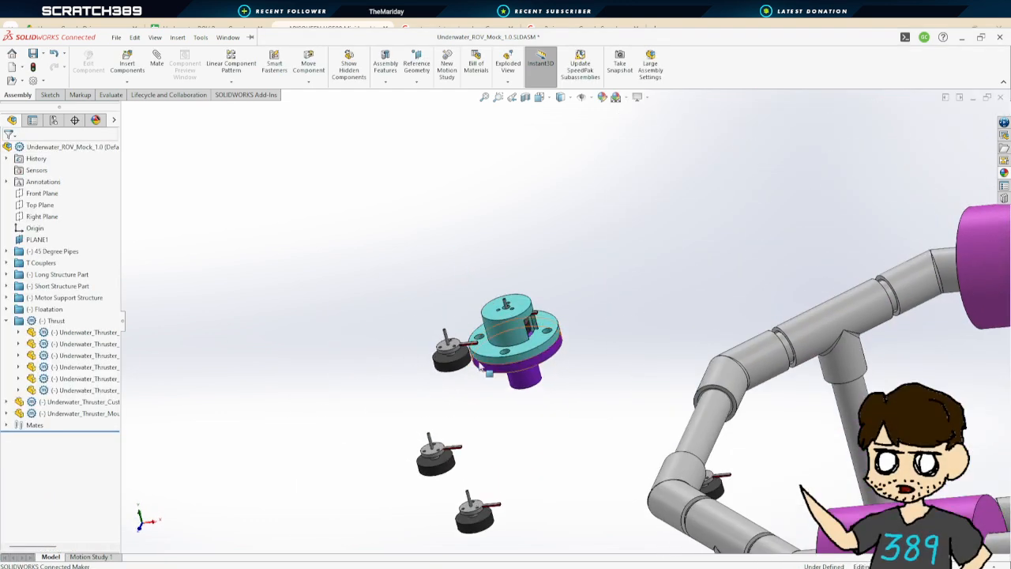
scroll(621, 319, "down", 5)
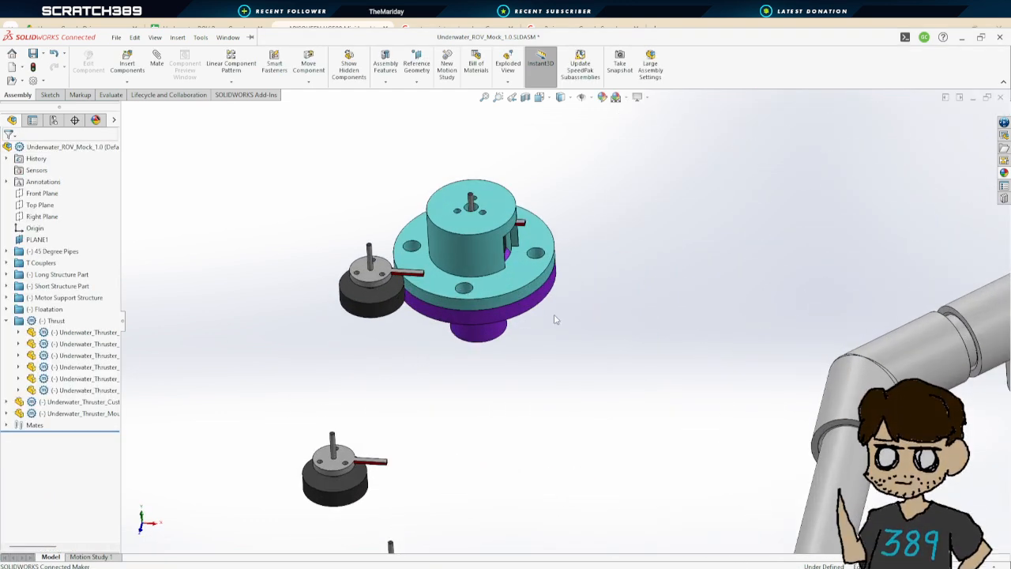
middle_click_drag(556, 282, 553, 264)
scroll(466, 343, "down", 5)
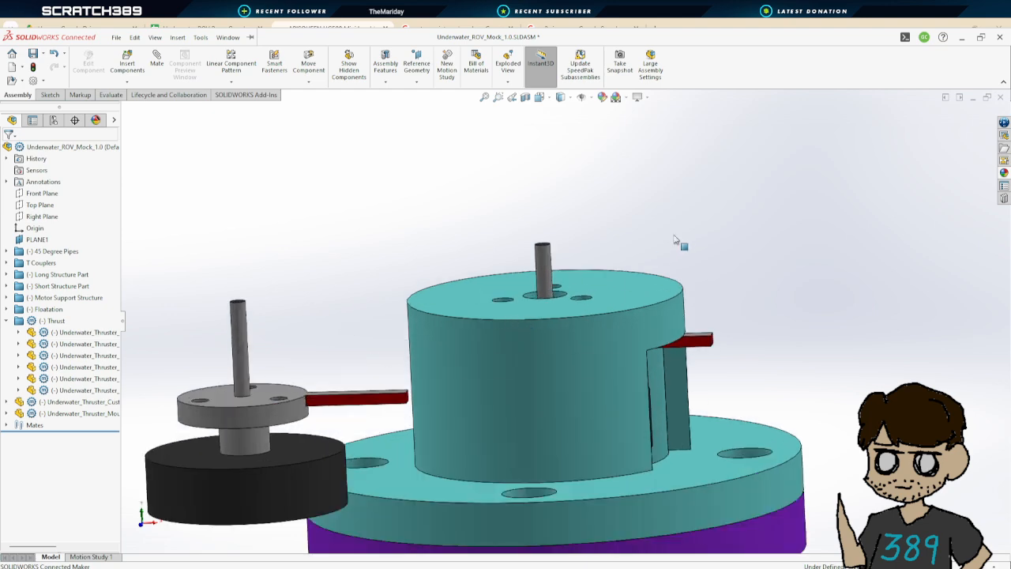
middle_click_drag(679, 242, 671, 230)
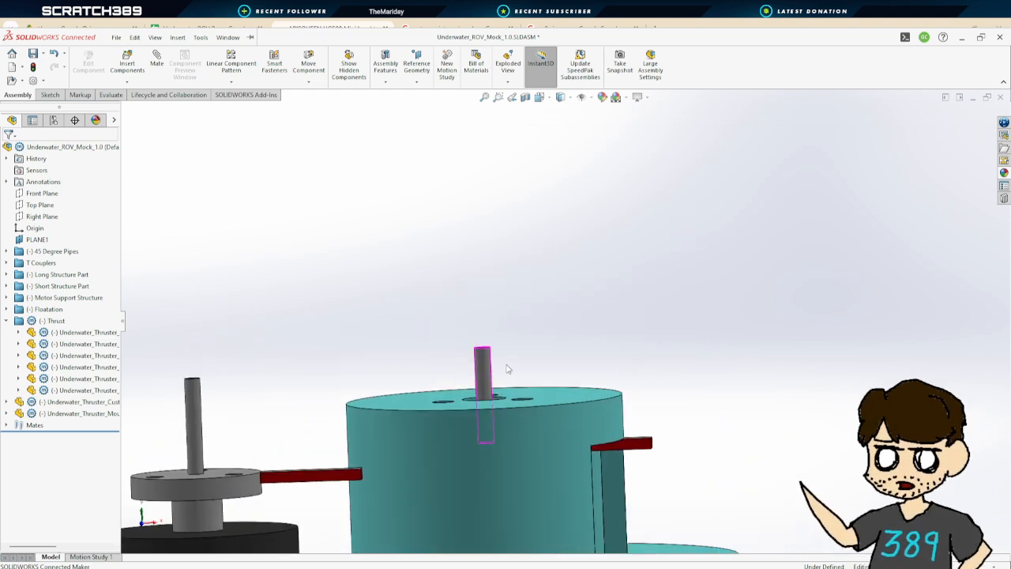
middle_click_drag(508, 369, 466, 383)
scroll(534, 420, "up", 3)
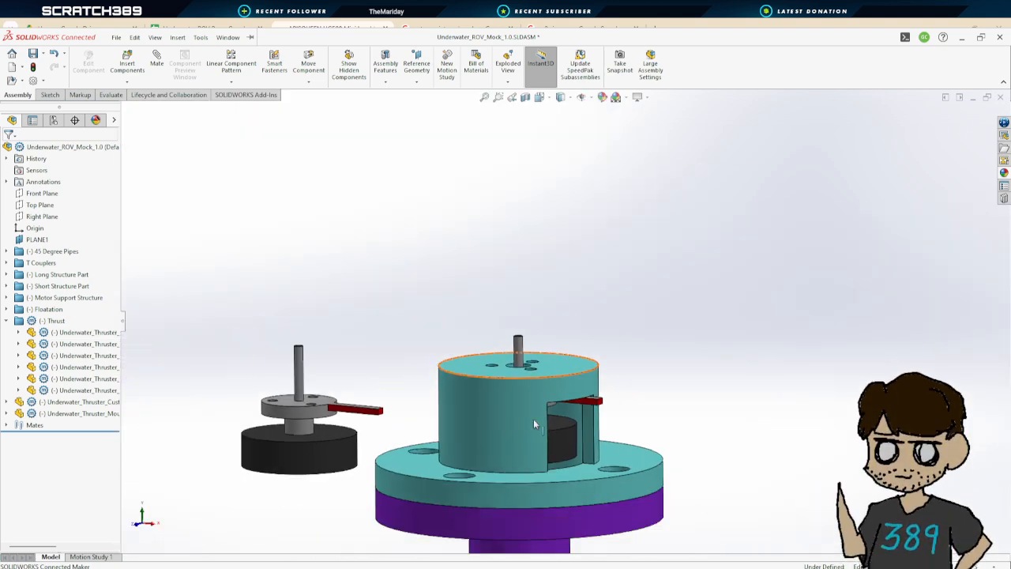
scroll(533, 425, "up", 6)
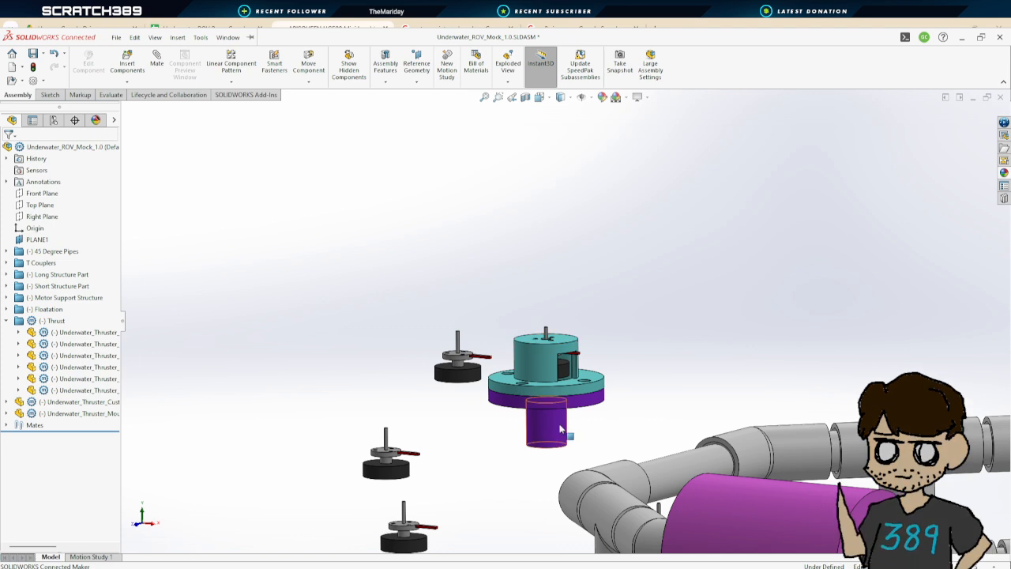
left_click(560, 428)
left_click_drag(555, 367, 609, 369)
left_click(589, 363)
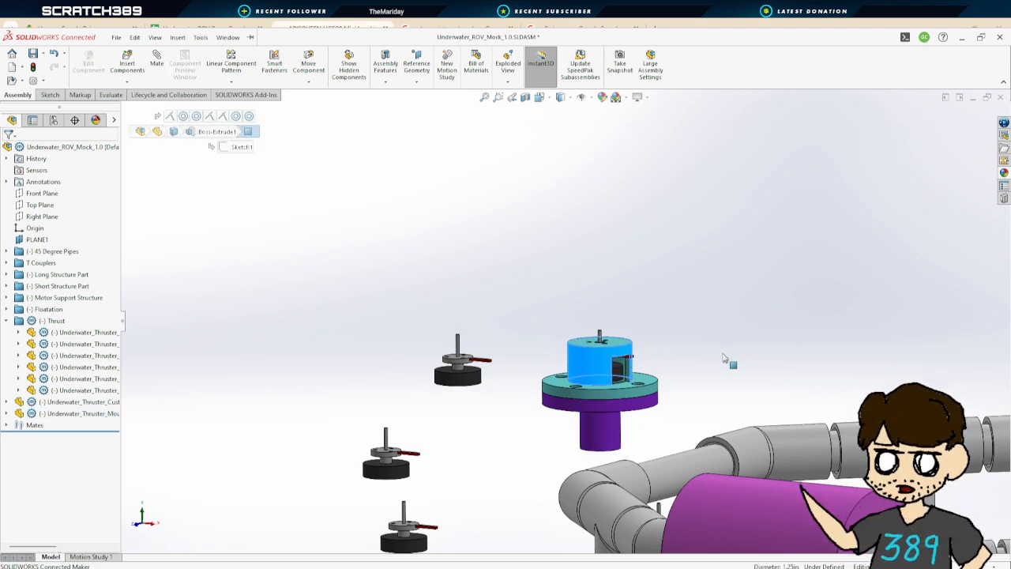
left_click(692, 382)
middle_click_drag(690, 373, 711, 401)
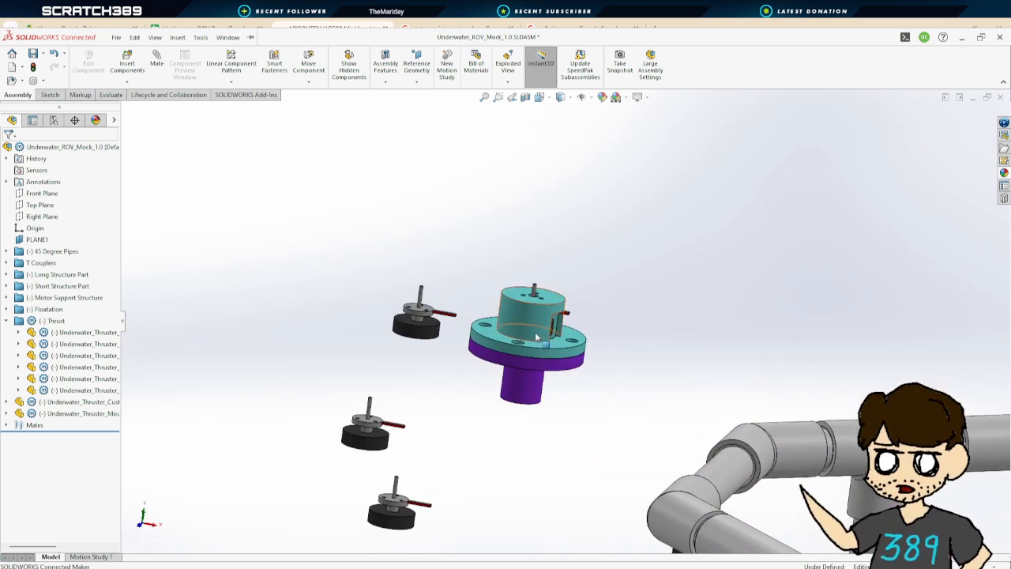
scroll(535, 337, "up", 5)
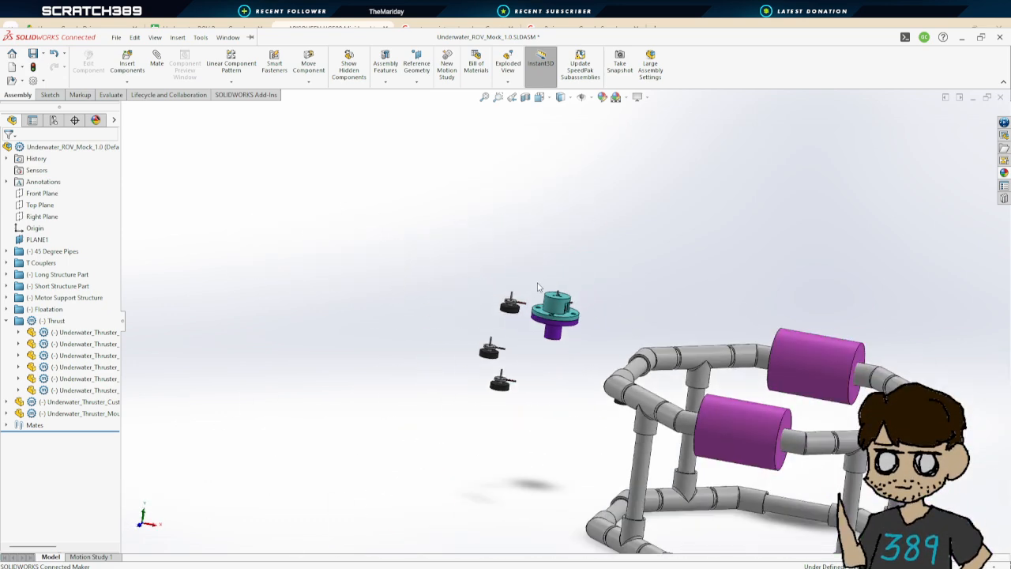
middle_click_drag(566, 309, 532, 289)
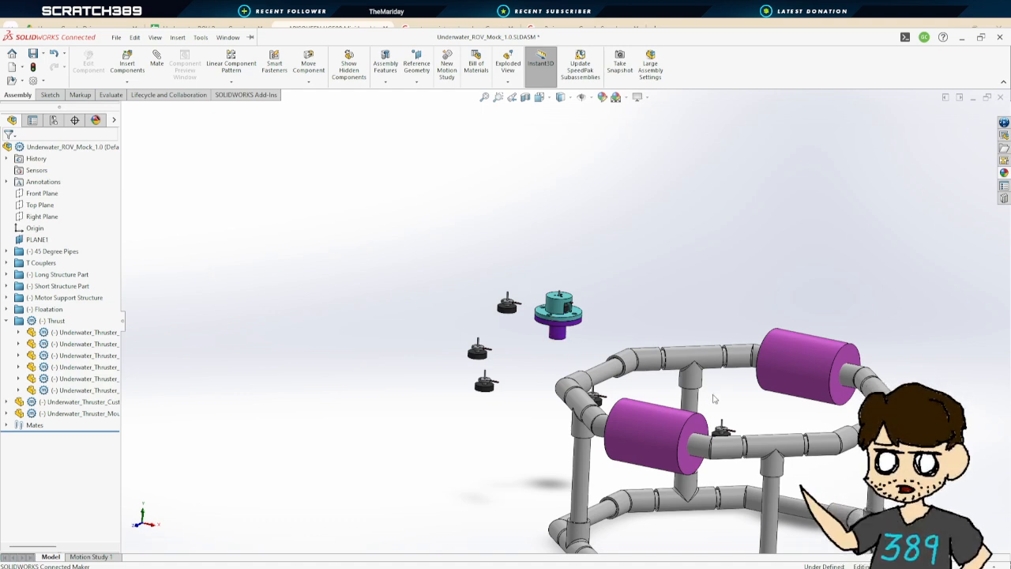
middle_click_drag(714, 399, 718, 427)
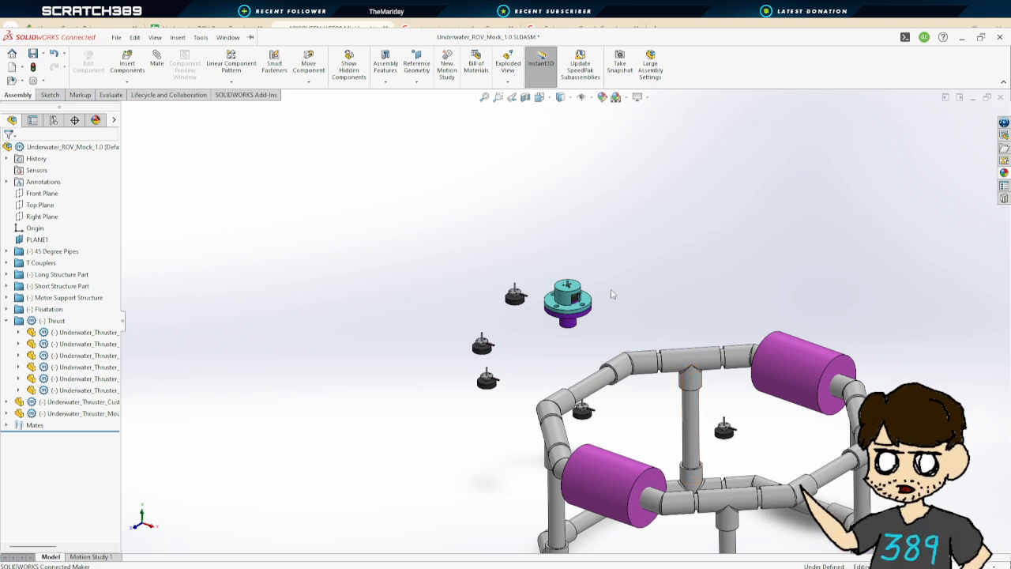
Delete the loose thruster and mount components floating above the ROV frame
mouse_move(612, 294)
middle_mouse_down()
mouse_move(628, 284)
mouse_move(658, 313)
mouse_move(652, 349)
mouse_move(626, 298)
middle_mouse_up()
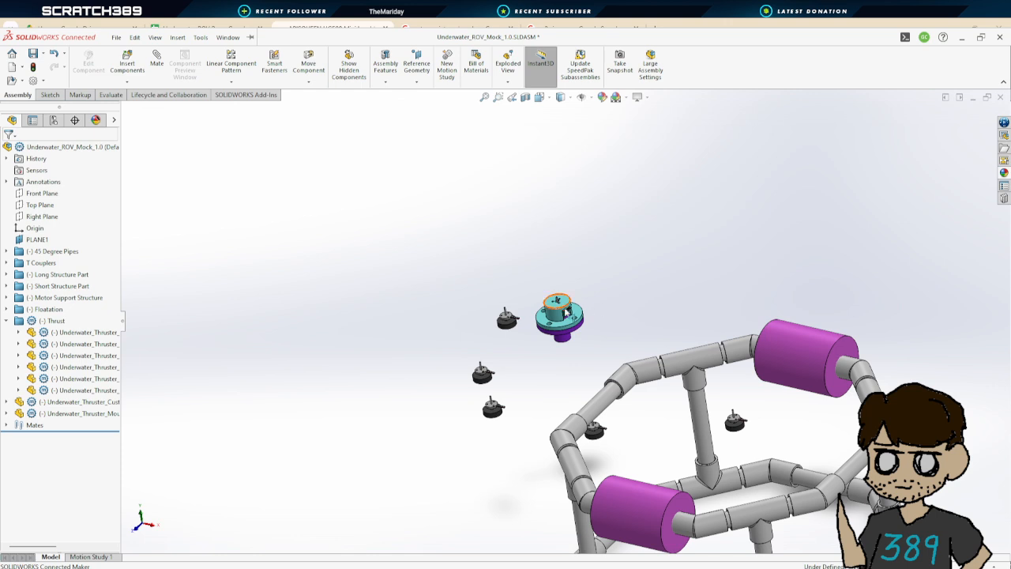
left_click_drag(528, 287, 594, 359)
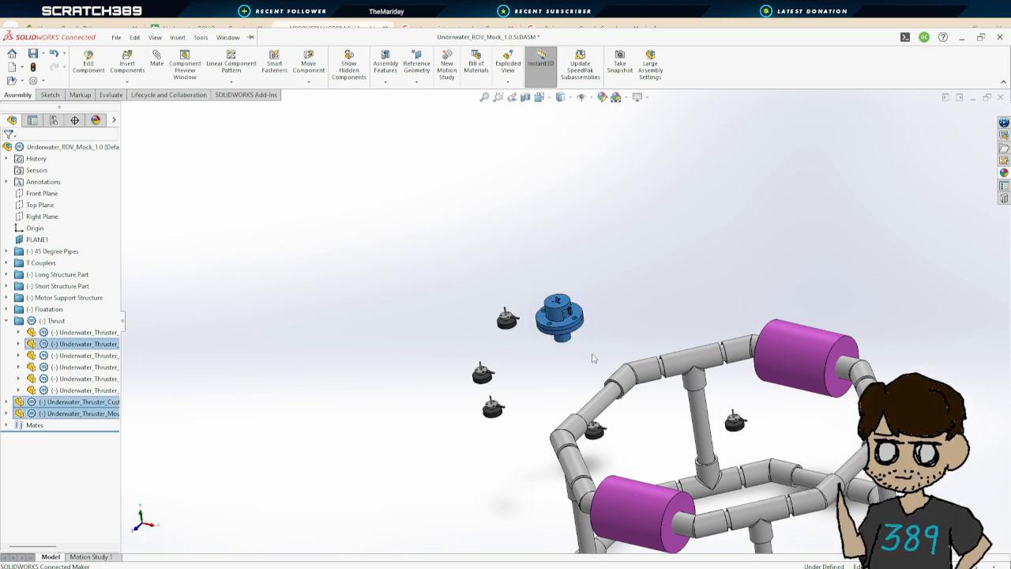
key("Delete")
left_click(506, 317)
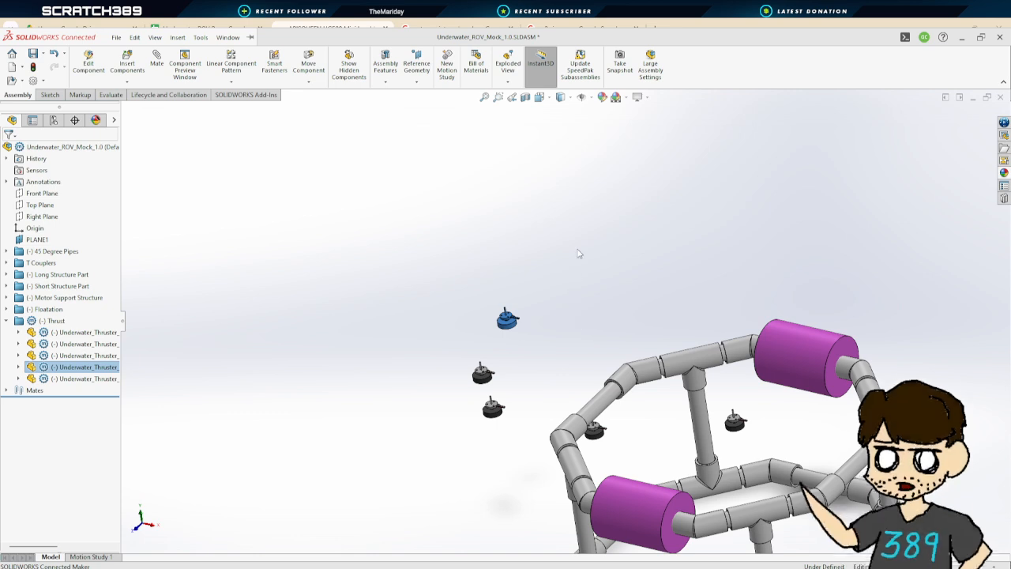
key("Delete")
Select the four remaining Underwater_Thruster_Mock components in the tree and delete them
left_click(56, 320)
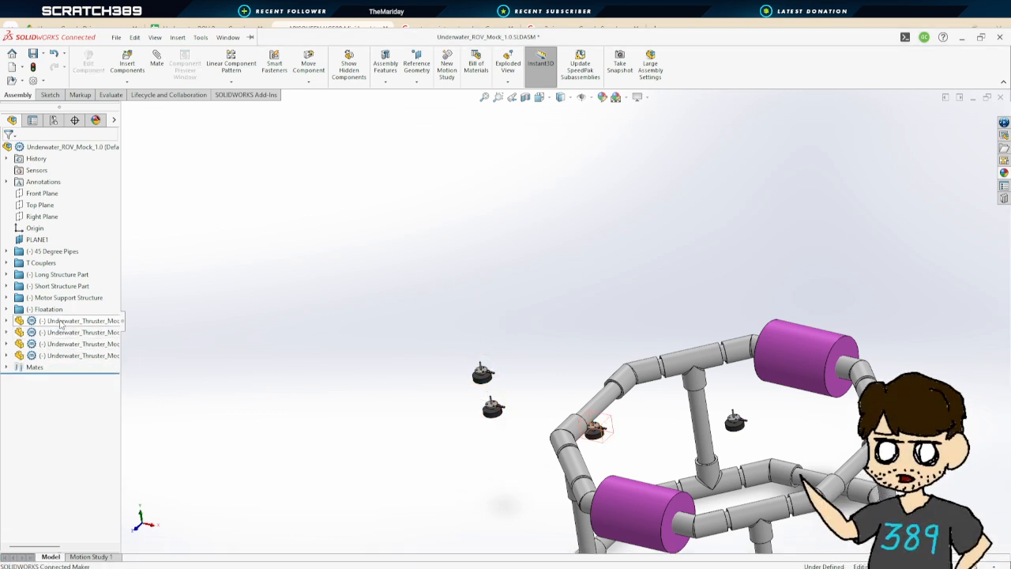
left_click(63, 320)
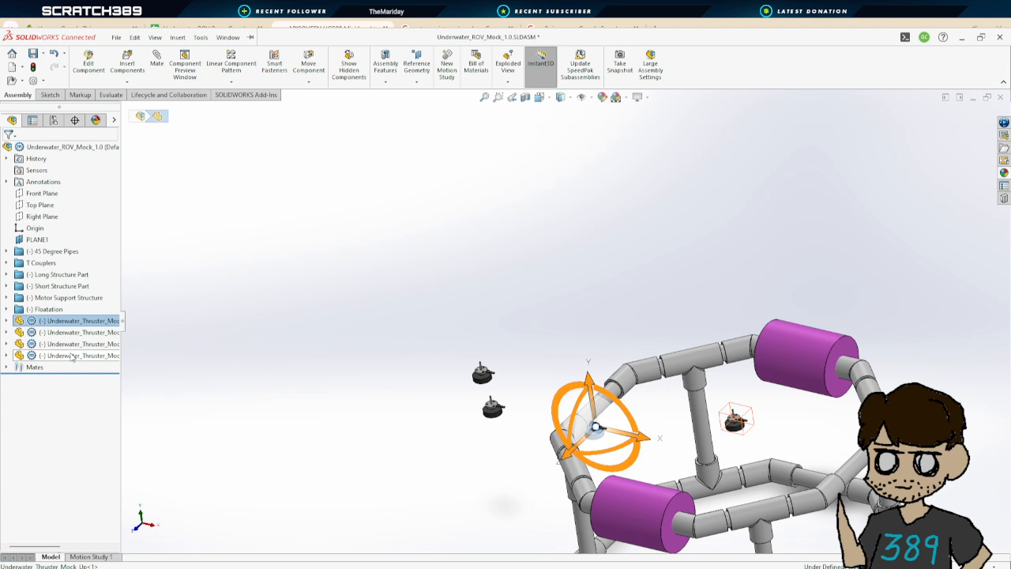
left_click(71, 356, "shift")
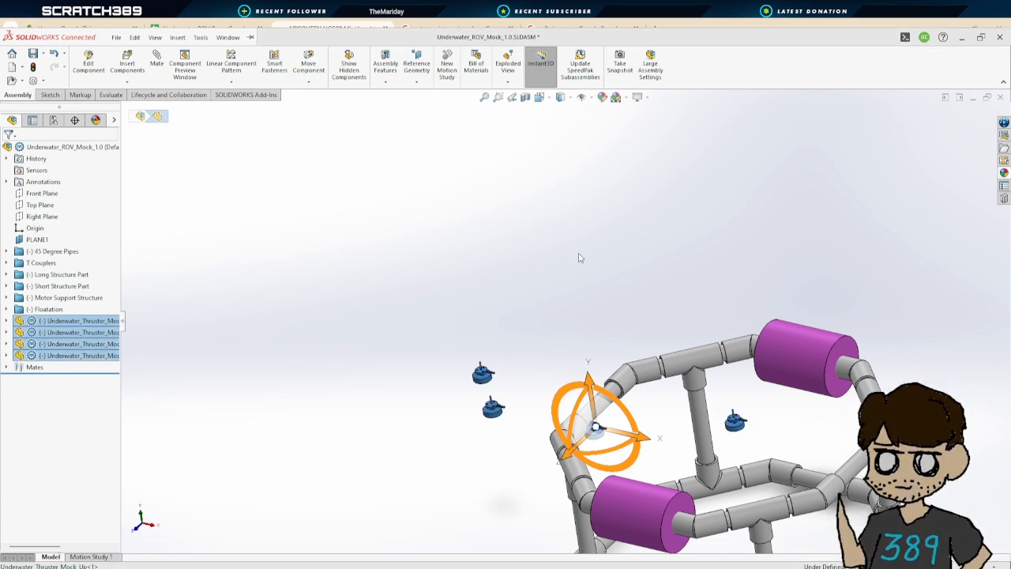
scroll(579, 255, "down", 5)
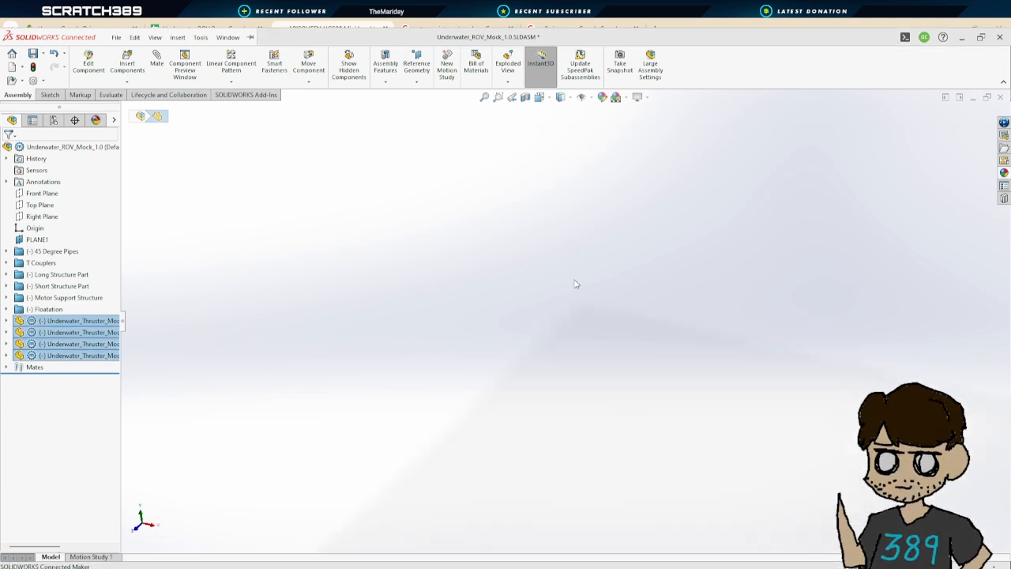
key("Delete")
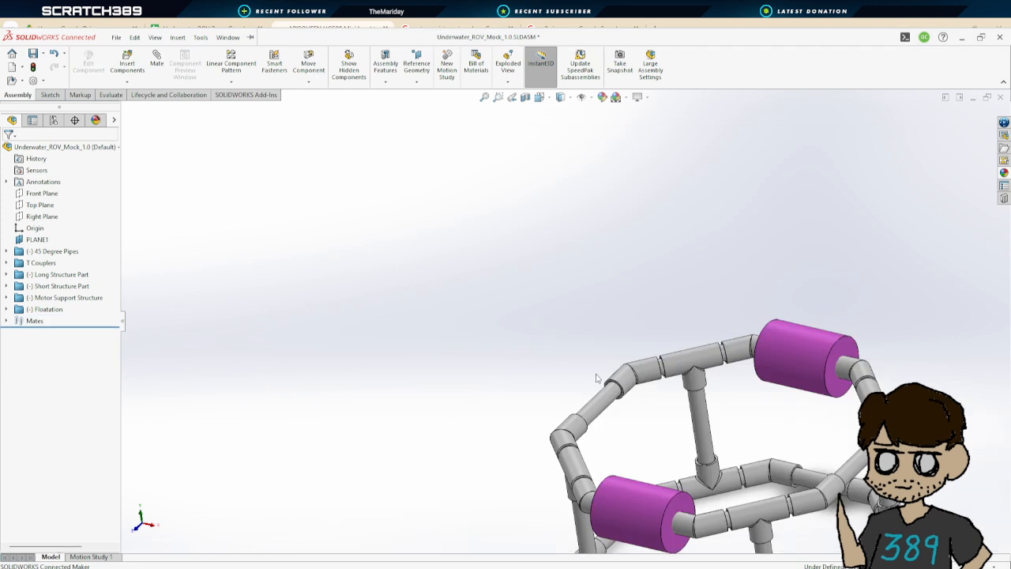
Save the ROV assembly
scroll(699, 395, "up", 3)
scroll(708, 401, "down", 3)
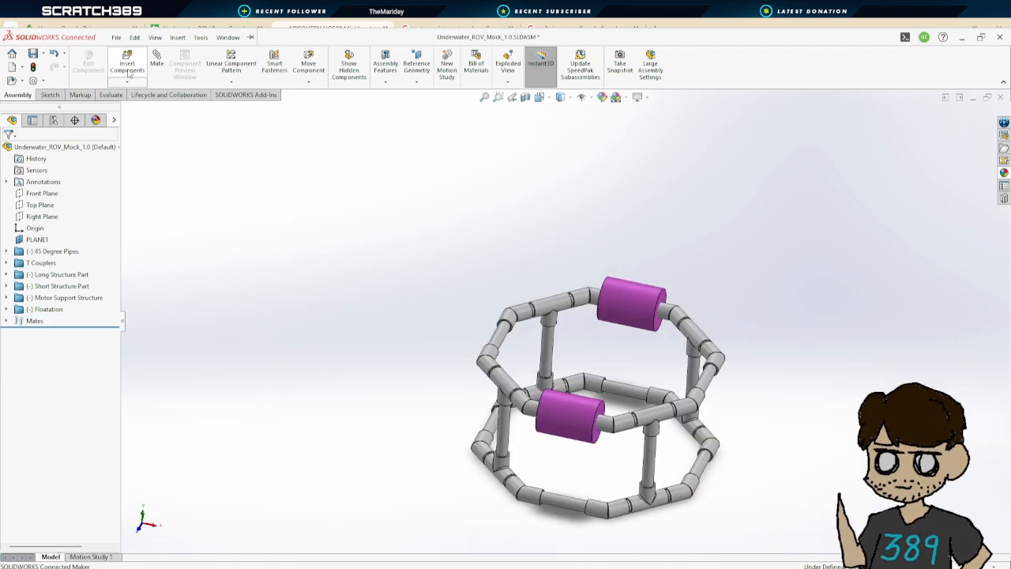
left_click(33, 53)
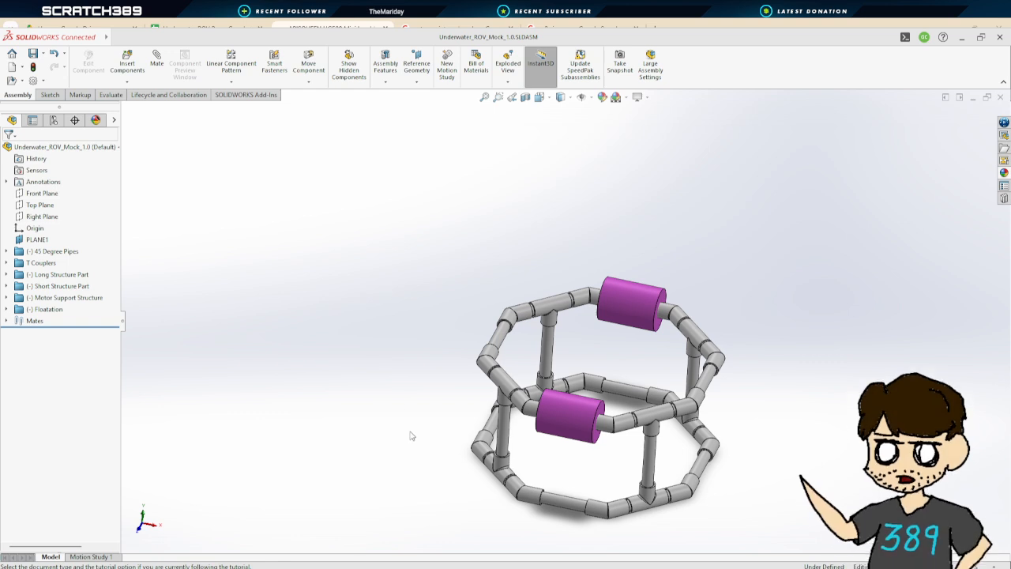
Create a new assembly and insert the custom mount, thruster mock-up and mount bottom parts into it
left_click(416, 431)
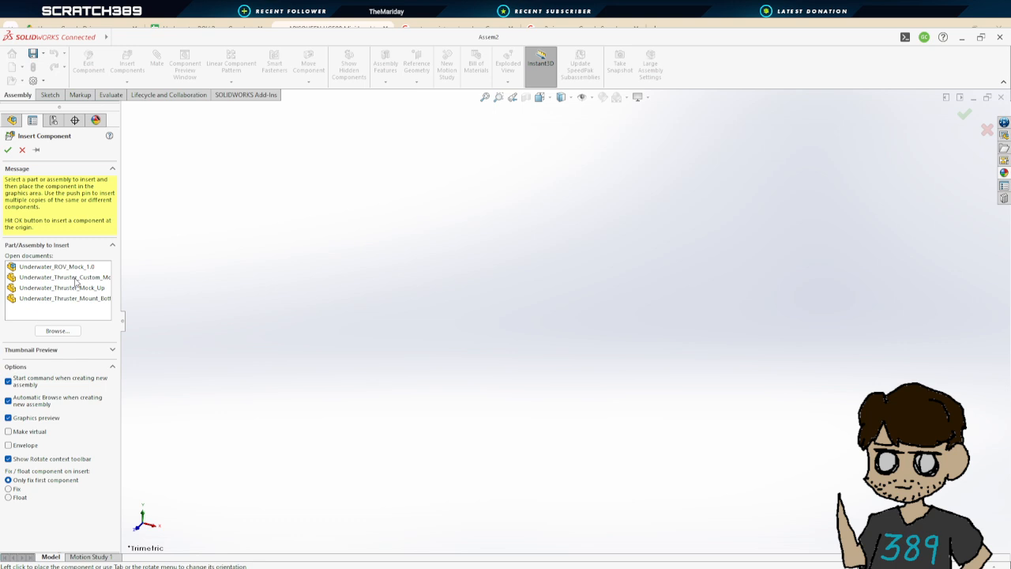
left_click(75, 278)
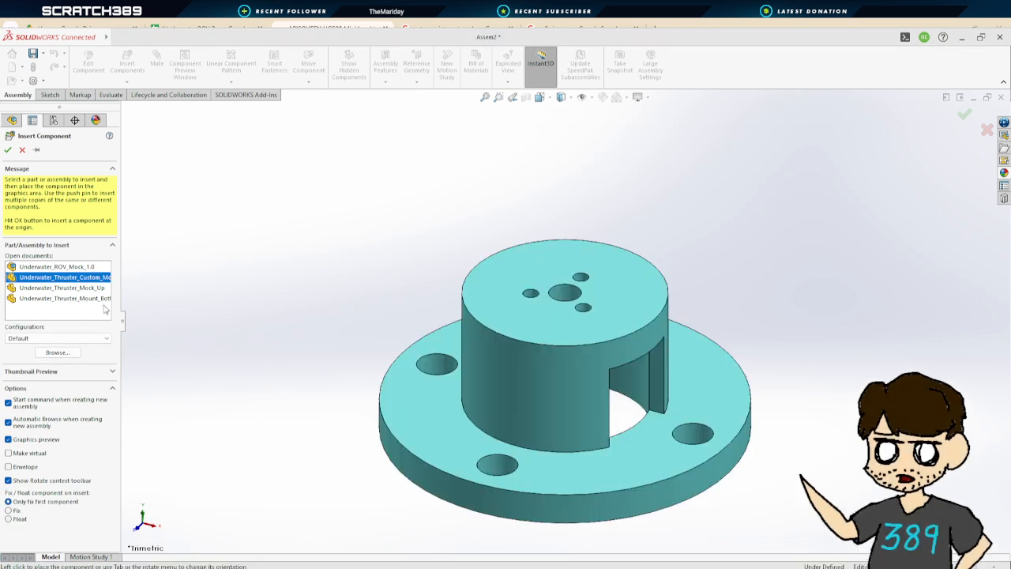
left_click(79, 299, "shift")
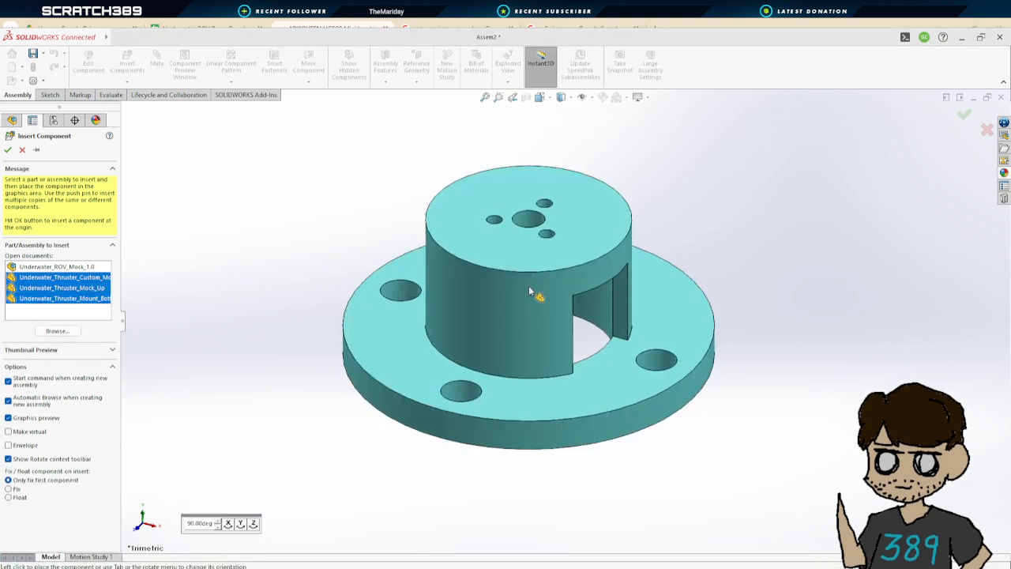
left_click(528, 294)
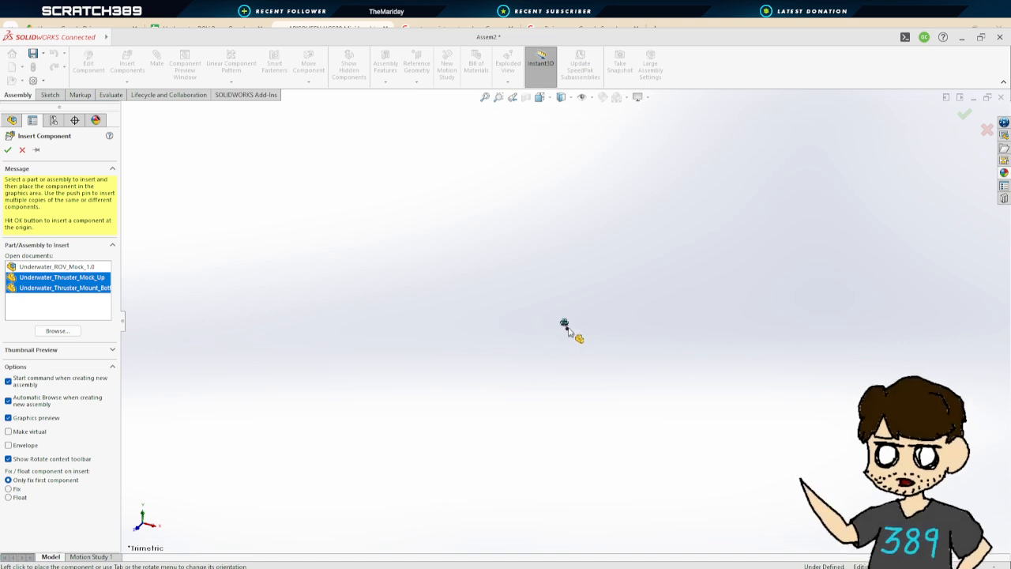
left_click(556, 305)
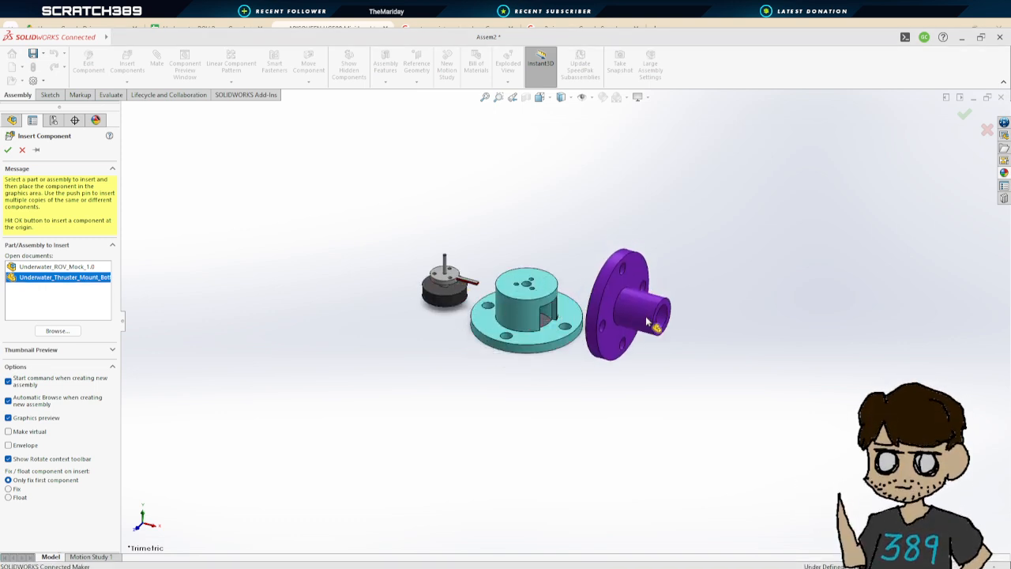
left_click(632, 305)
Add a coincident mate between the thruster's top face and the custom mount's inner top face
scroll(462, 236, "down", 5)
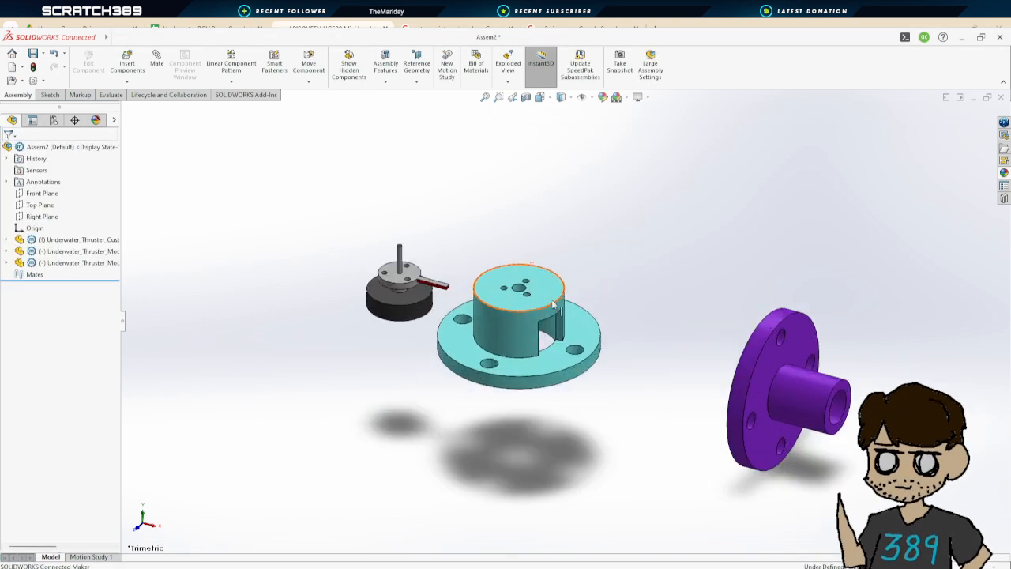
scroll(462, 235, "up", 2)
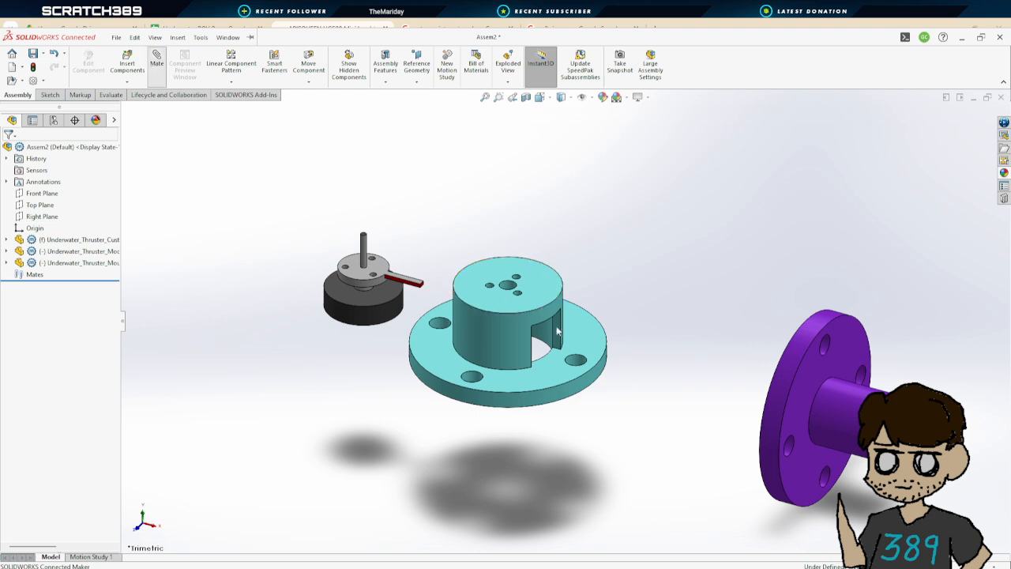
left_click(157, 63)
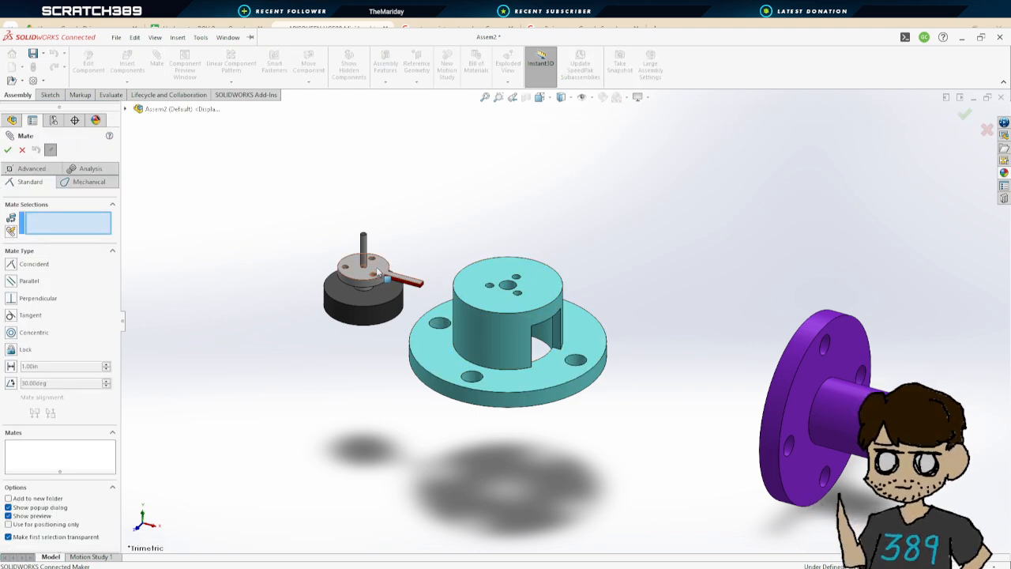
left_click(378, 271)
middle_click_drag(567, 470, 561, 182)
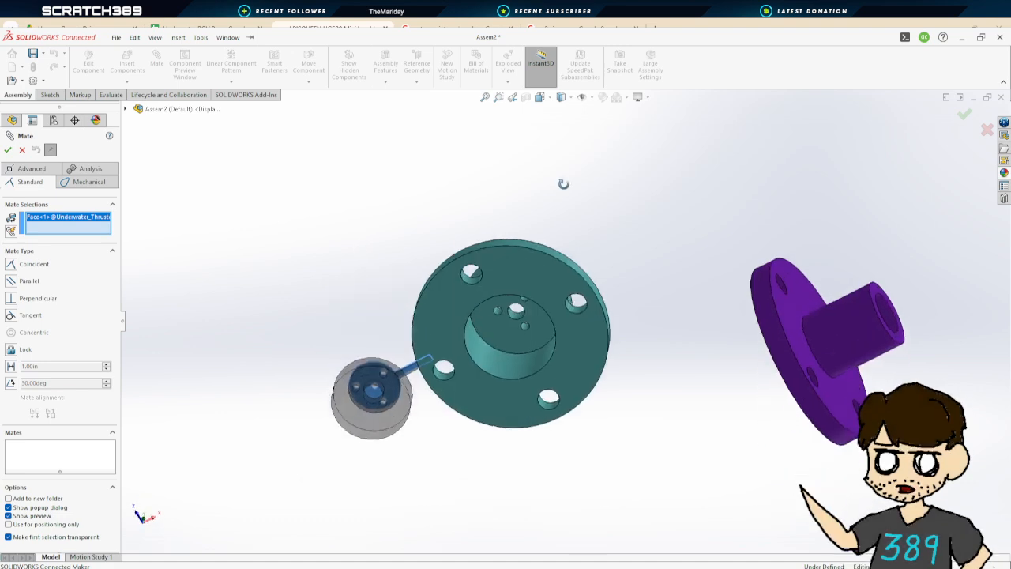
left_click(535, 318)
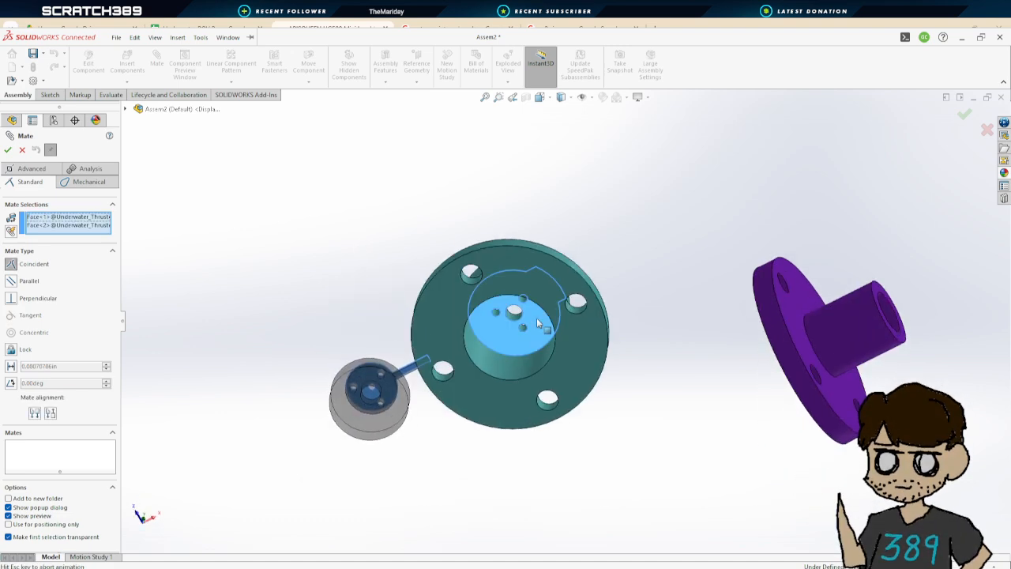
left_click(8, 149)
Add a concentric mate between the thruster shaft and the custom mount's center hole
middle_click_drag(592, 253, 578, 517)
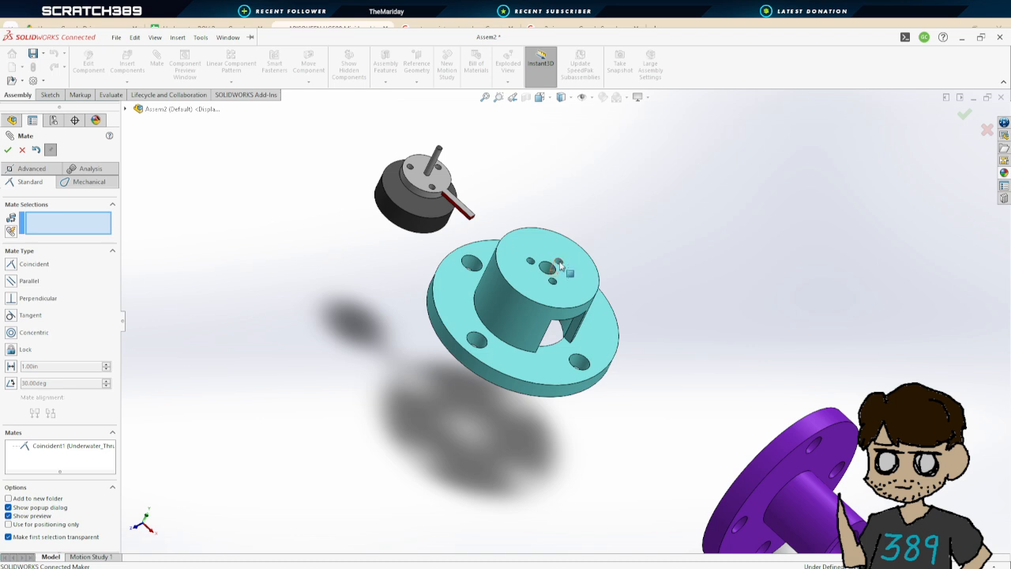
scroll(559, 266, "down", 5)
left_click(559, 281)
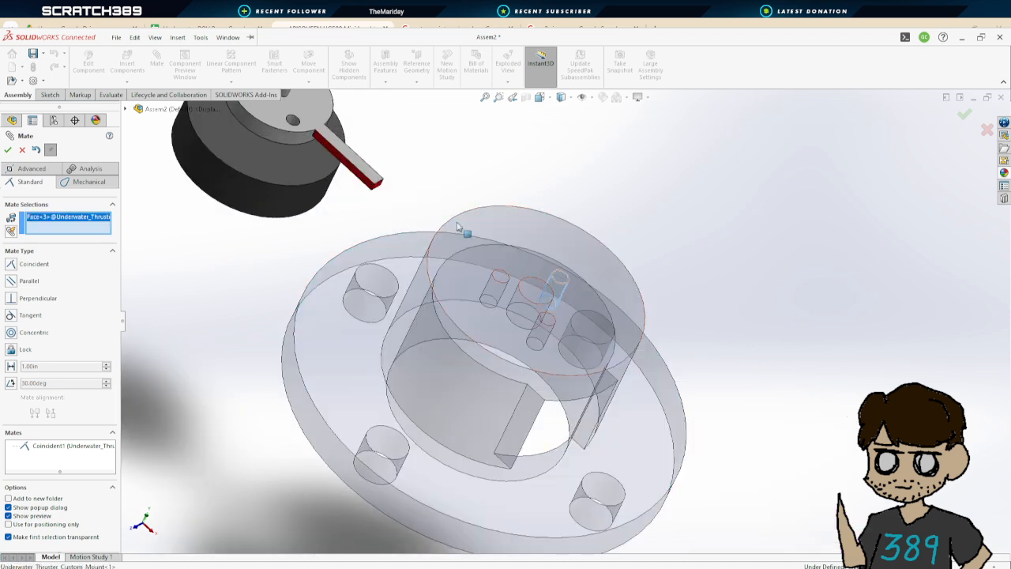
scroll(559, 281, "up", 3)
left_click(386, 155)
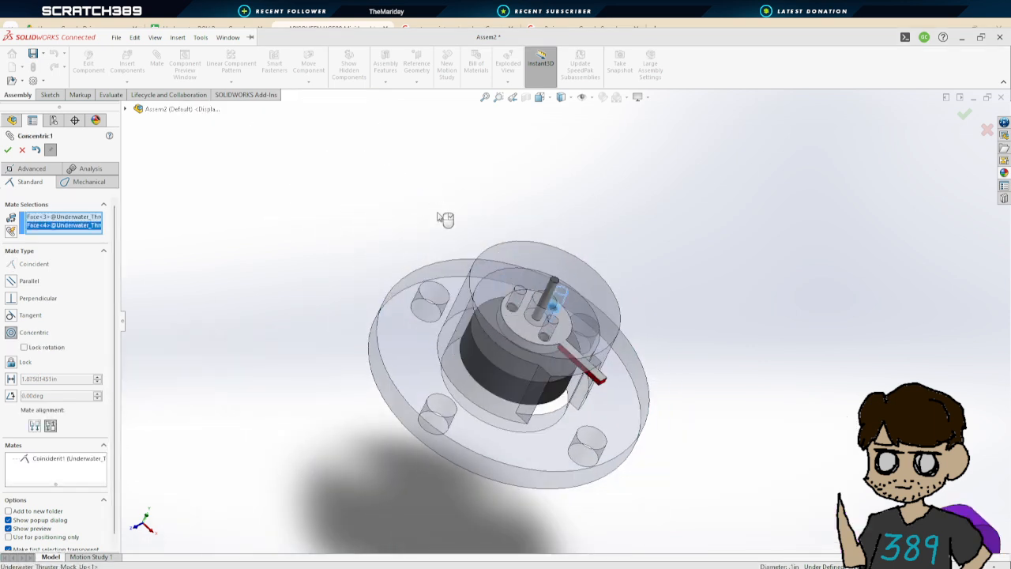
left_click(8, 149)
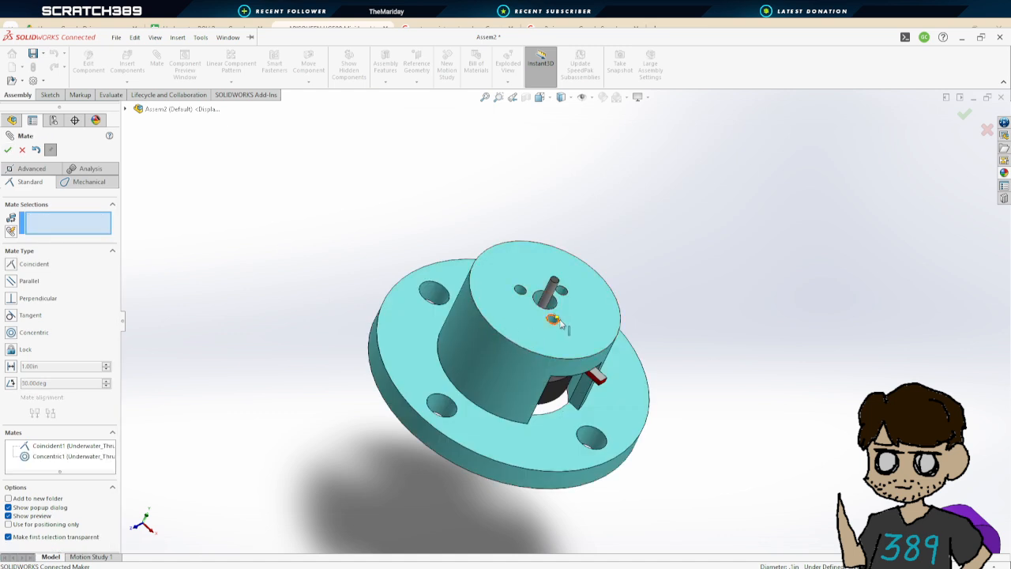
Add a concentric mate between a thruster screw hole and the matching small hole in the custom mount
left_click(553, 319)
left_click(546, 340)
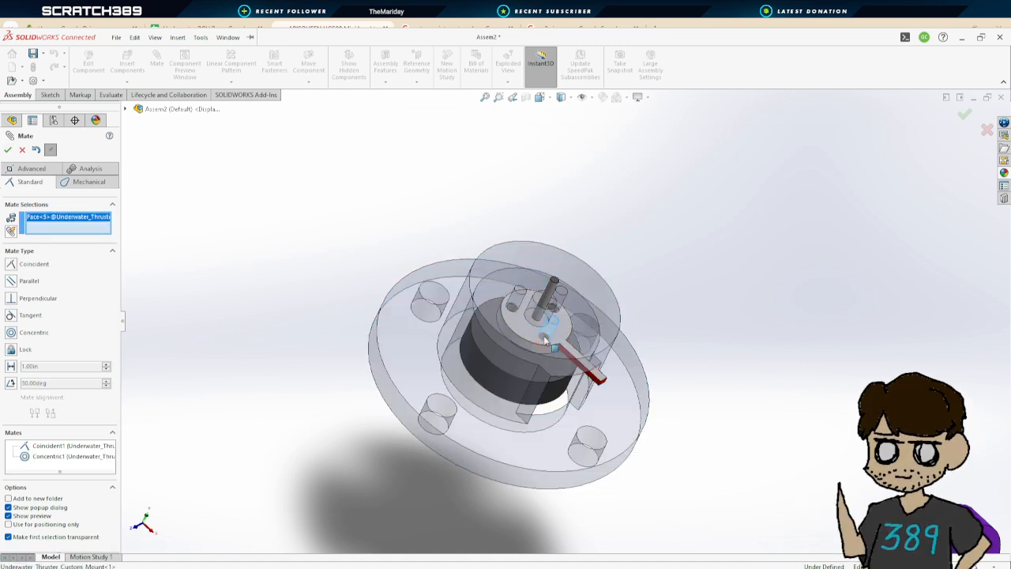
left_click(8, 149)
Mate the mount bottom's flange face coincident with the custom mount's flange face
middle_click_drag(584, 371, 687, 401)
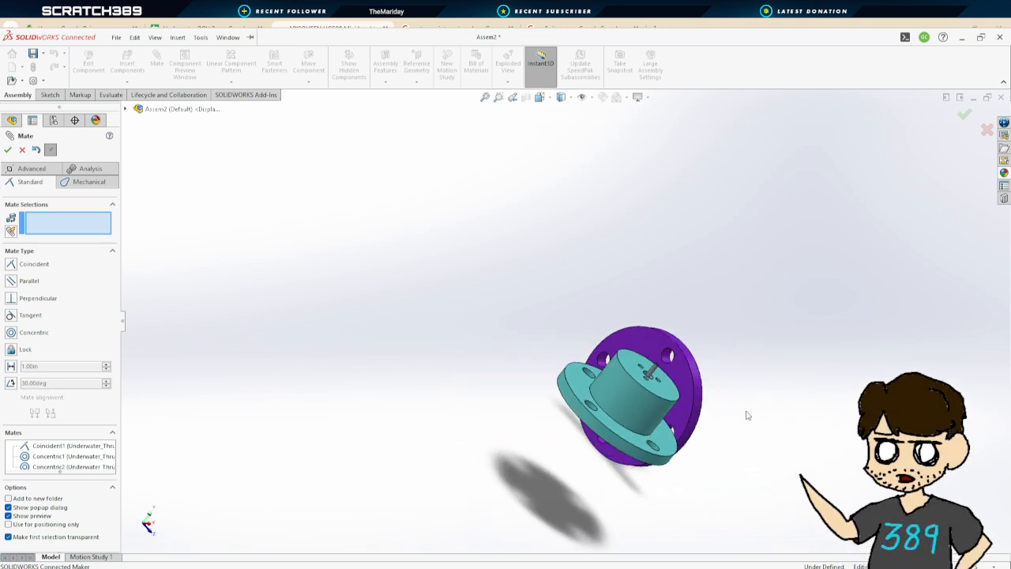
left_click(686, 401)
middle_click_drag(734, 422, 653, 352)
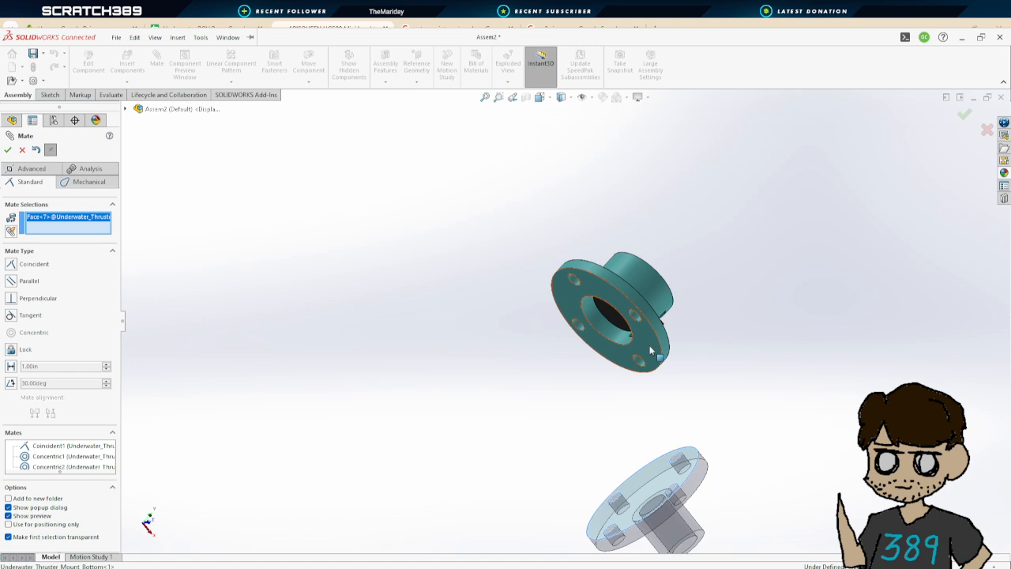
left_click(650, 345)
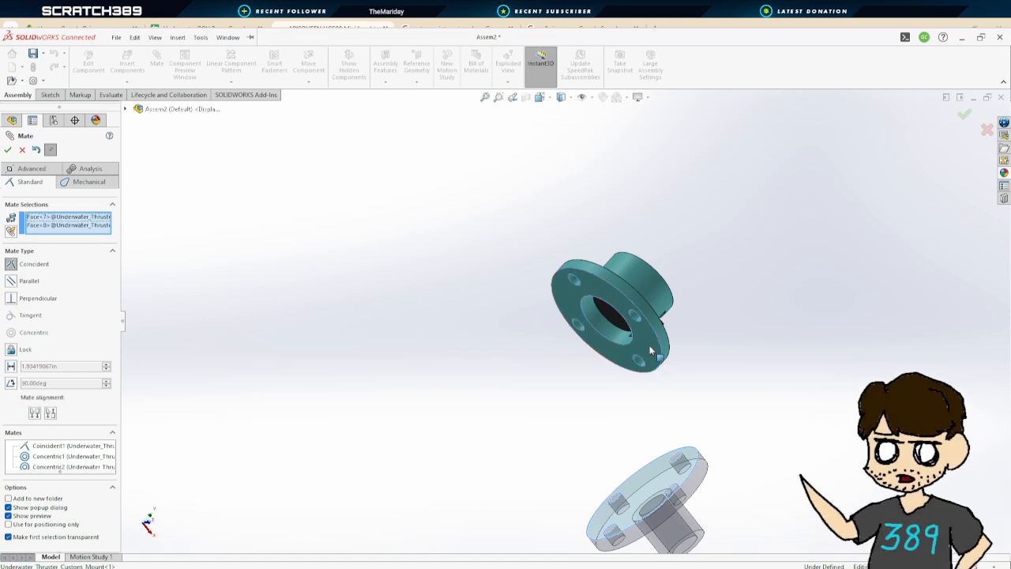
left_click(8, 150)
Add a concentric mate aligning a bolt hole of the mount bottom with one in the custom mount
left_click(687, 474)
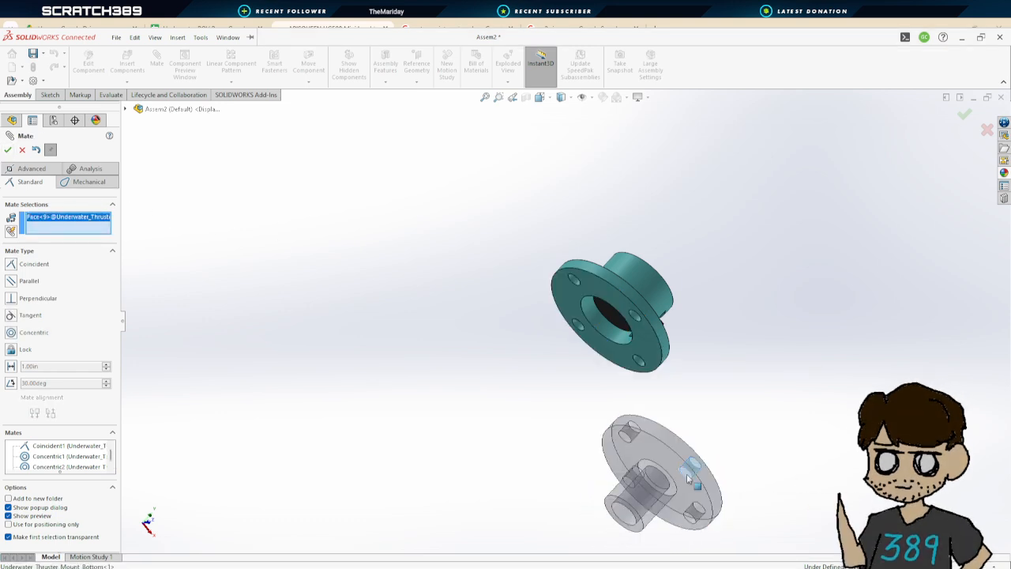
left_click(636, 315)
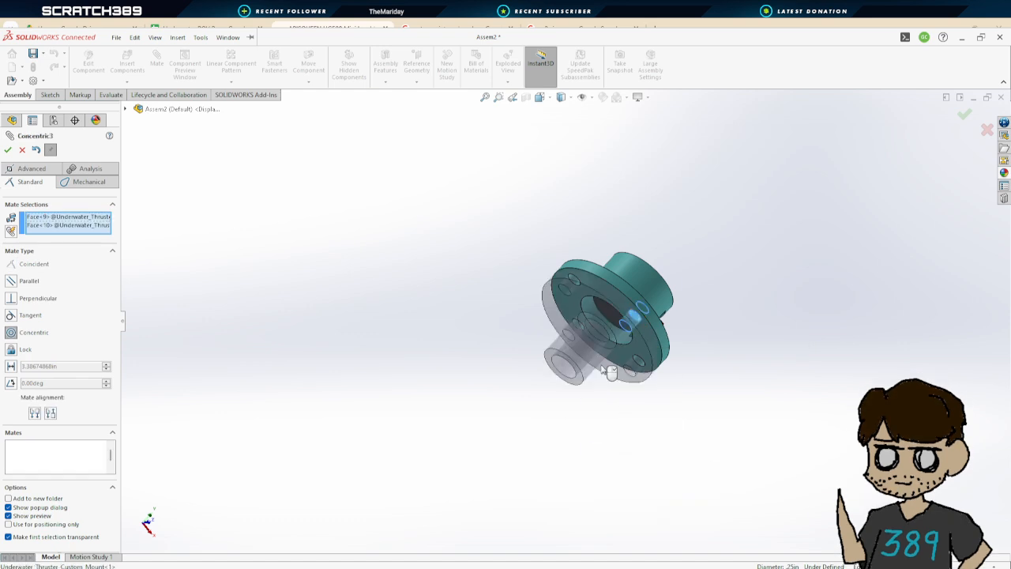
left_click(8, 150)
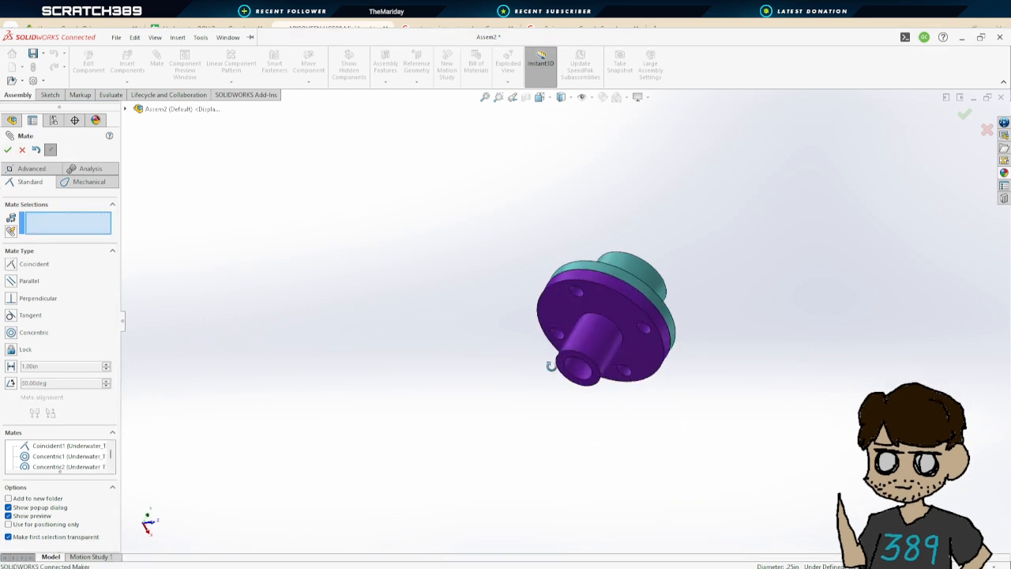
Add a concentric mate between a second pair of flange bolt holes and close the Mate tool
left_click(552, 334)
left_click(552, 335)
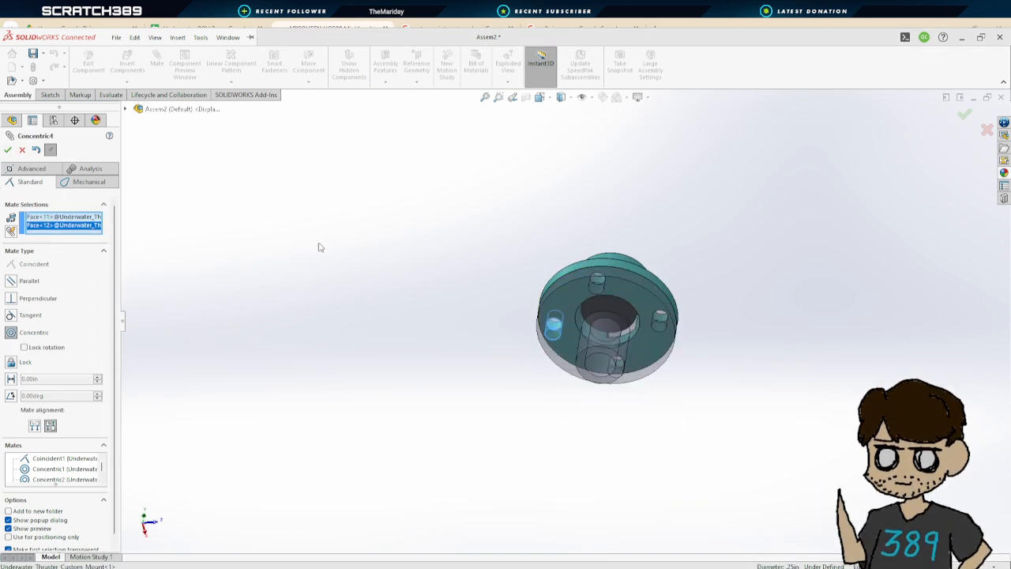
left_click(8, 150)
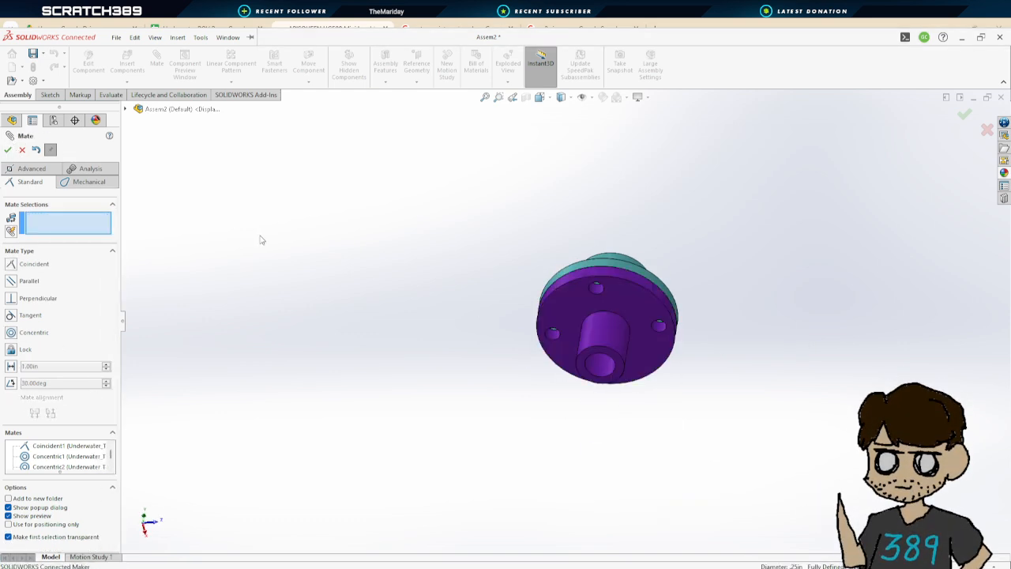
left_click(8, 150)
middle_click_drag(641, 330, 564, 339)
scroll(591, 335, "up", 5)
scroll(624, 411, "down", 5)
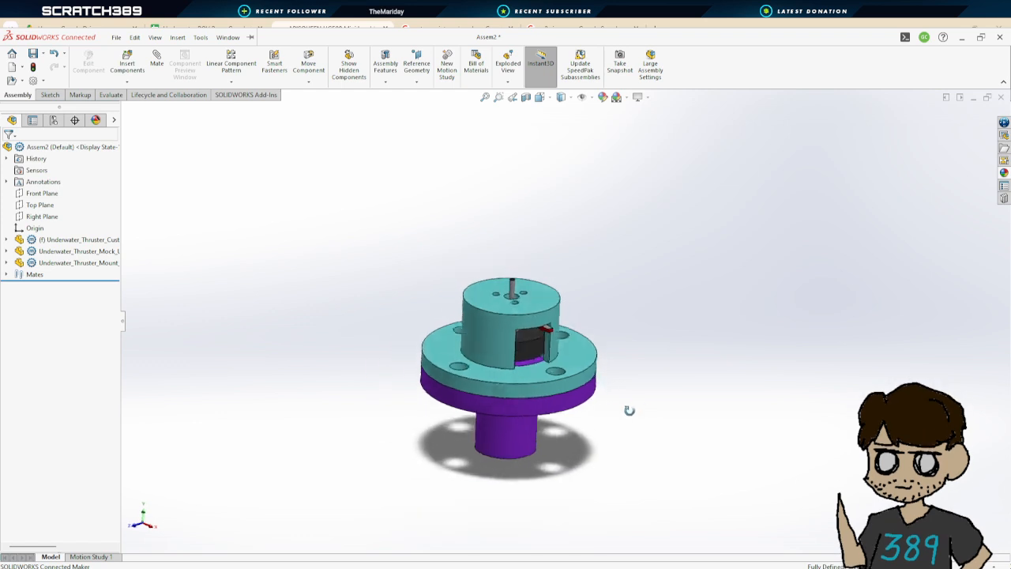
middle_click_drag(629, 410, 641, 429)
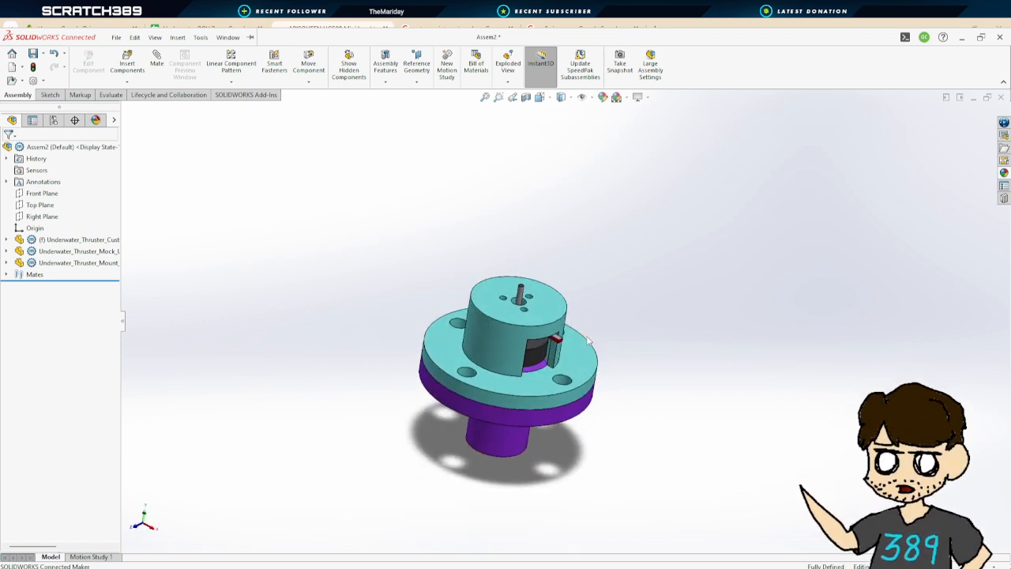
Open the custom mount part, set Boss-Extrude1's depth to 0.1 in, and save the part
middle_click_drag(588, 341, 600, 332)
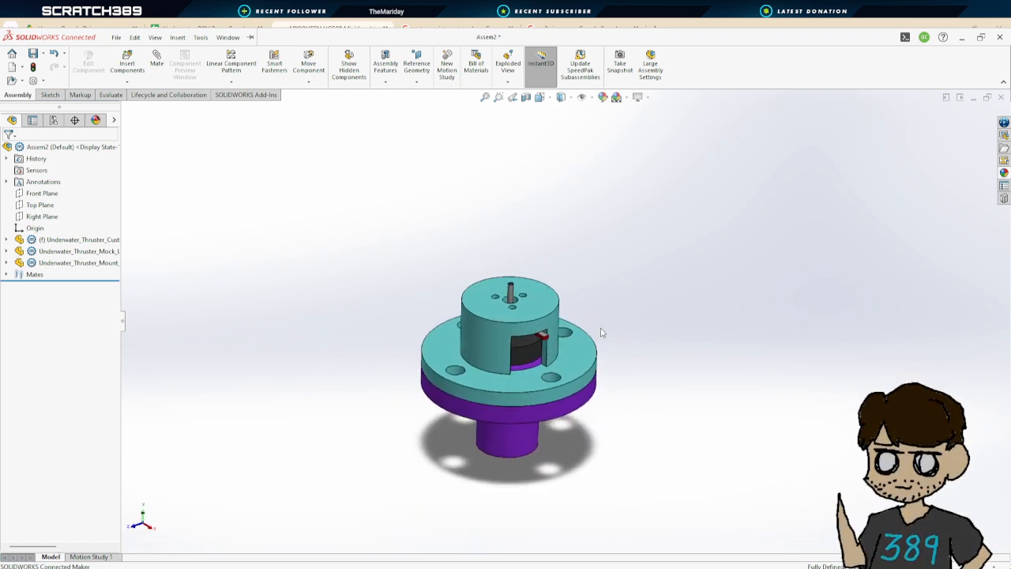
scroll(601, 332, "down", 3)
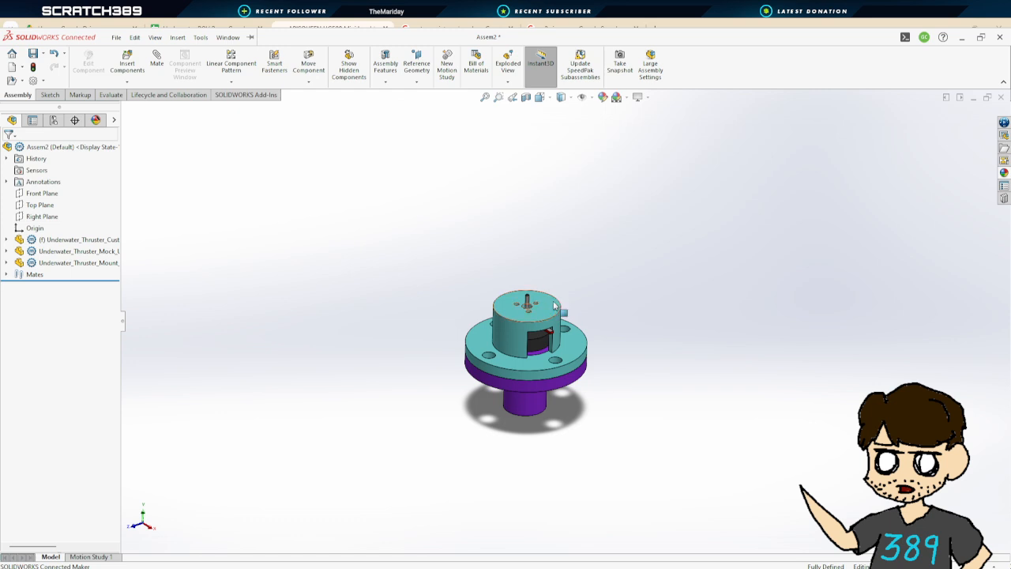
middle_click_drag(645, 355, 631, 261)
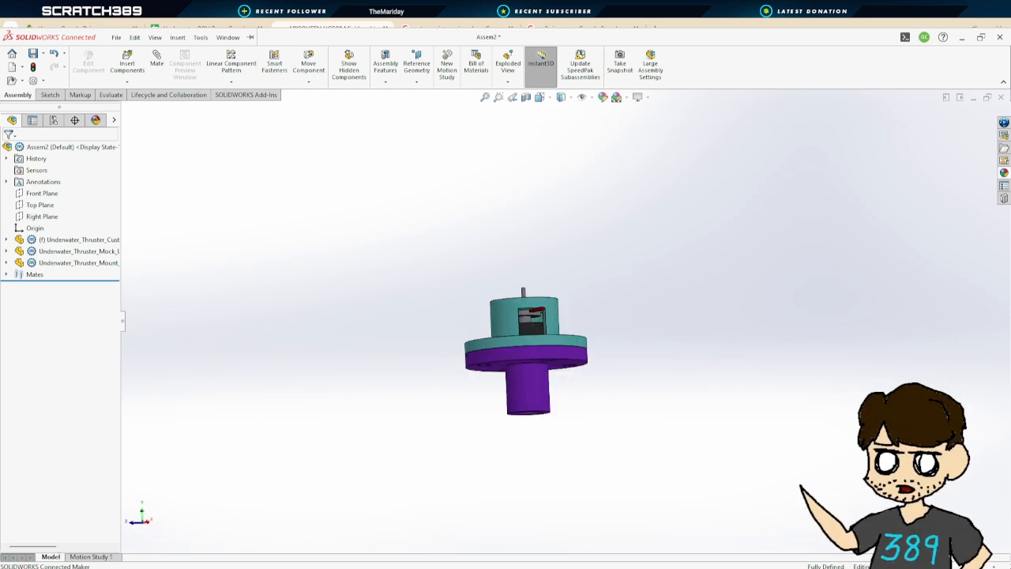
left_click(428, 555)
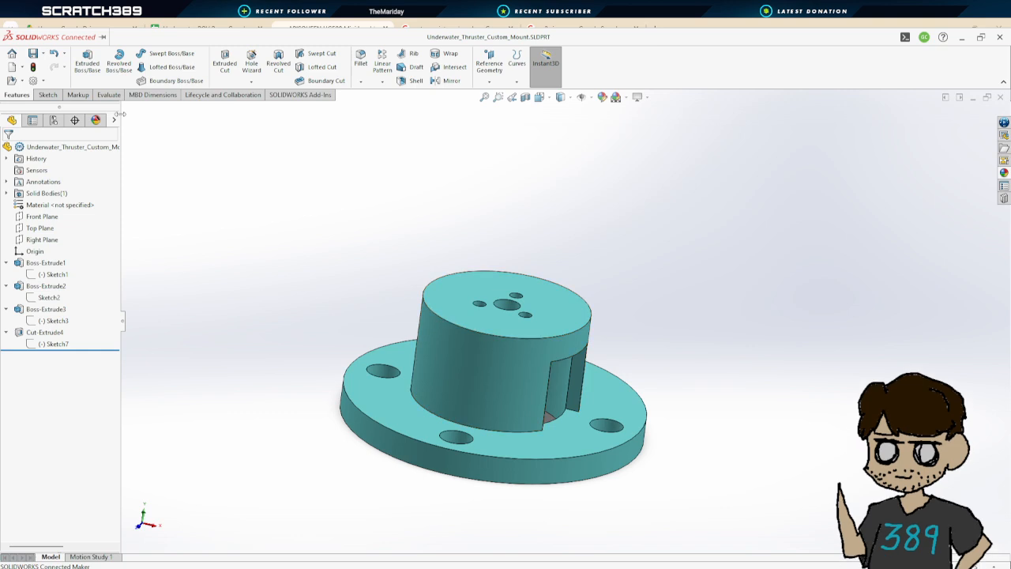
left_click(49, 266)
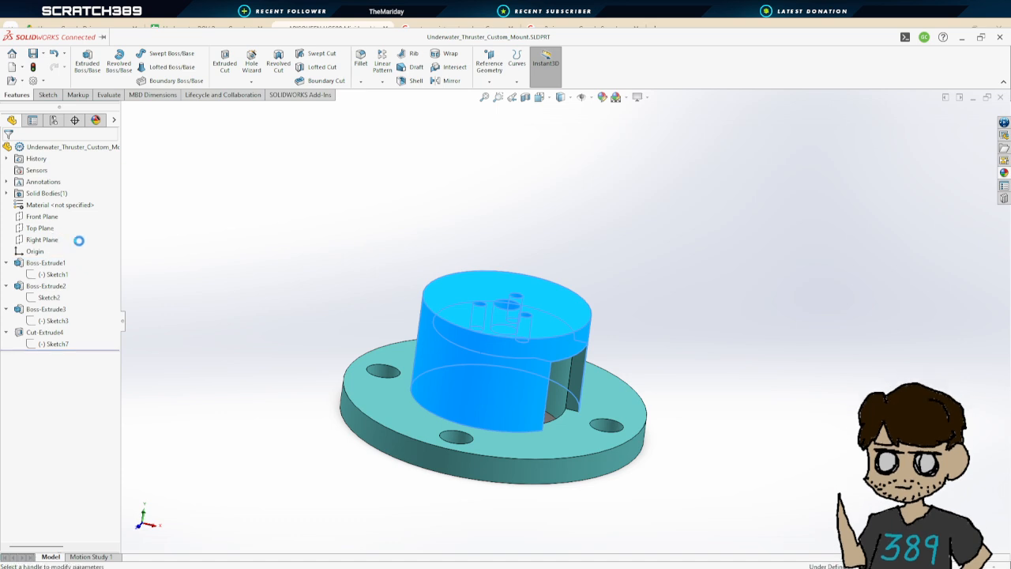
left_click(62, 239)
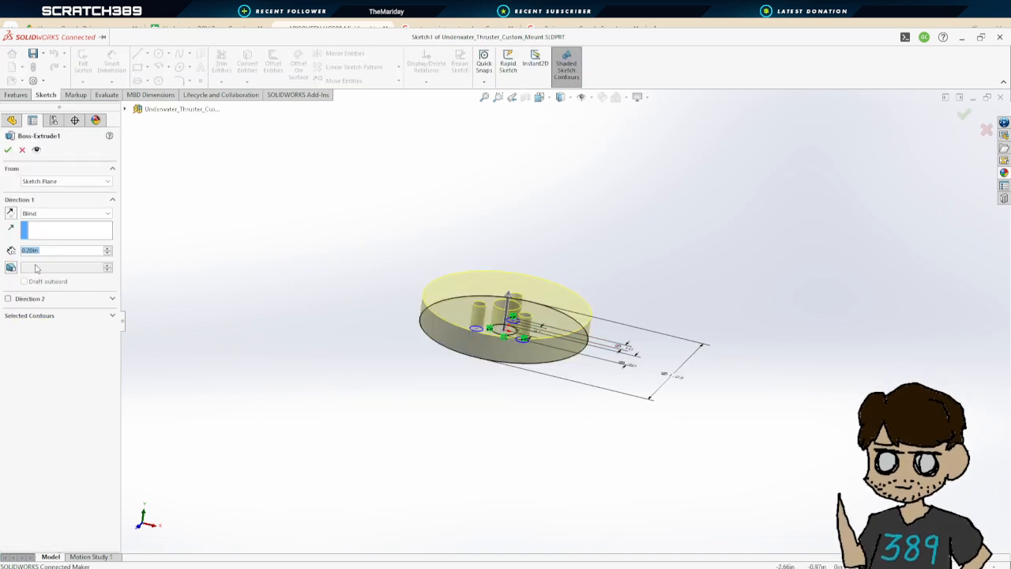
type(".1")
key("Return")
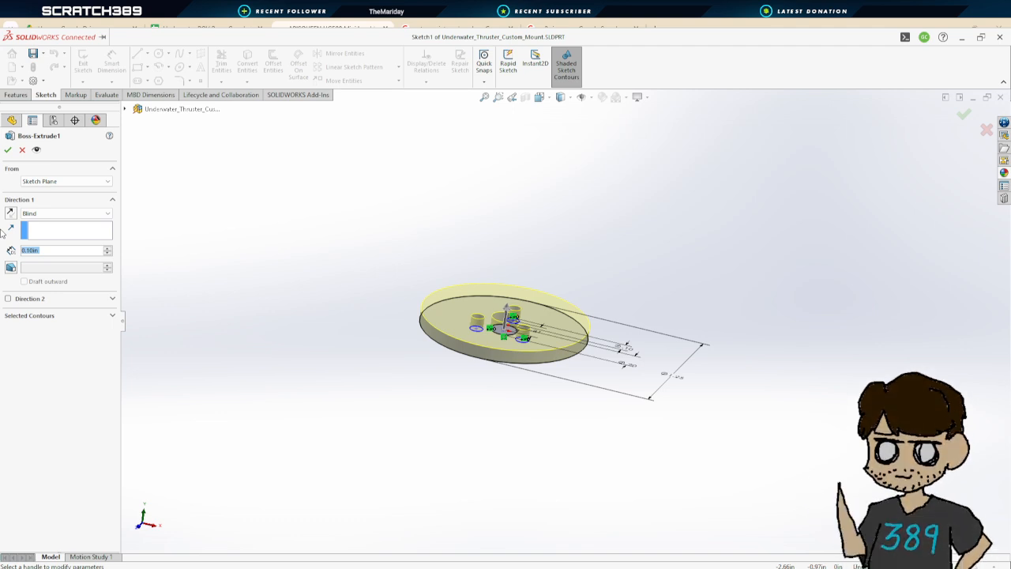
key("BackSpace")
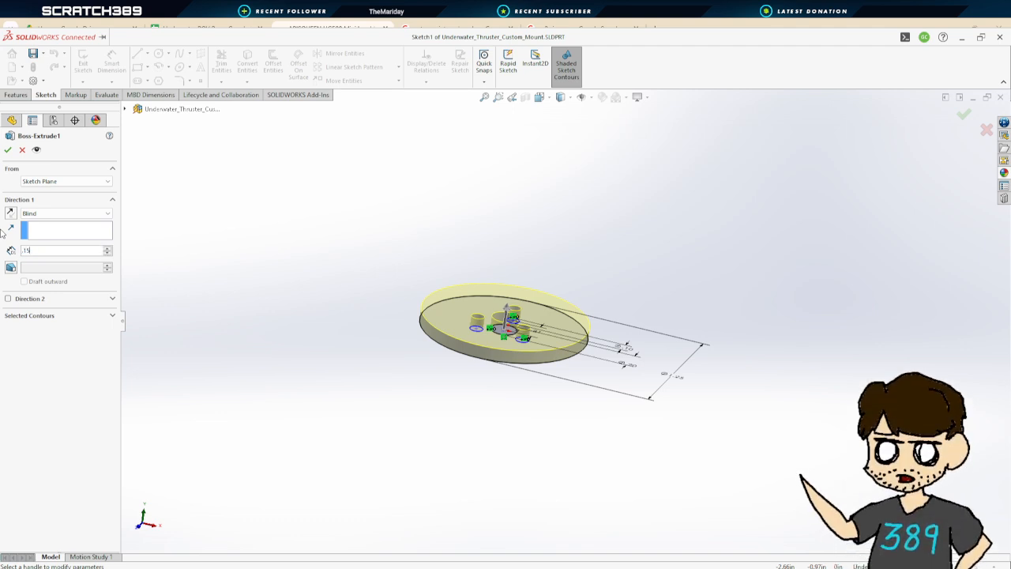
key("Return")
left_click(9, 150)
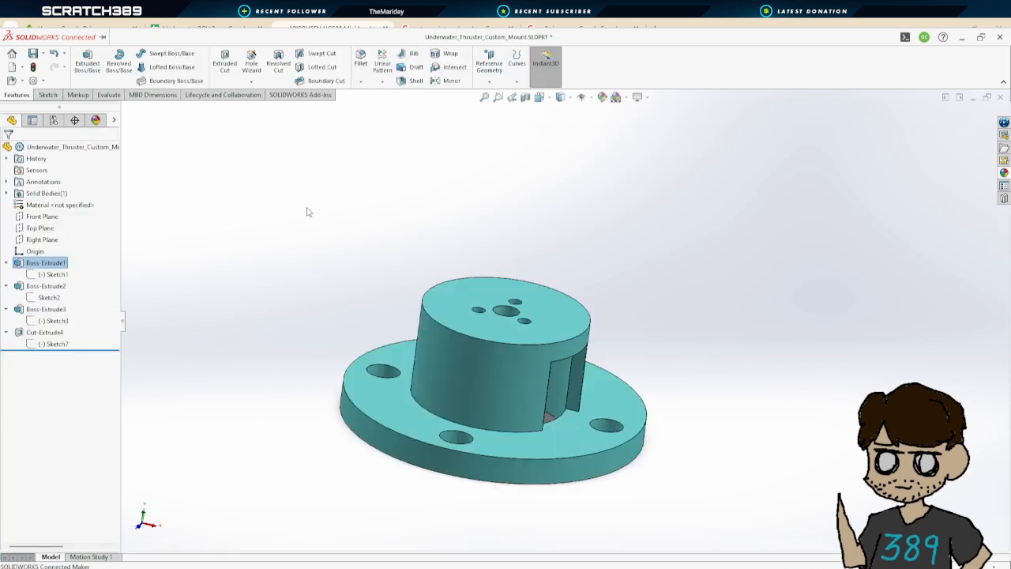
left_click(31, 53)
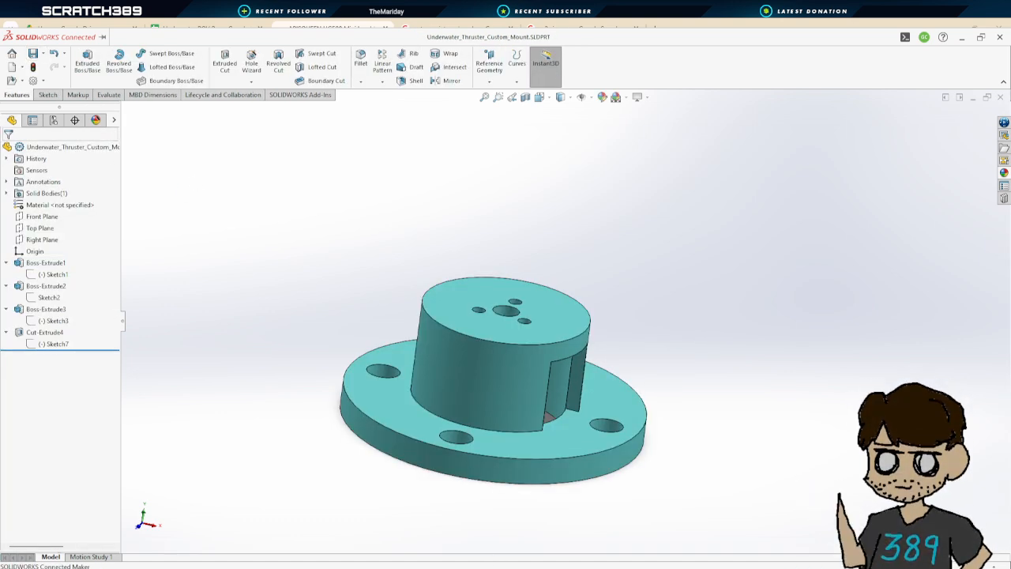
Return to the thruster assembly and save it as Underwater_Thruster_Assem
left_click(594, 536)
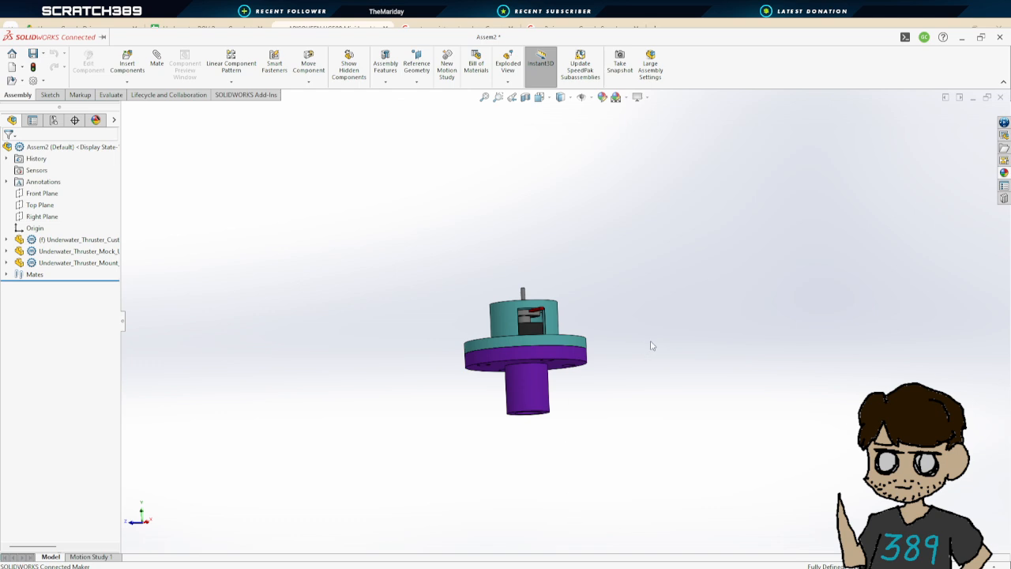
middle_click_drag(652, 343, 668, 385)
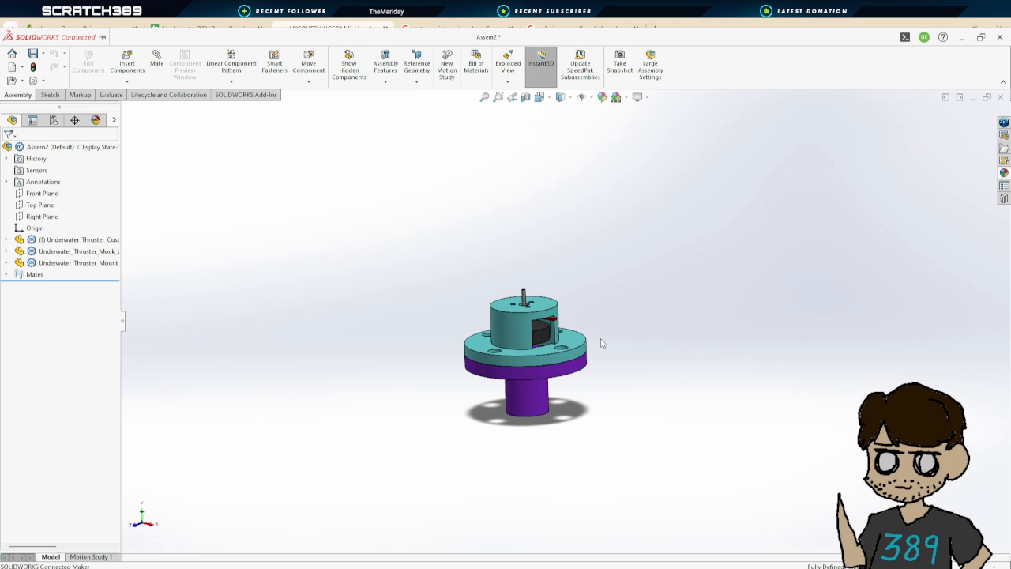
left_click(33, 55)
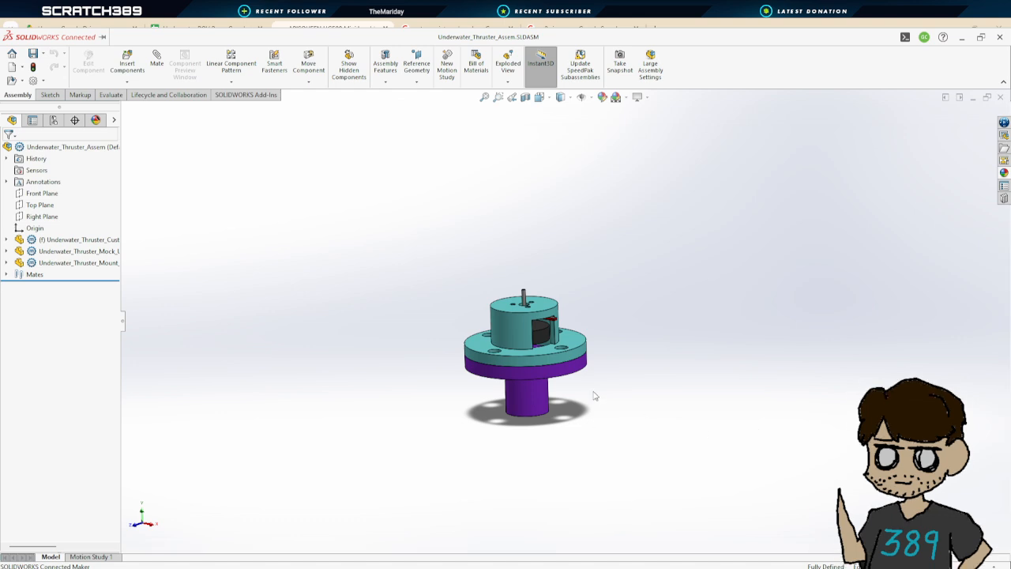
Insert the Underwater_Thruster_Assem into the ROV mock-up assembly and paste five more copies, giving six thrusters
scroll(600, 391, "up", 3)
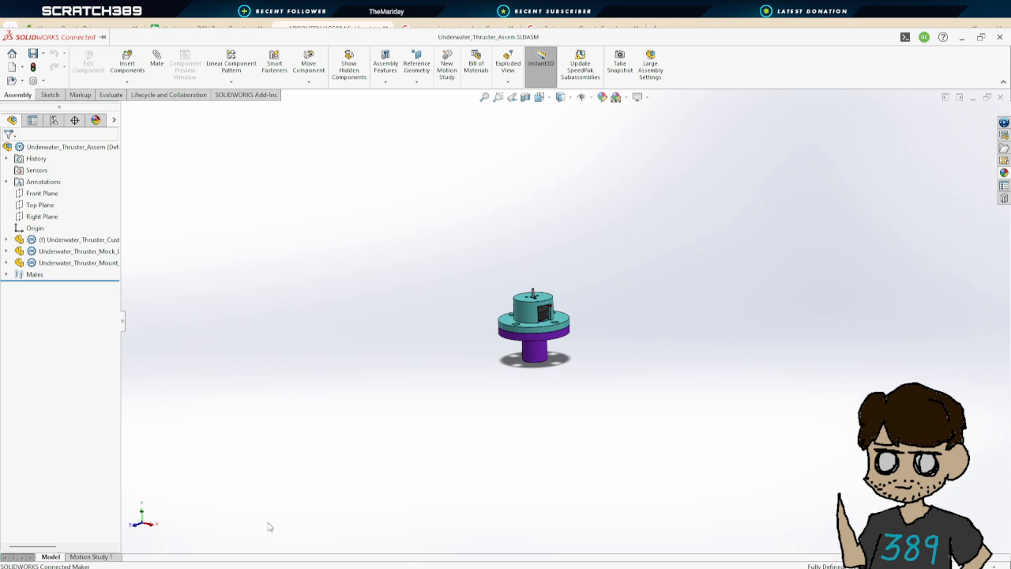
left_click(210, 531)
scroll(640, 339, "up", 2)
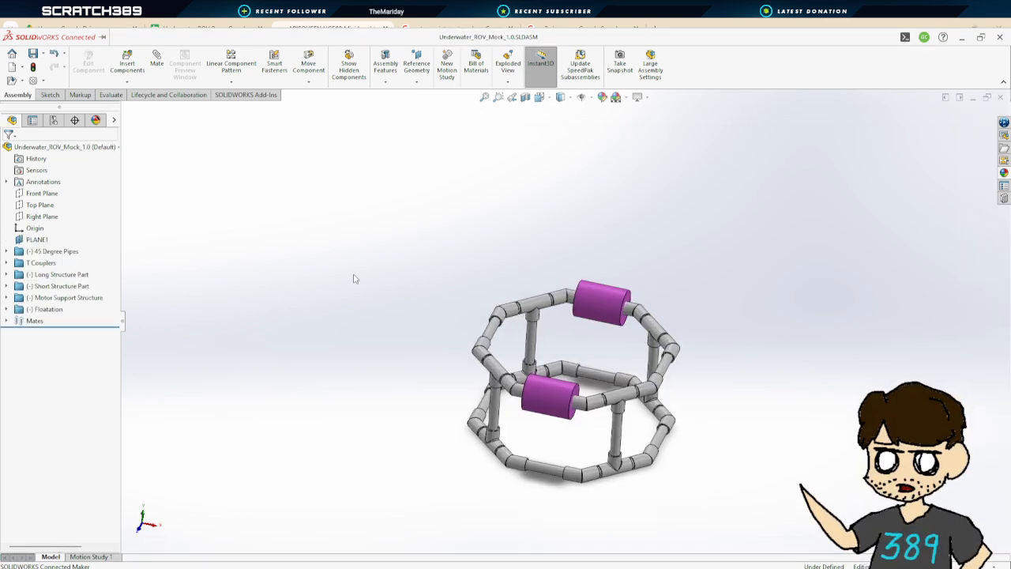
left_click(125, 64)
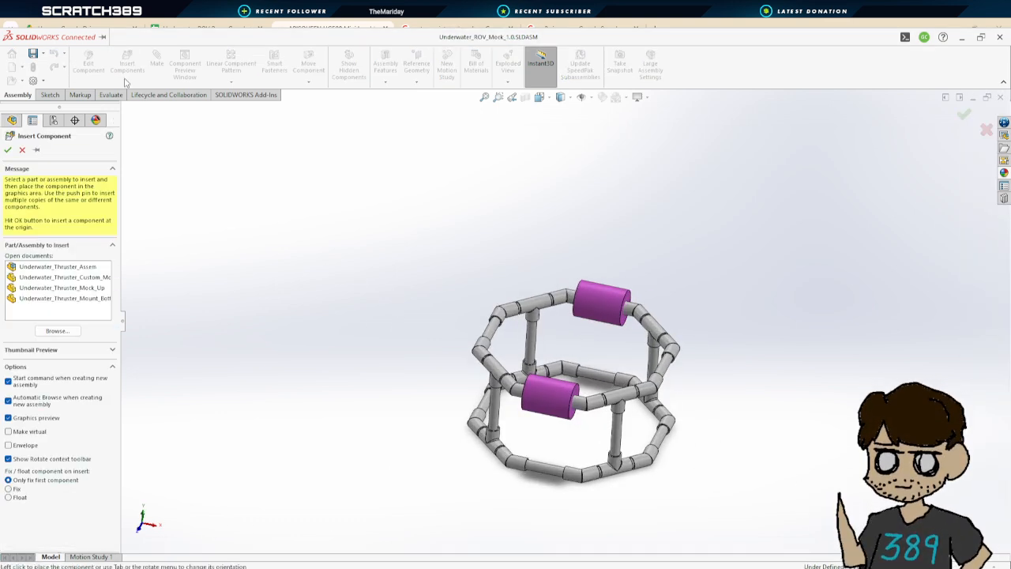
left_click(83, 270)
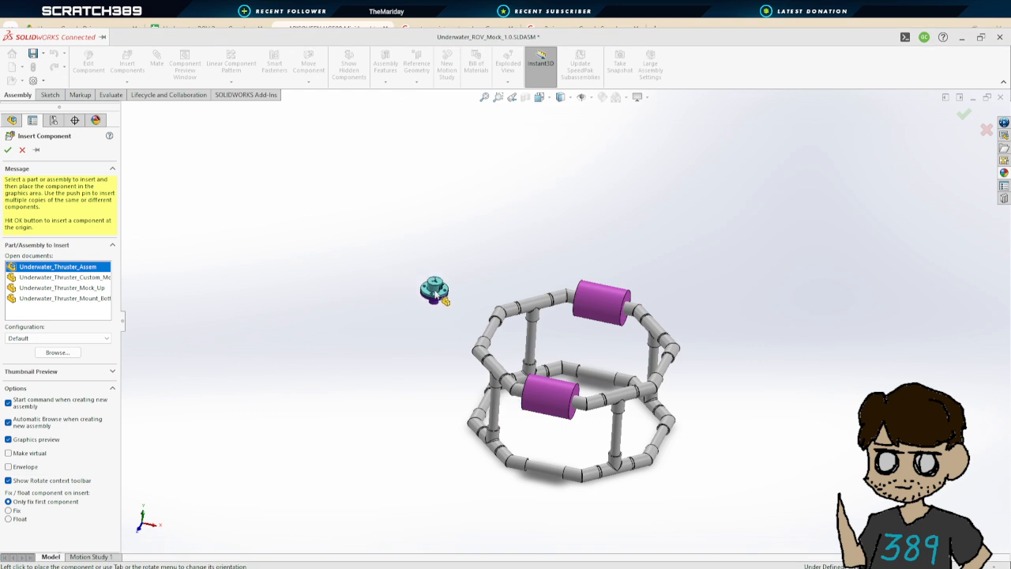
left_click(434, 289)
left_click_drag(399, 265, 464, 329)
key("ctrl+v")
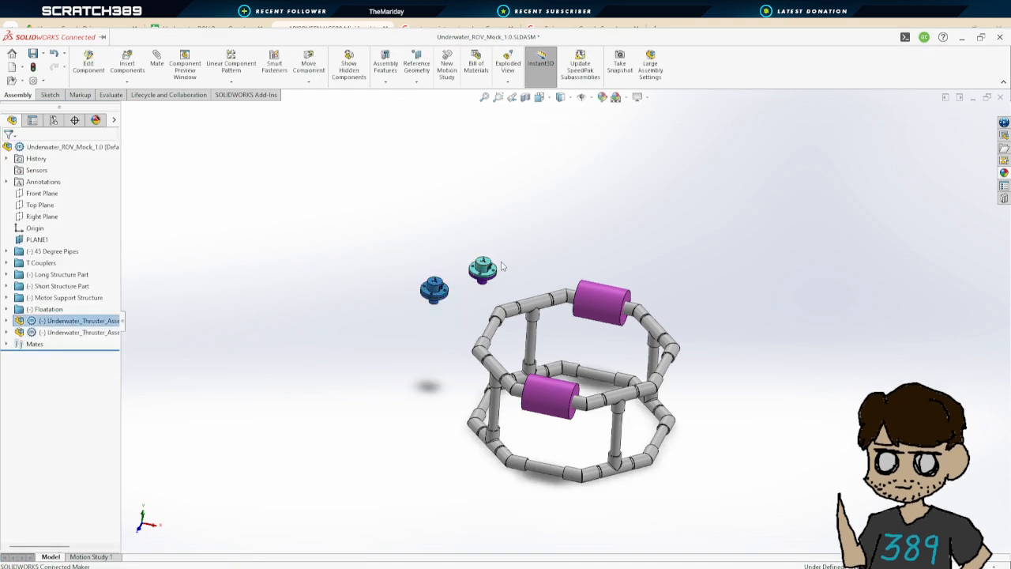
key("ctrl+v")
key("ctrl+v")
key("ctrl+v")
key("ctrl+v")
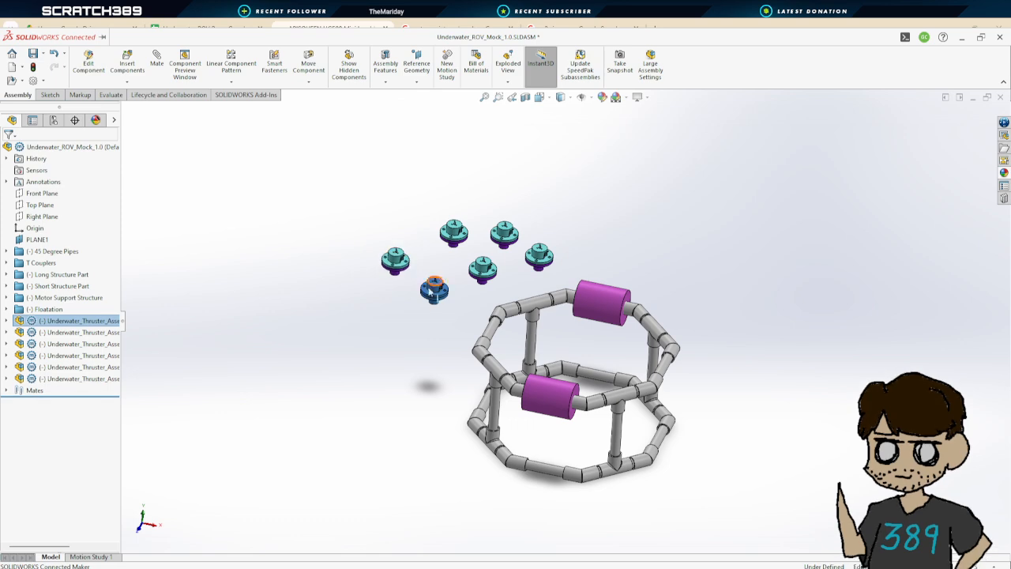
key("Escape")
Delete three vertical pipes of the Long Structure Part group from the ROV frame
scroll(474, 253, "down", 10)
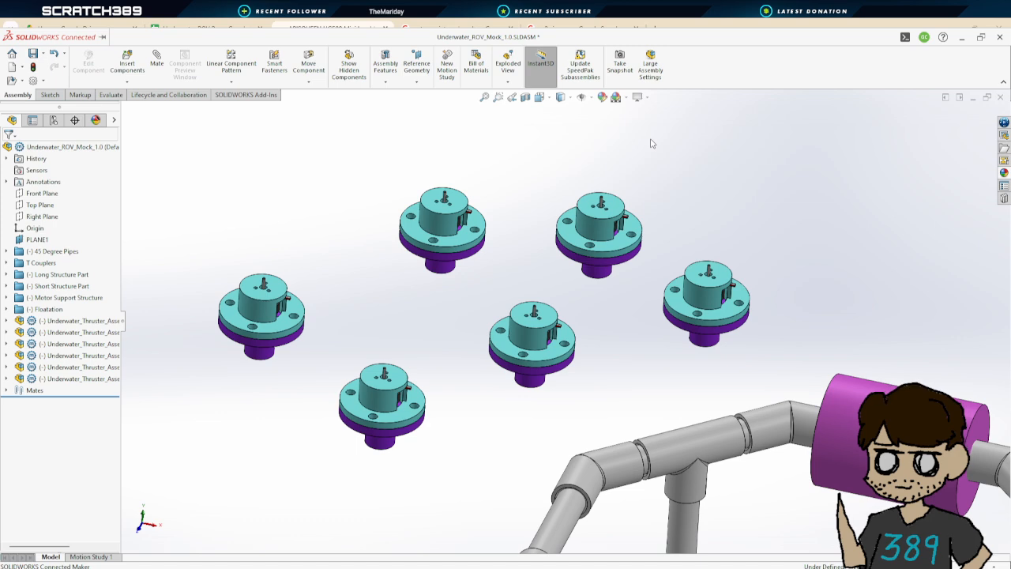
middle_click_drag(677, 252, 708, 440)
scroll(707, 438, "up", 3)
scroll(707, 439, "down", 4)
middle_click_drag(702, 264, 822, 286)
scroll(704, 293, "up", 3)
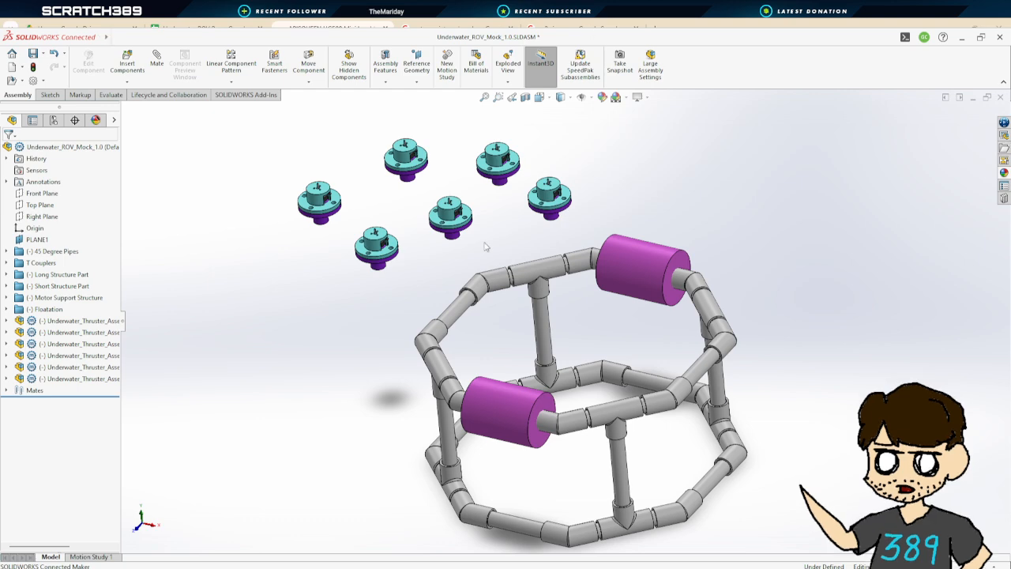
middle_click_drag(544, 328, 558, 350)
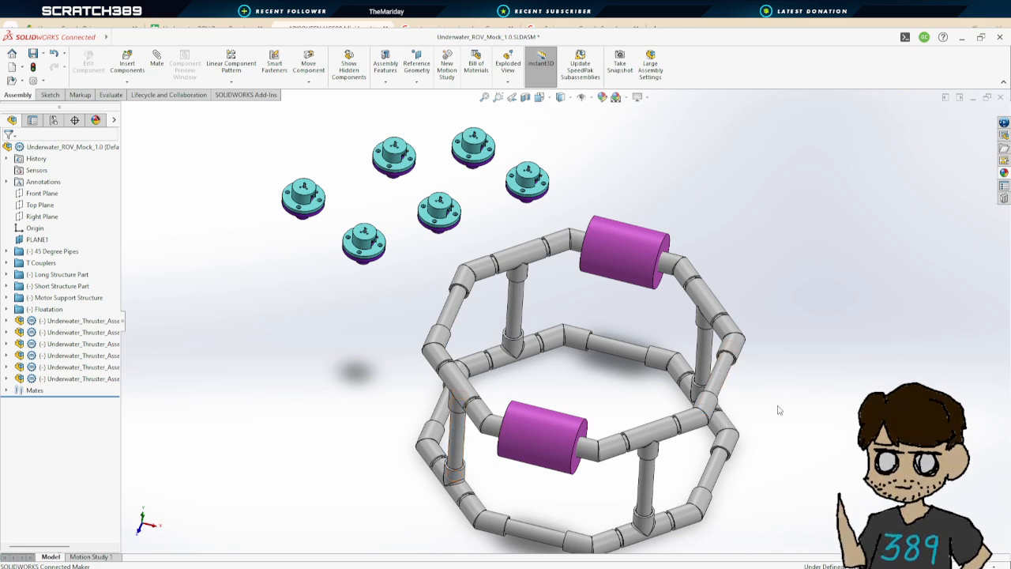
middle_click_drag(778, 410, 656, 295)
middle_click_drag(608, 301, 630, 335)
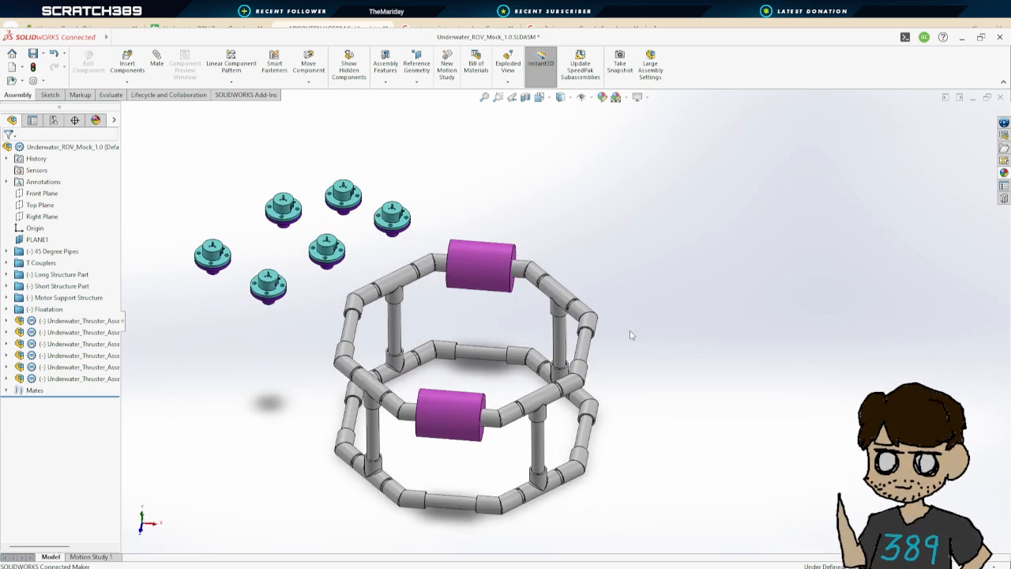
left_click(589, 355)
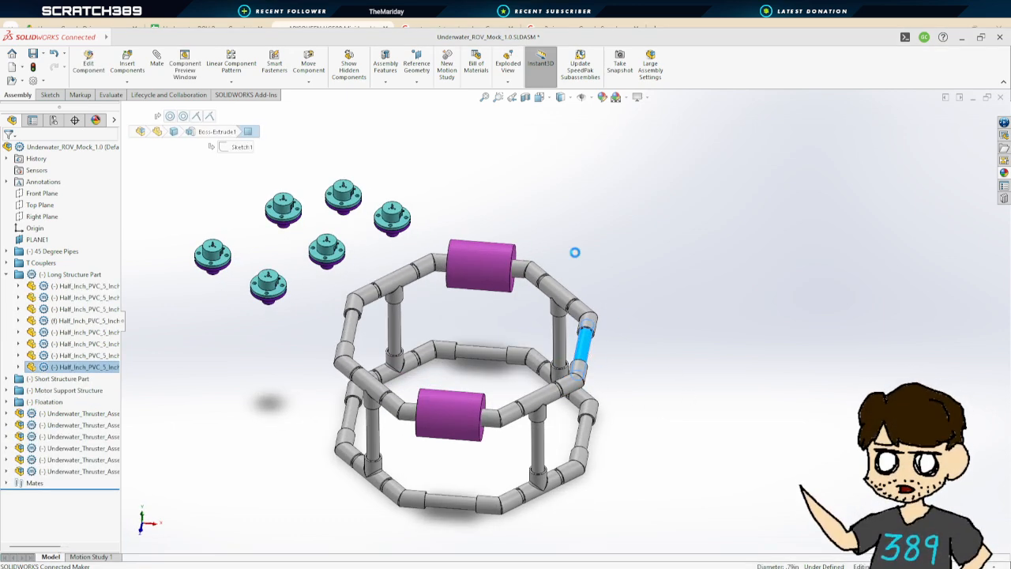
key("Delete")
left_click(351, 338)
key("Delete")
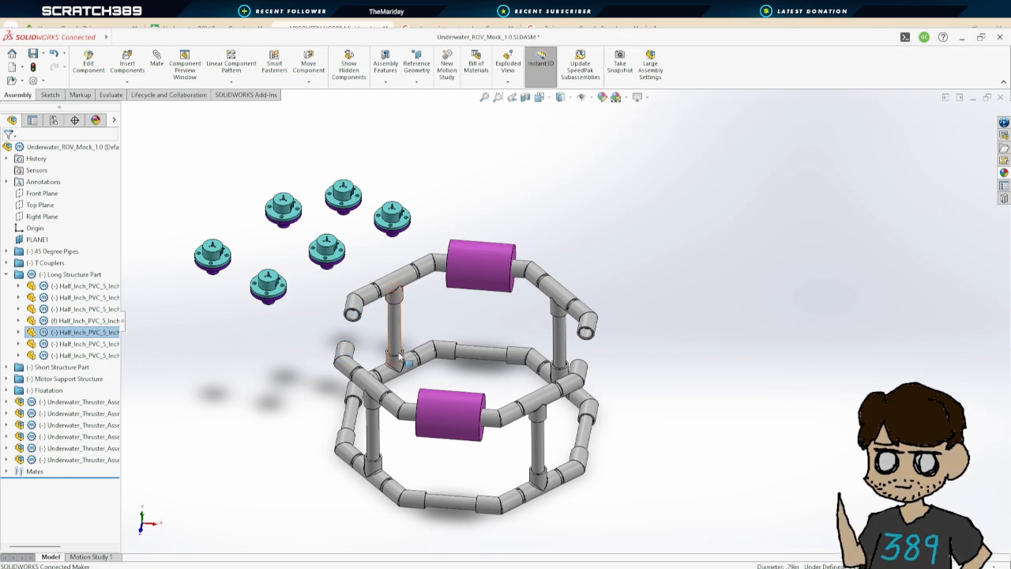
left_click(399, 338)
key("Delete")
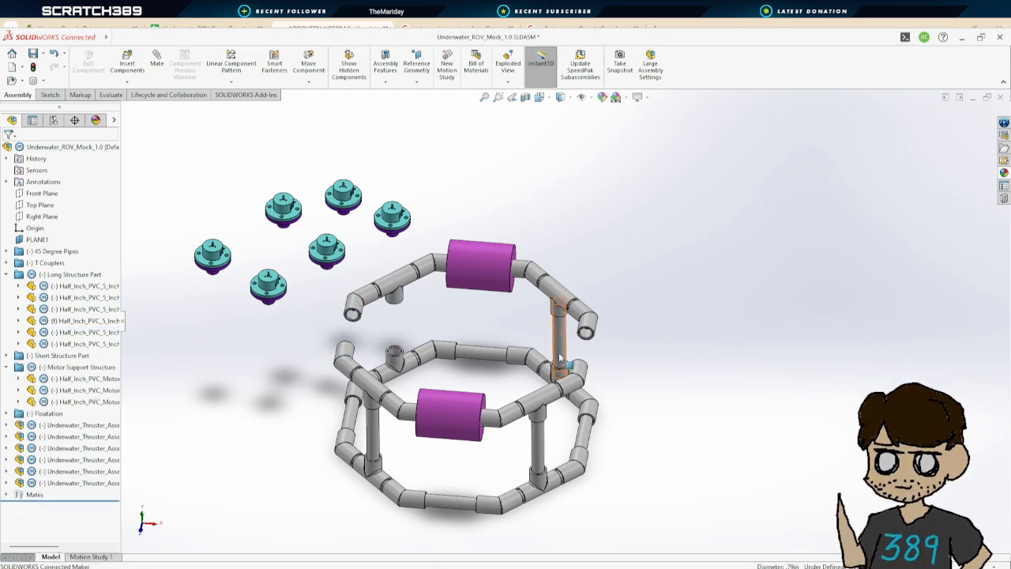
Delete all vertical pipes of the Motor Support Structure group
left_click(561, 355)
key("Delete")
left_click(540, 459)
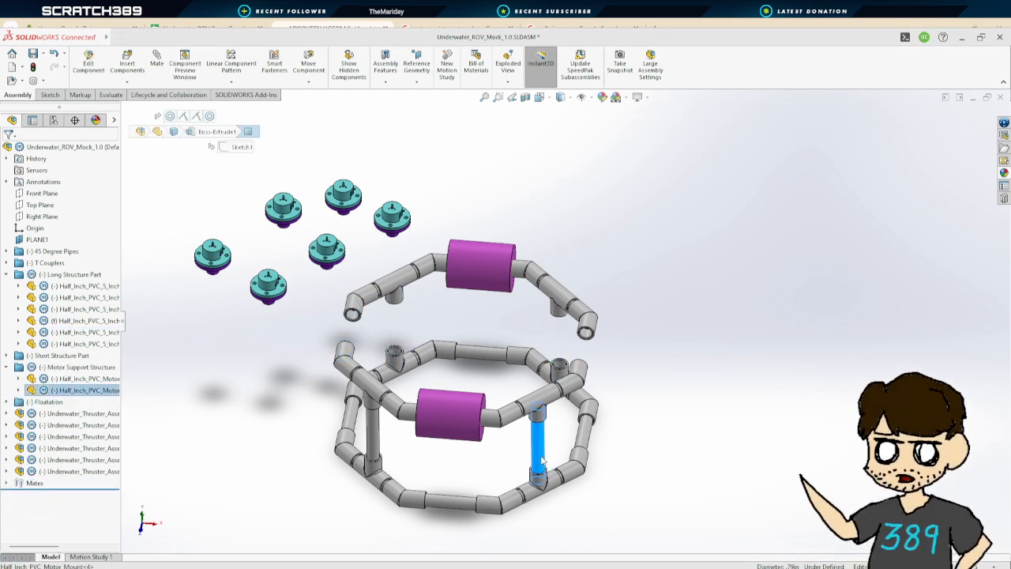
key("Delete")
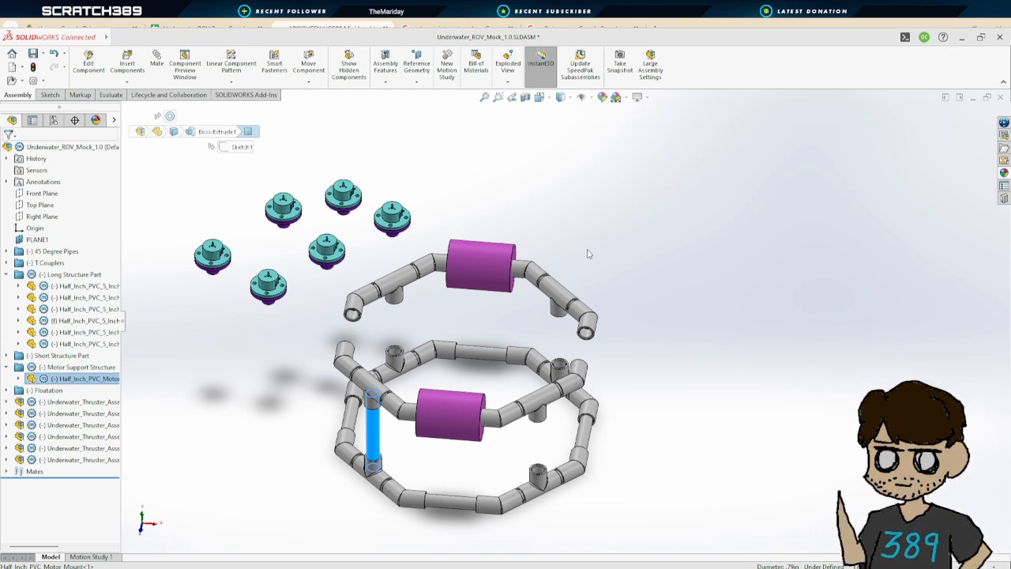
key("Delete")
middle_click_drag(664, 376, 657, 397)
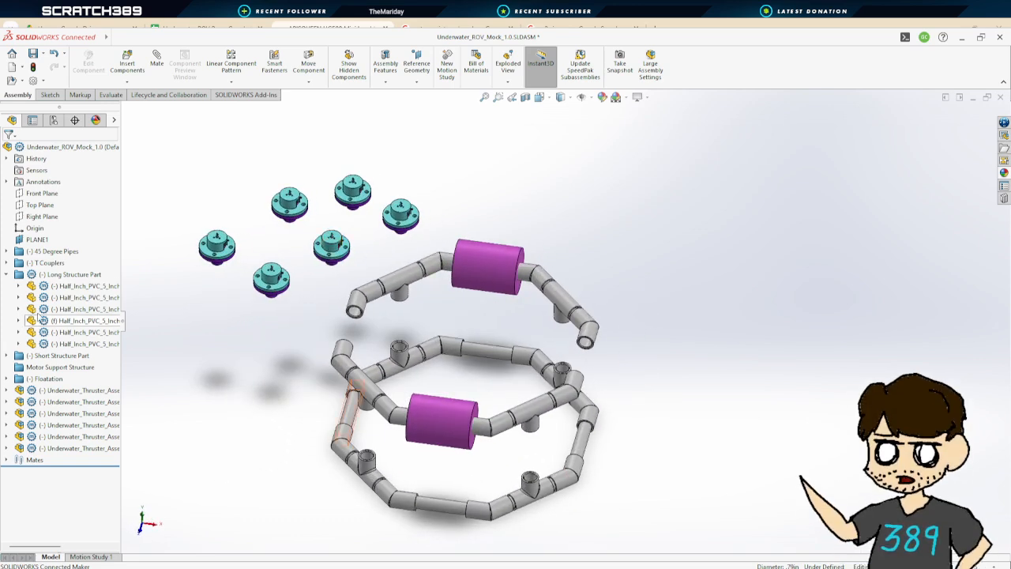
Group the six thruster sub-assemblies into a new folder named Thrust
left_click(72, 392)
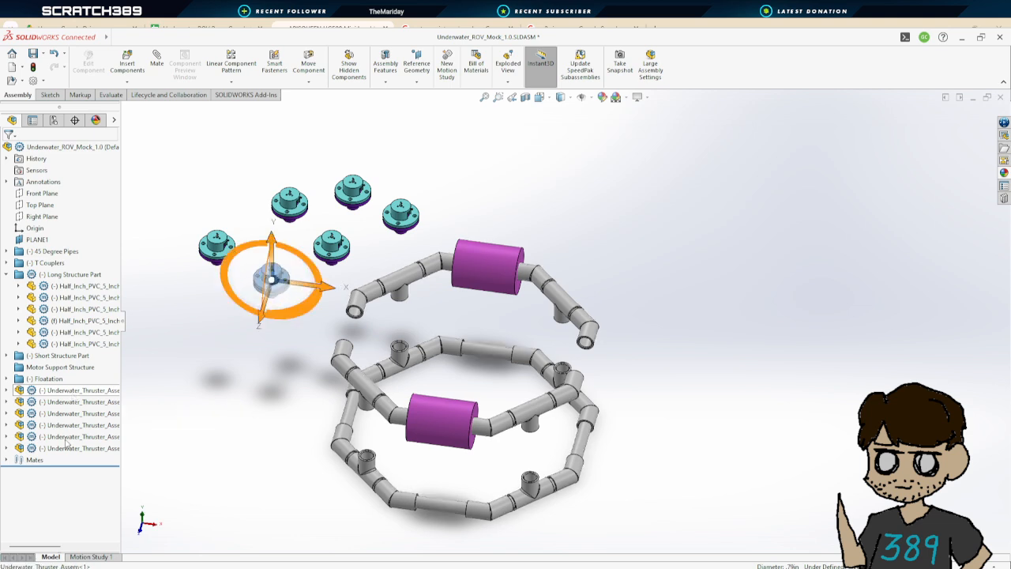
left_click(72, 448, "shift")
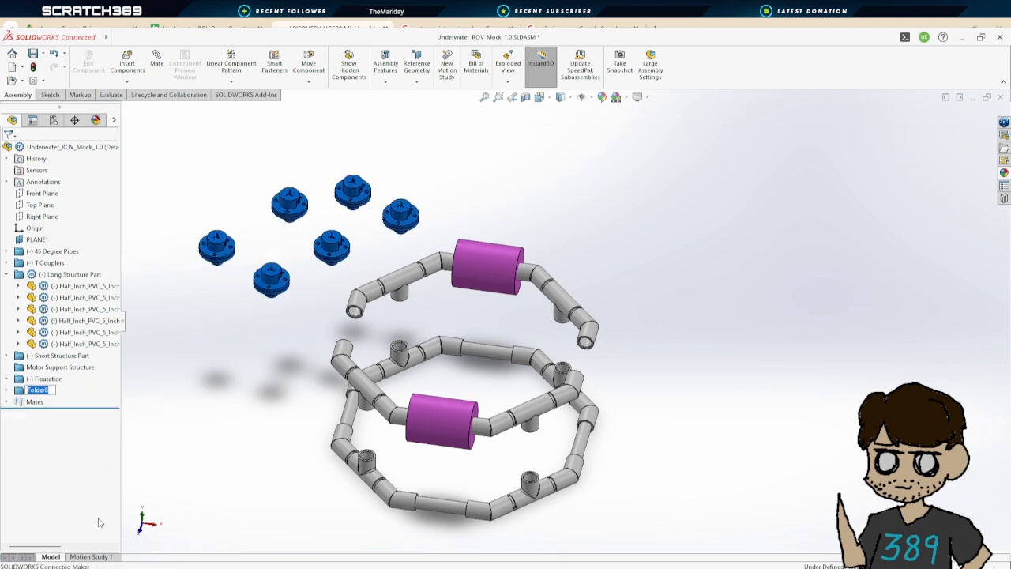
type("Thrust")
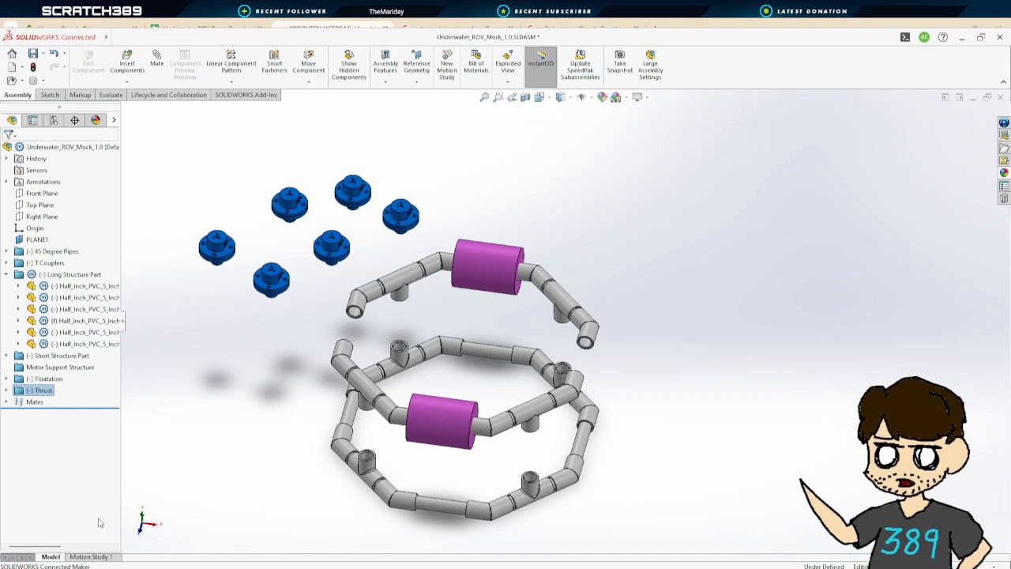
key("Return")
left_click(271, 362)
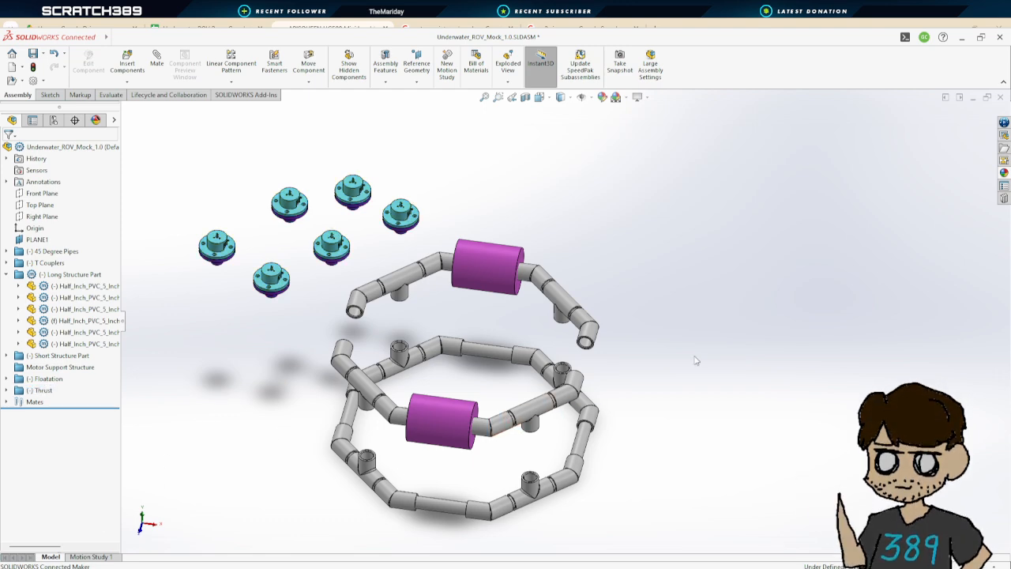
Copy a T coupler from the frame and paste several copies of it into the assembly
scroll(688, 365, "down", 3)
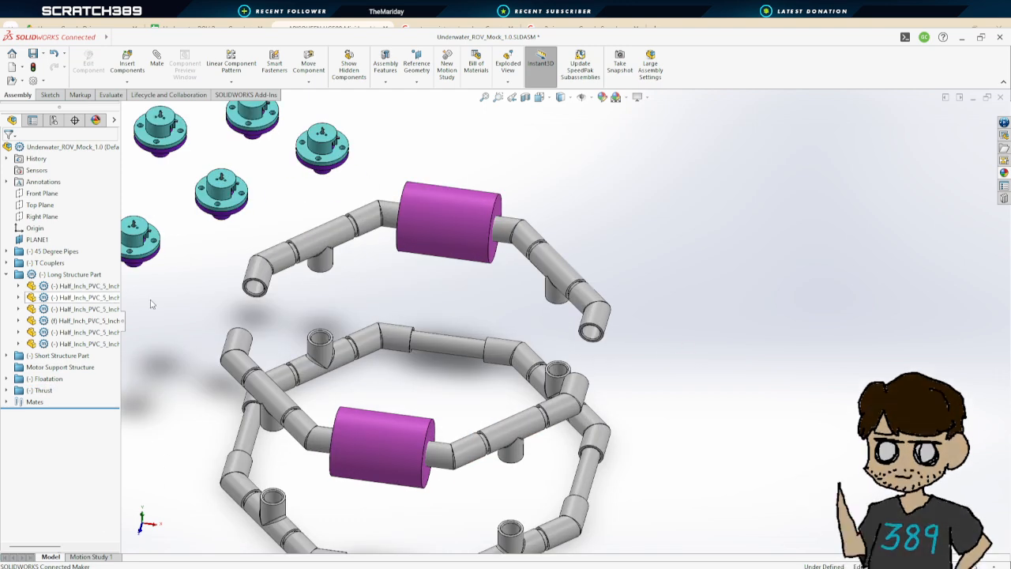
left_click(320, 245)
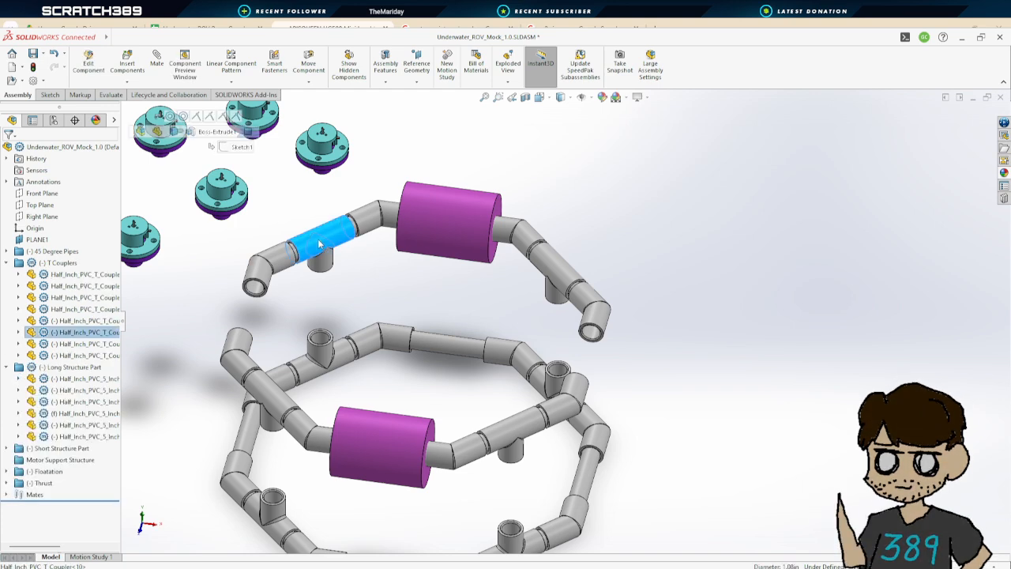
left_click(64, 335)
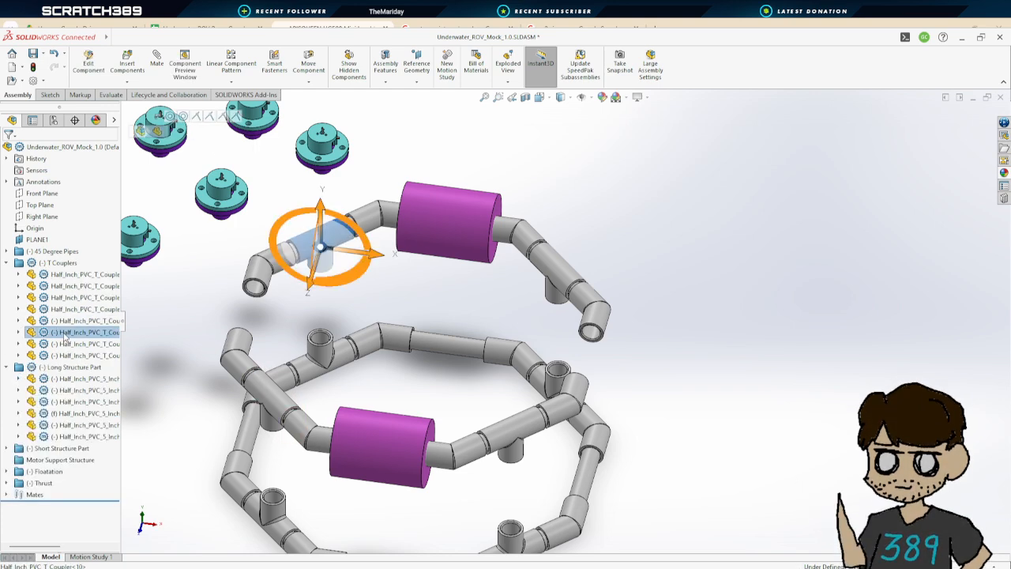
key("ctrl+v")
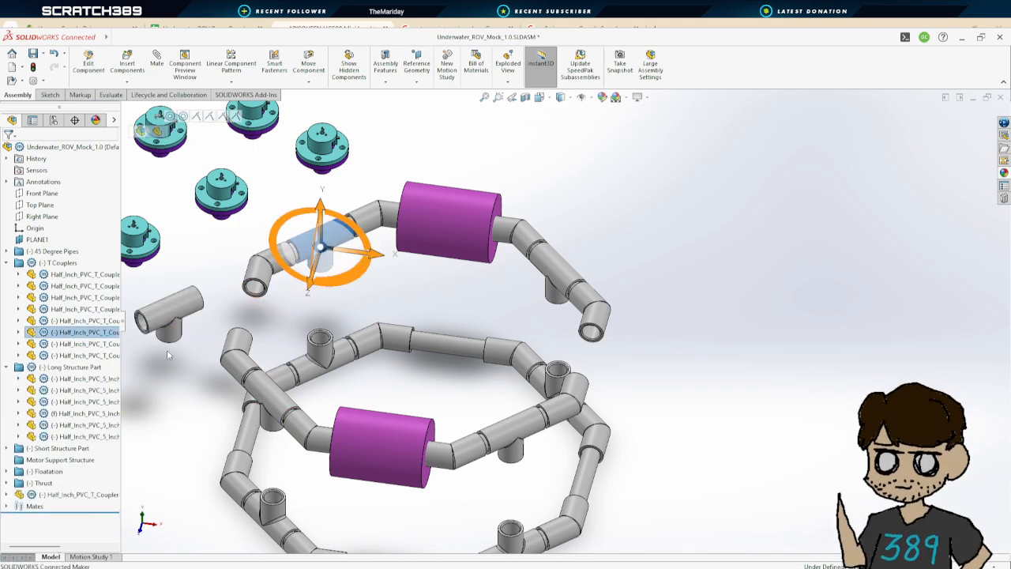
key("ctrl+v")
key("ctrl+v")
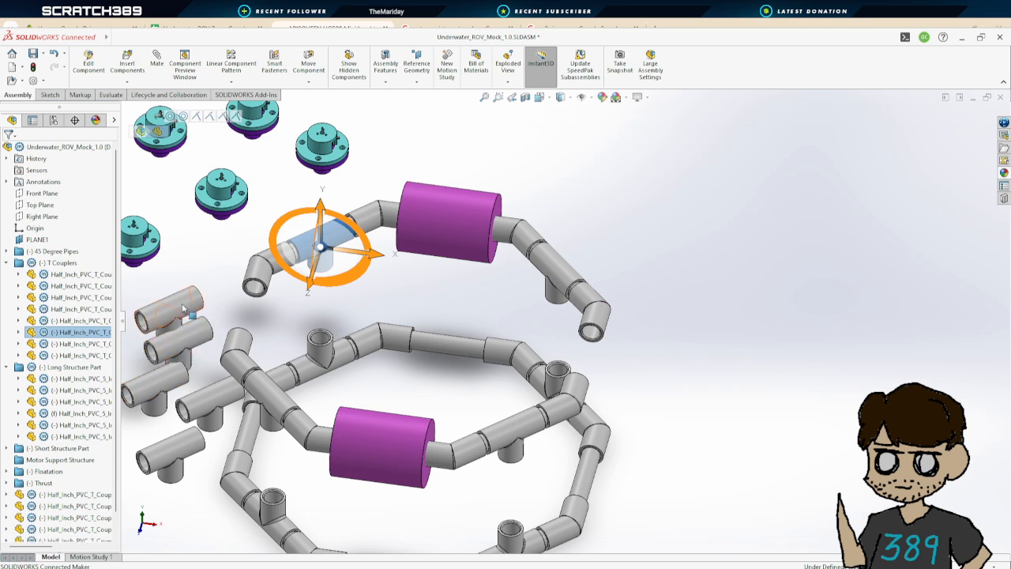
Save the assembly
left_click(166, 196)
scroll(169, 204, "up", 2)
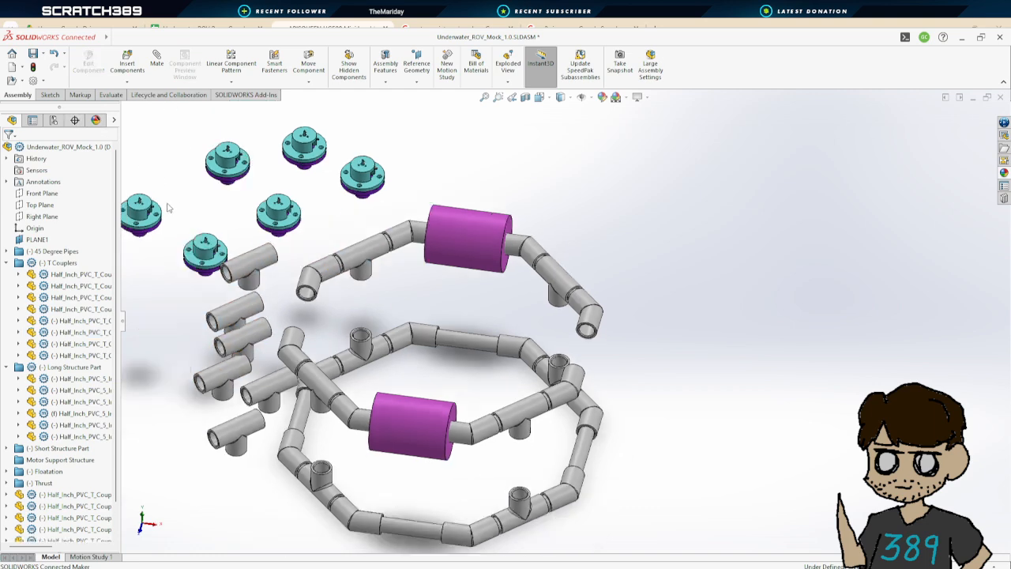
middle_click_drag(251, 208, 406, 264, "ctrl")
scroll(474, 278, "down", 3)
scroll(527, 339, "up", 2)
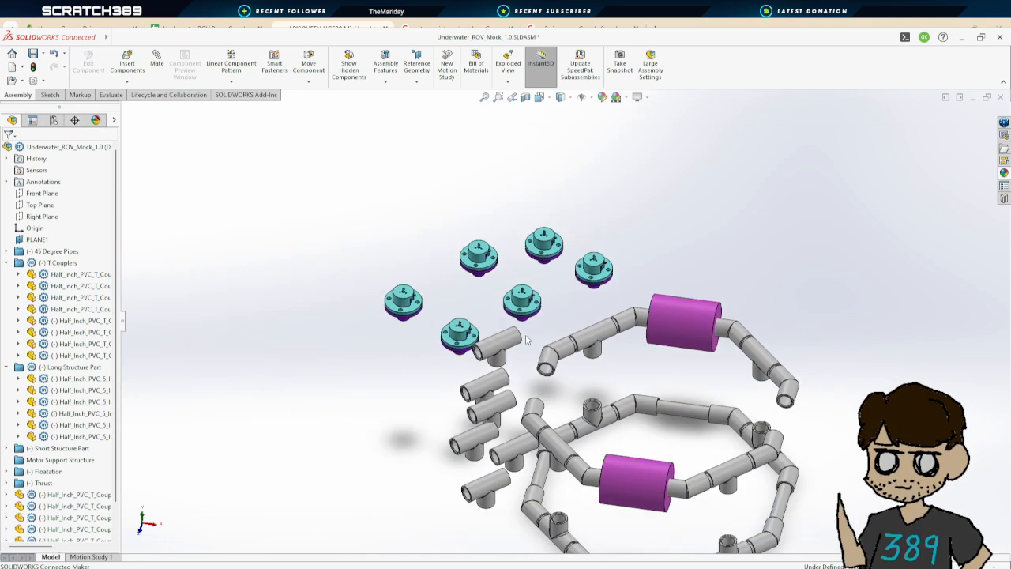
left_click(33, 54)
Add a coincident mate between the bottom face of a thruster mount and the top face of a pasted T coupler, flipping the alignment
scroll(474, 355, "down", 5)
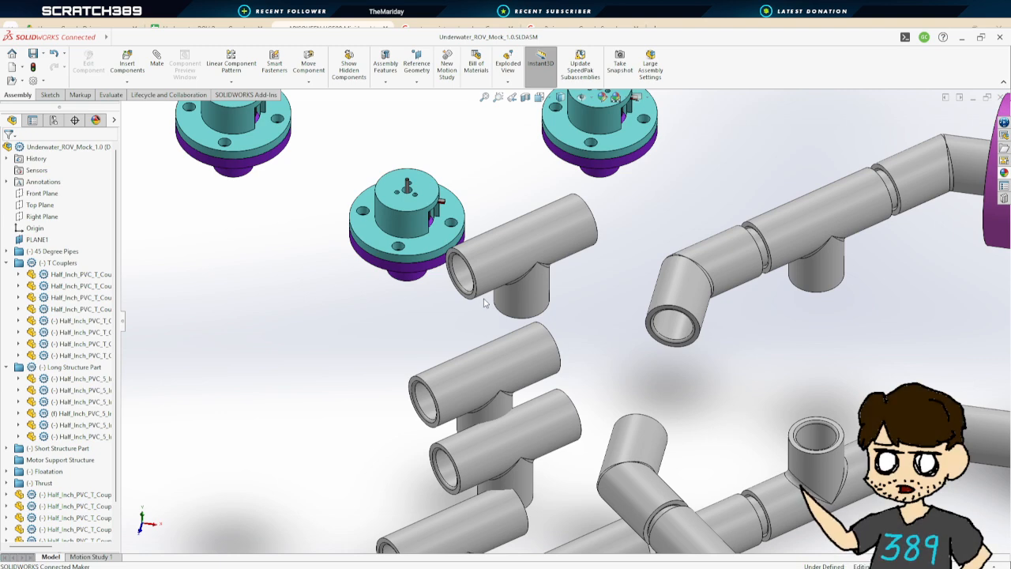
middle_click_drag(483, 302, 553, 188)
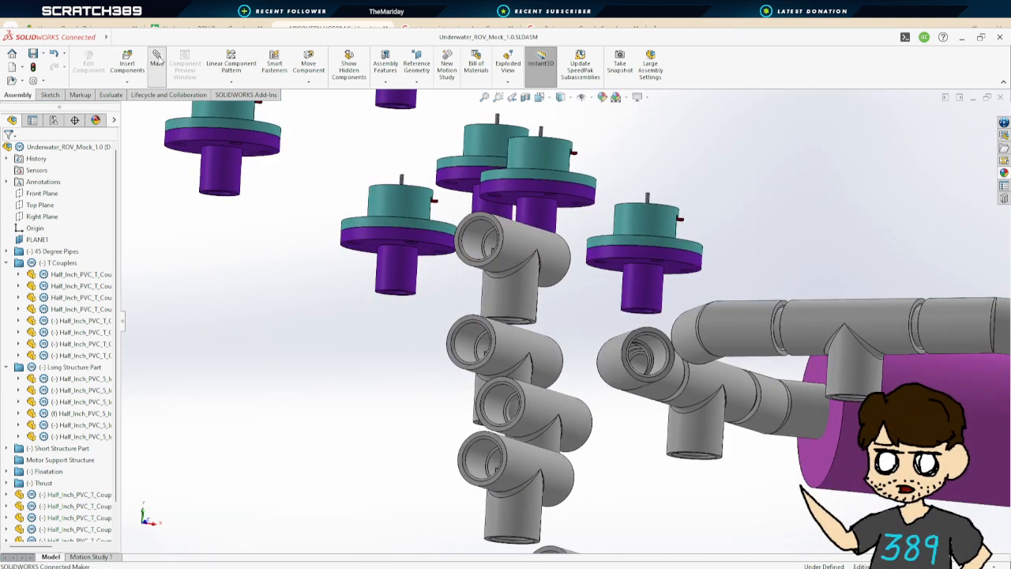
left_click(157, 61)
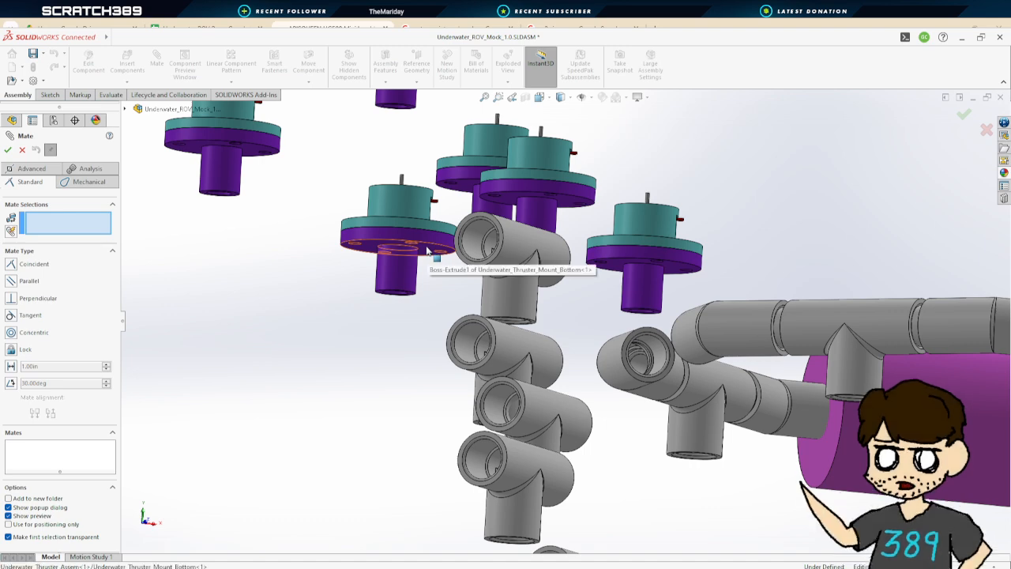
left_click(427, 252)
left_click(482, 328)
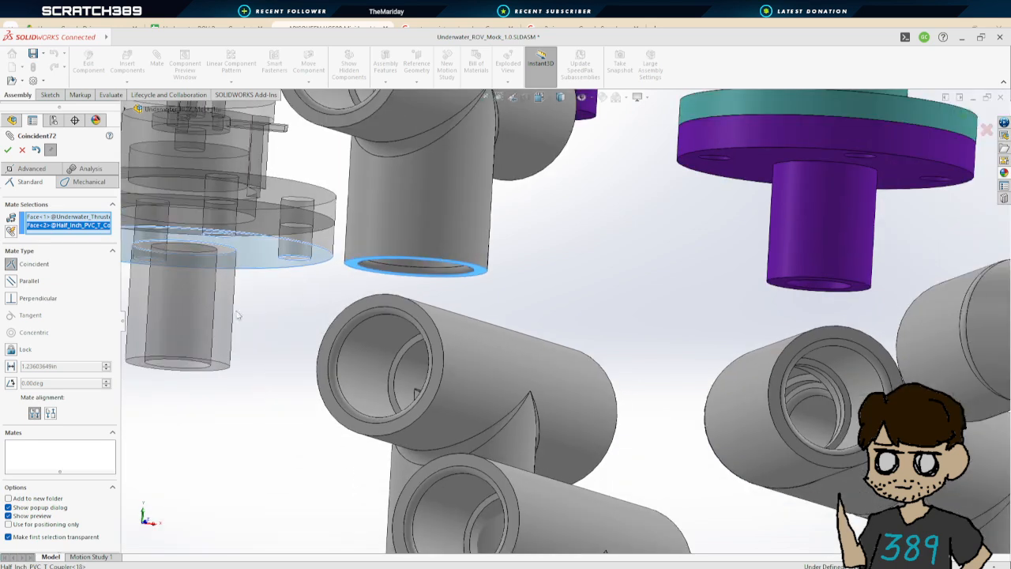
left_click(50, 412)
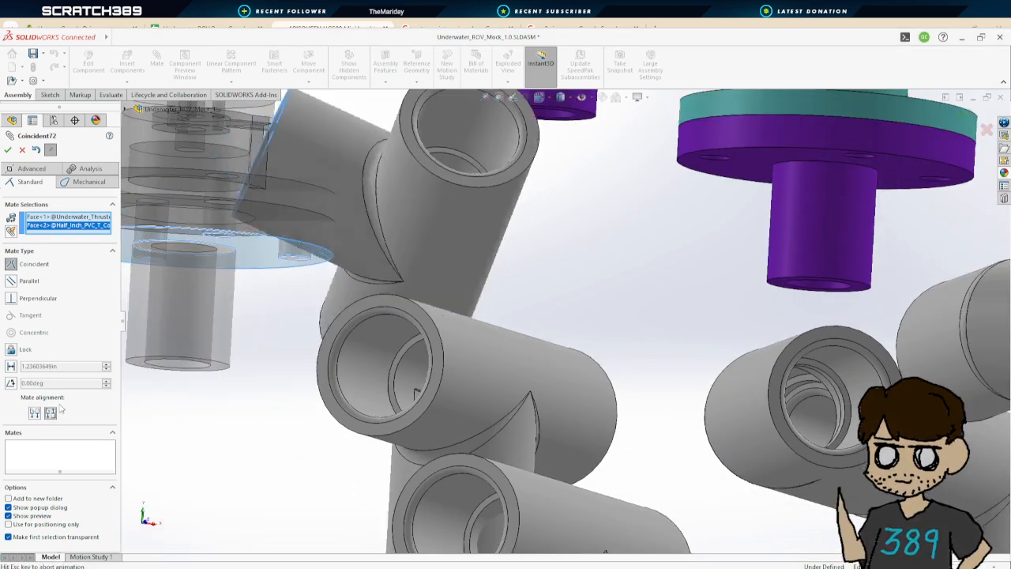
left_click(8, 151)
Add a concentric mate between that thruster mount's cylinder and the T coupler's branch
left_click(208, 305)
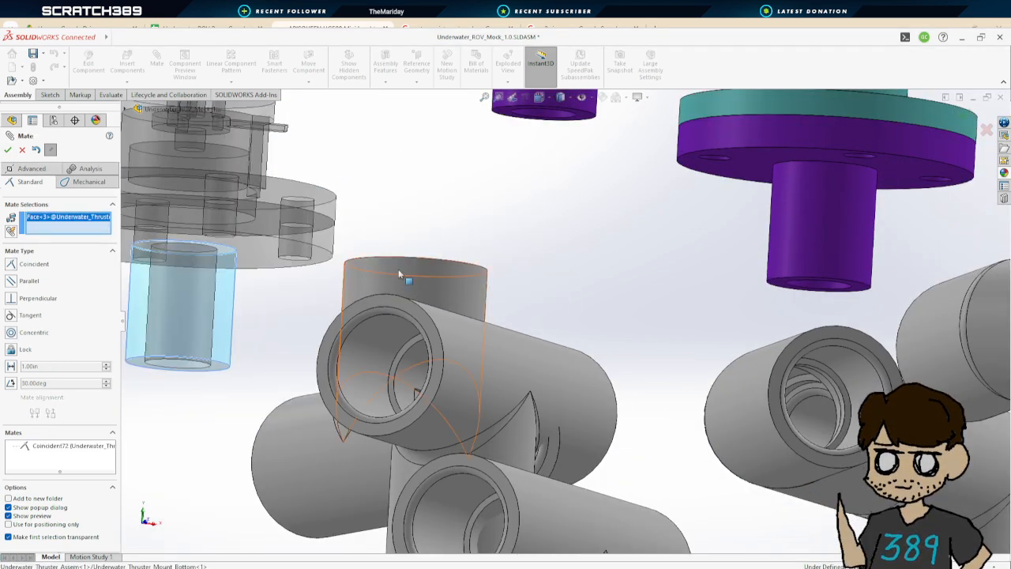
left_click(414, 269)
left_click(8, 150)
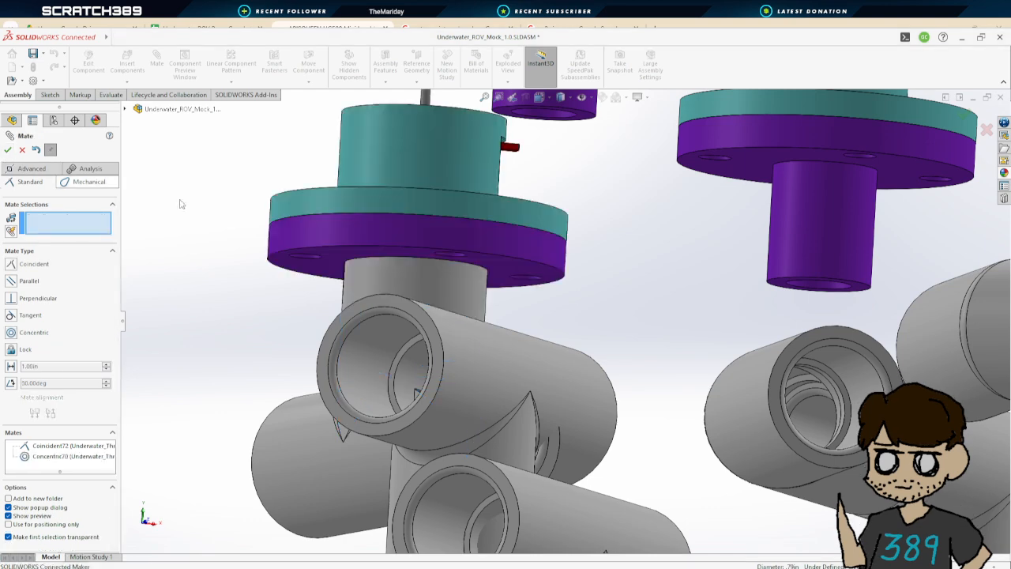
Add a coincident mate between a second thruster's mount bottom face and another T coupler's top face, flipping the alignment
middle_click_drag(598, 297, 547, 335)
scroll(564, 330, "up", 3)
left_click_drag(523, 316, 339, 249)
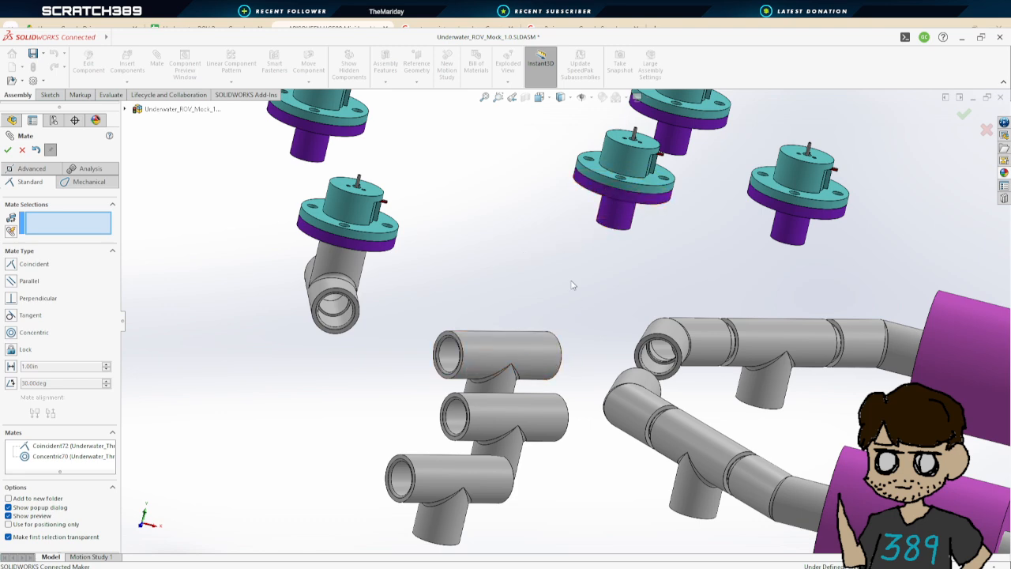
middle_click_drag(573, 285, 570, 216)
left_click(569, 215)
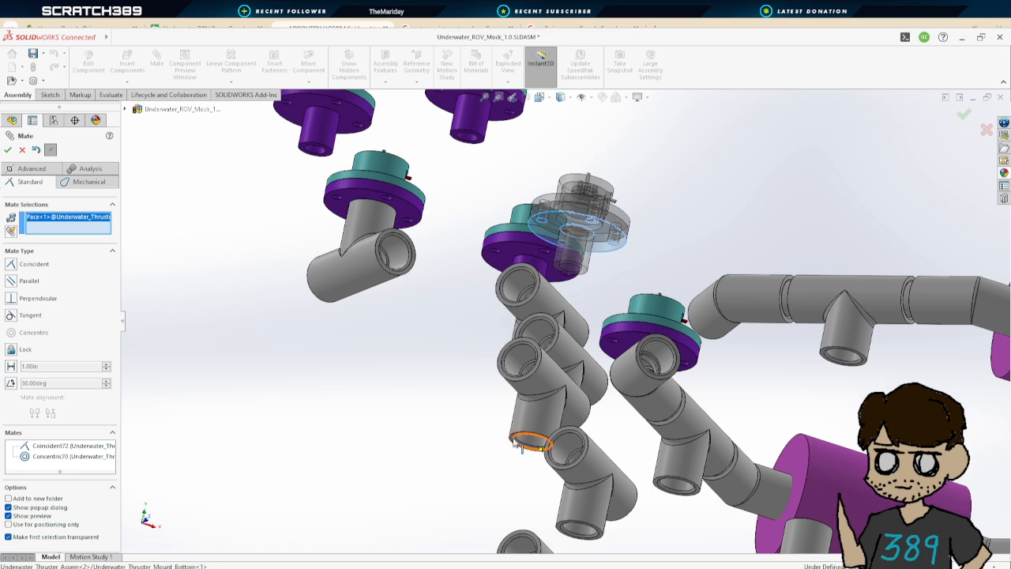
scroll(512, 444, "up", 2)
scroll(548, 360, "down", 5)
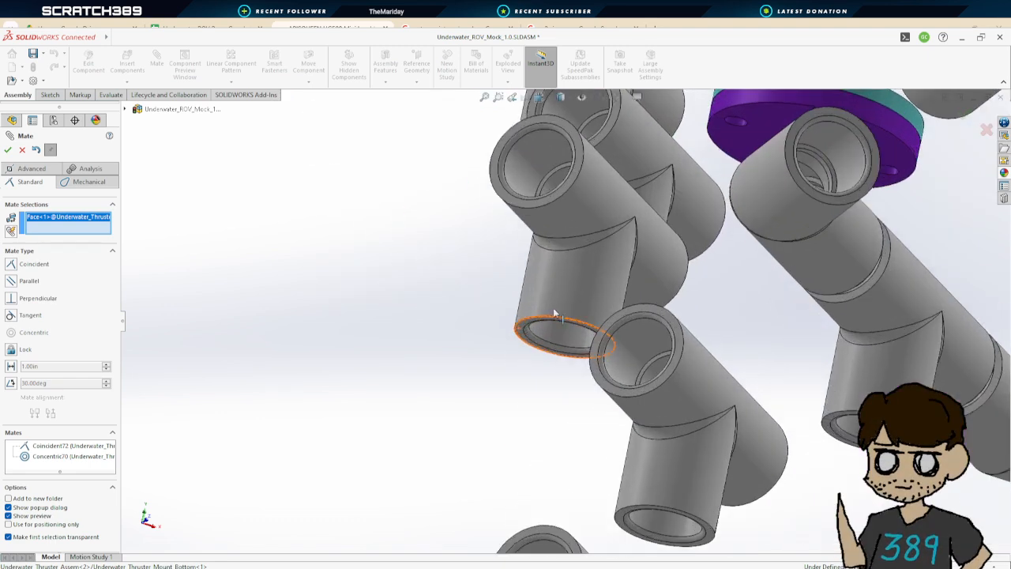
scroll(632, 168, "up", 8)
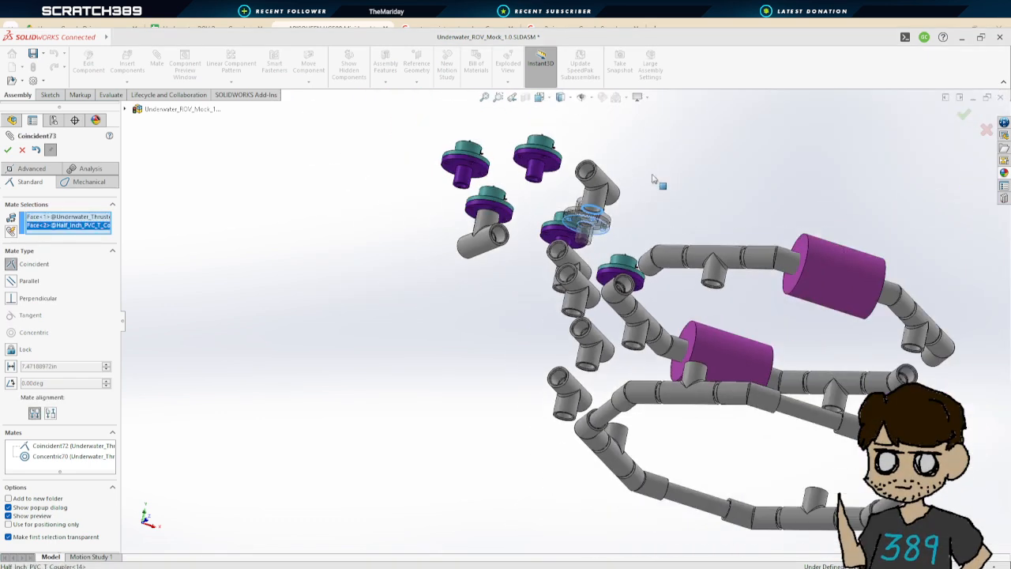
scroll(592, 202, "down", 5)
left_click(50, 414)
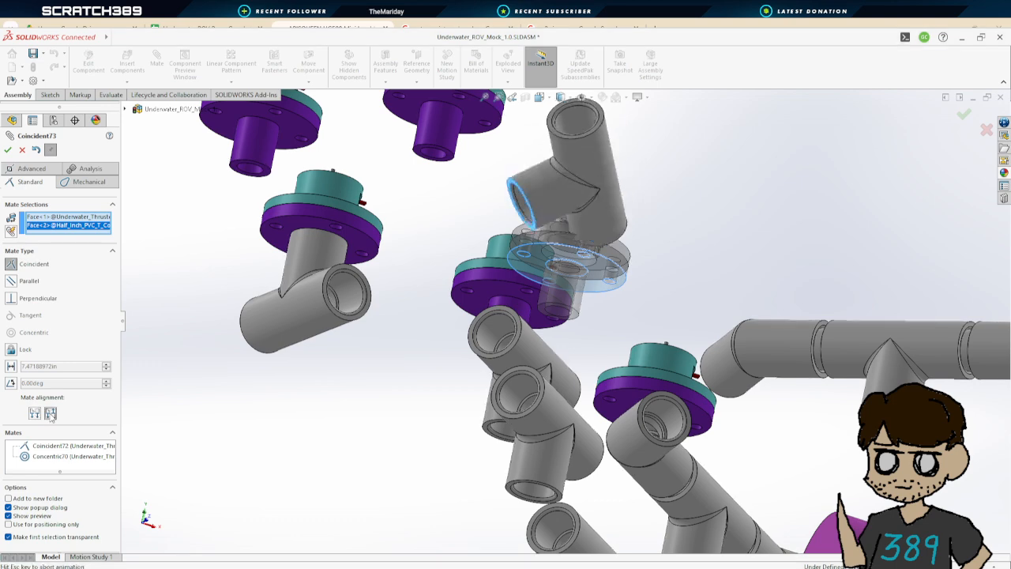
left_click(8, 150)
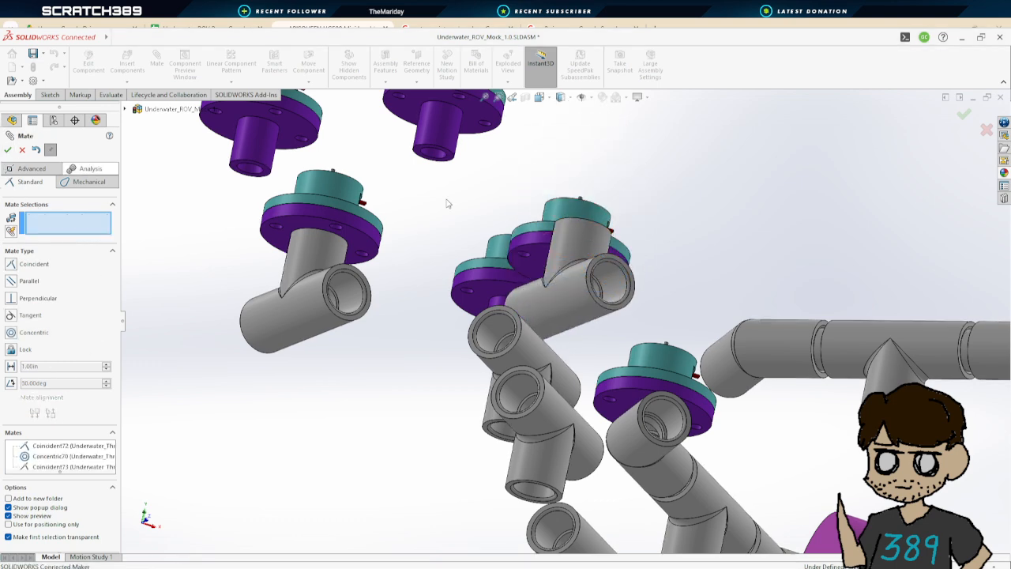
Add a concentric mate between the second T coupler's branch and the thruster mount's cylinder
left_click(565, 258)
left_click(561, 288)
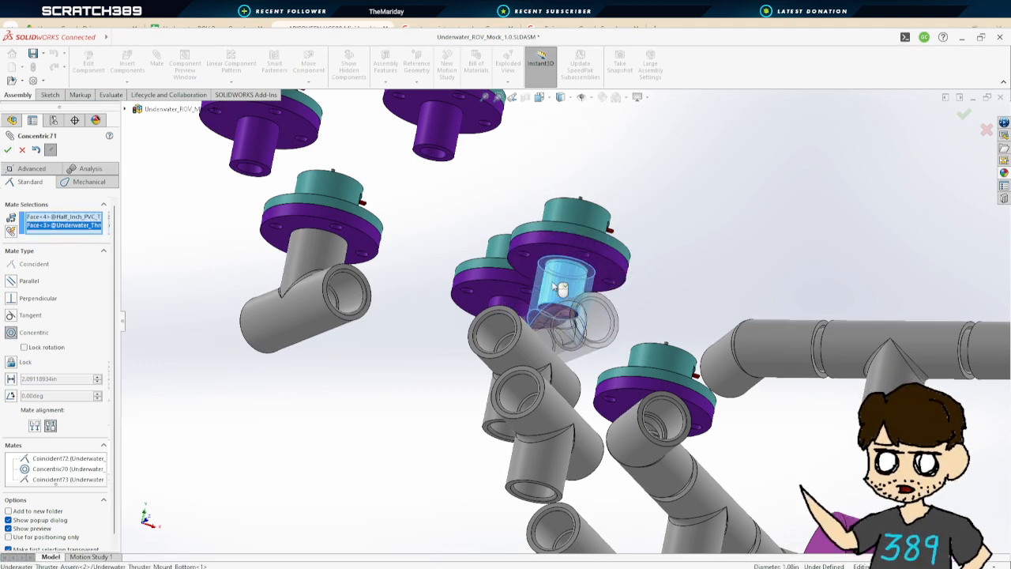
left_click(8, 151)
Add a concentric mate between a third thruster mount's cylinder and another T coupler's branch, flipping the alignment
scroll(621, 374, "up", 3)
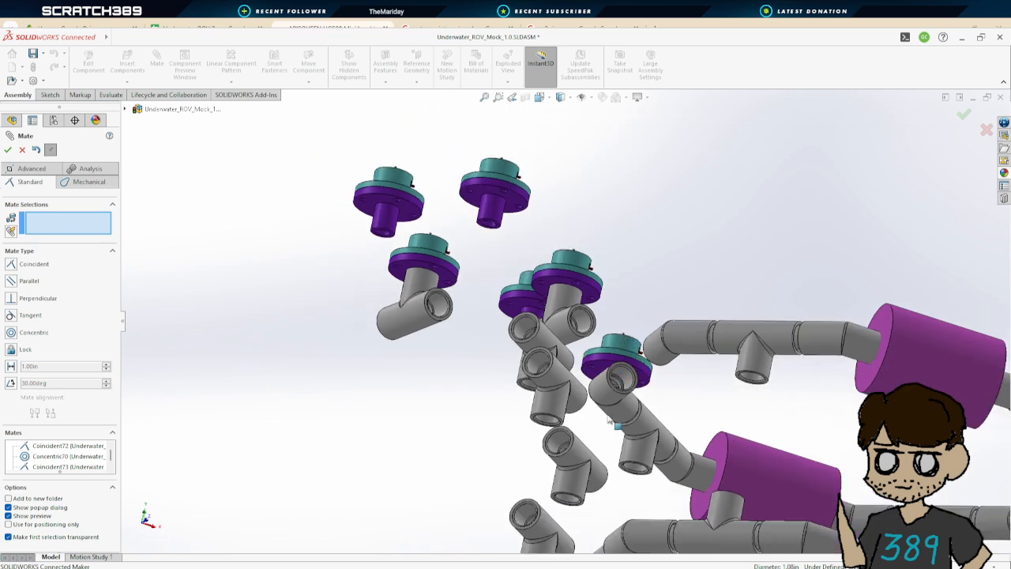
scroll(614, 423, "up", 2)
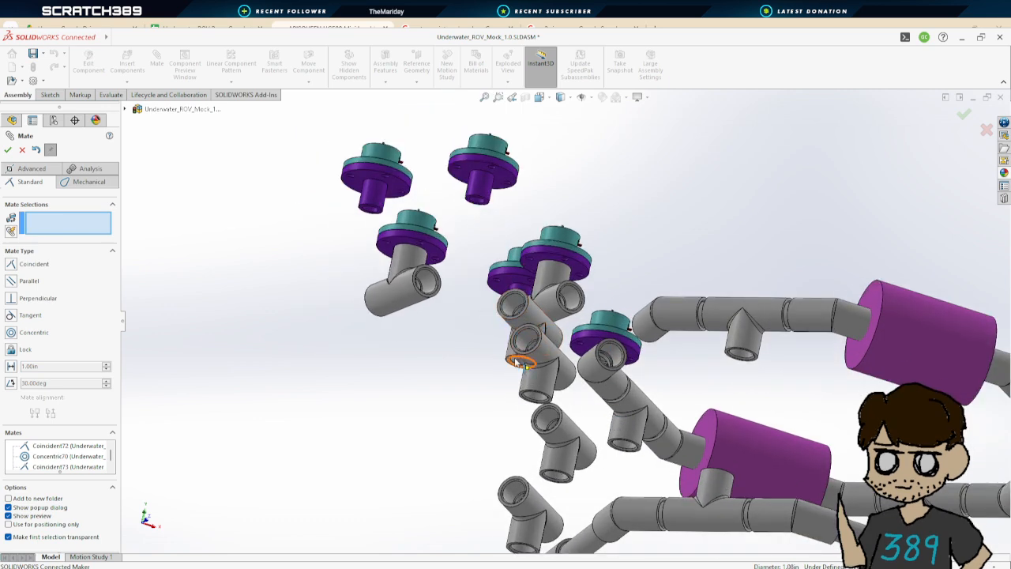
left_click(484, 191)
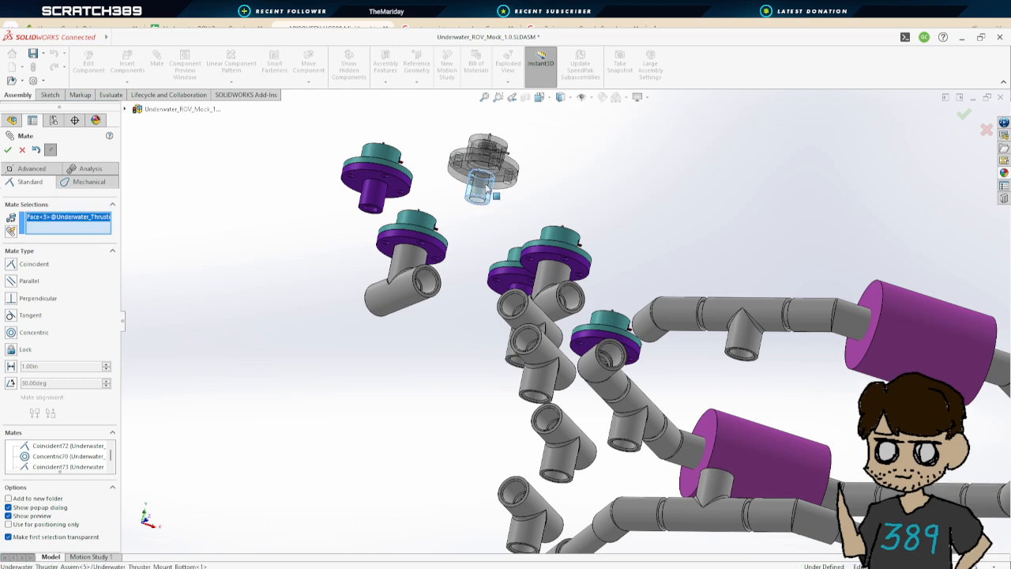
left_click(539, 378)
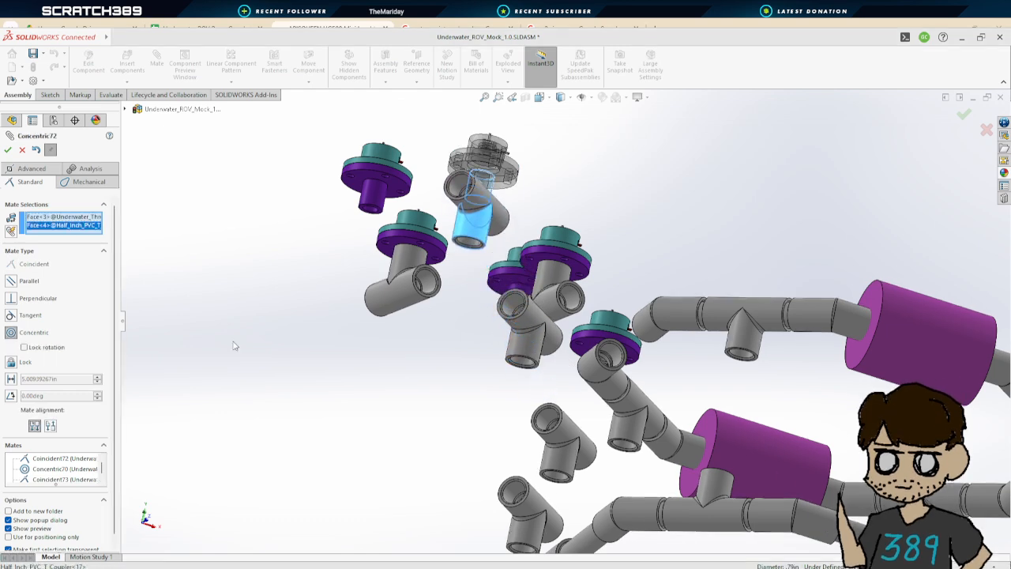
left_click(50, 426)
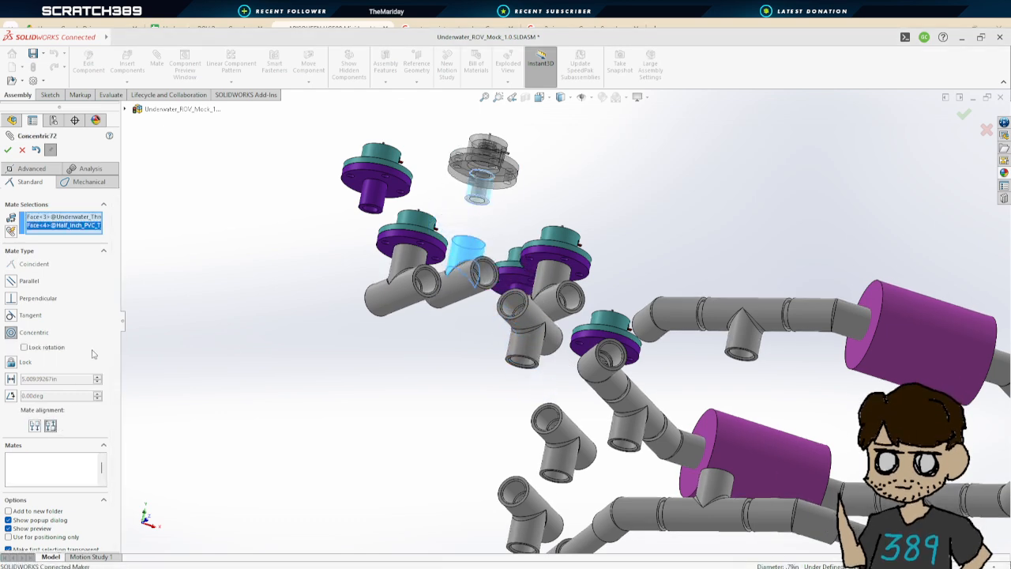
left_click(8, 150)
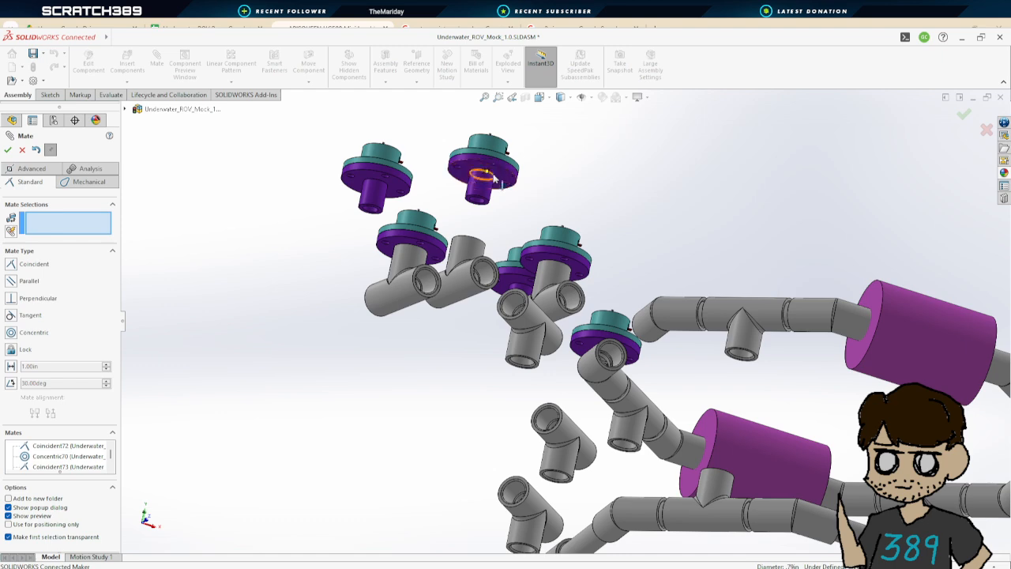
Add a coincident mate between the third thruster mount's bottom face and its T coupler, then close the Mate command
left_click(500, 177)
middle_click_drag(500, 177, 487, 234)
scroll(488, 234, "up", 2)
scroll(479, 232, "down", 8)
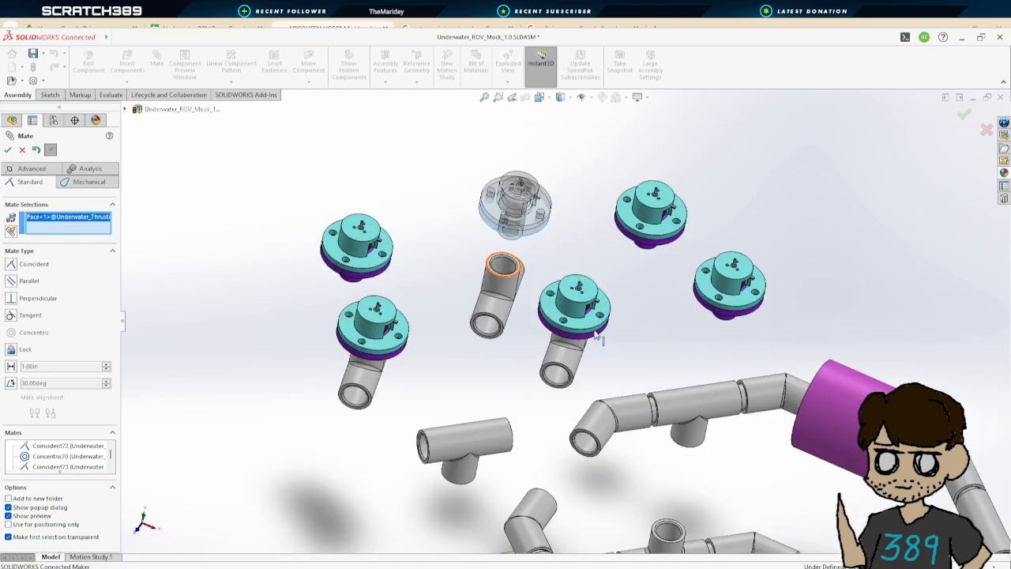
left_click(379, 147)
scroll(451, 187, "up", 6)
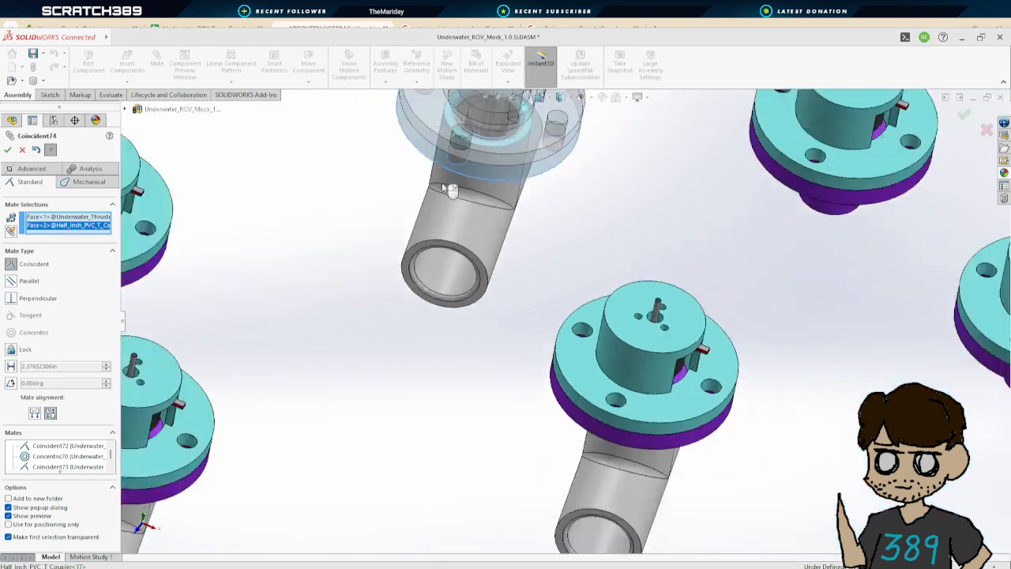
left_click(7, 150)
middle_click_drag(437, 308, 565, 355)
scroll(482, 340, "up", 5)
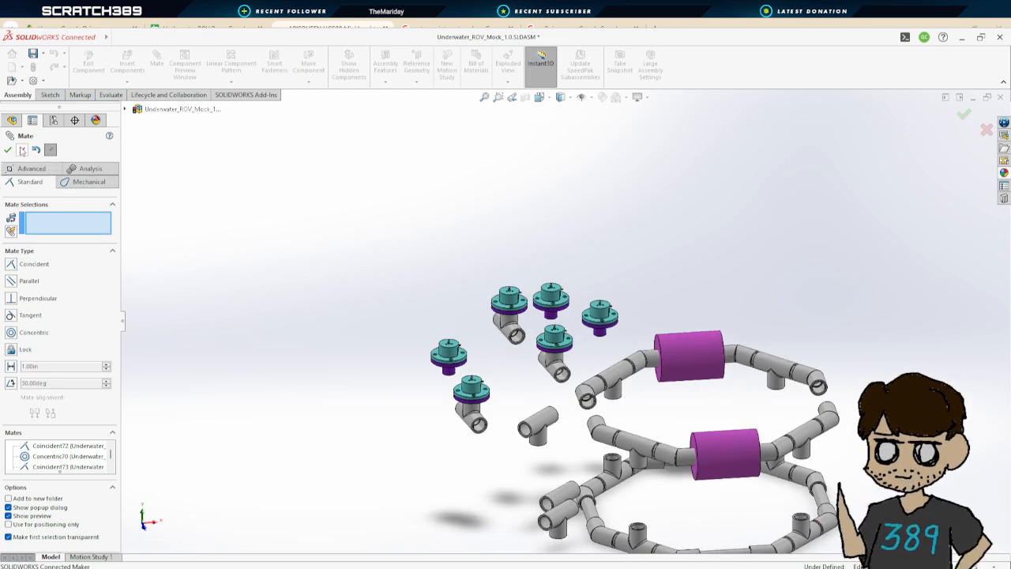
left_click(22, 150)
Delete the T couplers mated under the thrusters in the ROV assembly
scroll(514, 307, "down", 2)
scroll(514, 306, "up", 4)
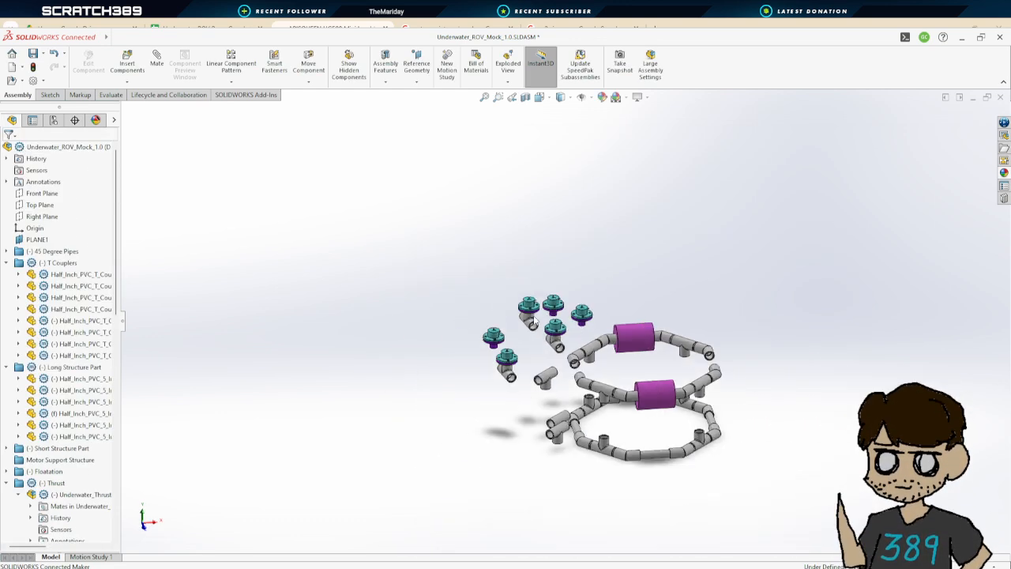
scroll(514, 306, "down", 1)
left_click(544, 381)
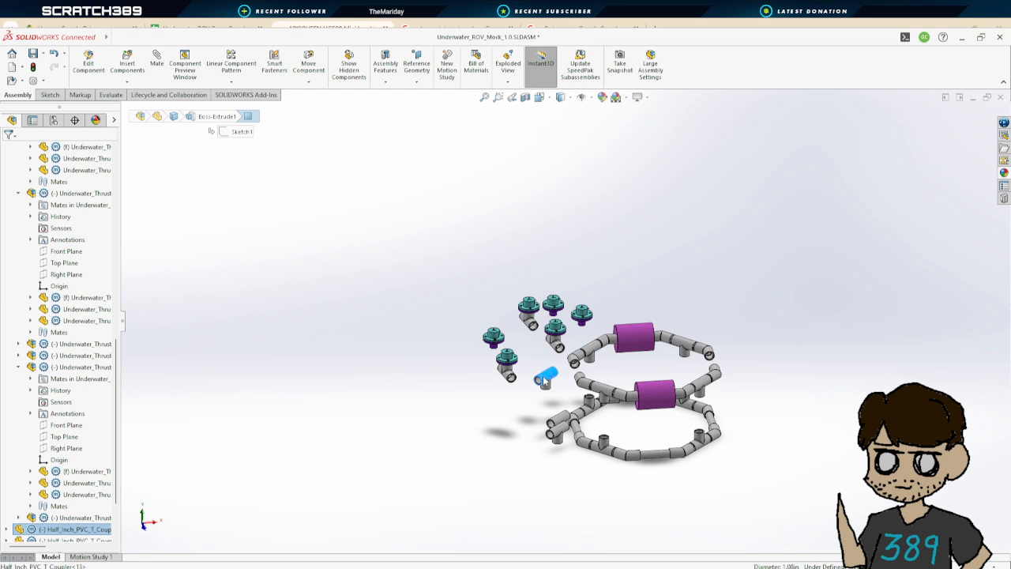
left_click(561, 426, "ctrl")
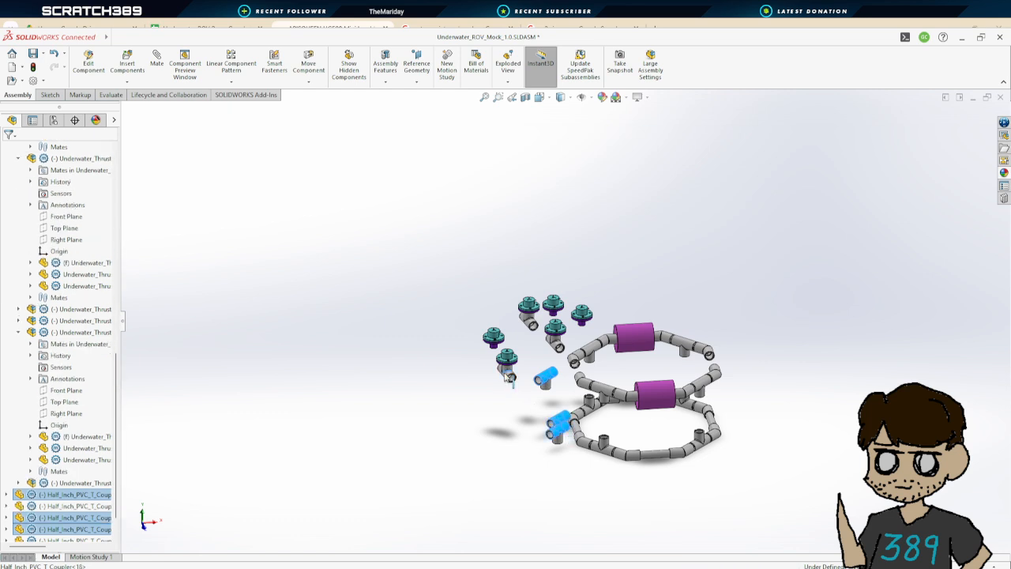
scroll(547, 356, "down", 5)
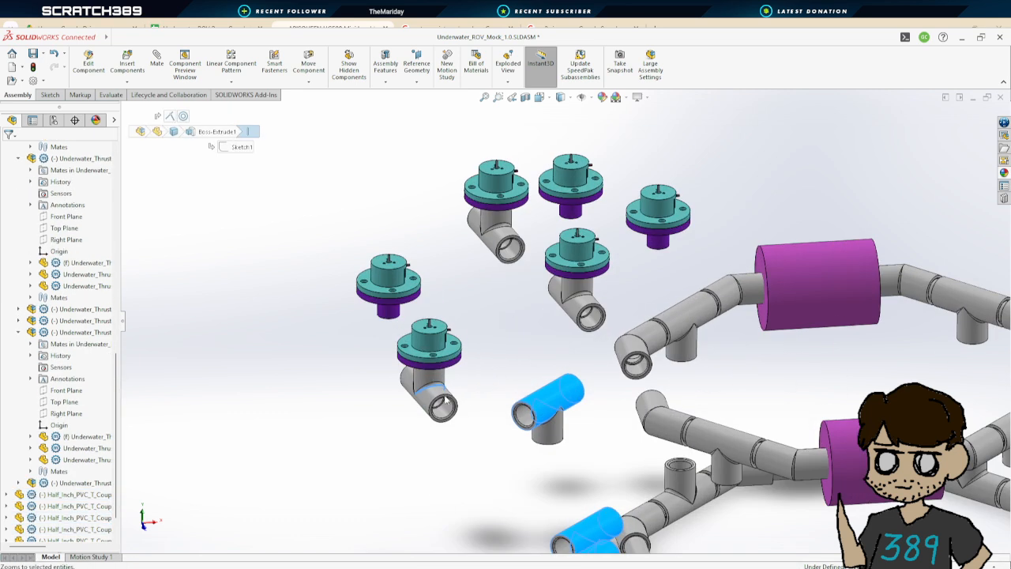
left_click(433, 395, "ctrl")
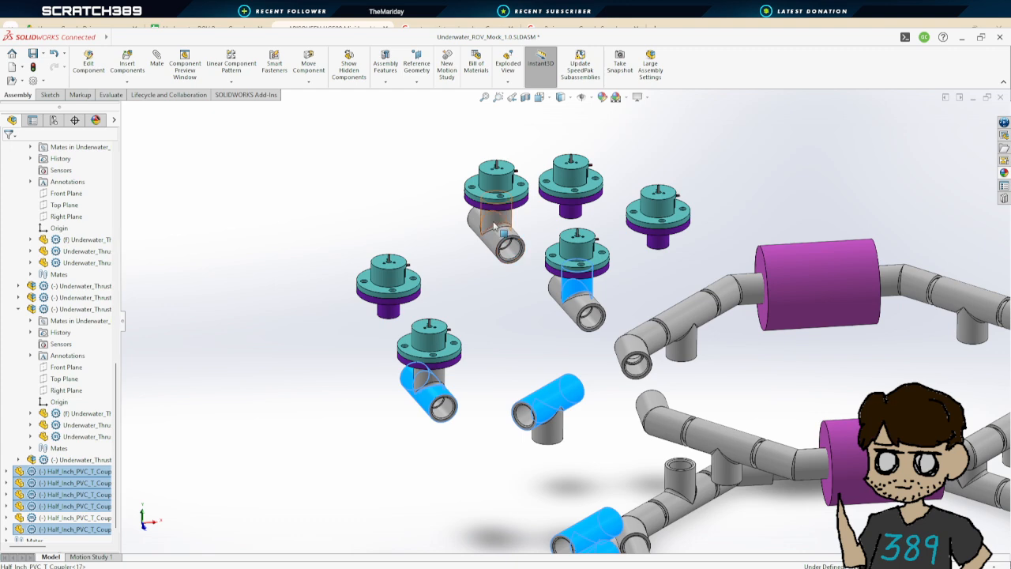
left_click(494, 226, "ctrl")
key("Delete")
left_click(574, 262)
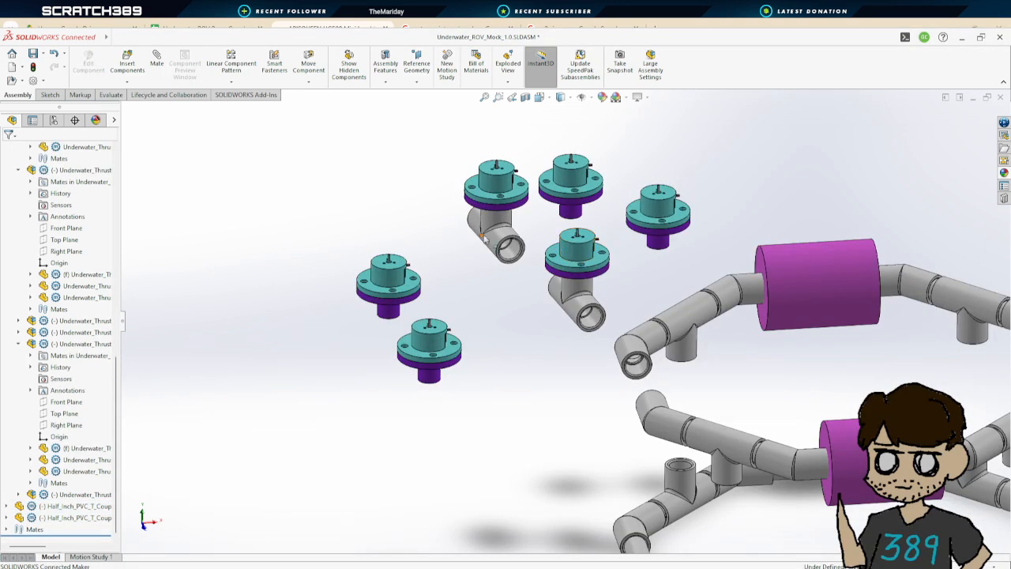
key("Delete")
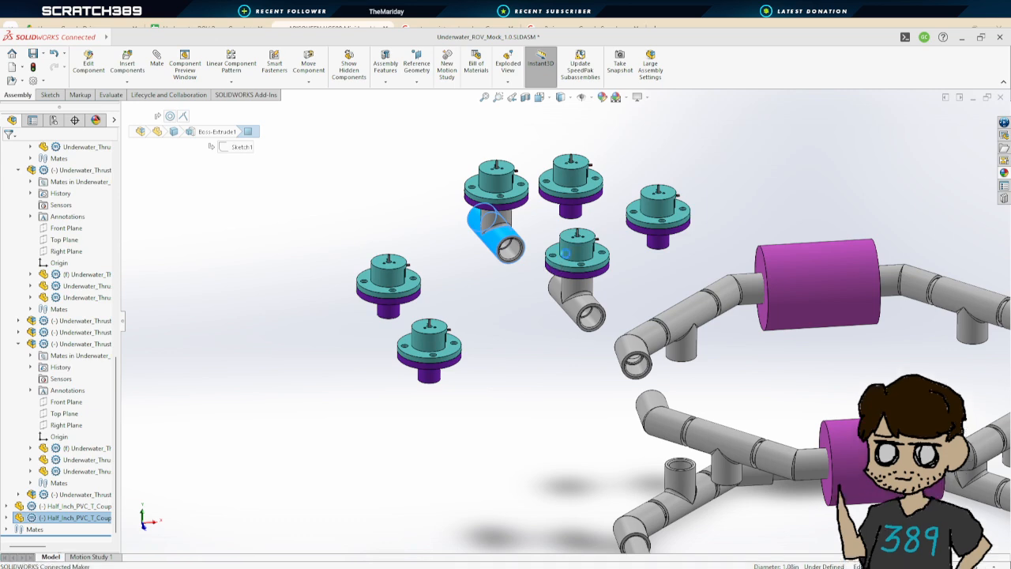
left_click(567, 264)
left_click(578, 300)
key("Delete")
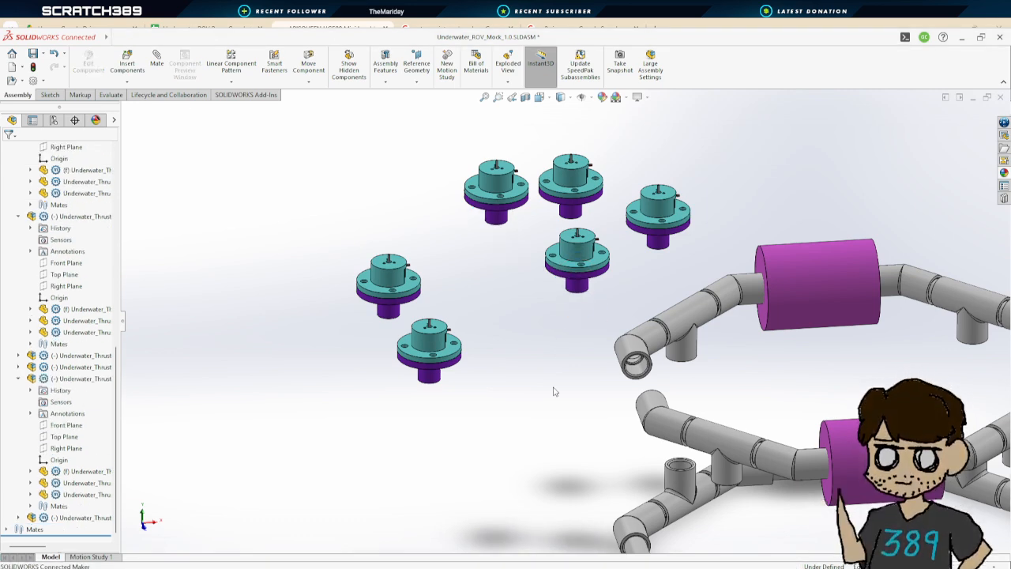
Drag one thruster slightly upward among the others
scroll(557, 390, "up", 4)
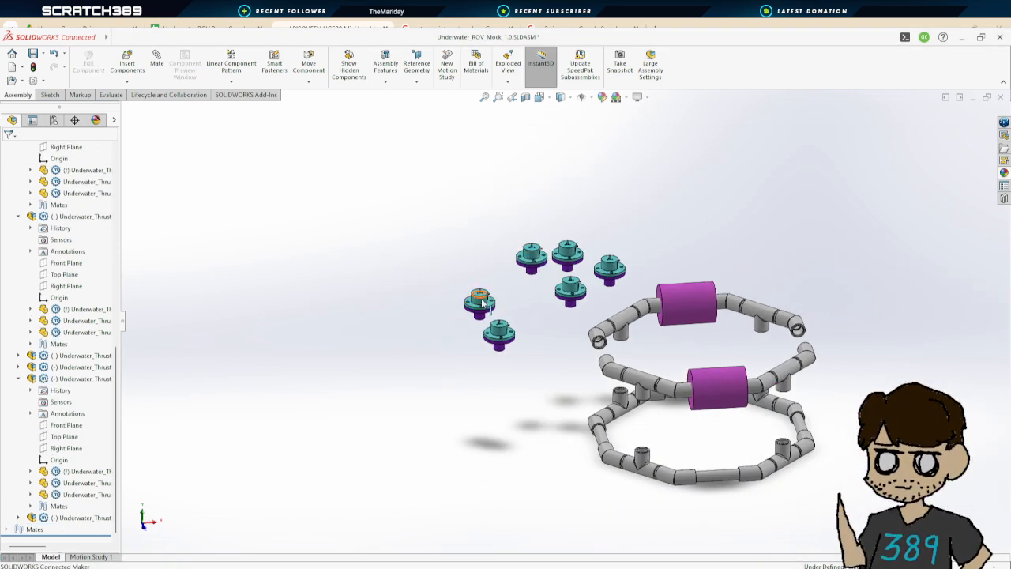
left_click_drag(497, 336, 503, 300)
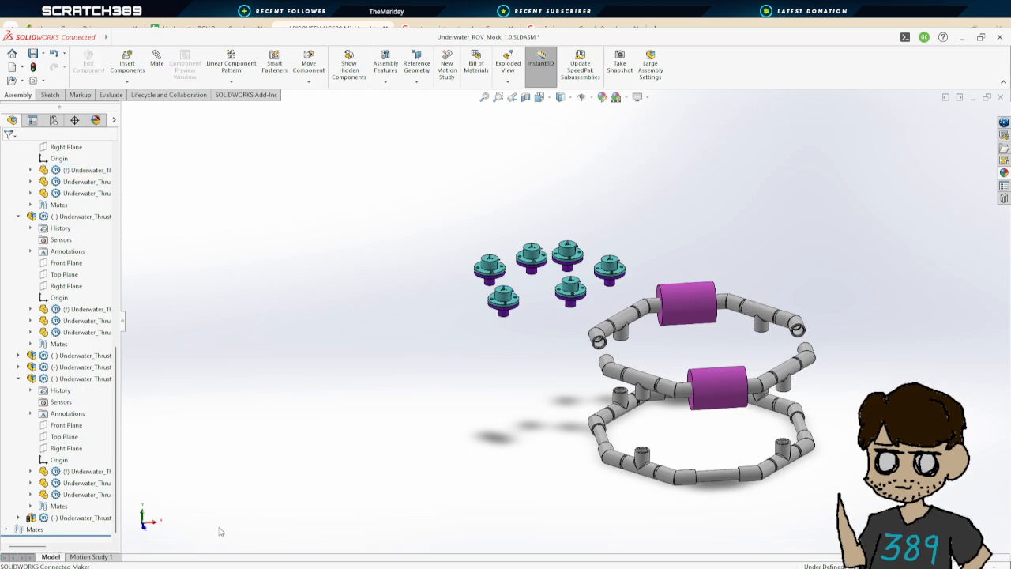
Switch to the thruster sub-assembly and insert a T coupler beside the thruster
key("ctrl+Tab")
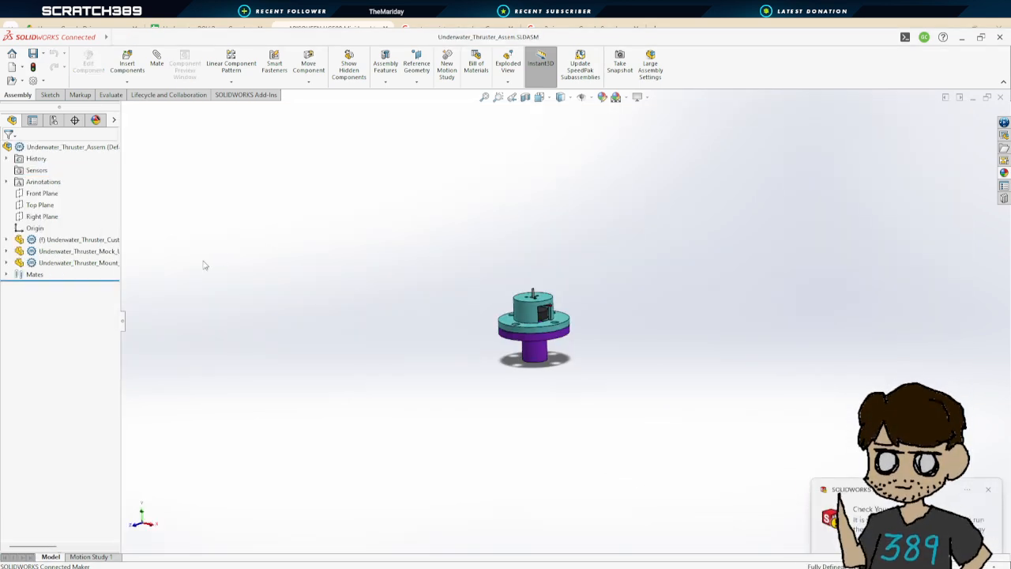
left_click(133, 63)
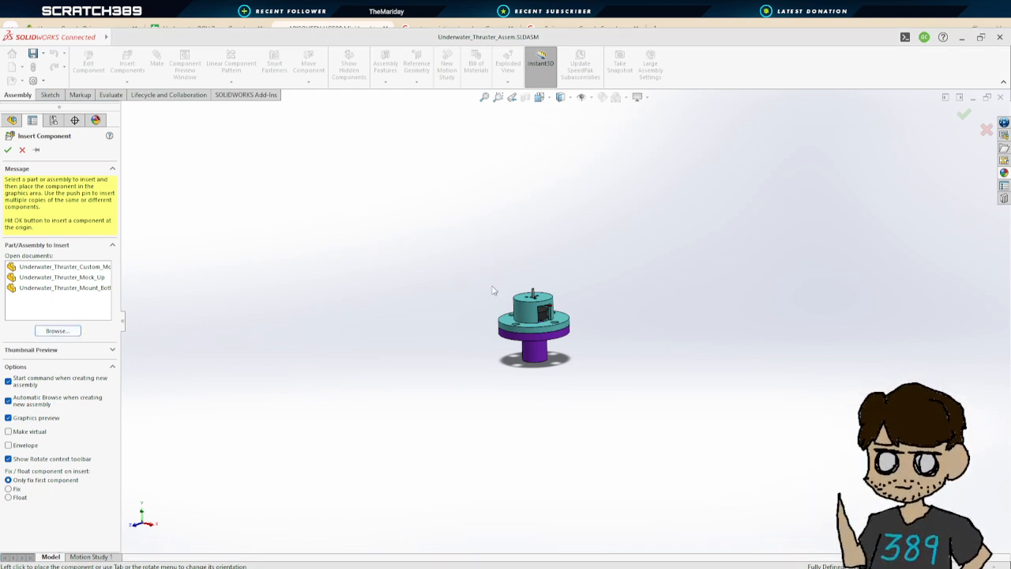
left_click(573, 343)
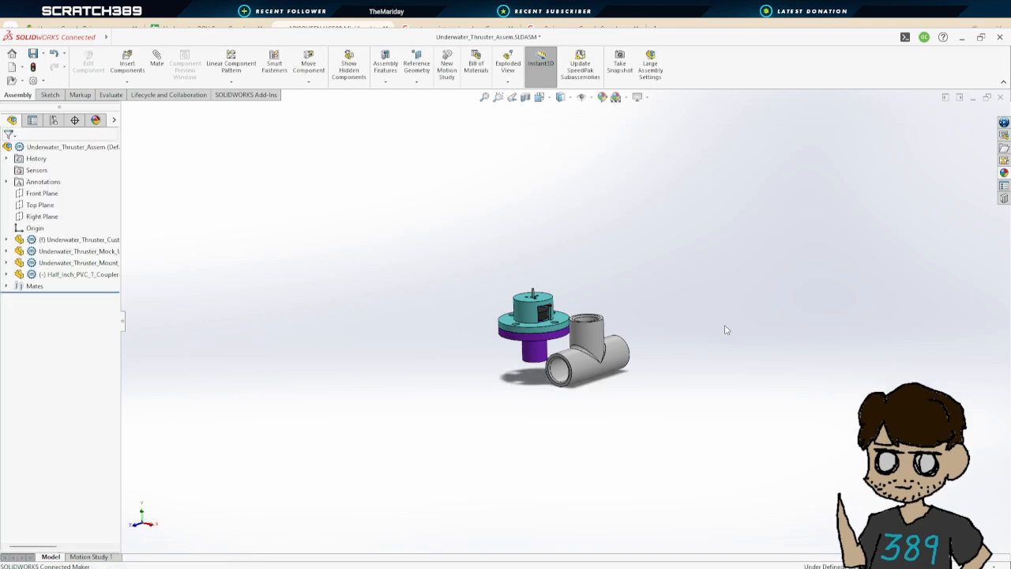
key("f")
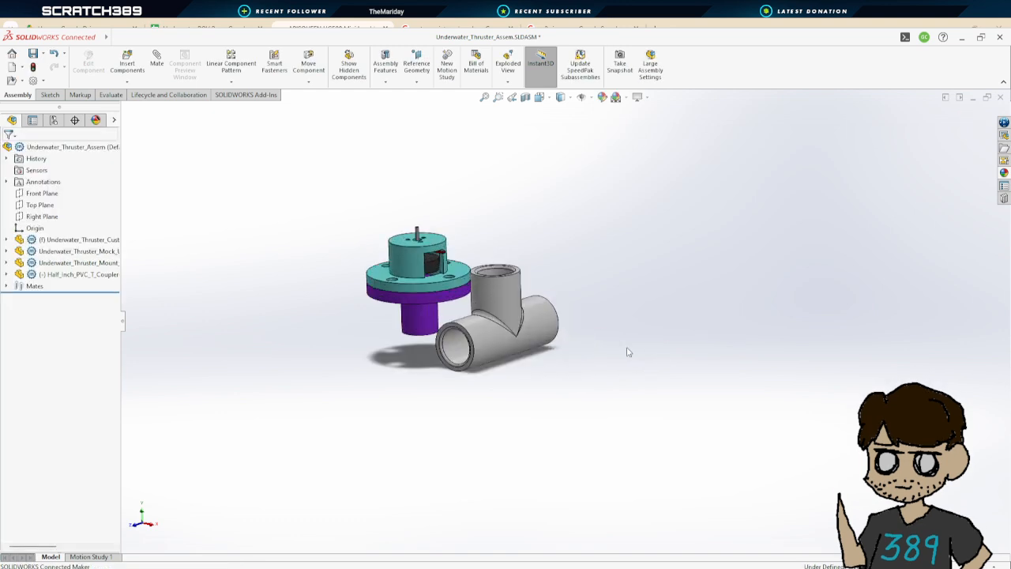
Add a coincident mate between the T coupler's top face and the thruster mount's bottom face
left_click(157, 61)
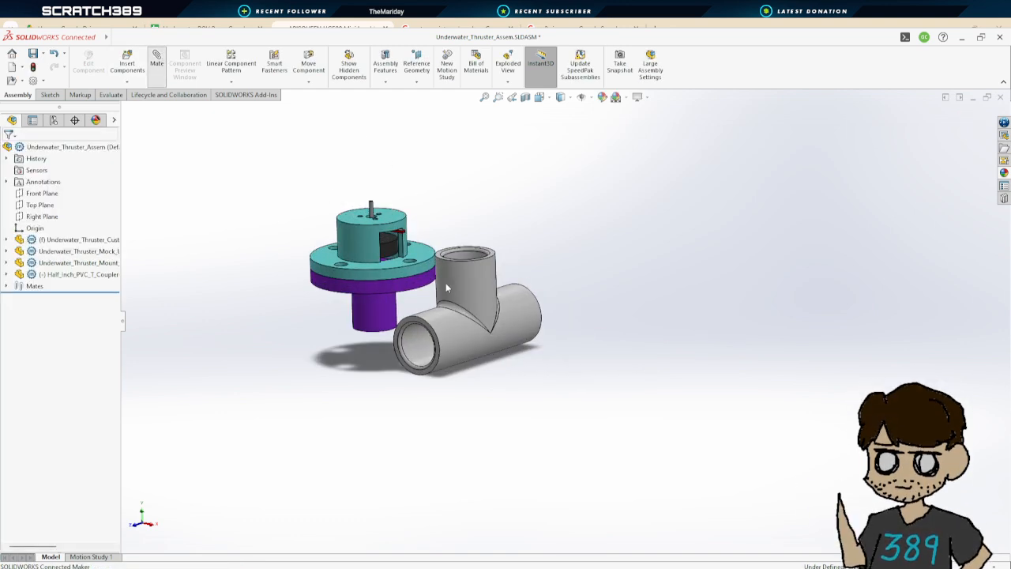
middle_click_drag(488, 274, 504, 290)
left_click(499, 273)
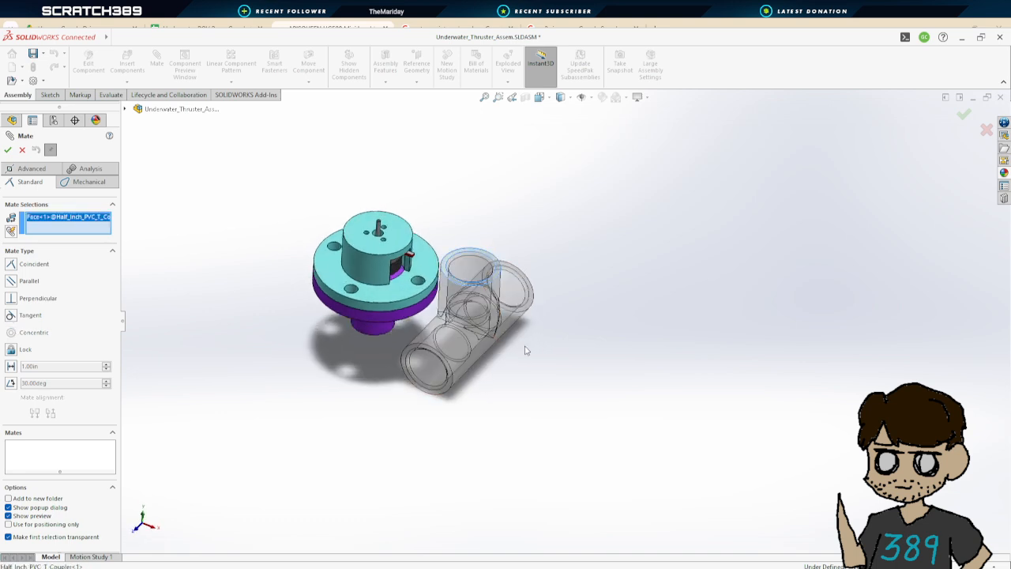
middle_click_drag(526, 350, 490, 117)
left_click(346, 241)
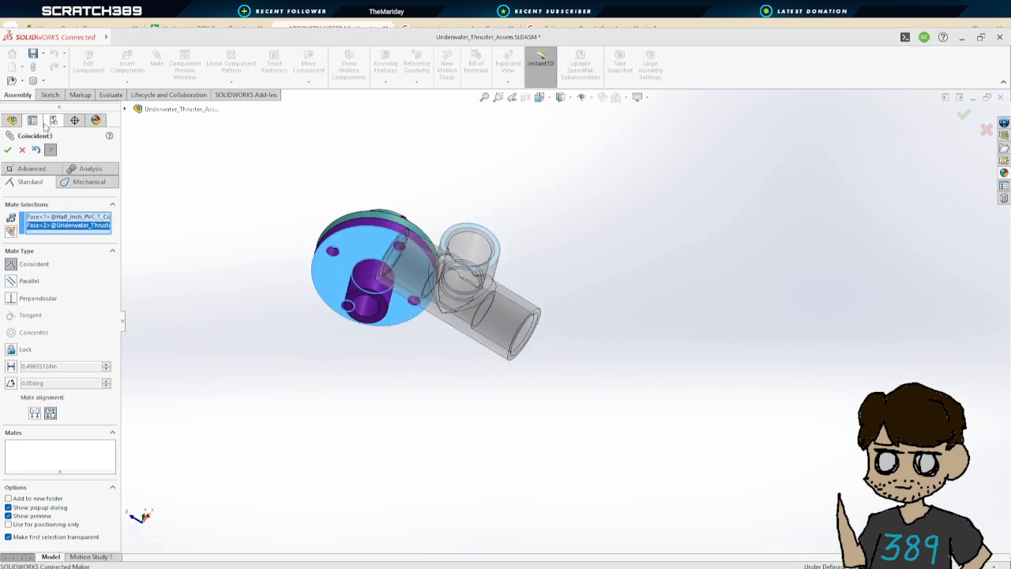
left_click(8, 150)
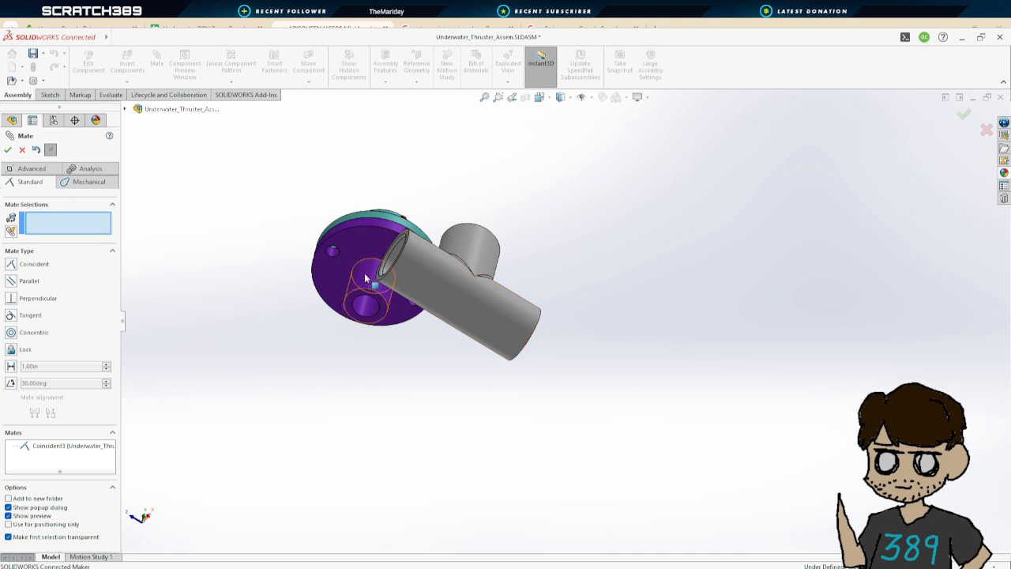
Add a concentric mate between the mount's cylinder and the T coupler's branch, close Mate, and save the sub-assembly
left_click(392, 282)
left_click(481, 243)
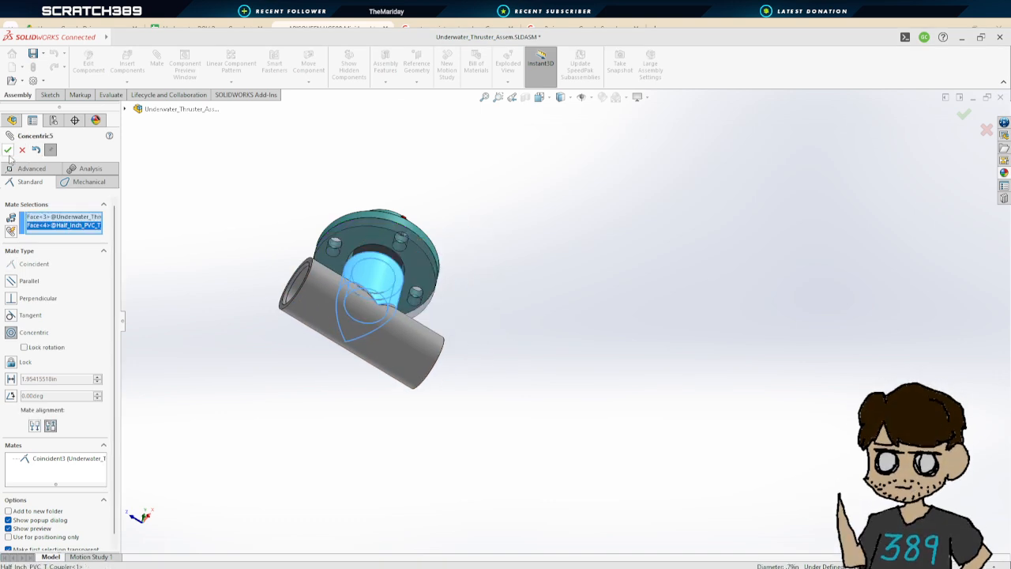
left_click(8, 150)
middle_click_drag(413, 203, 510, 391)
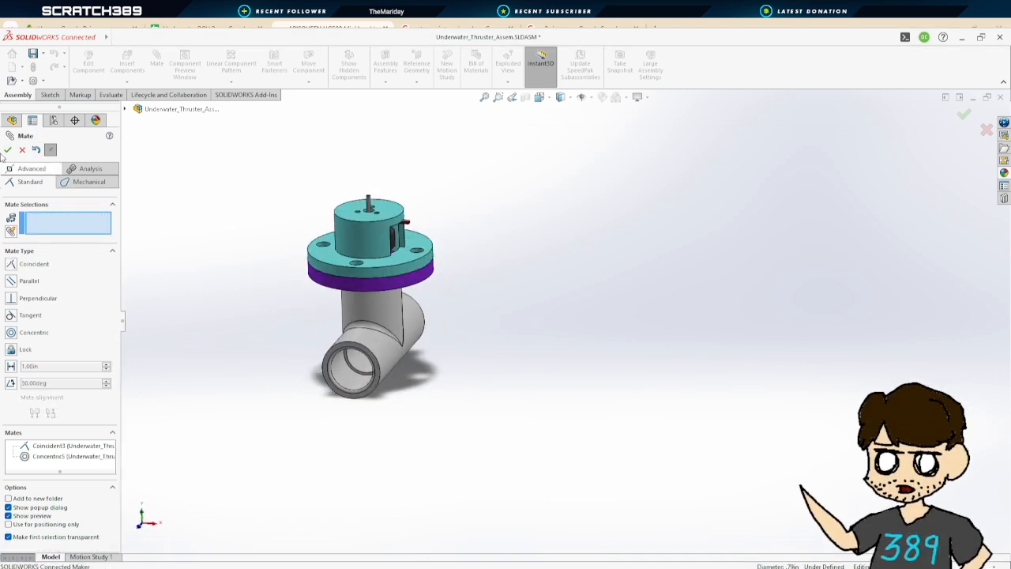
left_click(7, 150)
left_click(33, 53)
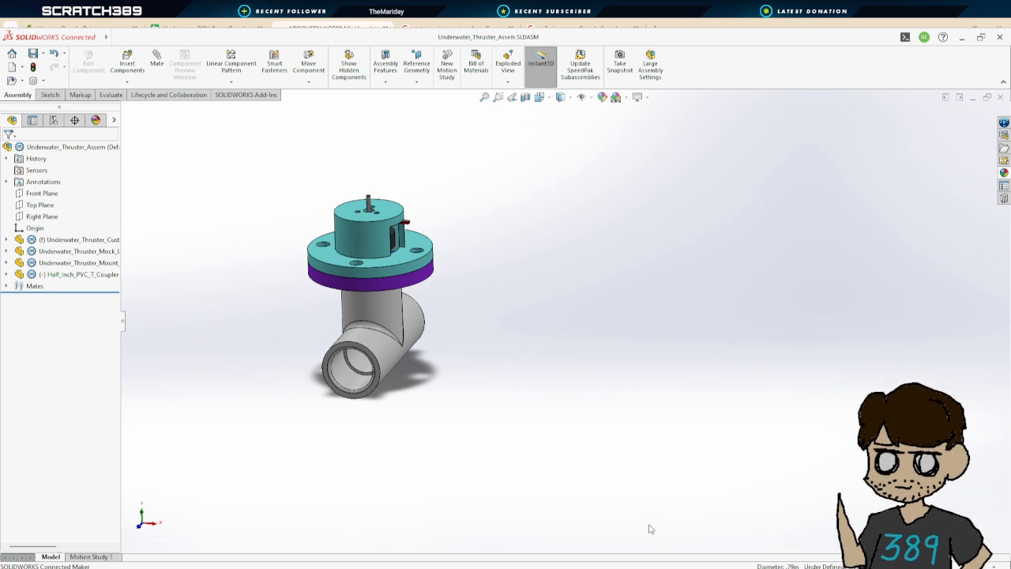
Return to the ROV assembly and drag the thrusters, now with T couplers, into separate positions
left_click(196, 543)
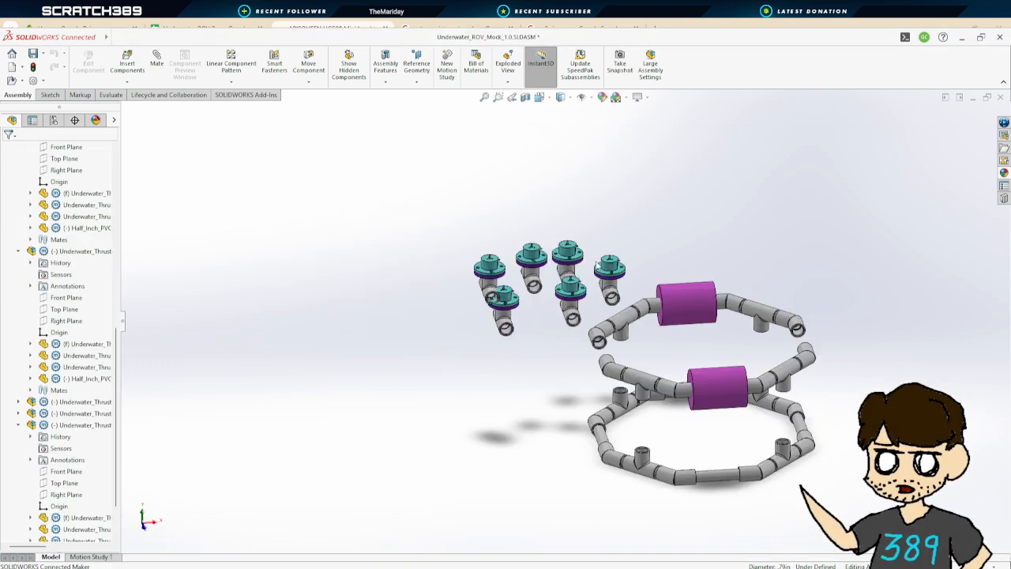
mouse_move(557, 380)
middle_mouse_down()
mouse_move(567, 384)
mouse_move(565, 366)
middle_mouse_up()
scroll(565, 366, "down", 5)
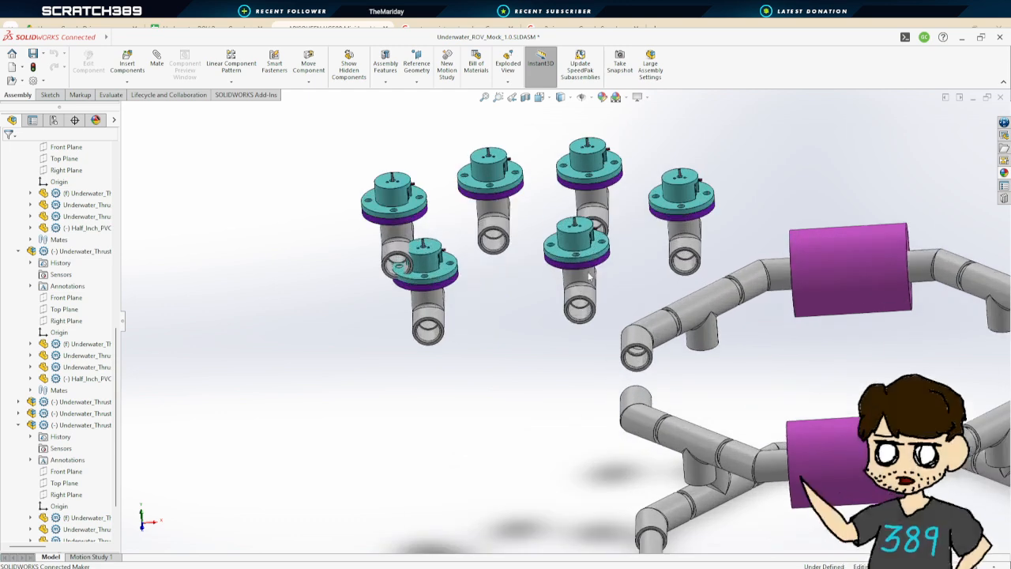
left_click(534, 339)
left_click_drag(428, 298, 455, 344)
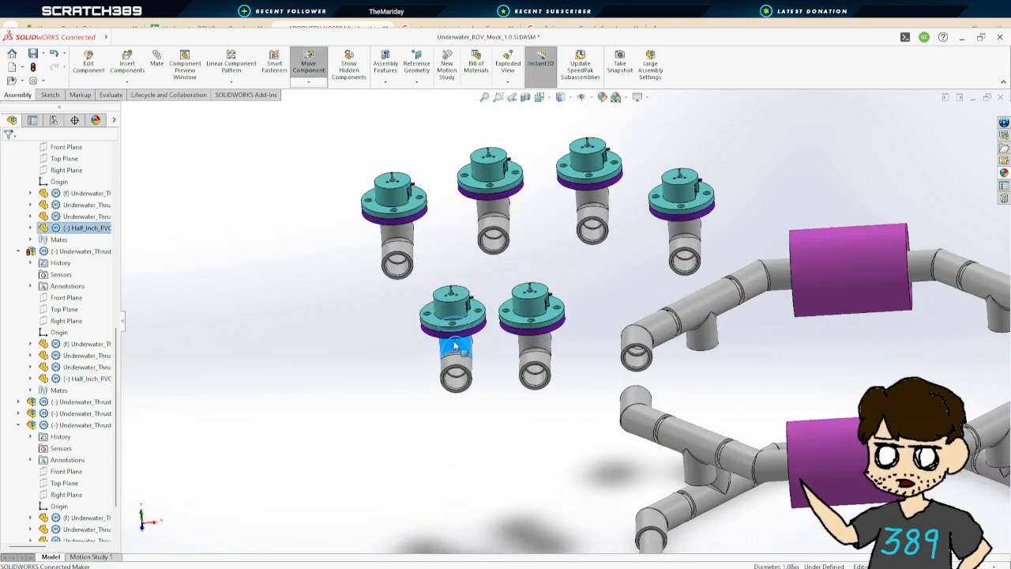
left_click(522, 427)
Open the Half_Inch_PVC_Motor_Mount pipe part
scroll(553, 403, "up", 4)
scroll(692, 335, "down", 2)
middle_click_drag(690, 338, 668, 361)
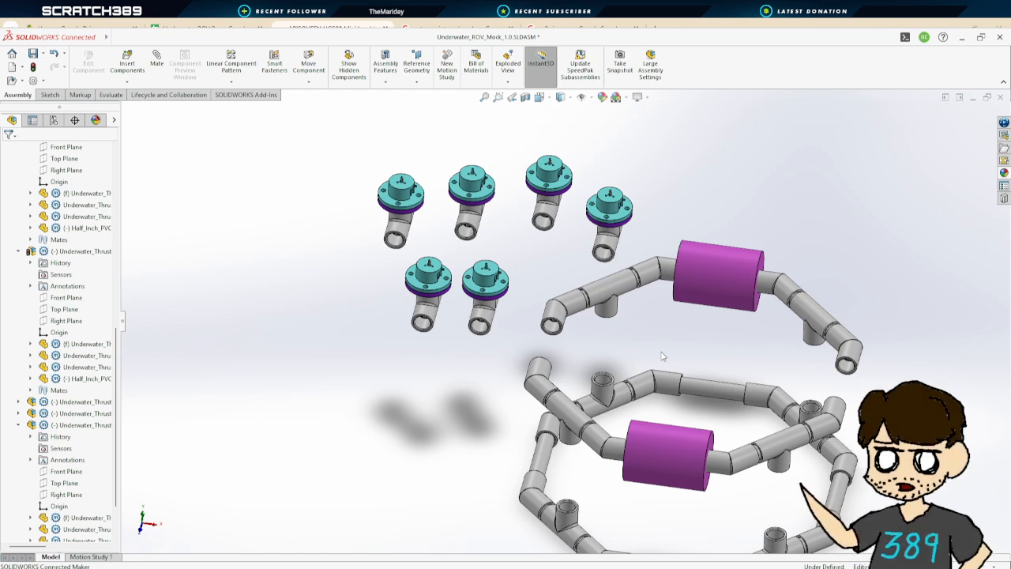
middle_click_drag(662, 356, 598, 405)
scroll(598, 404, "up", 1)
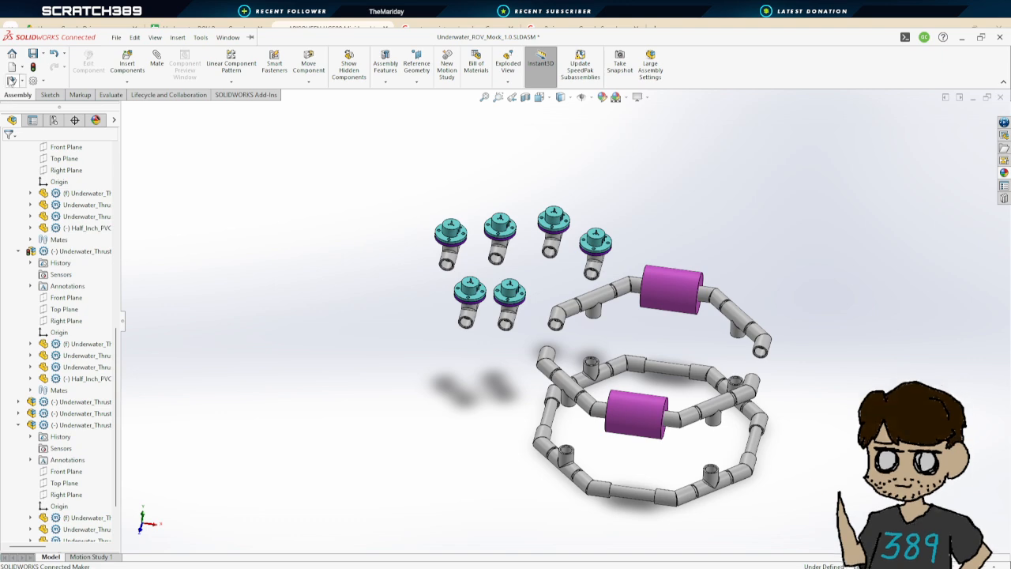
left_click(13, 81)
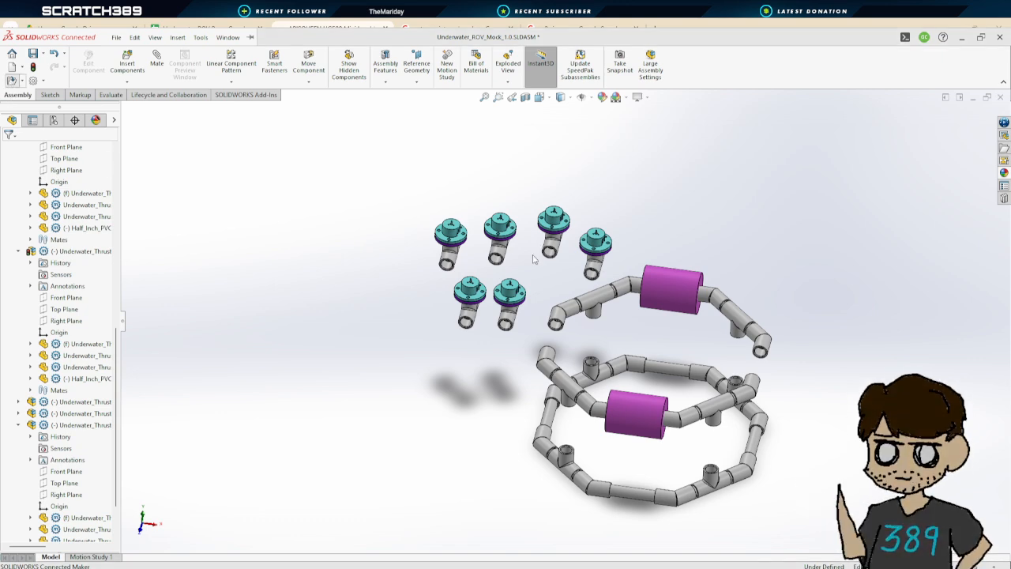
double_click(371, 253)
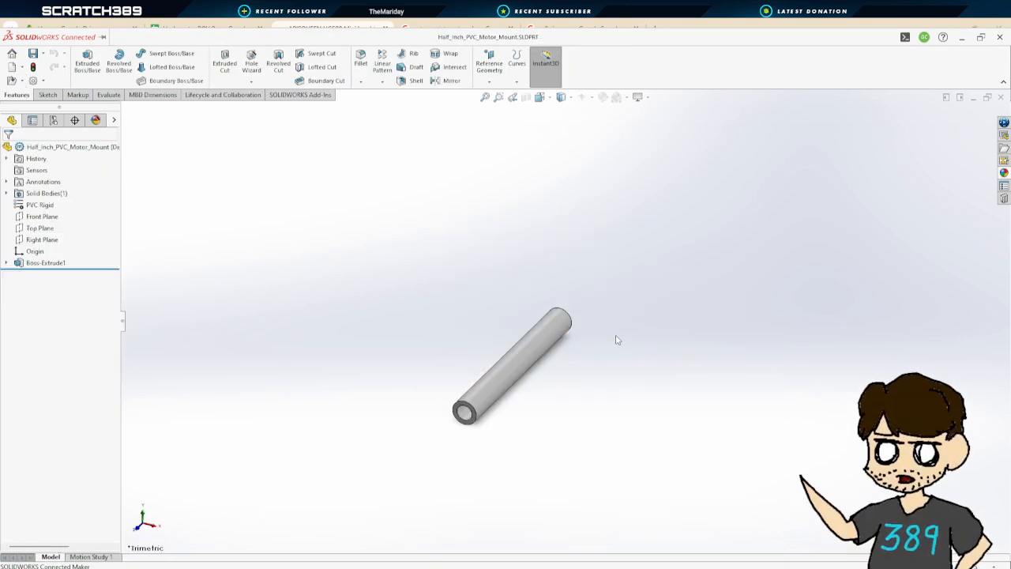
Edit Boss-Extrude1 of the pipe and set its depth to 4.00 in
left_click(520, 361)
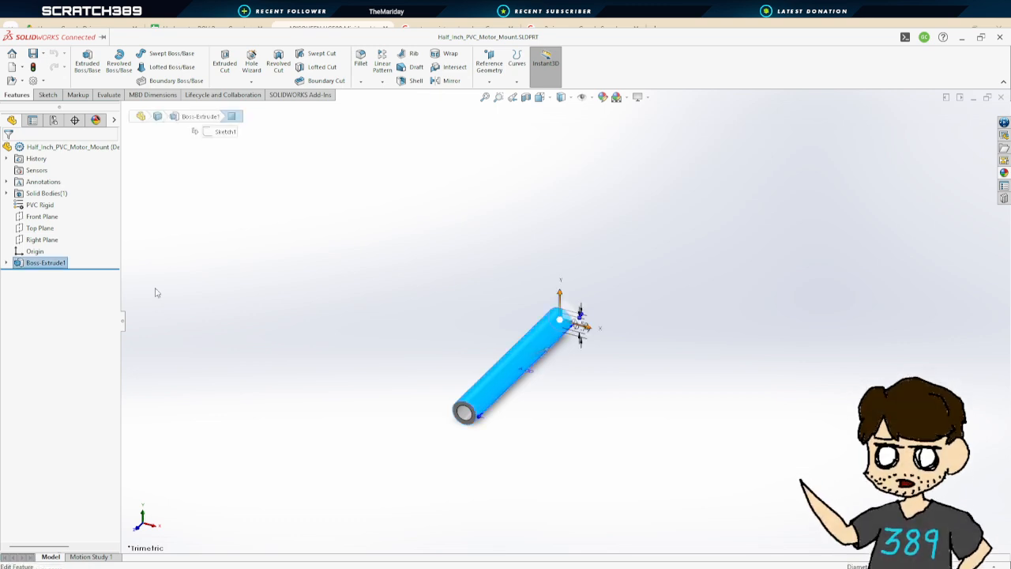
left_click(7, 263)
left_click(36, 262)
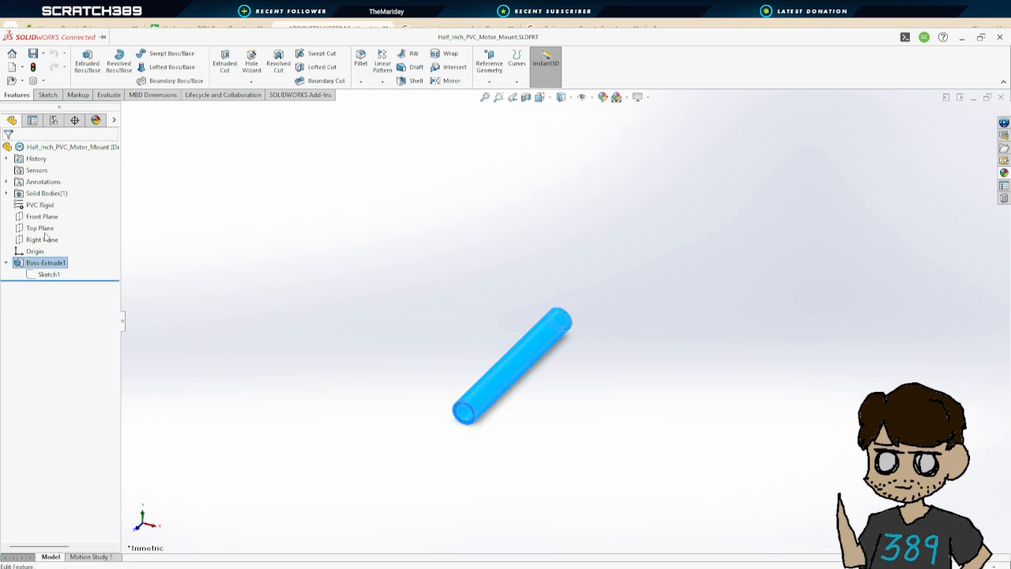
left_click(45, 236)
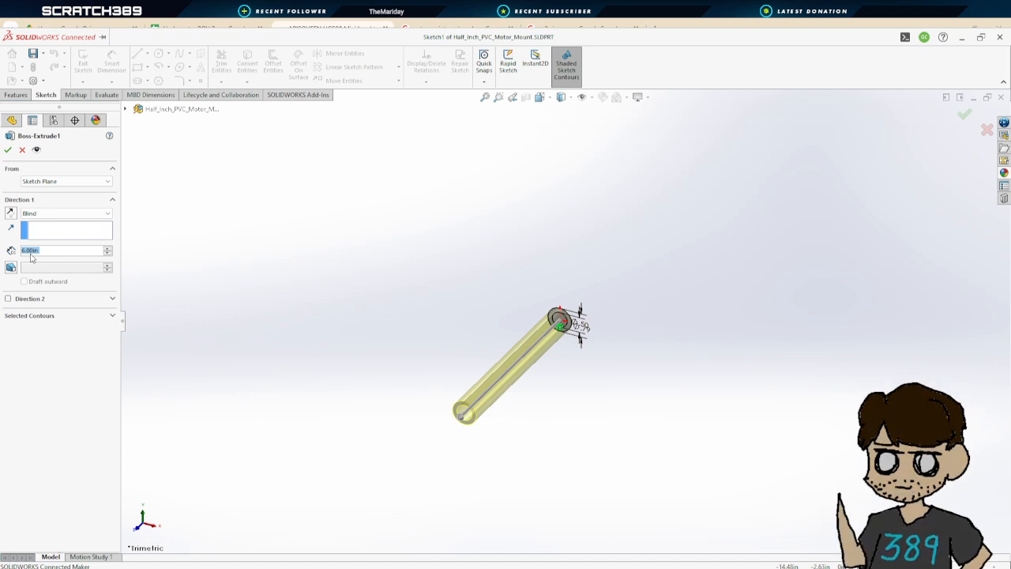
key("Return")
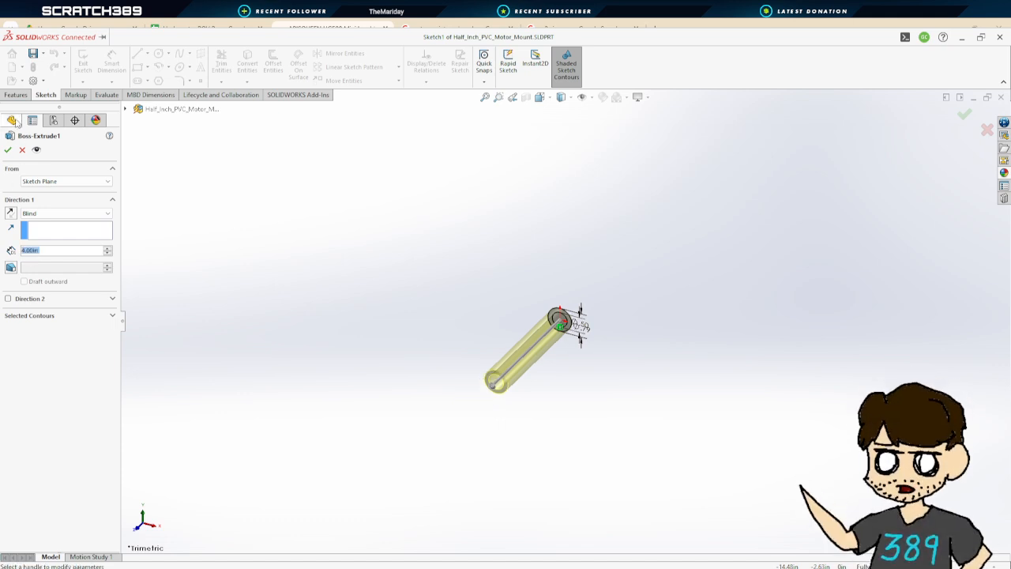
left_click(8, 150)
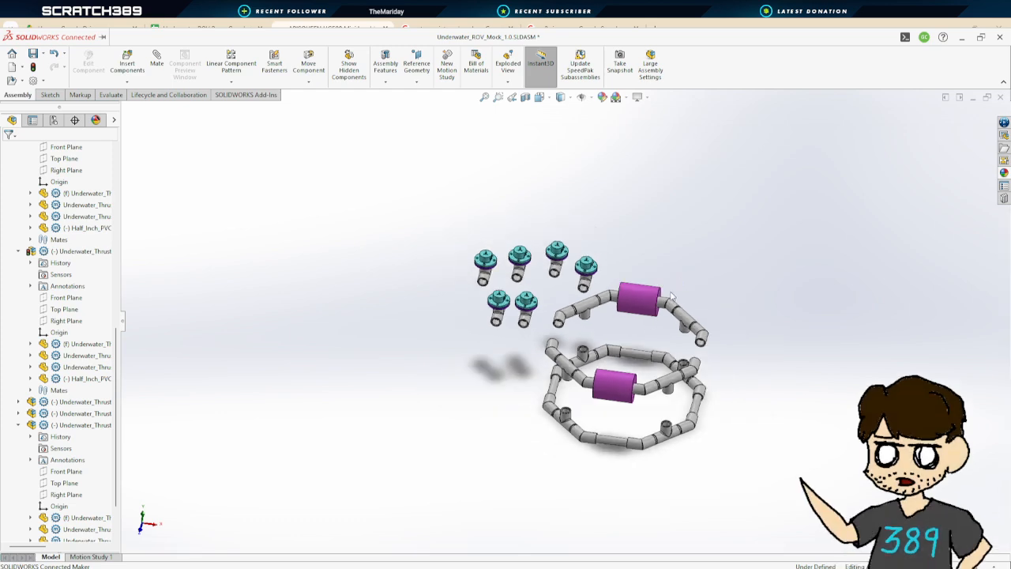
Insert the Half_Inch_PVC_Motor_Mount pipe into the ROV assembly and paste several more copies of it
left_click(123, 66)
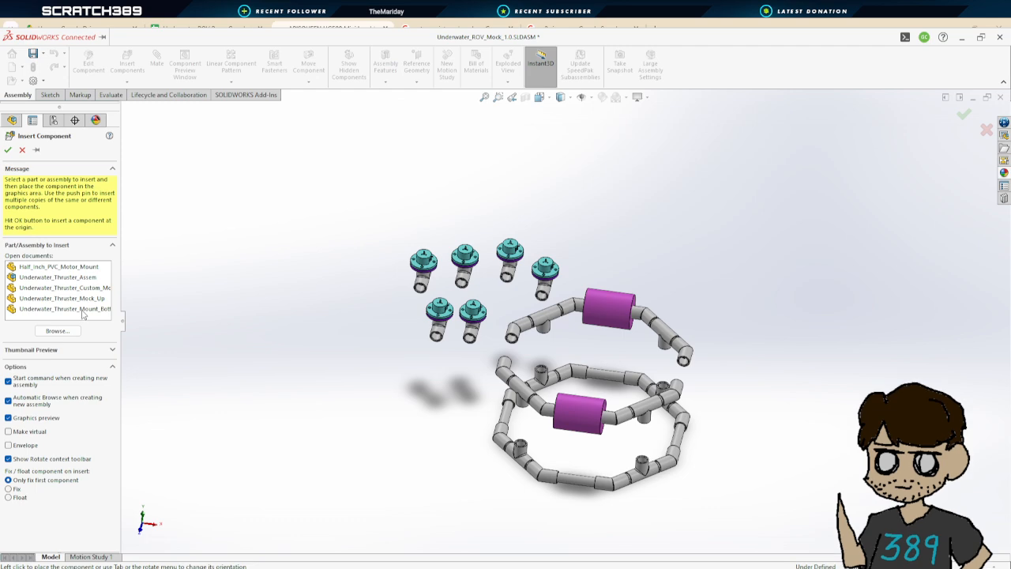
left_click(79, 268)
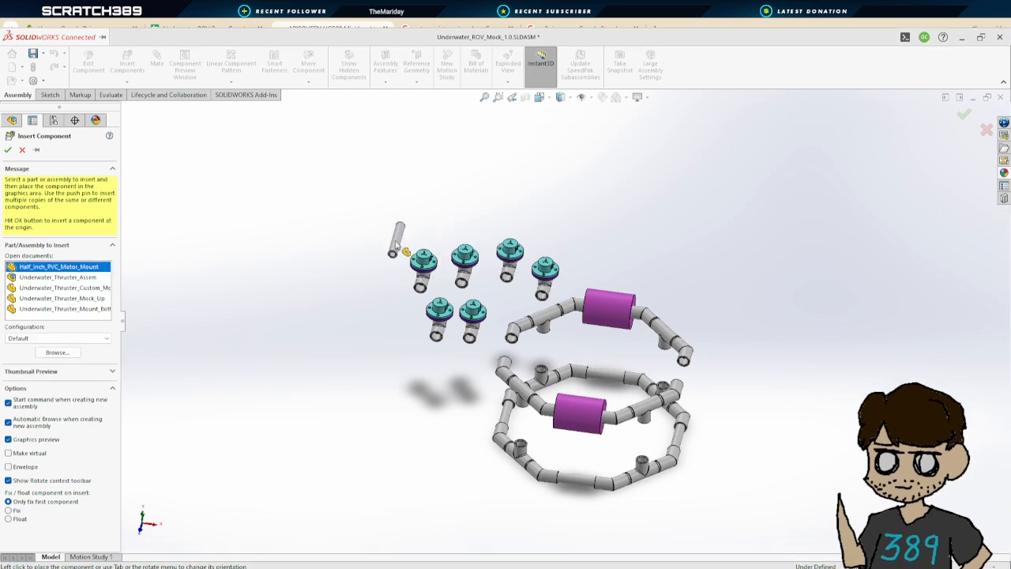
left_click(378, 319)
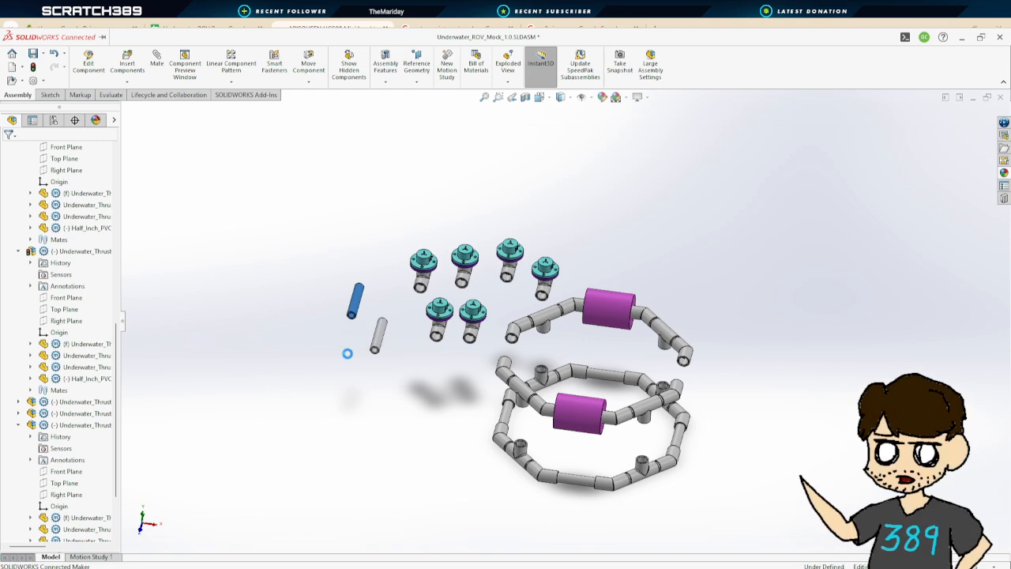
key("ctrl+v")
key("ctrl+v")
key("ctrl+v")
key("ctrl+v")
key("ctrl+v")
key("ctrl+v")
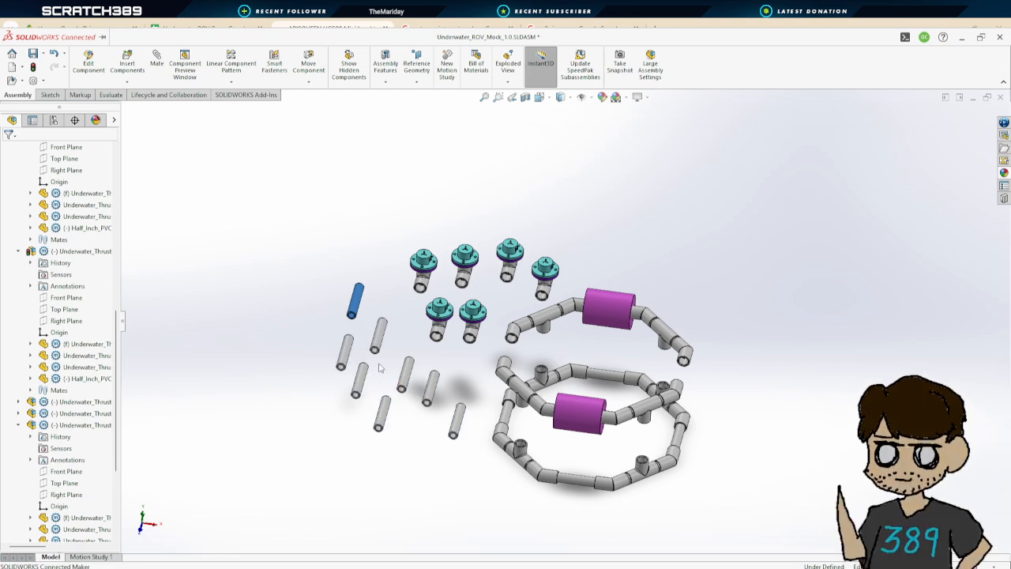
Add a concentric mate between a motor mount pipe and one branch of a thruster's T coupler
scroll(390, 335, "down", 2)
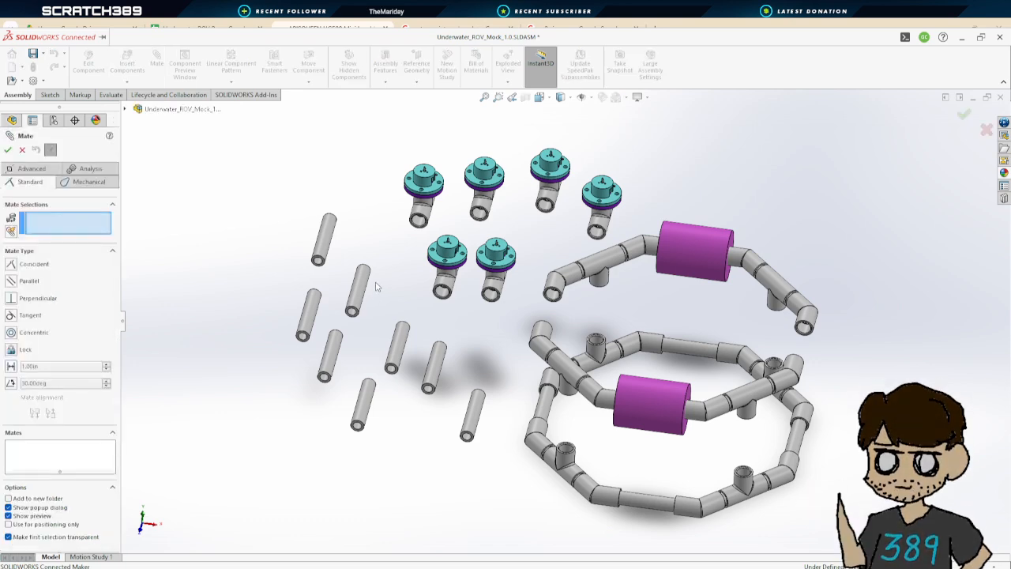
scroll(338, 294, "down", 3)
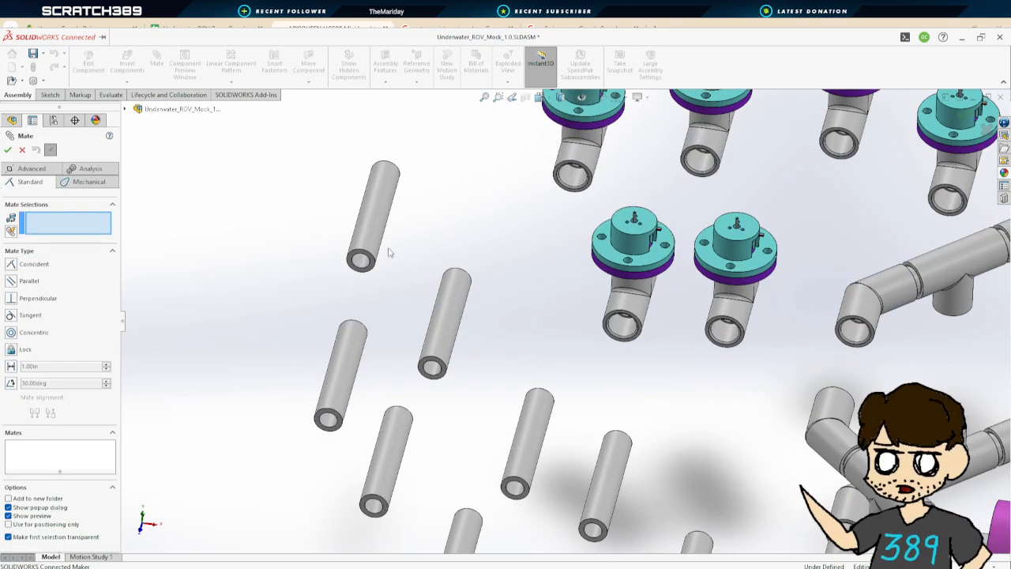
left_click(386, 196)
left_click(570, 178)
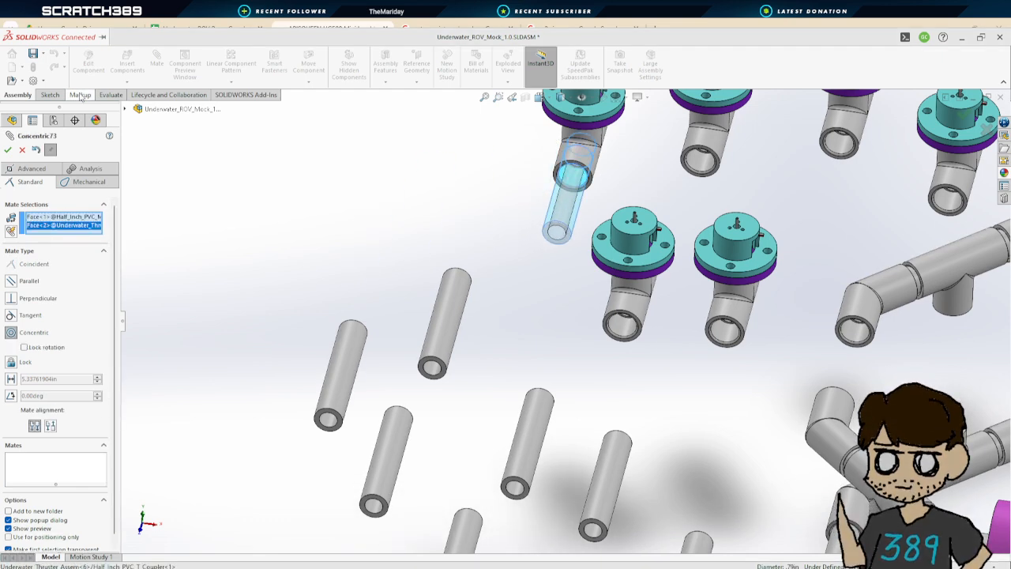
left_click(8, 150)
Add a coincident mate between the pipe's end face and the seat inside the T coupler branch
left_click_drag(560, 214, 448, 427)
scroll(499, 300, "down", 8)
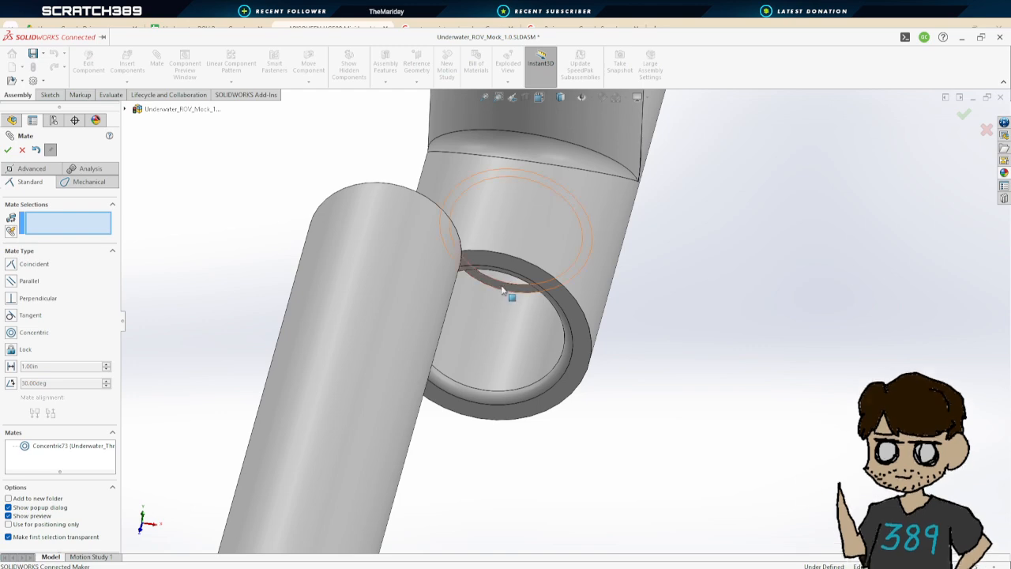
left_click(523, 331)
scroll(553, 378, "up", 5)
middle_click_drag(558, 389, 499, 504)
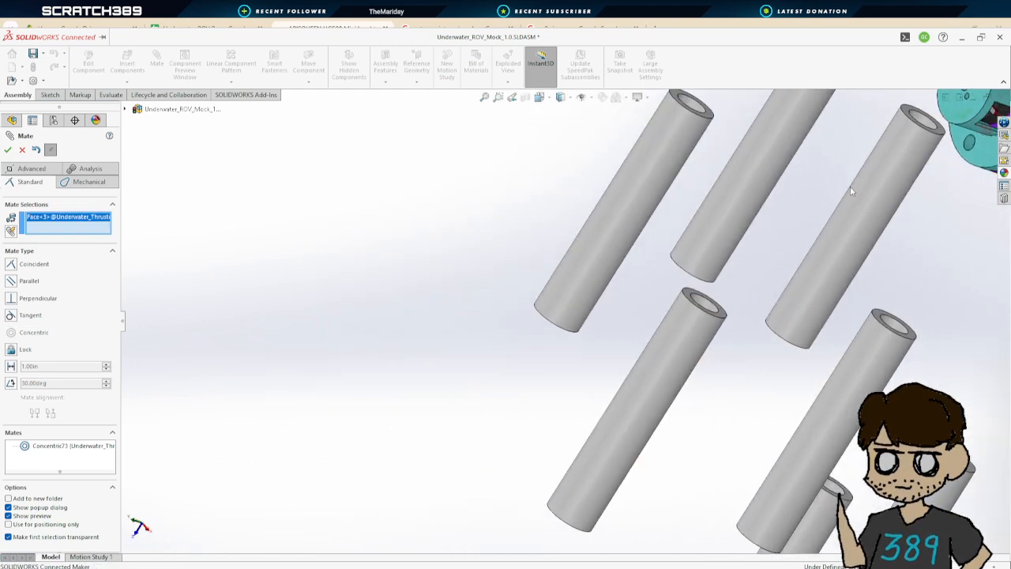
middle_click_drag(851, 190, 743, 235)
left_click(620, 251)
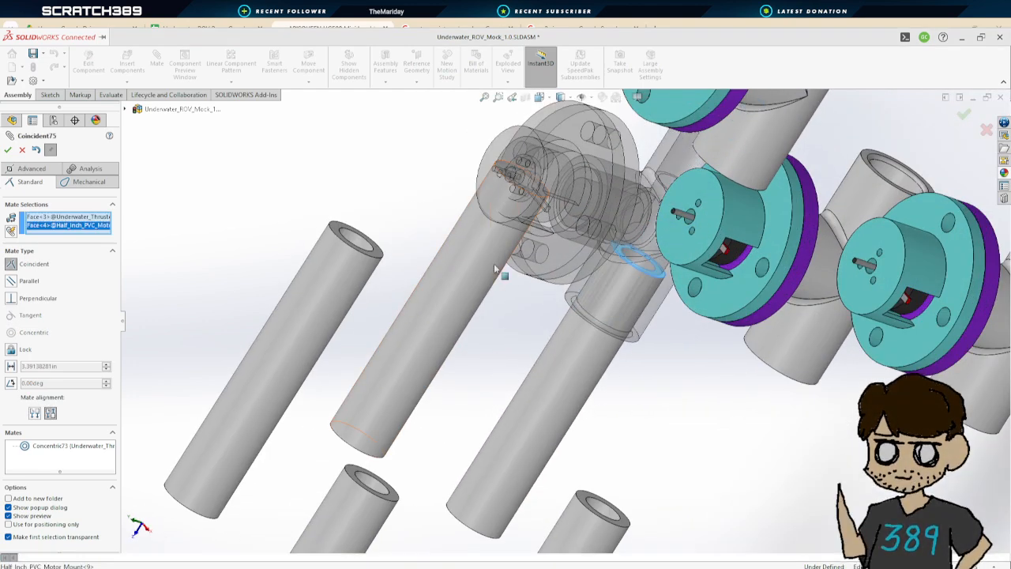
left_click(8, 150)
Add a concentric mate between a second pipe and the opposite branch of the same T coupler
scroll(585, 237, "up", 2)
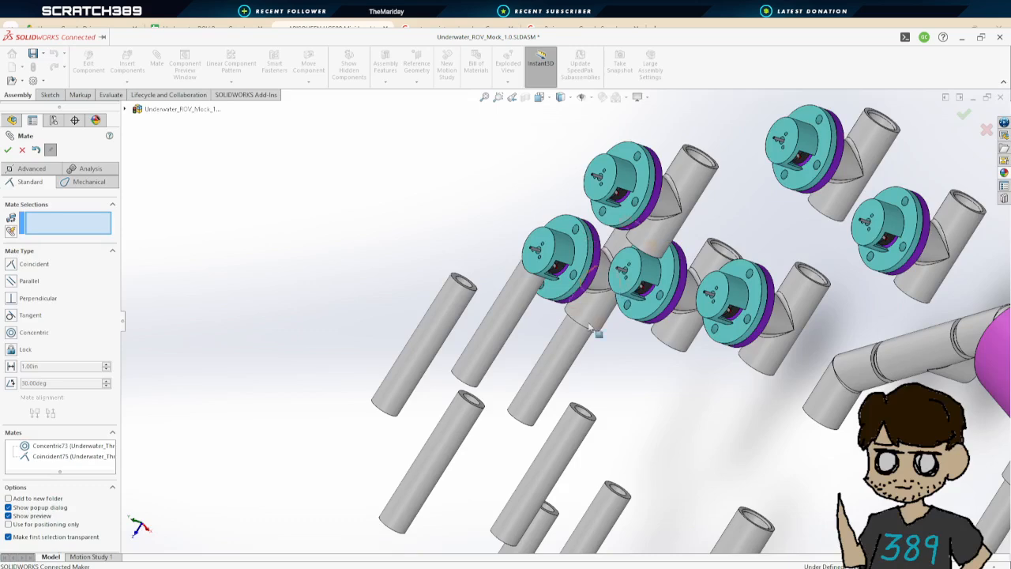
middle_click_drag(587, 364, 624, 337)
left_click(515, 343)
middle_click_drag(666, 233, 619, 273)
scroll(774, 142, "down", 2)
left_click(633, 217)
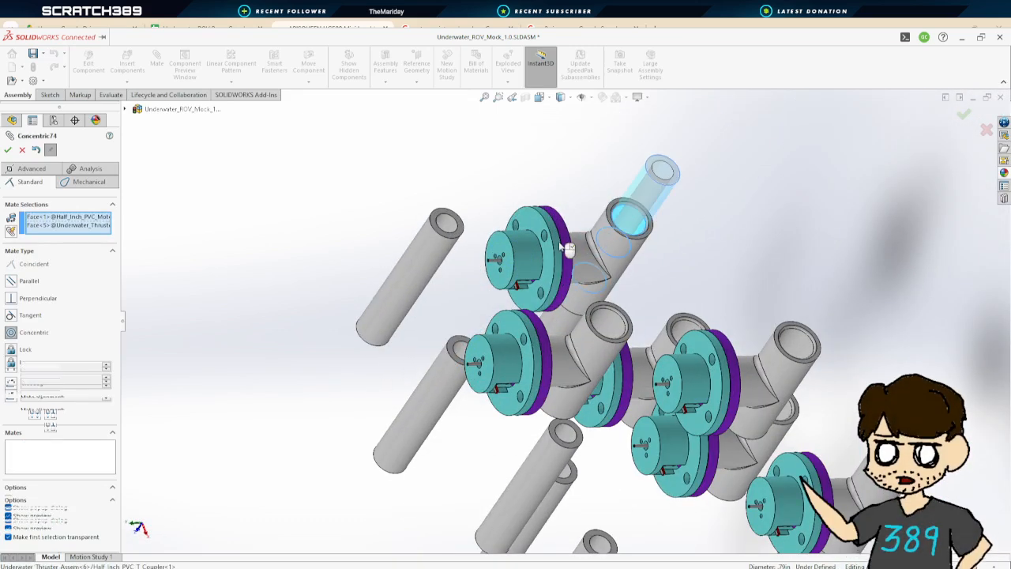
left_click(8, 150)
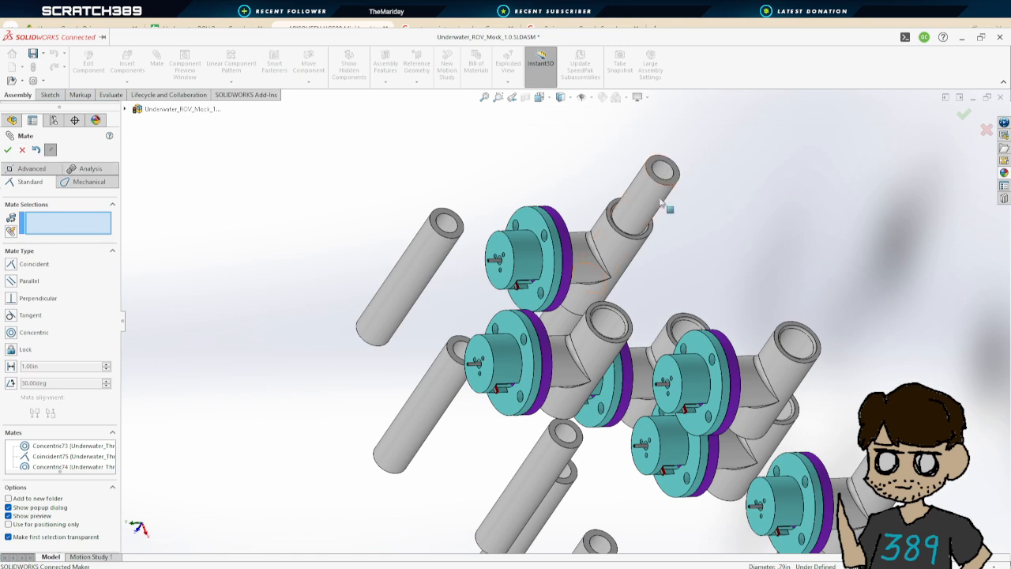
Add a coincident mate between the second pipe's end and the coupler's inner seat, then close Mate
left_click_drag(660, 203, 763, 134)
middle_click_drag(763, 134, 680, 223)
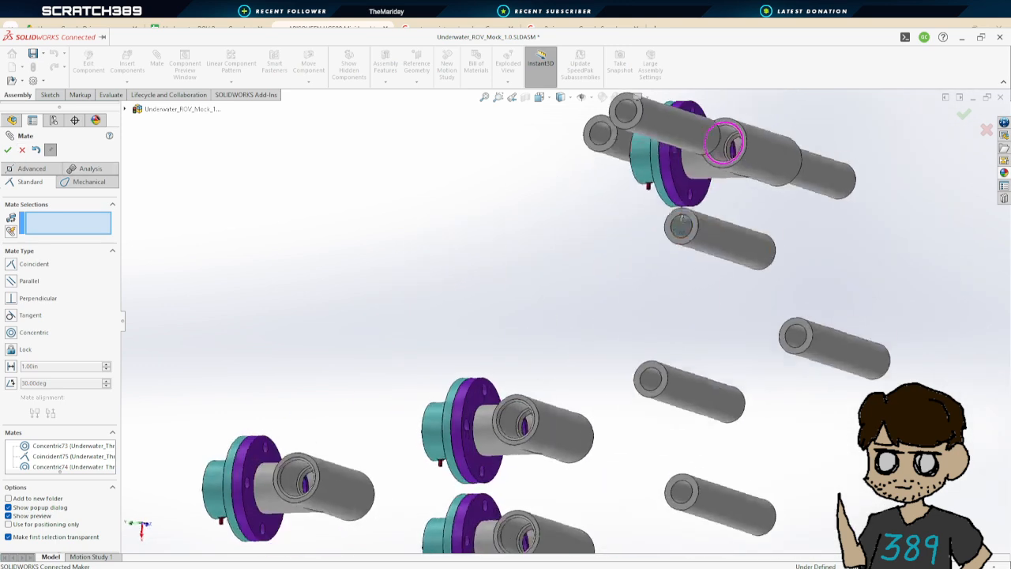
scroll(734, 130, "down", 6)
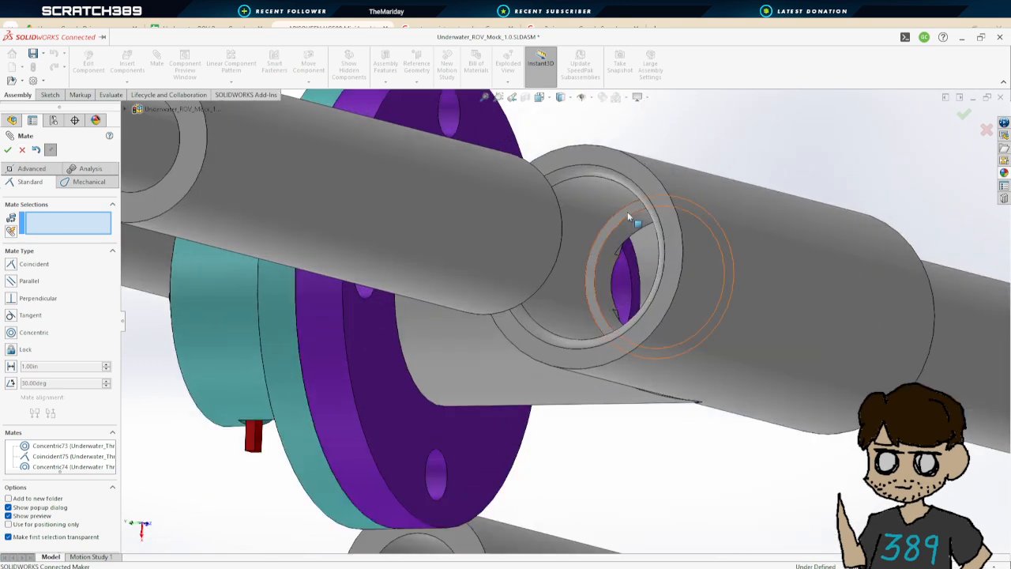
left_click(628, 214)
middle_click_drag(592, 246, 430, 268)
left_click(208, 209)
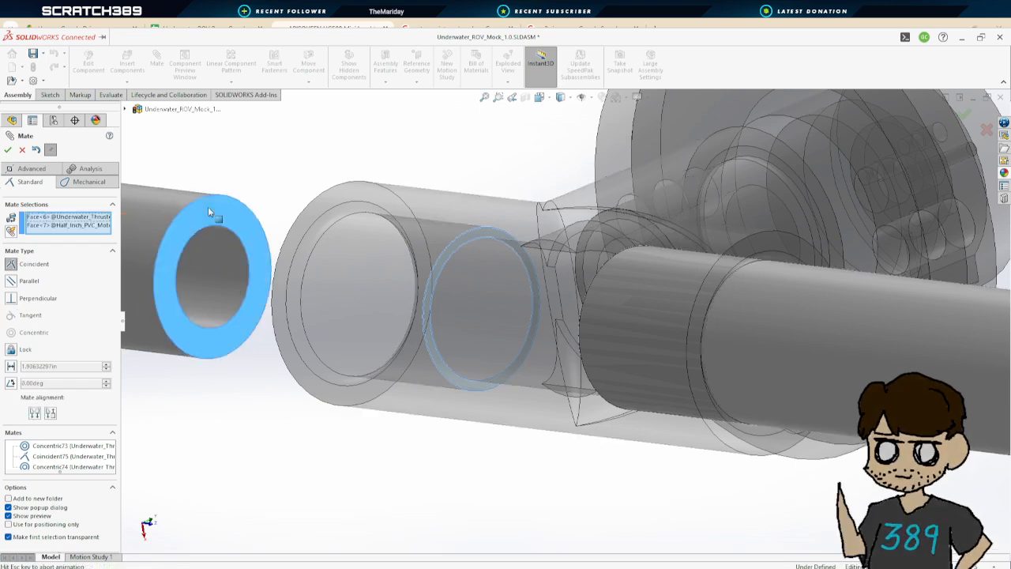
left_click(8, 150)
scroll(609, 295, "up", 7)
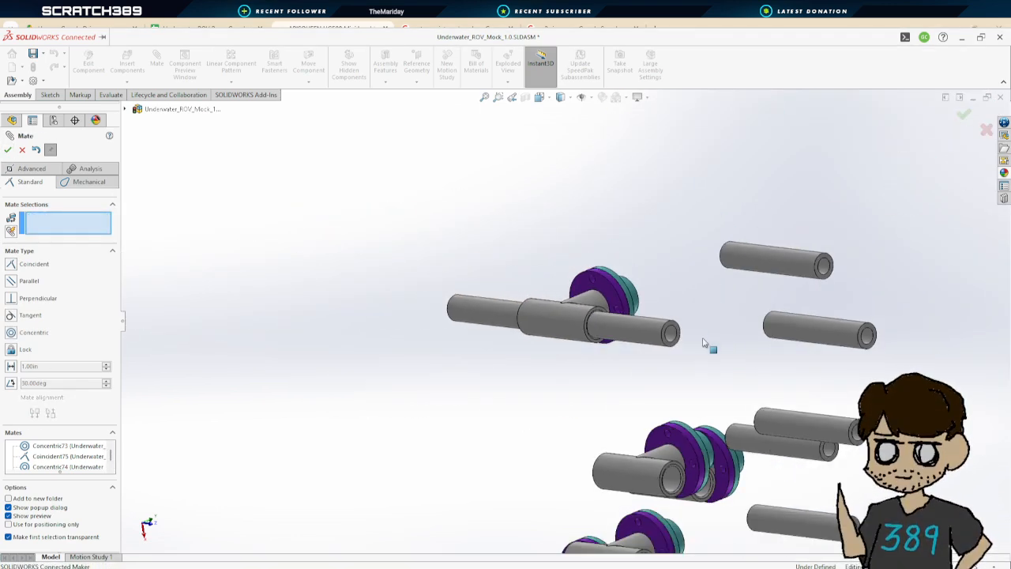
middle_click_drag(703, 343, 664, 371)
left_click(7, 149)
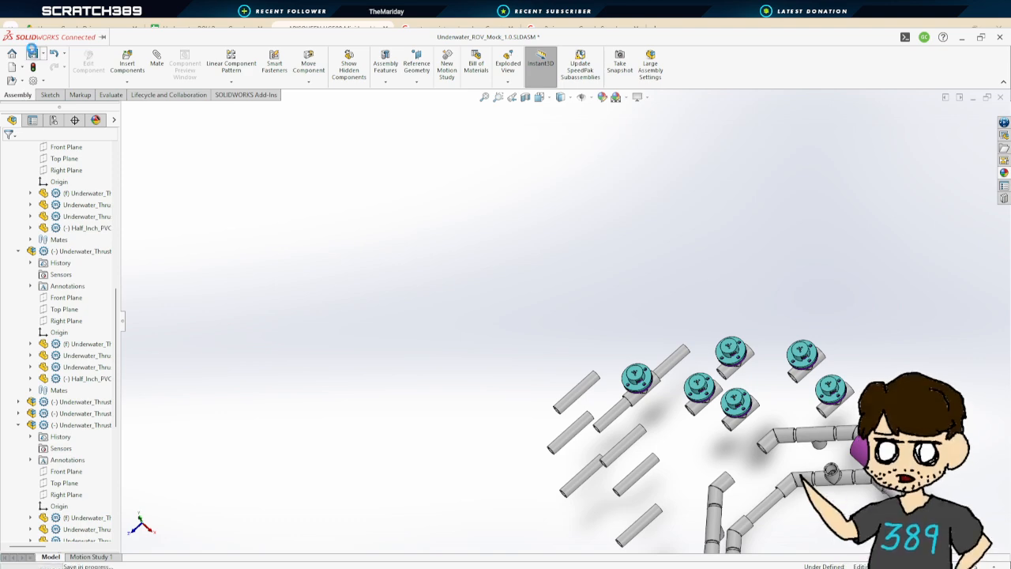
Mate a third pipe concentric with a branch of another thruster's T coupler
scroll(490, 295, "up", 2)
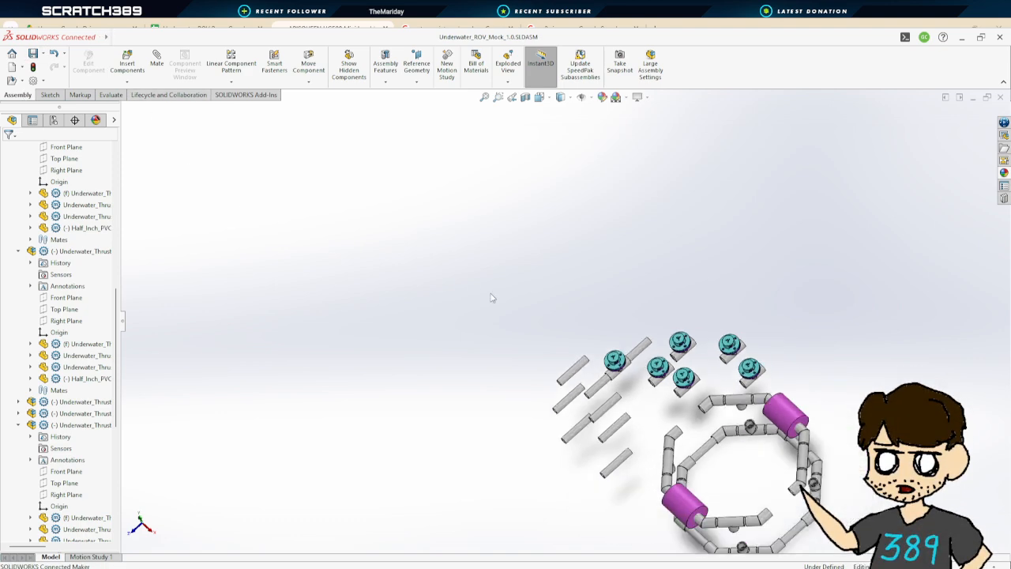
scroll(588, 401, "down", 5)
scroll(778, 430, "up", 4)
scroll(780, 416, "down", 5)
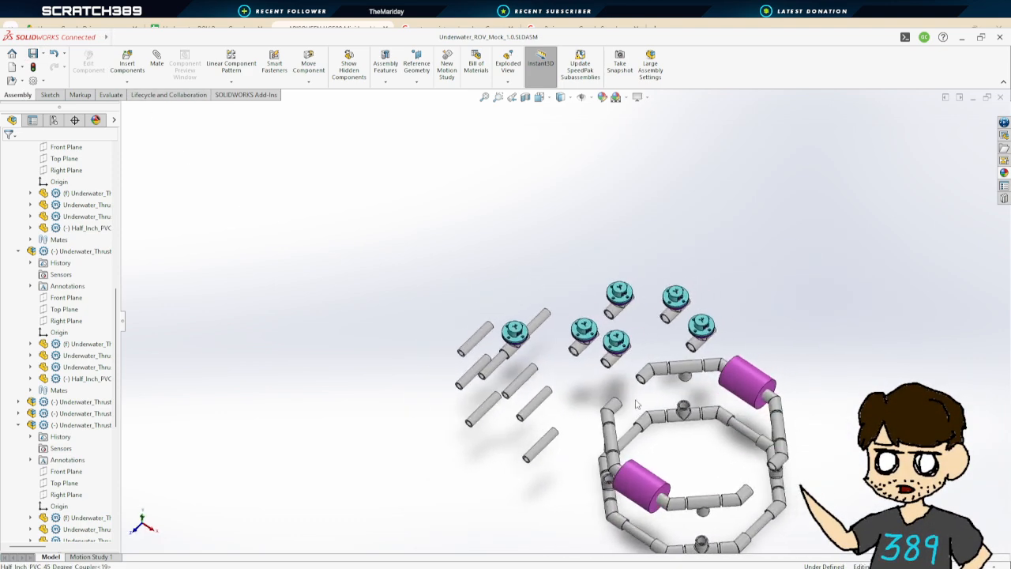
middle_click_drag(490, 332, 507, 330)
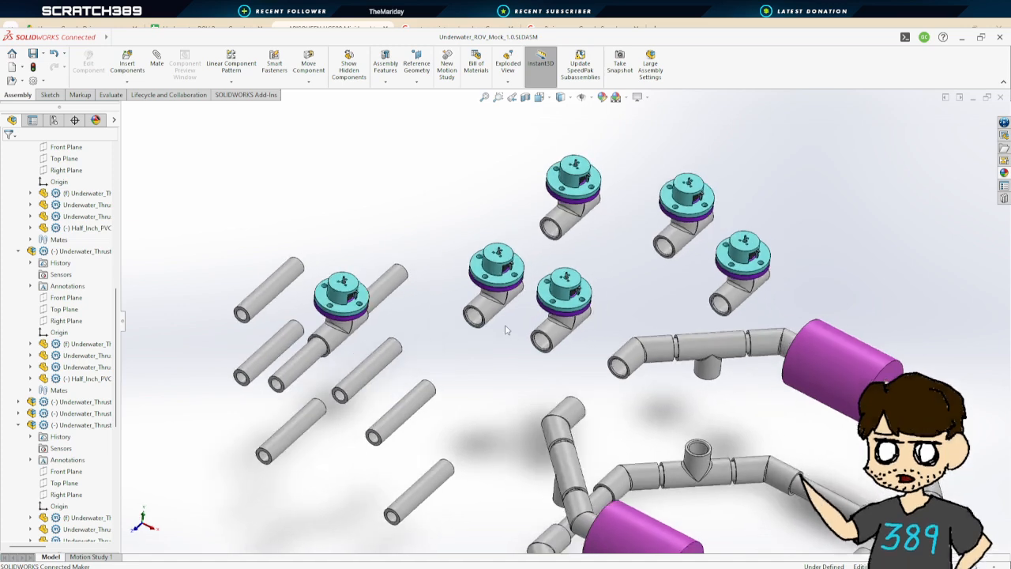
scroll(507, 359, "up", 3)
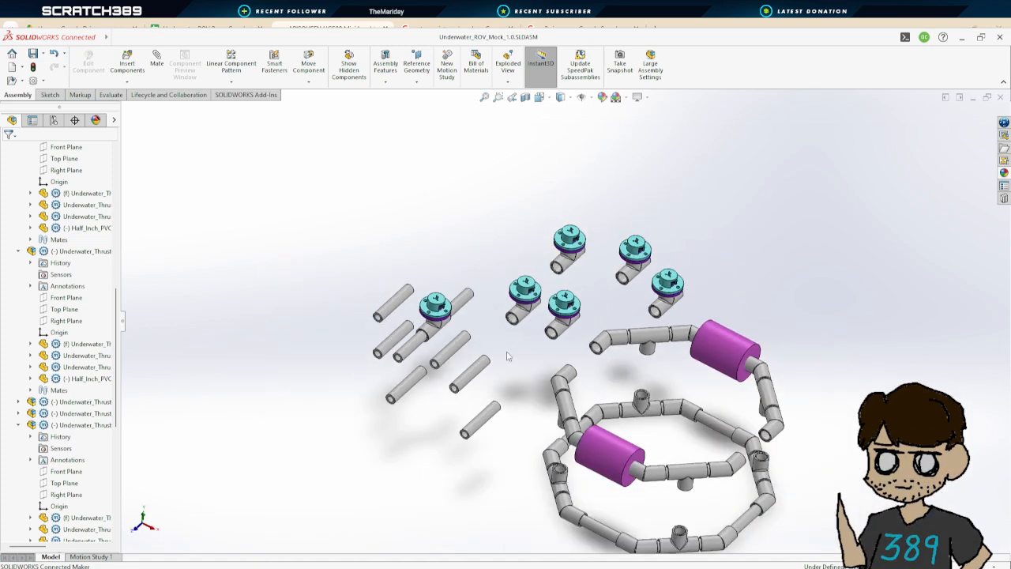
scroll(508, 350, "down", 2)
scroll(524, 343, "down", 4)
scroll(498, 297, "down", 2)
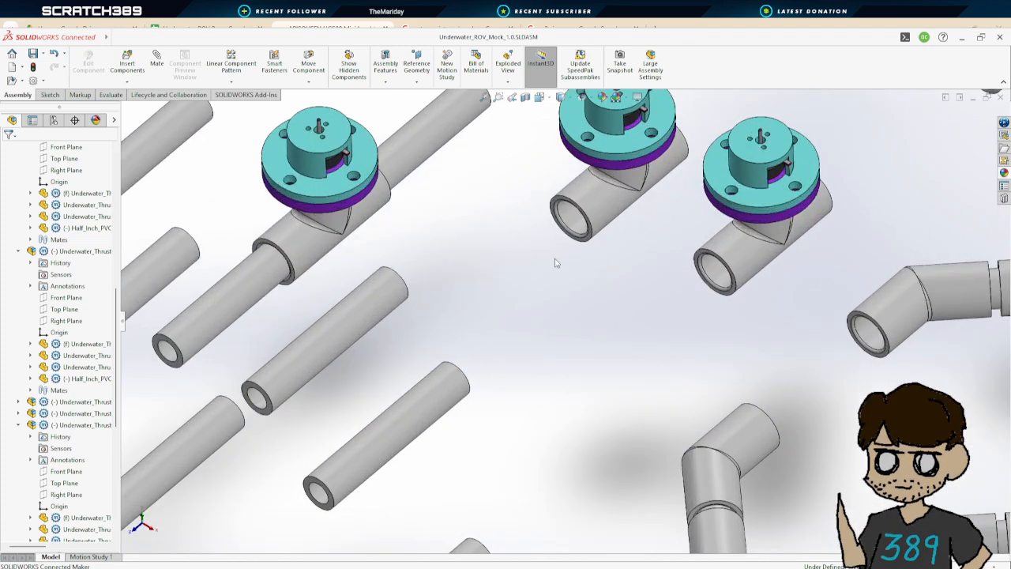
left_click(397, 294)
left_click(591, 207)
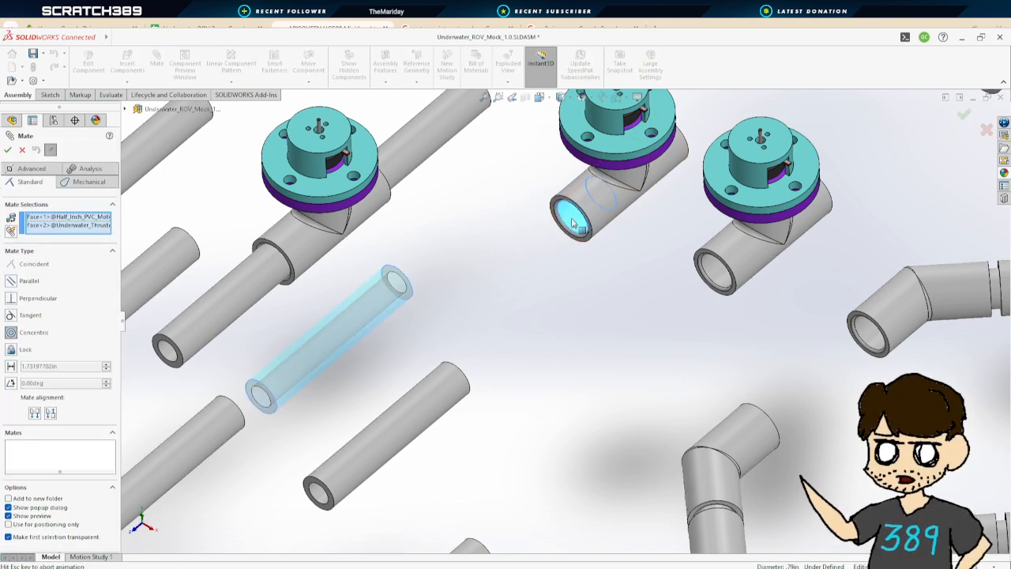
left_click(7, 151)
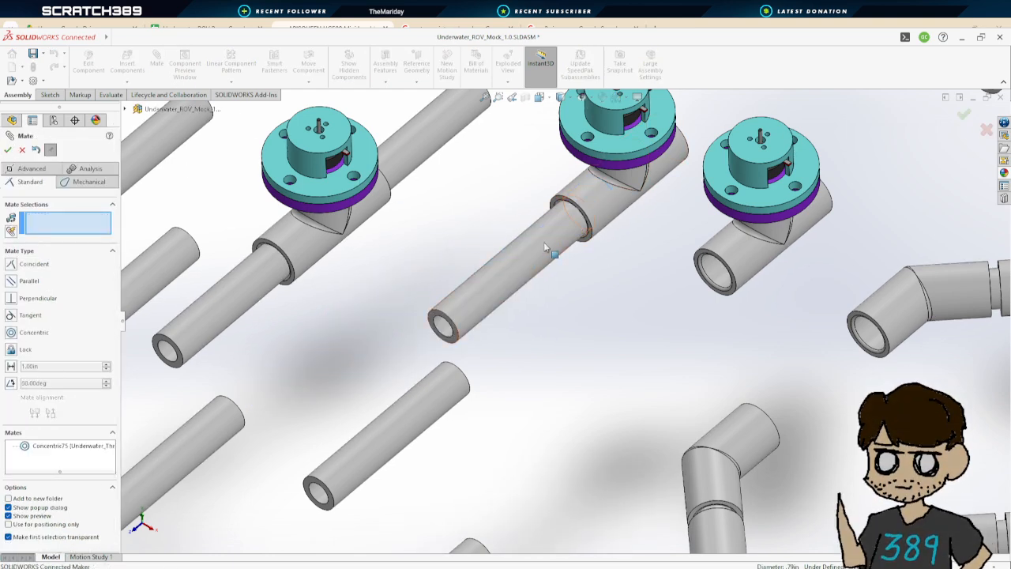
Add a coincident mate seating the third pipe's end against the step inside that coupler branch
left_click_drag(544, 242, 430, 269)
middle_click_drag(647, 293, 695, 241)
scroll(470, 237, "down", 10)
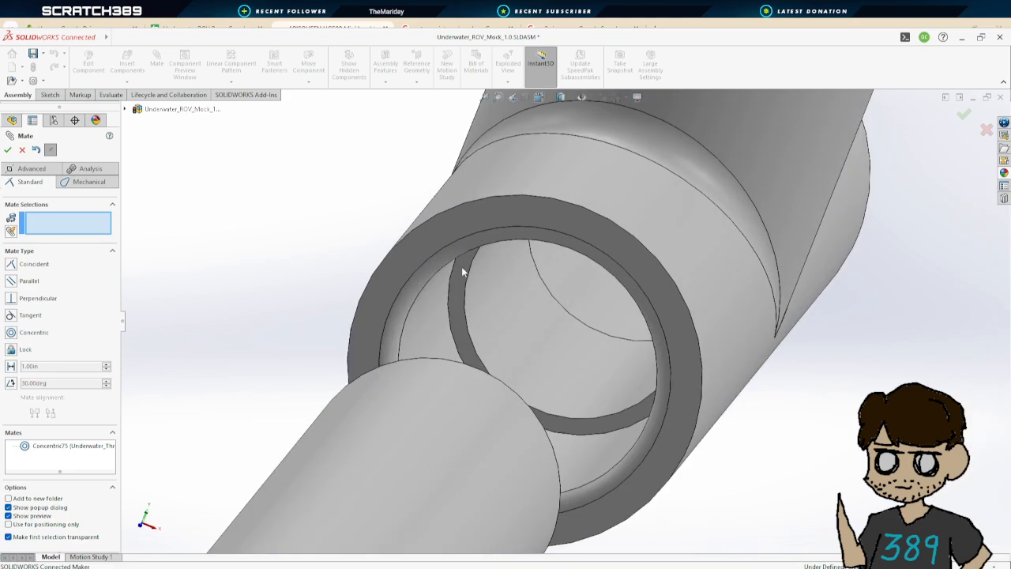
left_click(462, 271)
scroll(474, 282, "up", 5)
middle_click_drag(474, 300, 390, 459)
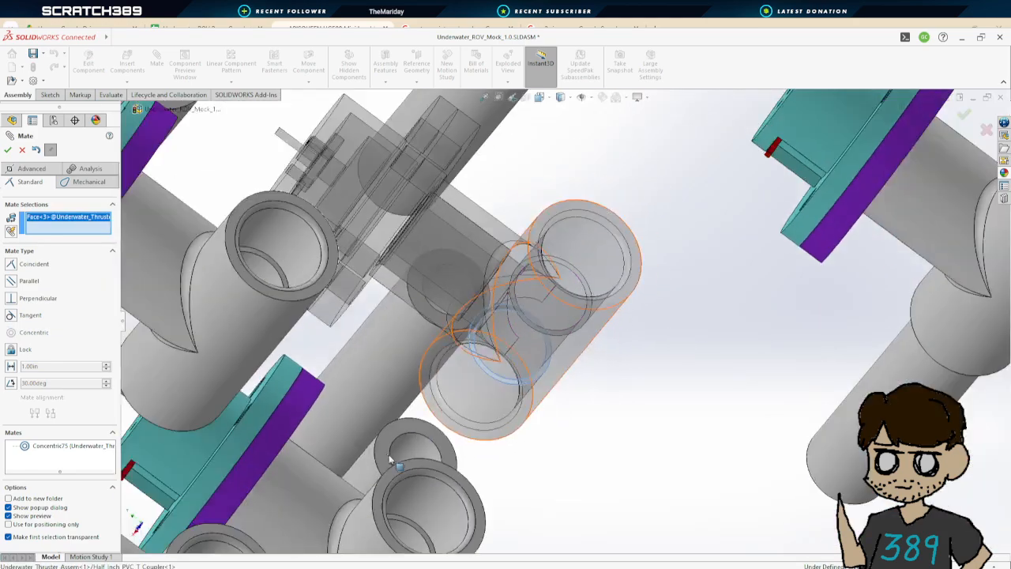
left_click(390, 459)
left_click(8, 150)
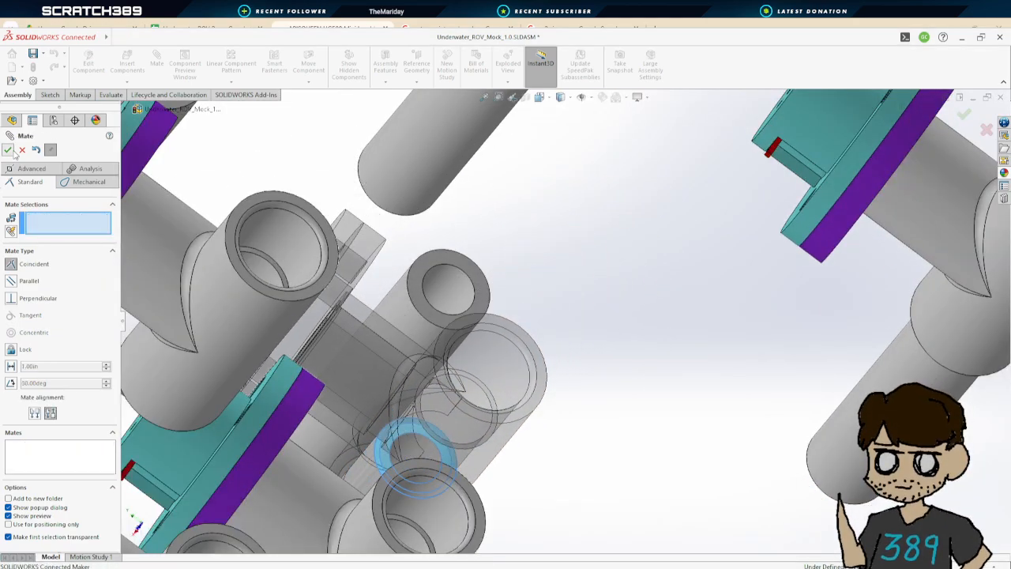
Add a concentric mate between a fourth pipe and the other branch of that T coupler
scroll(488, 236, "up", 5)
left_click(509, 229)
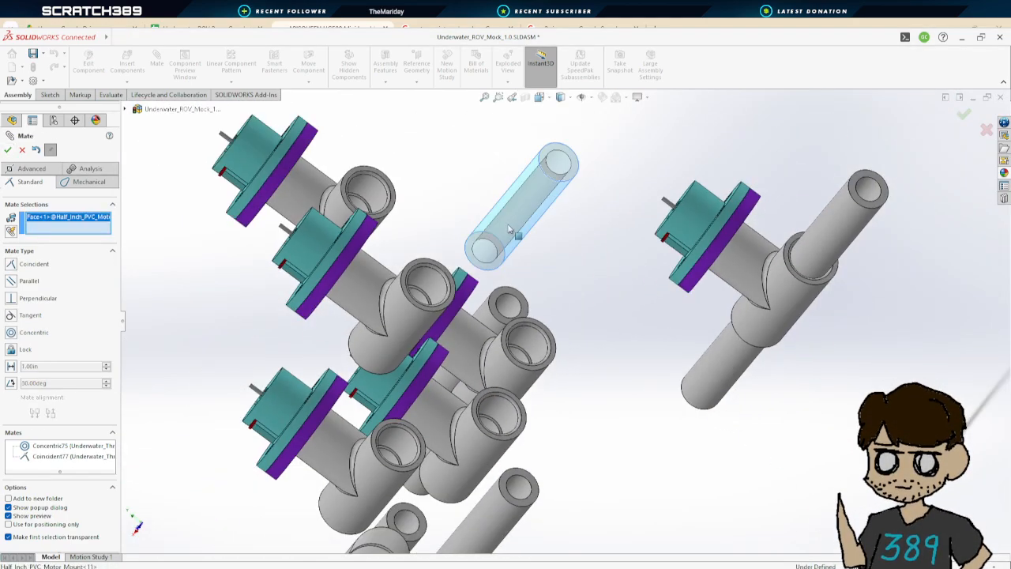
left_click(533, 341)
left_click(8, 150)
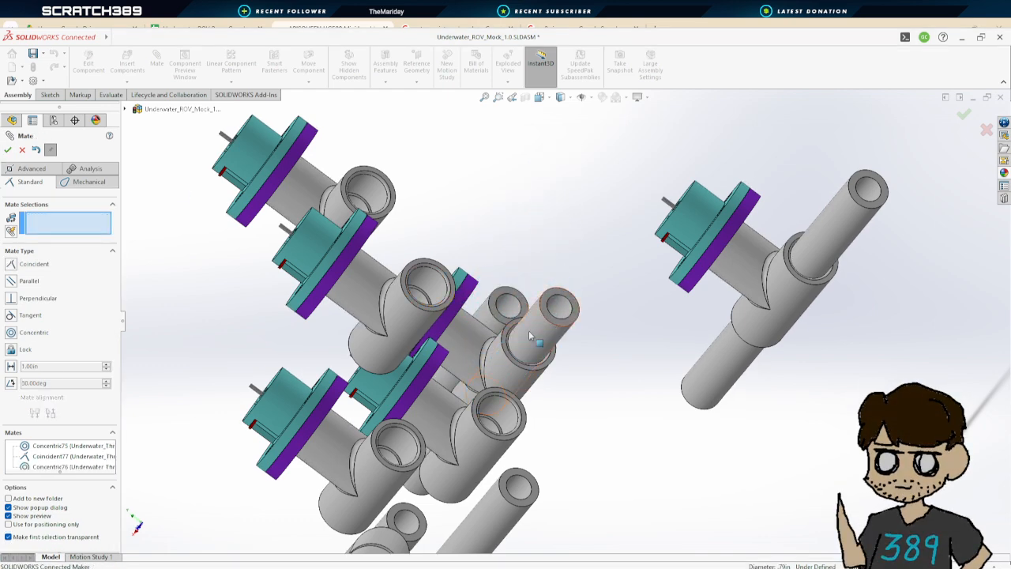
Add a coincident mate between the coupler's inner seat edge and the fourth pipe's end face
left_click_drag(529, 331, 606, 256)
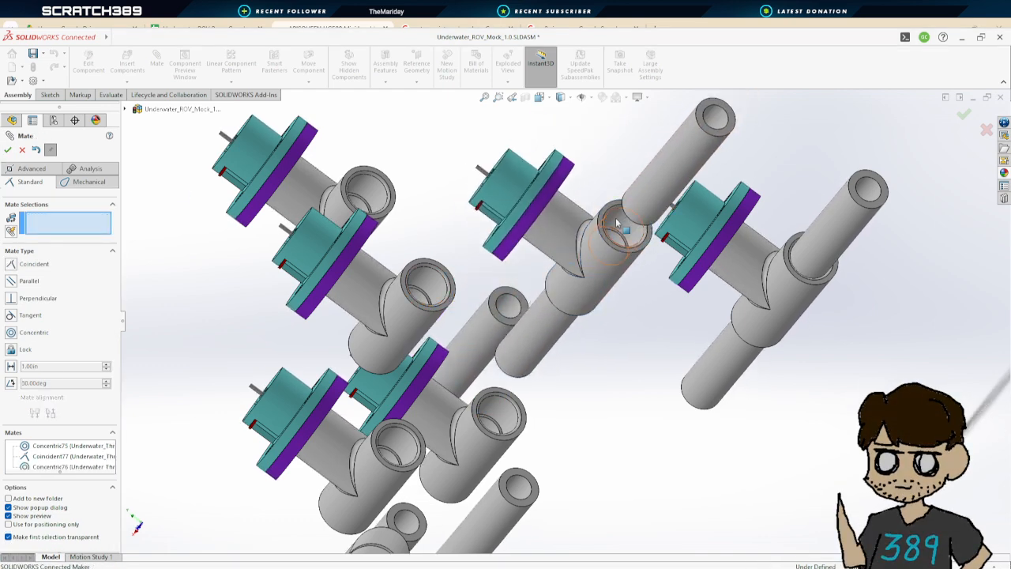
scroll(616, 231, "down", 5)
left_click(583, 271)
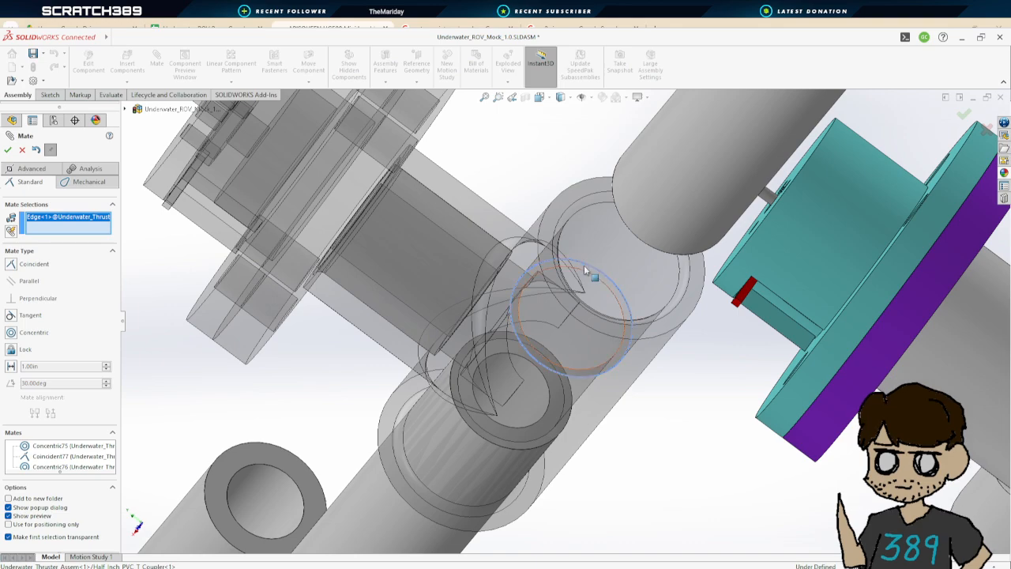
middle_click_drag(605, 277, 835, 133)
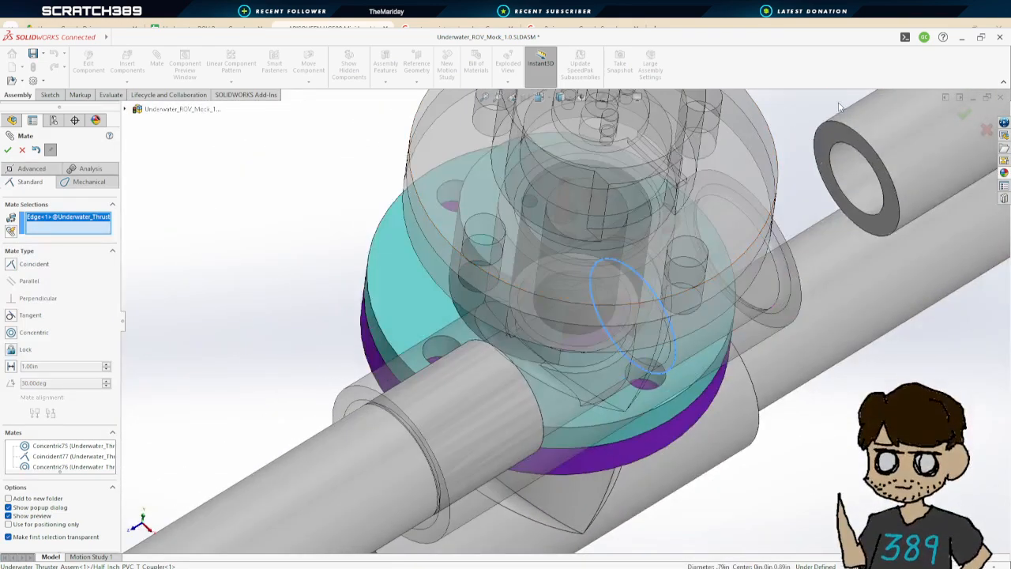
left_click(835, 134)
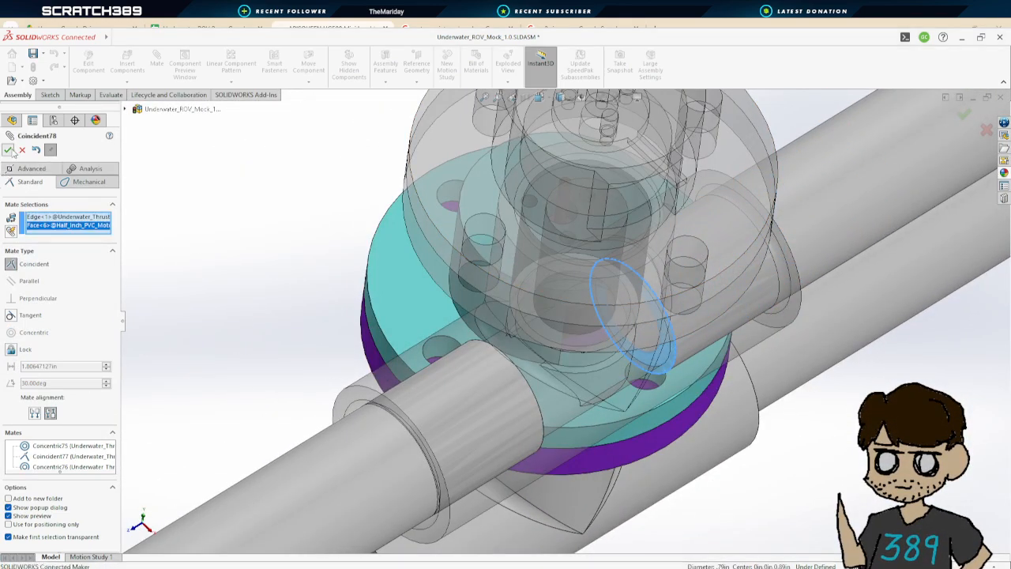
key("Return")
scroll(554, 306, "up", 5)
mouse_move(636, 360)
middle_mouse_down()
mouse_move(677, 323)
mouse_move(655, 361)
middle_mouse_up()
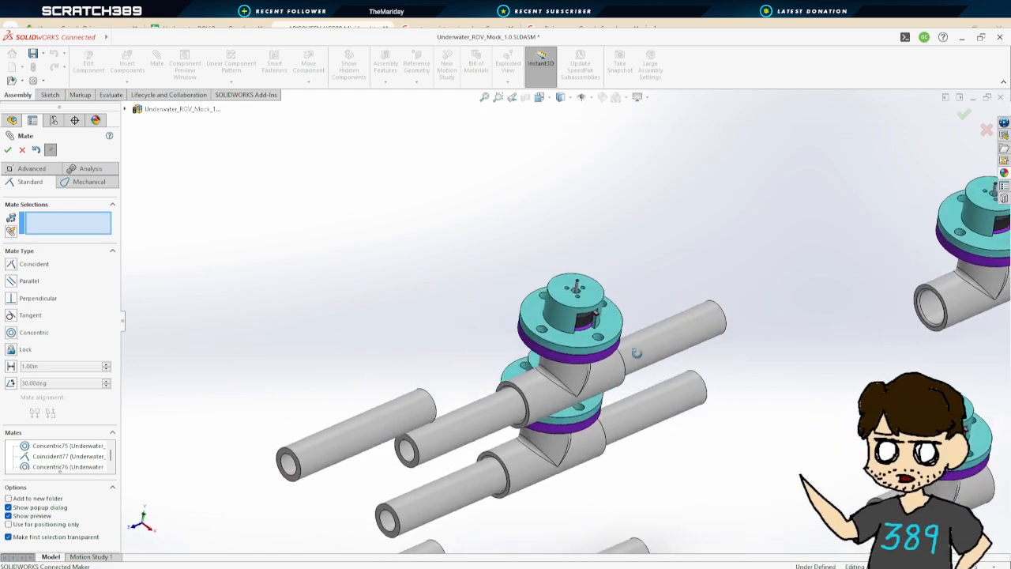
Add a concentric mate between a fifth pipe and a branch of another thruster's T coupler
scroll(817, 394, "down", 3)
scroll(819, 393, "up", 4)
scroll(819, 393, "up", 3)
scroll(761, 355, "down", 3)
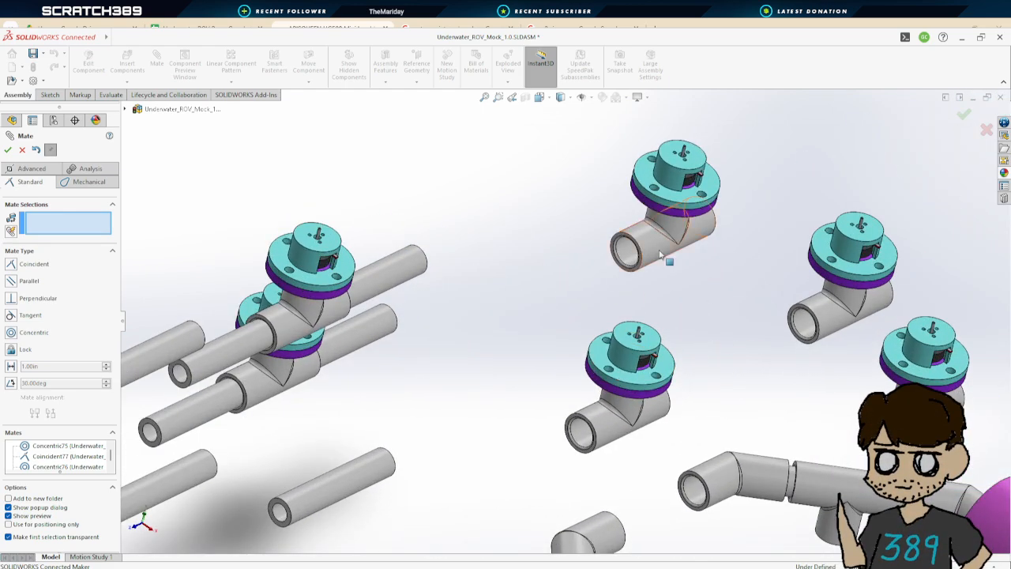
left_click_drag(660, 253, 581, 276)
left_click(375, 474)
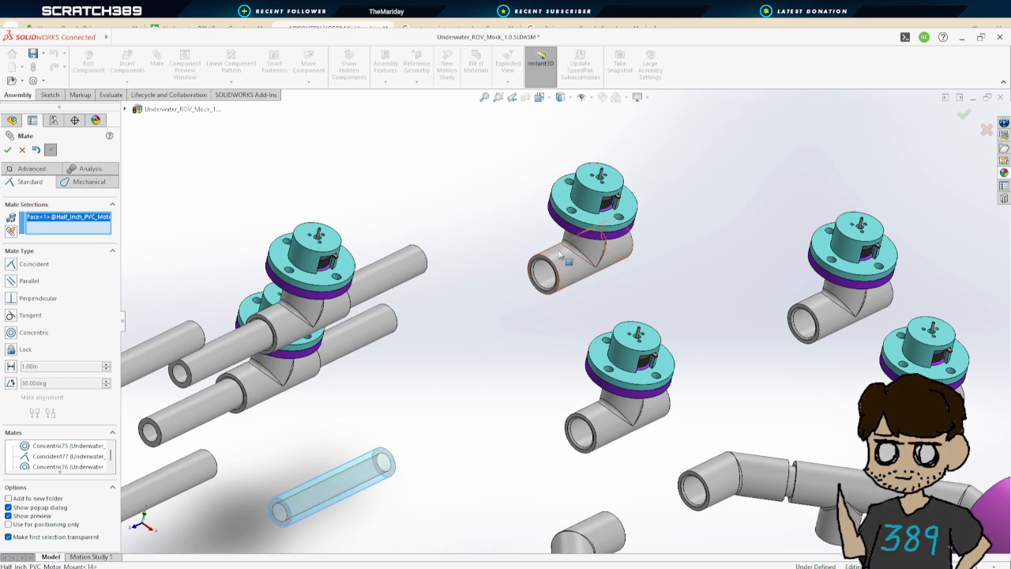
left_click(560, 255)
left_click(9, 151)
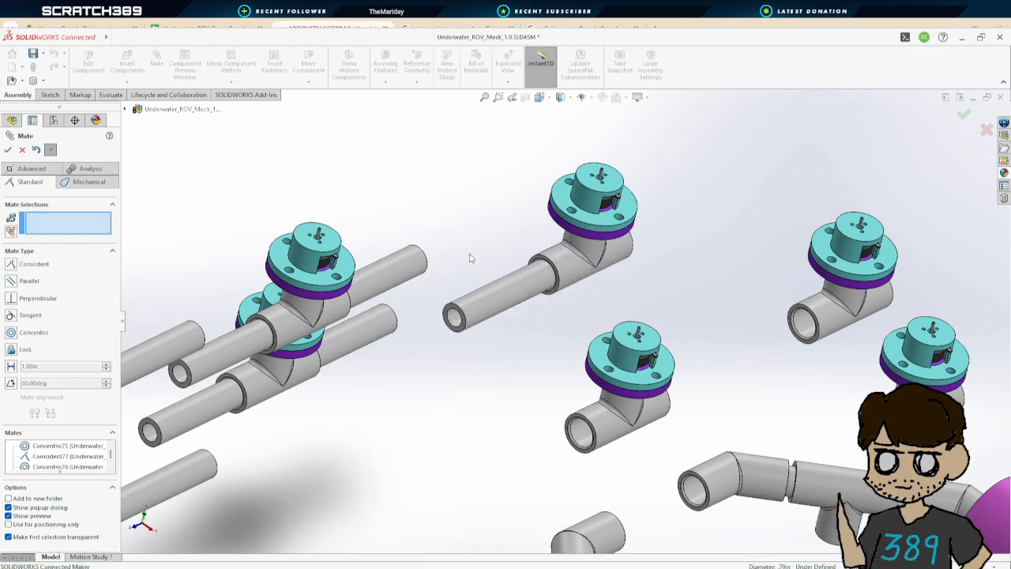
Add a coincident mate seating the fifth pipe's end against the step inside that coupler branch
left_click_drag(524, 284, 439, 338)
scroll(513, 318, "down", 5)
middle_click_drag(604, 368, 681, 314)
left_click(519, 288)
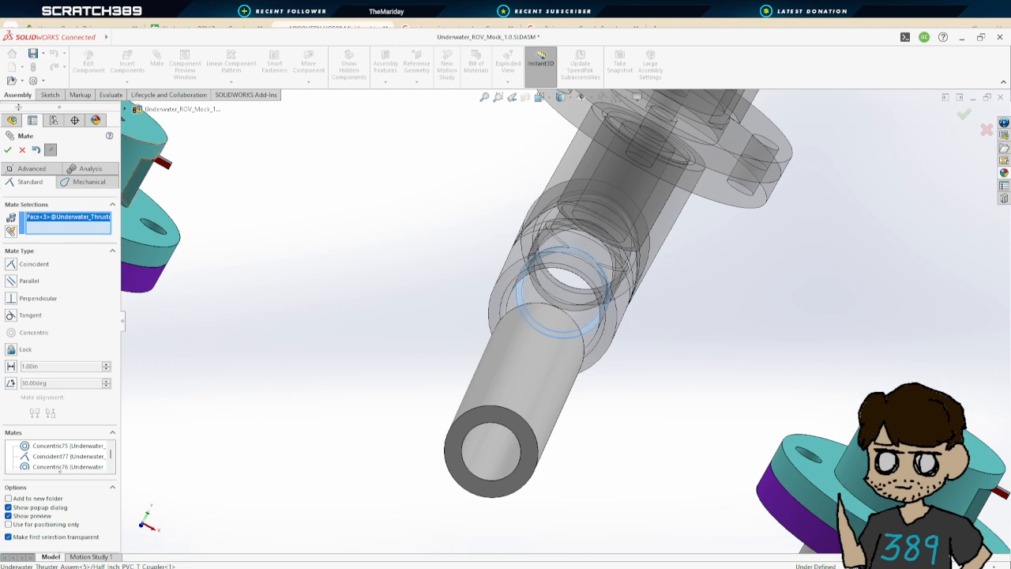
middle_click_drag(648, 368, 519, 418)
scroll(518, 418, "up", 2)
scroll(898, 295, "down", 3)
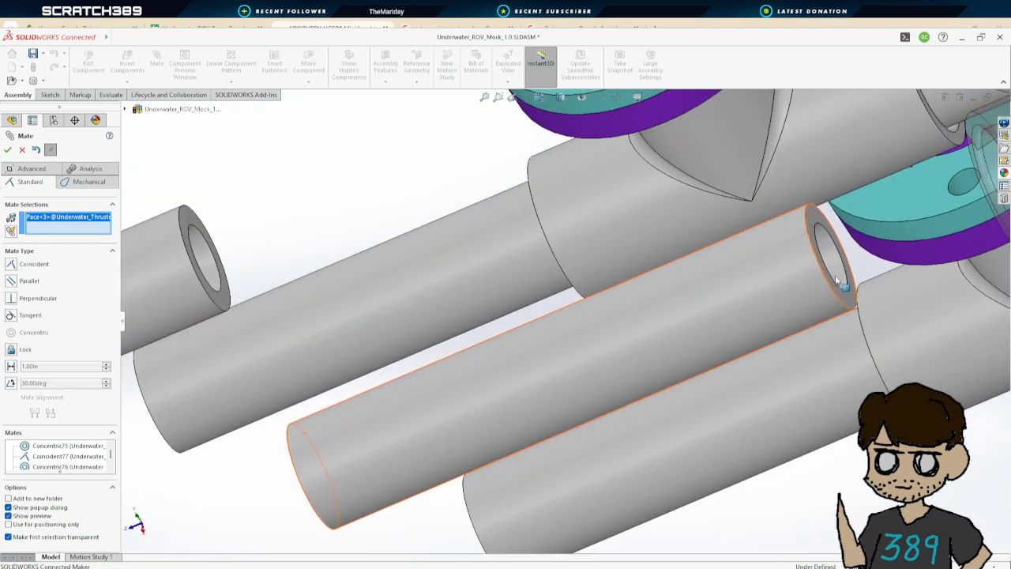
left_click(848, 299)
left_click(9, 150)
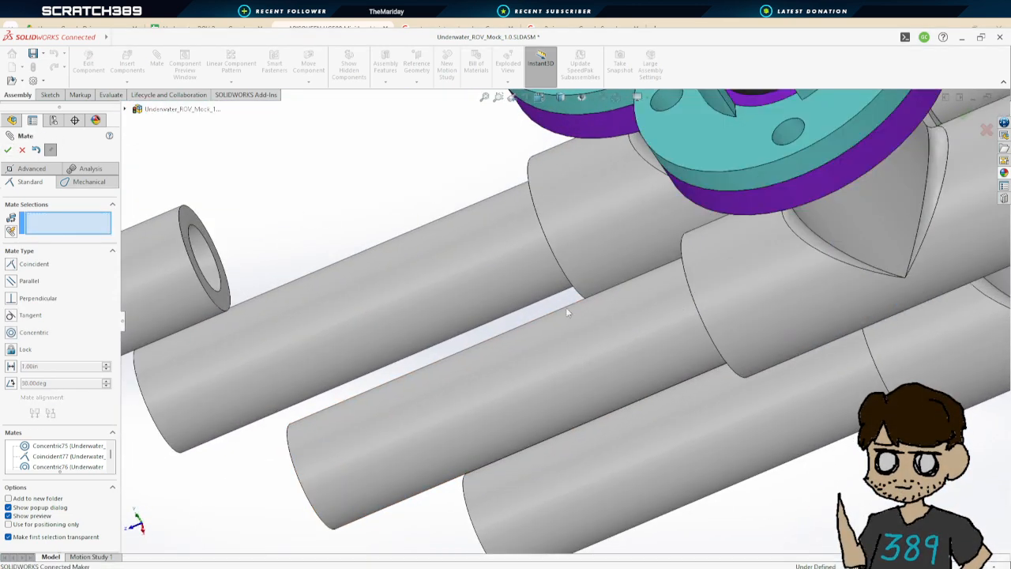
Add a concentric mate between a sixth pipe and the other branch of the same T coupler
scroll(566, 310, "up", 5)
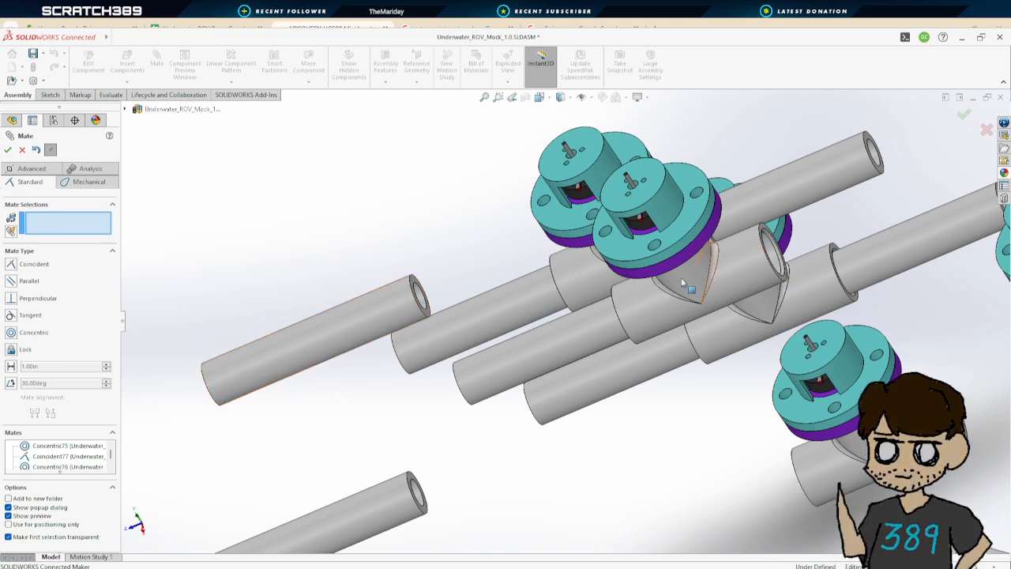
left_click(260, 361)
left_click(739, 276)
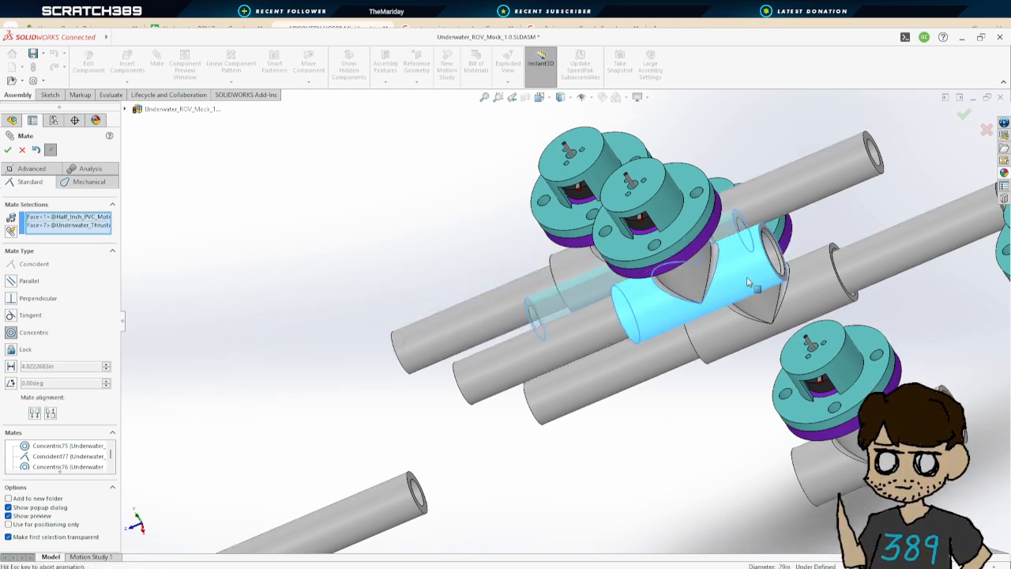
left_click(9, 150)
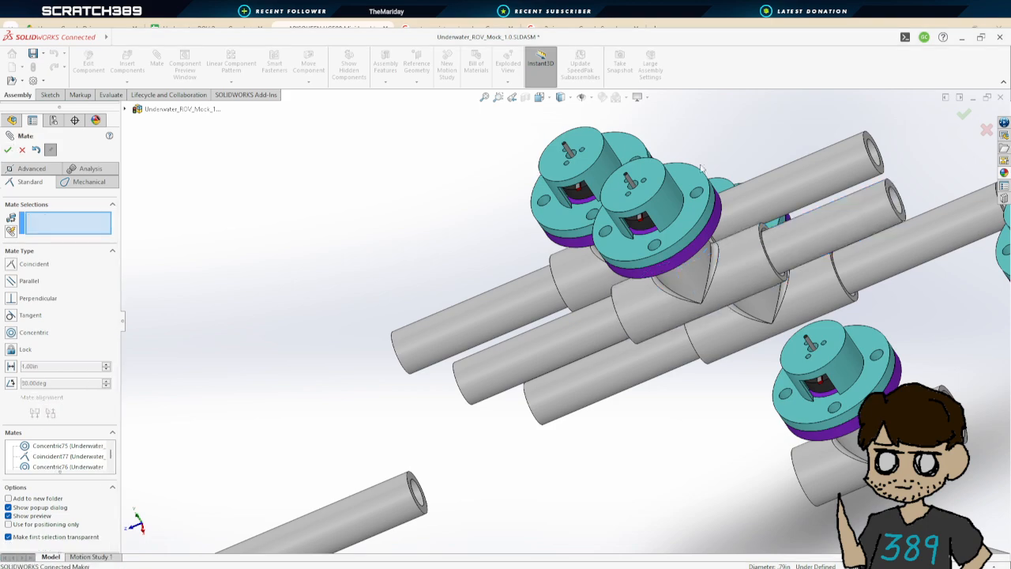
Add a coincident mate between the coupler's inner seat and the sixth pipe's end face
left_click_drag(802, 236, 930, 207)
middle_click_drag(844, 275, 781, 289)
scroll(497, 327, "down", 6)
left_click(540, 304)
left_click(566, 308)
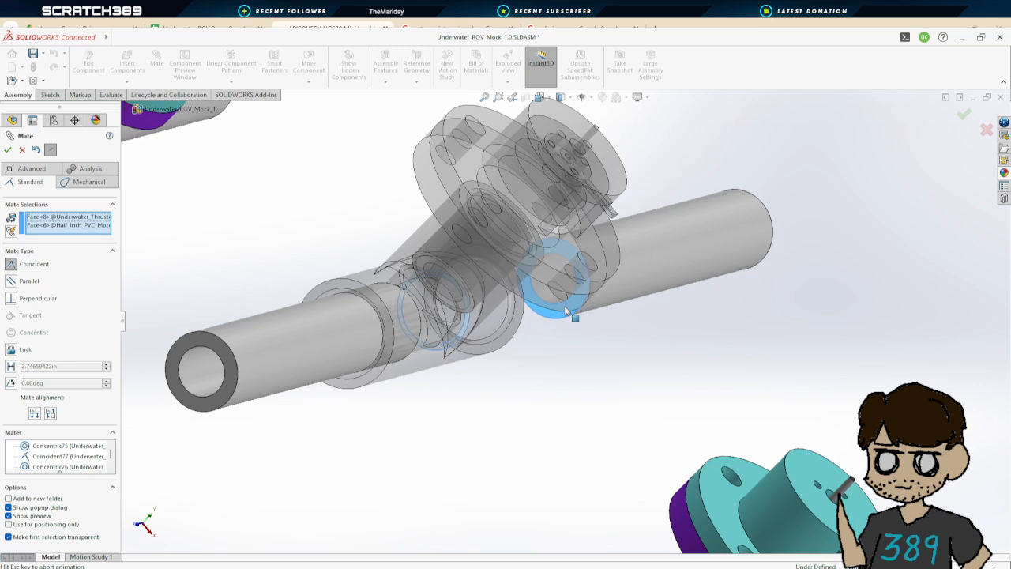
left_click(8, 150)
Add a concentric mate between a seventh pipe and a branch of the next thruster's T coupler
scroll(545, 321, "up", 2)
scroll(531, 324, "up", 3)
middle_click_drag(605, 327, 640, 415)
scroll(640, 417, "up", 3)
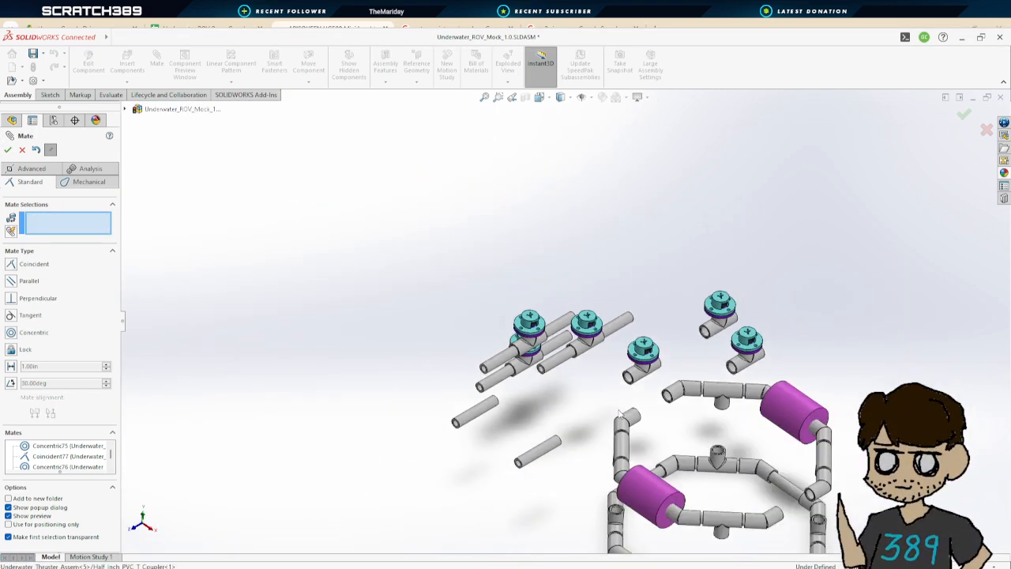
scroll(603, 383, "down", 3)
left_click_drag(533, 285, 342, 226)
left_click_drag(648, 336, 568, 370)
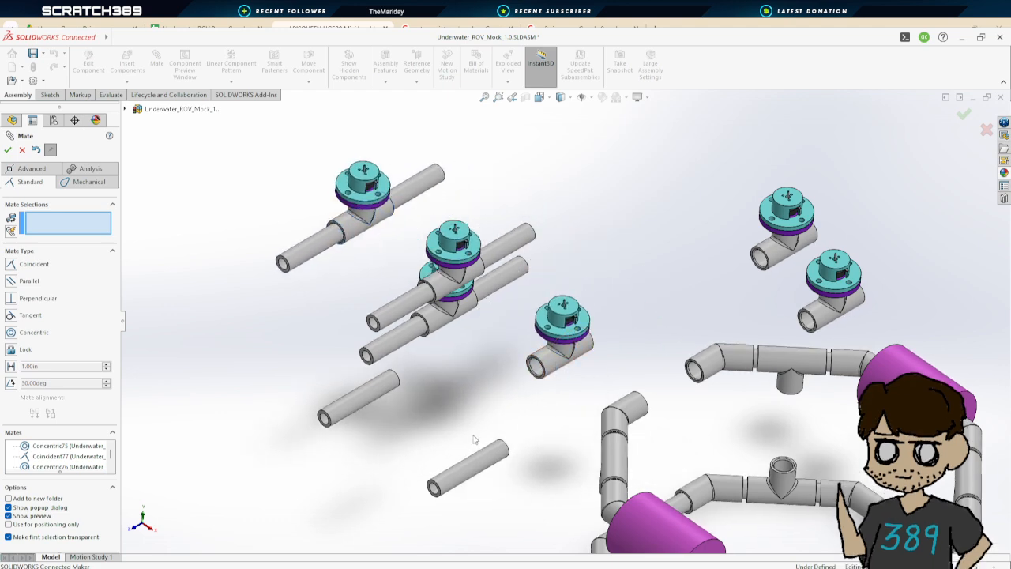
scroll(474, 440, "down", 5)
left_click(534, 424)
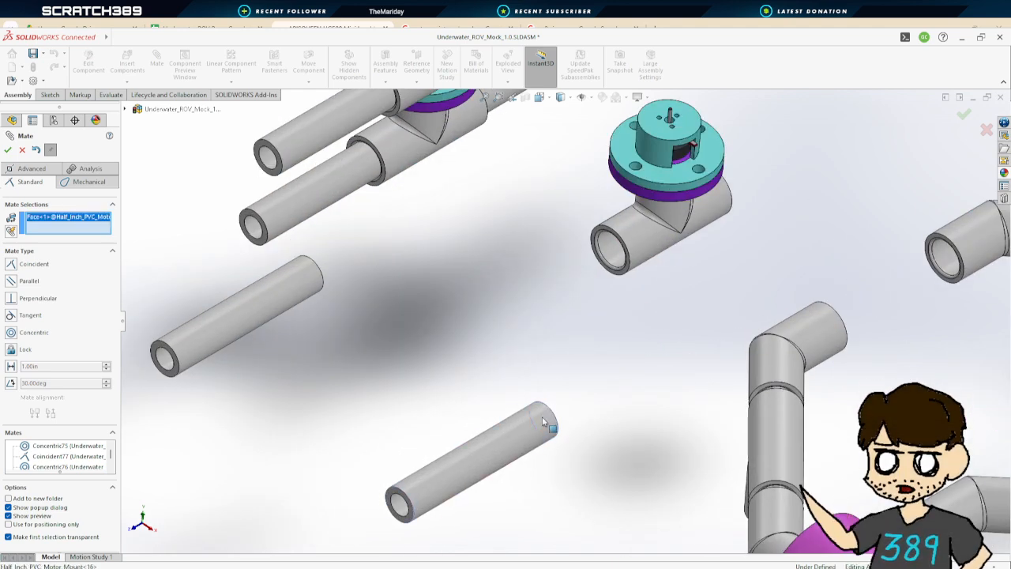
left_click(609, 249)
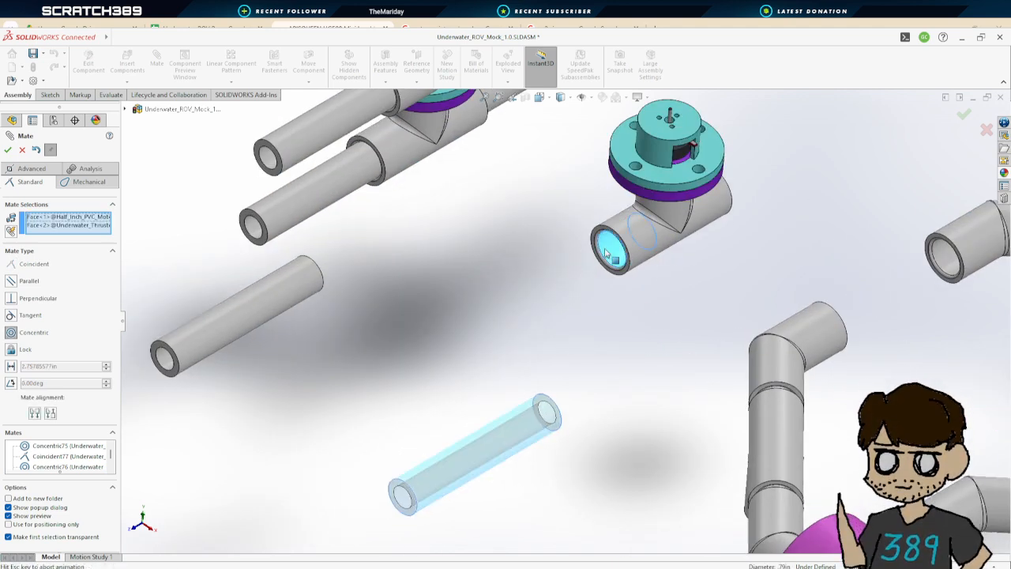
left_click(7, 150)
Add a coincident mate seating the seventh pipe's end against the inner step of that coupler branch
left_click_drag(564, 271, 446, 355)
middle_click_drag(602, 307, 654, 290)
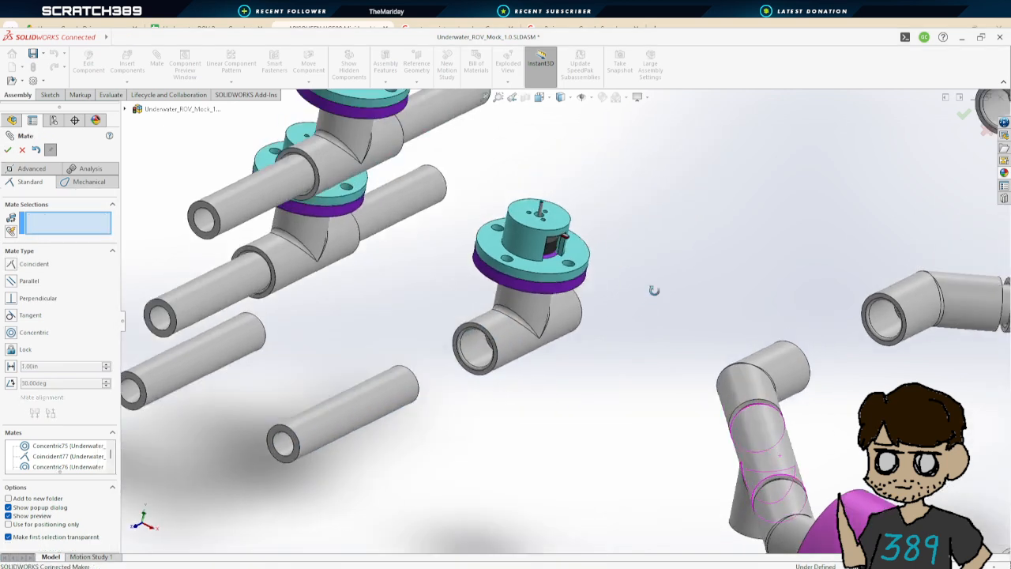
scroll(499, 278, "down", 5)
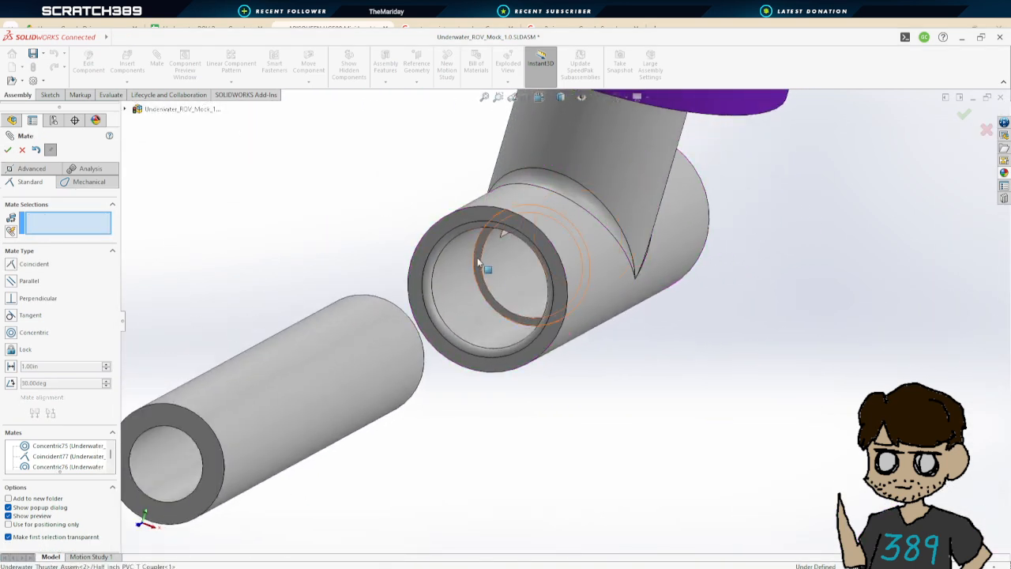
left_click(479, 265)
middle_click_drag(494, 331, 350, 425)
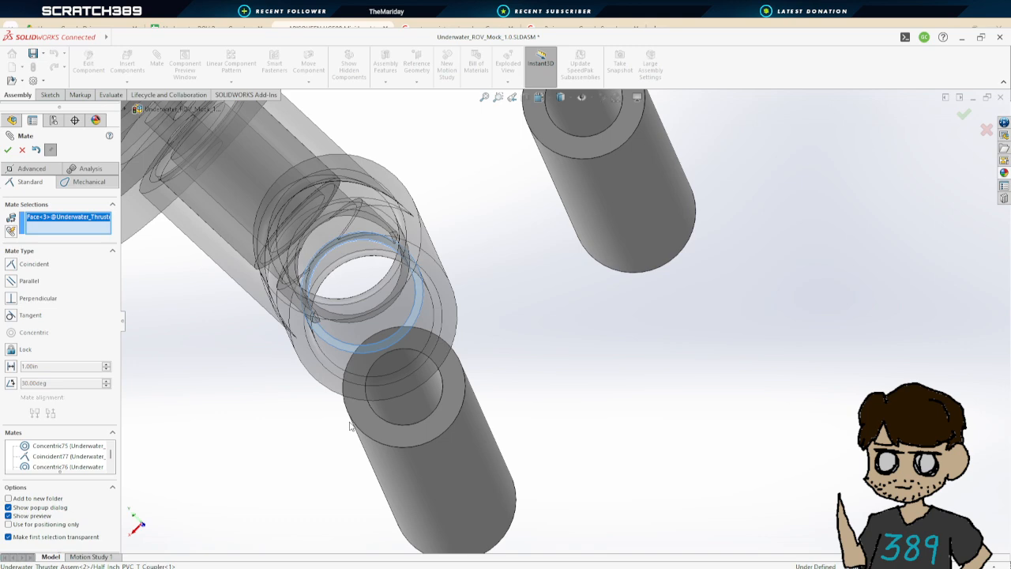
left_click(454, 387)
left_click(7, 150)
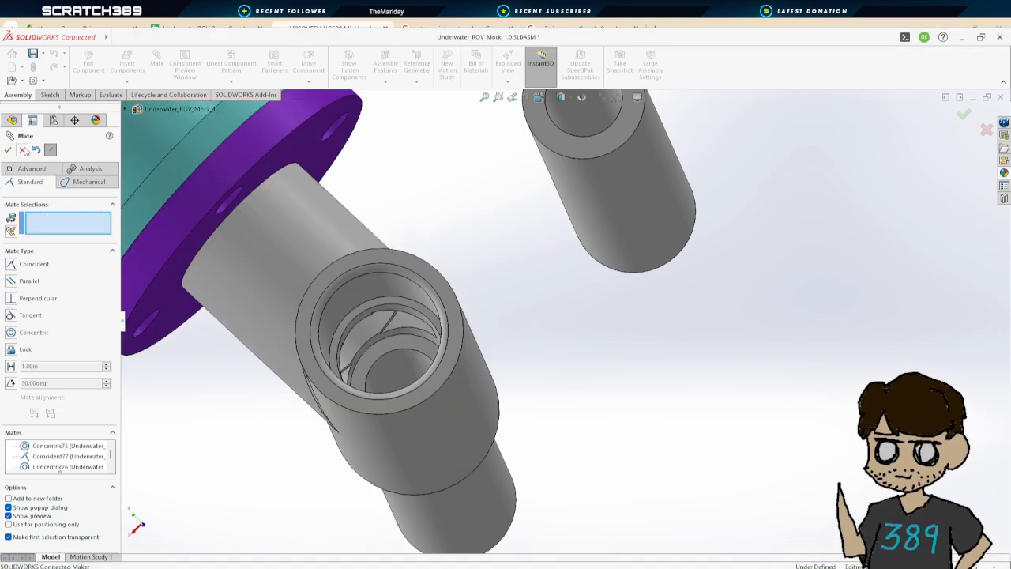
Add a concentric mate between an eighth pipe and the coupler's other branch
left_click(648, 206)
left_click(348, 293)
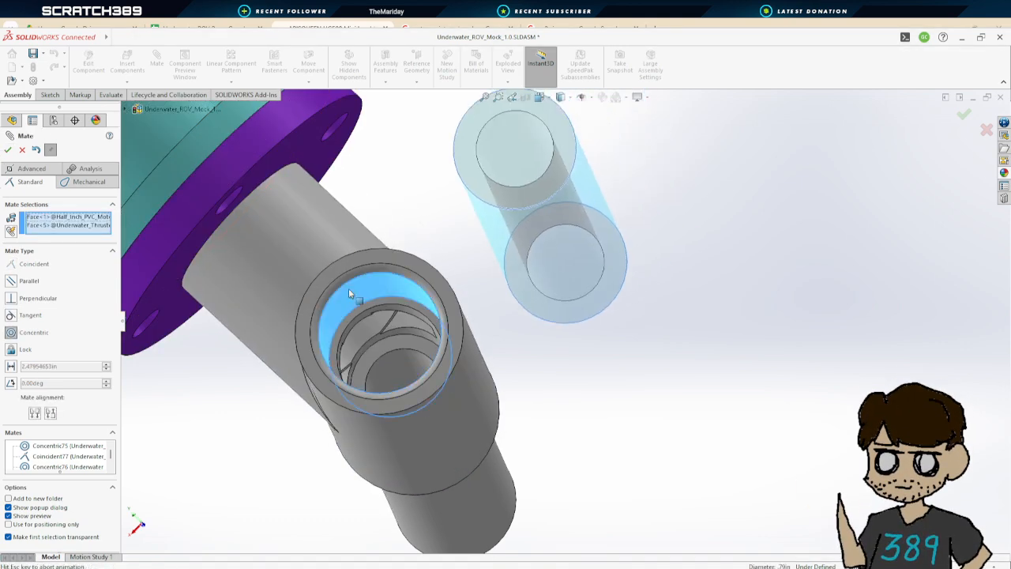
left_click(8, 149)
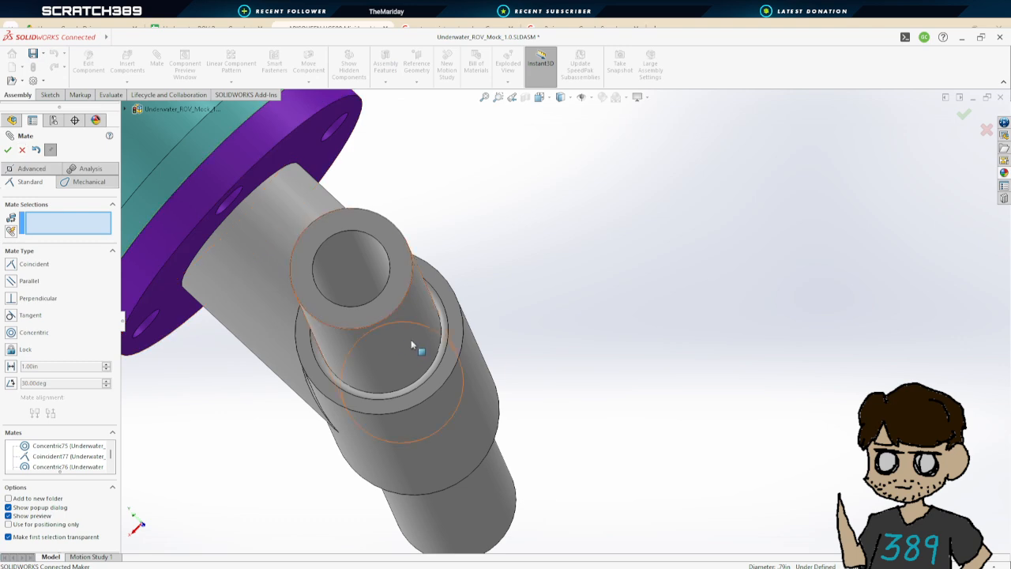
Add a coincident mate between the coupler's inner seat and the eighth pipe's end face, then close the Mate command
middle_click_drag(412, 342, 456, 358)
middle_click_drag(402, 283, 592, 305)
left_click(481, 299)
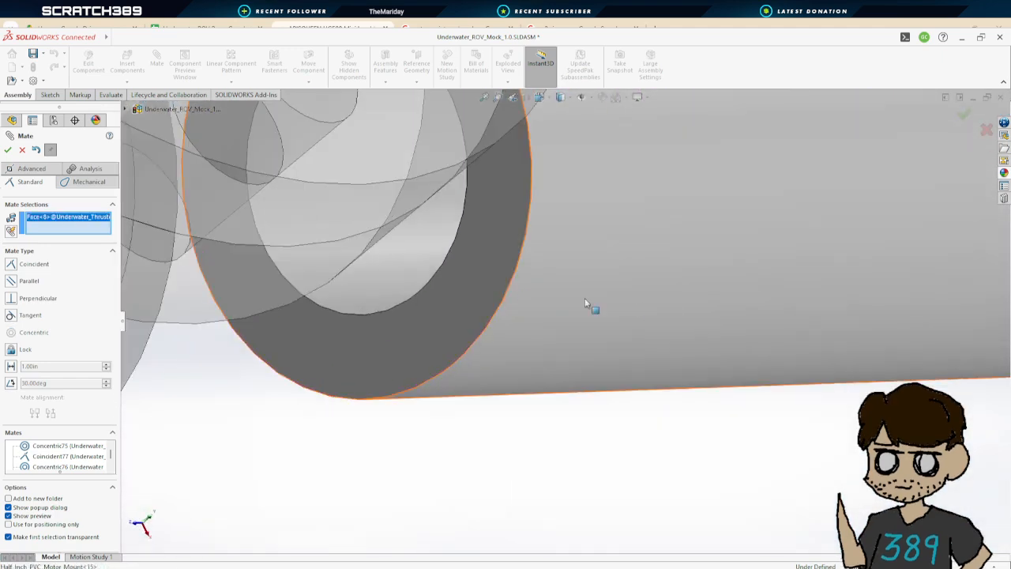
left_click(464, 282)
left_click(8, 149)
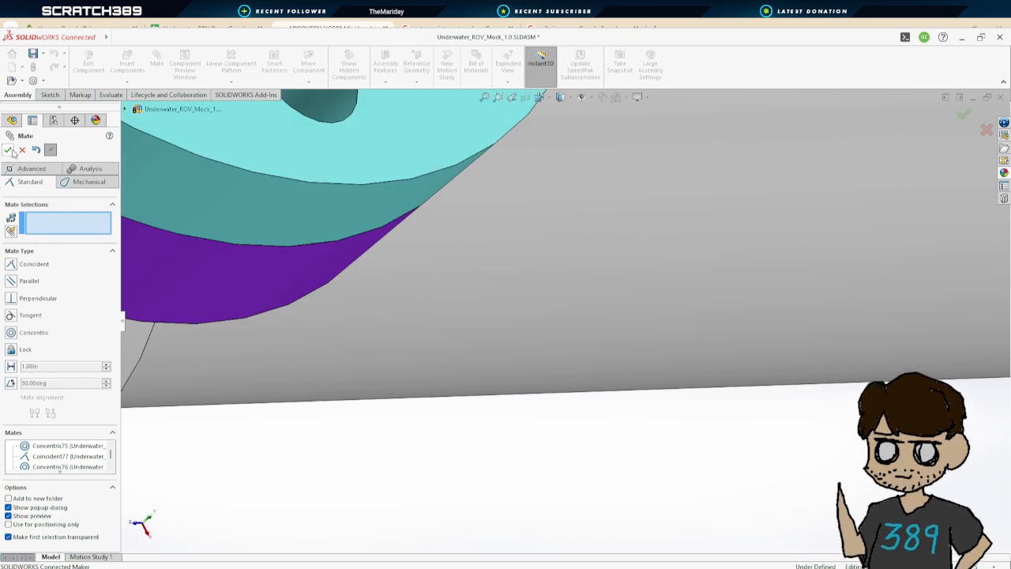
left_click(8, 149)
Inspect the mated thrusters and the frame from several angles
scroll(400, 317, "up", 5)
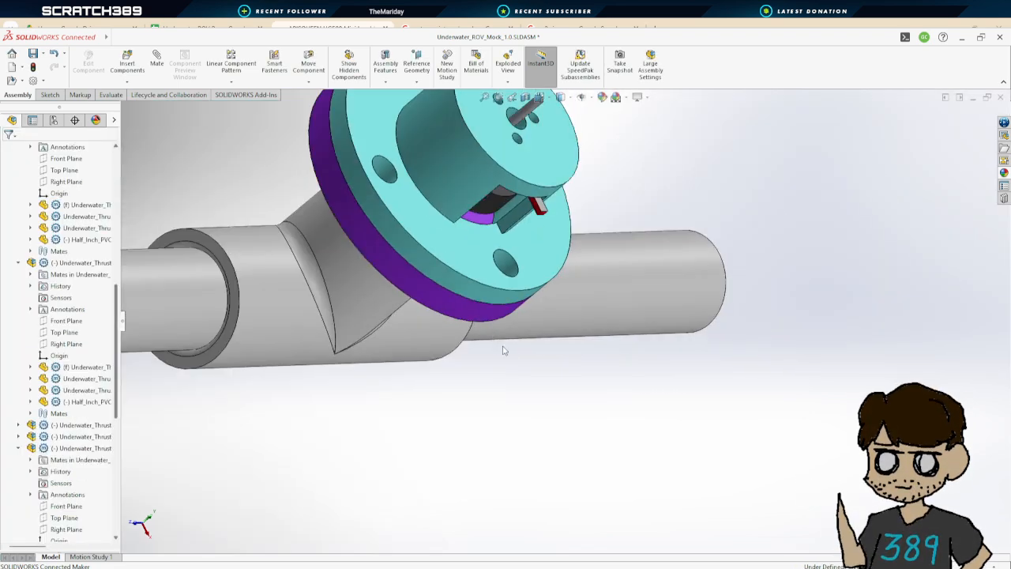
middle_click_drag(501, 350, 672, 421)
middle_click_drag(601, 373, 779, 379)
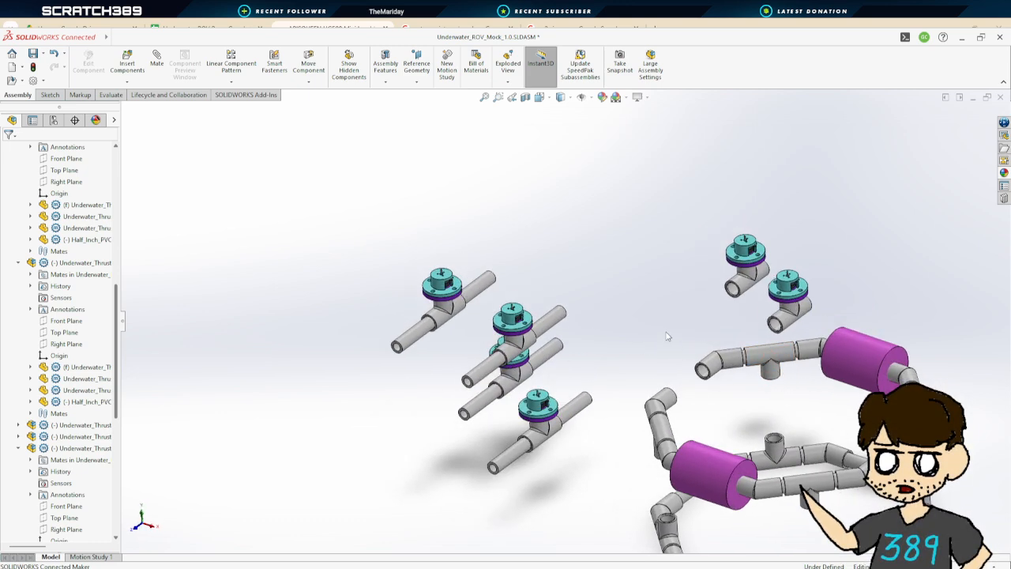
middle_click_drag(665, 333, 666, 343)
scroll(854, 406, "up", 1)
scroll(856, 407, "down", 2)
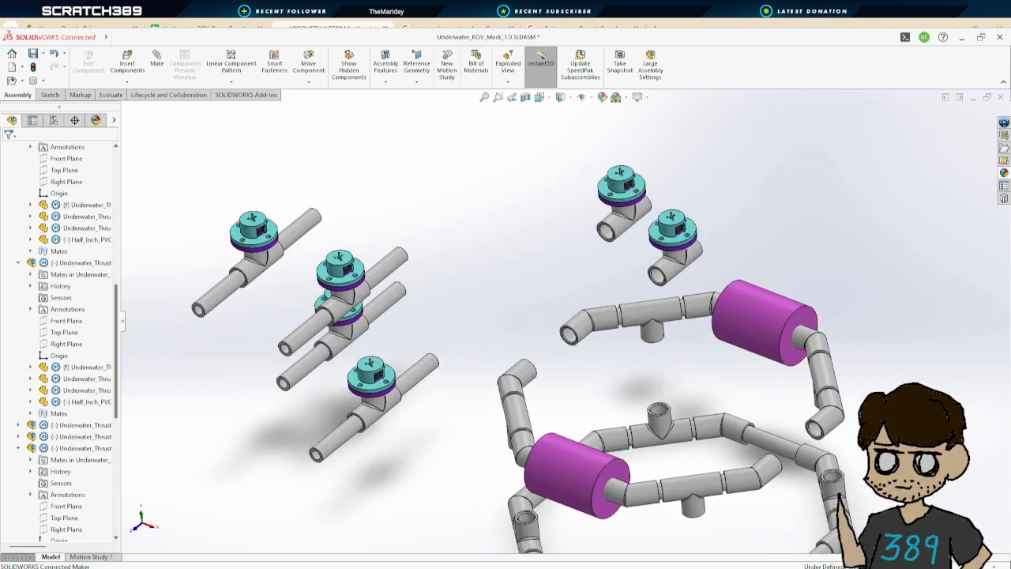
scroll(853, 412, "up", 3)
scroll(773, 426, "down", 3)
middle_click_drag(565, 325, 643, 406)
middle_click_drag(646, 358, 638, 304)
scroll(564, 300, "up", 4)
scroll(430, 253, "down", 5)
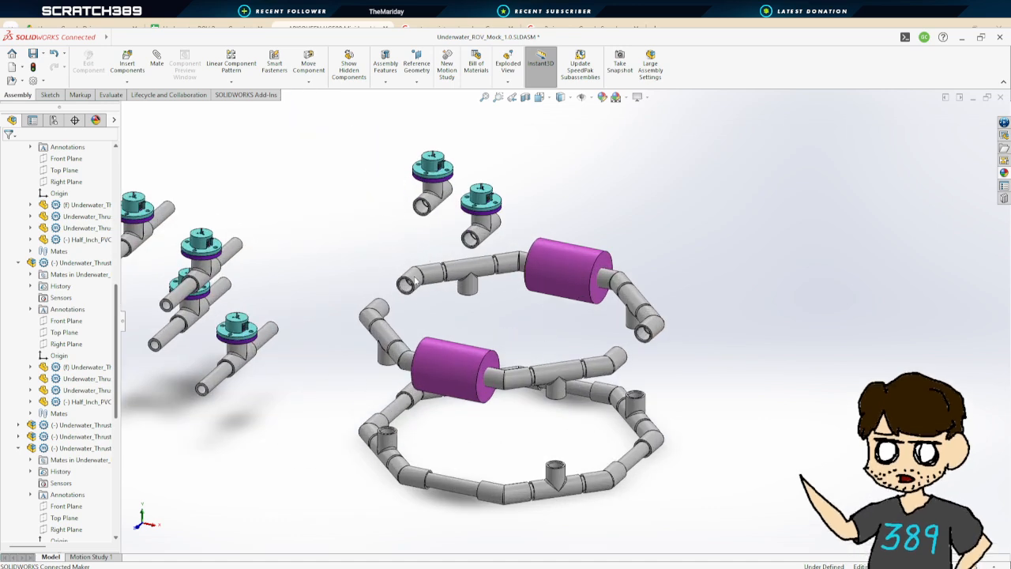
middle_click_drag(422, 253, 406, 230)
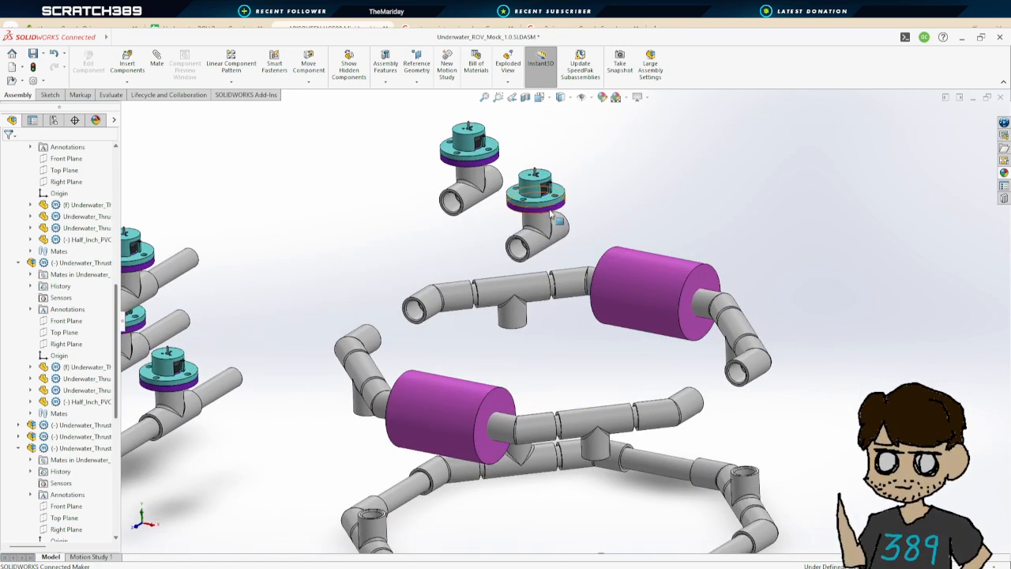
scroll(492, 241, "down", 5)
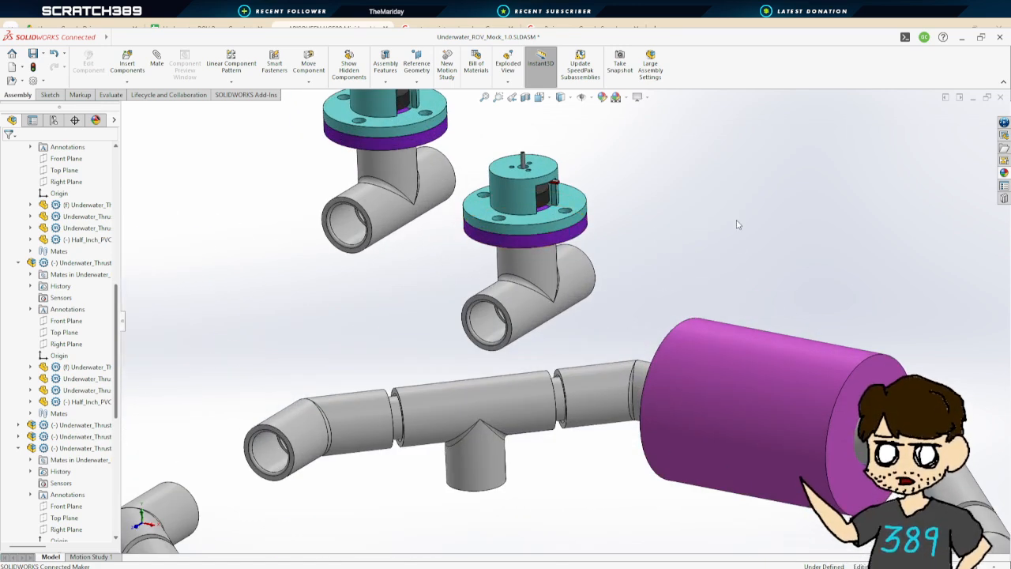
scroll(738, 225, "up", 6)
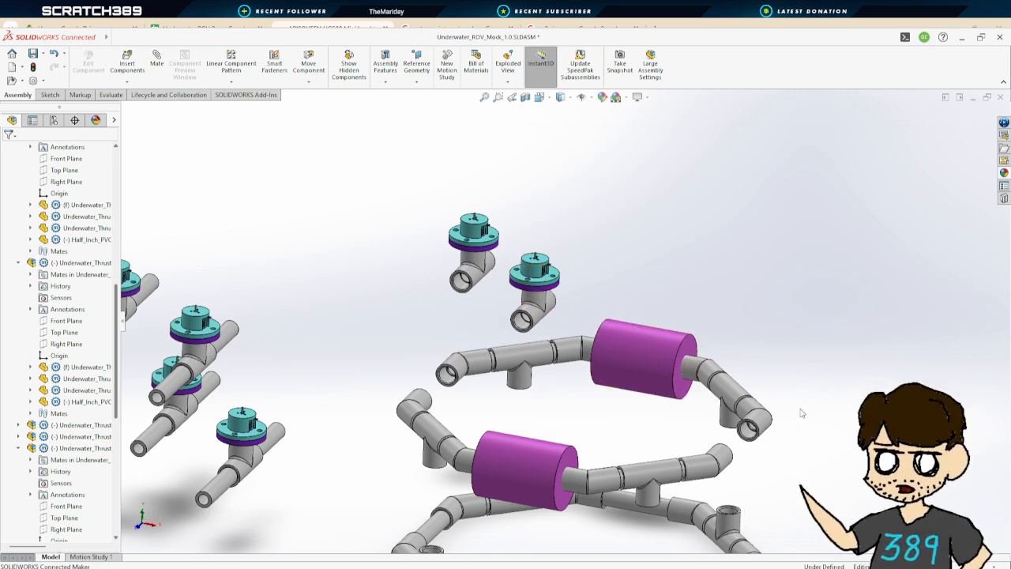
scroll(806, 419, "up", 3)
middle_click_drag(803, 424, 539, 314)
left_click_drag(558, 315, 562, 229)
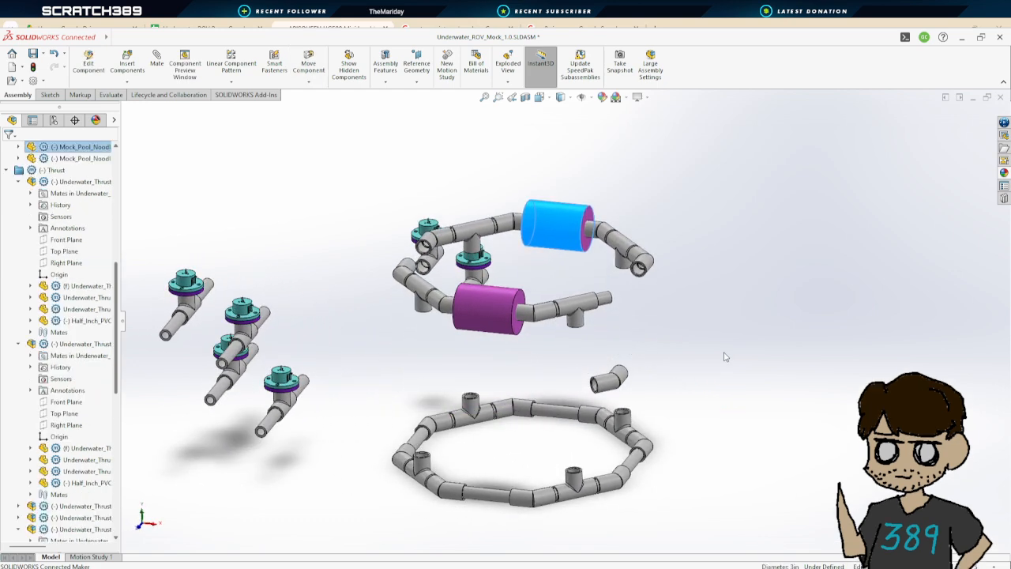
middle_click_drag(722, 355, 656, 360)
left_click_drag(503, 395, 526, 318)
key("Escape")
scroll(521, 316, "down", 8)
key("Escape")
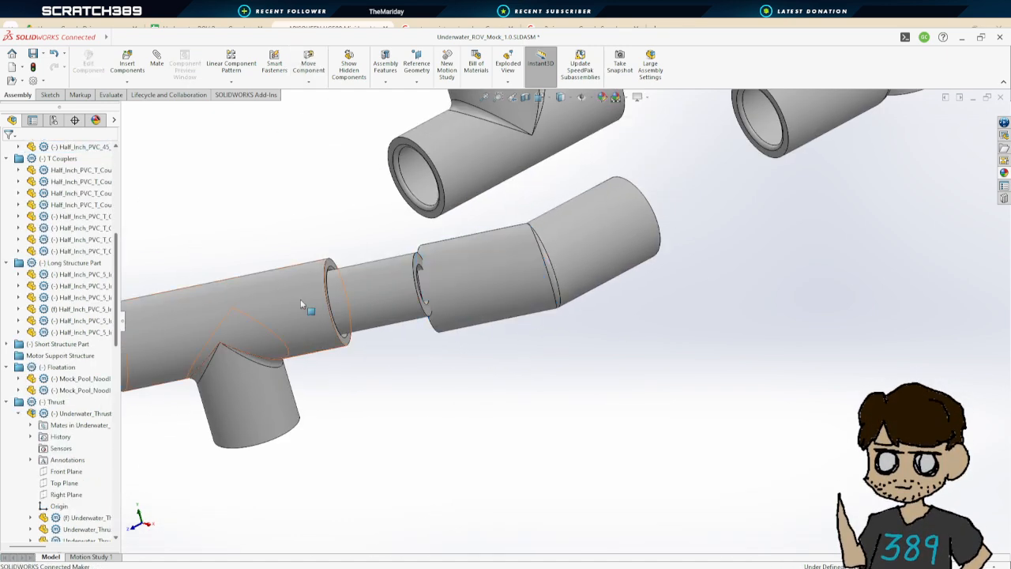
Start a new mate and make a short frame pipe concentric with the adjacent 45-degree coupler
left_click(157, 63)
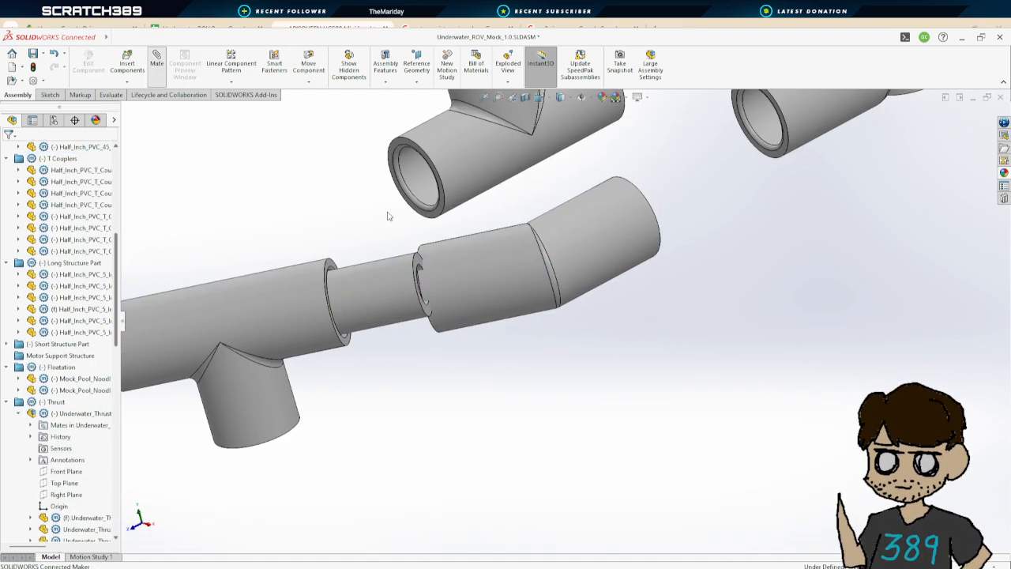
left_click(388, 289)
middle_click_drag(387, 289, 497, 280)
left_click(498, 283)
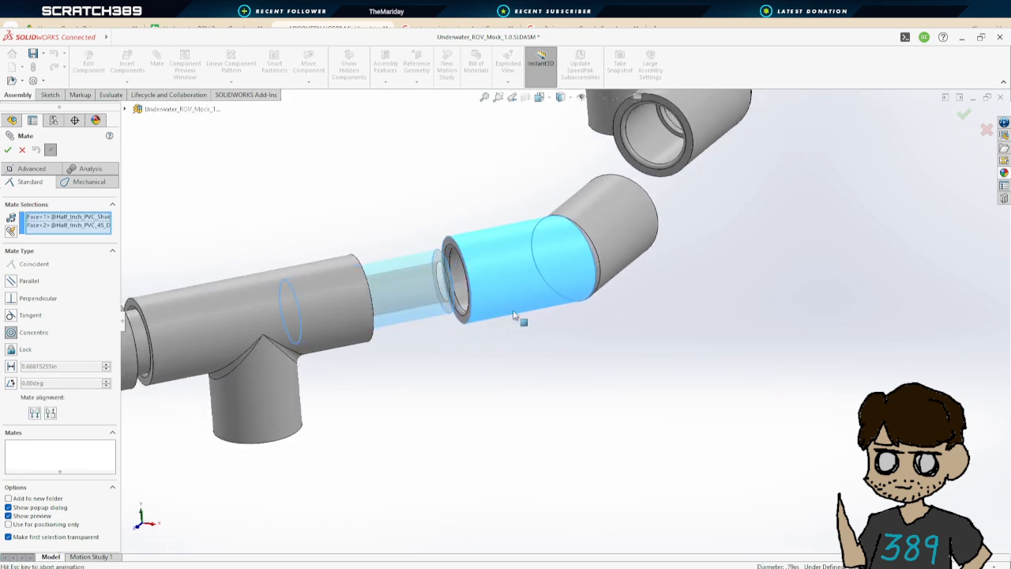
left_click(7, 149)
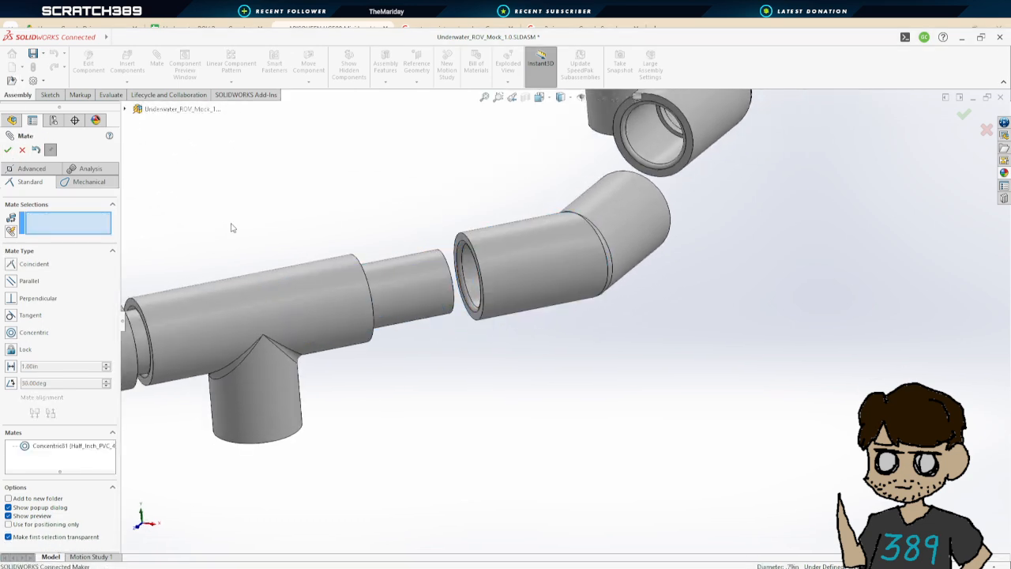
left_click(477, 276)
middle_click_drag(476, 276, 457, 283)
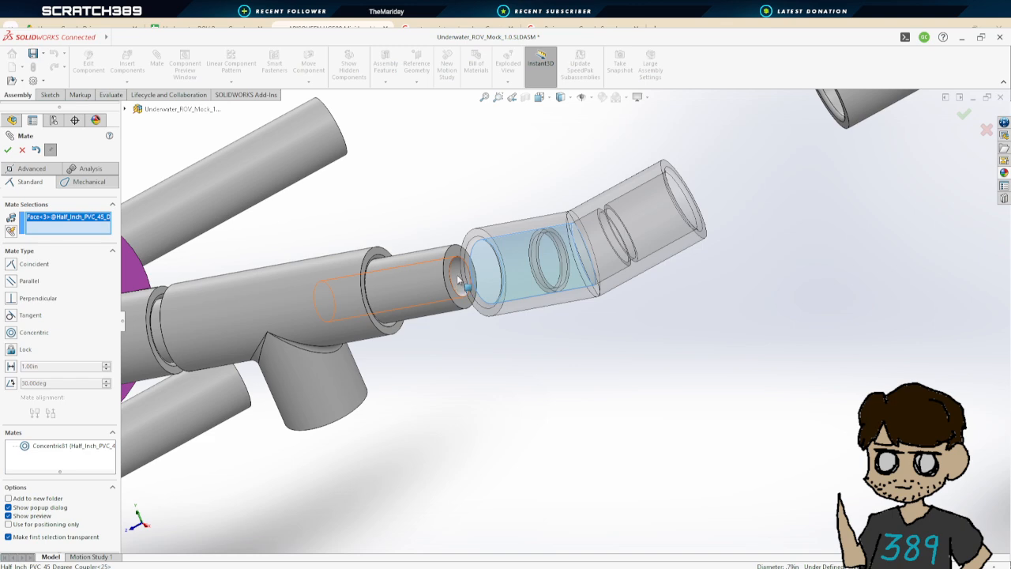
middle_click_drag(496, 321, 553, 314)
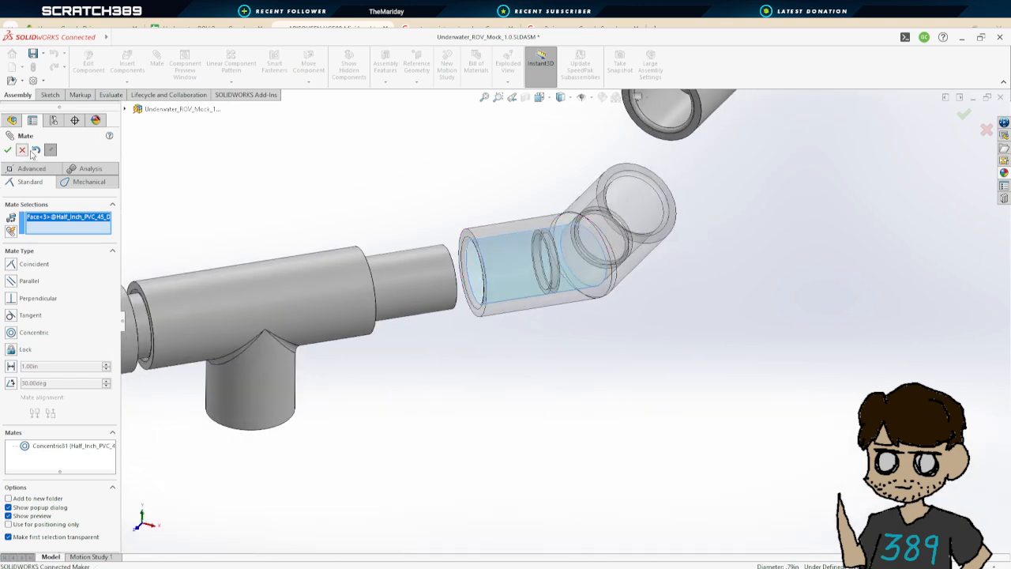
left_click(23, 150)
Restart the Mate command, add a coincident mate between the 45-degree coupler's inner seat and the short pipe's end face, and close it
middle_click_drag(492, 322, 574, 333)
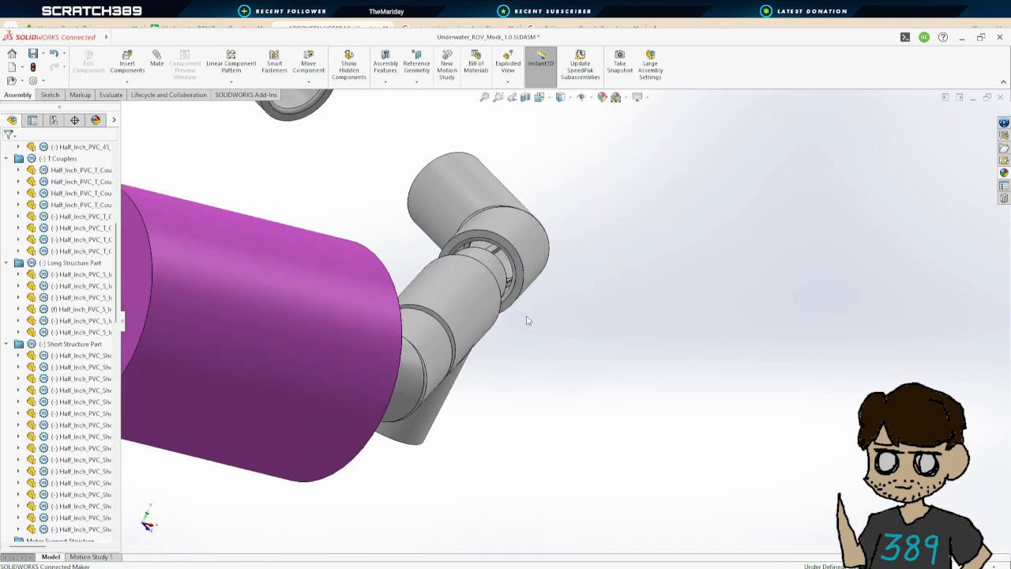
left_click(156, 61)
scroll(479, 256, "down", 3)
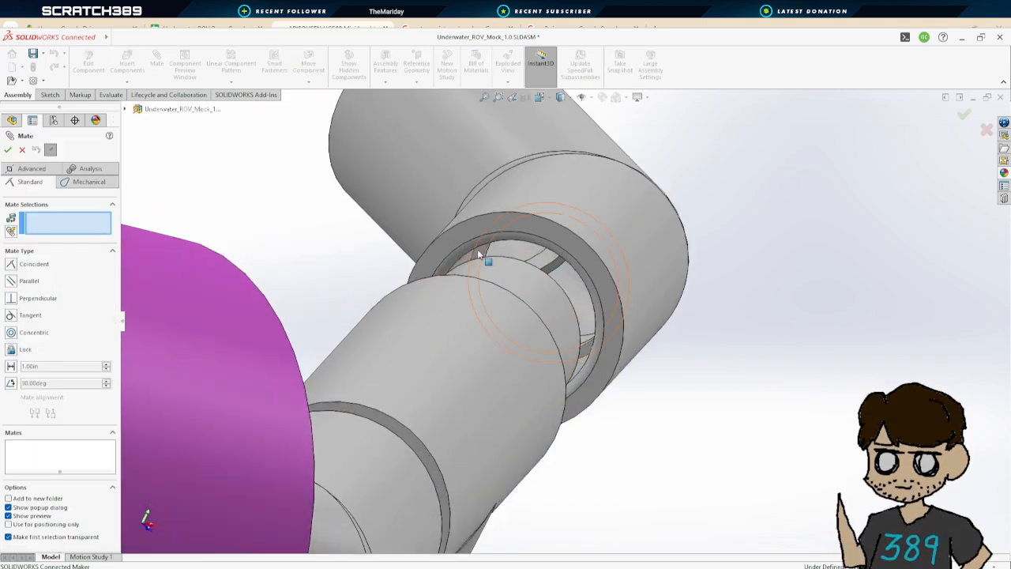
left_click(479, 251)
middle_click_drag(497, 270, 272, 319)
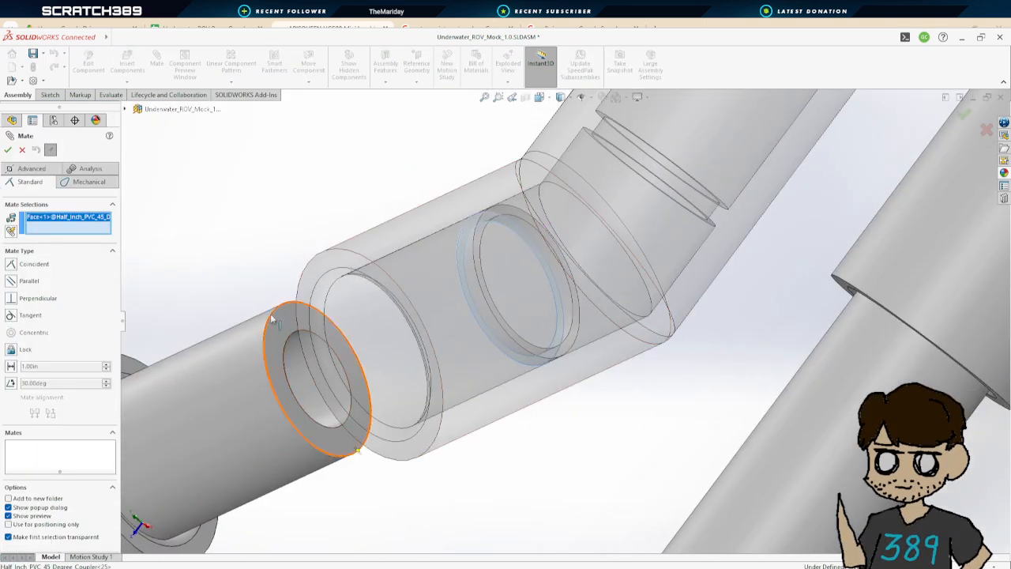
left_click(272, 318)
left_click(7, 151)
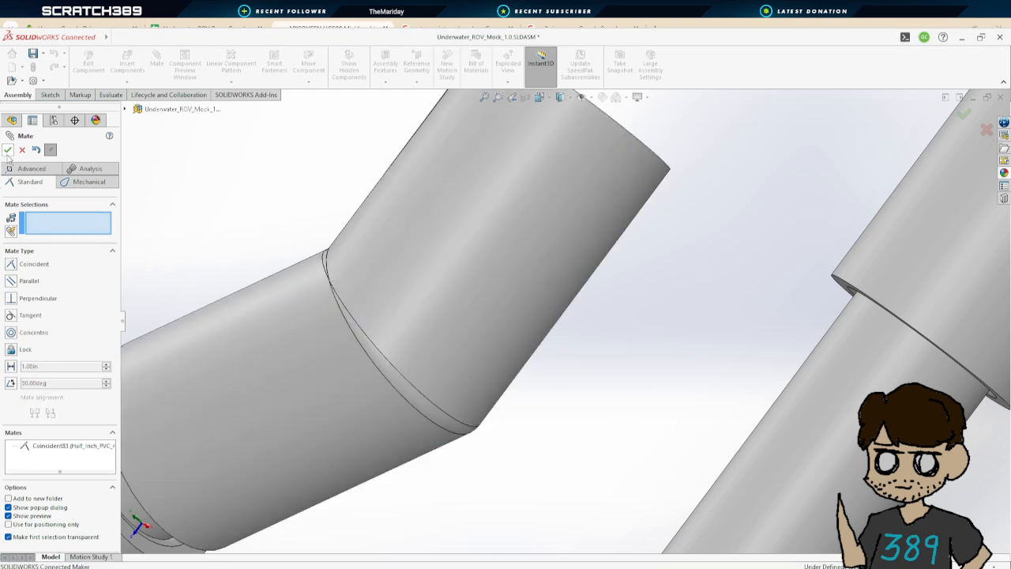
left_click(8, 151)
Move two thruster sub-assemblies off the frame into open space above the model
scroll(365, 295, "up", 11)
middle_click_drag(436, 306, 520, 290)
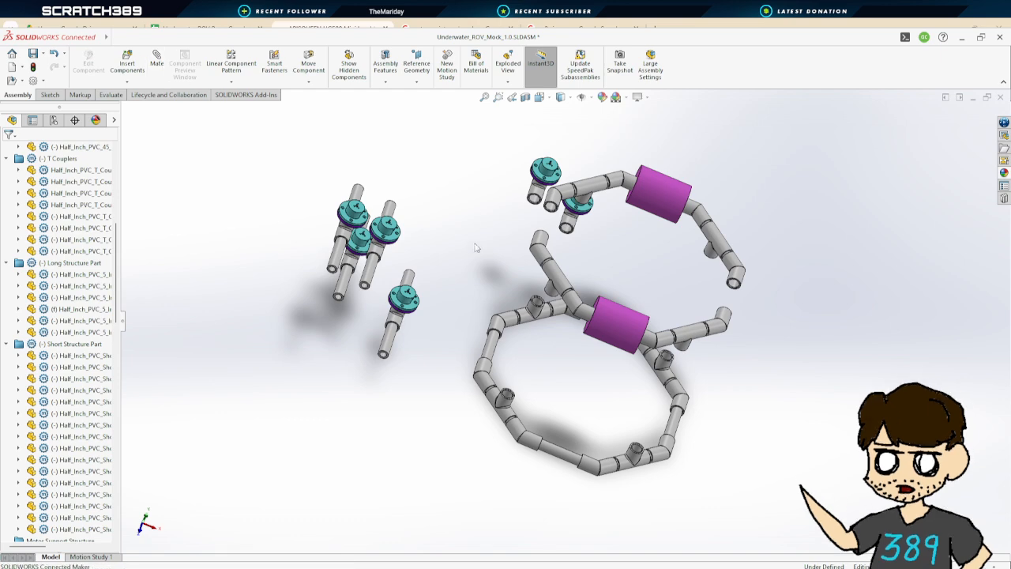
middle_click_drag(476, 248, 598, 249)
scroll(602, 252, "down", 2)
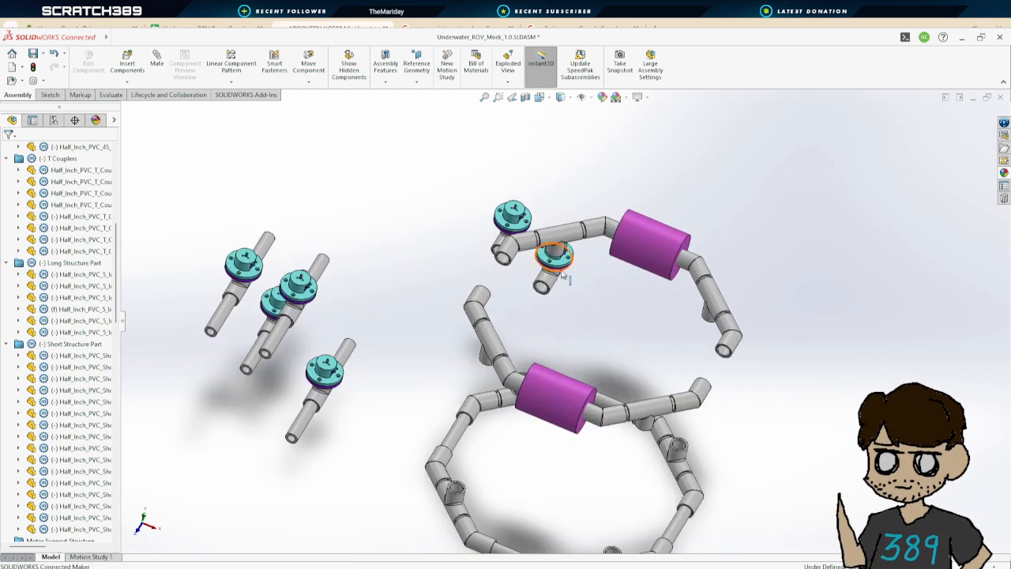
left_click_drag(557, 288, 389, 297)
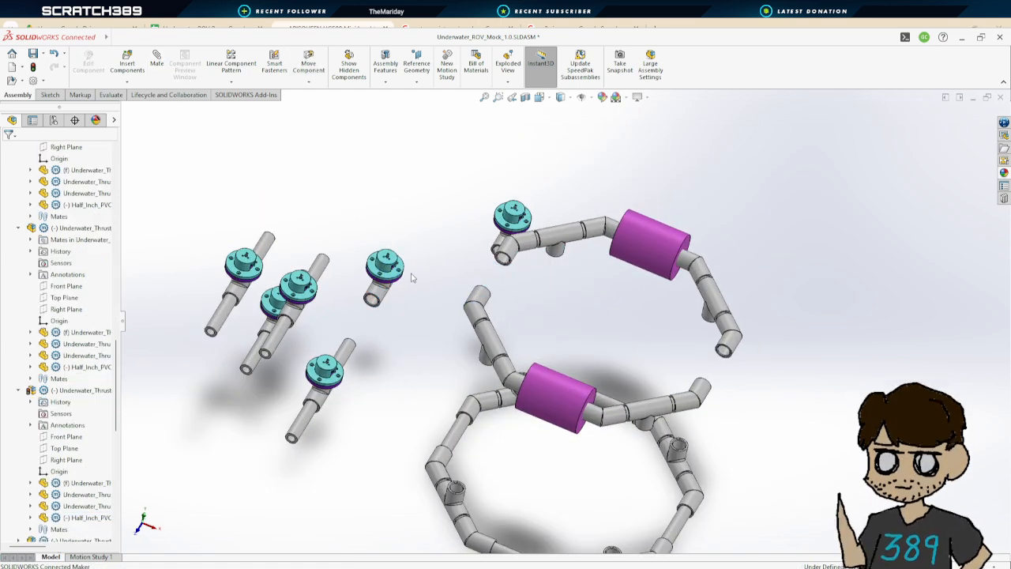
middle_click_drag(426, 269, 421, 251)
scroll(606, 303, "down", 2)
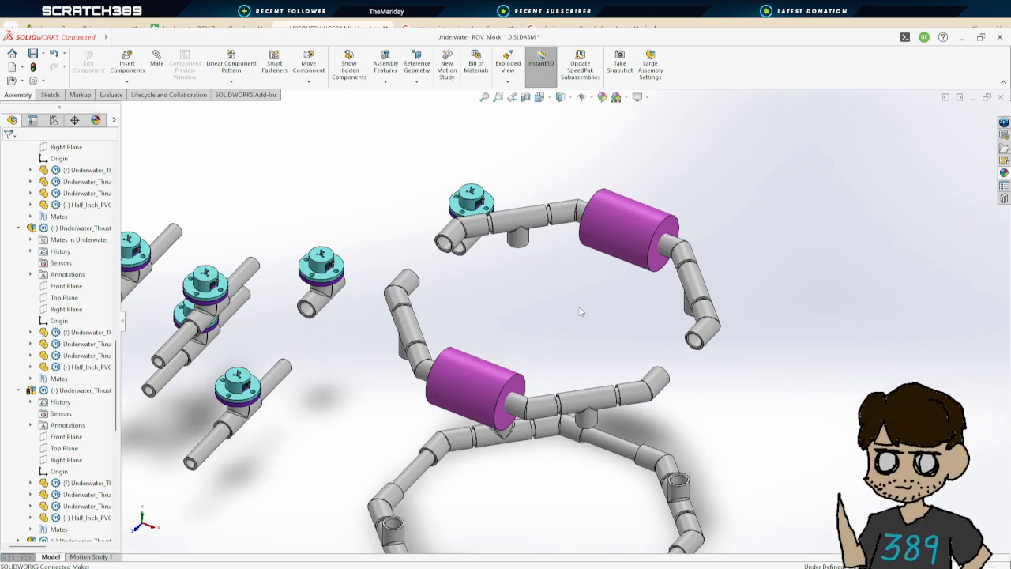
middle_click_drag(514, 297, 592, 303)
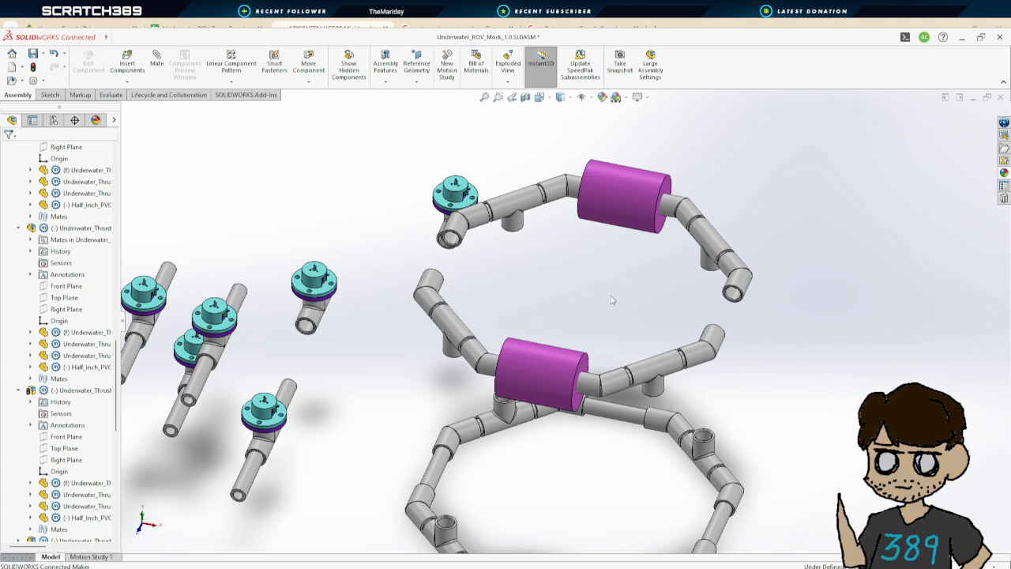
scroll(618, 292, "up", 2)
middle_click_drag(605, 300, 585, 311)
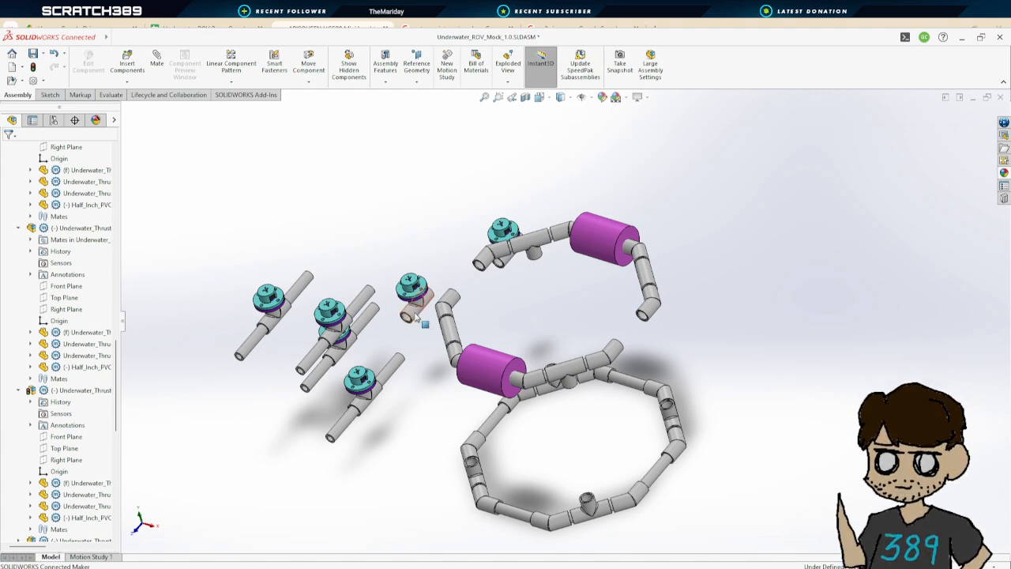
left_click_drag(416, 316, 414, 236)
left_click_drag(509, 265, 523, 242)
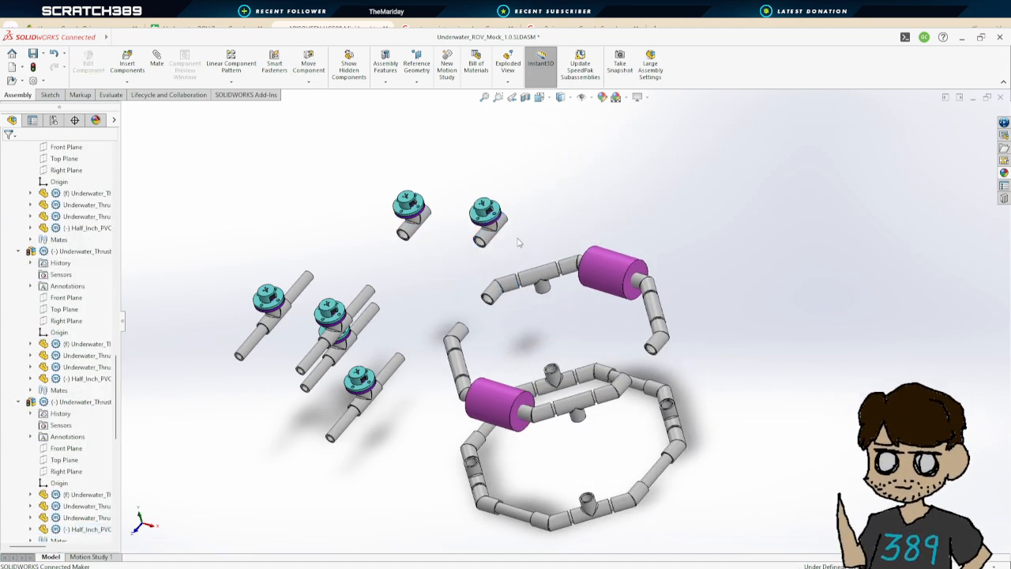
middle_click_drag(518, 237, 500, 223)
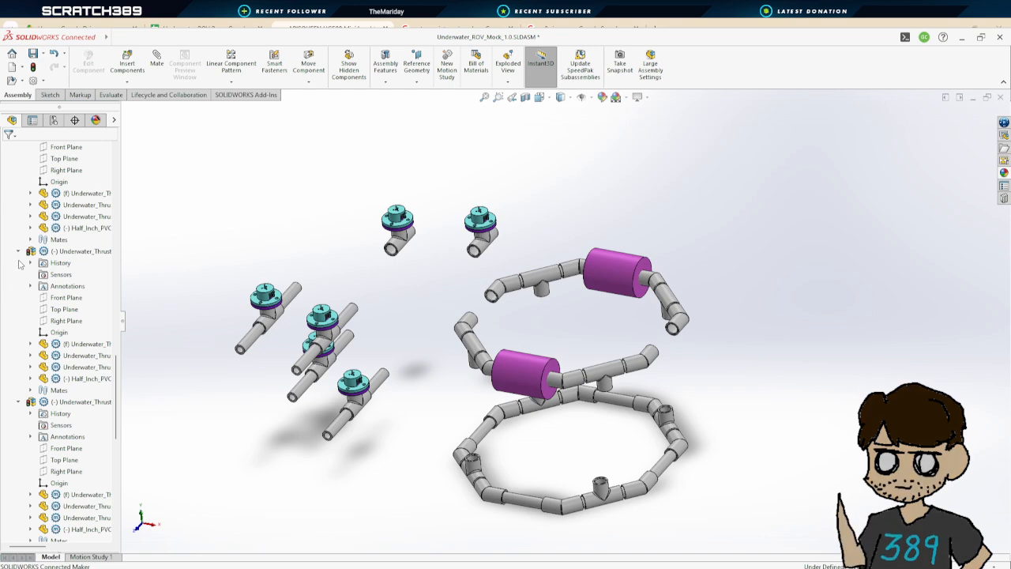
Collapse the expanded thruster sub-assemblies and the Thrust folder in the design tree
scroll(37, 269, "up", 7)
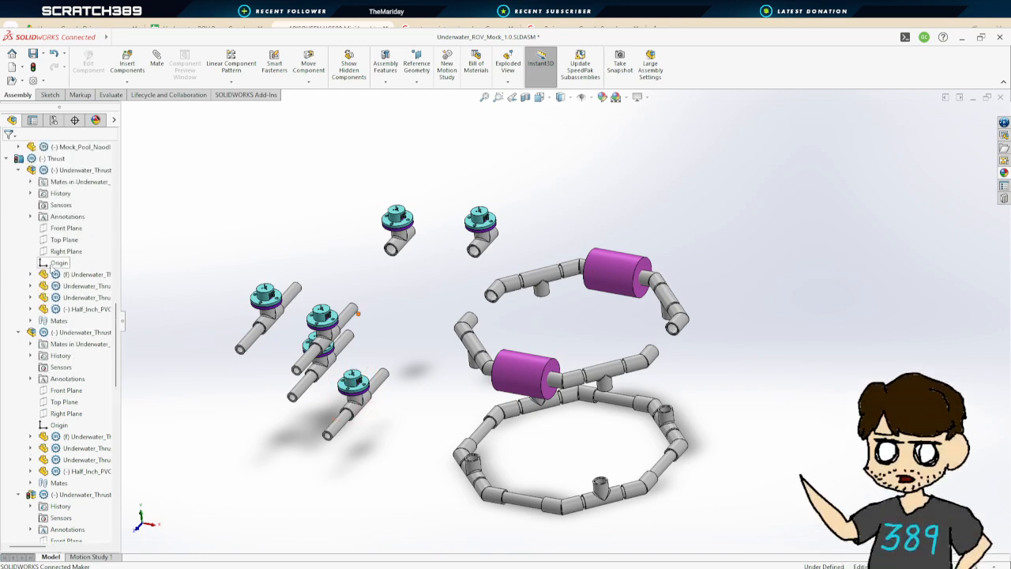
scroll(71, 355, "down", 10)
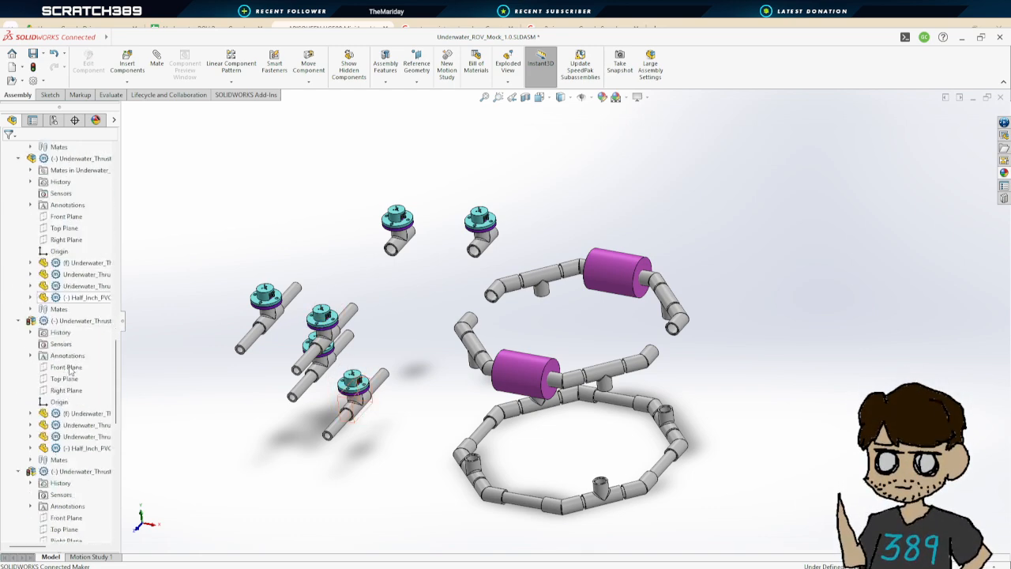
scroll(72, 378, "up", 15)
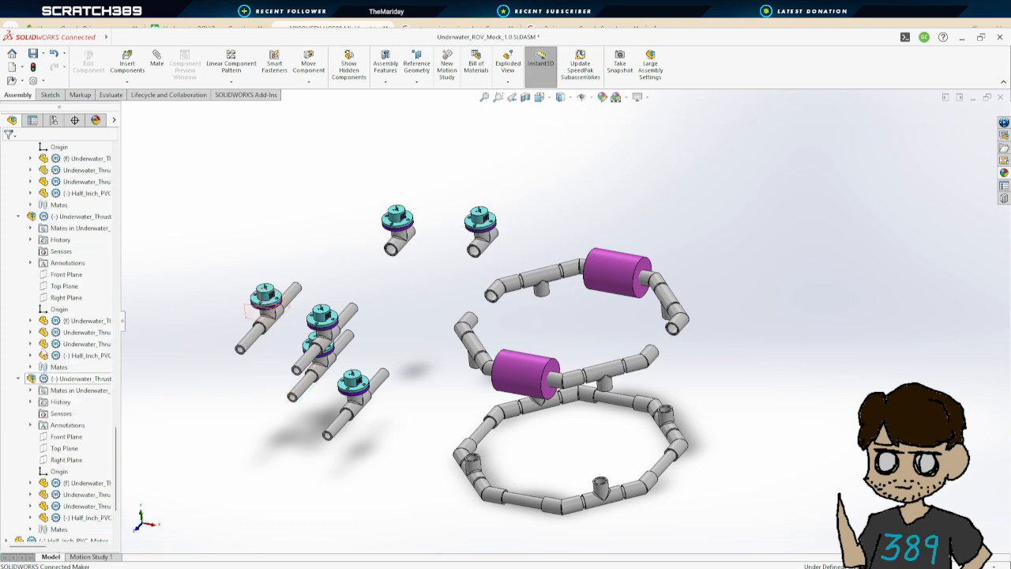
left_click(19, 333)
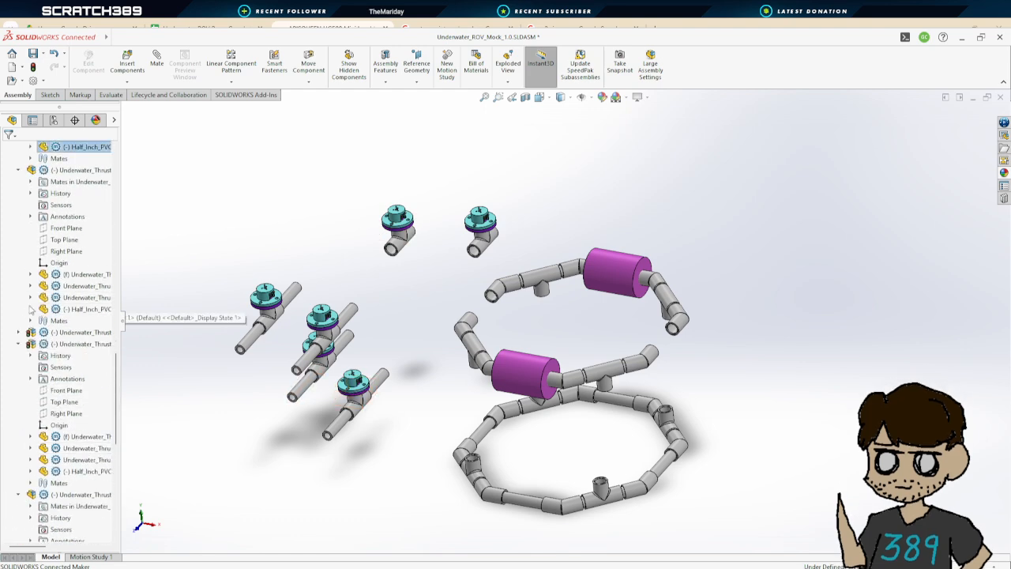
left_click(19, 171)
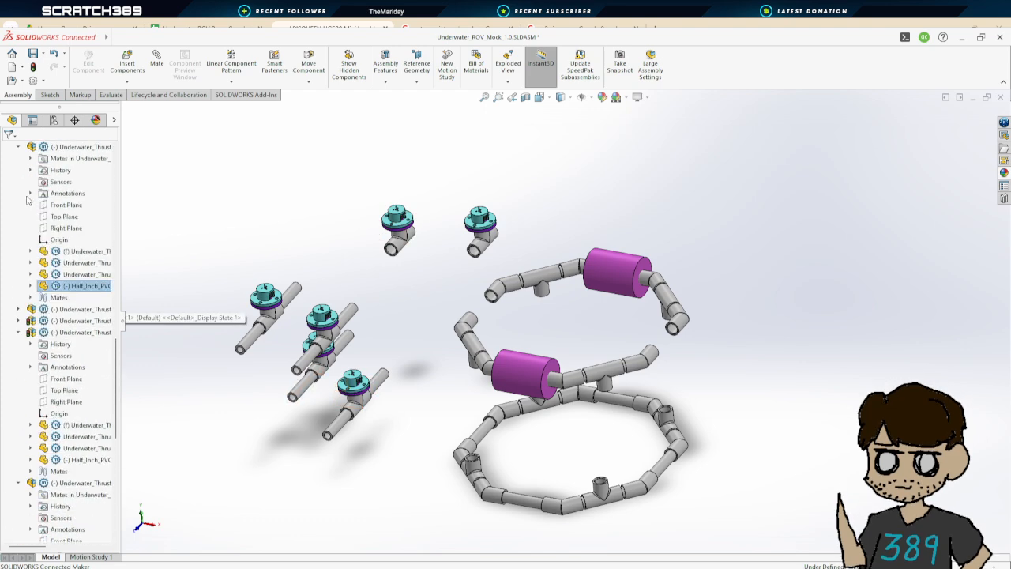
scroll(19, 214, "up", 3)
left_click(19, 252)
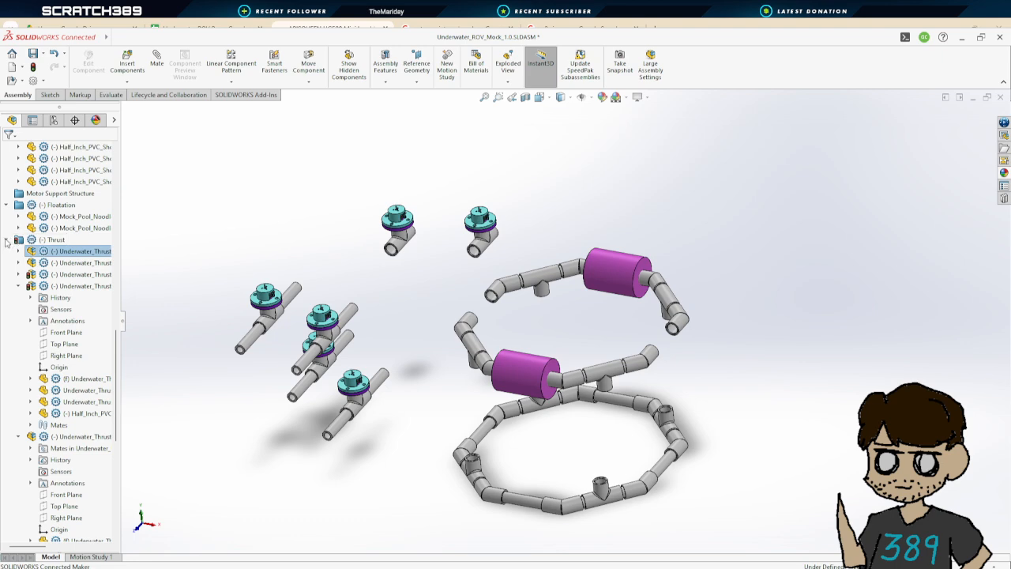
left_click(7, 240)
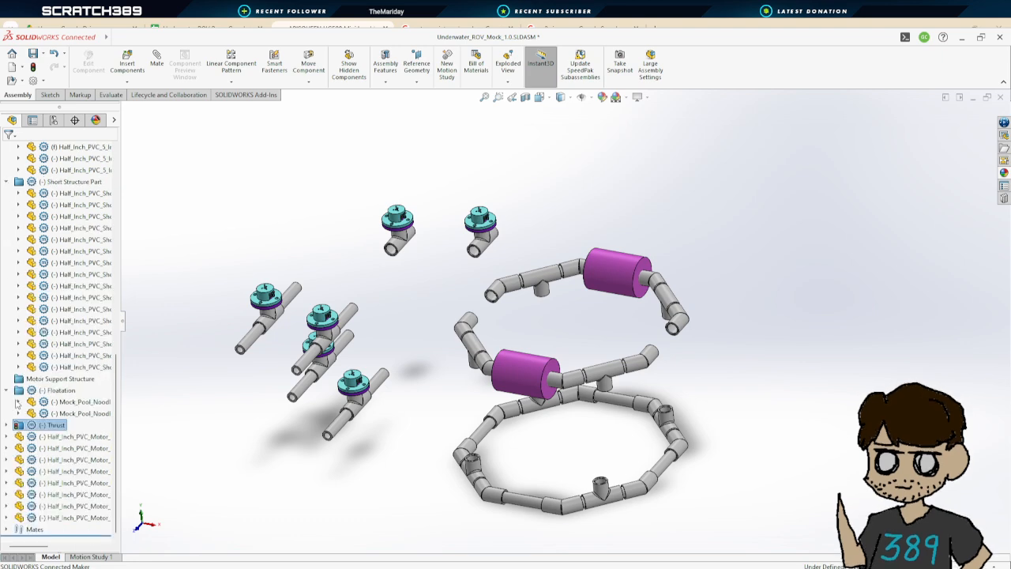
left_click(10, 390)
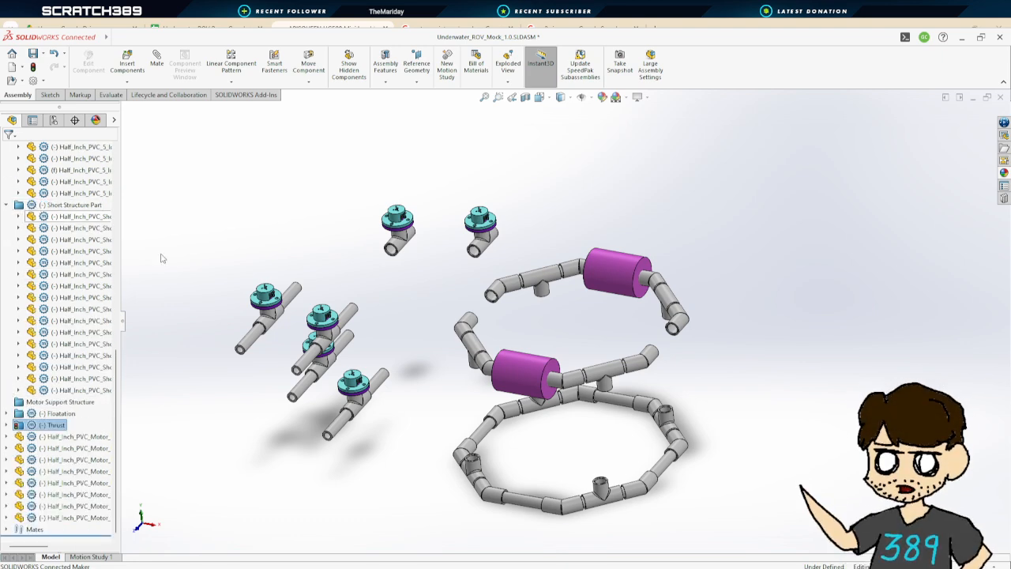
Copy a short structure pipe from the frame and paste four copies into the assembly
scroll(526, 286, "down", 8)
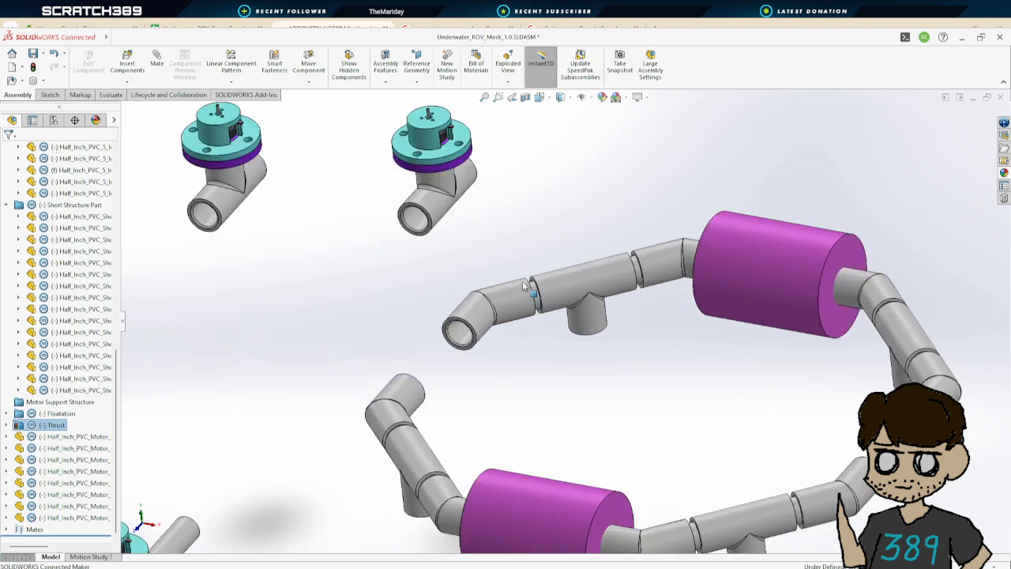
left_click(563, 310)
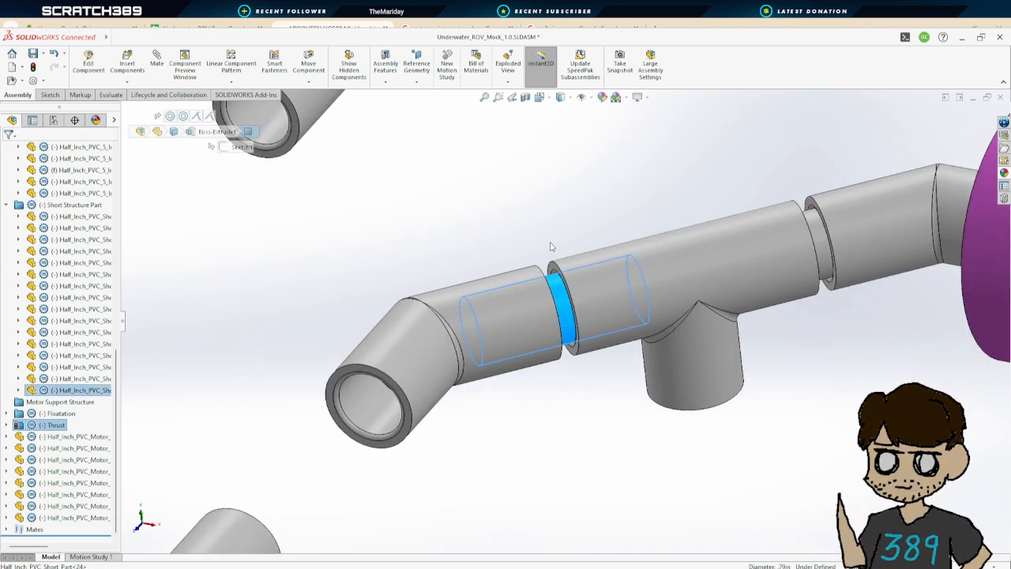
key("ctrl+v")
left_click(567, 303)
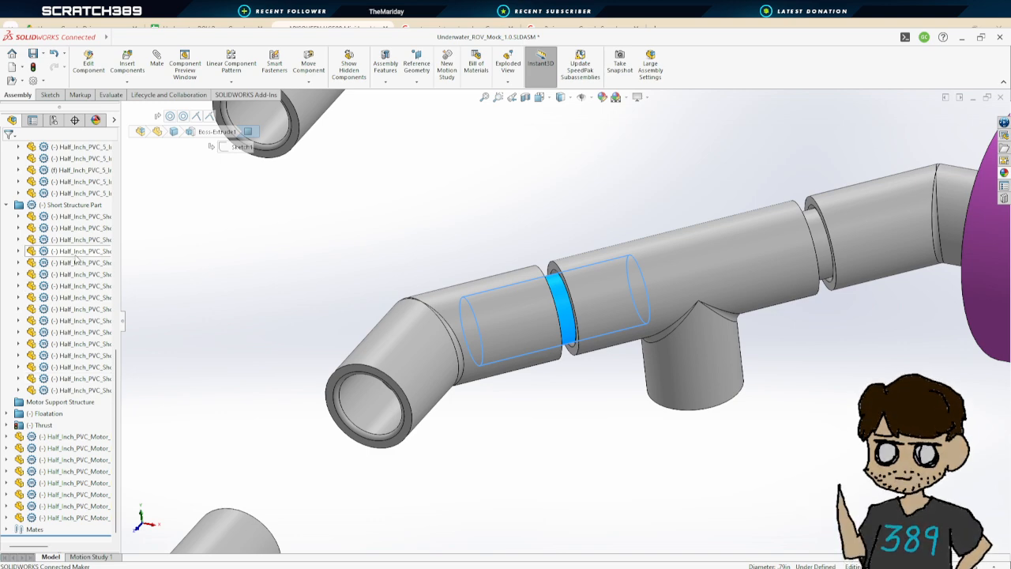
scroll(101, 217, "up", 2)
left_click(88, 288)
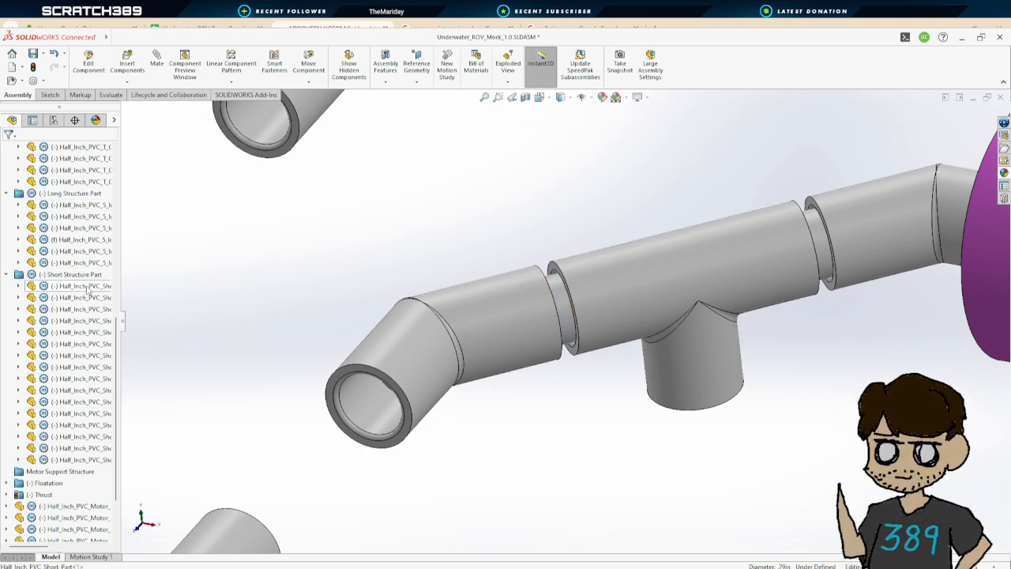
scroll(383, 243, "down", 4)
scroll(474, 303, "up", 11)
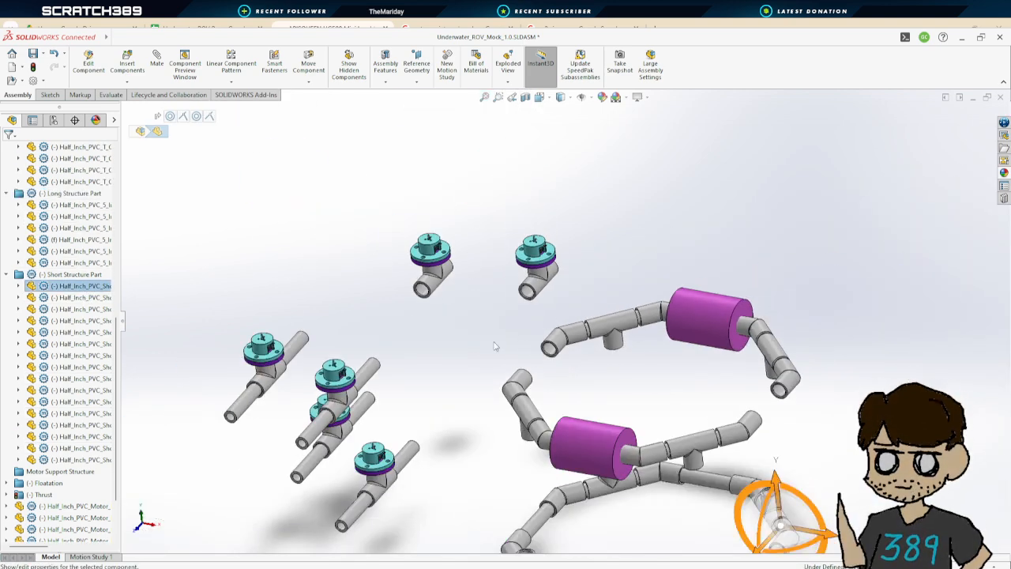
key("ctrl+v")
key("ctrl+v")
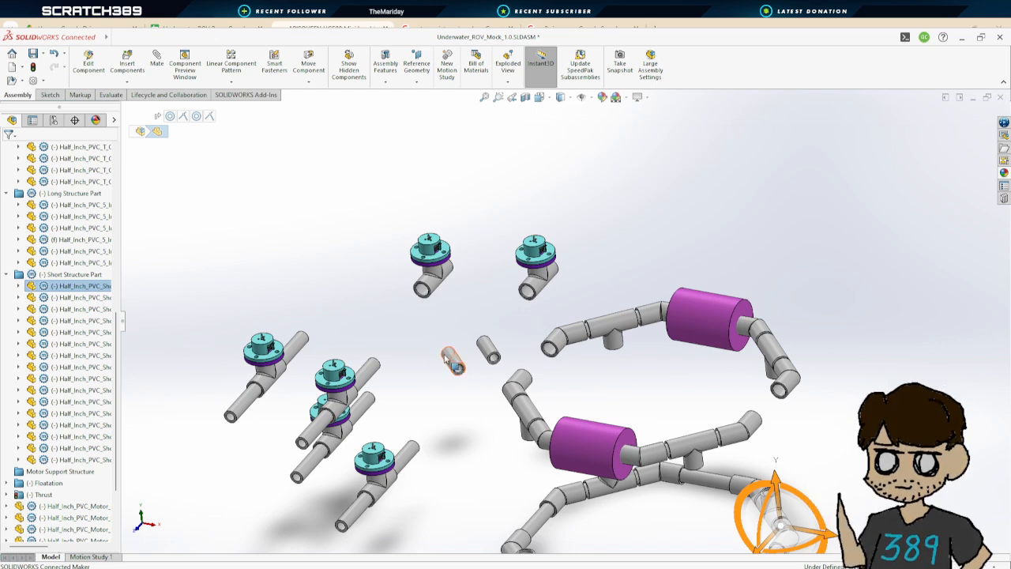
key("ctrl+v")
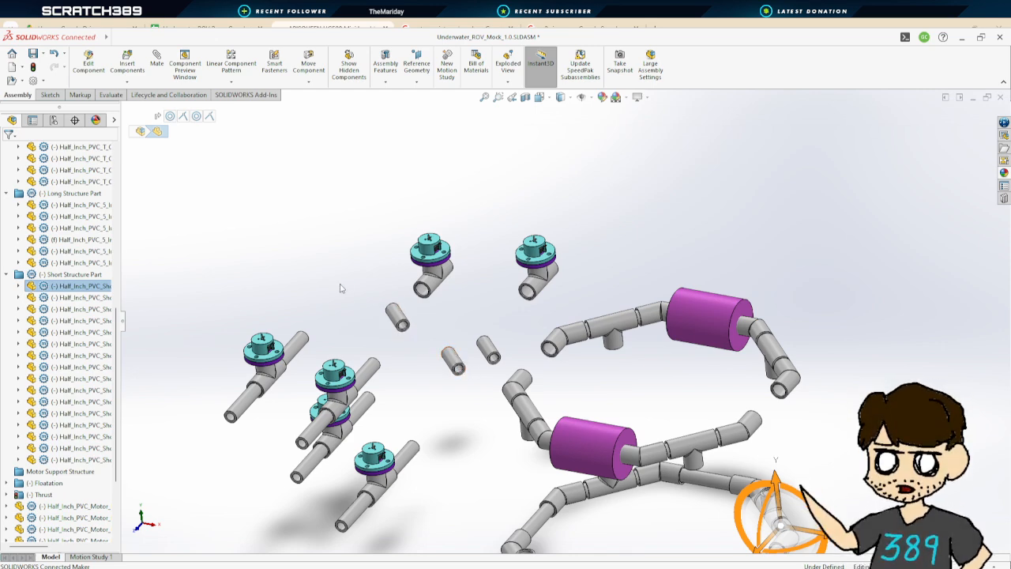
key("ctrl+v")
left_click(306, 297)
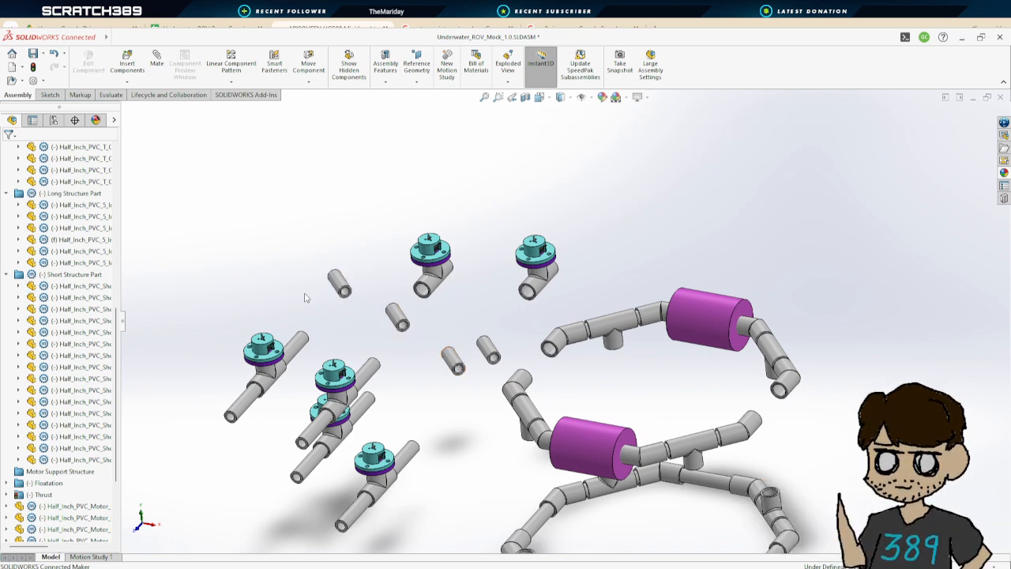
Start a mate and make a pasted short pipe concentric with the 45-degree coupler at the frame's open end
left_click(156, 62)
left_click(487, 350)
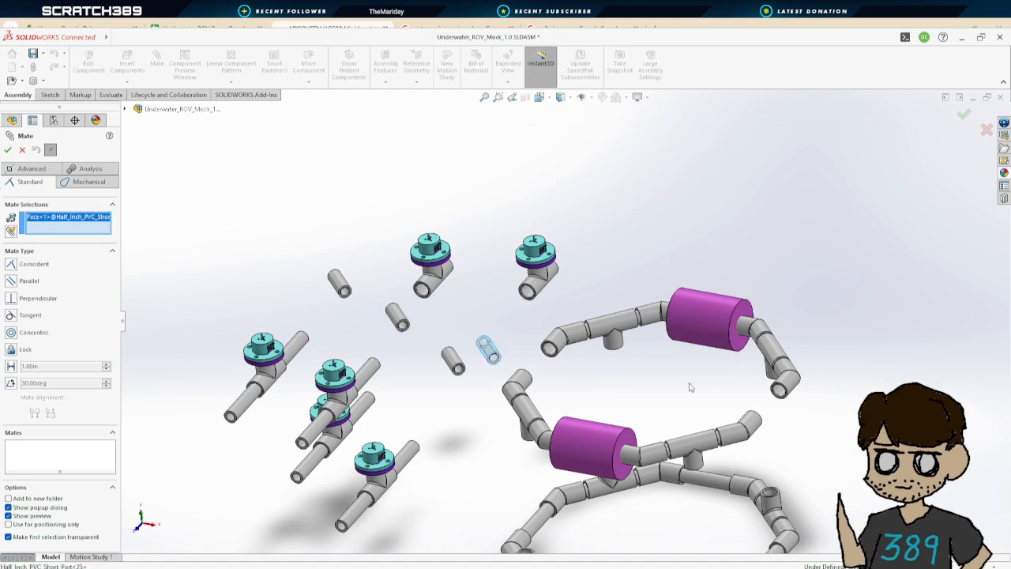
scroll(723, 391, "down", 5)
left_click(681, 361)
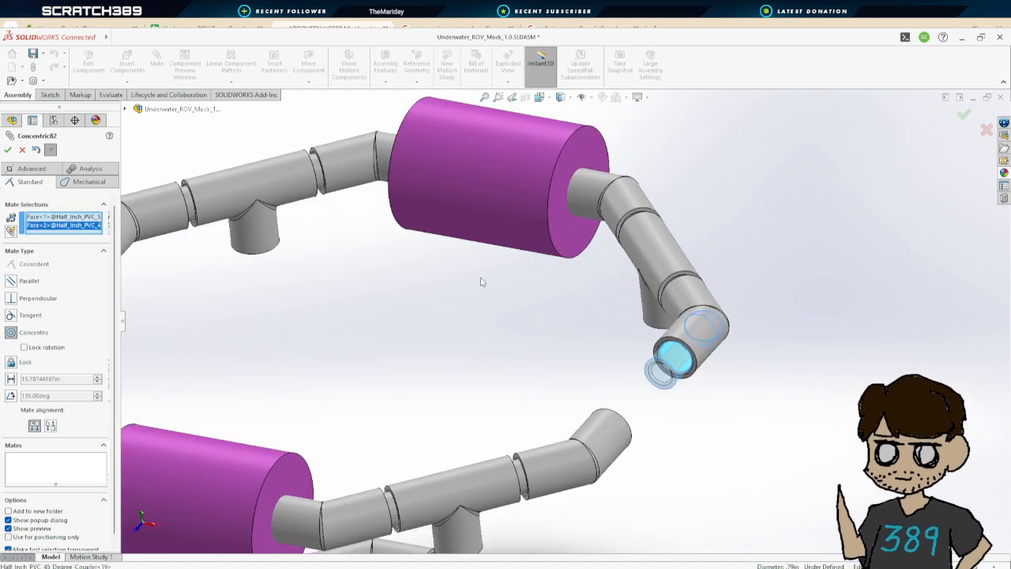
left_click(7, 151)
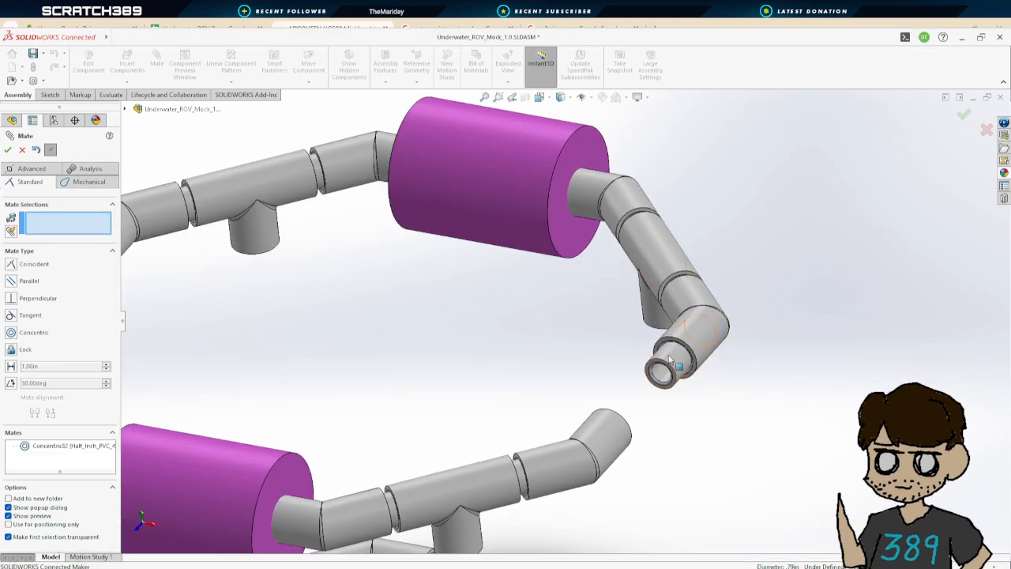
Add a coincident mate between that coupler's inner seat and the short pipe's end face
scroll(698, 392, "down", 3)
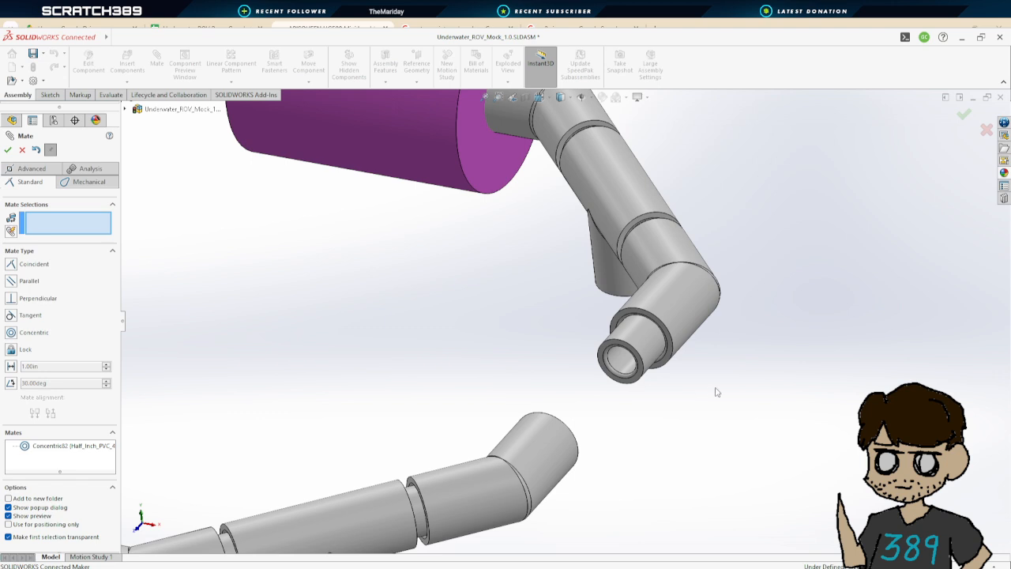
scroll(716, 391, "down", 2)
middle_click_drag(542, 369, 763, 183)
scroll(510, 277, "down", 4)
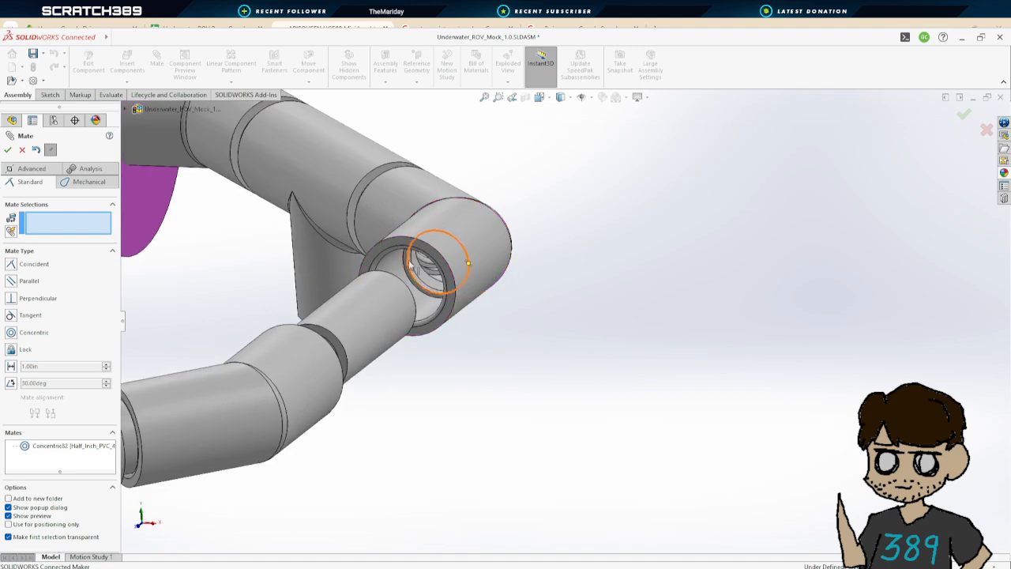
left_click(407, 260)
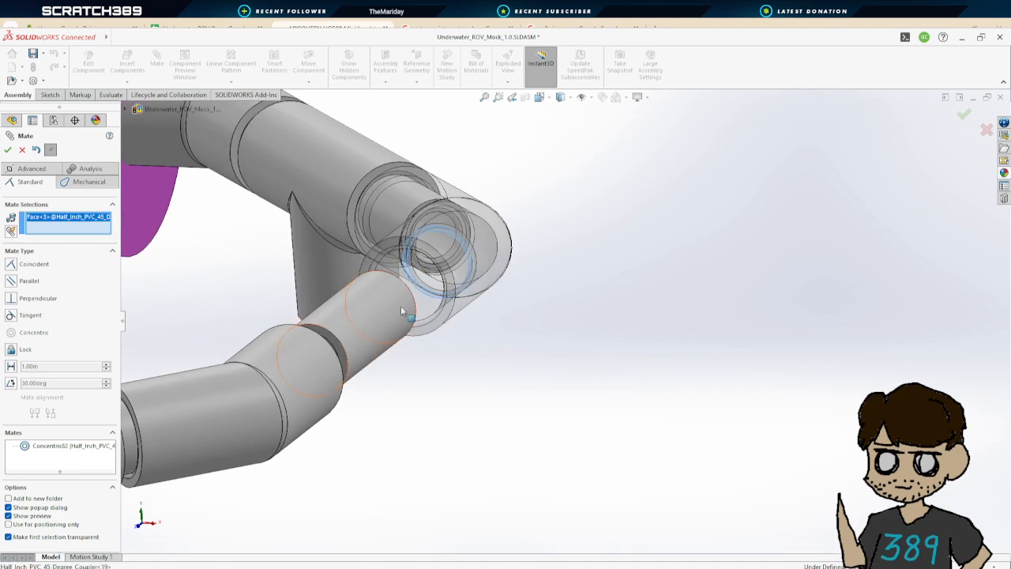
middle_click_drag(400, 305, 304, 398)
left_click(269, 336)
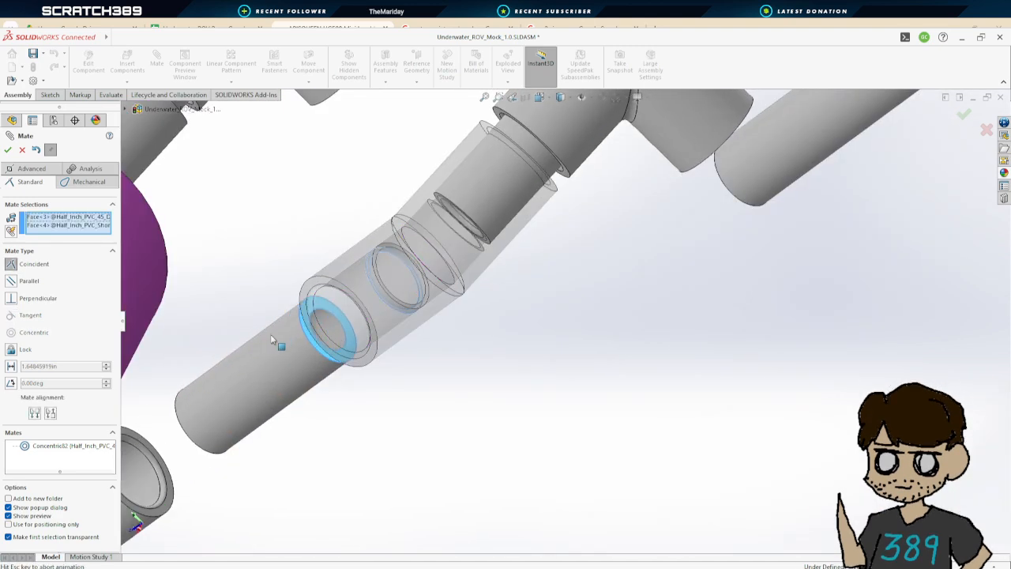
left_click(6, 150)
scroll(237, 293, "up", 4)
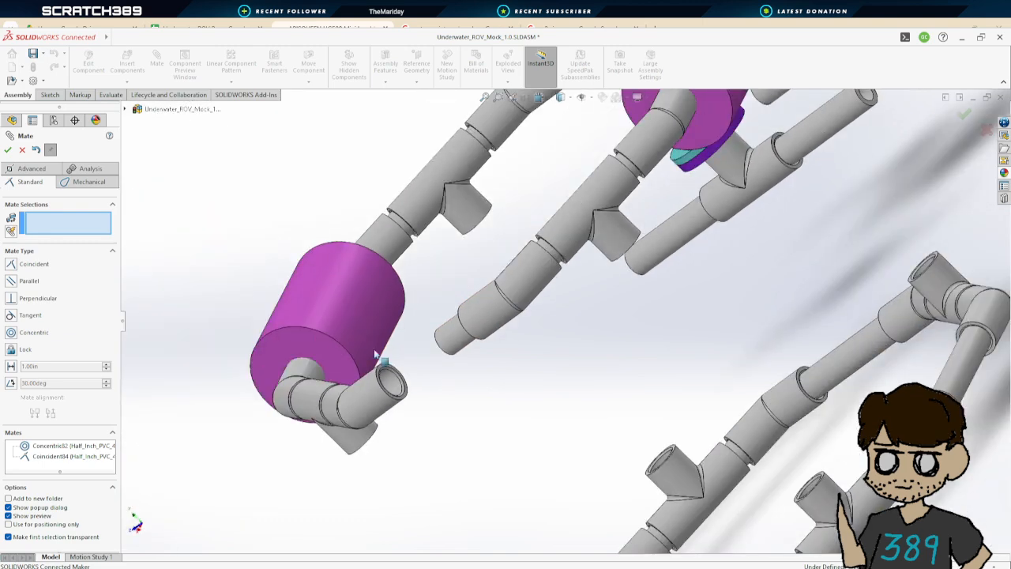
middle_click_drag(377, 354, 467, 332)
scroll(553, 229, "up", 4)
scroll(589, 276, "down", 8)
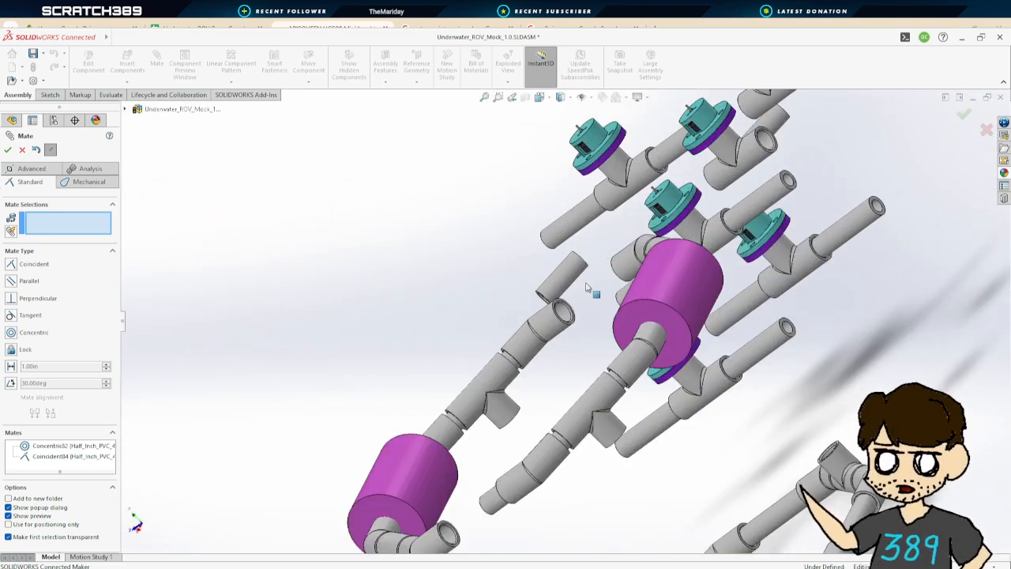
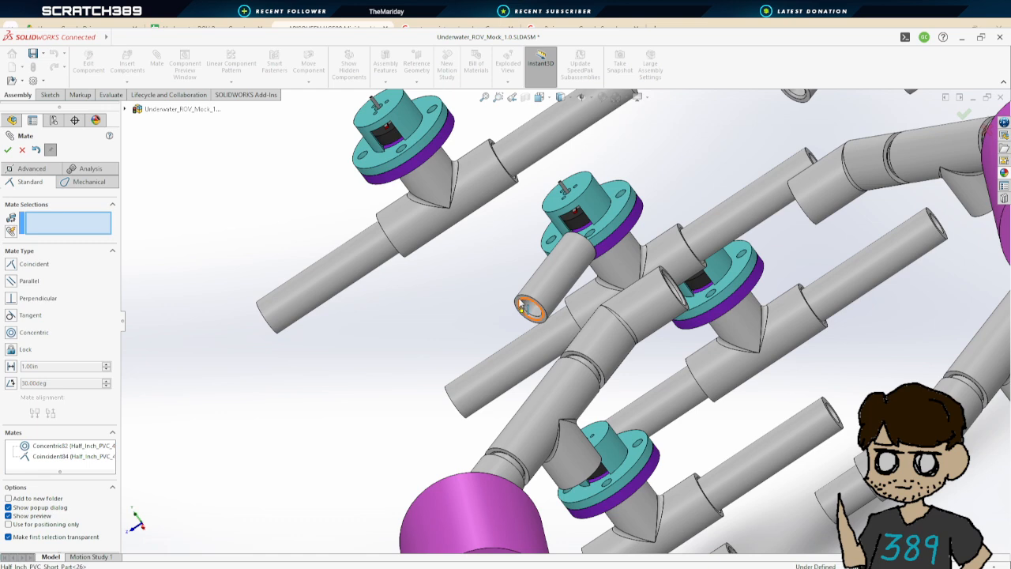
Make a second pasted short pipe's end face coincident with the inner seat of another 45-degree coupler on the frame
left_click(518, 305)
scroll(626, 377, "up", 3)
scroll(613, 414, "down", 4)
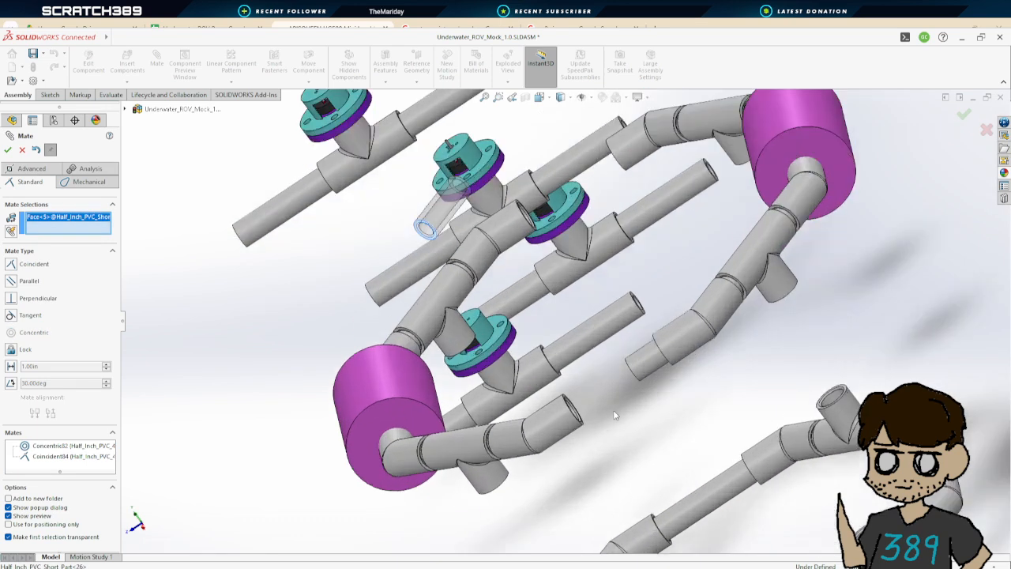
middle_click_drag(553, 407, 560, 340)
scroll(559, 337, "down", 4)
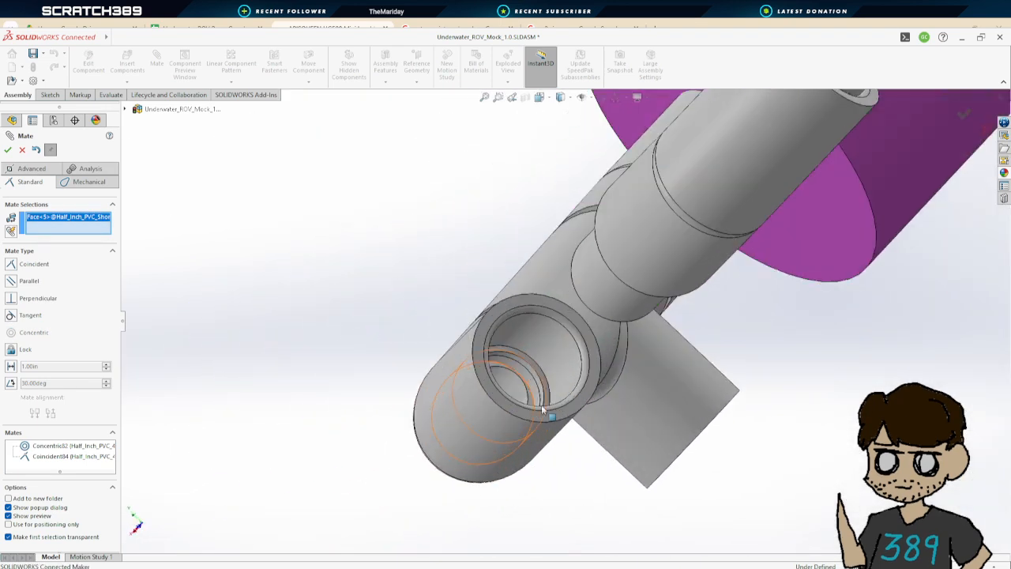
left_click(560, 341)
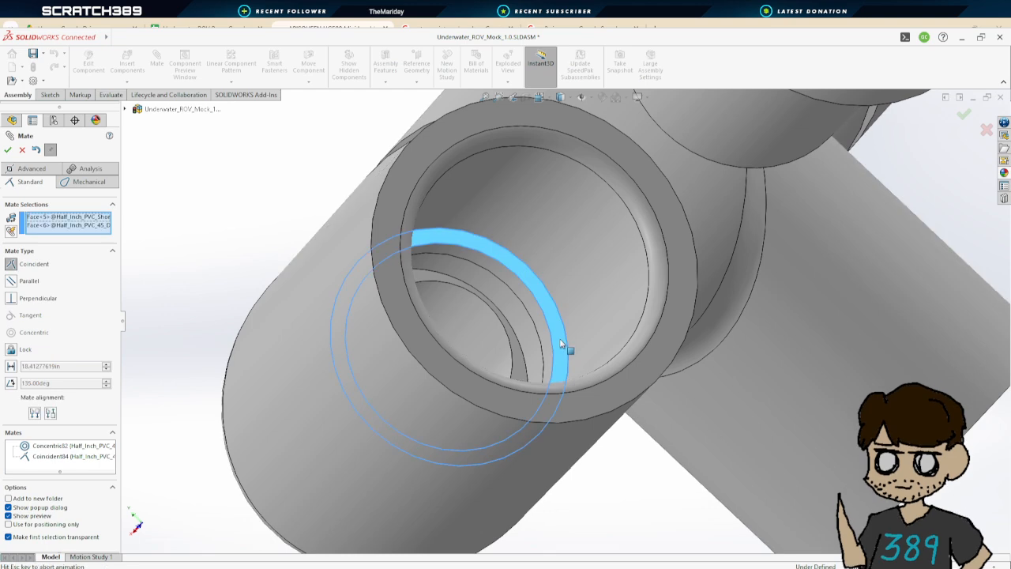
scroll(695, 294, "up", 5)
middle_click_drag(696, 294, 512, 265)
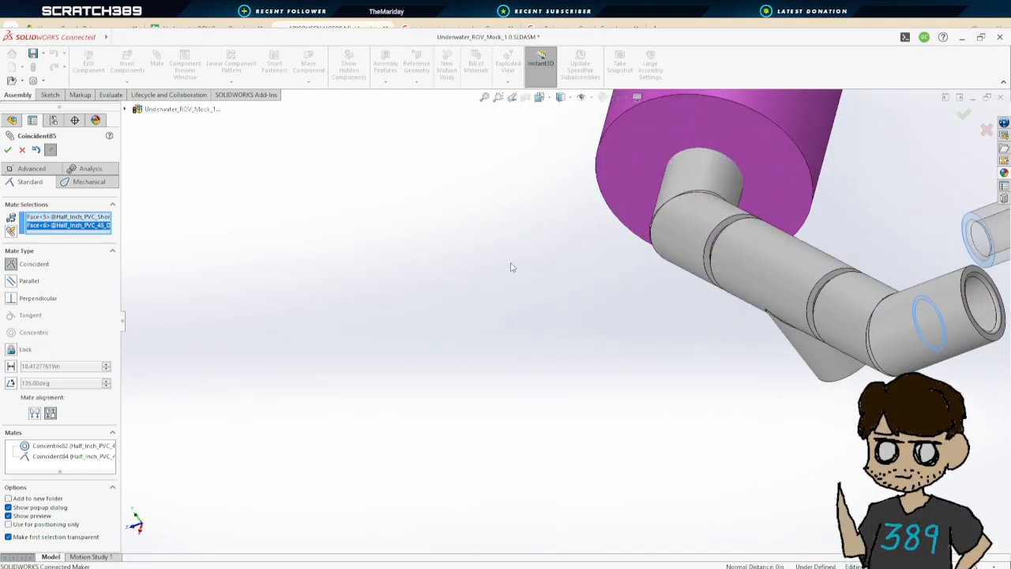
left_click(8, 150)
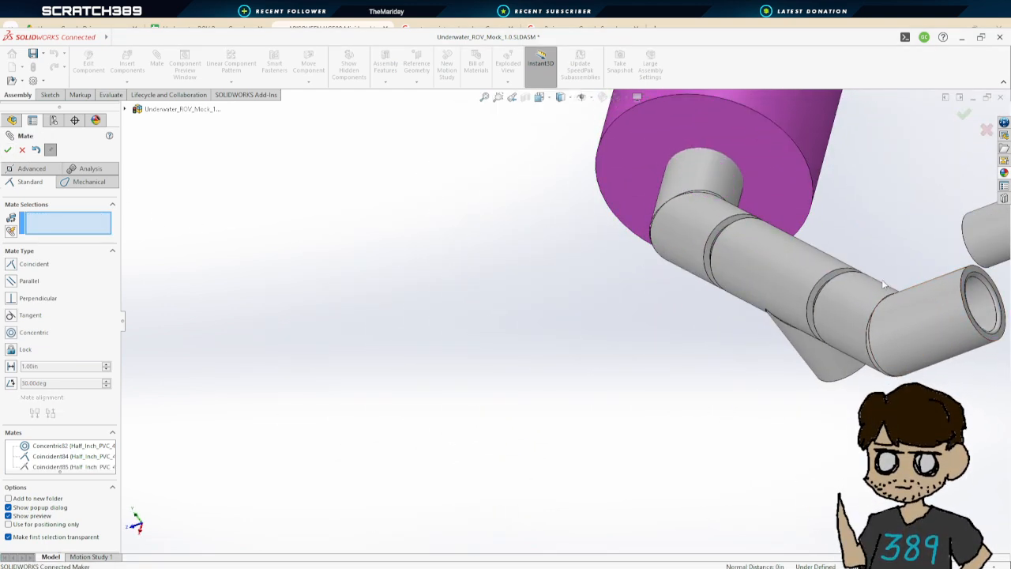
Add a concentric mate between that short pipe and the 45-degree coupler
scroll(835, 283, "up", 3)
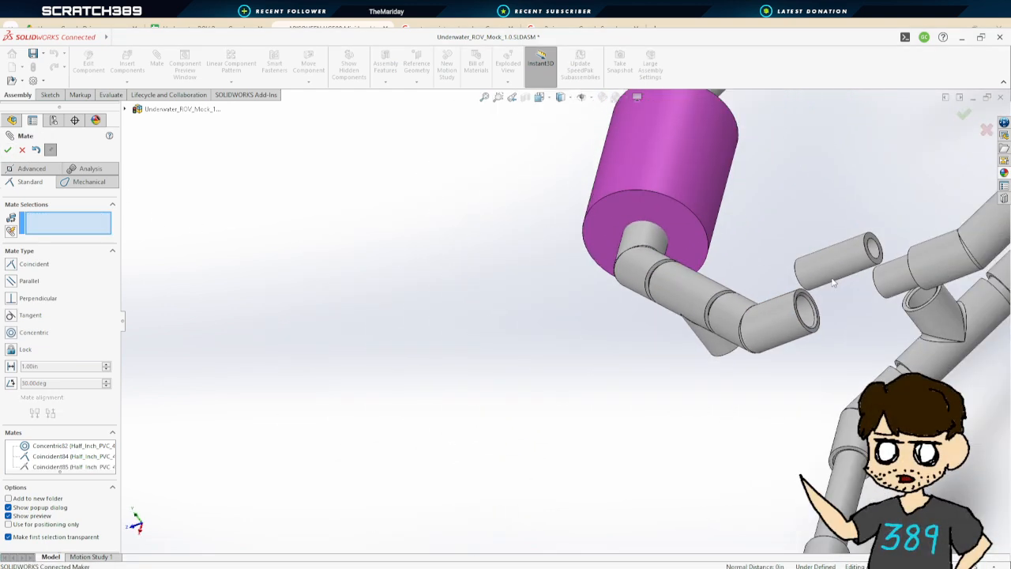
left_click(790, 316)
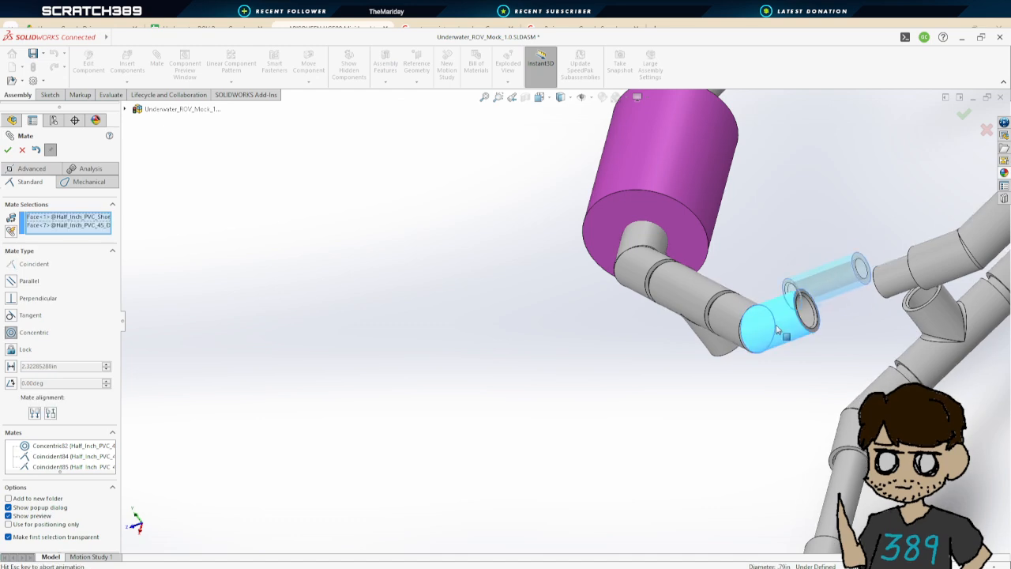
left_click(9, 149)
Mate a third short pipe's end face coincident with the inner seat of the next frame coupler
scroll(821, 332, "up", 6)
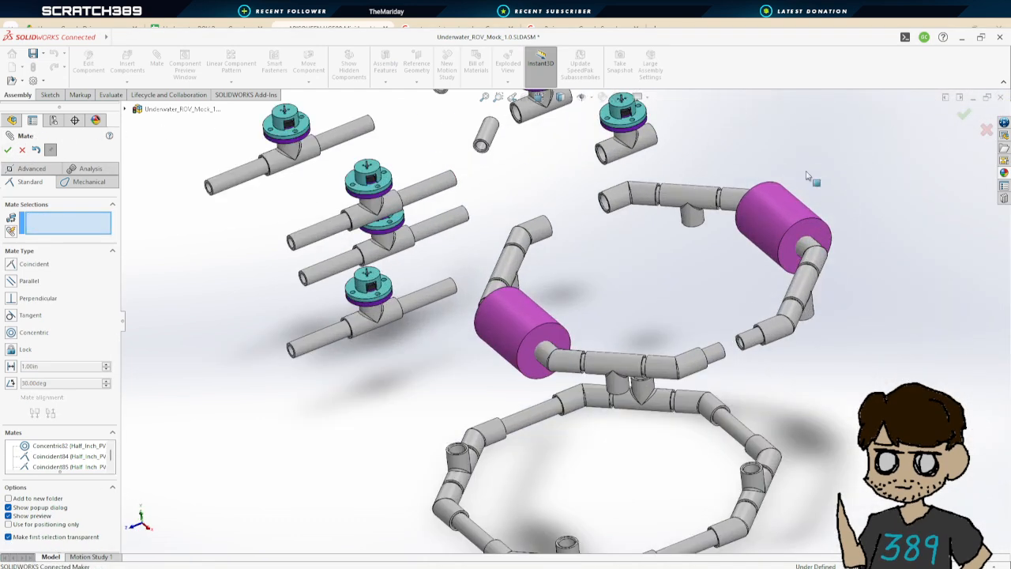
scroll(565, 213, "down", 6)
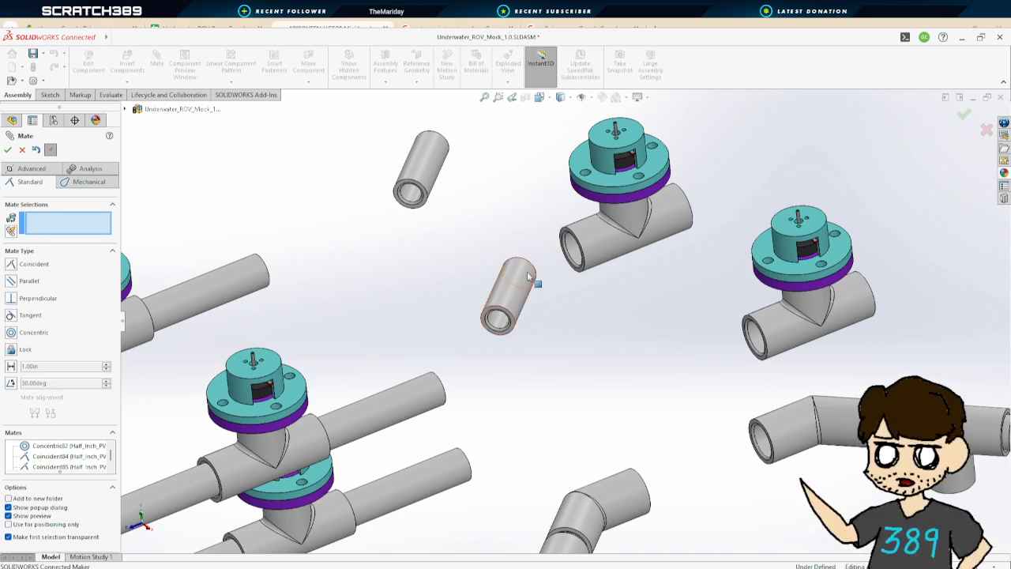
scroll(762, 466, "down", 6)
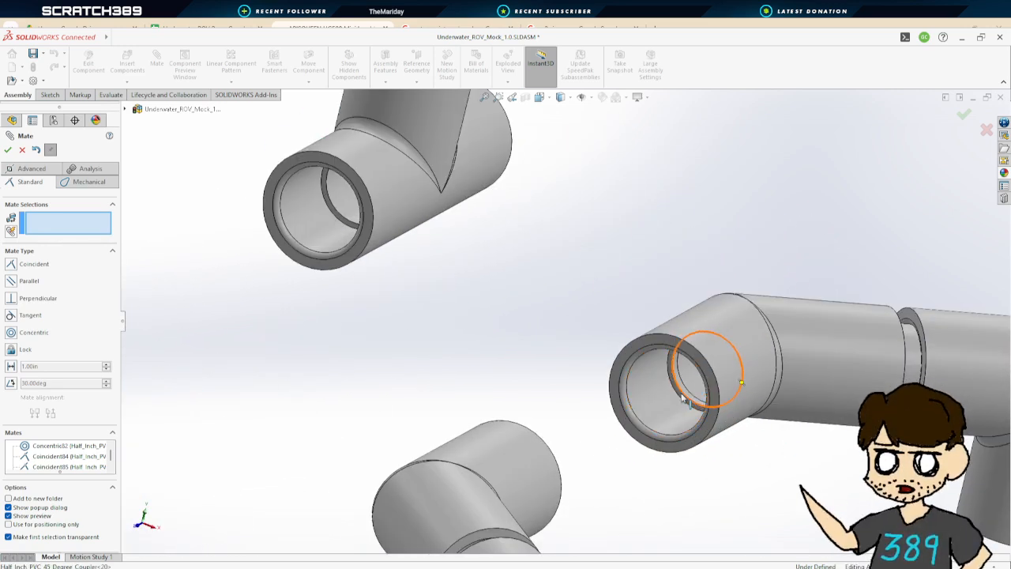
scroll(662, 394, "up", 5)
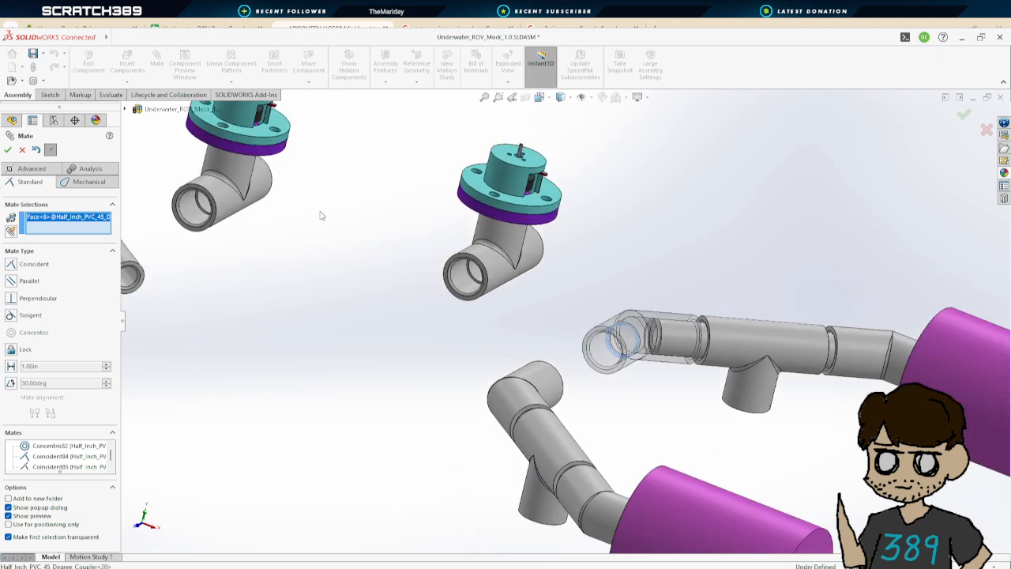
scroll(254, 246, "up", 3)
scroll(308, 281, "down", 4)
left_click(402, 299)
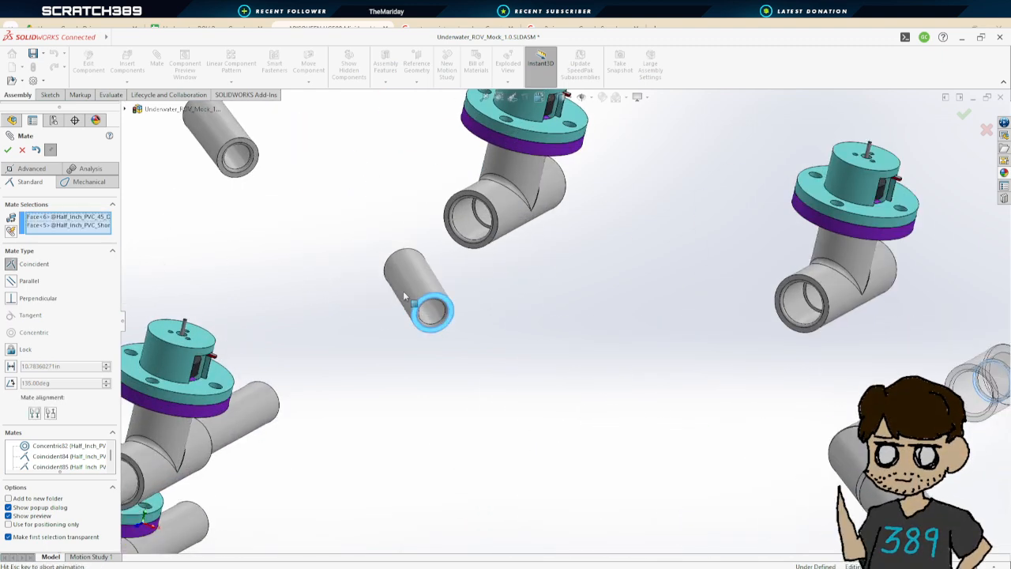
middle_click_drag(764, 348, 166, 238)
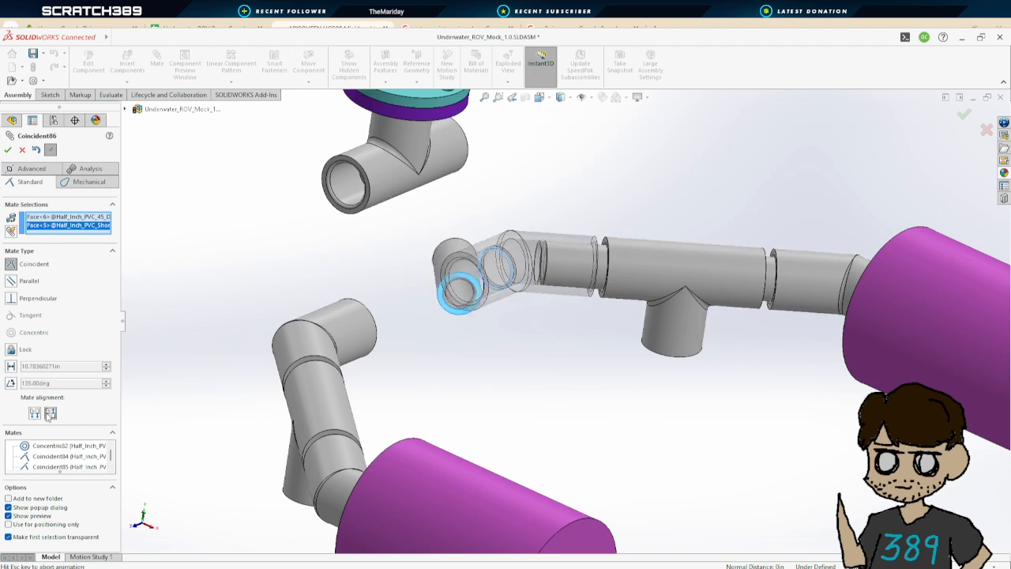
left_click(7, 149)
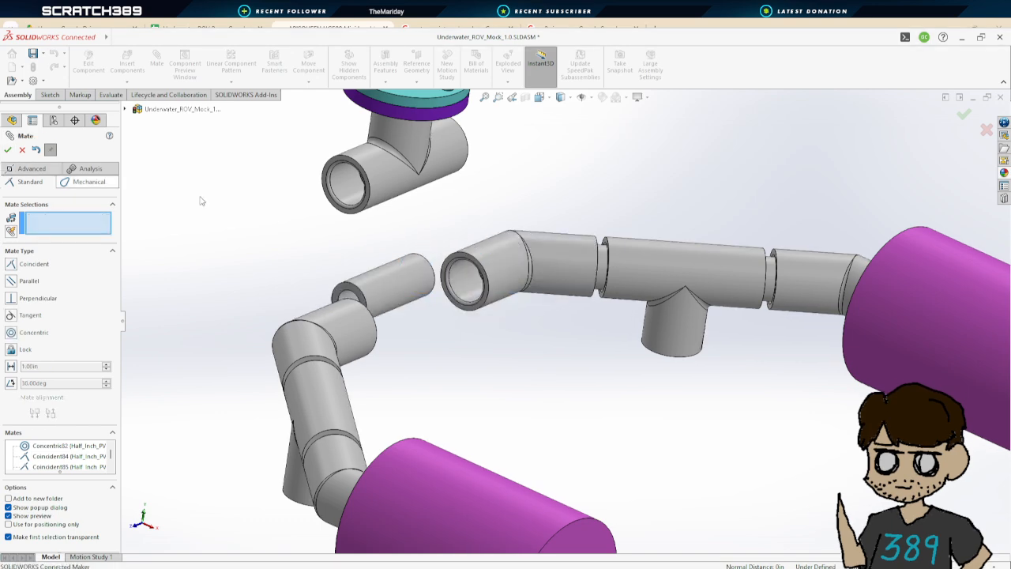
Make the third short pipe concentric with its 45-degree coupler
left_click(422, 283)
left_click(465, 277)
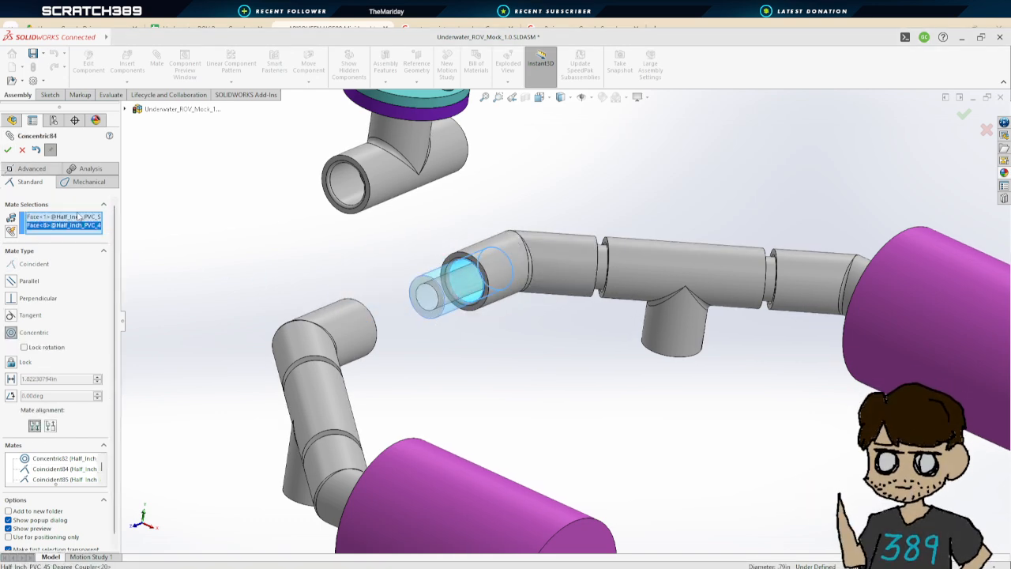
left_click(9, 150)
Mate the fourth short pipe's end face coincident with the inner seat of the remaining 45-degree coupler
scroll(440, 273, "up", 6)
scroll(309, 244, "down", 4)
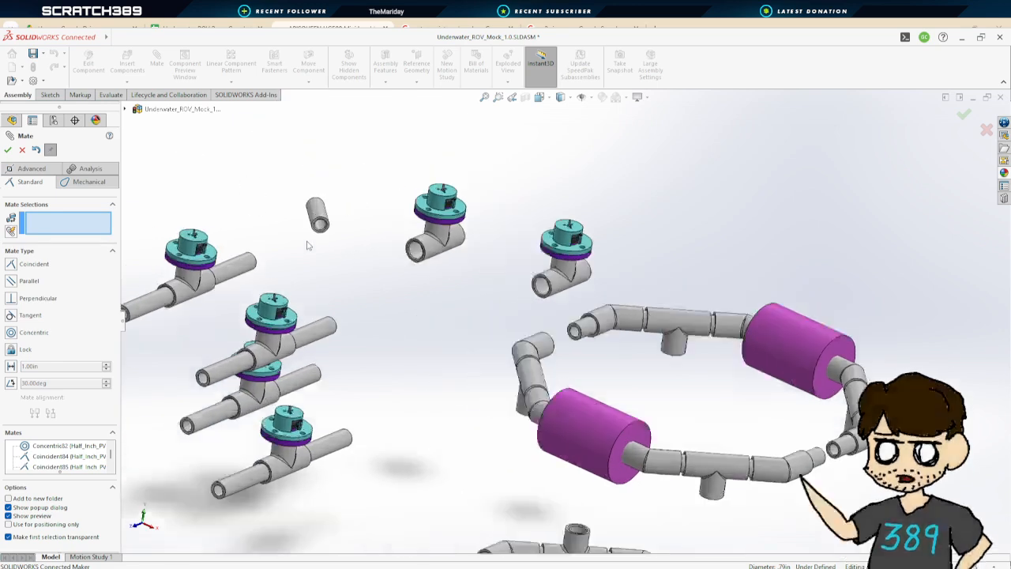
scroll(395, 229, "down", 4)
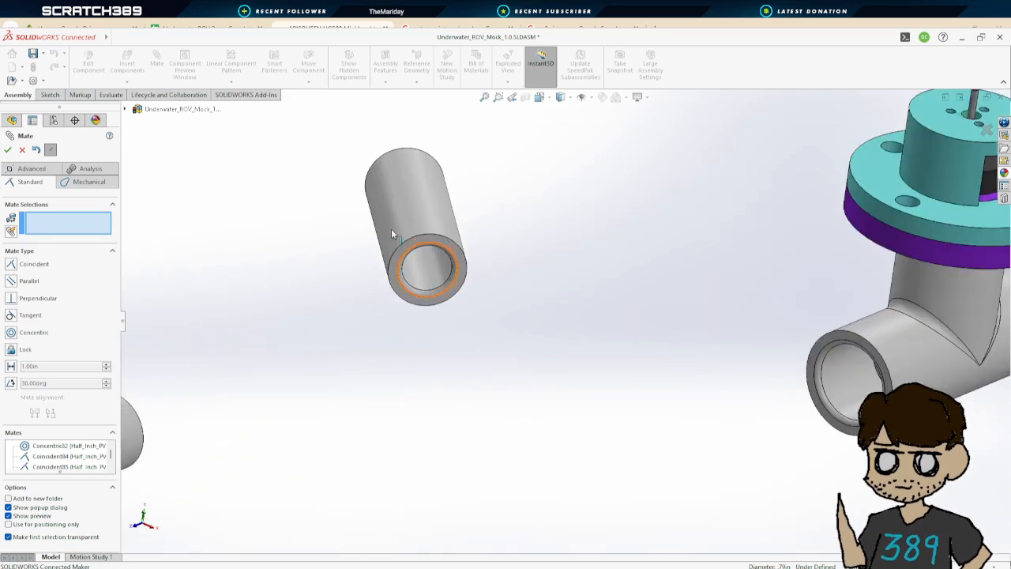
left_click(459, 254)
scroll(474, 269, "up", 5)
scroll(505, 344, "down", 6)
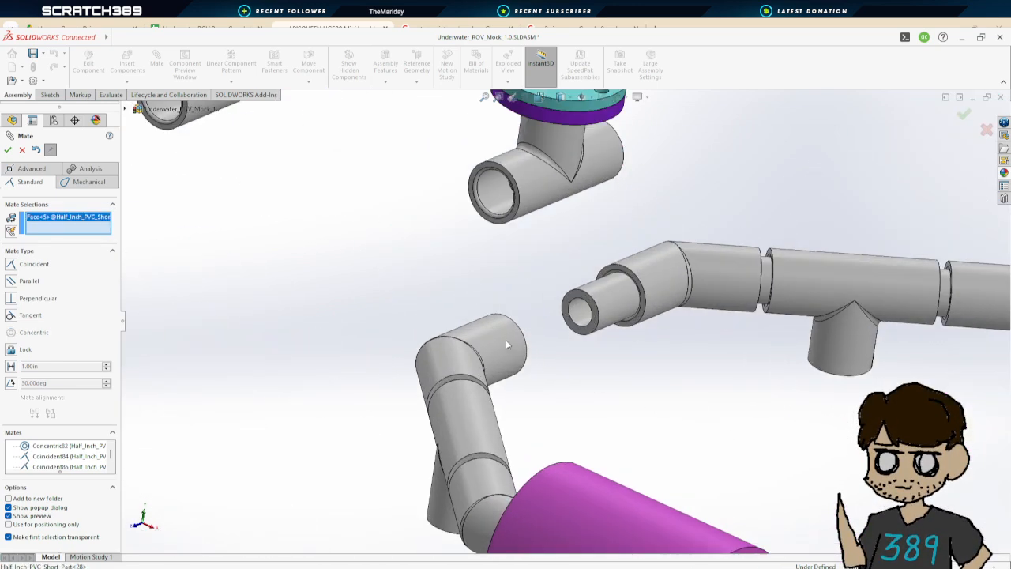
middle_click_drag(505, 339, 535, 372)
scroll(532, 336, "down", 4)
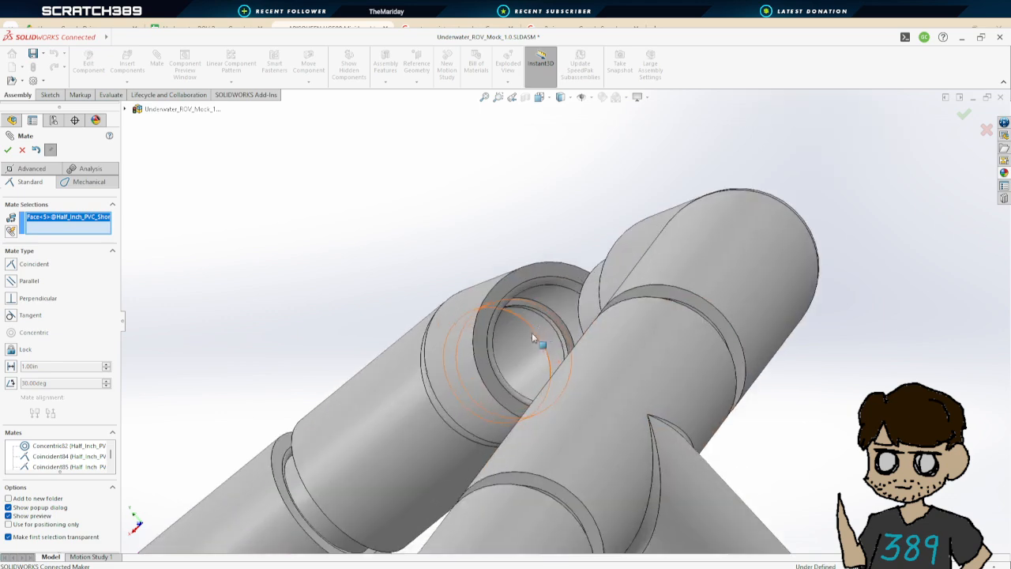
scroll(545, 324, "down", 2)
left_click(559, 312)
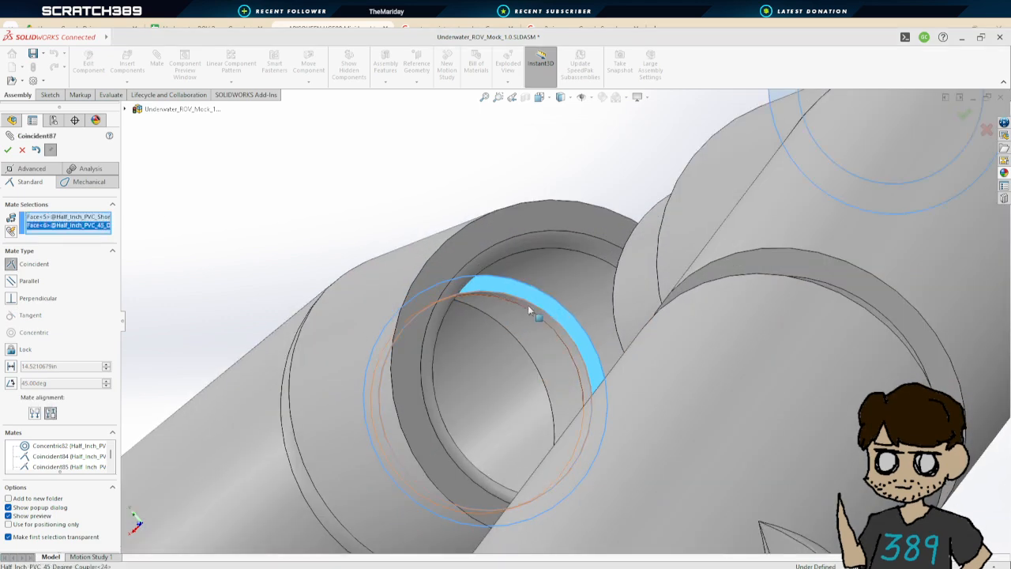
left_click(8, 149)
Make the fourth short pipe concentric with that coupler and close the mate command
scroll(519, 260, "up", 4)
scroll(569, 256, "down", 3)
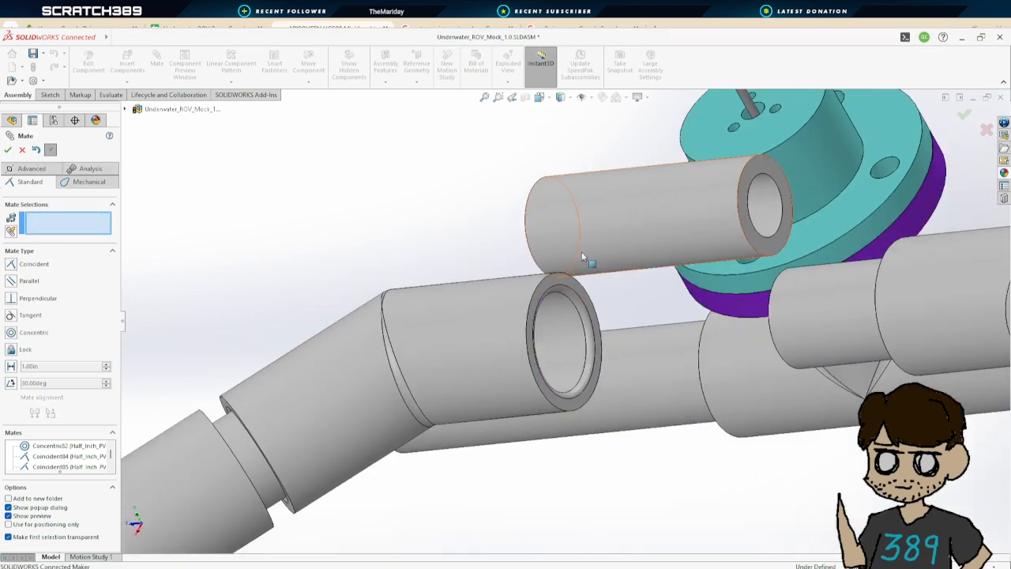
left_click(522, 288)
left_click(596, 219)
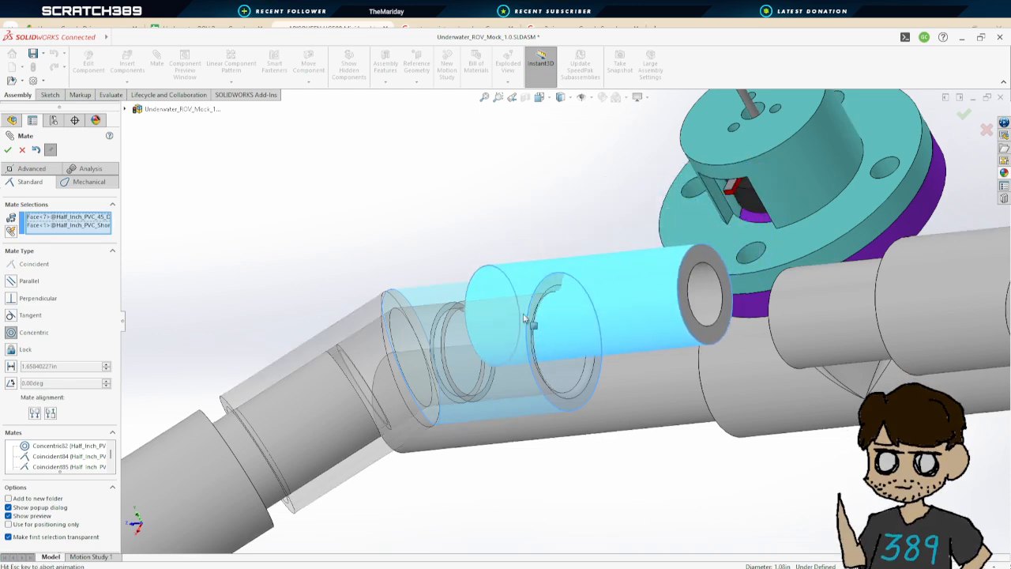
left_click(8, 150)
left_click(8, 149)
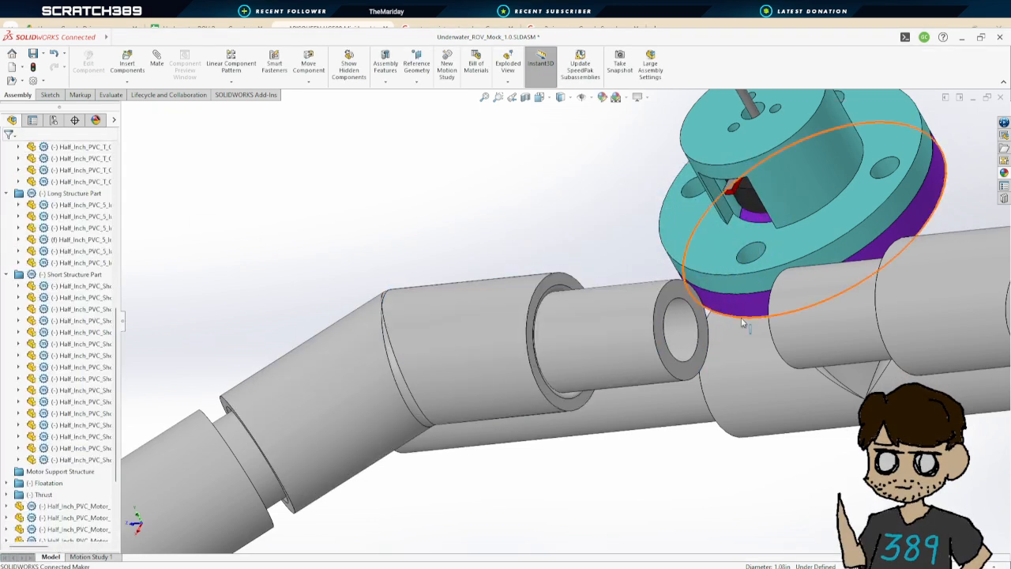
Save the assembly
scroll(710, 319, "up", 4)
scroll(710, 319, "up", 10)
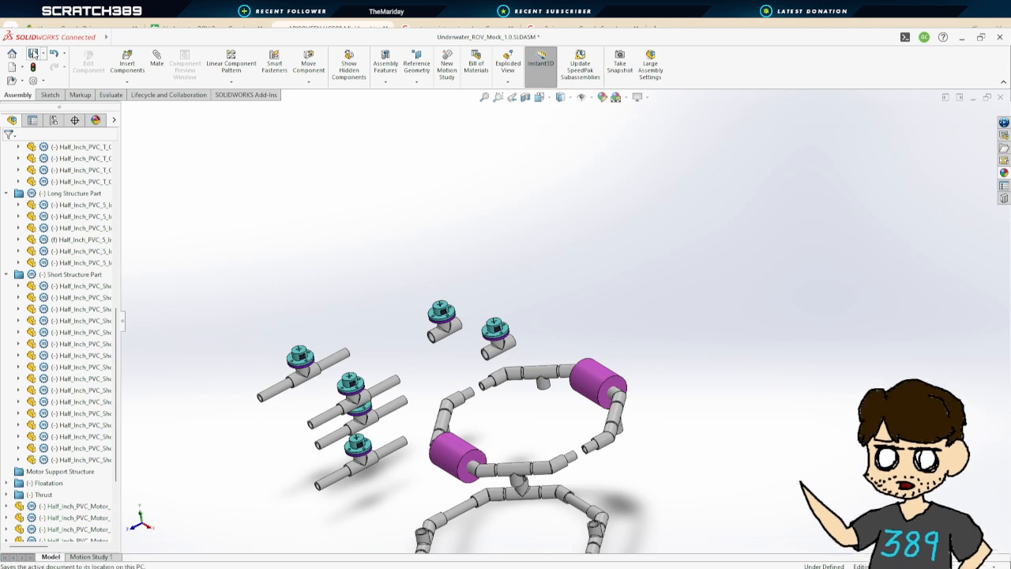
left_click(32, 53)
scroll(426, 384, "down", 4)
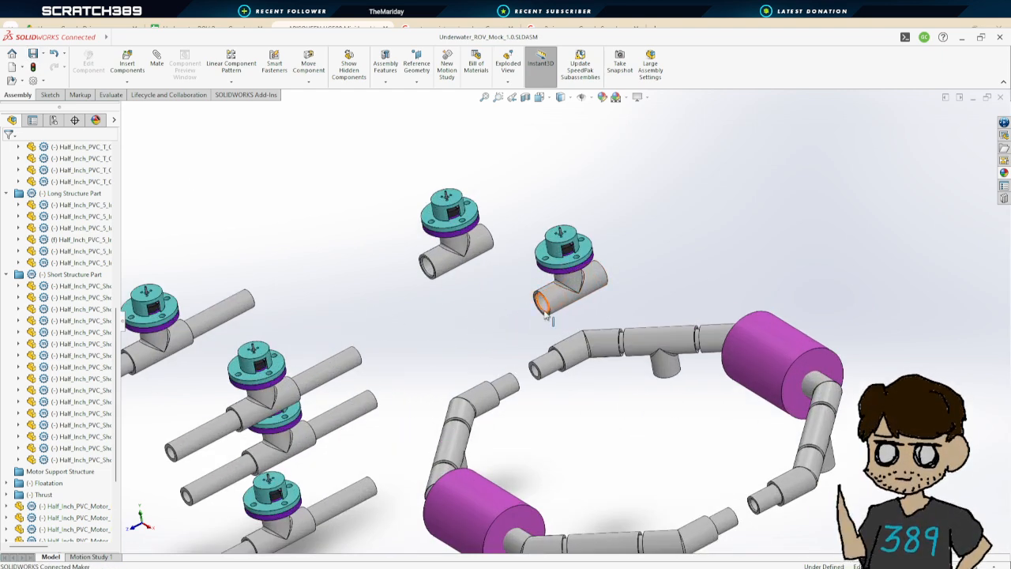
scroll(548, 306, "down", 3)
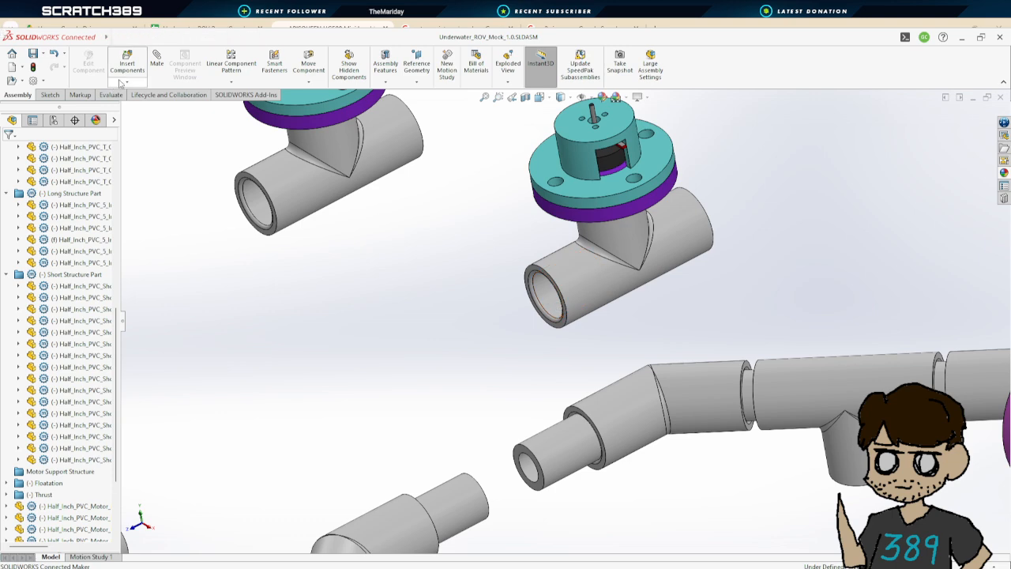
Start a mate and make a thruster's T coupler concentric with the short pipe at the frame's end
left_click(157, 62)
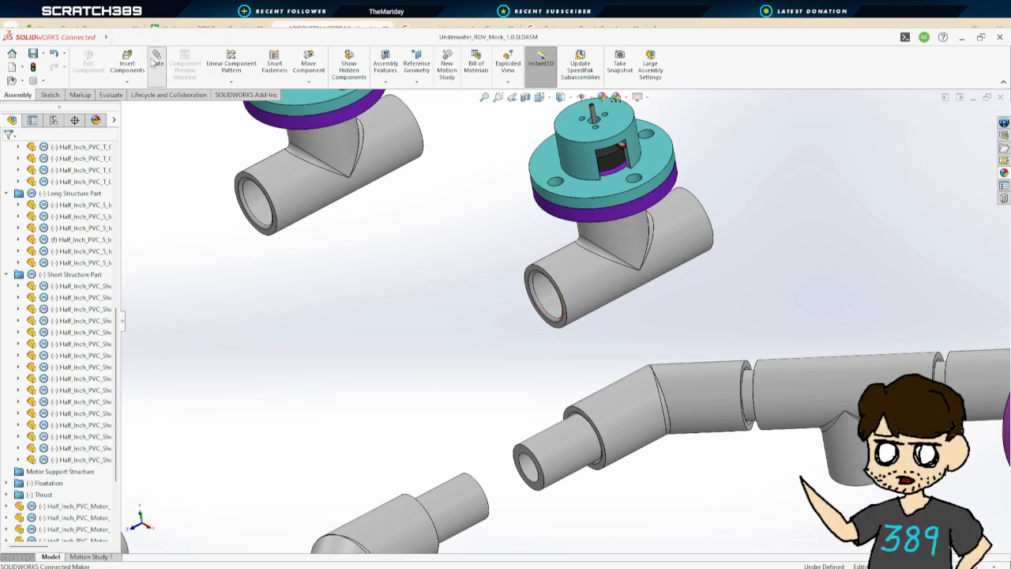
left_click(545, 302)
left_click(461, 495)
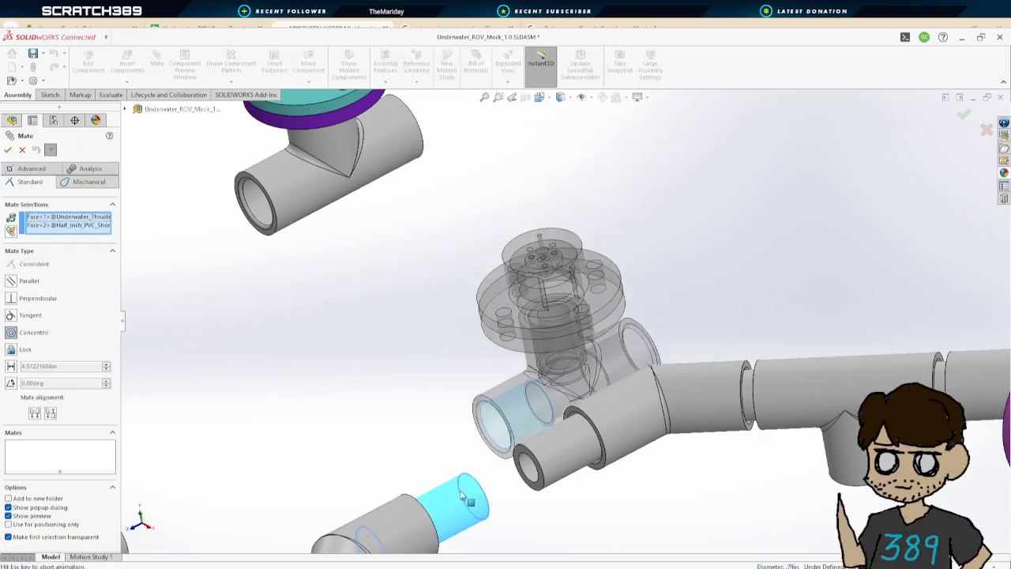
left_click(8, 149)
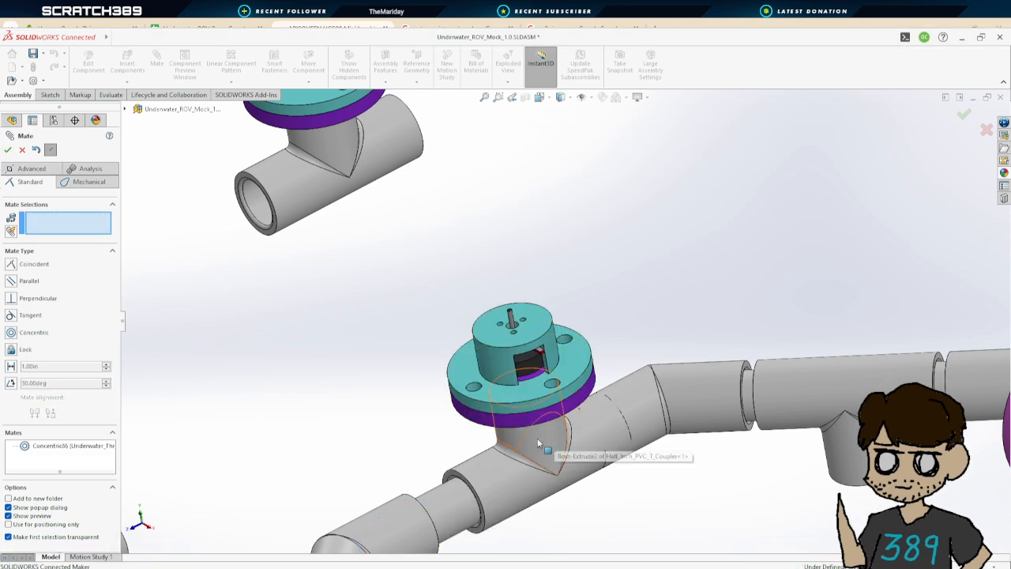
Add a coincident mate between the short pipe's end face and the inner seat of the thruster's T coupler
left_click_drag(537, 437, 566, 413)
left_click_drag(519, 455, 307, 498)
middle_click_drag(464, 491, 328, 486)
left_click(233, 490)
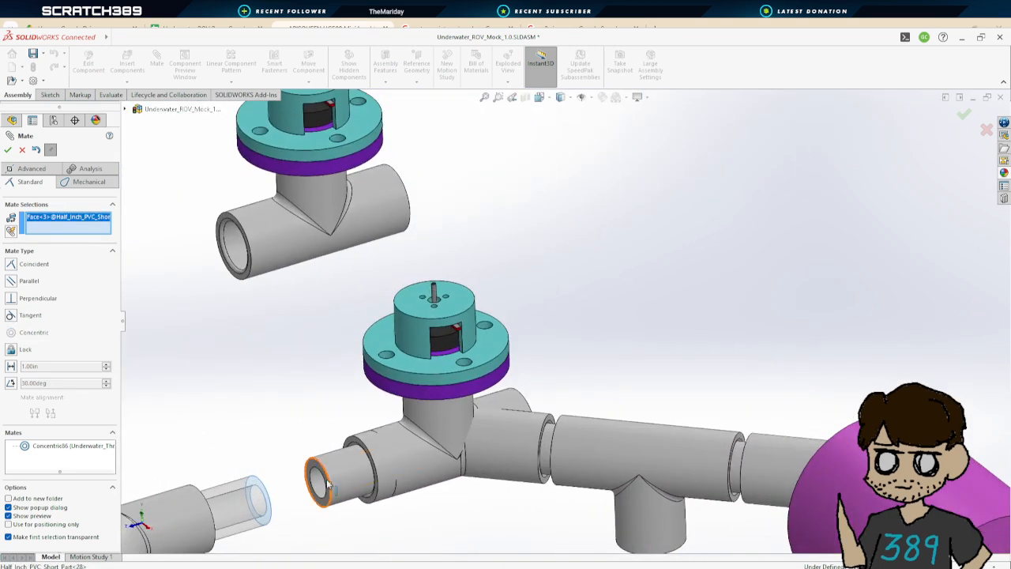
left_click_drag(240, 500, 328, 474)
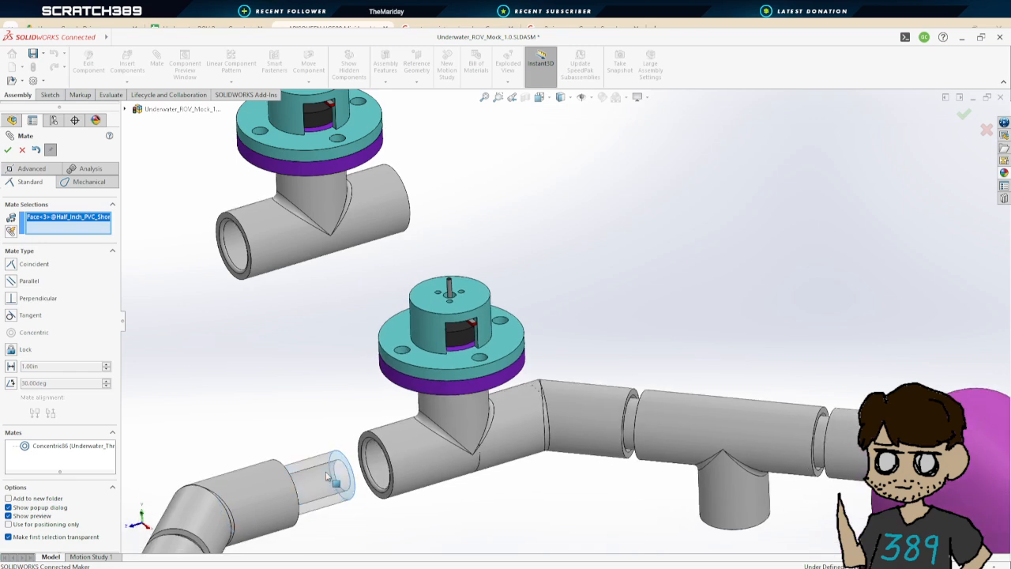
middle_click_drag(455, 485, 481, 458)
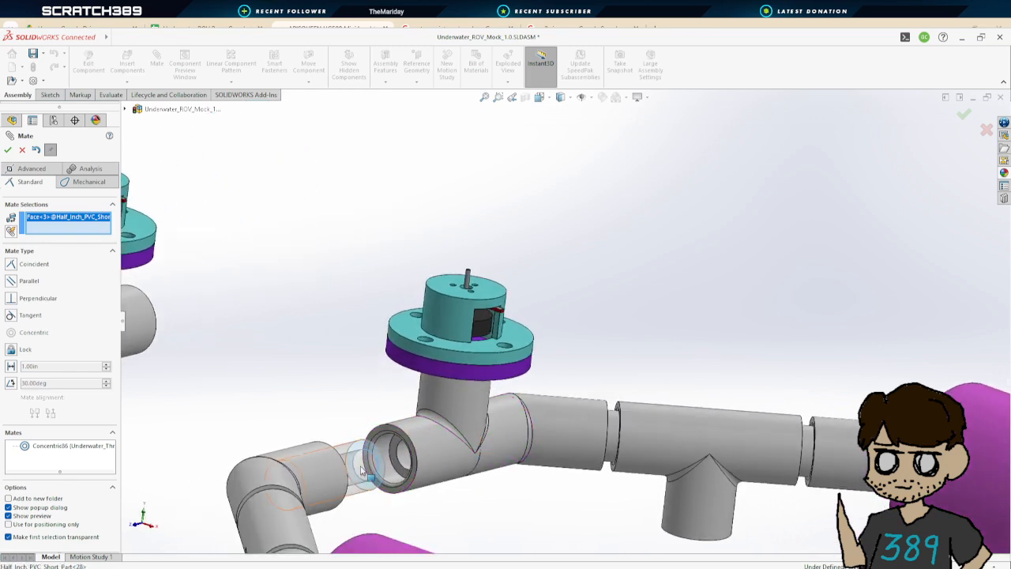
middle_click_drag(362, 470, 476, 450)
scroll(456, 441, "down", 2)
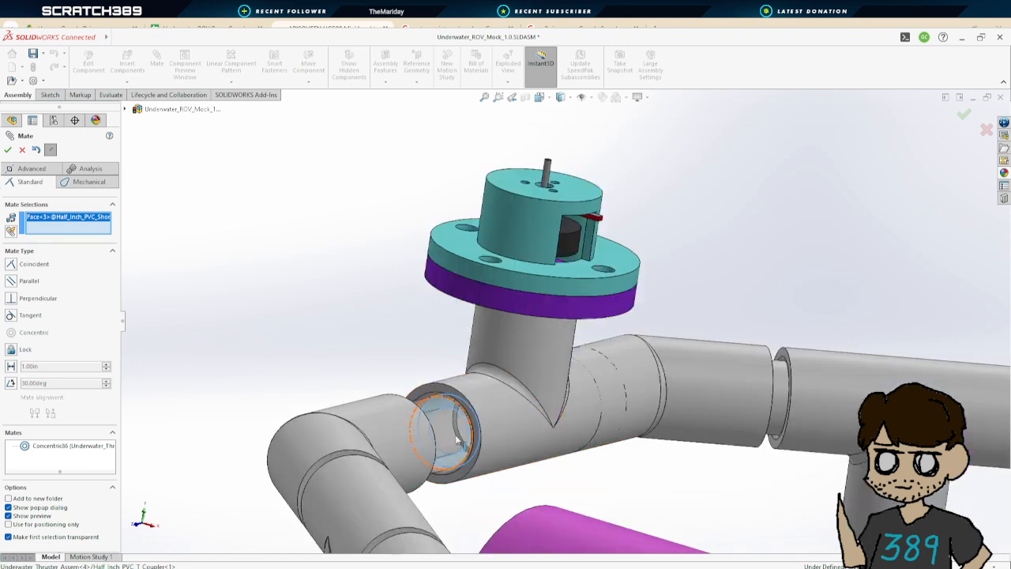
scroll(458, 440, "down", 5)
left_click(519, 332)
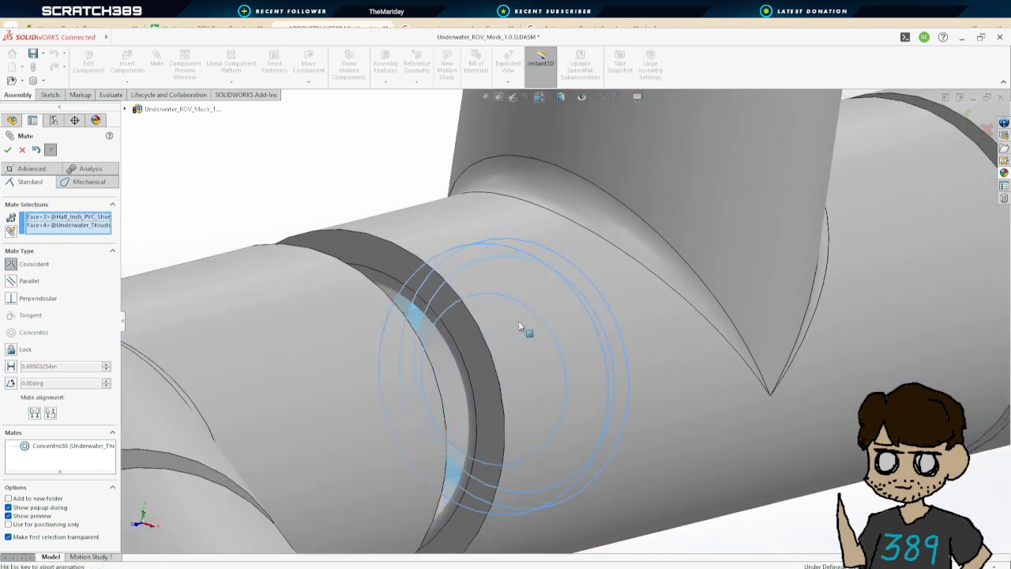
left_click(8, 151)
scroll(570, 343, "up", 10)
middle_click_drag(733, 374, 668, 384)
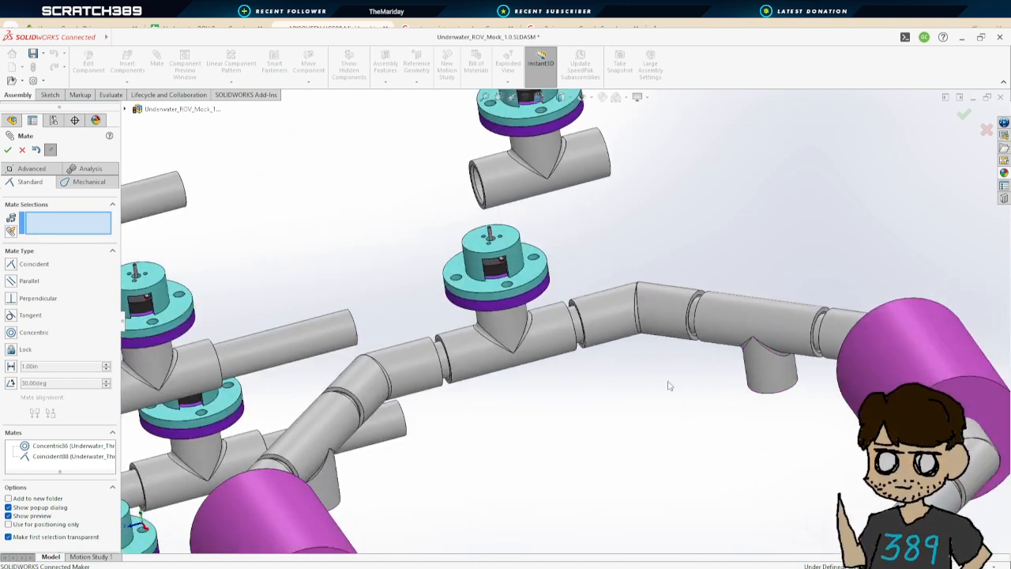
Add a coincident mate between another thruster T coupler's inner seat and the end face of a short pipe
scroll(650, 389, "up", 3)
middle_click_drag(576, 390, 611, 361)
scroll(473, 328, "up", 4)
scroll(523, 280, "down", 3)
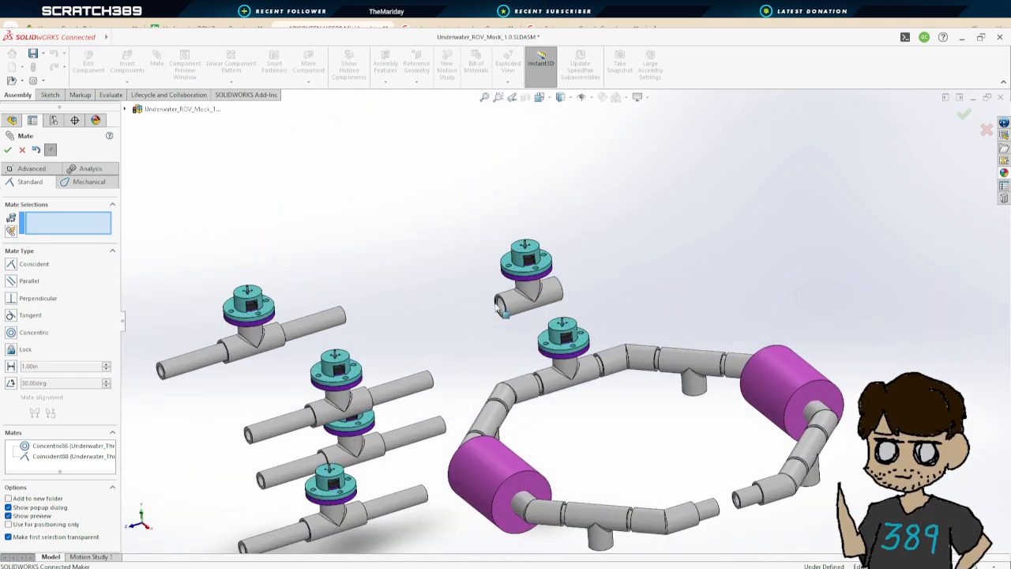
scroll(513, 328, "down", 8)
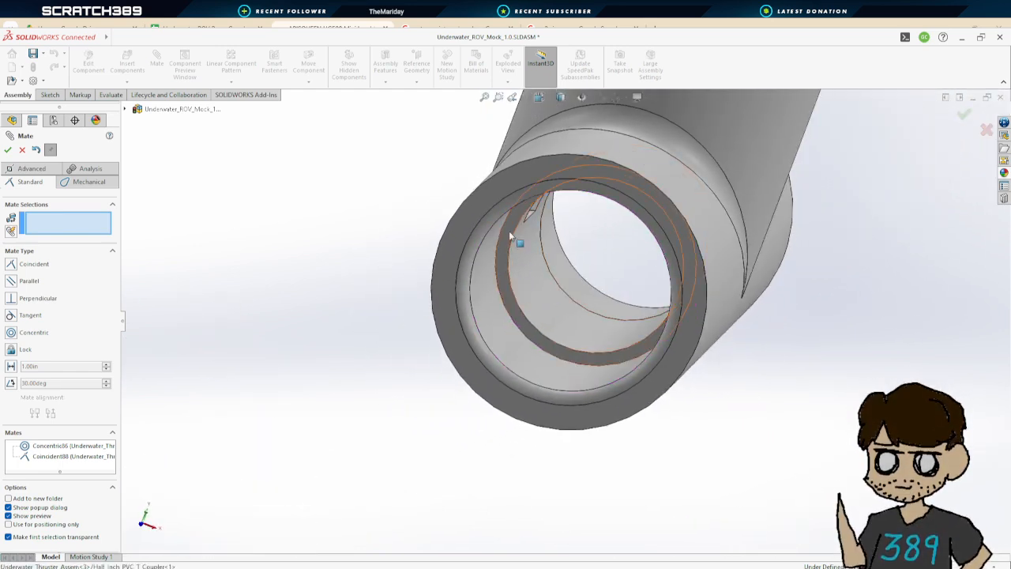
left_click(510, 233)
scroll(574, 321, "up", 8)
scroll(807, 401, "up", 3)
scroll(851, 435, "down", 5)
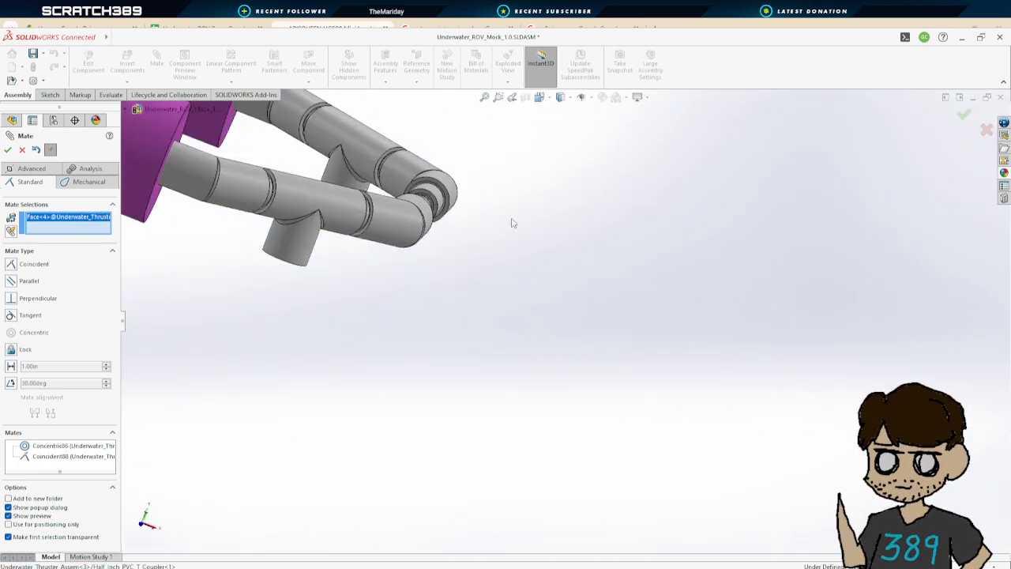
scroll(466, 188, "down", 4)
scroll(454, 298, "up", 4)
scroll(336, 324, "down", 4)
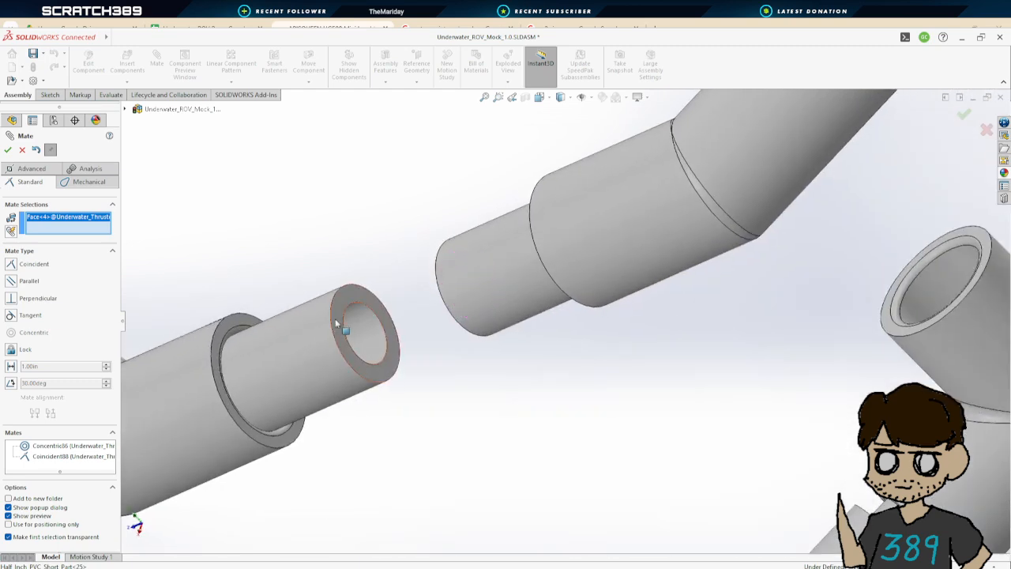
left_click(8, 150)
Make the short pipe concentric with that thruster's T coupler and close the mate command
scroll(295, 280, "up", 6)
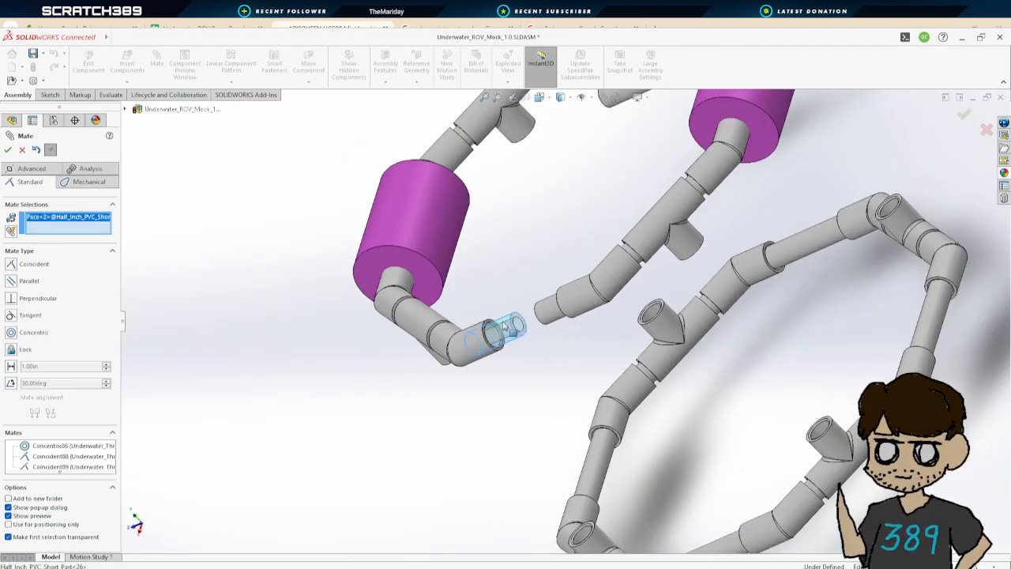
scroll(506, 326, "up", 6)
scroll(589, 207, "down", 2)
scroll(589, 207, "up", 2)
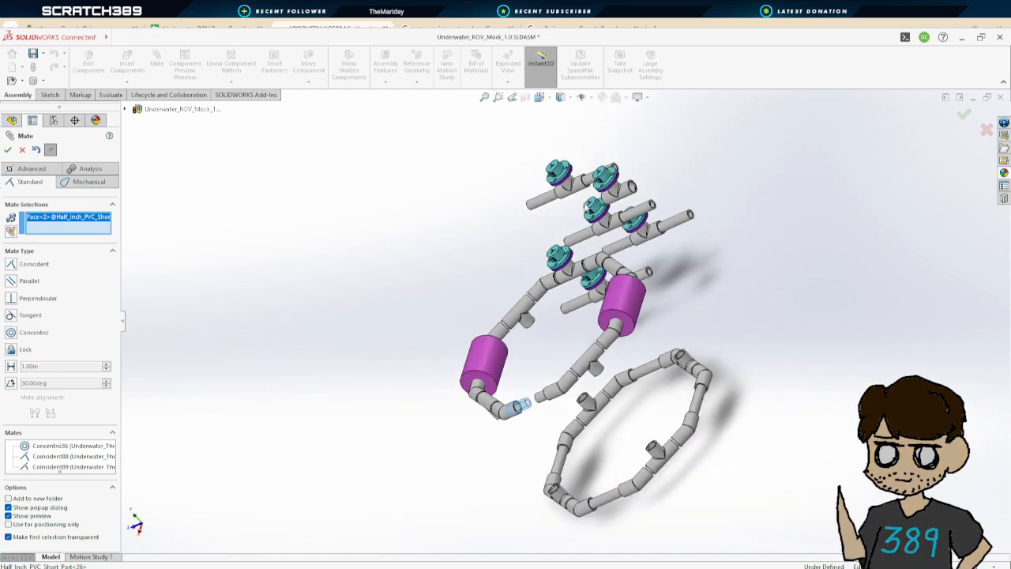
middle_click_drag(585, 204, 582, 204)
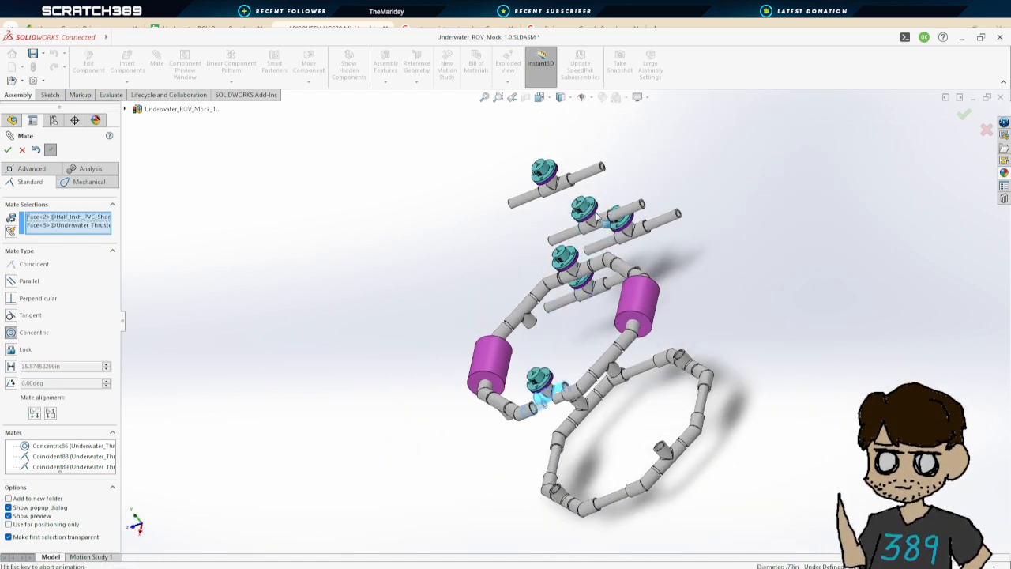
left_click(7, 149)
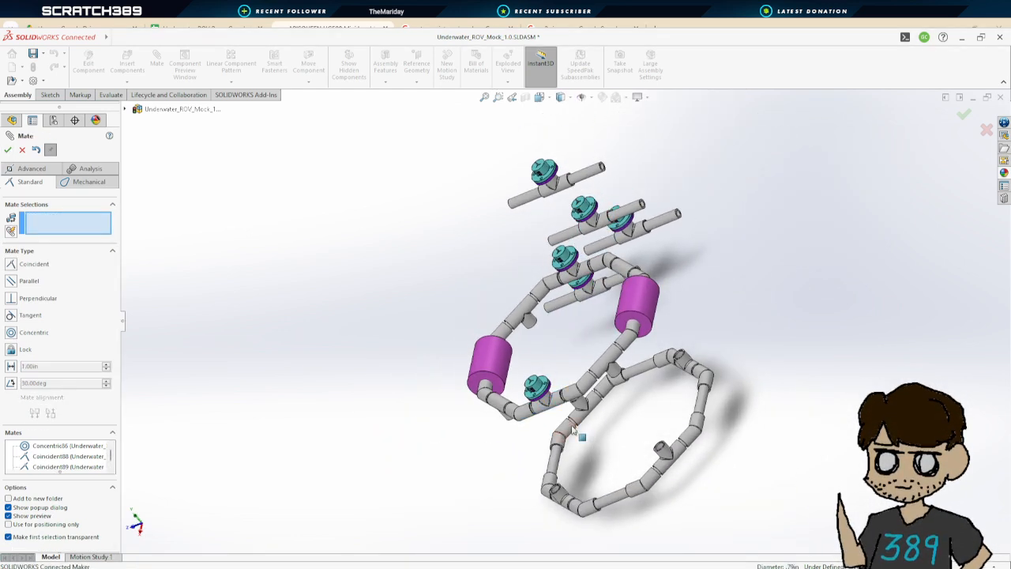
middle_click_drag(574, 429, 616, 352)
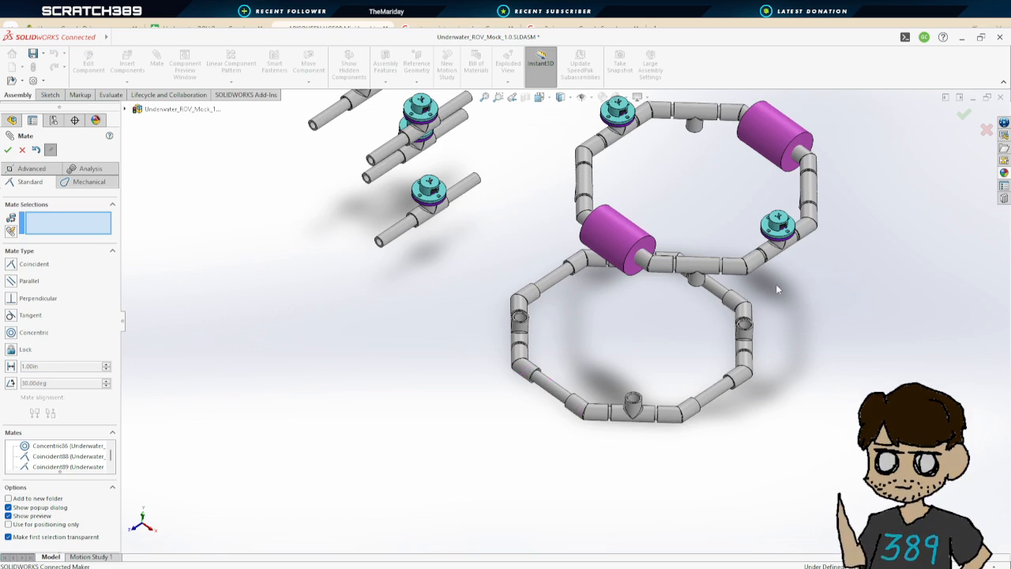
scroll(635, 251, "down", 2)
scroll(485, 289, "up", 2)
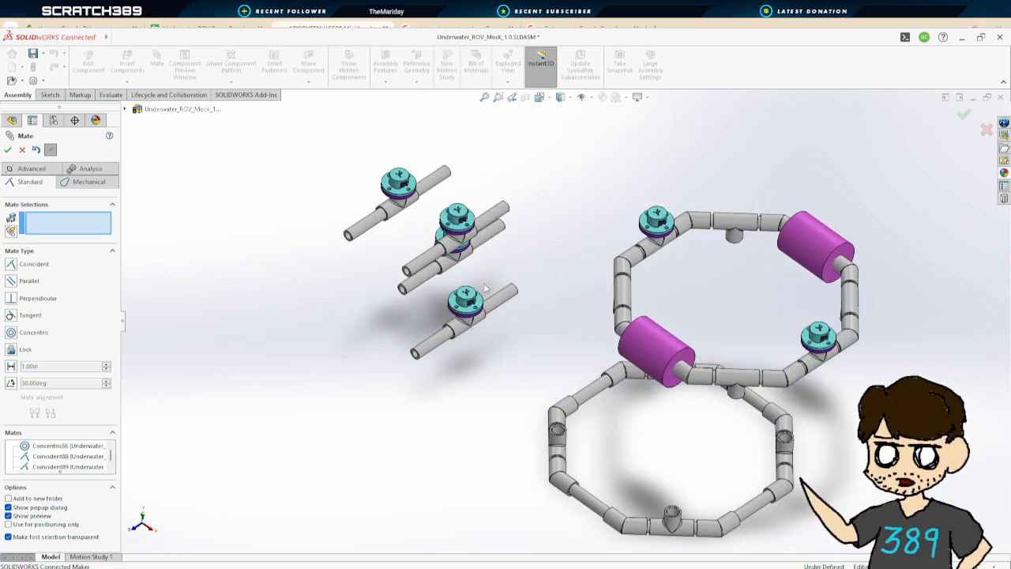
left_click(8, 150)
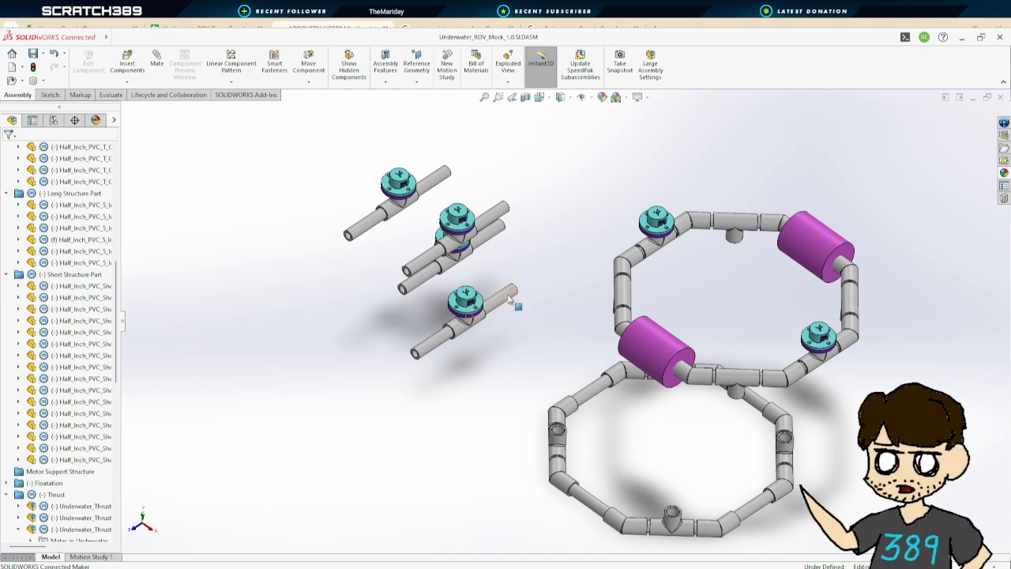
Start a mate and make a thruster pipe's end face coincident with the seat of a T coupler on the frame
middle_click_drag(517, 292, 512, 311)
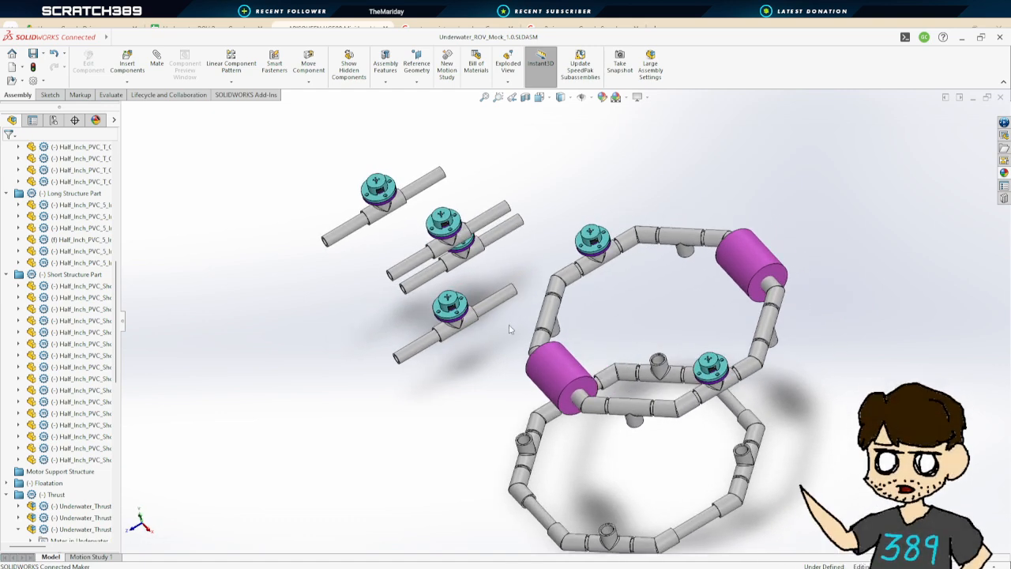
middle_click_drag(516, 346, 546, 297)
scroll(389, 422, "down", 4)
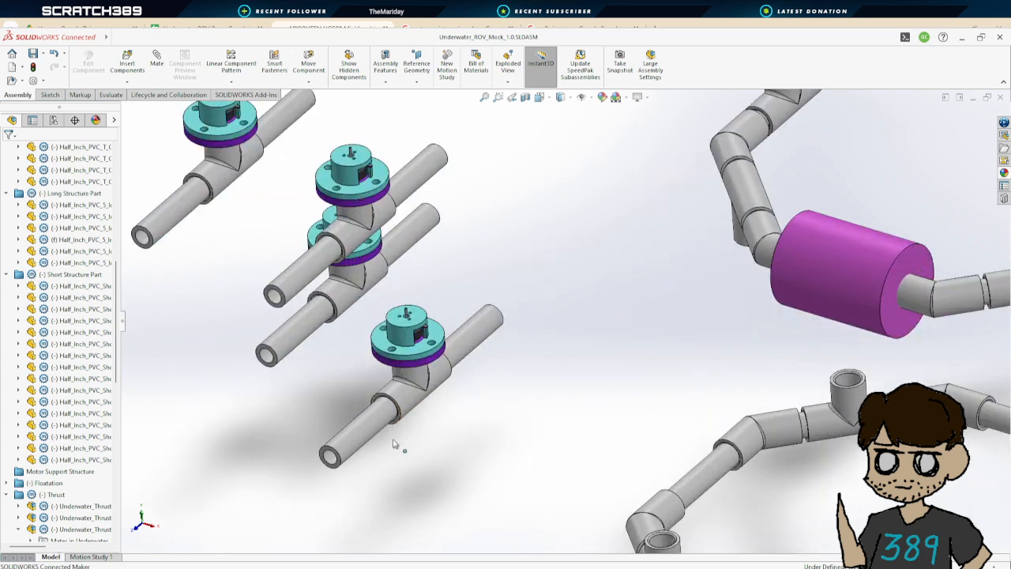
middle_click_drag(363, 369, 481, 372)
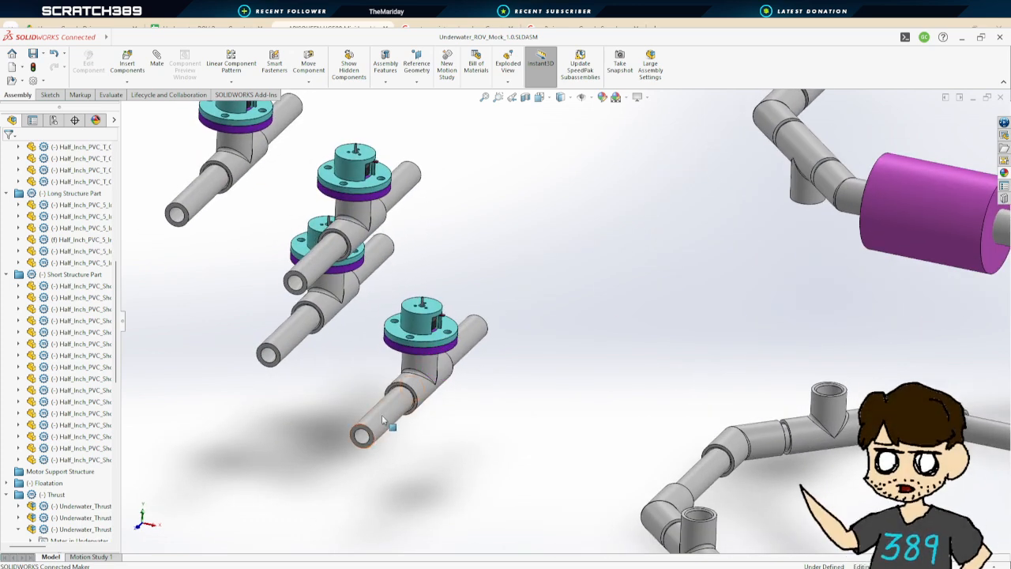
middle_click_drag(545, 363, 633, 288)
scroll(718, 204, "up", 3)
scroll(718, 204, "down", 3)
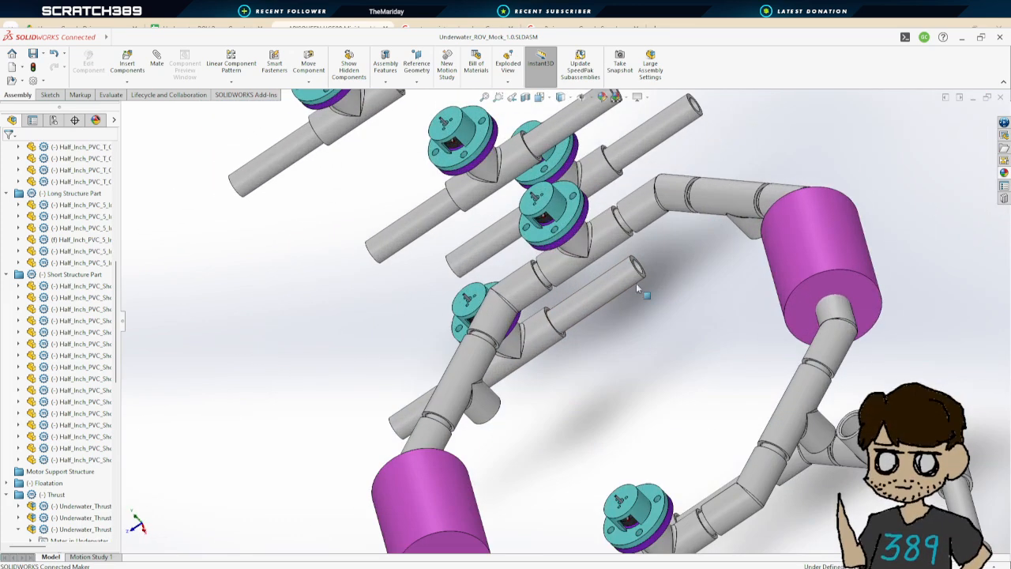
scroll(640, 278, "down", 3)
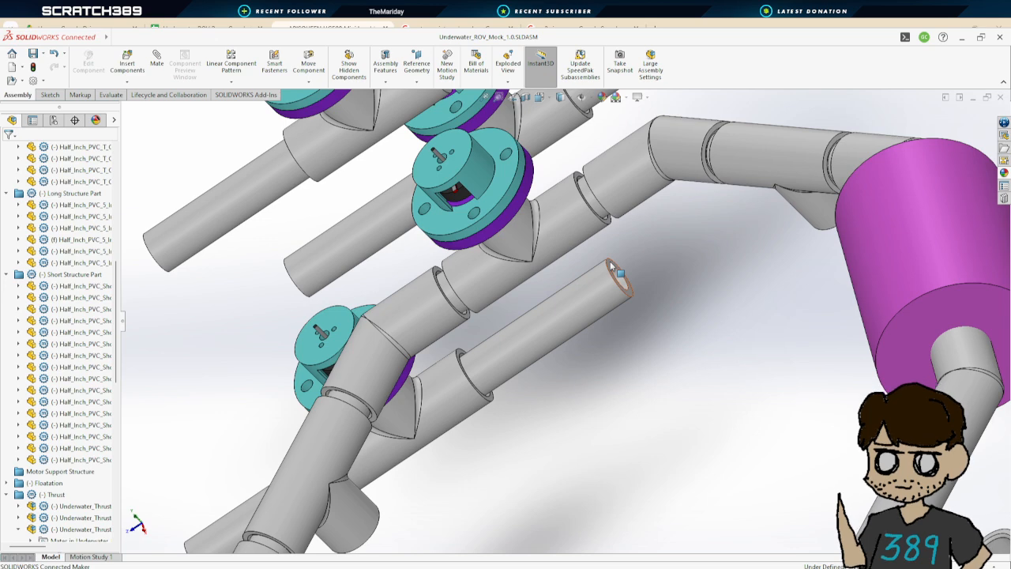
left_click(610, 260)
scroll(609, 260, "up", 4)
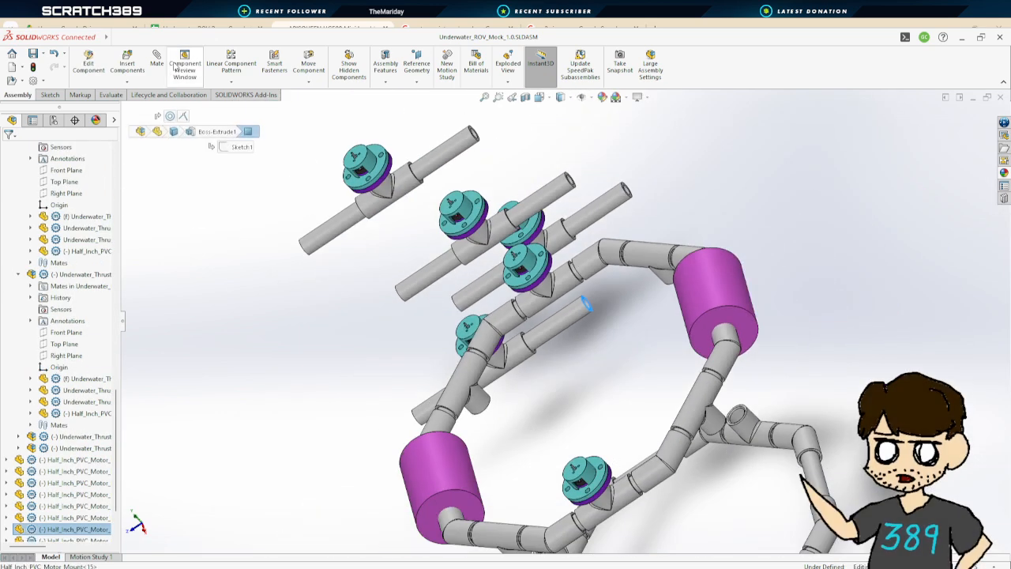
mouse_move(618, 363)
middle_mouse_down()
mouse_move(650, 400)
mouse_move(624, 375)
middle_mouse_up()
scroll(593, 336, "down", 6)
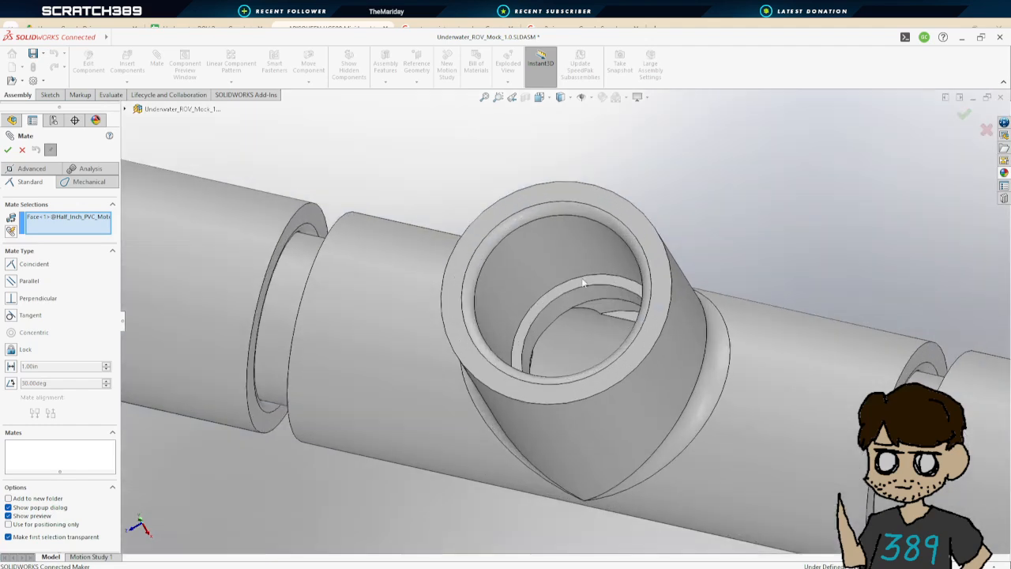
scroll(581, 289, "up", 8)
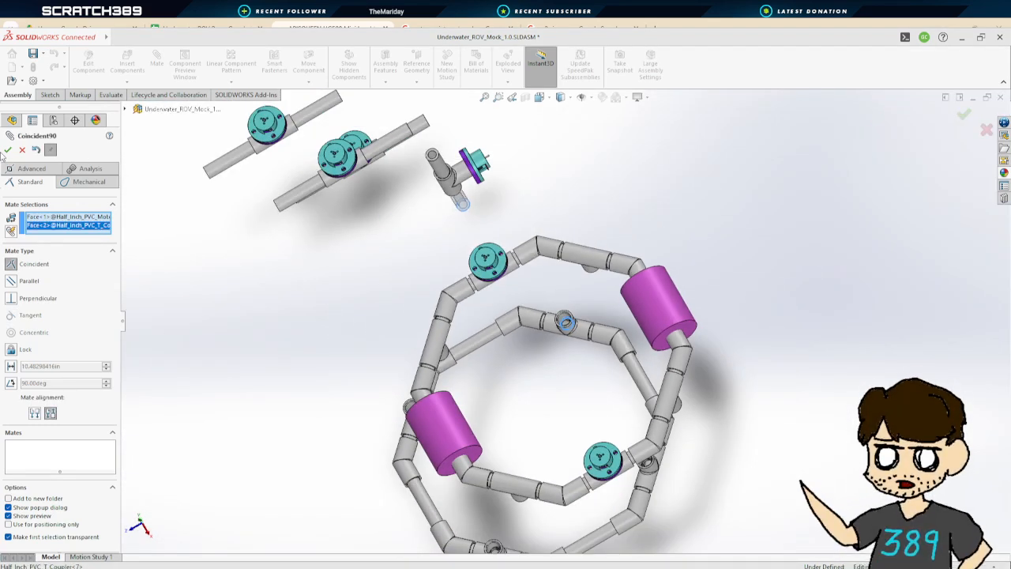
left_click(7, 150)
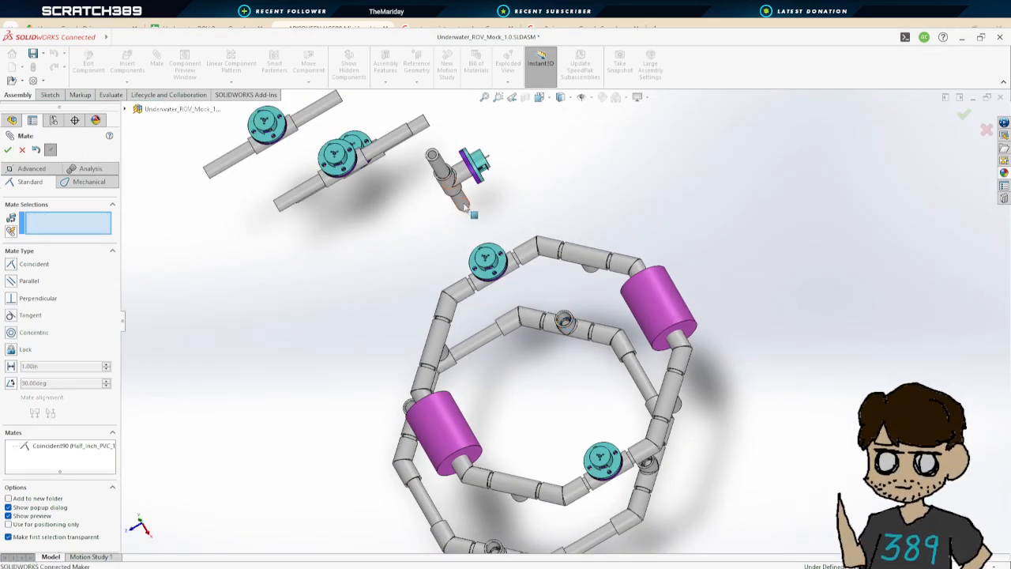
Make the thruster pipe concentric with that frame T coupler
scroll(573, 336, "down", 4)
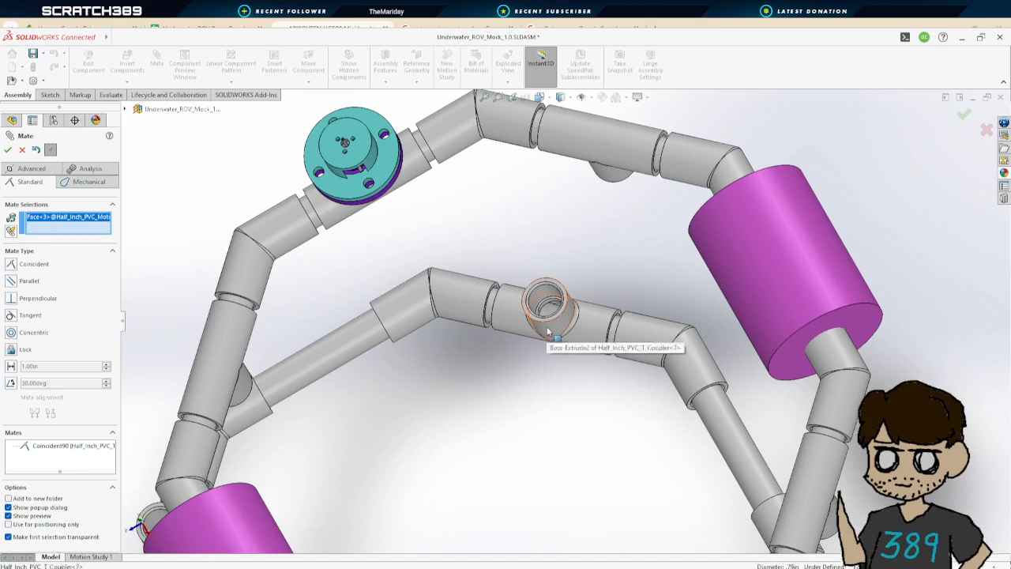
left_click(547, 332)
left_click(9, 150)
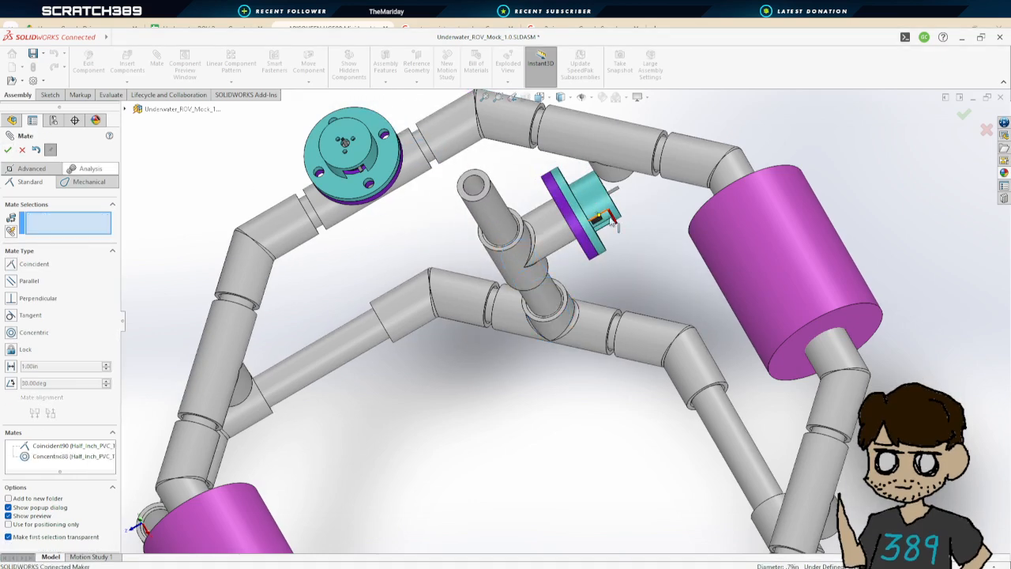
left_click(494, 211)
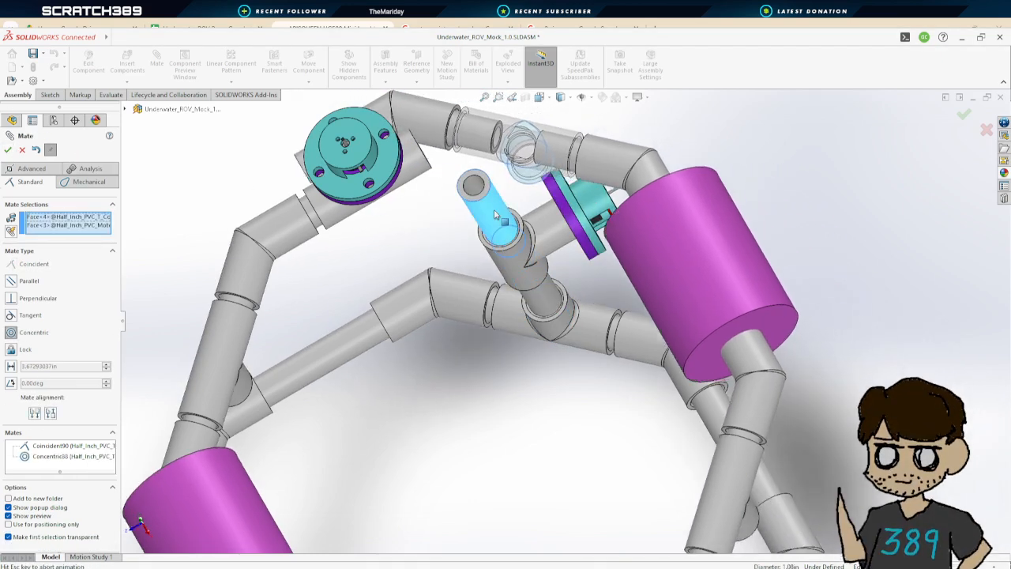
left_click(9, 150)
scroll(462, 297, "up", 4)
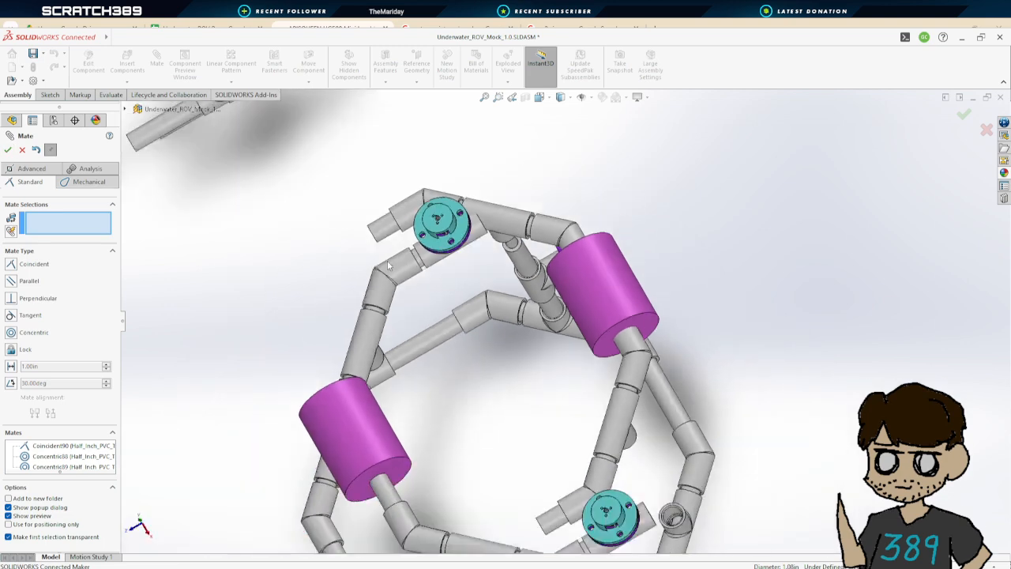
middle_click_drag(561, 405, 547, 381)
scroll(547, 381, "up", 1)
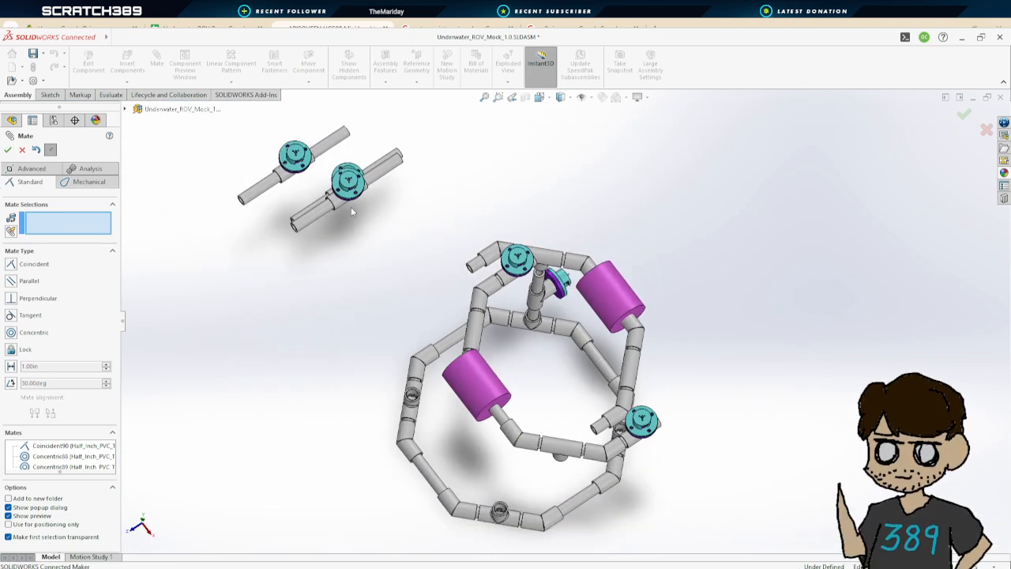
scroll(402, 181, "down", 5)
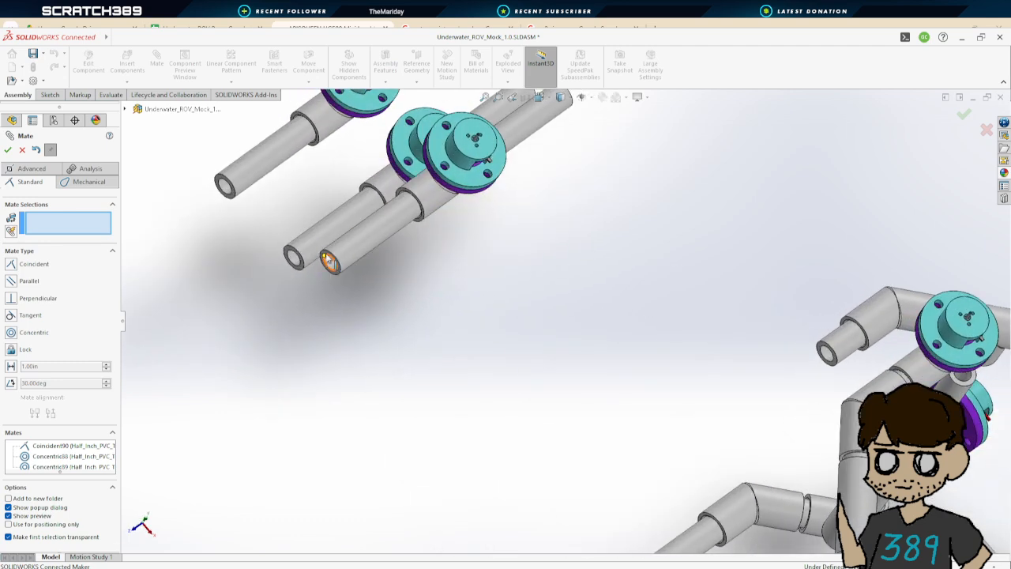
left_click(325, 259)
scroll(601, 329, "up", 5)
middle_click_drag(715, 386, 596, 335)
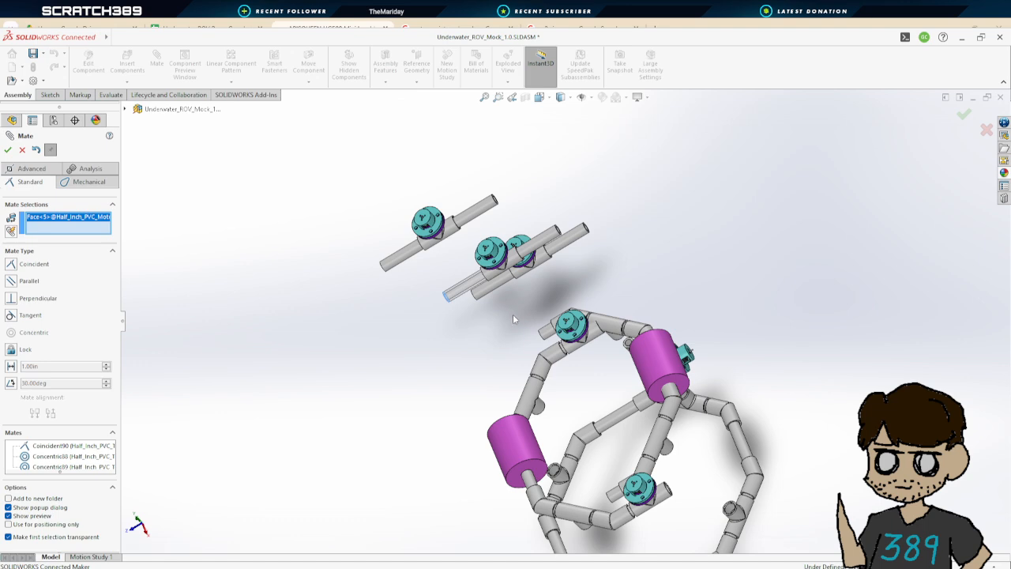
middle_click_drag(511, 314, 540, 272)
left_click(22, 150)
Start a mate and make another thruster pipe's end face coincident with the seat of a second frame T coupler
scroll(644, 198, "down", 7)
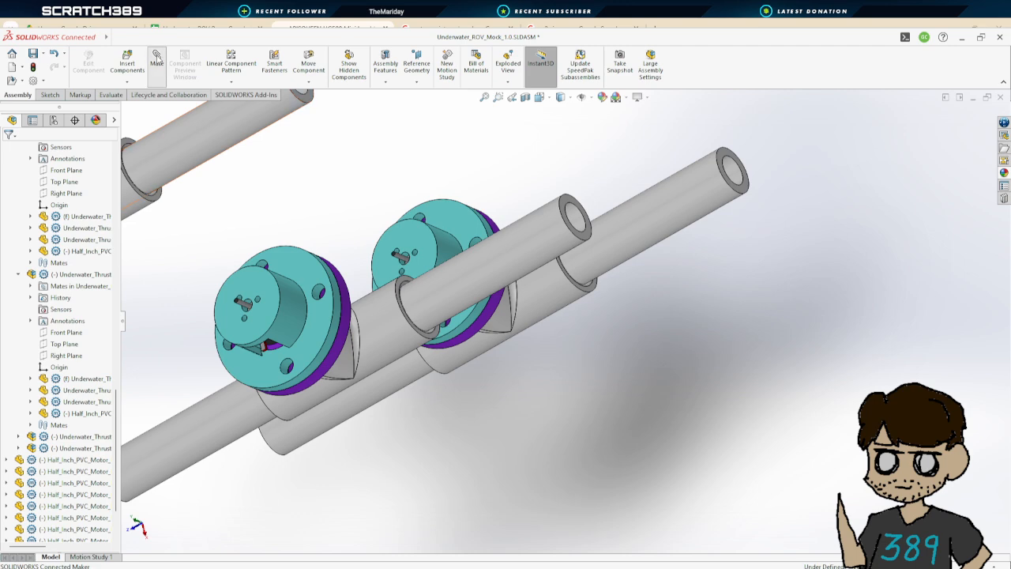
left_click(589, 237)
scroll(618, 311, "up", 9)
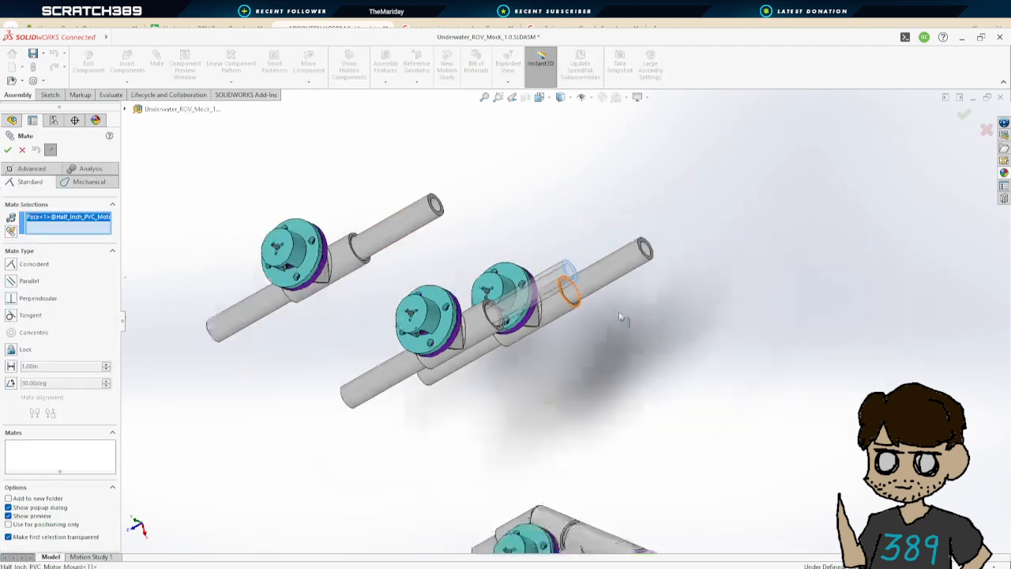
scroll(692, 457, "down", 3)
middle_click_drag(691, 455, 701, 461)
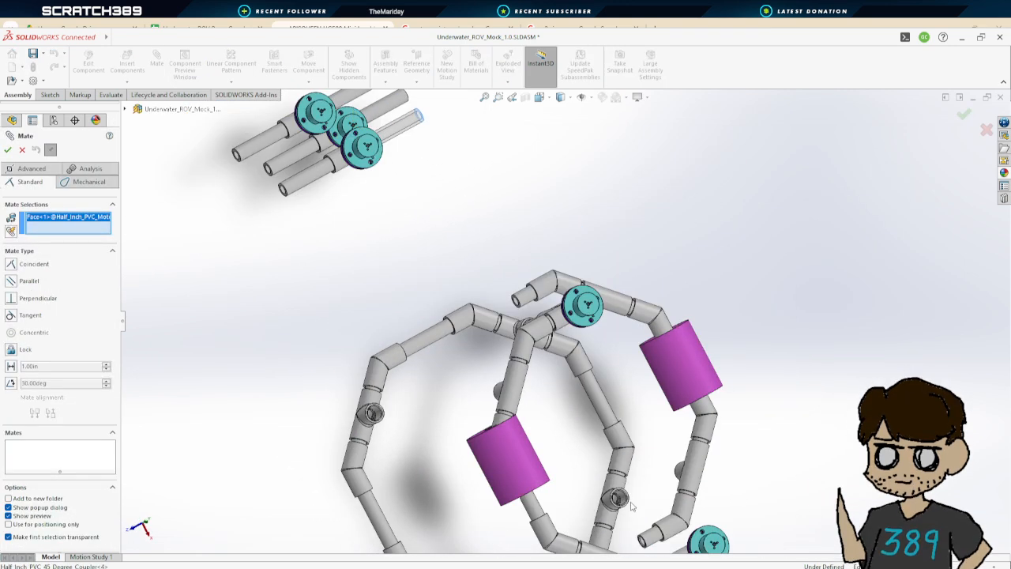
scroll(701, 460, "down", 8)
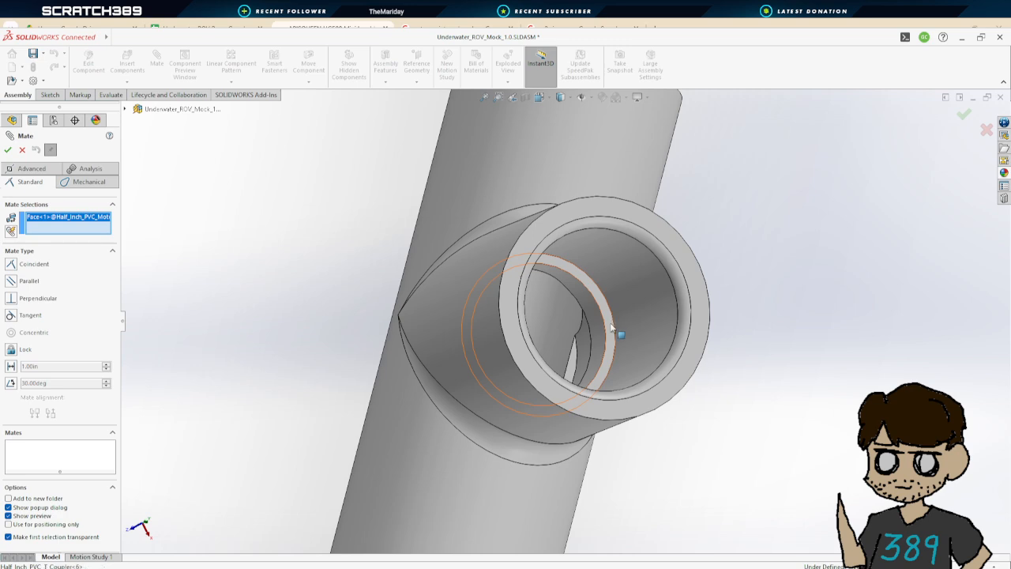
left_click(612, 330)
scroll(636, 325, "up", 10)
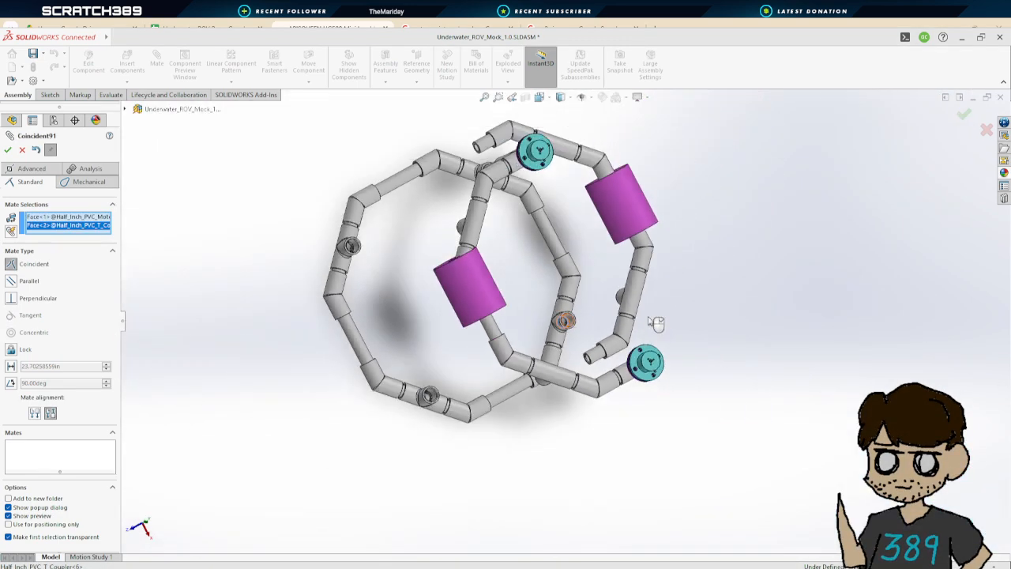
middle_click_drag(700, 300, 658, 292)
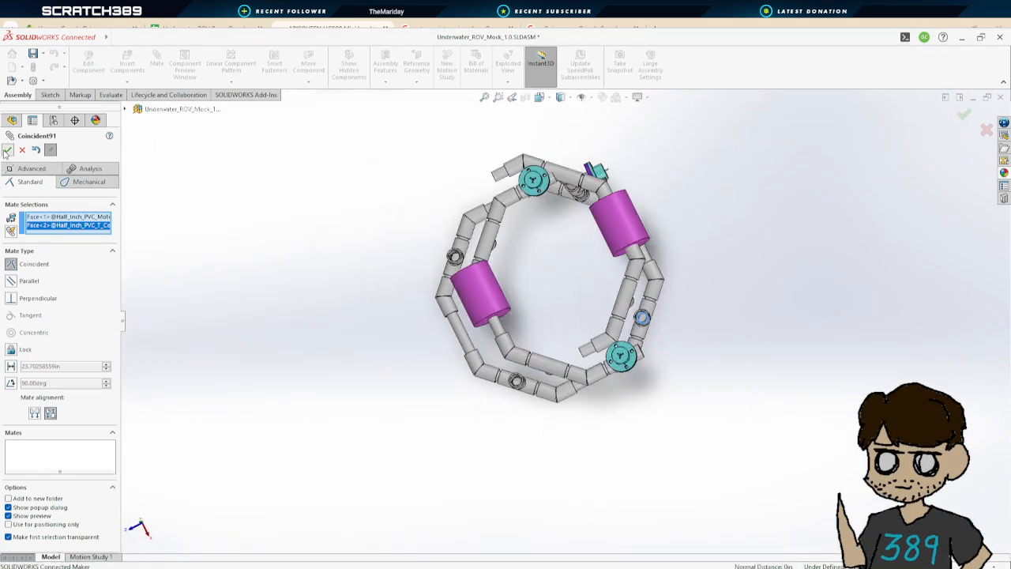
left_click(7, 150)
Make the thruster pipe concentric with the second frame T coupler and confirm the mate
scroll(630, 248, "up", 3)
scroll(553, 242, "down", 8)
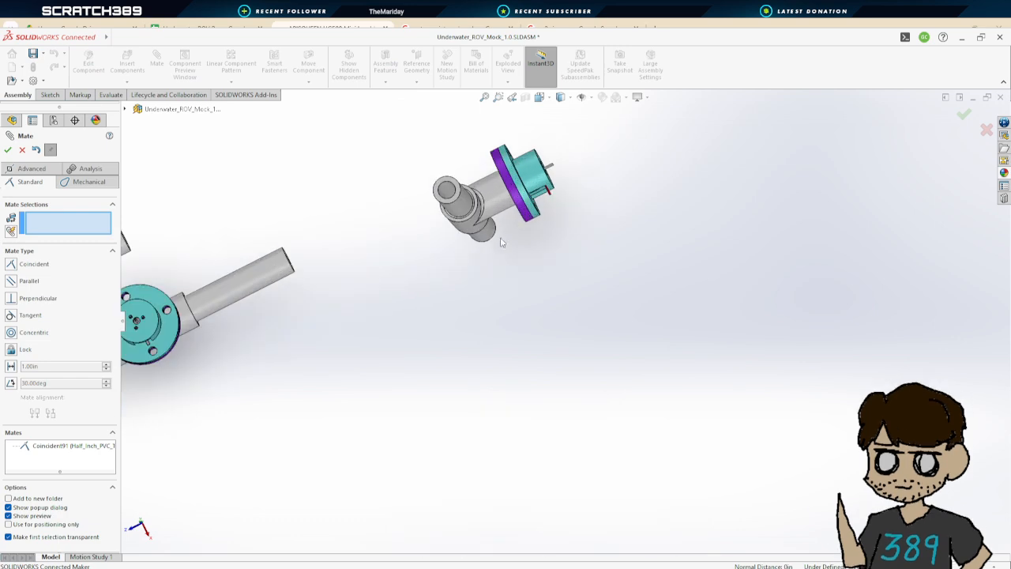
left_click(484, 241)
scroll(484, 241, "up", 5)
scroll(614, 255, "down", 10)
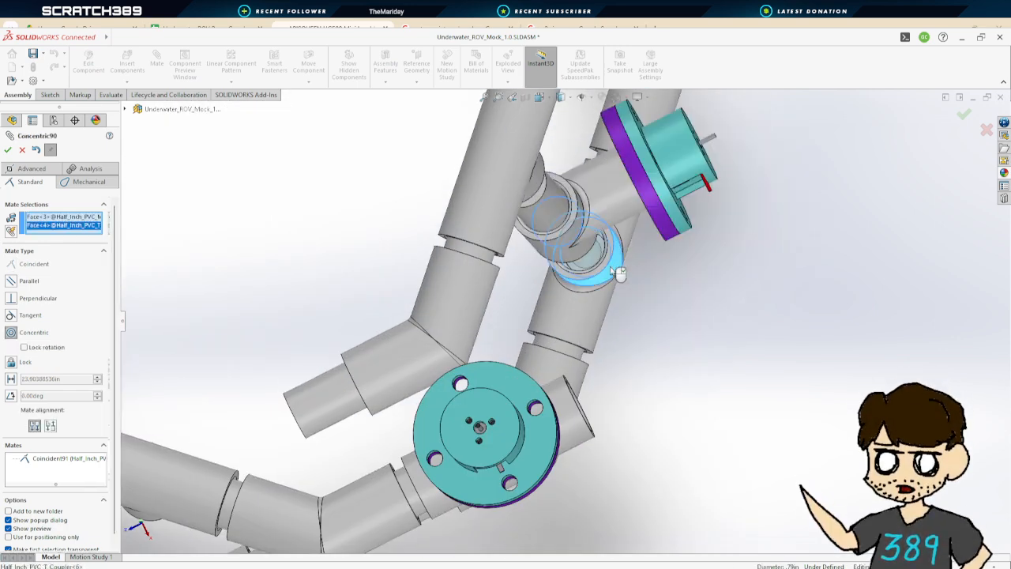
left_click(8, 150)
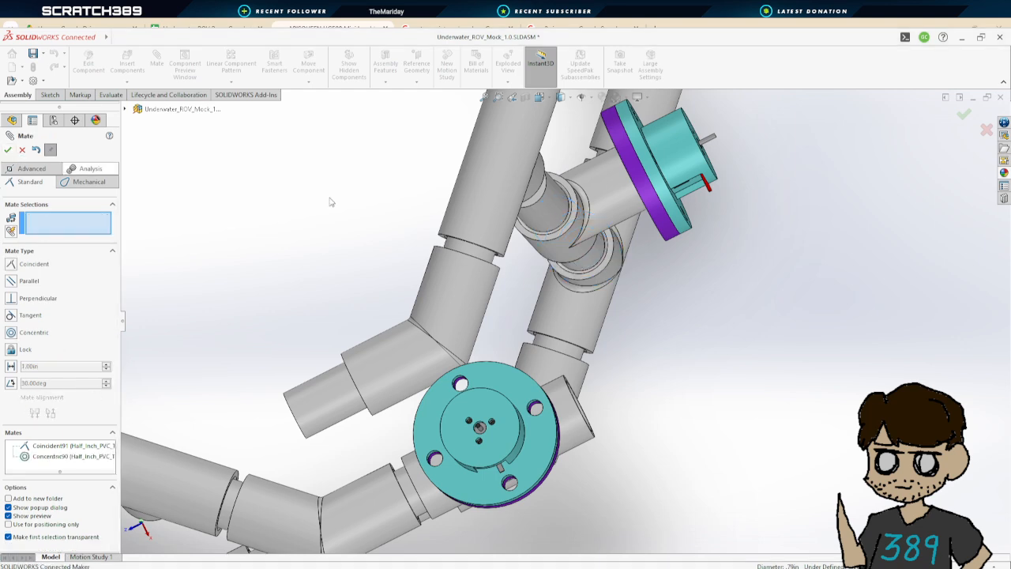
Add a concentric mate between the neighbouring thruster pipe and its frame T coupler
left_click(545, 201)
left_click(538, 188)
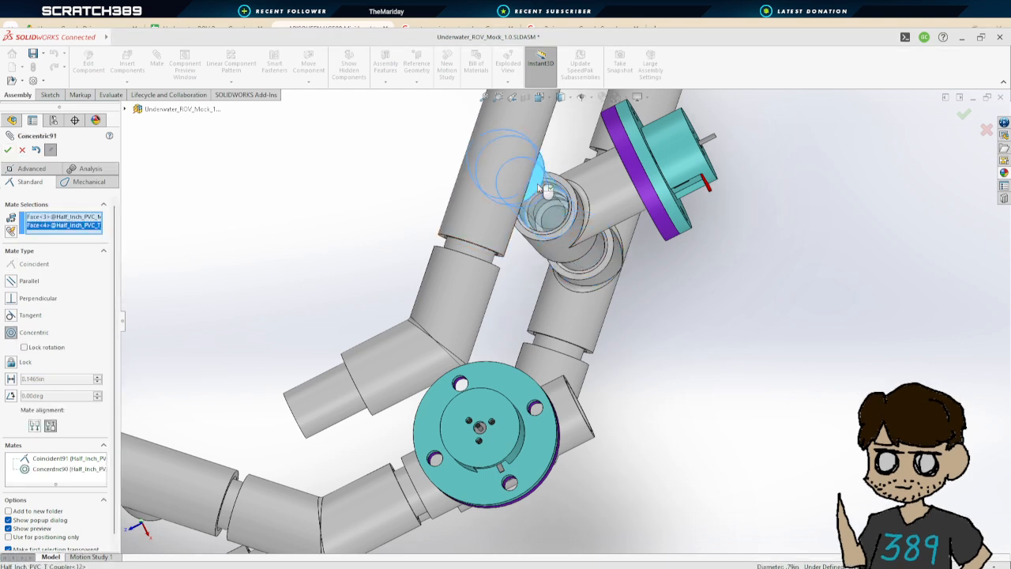
left_click(538, 227)
Make a third thruster pipe's end face coincident with the seat of another frame T coupler
scroll(538, 228, "up", 5)
scroll(569, 261, "up", 2)
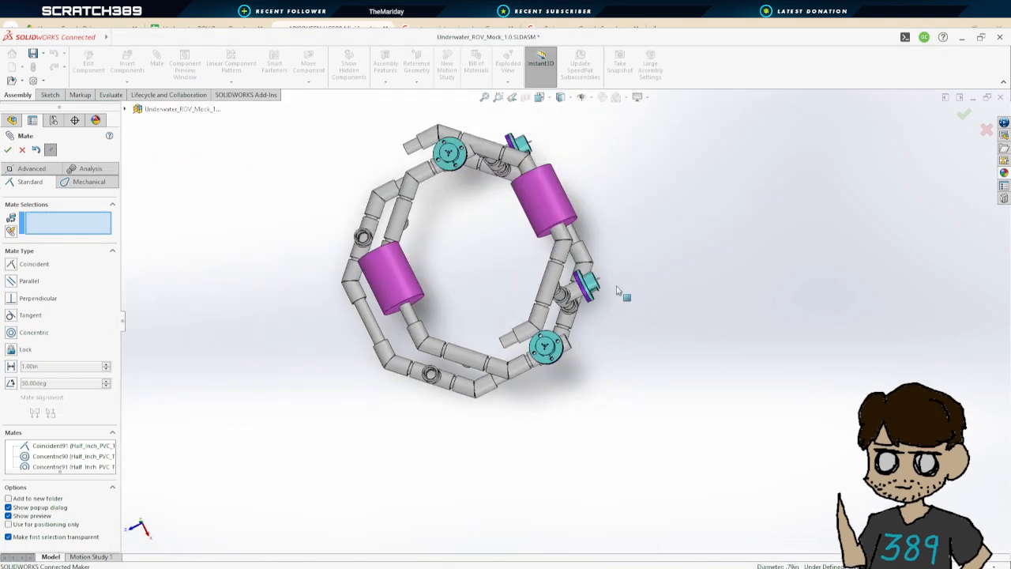
middle_click_drag(621, 293, 616, 169)
scroll(626, 229, "down", 5)
scroll(626, 229, "down", 3)
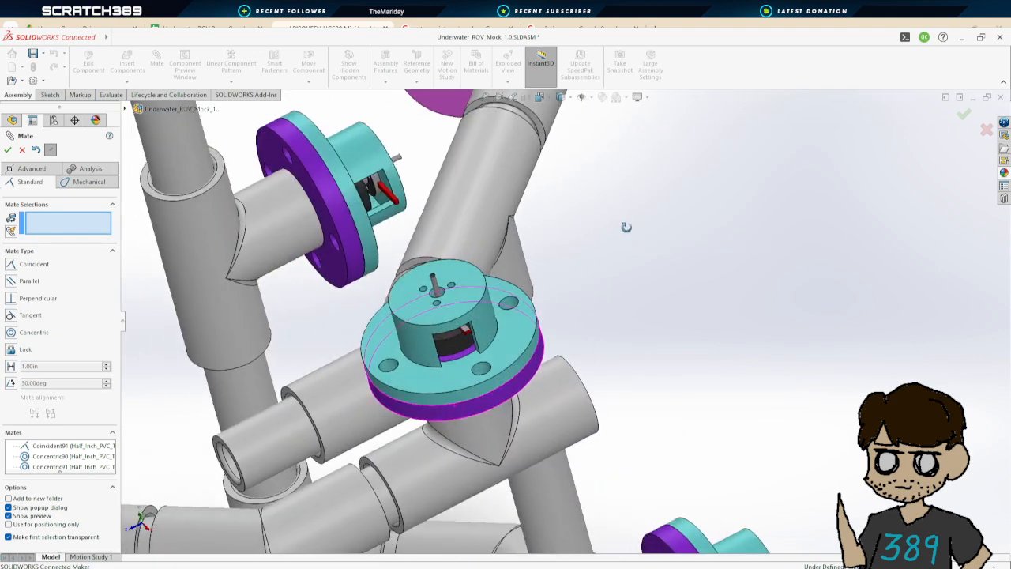
middle_click_drag(623, 226, 690, 332)
left_click(743, 359)
middle_click_drag(757, 348, 628, 166)
scroll(766, 265, "down", 4)
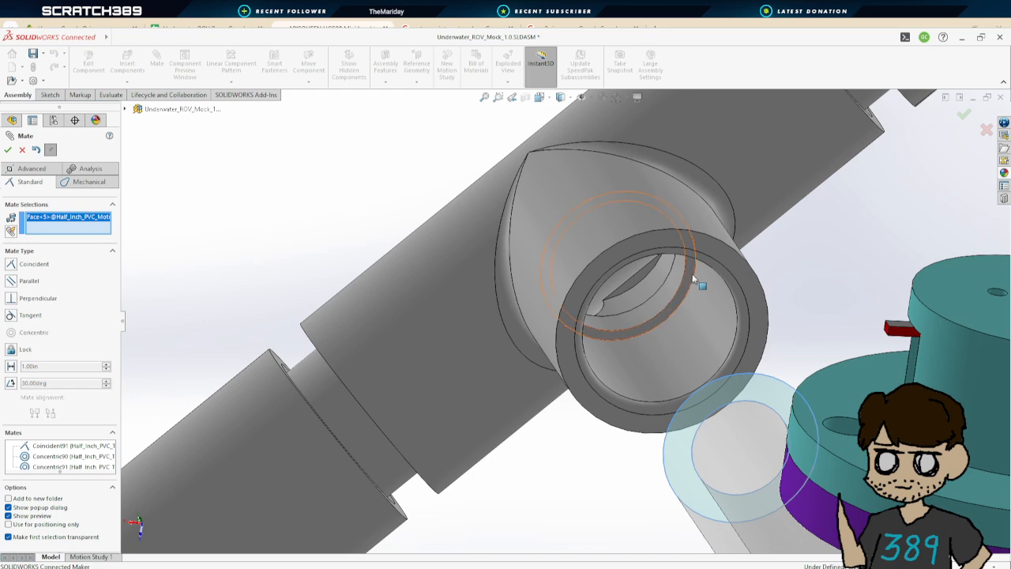
left_click(692, 274)
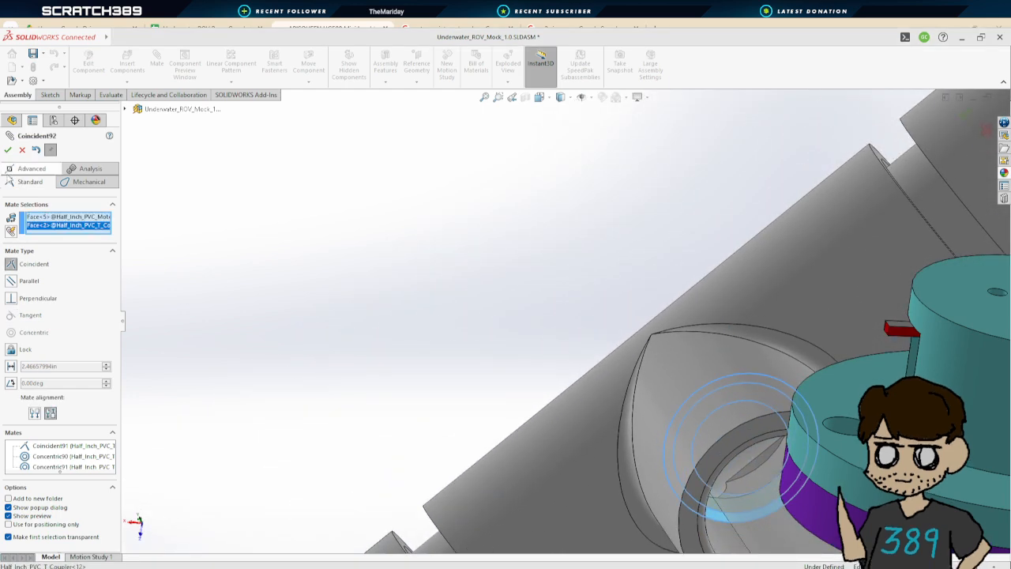
left_click(9, 150)
Mate a fourth thruster pipe's end face coincident with the seat of a frame T coupler
scroll(501, 347, "up", 6)
middle_click_drag(524, 269, 586, 344)
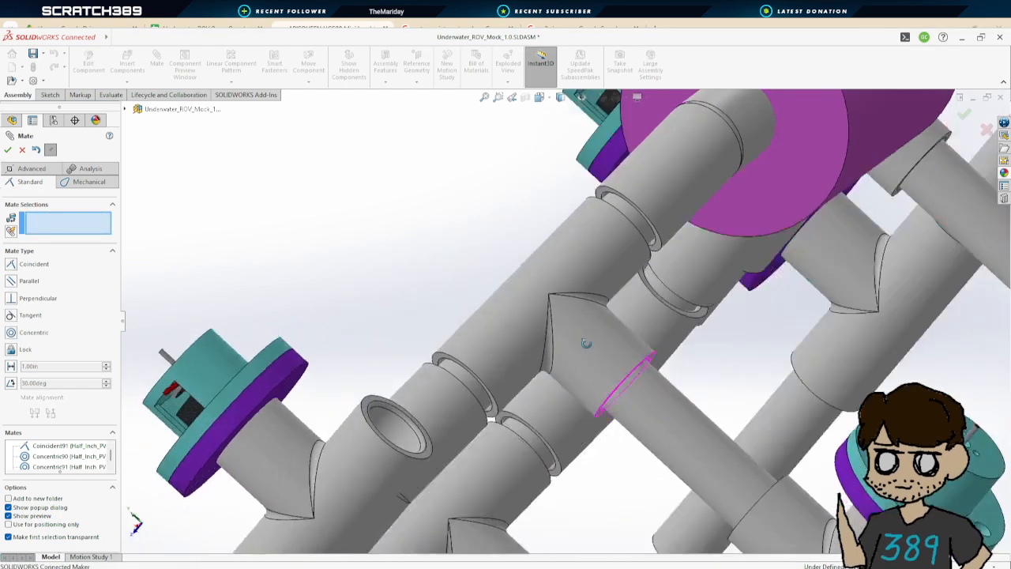
scroll(718, 357, "up", 8)
middle_click_drag(517, 318, 500, 369)
scroll(497, 370, "up", 4)
scroll(478, 369, "down", 2)
key("f")
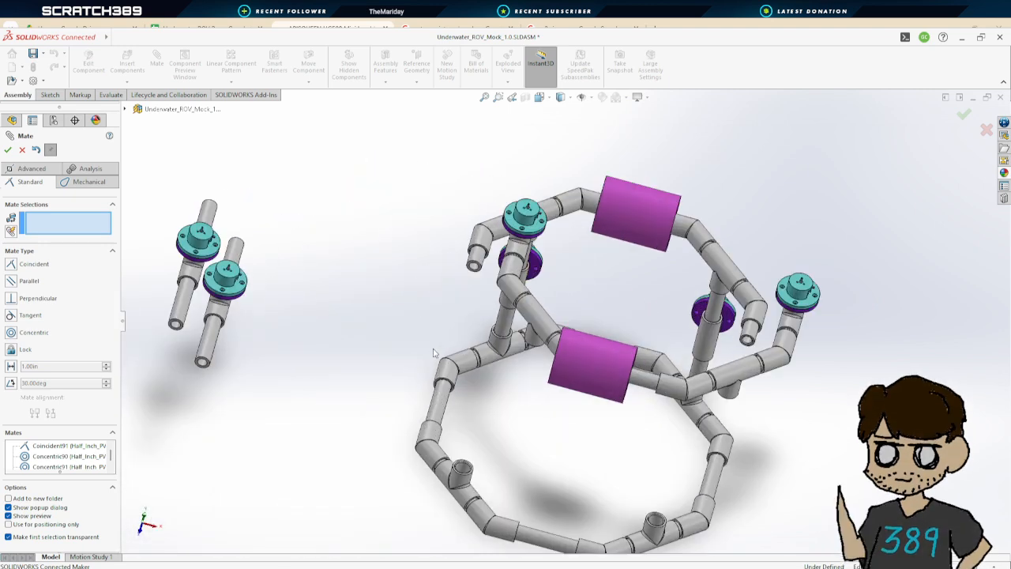
scroll(203, 363, "down", 5)
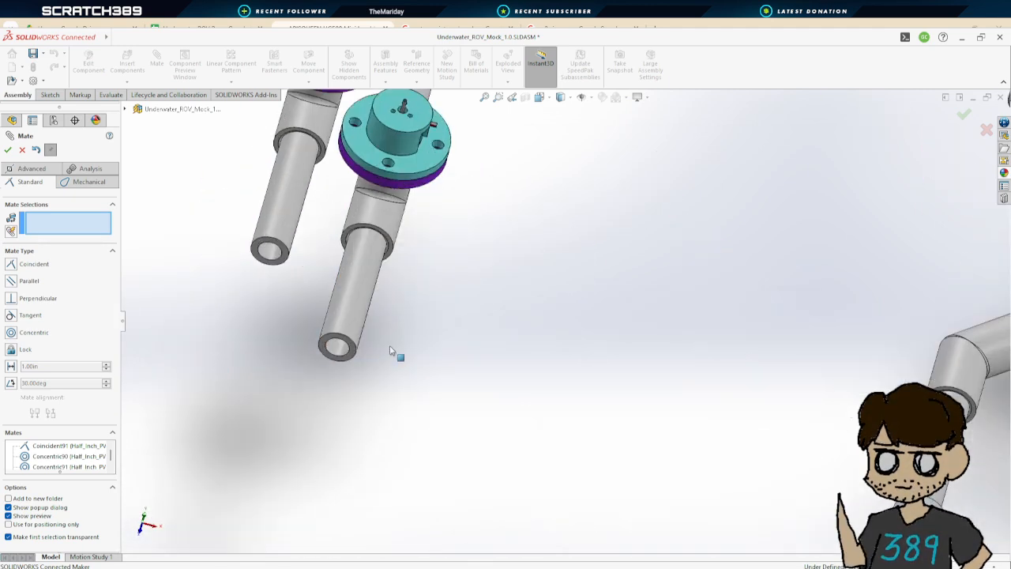
scroll(499, 167, "up", 3)
scroll(493, 166, "down", 3)
scroll(536, 235, "up", 3)
scroll(540, 239, "down", 4)
middle_click_drag(532, 283, 497, 427)
left_click(556, 297)
scroll(571, 363, "up", 4)
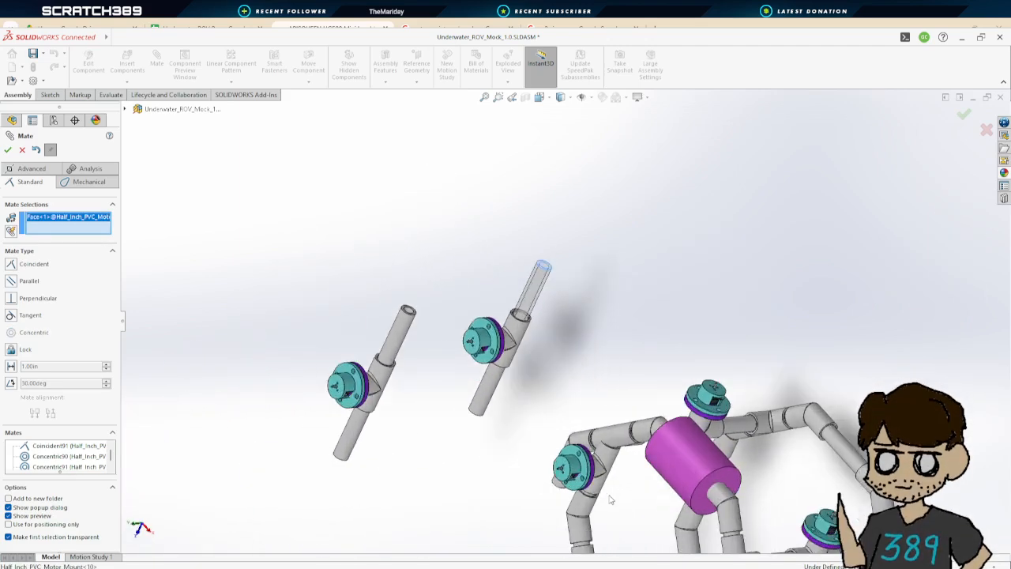
scroll(624, 411, "down", 4)
scroll(652, 354, "down", 5)
middle_click_drag(629, 353, 690, 349)
scroll(644, 322, "down", 5)
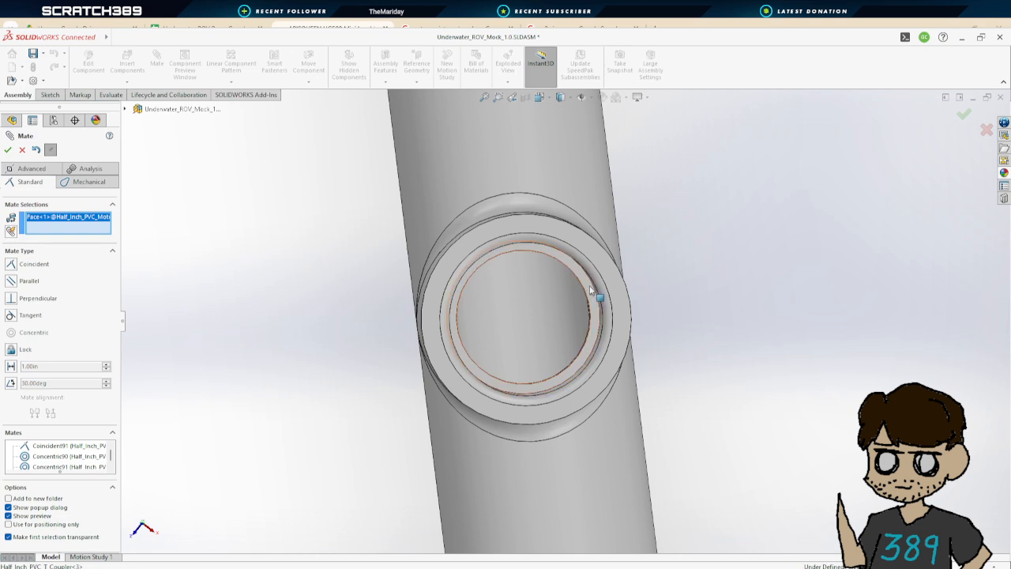
left_click(7, 150)
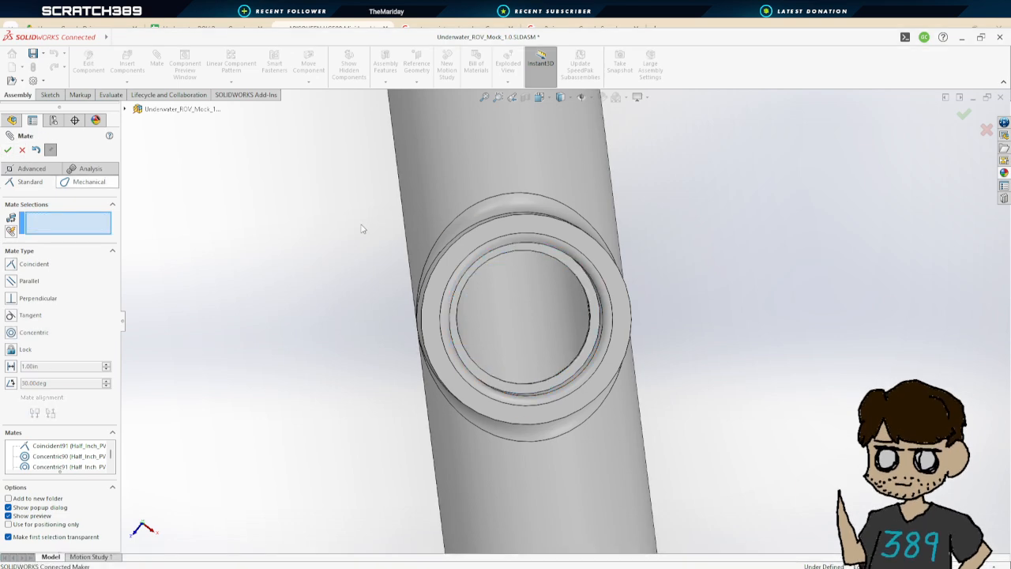
Make that fourth thruster pipe concentric with its frame T coupler
scroll(547, 233, "up", 6)
scroll(547, 233, "up", 4)
middle_click_drag(663, 284, 629, 154)
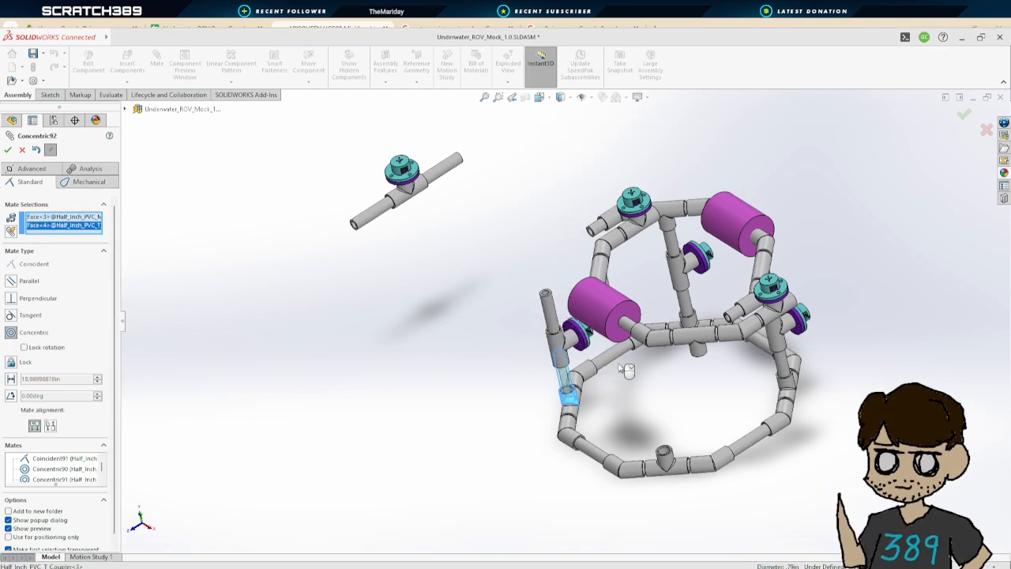
left_click(21, 150)
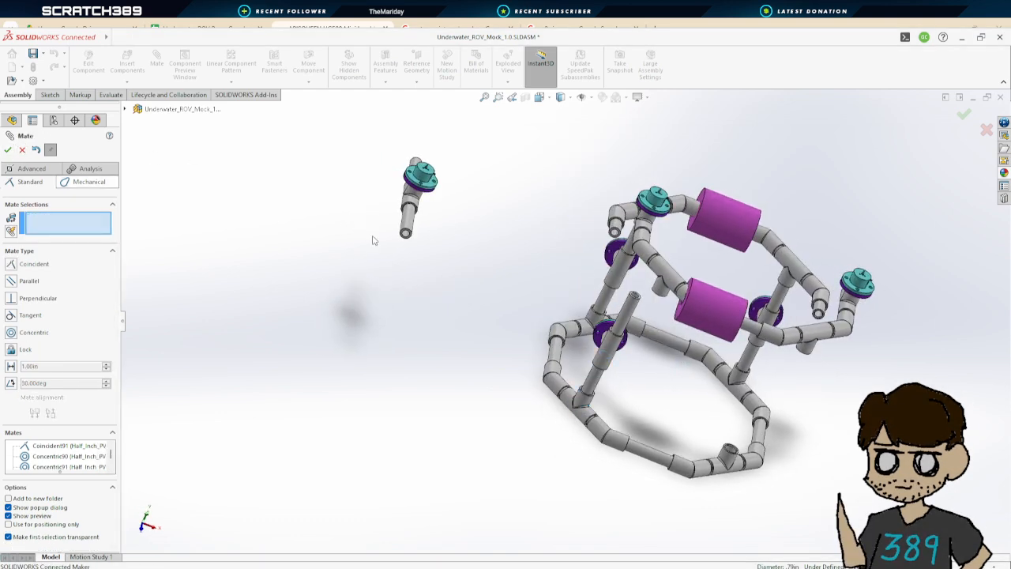
left_click(624, 318)
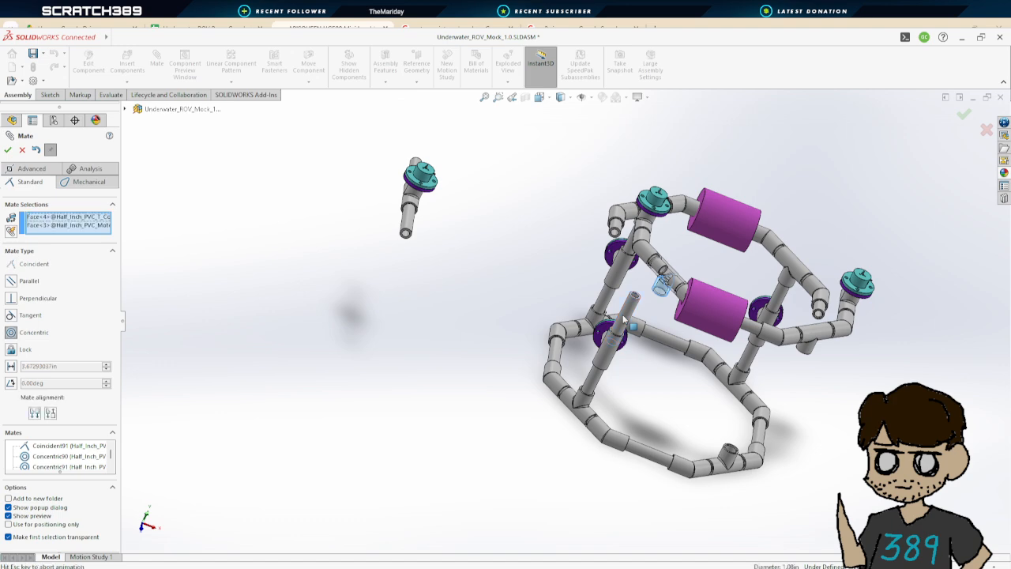
left_click(8, 150)
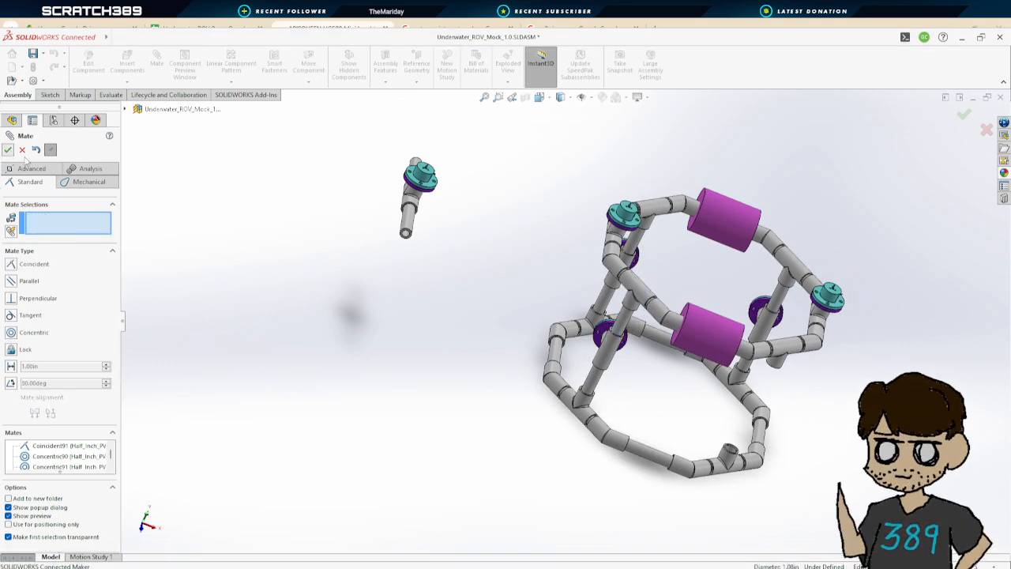
Make a fifth thruster pipe's end face coincident with the seat of a T coupler on the lower frame ring
middle_click_drag(774, 424, 373, 220)
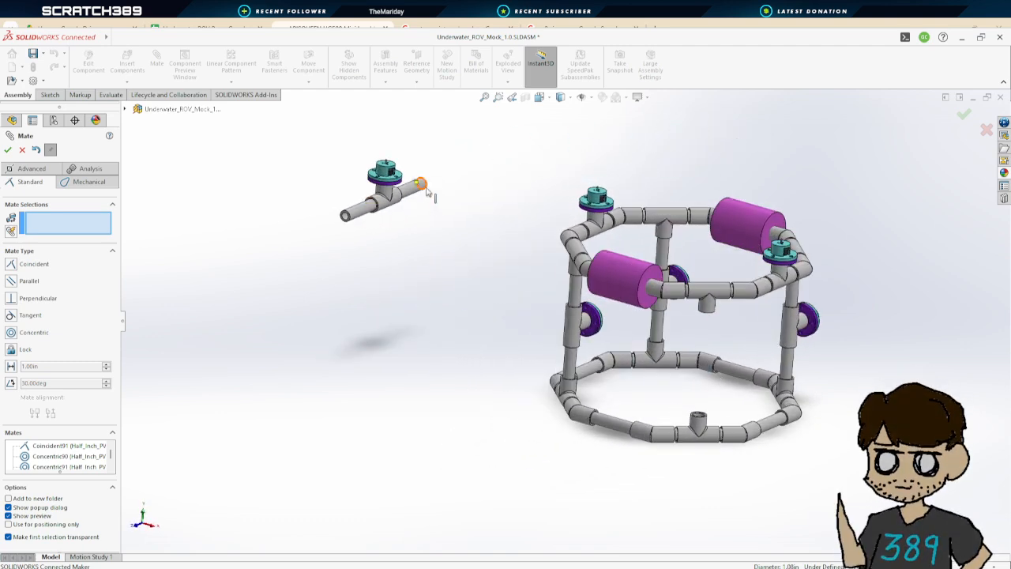
scroll(426, 191, "down", 8)
middle_click_drag(542, 226, 492, 271)
scroll(494, 274, "up", 3)
scroll(770, 161, "down", 4)
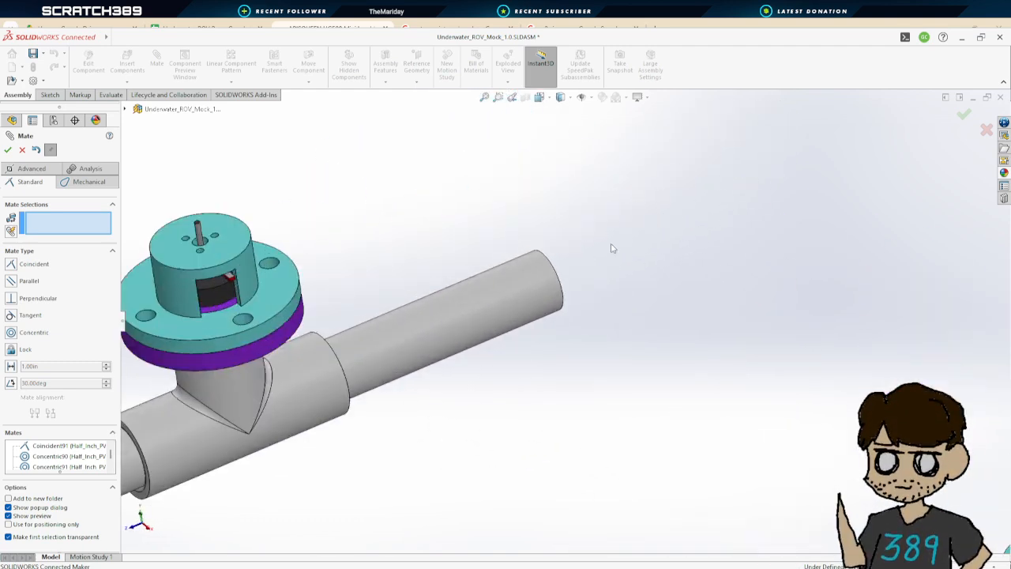
middle_click_drag(612, 249, 767, 195)
left_click(689, 181)
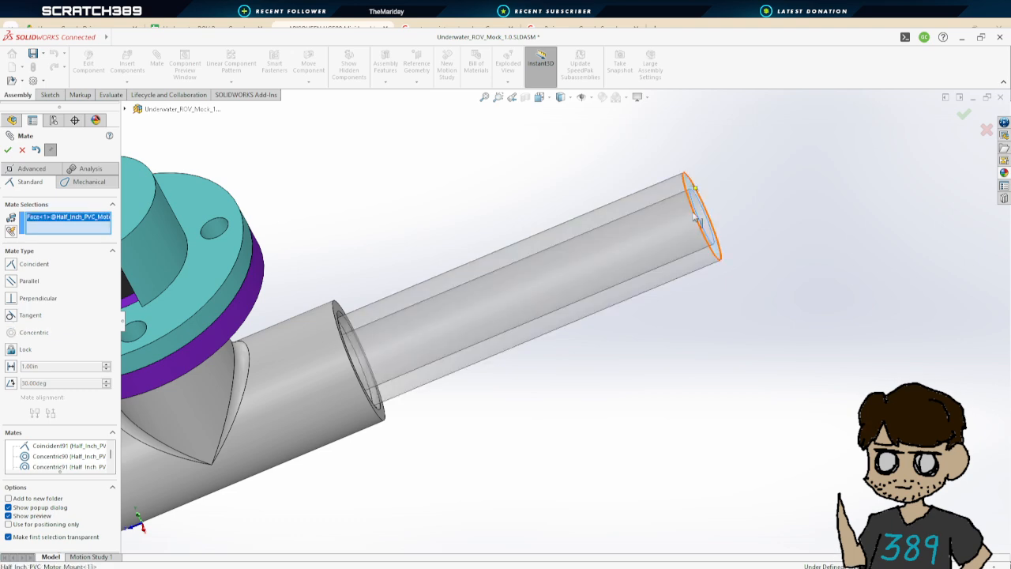
scroll(521, 316, "up", 8)
scroll(482, 503, "down", 6)
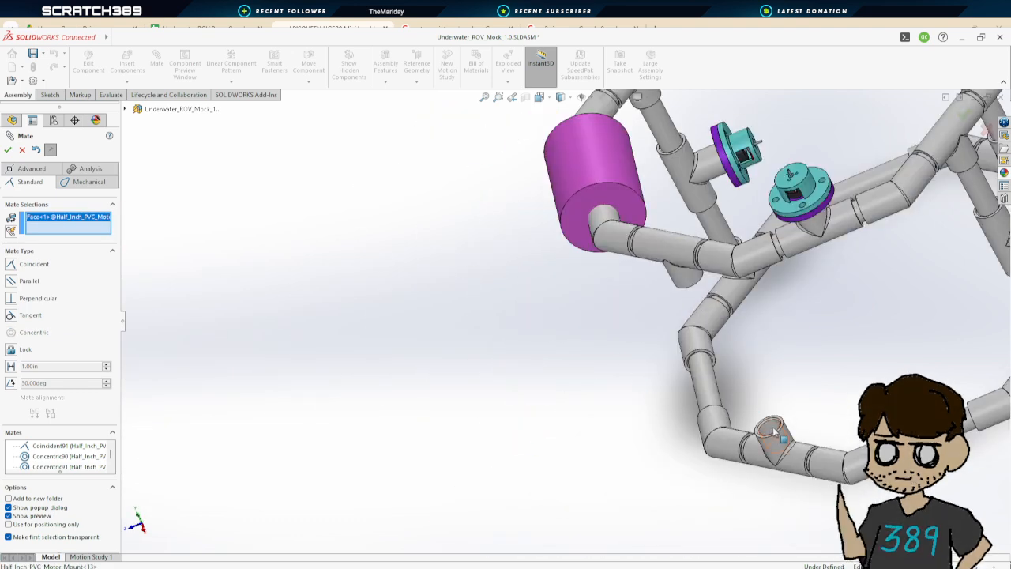
scroll(775, 430, "down", 5)
scroll(603, 356, "down", 3)
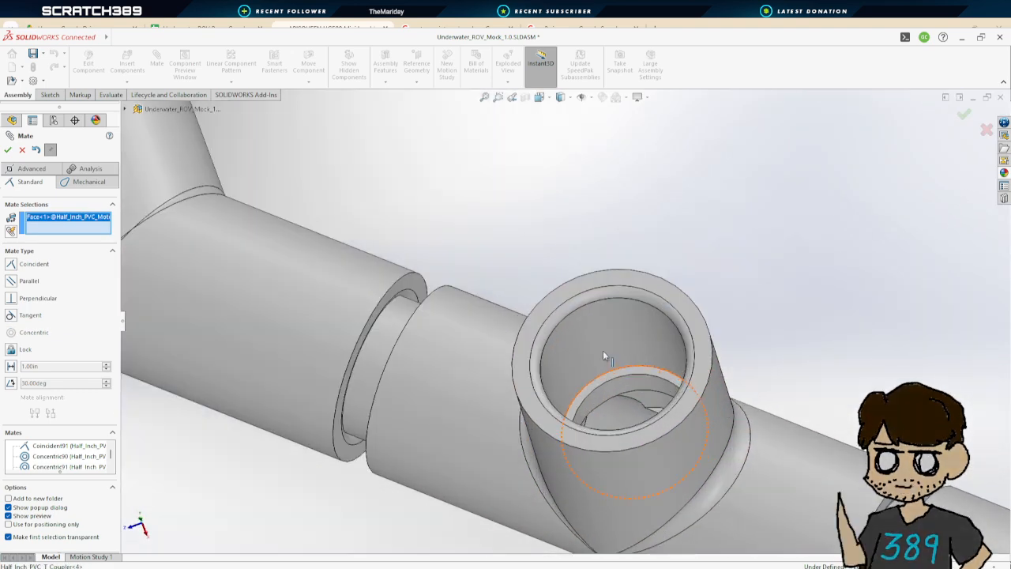
left_click(671, 381)
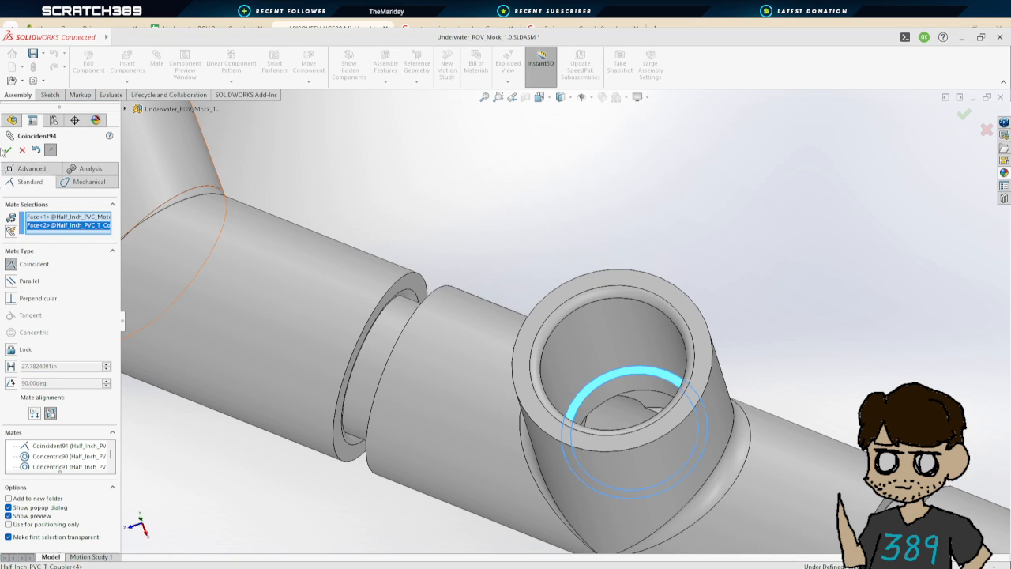
key("Return")
Make the fifth thruster pipe concentric with that lower T coupler and close the mate command
scroll(601, 203, "up", 8)
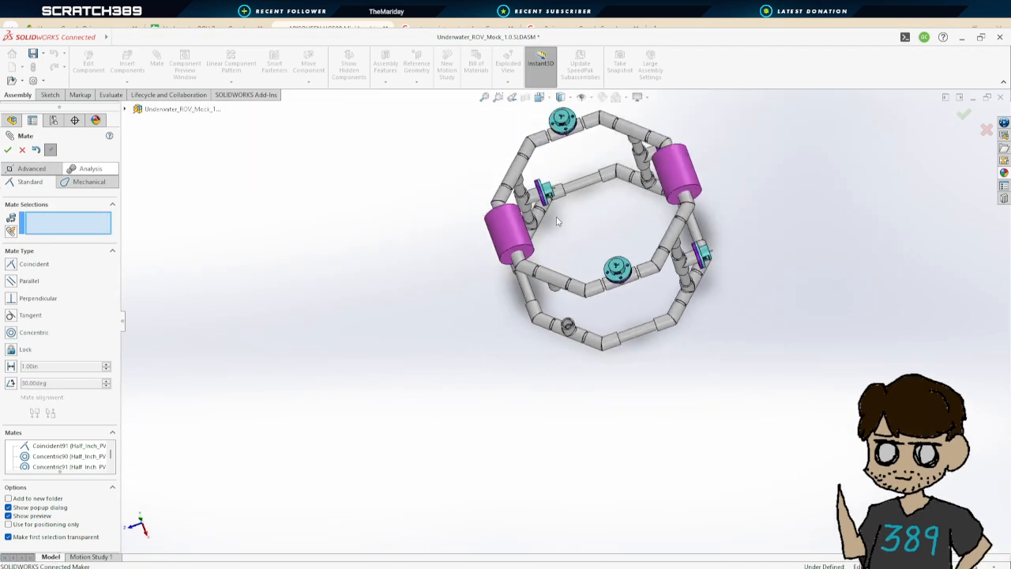
middle_click_drag(556, 220, 605, 193)
key("f")
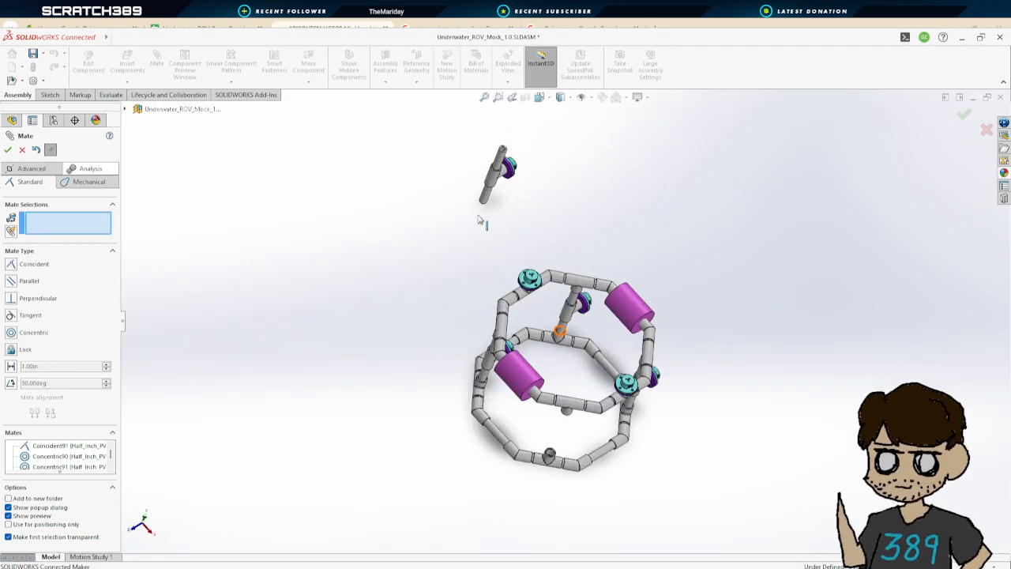
scroll(519, 436, "down", 5)
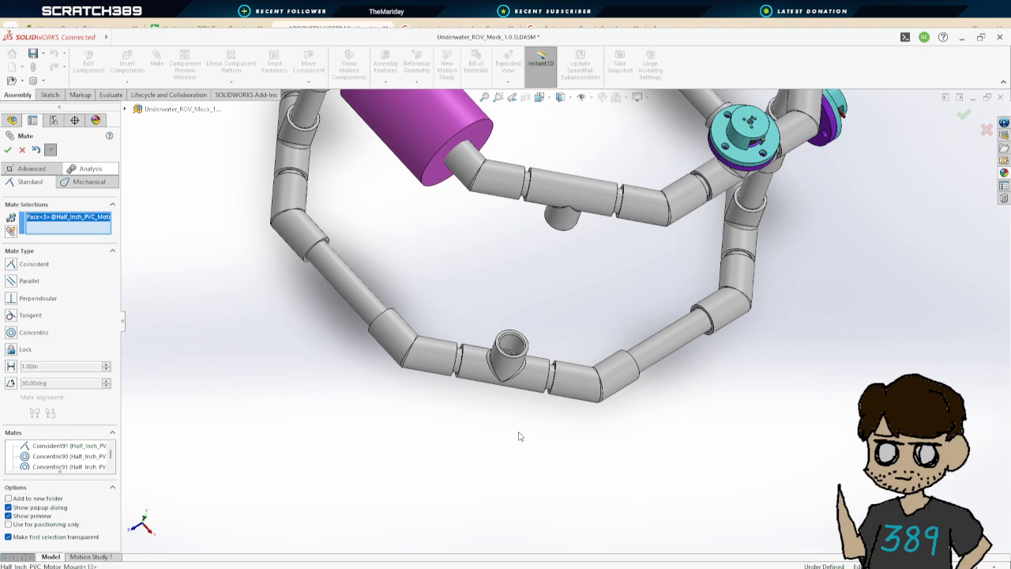
left_click(513, 365)
left_click(8, 149)
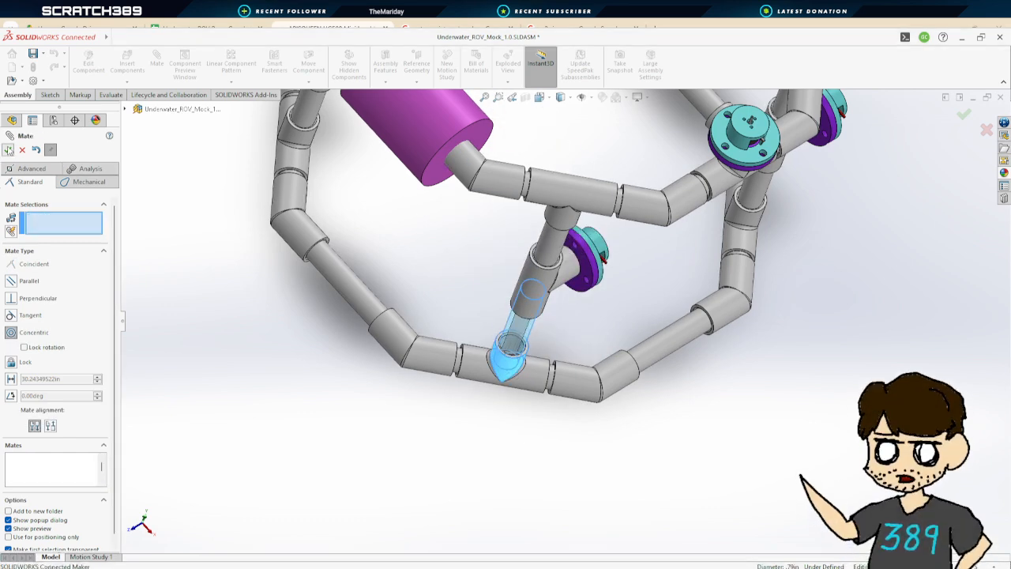
middle_click_drag(596, 348, 557, 284)
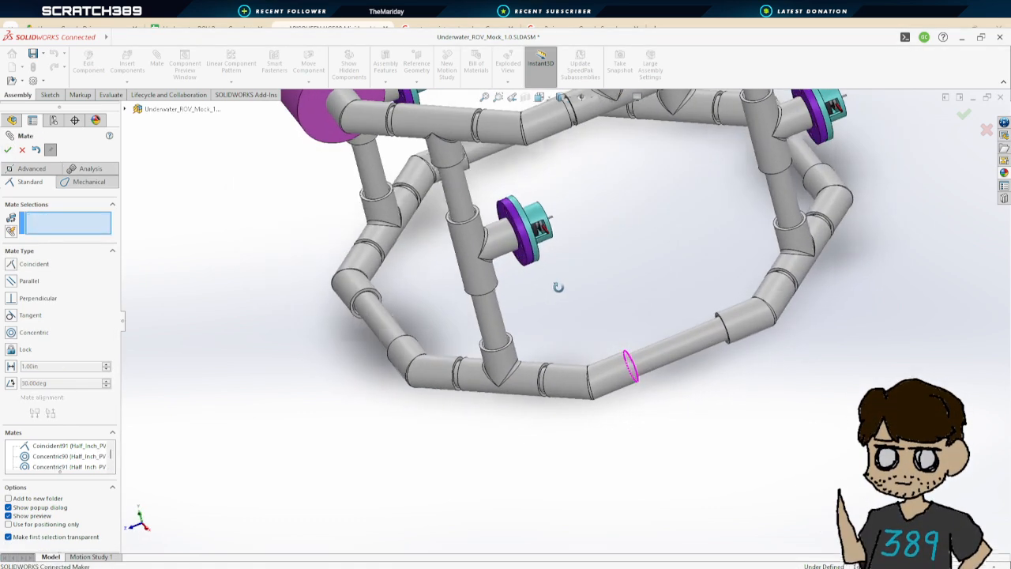
left_click(8, 150)
Rotate the right upper thruster about its pipe so it hangs beneath the top frame ring
scroll(607, 269, "up", 3)
middle_click_drag(604, 262, 654, 237)
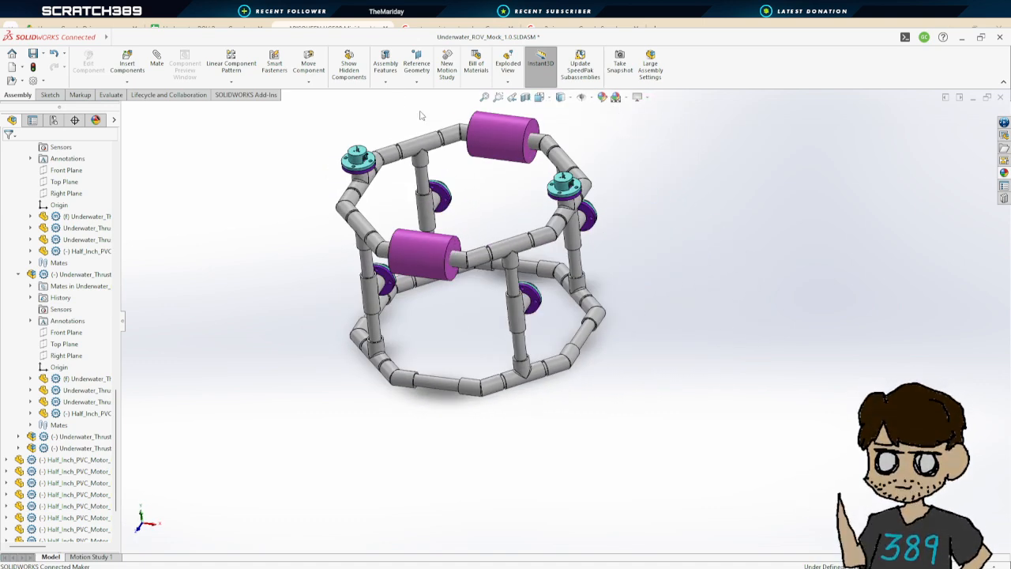
scroll(476, 167, "up", 3)
scroll(536, 195, "down", 6)
middle_click_drag(498, 345, 541, 333)
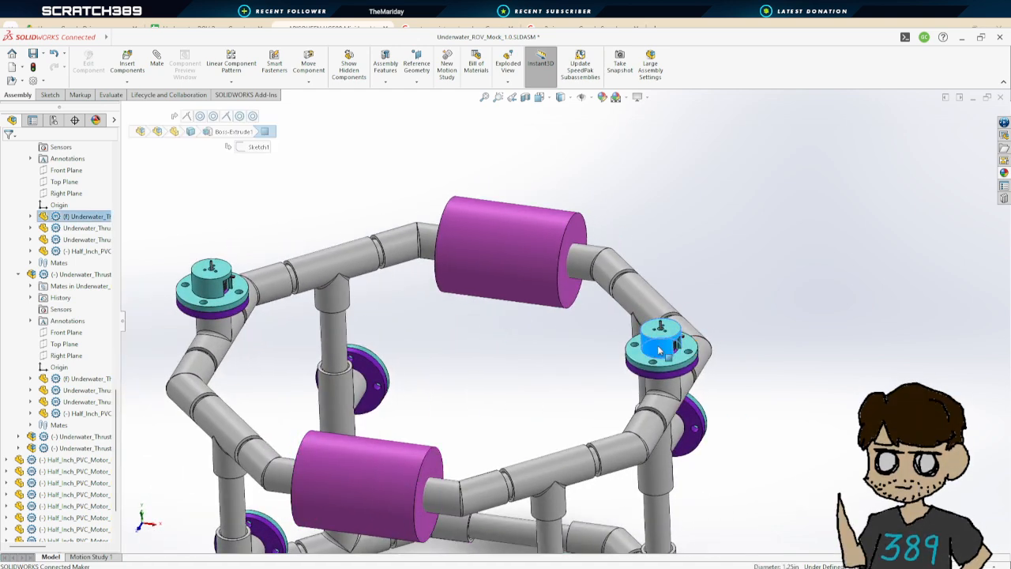
left_click_drag(660, 350, 585, 491)
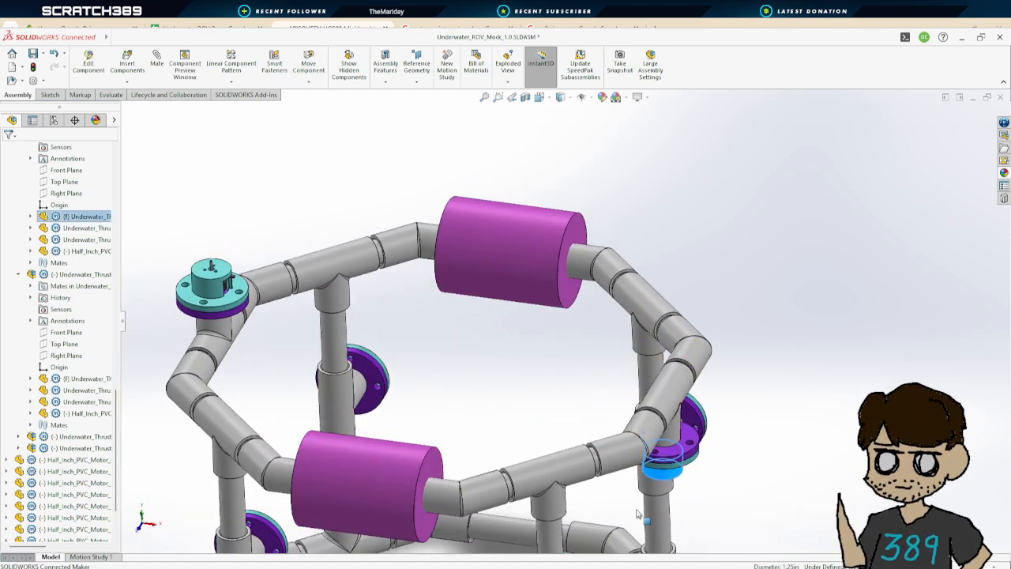
middle_click_drag(640, 515, 738, 397)
Rotate the left upper thruster about its pipe so it also hangs beneath the top ring
scroll(436, 313, "up", 3)
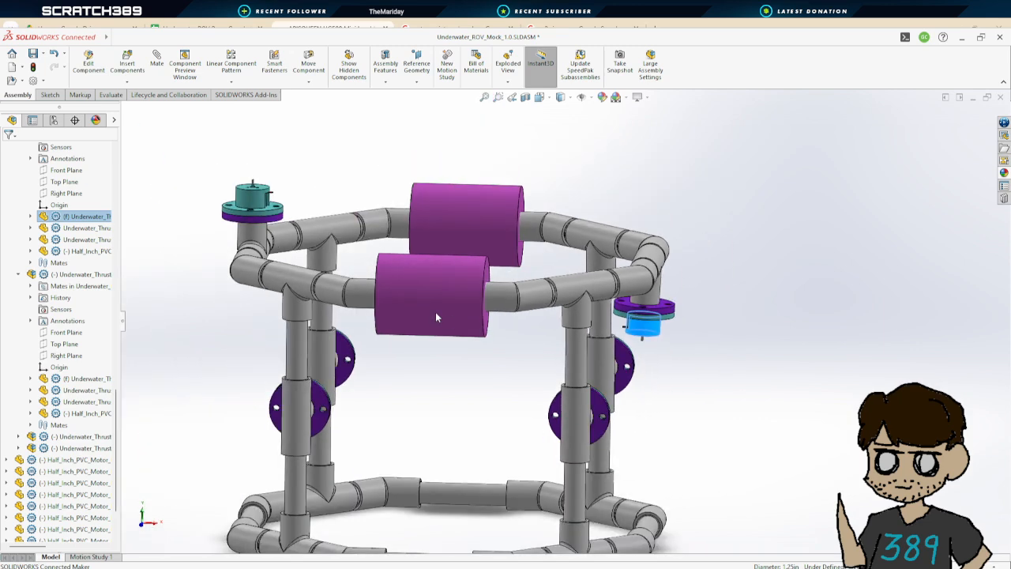
left_click(263, 204)
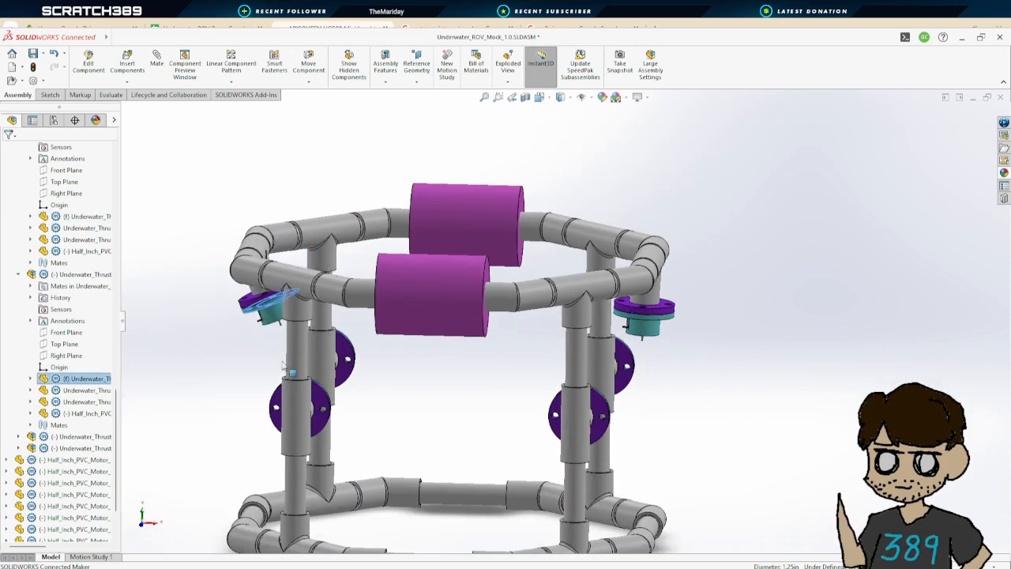
left_click(480, 382)
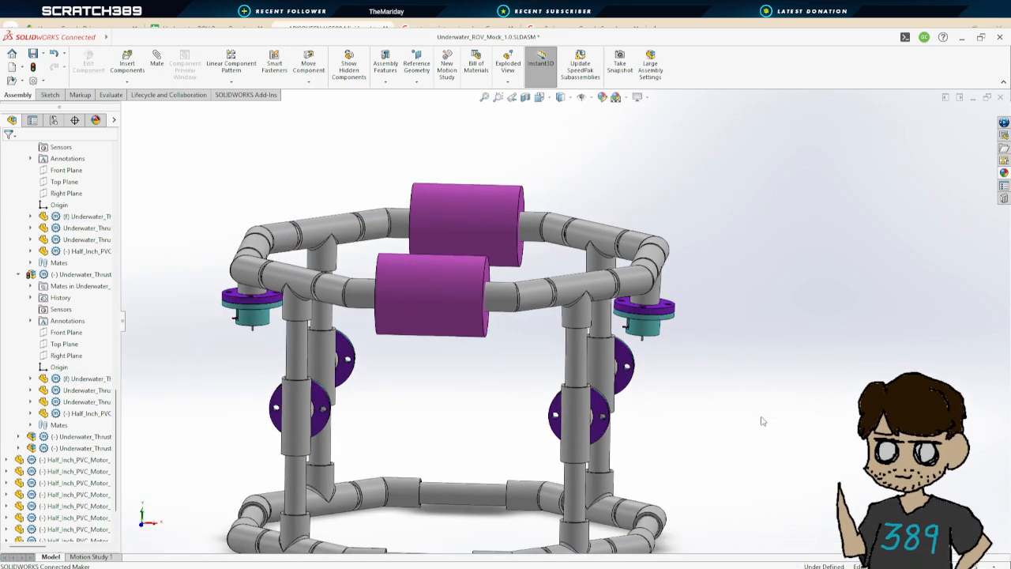
Rotate the lower thrusters about their pipes to reorient them within the frame
middle_click_drag(763, 421, 506, 471)
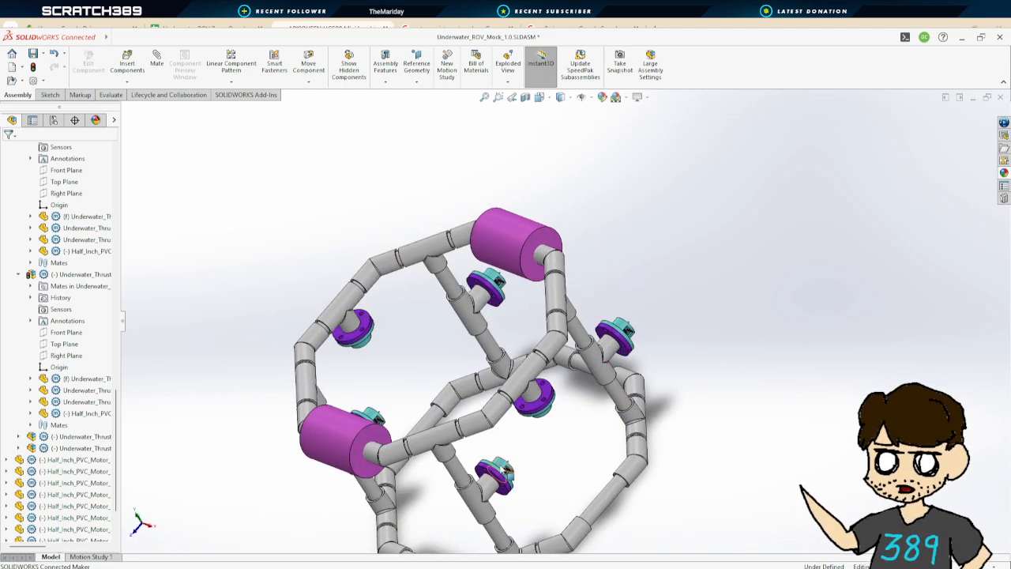
left_click(507, 471)
left_click_drag(532, 487, 545, 483)
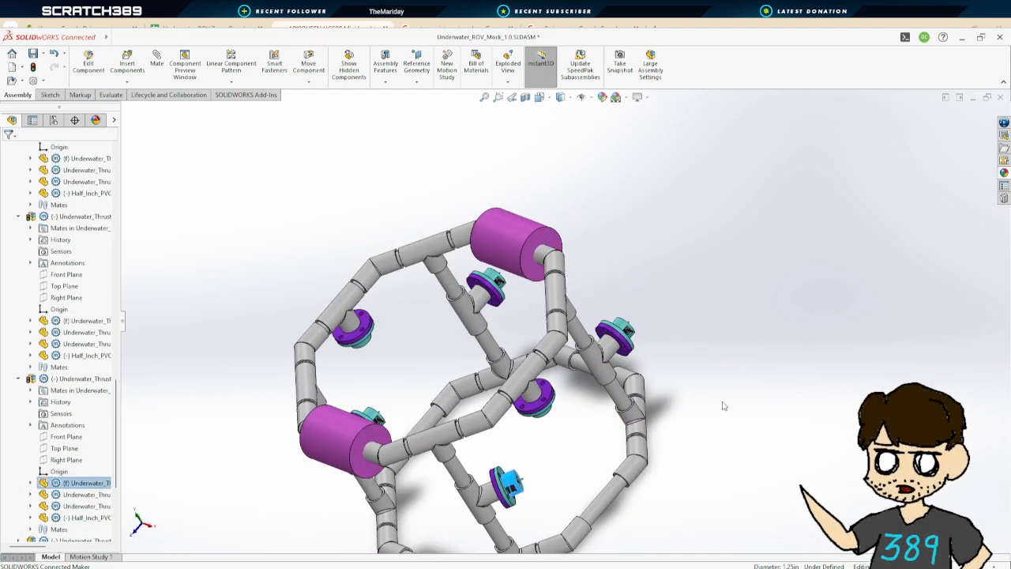
middle_click_drag(725, 406, 743, 376)
left_click_drag(620, 328, 611, 418)
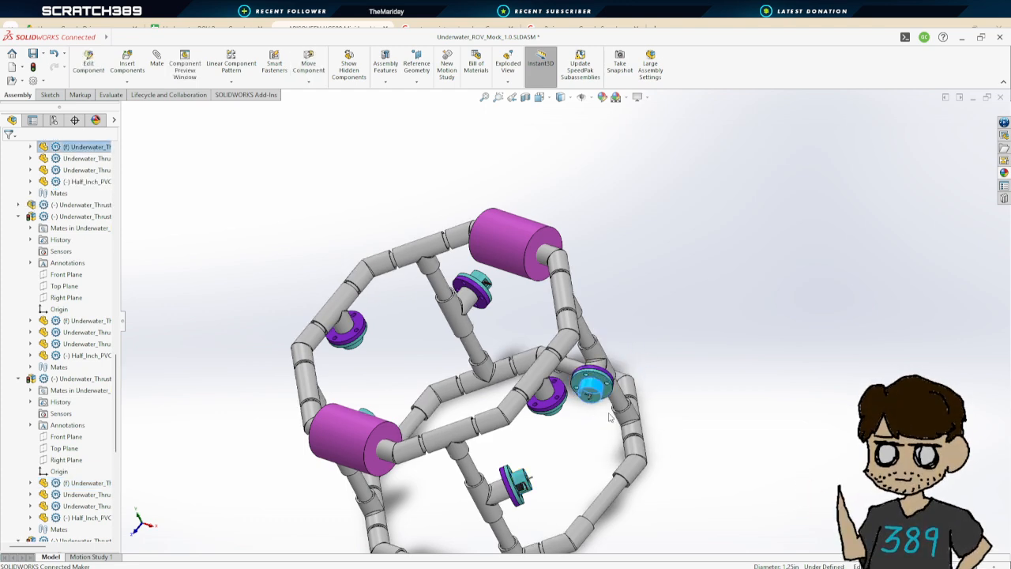
middle_click_drag(685, 412, 588, 373)
left_click_drag(556, 361, 572, 361)
middle_click_drag(624, 365, 684, 469)
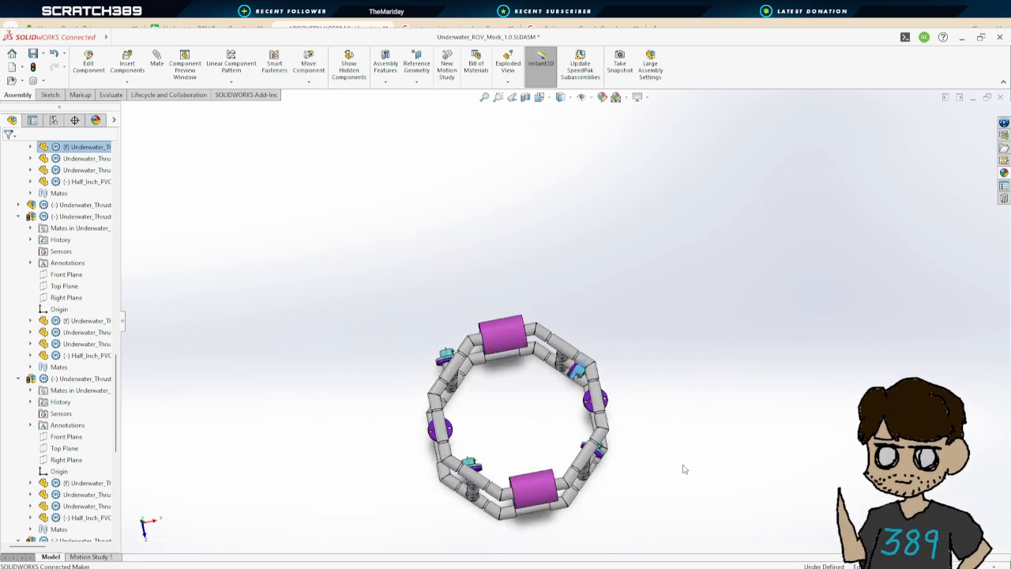
Rotate the remaining side thrusters about their pipes to roughly set their orientation
scroll(684, 469, "down", 3)
middle_click_drag(672, 406, 540, 233)
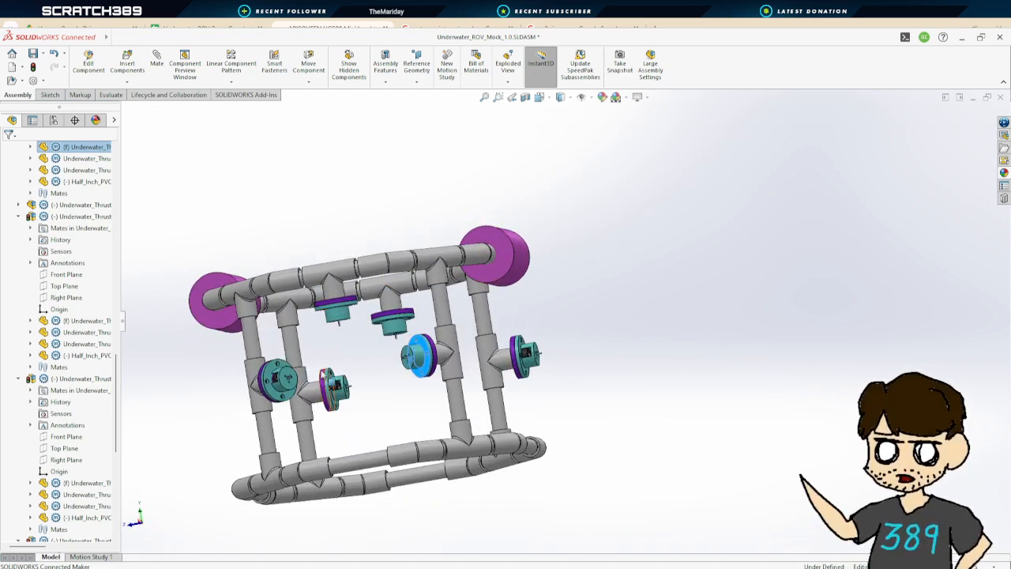
middle_click_drag(550, 376, 284, 424)
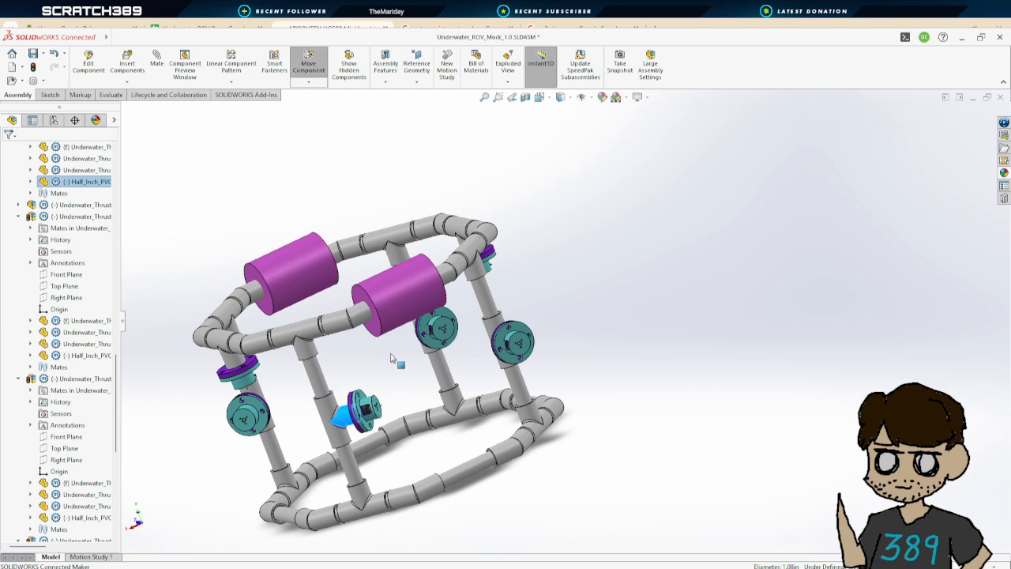
middle_click_drag(361, 360, 613, 311)
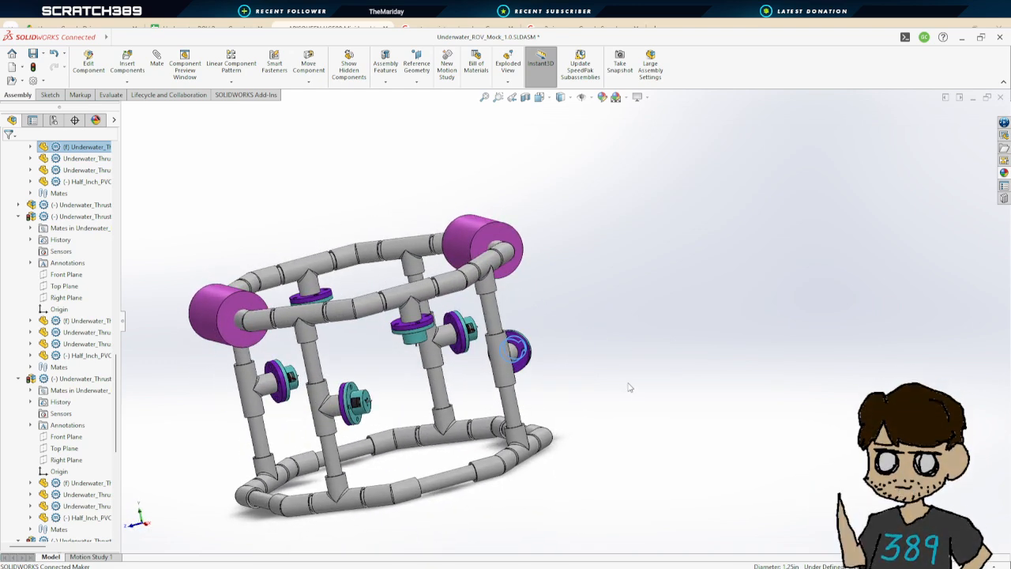
middle_click_drag(621, 388, 699, 352)
middle_click_drag(610, 374, 355, 435)
left_click_drag(278, 457, 282, 420)
middle_click_drag(281, 419, 407, 424)
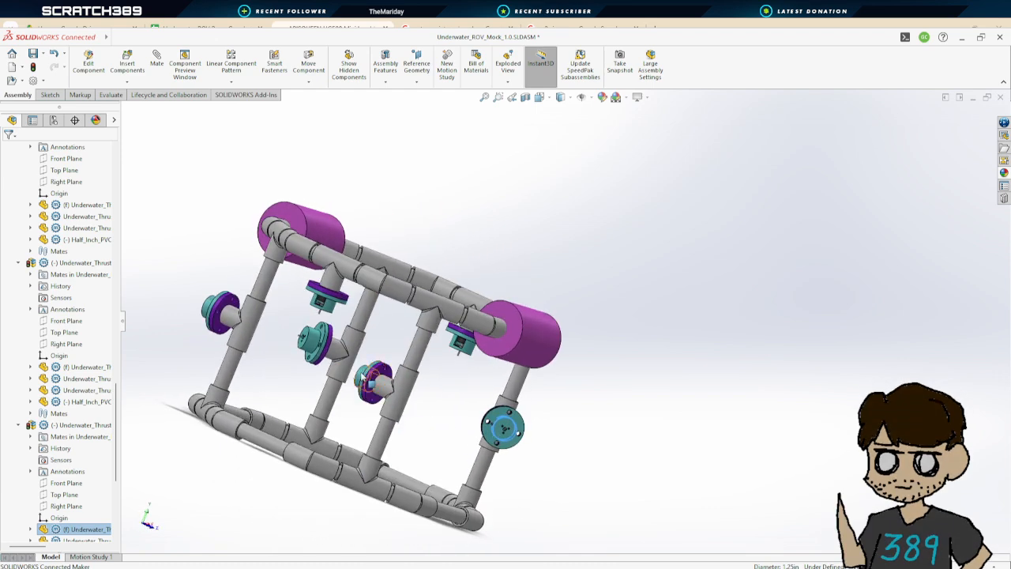
left_click_drag(376, 381, 467, 406)
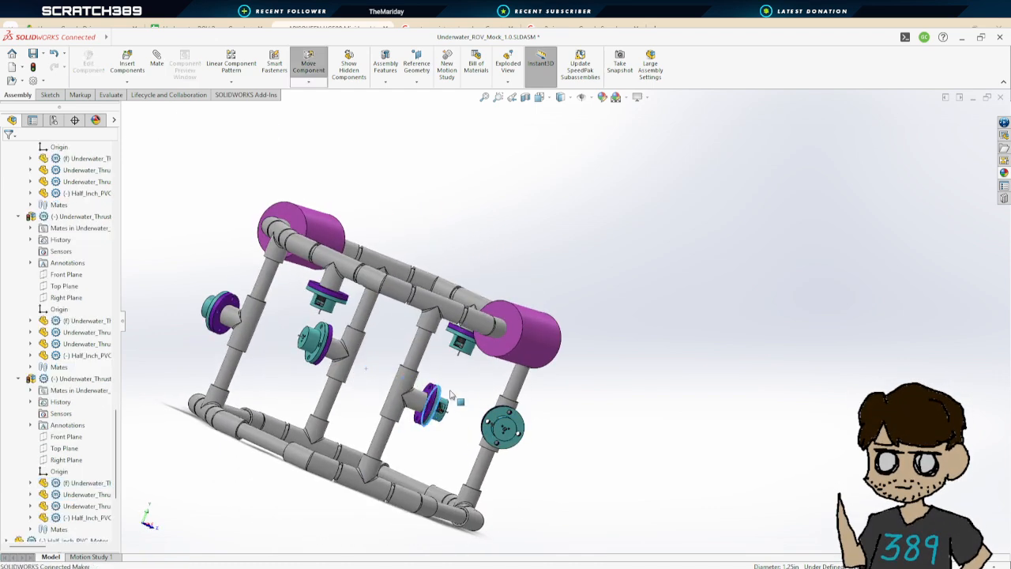
middle_click_drag(451, 393, 495, 424)
middle_click_drag(233, 347, 447, 485)
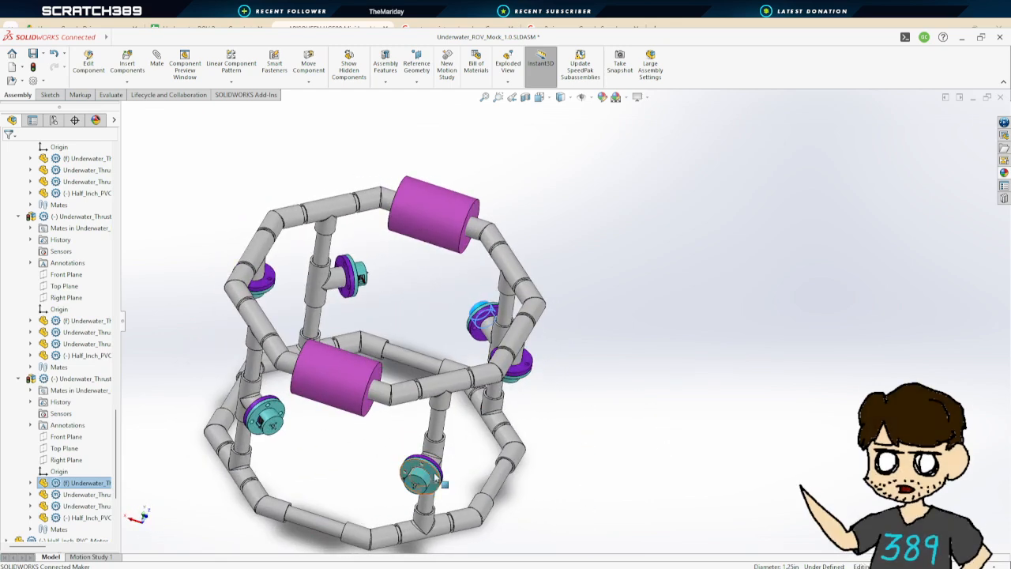
Inspect the thruster arrangement from the isometric view and around the frame
middle_click_drag(651, 345, 582, 363)
scroll(702, 258, "up", 2)
scroll(740, 255, "down", 1)
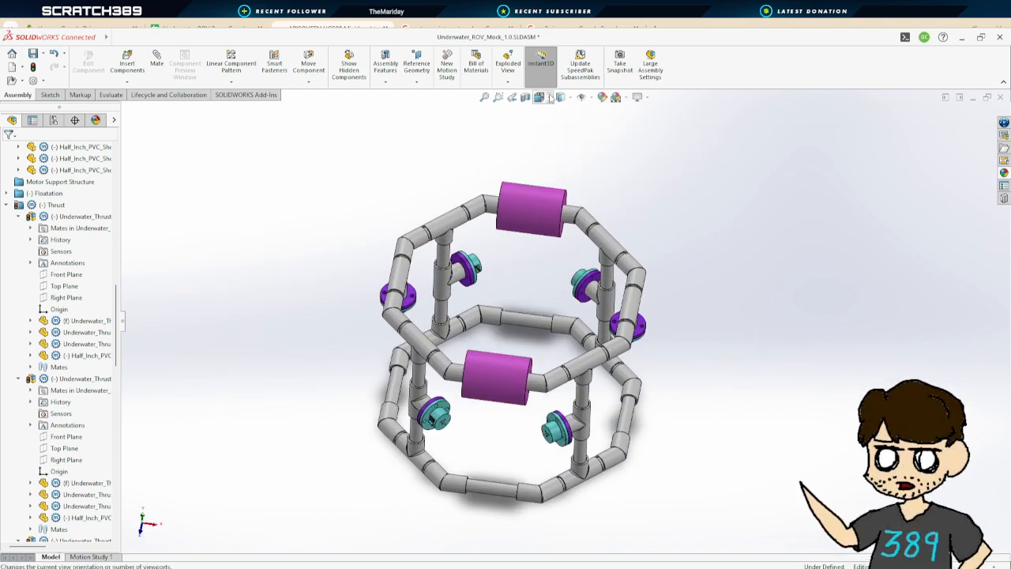
left_click(551, 96)
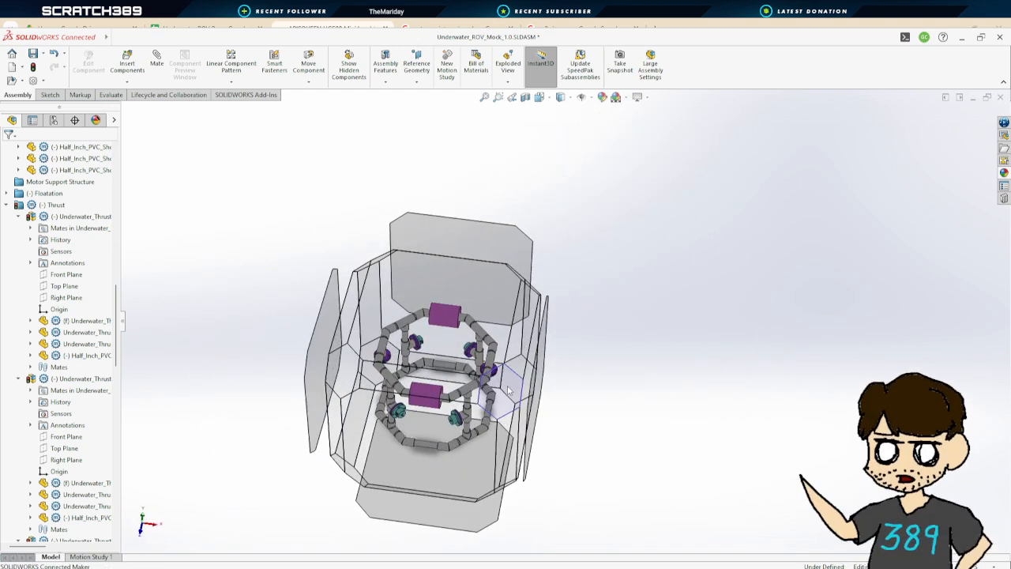
left_click(509, 390)
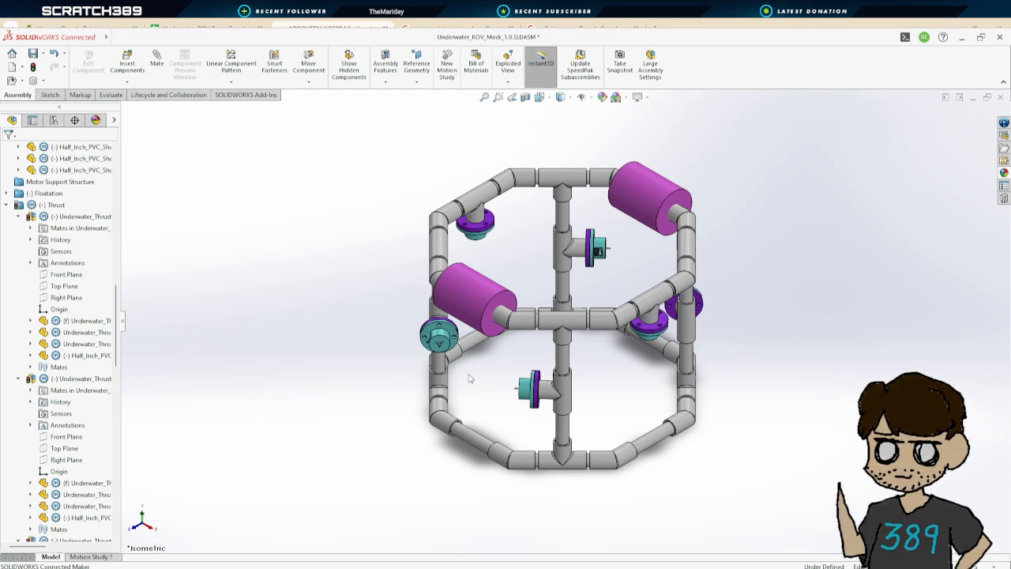
middle_click_drag(463, 387, 466, 282)
left_click(456, 315)
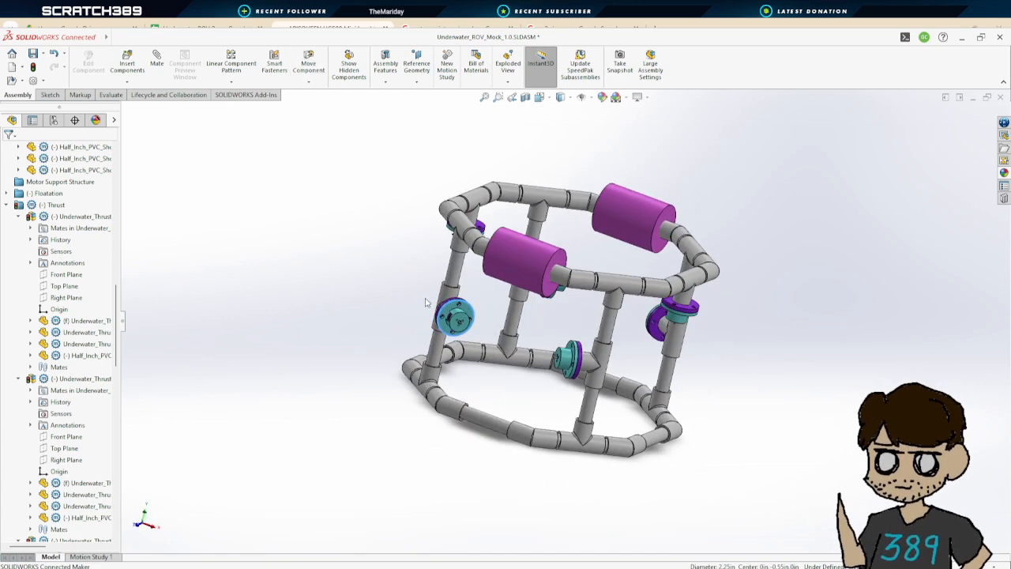
left_click(444, 306)
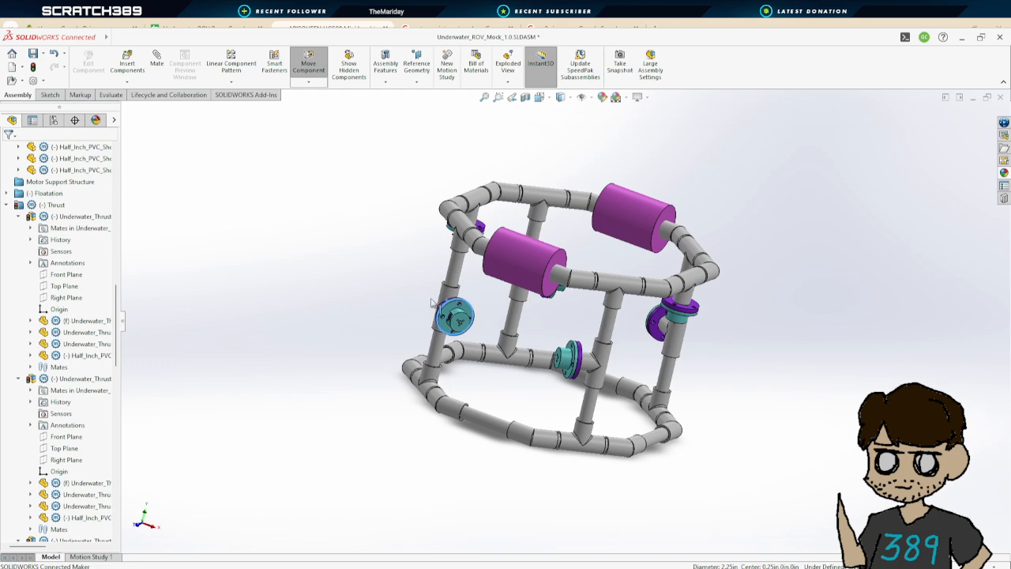
left_click(552, 331)
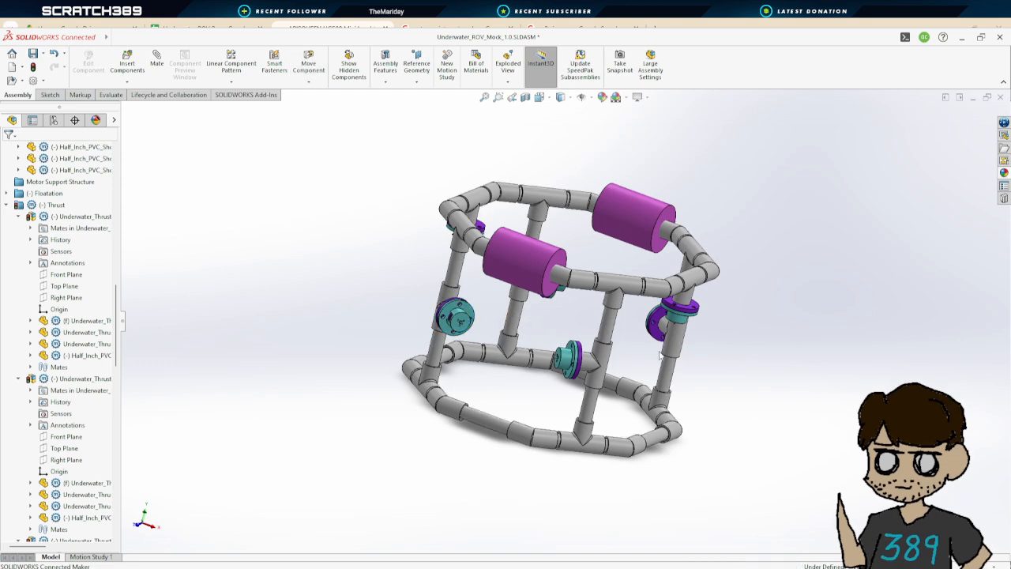
middle_click_drag(750, 326, 682, 353)
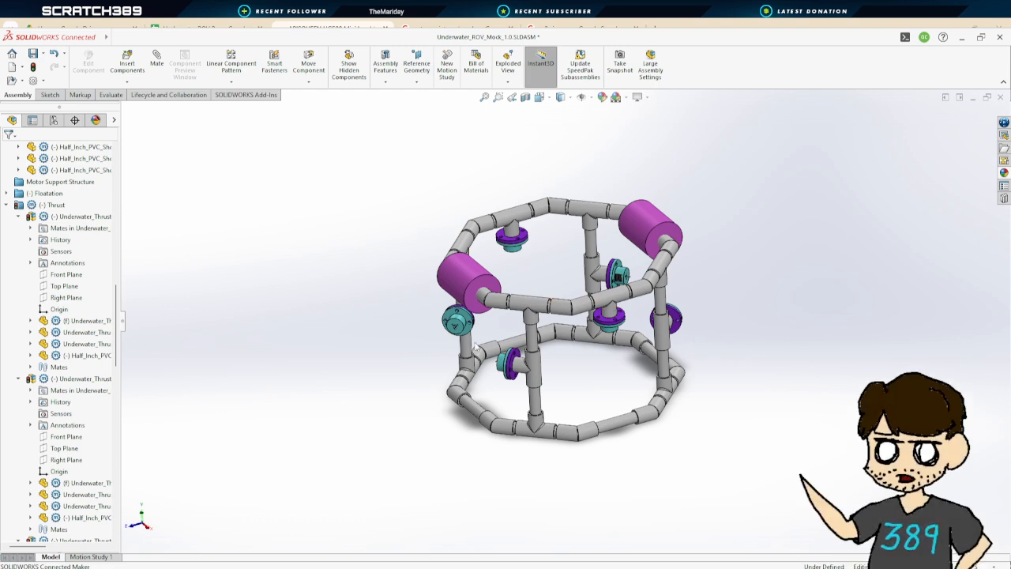
scroll(538, 329, "down", 3)
middle_click_drag(538, 330, 598, 141)
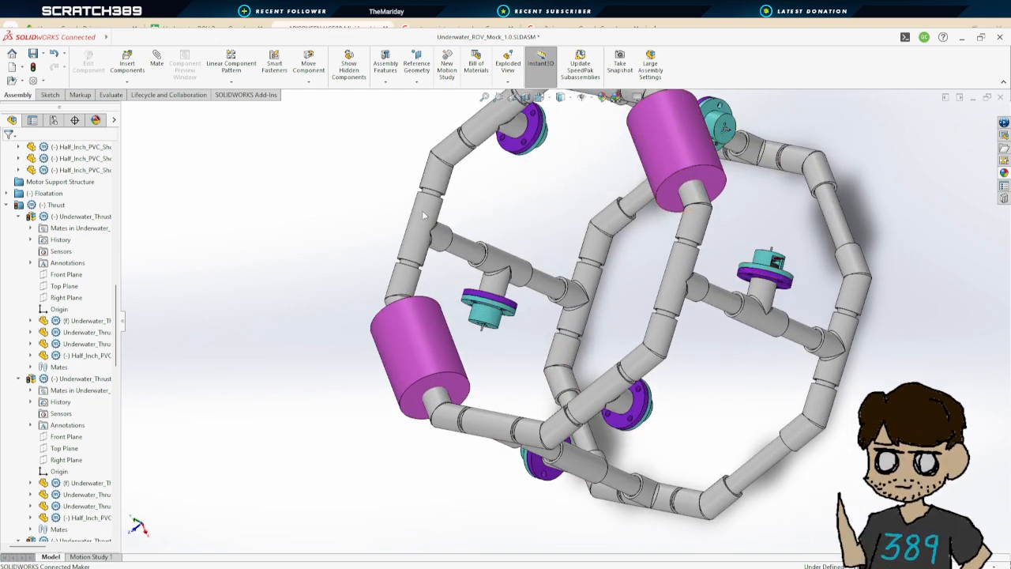
Add a parallel mate between the mount faces of two thrusters on the same side of the frame
left_click(156, 61)
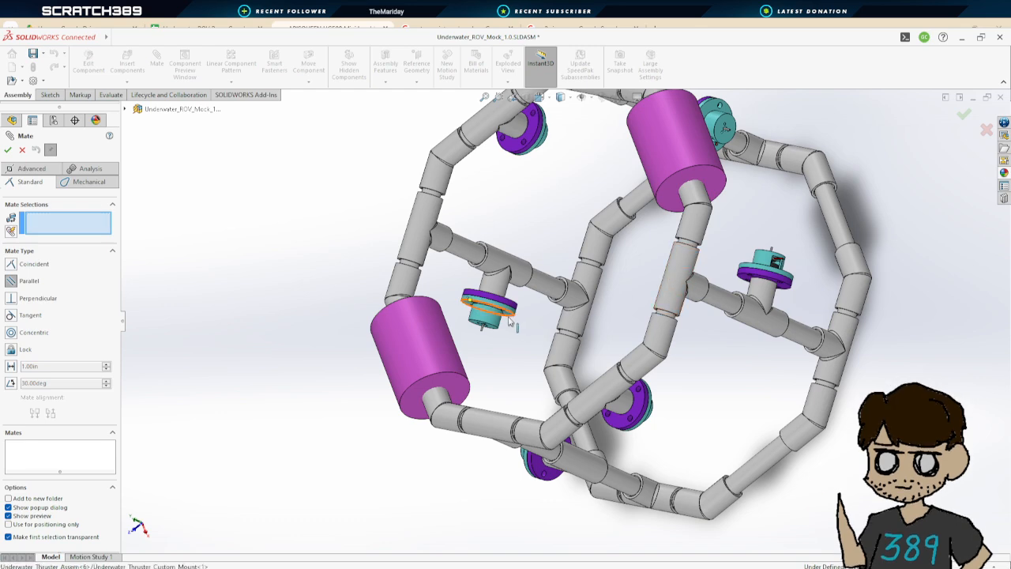
scroll(513, 316, "down", 5)
left_click(536, 314)
scroll(535, 314, "up", 5)
scroll(558, 372, "down", 8)
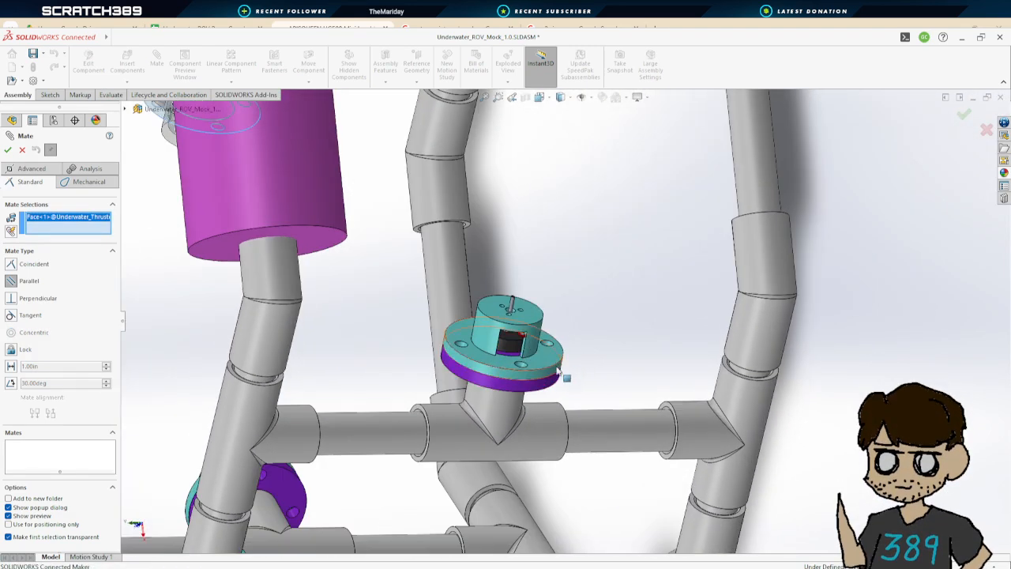
left_click(558, 371)
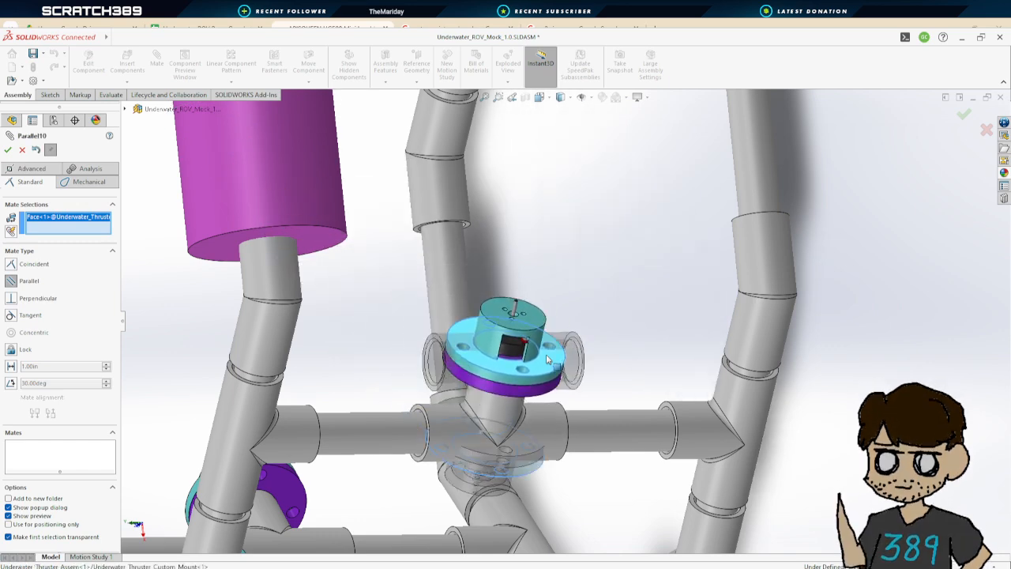
left_click(8, 150)
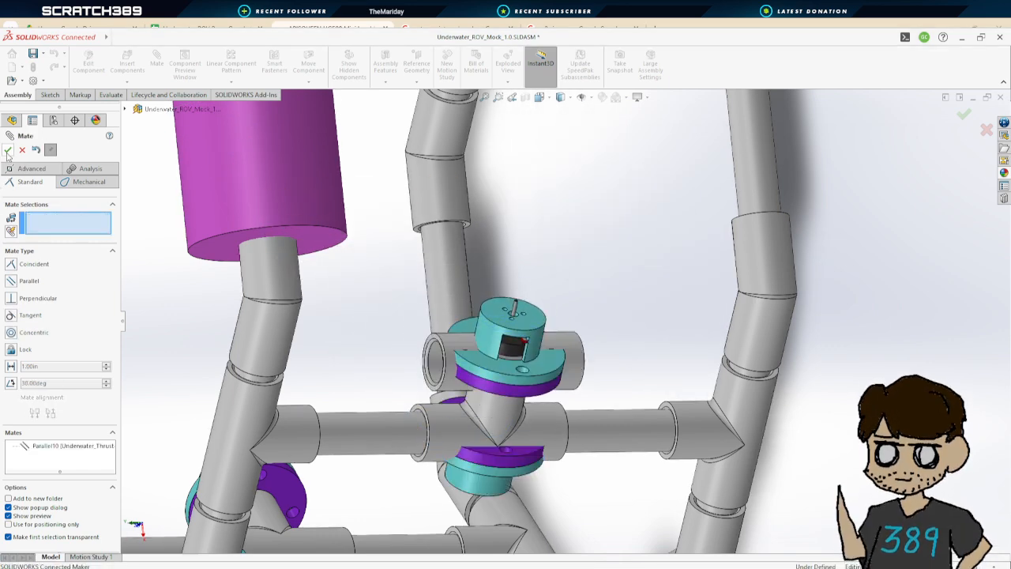
Add a parallel mate between the mount faces of the upper and lower thrusters on the opposite side
scroll(506, 316, "up", 5)
middle_click_drag(505, 316, 589, 263)
left_click_drag(622, 309, 656, 268)
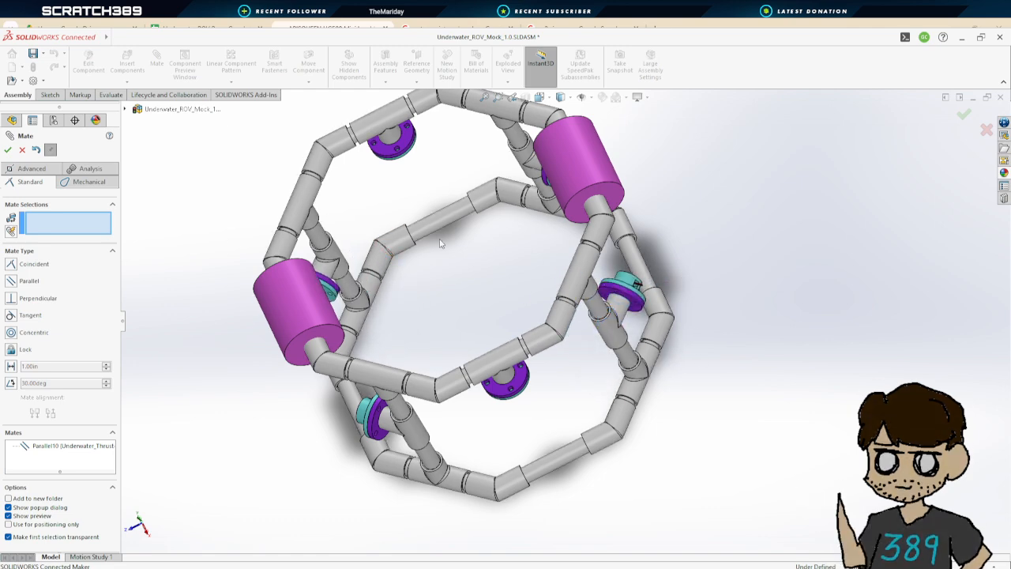
middle_click_drag(441, 244, 658, 178)
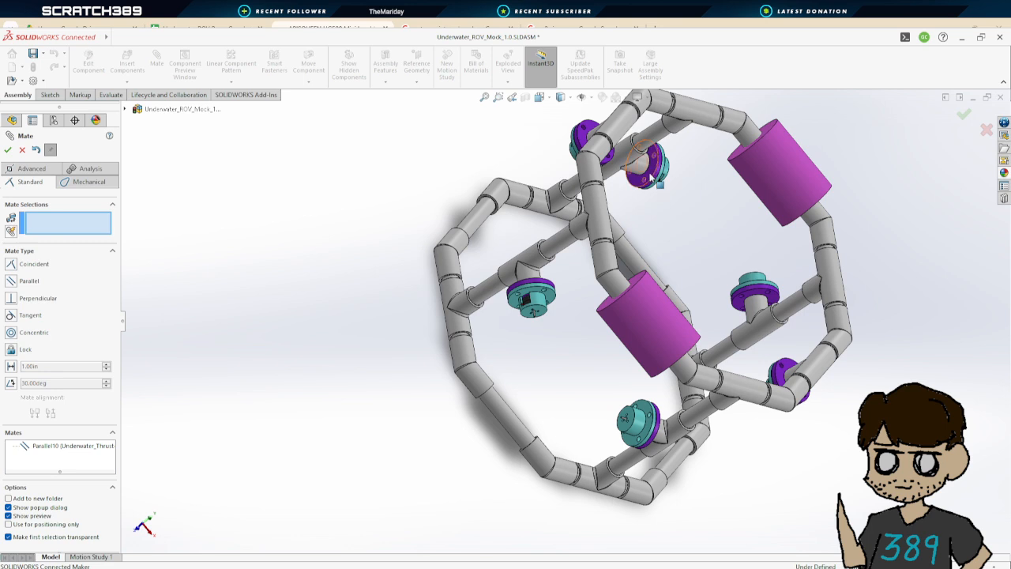
left_click(650, 177)
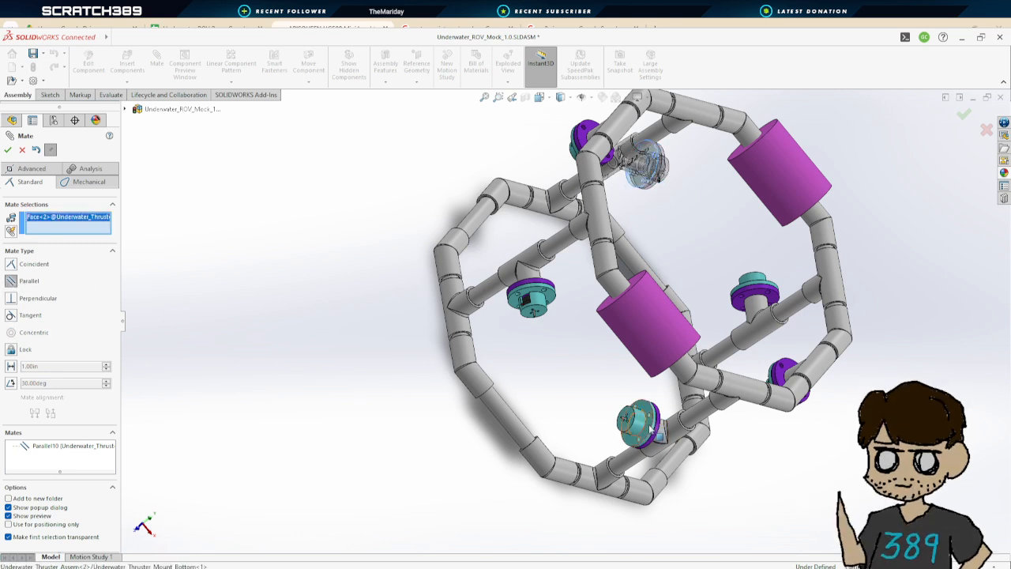
left_click(643, 422)
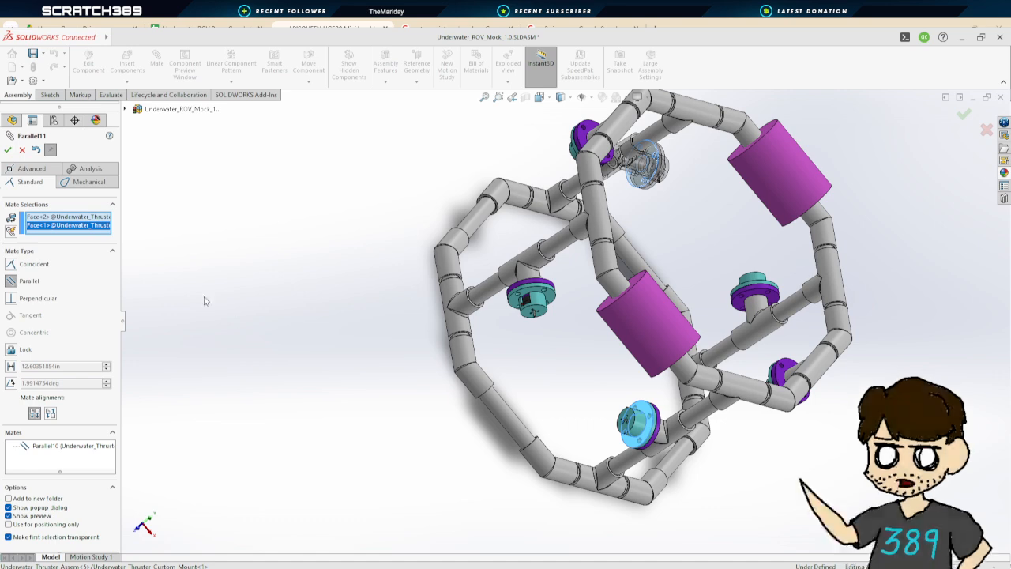
left_click(6, 150)
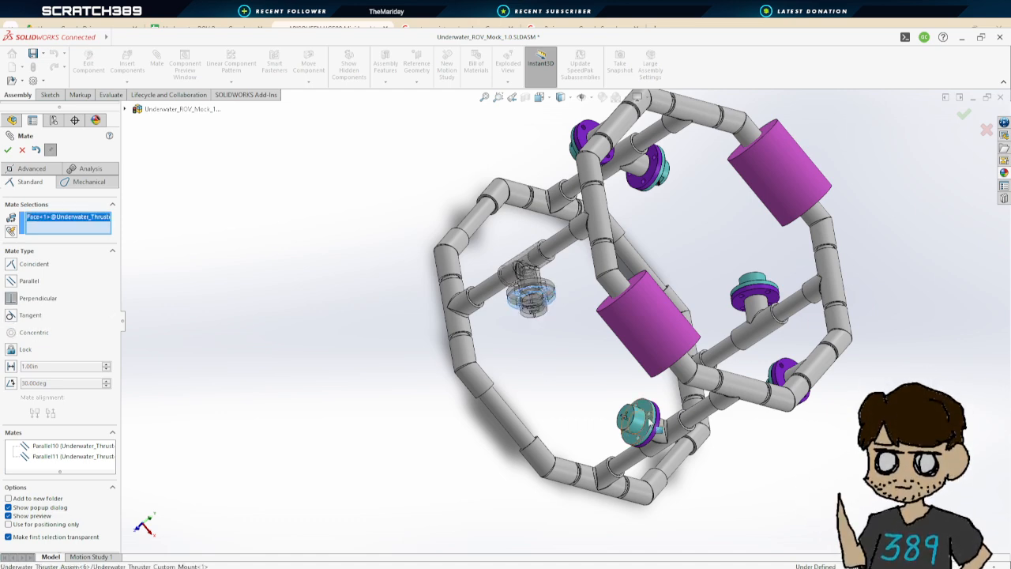
Add a perpendicular mate between a middle thruster's mount face and the lower thruster's face, then close the mate command
left_click(649, 420)
left_click(7, 150)
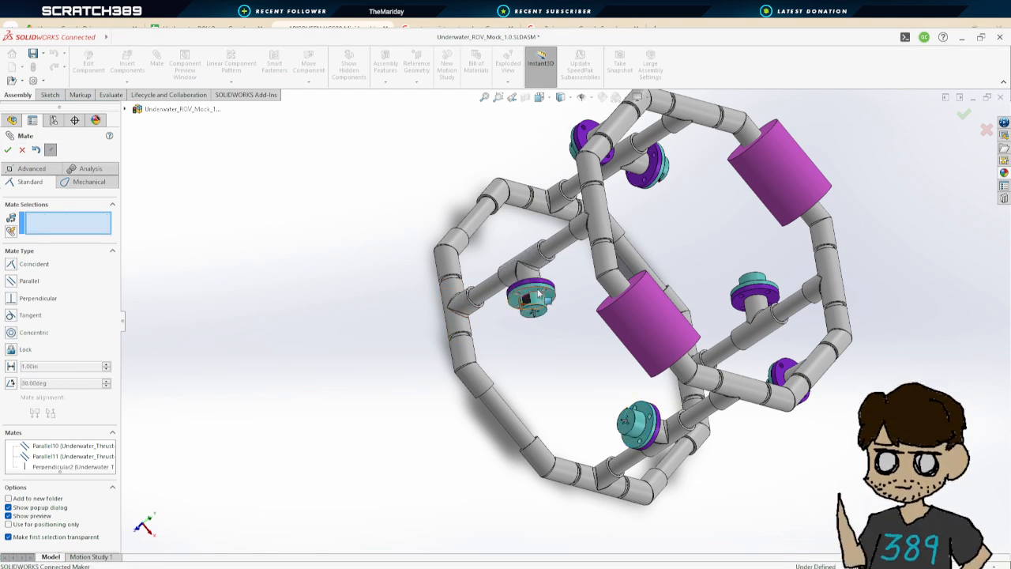
left_click_drag(540, 294, 554, 336)
middle_click_drag(606, 366, 691, 387)
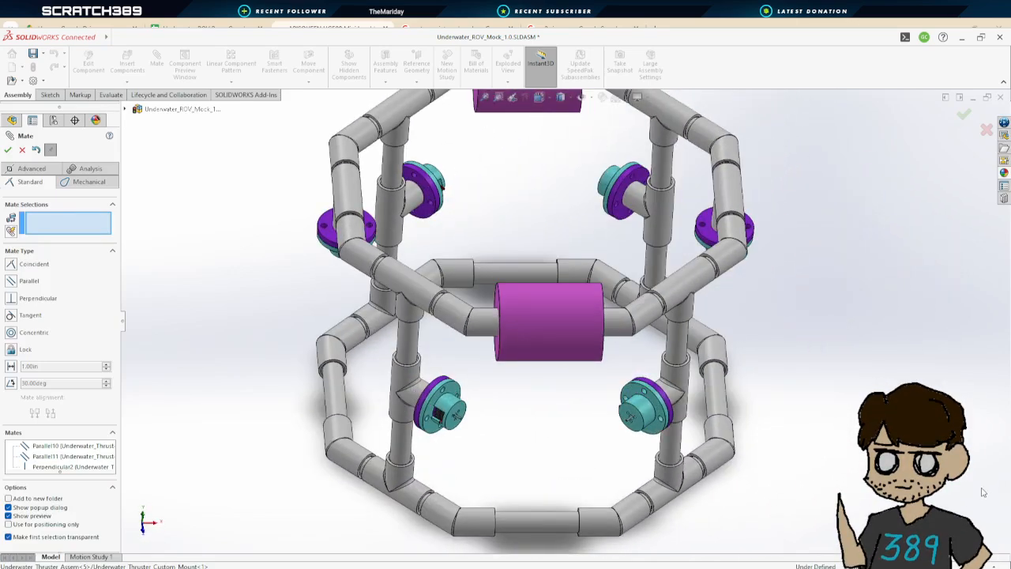
left_click(13, 149)
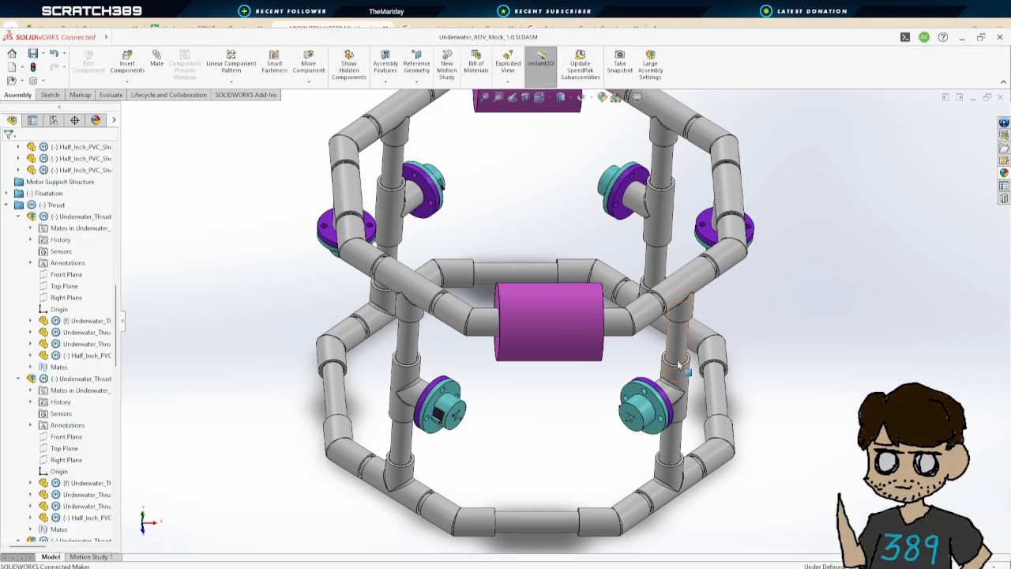
Mate the mount faces of the two upper outer thrusters coincident
middle_click_drag(715, 371, 742, 375)
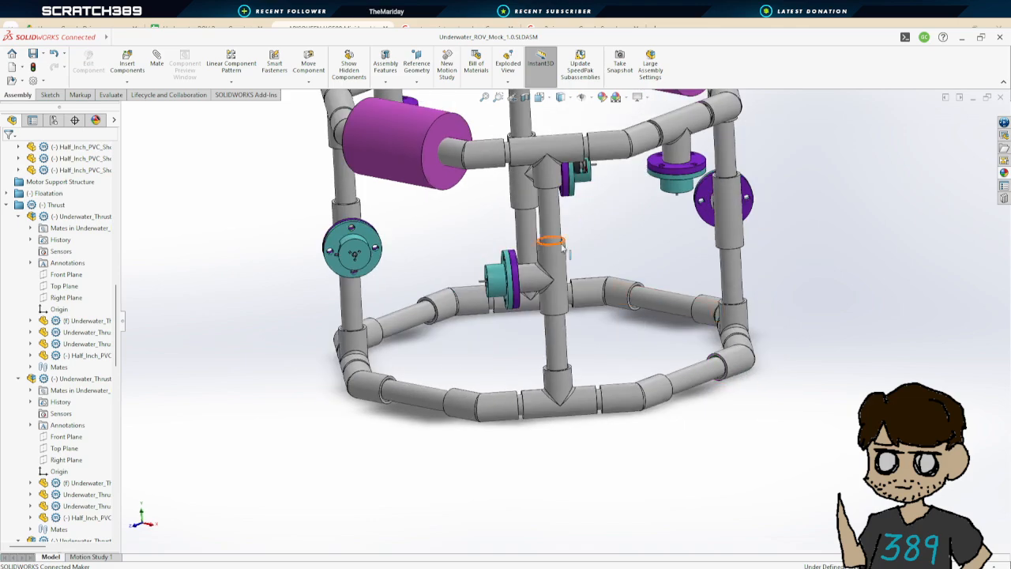
scroll(585, 284, "up", 2)
middle_click_drag(591, 295, 569, 276)
left_click(157, 59)
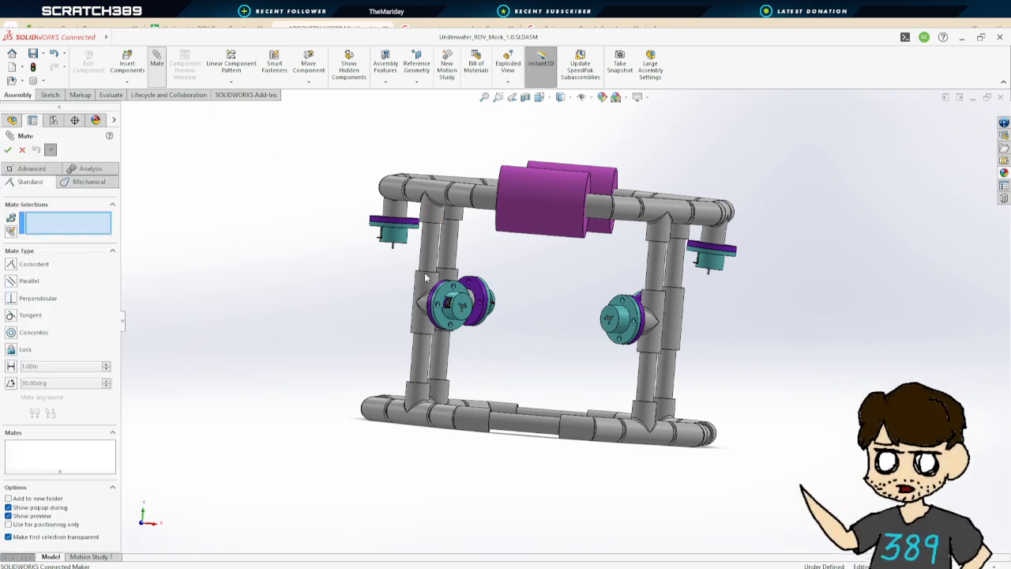
middle_click_drag(395, 261, 405, 203)
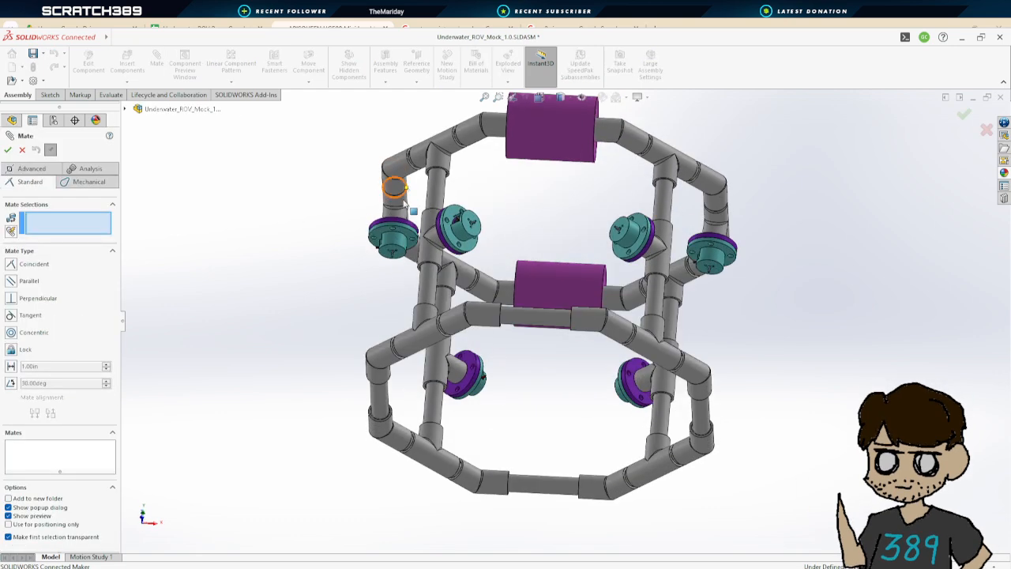
left_click(397, 251)
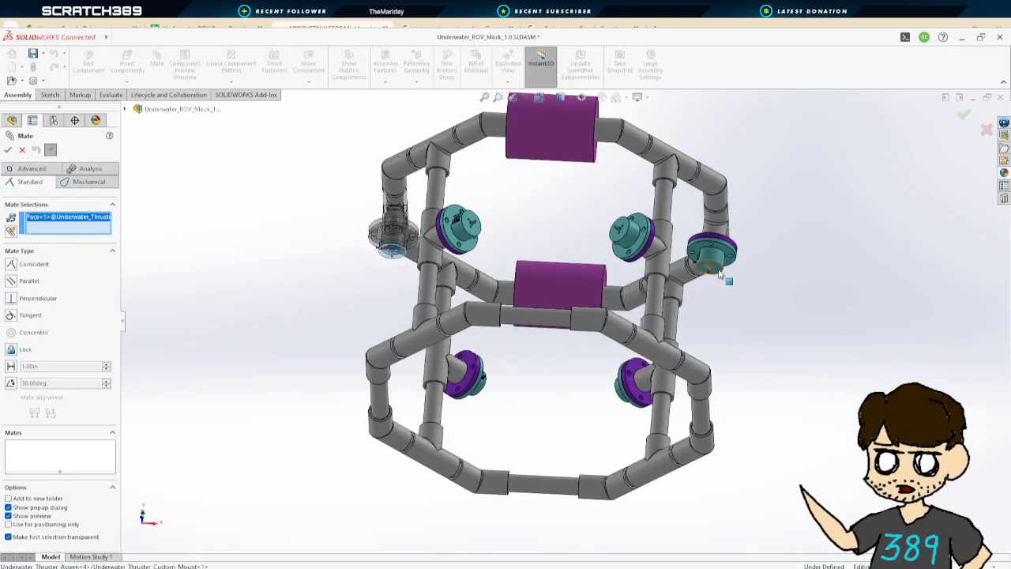
left_click(720, 265)
left_click(7, 150)
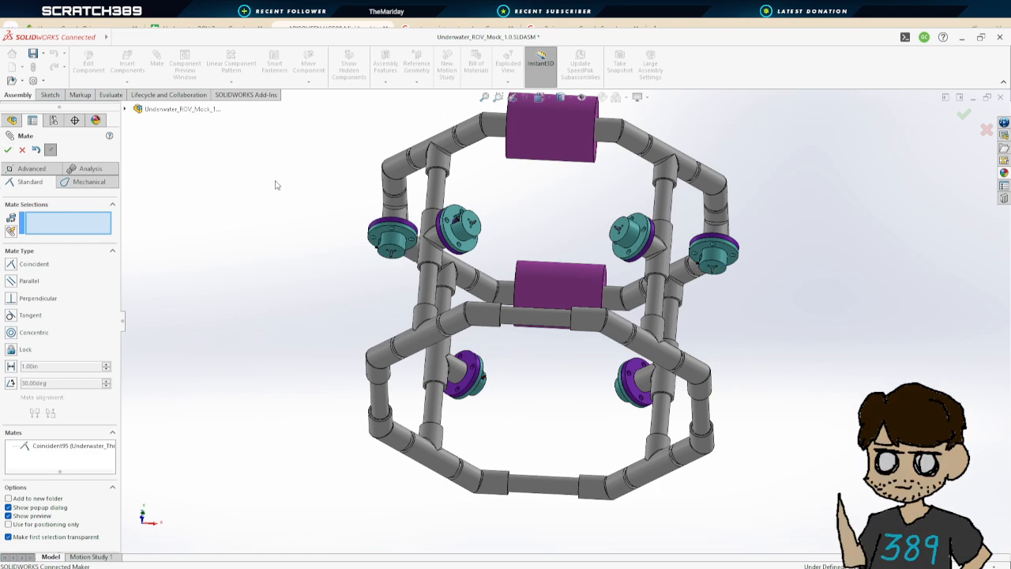
Close the mate command to keep the coincident mate
middle_click_drag(311, 190, 301, 211)
left_click(8, 150)
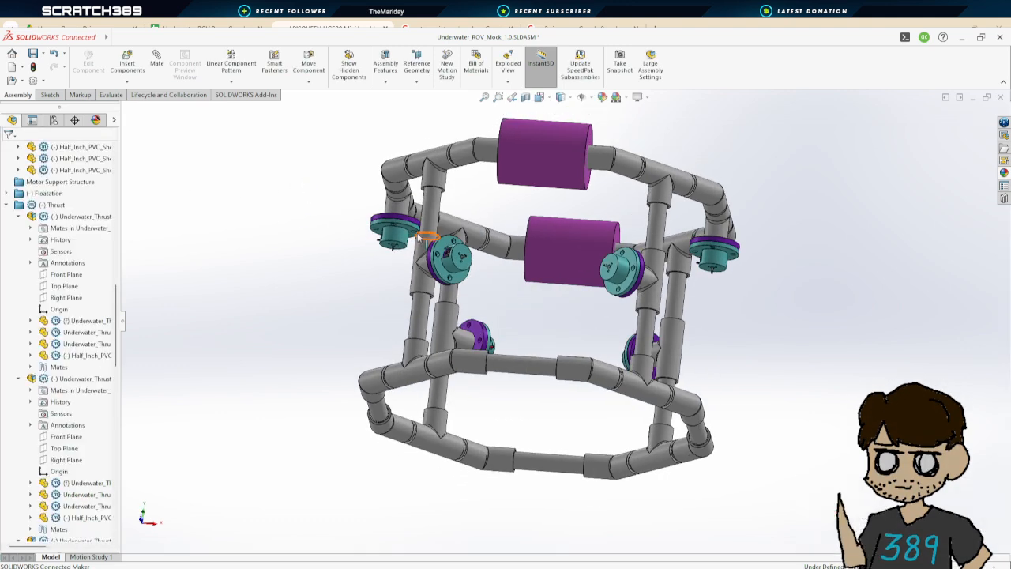
left_click_drag(399, 240, 353, 241)
middle_click_drag(792, 295, 701, 362)
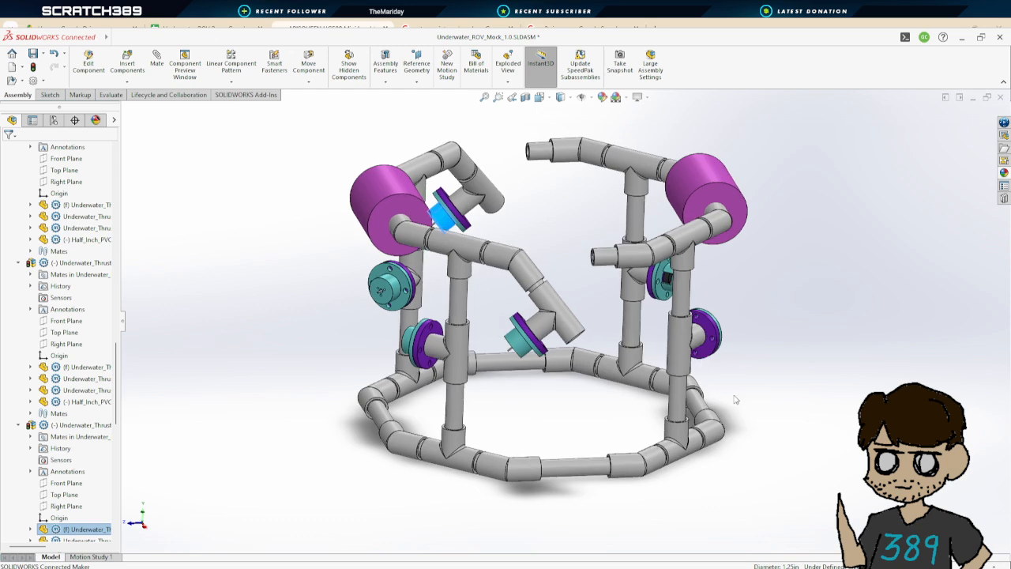
middle_click_drag(743, 432, 782, 392)
key("ctrl+z")
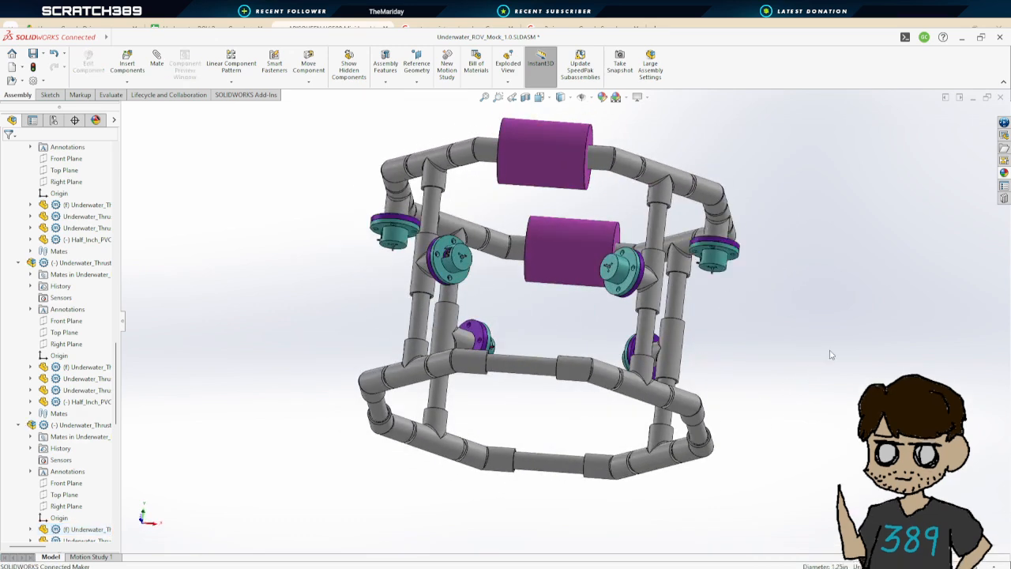
Add a concentric mate between the front middle T coupler and the middle thruster's mount
middle_click_drag(830, 353, 555, 343)
scroll(543, 294, "down", 5)
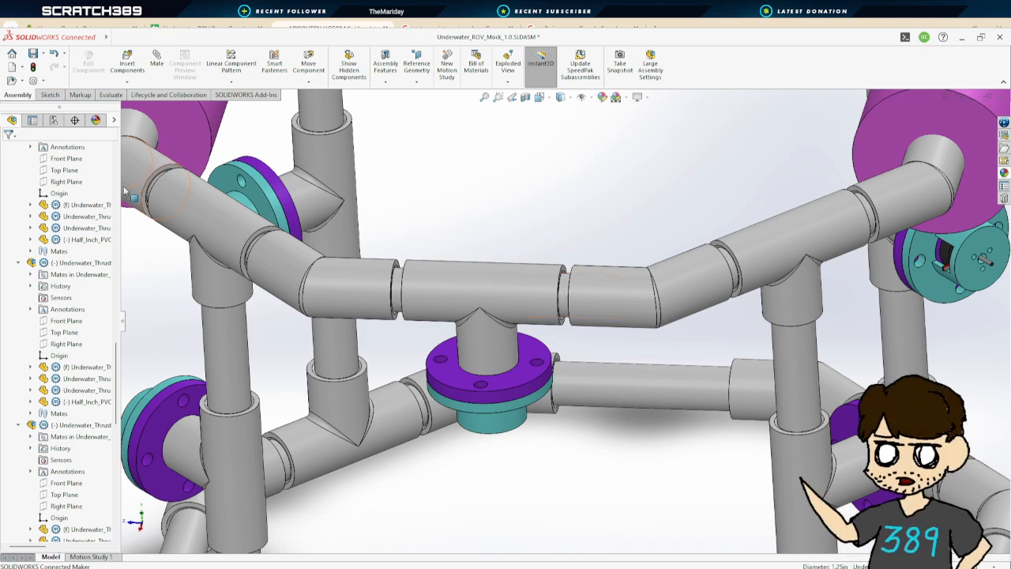
left_click(127, 62)
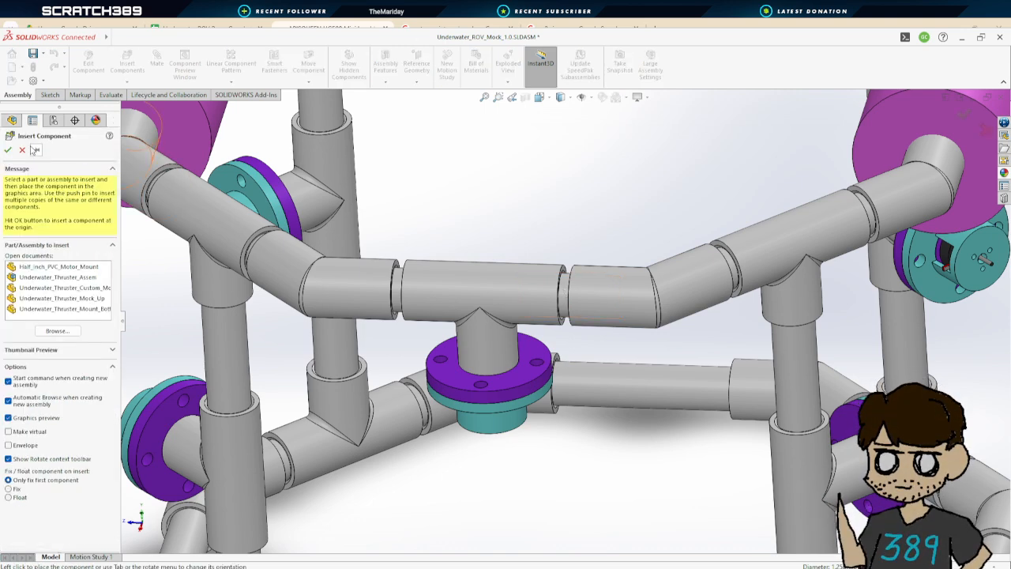
left_click(22, 149)
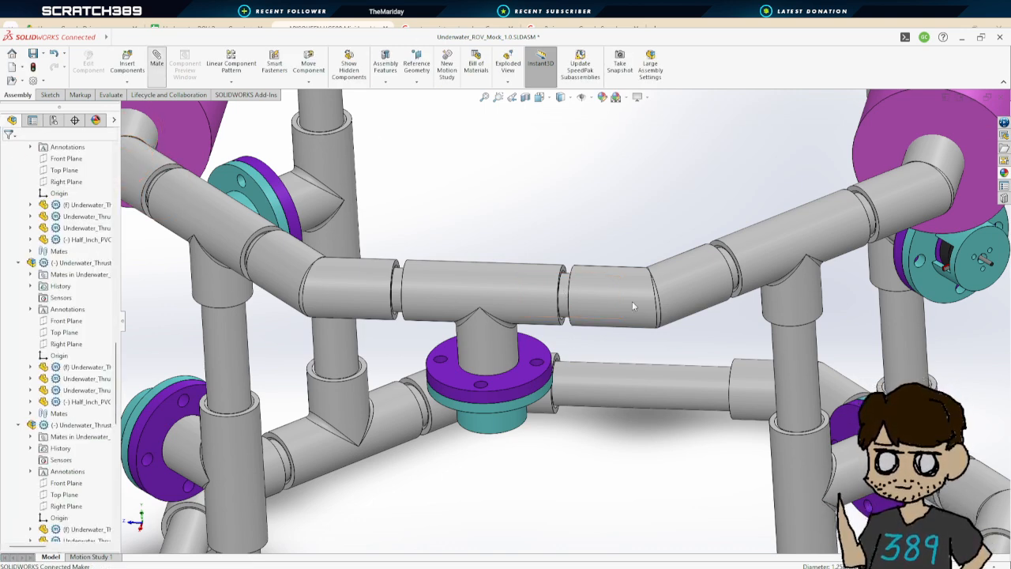
left_click(546, 289)
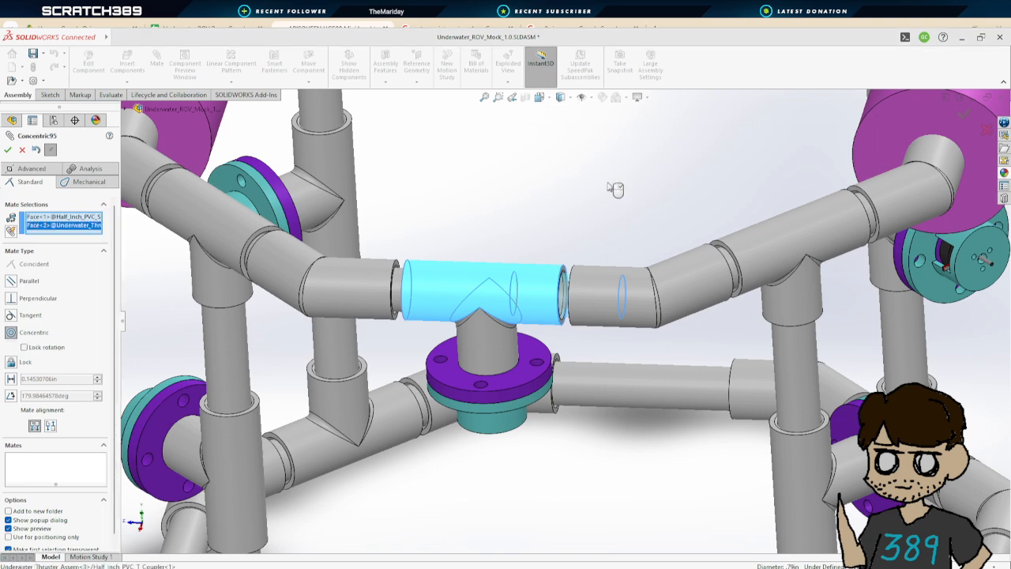
scroll(614, 188, "up", 5)
scroll(614, 188, "down", 2)
left_click(8, 149)
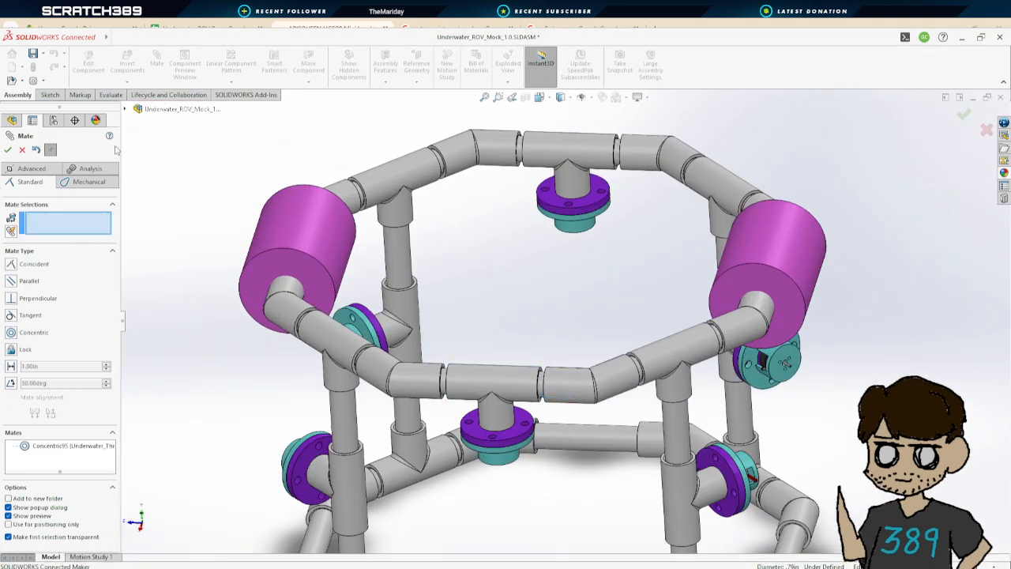
Add a concentric mate between the rear middle T coupler and the other middle thruster, then close the mate command
left_click(577, 145)
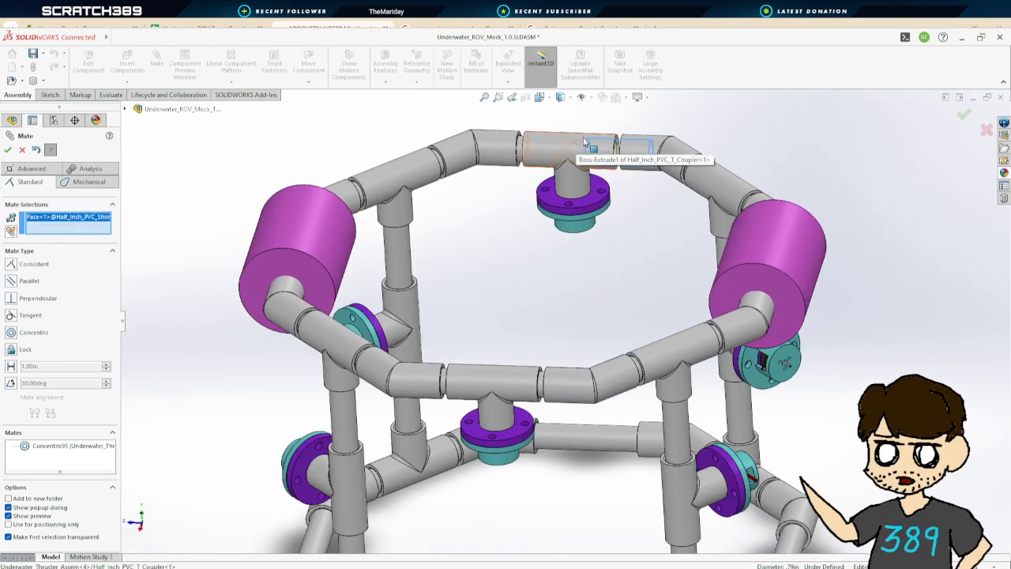
left_click(8, 149)
scroll(553, 316, "up", 3)
key("Escape")
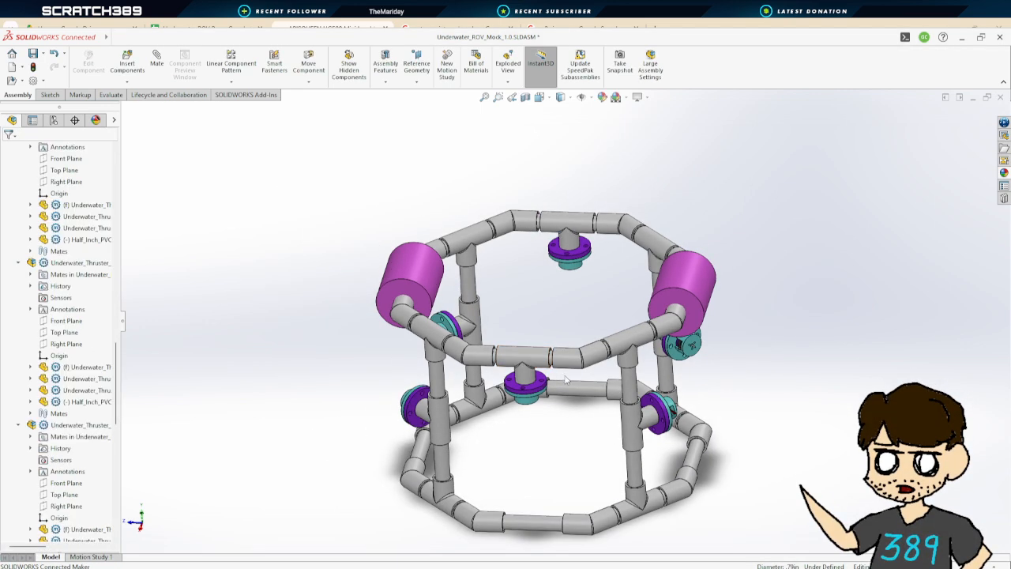
Orbit around the frame to inspect how each thruster sits in its T coupler
left_click(547, 354)
left_click(580, 221)
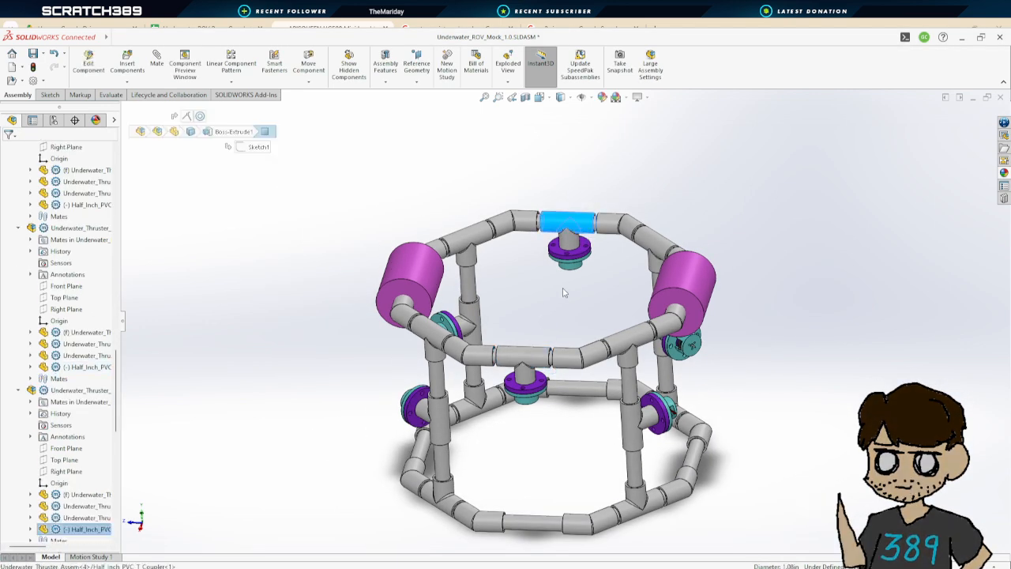
middle_click_drag(553, 289, 699, 249)
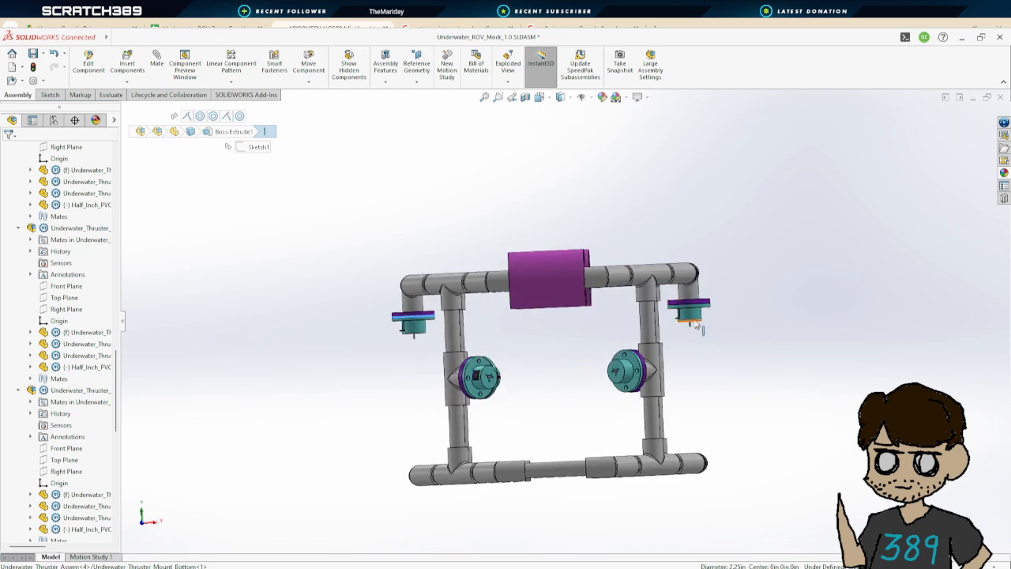
left_click(756, 322)
middle_click_drag(759, 319, 791, 444)
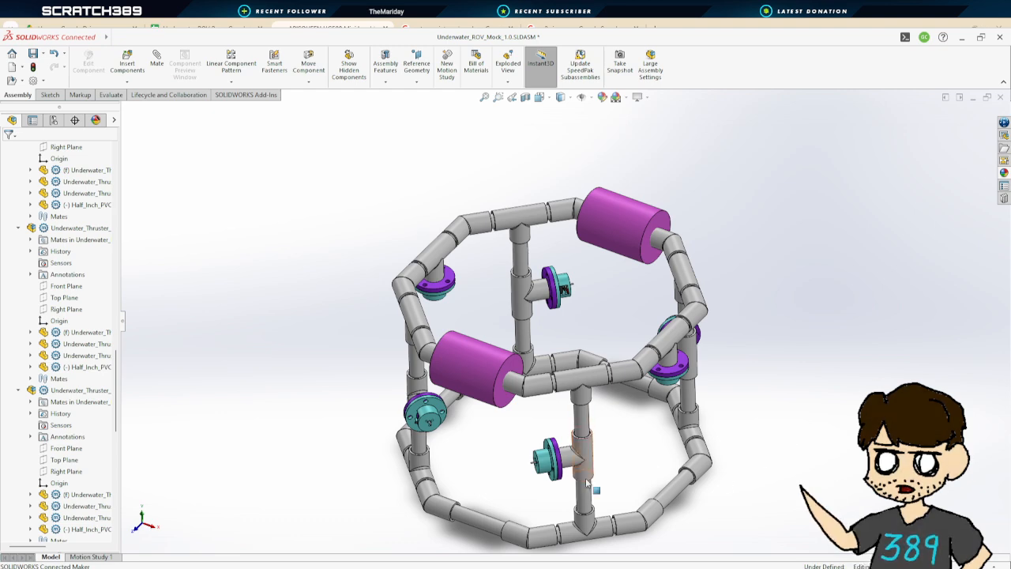
middle_click_drag(586, 481, 590, 404)
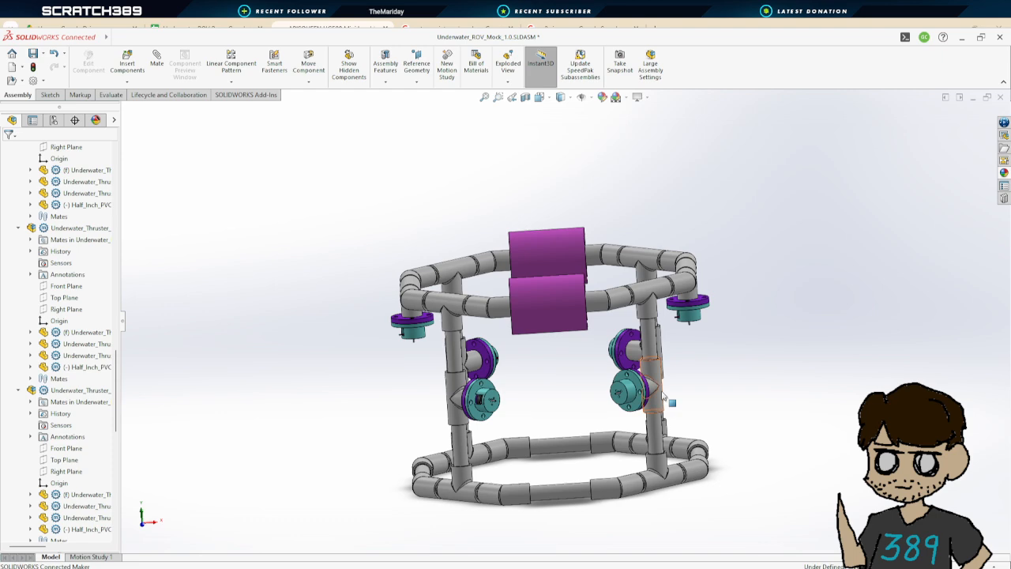
middle_click_drag(662, 410, 656, 491)
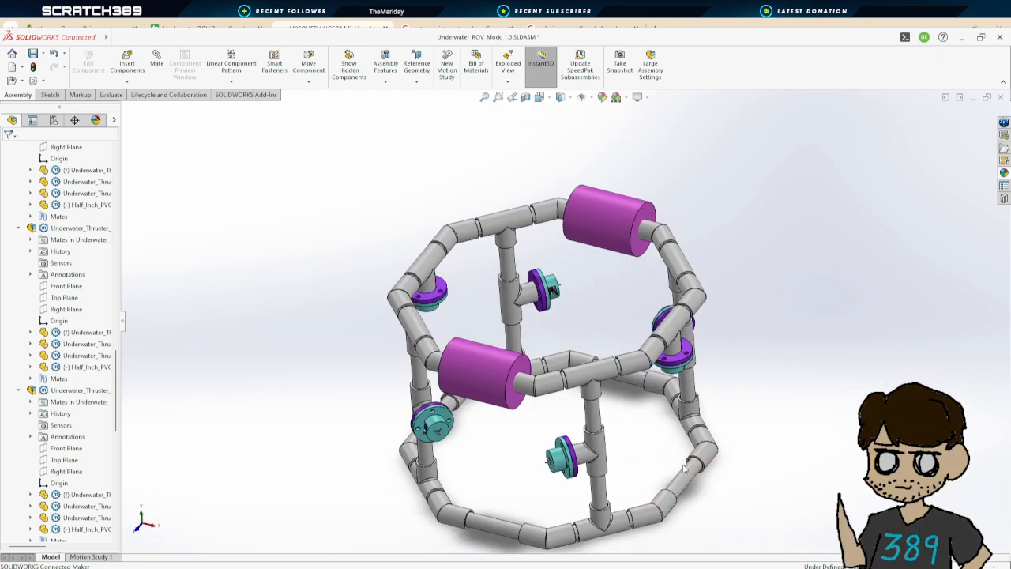
middle_click_drag(684, 469, 697, 468)
middle_click_drag(680, 403, 717, 434)
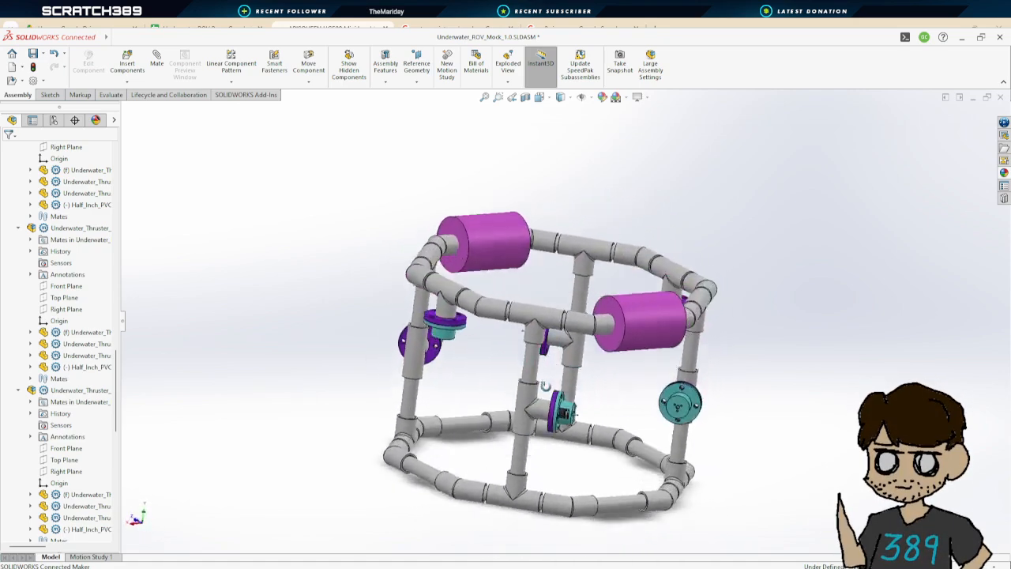
middle_click_drag(545, 385, 593, 406)
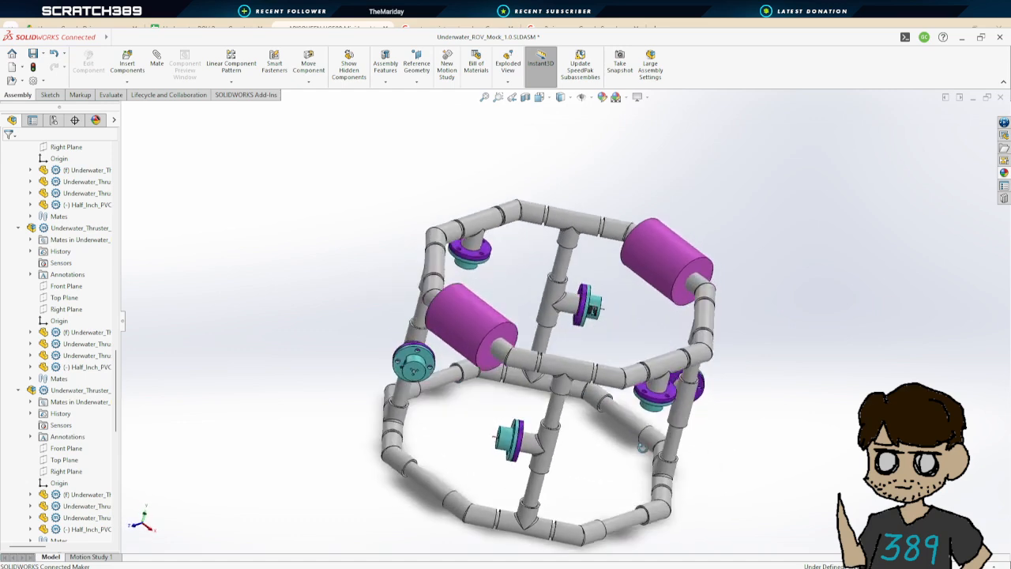
middle_click_drag(617, 468, 662, 397)
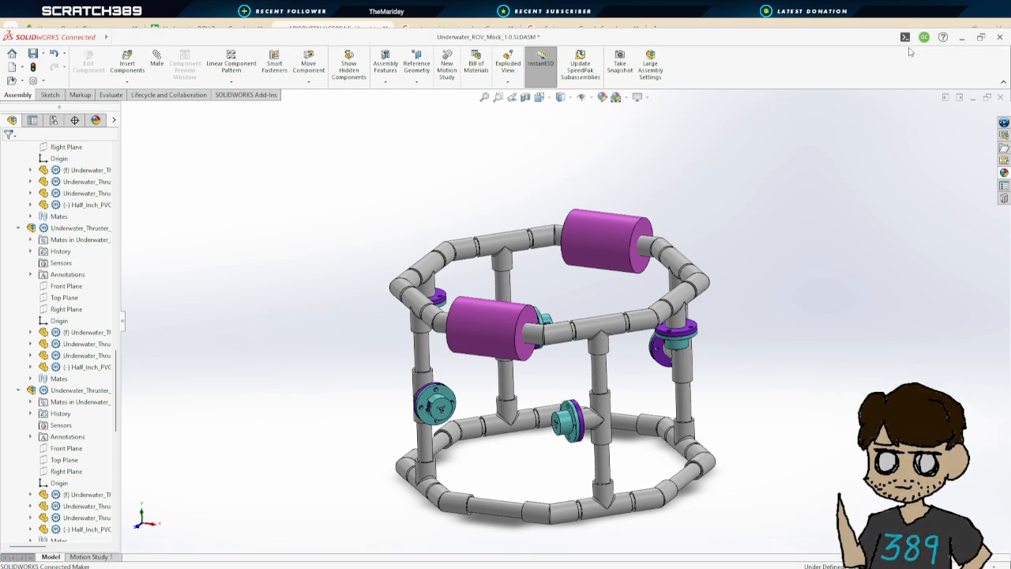
middle_click_drag(742, 432, 745, 447)
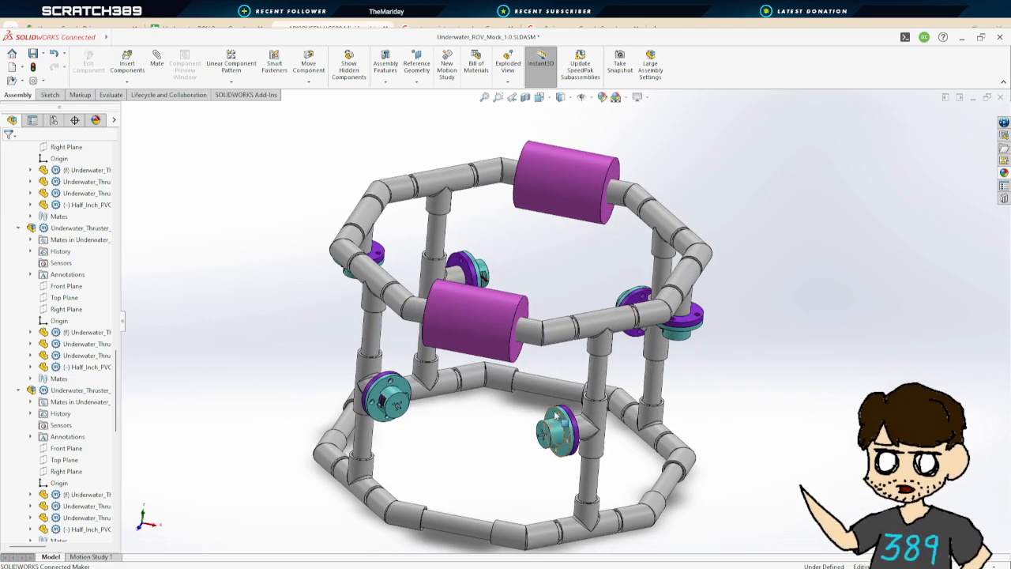
middle_click_drag(497, 424, 420, 439)
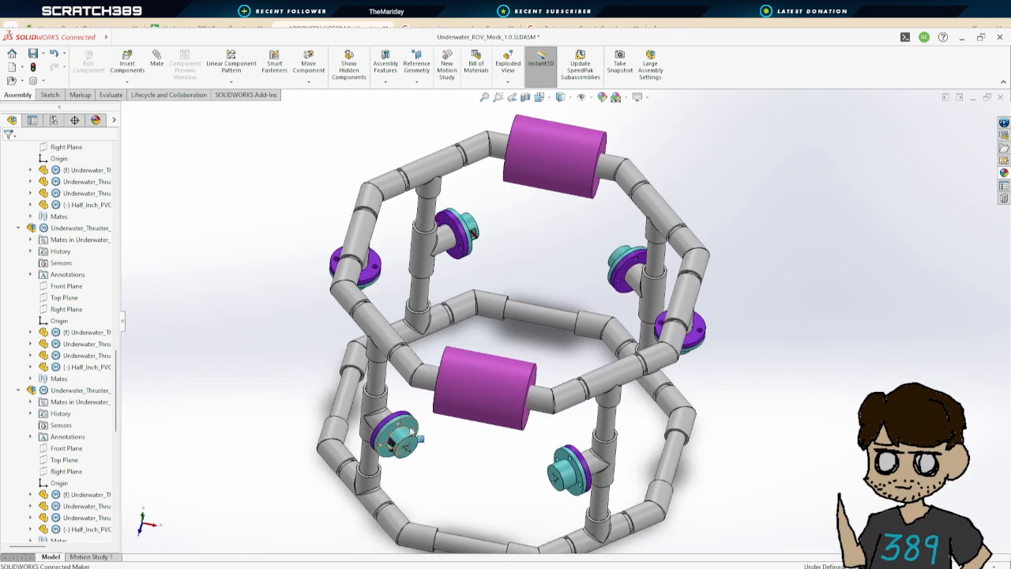
Zoom in on the lower-left thruster to inspect its mount faces
left_click(411, 427)
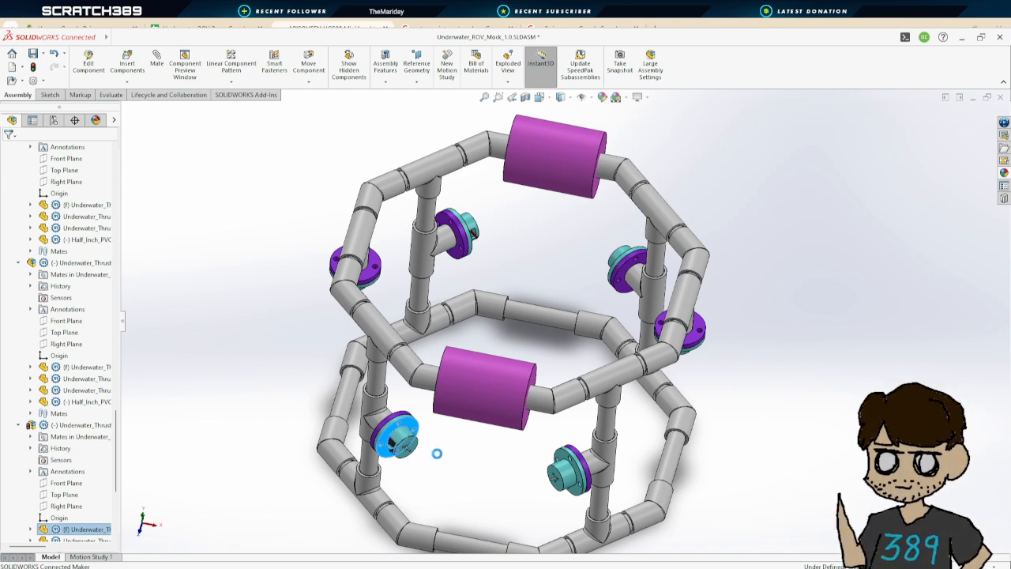
scroll(439, 452, "down", 3)
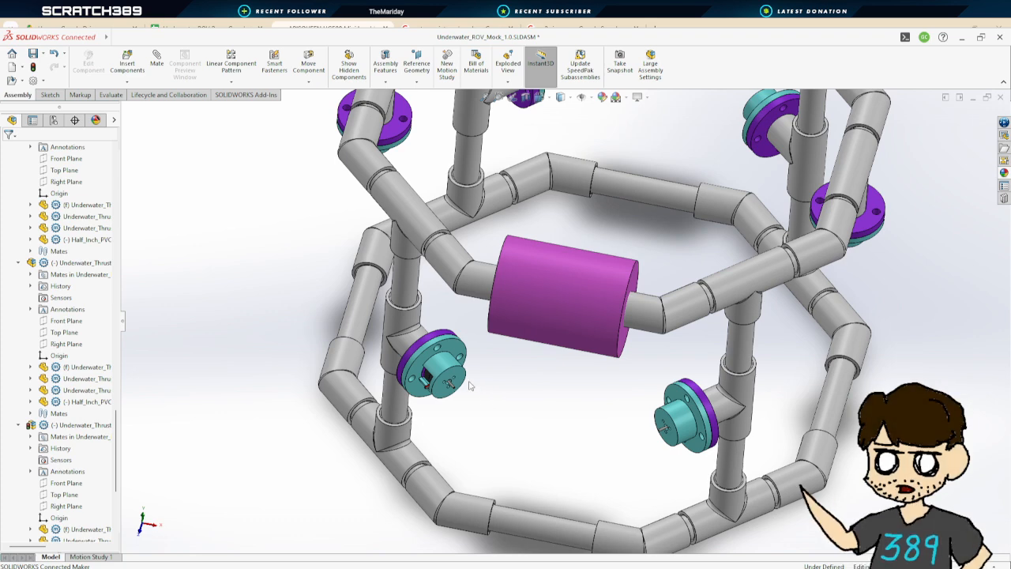
scroll(469, 384, "down", 3)
left_click(464, 358)
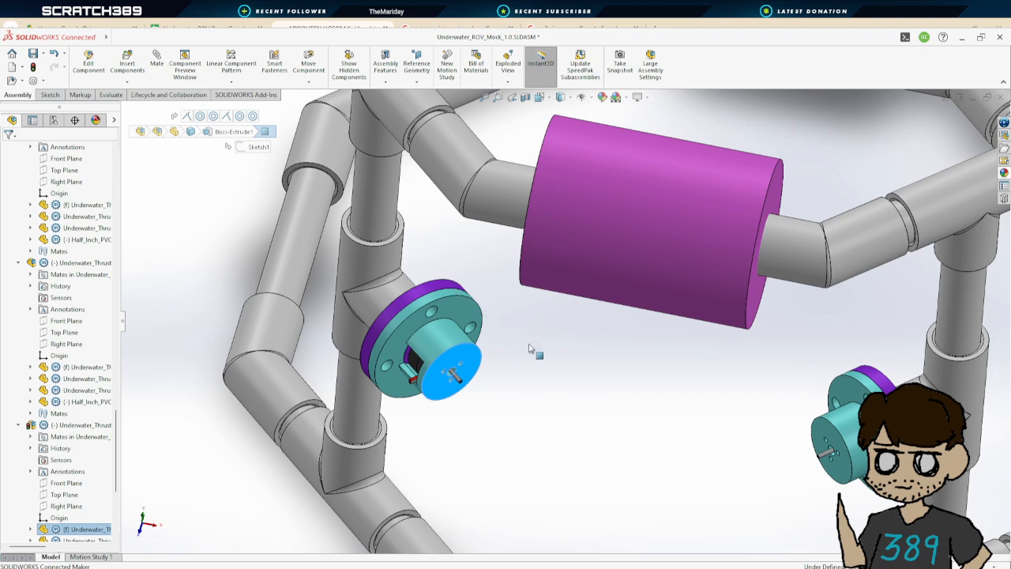
key("ctrl+z")
left_click(435, 289)
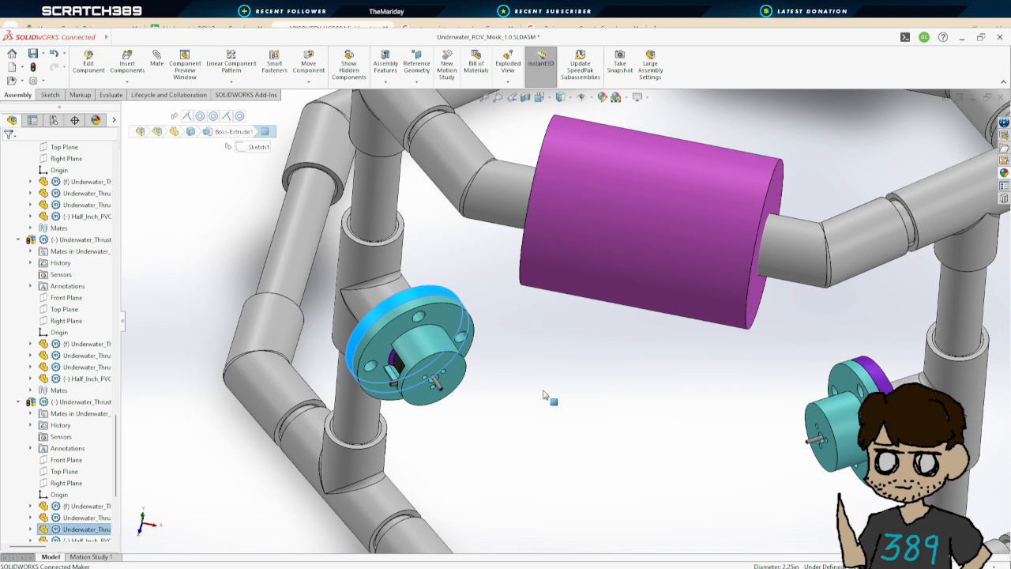
key("ctrl+z")
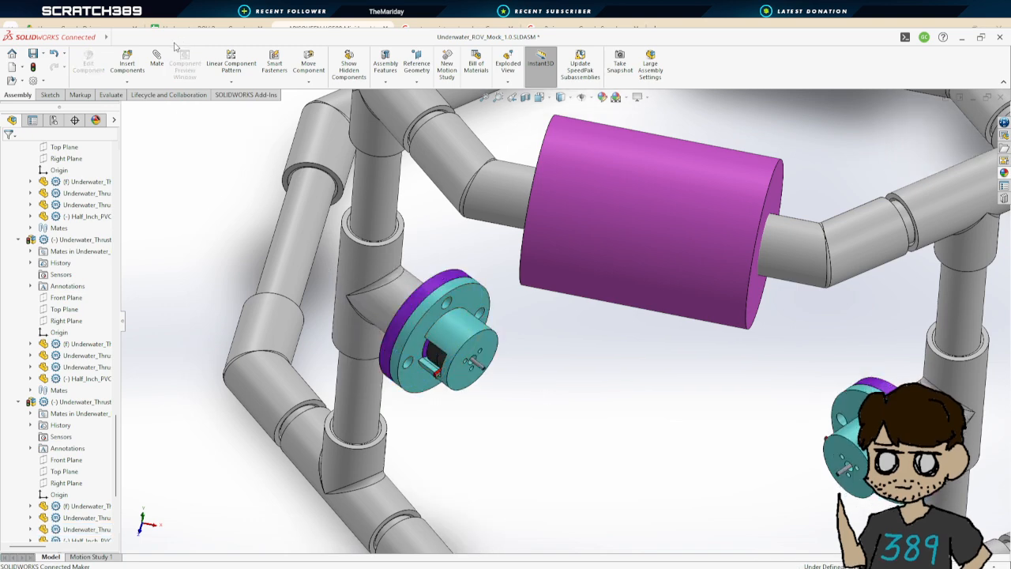
key("f")
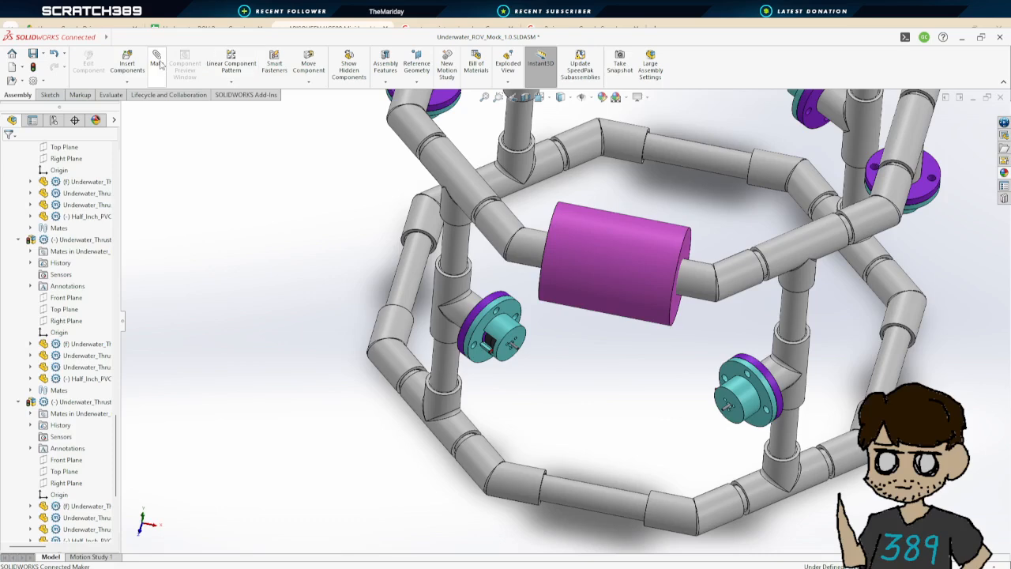
Mate the mount faces of the two inner middle thrusters coincident and close the mate command
left_click(157, 61)
left_click(514, 338)
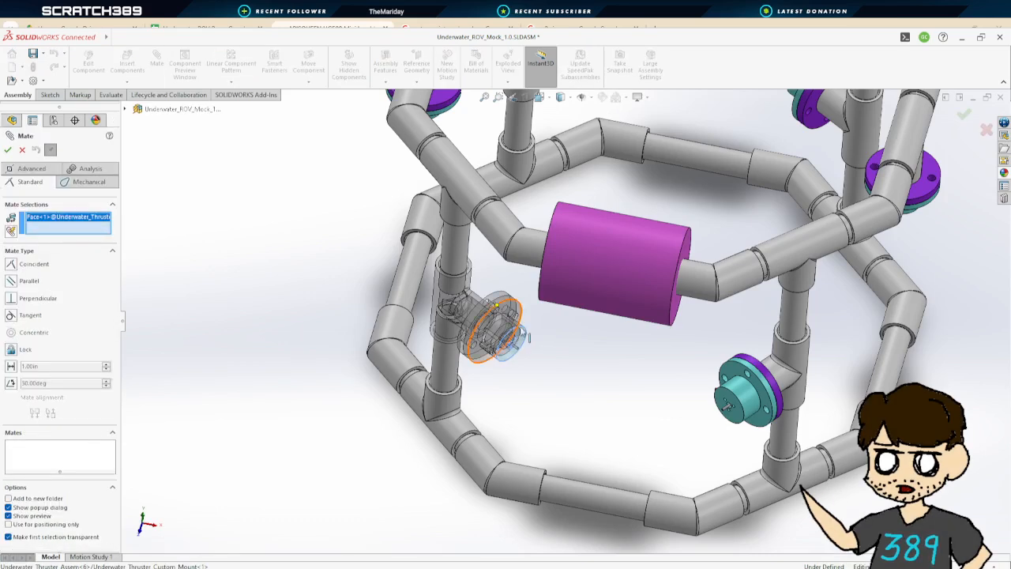
middle_click_drag(514, 338, 659, 179)
left_click(663, 180)
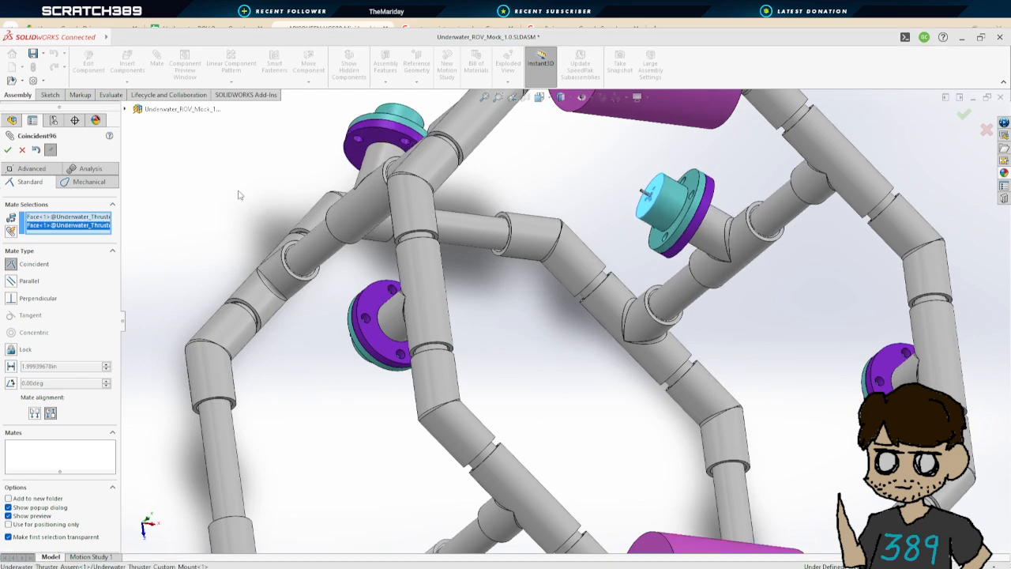
left_click(7, 150)
left_click(8, 150)
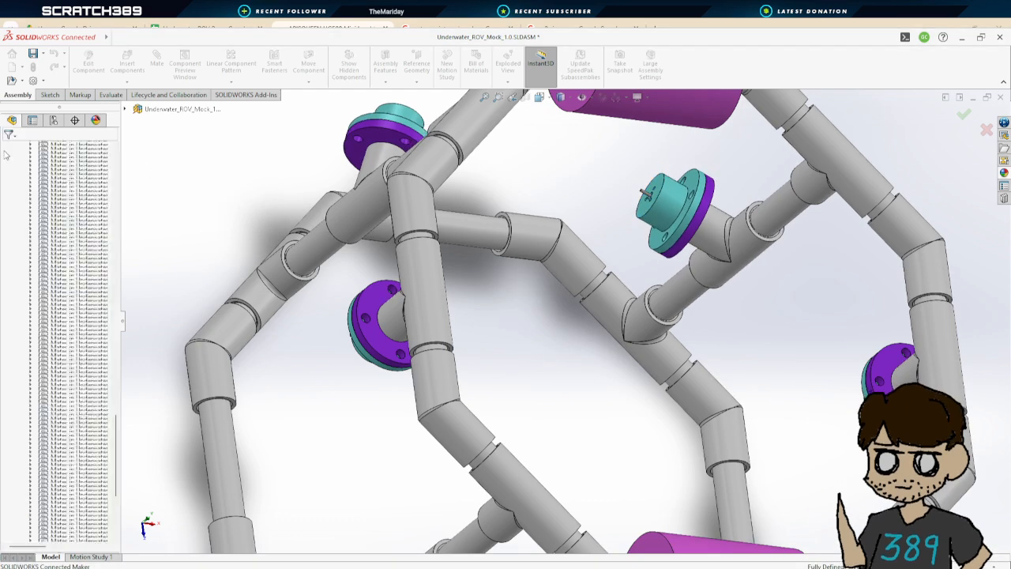
Orbit and zoom around the frame to inspect how the thrusters sit in their T couplers
key("f")
middle_click_drag(719, 375, 650, 501)
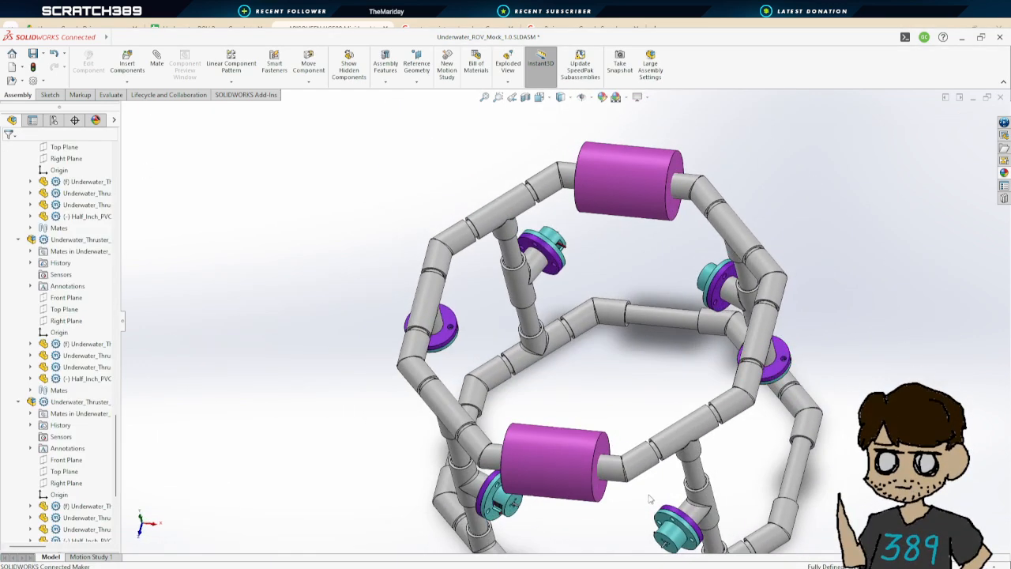
middle_click_drag(630, 395, 650, 408)
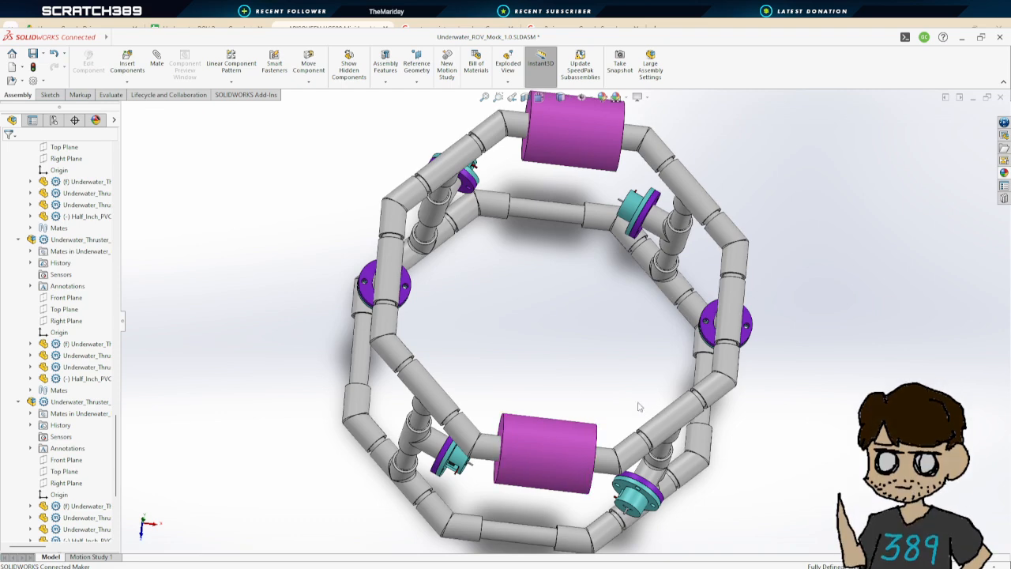
scroll(482, 272, "down", 3)
middle_click_drag(482, 272, 551, 293)
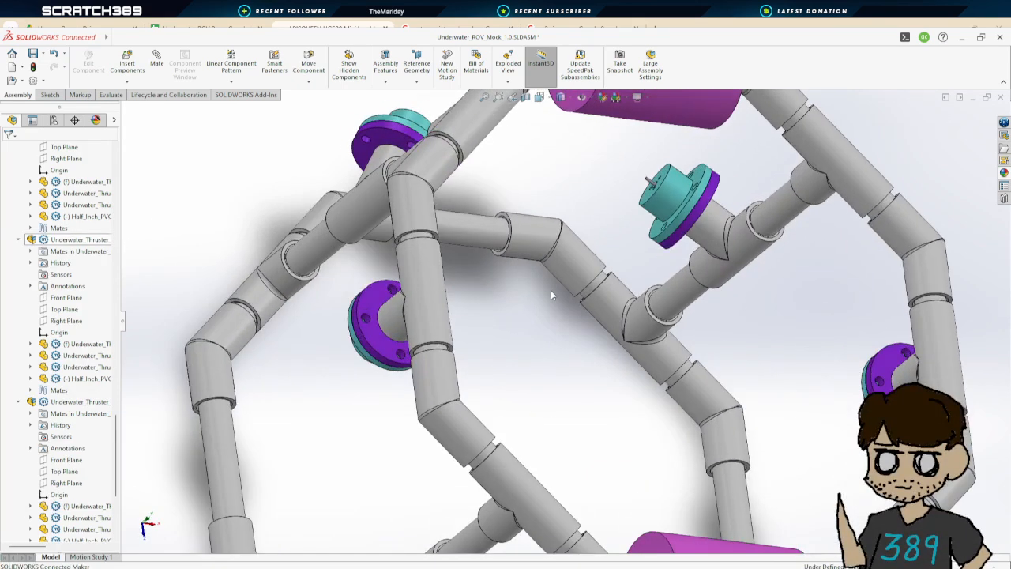
scroll(563, 340, "up", 5)
middle_click_drag(576, 361, 532, 473)
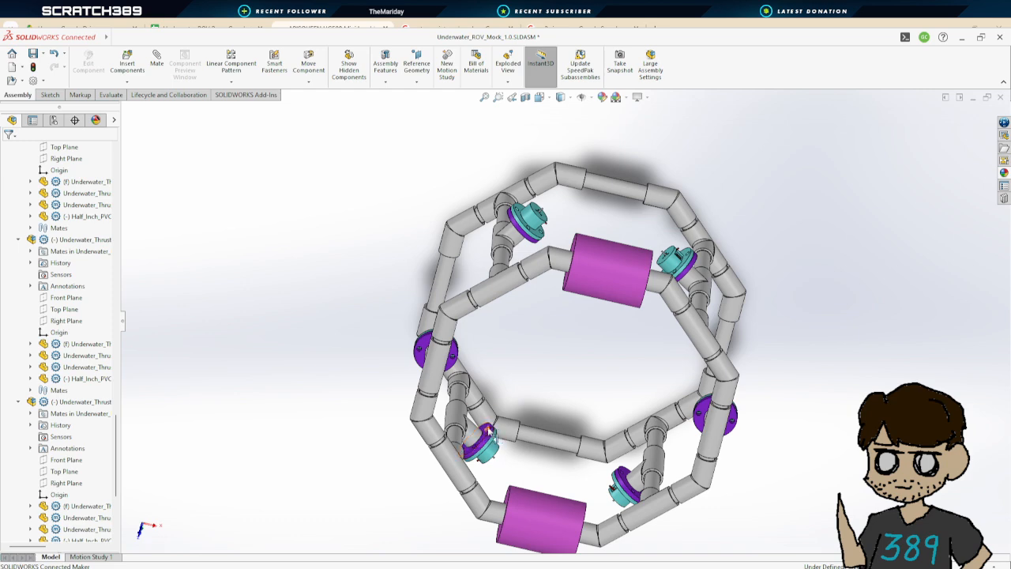
left_click(157, 62)
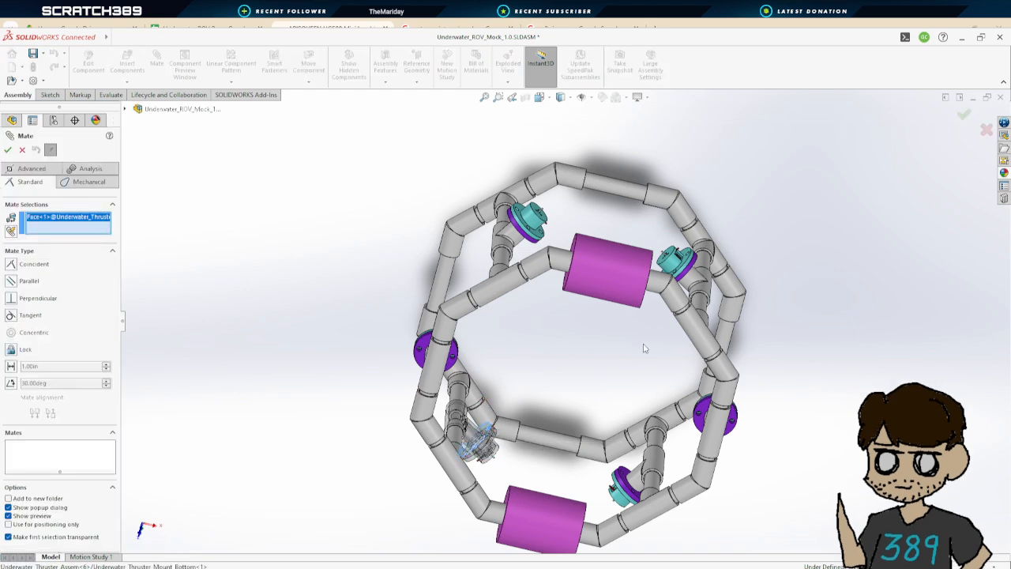
middle_click_drag(643, 349, 668, 286)
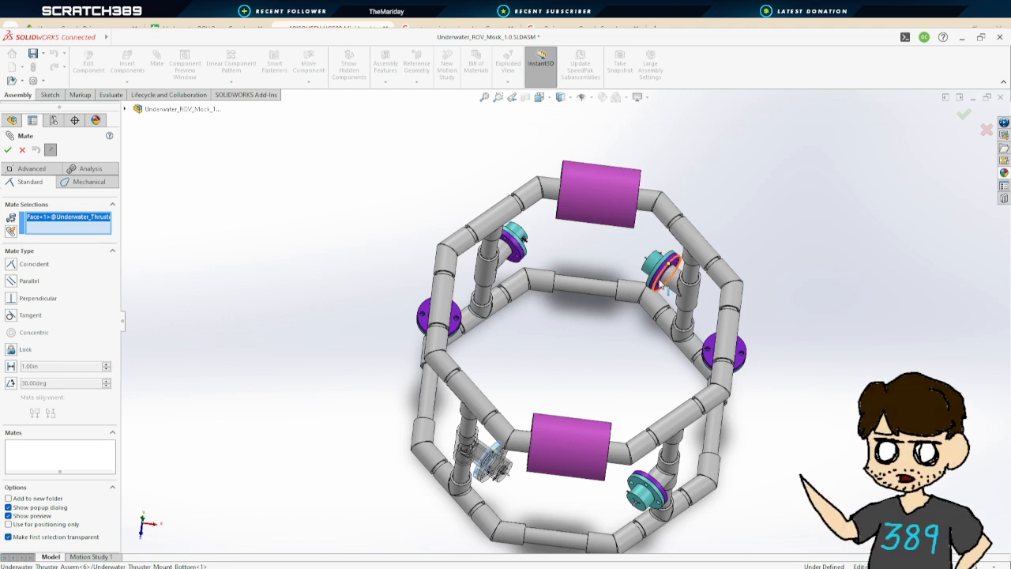
left_click(668, 284)
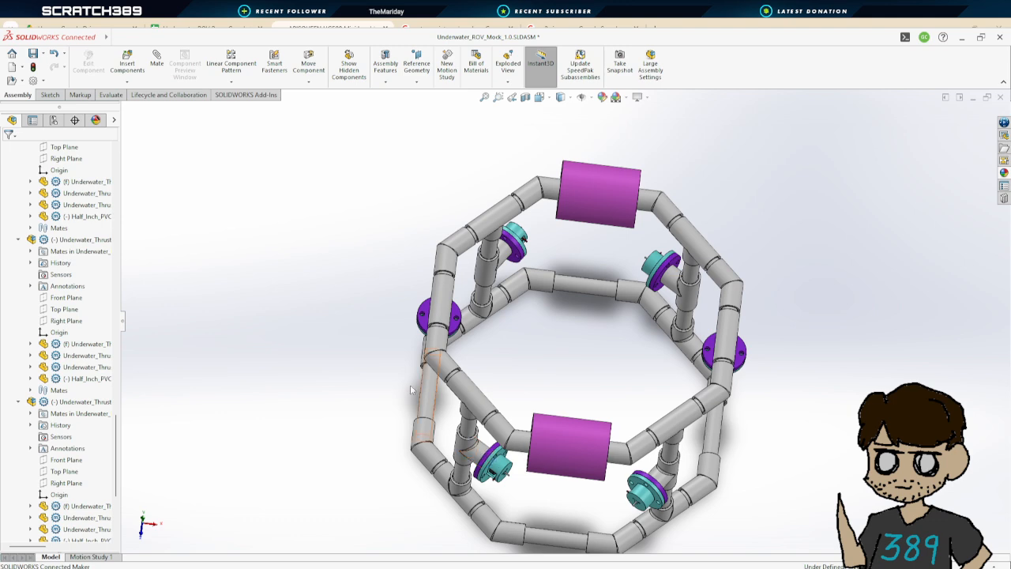
Add a parallel mate between the lower-left thruster and the adjacent frame pipe, then close the mate command
left_click(157, 60)
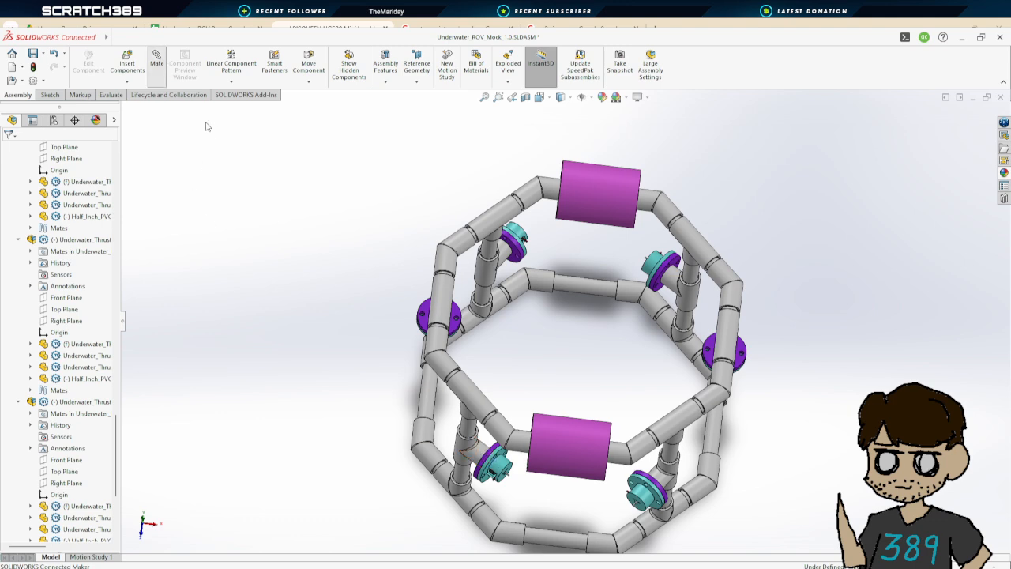
left_click(486, 462)
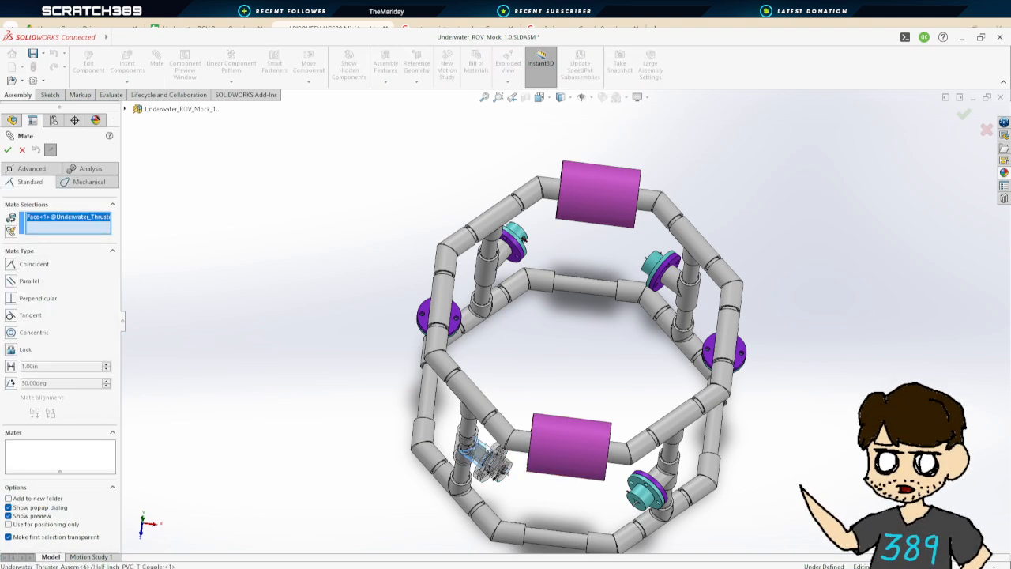
left_click(489, 409)
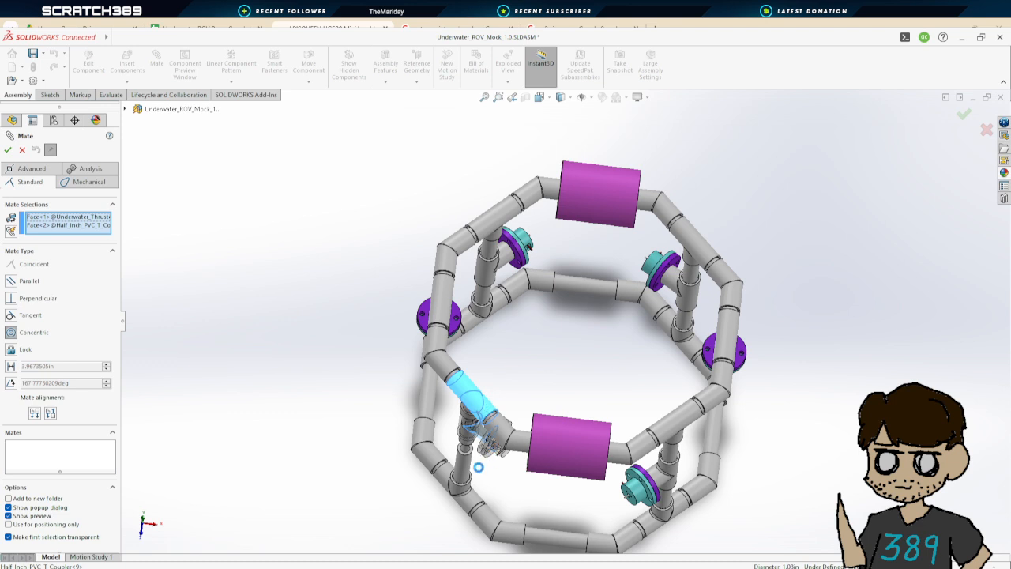
left_click(11, 281)
left_click(11, 282)
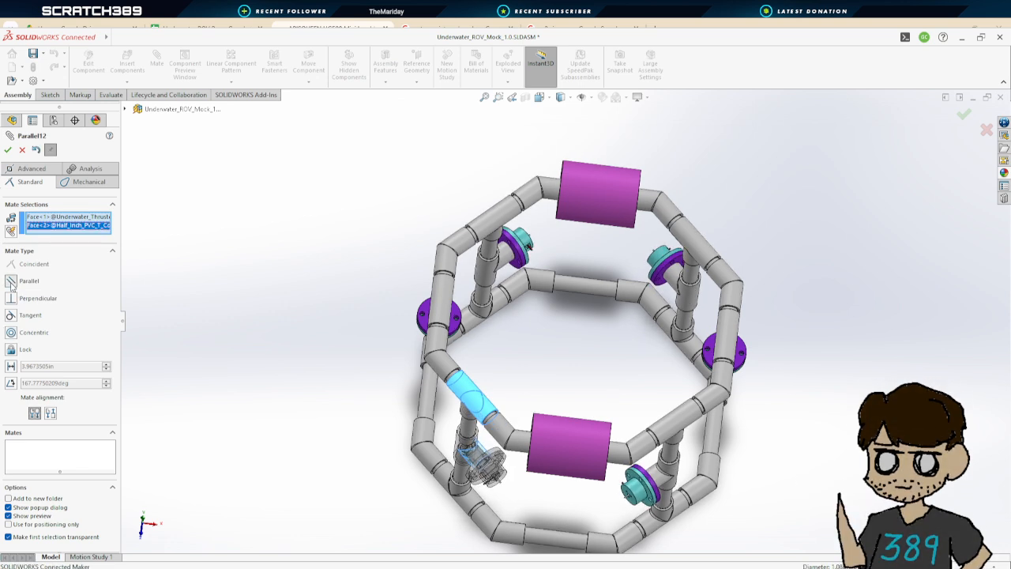
left_click(8, 149)
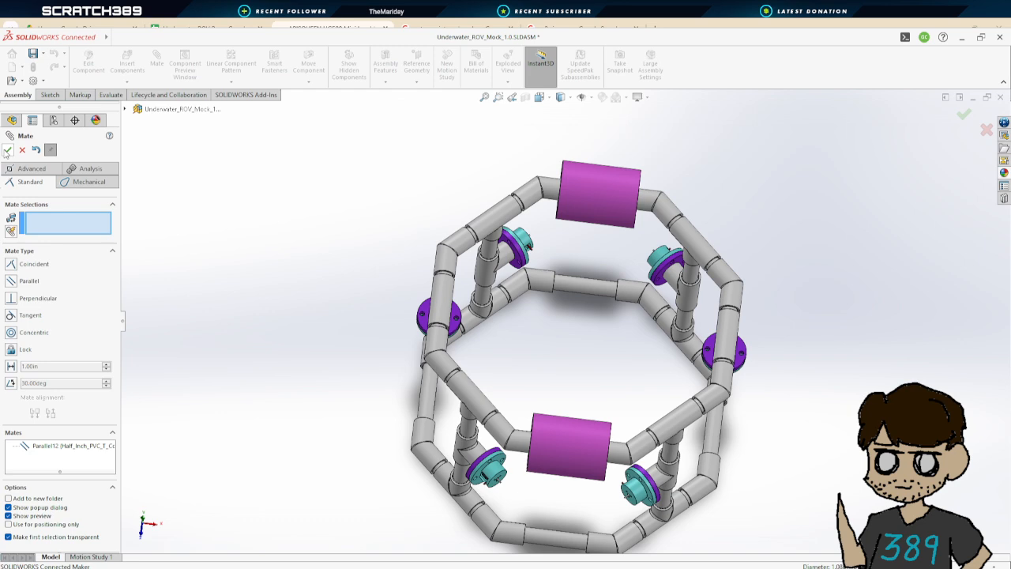
left_click(8, 149)
Orbit the frame to check the thruster layout and save the assembly
middle_click_drag(636, 343, 624, 269)
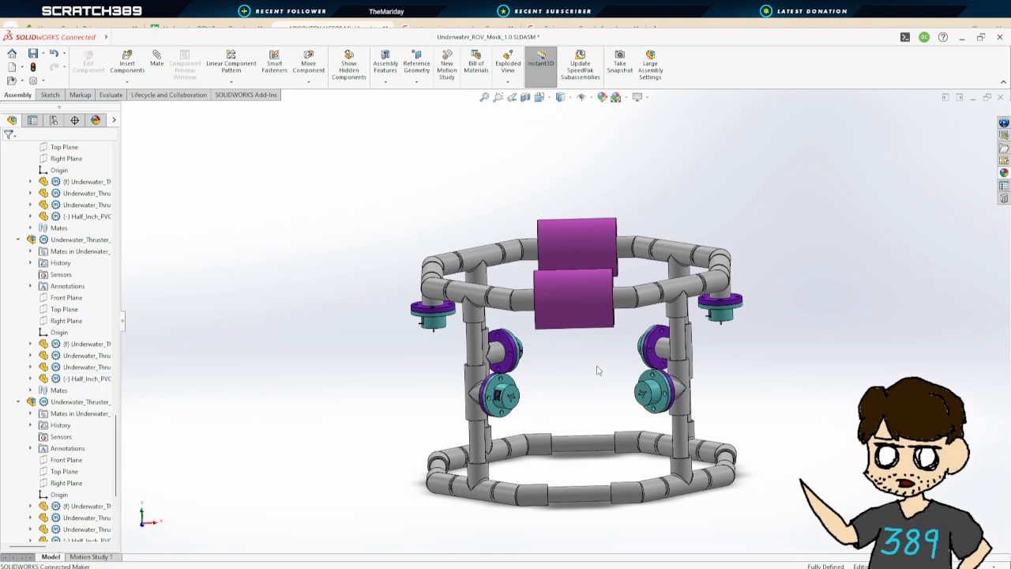
mouse_move(598, 371)
middle_mouse_down()
mouse_move(576, 491)
mouse_move(598, 377)
mouse_move(584, 384)
middle_mouse_up()
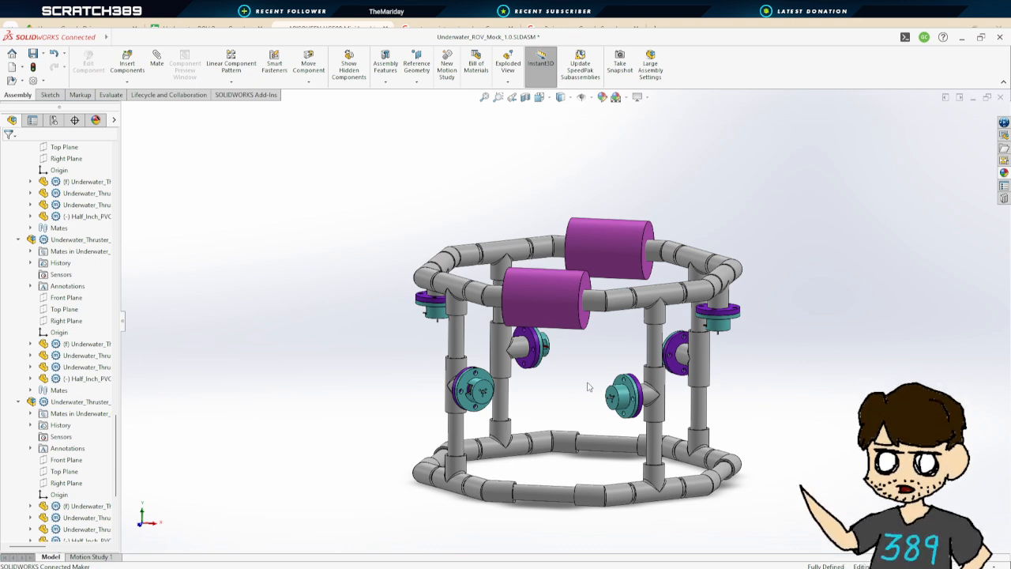
left_click(34, 67)
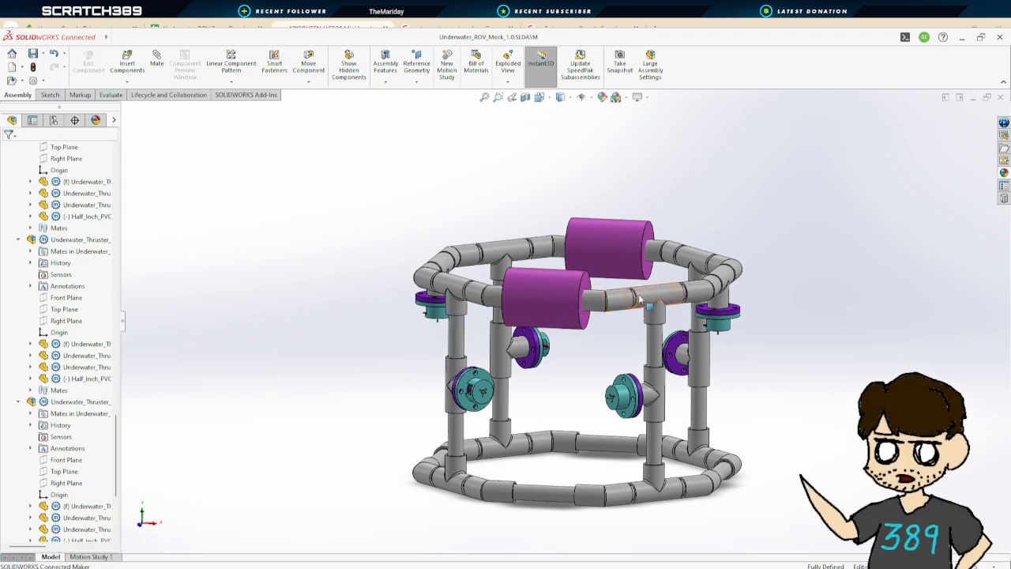
Open the short PVC pipe part between the upper float and the T coupler
scroll(584, 293, "down", 8)
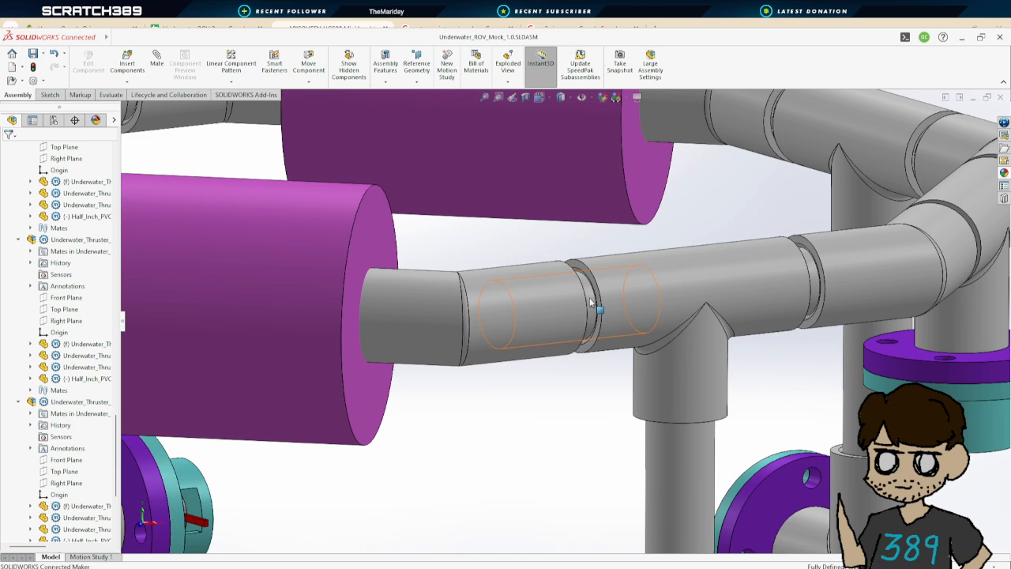
left_click(590, 302)
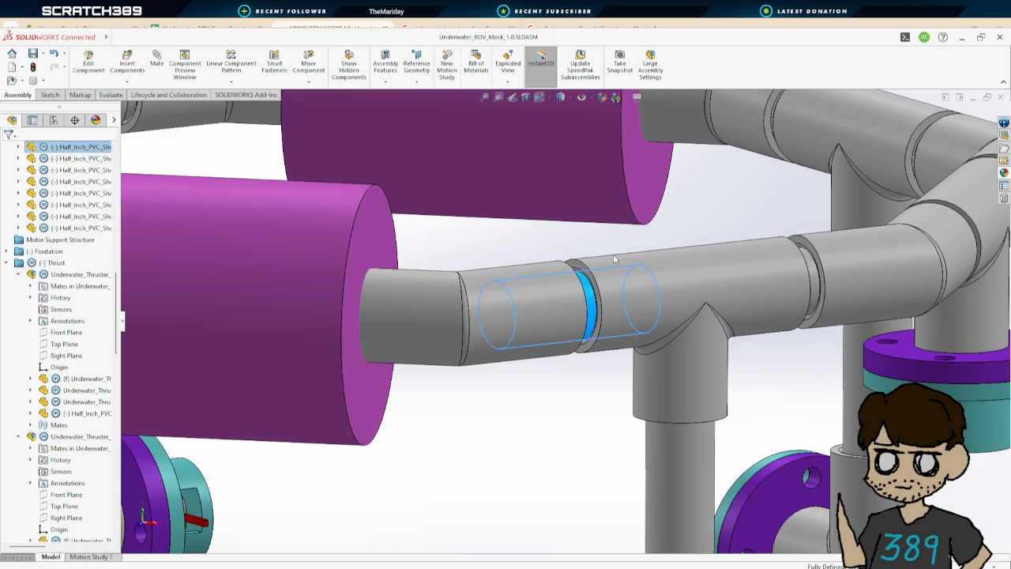
left_click(599, 190)
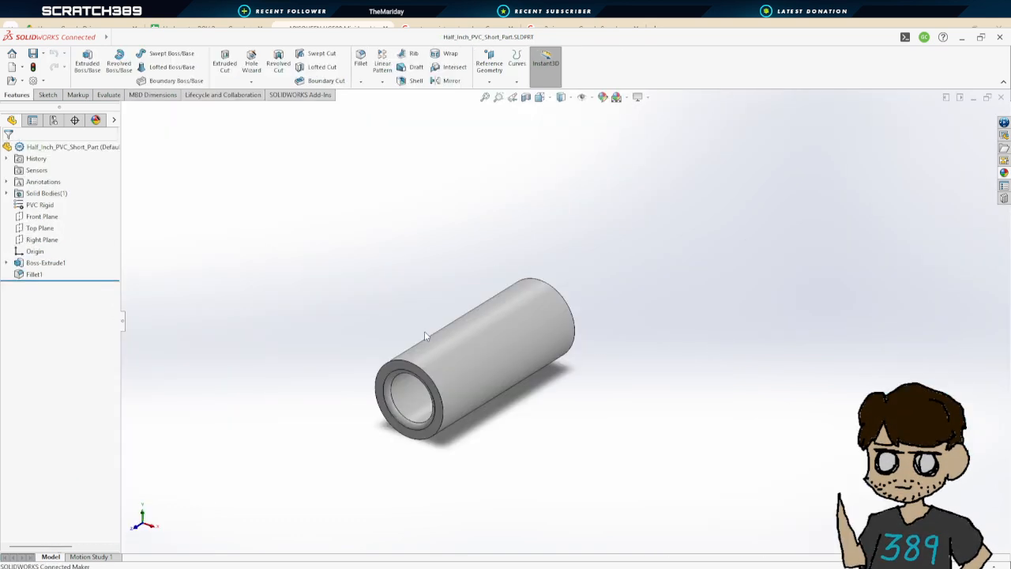
left_click(7, 263)
left_click(37, 264)
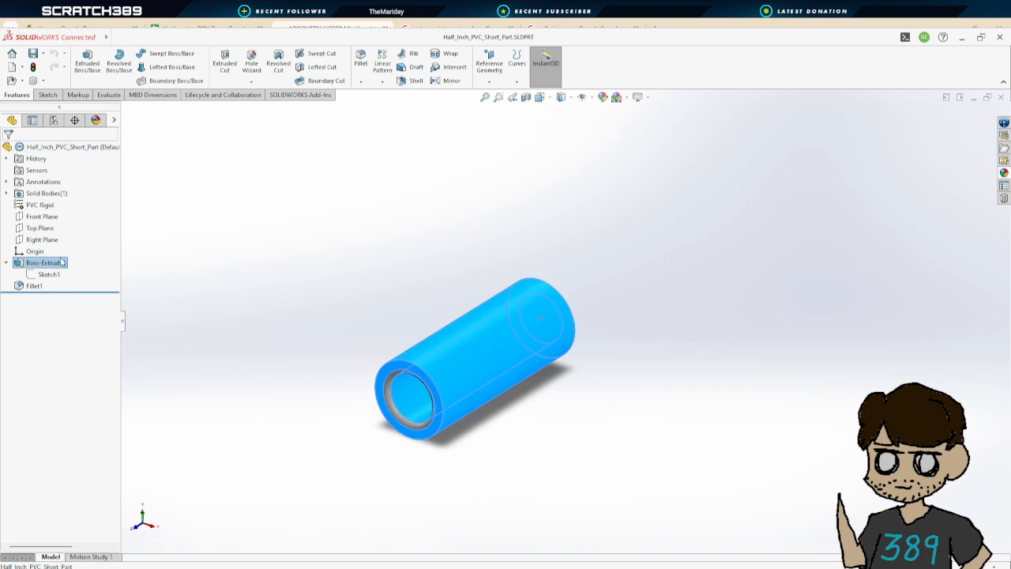
left_click(49, 230)
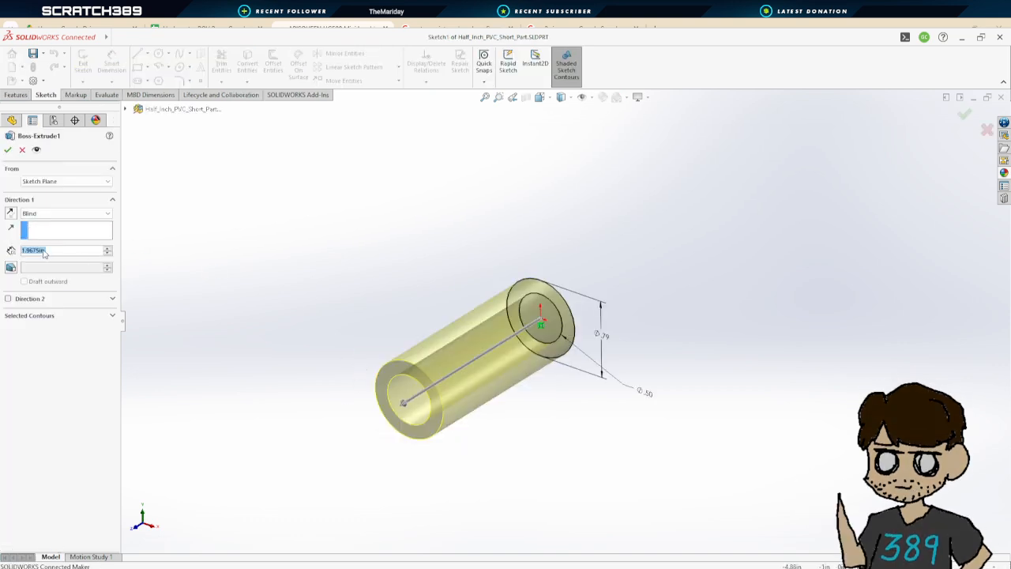
key("Right")
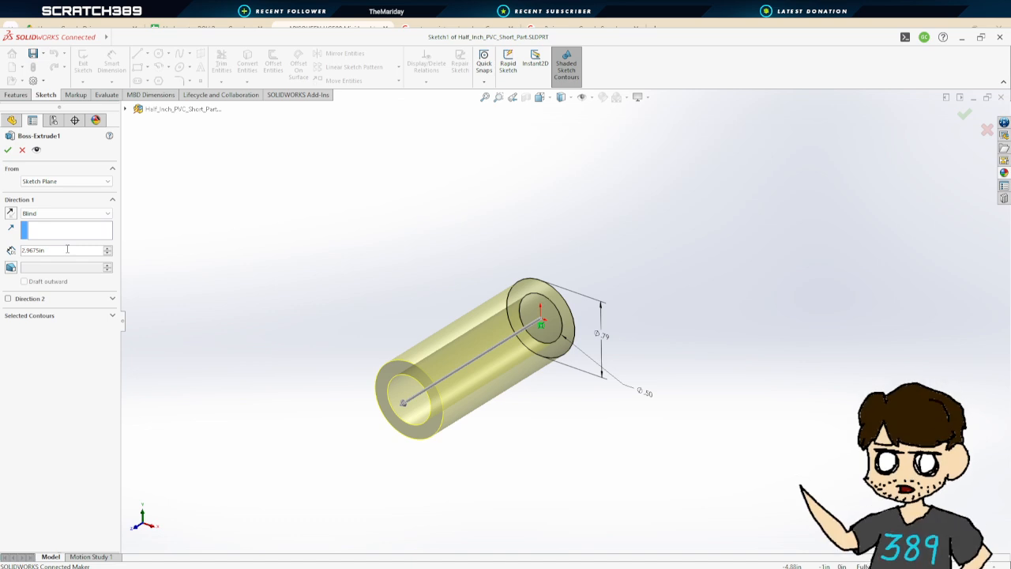
left_click(8, 149)
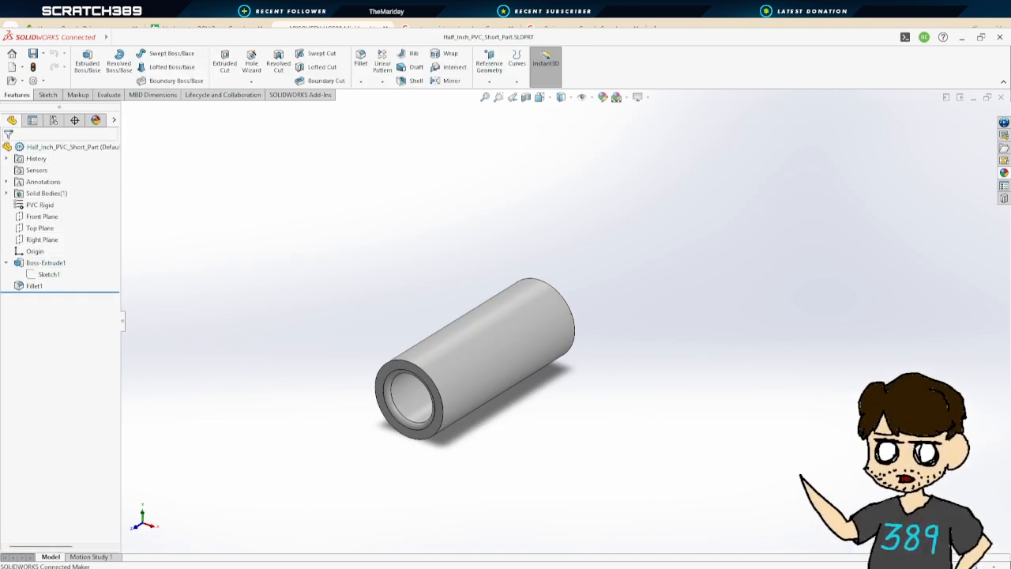
In the 5-inch PVC pipe part, set Boss-Extrude1's depth to 6 in and save the part
left_click(39, 535)
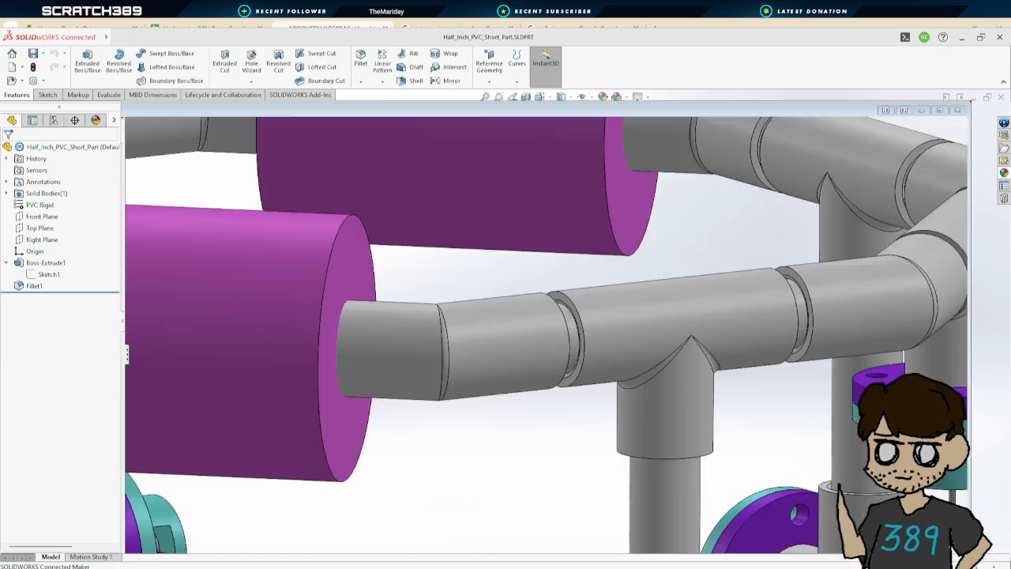
scroll(592, 386, "up", 8)
scroll(611, 432, "down", 4)
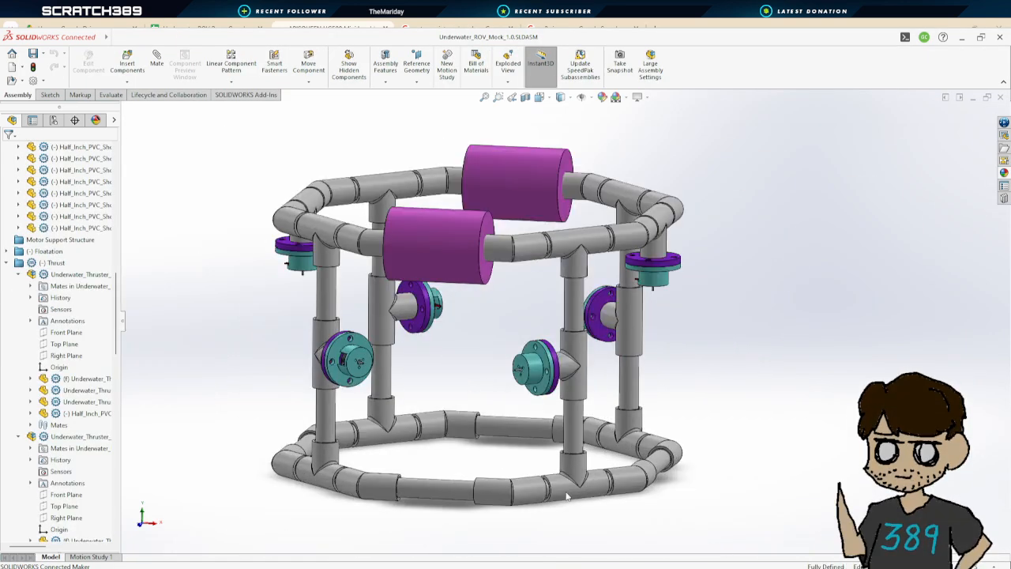
left_click(446, 490)
key("ctrl+Tab")
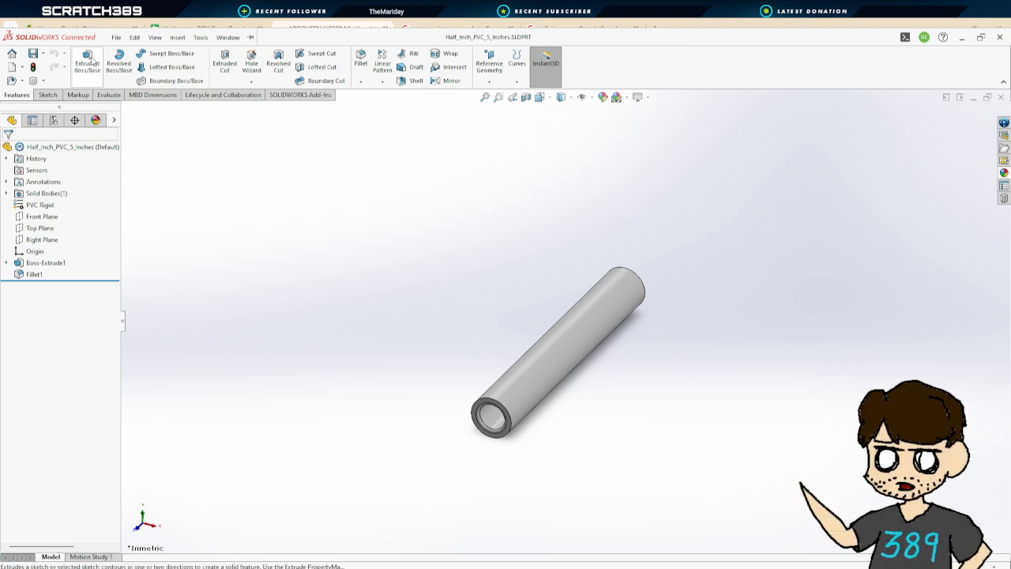
left_click(32, 263)
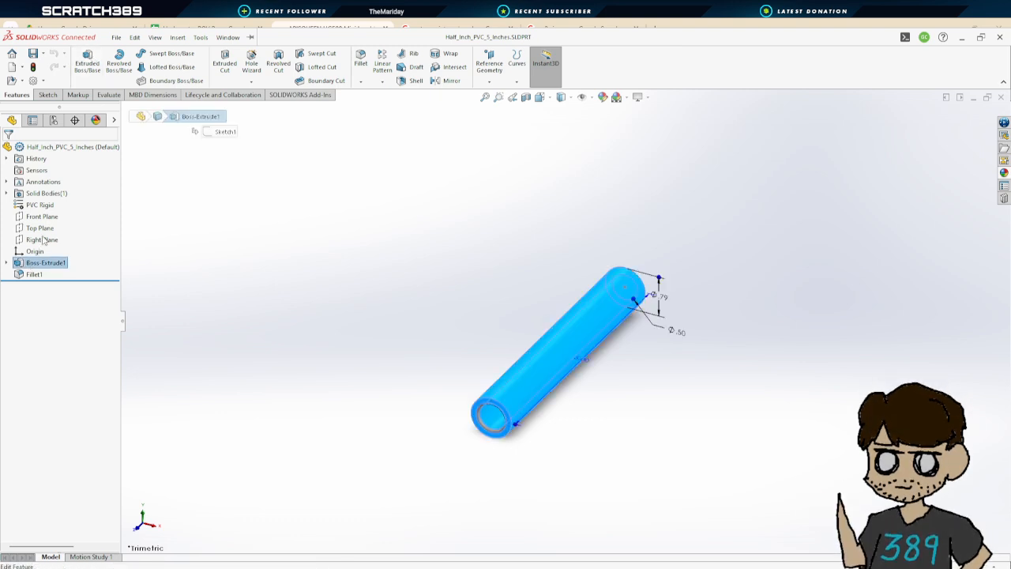
left_click(43, 239)
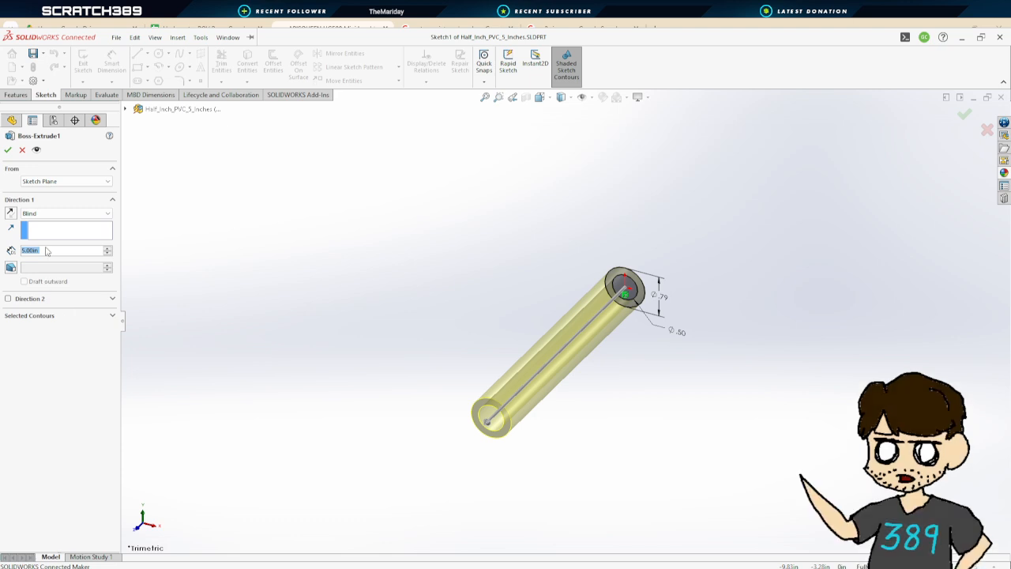
type("6")
key("Return")
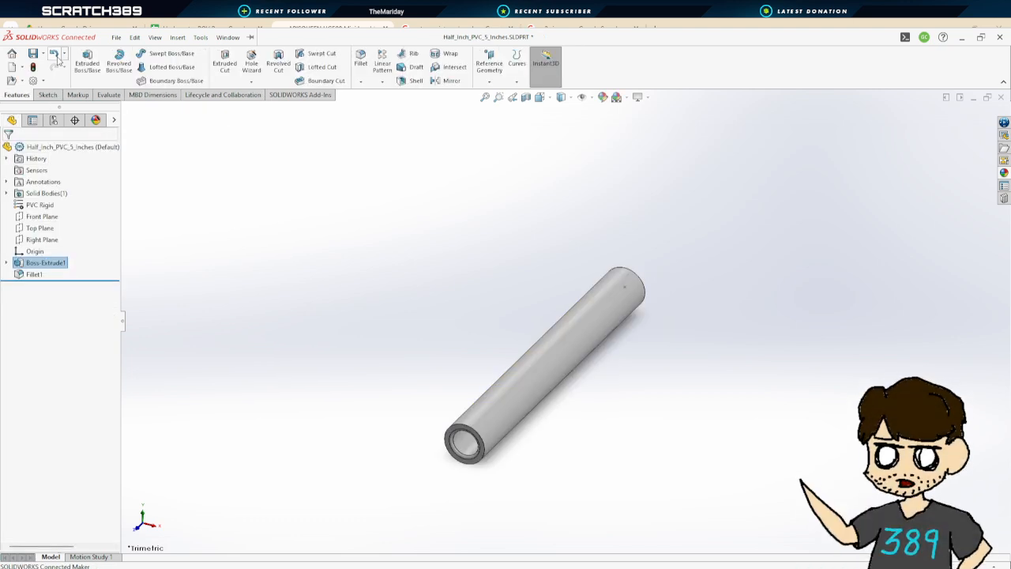
key("ctrl+s")
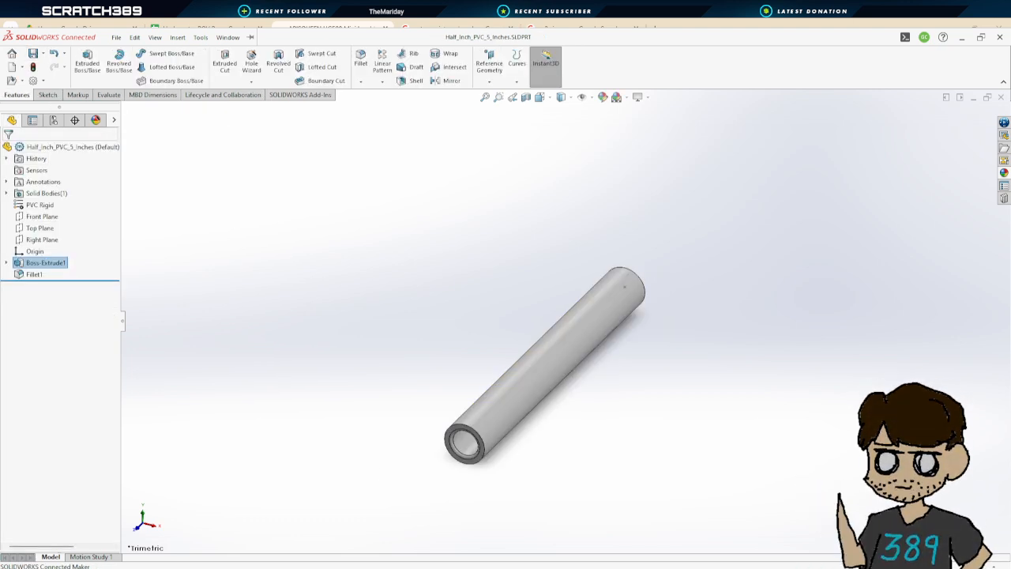
In the short PVC pipe part, set Boss-Extrude1's depth to 2.9675 in
key("ctrl+Tab")
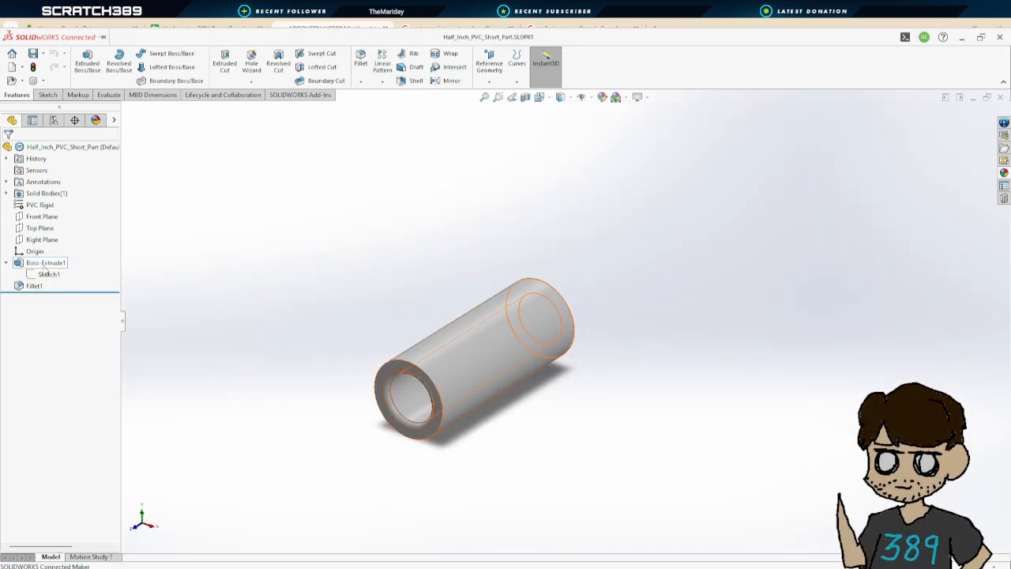
left_click(46, 265)
left_click(57, 233)
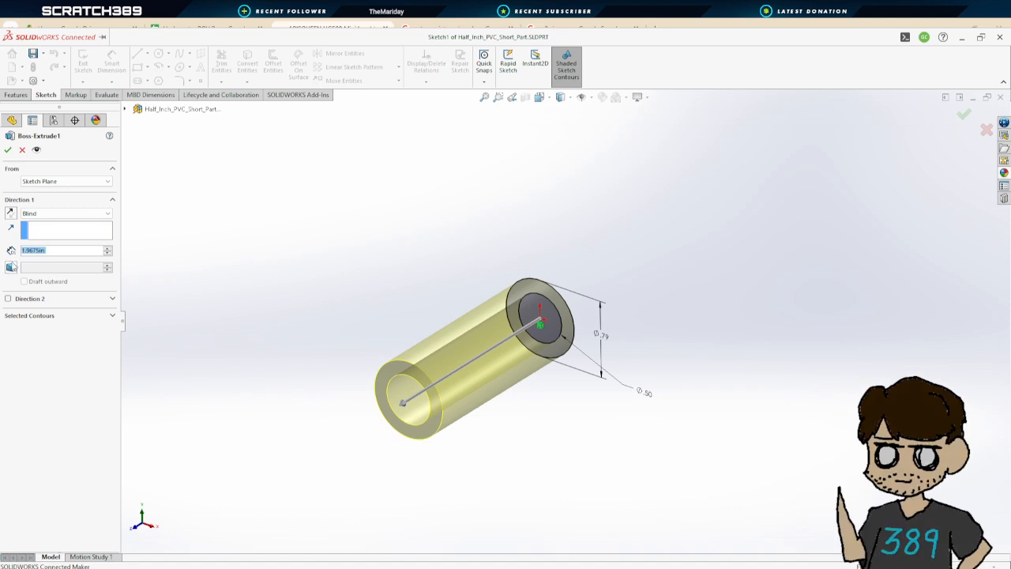
left_click(25, 250)
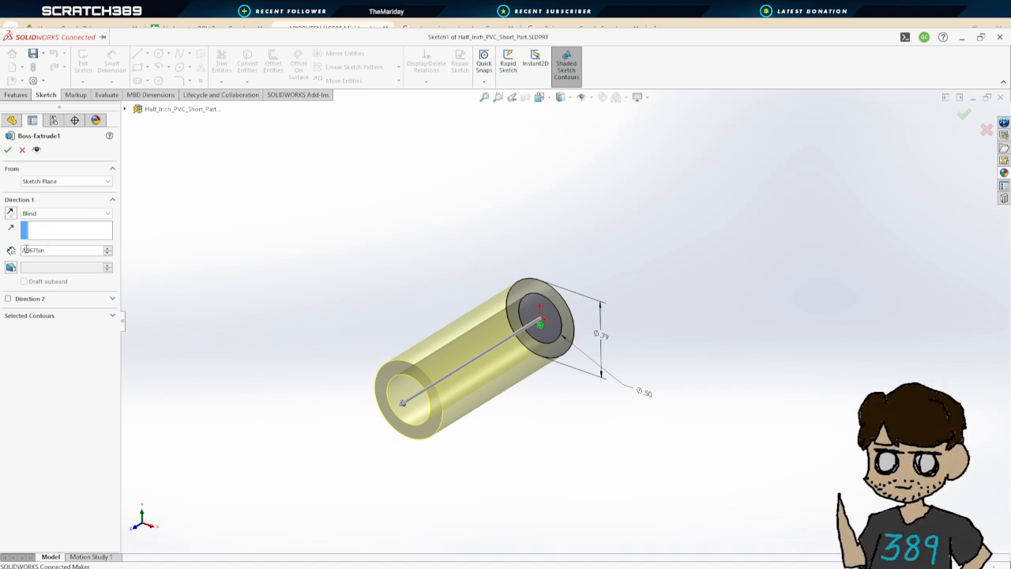
key("Delete")
type("2")
key("Return")
left_click(8, 150)
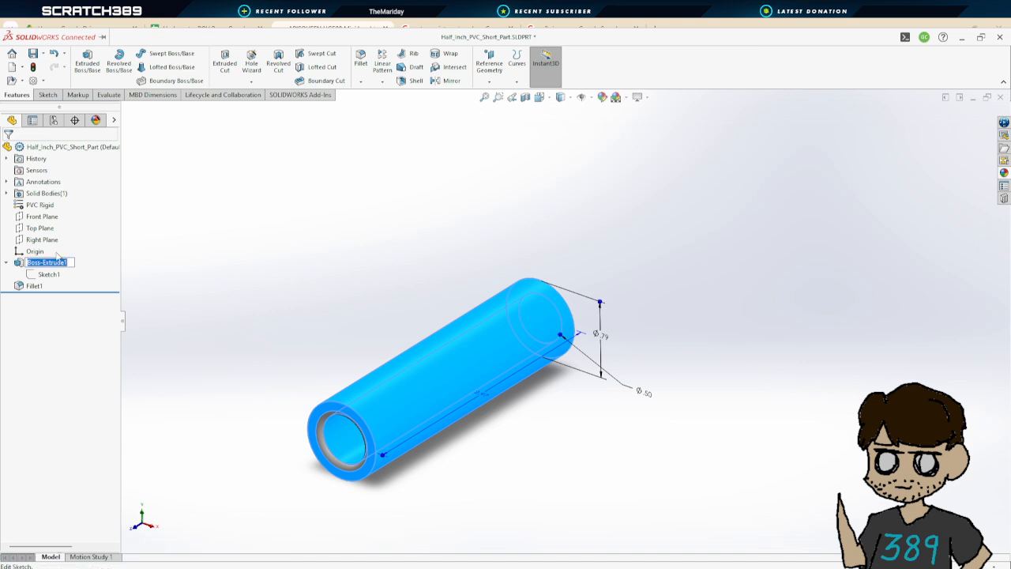
In the short PVC pipe part, change Boss-Extrude1's depth to 2.4675 in and accept the feature
left_click(46, 229)
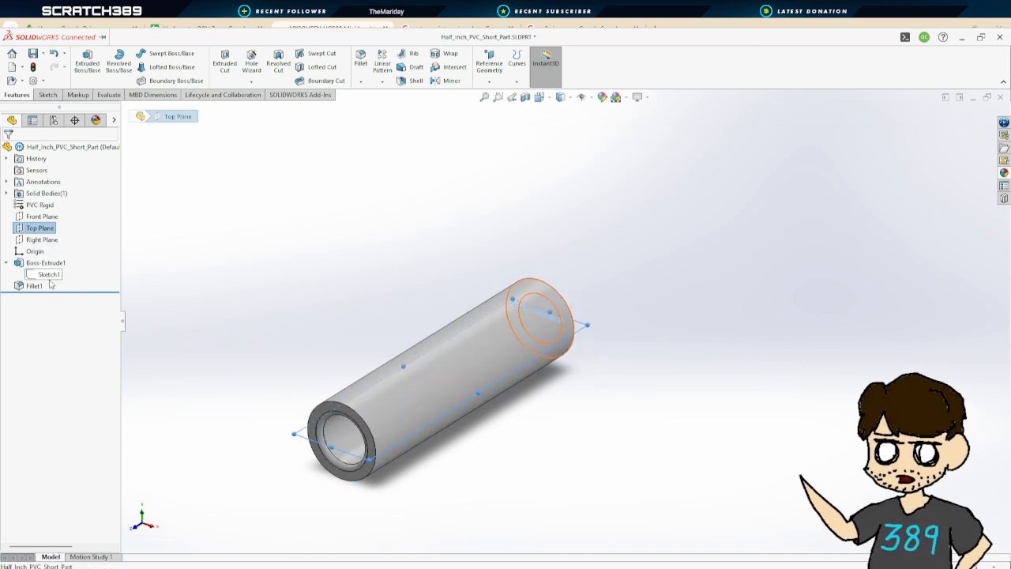
left_click(61, 262)
left_click(69, 229)
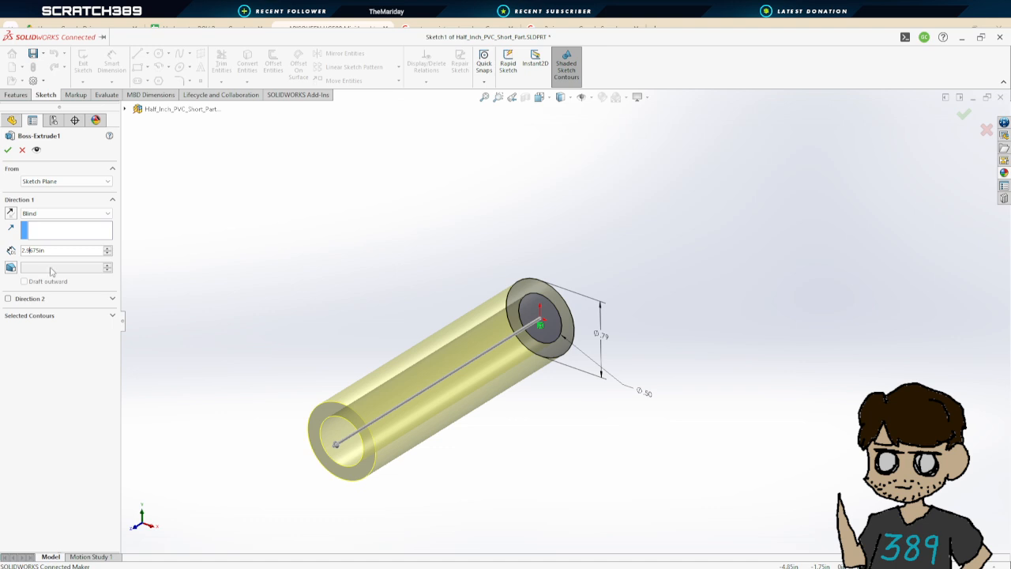
key("BackSpace")
type("4")
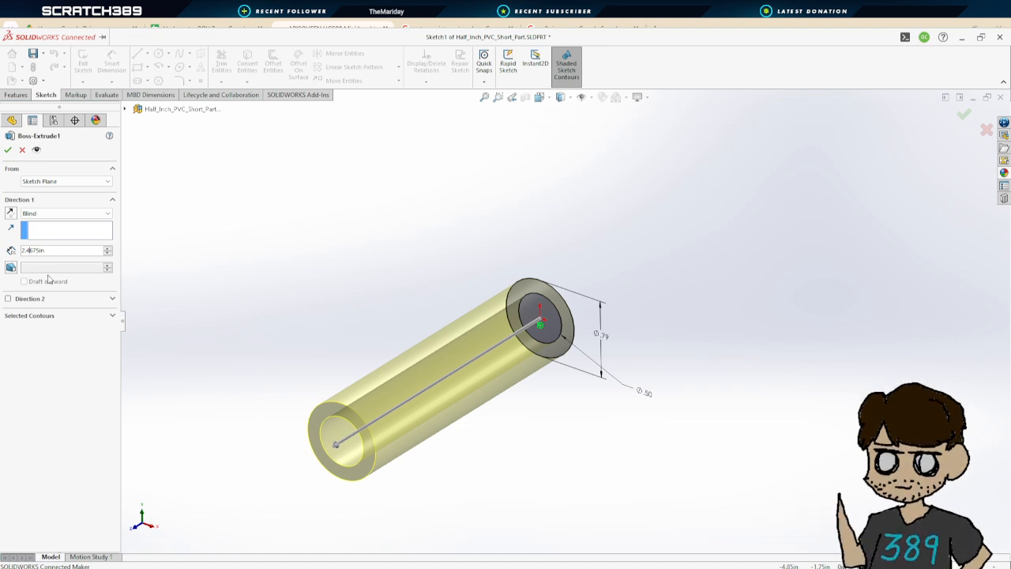
key("Return")
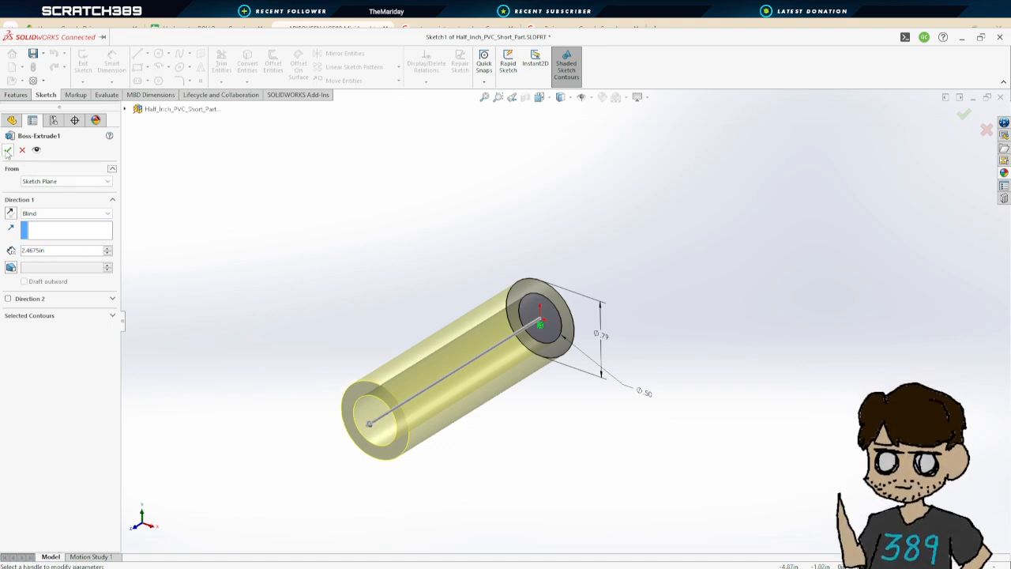
left_click(7, 149)
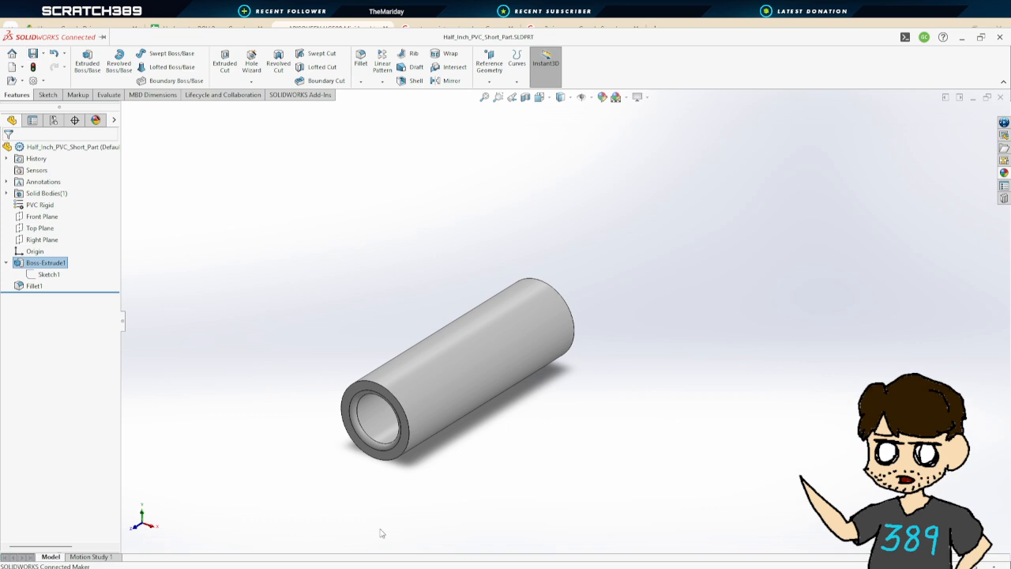
Return to the assembly and delete two PVC pipe segments beside the thruster T couplers on the vertical posts
left_click(95, 538)
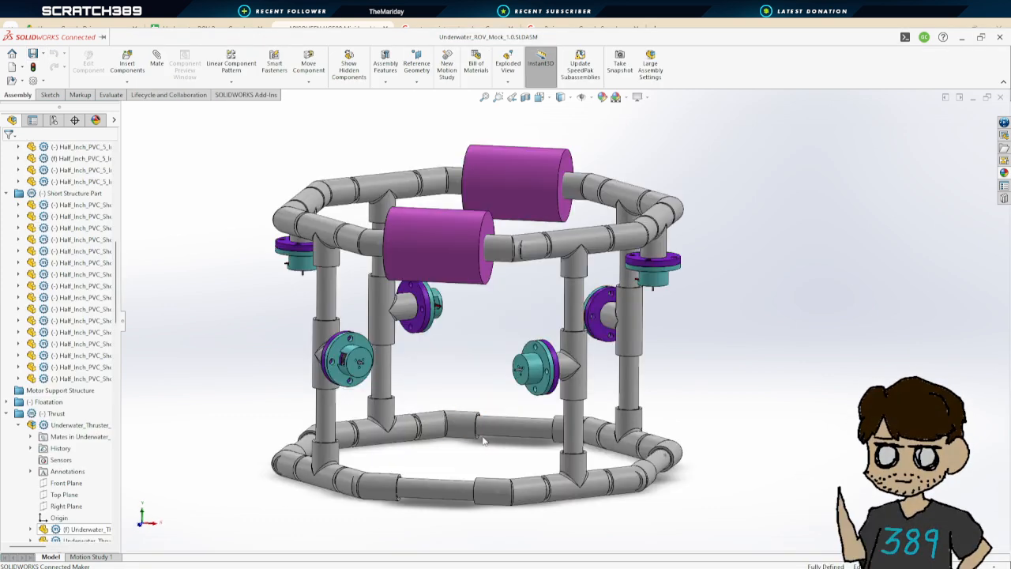
left_click(580, 308)
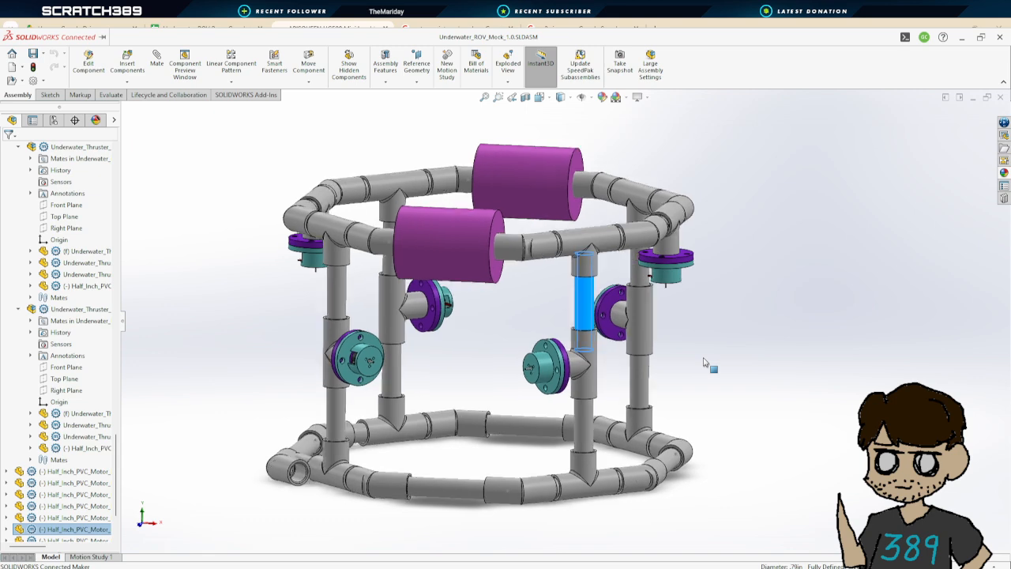
key("Delete")
left_click(647, 380)
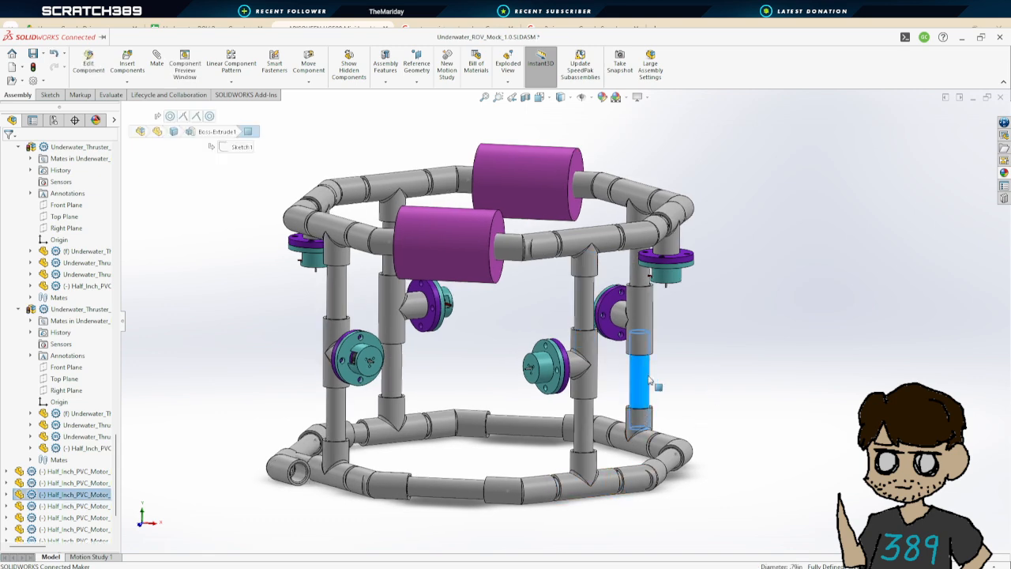
key("Delete")
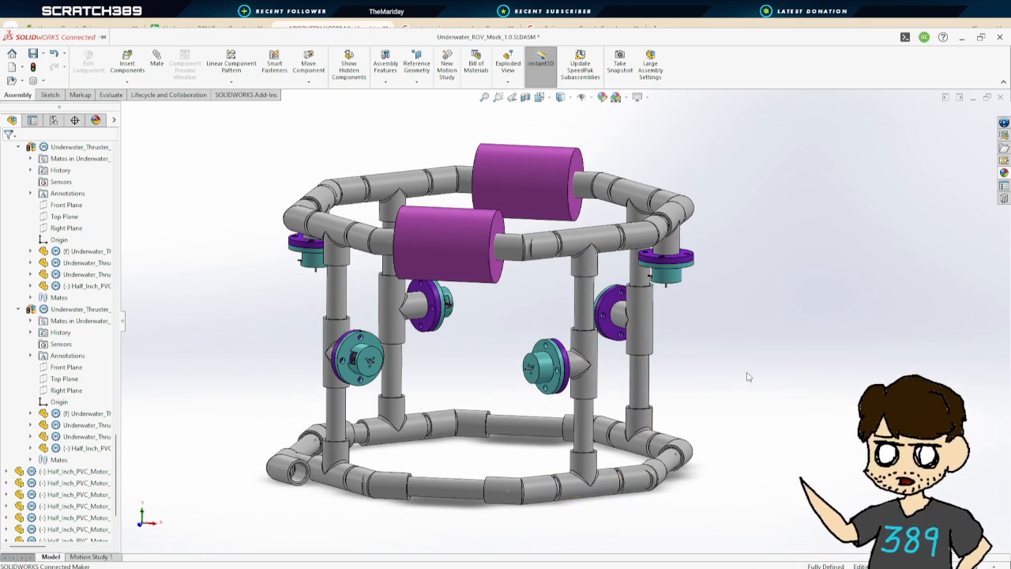
Orbit and zoom around the frame to inspect the pipe segments along the lower ring
middle_click_drag(748, 377, 731, 391)
scroll(731, 393, "up", 2)
scroll(503, 305, "down", 3)
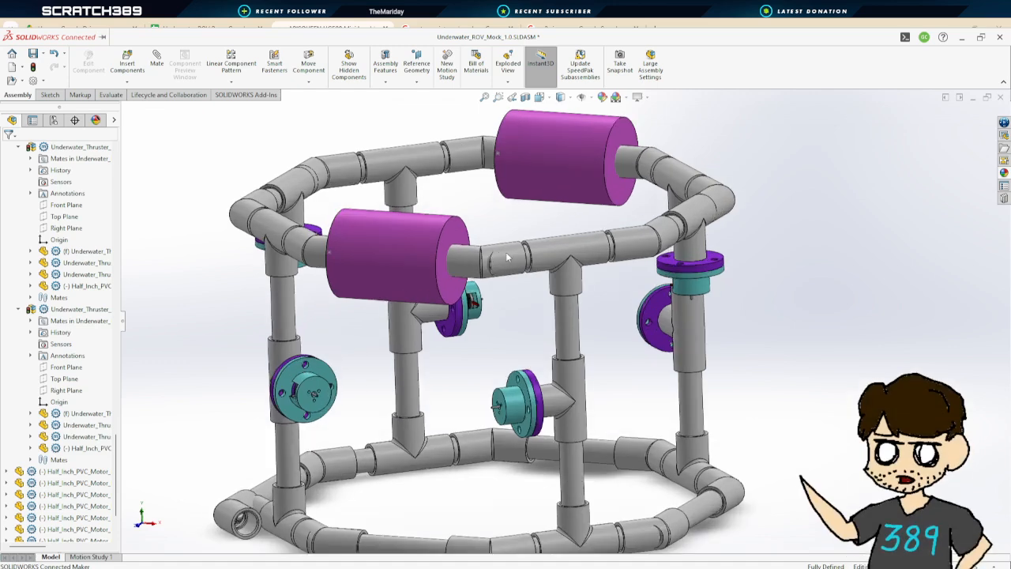
left_click(504, 258)
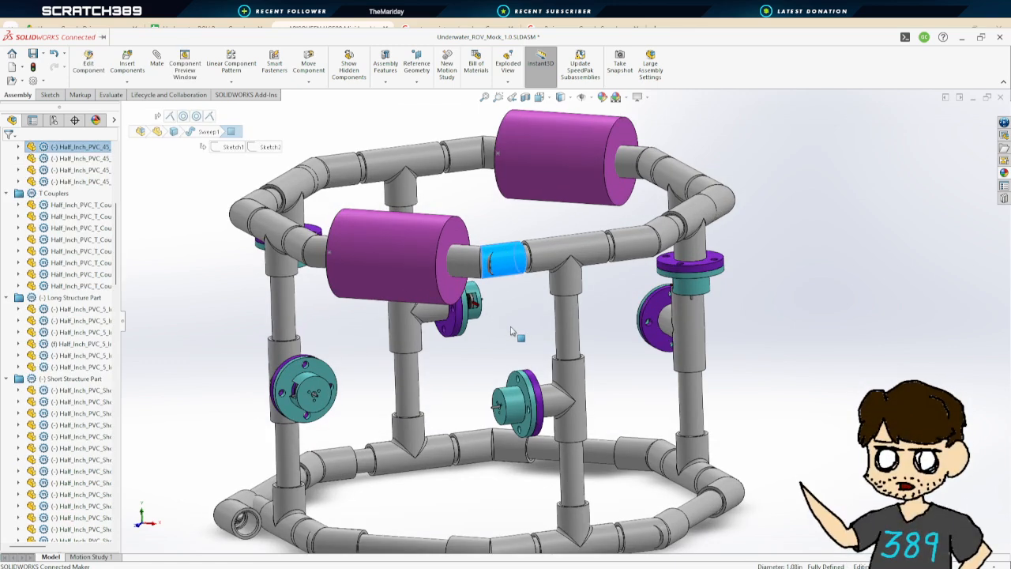
key("Escape")
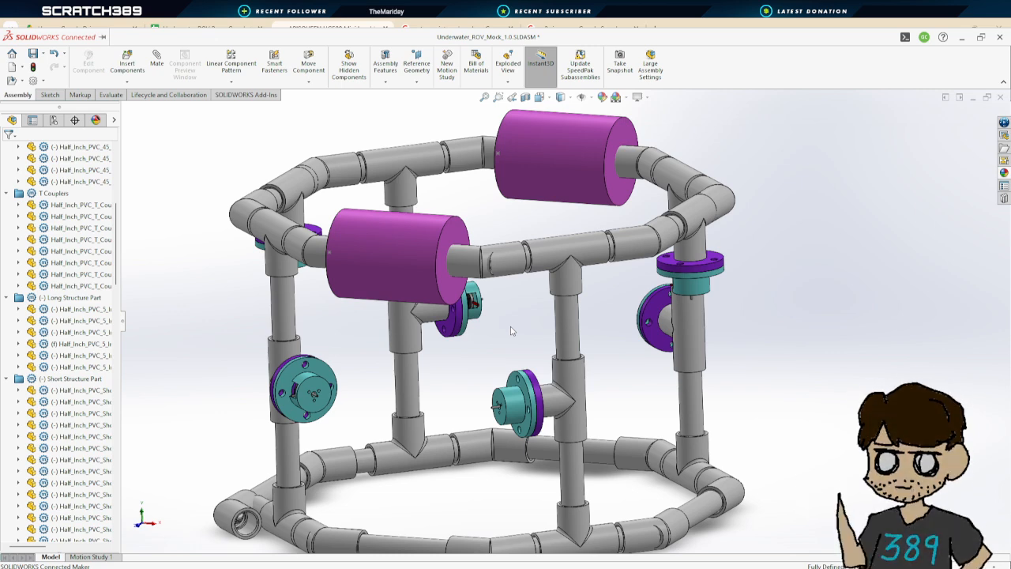
middle_click_drag(511, 331, 445, 397)
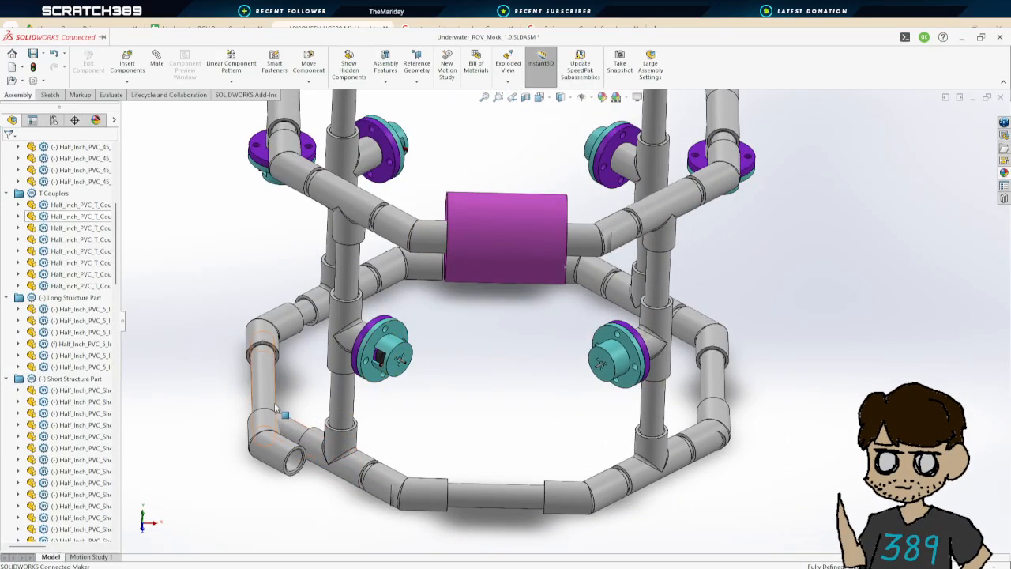
left_click_drag(265, 389, 285, 369)
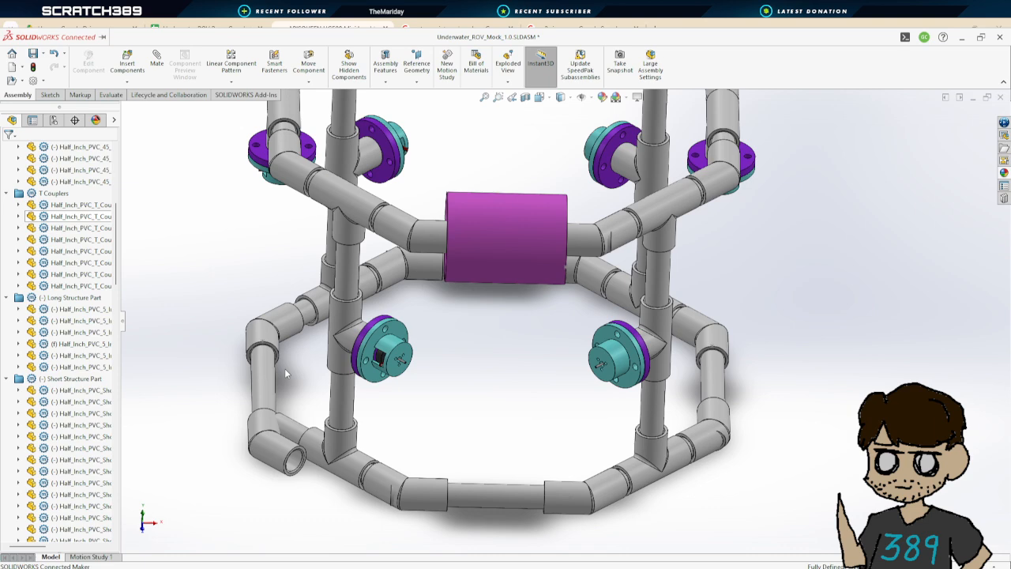
left_click(307, 436)
middle_click_drag(572, 455, 261, 227)
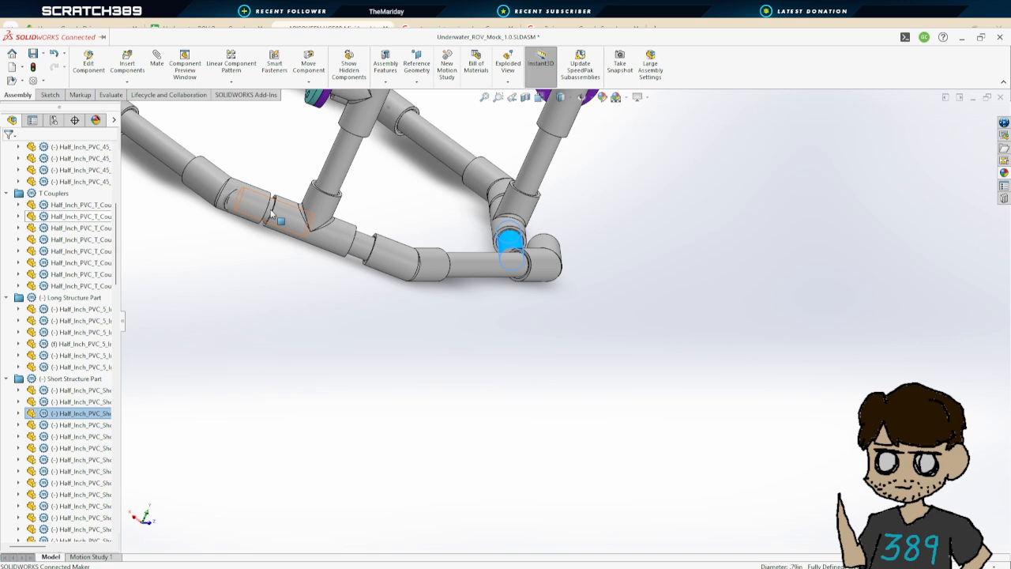
left_click(269, 211)
scroll(366, 240, "up", 3)
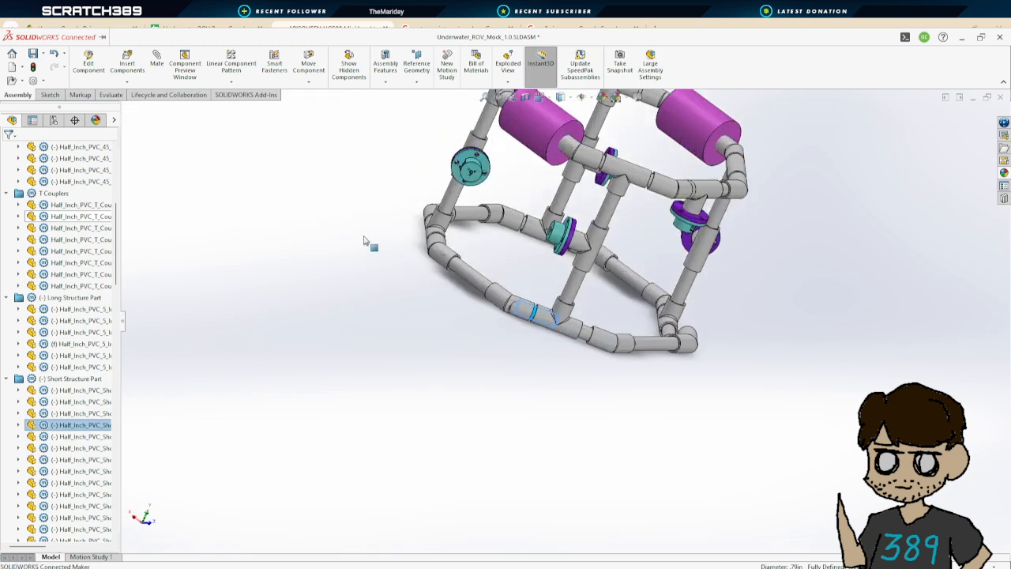
scroll(526, 324, "down", 6)
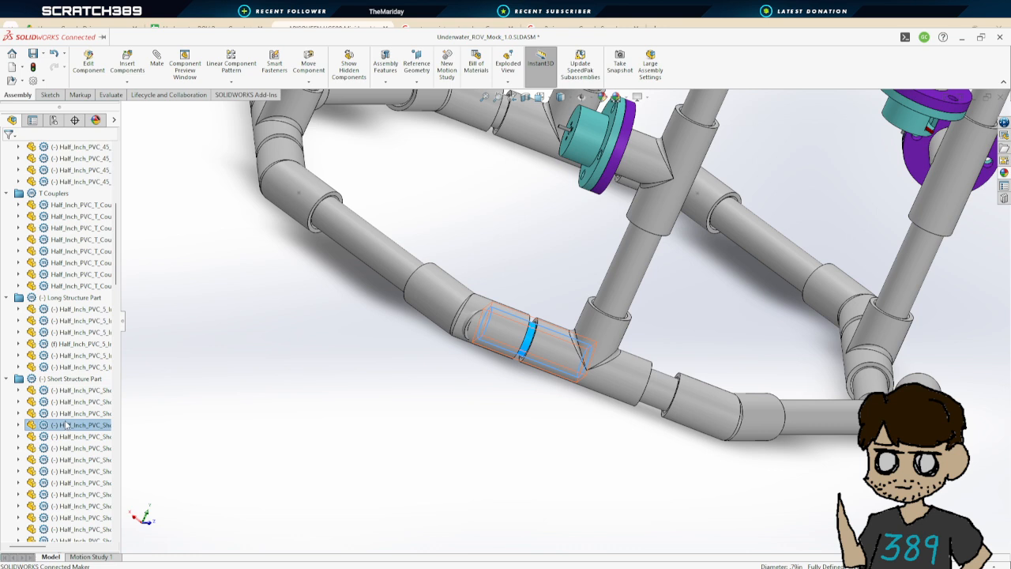
left_click(391, 260)
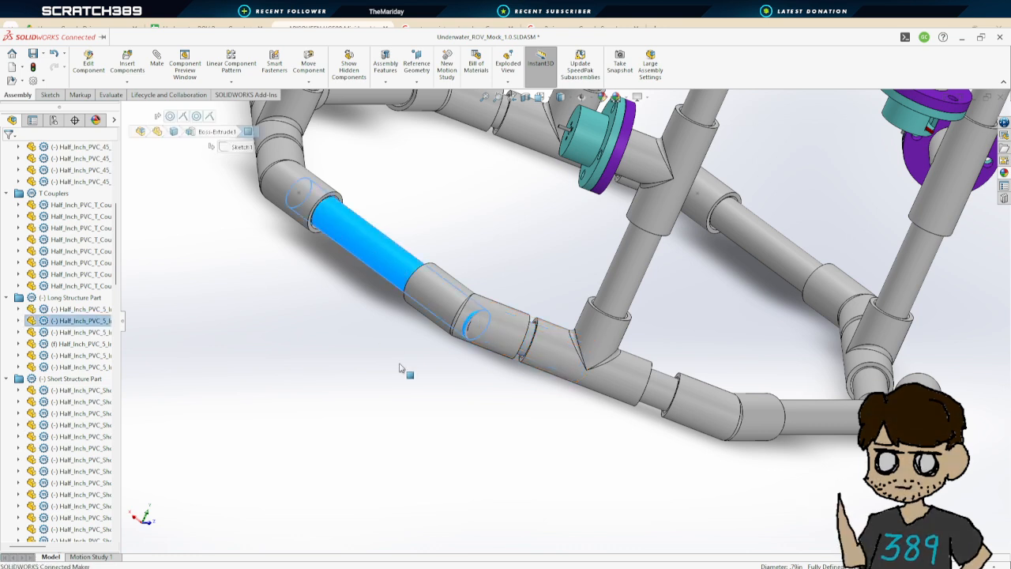
left_click(419, 384)
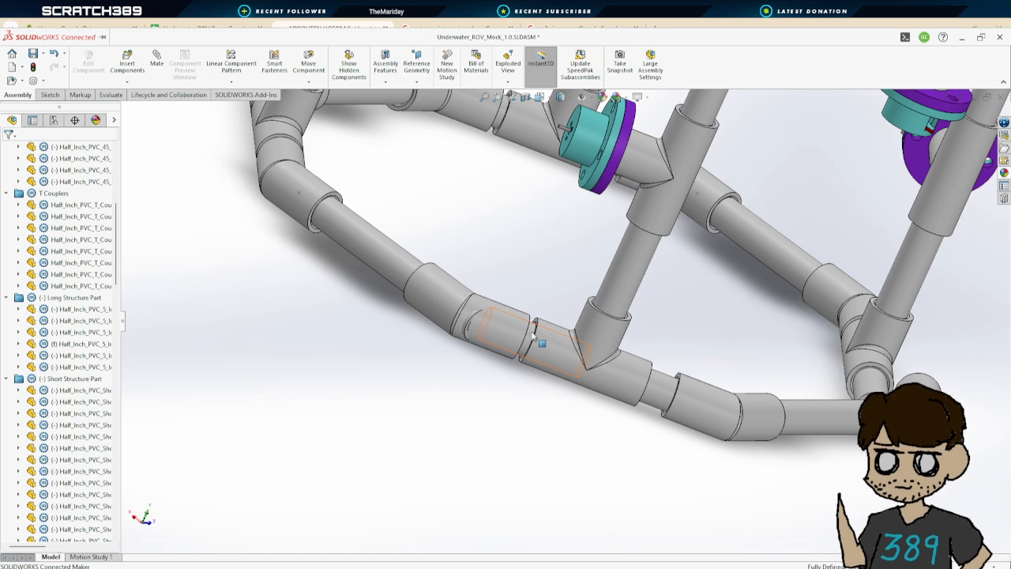
Select the short pipe segment in the lower ring and expand its mates in the design tree
scroll(533, 335, "up", 3)
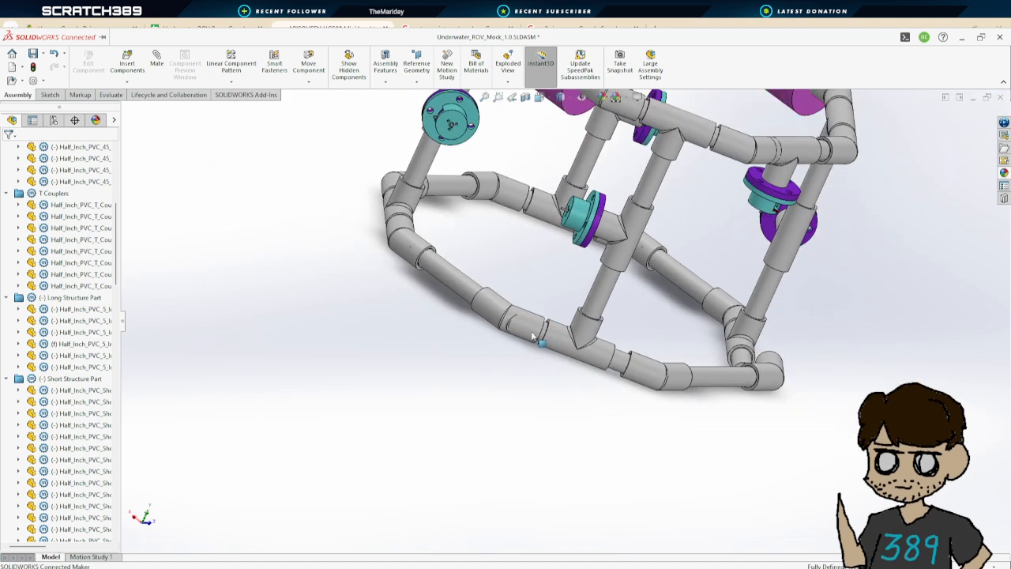
middle_click_drag(706, 447, 760, 375)
middle_click_drag(518, 346, 580, 407)
scroll(458, 387, "down", 5)
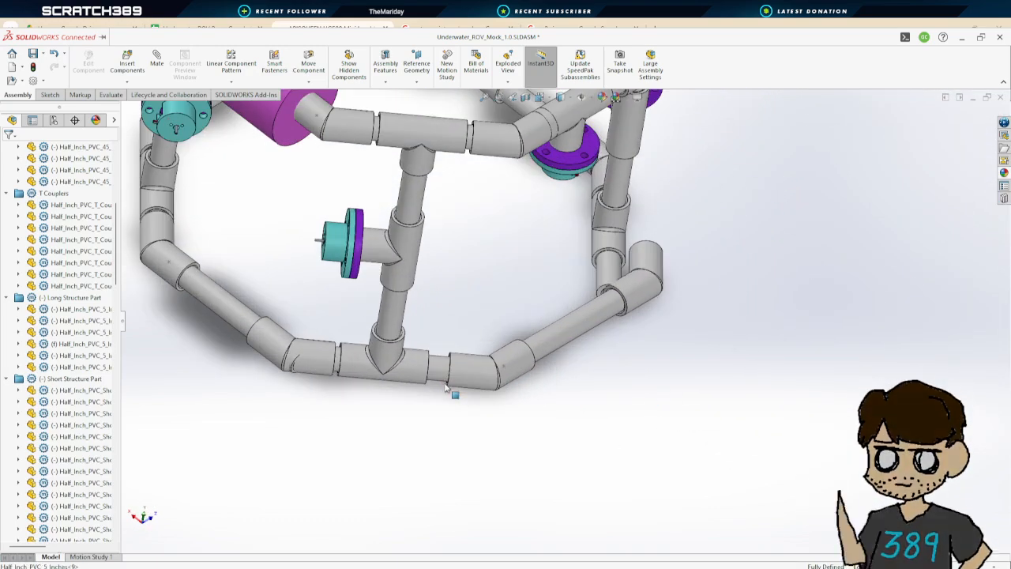
scroll(394, 359, "up", 3)
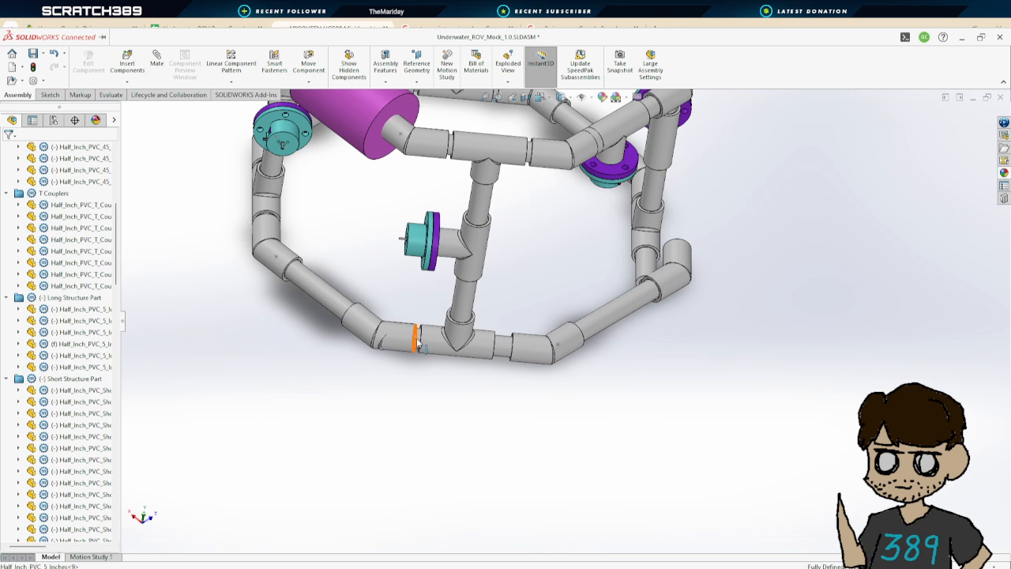
left_click(420, 341)
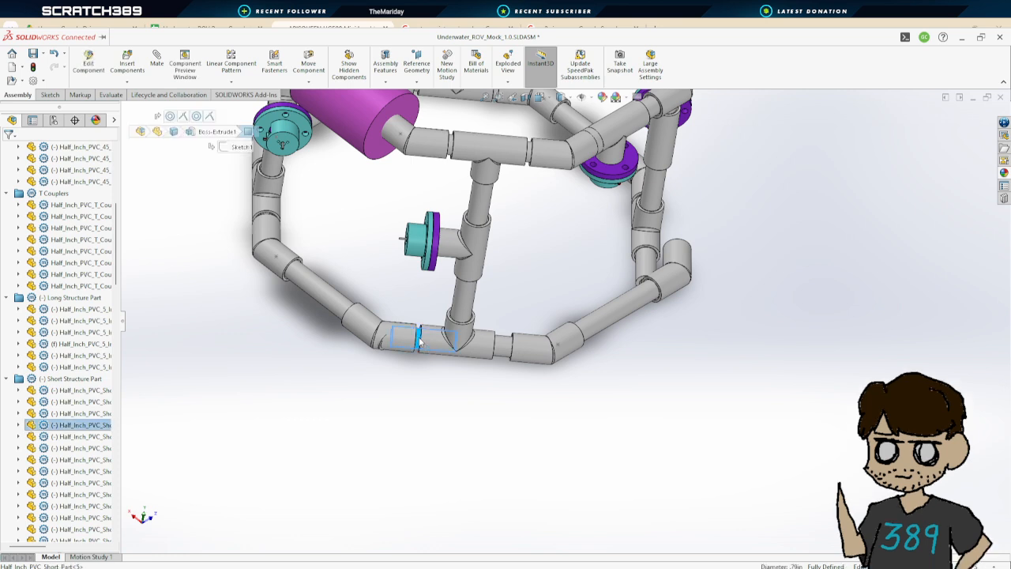
left_click(63, 429)
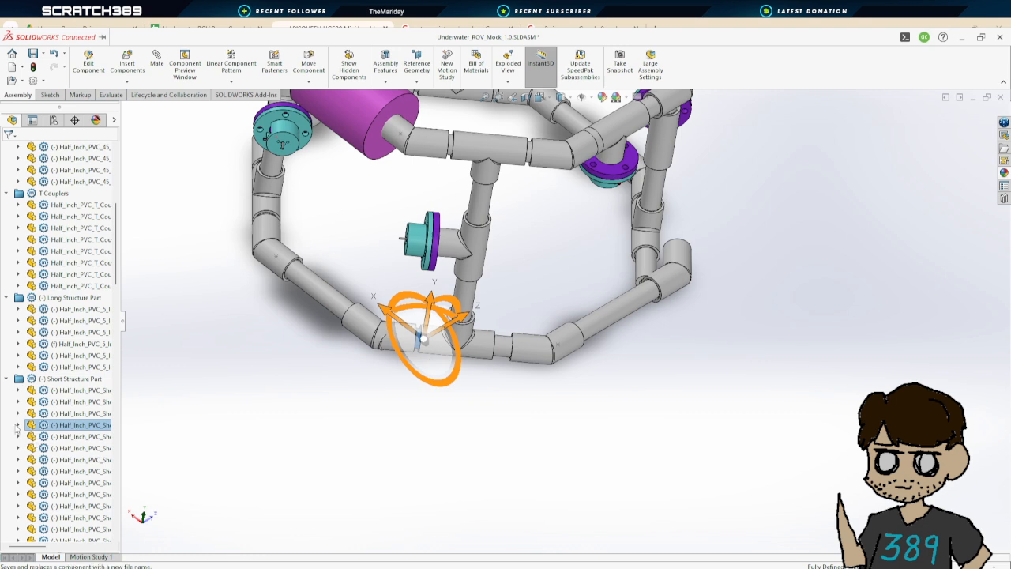
left_click(18, 425)
left_click(32, 402)
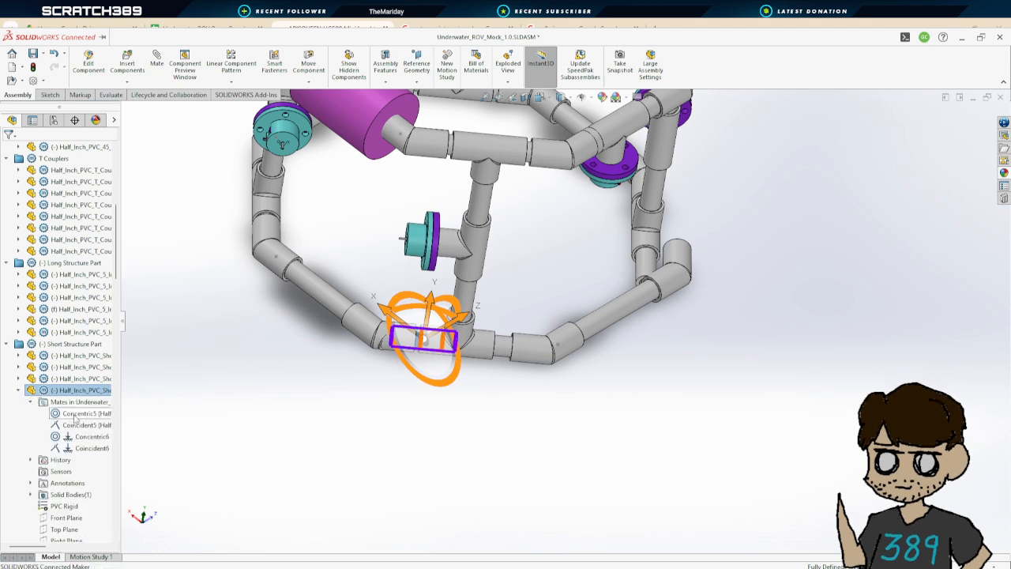
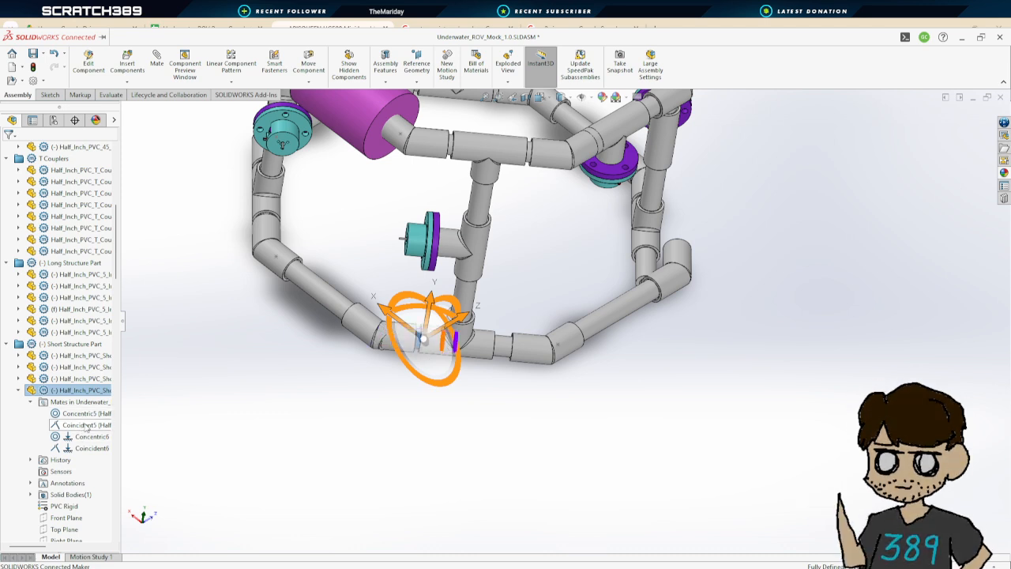
Review the short pipe's Coincident5 mate without changes, and orbit to inspect the long pipe segments in the lower ring
left_click(87, 425)
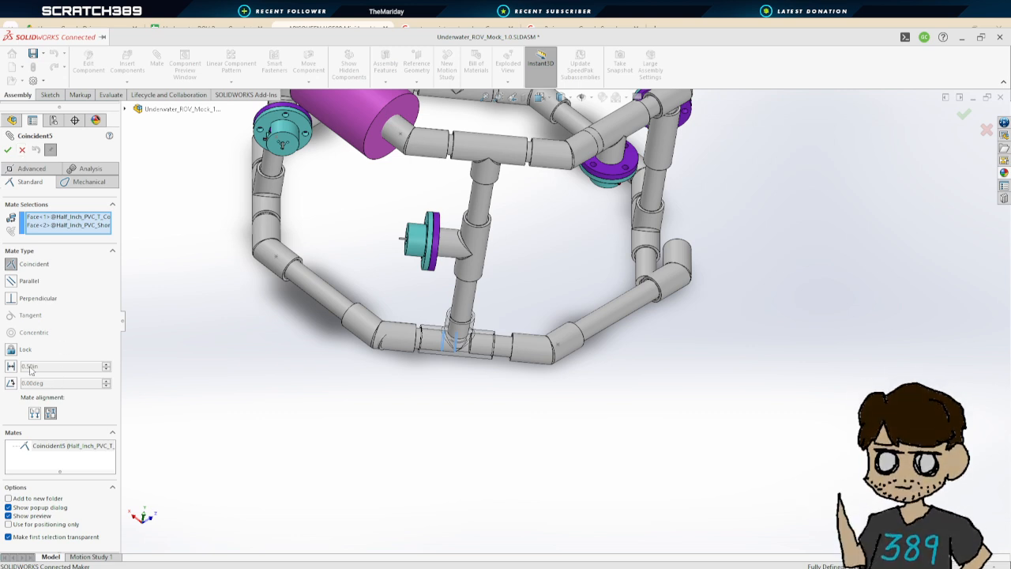
left_click(20, 150)
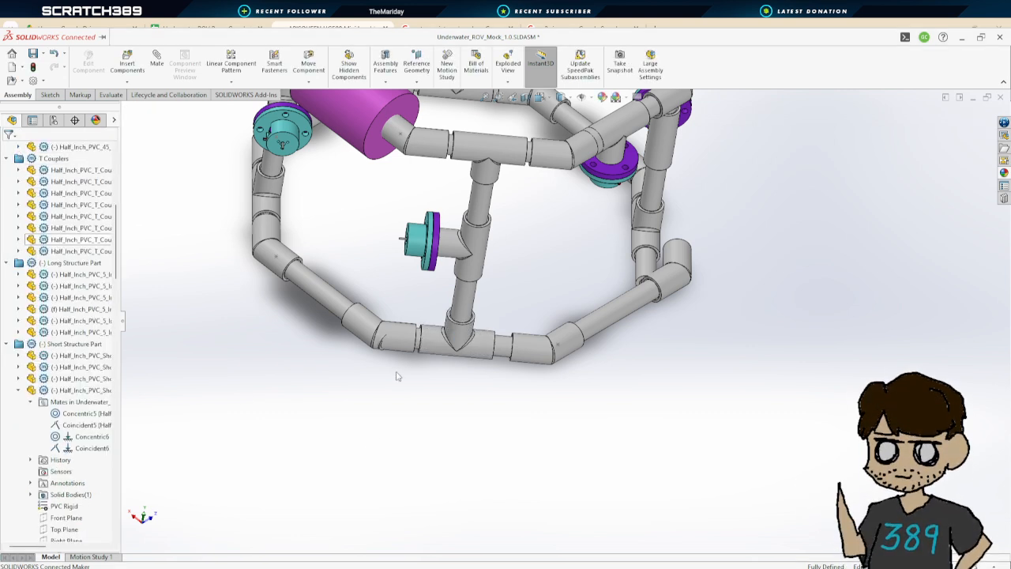
scroll(248, 289, "up", 3)
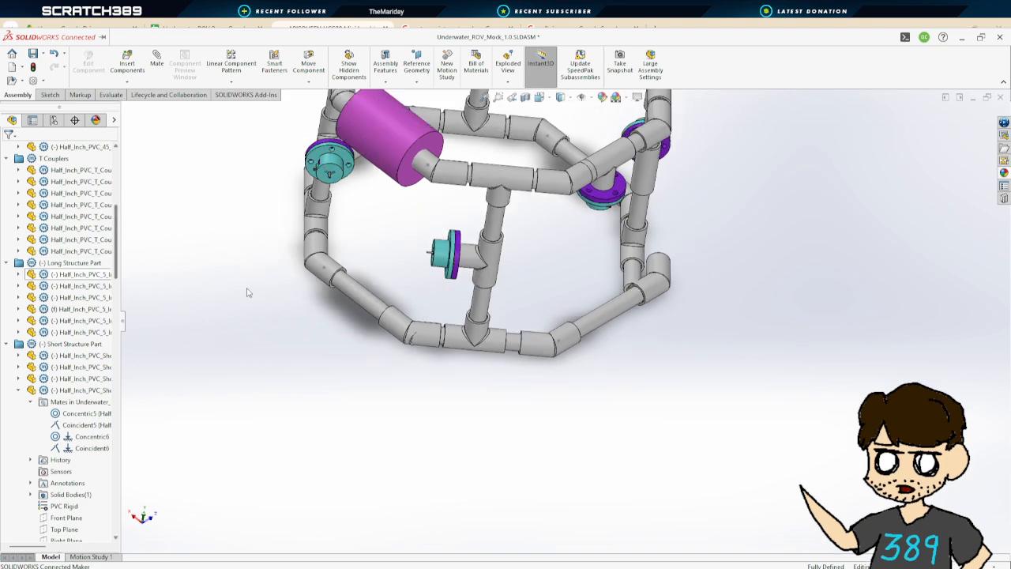
middle_click_drag(248, 289, 420, 305)
middle_click_drag(583, 270, 594, 319)
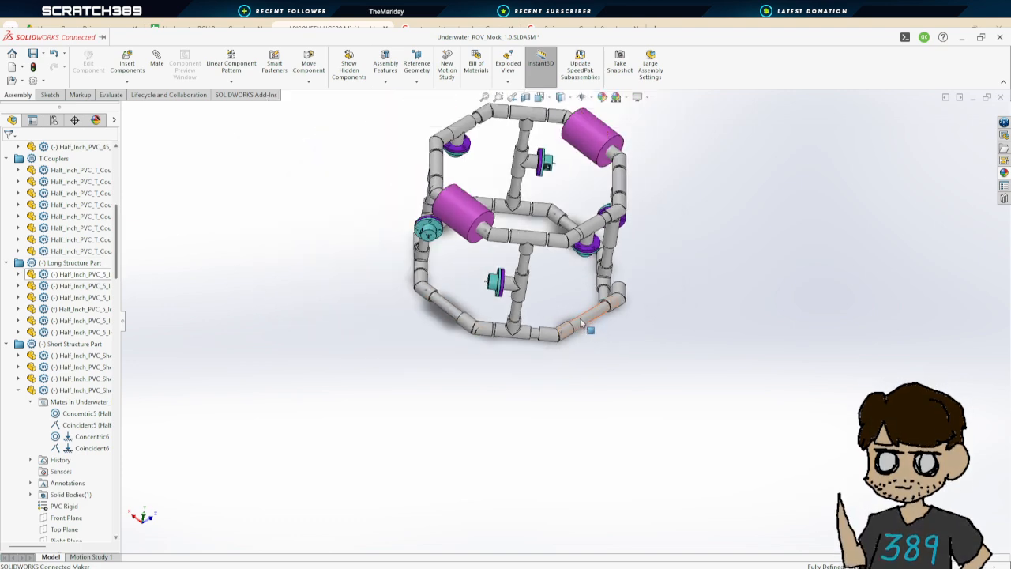
scroll(506, 331, "down", 2)
middle_click_drag(392, 348, 362, 306)
left_click(362, 306)
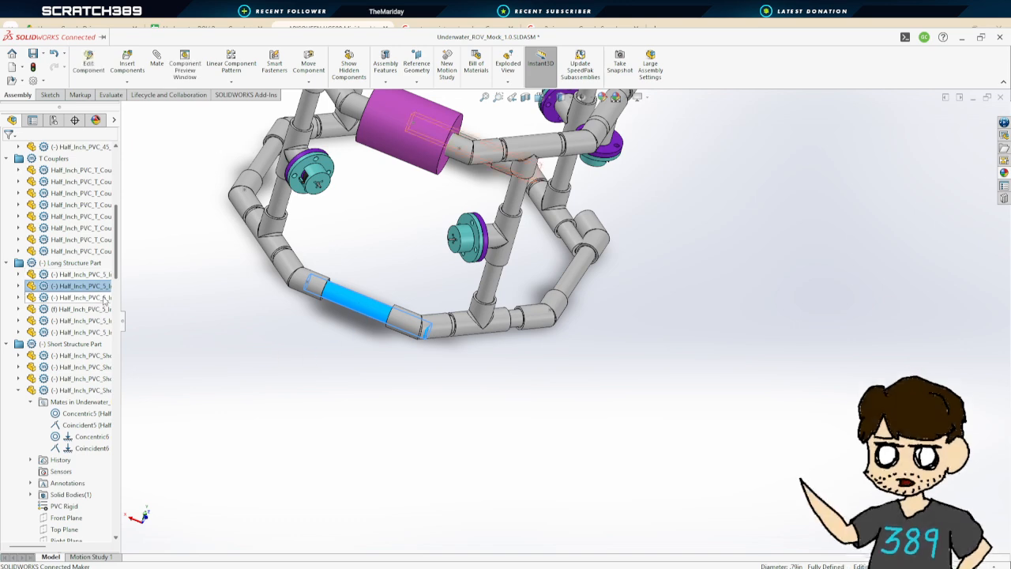
Select the first long PVC pipe segment in the design tree and expand its mates
left_click(79, 274)
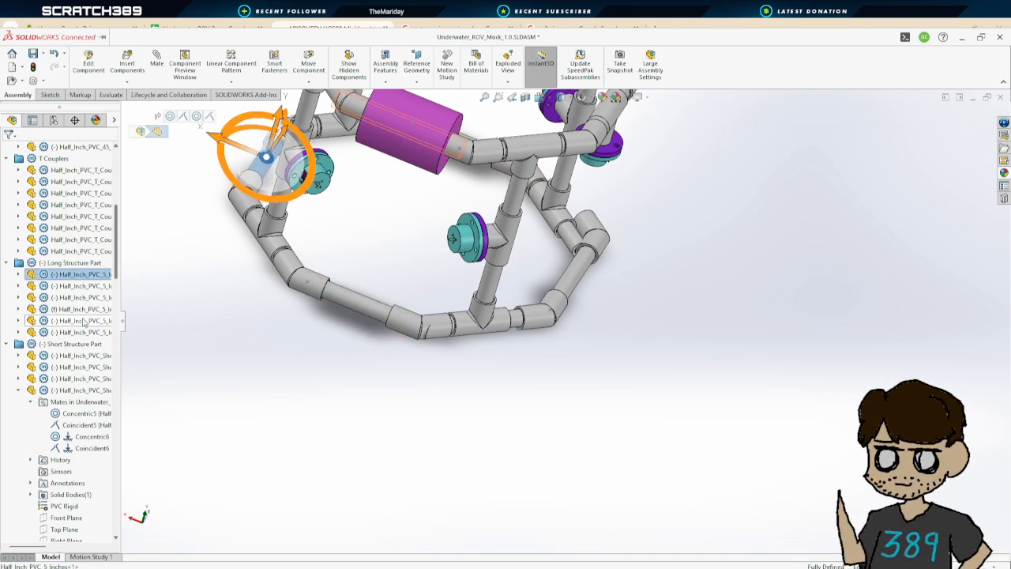
left_click(83, 332, "shift")
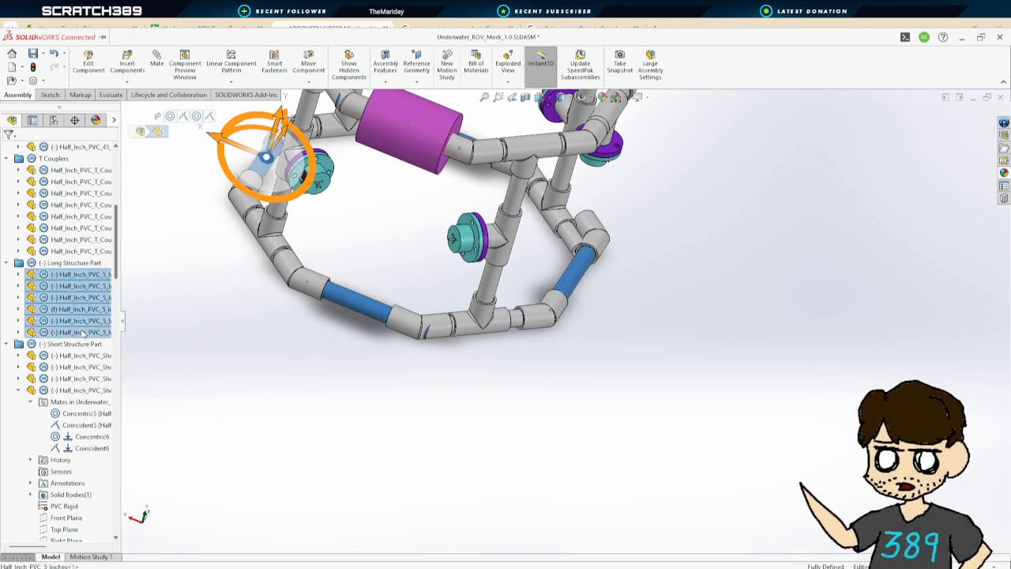
left_click(74, 278)
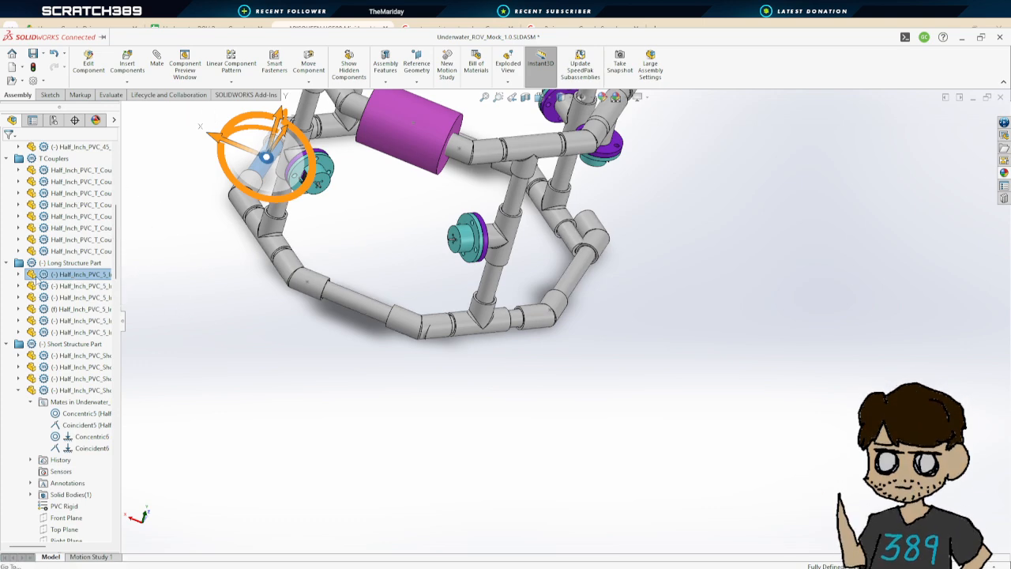
left_click(18, 274)
left_click(30, 285)
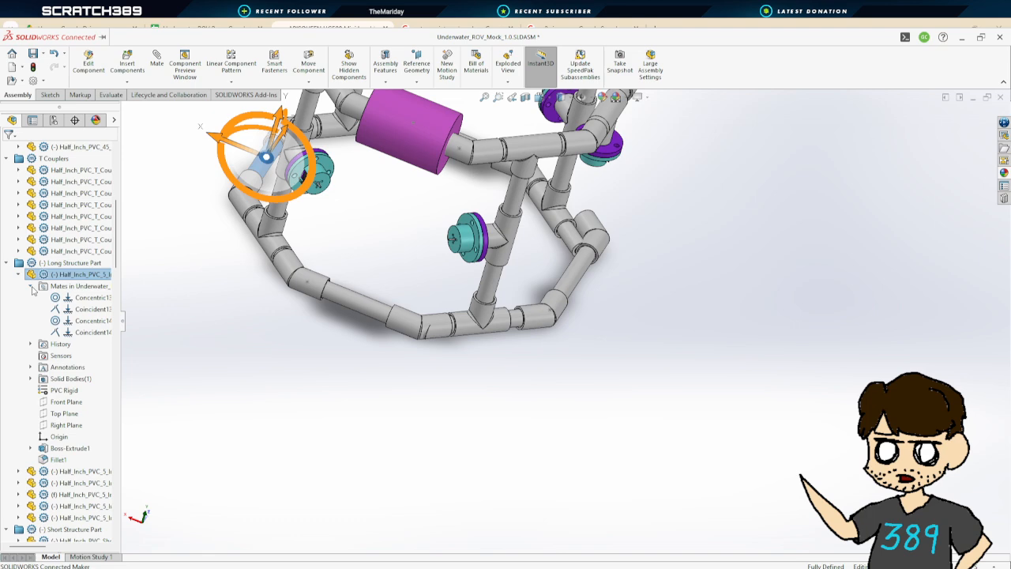
Delete the Coincident14 mate of the first long PVC pipe segment
left_click(93, 310)
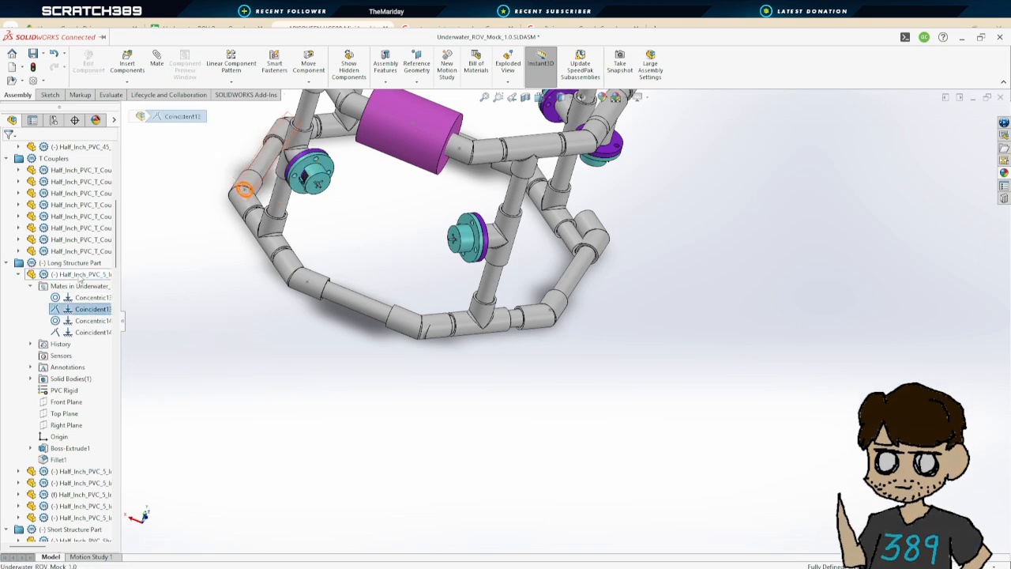
scroll(188, 214, "up", 3)
scroll(345, 221, "down", 6)
mouse_move(401, 298)
middle_mouse_down()
mouse_move(421, 275)
mouse_move(533, 289)
mouse_move(411, 314)
middle_mouse_up()
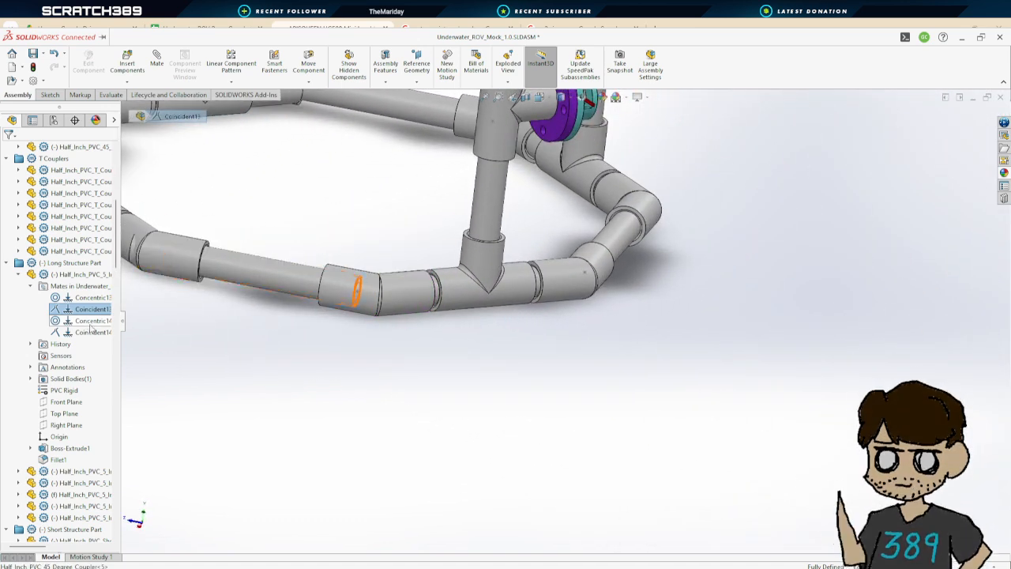
left_click(89, 333)
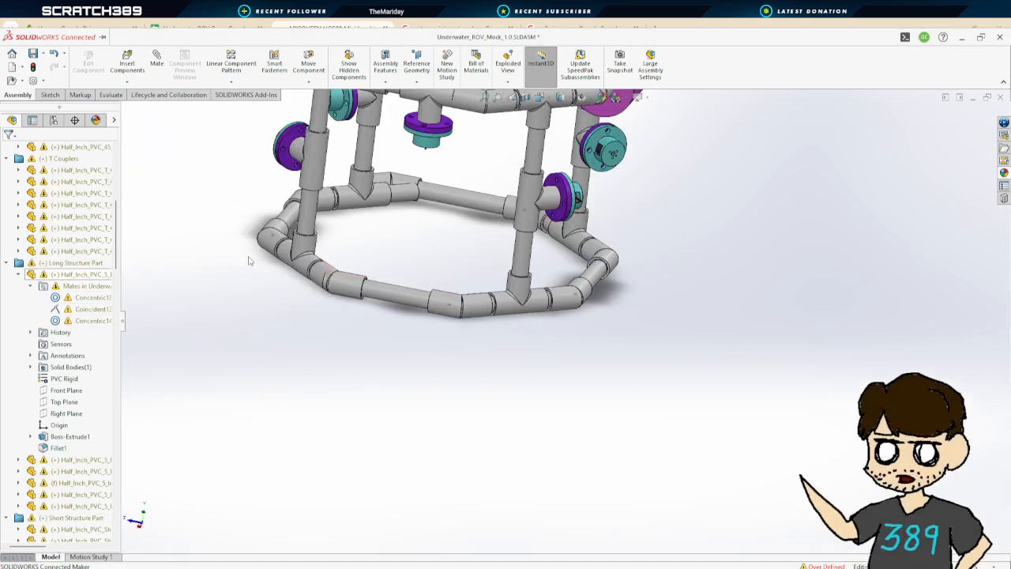
Expand the second long PVC pipe segment's mates and delete its Coincident7 mate
scroll(424, 237, "up", 3)
scroll(471, 239, "down", 2)
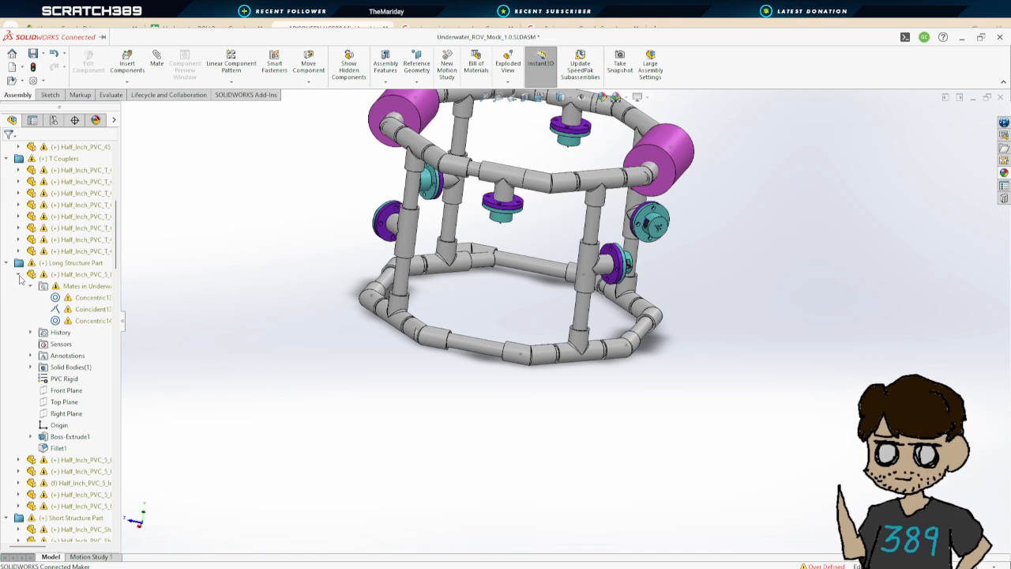
left_click(19, 275)
left_click(19, 286)
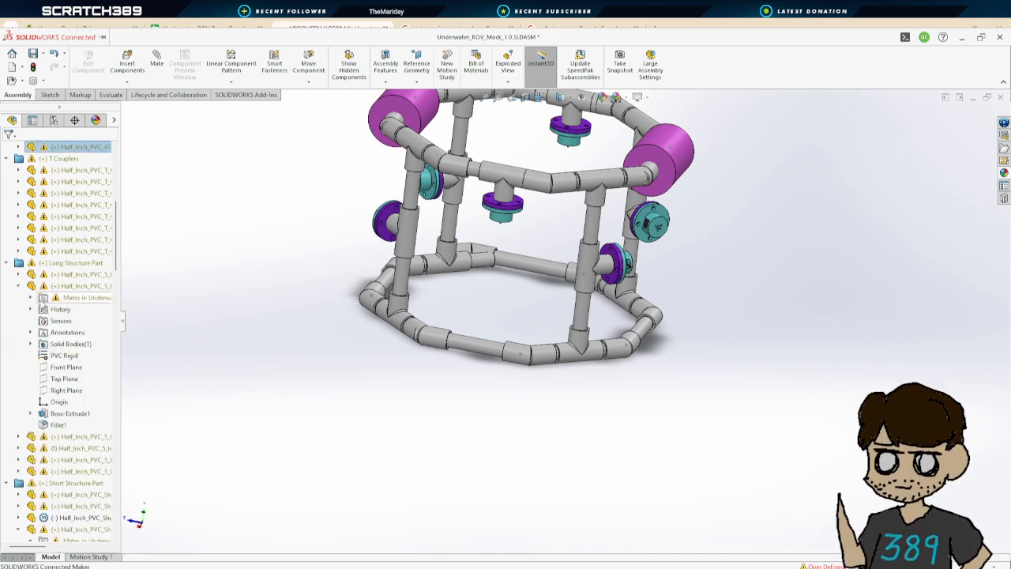
left_click(30, 297)
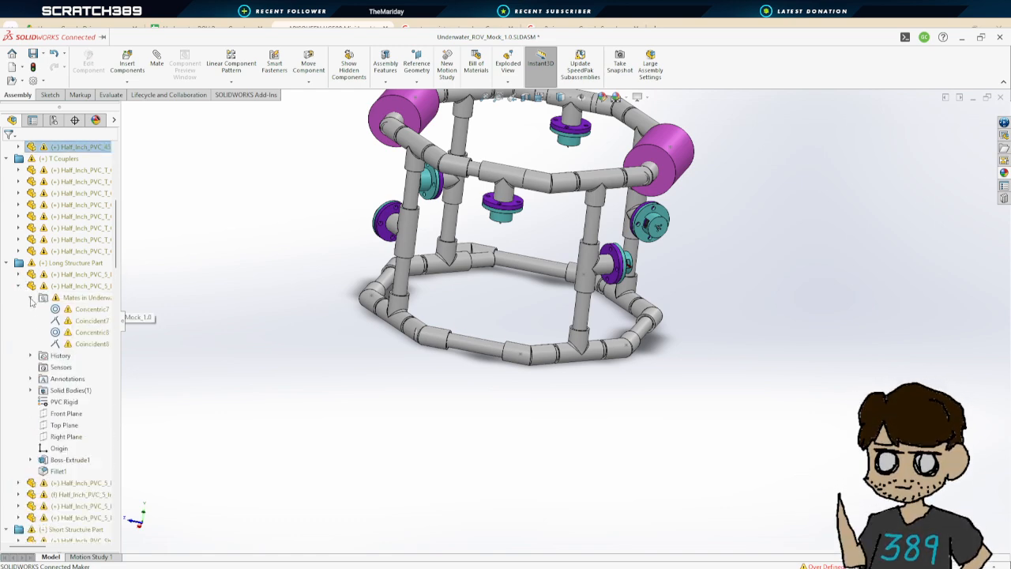
left_click(82, 312)
middle_click_drag(693, 360, 598, 360)
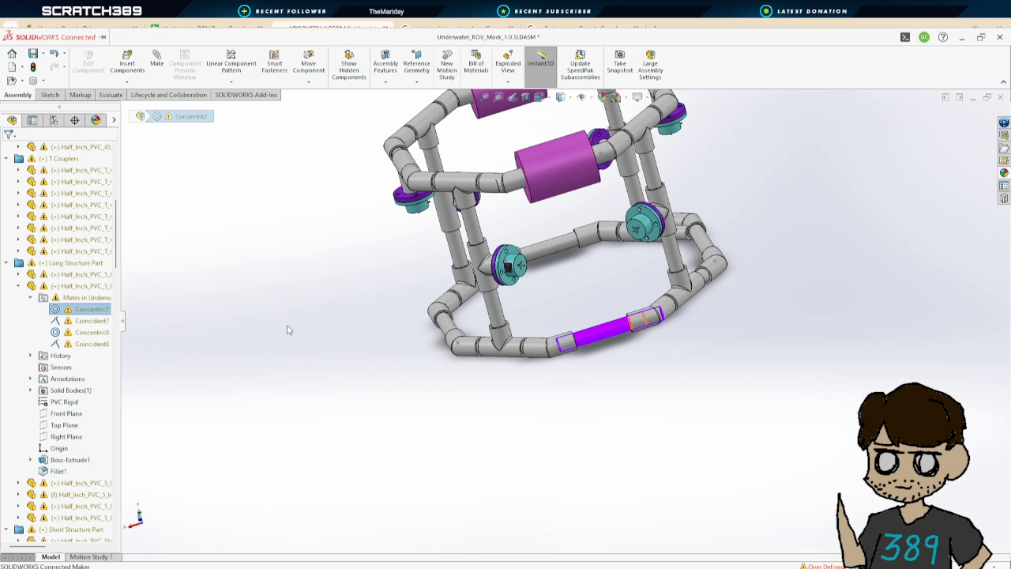
left_click(77, 320)
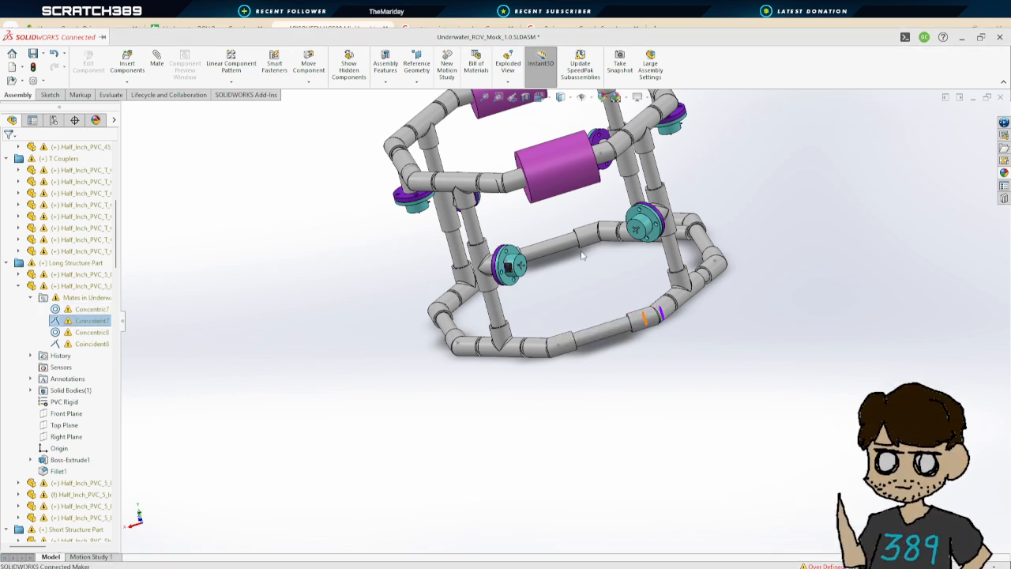
key("Delete")
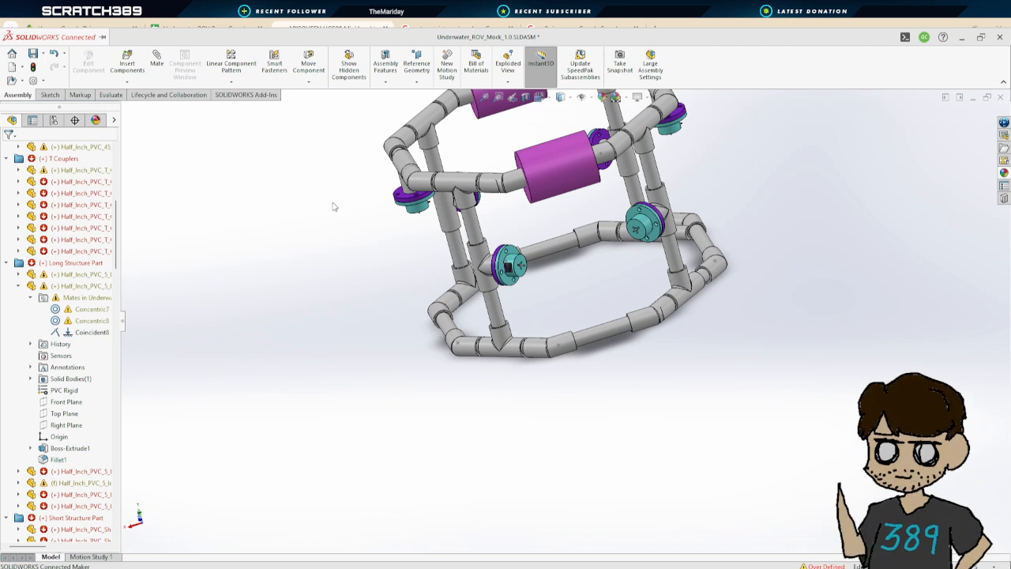
Select pipe segments and couplers around the lower ring and orbit the frame to inspect them
left_click(606, 336)
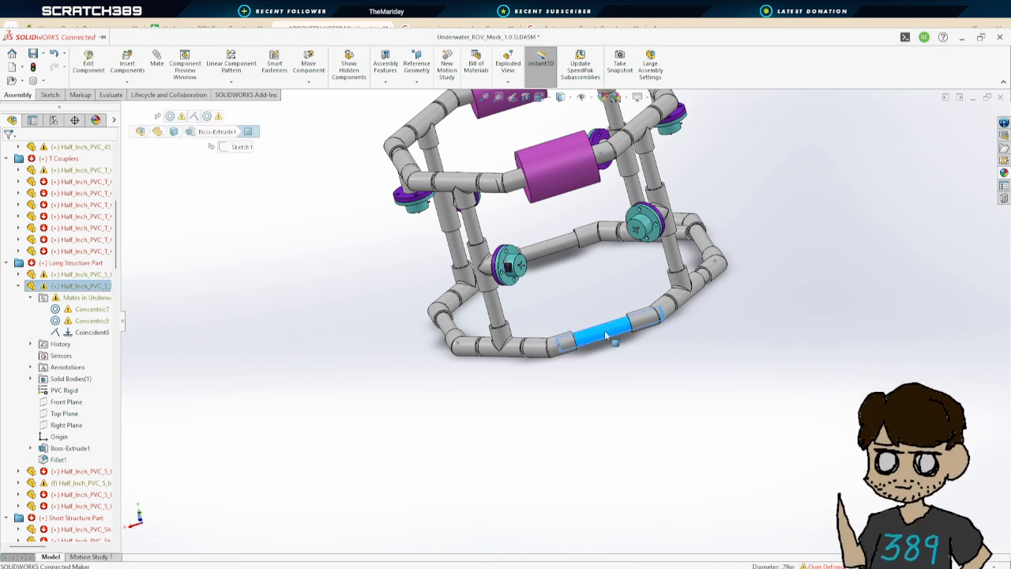
left_click(552, 348)
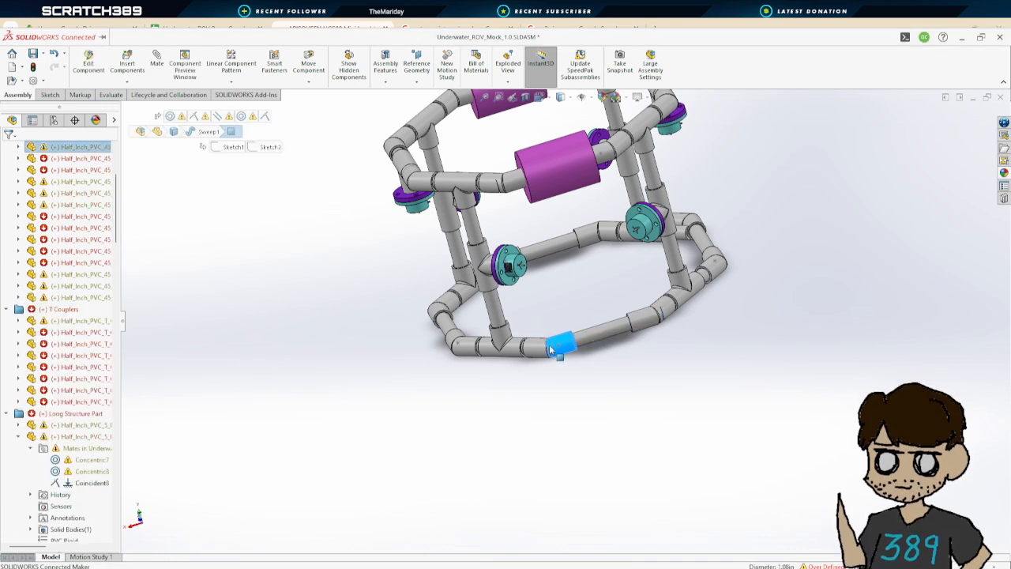
left_click(496, 319)
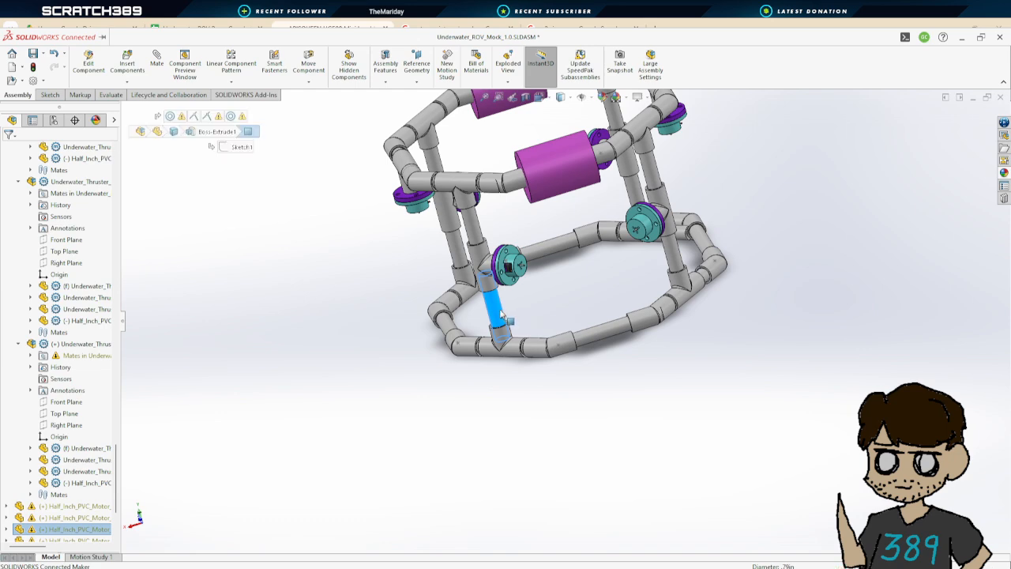
left_click(681, 337)
middle_click_drag(649, 319, 717, 304)
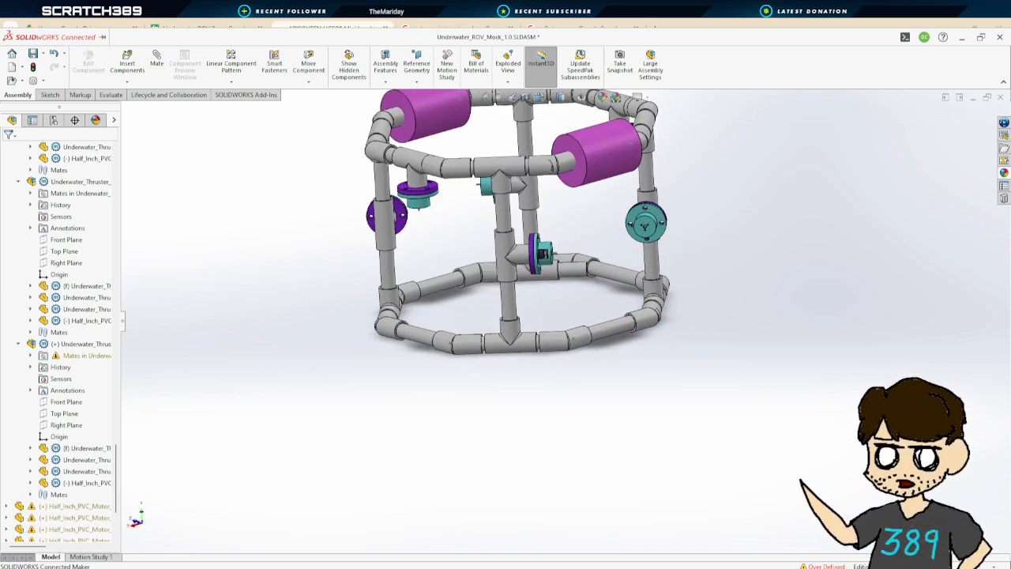
scroll(665, 350, "down", 3)
middle_click_drag(716, 307, 662, 350)
middle_click_drag(603, 379, 687, 352)
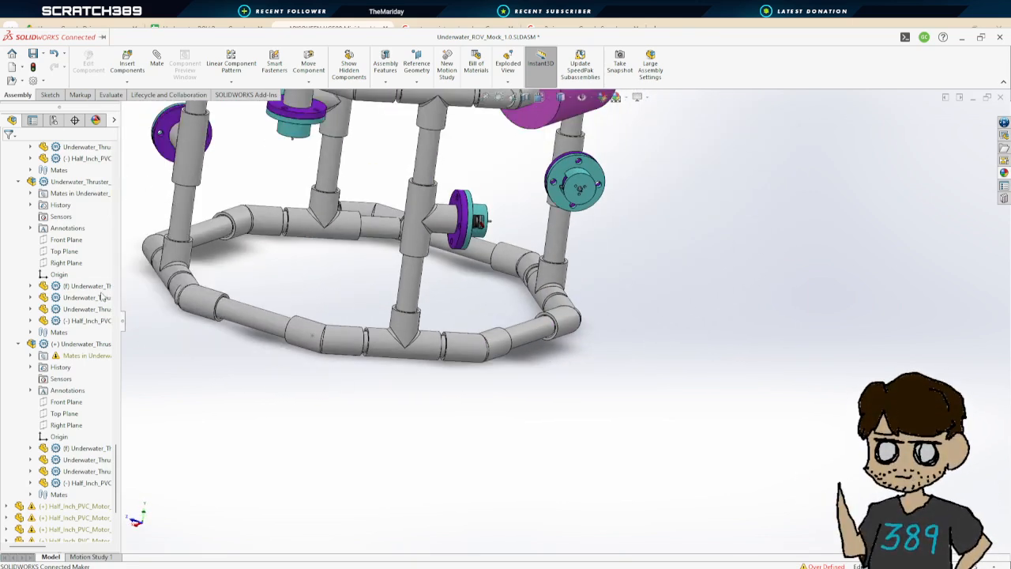
scroll(71, 251, "down", 5)
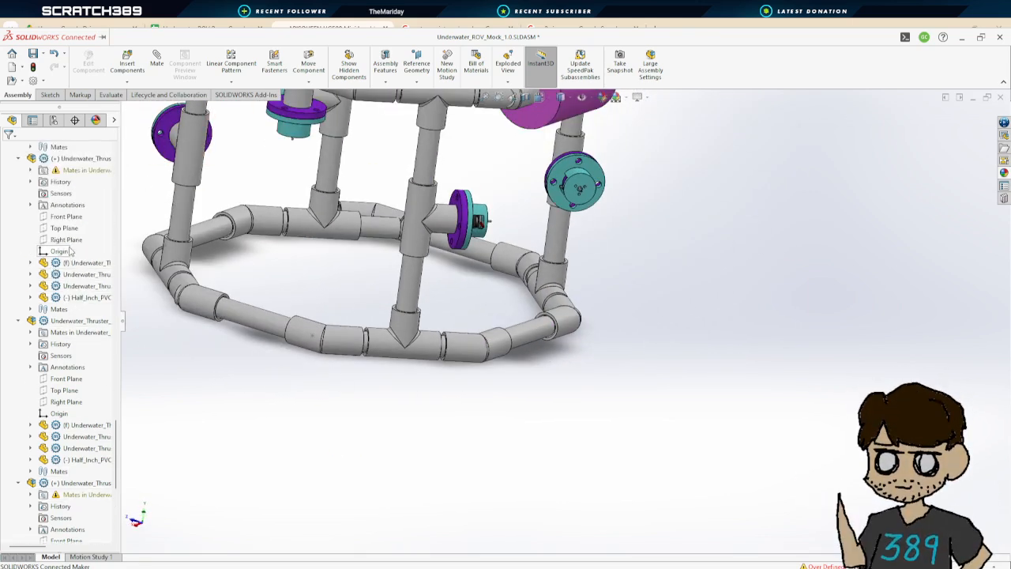
middle_click_drag(150, 251, 501, 312, "ctrl")
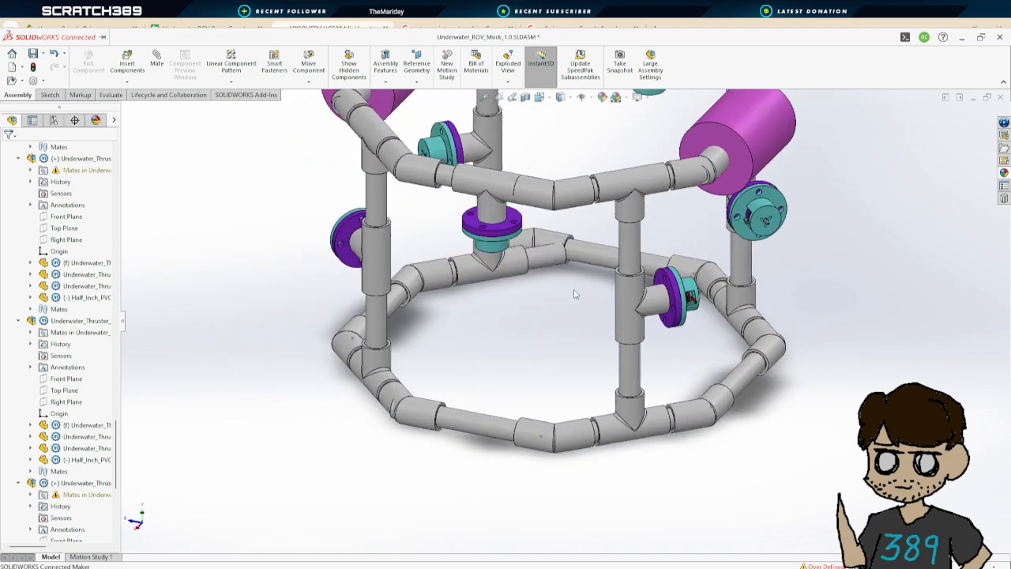
mouse_move(561, 270)
middle_mouse_down()
mouse_move(541, 296)
mouse_move(558, 306)
mouse_move(571, 301)
mouse_move(556, 294)
mouse_move(564, 287)
middle_mouse_up()
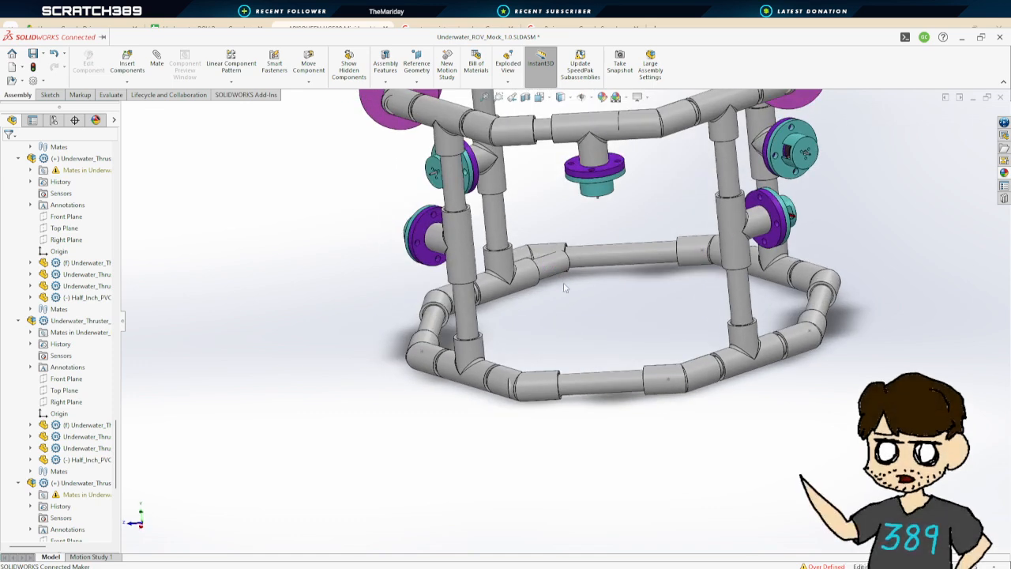
Collapse the expanded thruster sub-assembly branches in the design tree
scroll(40, 202, "up", 4)
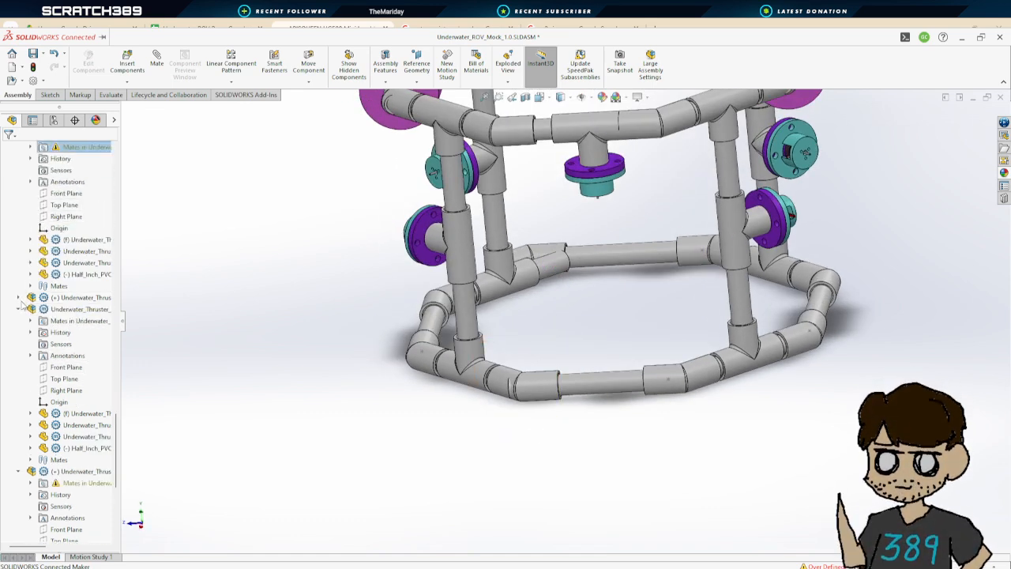
left_click(19, 299)
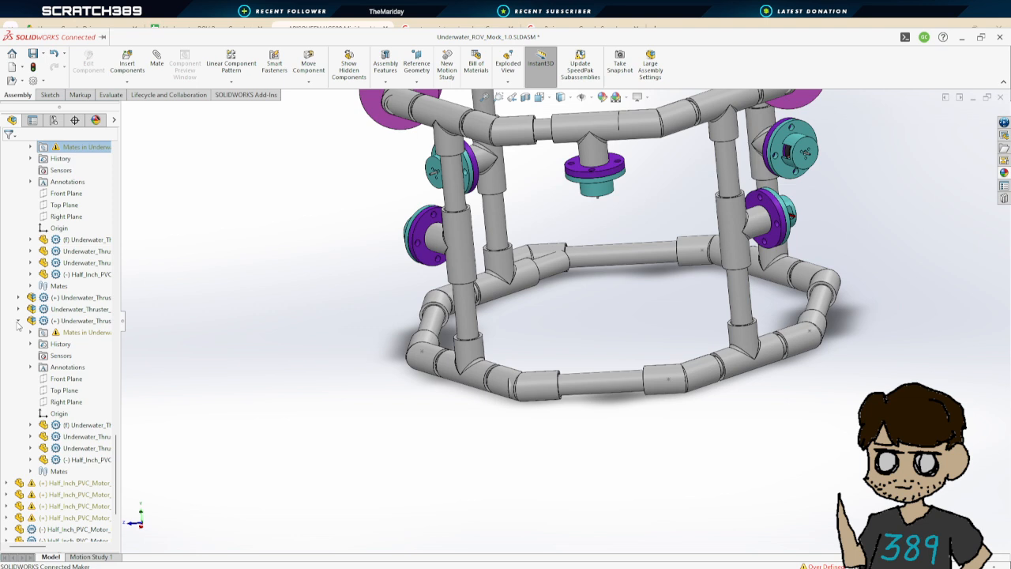
left_click(18, 322)
left_click(19, 356)
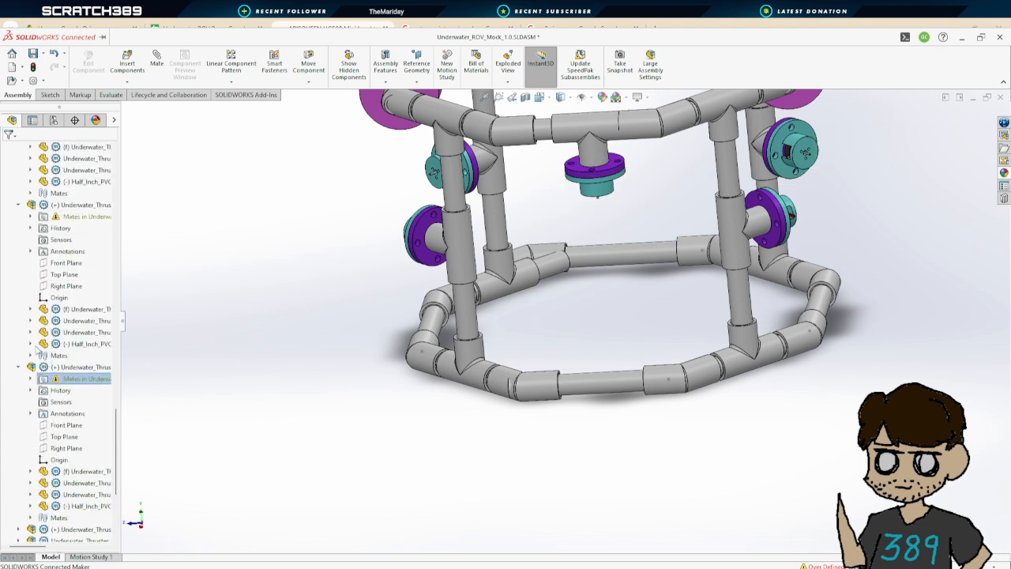
left_click(18, 368)
left_click(18, 207)
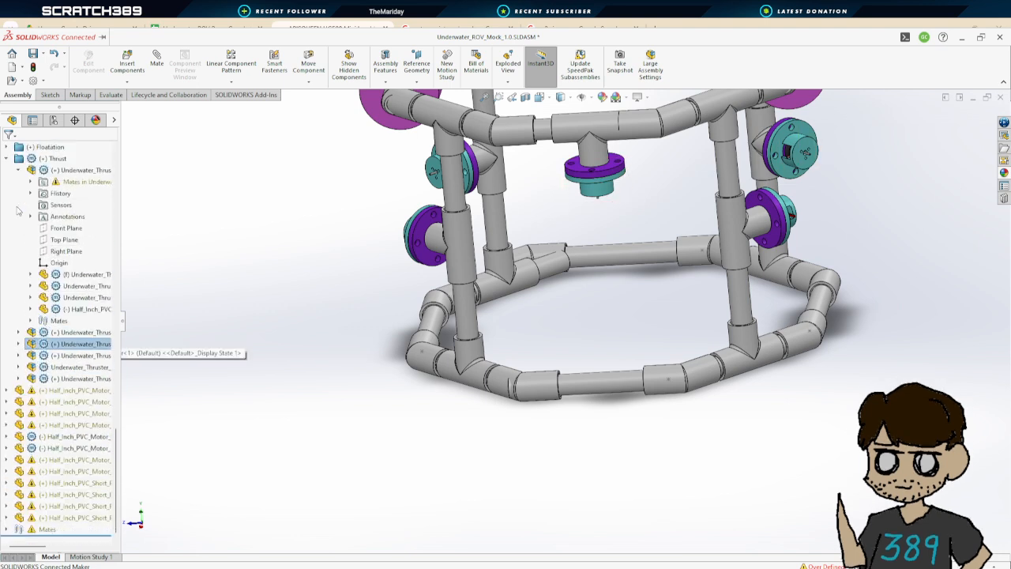
scroll(43, 263, "up", 1)
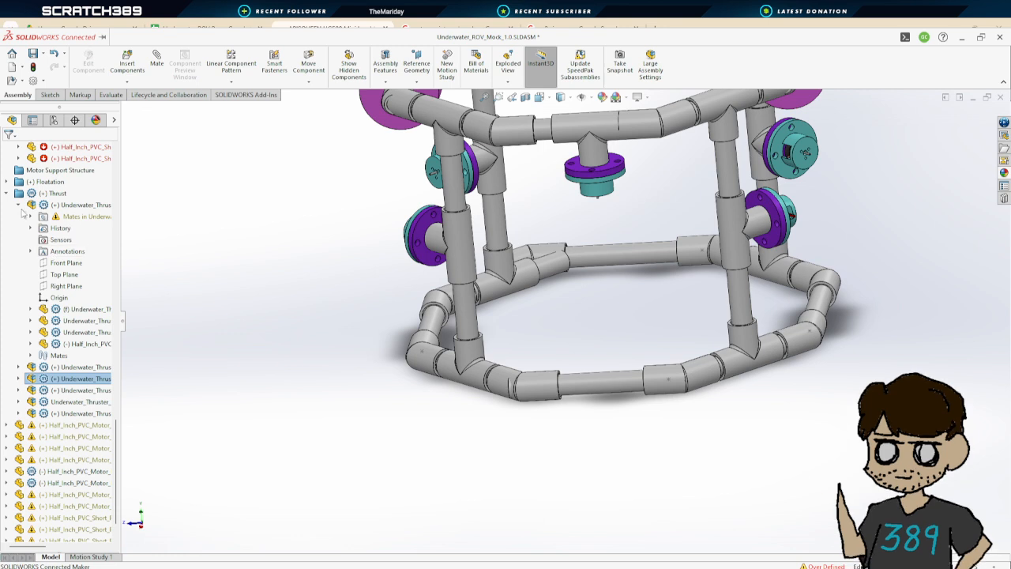
left_click(19, 206)
scroll(35, 312, "up", 4)
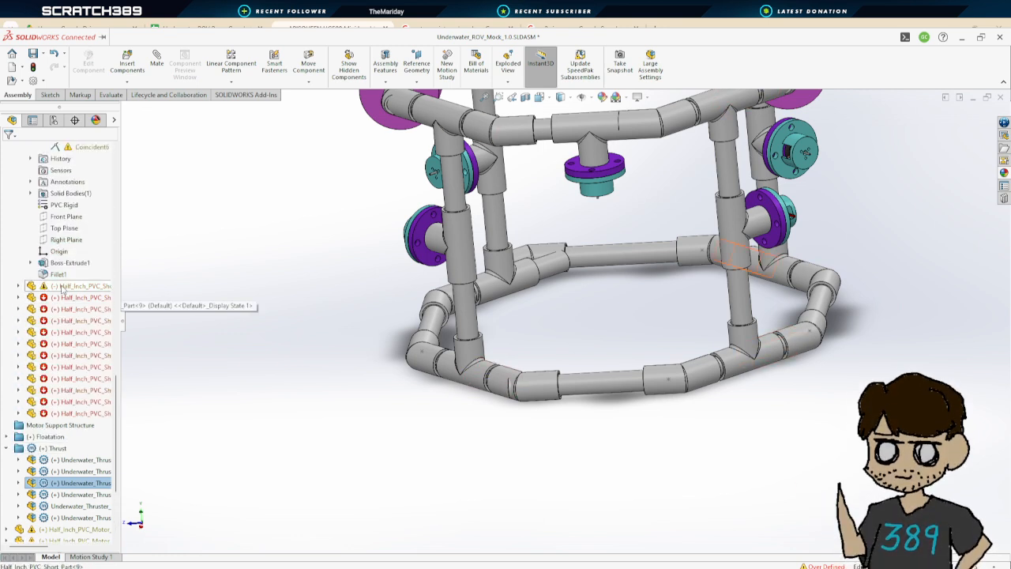
Select the first two short PVC pipe segments in the design tree and review their mates
left_click(61, 289)
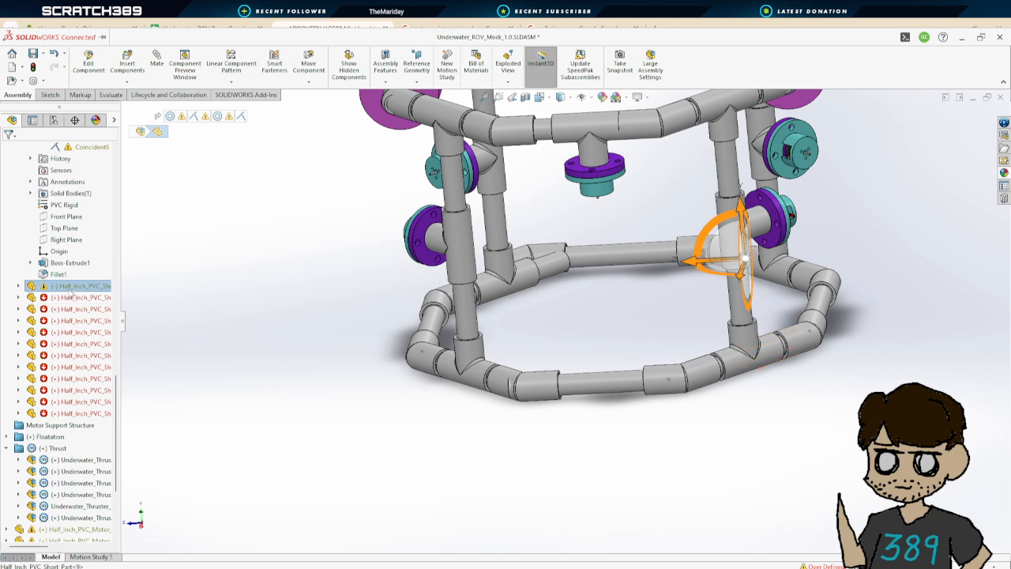
left_click(83, 297)
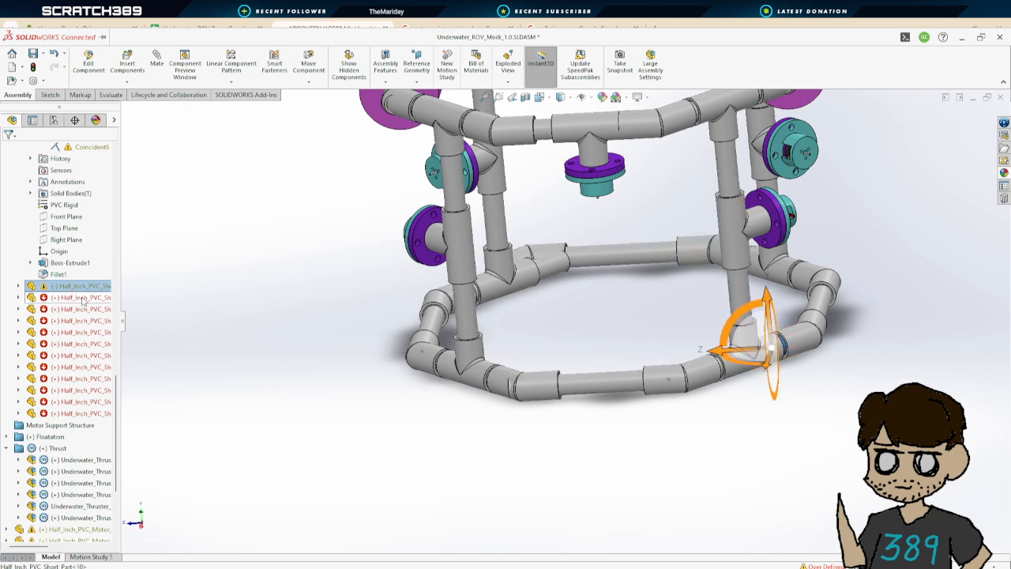
scroll(31, 284, "up", 5)
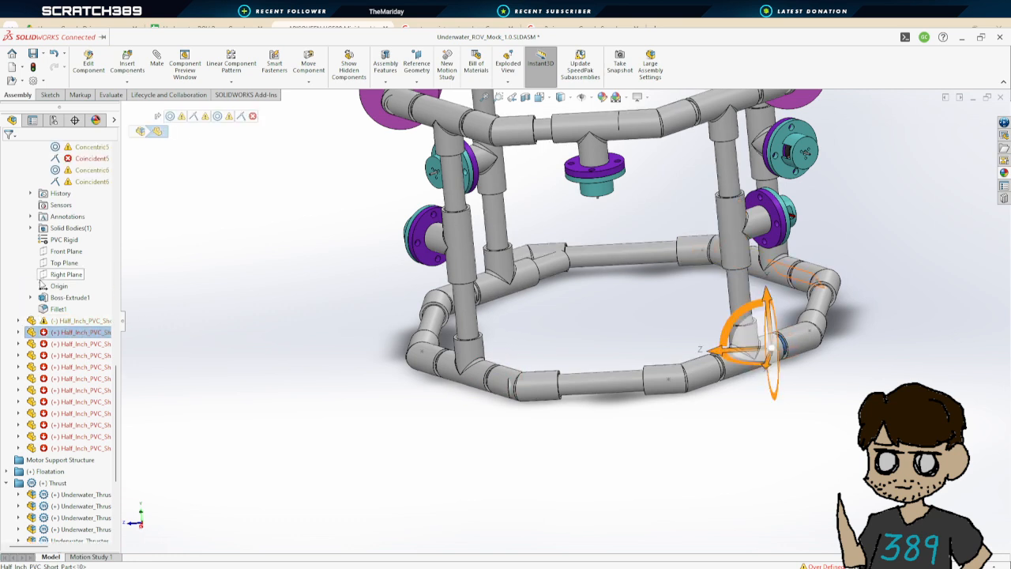
Expand the first long PVC pipe segment's mates and delete its failing Coincident20 mate
scroll(76, 231, "up", 5)
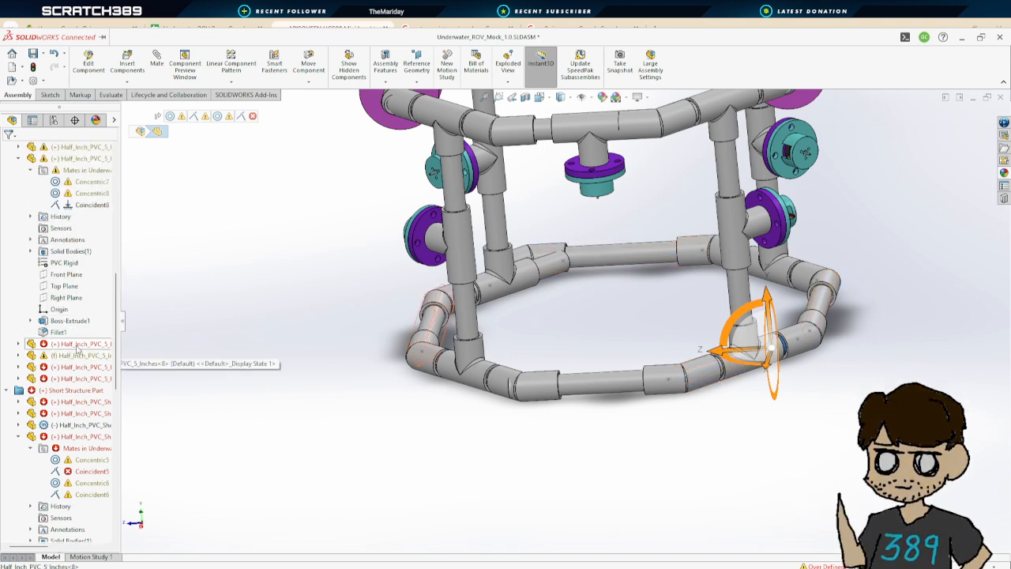
left_click(82, 346)
middle_click_drag(278, 400, 321, 384)
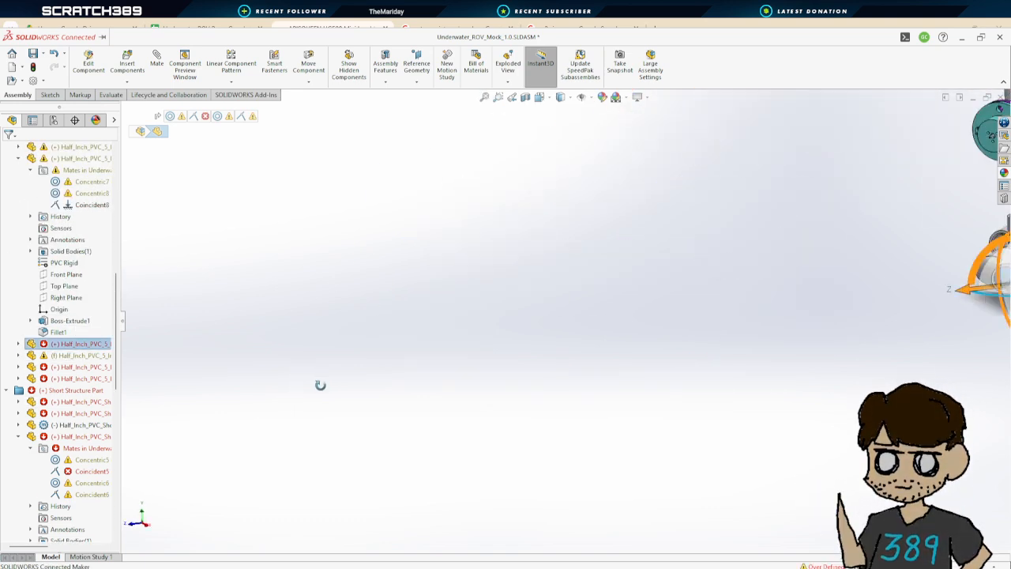
scroll(322, 384, "up", 3)
scroll(845, 293, "down", 4)
middle_click_drag(715, 326, 721, 346)
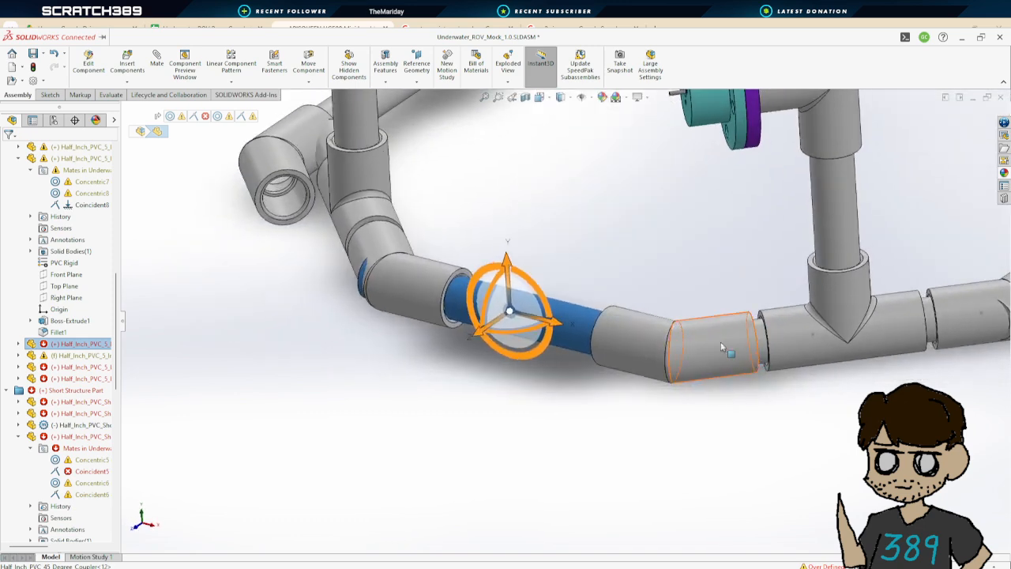
left_click(18, 343)
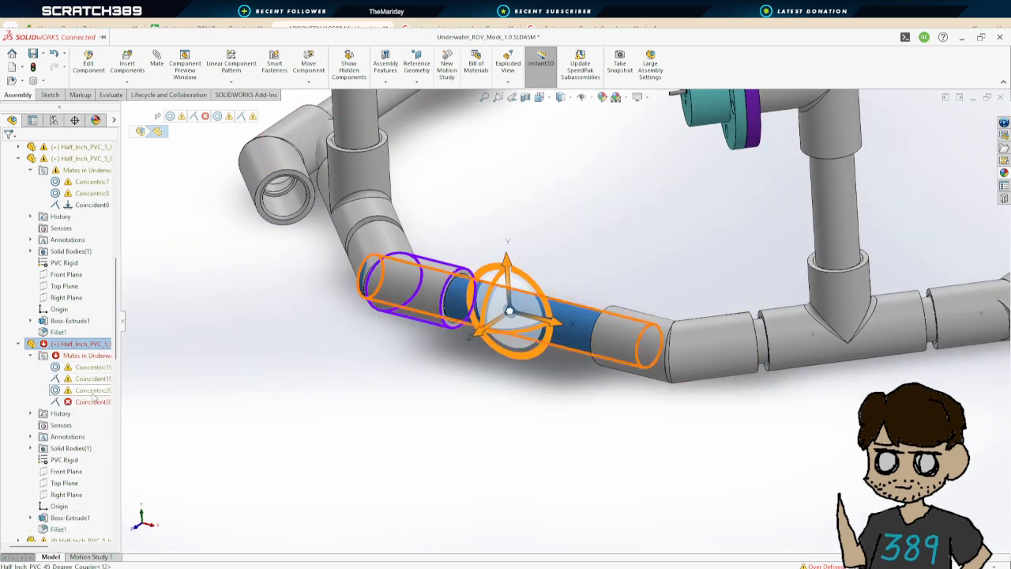
left_click(93, 402)
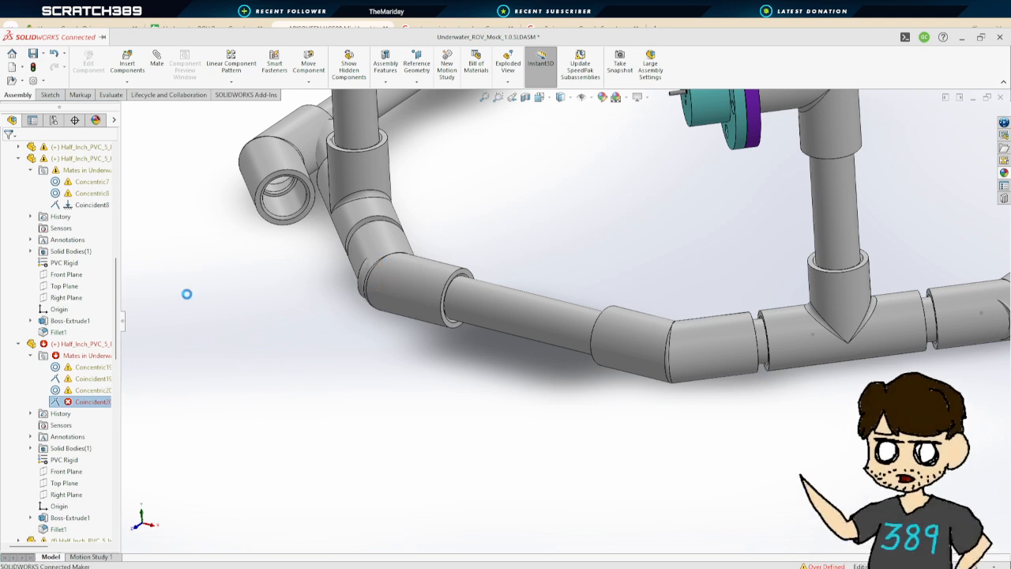
key("Delete")
Expand the next long PVC pipe segment's mates and delete its failing Coincident51 mate
left_click(19, 345)
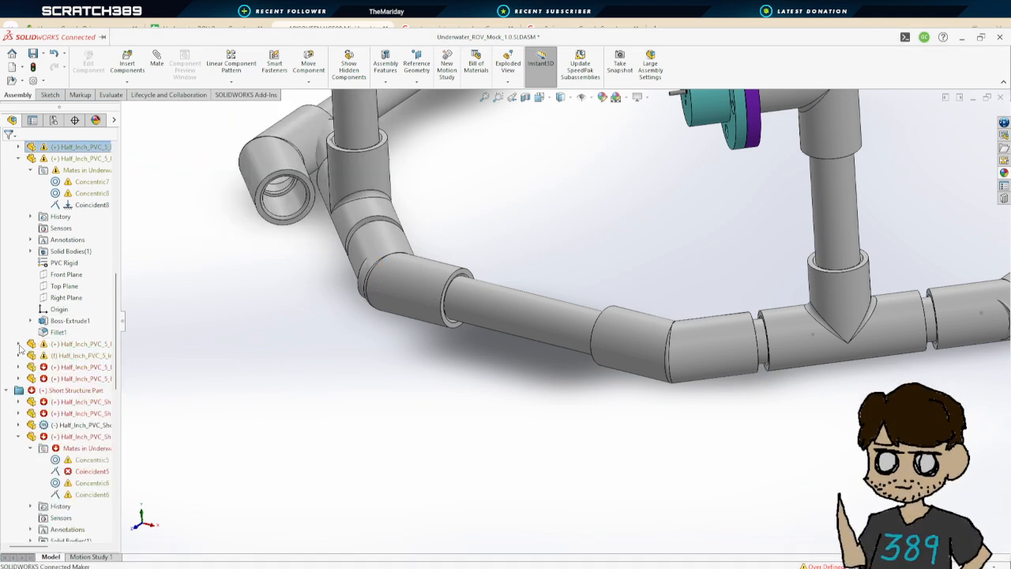
left_click(19, 367)
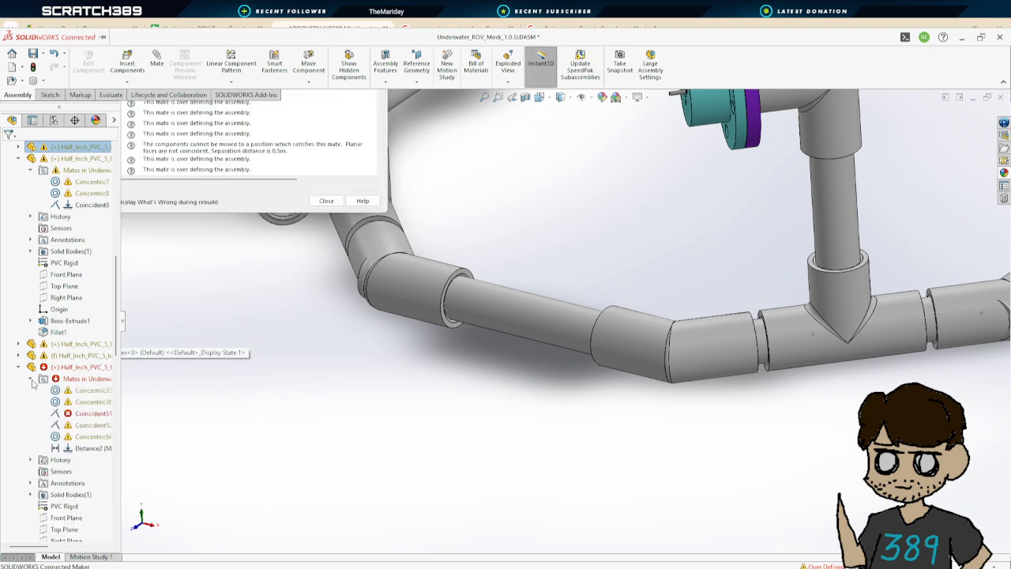
left_click(80, 413)
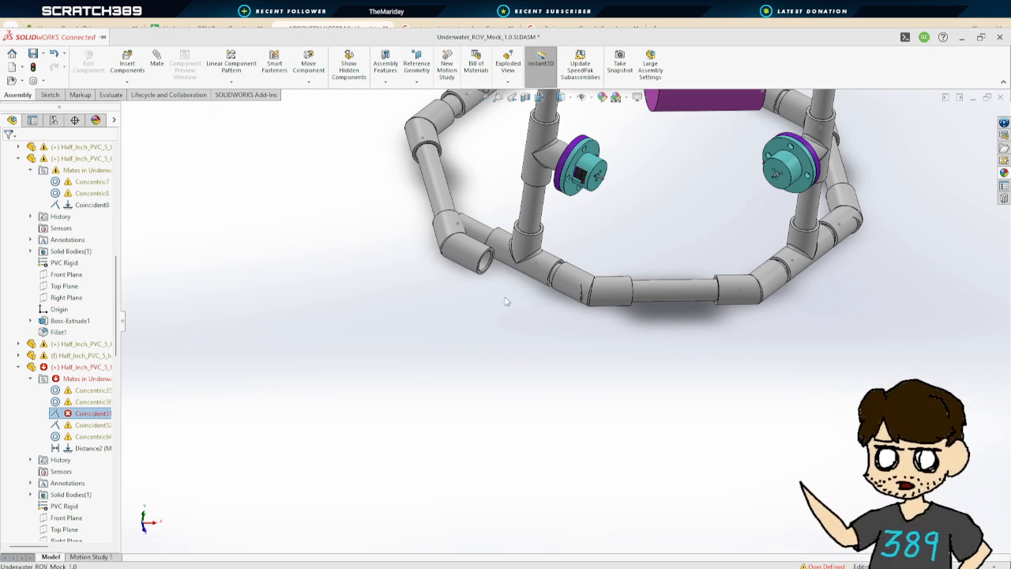
left_click(92, 414)
left_click(247, 390)
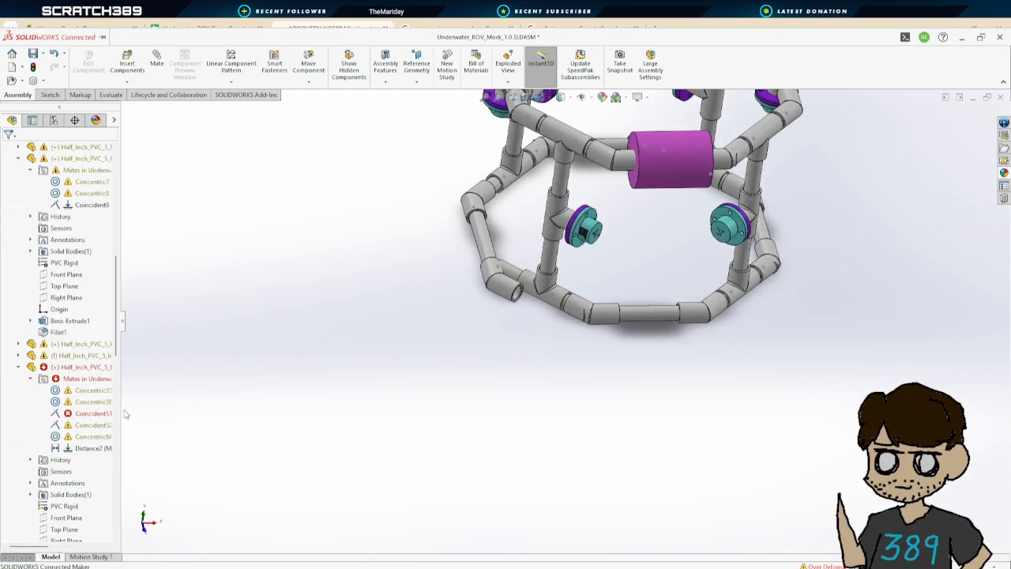
left_click(76, 368)
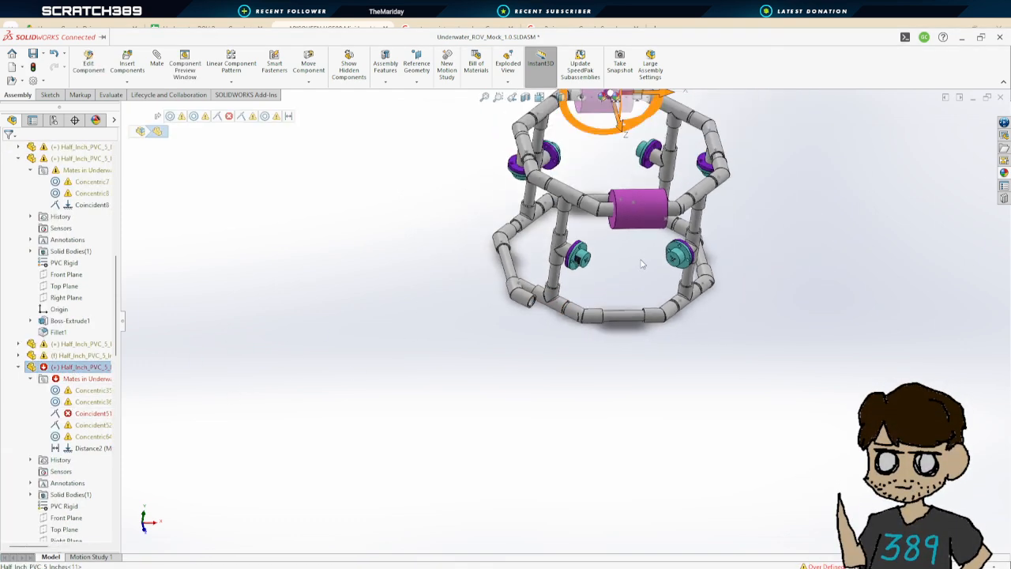
scroll(557, 262, "down", 3)
middle_click_drag(557, 262, 533, 302)
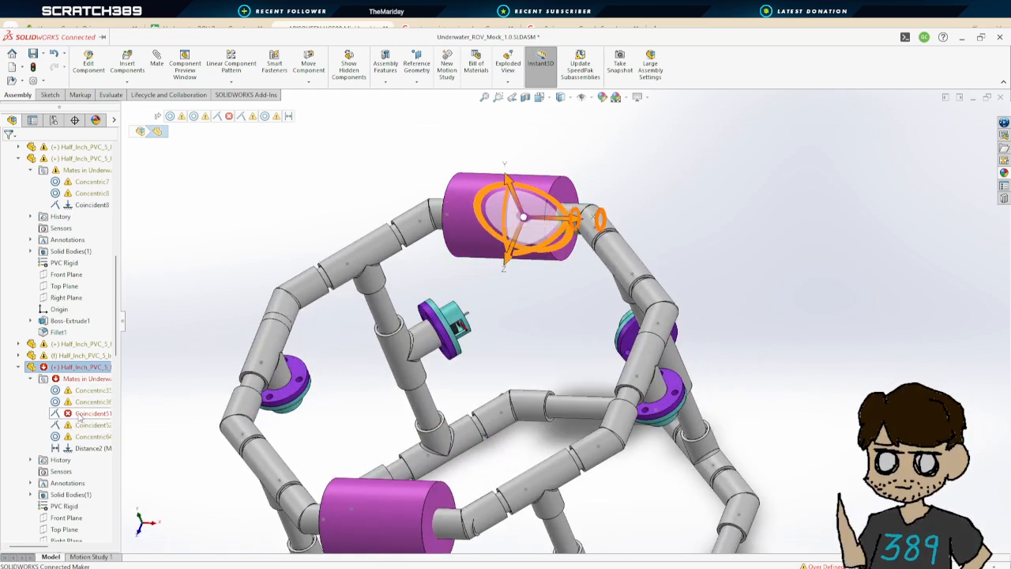
left_click(80, 417)
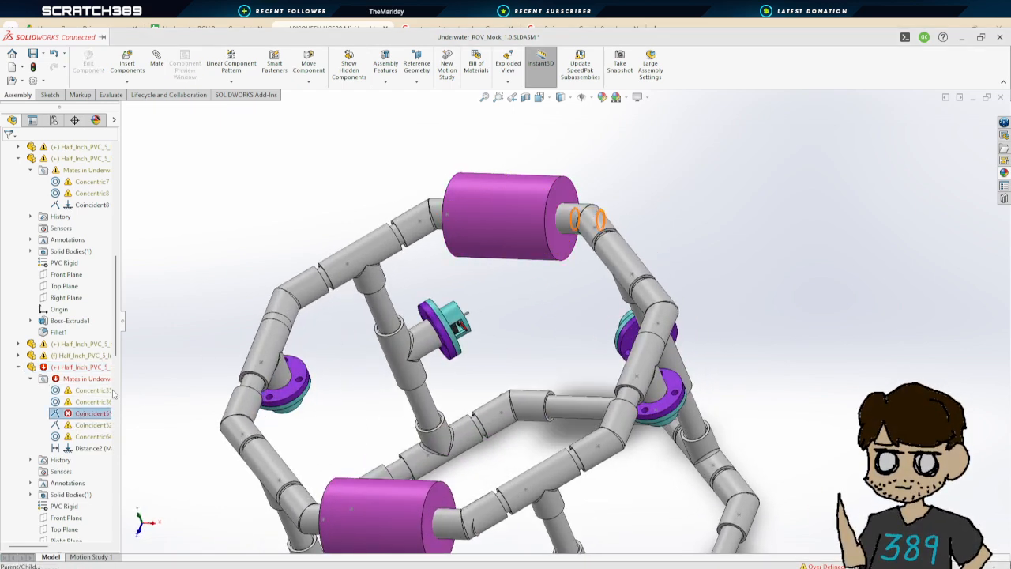
key("Delete")
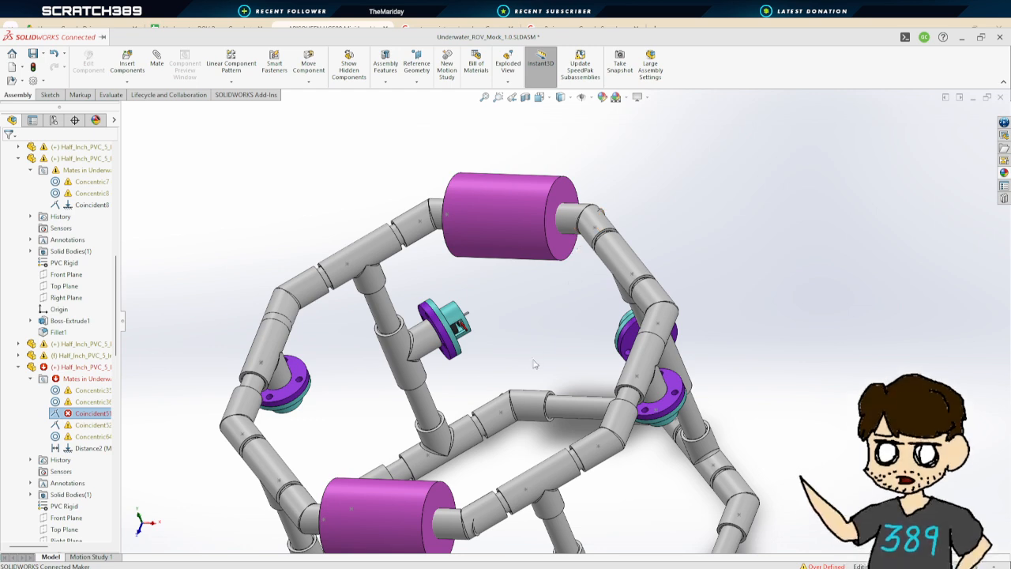
key("Return")
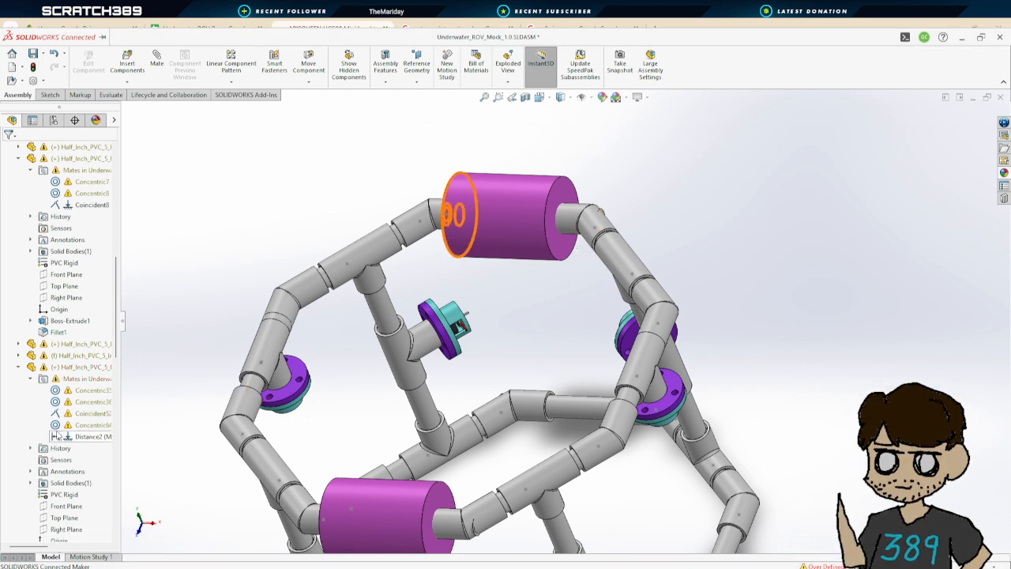
Expand the last long PVC pipe segment's mates and delete its failing Coincident41 mate
left_click(19, 367)
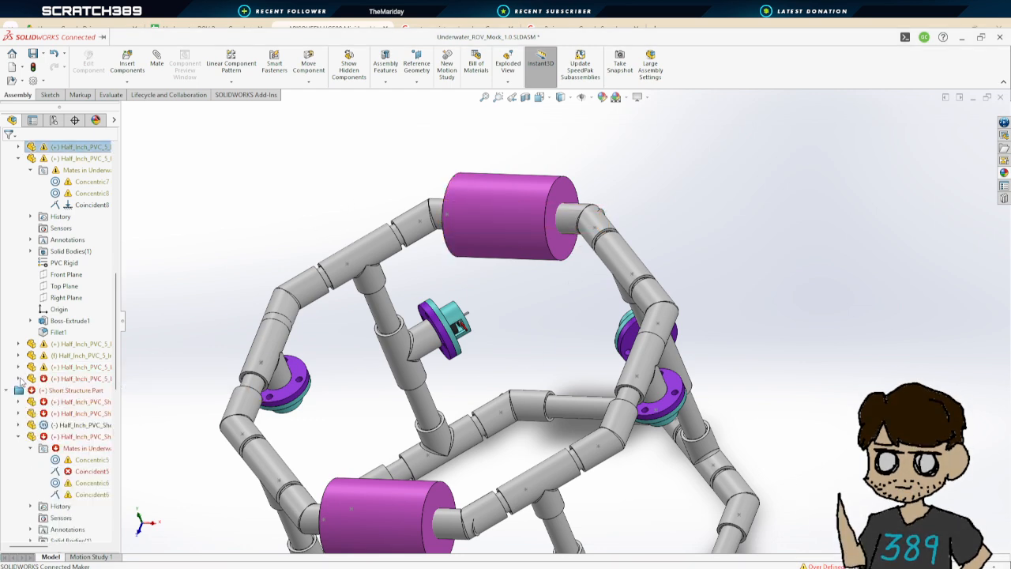
left_click(18, 379)
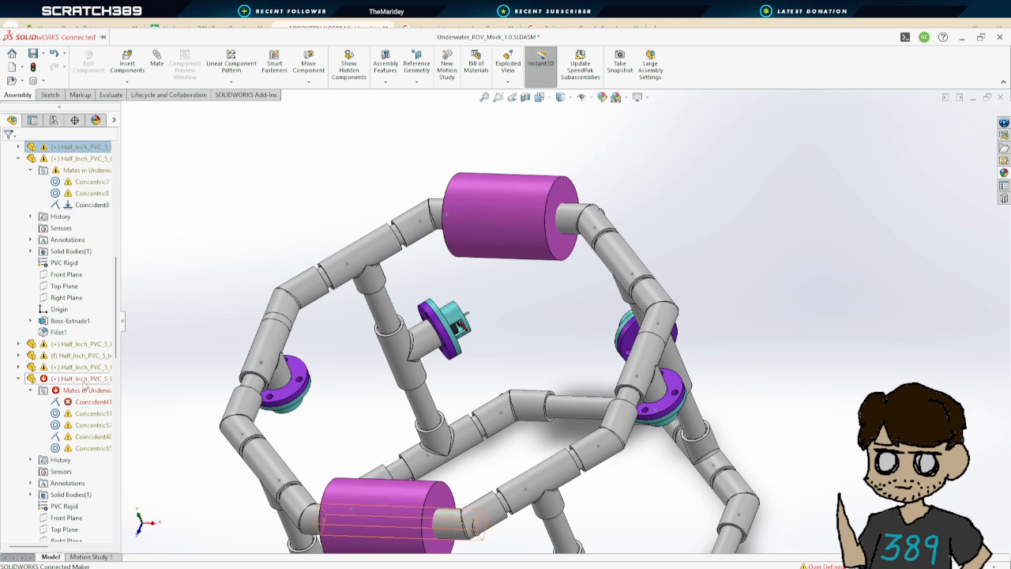
left_click(83, 383)
left_click(79, 403)
scroll(414, 470, "up", 2)
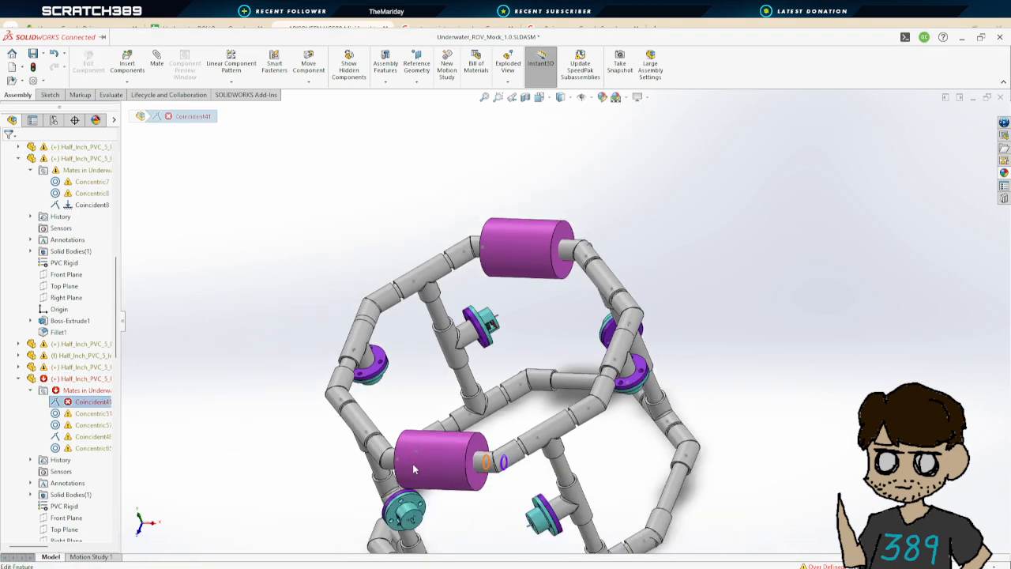
scroll(414, 469, "down", 1)
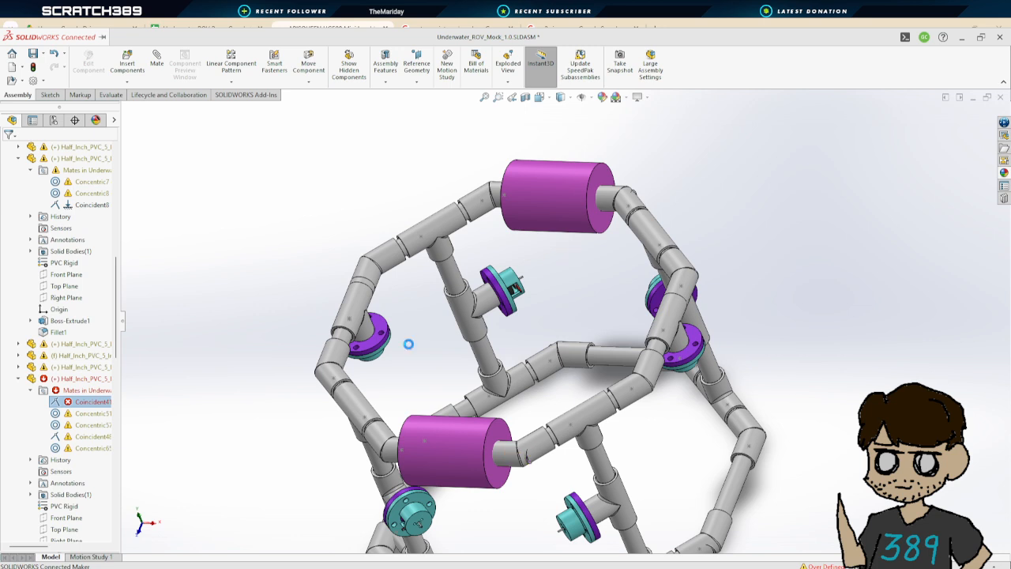
key("Delete")
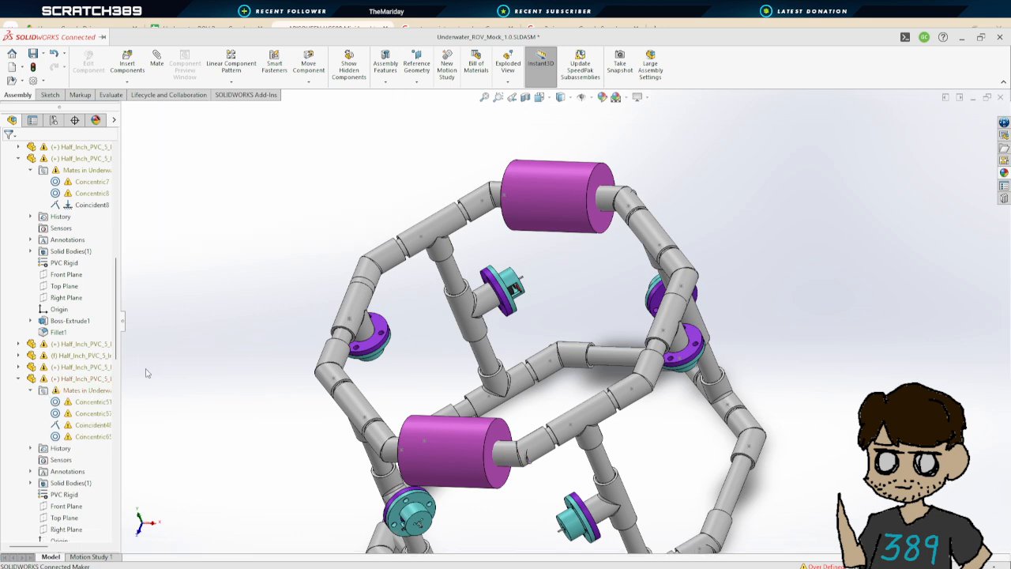
Expand the first short structure pipe segment's mates and delete its failing Coincident12 mate
left_click(18, 379)
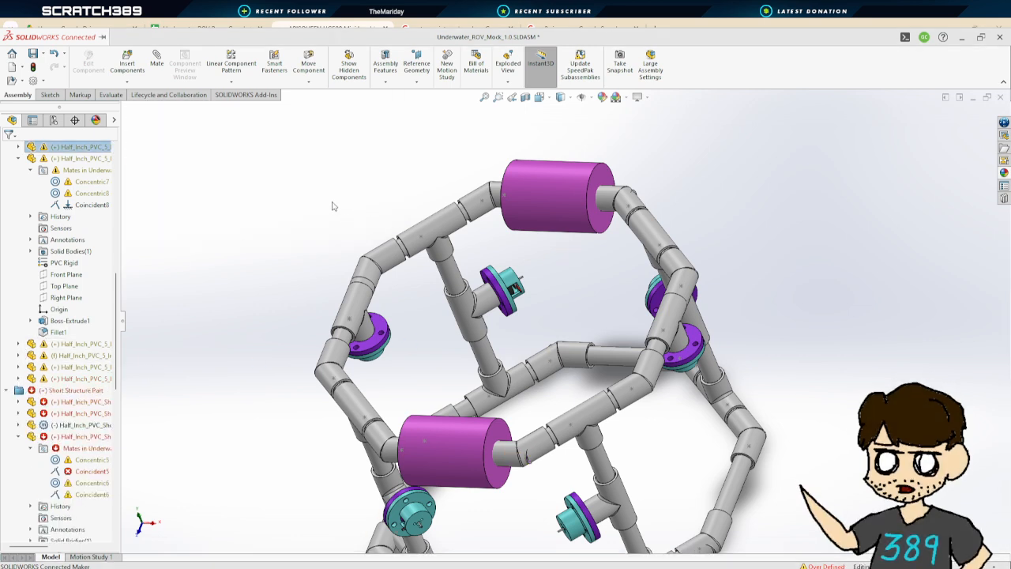
left_click(19, 402)
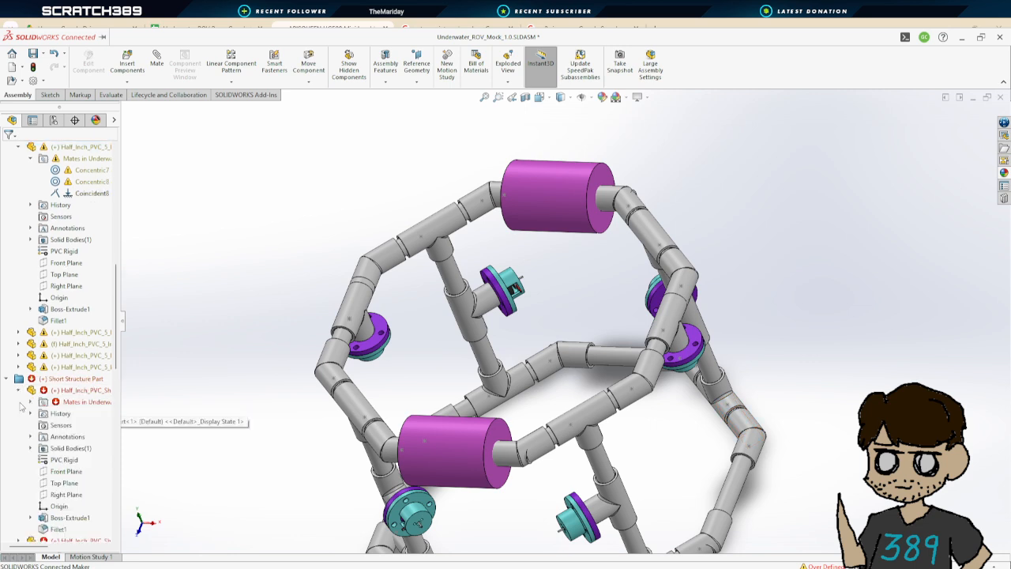
left_click(32, 402)
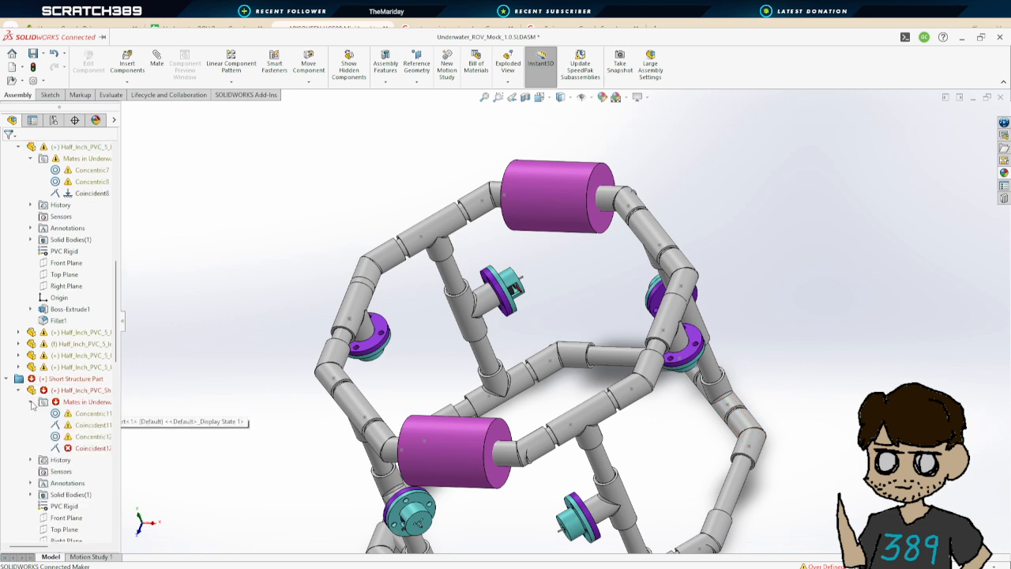
left_click(75, 447)
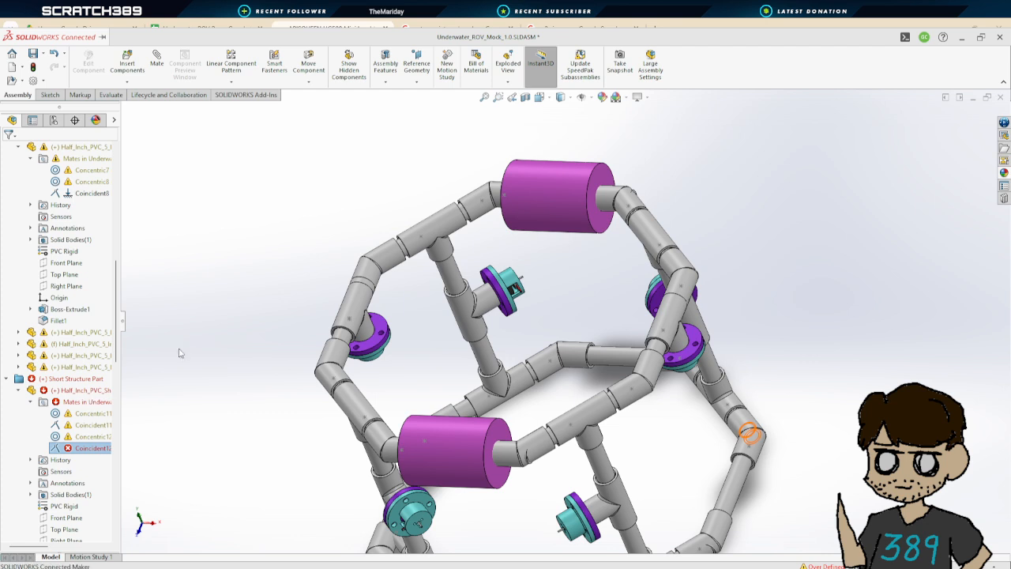
key("Delete")
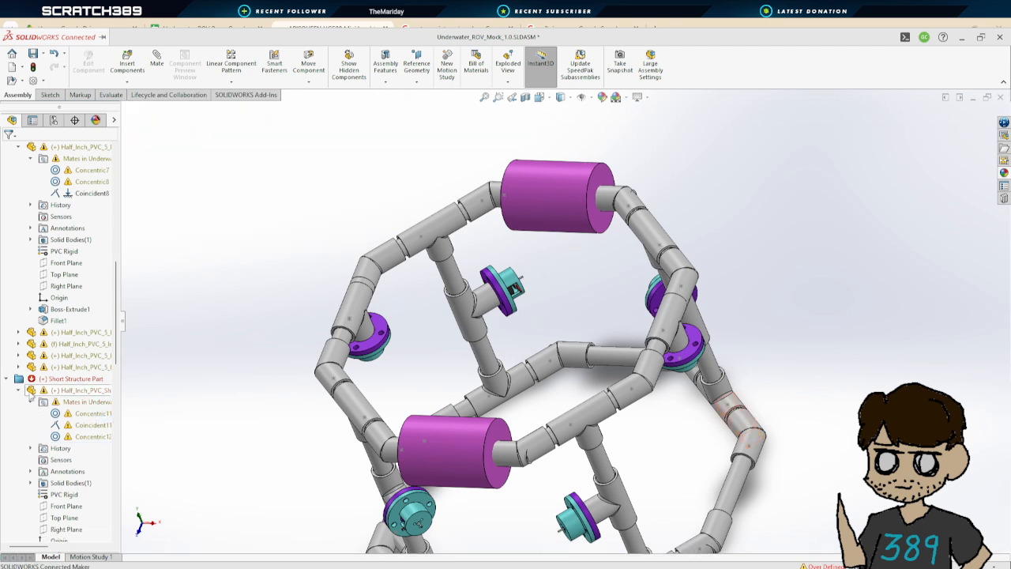
Expand the second short structure pipe segment's mates and delete its failing Coincident22 mate
scroll(38, 407, "down", 3)
left_click(20, 286)
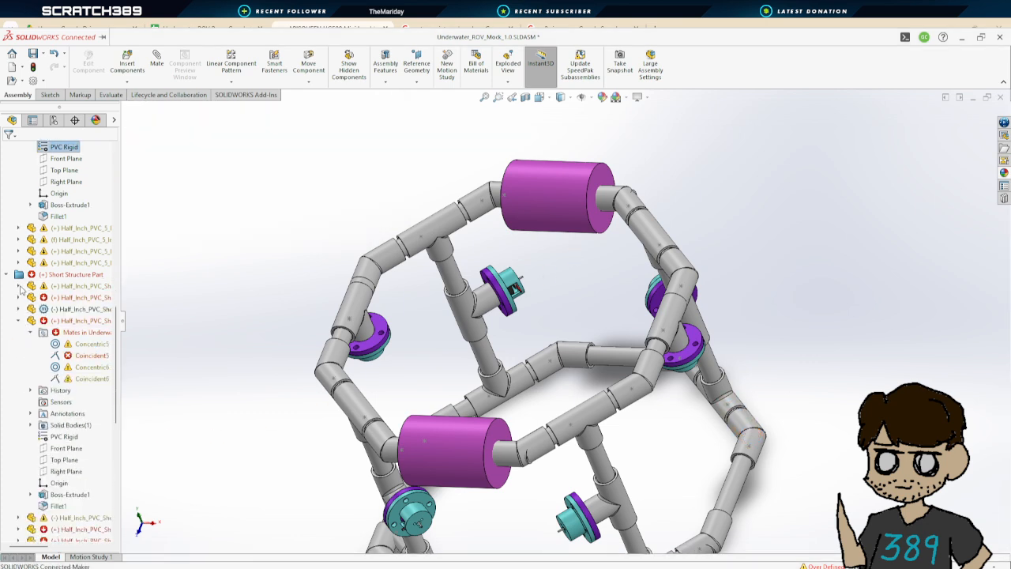
left_click(30, 309)
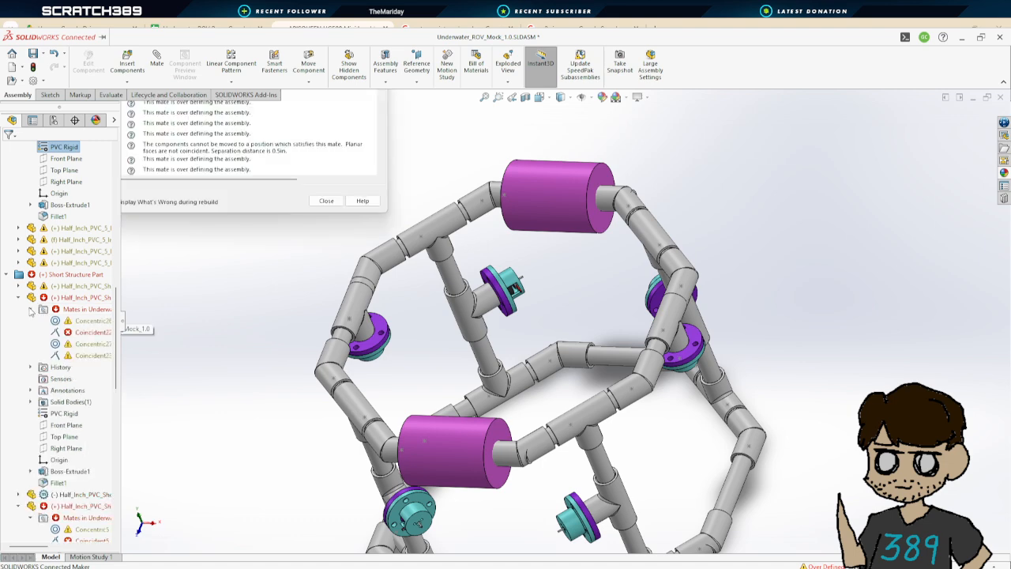
left_click(81, 333)
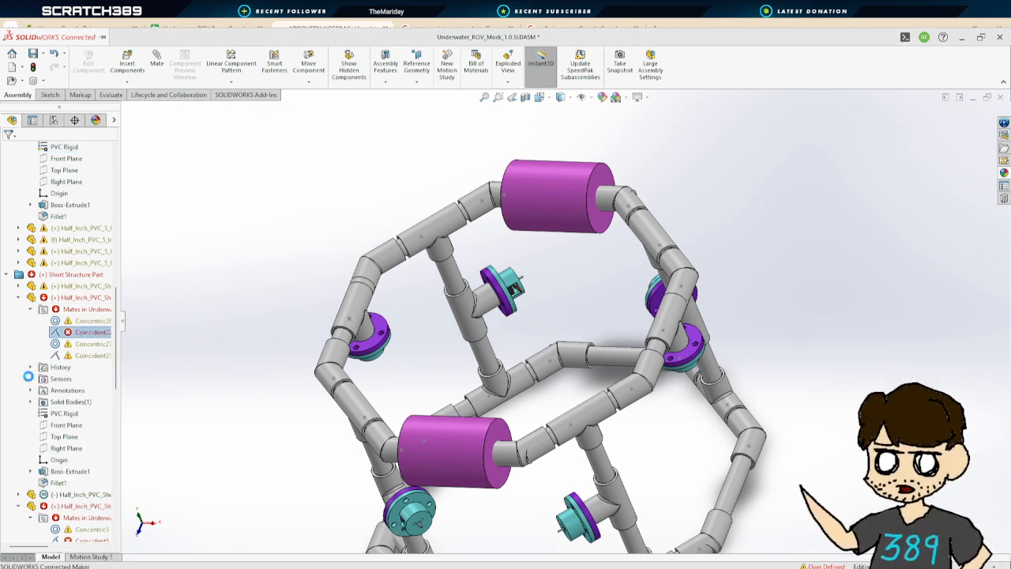
key("Delete")
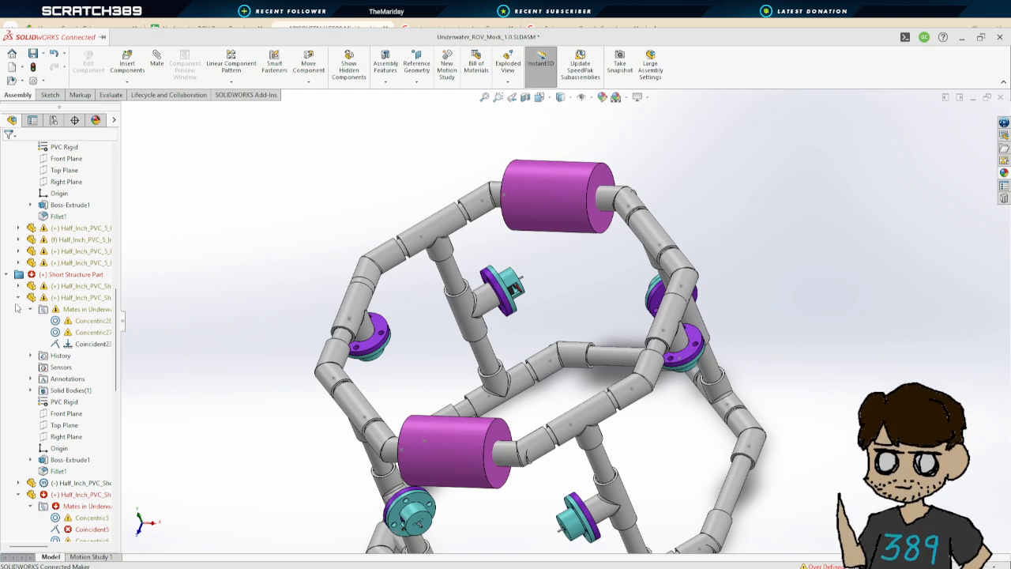
Delete the failing coincident mates of the fourth and sixth short structure pipe segments
left_click(18, 298)
left_click(89, 355)
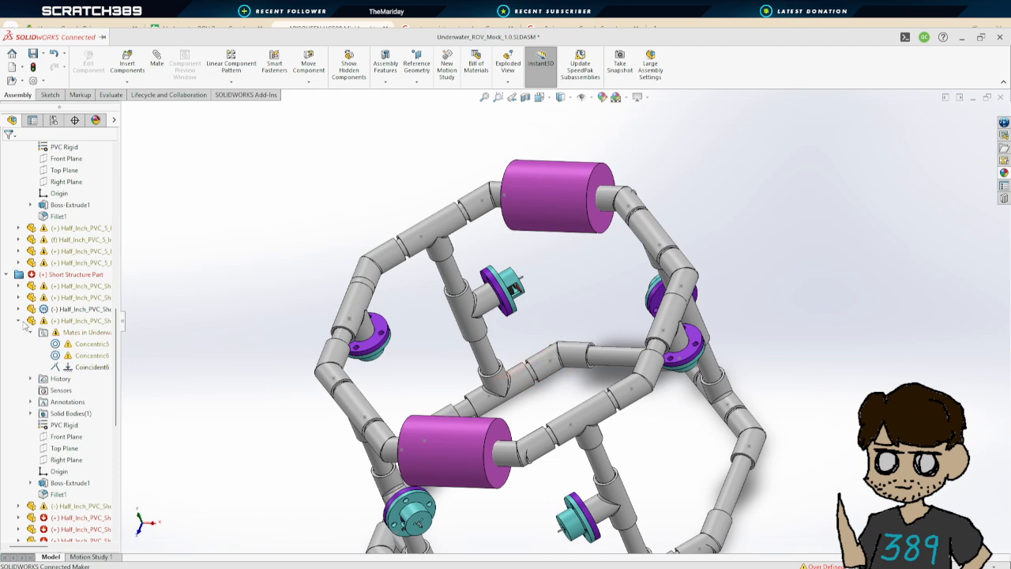
left_click(19, 321)
left_click(19, 344)
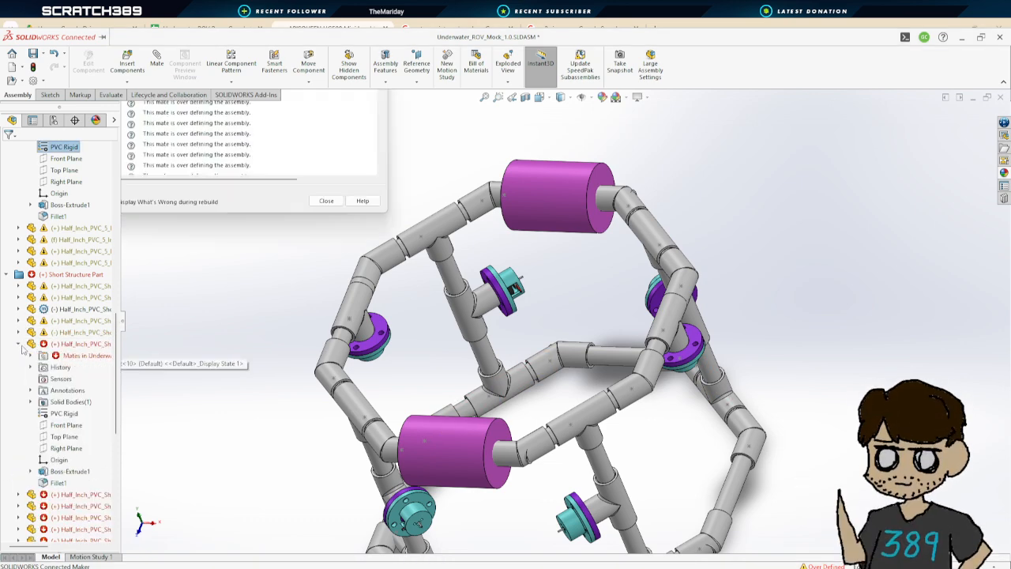
left_click(81, 402)
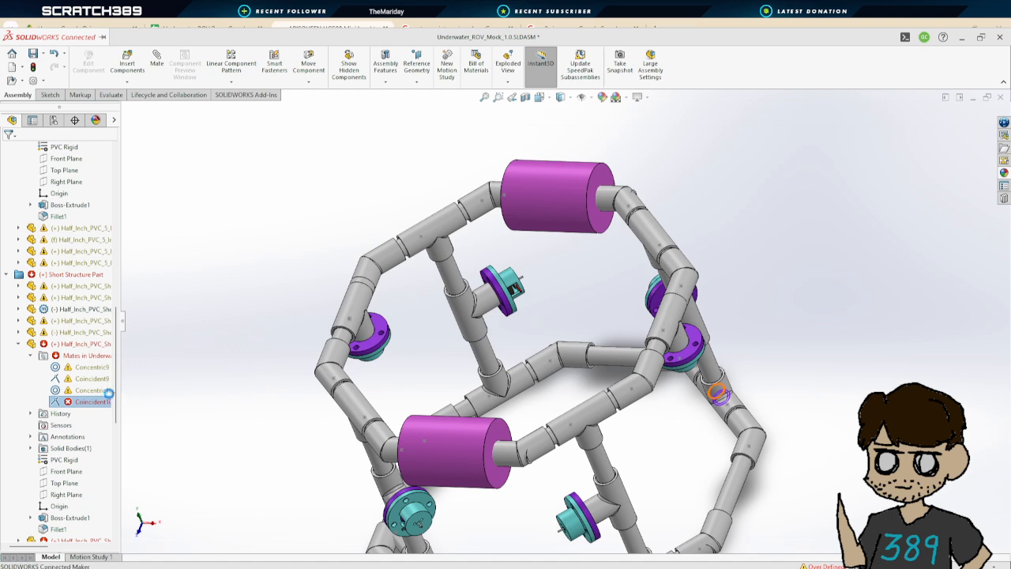
key("Delete")
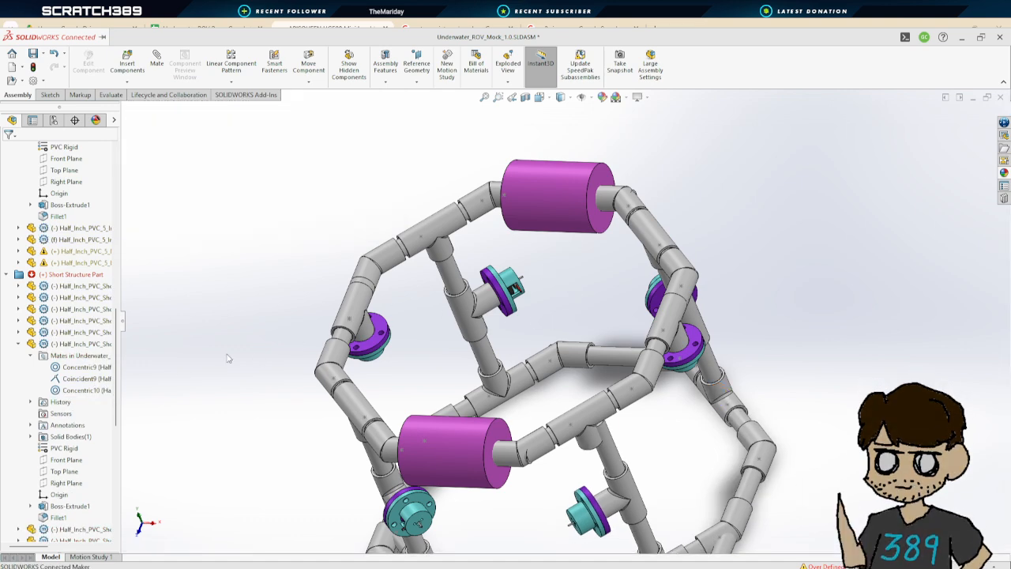
Expand the seventh short structure pipe segment's mates and delete its failing coincident mate
left_click(19, 345)
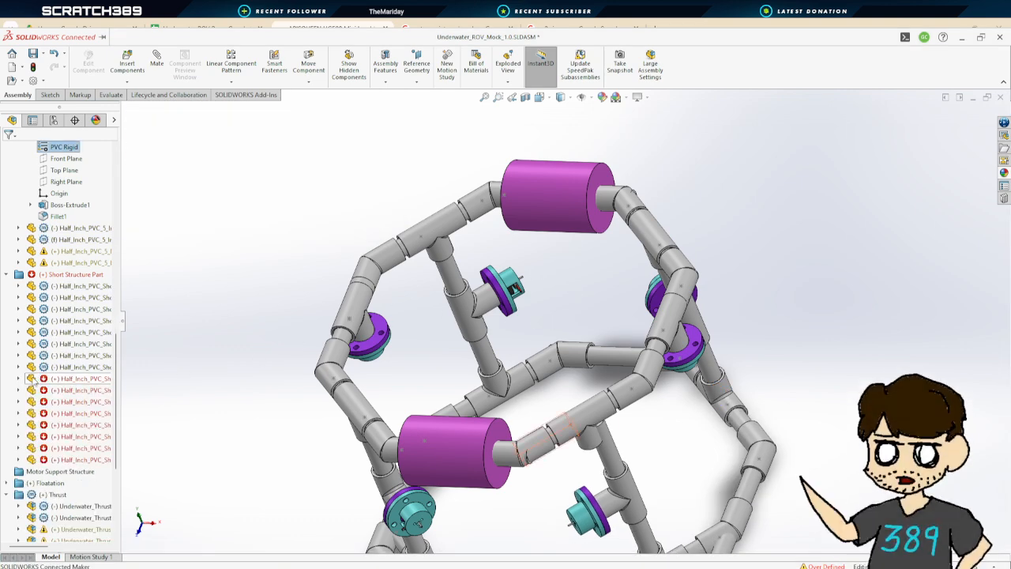
left_click(19, 378)
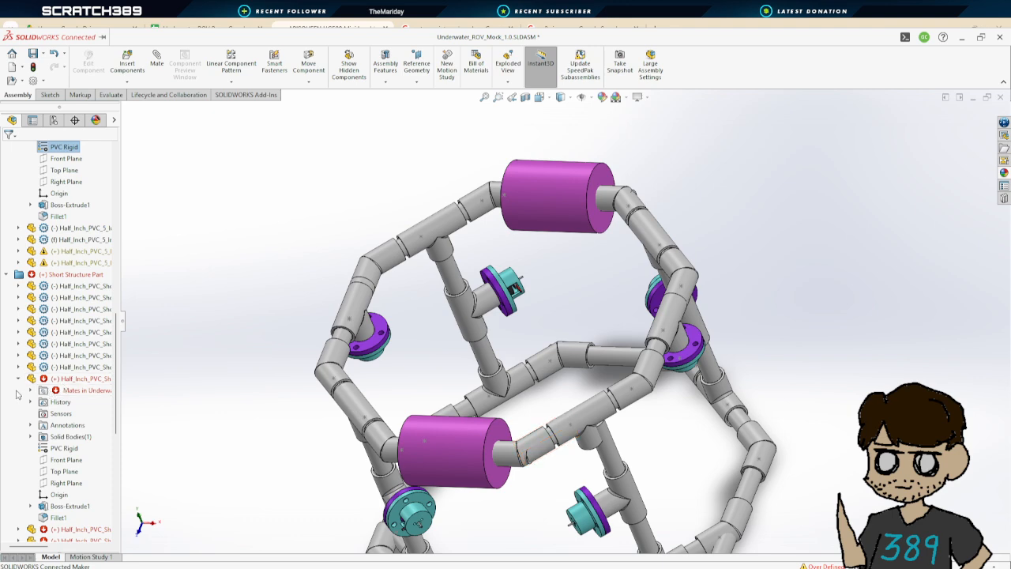
left_click(30, 390)
left_click(91, 436)
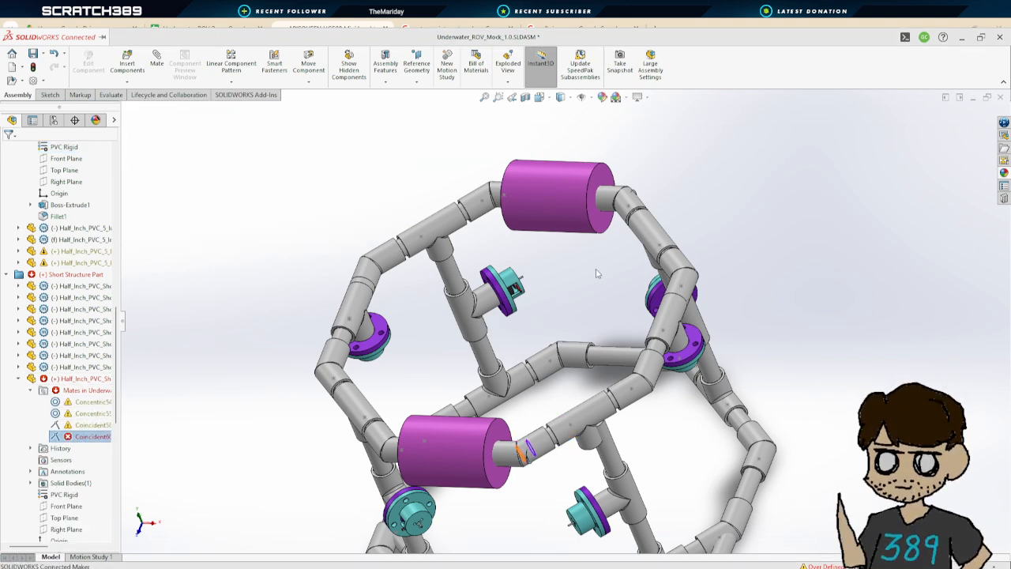
left_click(18, 378)
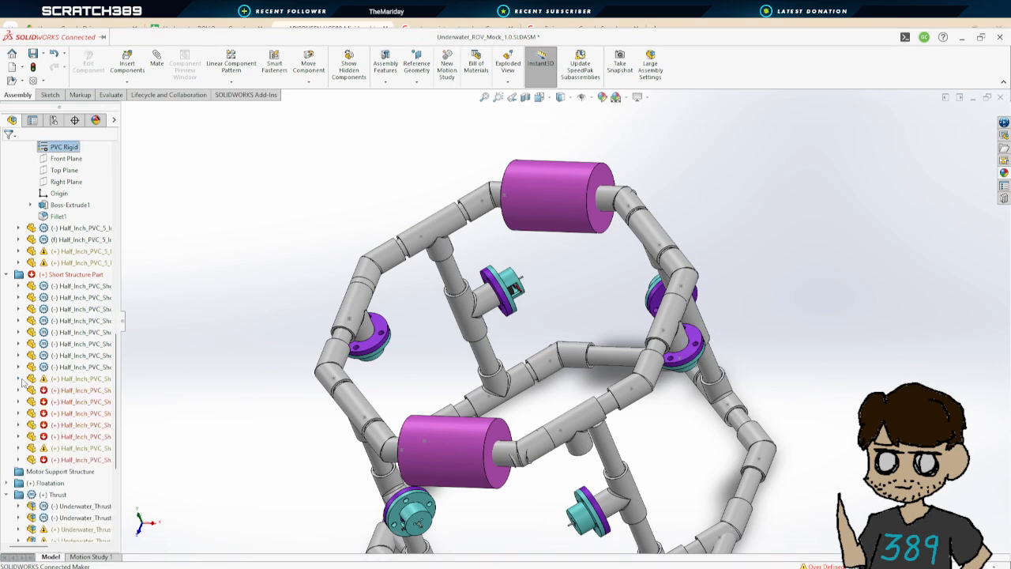
Expand the eighth short structure pipe segment's mates and delete its failing Coincident5 mate
left_click(19, 390)
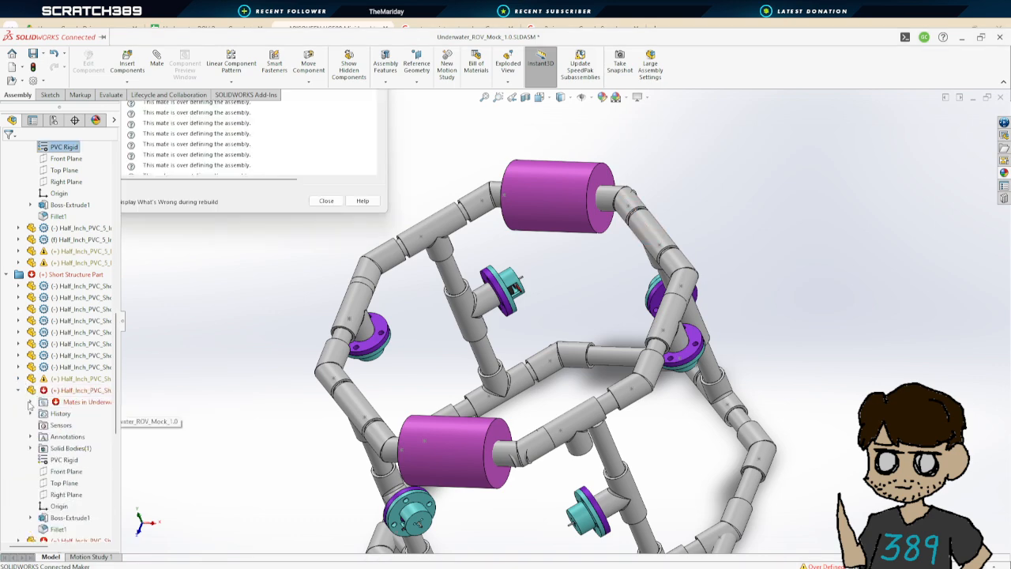
left_click(30, 402)
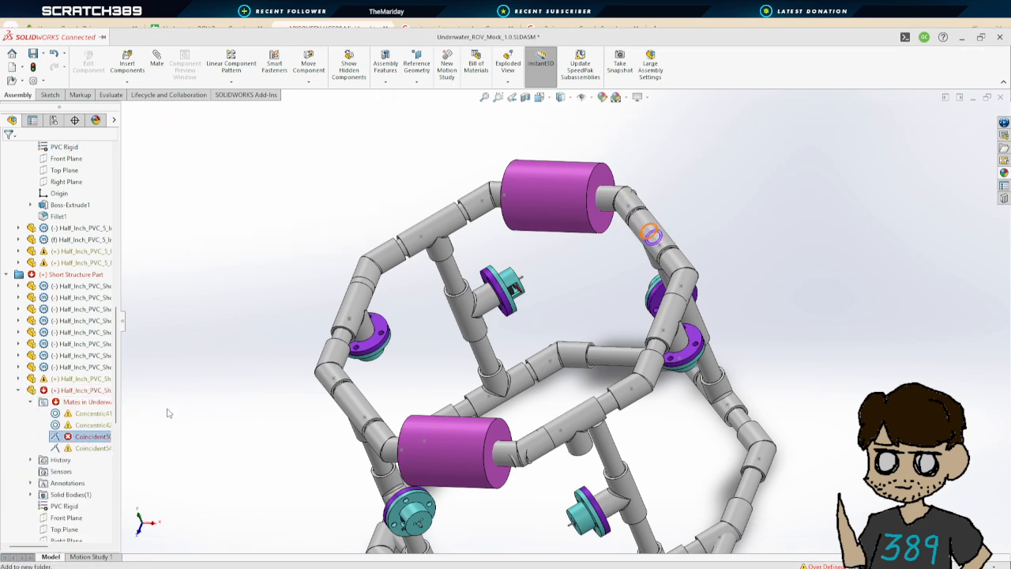
left_click(121, 401)
left_click(576, 259)
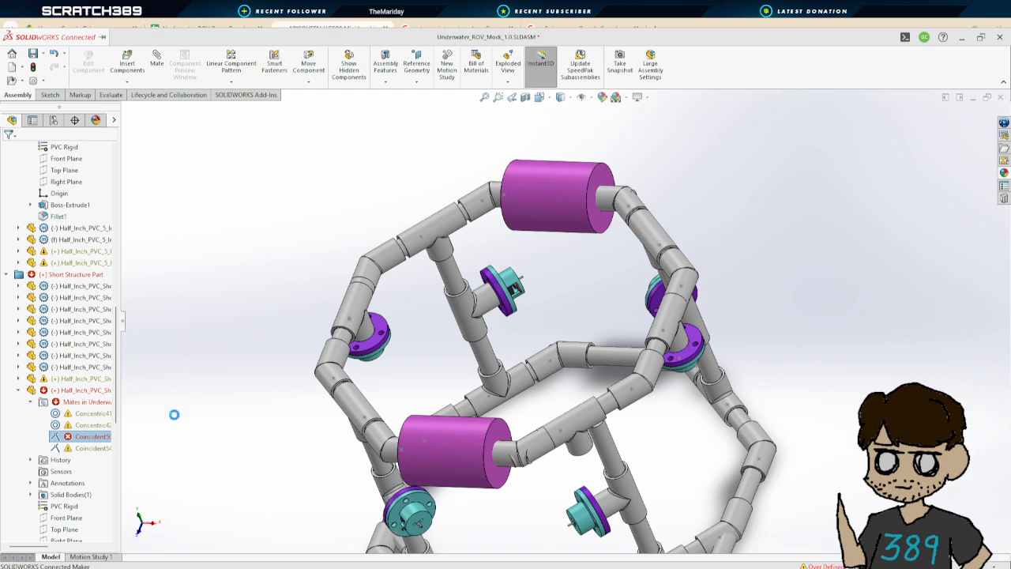
left_click(20, 390)
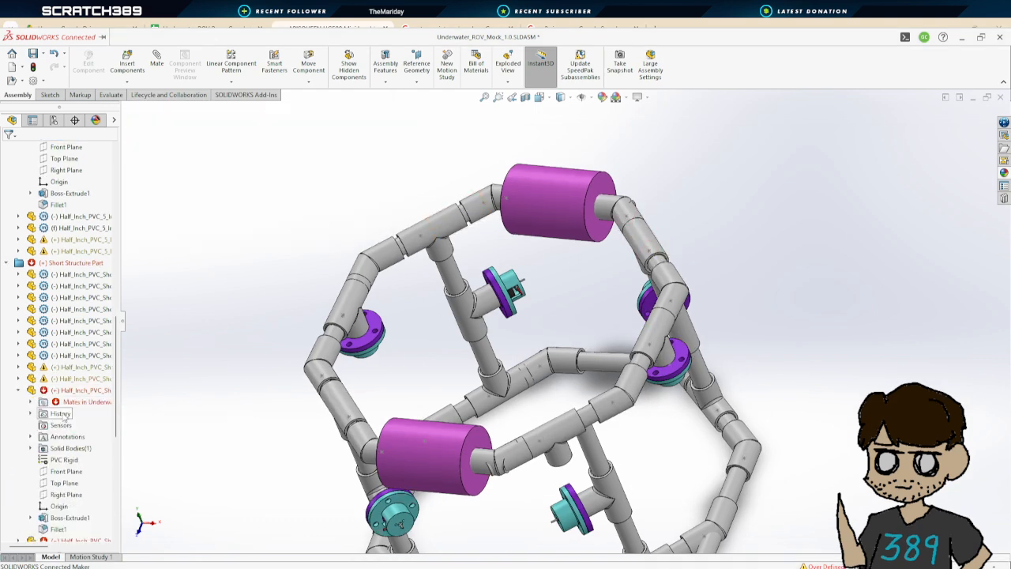
Expand the ninth short structure pipe segment's mates and delete its failing coincident mate
left_click(19, 402)
left_click(90, 447)
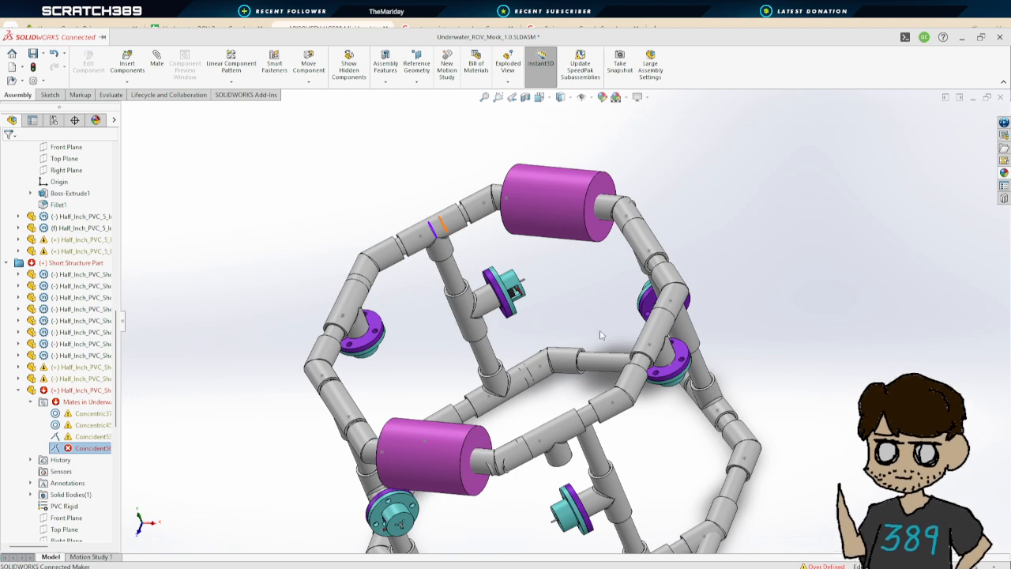
key("Delete")
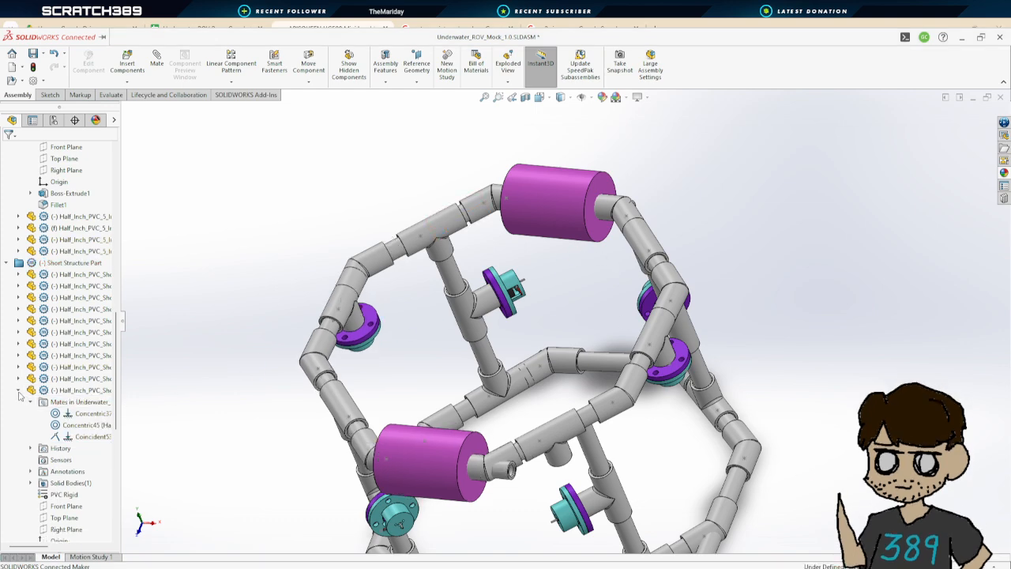
left_click(19, 391)
scroll(603, 458, "up", 2)
scroll(627, 444, "down", 1)
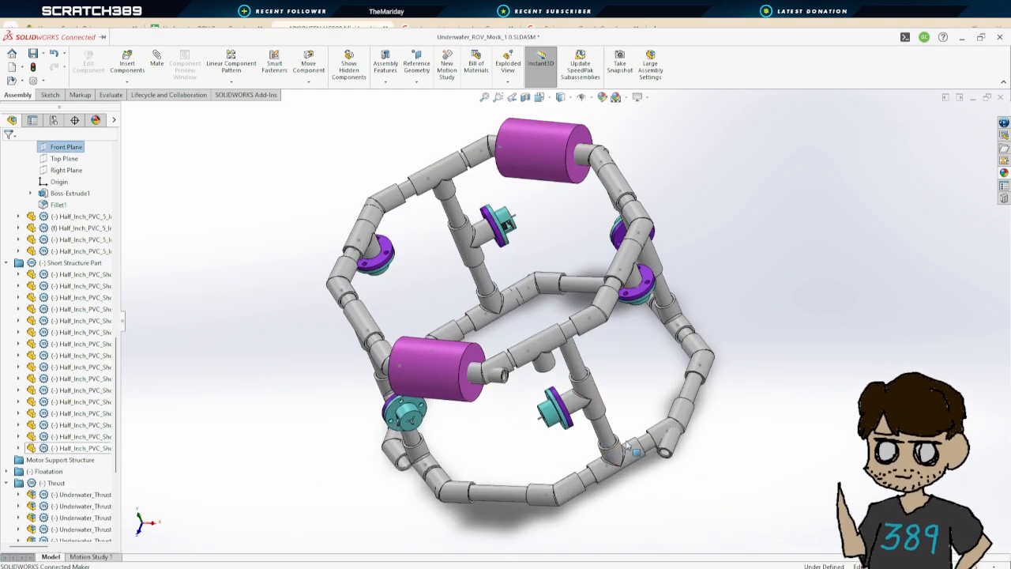
left_click_drag(639, 457, 728, 331)
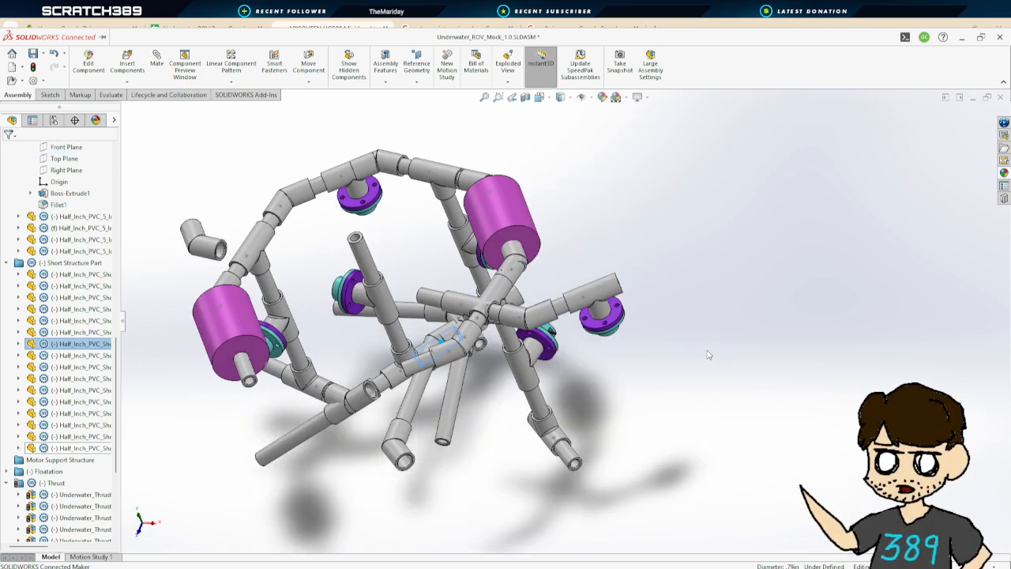
key("ctrl+z")
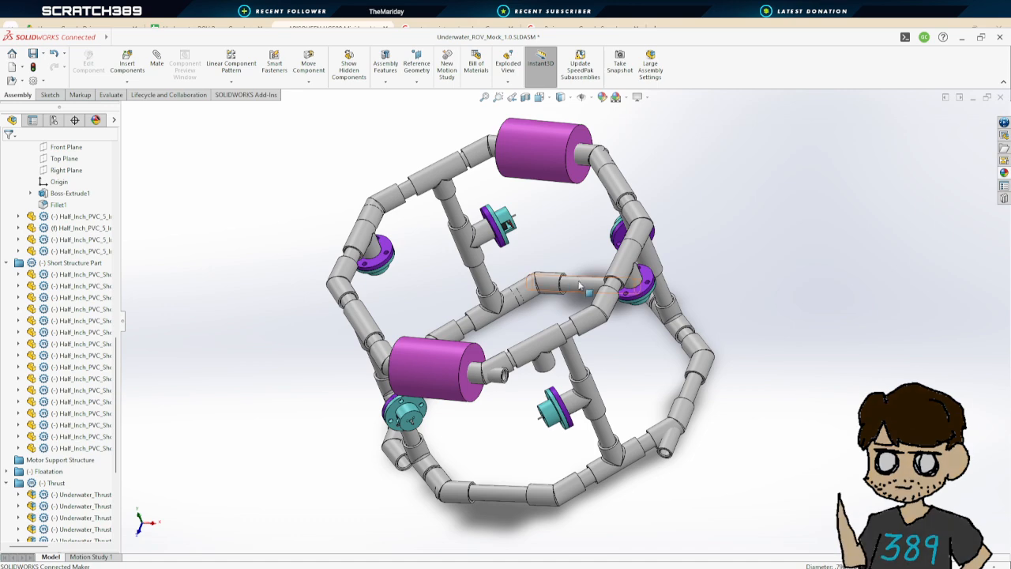
Add a 0 in Distance mate, flipped, between the long PVC pipe's face and the 45-degree coupler's face
mouse_move(580, 285)
left_mouse_down()
mouse_move(622, 287)
mouse_move(595, 283)
left_mouse_up()
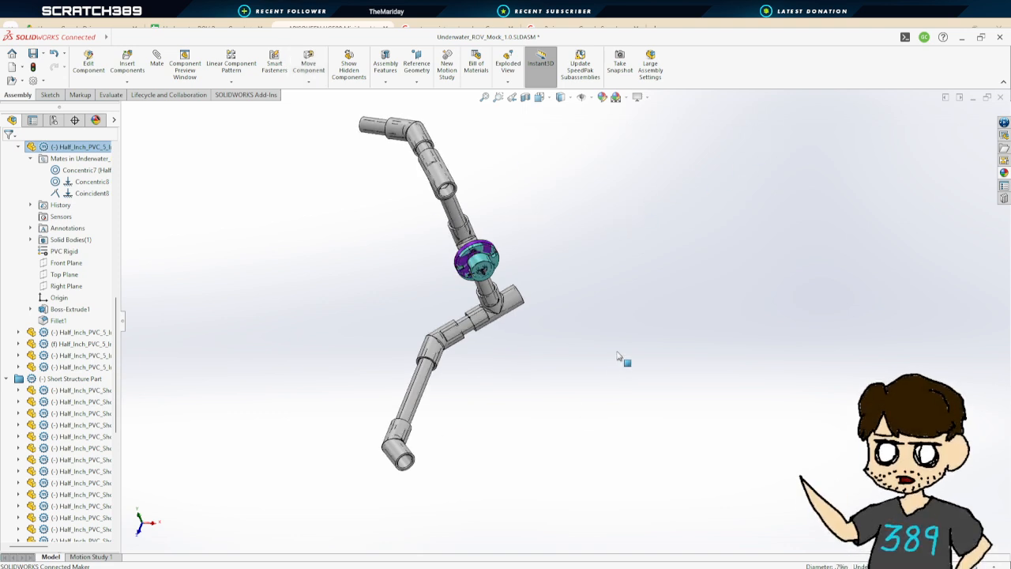
key("ctrl+z")
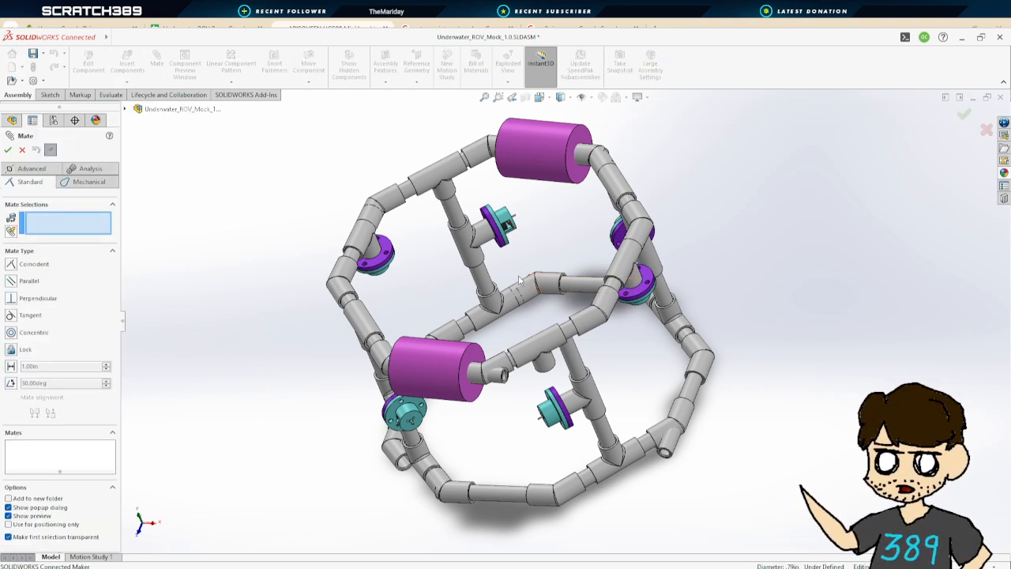
middle_click_drag(520, 282, 399, 288)
scroll(380, 277, "down", 6)
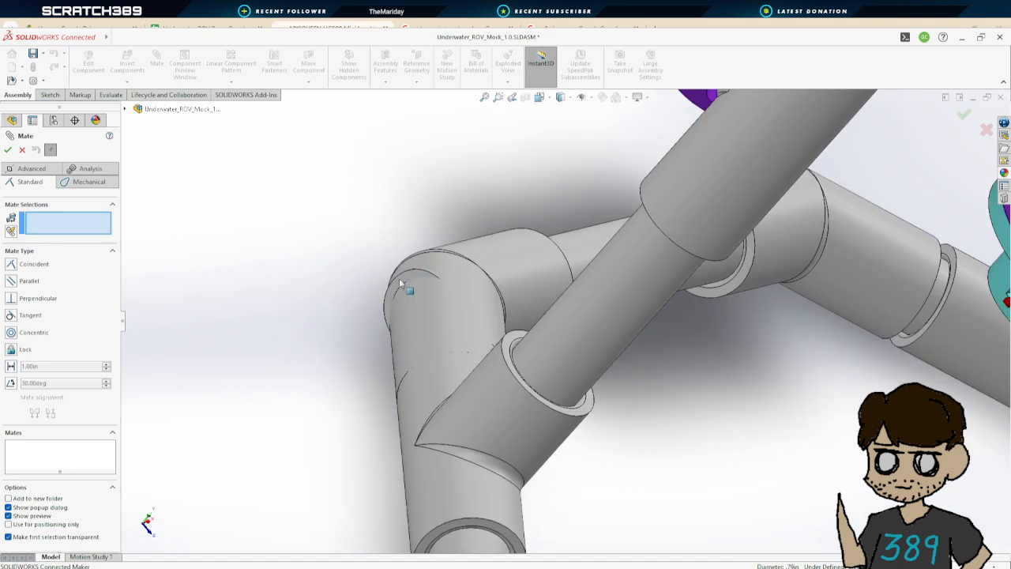
left_click(410, 273)
middle_click_drag(668, 296, 899, 253)
scroll(899, 253, "down", 8)
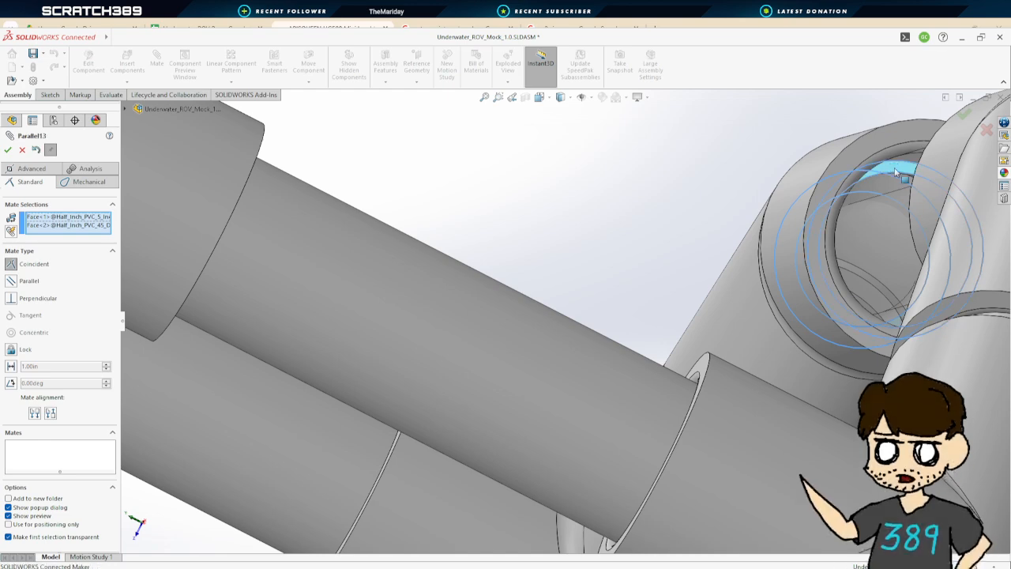
scroll(786, 221, "up", 8)
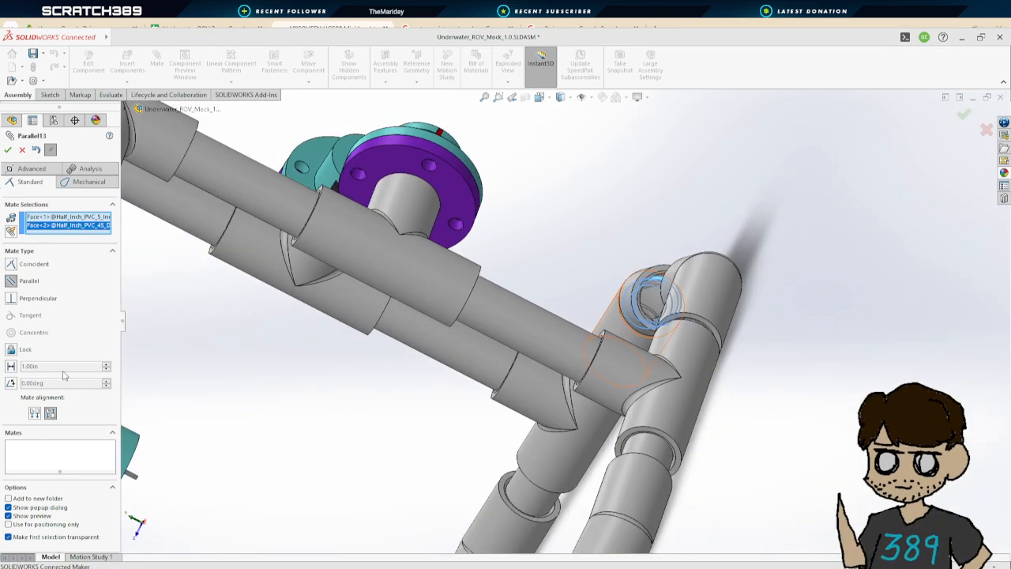
left_click(12, 365)
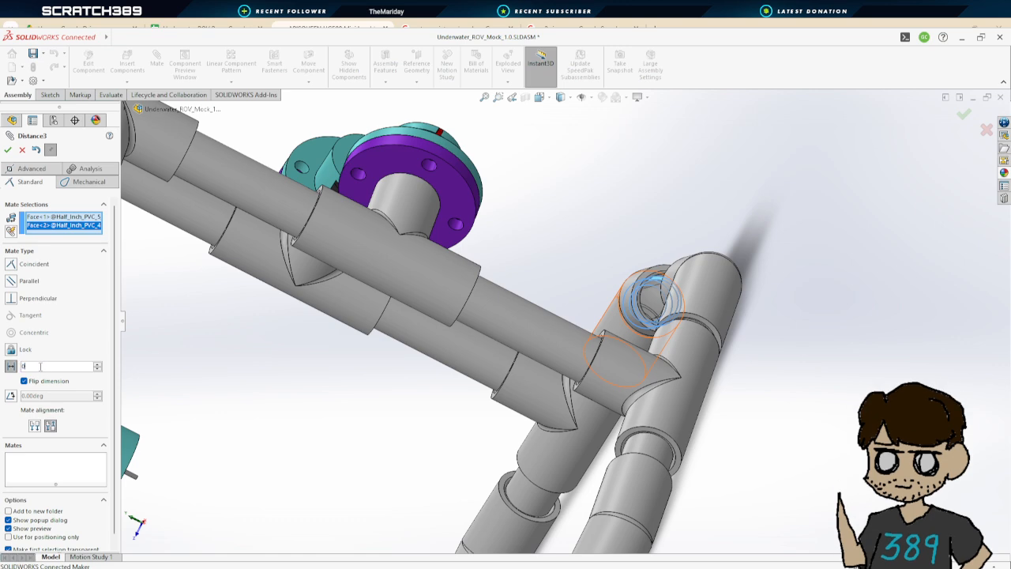
middle_click_drag(367, 385, 450, 342)
scroll(450, 377, "up", 3)
scroll(293, 367, "down", 3)
scroll(480, 325, "down", 6)
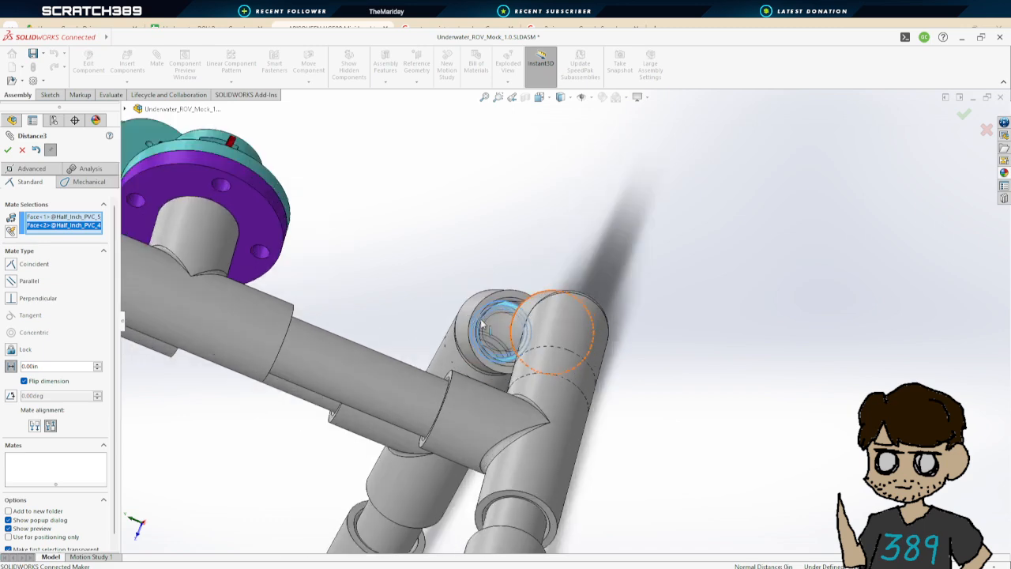
mouse_move(540, 316)
middle_mouse_down()
mouse_move(558, 309)
mouse_move(555, 327)
middle_mouse_up()
scroll(556, 326, "up", 5)
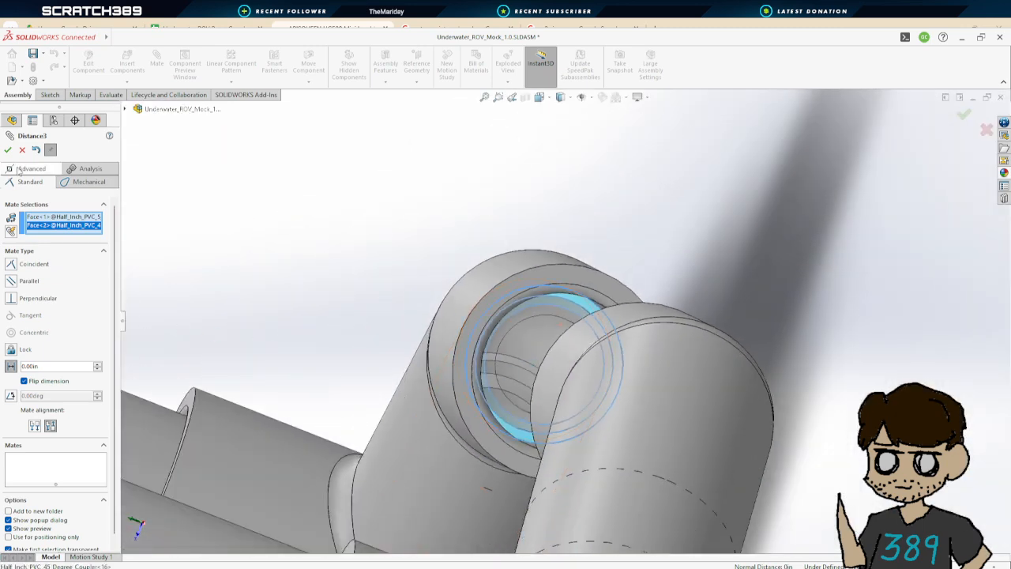
left_click(7, 149)
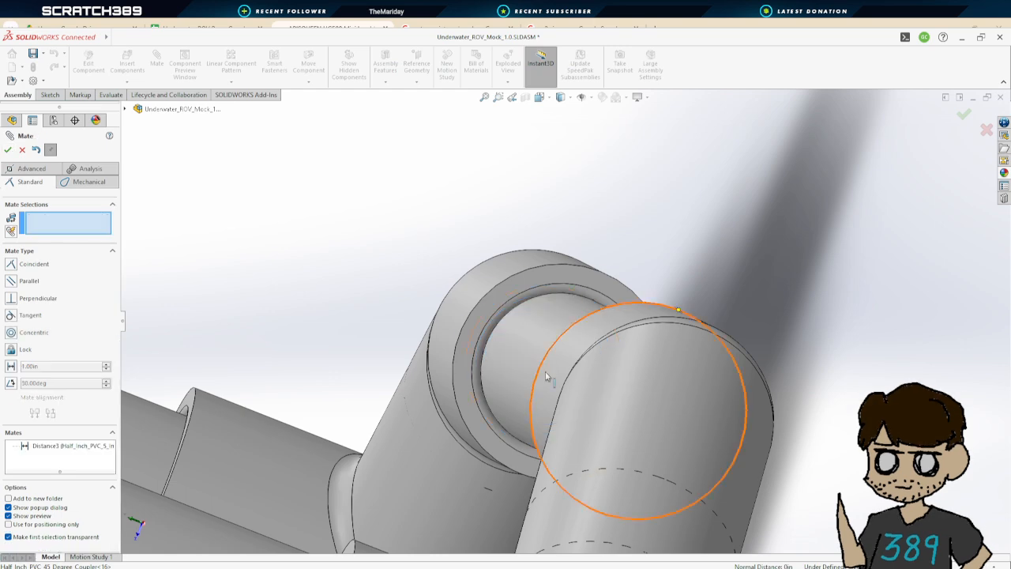
Add a Coincident mate between the long PVC pipe's end face and the 45-degree coupler's inner face
scroll(542, 372, "up", 5)
scroll(393, 456, "down", 3)
scroll(393, 456, "up", 5)
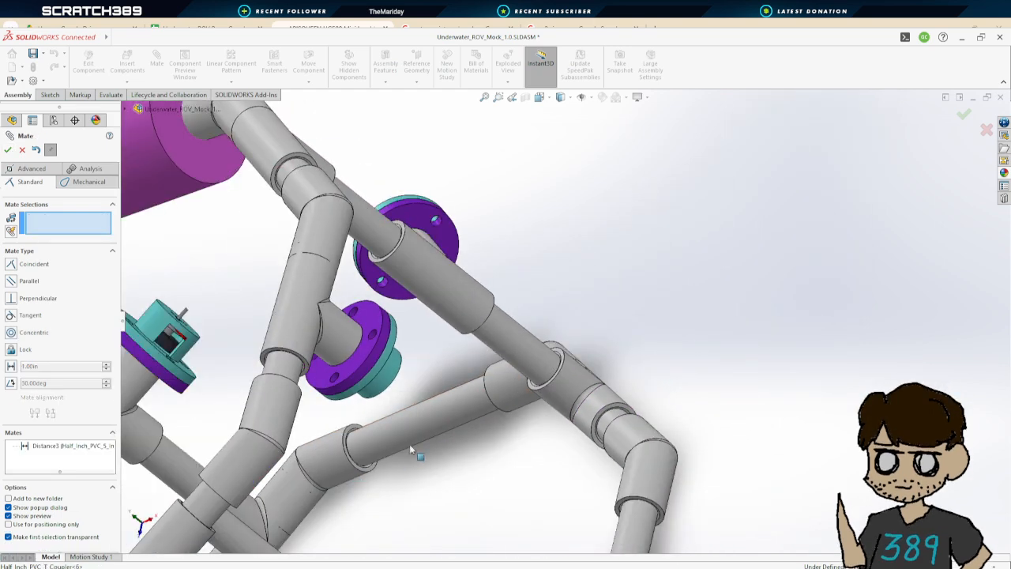
scroll(331, 457, "up", 3)
scroll(353, 484, "down", 3)
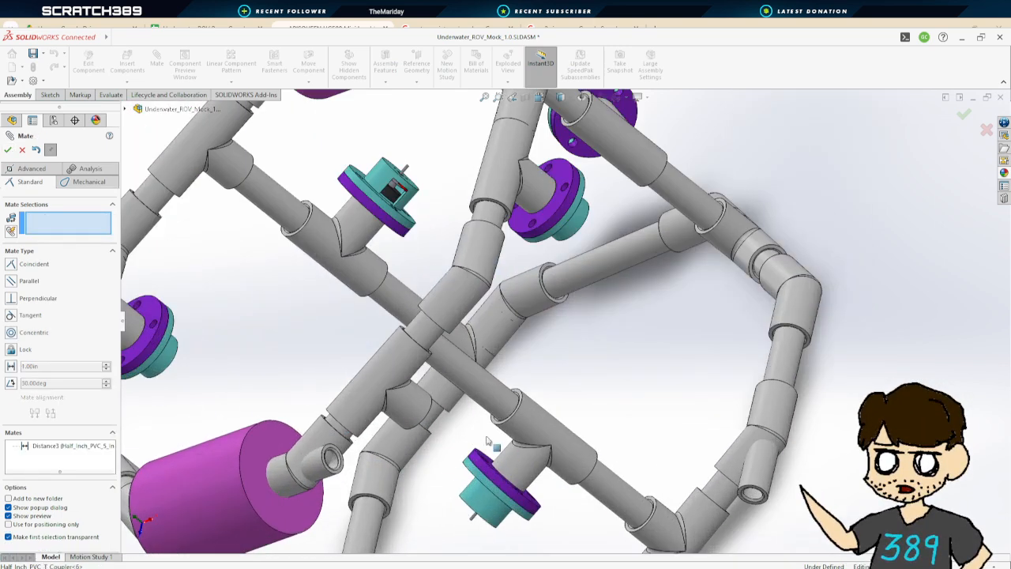
scroll(747, 397, "up", 3)
scroll(750, 399, "down", 6)
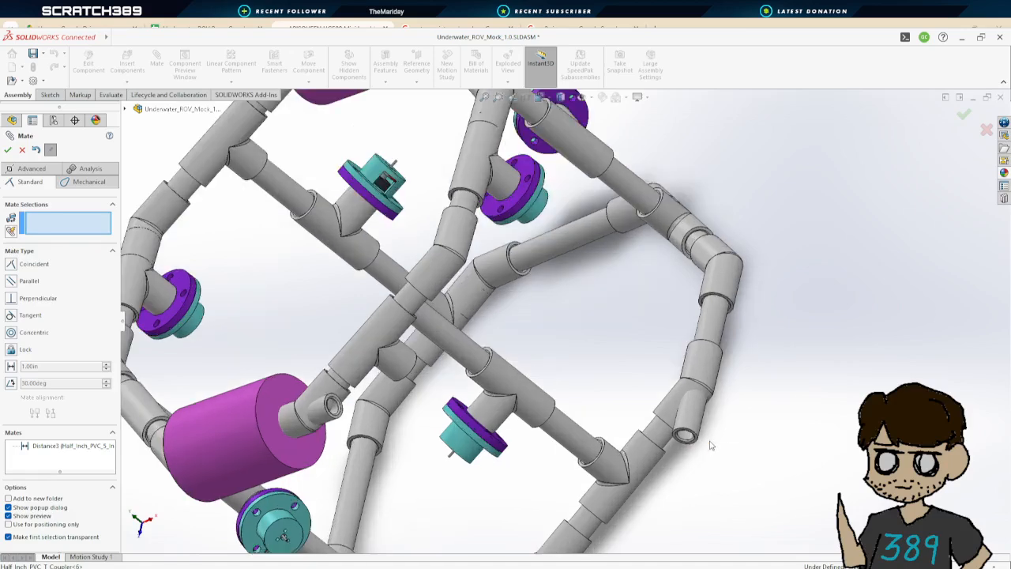
left_click(642, 395)
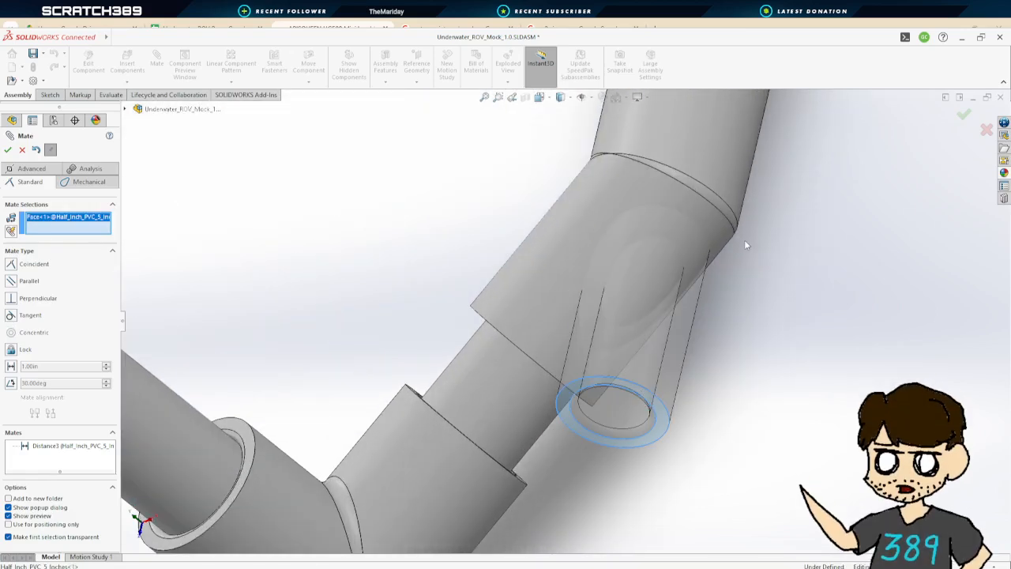
scroll(745, 239, "up", 3)
scroll(639, 163, "down", 5)
middle_click_drag(639, 163, 559, 91)
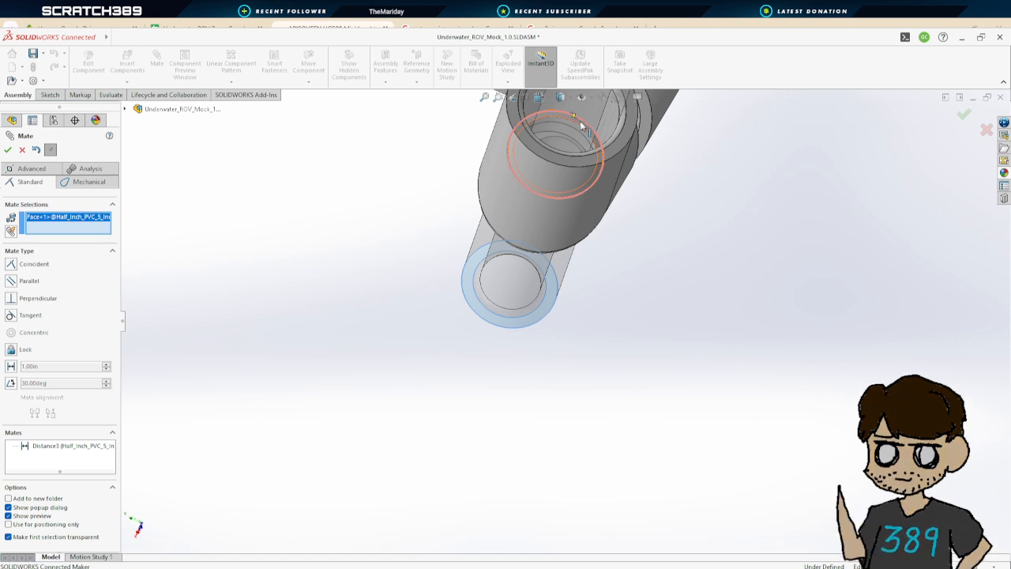
scroll(589, 136, "down", 2)
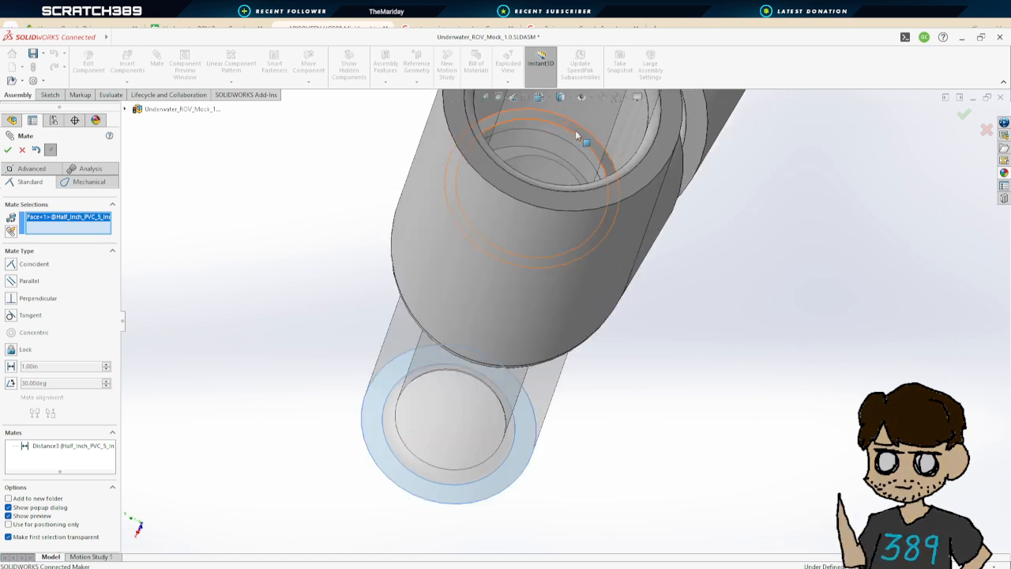
left_click(575, 130)
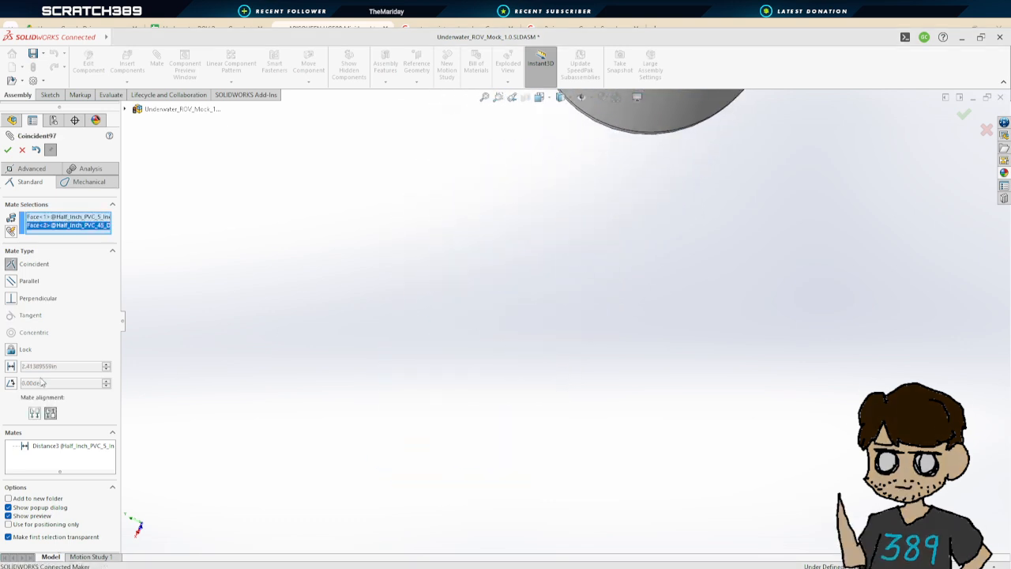
scroll(599, 217, "up", 6)
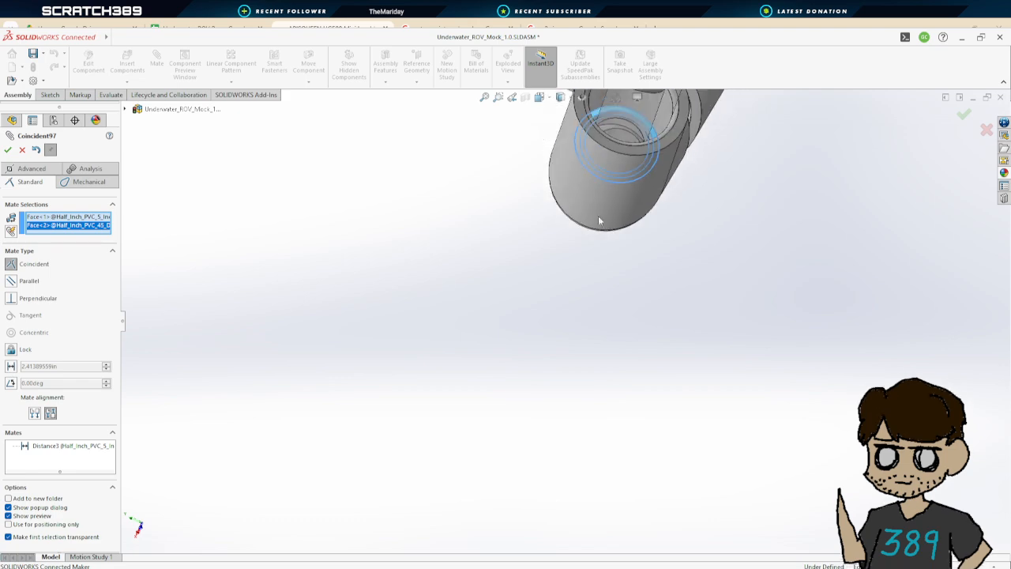
scroll(605, 229, "down", 3)
middle_click_drag(598, 286, 620, 314)
scroll(622, 313, "up", 4)
scroll(690, 258, "up", 5)
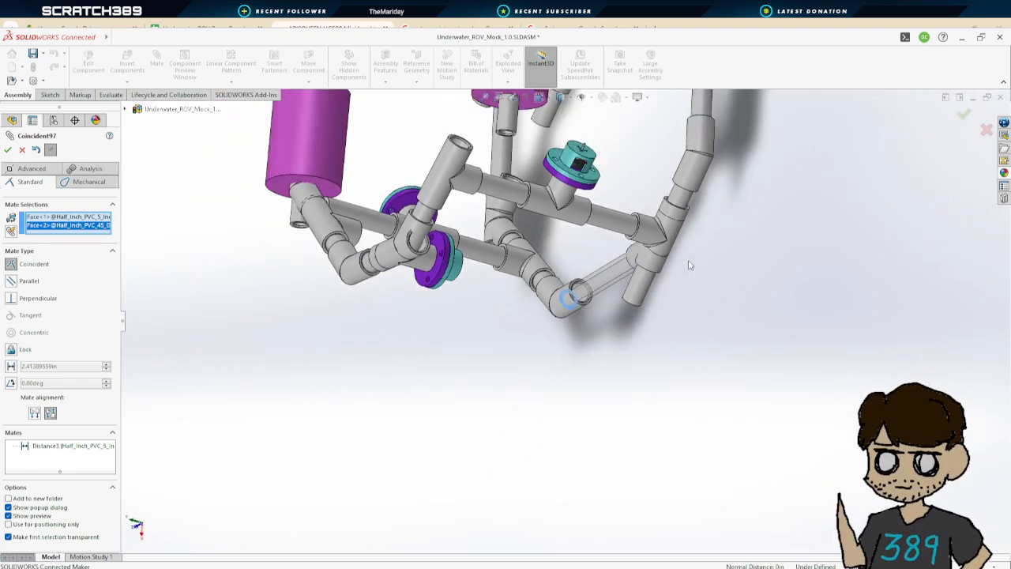
left_click(10, 153)
scroll(563, 331, "up", 2)
scroll(591, 304, "down", 4)
middle_click_drag(591, 304, 632, 265)
middle_click_drag(490, 327, 611, 368)
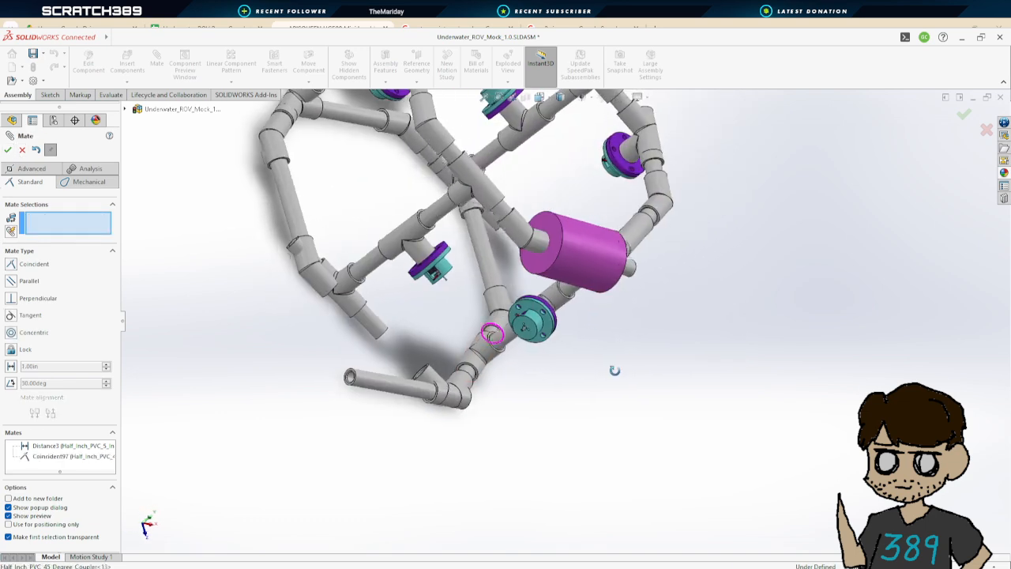
scroll(354, 395, "down", 5)
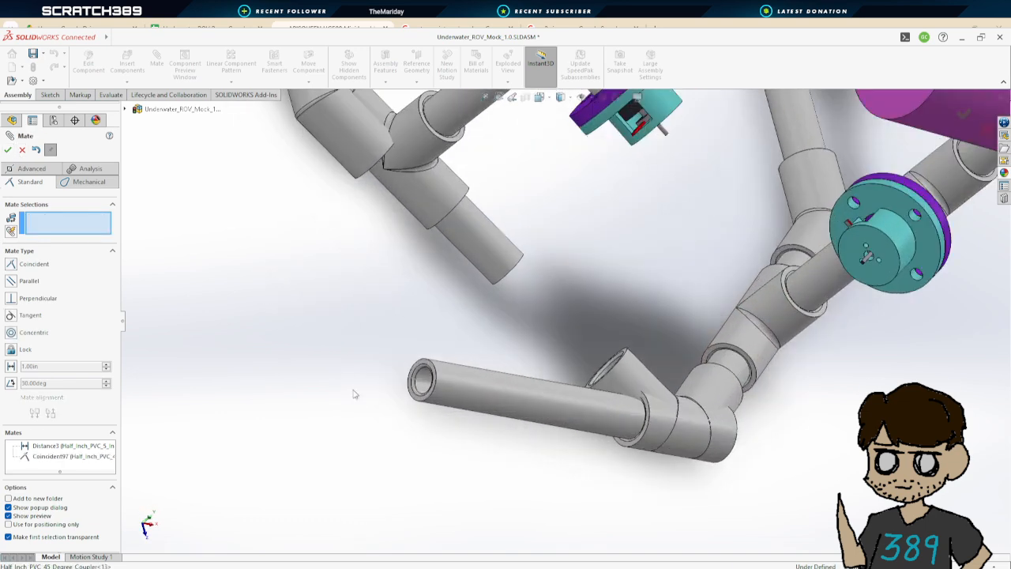
left_click(416, 371)
middle_click_drag(574, 308, 509, 260)
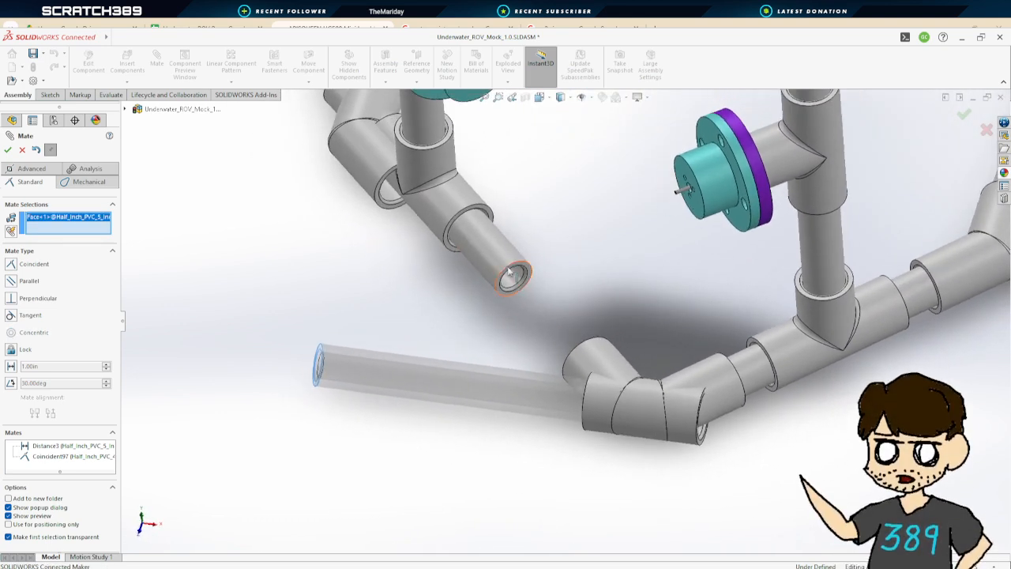
left_click(22, 150)
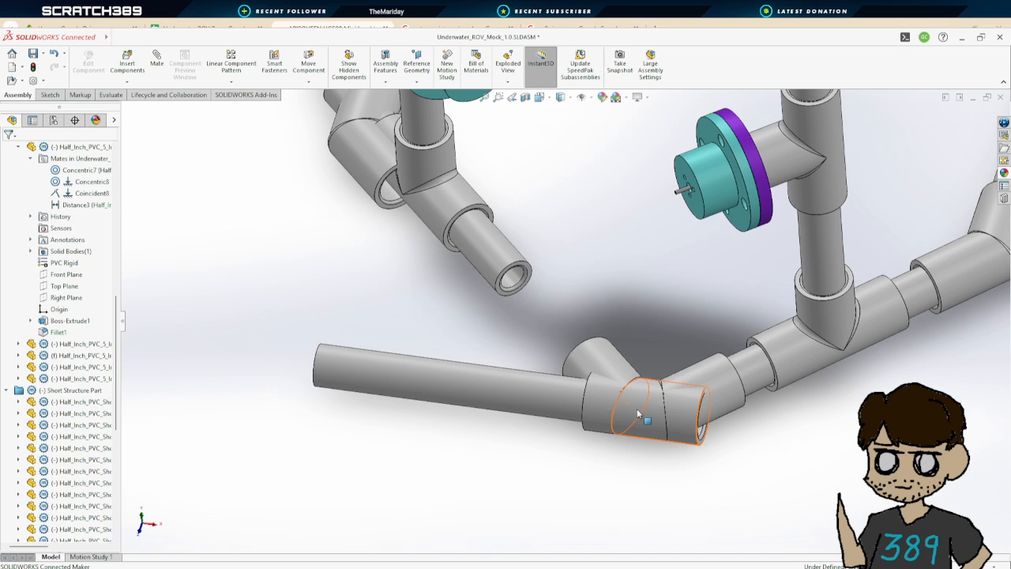
Inspect the long PVC pipe's joint with the 45-degree coupler and the overall frame layout
left_click(594, 412)
middle_click_drag(513, 392, 560, 399)
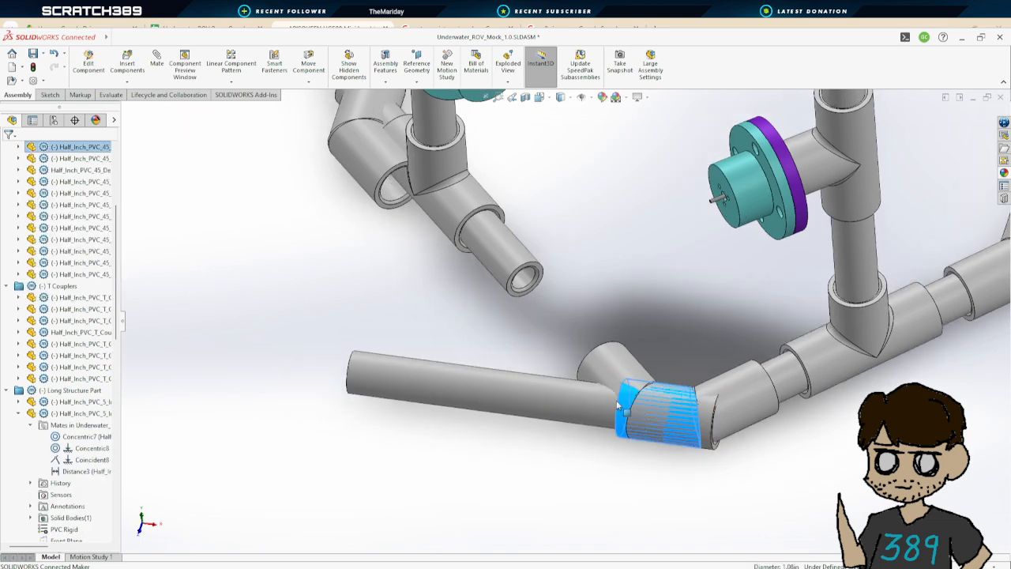
left_click(580, 397)
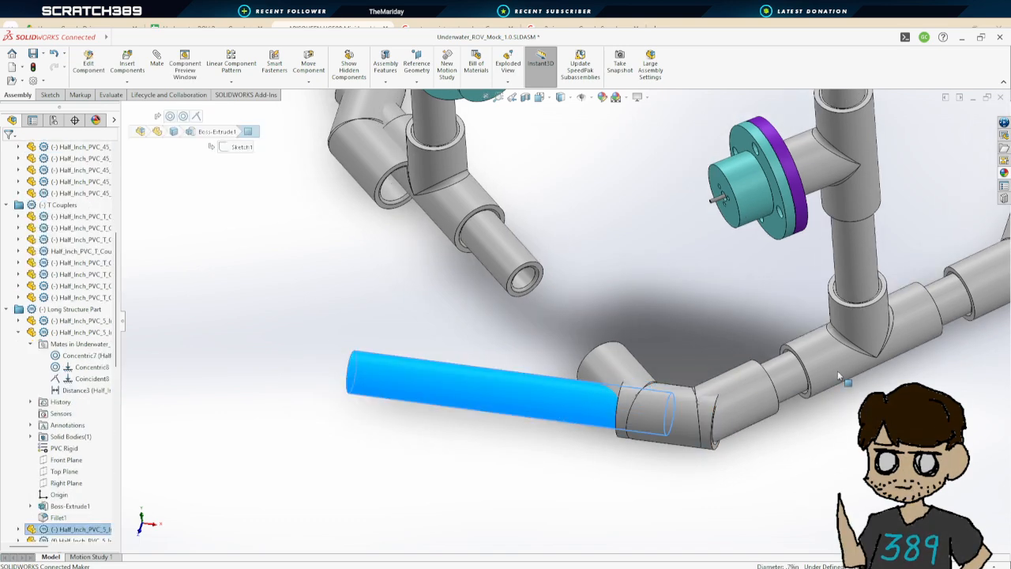
scroll(838, 395, "up", 5)
scroll(747, 267, "down", 1)
scroll(749, 271, "up", 4)
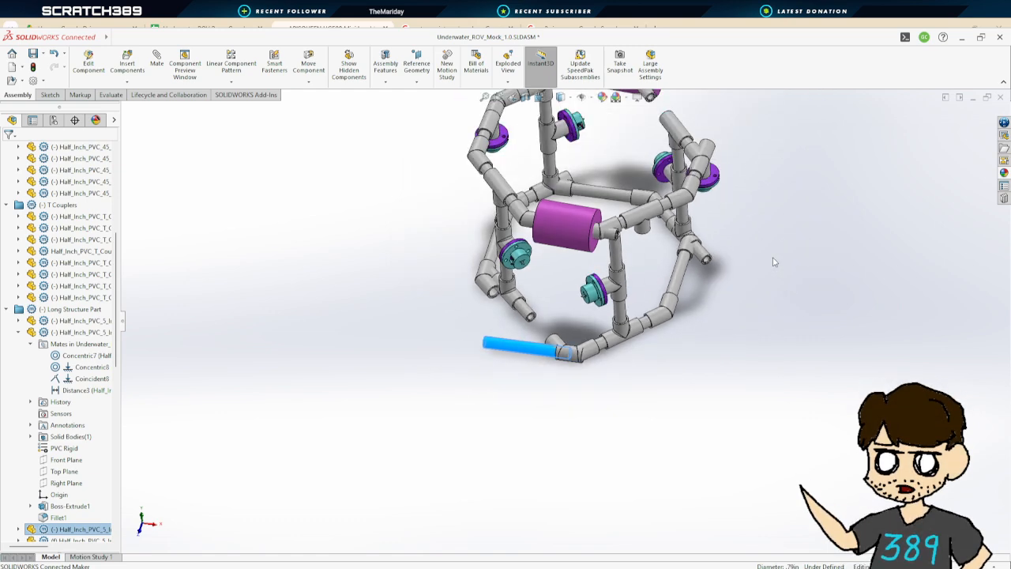
scroll(702, 273, "down", 3)
middle_click_drag(698, 289, 720, 254)
left_click(721, 254)
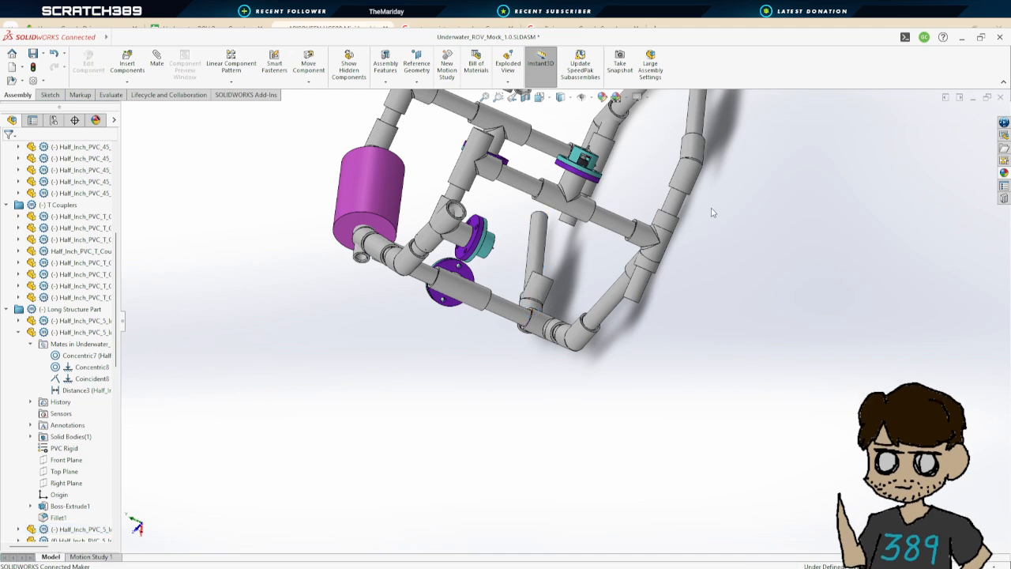
left_click(161, 65)
scroll(632, 290, "down", 3)
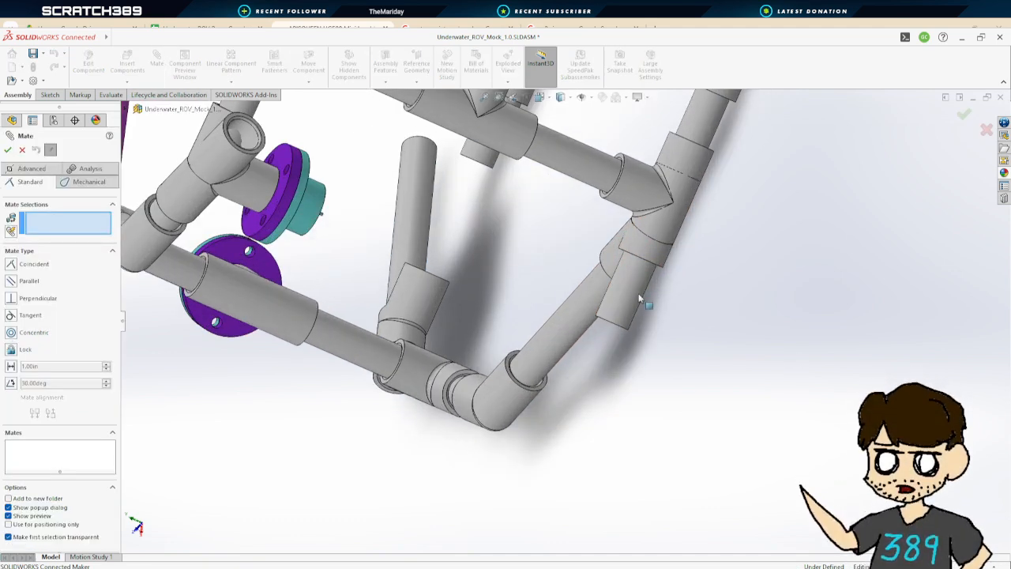
scroll(640, 298, "down", 3)
middle_click_drag(666, 303, 755, 217)
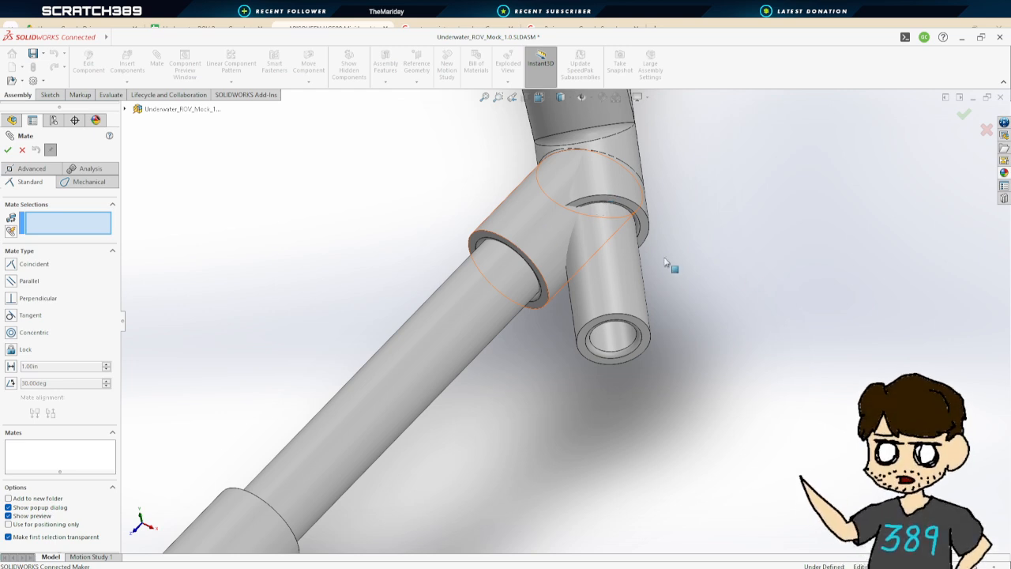
middle_click_drag(665, 262, 778, 404, "ctrl")
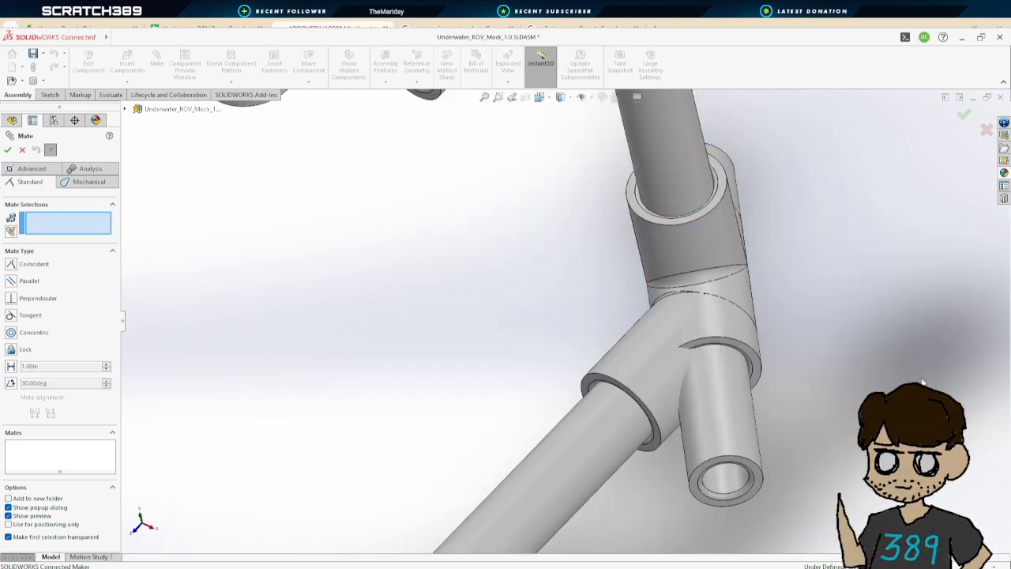
left_click(724, 479)
middle_click_drag(817, 261, 791, 247)
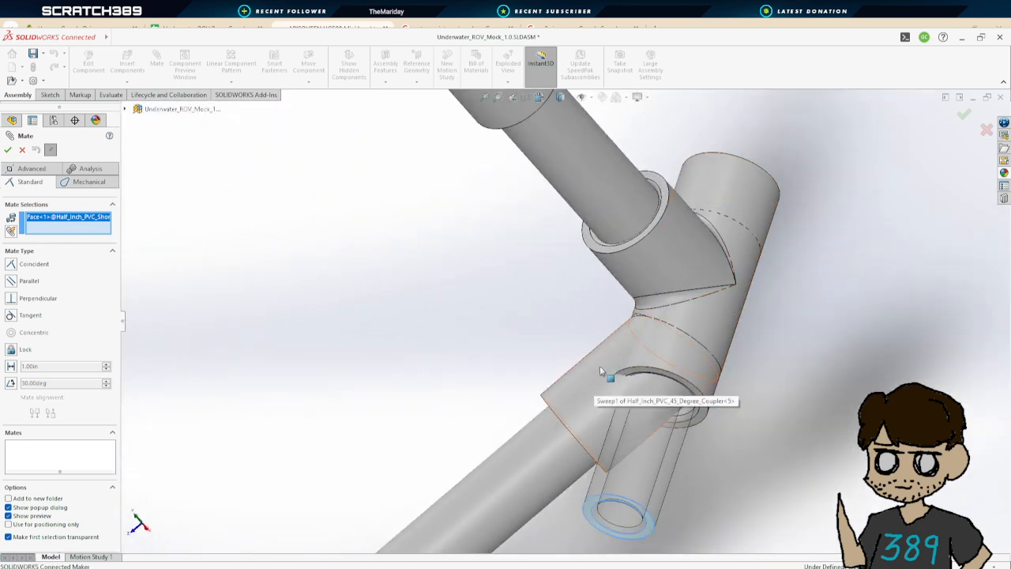
middle_click_drag(687, 280, 595, 304)
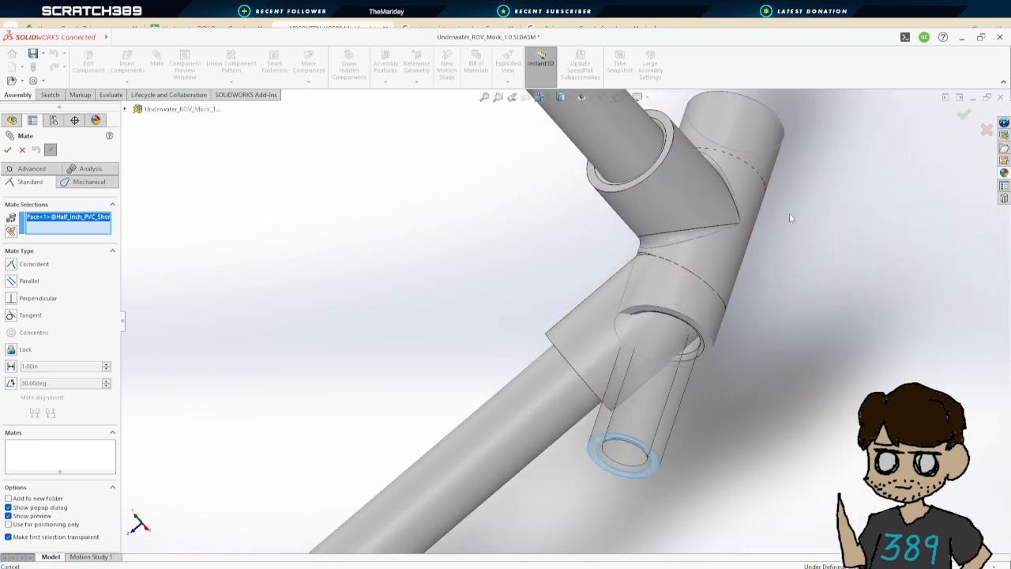
key("Escape")
Drag the T coupler at the lower angled joint to reposition it in the frame
left_click(749, 139)
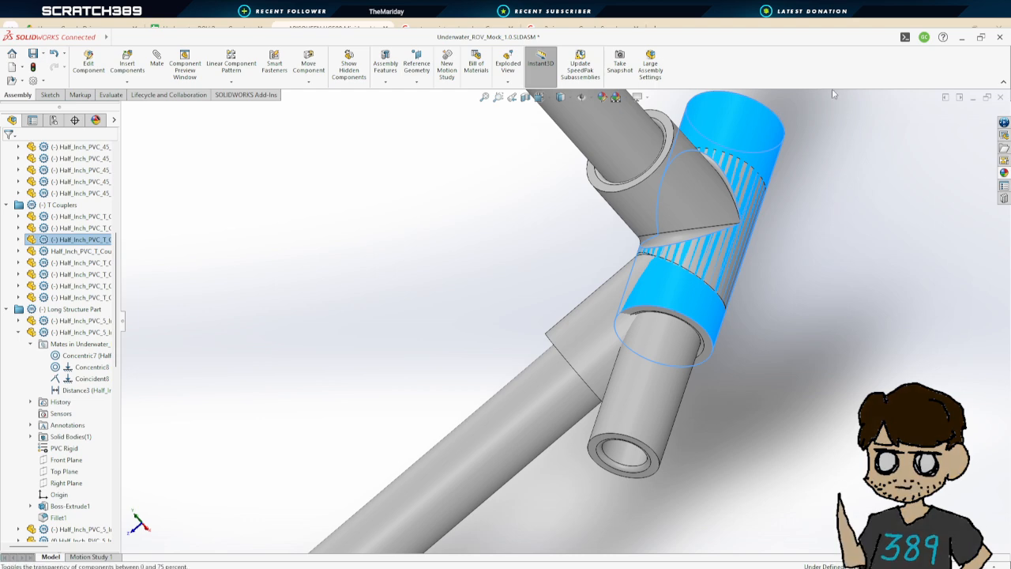
left_click(794, 200)
middle_click_drag(806, 203, 756, 327)
middle_click_drag(760, 409, 833, 301)
scroll(722, 384, "up", 4)
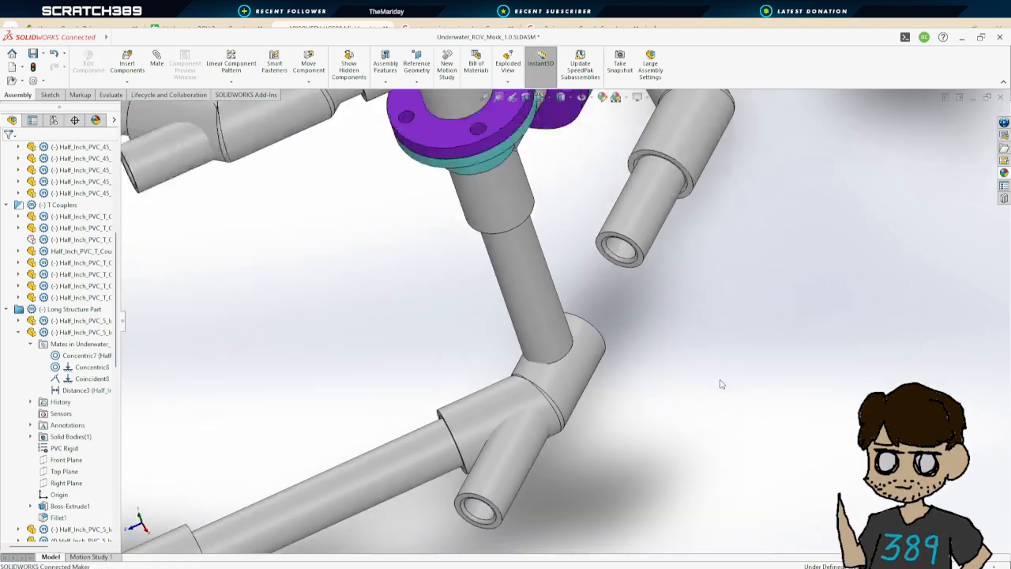
Try to add a Coincident mate between the short pipe's end face and the 45-degree coupler's inner face
left_click(156, 63)
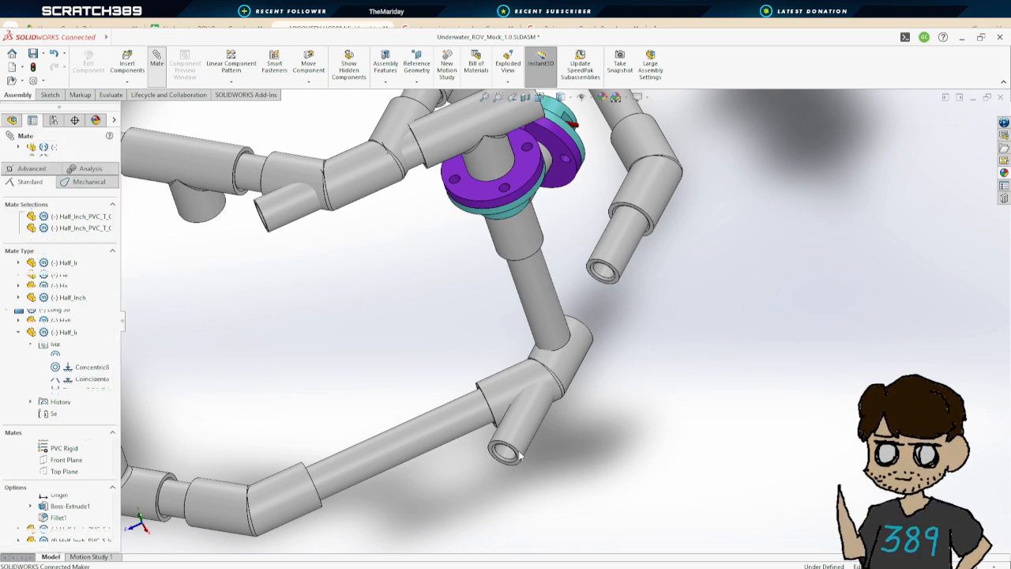
scroll(519, 457, "down", 5)
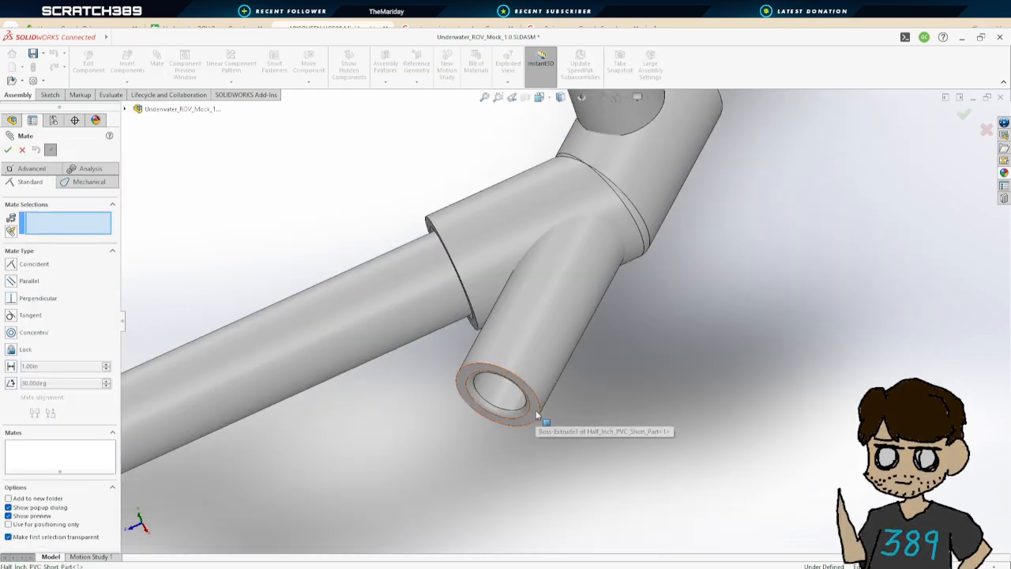
left_click(535, 410)
scroll(672, 296, "up", 4)
scroll(698, 240, "down", 4)
middle_click_drag(610, 221, 498, 305)
scroll(499, 307, "up", 3)
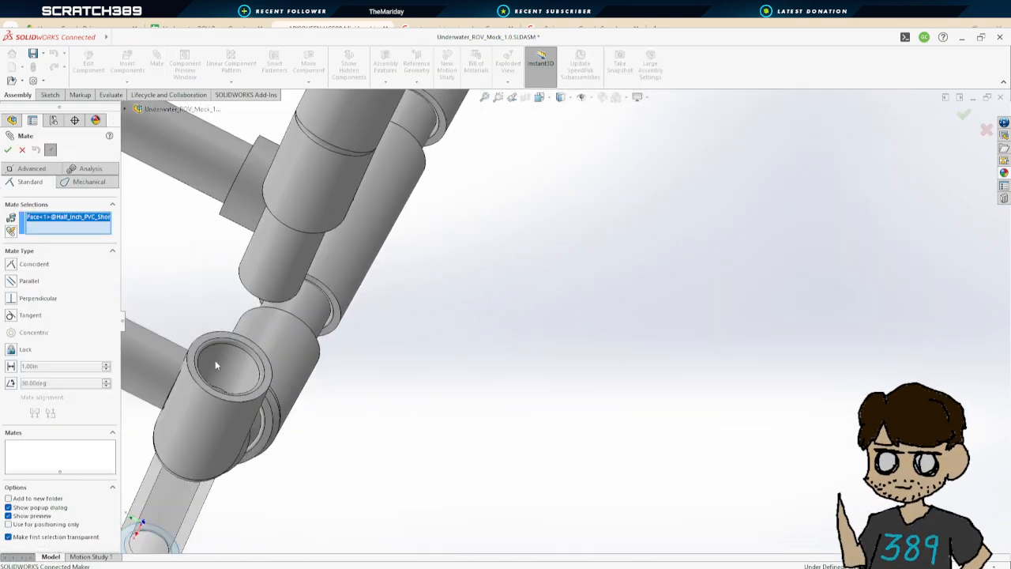
scroll(216, 361, "down", 3)
scroll(472, 343, "down", 3)
middle_click_drag(445, 350, 436, 376)
left_click(418, 389)
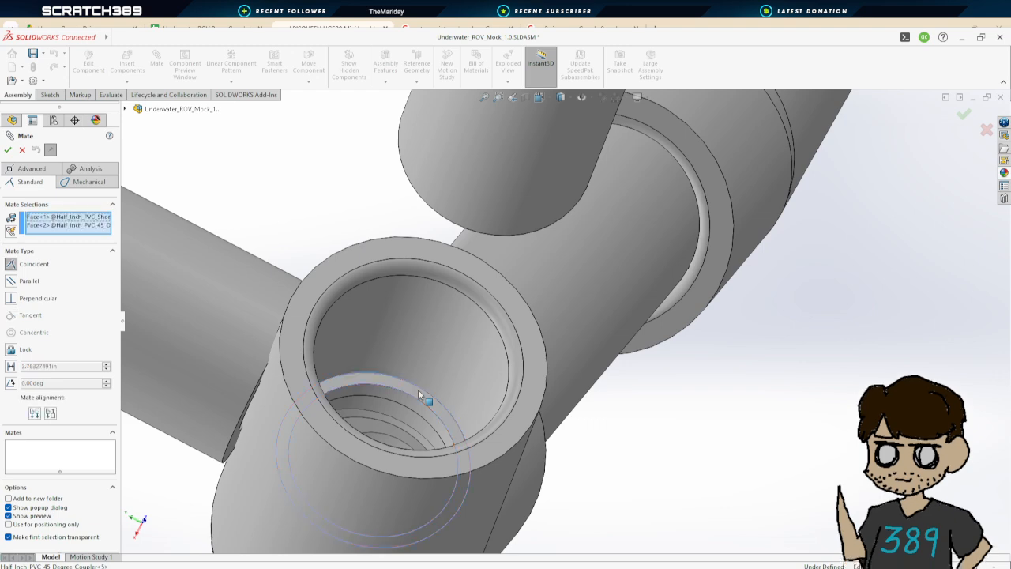
scroll(395, 318, "up", 4)
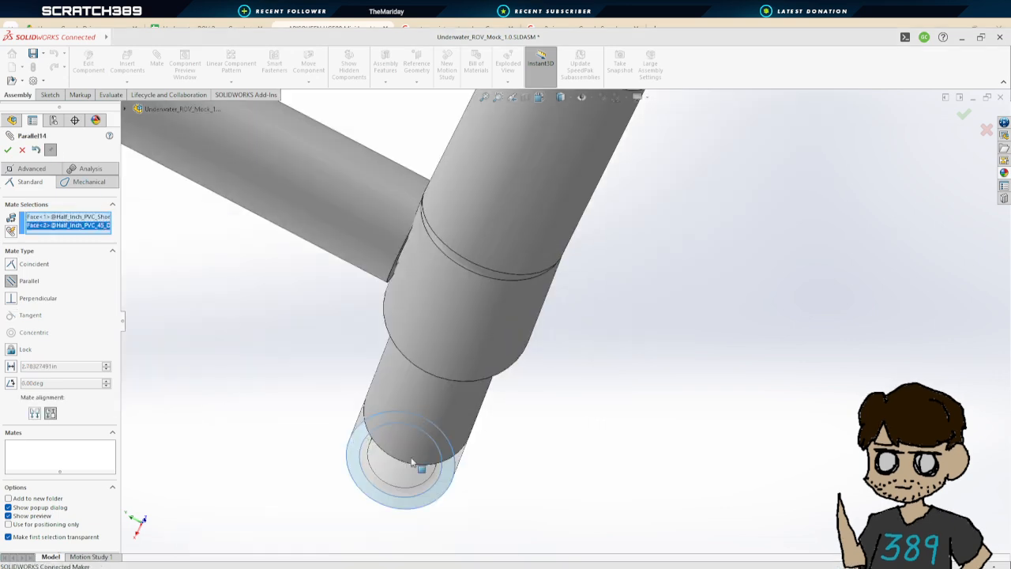
middle_click_drag(463, 413, 554, 304)
scroll(560, 350, "up", 2)
scroll(559, 350, "up", 5)
scroll(557, 330, "down", 2)
scroll(598, 286, "up", 2)
scroll(540, 337, "down", 3)
scroll(554, 305, "up", 3)
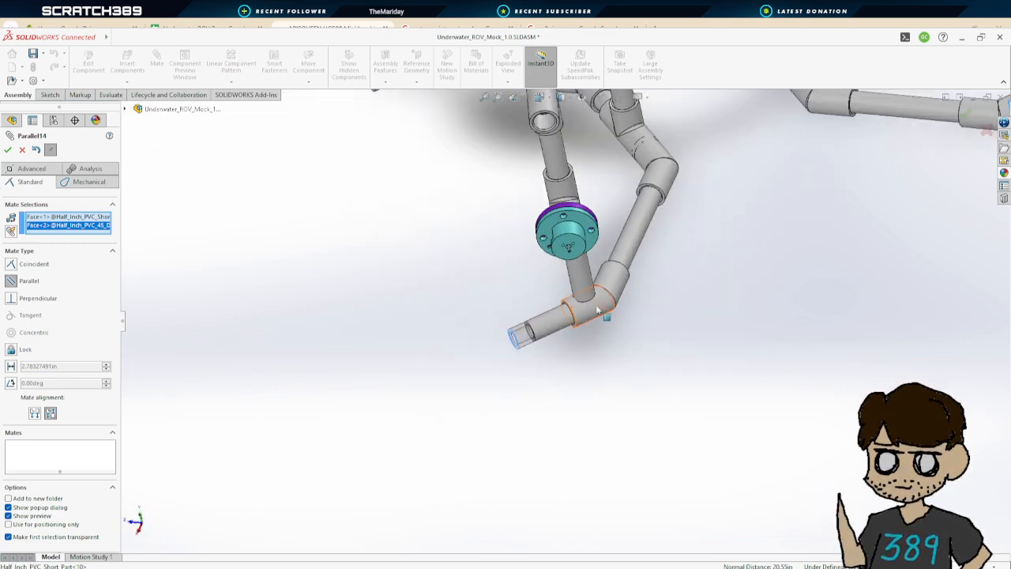
scroll(569, 320, "up", 3)
middle_click_drag(649, 280, 591, 328)
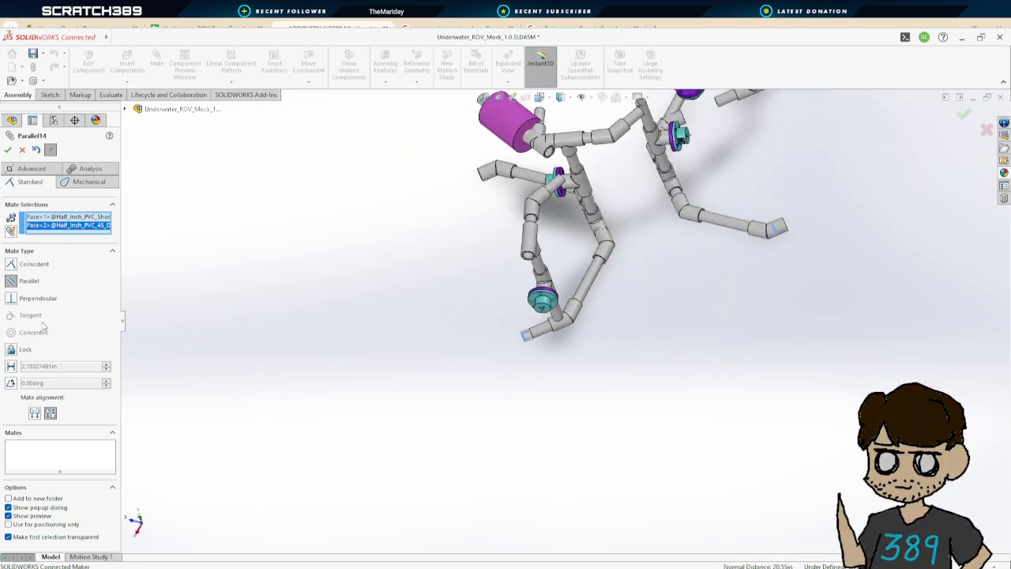
left_click(12, 266)
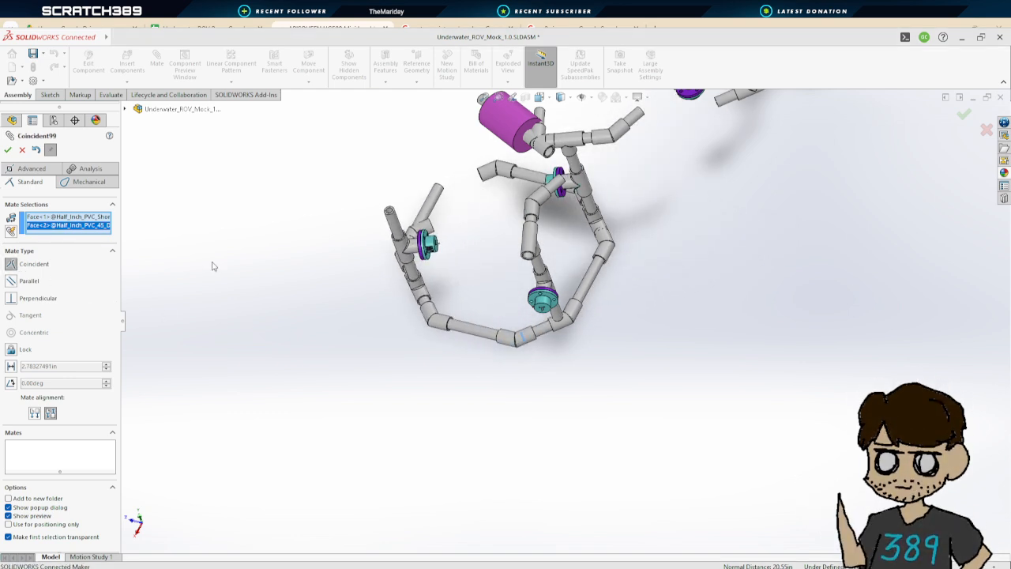
left_click(22, 150)
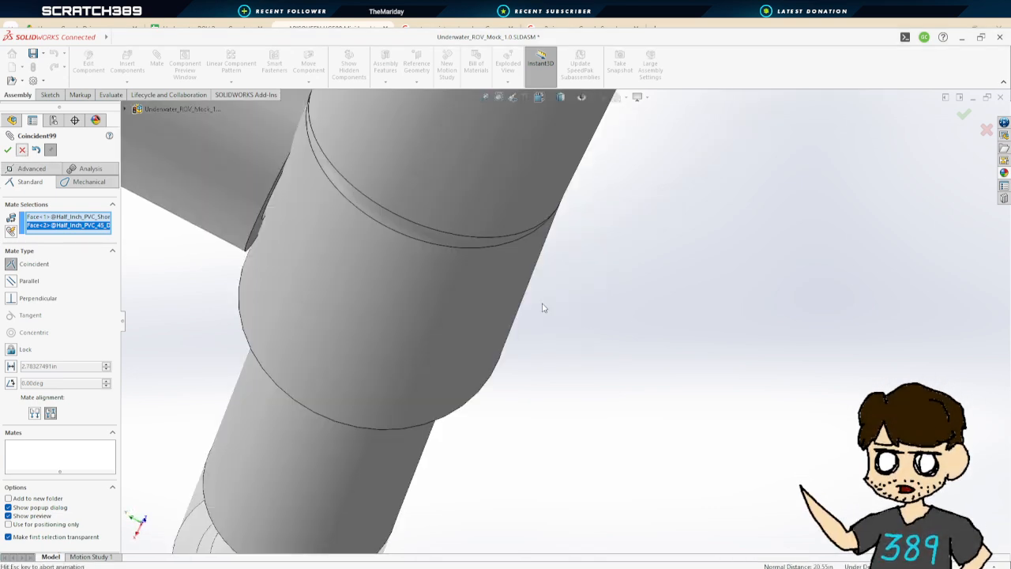
Select the T coupler and drag it upward to reposition it in the frame
scroll(566, 305, "up", 6)
middle_click_drag(603, 294, 695, 261)
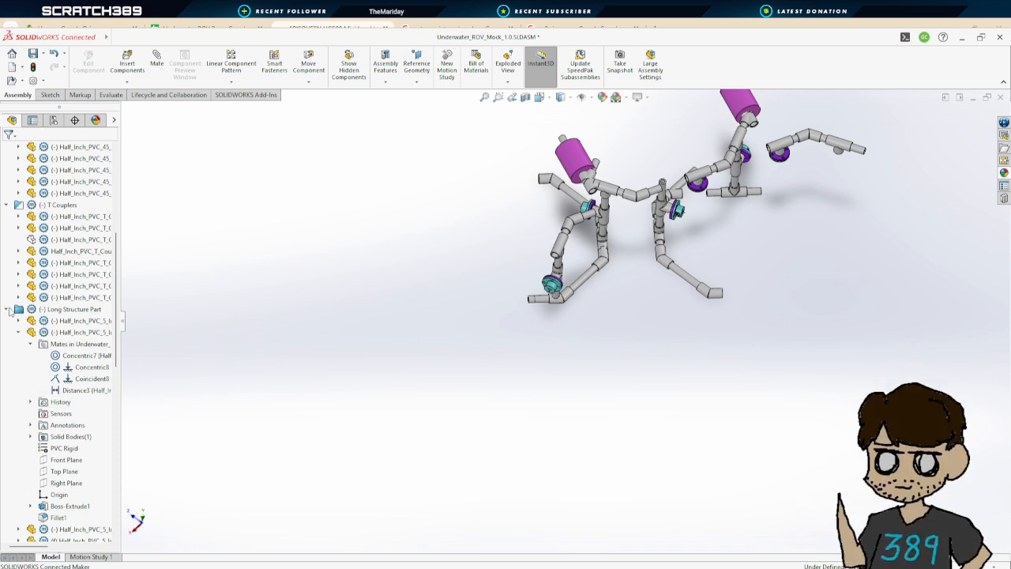
left_click(57, 242)
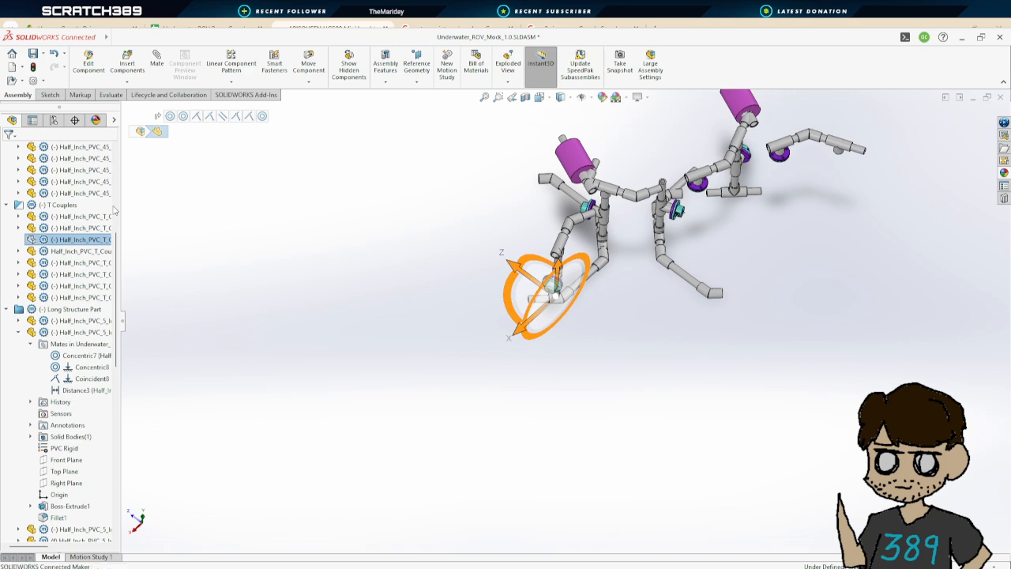
left_click(594, 324)
middle_click_drag(603, 328, 603, 296)
scroll(553, 299, "down", 5)
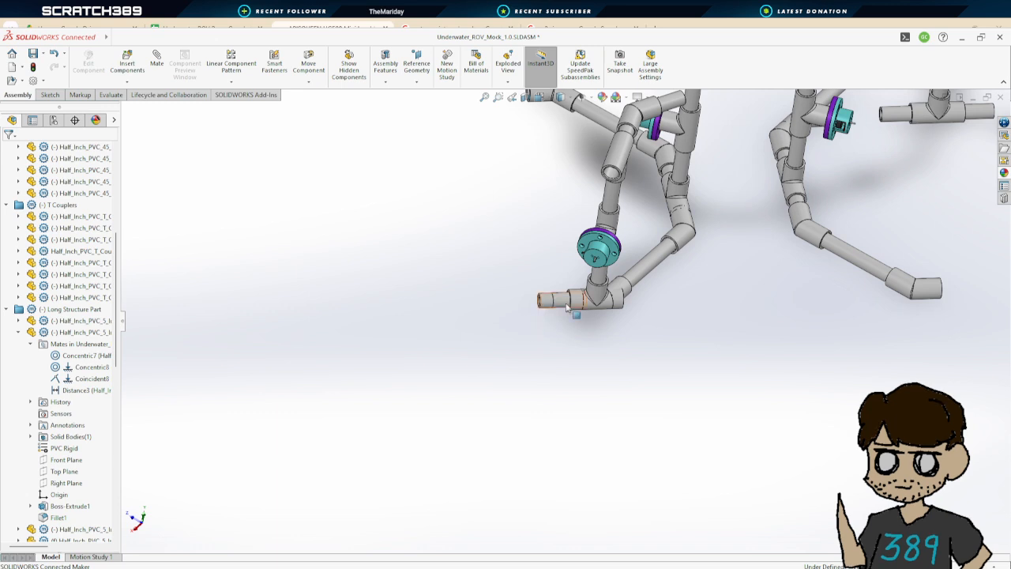
Inspect the short structure pipes and 45-degree couplers around the frame's lower joints
left_click(565, 304)
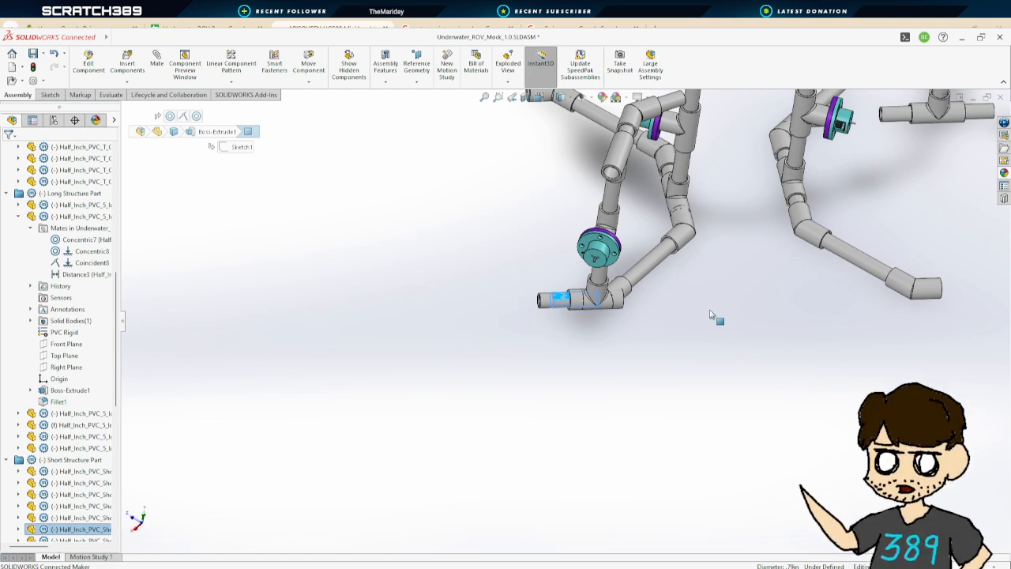
scroll(711, 315, "up", 3)
scroll(713, 312, "down", 5)
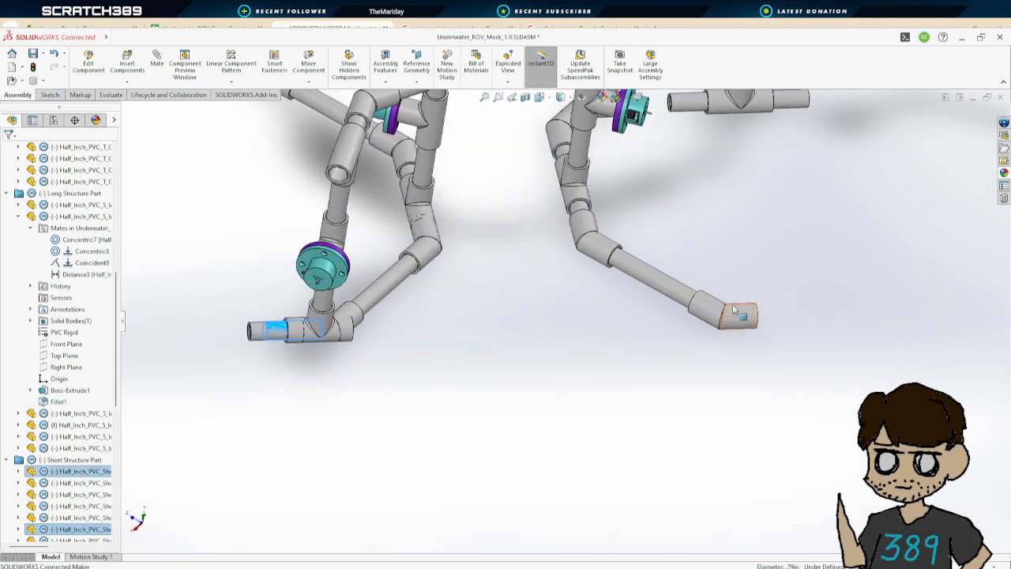
scroll(734, 310, "up", 5)
middle_click_drag(668, 248, 650, 273)
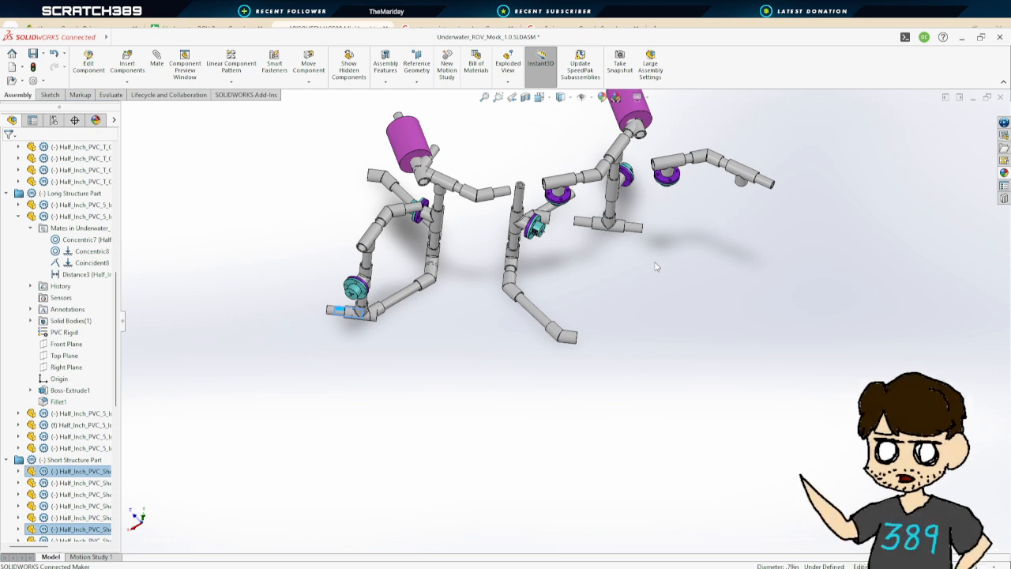
left_click(18, 216)
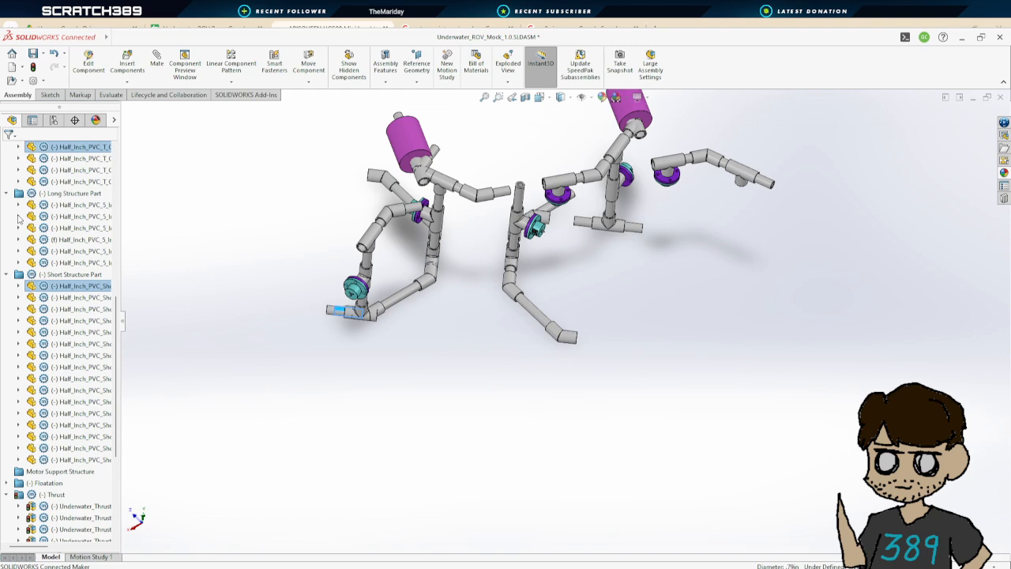
left_click(383, 349)
mouse_move(412, 341)
middle_mouse_down()
mouse_move(384, 287)
mouse_move(418, 246)
mouse_move(441, 279)
mouse_move(413, 293)
mouse_move(377, 371)
mouse_move(432, 384)
mouse_move(402, 327)
middle_mouse_up()
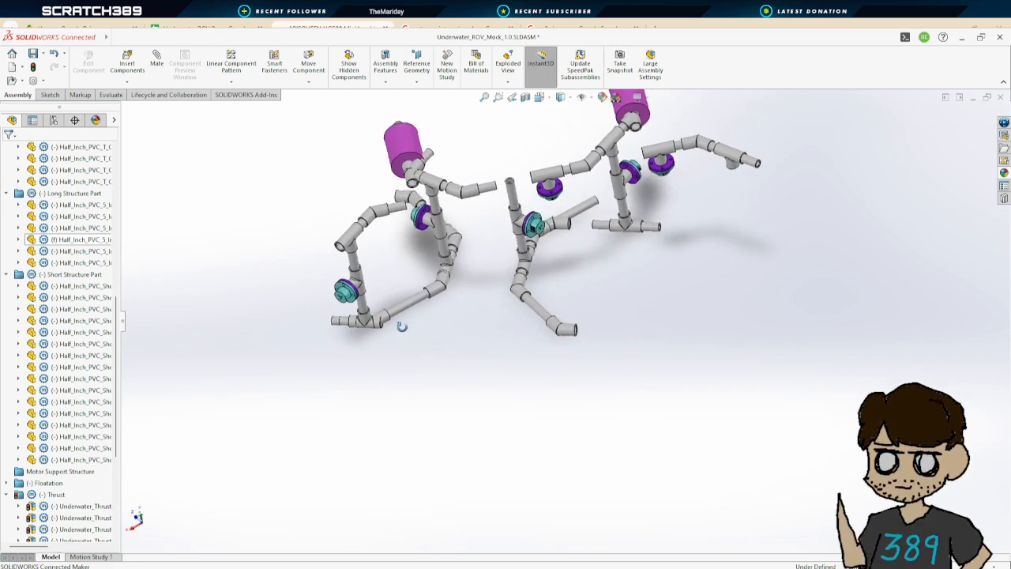
scroll(577, 304, "down", 2)
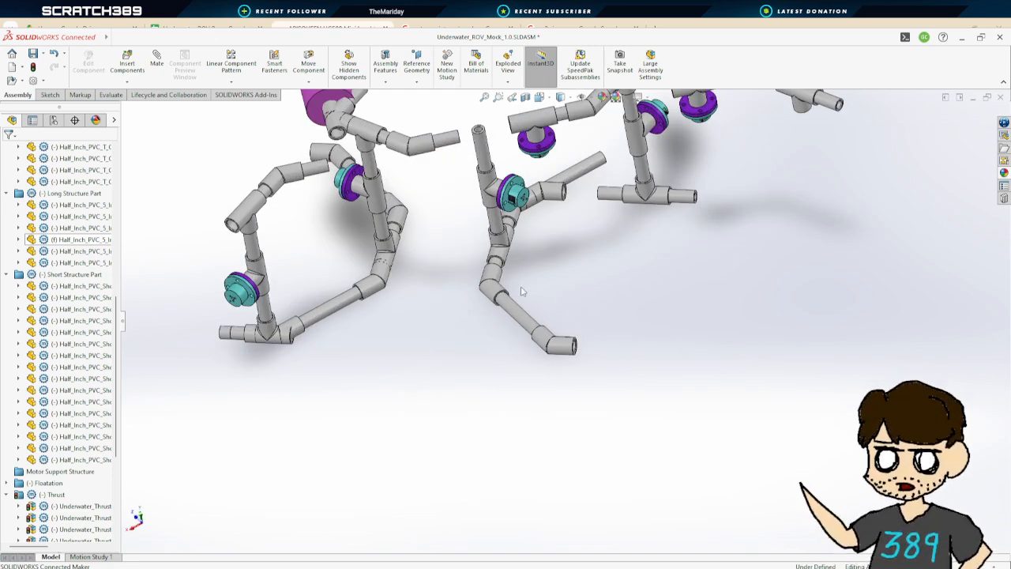
left_click(496, 266)
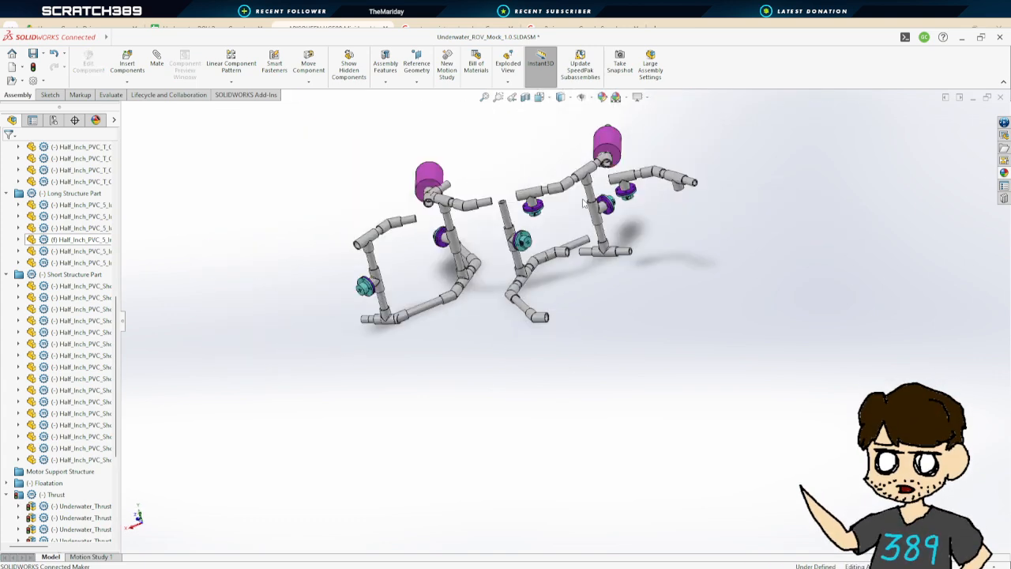
scroll(566, 251, "down", 5)
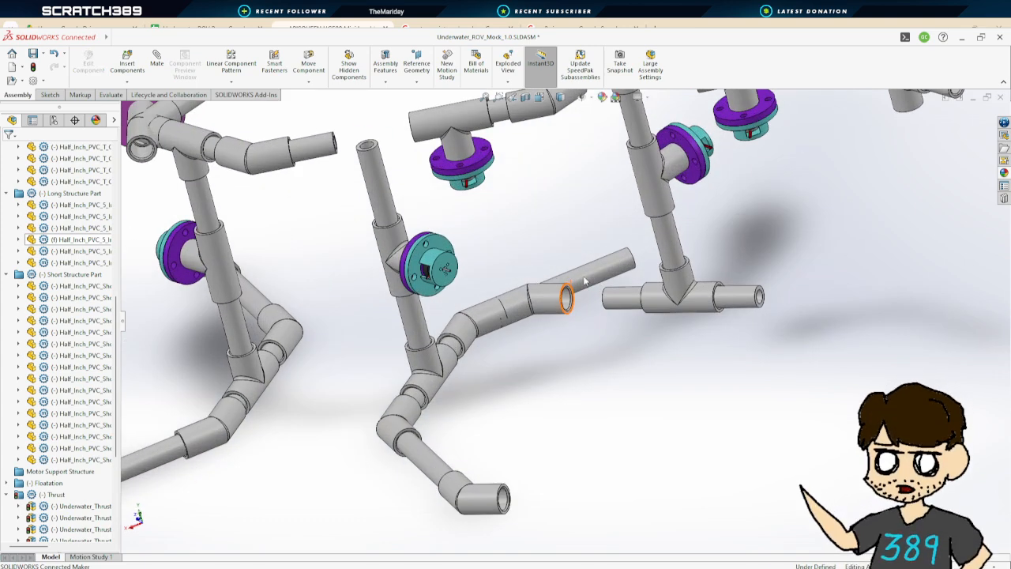
left_click(525, 301)
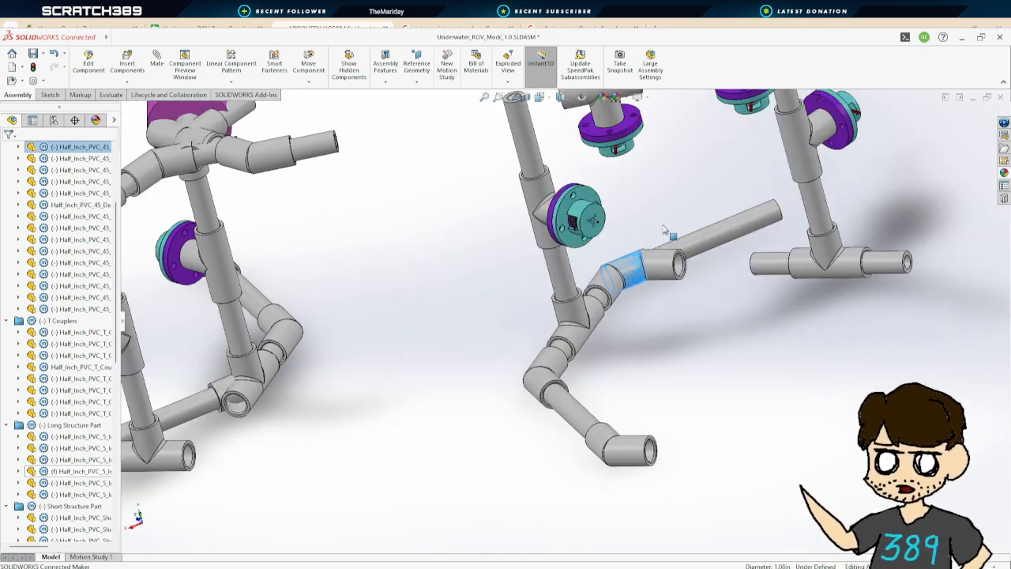
left_click(681, 323)
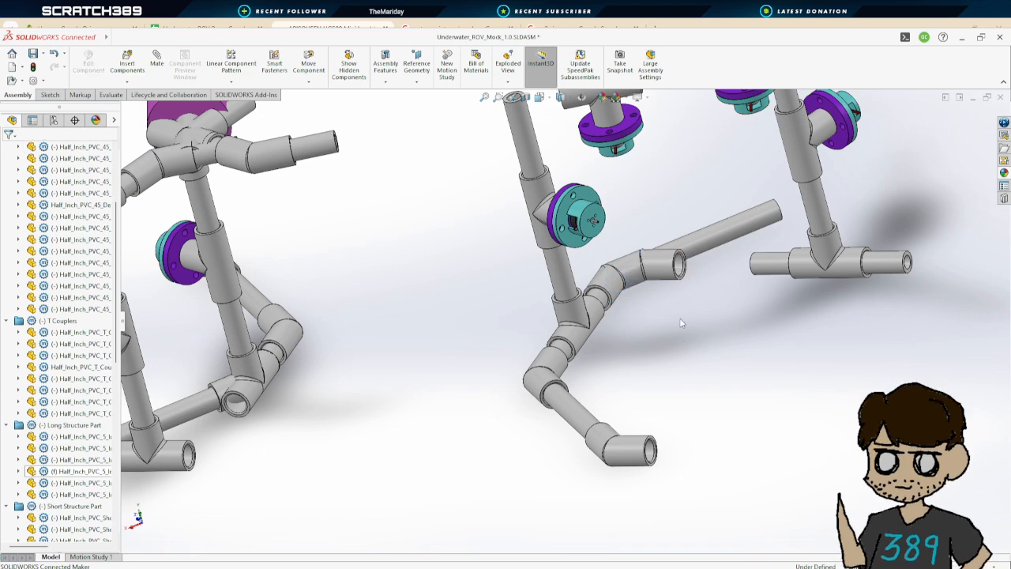
scroll(705, 243, "down", 4)
scroll(704, 247, "up", 2)
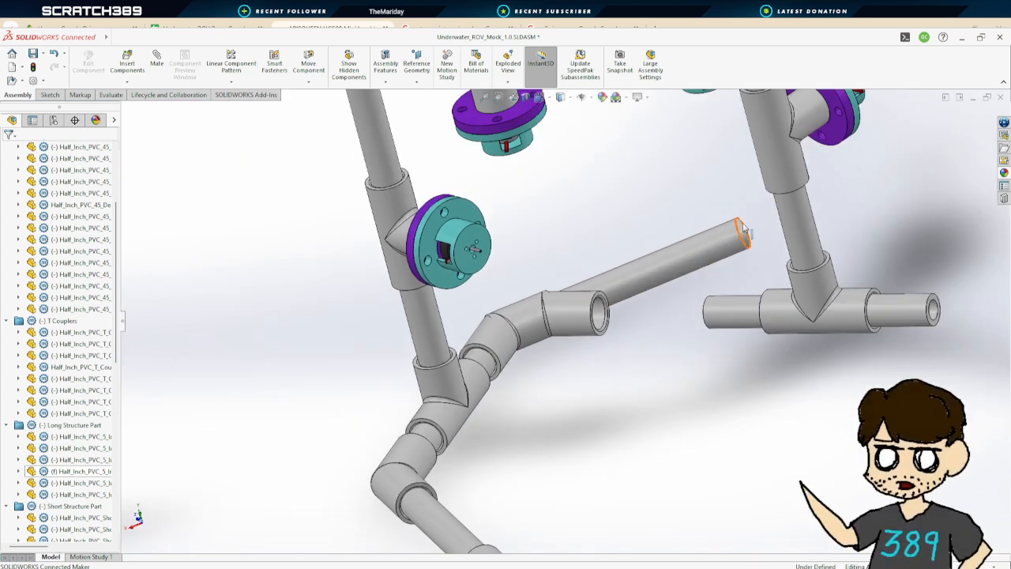
middle_click_drag(745, 236, 605, 267)
left_click(157, 62)
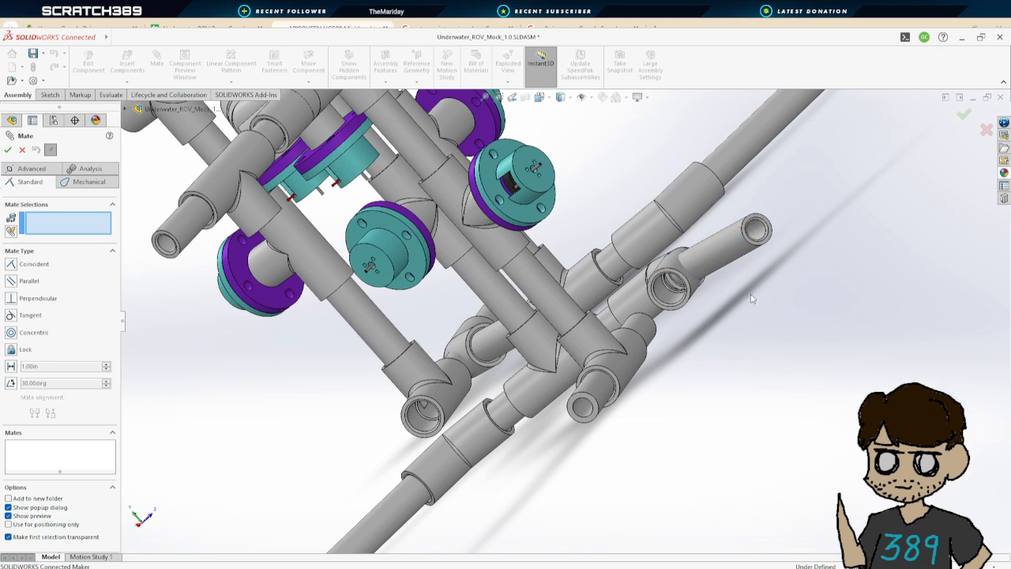
middle_click_drag(752, 300, 608, 286)
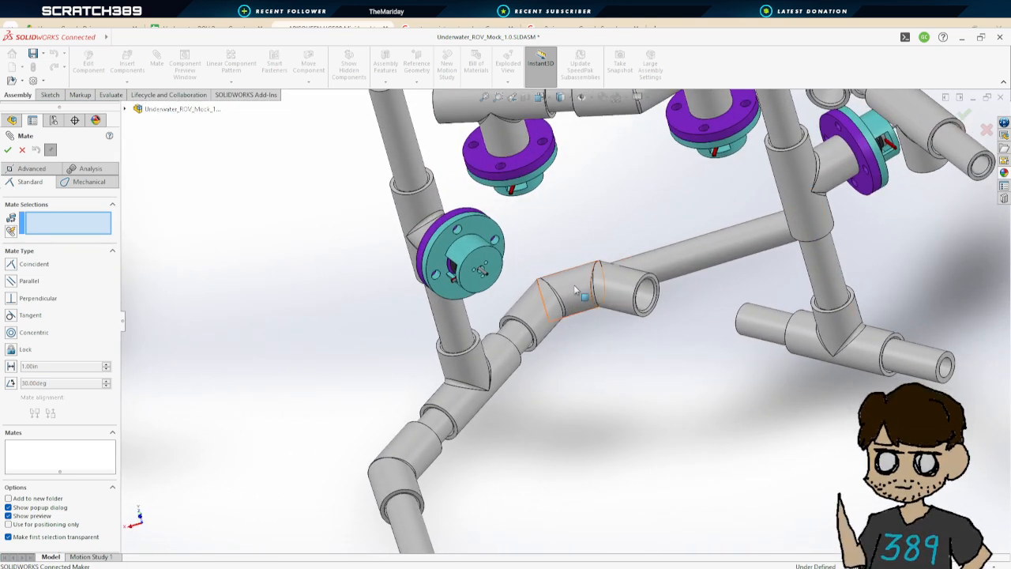
scroll(609, 282, "up", 5)
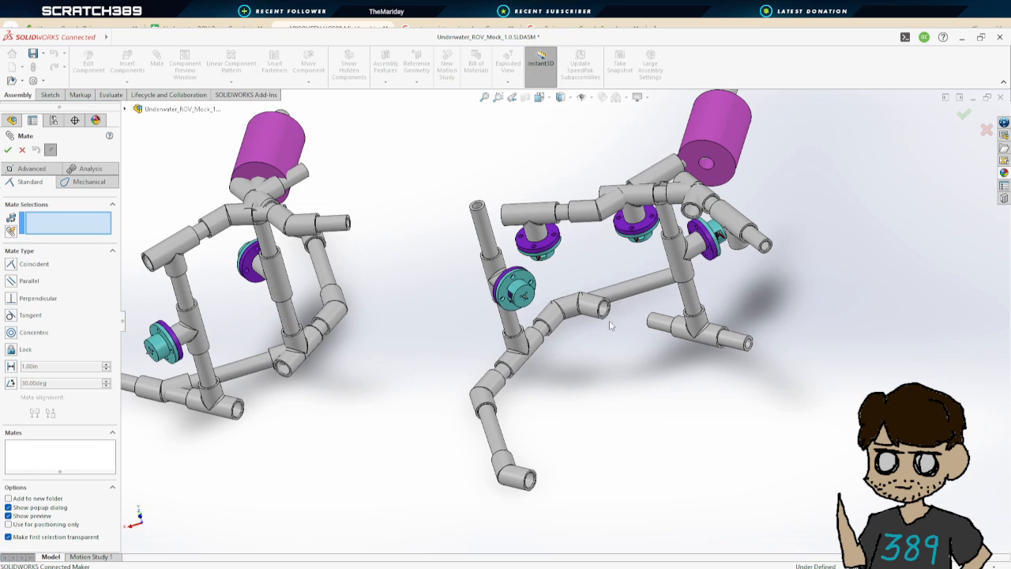
middle_click_drag(604, 349, 617, 328)
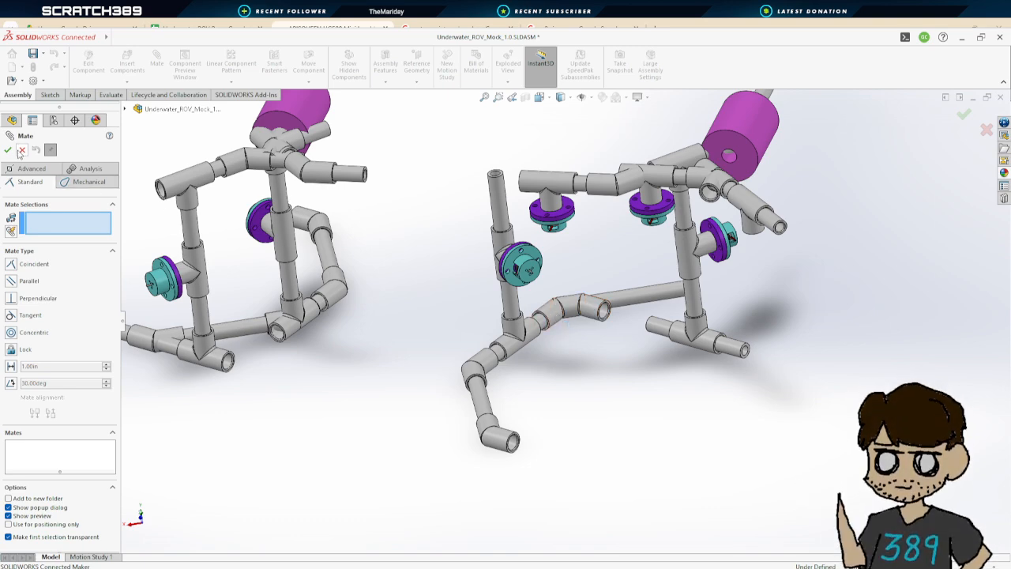
left_click(22, 150)
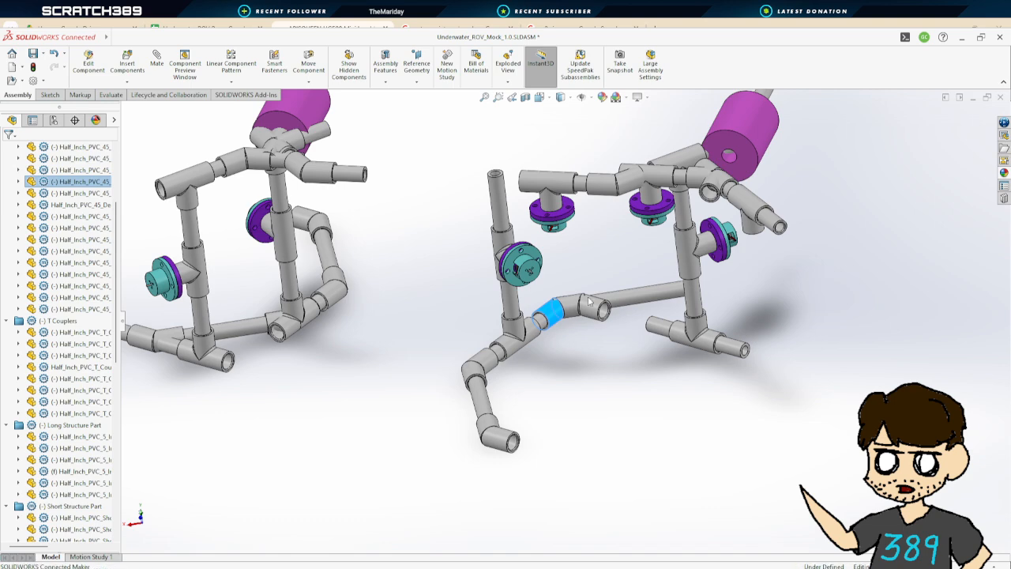
Hide the selected 45-degree coupler and mate the long pipe's end face to the other 45-degree coupler's face with a 0 in Distance mate
key("Tab")
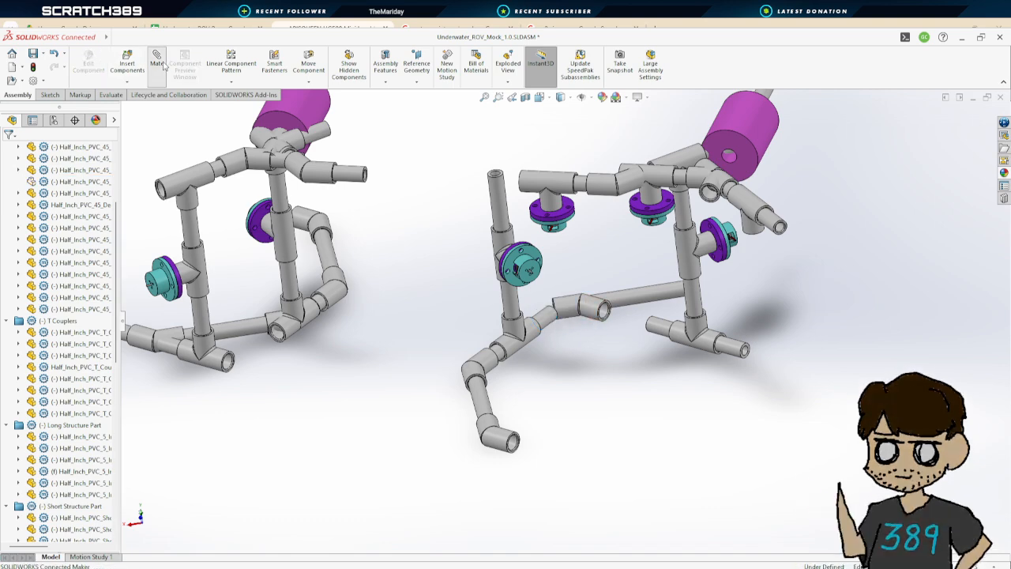
middle_click_drag(764, 269, 711, 290)
scroll(824, 263, "down", 7)
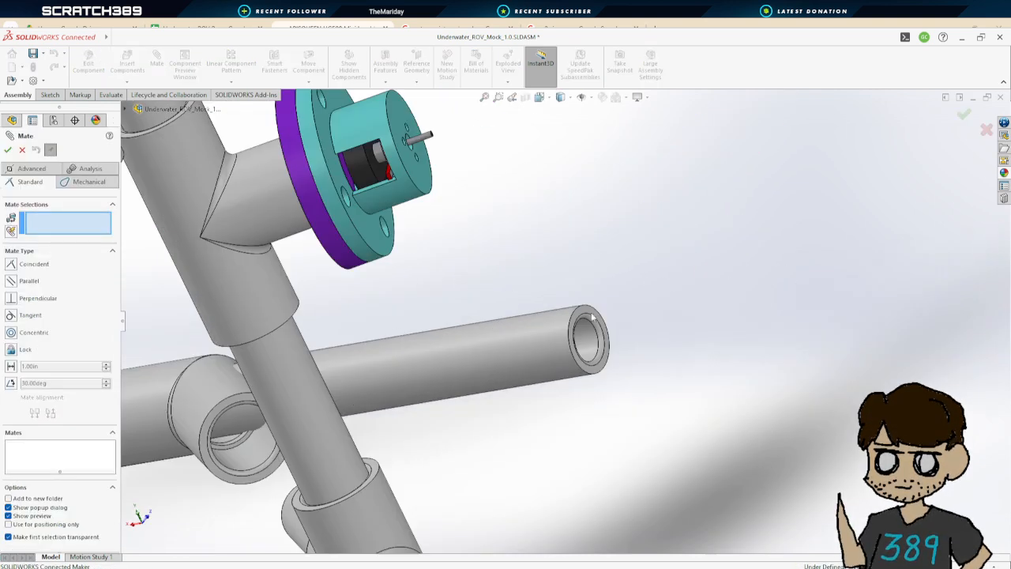
left_click(587, 312)
scroll(366, 371, "up", 5)
scroll(371, 377, "down", 3)
middle_click_drag(505, 328, 660, 315)
scroll(499, 325, "down", 9)
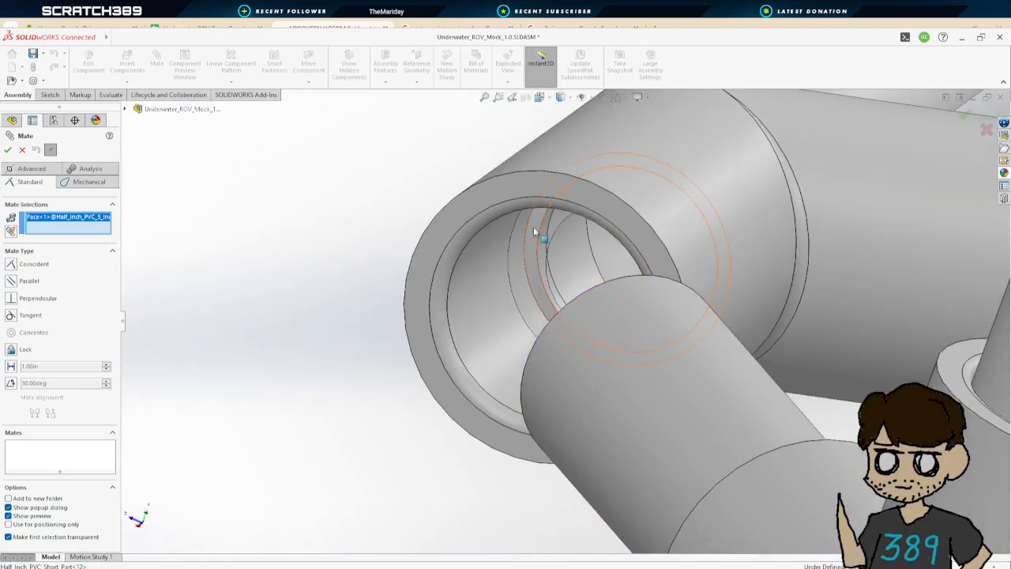
left_click(534, 229)
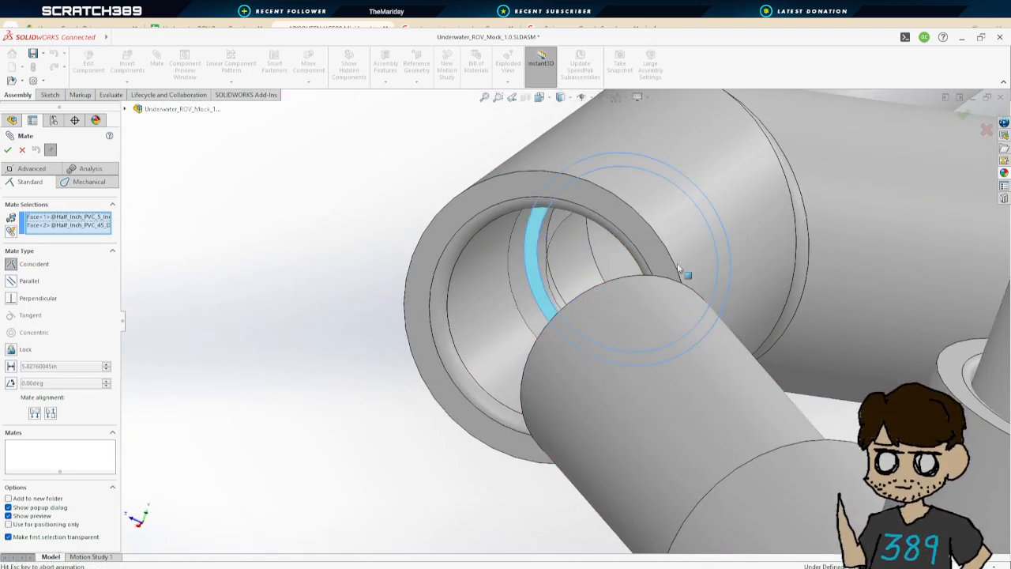
scroll(712, 278, "up", 6)
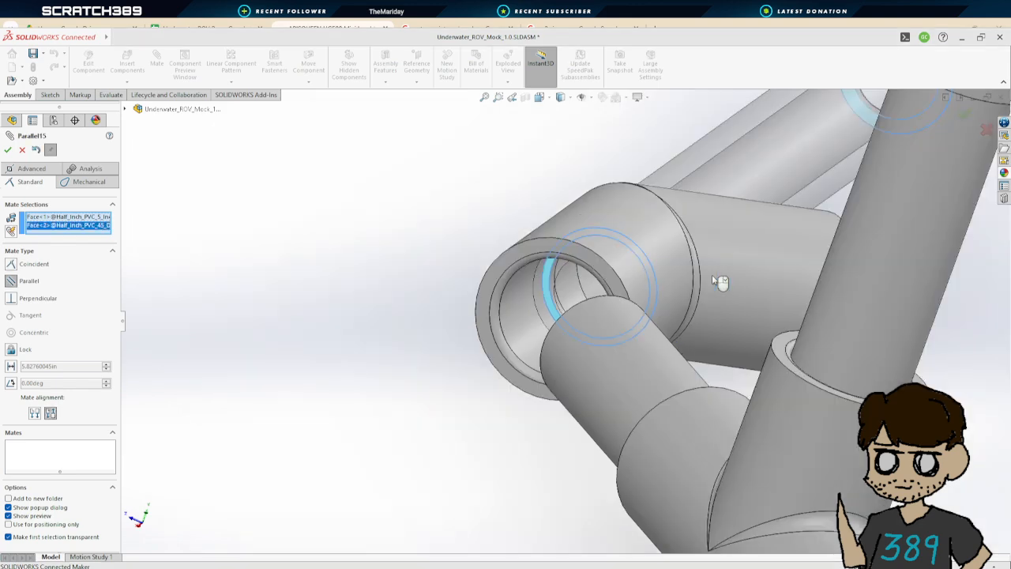
middle_click_drag(712, 278, 714, 318)
scroll(714, 318, "up", 5)
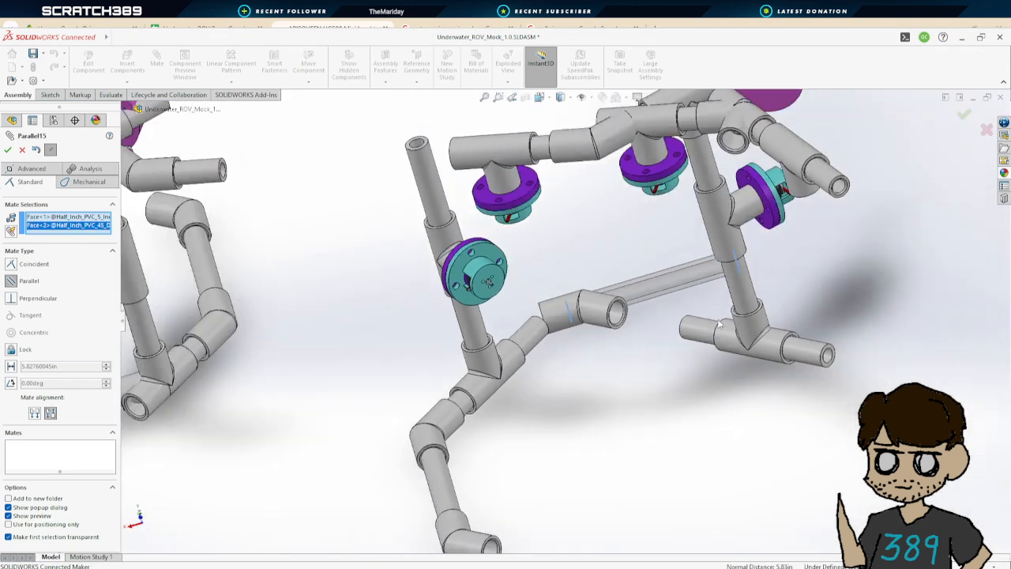
middle_click_drag(559, 311, 643, 323)
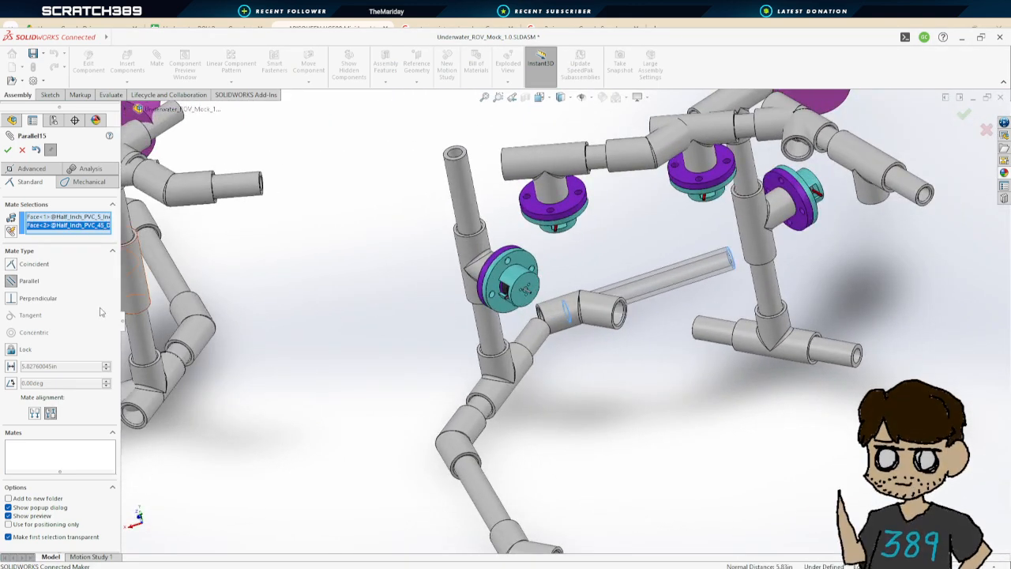
left_click(9, 265)
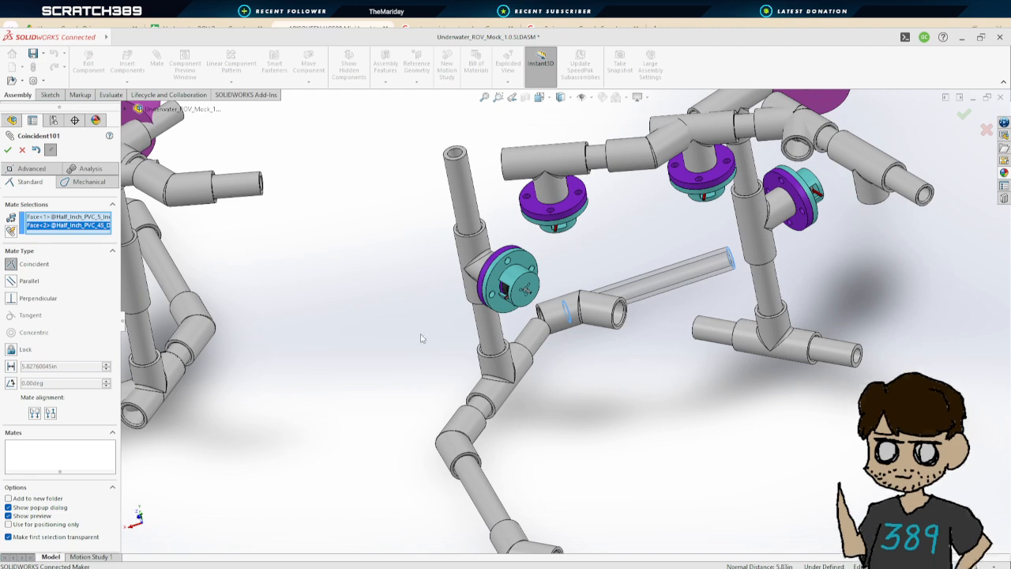
left_click(11, 367)
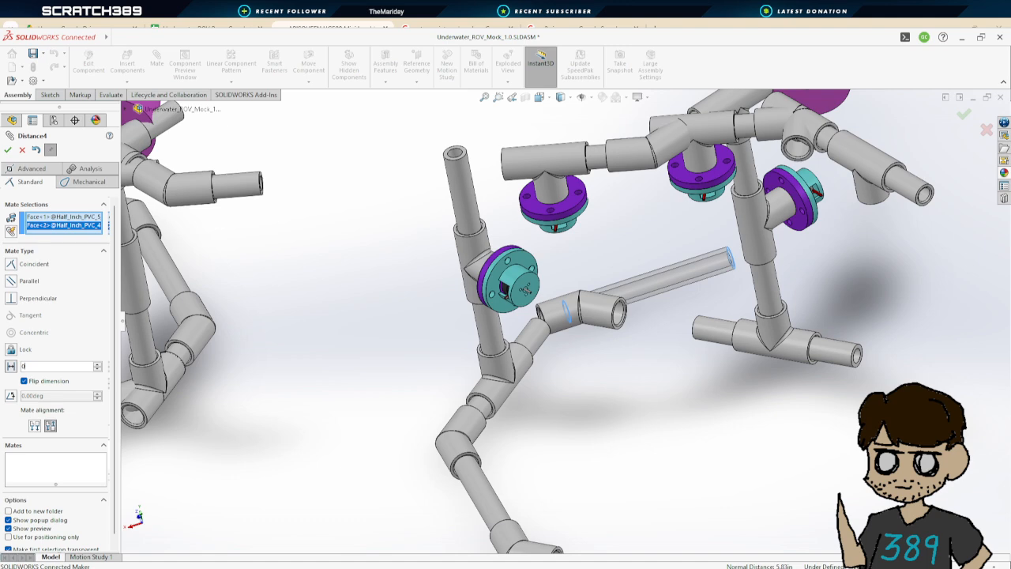
type("0")
key("Return")
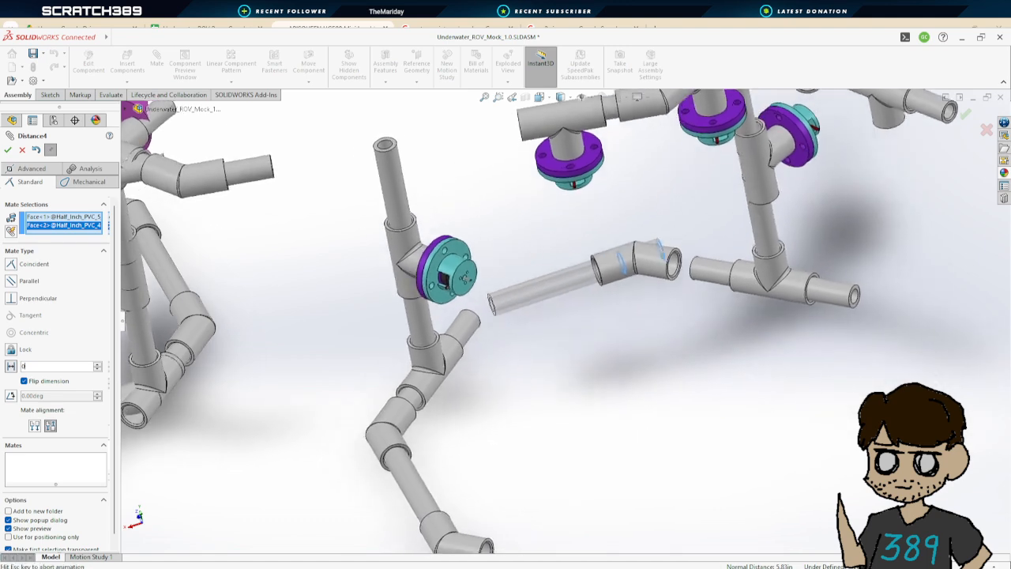
left_click(7, 150)
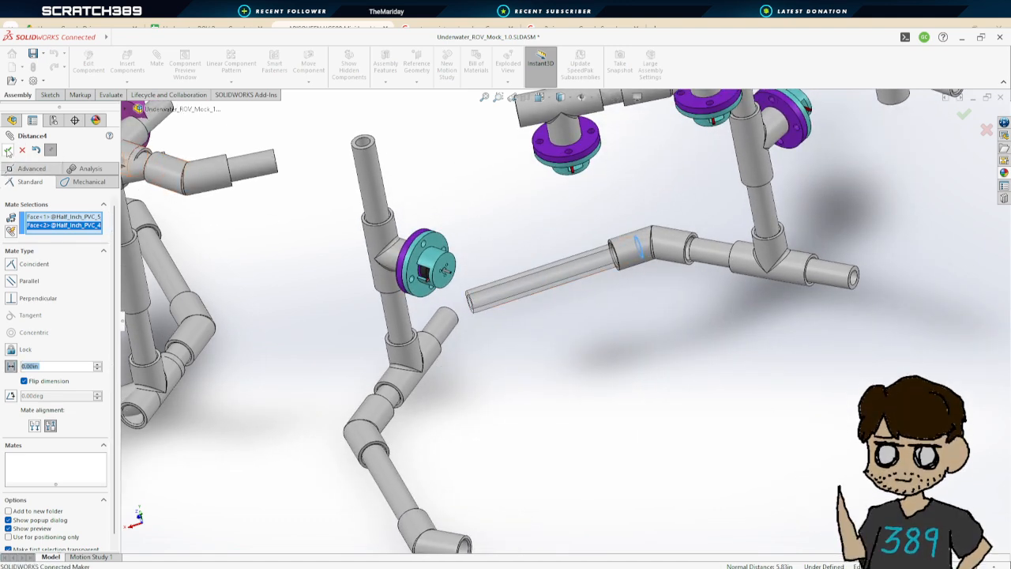
Add a Coincident mate between the short pipe's end face and the inner face of the 45-degree coupler beside the T coupler
scroll(627, 300, "up", 3)
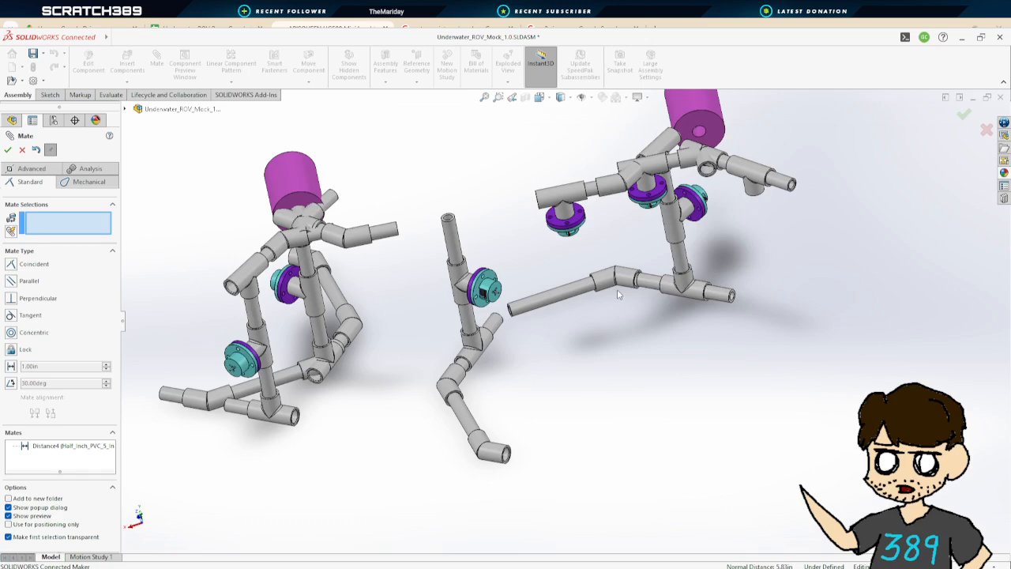
scroll(617, 289, "up", 3)
scroll(590, 303, "down", 8)
scroll(592, 304, "down", 3)
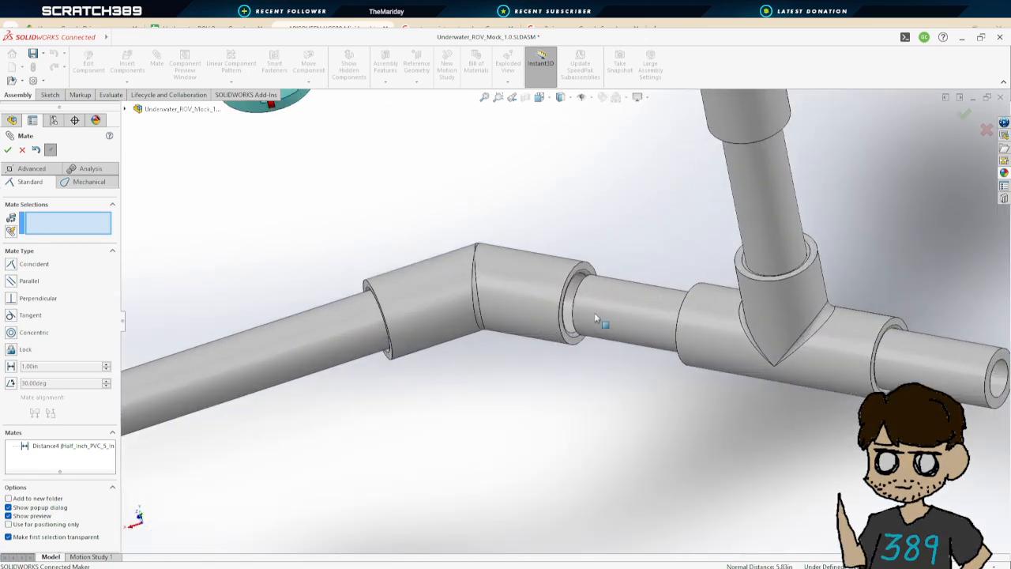
middle_click_drag(631, 321, 725, 404)
scroll(594, 261, "down", 4)
middle_click_drag(594, 265, 615, 295)
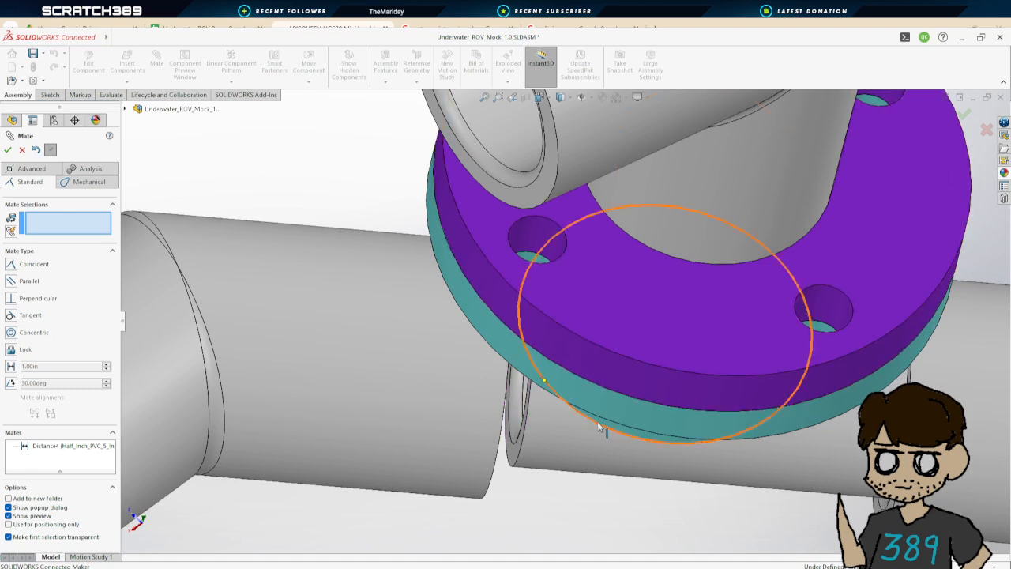
middle_click_drag(598, 424, 580, 439)
scroll(506, 524, "down", 2)
middle_click_drag(519, 518, 527, 506)
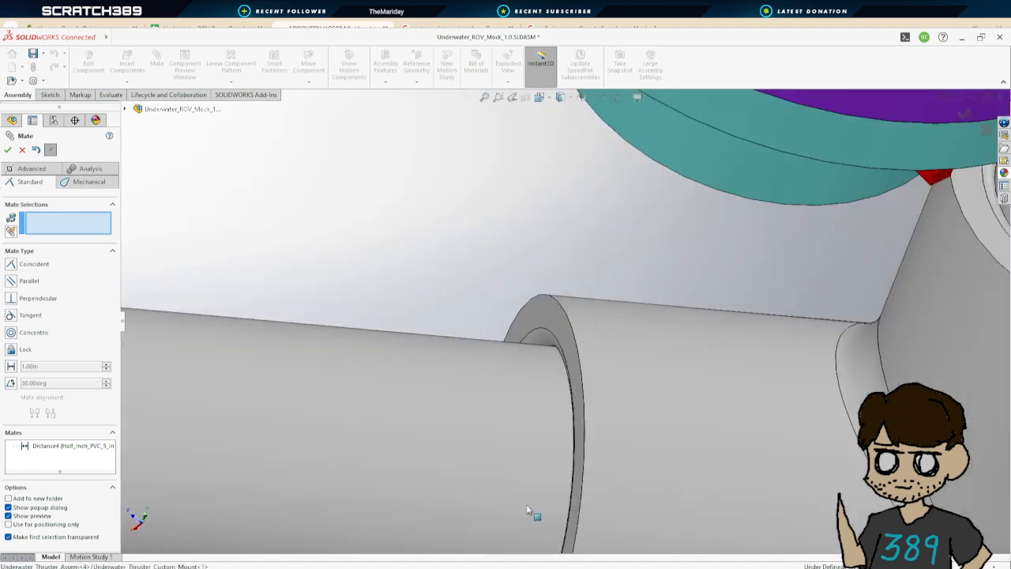
scroll(558, 318, "up", 3)
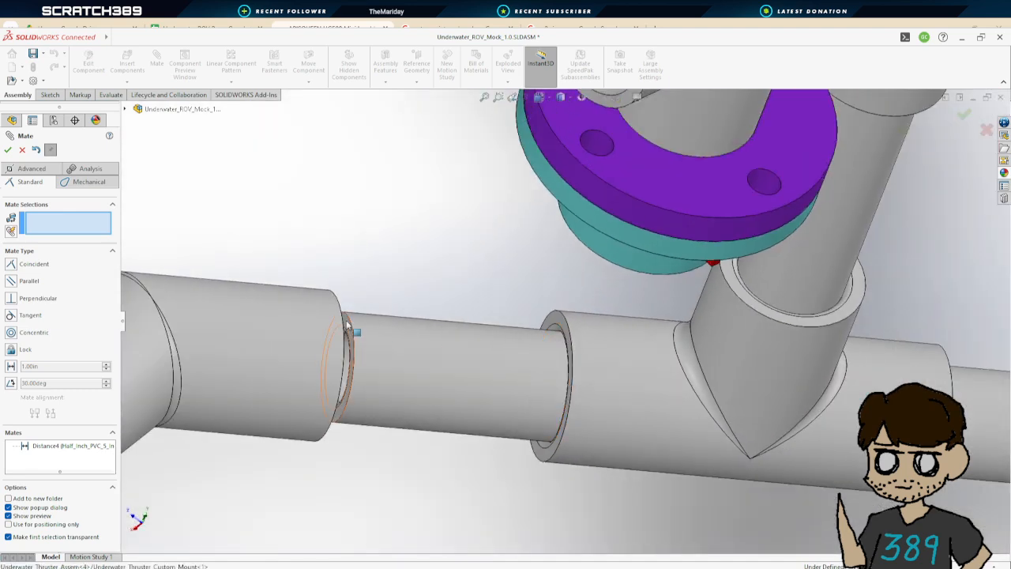
left_click(348, 323)
middle_click_drag(348, 324, 294, 300)
left_click(365, 360)
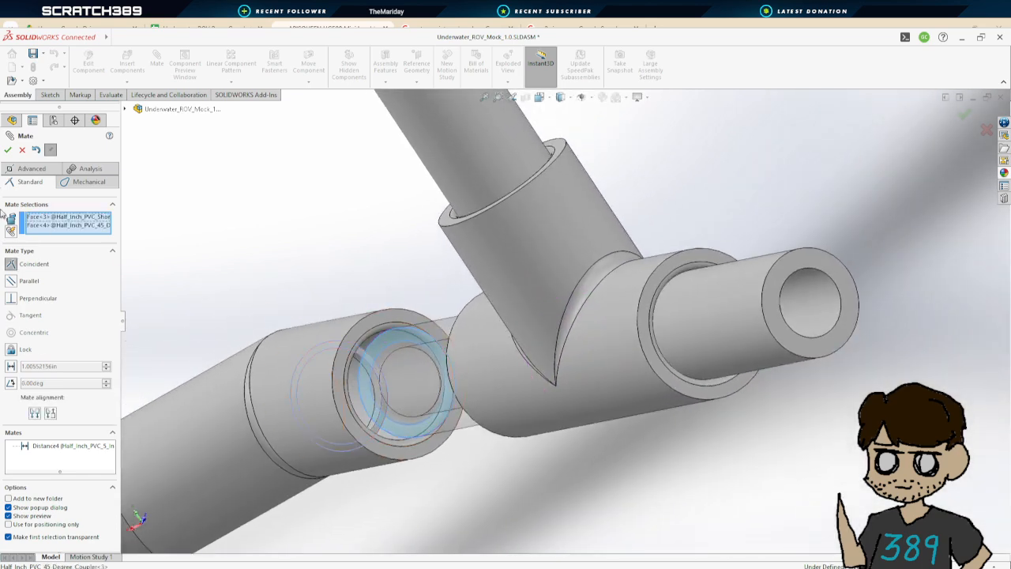
left_click(7, 150)
scroll(388, 323, "up", 6)
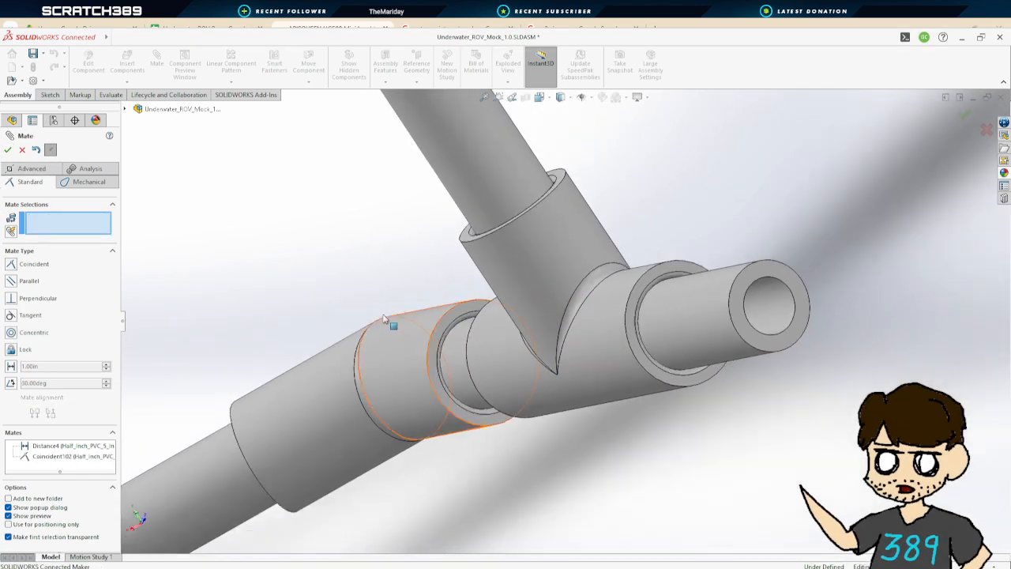
scroll(505, 332, "down", 2)
middle_click_drag(505, 332, 627, 392)
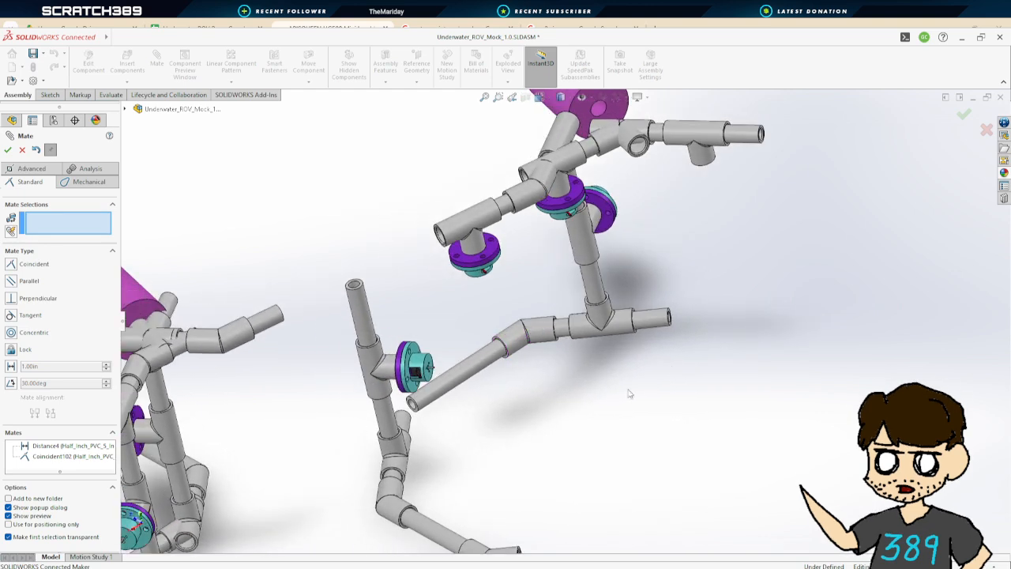
left_click(7, 150)
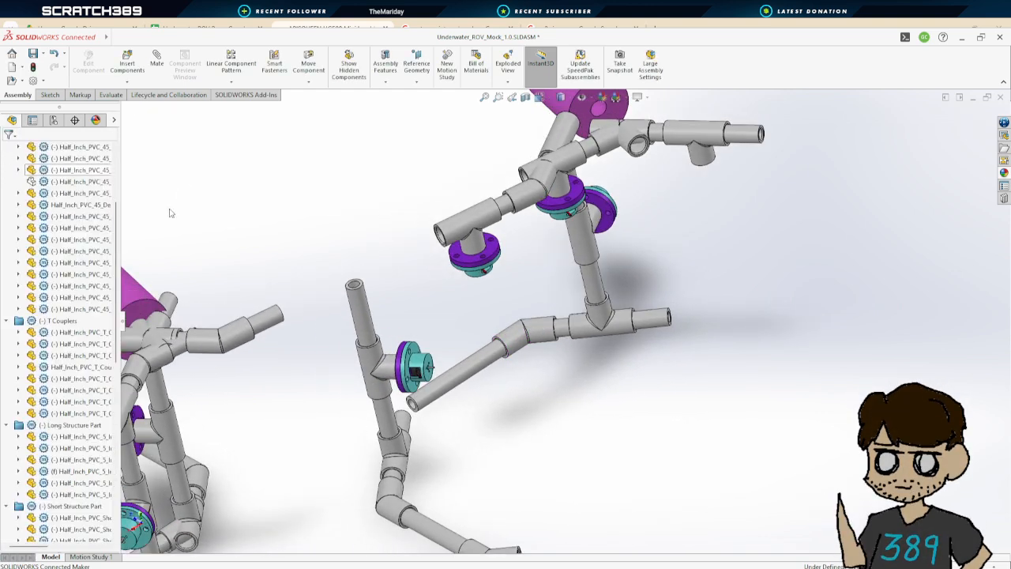
Show the hidden 45-degree coupler again and zoom to fit the whole assembly
left_click(79, 180)
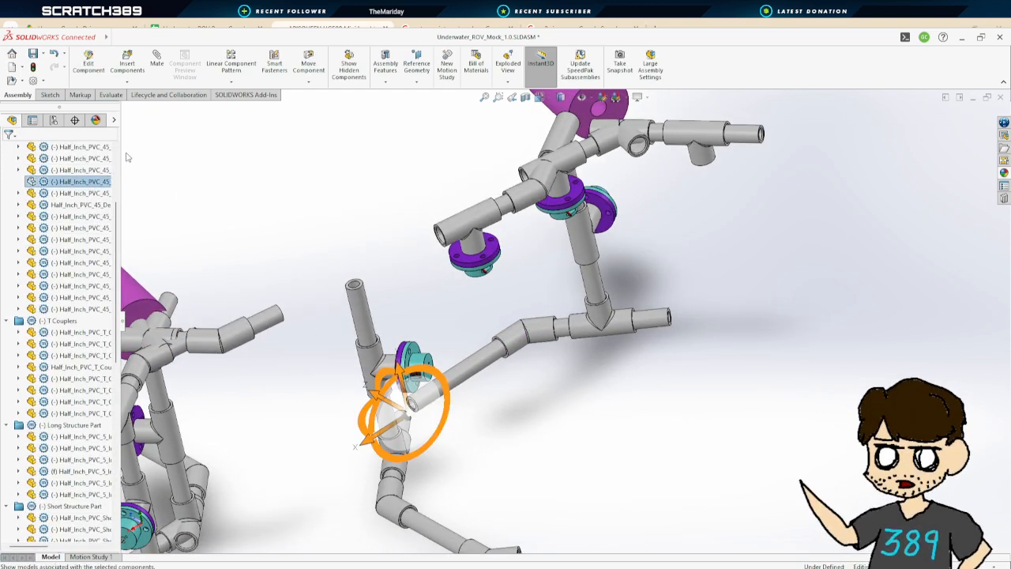
left_click(229, 216)
middle_click_drag(614, 420, 619, 453)
key("f")
scroll(646, 353, "down", 3)
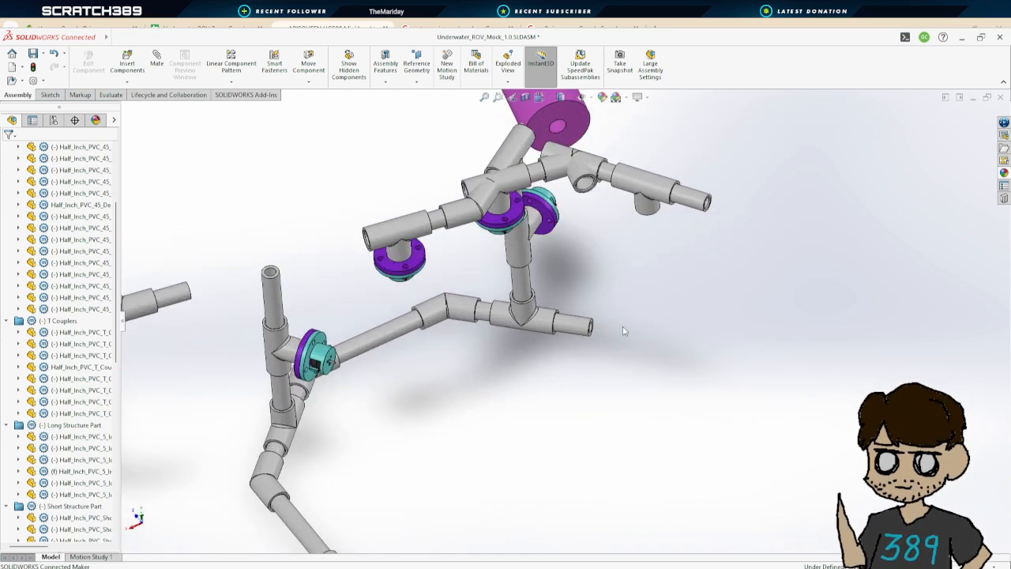
scroll(636, 348, "up", 5)
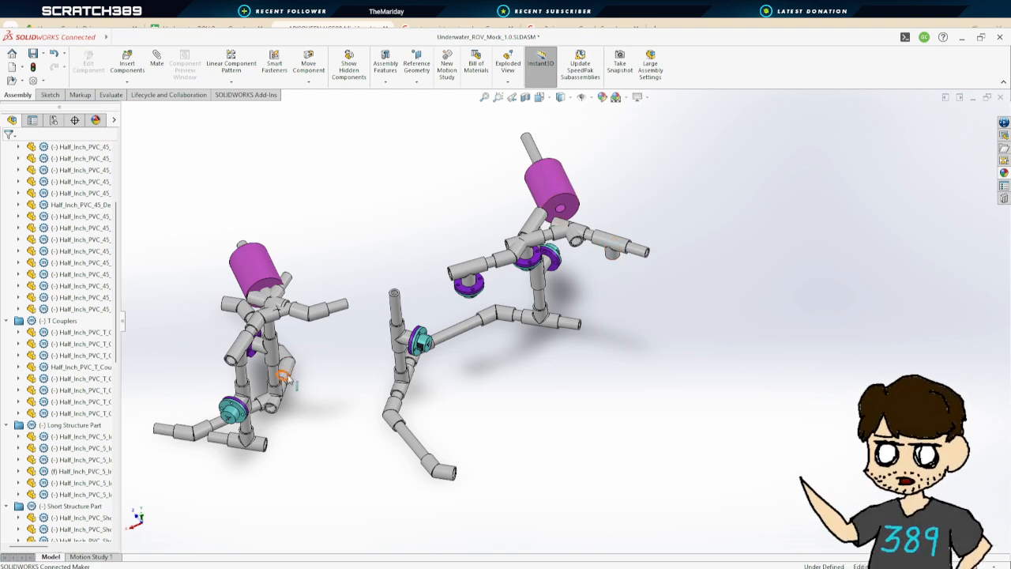
Mate the 45-degree coupler's face to the short pipe's end face with a 0 in Distance mate, flipping the dimension
middle_click_drag(289, 379, 387, 374)
left_click(157, 59)
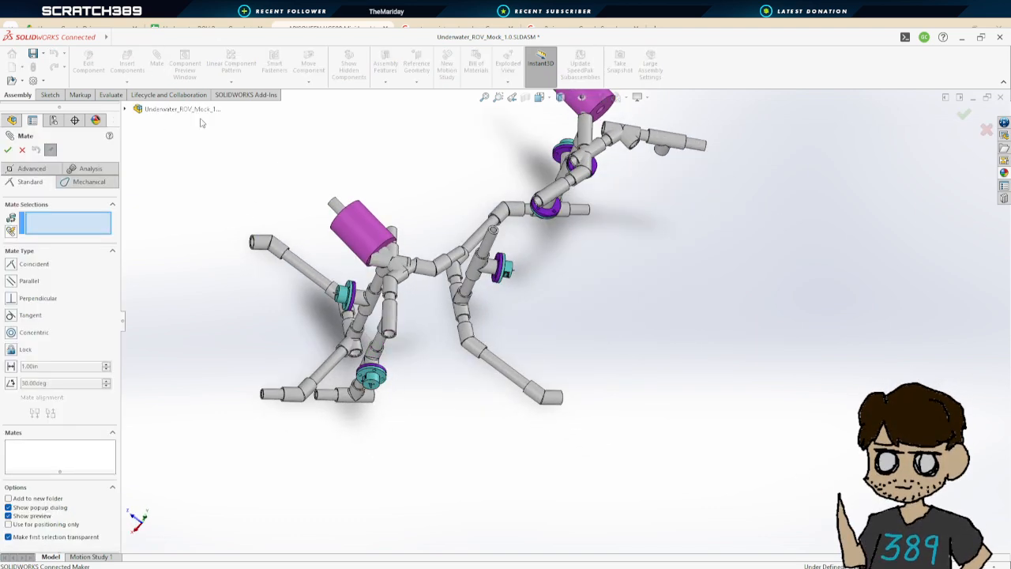
scroll(247, 231, "down", 10)
middle_click_drag(372, 316, 429, 271)
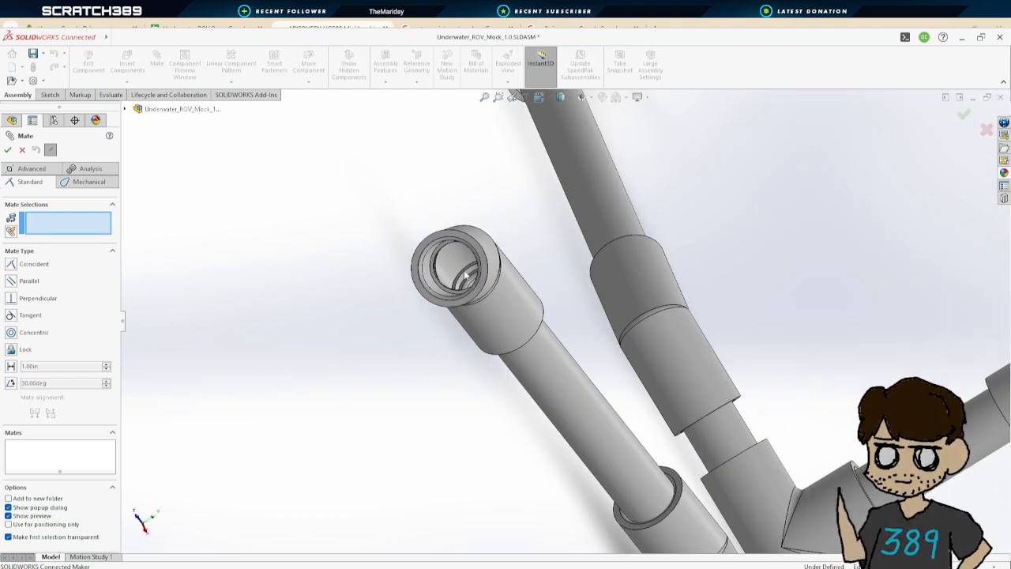
scroll(441, 251, "down", 3)
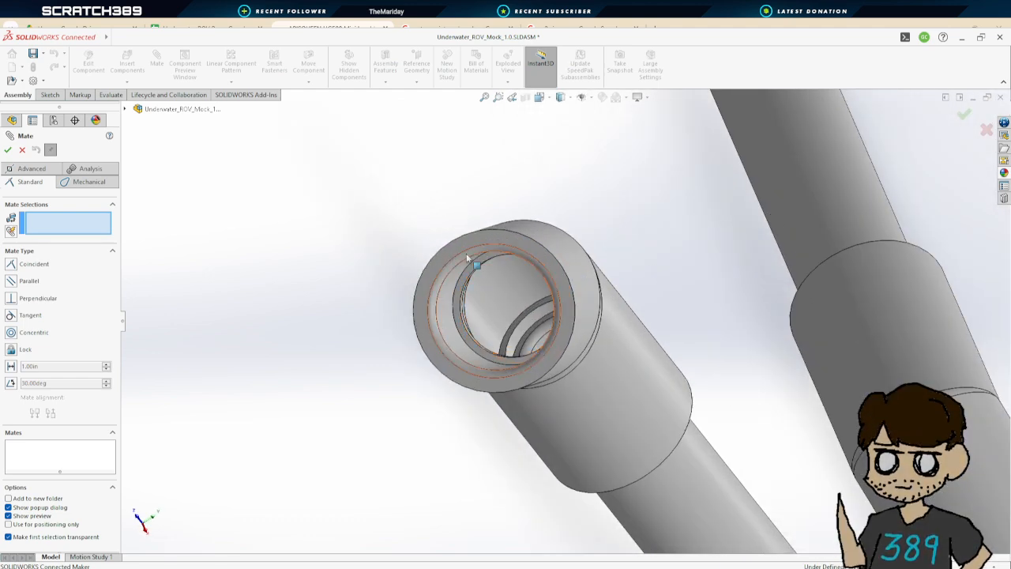
left_click(488, 261)
scroll(635, 213, "up", 10)
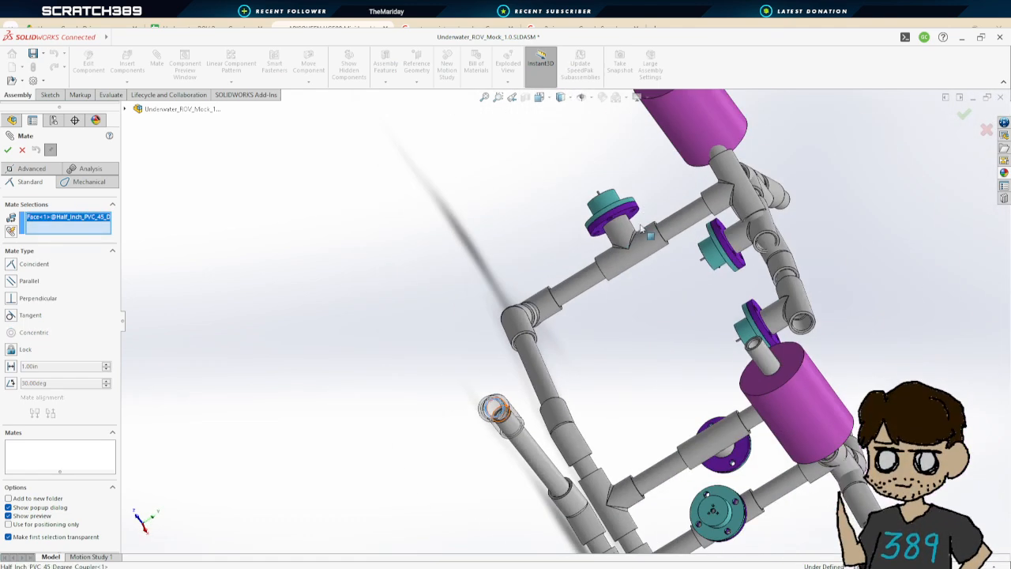
middle_click_drag(628, 339, 711, 300)
scroll(729, 292, "down", 5)
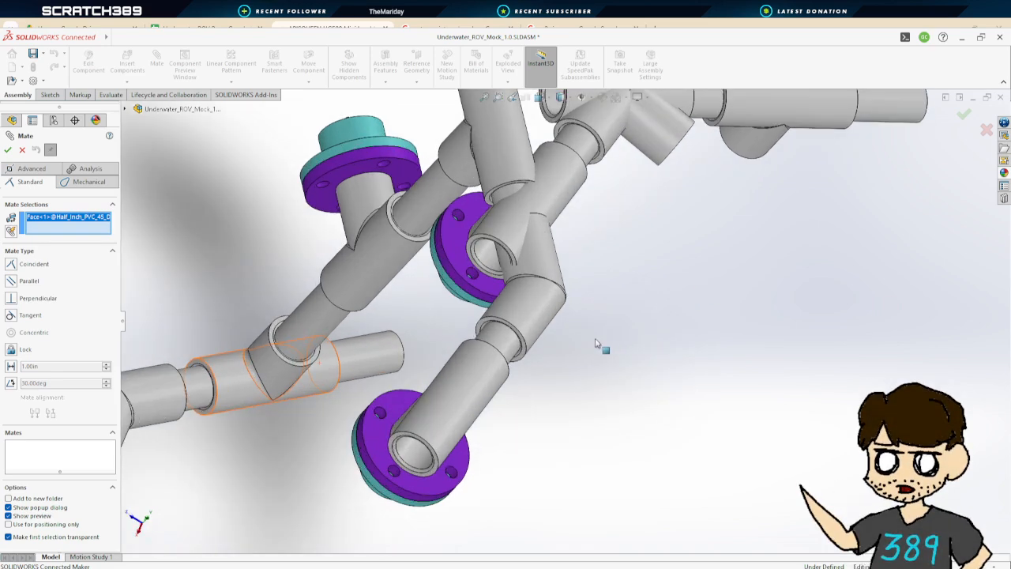
middle_click_drag(598, 343, 786, 343)
scroll(785, 342, "down", 3)
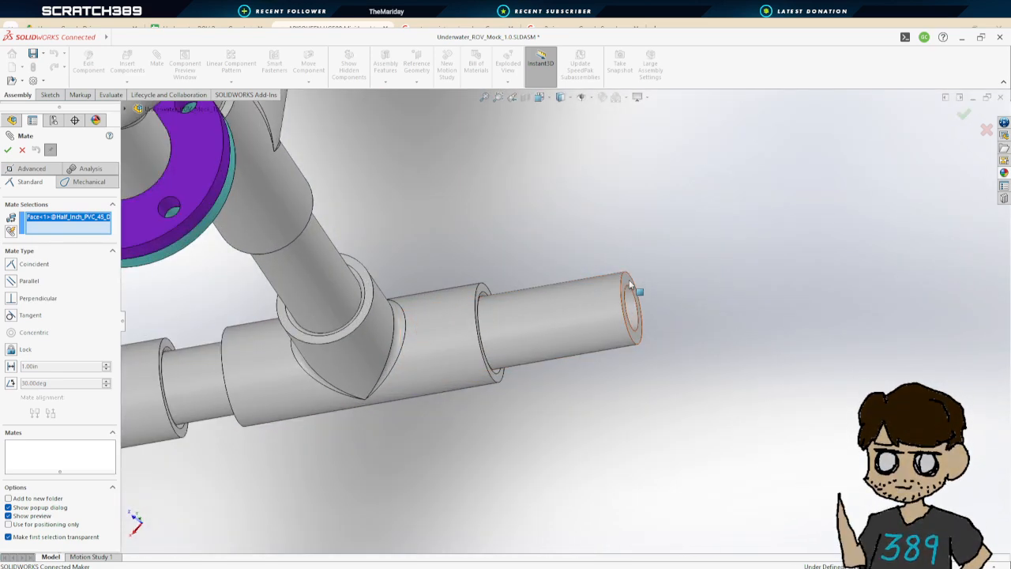
left_click(630, 286)
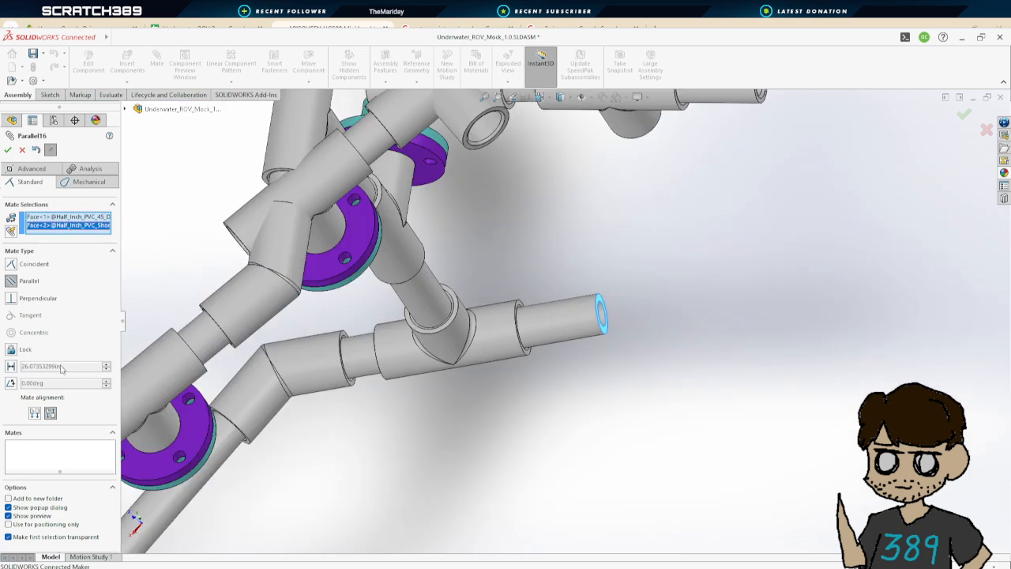
scroll(552, 369, "up", 4)
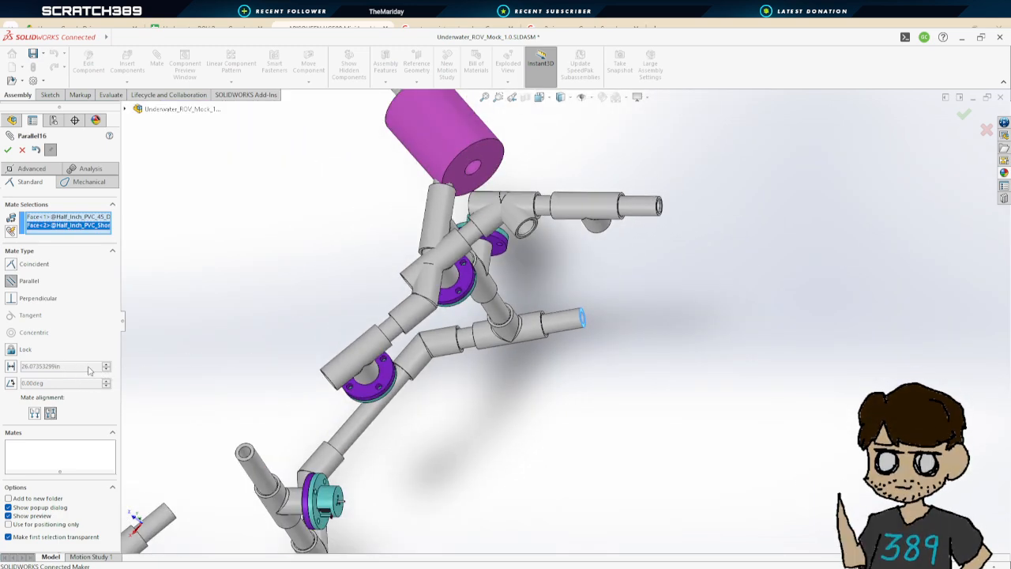
left_click(12, 367)
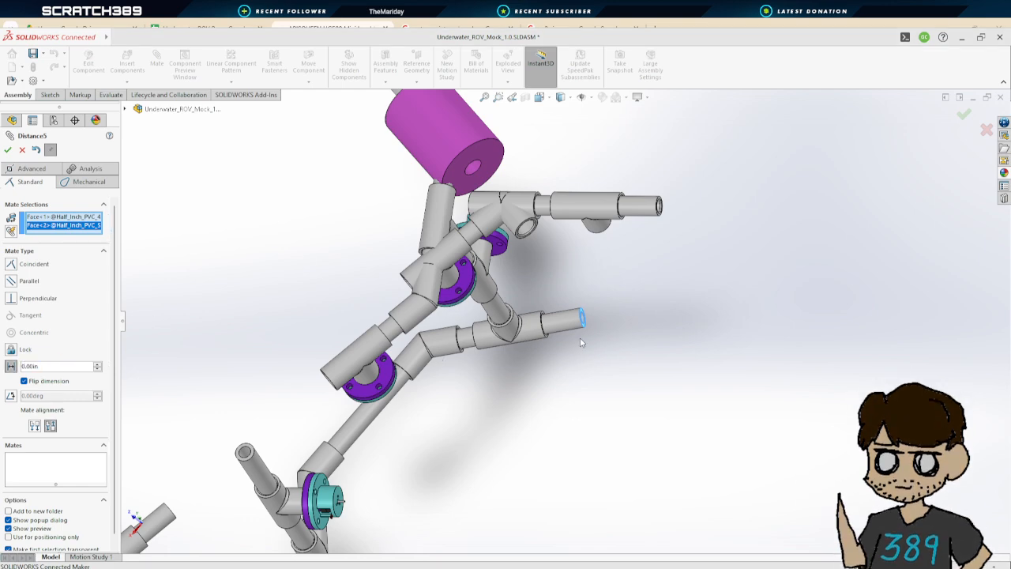
scroll(582, 342, "down", 6)
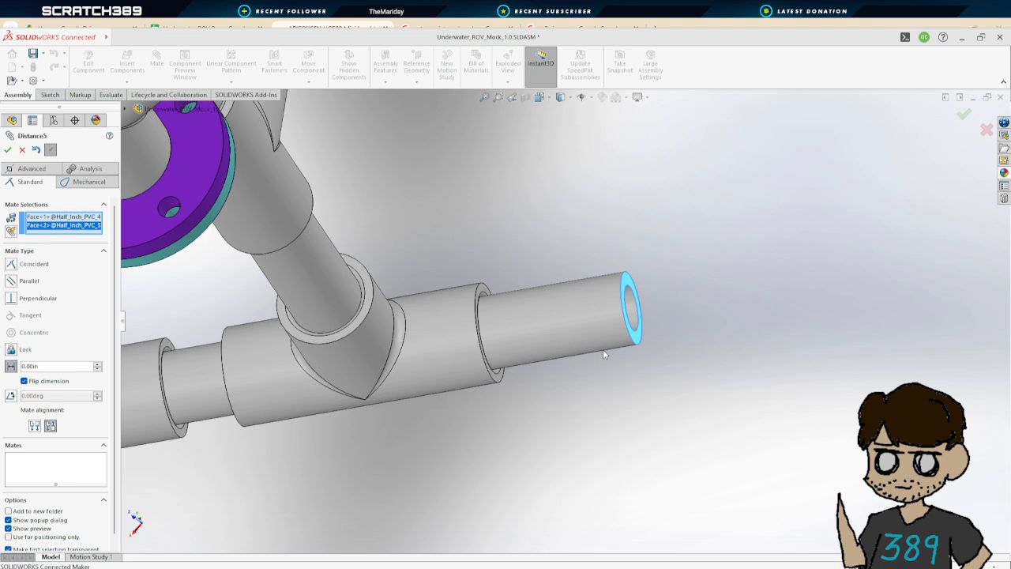
key("Return")
scroll(599, 358, "up", 10)
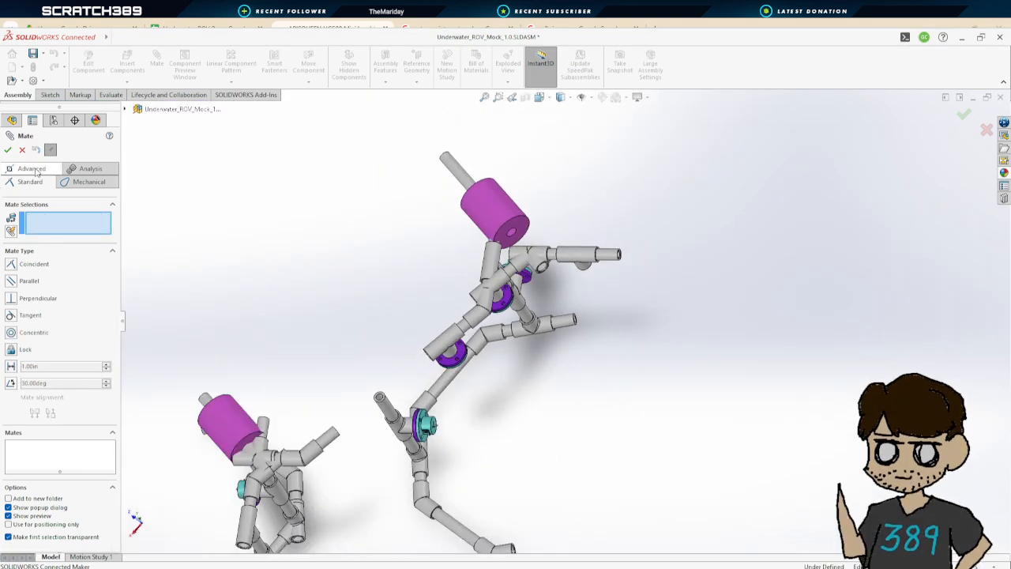
left_click(22, 150)
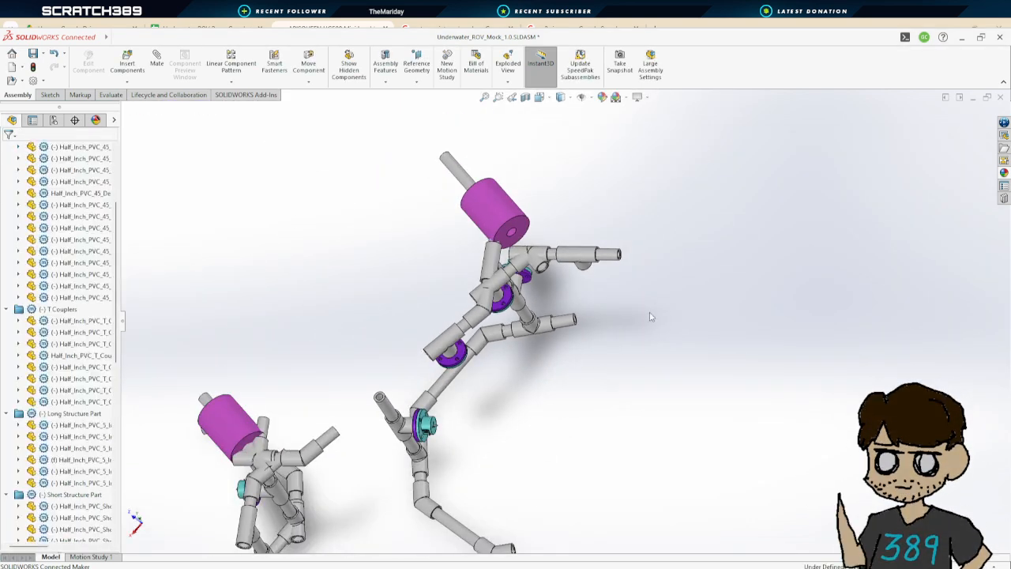
Select the short structure pipe and save the assembly
left_click(547, 333)
left_click(588, 378)
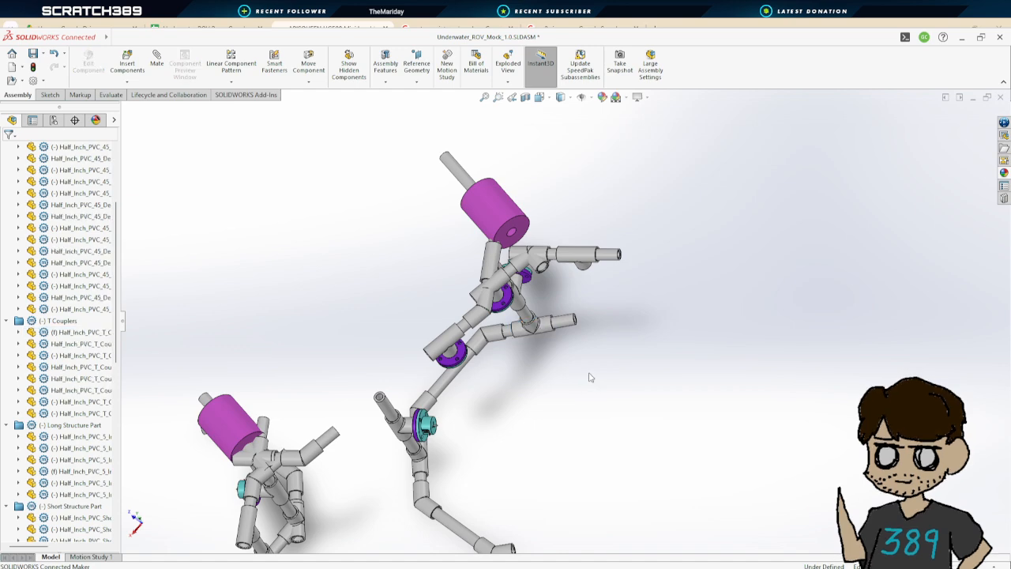
left_click(568, 323)
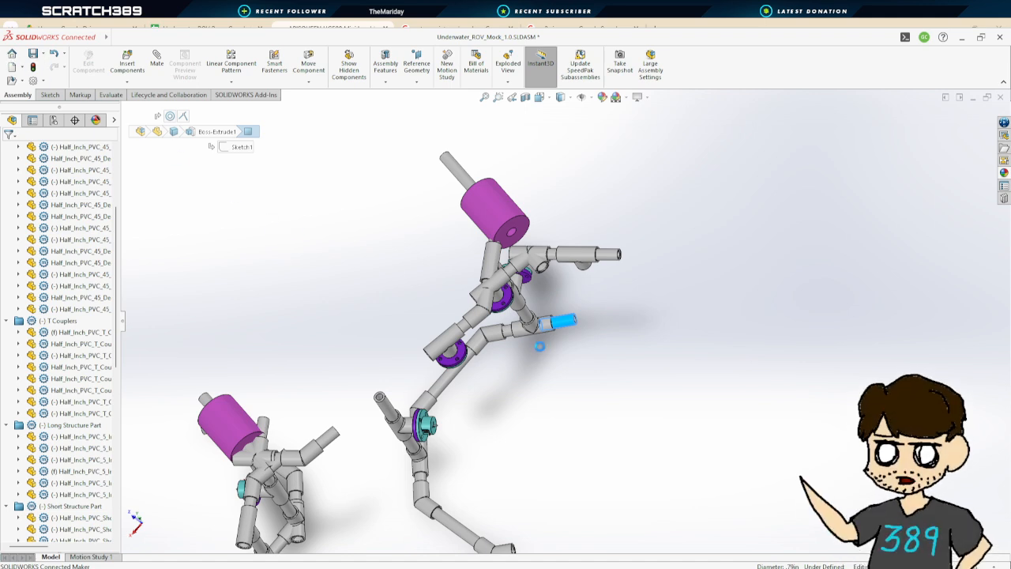
left_click(544, 334)
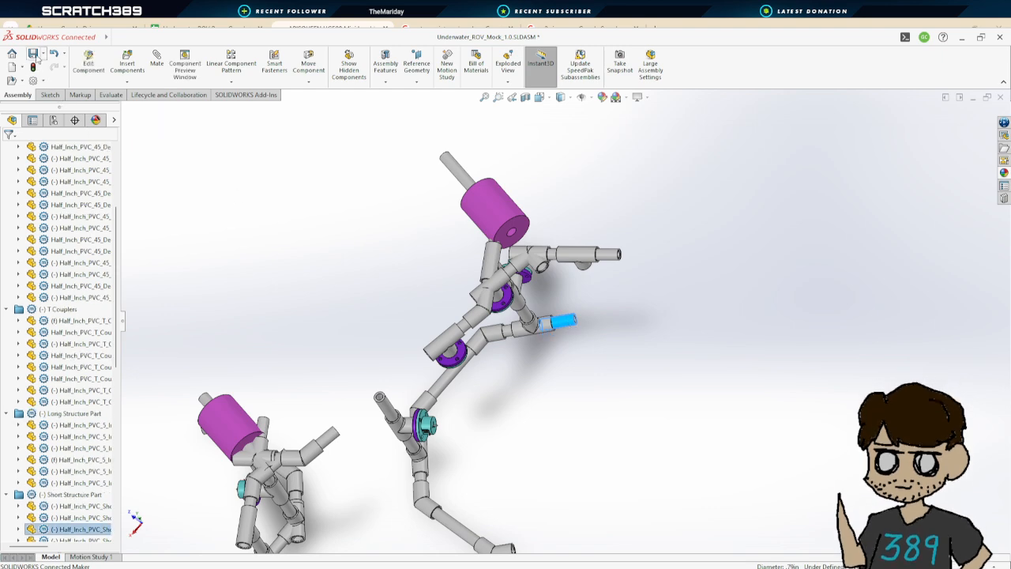
left_click(35, 55)
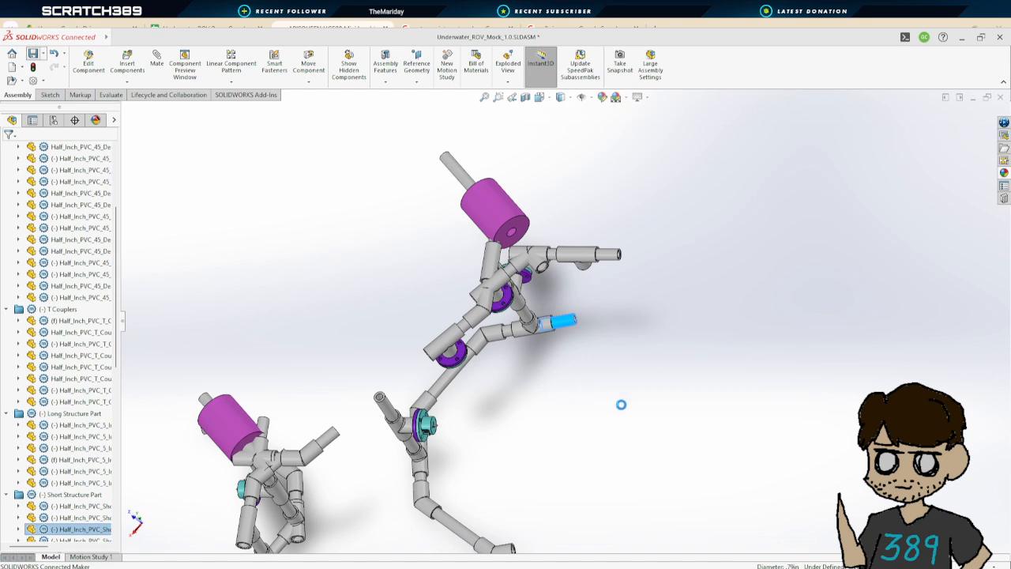
Examine the whole frame from several orientations to check how the pipe sections line up
middle_click_drag(597, 419, 621, 408)
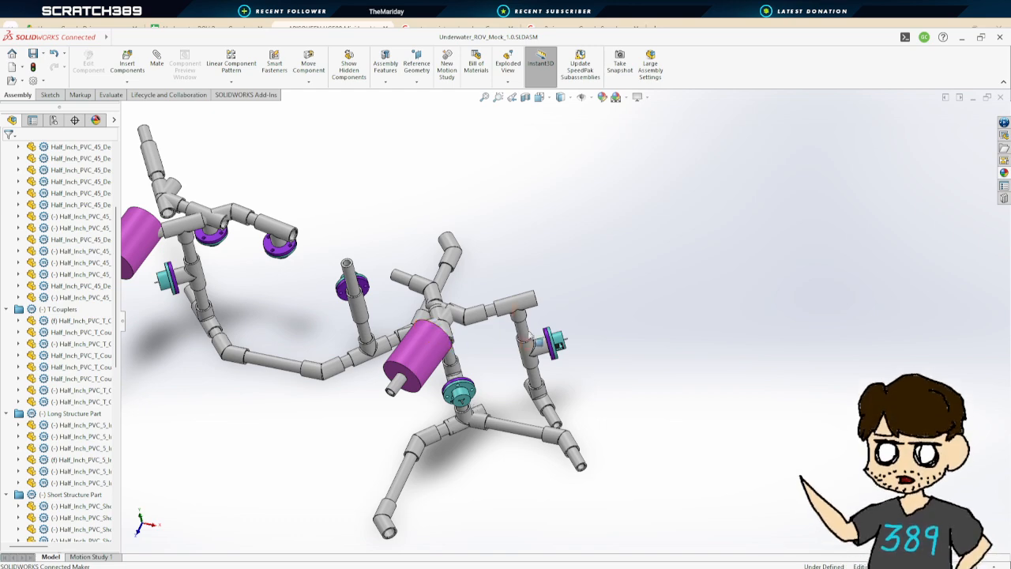
middle_click_drag(477, 408, 422, 472)
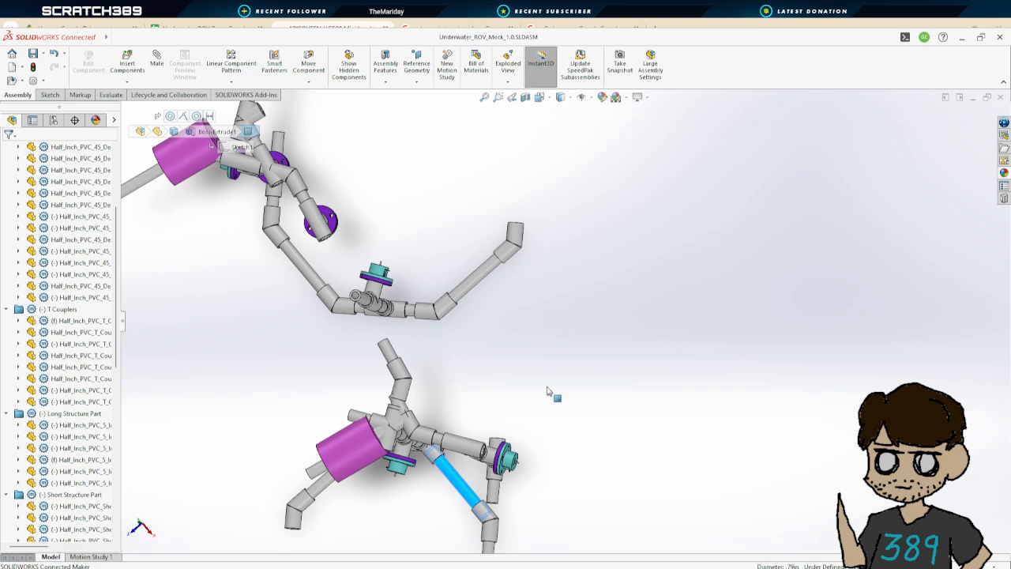
left_click_drag(547, 389, 550, 387)
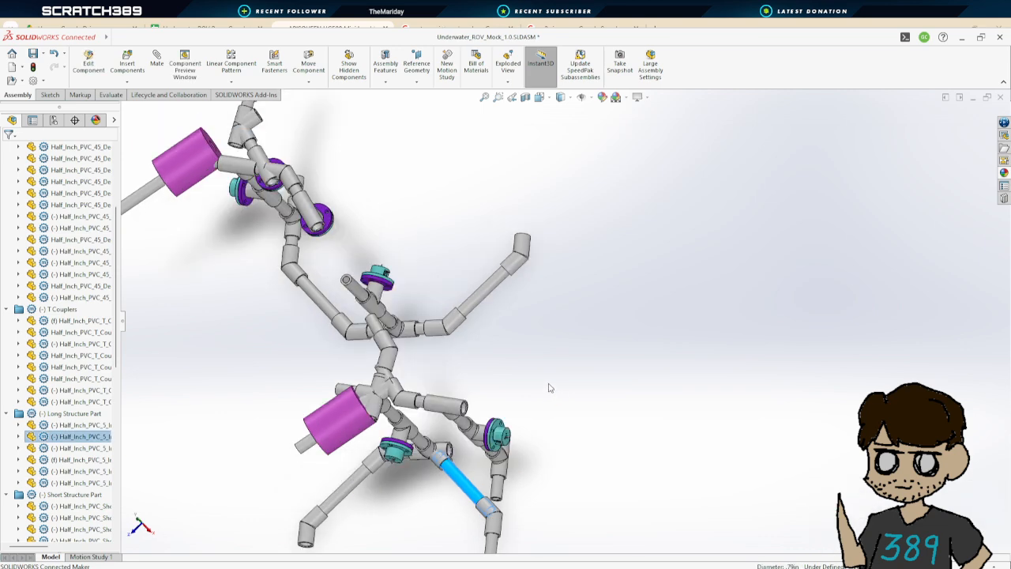
middle_click_drag(550, 388, 362, 403)
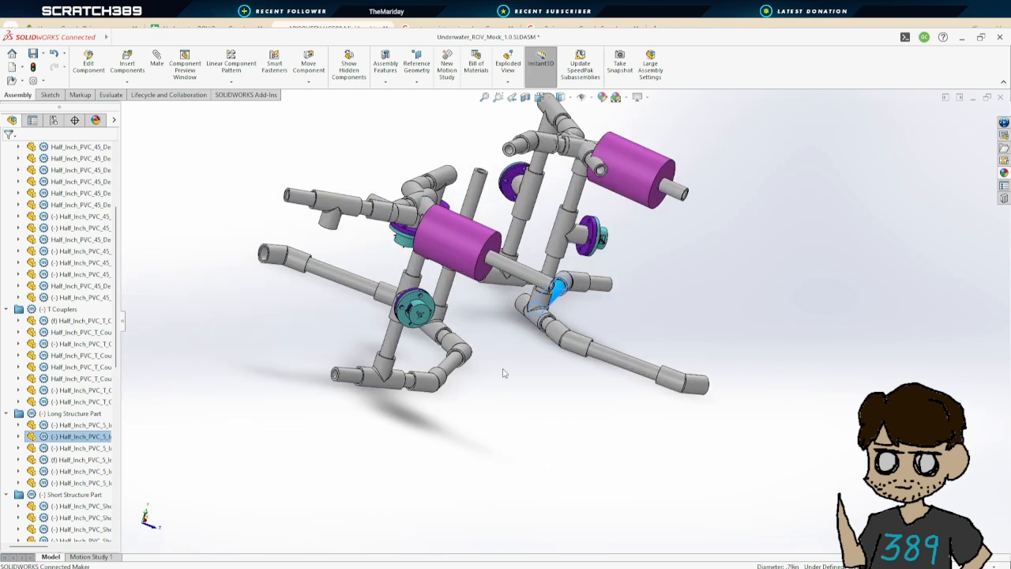
middle_click_drag(504, 373, 507, 494)
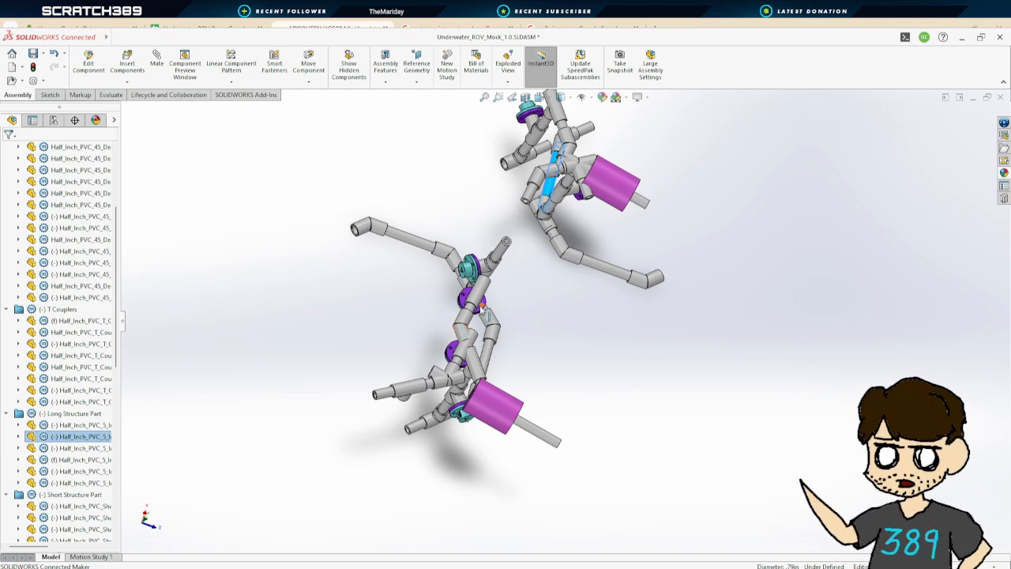
middle_click_drag(482, 310, 545, 300)
left_click(541, 97)
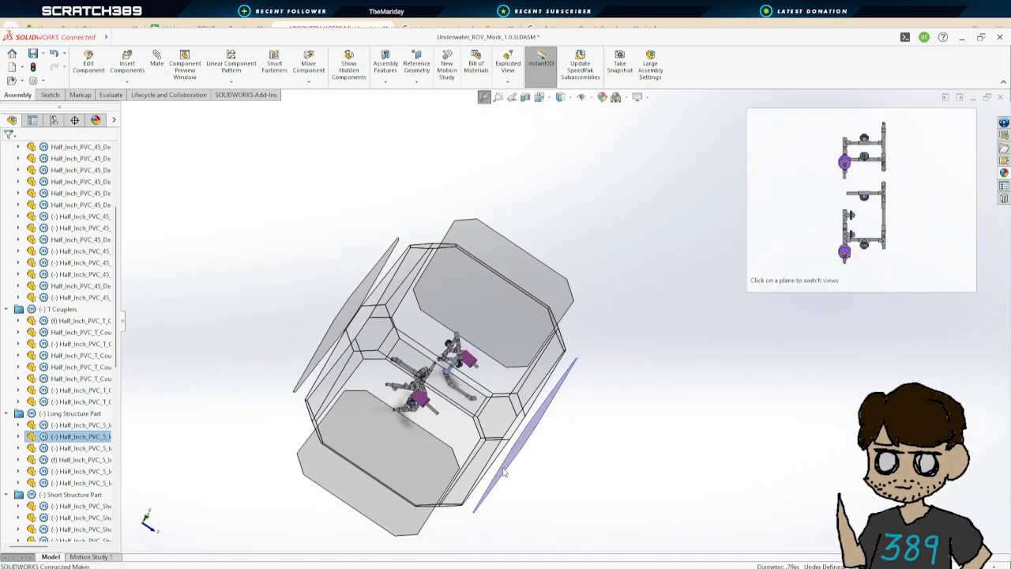
left_click(497, 416)
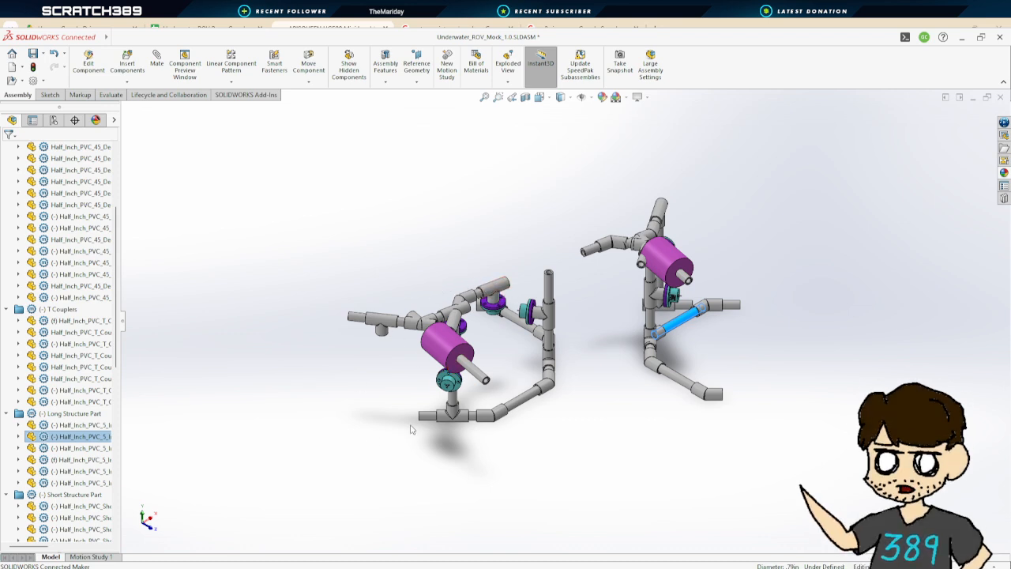
middle_click_drag(570, 413, 541, 517)
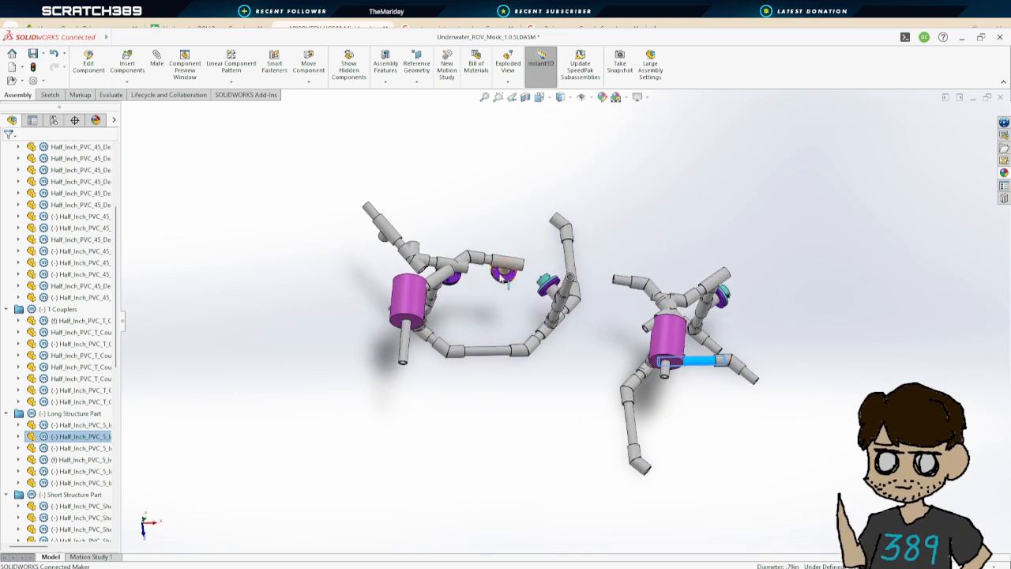
Undo the last change to the assembly and deselect the pipe
left_click(510, 263)
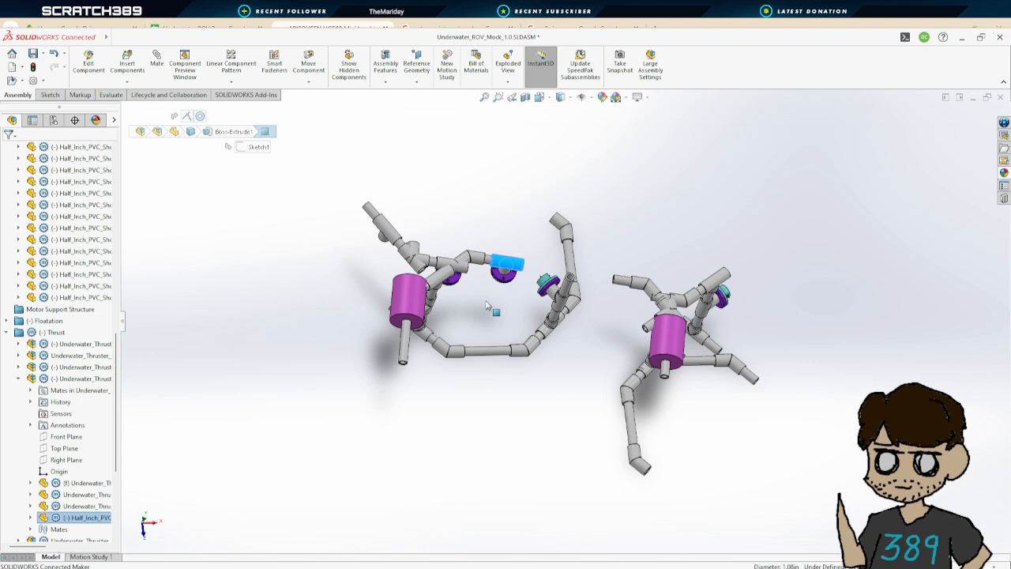
key("ctrl+z")
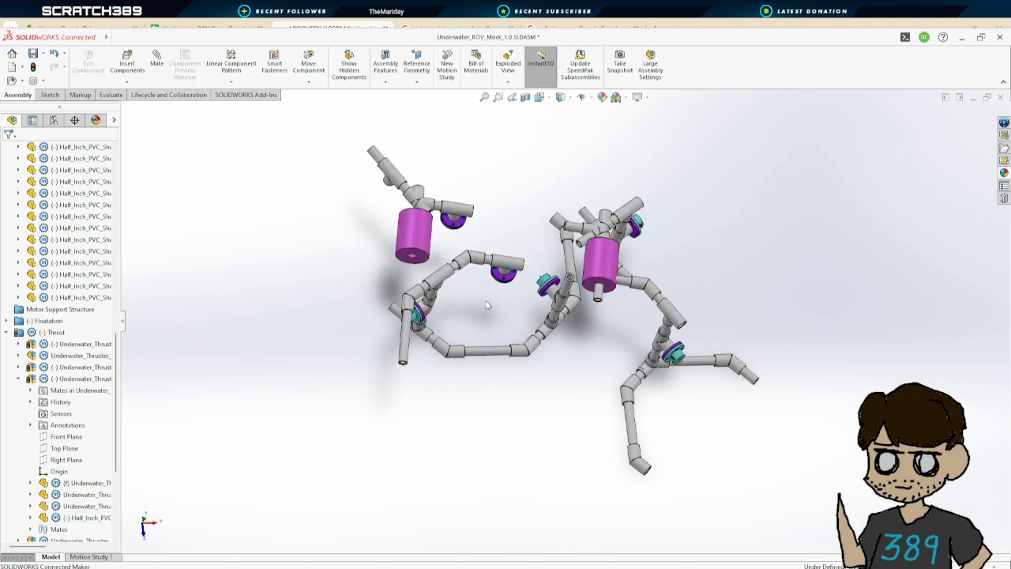
left_click(403, 354)
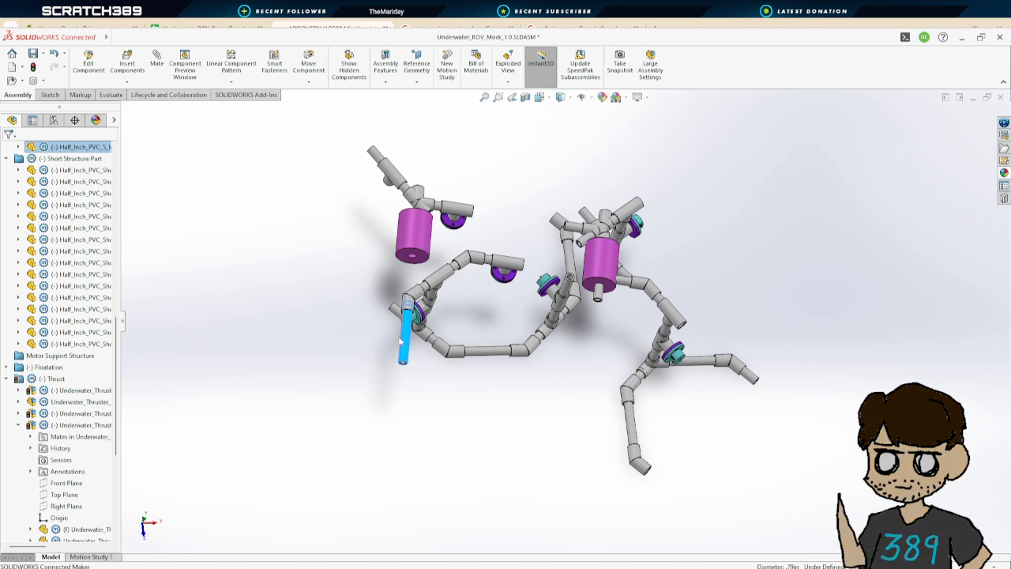
left_click(423, 378)
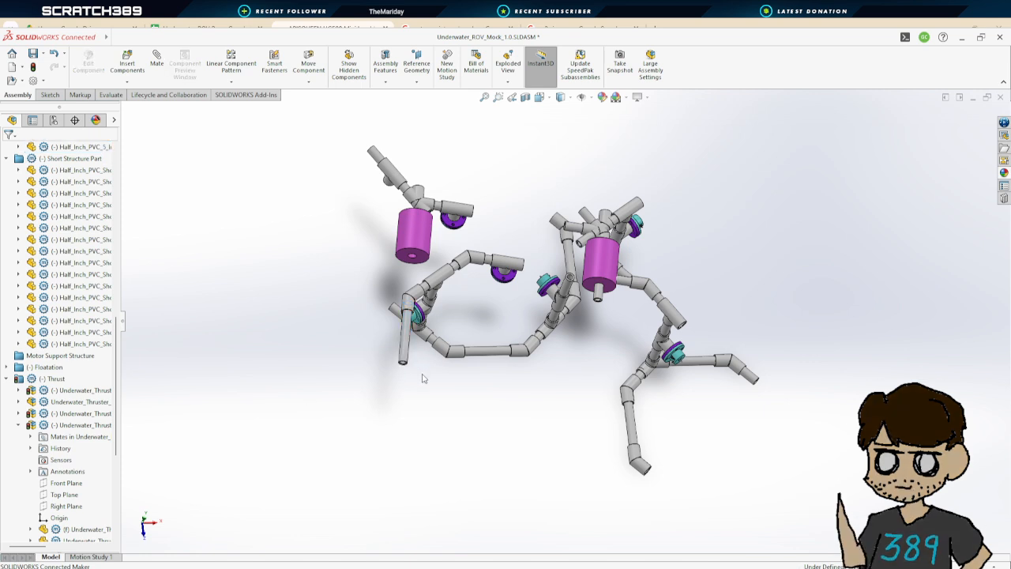
Mate the short pipe's end face to the 45-degree coupler's inner face with a 0 in Distance mate, flipping the dimension
scroll(502, 325, "down", 2)
middle_click_drag(494, 320, 647, 233)
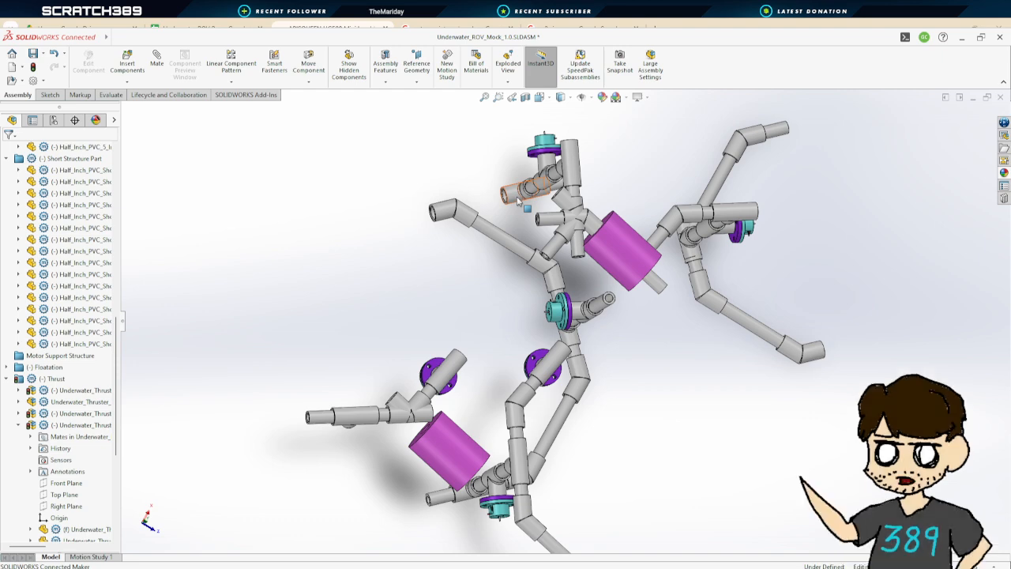
middle_click_drag(565, 177, 513, 181)
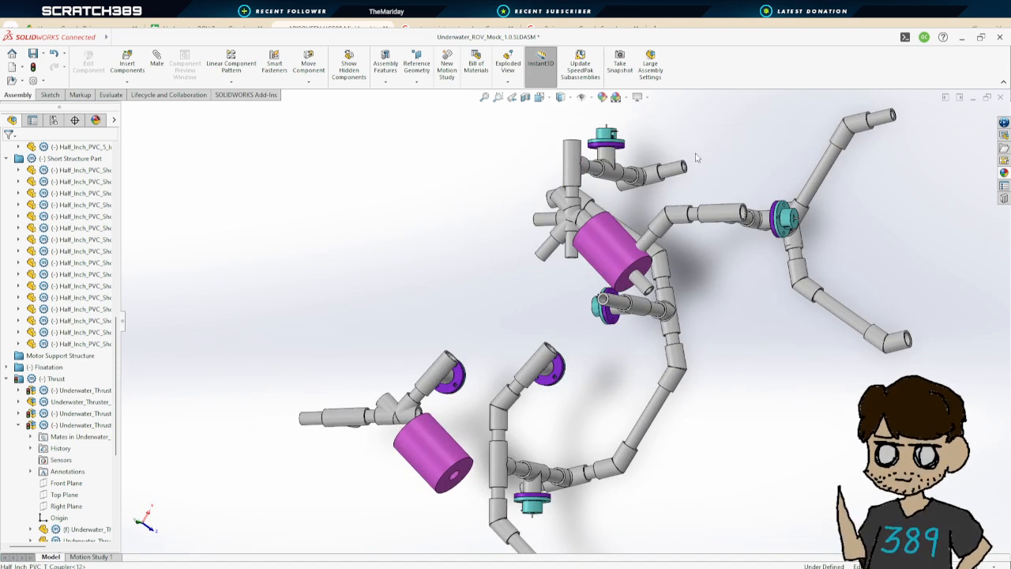
scroll(690, 154, "down", 5)
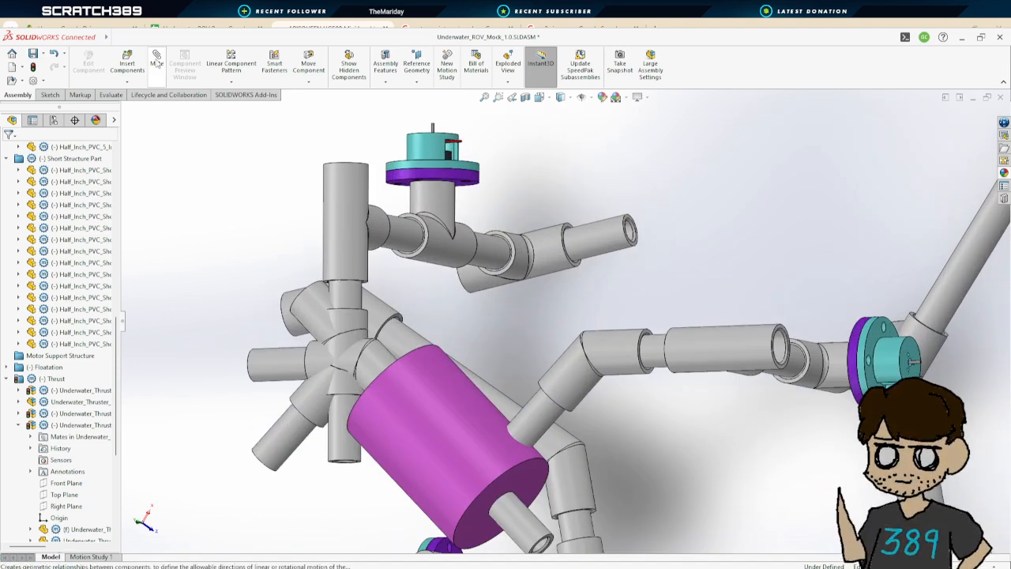
left_click(157, 59)
scroll(632, 224, "down", 4)
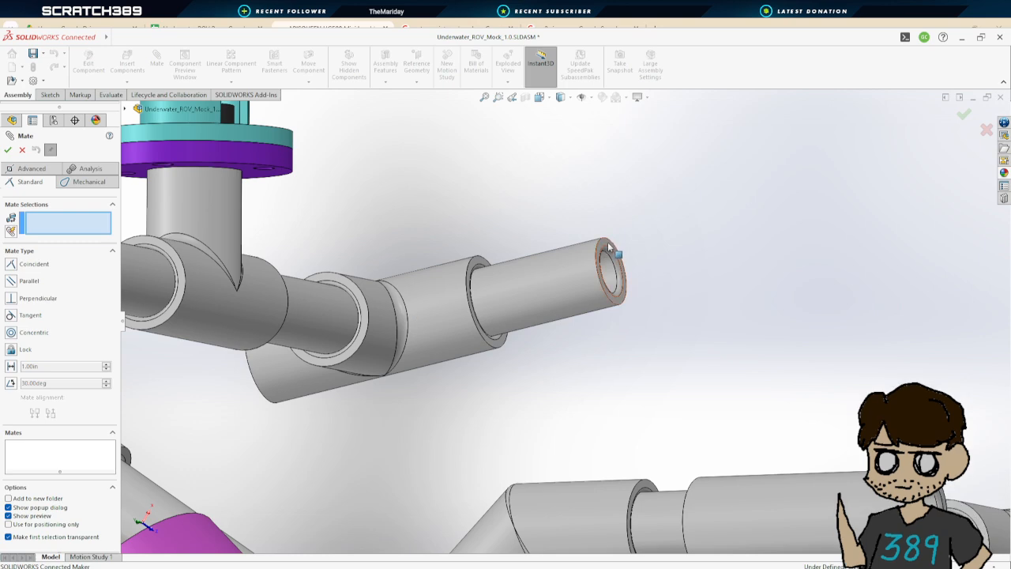
left_click(608, 242)
scroll(433, 343, "up", 6)
middle_click_drag(434, 346, 343, 354)
scroll(342, 353, "up", 2)
scroll(343, 354, "down", 2)
scroll(474, 331, "down", 5)
middle_click_drag(530, 356, 581, 336)
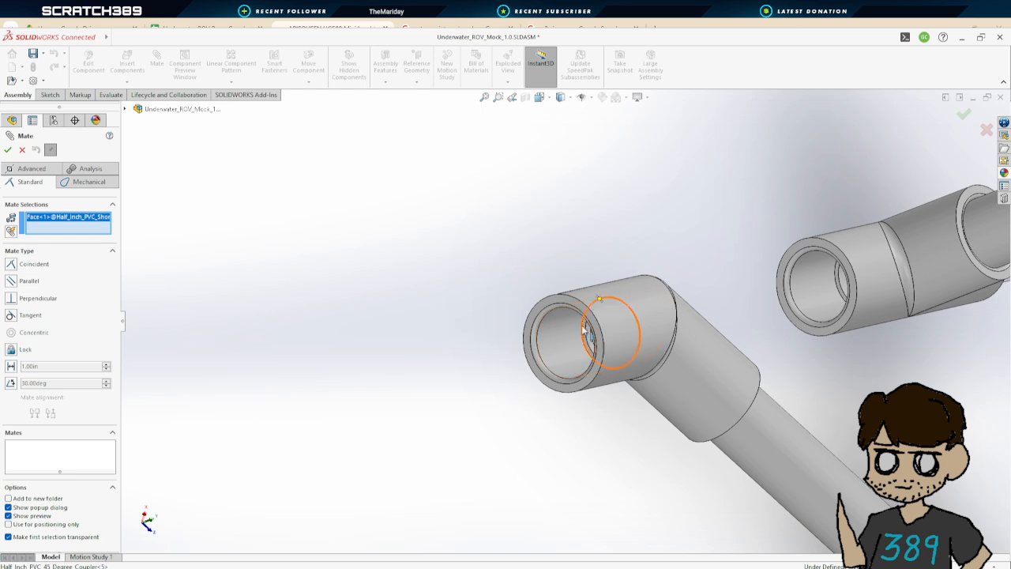
scroll(584, 331, "down", 3)
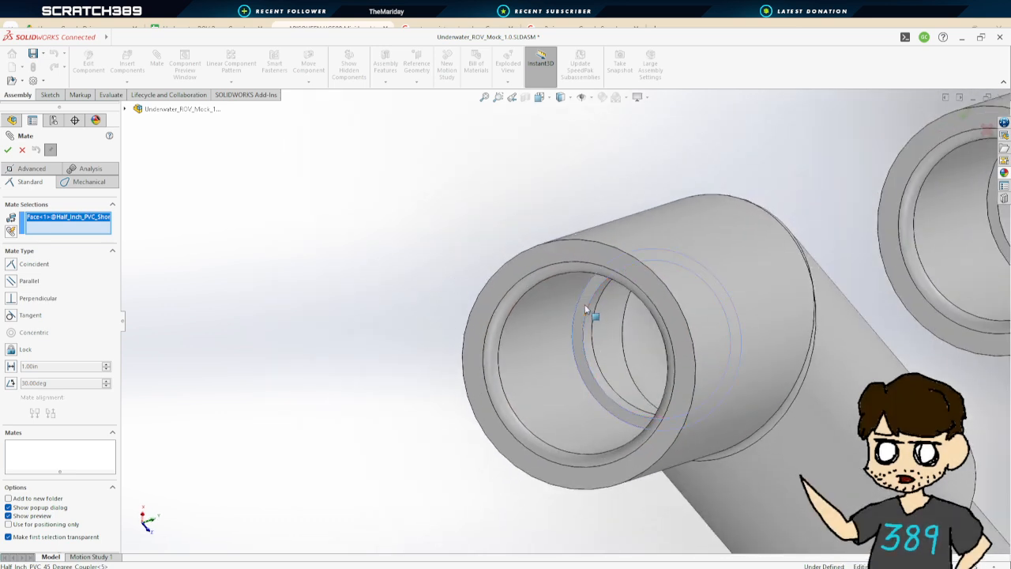
left_click(591, 310)
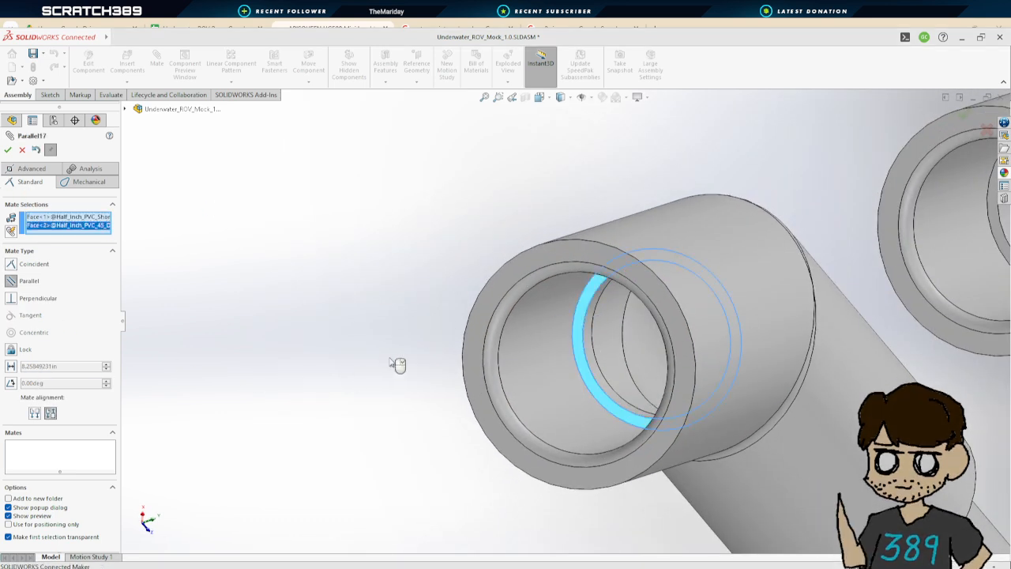
left_click(12, 369)
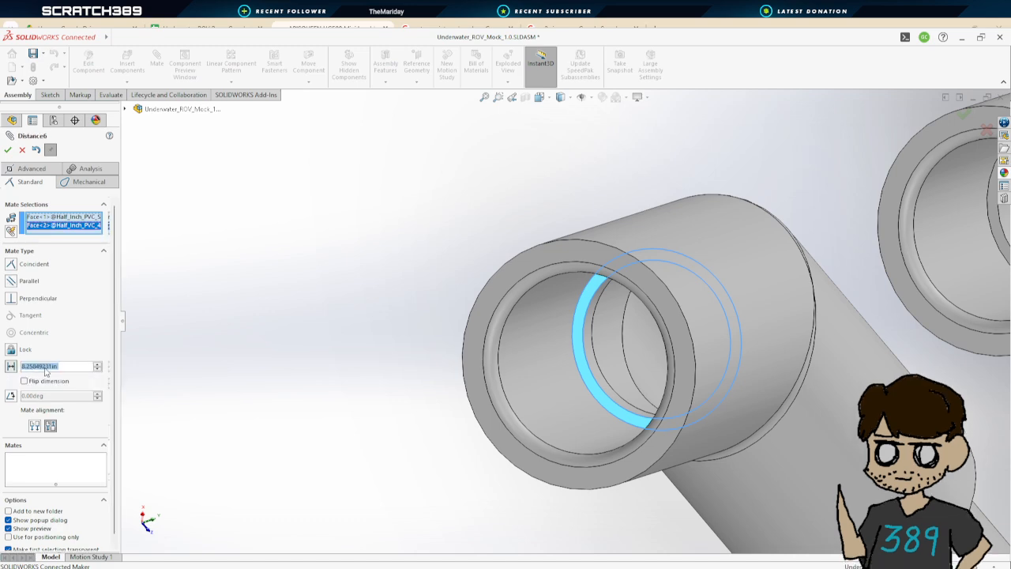
type("0.00in")
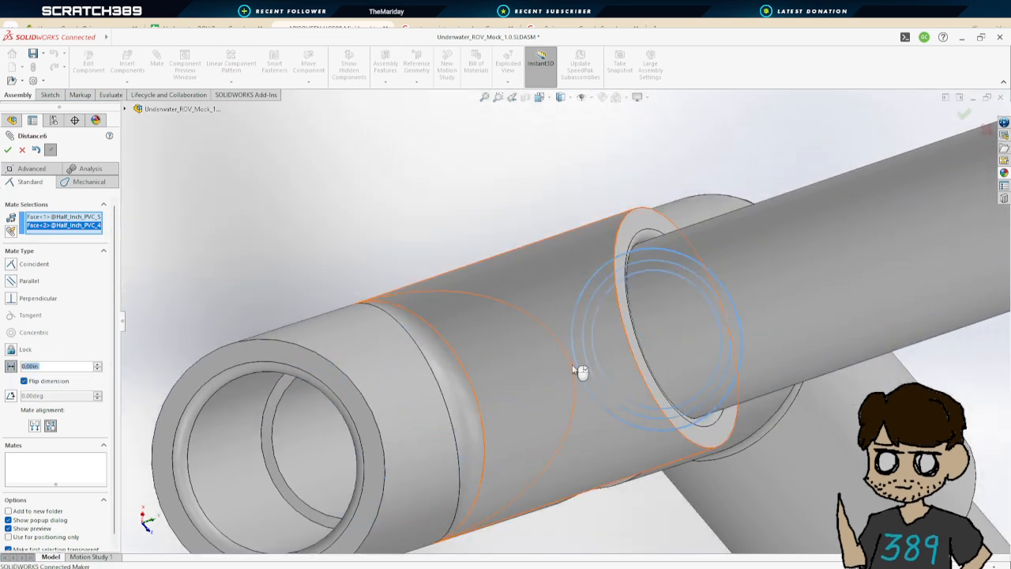
scroll(580, 372, "up", 5)
scroll(721, 448, "up", 8)
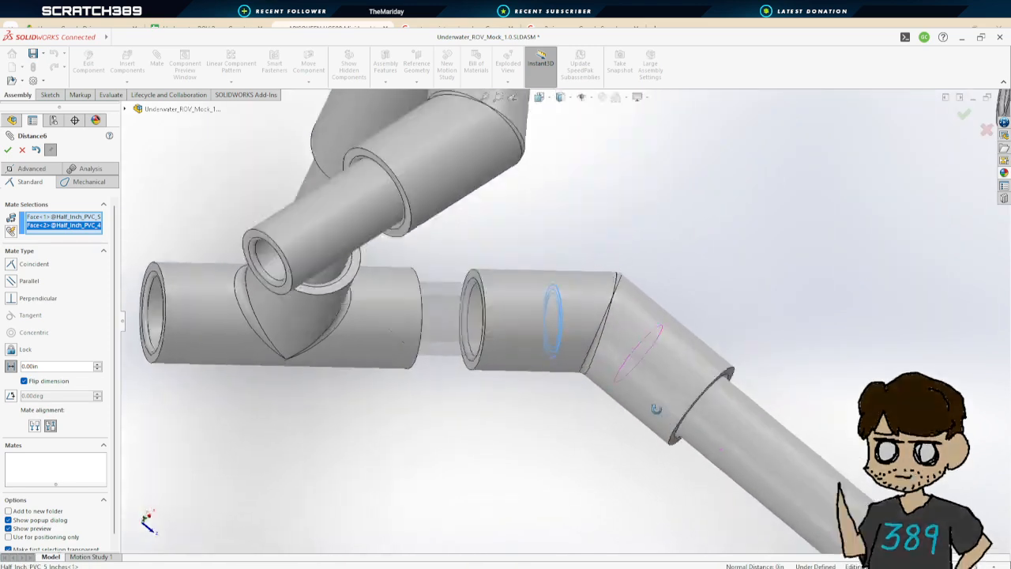
scroll(575, 363, "up", 3)
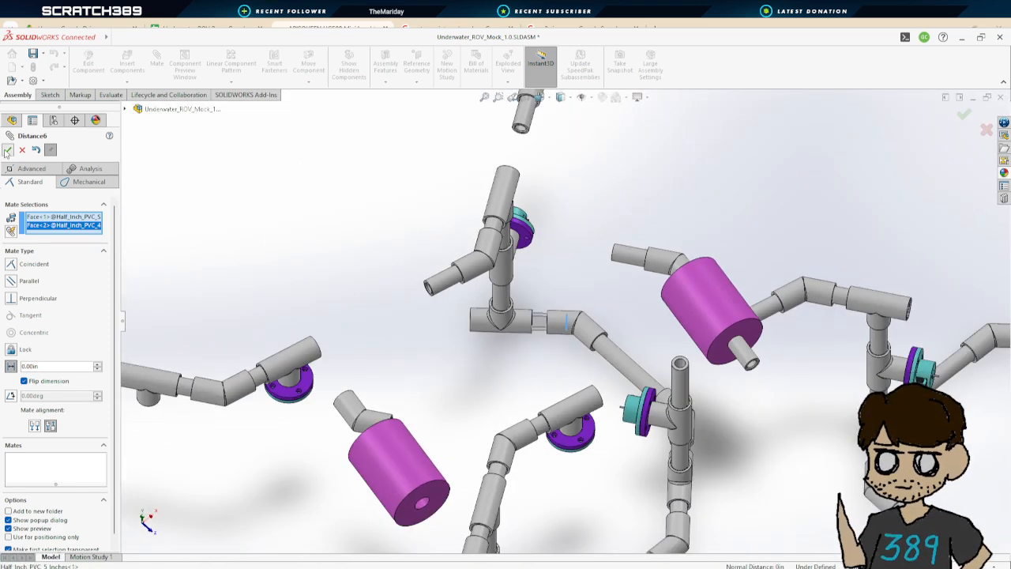
key("Return")
Try to mate the short pipe's other end to the T coupler's face with a 0 in Distance mate, flipping the dimension
scroll(572, 300, "up", 3)
scroll(572, 358, "up", 2)
middle_click_drag(629, 458, 700, 463)
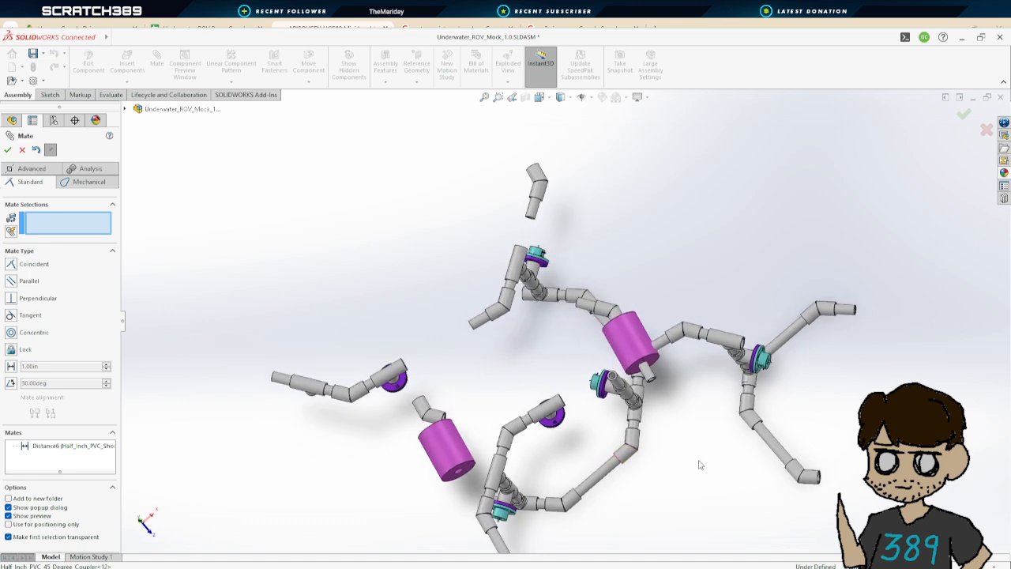
scroll(846, 350, "down", 8)
scroll(802, 272, "down", 5)
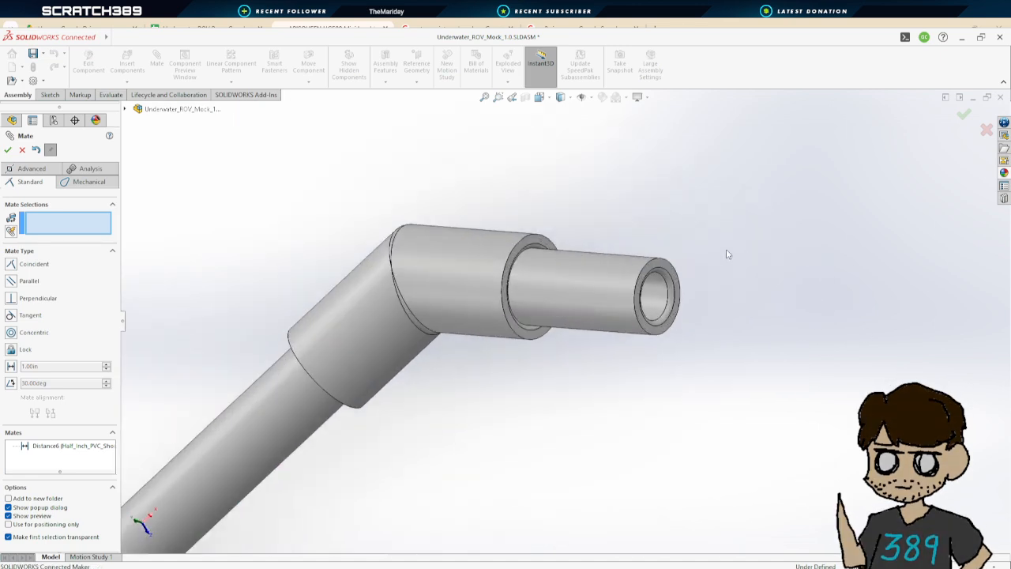
left_click(665, 269)
scroll(361, 293, "up", 6)
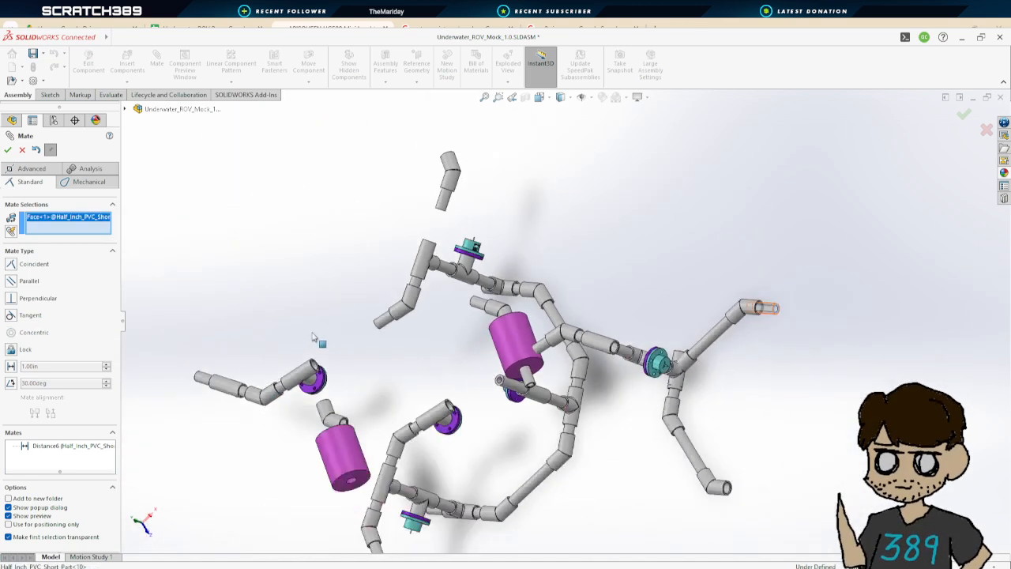
scroll(608, 267, "down", 4)
scroll(608, 267, "up", 5)
scroll(466, 249, "down", 8)
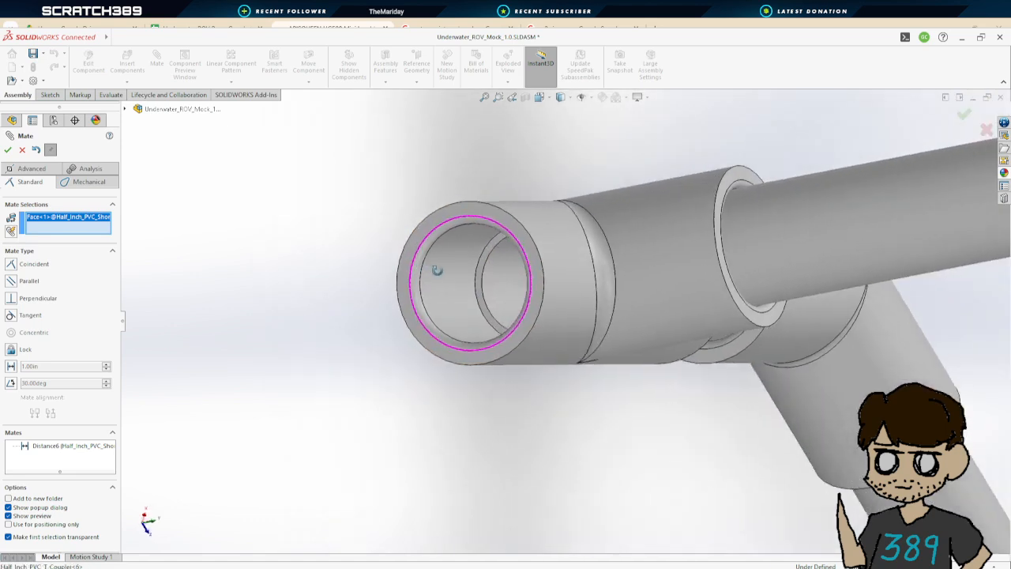
left_click(460, 232)
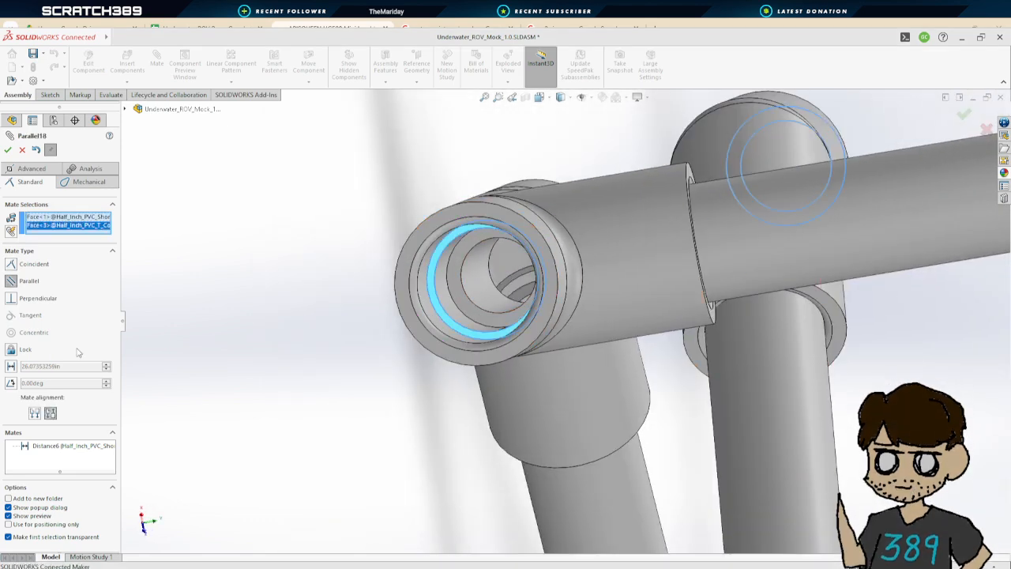
left_click(43, 368)
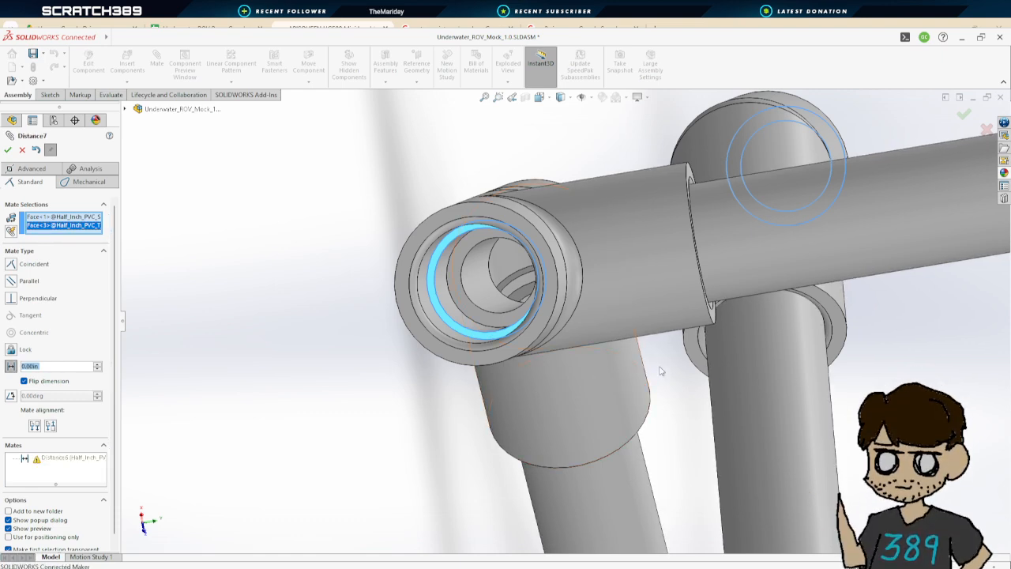
scroll(785, 363, "up", 8)
middle_click_drag(793, 364, 627, 323)
scroll(694, 337, "up", 2)
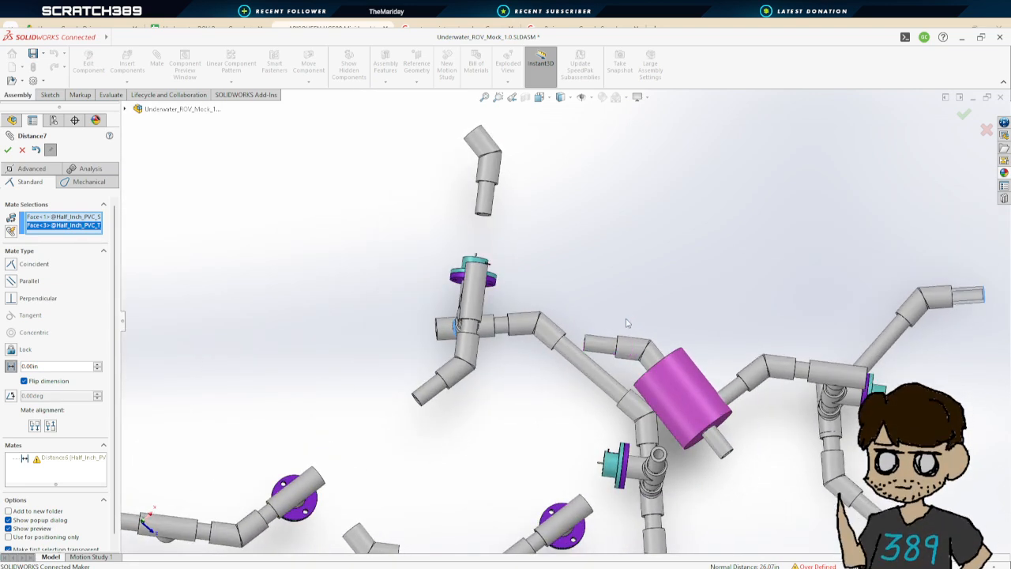
left_click(52, 366)
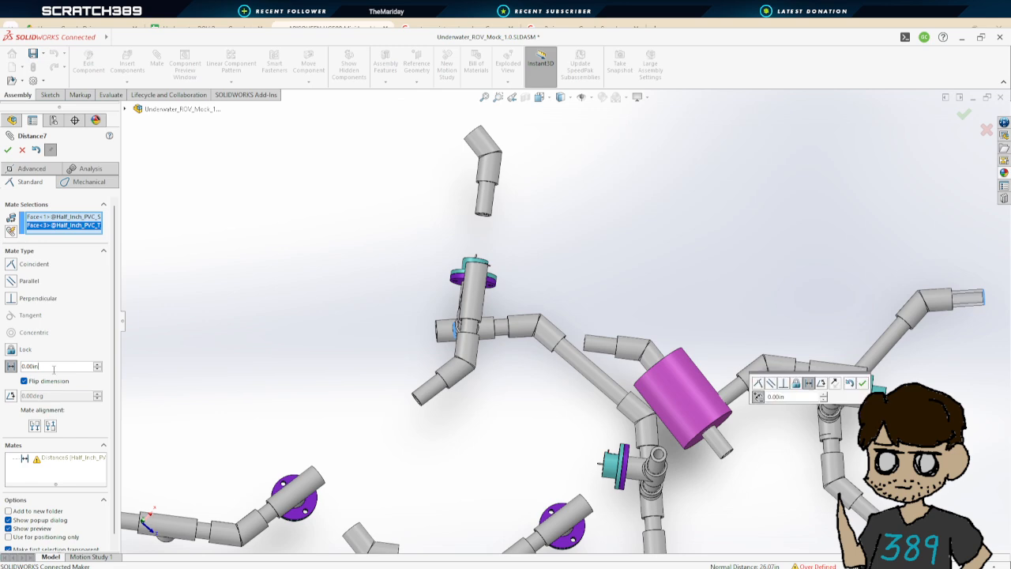
key("Return")
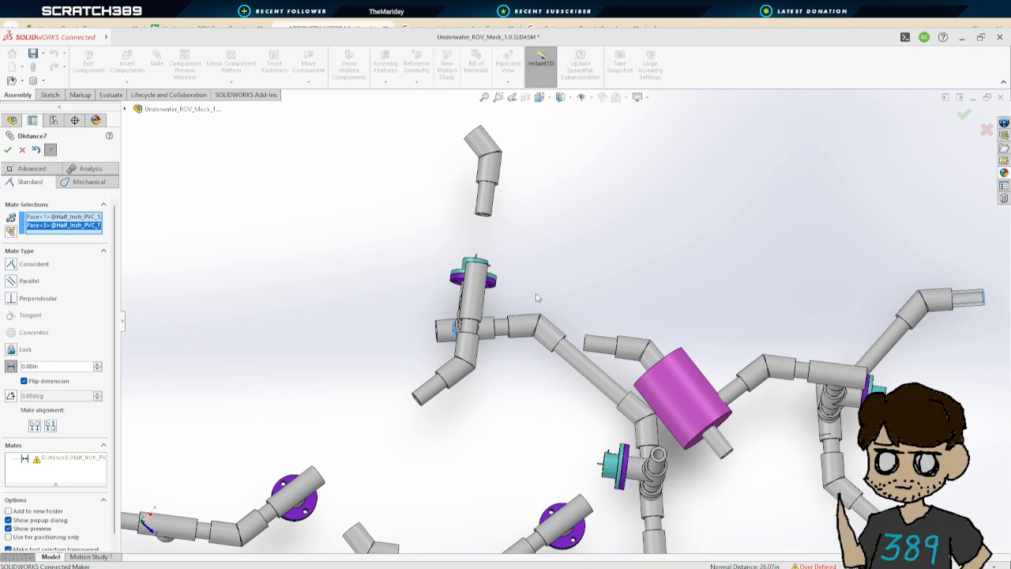
middle_click_drag(579, 354, 678, 352)
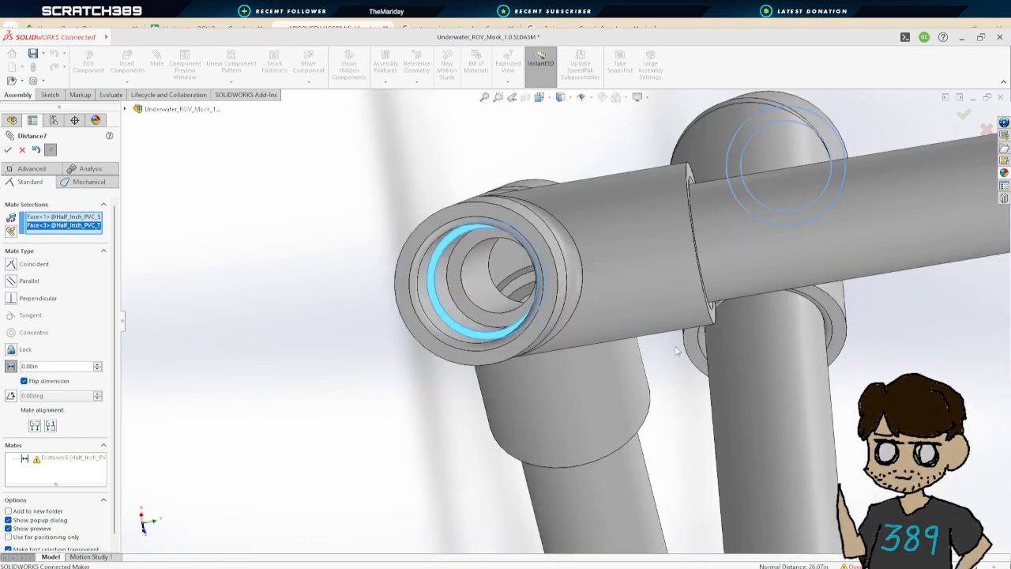
key("Escape")
Inspect the frame around the thruster's T coupler junction and exit the Mate command
scroll(672, 353, "up", 4)
scroll(727, 377, "up", 4)
middle_click_drag(727, 378, 608, 373)
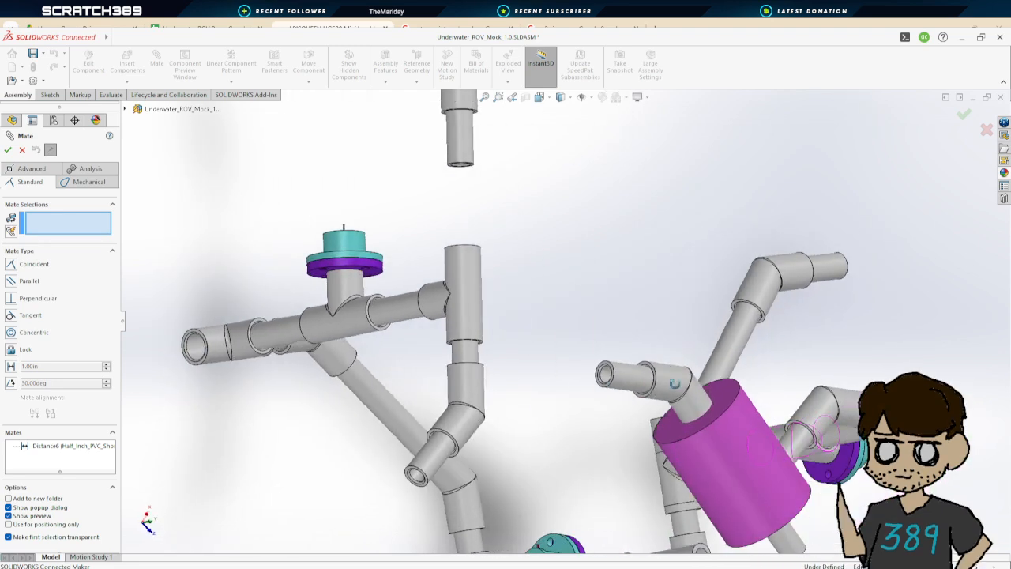
scroll(728, 376, "up", 2)
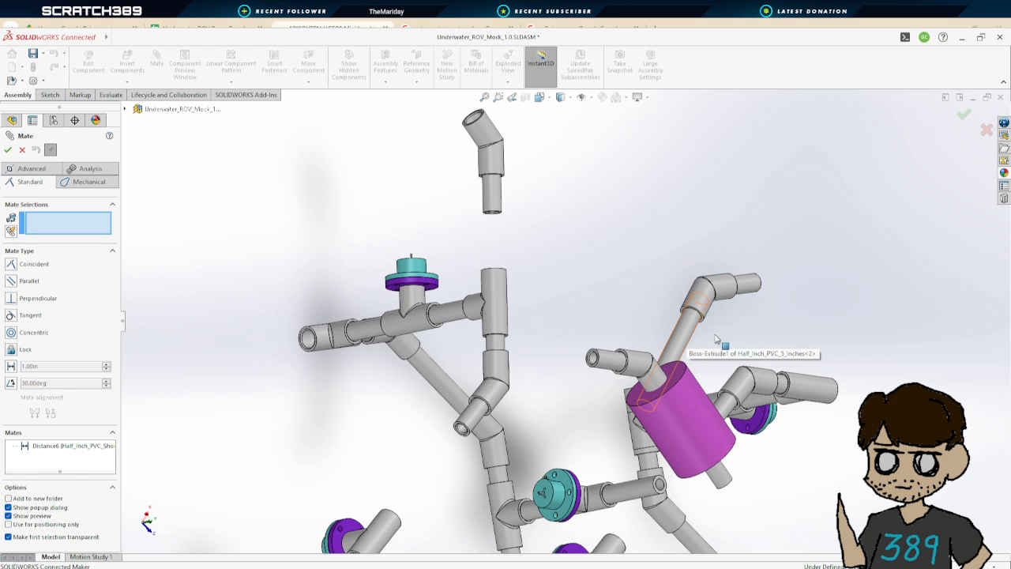
scroll(781, 396, "up", 3)
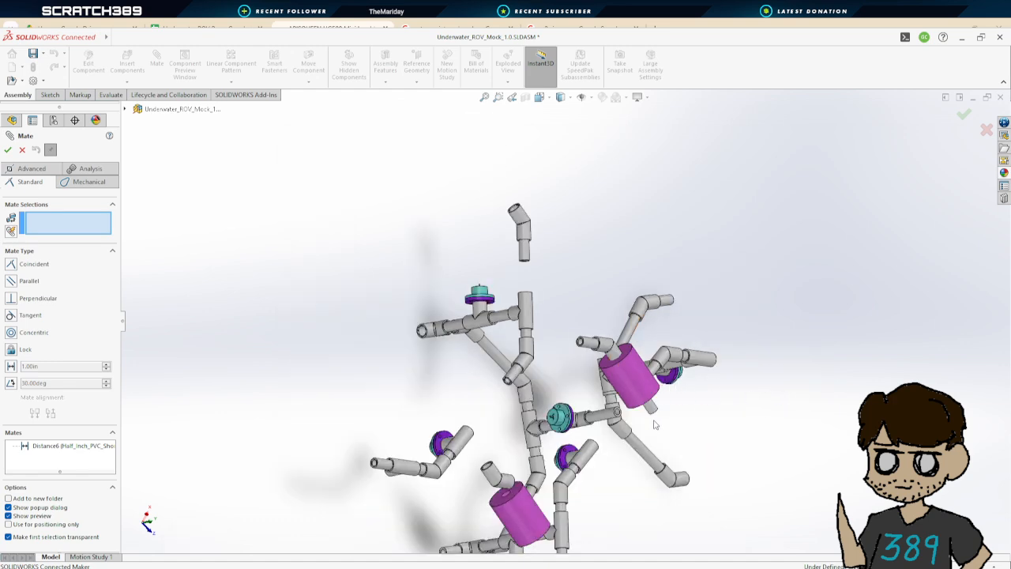
middle_click_drag(654, 425, 621, 399)
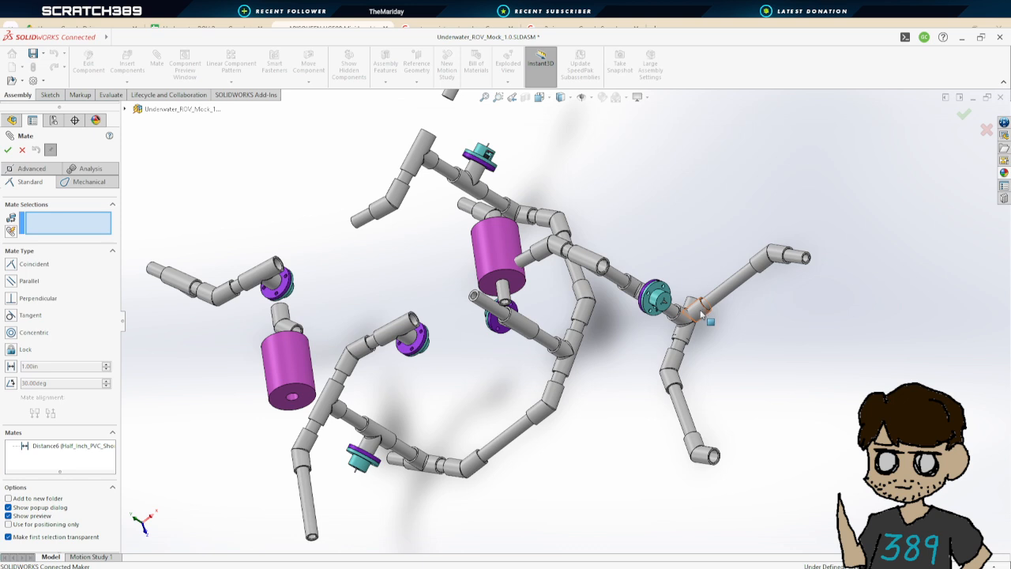
scroll(695, 320, "up", 2)
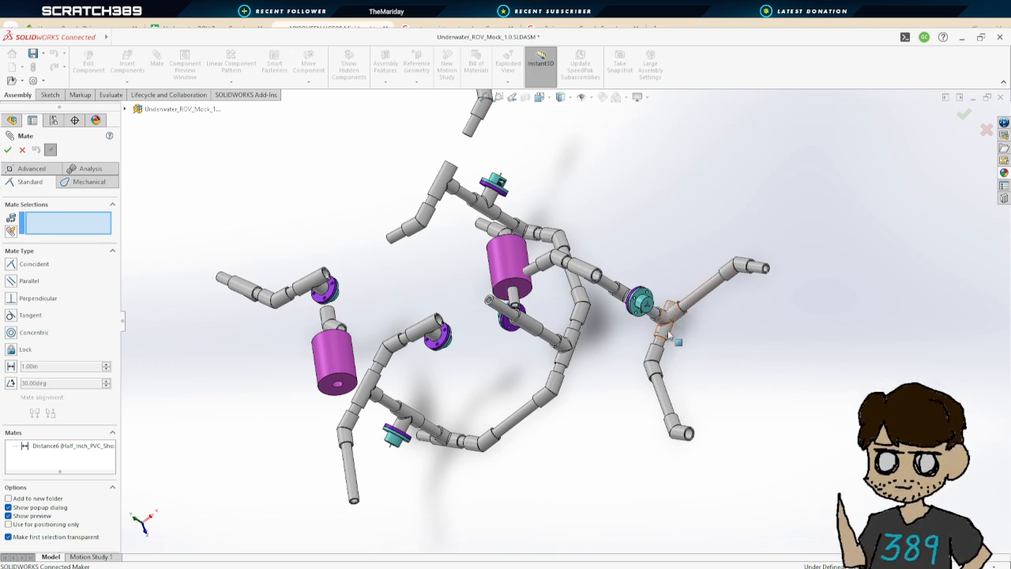
scroll(679, 320, "down", 6)
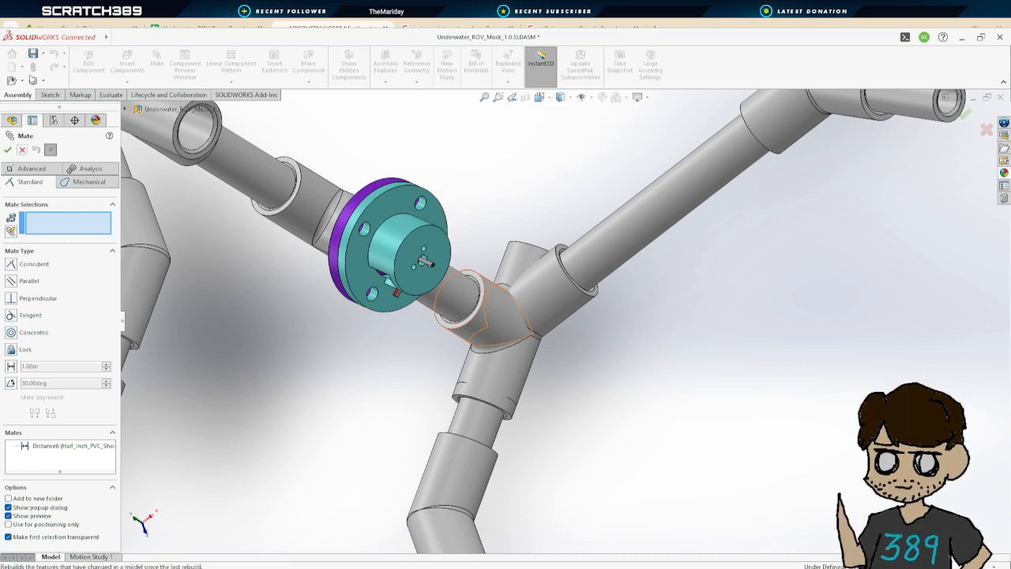
left_click(22, 150)
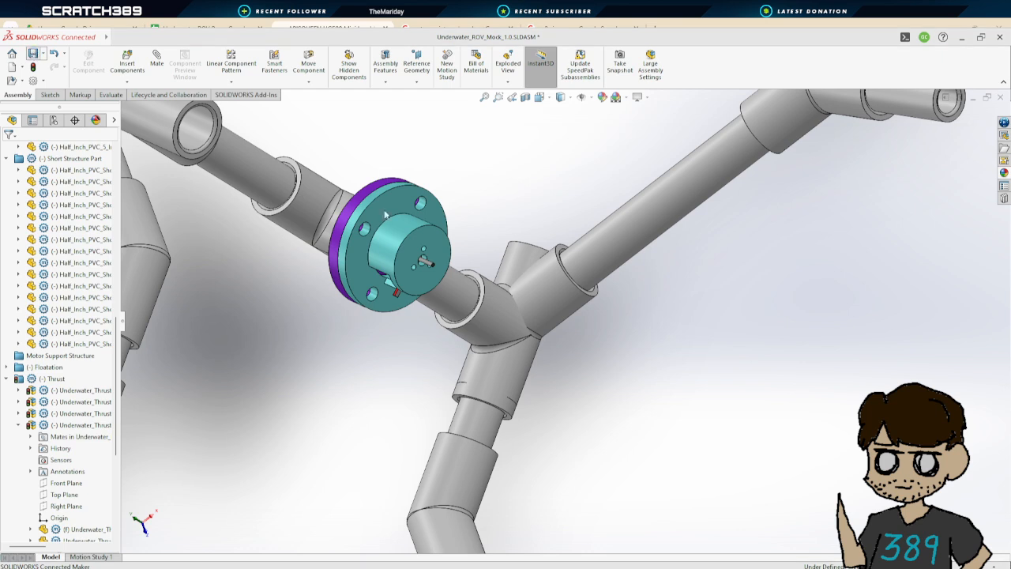
Hide the T coupler and the adjoining fitting at the thruster junction
left_click(521, 368)
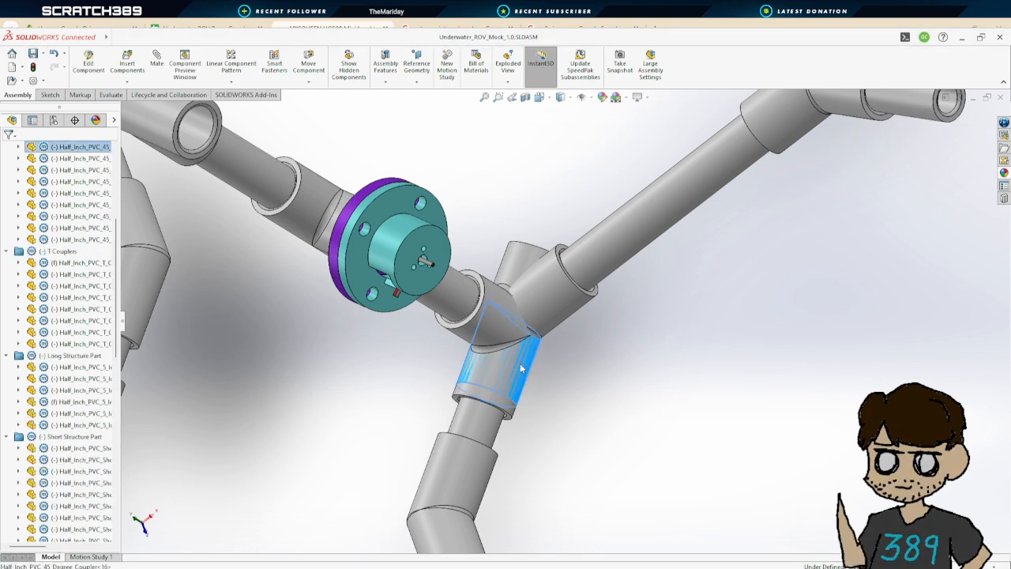
left_click(598, 178)
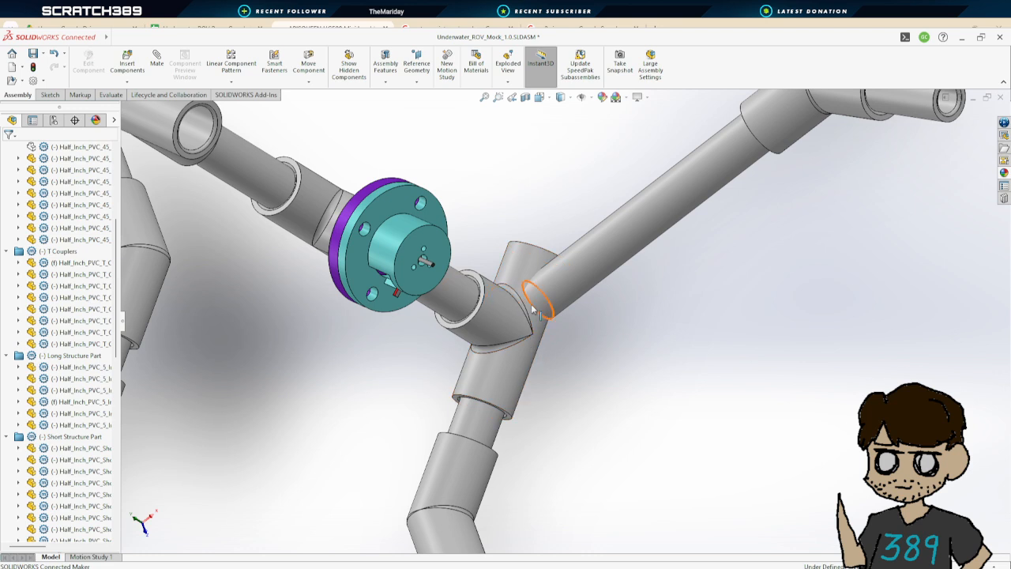
left_click(488, 377)
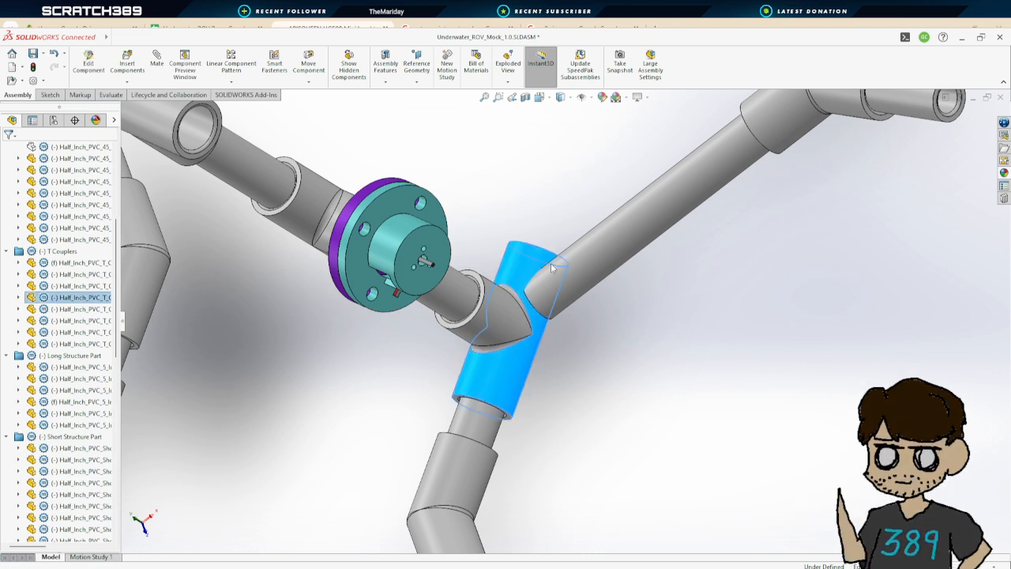
left_click(569, 185)
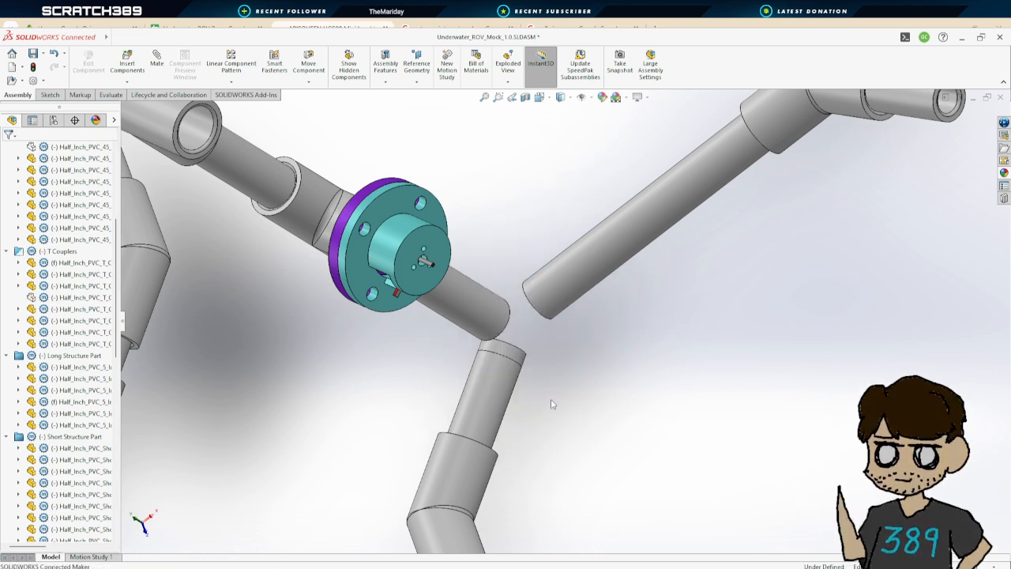
left_click(483, 379)
left_click(564, 197)
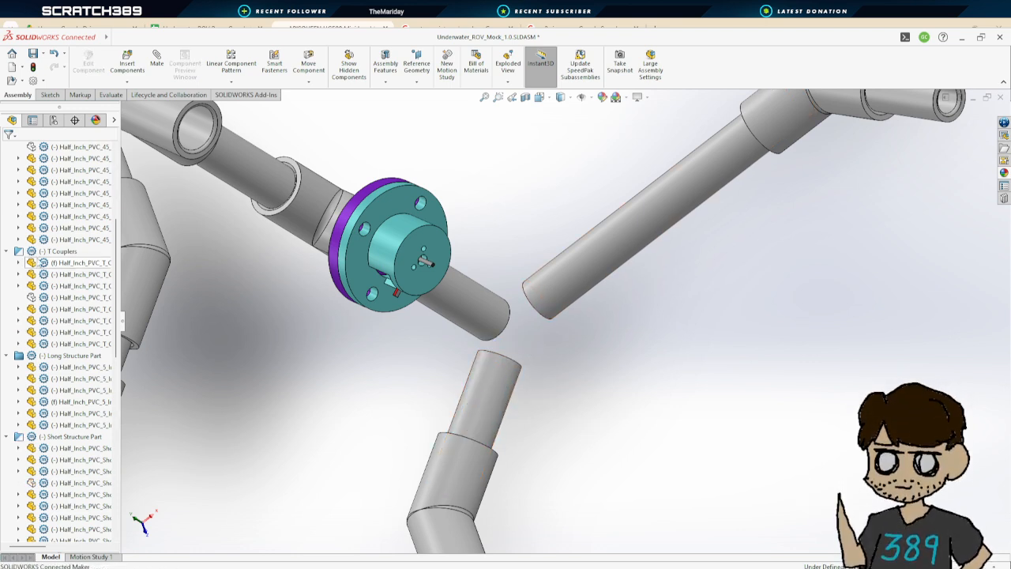
Show the hidden 45-degree coupler and T coupler at the thruster junction again
scroll(55, 255, "up", 2)
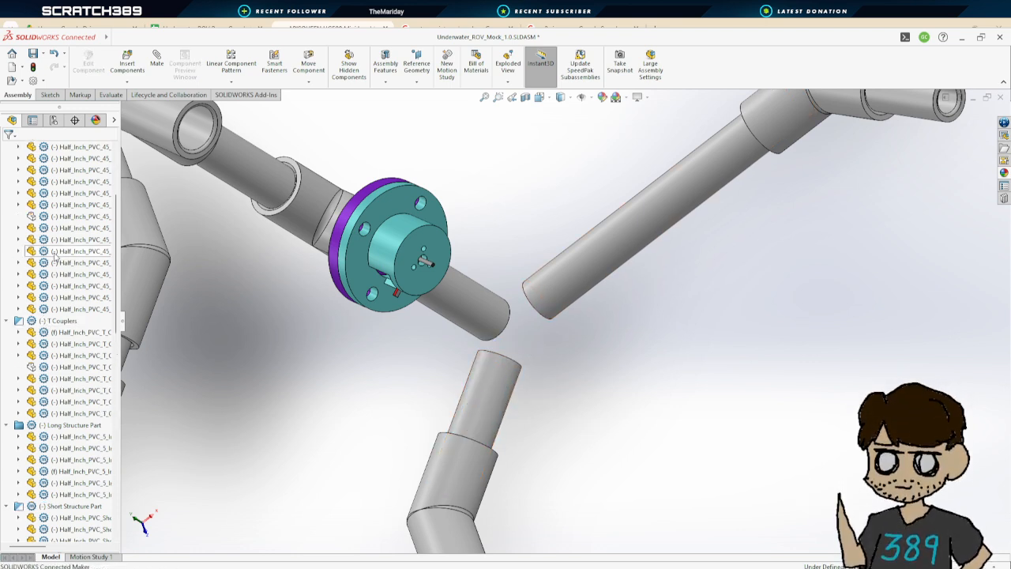
left_click(79, 221)
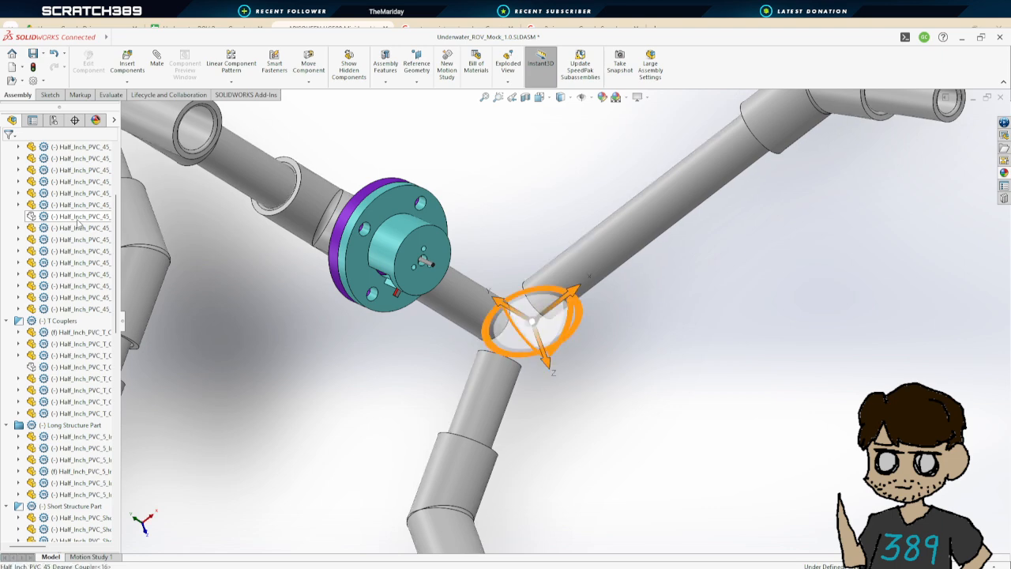
left_click(145, 195)
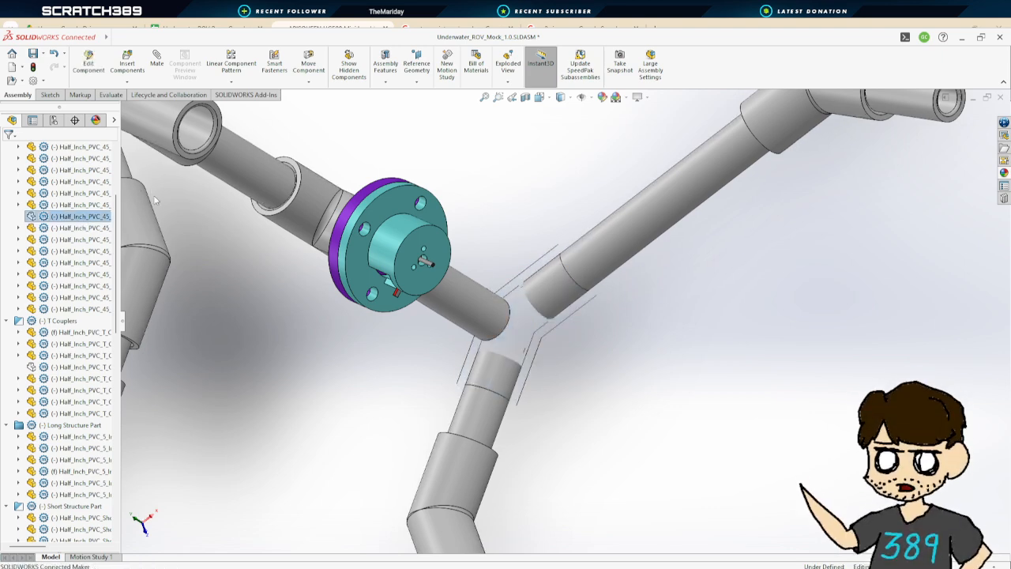
middle_click_drag(619, 402, 581, 325)
scroll(497, 400, "up", 5)
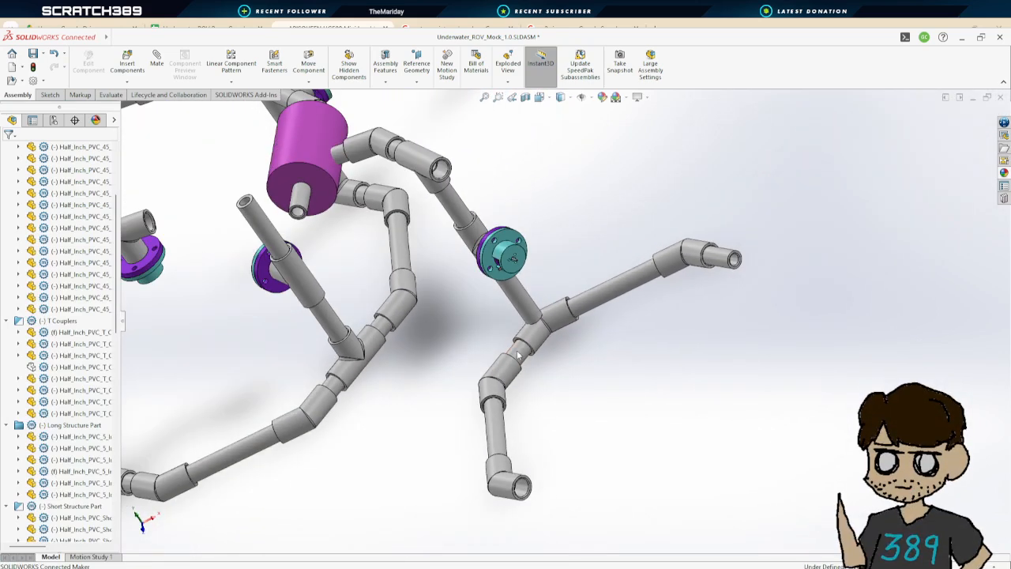
Inspect the short pipes and fittings around the thruster's T coupler junction from different angles
left_click(518, 357)
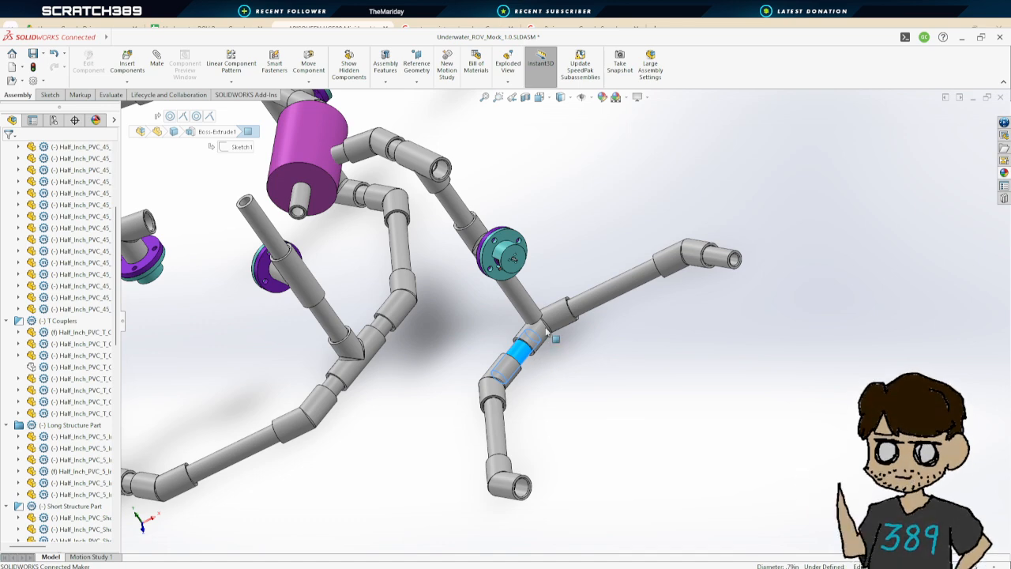
left_click(542, 357)
middle_click_drag(542, 358, 490, 364)
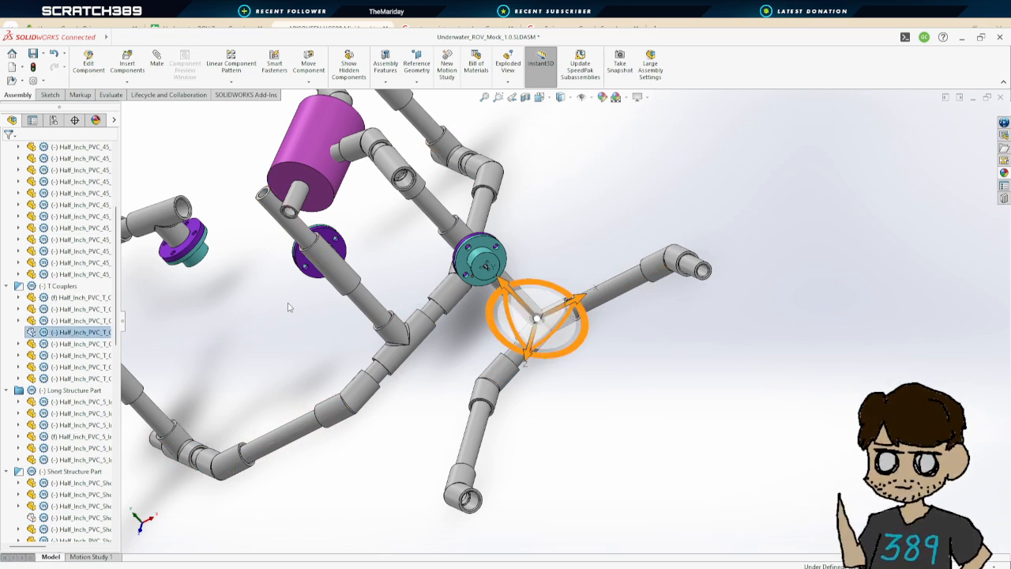
left_click(650, 389)
middle_click_drag(564, 373, 543, 364)
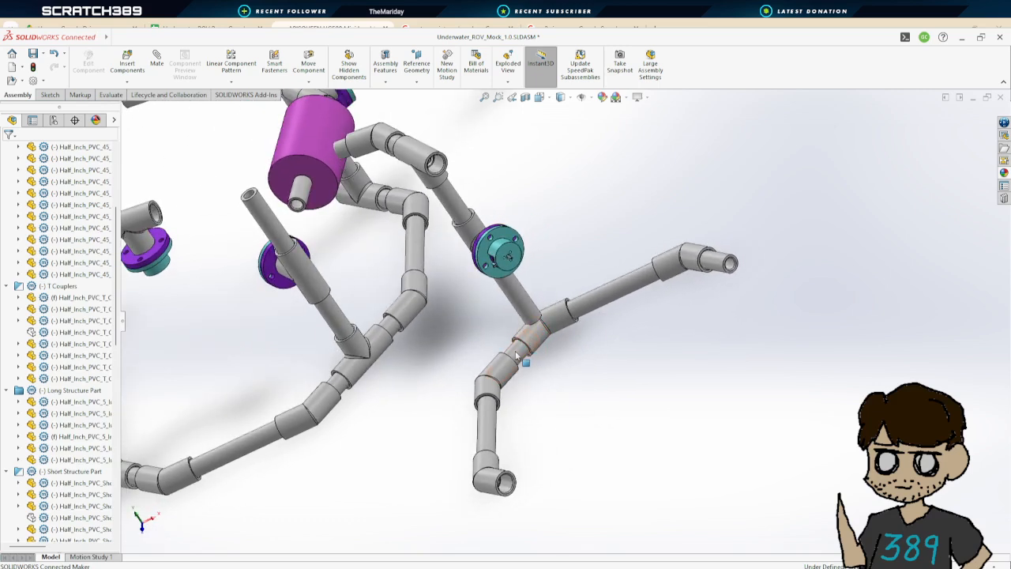
left_click(525, 307)
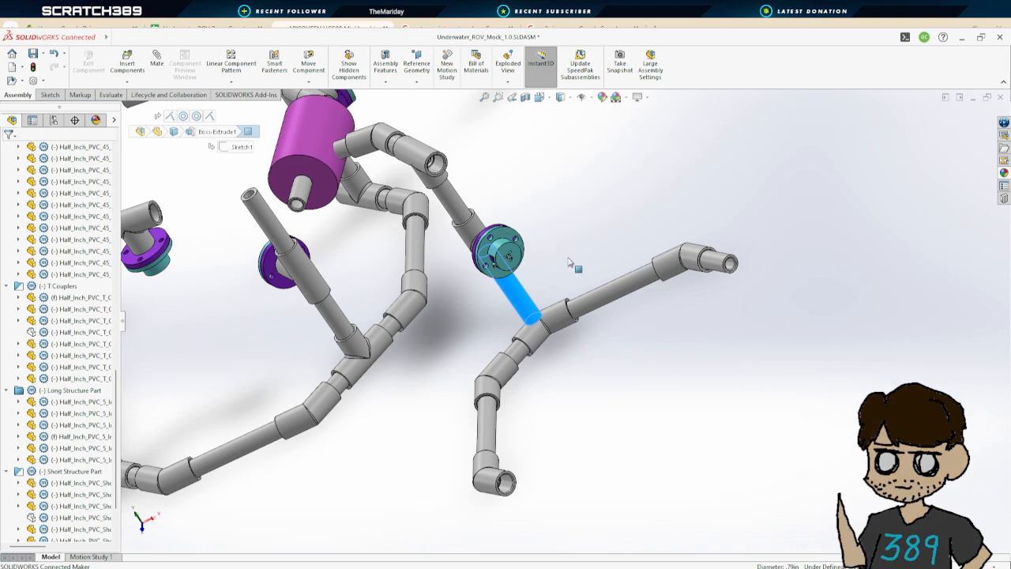
left_click(626, 239)
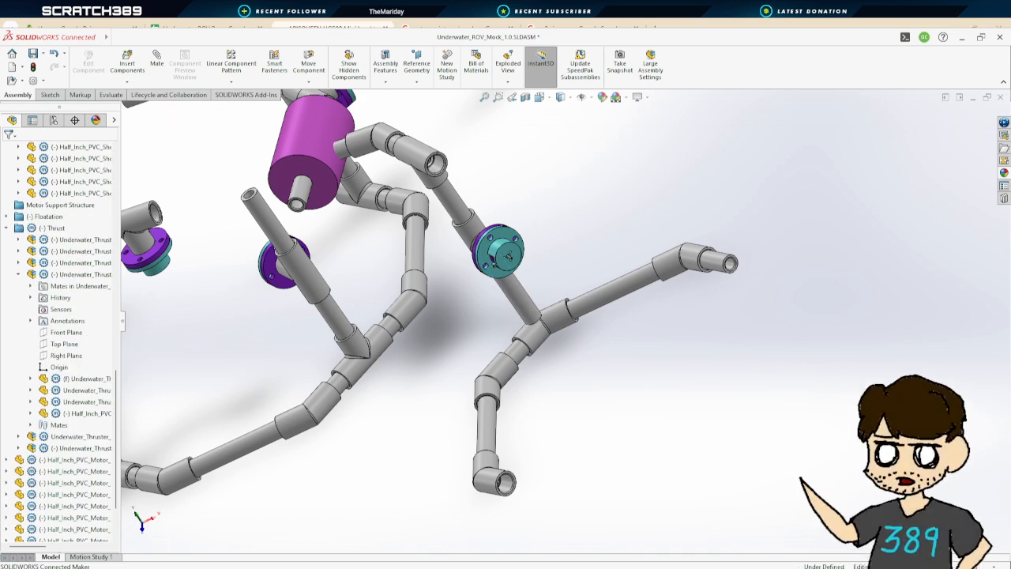
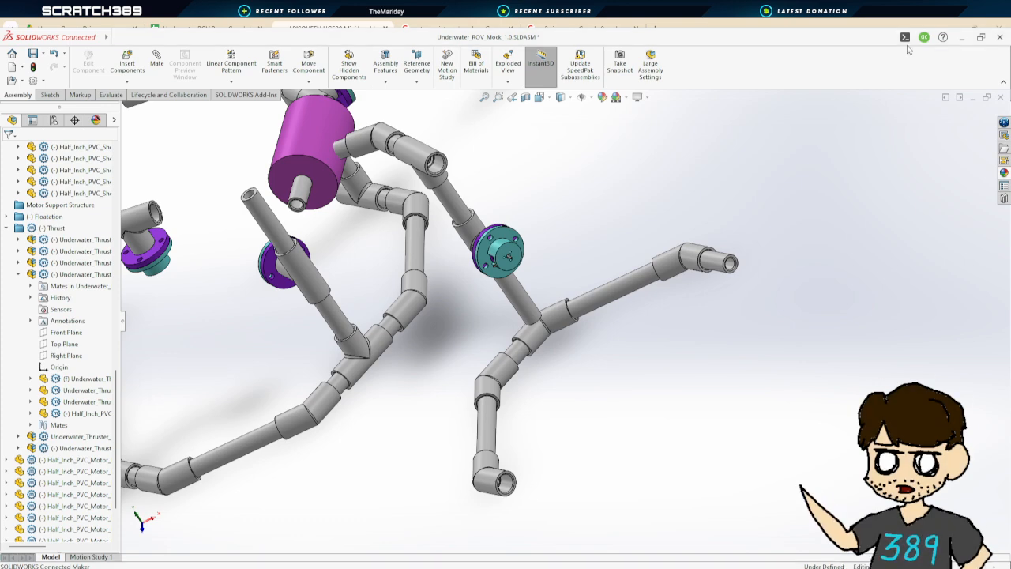
Inspect the frame from several angles and locate the T coupler at the thruster junction in the feature tree
scroll(529, 358, "down", 3)
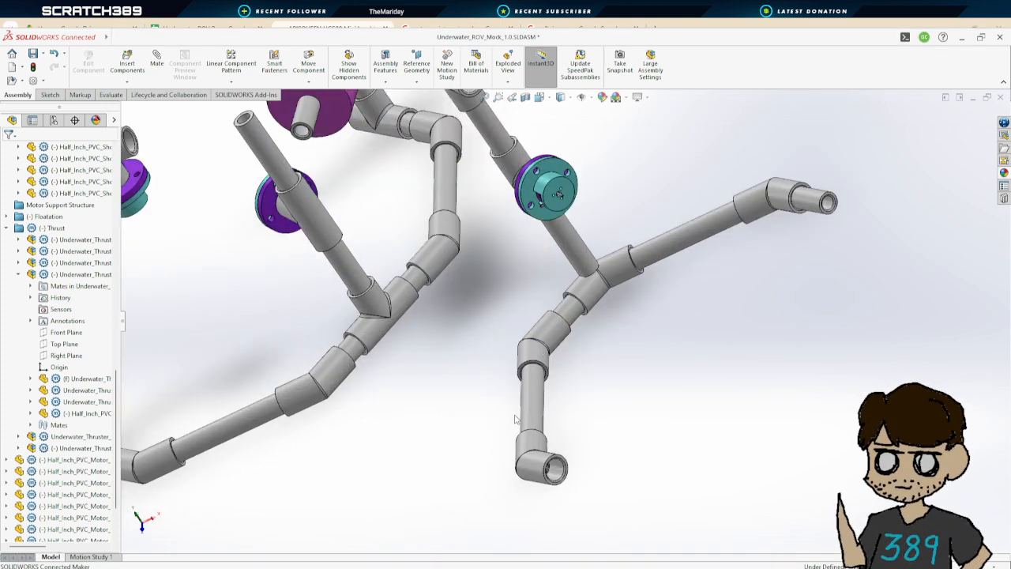
scroll(515, 419, "up", 3)
middle_click_drag(488, 425, 514, 364)
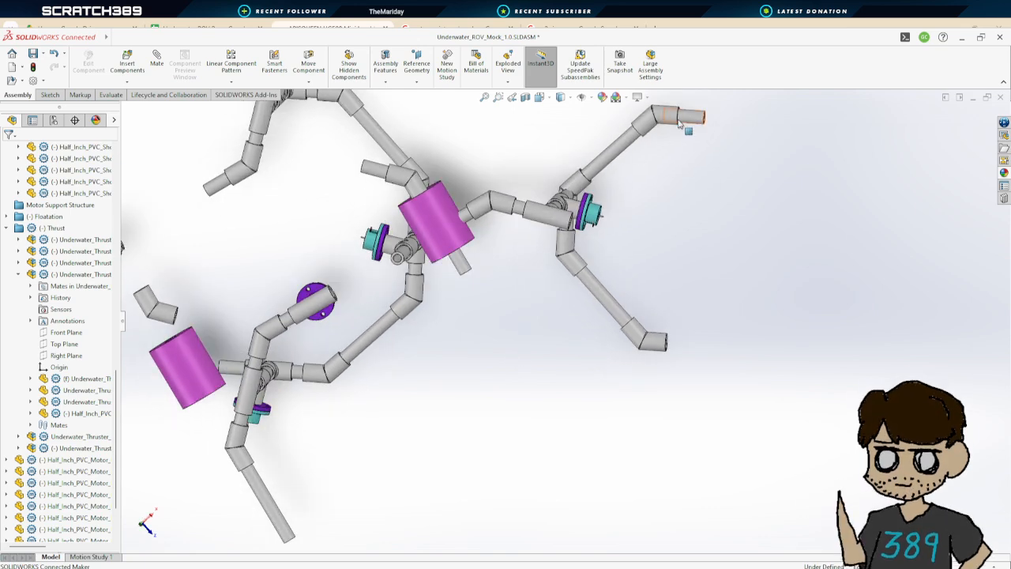
middle_click_drag(545, 367, 494, 237)
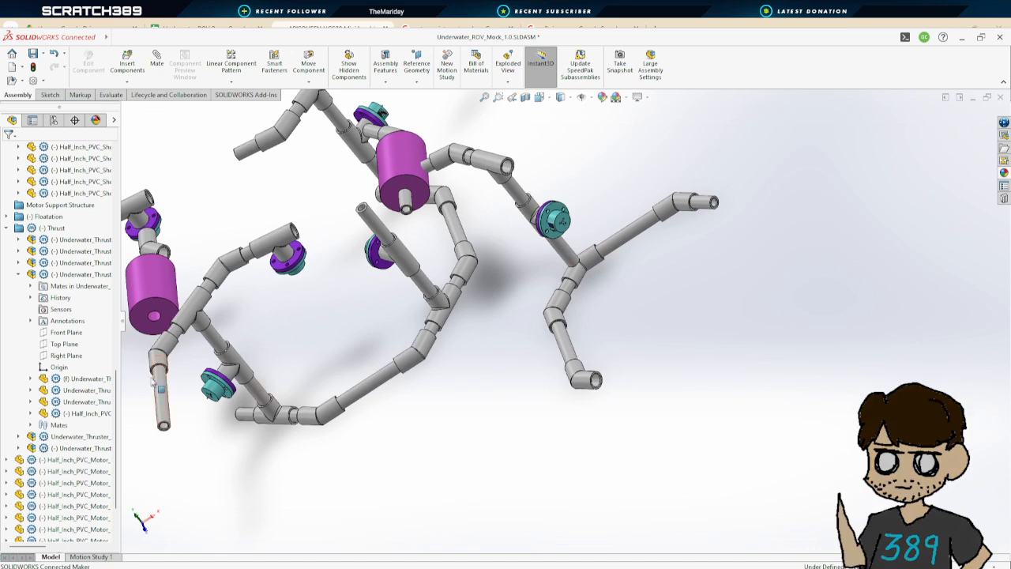
left_click(19, 274)
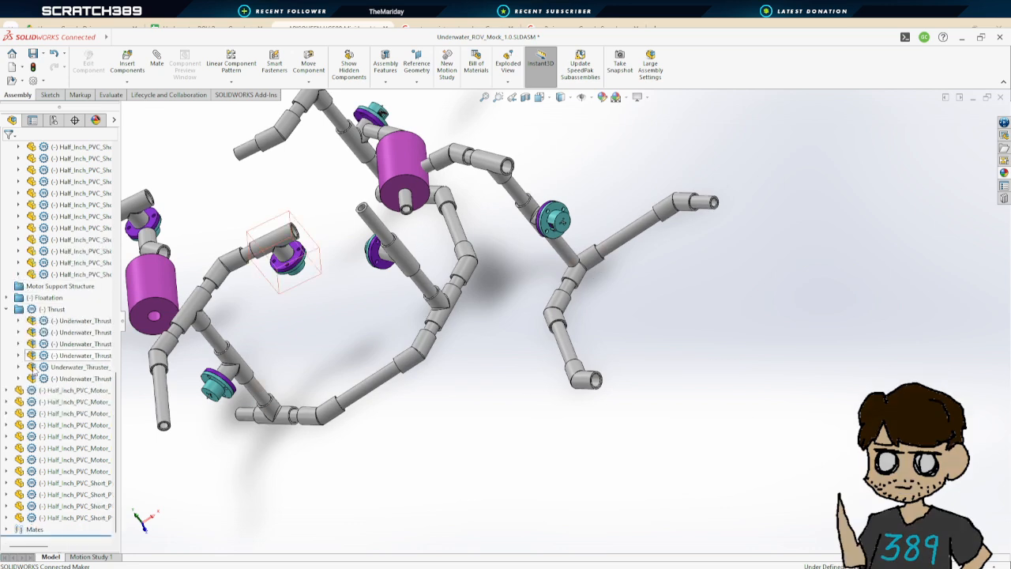
scroll(81, 477, "up", 9)
scroll(79, 452, "up", 5)
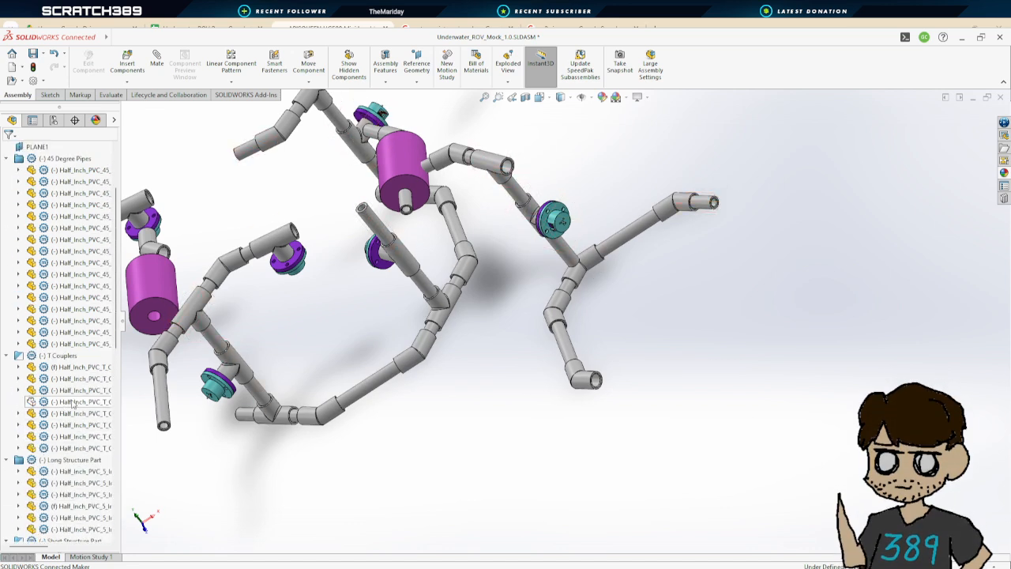
left_click(74, 402)
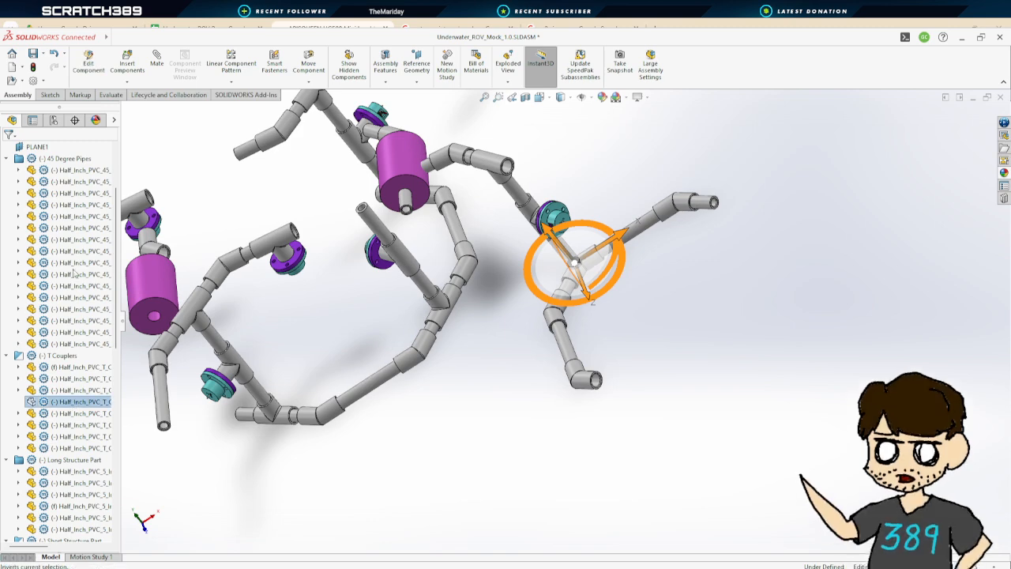
left_click(667, 347)
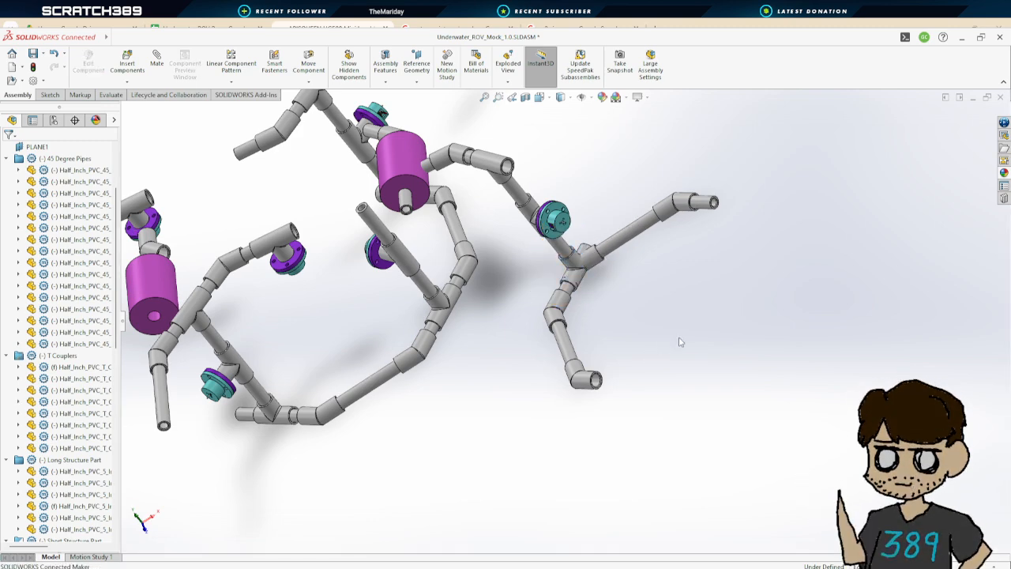
Locate the short structure pipe at the thruster junction in the feature tree and view it from another angle
scroll(58, 293, "up", 3)
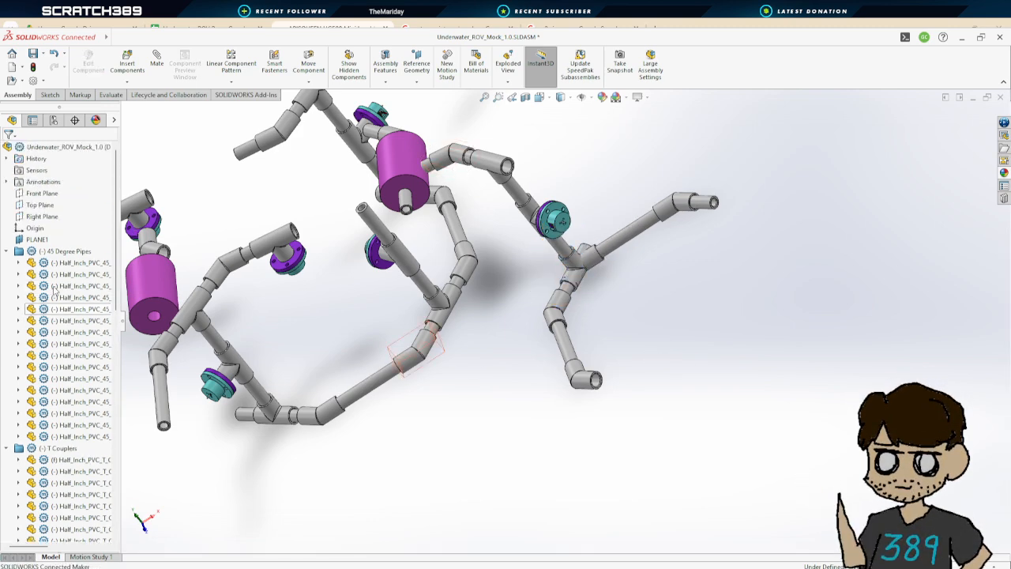
scroll(58, 293, "down", 6)
scroll(58, 292, "down", 2)
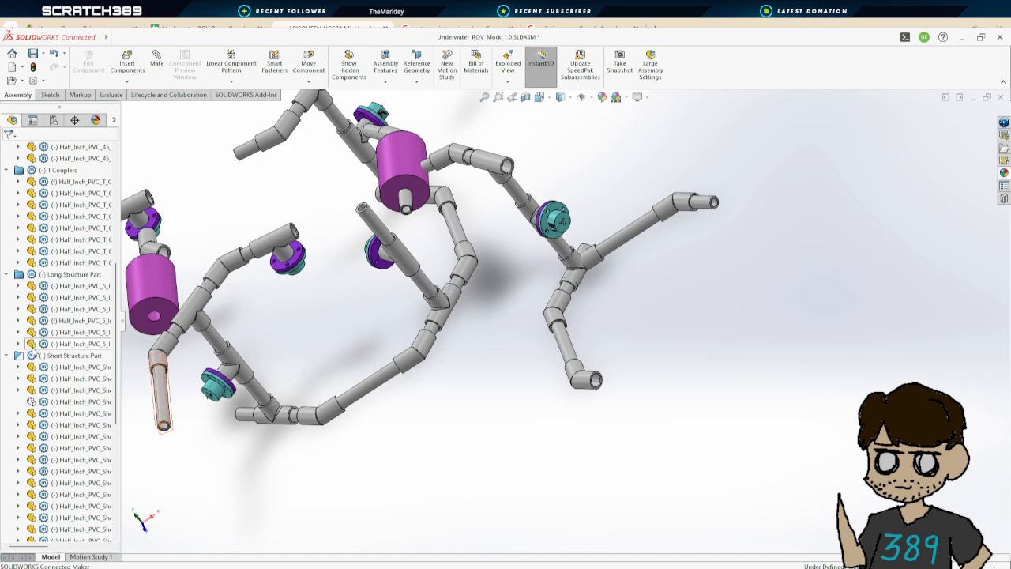
left_click(79, 401)
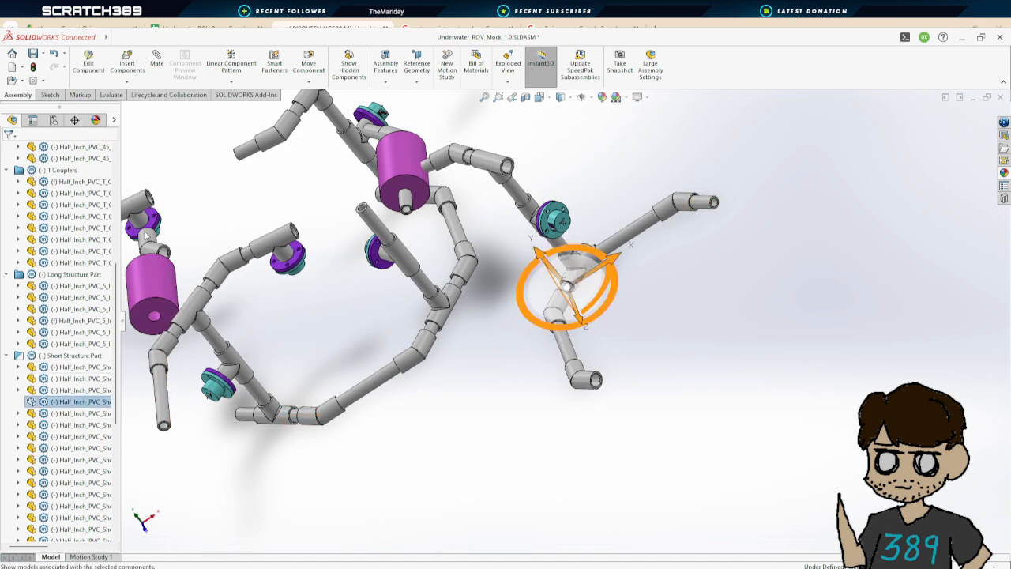
left_click(673, 301)
middle_click_drag(679, 317, 650, 449)
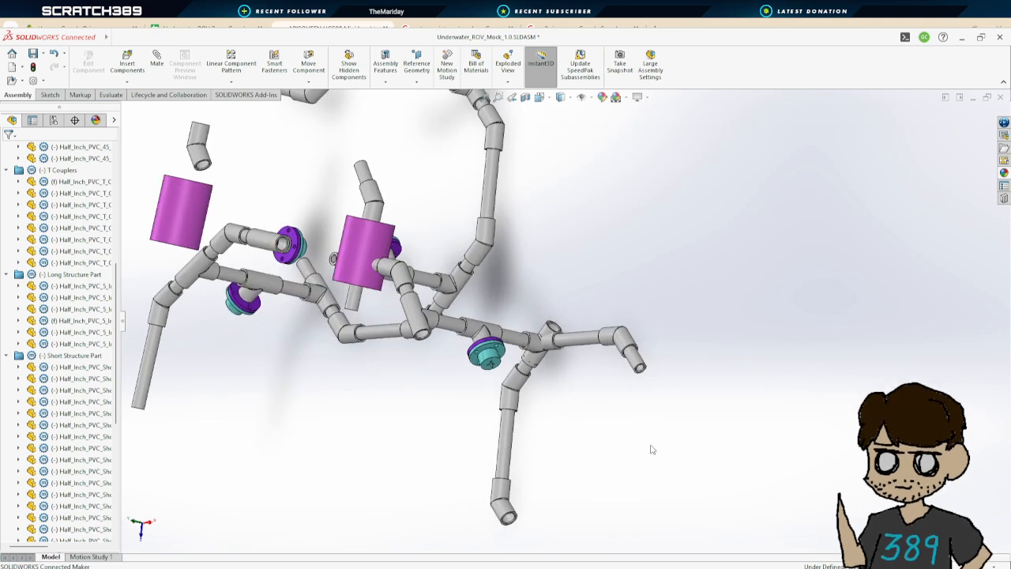
left_click(157, 64)
scroll(570, 338, "down", 3)
scroll(571, 338, "down", 5)
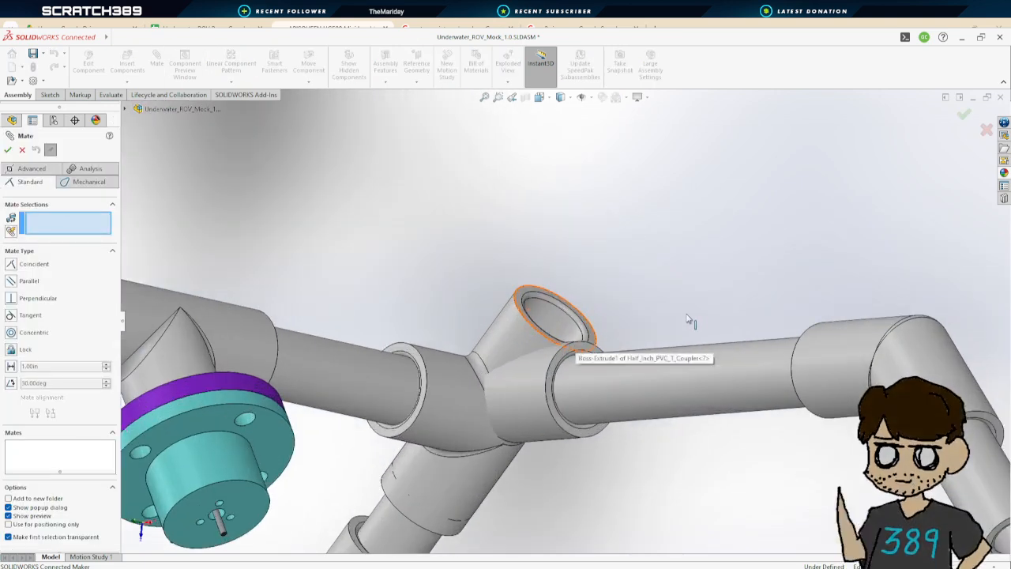
scroll(227, 481, "up", 3)
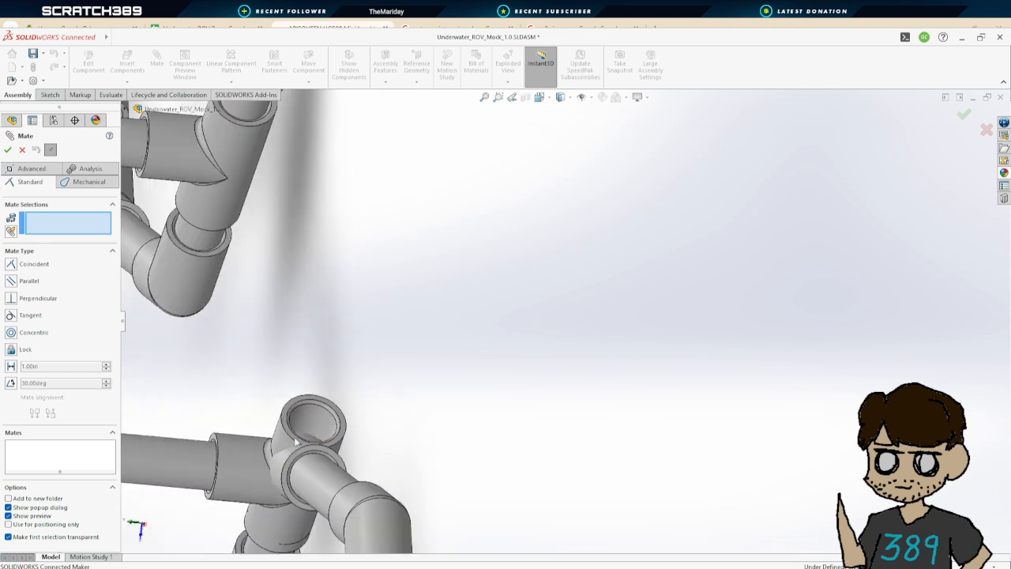
scroll(265, 447, "down", 4)
middle_click_drag(429, 387, 372, 368)
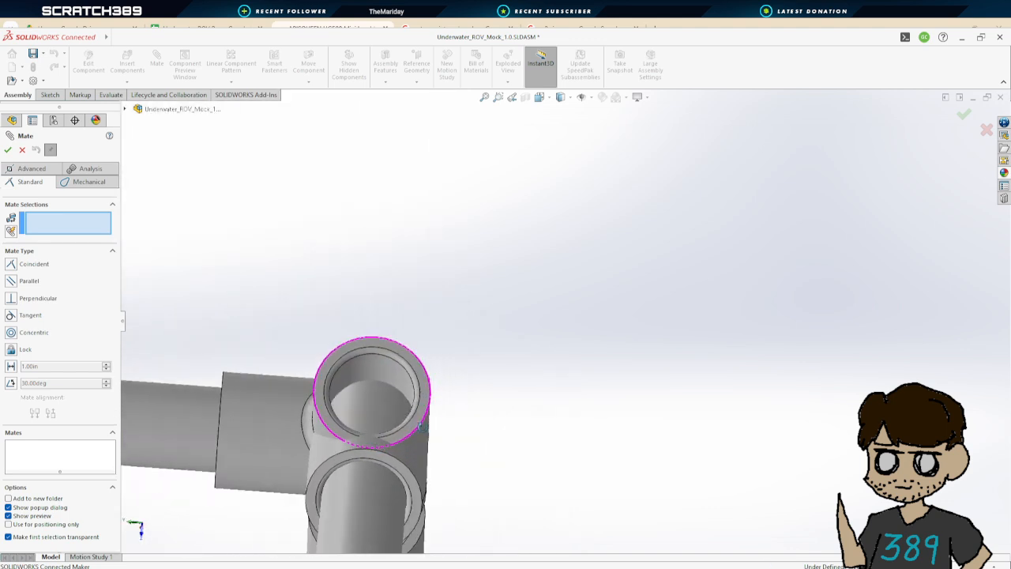
left_click(22, 150)
Hide the 45-degree coupler and the adjoining pipe below the thruster's T coupler
left_click(368, 403)
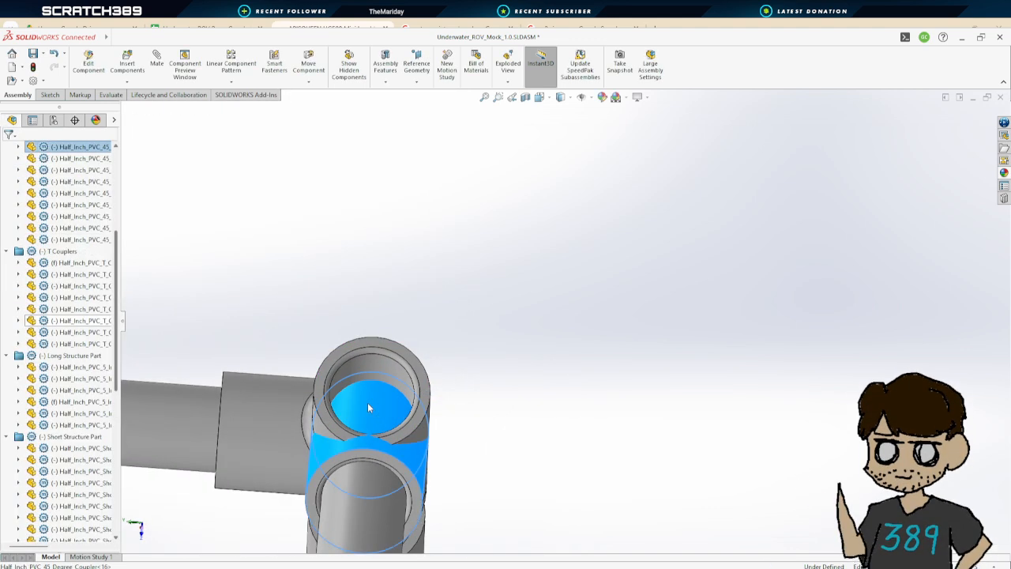
left_click(447, 174)
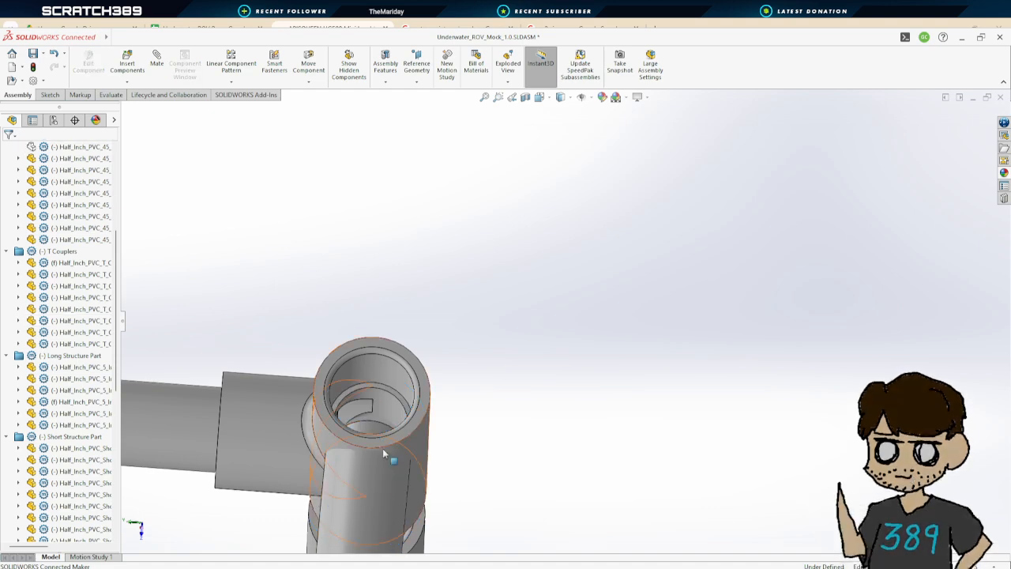
scroll(388, 453, "up", 4)
middle_click_drag(397, 452, 478, 341)
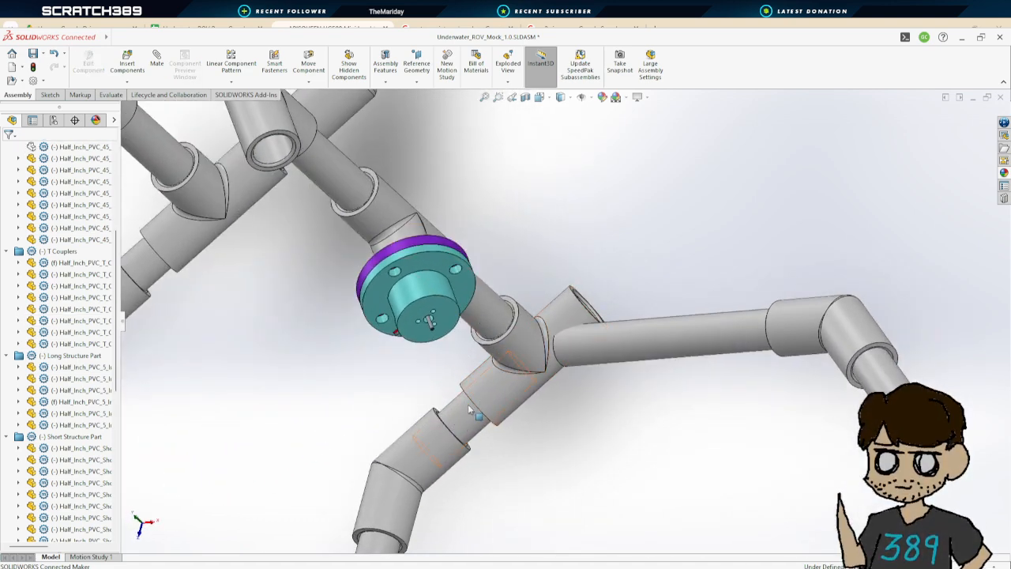
left_click(400, 451)
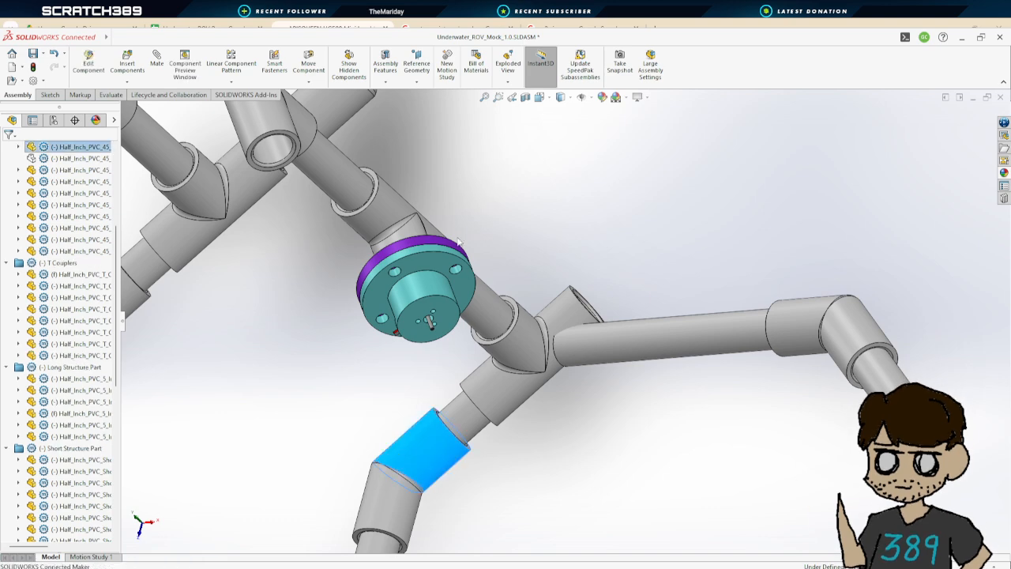
key("Tab")
Examine the short pipe on the T coupler's open branch from another angle
middle_click_drag(448, 490, 418, 462)
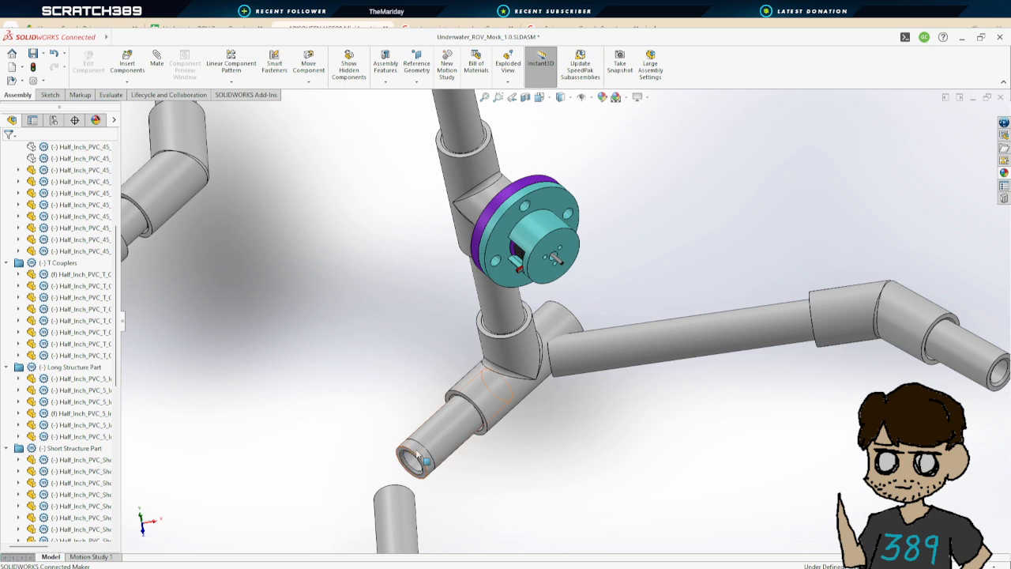
left_click(419, 455)
left_click(521, 465)
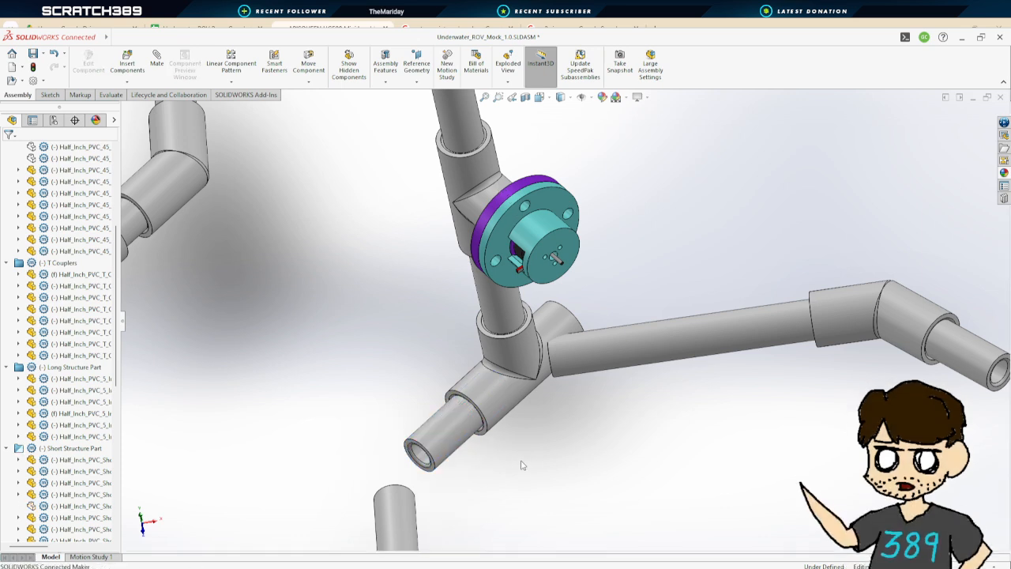
left_click(439, 443)
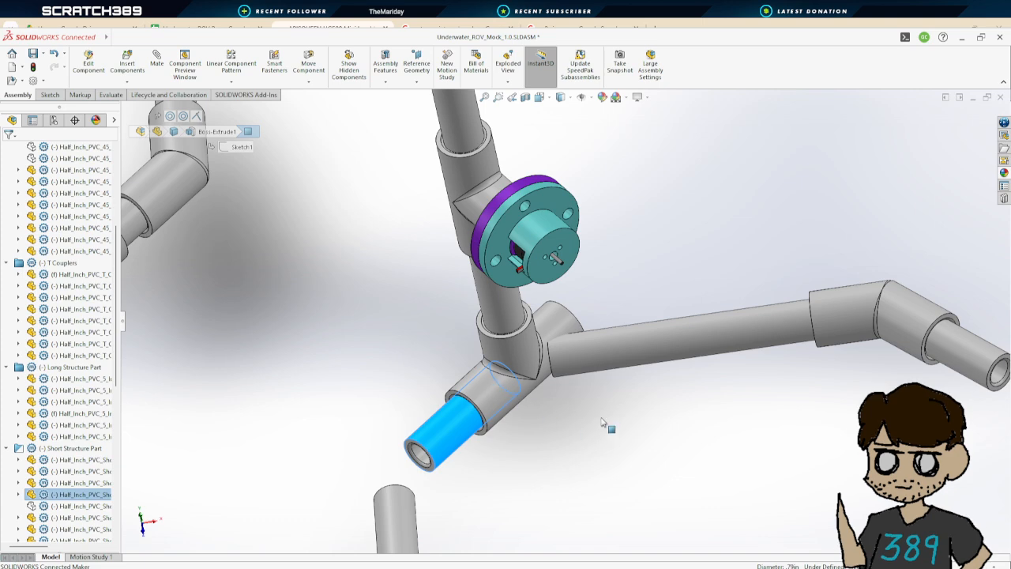
middle_click_drag(603, 420, 430, 378)
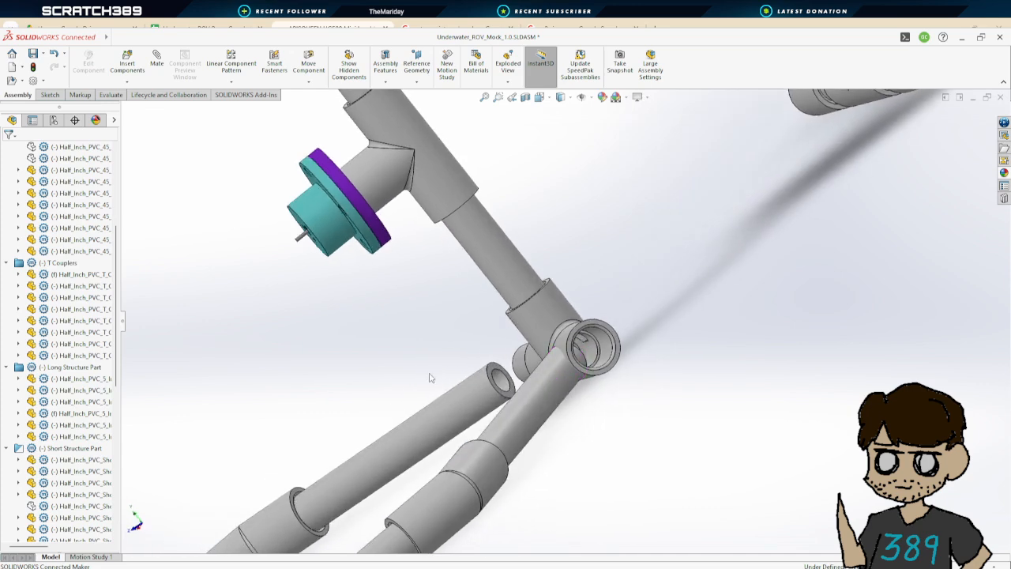
Start a Mate between the T coupler's branch face and the short pipe's end face, setting the distance to 0 in
left_click(158, 70)
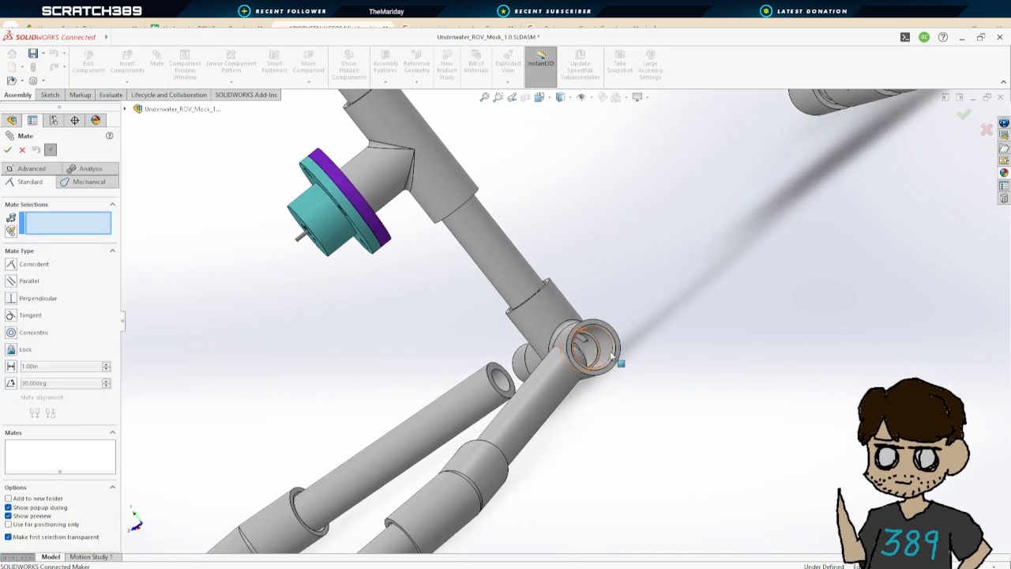
scroll(588, 356, "down", 8)
middle_click_drag(585, 358, 583, 263)
left_click(583, 264)
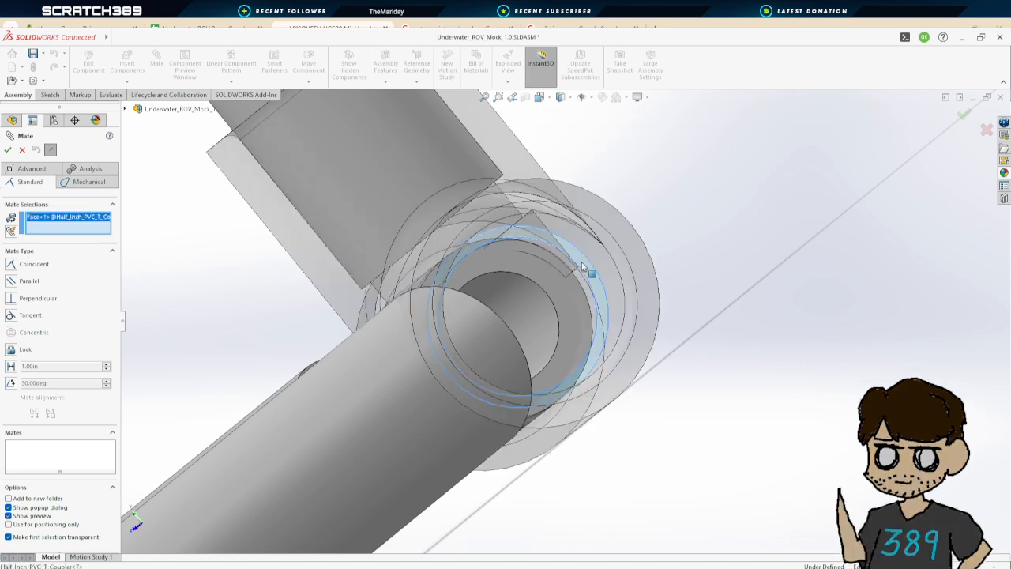
scroll(409, 332, "up", 4)
middle_click_drag(410, 332, 439, 328)
scroll(505, 297, "down", 5)
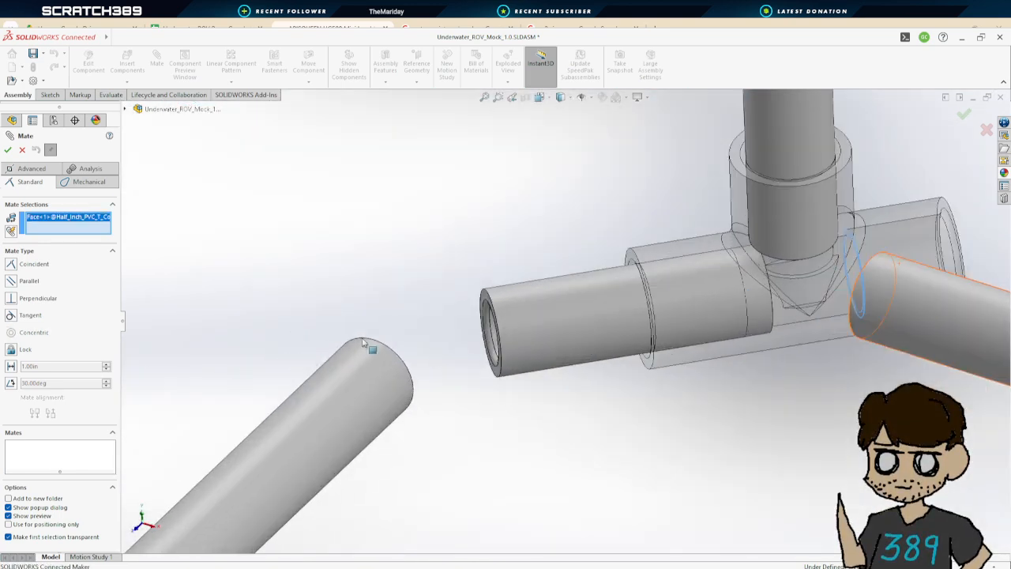
left_click(509, 286)
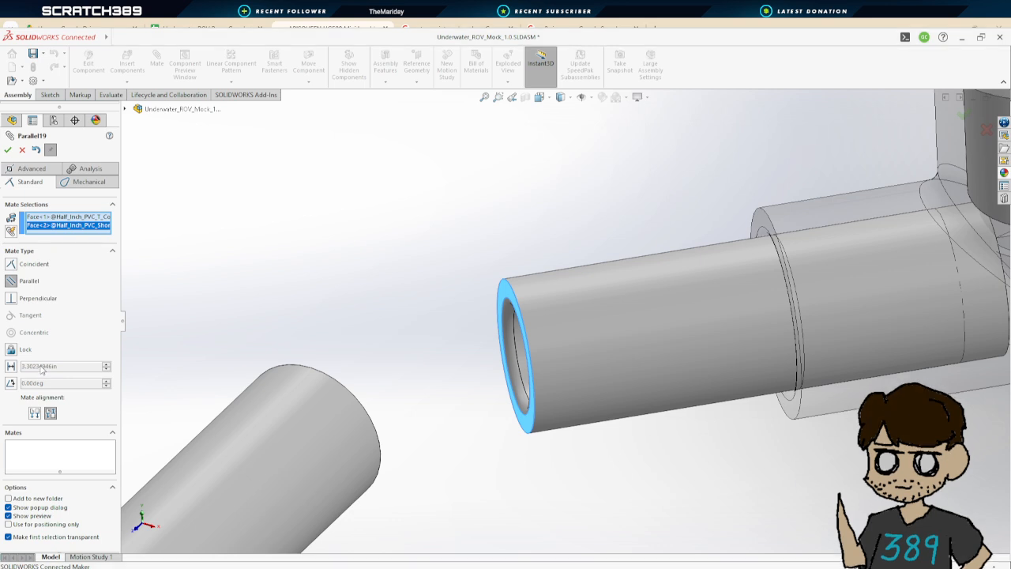
left_click(10, 365)
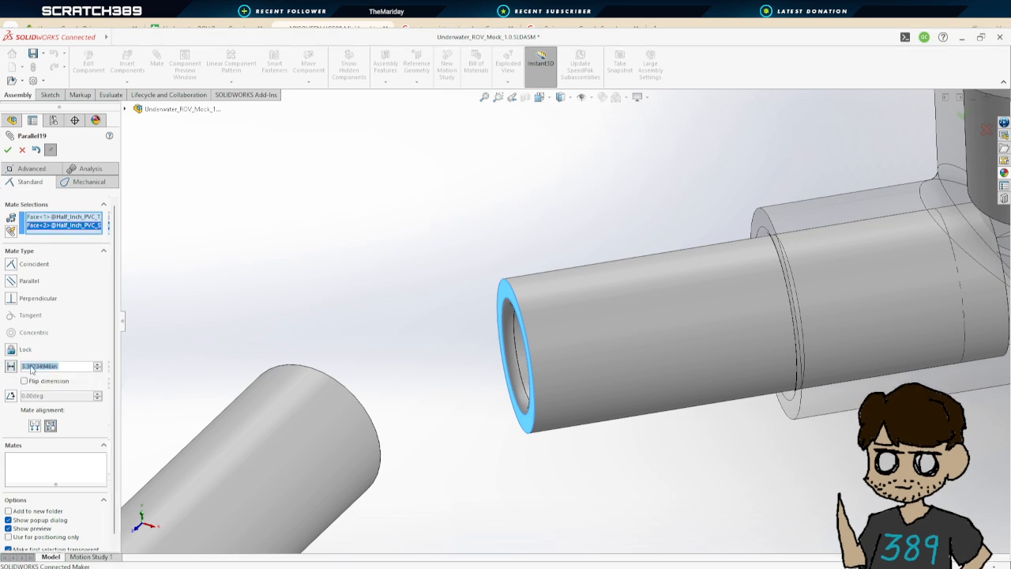
type("0")
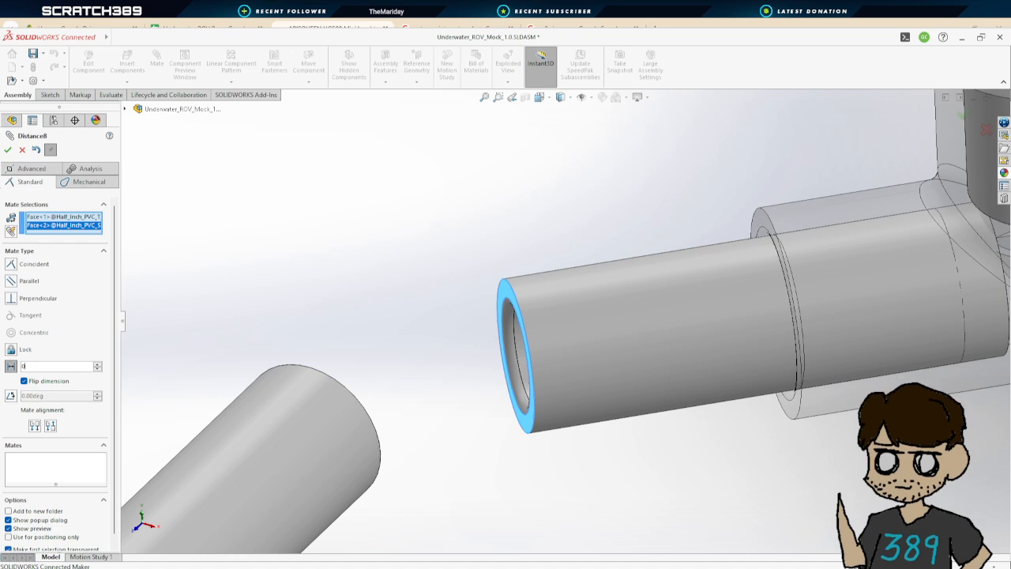
key("Return")
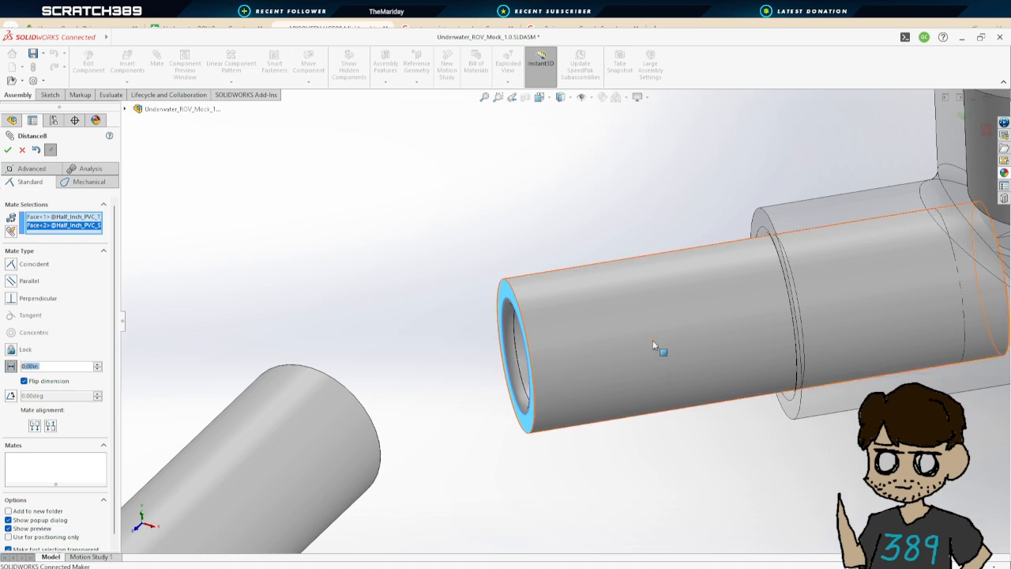
Apply the 0 in distance mate and exit the Mate command
scroll(703, 369, "up", 7)
scroll(739, 356, "down", 4)
scroll(732, 335, "up", 2)
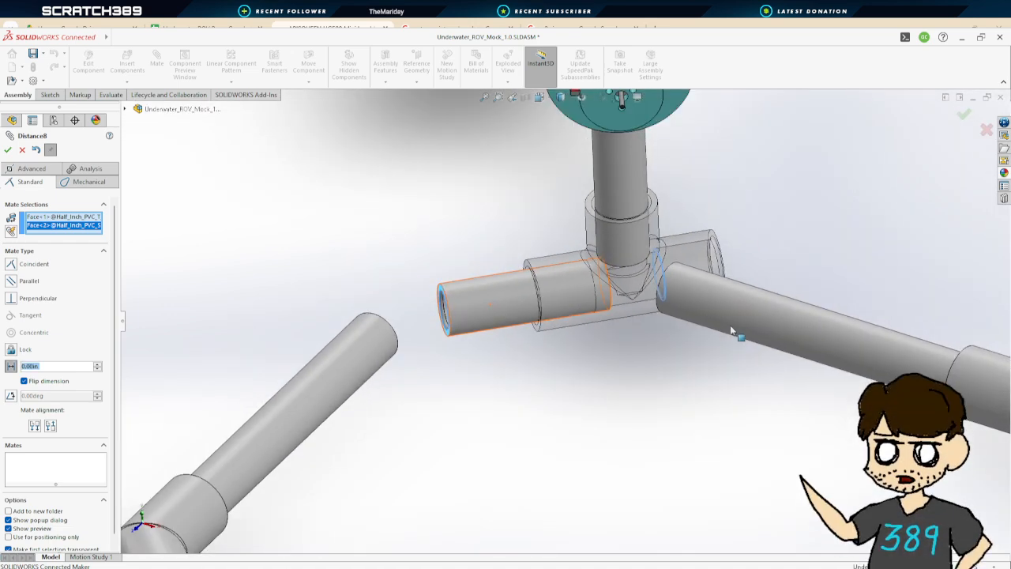
scroll(718, 300, "down", 3)
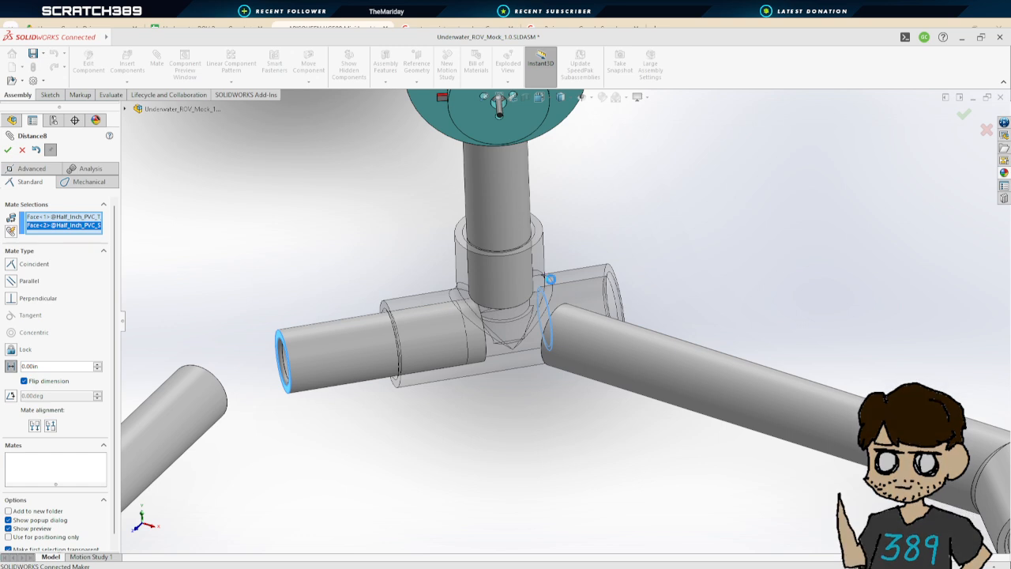
key("Return")
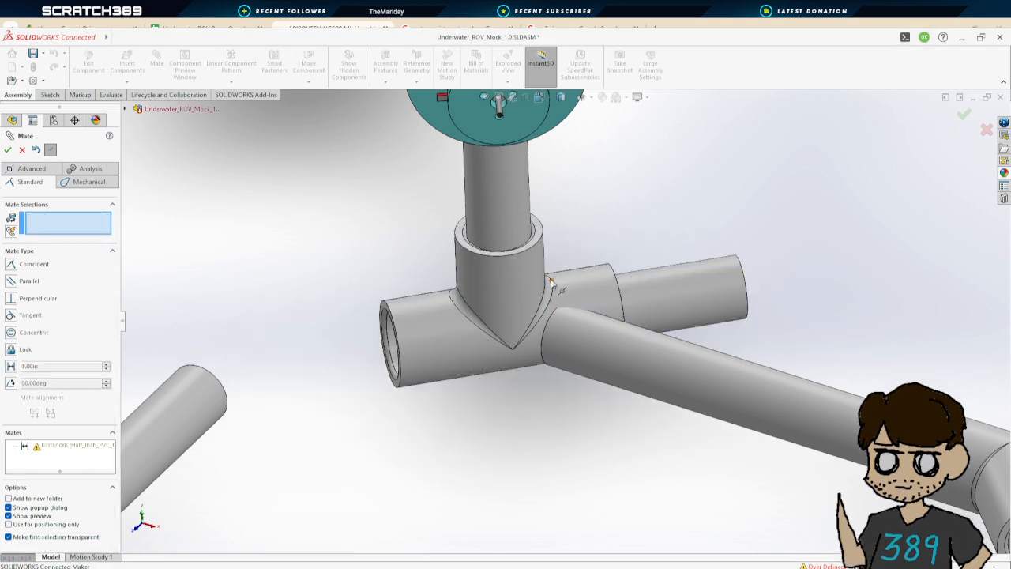
scroll(587, 289, "up", 5)
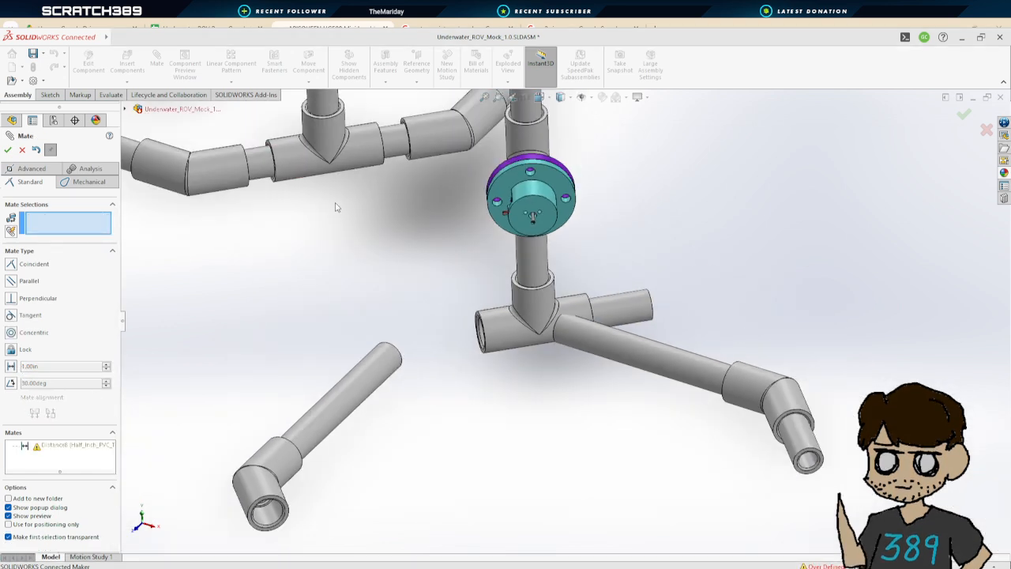
left_click(23, 150)
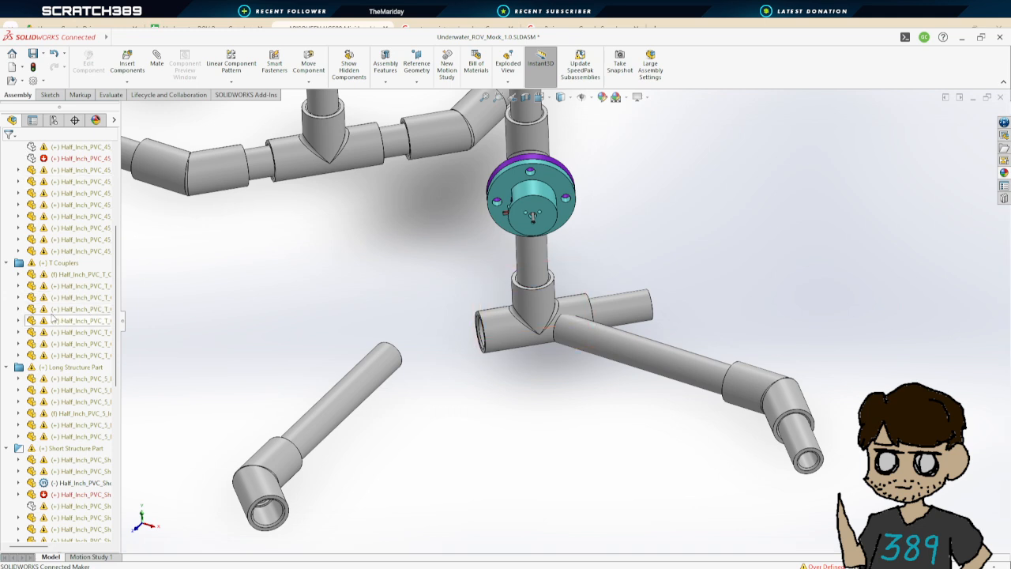
scroll(21, 275, "up", 5)
scroll(585, 324, "up", 3)
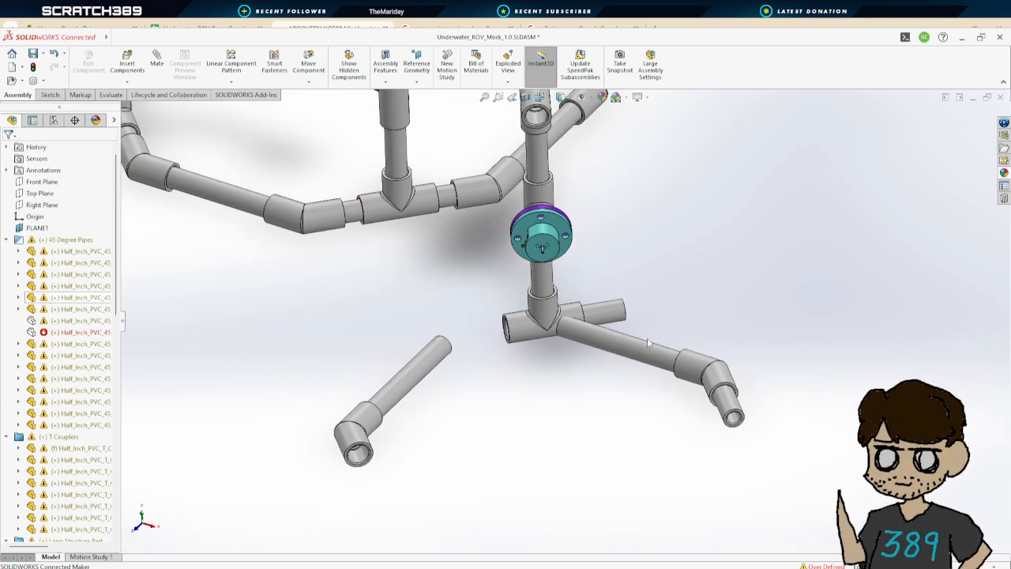
Select the pipes and couplers around the lower thruster's T coupler in the model and tree to identify them
left_click(610, 341)
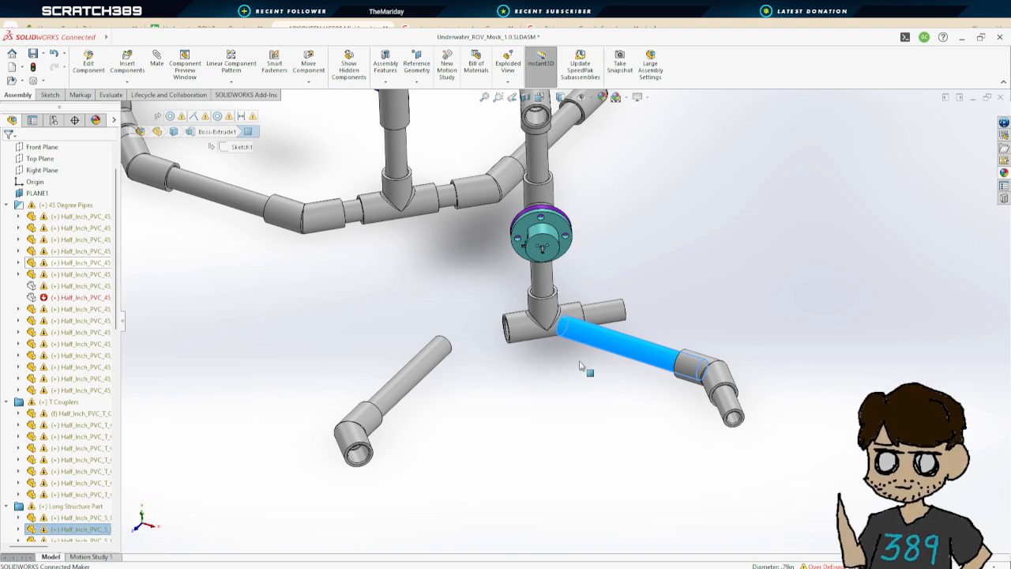
scroll(579, 365, "down", 6)
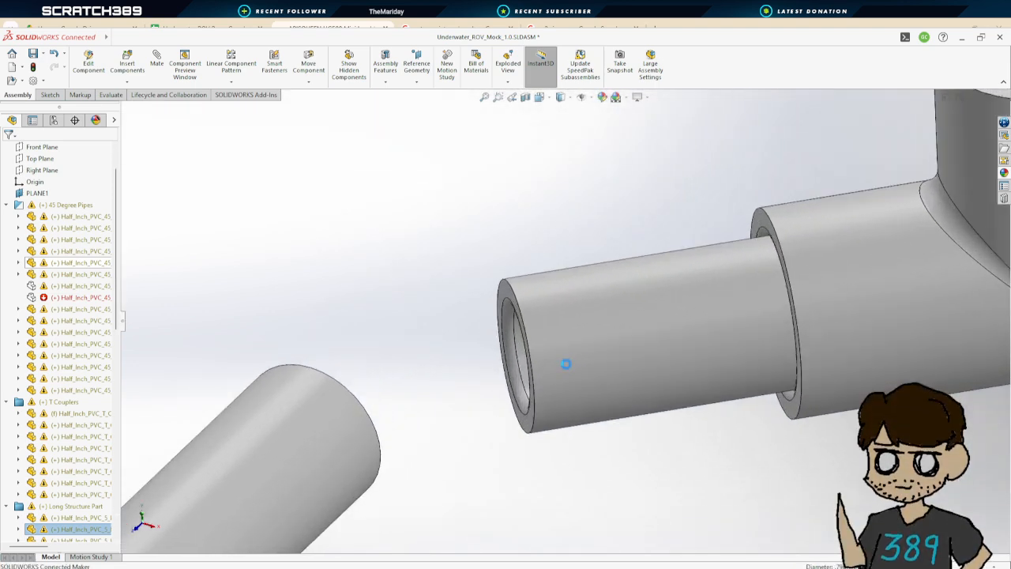
scroll(567, 363, "up", 10)
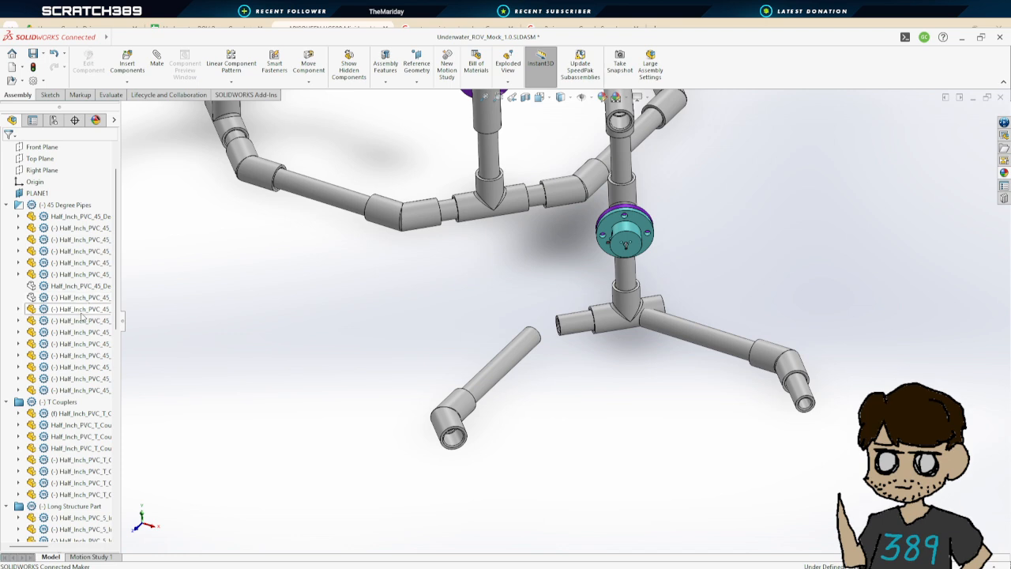
left_click(78, 286)
left_click(79, 298)
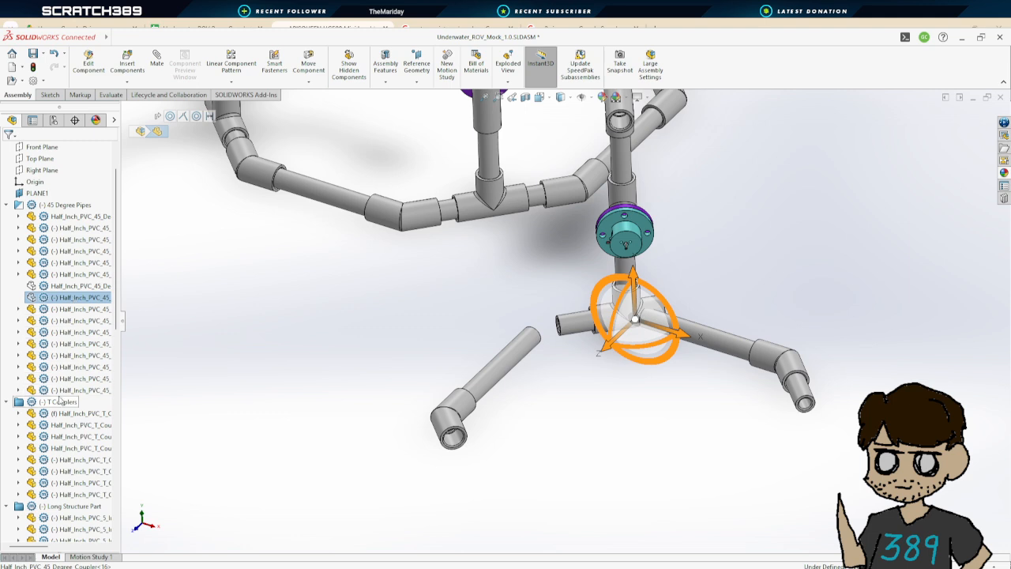
scroll(61, 406, "up", 3)
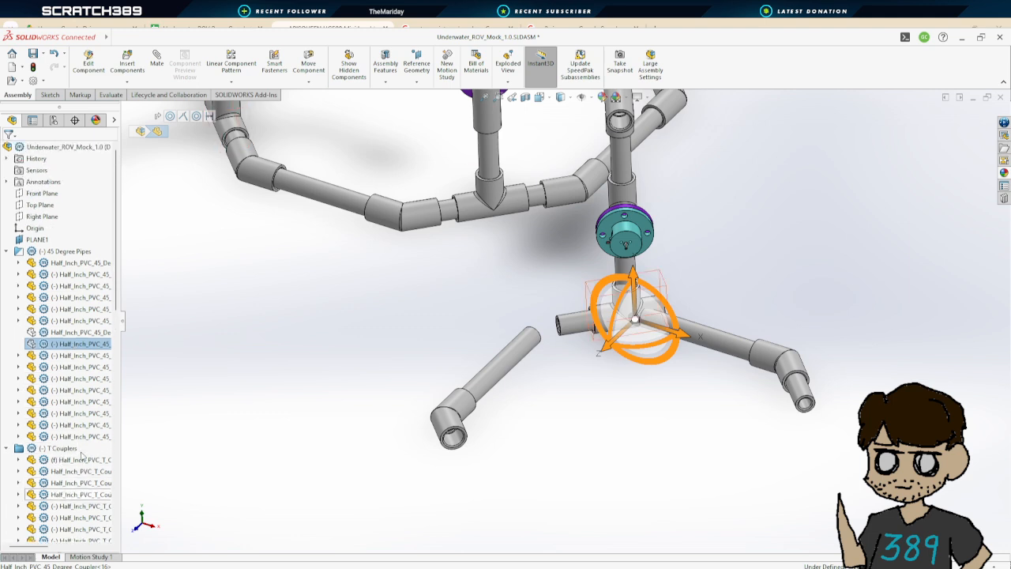
scroll(48, 347, "down", 5)
scroll(43, 318, "up", 5)
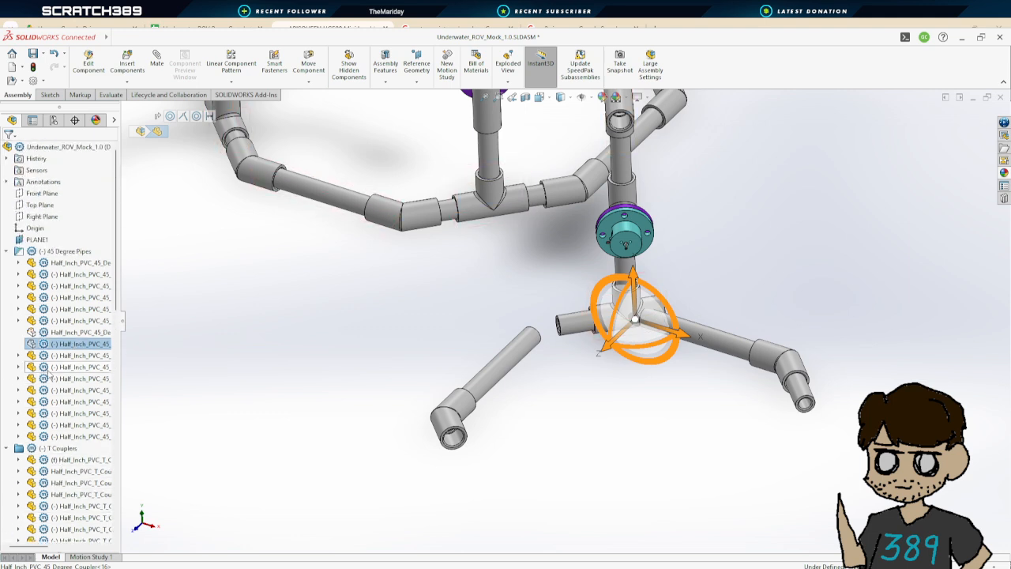
scroll(59, 363, "down", 7)
scroll(67, 347, "down", 3)
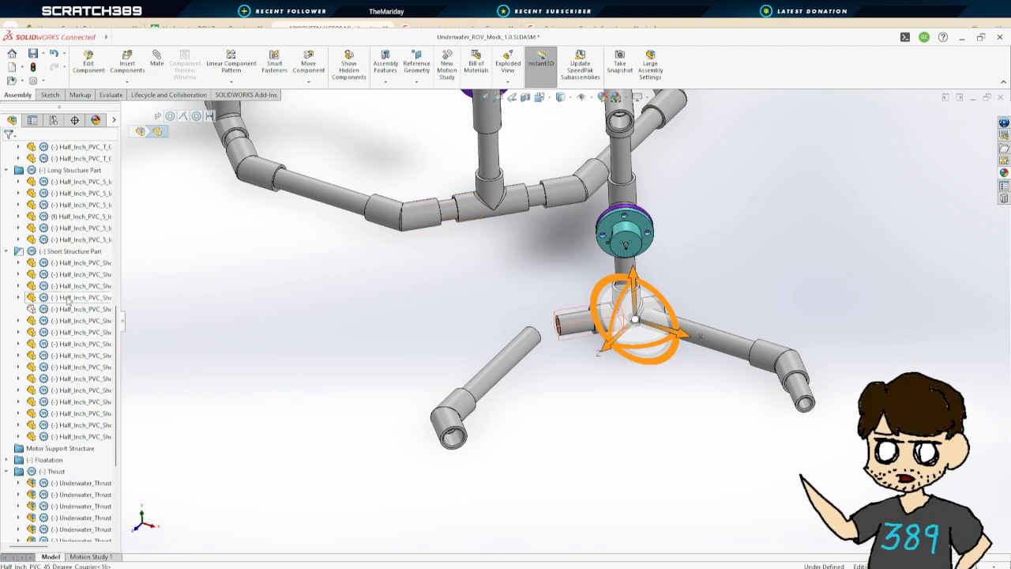
left_click(74, 311)
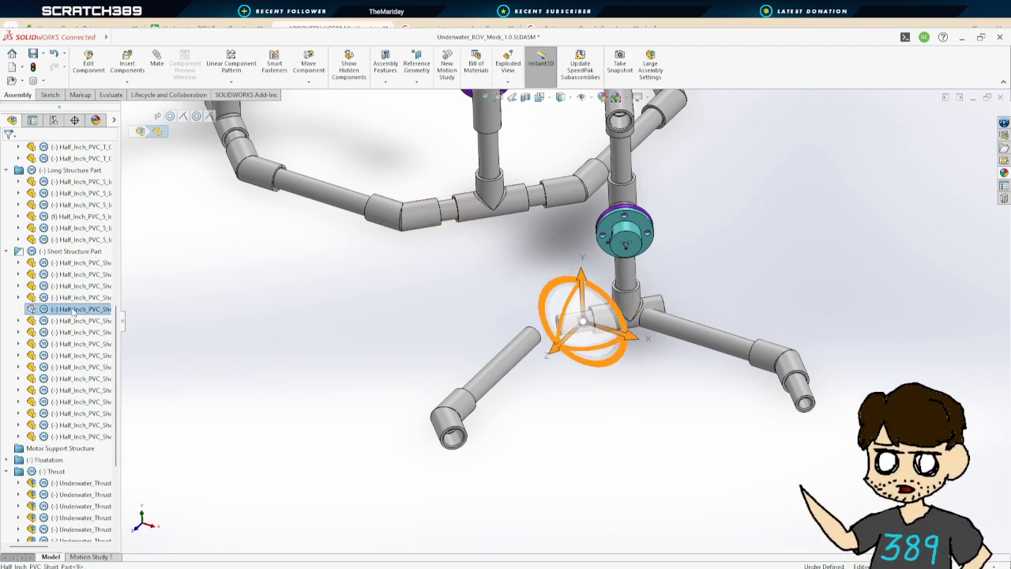
left_click(136, 283)
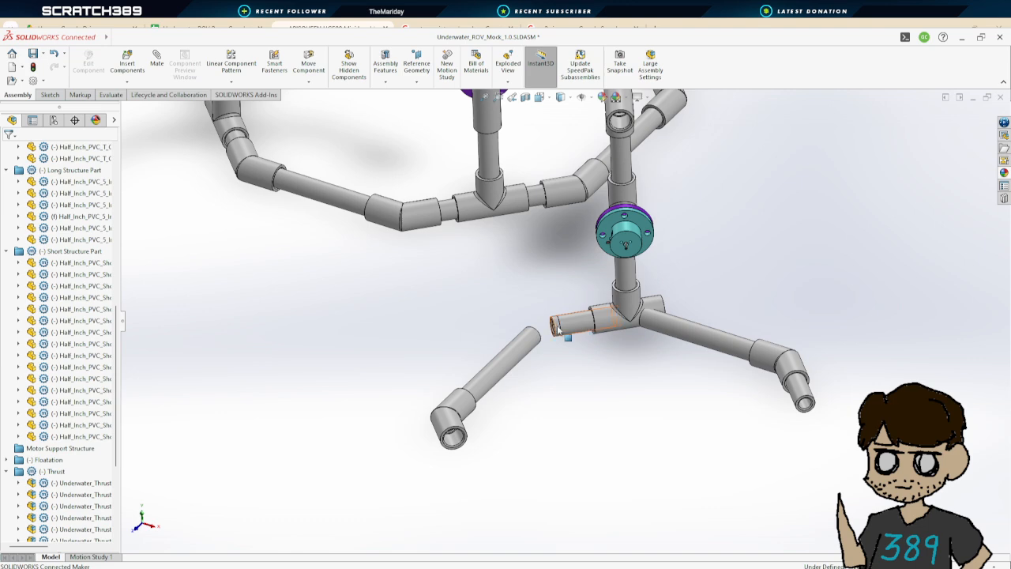
left_click(655, 326)
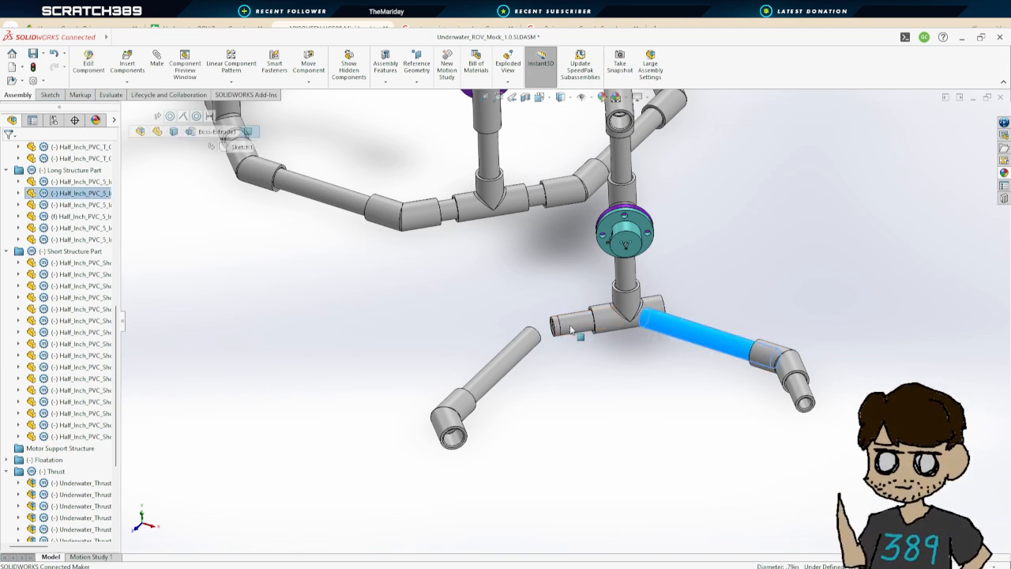
left_click(676, 313)
Start a Mate and select the open end face of the short pipe near the thruster's T coupler
scroll(674, 315, "up", 4)
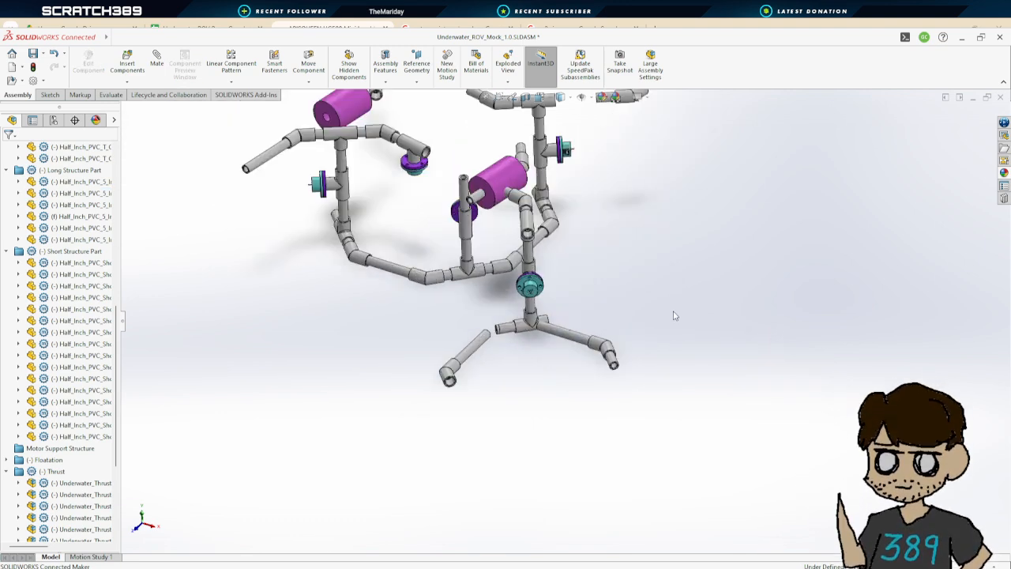
scroll(674, 315, "down", 2)
middle_click_drag(520, 300, 594, 345)
scroll(466, 319, "down", 5)
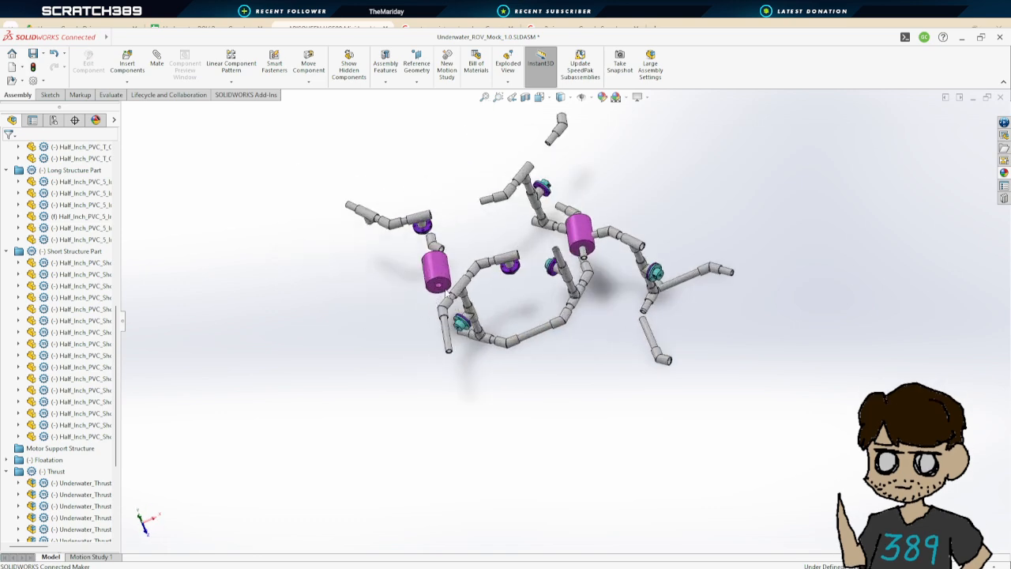
scroll(654, 292, "up", 2)
mouse_move(751, 261)
middle_mouse_down()
mouse_move(683, 231)
mouse_move(768, 251)
mouse_move(741, 303)
mouse_move(761, 209)
mouse_move(789, 241)
mouse_move(773, 273)
mouse_move(780, 283)
mouse_move(743, 268)
middle_mouse_up()
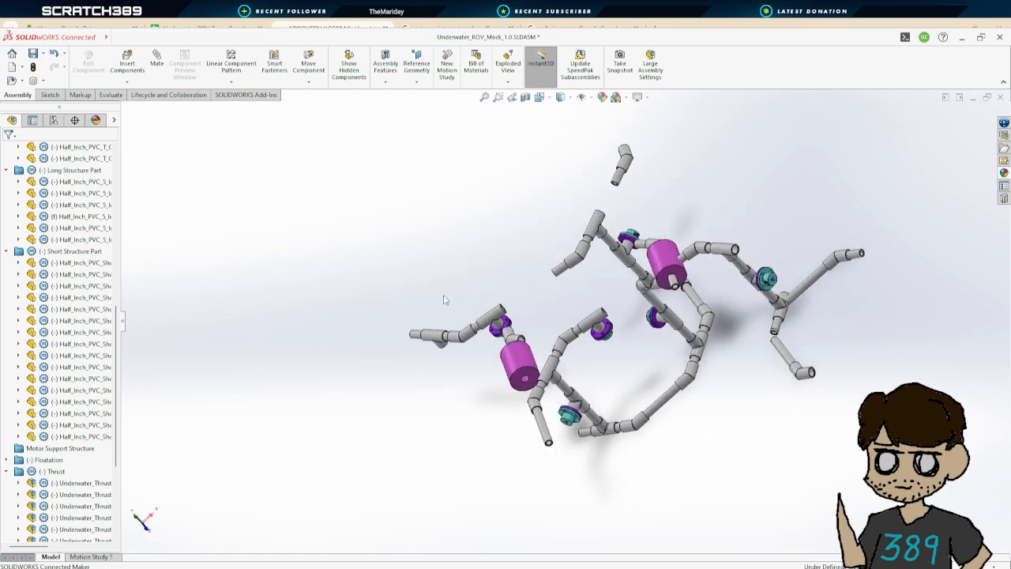
left_click(156, 62)
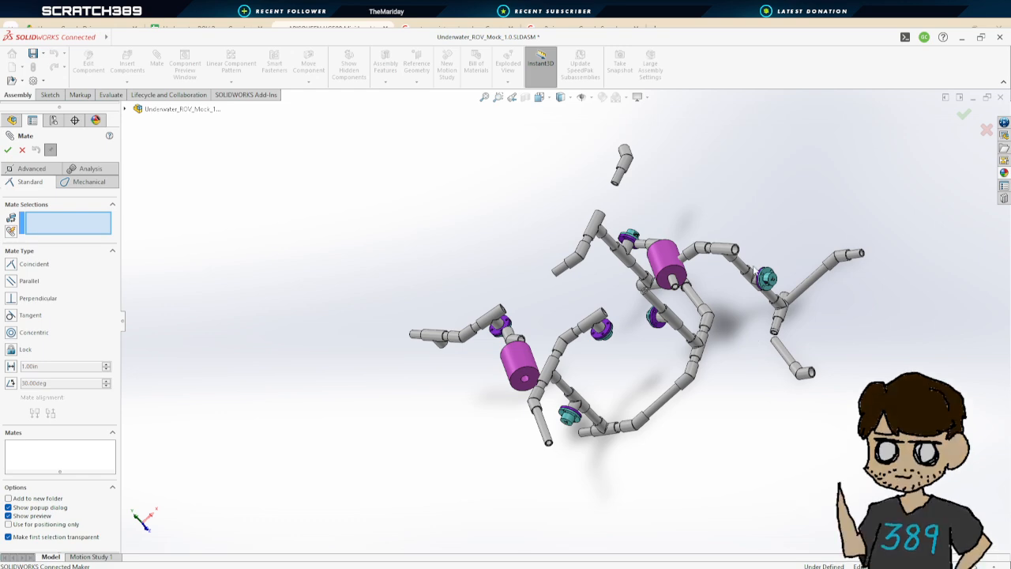
scroll(748, 269, "down", 6)
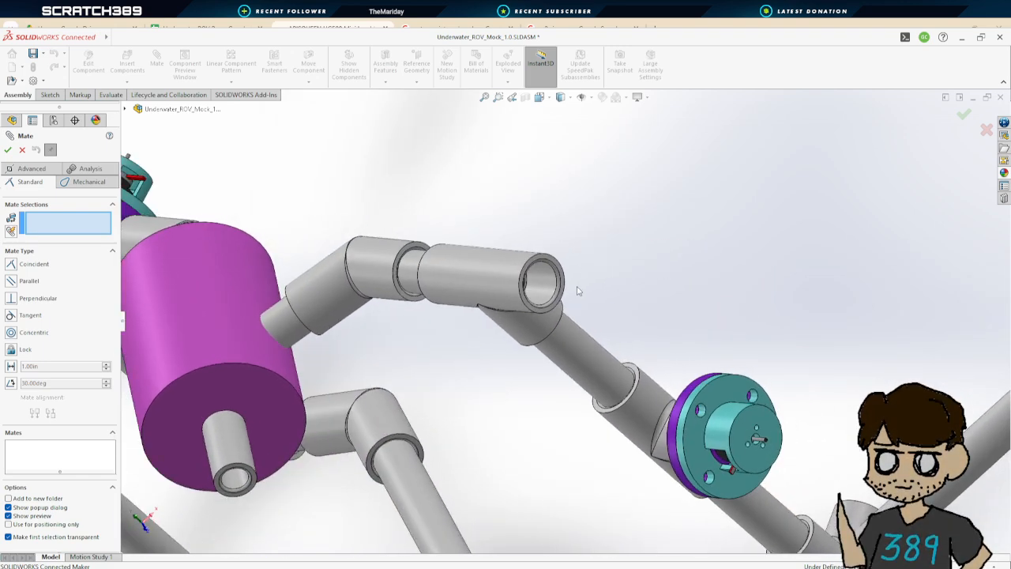
scroll(577, 291, "up", 8)
middle_click_drag(590, 304, 519, 385)
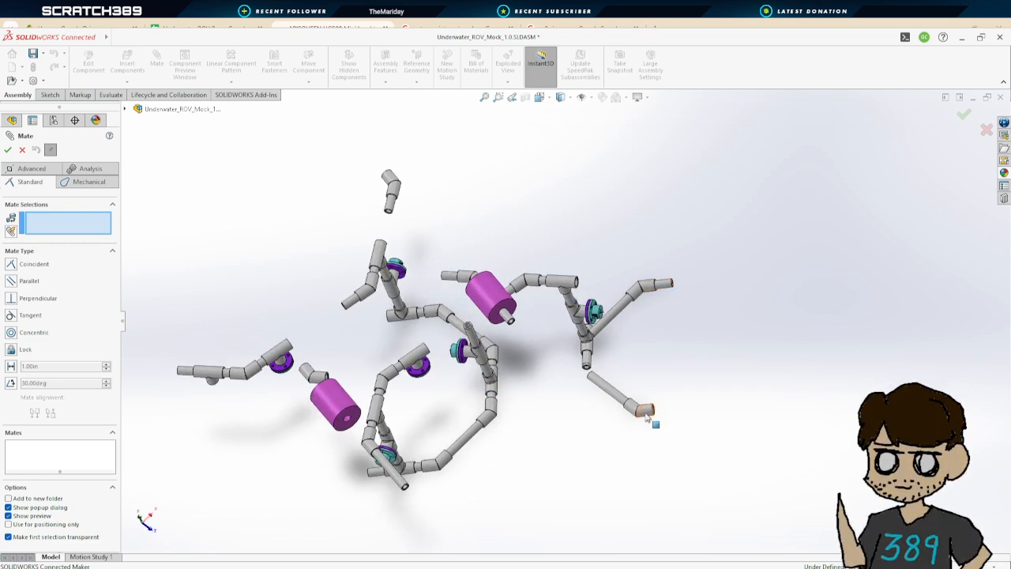
middle_click_drag(401, 322, 584, 351)
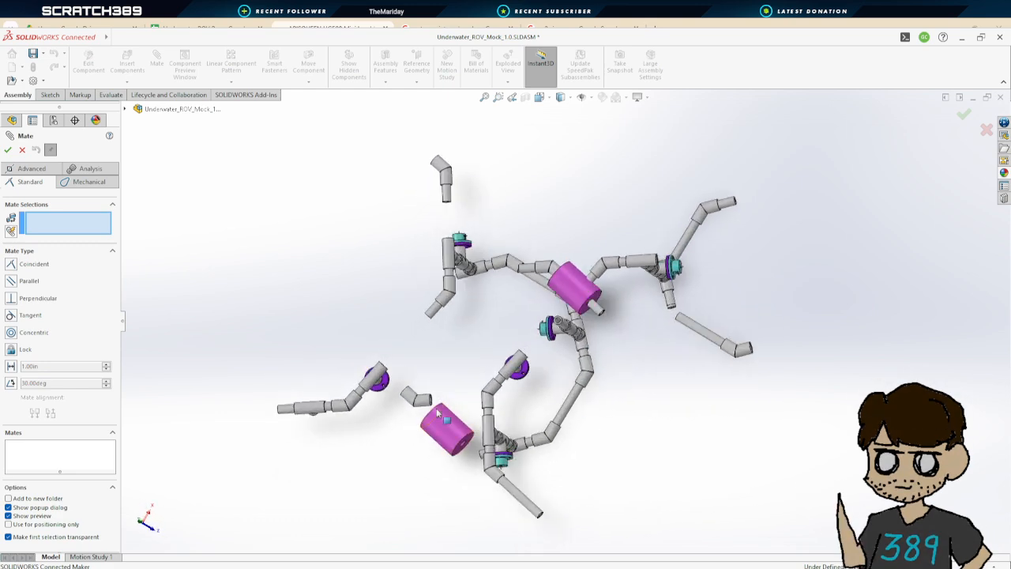
middle_click_drag(474, 371, 503, 290)
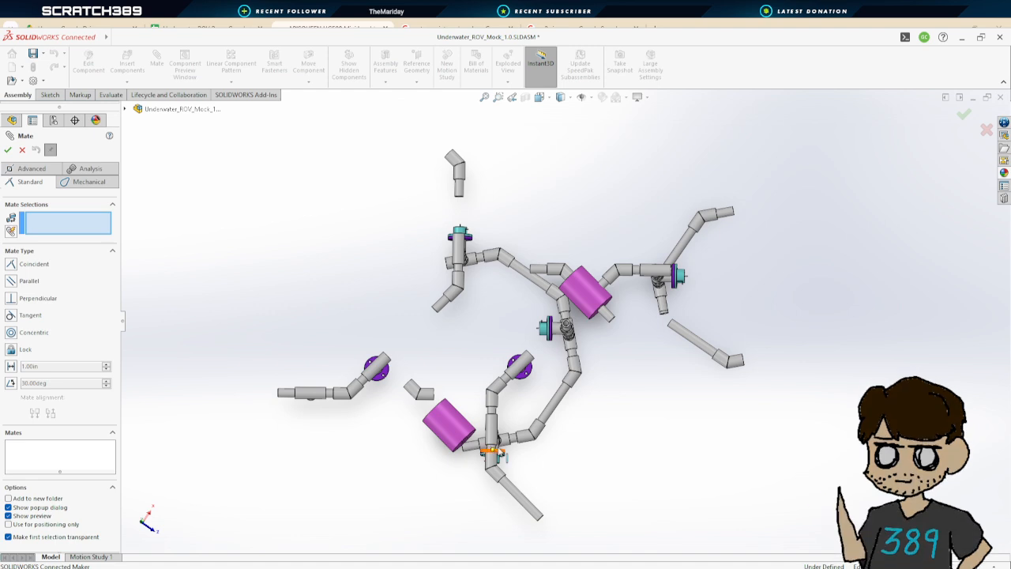
middle_click_drag(488, 447, 549, 395)
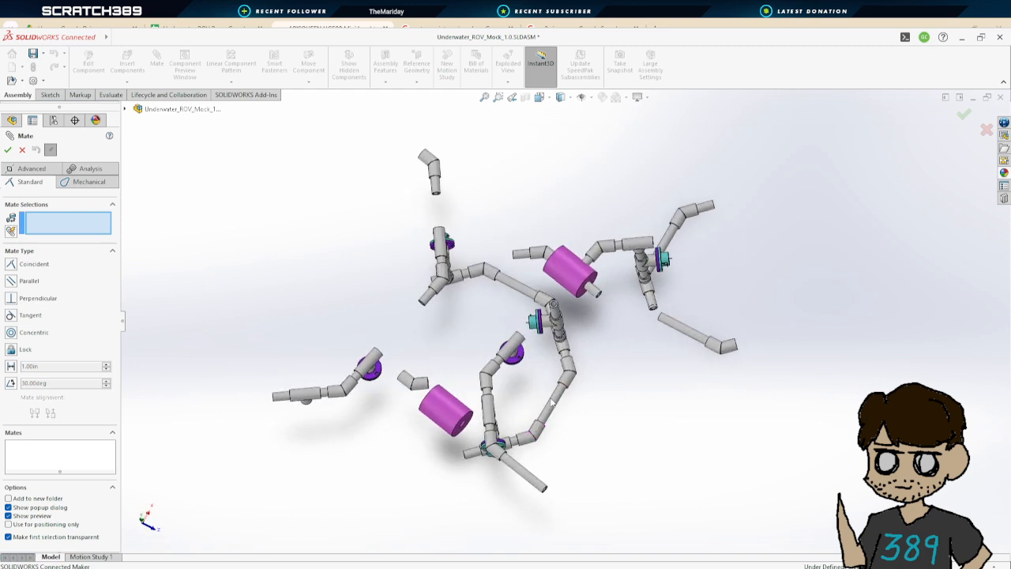
scroll(475, 237, "down", 2)
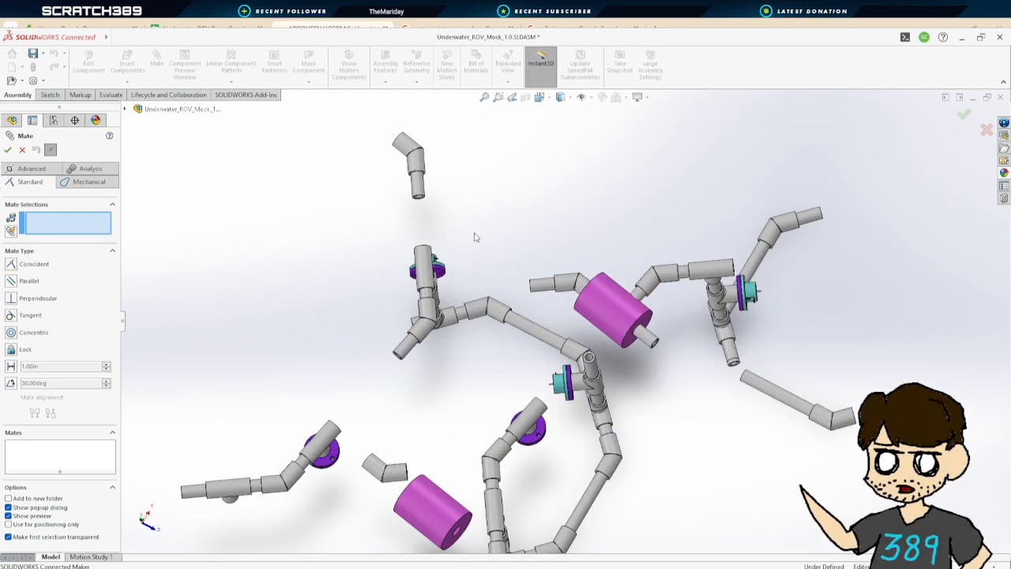
middle_click_drag(474, 237, 508, 300)
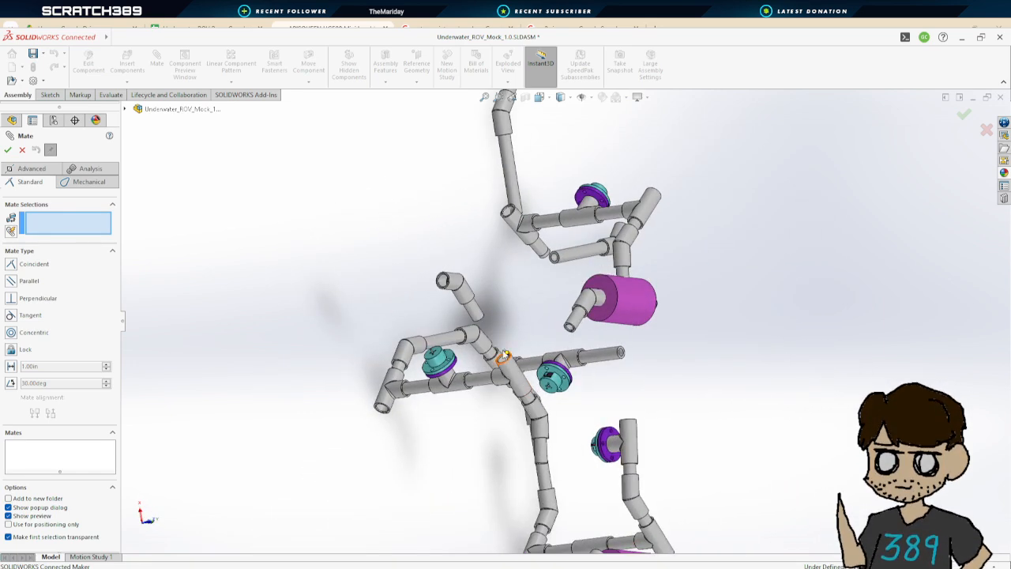
scroll(512, 307, "down", 3)
scroll(505, 299, "down", 6)
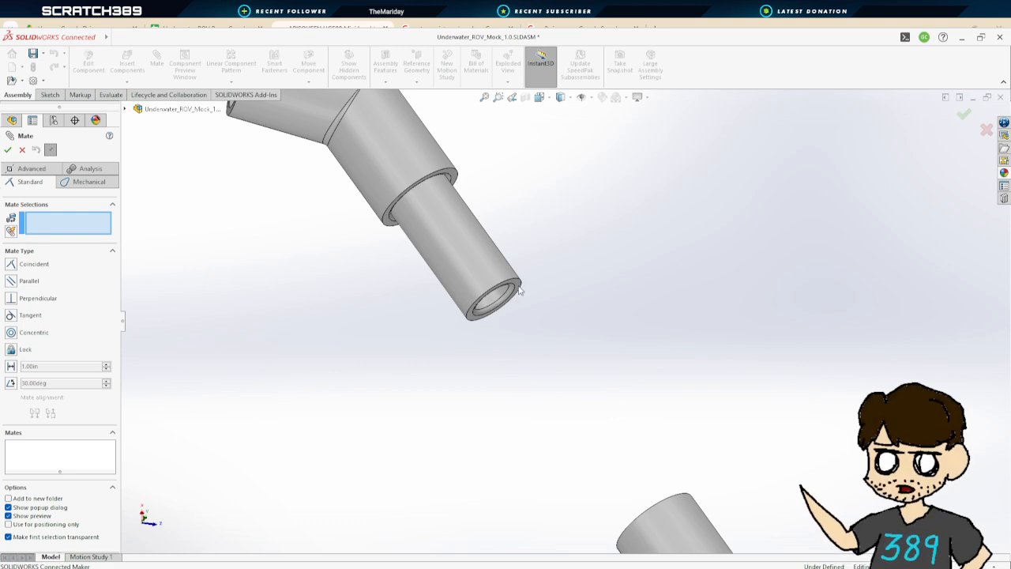
left_click(517, 289)
Mate the short pipe's end face to the T coupler's branch face at a distance of 0 in and apply it
scroll(518, 289, "up", 6)
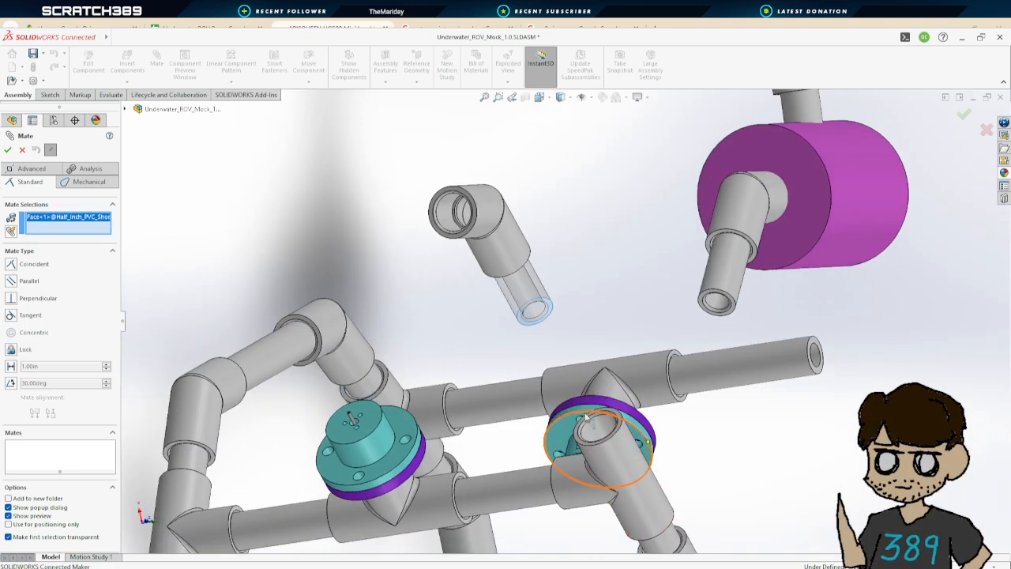
scroll(608, 448, "down", 3)
scroll(607, 447, "down", 3)
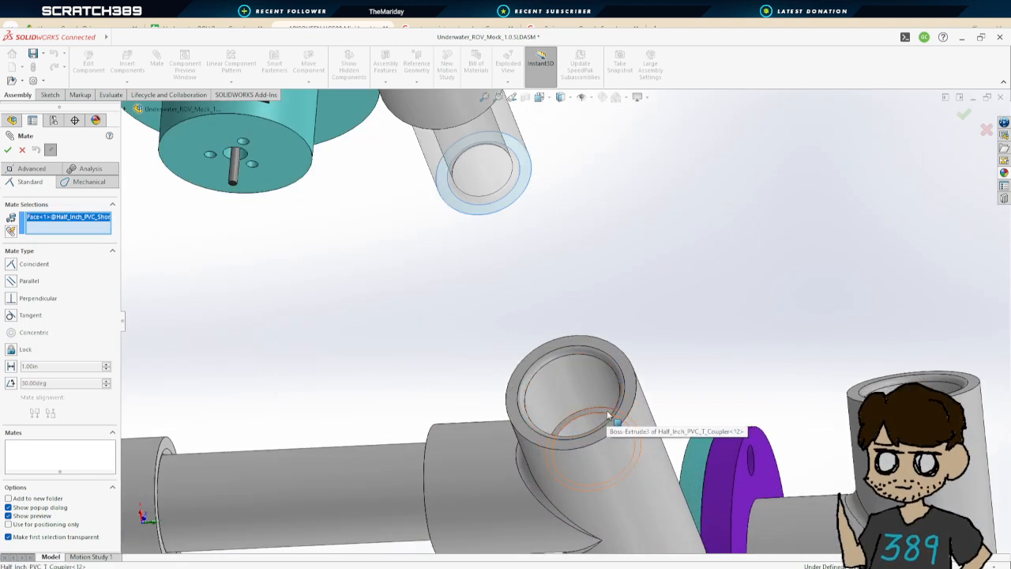
left_click(607, 412)
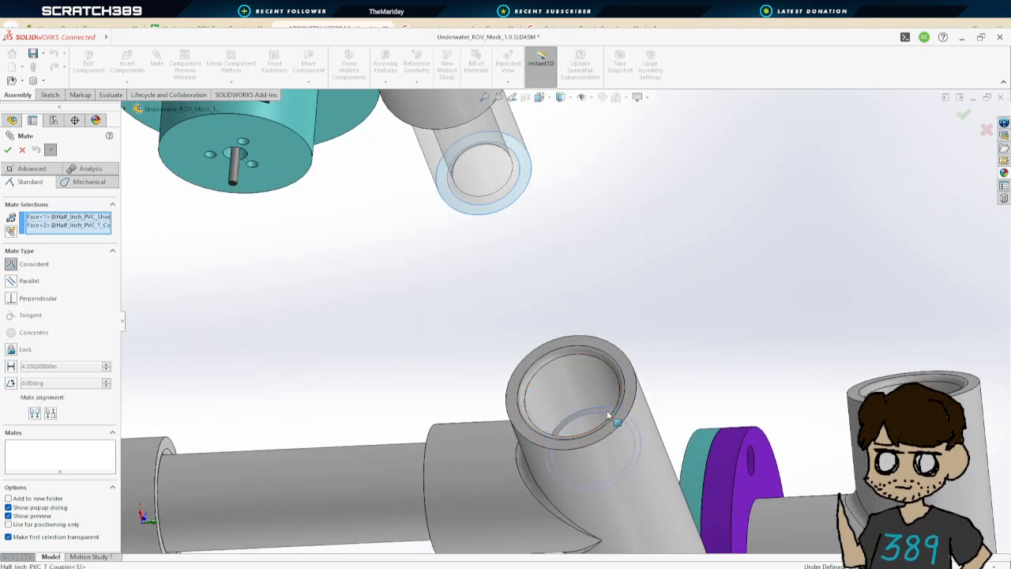
left_click(12, 368)
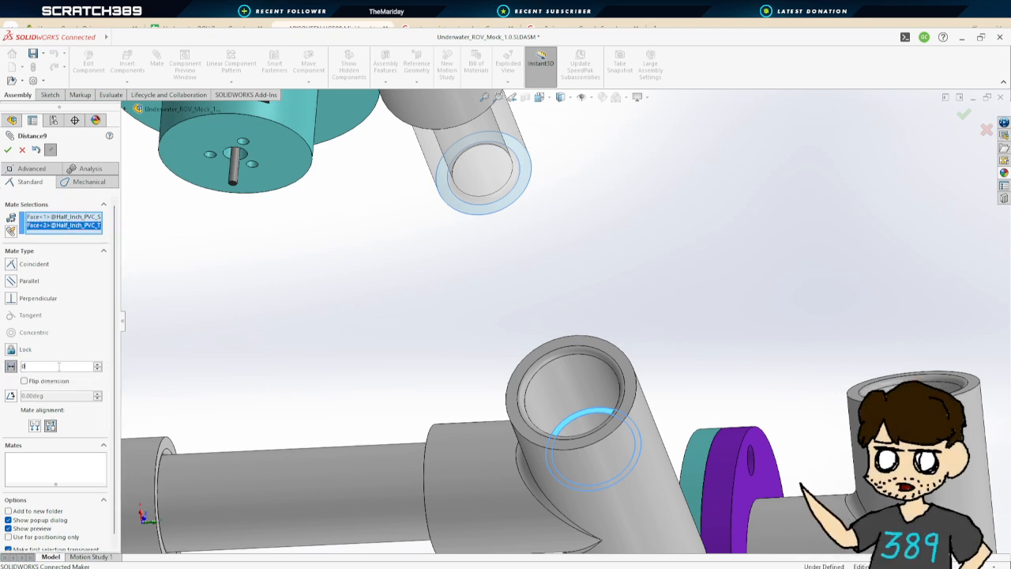
type("0")
key("Return")
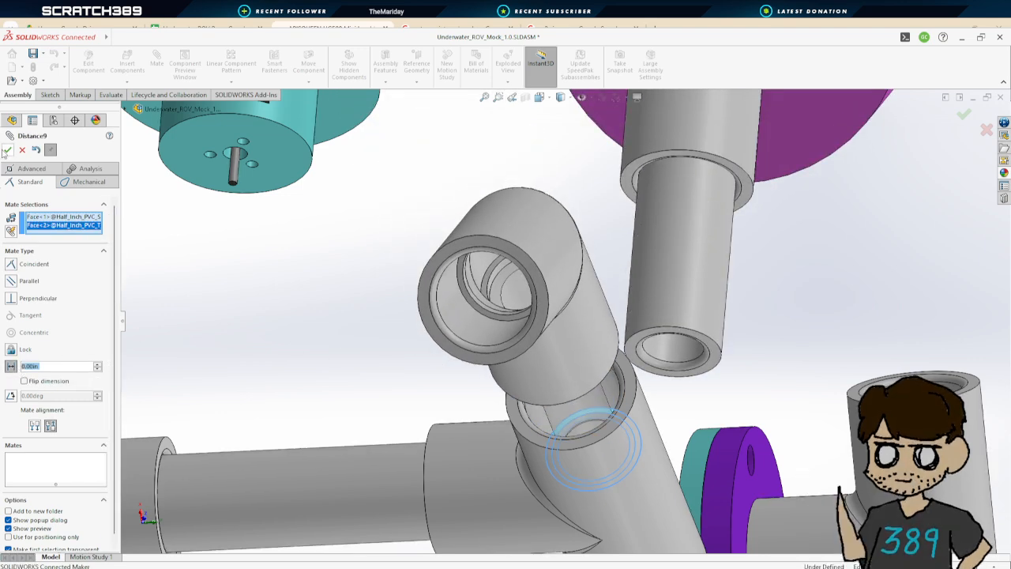
left_click(8, 149)
Save the assembly
scroll(463, 343, "up", 6)
middle_click_drag(688, 336, 585, 427)
scroll(612, 304, "up", 5)
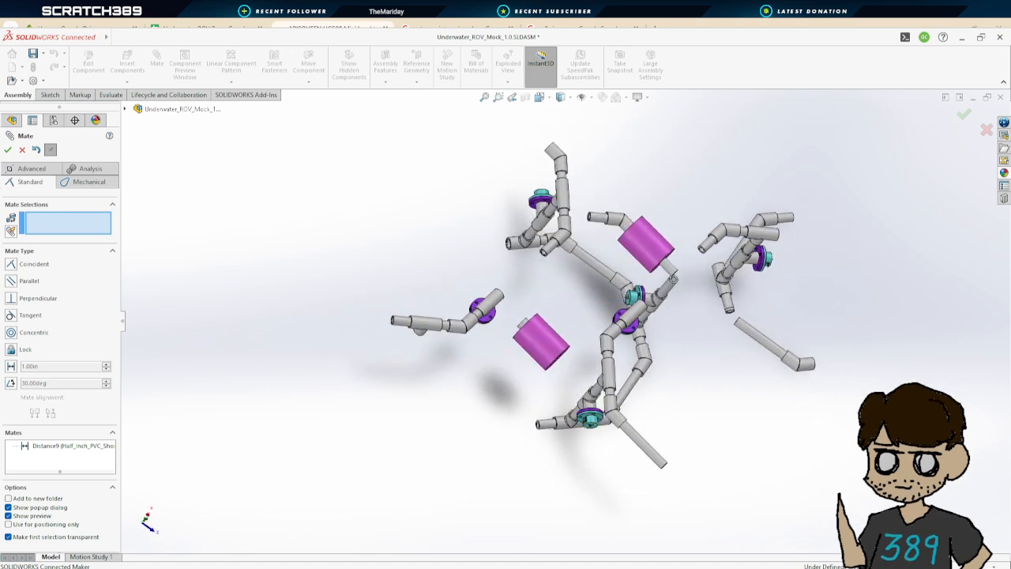
key("ctrl+s")
middle_click_drag(584, 286, 575, 333)
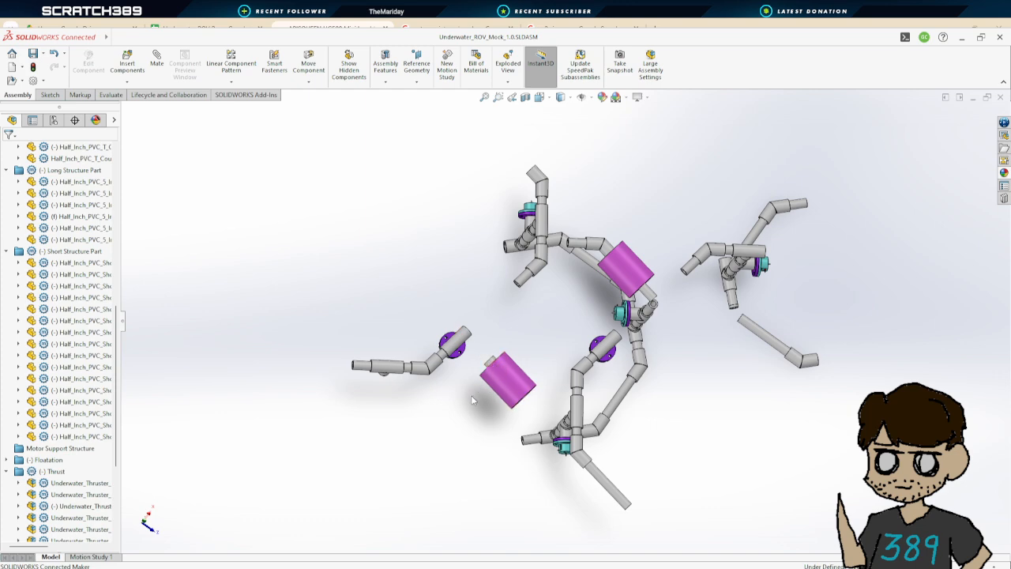
middle_click_drag(471, 400, 513, 393)
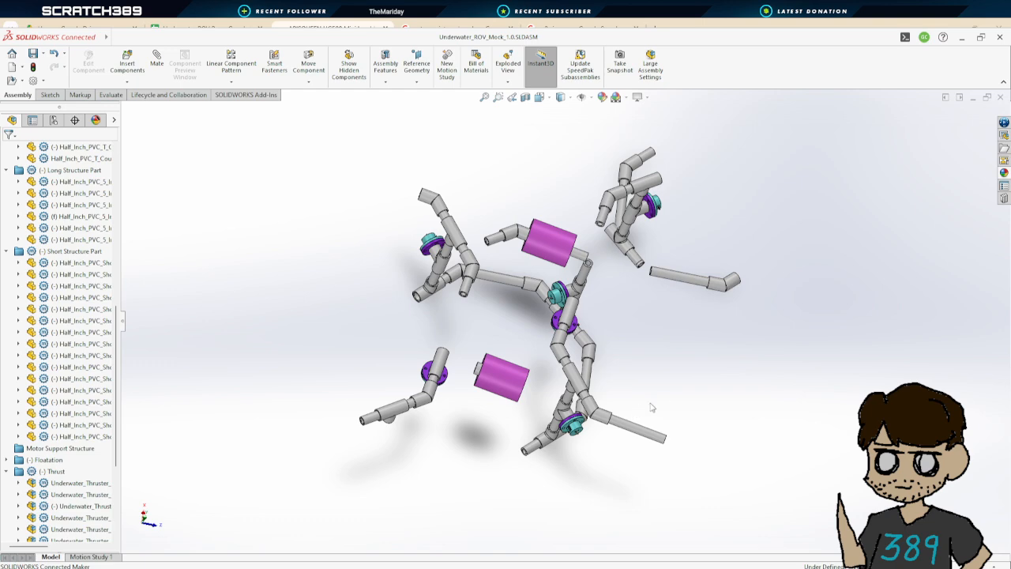
middle_click_drag(651, 408, 493, 279)
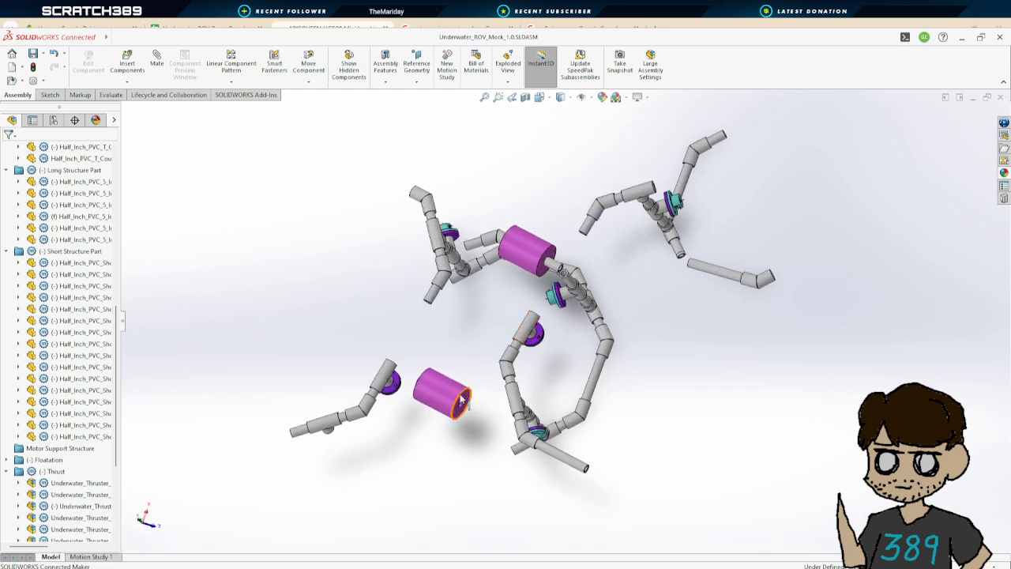
Collapse the Short Structure Part, T Couplers, 45 Degree Pipes and Thrust folders in the design tree
left_click(6, 251)
left_click(7, 195)
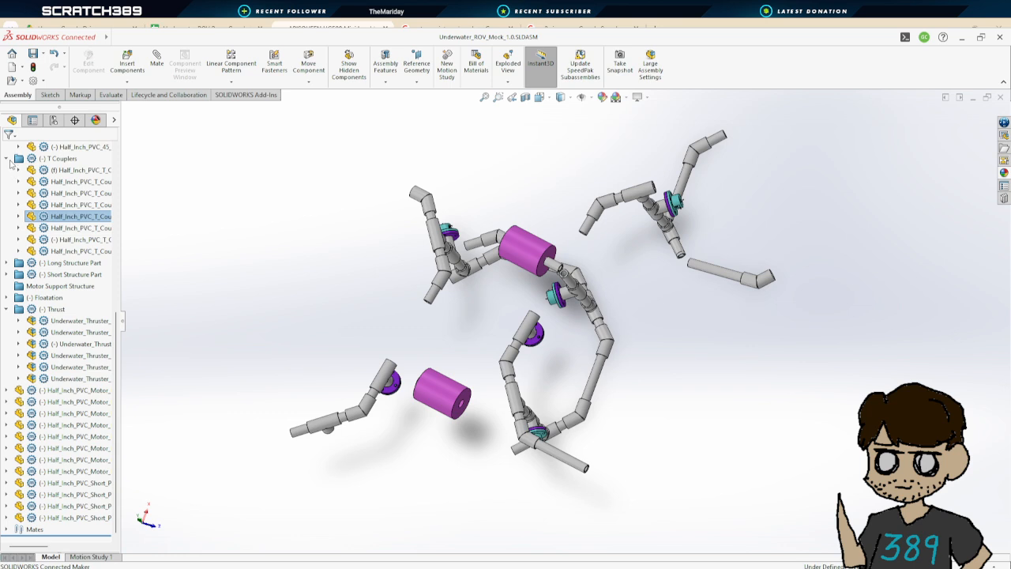
left_click(7, 159)
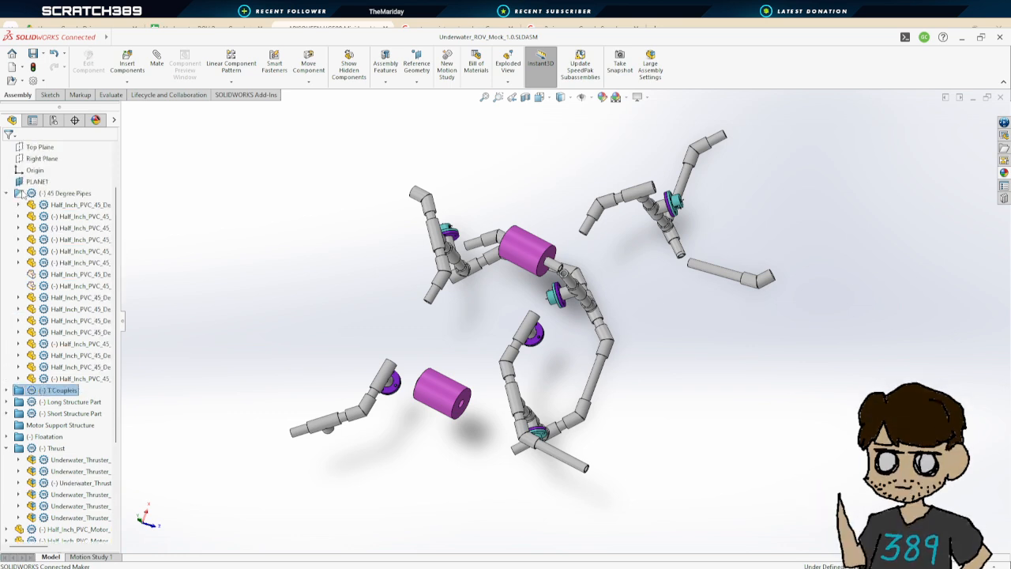
left_click(7, 229)
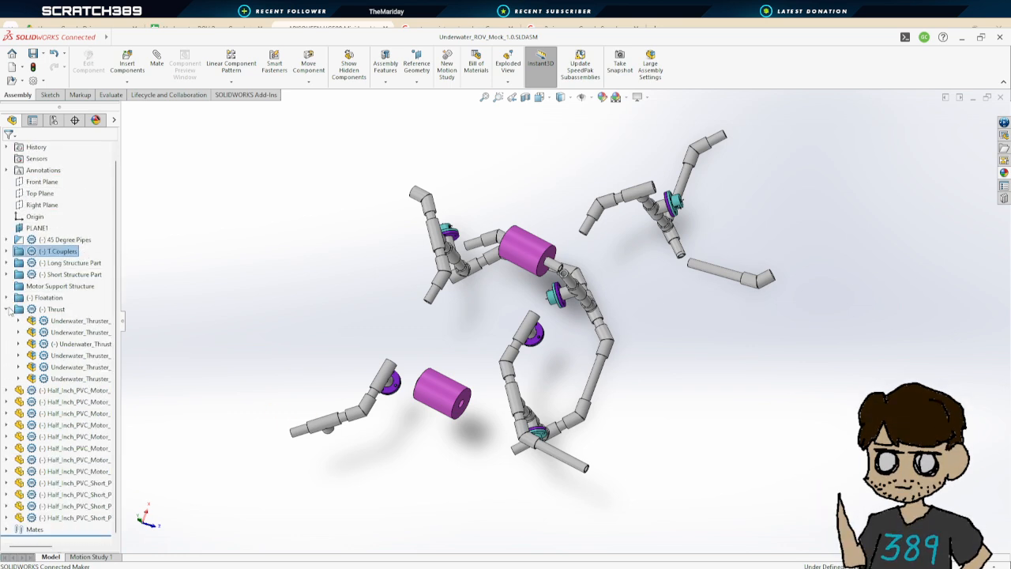
left_click(8, 309)
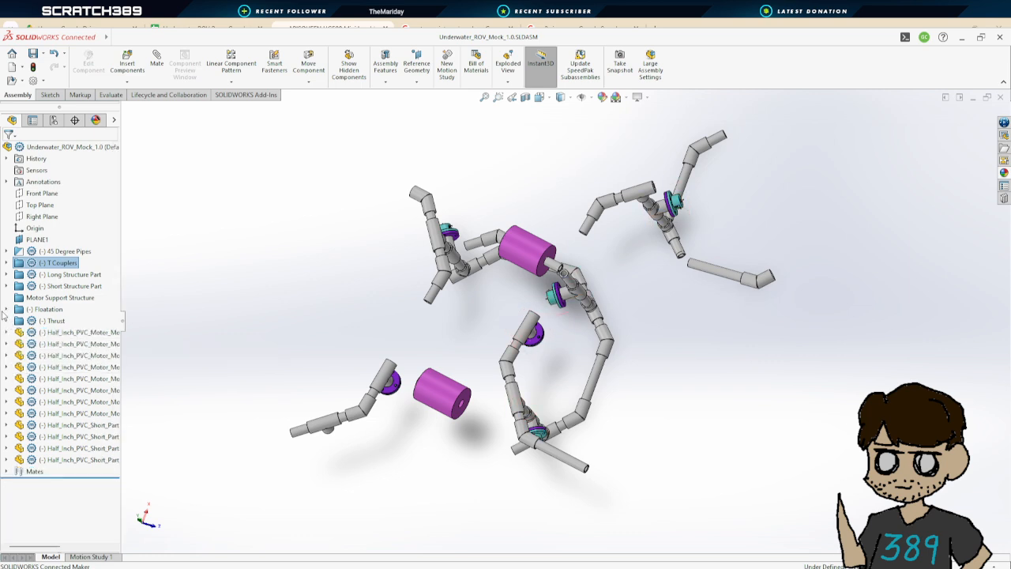
Move the eight Half_Inch_PVC_Motor_Mount components into the Motor Support Structure folder
left_click(87, 335)
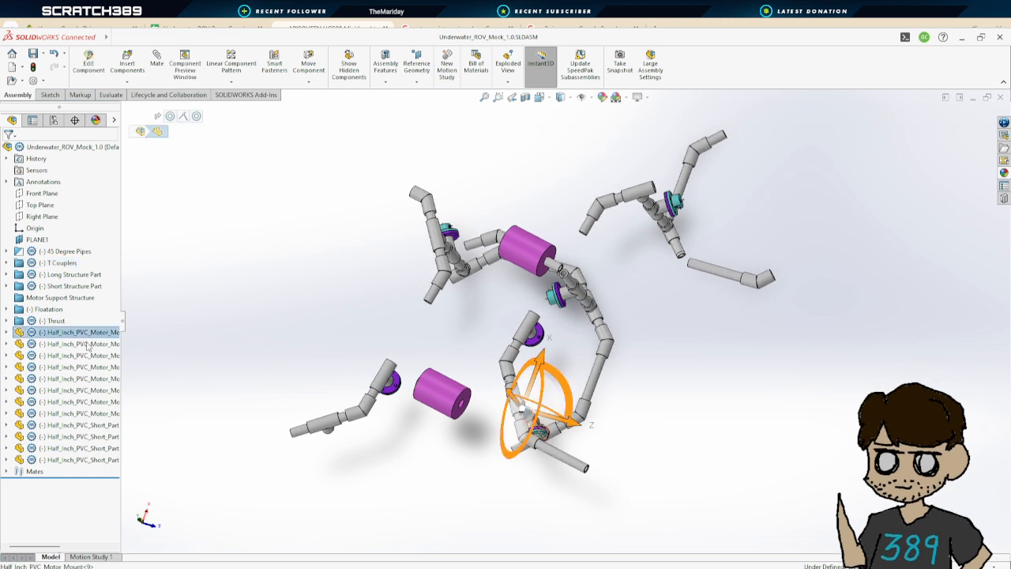
left_click(94, 414, "shift")
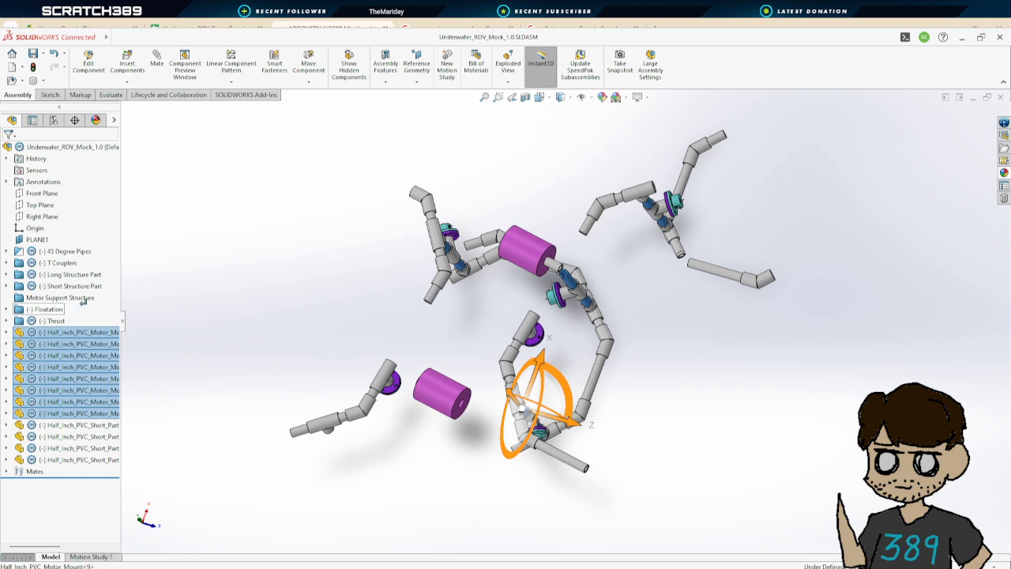
left_click_drag(82, 298, 83, 298)
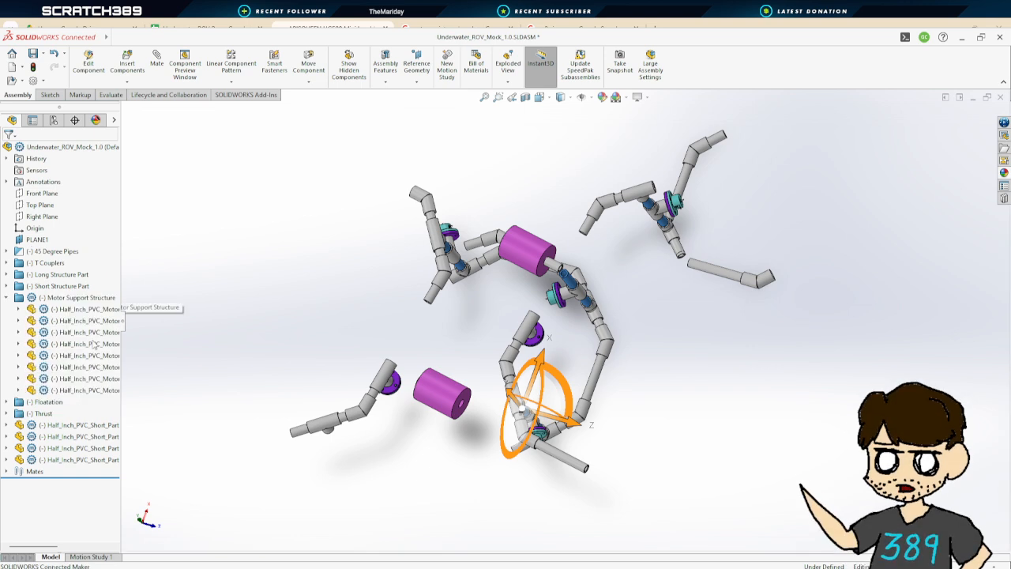
Select the four Half_Inch_PVC_Short_Part components and move them into the Short Structure Part folder
left_click(71, 425)
left_click(78, 459, "shift")
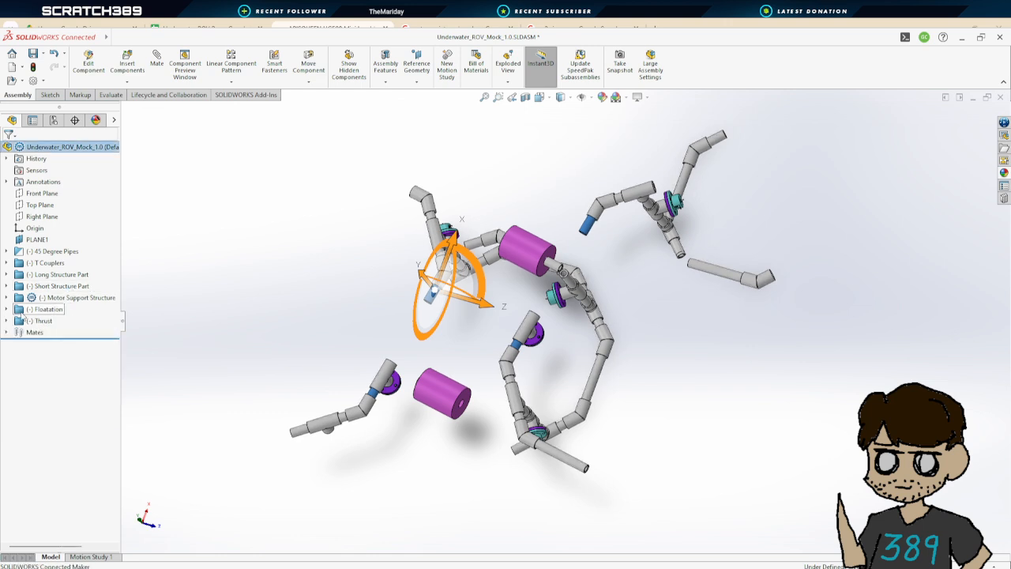
Delete the coincident and distance mates of the first pool noodle in the Floatation folder
left_click(7, 309)
left_click(20, 321)
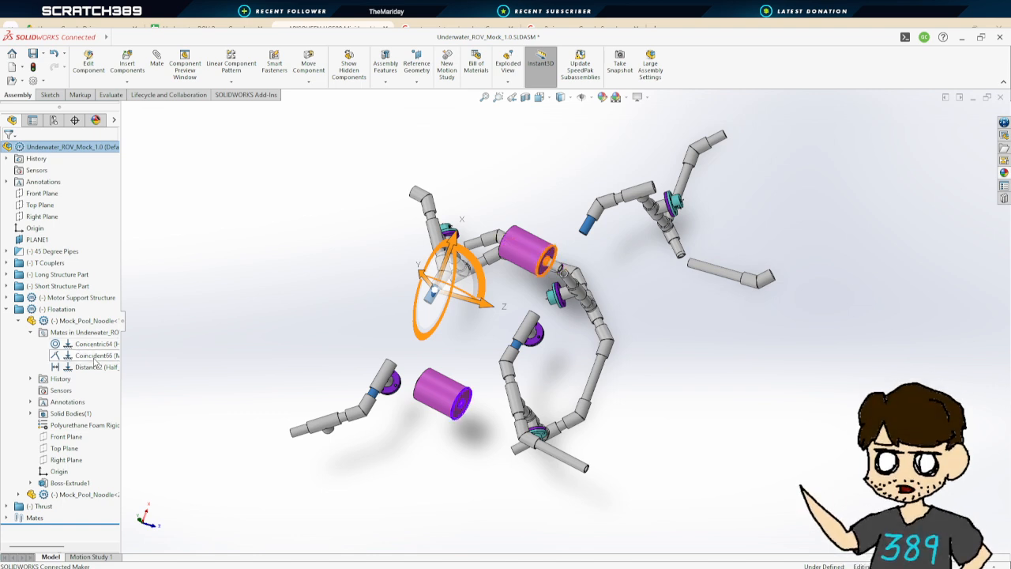
left_click(93, 356)
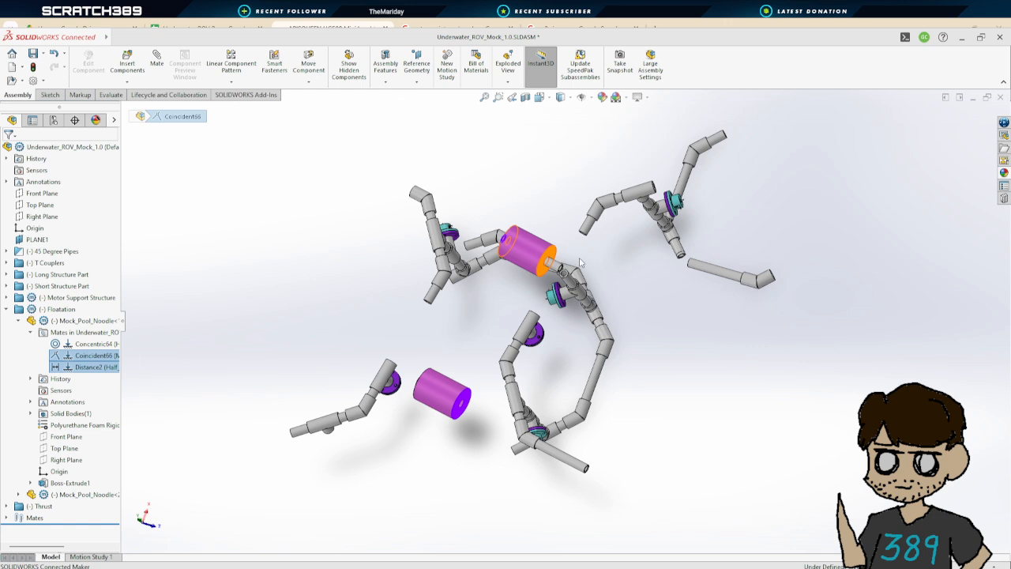
key("Delete")
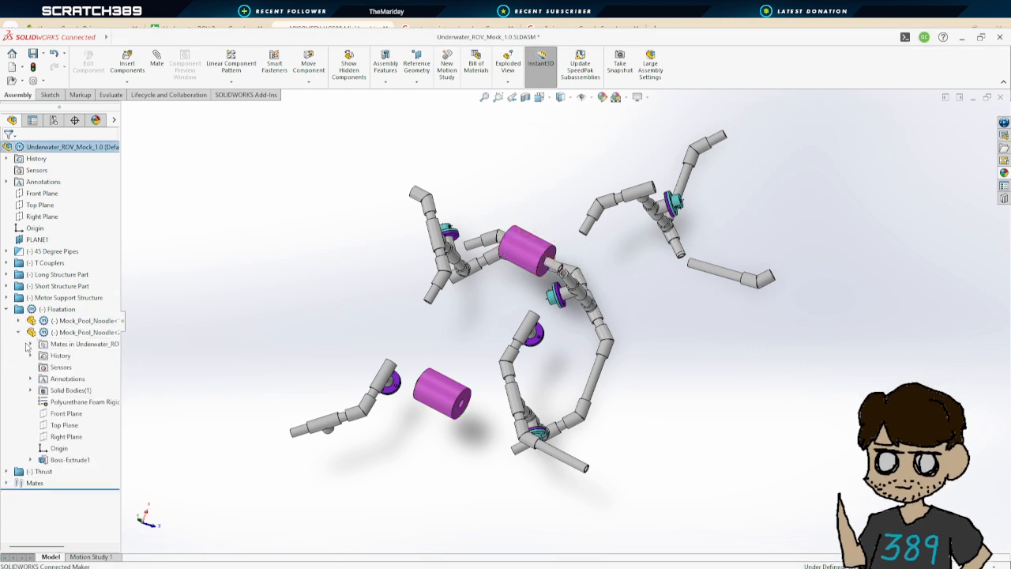
left_click(30, 344)
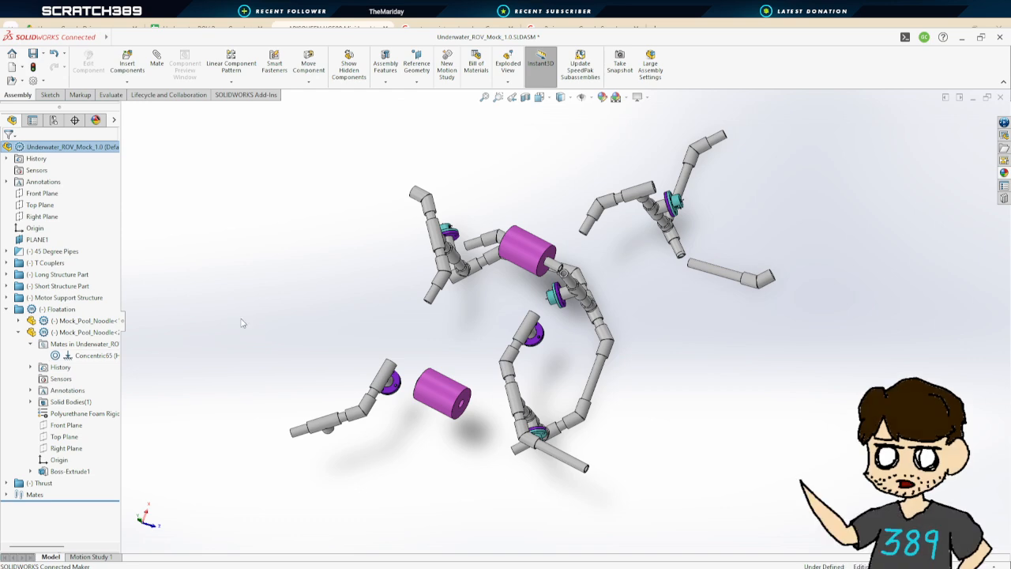
left_click(6, 309)
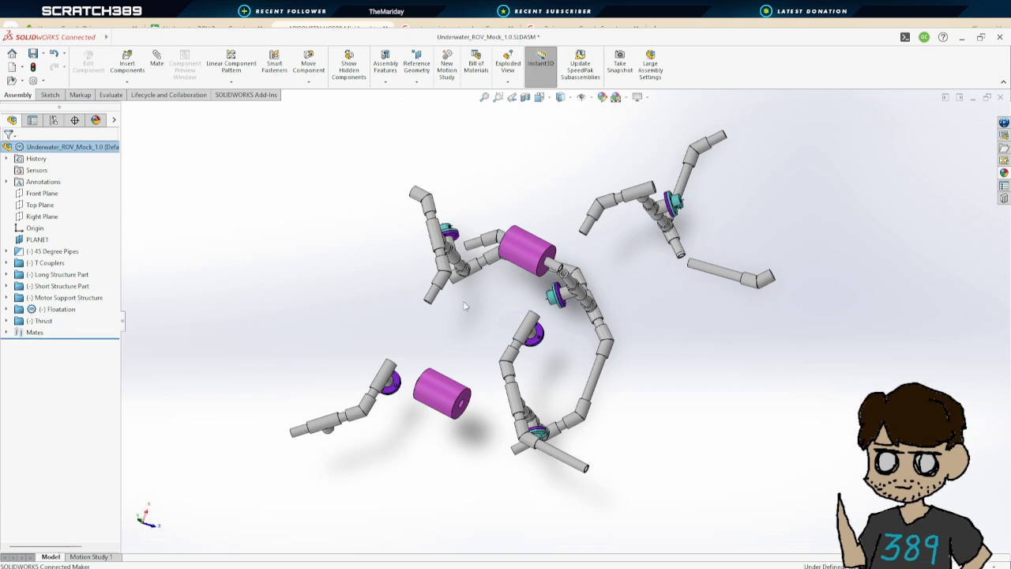
Try dragging the freed pool noodle to a new position and undo the move
middle_click_drag(495, 310, 462, 358)
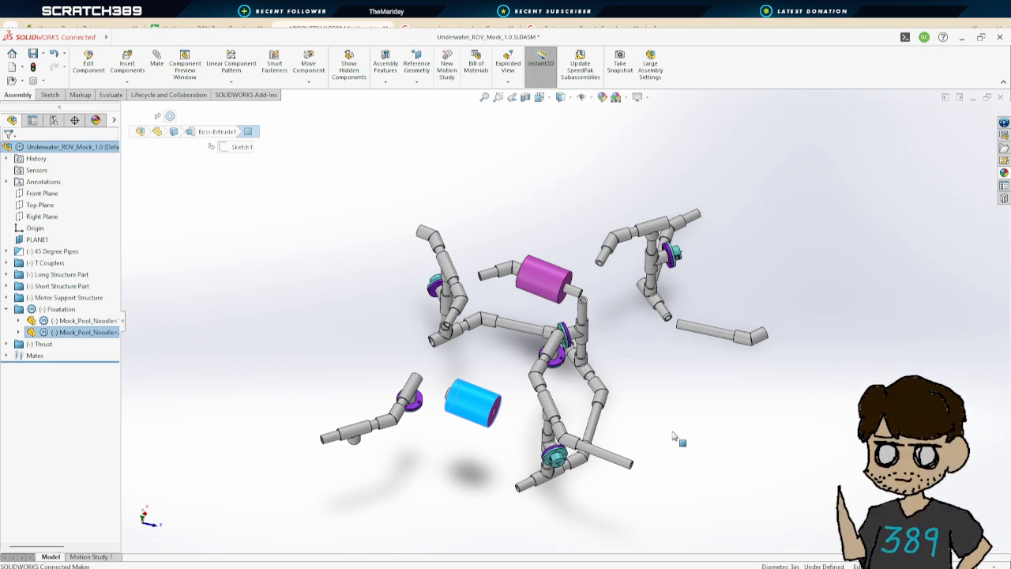
left_click_drag(677, 435, 677, 433)
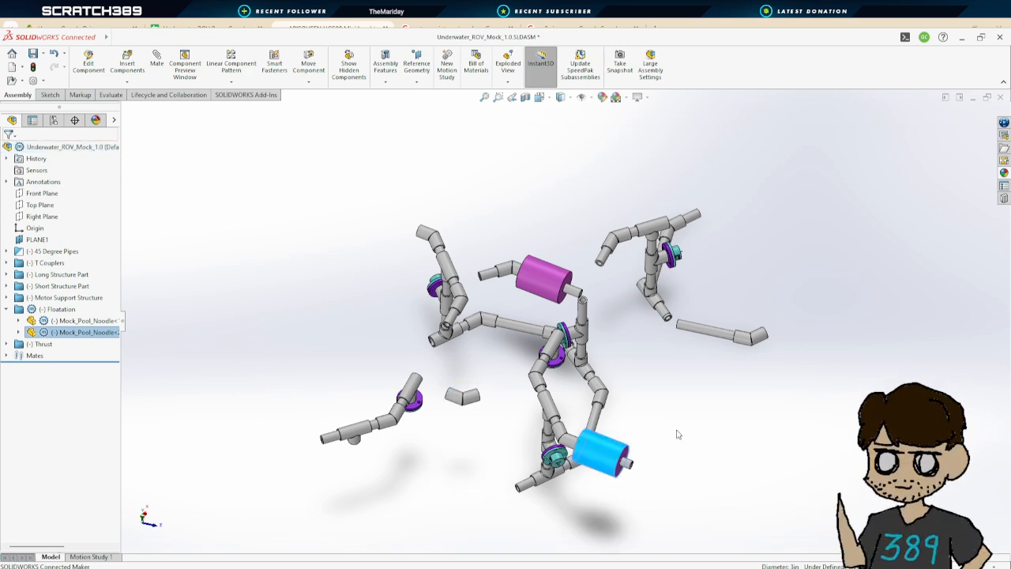
left_click(677, 452)
mouse_move(677, 452)
middle_mouse_down()
mouse_move(668, 407)
mouse_move(711, 361)
mouse_move(725, 413)
mouse_move(683, 470)
middle_mouse_up()
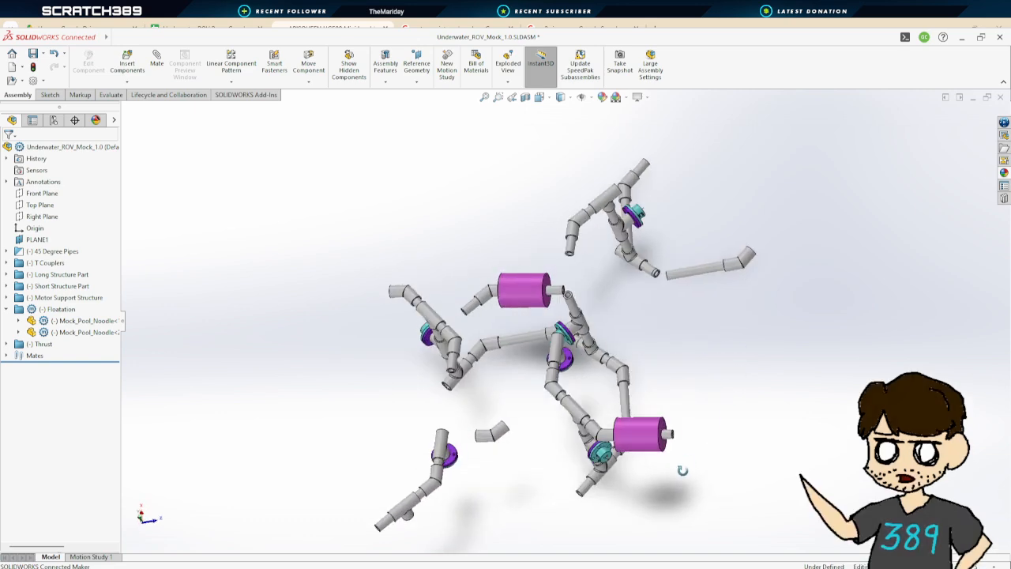
middle_click_drag(680, 365, 656, 394)
left_click(646, 431)
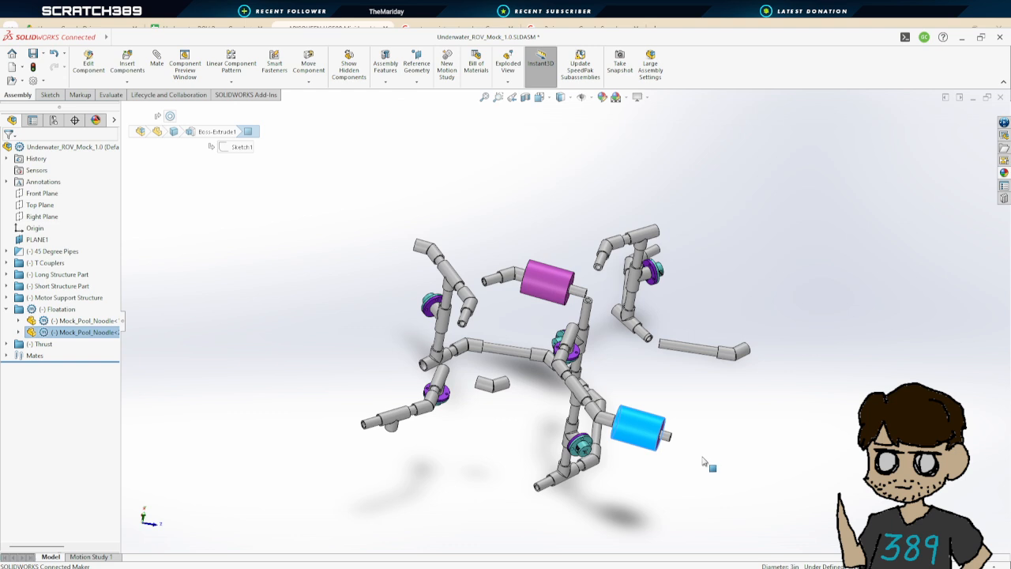
key("ctrl+z")
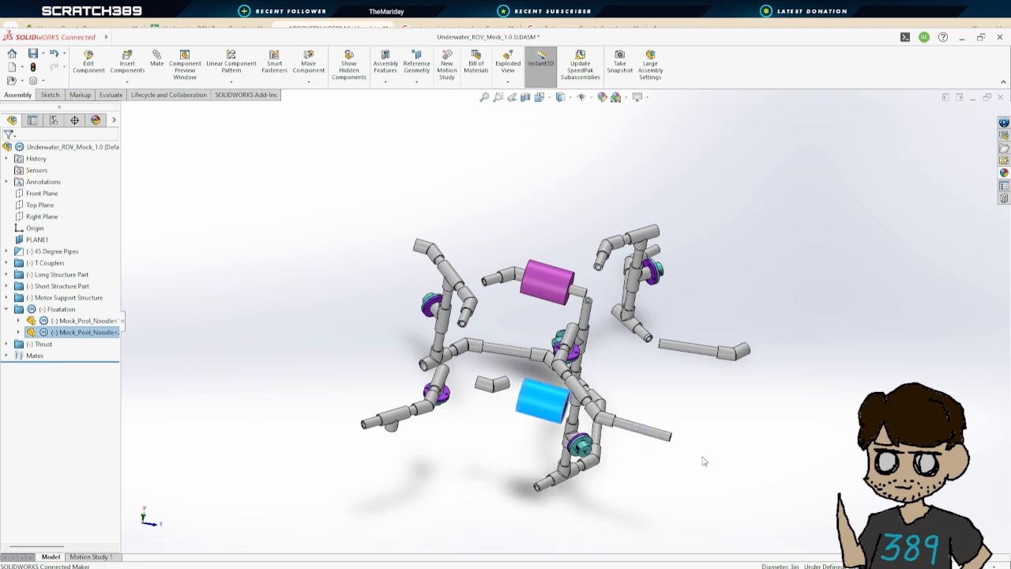
left_click(699, 432)
middle_click_drag(697, 432, 650, 497)
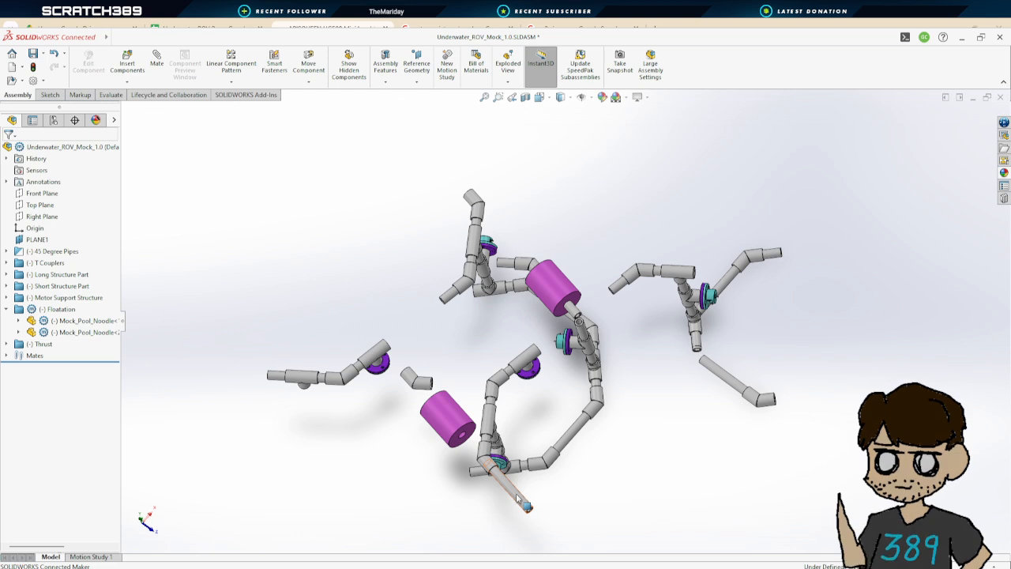
left_click(162, 59)
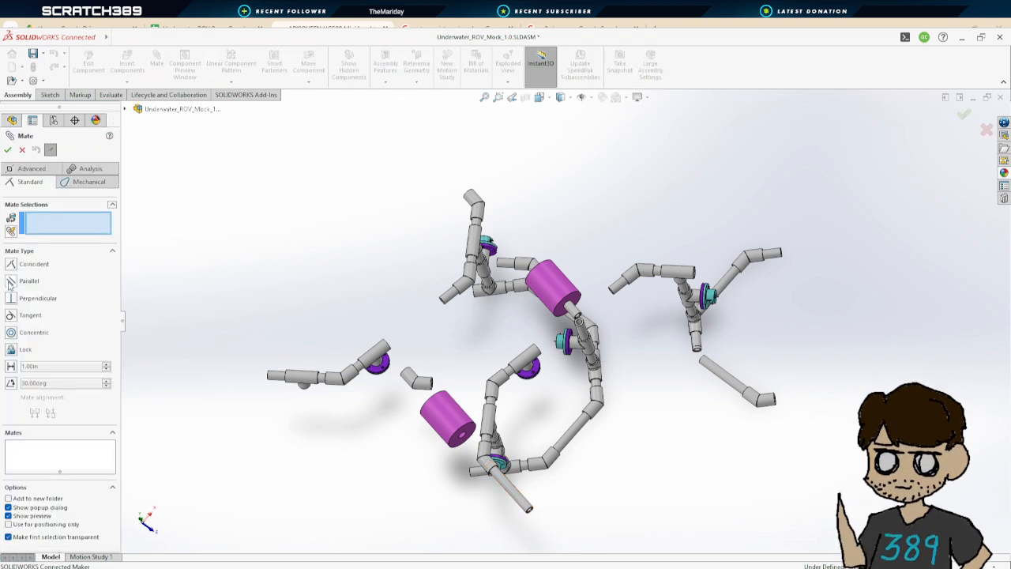
left_click(521, 500)
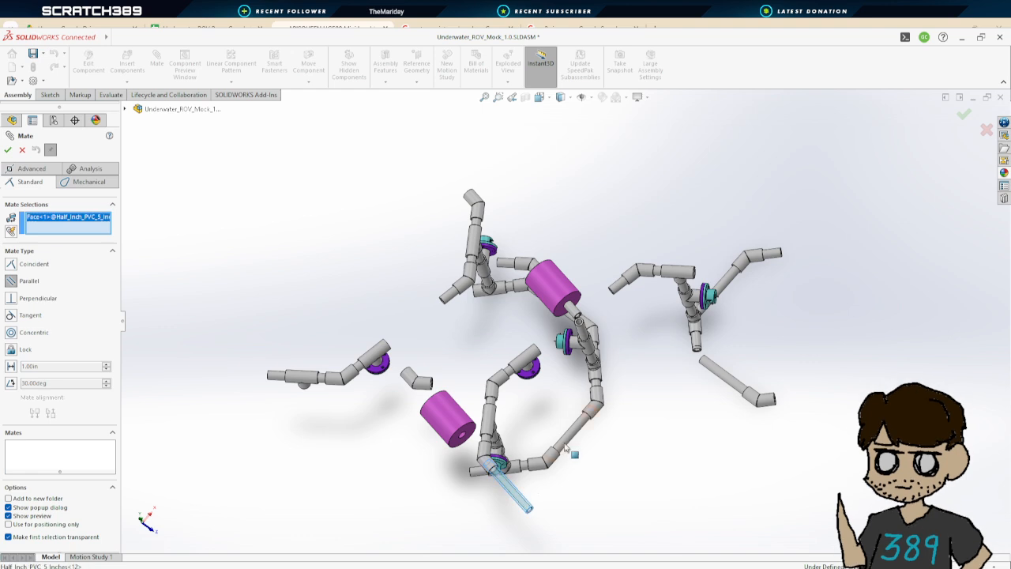
left_click(577, 431)
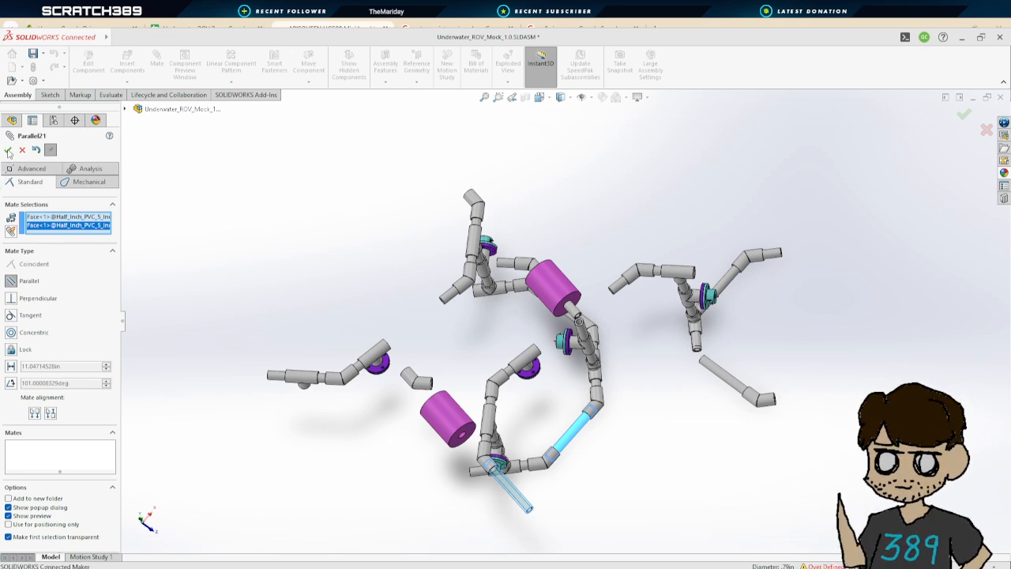
left_click(664, 413)
middle_click_drag(664, 413, 703, 470)
key("Escape")
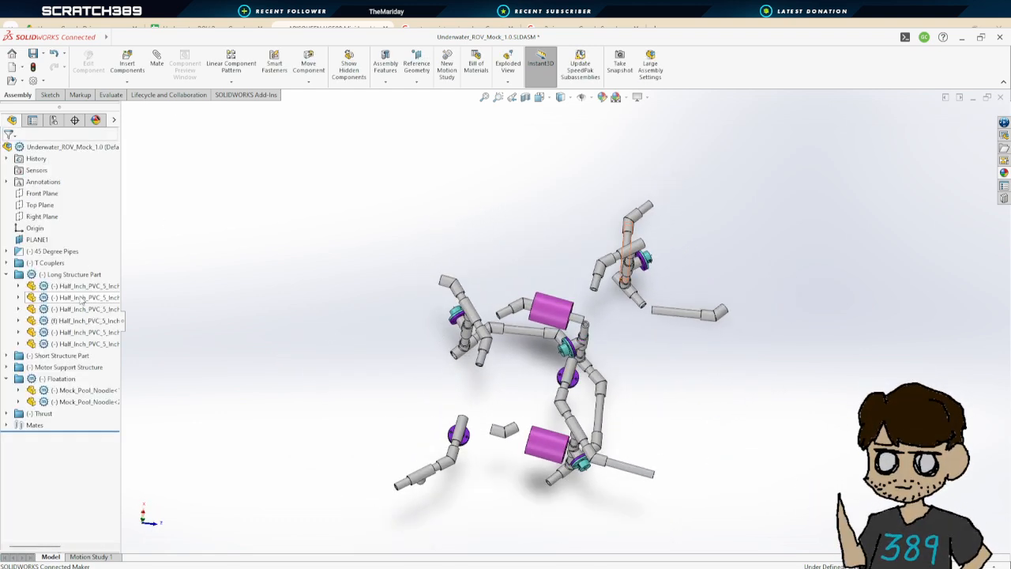
Collapse the Long Structure Part, Floatation and Short Structure Part folders in the design tree
left_click(6, 274)
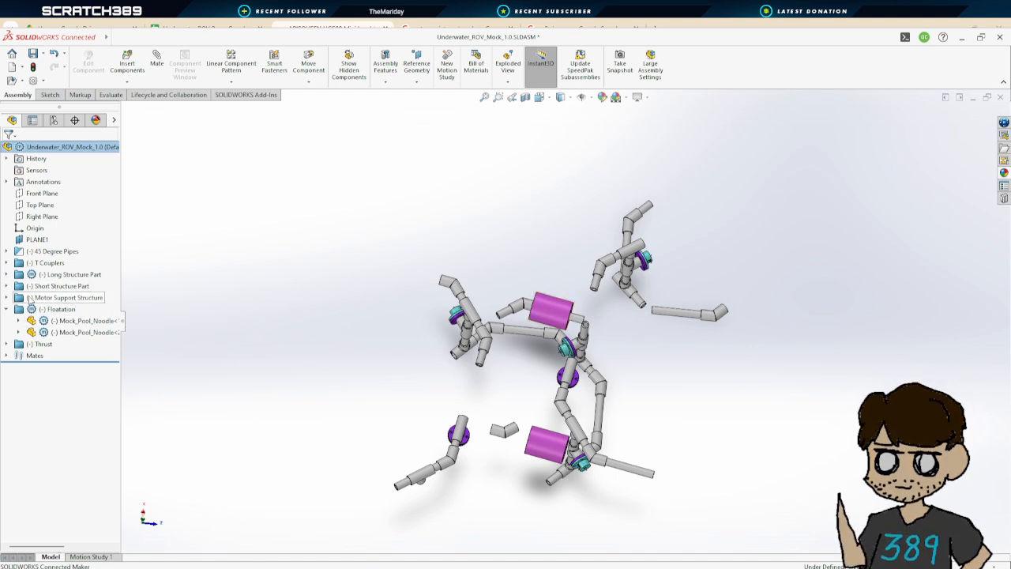
left_click(6, 309)
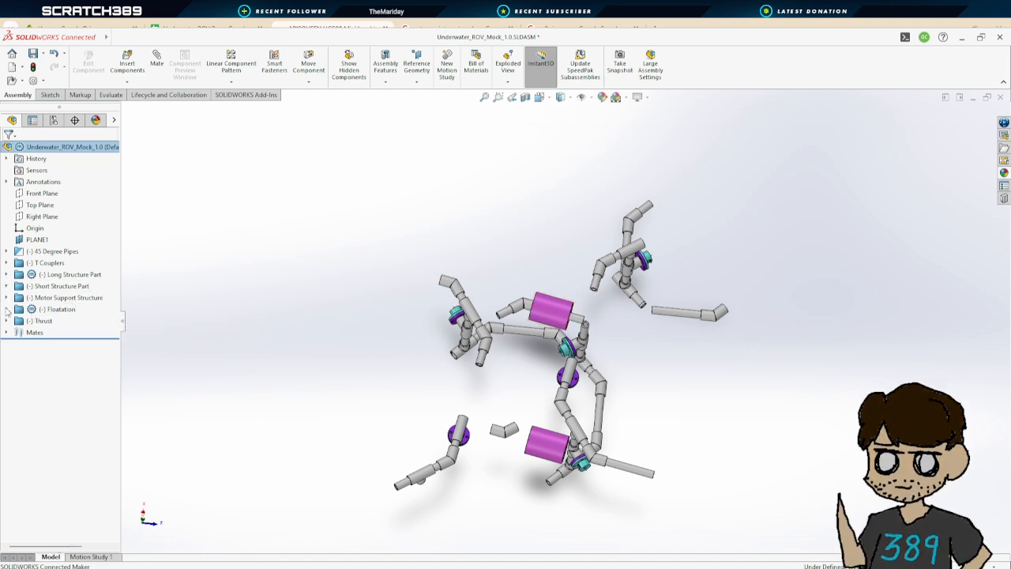
left_click(6, 286)
left_click(6, 286)
Delete the Parallel mate of the first thruster assembly in the Thrust folder
left_click(7, 321)
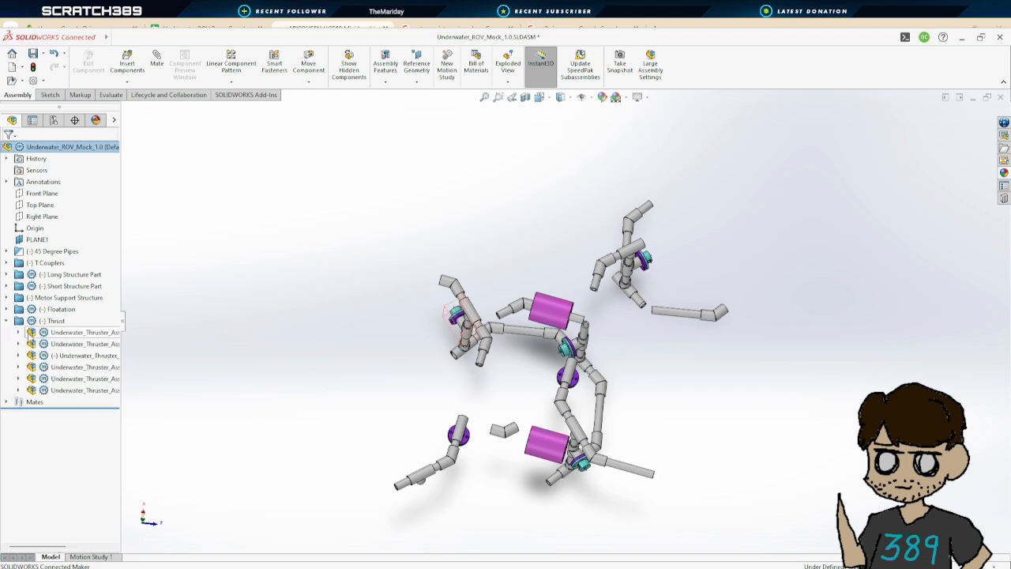
left_click(18, 331)
left_click(30, 343)
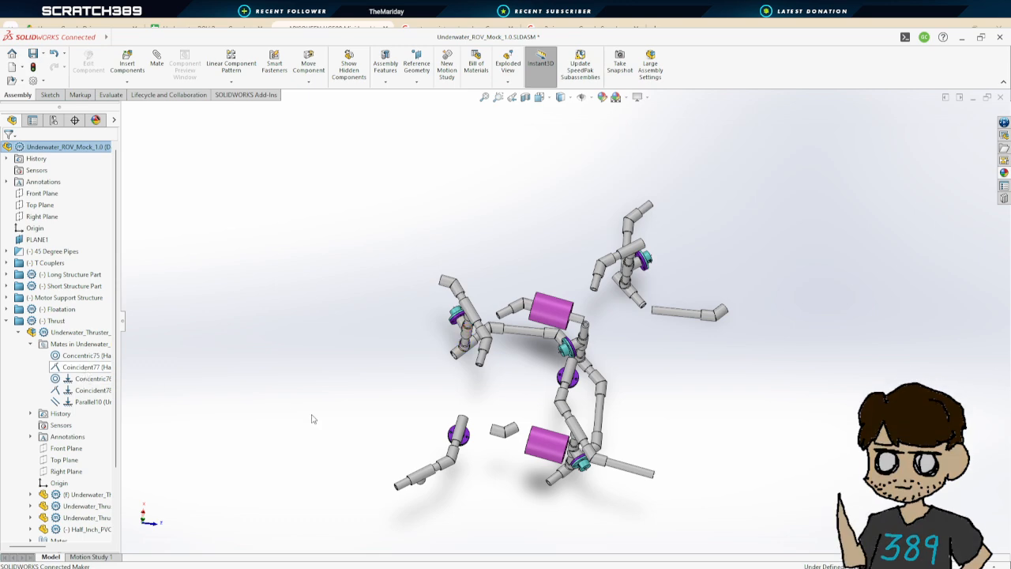
middle_click_drag(314, 419, 362, 357)
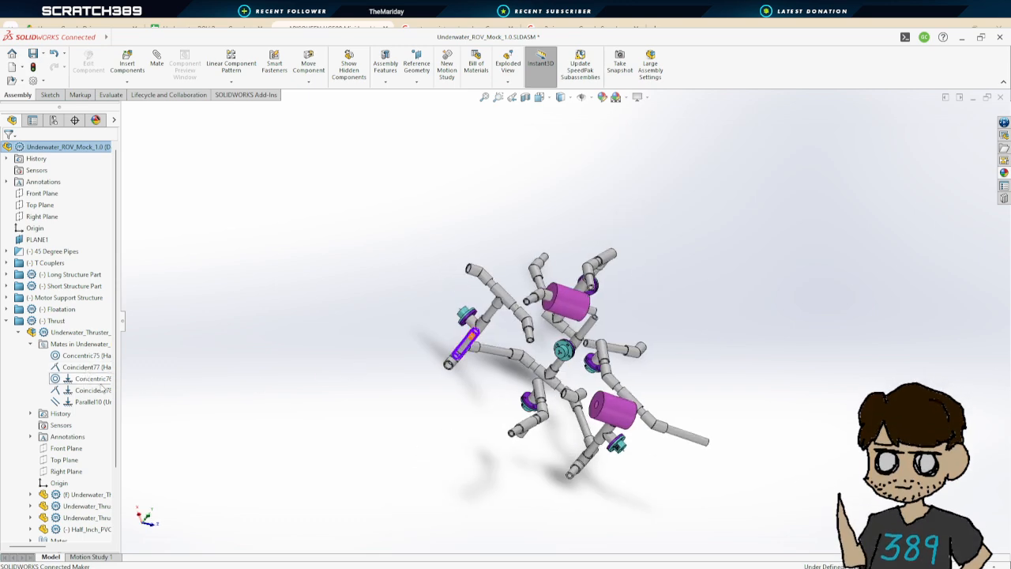
left_click(91, 402)
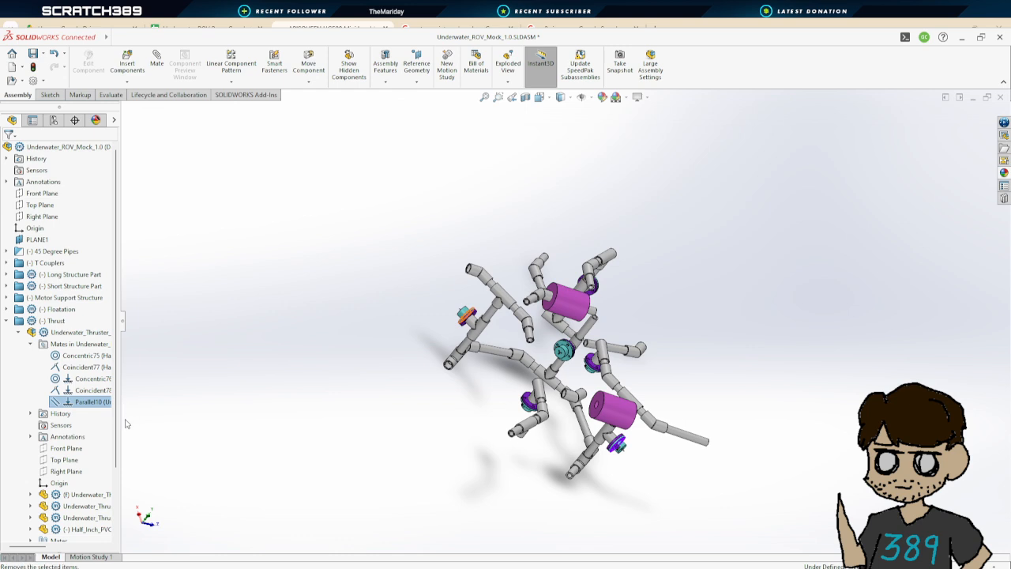
key("Delete")
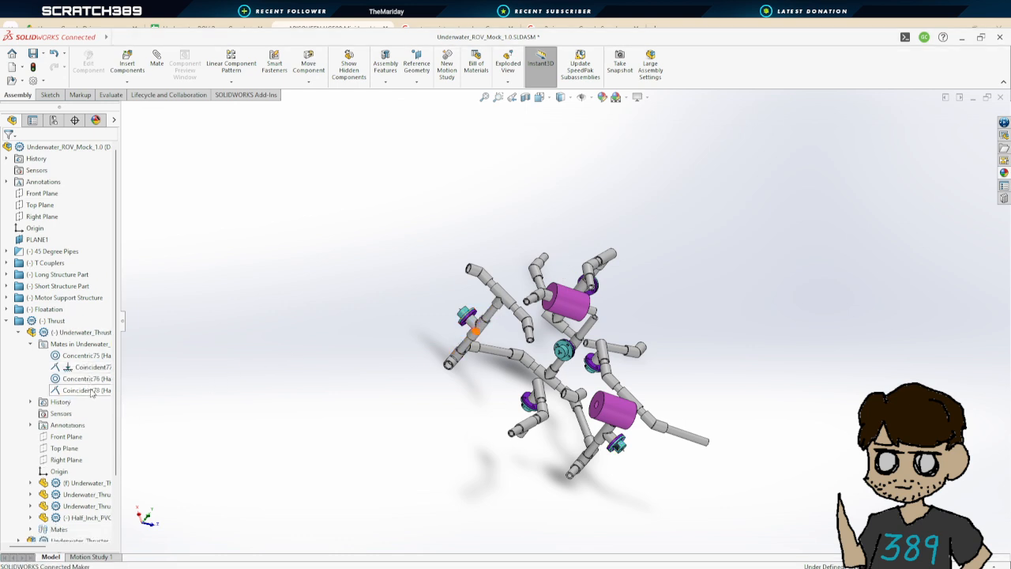
Open the second thruster assembly's mates in the Thrust folder and delete its Parallel mate
left_click(19, 331)
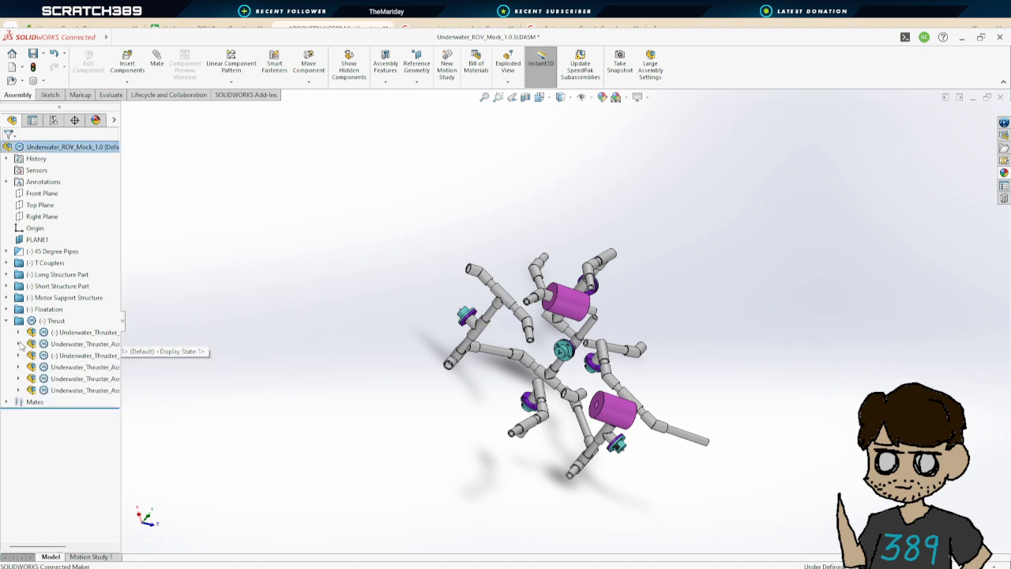
left_click(19, 344)
left_click(31, 357)
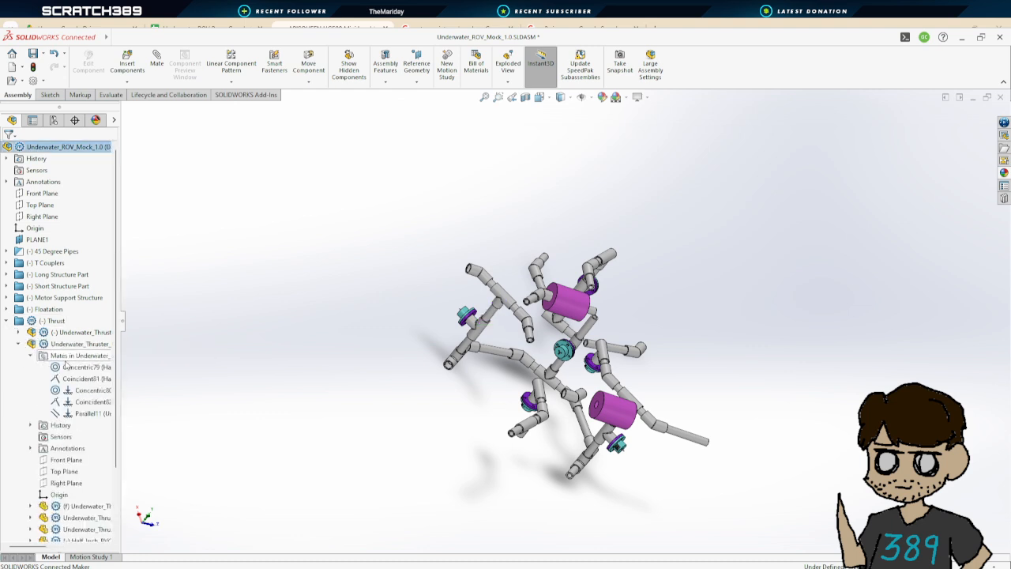
left_click(91, 417)
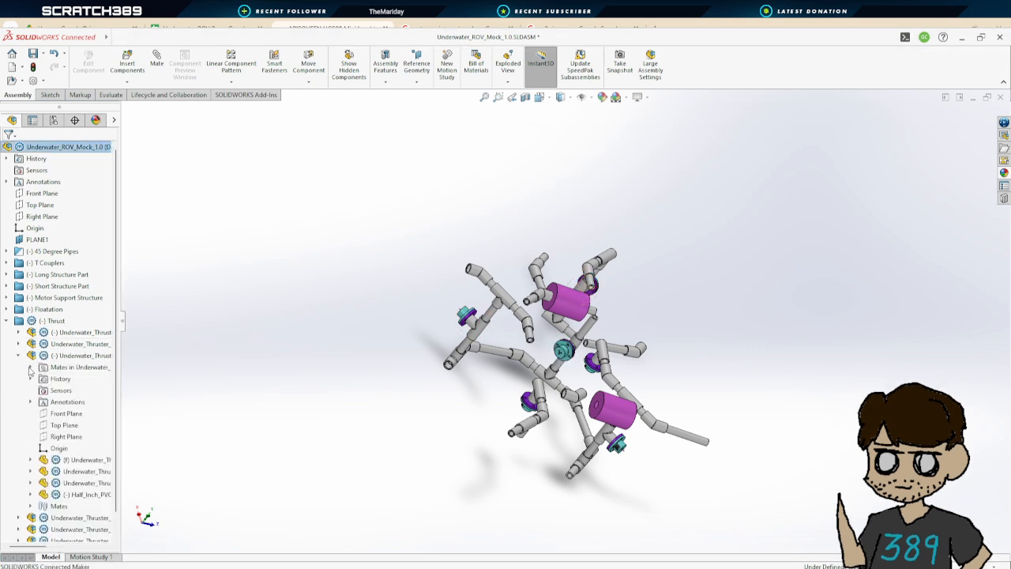
Delete a coincident mate from the third thruster assembly's mates
left_click(30, 367)
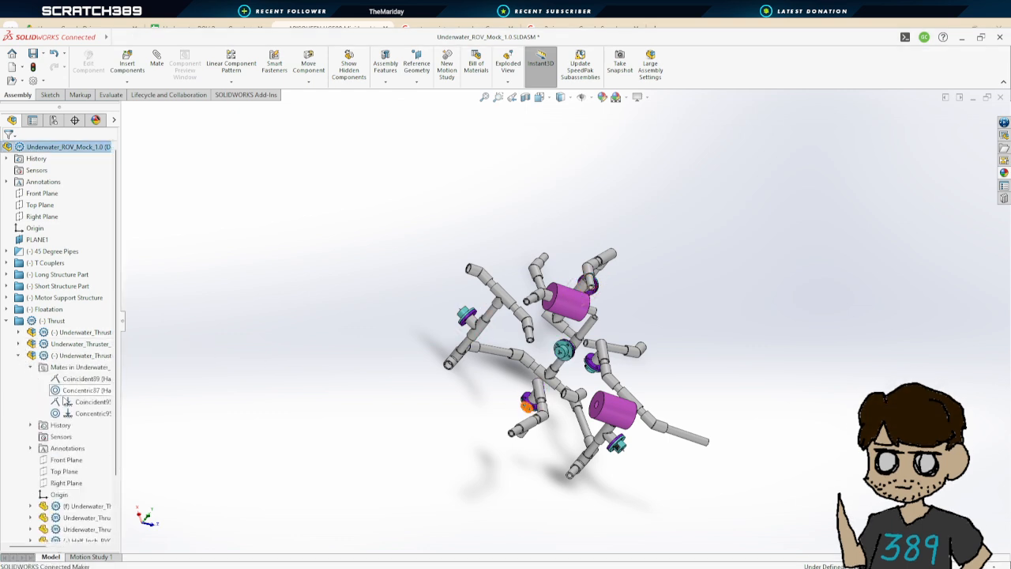
left_click(85, 403)
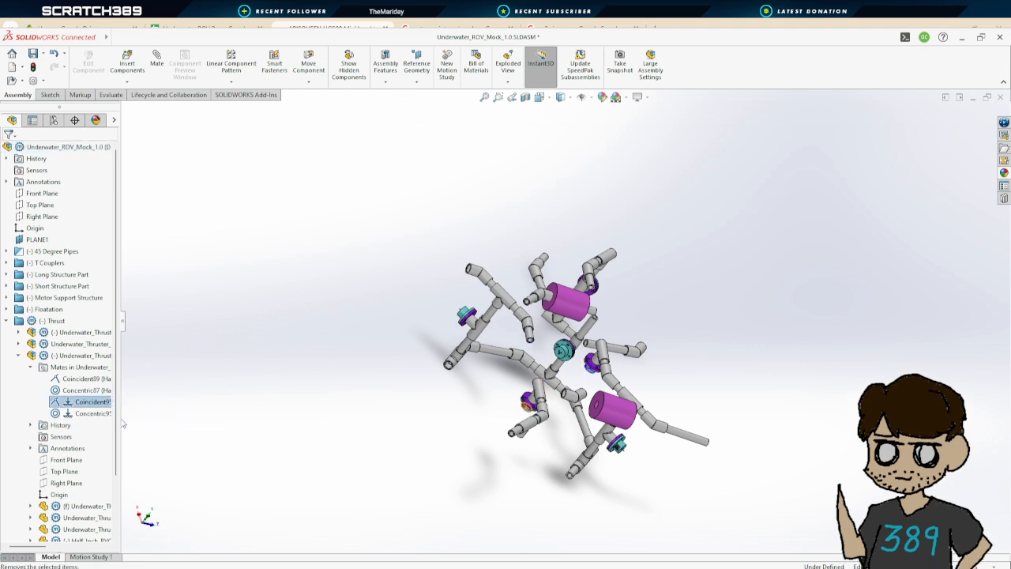
middle_click_drag(440, 451, 412, 417)
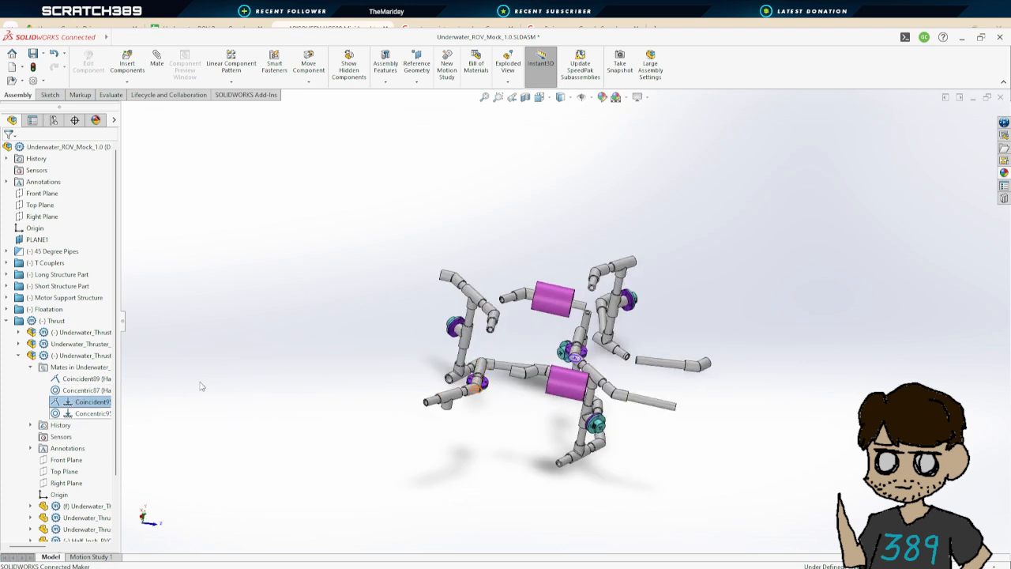
left_click(31, 368)
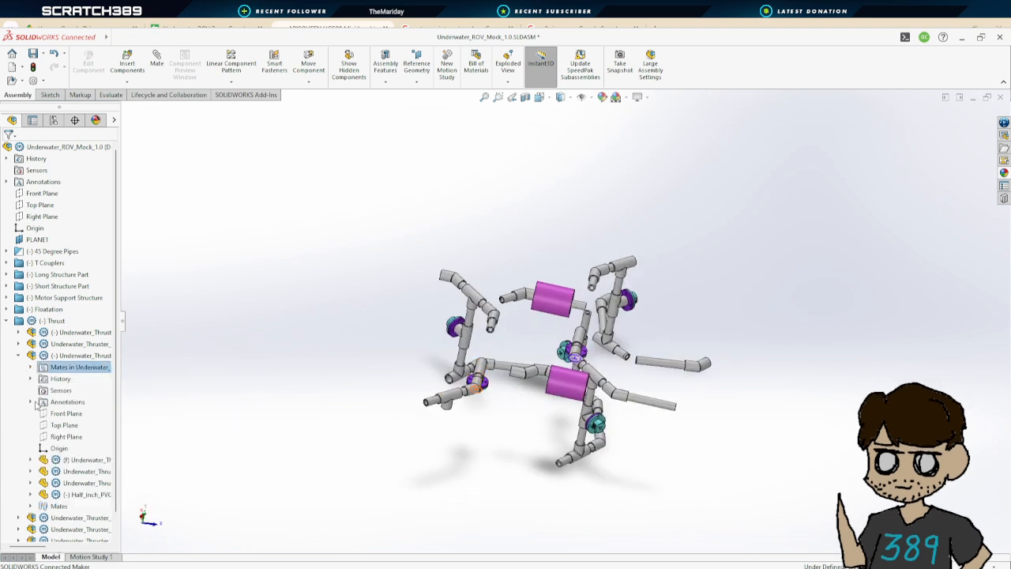
Check the fourth thruster assembly's mates, then delete the Perpendicular mate of the fifth thruster assembly
left_click(19, 356)
left_click(19, 368)
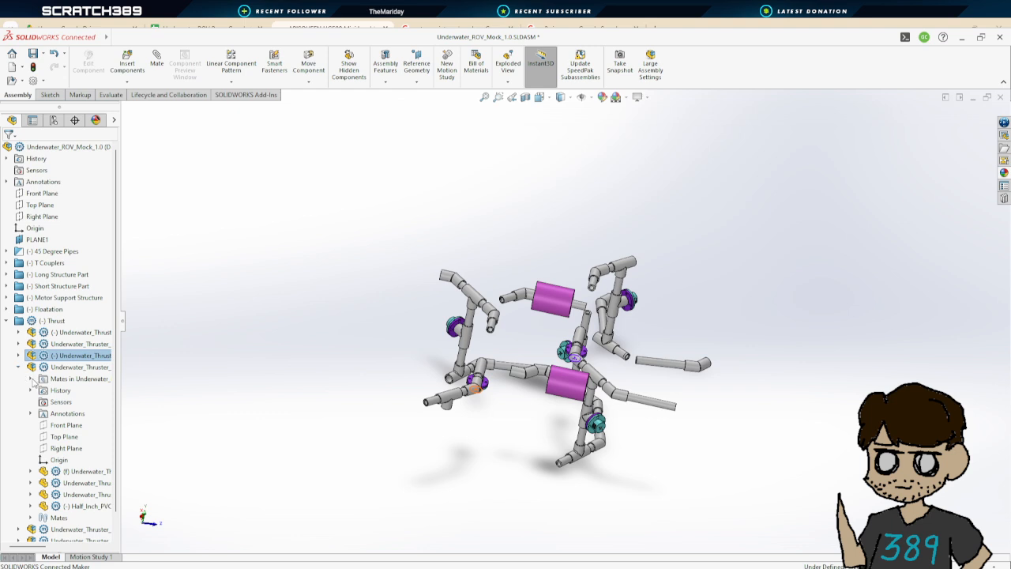
left_click(31, 379)
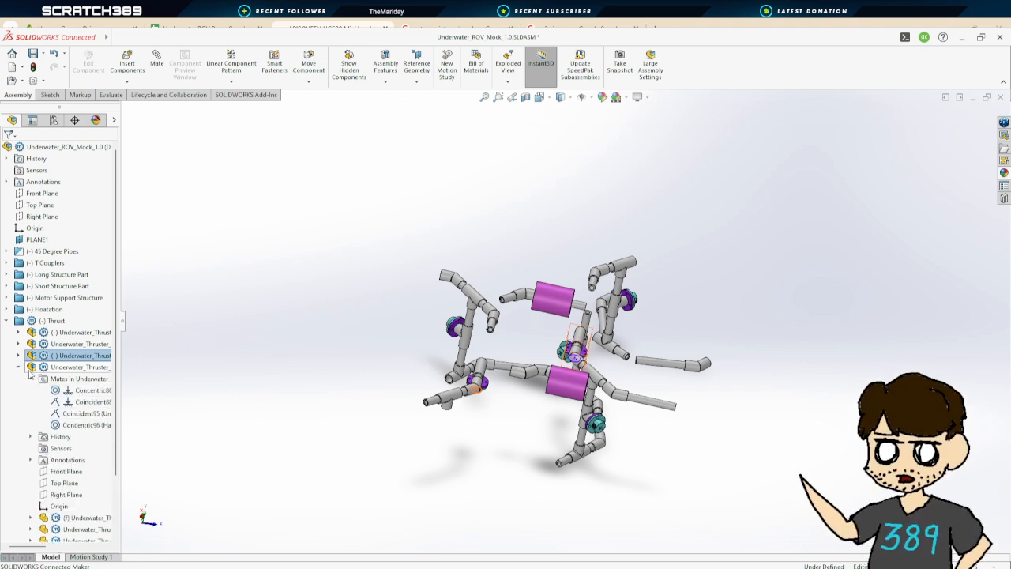
left_click(19, 367)
left_click(19, 379)
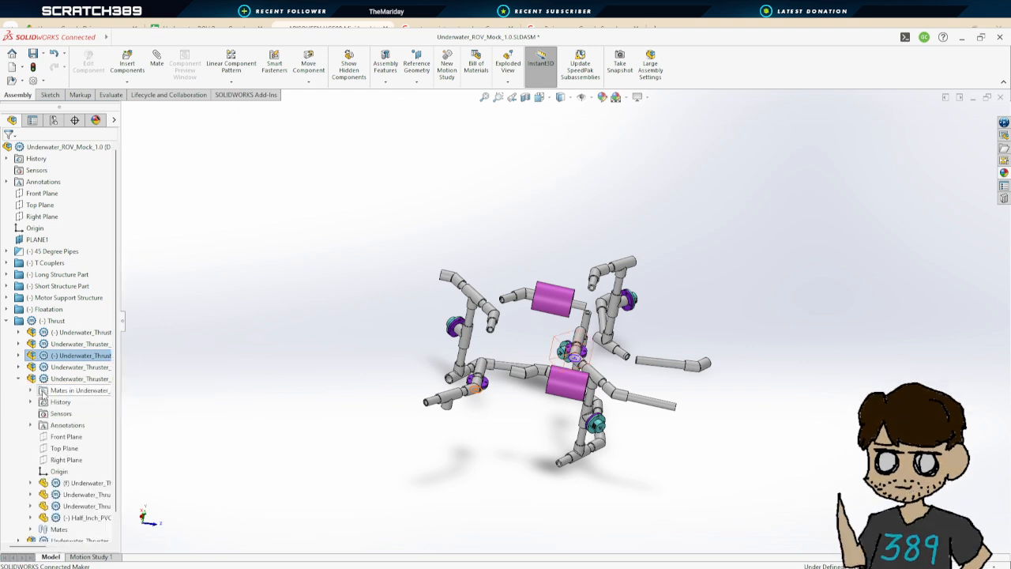
left_click(30, 391)
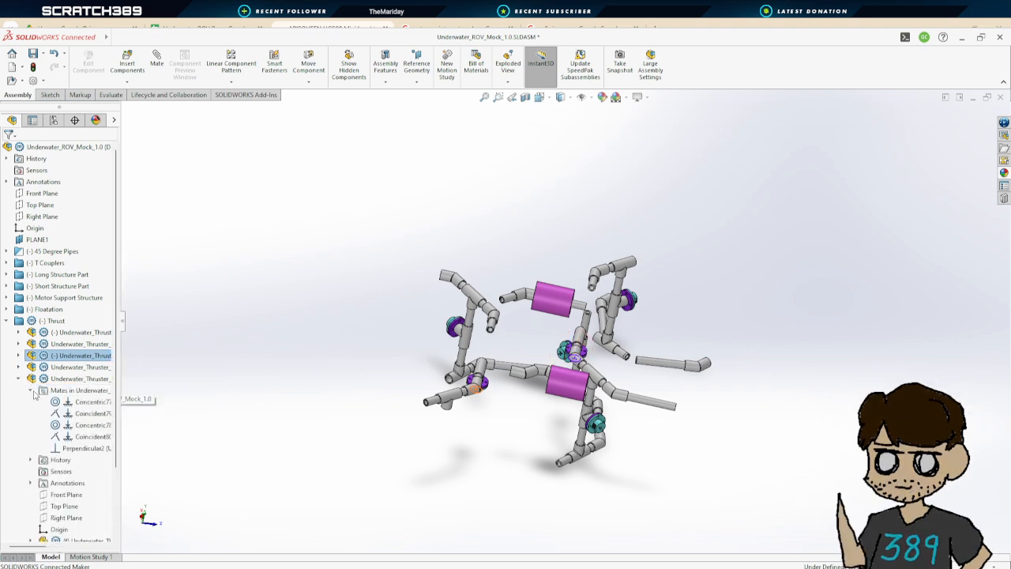
left_click(82, 448)
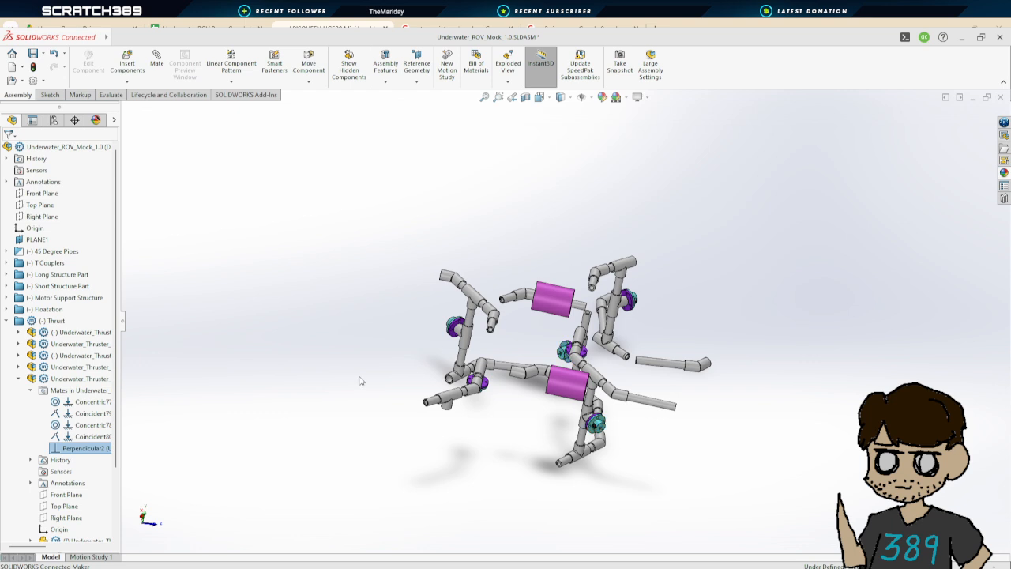
key("Delete")
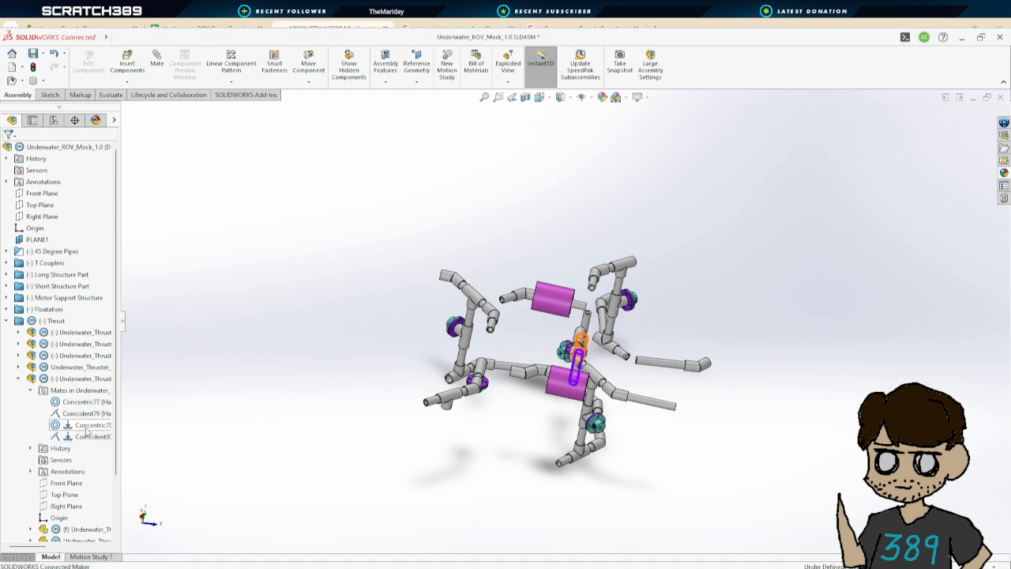
Examine the sixth thruster assembly's mates and the loose thruster T couplers in the model
left_click(19, 379)
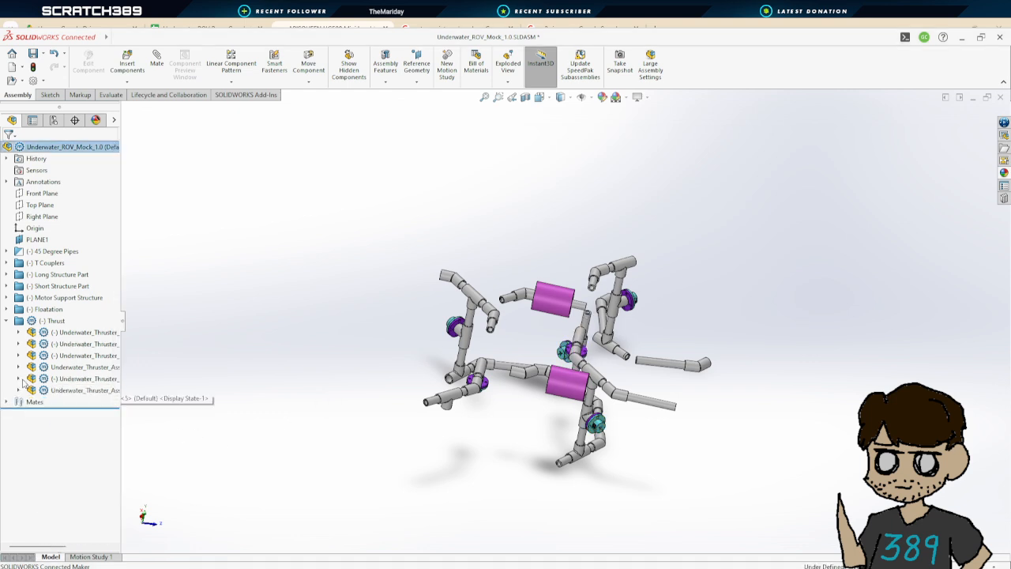
left_click(19, 390)
left_click(30, 390)
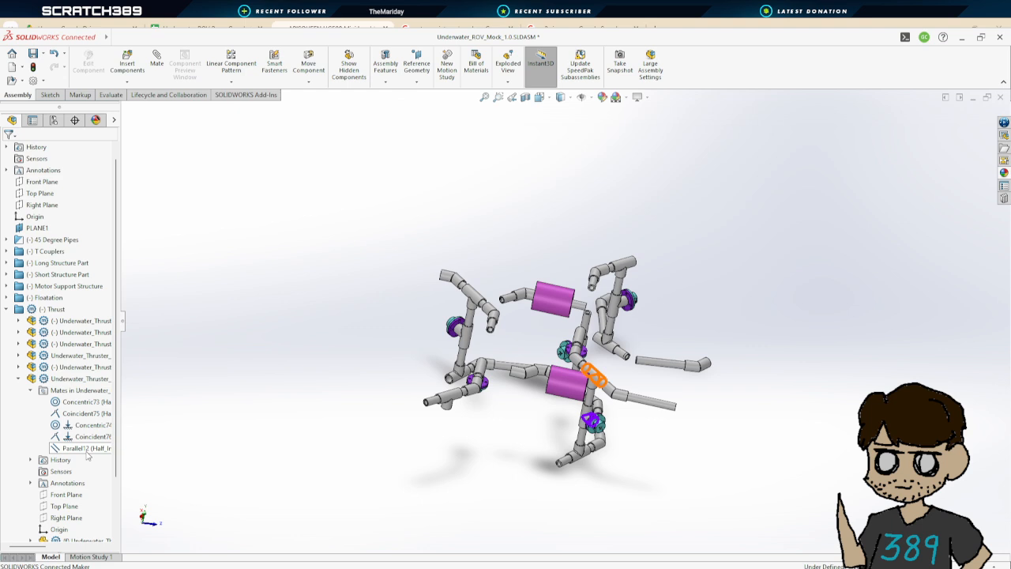
middle_click_drag(431, 483, 423, 533)
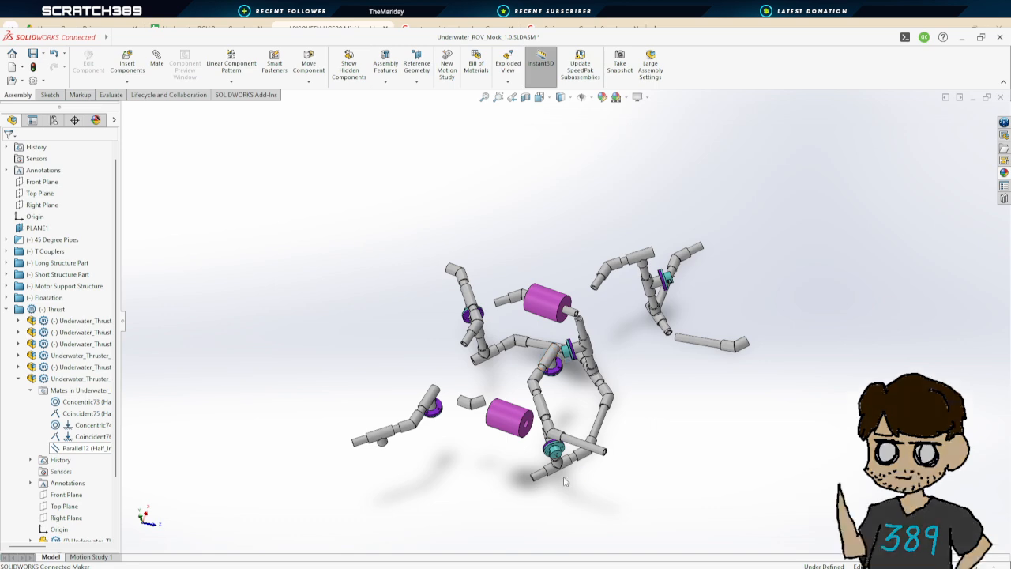
scroll(555, 436, "down", 5)
middle_click_drag(574, 432, 598, 436)
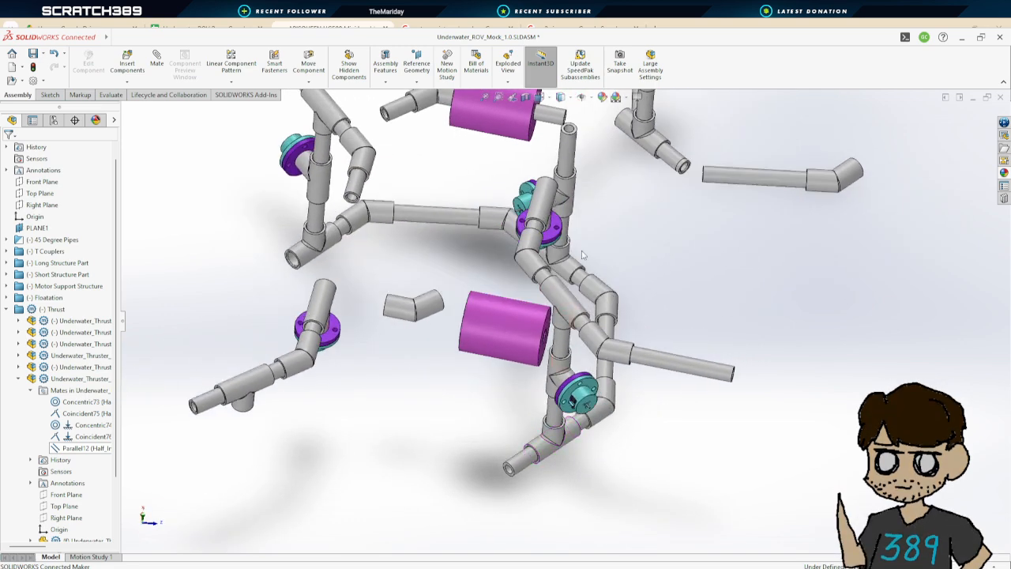
left_click(546, 199)
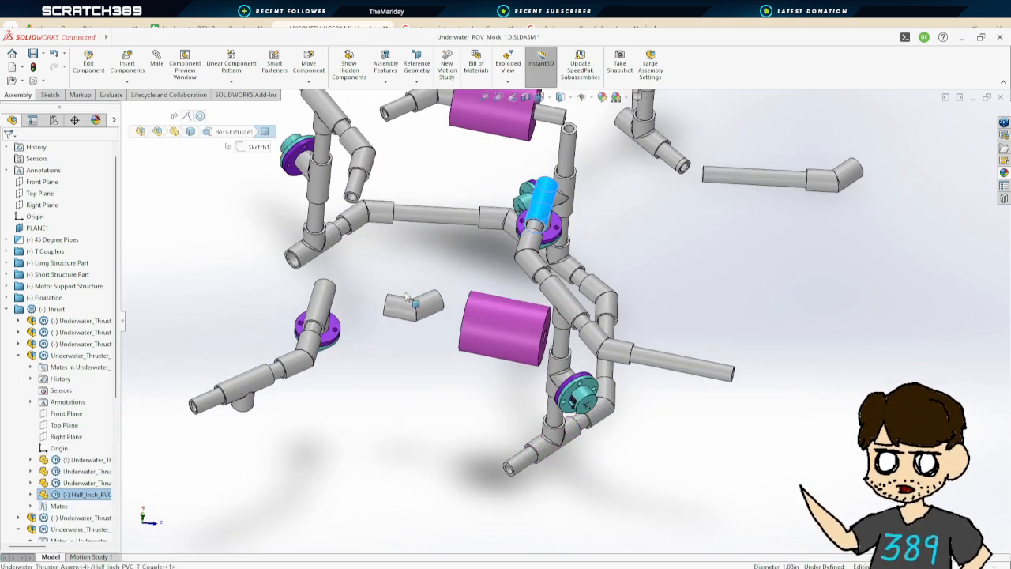
left_click(698, 439)
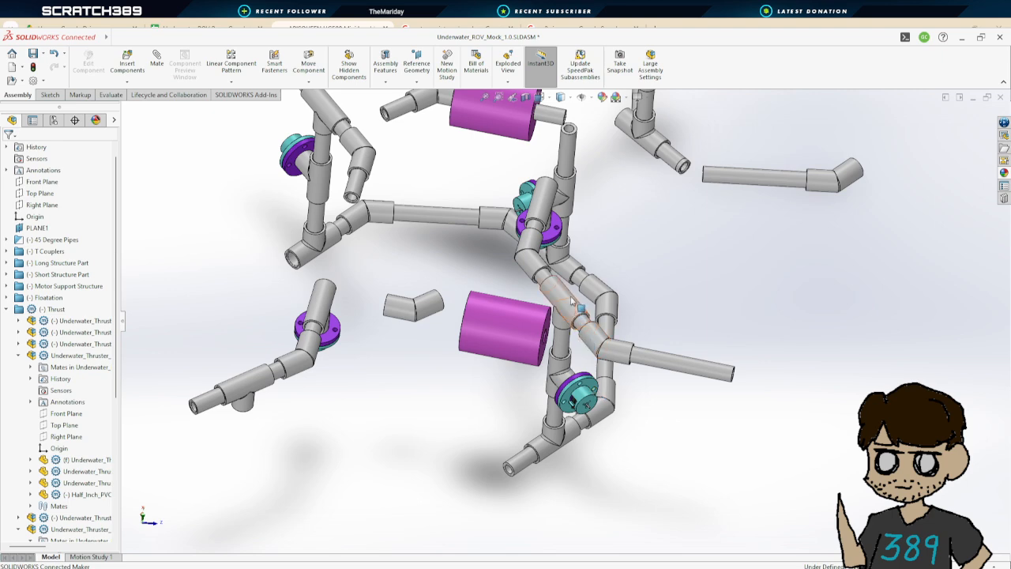
scroll(571, 300, "up", 3)
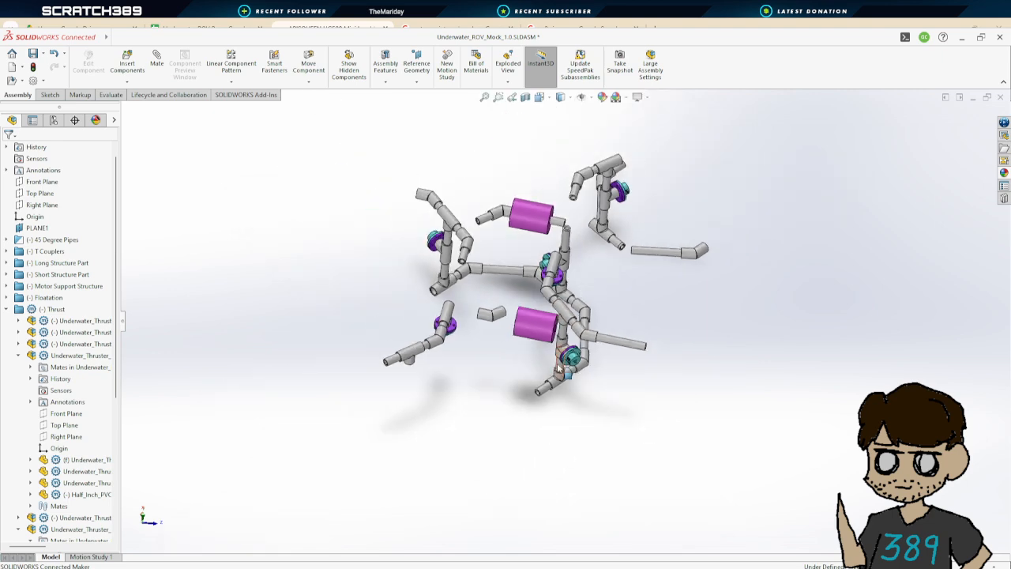
scroll(565, 332, "down", 3)
scroll(577, 292, "up", 2)
scroll(583, 266, "down", 2)
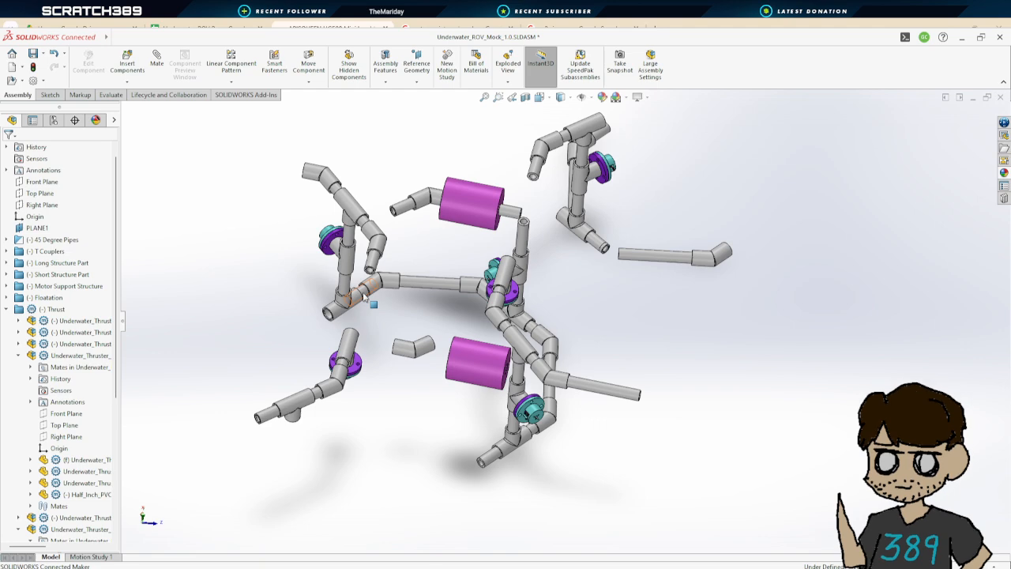
middle_click_drag(598, 273, 490, 182)
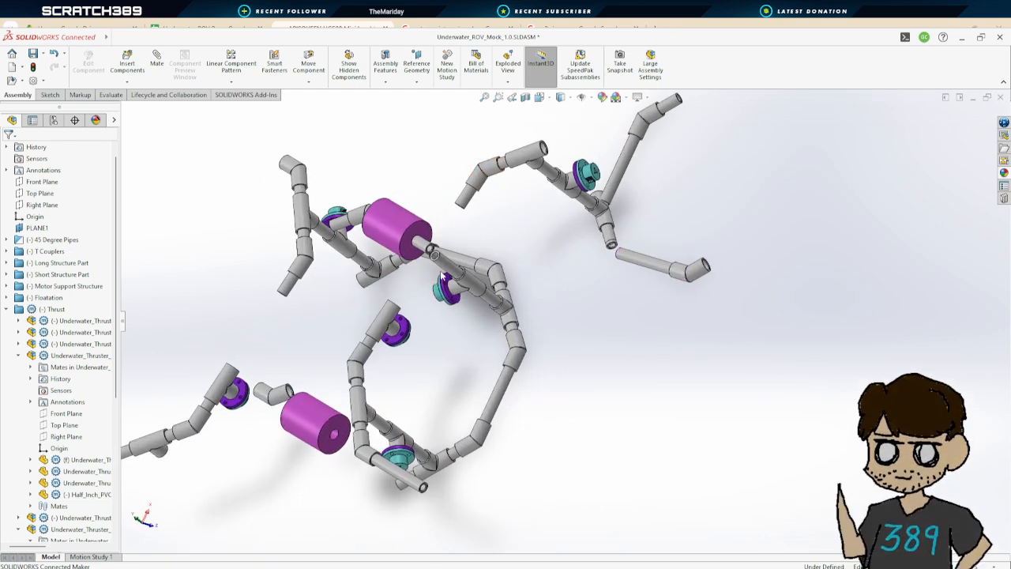
middle_click_drag(533, 234, 209, 141)
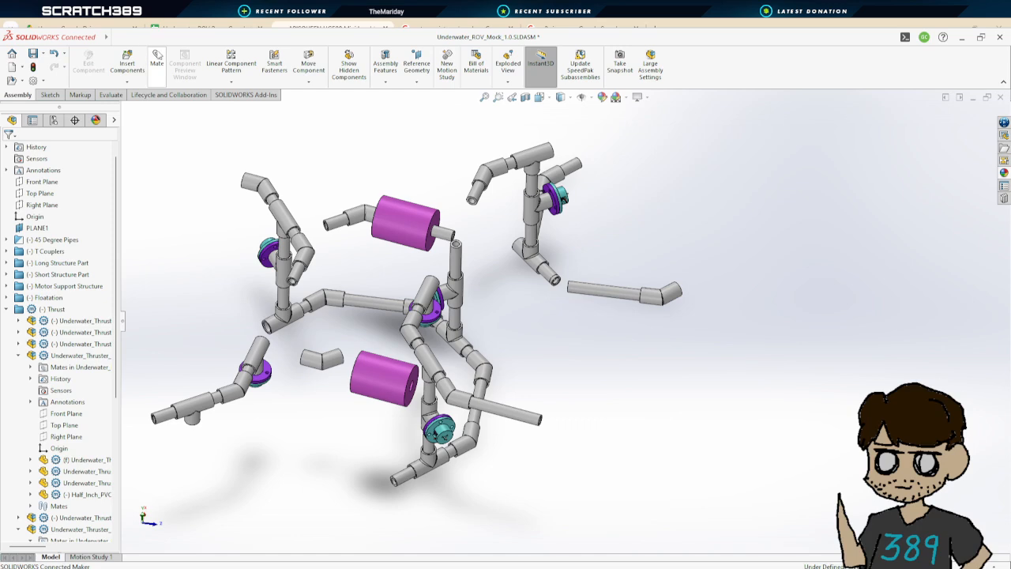
scroll(489, 218, "down", 10)
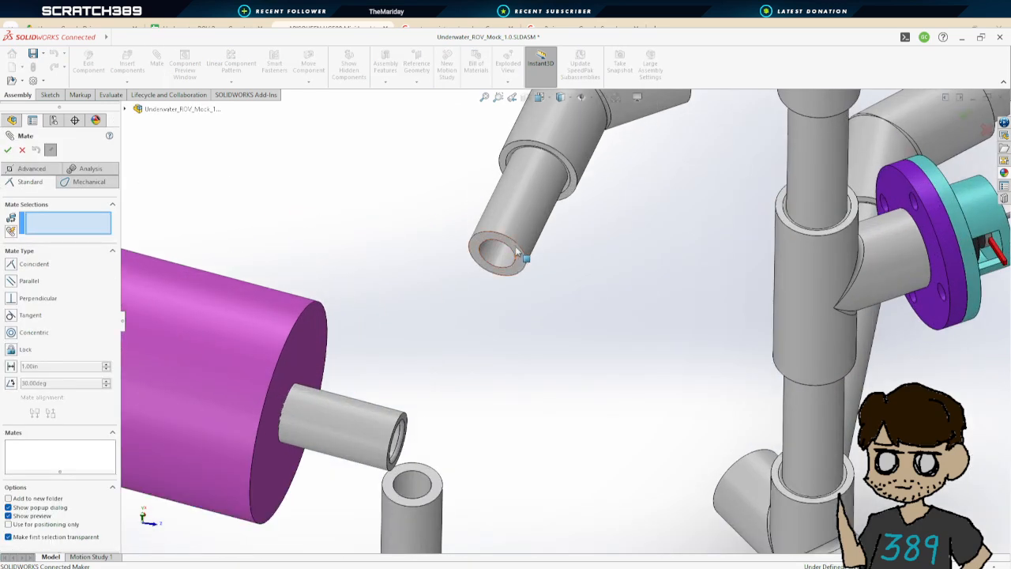
left_click(517, 251)
scroll(517, 252, "up", 10)
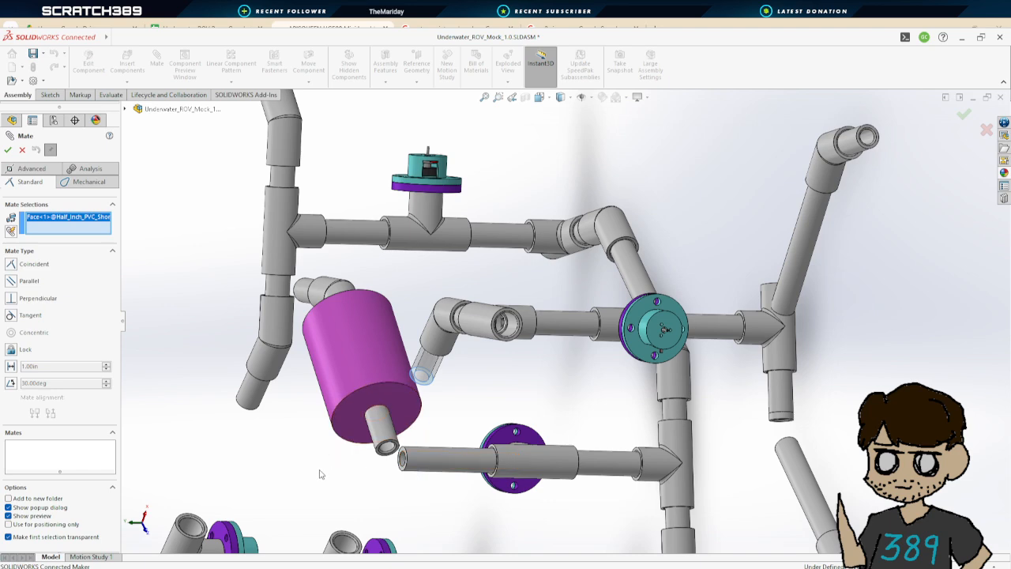
scroll(321, 473, "up", 4)
scroll(398, 487, "down", 5)
middle_click_drag(545, 355, 550, 340)
scroll(537, 338, "down", 5)
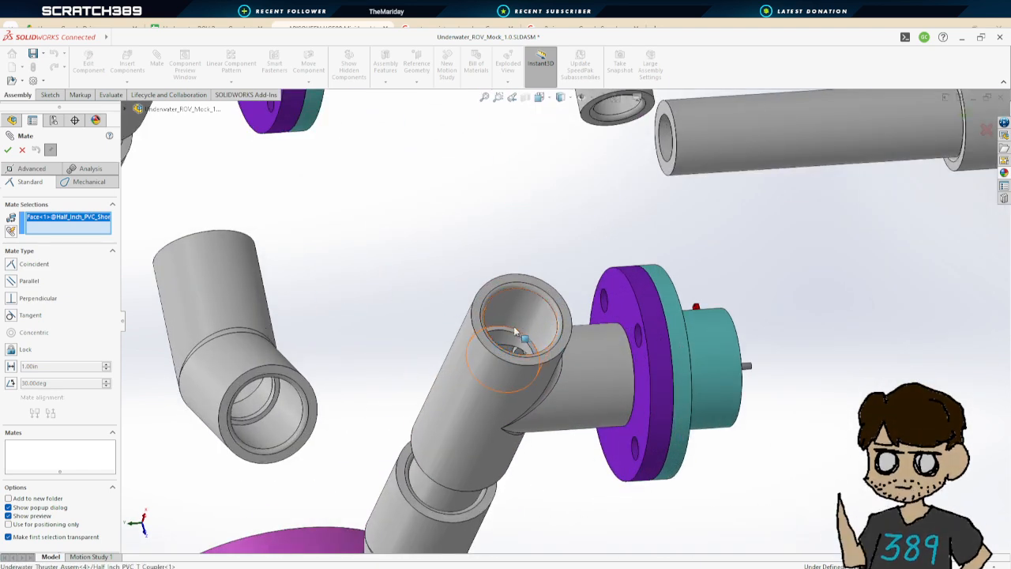
scroll(509, 338, "down", 5)
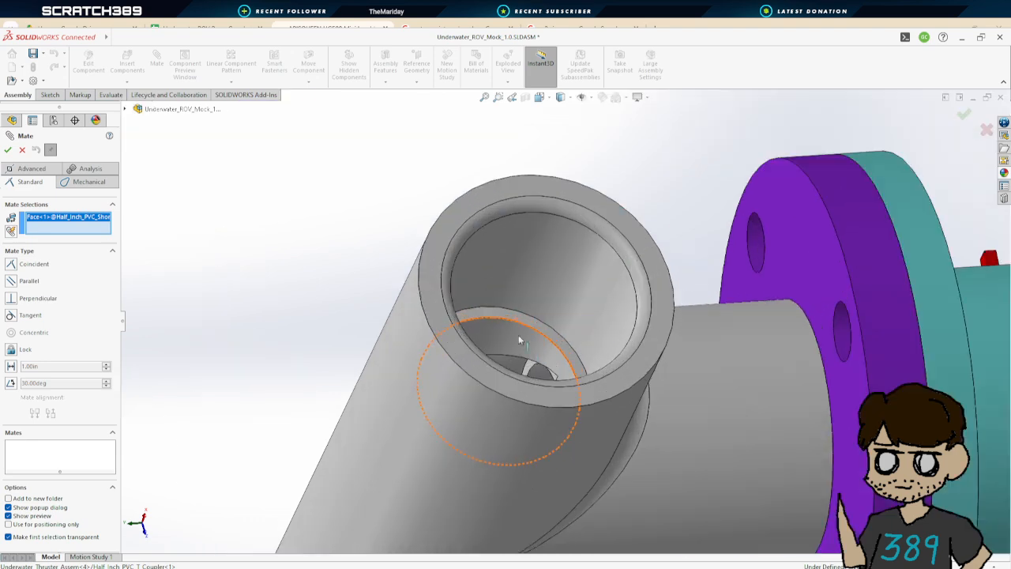
left_click(519, 316)
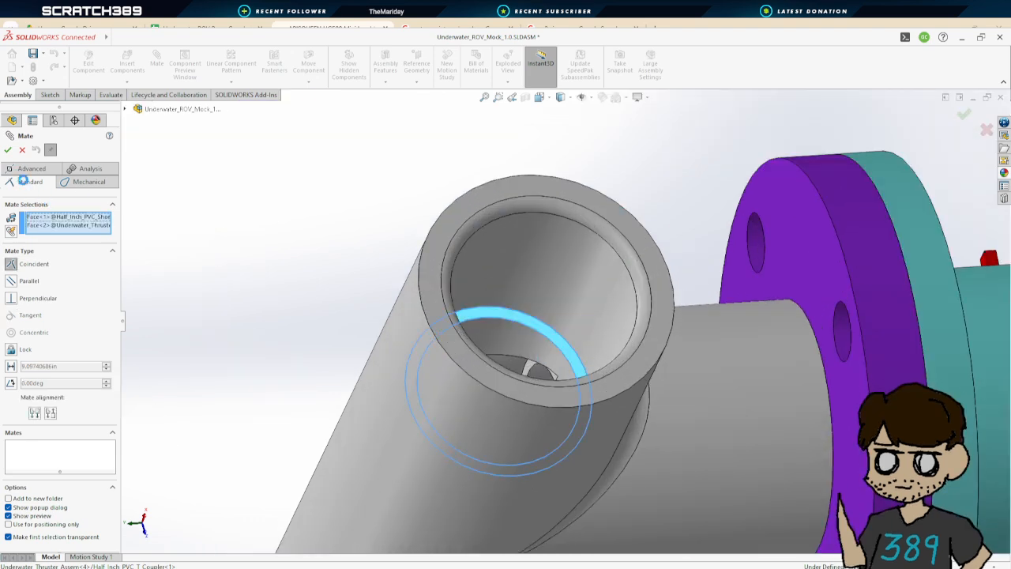
left_click(11, 366)
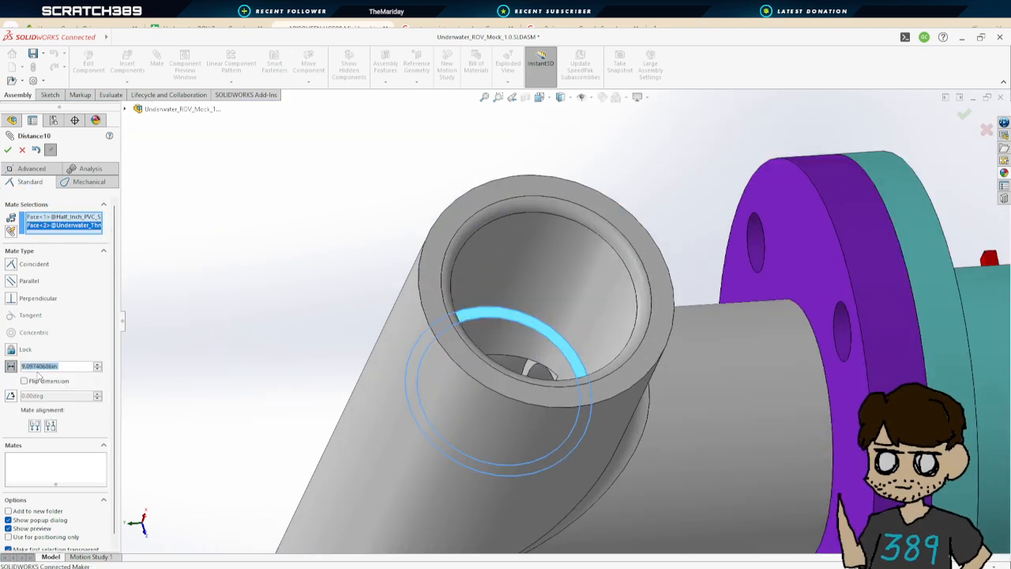
type("4")
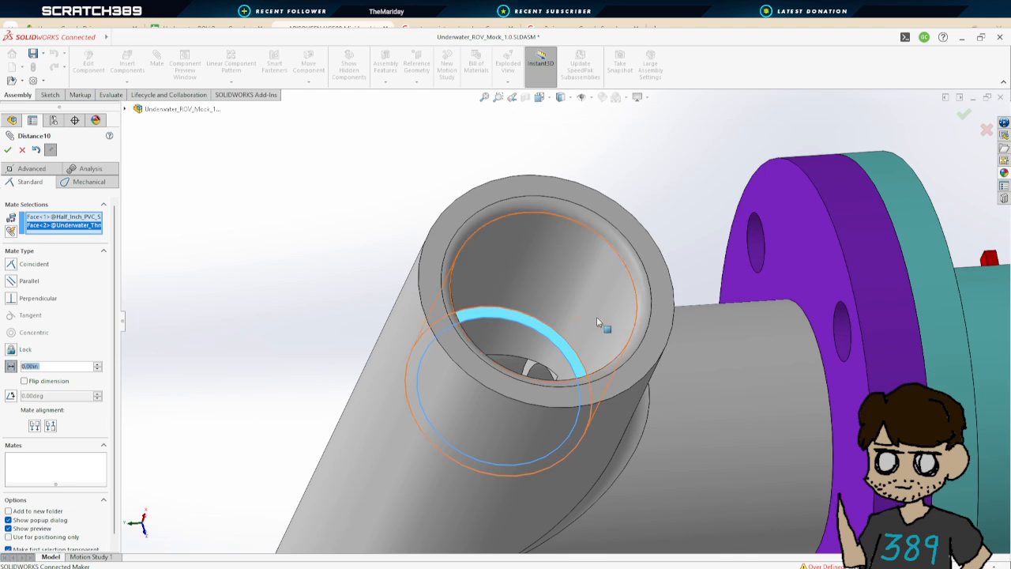
scroll(602, 332, "up", 9)
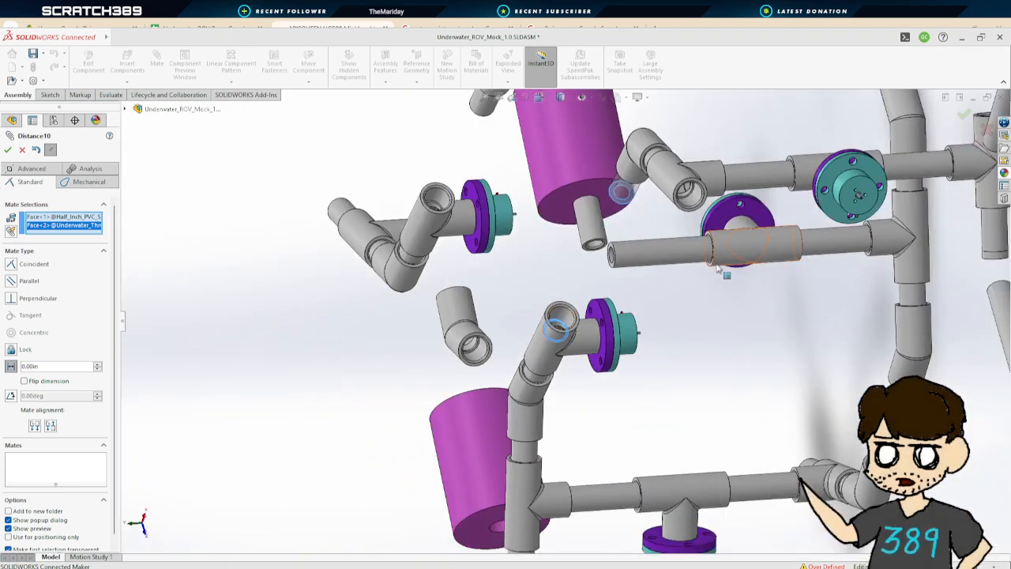
middle_click_drag(723, 267, 783, 232)
left_click(23, 150)
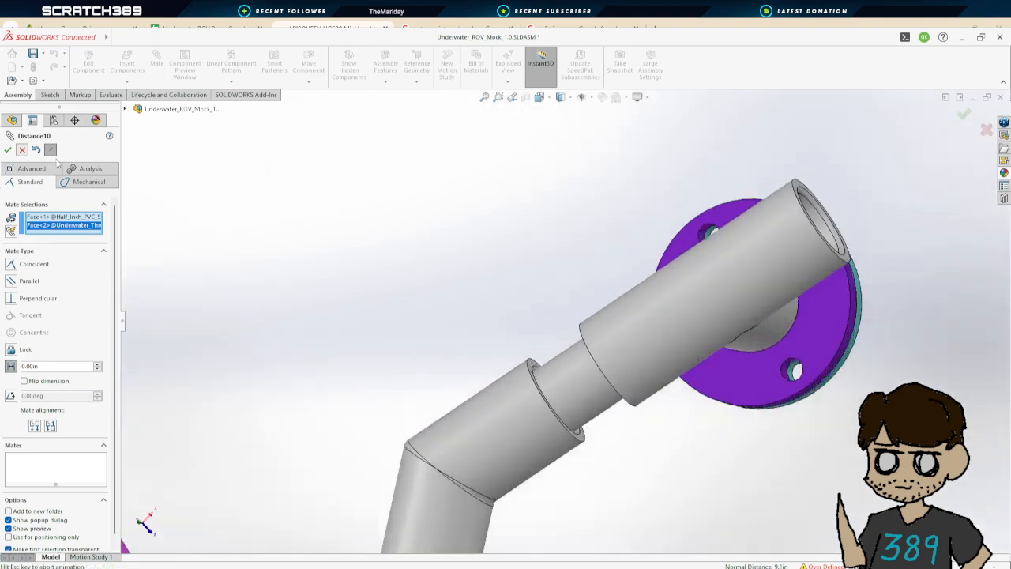
scroll(491, 284, "up", 9)
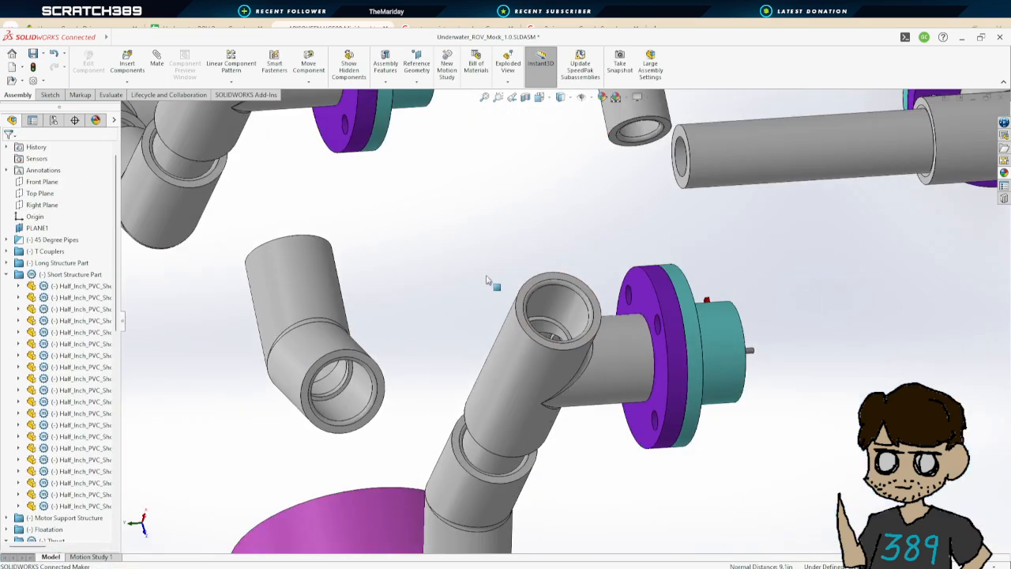
middle_click_drag(541, 297, 630, 288)
scroll(630, 292, "up", 5)
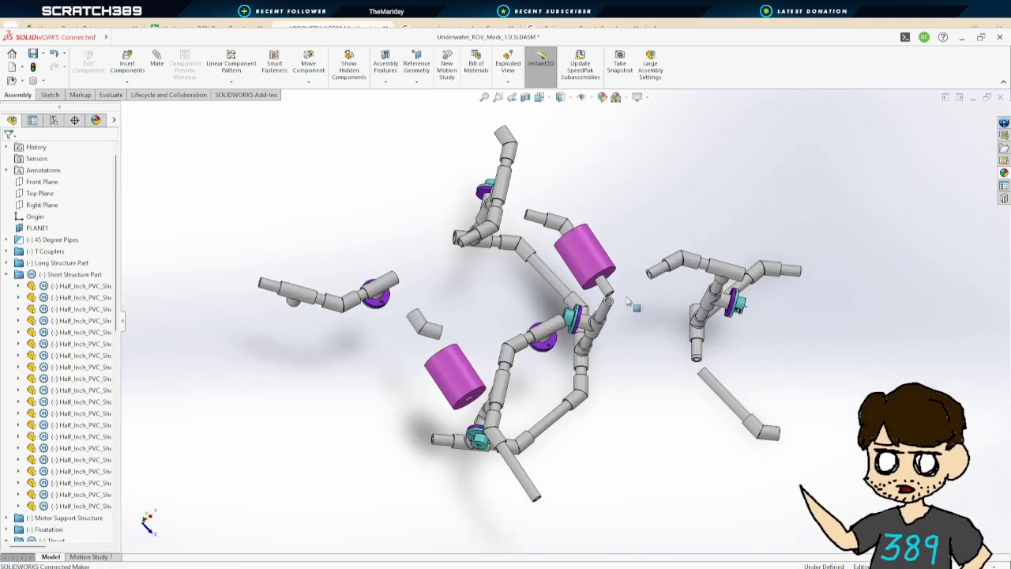
scroll(499, 234, "down", 3)
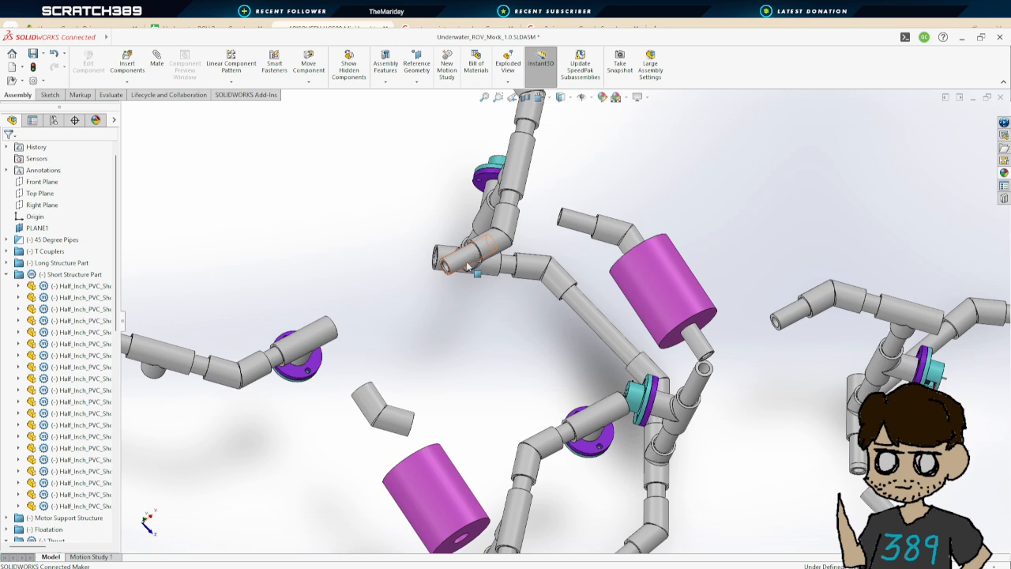
Examine the mates of the short structure pipes next to the thruster assemblies and T couplers
left_click(508, 269)
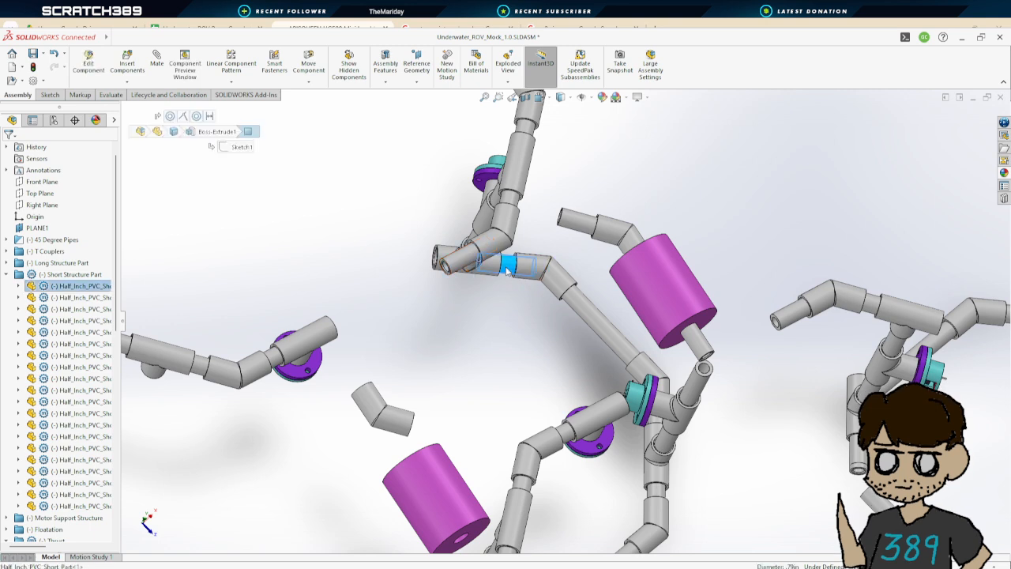
left_click(18, 286)
left_click(30, 298)
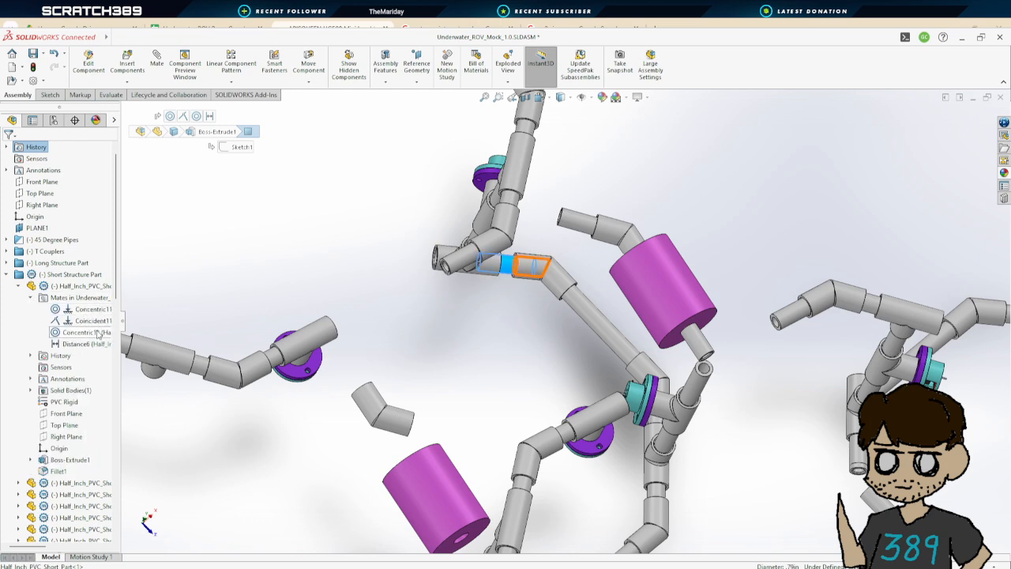
middle_click_drag(478, 322, 443, 281)
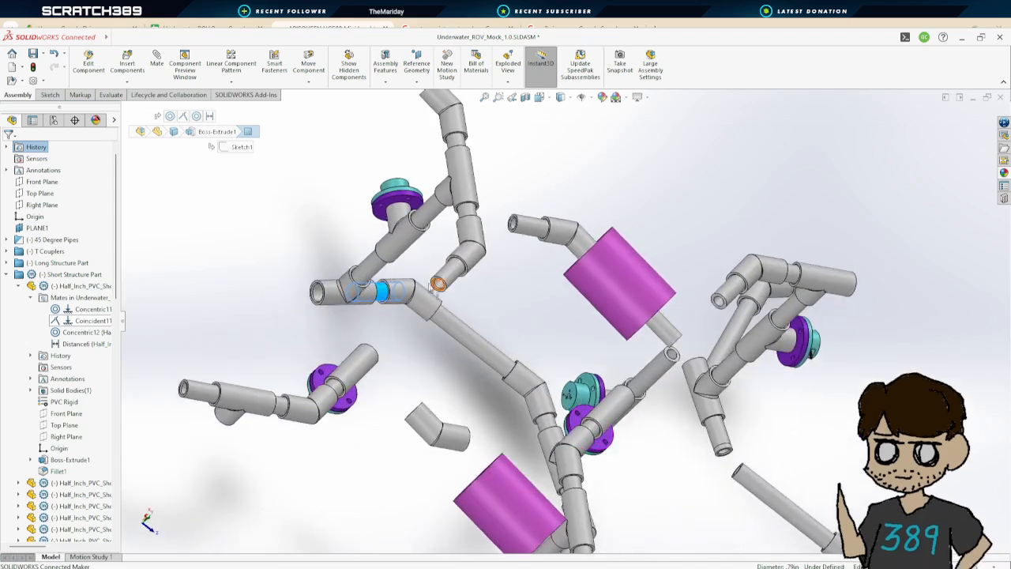
left_click(359, 276)
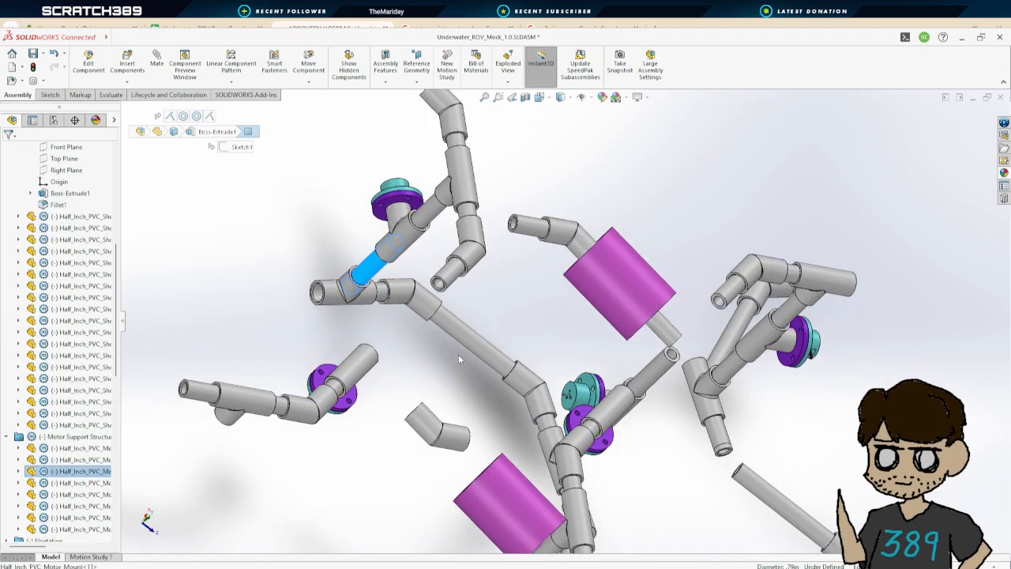
middle_click_drag(458, 354, 403, 369)
left_click(402, 369)
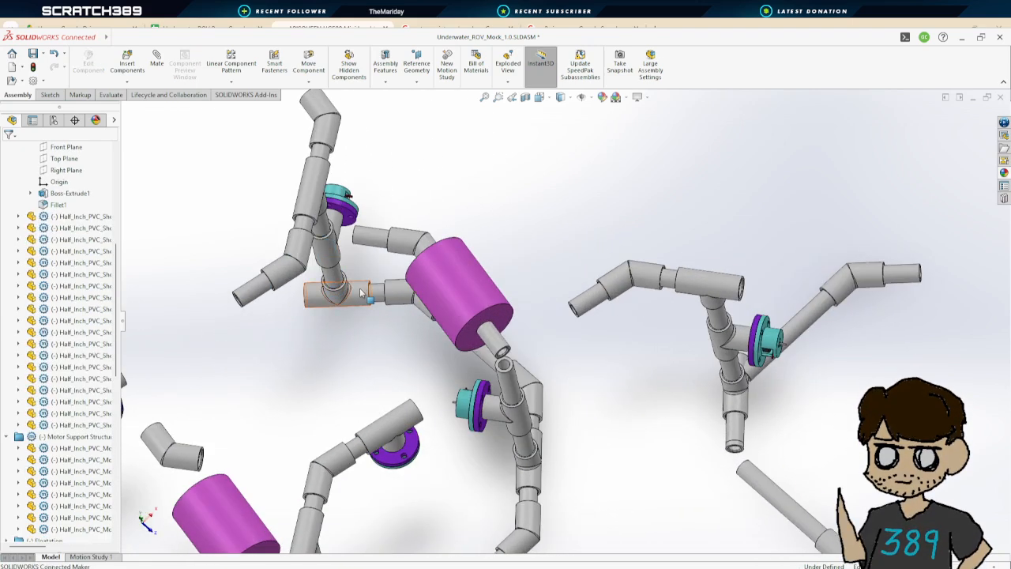
scroll(390, 336, "up", 3)
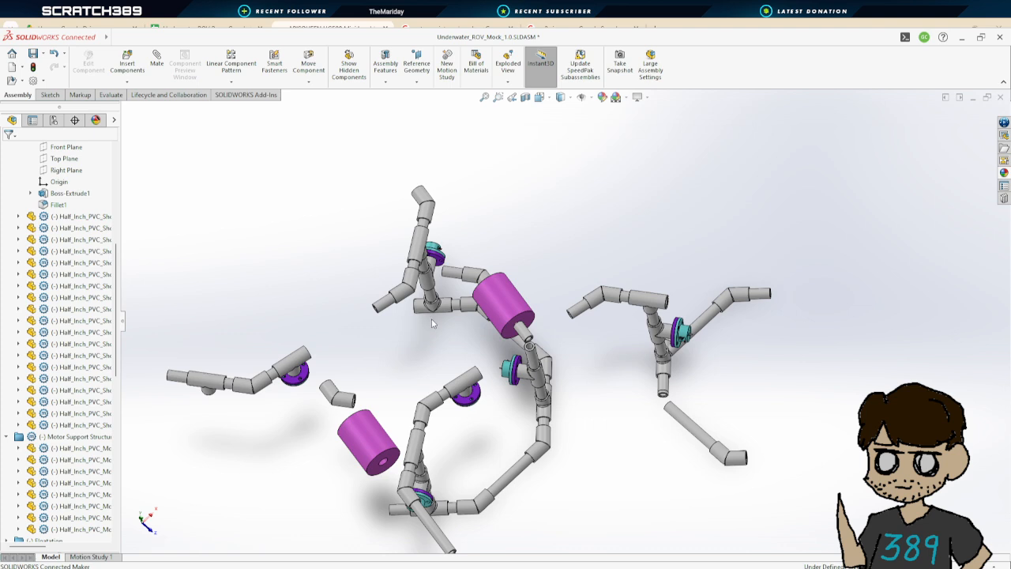
left_click(452, 275)
left_click(18, 320)
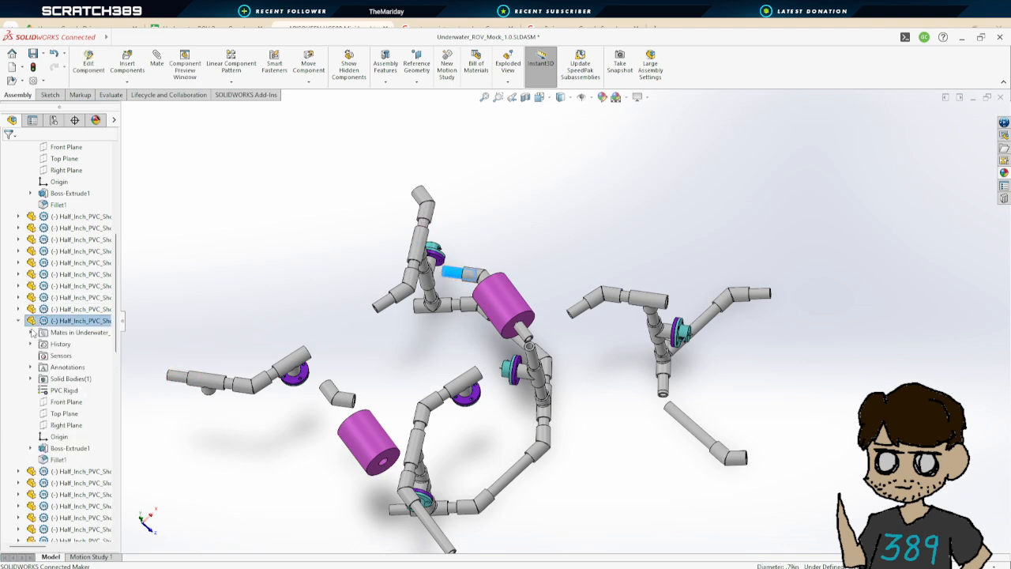
left_click(31, 333)
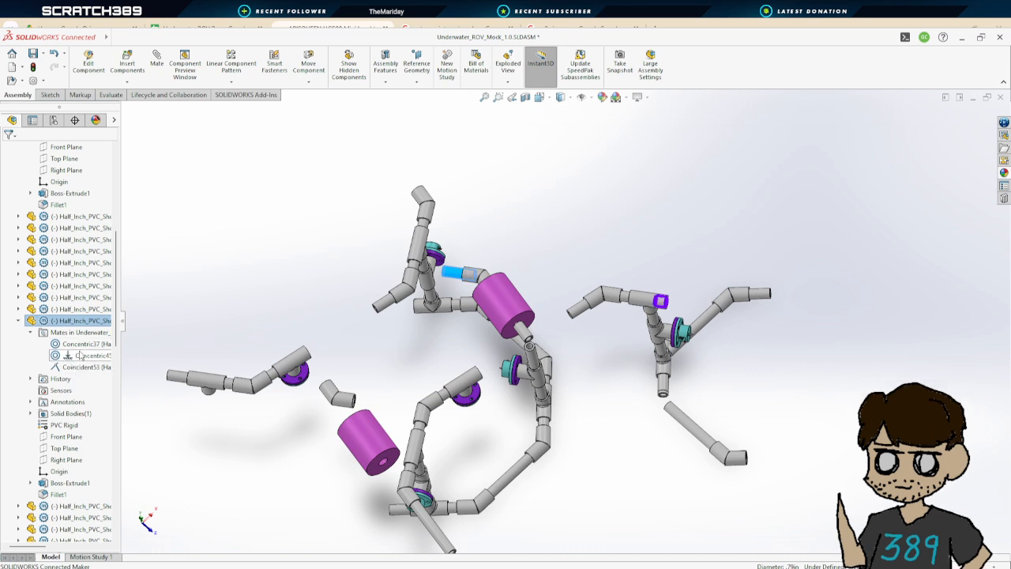
left_click(597, 359)
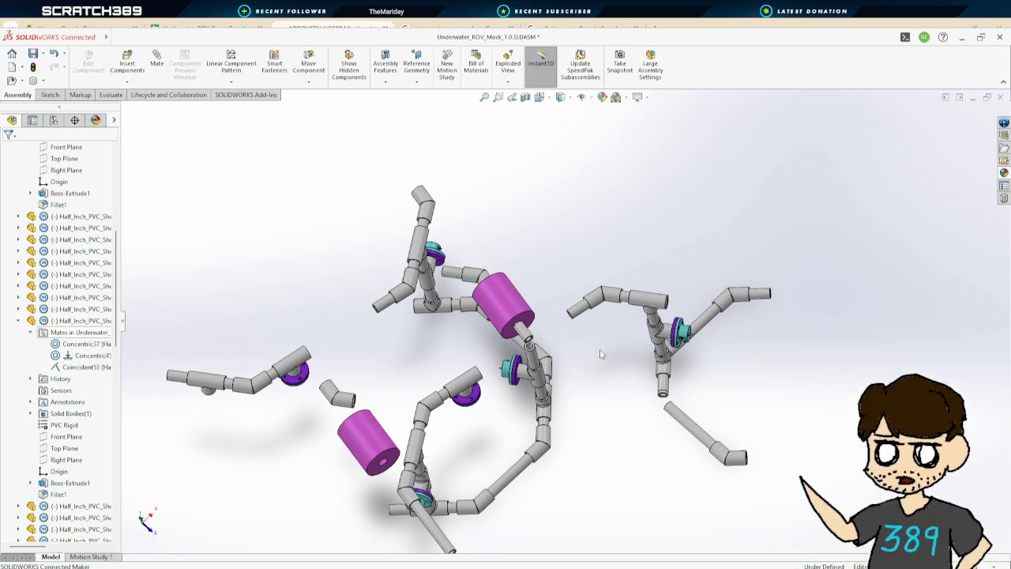
middle_click_drag(599, 352, 564, 351)
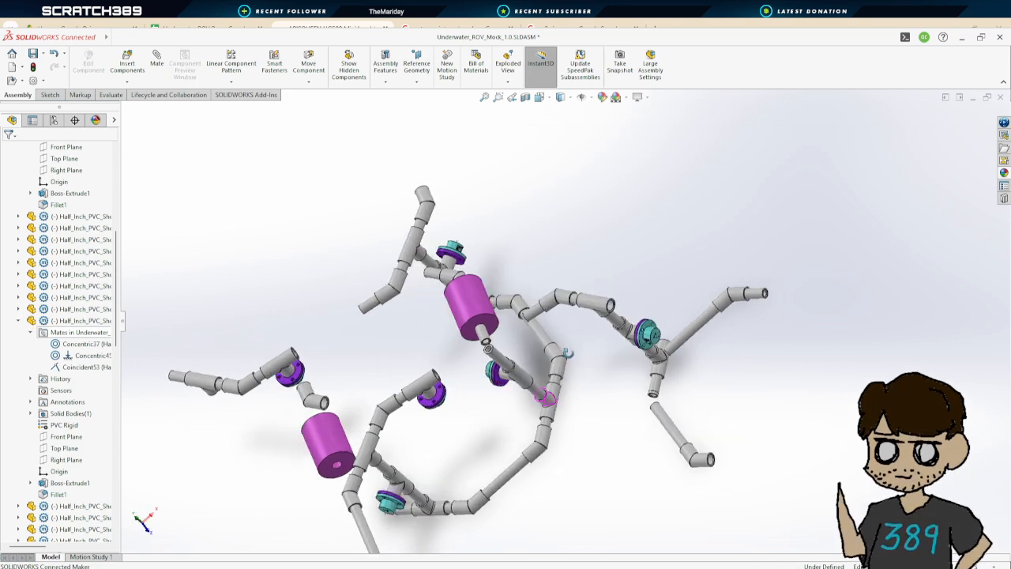
Try to mate the T coupler's inner face to the short pipe's end face with a 4 in distance
left_click(156, 61)
scroll(594, 310, "down", 5)
scroll(594, 310, "down", 10)
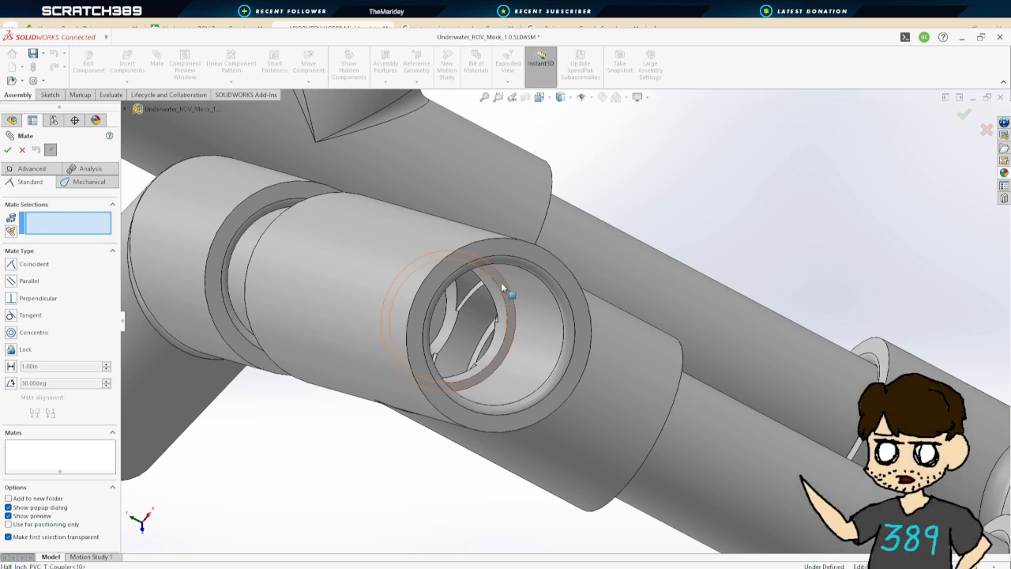
left_click(500, 282)
scroll(501, 282, "up", 10)
scroll(425, 322, "down", 10)
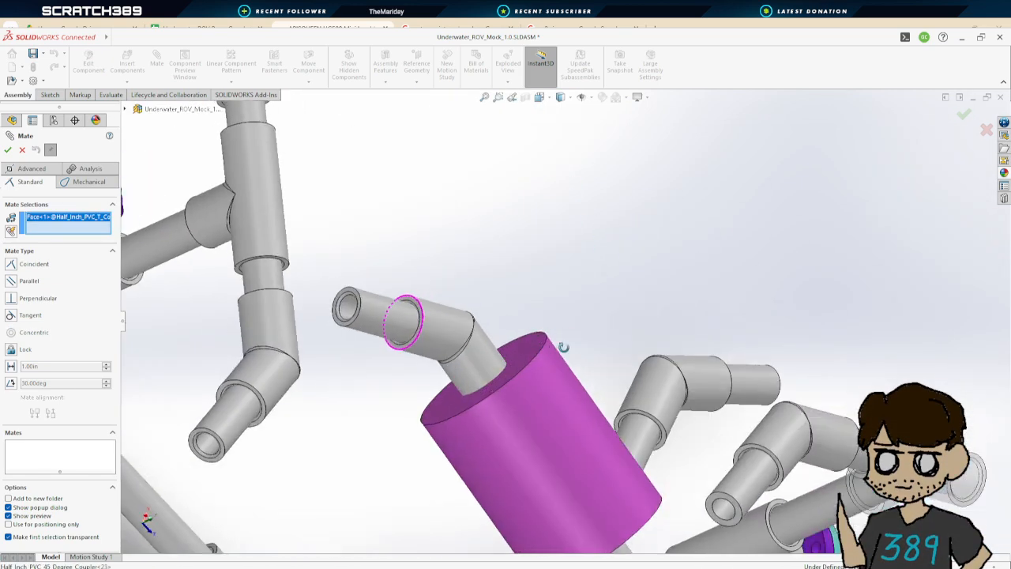
left_click(369, 272)
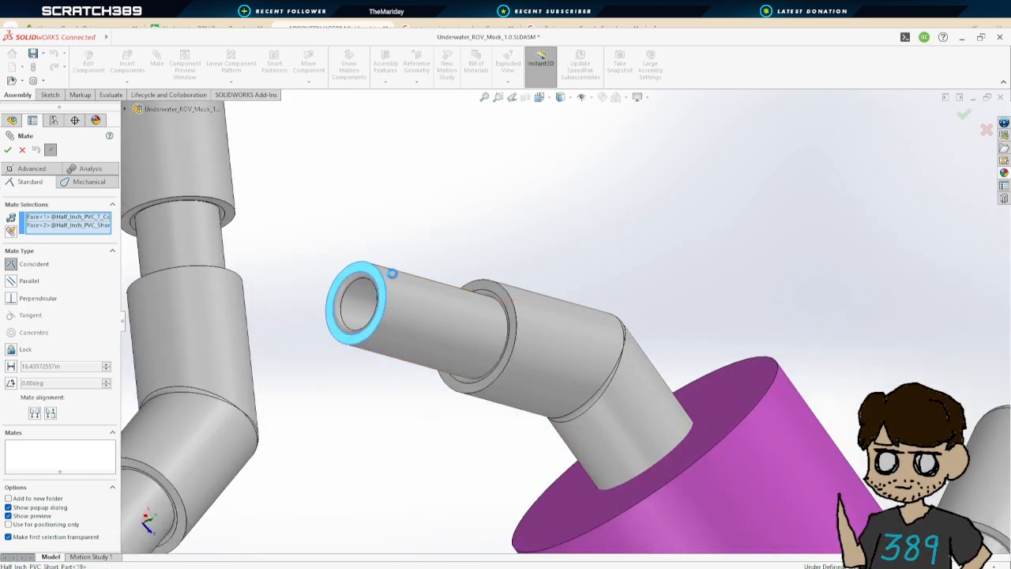
scroll(592, 326, "up", 10)
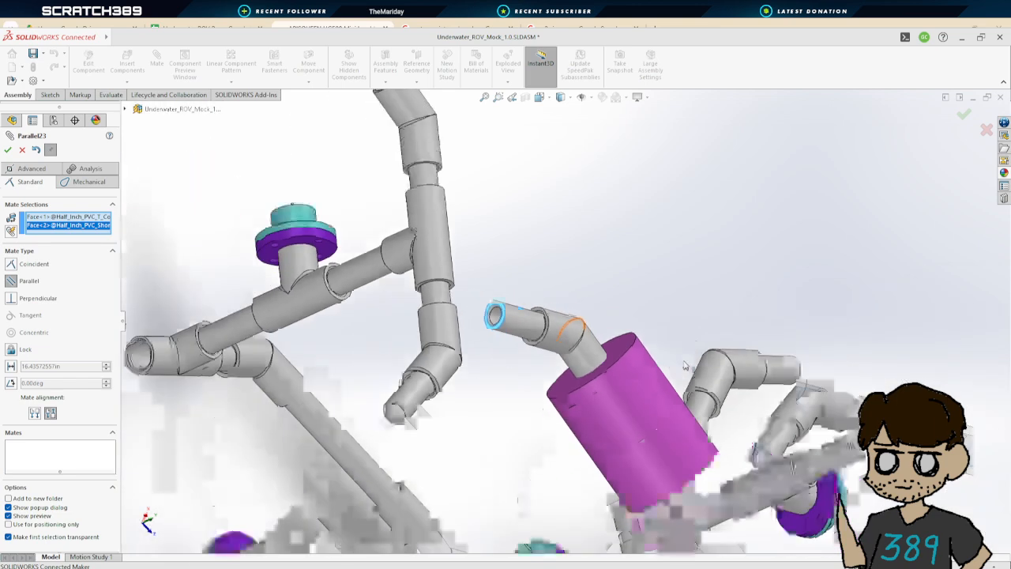
scroll(696, 460, "up", 5)
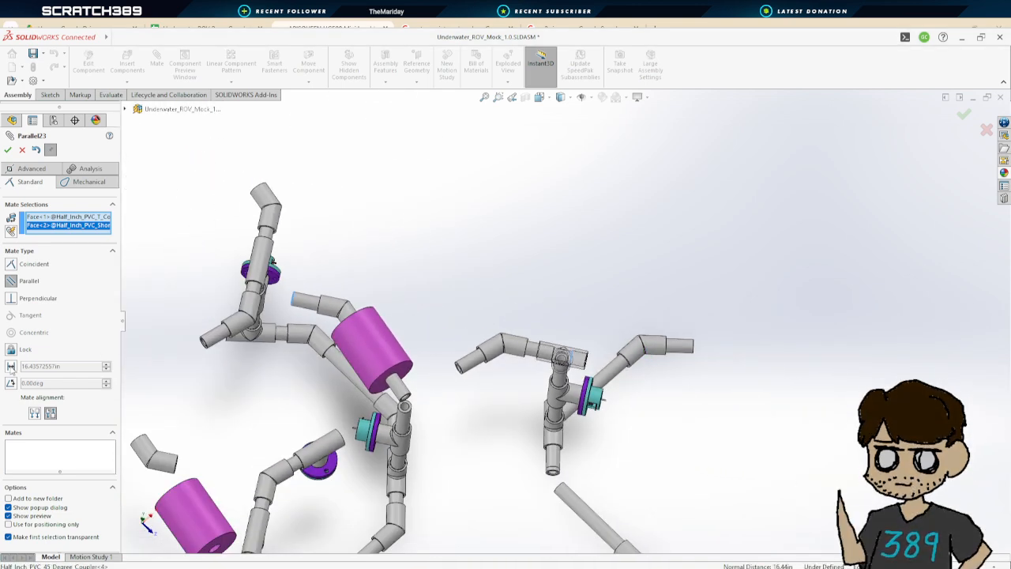
left_click(29, 366)
type("4.00in")
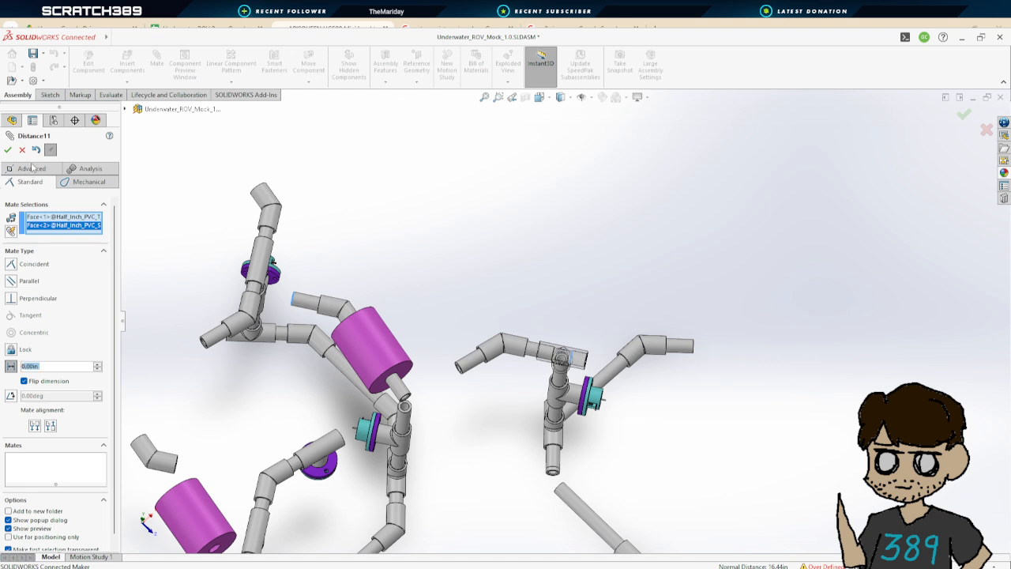
left_click(7, 150)
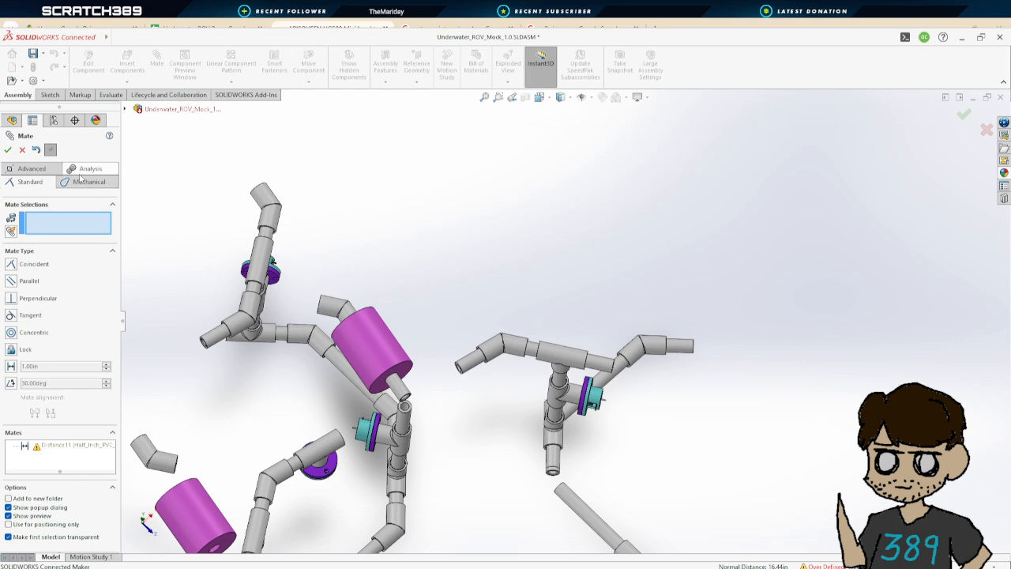
left_click(22, 149)
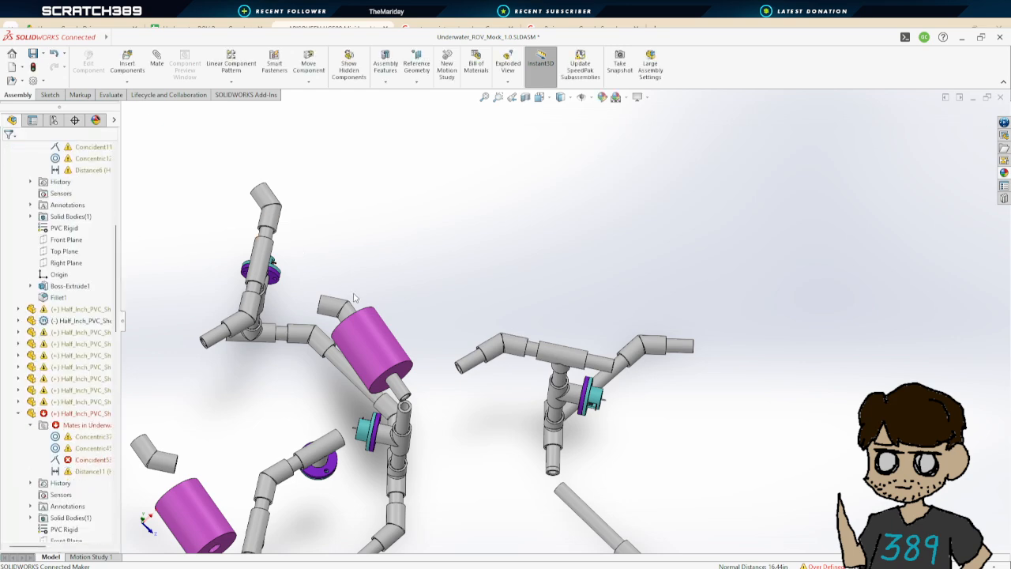
Inspect the right-hand T coupler, its short pipe and the 5 inch pipe beside it
scroll(355, 298, "down", 5)
scroll(621, 428, "up", 10)
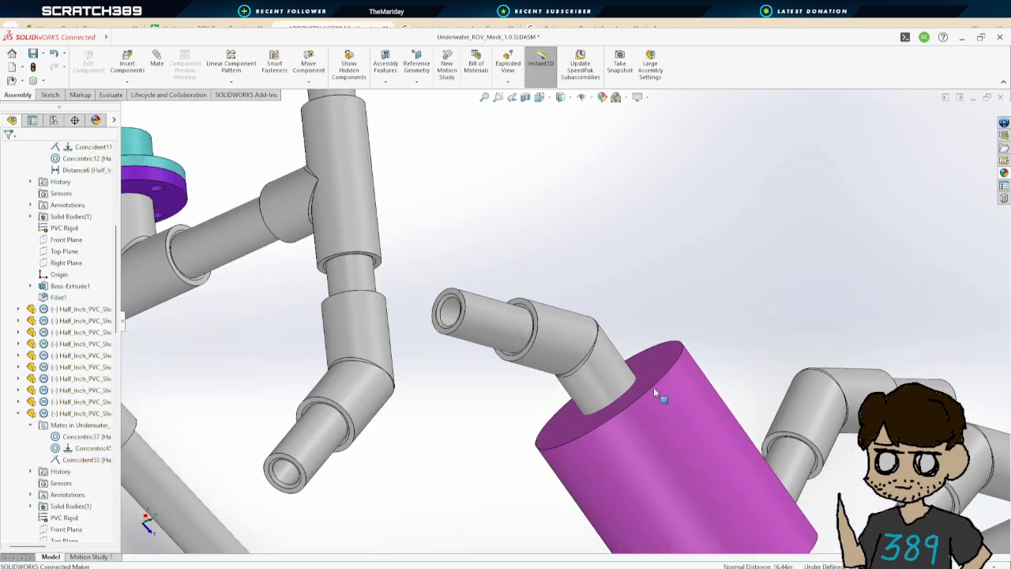
scroll(621, 428, "up", 3)
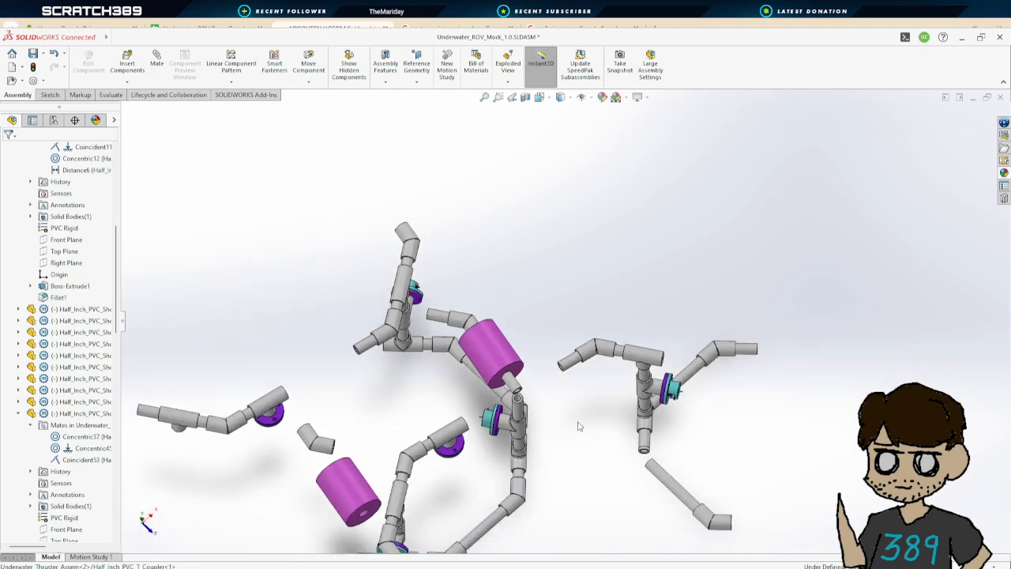
scroll(577, 422, "down", 5)
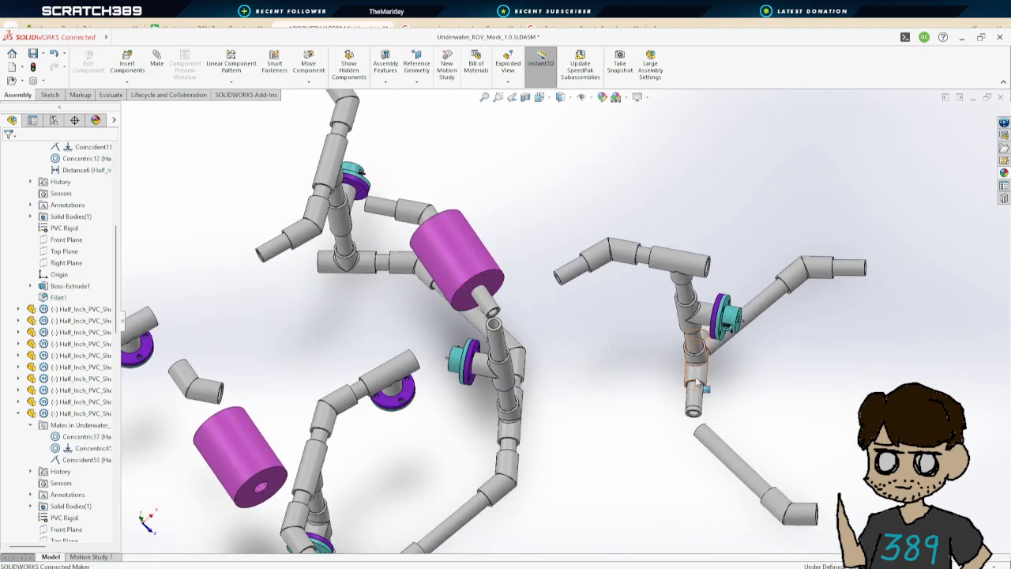
scroll(699, 381, "up", 3)
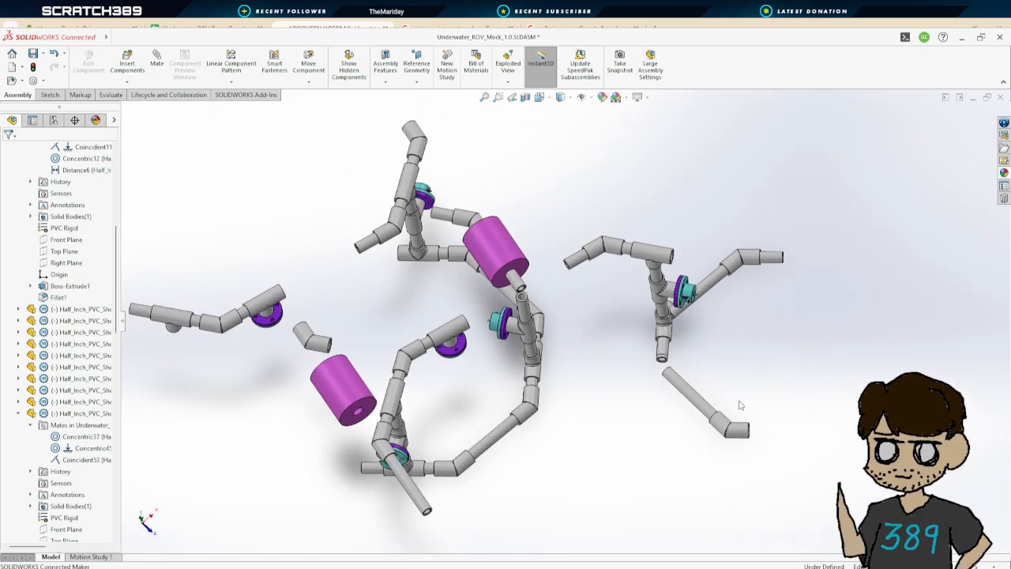
left_click(664, 336)
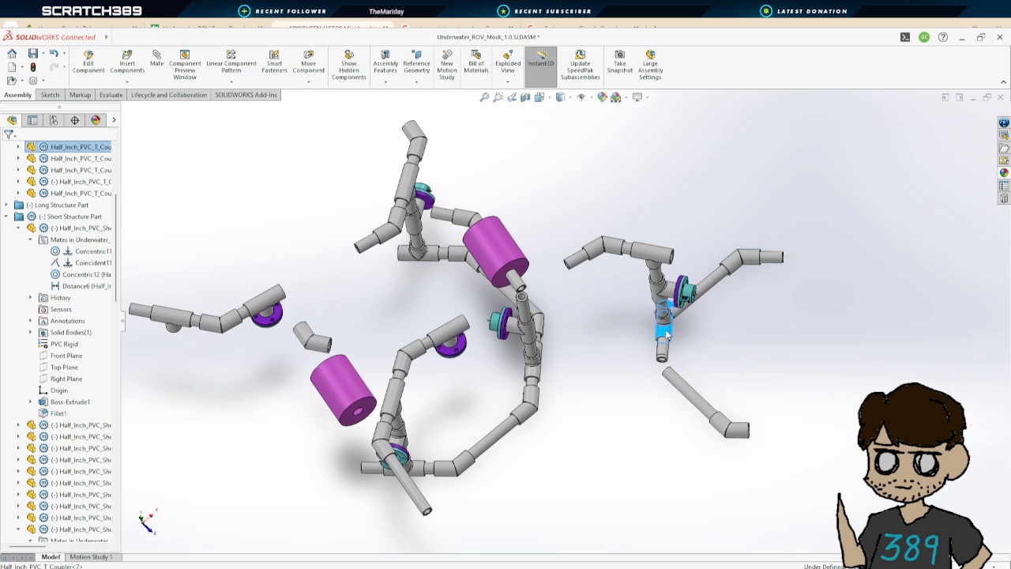
left_click(644, 369)
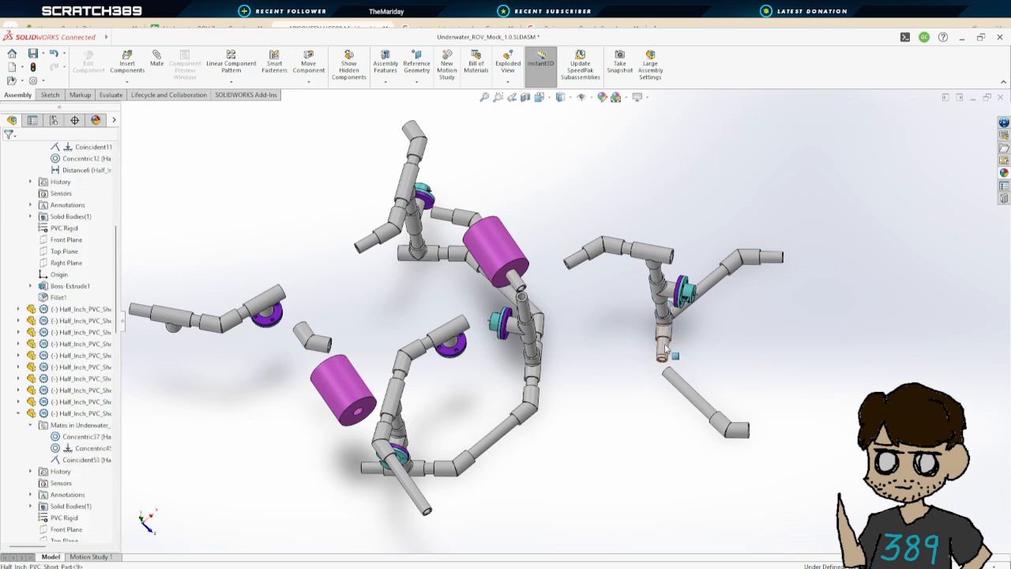
left_click(681, 389)
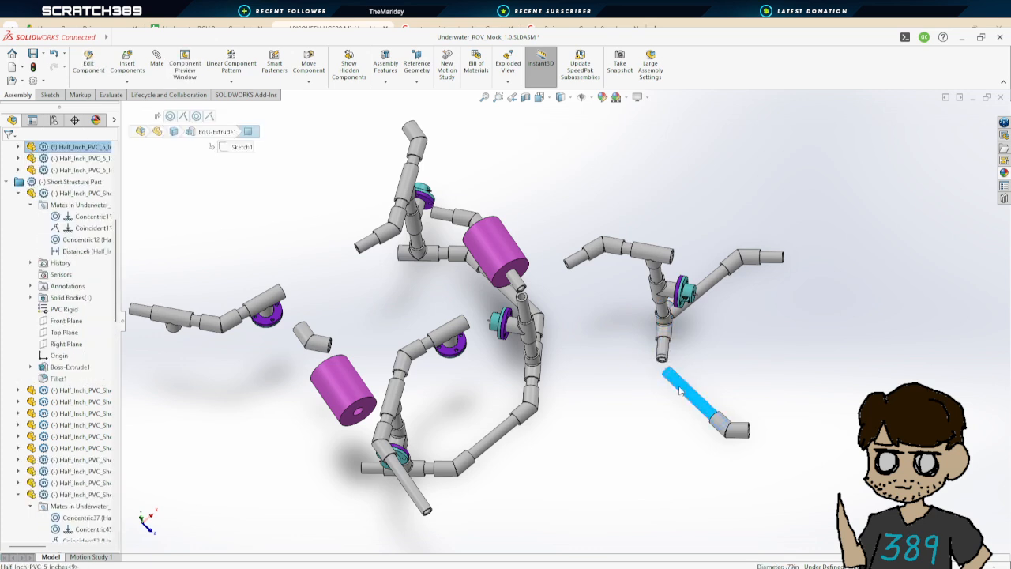
left_click(646, 407)
left_click(698, 398)
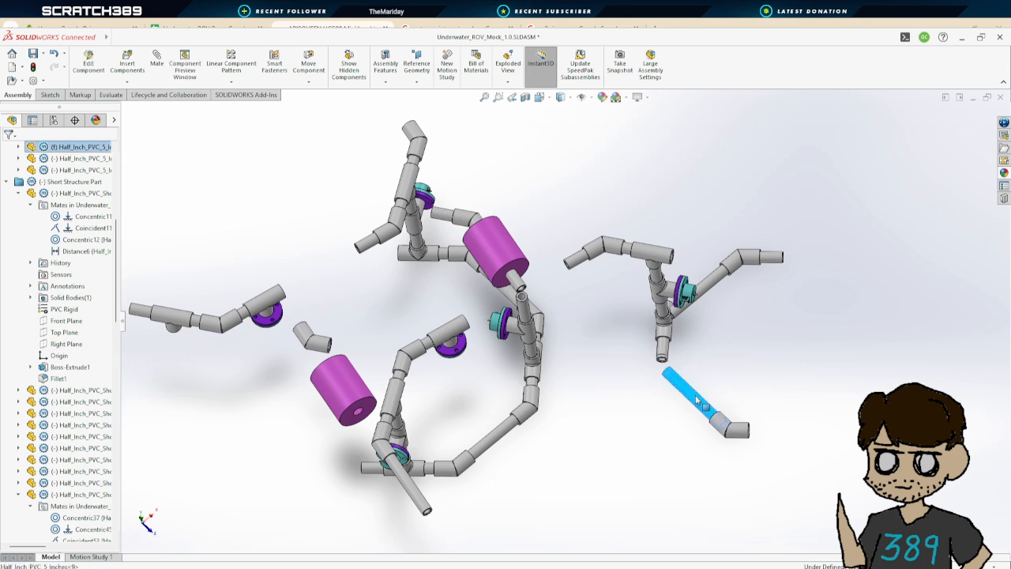
left_click(632, 406)
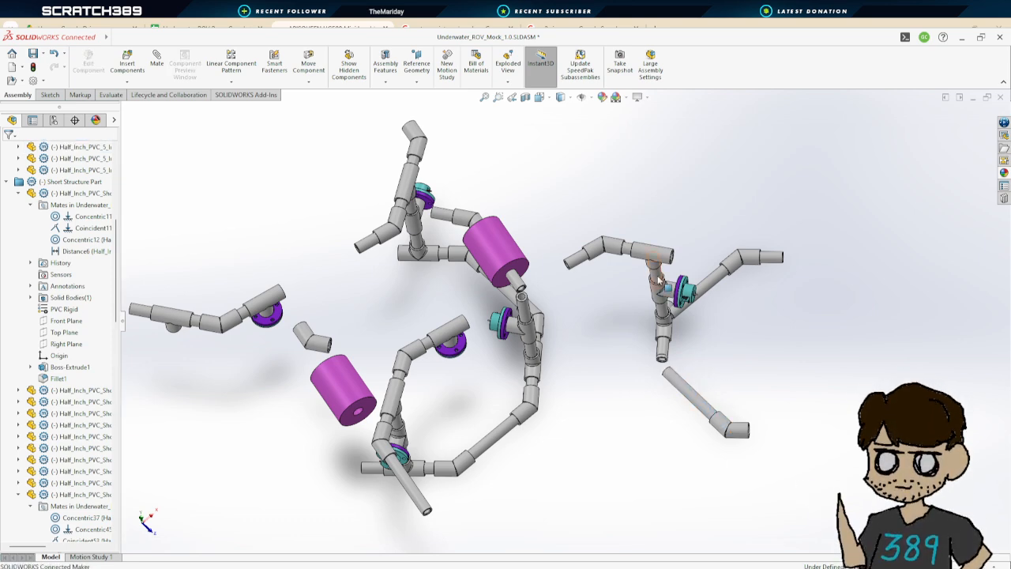
left_click_drag(658, 278, 699, 412)
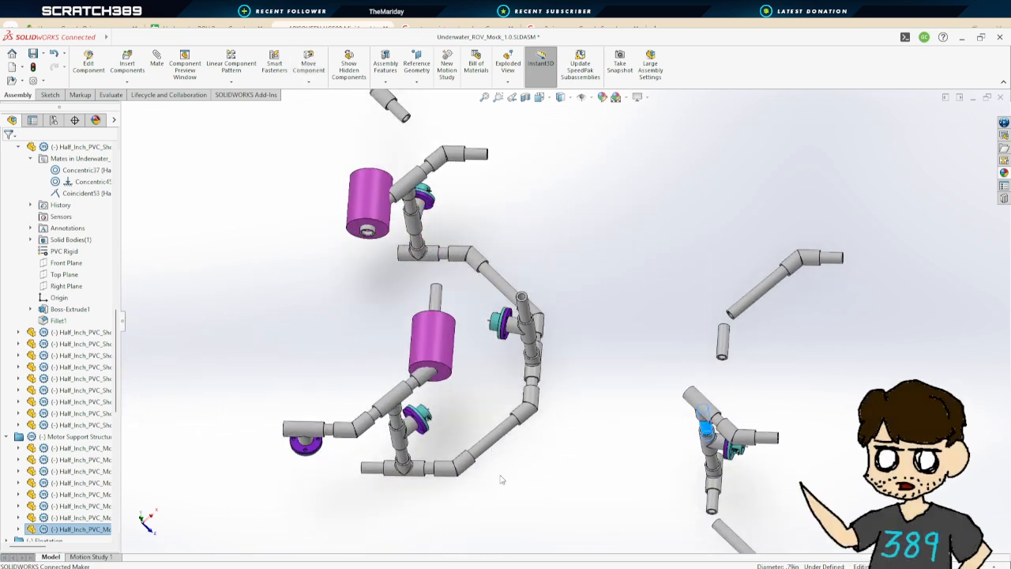
Inspect the motor mount pipes, the vertical pipe through the thruster and the 45 degree coupler
left_click(471, 479)
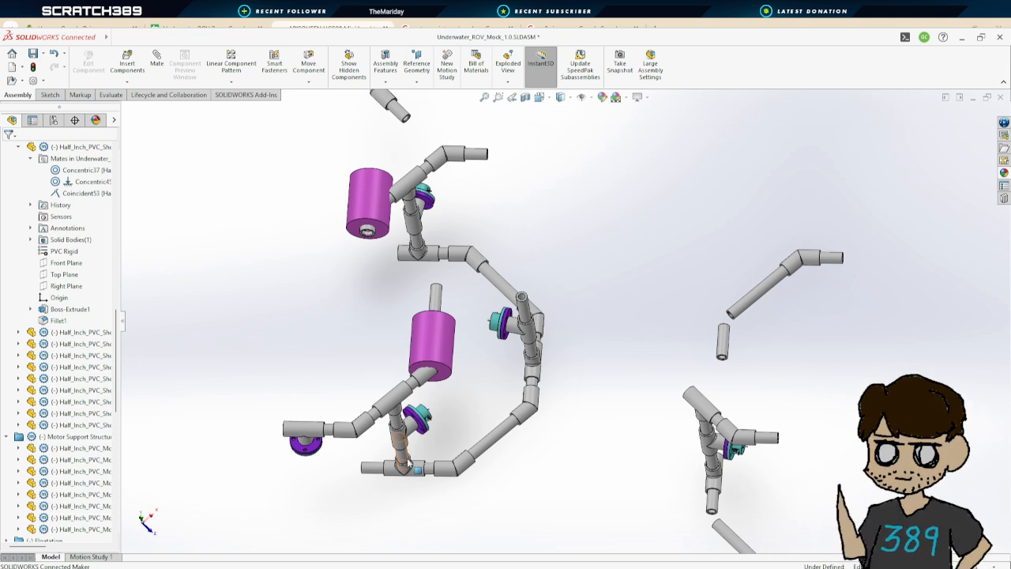
left_click(403, 459)
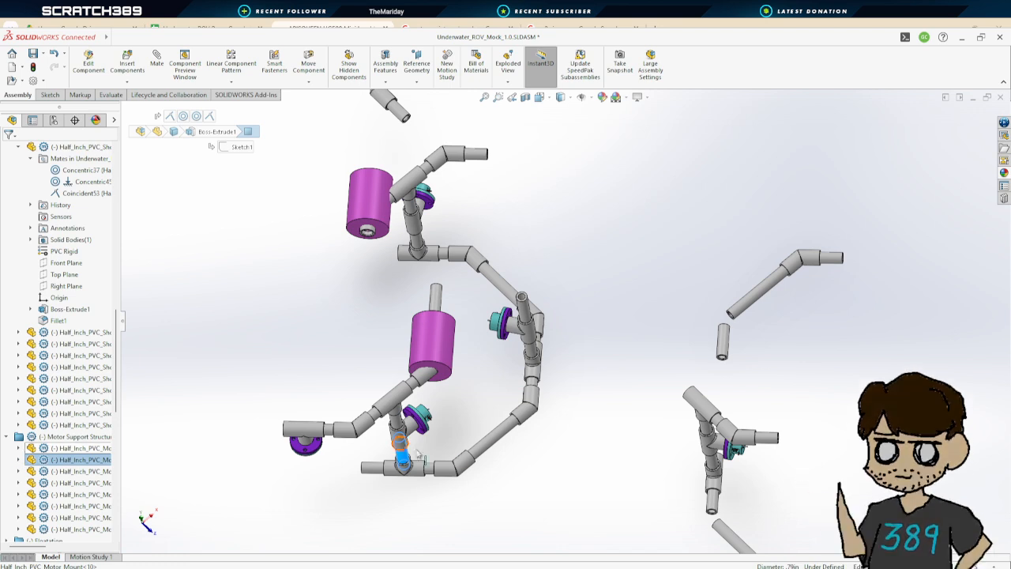
left_click(577, 463)
left_click(437, 298)
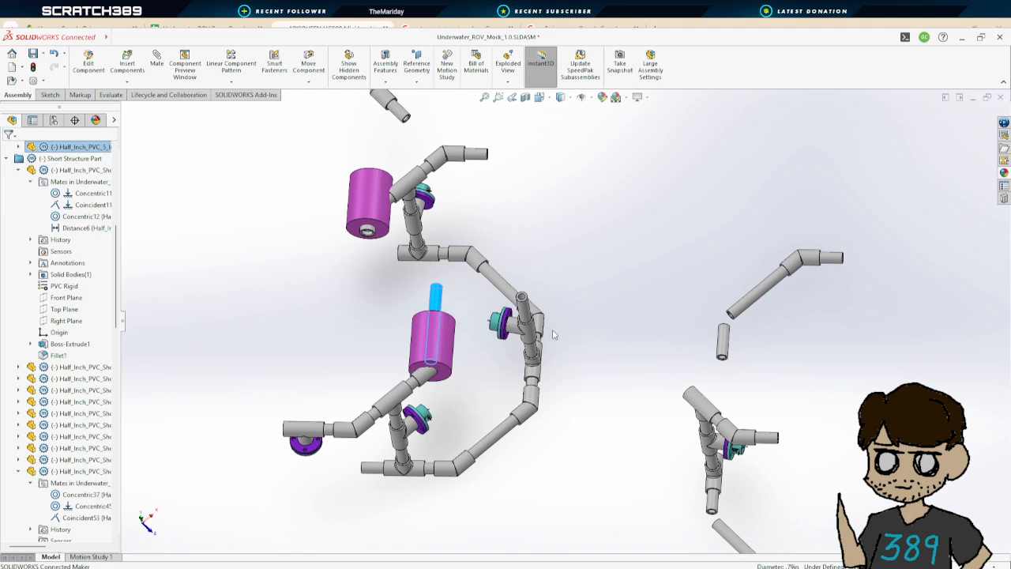
scroll(553, 335, "down", 3)
scroll(545, 332, "up", 4)
left_click(504, 179)
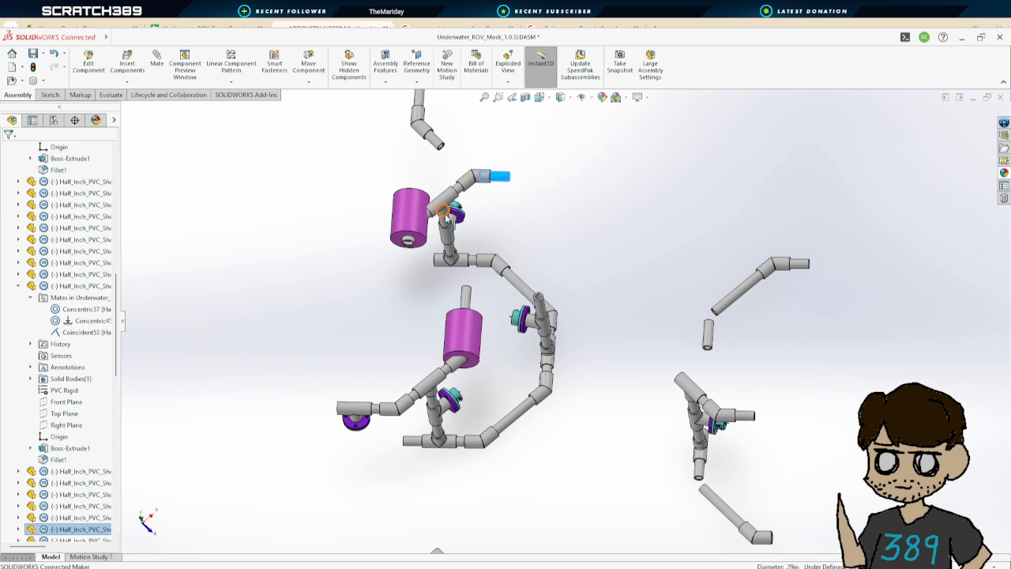
left_click(410, 242)
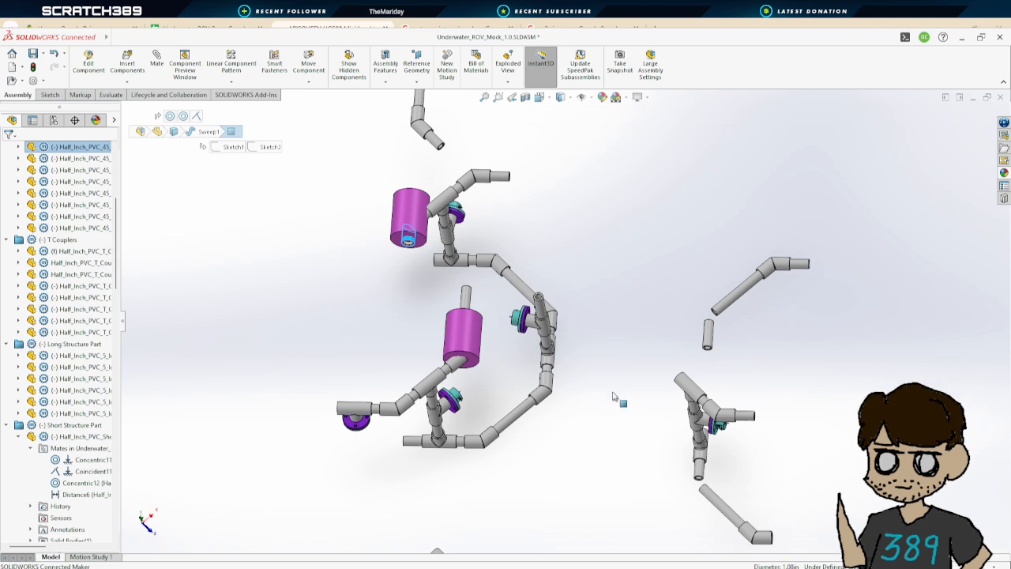
left_click(698, 438)
scroll(623, 401, "up", 4)
scroll(586, 382, "down", 2)
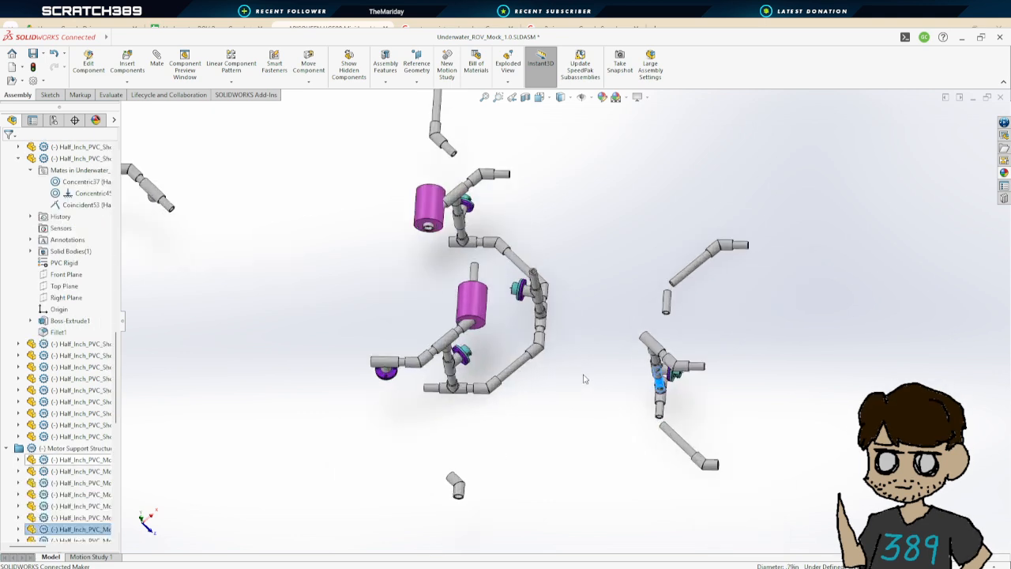
scroll(582, 388, "up", 3)
scroll(556, 374, "down", 2)
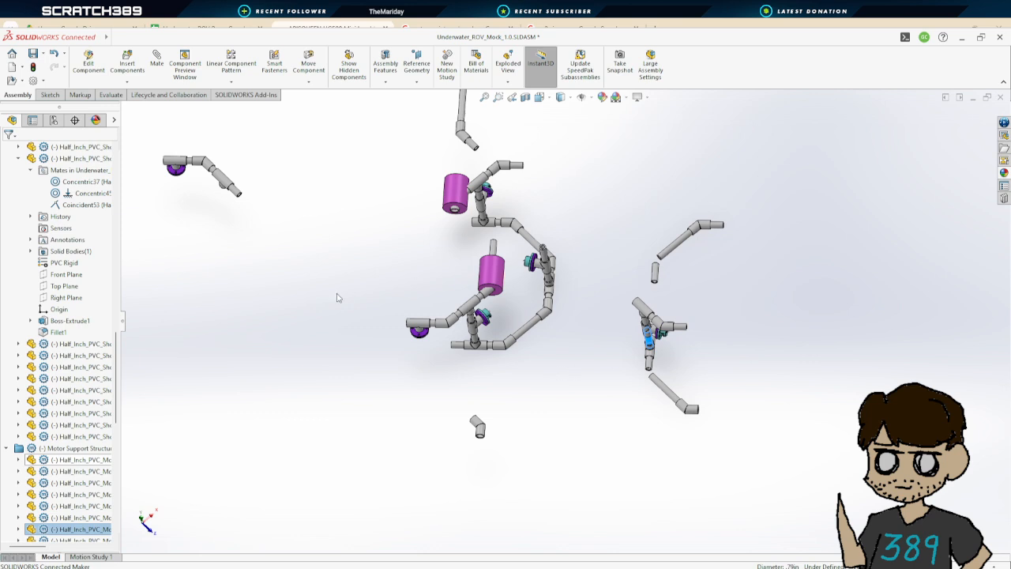
Inspect the loose 45 degree coupler and the short structure pipes, reviewing their mates in the design tree
left_click(478, 425)
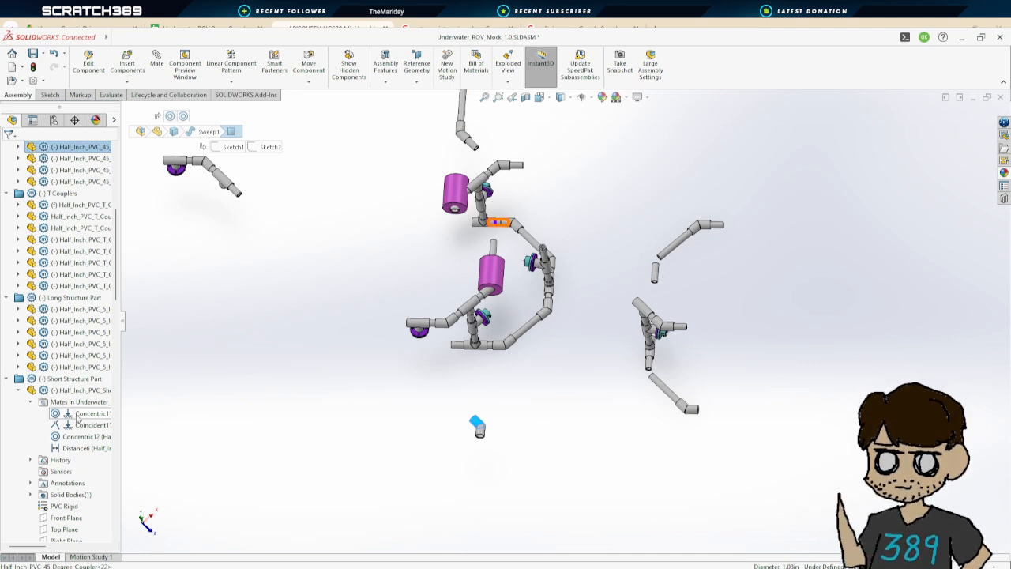
middle_click_drag(475, 422, 508, 291)
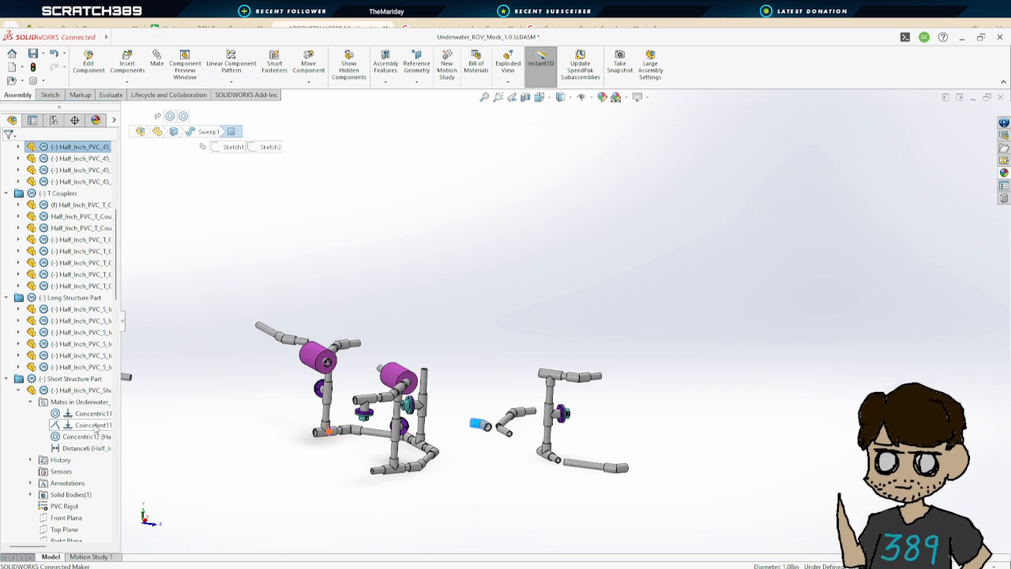
middle_click_drag(422, 456, 263, 497)
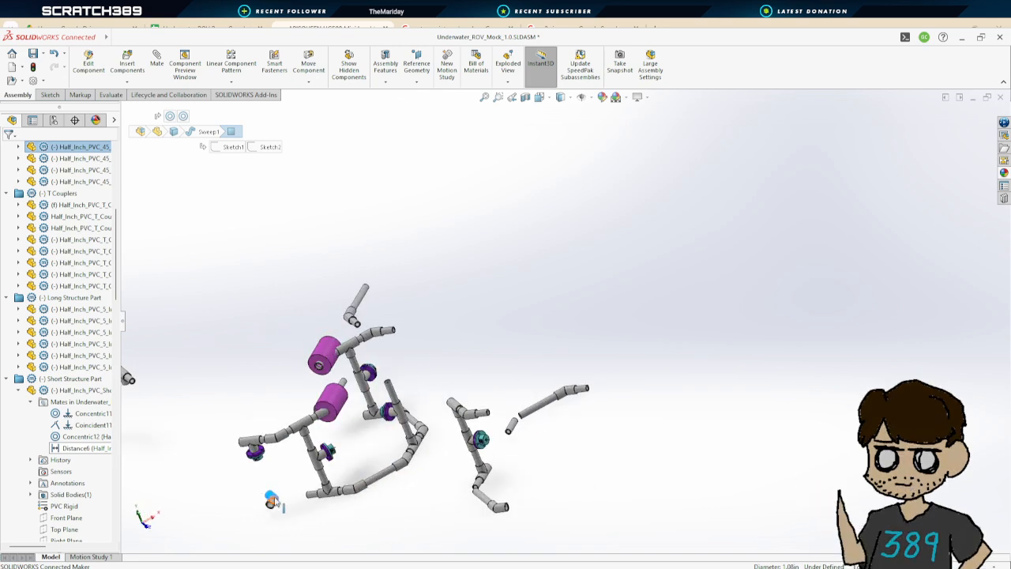
middle_click_drag(294, 488, 403, 467)
left_click(403, 467)
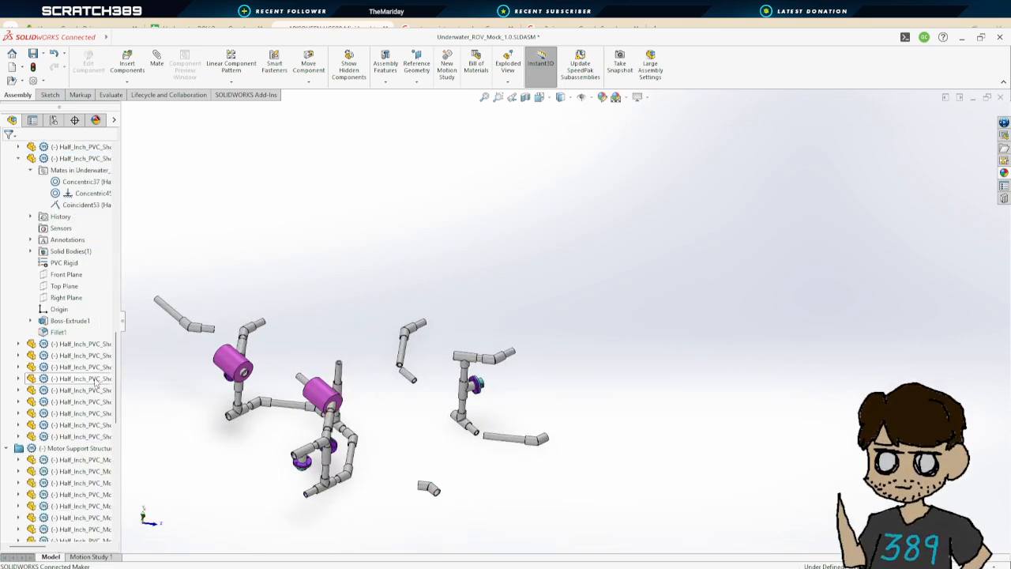
left_click(410, 377)
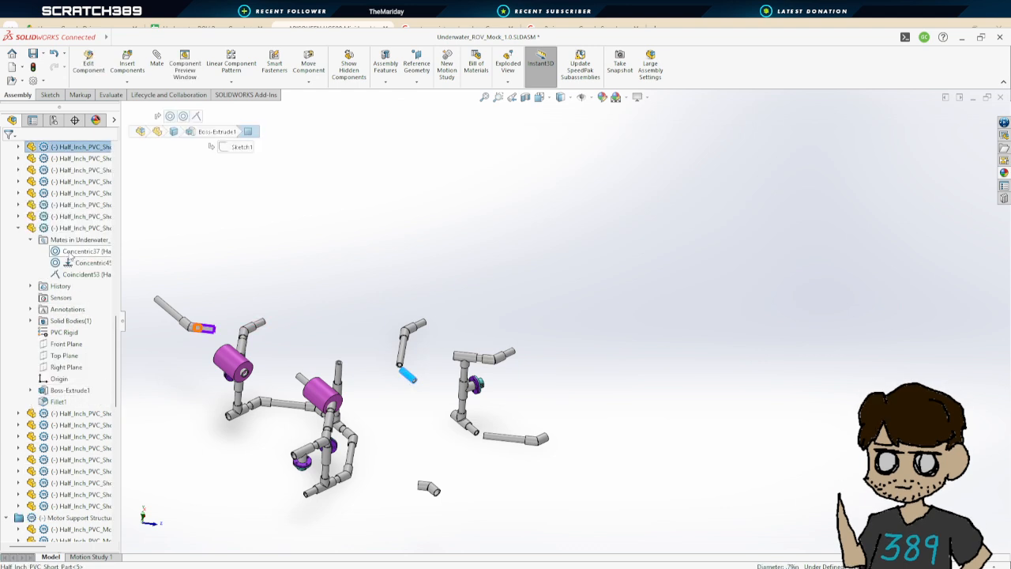
middle_click_drag(142, 258, 143, 278)
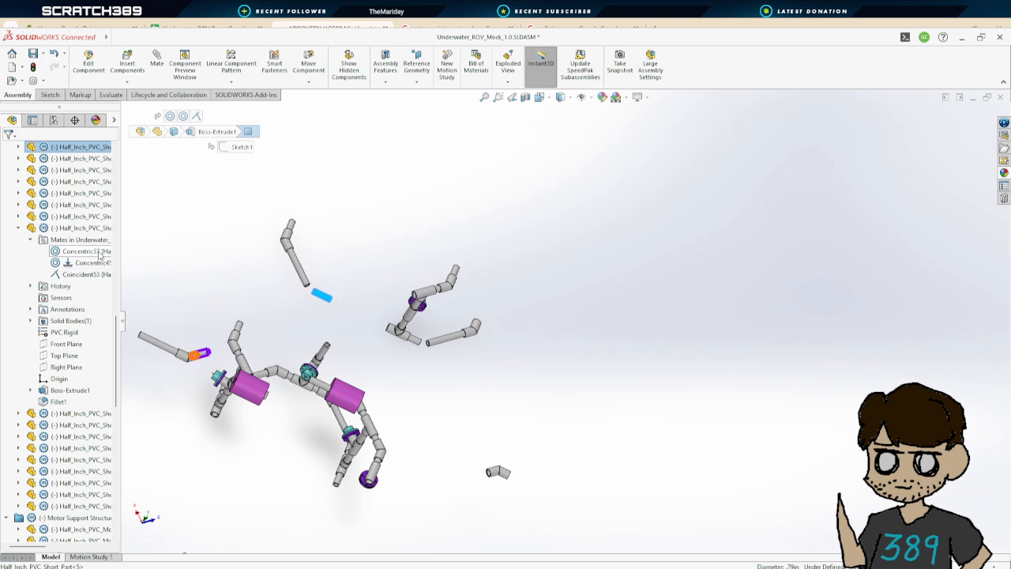
left_click(18, 227)
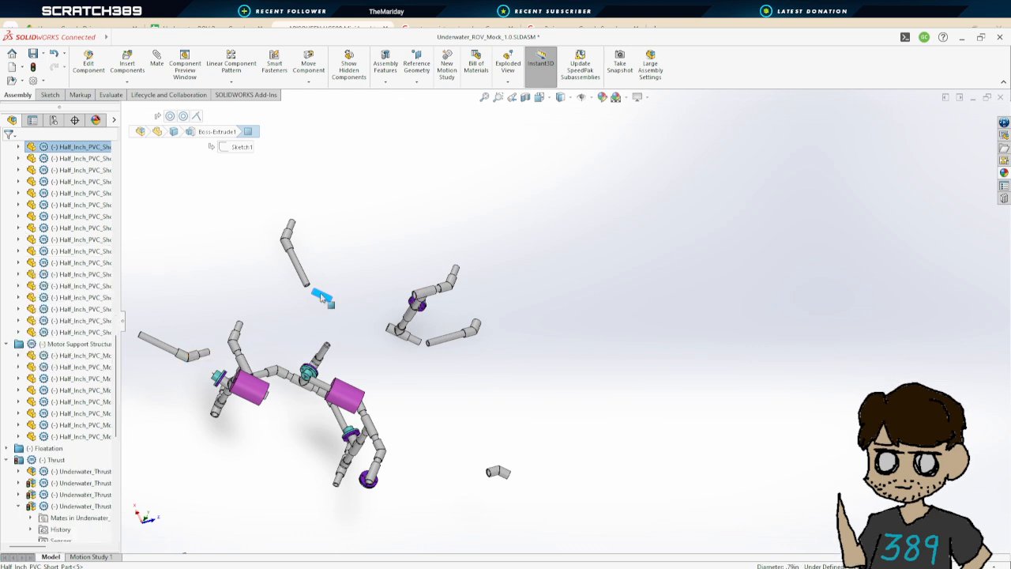
left_click(19, 147)
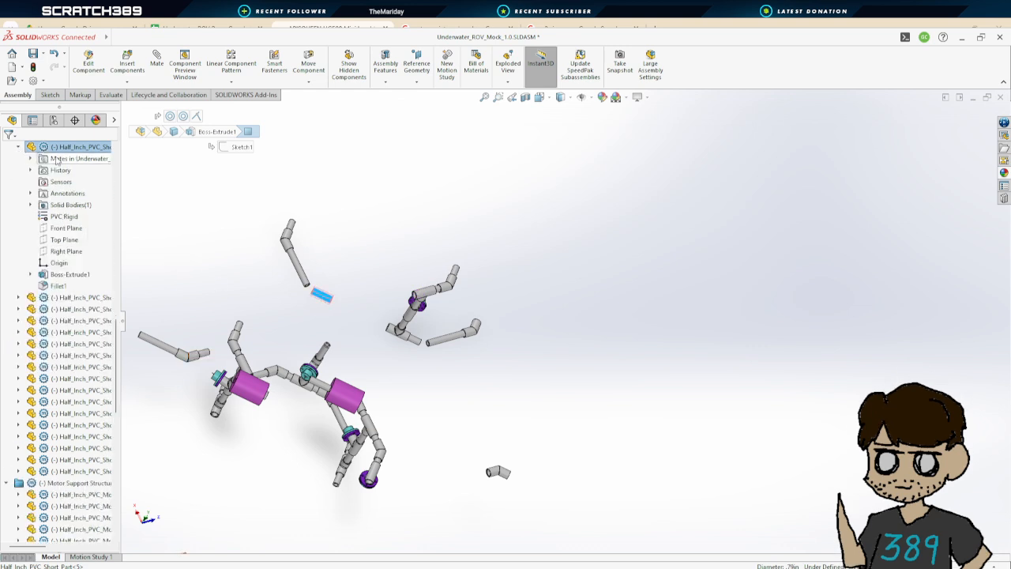
left_click(30, 159)
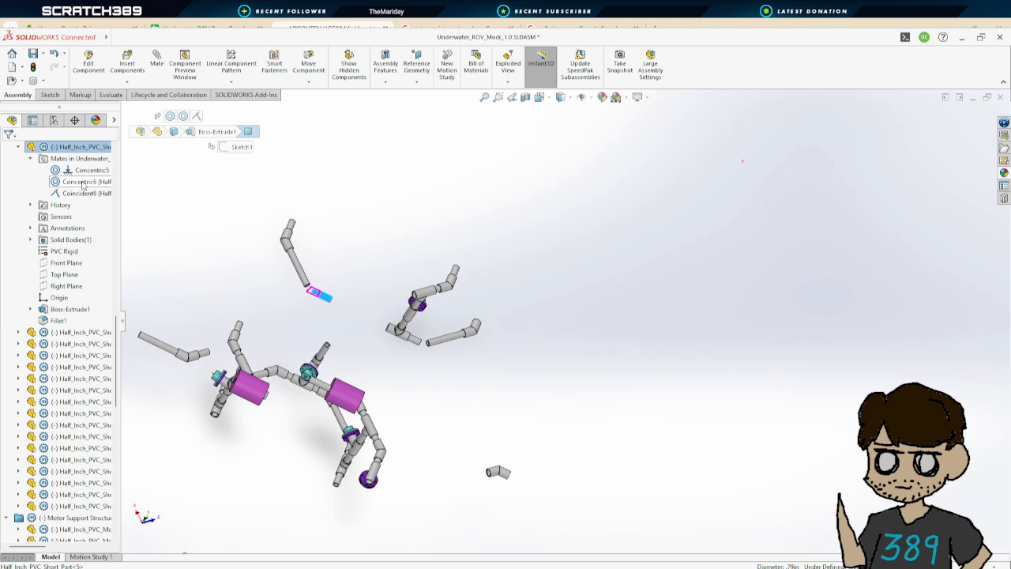
scroll(56, 262, "up", 9)
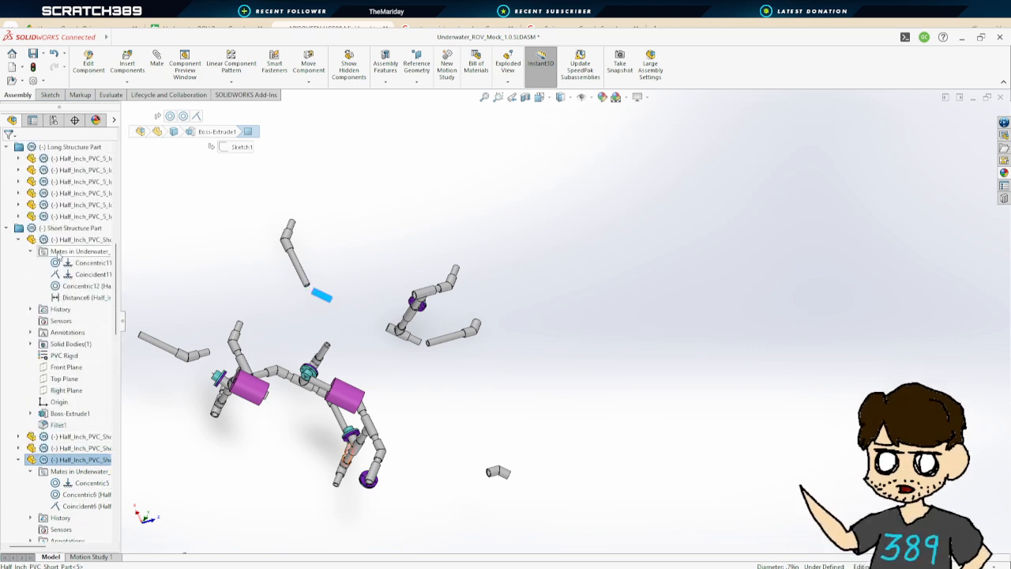
scroll(22, 246, "up", 10)
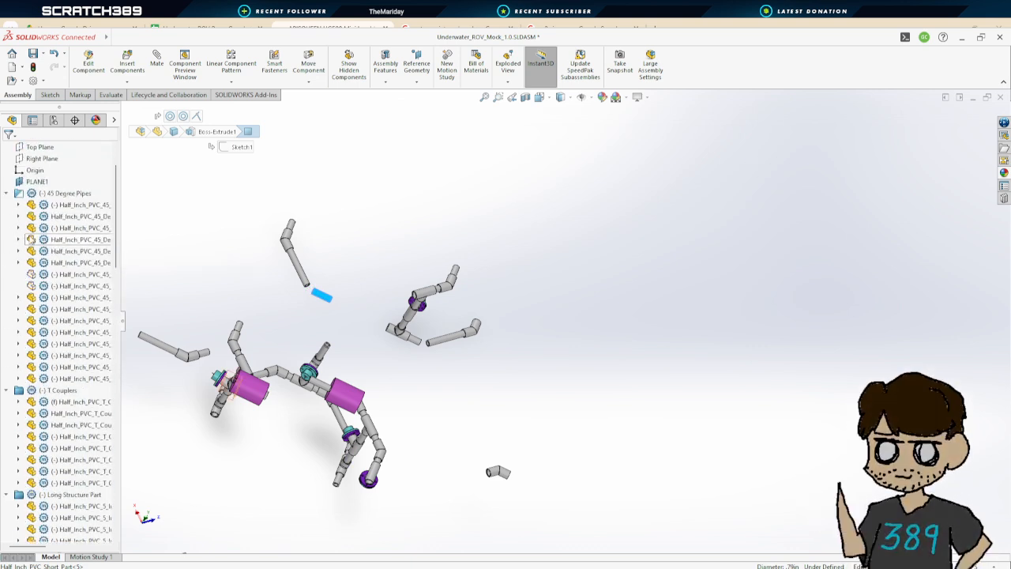
left_click(54, 273)
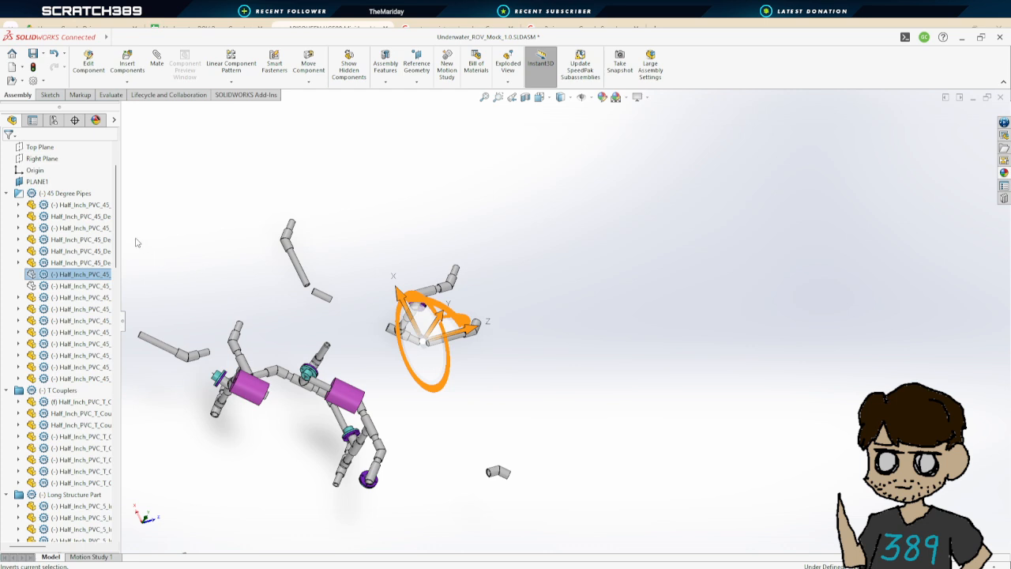
left_click(107, 241)
left_click(69, 285)
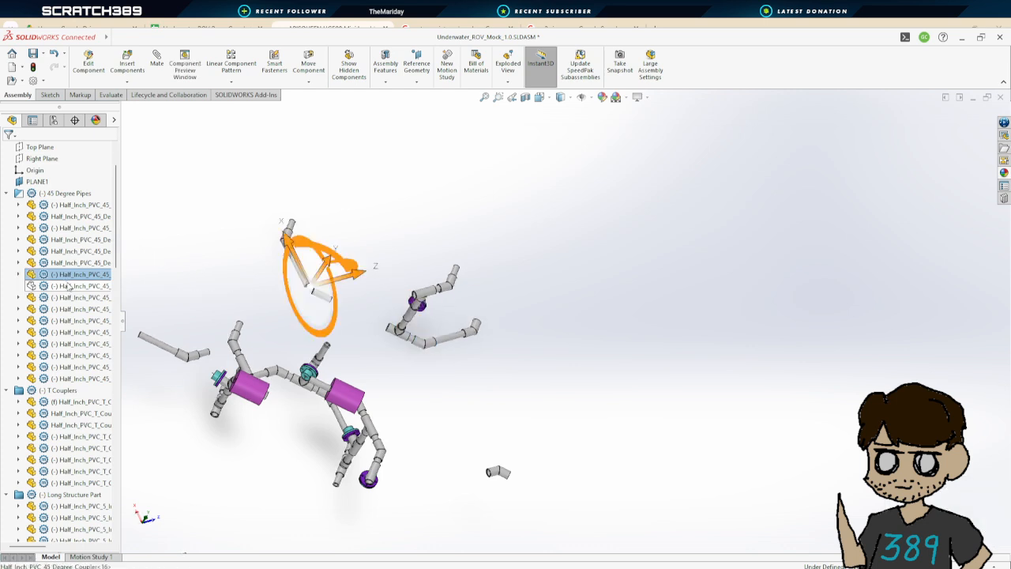
left_click(134, 239)
scroll(68, 325, "down", 8)
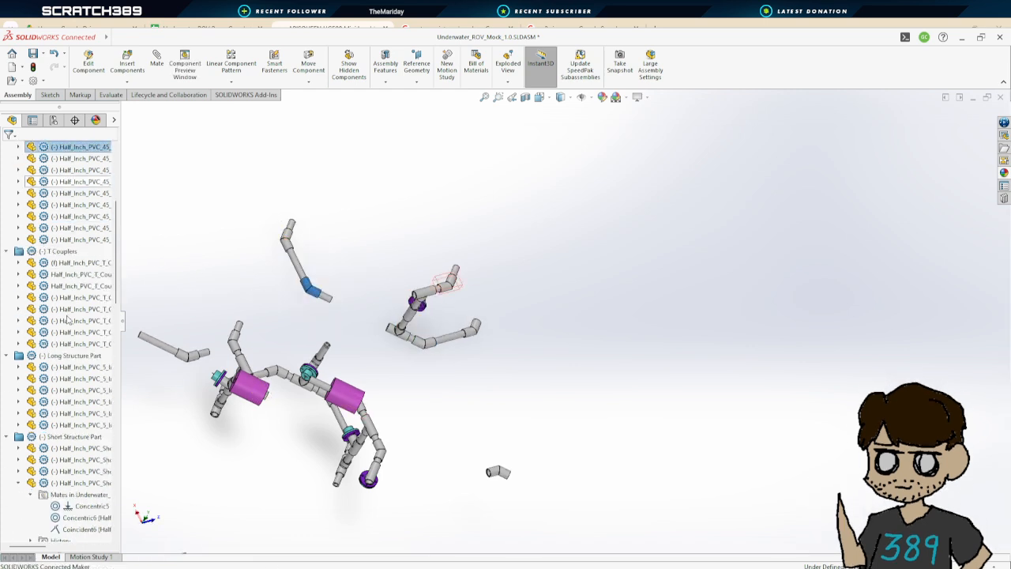
scroll(70, 320, "down", 12)
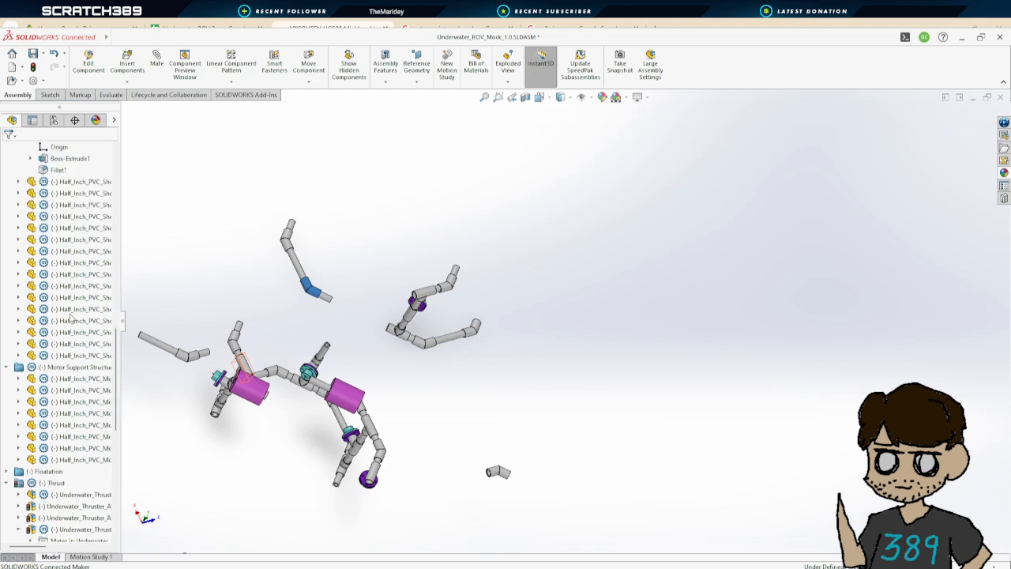
scroll(71, 318, "down", 2)
scroll(71, 323, "up", 10)
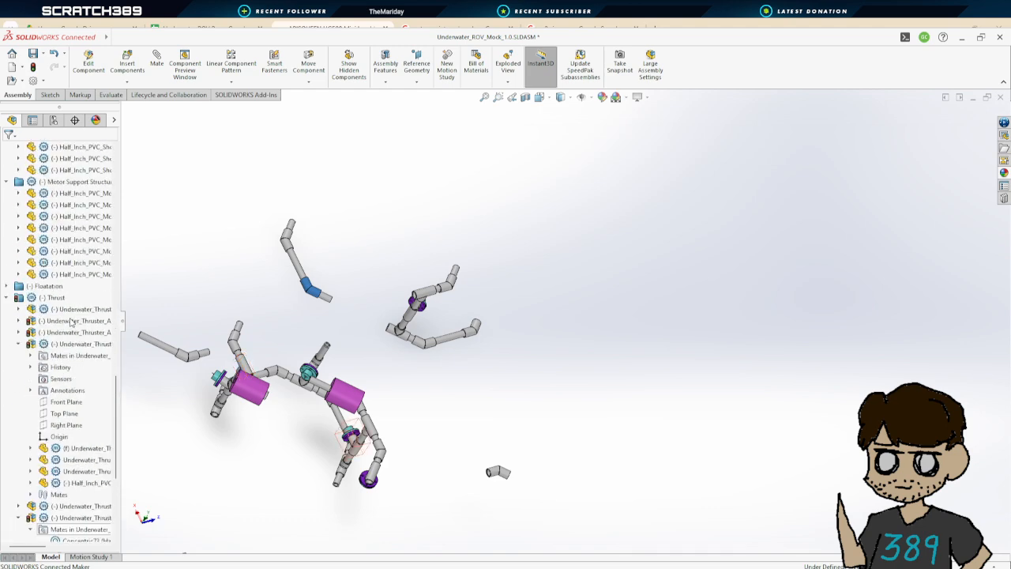
scroll(72, 322, "up", 5)
scroll(207, 303, "up", 3)
scroll(416, 316, "down", 7)
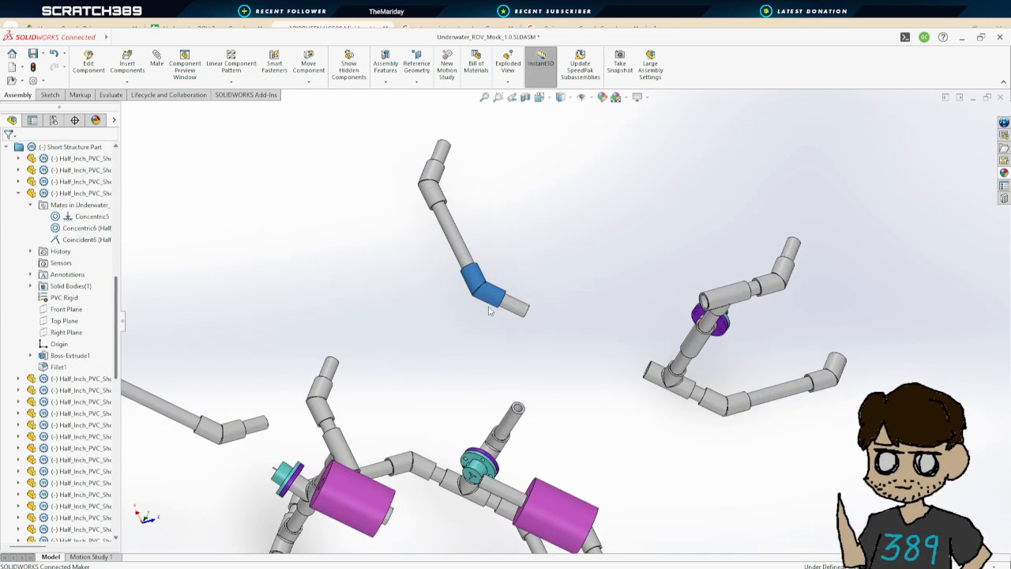
left_click(541, 321)
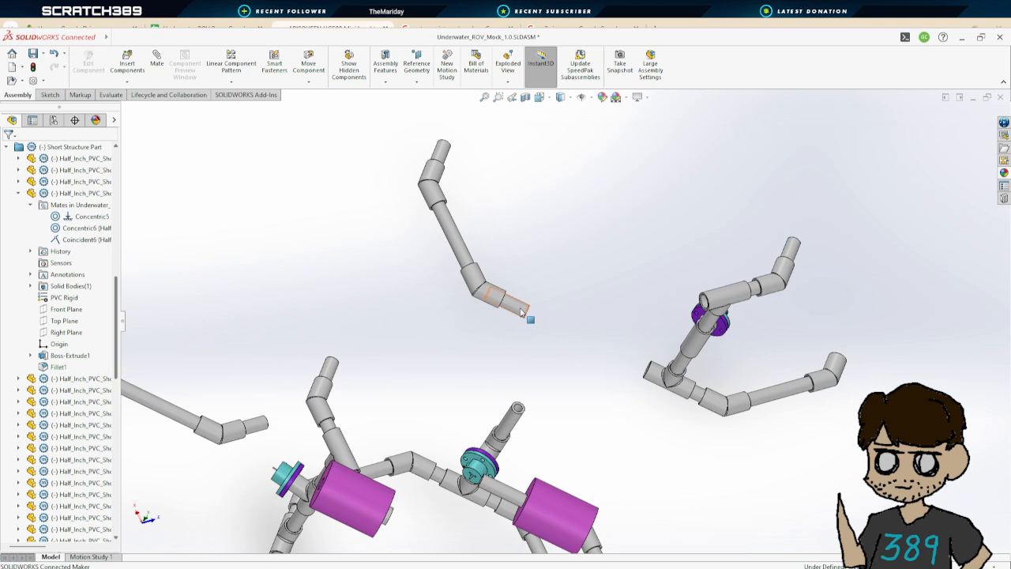
left_click(522, 312)
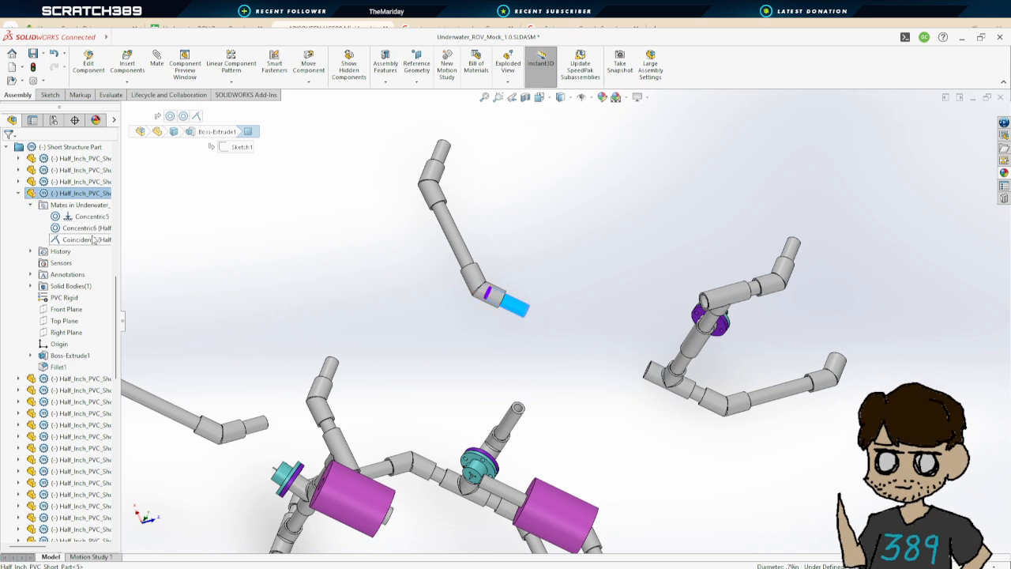
key("Escape")
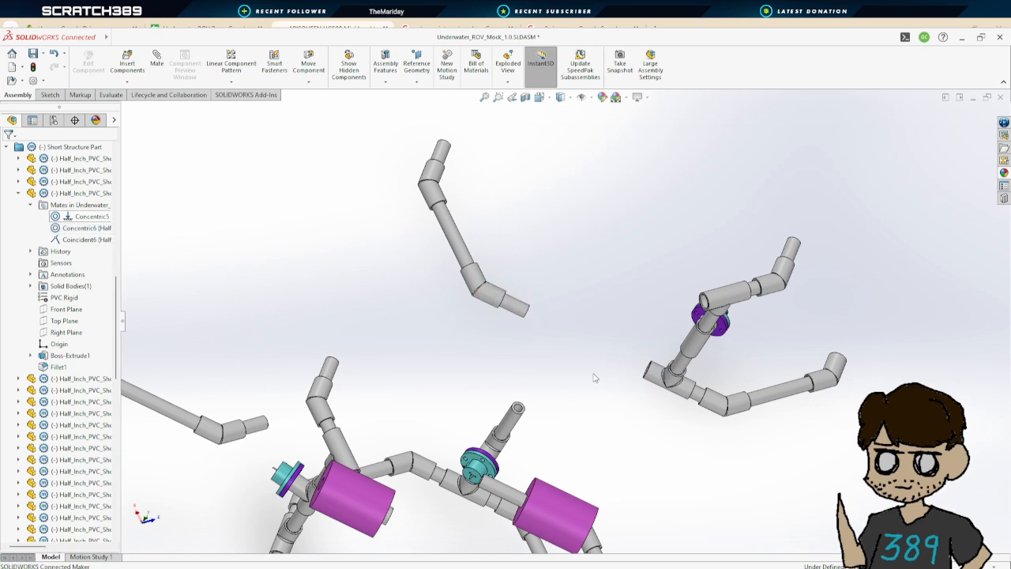
Inspect the T coupler on the right-hand assembly and the mates listed under it
left_click(654, 374)
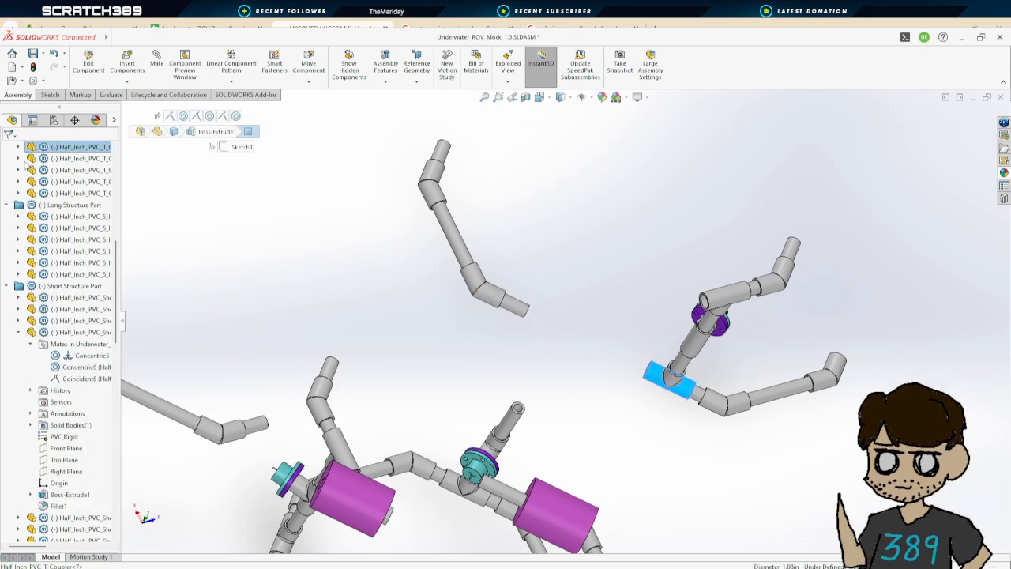
left_click(18, 158)
left_click(30, 170)
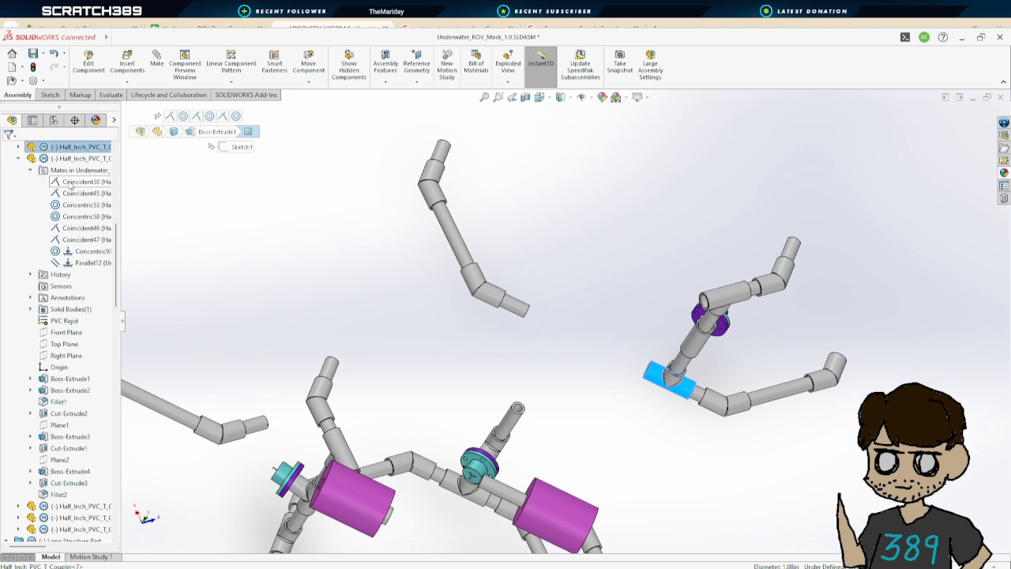
scroll(421, 344, "up", 6)
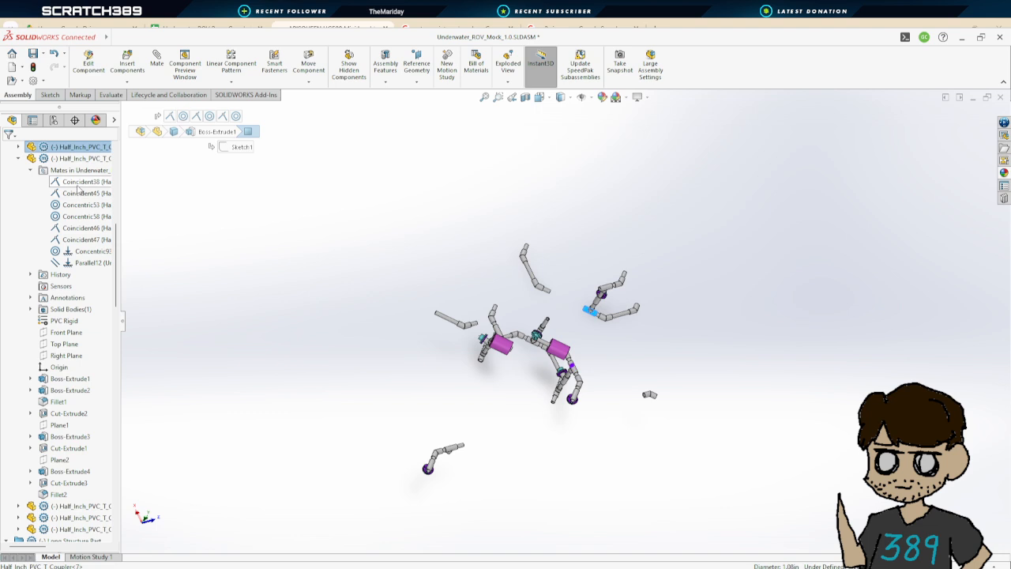
left_click(18, 158)
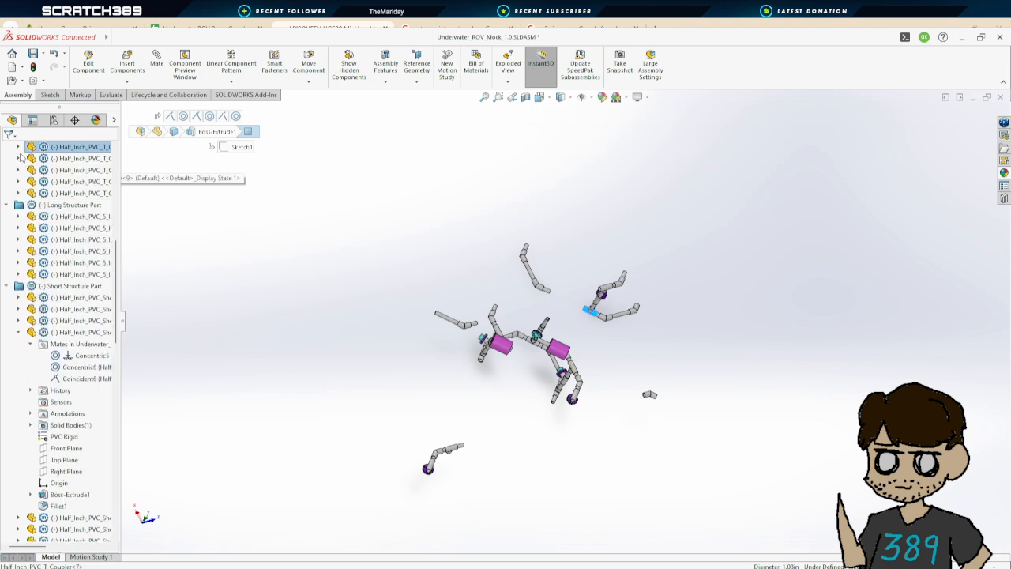
left_click(19, 147)
left_click(31, 159)
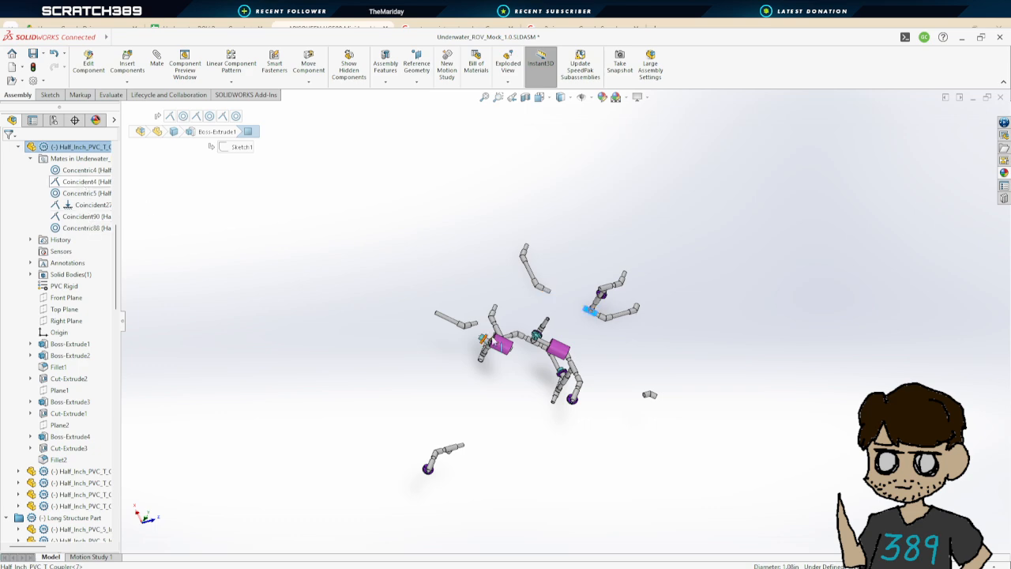
scroll(598, 300, "down", 5)
middle_click_drag(598, 300, 578, 274)
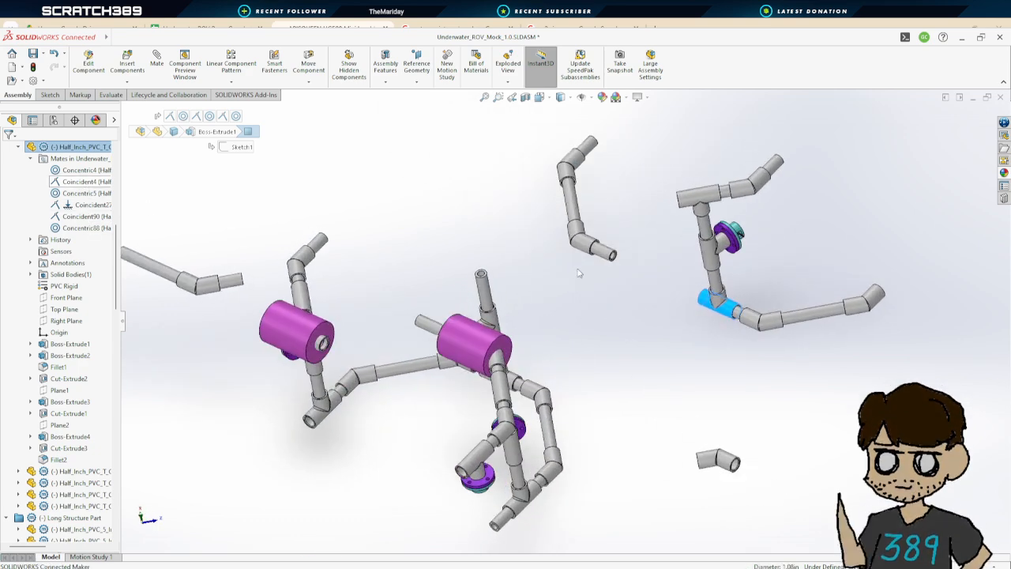
middle_click_drag(646, 316, 701, 365)
left_click(464, 208)
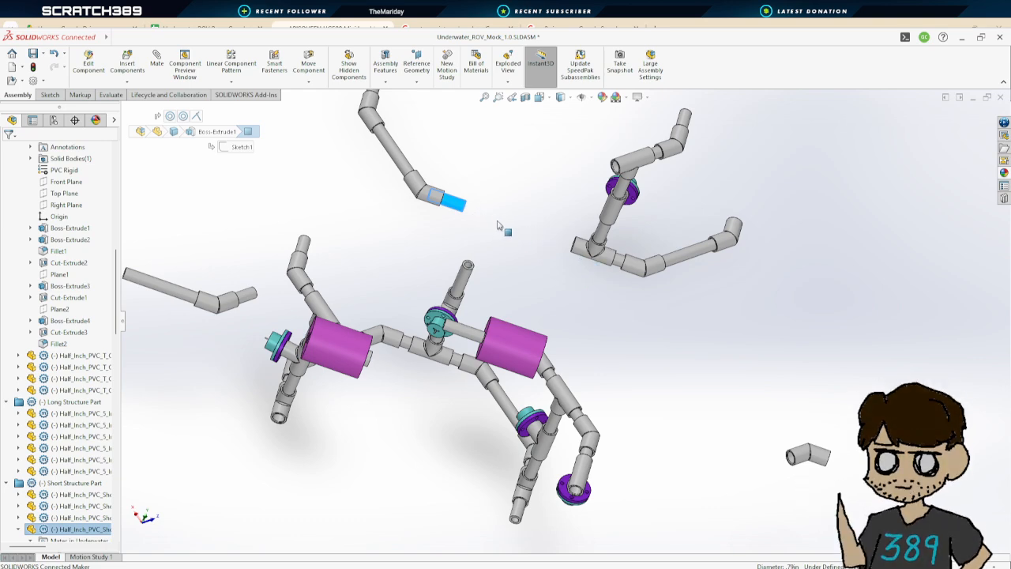
scroll(512, 228, "up", 3)
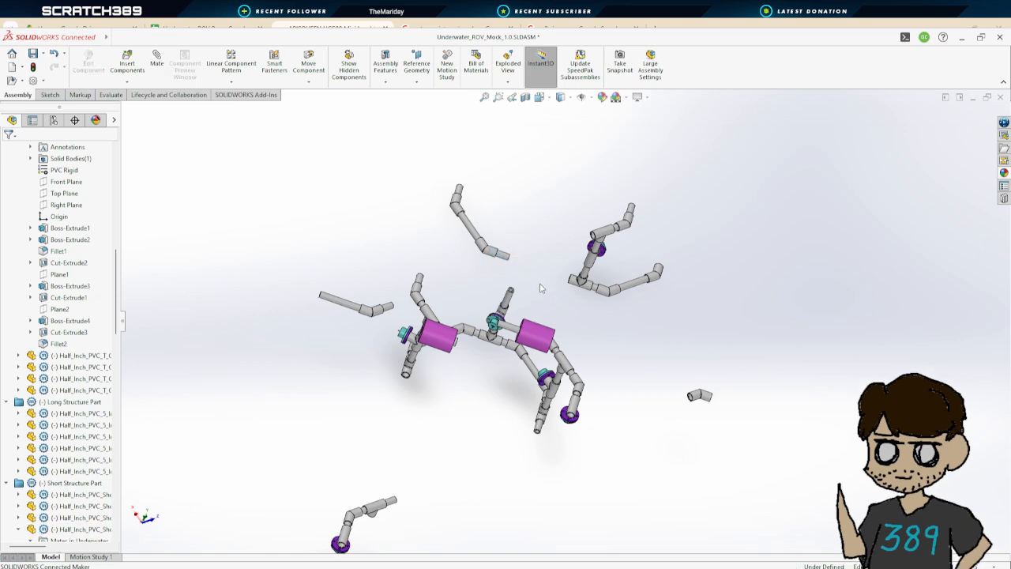
scroll(557, 252, "down", 8)
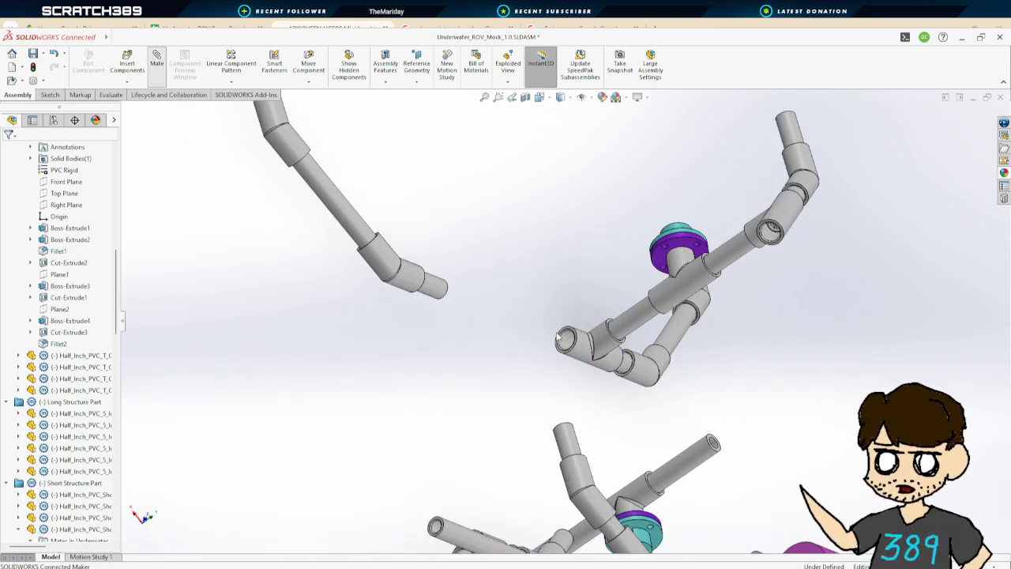
Mate the T coupler's inner socket face to the short pipe's end face with a 0 in distance mate
scroll(564, 340, "down", 8)
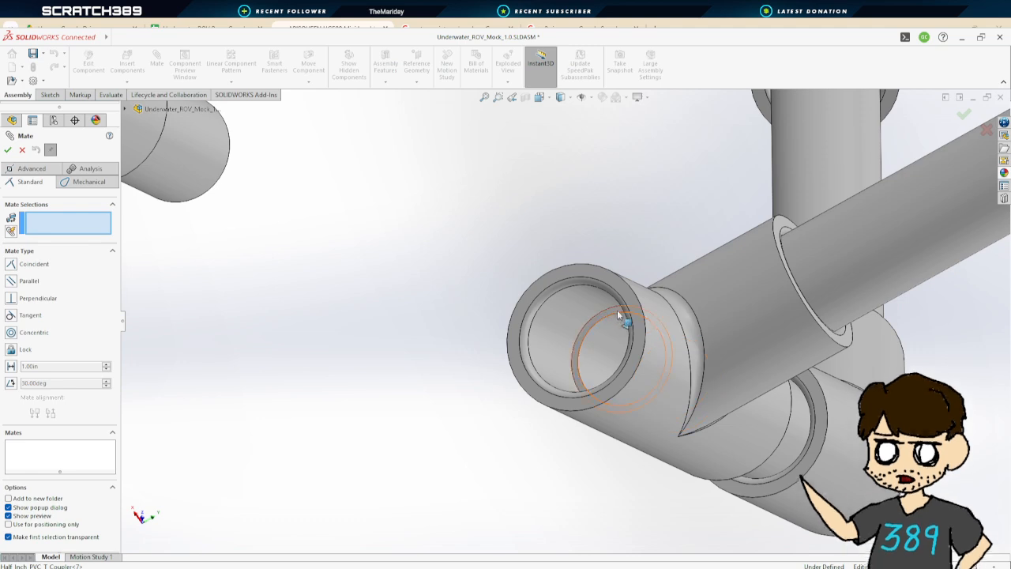
left_click(620, 316)
scroll(359, 278, "down", 8)
scroll(474, 308, "up", 6)
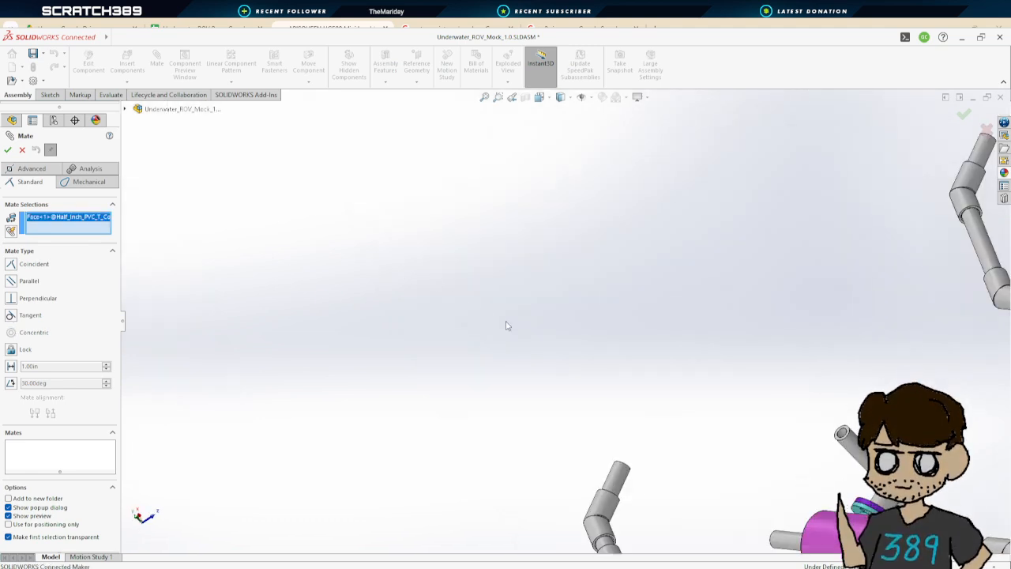
scroll(830, 316, "down", 8)
scroll(534, 285, "down", 3)
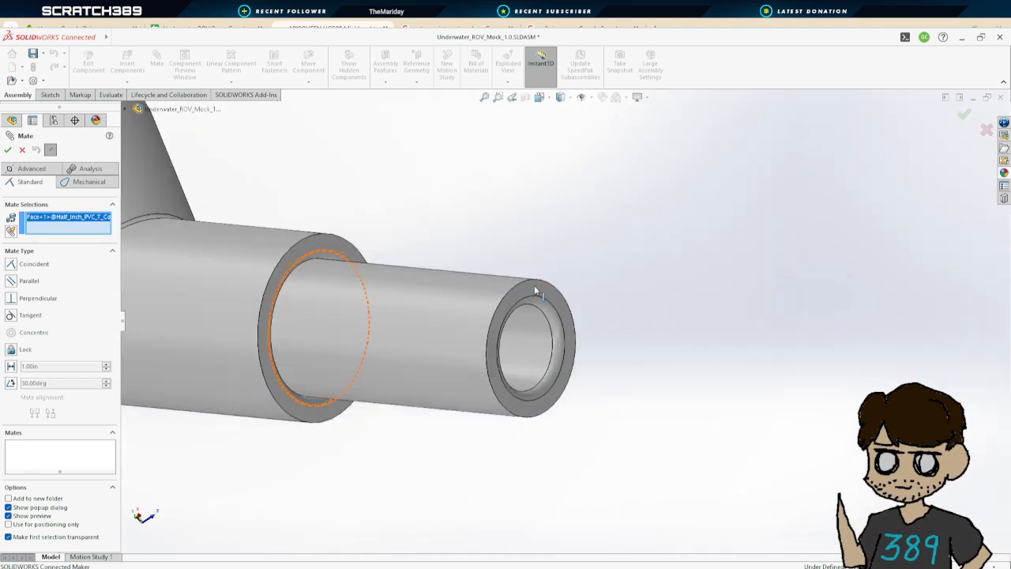
left_click(536, 289)
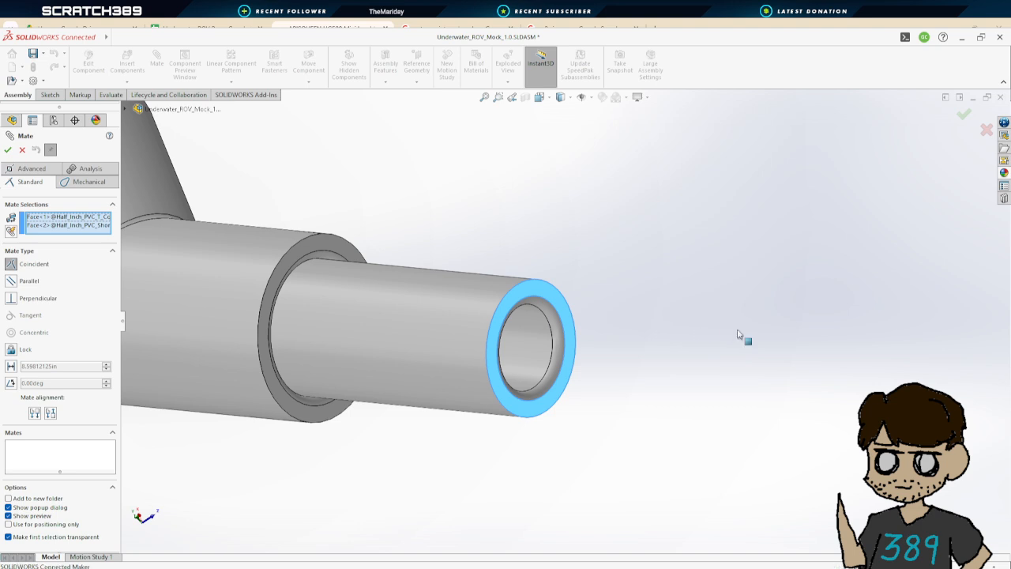
scroll(602, 361, "up", 5)
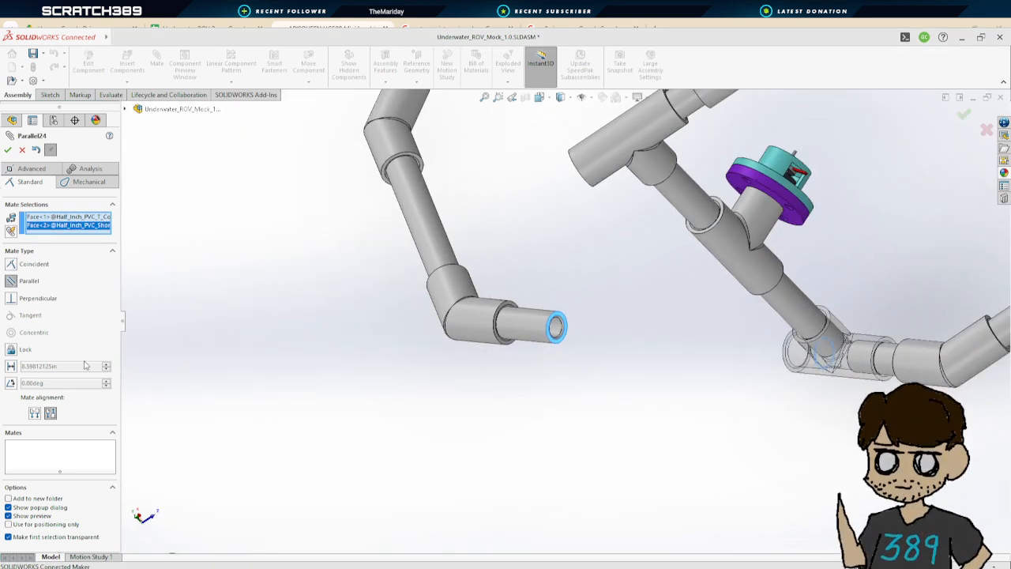
left_click(11, 366)
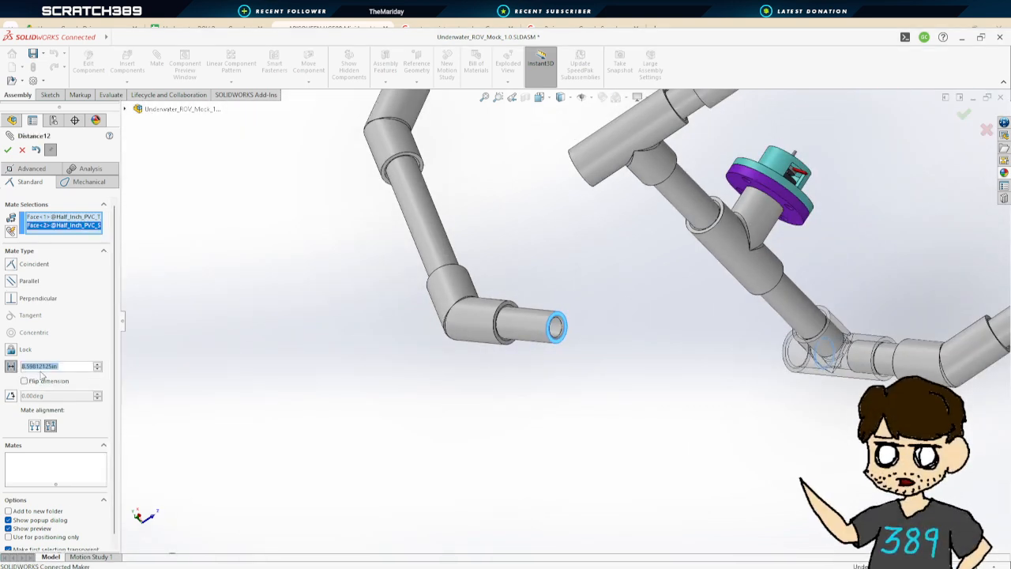
type("0")
key("Return")
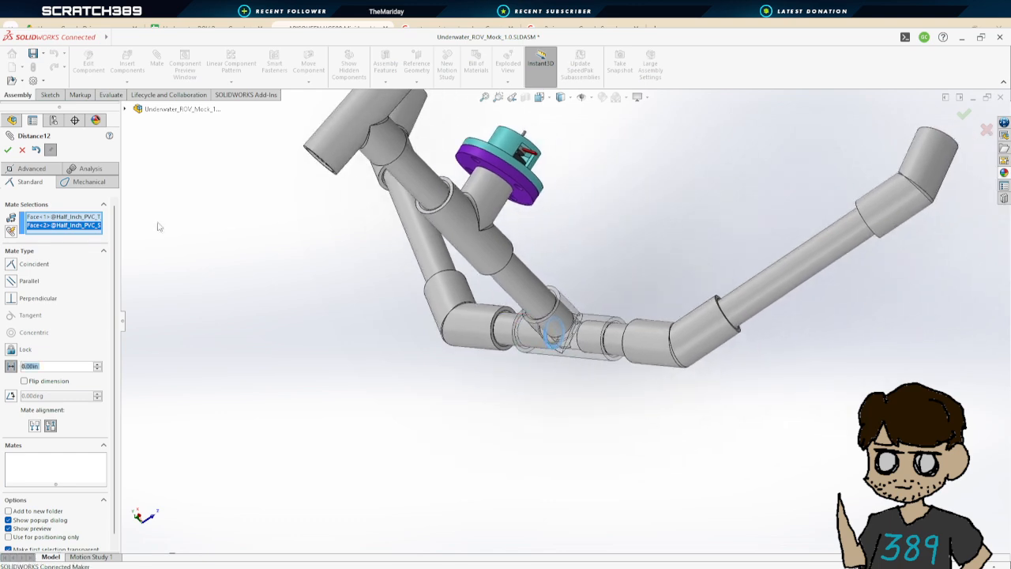
left_click(8, 150)
Try to add a 0 in distance mate between the 45 degree coupler's socket face and the other short pipe's end face
scroll(593, 332, "up", 7)
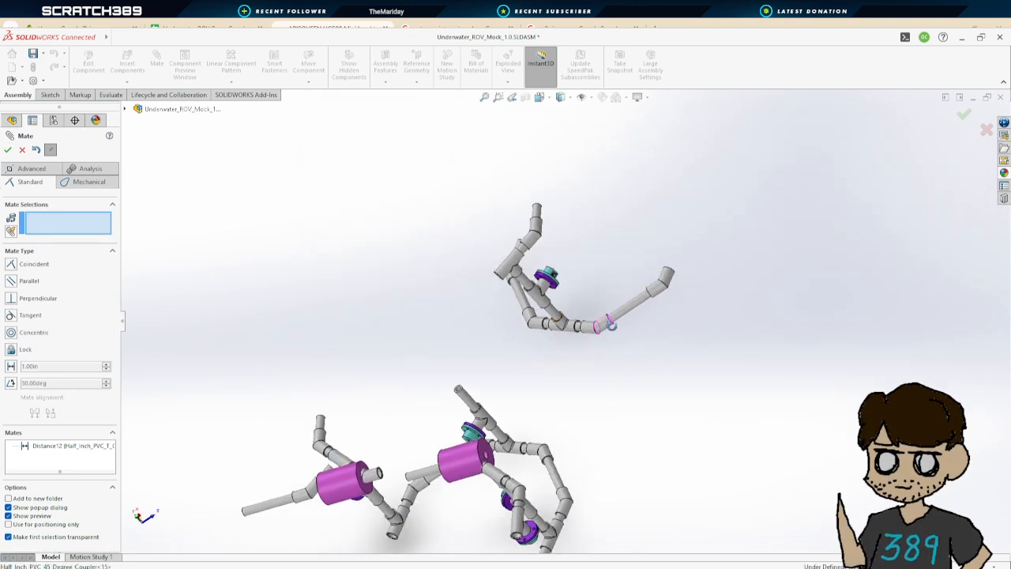
middle_click_drag(609, 322, 695, 301)
scroll(697, 291, "down", 5)
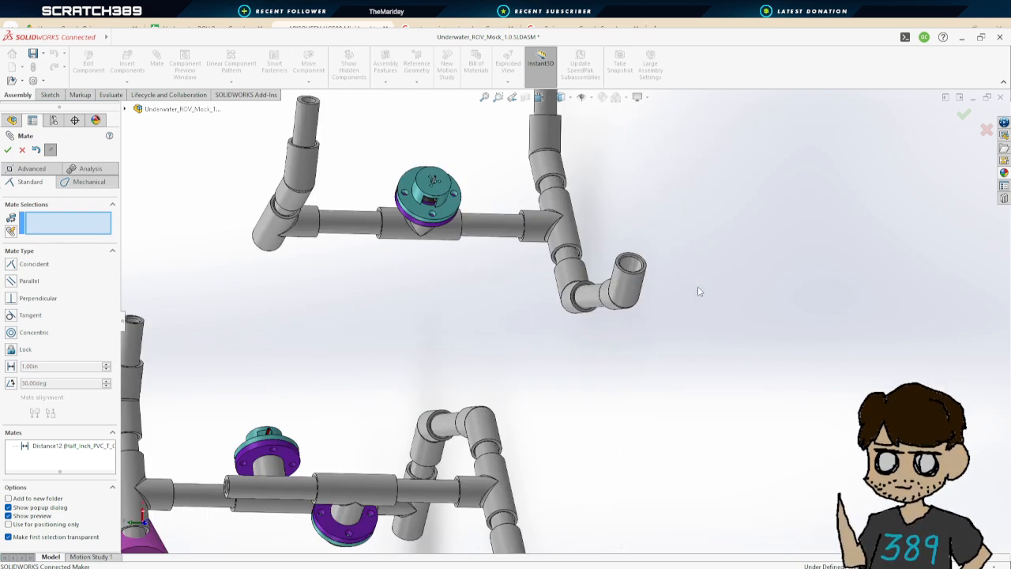
scroll(697, 291, "down", 5)
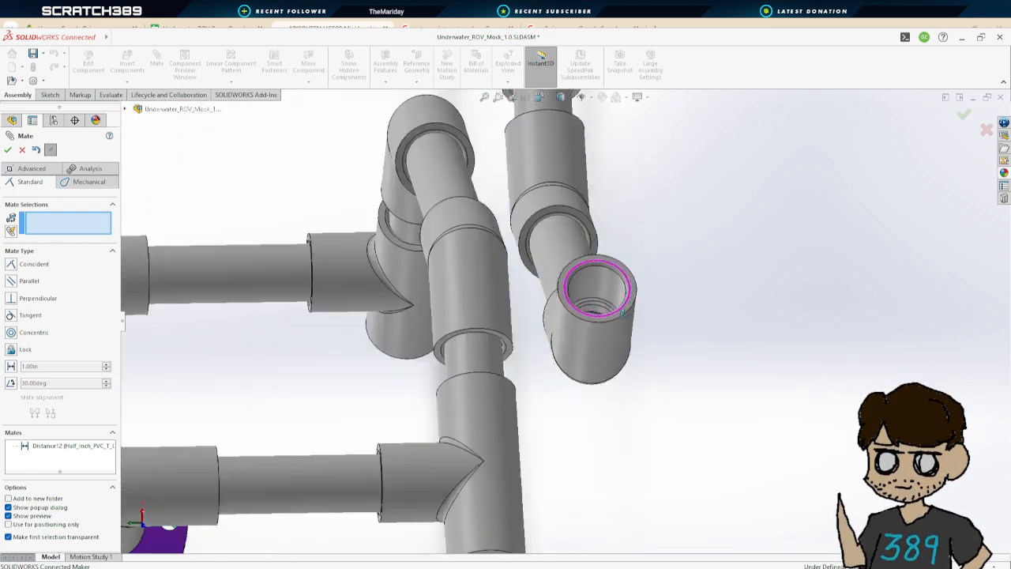
middle_click_drag(624, 313, 623, 300)
scroll(624, 300, "down", 5)
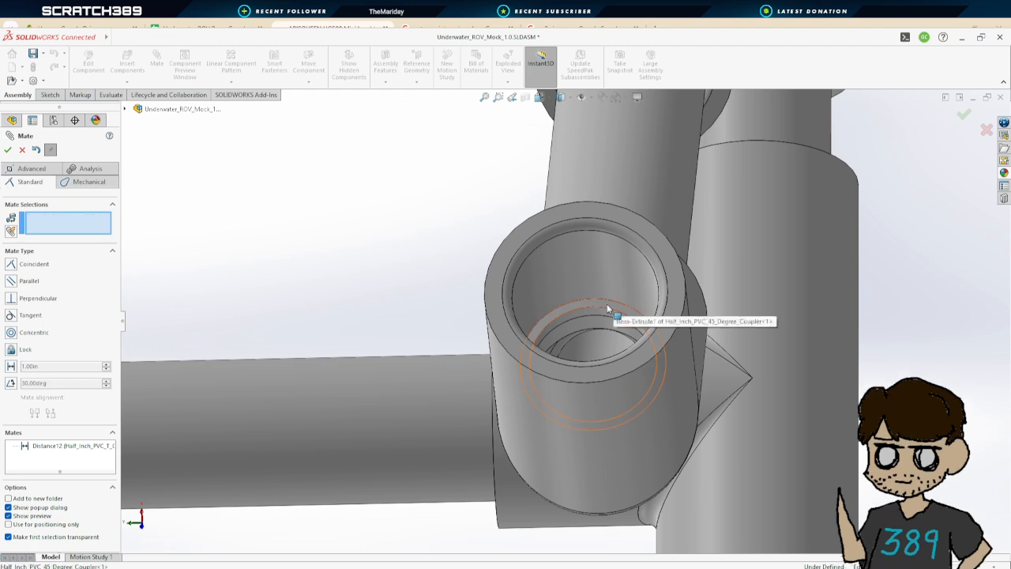
left_click(607, 305)
scroll(607, 307, "up", 10)
middle_click_drag(570, 445, 648, 383)
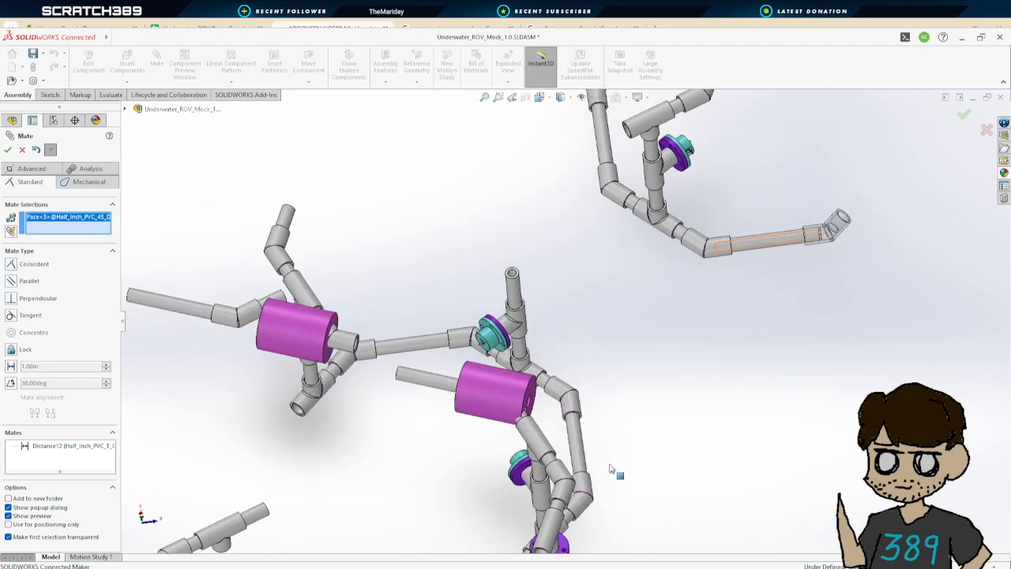
scroll(470, 287, "down", 10)
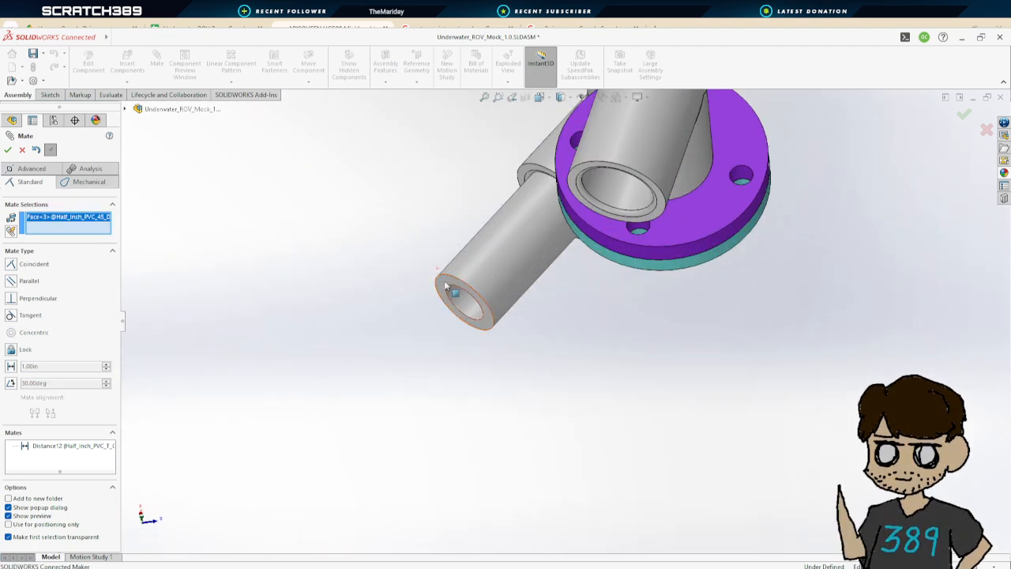
left_click(443, 281)
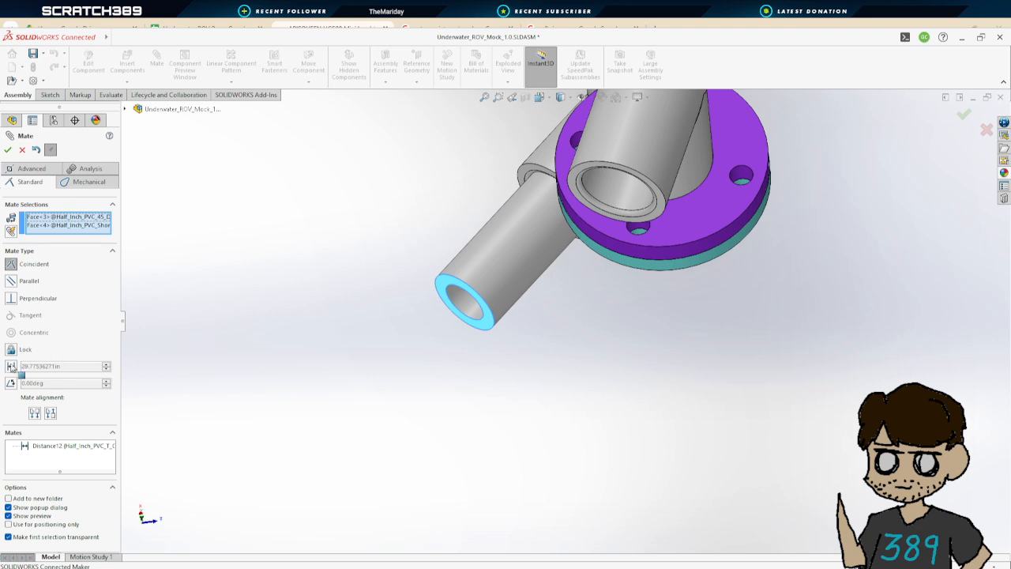
left_click(11, 366)
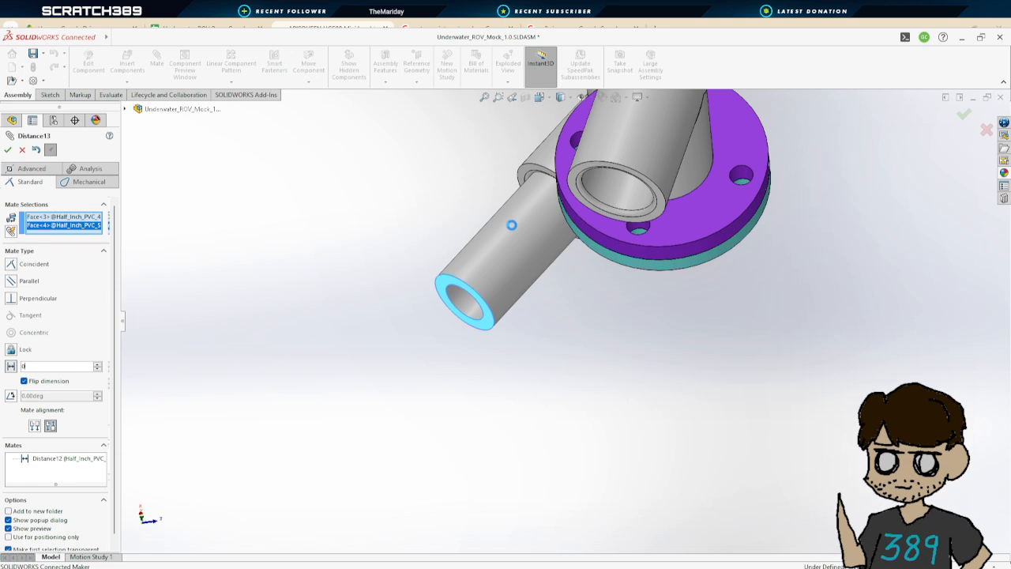
key("Return")
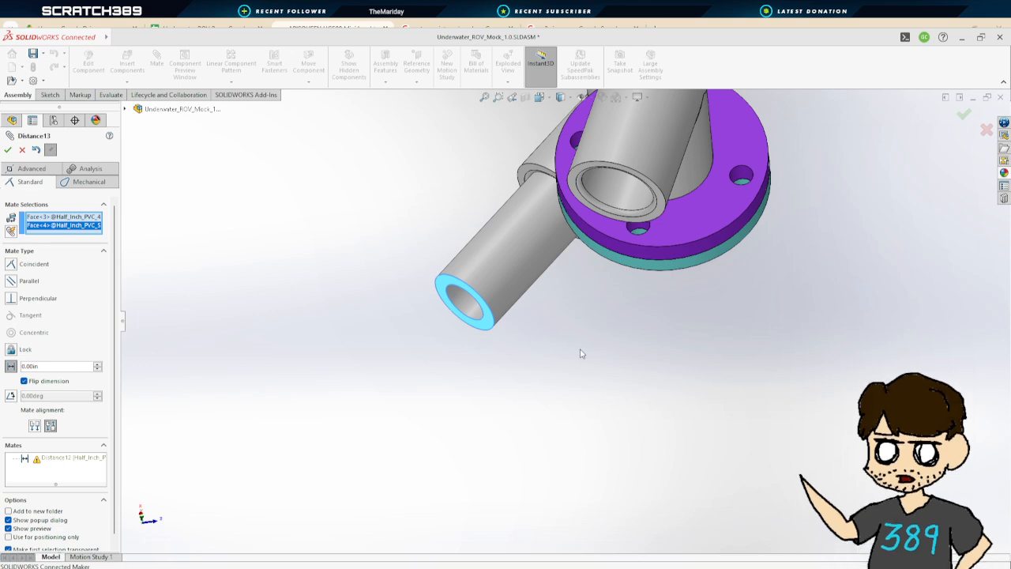
key("Escape")
Orbit around the whole assembly to examine the loose short pipe, then leave the Mate command
scroll(594, 297, "up", 5)
scroll(670, 288, "up", 1)
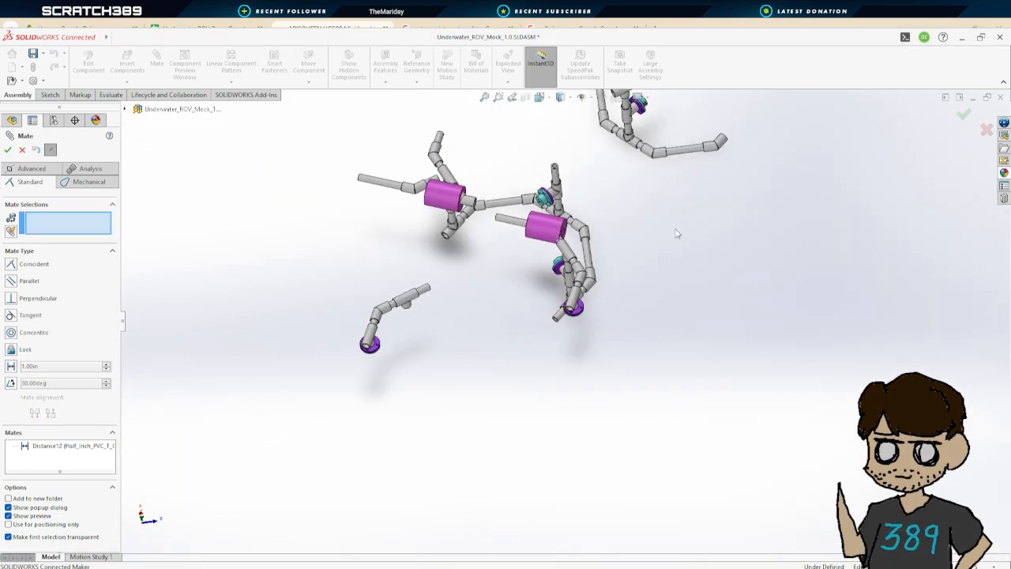
scroll(689, 202, "up", 2)
middle_click_drag(671, 202, 619, 268)
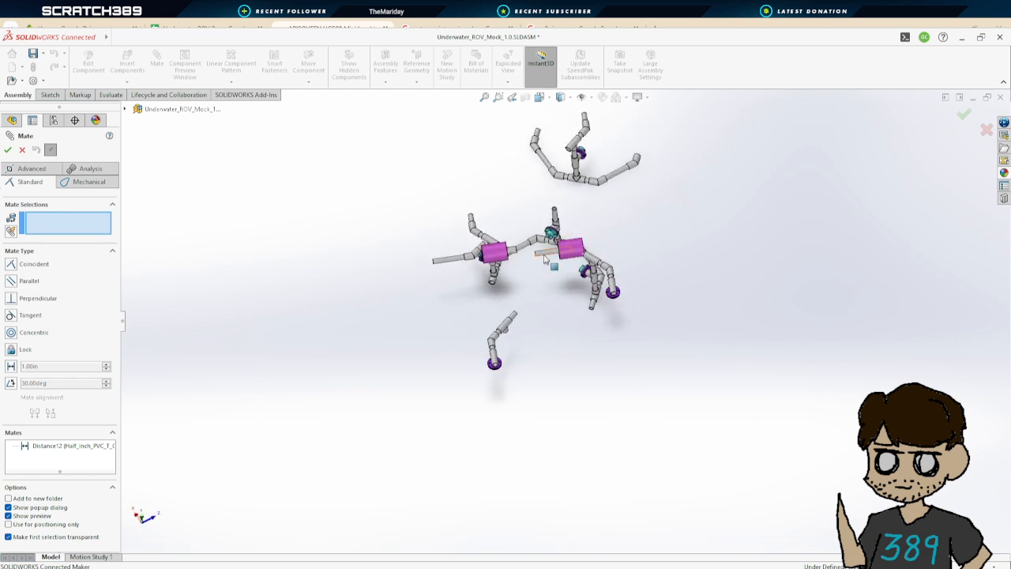
scroll(620, 279, "down", 4)
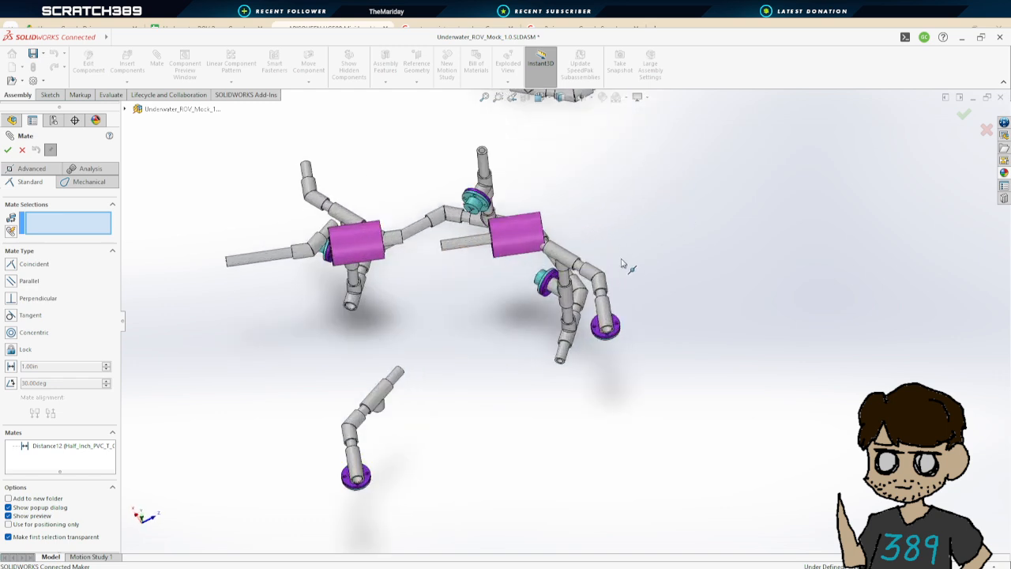
scroll(624, 261, "up", 3)
middle_click_drag(628, 229, 616, 250)
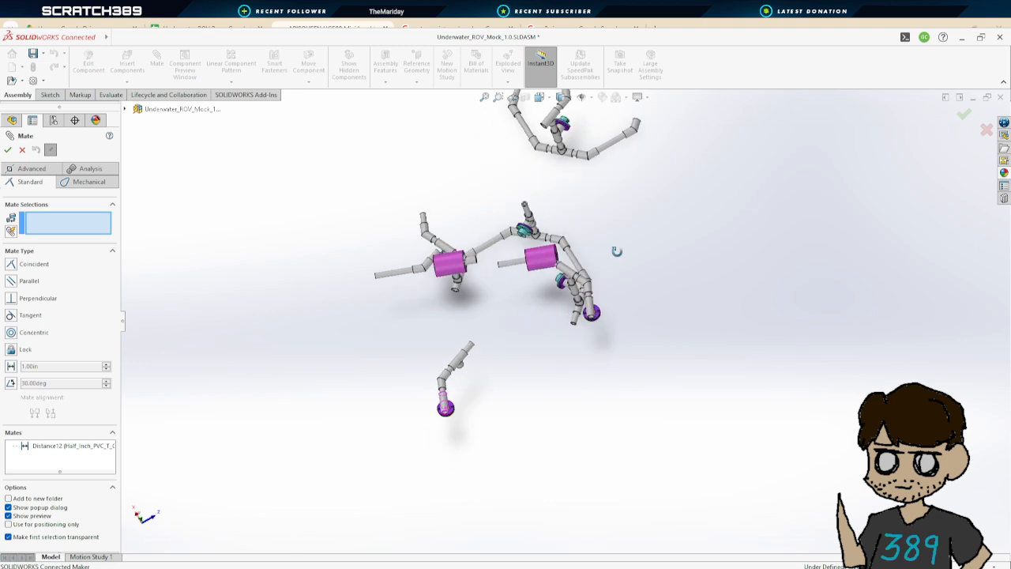
scroll(567, 276, "down", 4)
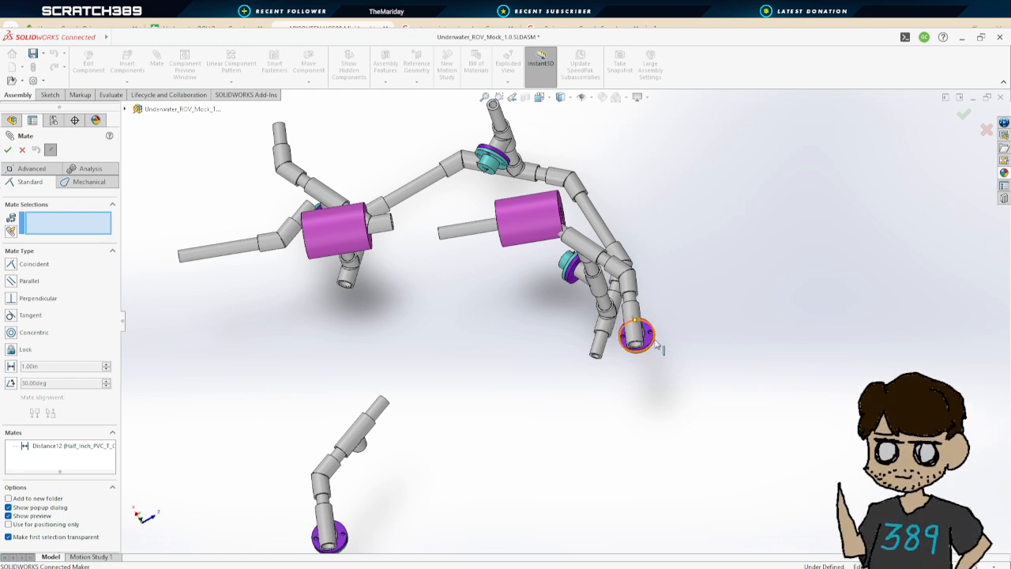
scroll(481, 368, "up", 5)
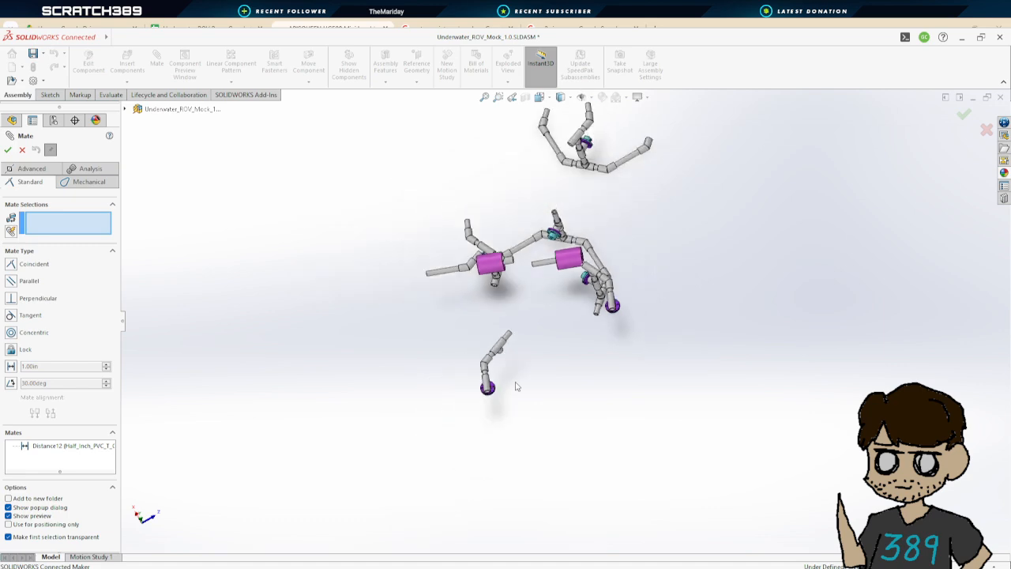
middle_click_drag(514, 341, 550, 348)
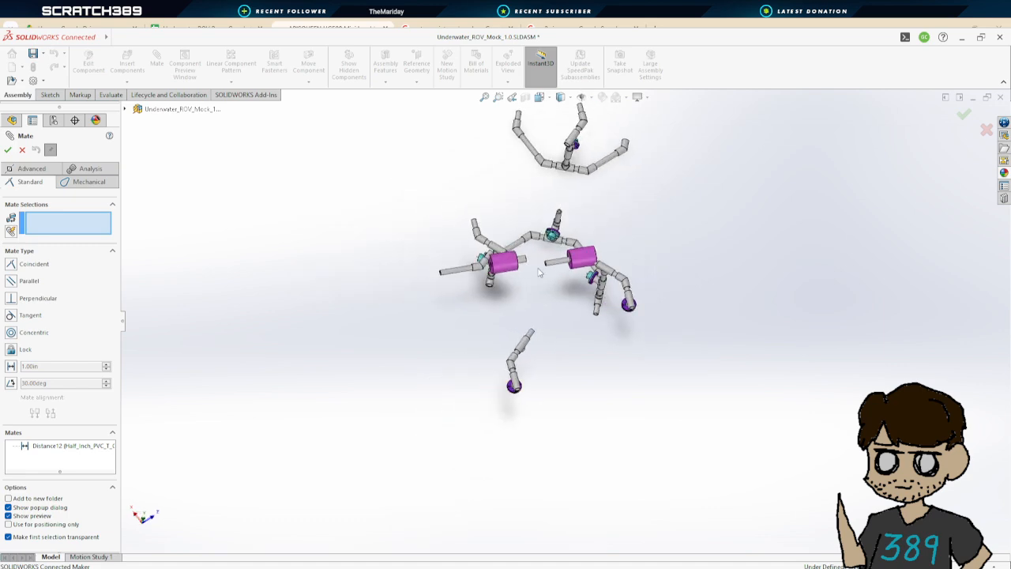
middle_click_drag(539, 274, 547, 328)
scroll(556, 327, "up", 3)
scroll(550, 247, "down", 4)
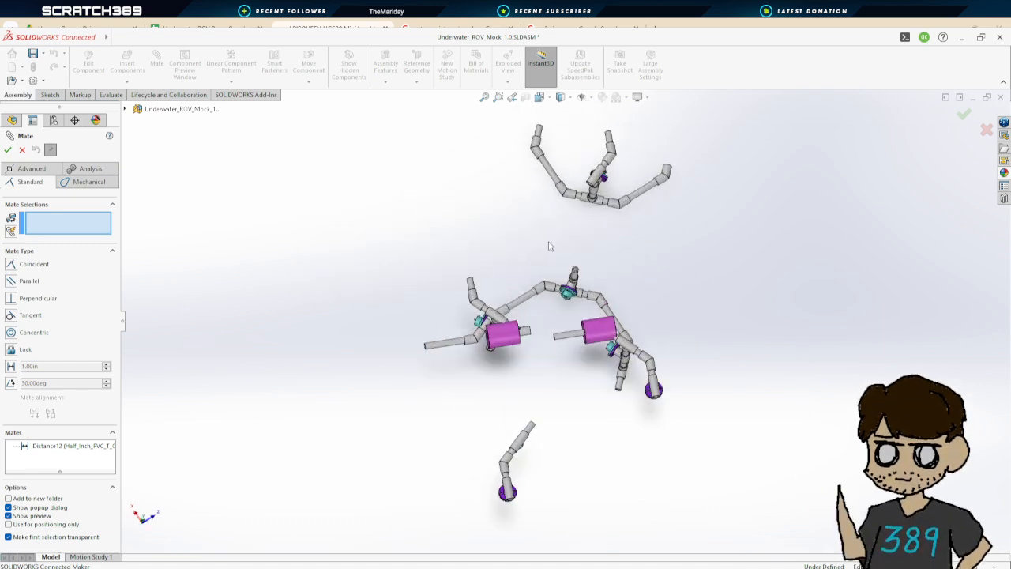
mouse_move(549, 246)
middle_mouse_down()
mouse_move(544, 142)
mouse_move(594, 177)
mouse_move(592, 244)
mouse_move(553, 241)
mouse_move(542, 253)
middle_mouse_up()
scroll(541, 237, "down", 3)
scroll(563, 284, "up", 6)
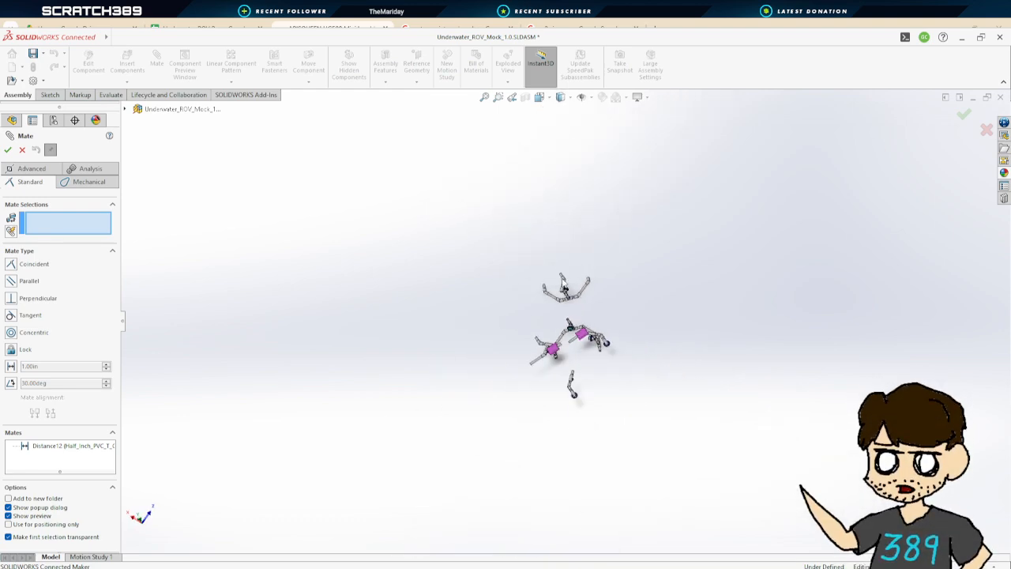
scroll(562, 285, "up", 3)
scroll(569, 297, "down", 12)
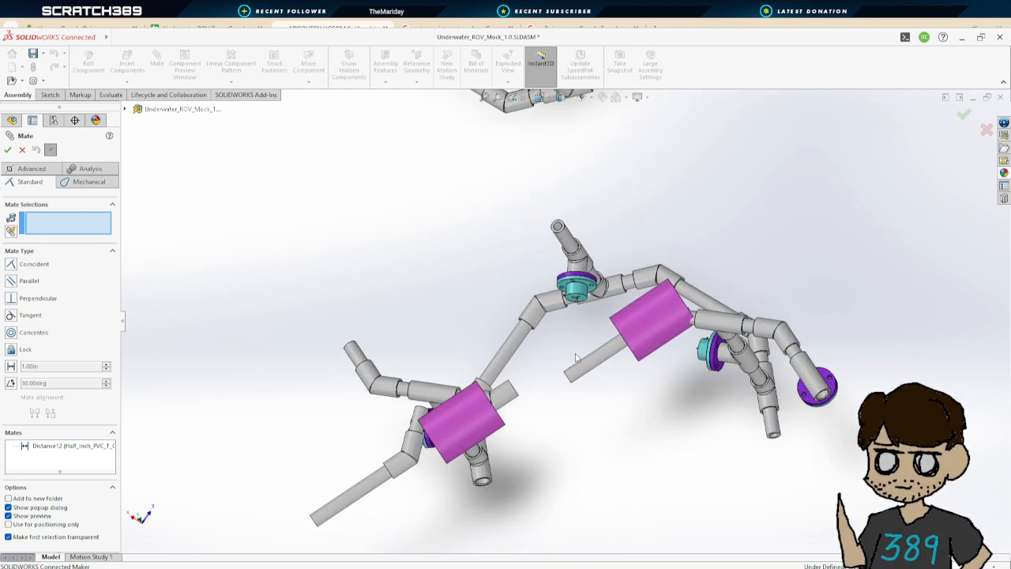
middle_click_drag(576, 358, 596, 306)
scroll(645, 402, "up", 4)
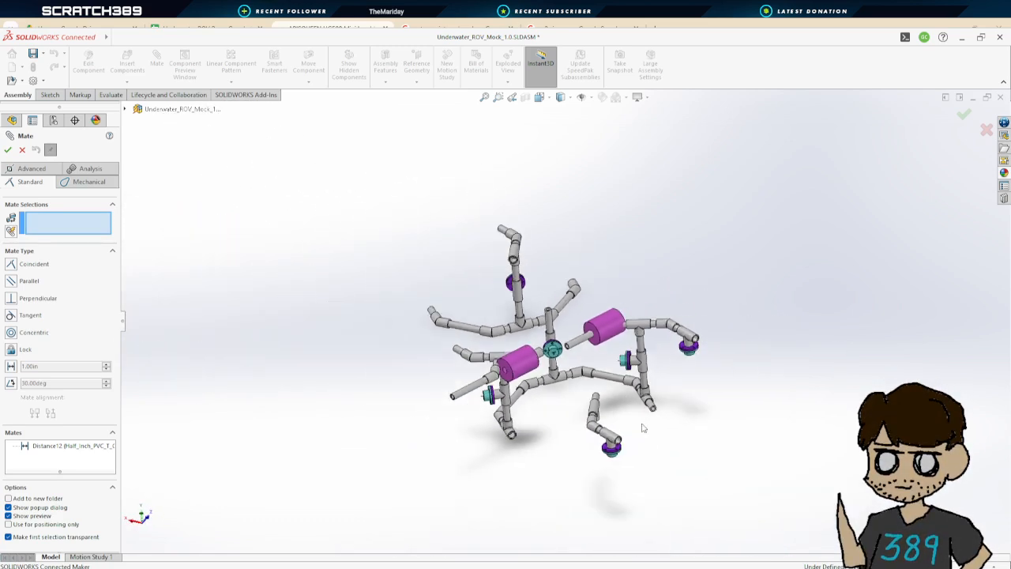
middle_click_drag(642, 428, 618, 427)
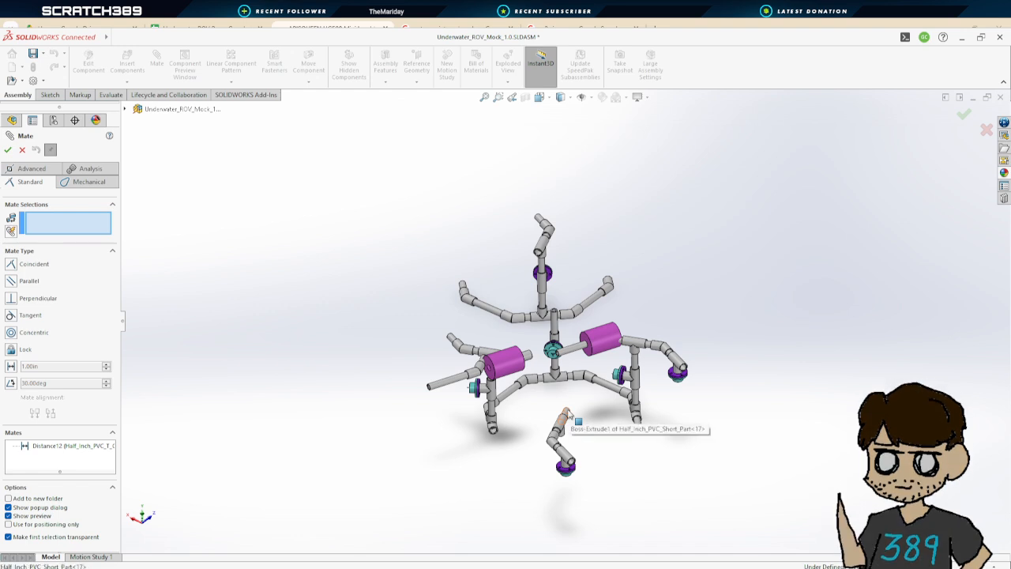
left_click(567, 414)
left_click(23, 150)
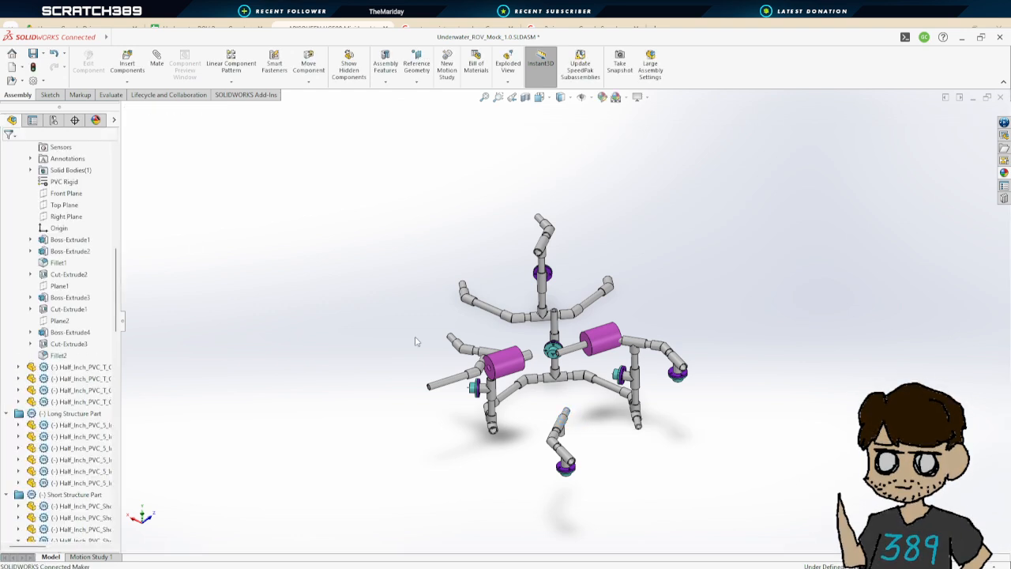
Inspect the loose short pipe's mates listed under its components in the design tree
left_click(566, 413)
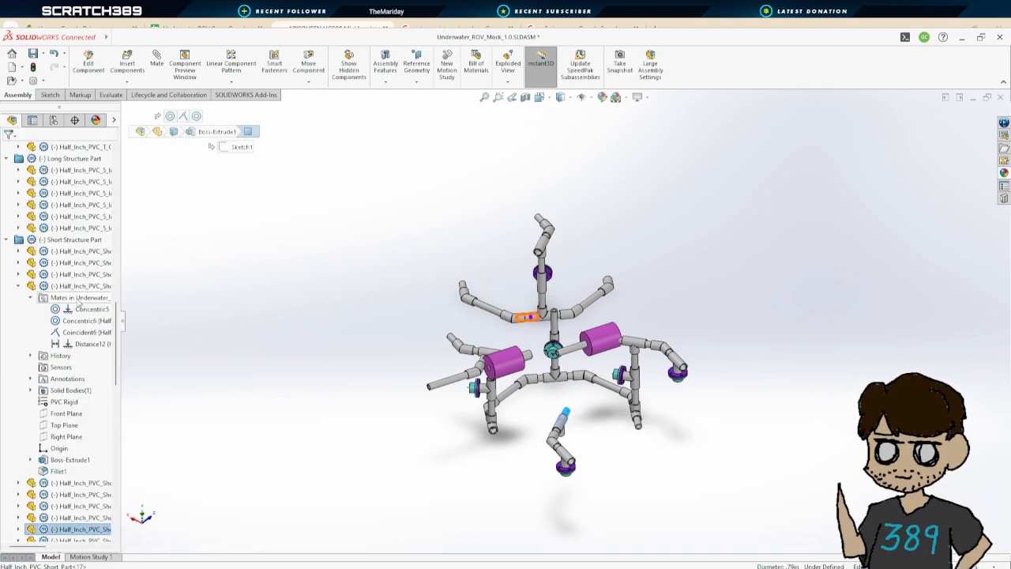
left_click(19, 528)
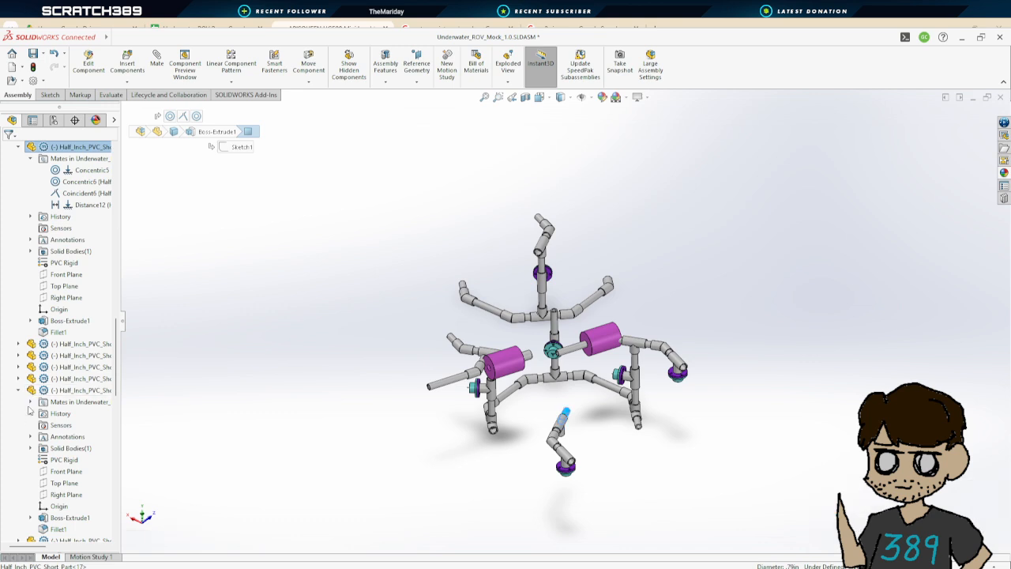
left_click(30, 402)
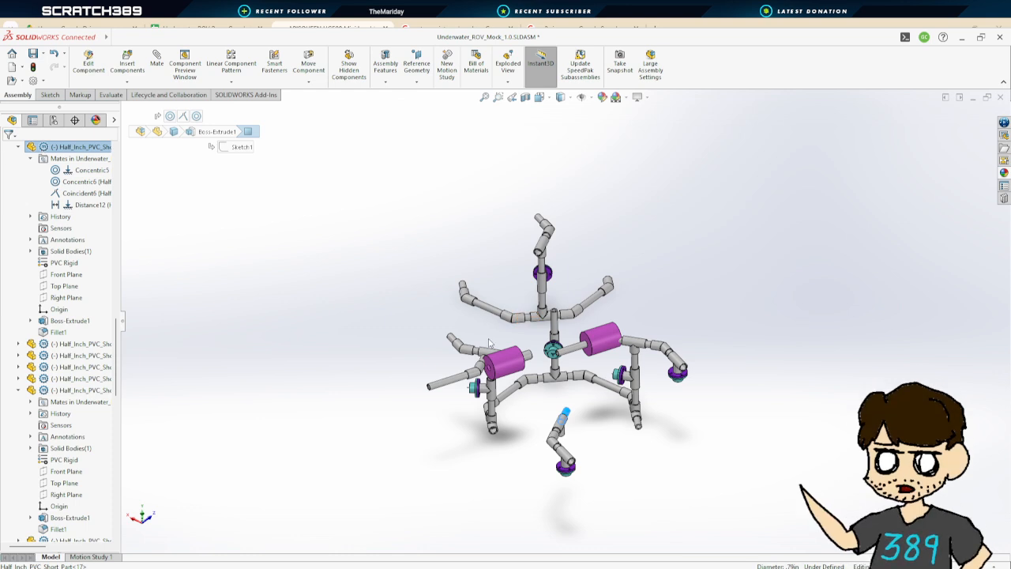
left_click(566, 412)
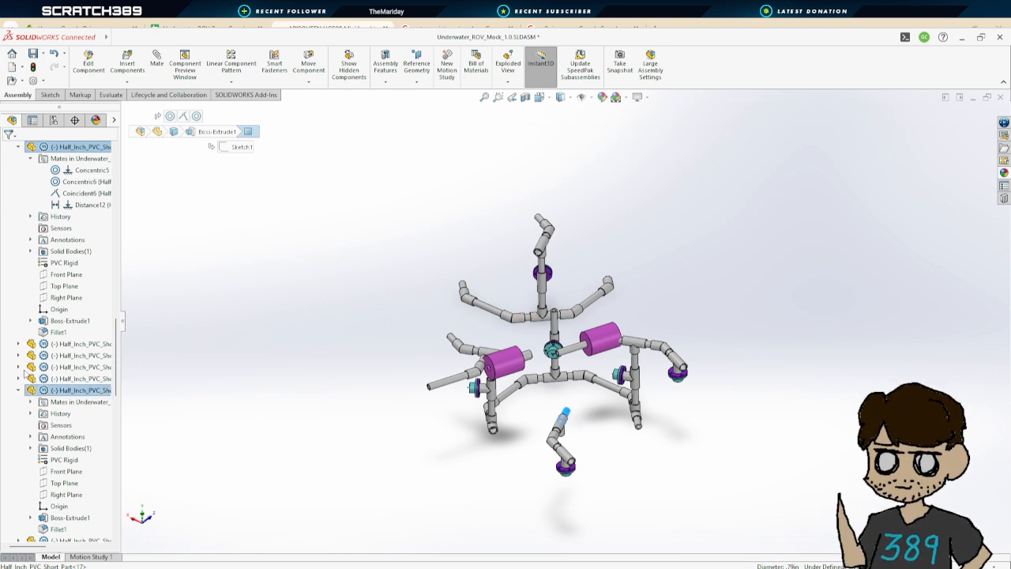
left_click(30, 401)
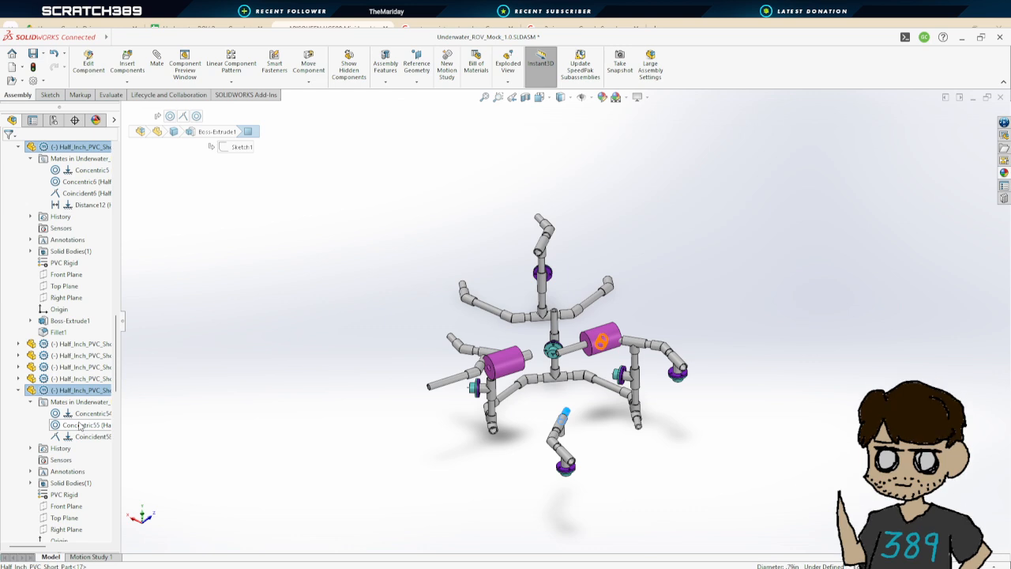
middle_click_drag(577, 462, 513, 426)
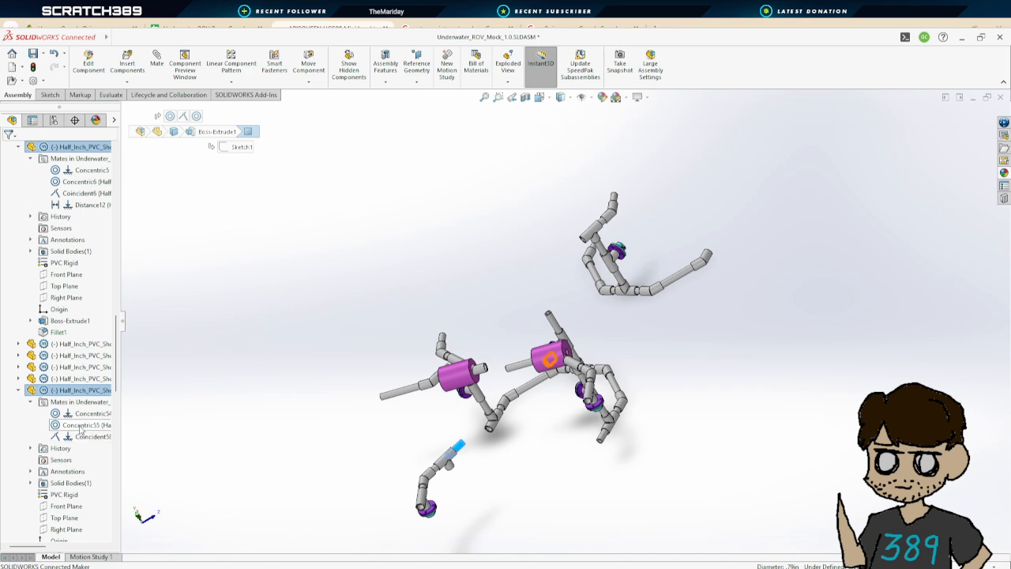
Drag the loose short pipe's frame section closer to the central thruster
left_click(539, 364)
left_click_drag(535, 368, 491, 381)
left_click(546, 412)
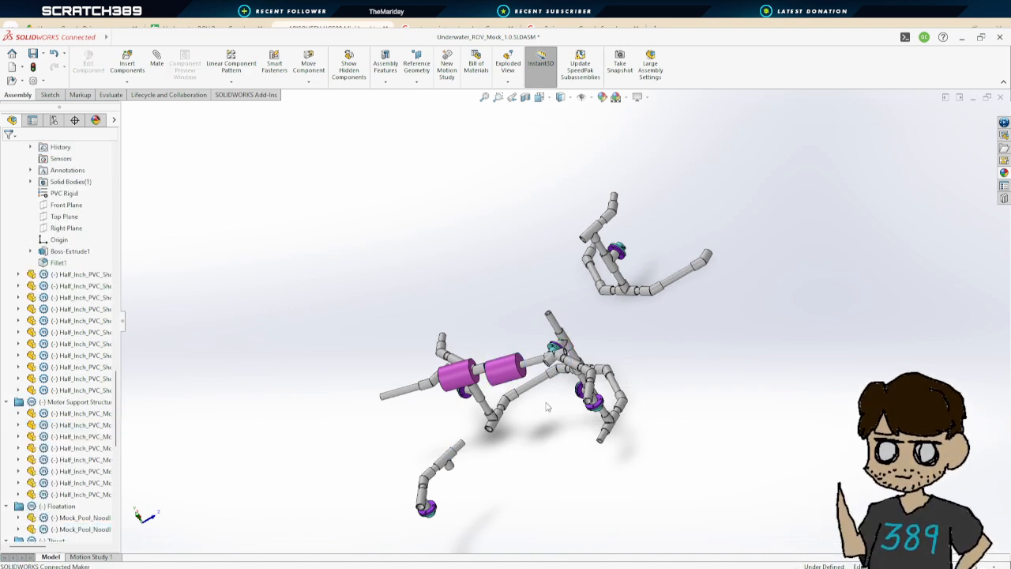
Mate the 45 degree coupler's socket face to the short pipe's end face with a 0 in distance mate
middle_click_drag(548, 418, 611, 361)
left_click(161, 73)
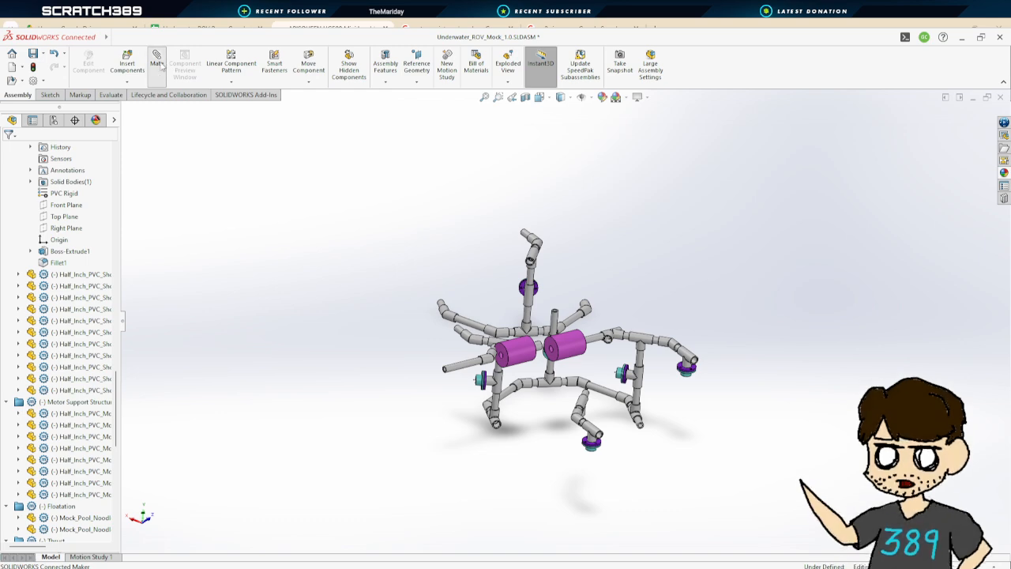
scroll(592, 312, "down", 10)
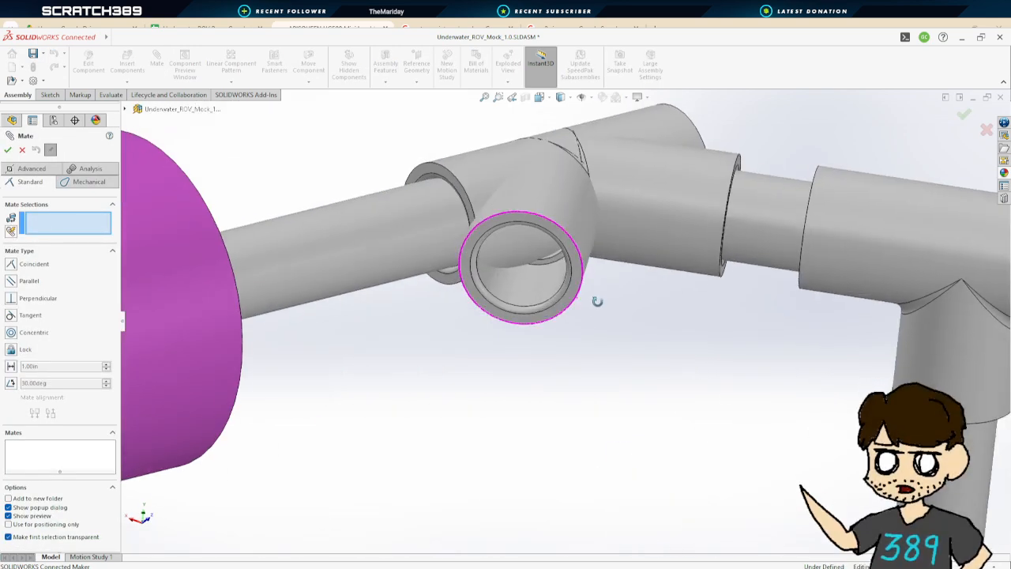
left_click(557, 263)
scroll(560, 315, "up", 8)
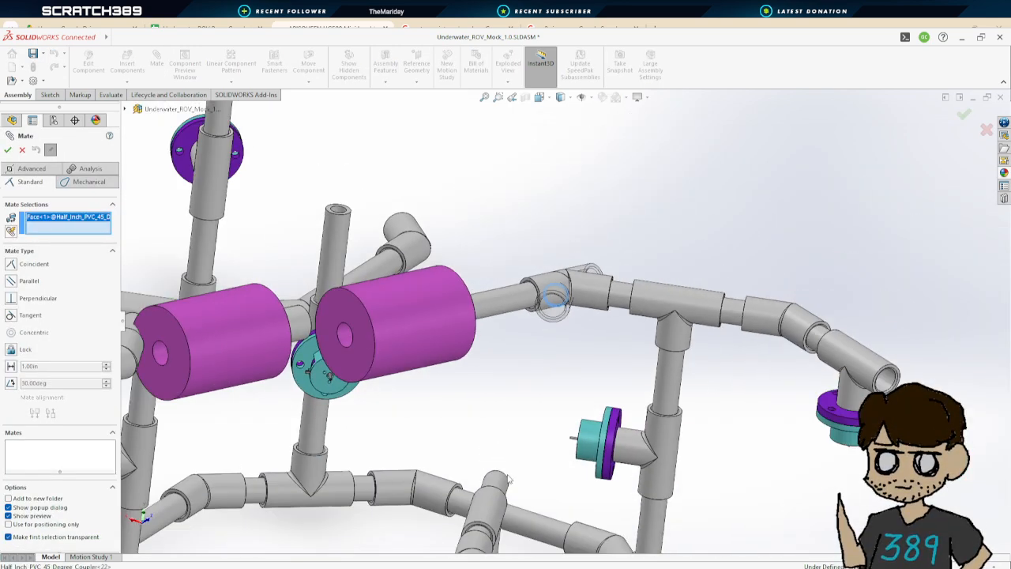
middle_click_drag(508, 476, 456, 528)
scroll(474, 510, "down", 10)
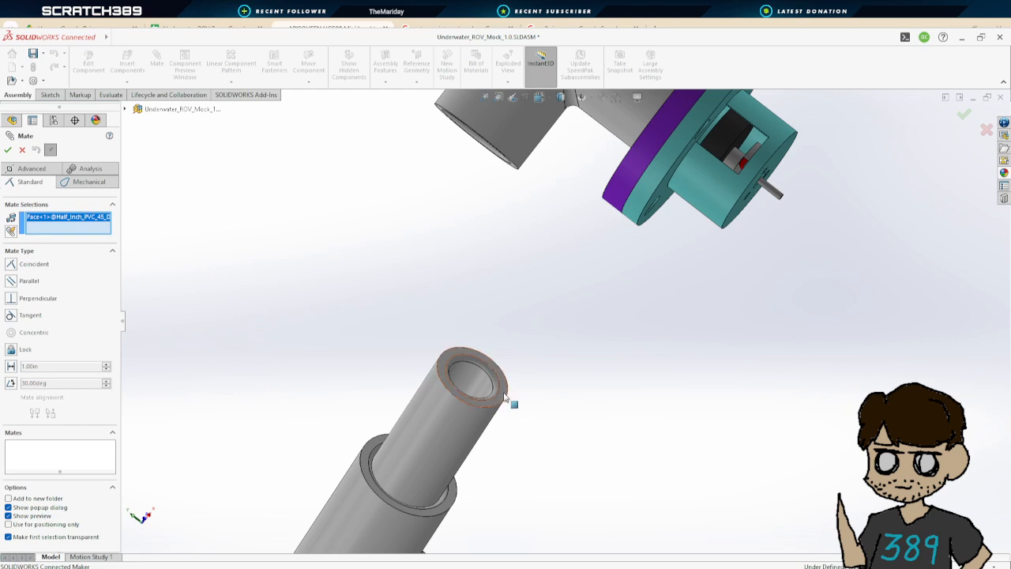
left_click(505, 397)
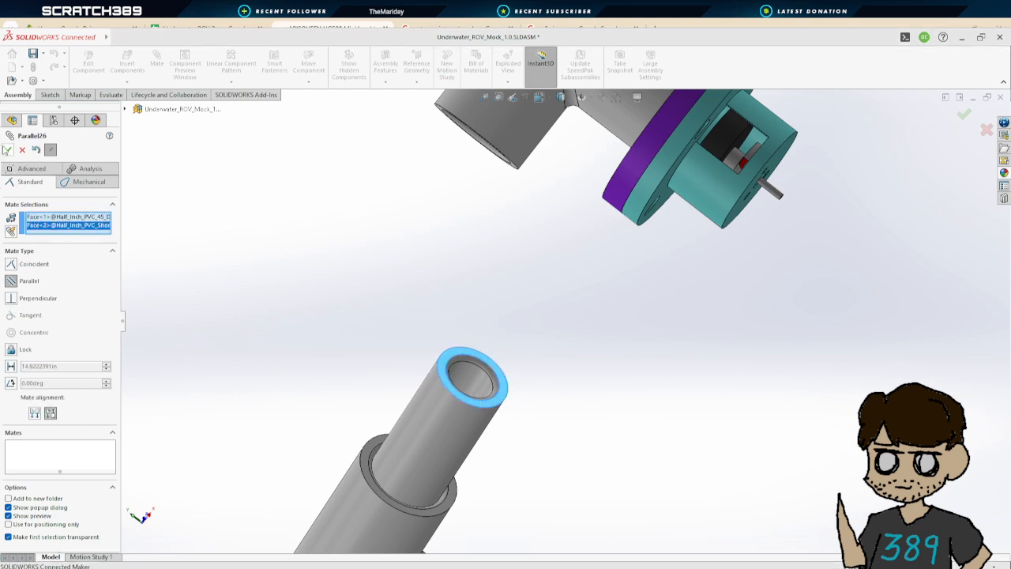
scroll(598, 316, "up", 9)
middle_click_drag(600, 327, 669, 341)
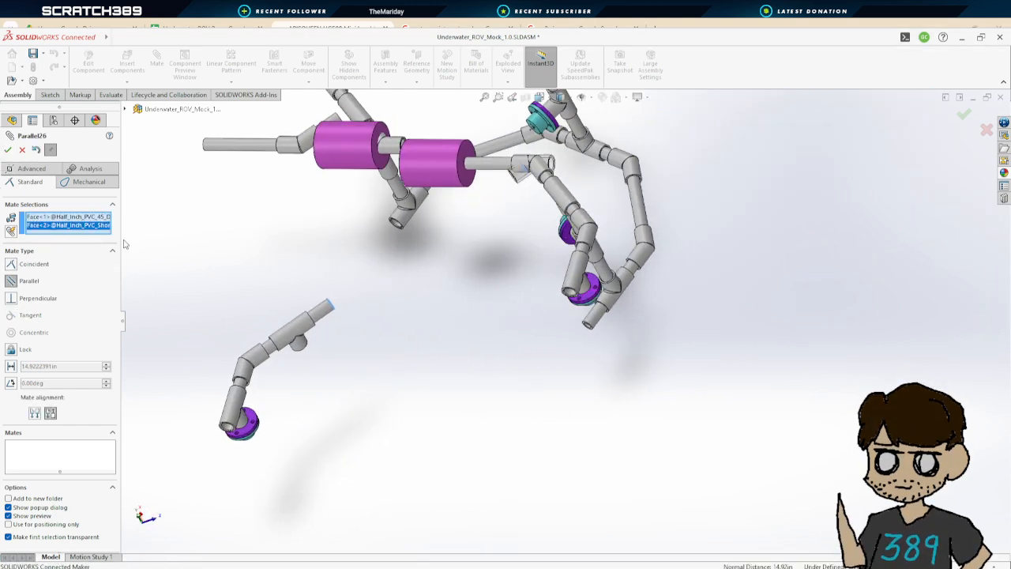
left_click(11, 265)
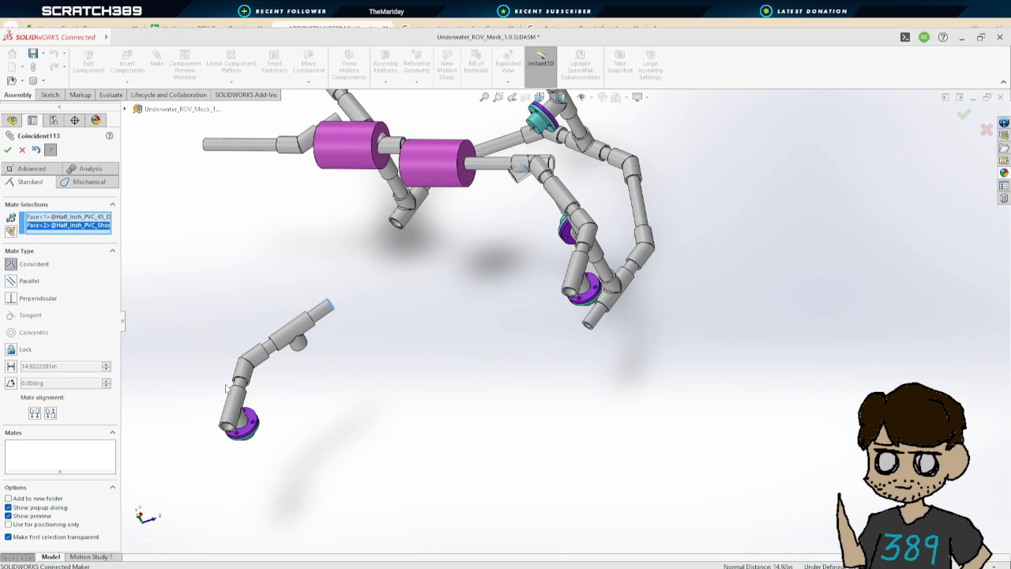
left_click(11, 365)
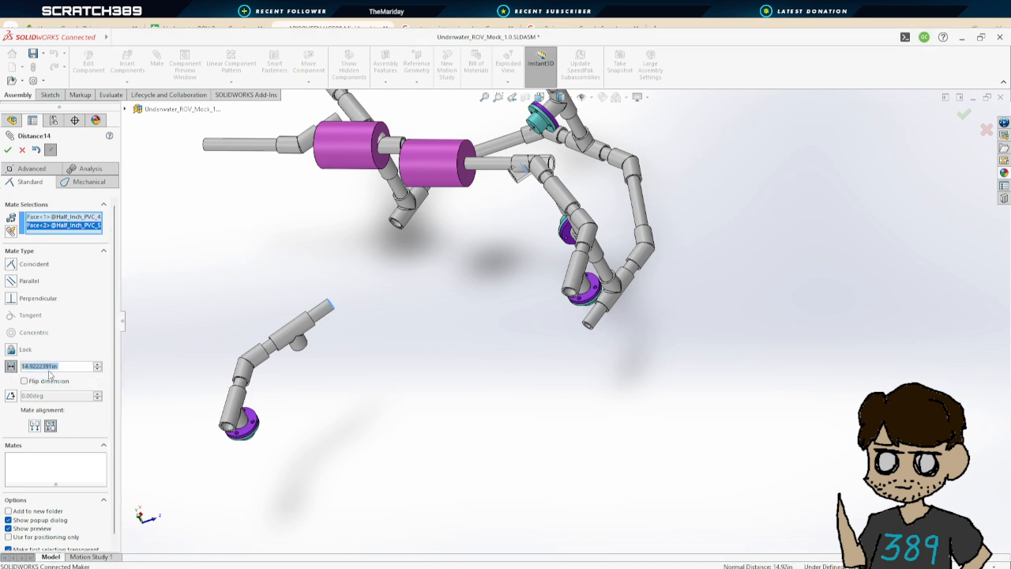
type("0.4")
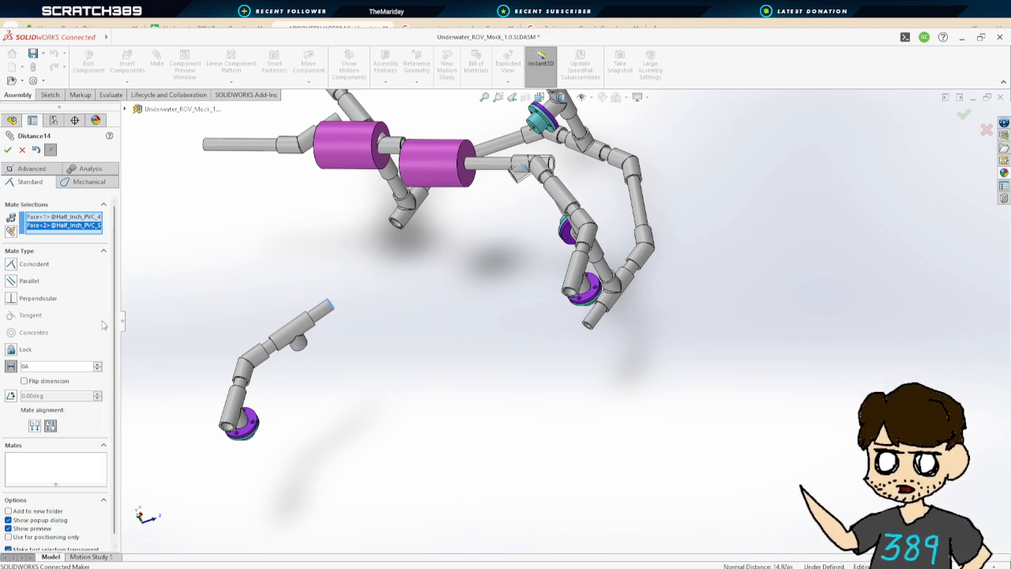
key("Return")
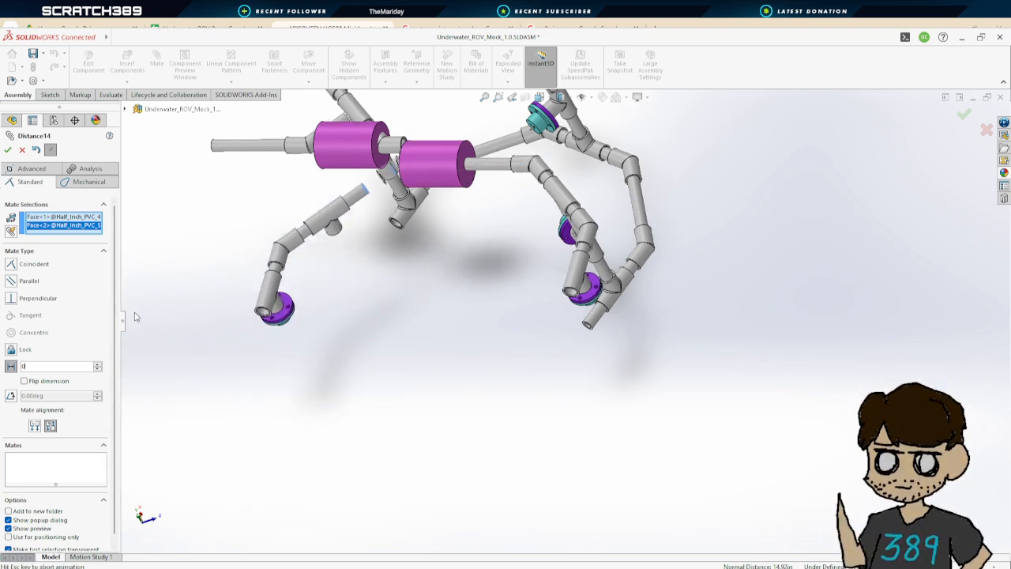
left_click(8, 150)
Try to mate the 5 inch pipe's end face to the other 45 degree coupler's socket face, then cancel
scroll(460, 273, "up", 3)
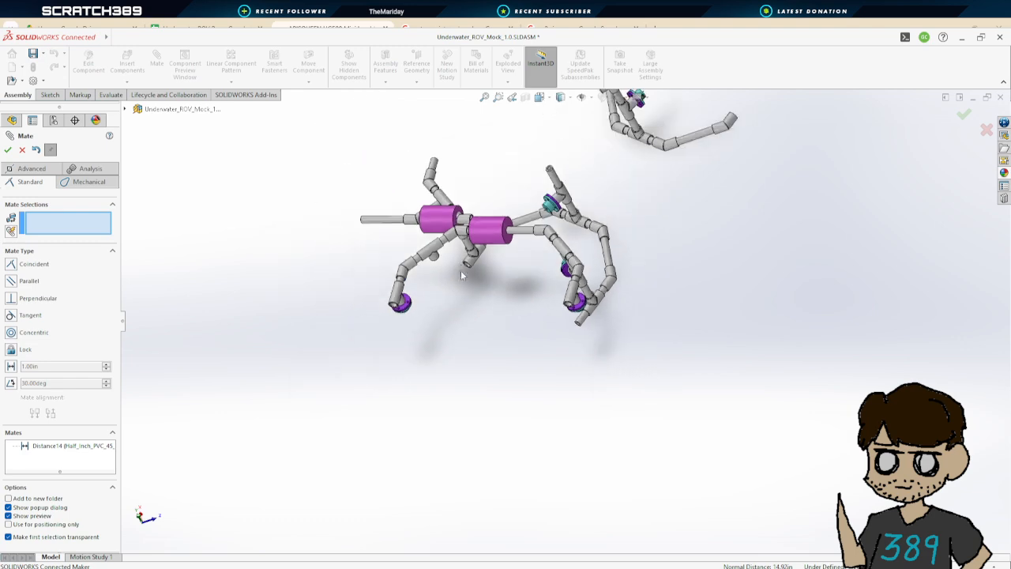
scroll(460, 272, "down", 3)
middle_click_drag(505, 285, 573, 265)
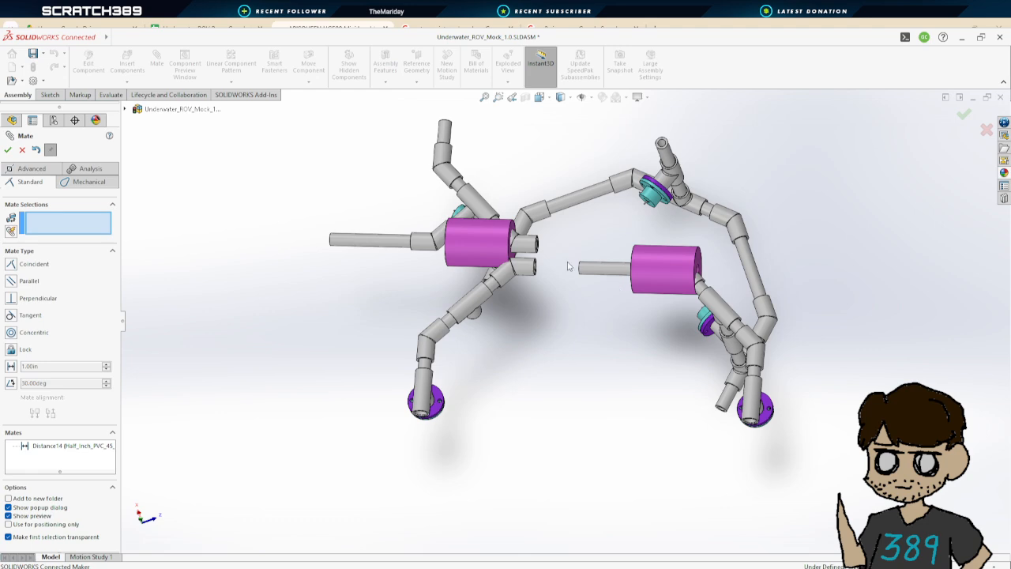
scroll(553, 273, "down", 10)
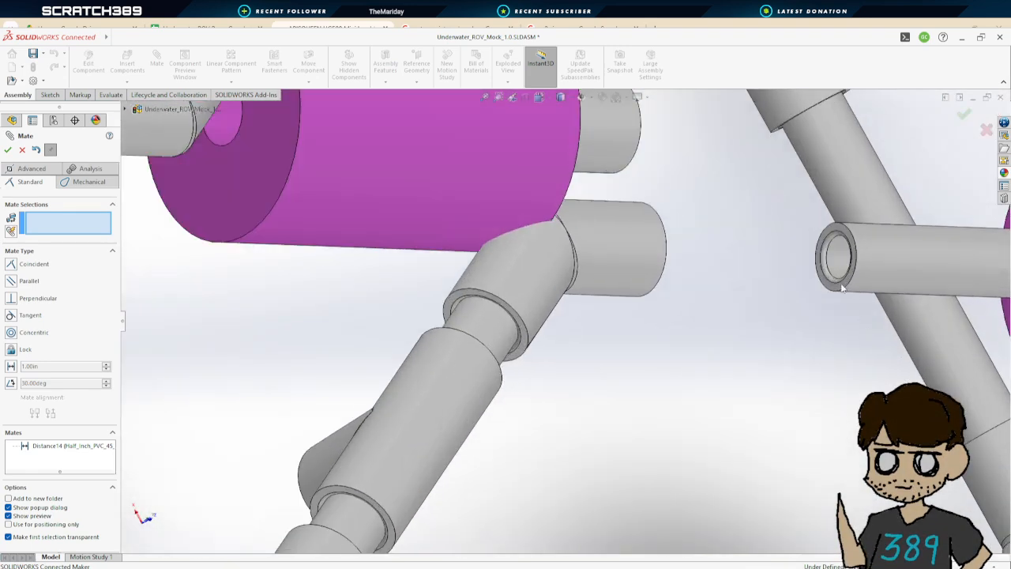
scroll(842, 288, "down", 3)
left_click(778, 338)
scroll(778, 338, "up", 5)
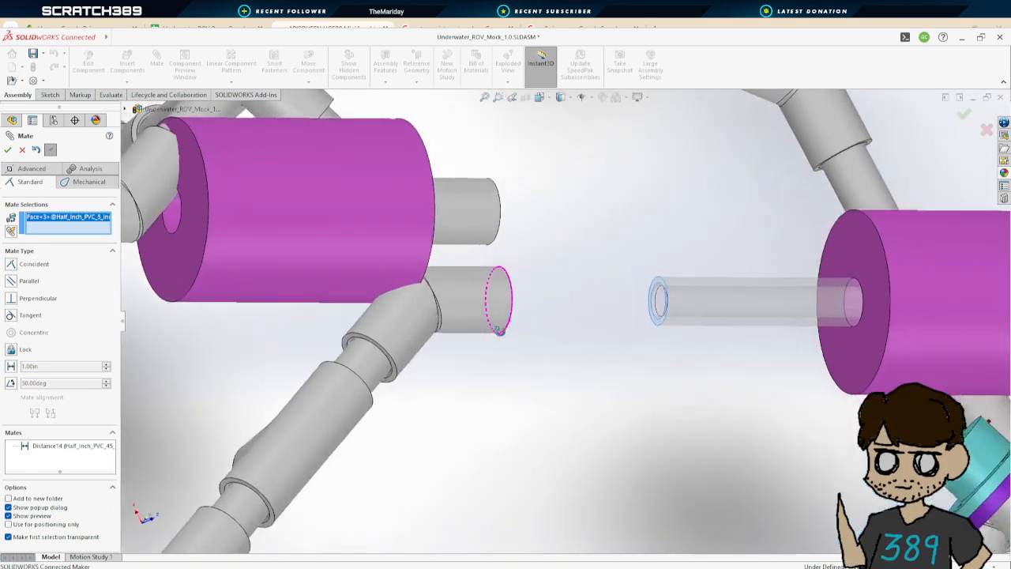
middle_click_drag(499, 330, 521, 320)
left_click(524, 326)
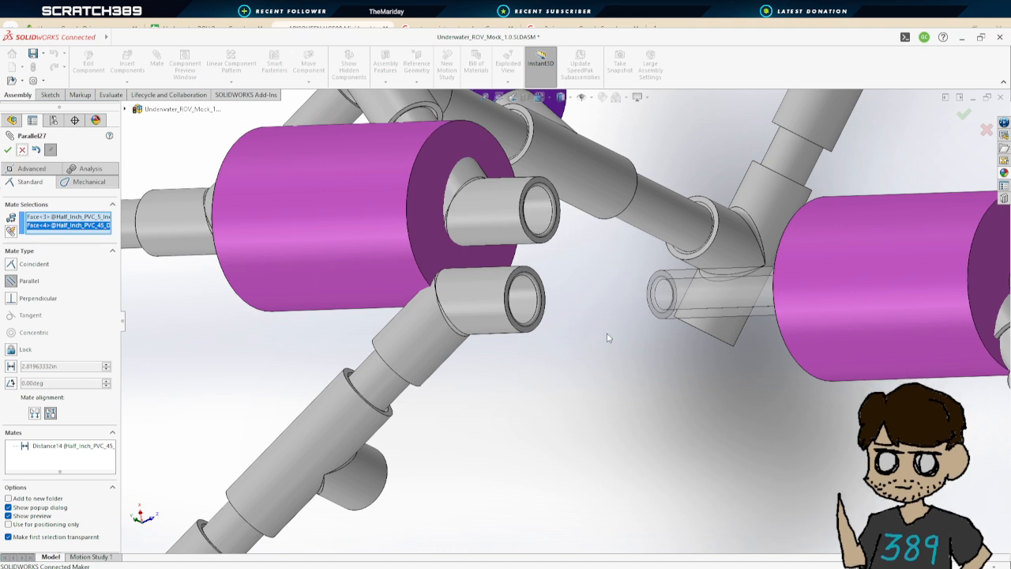
left_click(25, 150)
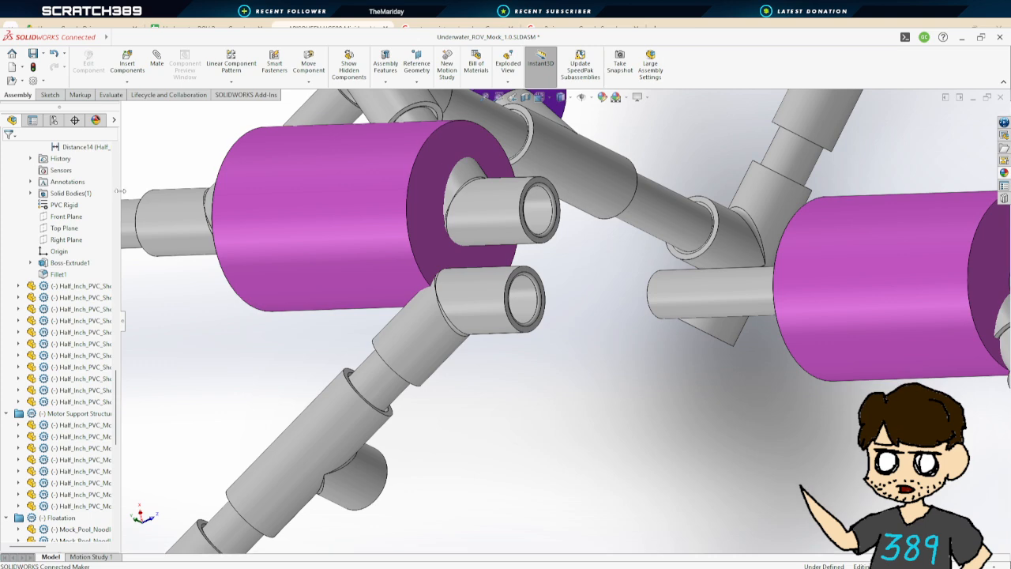
Try a 0 in distance mate between the 5 inch pipe's end face and the 45 degree coupler's socket face, then cancel
left_click(154, 60)
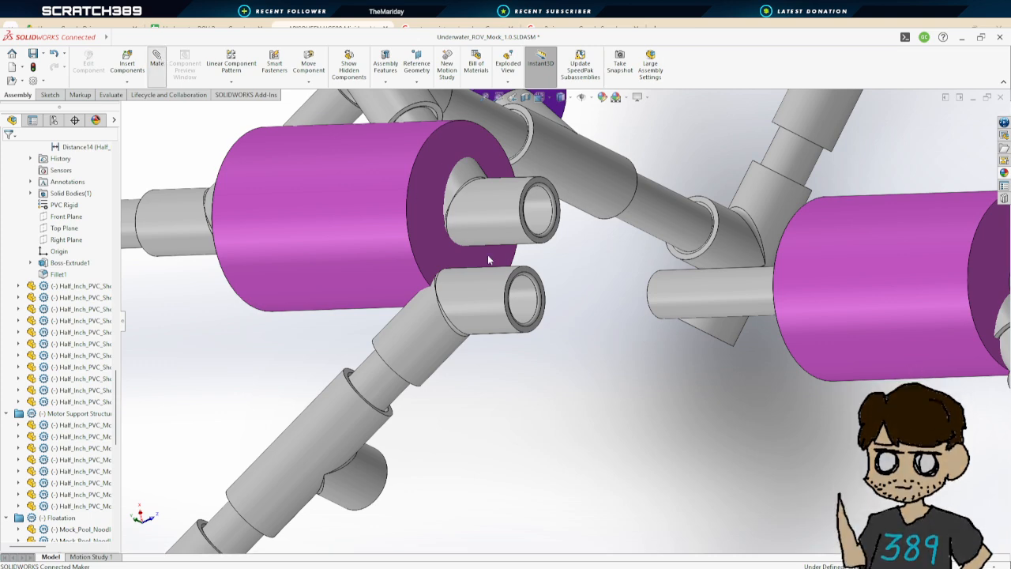
scroll(641, 314, "down", 1)
middle_click_drag(641, 314, 796, 231)
scroll(792, 328, "up", 2)
scroll(796, 230, "down", 2)
scroll(797, 233, "down", 2)
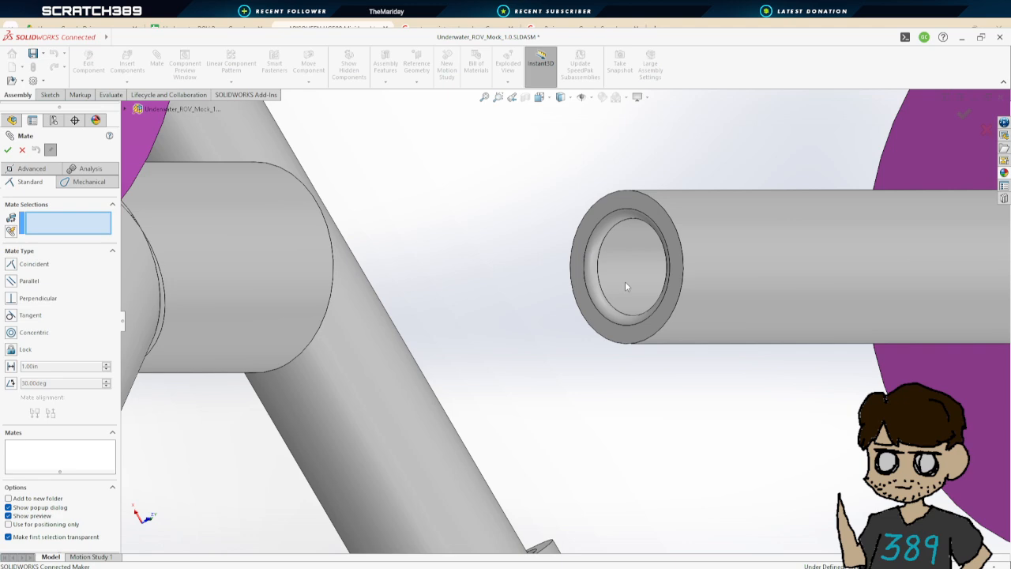
left_click(677, 287)
scroll(451, 276, "up", 3)
middle_click_drag(483, 307, 362, 317)
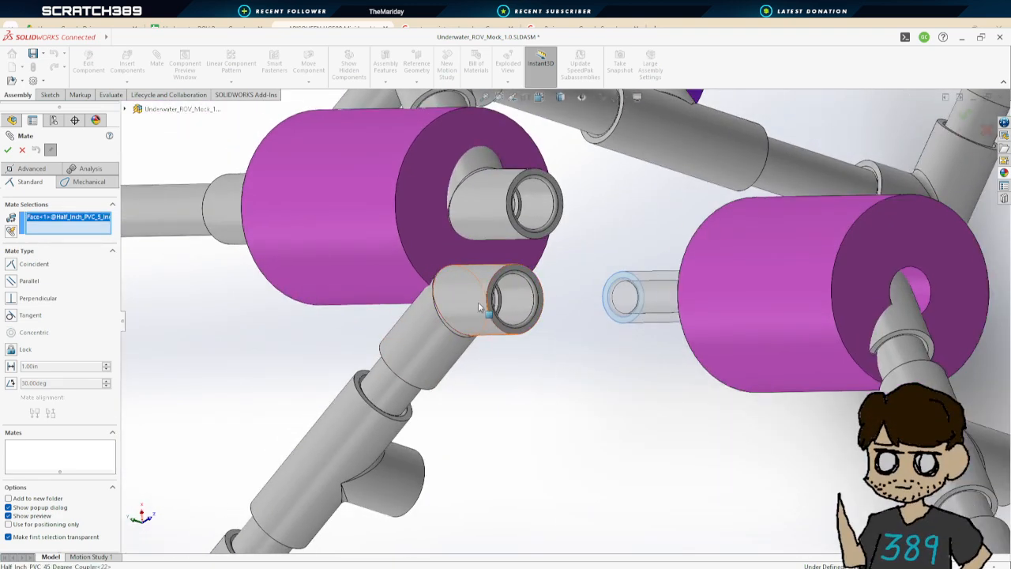
scroll(492, 302, "down", 4)
left_click(566, 298)
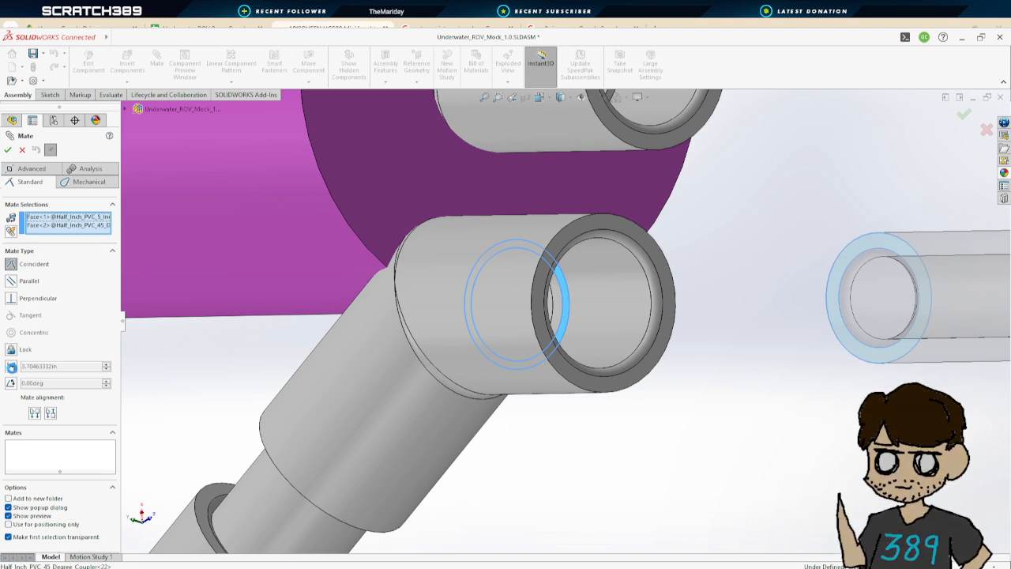
left_click(11, 366)
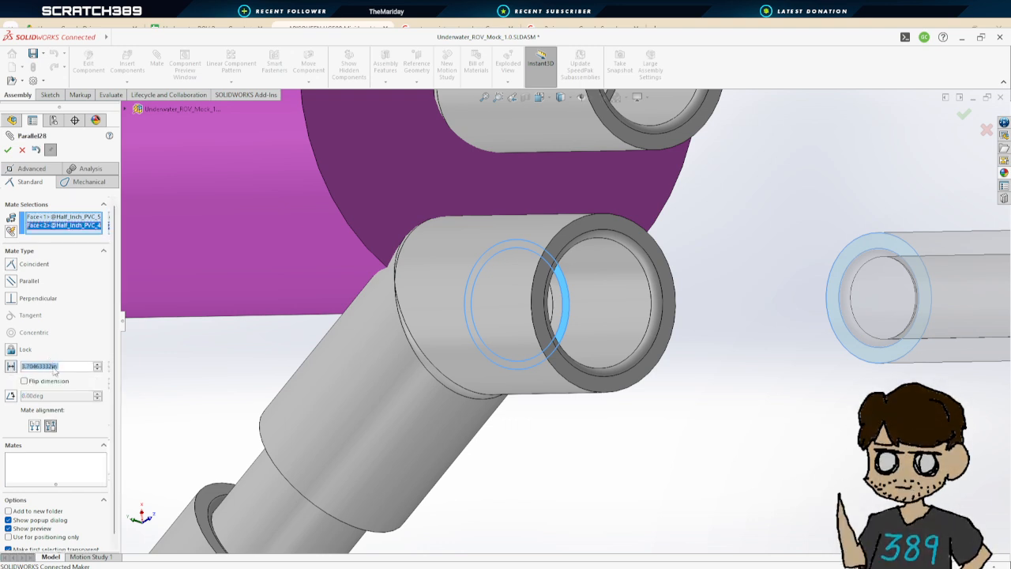
type("0.00in")
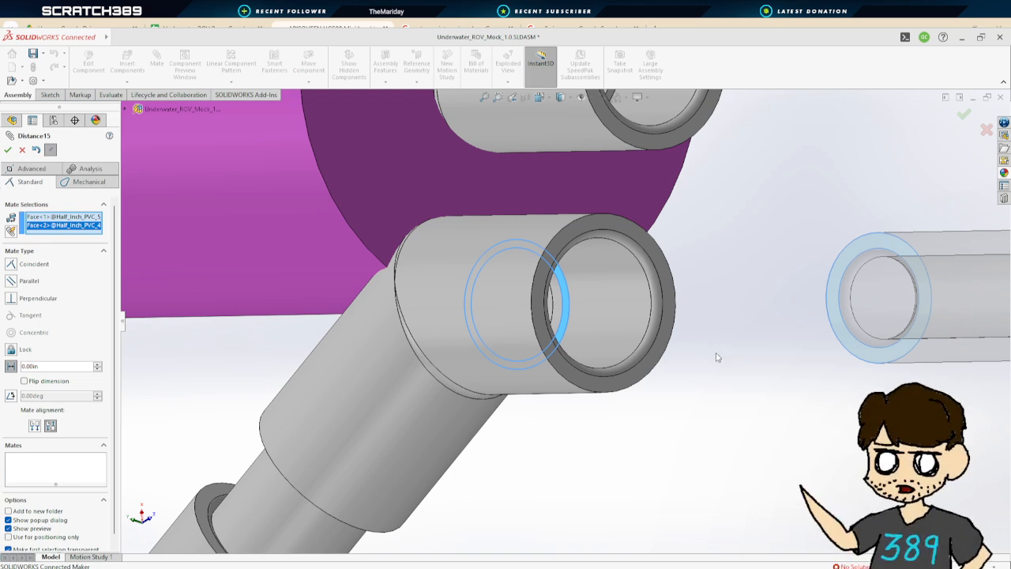
key("Escape")
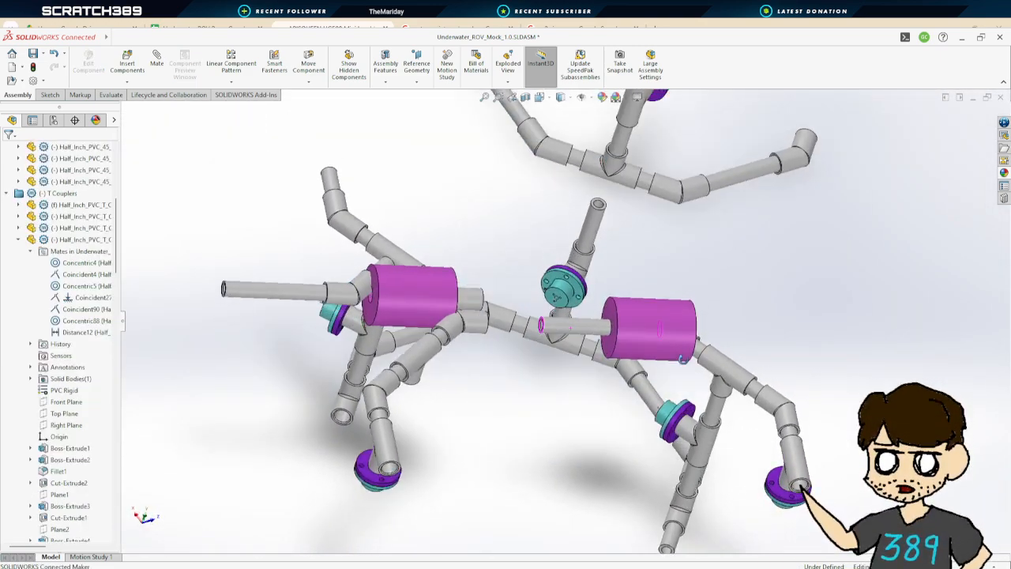
Drag the selected pool noodle float slightly and save the assembly
middle_click_drag(682, 360, 679, 322)
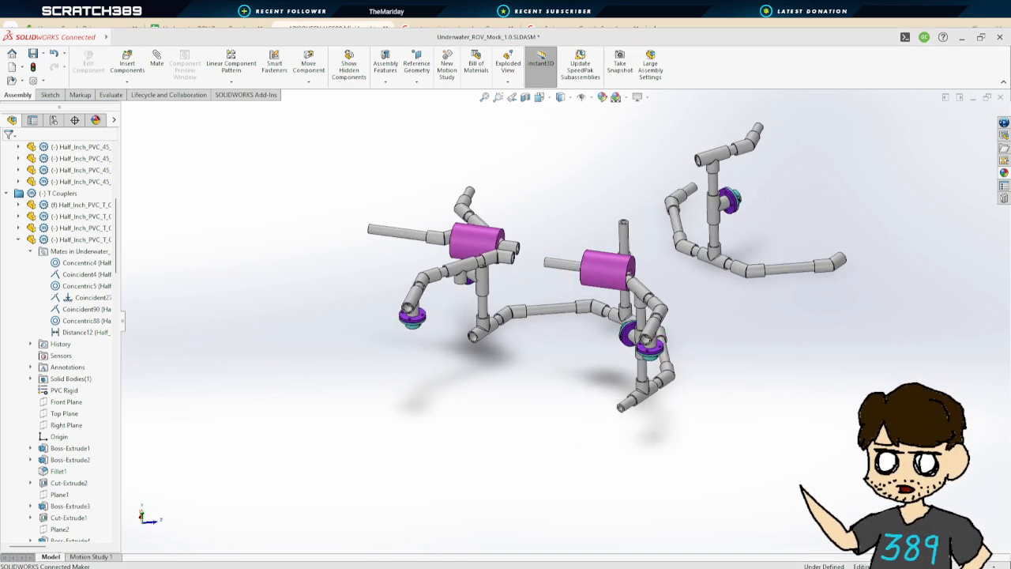
left_click(35, 53)
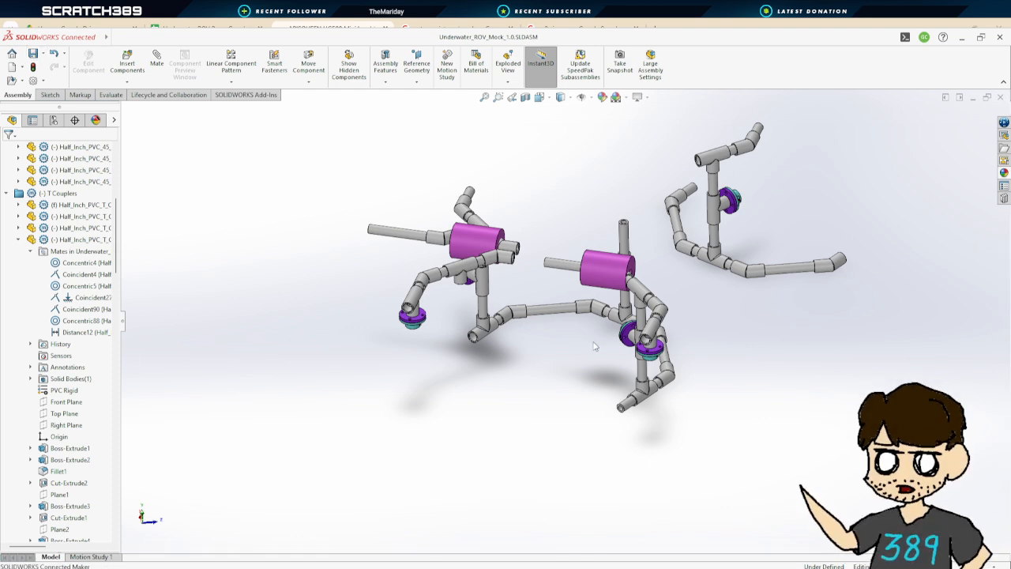